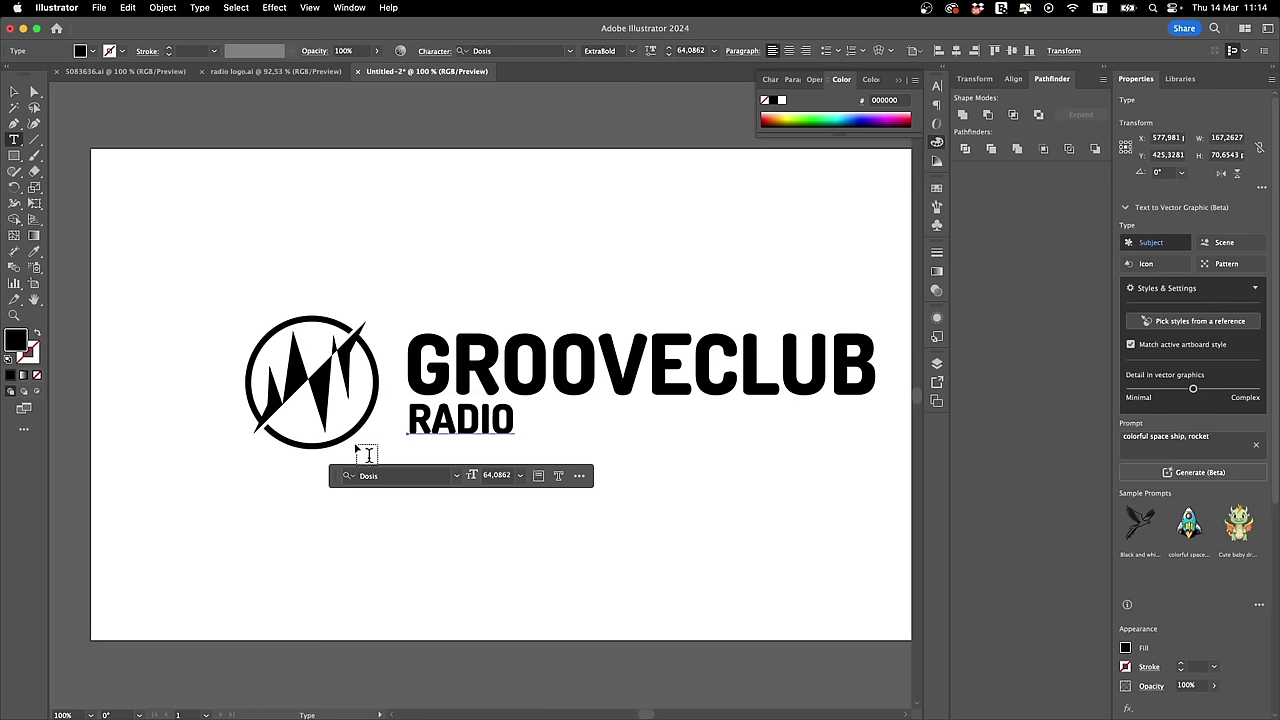
Step: Select the word RADIO and set its character tracking to 500
double_click(480, 422)
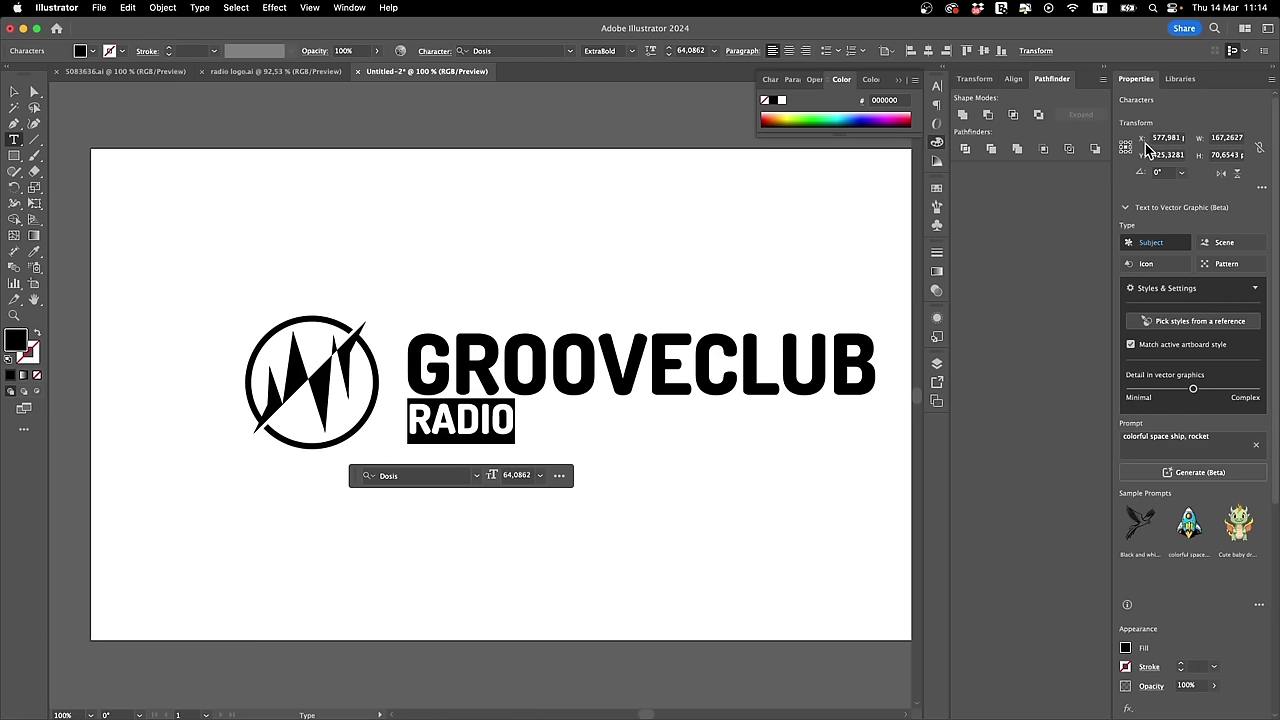
click(938, 87)
click(887, 160)
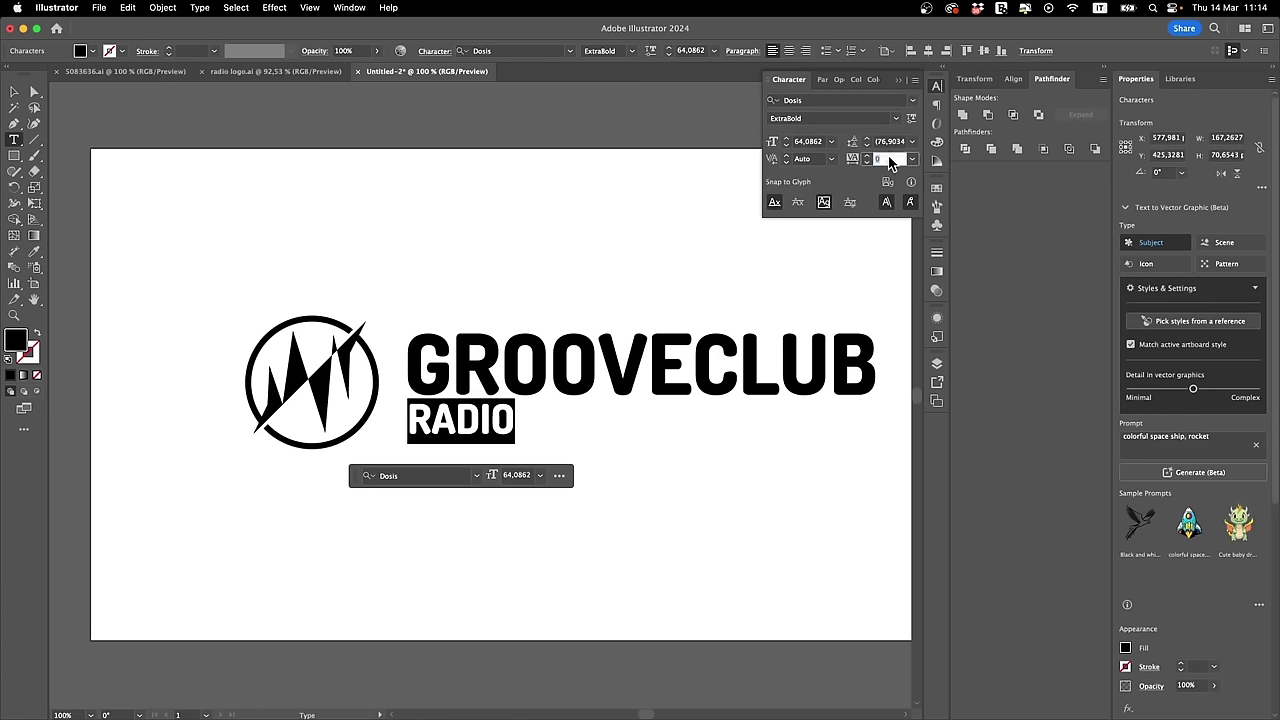
key(Return)
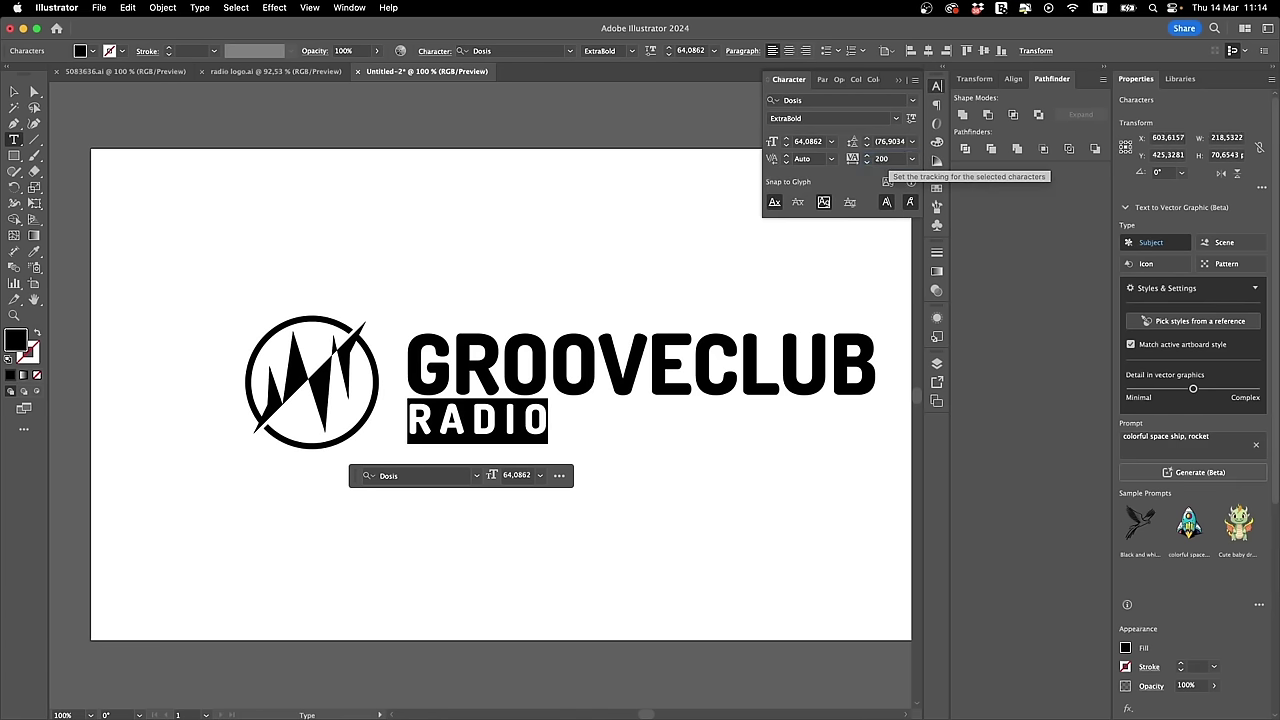
click(864, 160)
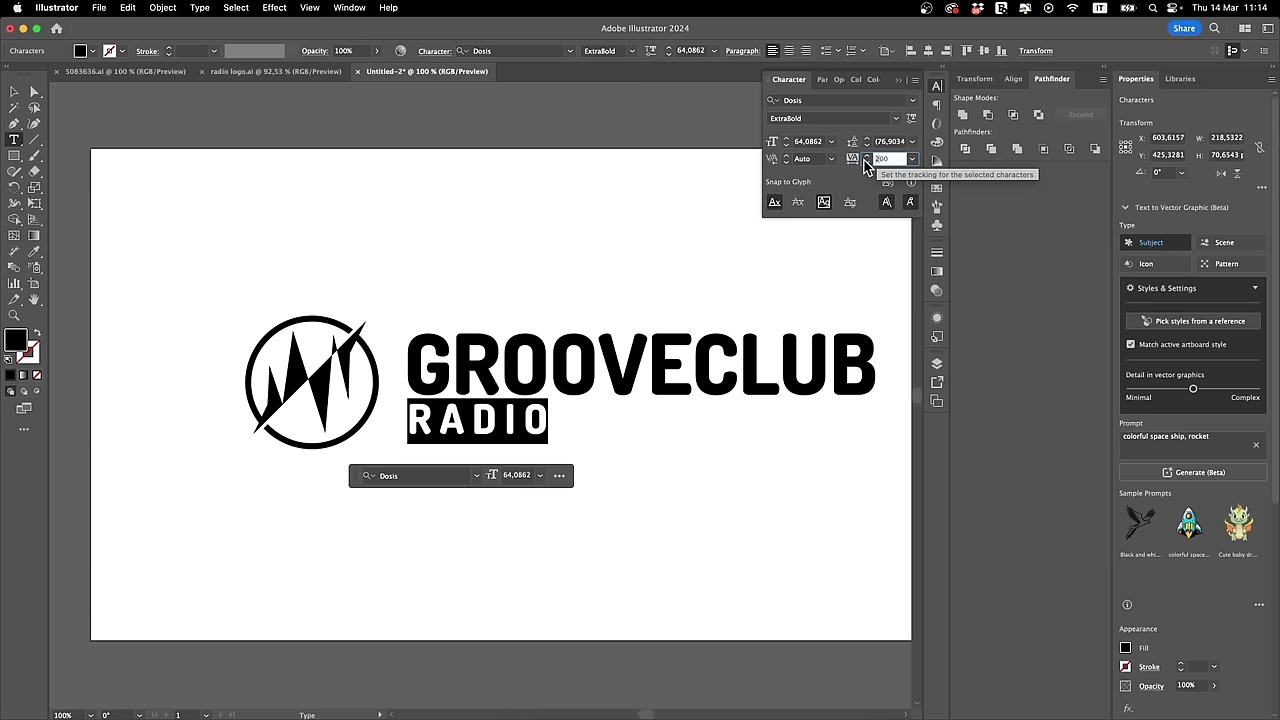
text(500)
key(Return)
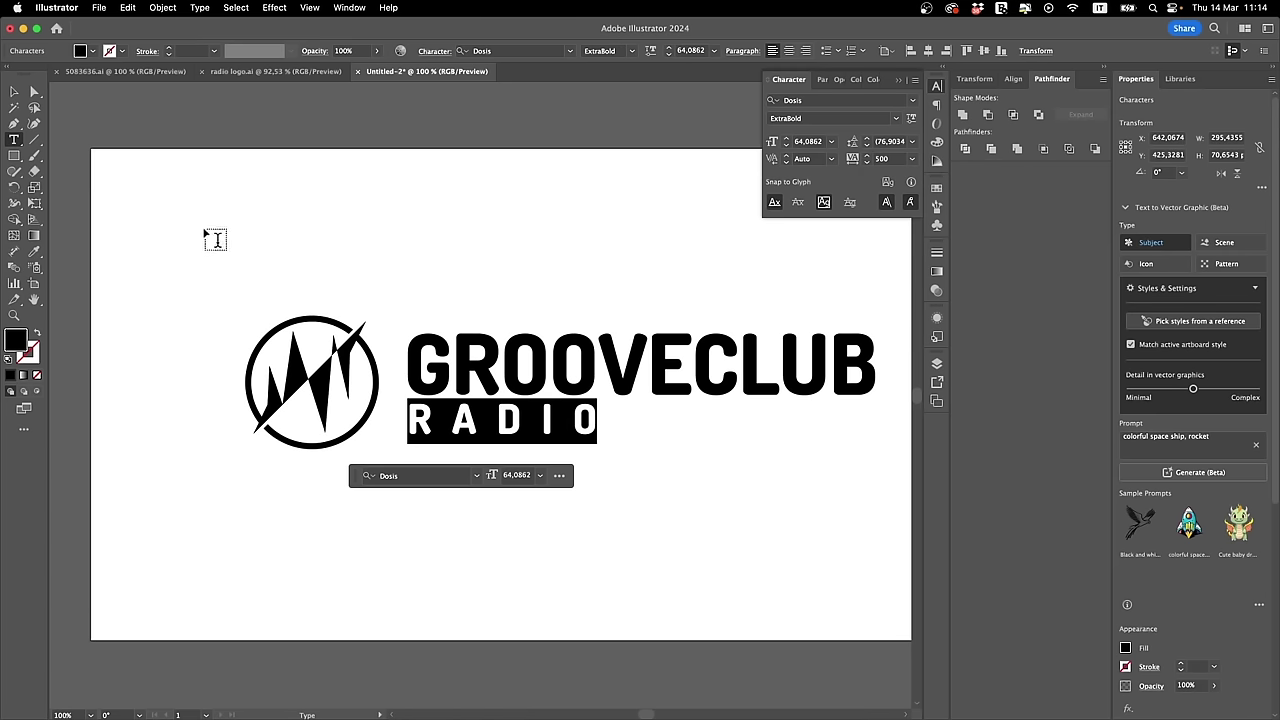
Step: Enlarge RADIO to a font size of about 171 pt, then convert it to outlines placed below GROOVECLUB
click(14, 92)
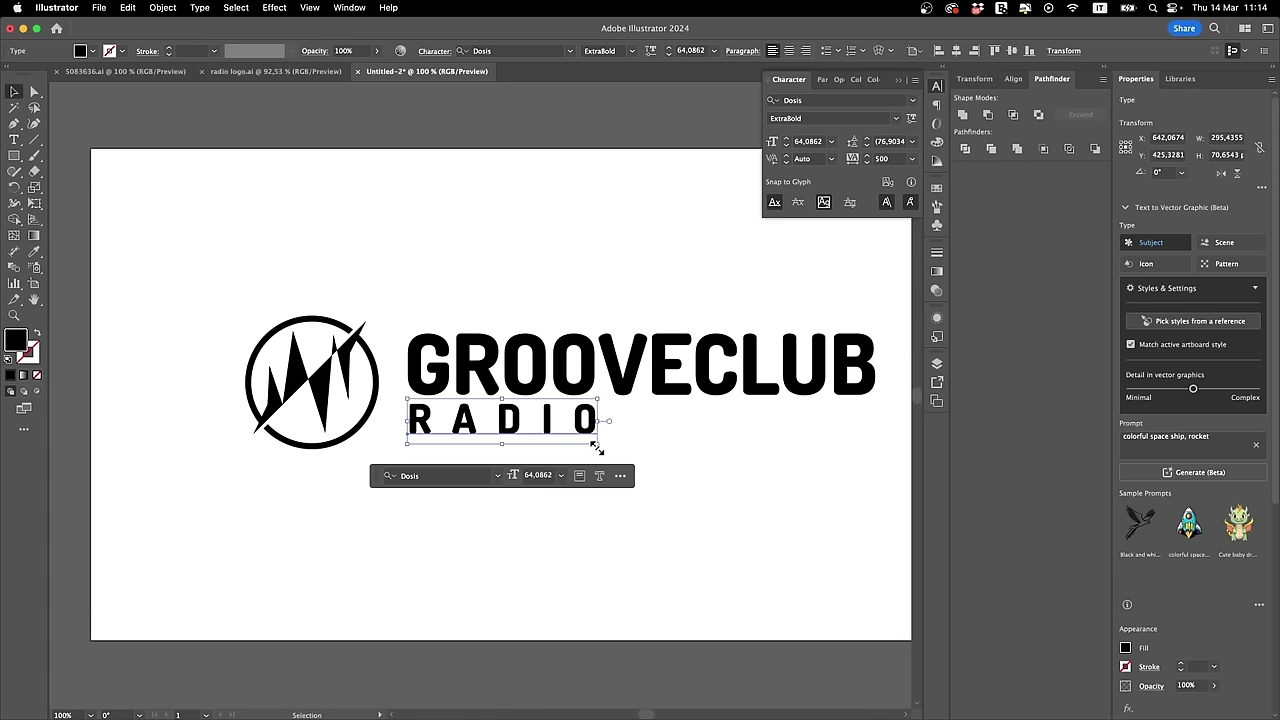
drag(597, 448, 843, 507)
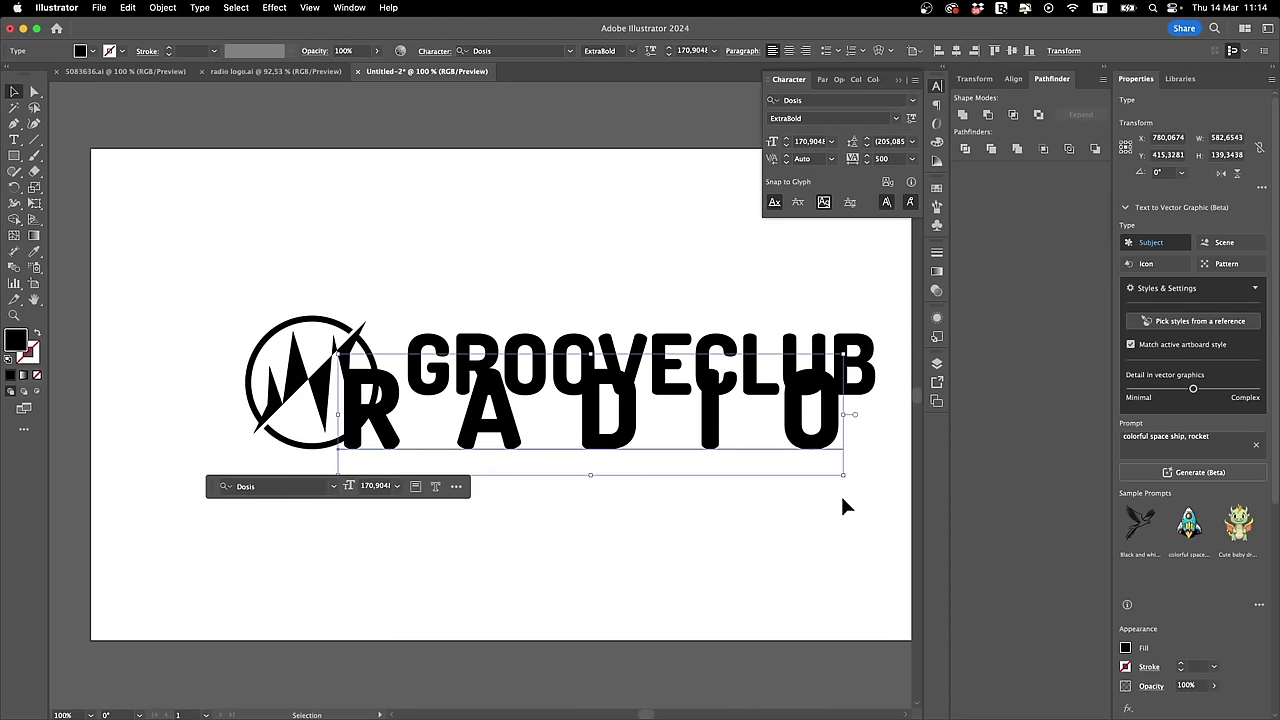
key(shift+super+o)
drag(820, 448, 840, 503)
Step: Tighten the GROOVECLUB text's tracking to -29
click(836, 360)
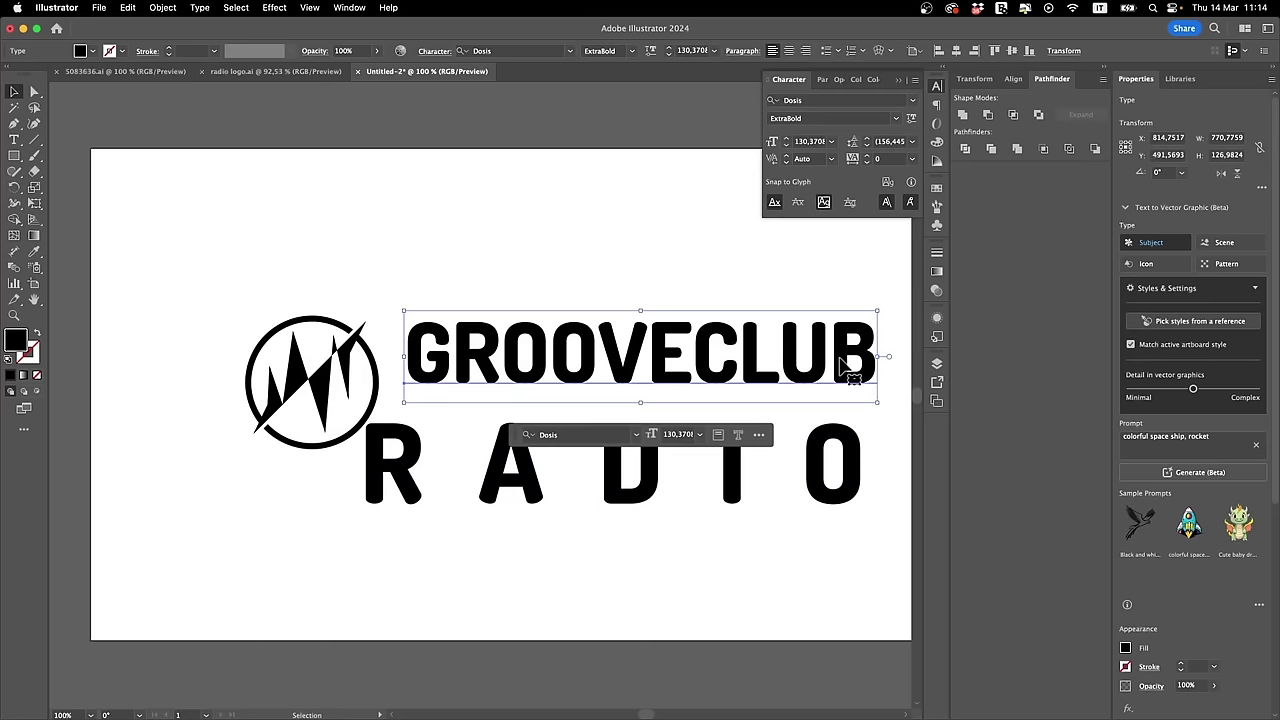
click(866, 163)
click(866, 163)
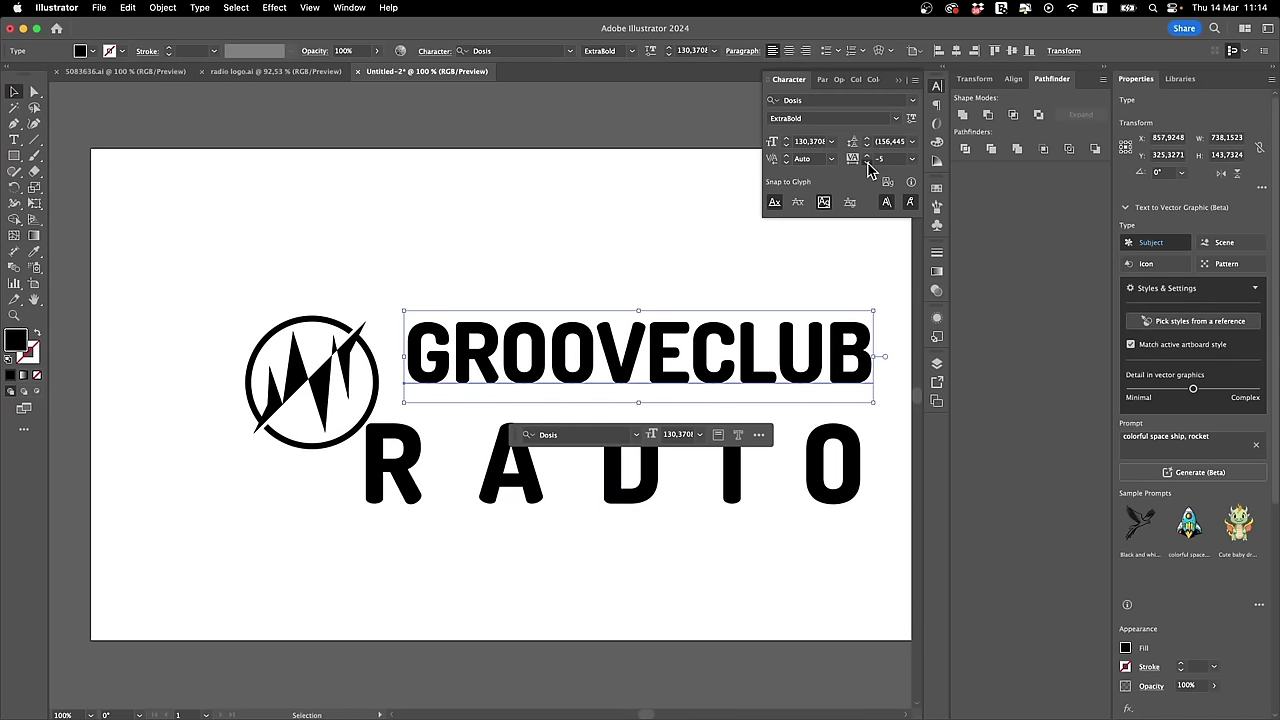
click(866, 163)
click(866, 163)
click(866, 163)
click(866, 163)
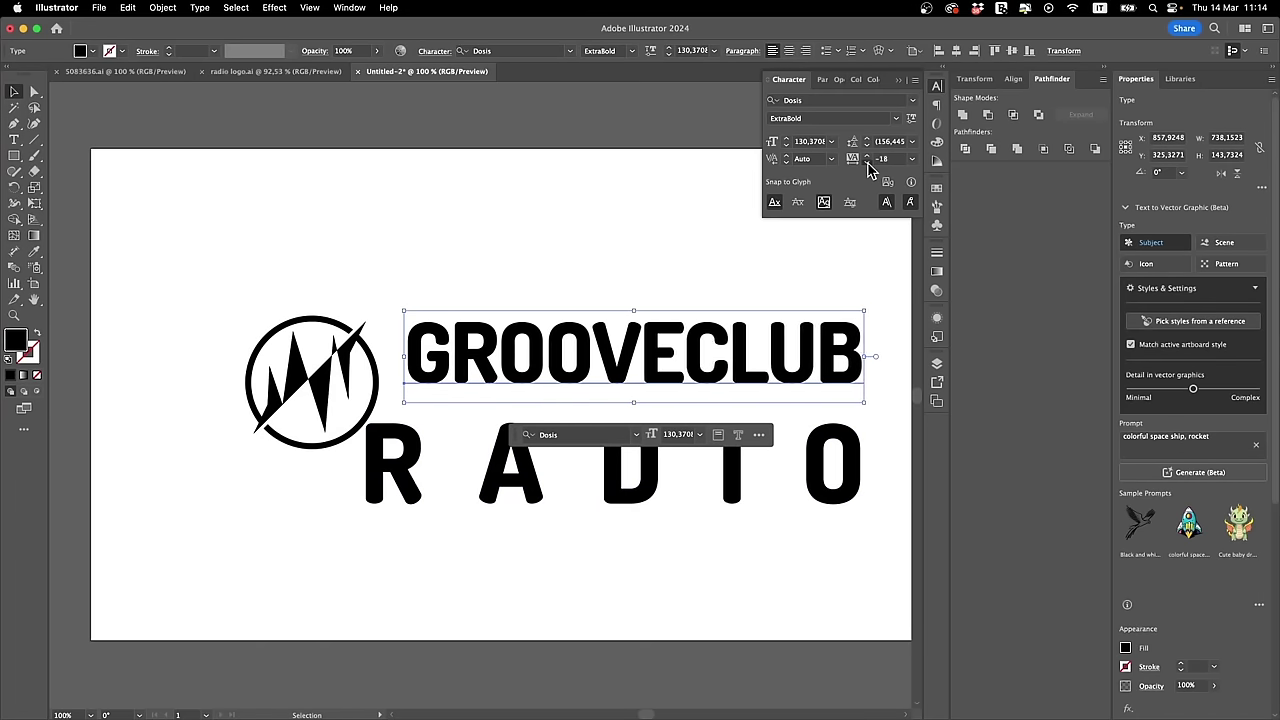
click(866, 163)
click(866, 163)
click(866, 163)
click(866, 163)
click(866, 163)
click(866, 163)
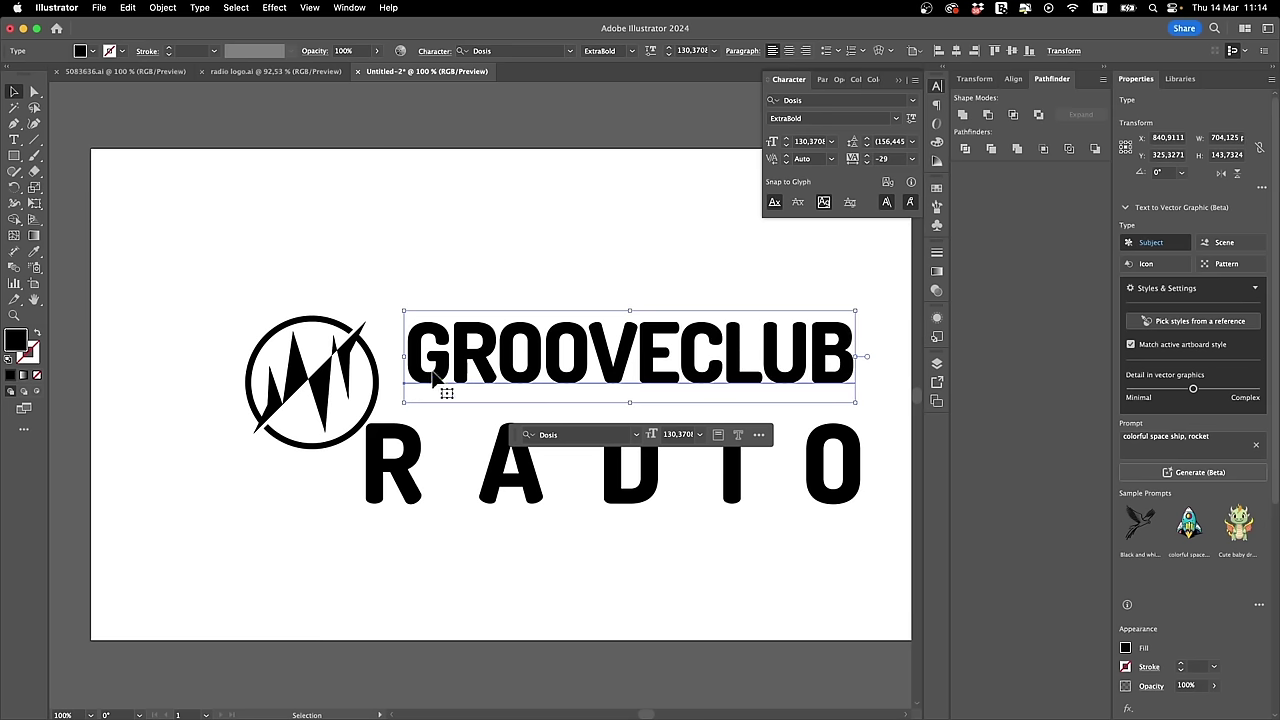
Step: Convert GROOVECLUB to outlines and align the left edges of both words
key(super+shift+o)
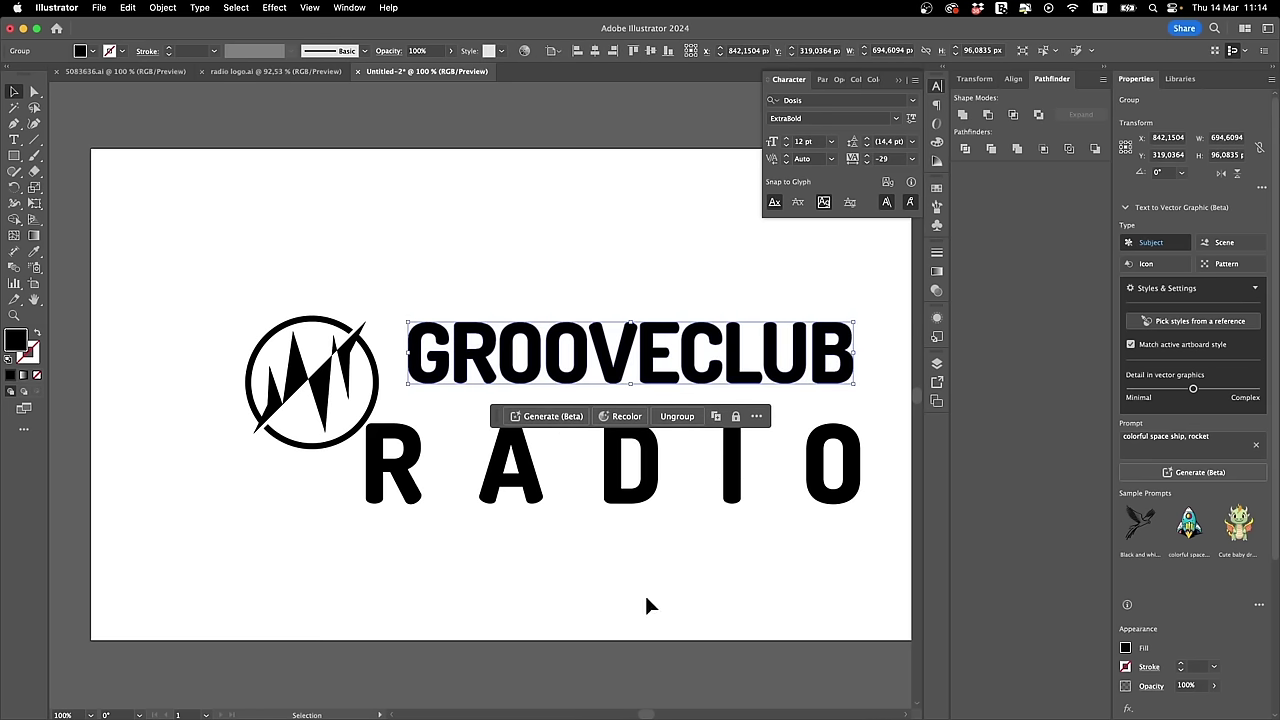
drag(646, 686, 474, 274)
click(576, 52)
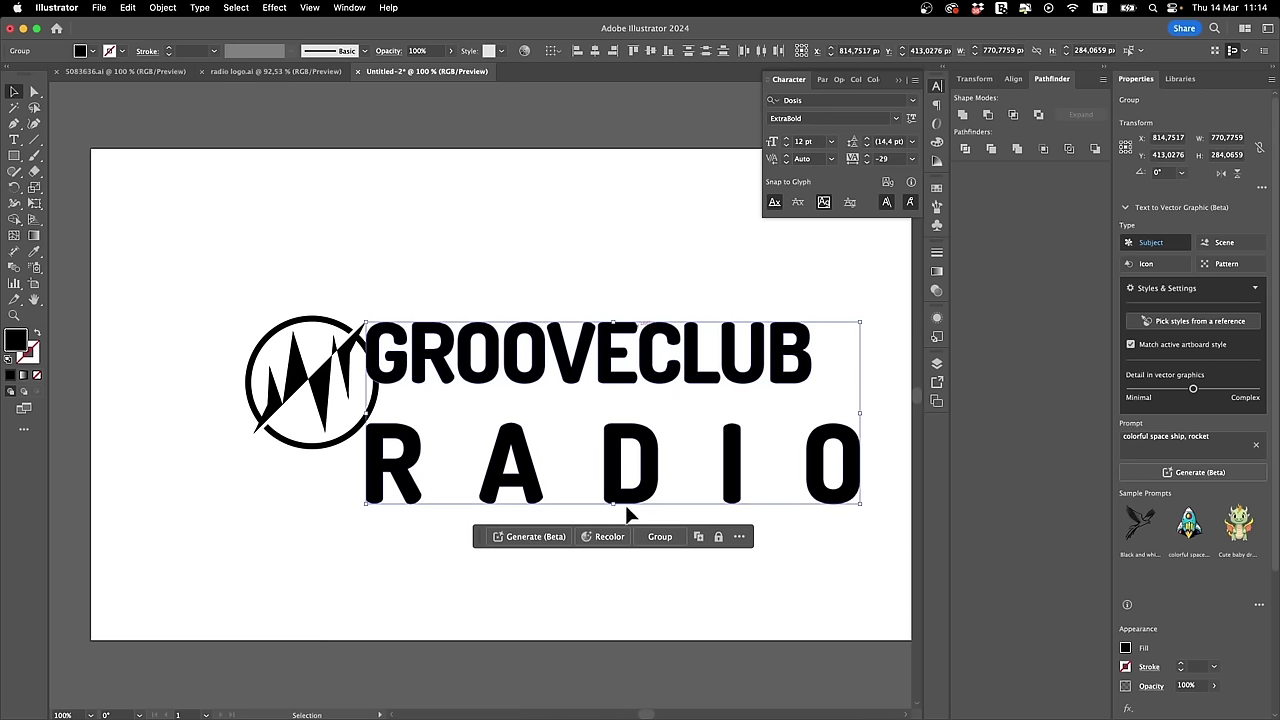
Step: Move RADIO up close beneath GROOVECLUB and scale it down proportionally to match that word's width
click(745, 628)
drag(737, 500, 744, 452)
drag(861, 475, 810, 482)
Step: Scale both words together to about 643 px wide to match the icon's height, and place them just right of the icon
shift+click(692, 356)
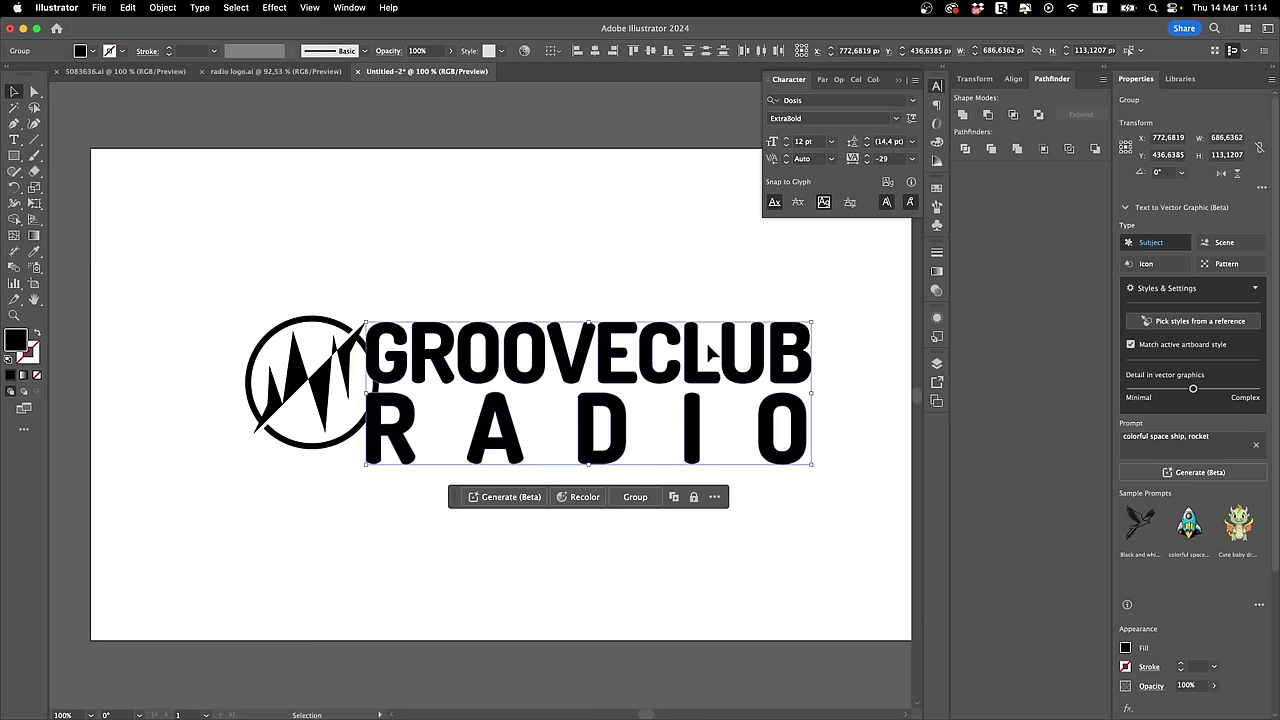
drag(692, 356, 627, 350)
drag(750, 460, 728, 456)
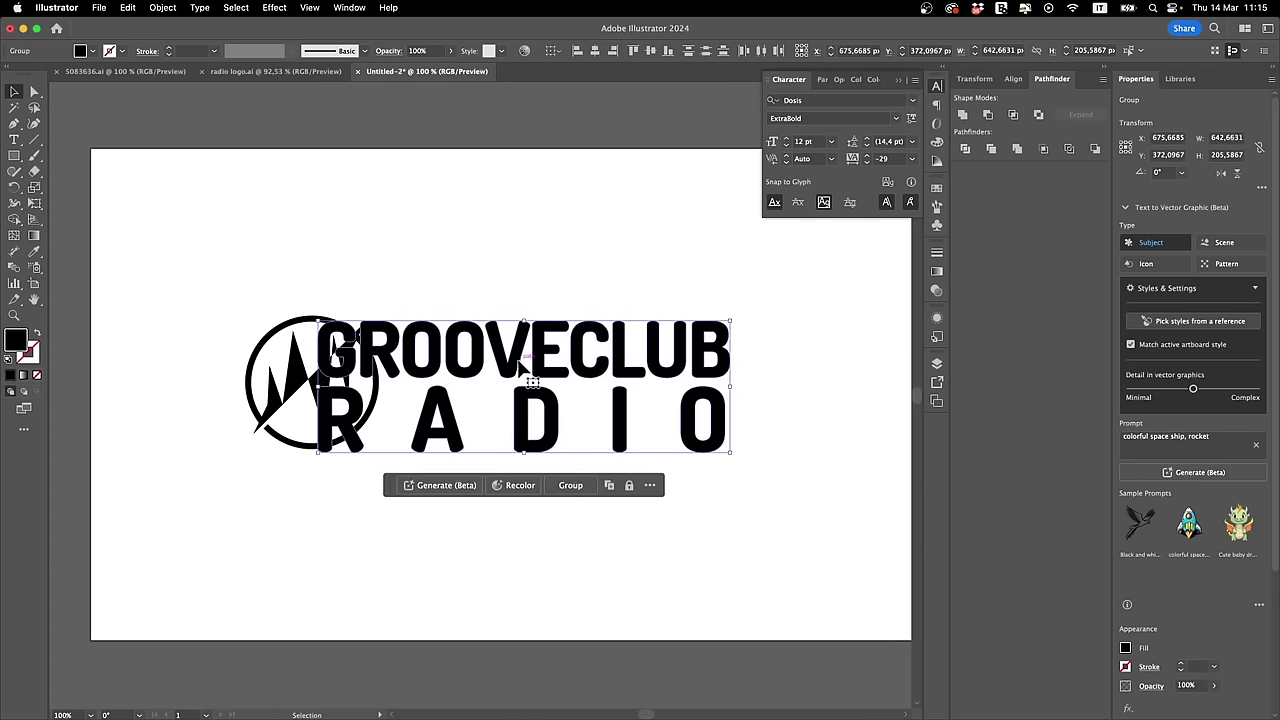
drag(526, 370, 500, 364)
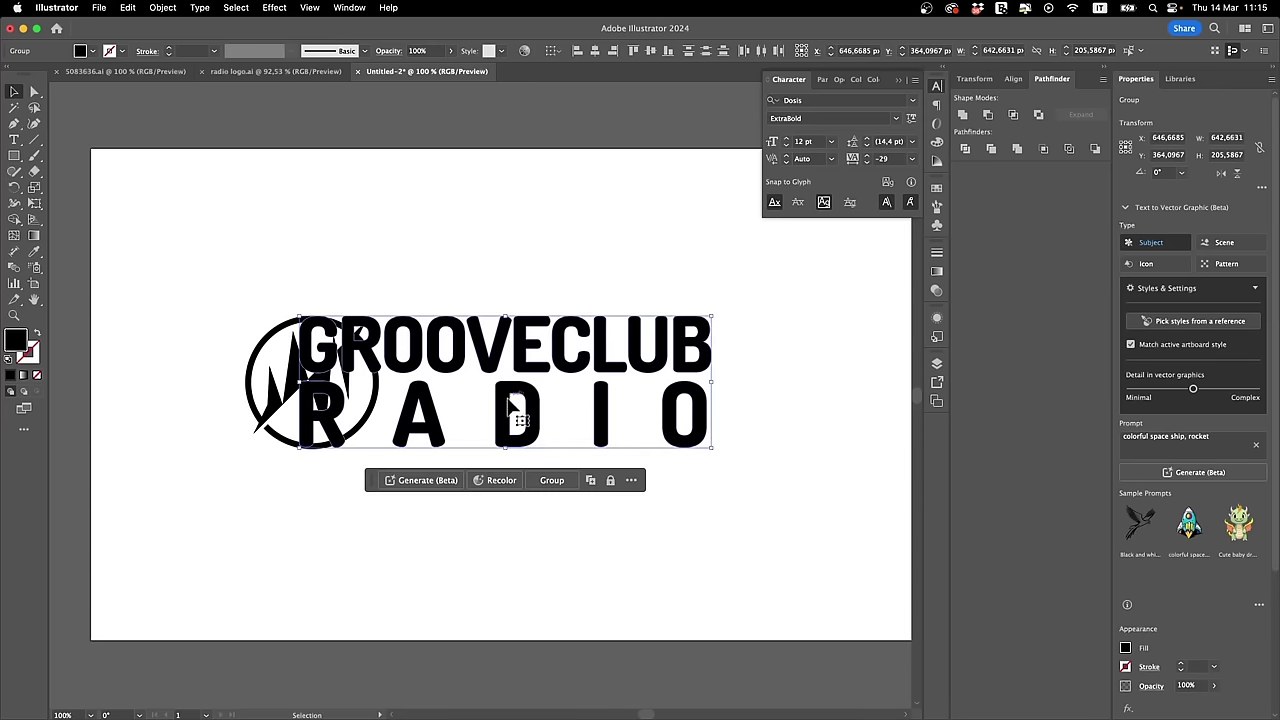
drag(504, 418, 610, 420)
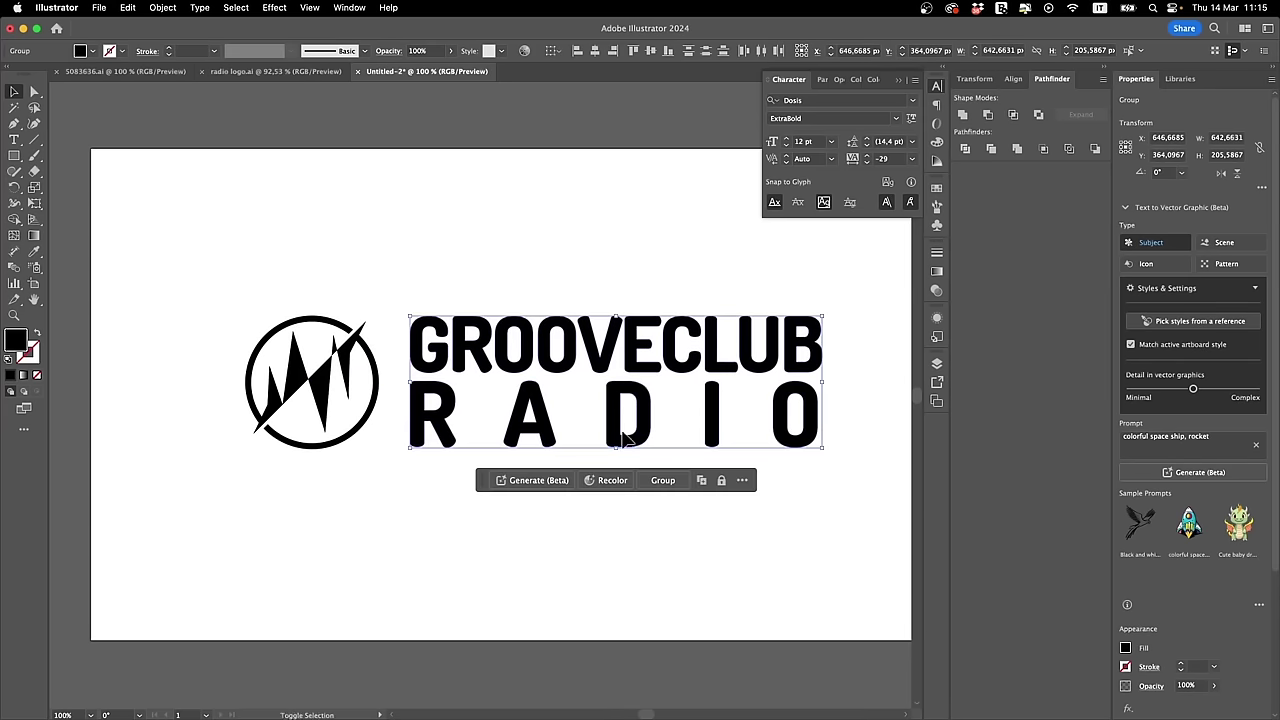
click(696, 561)
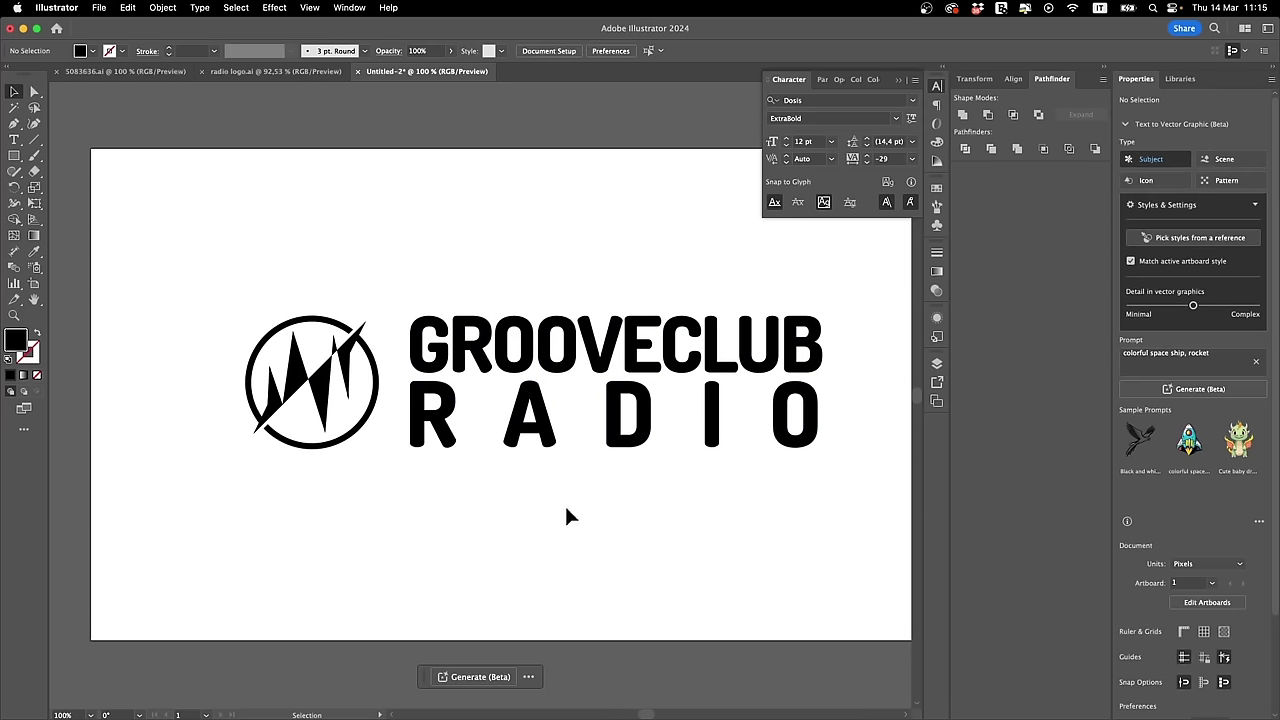
Step: Group the GROOVECLUB and RADIO lettering and center it vertically with the icon
key(super+minus)
key(super+minus)
key(super+minus)
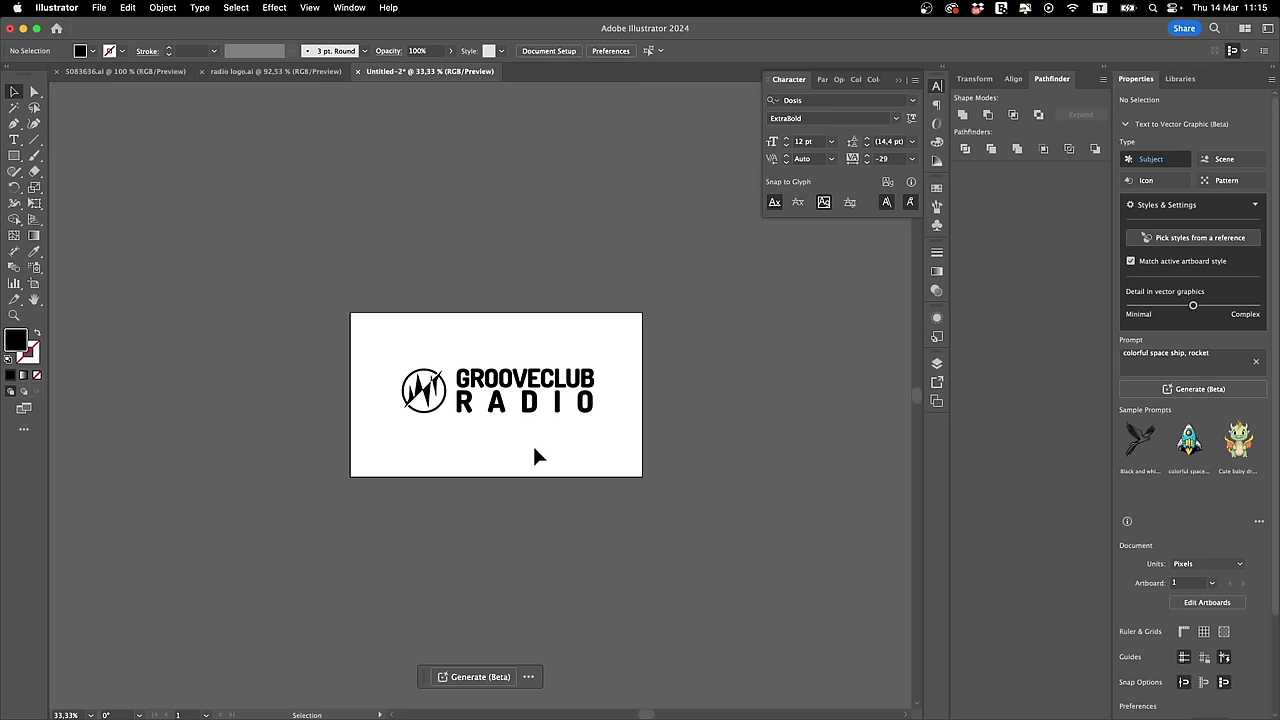
key(super+equal)
key(super+equal)
scroll(532, 443, up, 1)
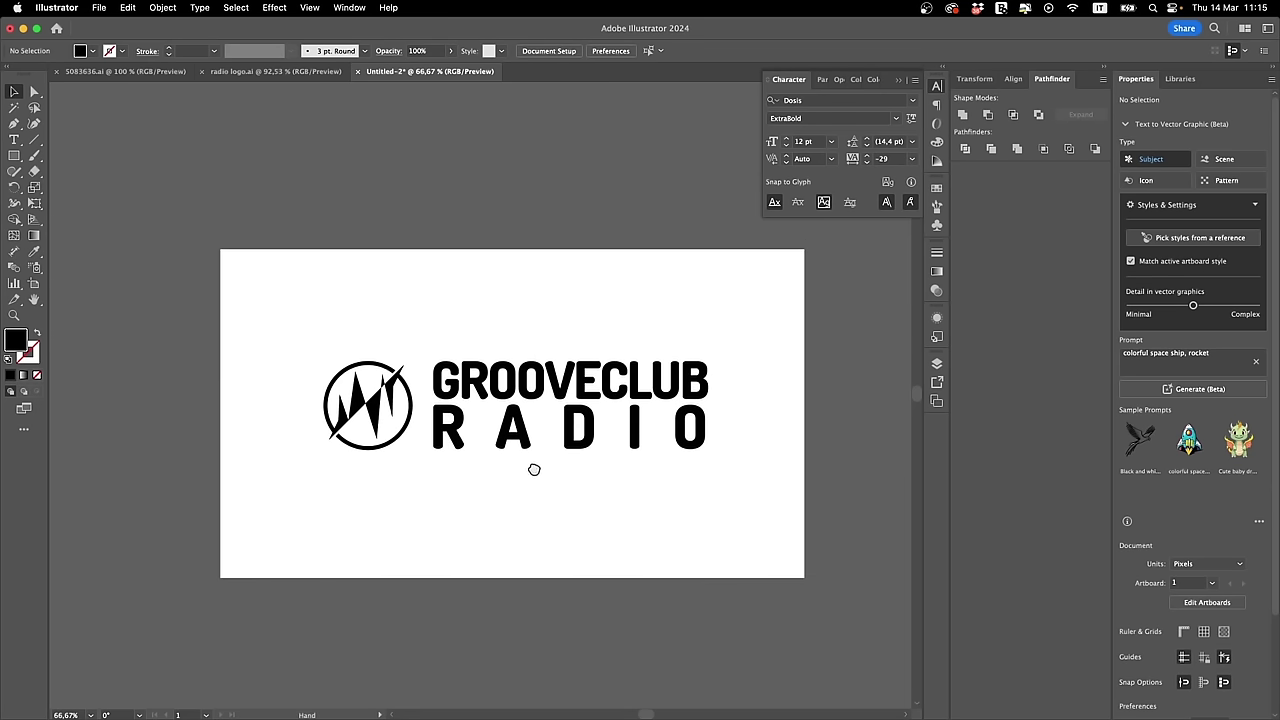
click(443, 416)
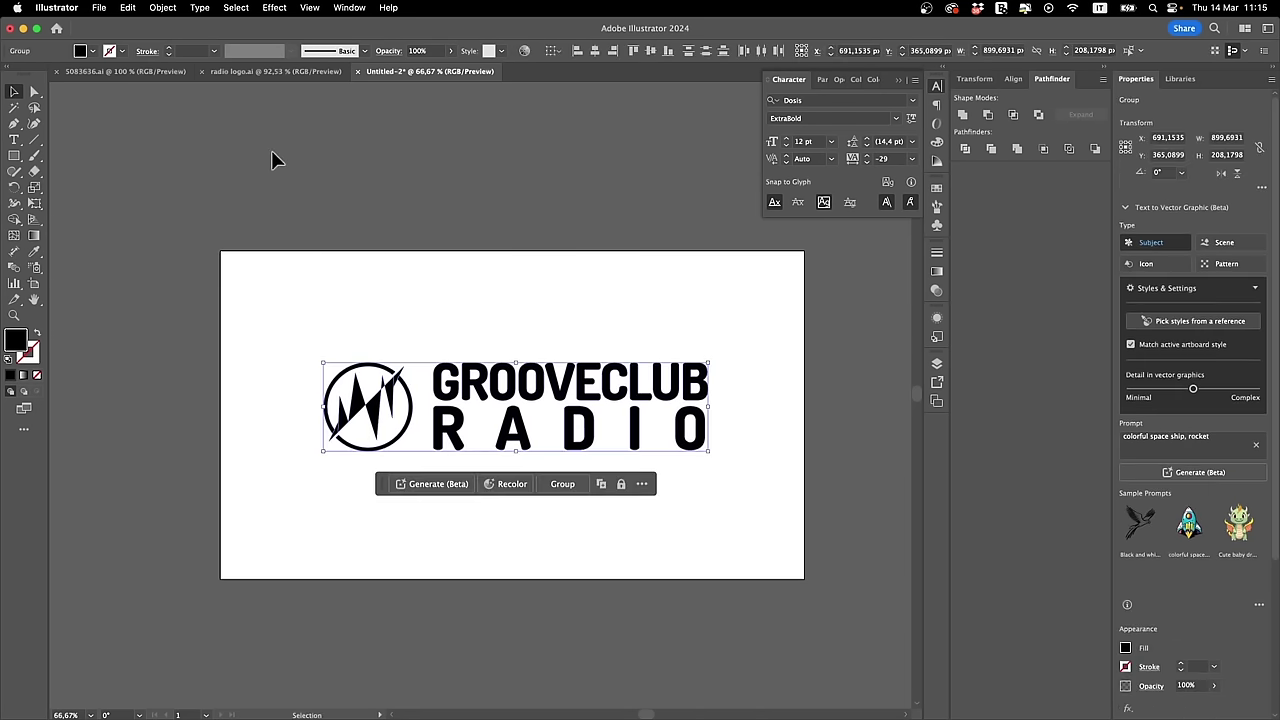
key(a)
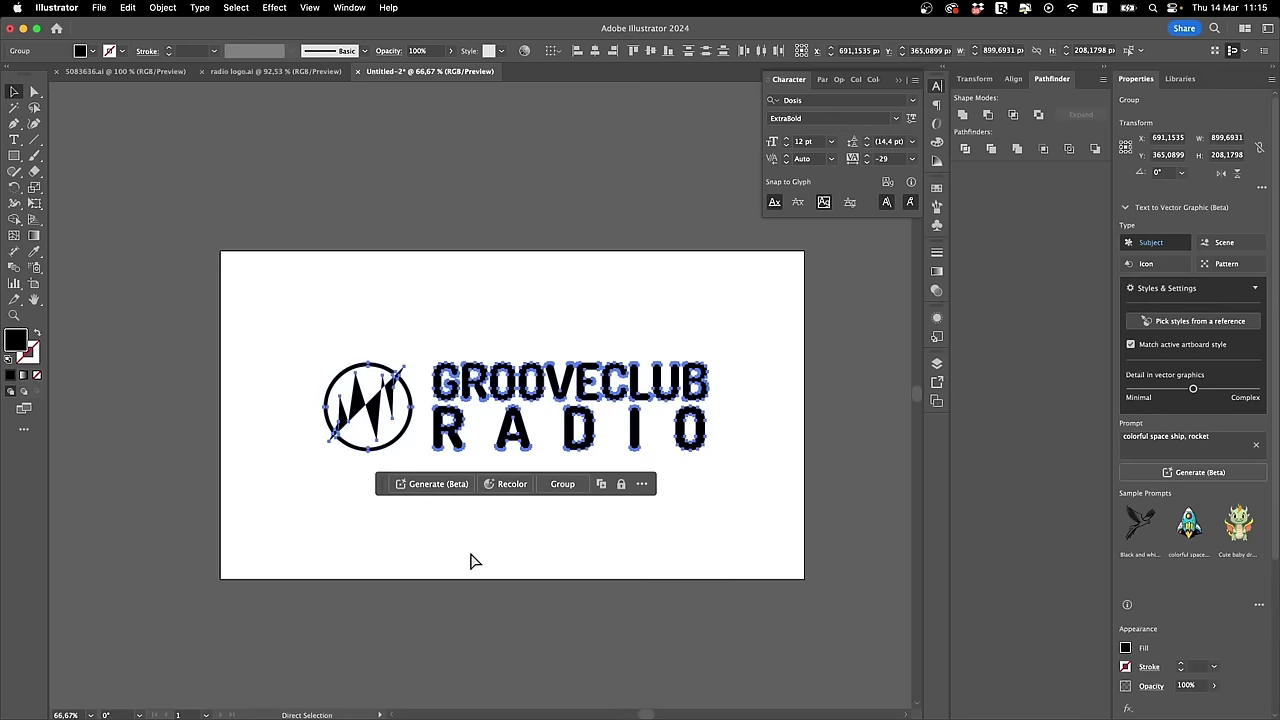
key(v)
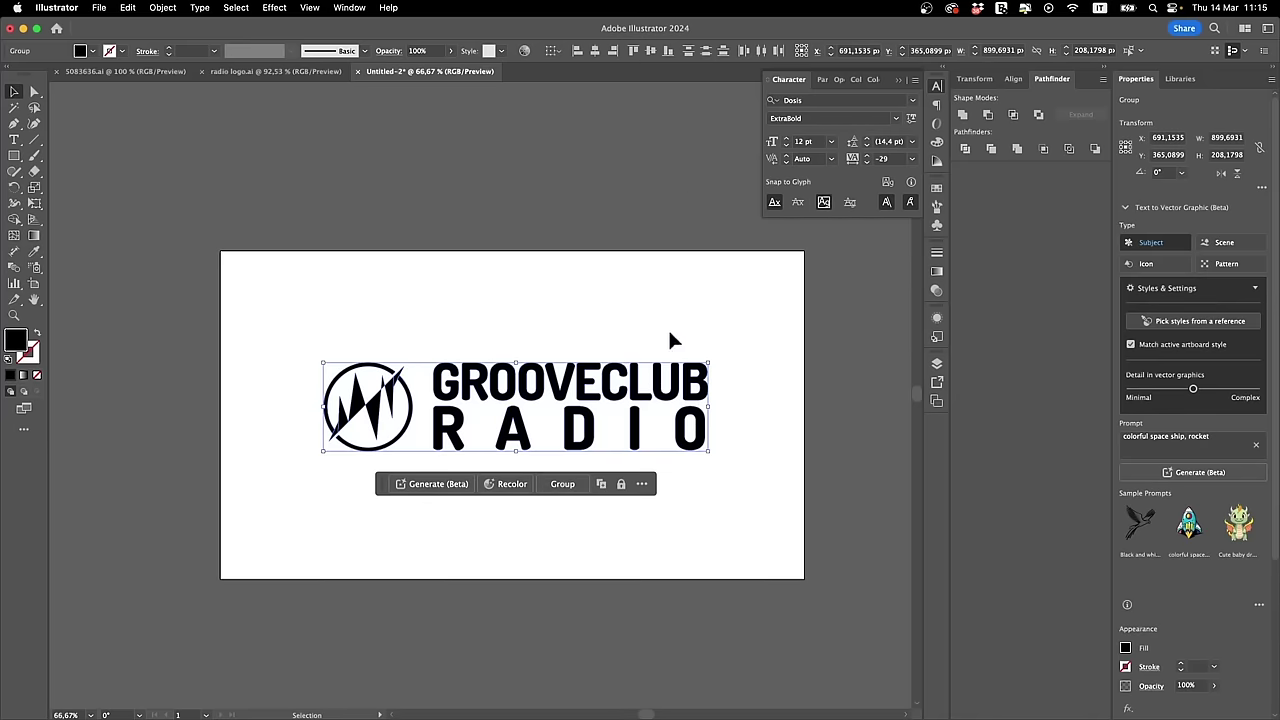
drag(667, 330, 323, 214)
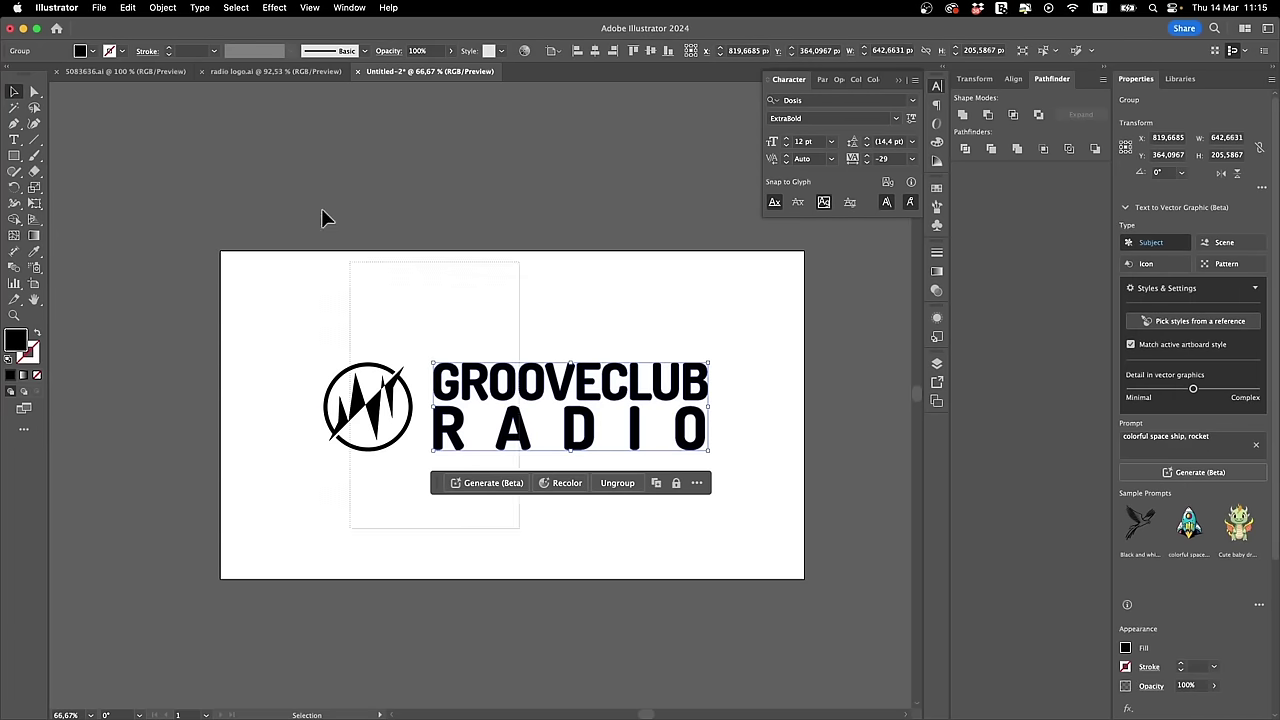
click(620, 345)
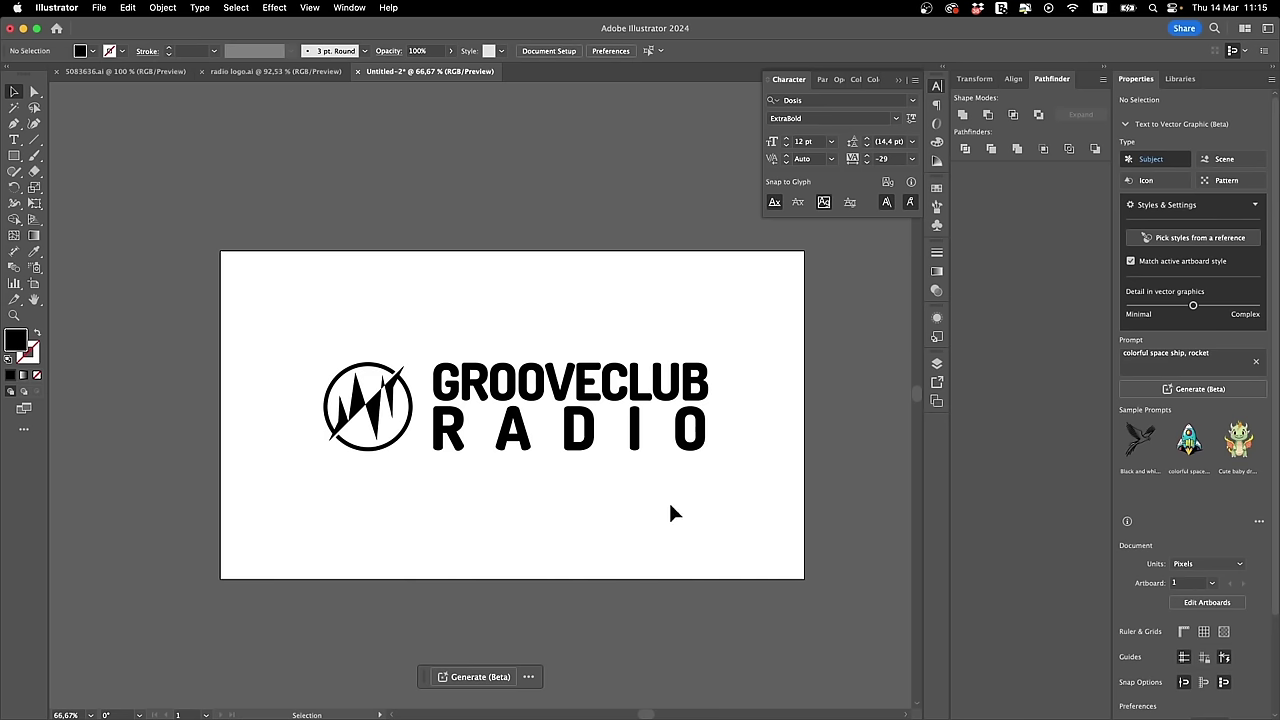
Step: Save the finished logo as GROOVECLUB RADIO LOGO.ai in the LOGO folder, keeping the Adobe Illustrator format
drag(670, 512, 331, 237)
key(a)
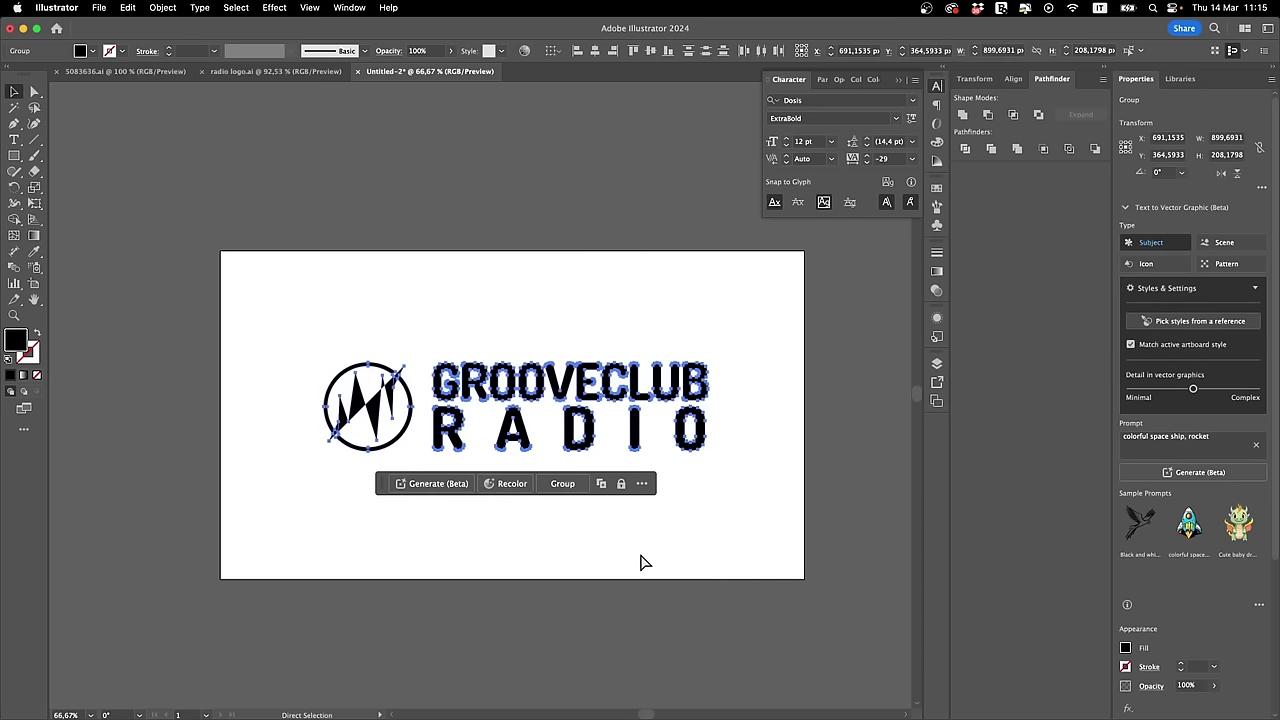
key(super+s)
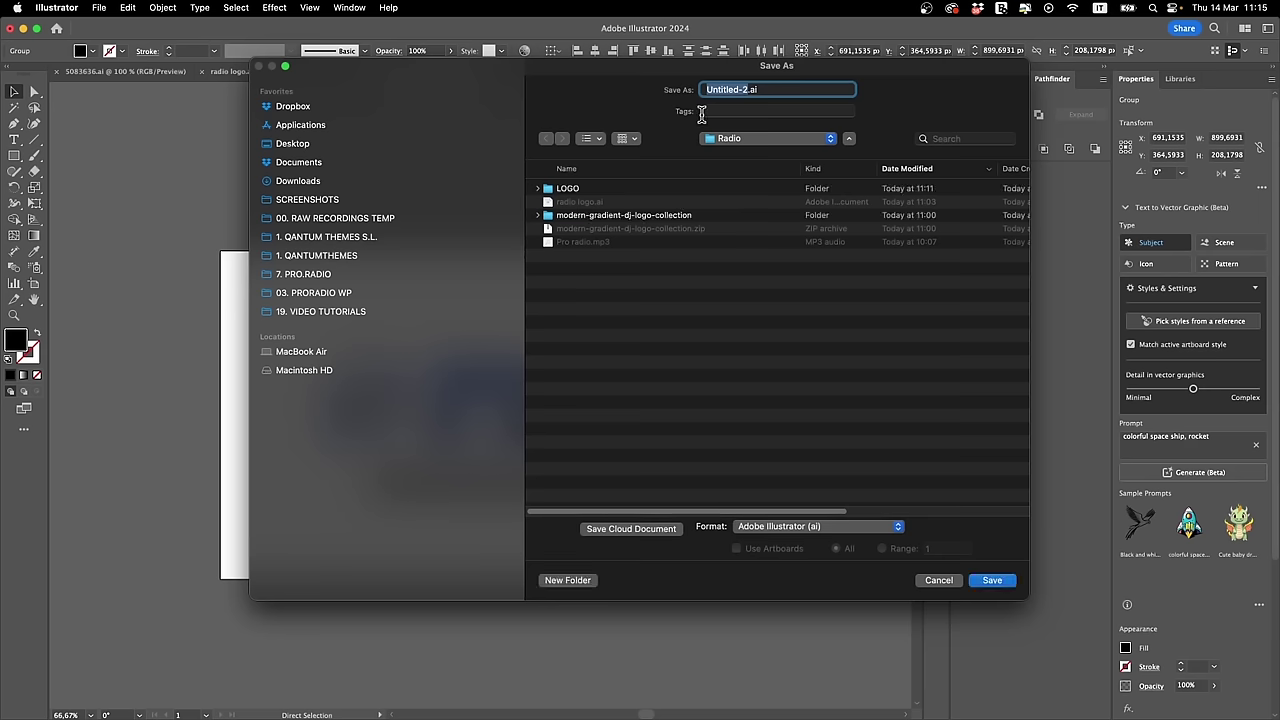
double_click(563, 192)
click(745, 89)
text(GROC)
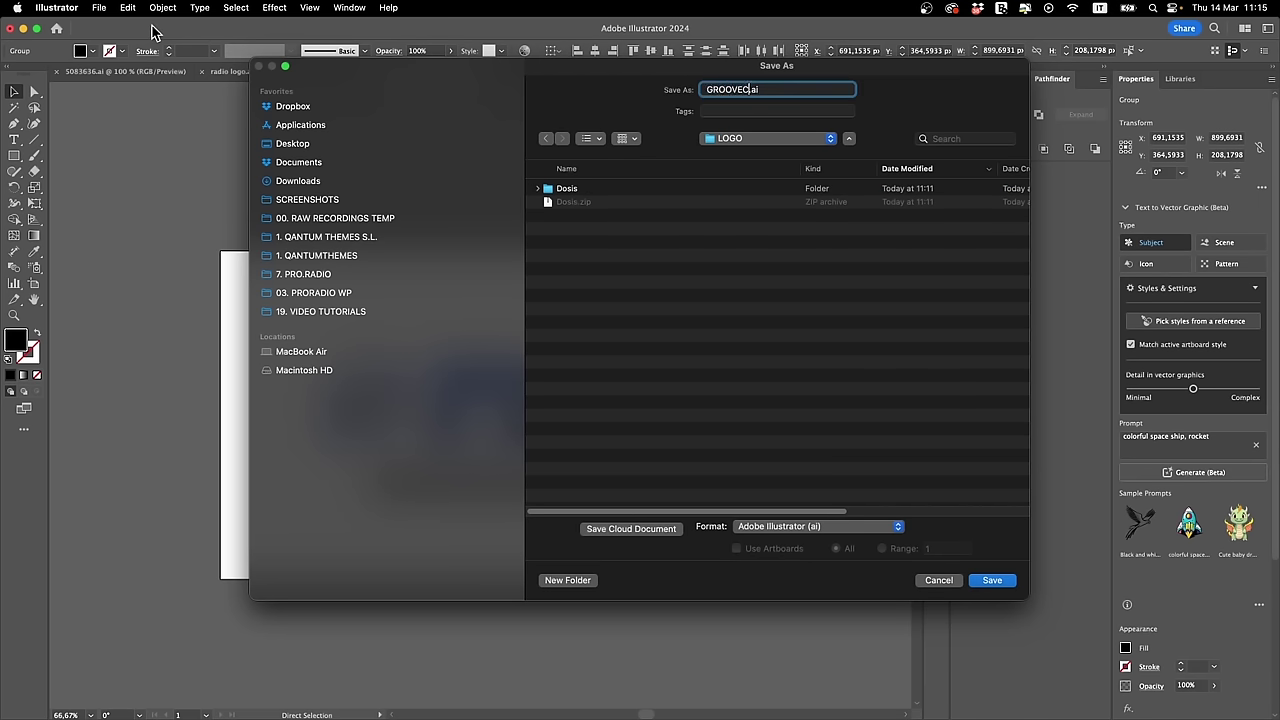
key(Return)
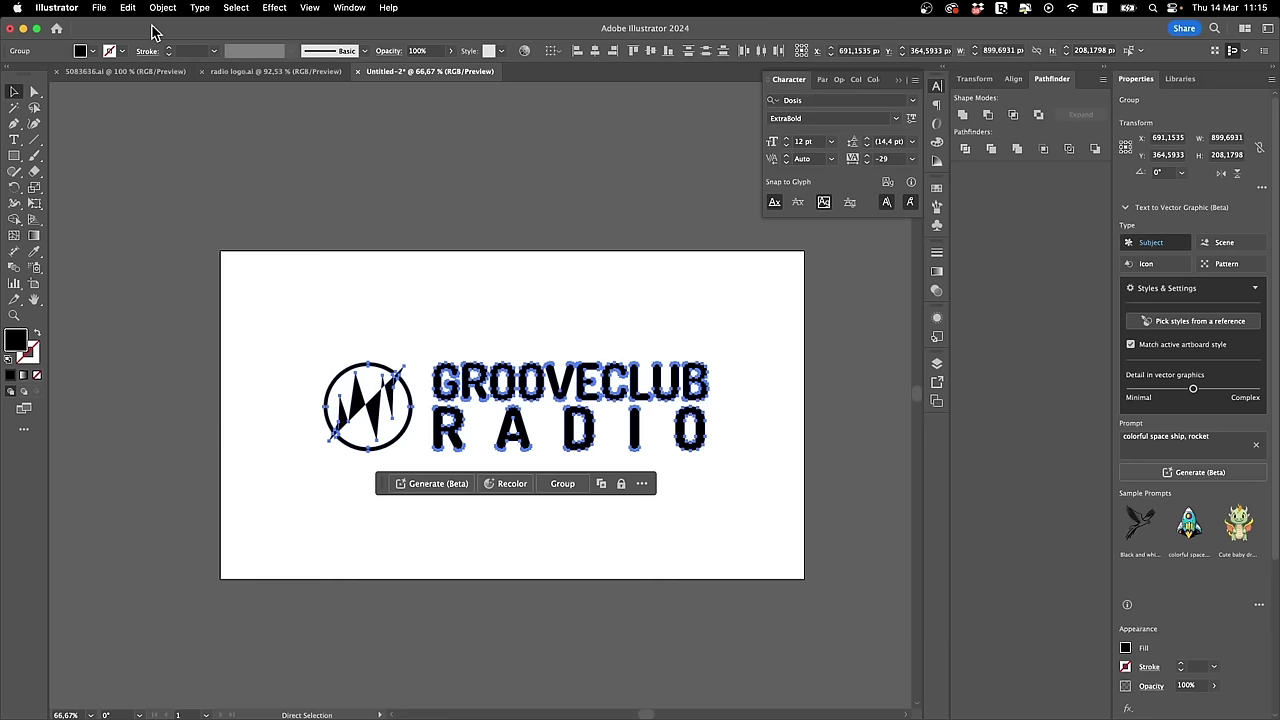
key(Return)
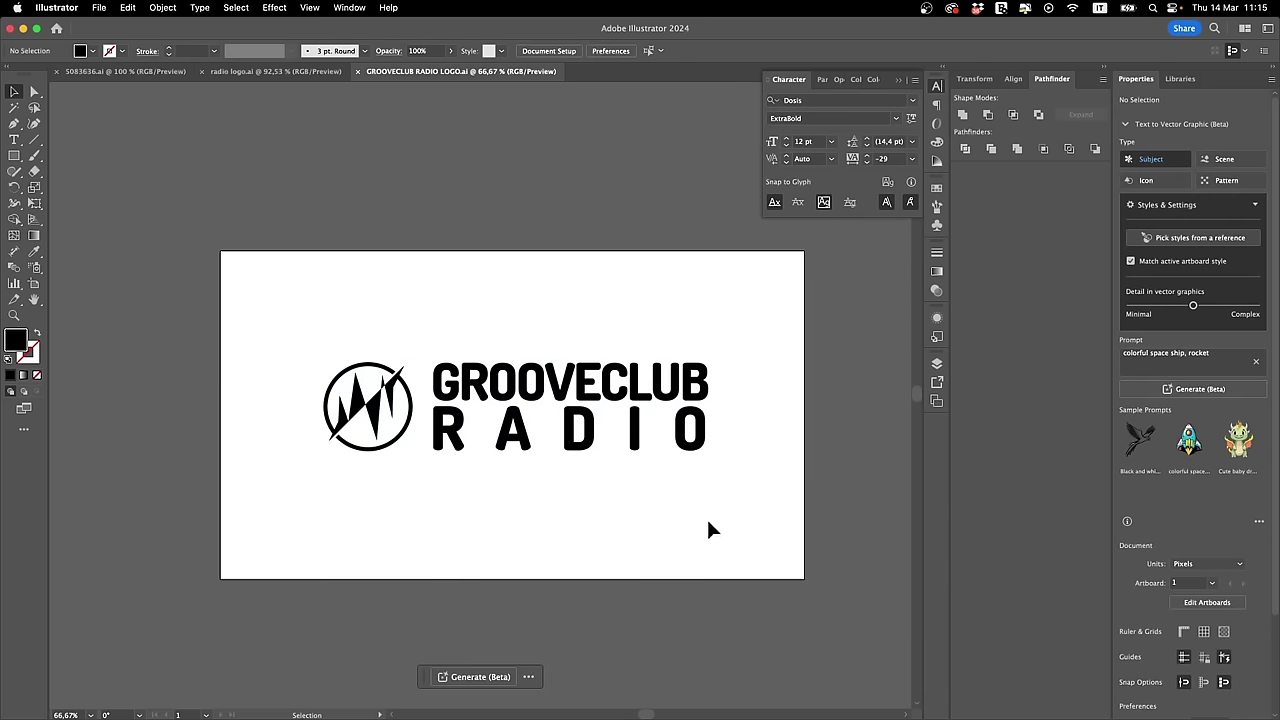
Step: Copy the round icon from the logo and switch to Adobe Photoshop
click(366, 400)
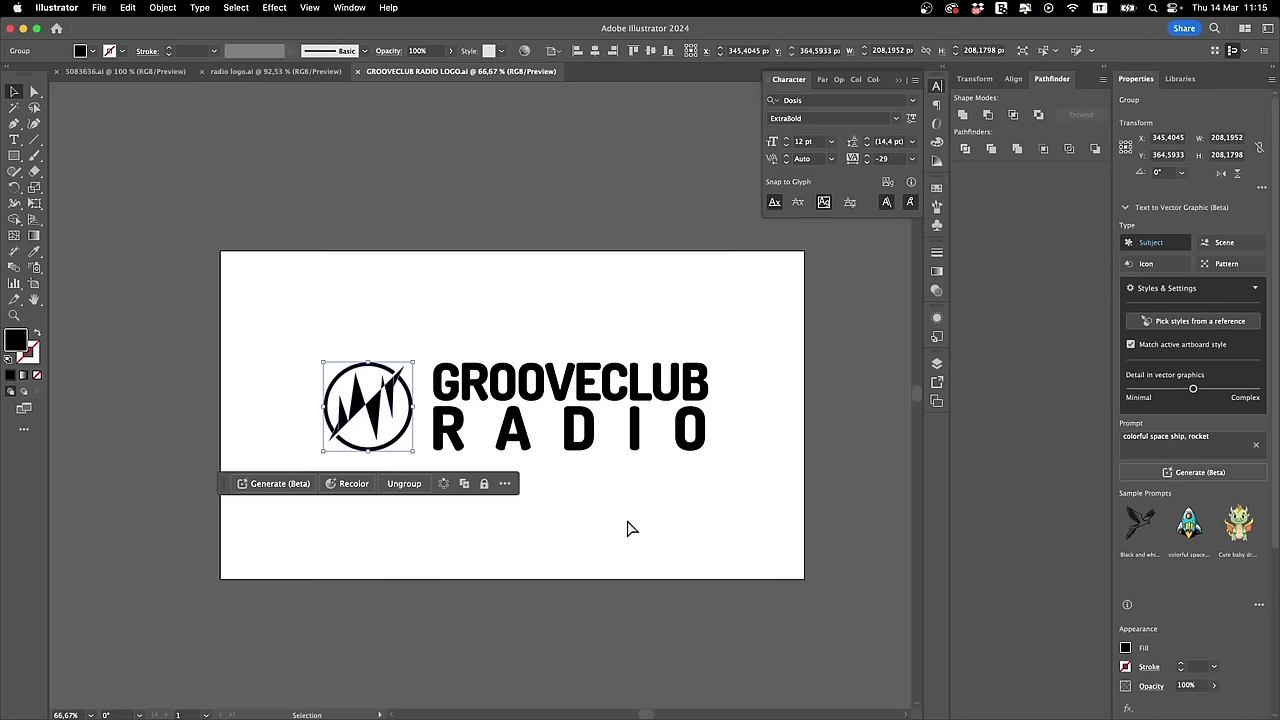
key(super+Tab)
key(super+Tab)
key(super+Tab)
key(super+Tab)
key(super+Tab)
key(super+Tab)
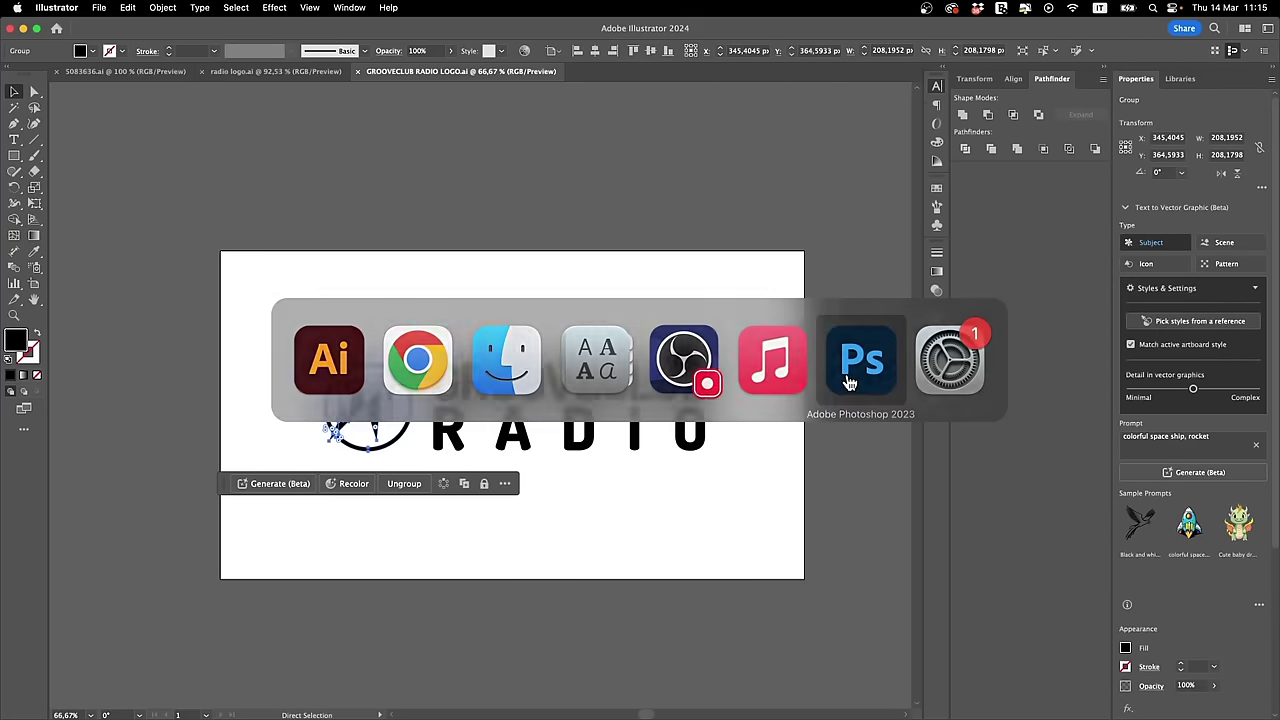
Step: Create a new 600 x 300 px document at 72 pixels/inch with a transparent background
key(super+n)
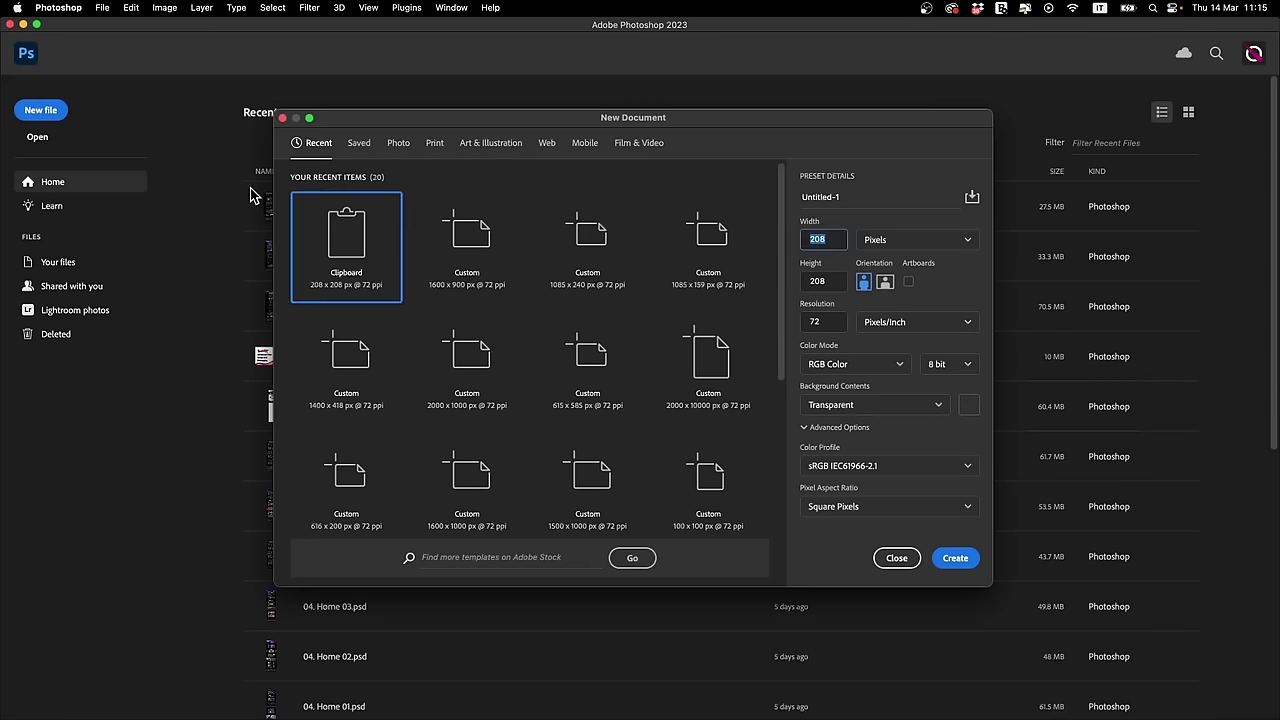
text(600)
key(Tab)
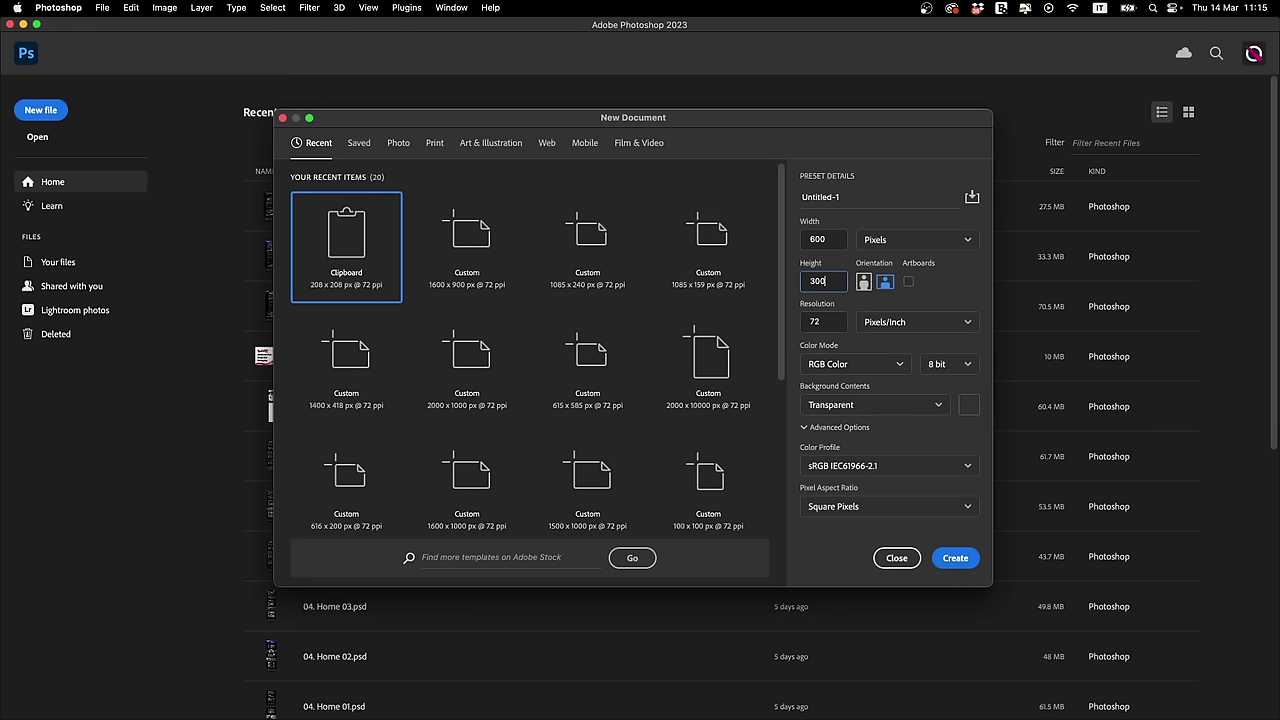
key(Return)
Step: Paste the copied round icon into the new document as pixels and commit its placement
key(cmd+v)
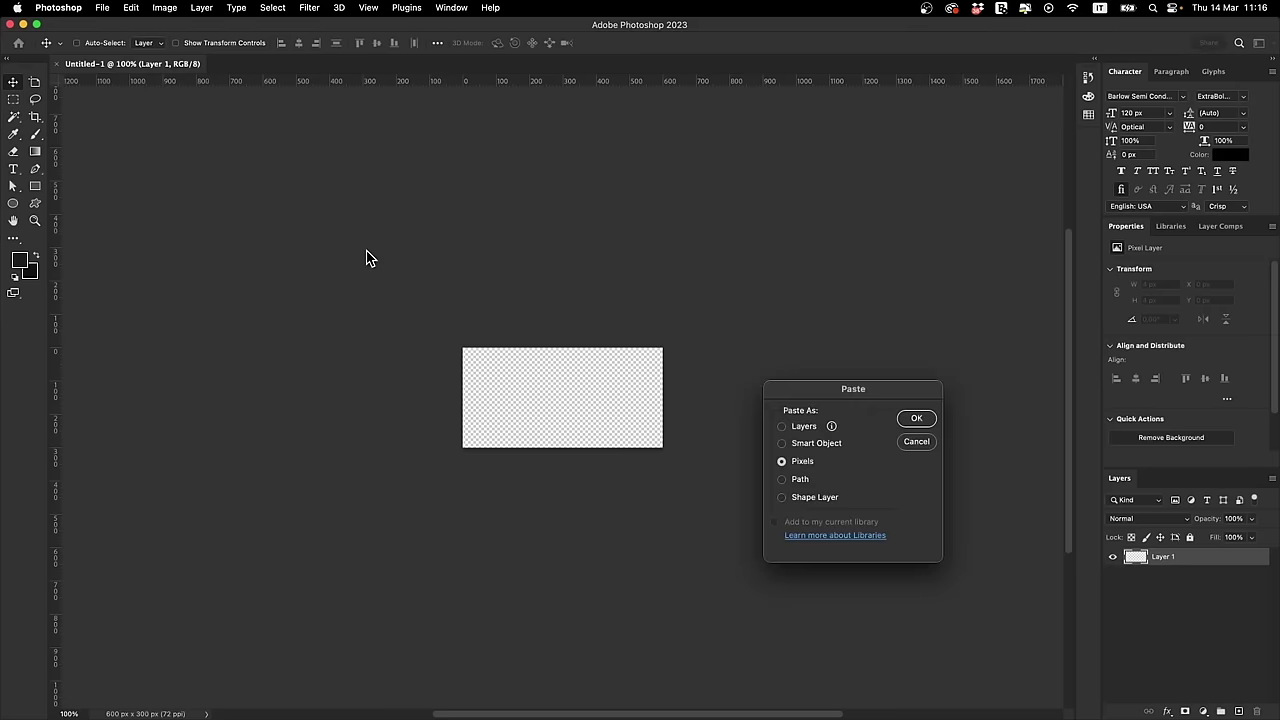
key(Return)
key(cmd+equal)
key(cmd+equal)
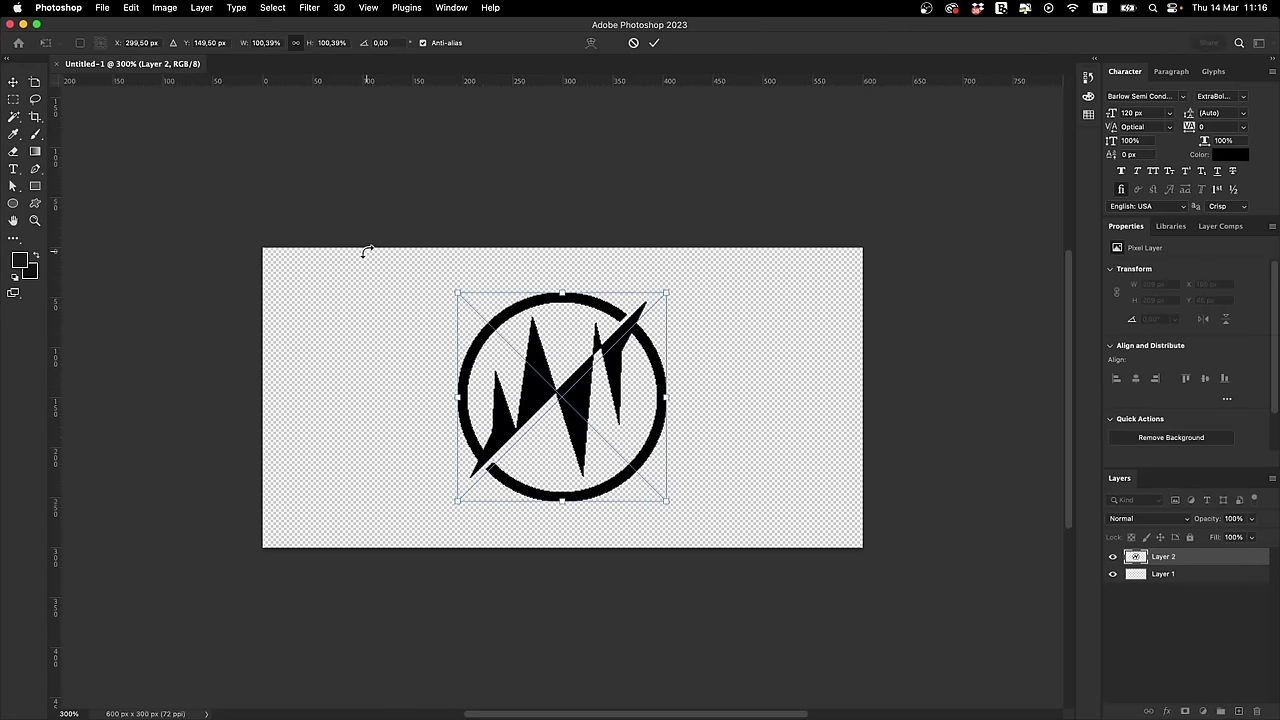
key(Return)
key(cmd+Tab)
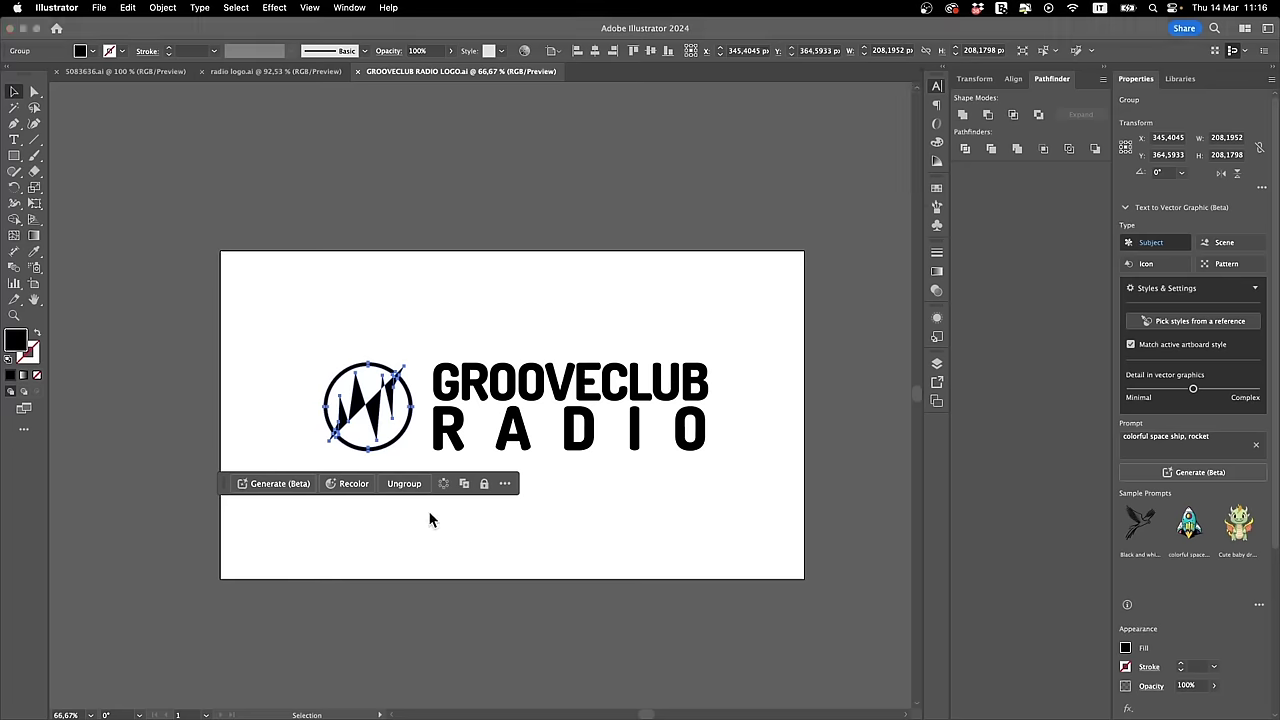
key(cmd+Tab)
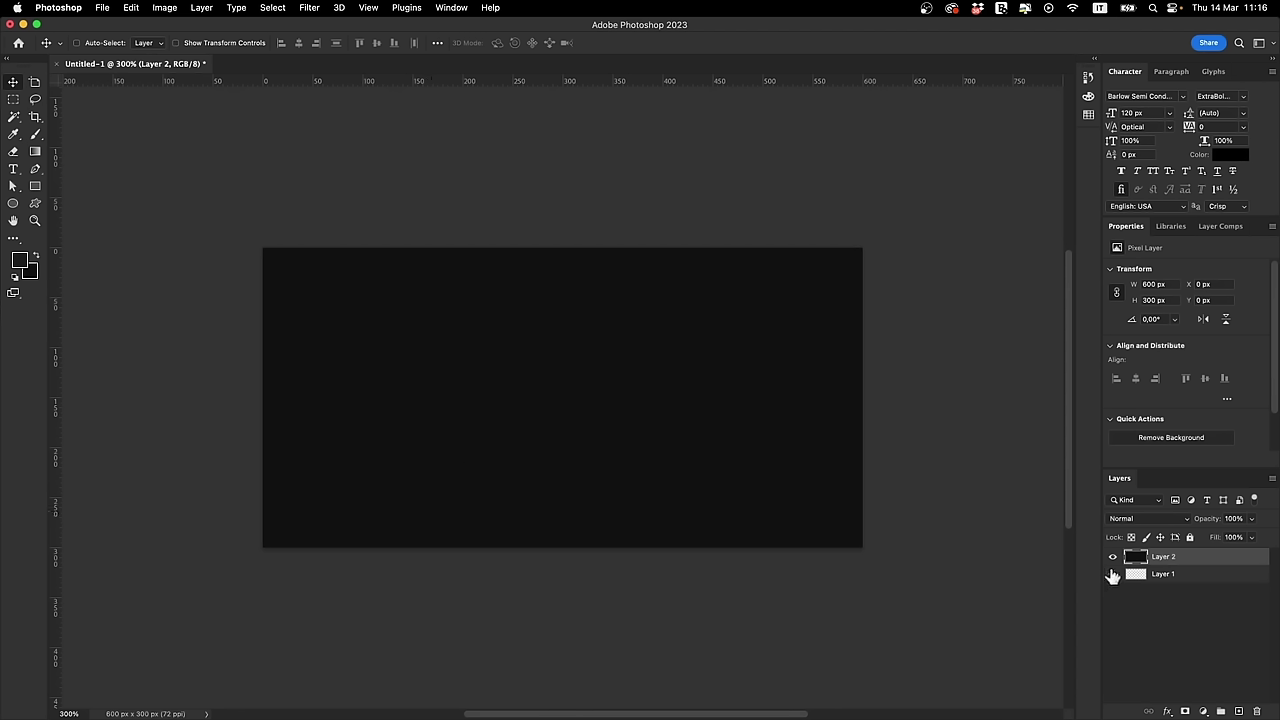
Step: Hide the dark Layer 2 and paste the round icon as a Smart Object, scaled to about 72% on the canvas's left side
click(1113, 556)
key(cmd+v)
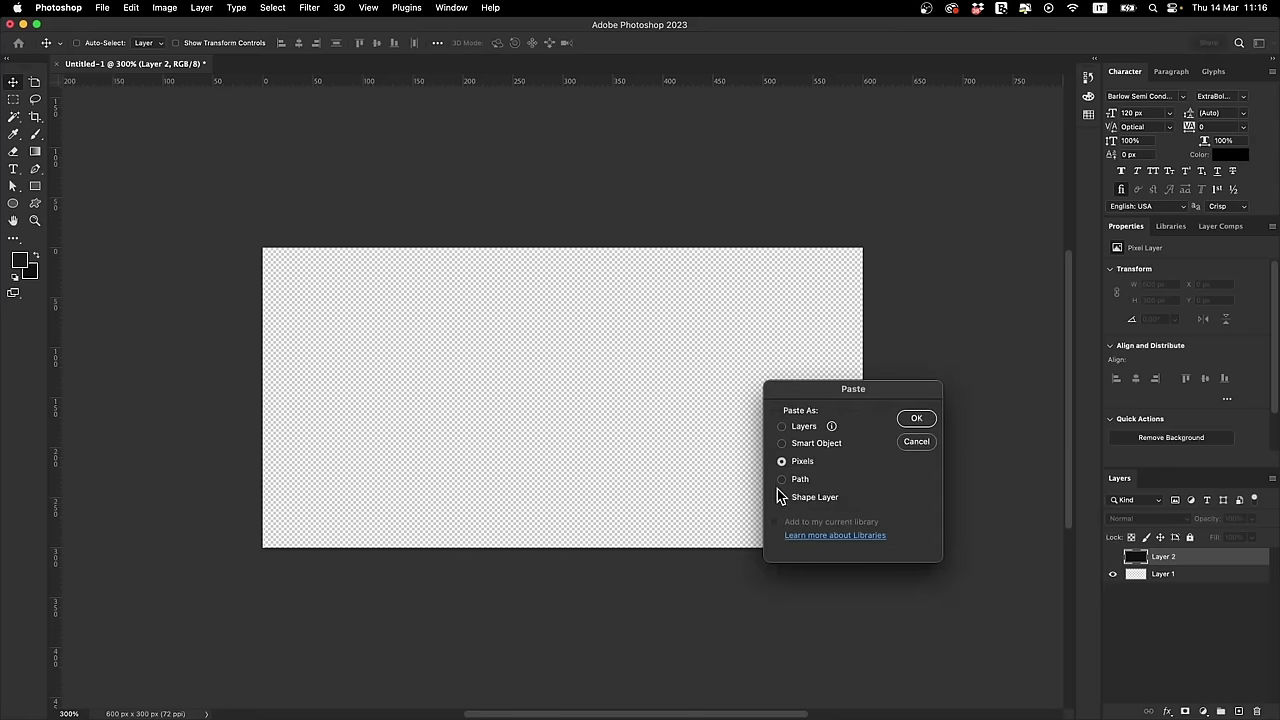
click(782, 443)
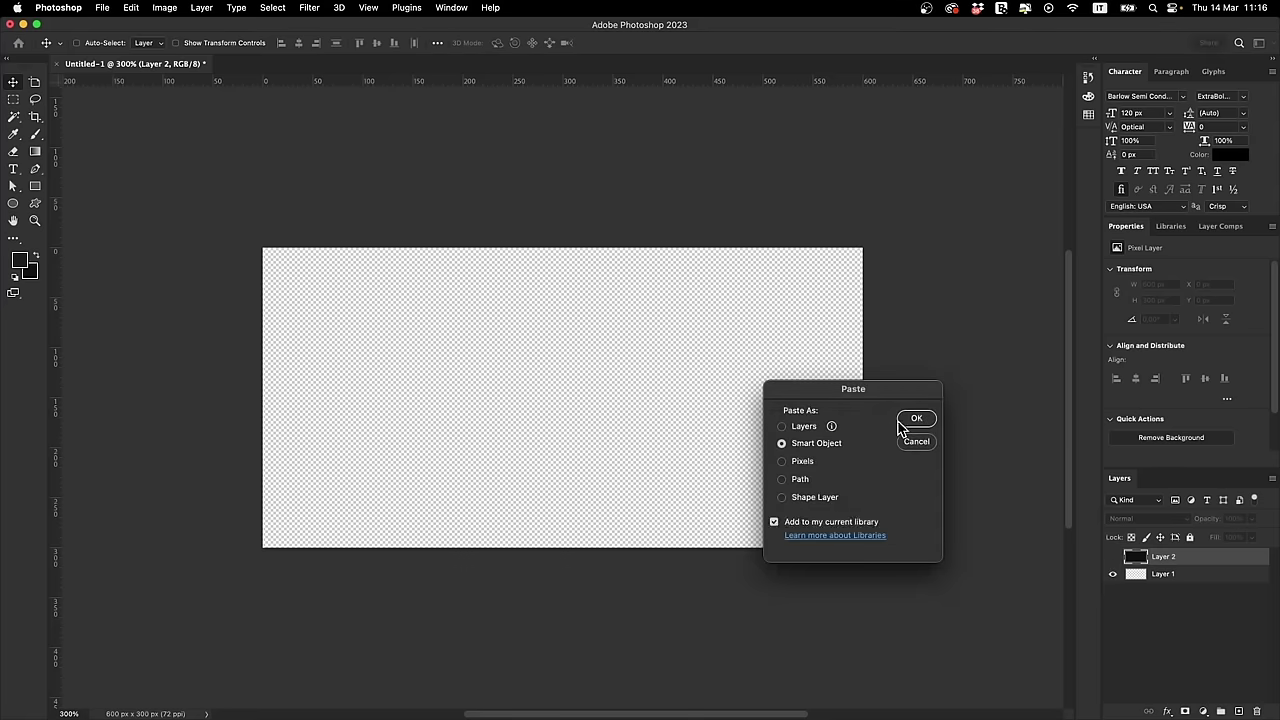
click(908, 420)
drag(671, 296, 415, 350)
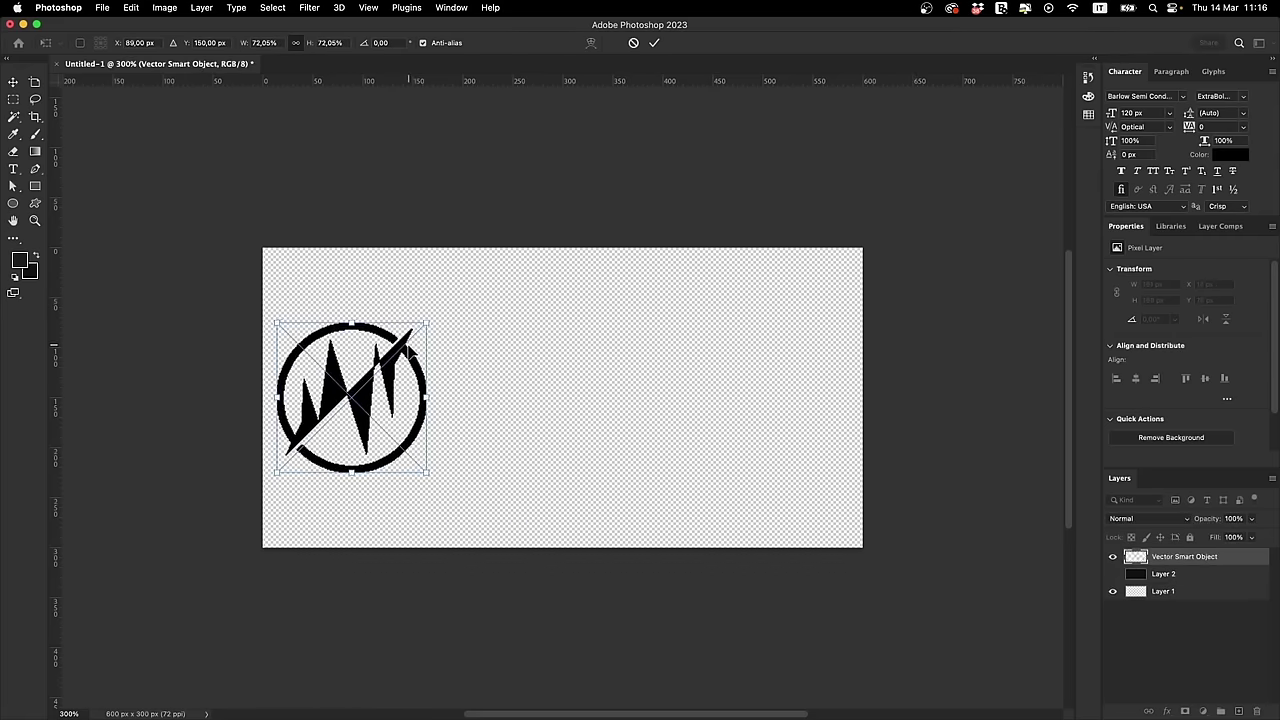
key(Return)
Step: Copy the GROOVECLUB RADIO lettering from Illustrator and paste it in Photoshop as a Smart Object, scaled to about 69% beside the icon
key(super+Tab)
click(568, 340)
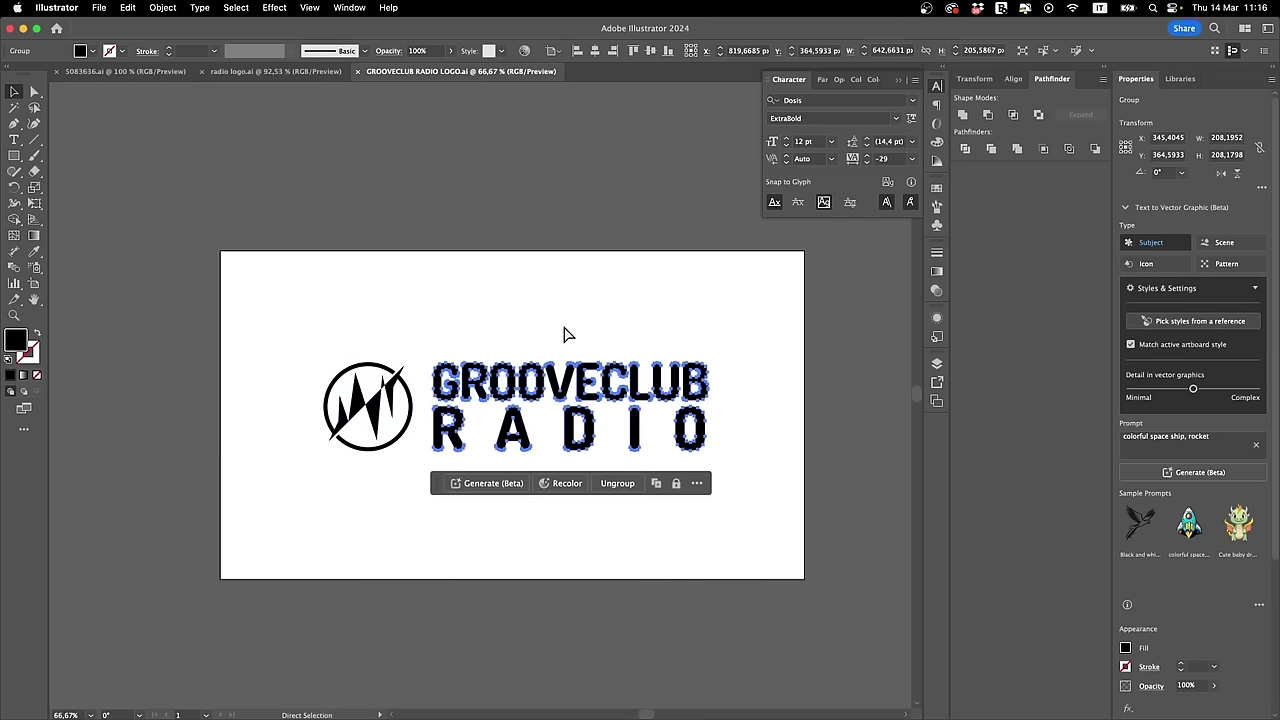
key(super+c)
key(super+Tab)
key(super+v)
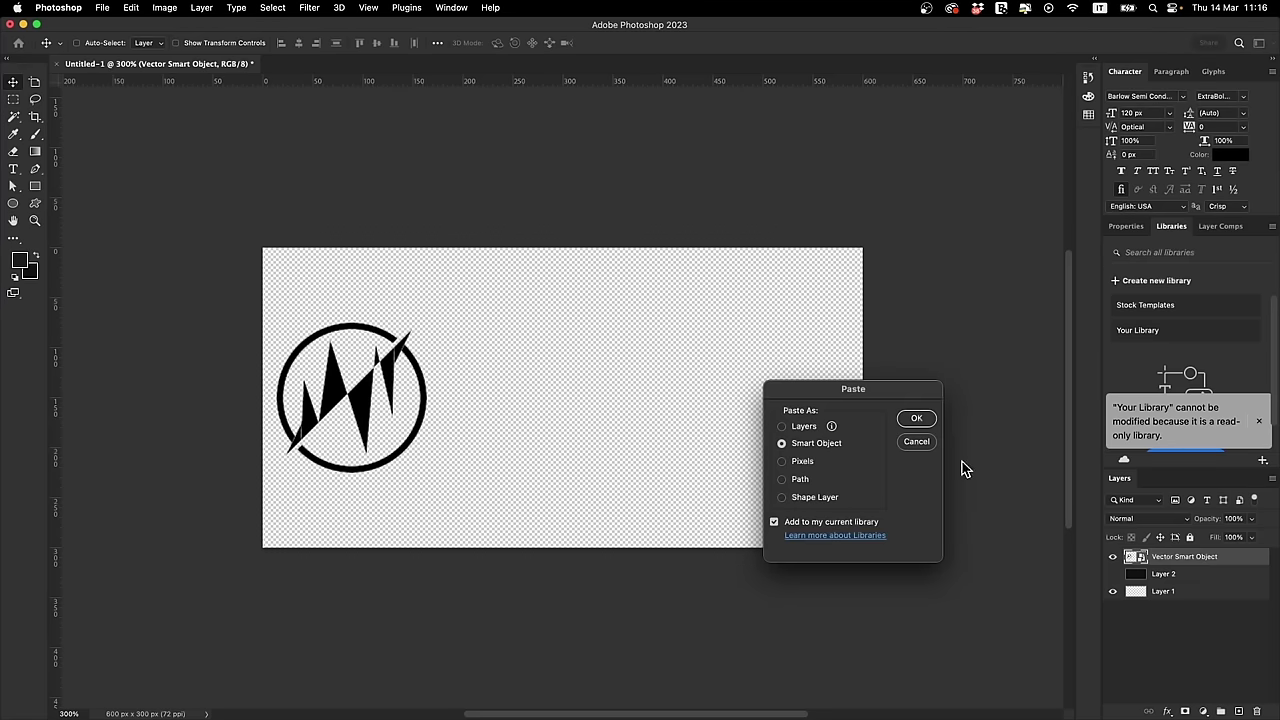
click(916, 418)
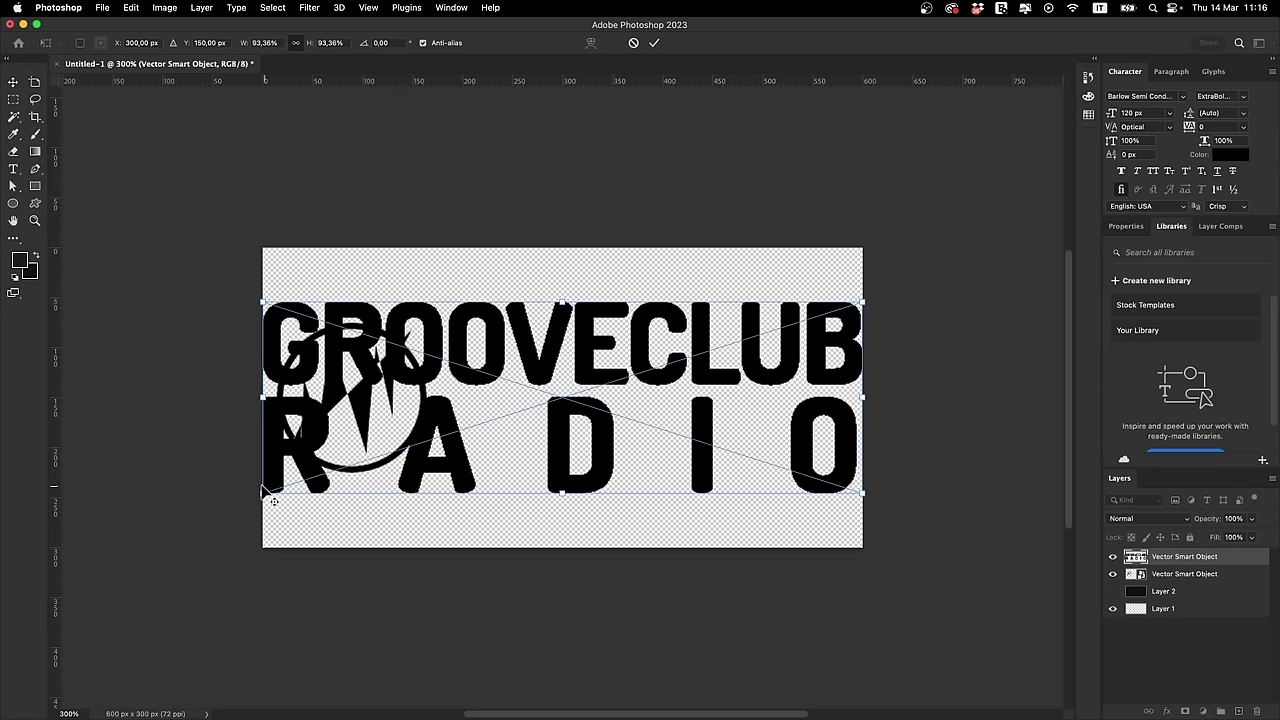
drag(261, 495, 342, 467)
drag(476, 458, 580, 458)
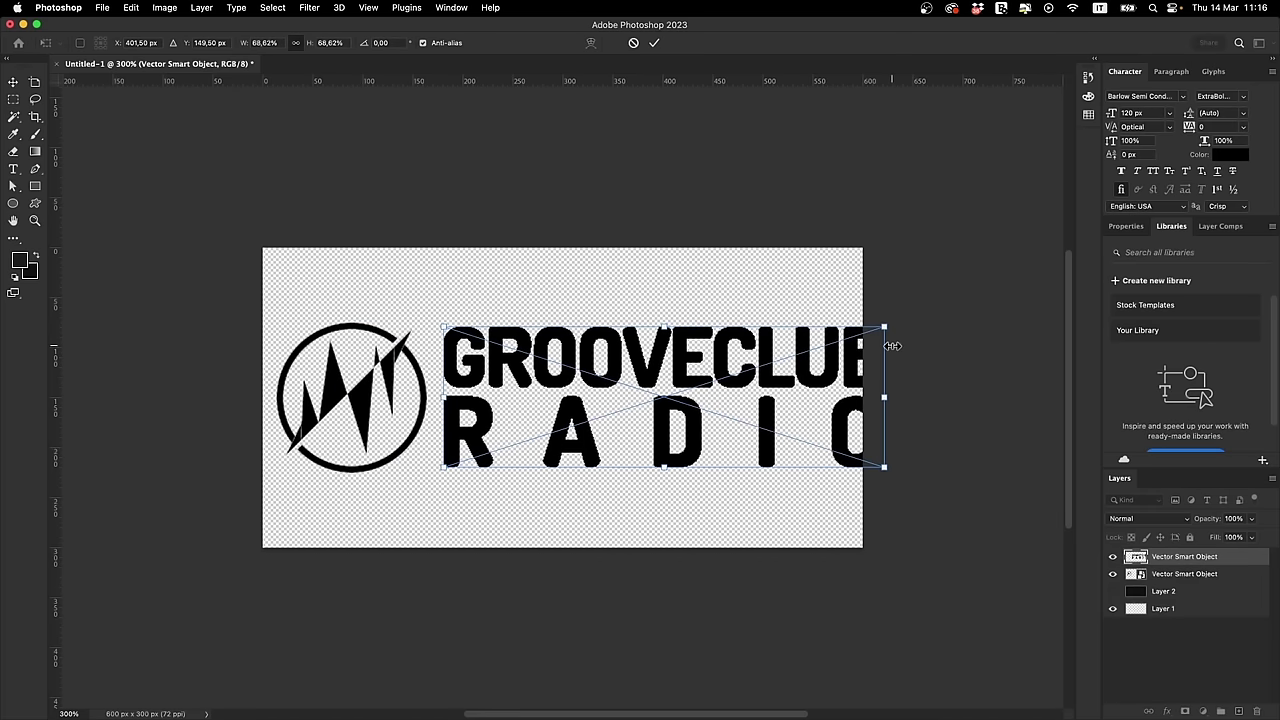
key(Return)
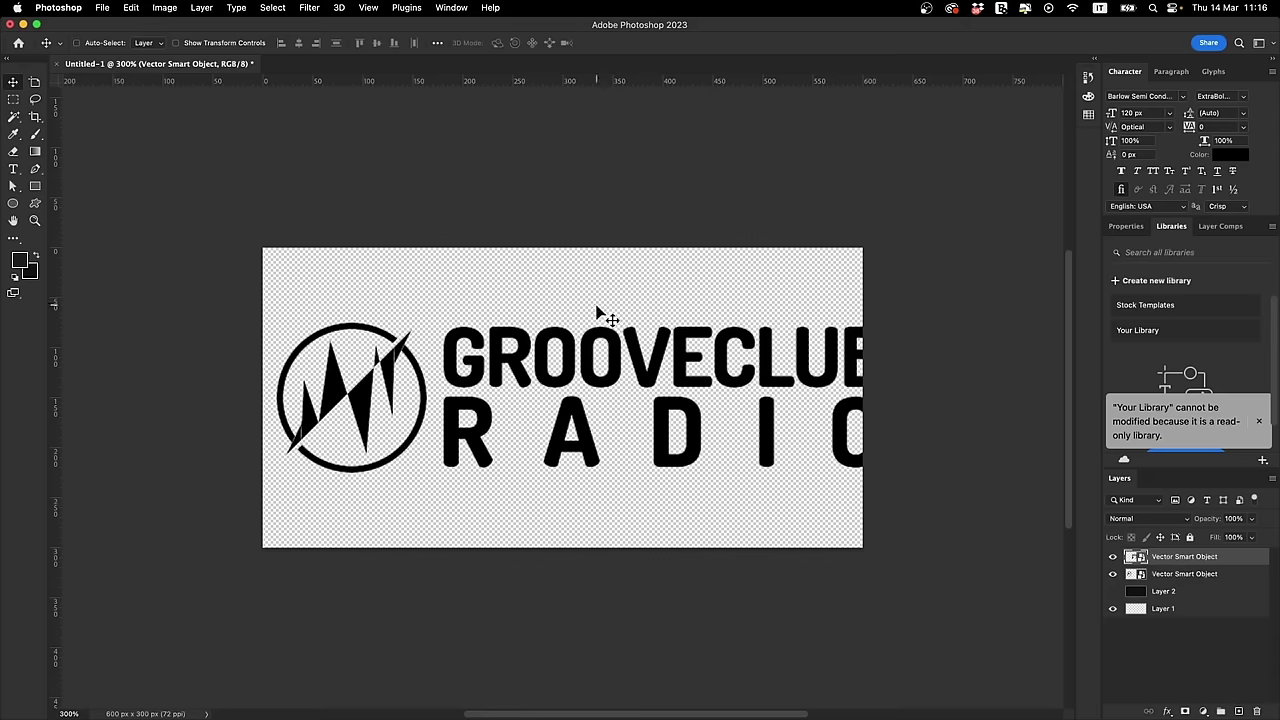
Step: Scale the icon and lettering layers together to about 93% so the whole logo fits inside the canvas
shift+click(1218, 576)
key(super+t)
drag(886, 320, 845, 334)
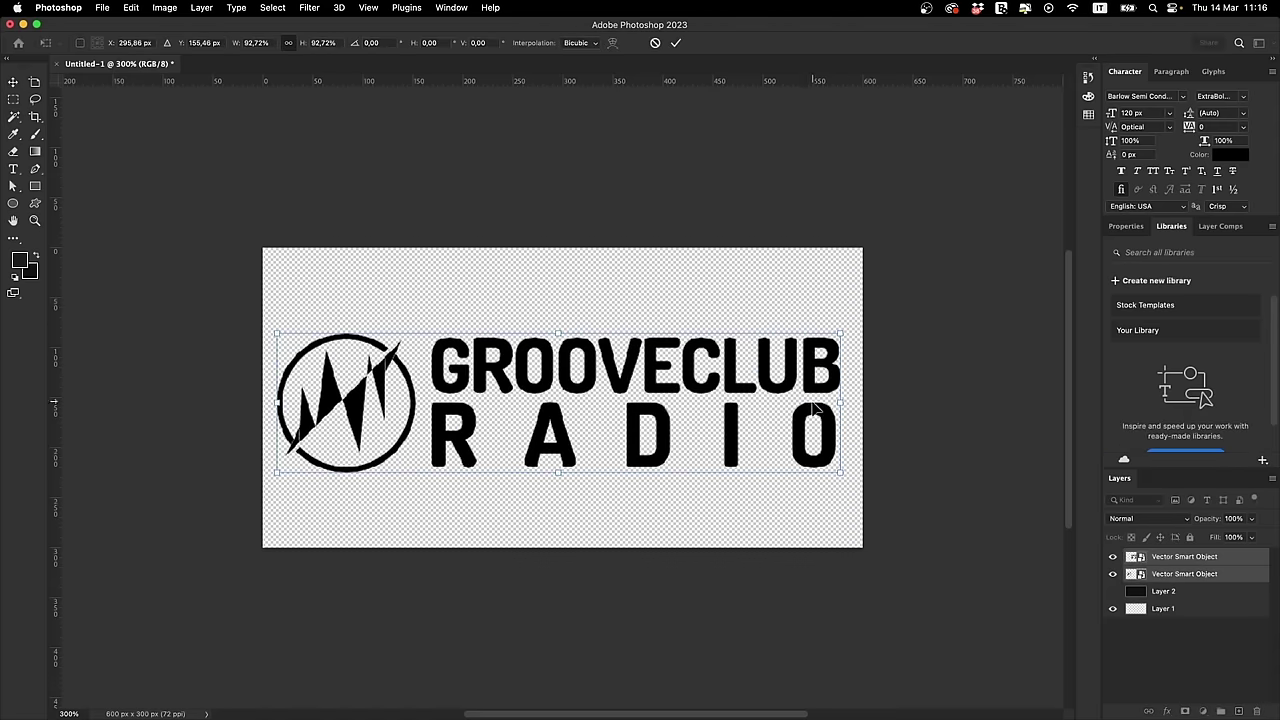
key(Return)
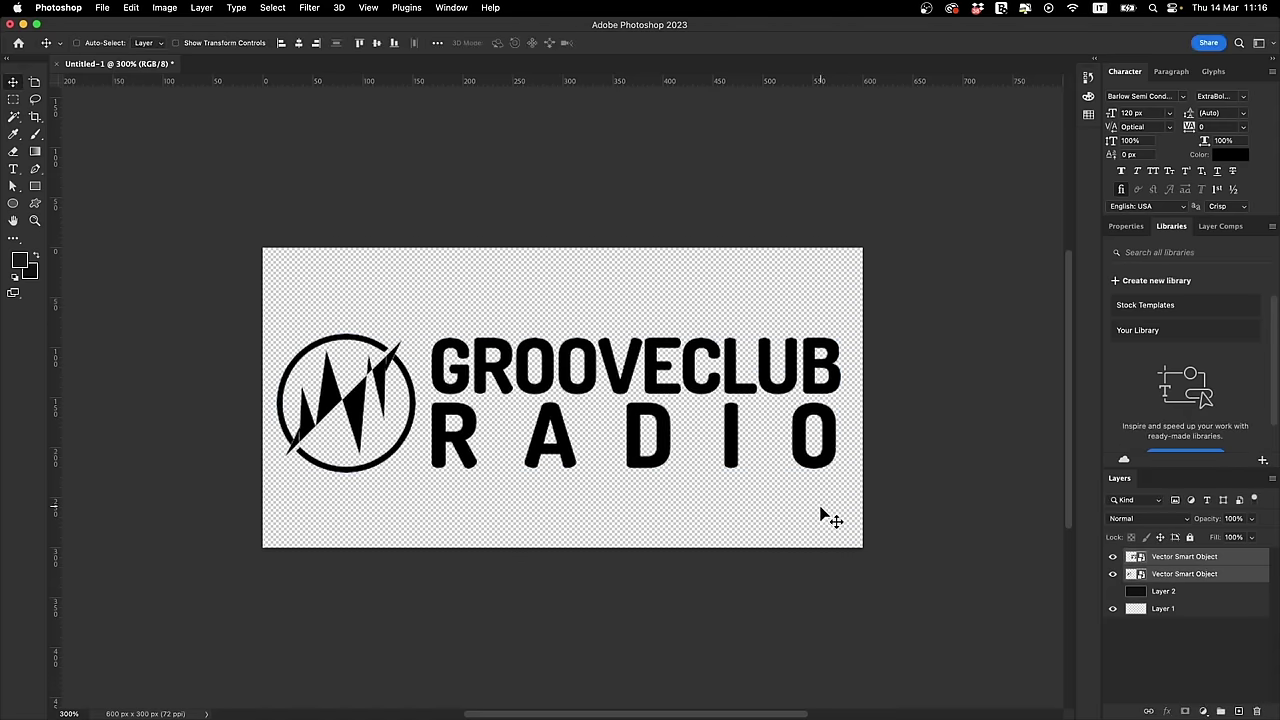
Step: Switch to Illustrator and ungroup the GROOVECLUB and RADIO lettering
key(super+Tab)
click(753, 511)
click(702, 449)
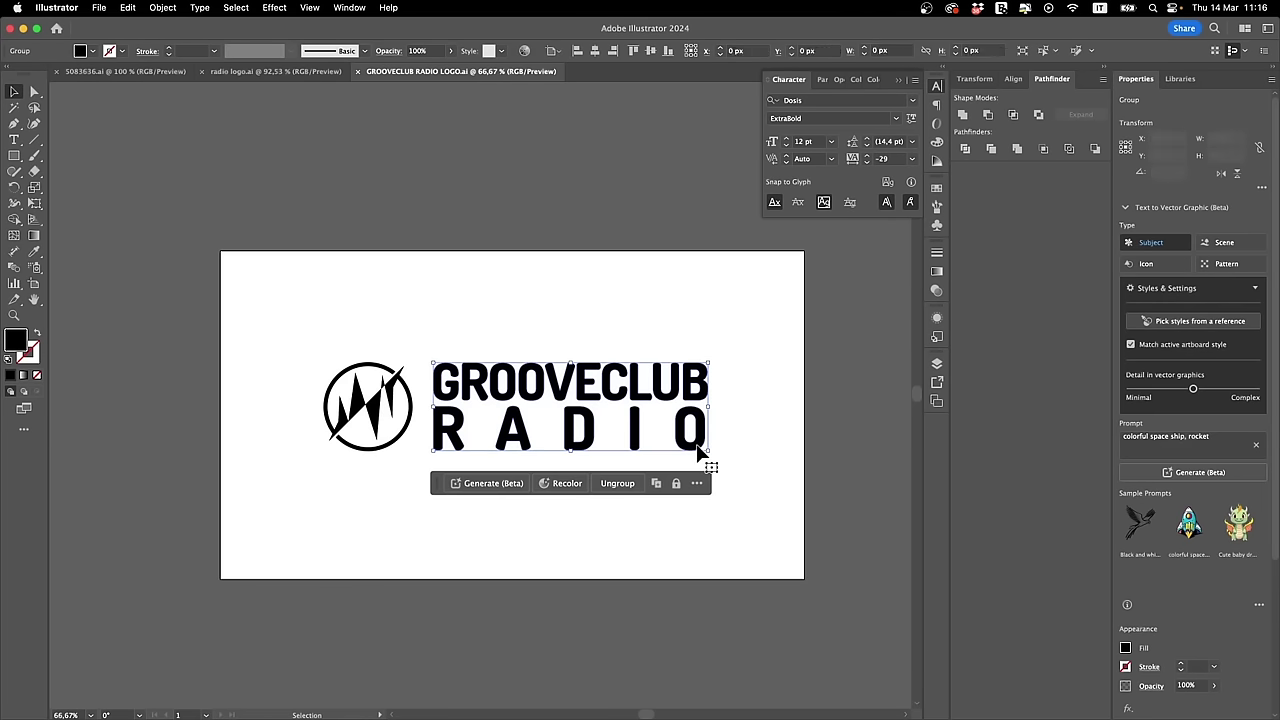
key(a)
key(super+1)
key(v)
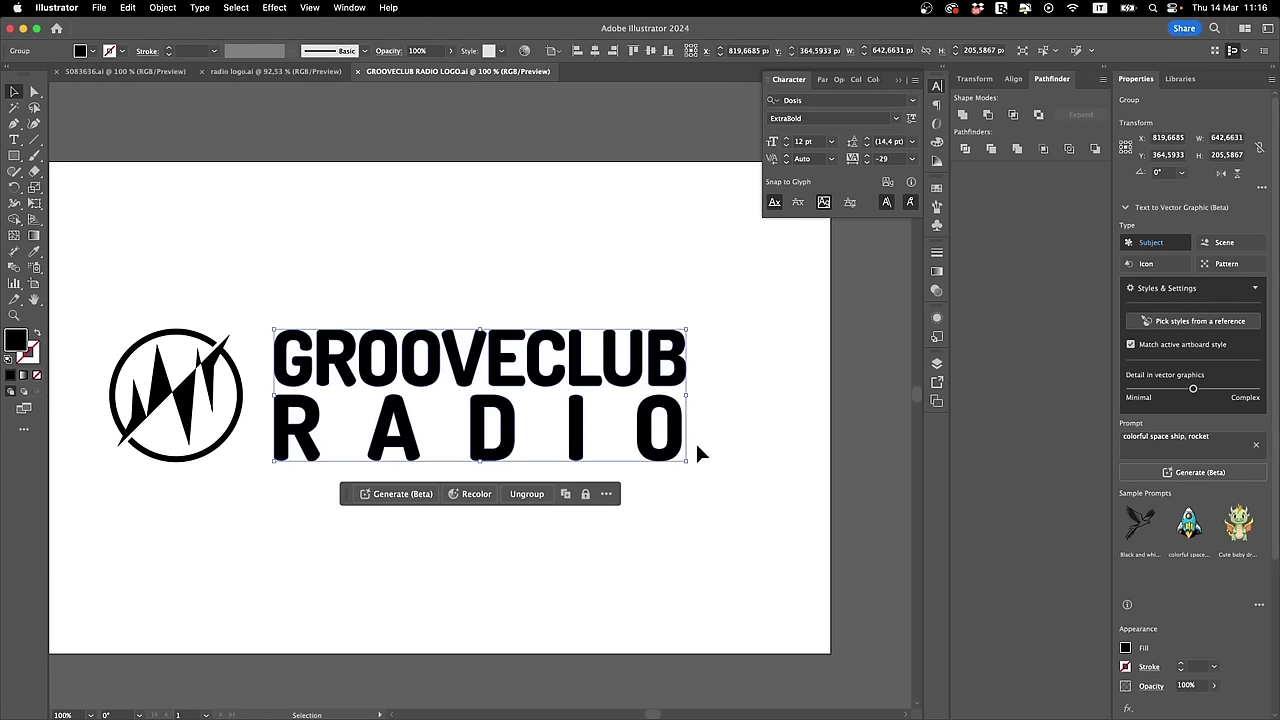
click(701, 561)
click(622, 438)
key(shift+super+g)
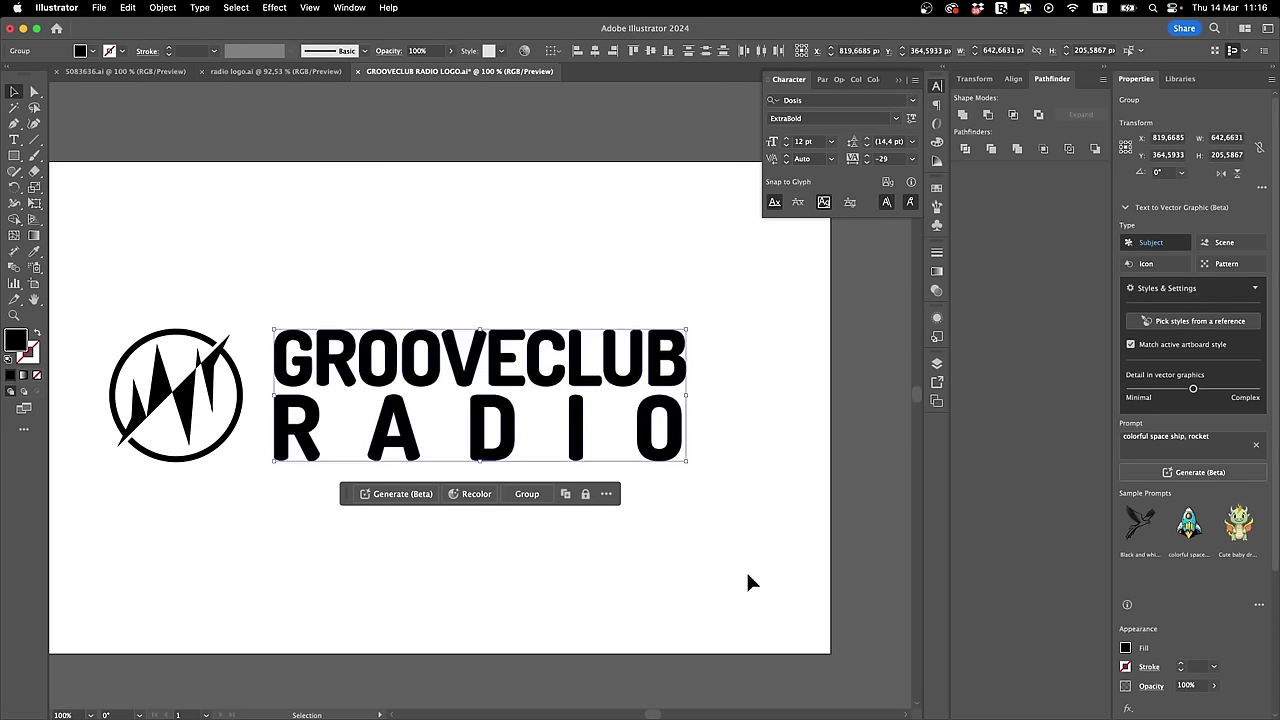
Step: Stretch the word RADIO slightly so its right edge lines up with GROOVECLUB
click(746, 583)
click(670, 455)
drag(684, 392, 686, 388)
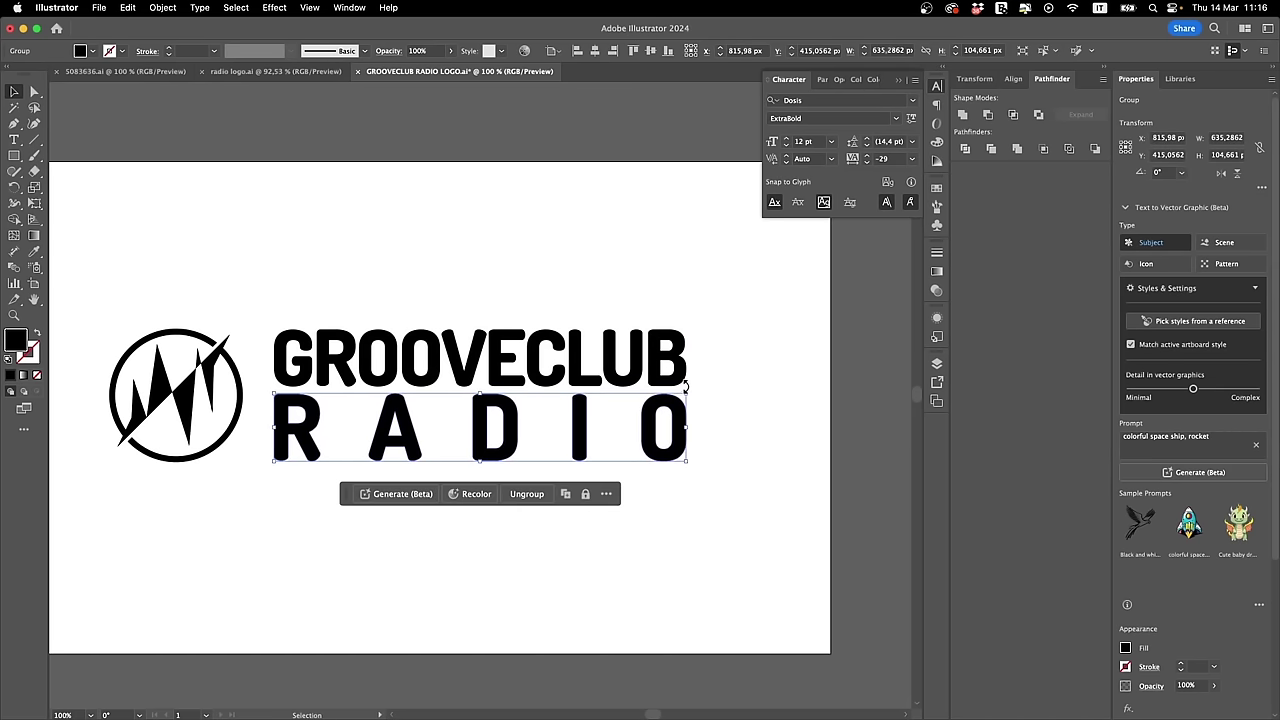
Step: Save the corrected logo, copy both words of the lettering and switch to Photoshop
click(757, 534)
key(a)
drag(757, 534, 548, 263)
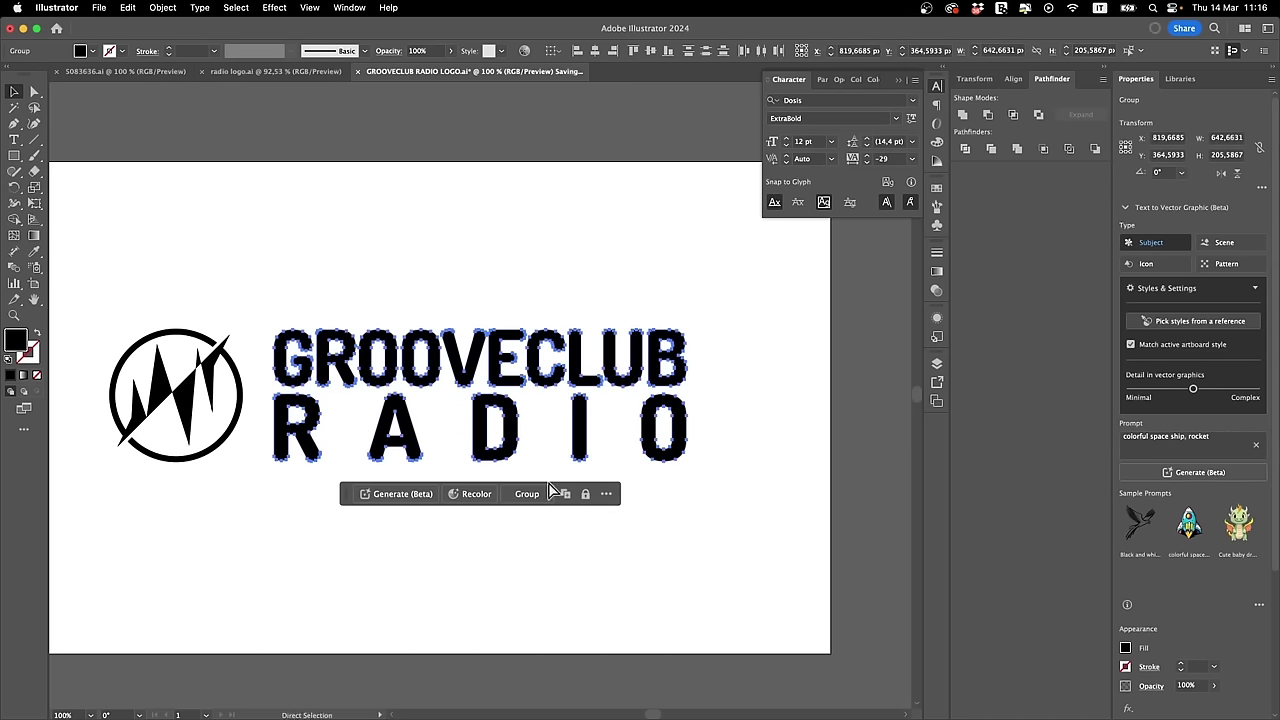
key(super+Tab)
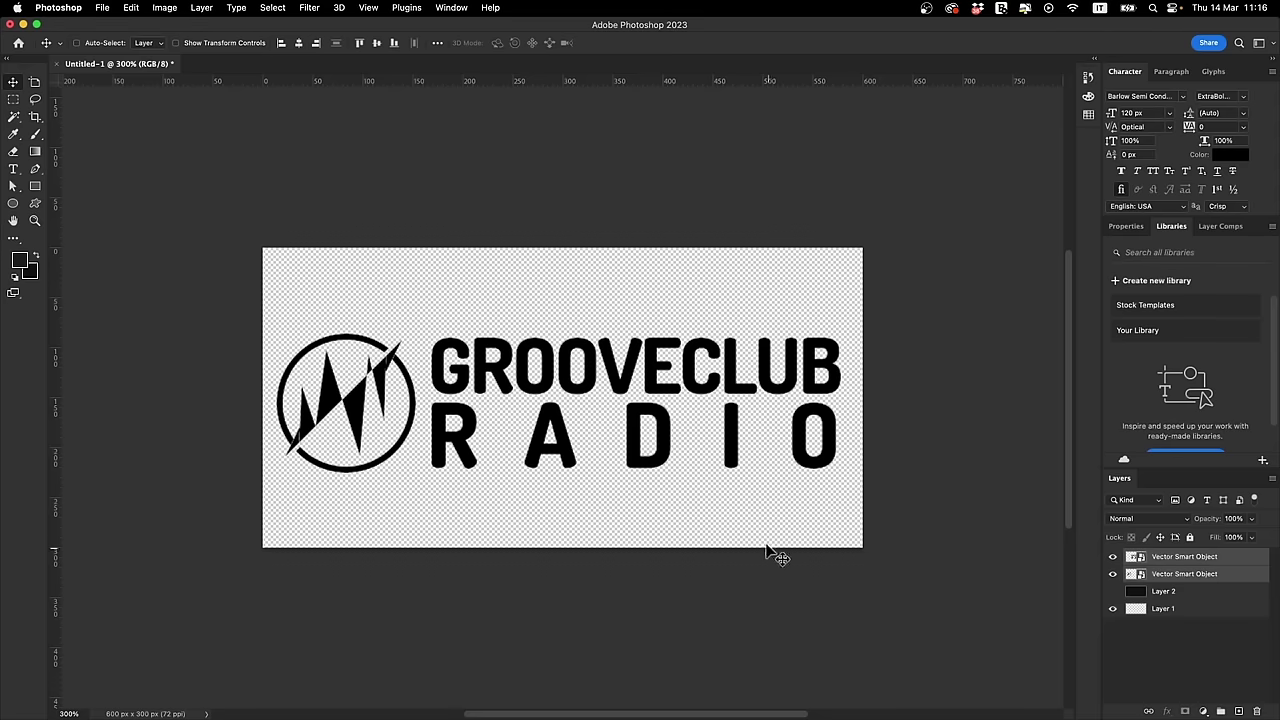
Step: Delete the old lettering Smart Object layer, keeping the icon layer
key(super+z)
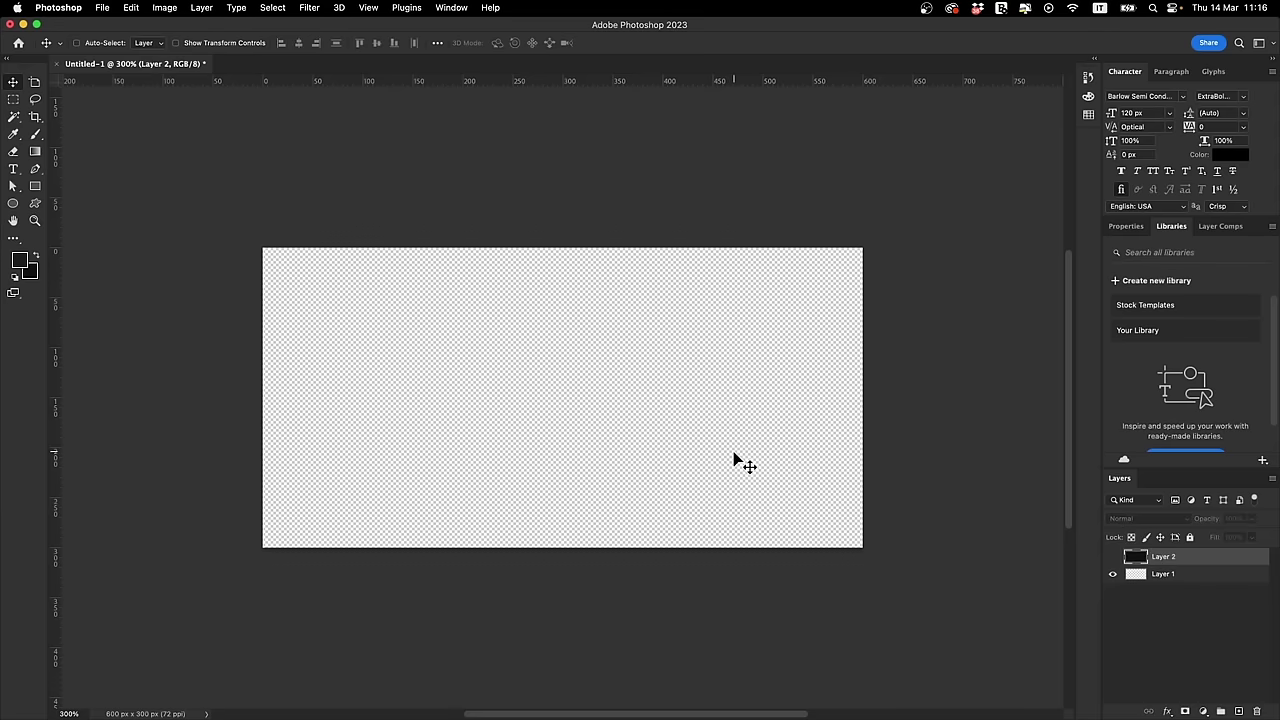
key(super+shift+z)
click(1241, 568)
key(BackSpace)
Step: Paste the corrected lettering as a Smart Object, scale it to about 67% and place it right of the icon, matching the icon's height
key(super+v)
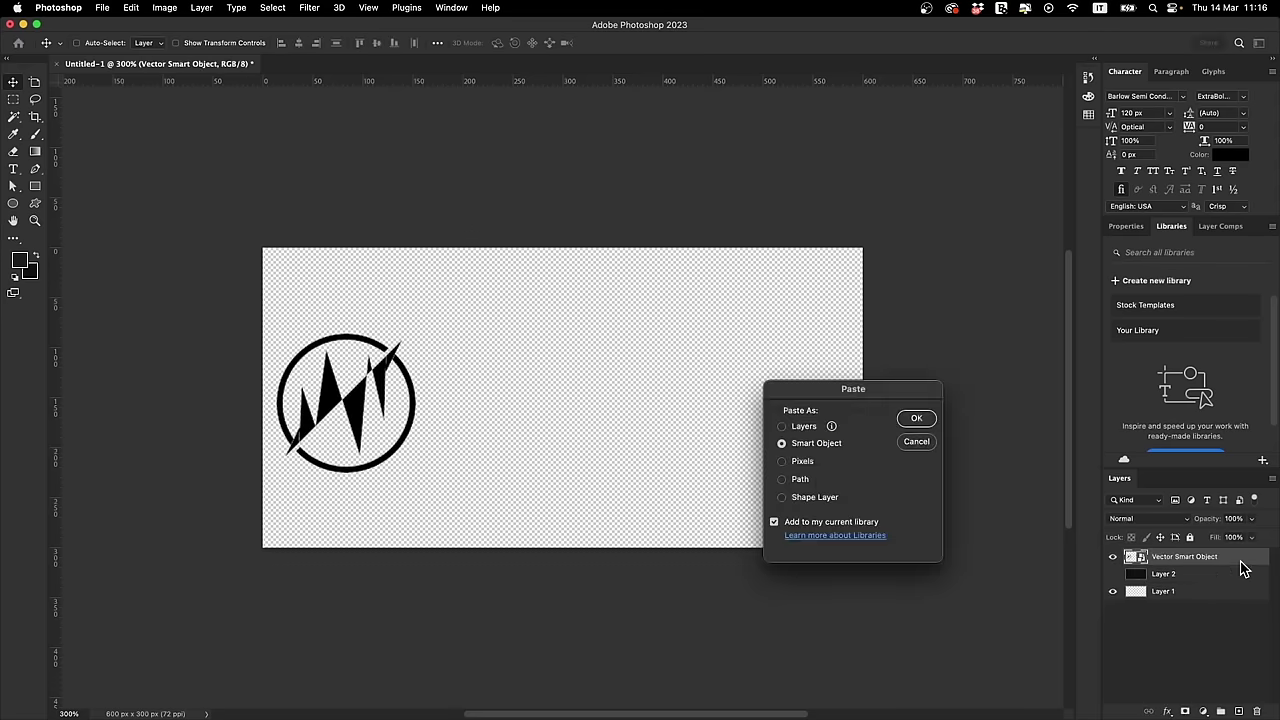
click(917, 420)
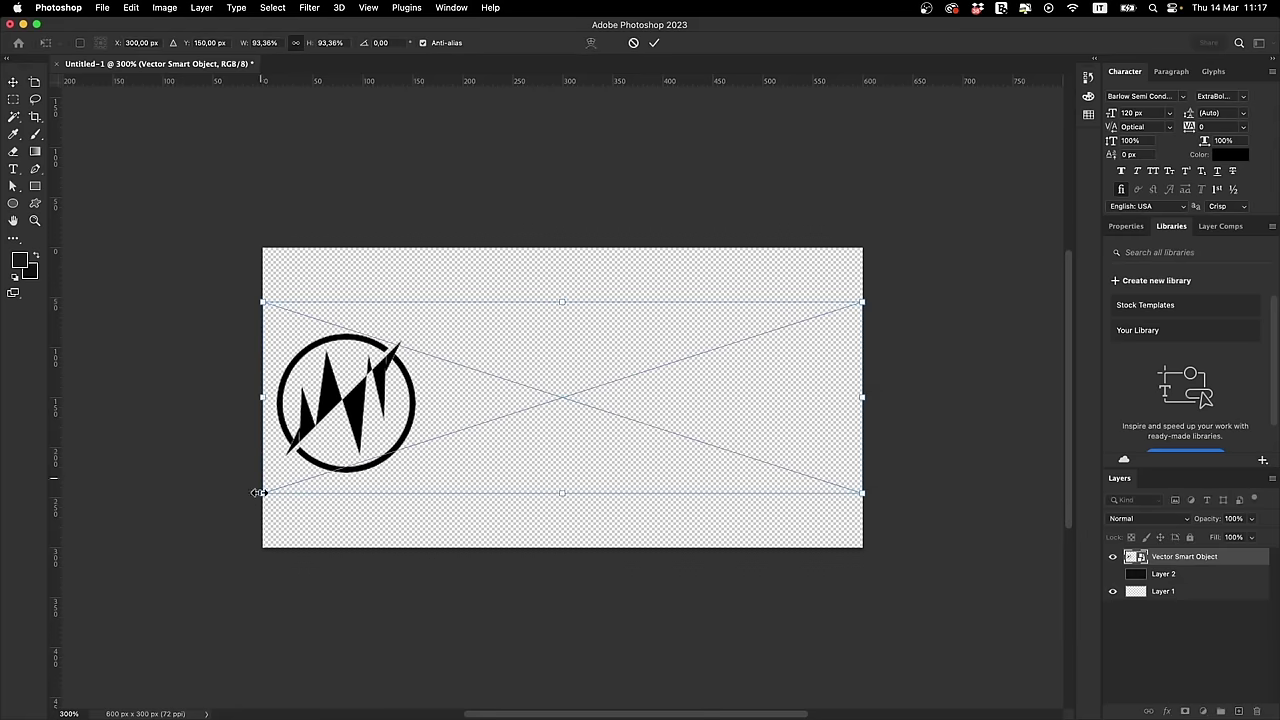
drag(262, 494, 360, 442)
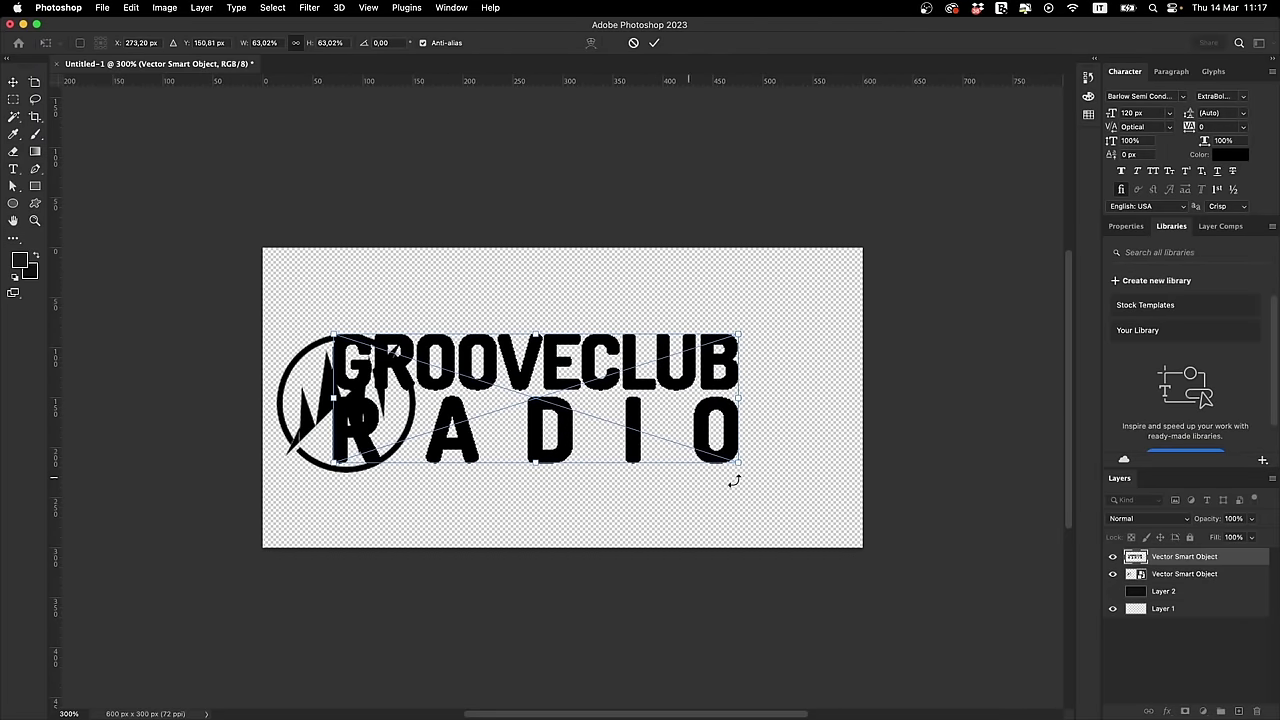
drag(745, 469, 770, 476)
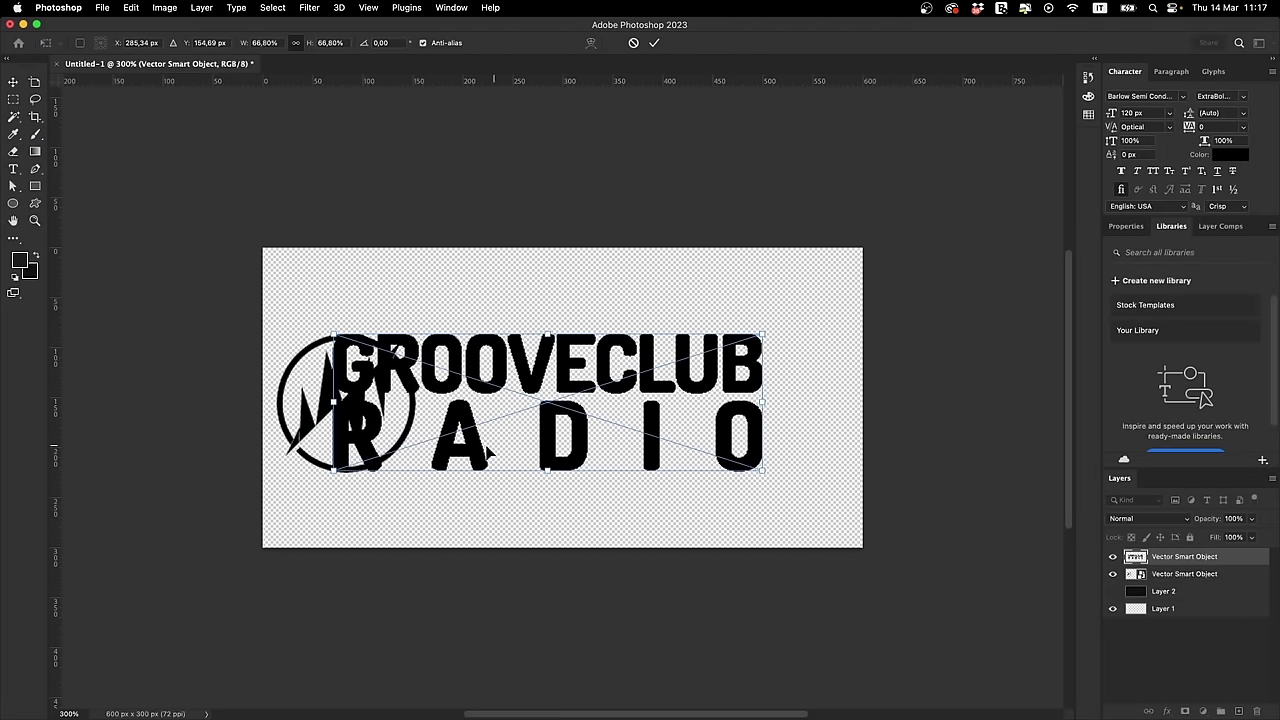
drag(488, 452, 576, 458)
key(Return)
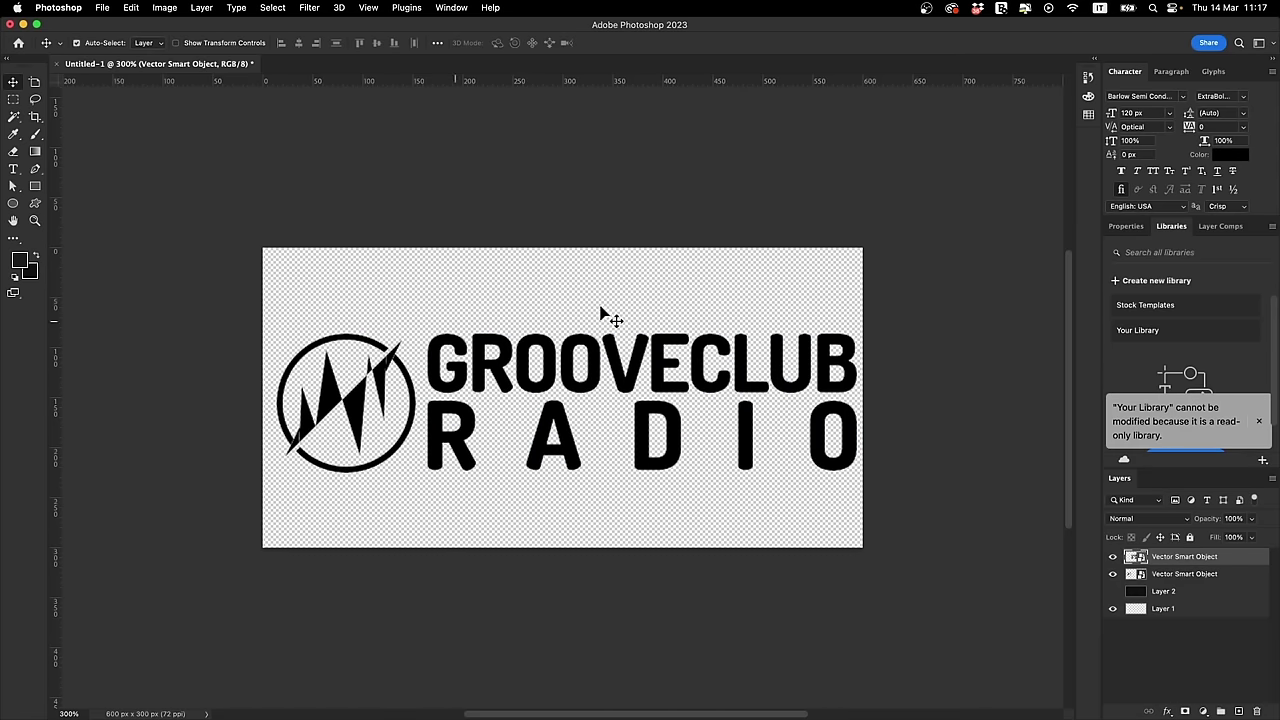
Step: Save the document in the LOGO folder as "grooveclub radio psd" in Photoshop format
key(super+s)
click(450, 640)
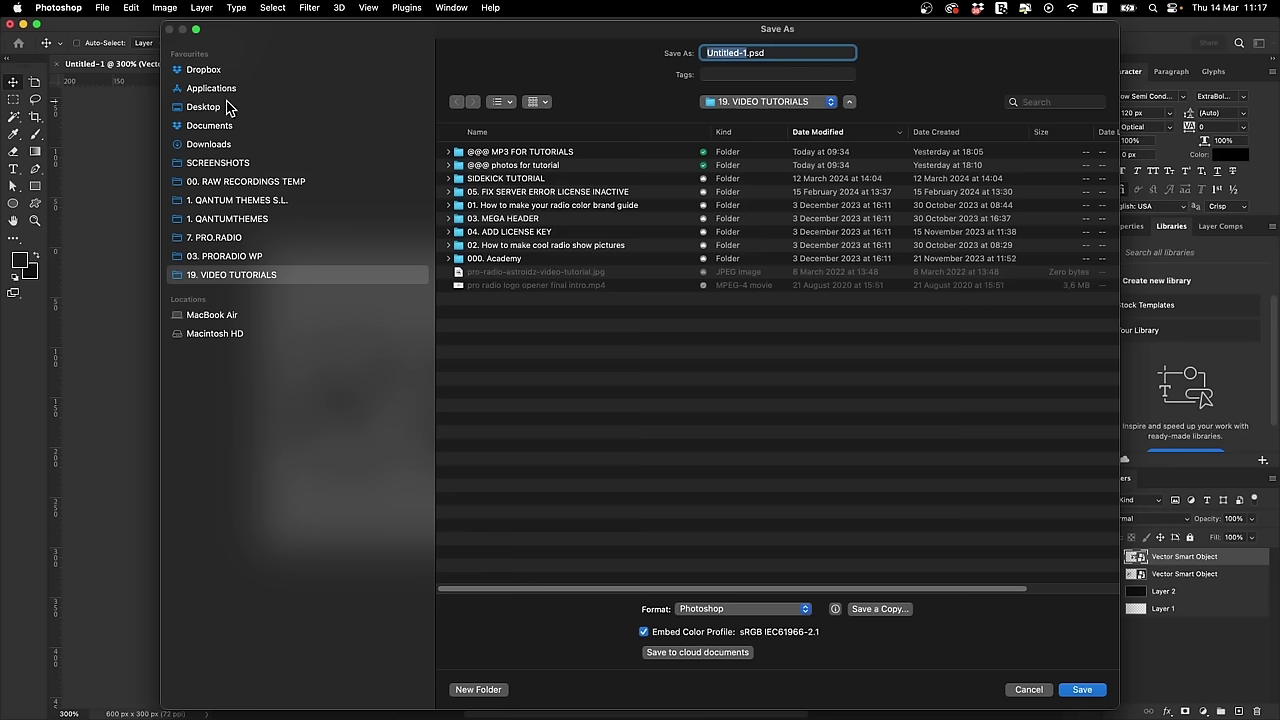
click(228, 107)
double_click(511, 151)
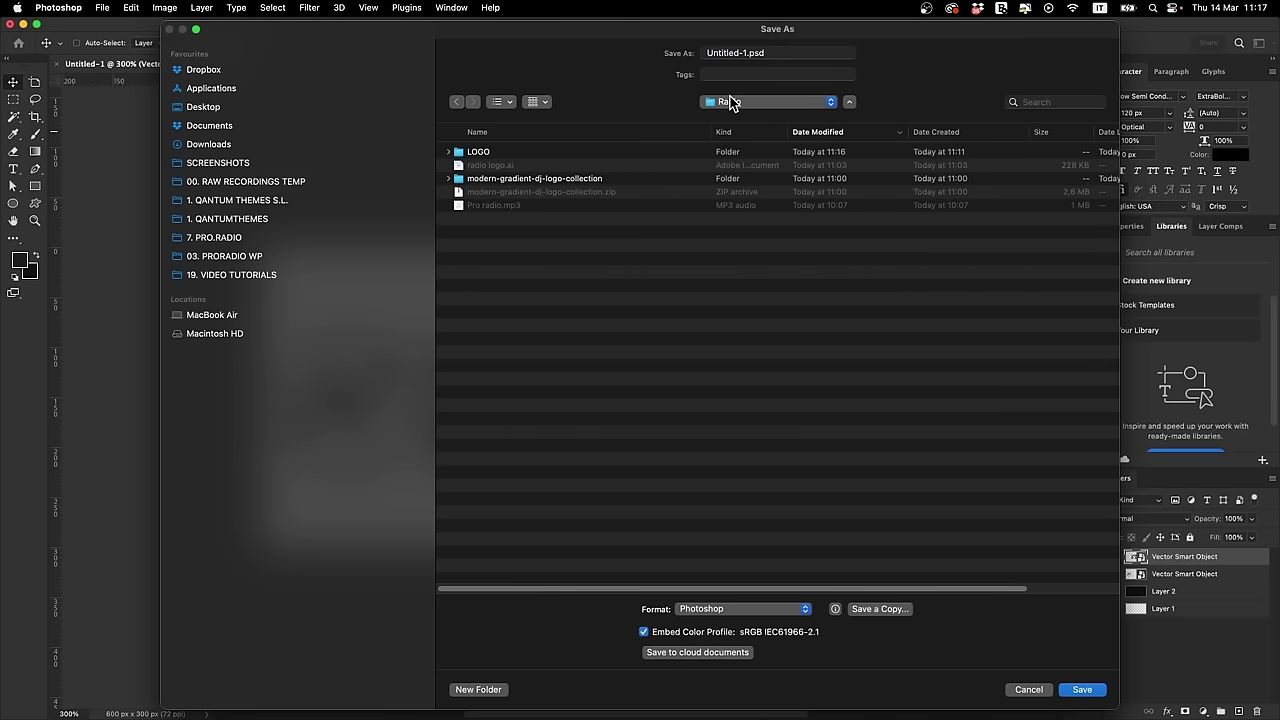
double_click(502, 154)
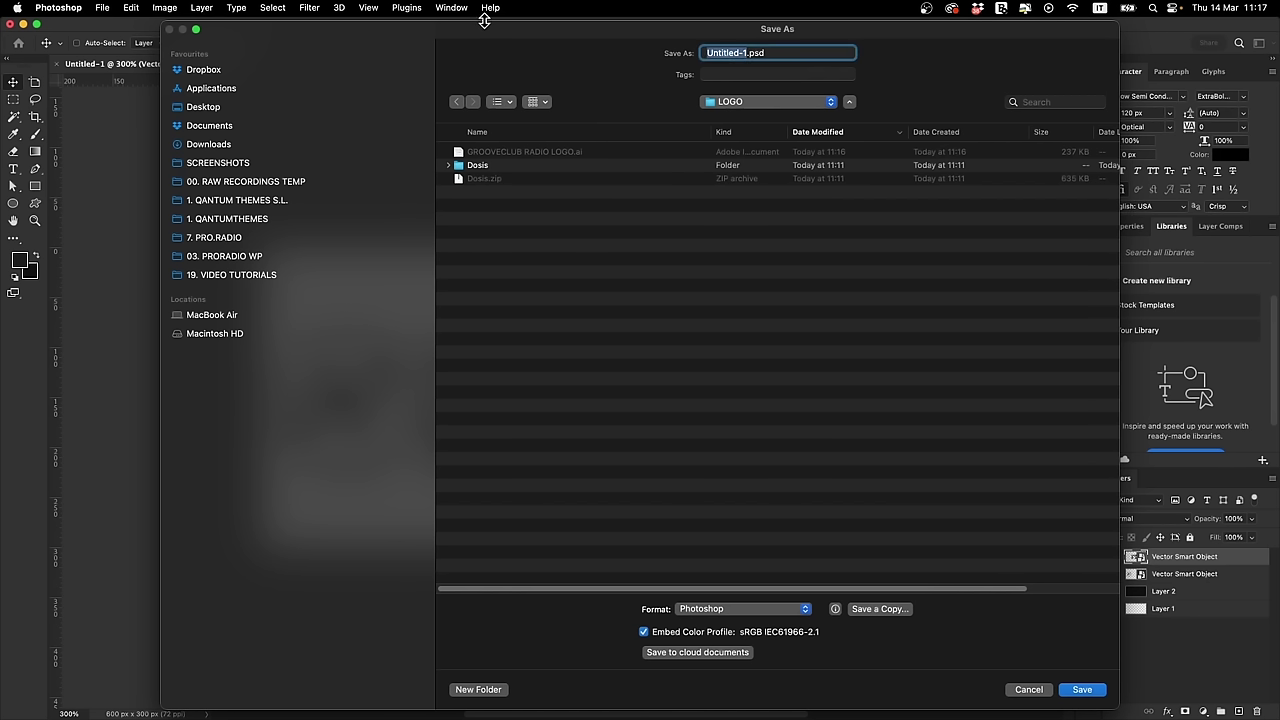
text(gr)
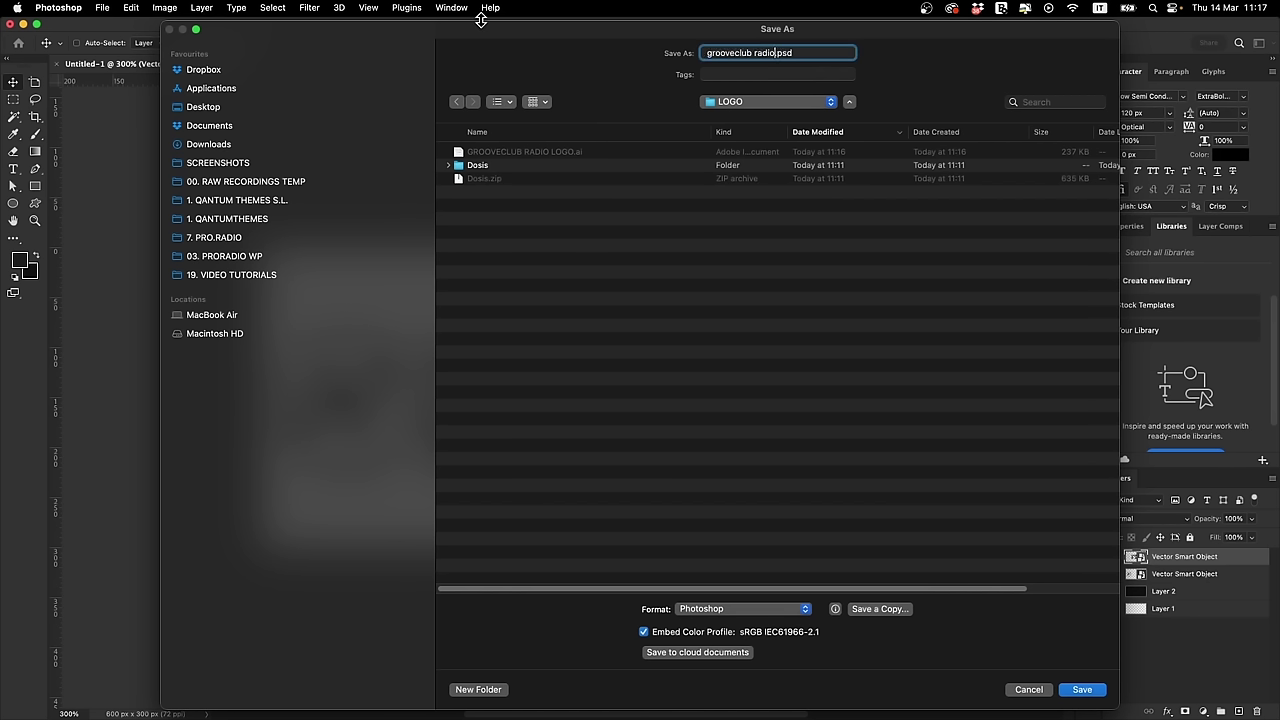
text(ooveclub radio psd)
key(Return)
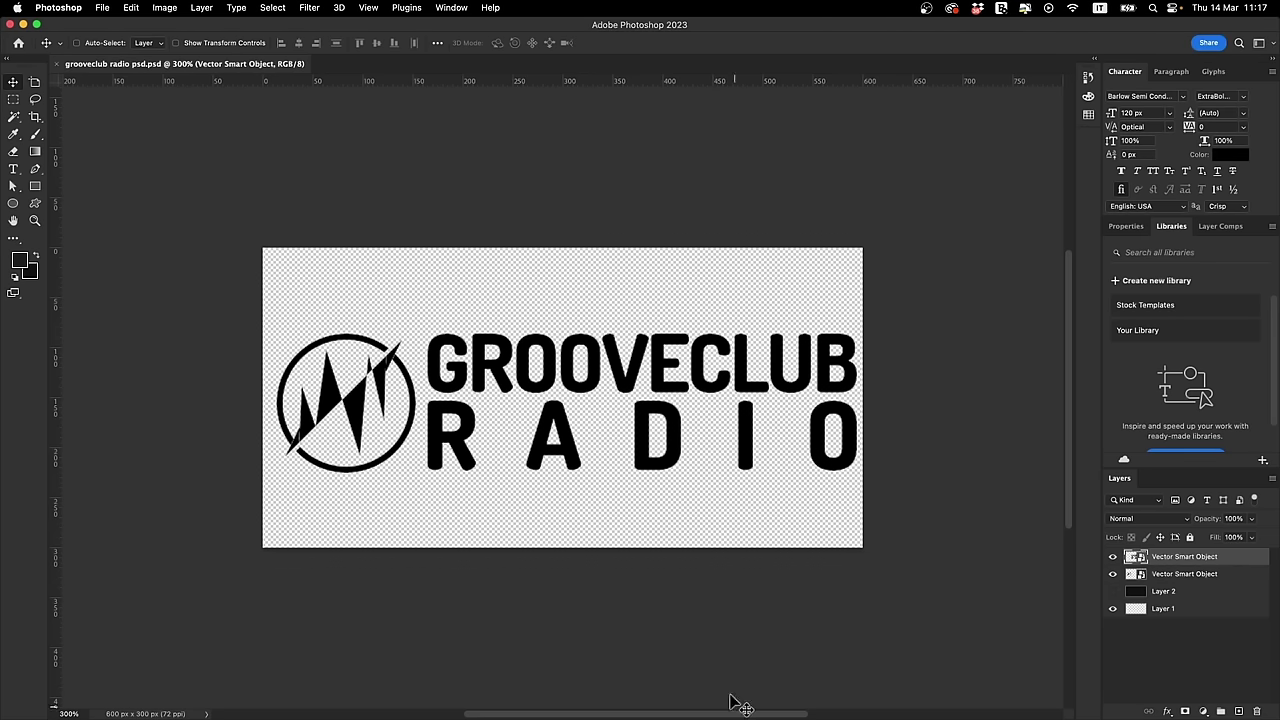
Step: Switch to Chrome, open coolors.com in a new tab and accept all cookies
click(568, 617)
key(super+Tab)
key(super+Tab)
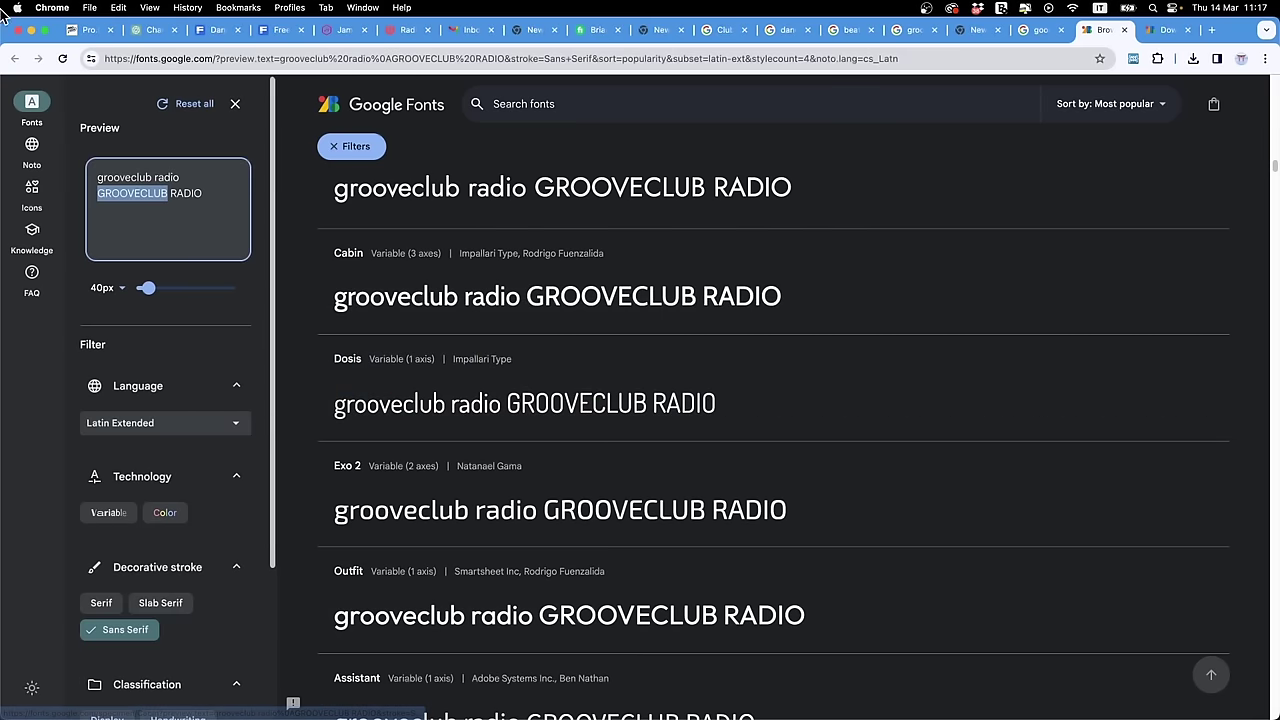
click(150, 29)
key(super+t)
text(coolors.com)
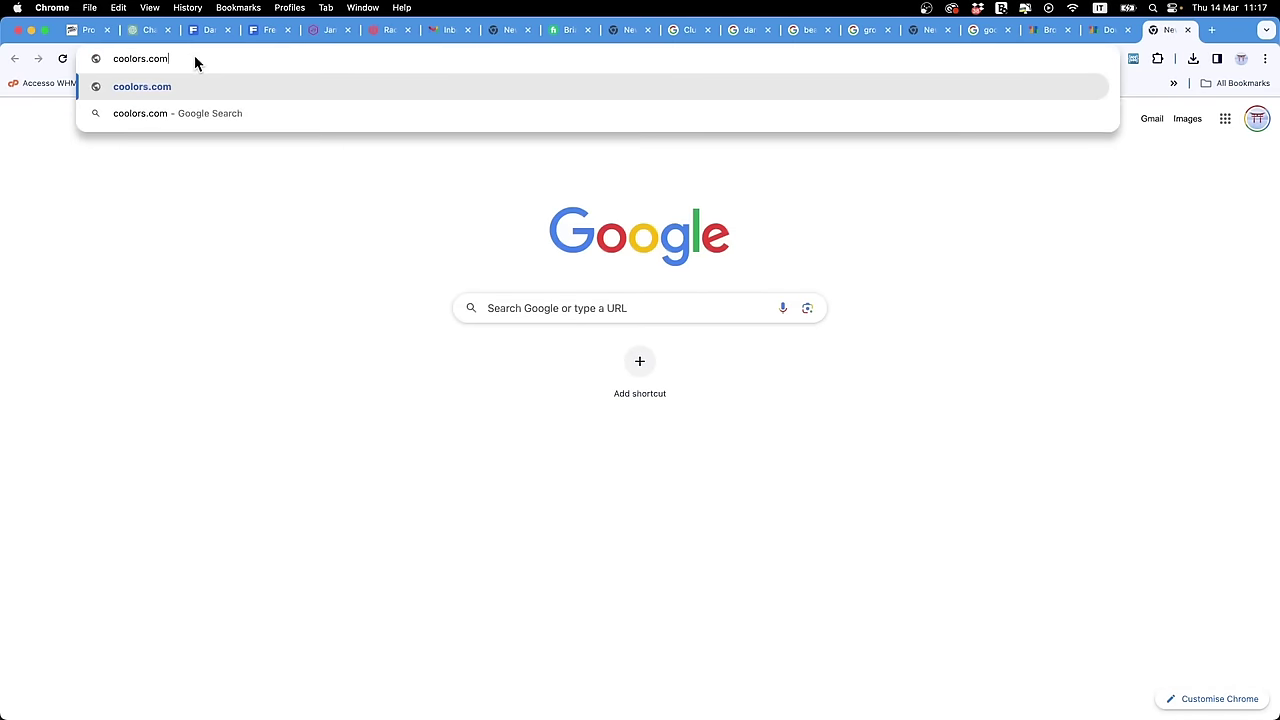
key(Return)
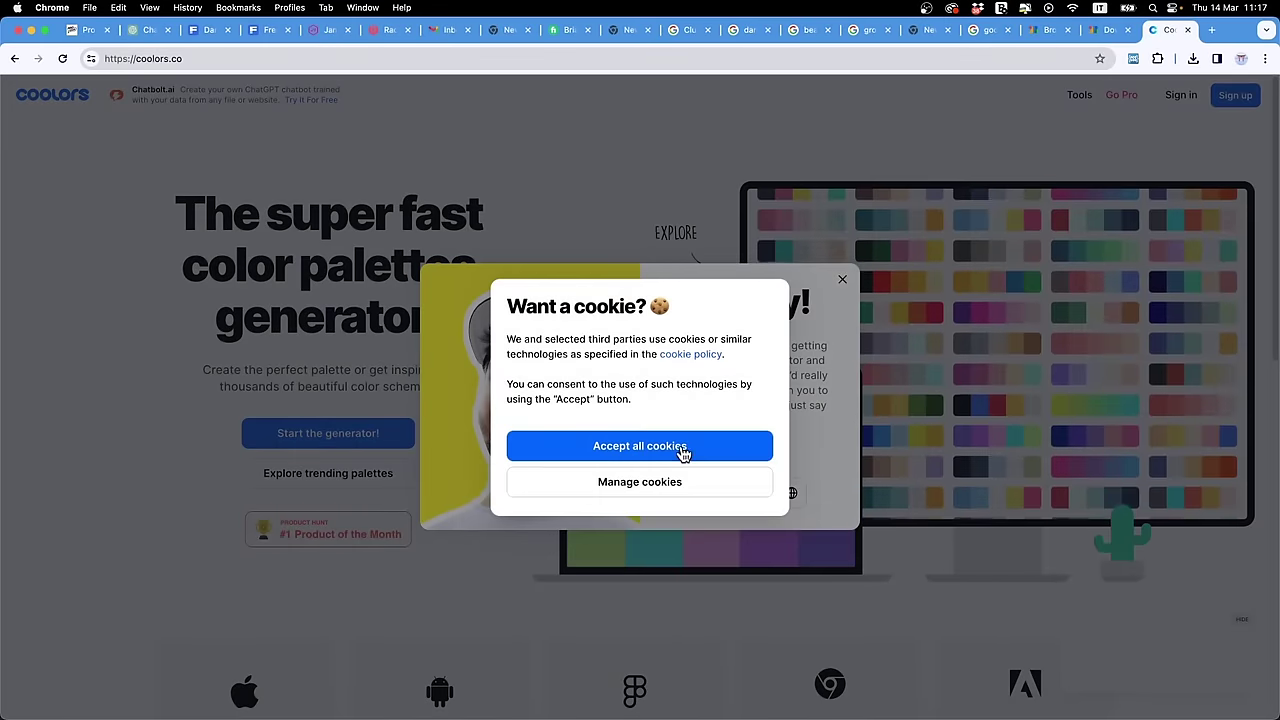
click(684, 452)
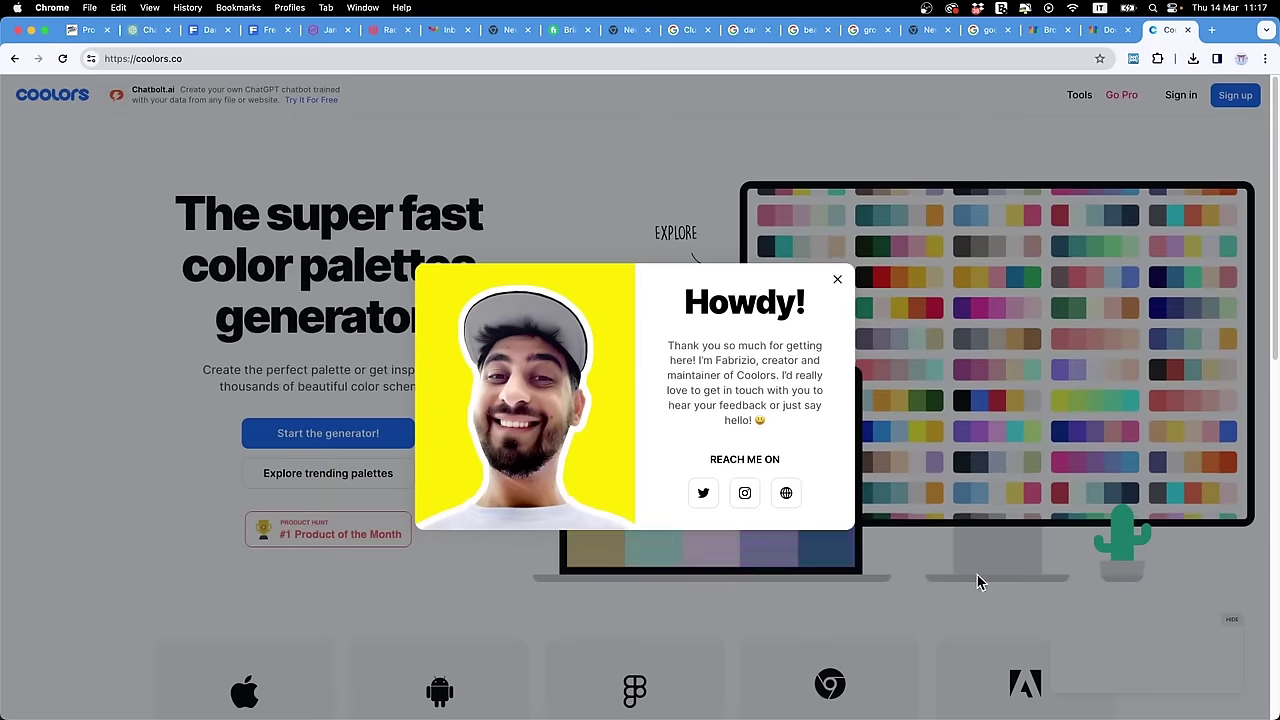
Step: Dismiss the welcome pop-up on the Coolors home page and start the palette generator
click(840, 280)
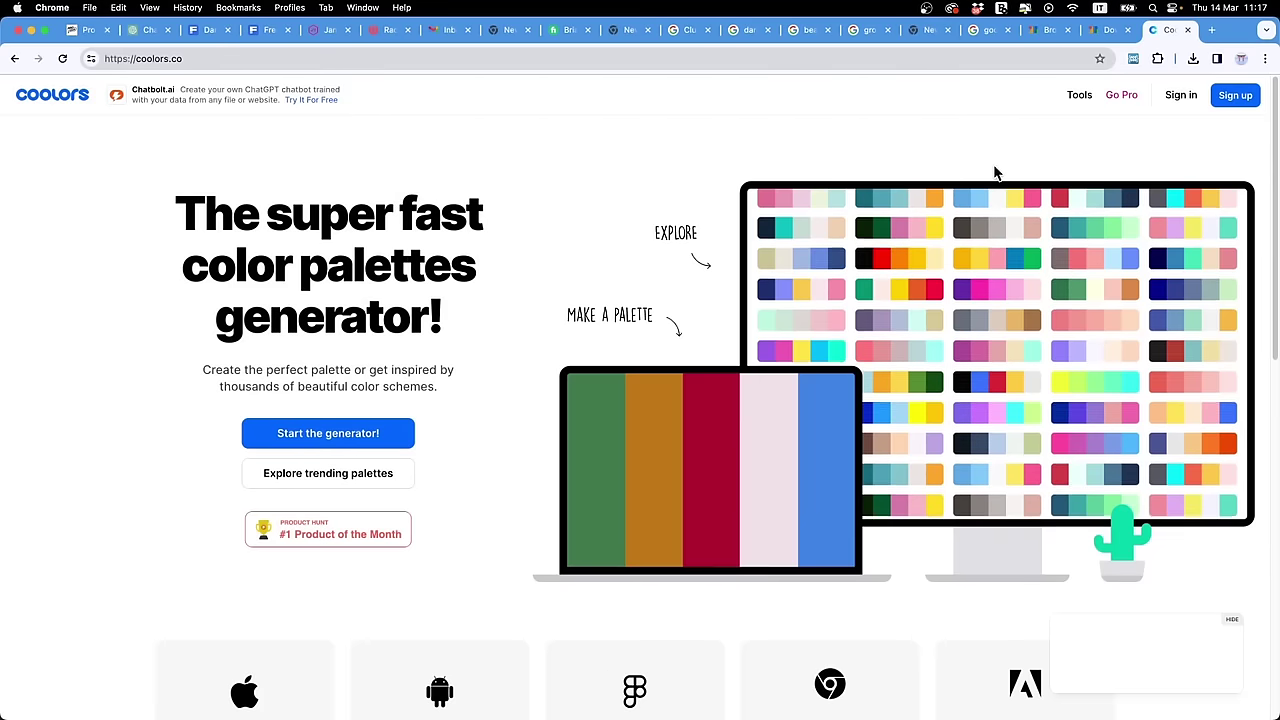
click(400, 432)
Step: Switch to the ChatGPT conversation and send "generate a palette with gradients based on material desiogn framework and purple - electric blue colors, dark mode"
click(140, 30)
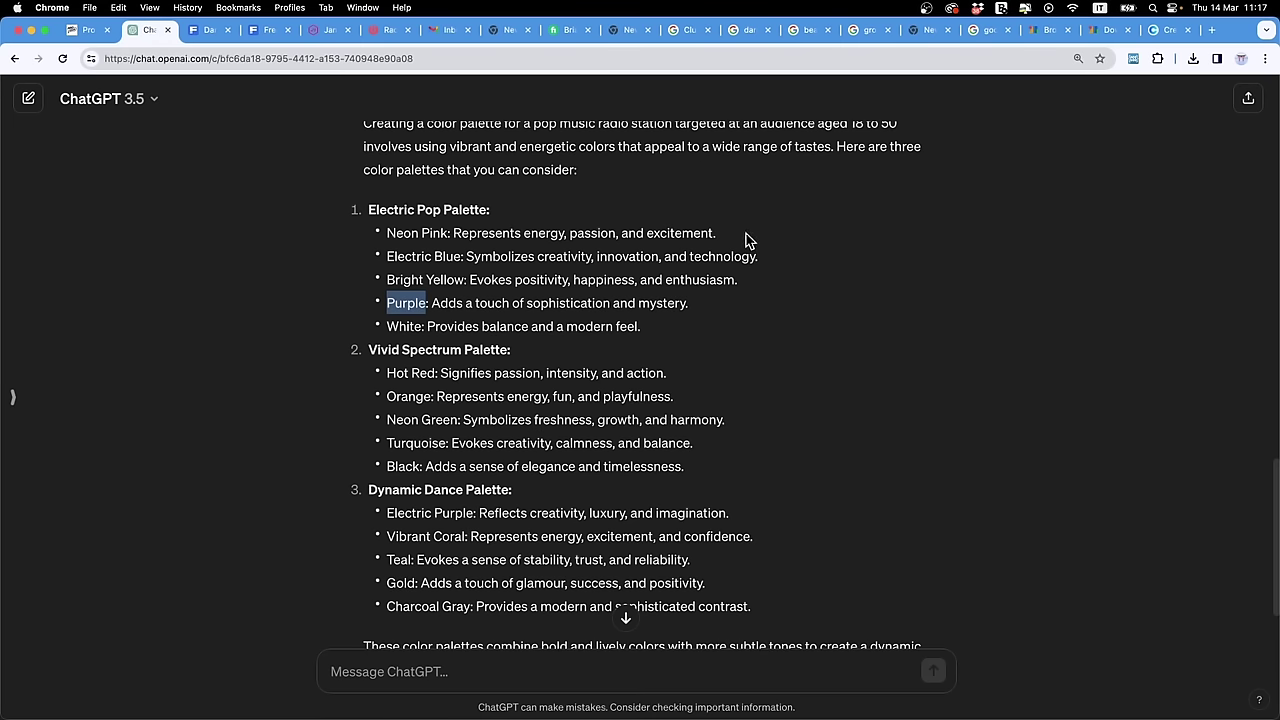
click(760, 311)
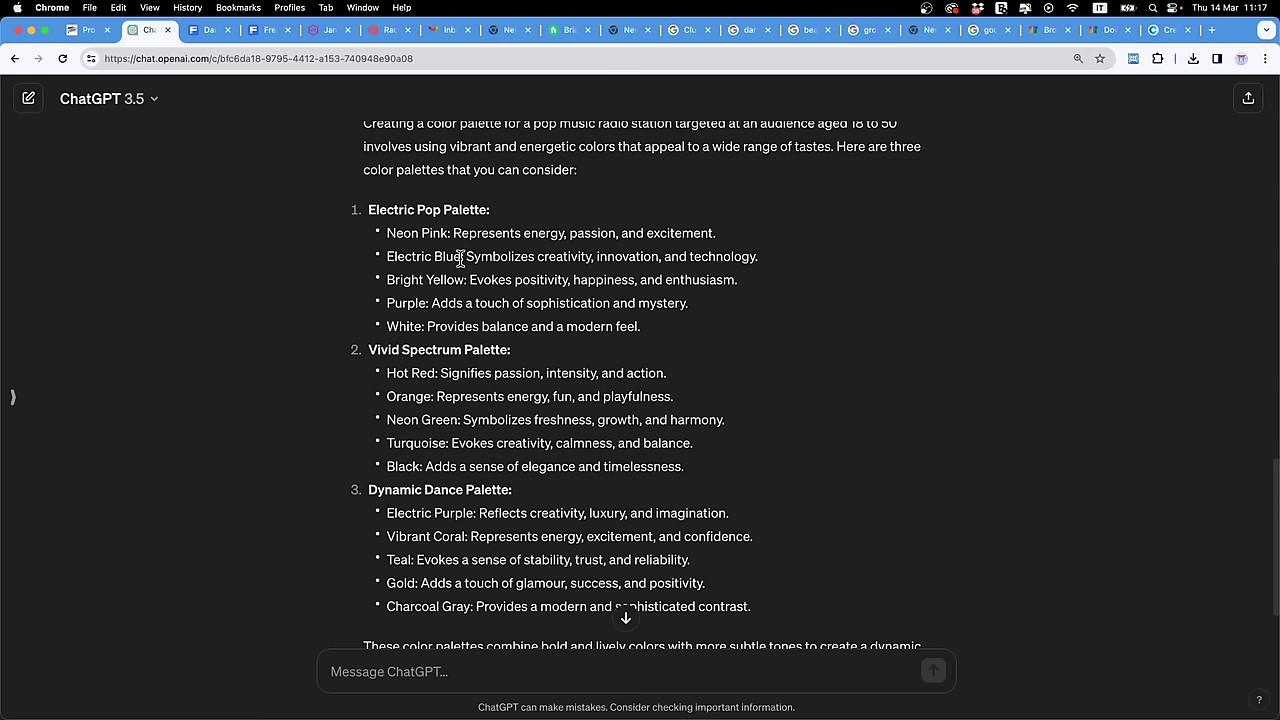
drag(462, 257, 386, 270)
double_click(411, 304)
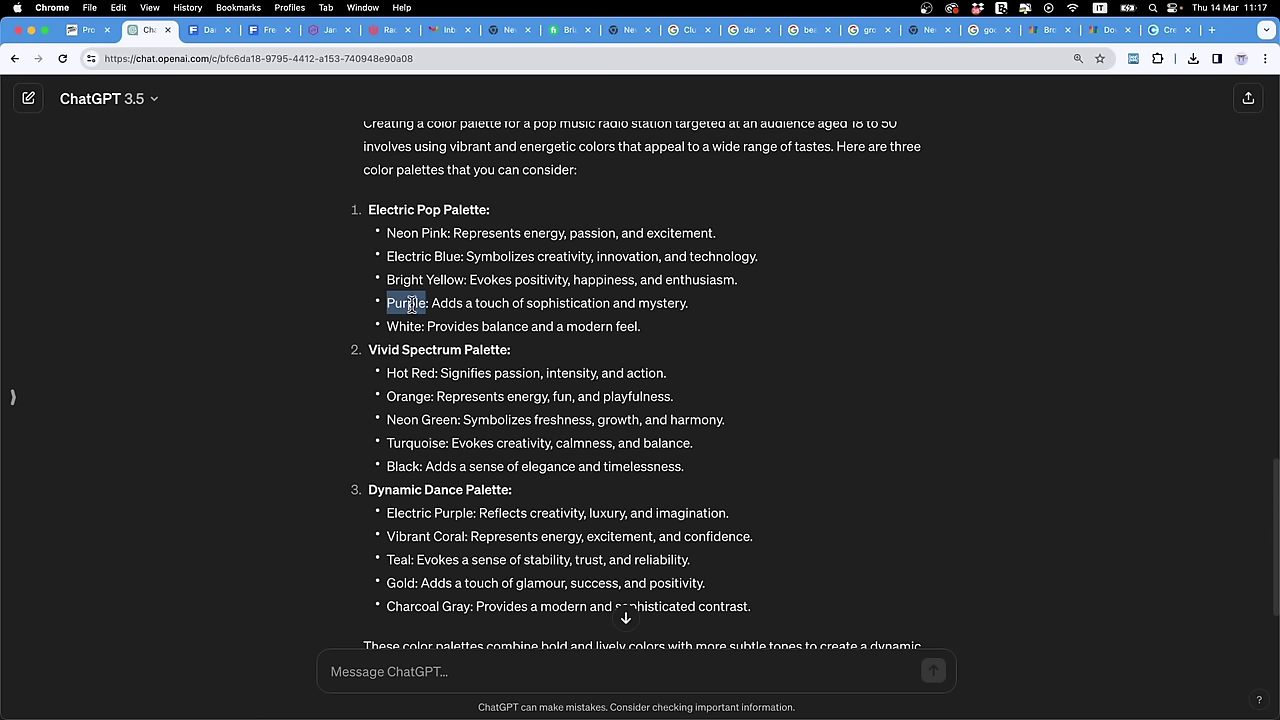
click(434, 676)
text(ge)
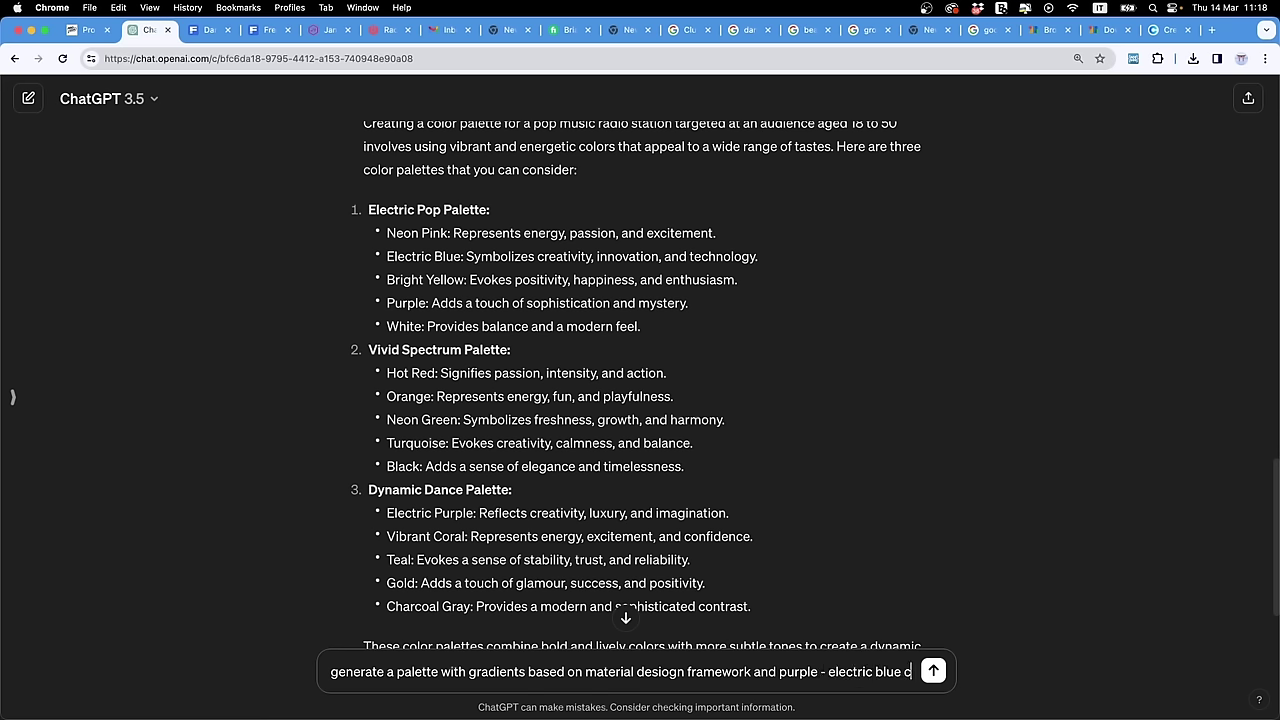
text(olors, dark mode)
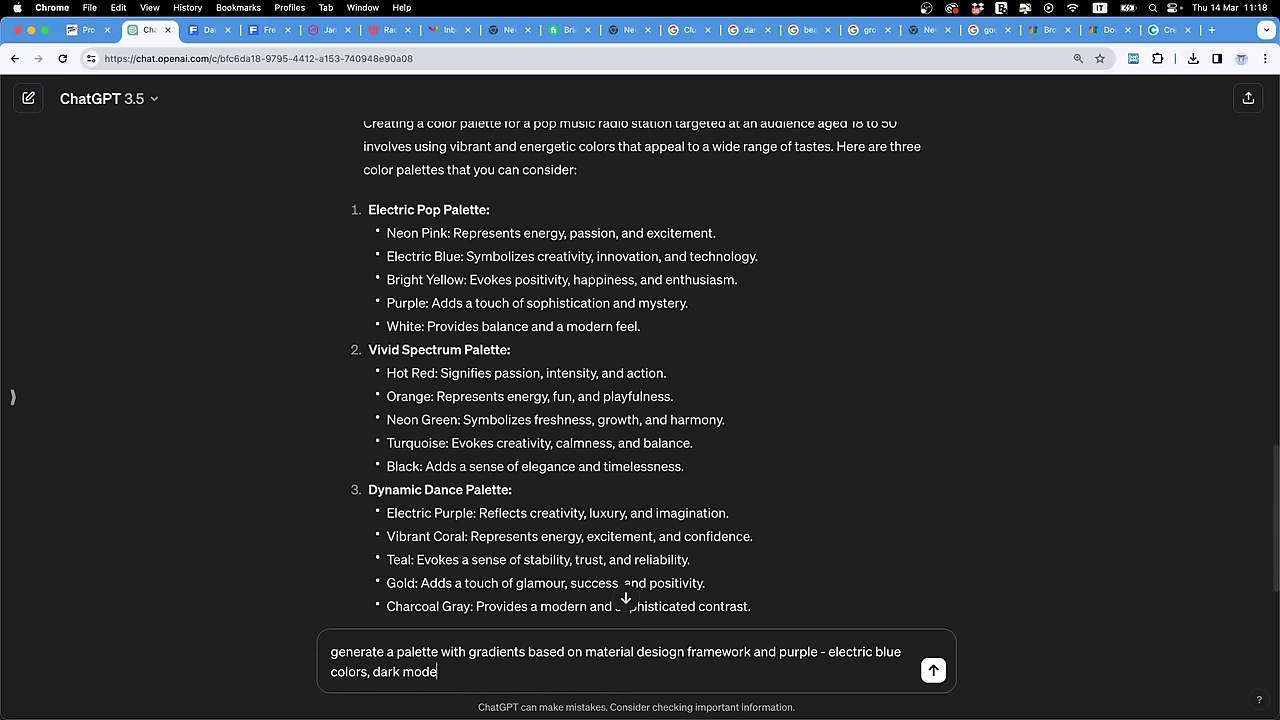
key(Return)
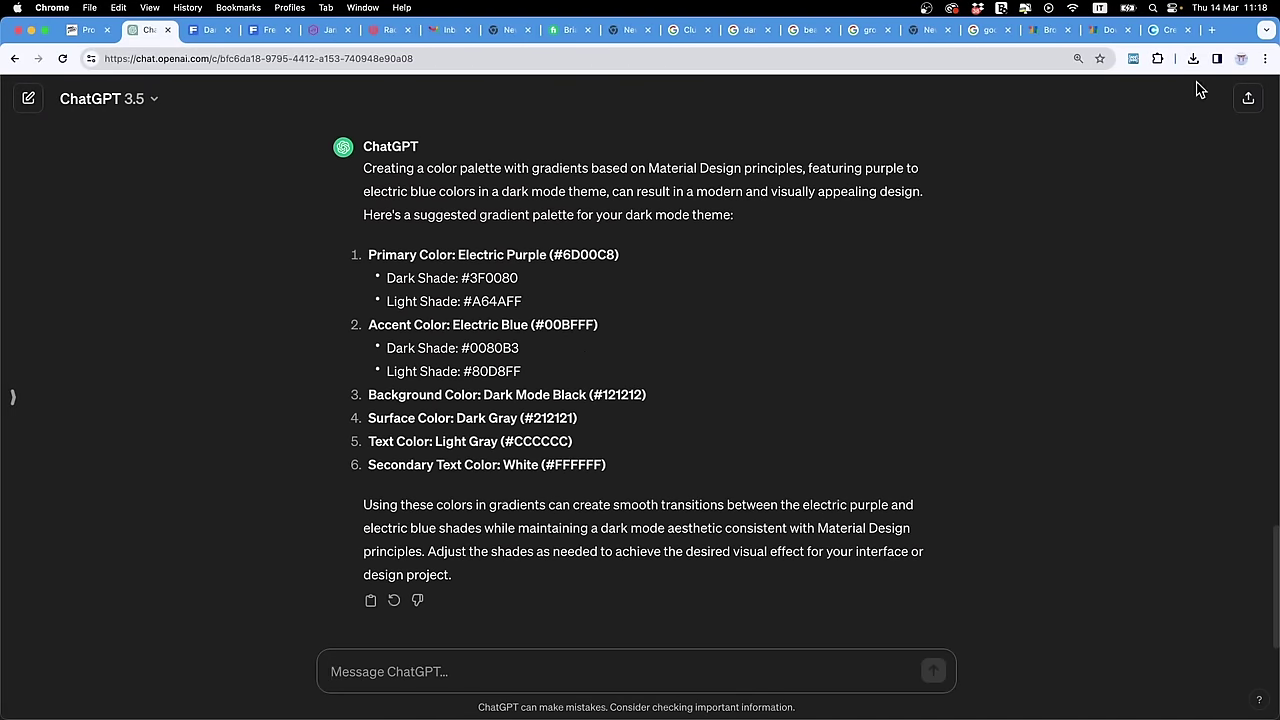
Step: Move the Coolors tab directly beside the ChatGPT tab and return to the suggested palette in ChatGPT
drag(1180, 38, 209, 30)
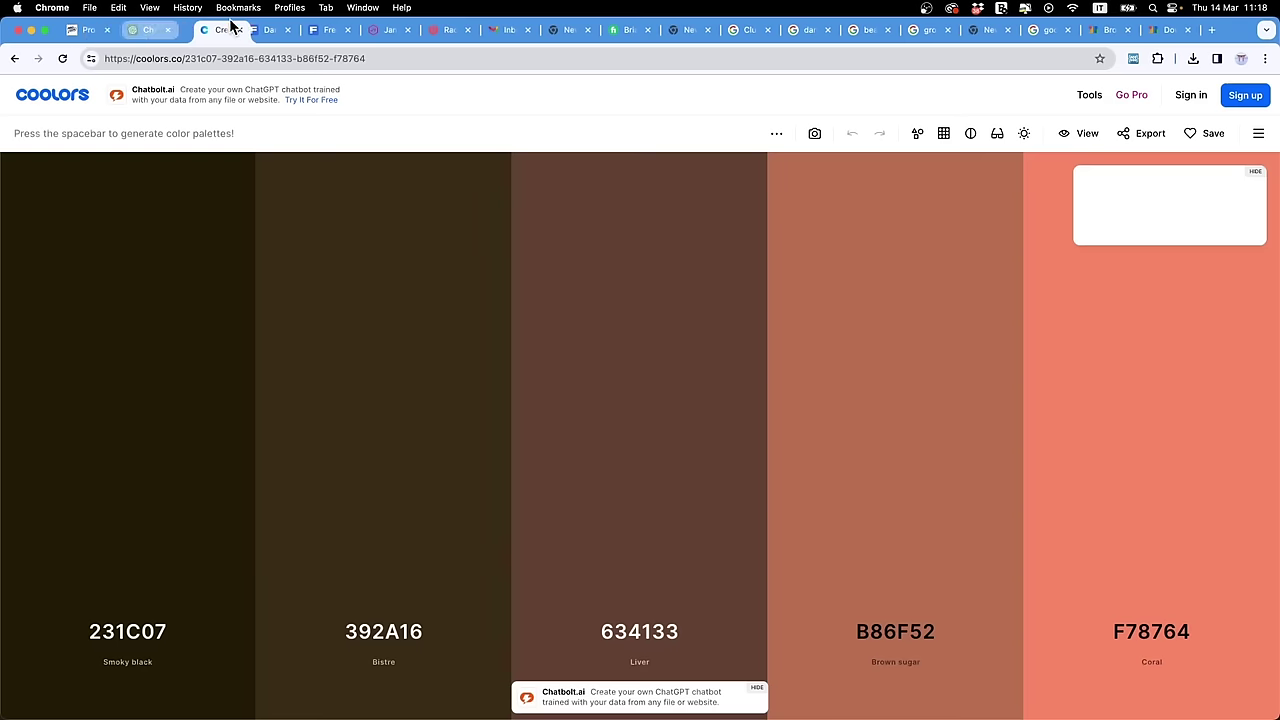
click(146, 30)
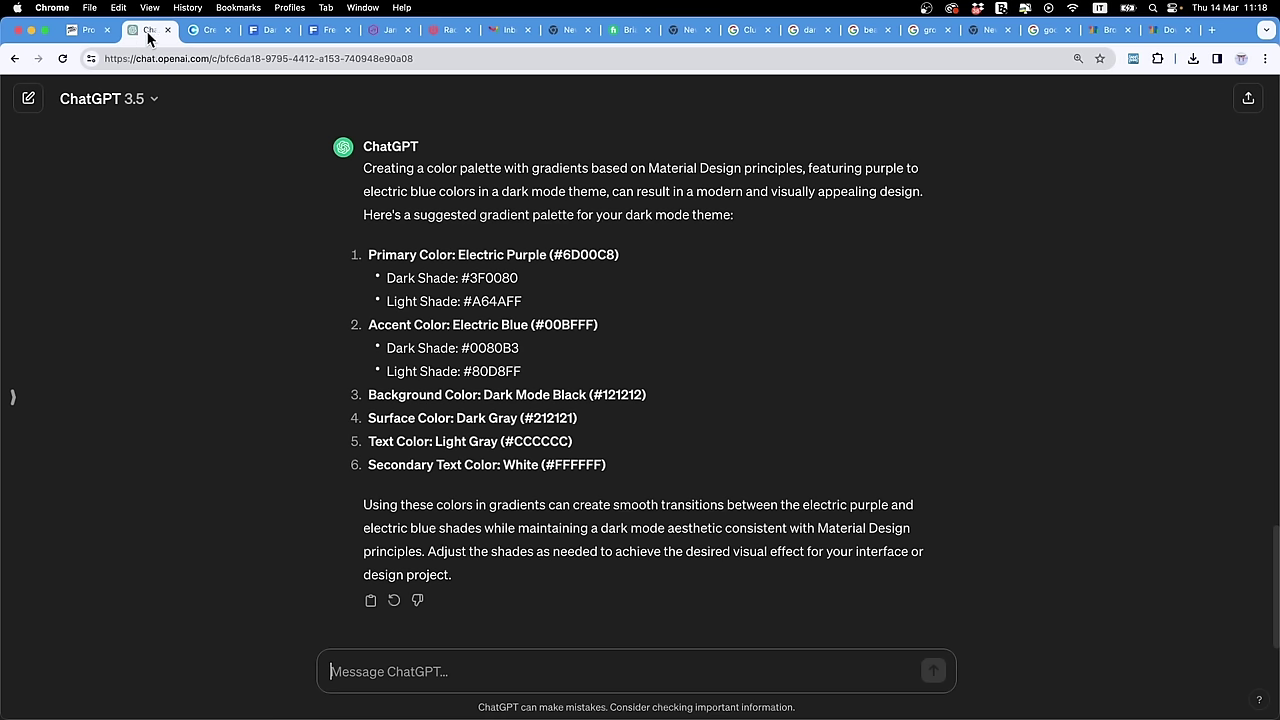
key(super+Tab)
key(super+Tab)
key(super+Tab)
key(super+Tab)
key(super+Tab)
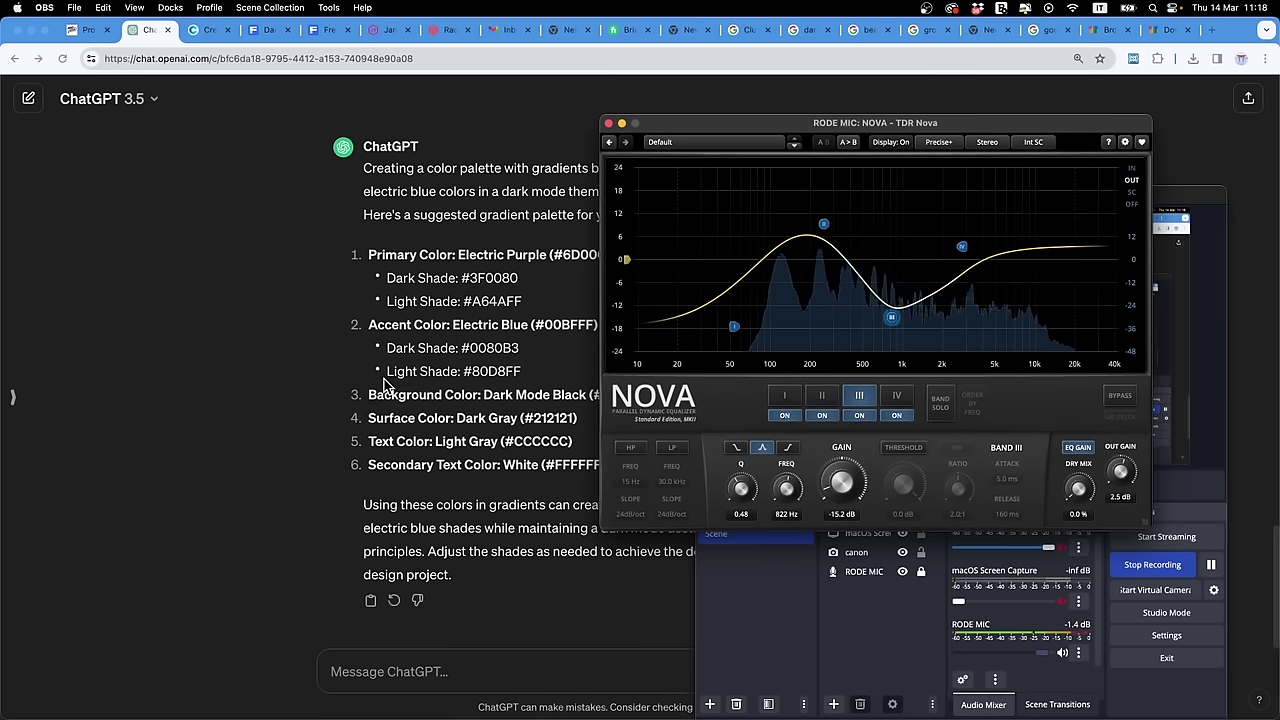
click(577, 387)
click(597, 398)
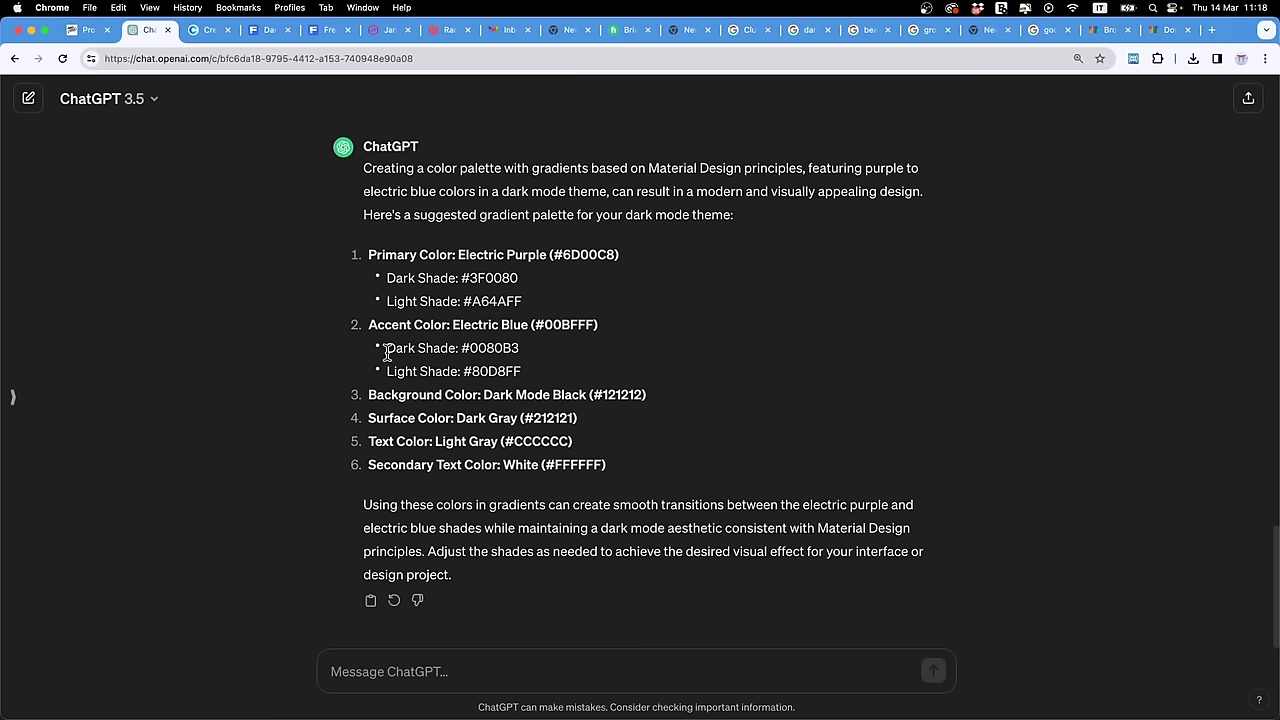
Step: Review the background, surface, text and secondary text colors in ChatGPT's suggested dark mode palette
drag(367, 404, 640, 423)
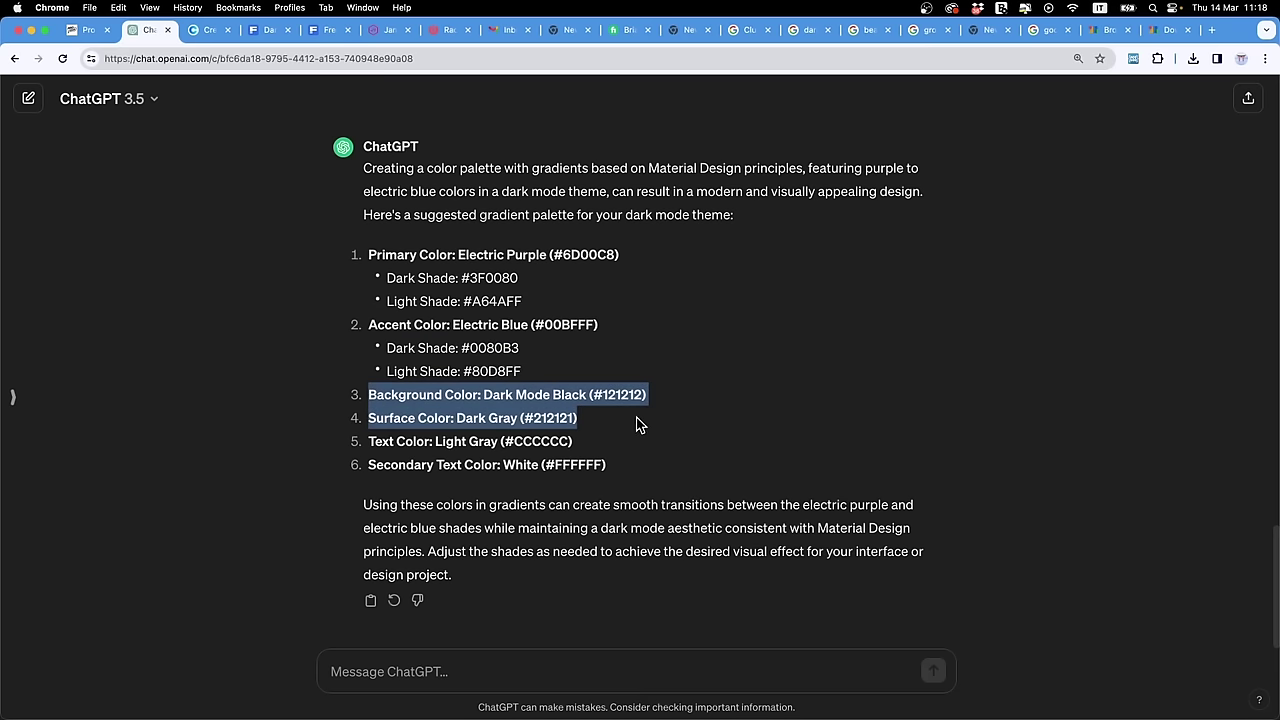
click(640, 423)
drag(414, 420, 584, 425)
click(584, 425)
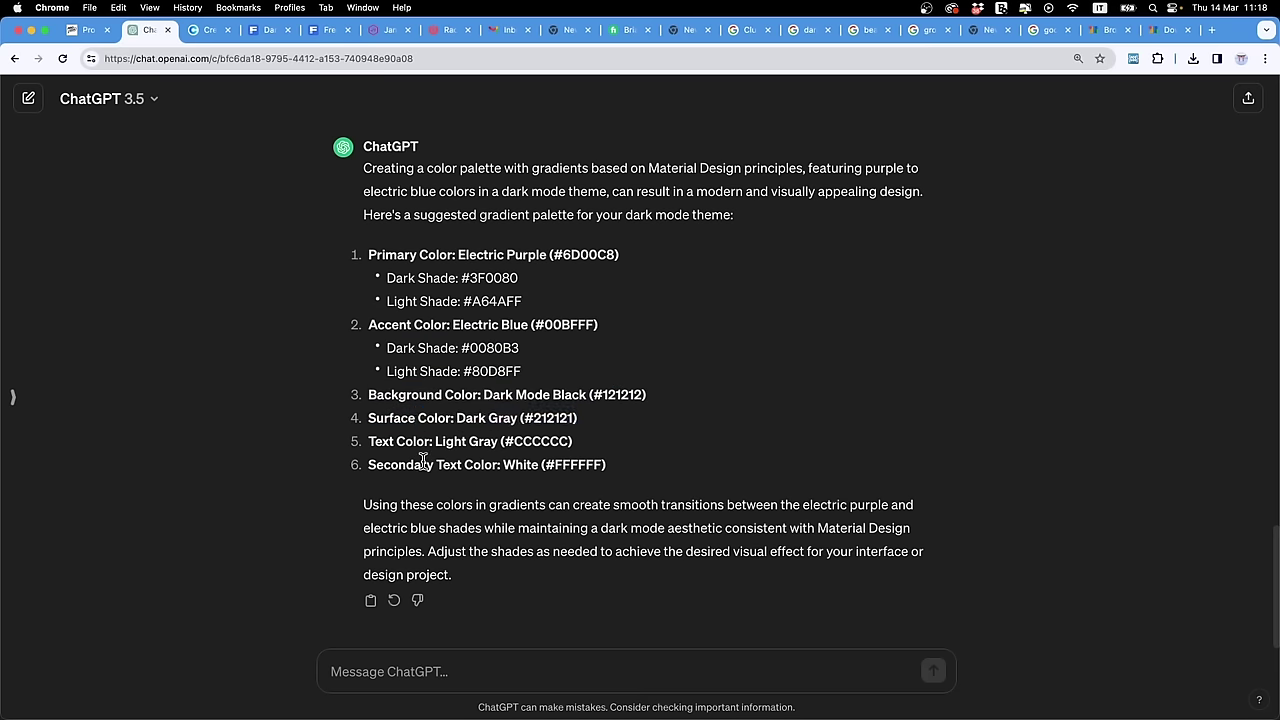
drag(431, 443, 568, 444)
drag(406, 462, 706, 474)
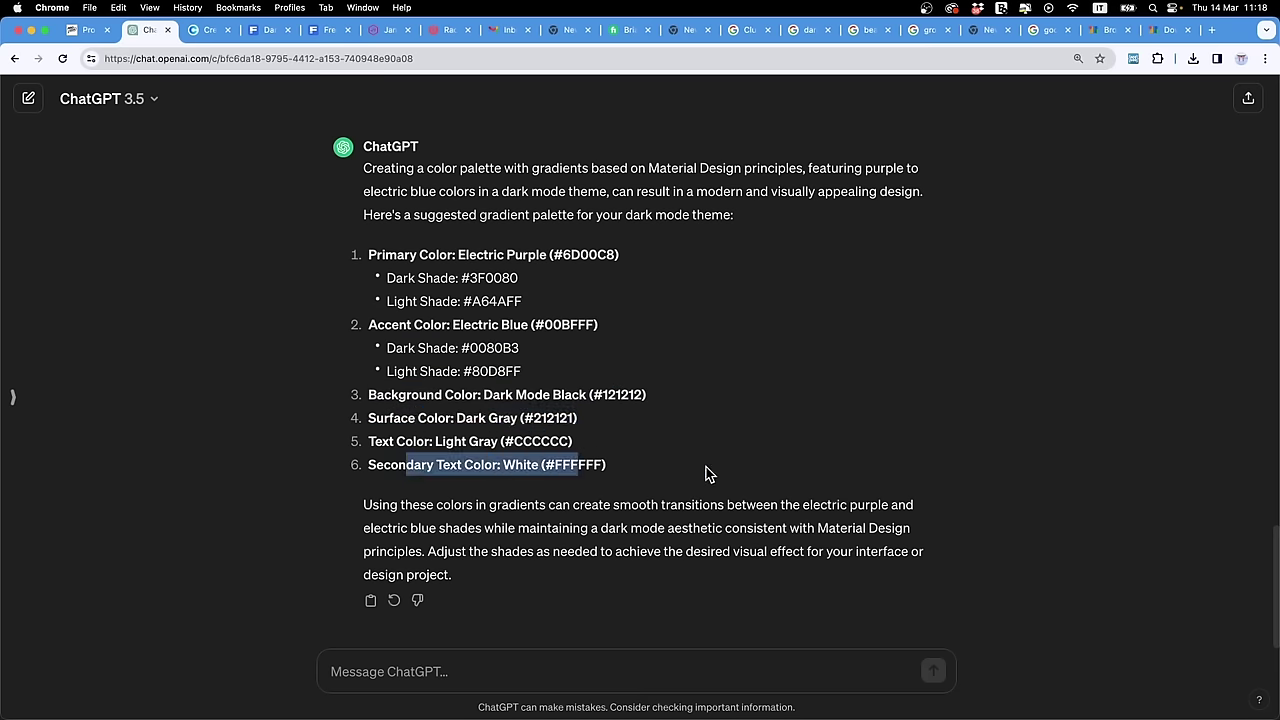
click(694, 480)
Step: Copy the Electric Purple hex code 6D00C8 from ChatGPT and set it as the first color of the Coolors palette
double_click(598, 256)
key(super+c)
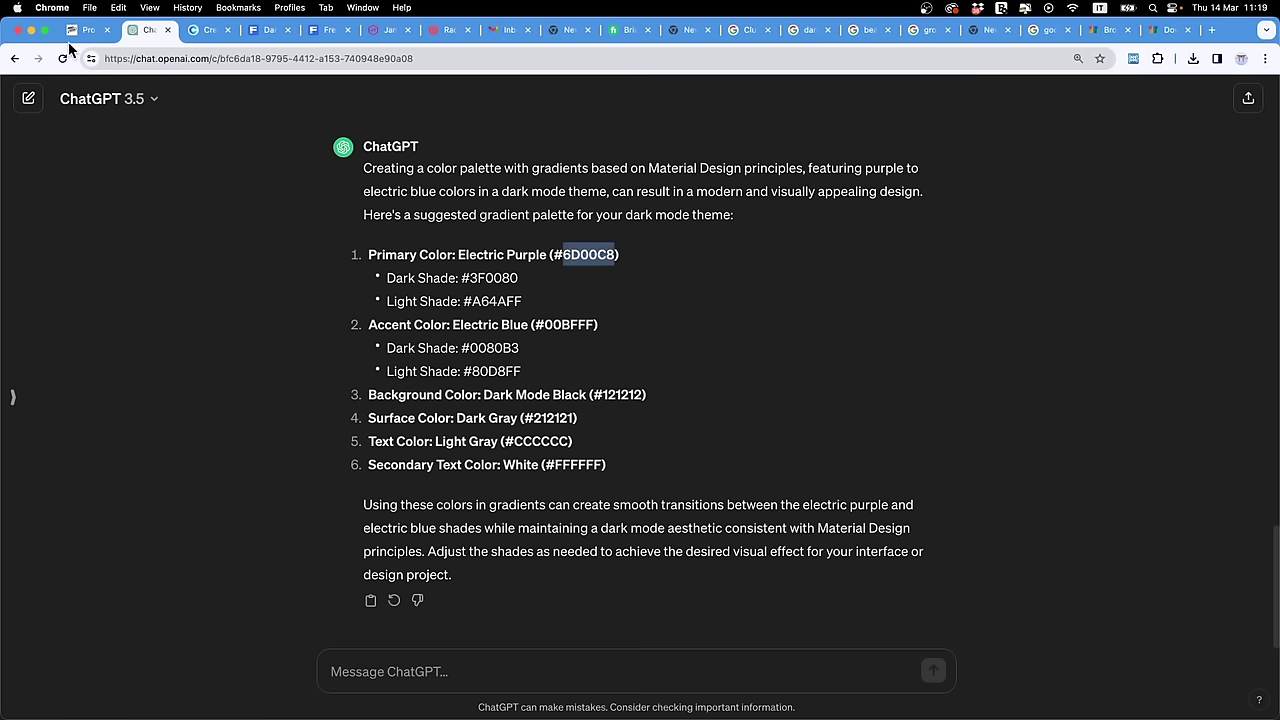
click(208, 29)
click(128, 632)
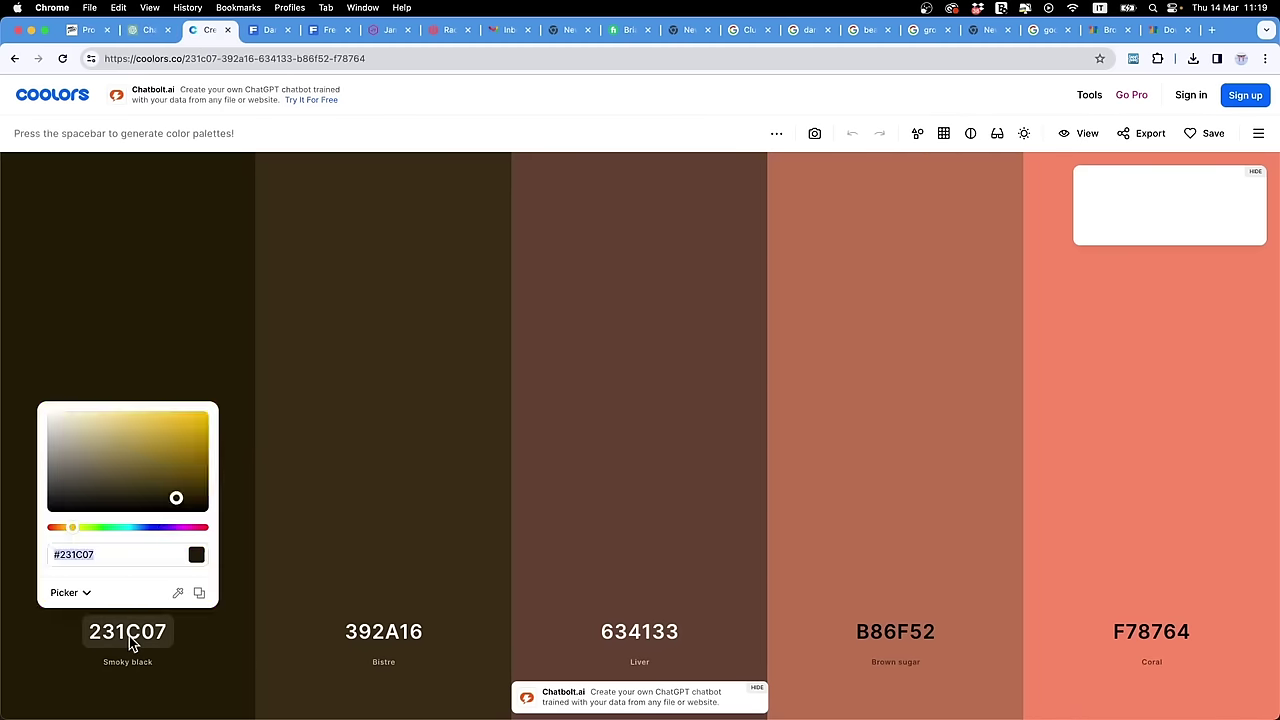
key(super+v)
Step: Copy the Electric Blue accent code 00BFFF from ChatGPT and set it as the second color of the Coolors palette
click(152, 29)
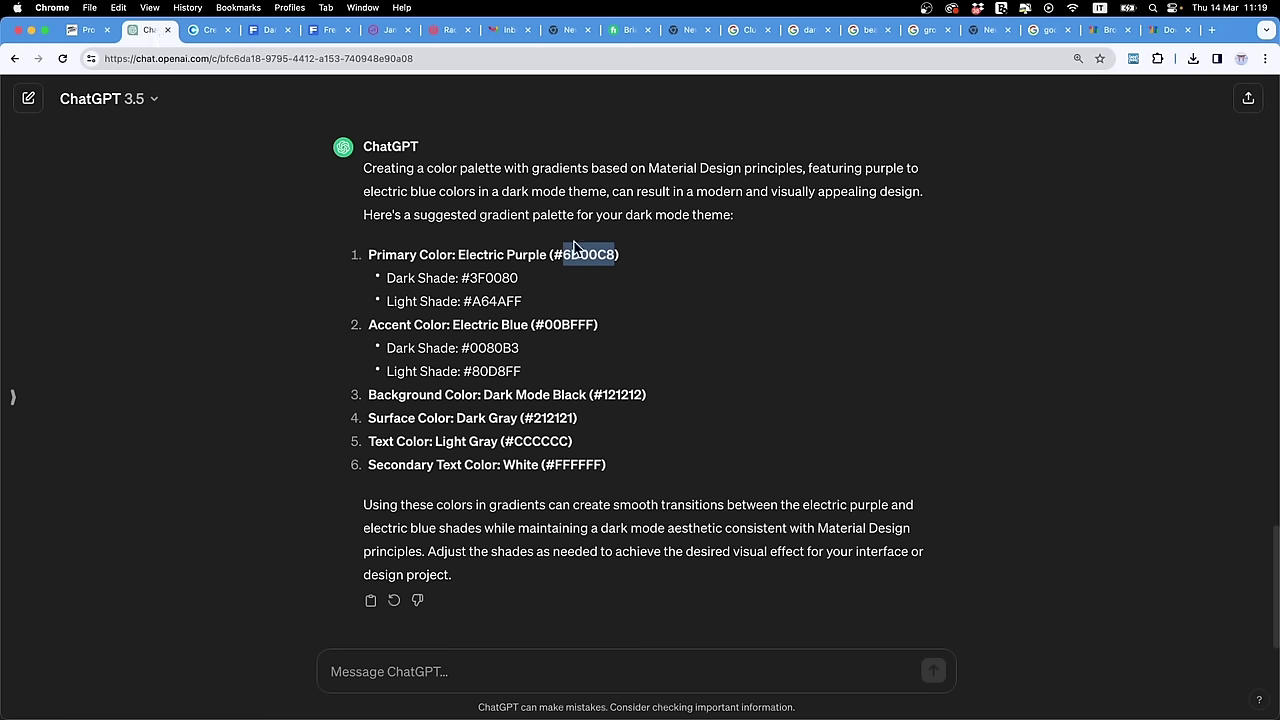
double_click(552, 325)
key(super+c)
click(208, 29)
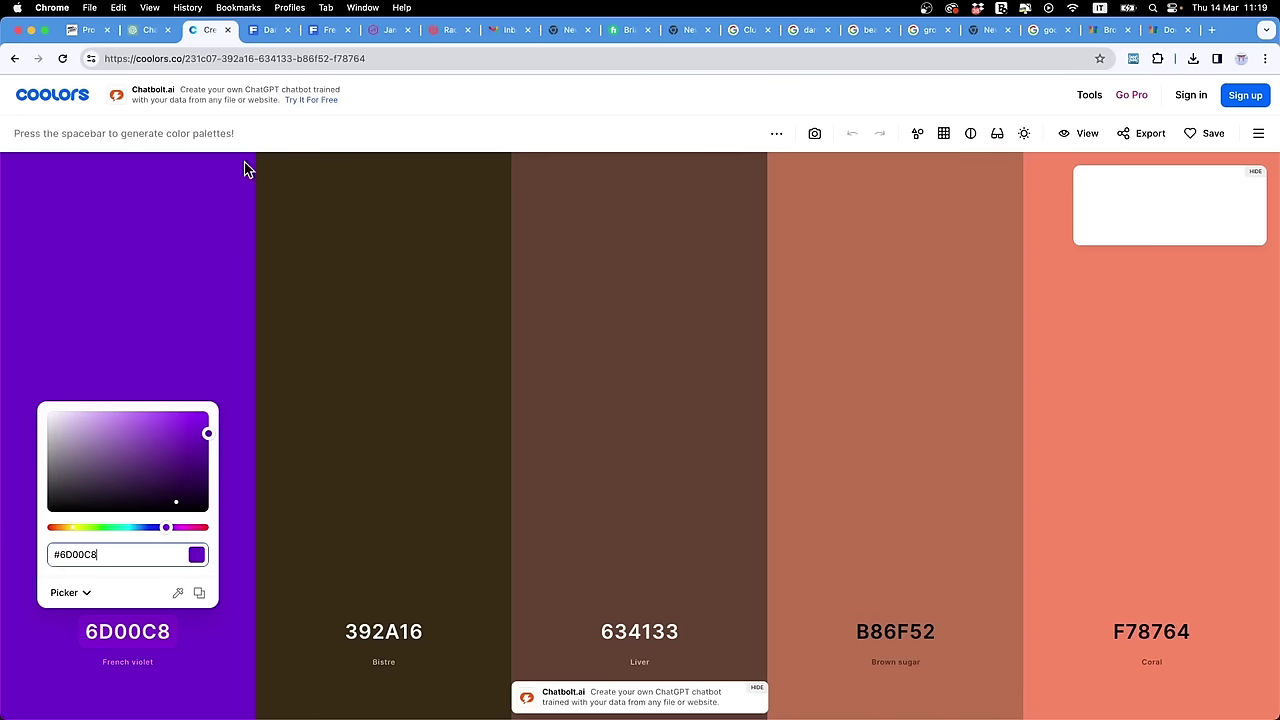
click(365, 645)
click(366, 638)
key(super+v)
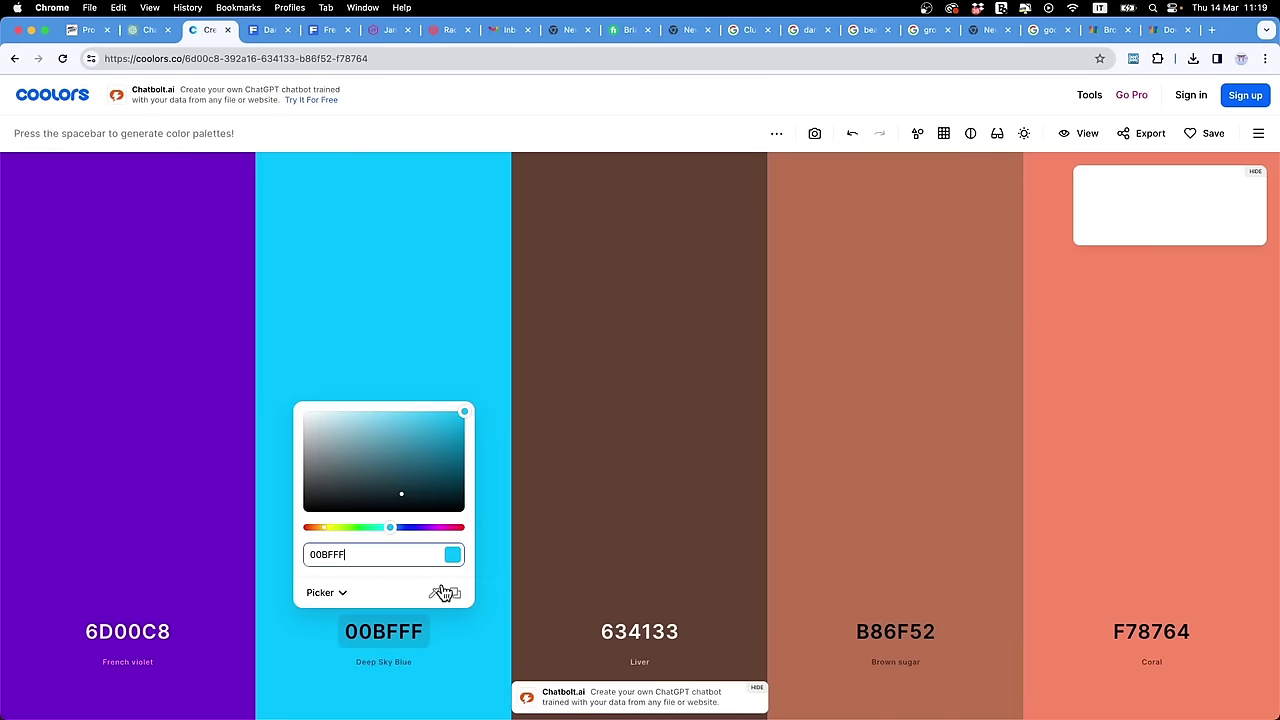
Step: Copy the Dark Mode Black background code 121212 from ChatGPT and set it as the third Coolors palette color
click(152, 29)
double_click(619, 396)
key(super+c)
click(210, 29)
click(627, 645)
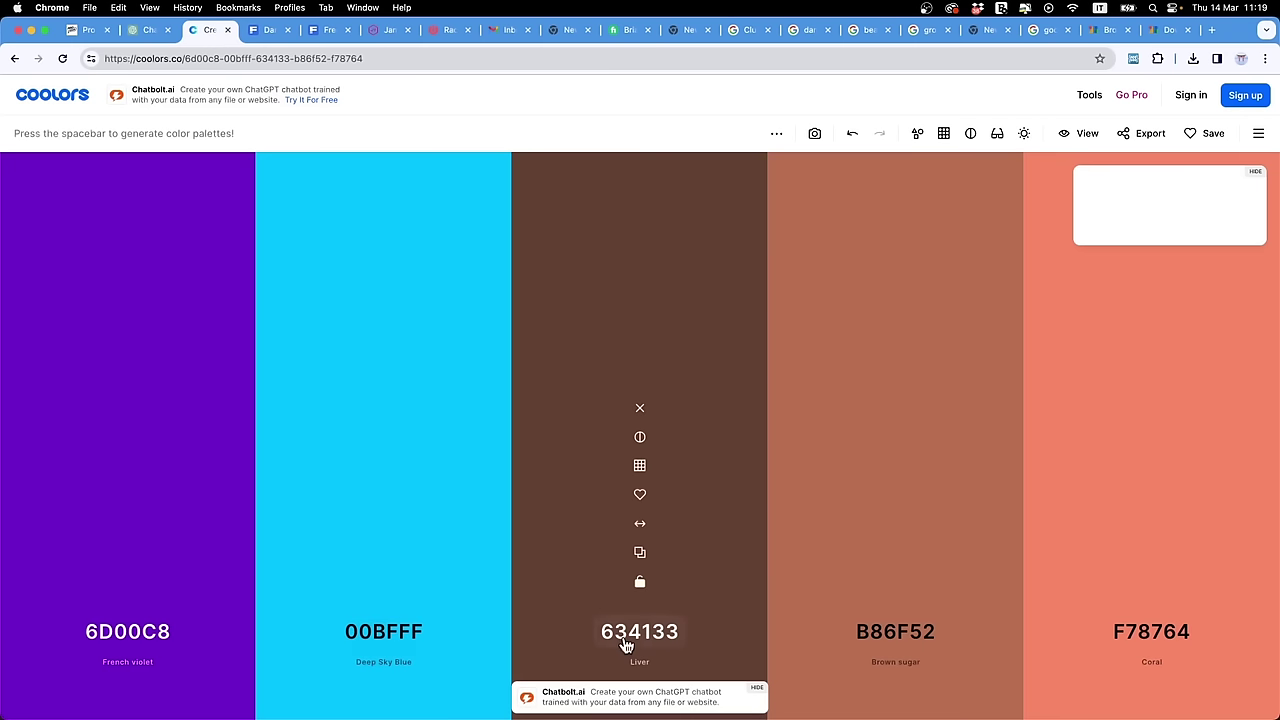
click(627, 645)
key(super+v)
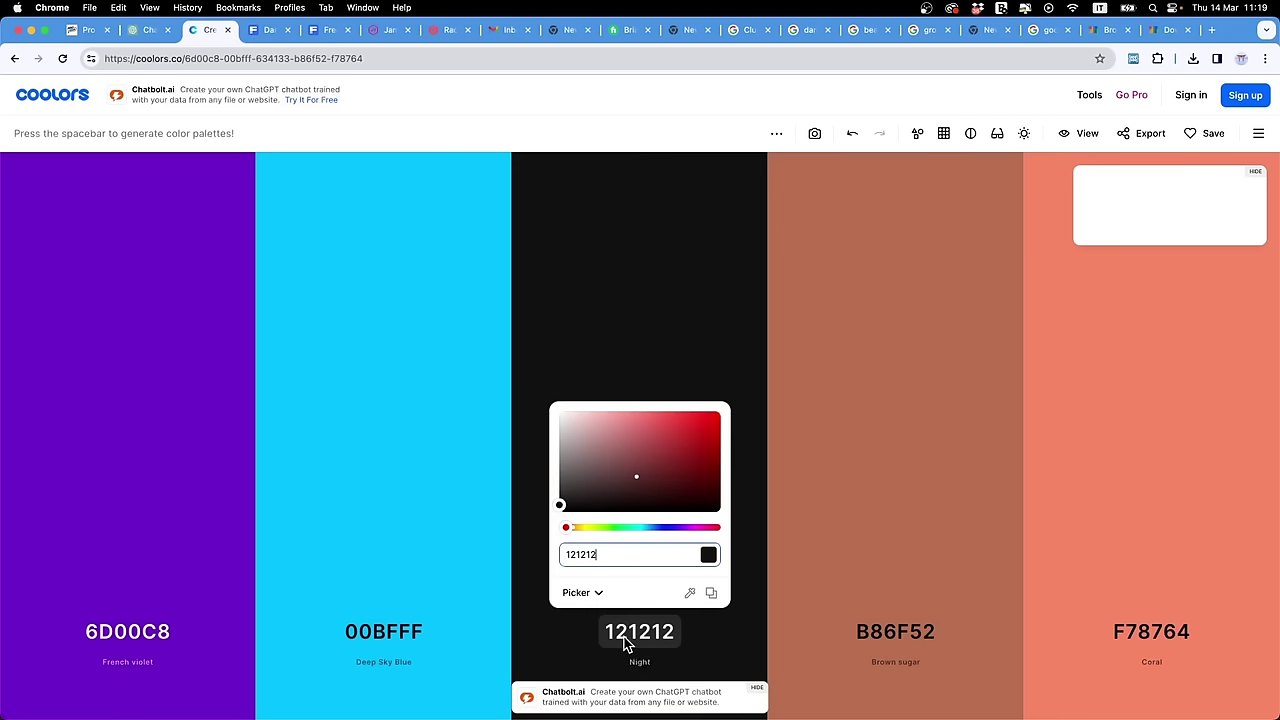
Step: Copy the Dark Gray surface code 212121 from ChatGPT and set it as the fourth Coolors palette color
click(143, 36)
double_click(550, 418)
key(super+c)
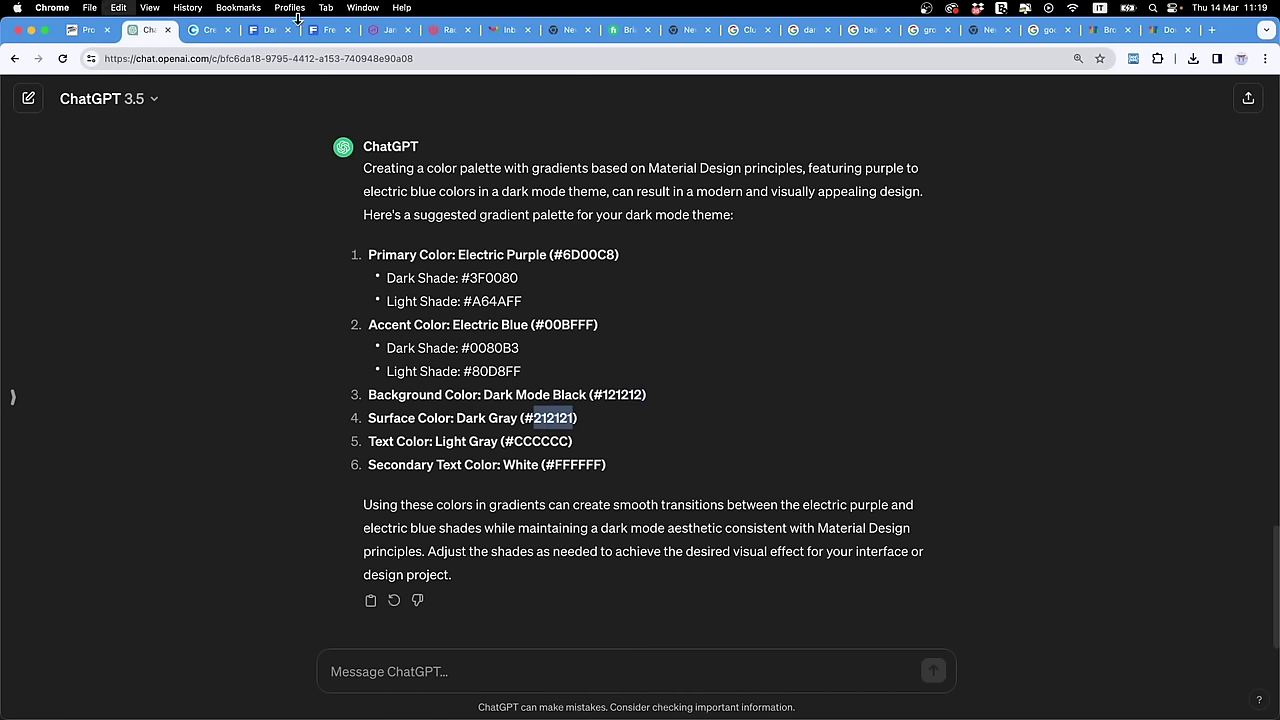
click(210, 29)
click(871, 640)
key(super+v)
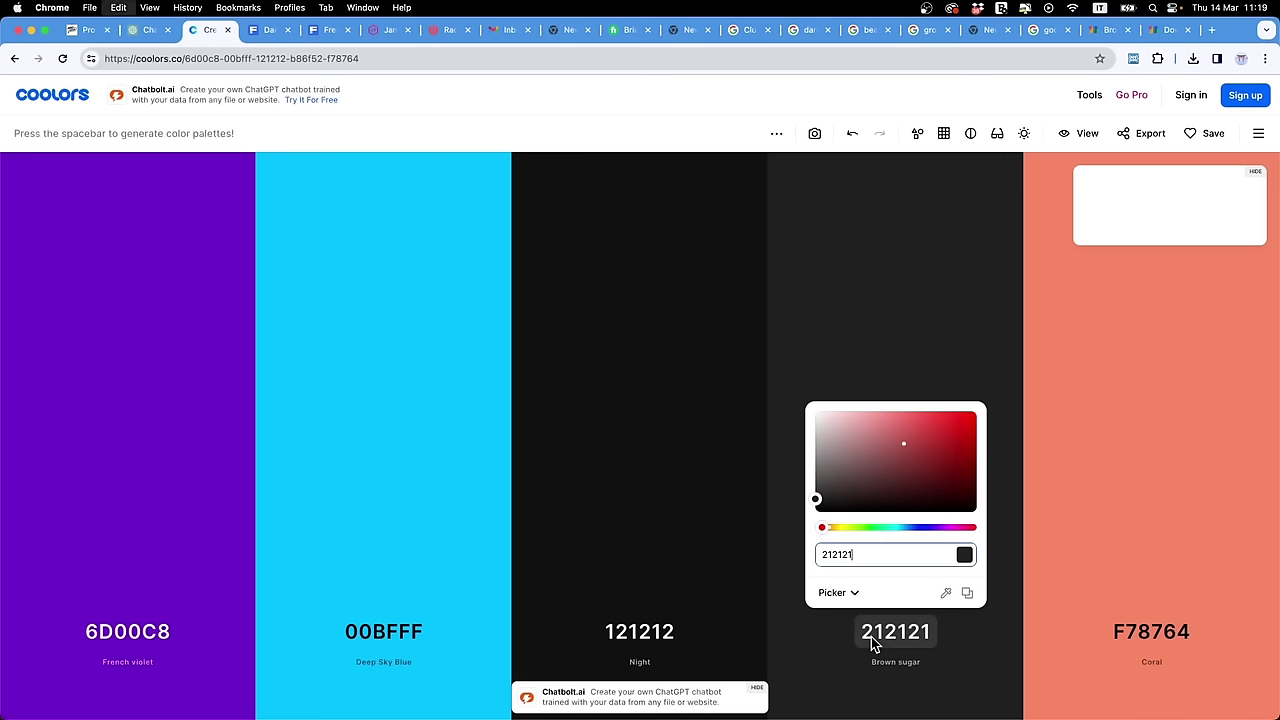
Step: Copy the Light Gray text code CCCCCC from ChatGPT, set it as the fifth Coolors palette color and close the color picker
click(143, 30)
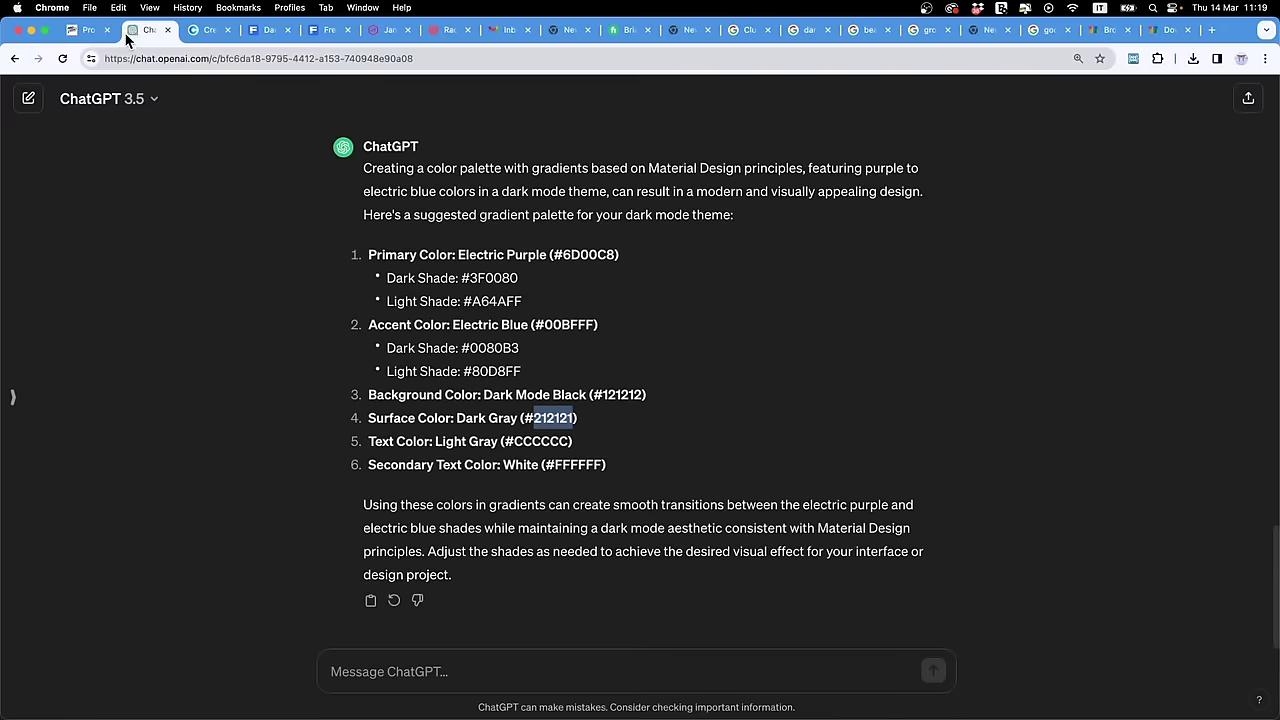
click(95, 31)
click(207, 32)
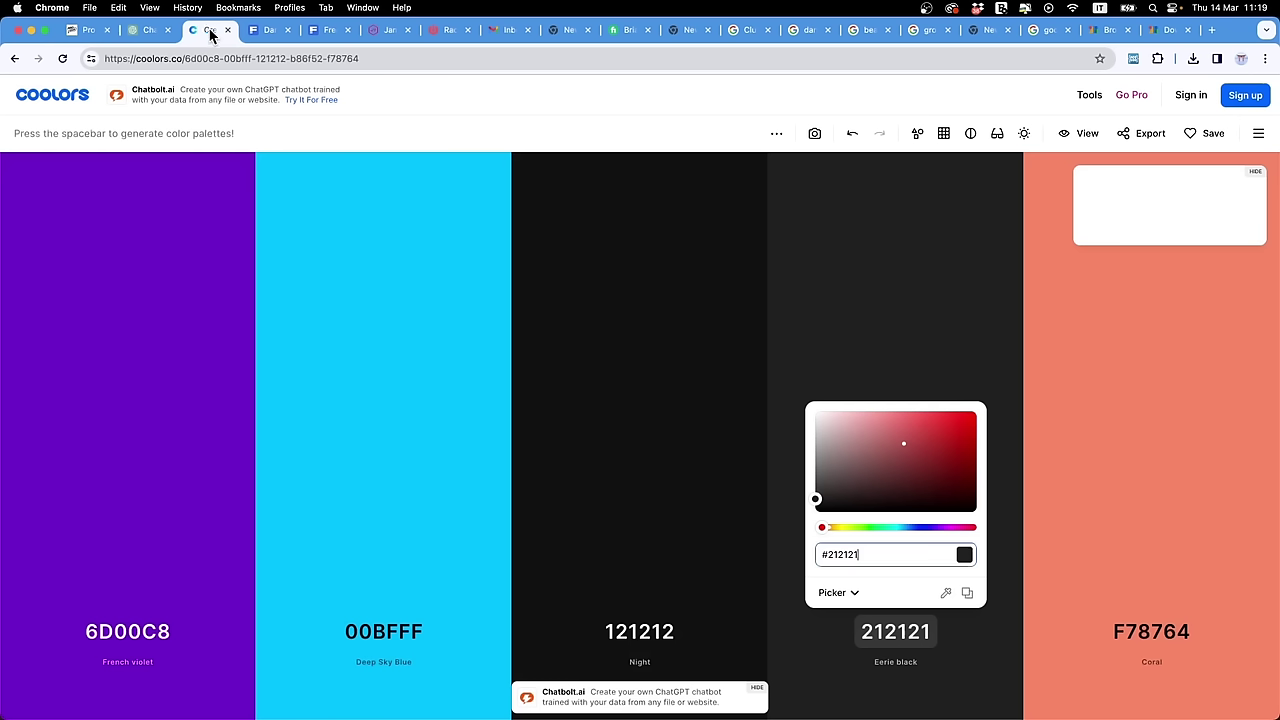
click(143, 32)
double_click(540, 441)
key(super+c)
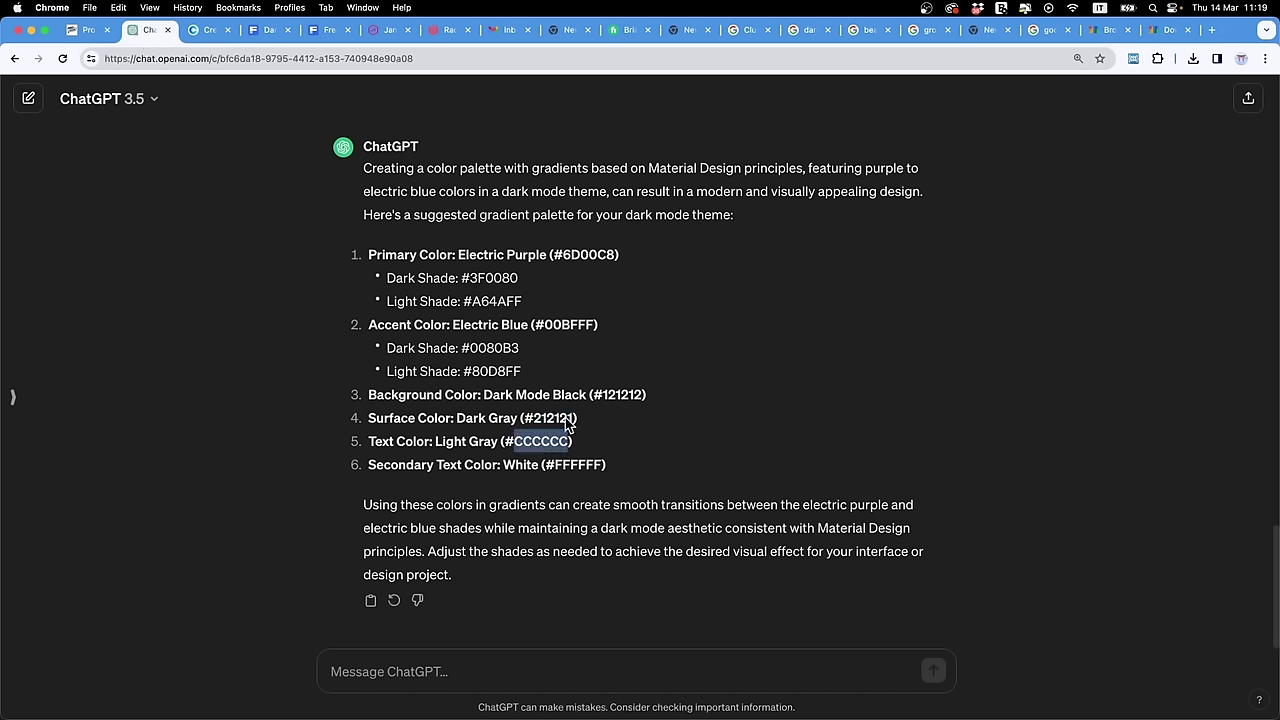
click(207, 30)
click(1130, 643)
key(super+v)
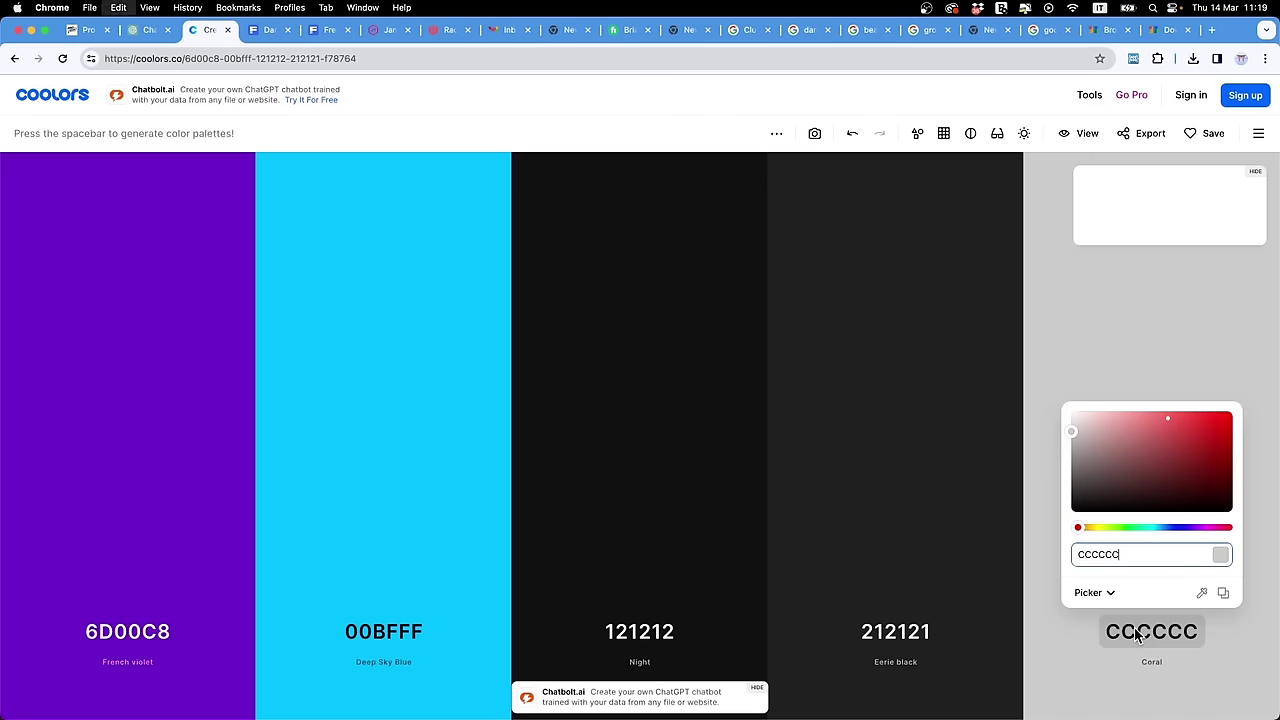
click(1062, 680)
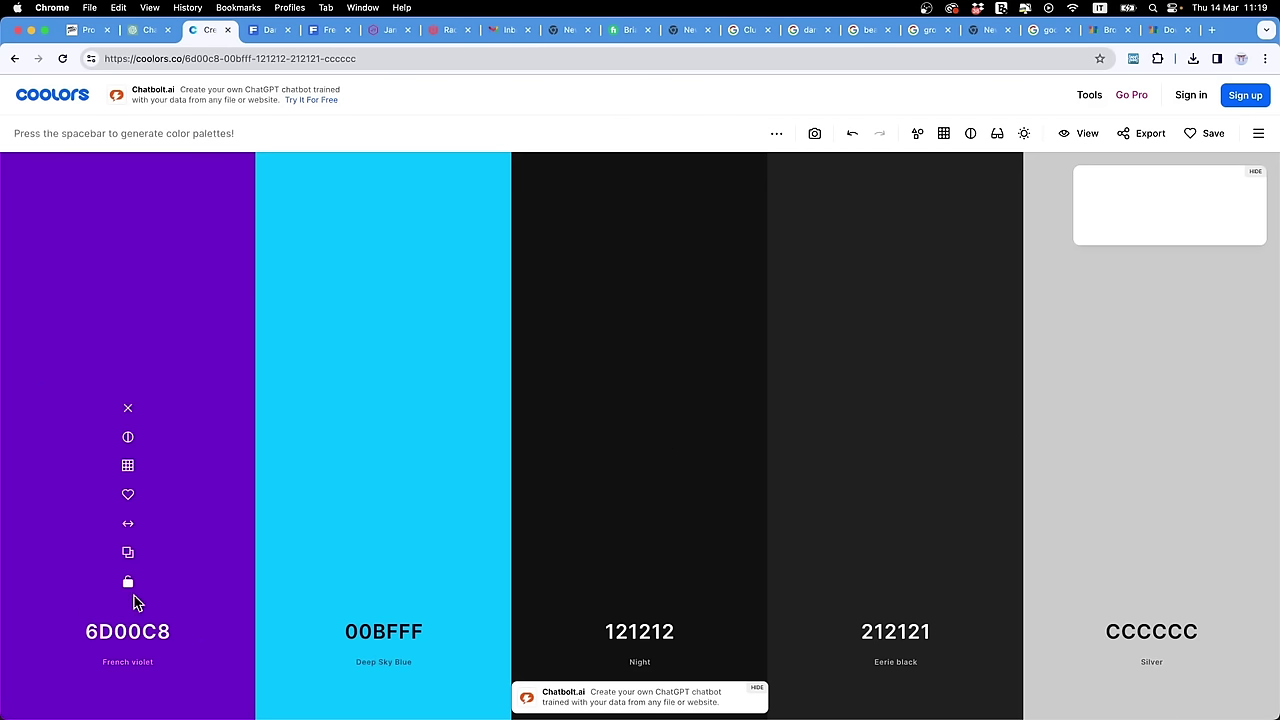
Step: Lock all five colors of the palette
click(127, 581)
click(384, 581)
click(640, 581)
click(896, 582)
click(1151, 581)
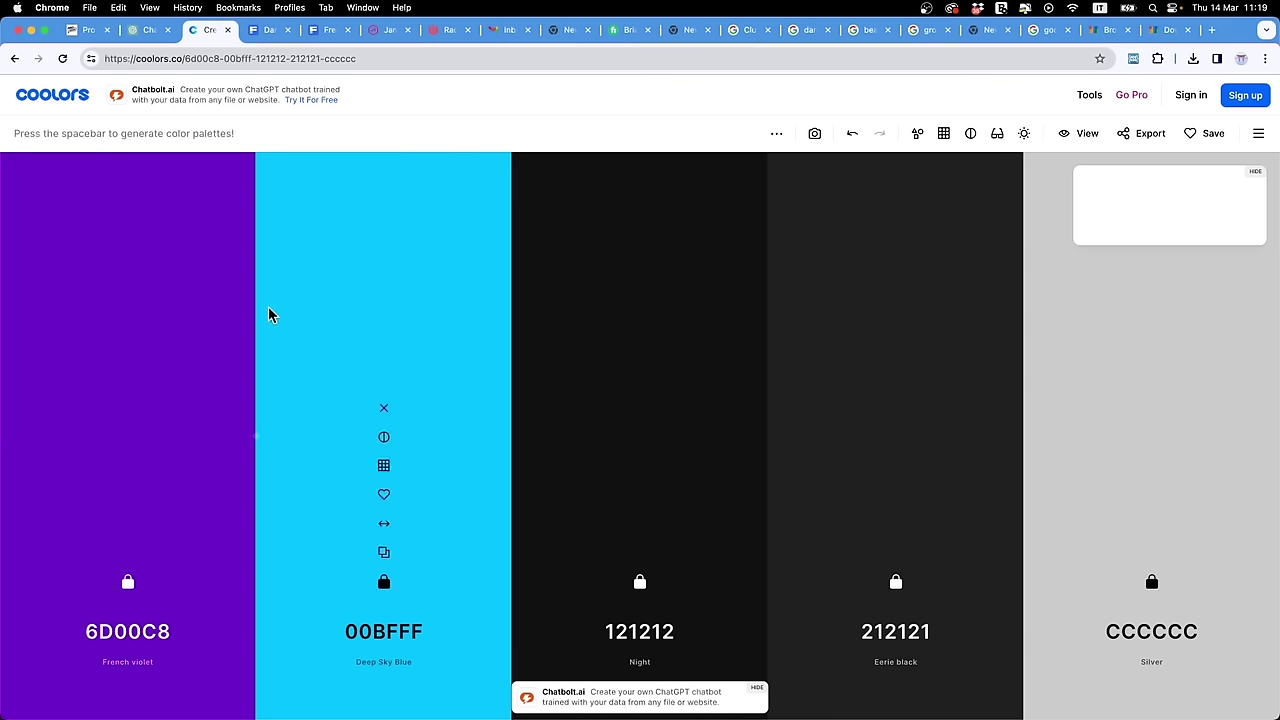
Step: Unlock the first palette color, 6D00C8, and repeatedly generate random alternatives for it while the other four colors stay locked
click(131, 583)
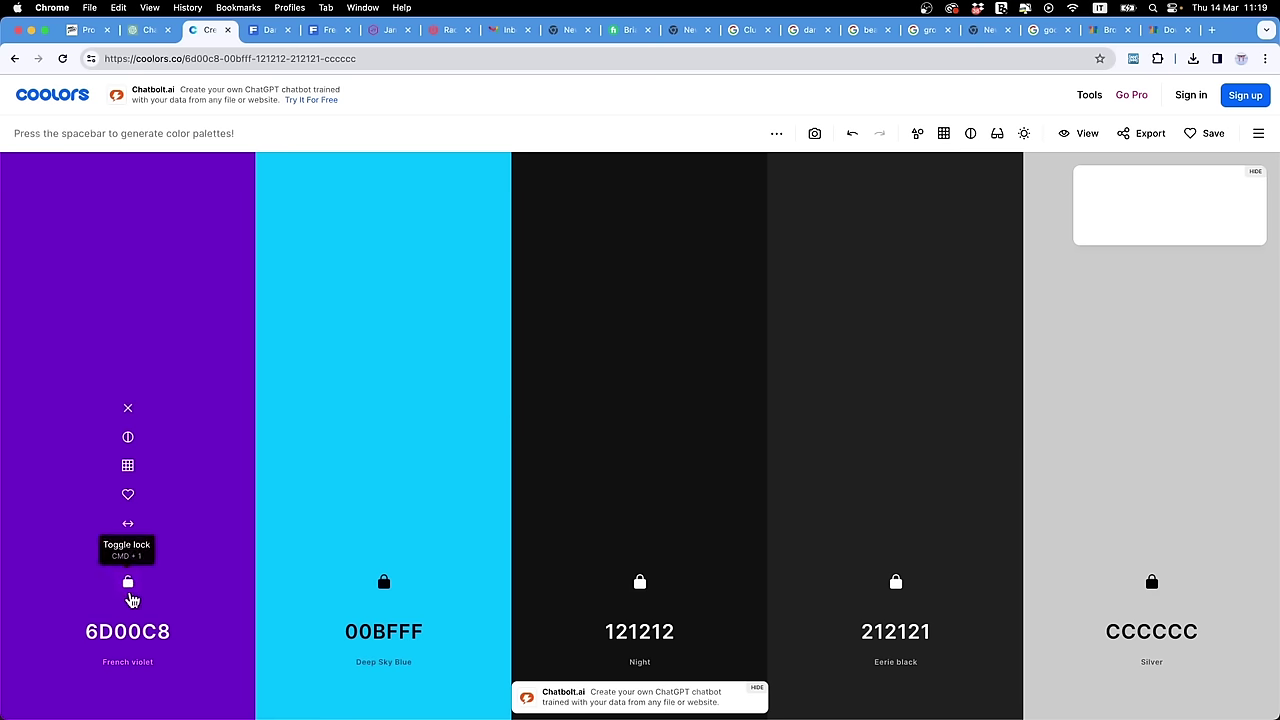
key(space)
key(space)
key(space)
key(space)
key(space)
key(space)
key(space)
key(space)
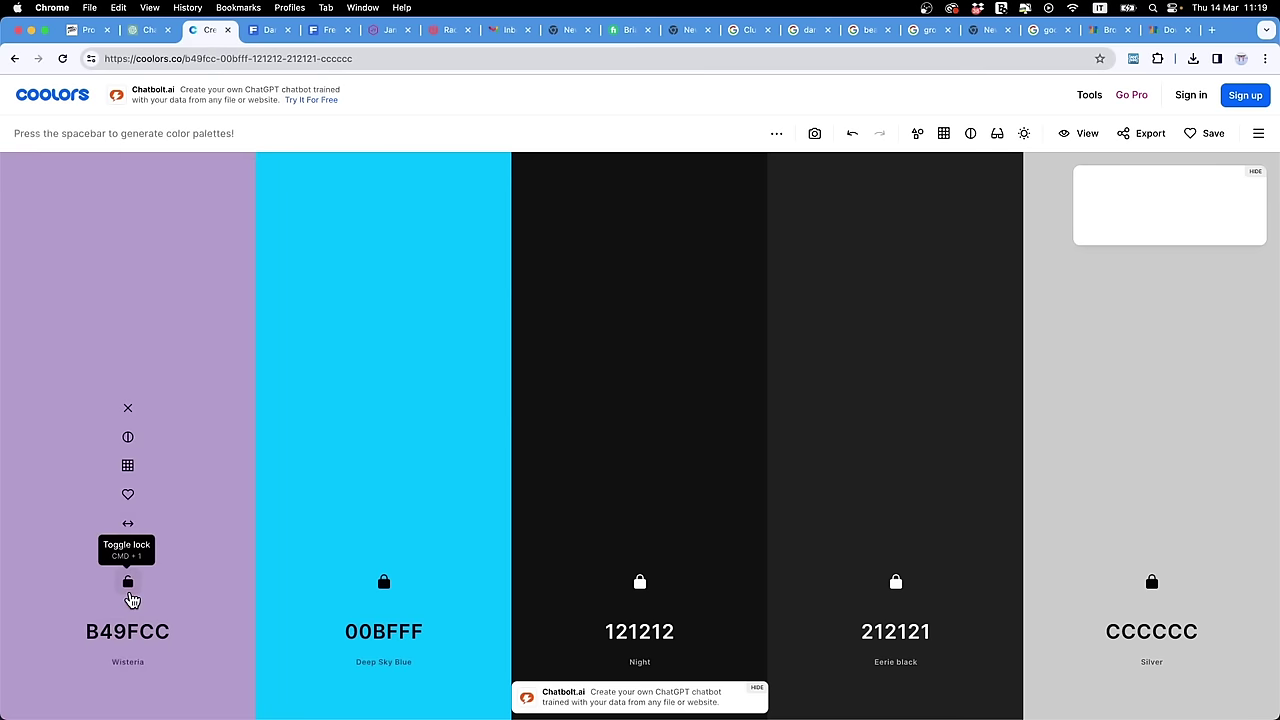
key(space)
key(space)
key(space)
key(space)
key(space)
key(space)
key(space)
key(space)
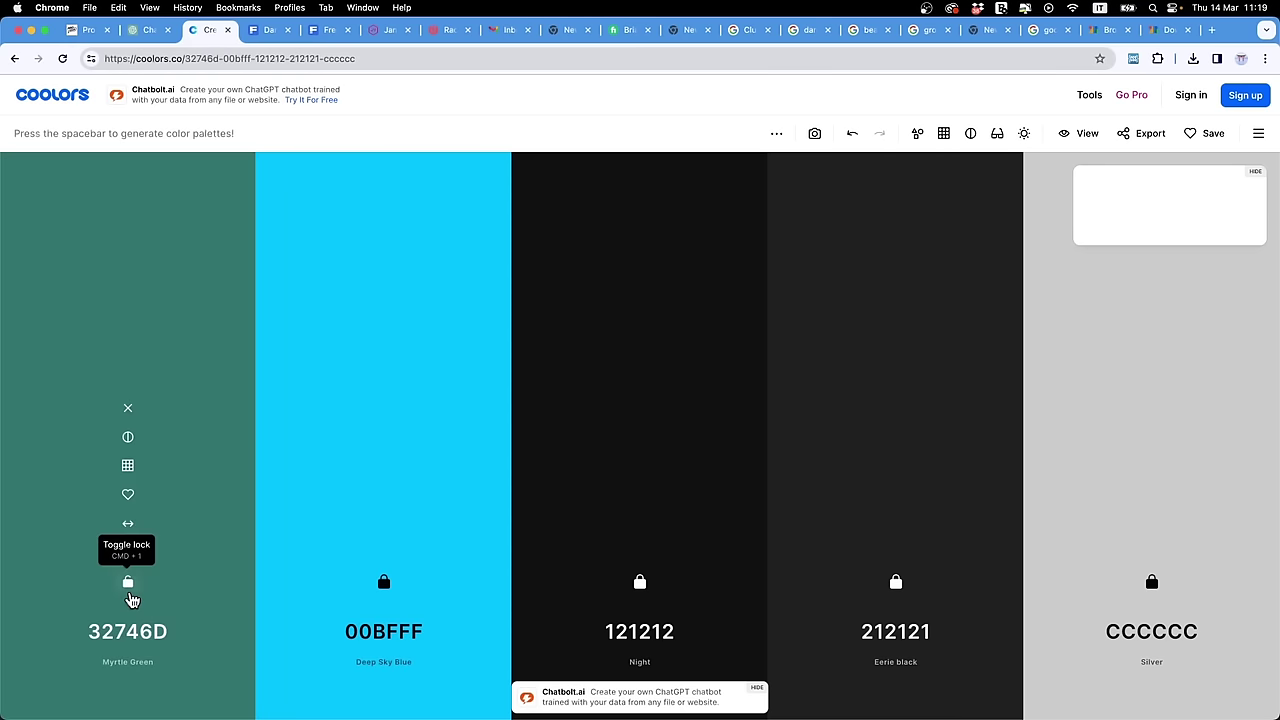
key(space)
key(space)
key(space)
key(space)
key(space)
key(space)
key(space)
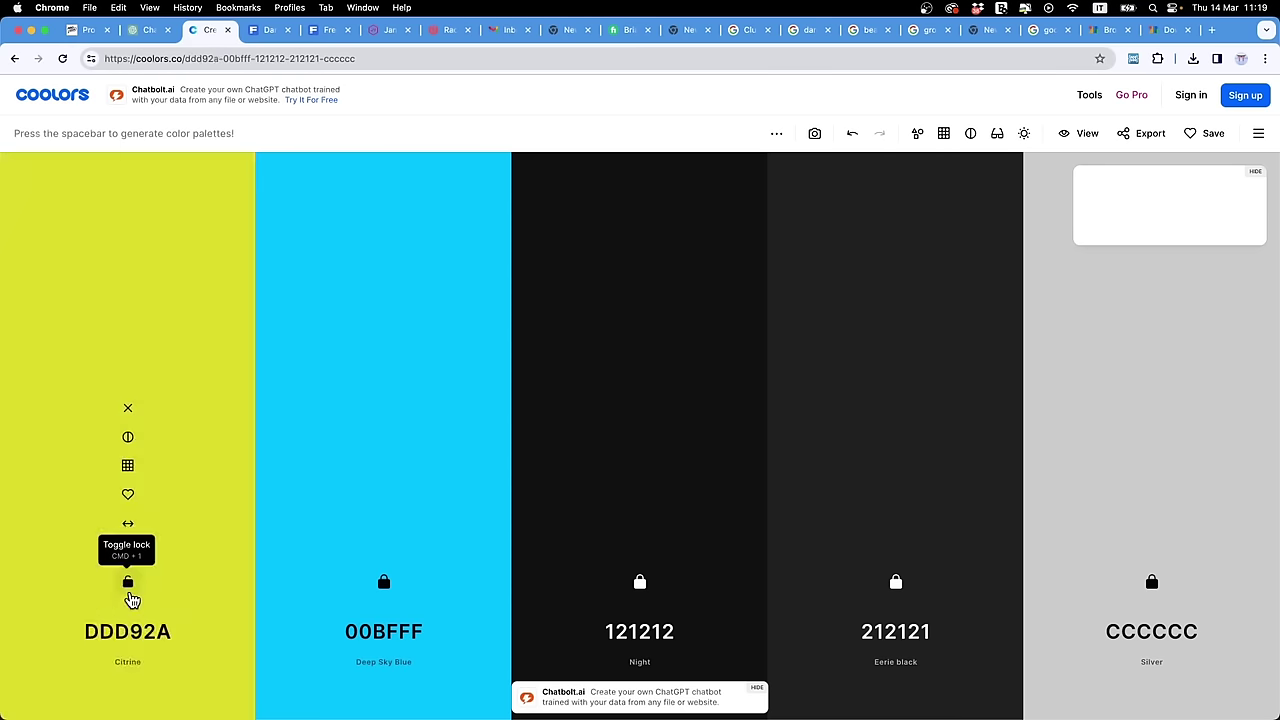
key(space)
key(space)
key(space)
key(space)
key(space)
key(space)
key(space)
key(space)
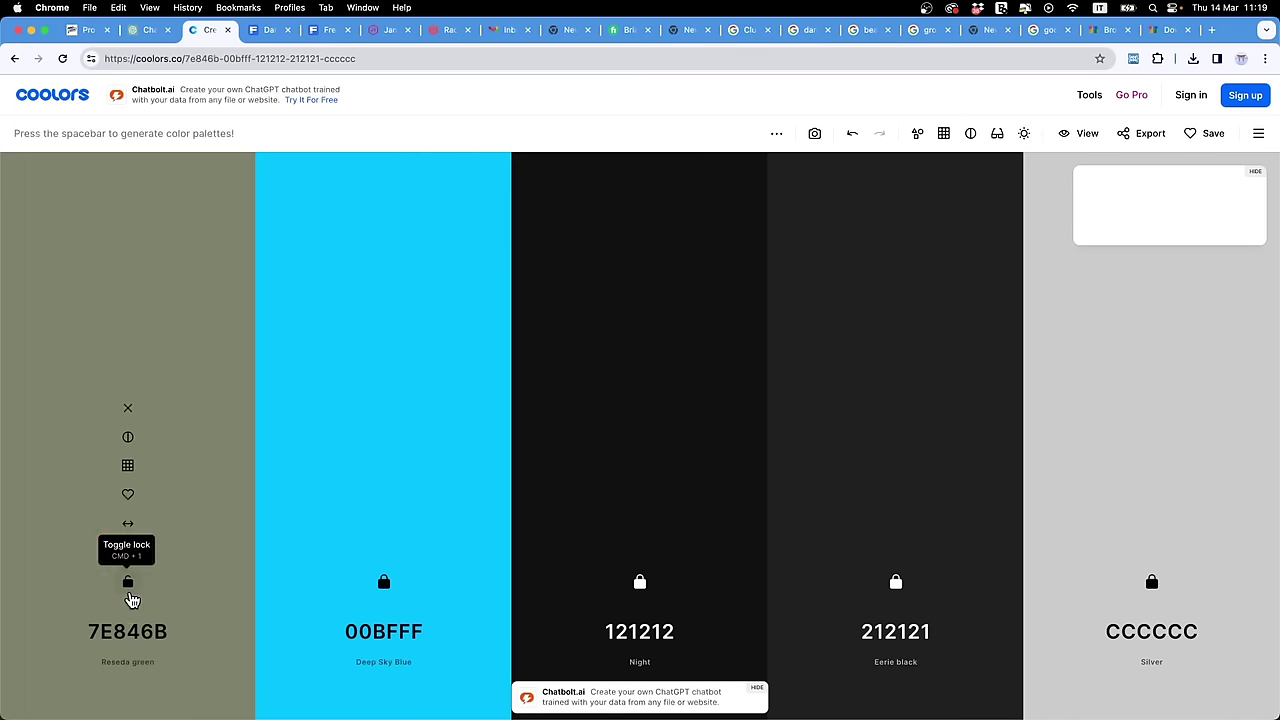
key(space)
key(space)
key(space)
key(space)
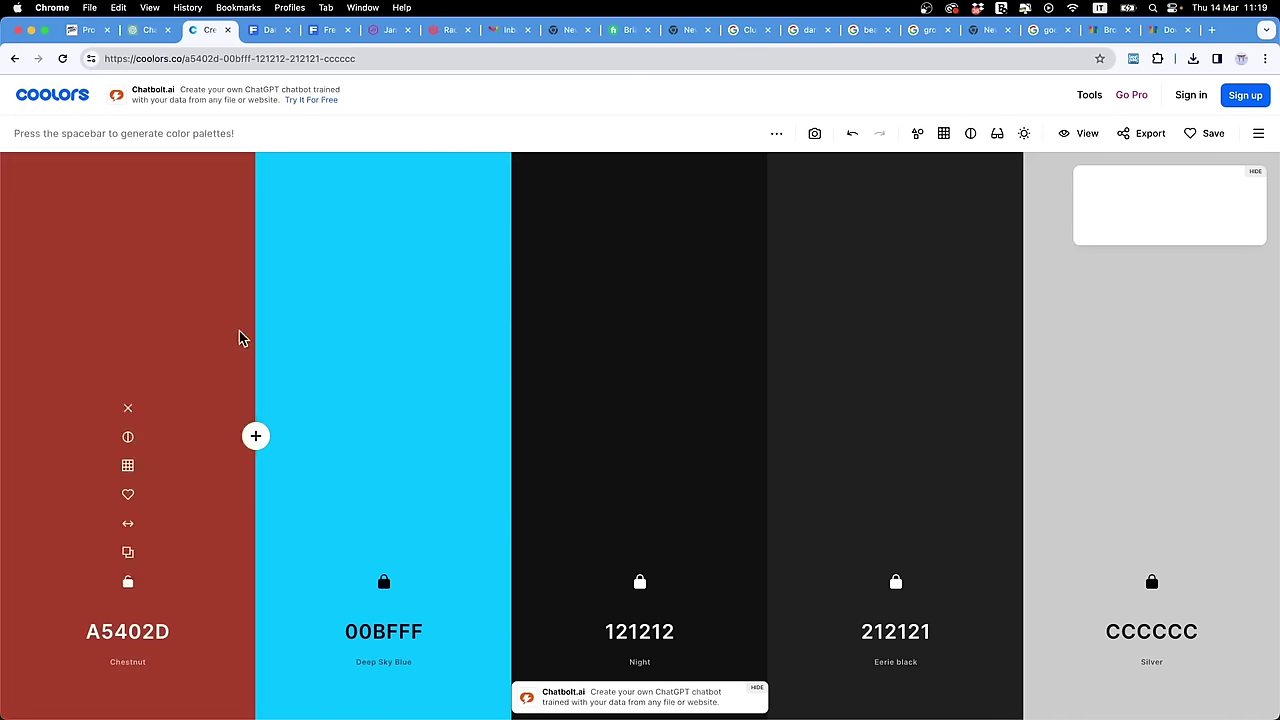
Step: Copy the Electric Purple code 6D00C8 from ChatGPT and set it as the first Coolors palette color
click(148, 29)
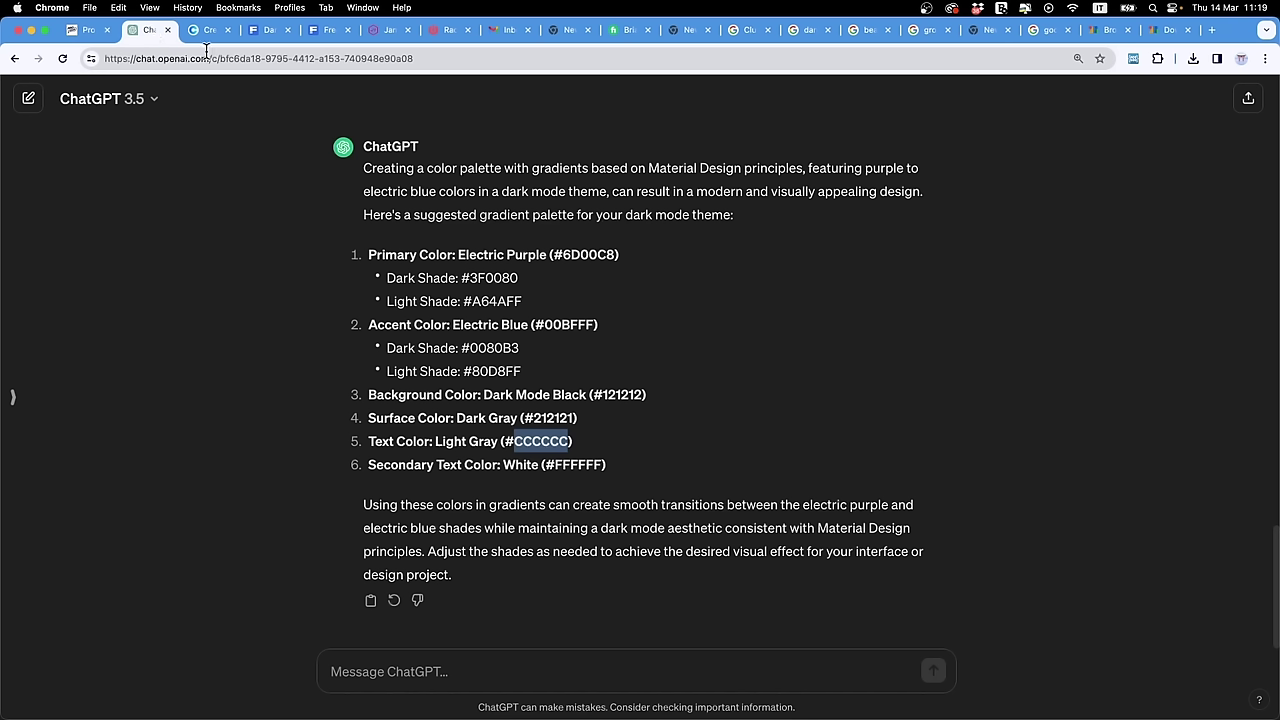
double_click(576, 260)
key(ctrl+Tab)
click(138, 634)
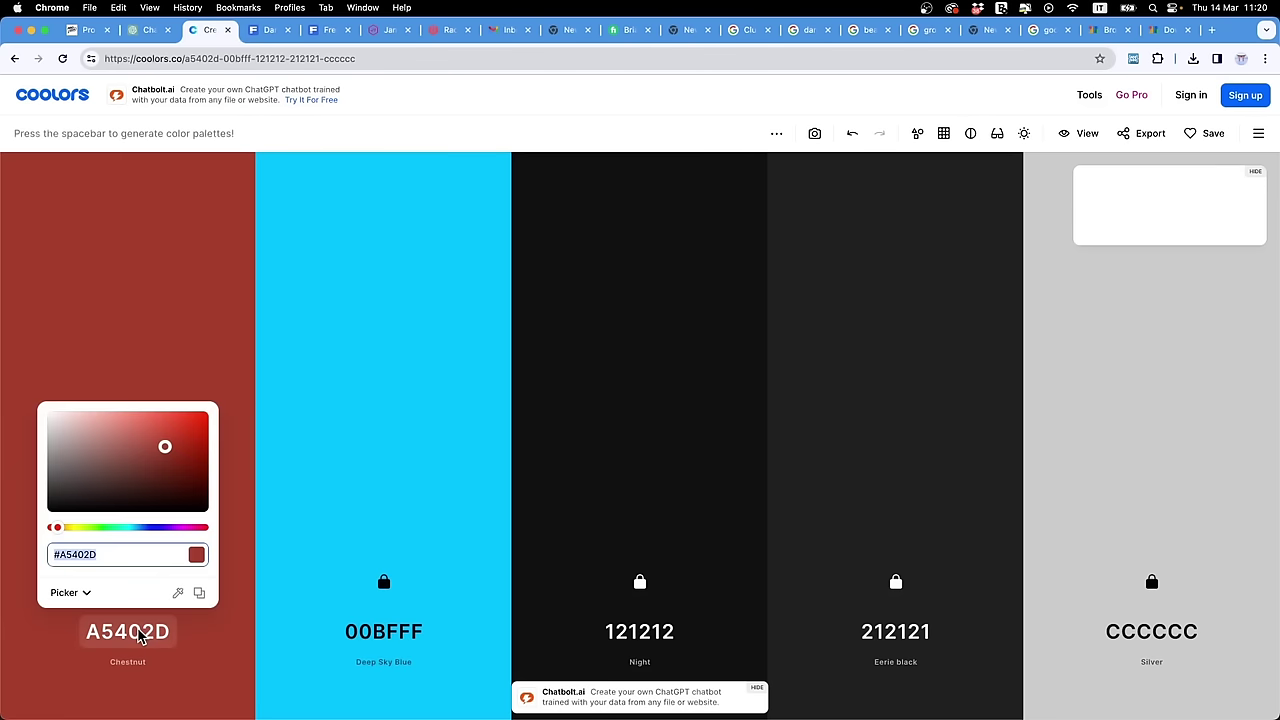
text(6D00C8)
click(230, 648)
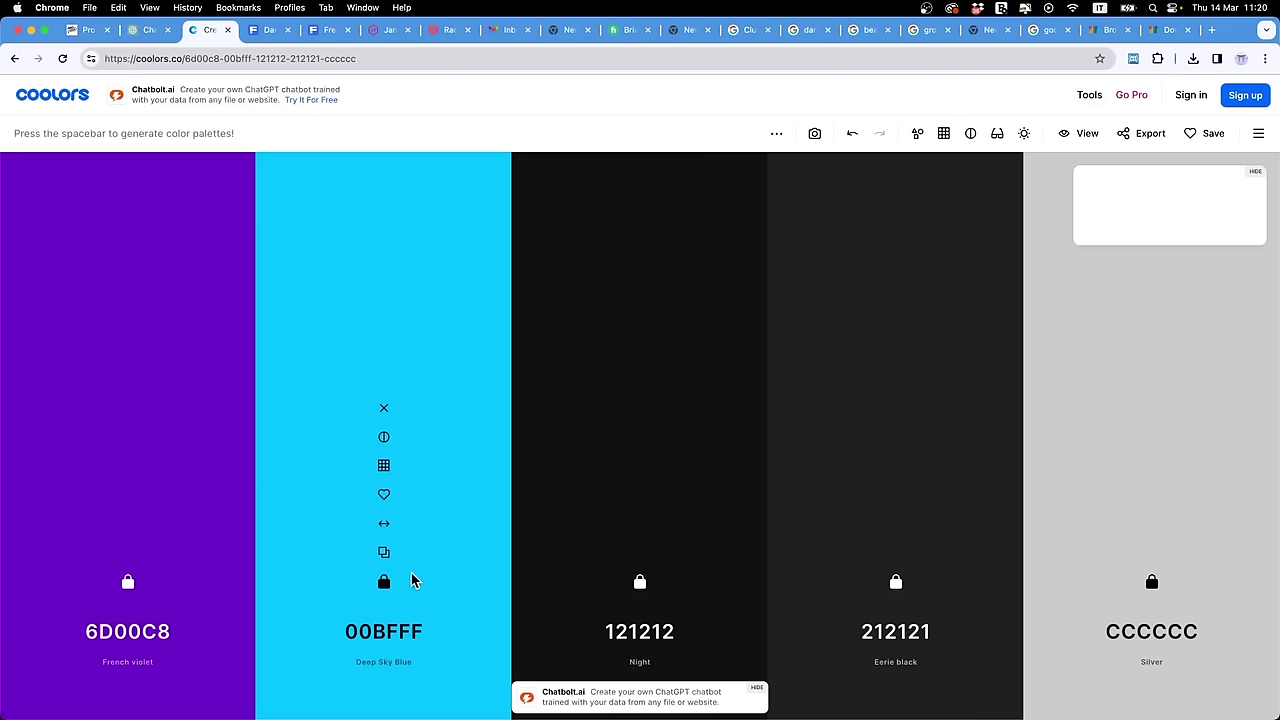
Step: Unlock the second palette color, 00BFFF, and repeatedly generate random alternatives for it while the other four colors stay locked
key(space)
key(space)
key(space)
key(space)
key(space)
key(space)
key(space)
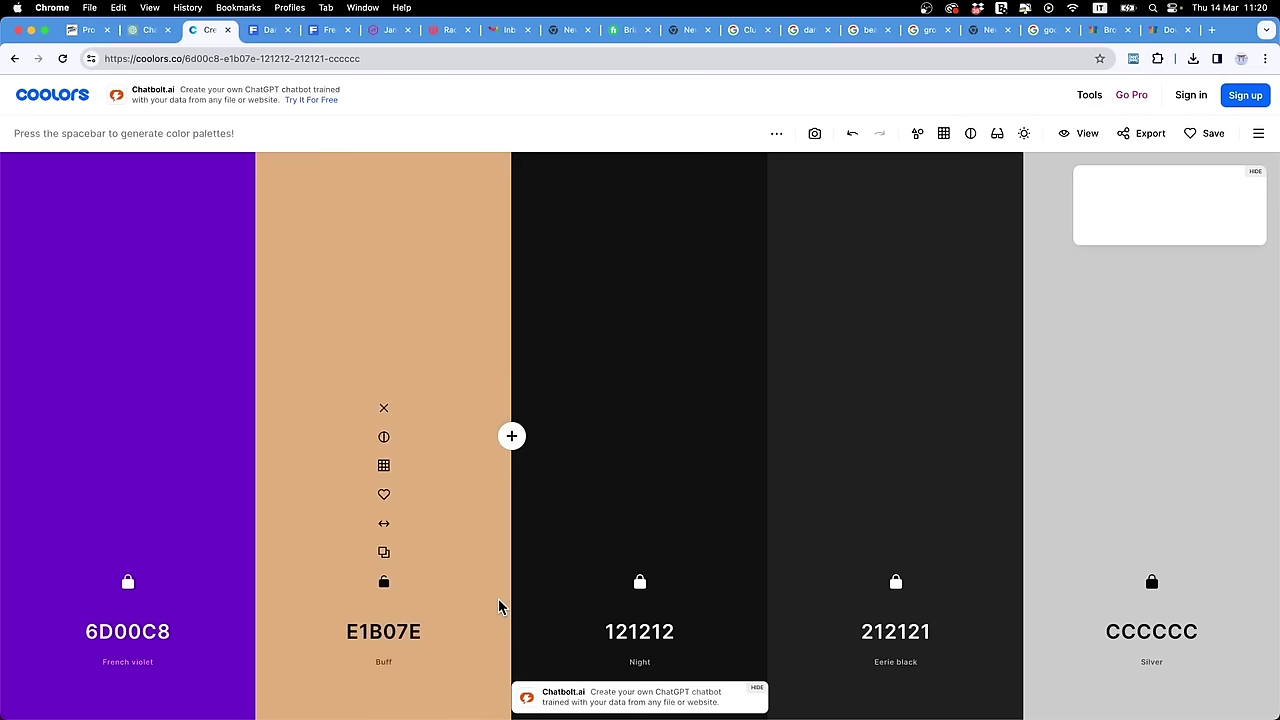
key(space)
key(space)
key(space)
key(space)
key(space)
key(space)
key(space)
key(space)
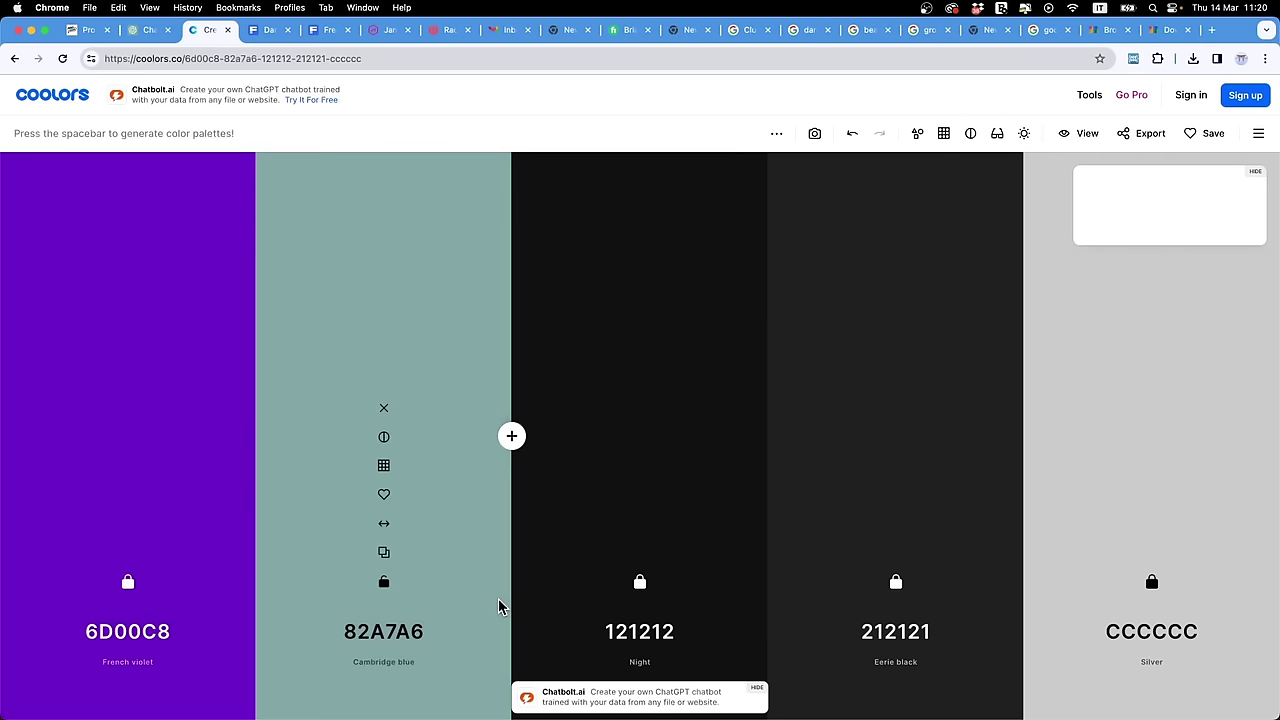
key(space)
key(space)
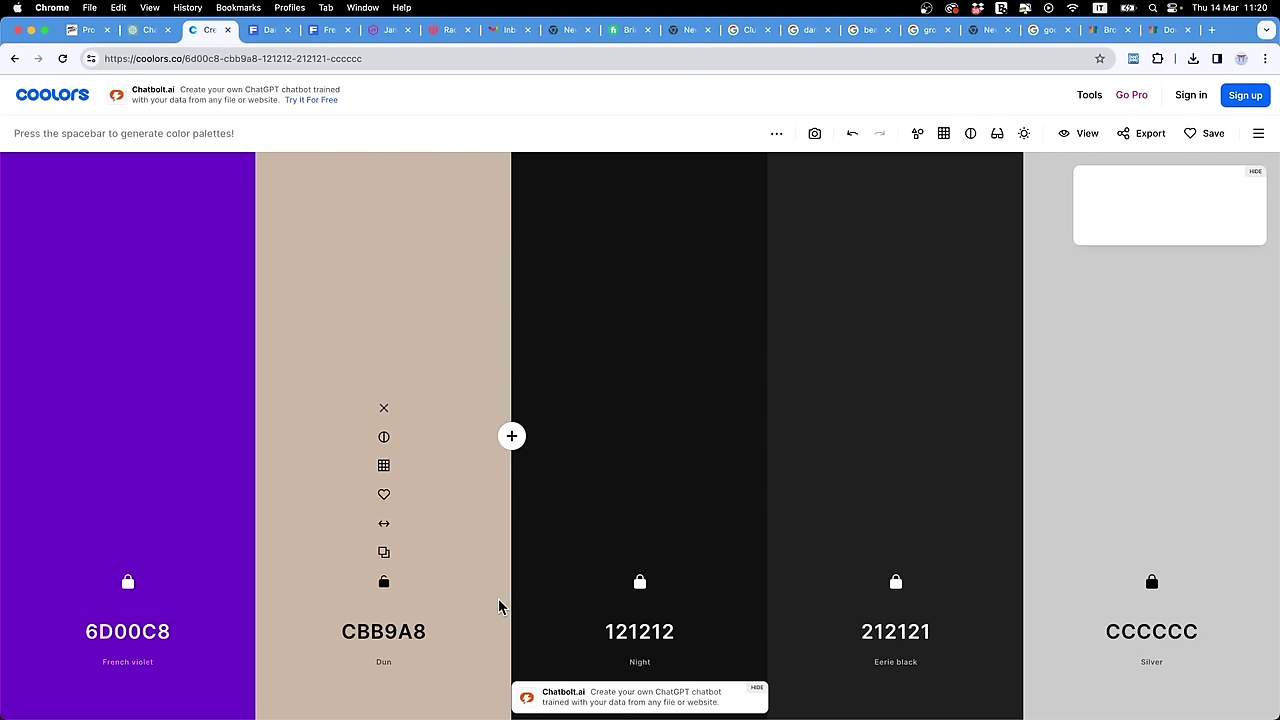
key(space)
key(space)
key(space)
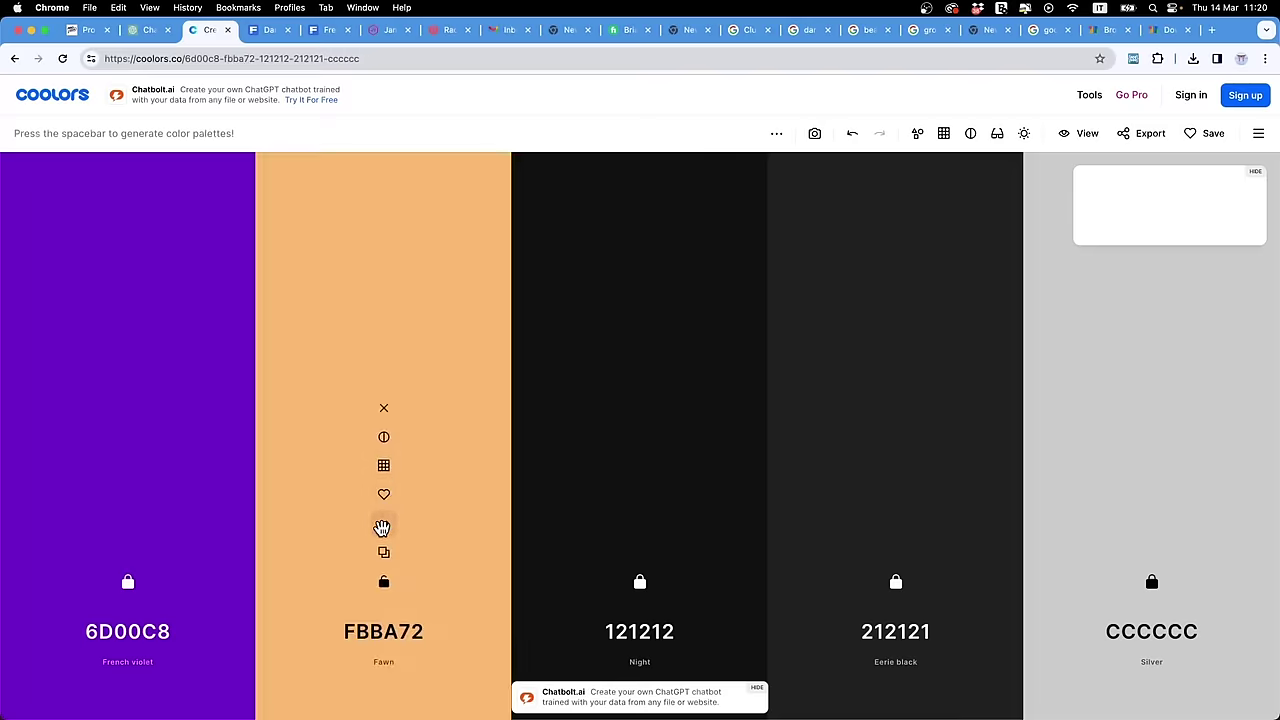
mouse_move(383, 527)
mouse_down()
mouse_move(337, 526)
mouse_move(381, 530)
mouse_up()
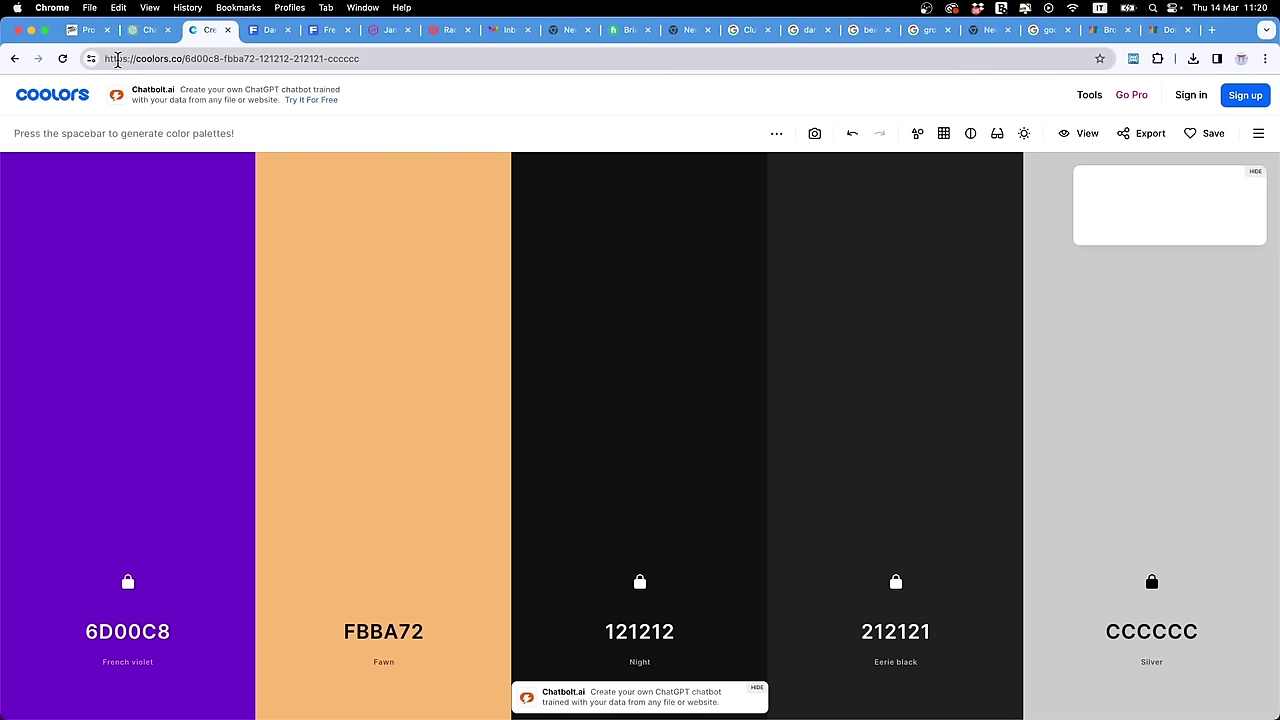
Step: Copy the Electric Blue code 00BFFF from ChatGPT and set it as the second Coolors palette color
click(145, 29)
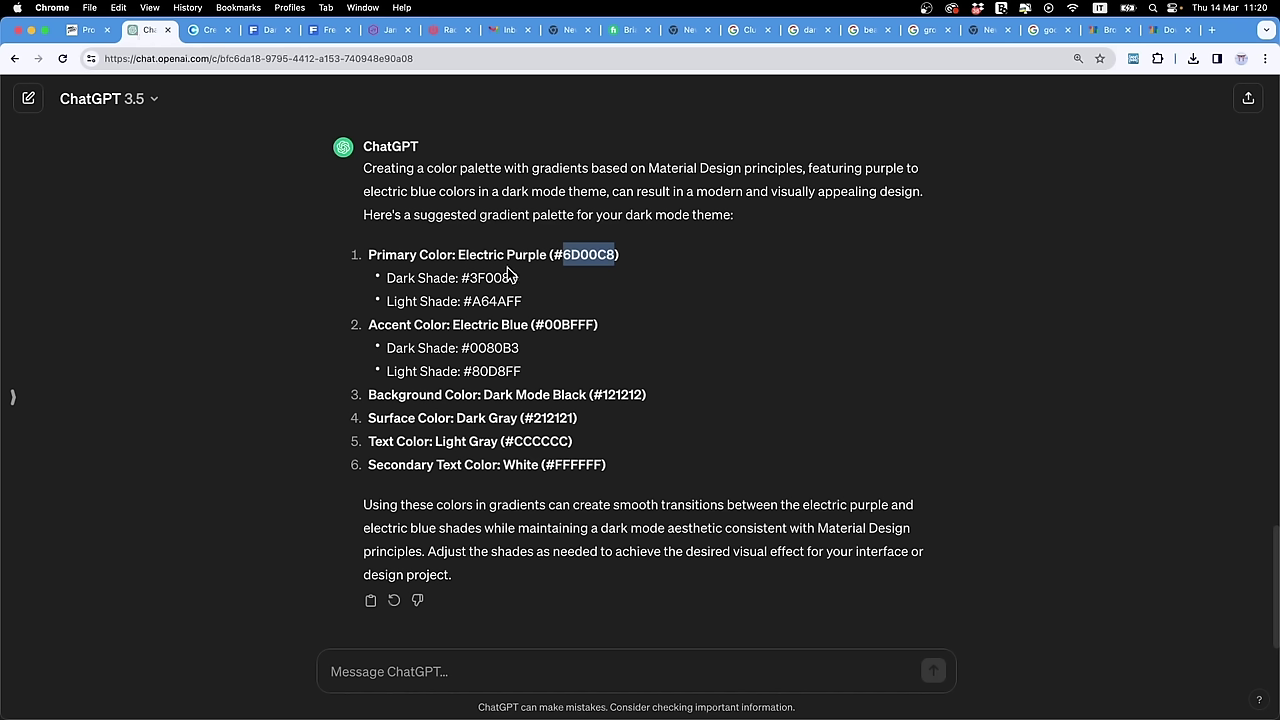
double_click(552, 322)
key(super+c)
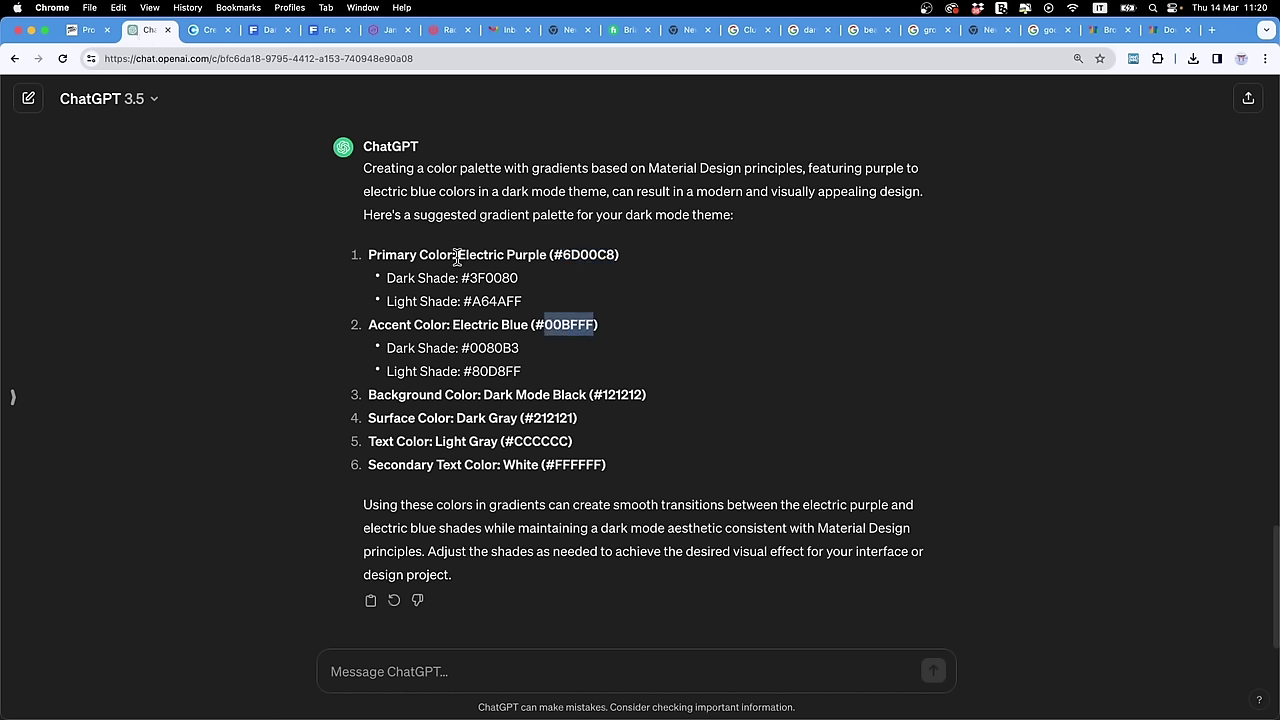
click(205, 29)
click(386, 628)
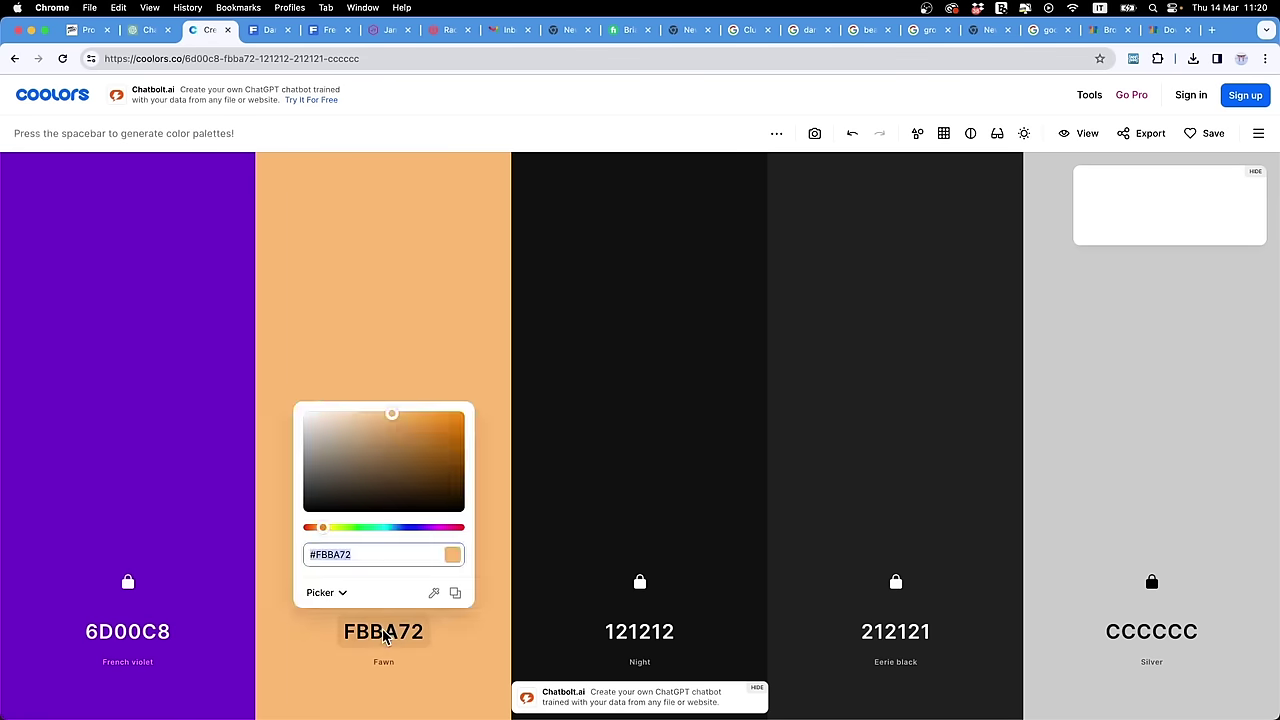
key(super+v)
click(390, 700)
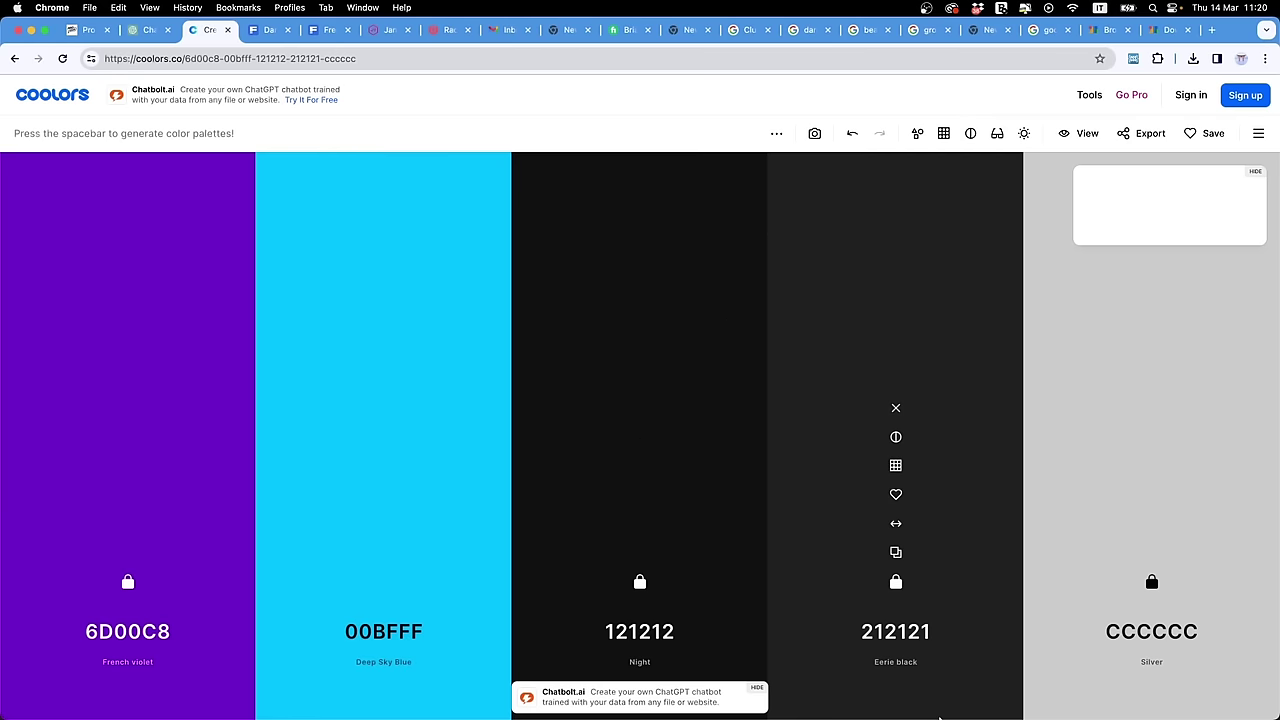
Step: Take a screenshot of the area showing the five palette colors and their hex codes
mouse_move(940, 716)
key(super+shift+4)
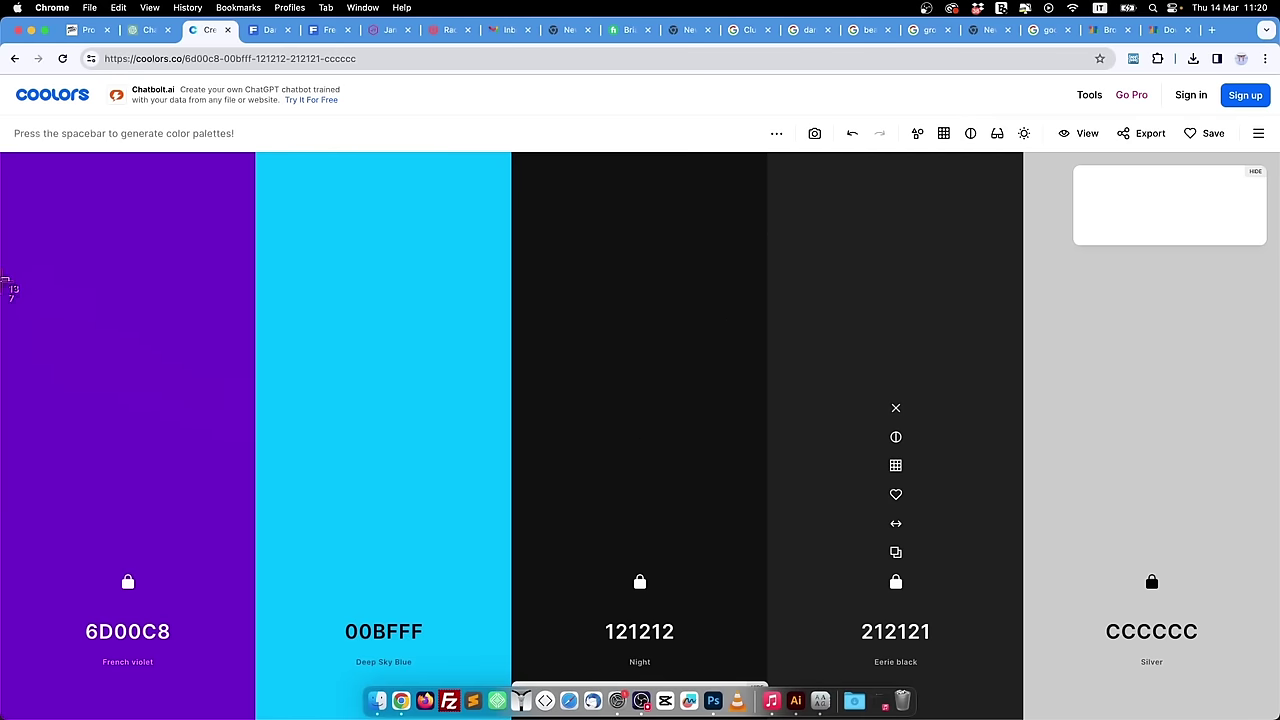
drag(9, 278, 1278, 705)
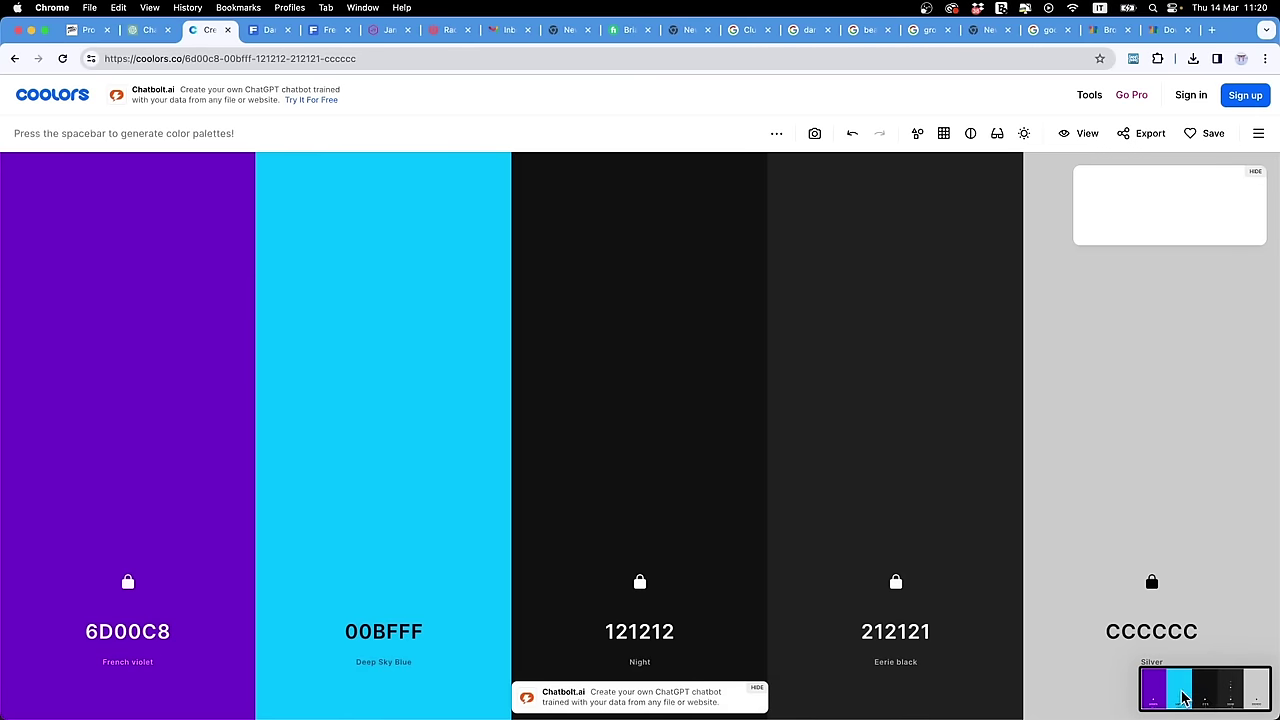
Step: Switch to Finder and copy the newest image from the SCREENSHOTS folder into the Radio folder on the Desktop
key(super+Tab)
click(703, 375)
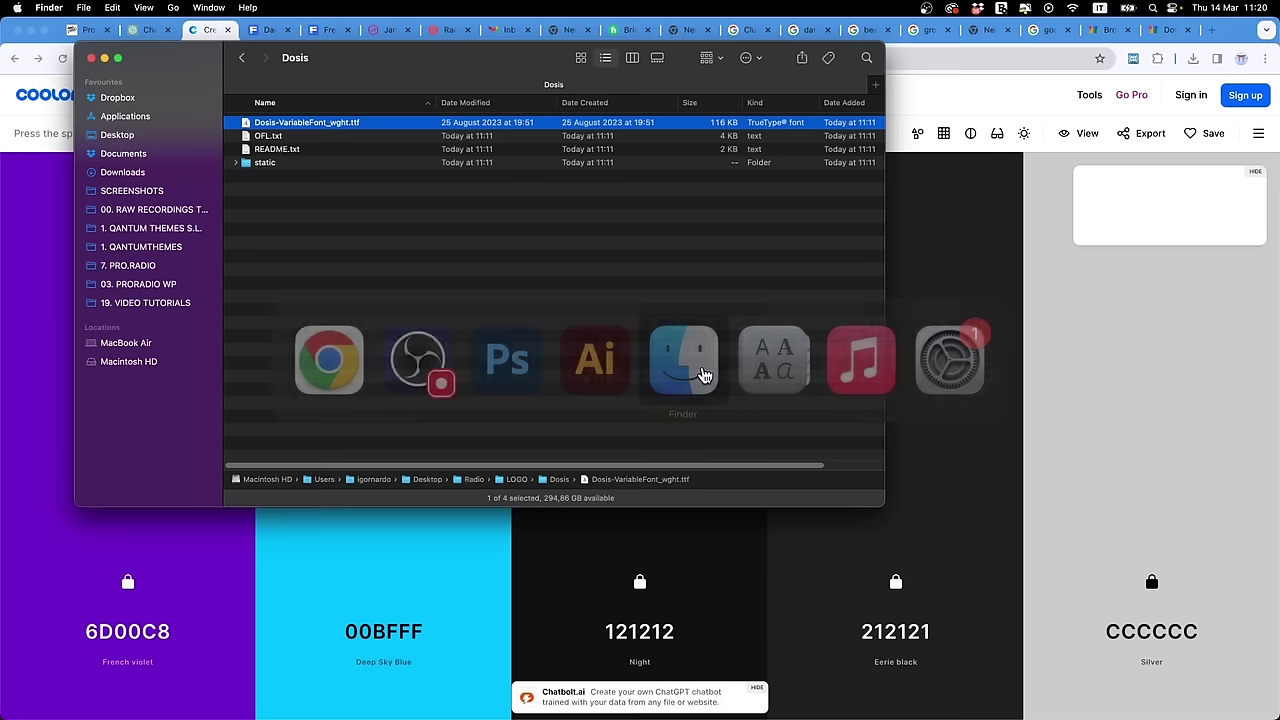
click(128, 190)
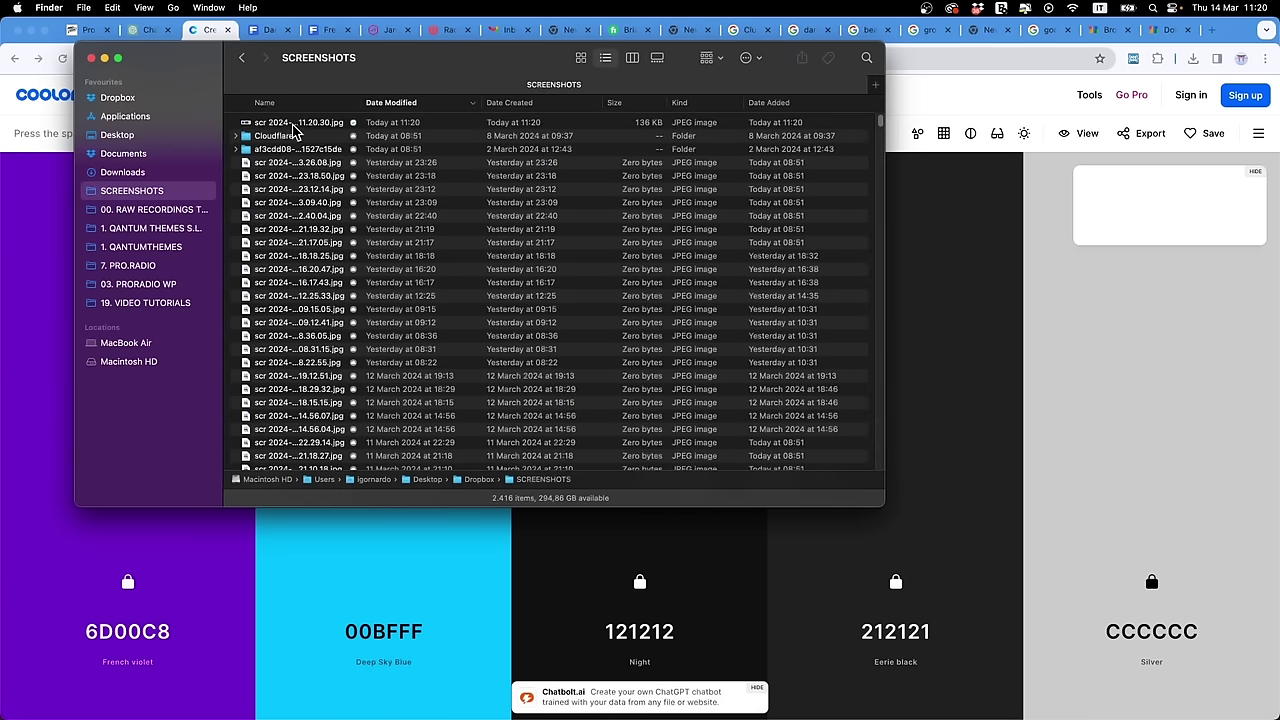
click(293, 124)
click(118, 134)
click(280, 123)
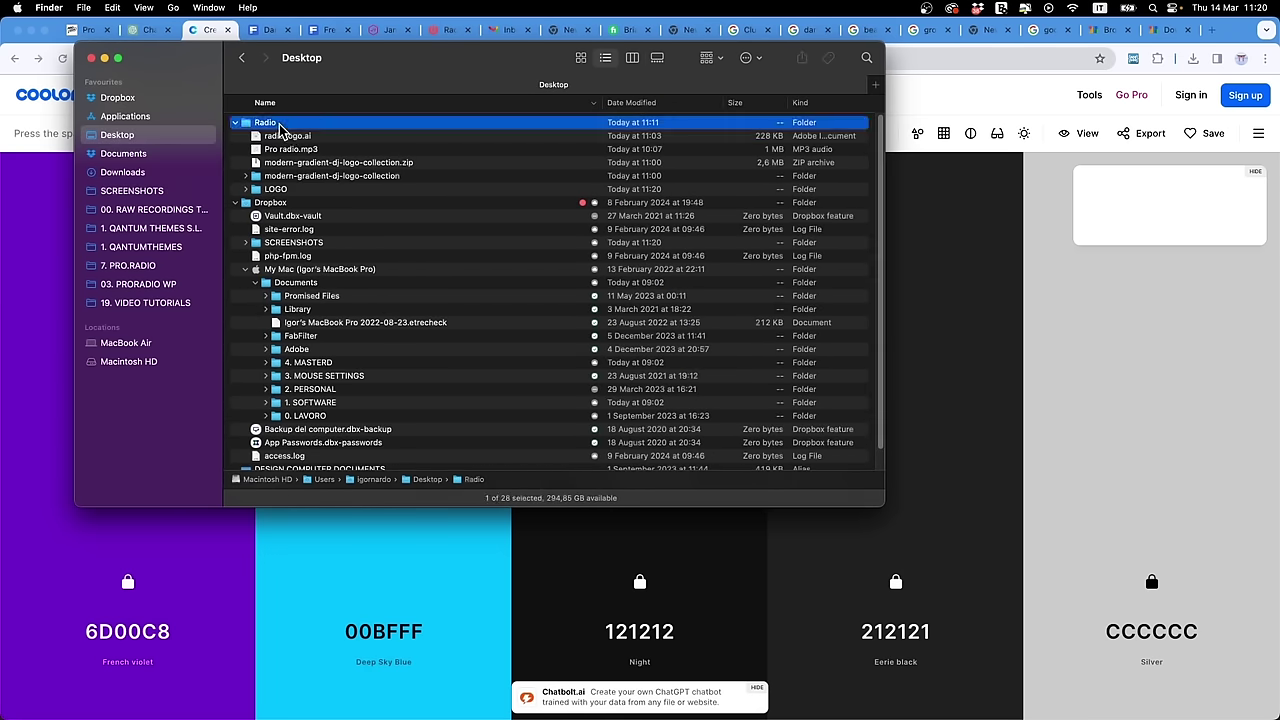
double_click(280, 123)
key(super+v)
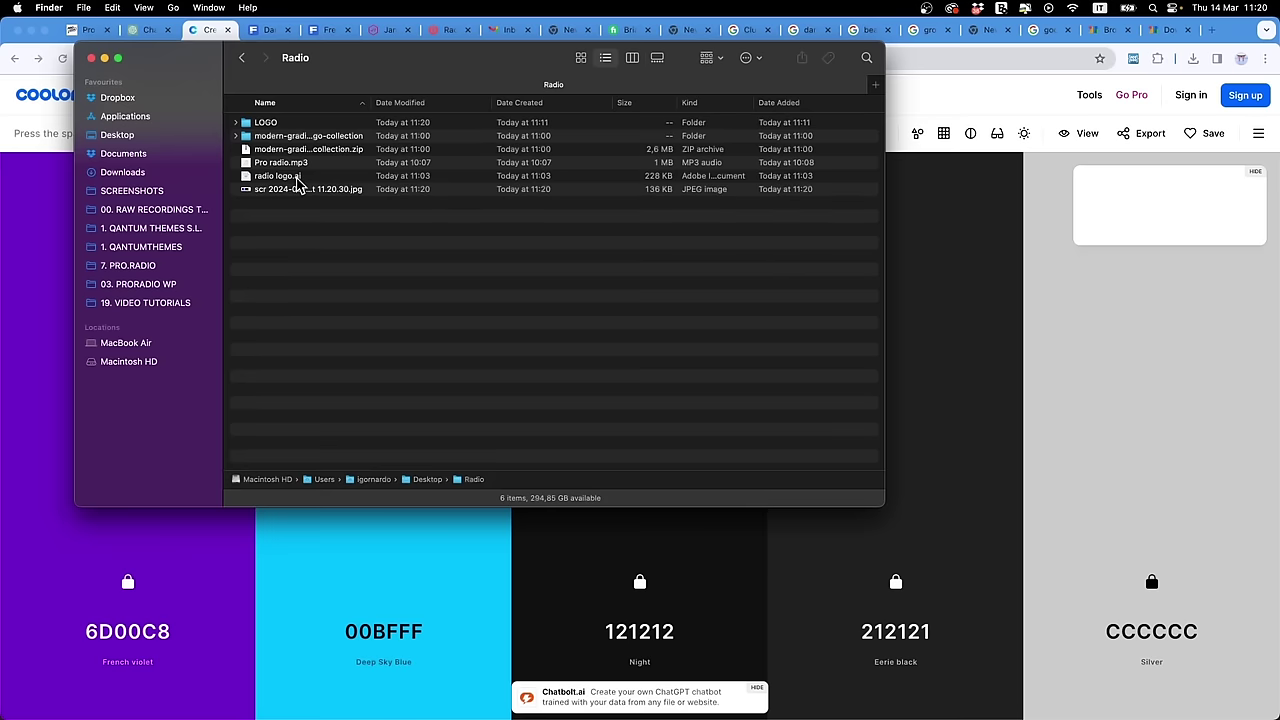
Step: Rename the copied screenshot in the Radio folder as palette.jpg
click(300, 189)
key(Return)
text(pale)
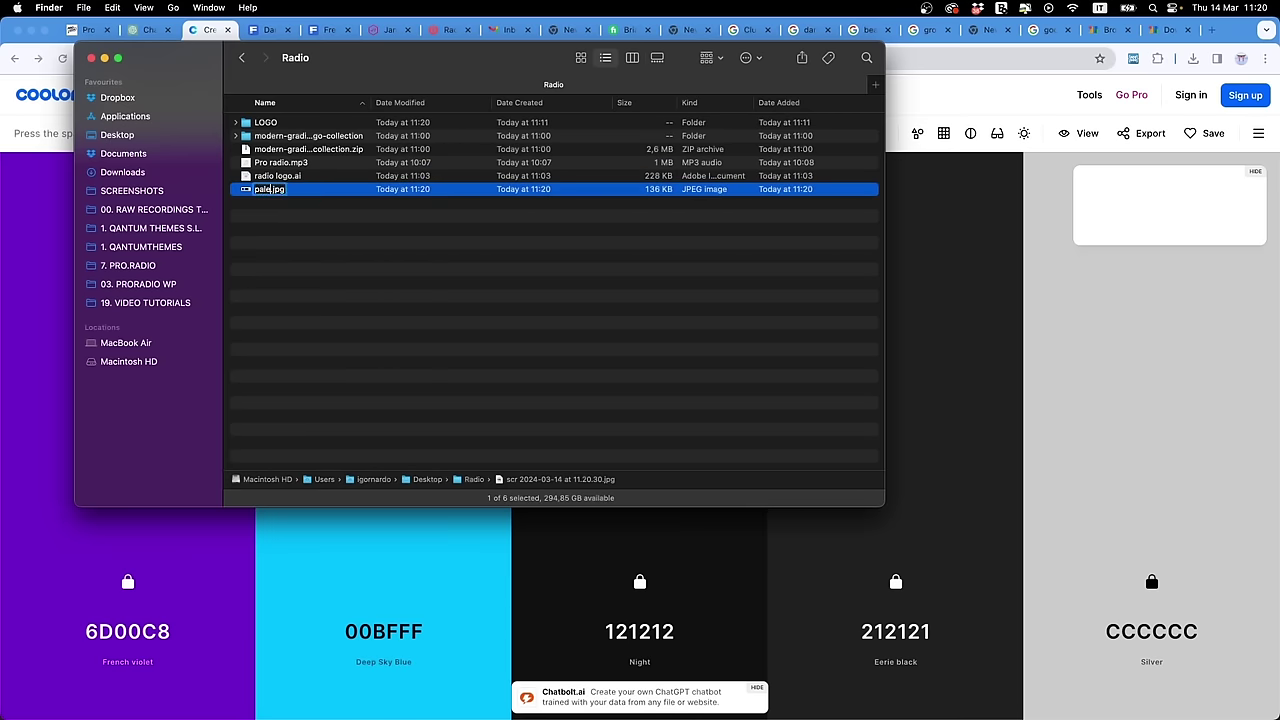
key(Return)
Step: Copy the first palette color's code, 6D00C8, from Coolors and switch to the logo document in Photoshop
click(206, 617)
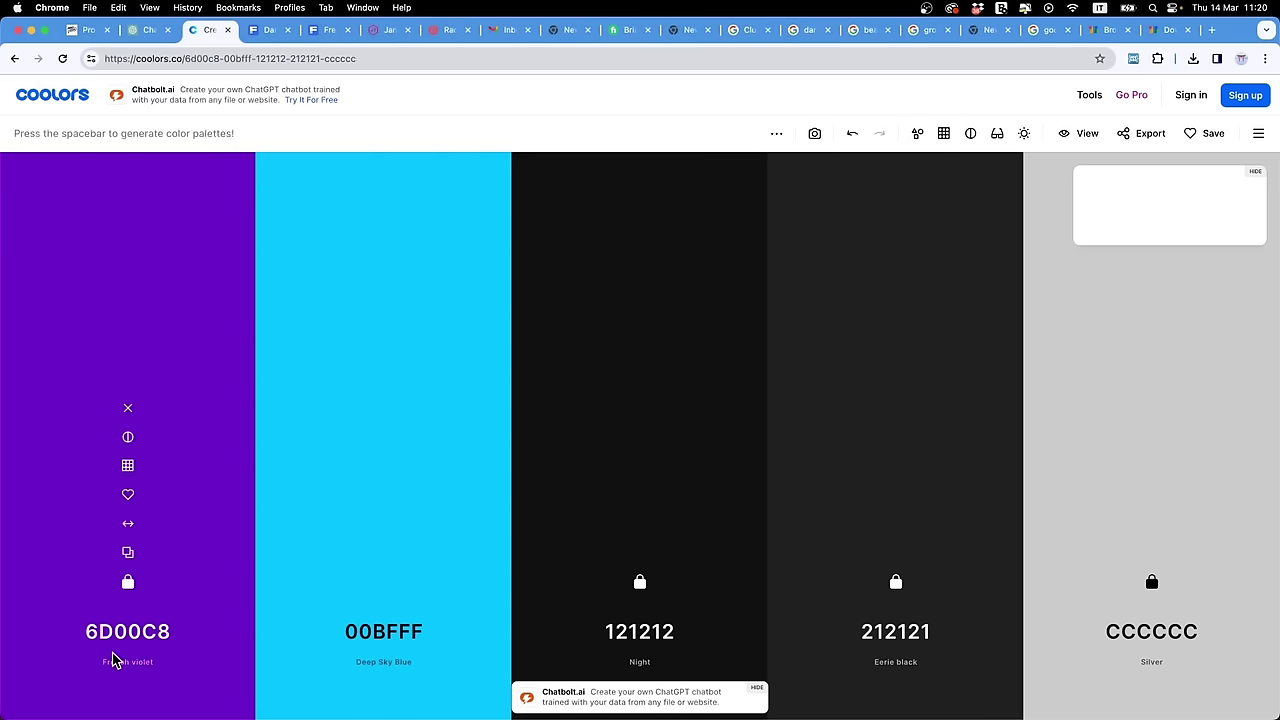
click(120, 640)
key(super+Tab)
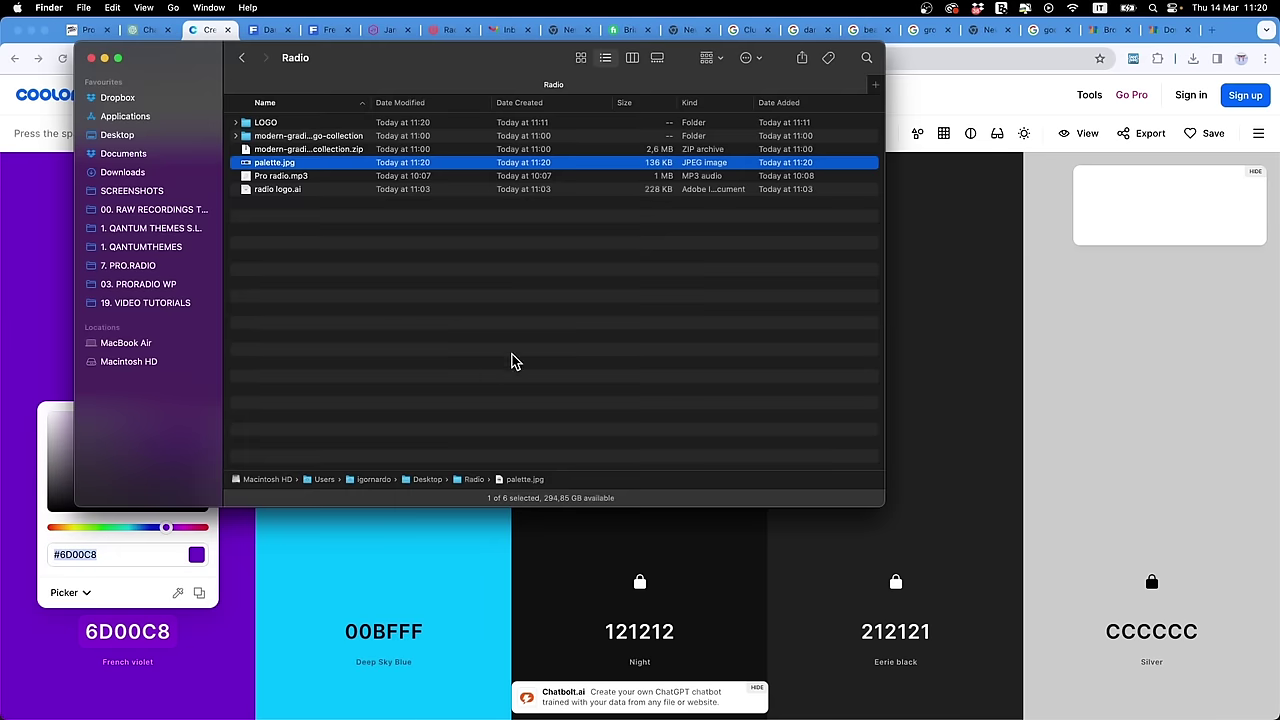
key(super+Tab)
key(super+Tab)
key(super+Tab)
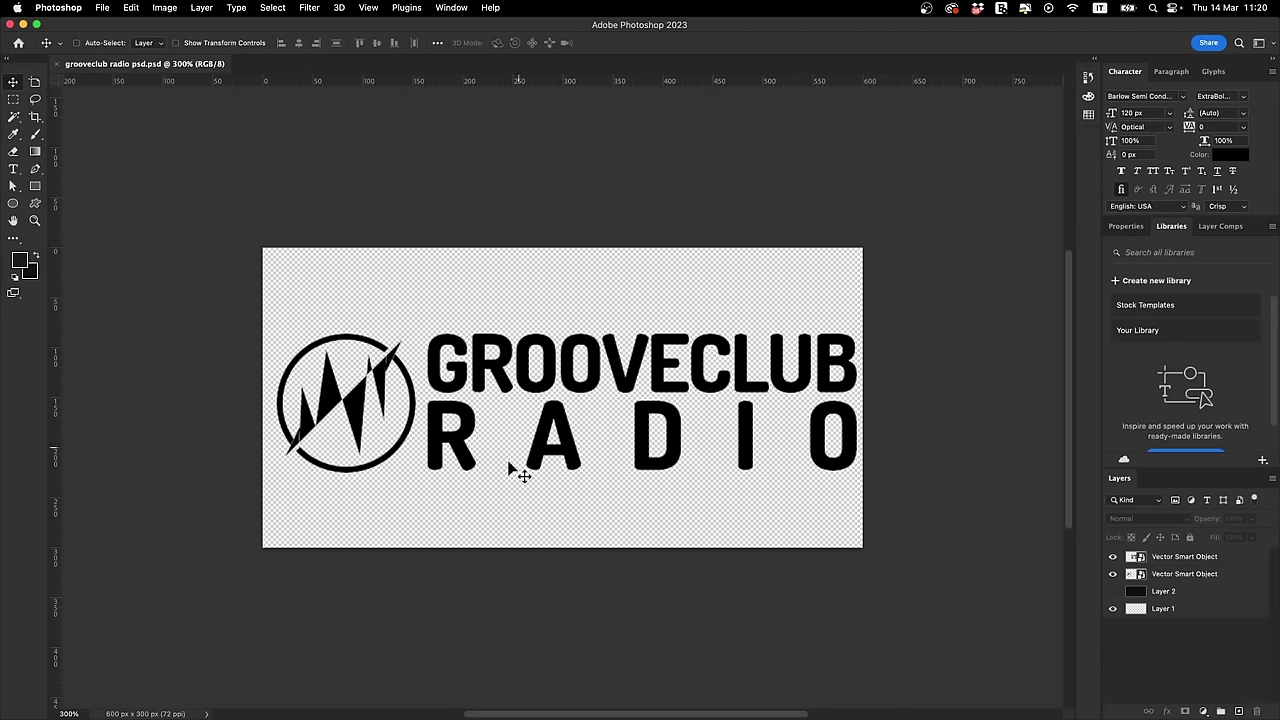
Step: Add a Gradient Overlay to the logo's round icon layer and open its gradient for editing
super+click(358, 414)
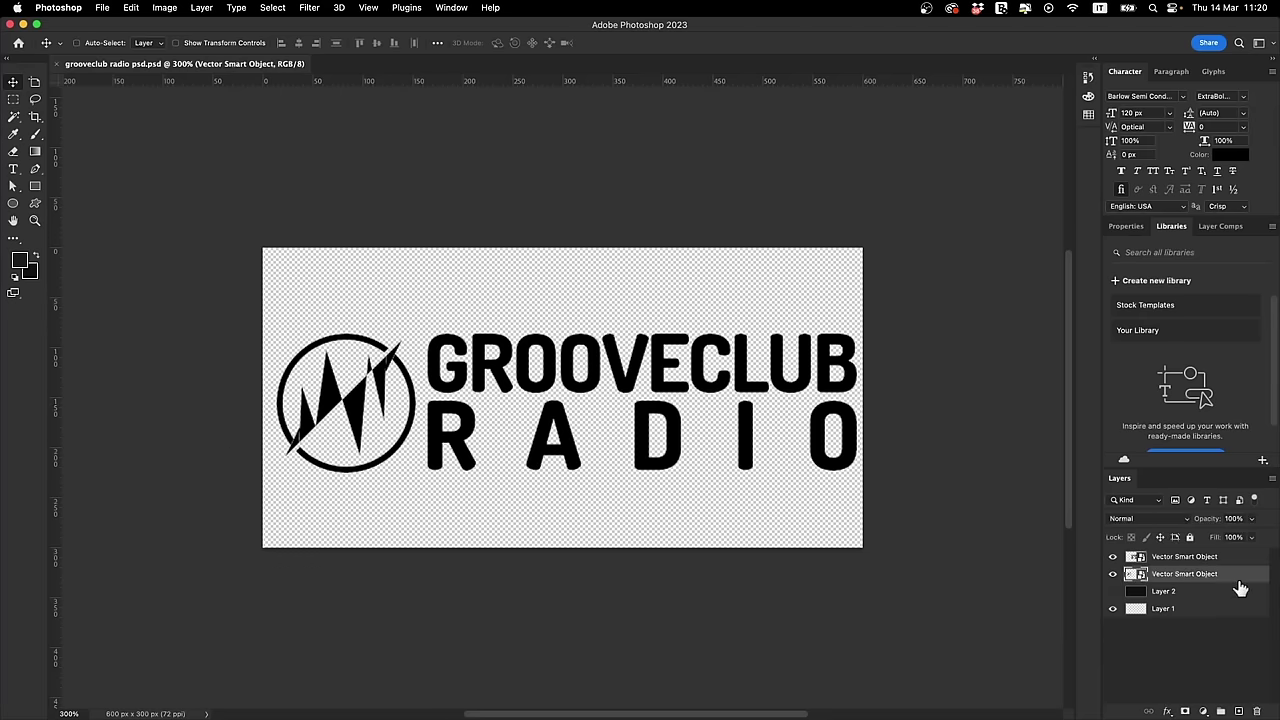
double_click(1244, 582)
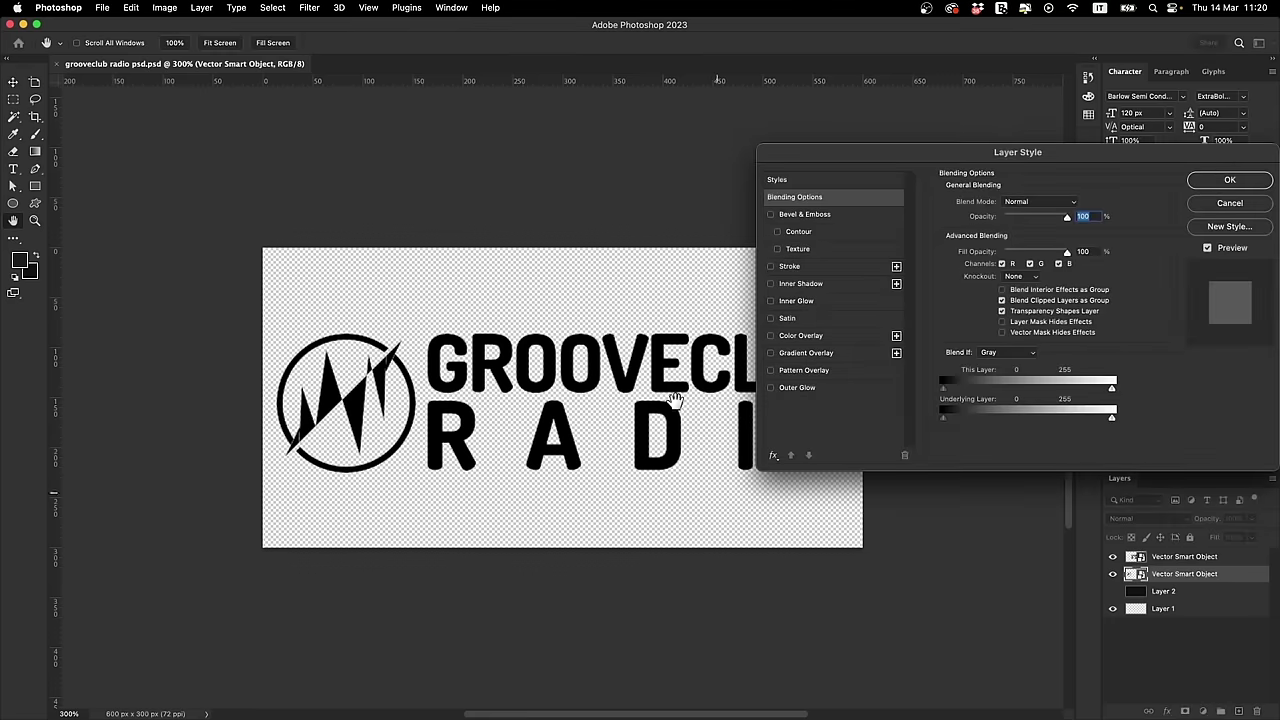
click(790, 354)
click(1022, 235)
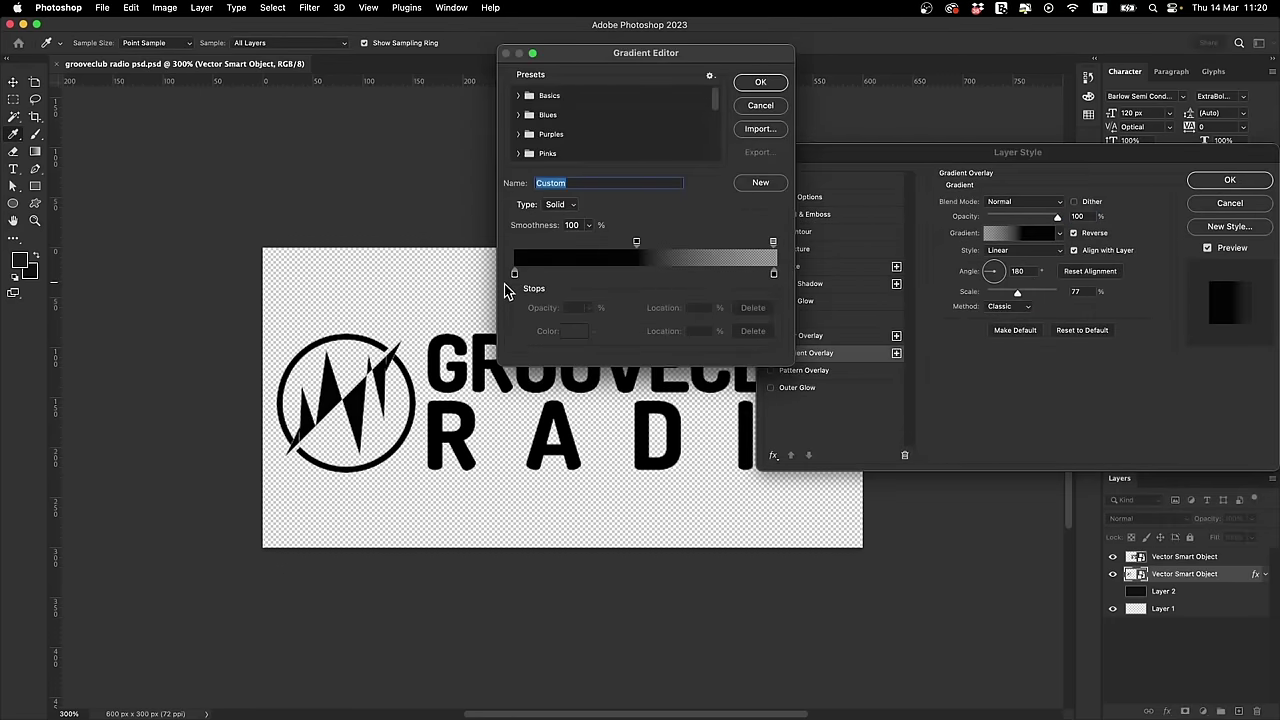
Step: Set the gradient's starting color stop to 6D00C8 and move the 100% opacity stop to location 0%
click(514, 274)
click(576, 331)
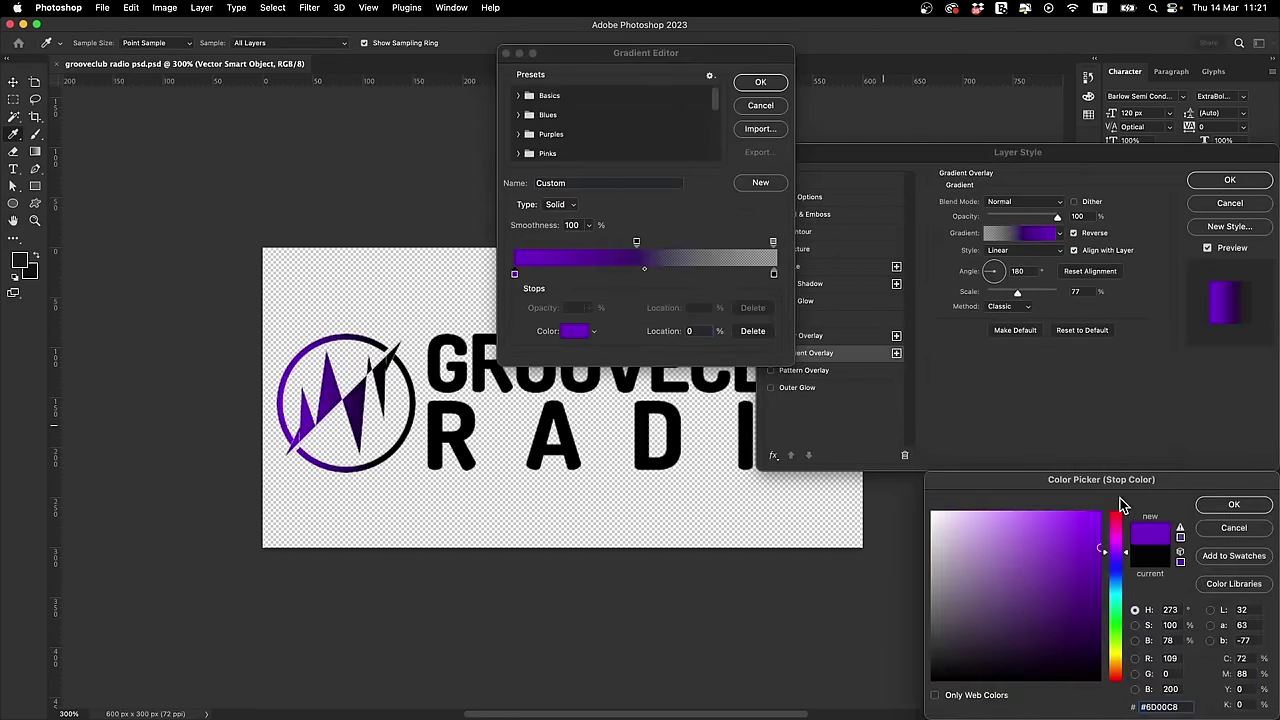
click(1234, 504)
drag(638, 242, 519, 223)
click(516, 243)
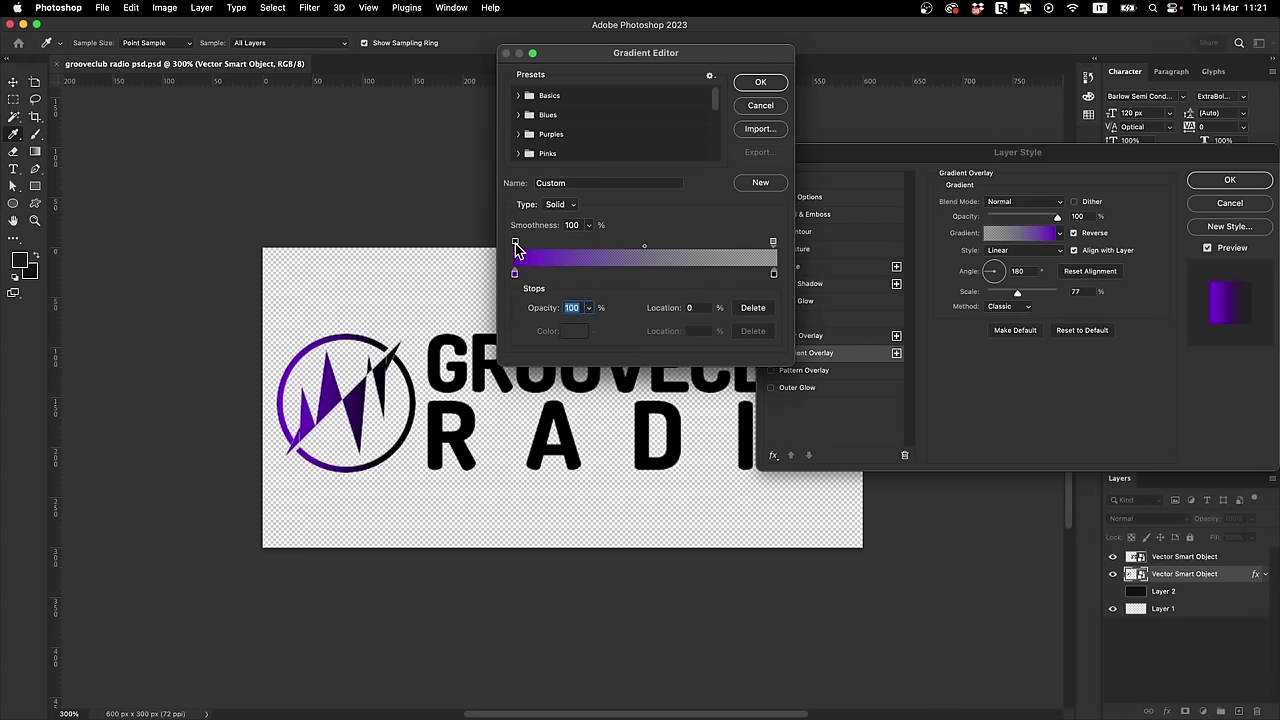
Step: Copy the second palette color's code, 00BFFF, from Coolors and apply it to the gradient's ending color stop in Photoshop
key(super+Tab)
key(super+Tab)
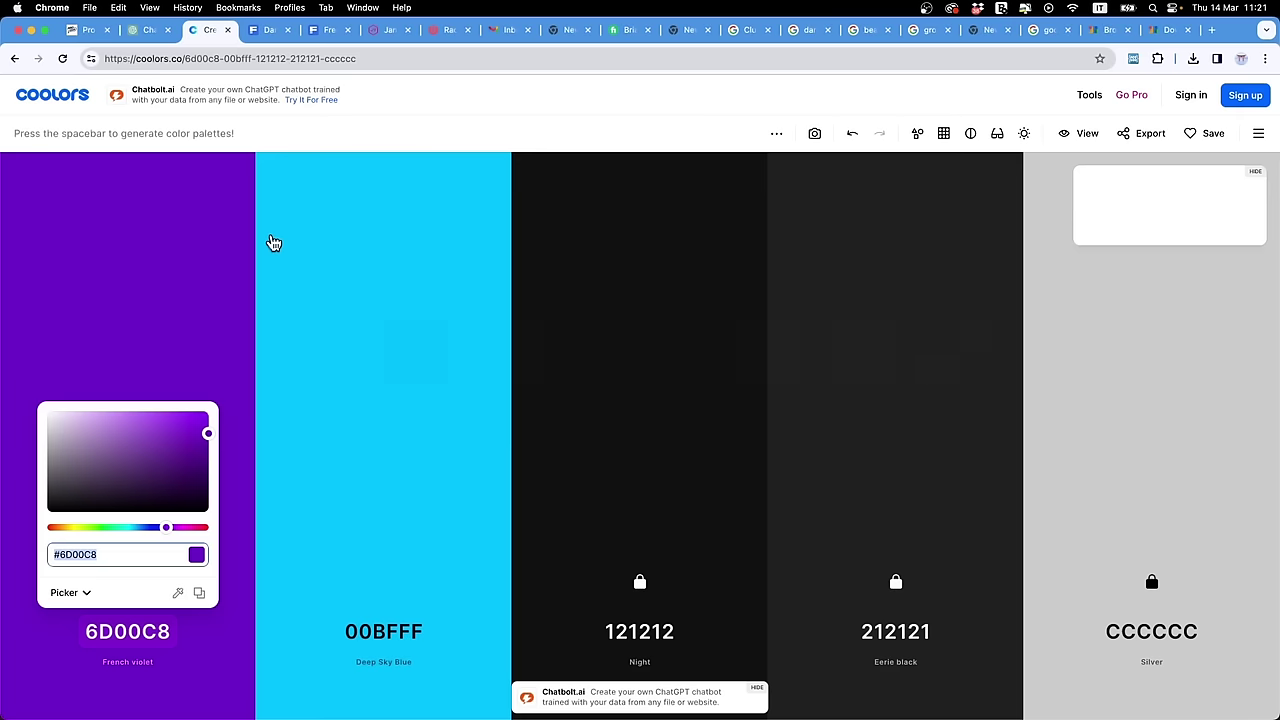
click(370, 640)
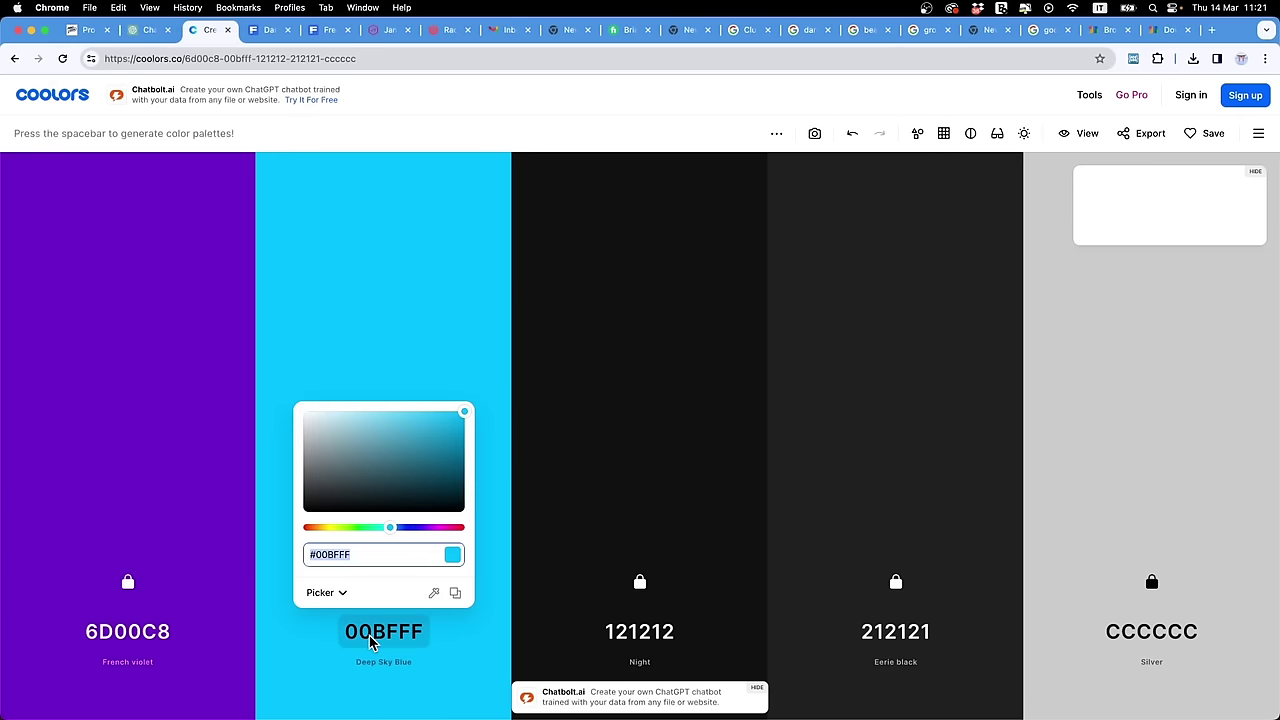
key(super+Tab)
key(super+Tab)
key(super+Tab)
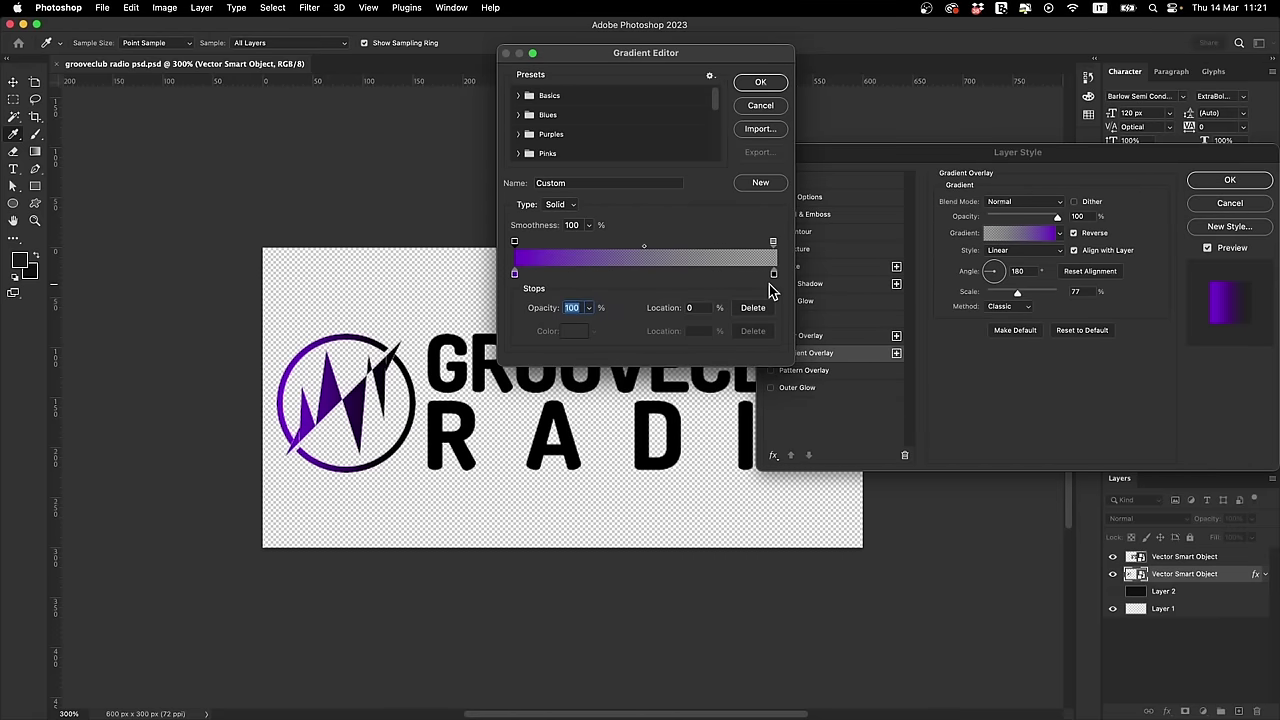
click(773, 275)
click(572, 336)
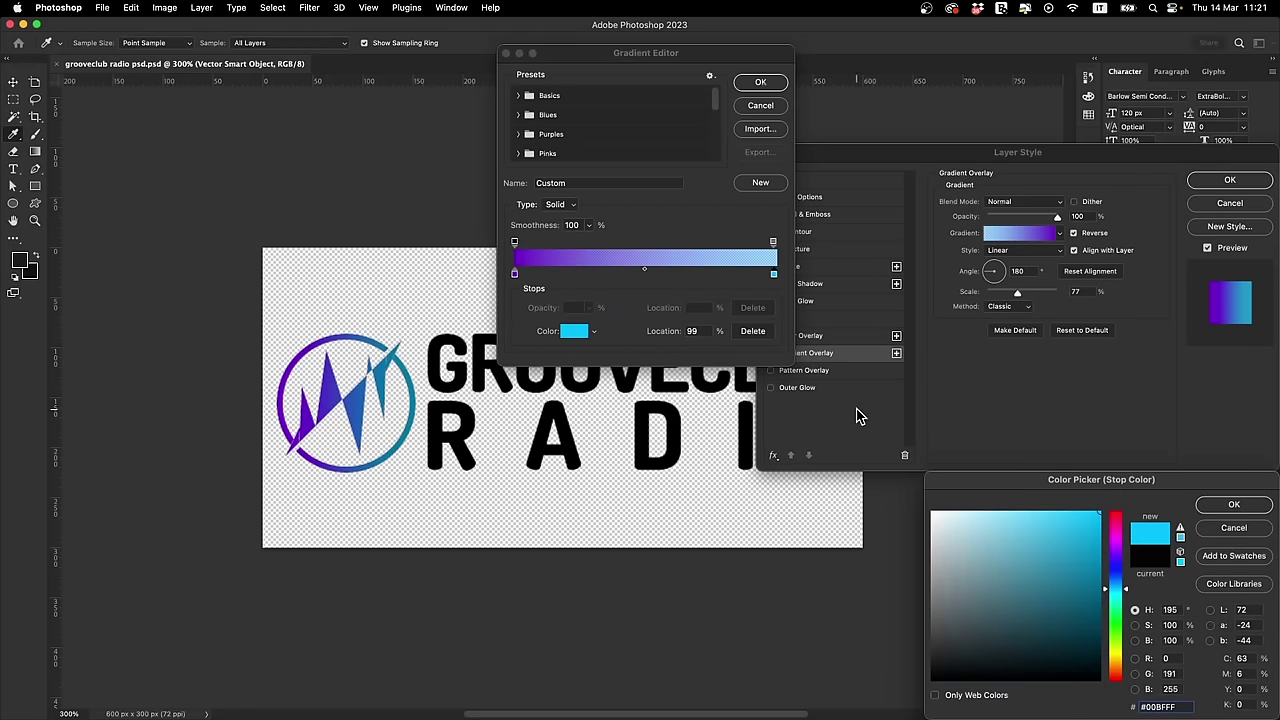
click(1230, 502)
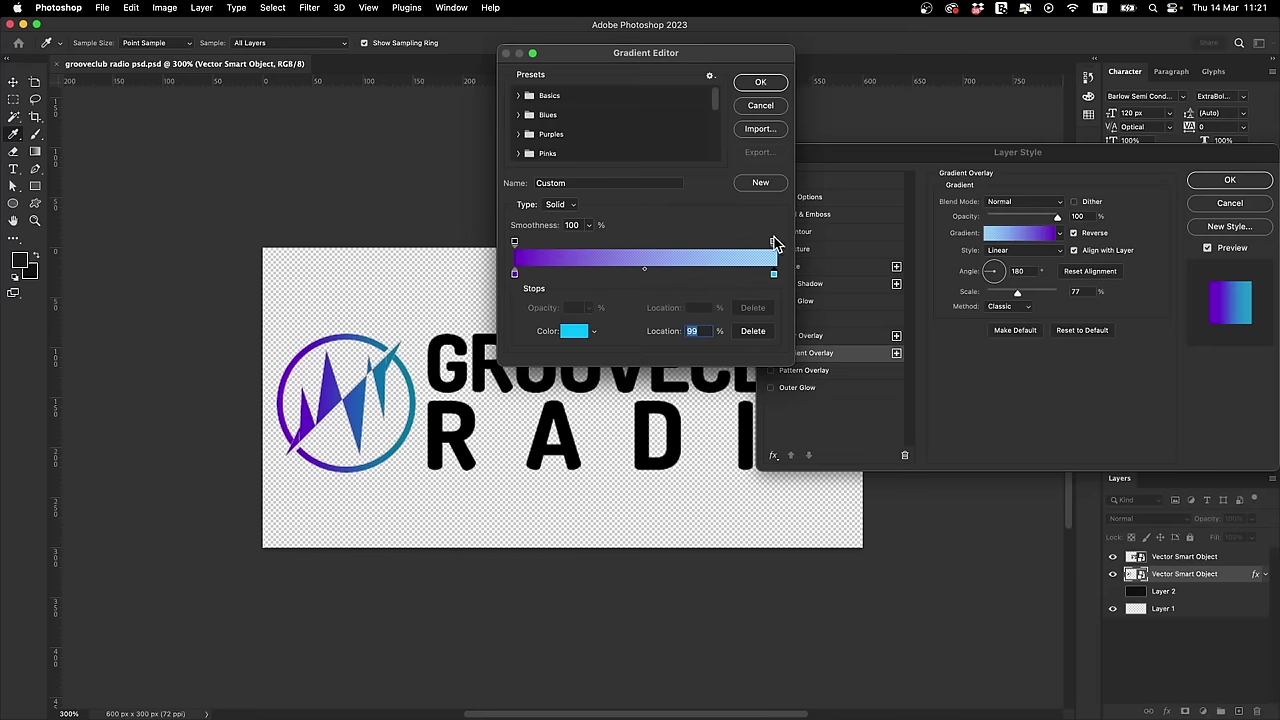
Step: Set the gradient's ending opacity stop to 100% and confirm the edited gradient
click(772, 241)
click(589, 308)
drag(594, 331, 646, 331)
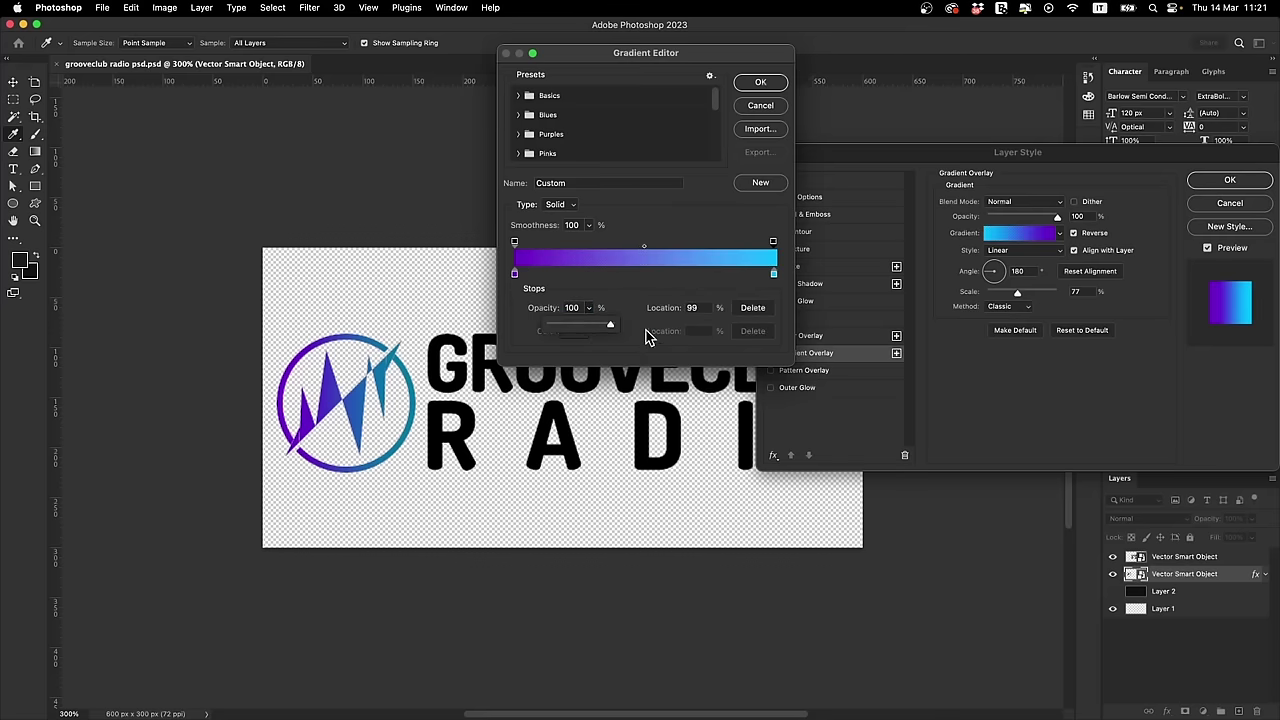
click(762, 83)
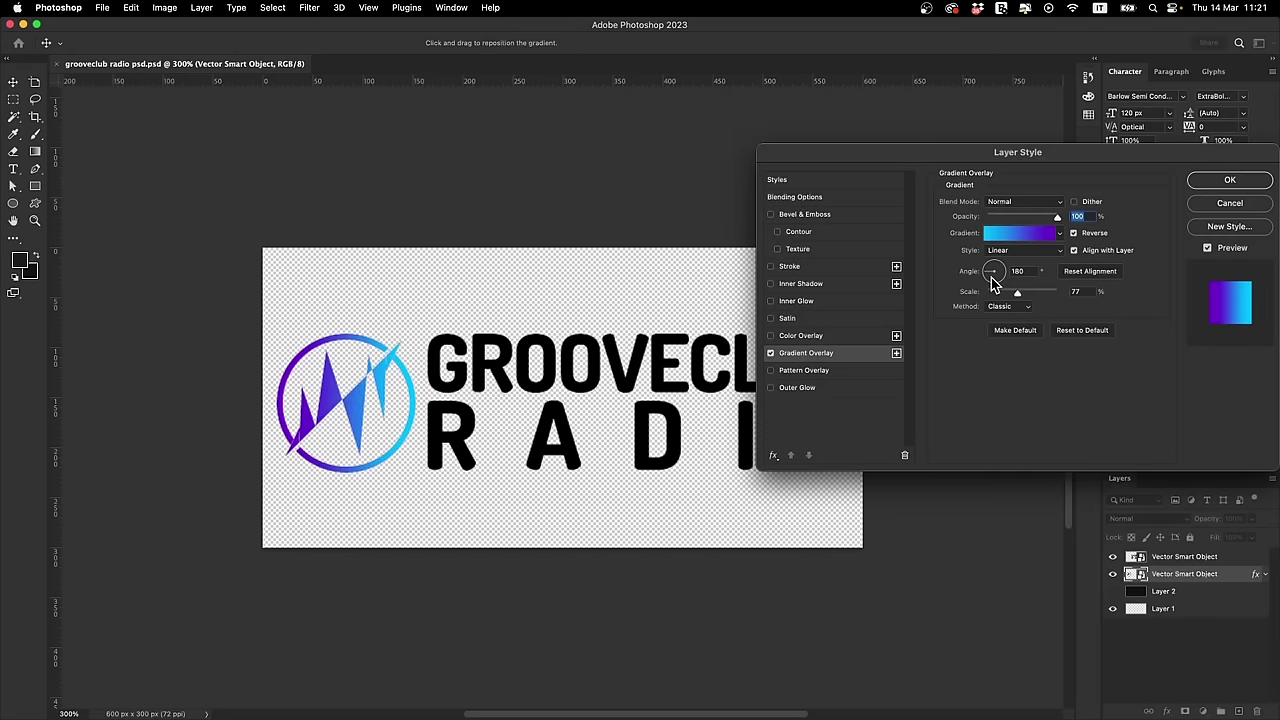
Step: Set the icon's Gradient Overlay angle to -121° and confirm the layer style
click(991, 281)
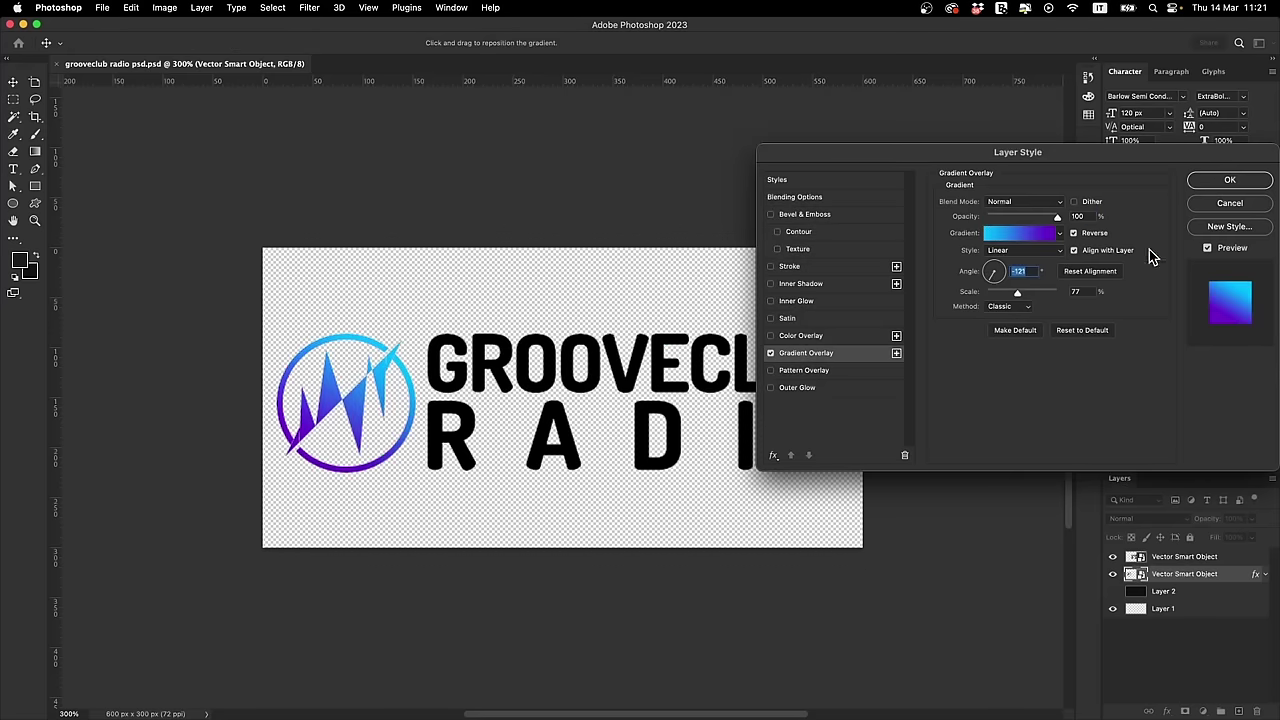
click(1222, 184)
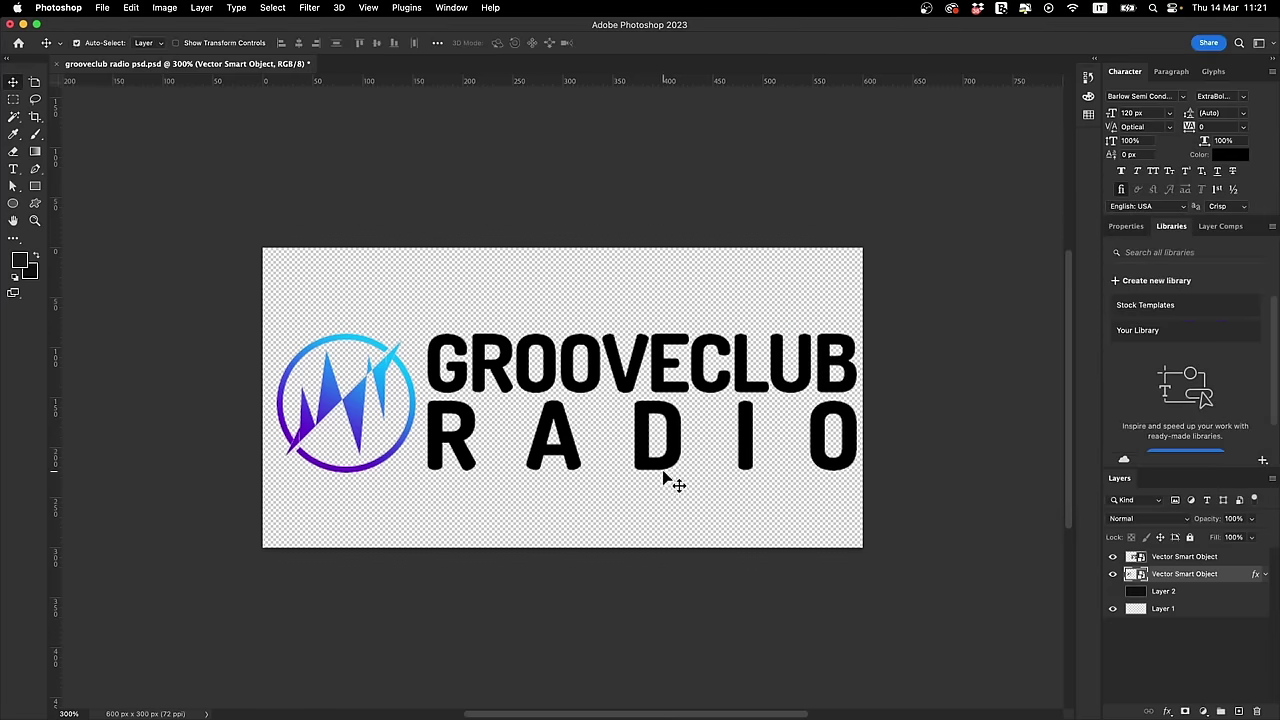
Step: Group the two logo layers and duplicate the group, with the dark Layer 2 moved into the upper copy
shift+click(1198, 560)
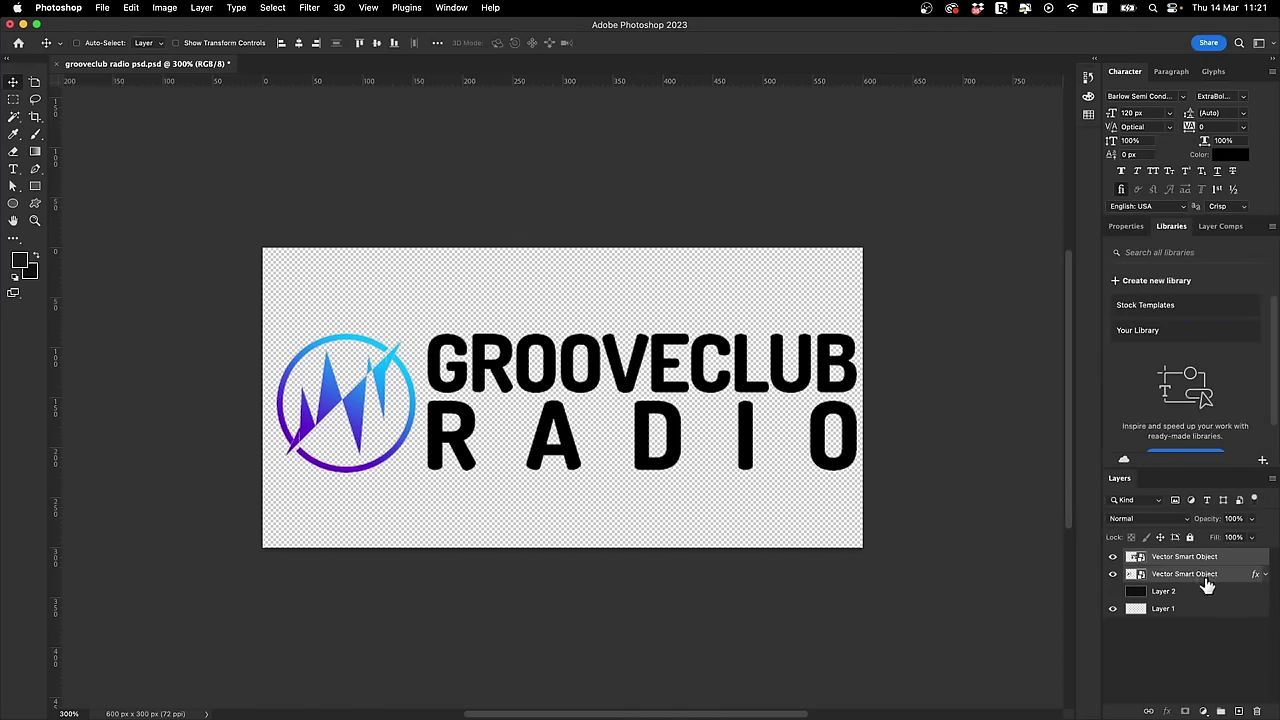
key(super+g)
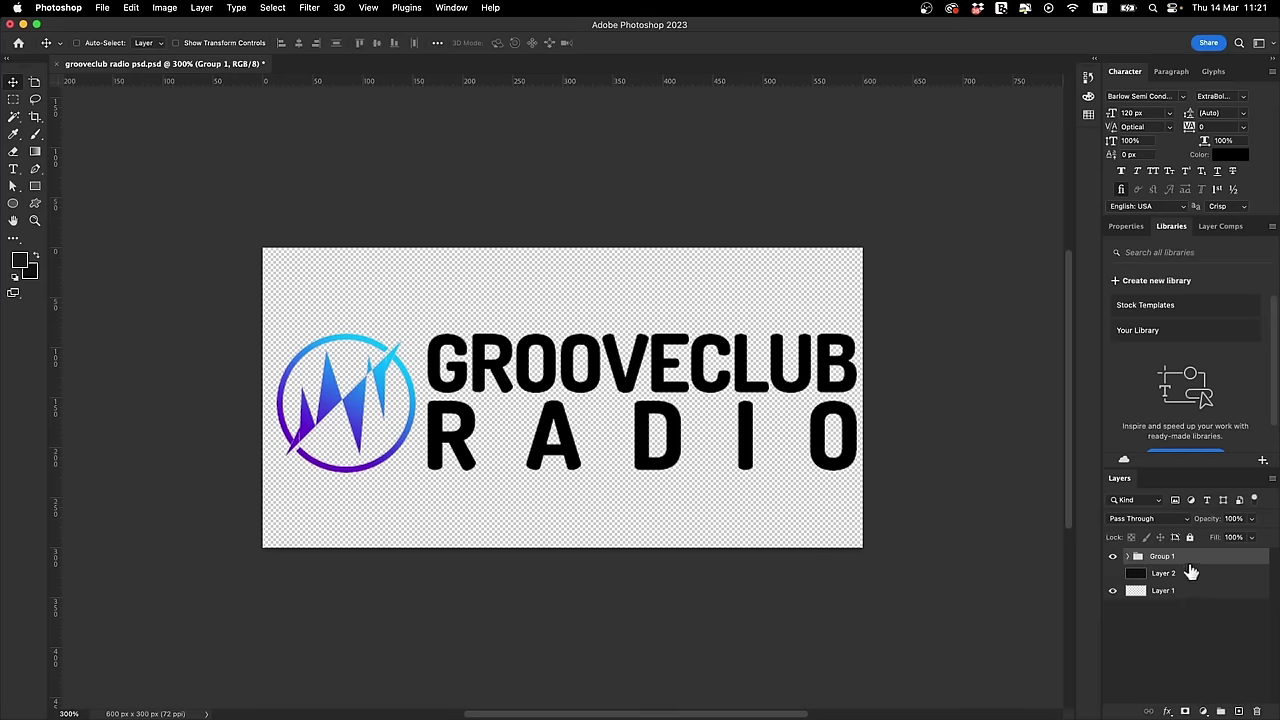
drag(1190, 565, 1222, 710)
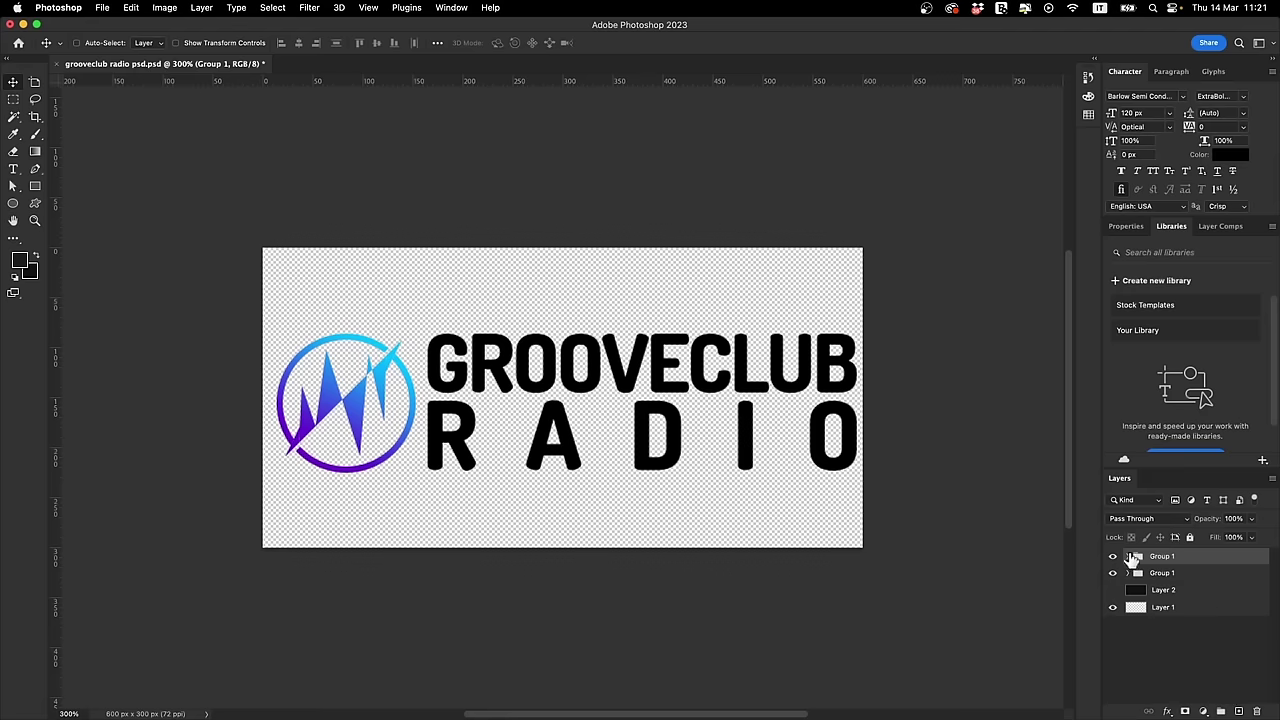
drag(1163, 598, 1136, 562)
click(1127, 557)
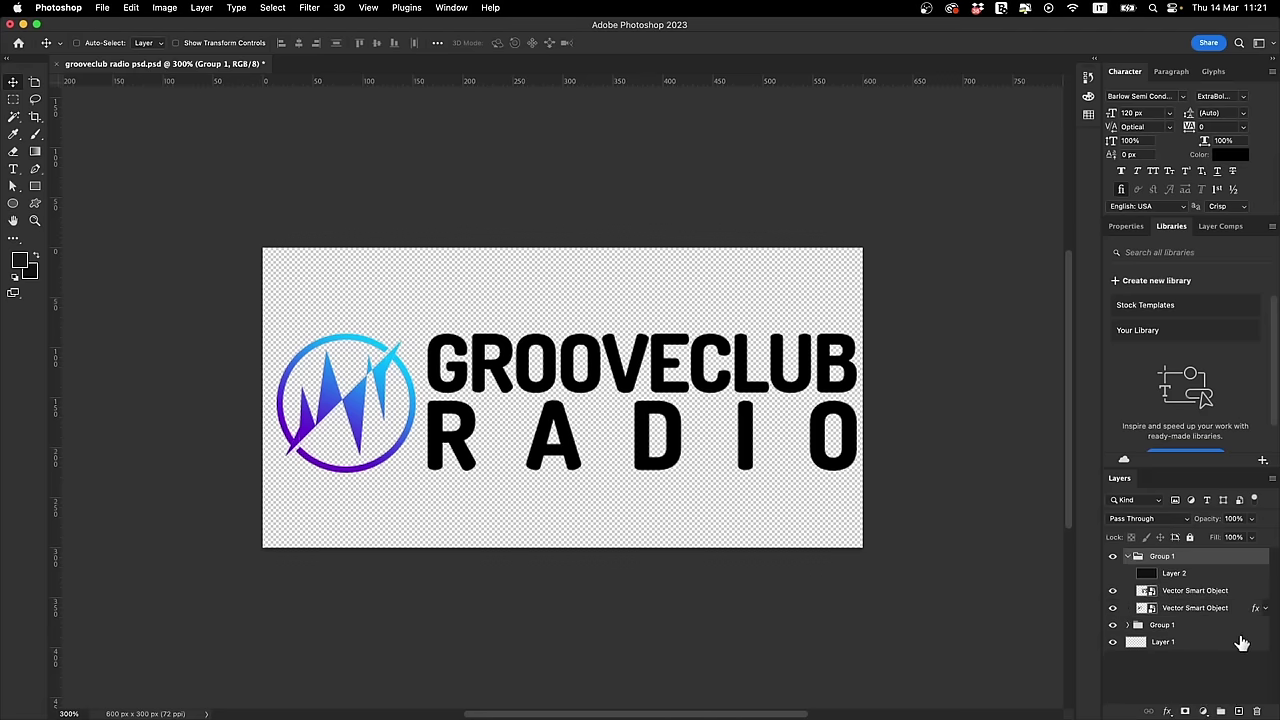
Step: Copy the dark mode background color code, 121212, from the ChatGPT palette in Chrome and return to Photoshop
key(super+Tab)
key(super+Tab)
key(super+Tab)
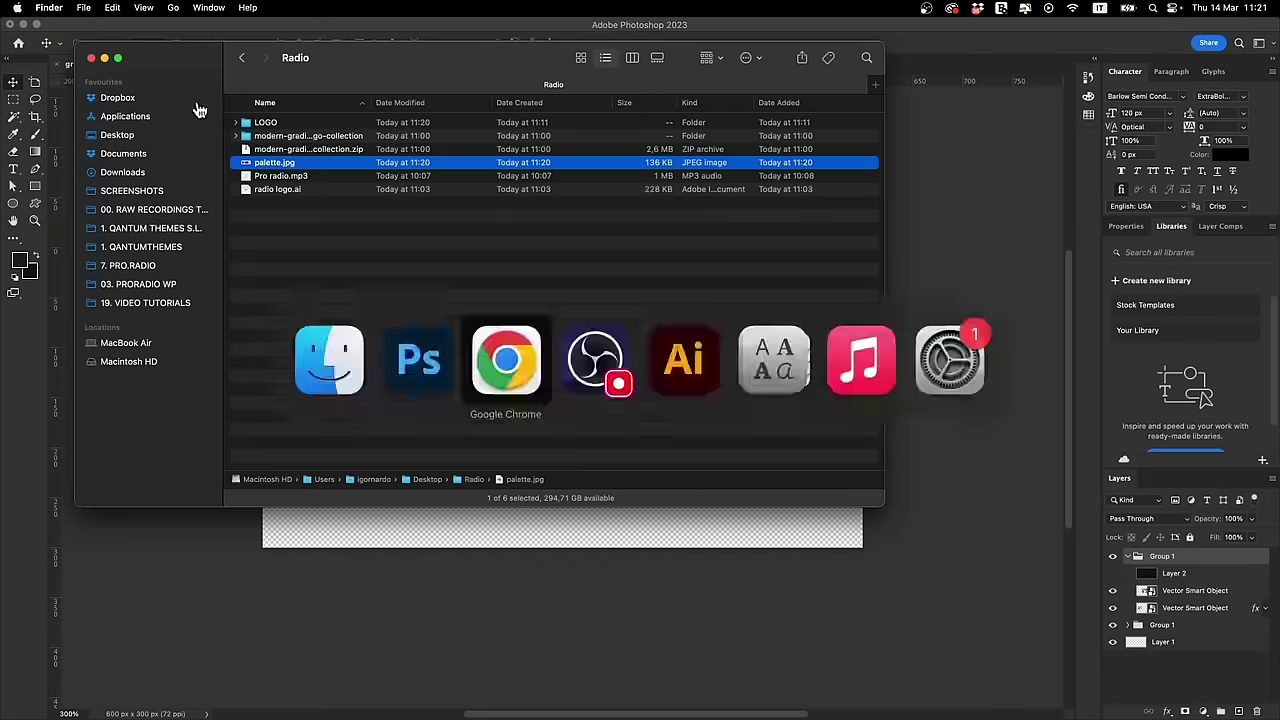
click(146, 33)
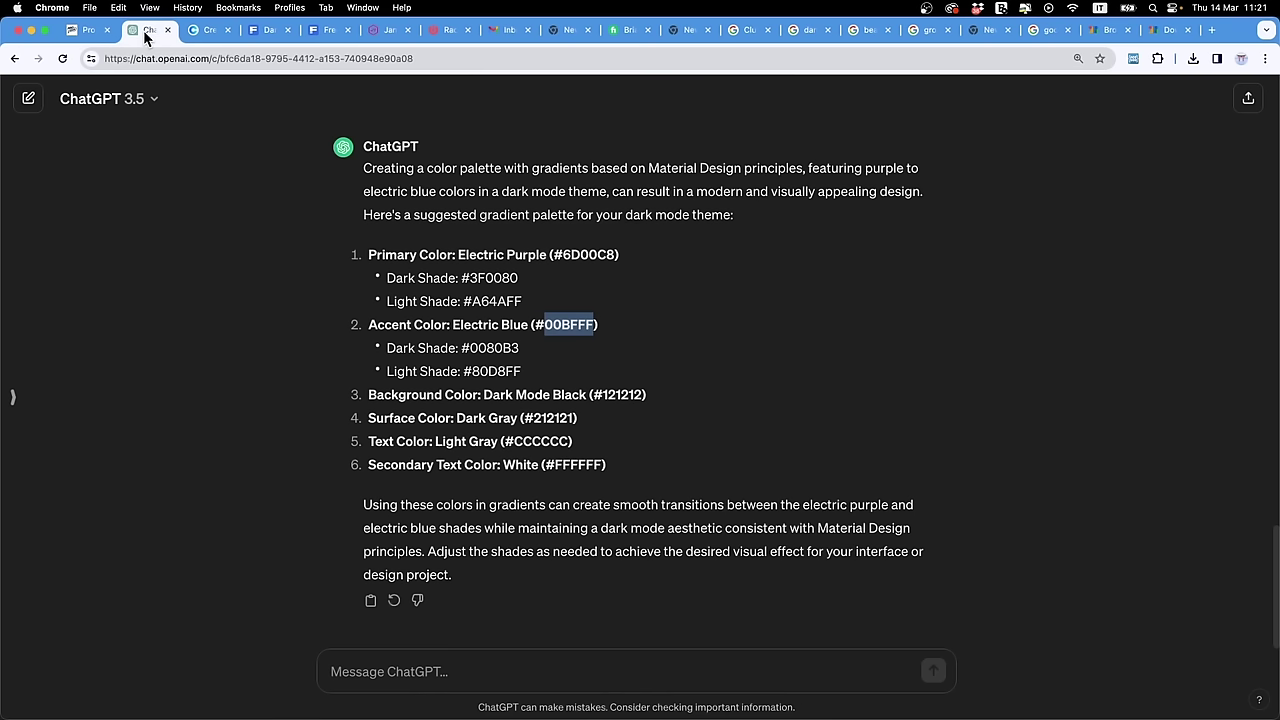
double_click(617, 395)
key(super+Tab)
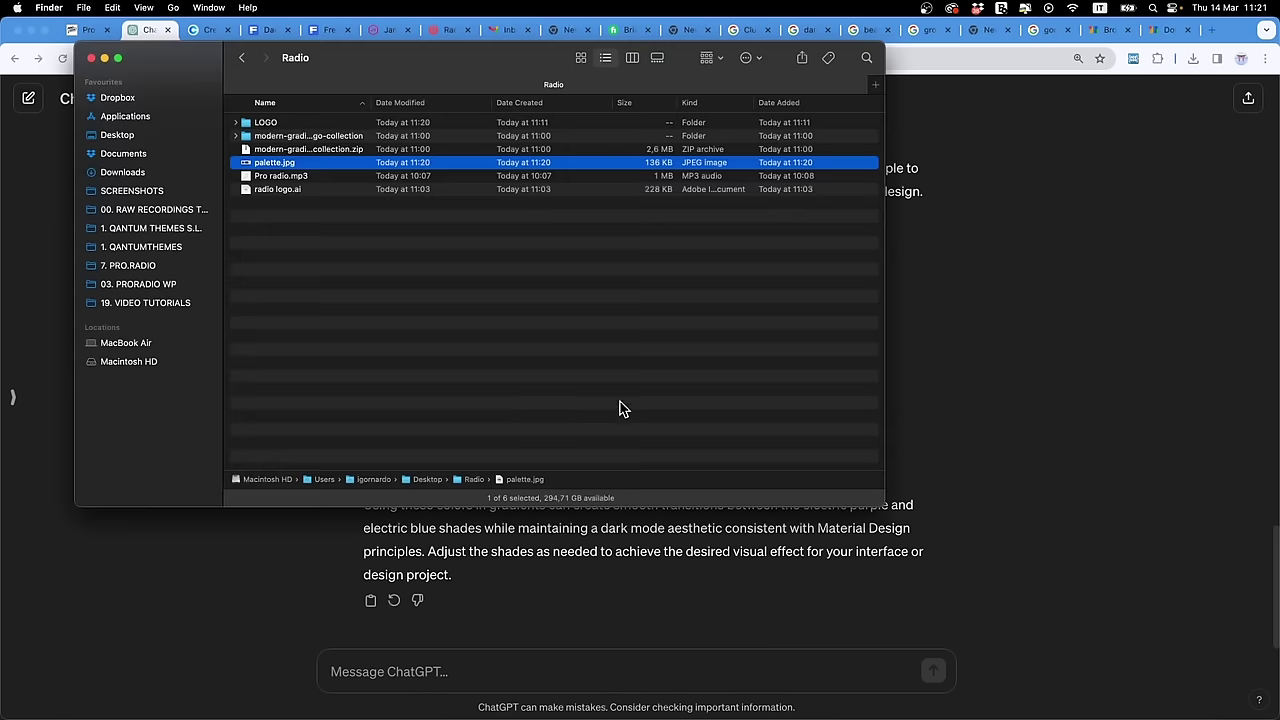
key(super+Tab)
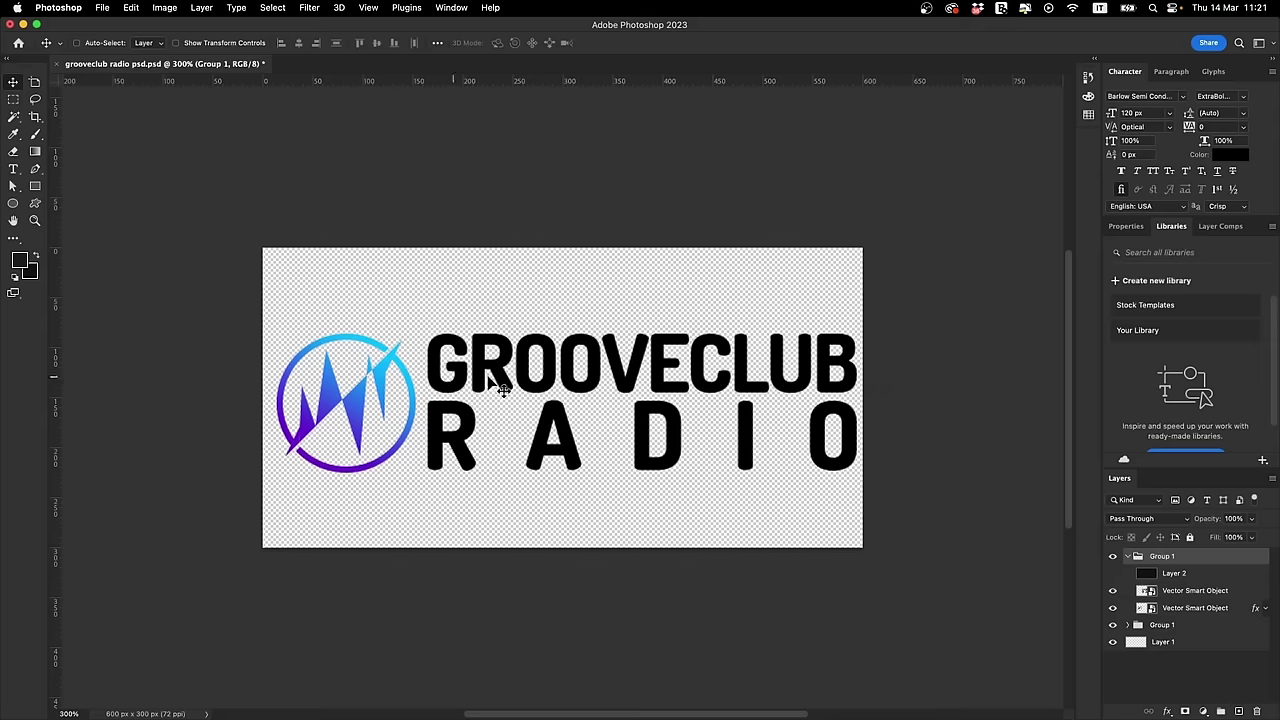
click(1112, 573)
double_click(1155, 578)
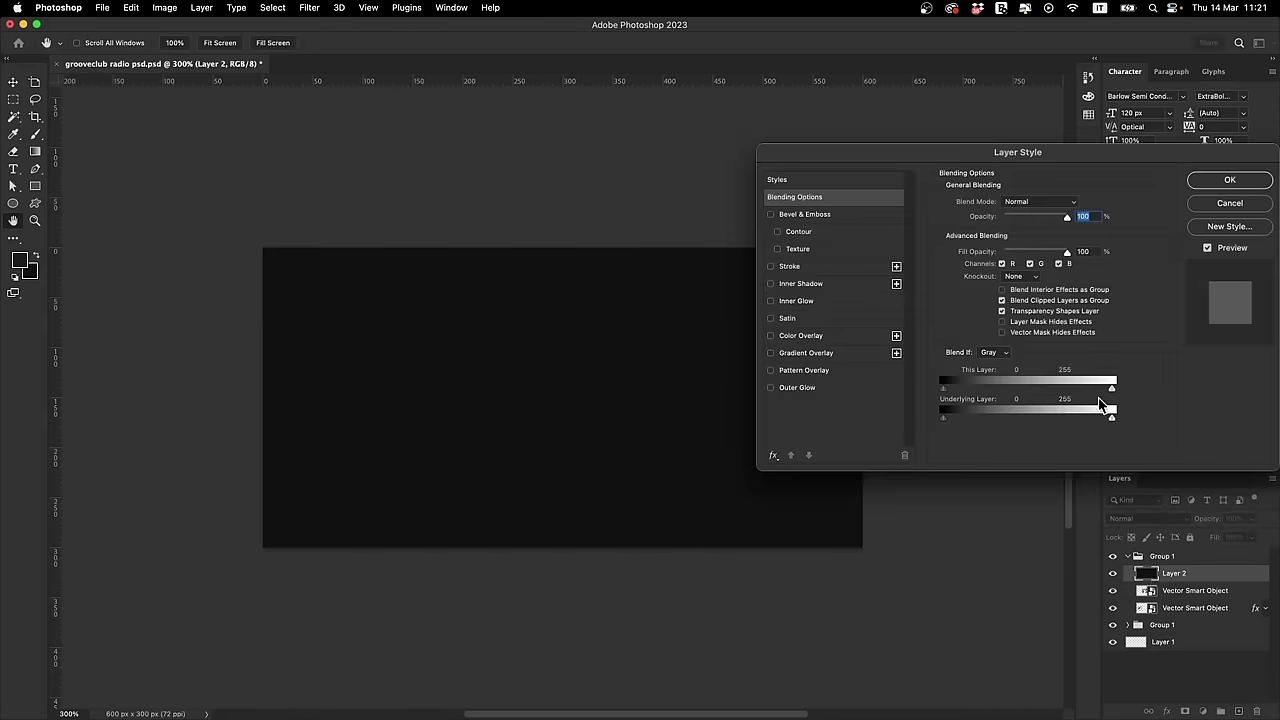
click(1226, 189)
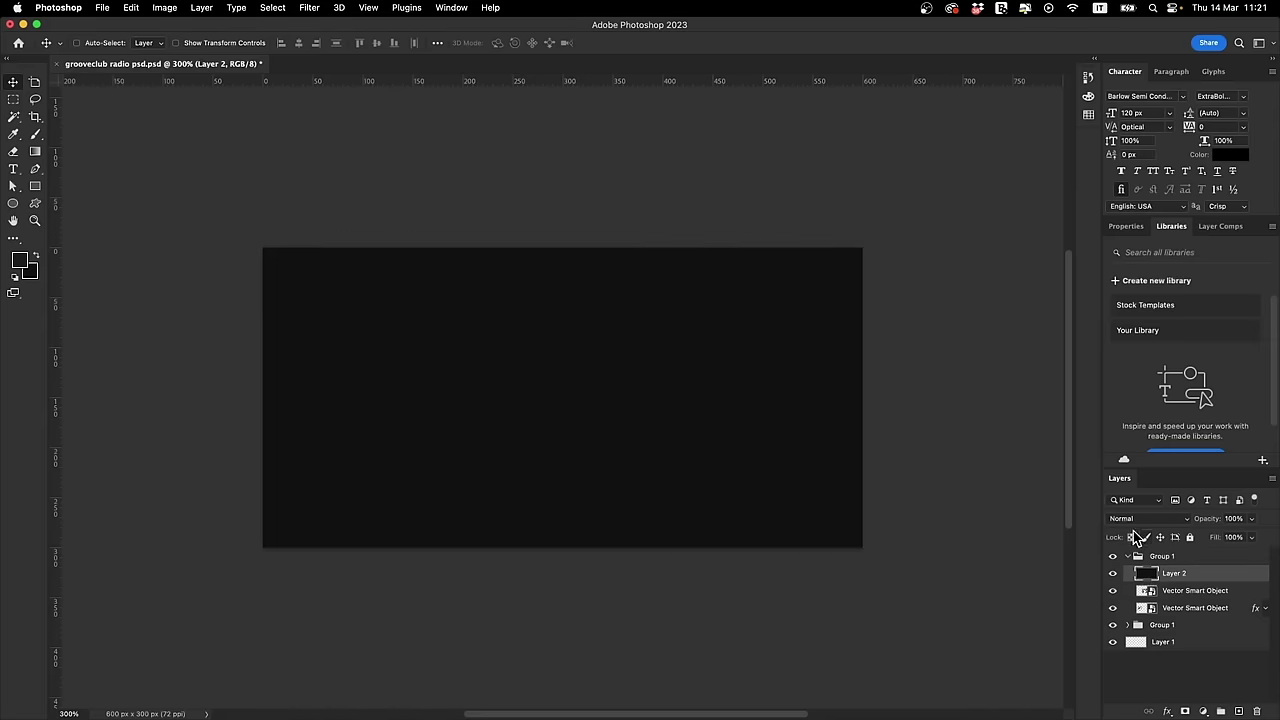
double_click(1145, 575)
key(Return)
Step: Replace Layer 2 with a dark Solid Color fill layer placed beneath the two logo layers in the upper group
click(1211, 712)
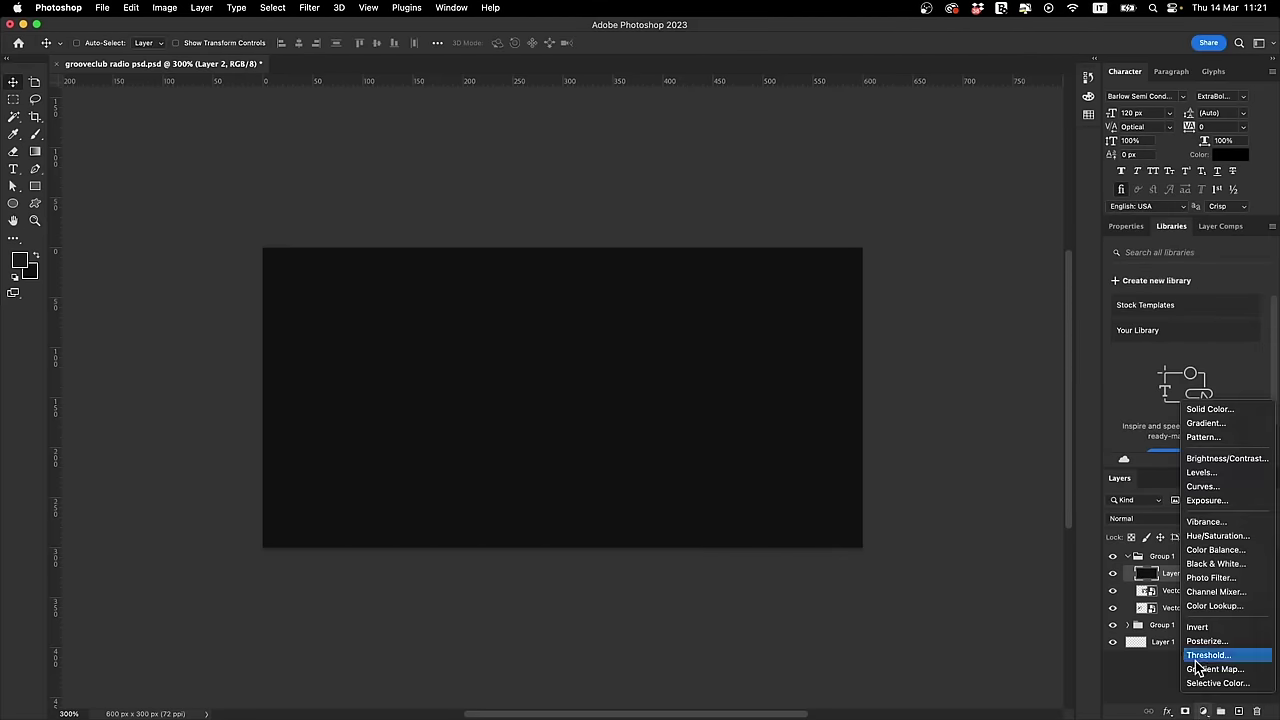
click(1205, 410)
key(Return)
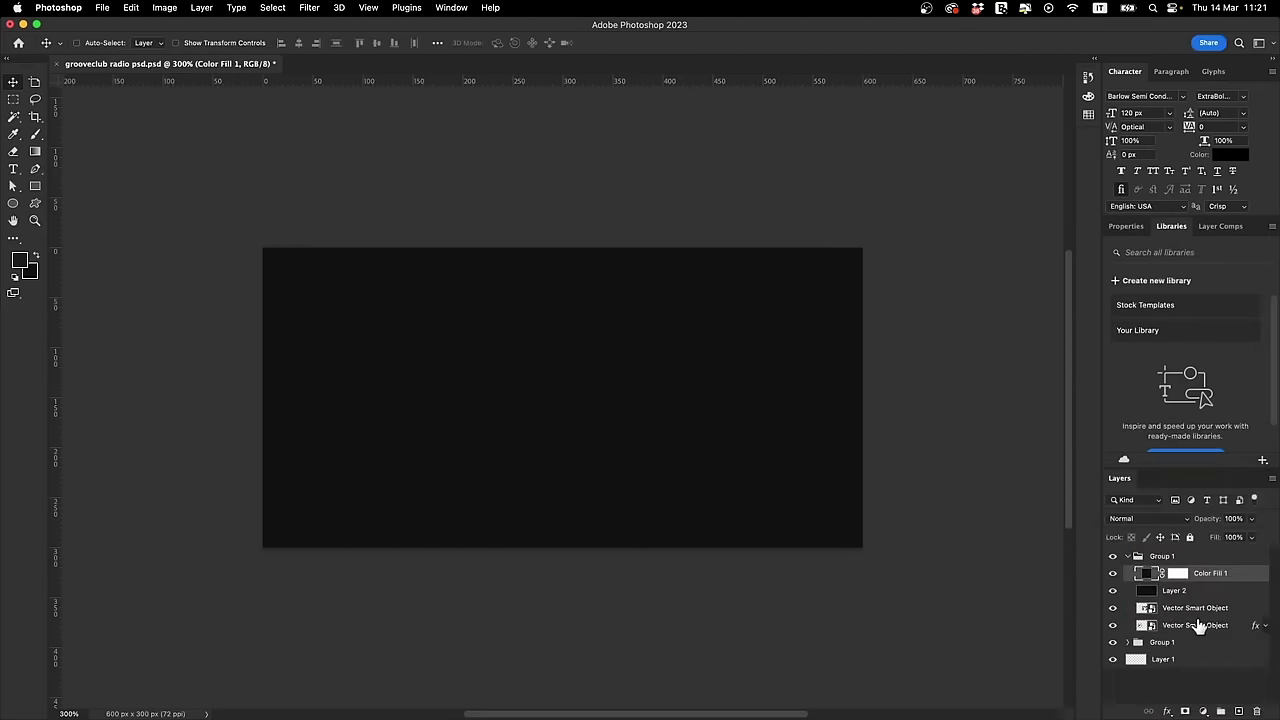
drag(1236, 580, 1226, 634)
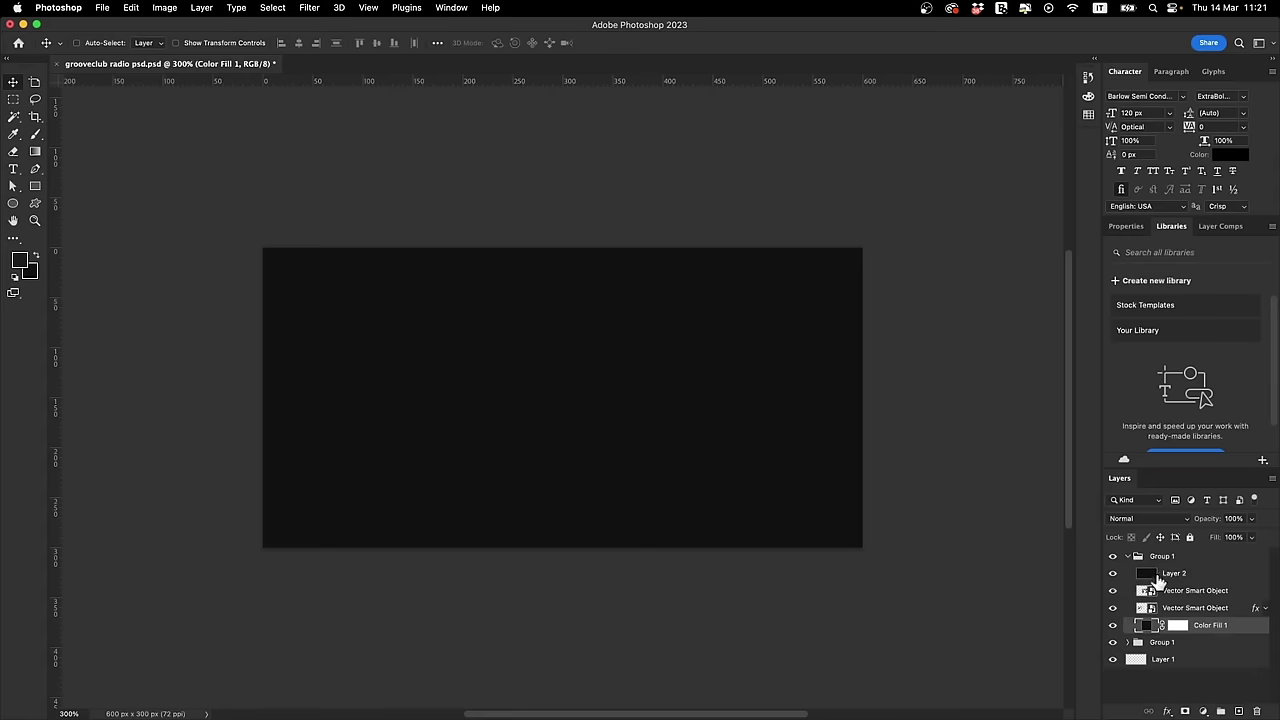
click(1110, 574)
key(BackSpace)
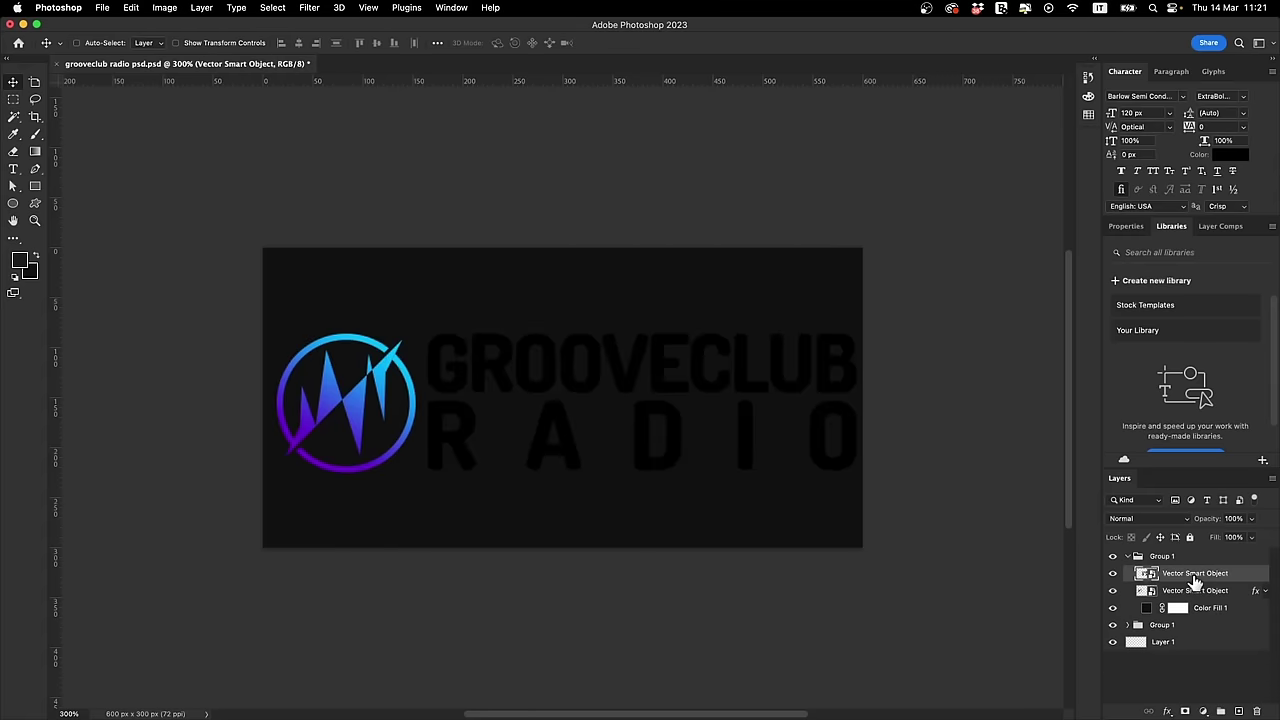
Step: Add a Color Overlay of ffffff at full opacity to the logo's text layer in the upper group
double_click(1250, 580)
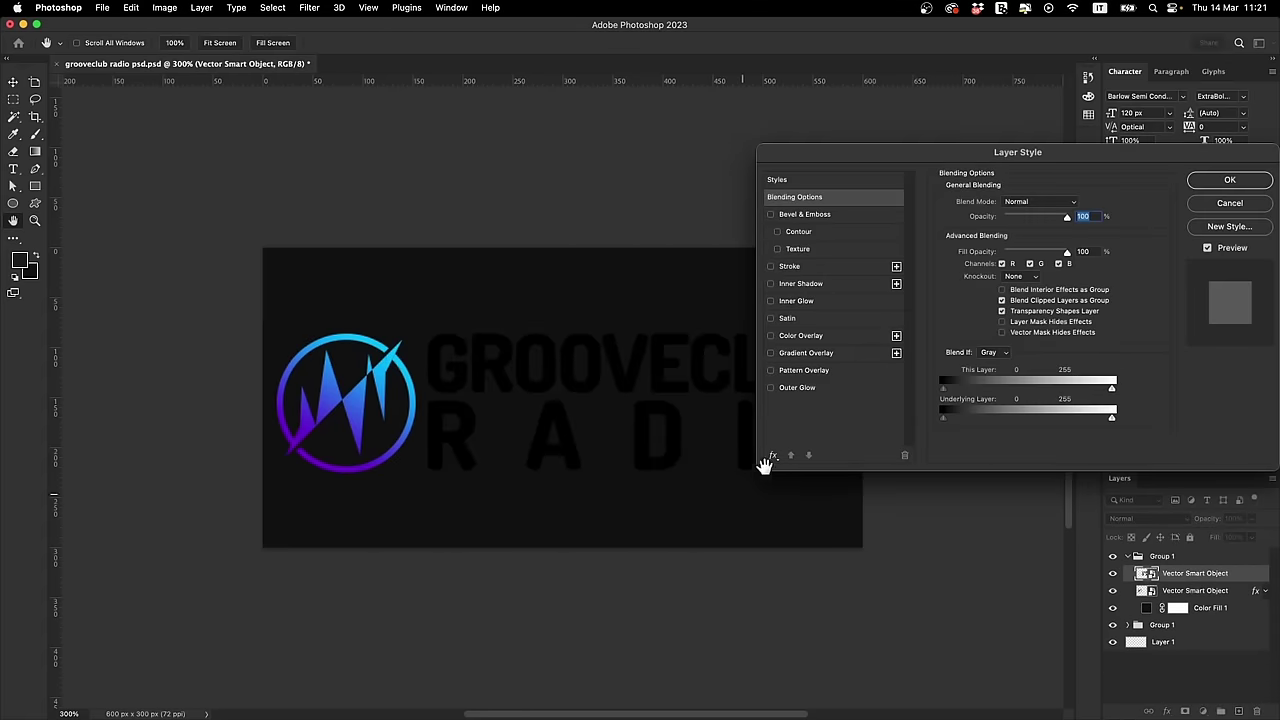
click(772, 337)
click(798, 336)
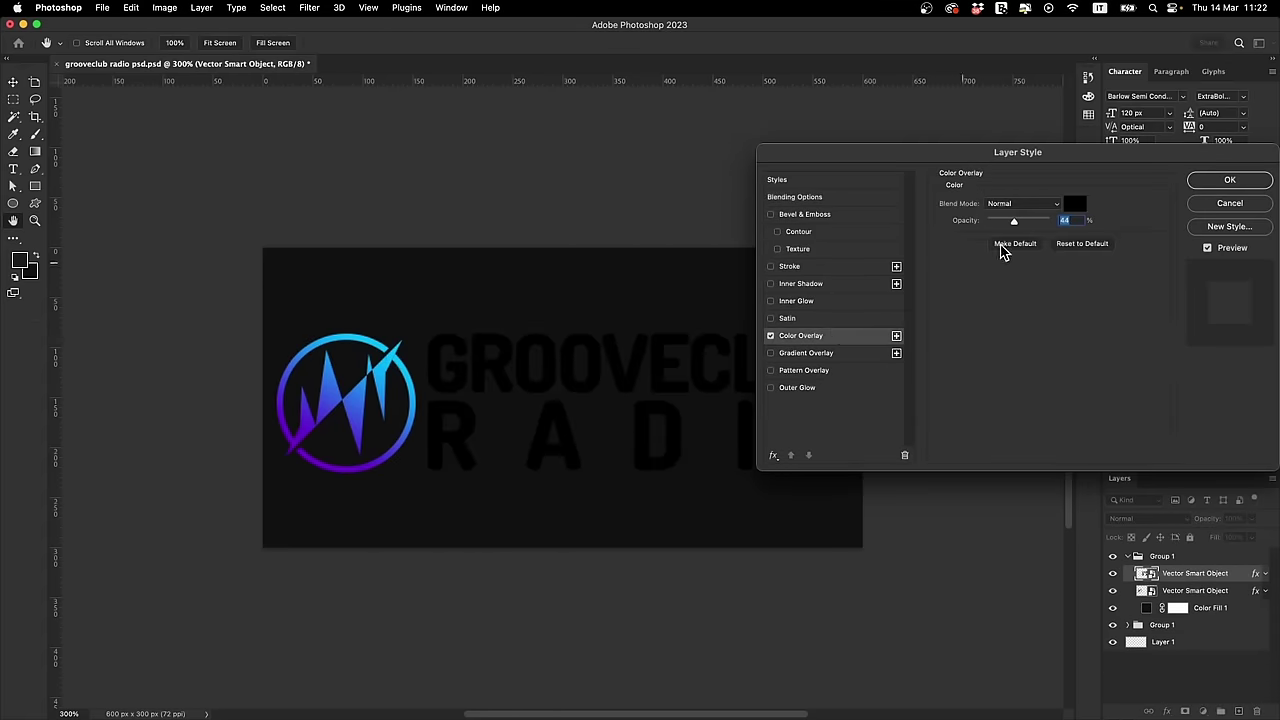
click(1074, 204)
text(ffffff)
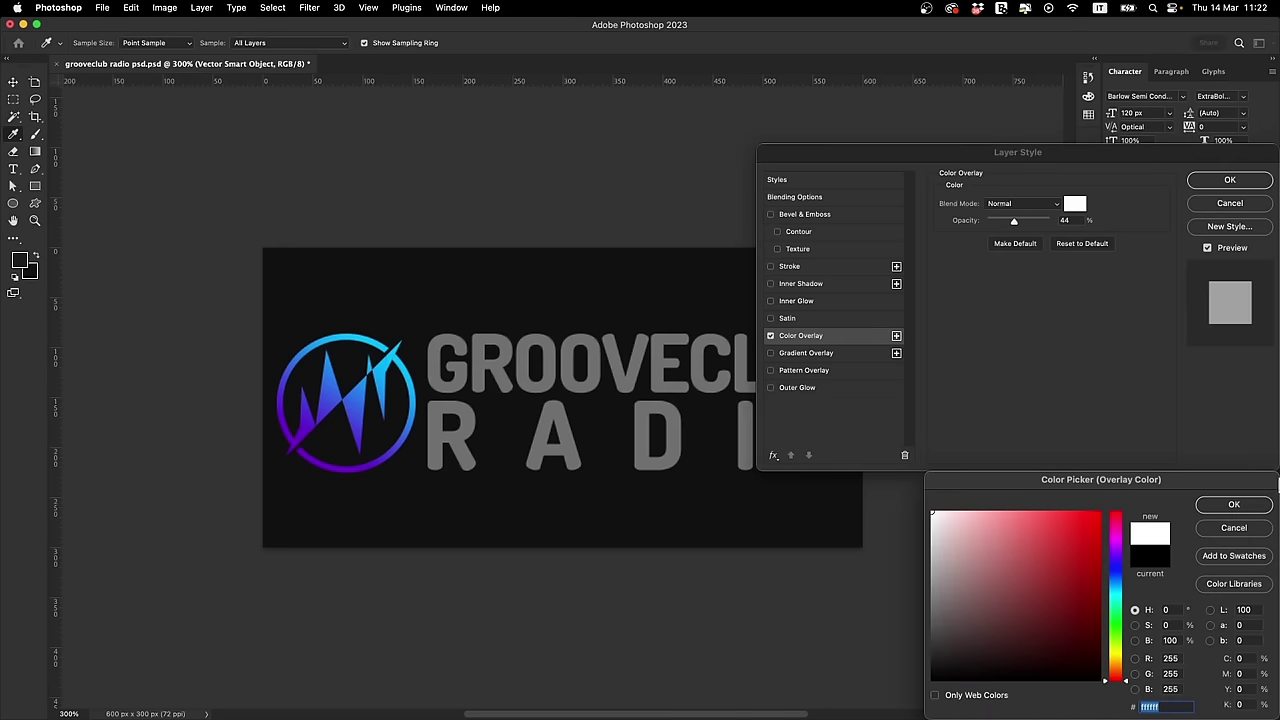
click(1234, 504)
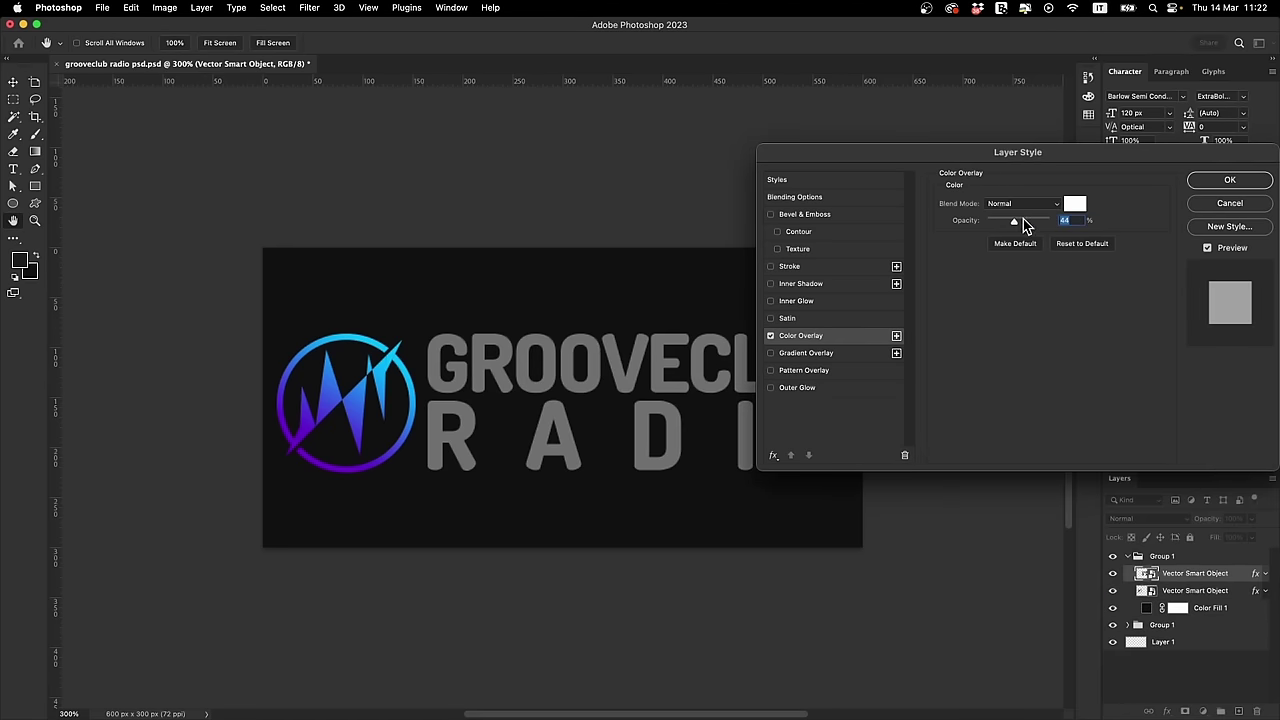
drag(1024, 226, 1062, 222)
click(1229, 180)
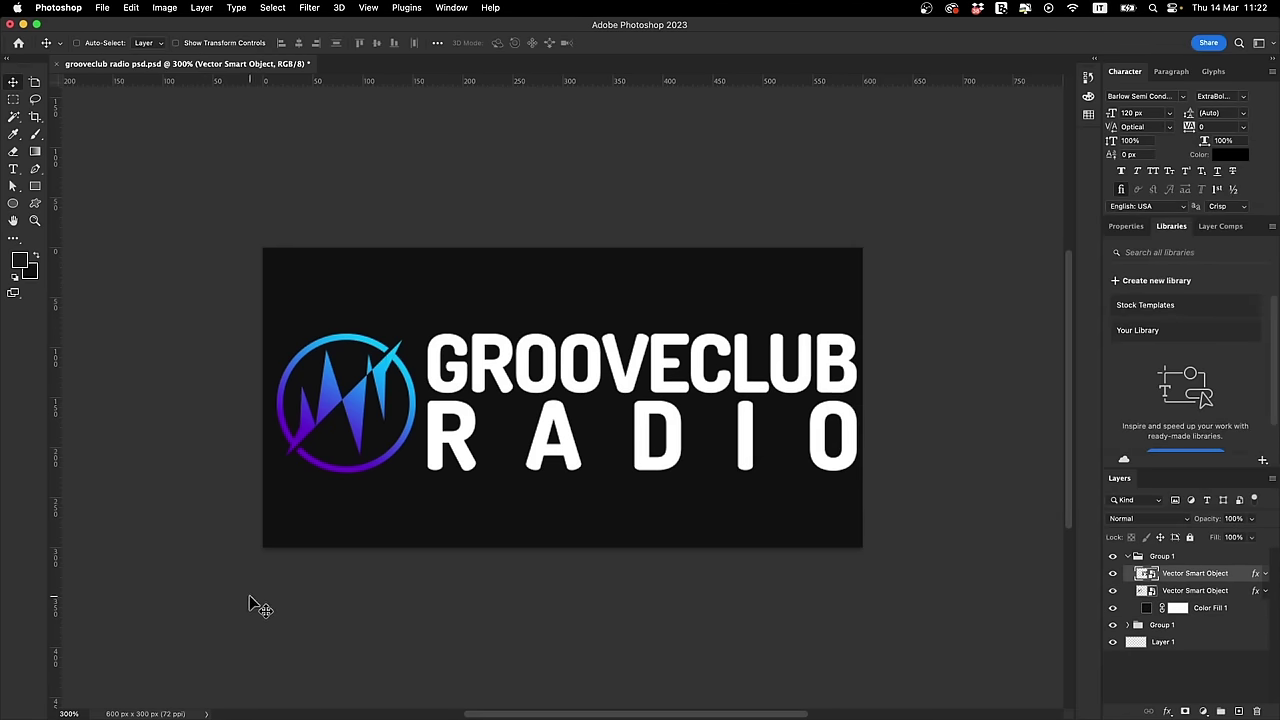
Step: Examine how the dark-background logo reads at a reduced size and back at 300%
key(super+minus)
key(super+minus)
key(super+minus)
key(super+minus)
key(super+minus)
key(super+minus)
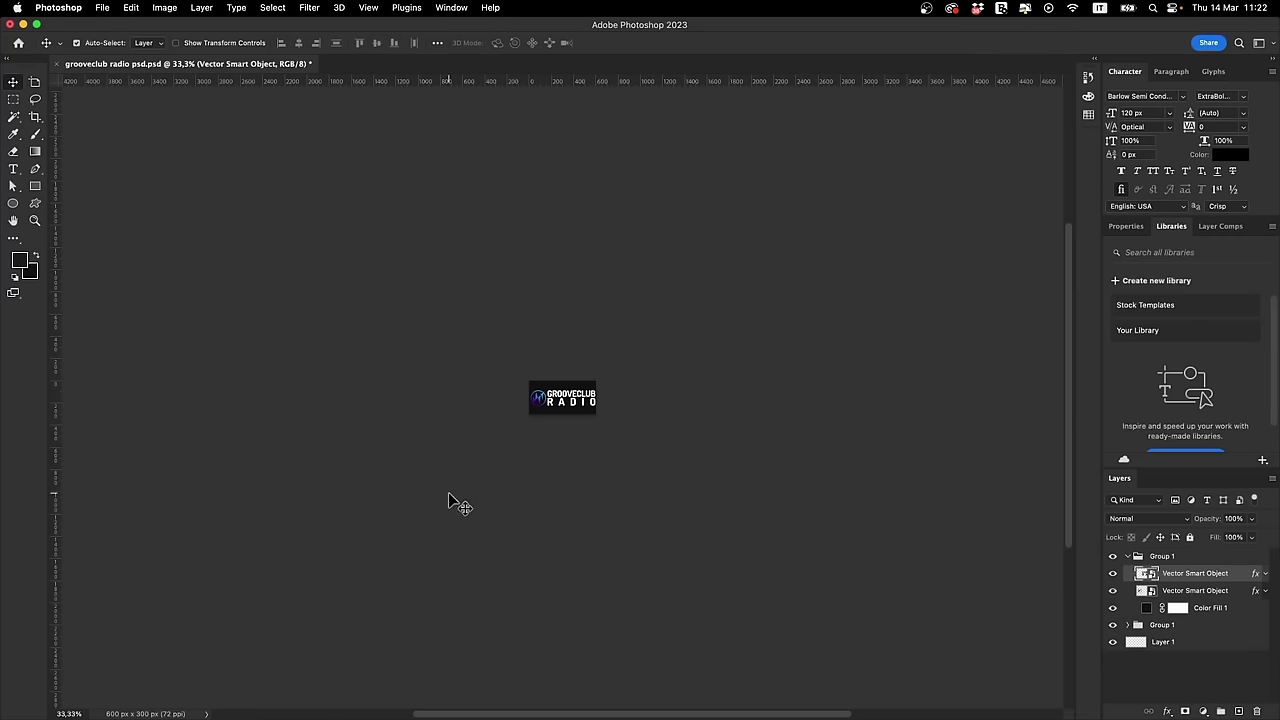
key(super+plus)
key(super+plus)
key(super+plus)
key(super+plus)
key(super+plus)
key(super+plus)
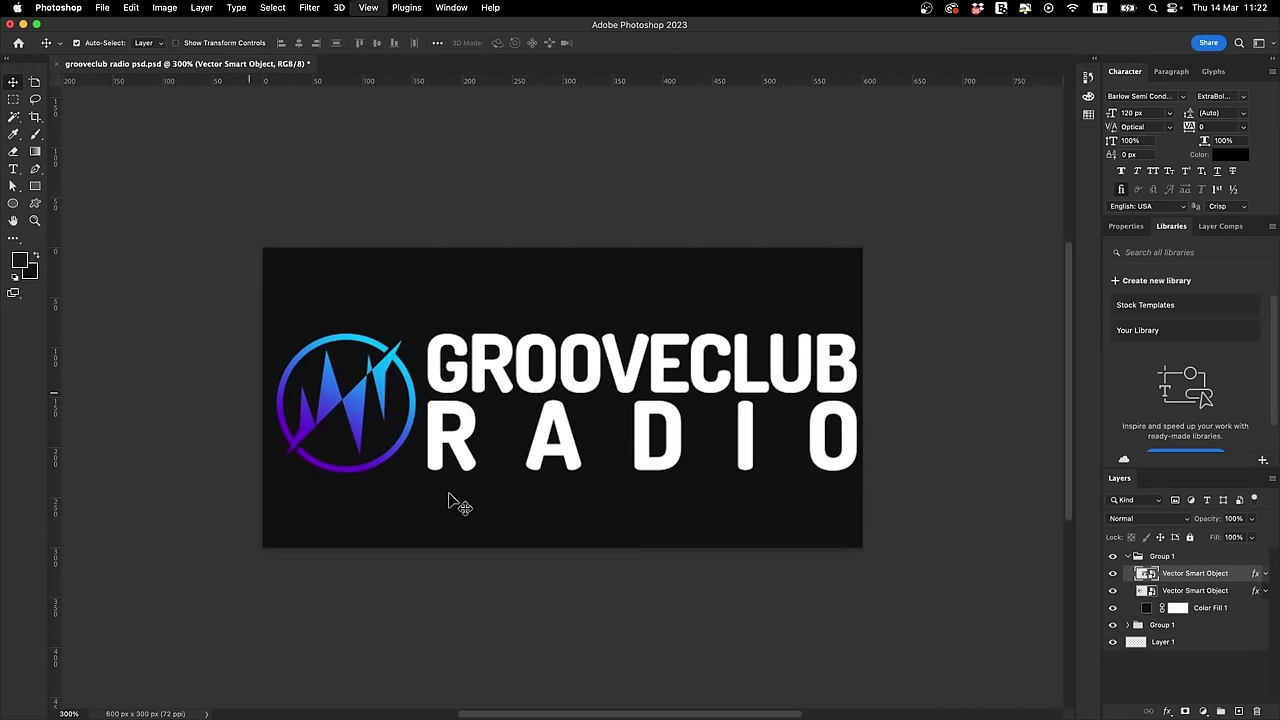
Step: Select the lower logo group and expand it to show its layers
click(1137, 625)
click(1128, 625)
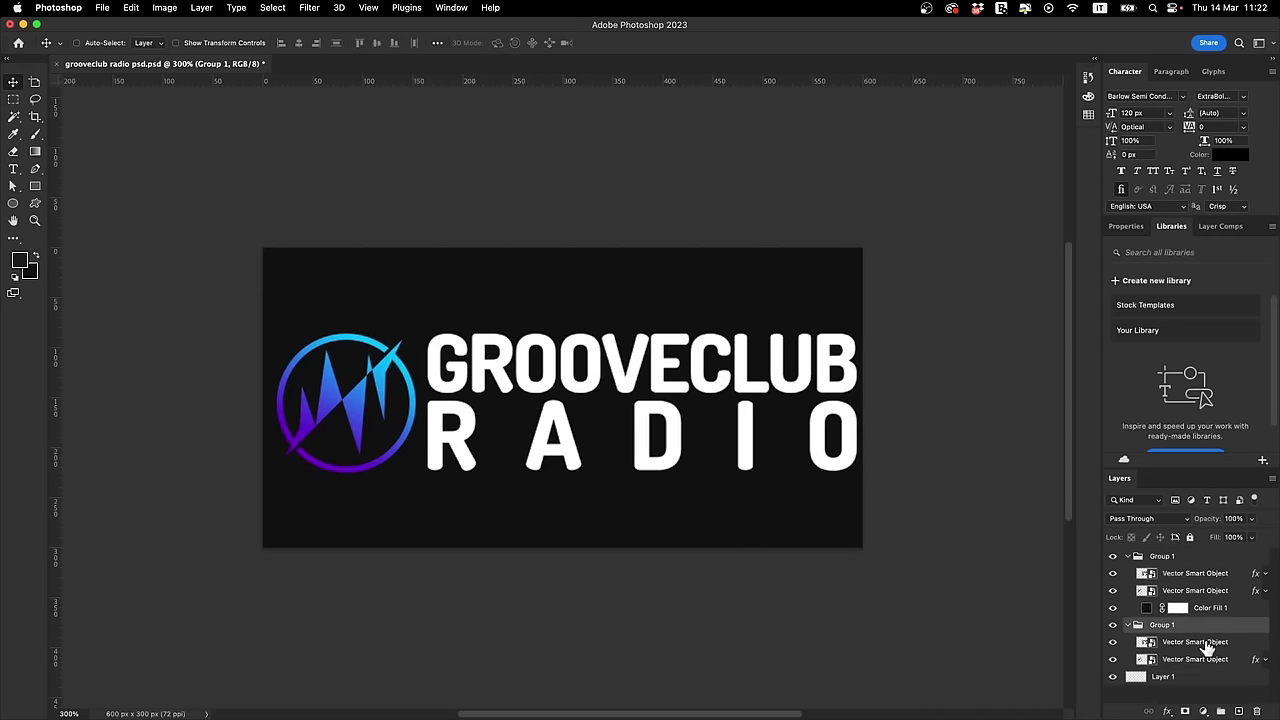
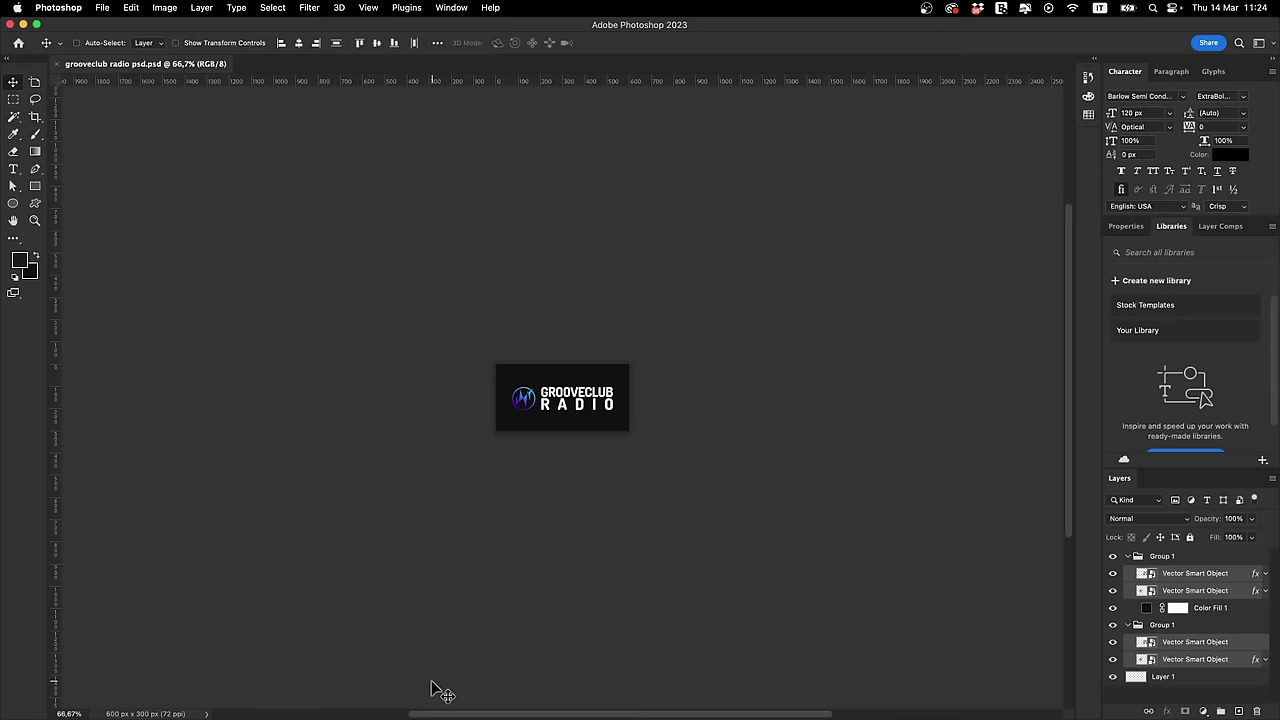
Step: Switch to Chrome, open the pro.radio/how-to-start-a-radio-station/ guide in a new tab and go to its free PDF download section
key(super)
key(super+Tab)
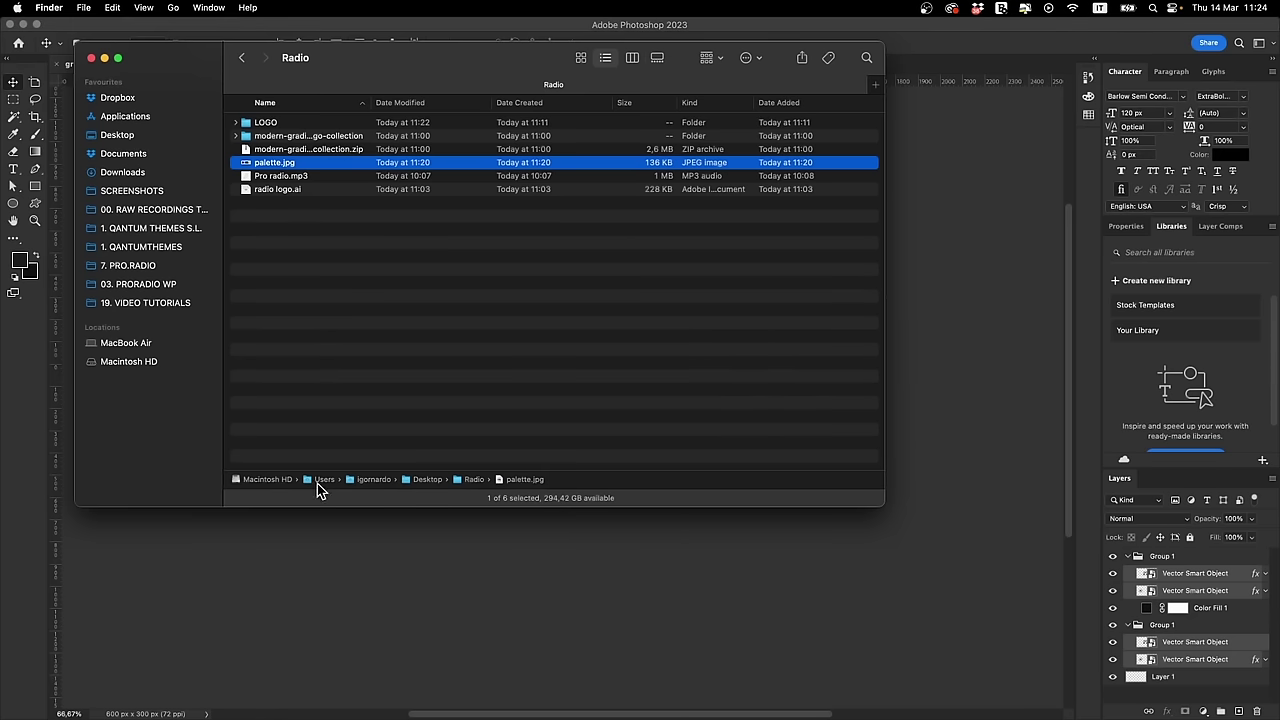
click(395, 446)
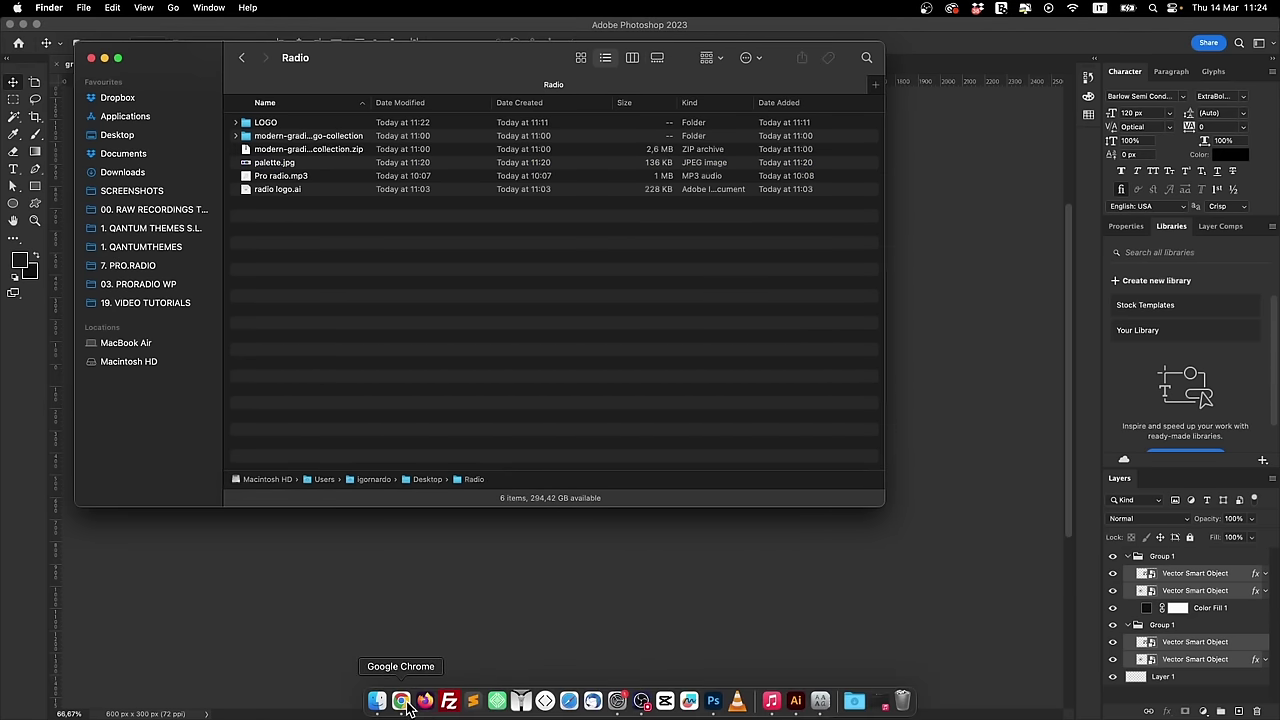
click(404, 703)
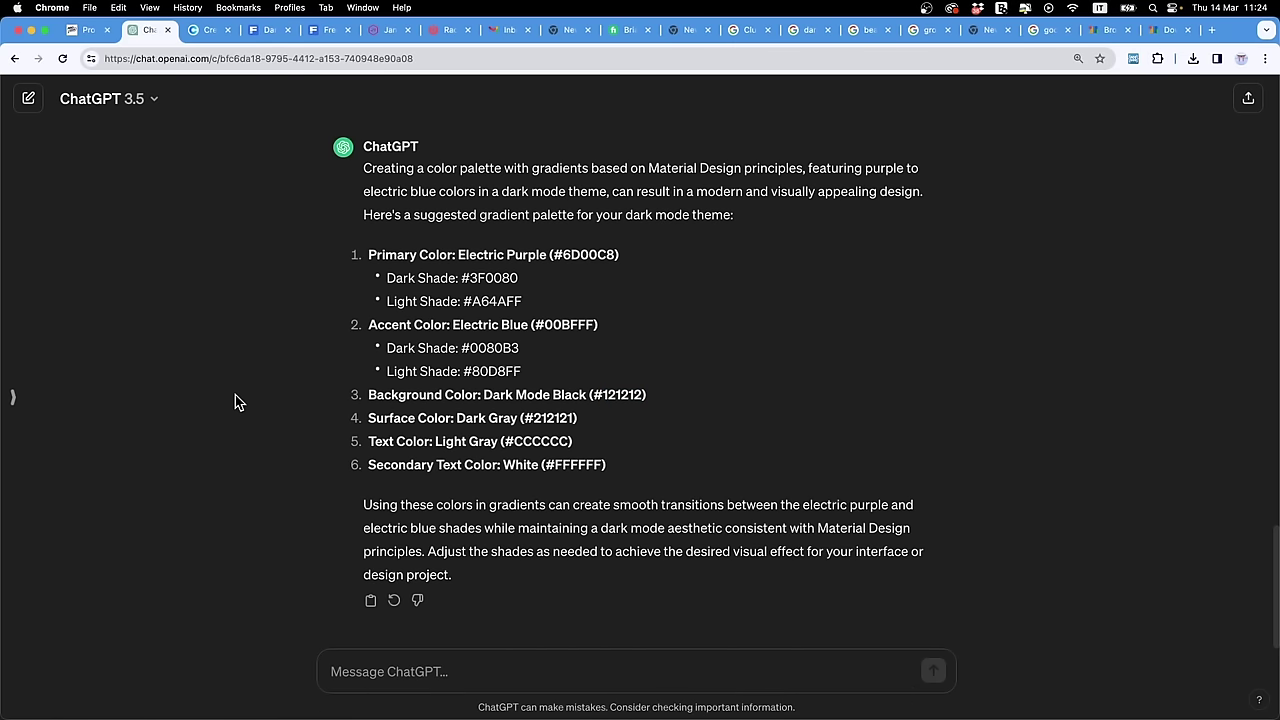
key(super+t)
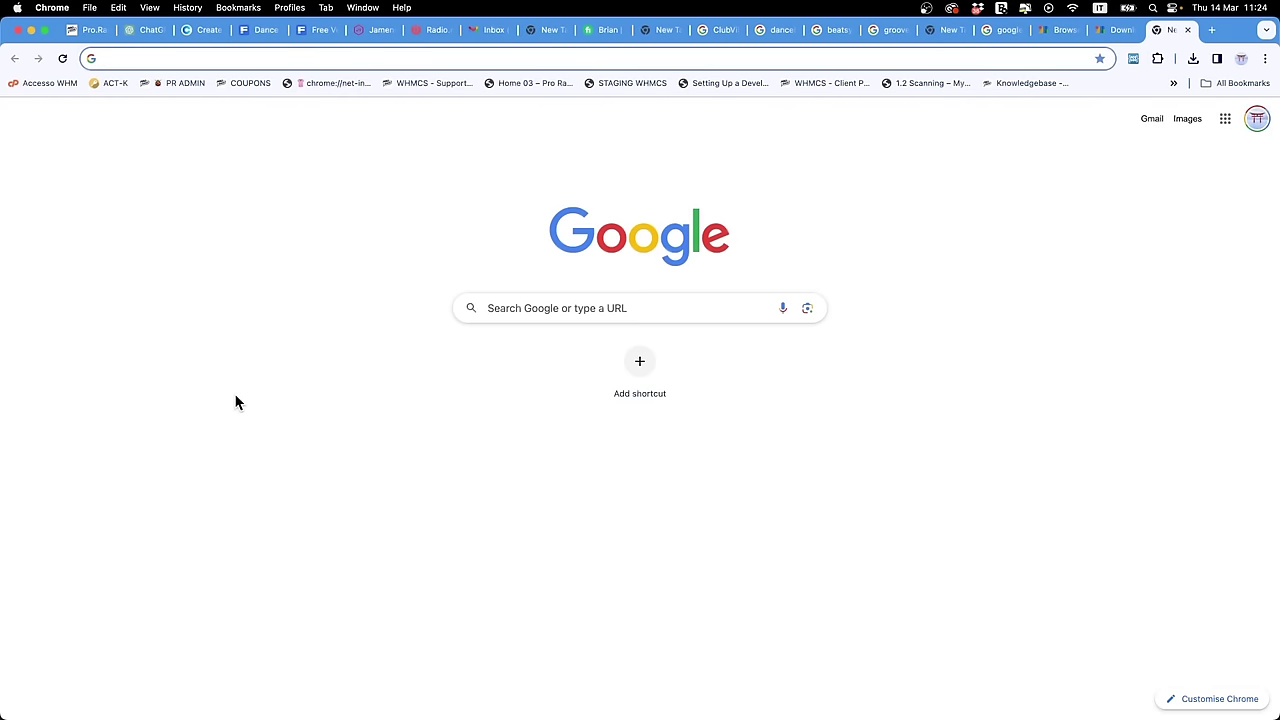
text(how to star)
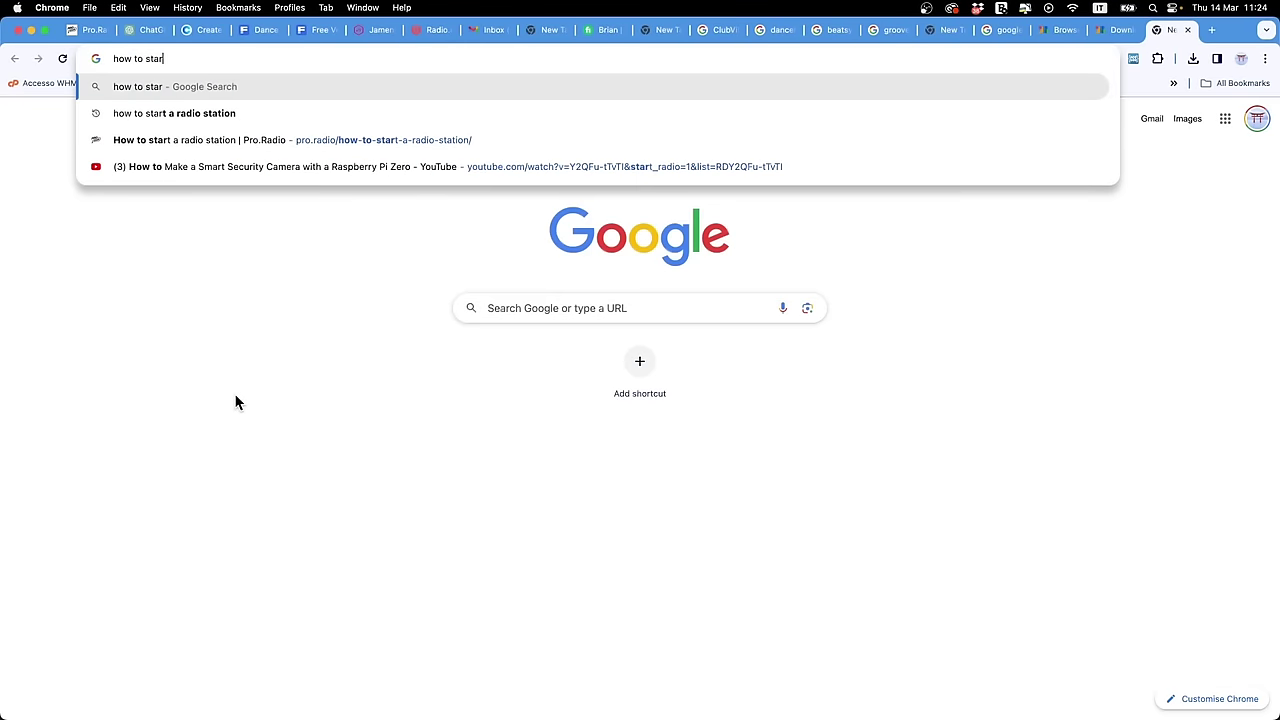
text(t a radio station)
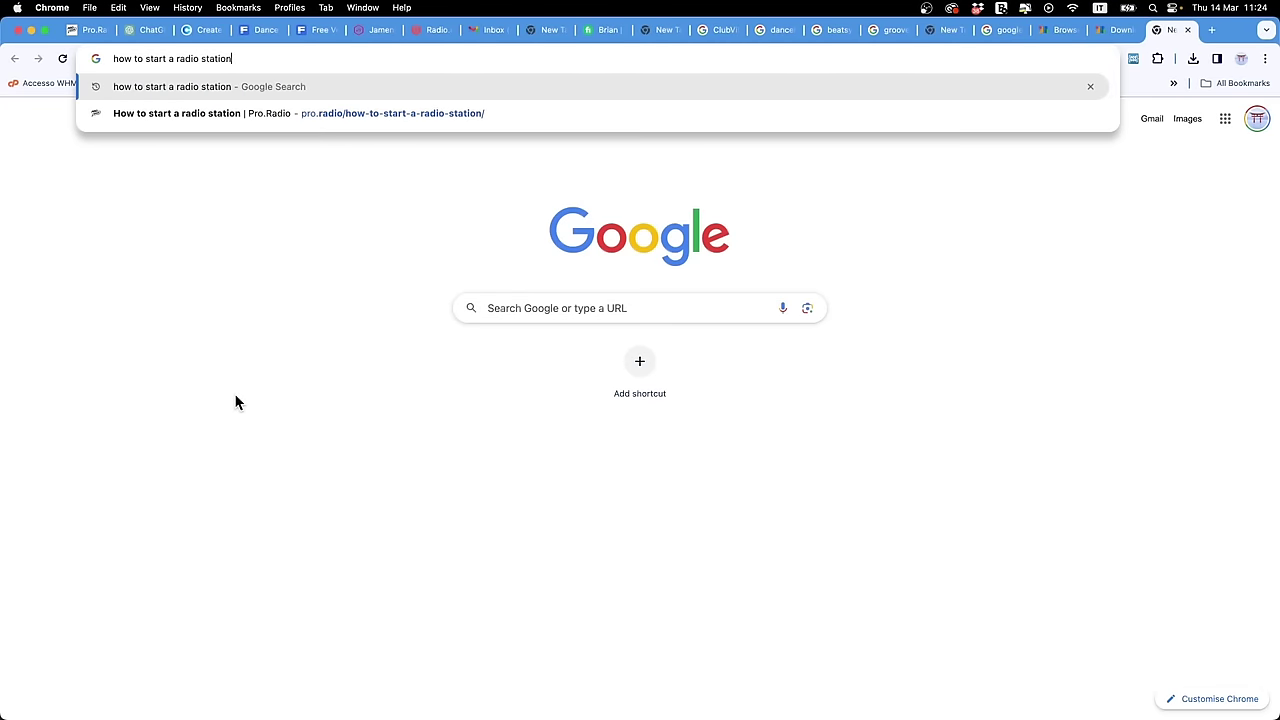
key(Down)
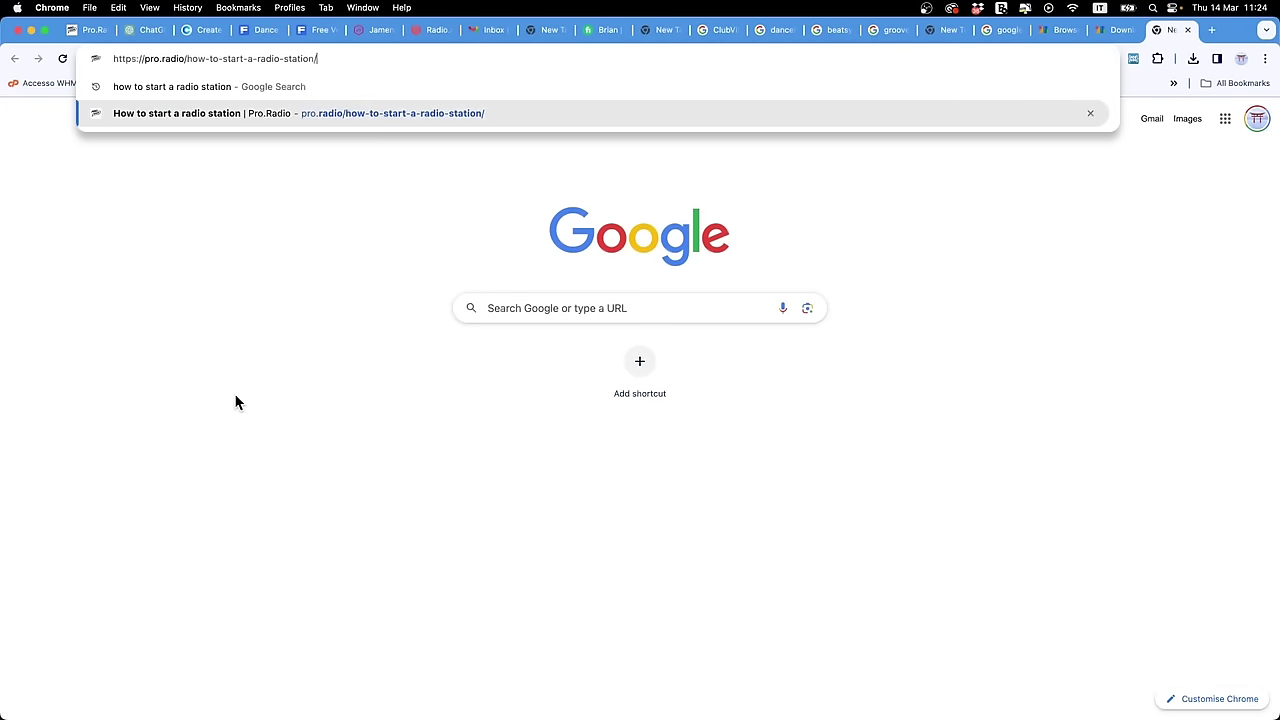
key(Up)
key(Down)
key(Return)
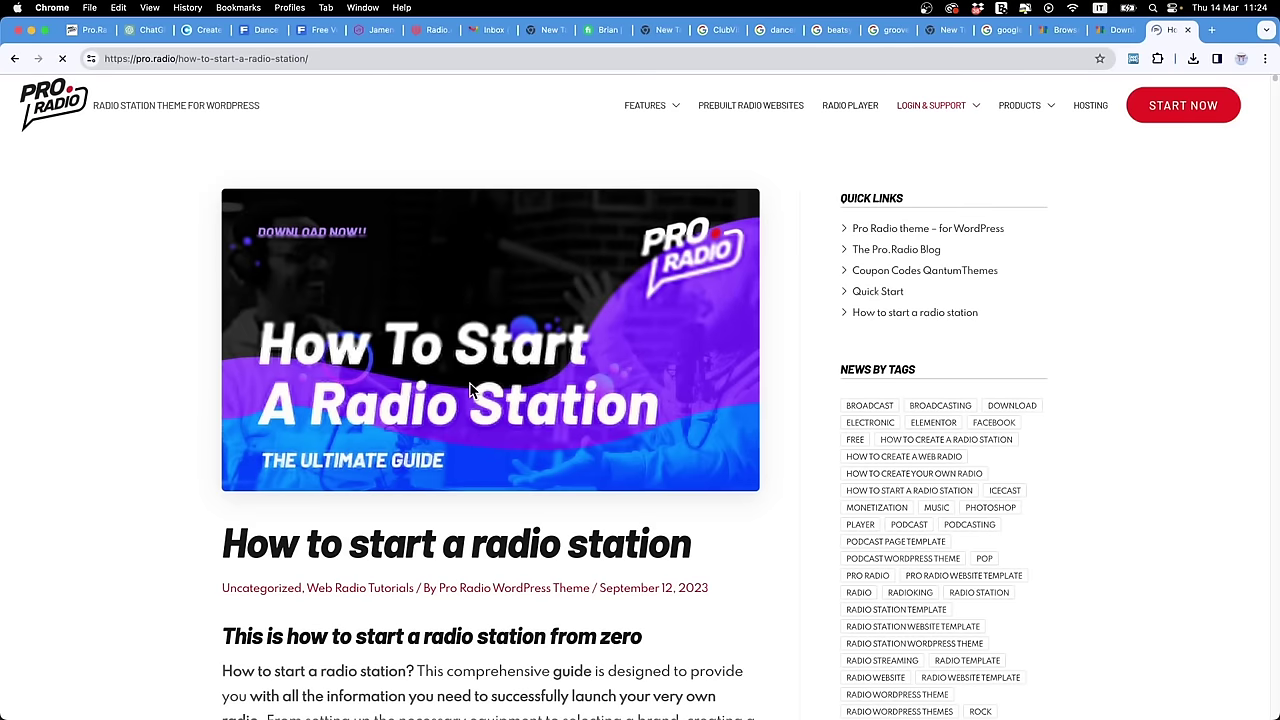
scroll(441, 363, down, 6)
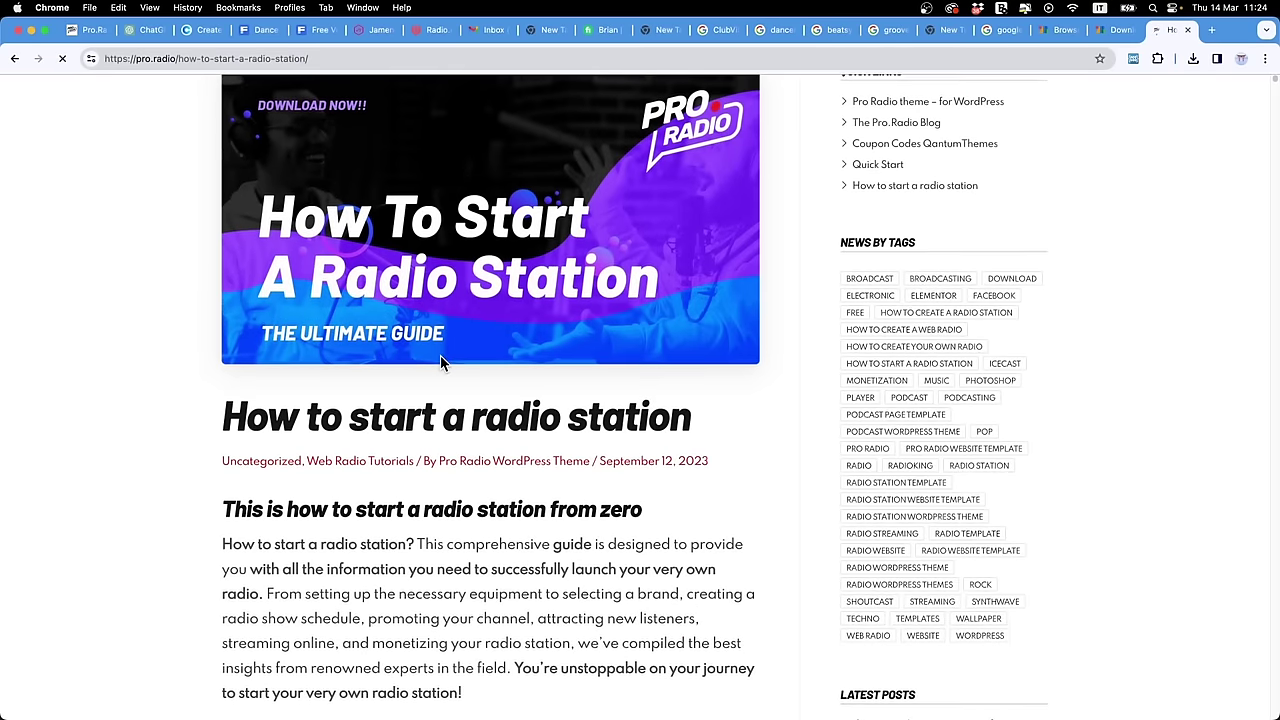
scroll(441, 362, down, 6)
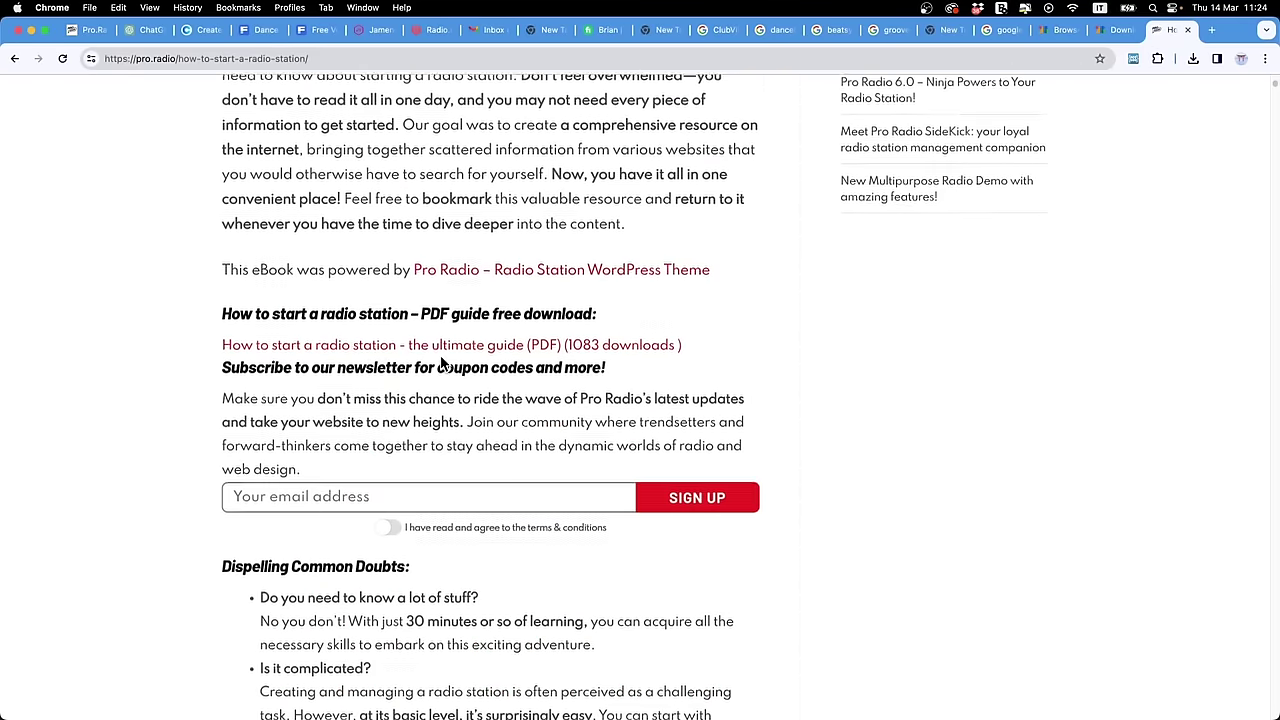
Step: Look over the guide's introduction and index of contents, and open section 7 on streaming
scroll(441, 360, down, 11)
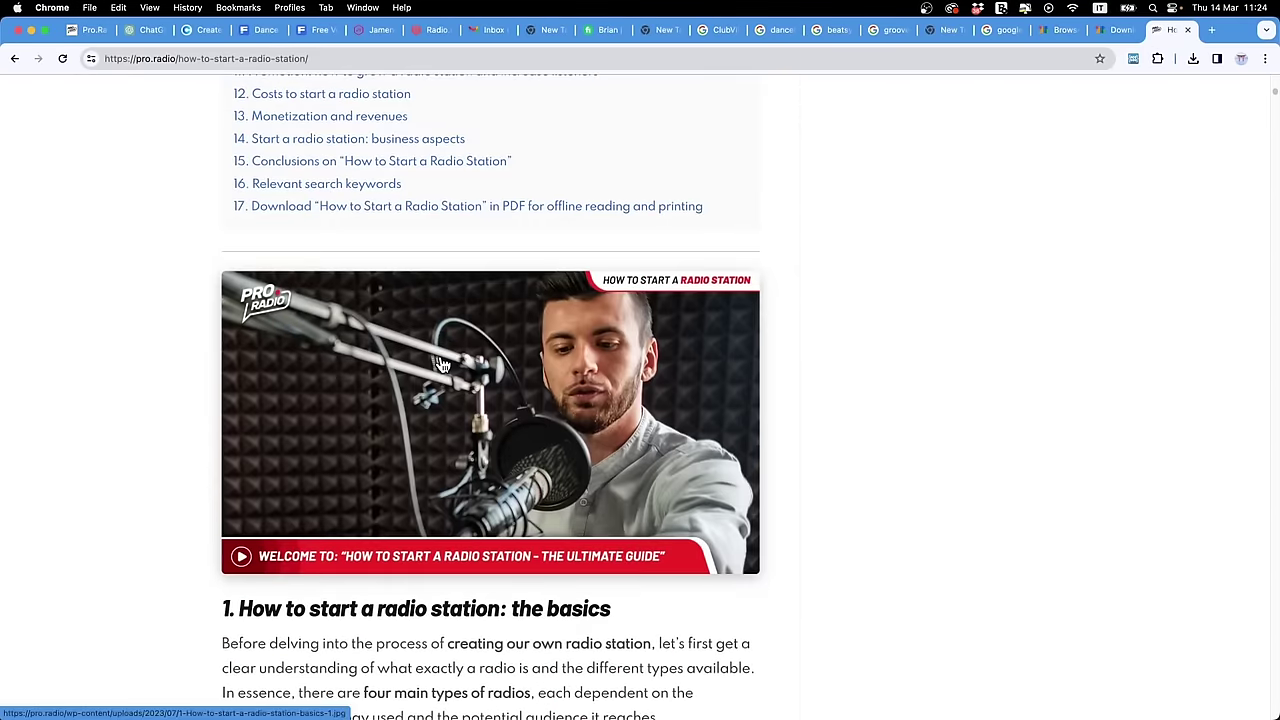
scroll(443, 363, up, 6)
scroll(443, 363, up, 15)
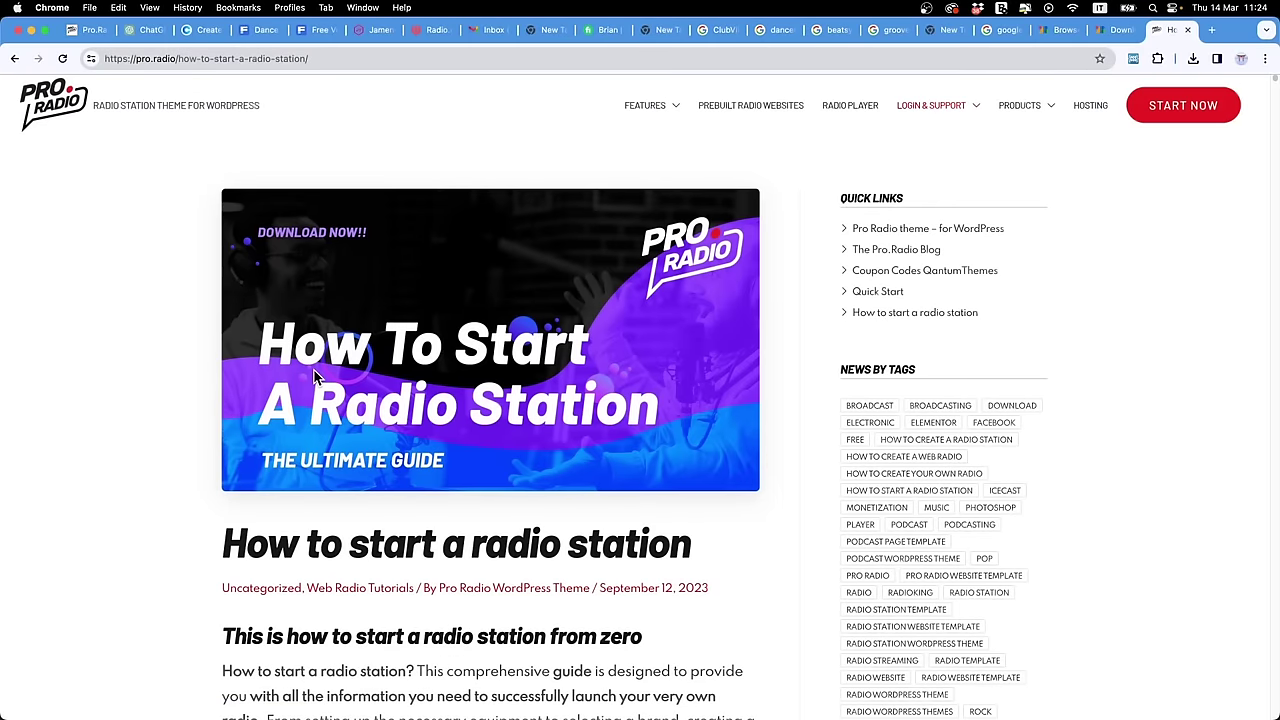
scroll(314, 375, down, 20)
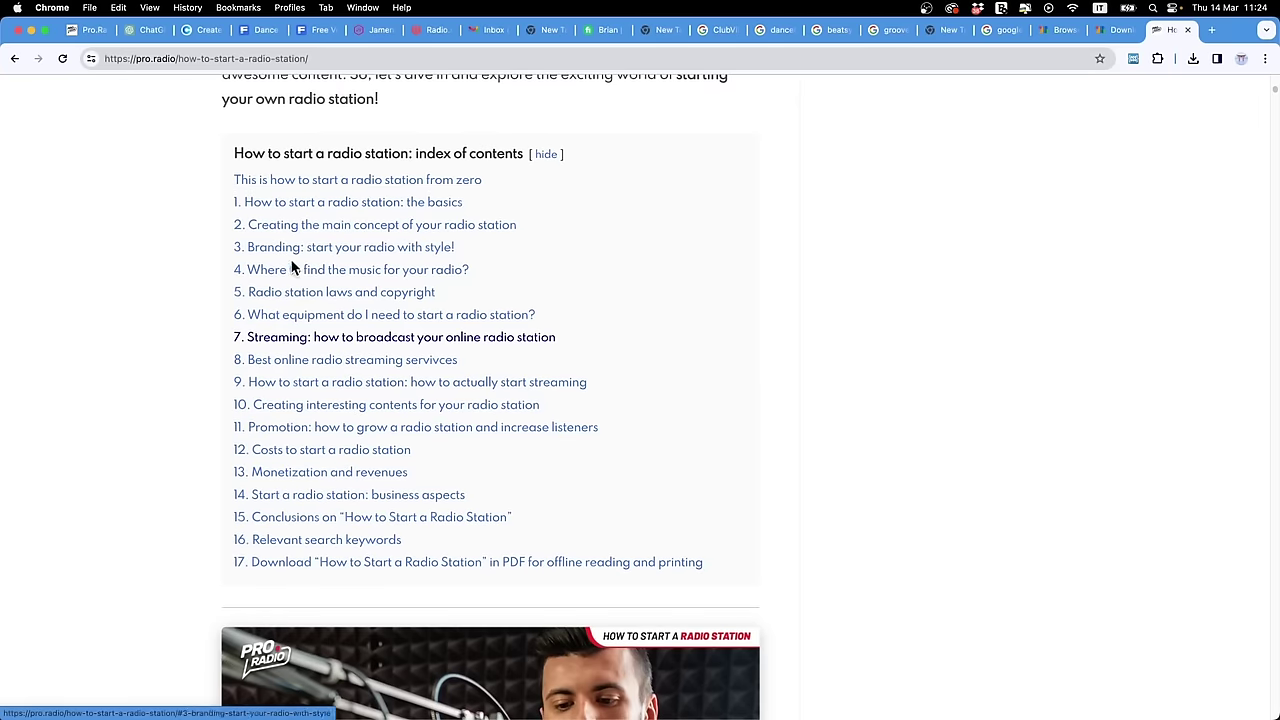
click(250, 340)
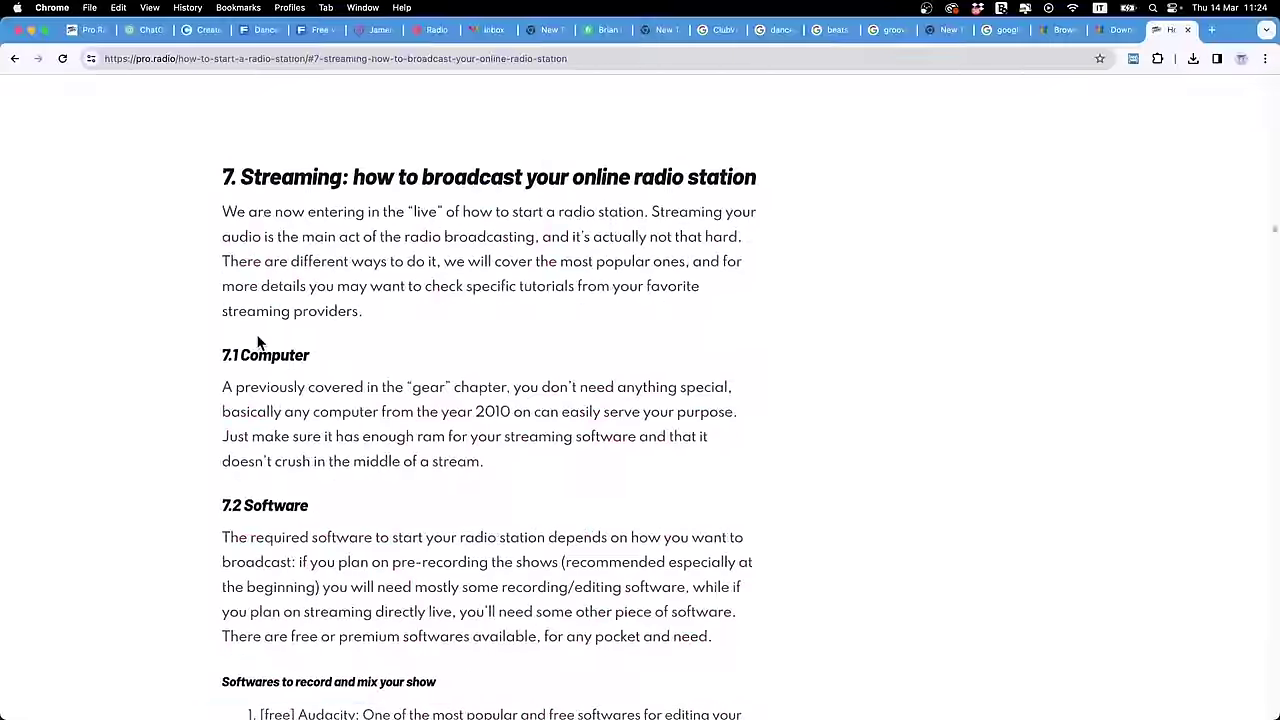
Step: Return to the guide's index of contents and open section 4, "Where to find the music for your radio?"
scroll(382, 348, up, 15)
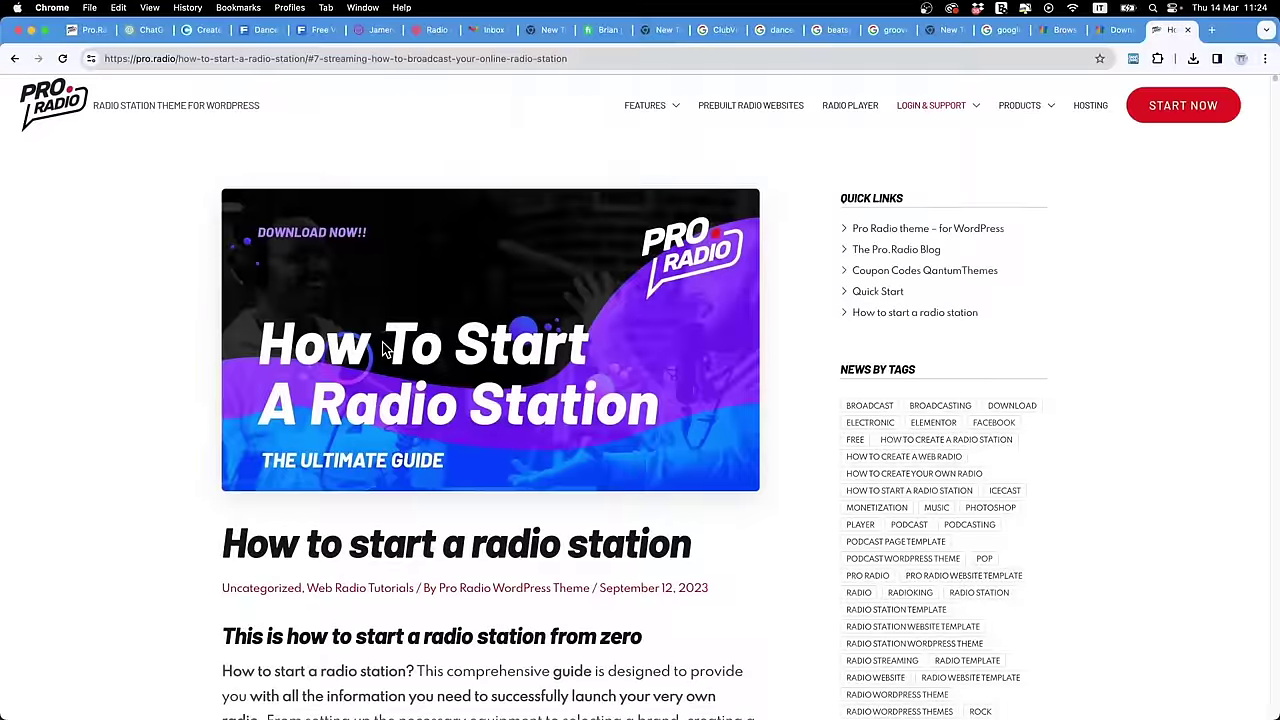
scroll(382, 348, down, 15)
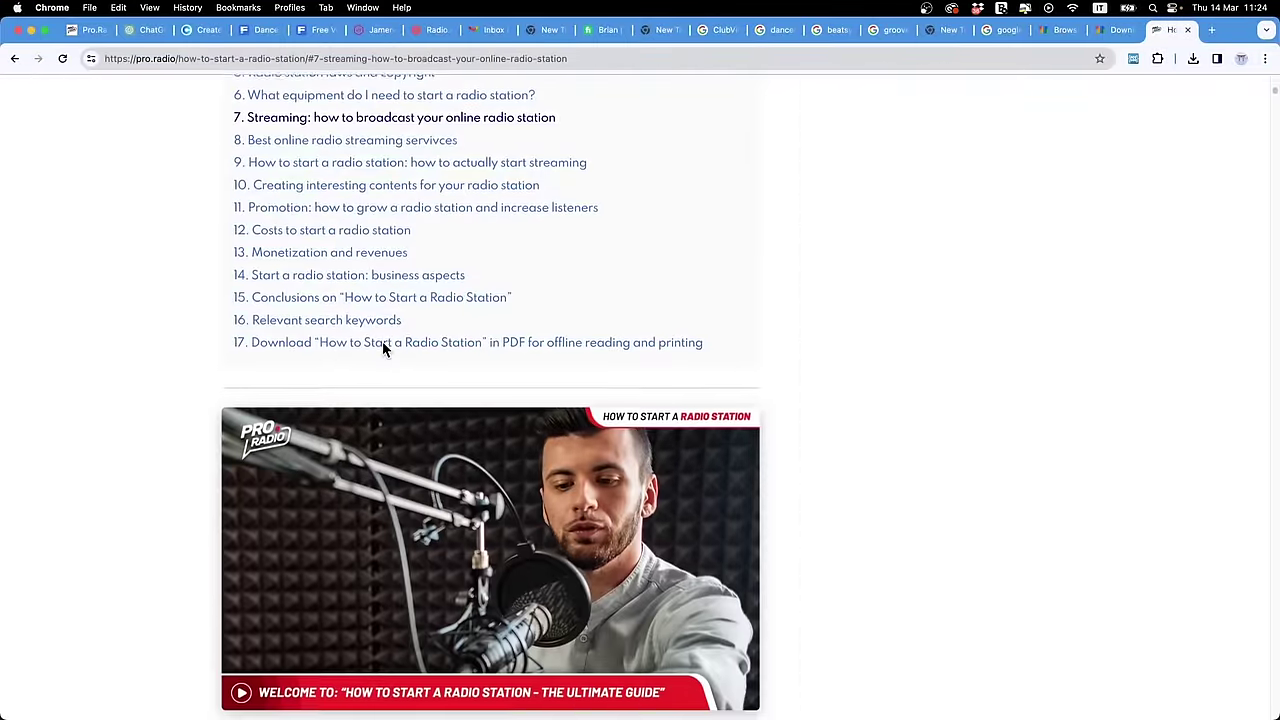
scroll(382, 345, up, 2)
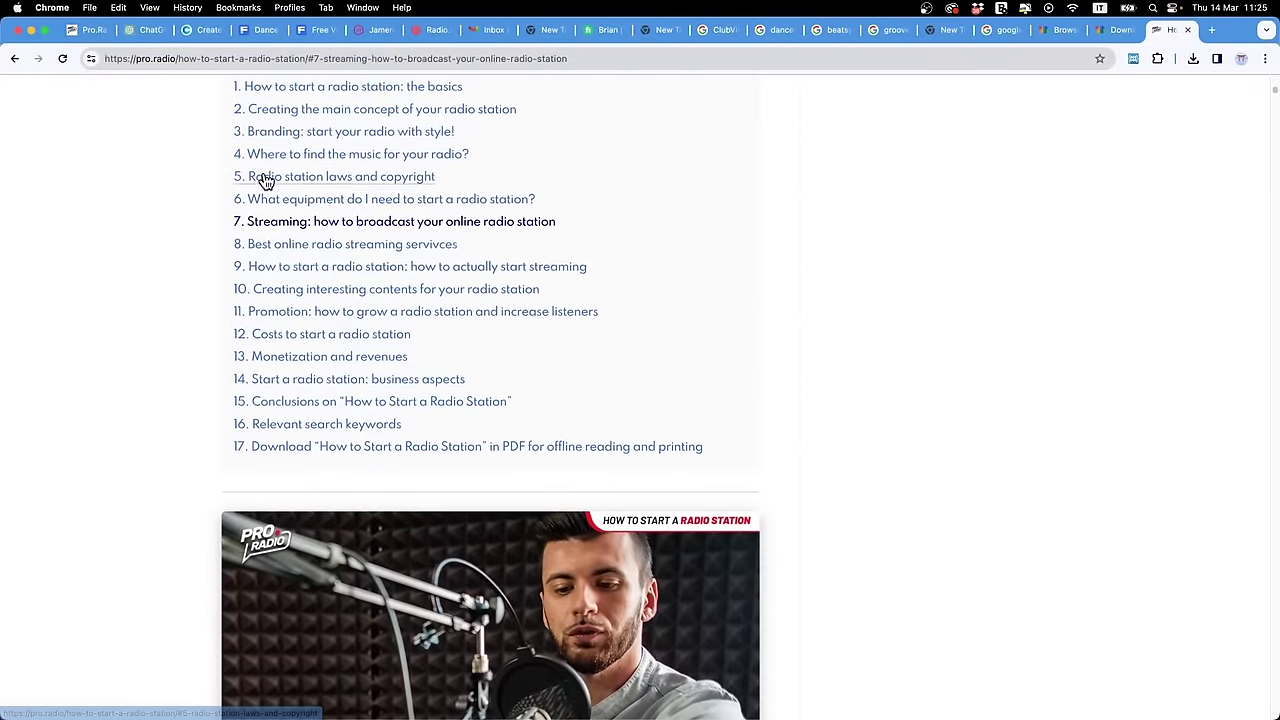
click(343, 160)
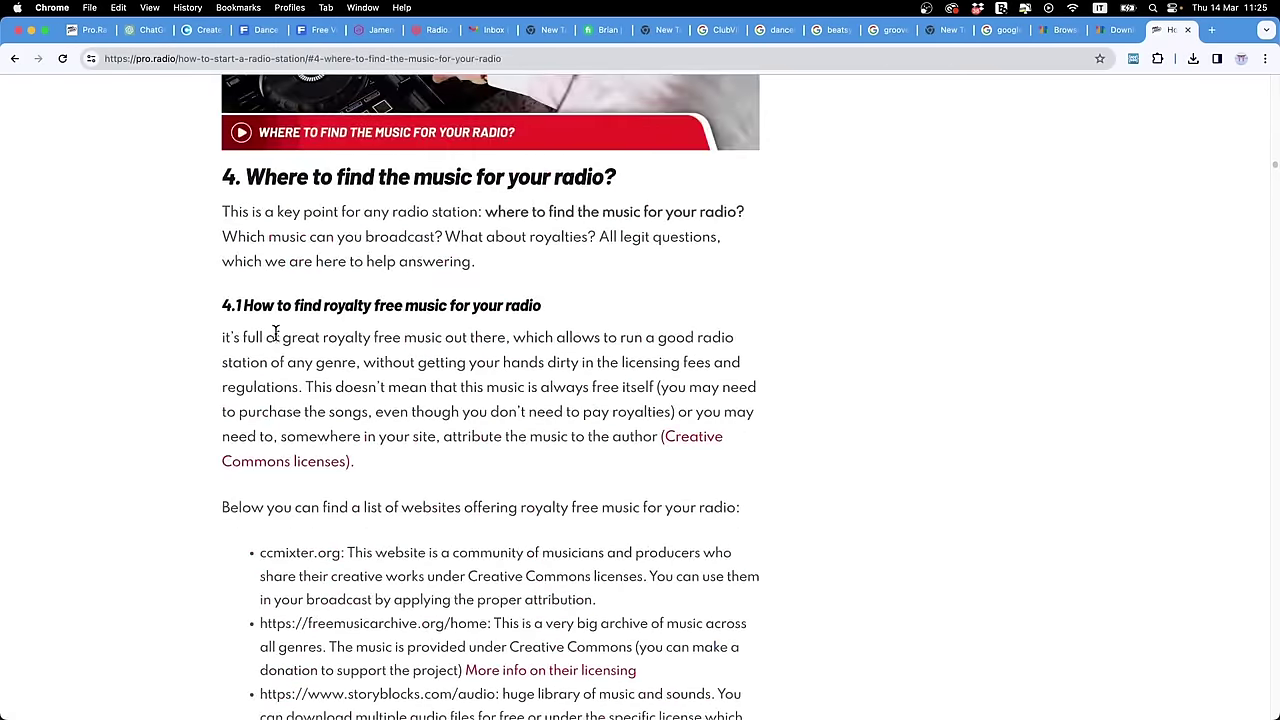
Step: Examine the list of websites offering royalty-free music in section 4.1
scroll(275, 333, down, 3)
scroll(275, 333, down, 2)
drag(258, 275, 414, 611)
click(594, 612)
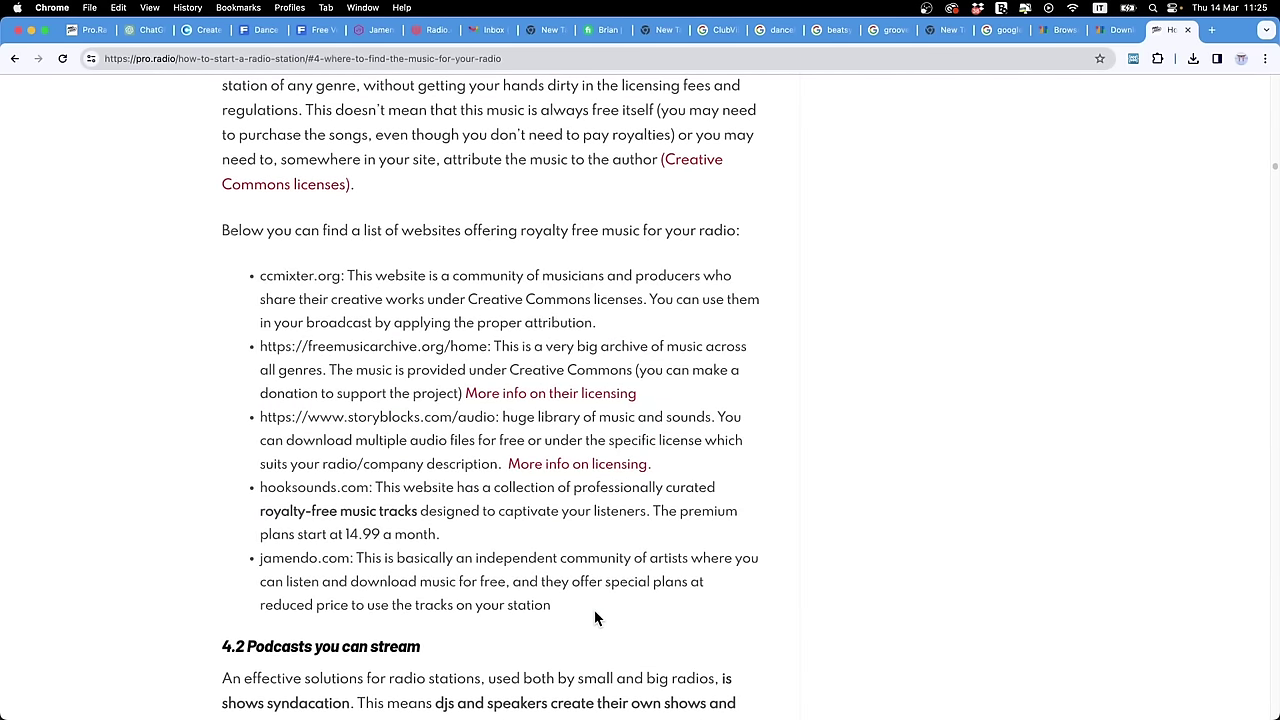
drag(594, 618, 238, 274)
Step: Highlight jamendo.com in the list of music sites and switch to the already open Jamendo home page
click(328, 557)
drag(262, 562, 350, 573)
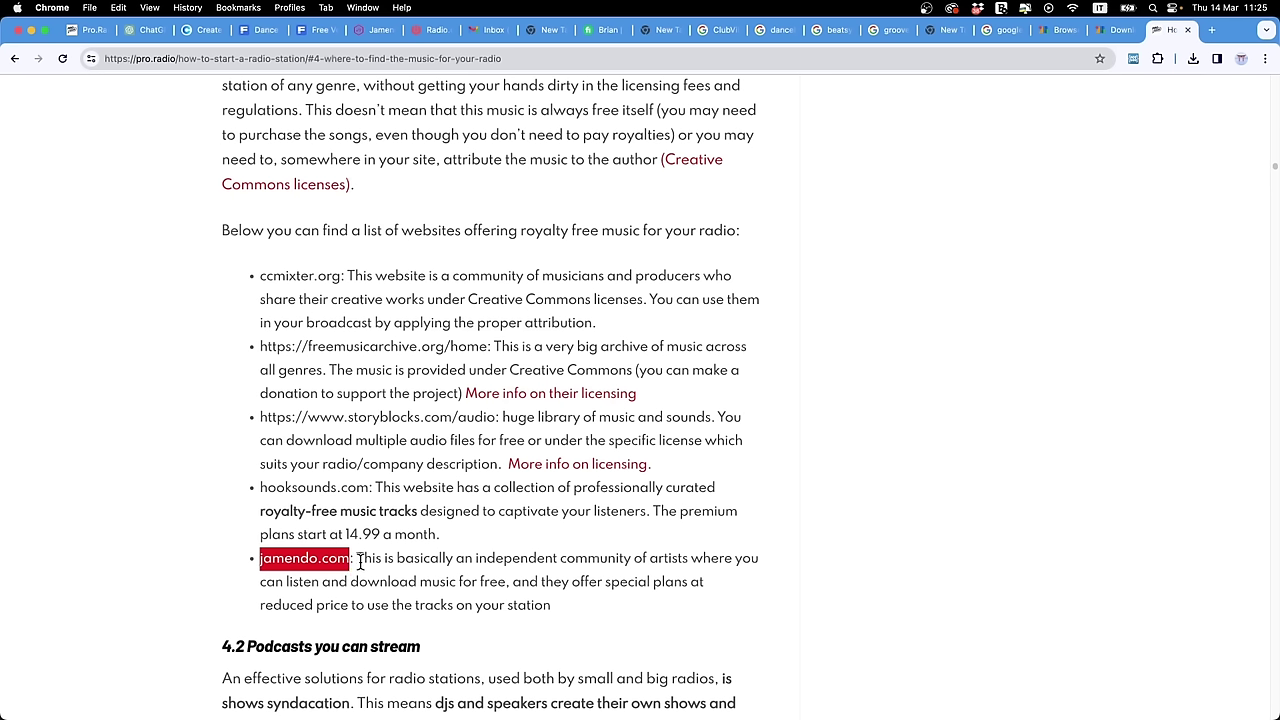
click(362, 31)
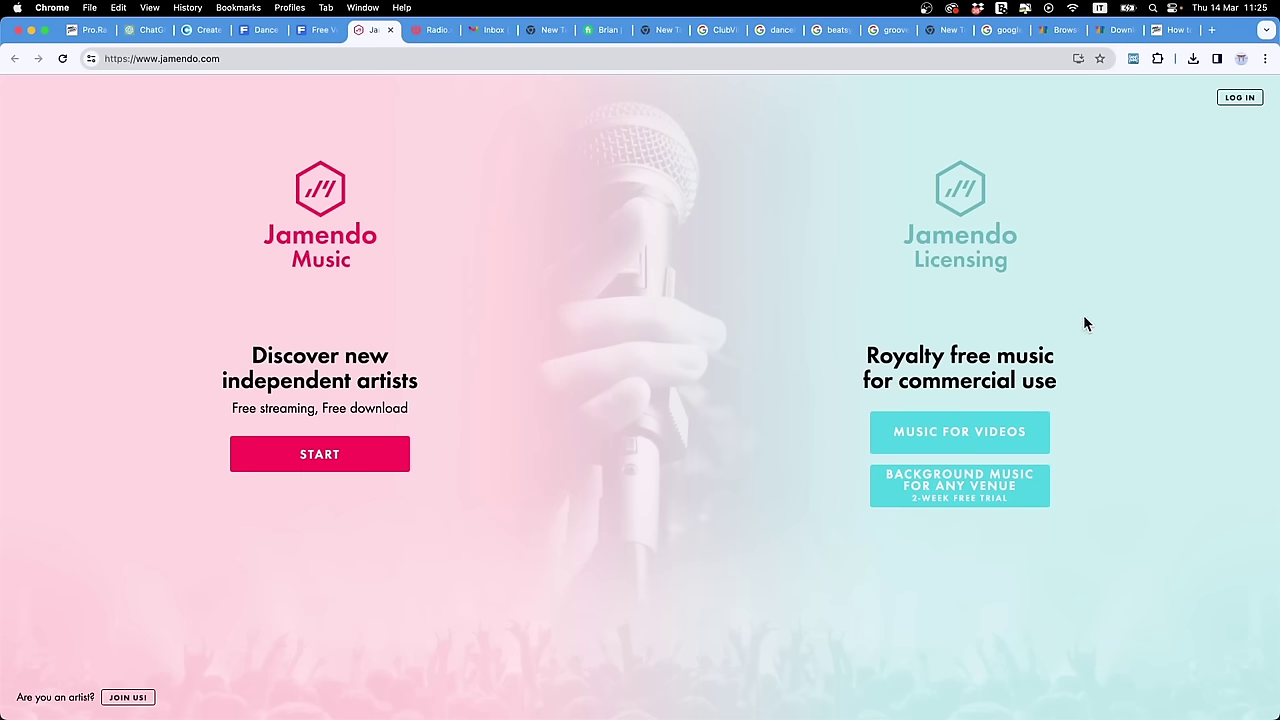
click(321, 466)
Step: Switch to Finder and enlarge the Radio folder window
key(super+Tab)
key(super+Tab)
key(super+shift+Tab)
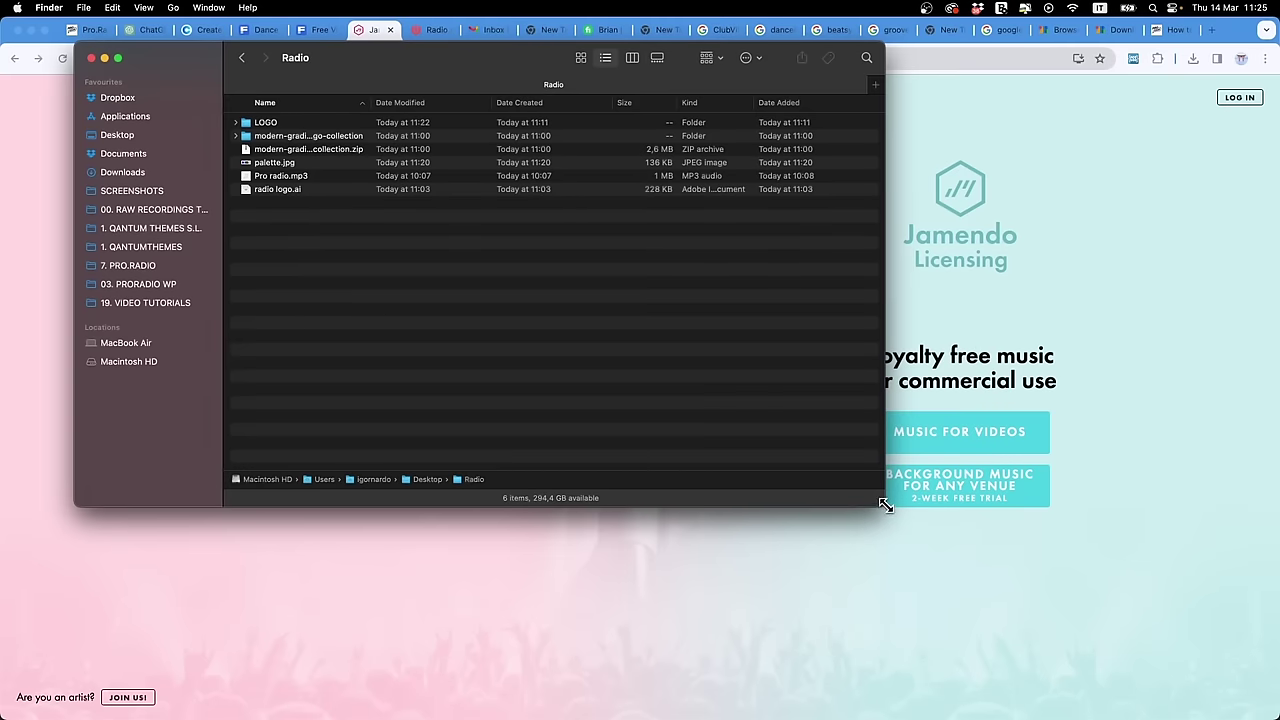
drag(884, 506, 1127, 649)
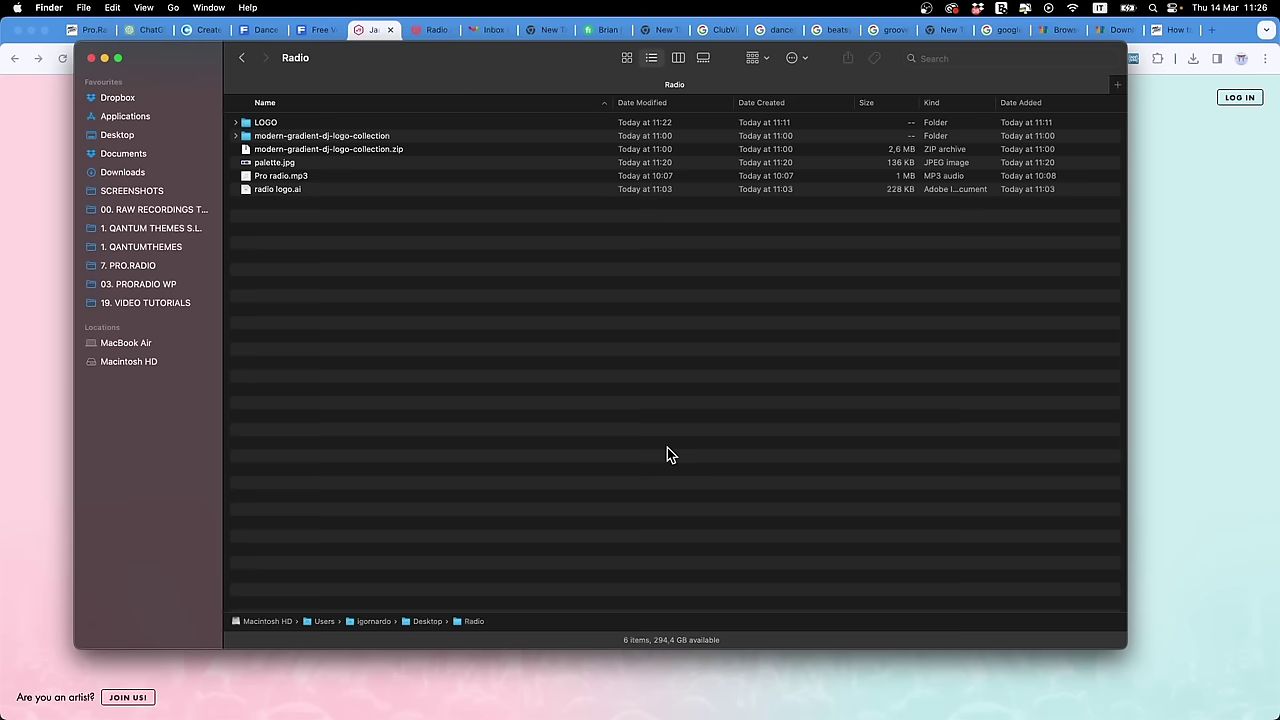
Step: Switch to the Pro.Radio guide in Chrome and open section 5, "Radio station laws and copyright", from its index
click(1170, 32)
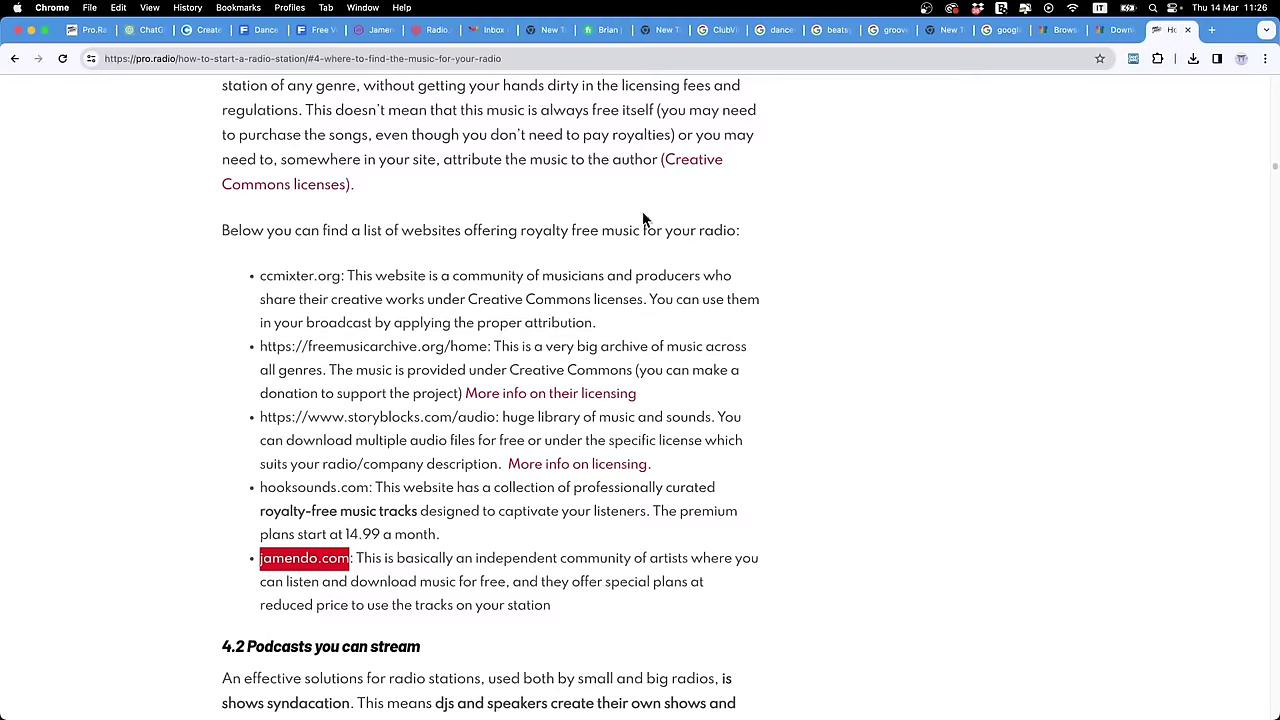
scroll(587, 277, up, 20)
scroll(587, 277, down, 6)
scroll(40, 272, down, 10)
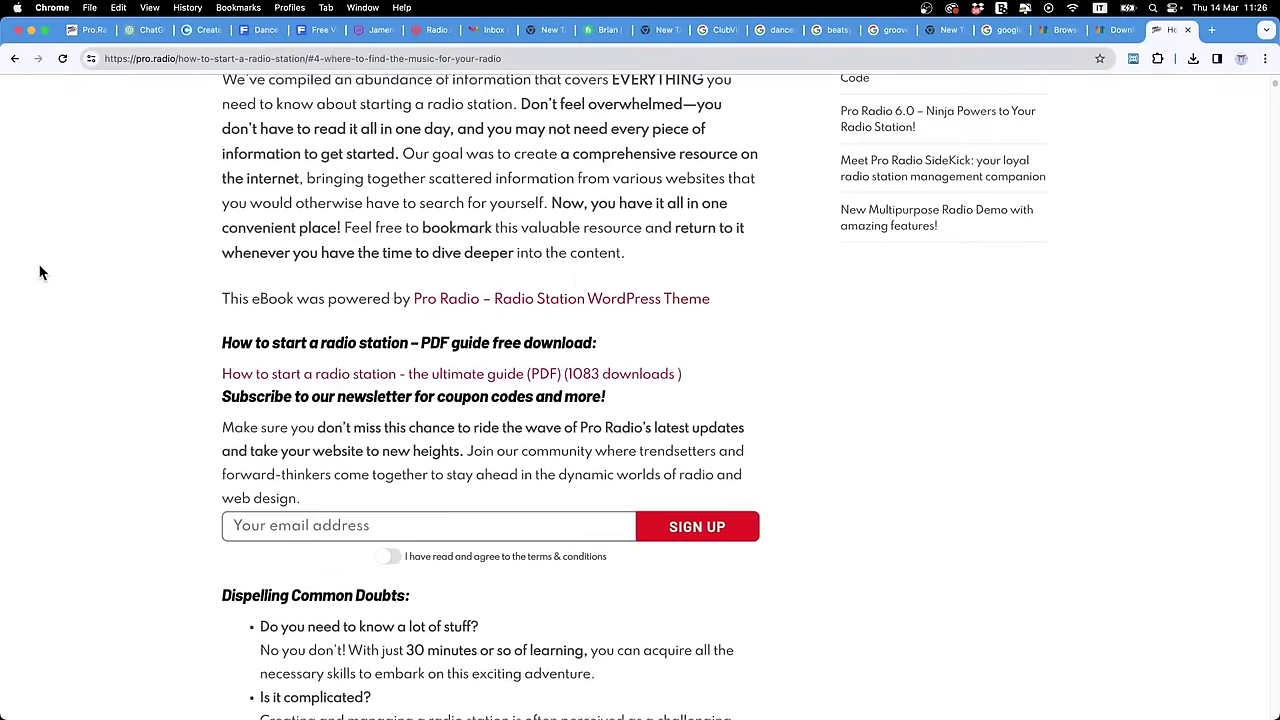
scroll(117, 275, down, 4)
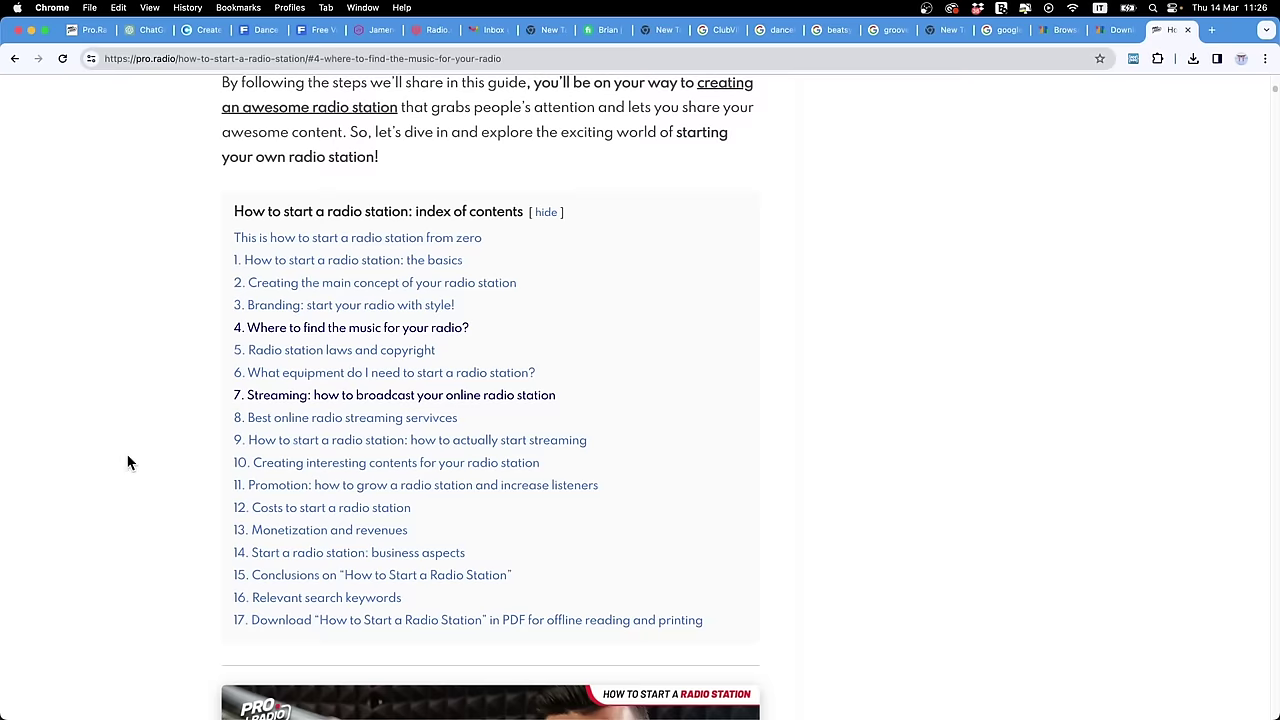
click(412, 355)
Step: Examine the copyright law references in section 5.3 and return to the start of the guide
scroll(452, 350, down, 5)
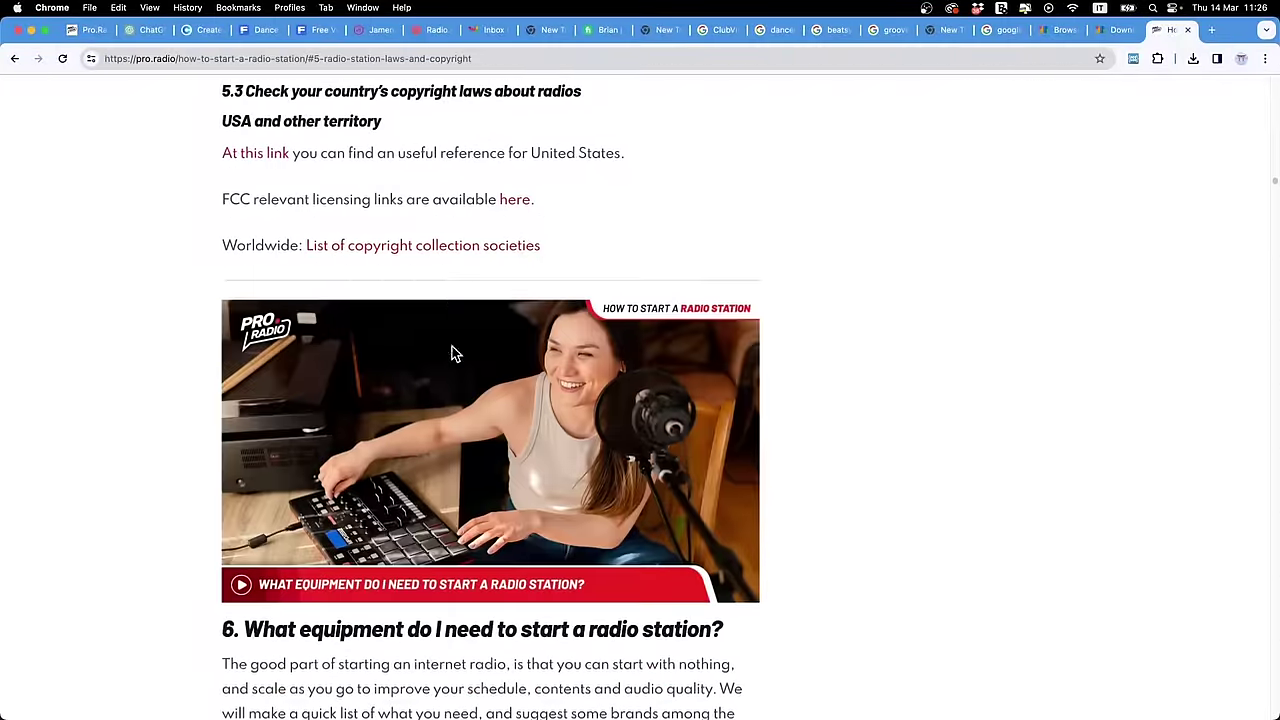
scroll(450, 354, down, 5)
scroll(451, 350, up, 6)
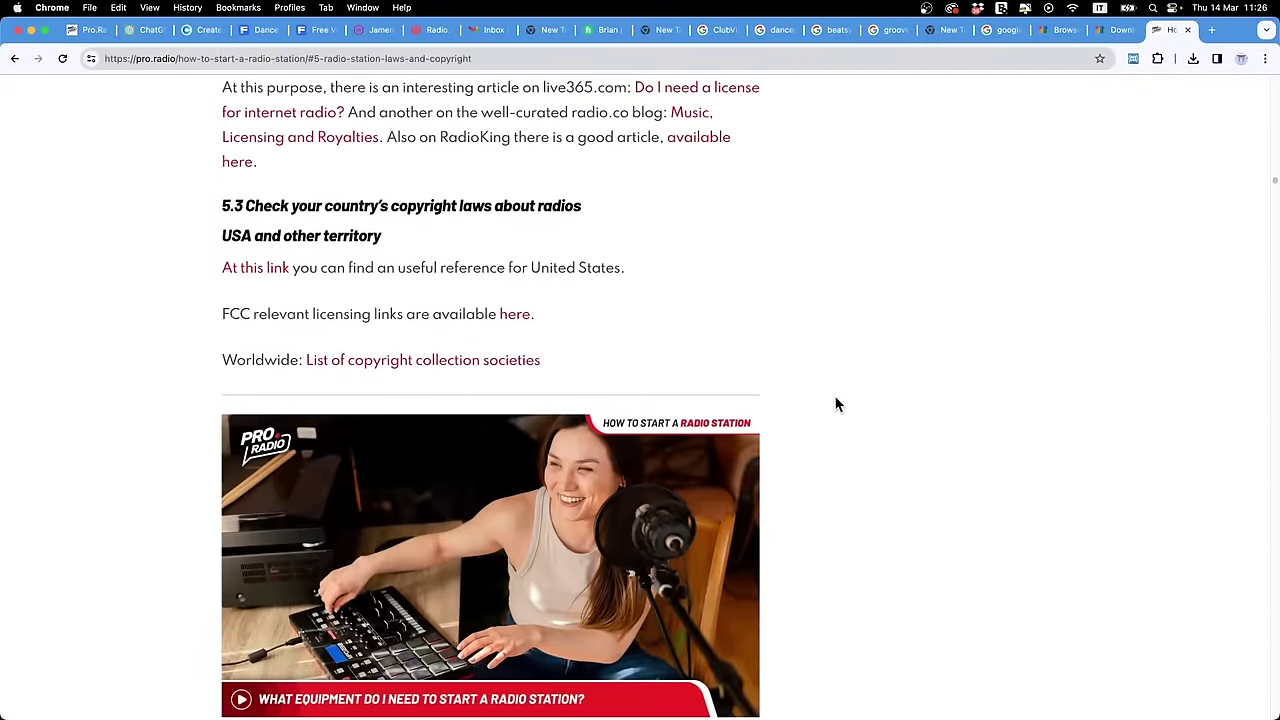
scroll(838, 404, up, 20)
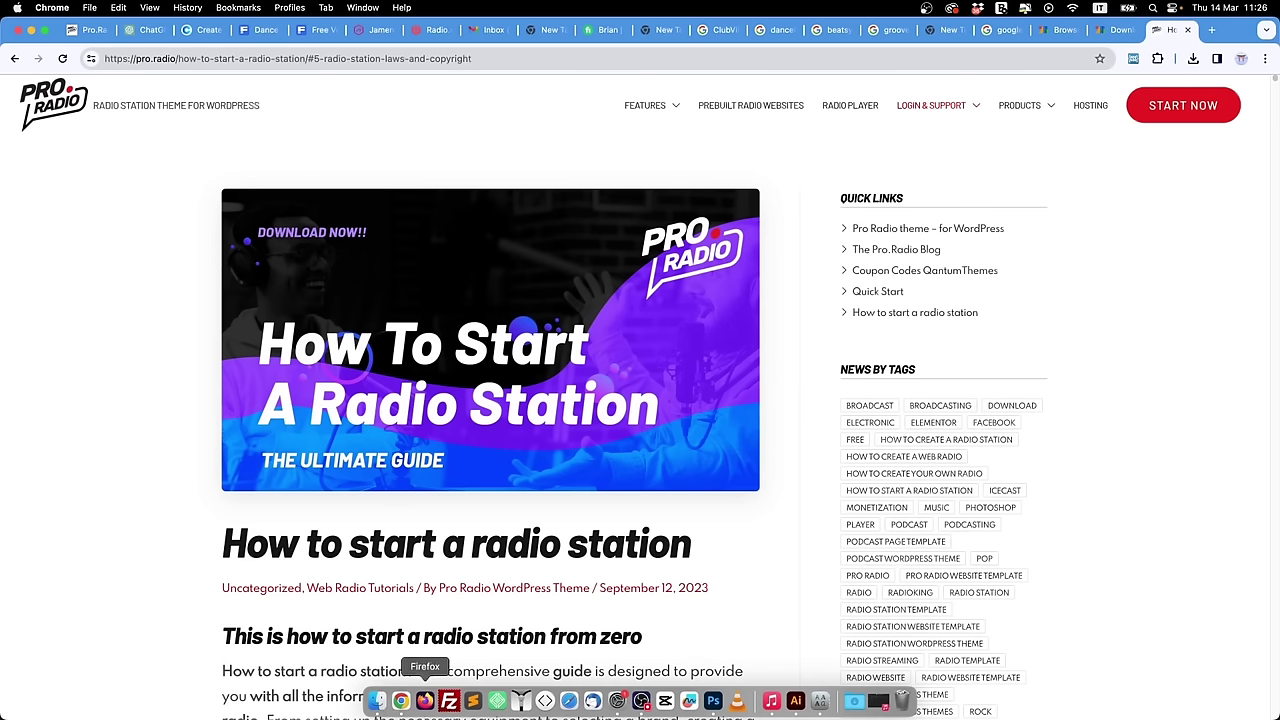
Step: Open the @@@ MP3 FOR TUTORIALS folder from 19. VIDEO TUTORIALS in a new Finder window, enlarging the window and its Name column
click(378, 706)
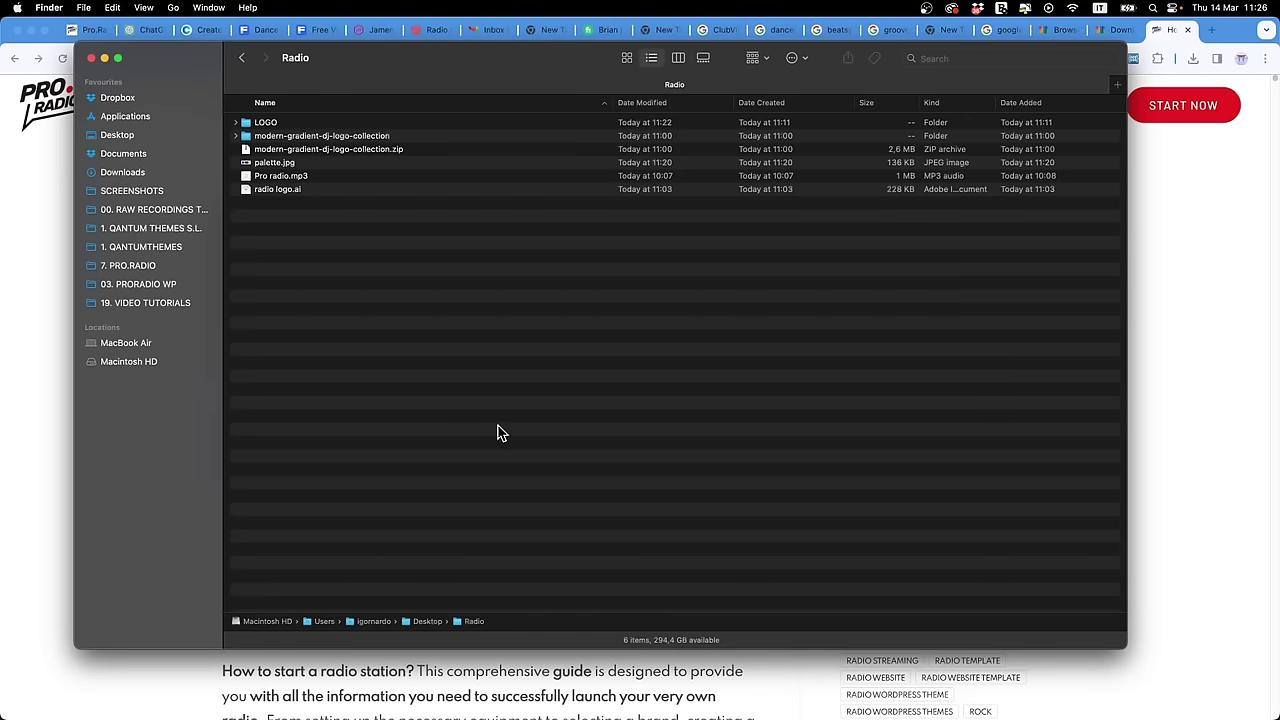
key(super+n)
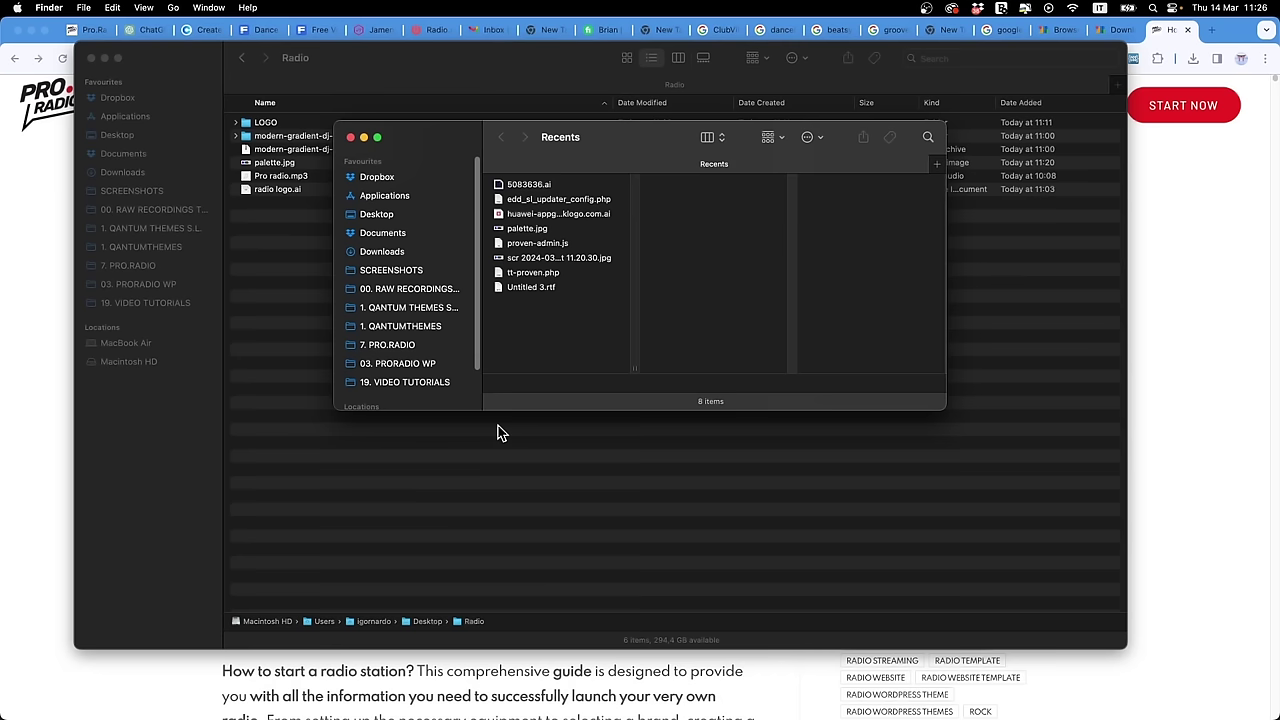
click(417, 385)
double_click(506, 200)
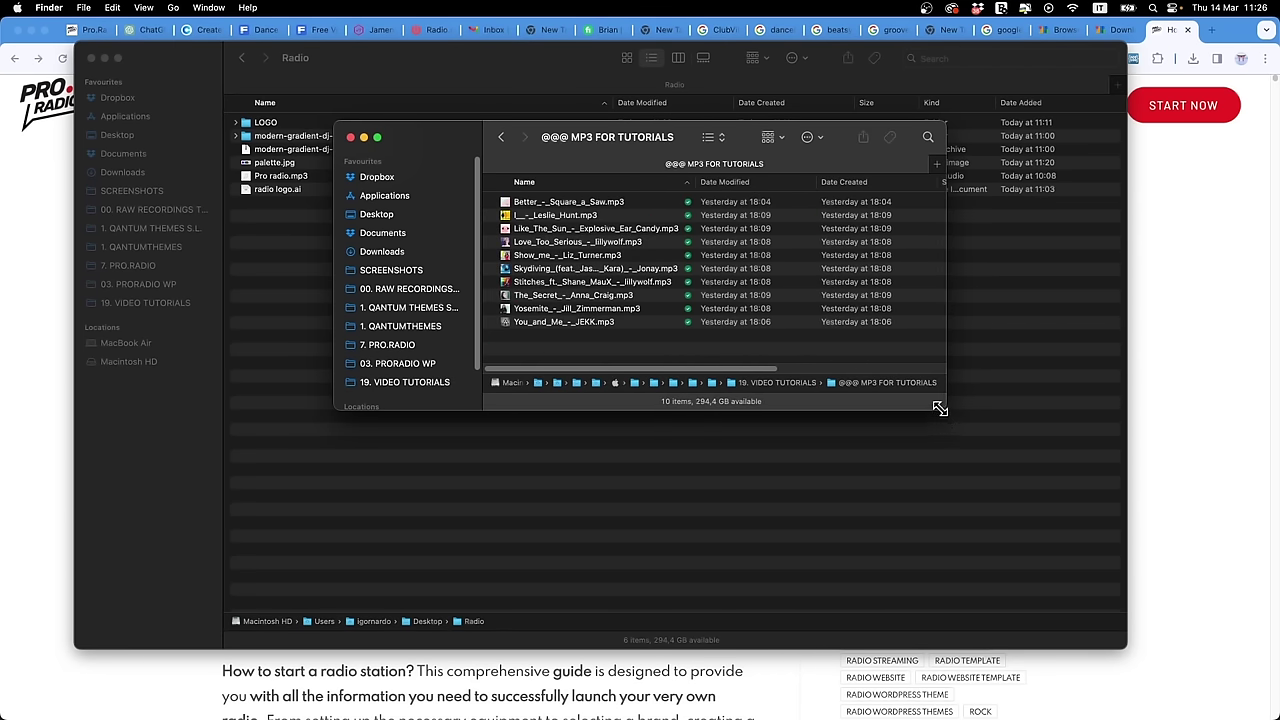
drag(944, 409, 1143, 643)
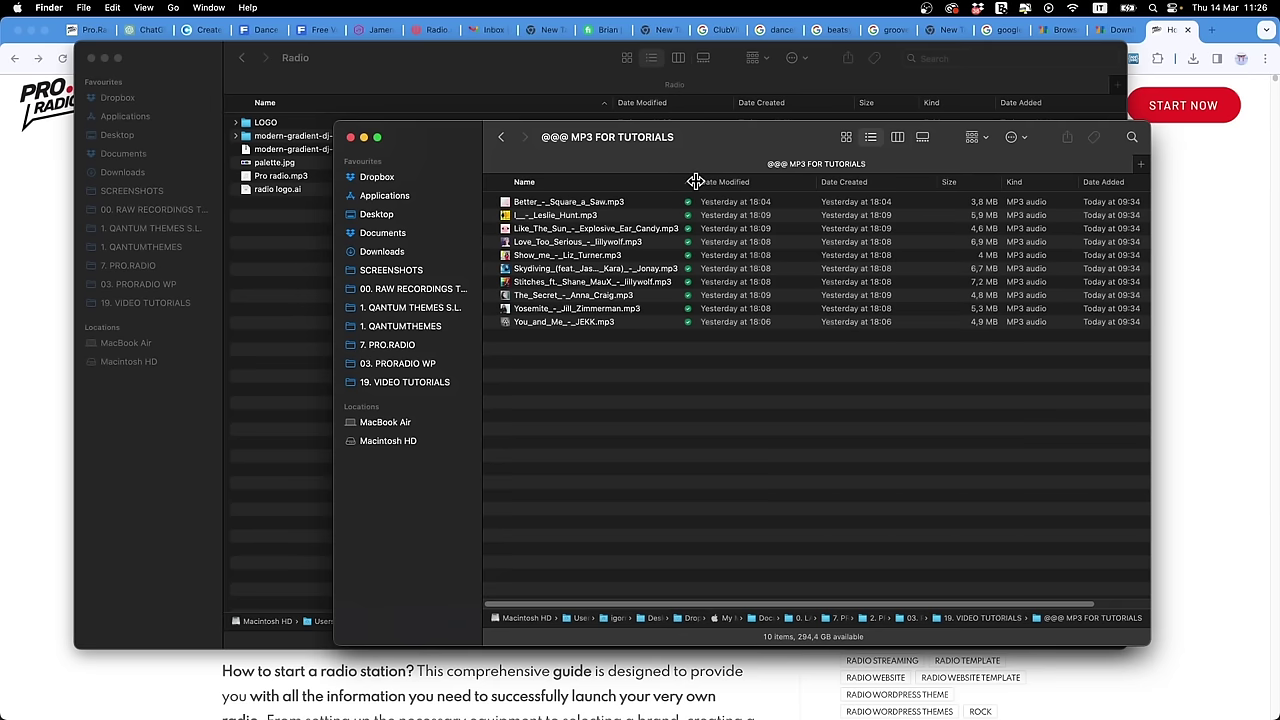
drag(697, 183, 843, 196)
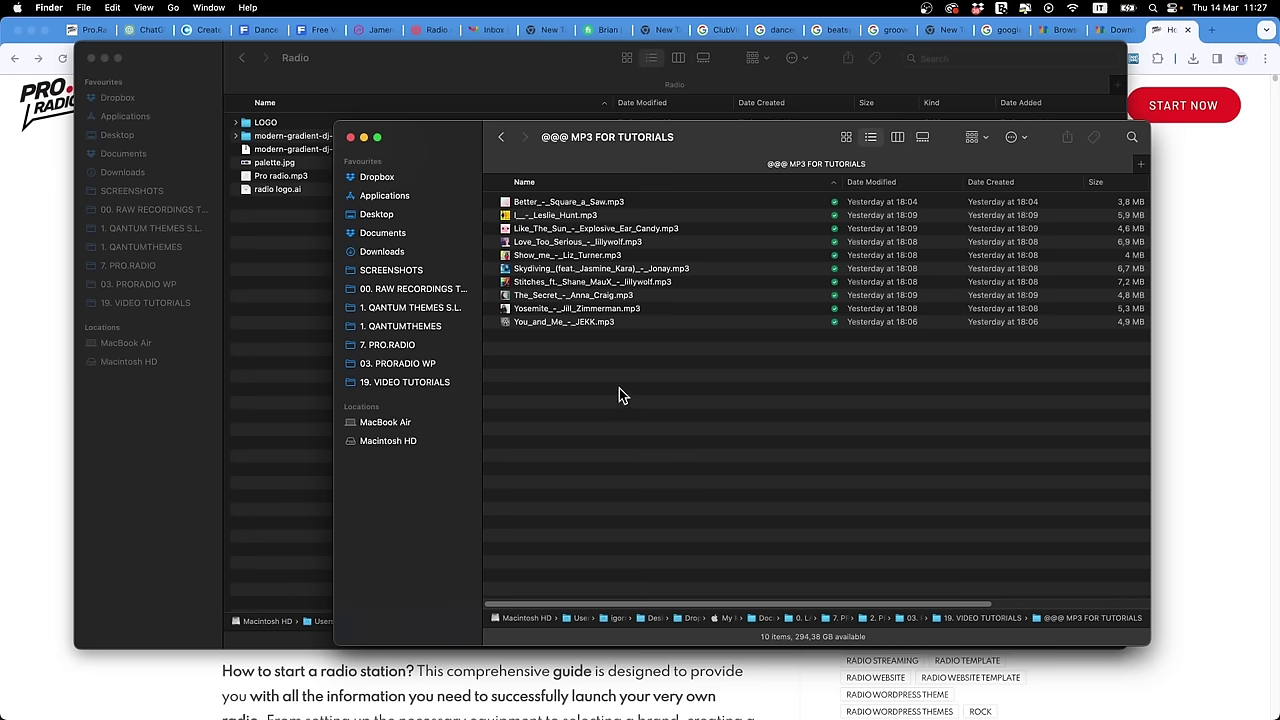
Step: Examine the names of the downloaded MP3 tracks, selecting You and Me and Yosemite in turn
click(540, 324)
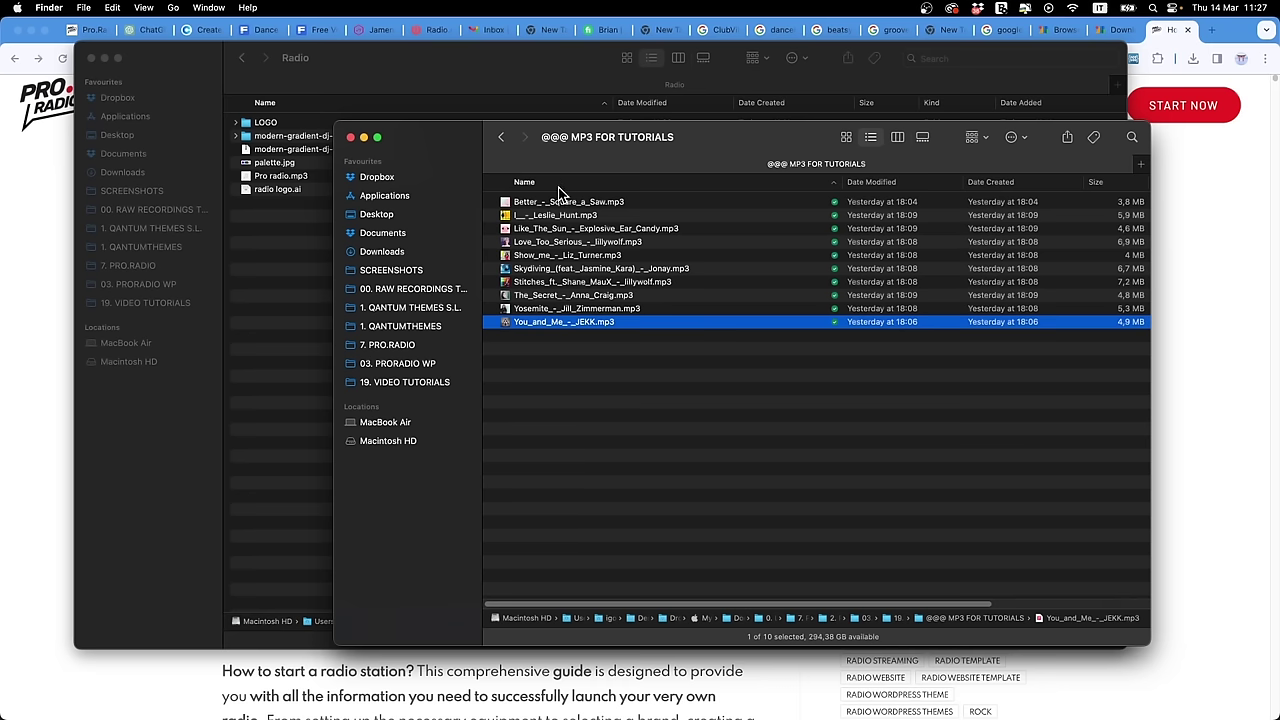
click(575, 381)
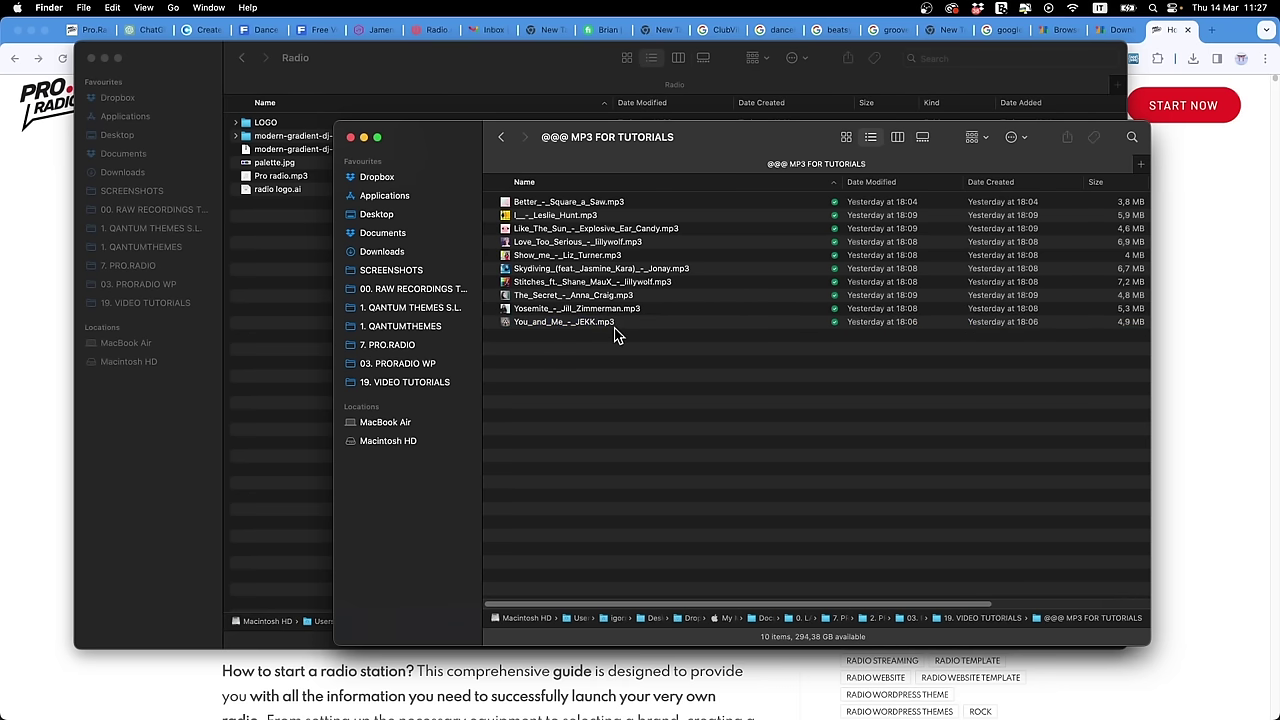
click(690, 316)
click(687, 310)
click(708, 349)
click(700, 309)
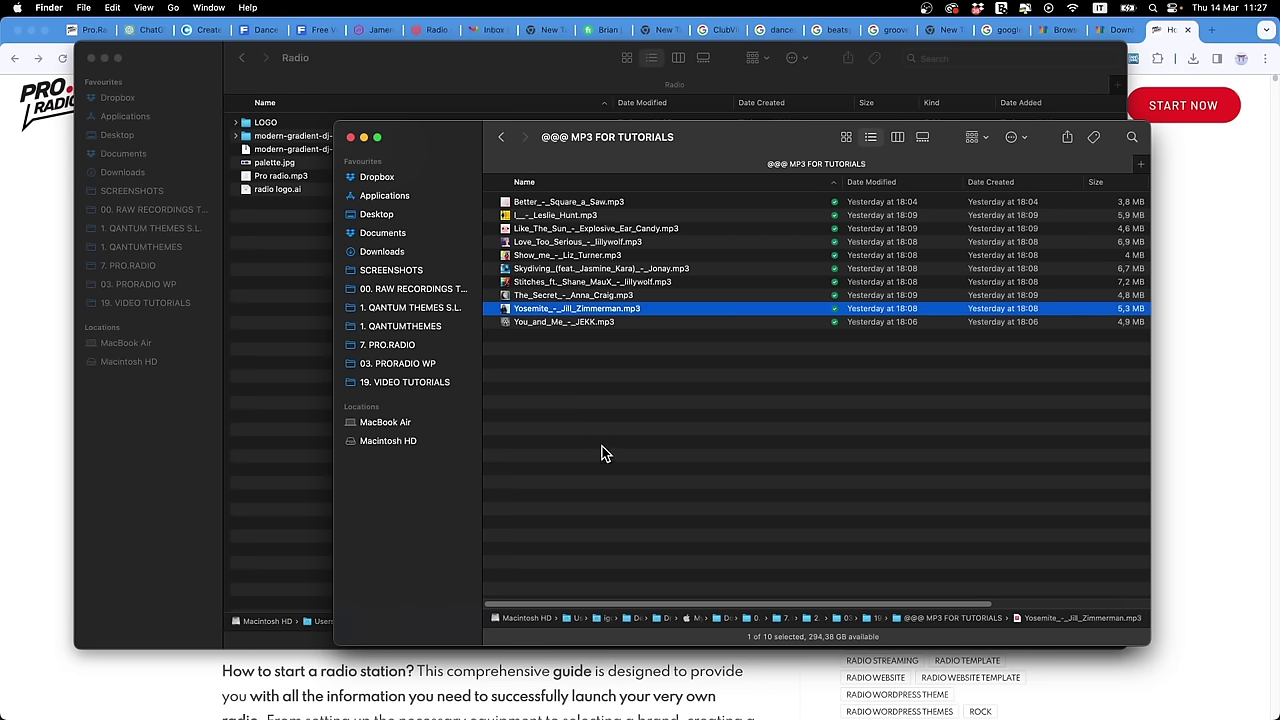
Step: Add the Skydiving, Stitches, The Secret, Yosemite and You and Me MP3 files to the Songs library in Music
mouse_move(830, 712)
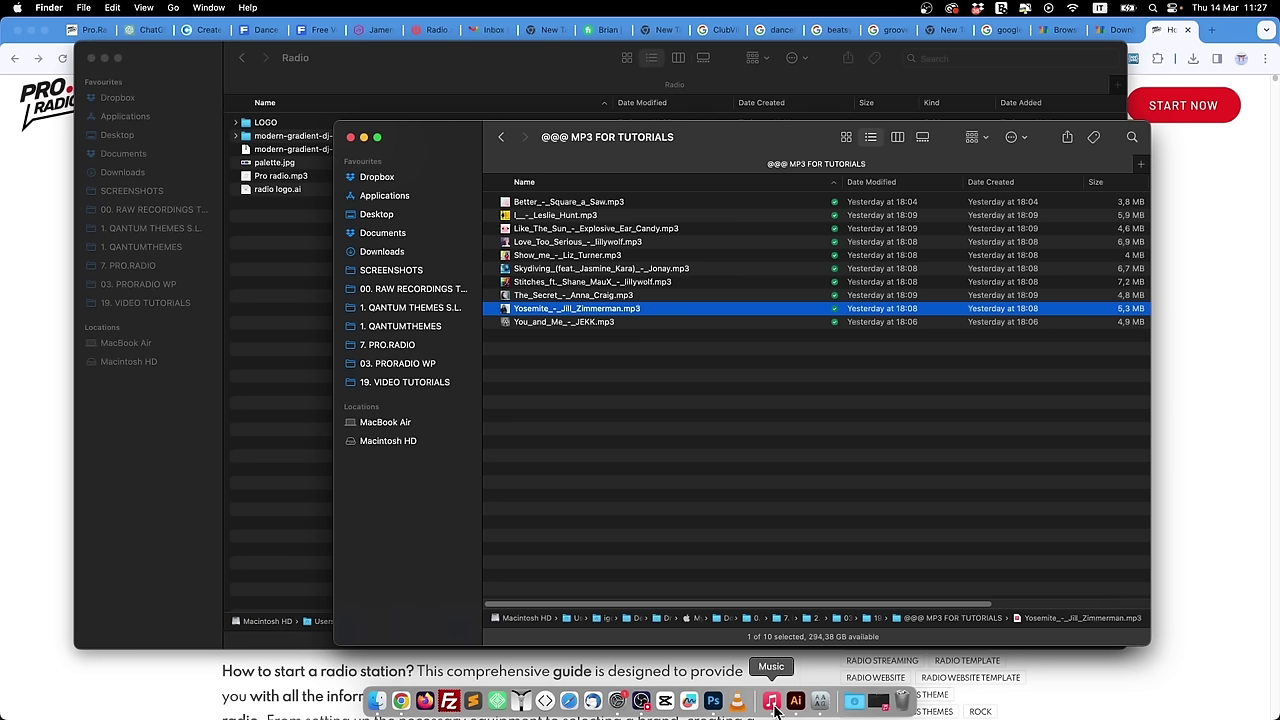
click(773, 702)
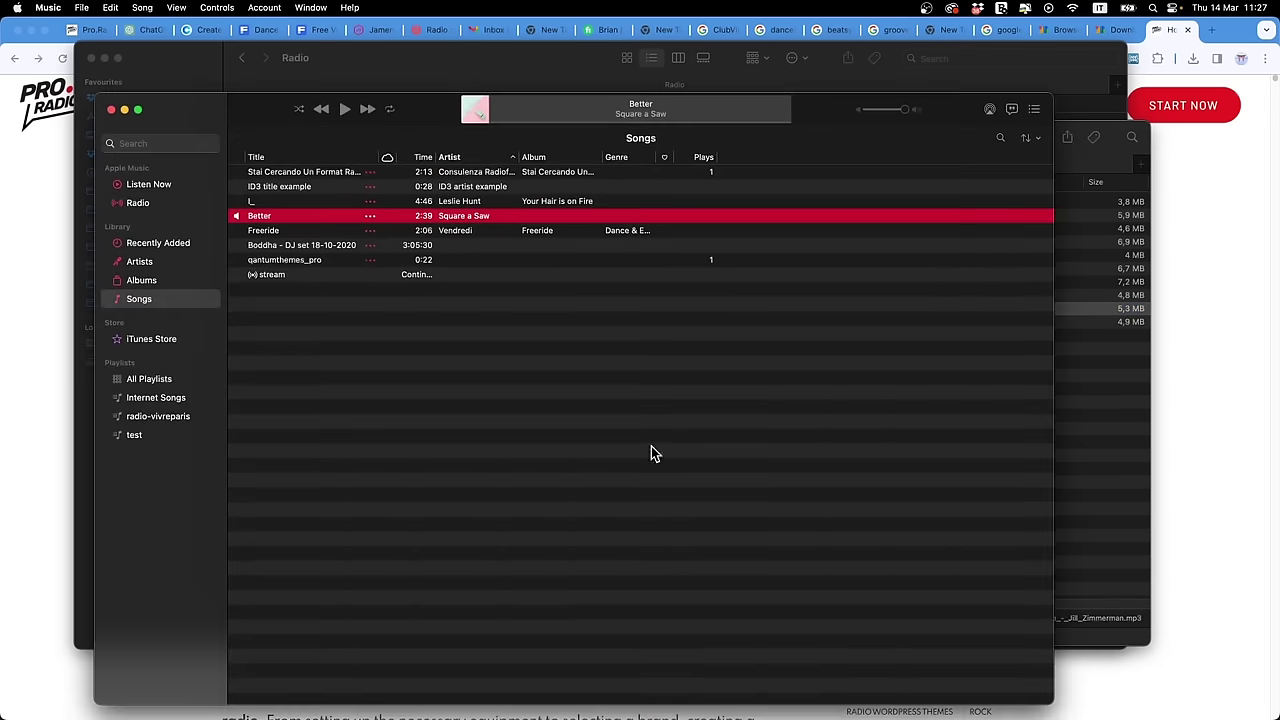
click(1118, 442)
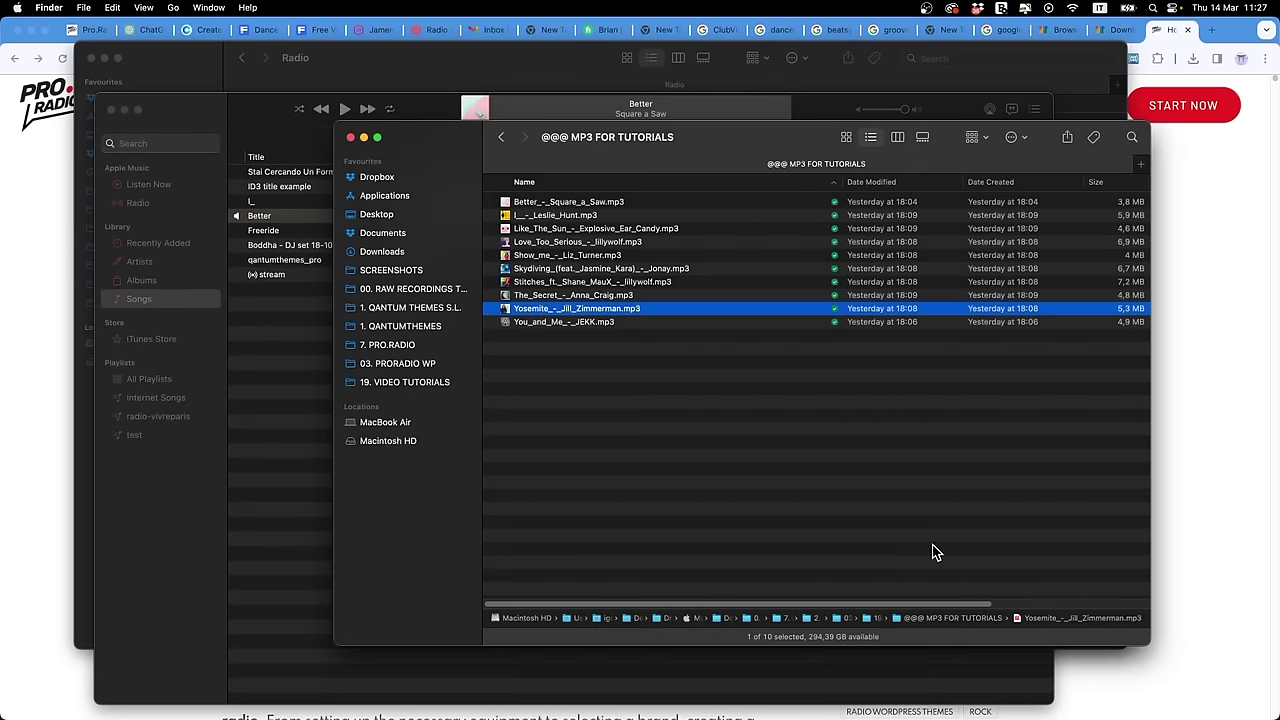
click(820, 433)
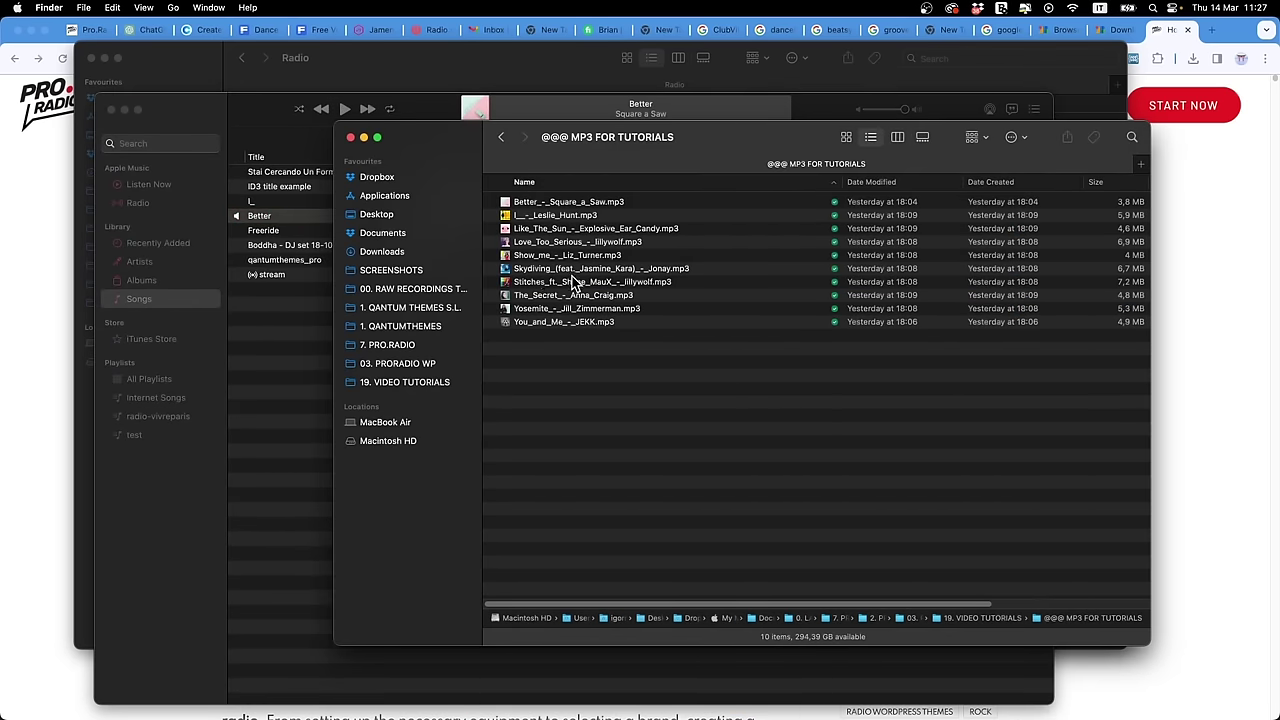
drag(614, 346, 309, 423)
click(290, 480)
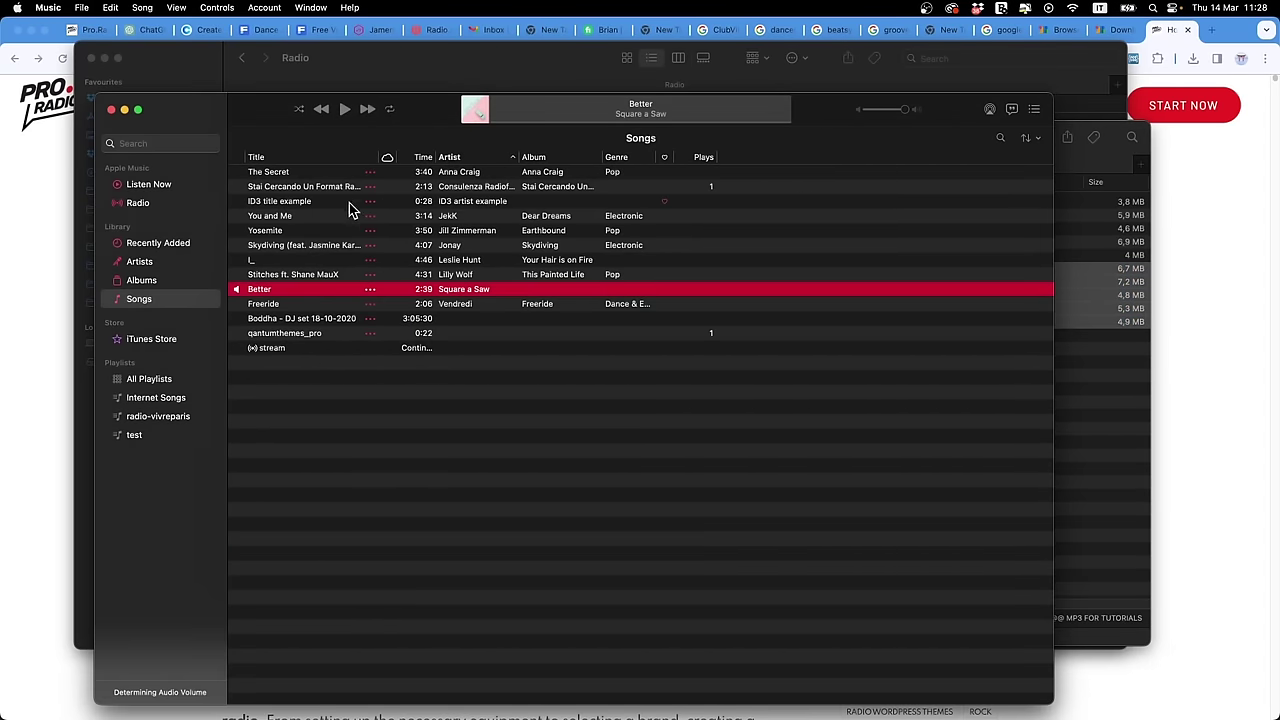
Step: Switch to Finder, move the MP3 folder window clear of the Music song titles and deselect the files
key(super+Tab)
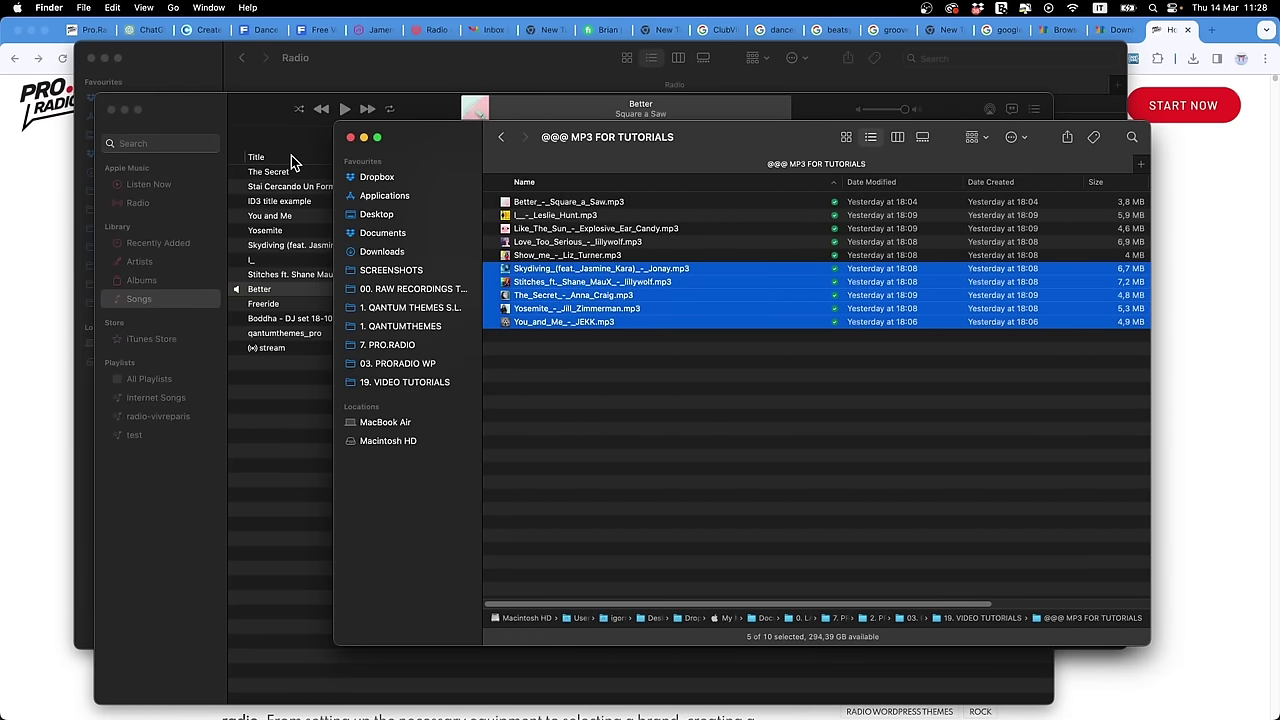
drag(398, 139, 466, 167)
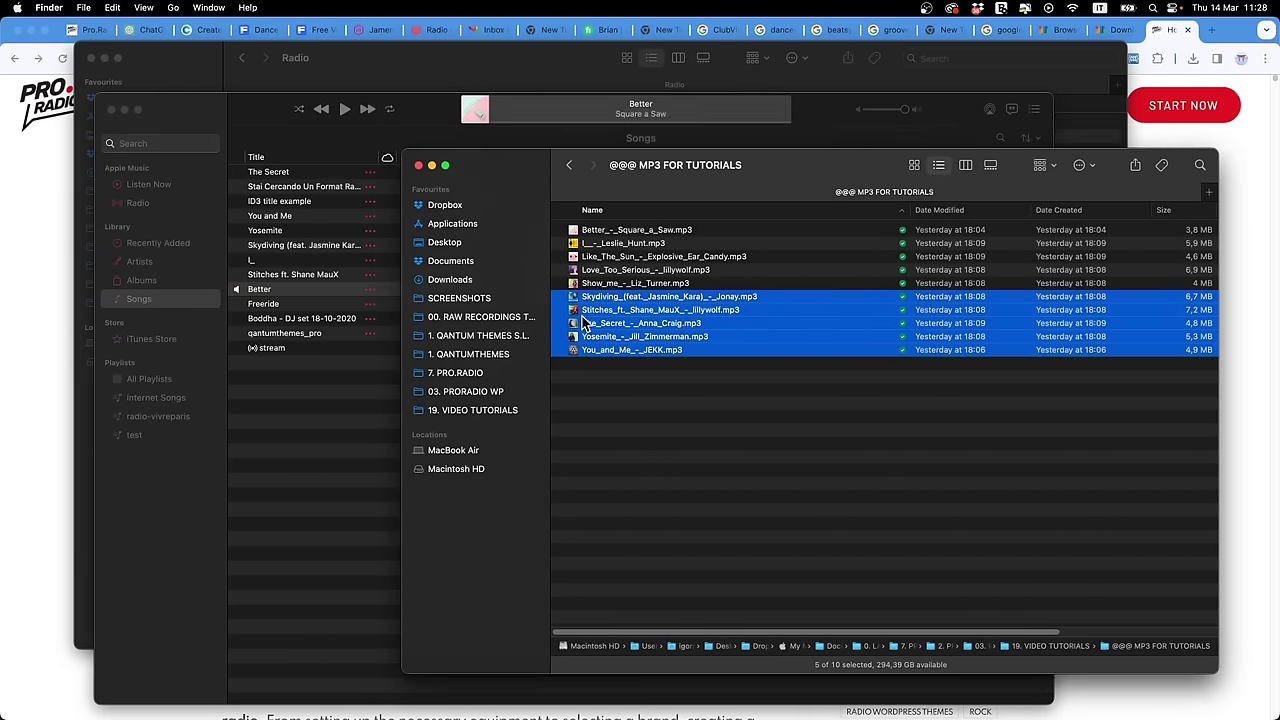
click(670, 418)
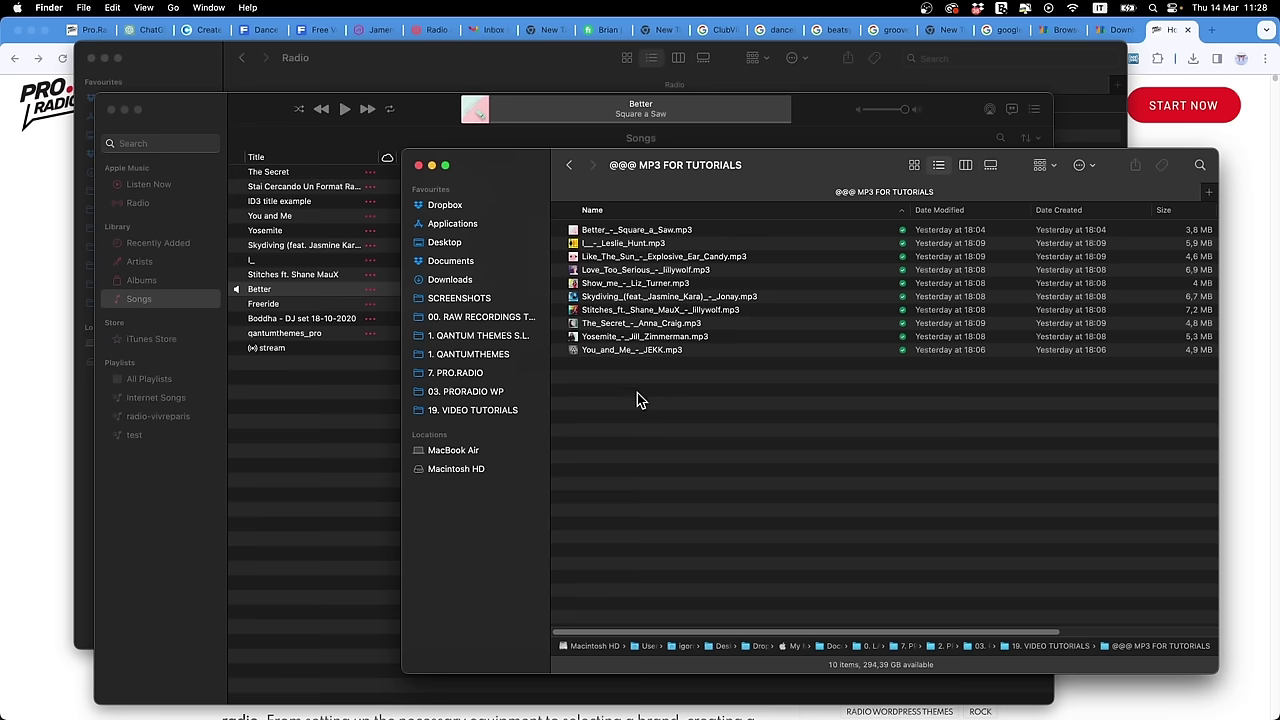
Step: Open the song info for The Secret in Music and review its title, artist, album, genre and comments details
click(335, 418)
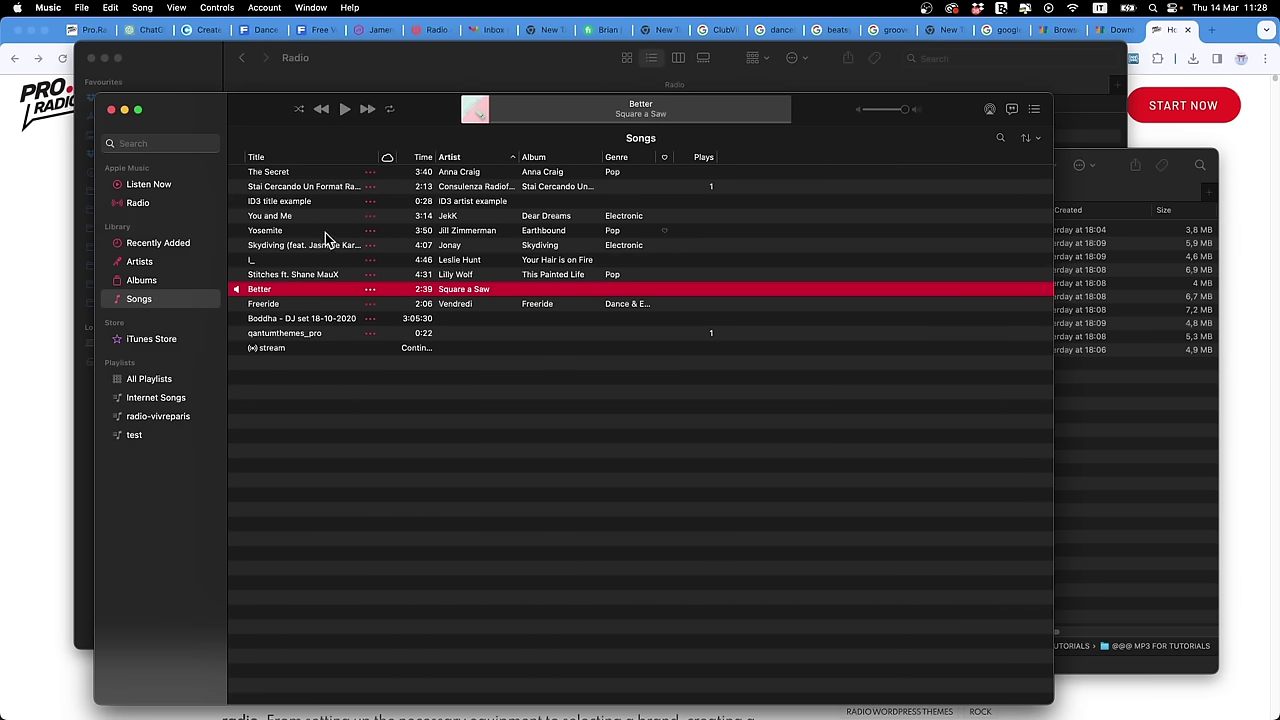
click(312, 174)
right_click(312, 177)
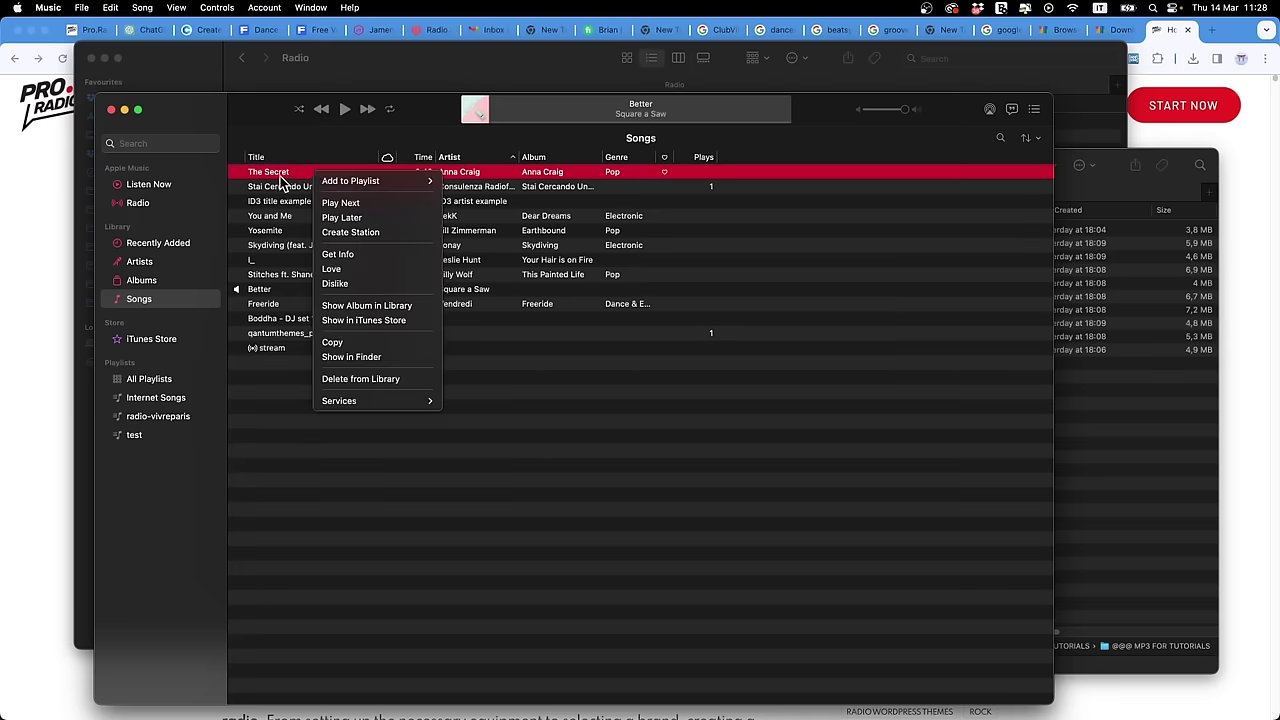
click(341, 256)
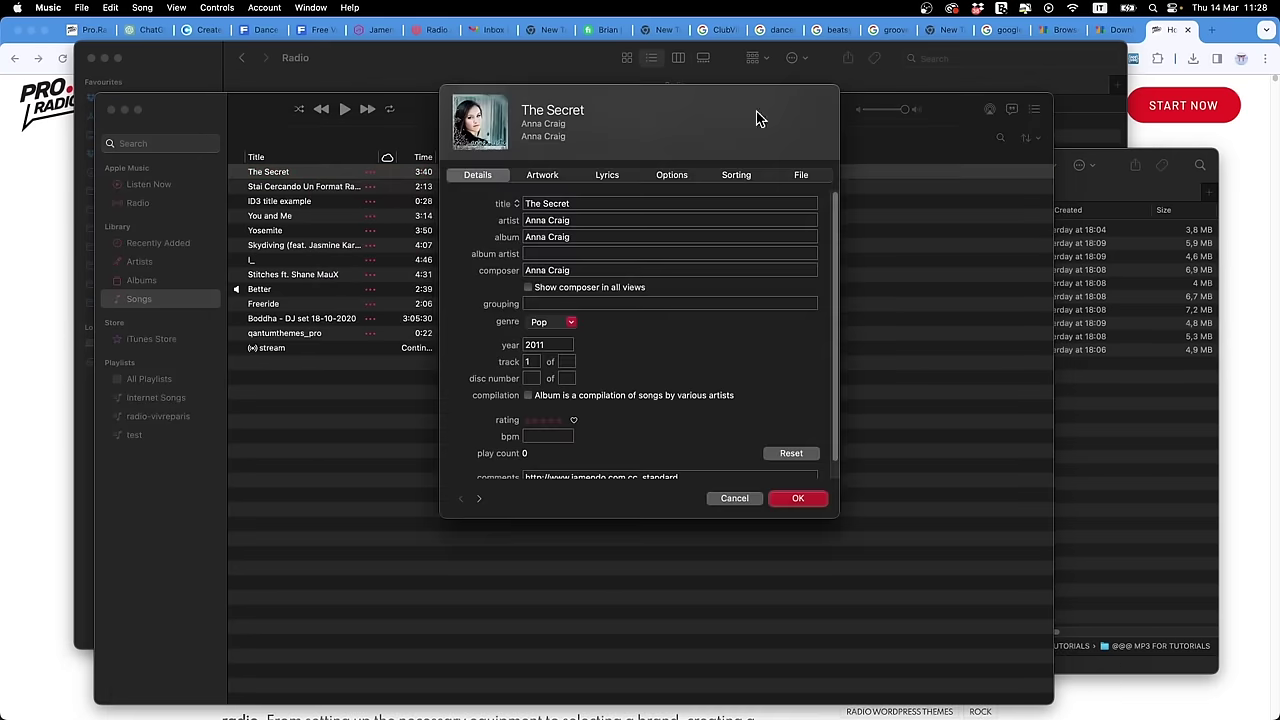
double_click(594, 203)
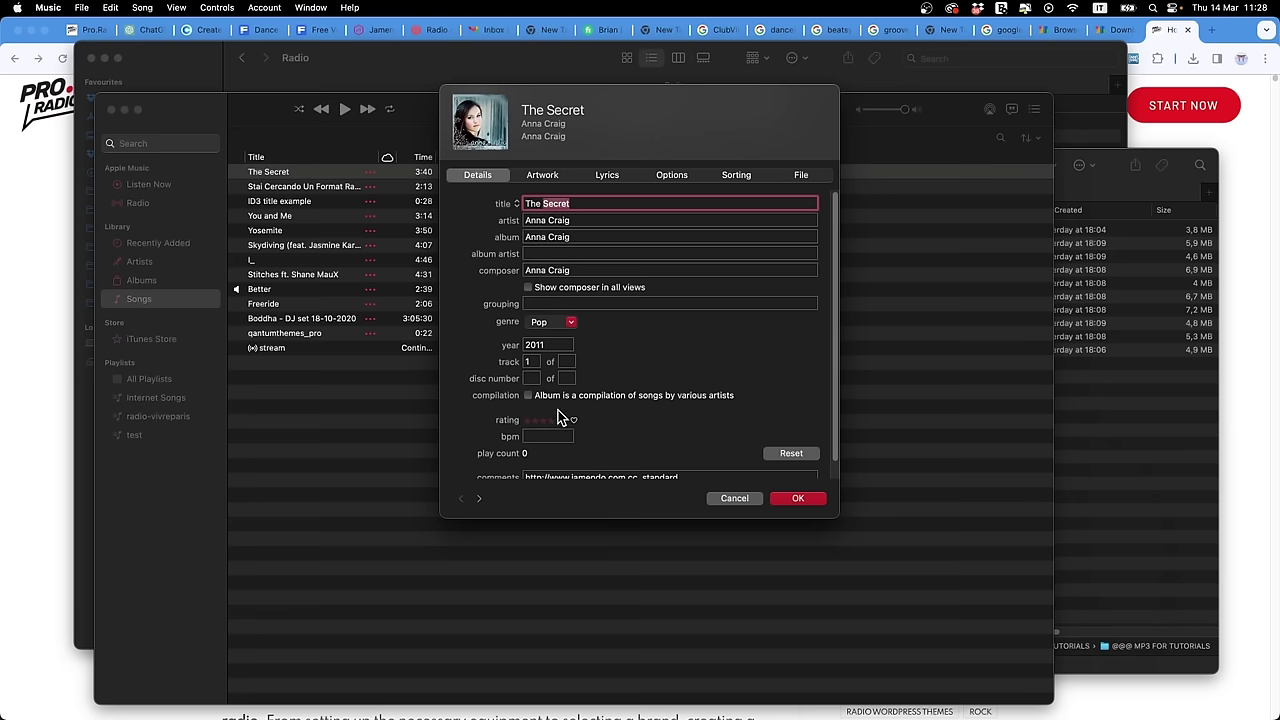
scroll(565, 415, down, 1)
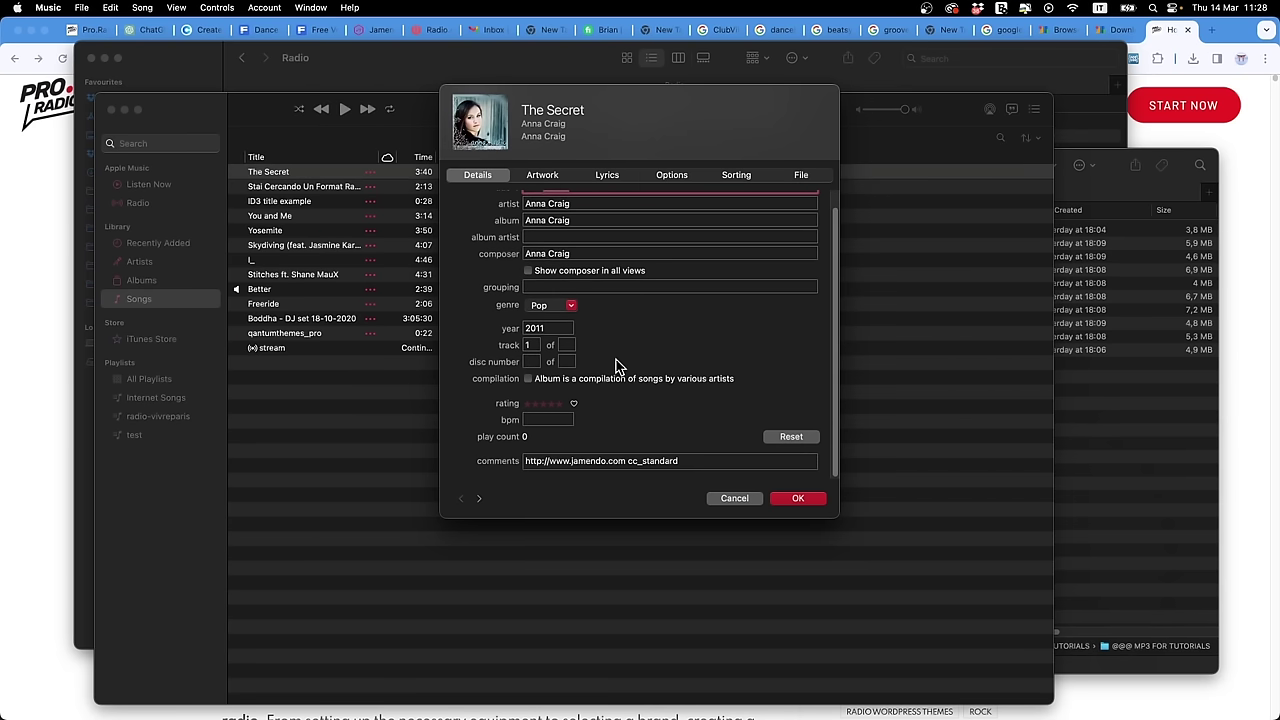
click(482, 136)
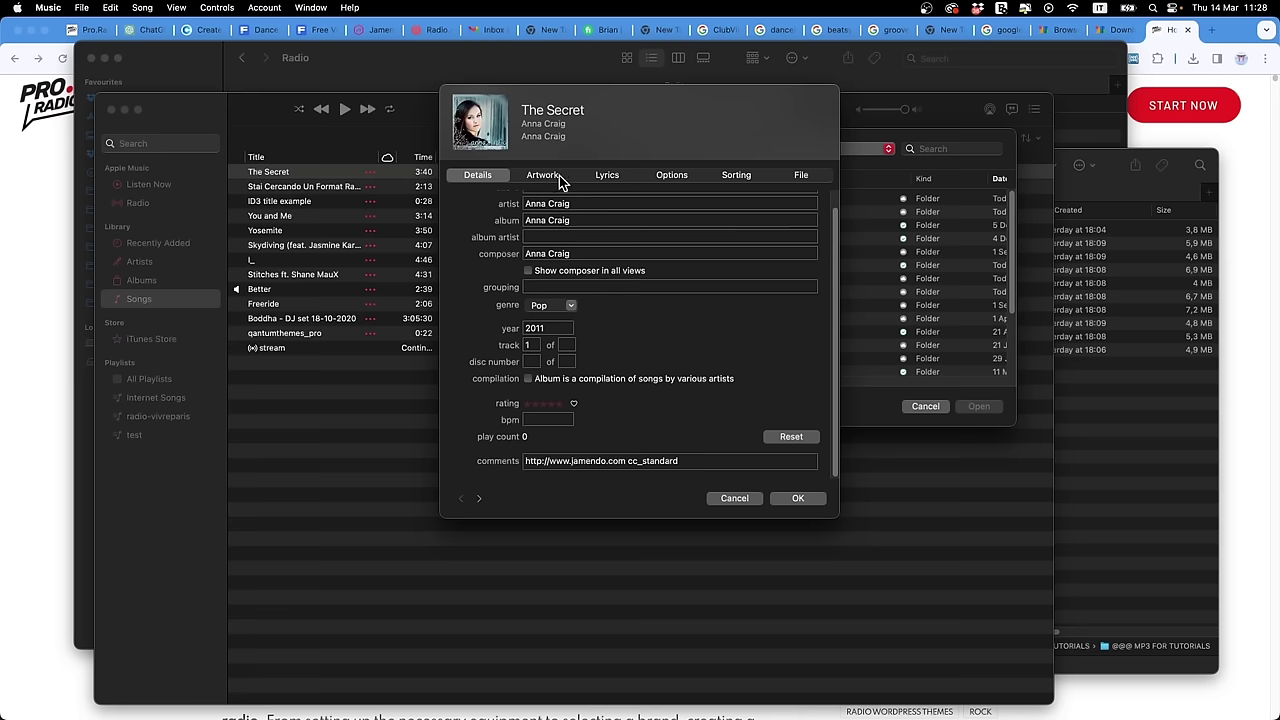
click(920, 406)
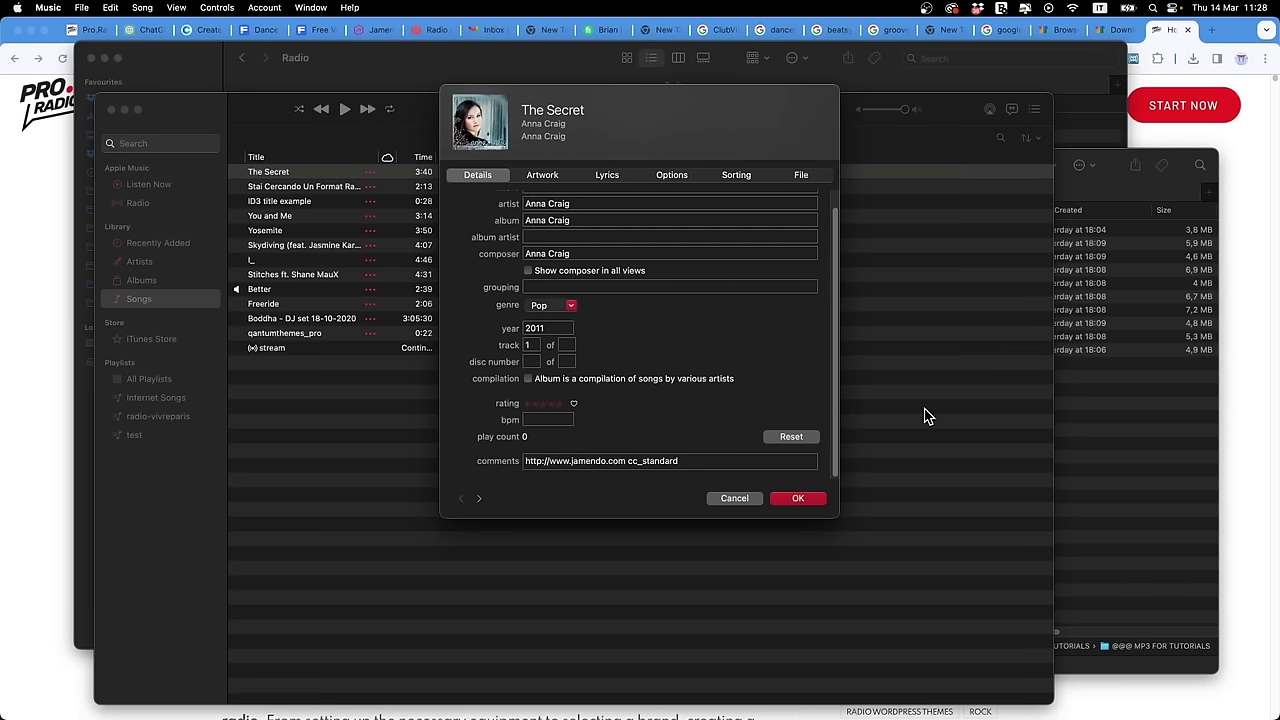
Step: Review the artwork, playback options and details in The Secret's song info, and confirm the dialog
click(543, 177)
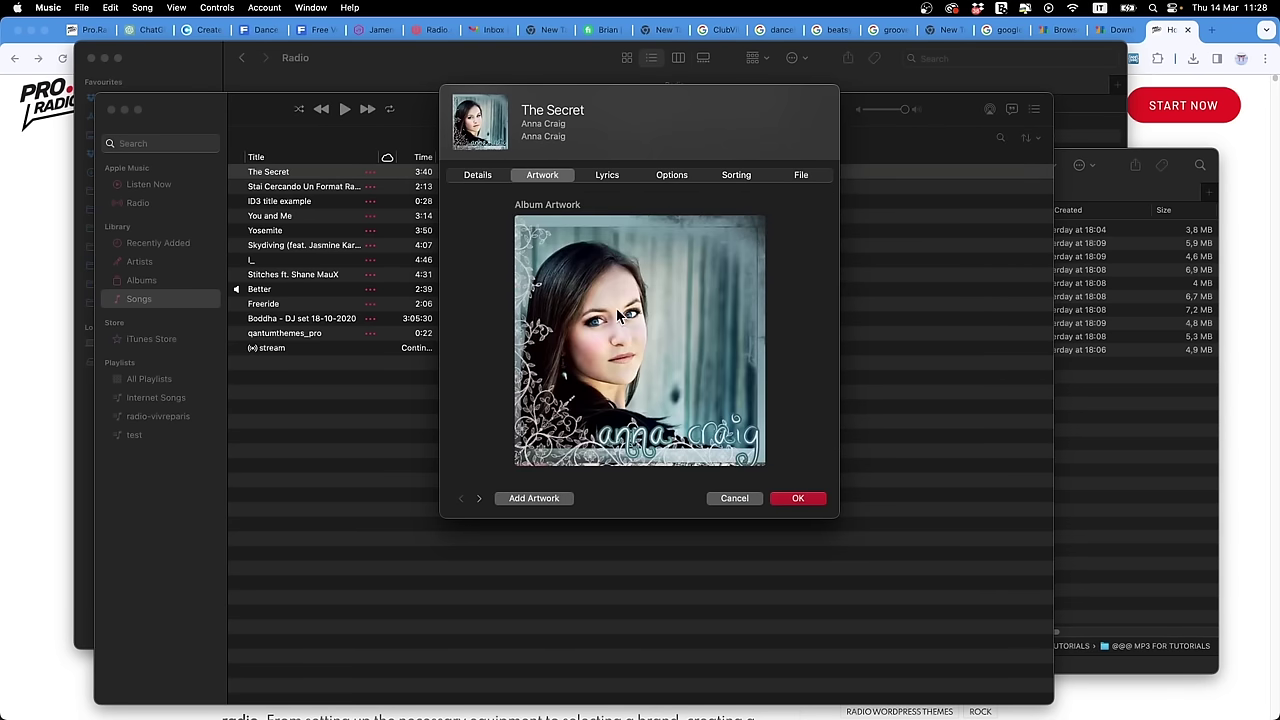
click(669, 180)
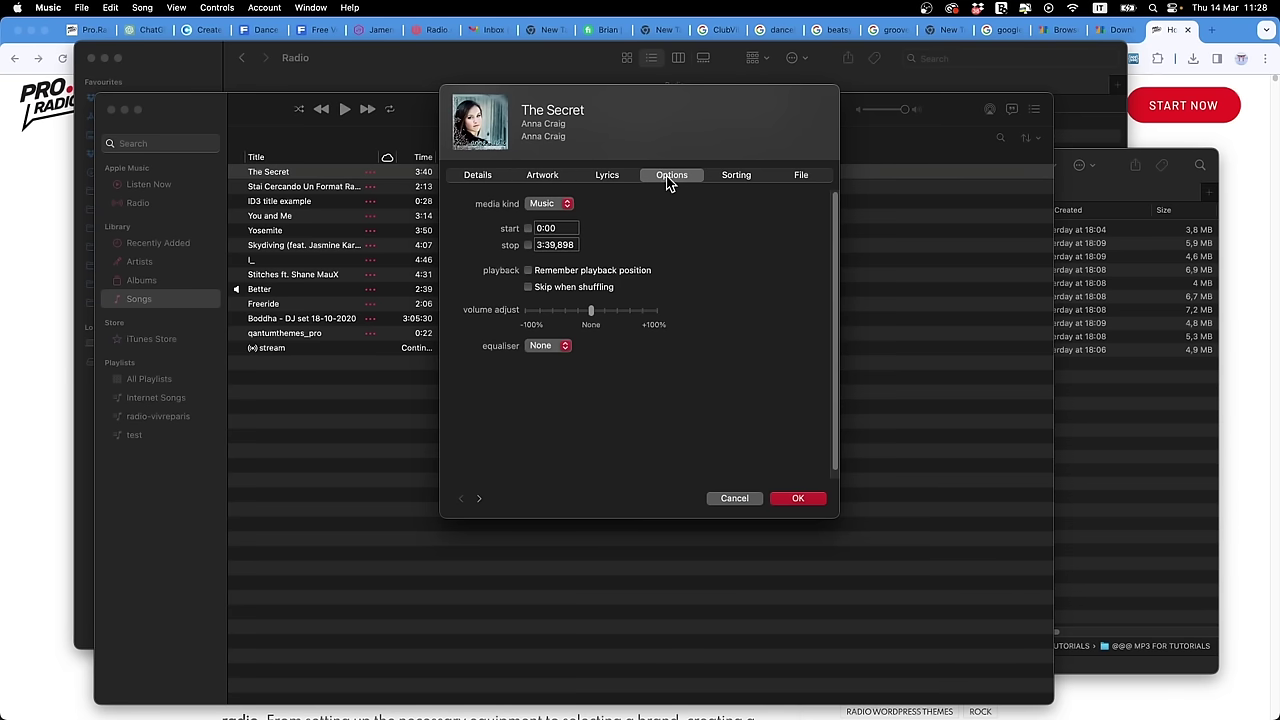
click(475, 180)
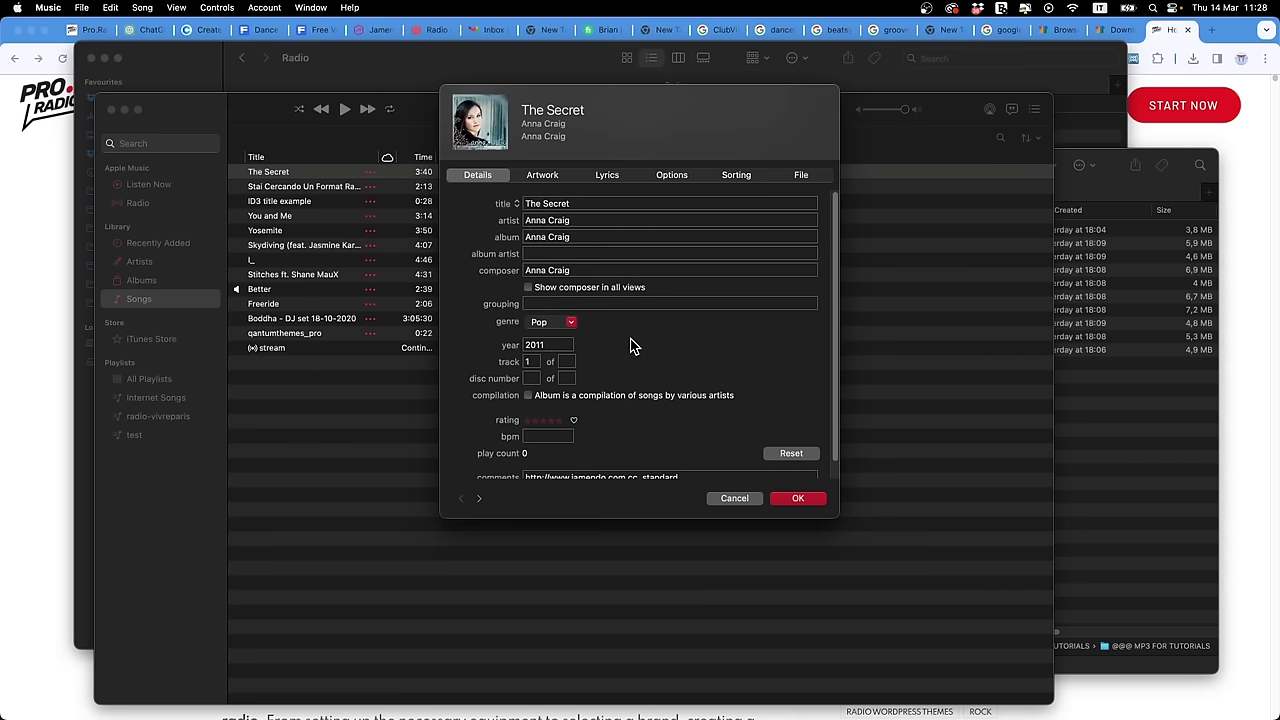
scroll(630, 346, down, 1)
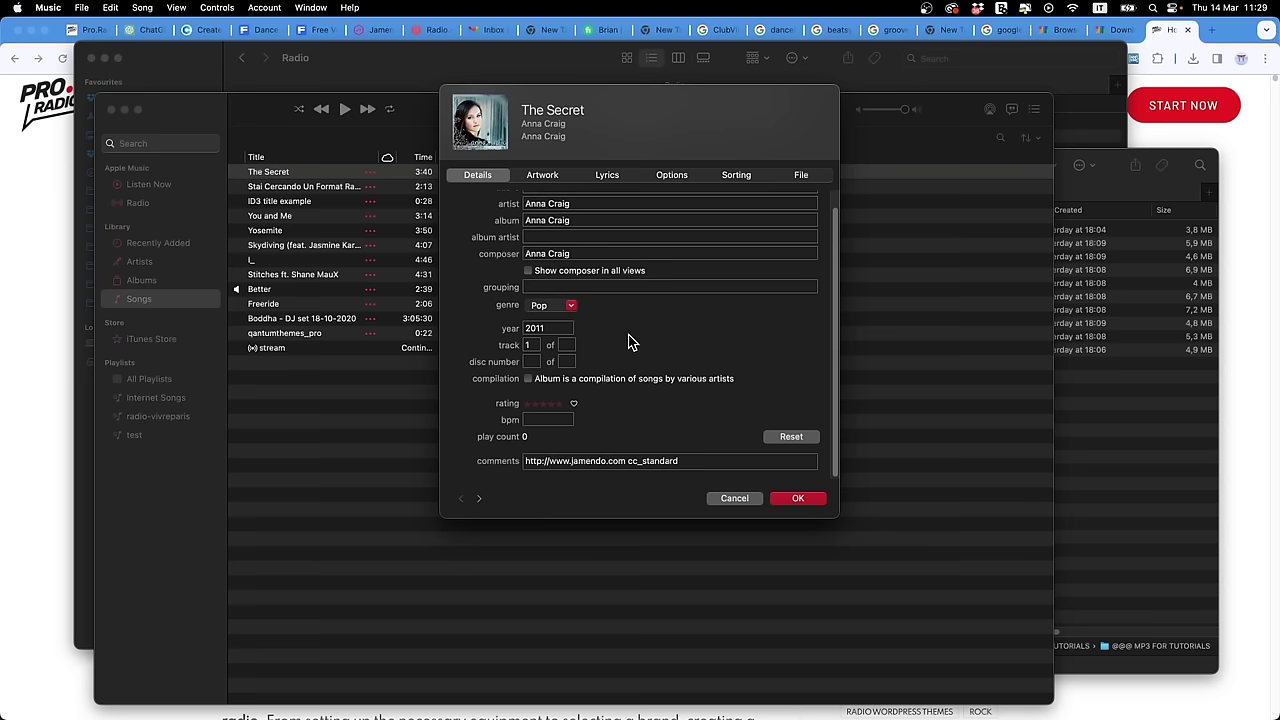
scroll(622, 342, up, 1)
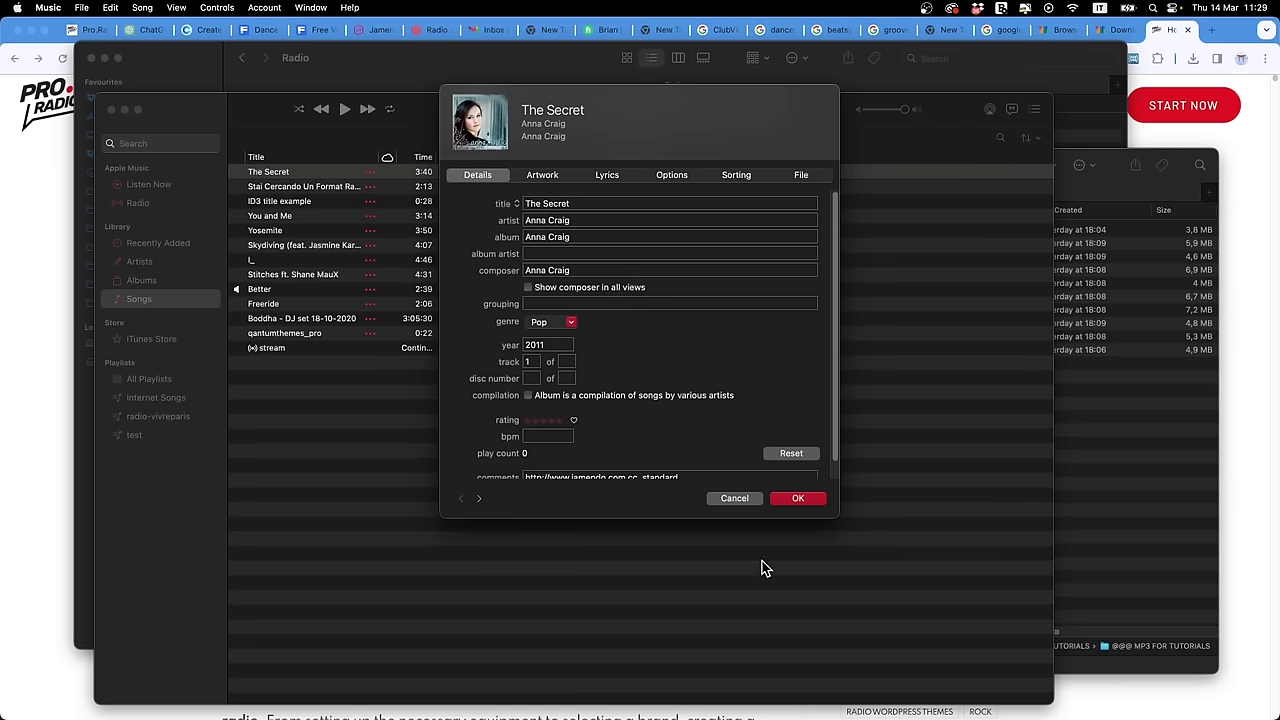
click(797, 498)
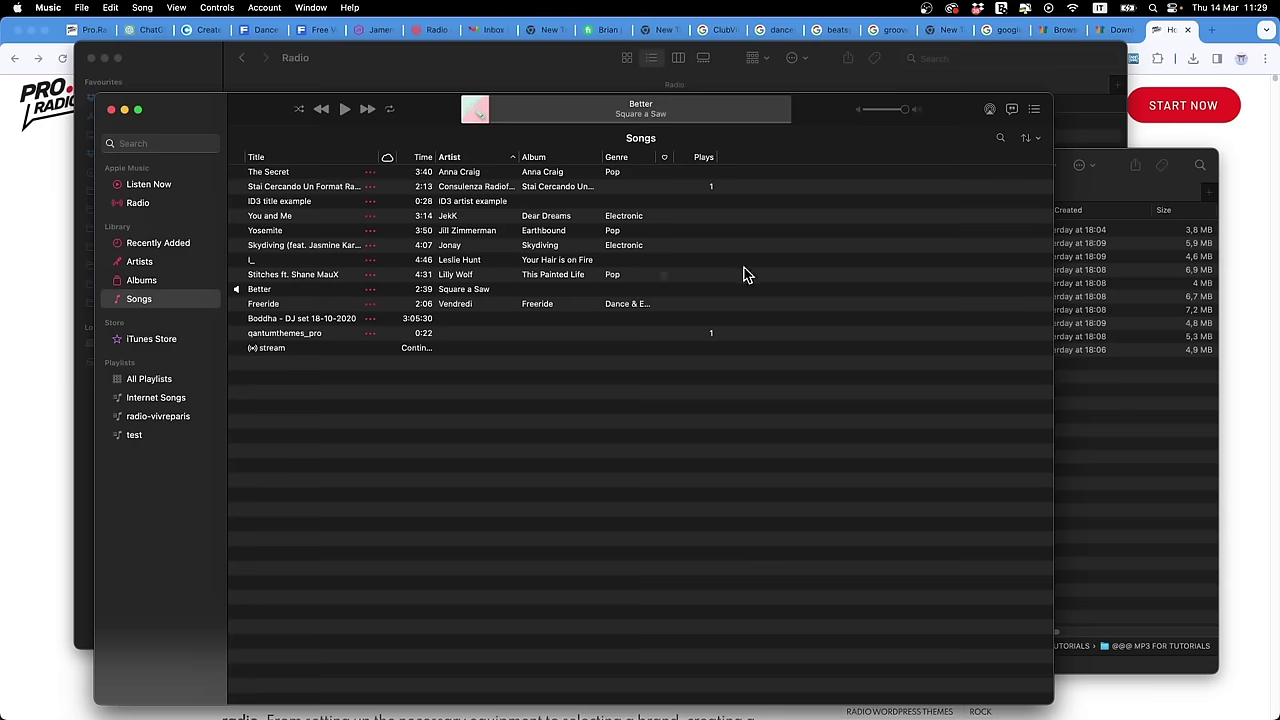
Step: Move the Music and MP3 folder windows further apart and select The Secret in the Music song list
drag(234, 110, 182, 97)
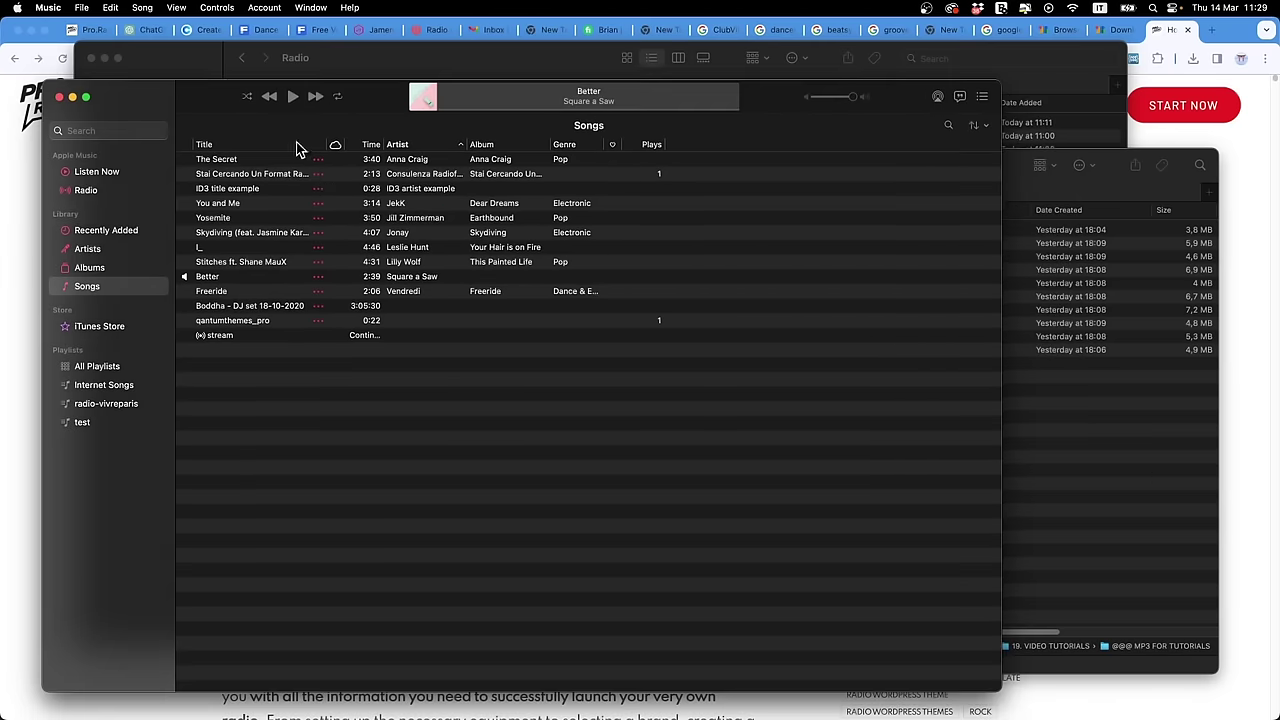
double_click(1014, 166)
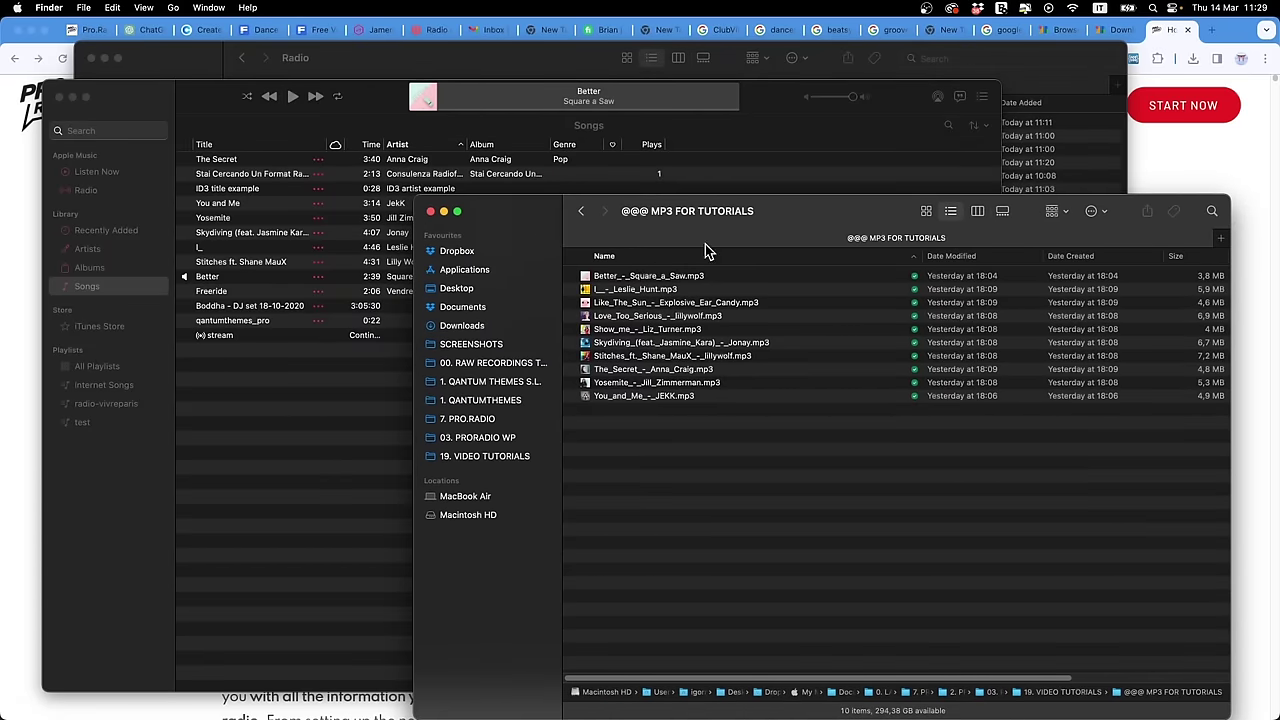
click(289, 371)
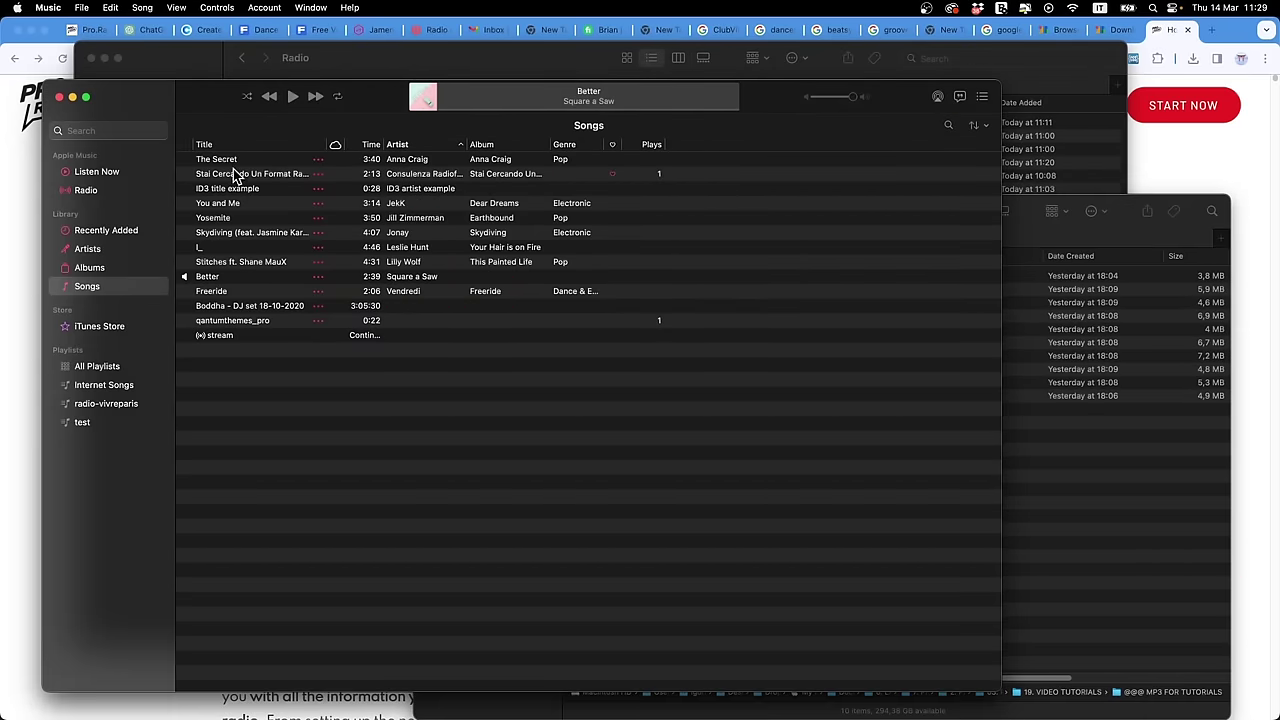
click(230, 163)
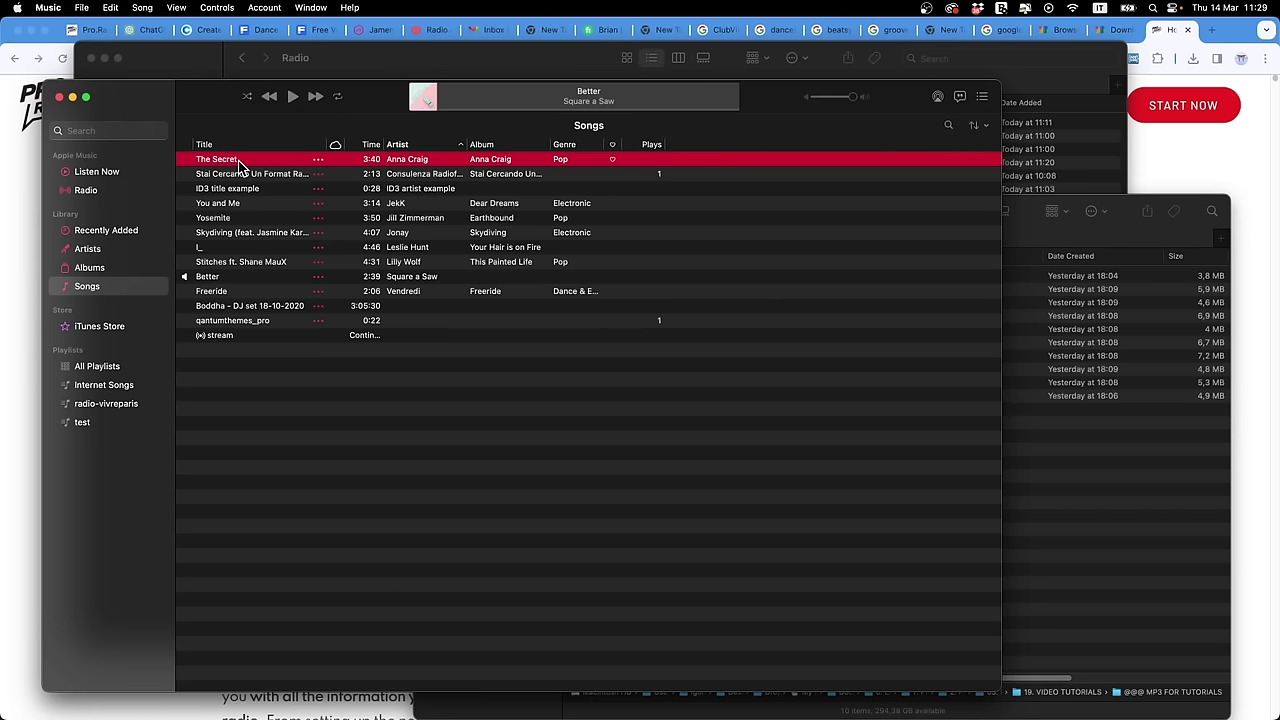
Step: Create a folder named OK inside the @@@ MP3 FOR TUTORIALS folder in Finder and expand it
click(1174, 500)
right_click(748, 466)
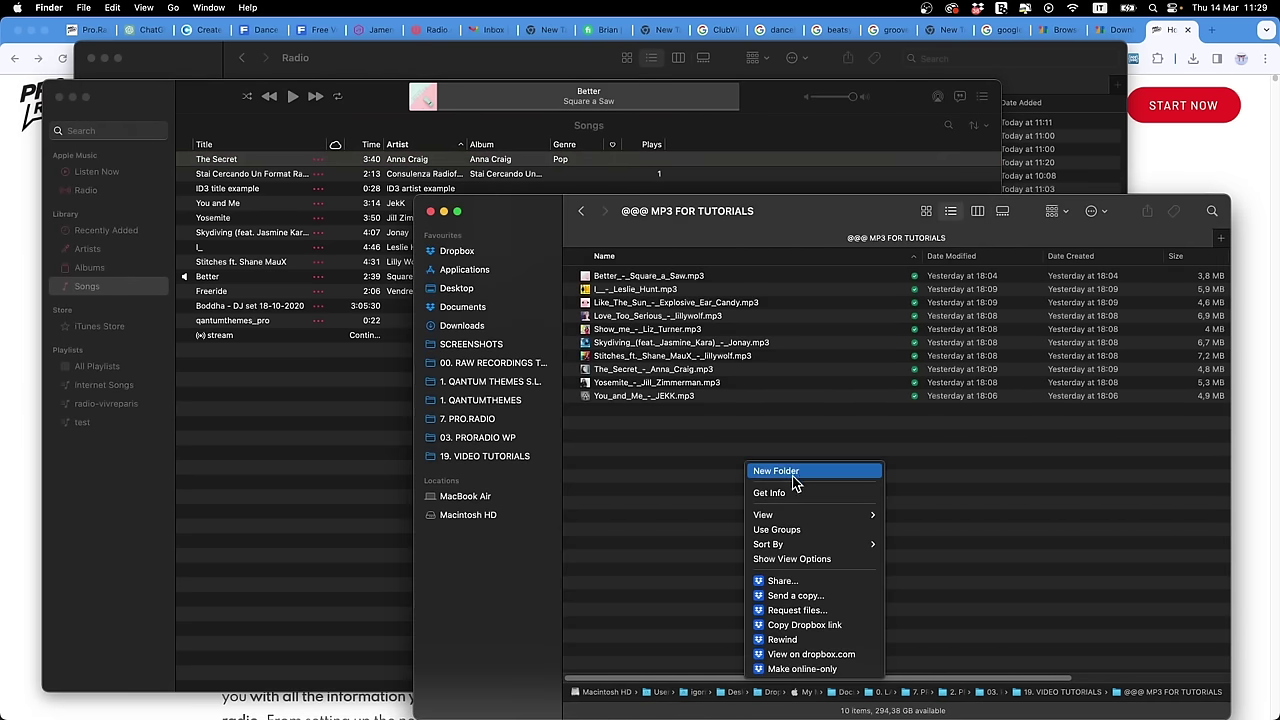
click(827, 472)
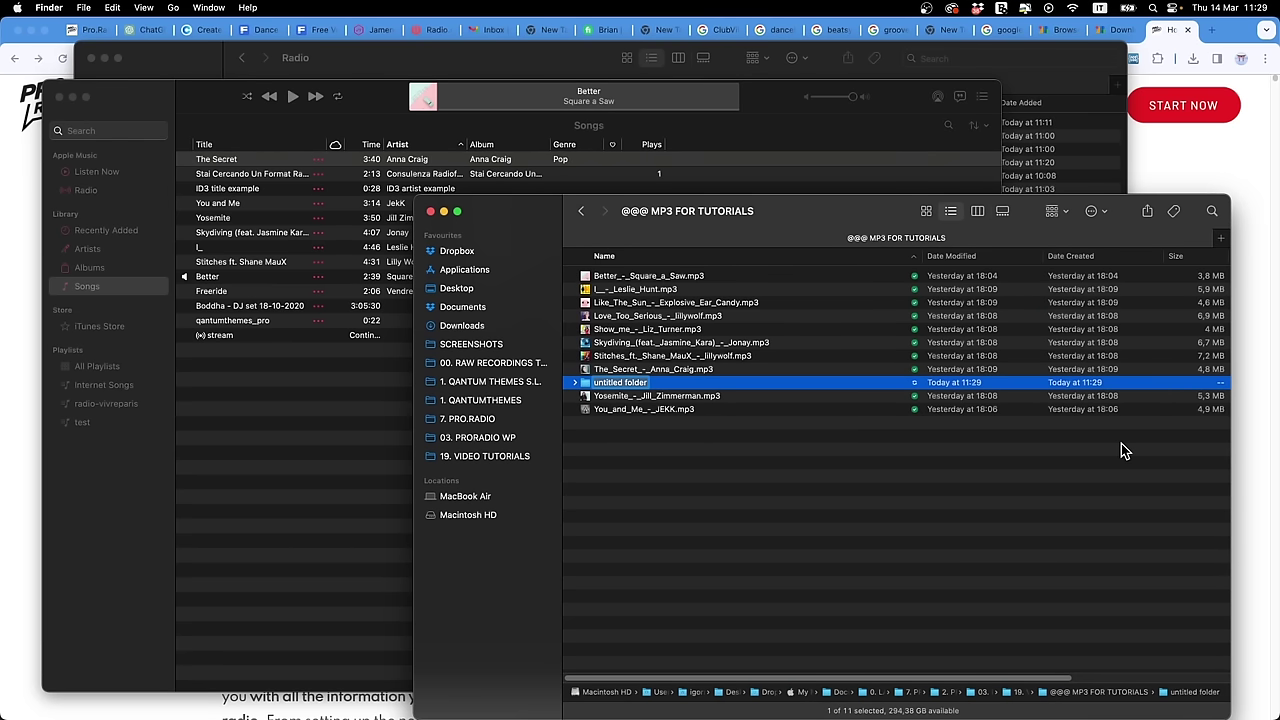
text(OK)
key(Return)
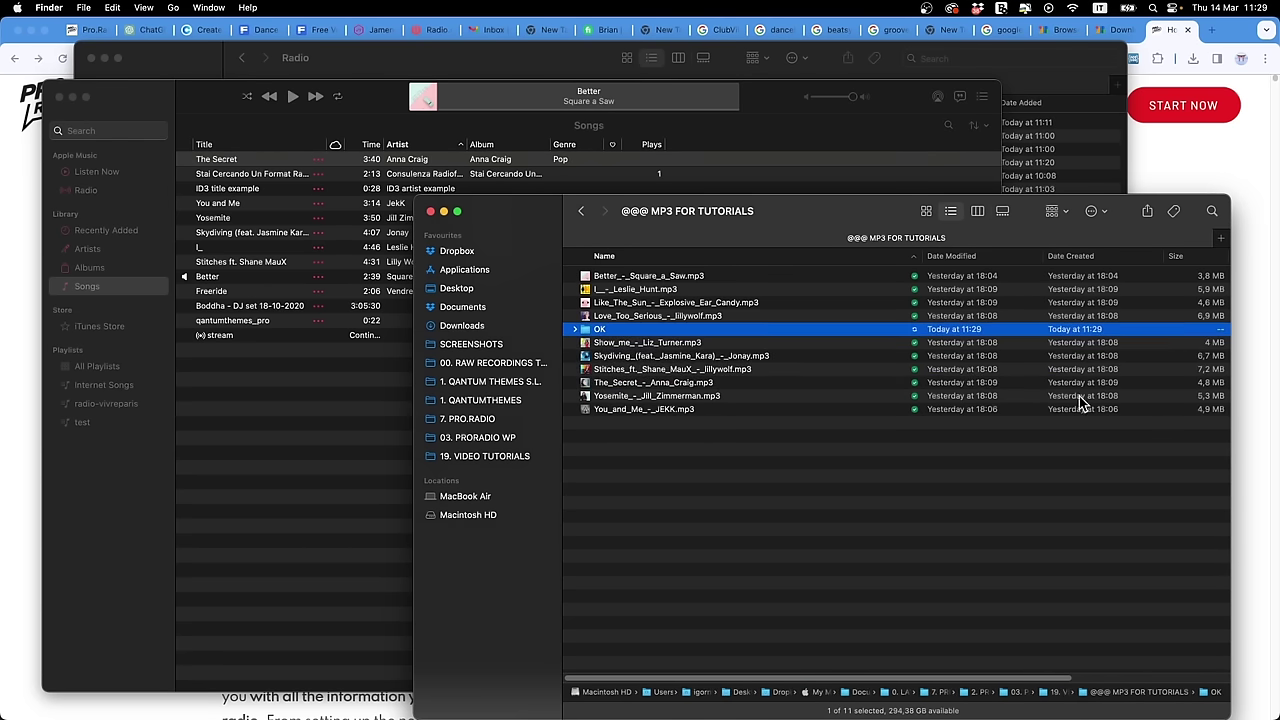
click(575, 329)
Step: Reveal The Secret's library file in Finder from Music and move its window clear of the MP3 folder window
click(245, 162)
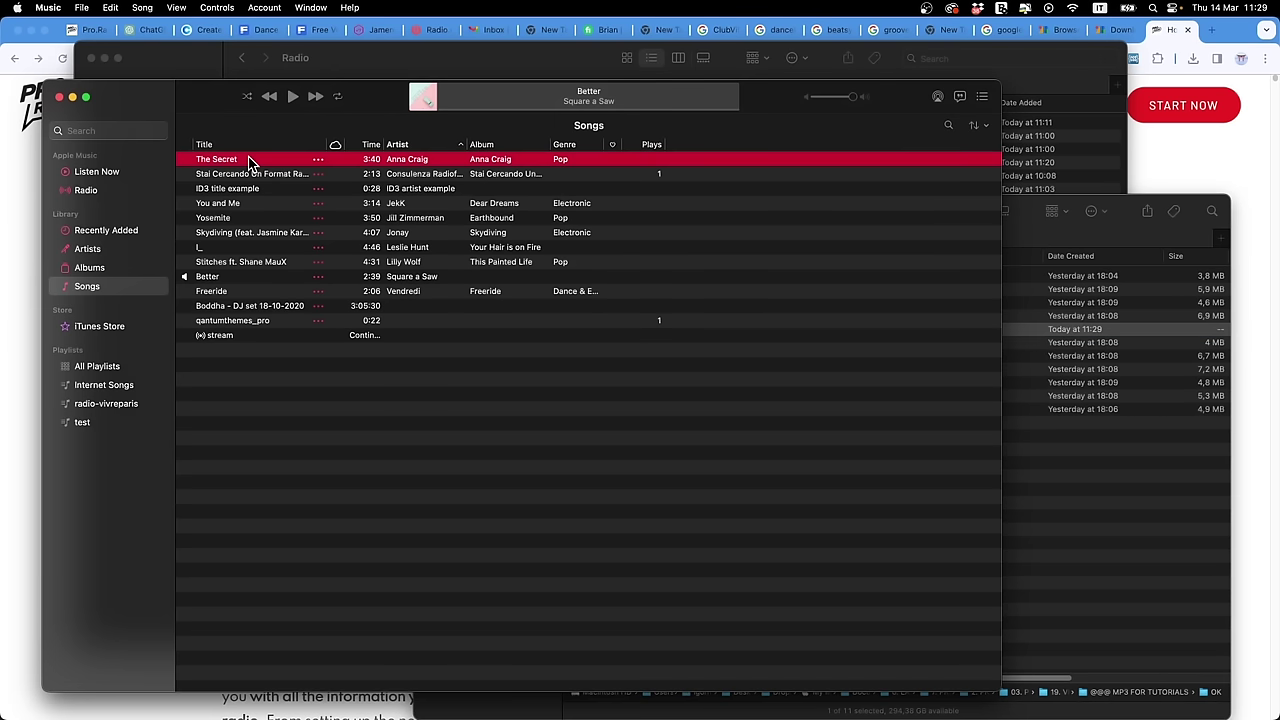
right_click(250, 162)
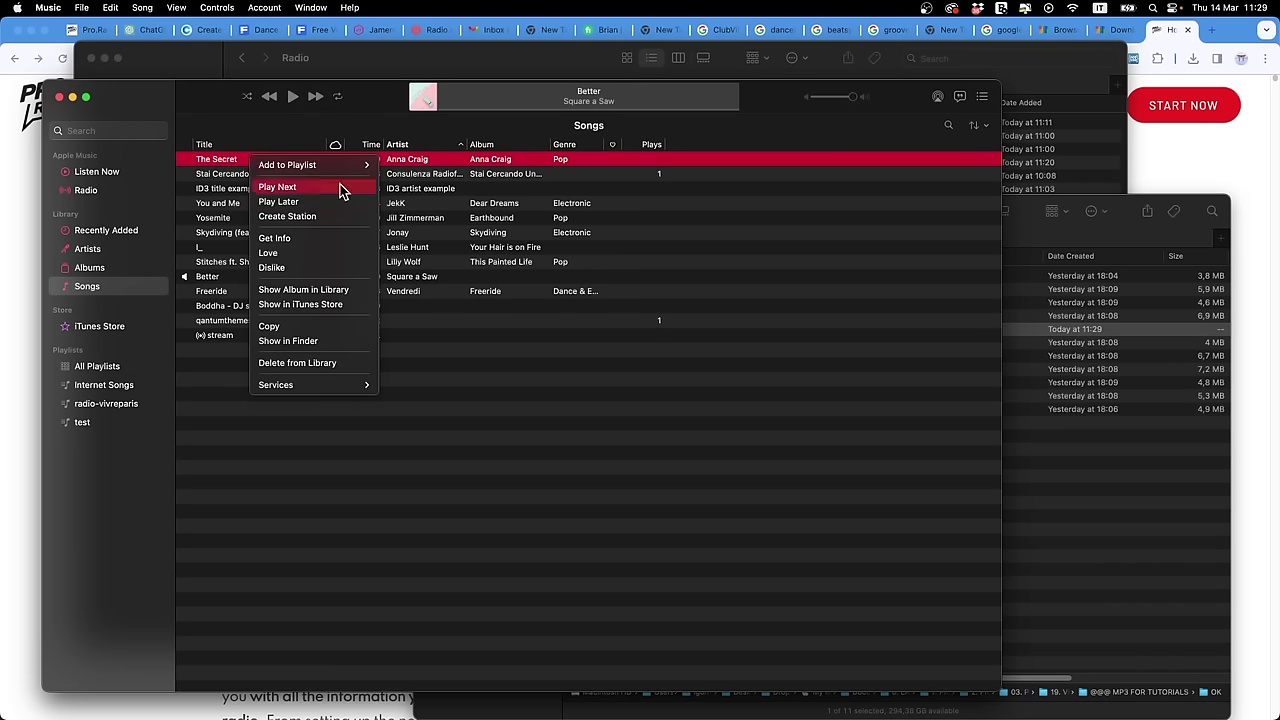
click(280, 340)
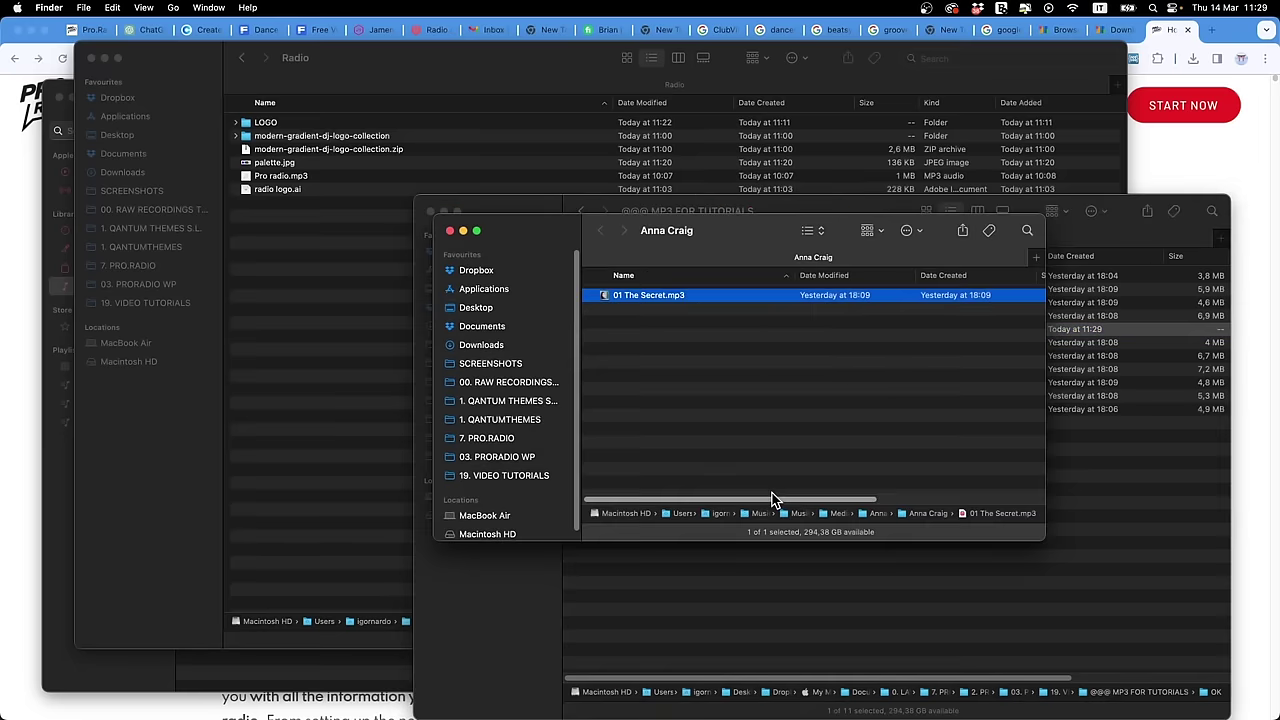
drag(565, 224, 186, 297)
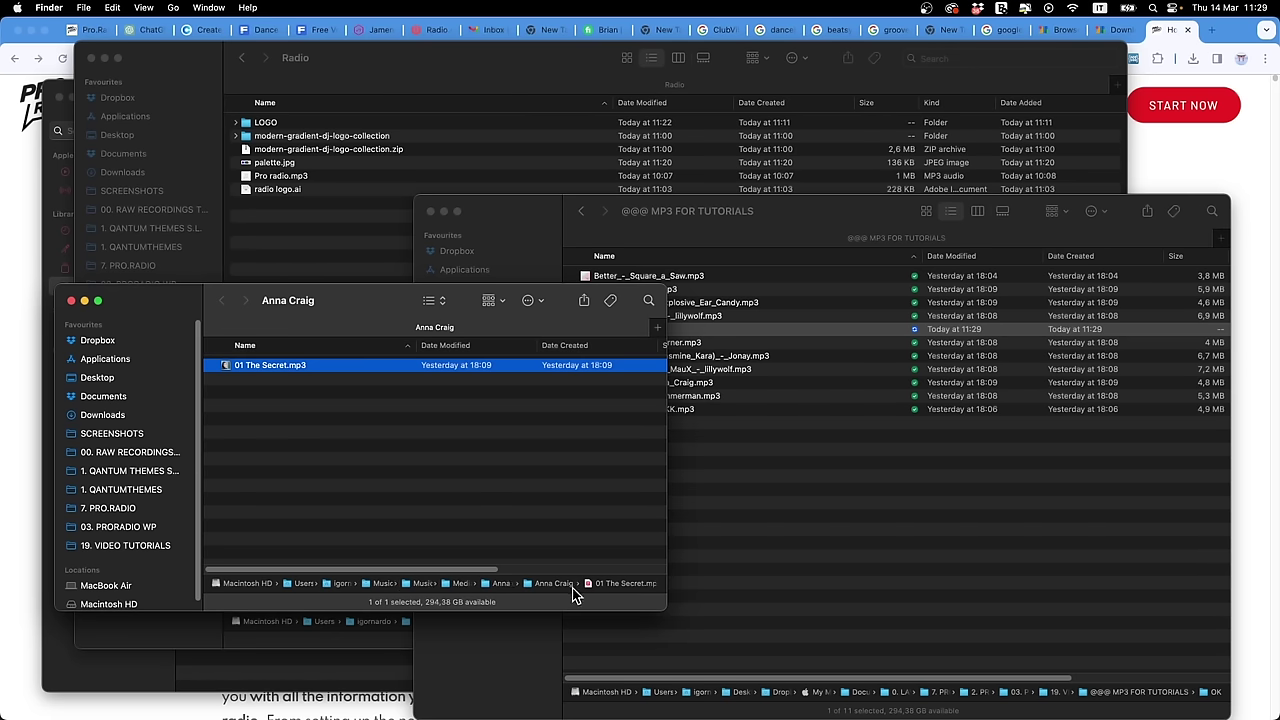
Step: Open the OK folder and copy 01 The Secret.mp3 from the Music library folder into it
click(886, 577)
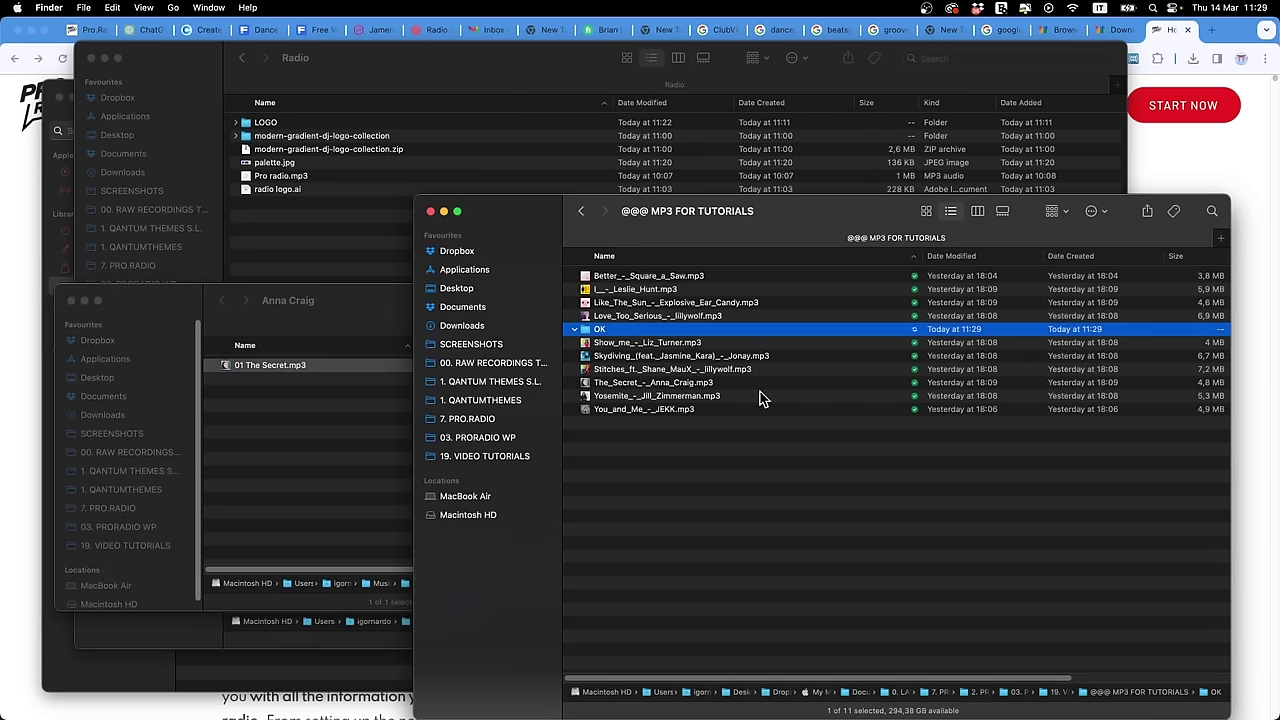
double_click(590, 330)
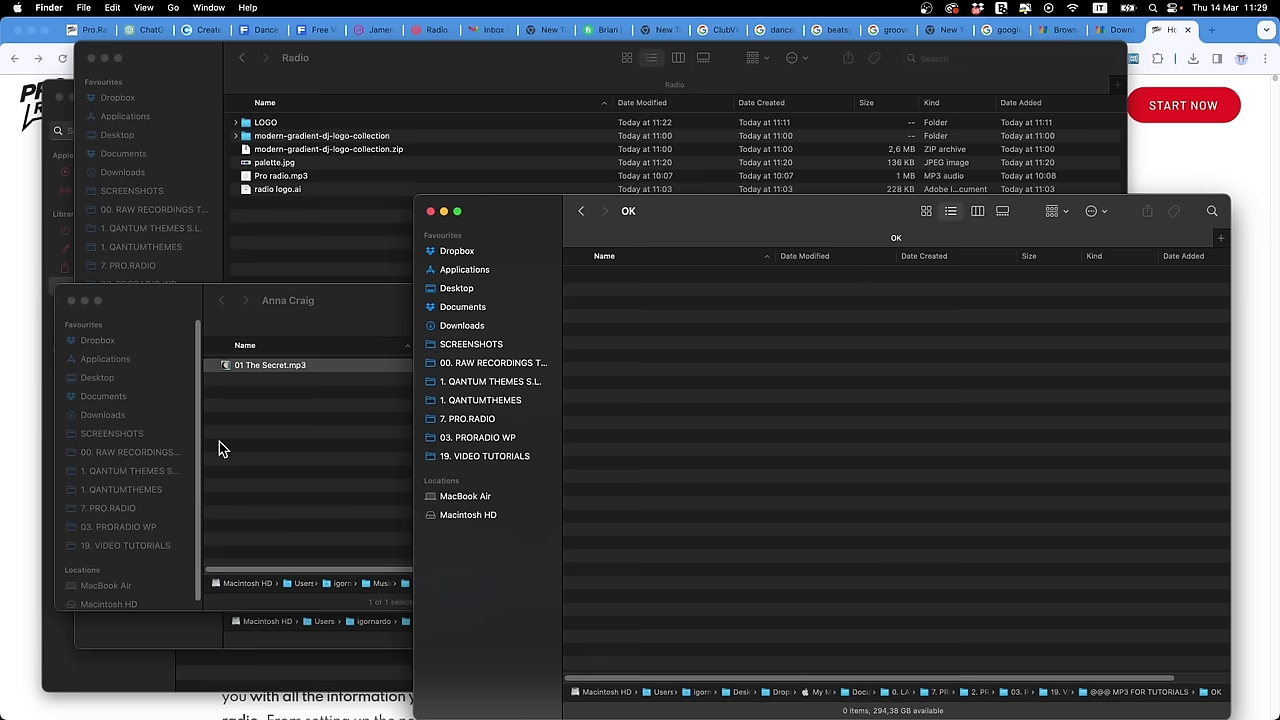
click(226, 369)
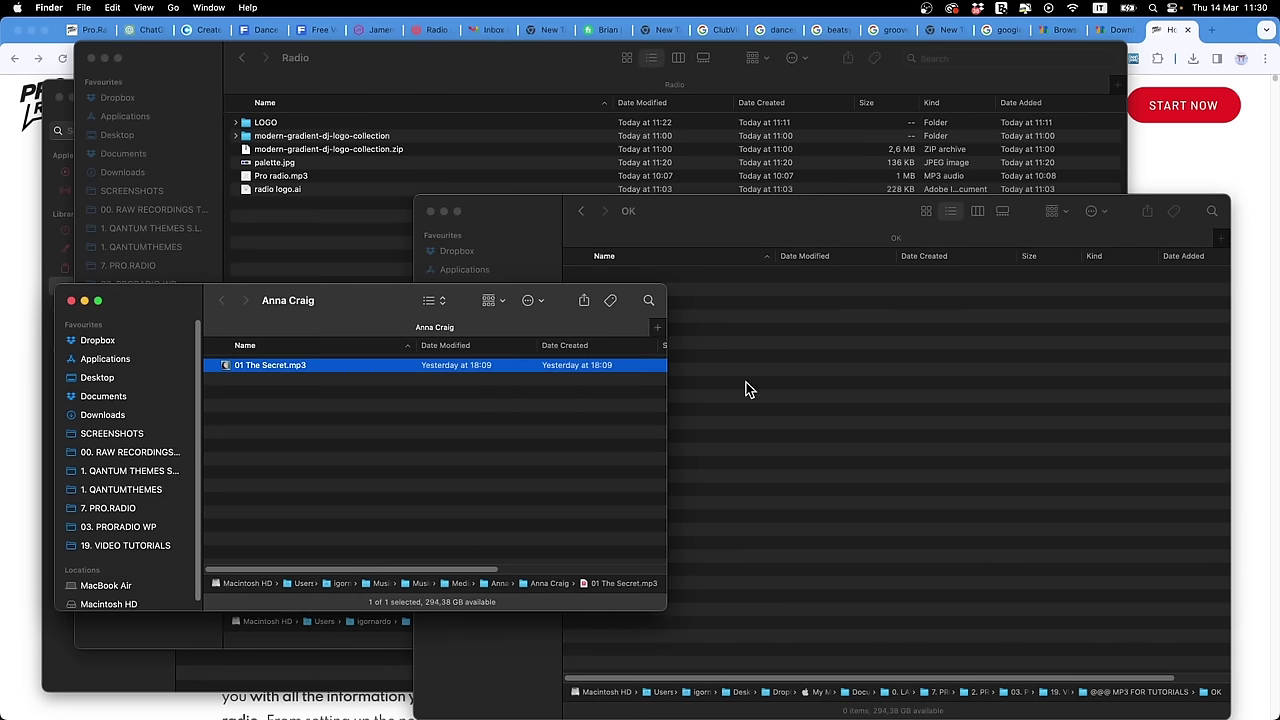
drag(213, 372, 921, 568)
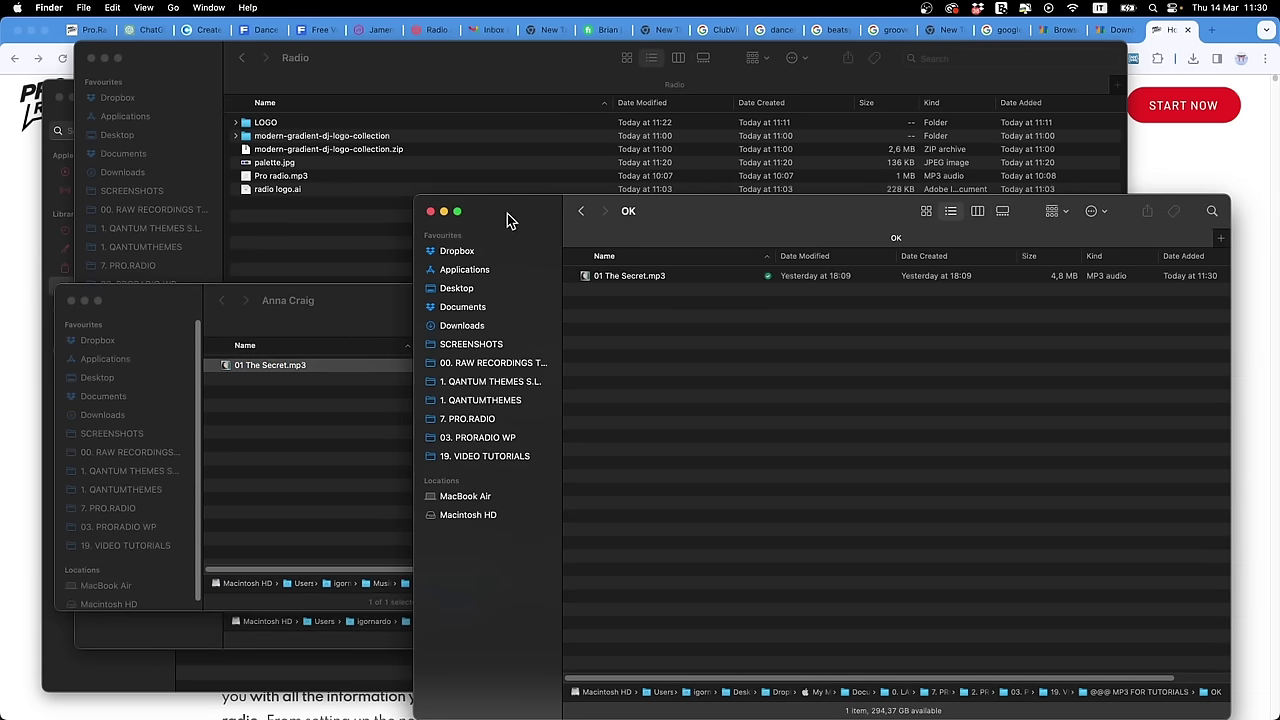
Step: Return to the @@@ MP3 FOR TUTORIALS folder and compare the original The Secret file with 01 The Secret.mp3 in OK
click(582, 213)
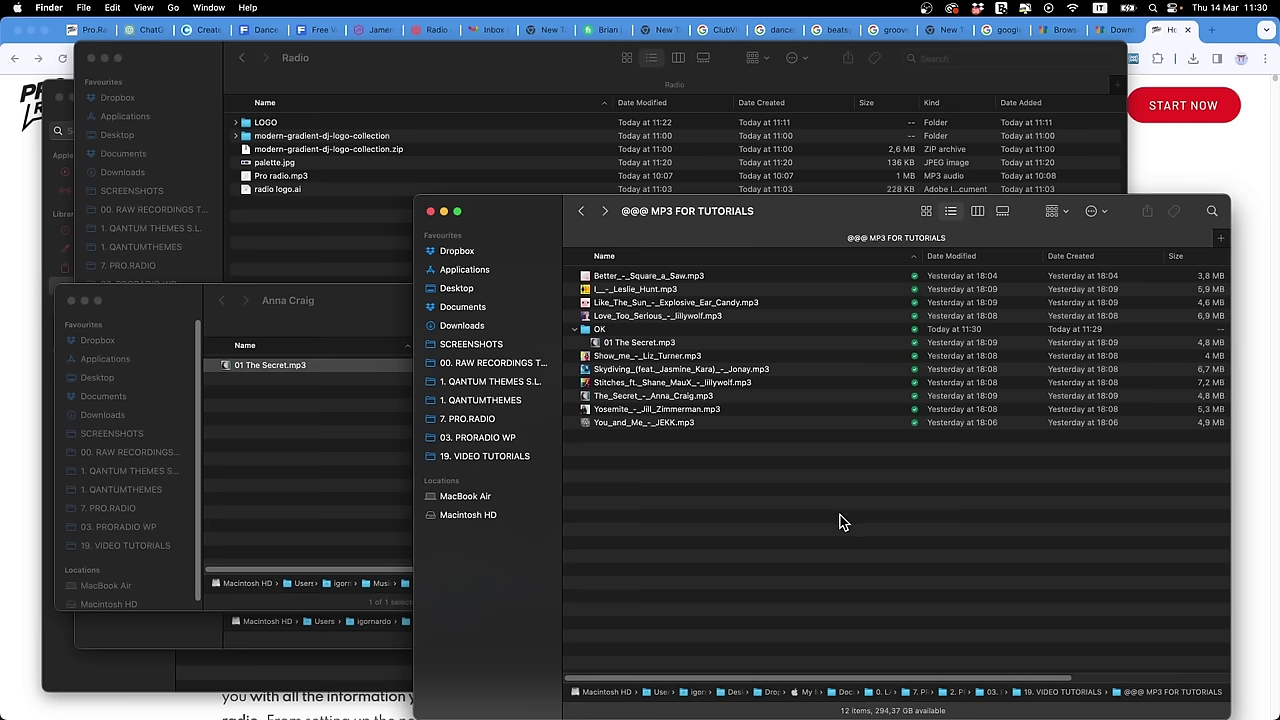
click(643, 397)
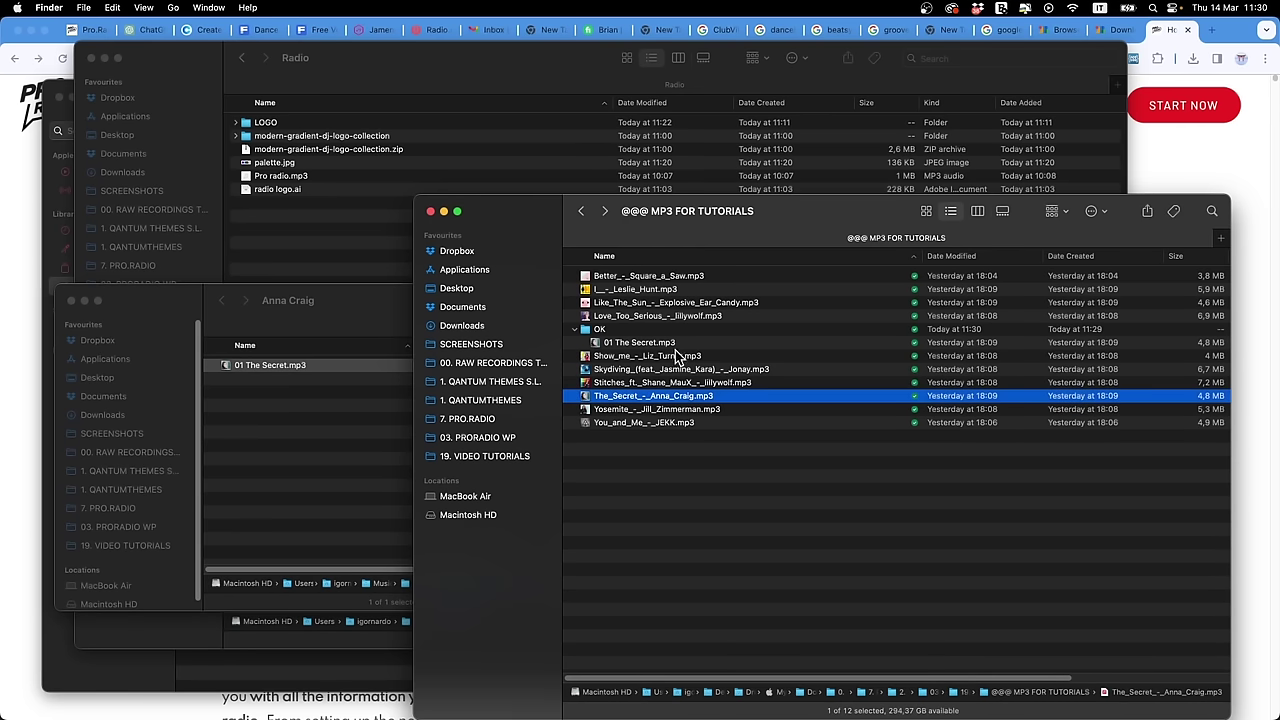
click(672, 343)
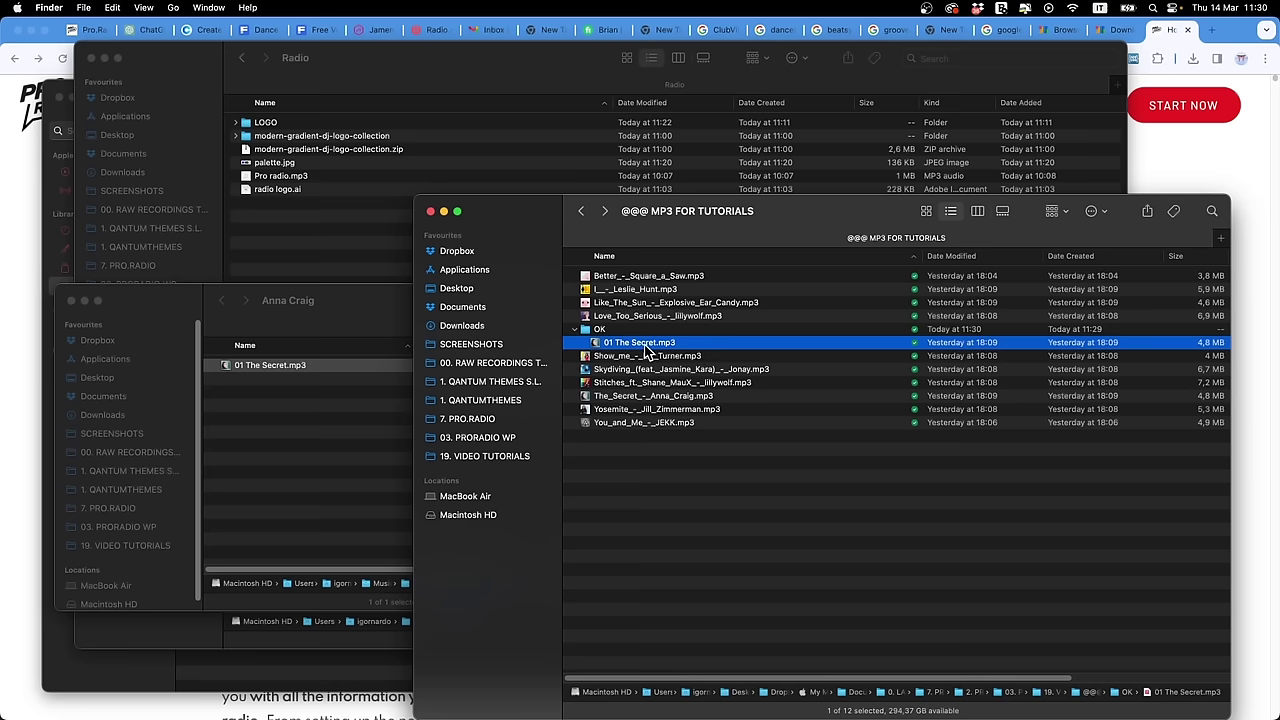
click(658, 398)
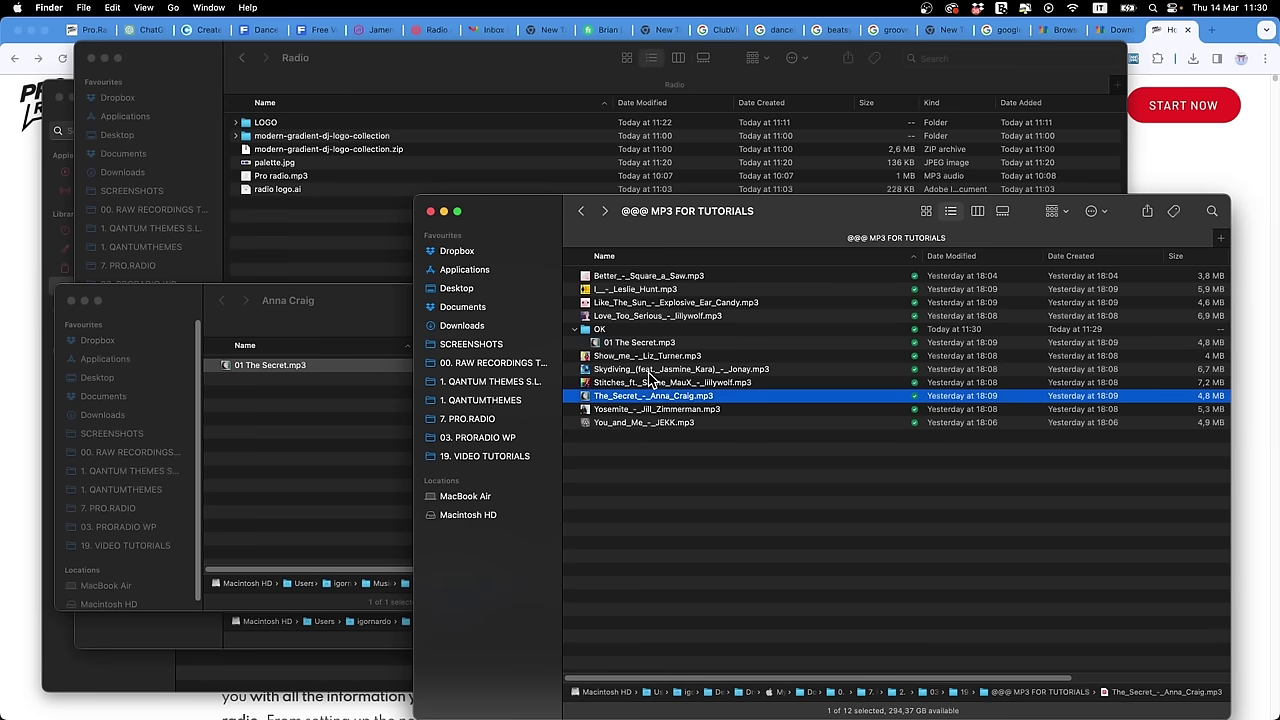
click(695, 344)
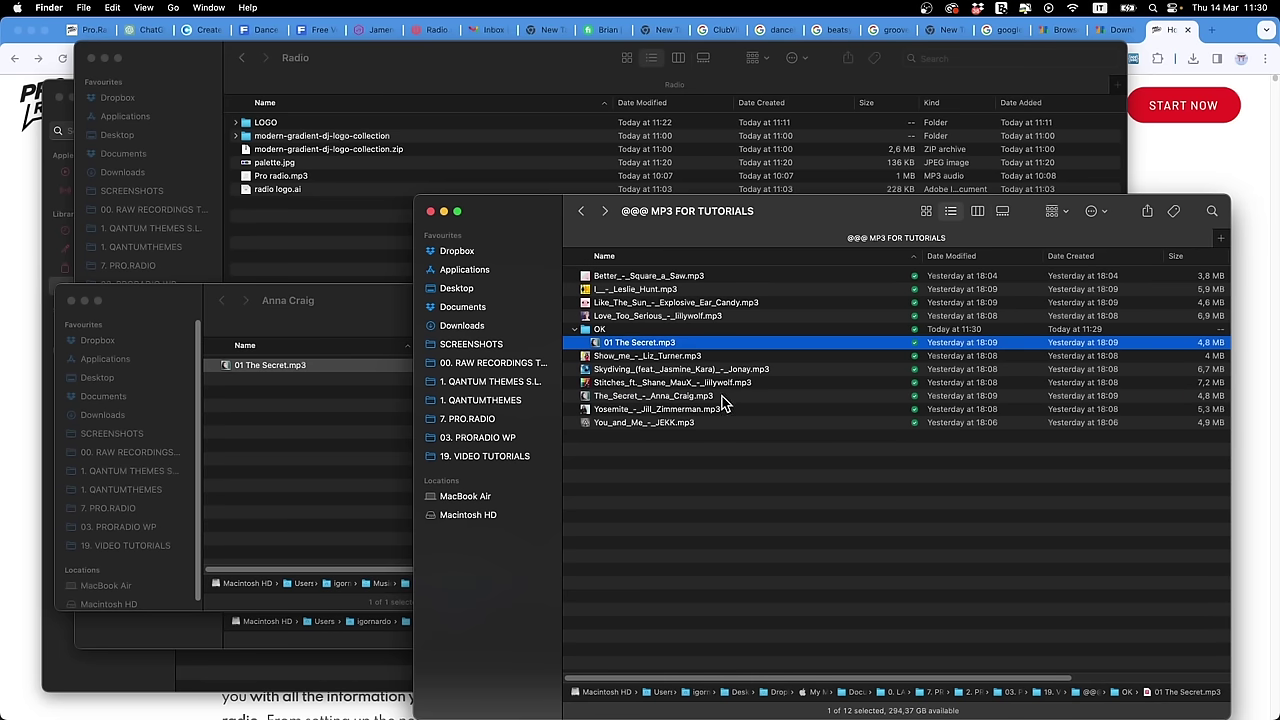
Step: Open the file info of the original The Secret MP3 and examine its metadata and artwork preview
click(721, 400)
key(super+i)
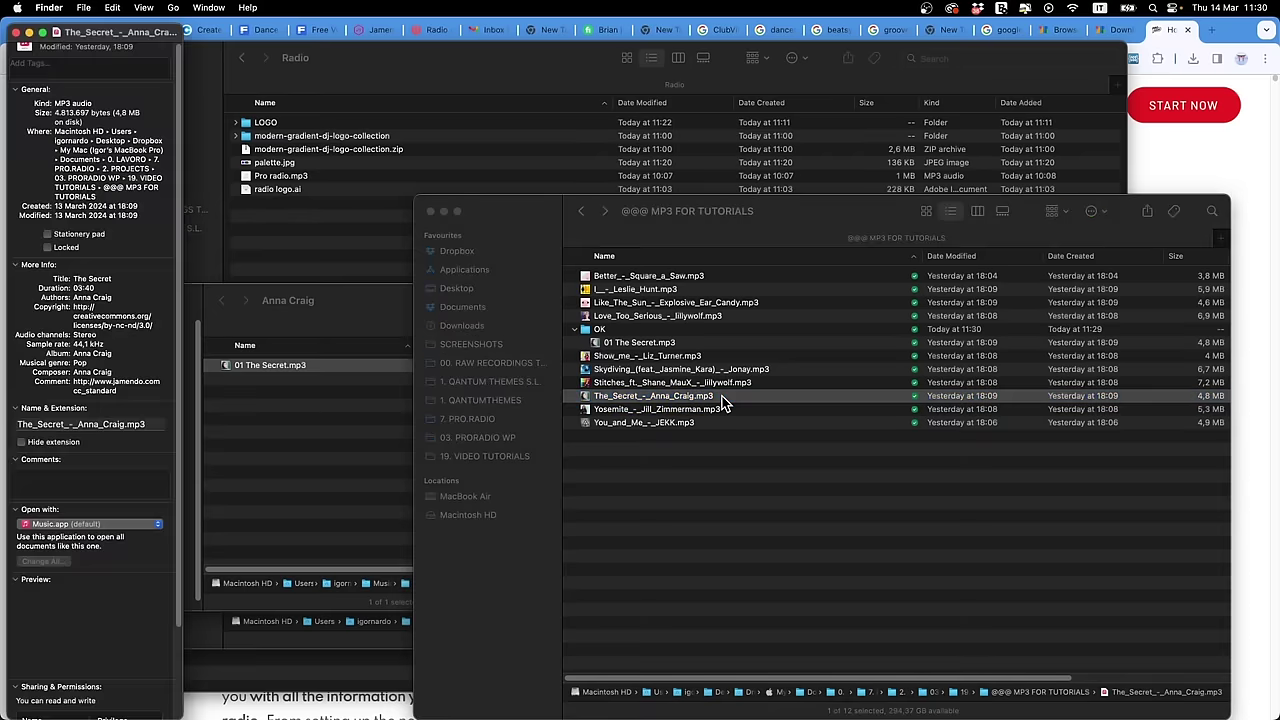
scroll(55, 537, down, 3)
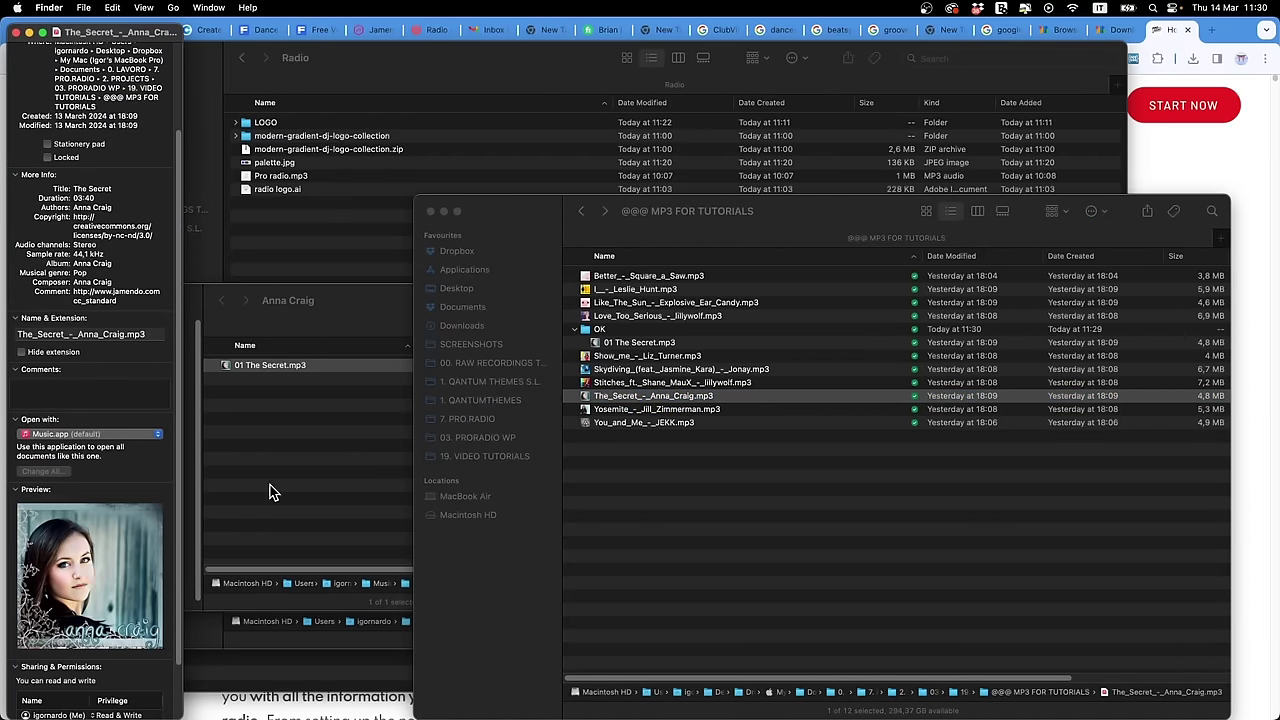
Step: Open the file info of 01 The Secret.mp3 in OK, compare it with the original's info, and close both info windows
click(690, 346)
click(700, 344)
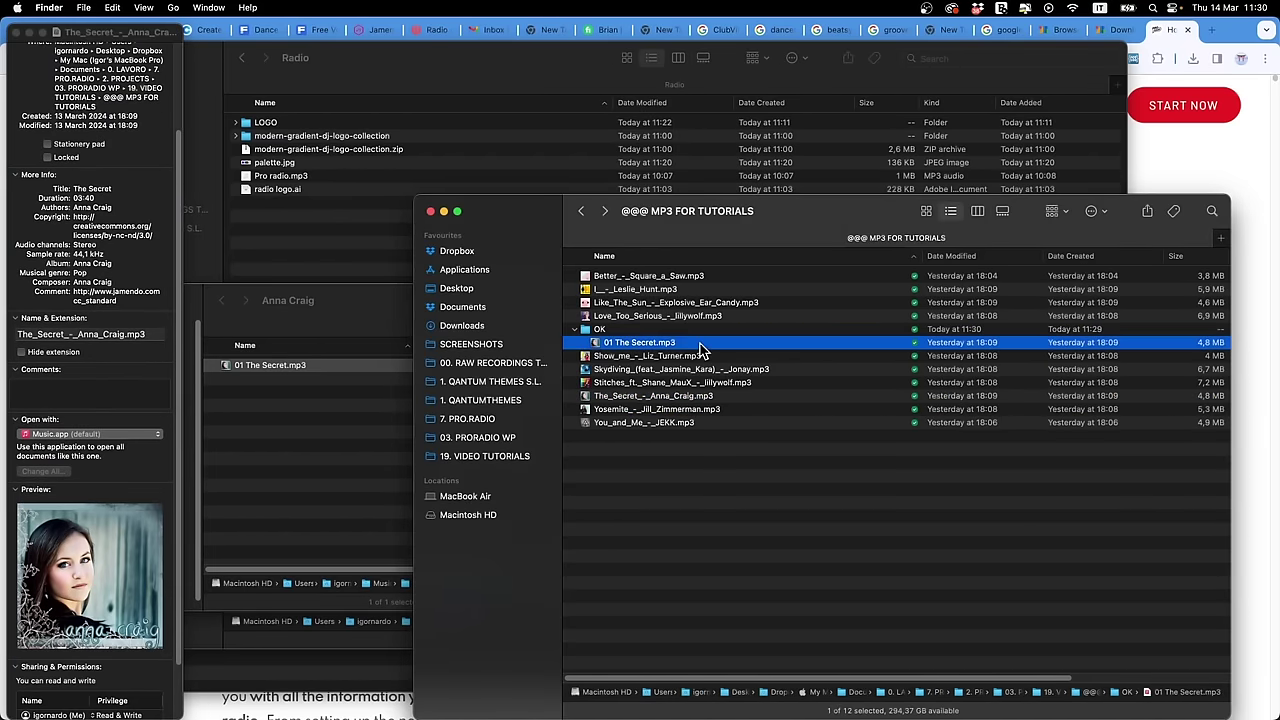
key(super+i)
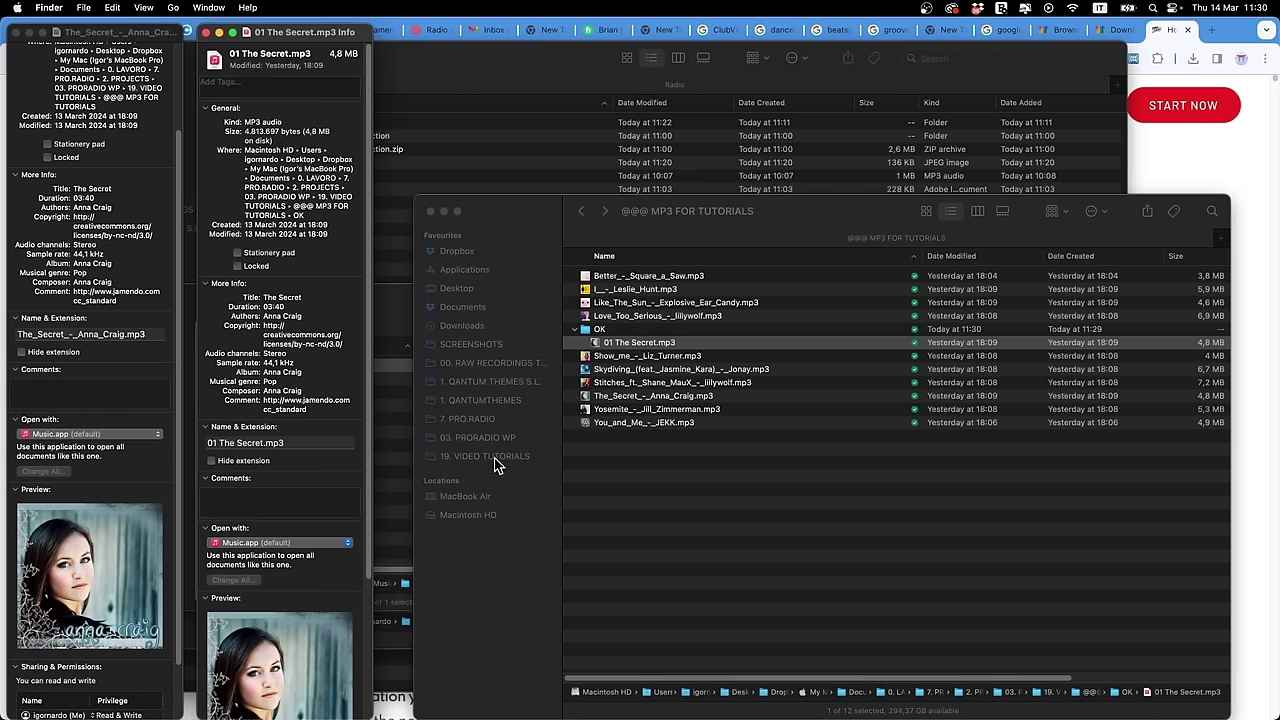
click(714, 346)
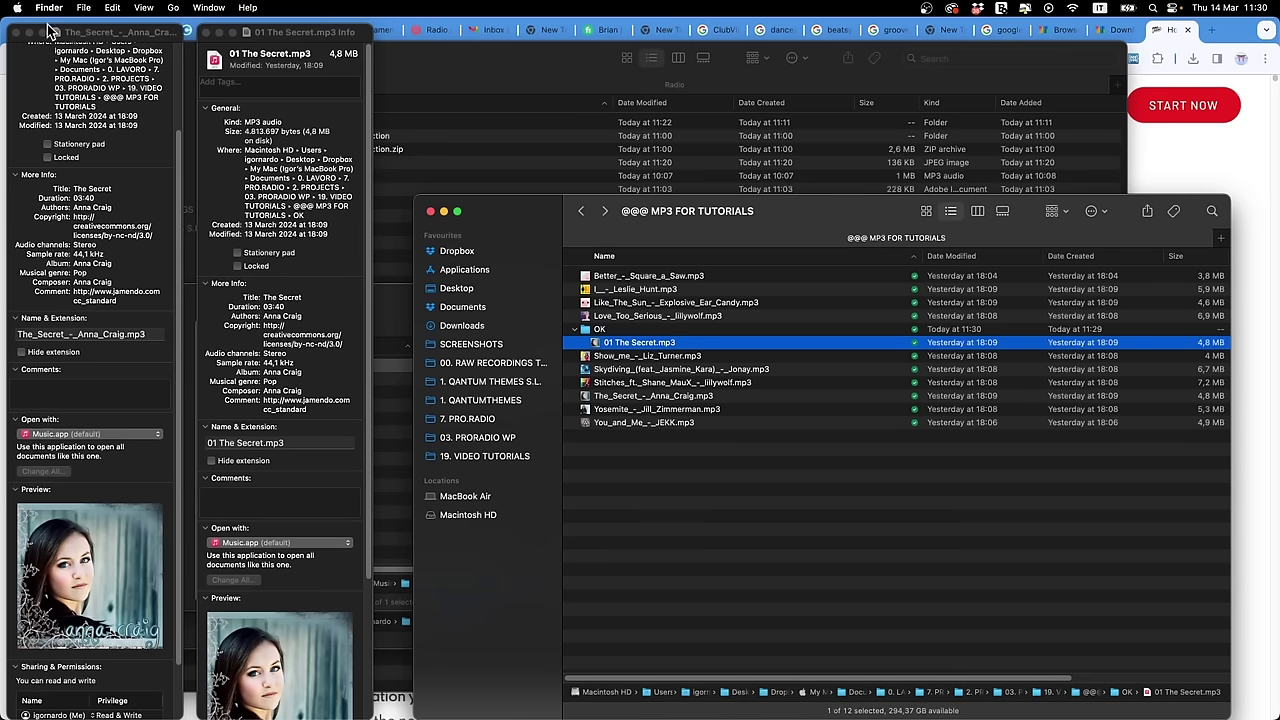
click(16, 32)
click(206, 32)
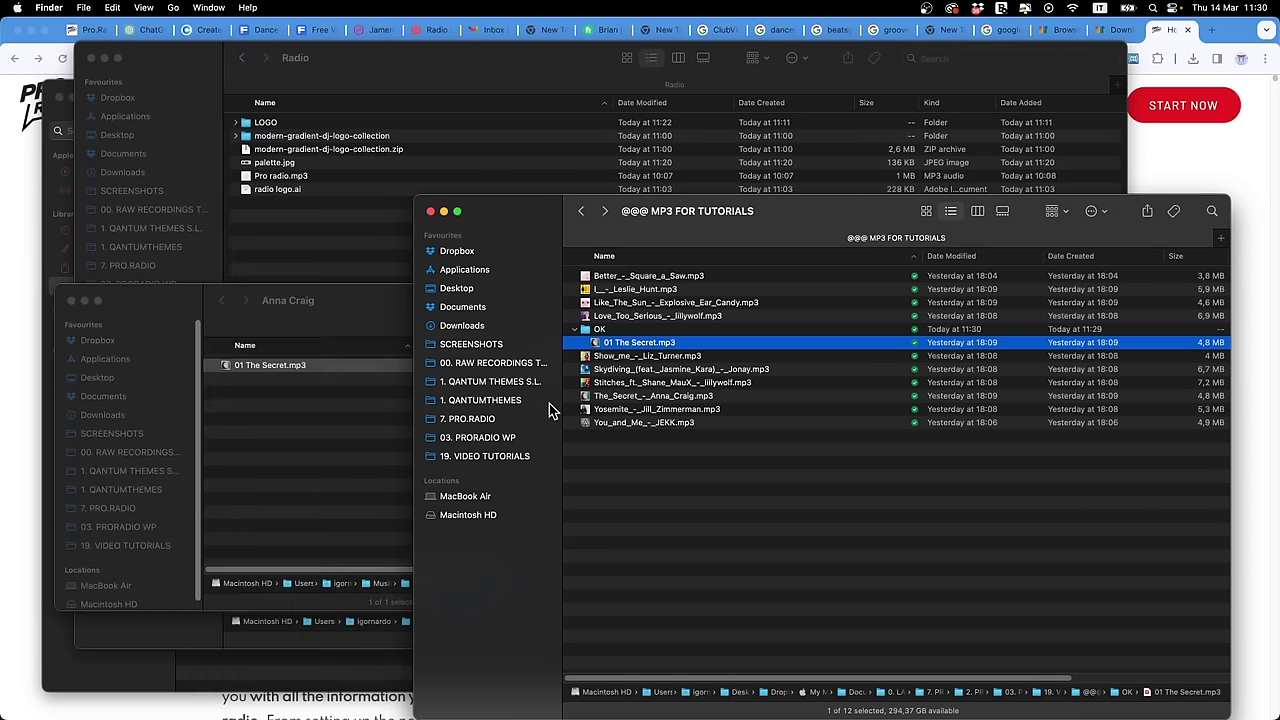
Step: Close the @@@ MP3 FOR TUTORIALS, Radio and artist folder windows and the Music library window
click(768, 506)
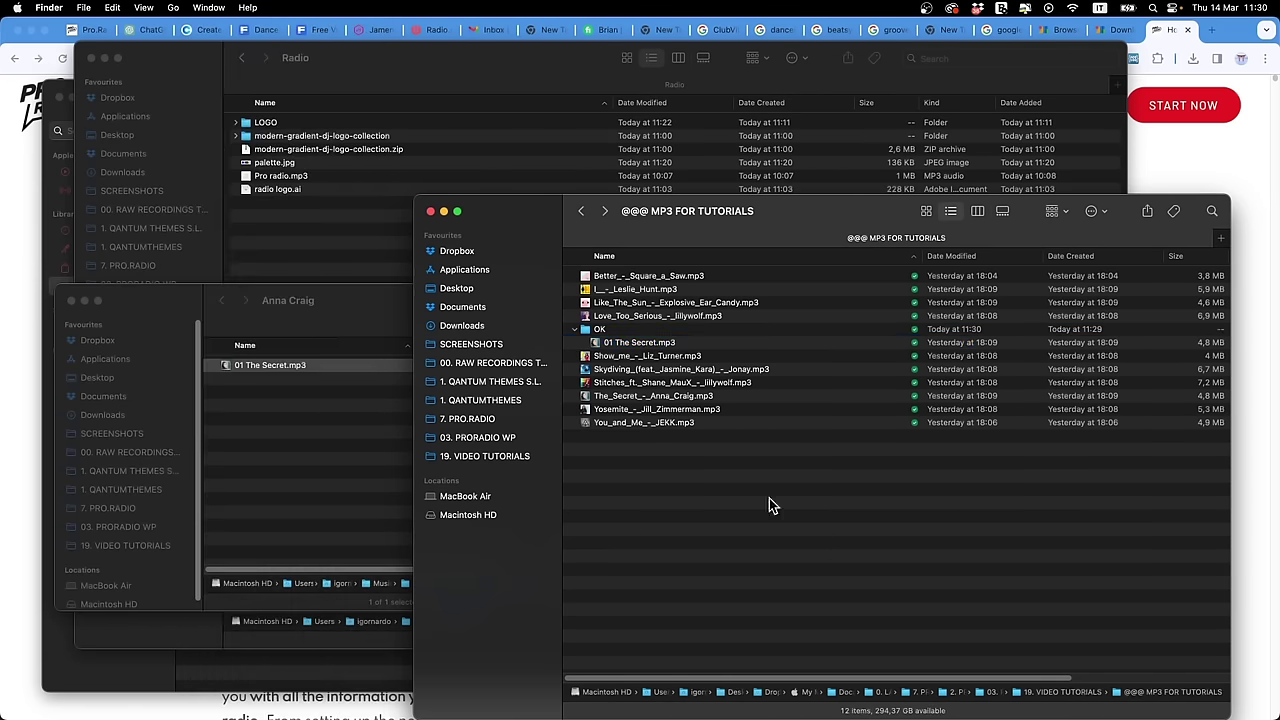
click(430, 215)
click(335, 248)
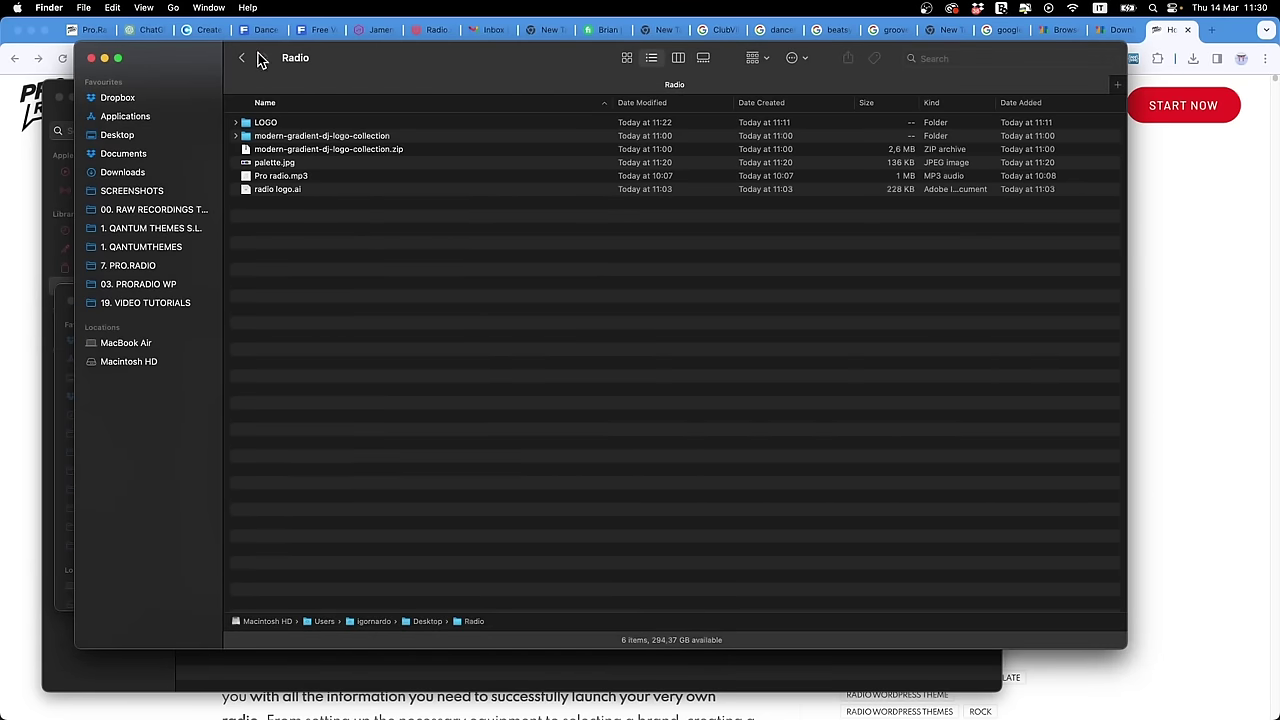
drag(175, 57, 415, 75)
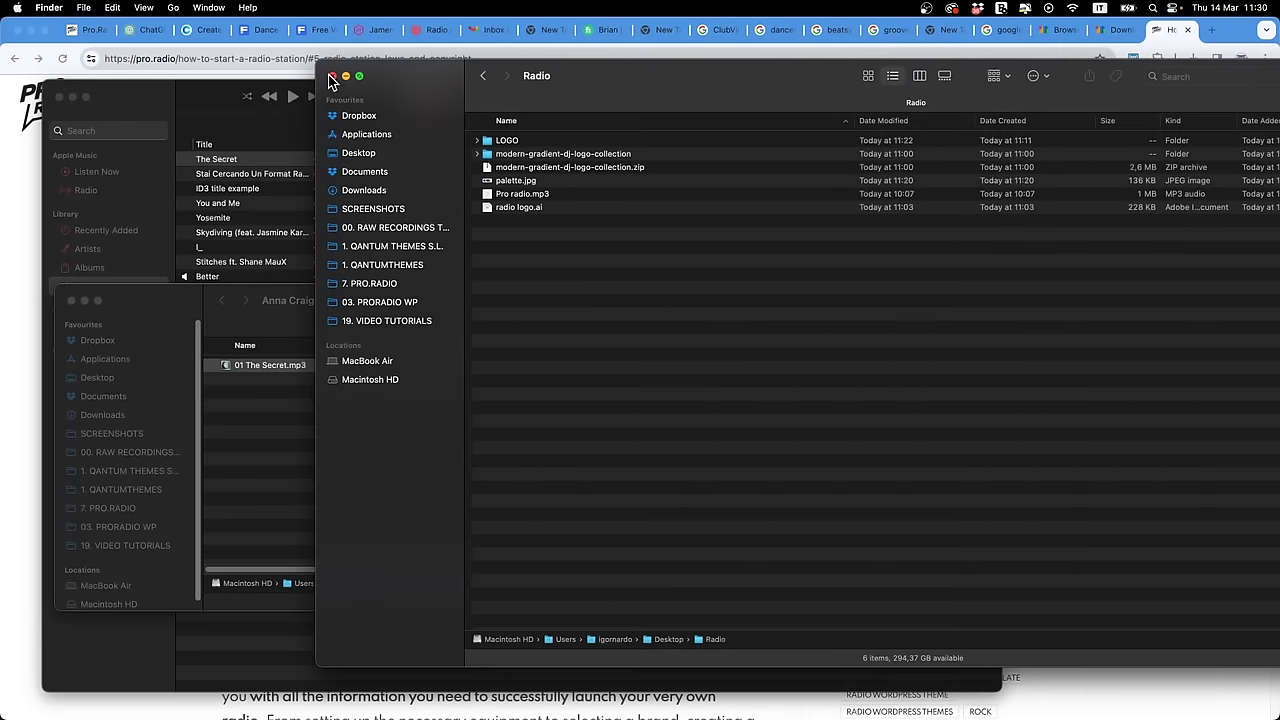
click(332, 77)
drag(160, 287, 380, 330)
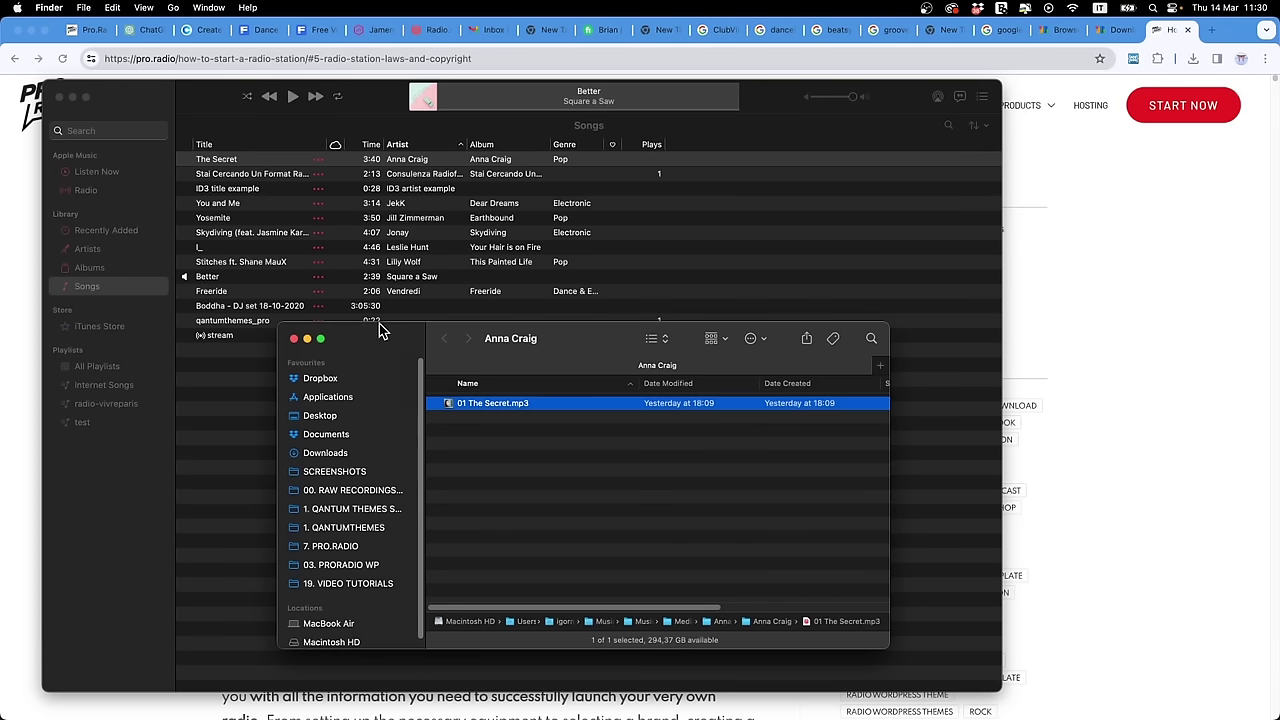
click(294, 339)
click(72, 97)
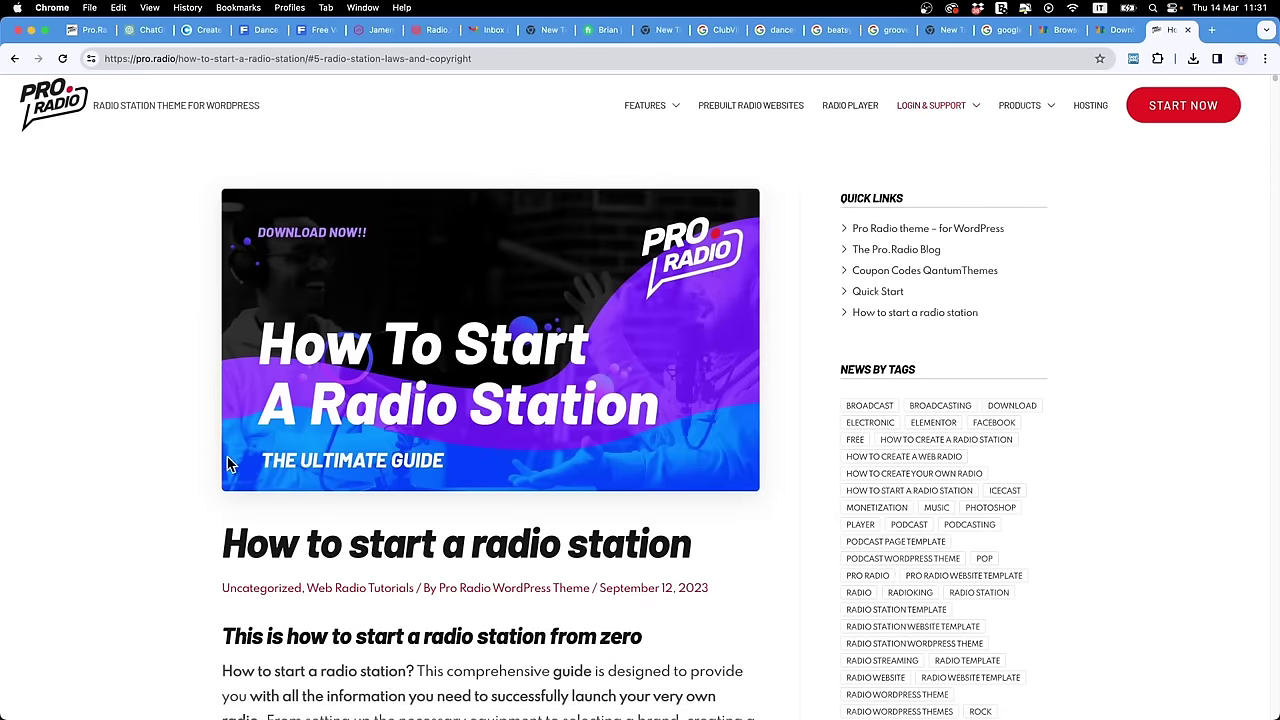
key(super+Tab)
click(414, 370)
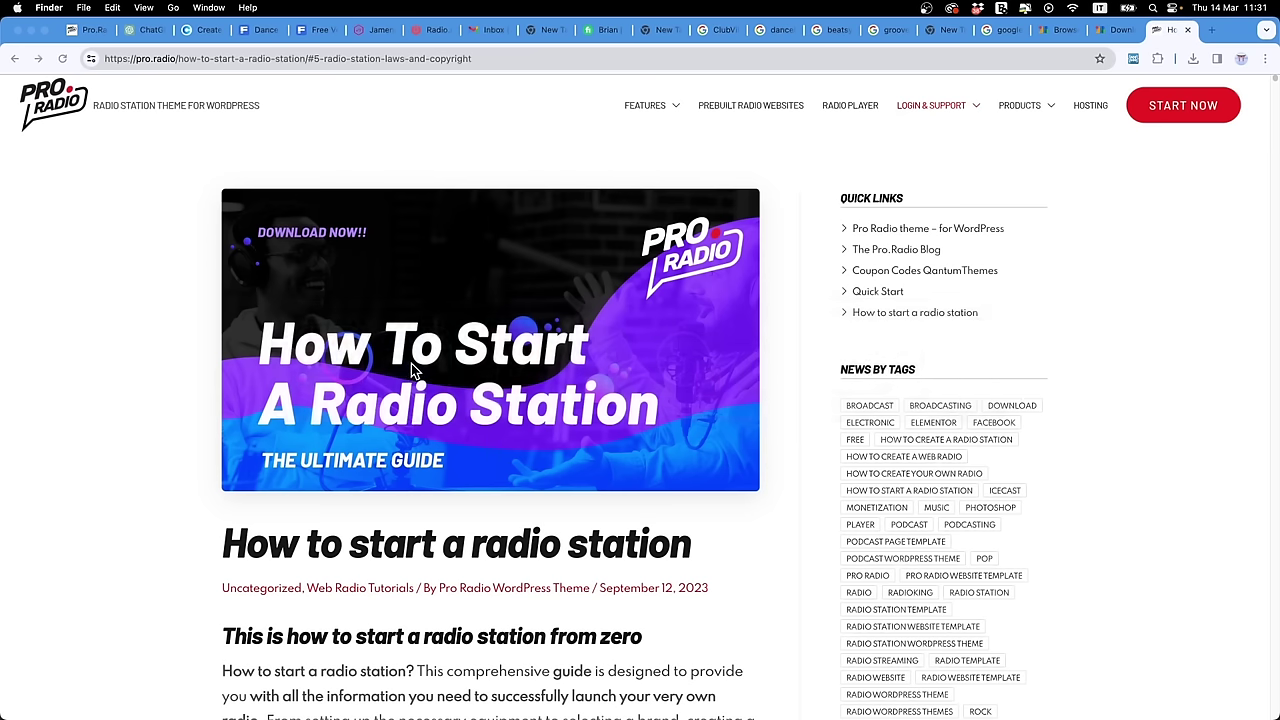
click(377, 708)
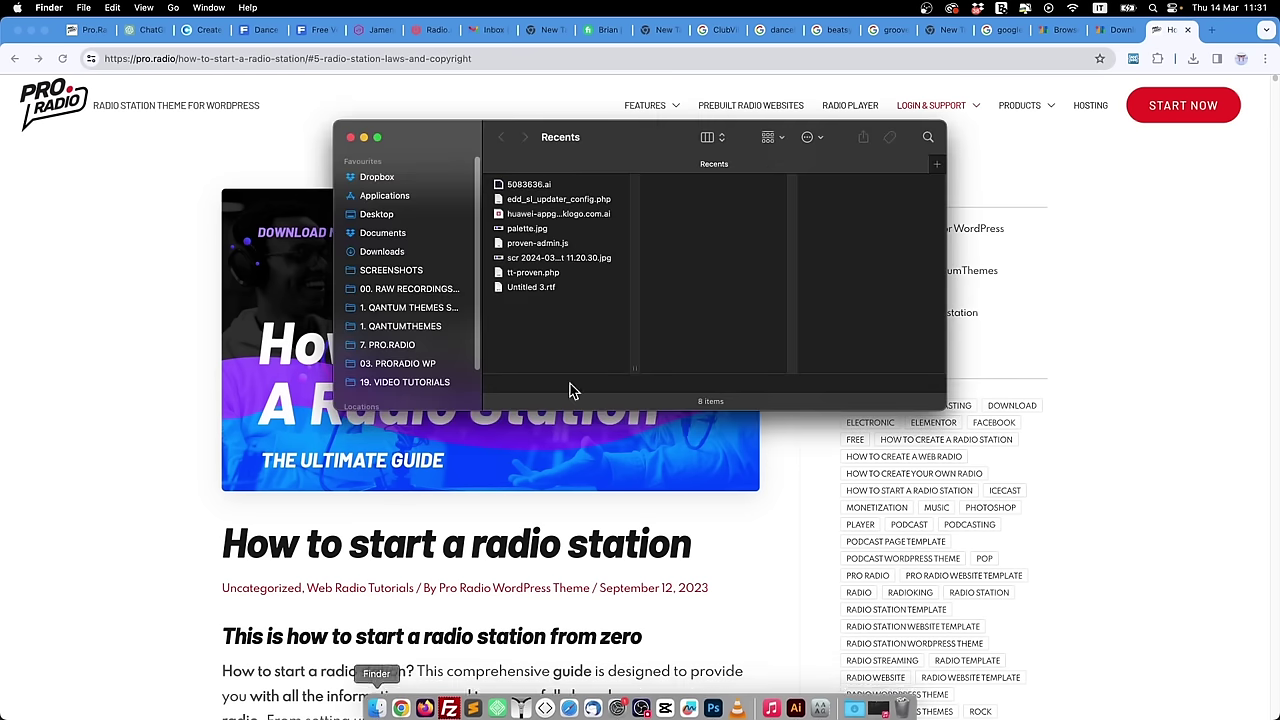
click(40, 286)
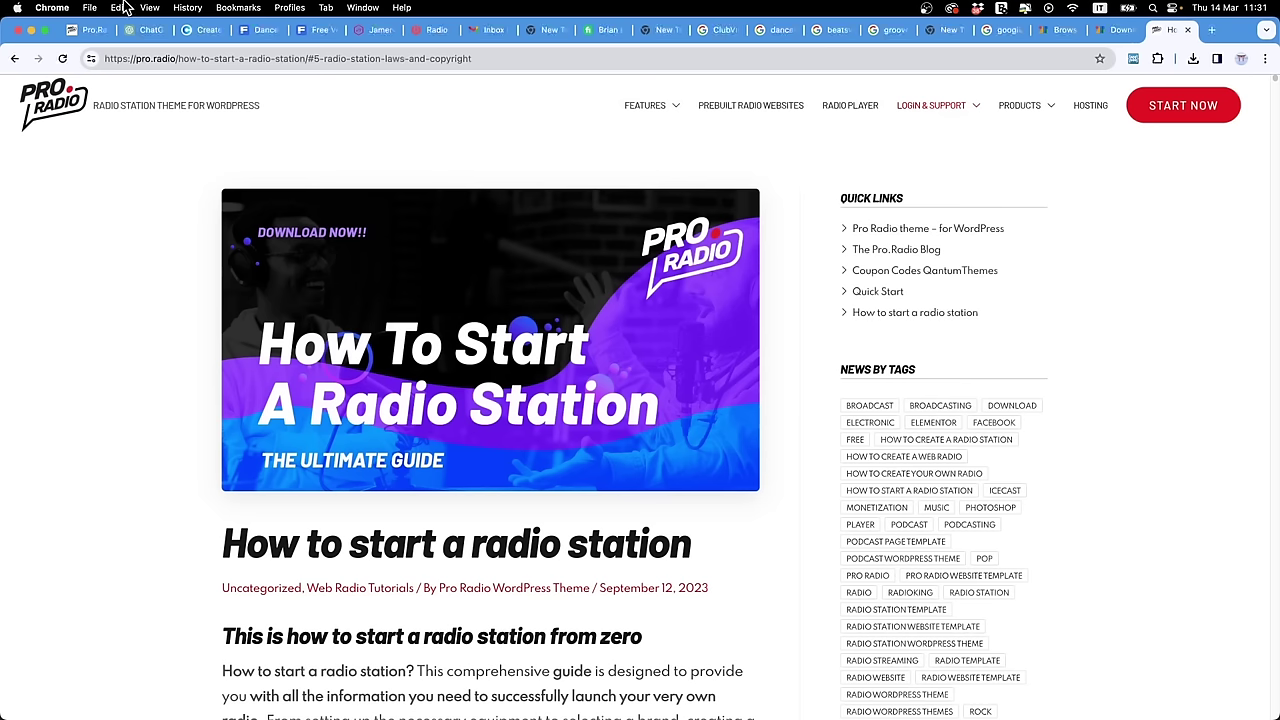
Step: Open the Pro Radio WordPress Theme knowledgebase in a new browser tab
click(430, 29)
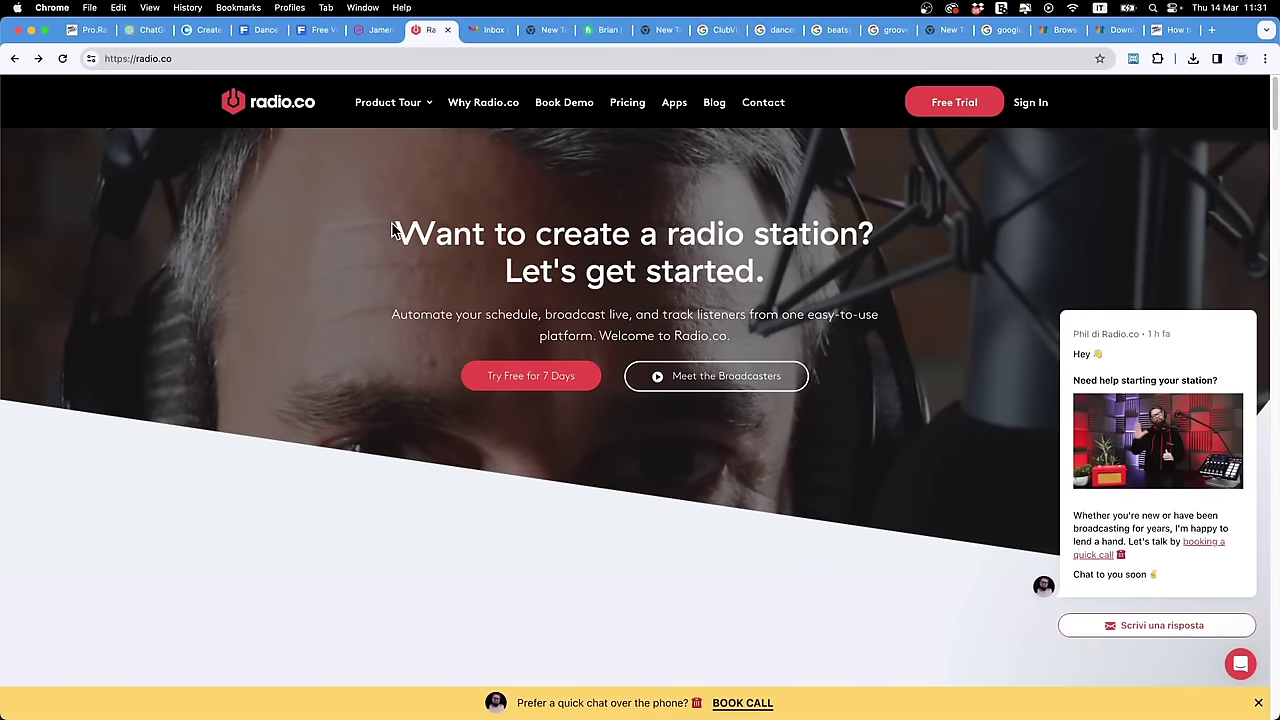
key(super+t)
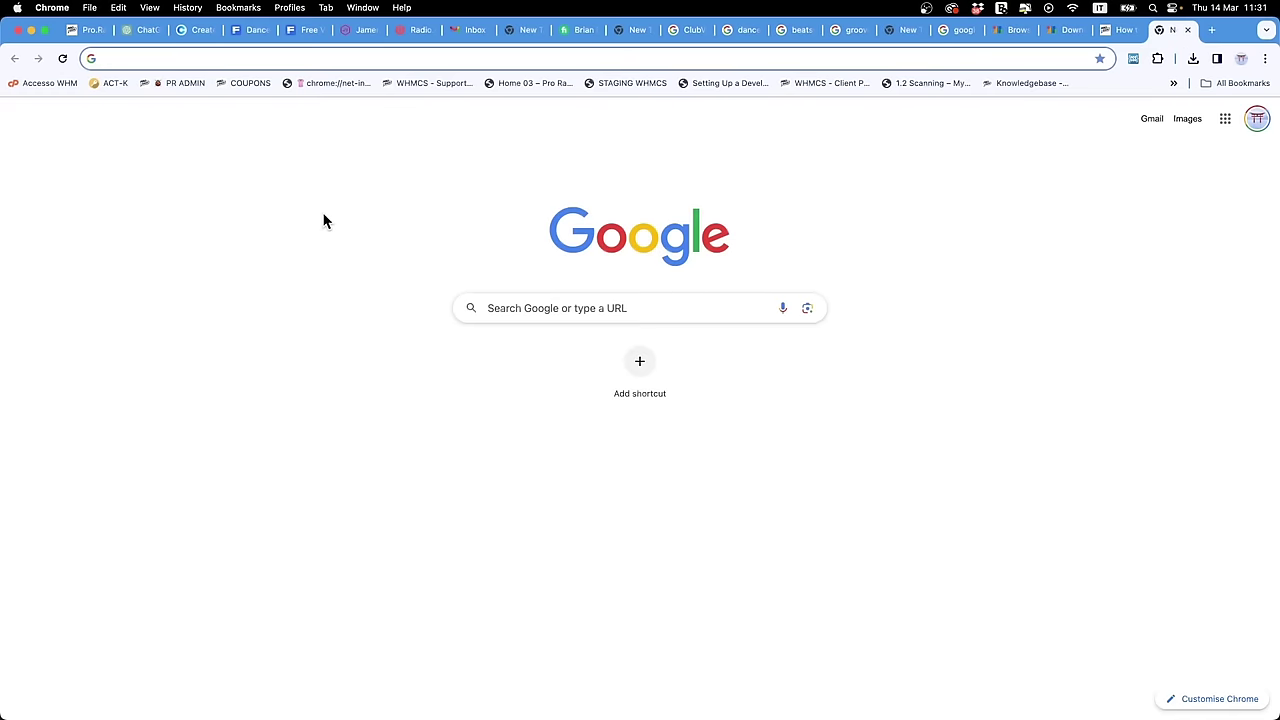
text(kno)
key(Return)
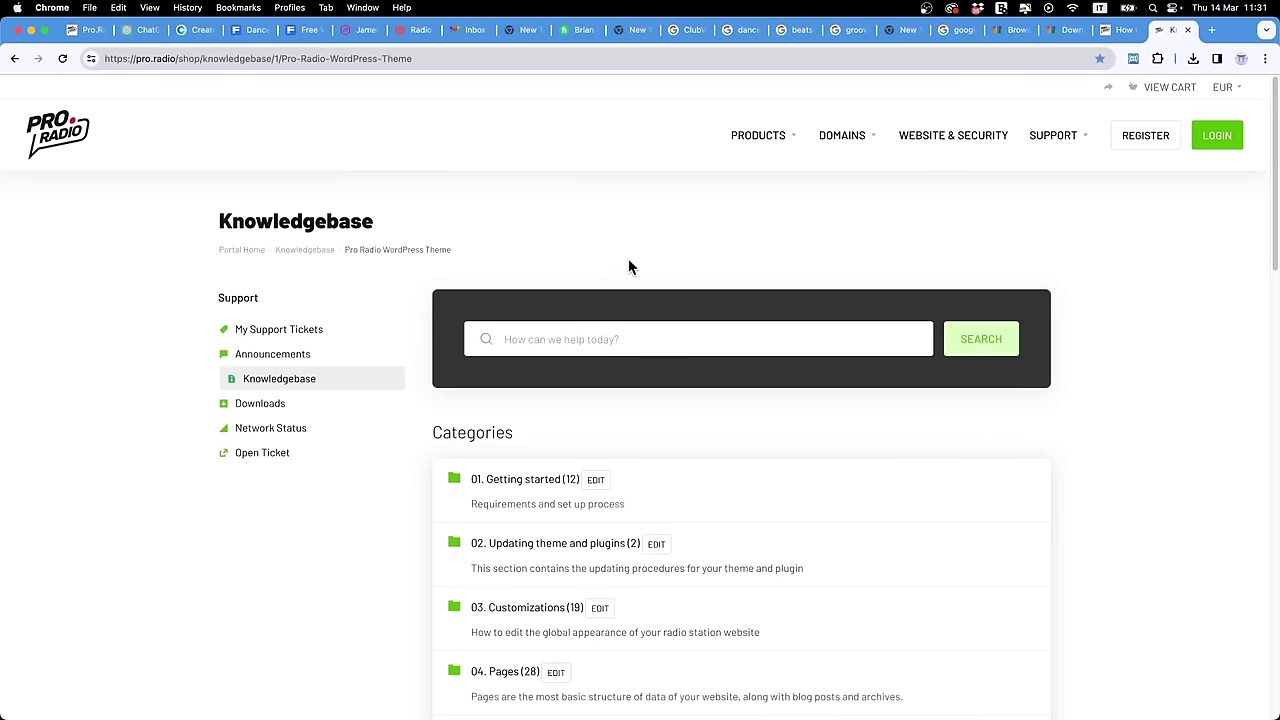
Step: Examine the knowledgebase categories from Getting started through Music player for the one covering radio streams
scroll(628, 267, down, 1)
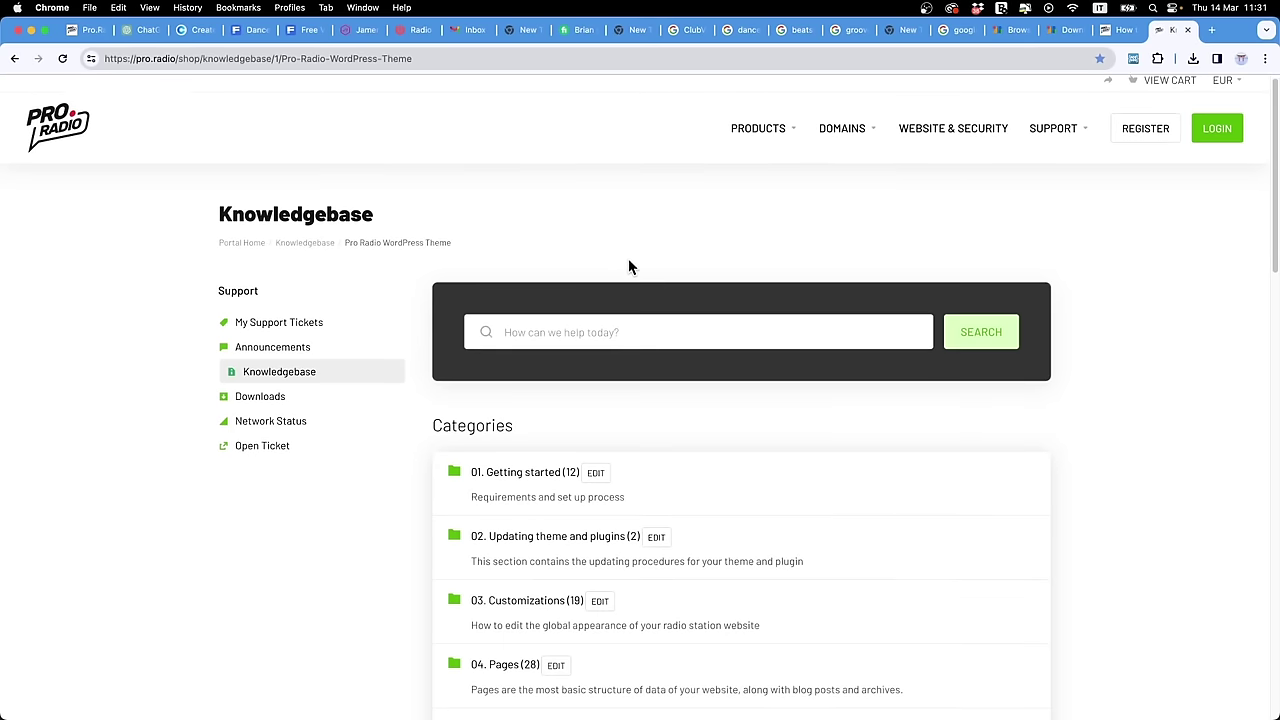
scroll(376, 600, down, 4)
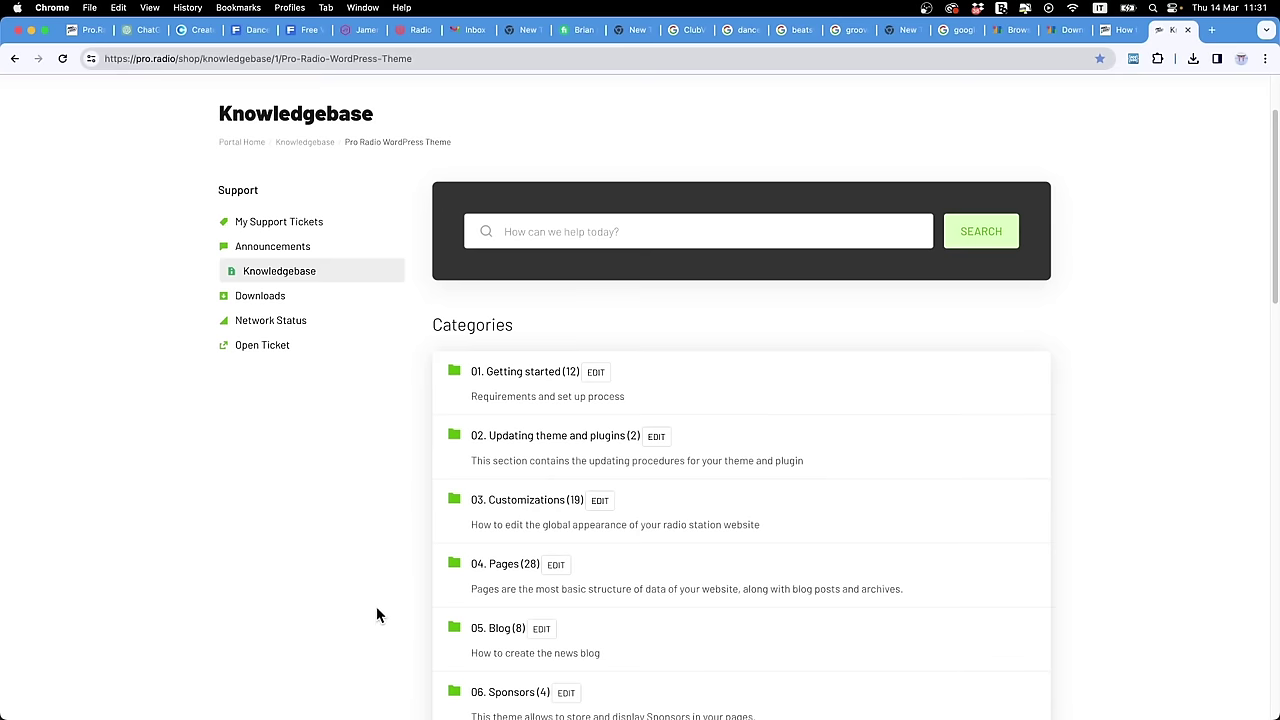
scroll(380, 598, down, 1)
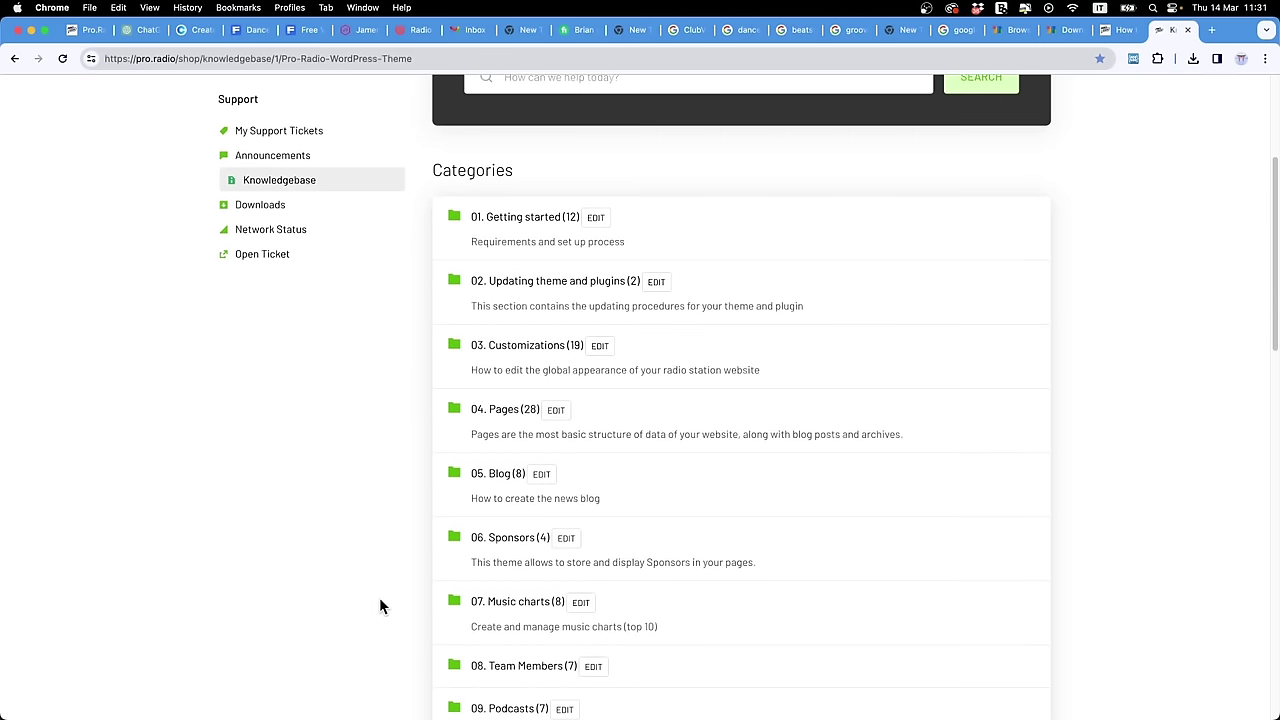
scroll(380, 599, down, 1)
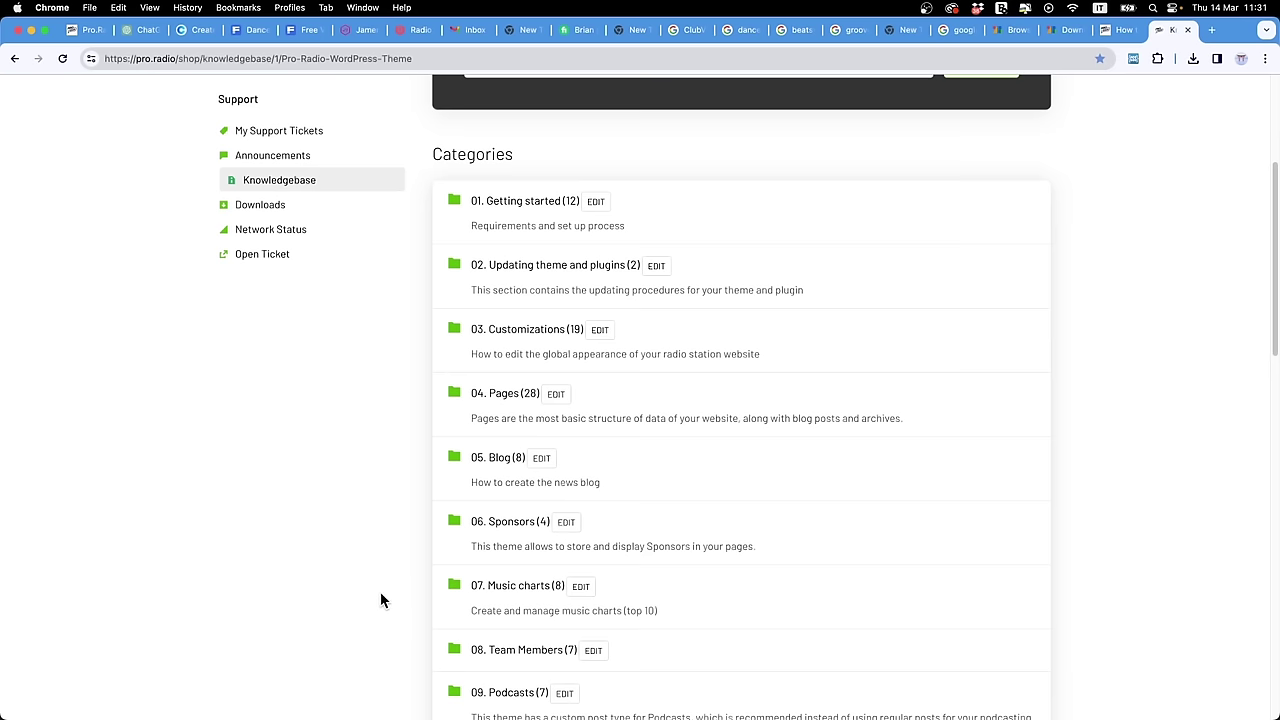
scroll(380, 595, down, 4)
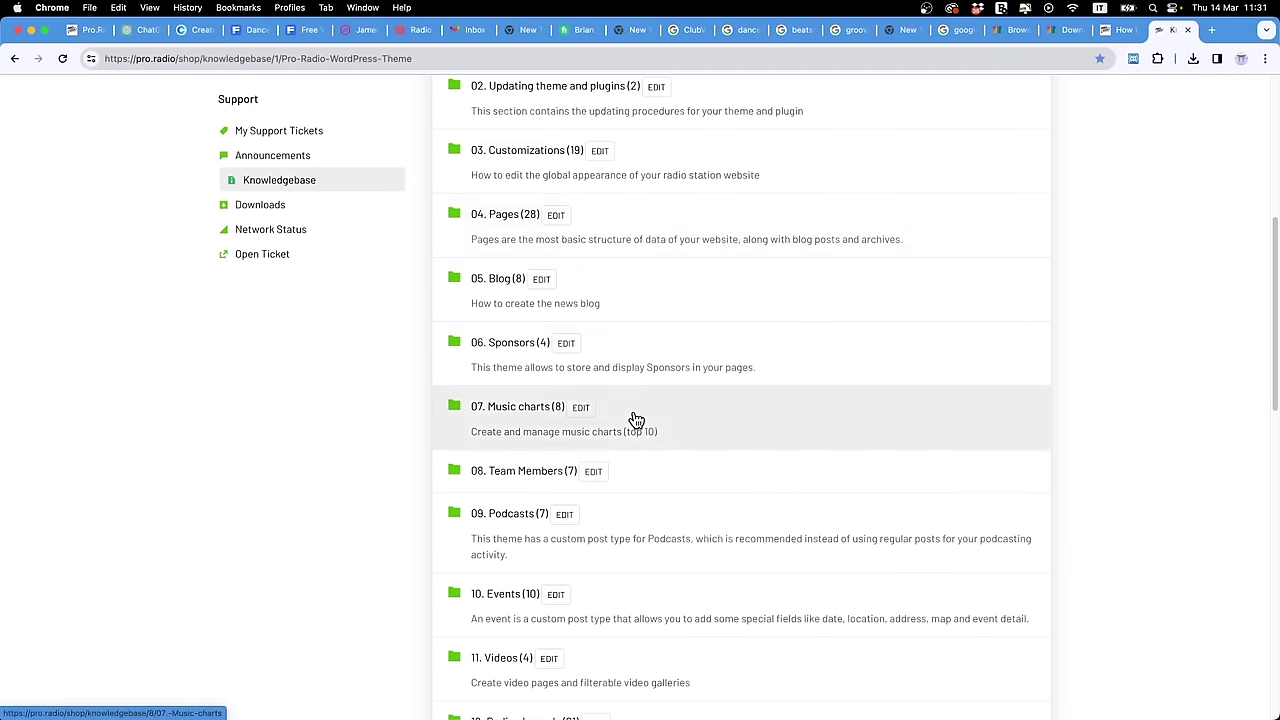
scroll(615, 412, down, 5)
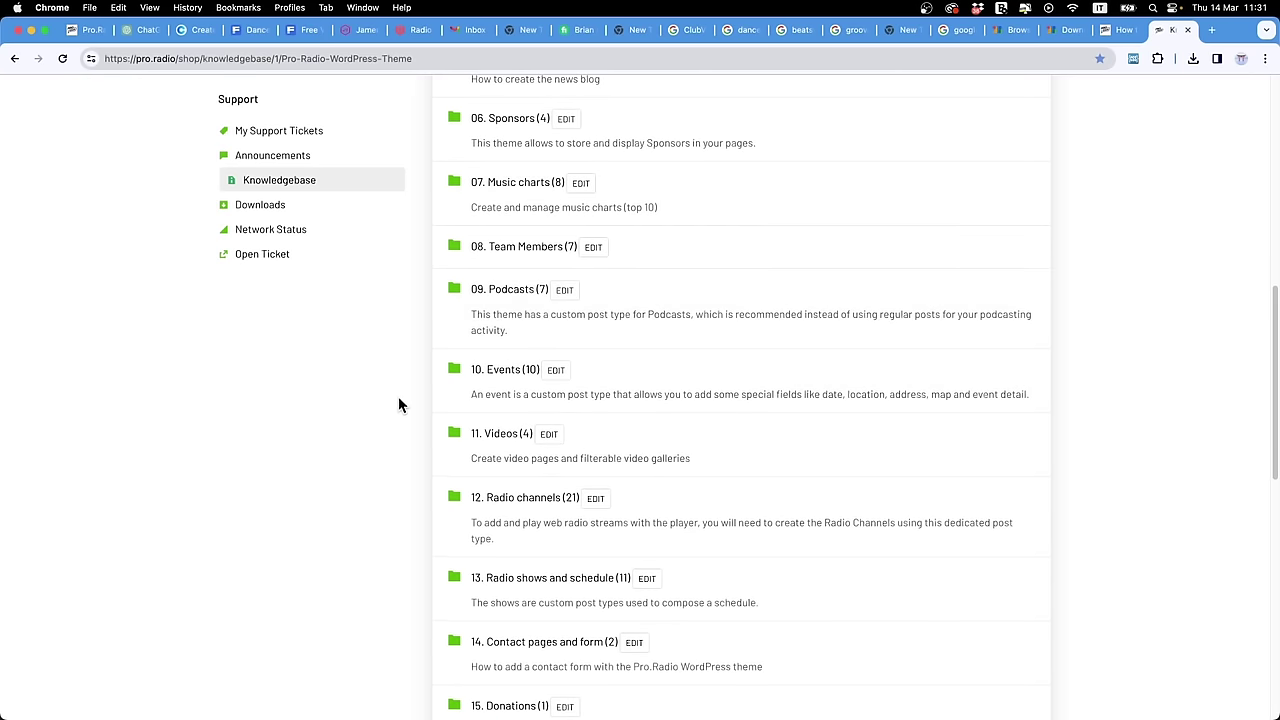
scroll(398, 396, down, 2)
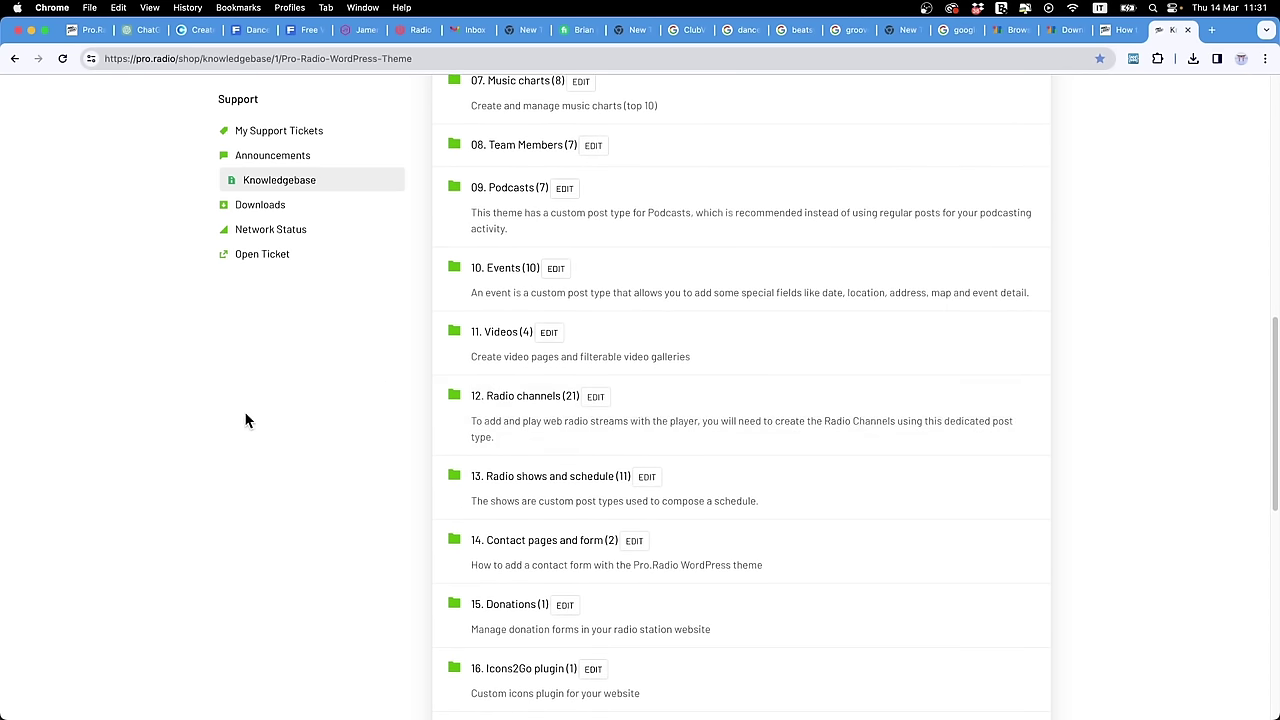
scroll(309, 420, down, 3)
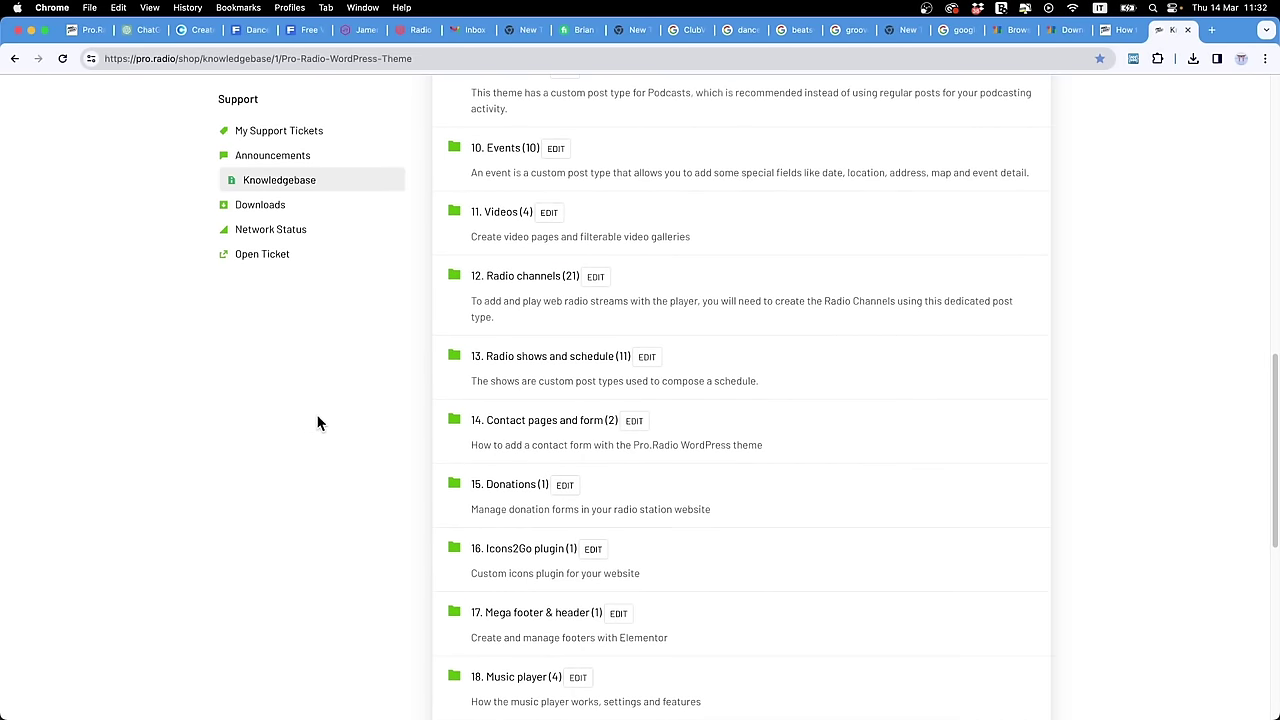
Step: Open the 12. Radio channels category and skim its list of articles
click(482, 280)
scroll(420, 340, down, 8)
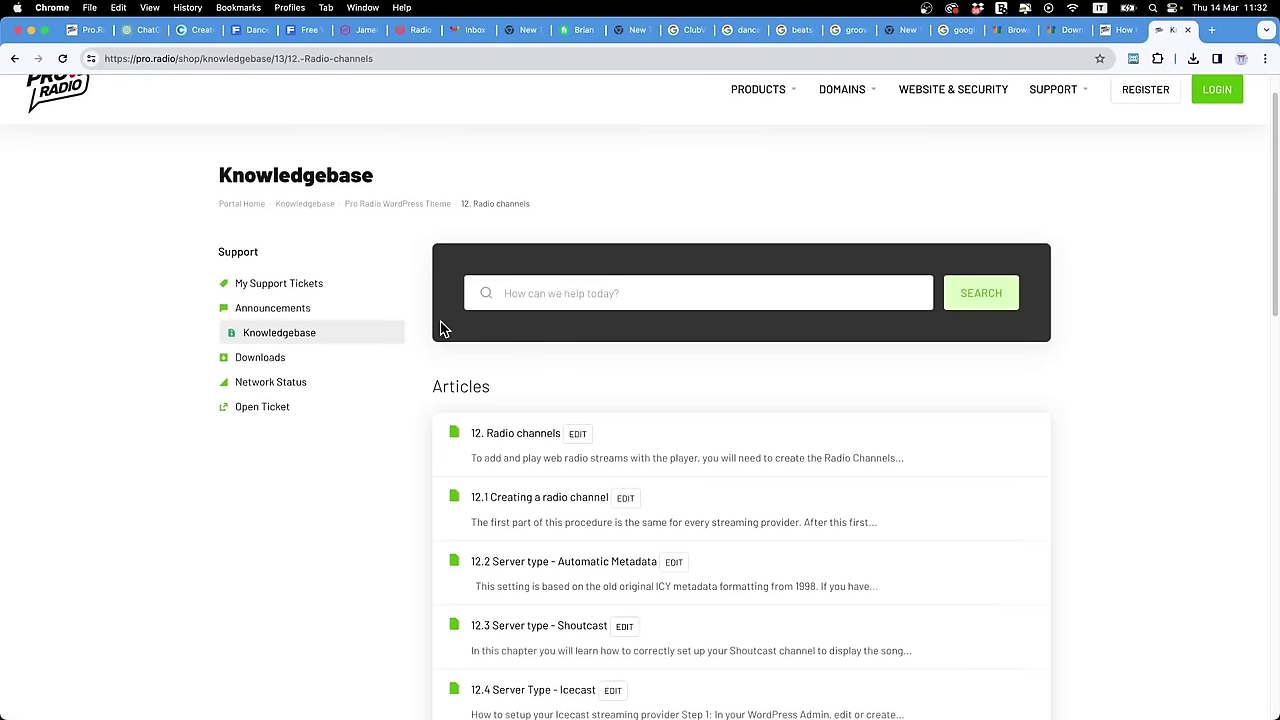
scroll(457, 318, down, 20)
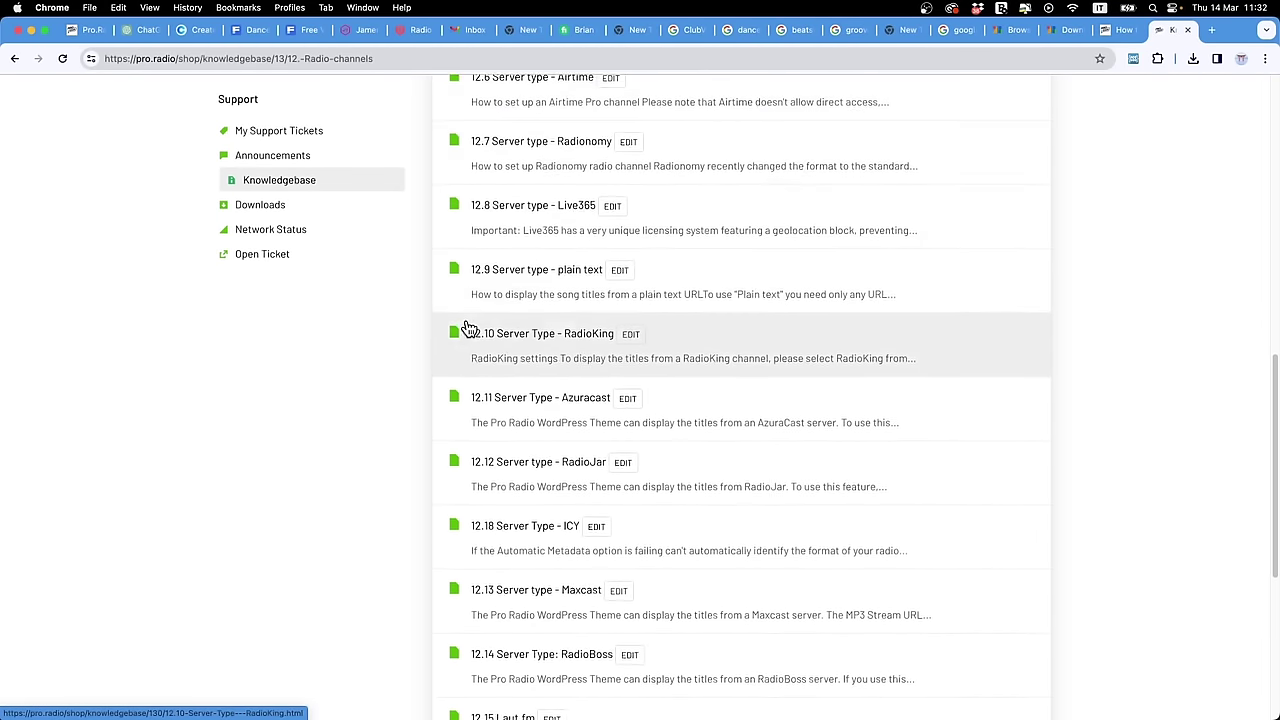
scroll(470, 330, up, 10)
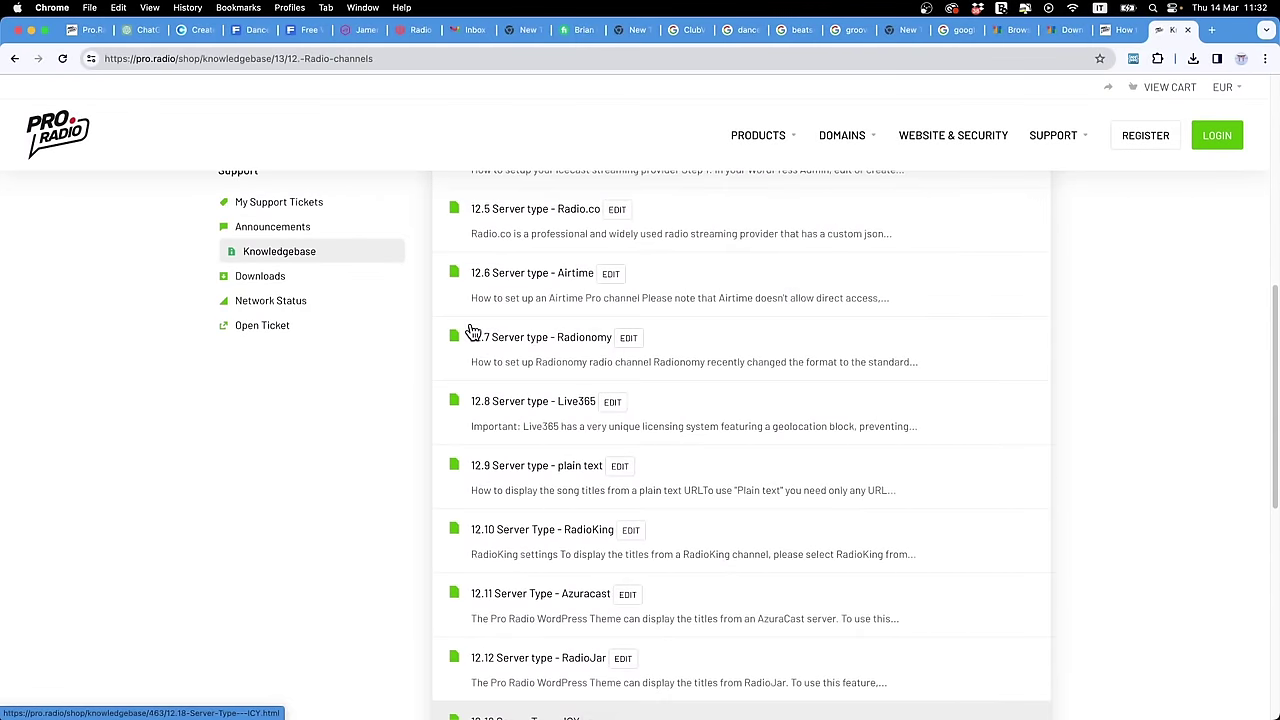
scroll(472, 332, up, 12)
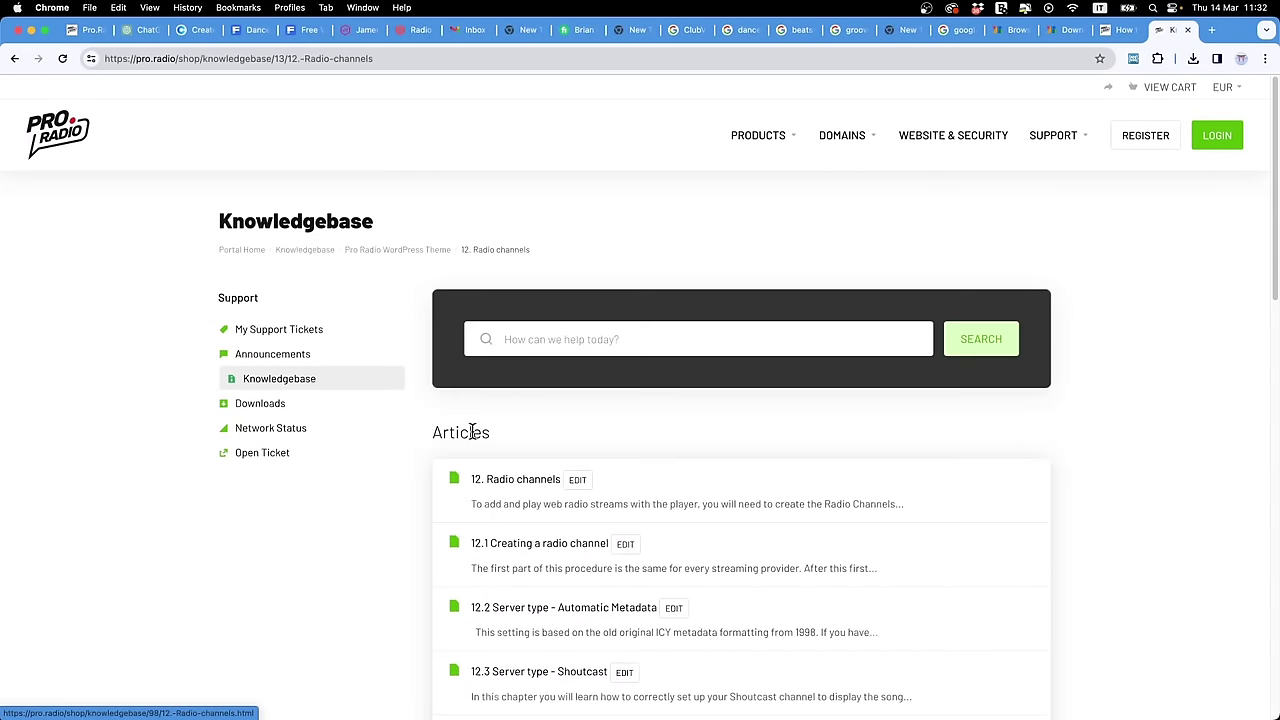
Step: Examine the server type articles for individual streaming providers, including Shoutcast, Icecast, Radio.co, Airtime, Live365 and RadioKing
scroll(483, 487, down, 2)
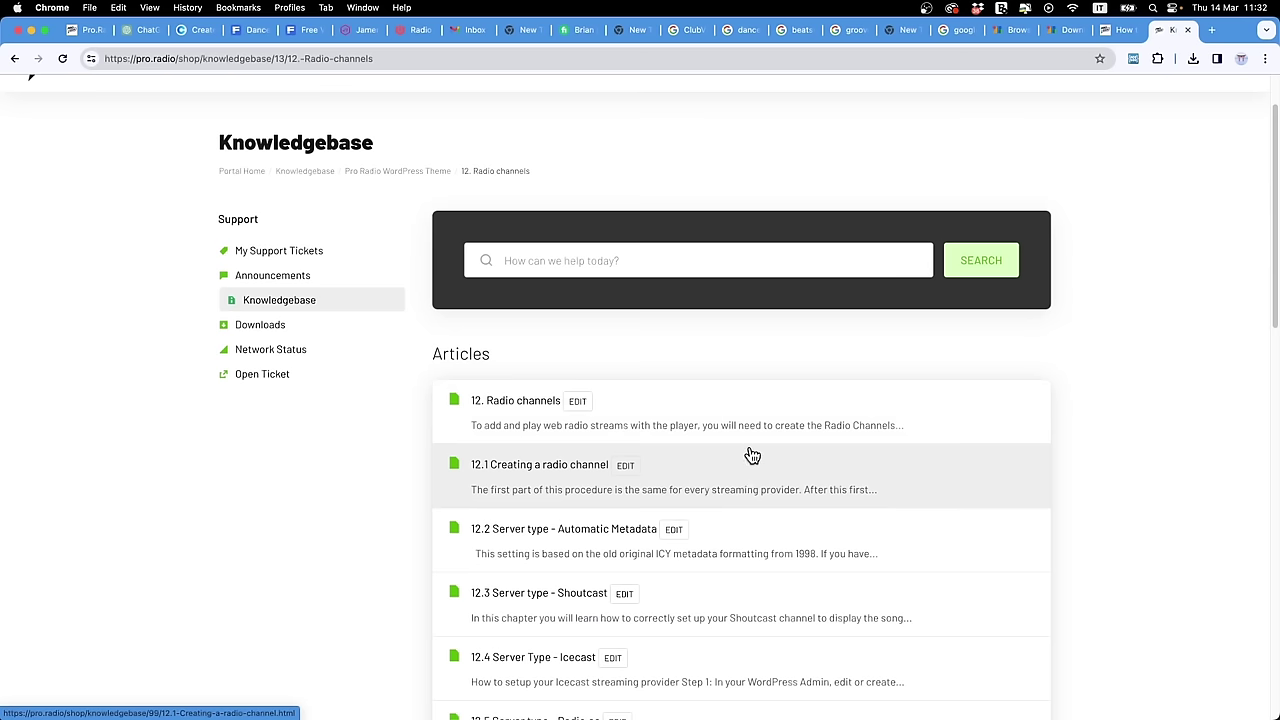
scroll(745, 452, down, 4)
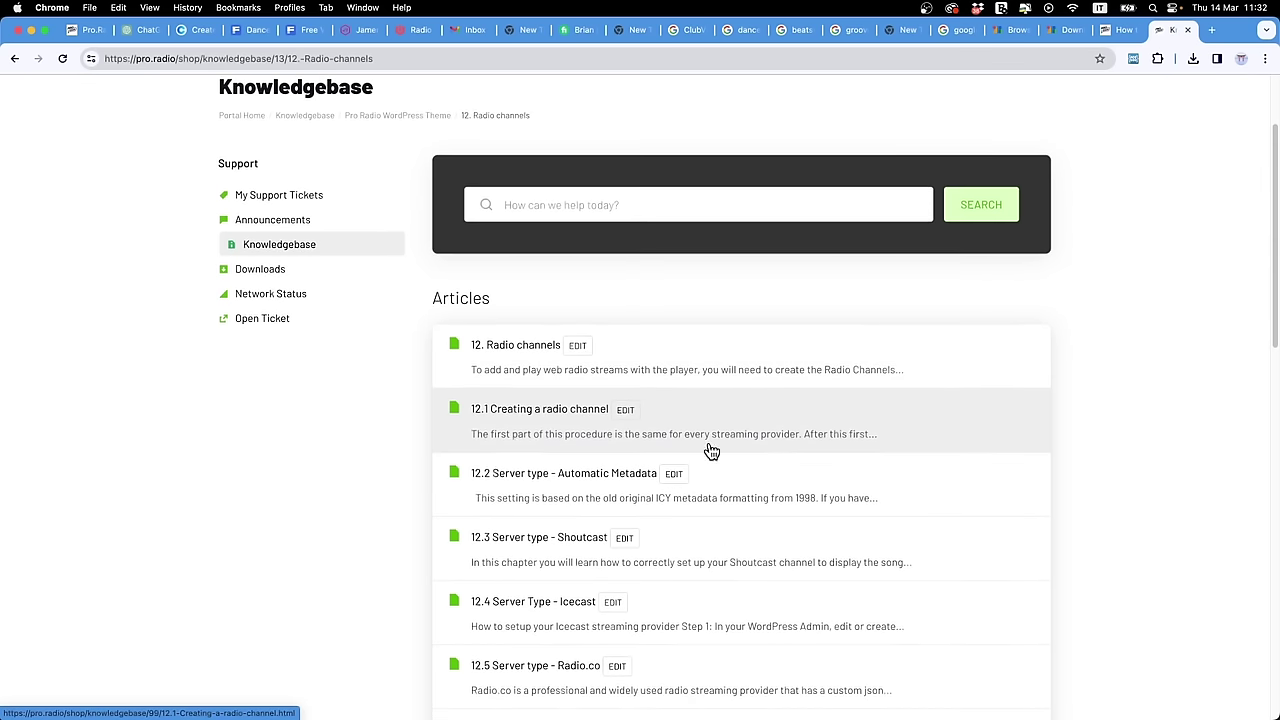
scroll(394, 407, down, 2)
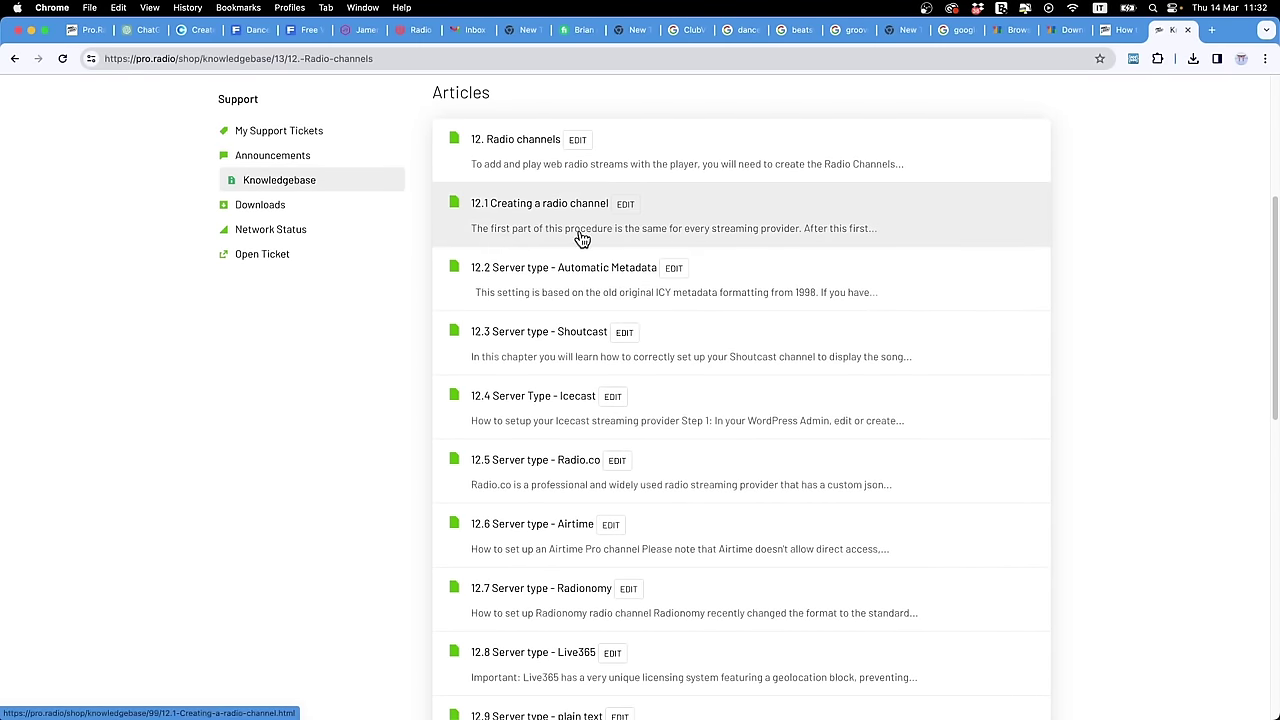
scroll(568, 300, down, 2)
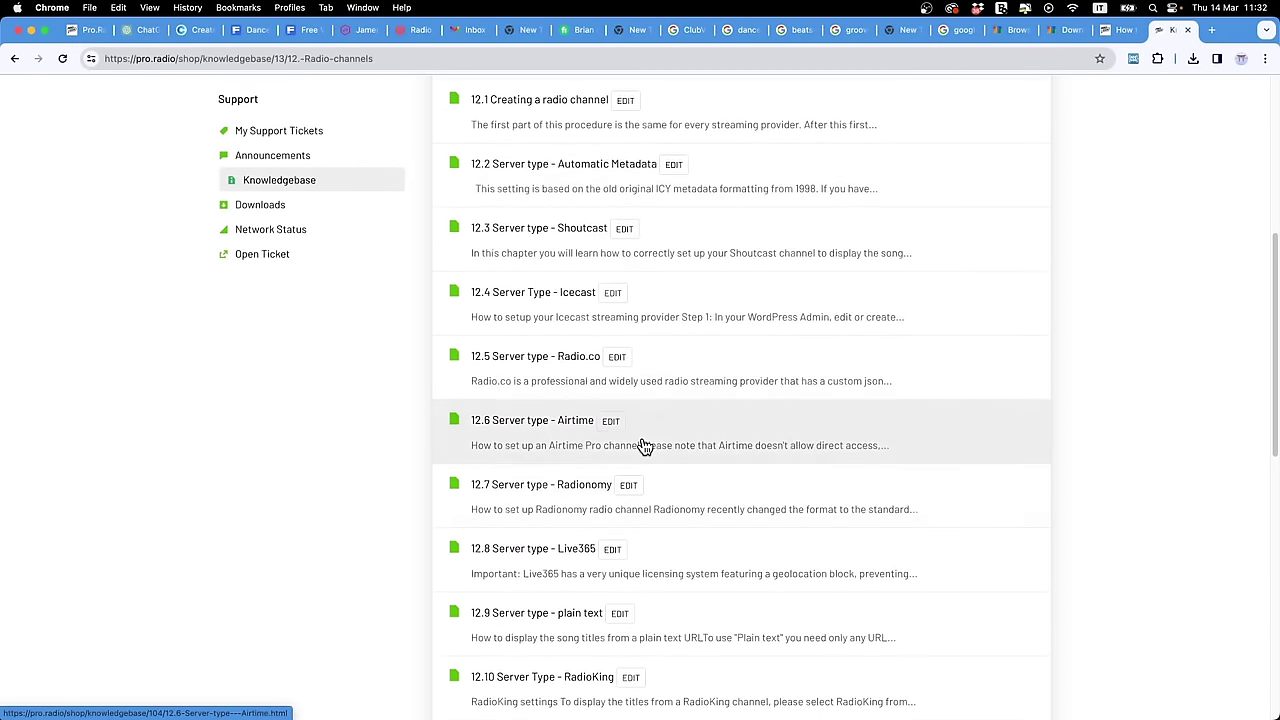
scroll(640, 446, down, 4)
scroll(615, 200, up, 1)
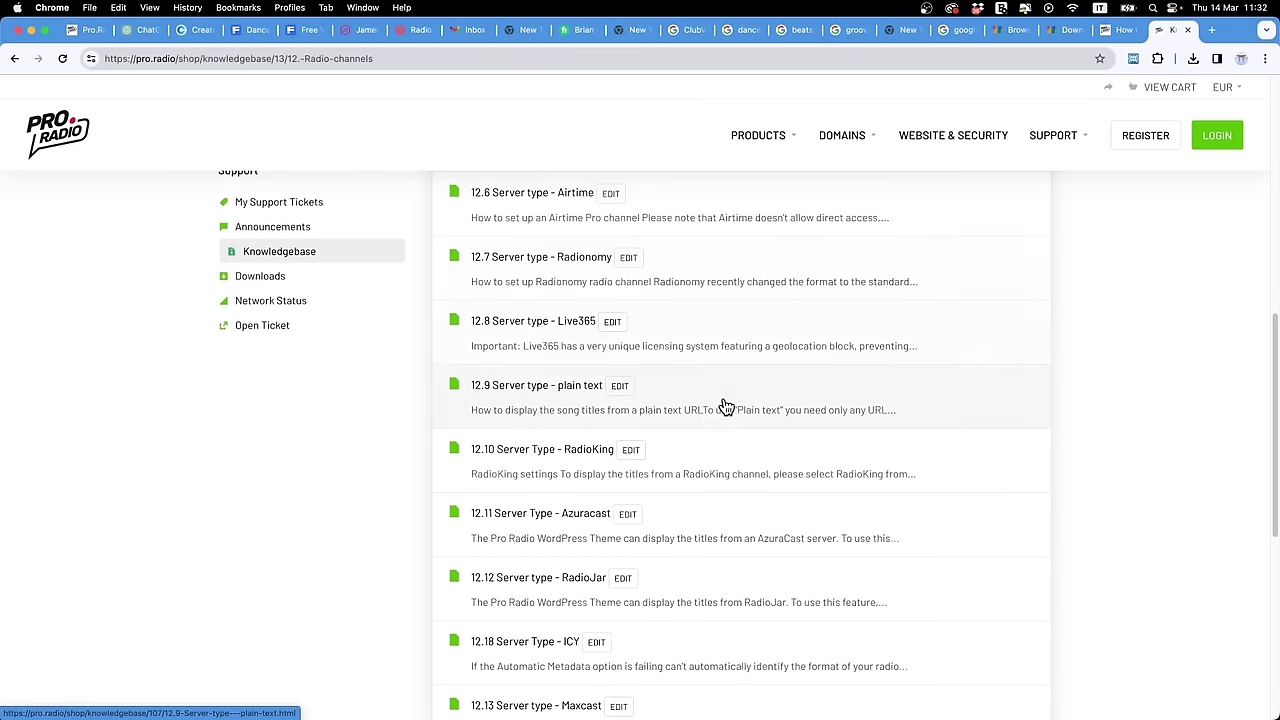
scroll(710, 408, up, 2)
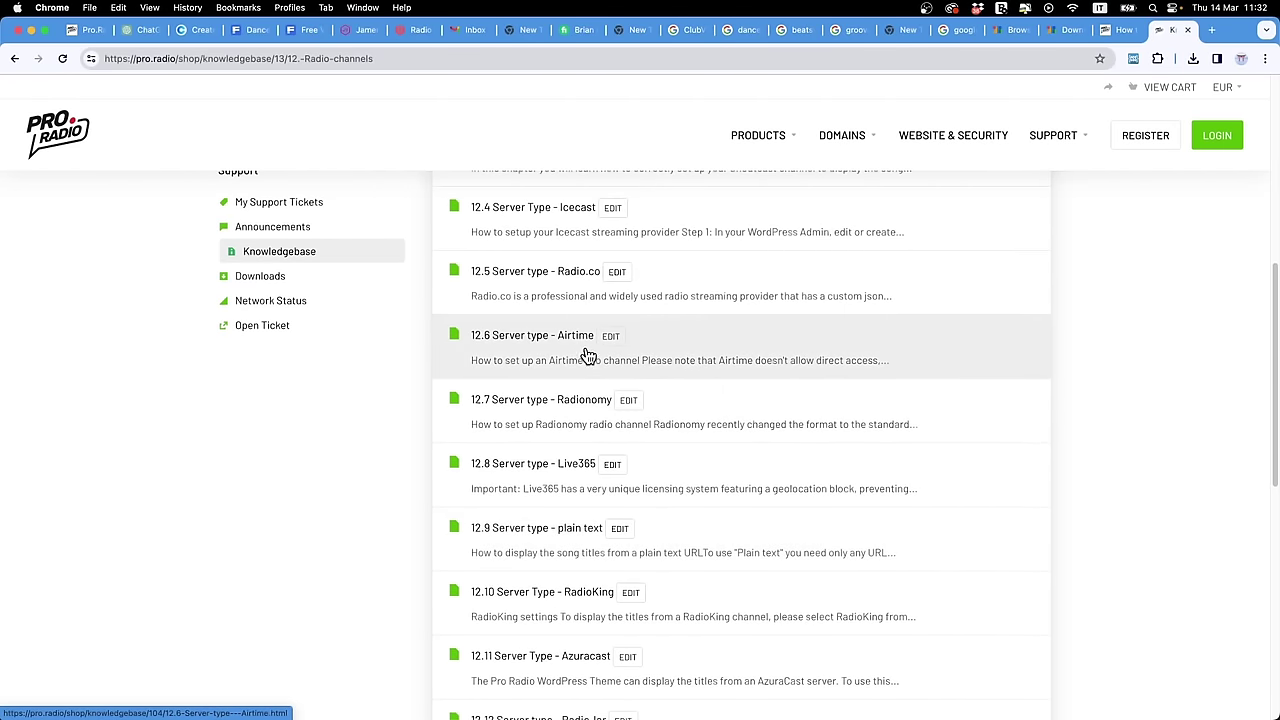
scroll(655, 418, down, 1)
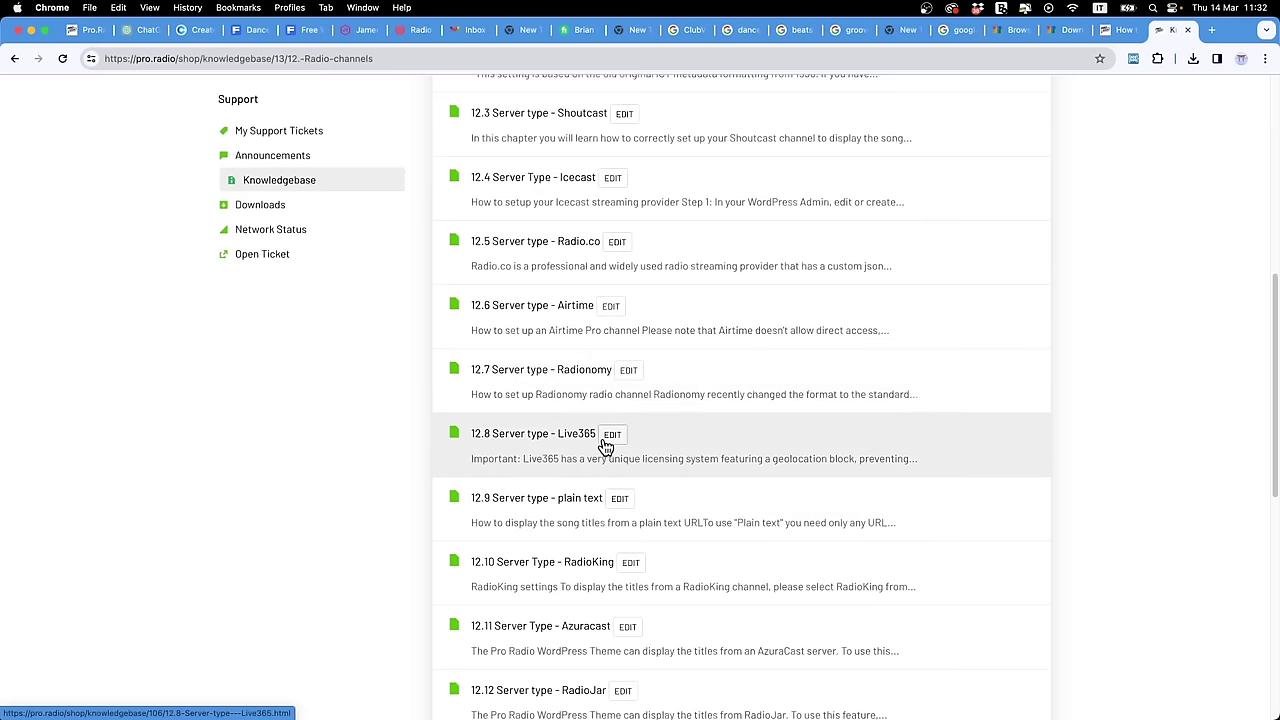
scroll(651, 449, down, 4)
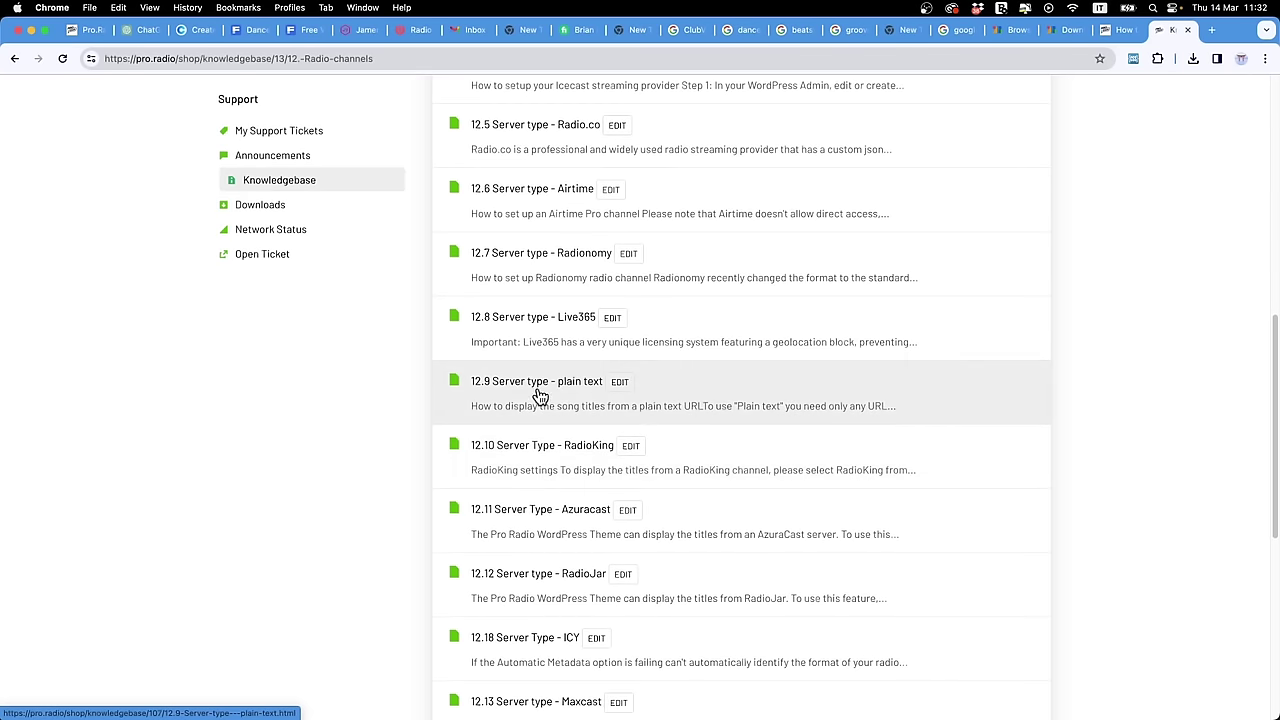
Step: Examine the remaining server type articles, from Azuracast and RadioJar through Laut.fm, MediaCP and Sonic Panel
scroll(604, 470, down, 3)
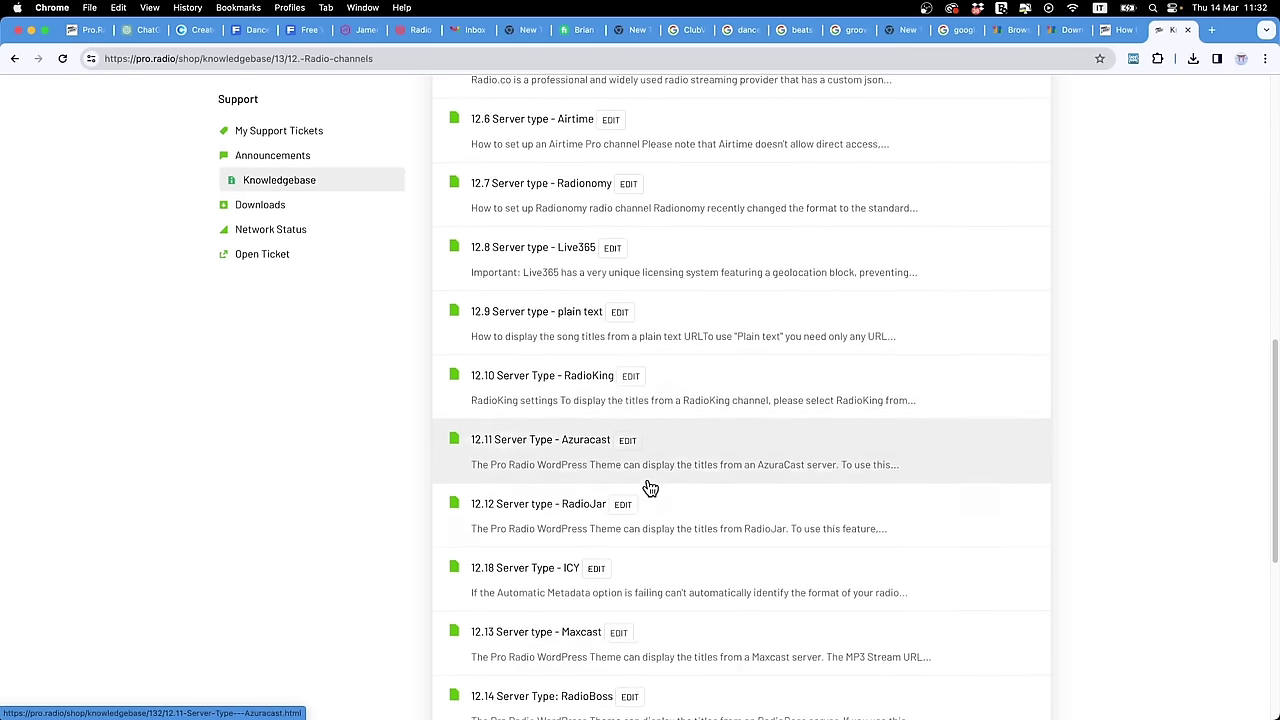
scroll(663, 446, down, 5)
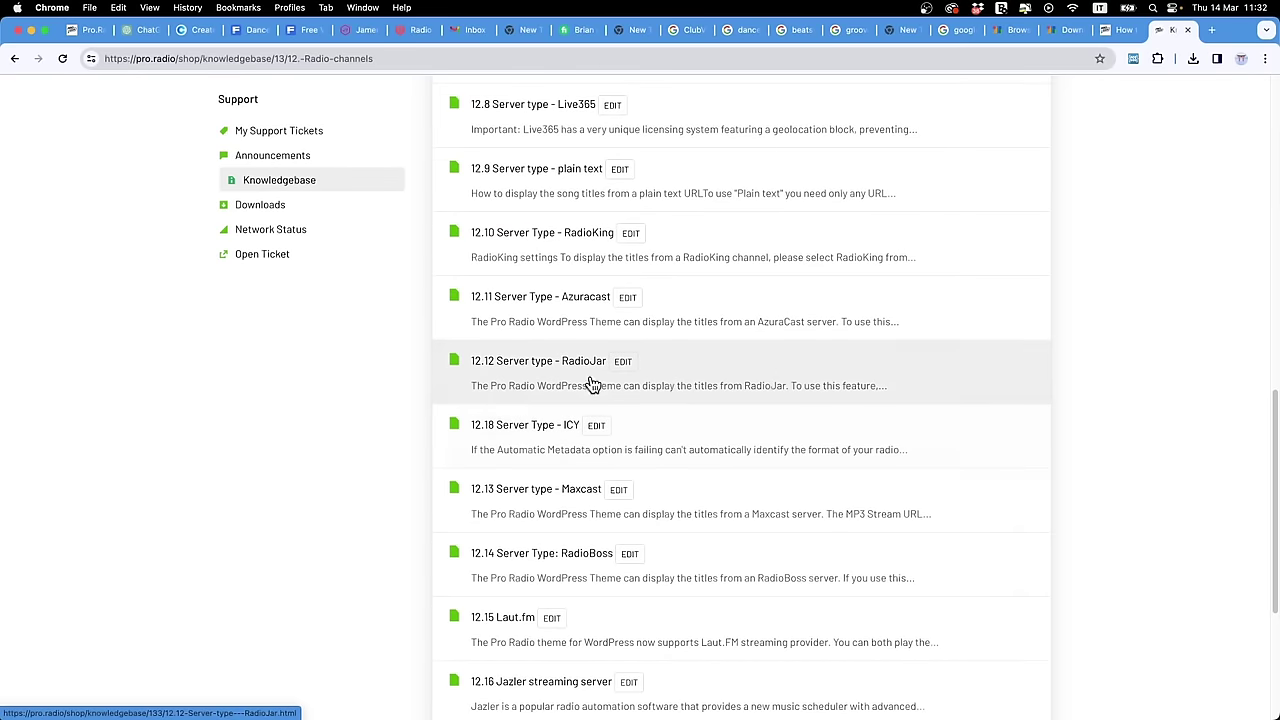
scroll(640, 440, down, 2)
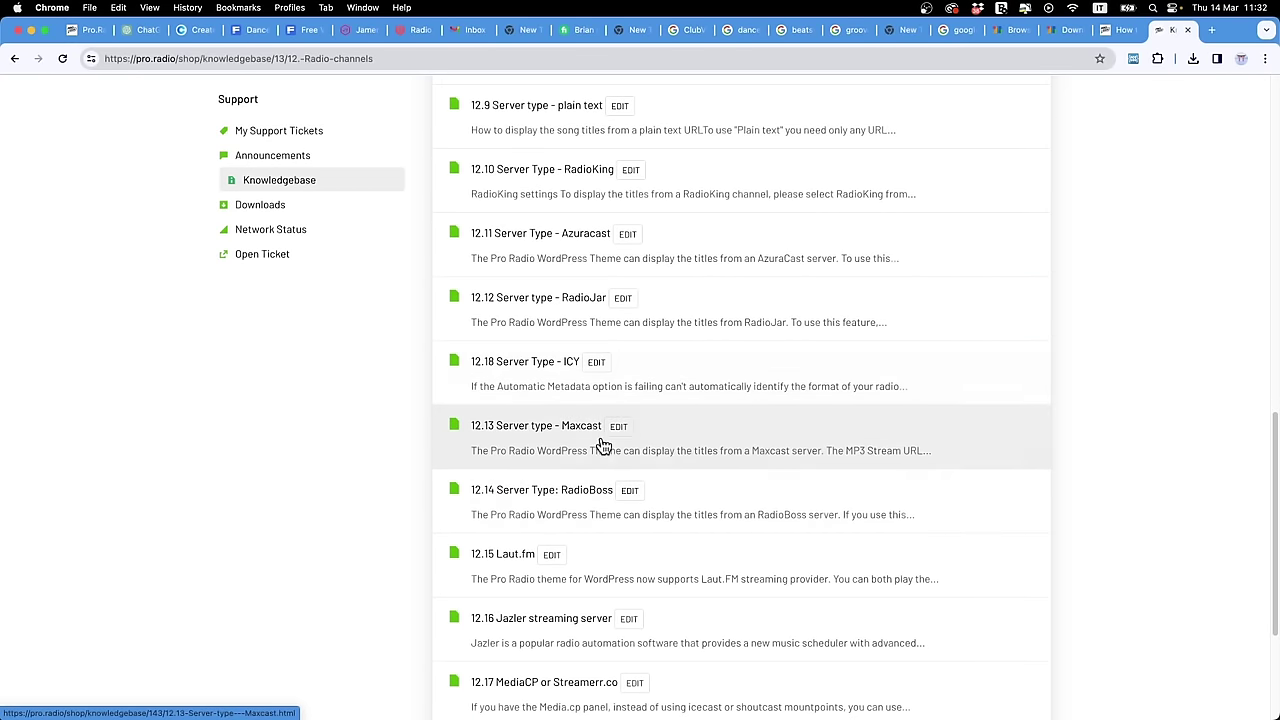
scroll(677, 465, down, 3)
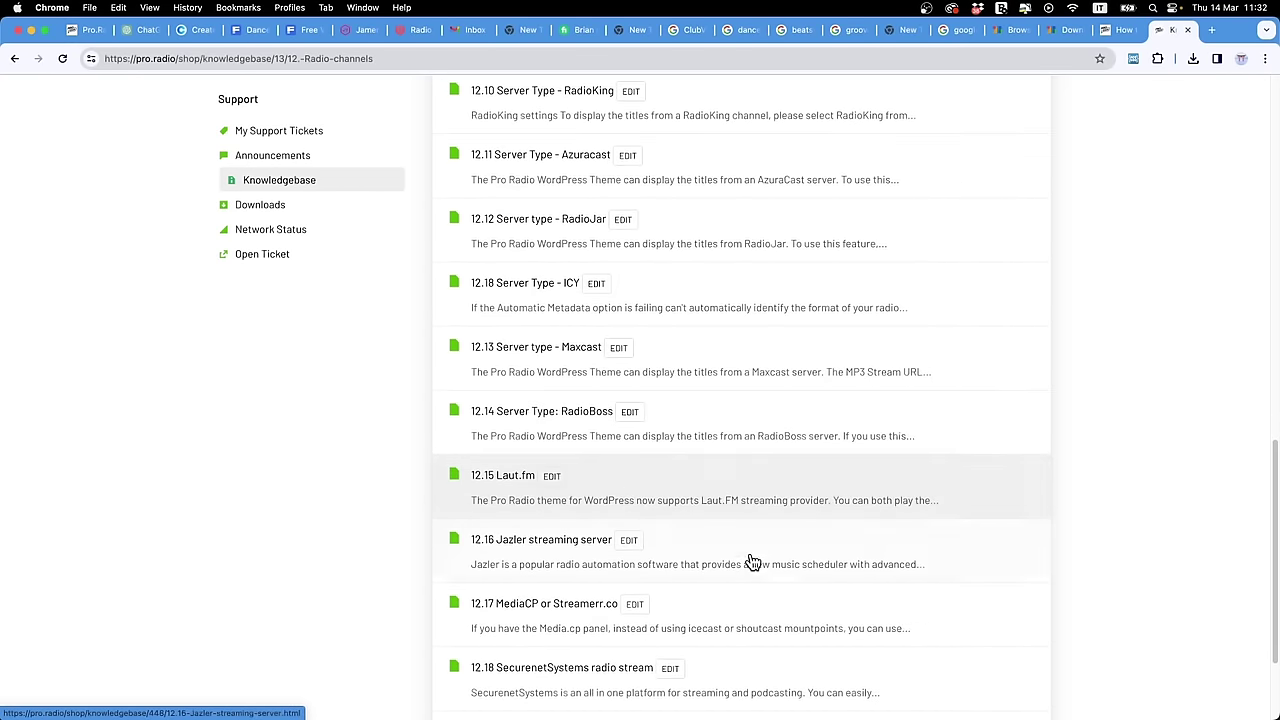
scroll(794, 583, down, 3)
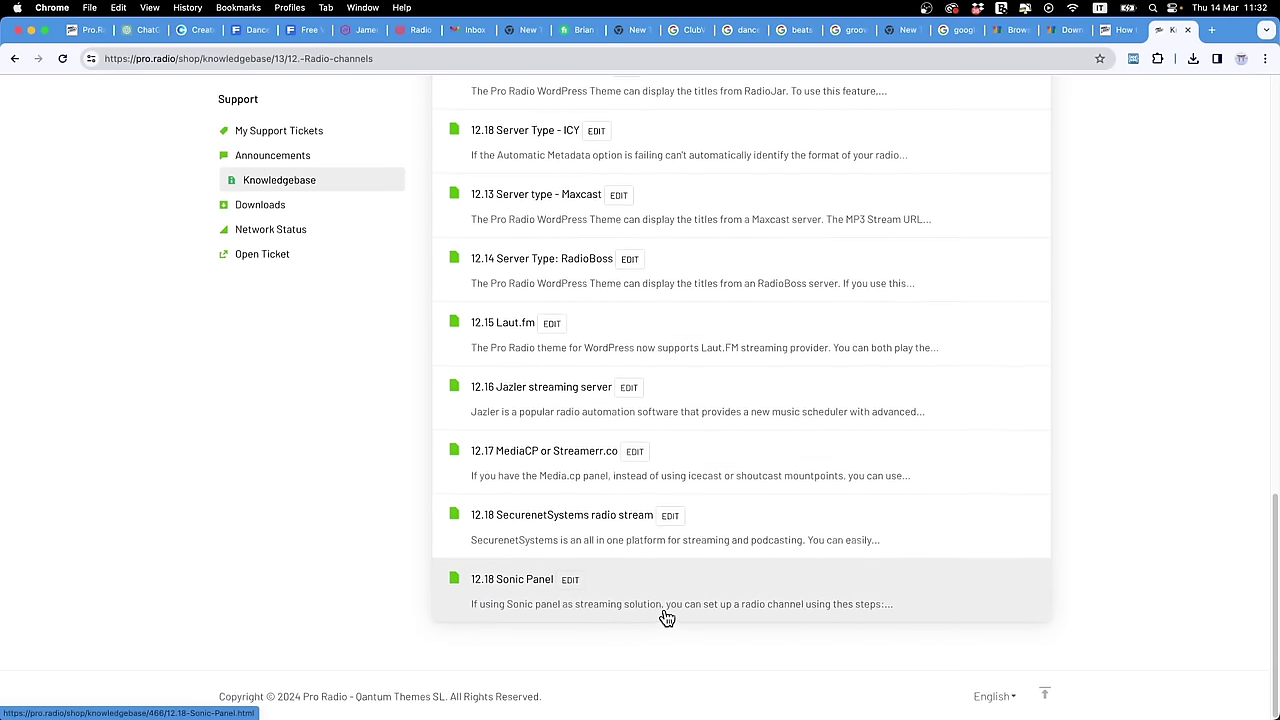
Step: Review the whole Radio channels article list again, comparing generic server types such as Shoutcast and Icecast with the dedicated streaming providers
scroll(665, 616, up, 10)
scroll(612, 320, up, 5)
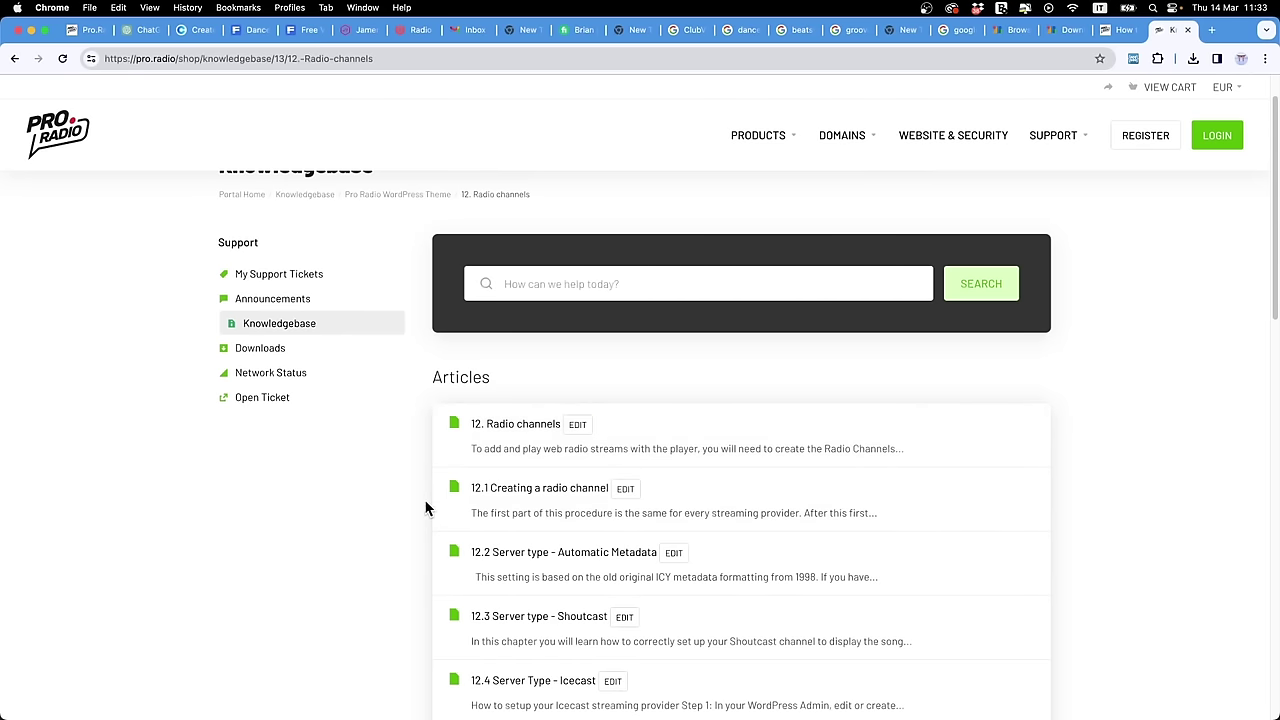
scroll(421, 486, down, 2)
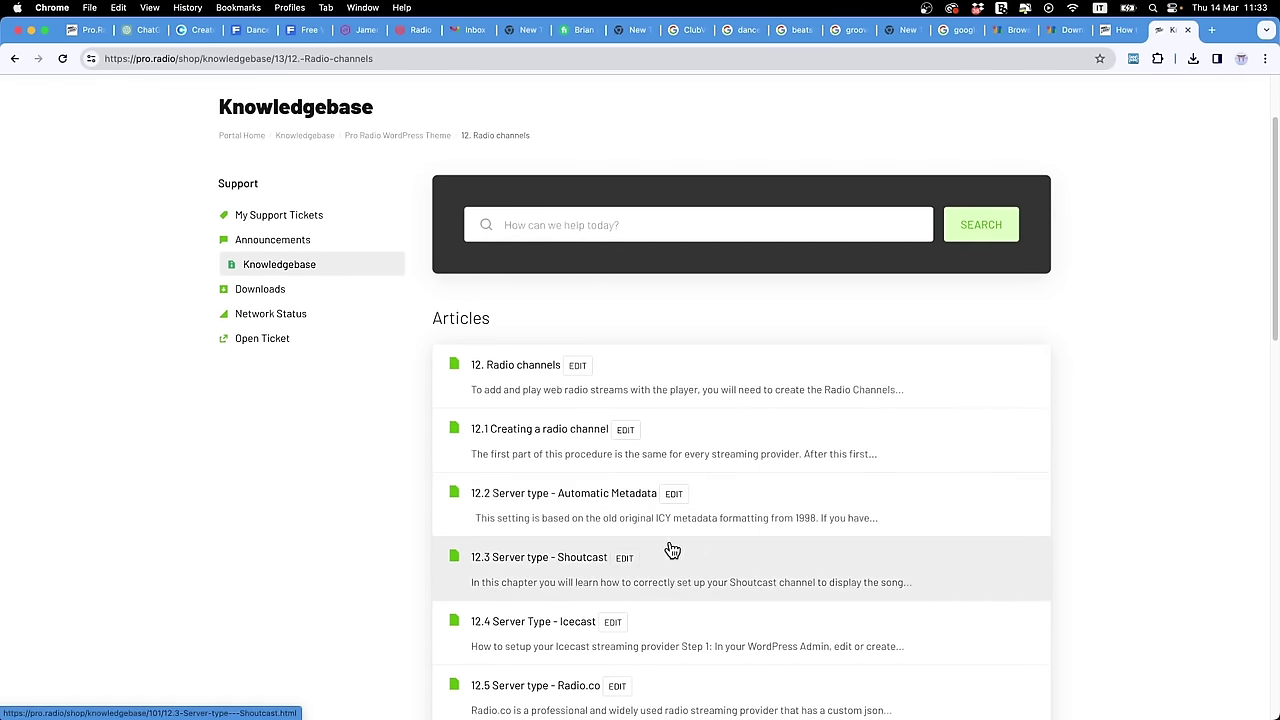
scroll(657, 547, down, 4)
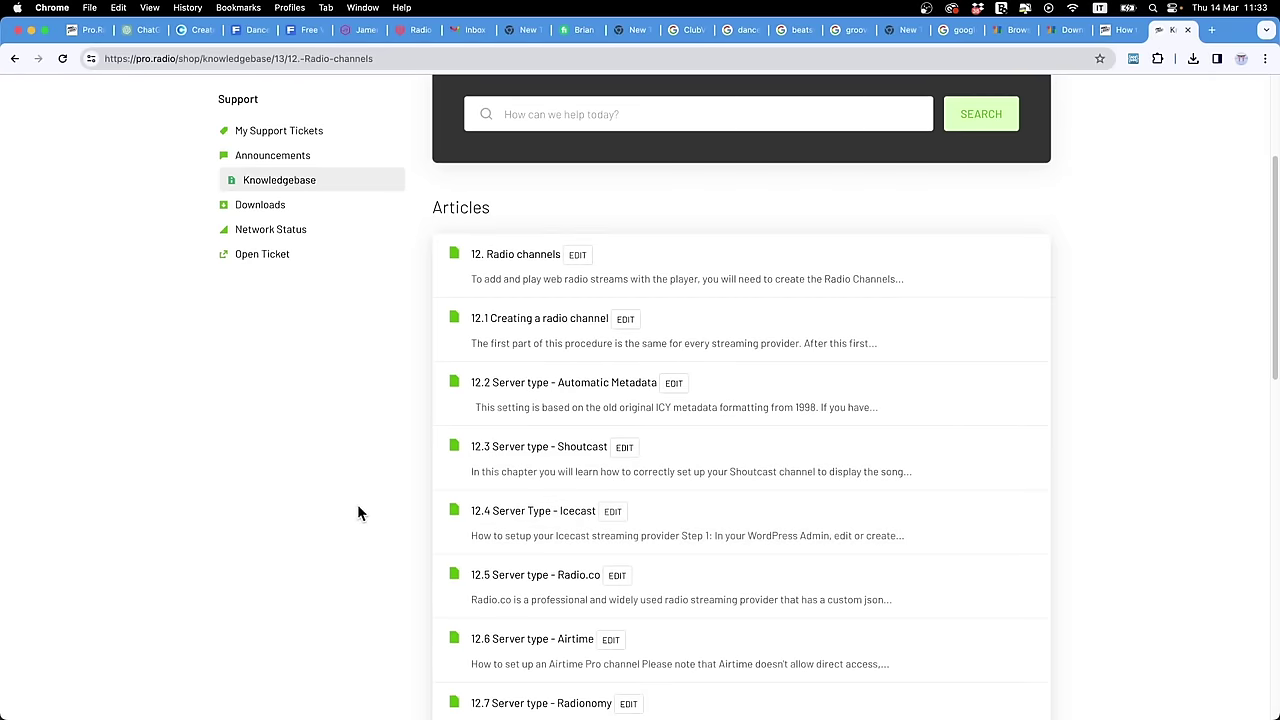
scroll(357, 504, down, 2)
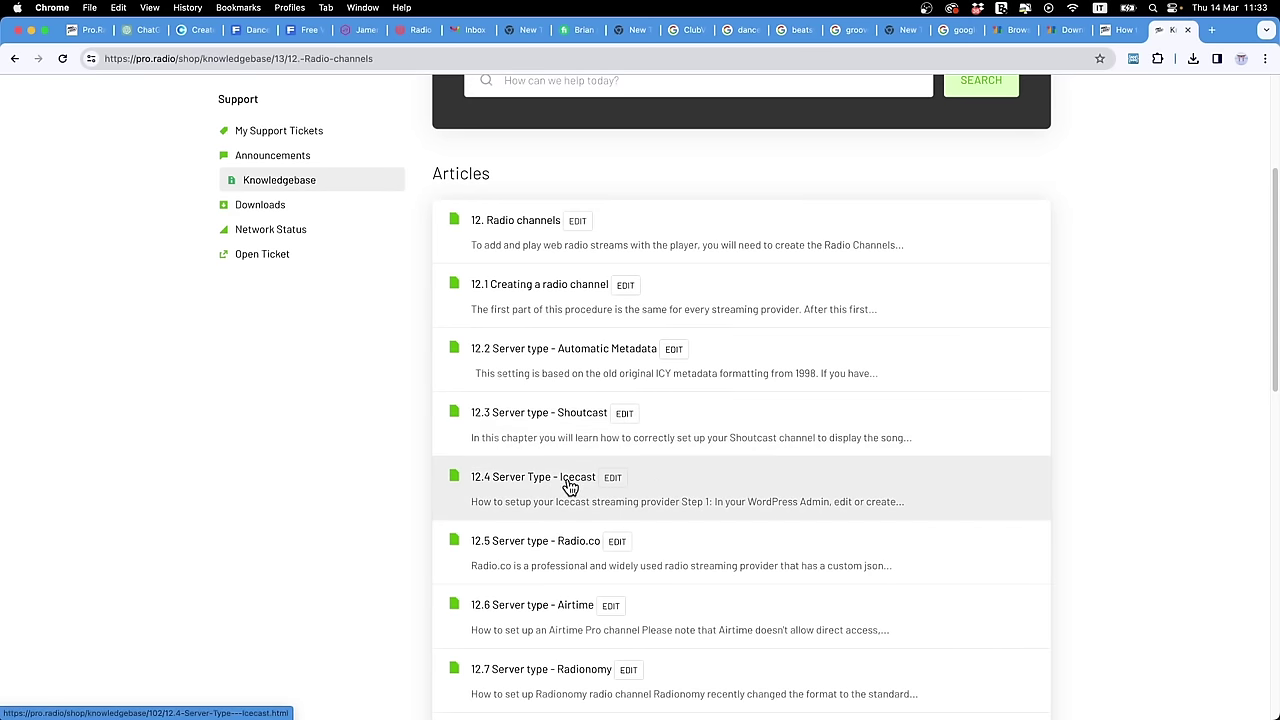
scroll(611, 354, down, 1)
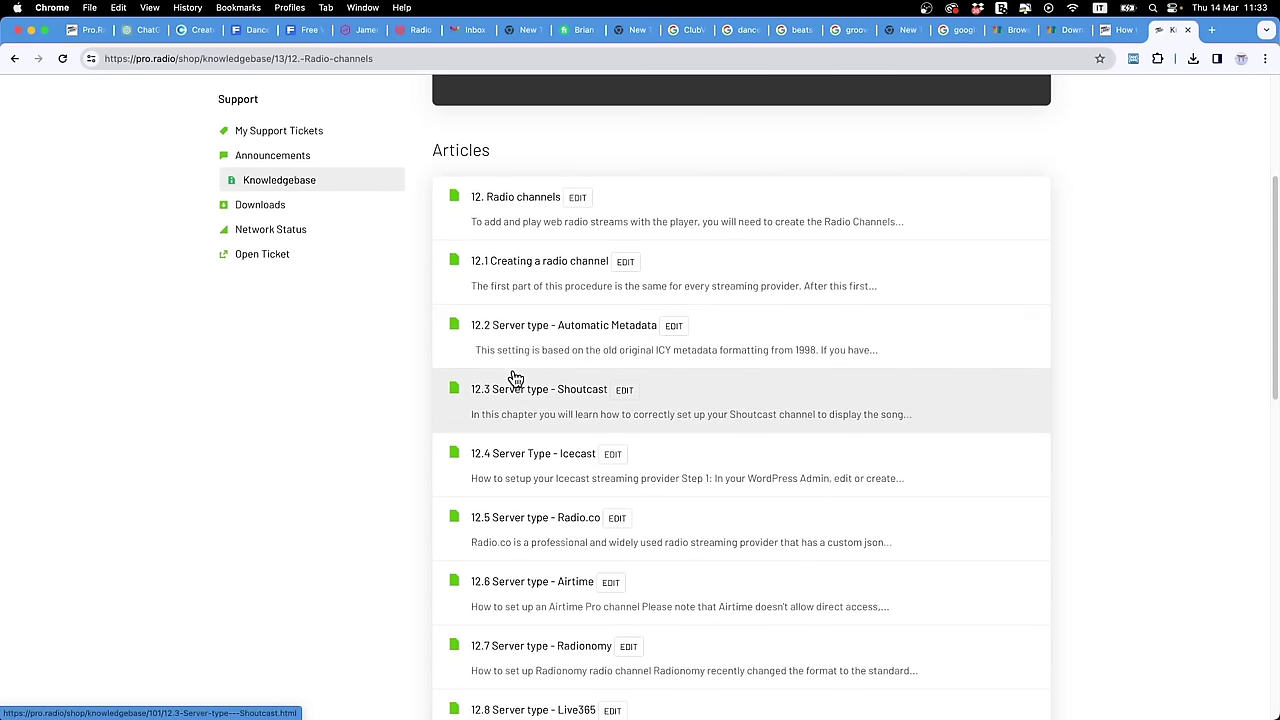
scroll(516, 378, down, 10)
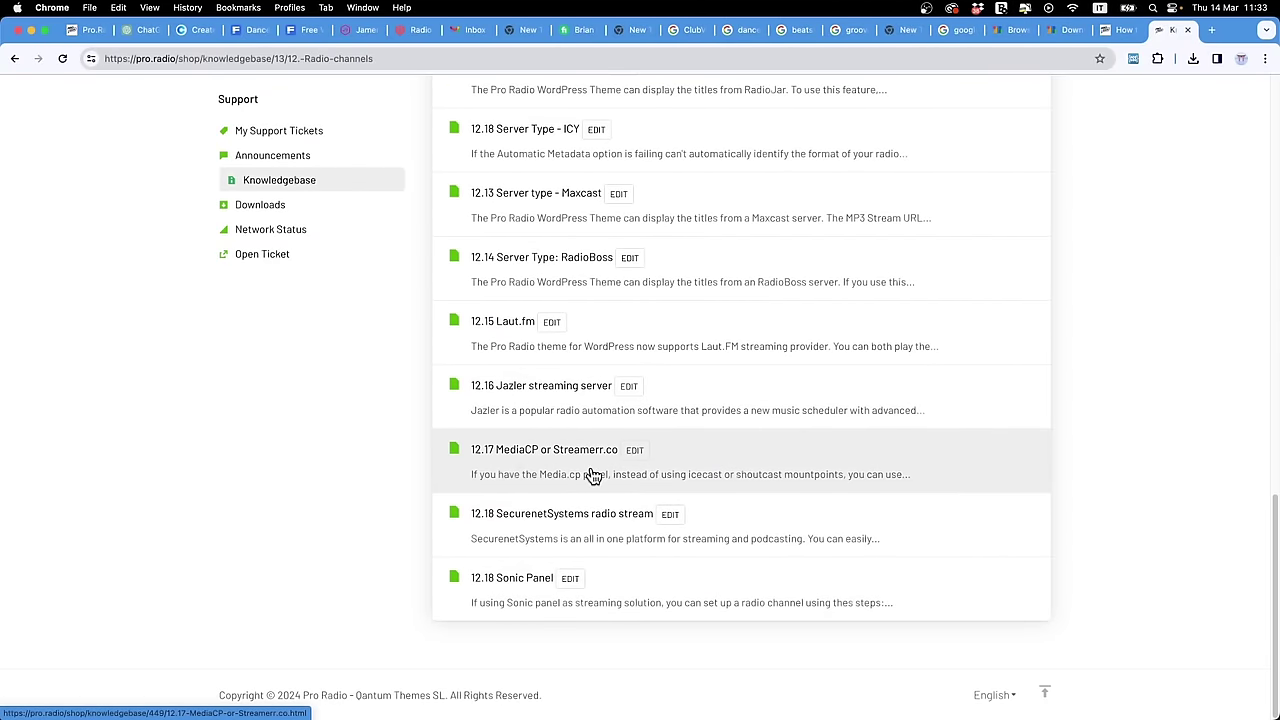
scroll(562, 390, up, 2)
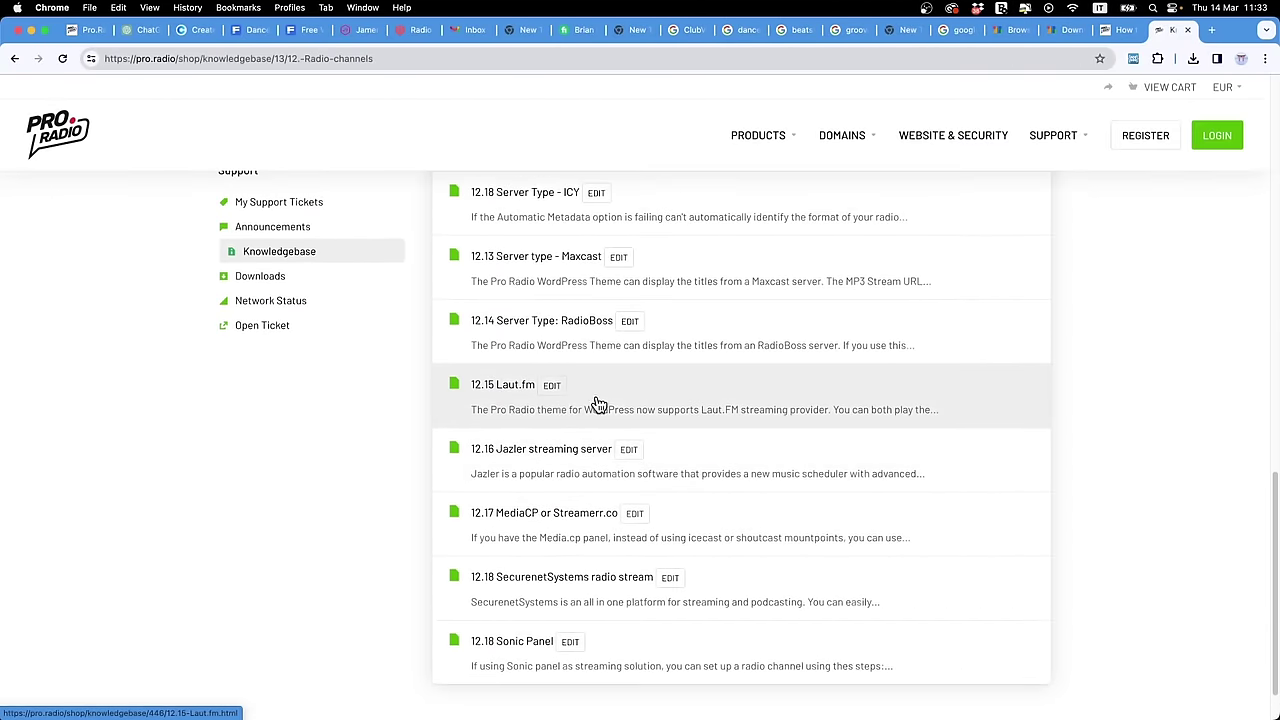
scroll(722, 369, up, 6)
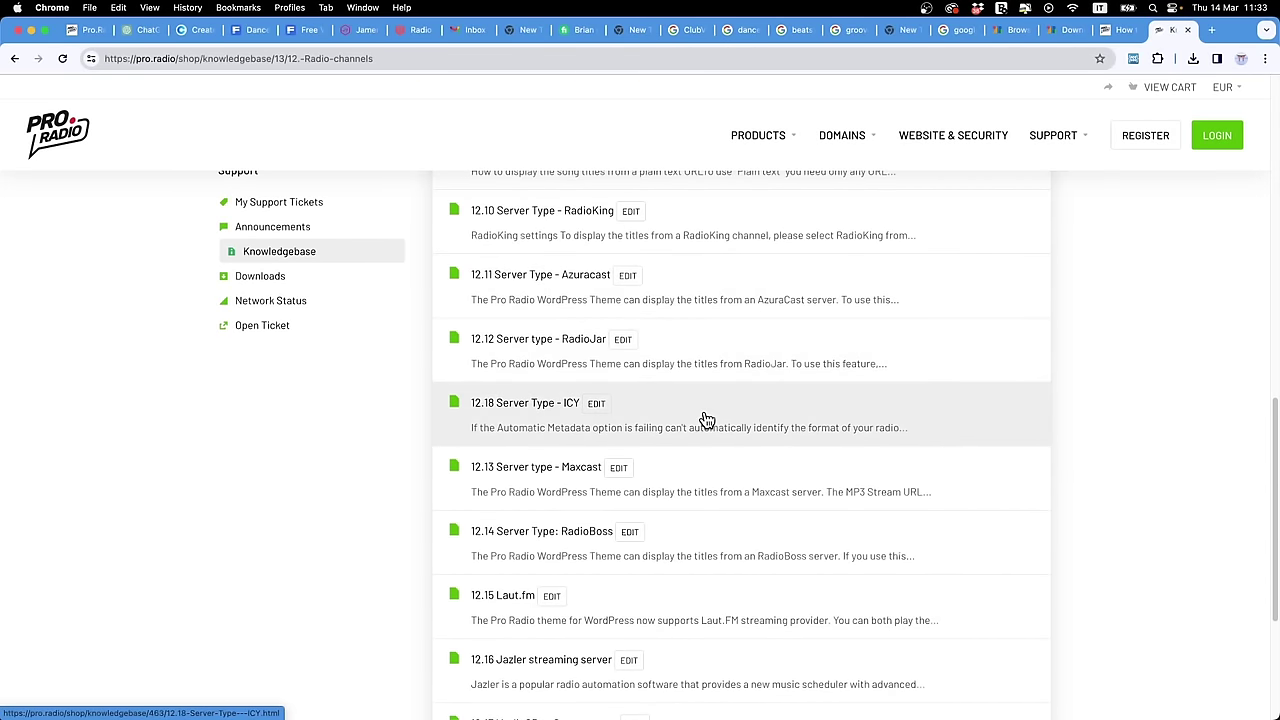
scroll(328, 466, up, 1)
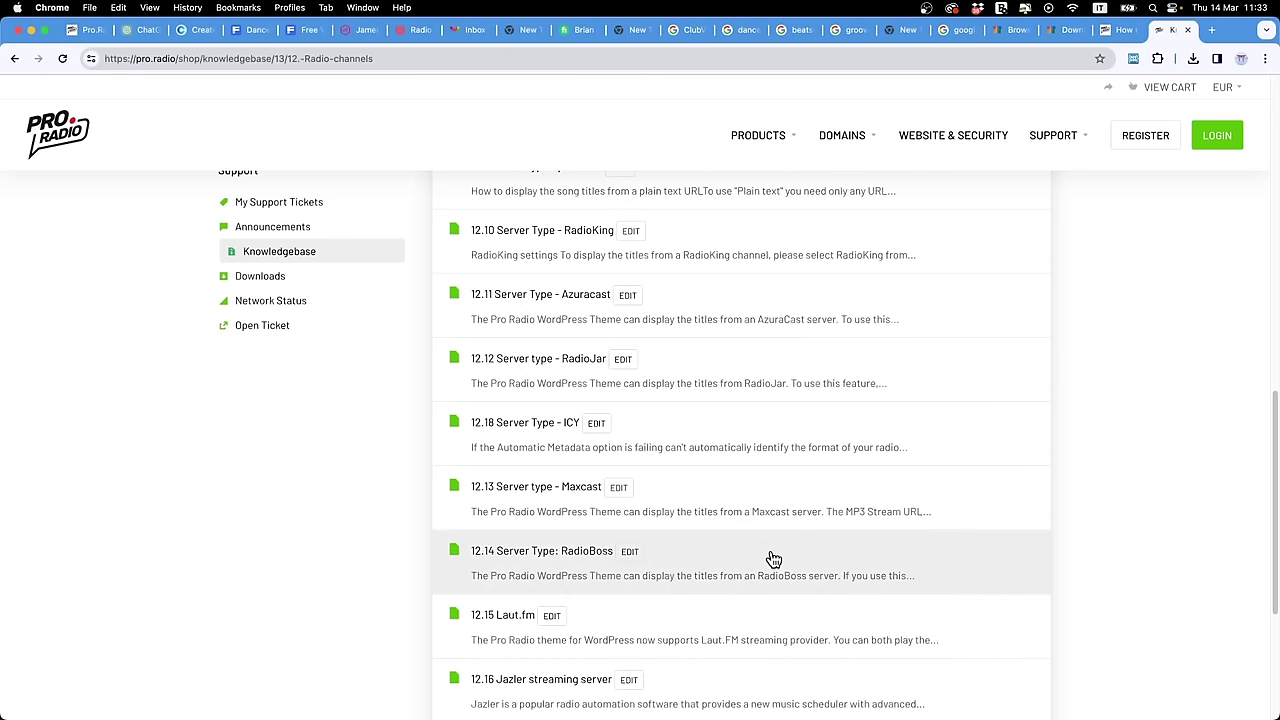
scroll(770, 560, up, 10)
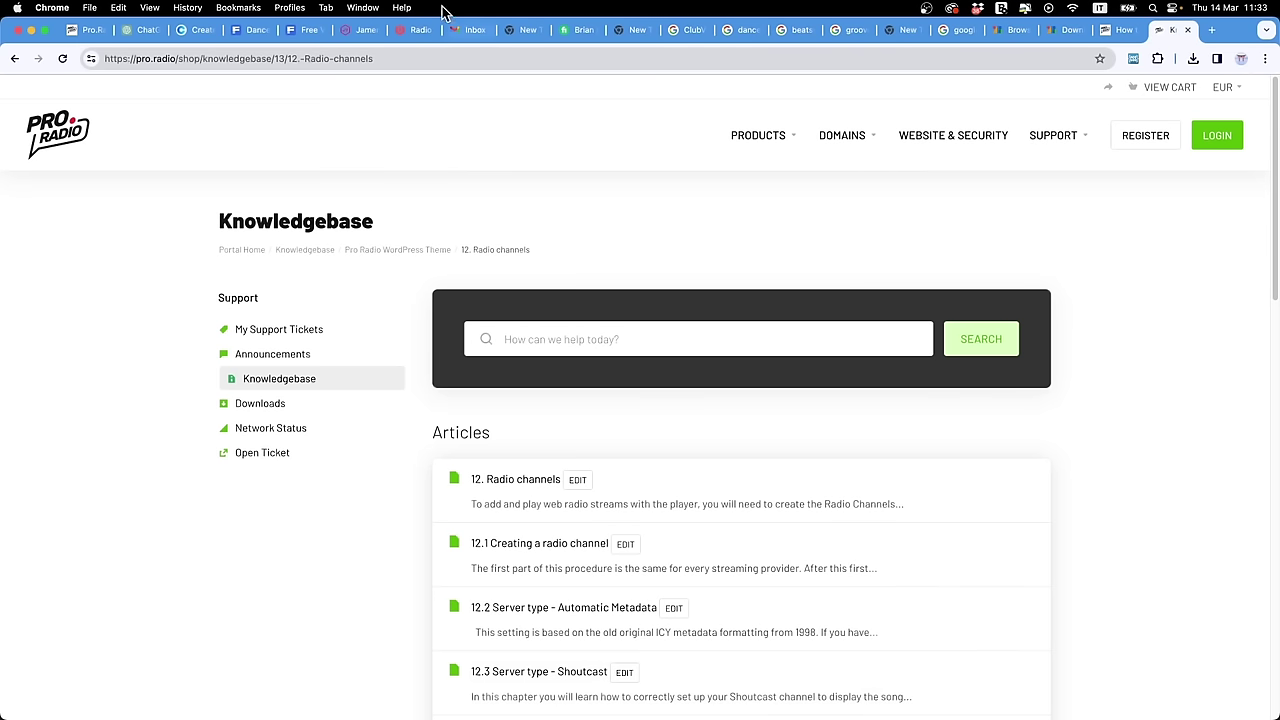
Step: Switch to the radio.co site, dismiss its chat message and sign in to the studio with the saved account credentials
click(420, 37)
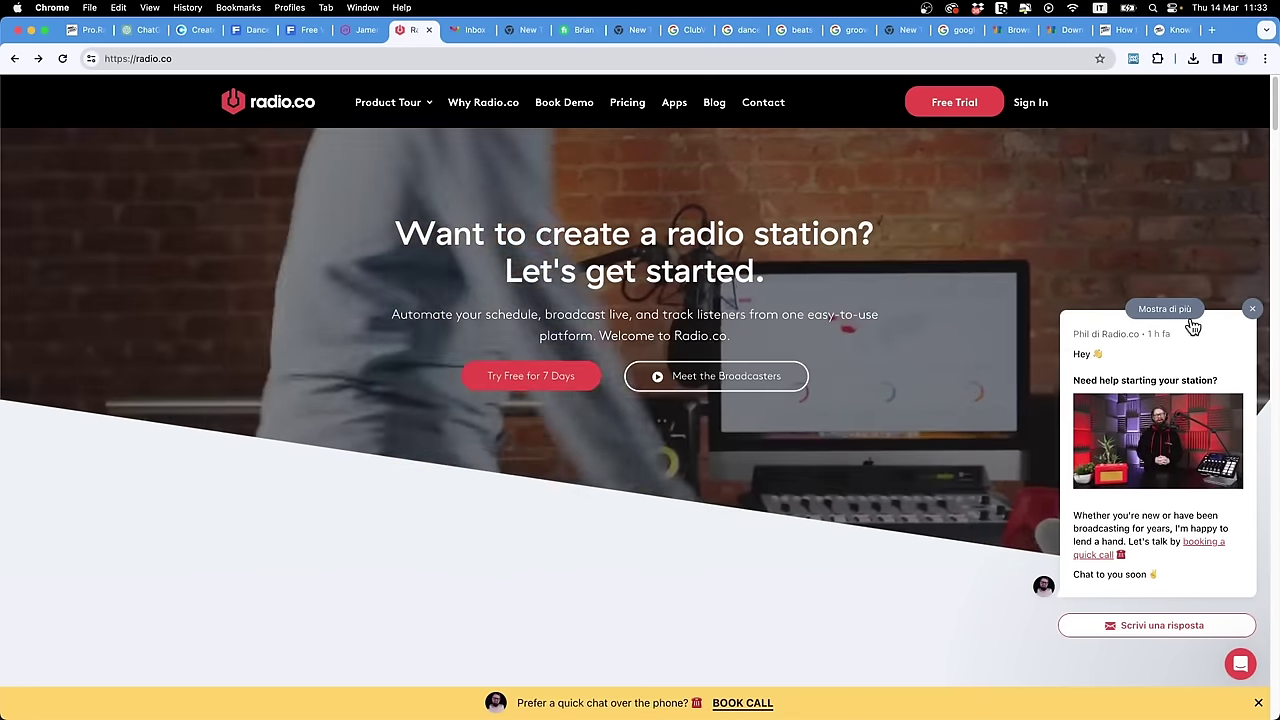
click(1250, 311)
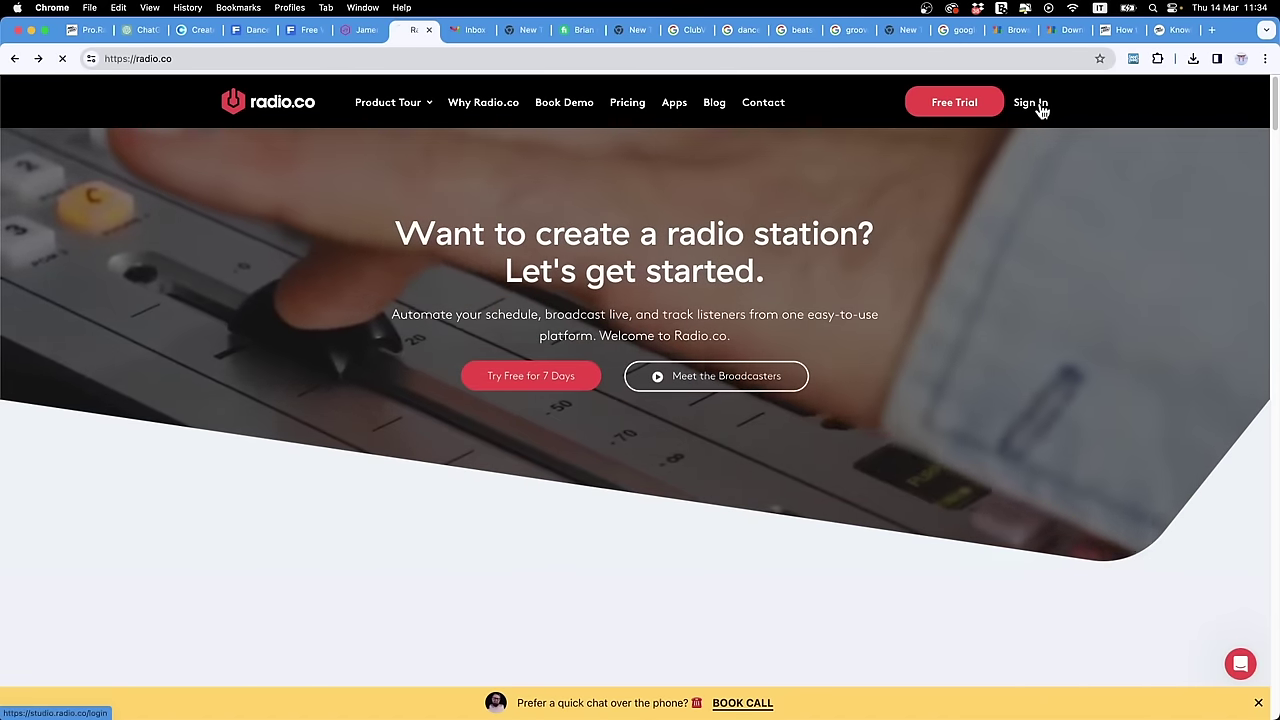
click(1037, 104)
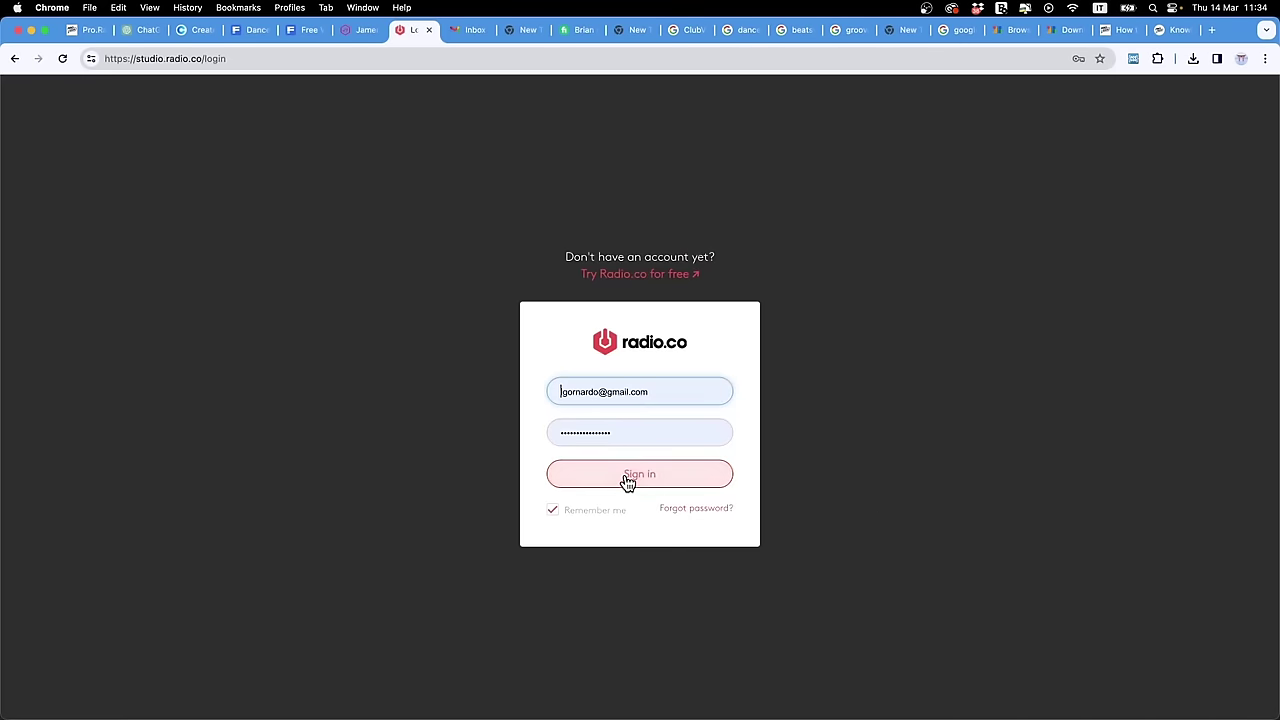
click(626, 478)
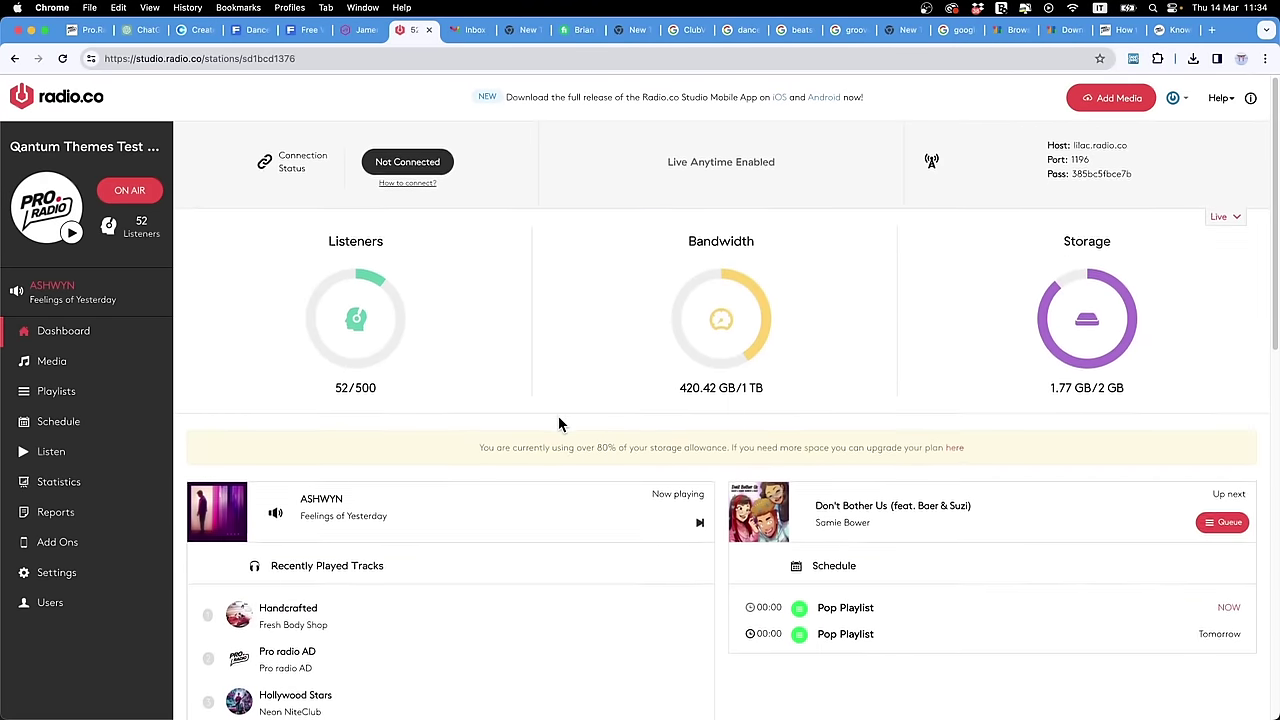
Step: Examine the station dashboard for listeners, bandwidth, storage, recently played tracks, schedule and listener locations
scroll(558, 418, down, 2)
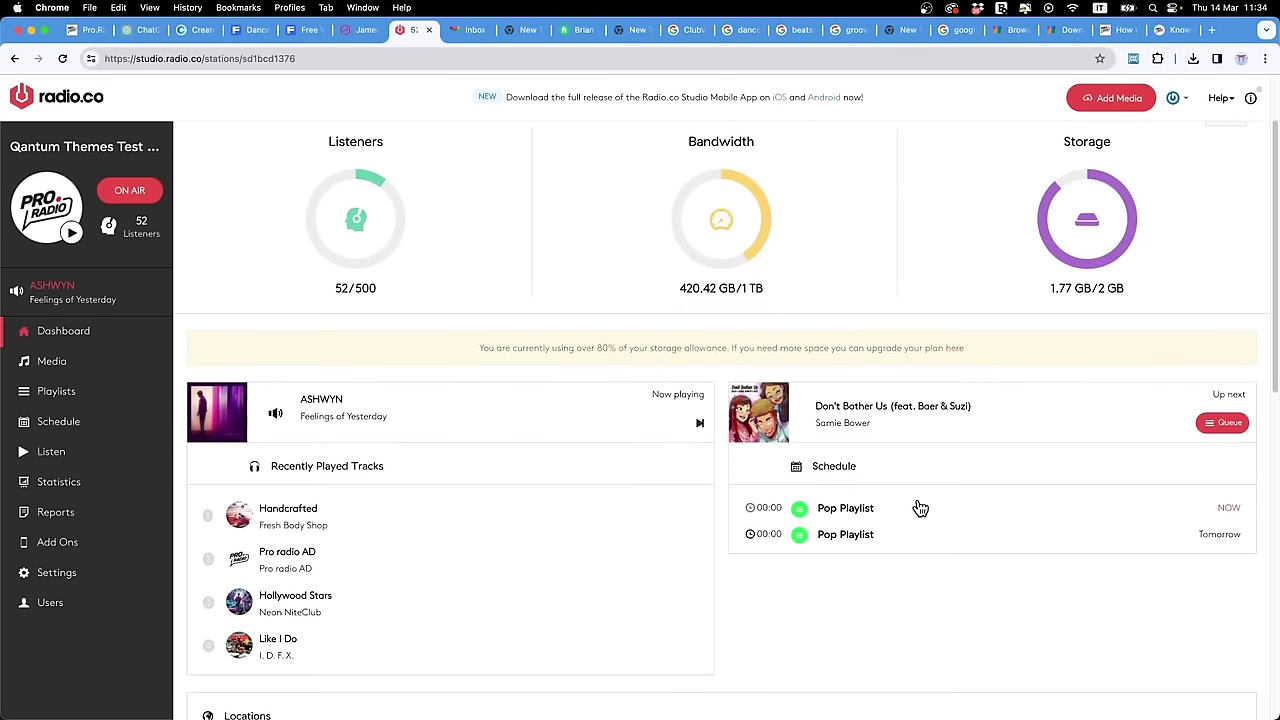
scroll(917, 509, down, 4)
scroll(522, 258, up, 1)
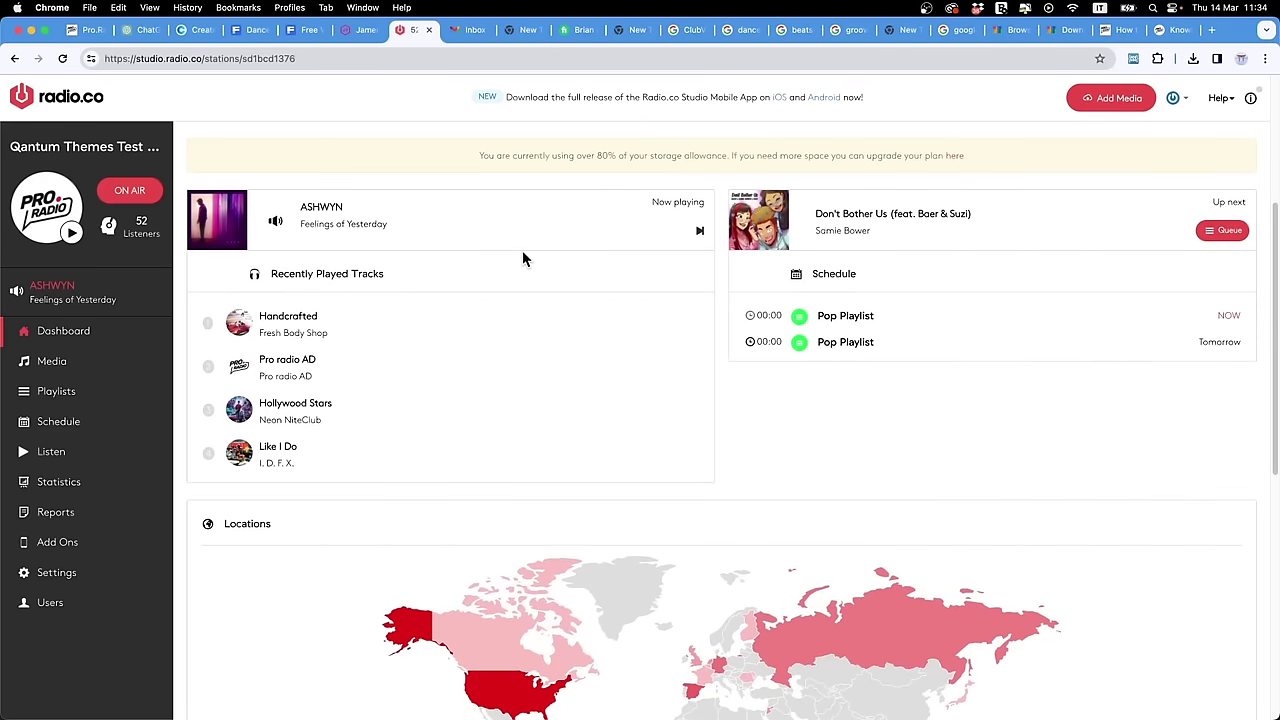
scroll(522, 258, up, 5)
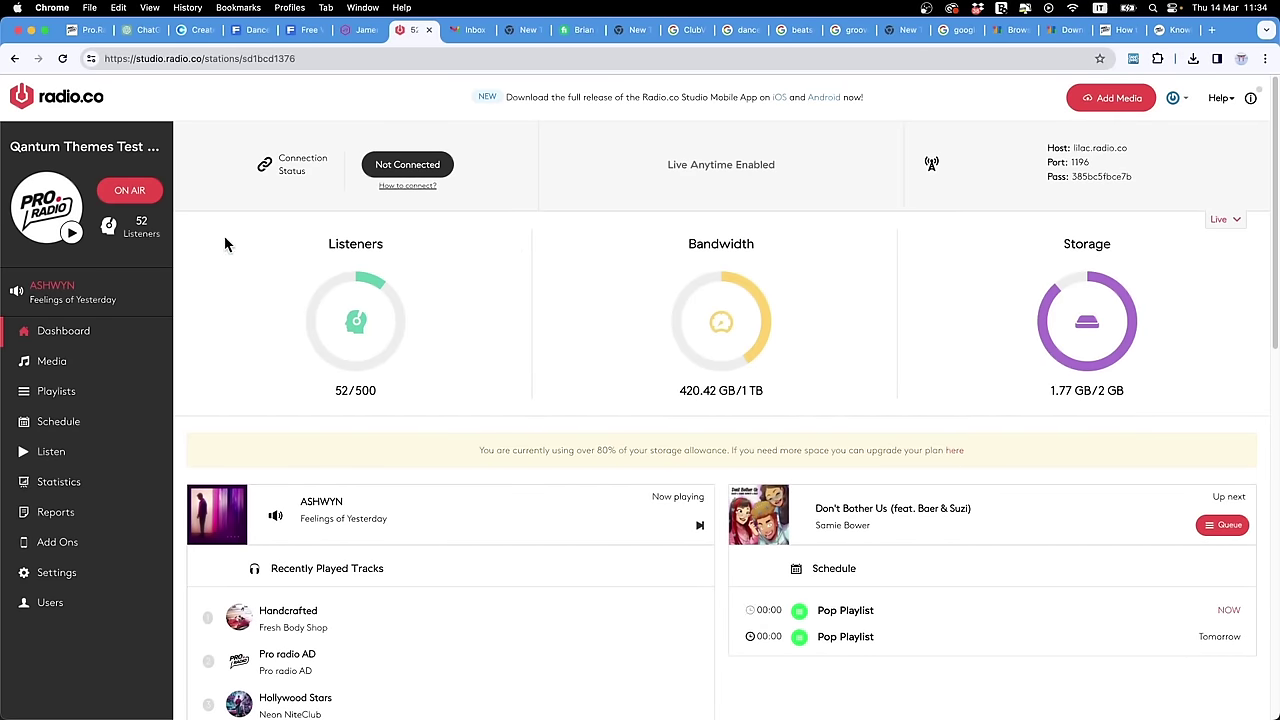
double_click(141, 221)
scroll(706, 436, down, 2)
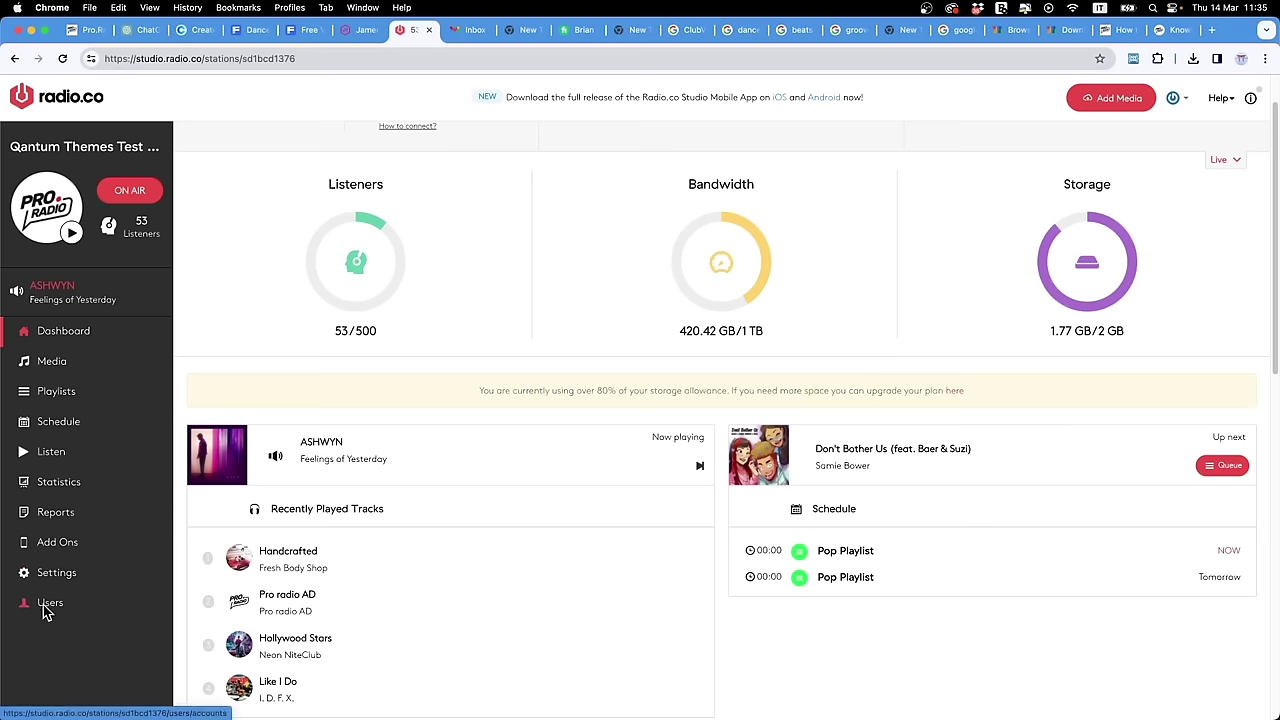
Step: Open the station's media track library and skim the full list of uploaded tracks
click(50, 362)
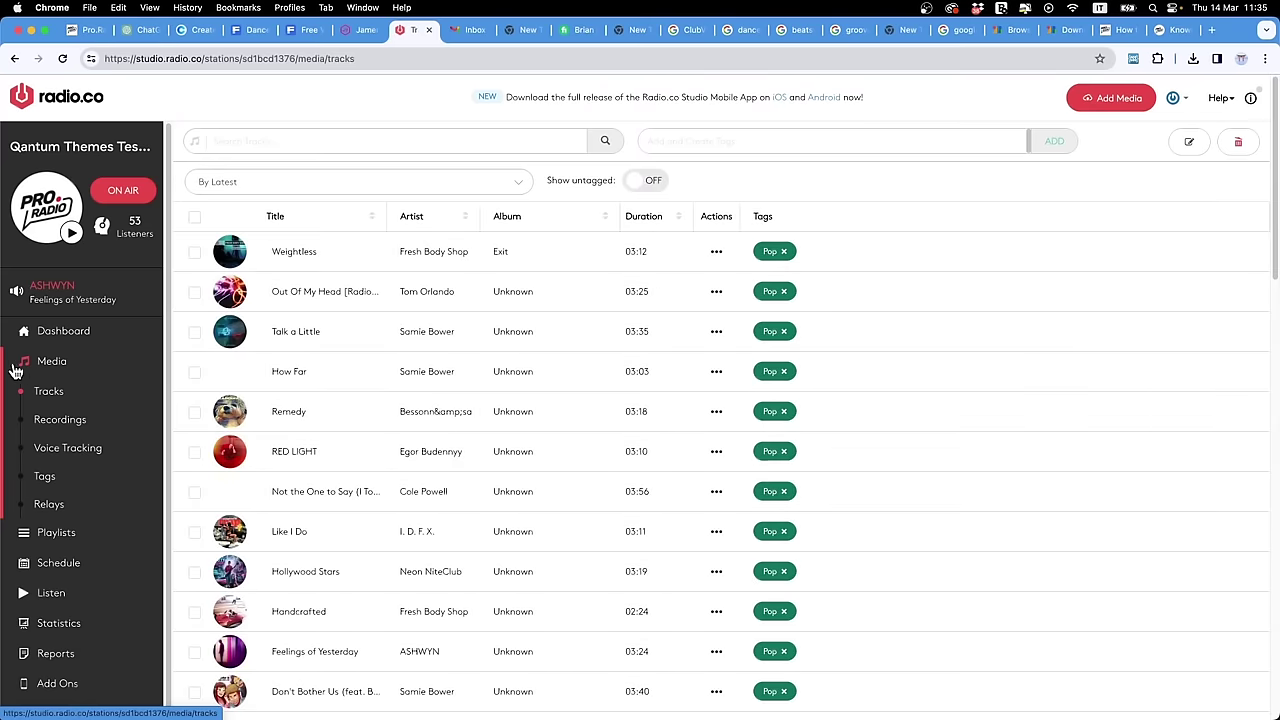
scroll(343, 271, down, 5)
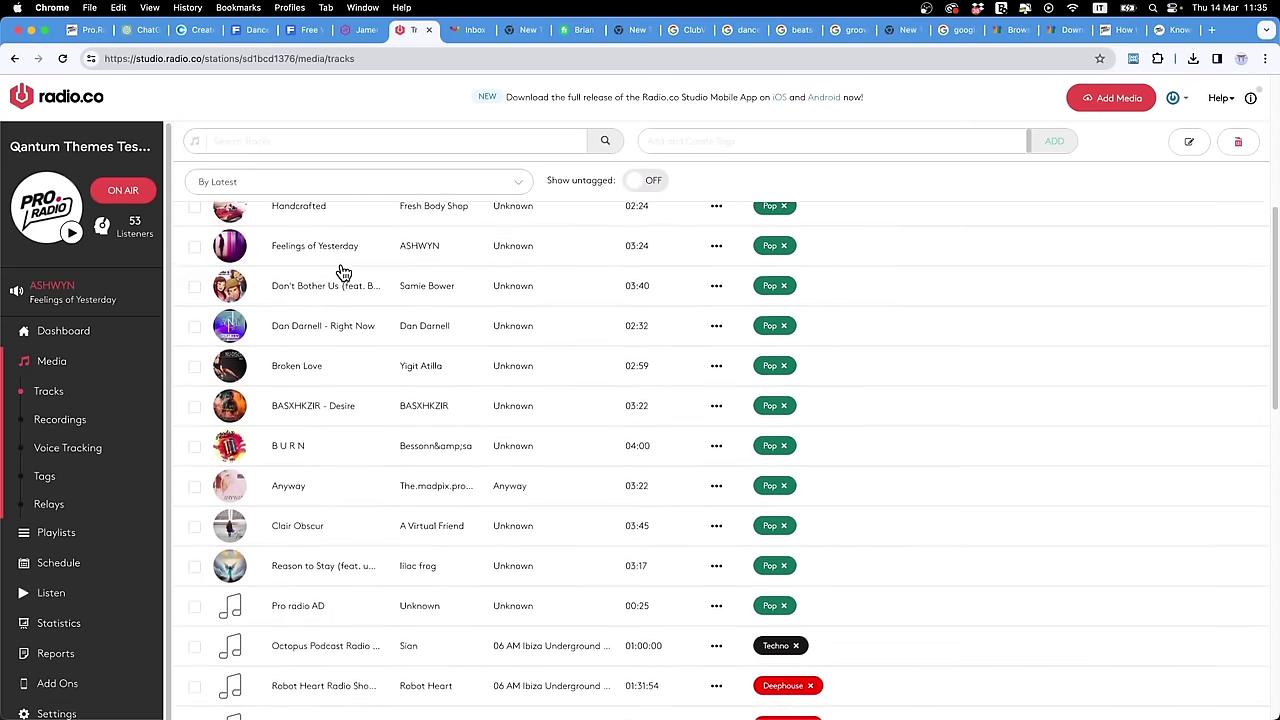
scroll(386, 515, down, 2)
scroll(389, 508, down, 3)
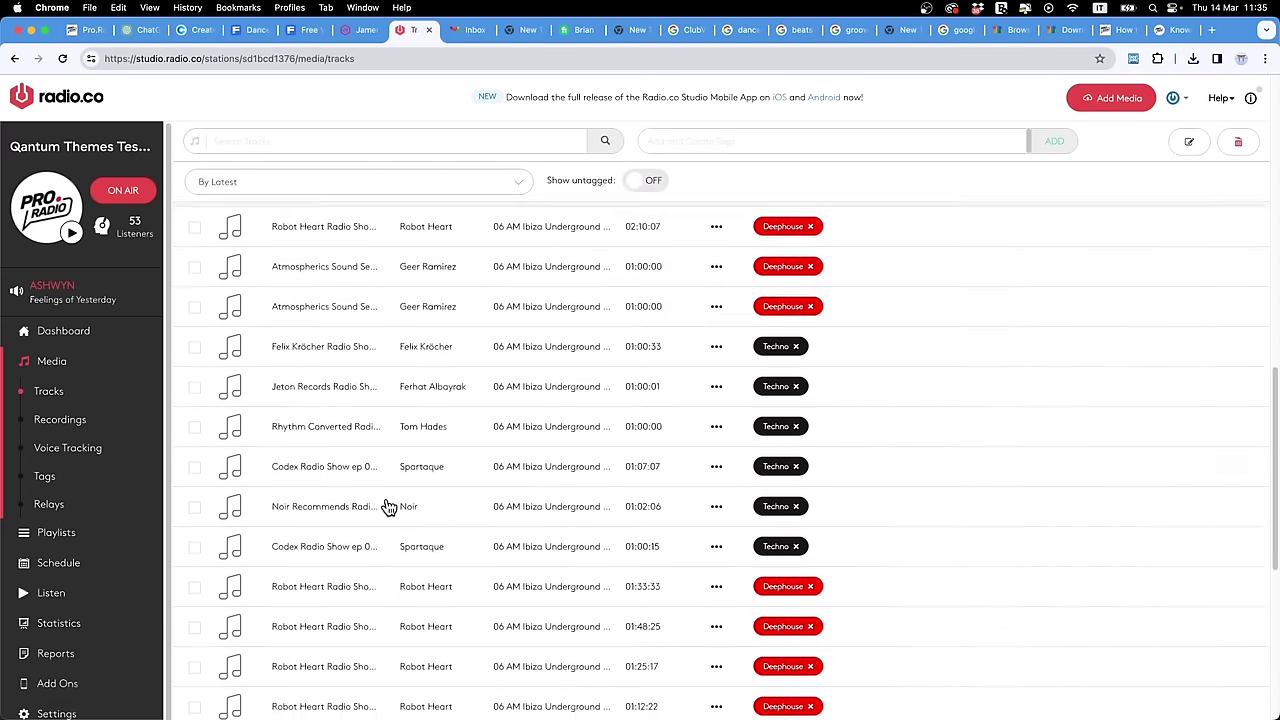
scroll(389, 508, up, 10)
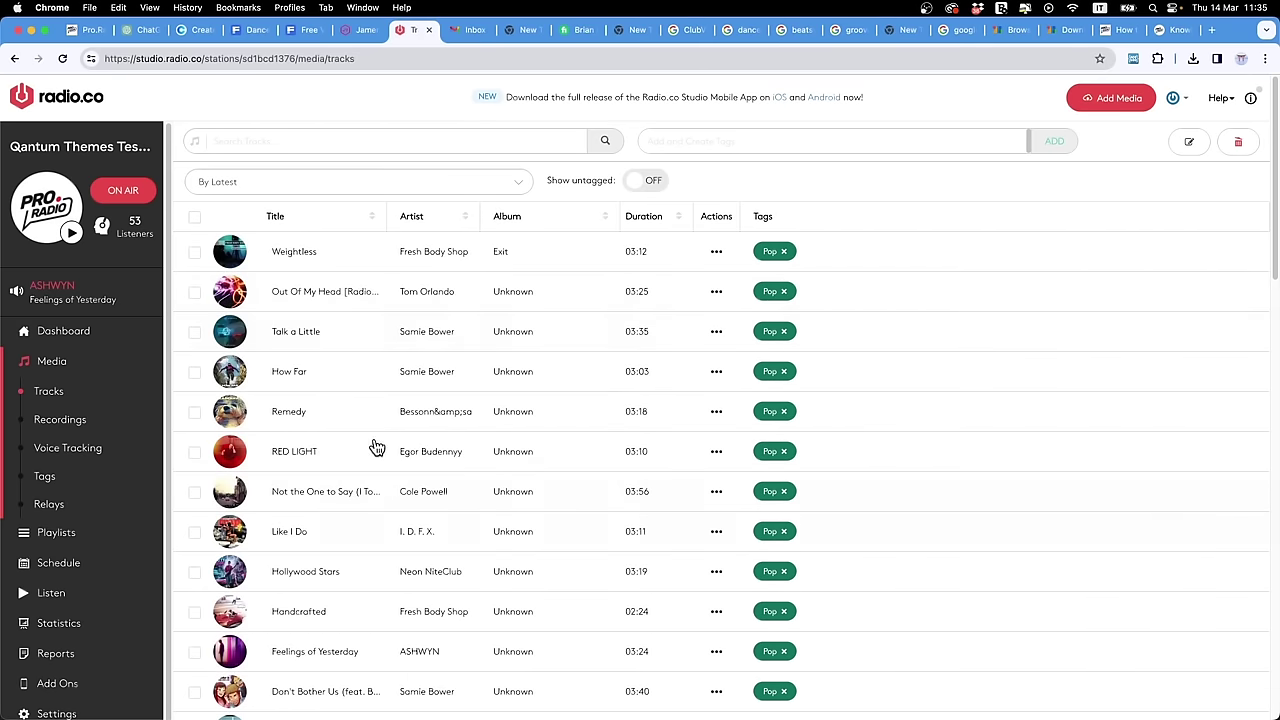
Step: Examine the track list's artwork, artist, album and tag details across the Pop, Techno and Deephouse entries
scroll(412, 395, down, 8)
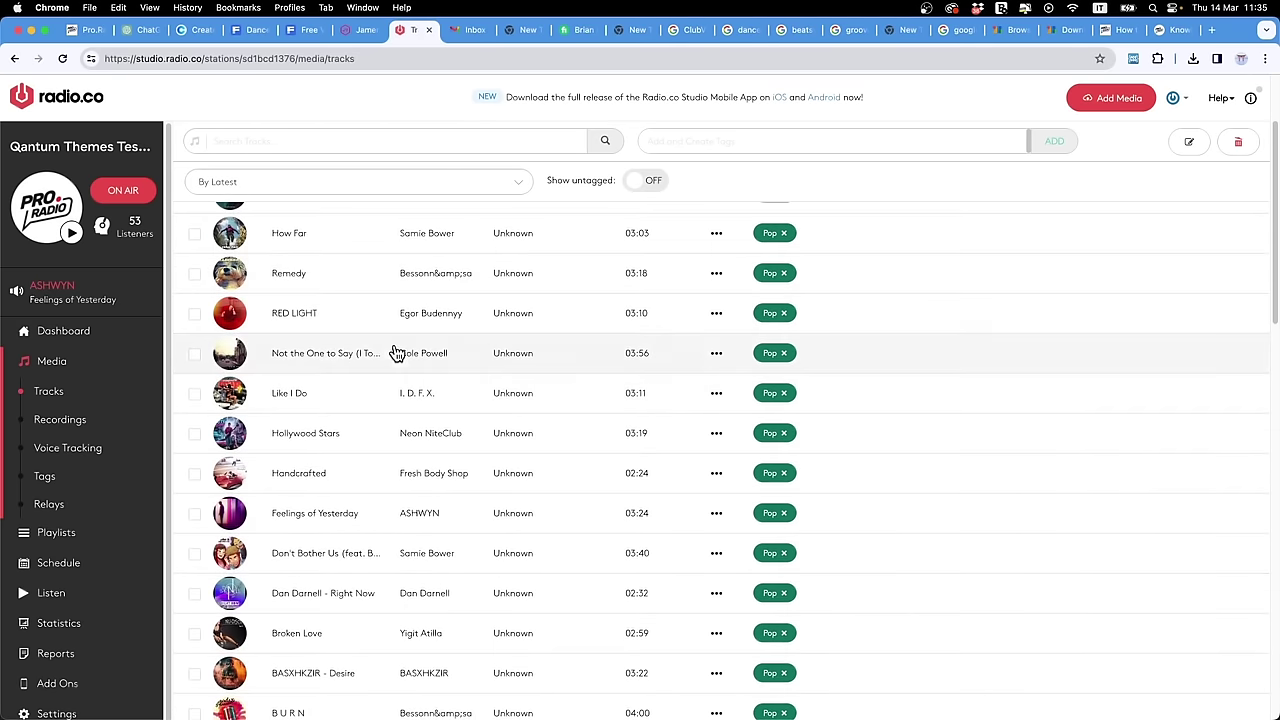
scroll(398, 350, down, 6)
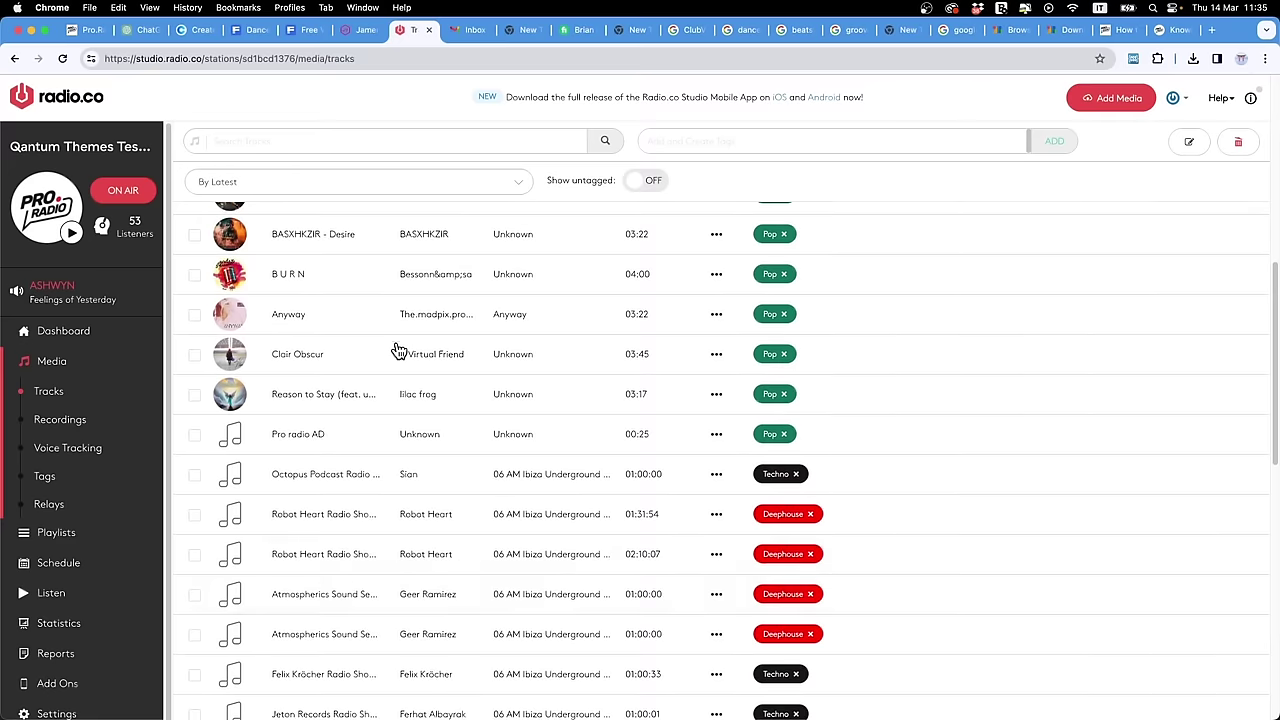
scroll(337, 517, down, 1)
scroll(342, 492, down, 5)
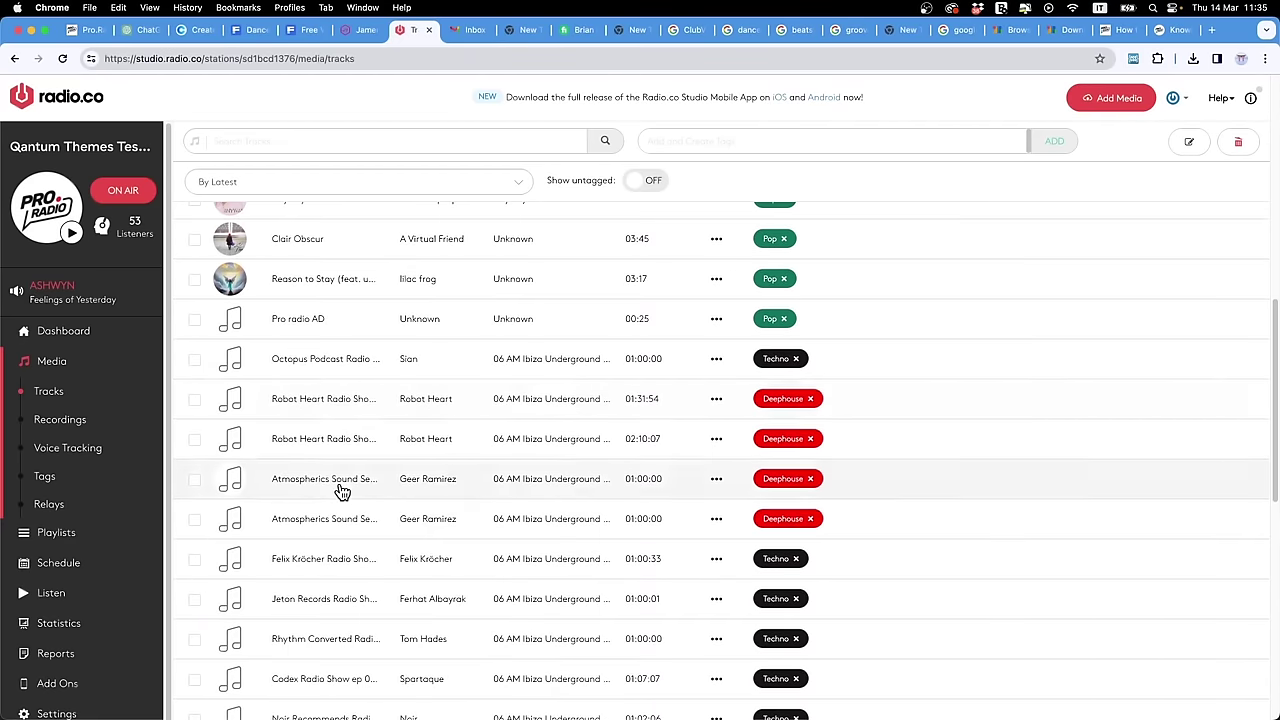
scroll(347, 487, down, 10)
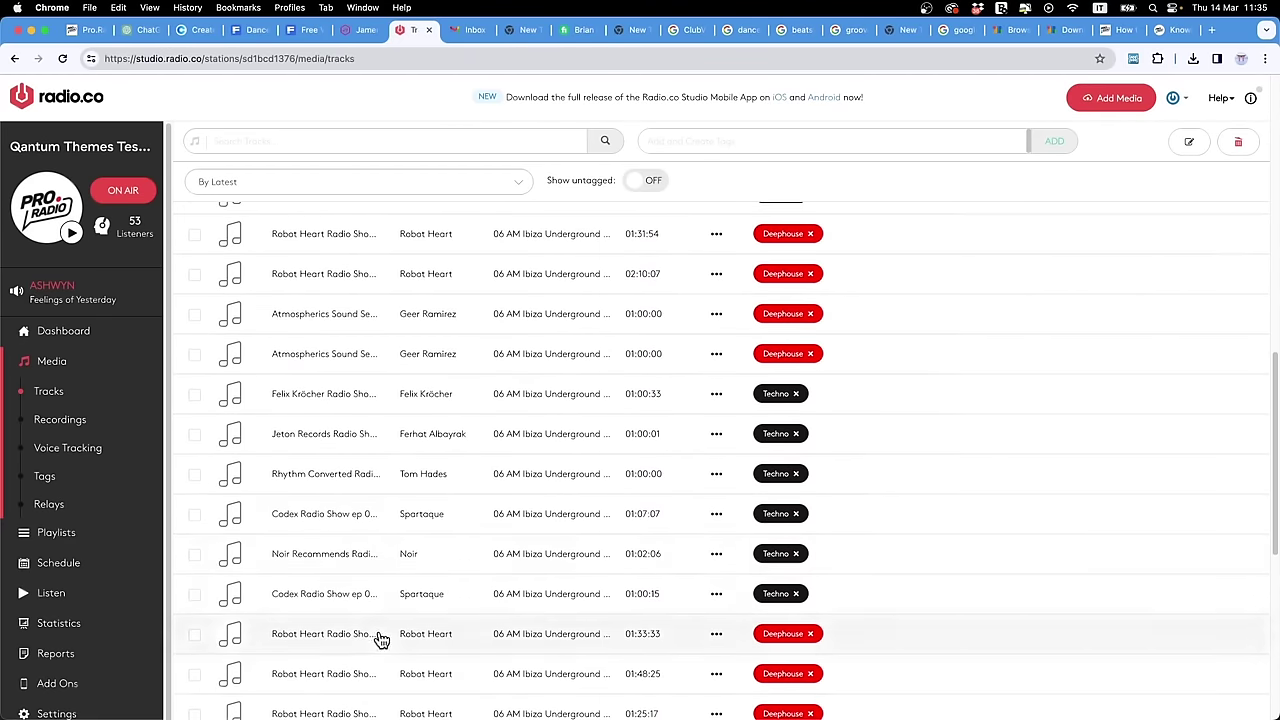
scroll(413, 553, up, 20)
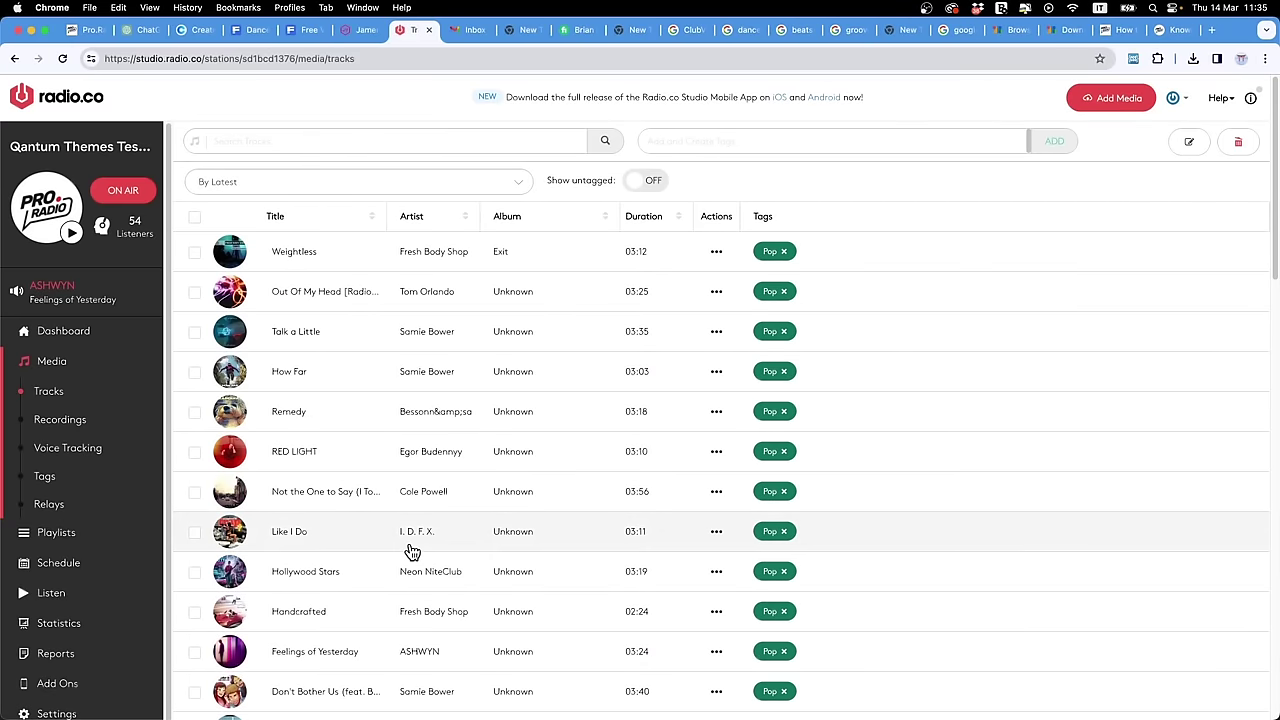
scroll(420, 540, down, 4)
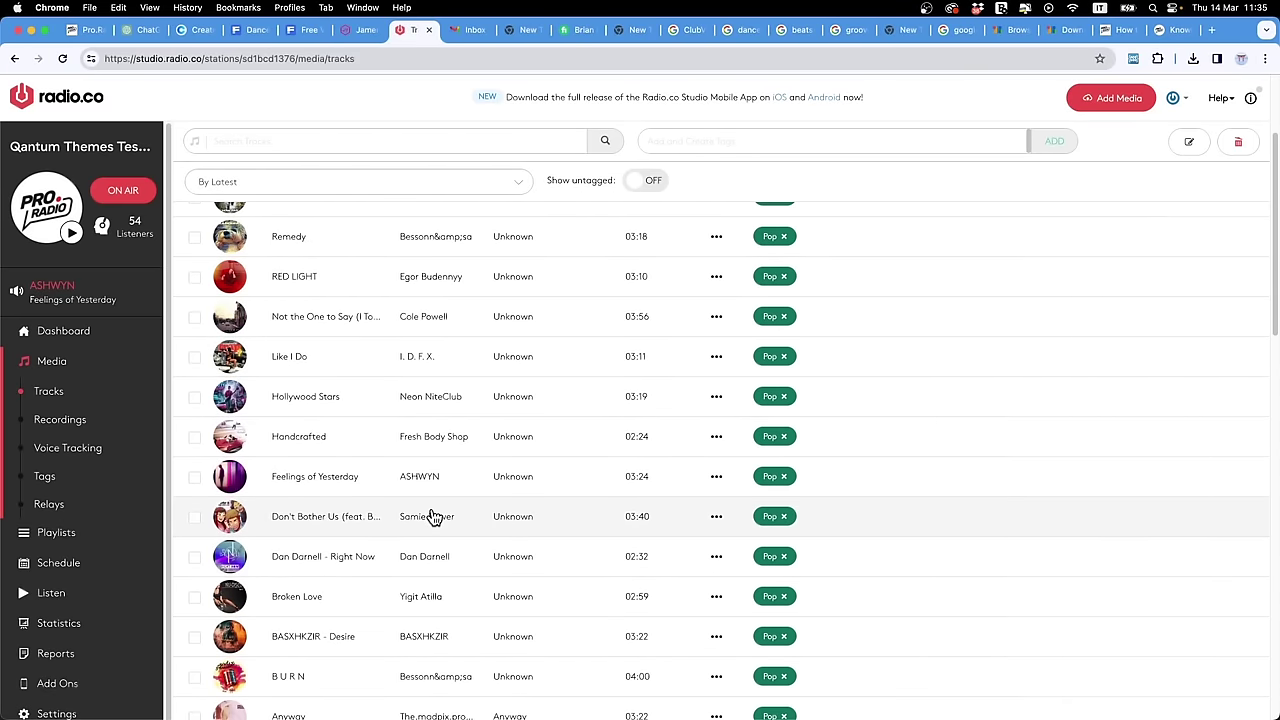
scroll(378, 265, up, 4)
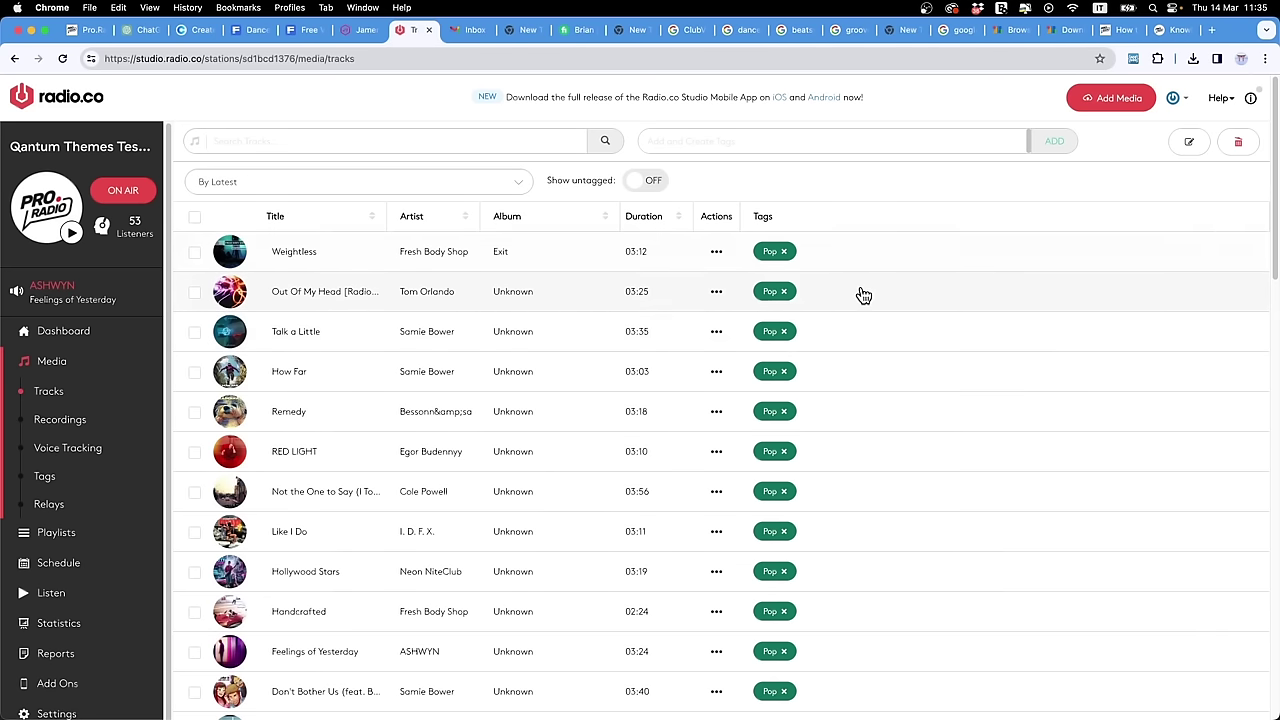
Step: Open the media uploader, browse Finder to 19. VIDEO TUTORIALS > @@@ MP3 FOR TUTORIALS, and delete the OK subfolder there
click(1120, 100)
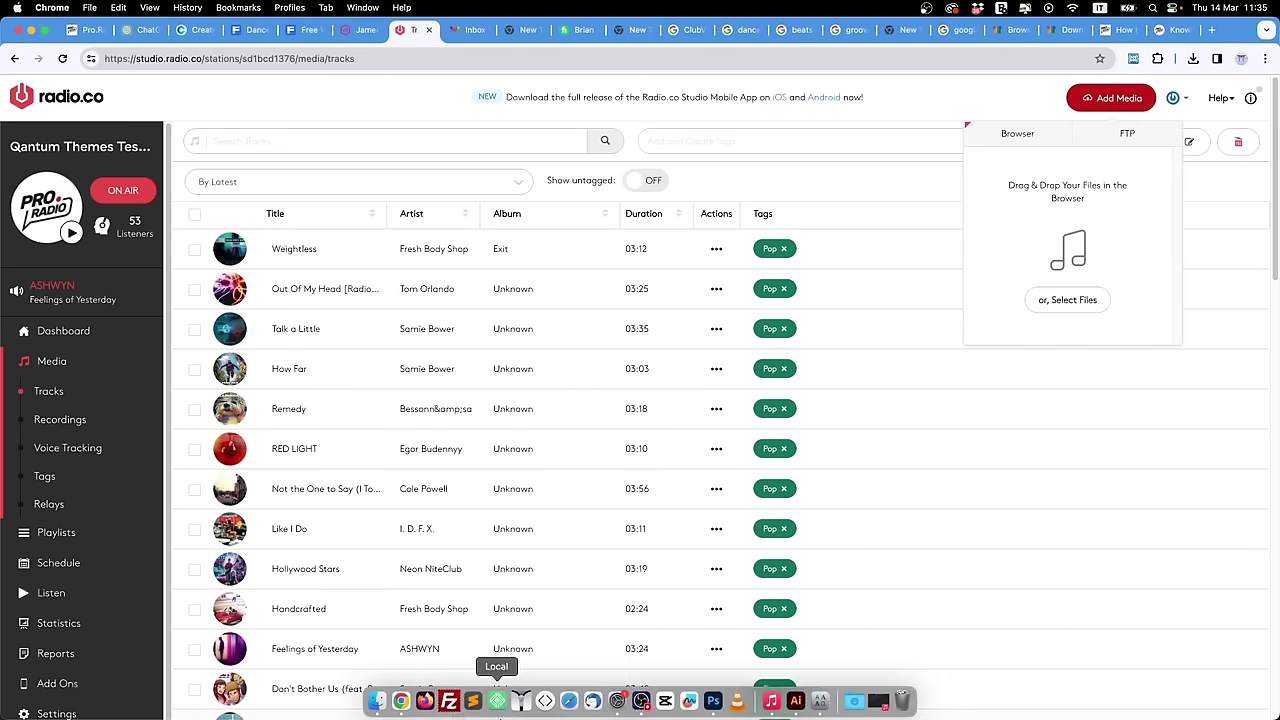
click(520, 700)
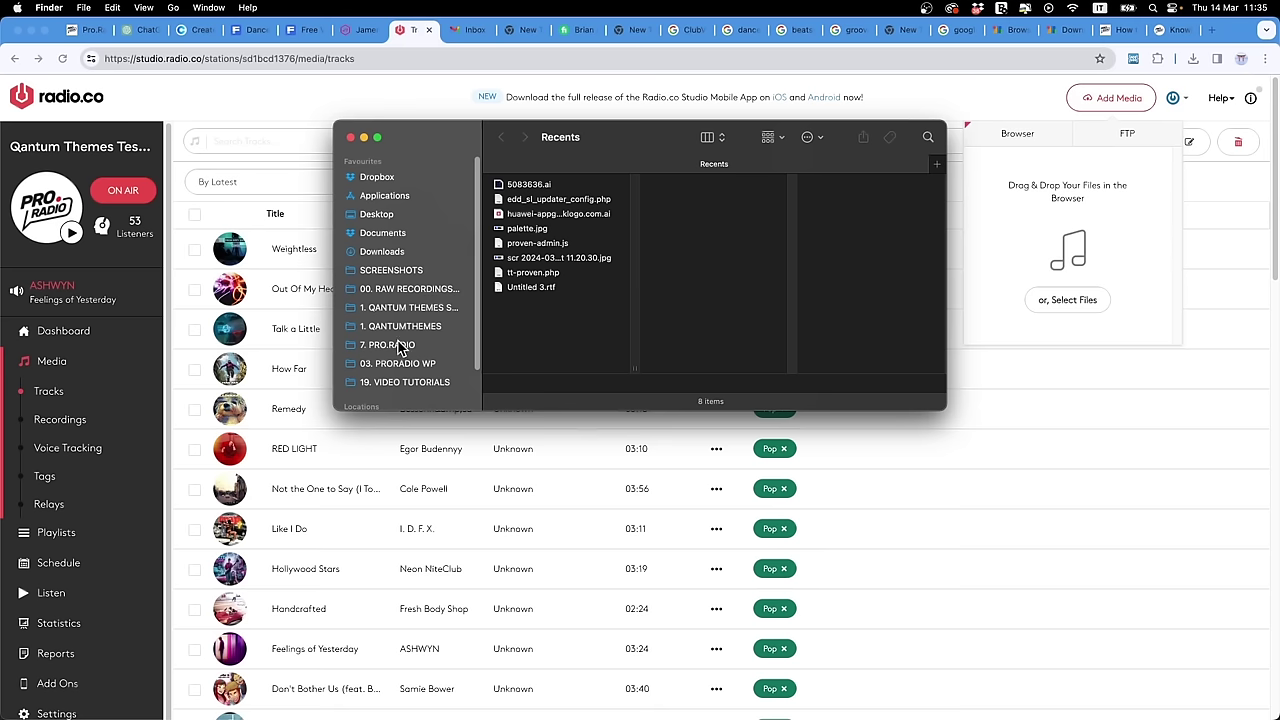
click(418, 382)
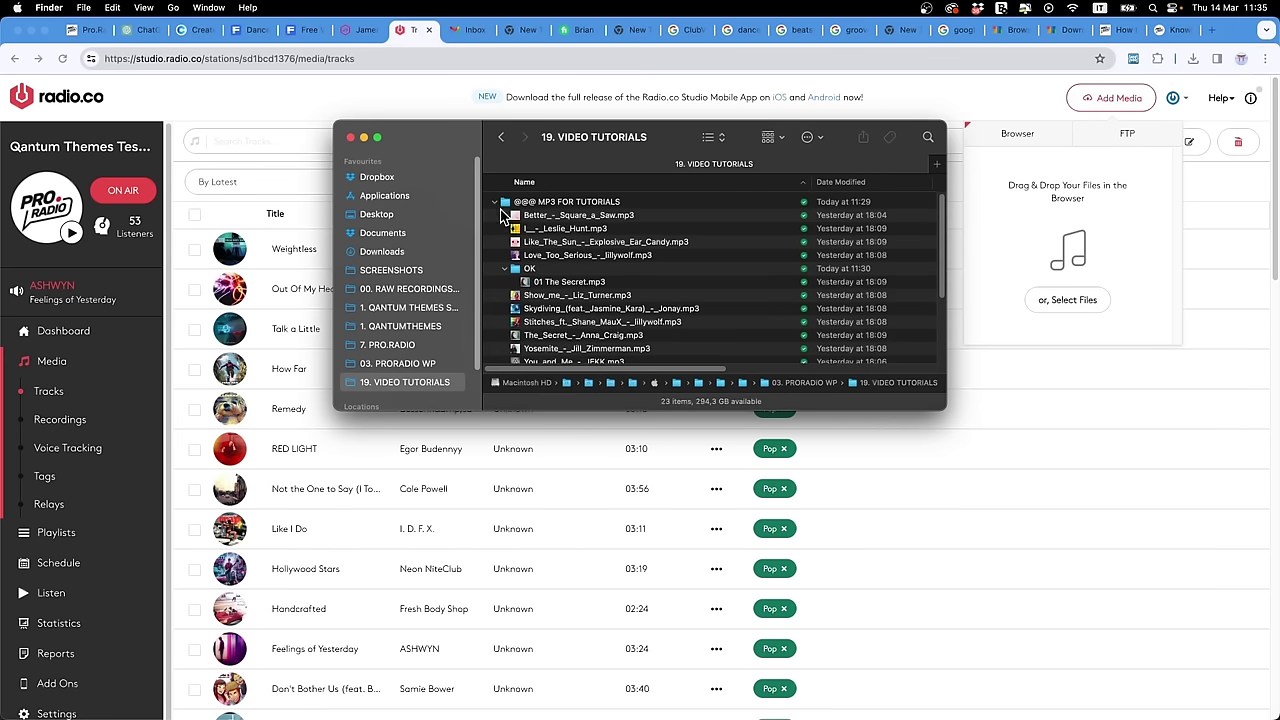
double_click(560, 204)
click(541, 258)
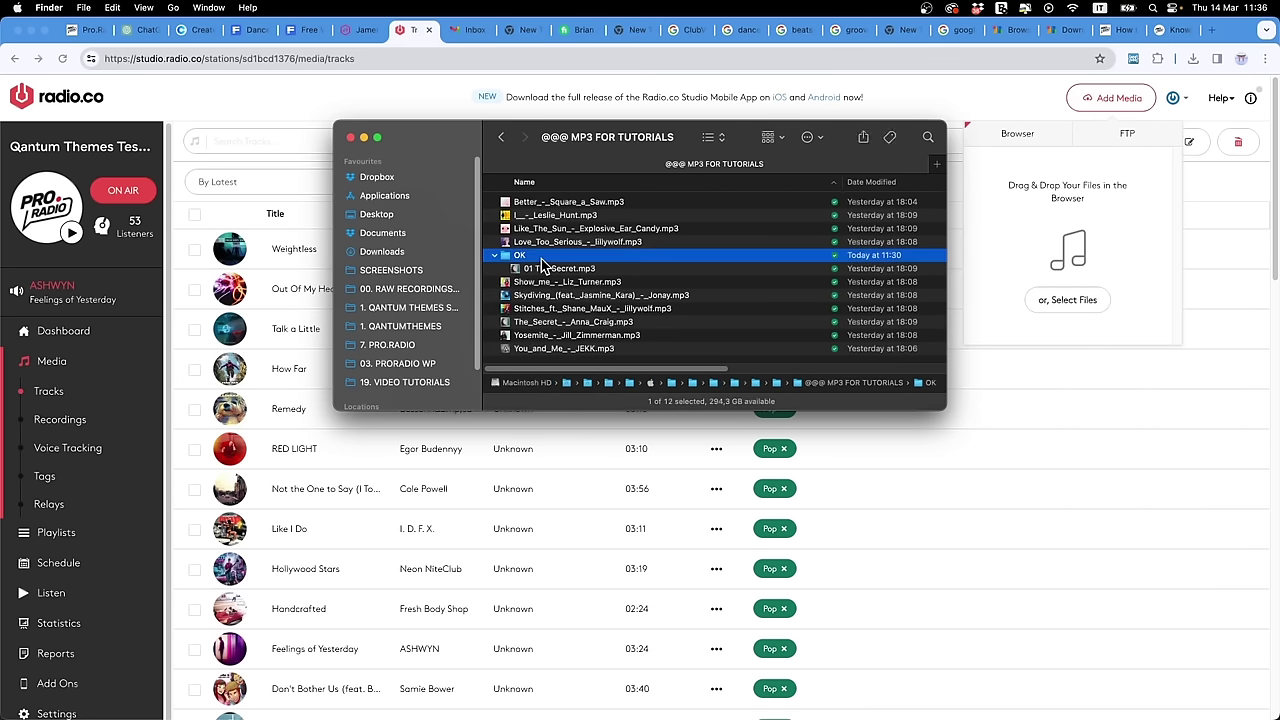
key(super+BackSpace)
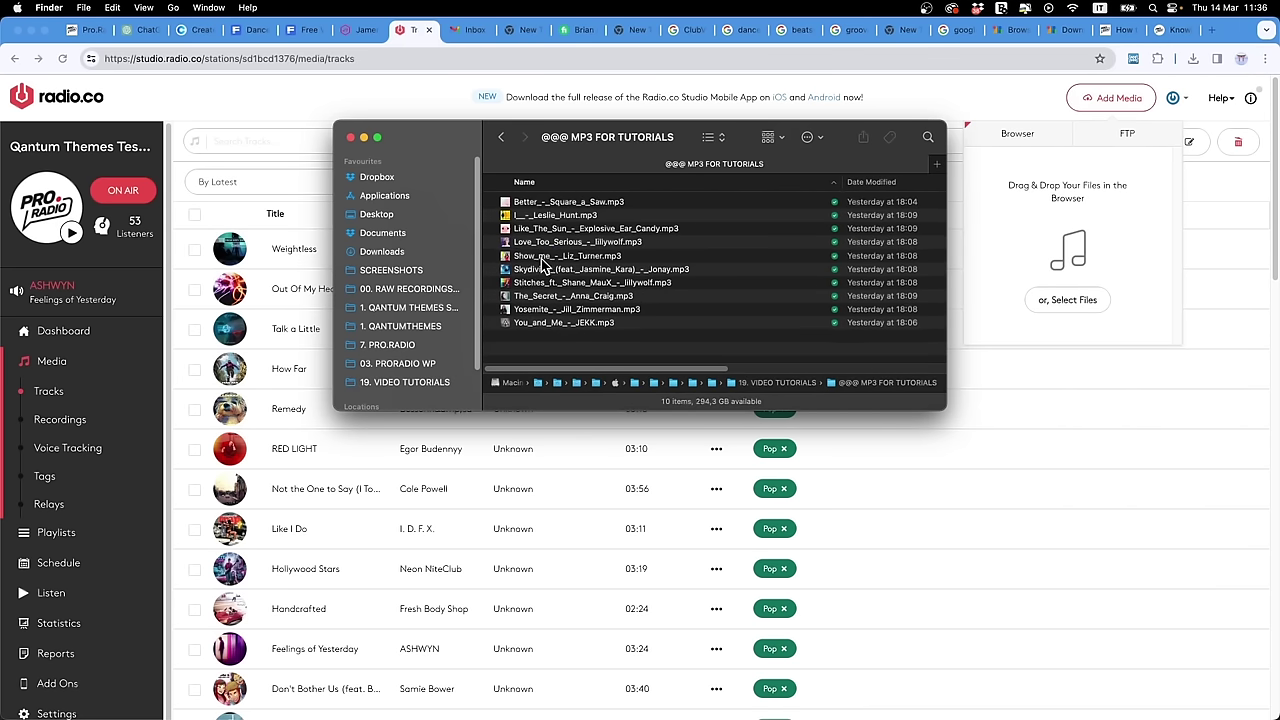
Step: Upload all the MP3 files from the folder to the station's media library and look over the upload queue
click(643, 322)
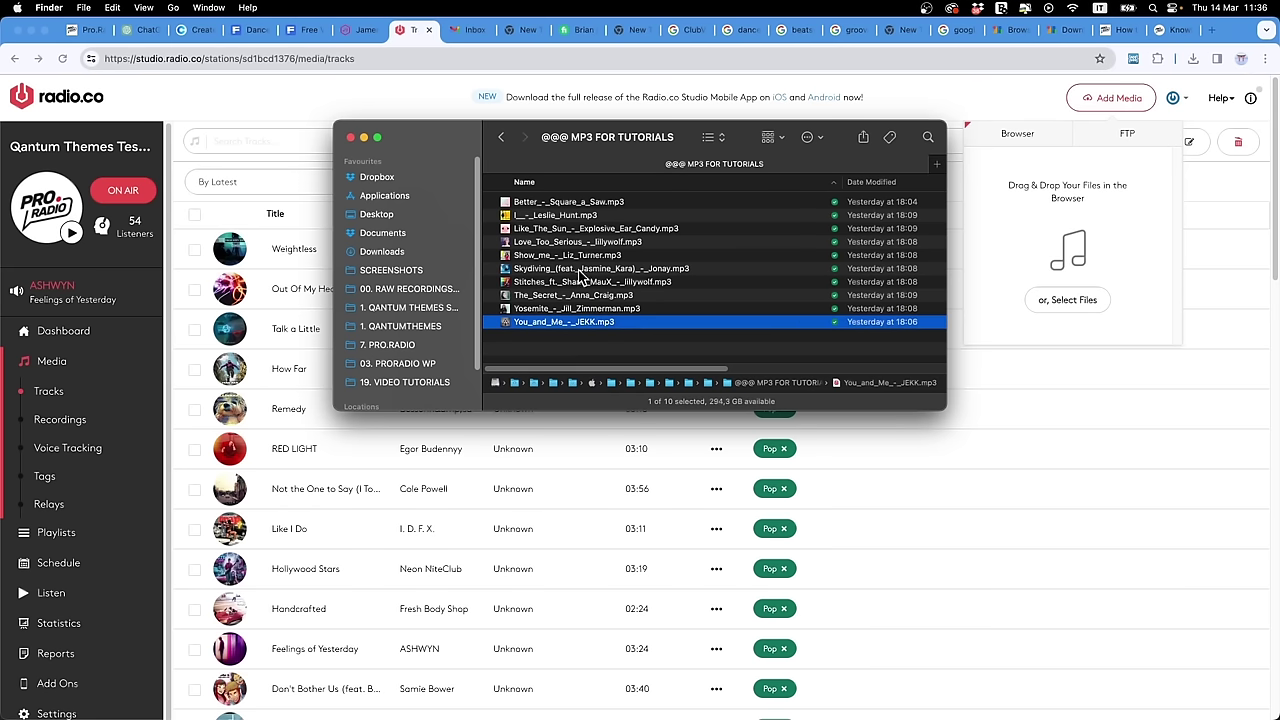
shift+click(648, 204)
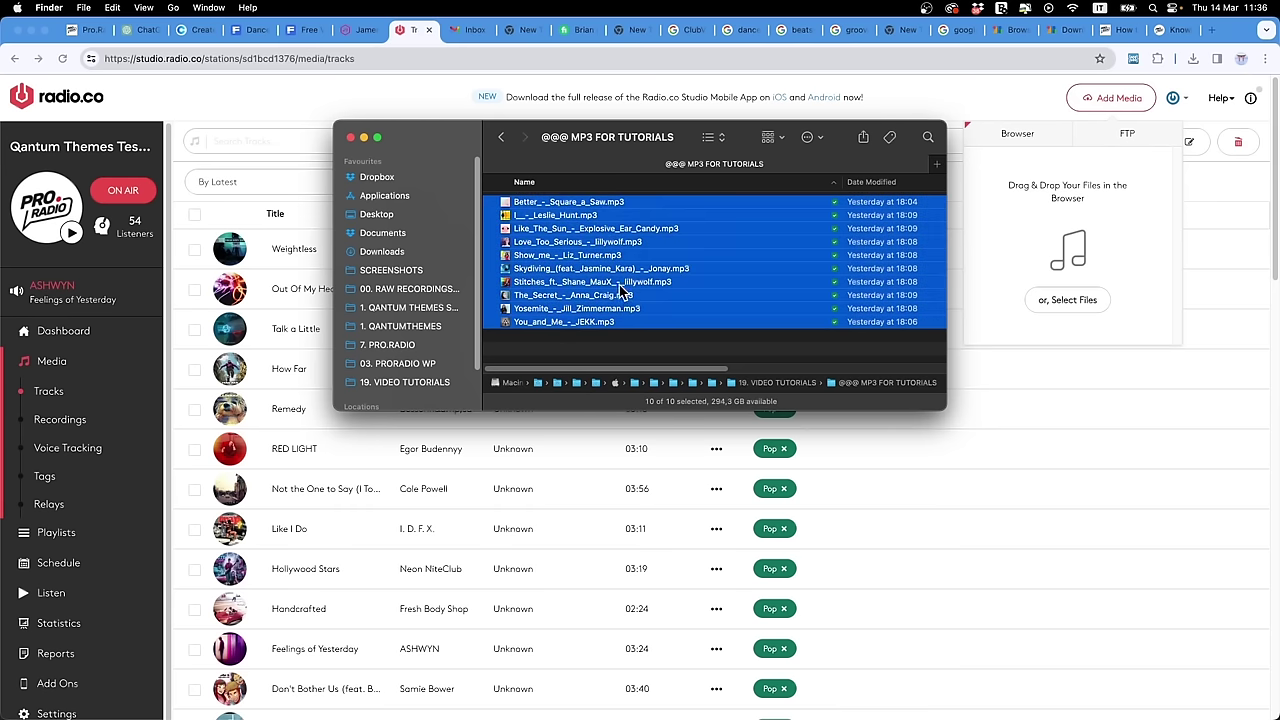
drag(551, 262, 1118, 343)
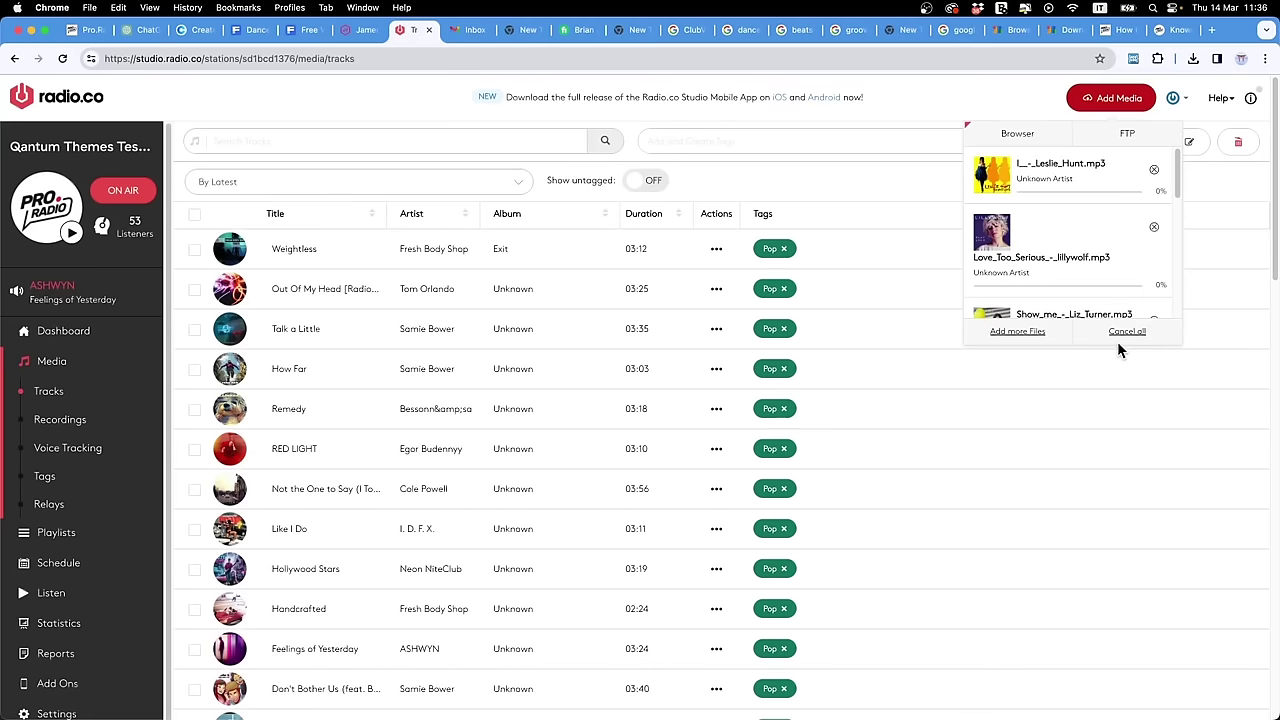
scroll(1078, 237, down, 5)
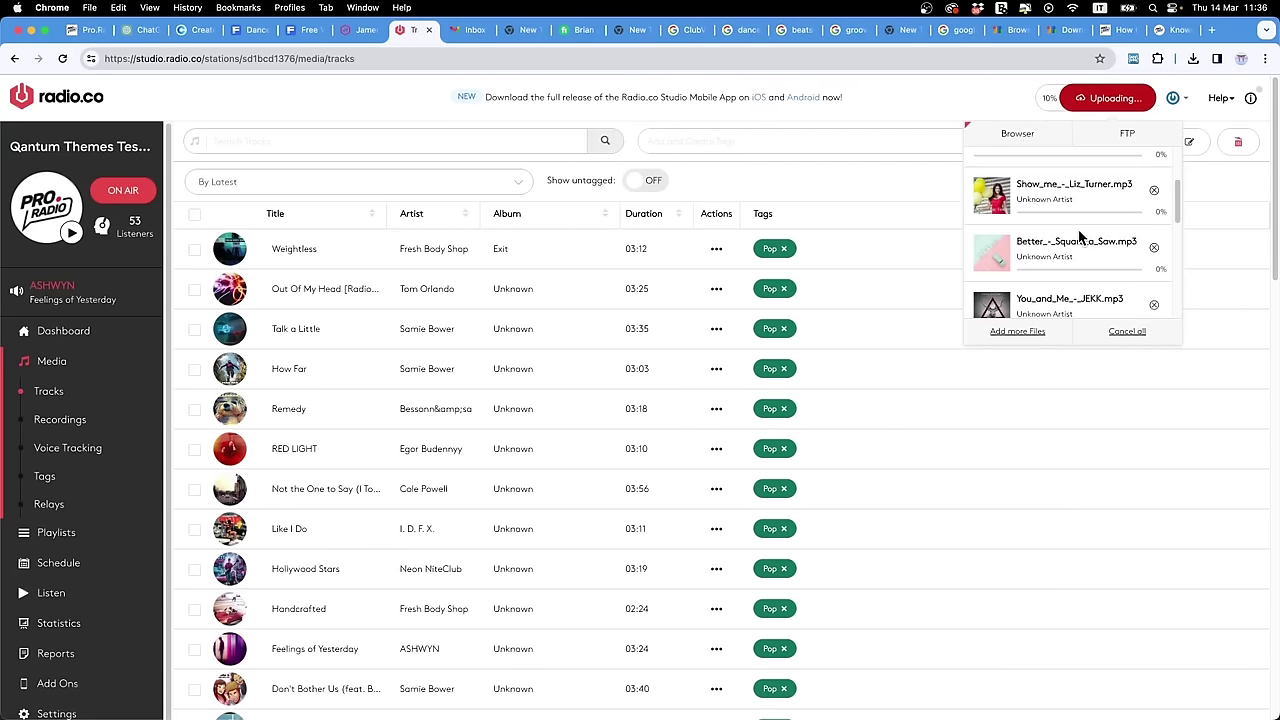
scroll(1079, 230, up, 5)
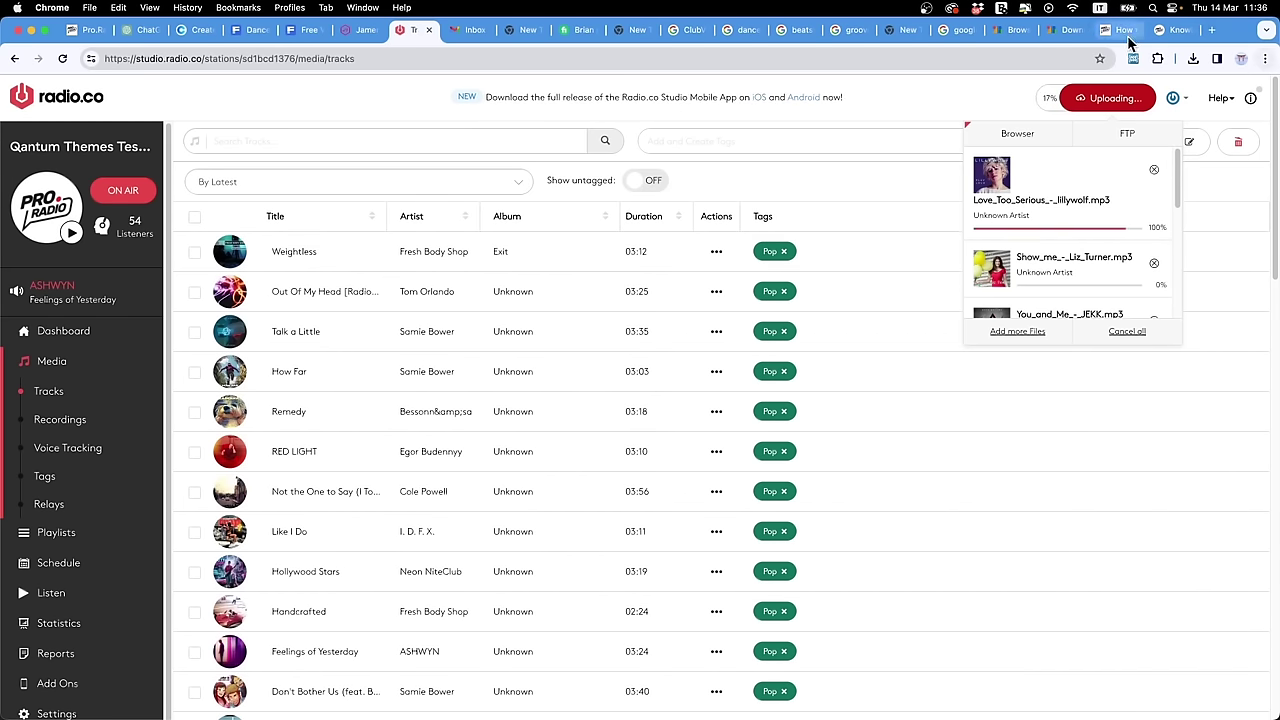
Step: Review the Pro Radio knowledgebase's radio channel articles for the supported streaming server types
click(1172, 33)
scroll(571, 294, down, 15)
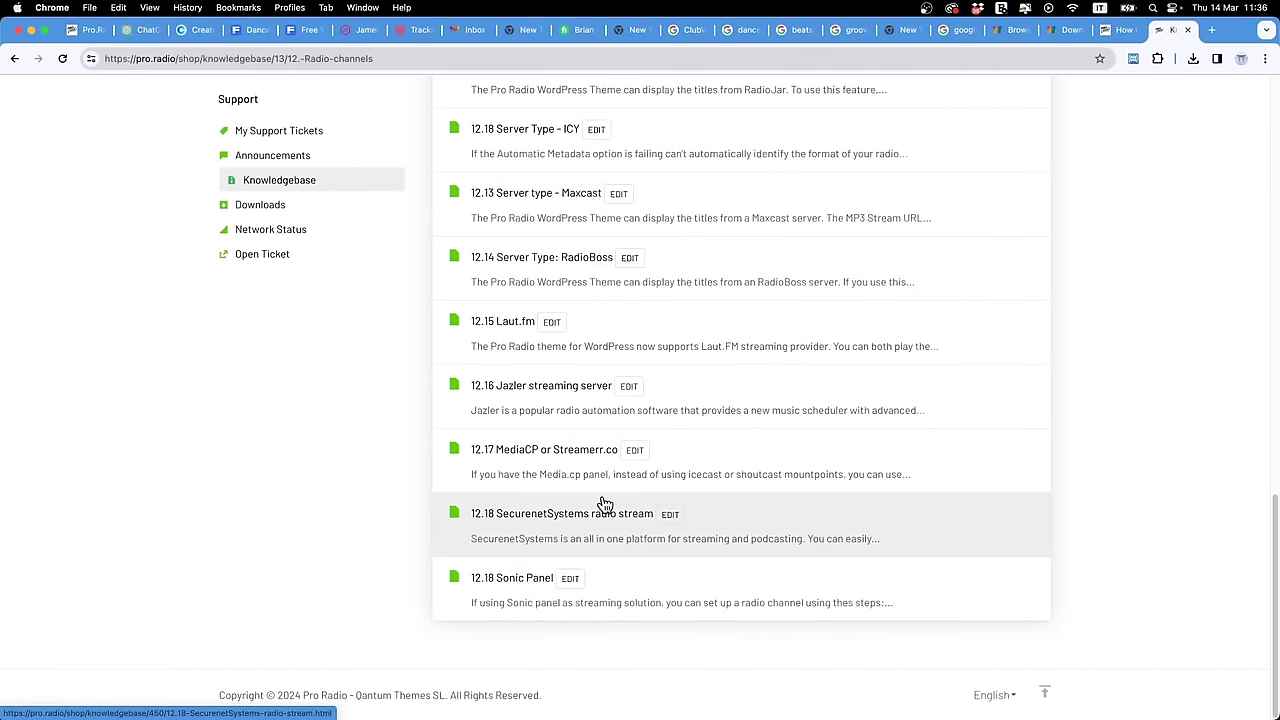
scroll(590, 503, up, 1)
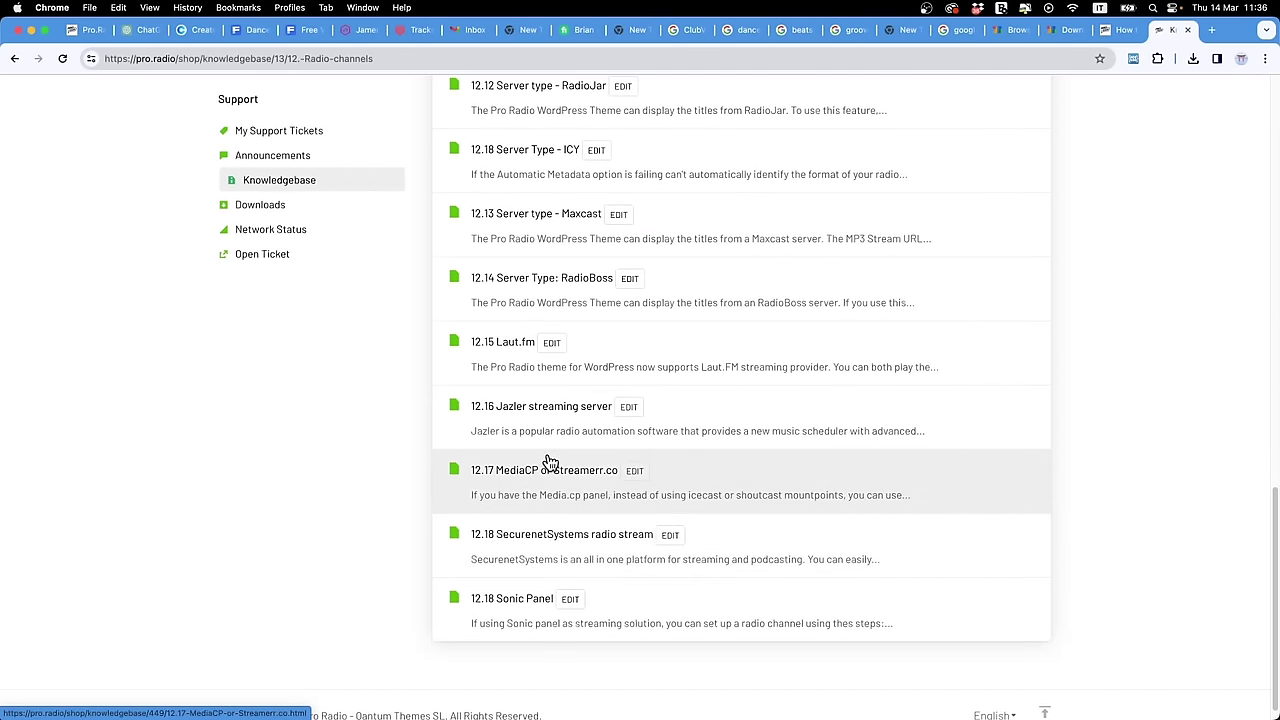
scroll(550, 462, up, 3)
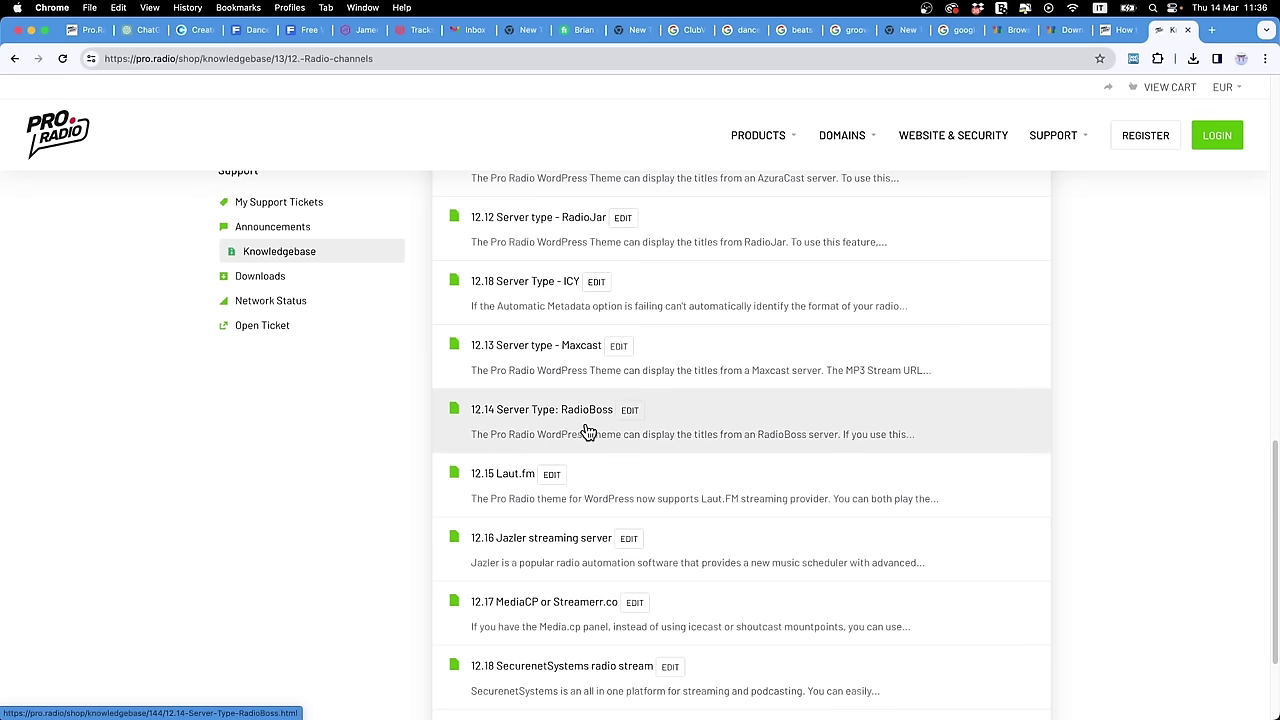
scroll(590, 435, up, 3)
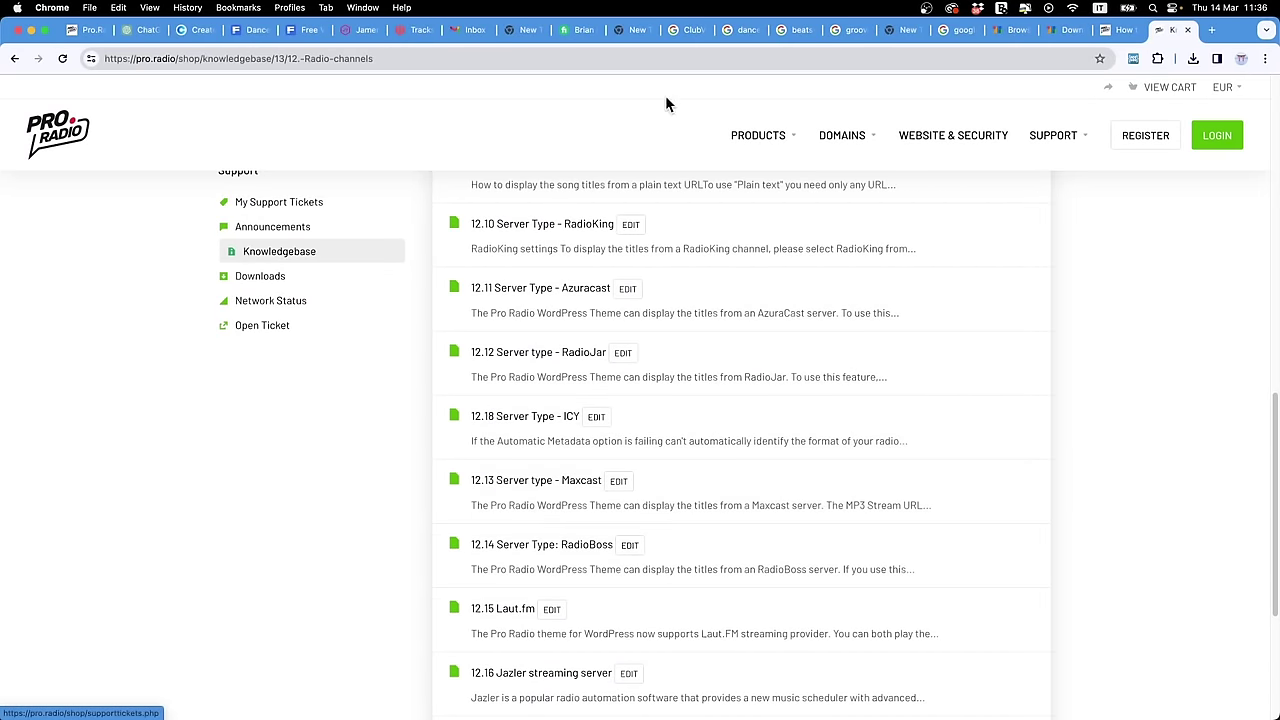
Step: Bring the MP3 folder's Finder window forward over the radio station guide, enlarge it and examine the listed music files
click(1125, 33)
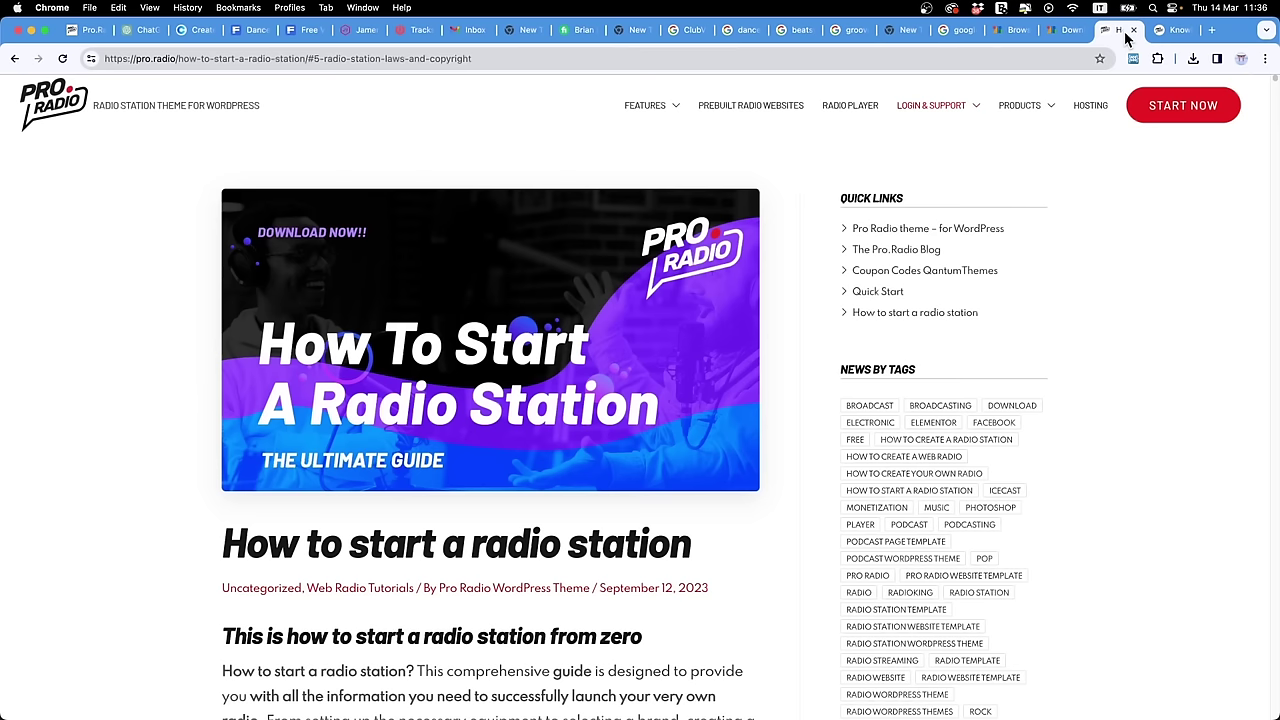
key(super+Tab)
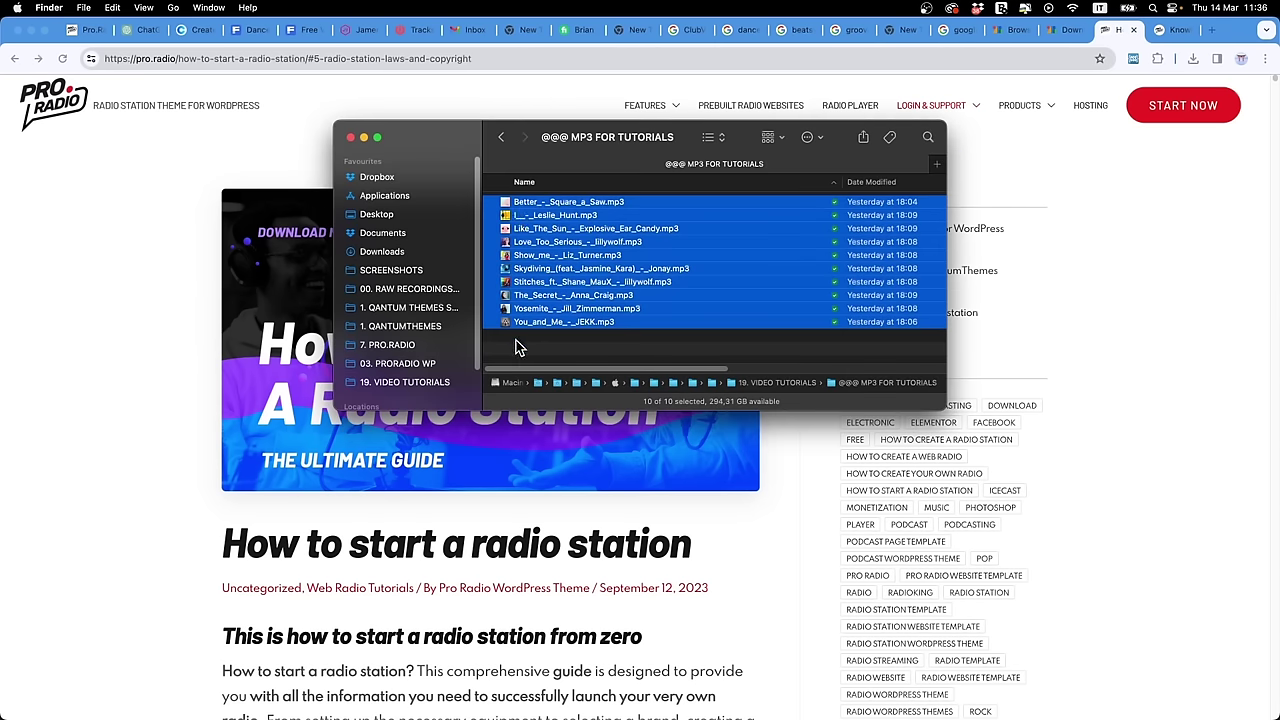
click(517, 346)
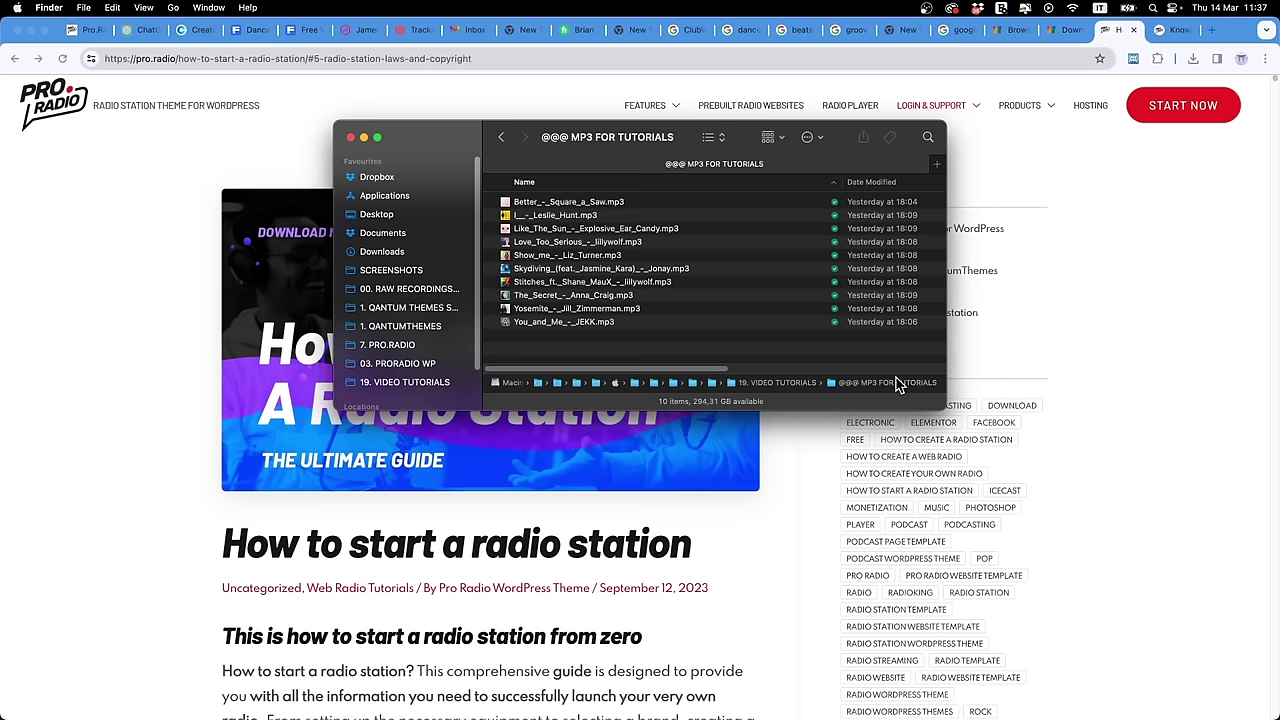
drag(948, 411, 1109, 520)
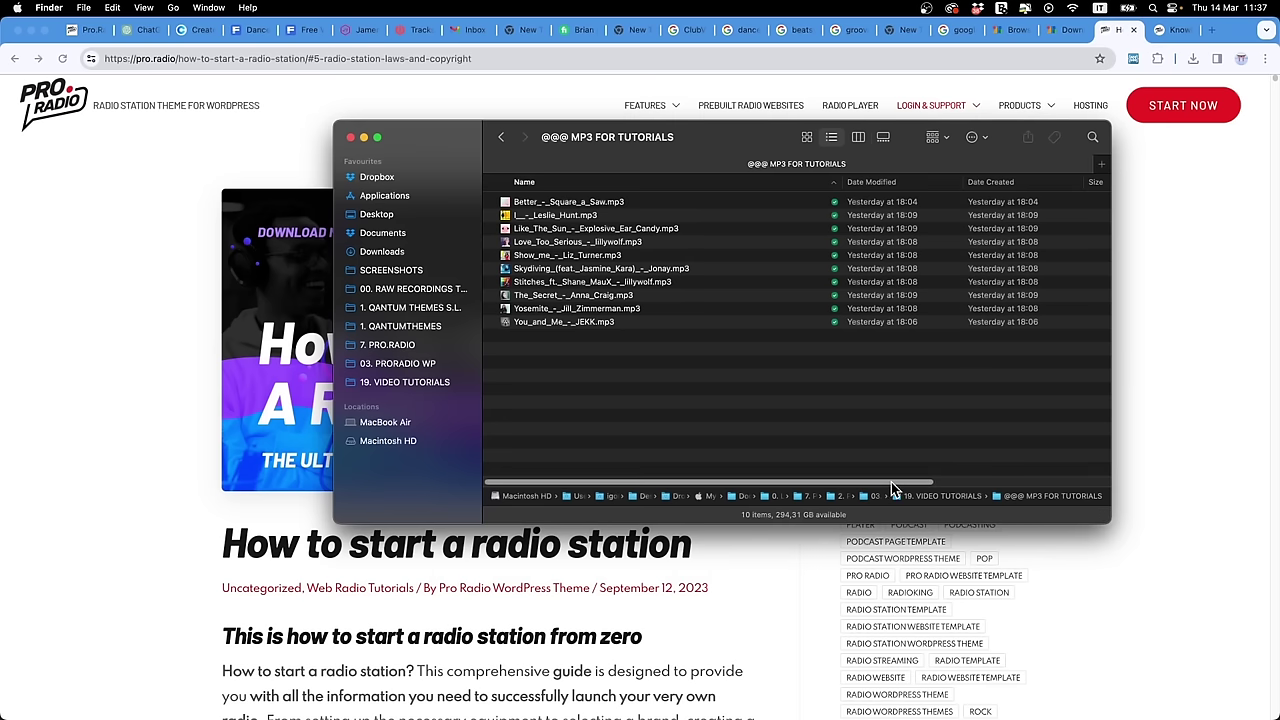
drag(891, 482, 748, 465)
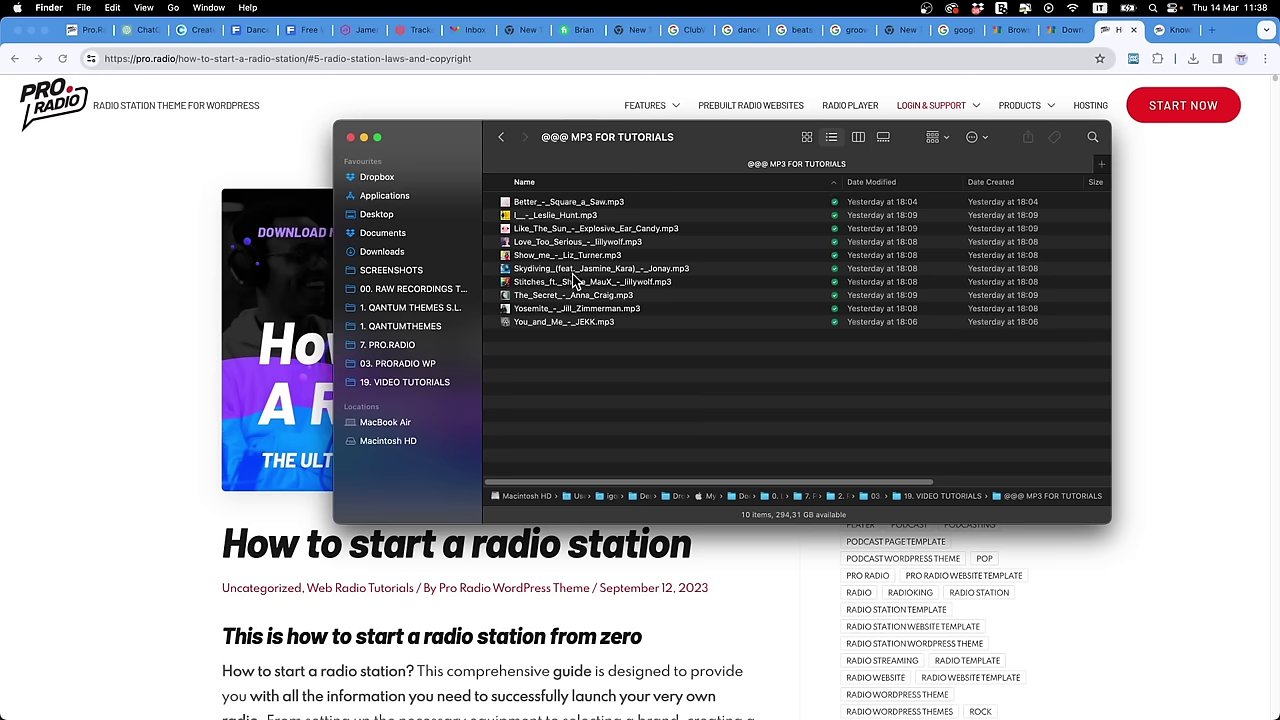
click(337, 86)
Step: Glance at the studio's track list, then skim the knowledgebase's server type articles from Sonic Panel back up to the first entry
click(410, 29)
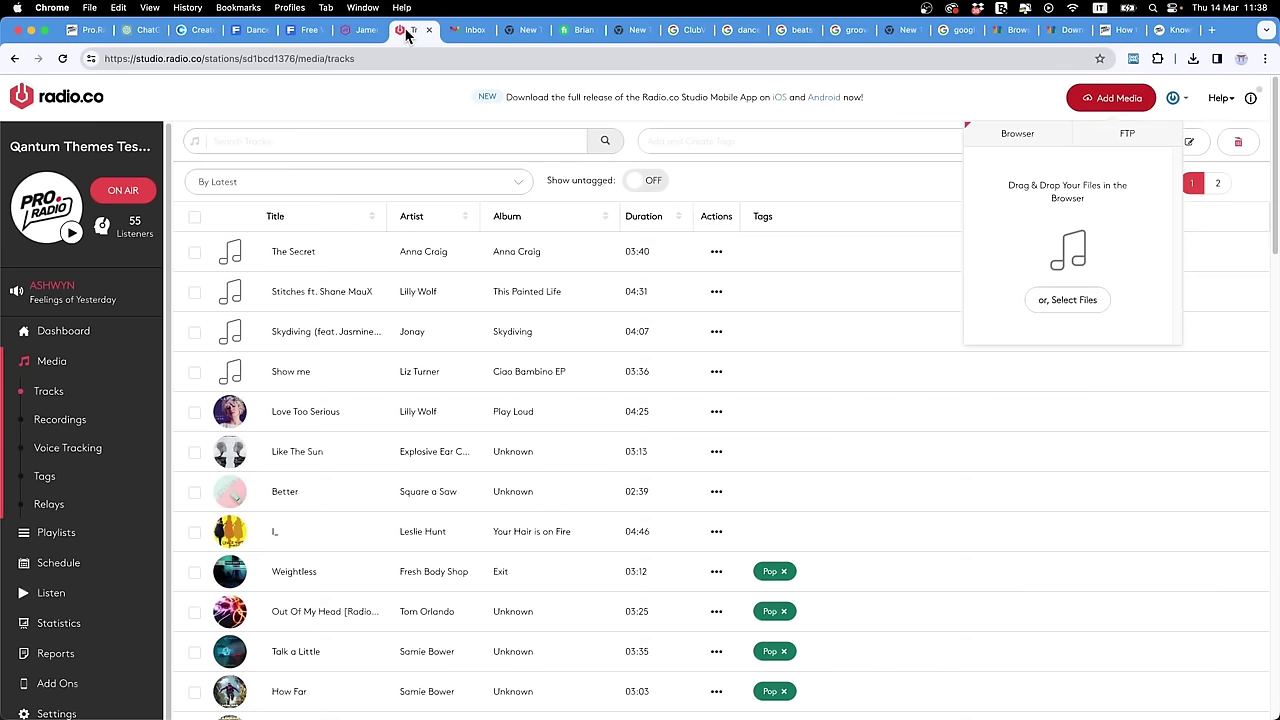
click(1125, 29)
click(1170, 29)
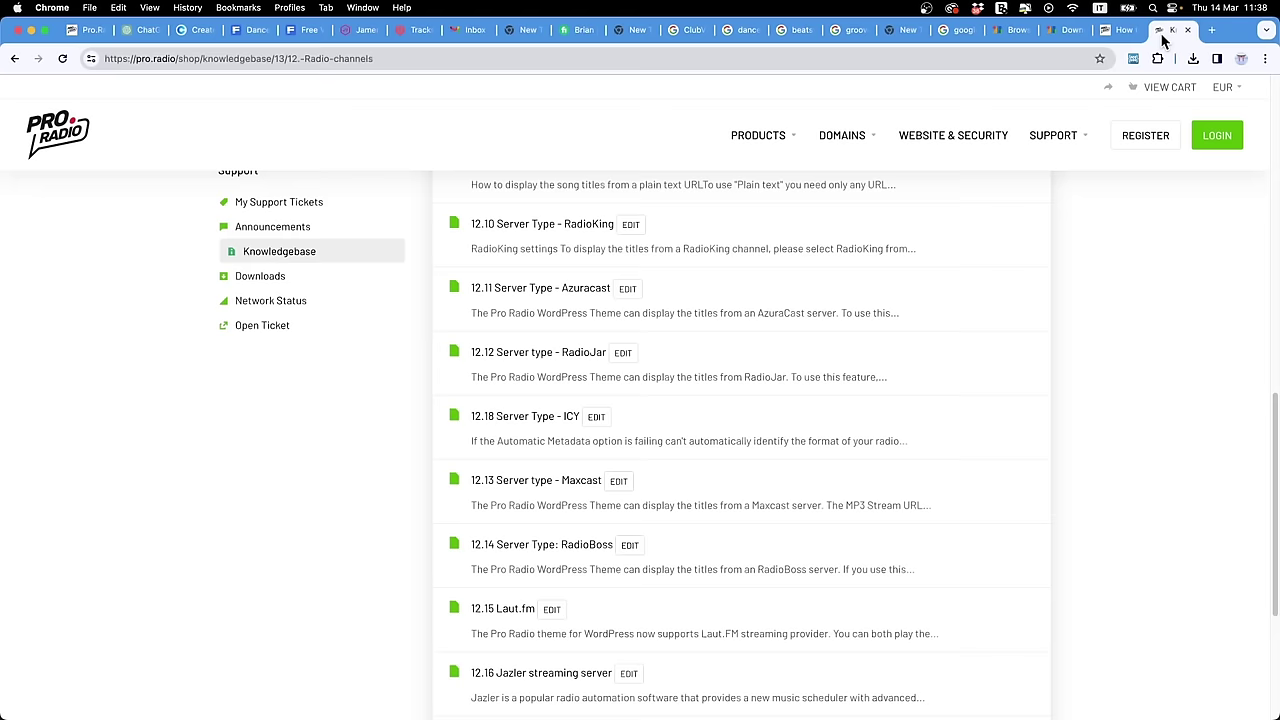
scroll(755, 342, down, 5)
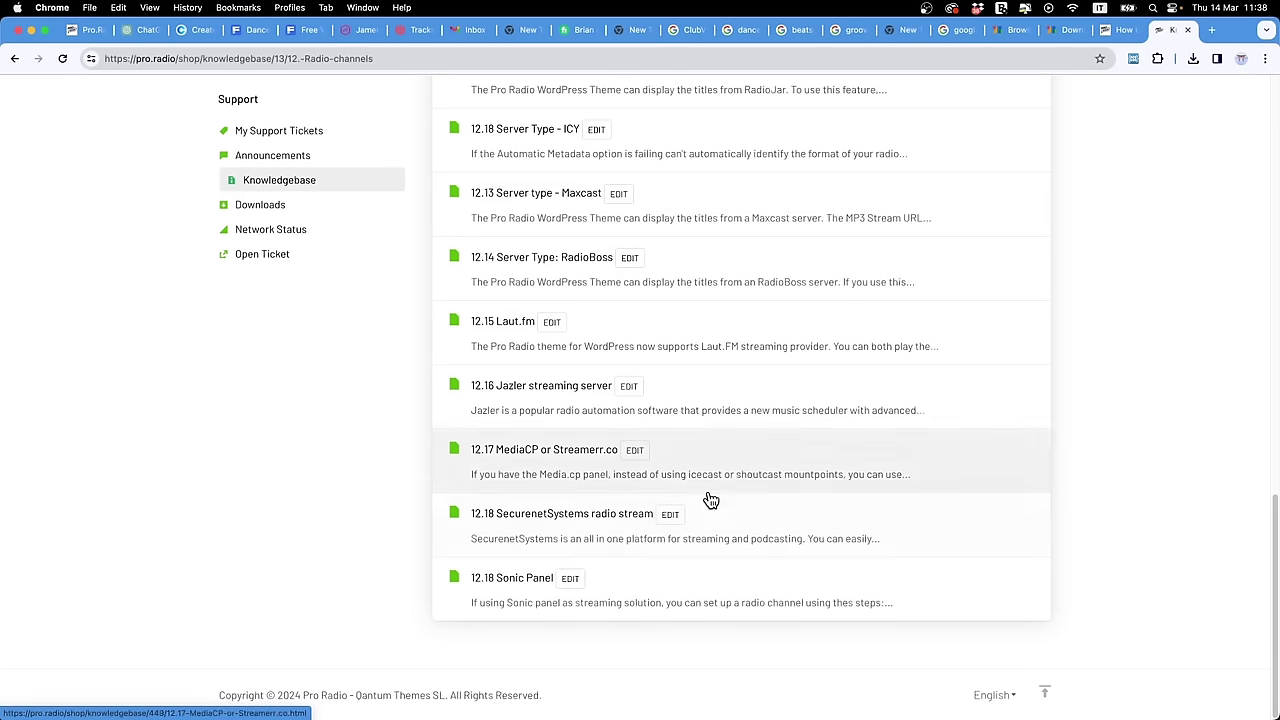
scroll(723, 449, up, 3)
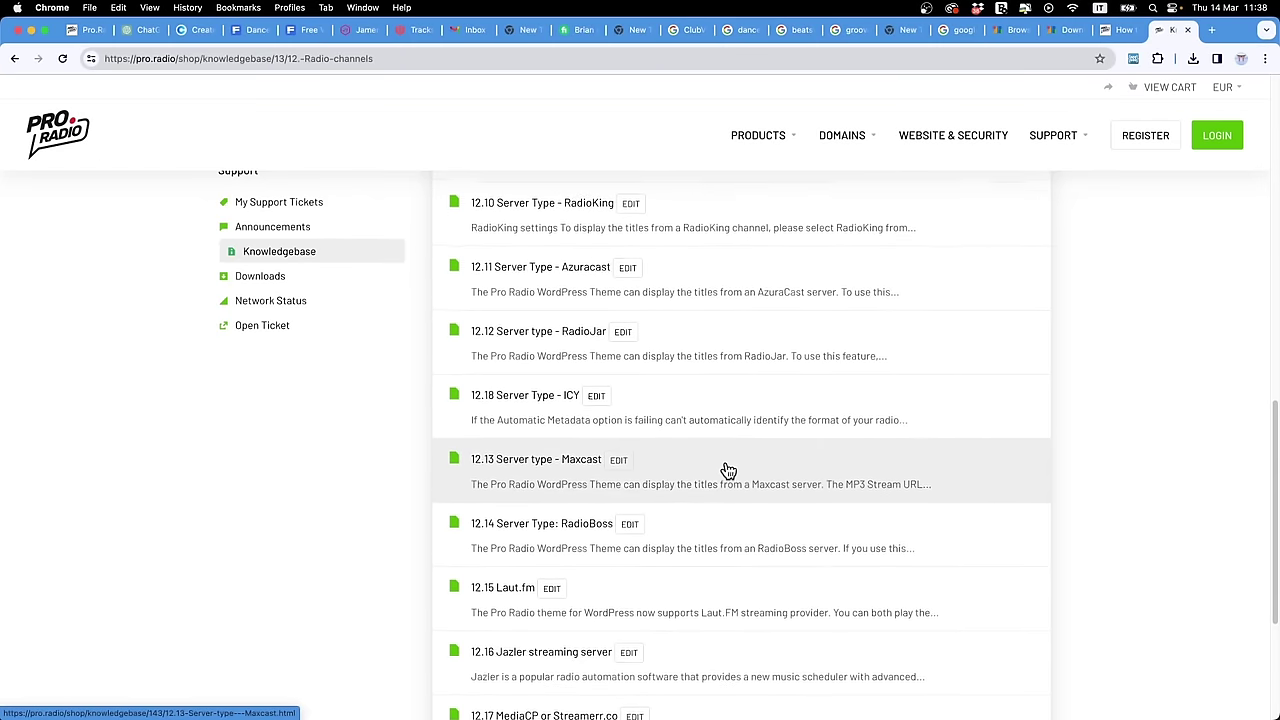
scroll(728, 468, up, 1)
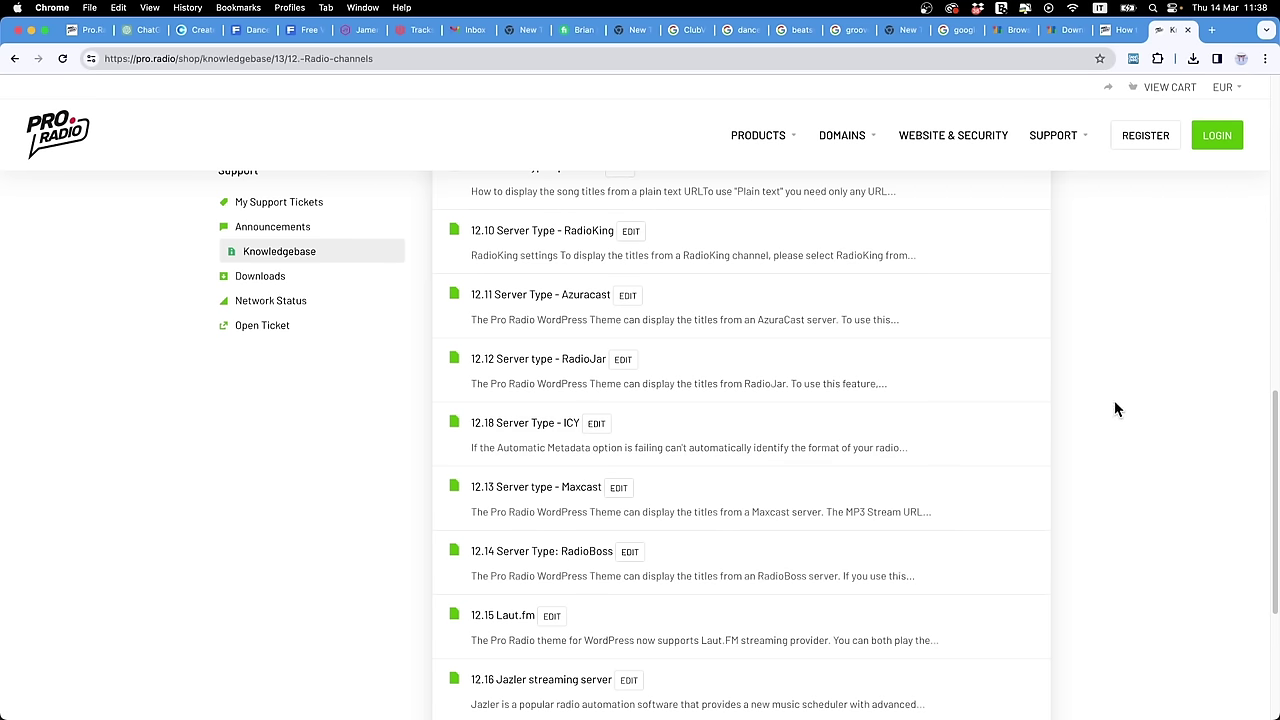
scroll(1088, 402, down, 4)
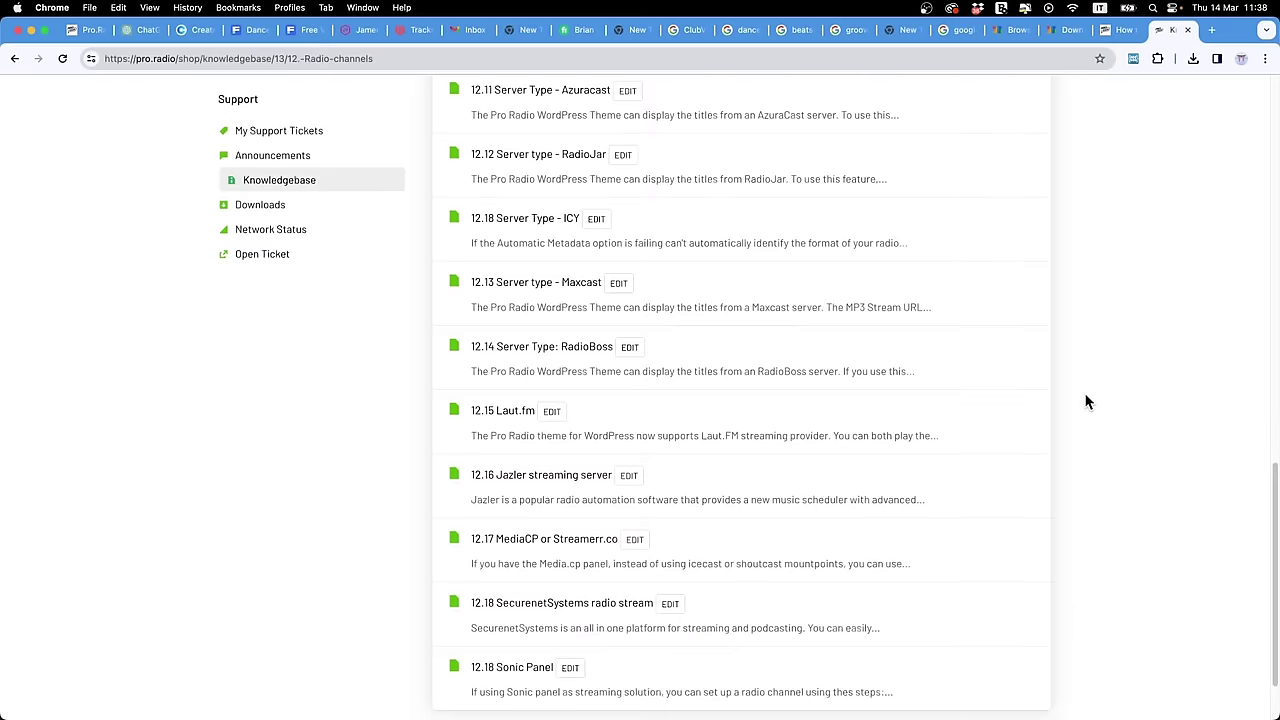
scroll(700, 450, down, 2)
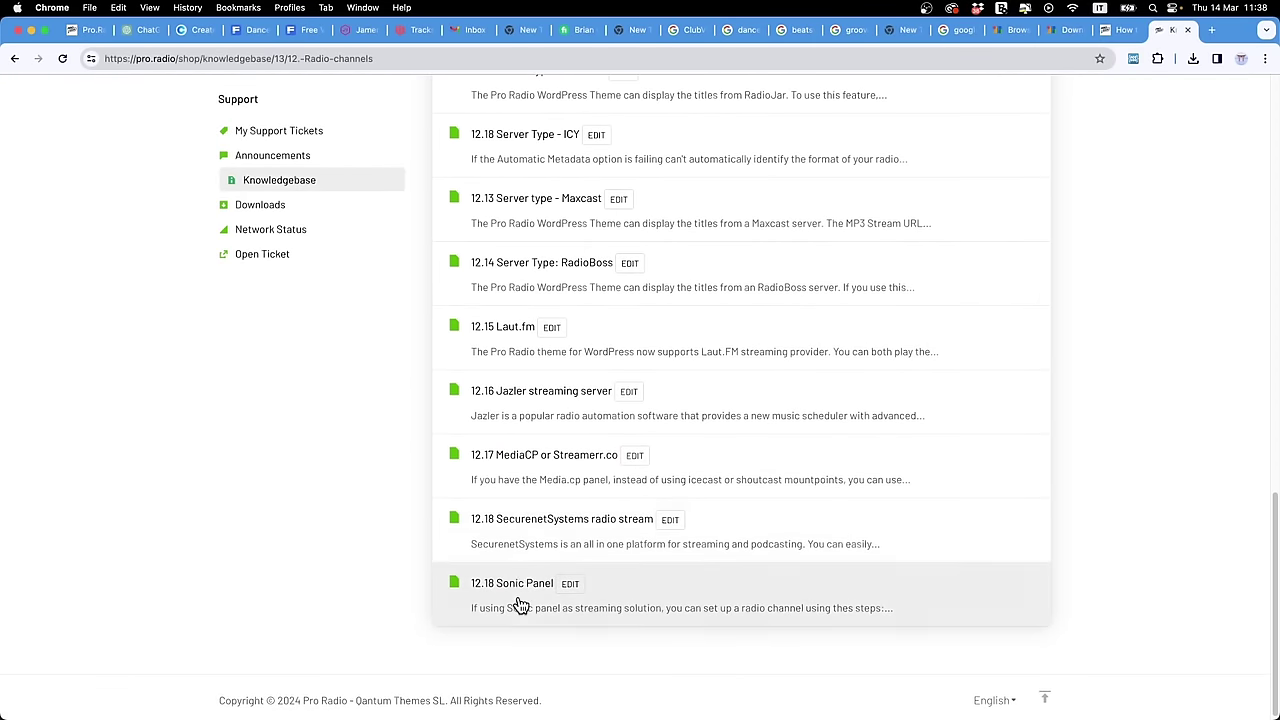
scroll(540, 545, up, 7)
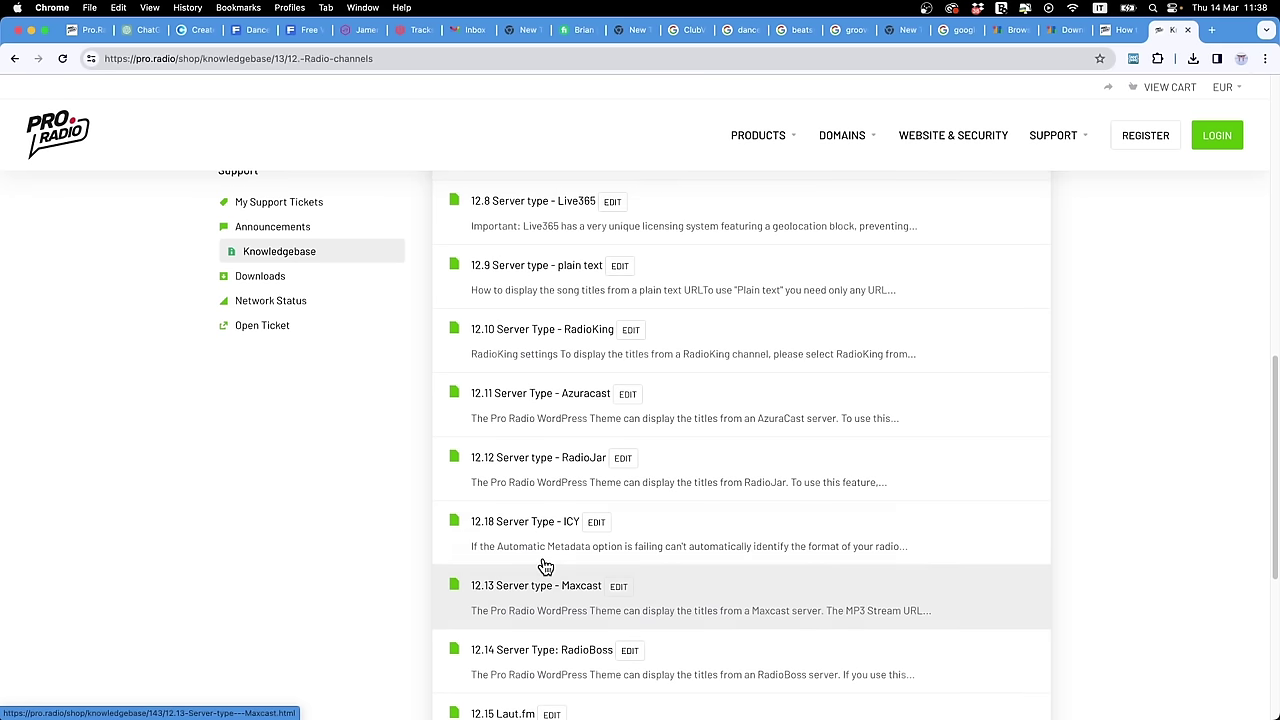
scroll(543, 563, up, 10)
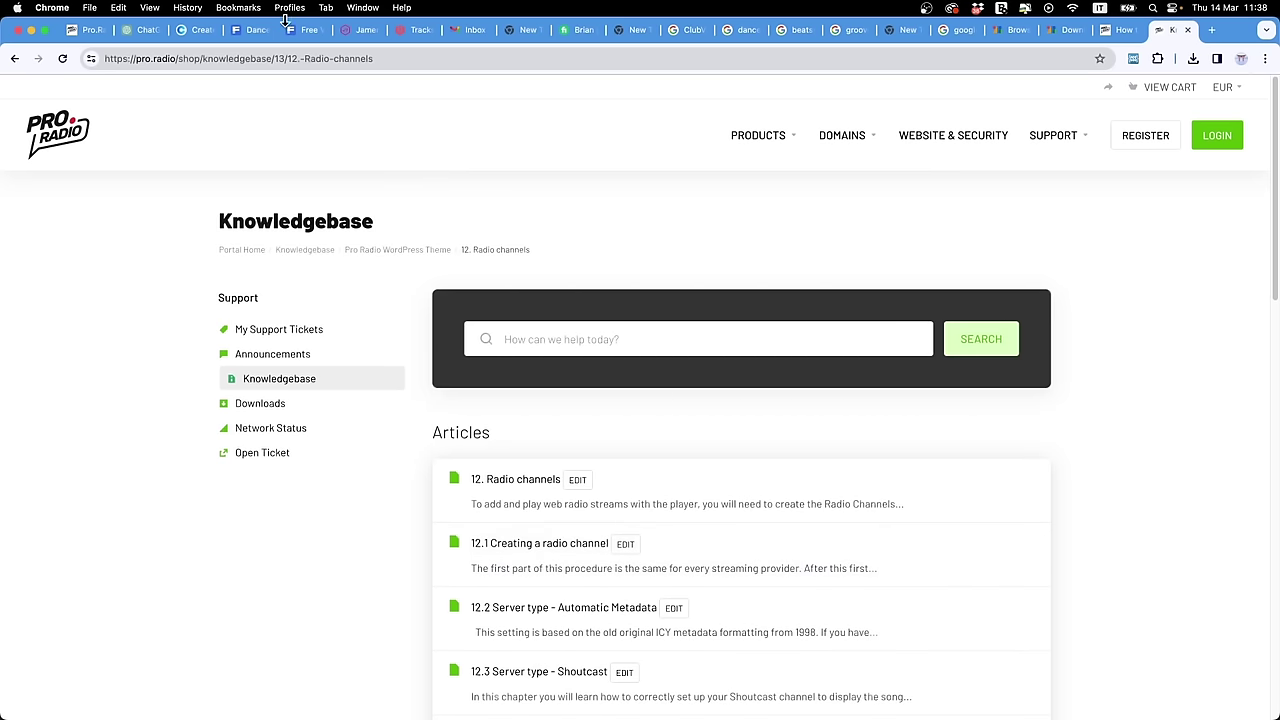
Step: Reload the studio's track library and compare the newly uploaded tracks' artwork, artist, album and tags with the older entries
click(414, 30)
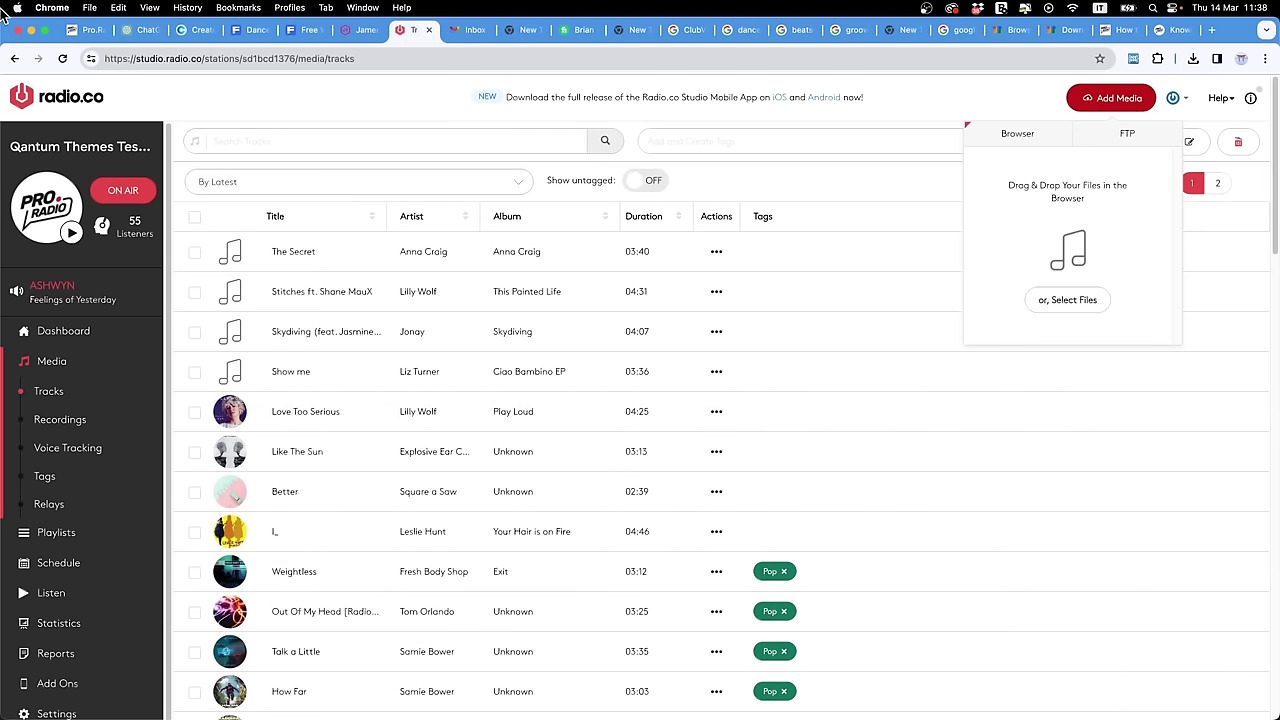
click(62, 58)
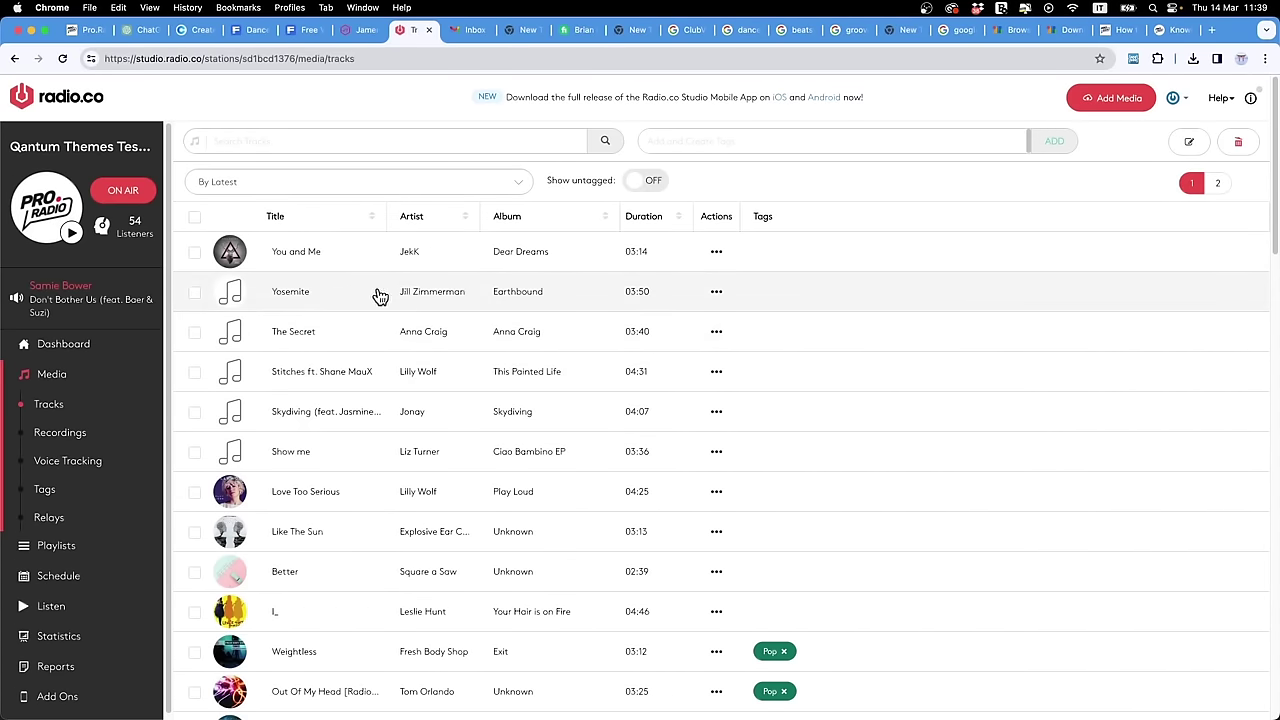
scroll(272, 345, down, 1)
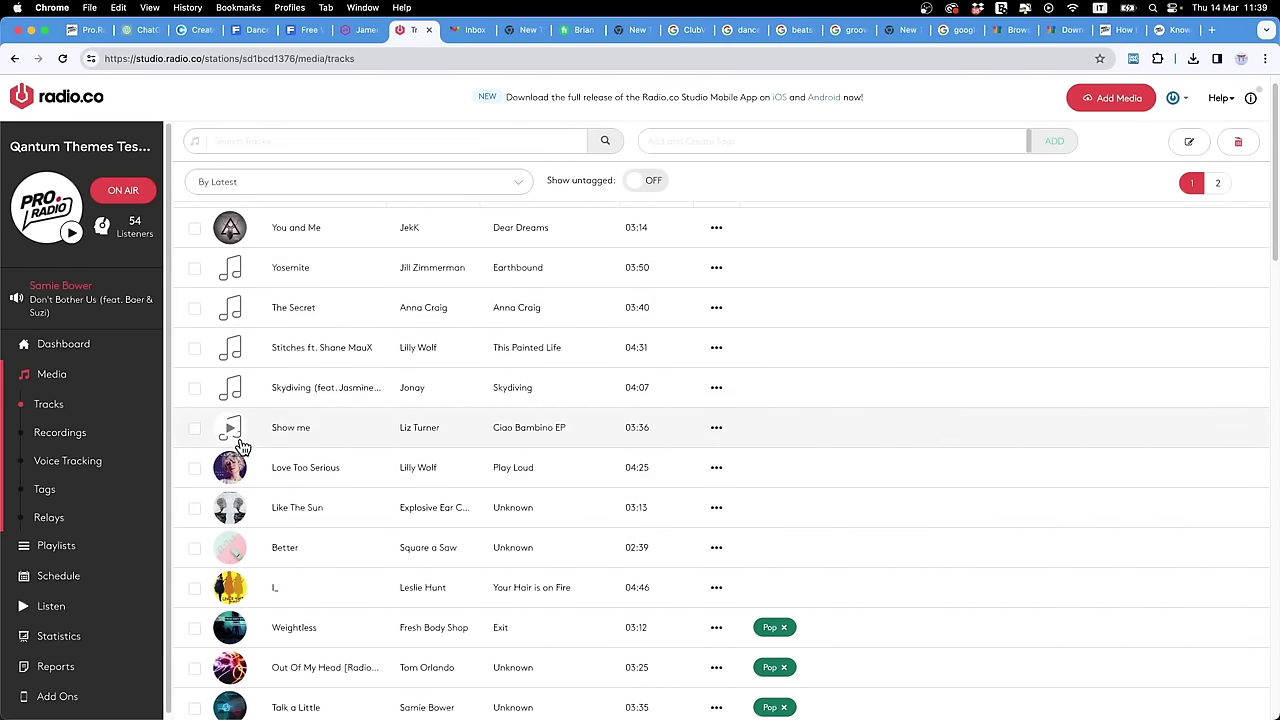
scroll(237, 443, down, 2)
scroll(347, 459, up, 3)
scroll(347, 459, down, 2)
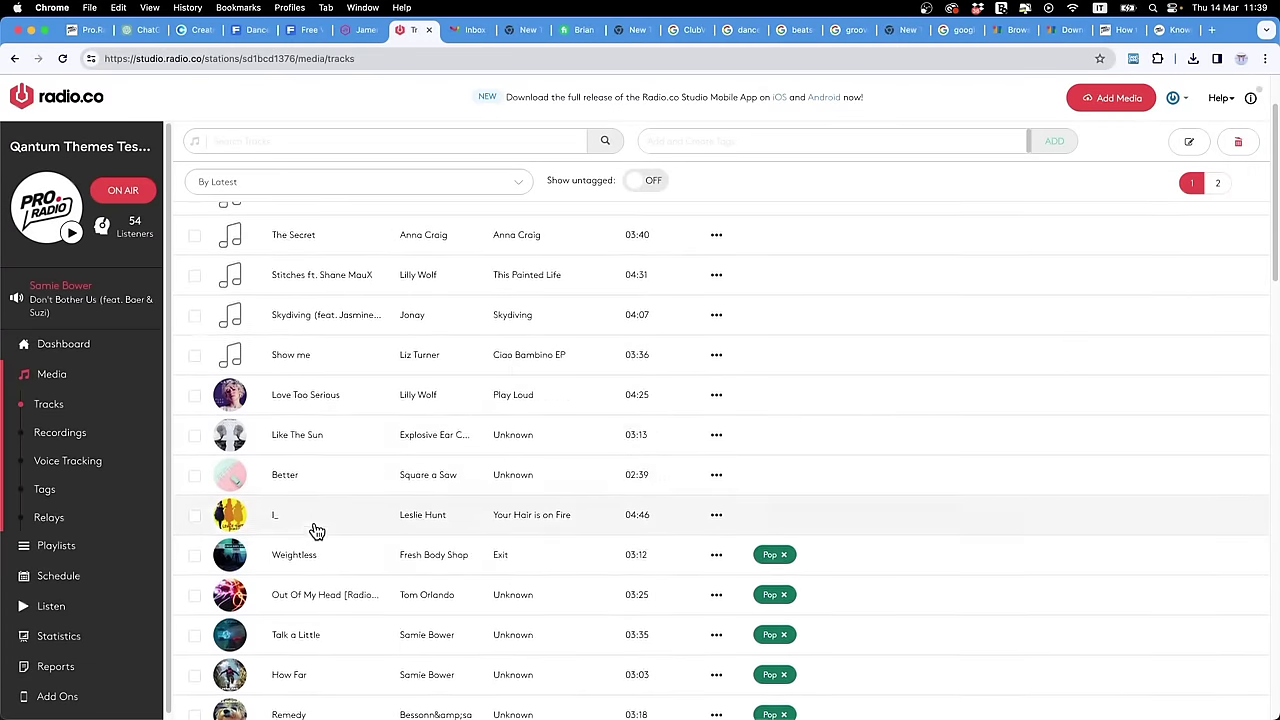
scroll(300, 460, down, 2)
scroll(600, 434, up, 4)
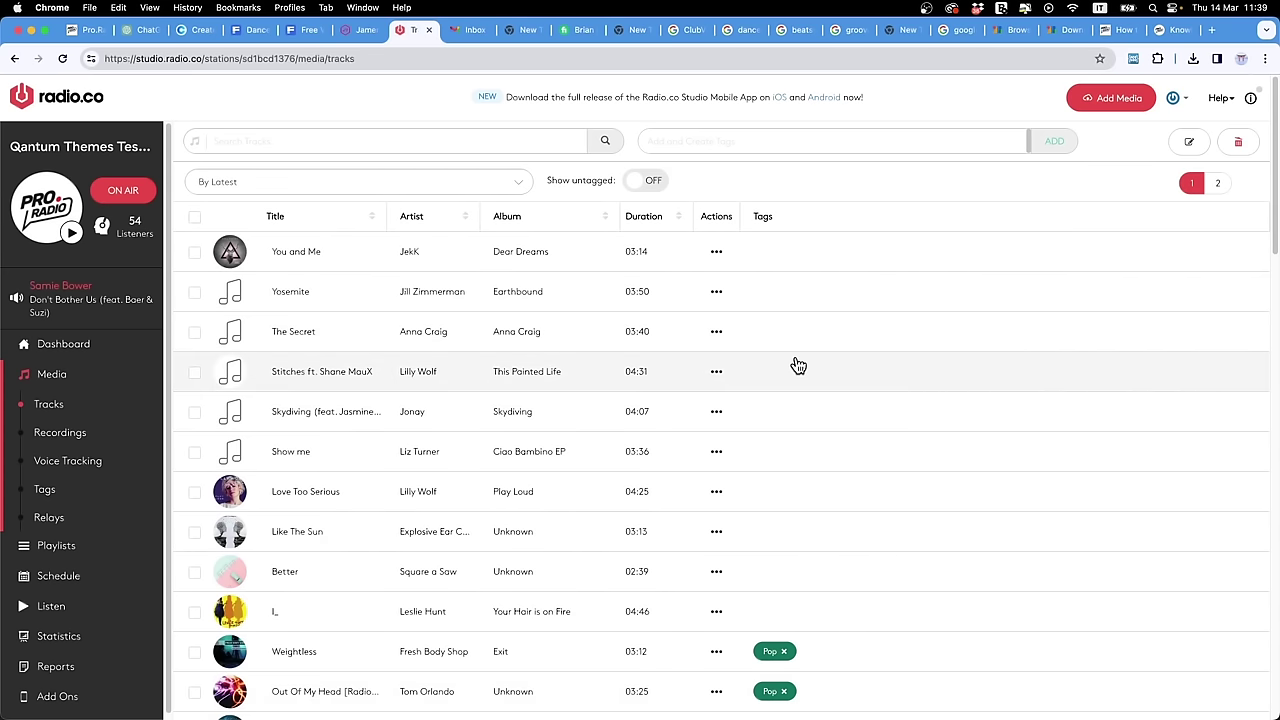
scroll(280, 355, down, 10)
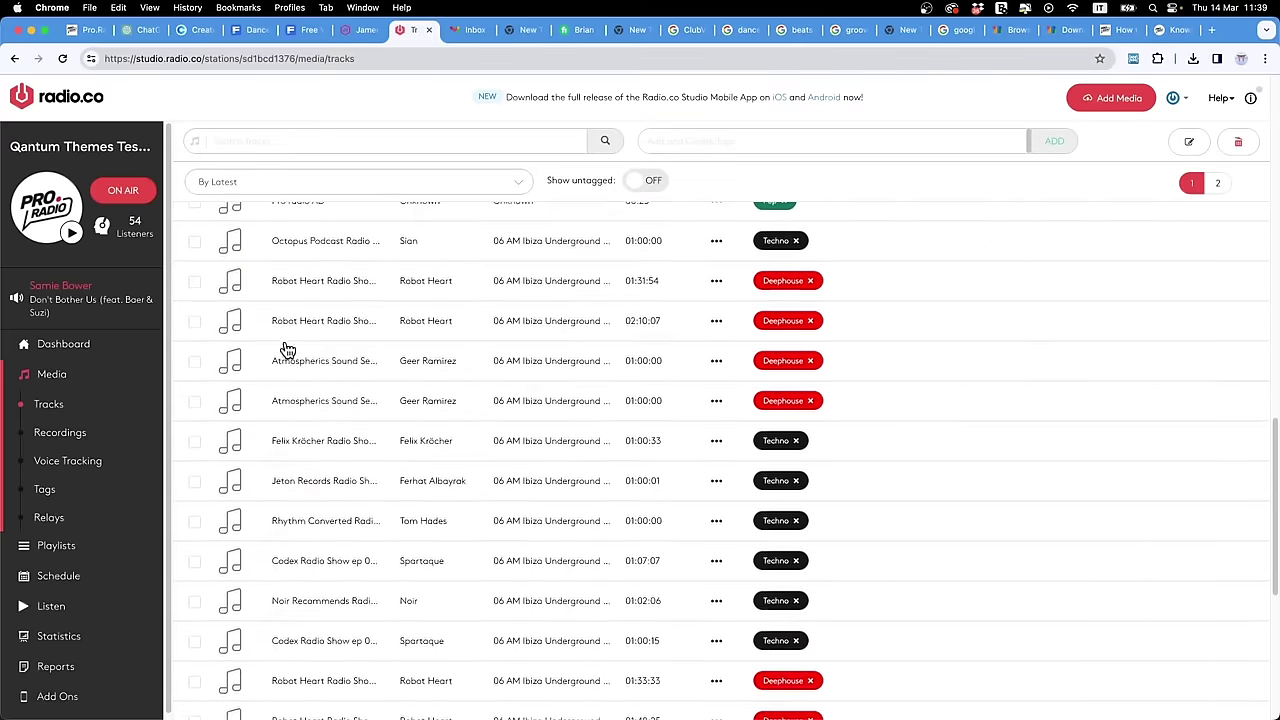
scroll(285, 348, up, 10)
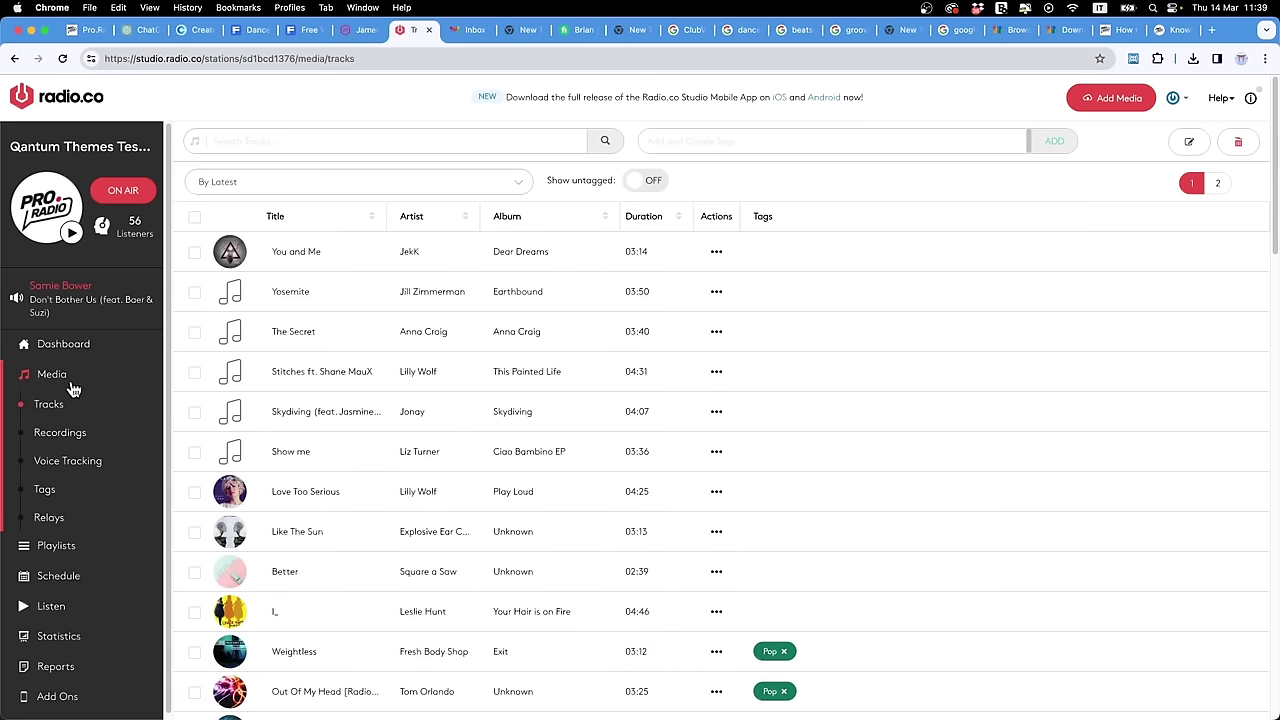
Step: Open the station's playlists and start entering a name for a new playlist
click(80, 548)
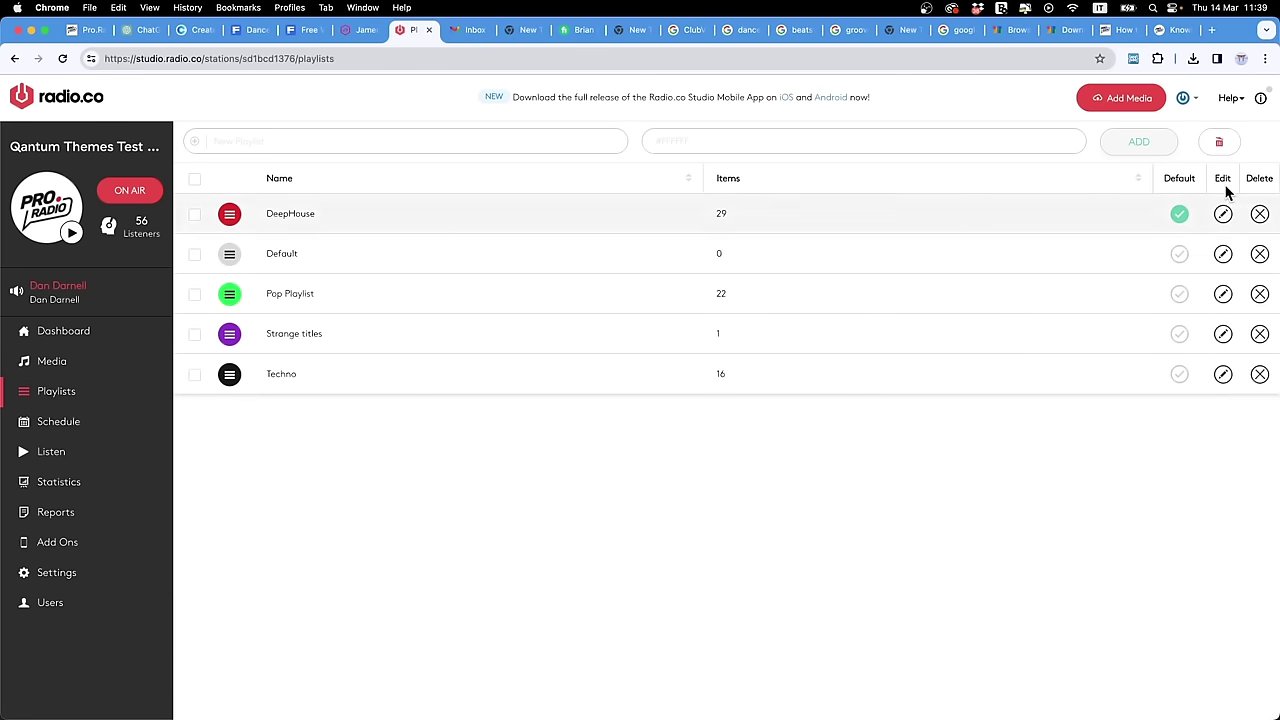
click(241, 152)
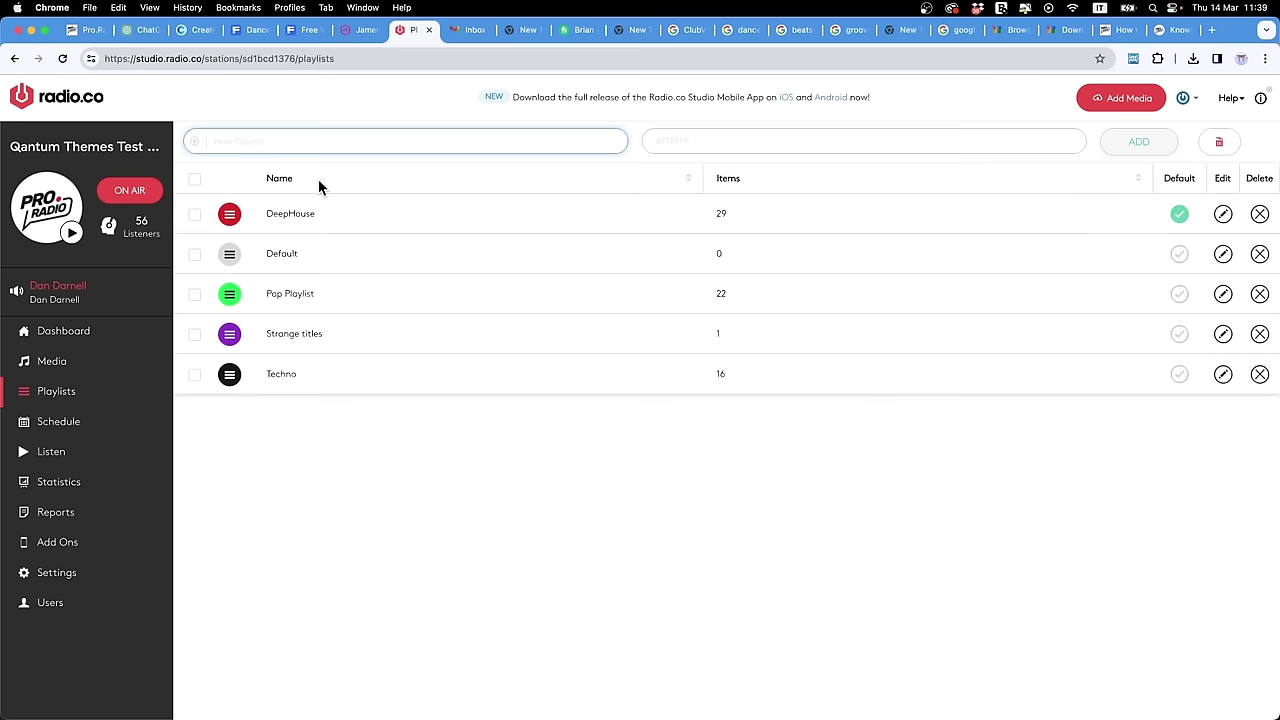
Step: Create a playlist named Morning with the light blue colour #0395ff
text(Morning)
click(704, 134)
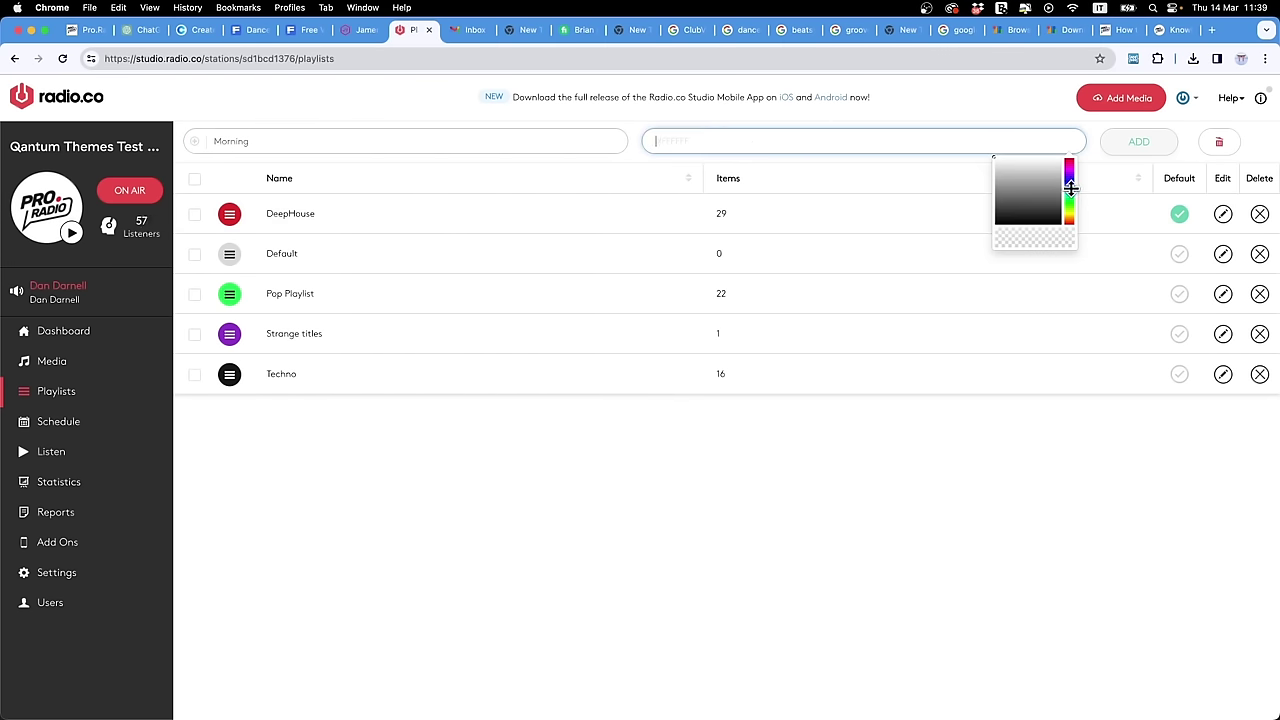
click(1070, 187)
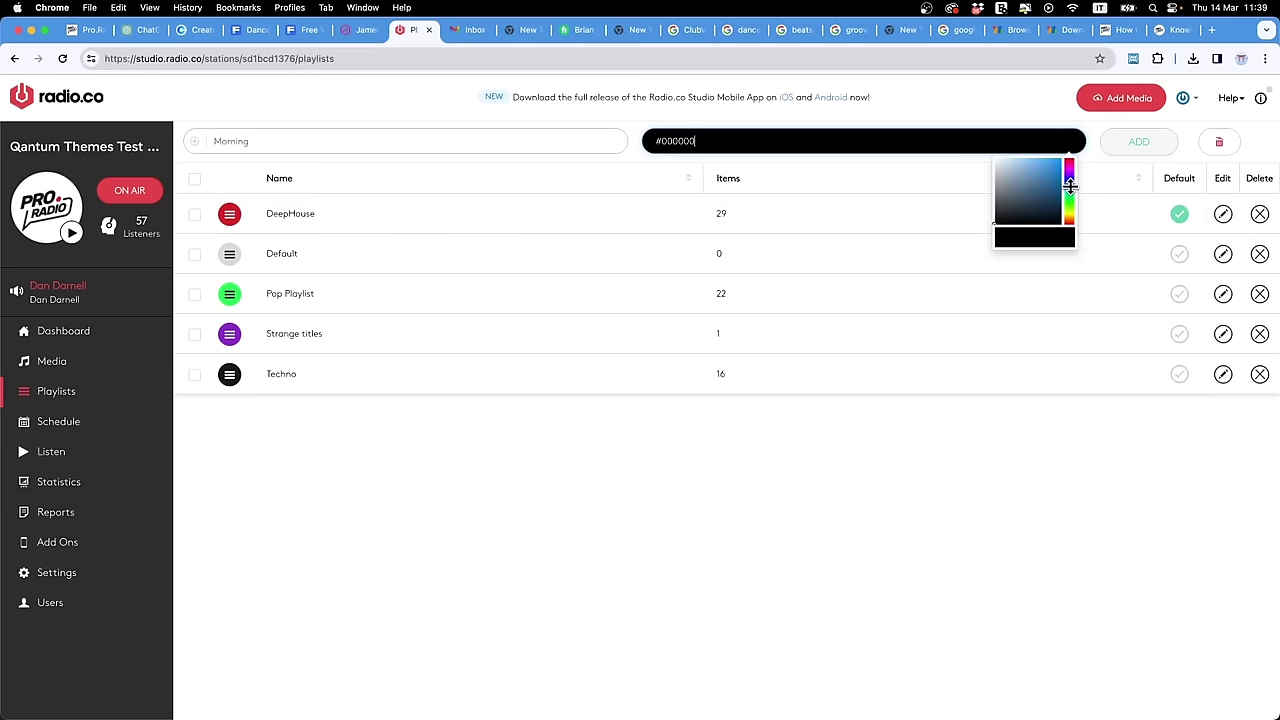
drag(1046, 177, 1060, 155)
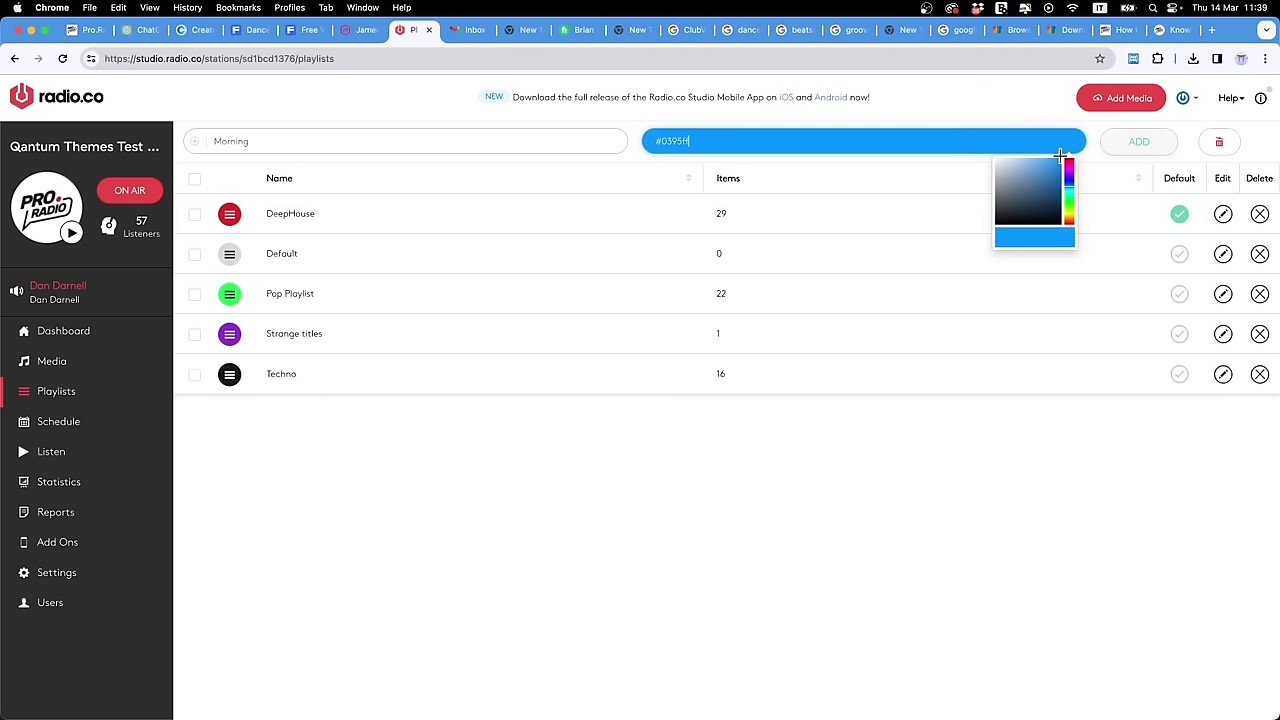
click(1132, 147)
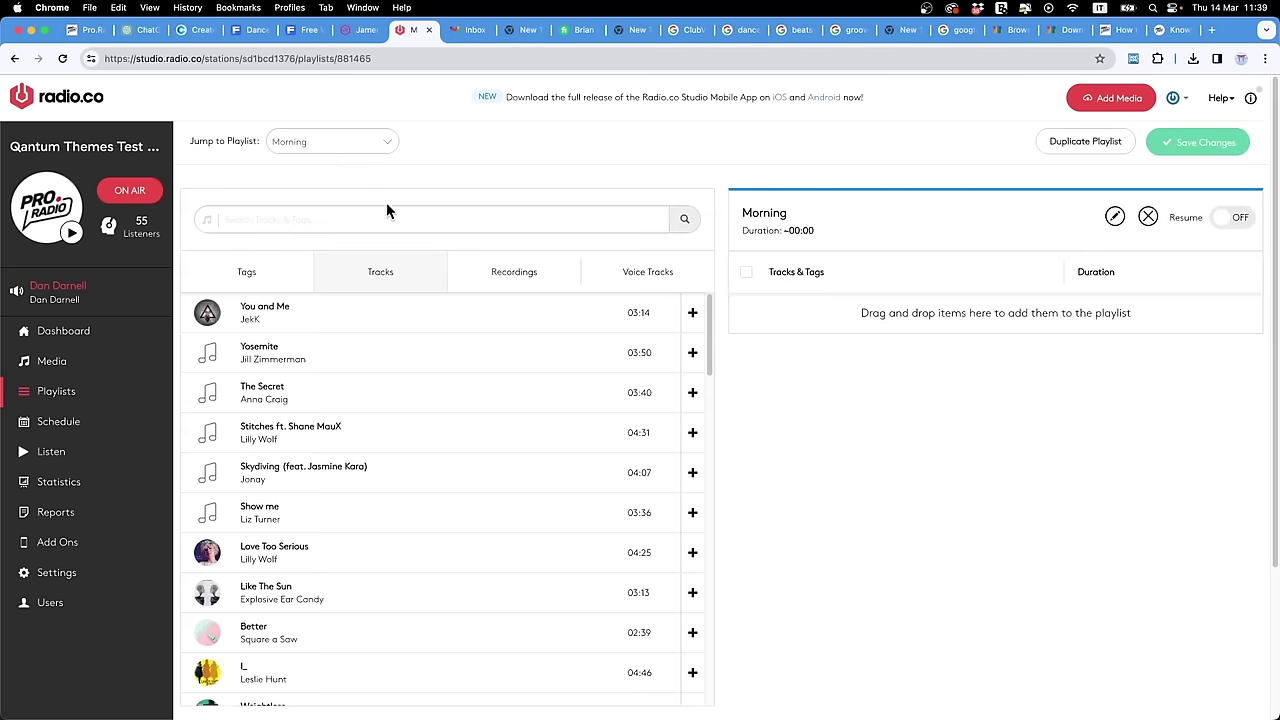
Step: Return to the playlists overview and create a playlist named Afternoon with the yellow colour #ffd600
click(74, 390)
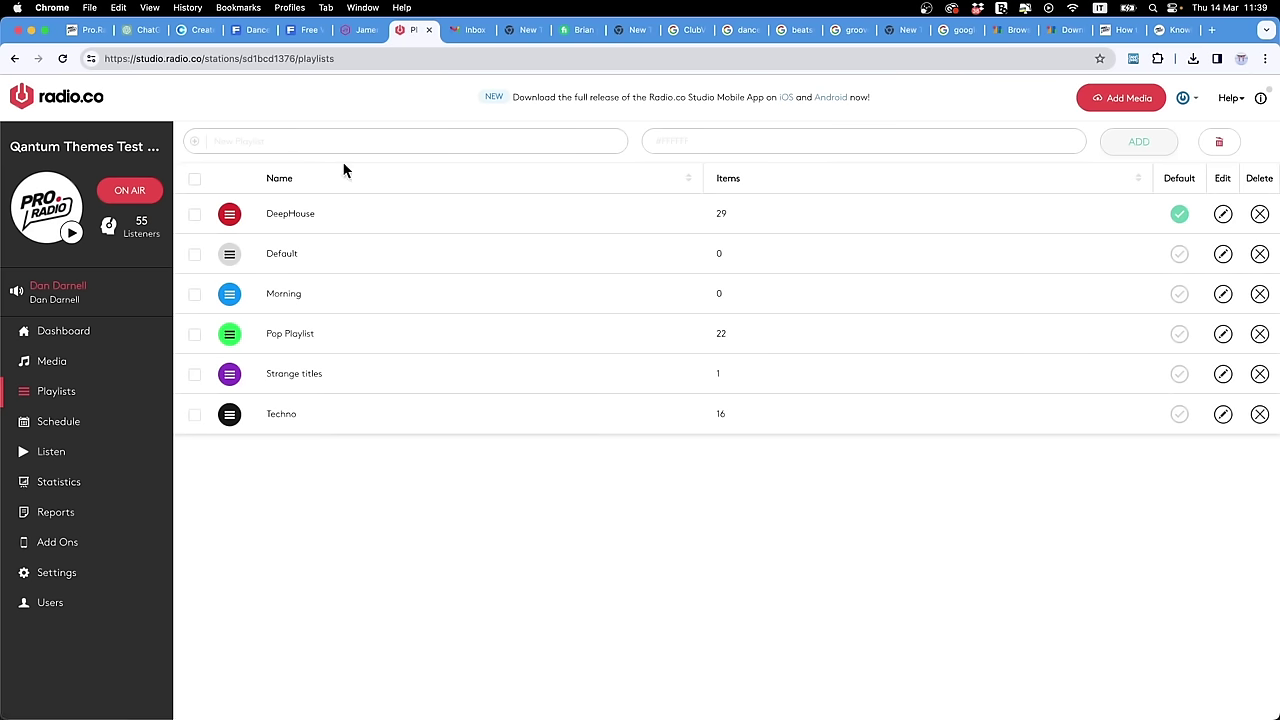
click(269, 143)
text(Afternoon)
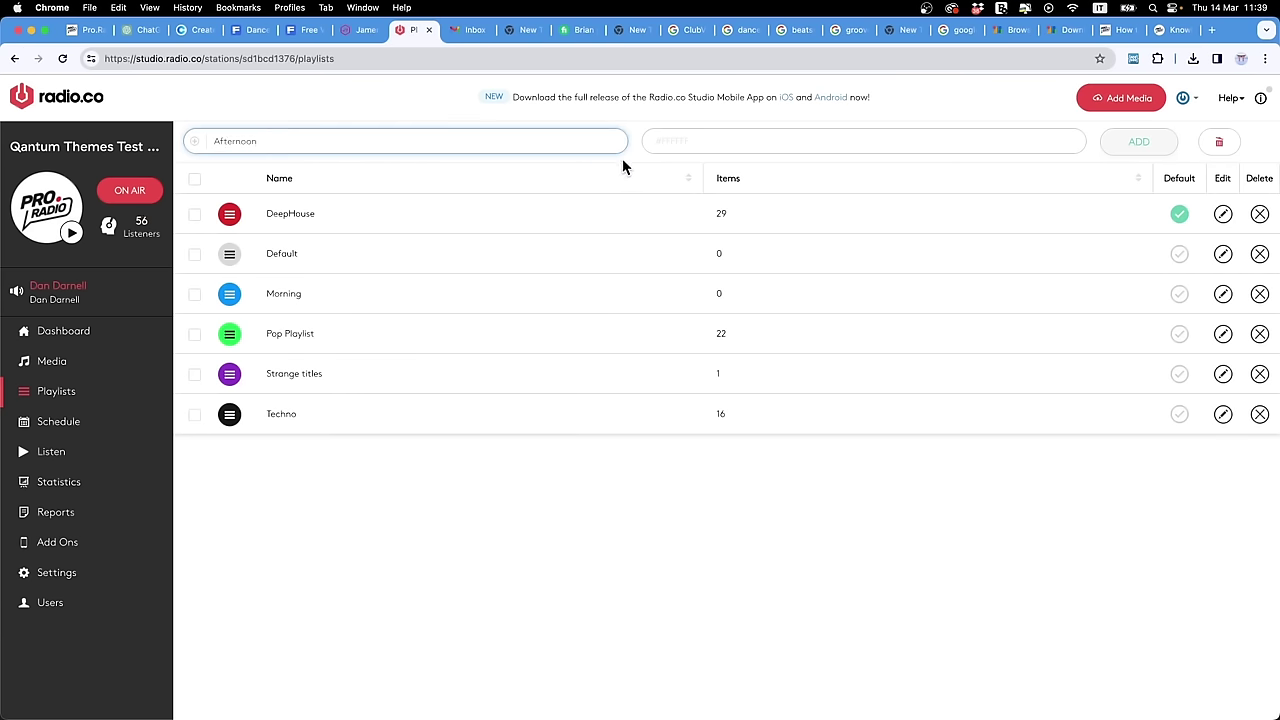
click(695, 141)
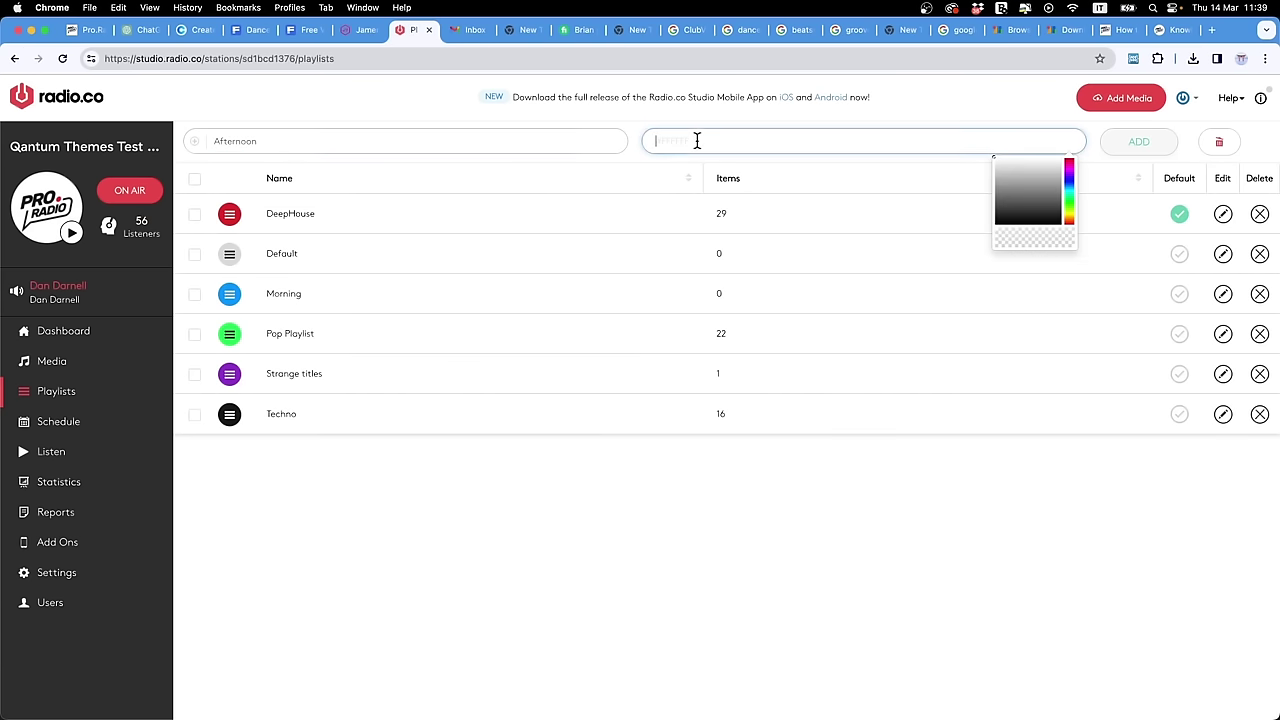
drag(1077, 228, 1068, 212)
click(1060, 158)
click(1124, 150)
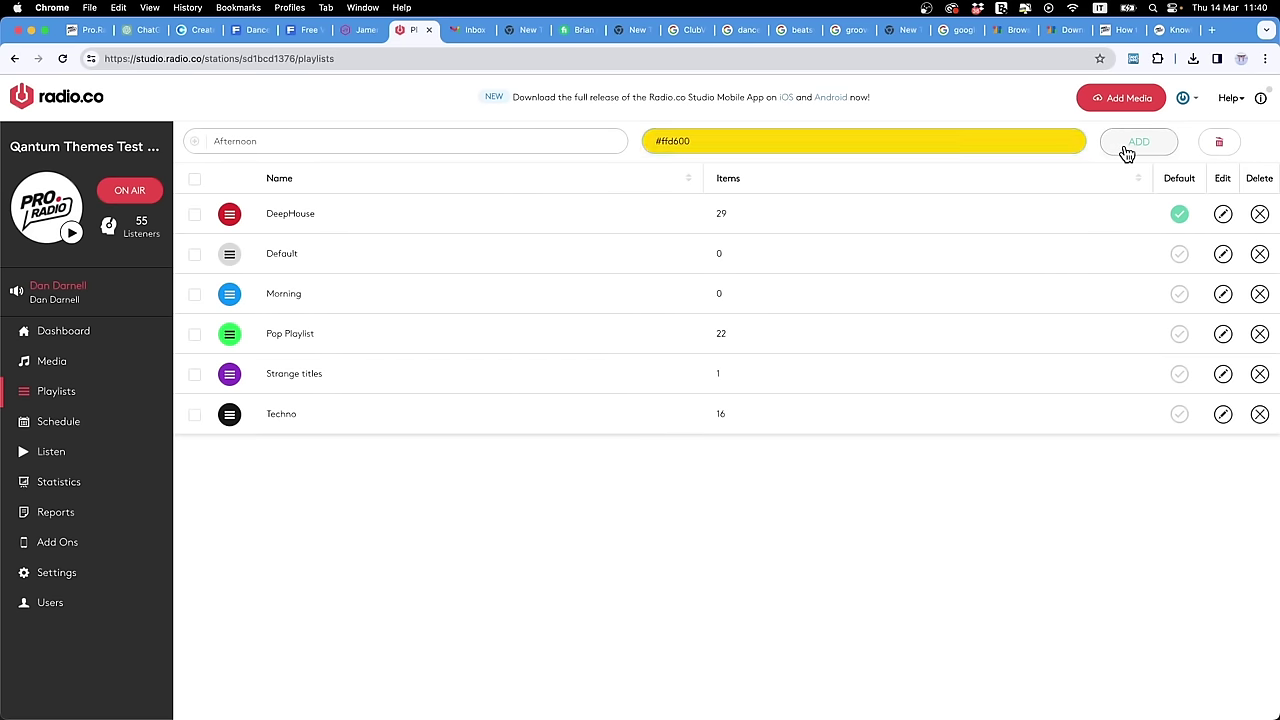
click(886, 208)
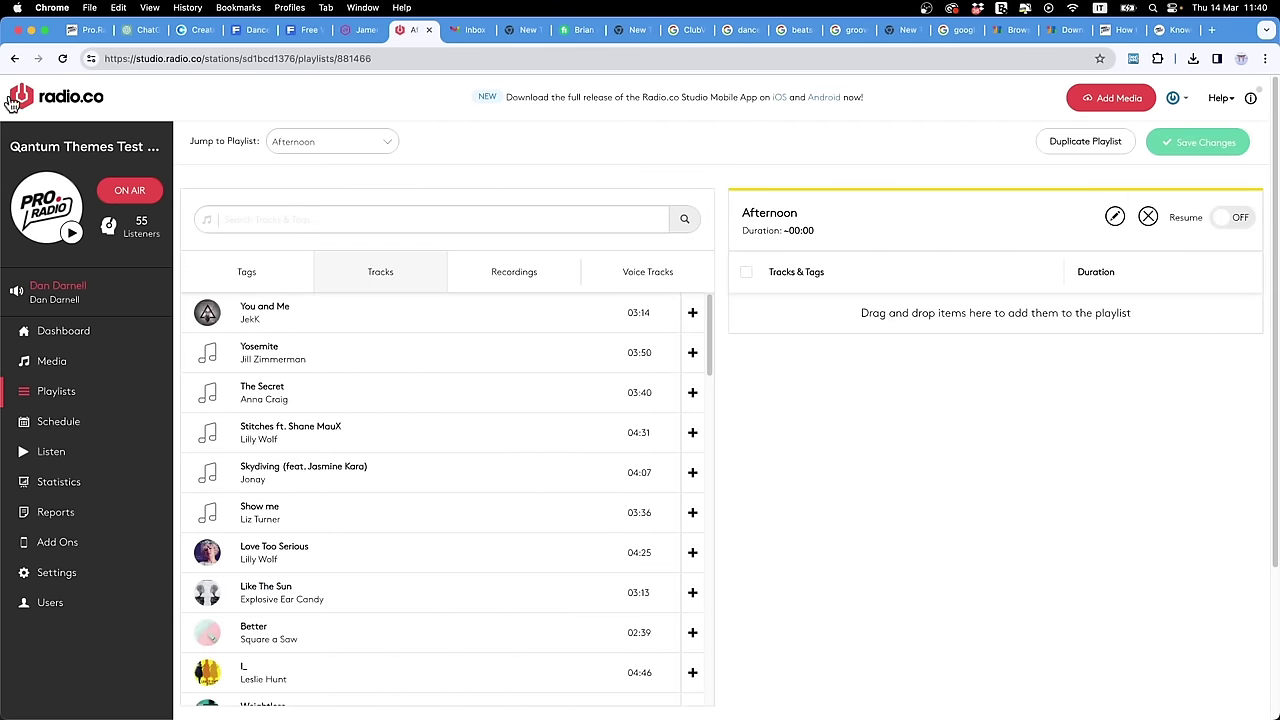
Step: Return to the playlists overview and create a playlist named Night with the dark blue colour #0343e8
click(57, 391)
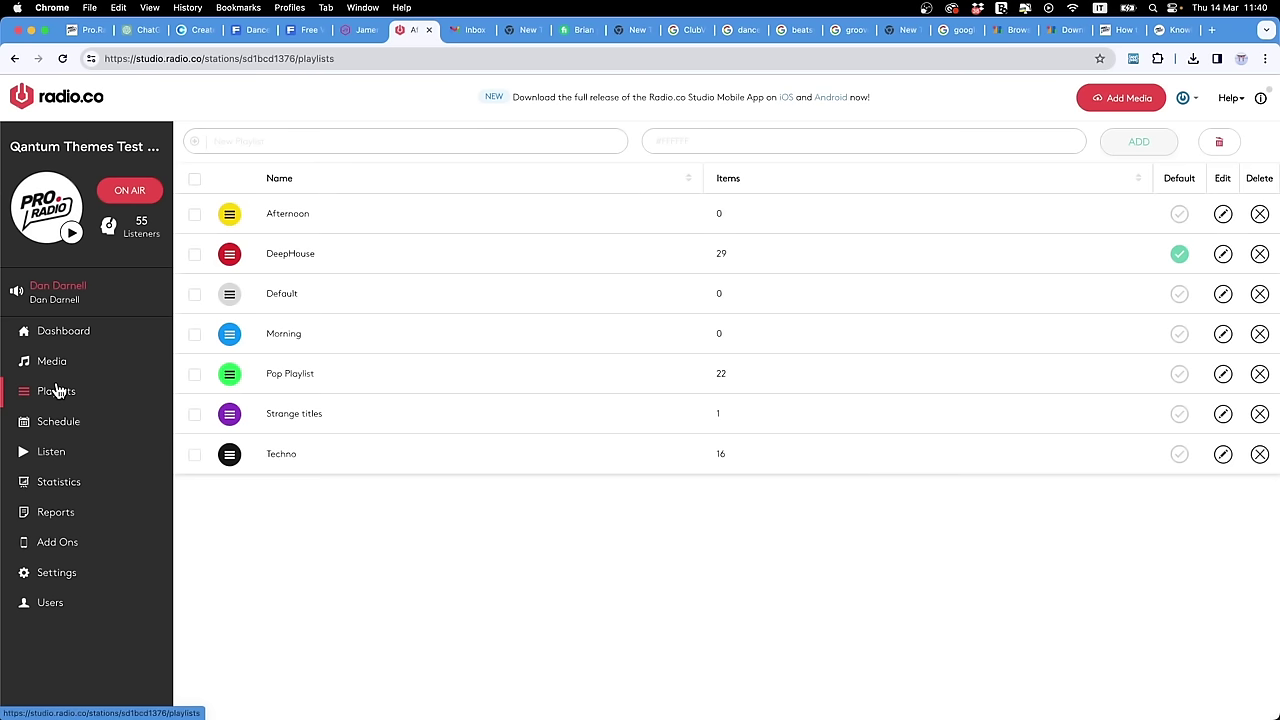
click(266, 140)
text(N)
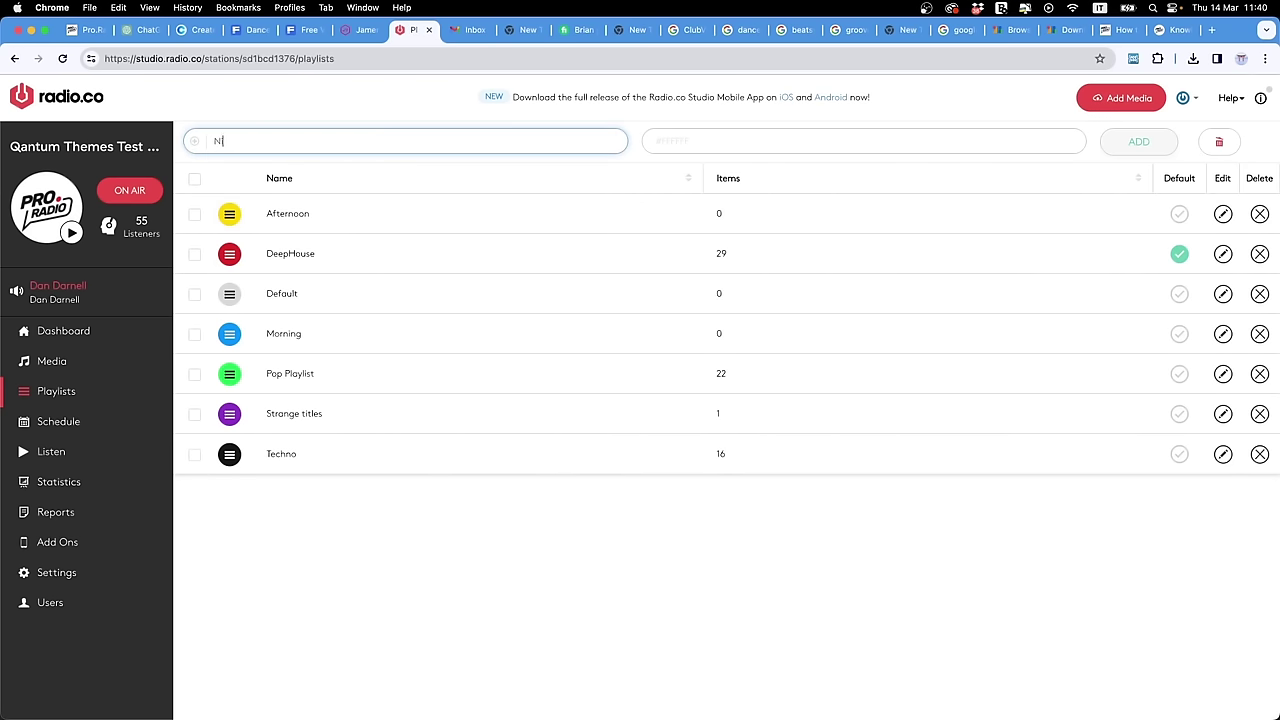
text(ight)
click(751, 146)
click(1070, 183)
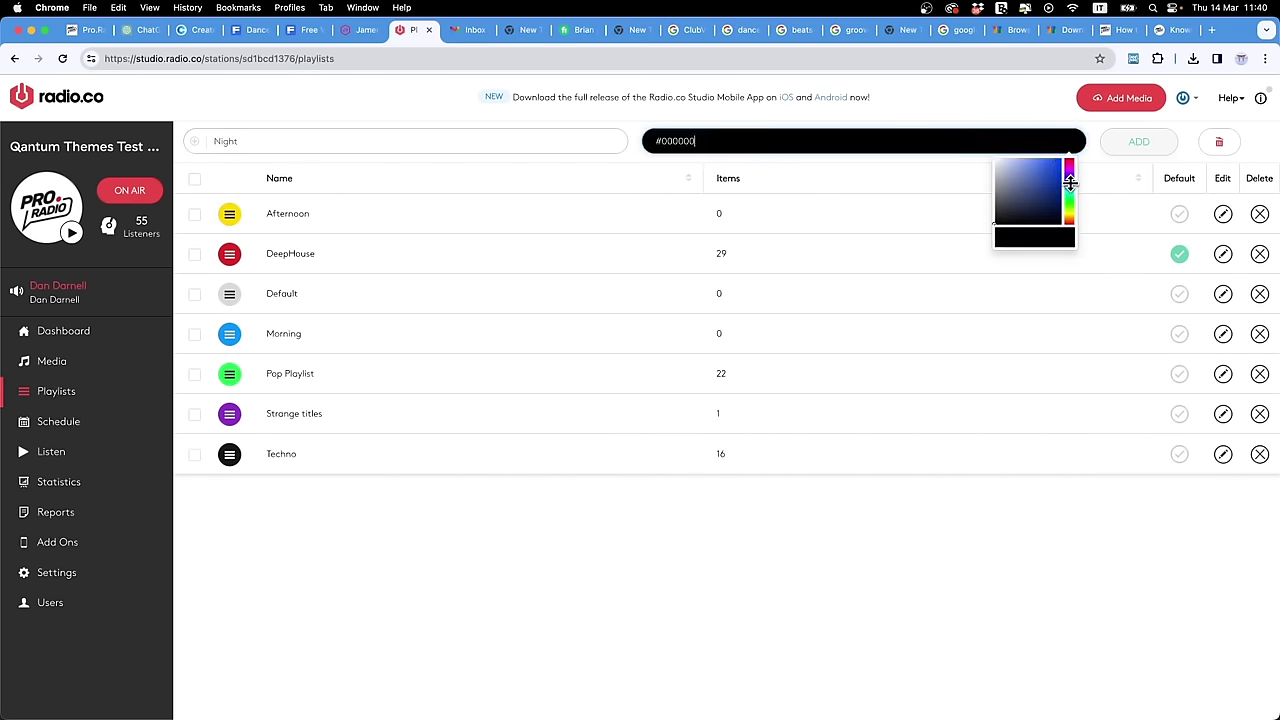
click(1060, 165)
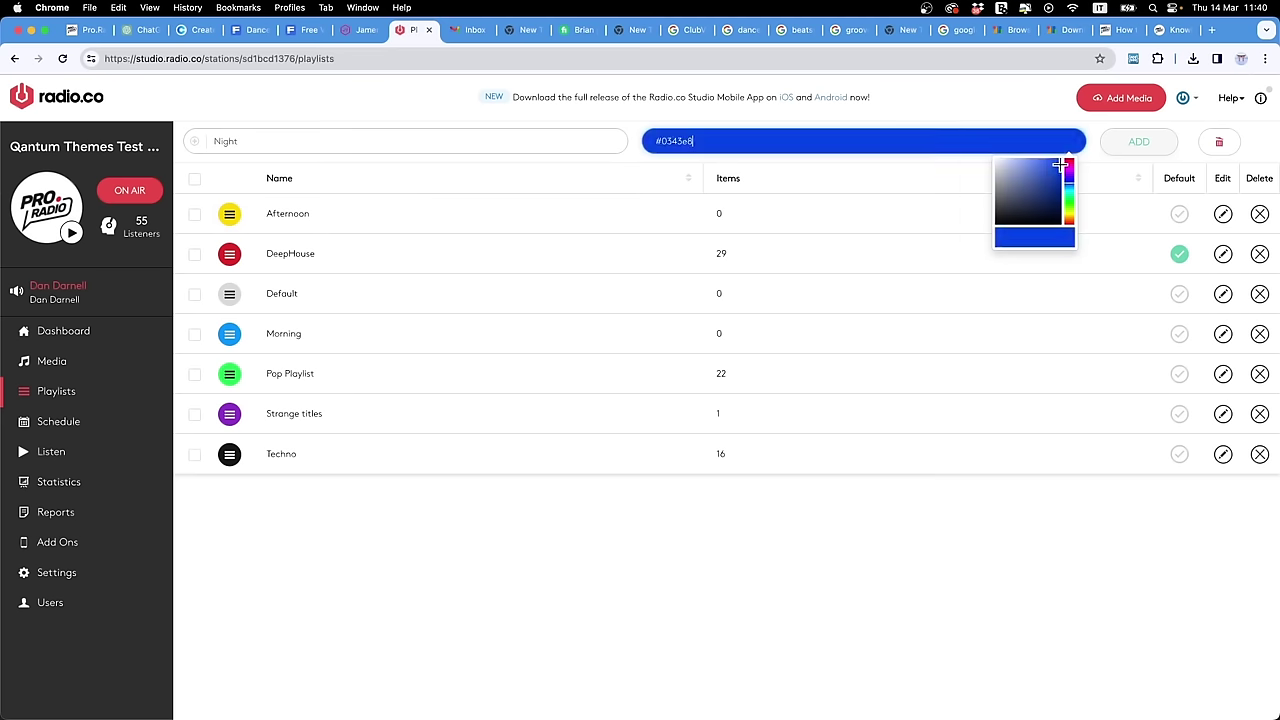
click(1139, 141)
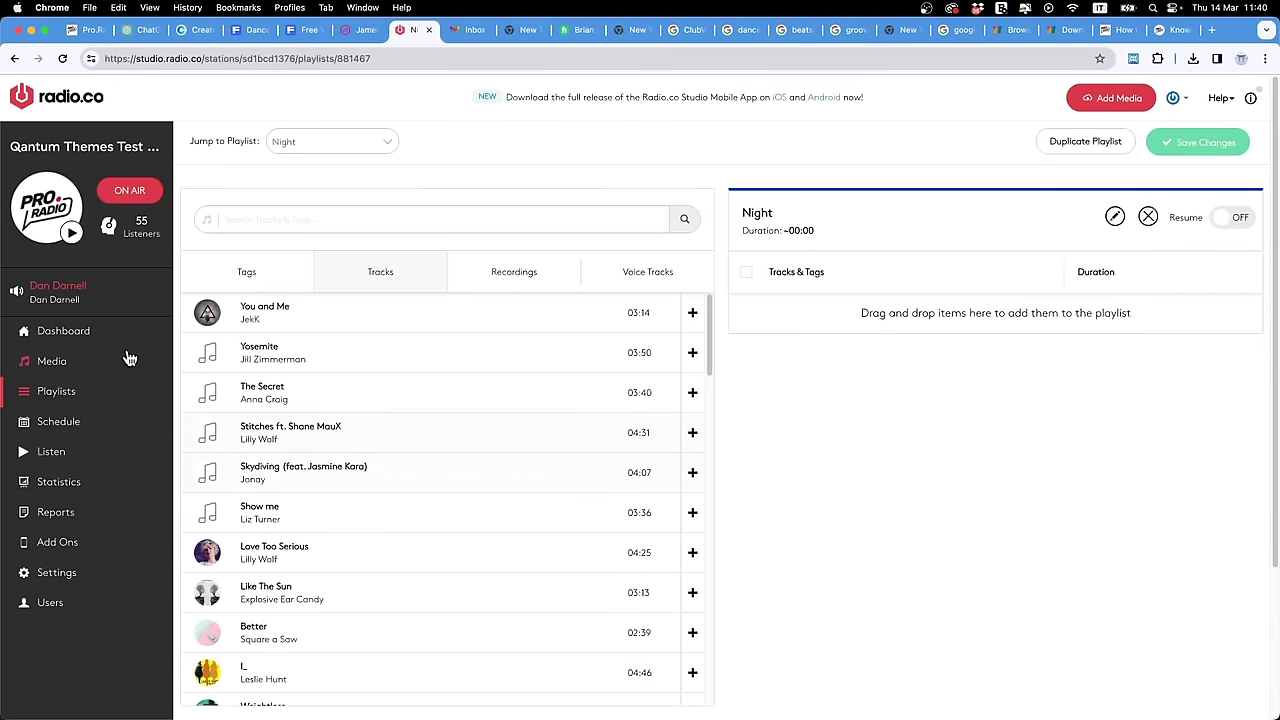
Step: Open the Afternoon playlist for editing from the playlists overview and look through the available tracks
click(72, 391)
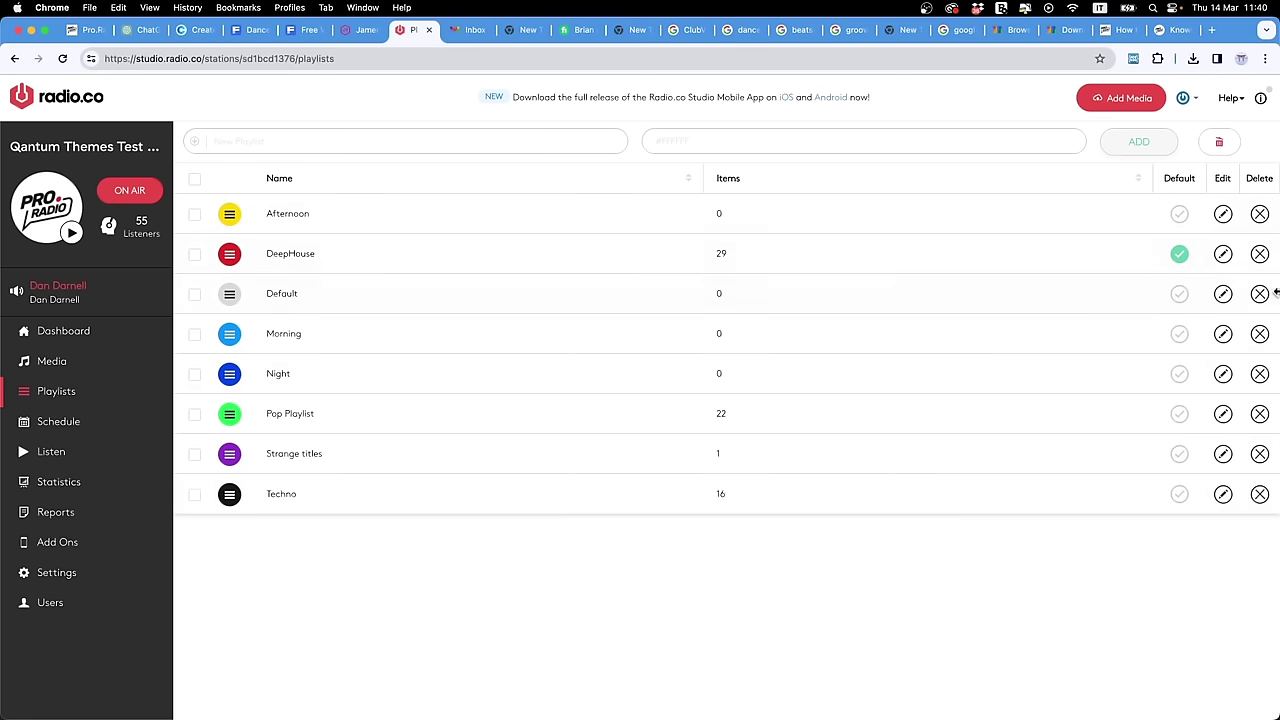
click(1222, 215)
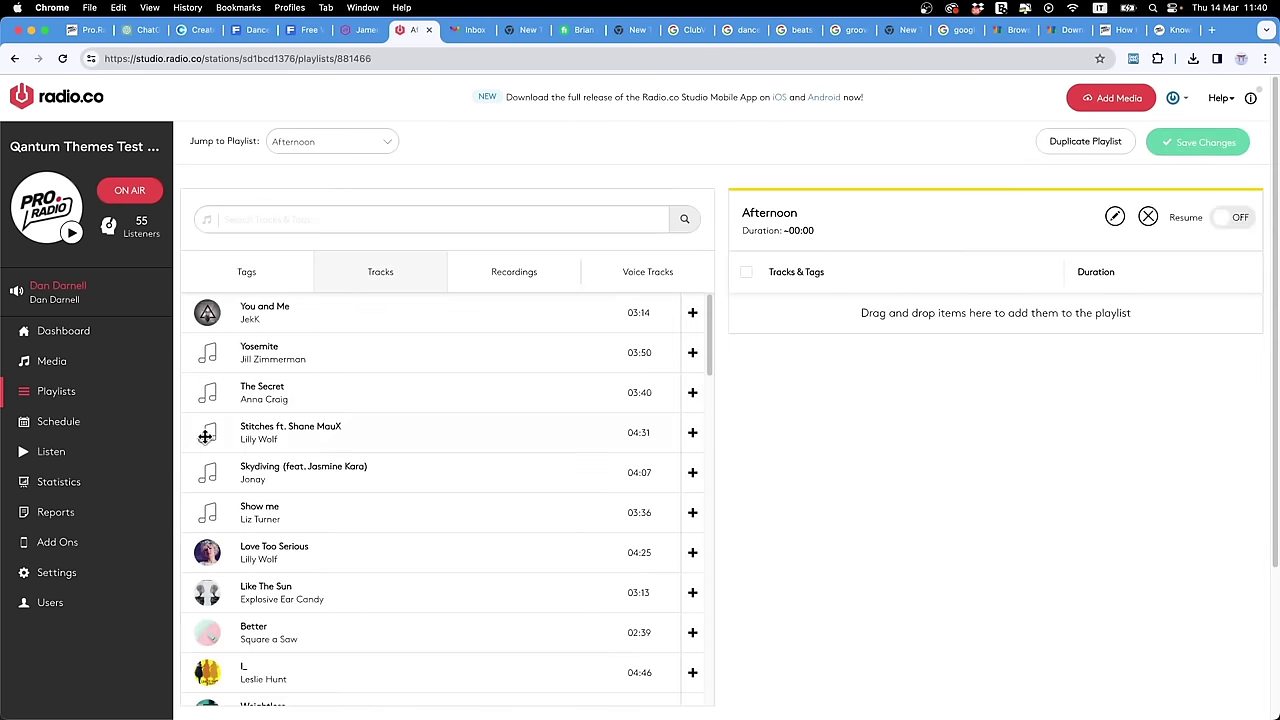
scroll(337, 410, down, 20)
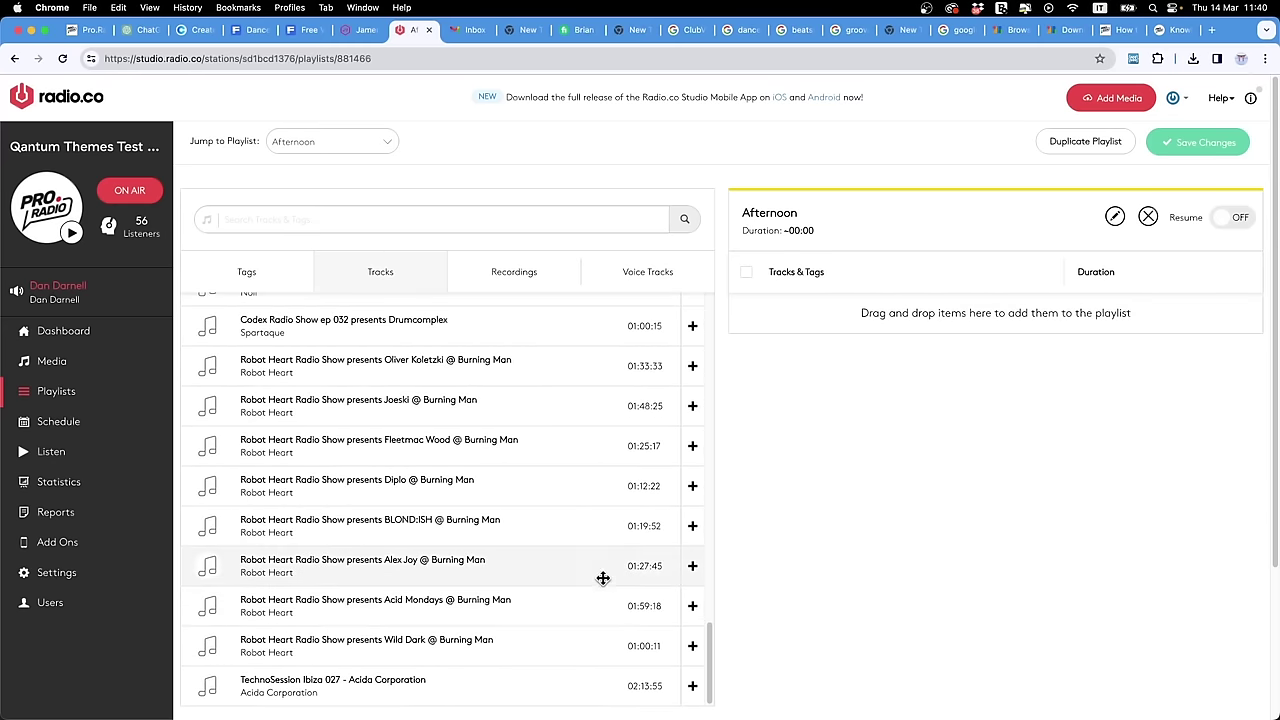
scroll(600, 577, up, 20)
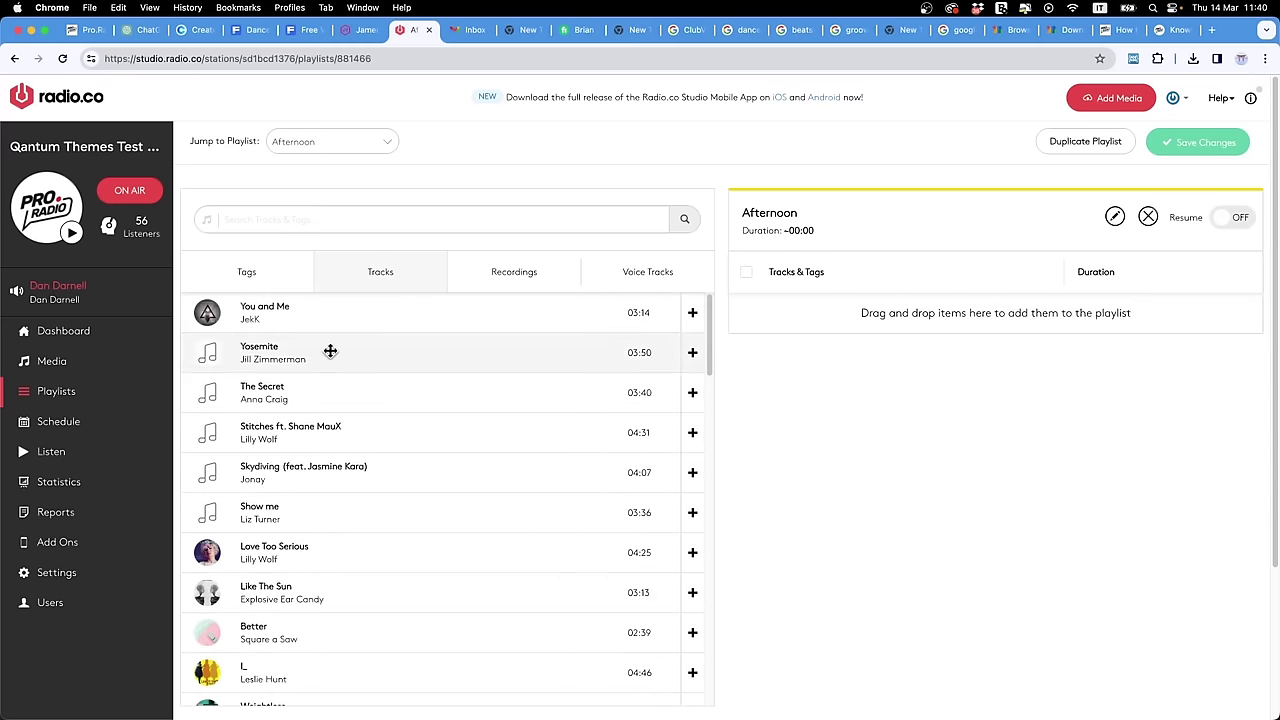
Step: Add the tracks You and Me, Show me, I_, Weightless, Talk a Little and How Far to the Afternoon playlist
click(692, 313)
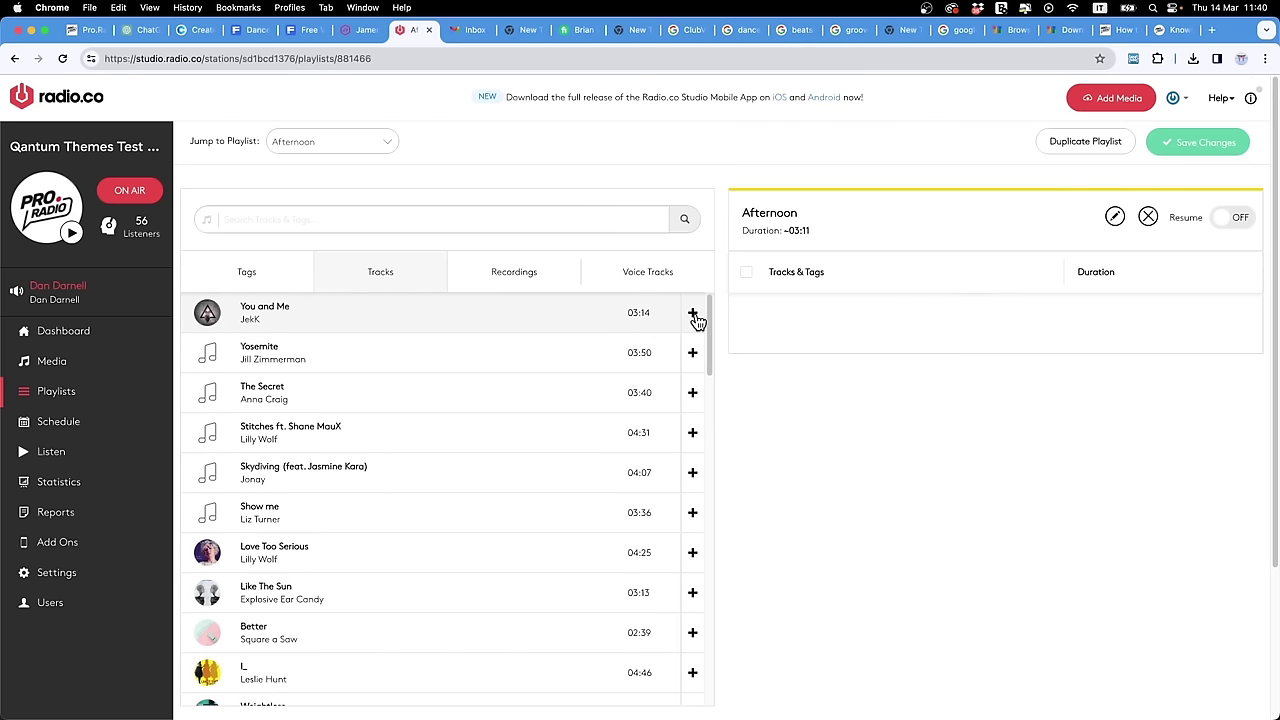
click(692, 512)
scroll(692, 525, down, 3)
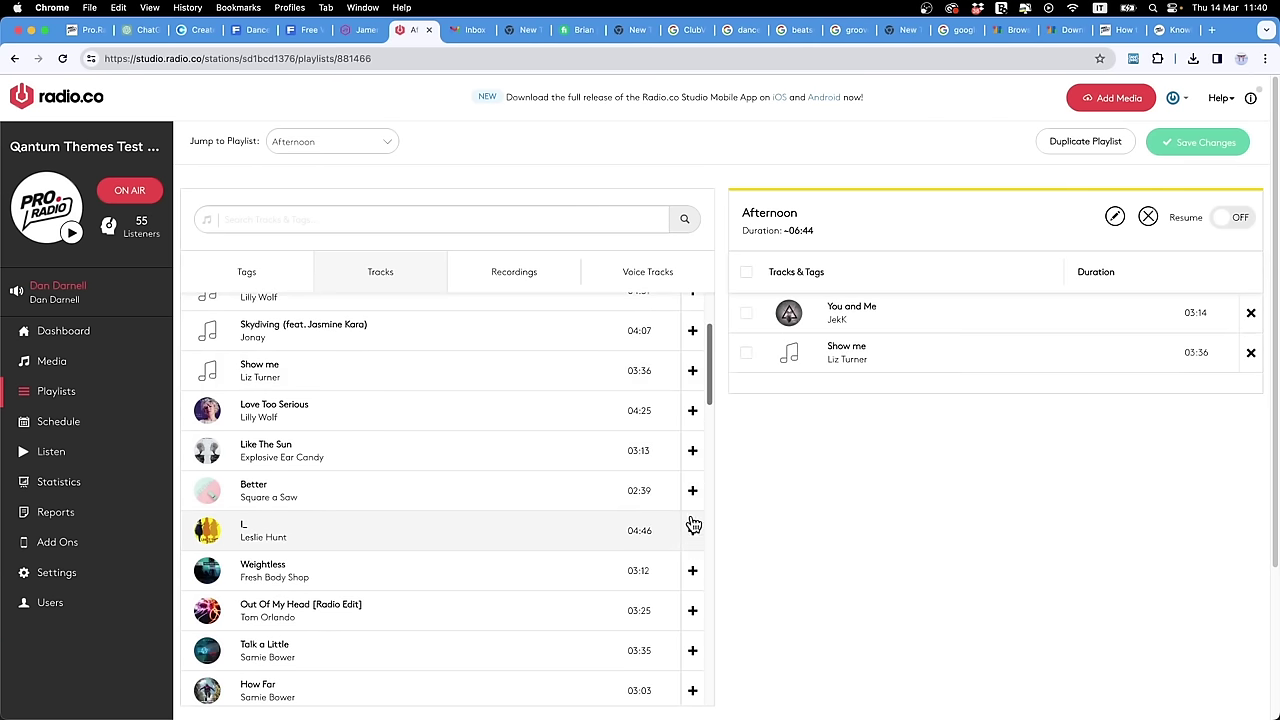
click(692, 530)
click(692, 570)
click(690, 651)
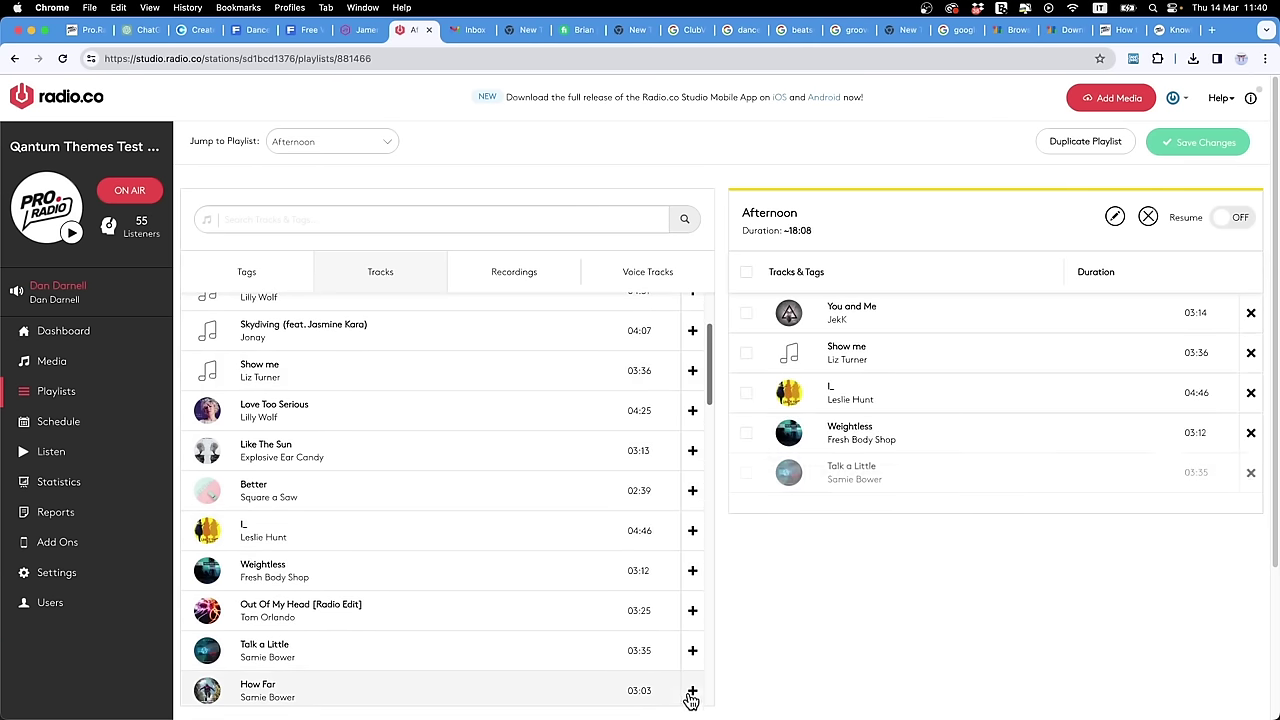
click(691, 690)
Step: Find the Pro radio AD track among the available tracks and add it twice to the Afternoon playlist
scroll(416, 535, up, 3)
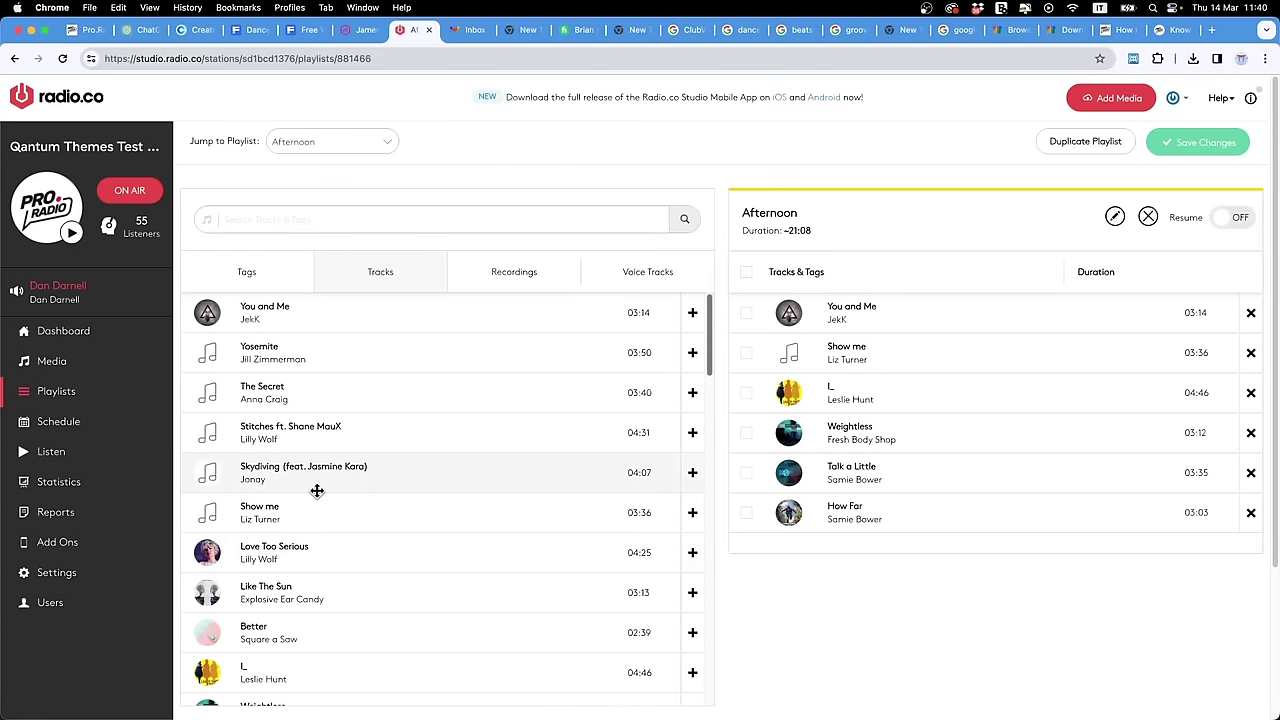
scroll(317, 491, down, 5)
scroll(466, 445, down, 10)
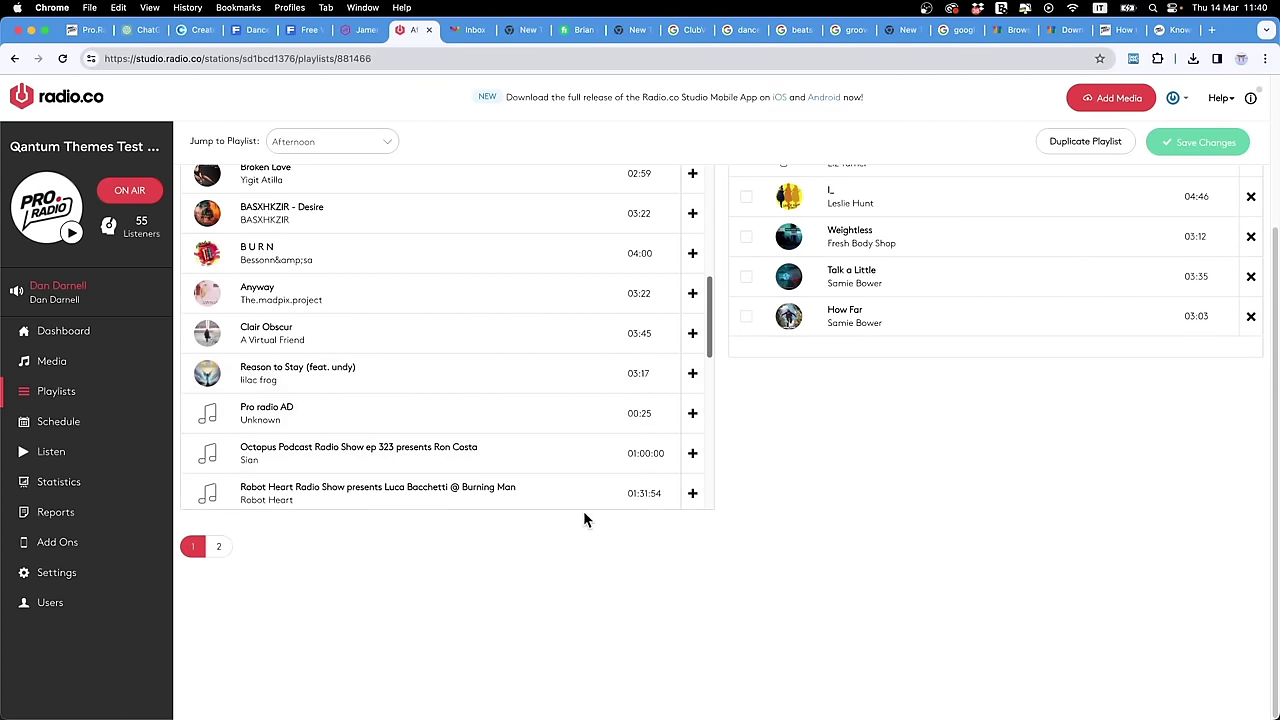
click(691, 415)
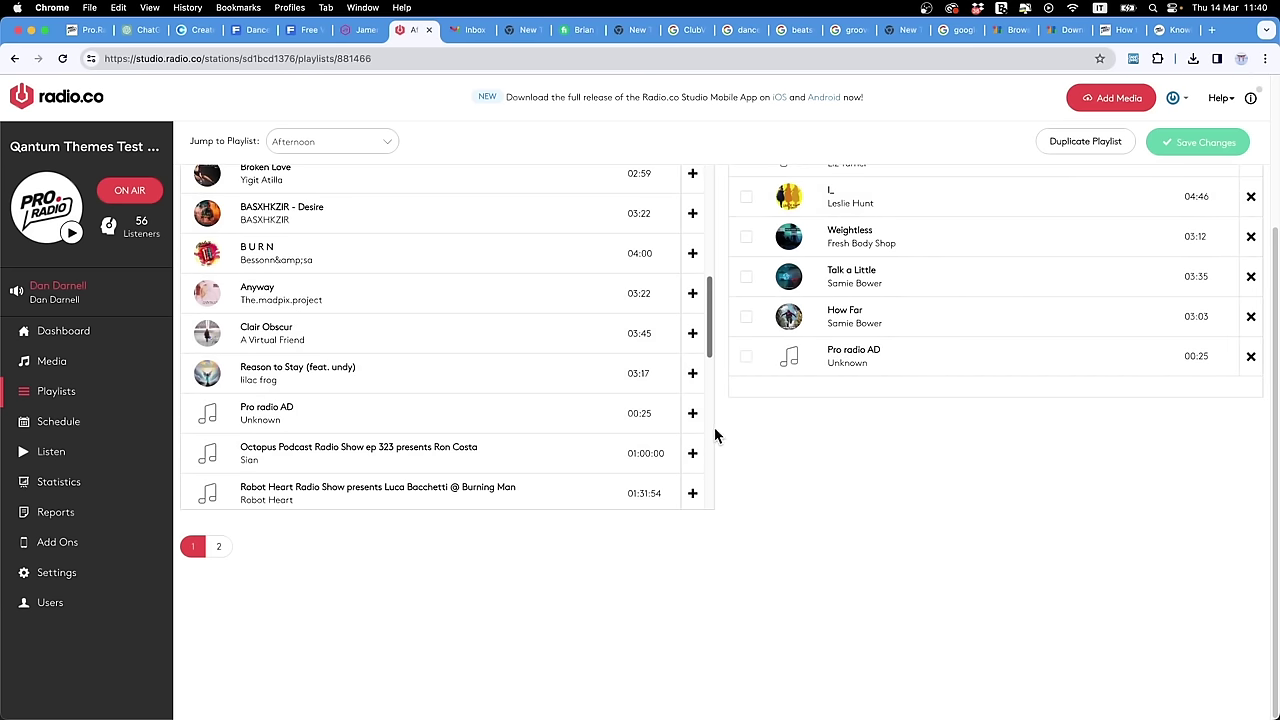
click(692, 414)
Step: Move one Pro radio AD to the start of the Afternoon playlist and the other between Weightless and Talk a Little
scroll(826, 337, up, 4)
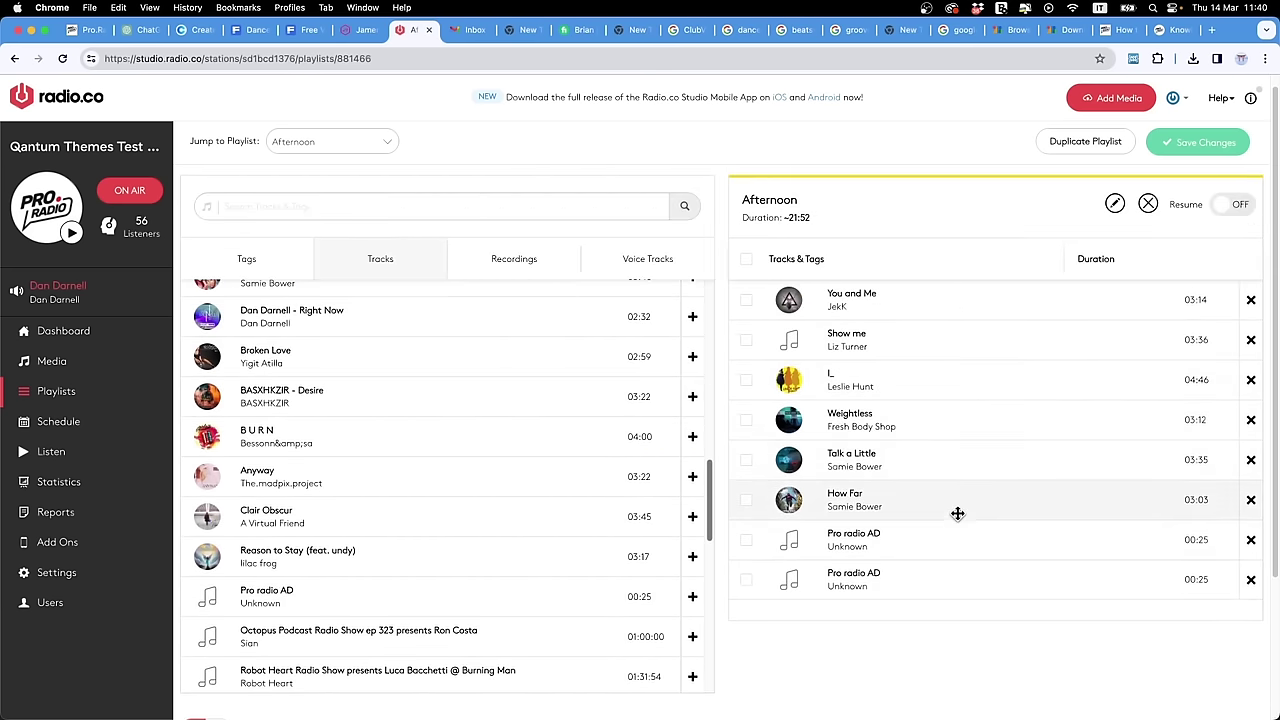
drag(1000, 541, 978, 285)
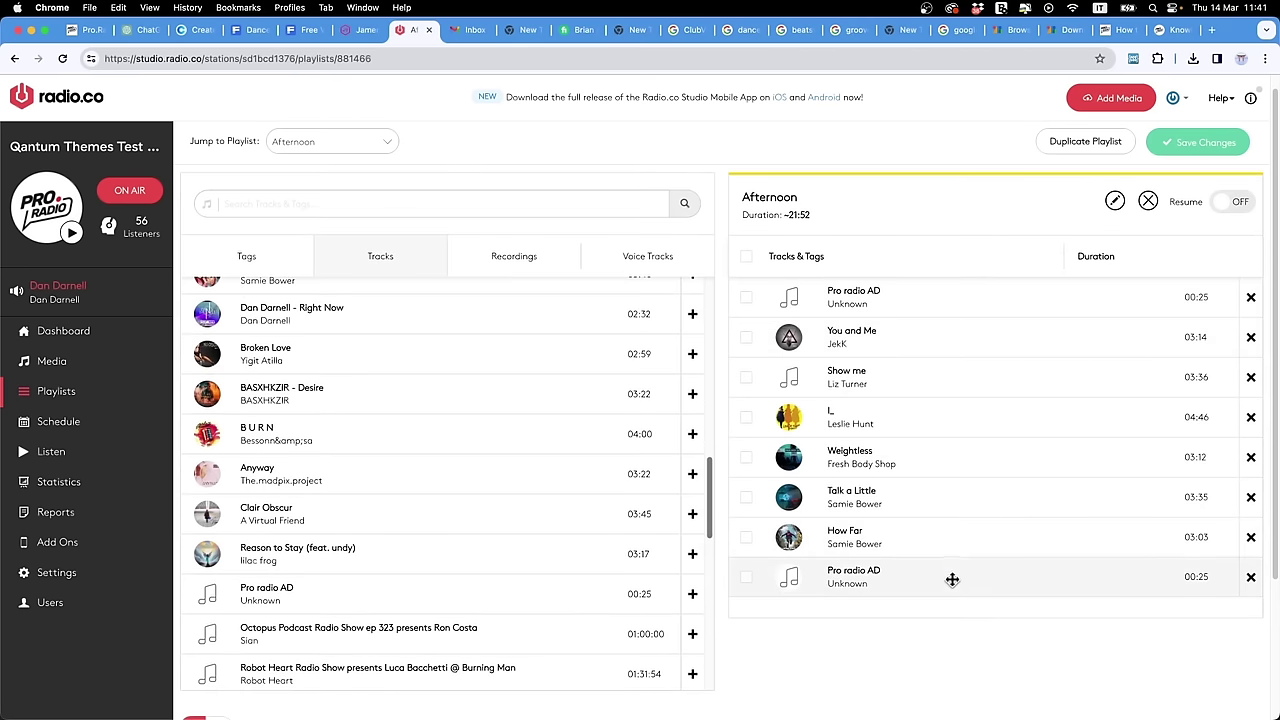
drag(952, 579, 935, 490)
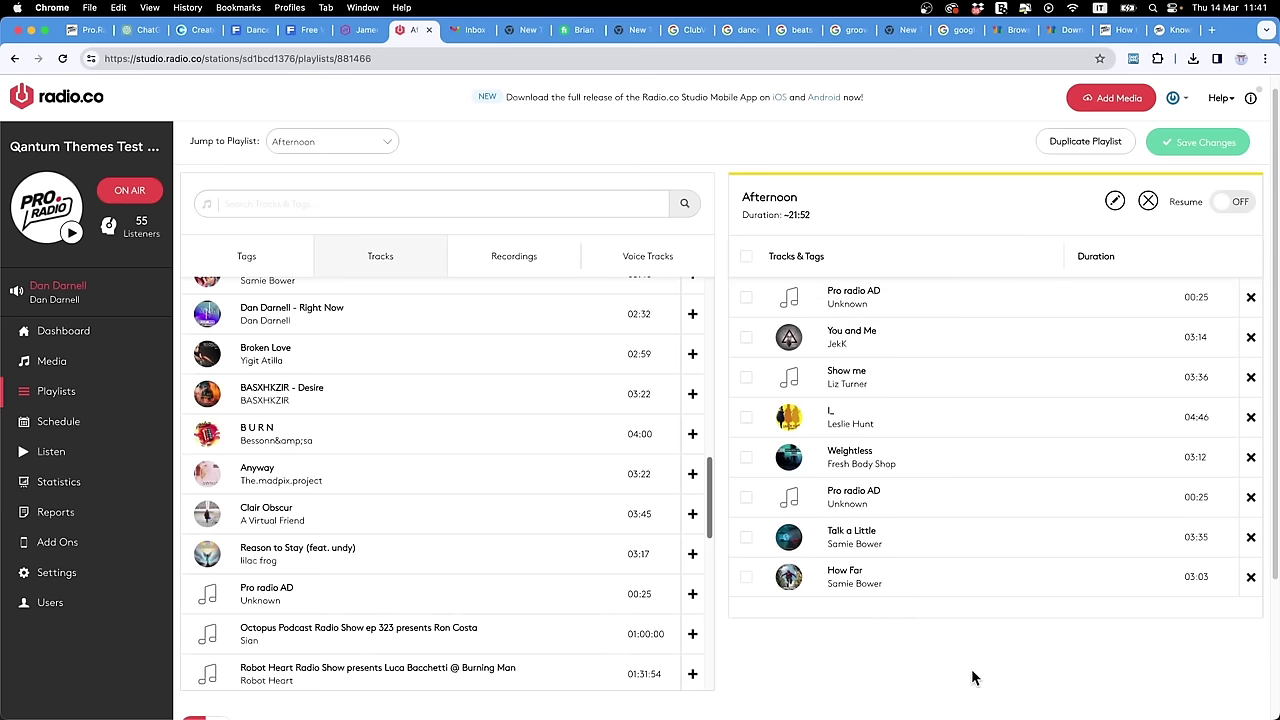
scroll(975, 678, down, 1)
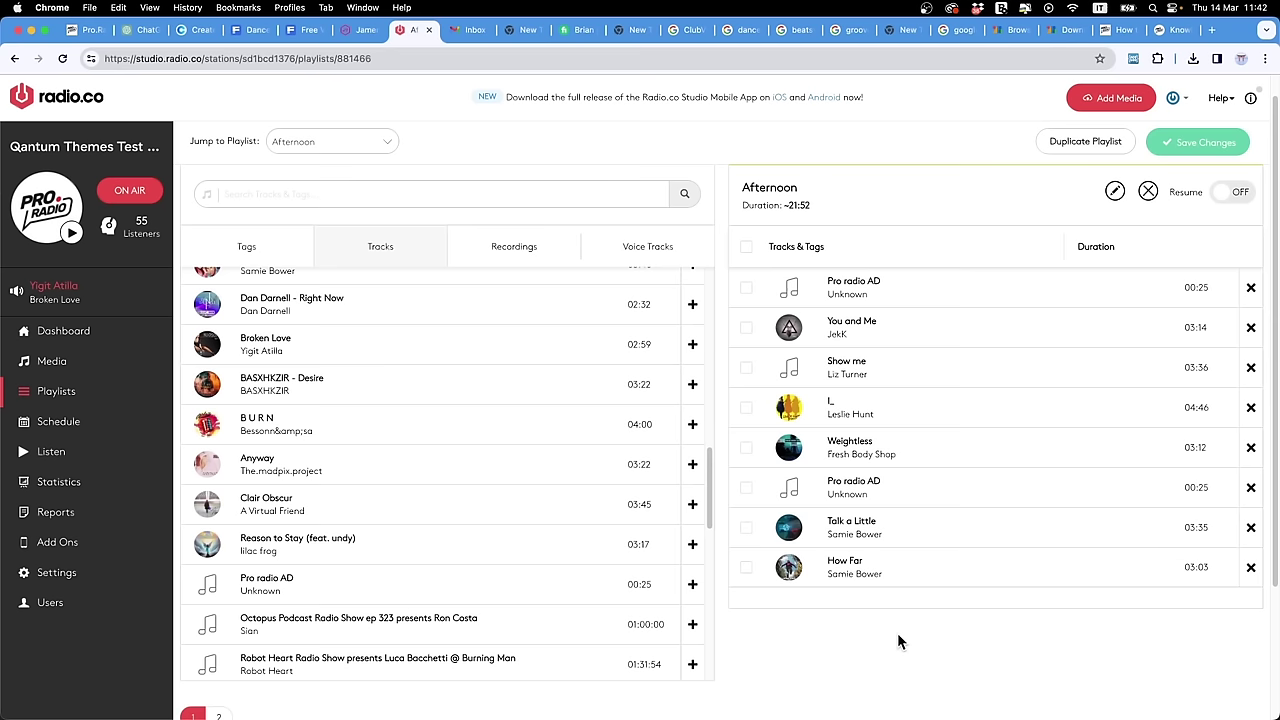
Step: Switch to the voice-over seller's Fiverr profile, accept its cookies and examine the gigs, portfolio and reviews
click(568, 30)
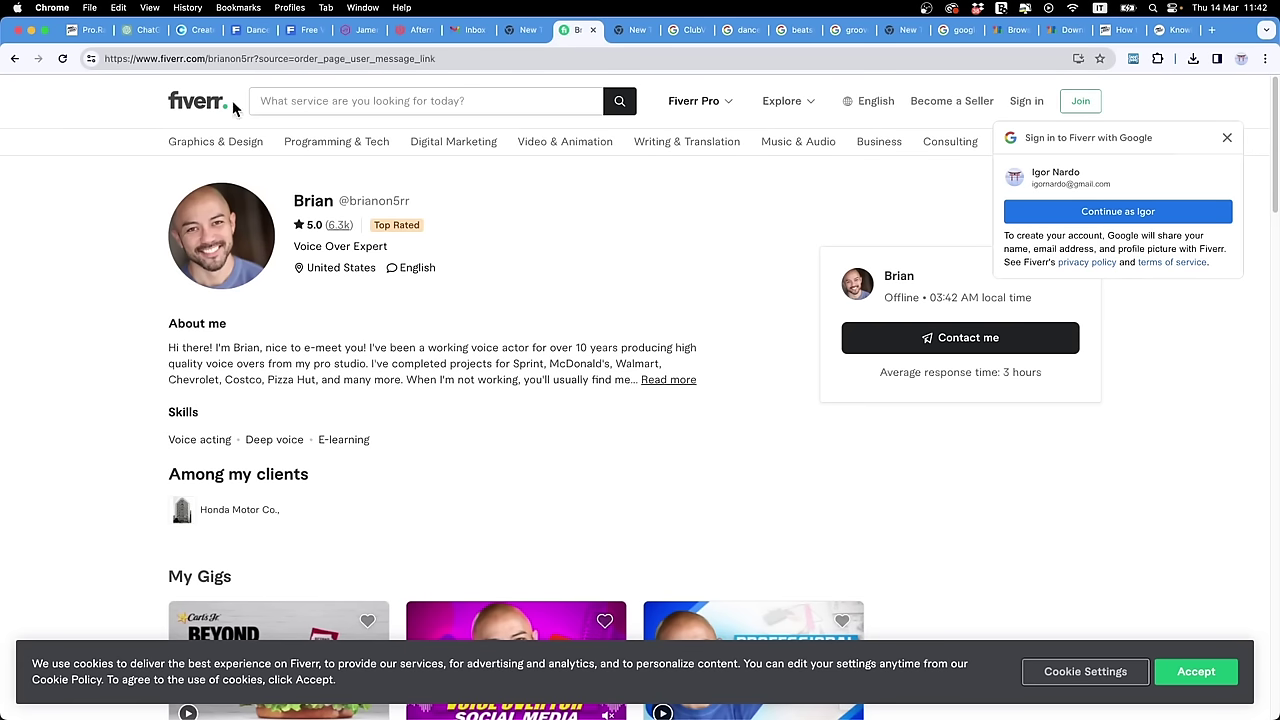
click(1198, 671)
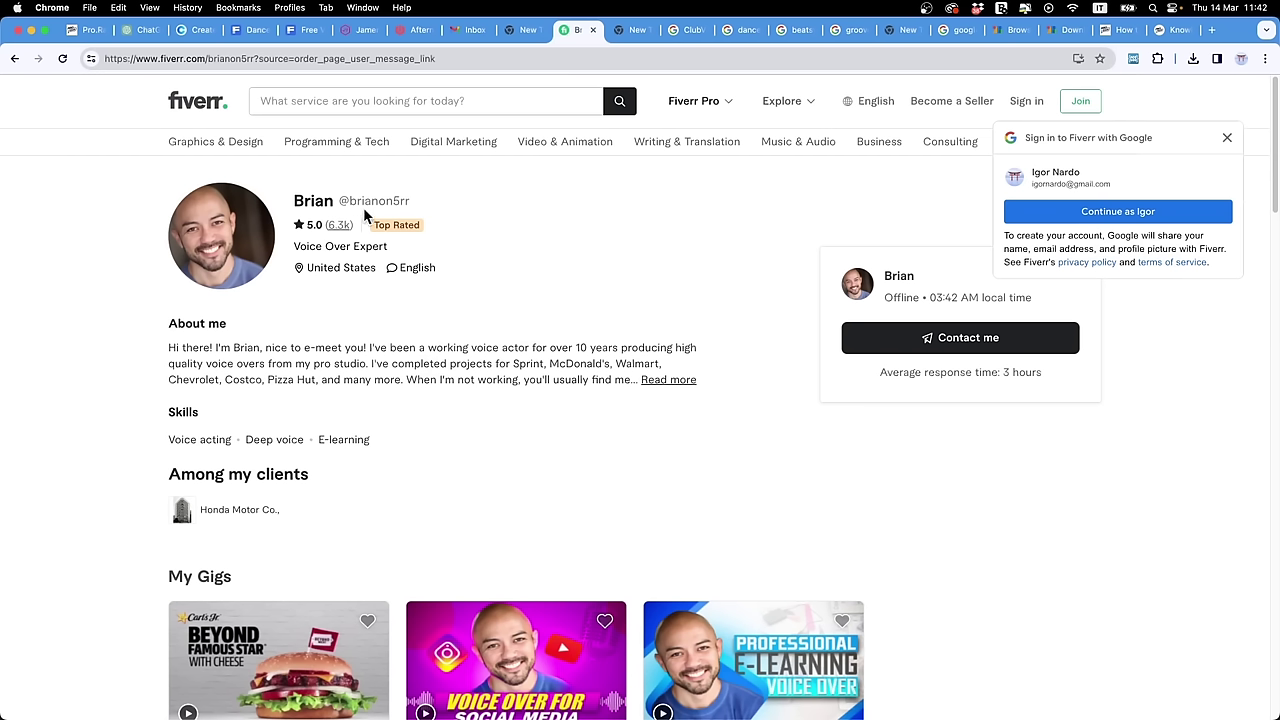
drag(325, 197, 297, 195)
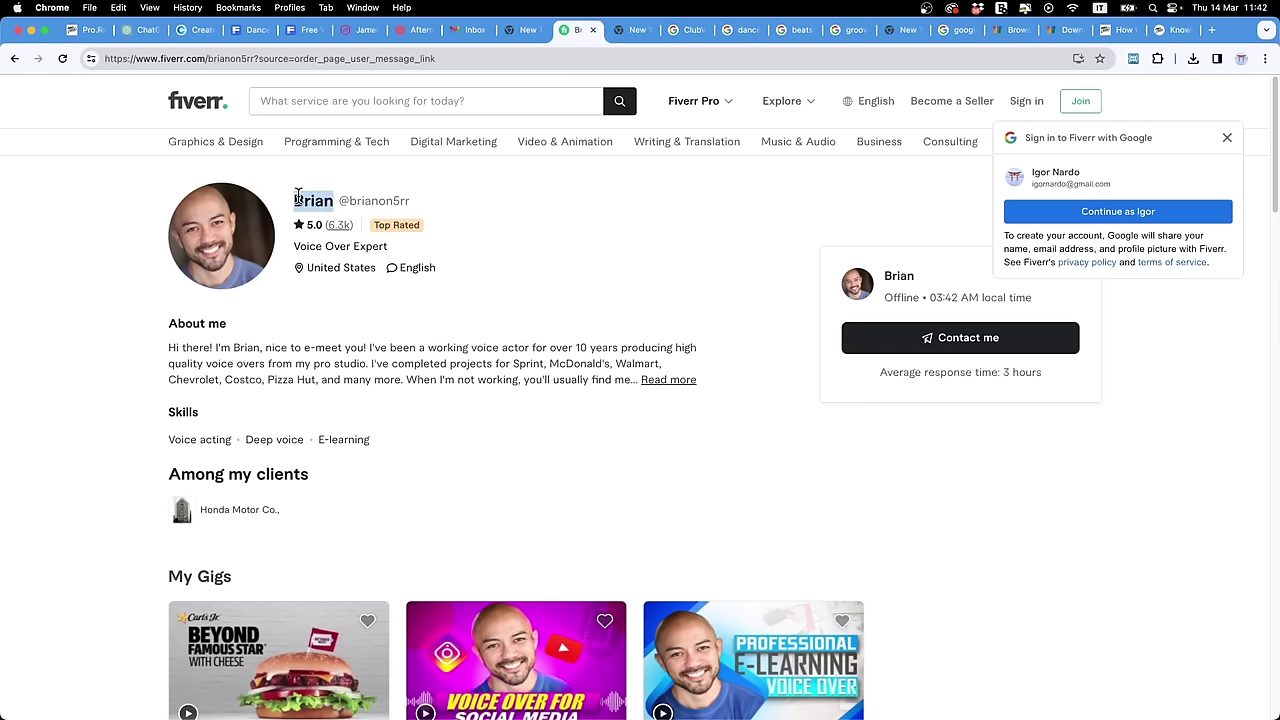
click(1063, 600)
scroll(422, 350, down, 4)
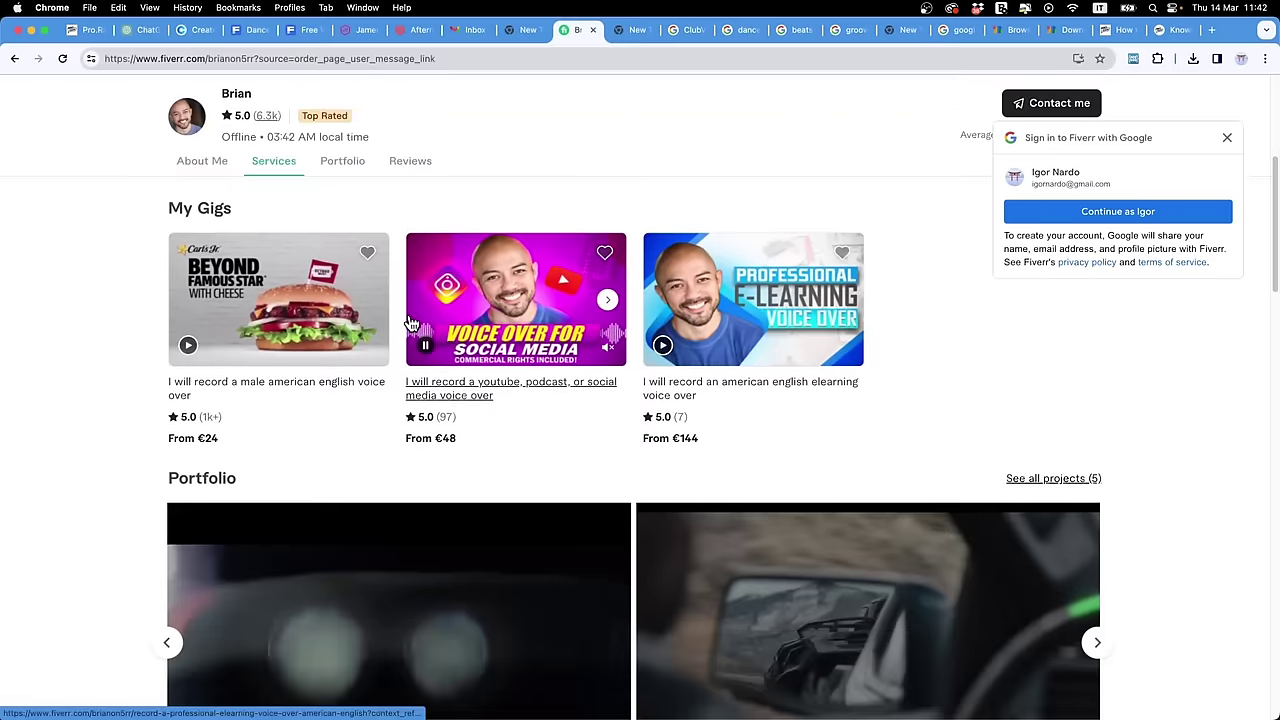
scroll(410, 323, down, 1)
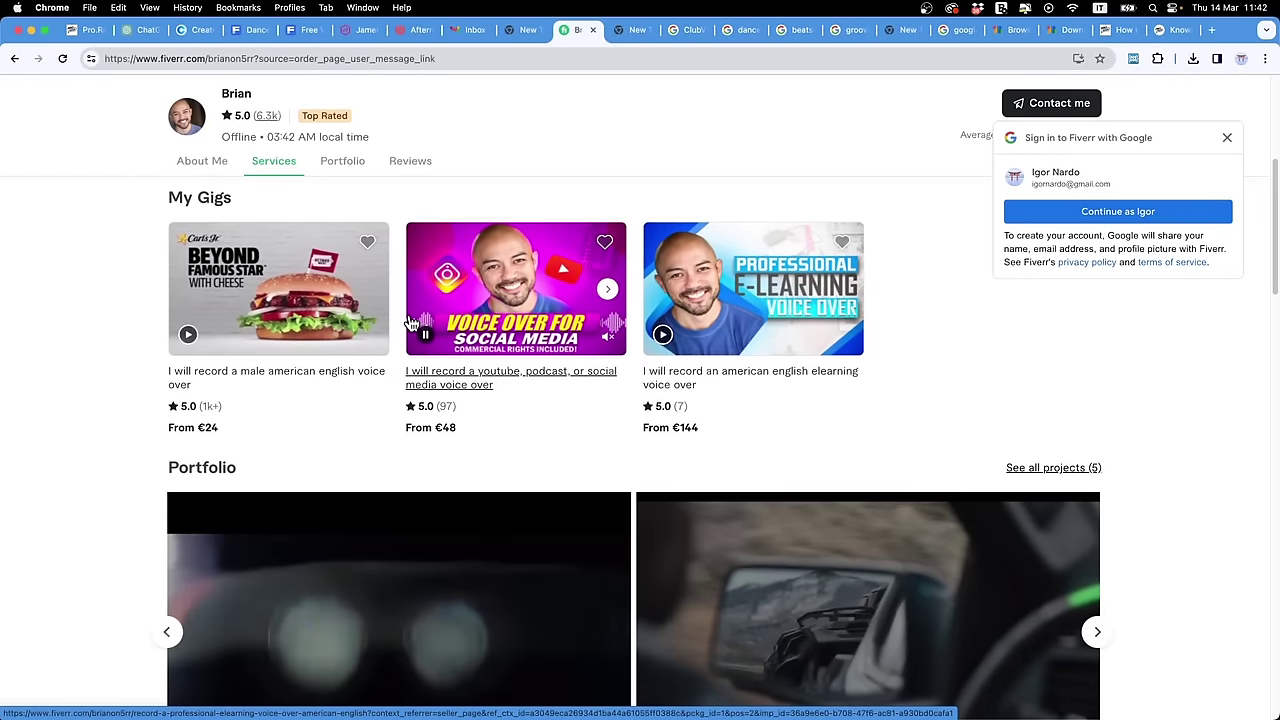
scroll(277, 277, down, 1)
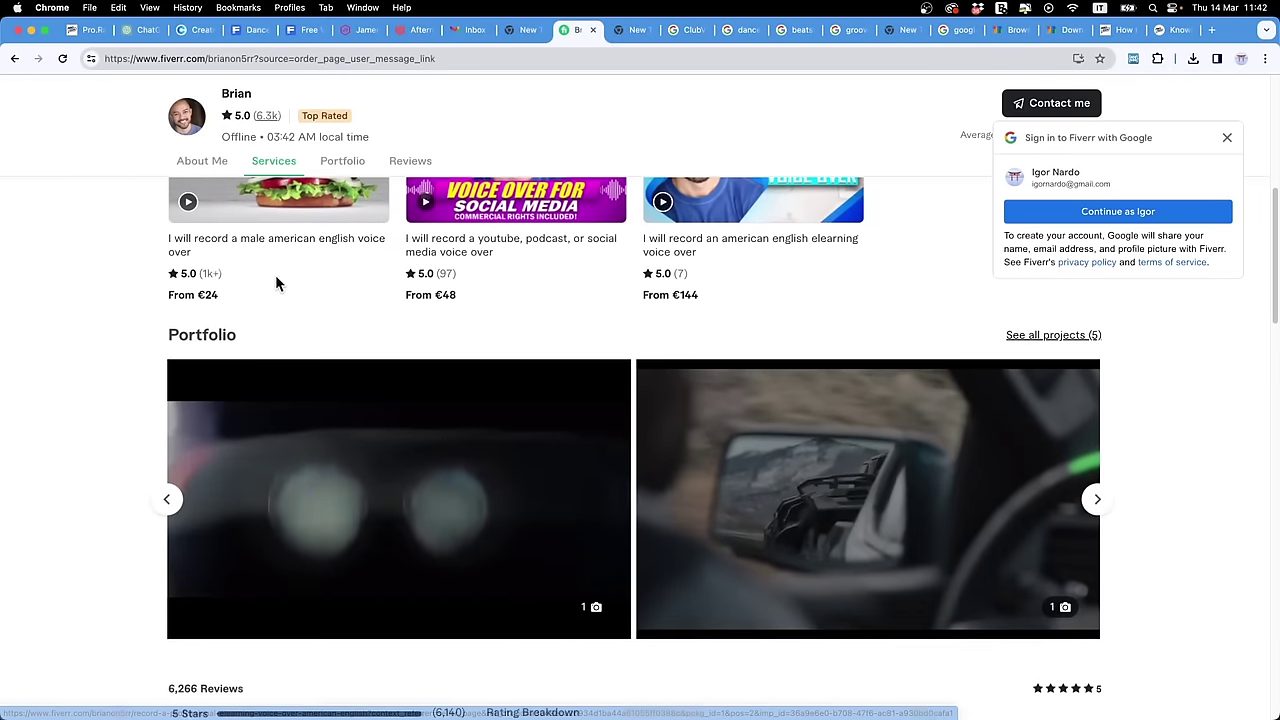
scroll(277, 306, down, 10)
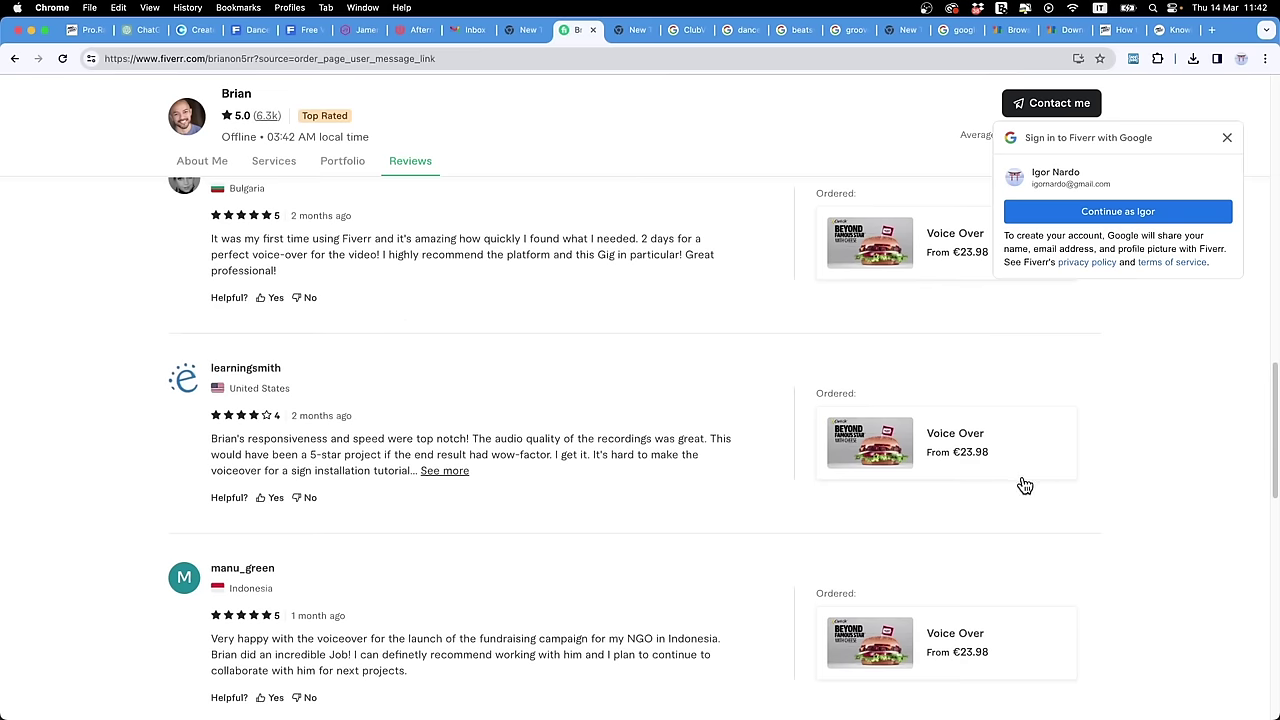
Step: Look through the remaining reviews on the voice-over seller's Fiverr profile, and switch back to the Afternoon playlist in Radio.co
scroll(1035, 485, down, 4)
scroll(1040, 487, up, 15)
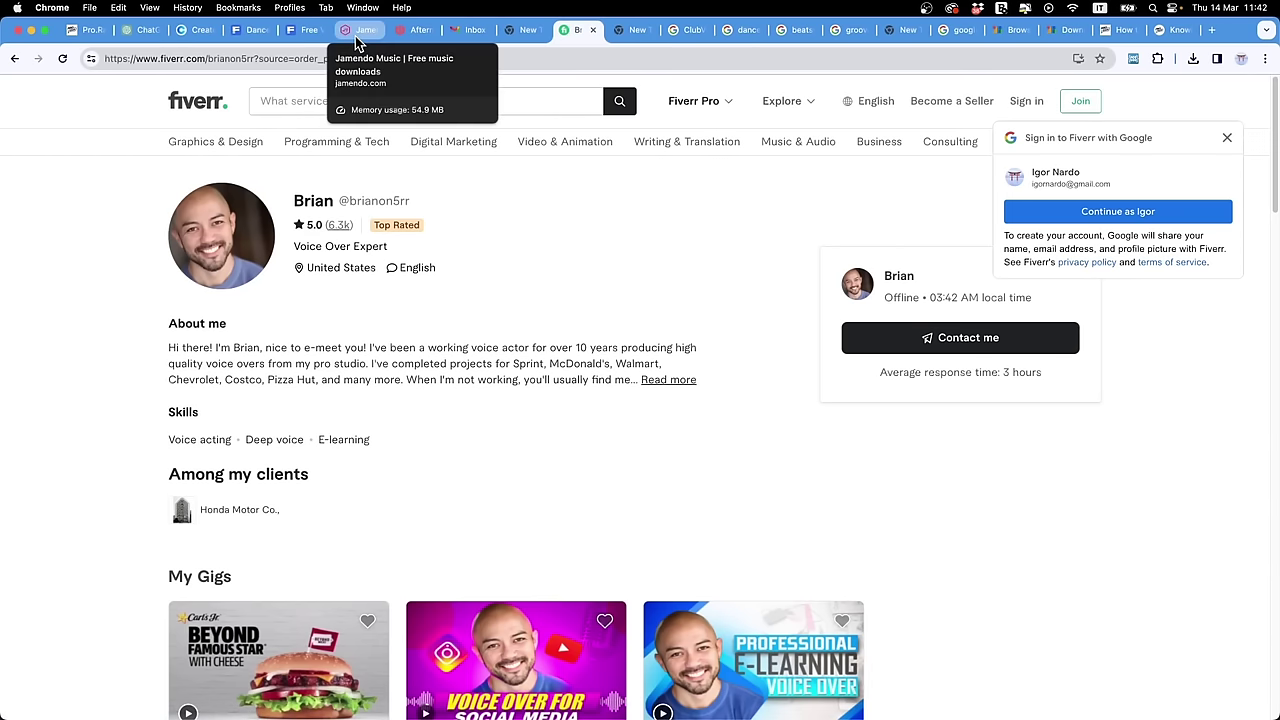
click(410, 30)
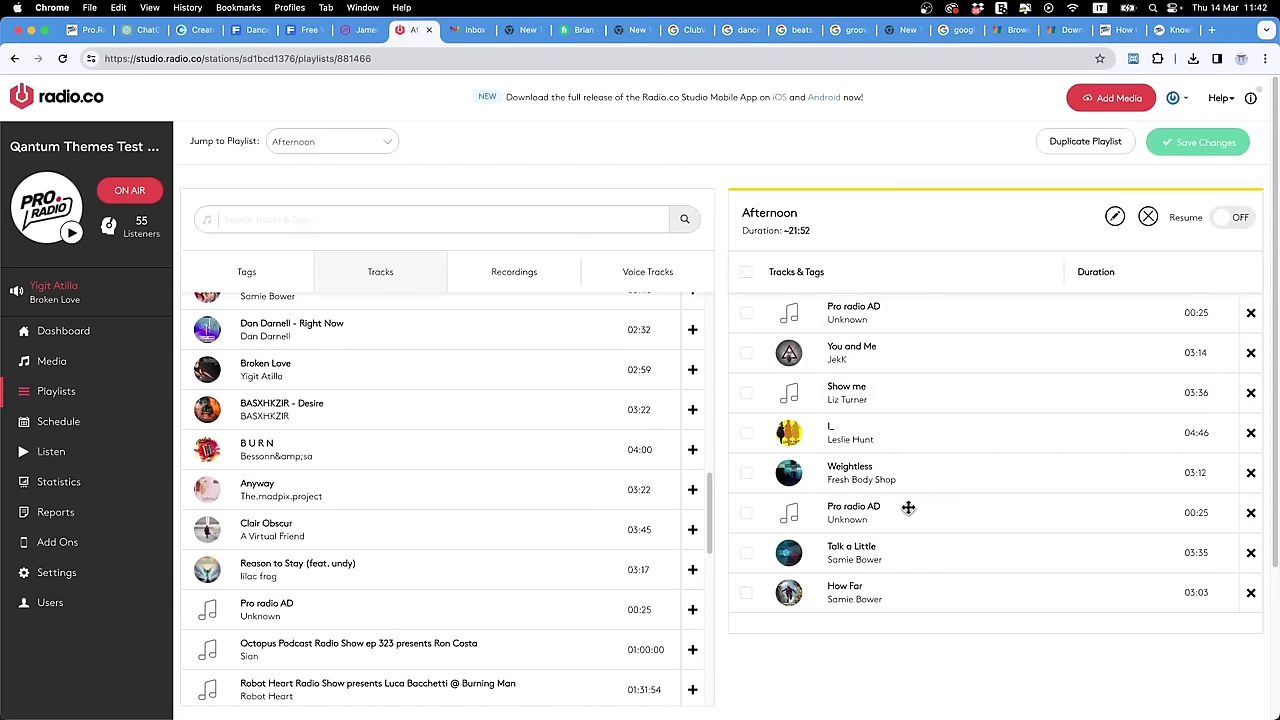
Step: Add the tracks Broken Love, BASXHKZIR - Desire, B U R N, Anyway, Clair Obscur and Pro radio AD to the end of the Afternoon playlist
scroll(414, 403, down, 5)
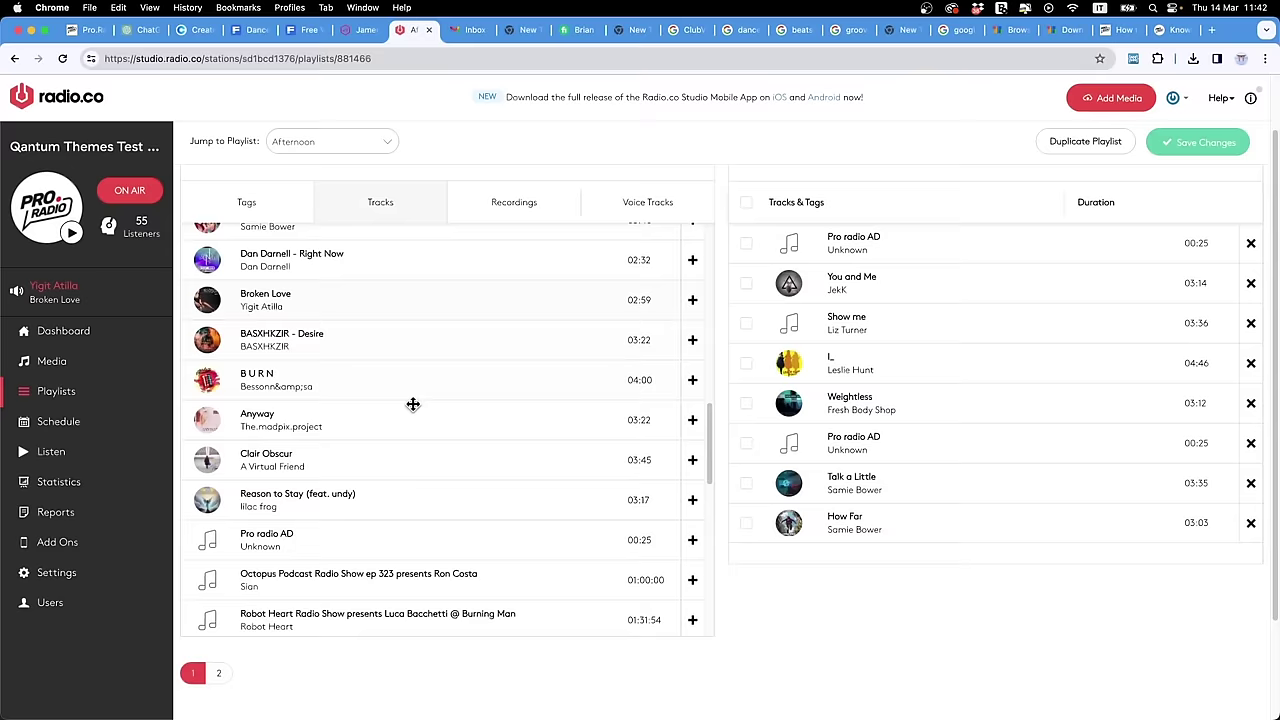
scroll(420, 420, down, 5)
scroll(447, 365, up, 15)
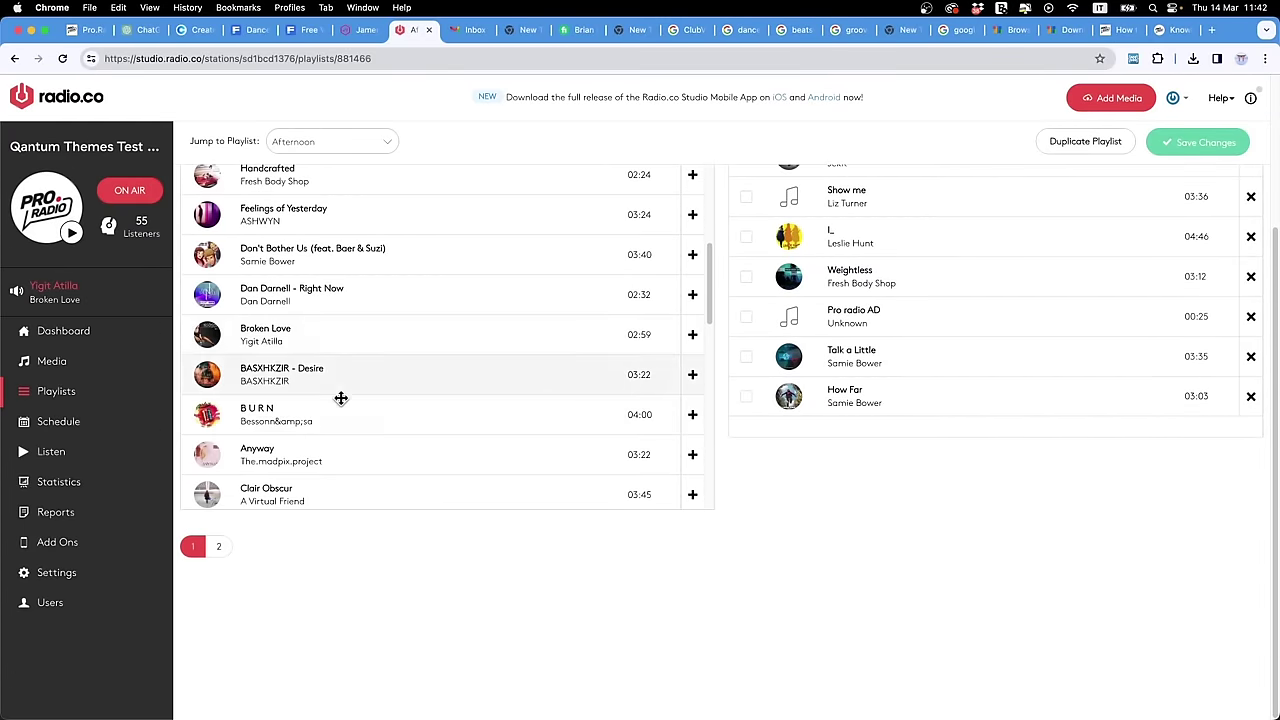
click(692, 343)
click(692, 374)
click(692, 414)
click(692, 454)
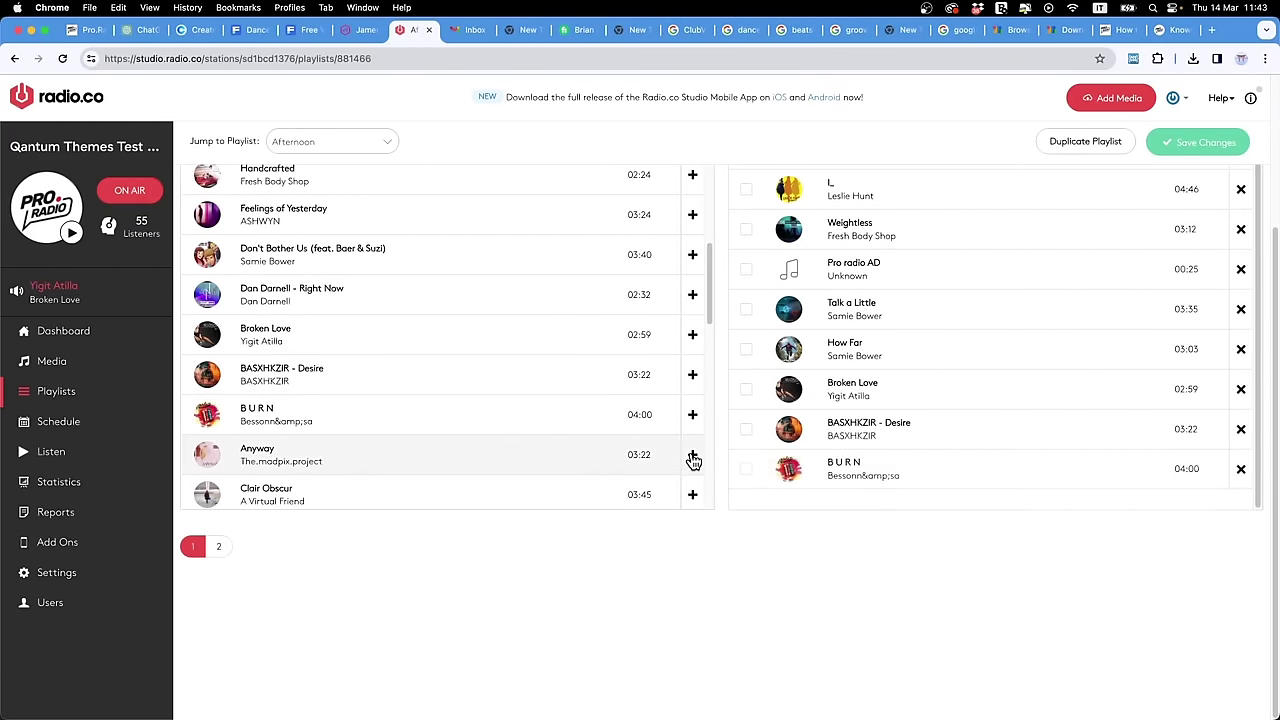
click(692, 494)
scroll(672, 440, down, 8)
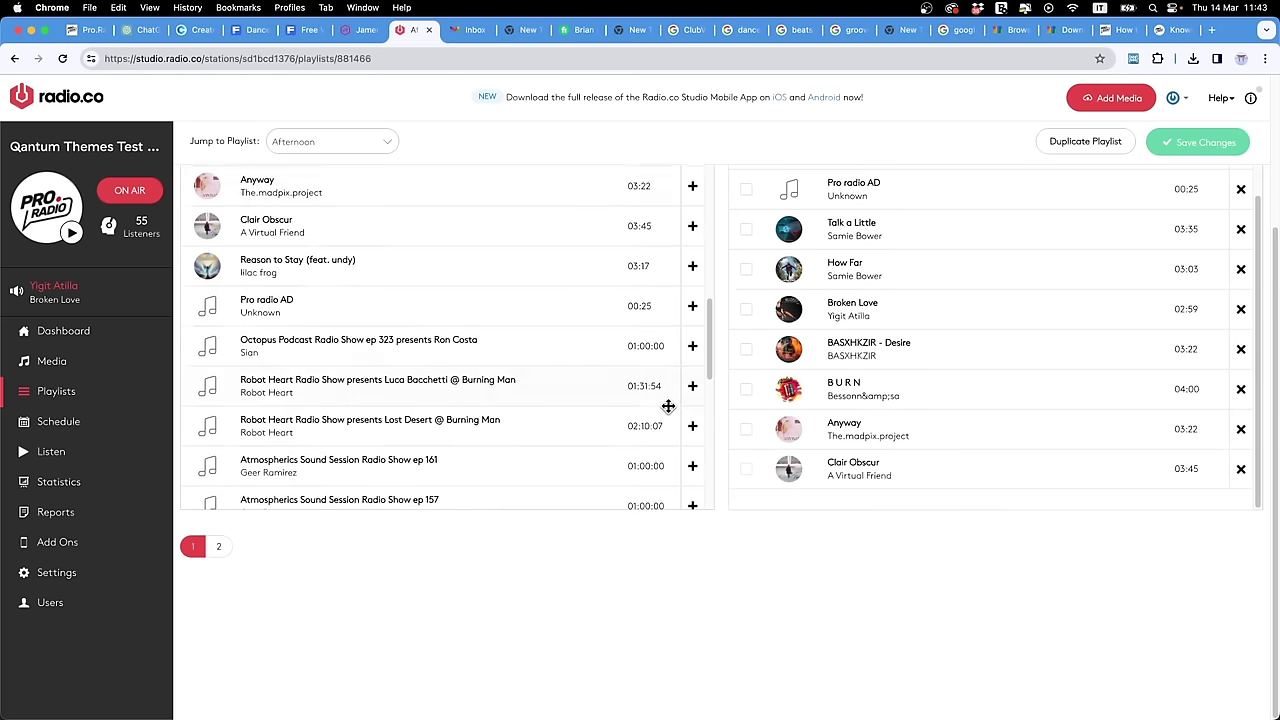
click(692, 202)
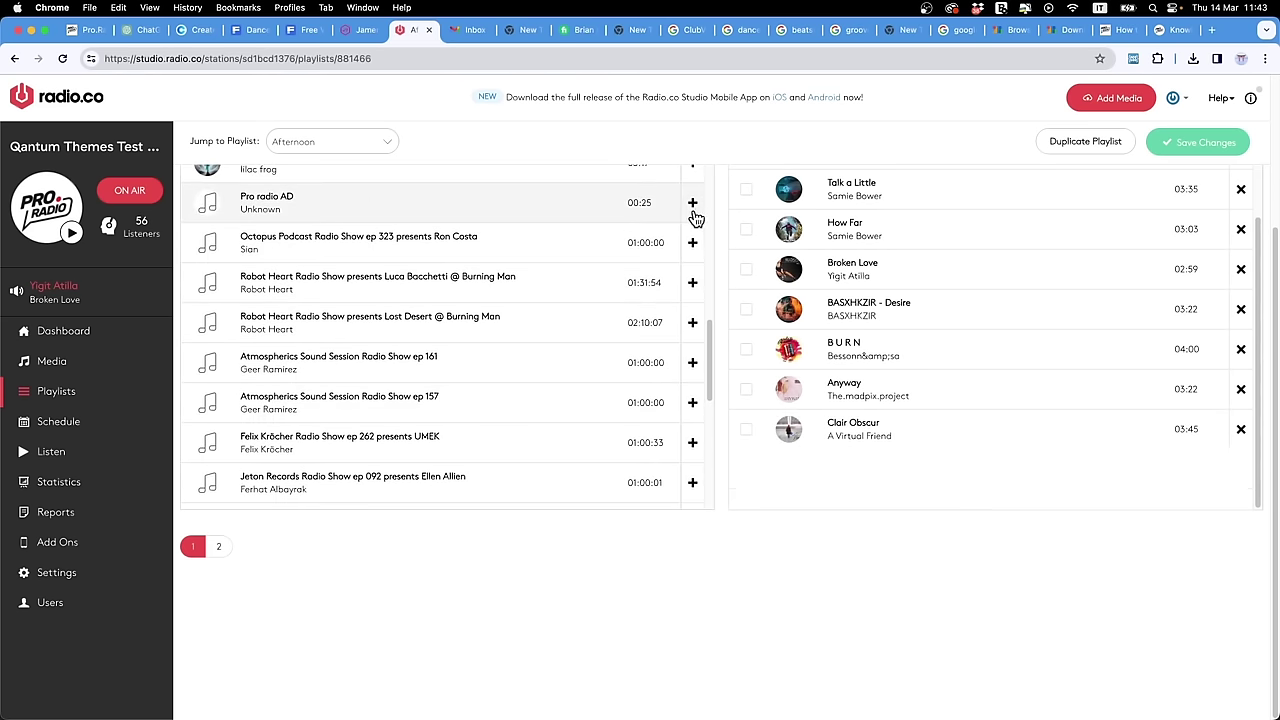
Step: Add Yosemite, The Secret, Stitches ft. Shane MauX and Show me to the Afternoon playlist, and save it
scroll(600, 278, up, 15)
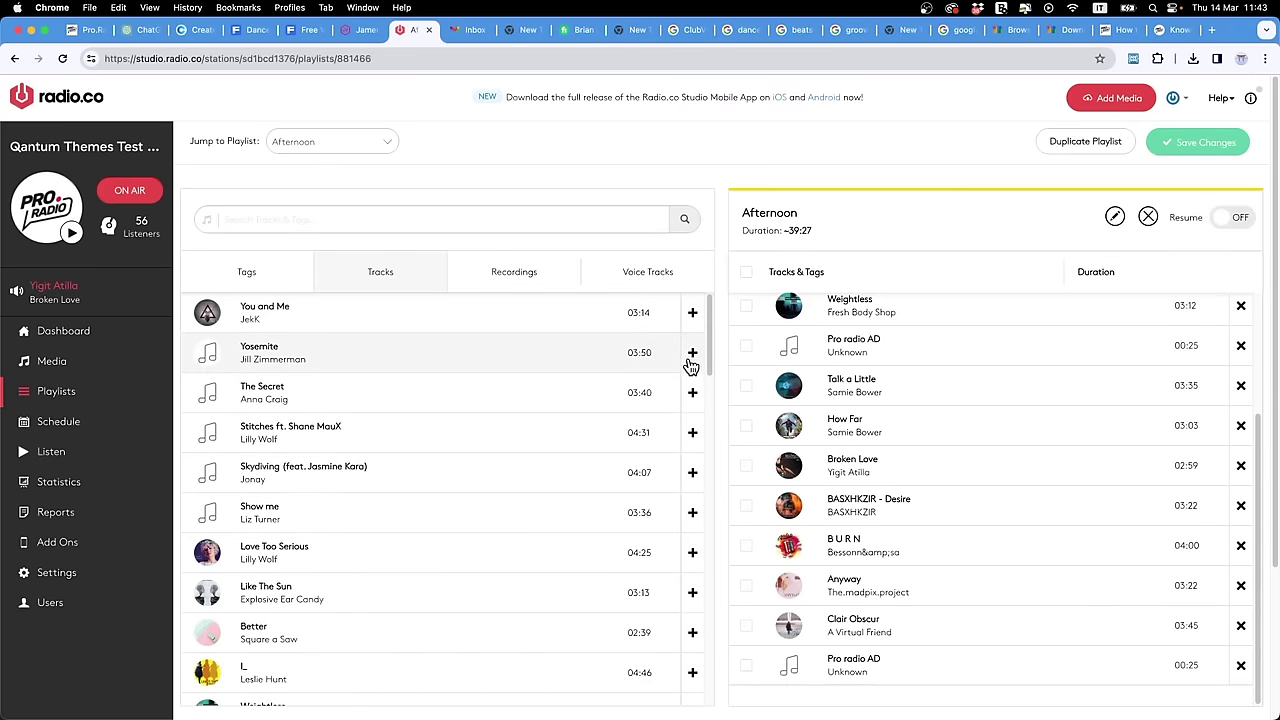
click(690, 362)
click(691, 395)
click(691, 436)
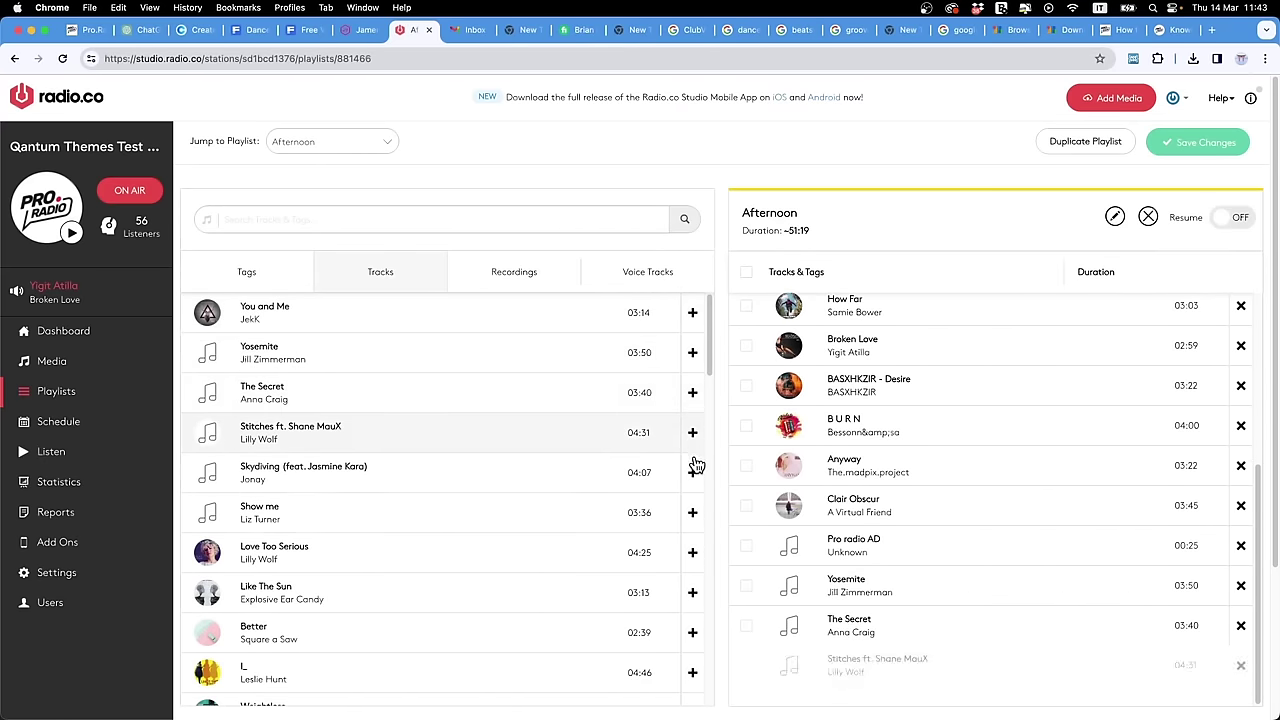
click(691, 512)
scroll(780, 447, down, 3)
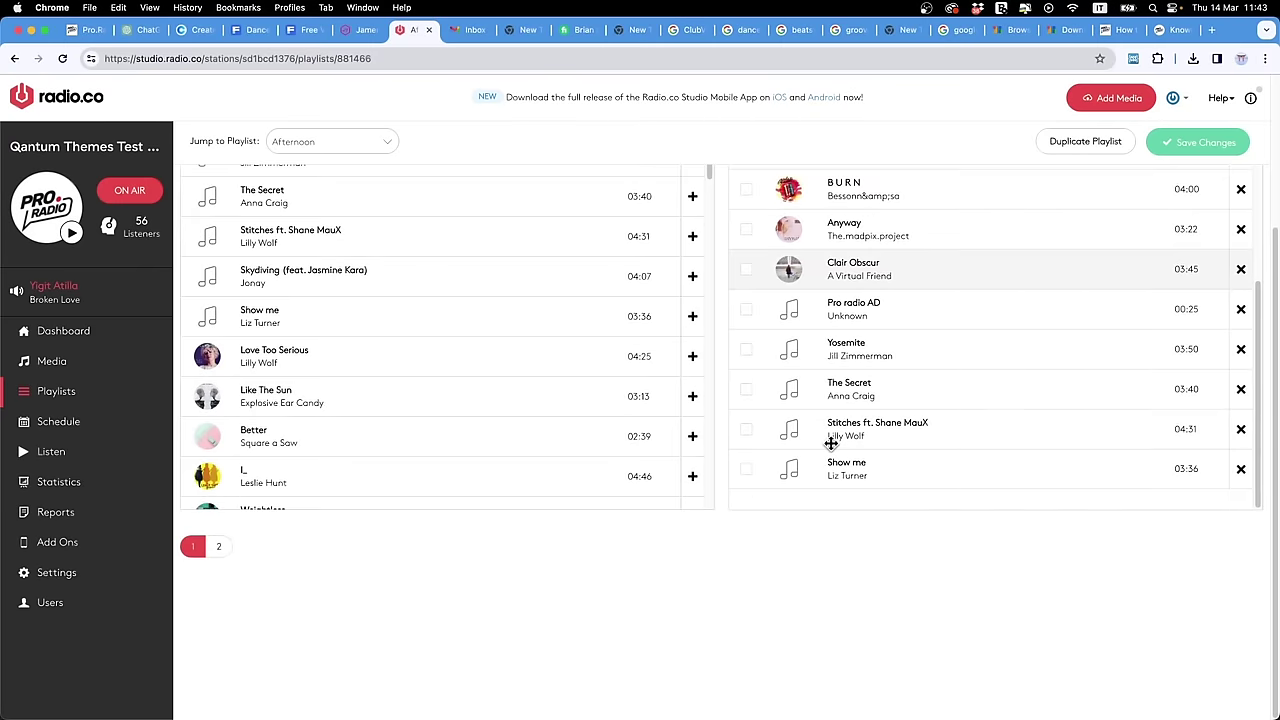
scroll(831, 443, up, 3)
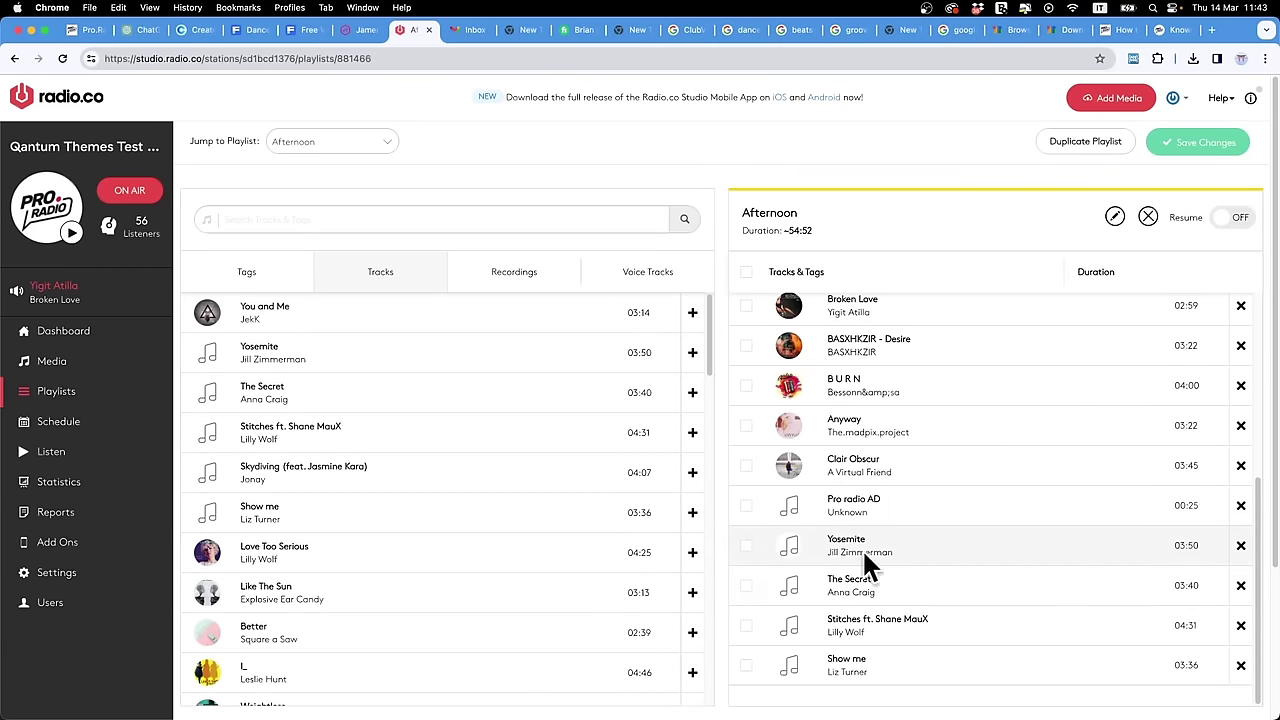
scroll(1075, 560, down, 1)
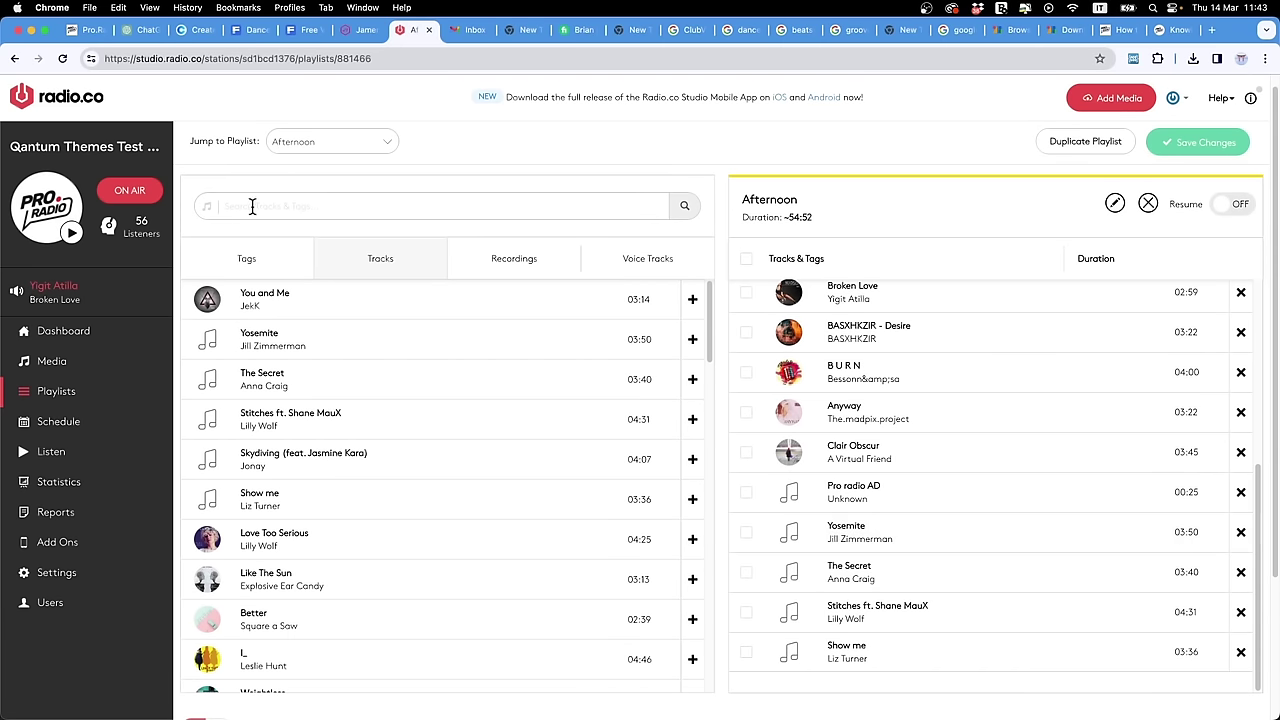
click(1206, 148)
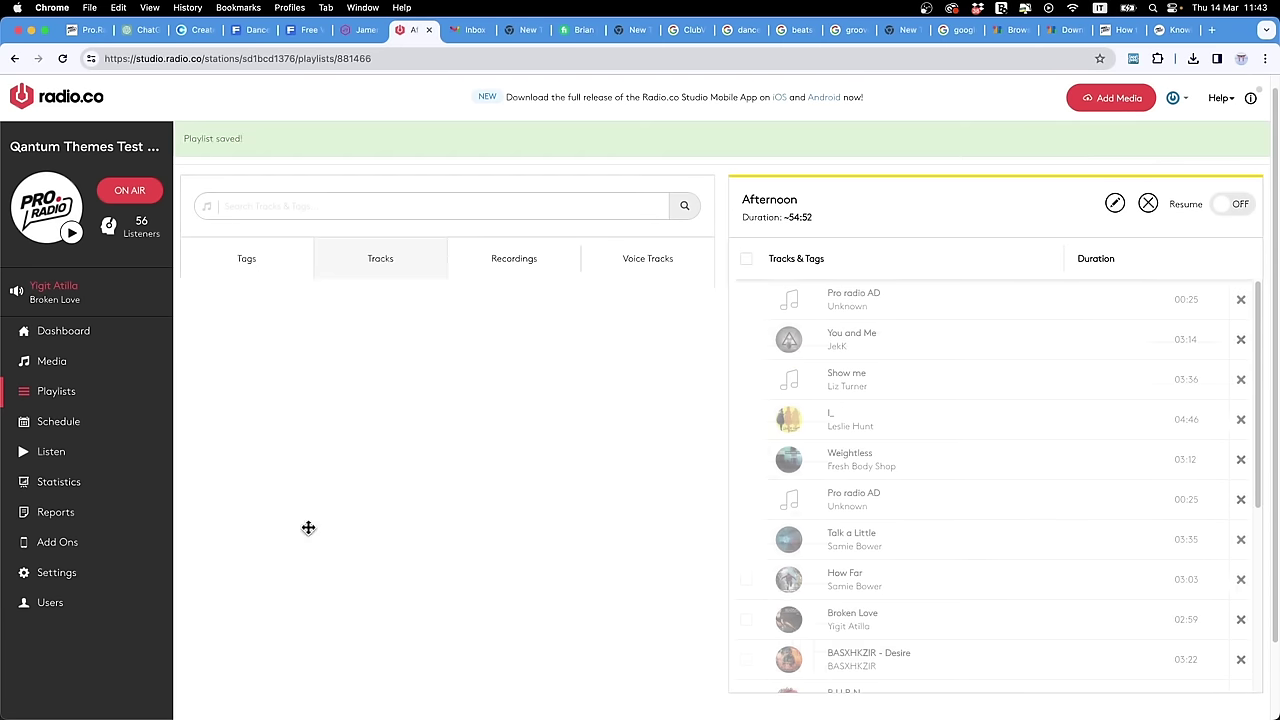
Step: Open the Night playlist for editing and add Like I Do, Hollywood Stars, Feelings of Yesterday, Don't Bother Us and Right Now
click(73, 400)
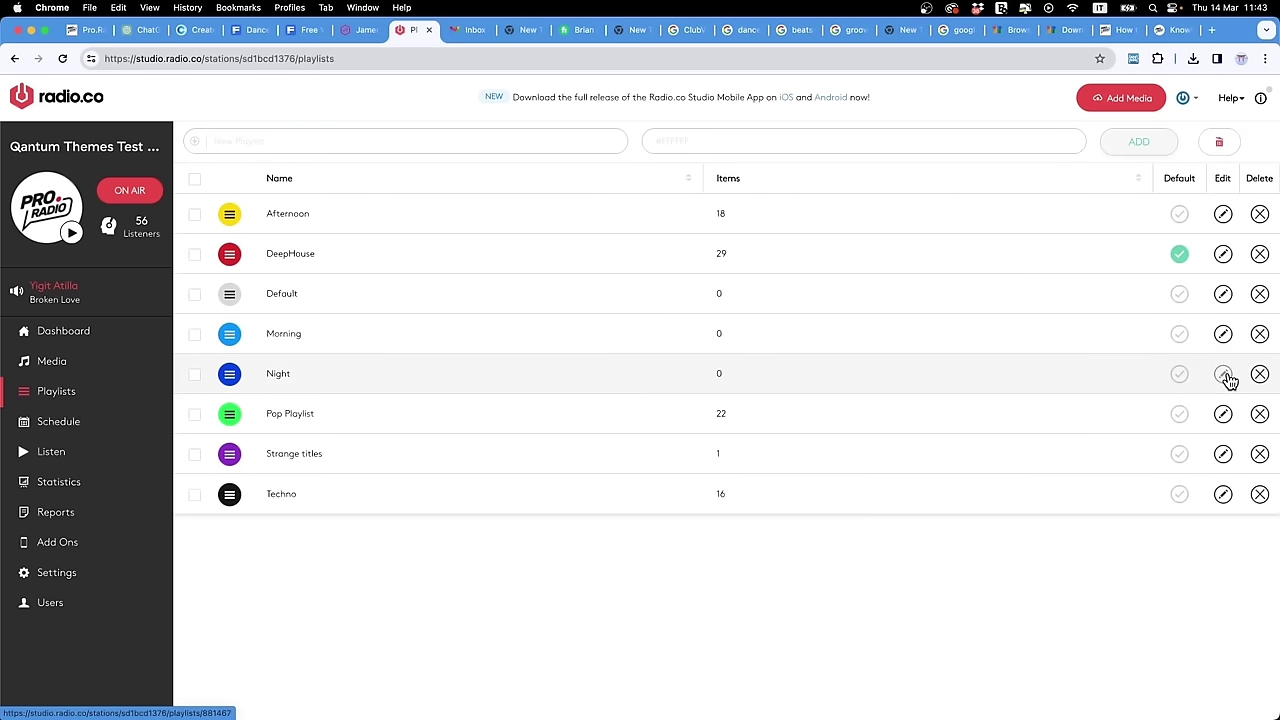
click(1224, 375)
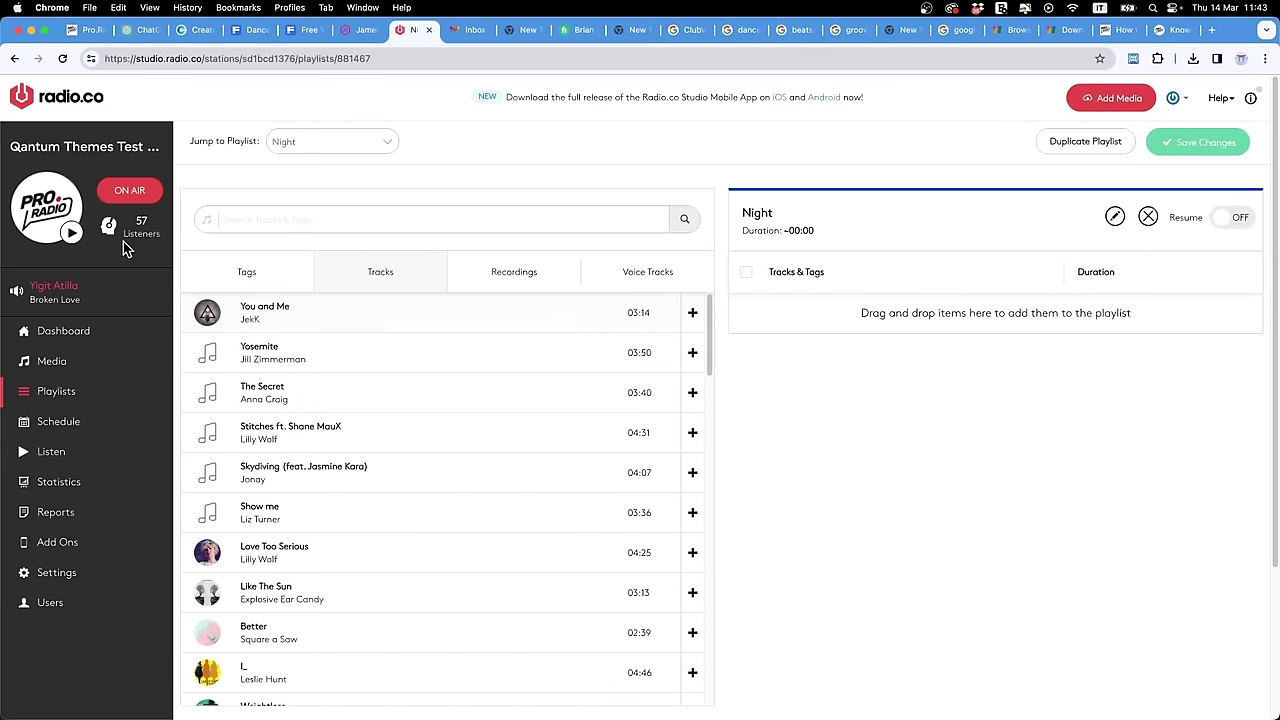
scroll(370, 340, down, 10)
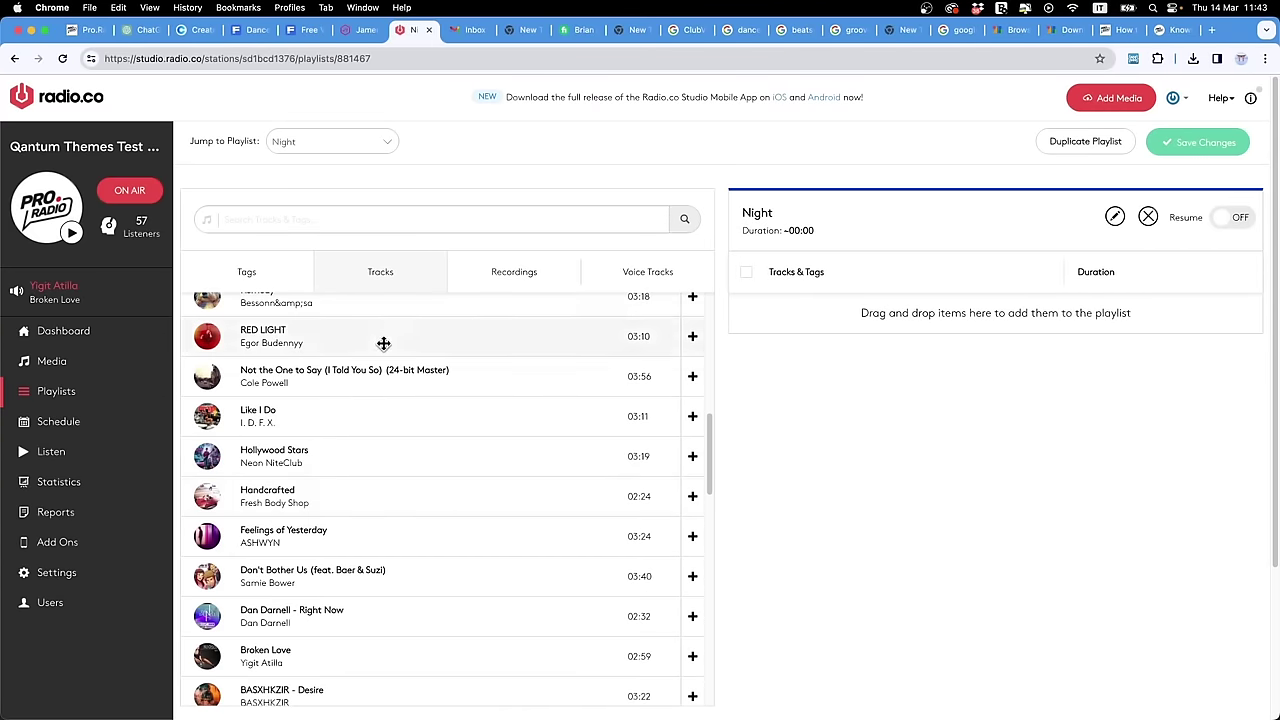
click(690, 420)
click(691, 456)
click(691, 535)
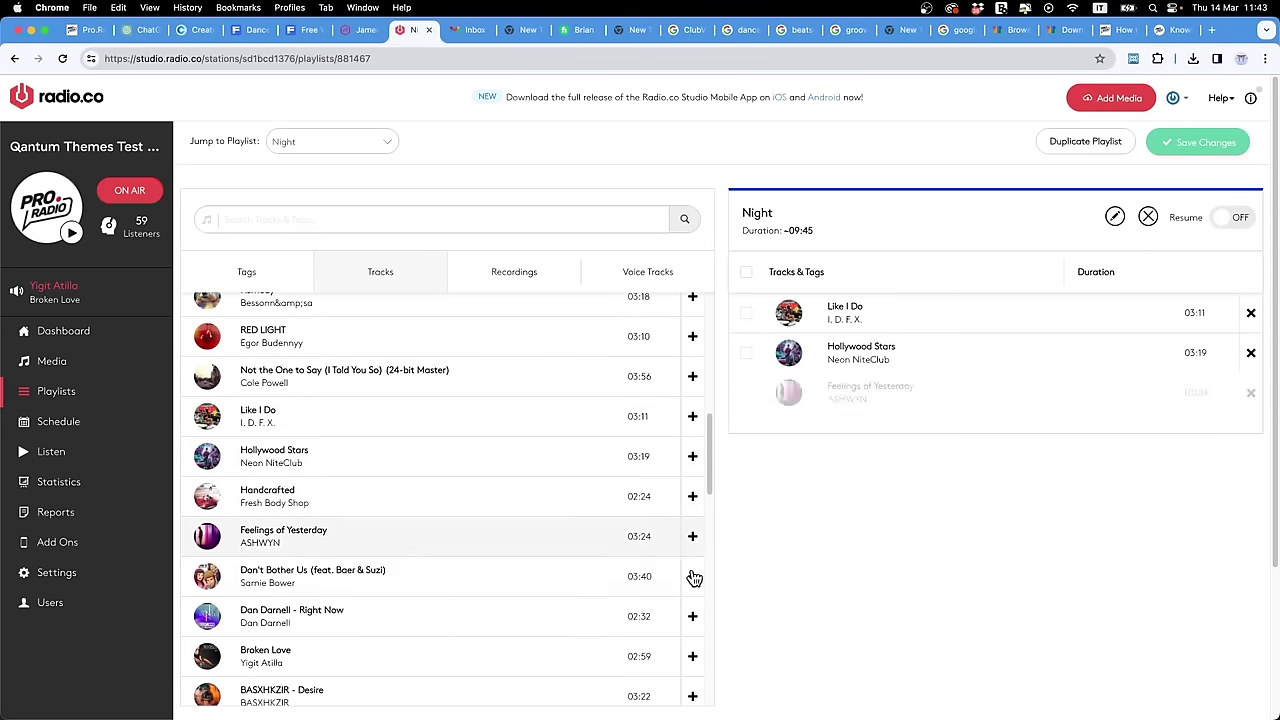
click(693, 577)
click(692, 616)
Step: Add the tracks BASXHKZIR - Desire, B U R N and Anyway to the Night playlist
scroll(686, 457, down, 3)
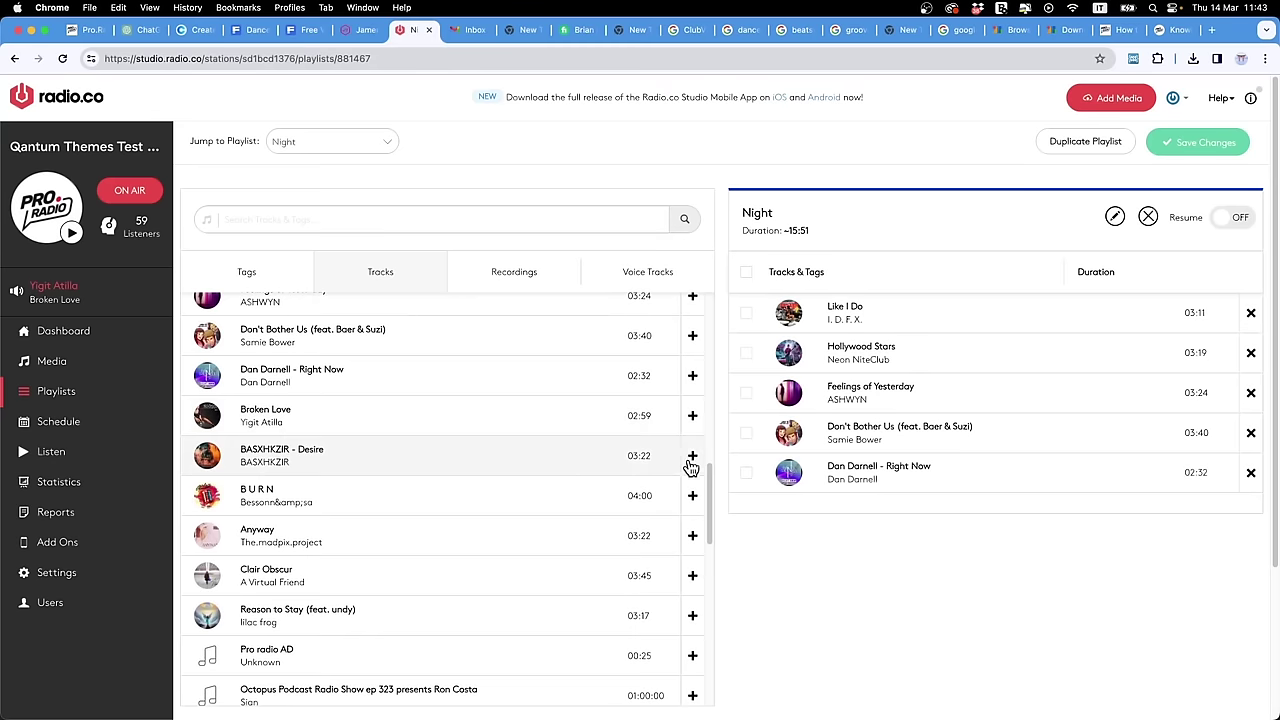
click(691, 456)
click(691, 496)
click(691, 536)
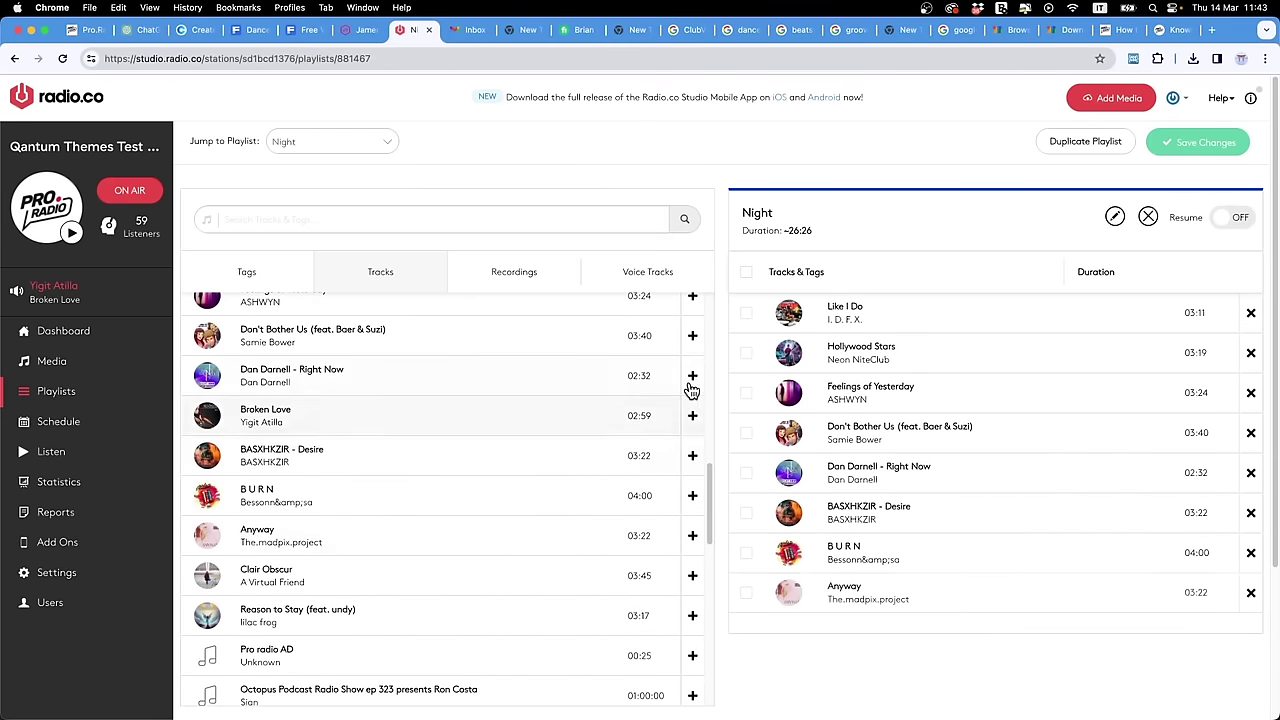
Step: Place a Pro radio AD at the start of the Night playlist, and save the playlist
scroll(620, 575, down, 1)
click(692, 651)
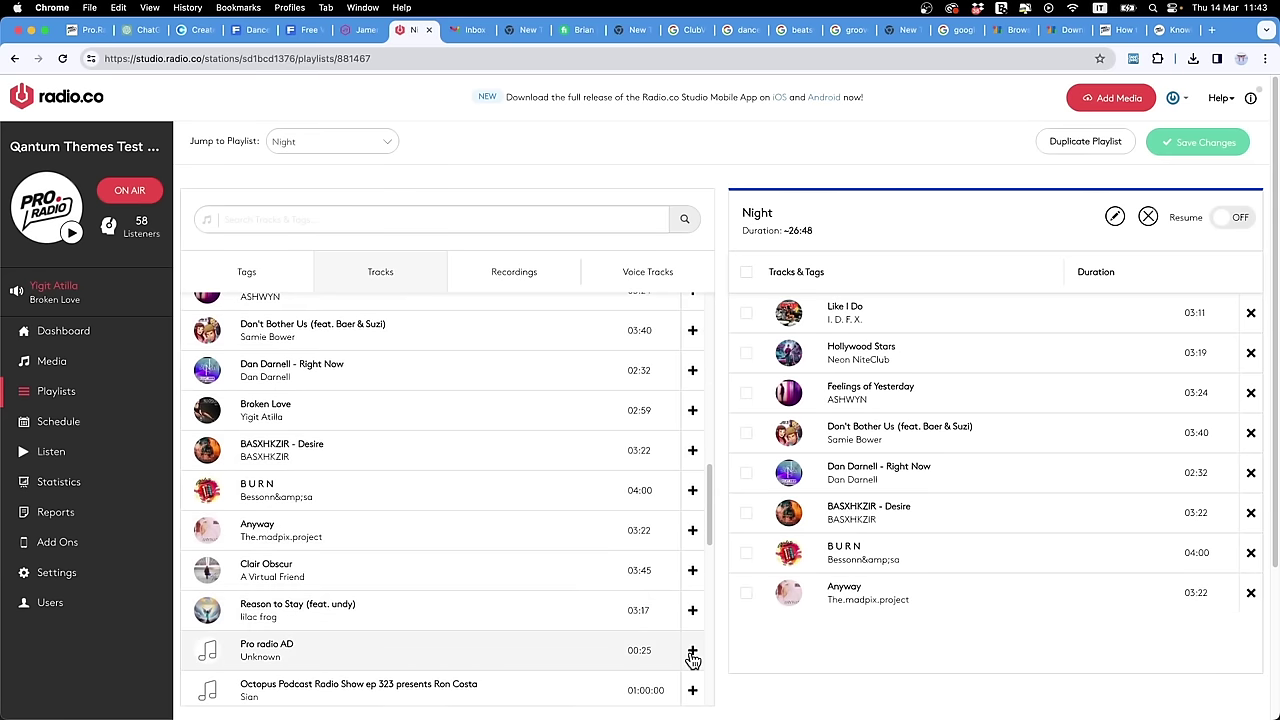
drag(1046, 629, 1016, 308)
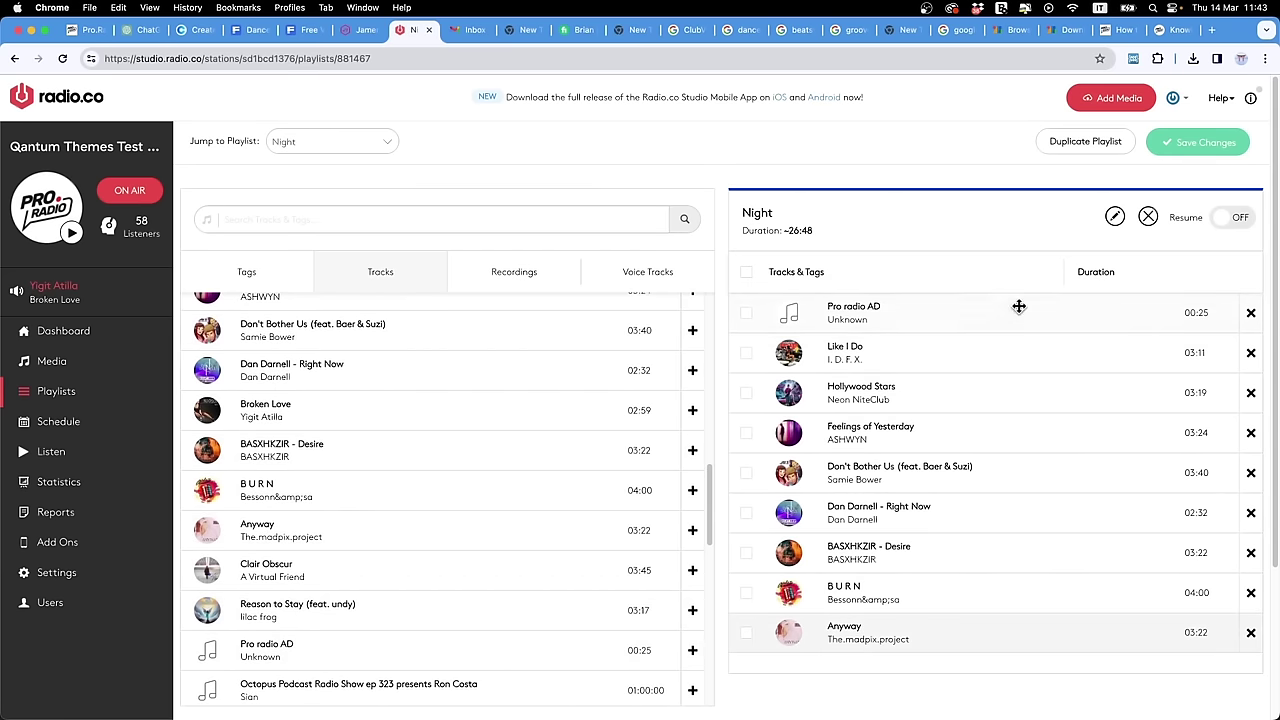
click(1198, 146)
Step: Open the Morning playlist for editing and add Show me, Love Too Serious, Better, Out Of My Head [Radio Edit] and Talk a Little
click(57, 393)
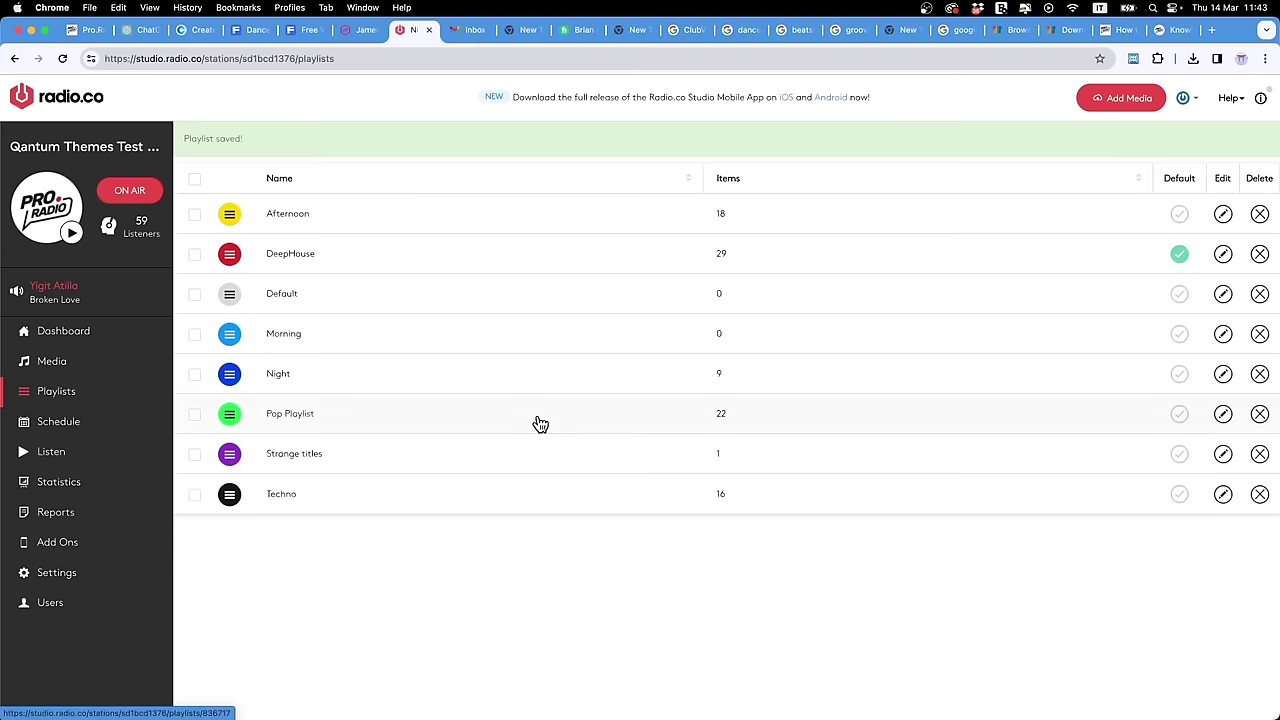
click(1225, 340)
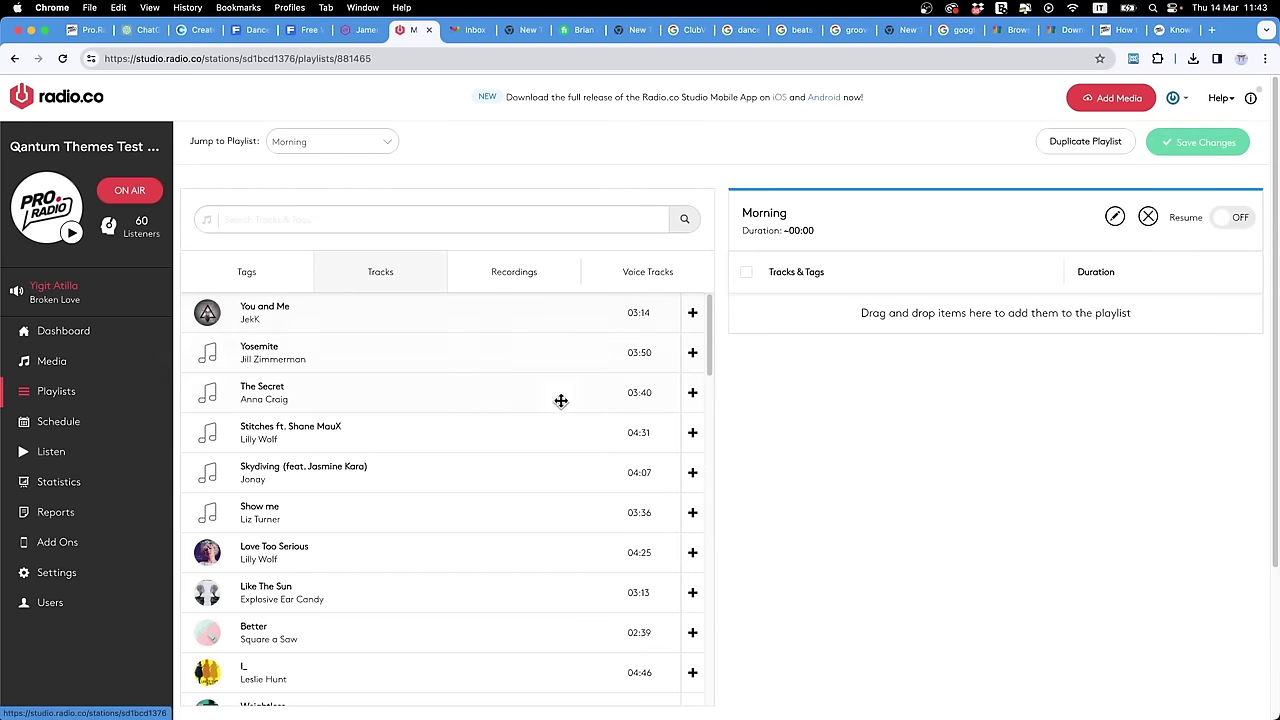
scroll(600, 410, down, 5)
scroll(663, 410, up, 5)
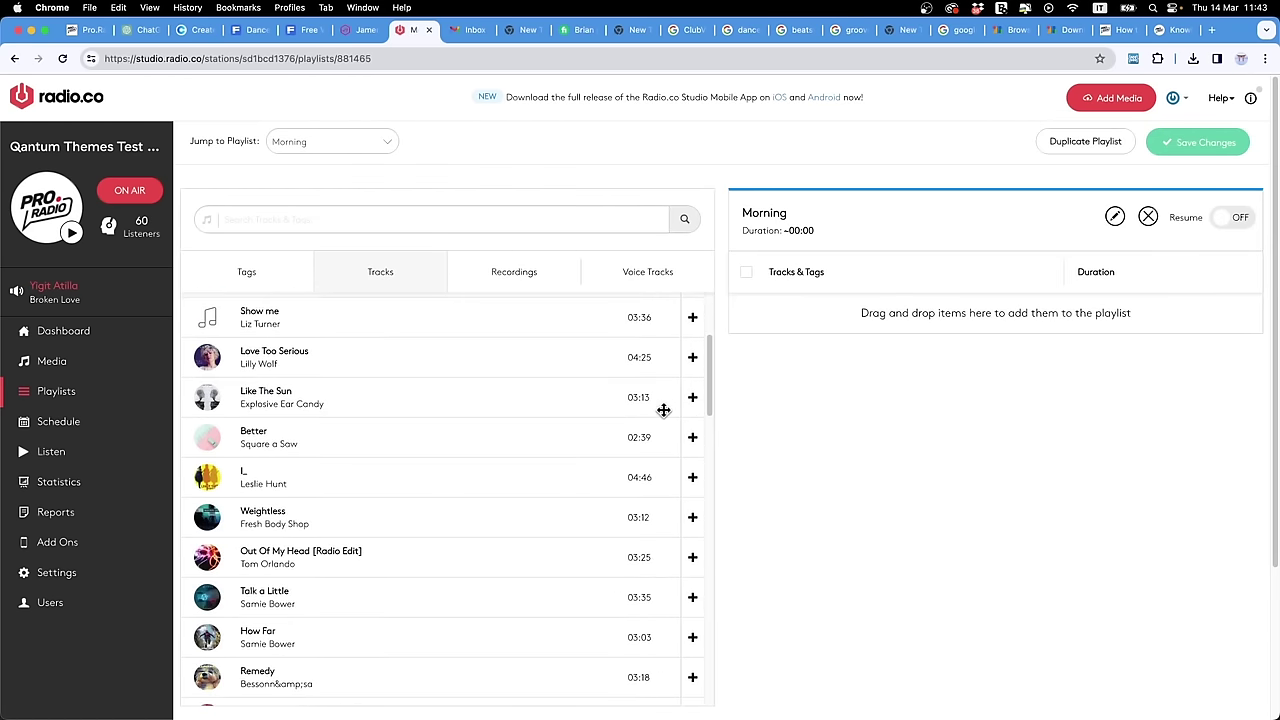
click(692, 317)
click(692, 357)
click(692, 437)
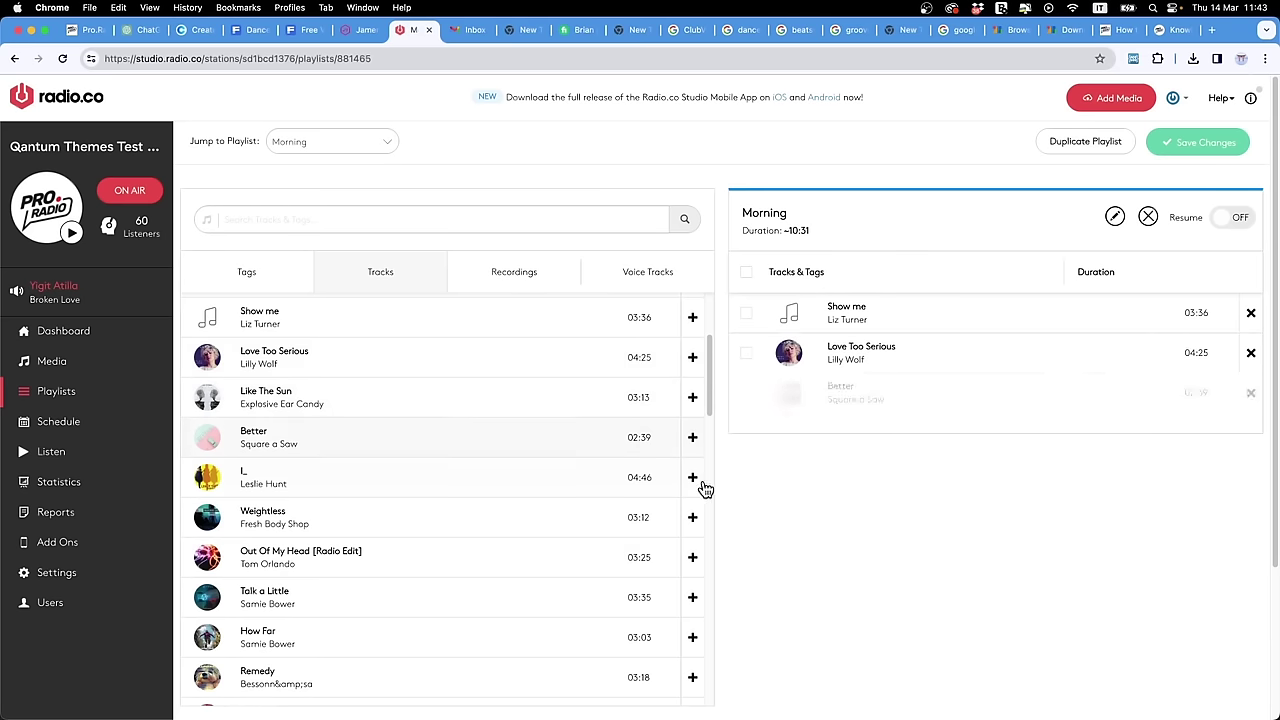
click(692, 557)
click(692, 597)
Step: Add How Far, Remedy, RED LIGHT and Not the One to Say to the Morning playlist
scroll(694, 530, down, 4)
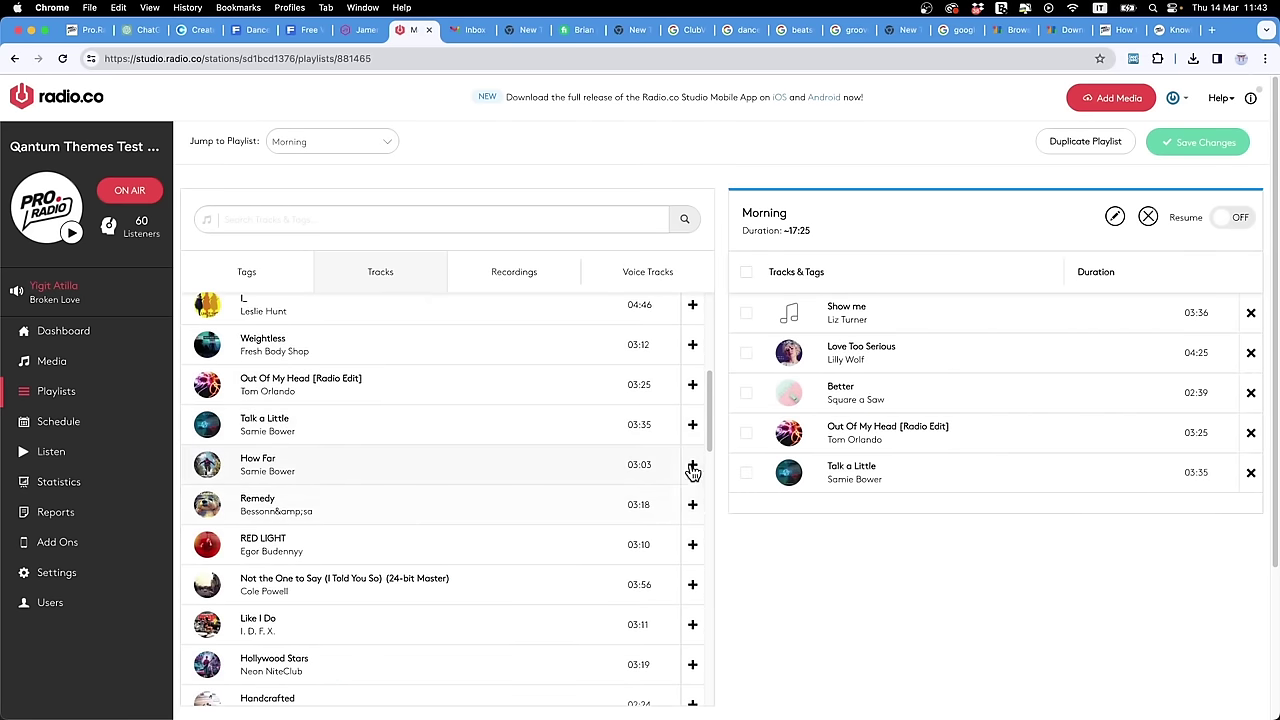
click(692, 464)
click(692, 504)
click(692, 544)
click(692, 584)
Step: Add Handcrafted, Feelings of Yesterday, Don't Bother Us, Broken Love and BASXHKZIR - Desire to the Morning playlist
scroll(660, 480, down, 5)
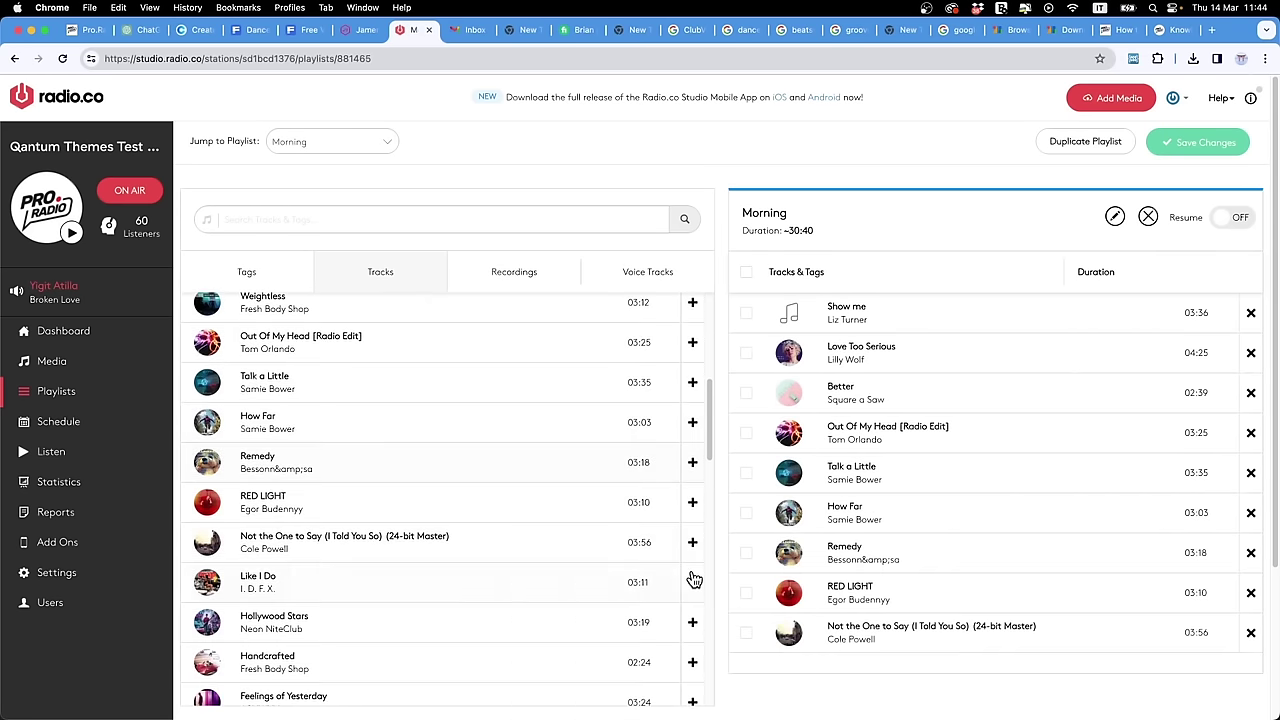
click(692, 504)
click(692, 544)
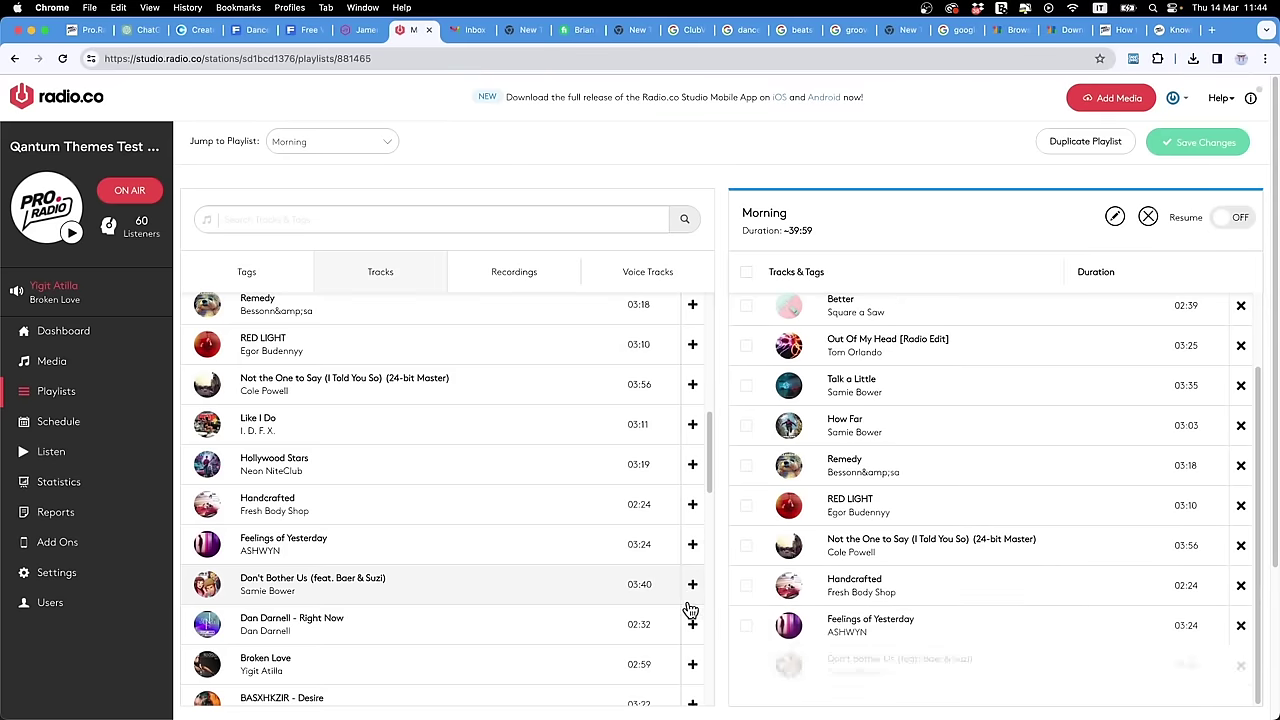
click(692, 584)
scroll(676, 540, down, 5)
click(692, 485)
click(692, 525)
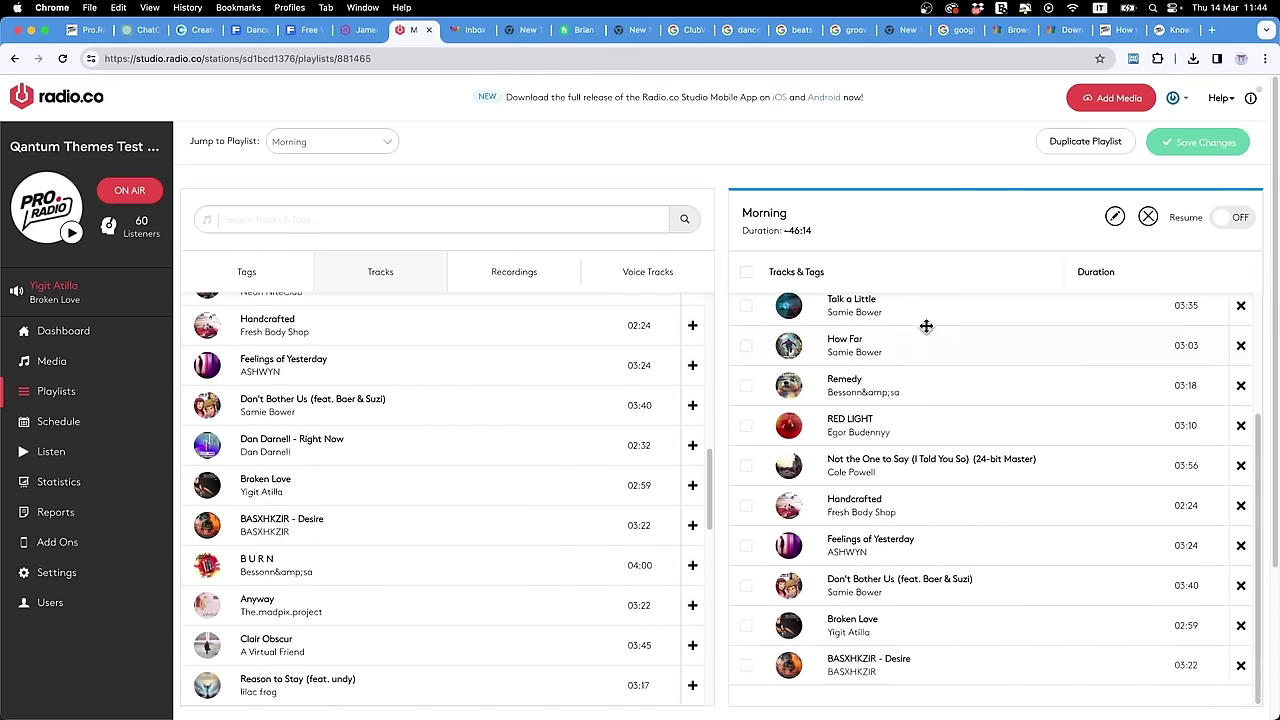
Step: Search the tracks for "pro", place Pro radio AD at the start of the Morning playlist, and save the playlist
scroll(329, 549, down, 10)
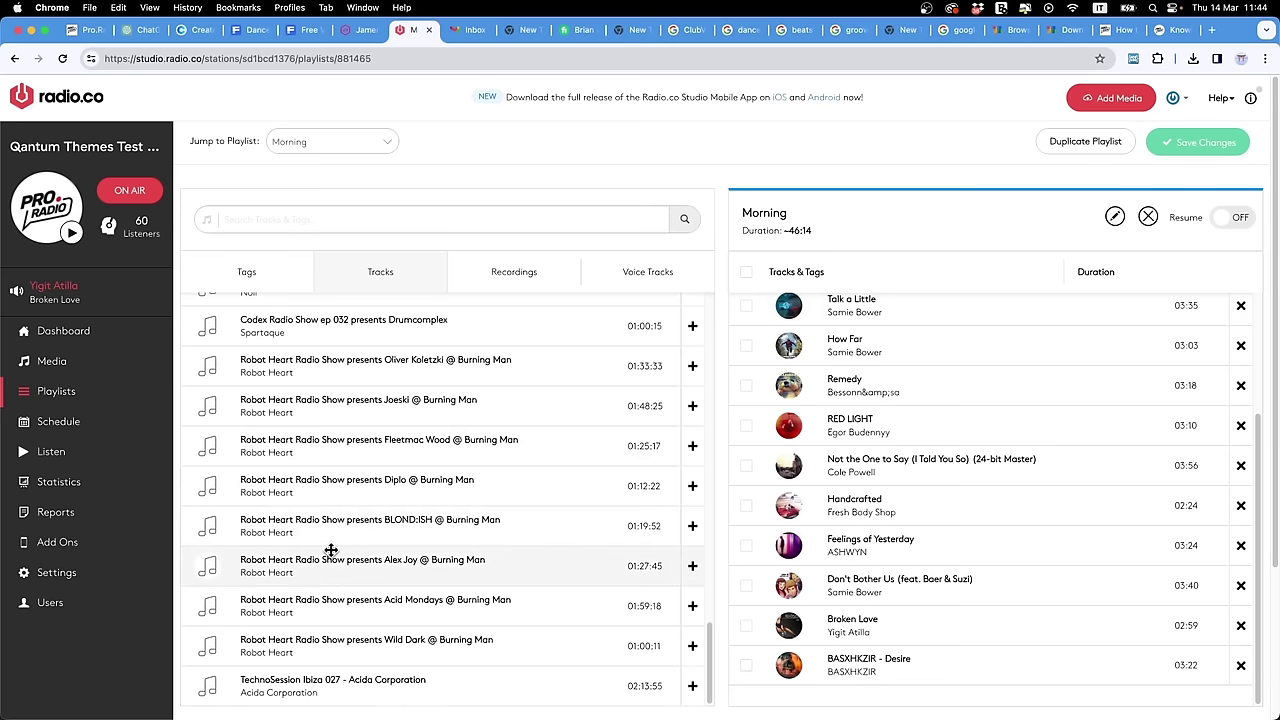
click(247, 222)
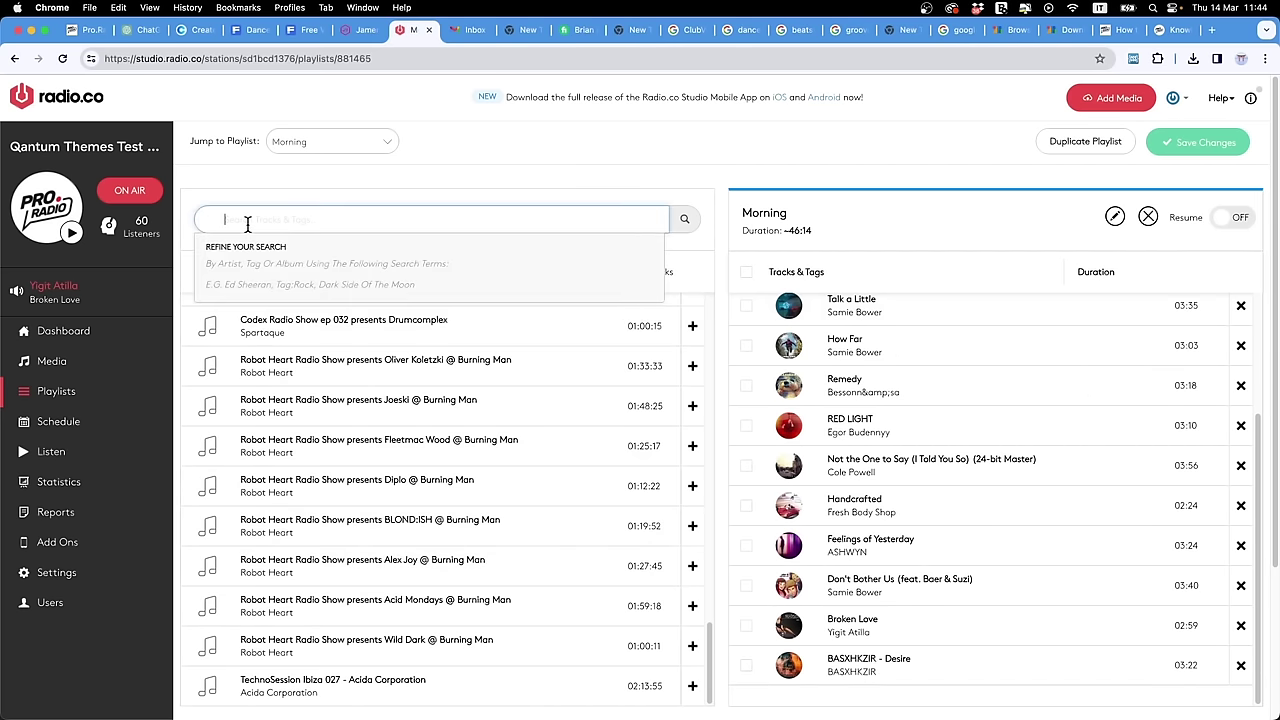
text(pro)
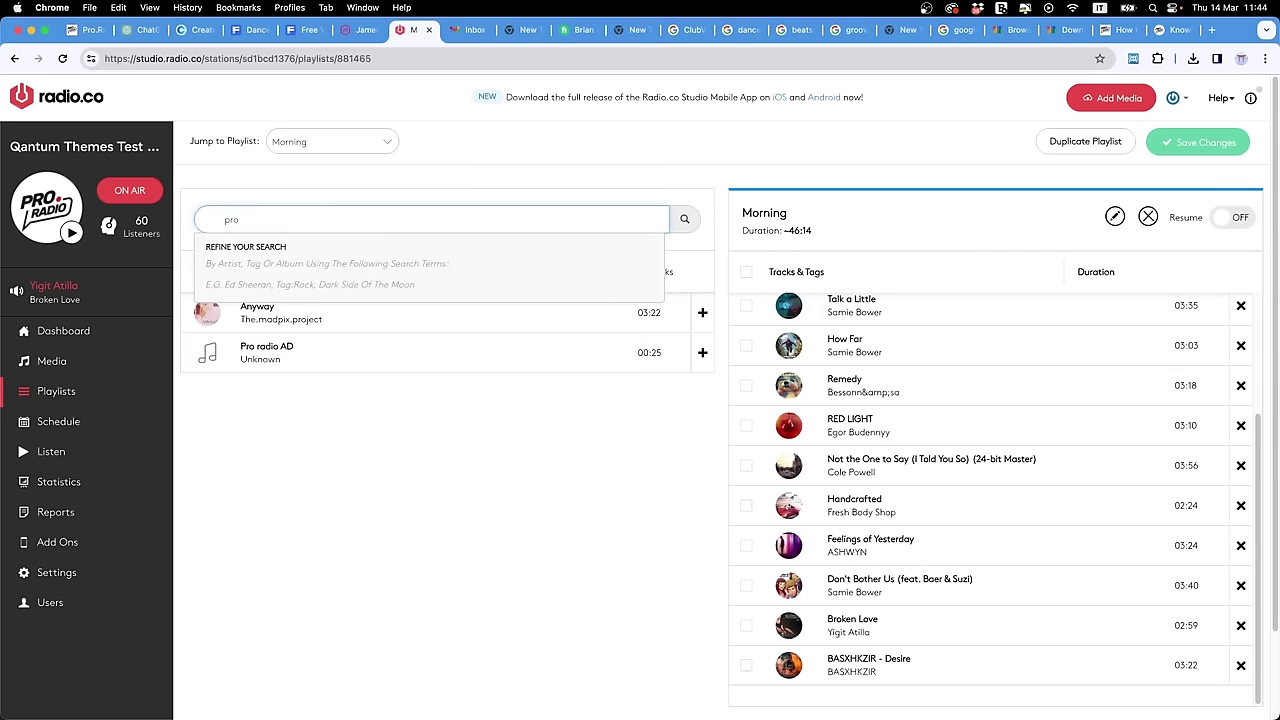
click(702, 354)
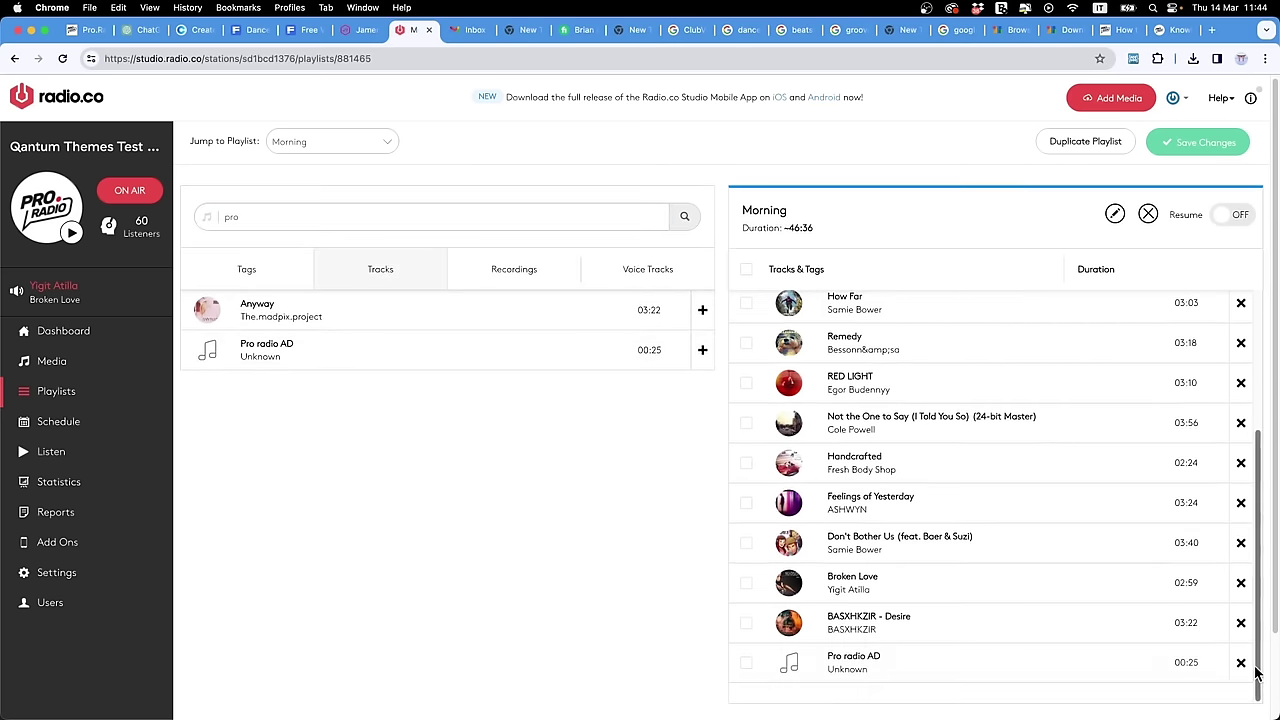
drag(960, 665, 860, 325)
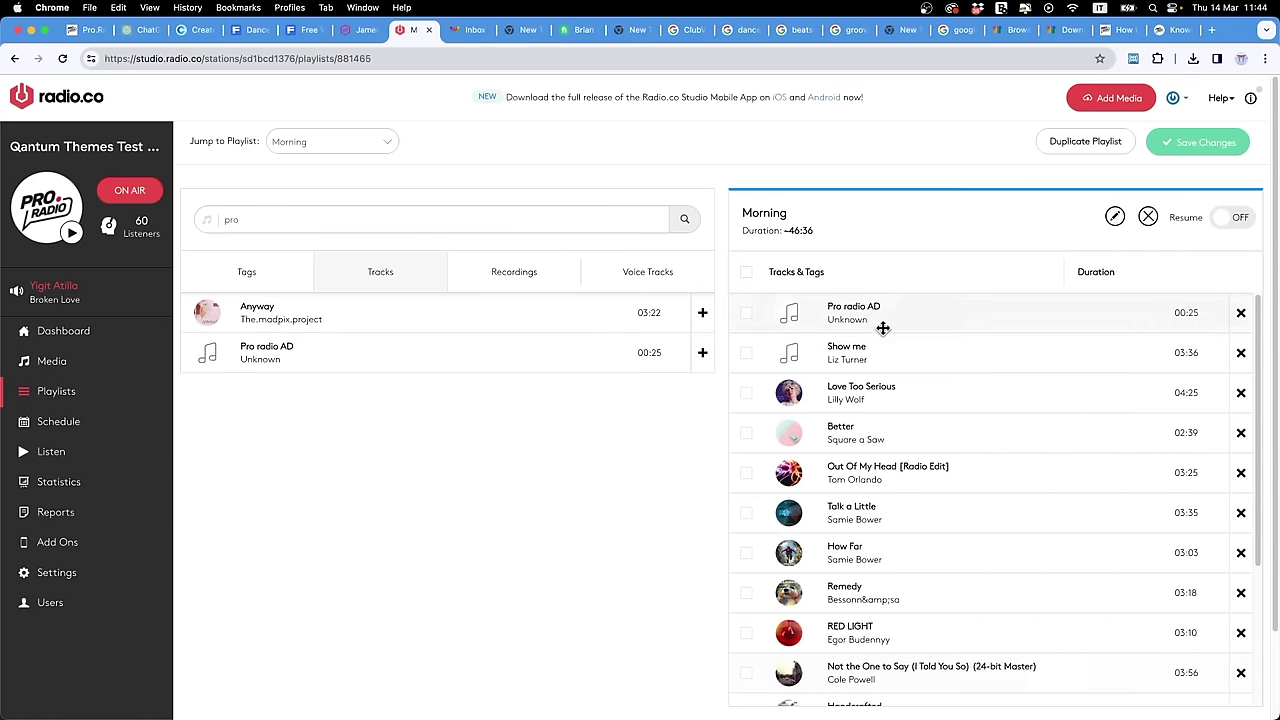
click(1215, 142)
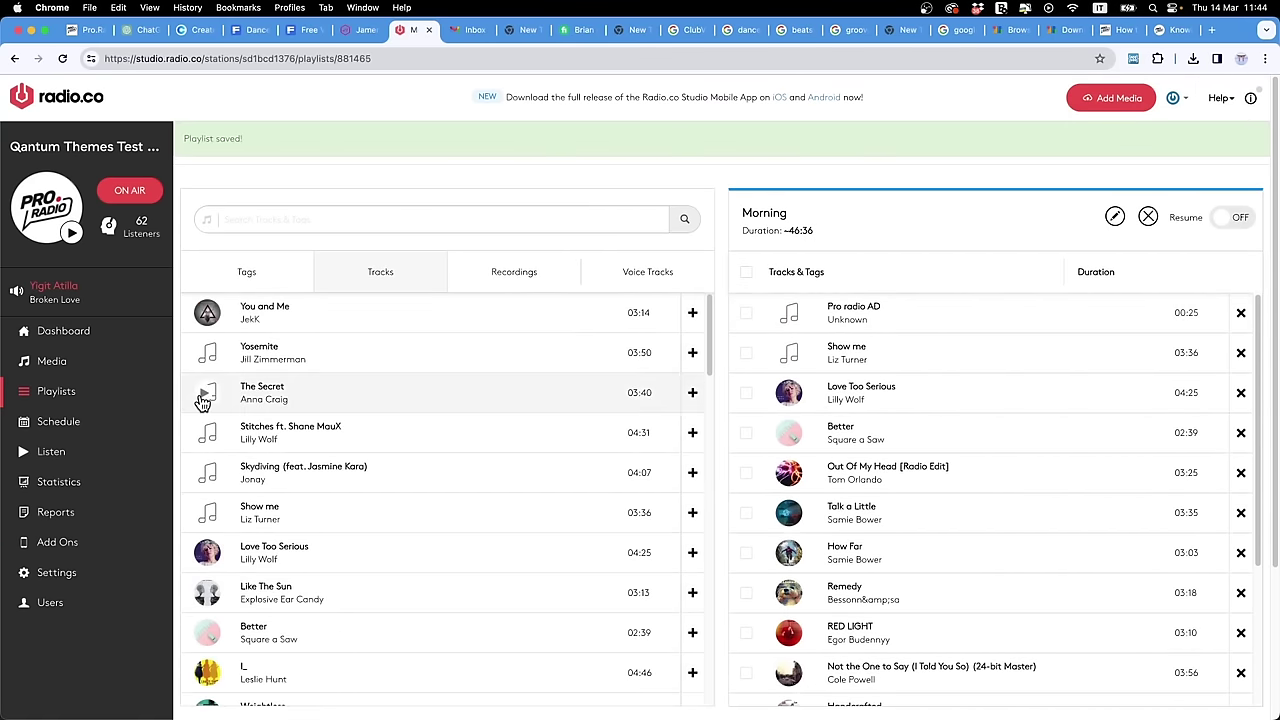
Step: Open the schedule calendar and delete only Monday's Pop Playlist event, leaving the rest of the repeating series as it is
click(55, 421)
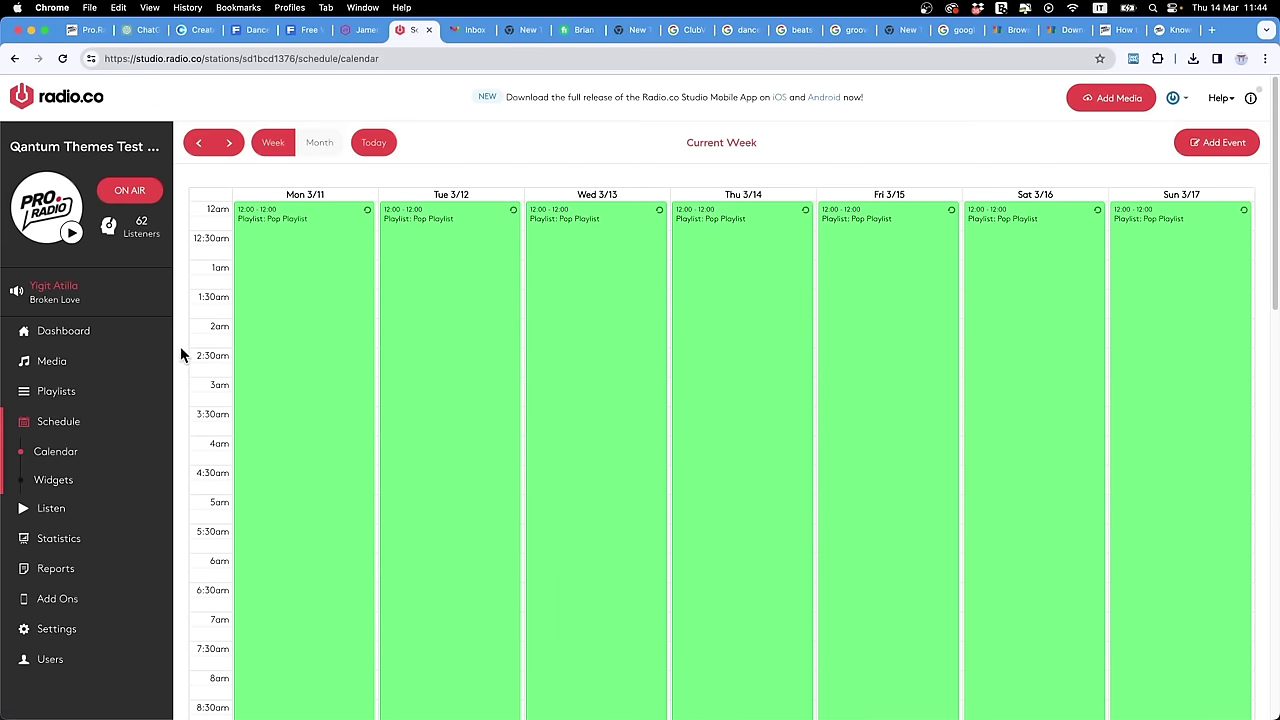
scroll(657, 480, down, 10)
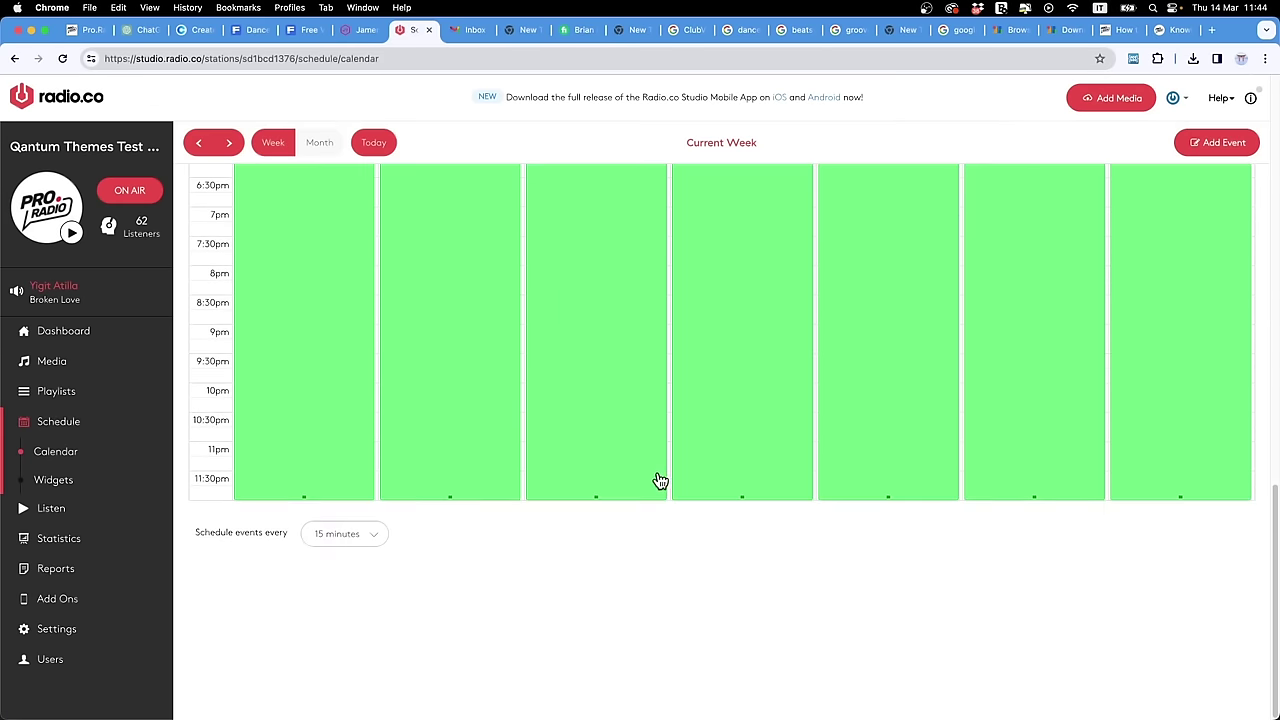
scroll(660, 483, up, 10)
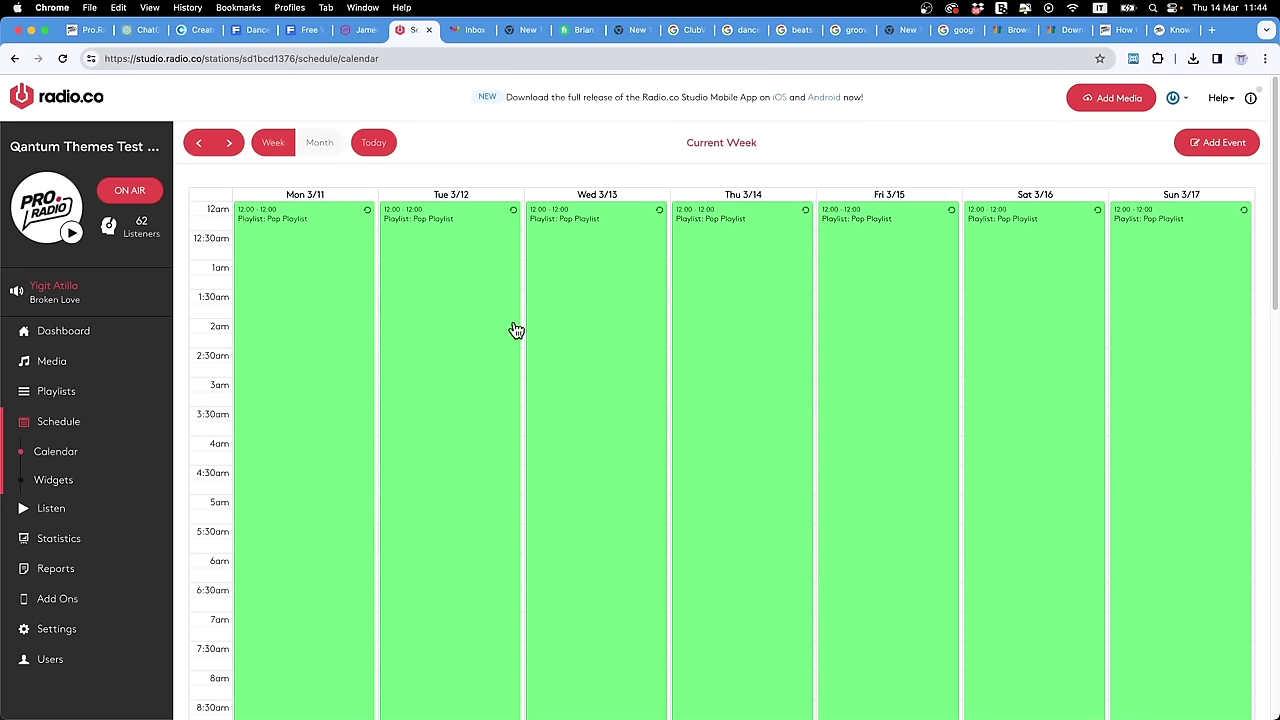
click(288, 412)
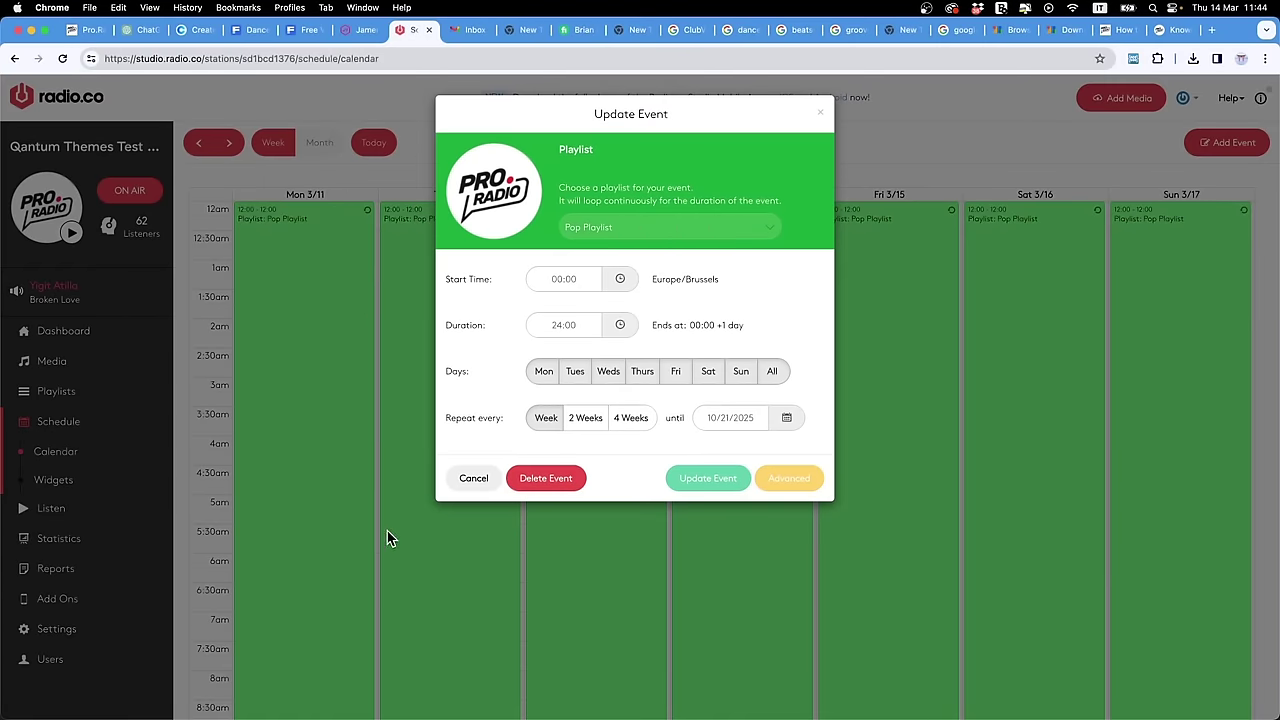
click(531, 483)
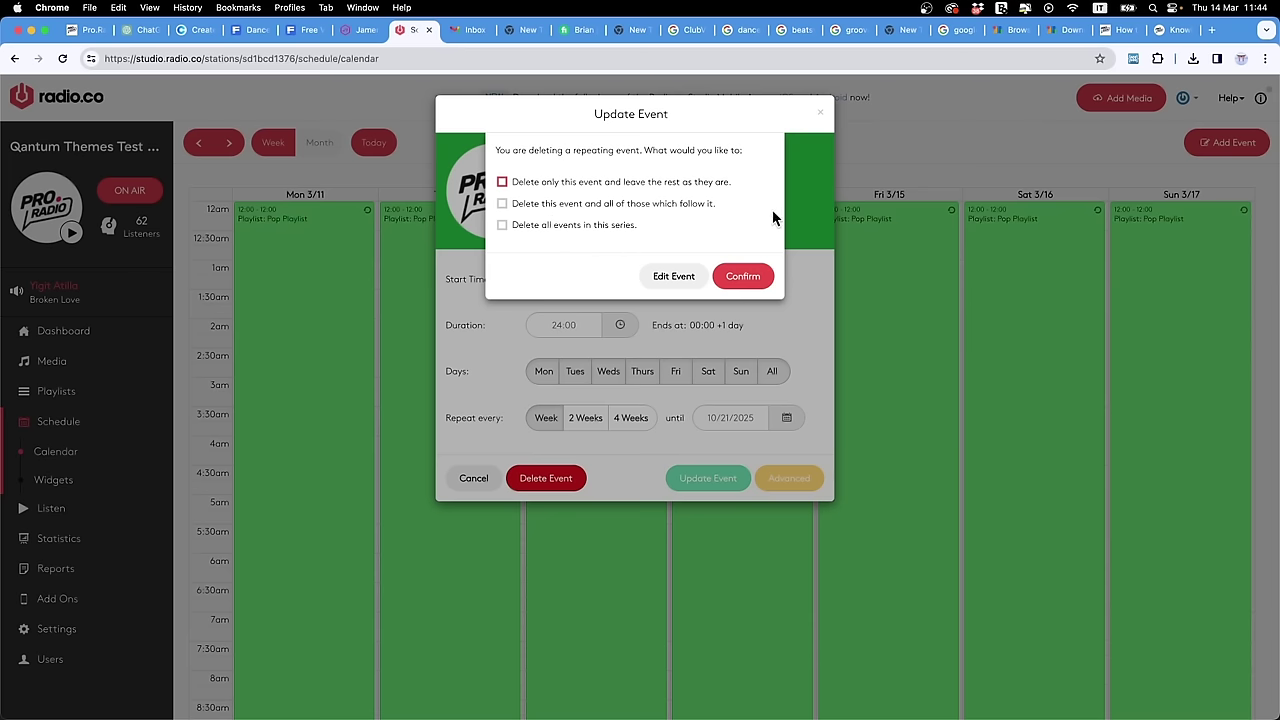
click(763, 279)
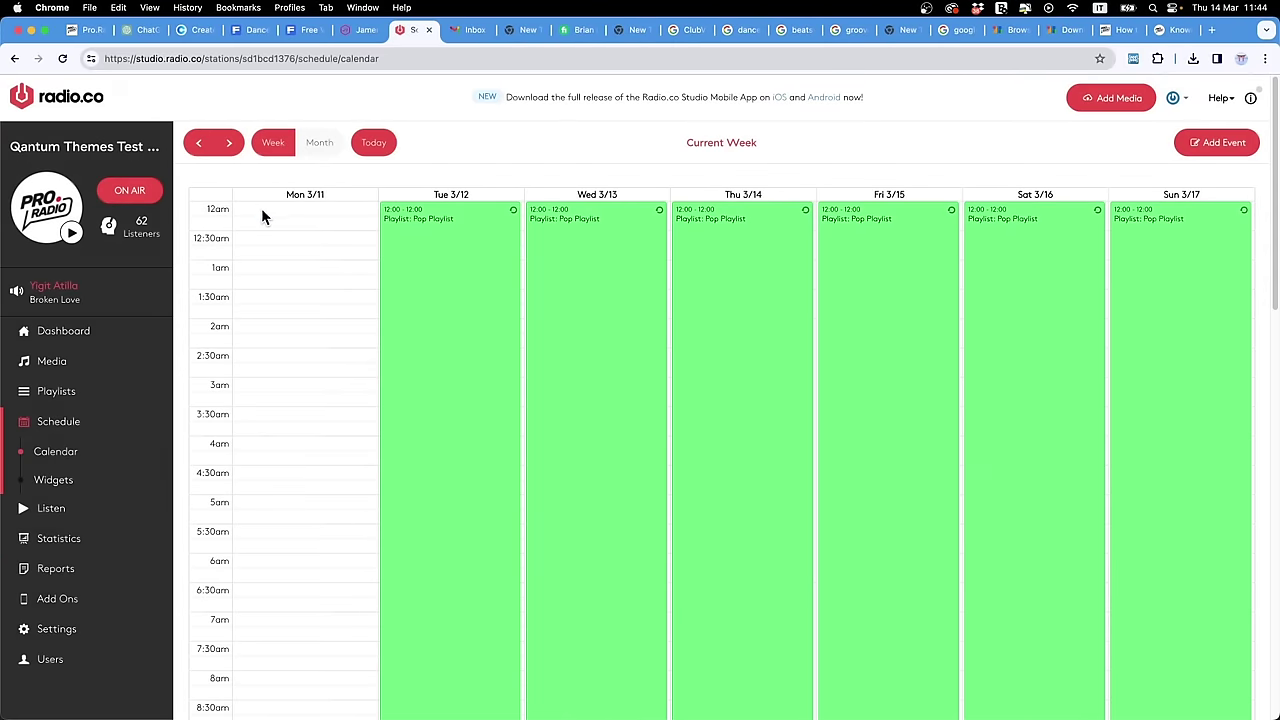
Step: Create a Night playlist event on Monday starting at 00:00 with a duration of 00:15
click(263, 209)
click(618, 227)
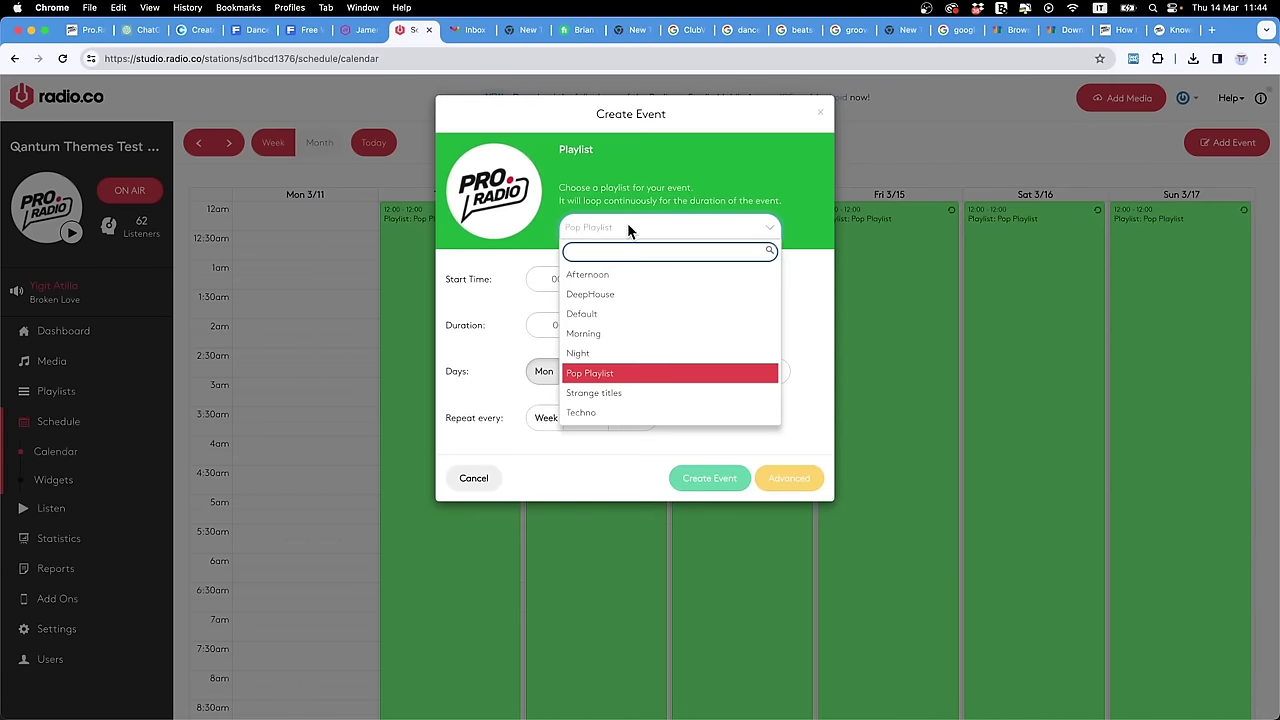
click(642, 354)
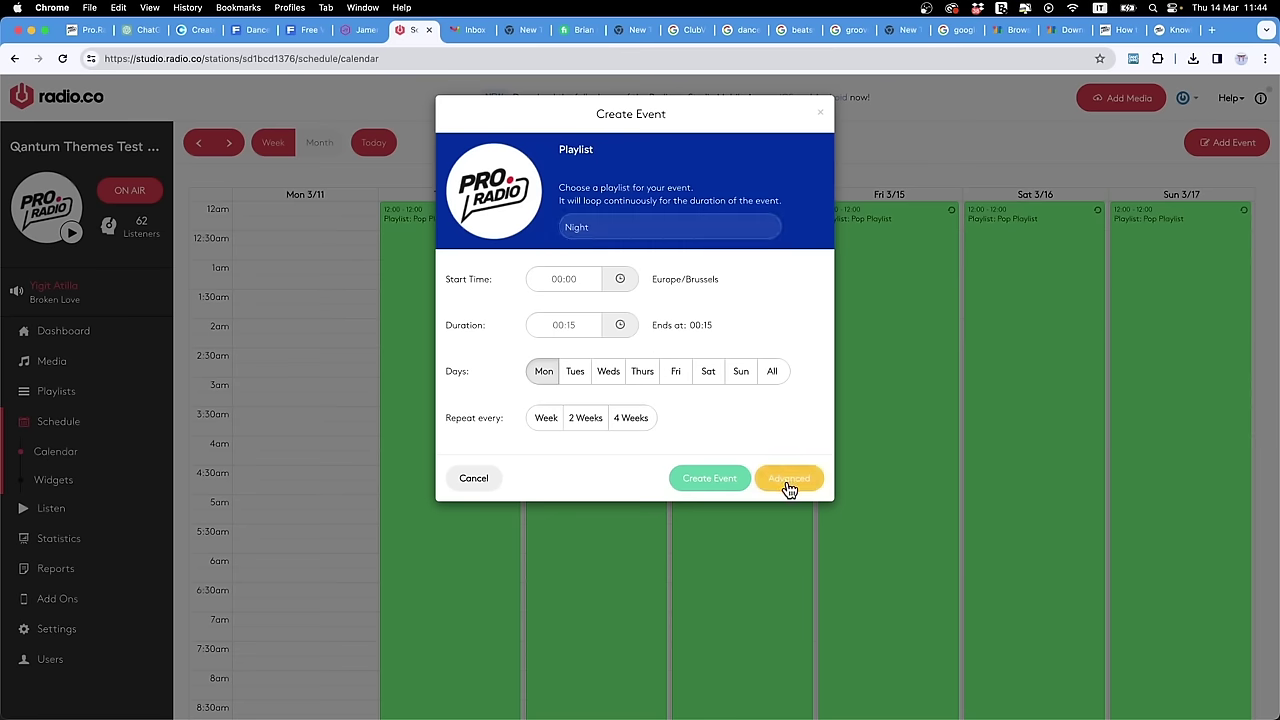
click(709, 486)
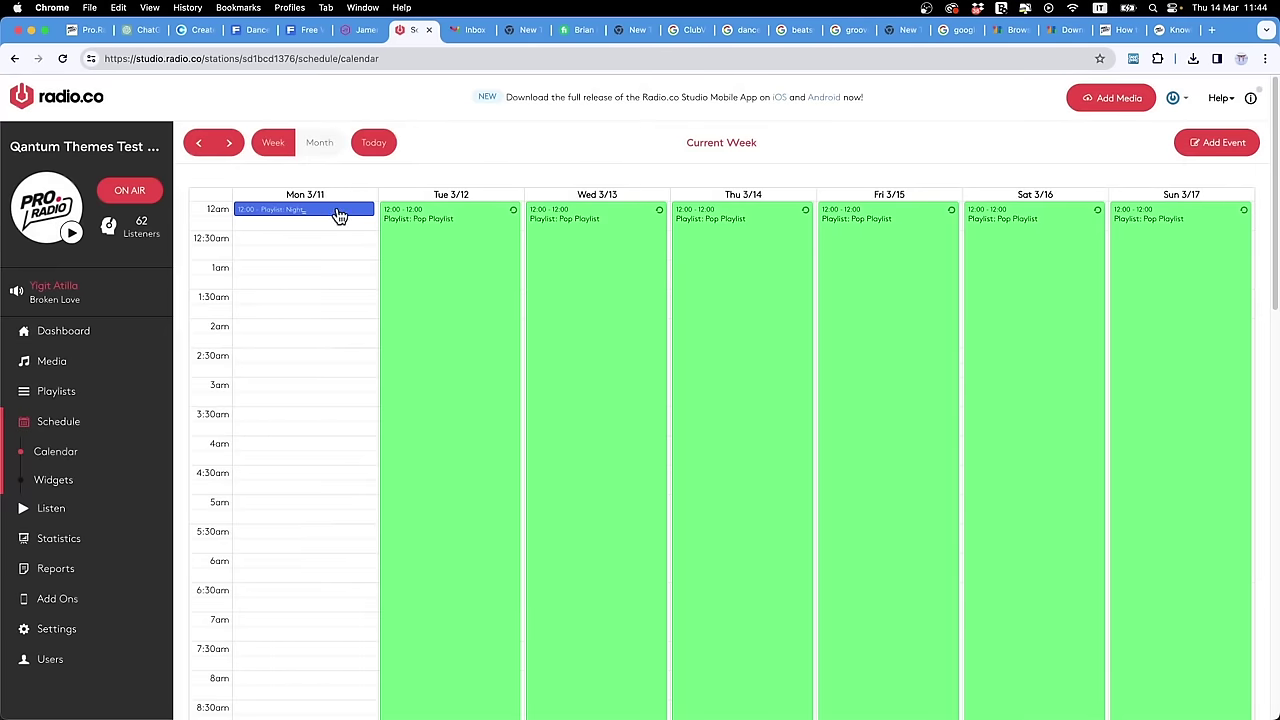
click(340, 213)
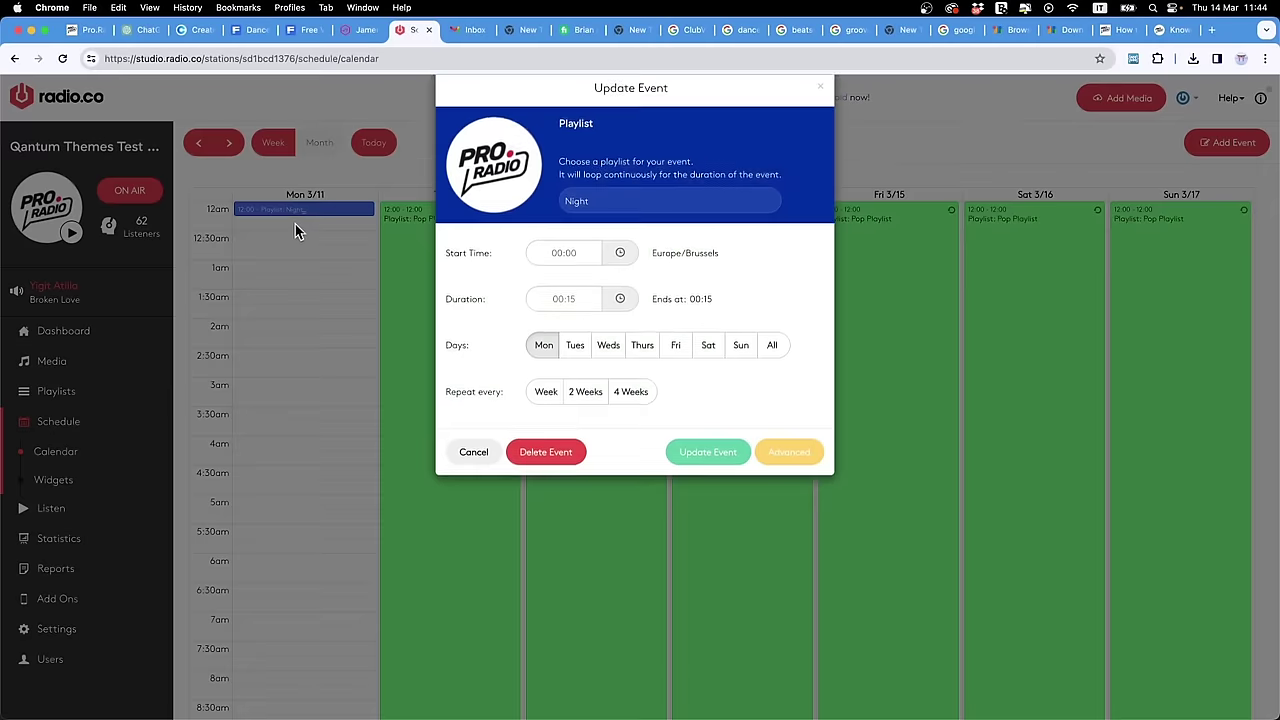
click(583, 326)
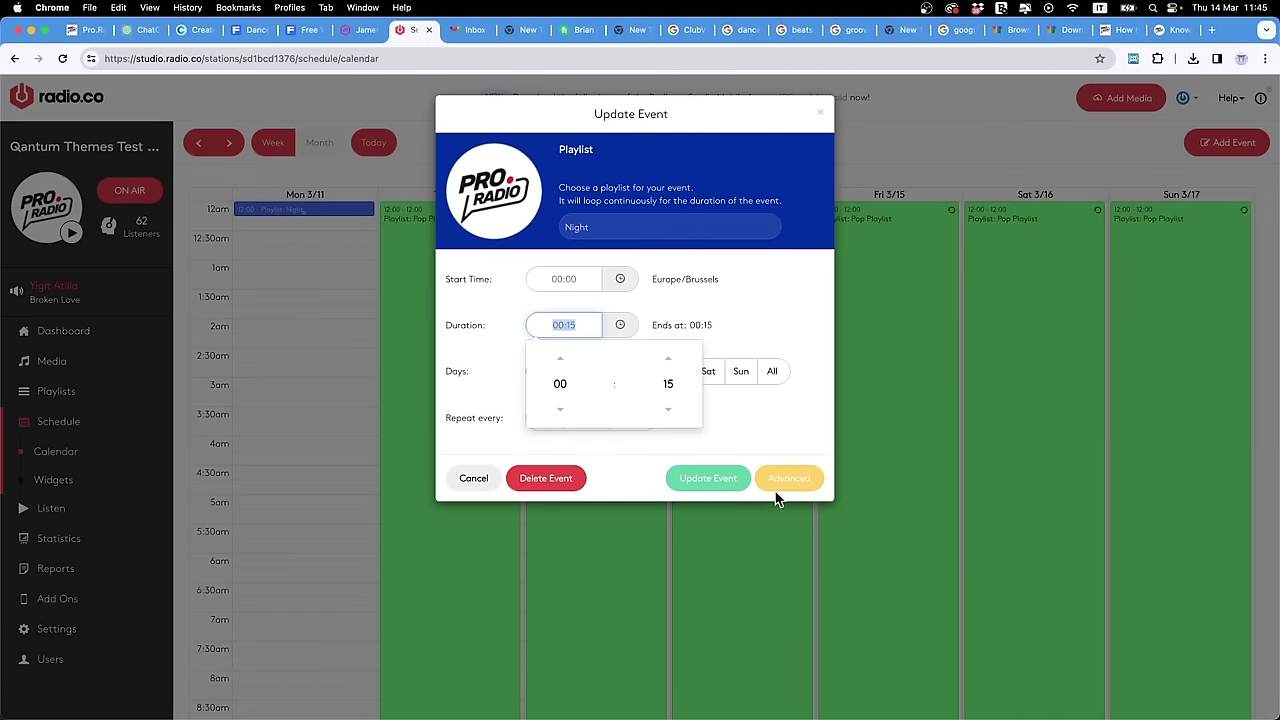
click(640, 488)
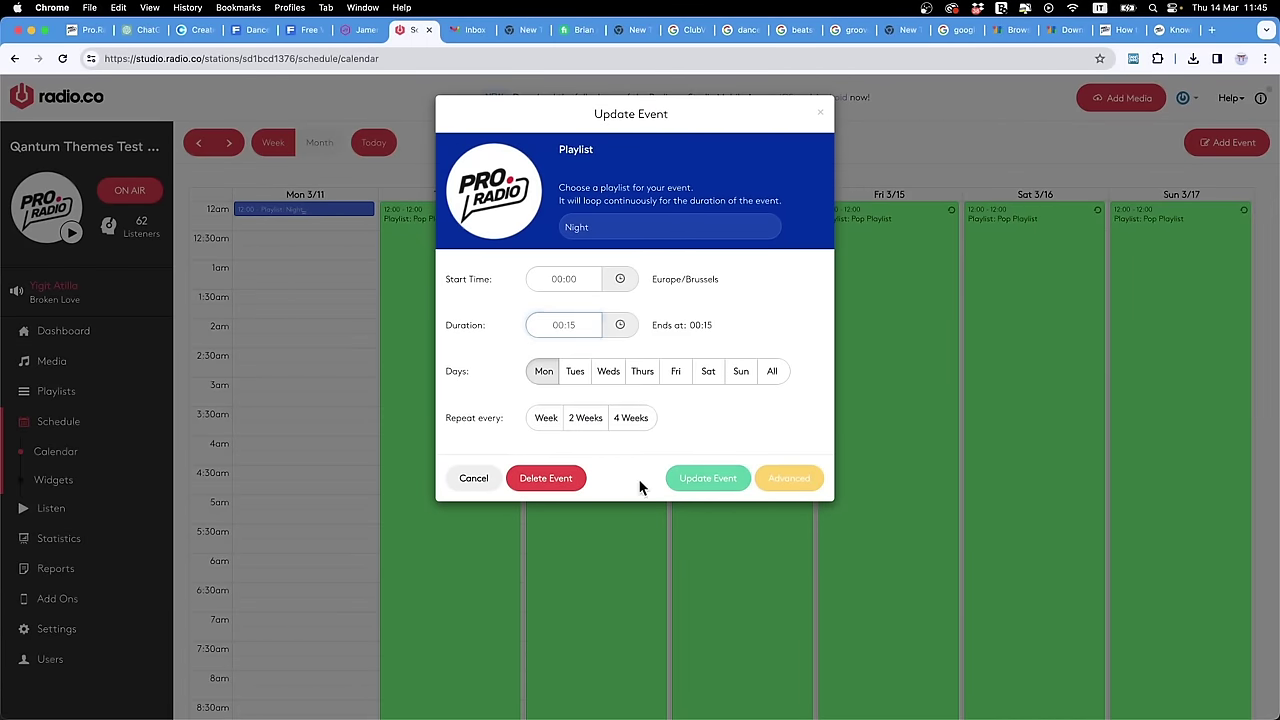
click(819, 114)
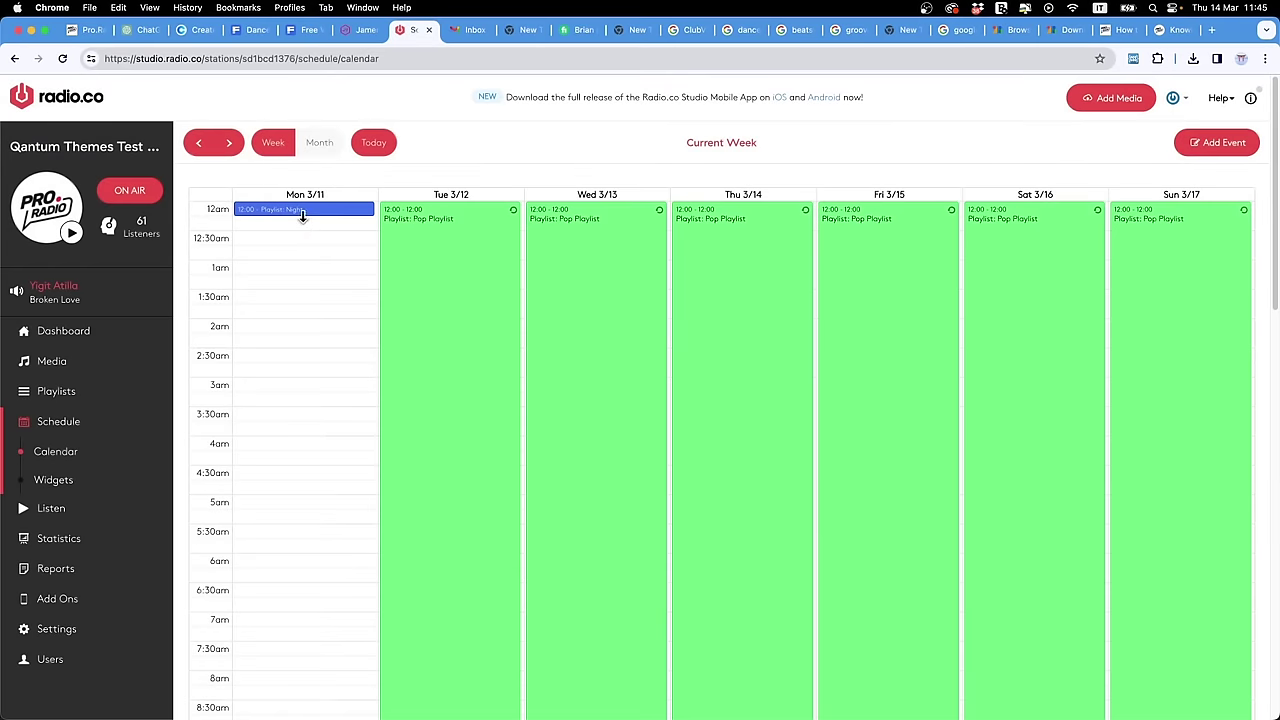
Step: Extend Monday's Night event on the calendar so it ends at 7:30 am
drag(304, 214, 300, 648)
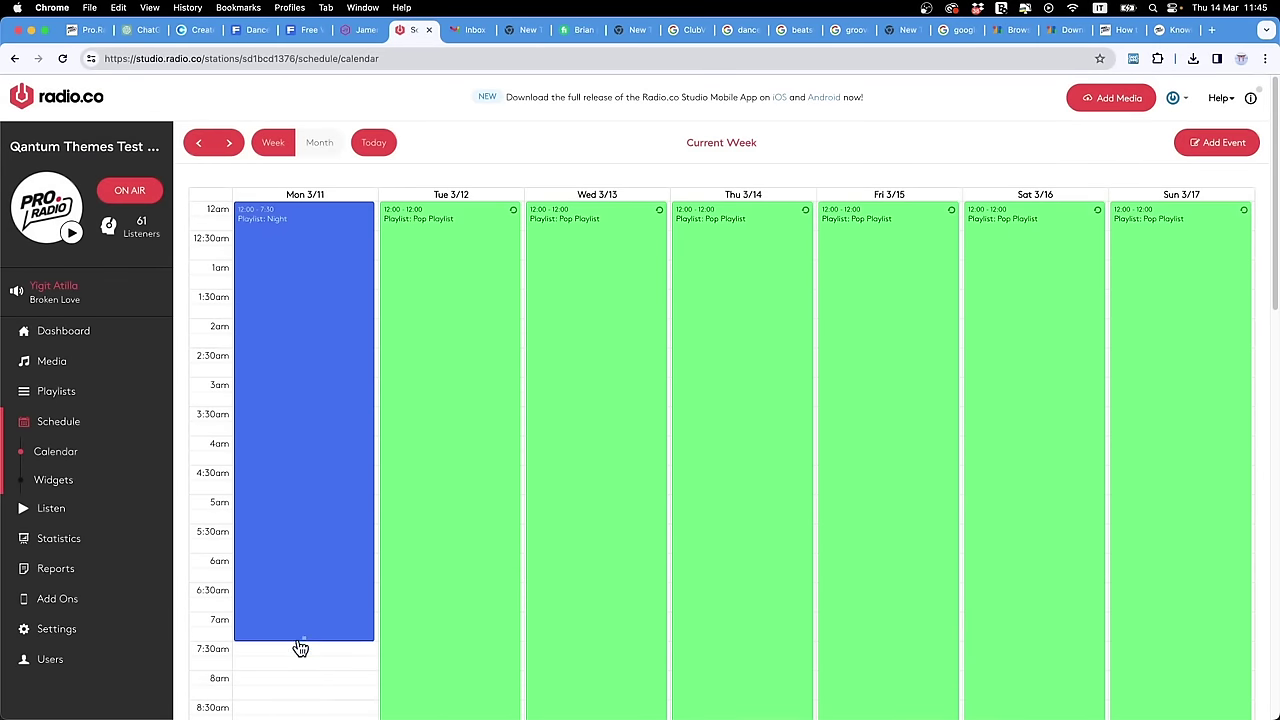
Step: Create a Morning playlist event on Monday at 08:30 and adjust it on the calendar to run from 7:30 am to 4:15 pm
scroll(297, 320, down, 5)
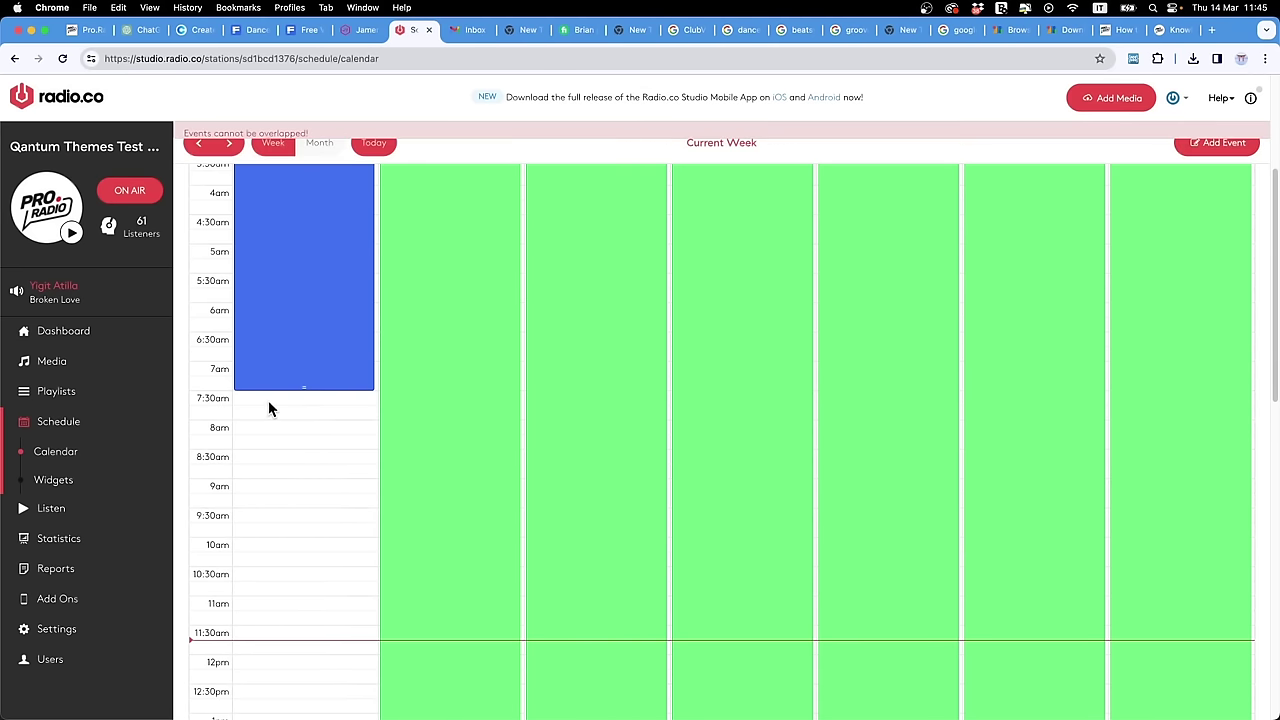
click(275, 455)
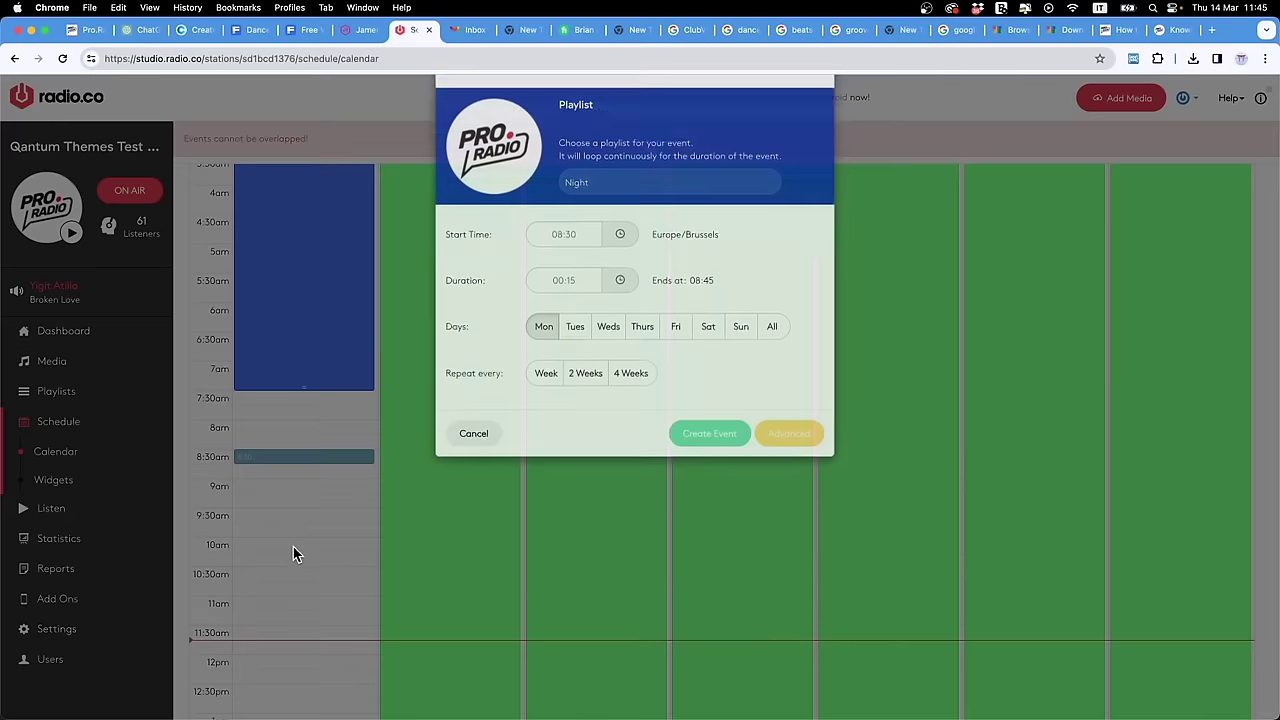
click(611, 230)
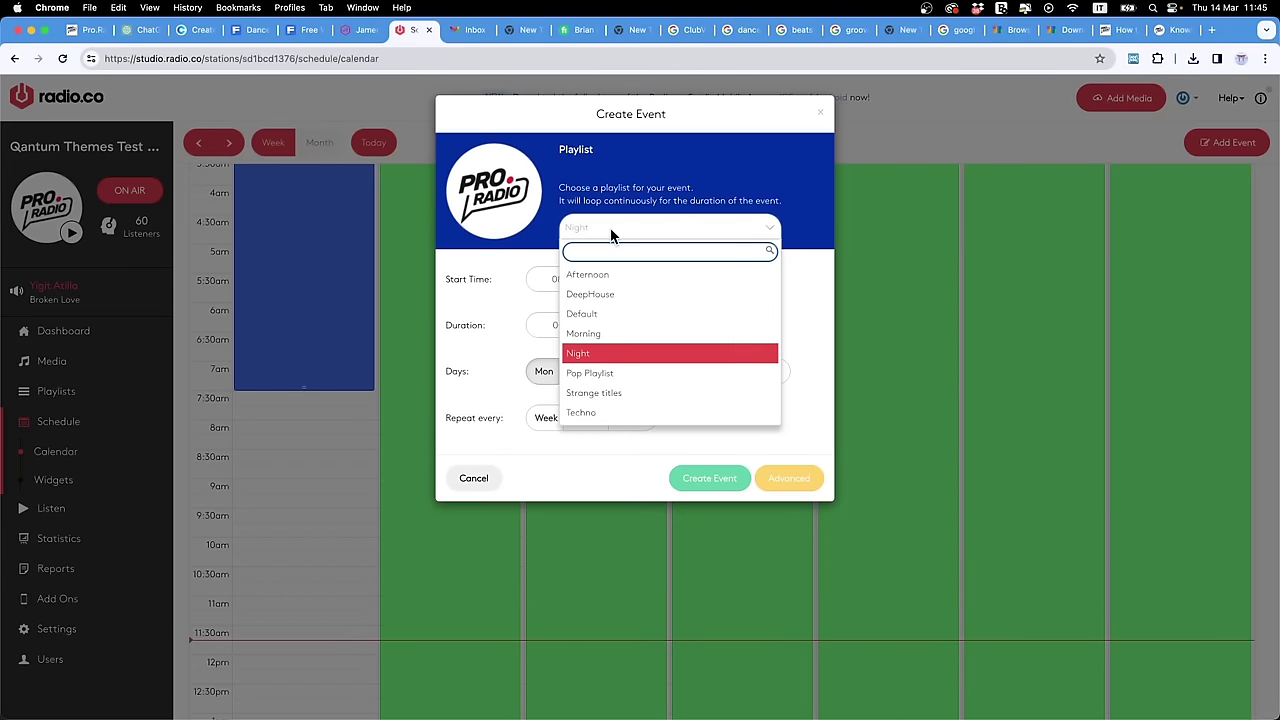
click(598, 336)
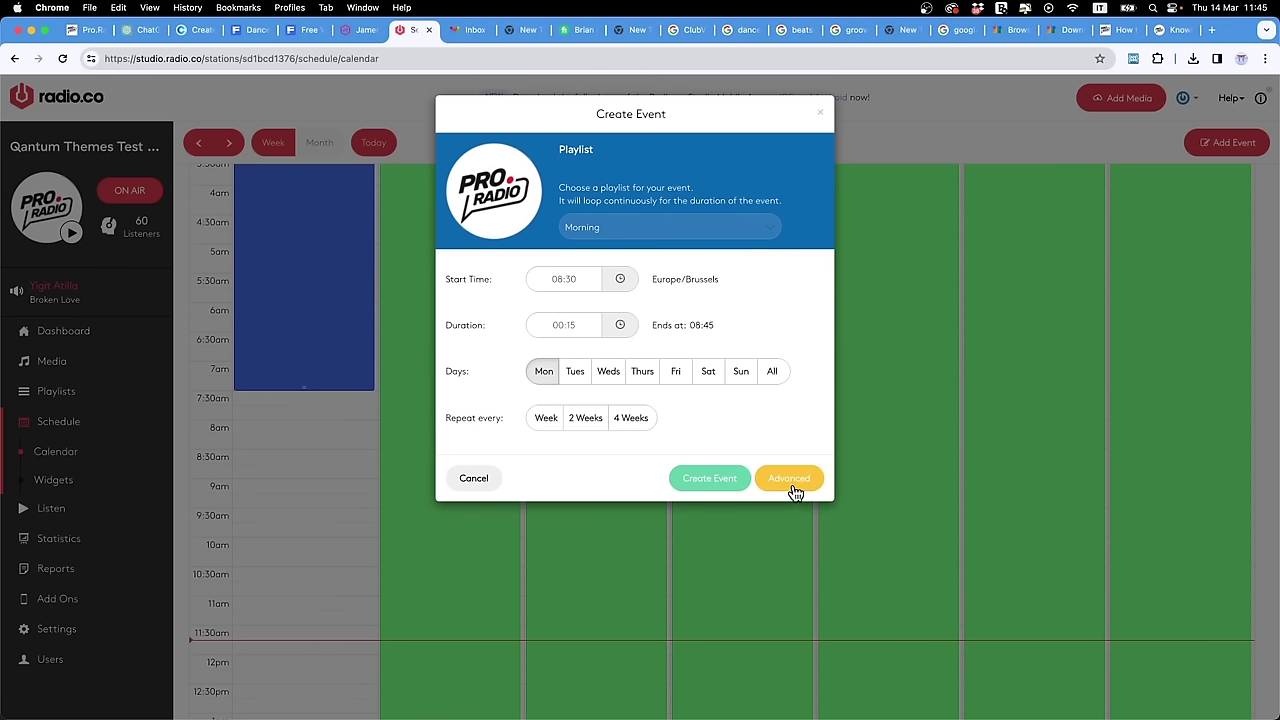
click(697, 480)
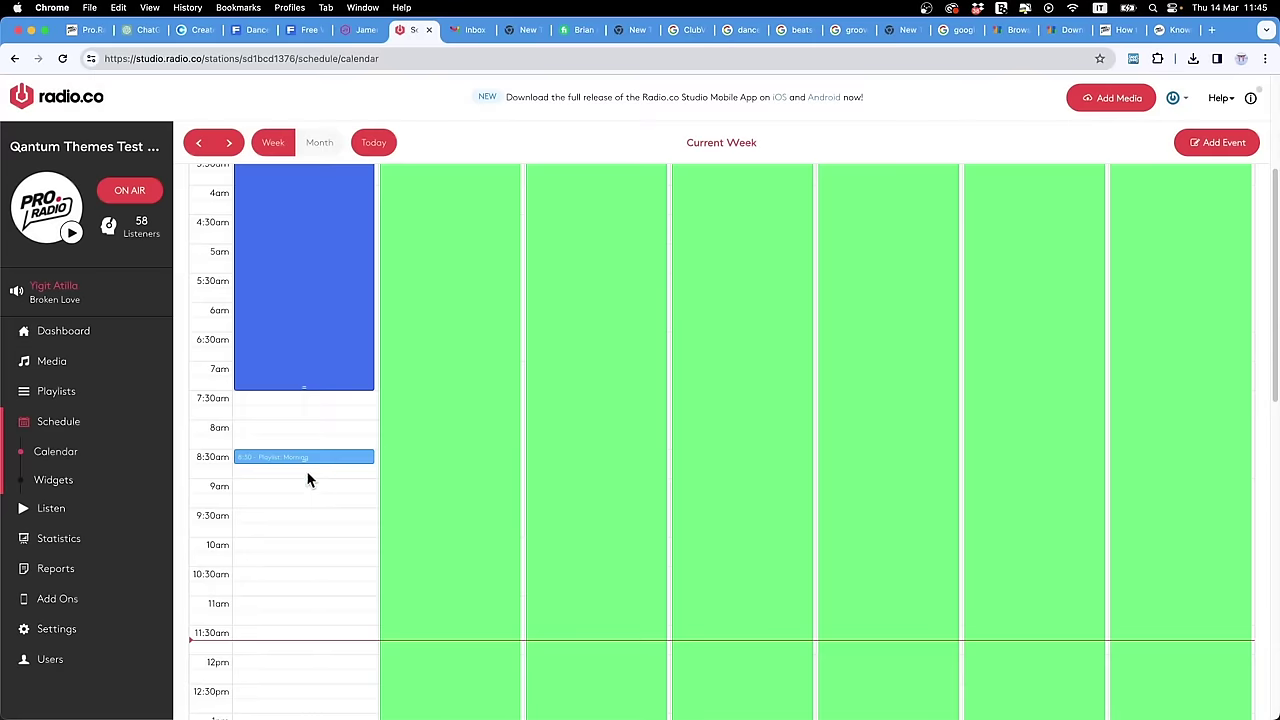
drag(300, 460, 297, 523)
scroll(314, 520, down, 5)
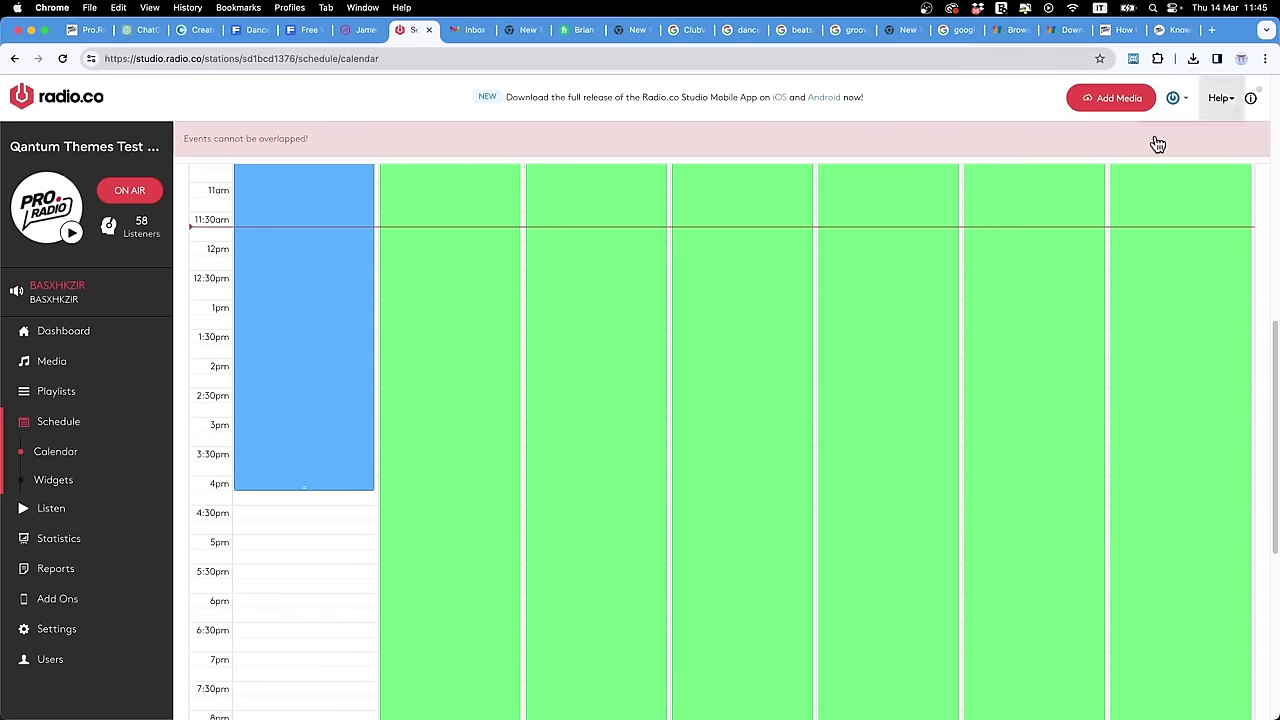
Step: Create an Afternoon playlist event on Monday at 17:45 and extend it on the calendar to the end of the day
scroll(366, 437, down, 3)
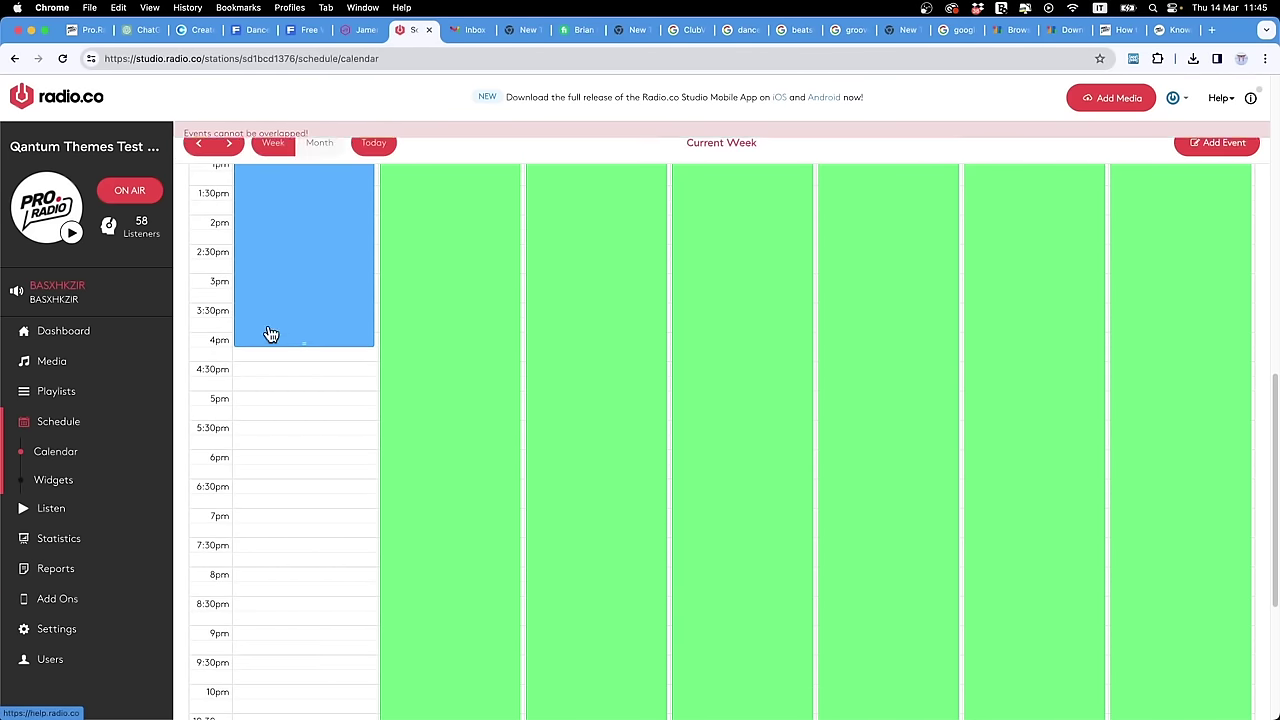
click(256, 441)
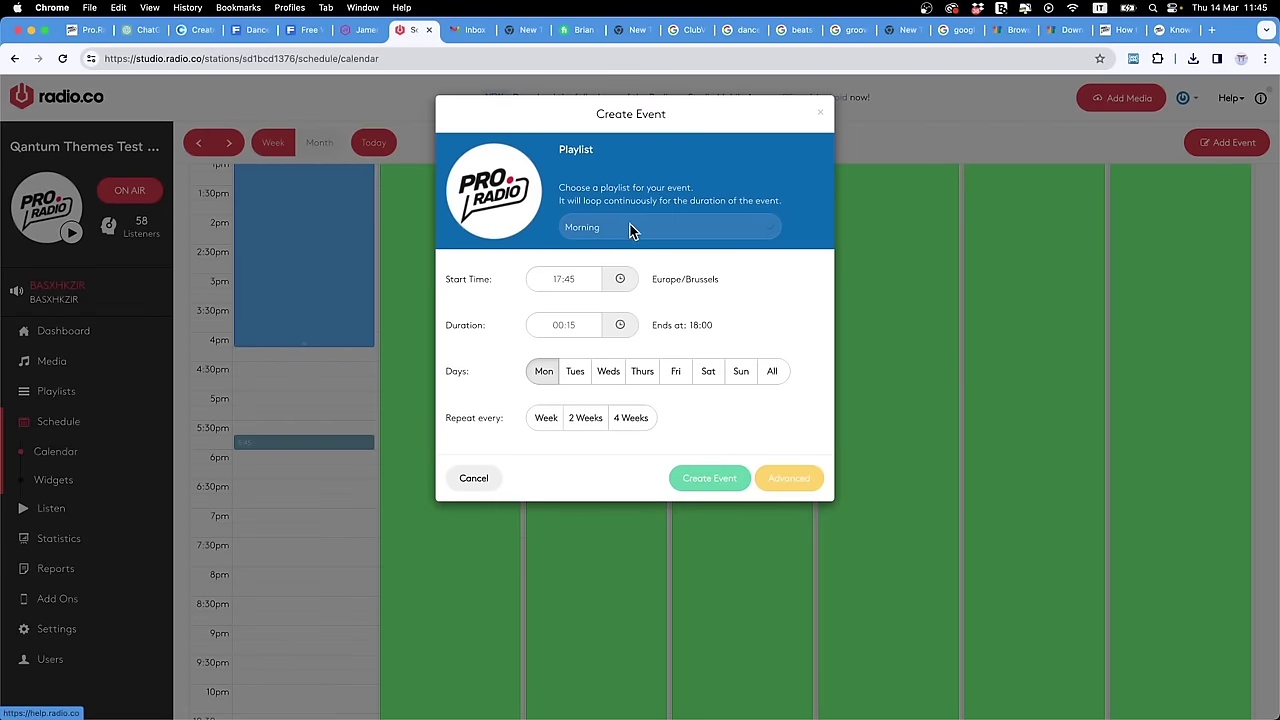
click(630, 228)
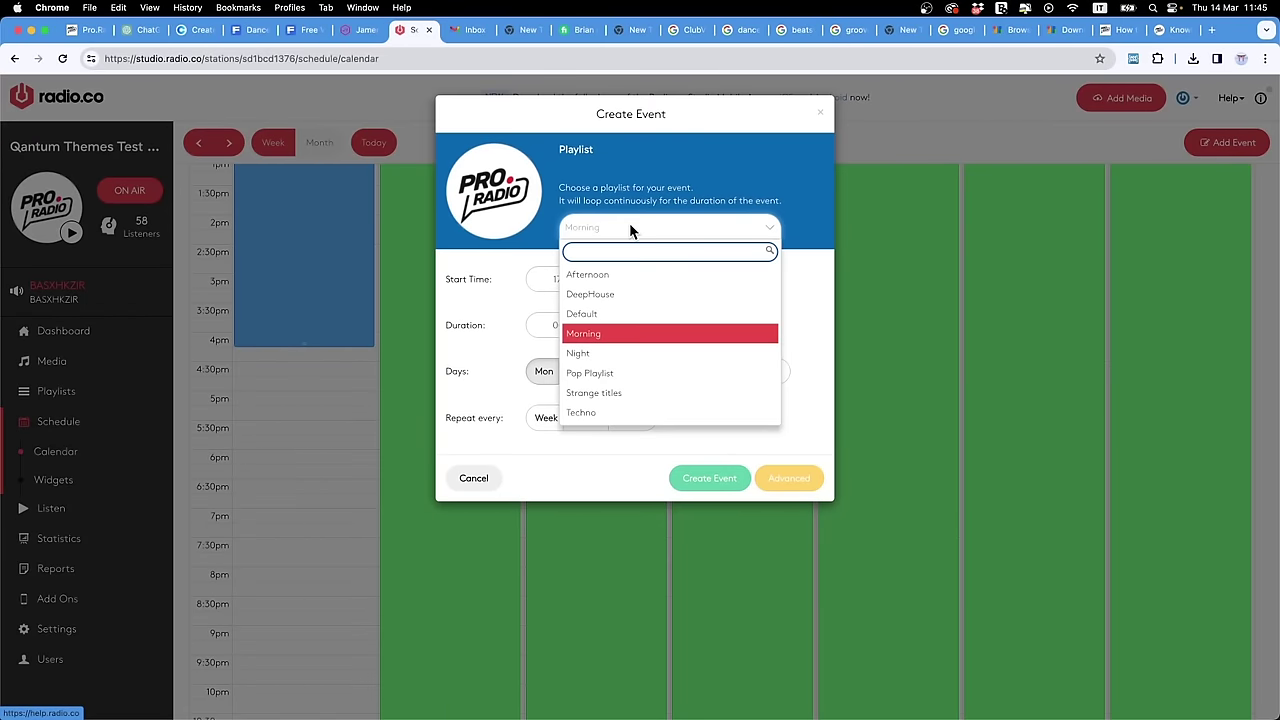
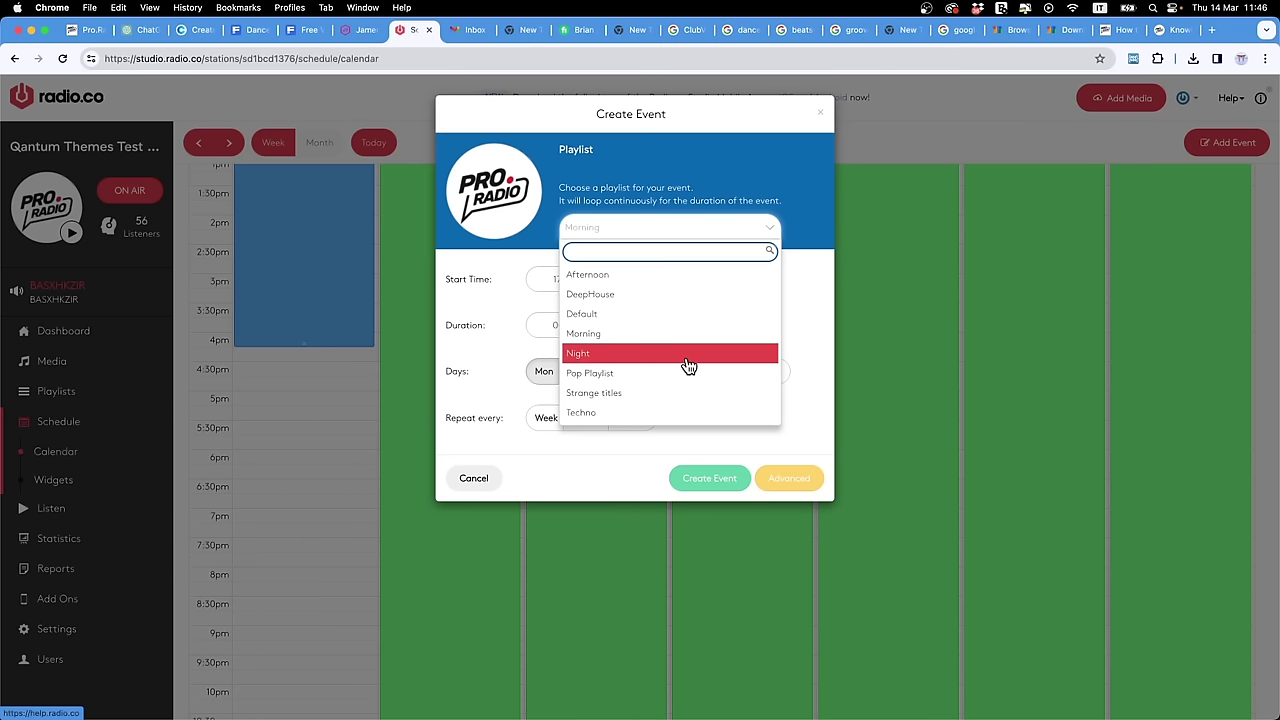
click(655, 294)
click(632, 232)
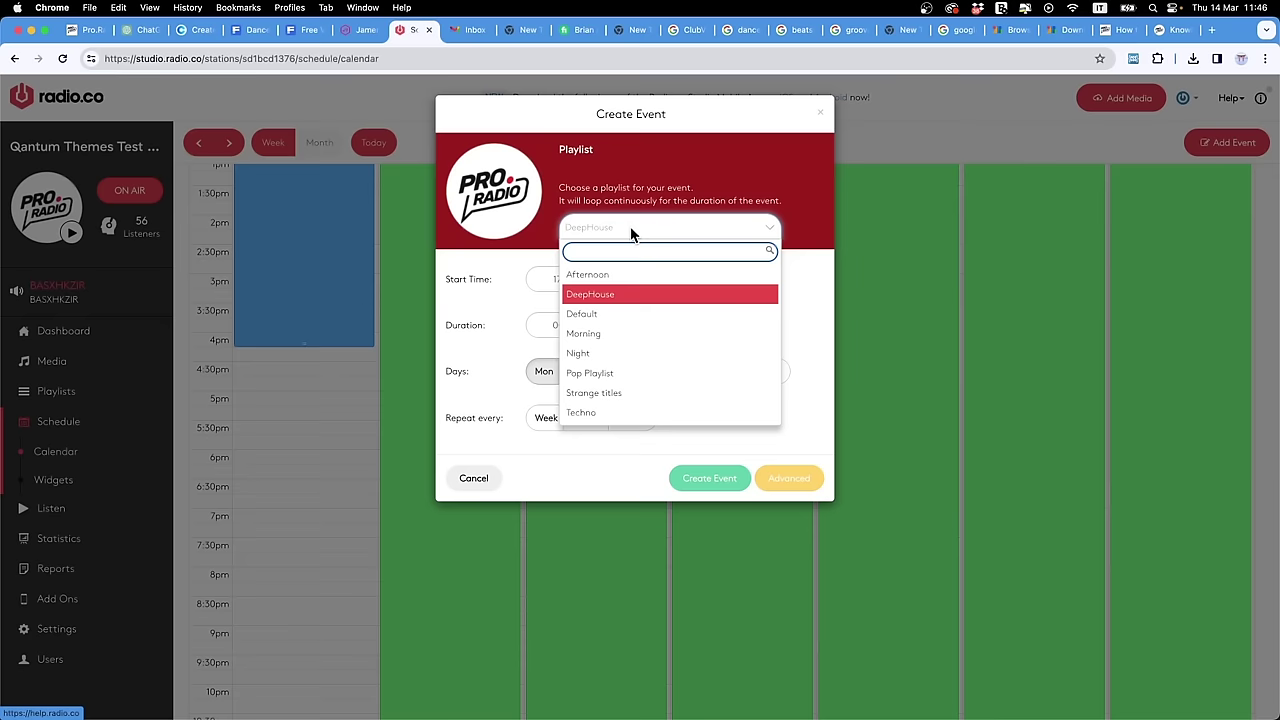
click(622, 280)
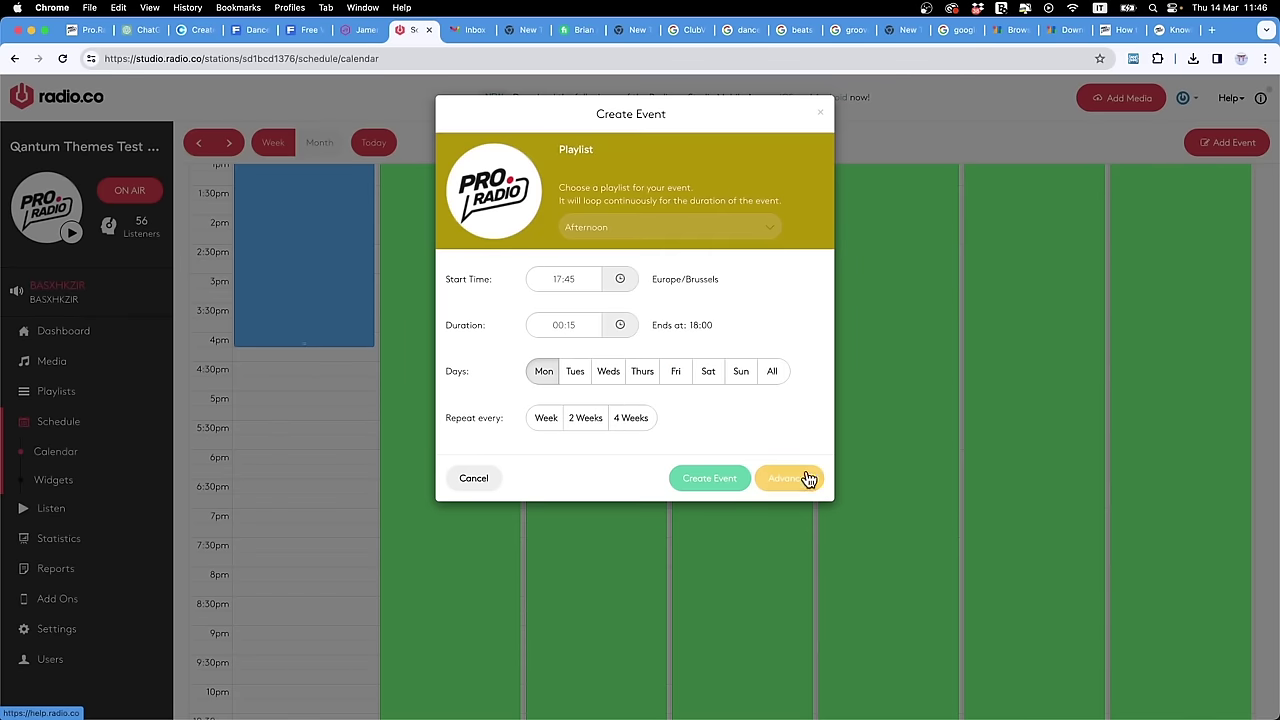
click(710, 480)
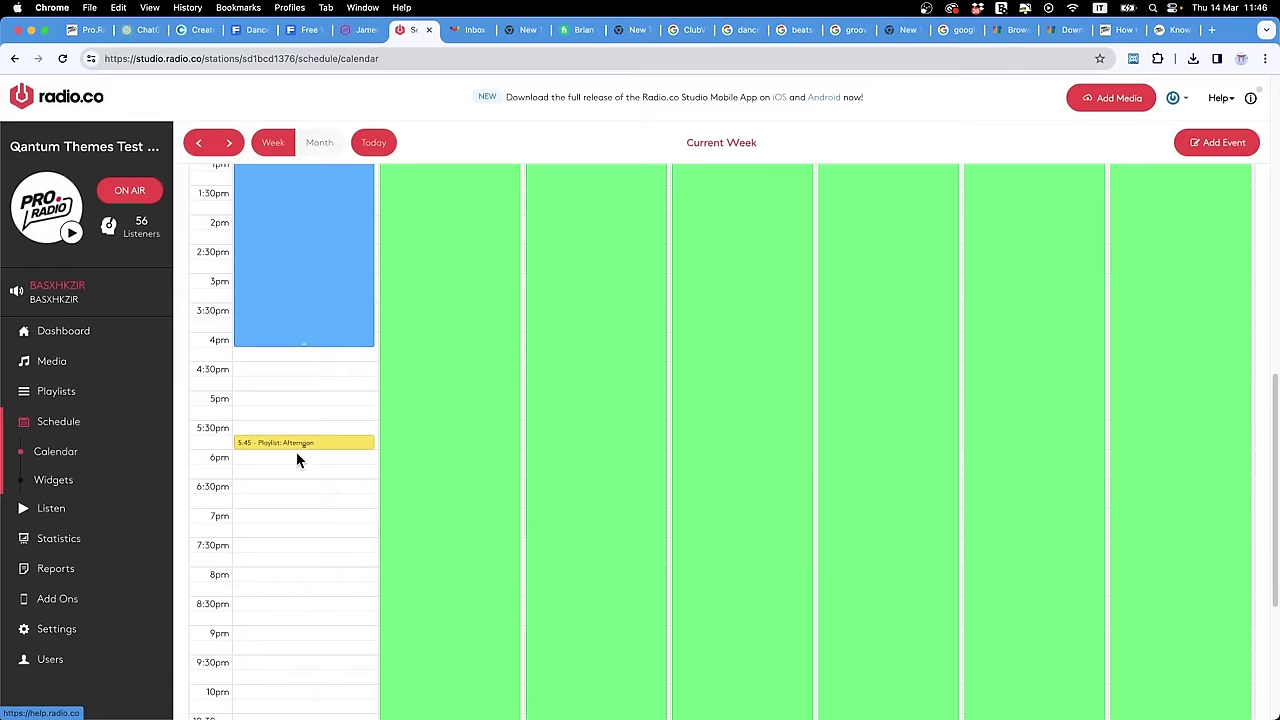
drag(310, 447, 300, 505)
scroll(306, 474, down, 5)
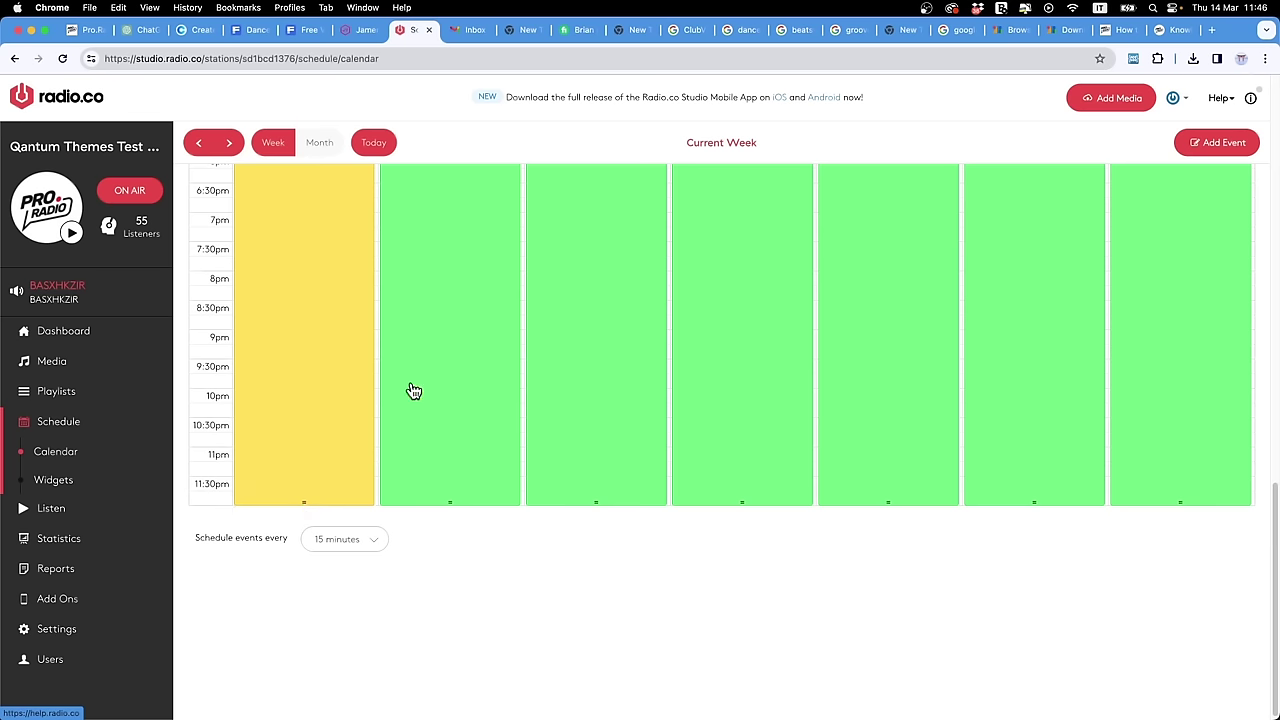
Step: Review Monday's Night, Morning and Afternoon blocks in the calendar, check the playlists overview, and return to the weekly schedule
scroll(430, 330, down, 10)
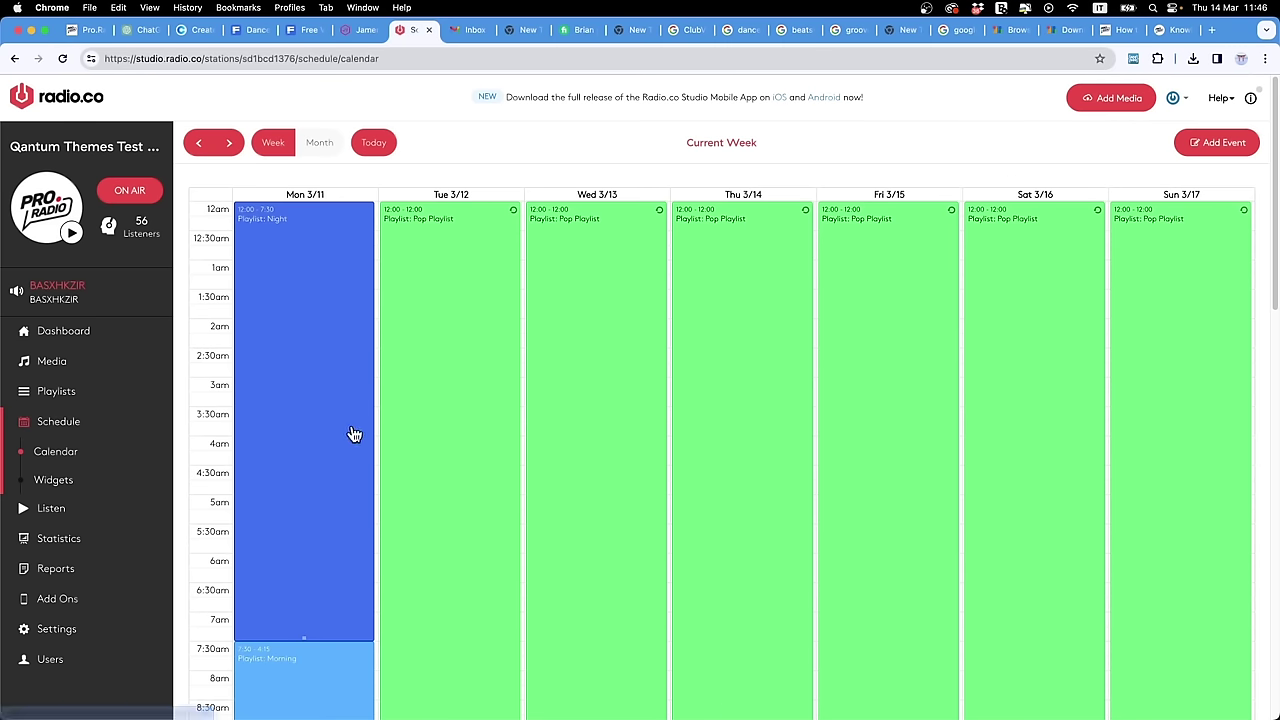
scroll(354, 434, down, 15)
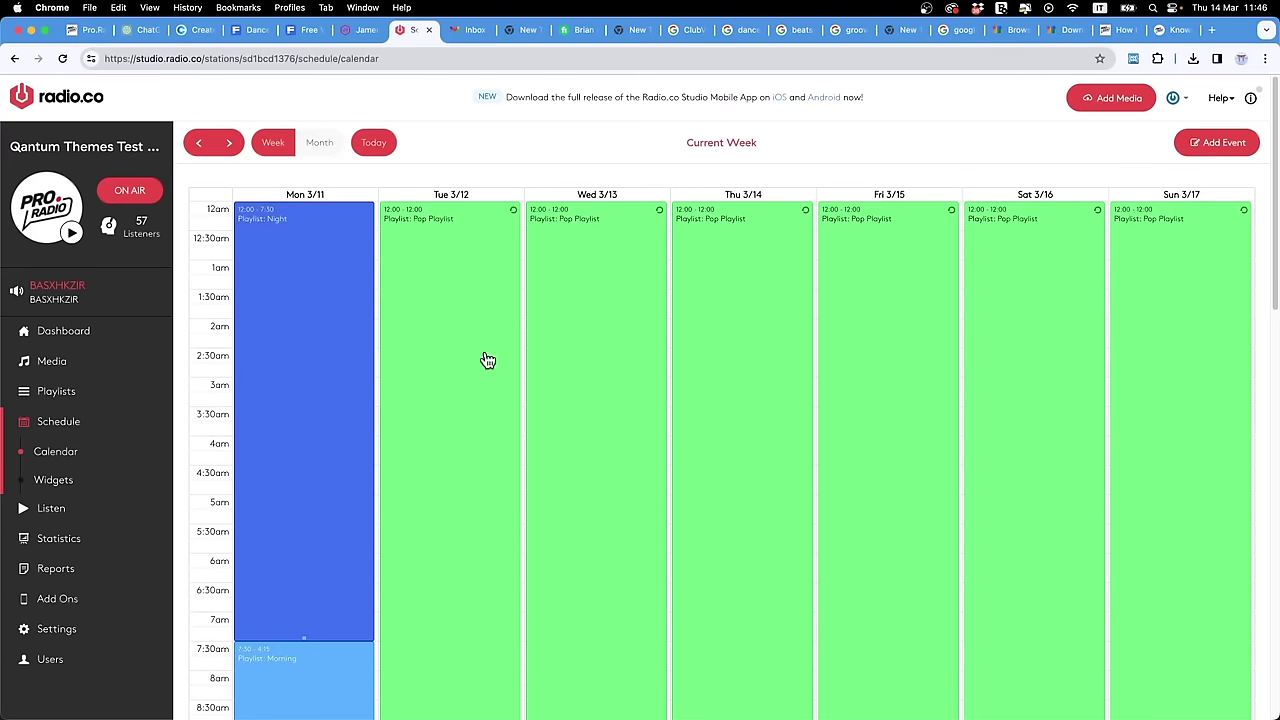
scroll(486, 471, down, 15)
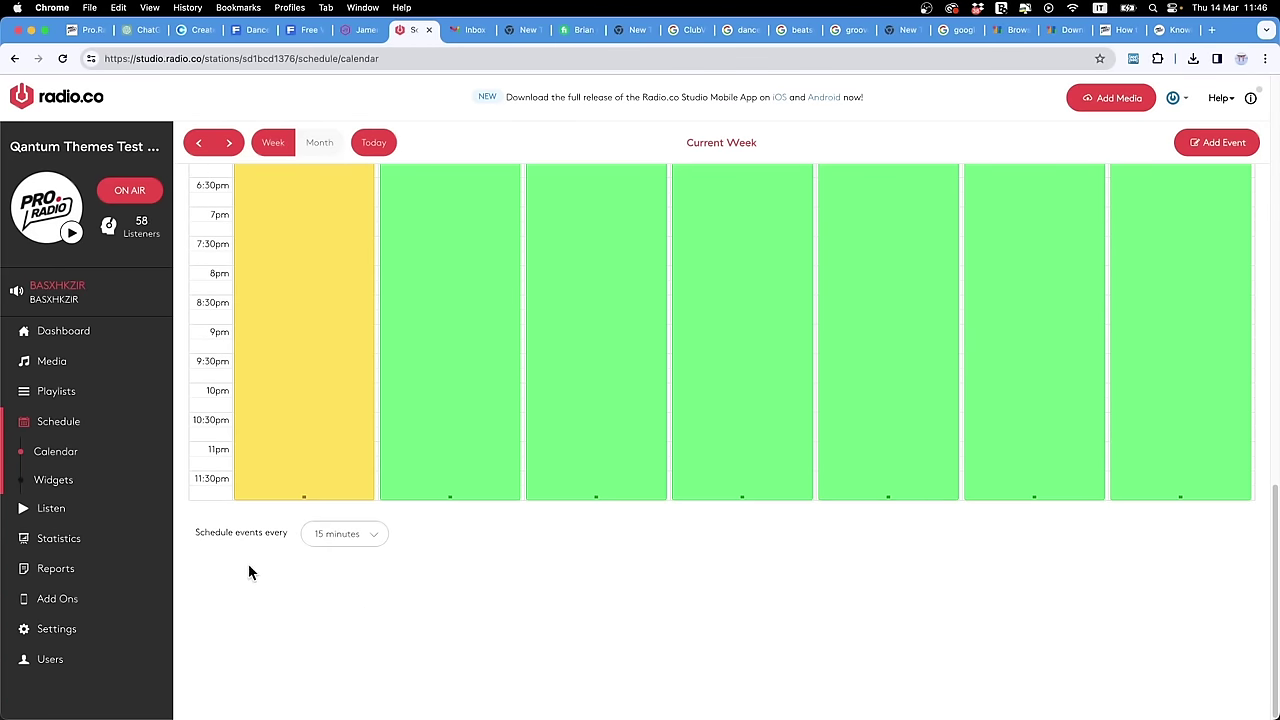
drag(1276, 514, 1268, 90)
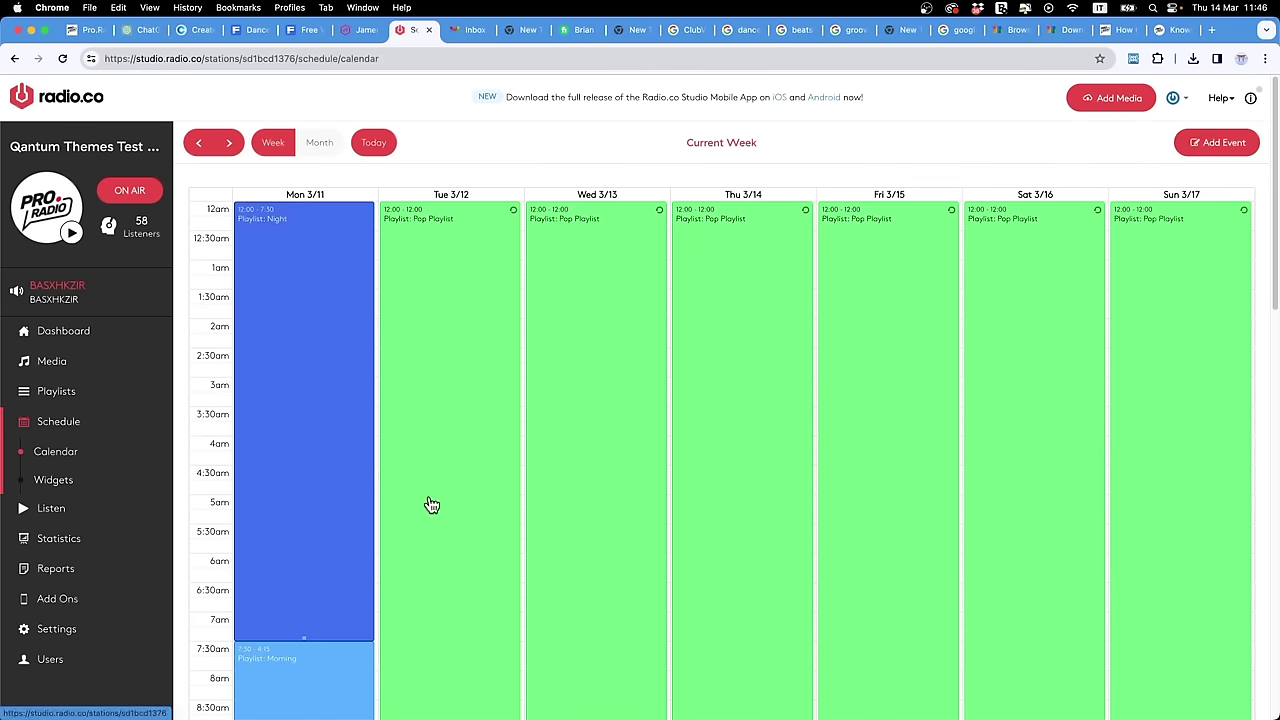
click(70, 401)
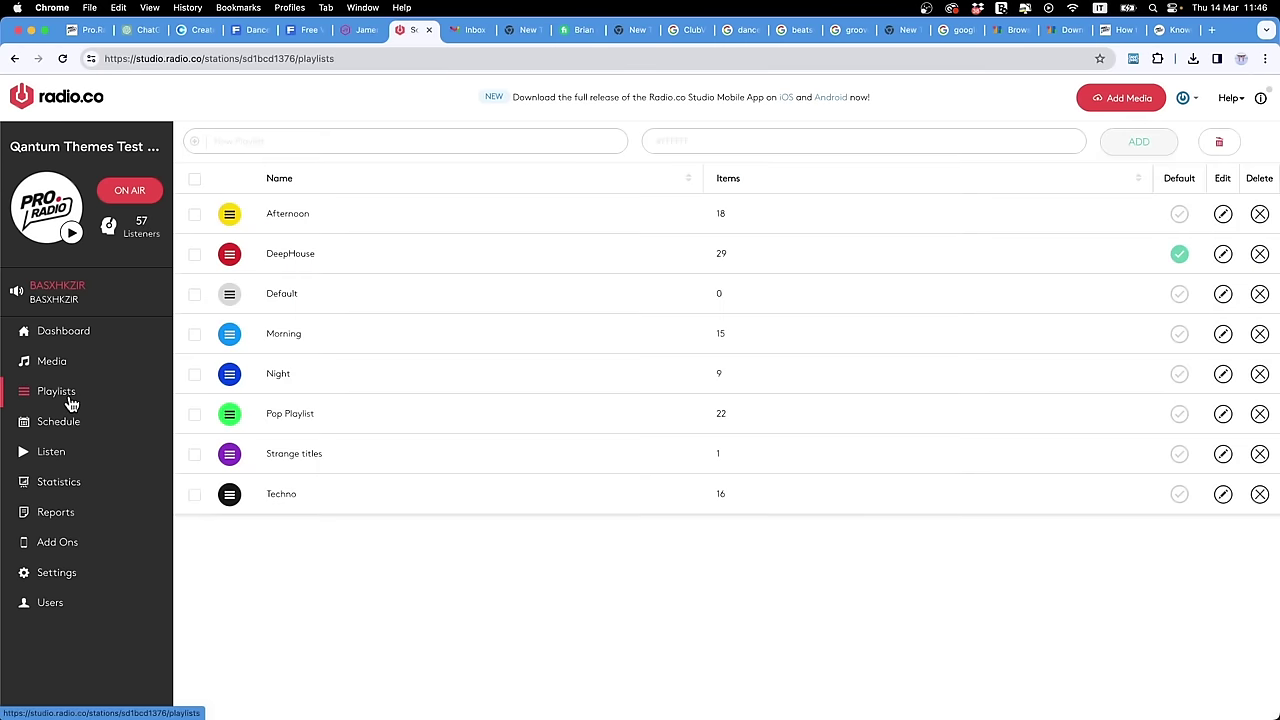
click(62, 421)
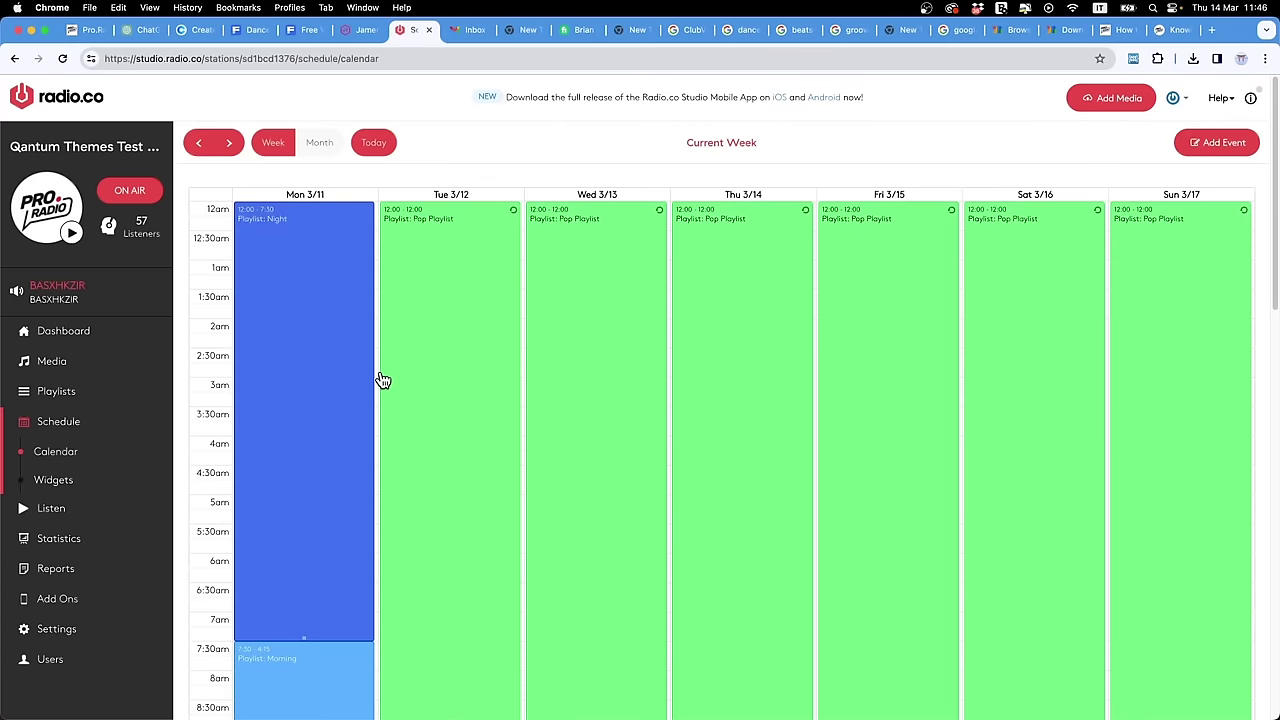
scroll(380, 380, down, 15)
scroll(511, 391, up, 15)
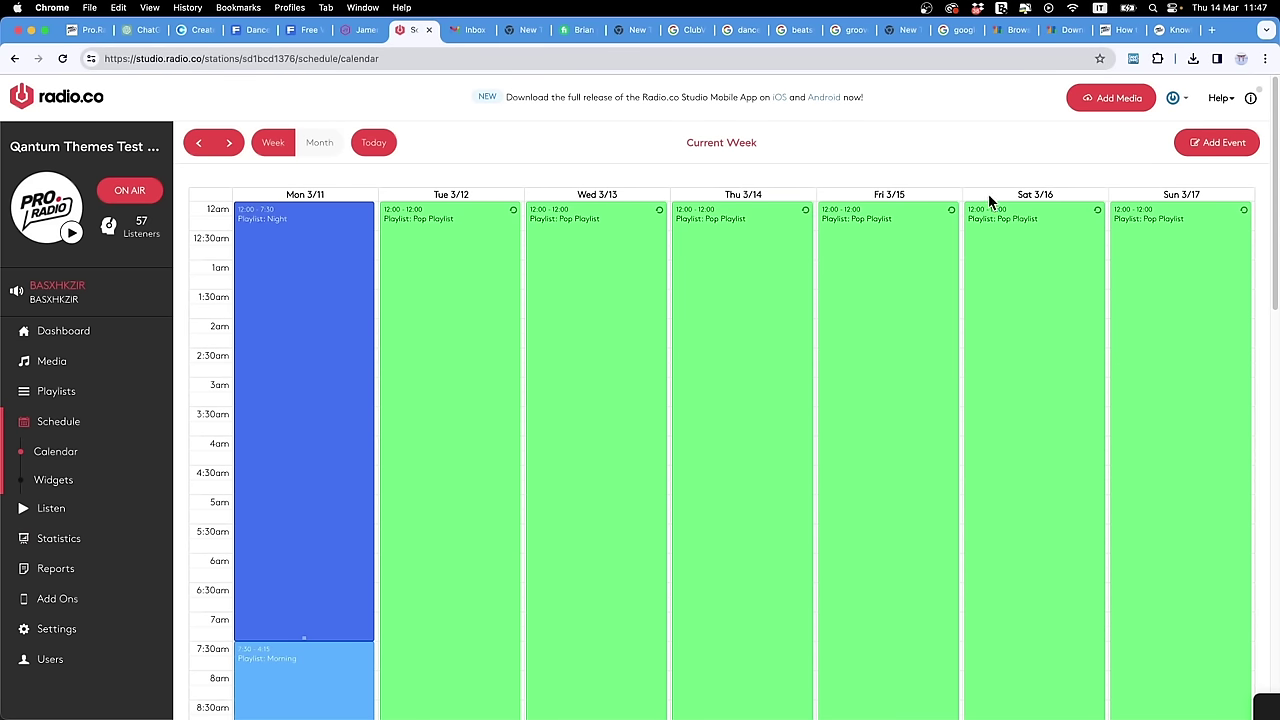
Step: Review Monday's Night, Morning and Afternoon blocks in the weekly calendar and check the Afternoon event's settings without changing them
click(62, 58)
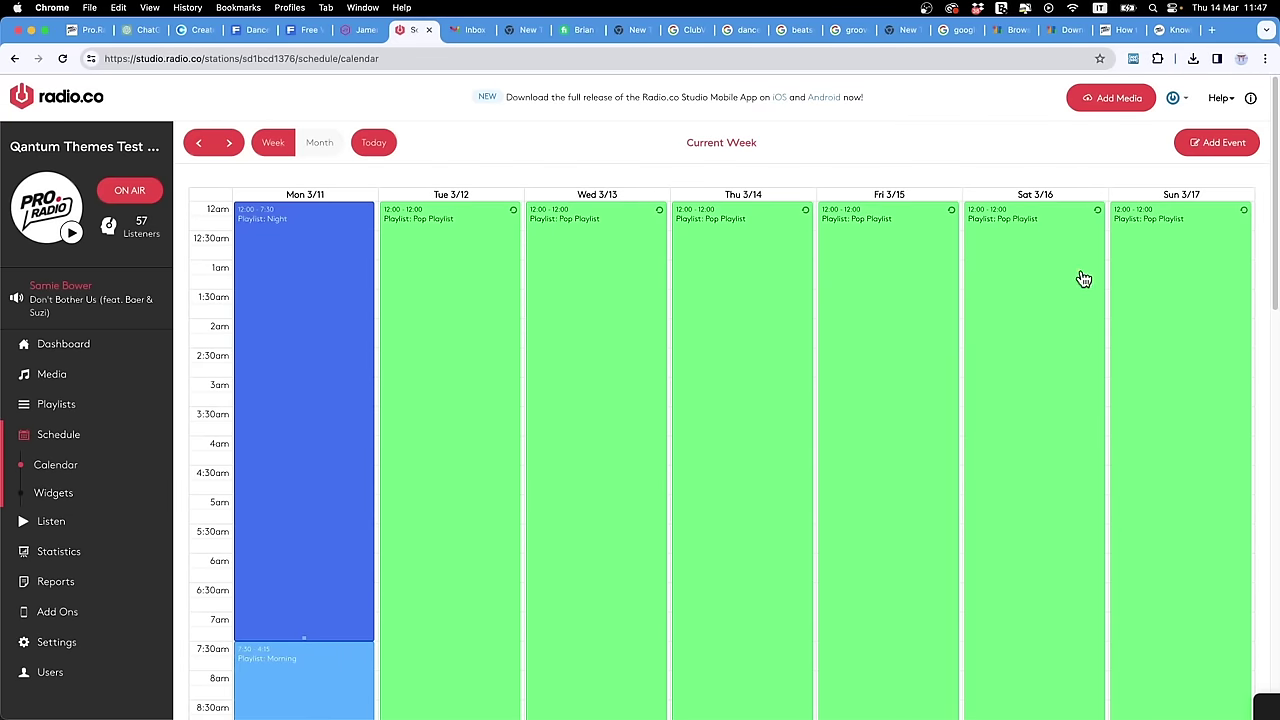
scroll(1092, 336, down, 1)
scroll(1090, 335, down, 10)
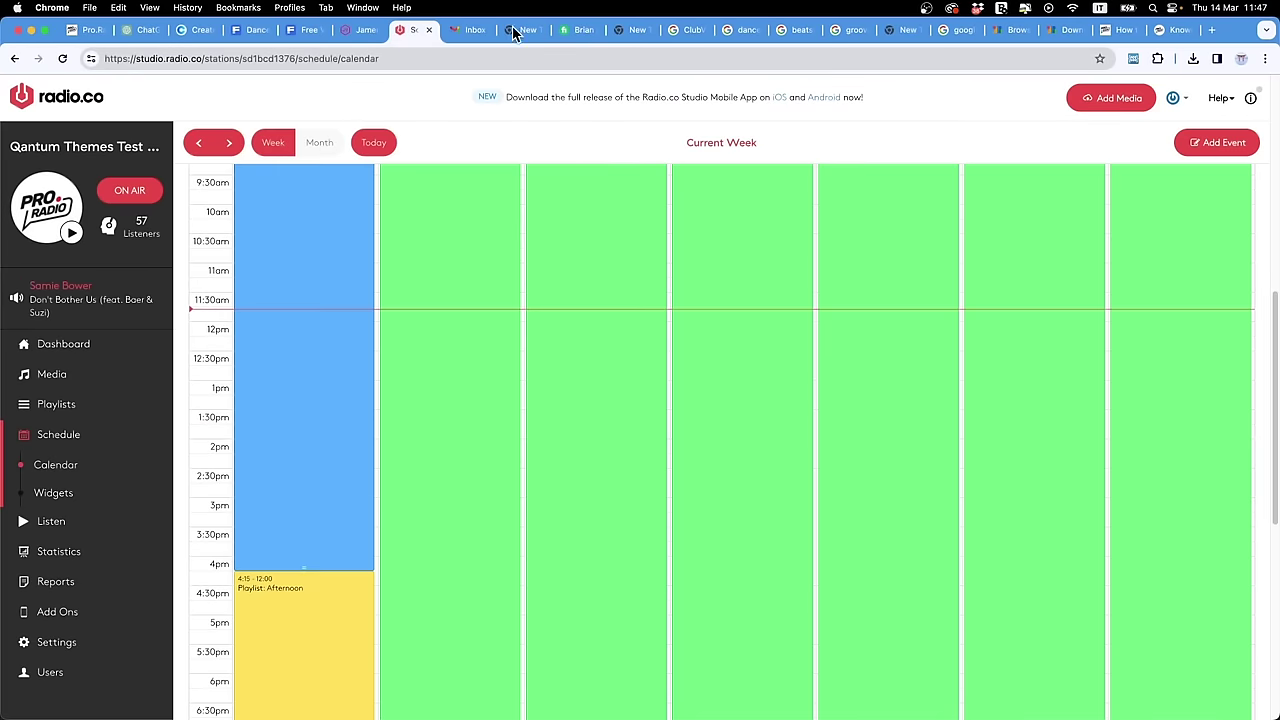
scroll(849, 449, down, 4)
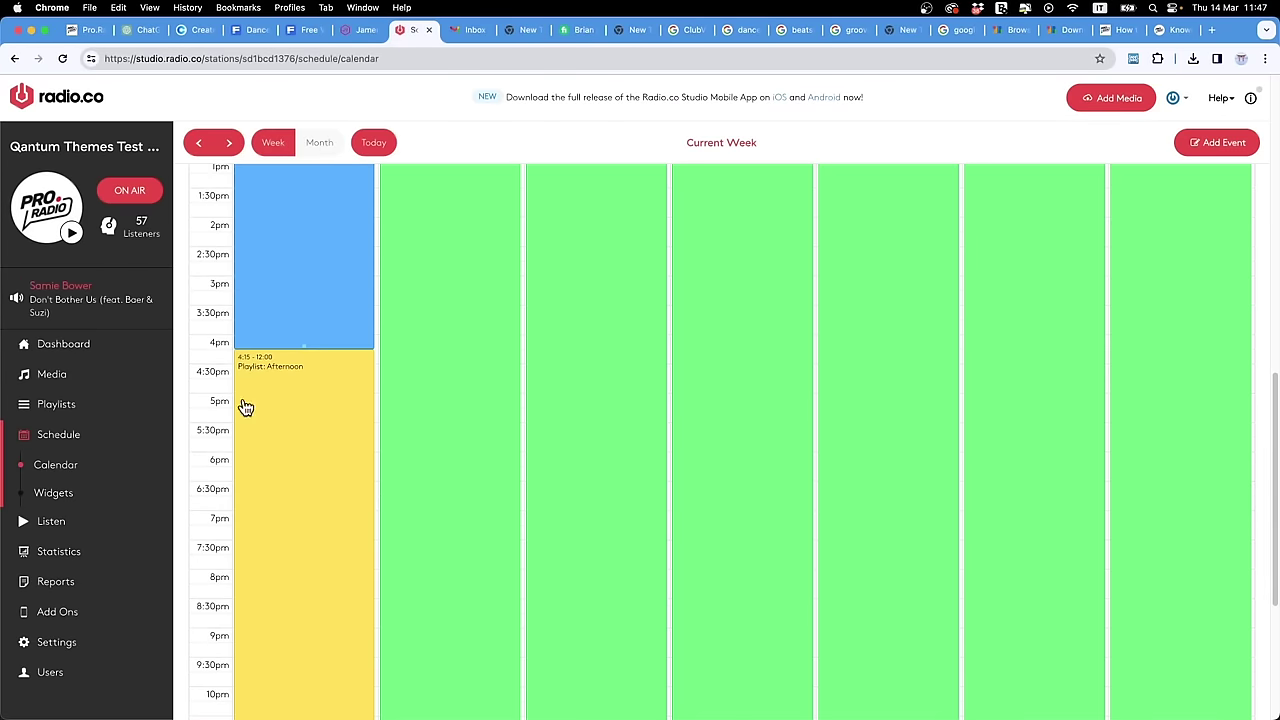
click(291, 478)
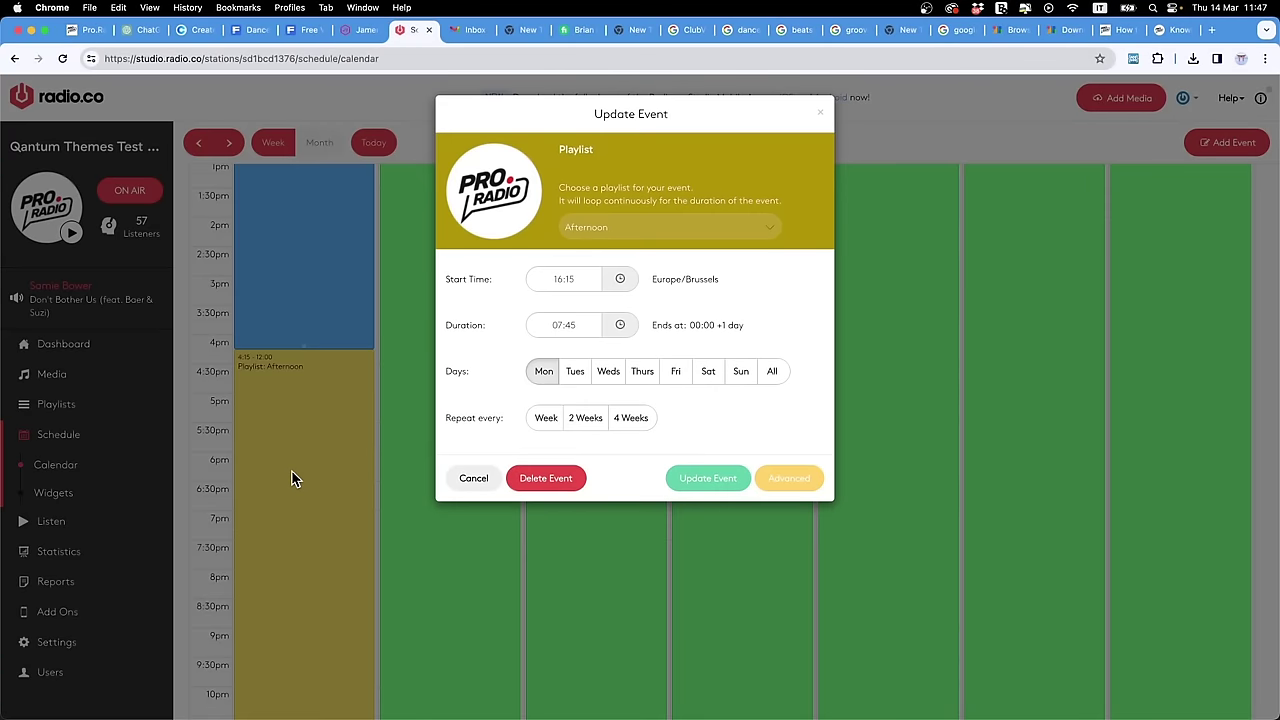
click(820, 112)
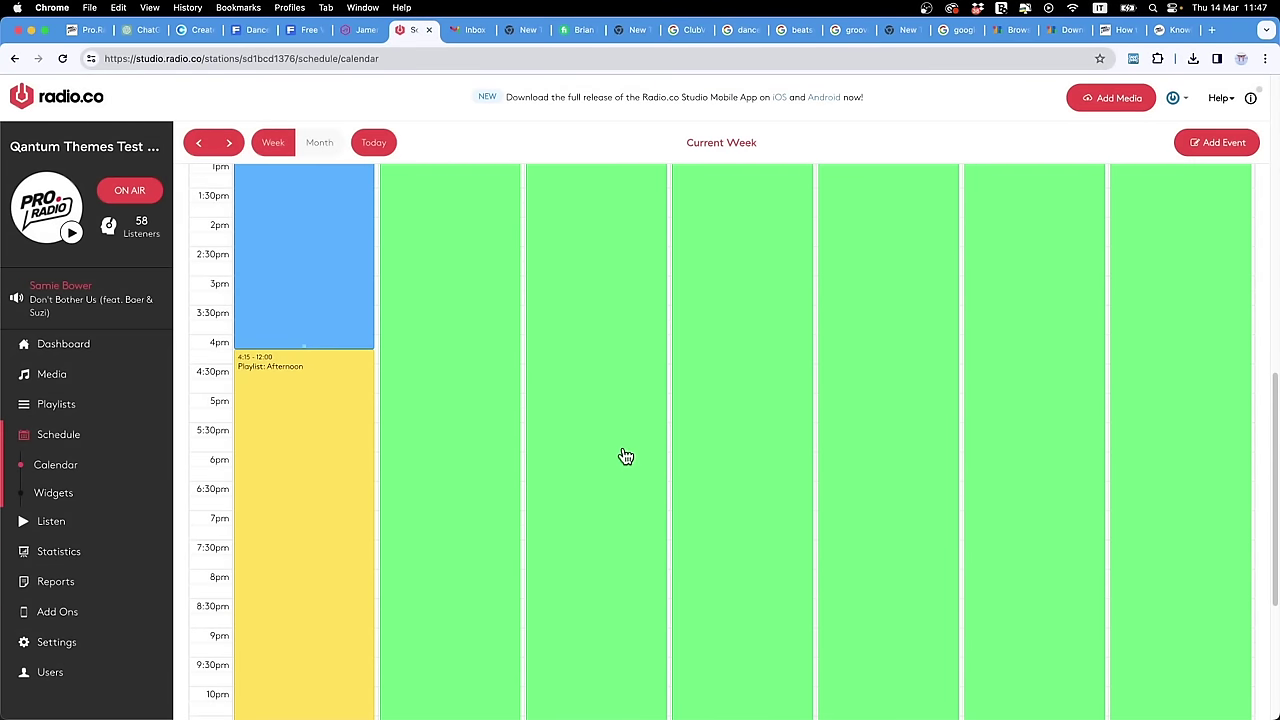
scroll(560, 440, up, 10)
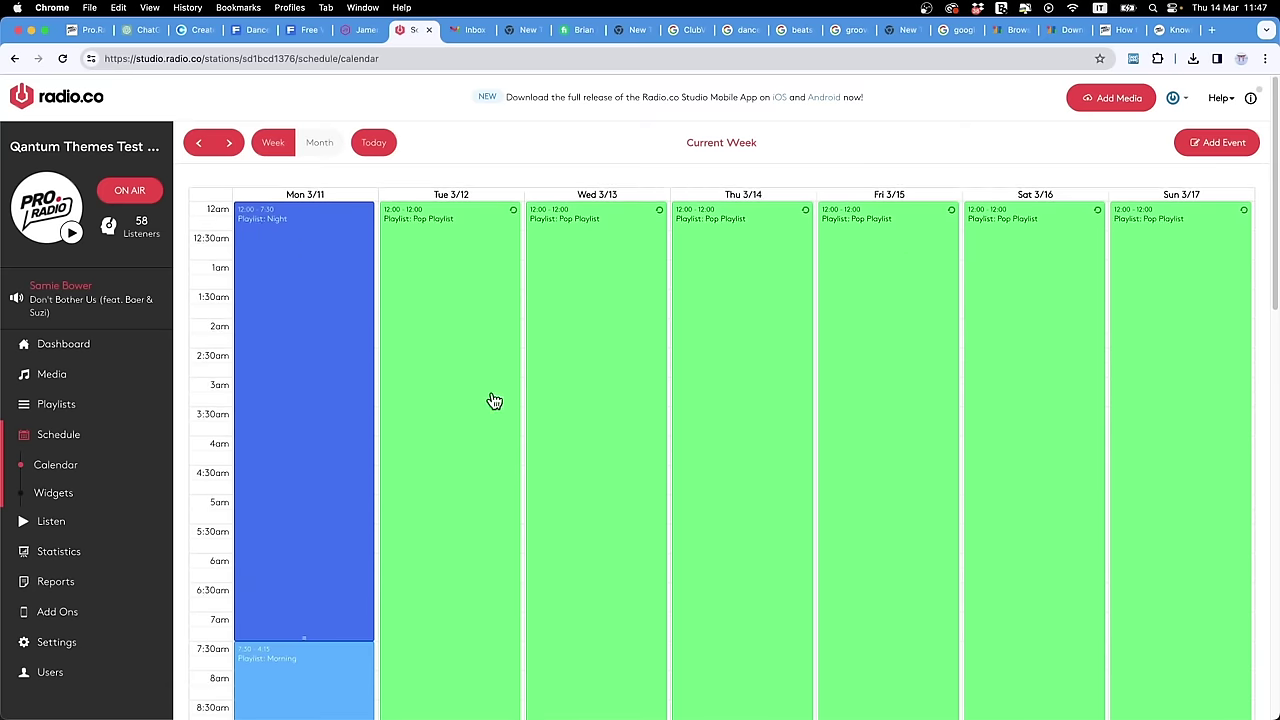
scroll(363, 409, down, 10)
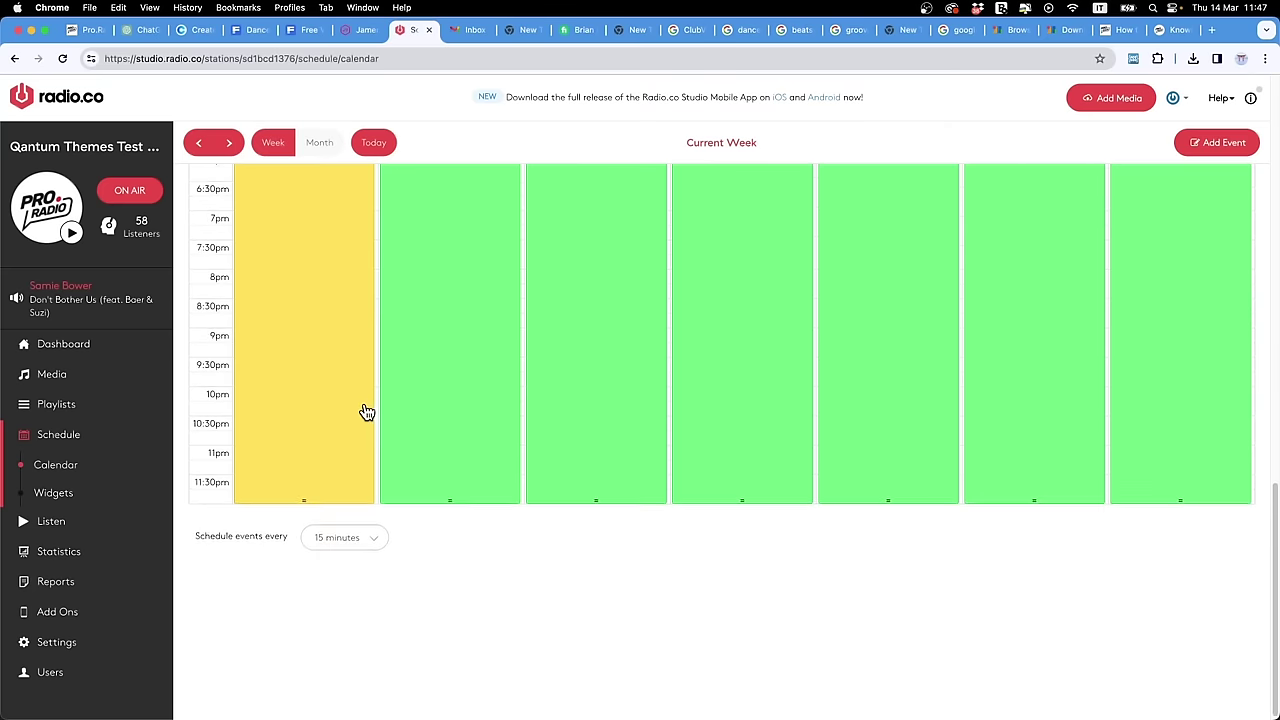
scroll(369, 409, up, 10)
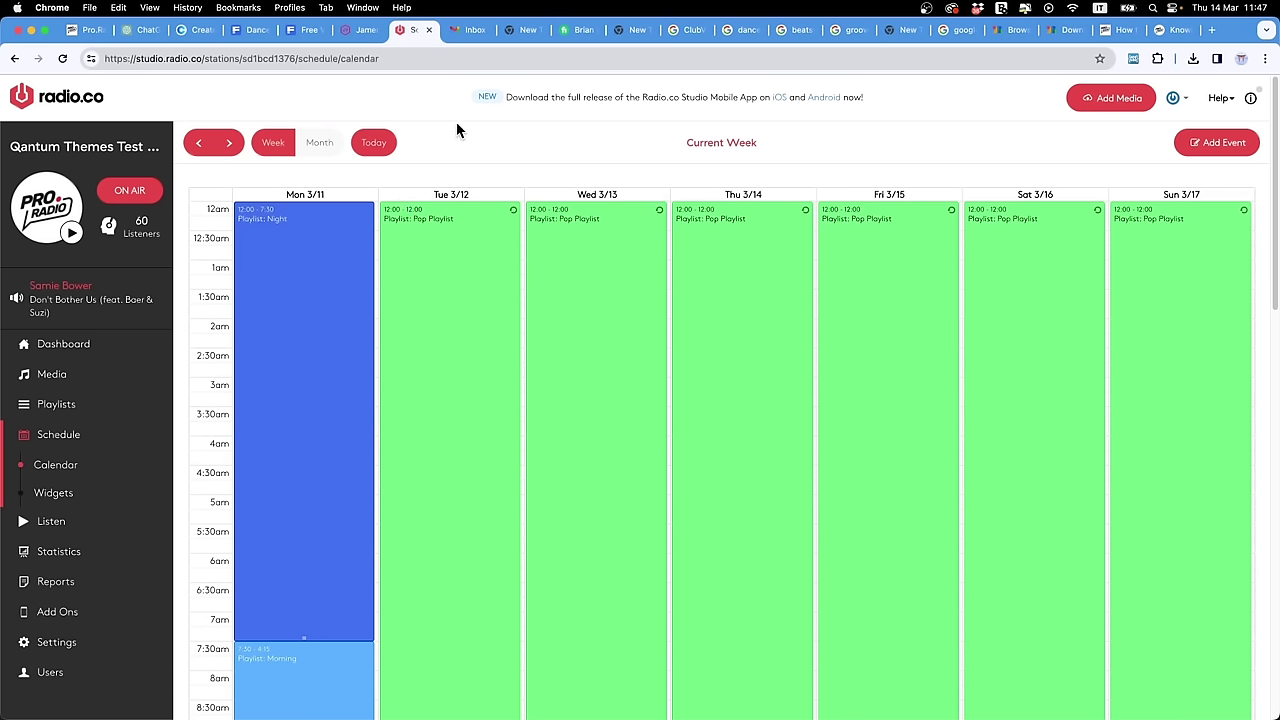
Step: Play the station's live stream, highlight the currently playing track's artist and title, and stop playback
click(72, 233)
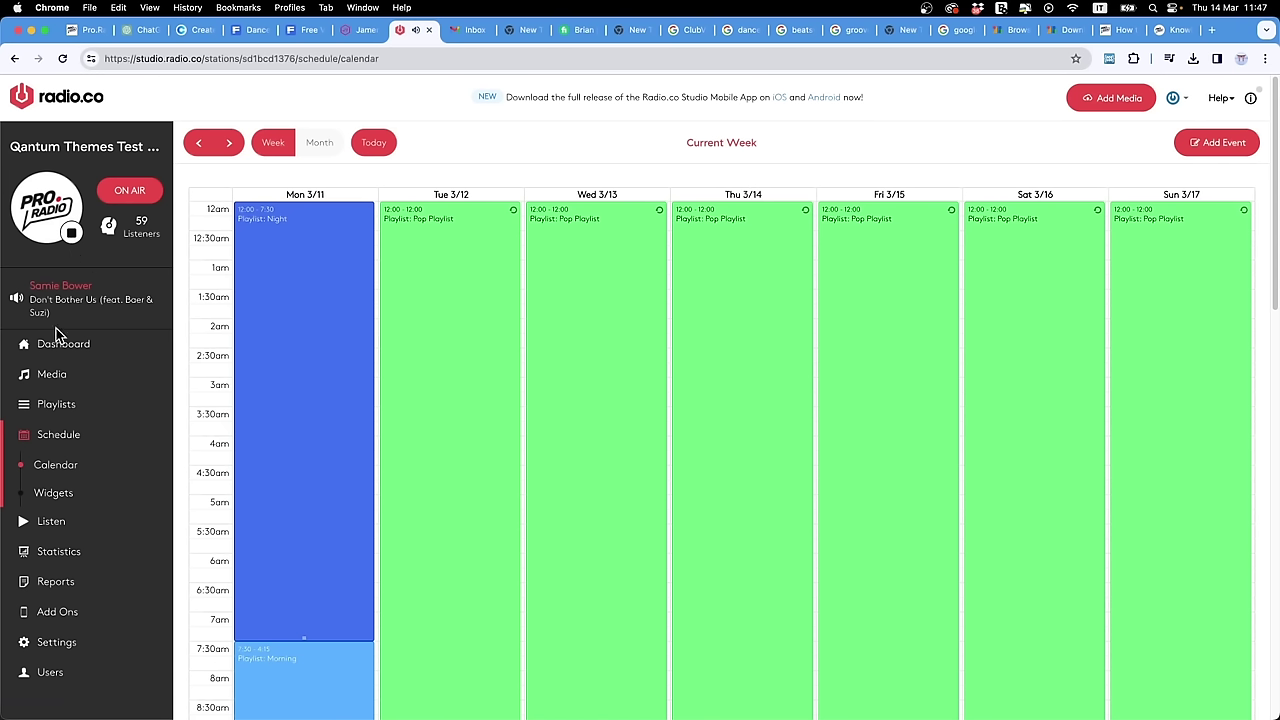
drag(30, 282, 70, 318)
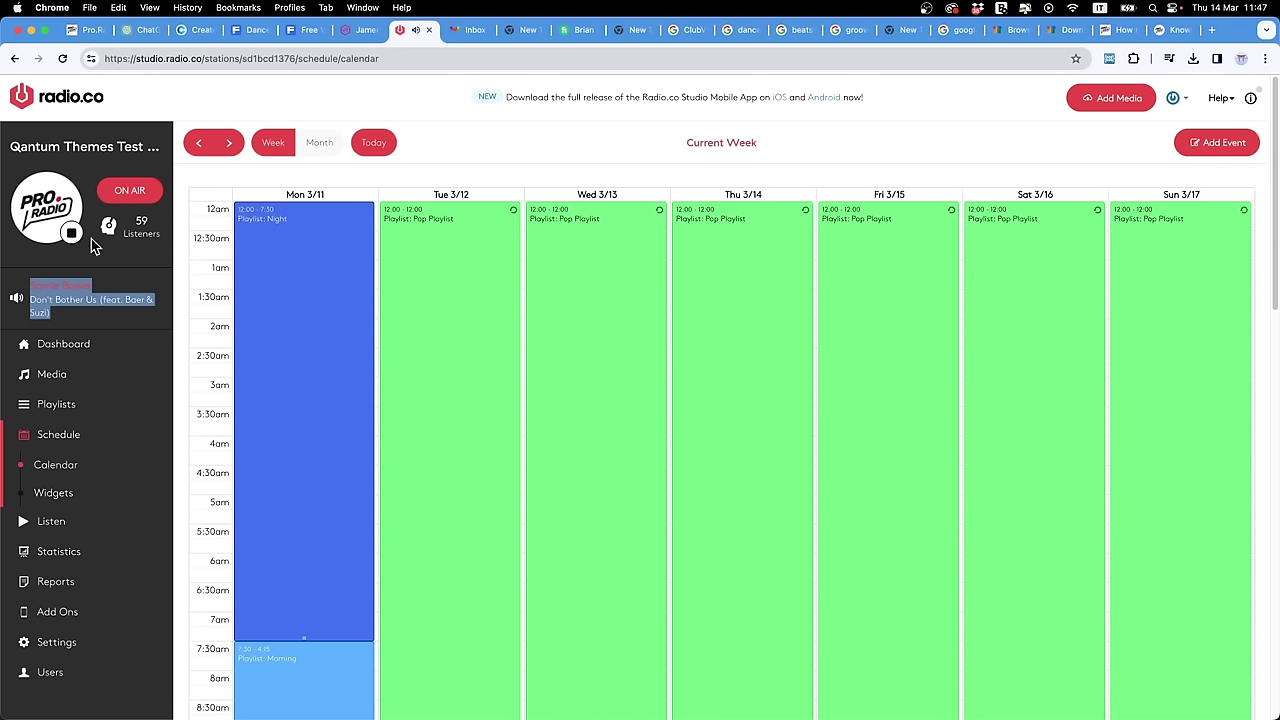
click(72, 234)
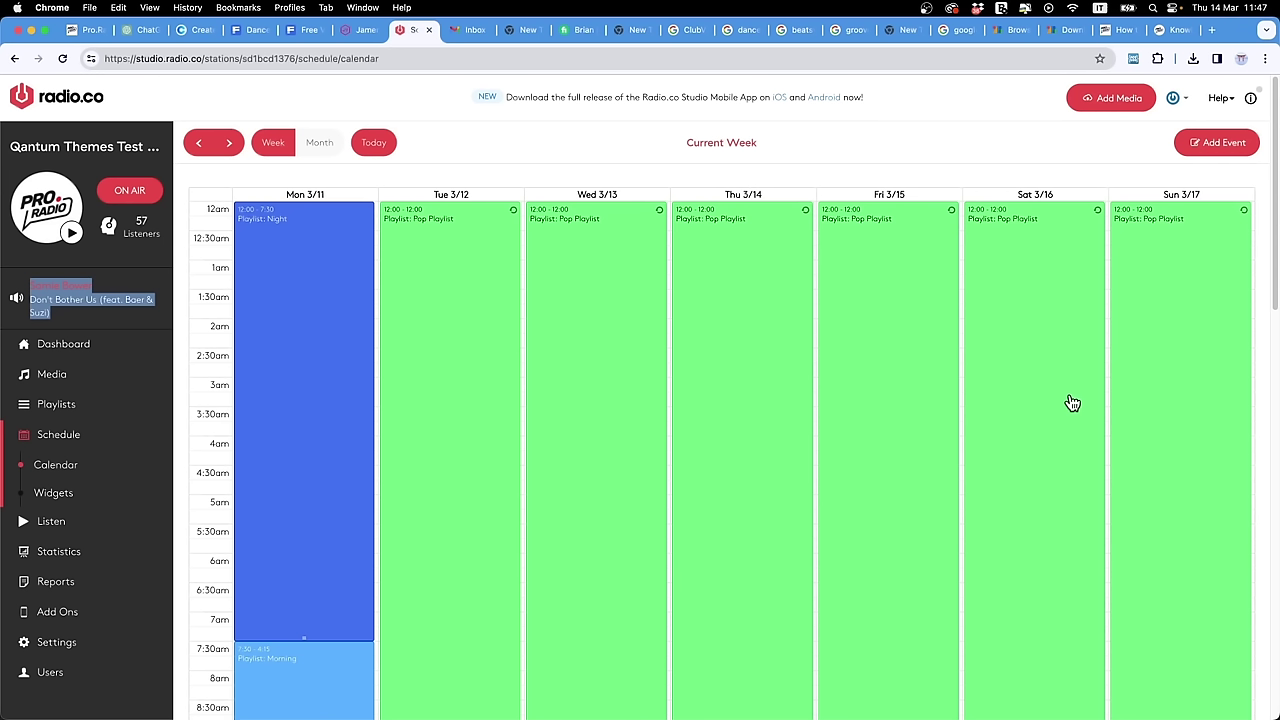
click(907, 156)
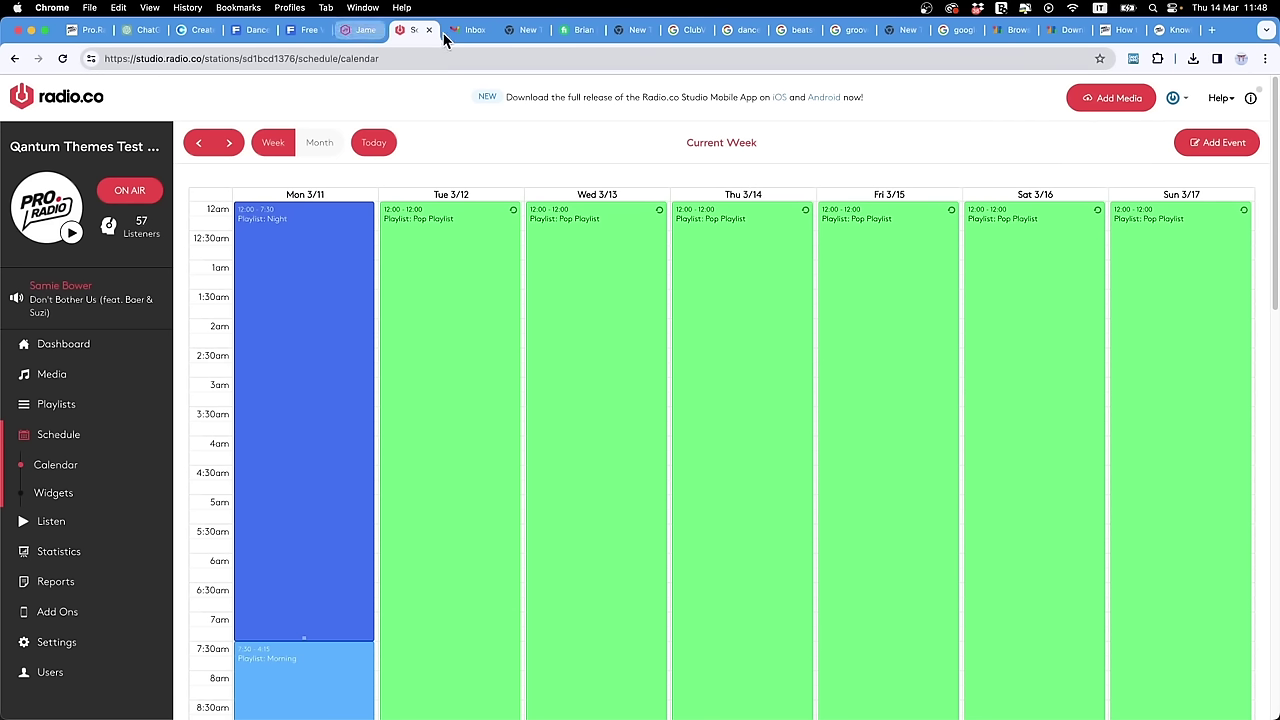
Step: Close the Coolors palette tab, the two tabs beside it and the Jamendo tab in the browser
click(190, 31)
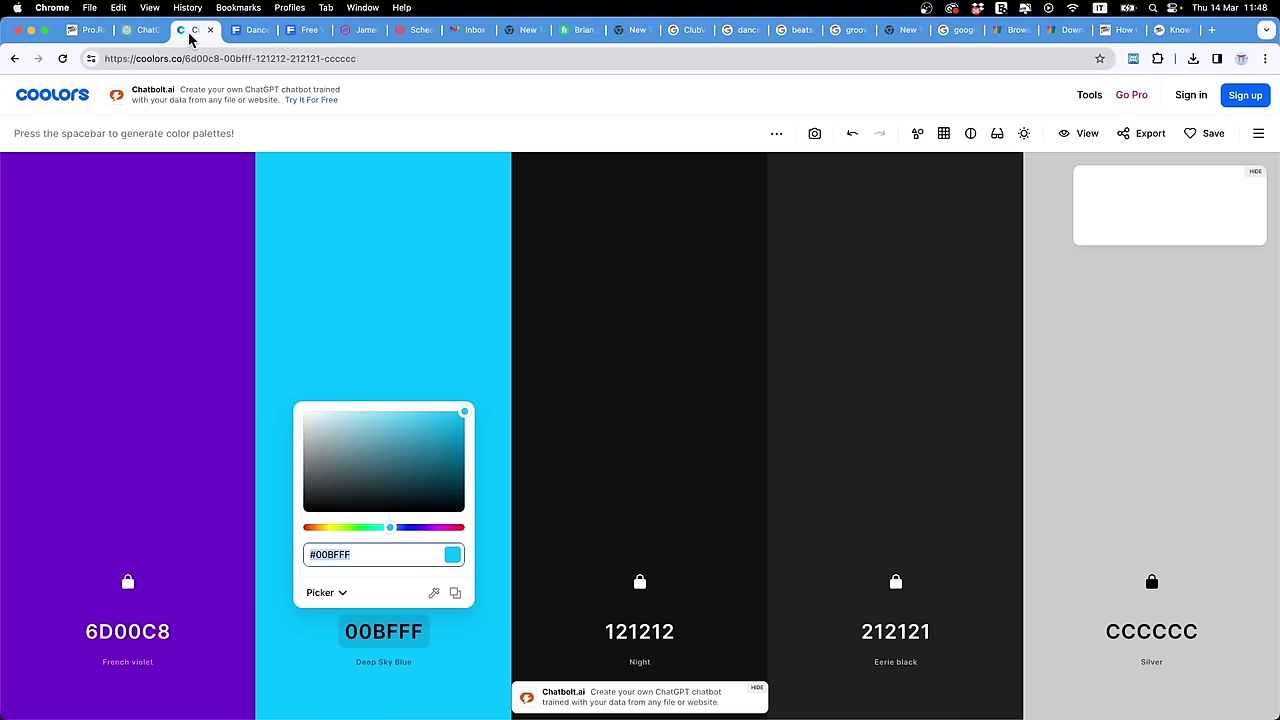
click(217, 30)
click(217, 30)
click(217, 30)
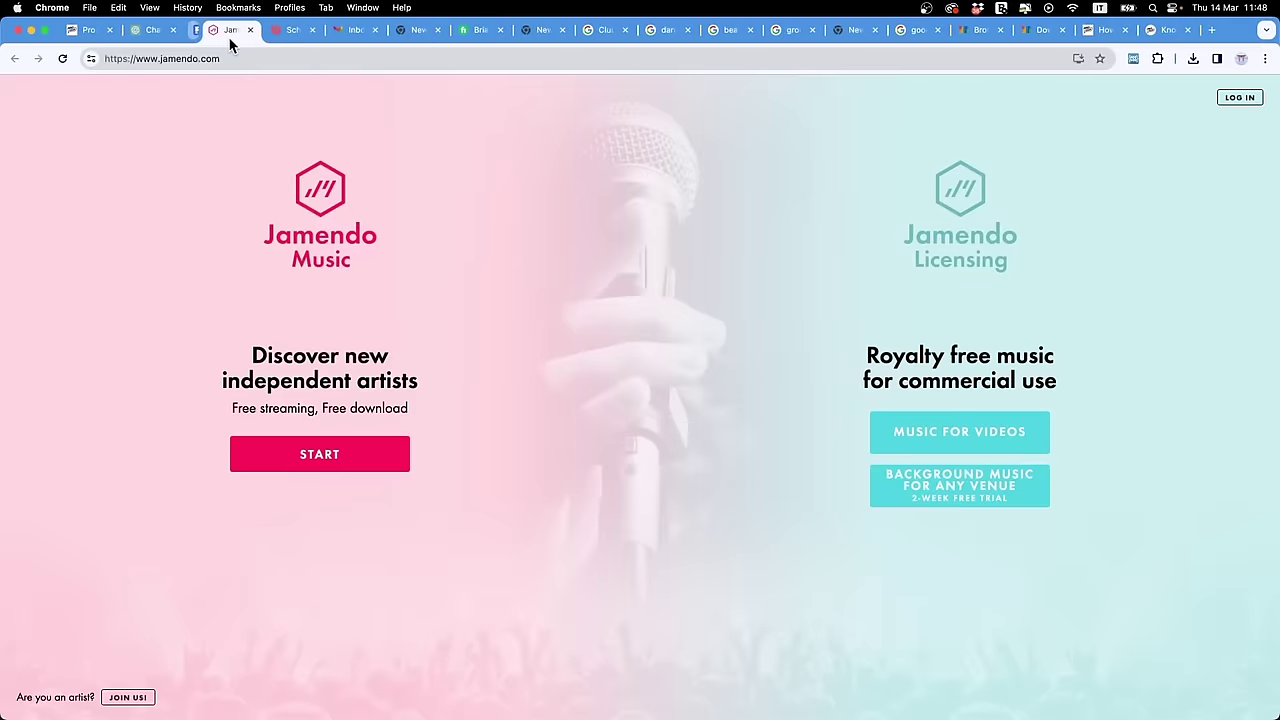
click(217, 30)
Step: Close the Fiverr profile tab and the blank tabs around it, reopening the Gmail inbox tab
click(299, 33)
key(super+w)
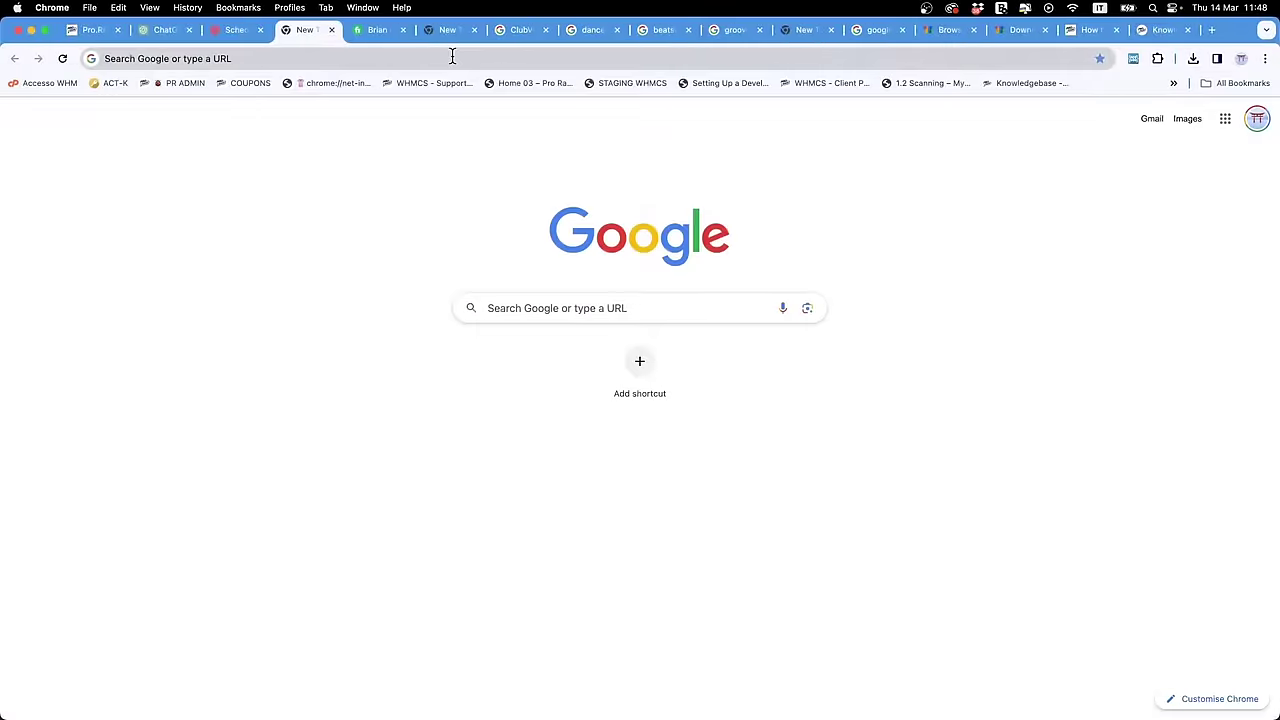
key(super+w)
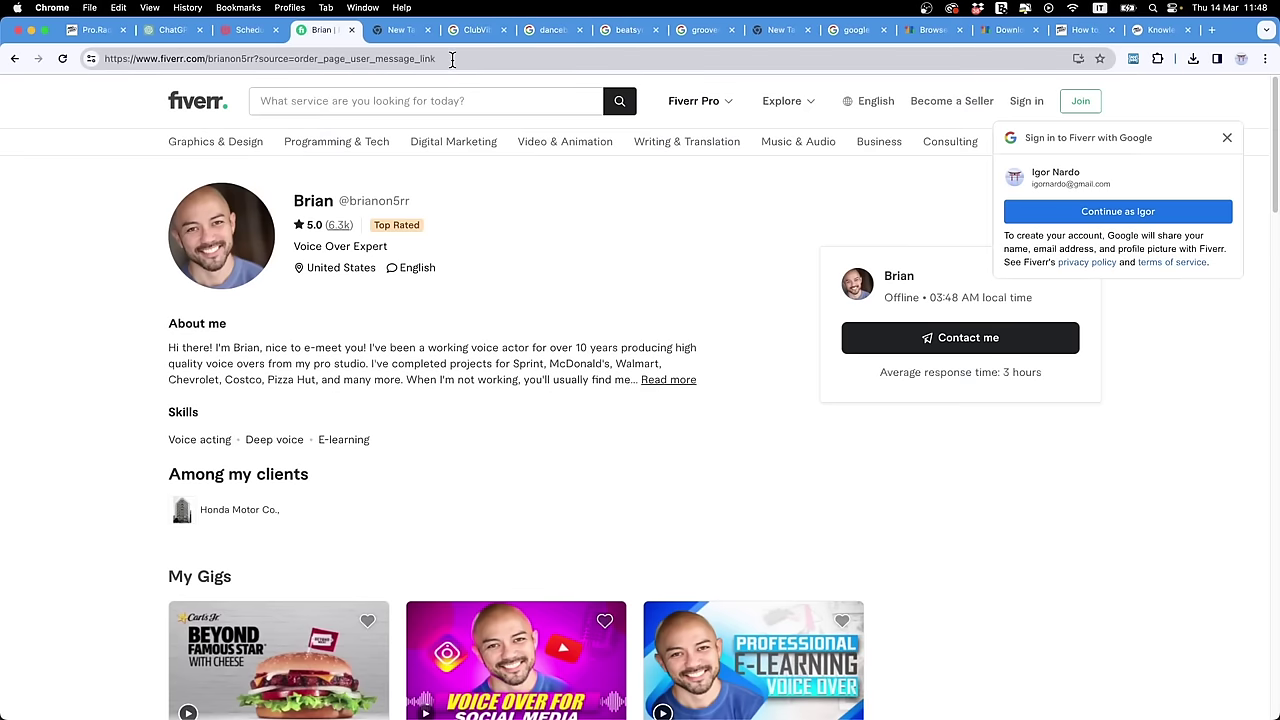
key(super+shift+t)
click(385, 35)
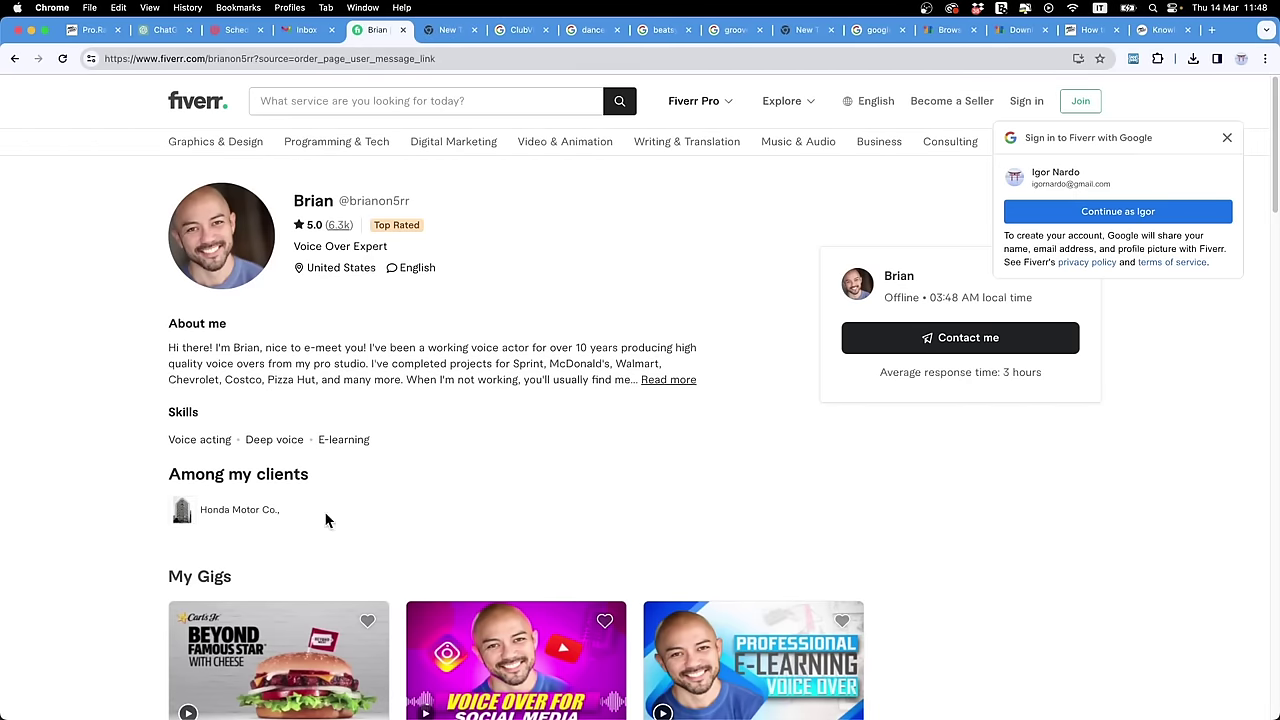
key(super+w)
key(super+w)
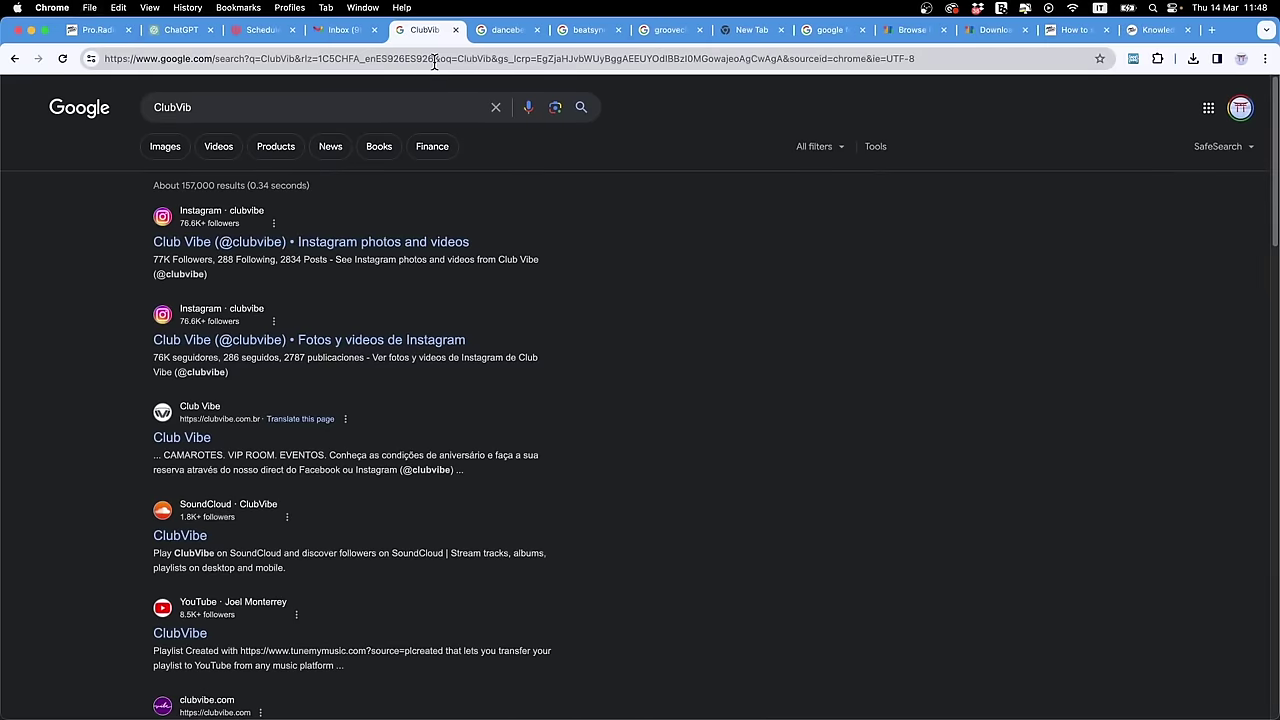
Step: Close the Google search tabs for ClubVib and the other radio name ideas, plus the remaining blank tab
key(super+w)
key(super+w)
key(super+w)
key(super+w)
key(super+w)
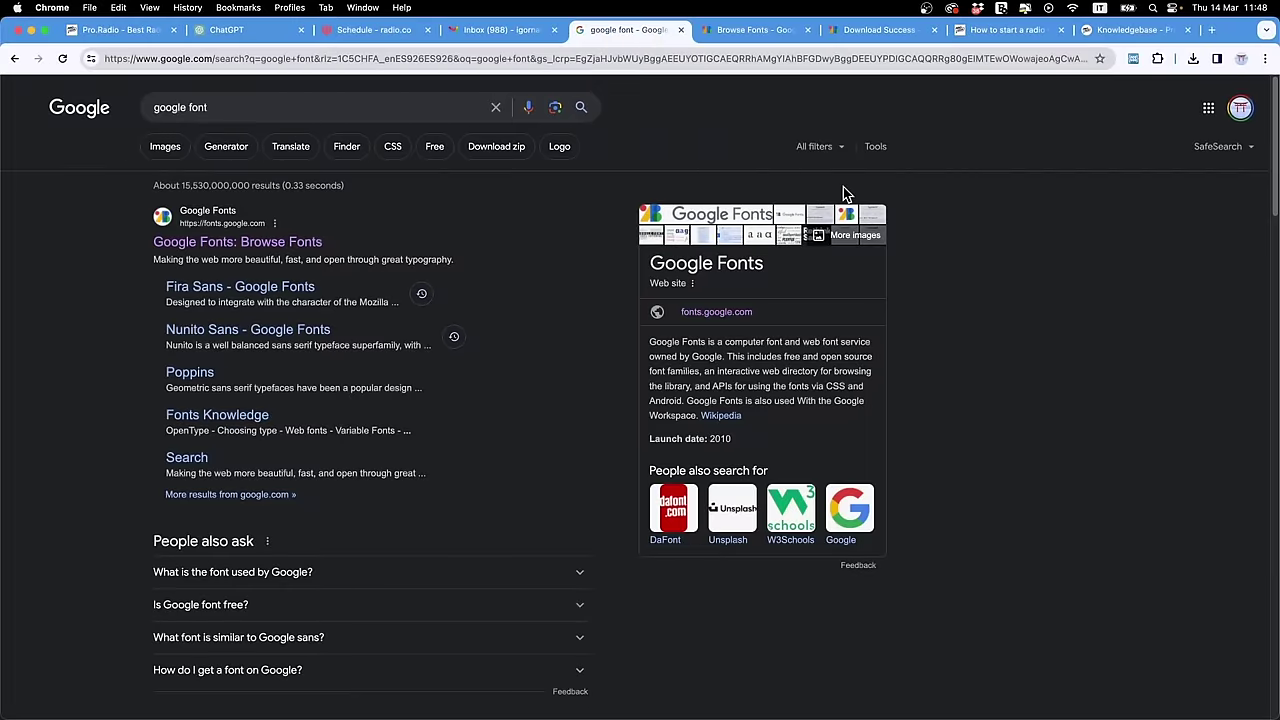
Step: Close the Google Fonts search, font browsing, font download, radio station article and Knowledgebase tabs
key(super+w)
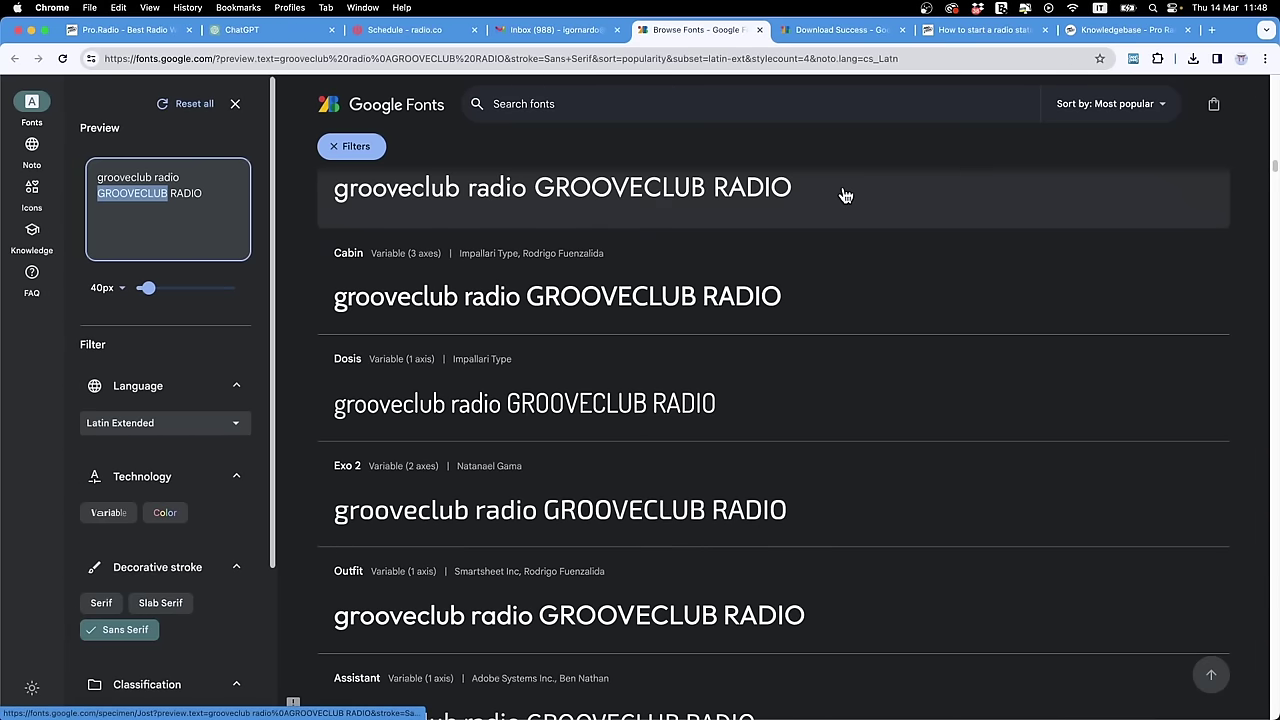
key(super+w)
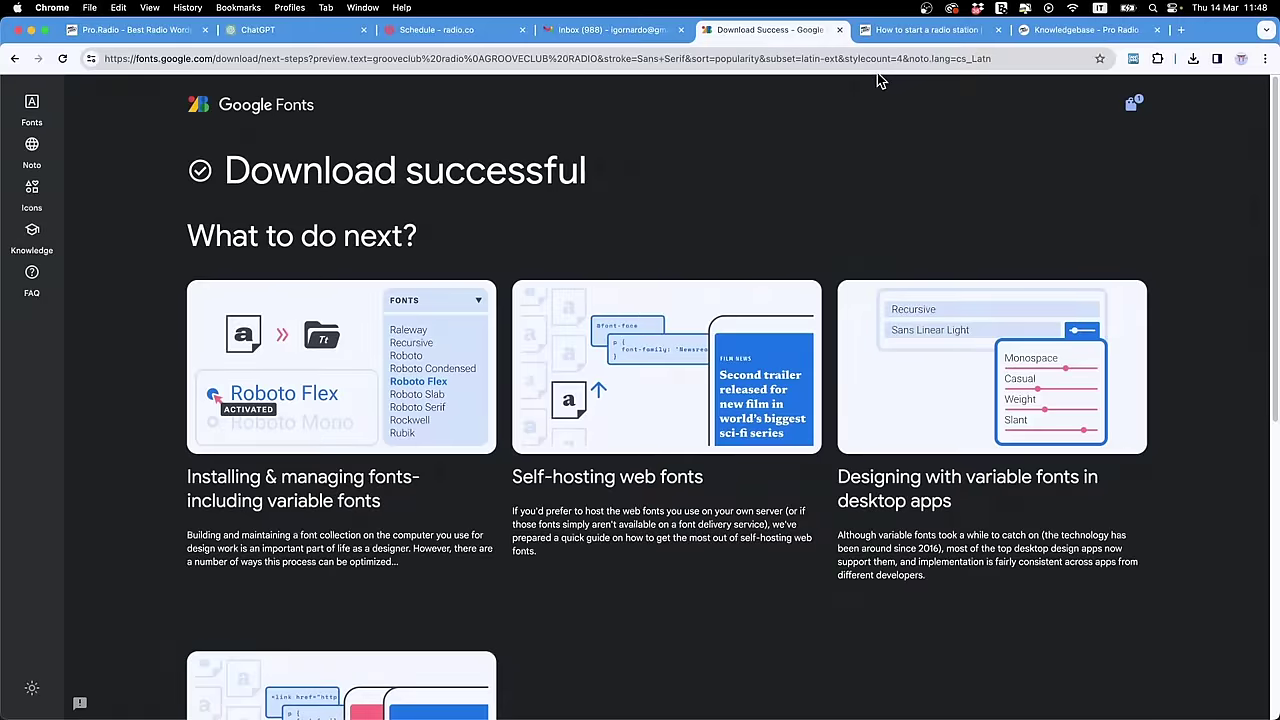
key(super+w)
key(super+w)
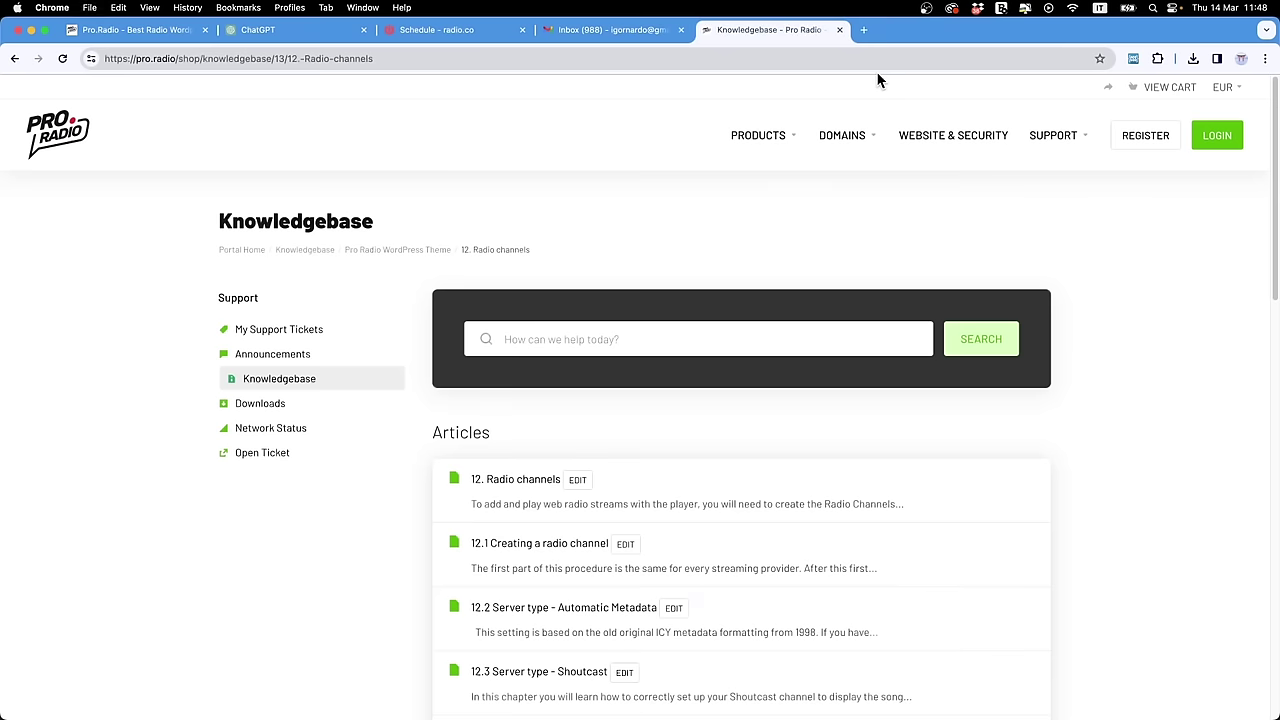
key(super+w)
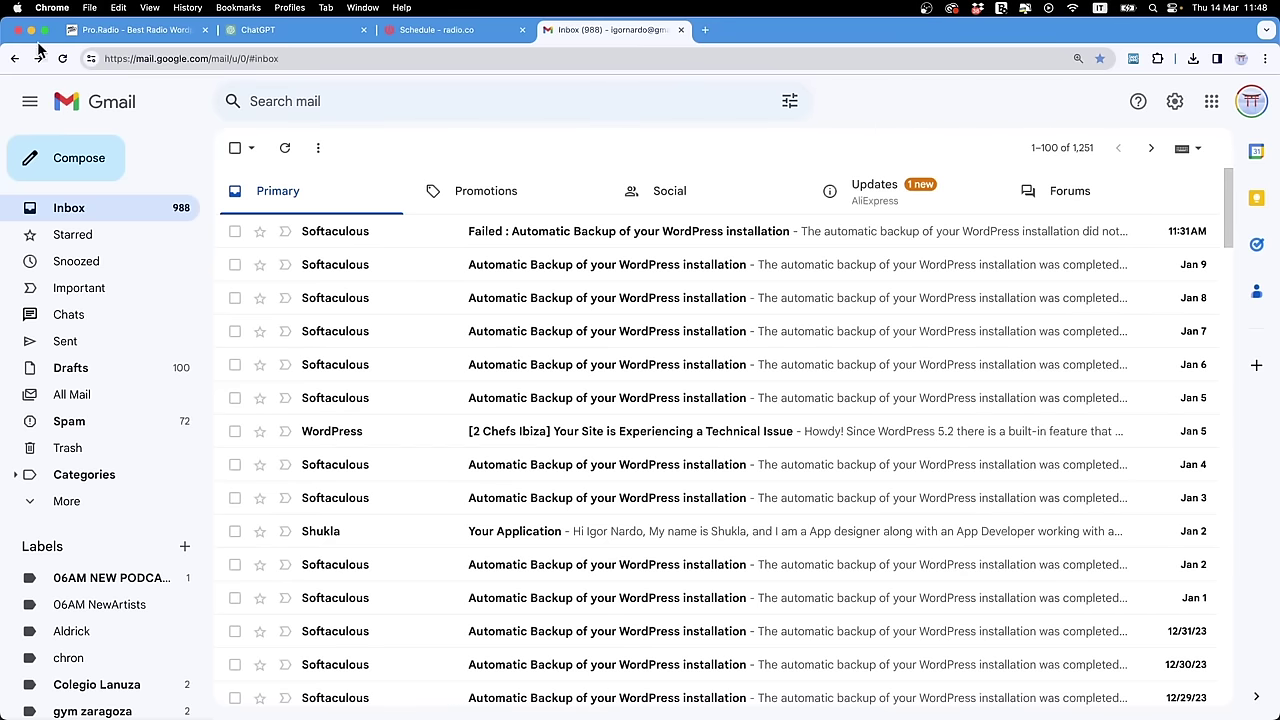
Step: Switch to the Pro.Radio website and highlight the homepage's introductory text about building a radio website in WordPress
click(112, 30)
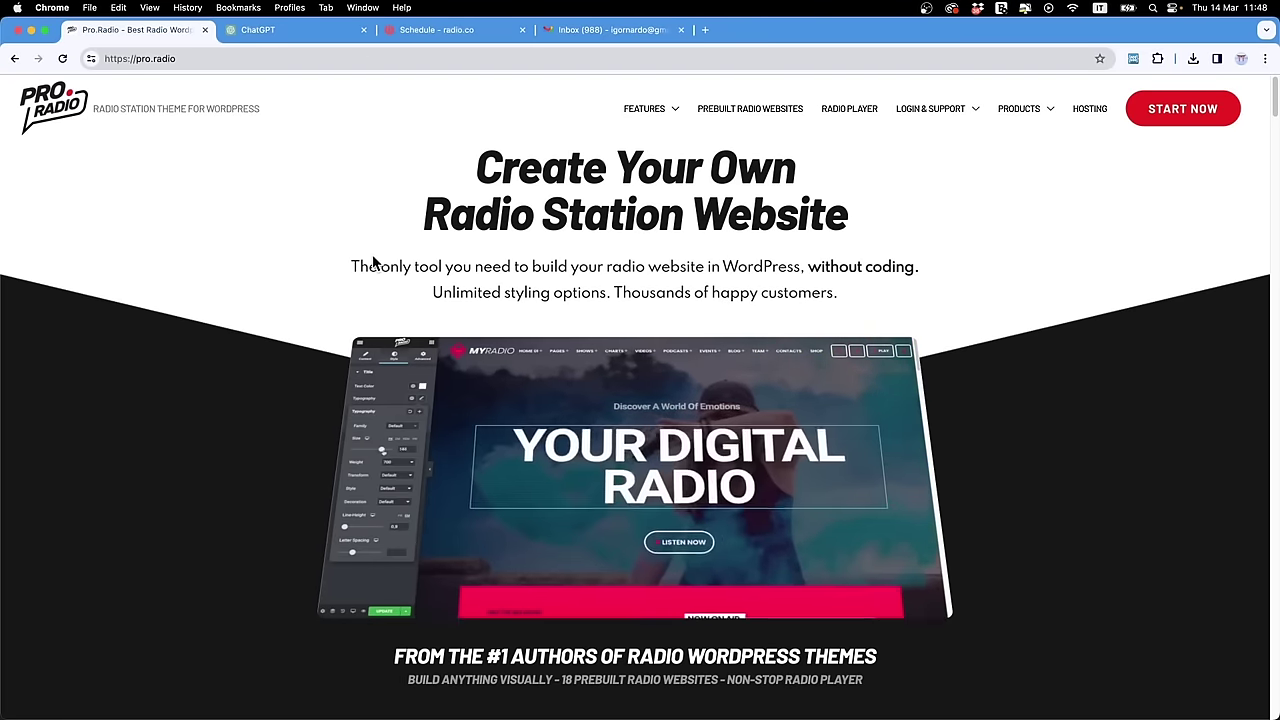
drag(349, 268, 795, 350)
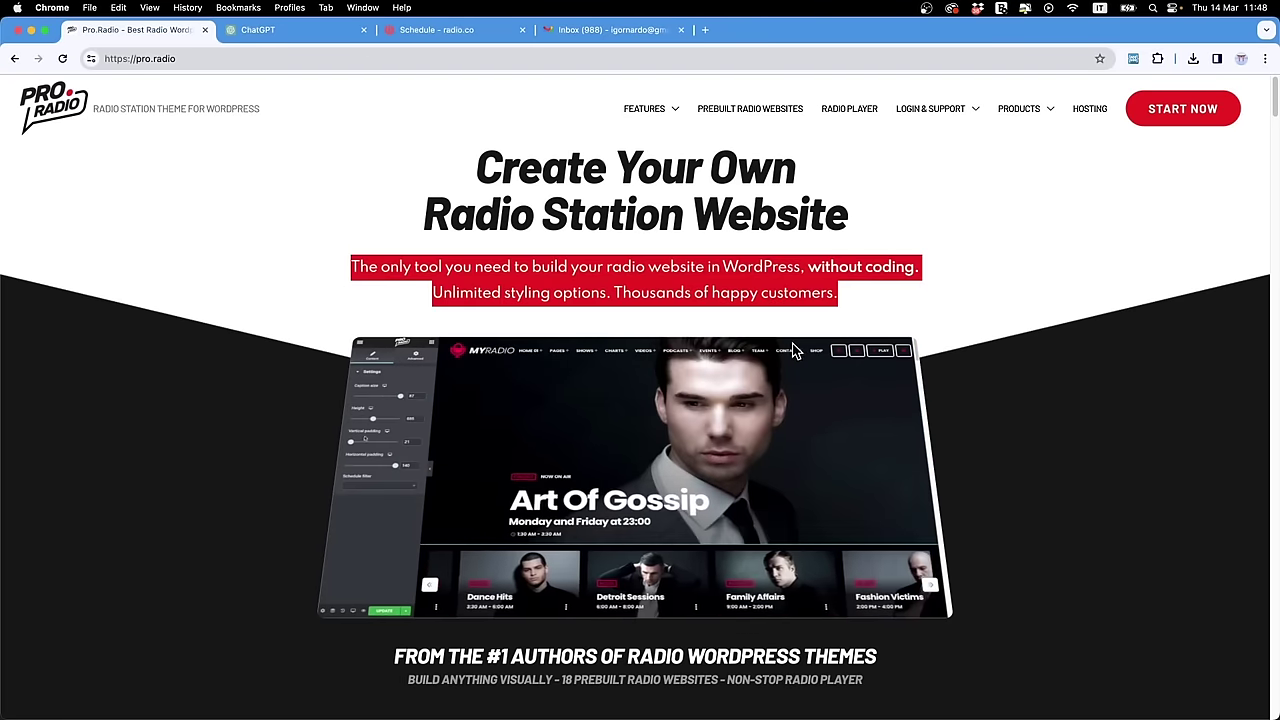
click(836, 293)
drag(836, 293, 355, 270)
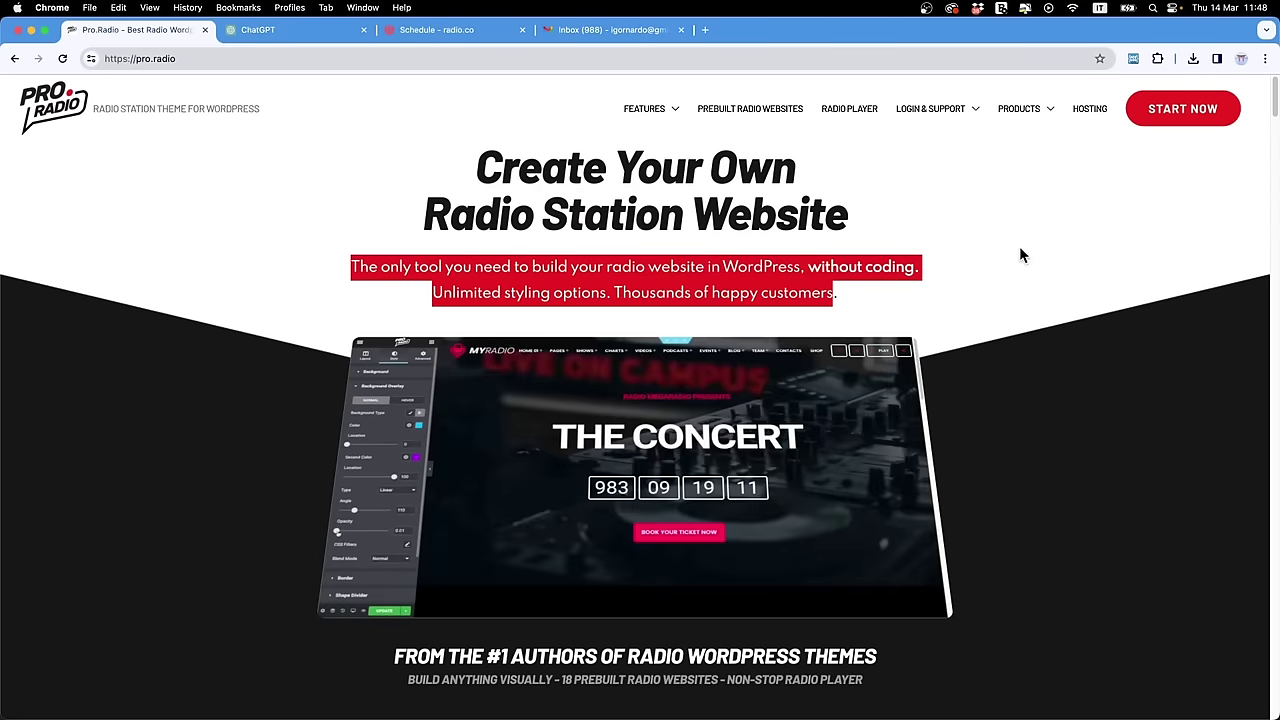
click(1020, 251)
Step: Look through the Pro.Radio homepage and examine the features and prices of the 1-website and 3-websites theme licenses
scroll(1168, 143, down, 1)
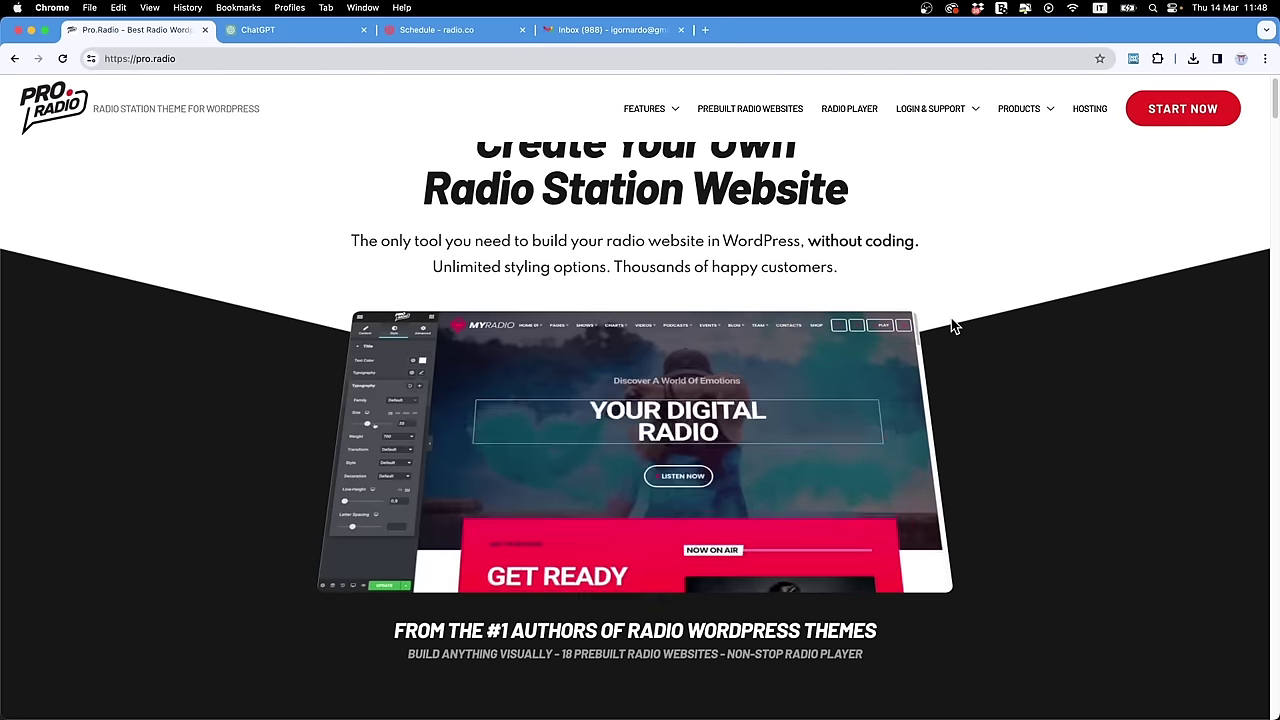
scroll(1074, 209, down, 20)
scroll(1071, 218, up, 5)
scroll(1003, 288, down, 20)
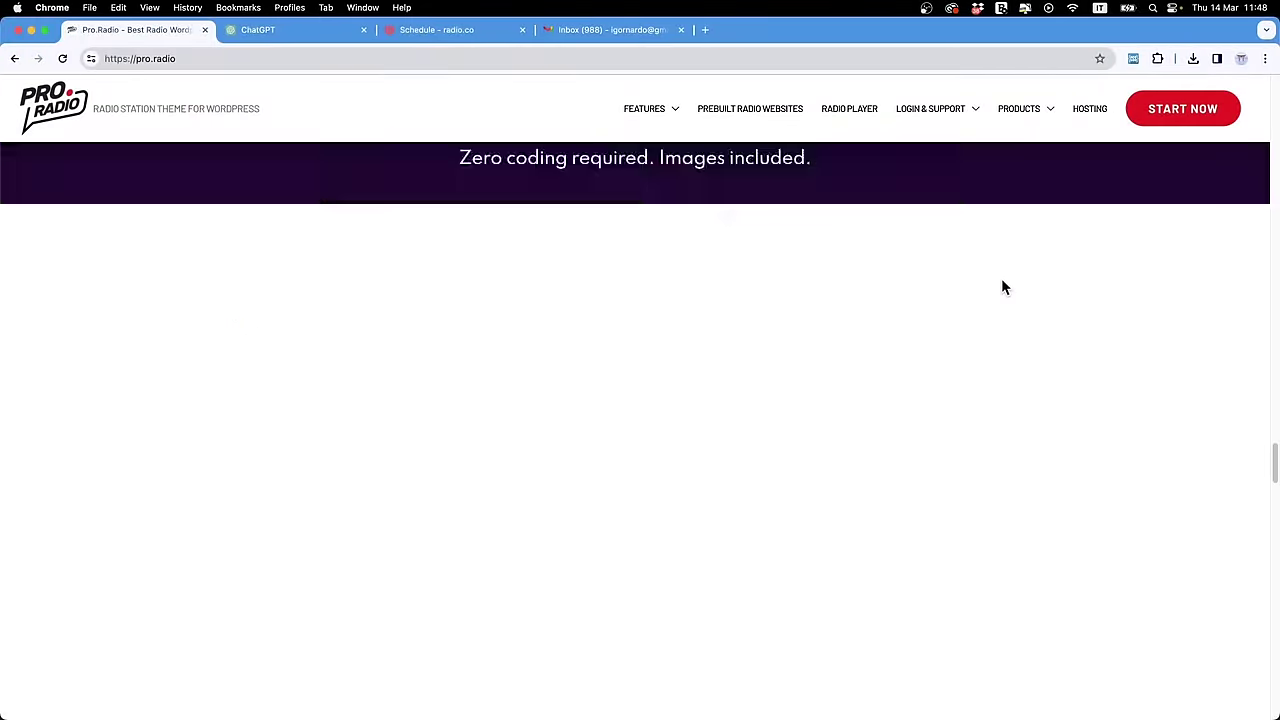
scroll(1003, 290, up, 15)
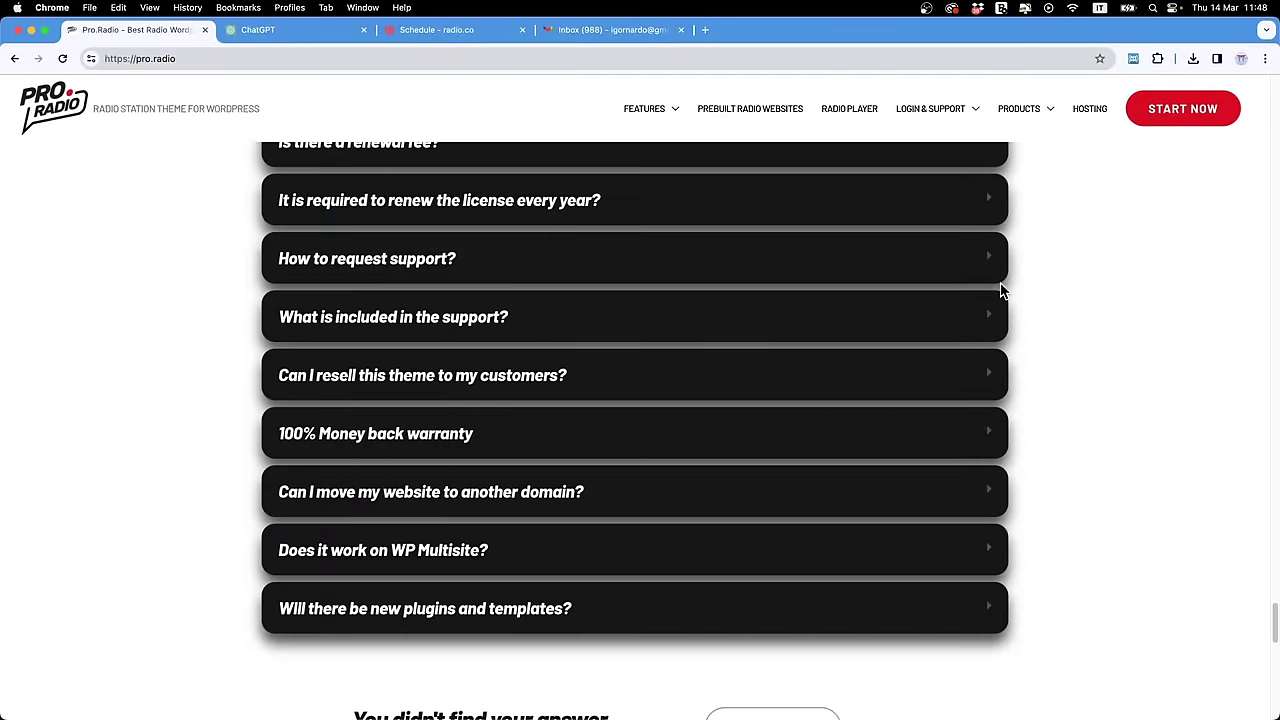
scroll(845, 348, down, 4)
scroll(845, 348, up, 4)
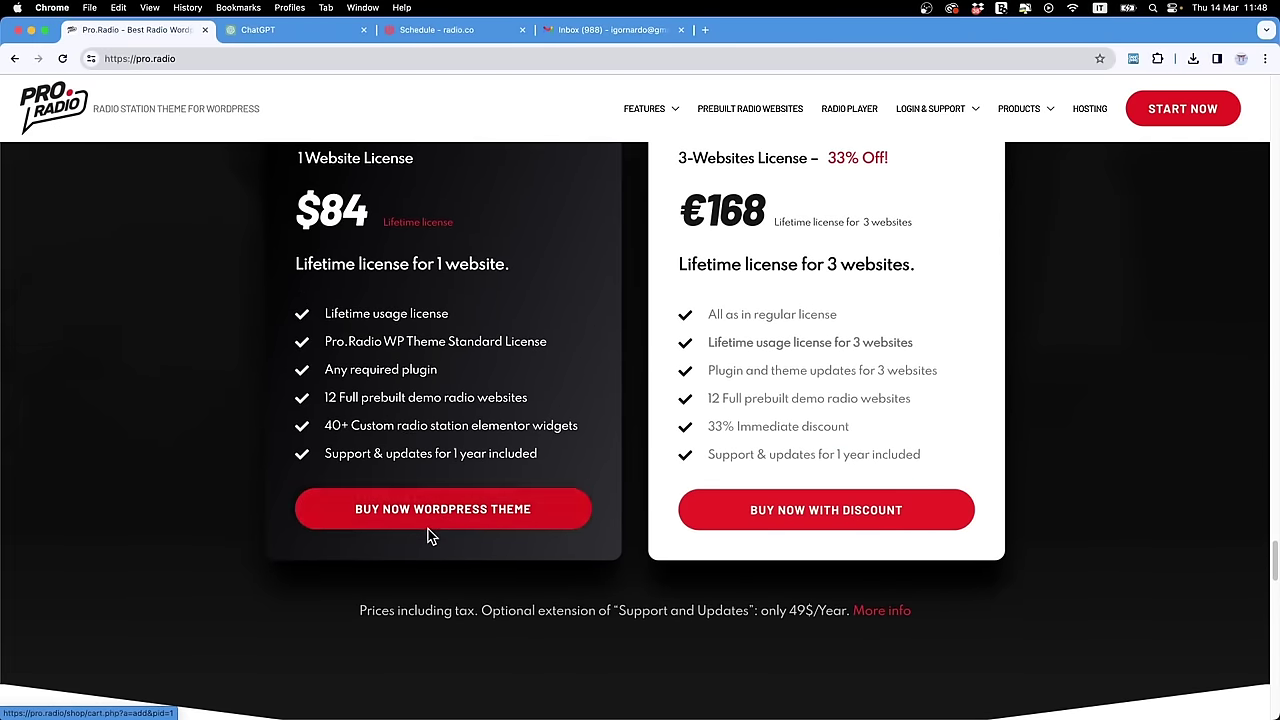
scroll(431, 531, up, 3)
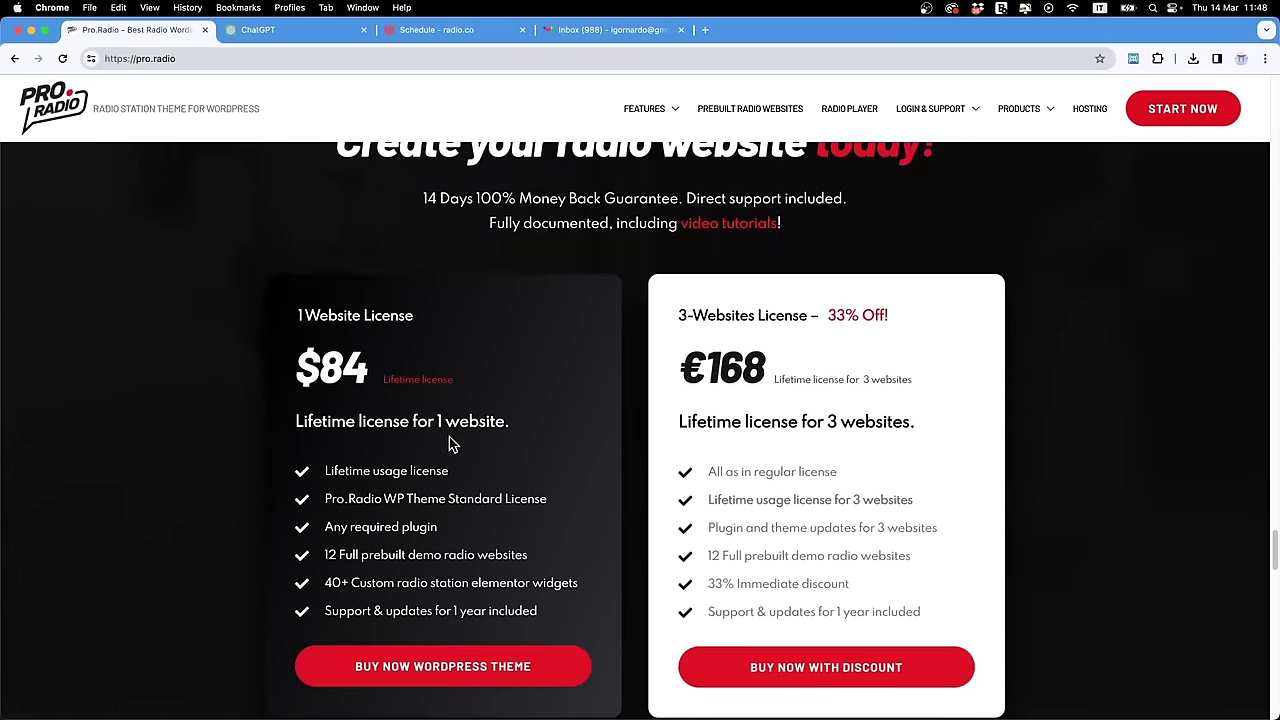
scroll(386, 306, down, 1)
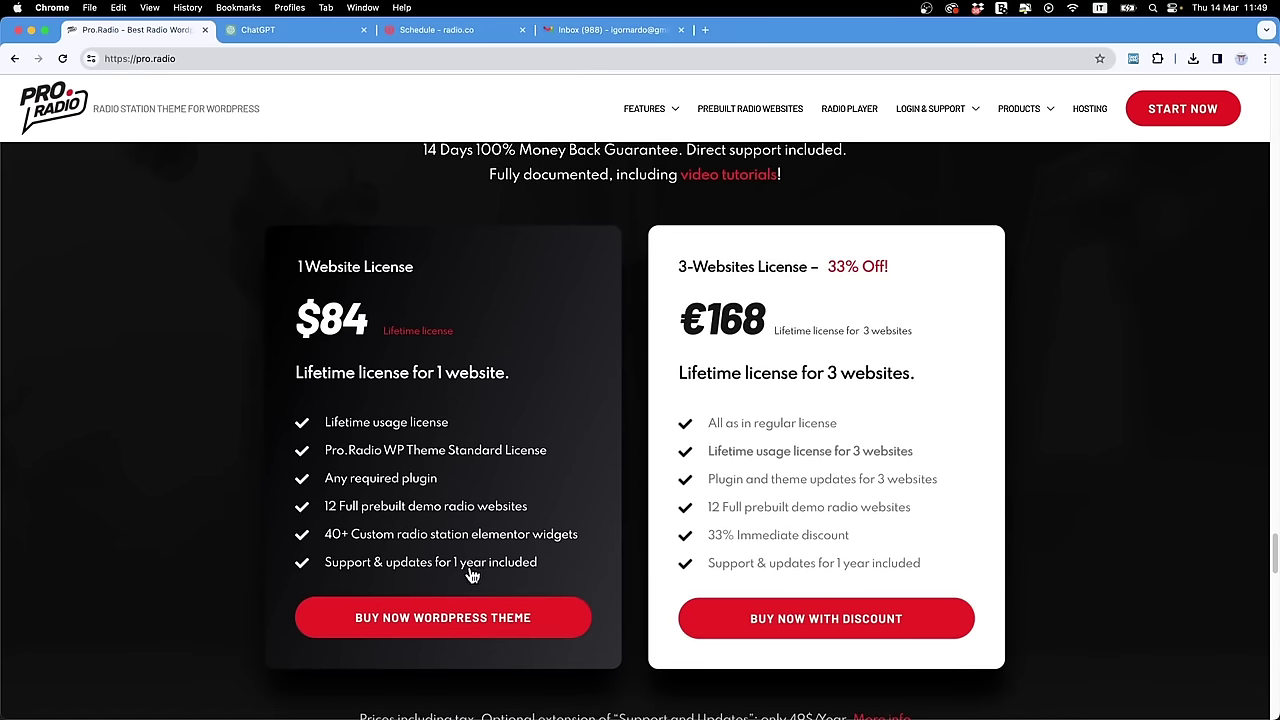
scroll(474, 572, down, 2)
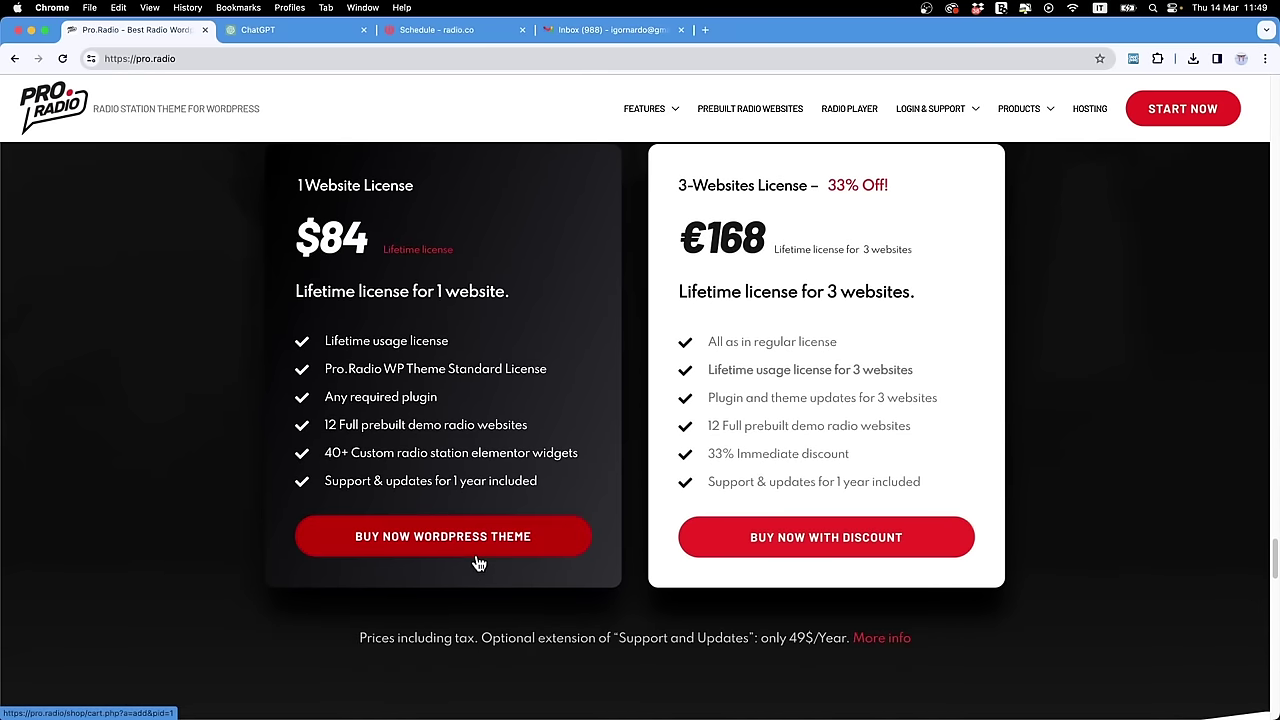
scroll(606, 560, down, 2)
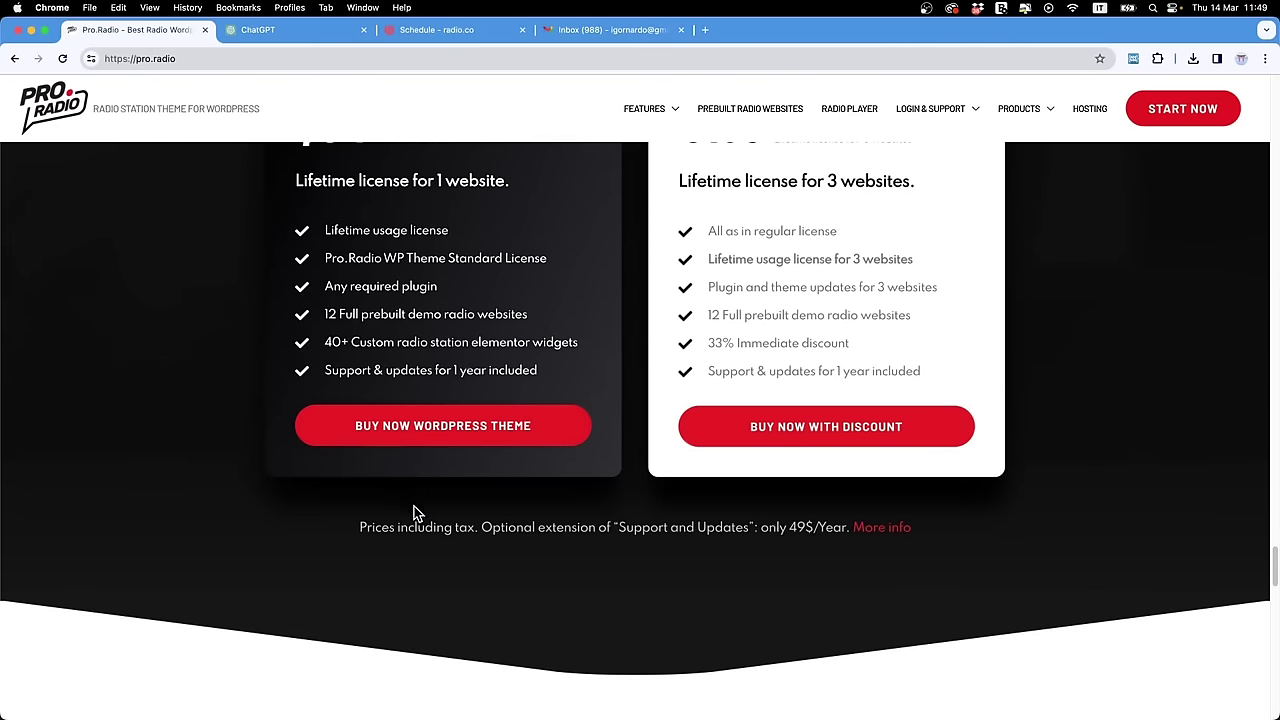
scroll(395, 578, up, 3)
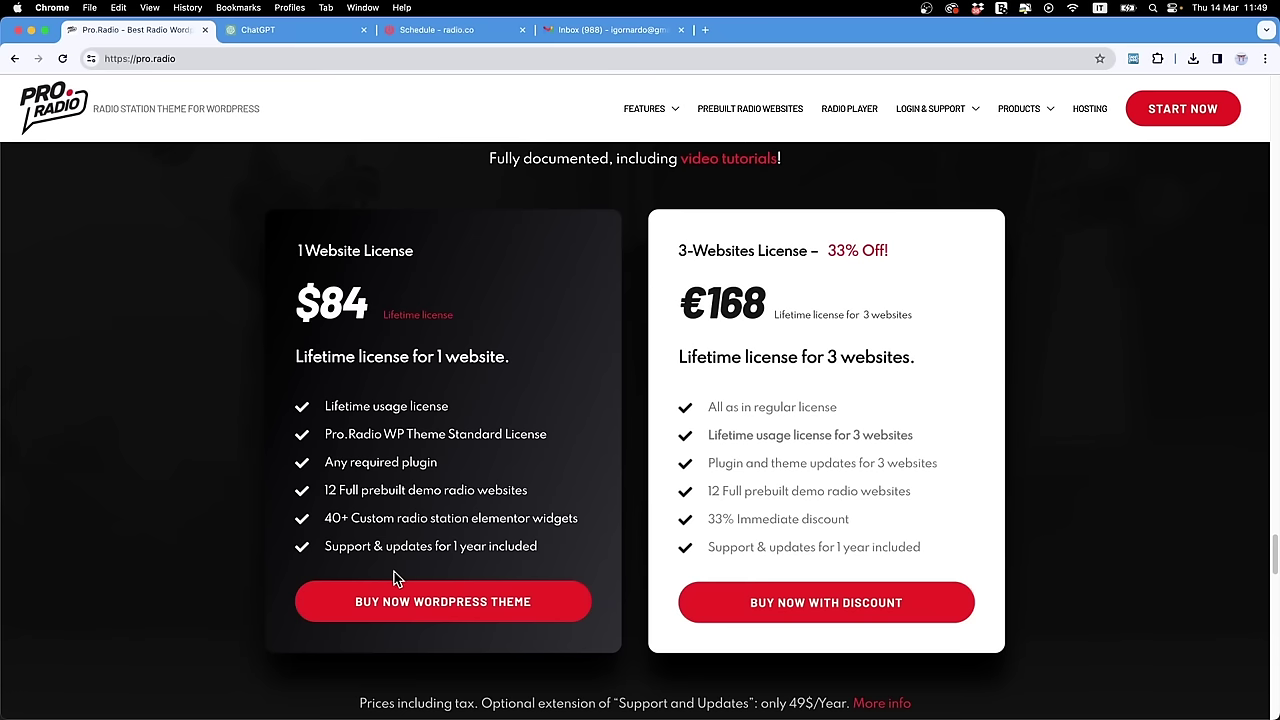
Step: Open the page of the hosted All-In-One Radio Website from its promotion near the end of the Pro.Radio homepage
scroll(395, 578, down, 9)
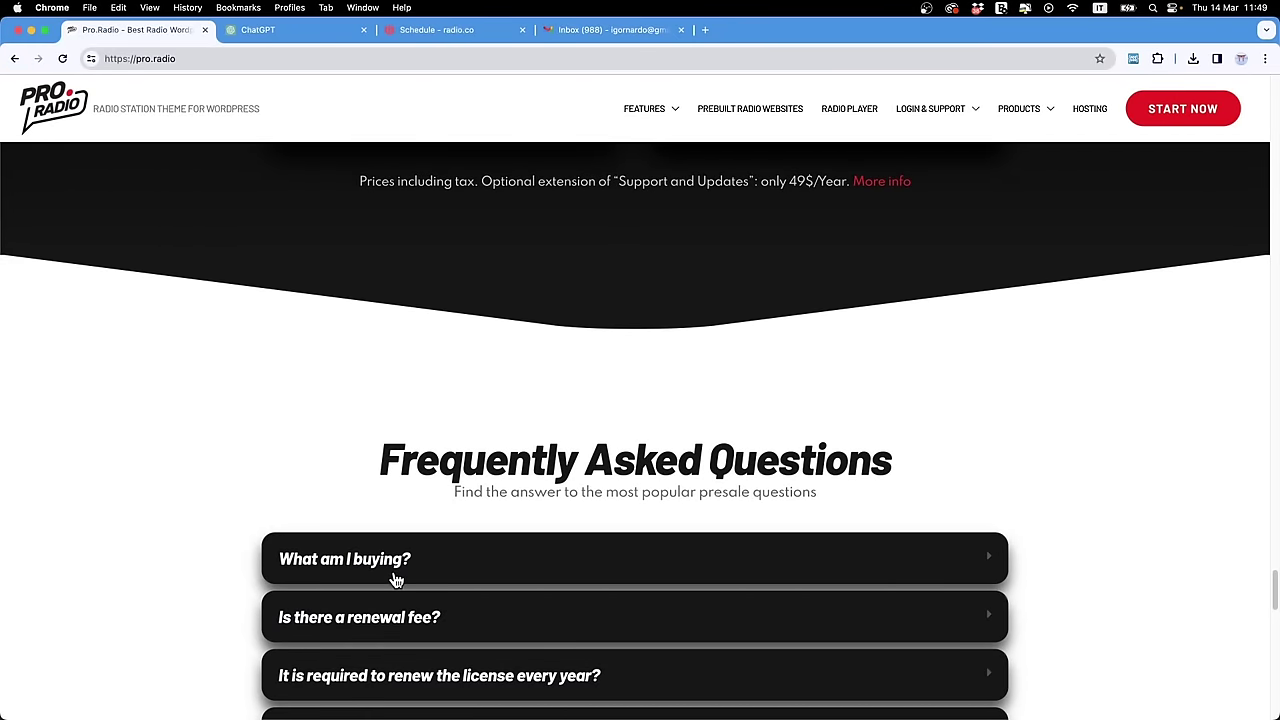
scroll(395, 580, down, 20)
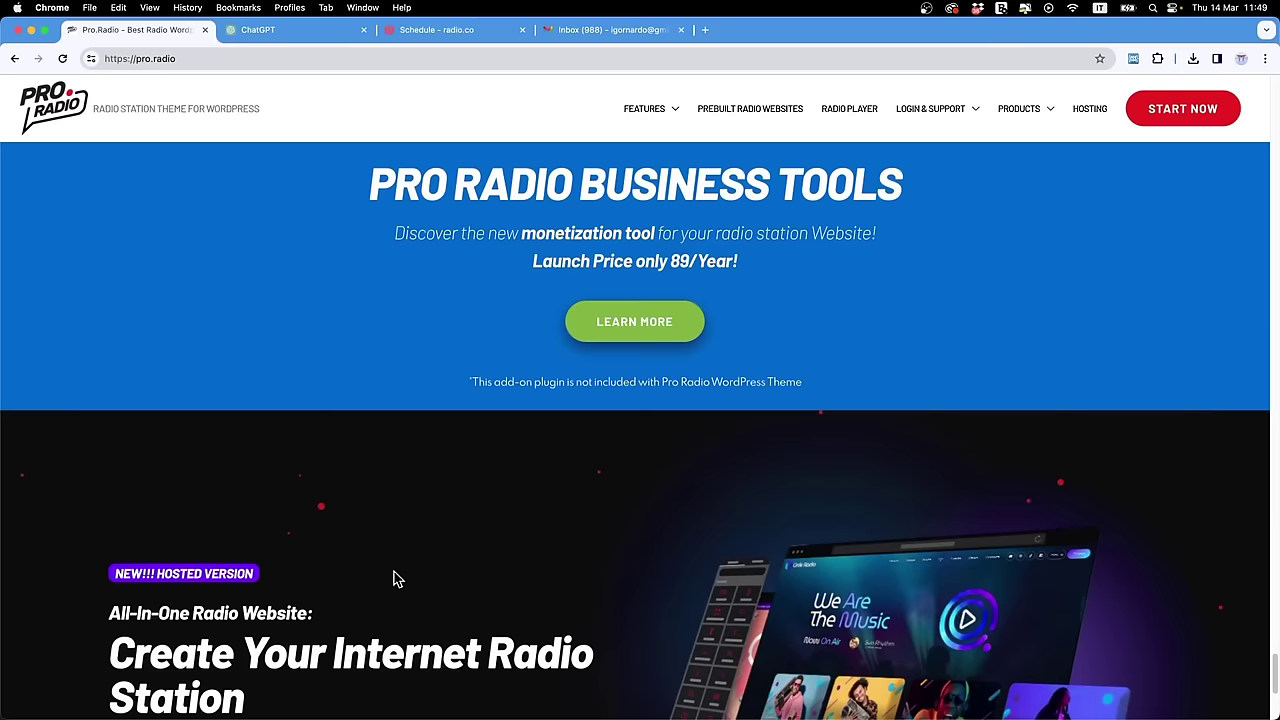
scroll(395, 578, down, 7)
scroll(395, 578, up, 4)
scroll(395, 578, down, 1)
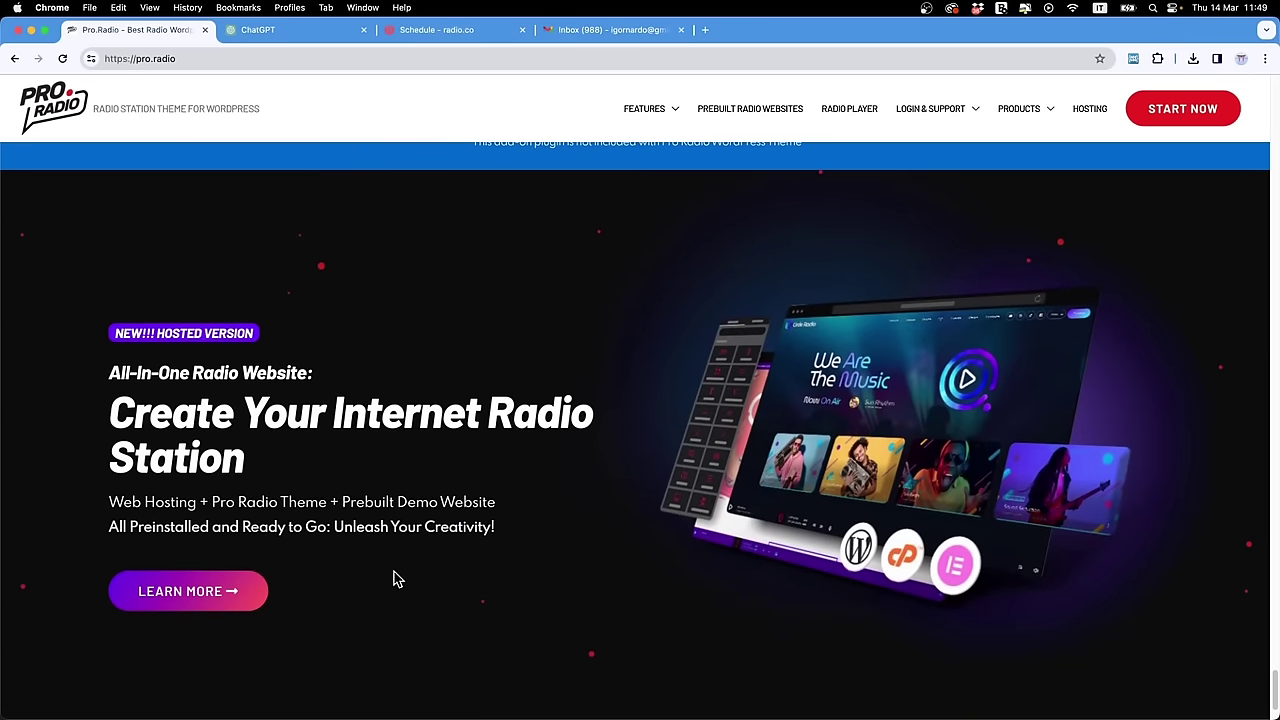
scroll(395, 578, up, 1)
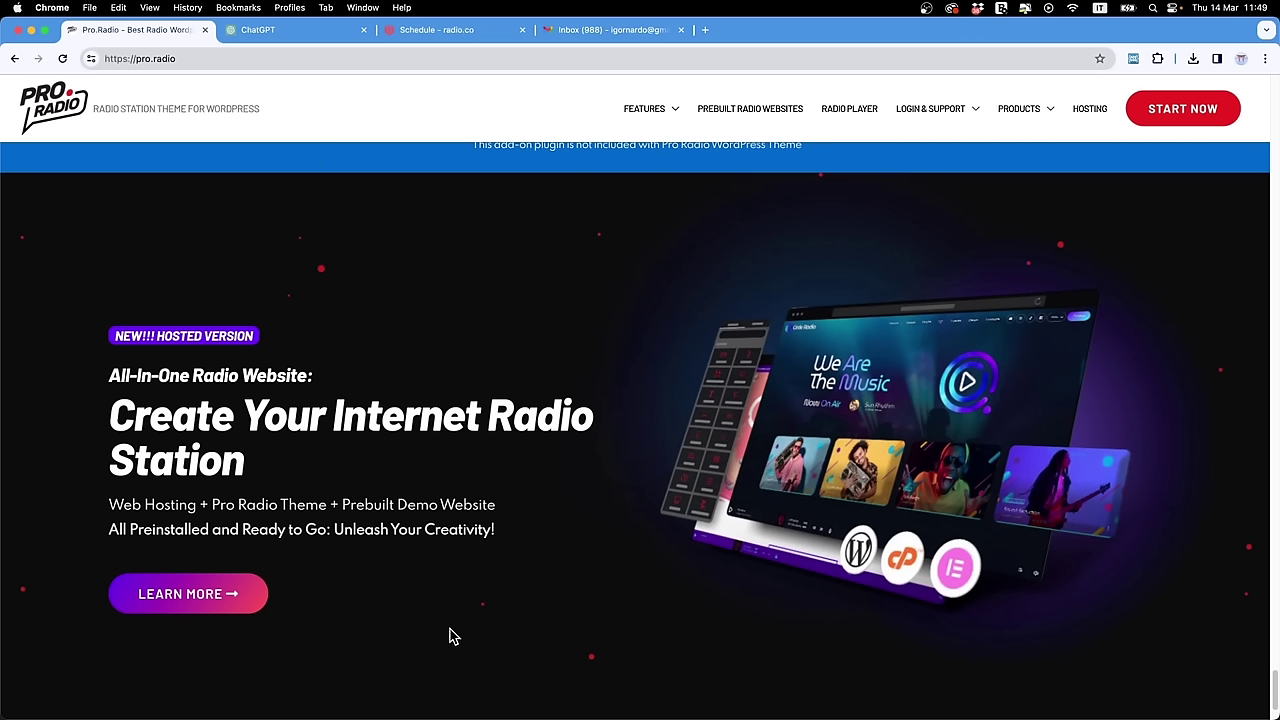
click(229, 598)
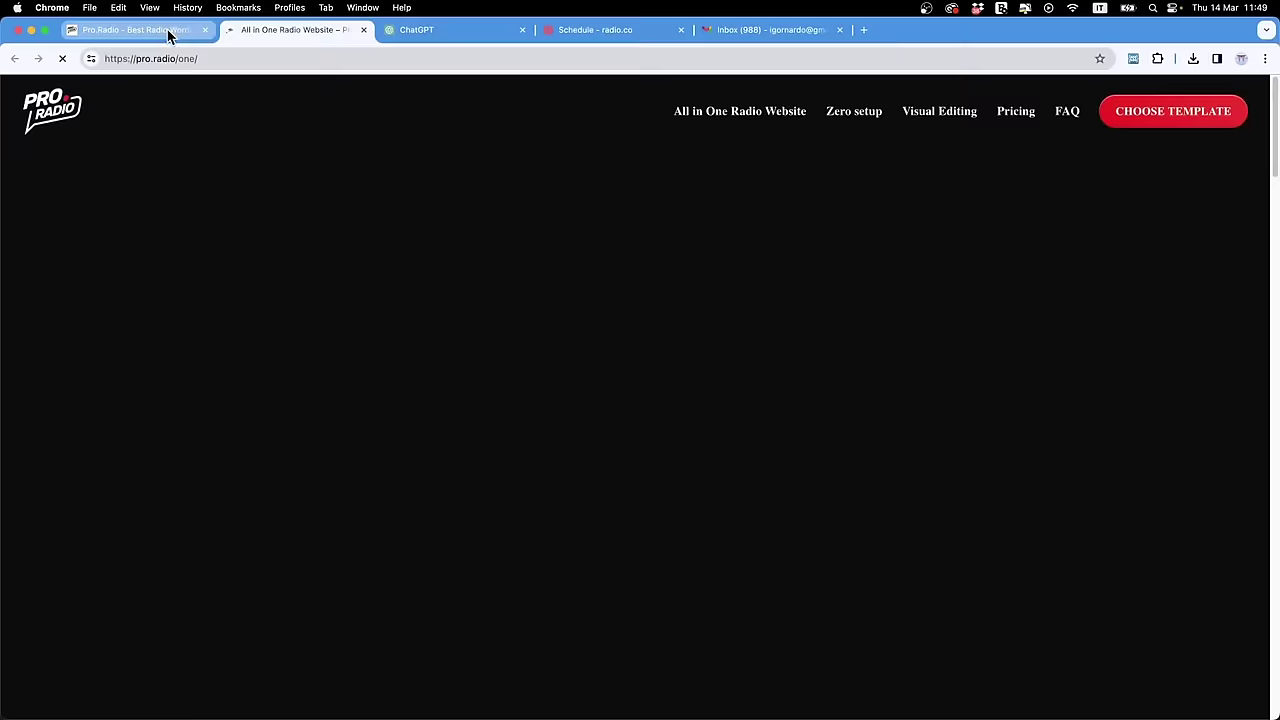
Step: Locate the All in One Radio Website (Hosted) entry among the products on the Pro.Radio homepage, and return to the product's own page
click(170, 35)
scroll(1206, 200, up, 10)
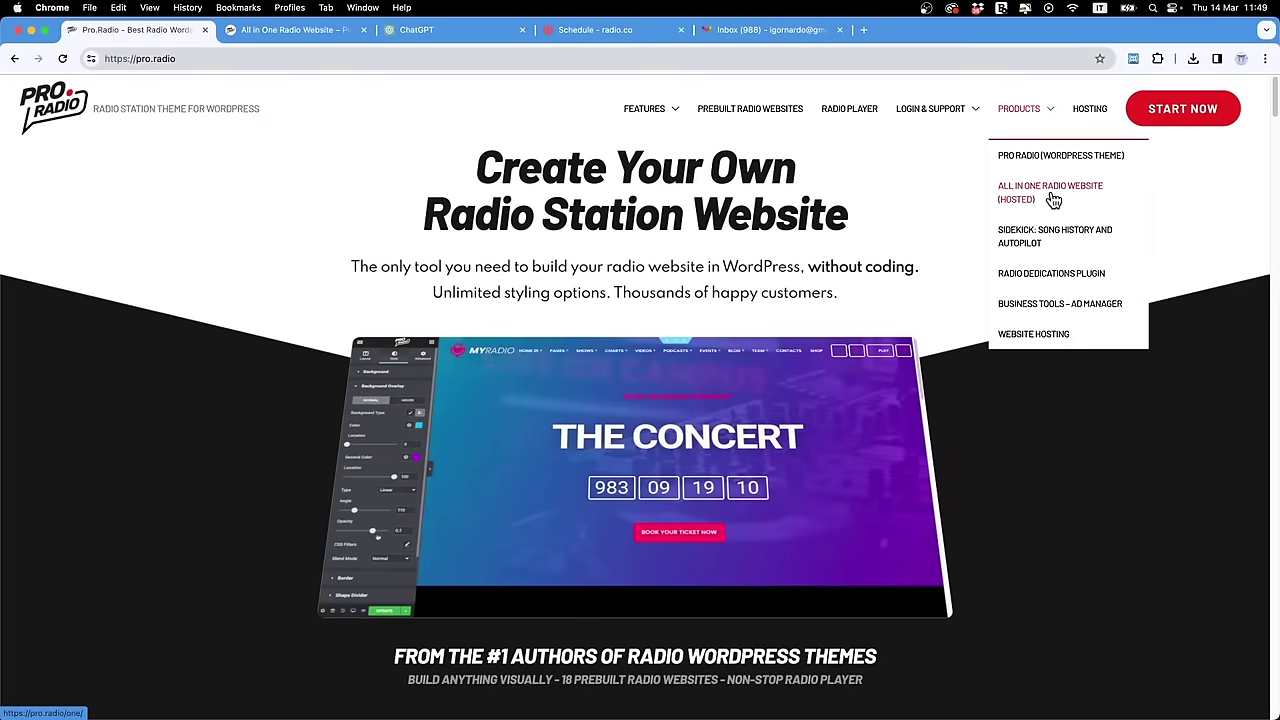
click(297, 31)
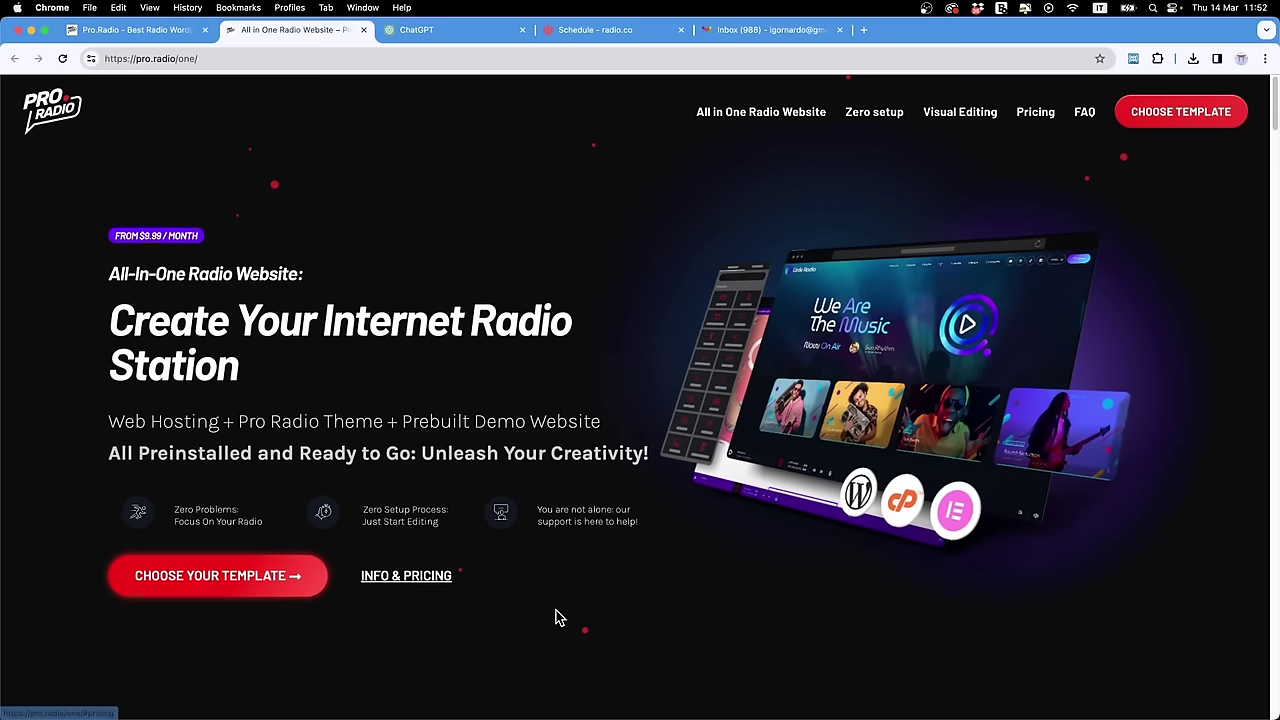
Step: Look through the All in One Radio Website page, examining the zero setup, templates, theme features and visual building sections
scroll(737, 261, down, 5)
scroll(737, 261, down, 4)
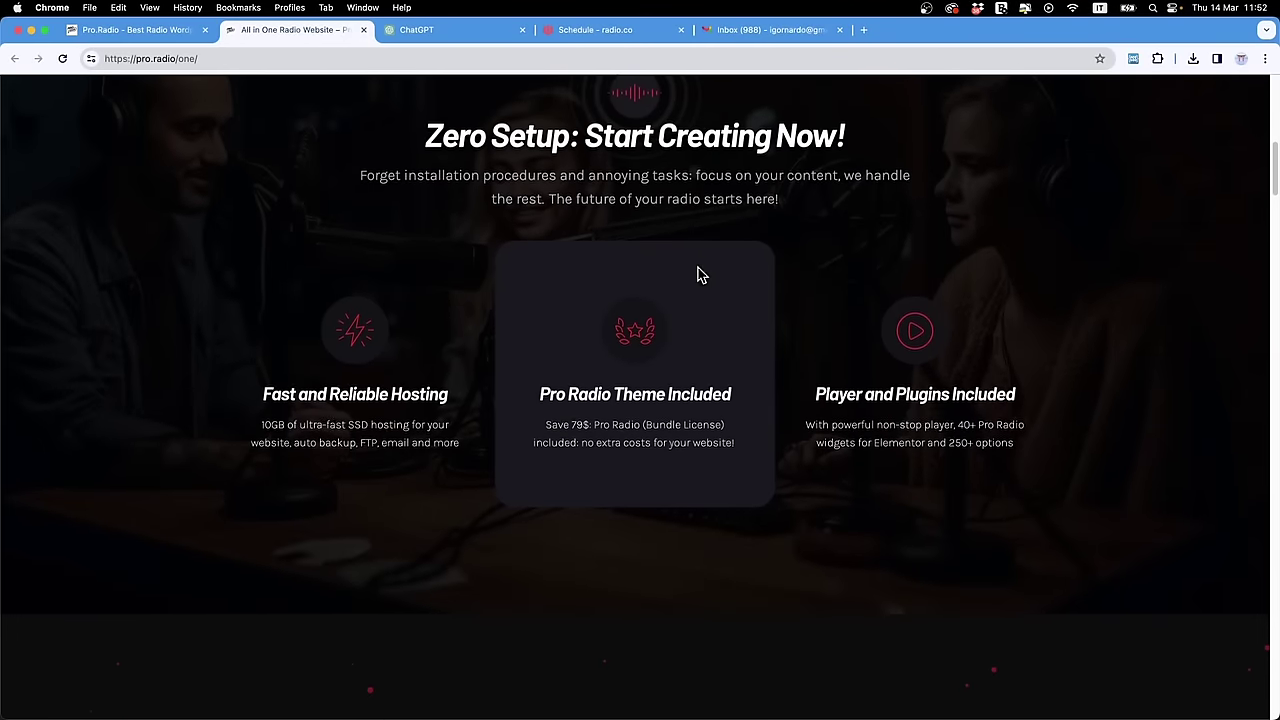
scroll(430, 380, down, 2)
scroll(382, 320, down, 5)
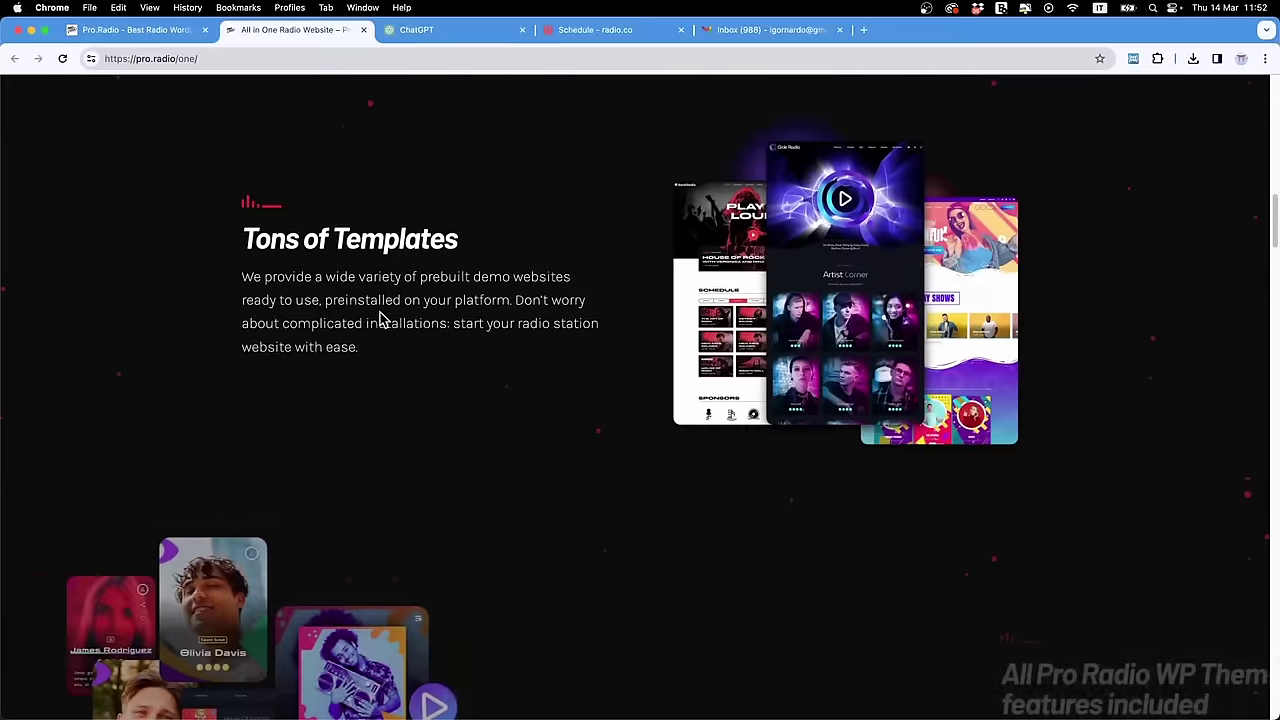
scroll(917, 489, down, 2)
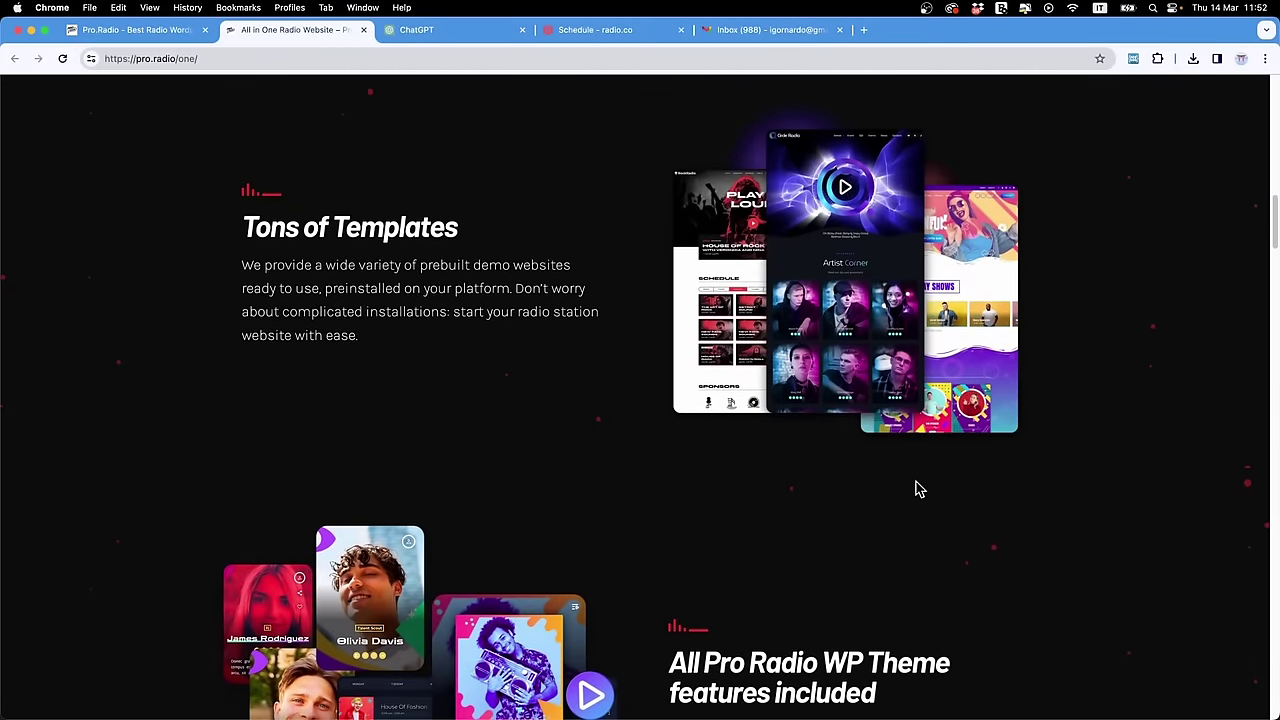
scroll(884, 480, down, 3)
scroll(908, 397, down, 3)
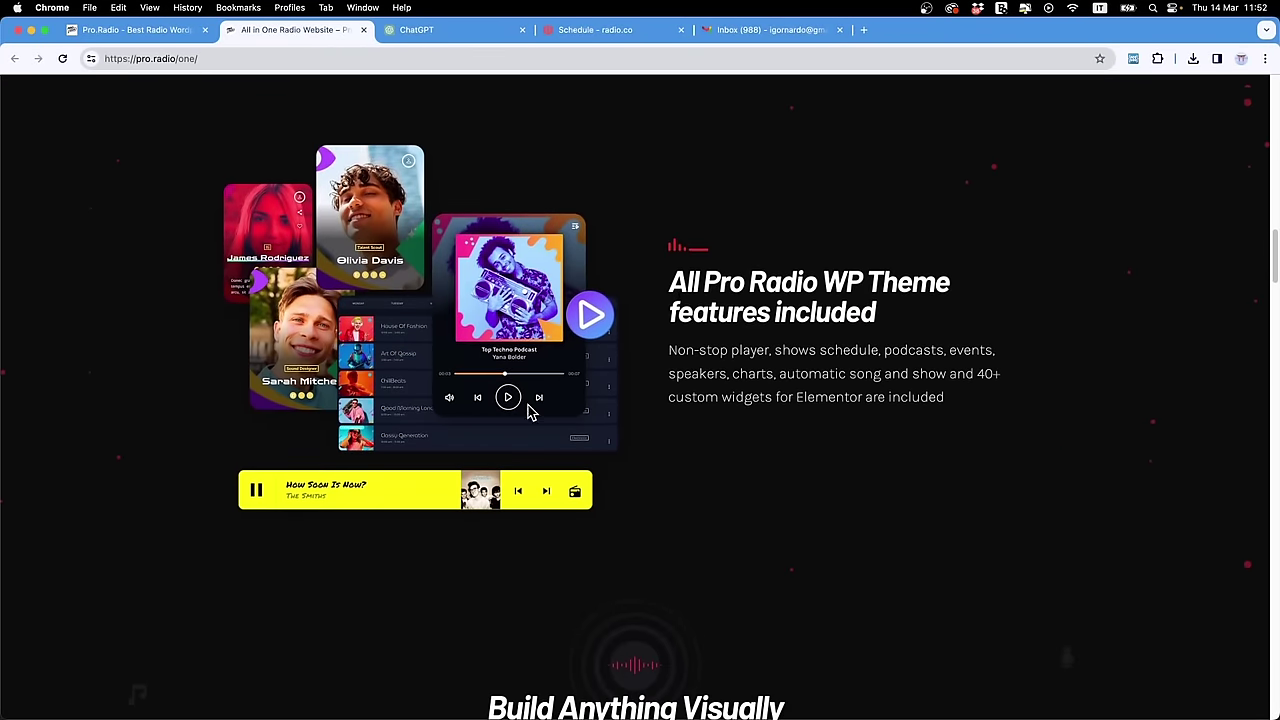
scroll(800, 440, down, 5)
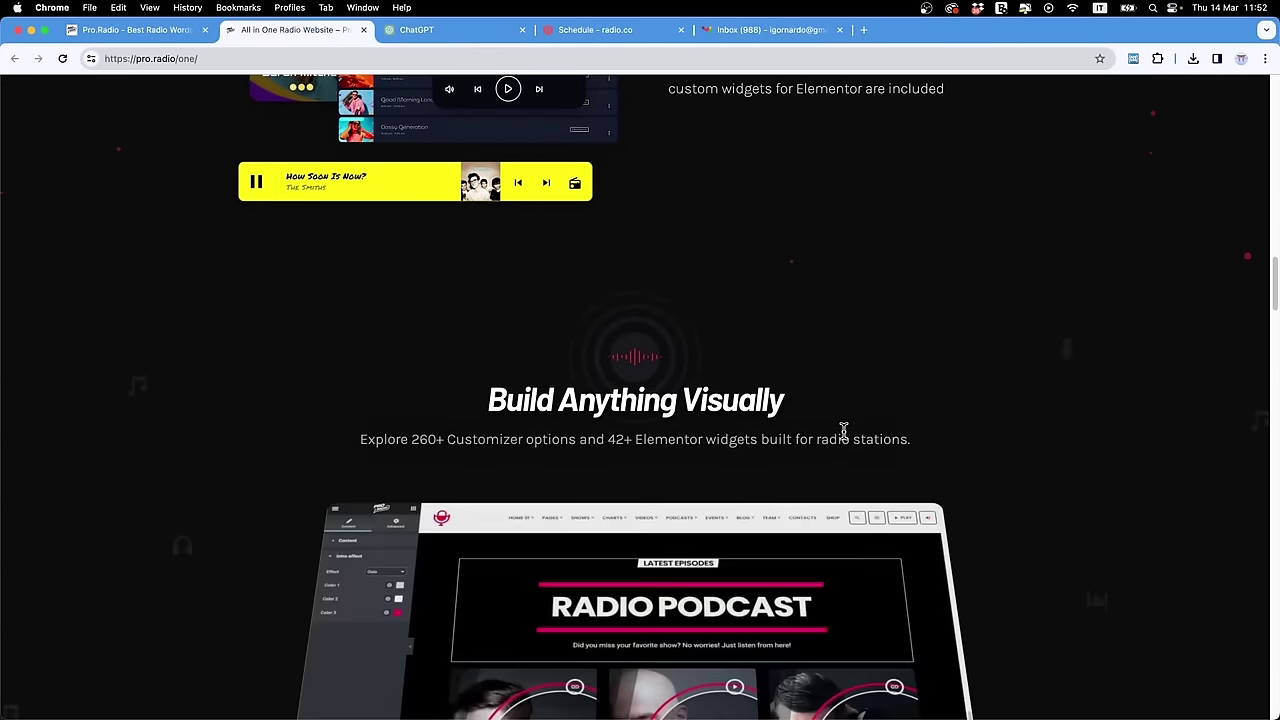
scroll(838, 432, down, 8)
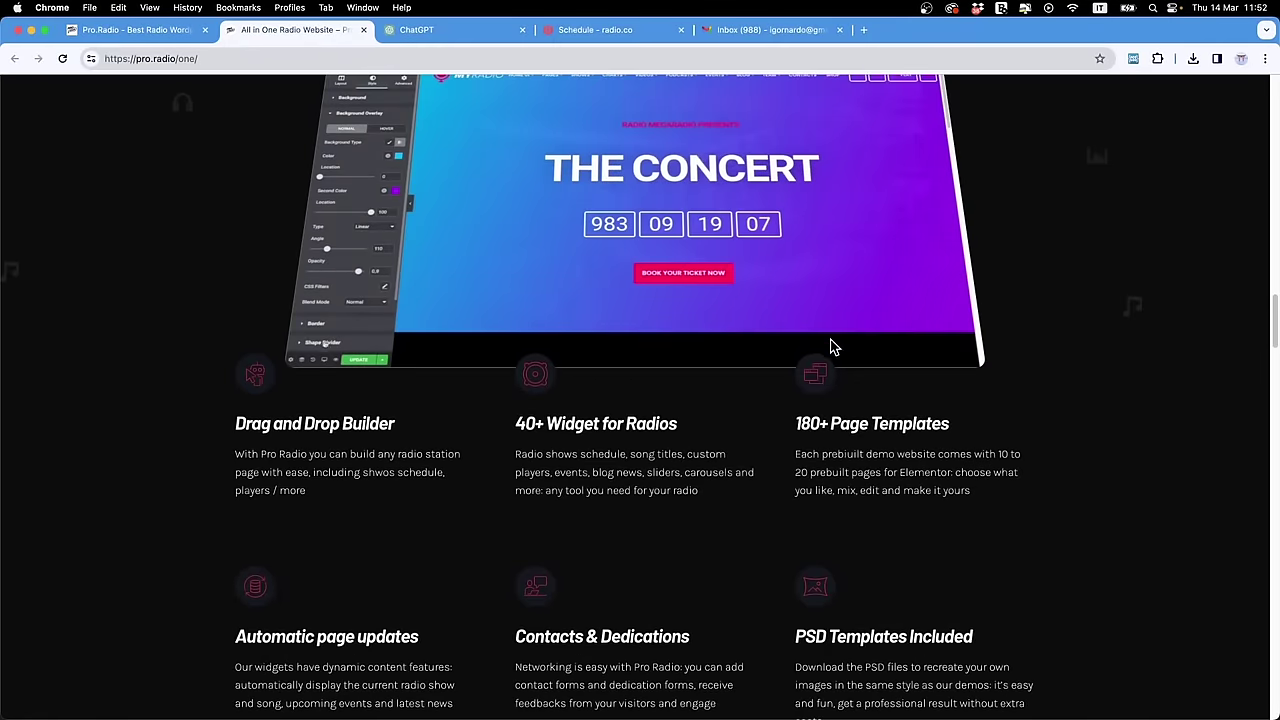
Step: Examine the Pricing & Specifications section, including the plan's monthly price and its hosting, backup, domain and email features
scroll(783, 487, down, 5)
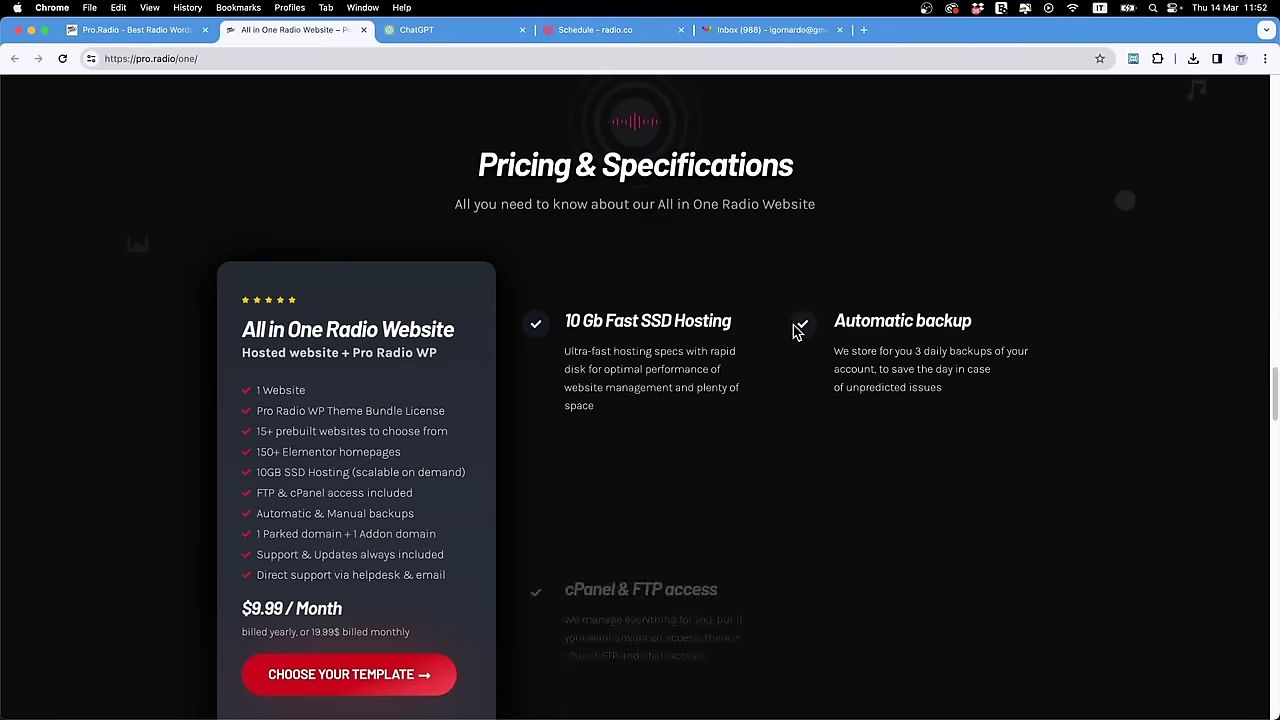
scroll(432, 487, down, 2)
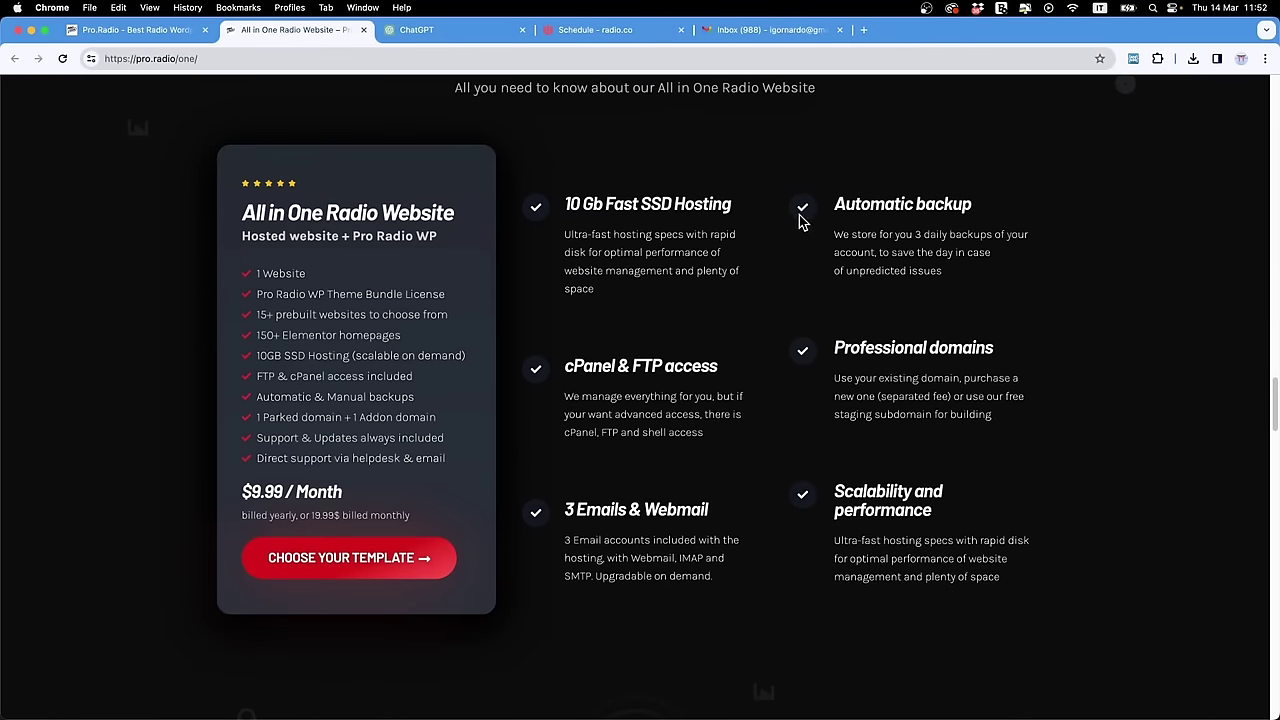
scroll(463, 583, up, 1)
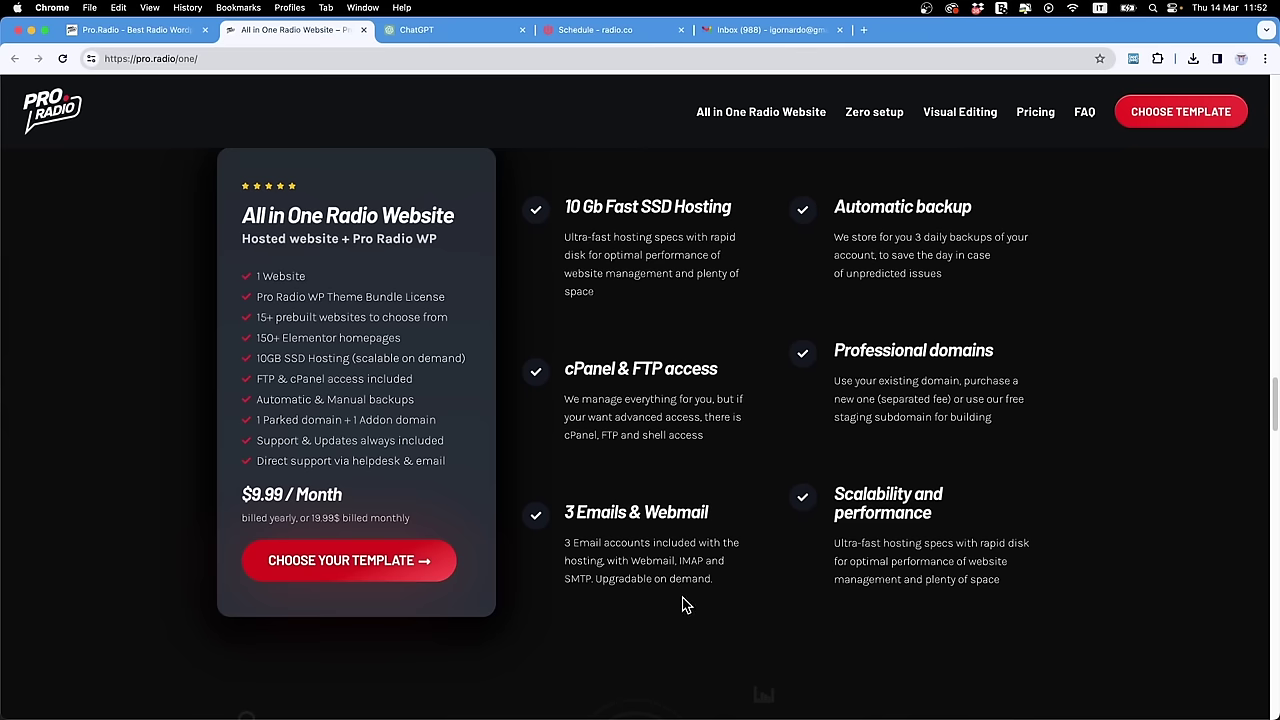
scroll(683, 604, up, 1)
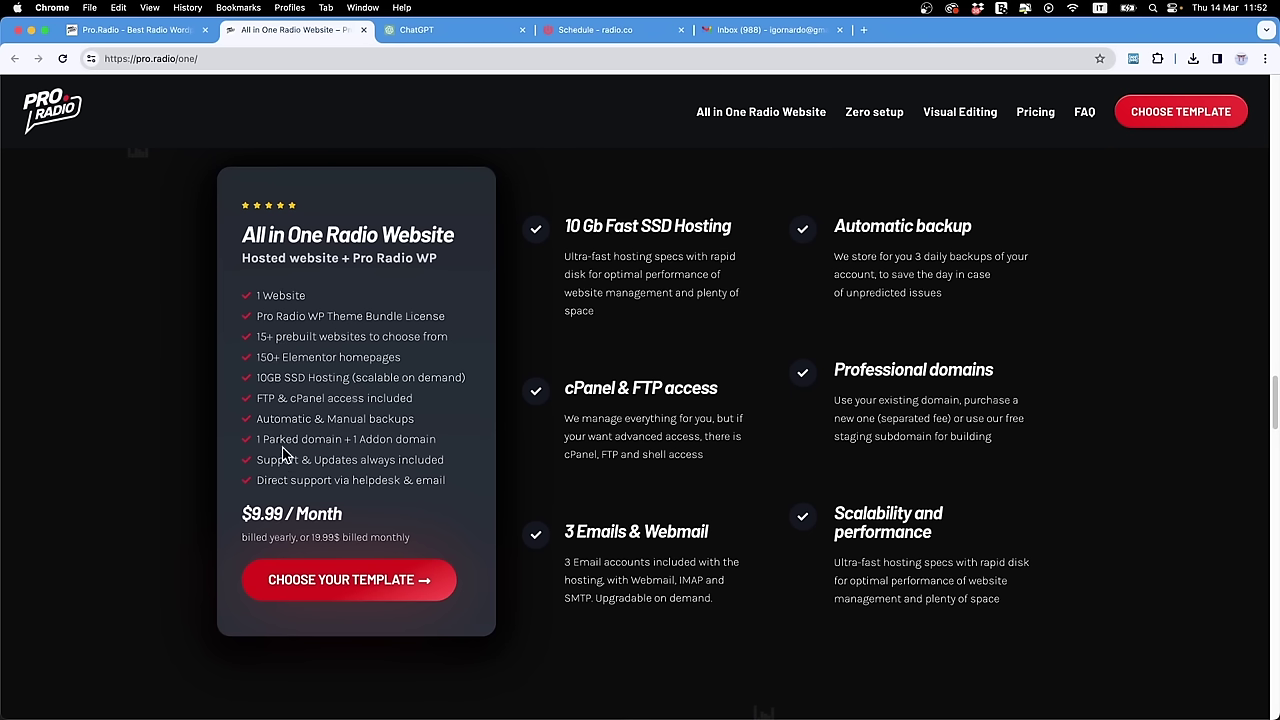
Step: Highlight the All in One Radio Website plan's feature list, from 1 Website to Direct support via helpdesk & email, and clear the selection
drag(259, 374, 256, 376)
click(317, 396)
drag(257, 294, 387, 420)
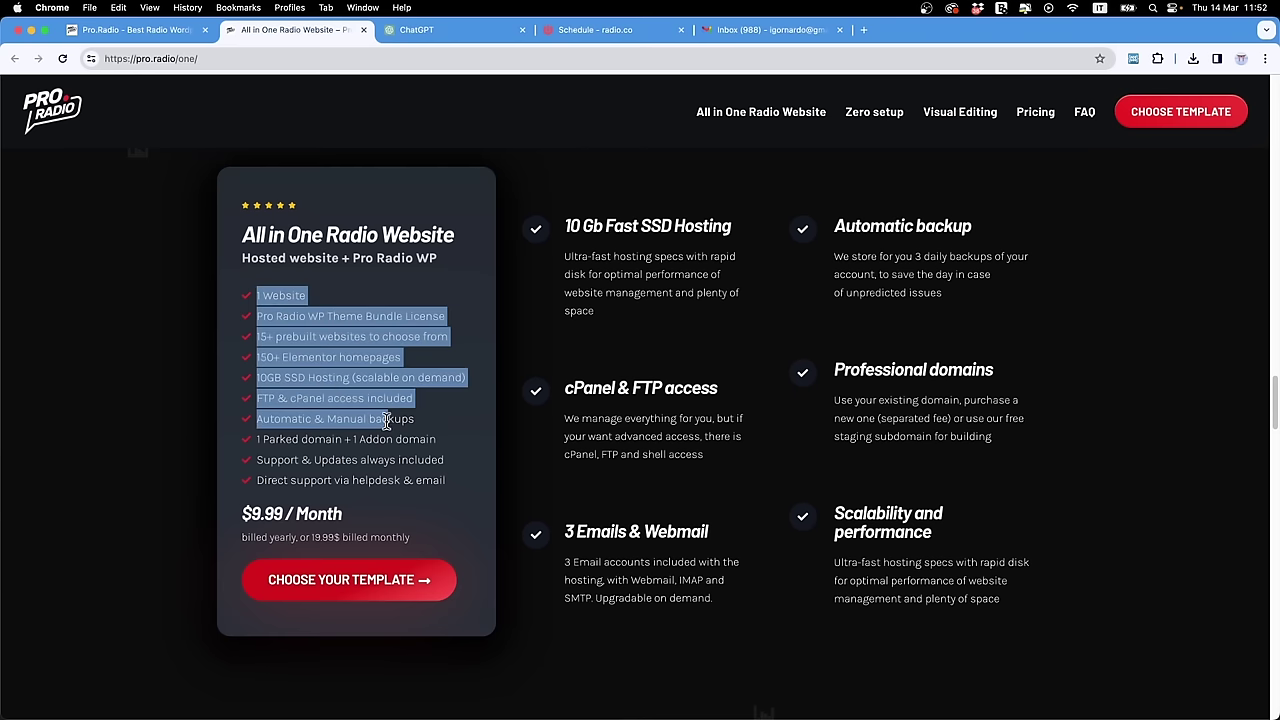
click(437, 460)
drag(455, 489, 251, 290)
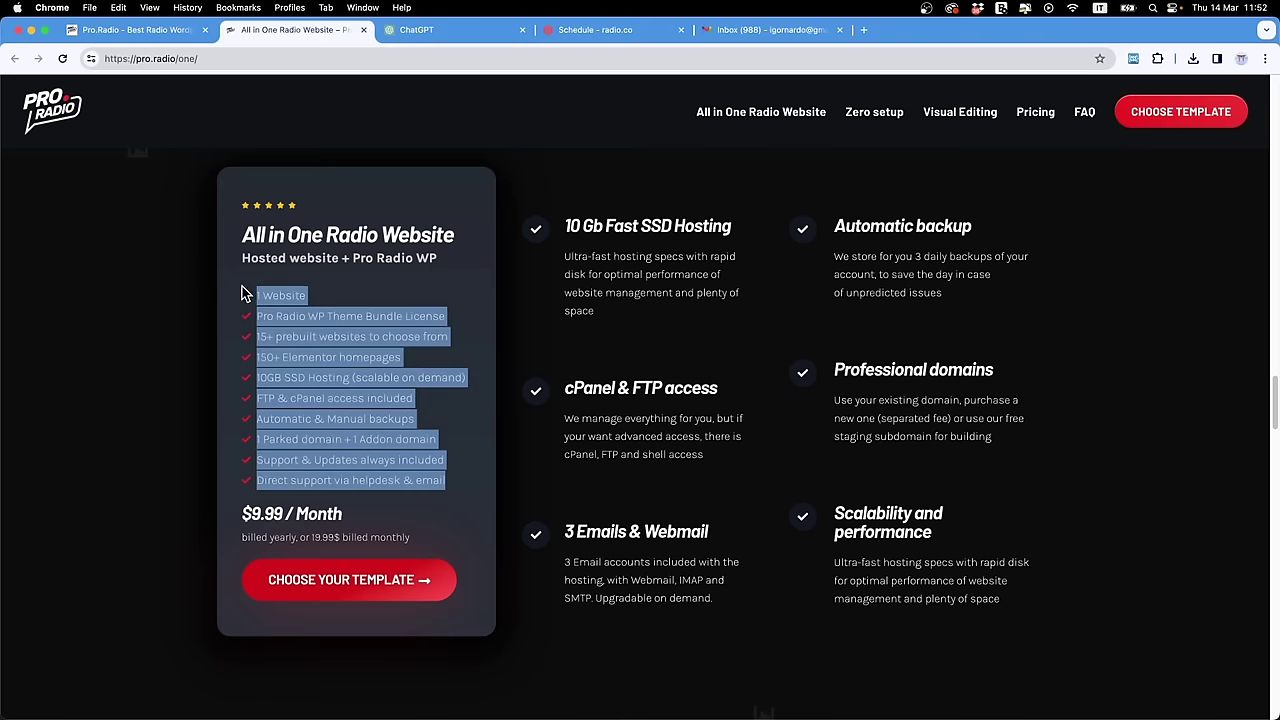
drag(569, 236, 693, 362)
click(693, 362)
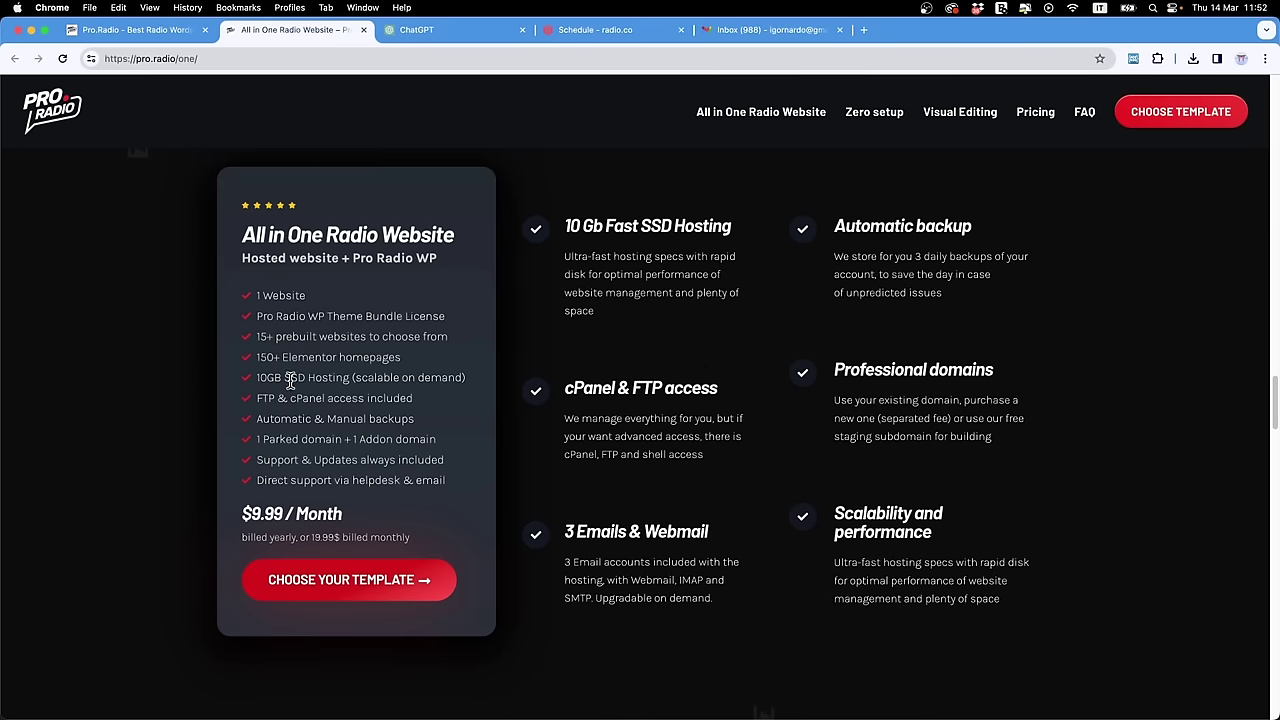
Step: Go from the pricing card to the template chooser and look through the prebuilt radio websites on offer
click(318, 593)
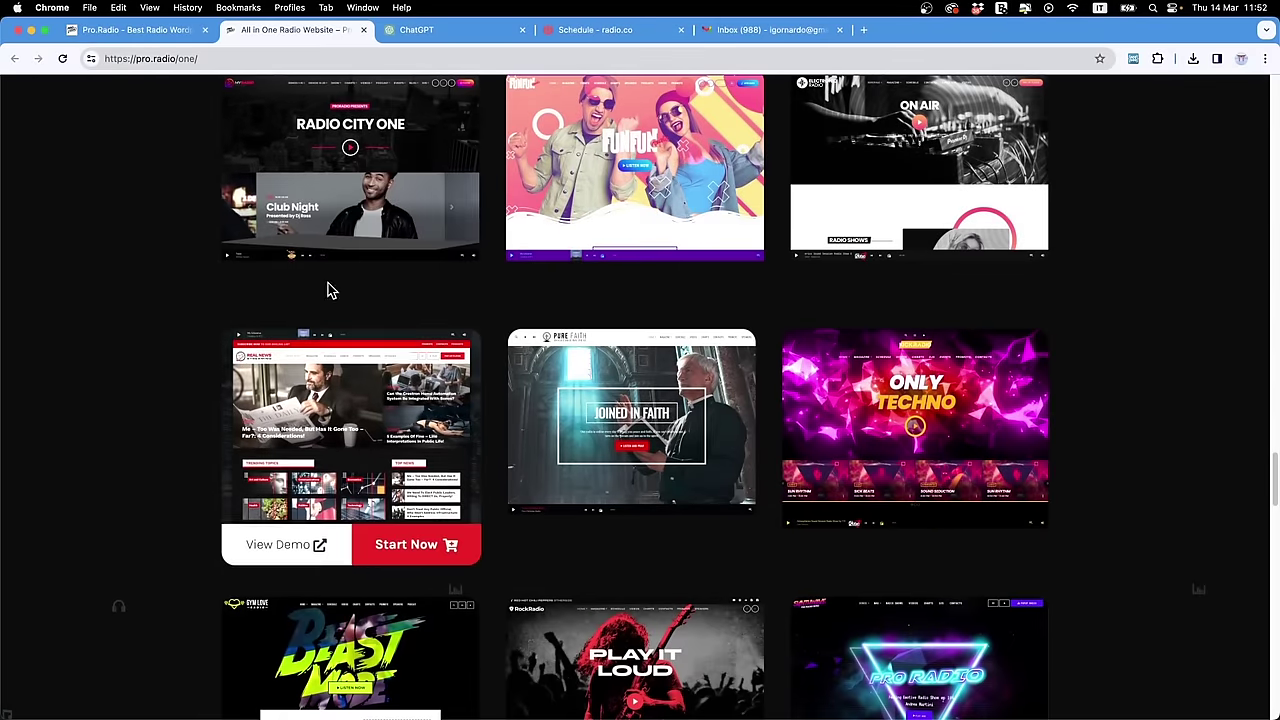
scroll(1008, 285, down, 6)
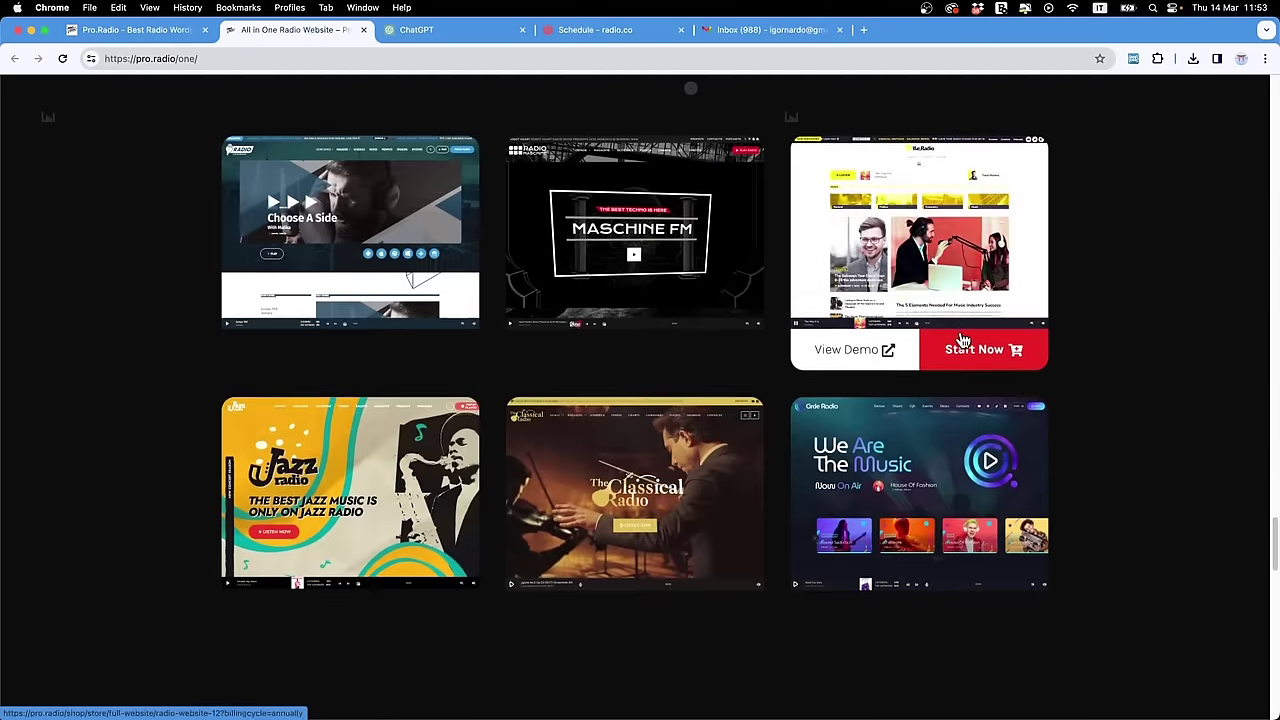
scroll(800, 300, down, 5)
scroll(808, 305, up, 3)
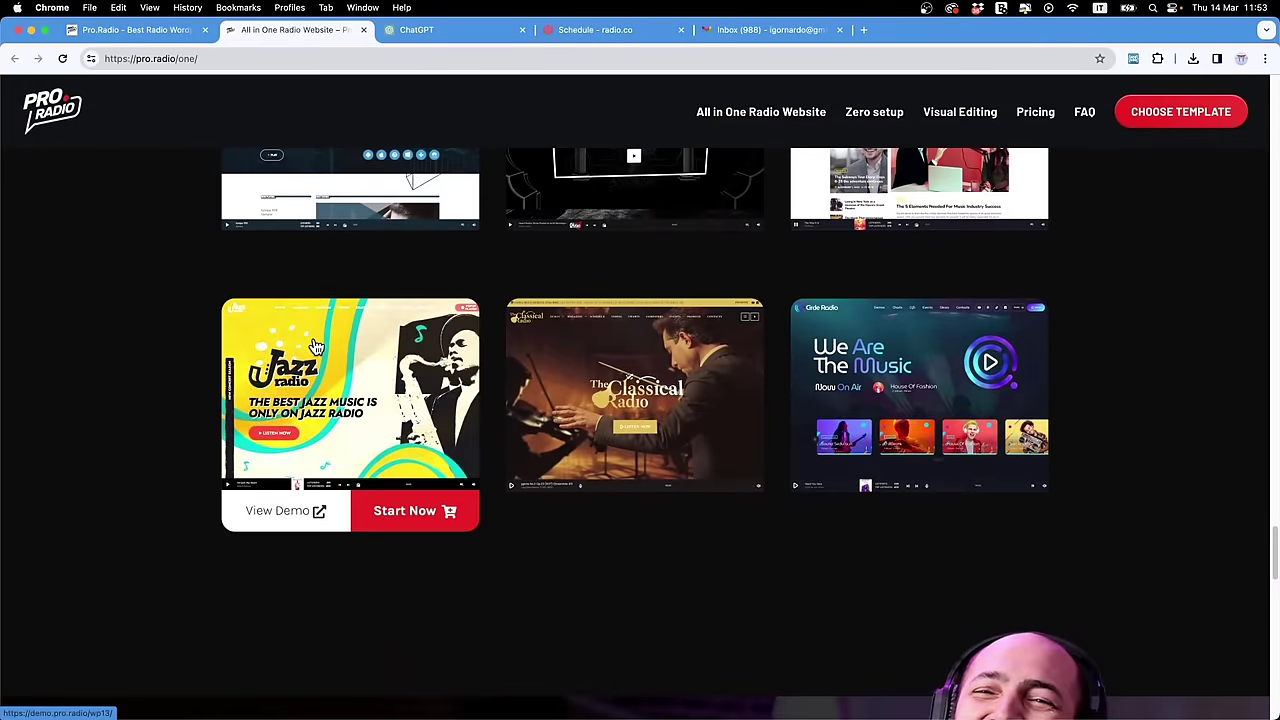
scroll(315, 345, up, 5)
scroll(315, 345, up, 3)
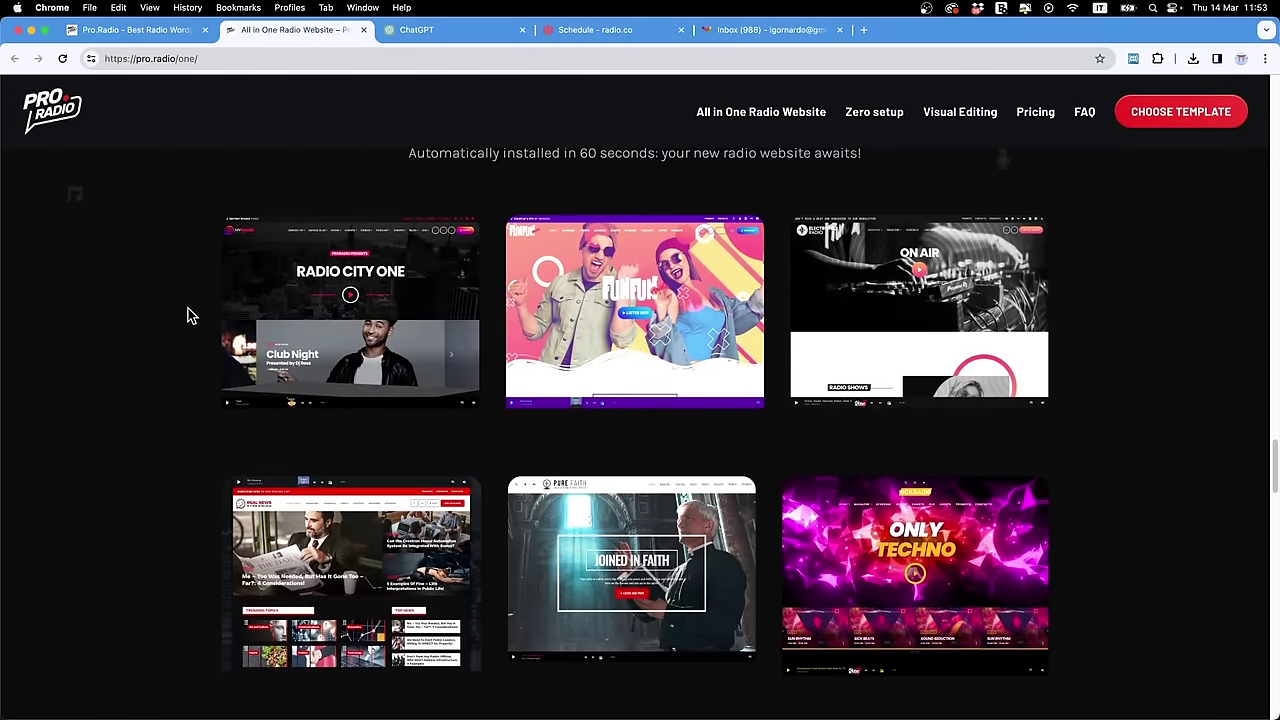
Step: Open the Pro.Radio all-demos page in a new browser tab
key(super+t)
text(all-demos)
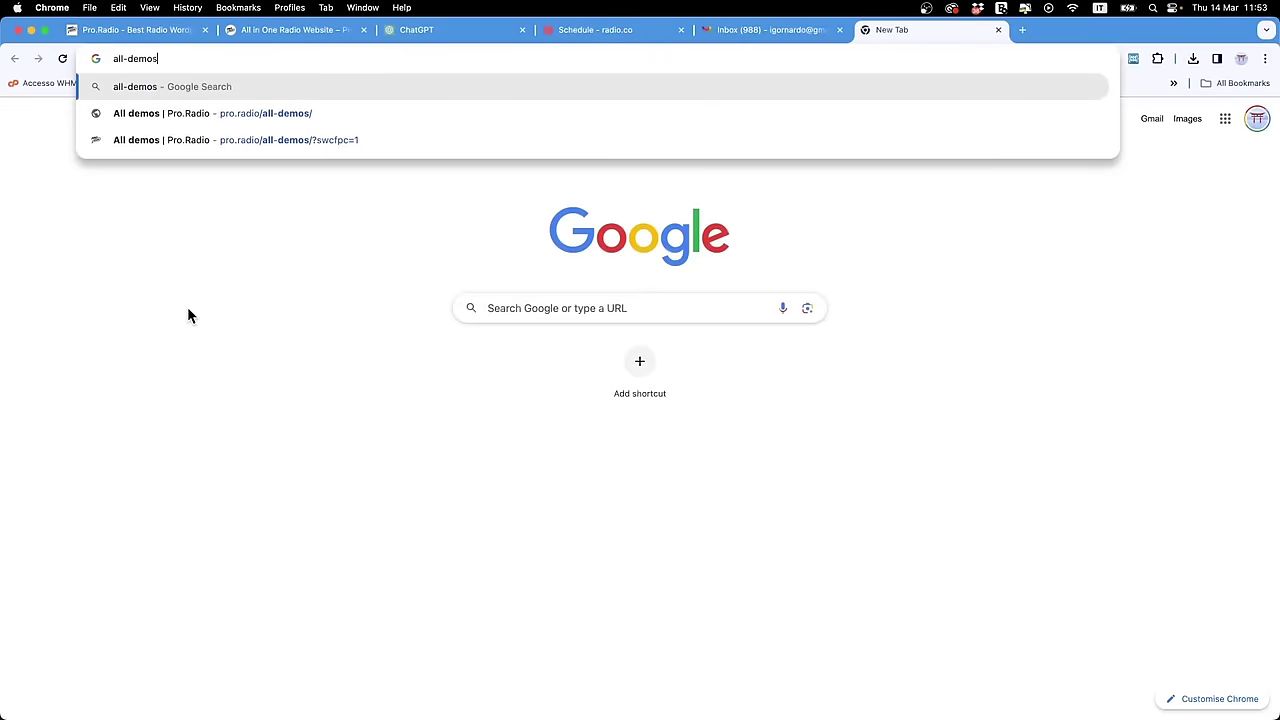
key(Down)
key(Return)
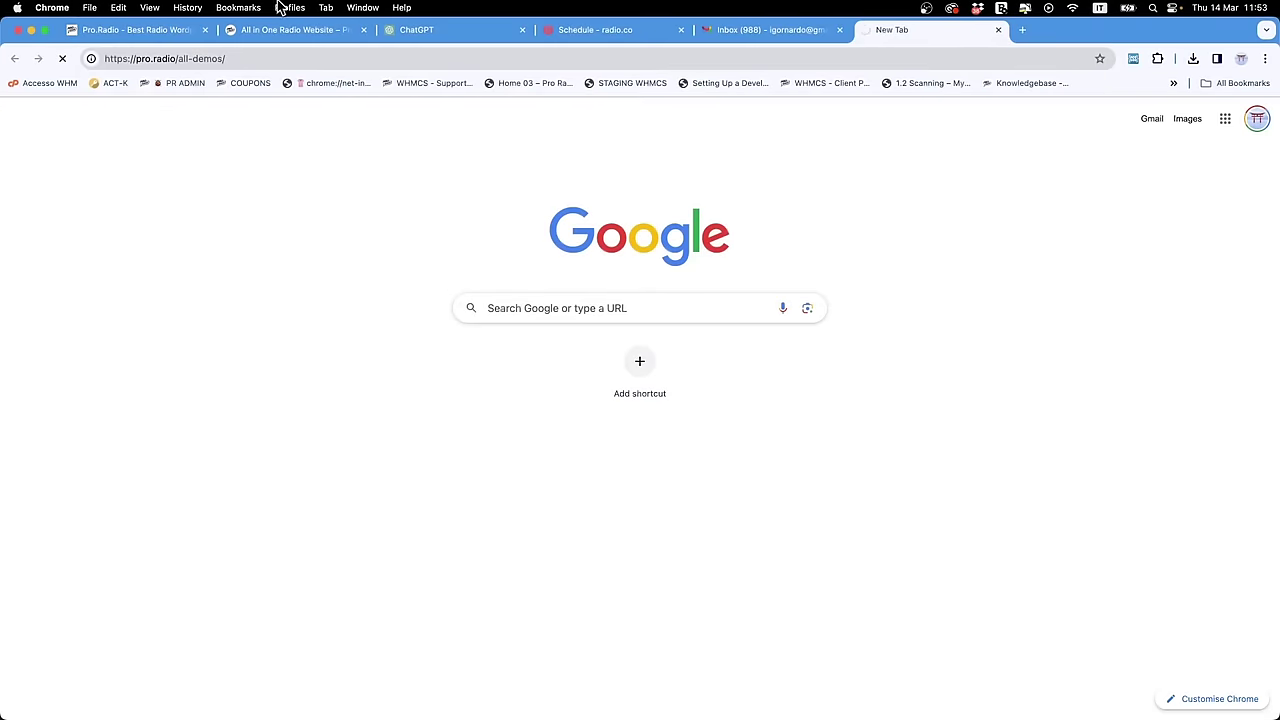
Step: Return to the All in One Radio Website page and review the templates available with the hosted plan
click(250, 30)
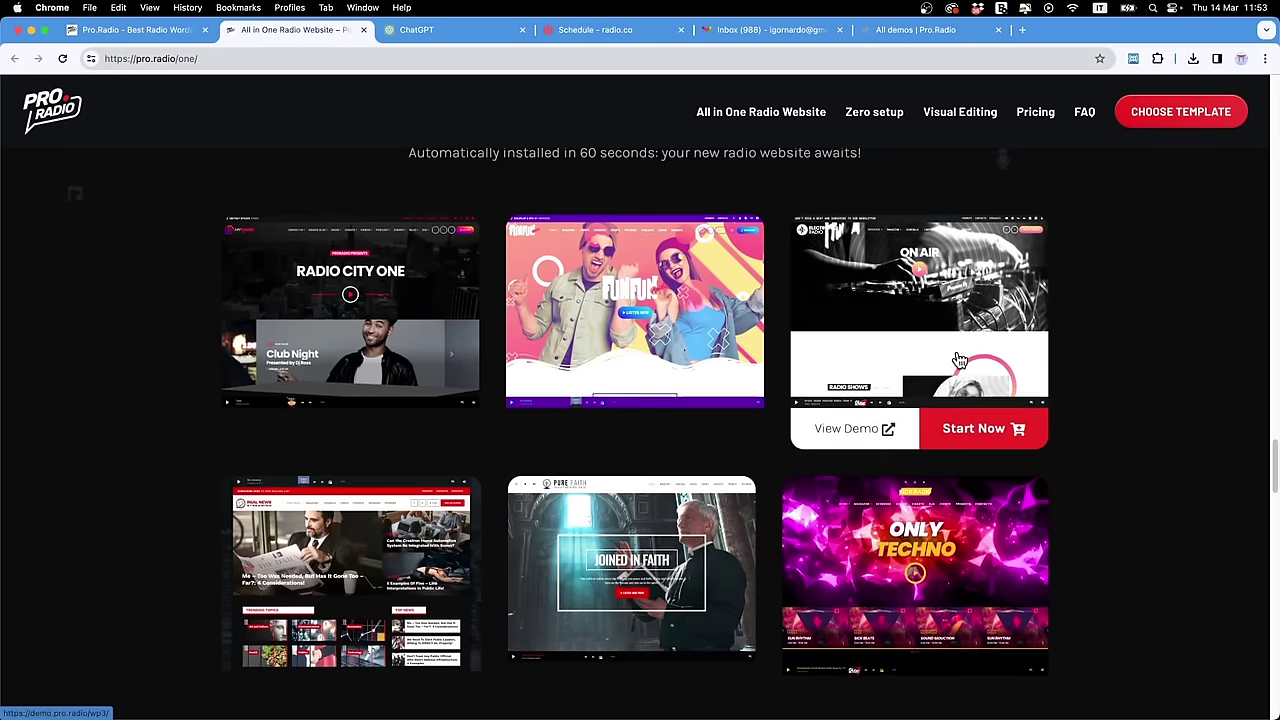
scroll(965, 335, down, 7)
scroll(960, 345, down, 5)
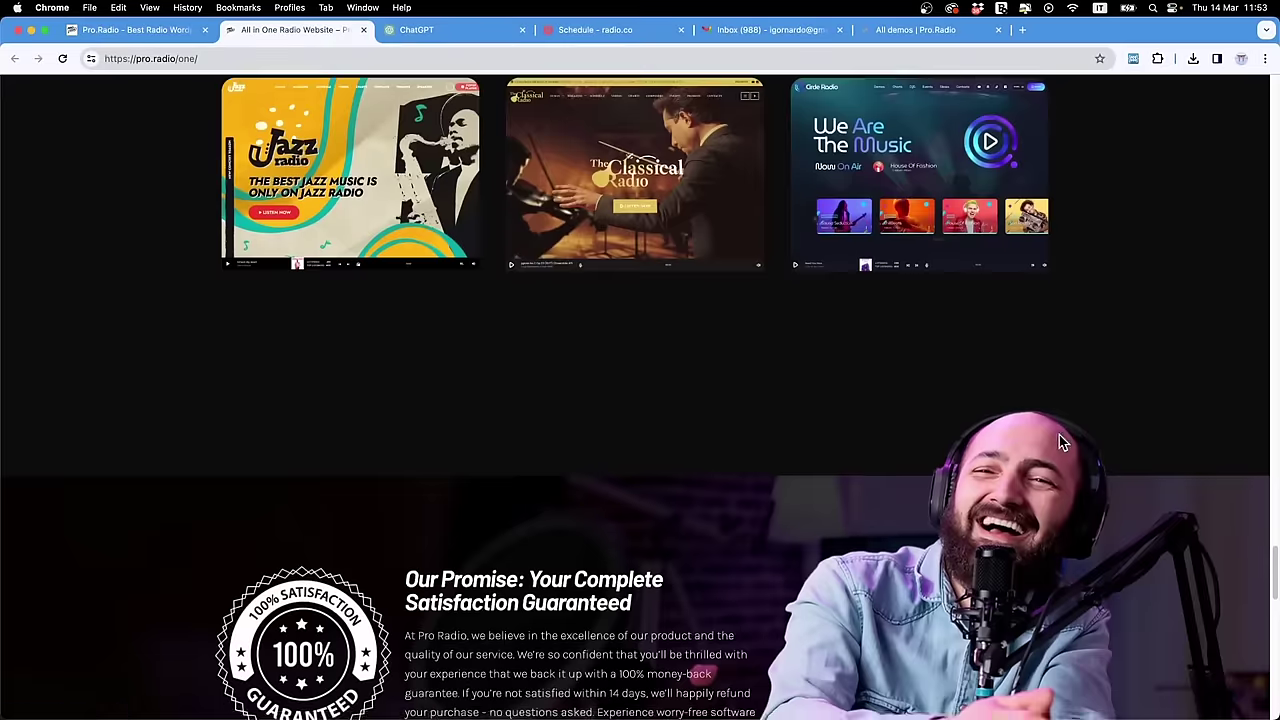
scroll(900, 420, up, 7)
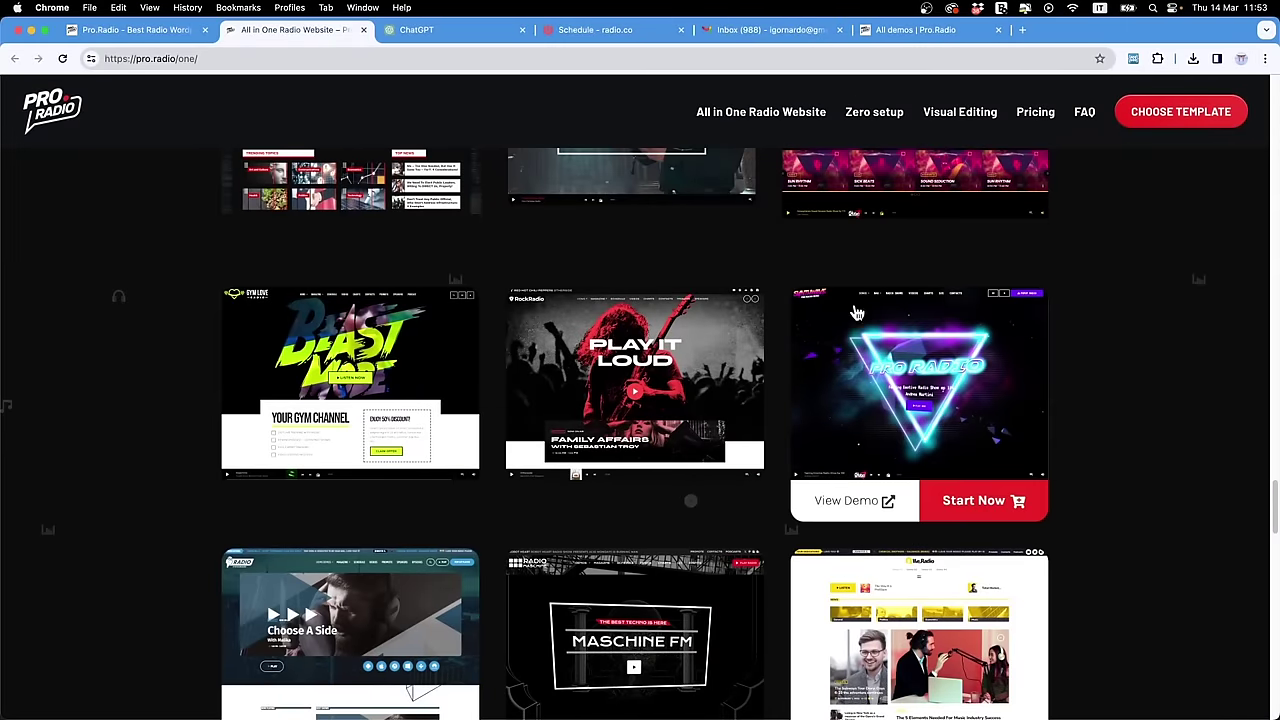
Step: Switch to the All demos page and browse the prebuilt websites included with Pro Radio through Demo 22
click(905, 32)
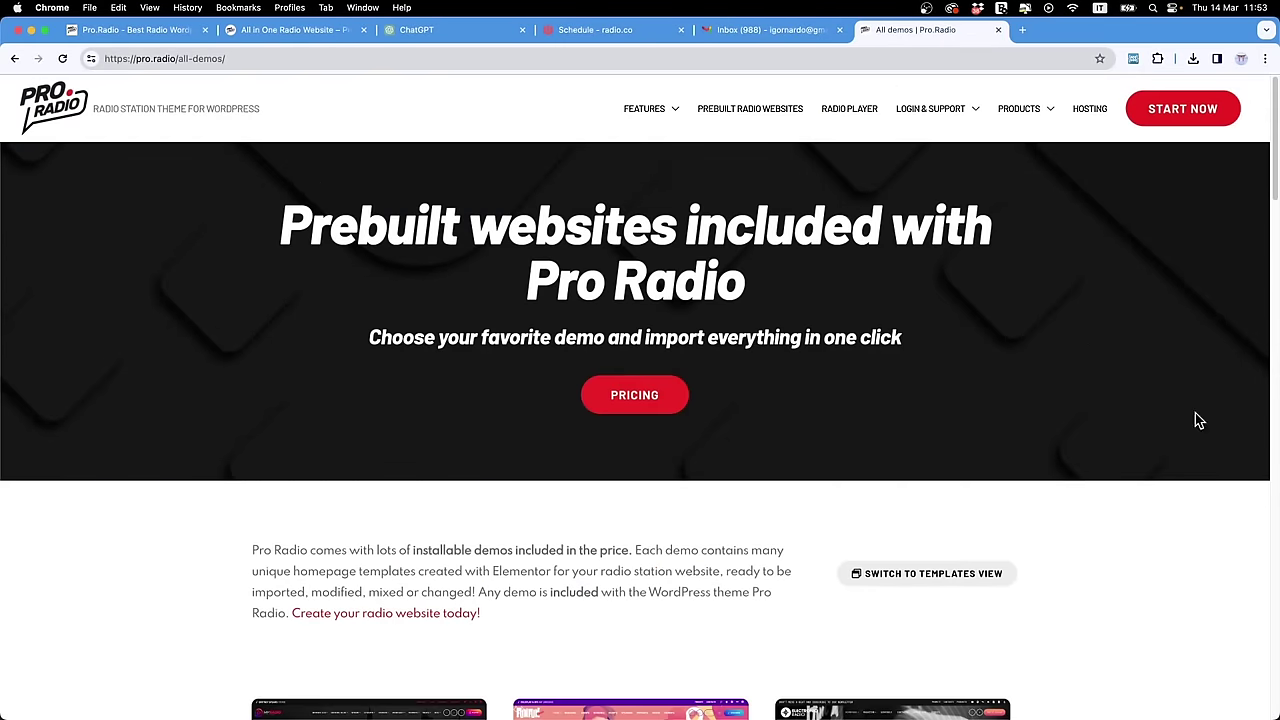
scroll(1205, 450, down, 10)
scroll(604, 350, down, 10)
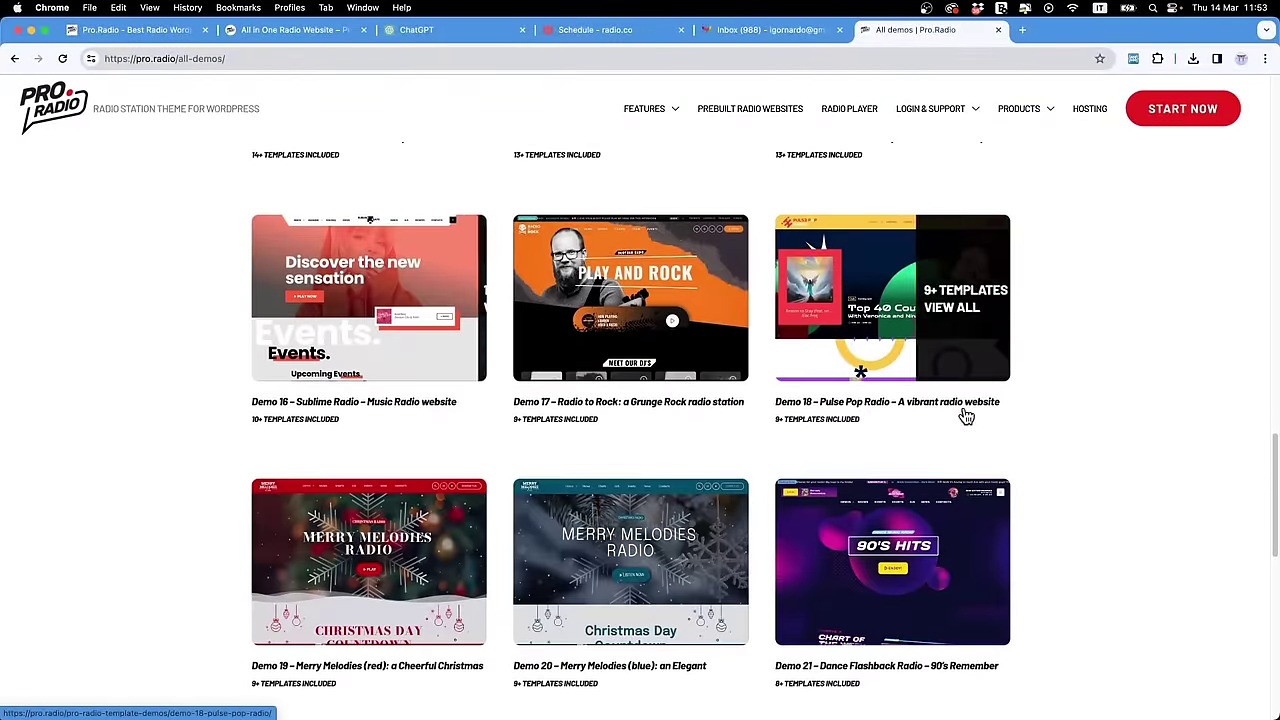
scroll(515, 500, down, 4)
scroll(672, 605, down, 4)
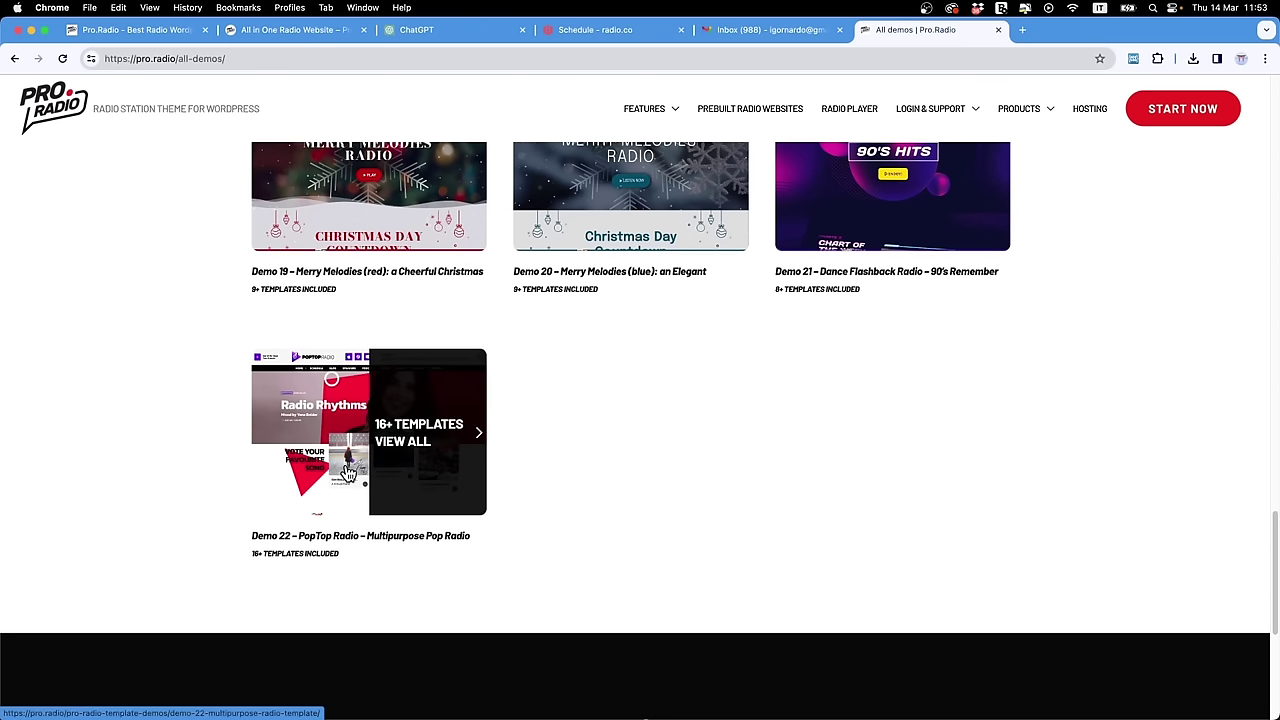
Step: Switch back to the All in One Radio Website page and view the Choose Your Website section again
click(318, 34)
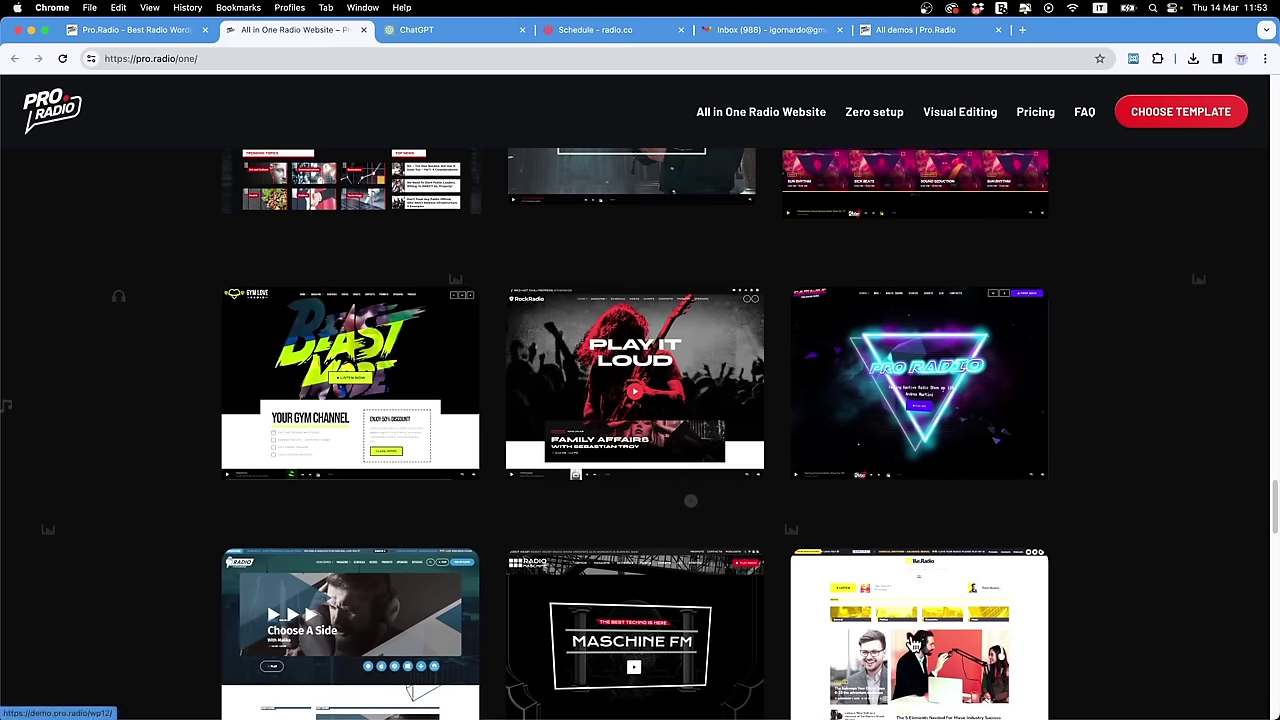
scroll(1026, 517, up, 10)
scroll(985, 453, down, 2)
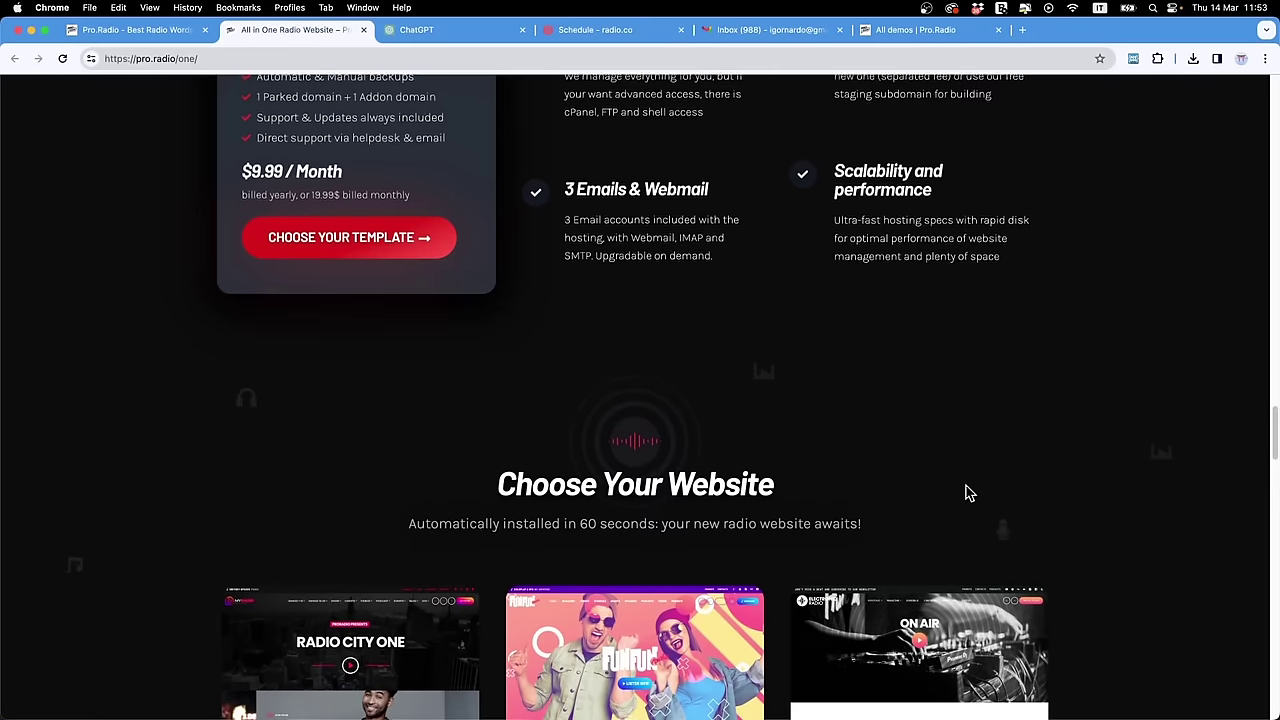
scroll(966, 490, down, 2)
scroll(271, 246, down, 2)
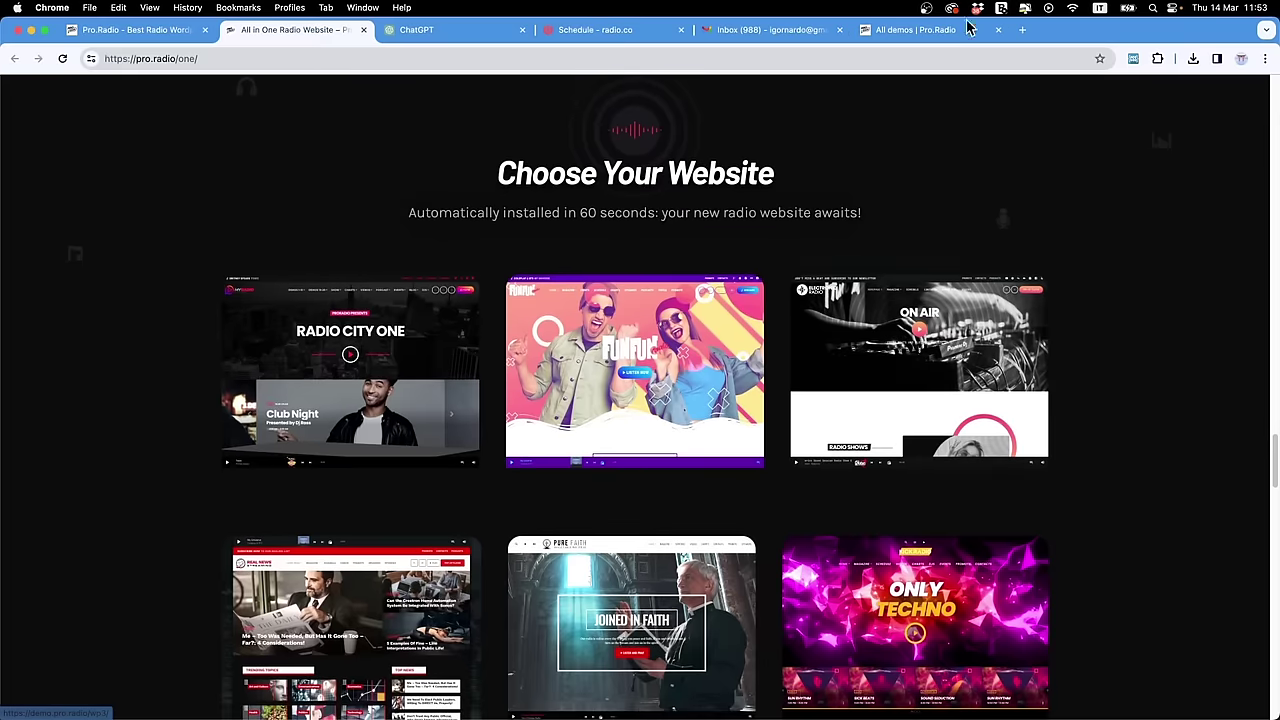
Step: Browse the hosted-plan templates in the Choose Your Website section, down to the Jazz, Classical and Circle Radio designs and back up
click(905, 35)
click(280, 37)
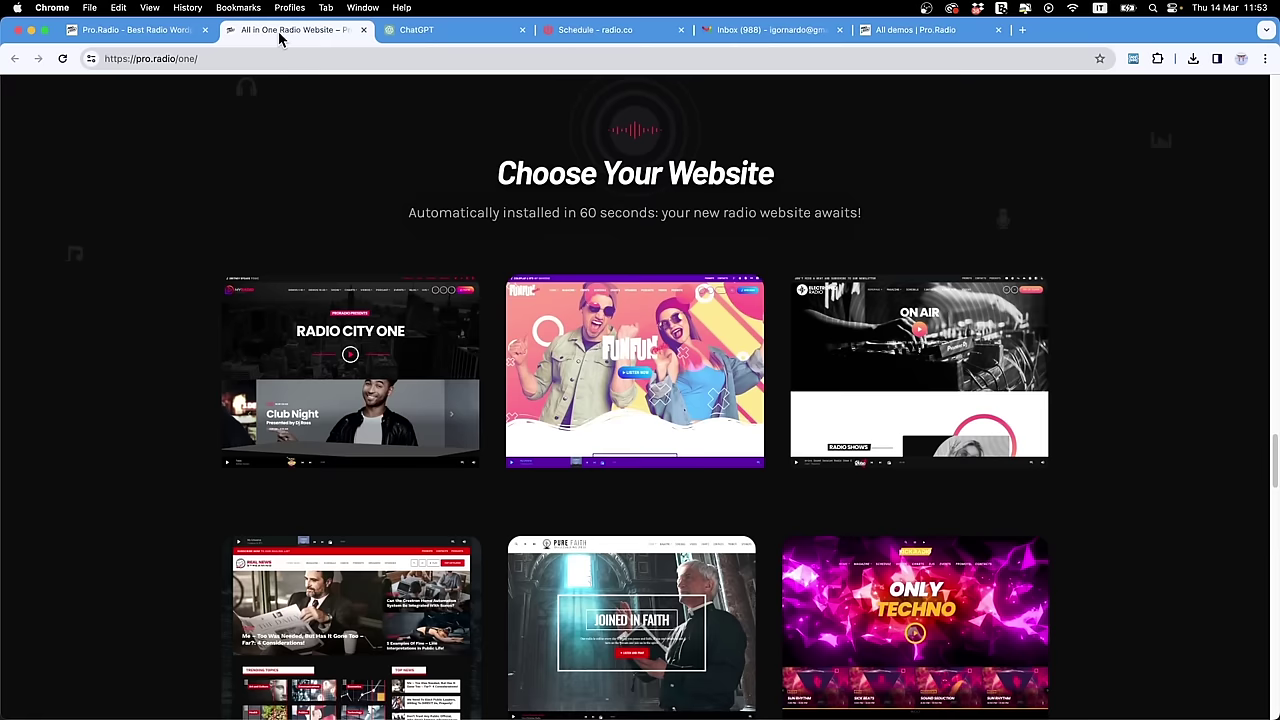
scroll(530, 370, down, 3)
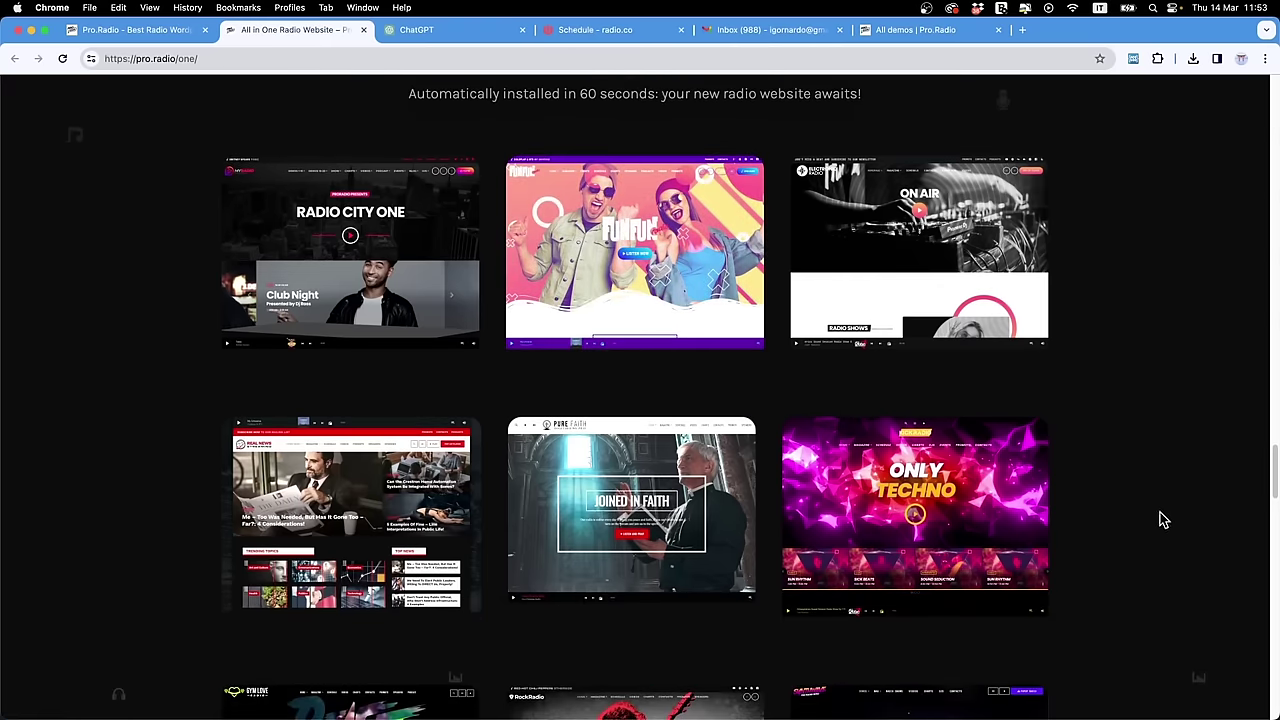
scroll(1163, 519, down, 6)
scroll(1163, 519, down, 6)
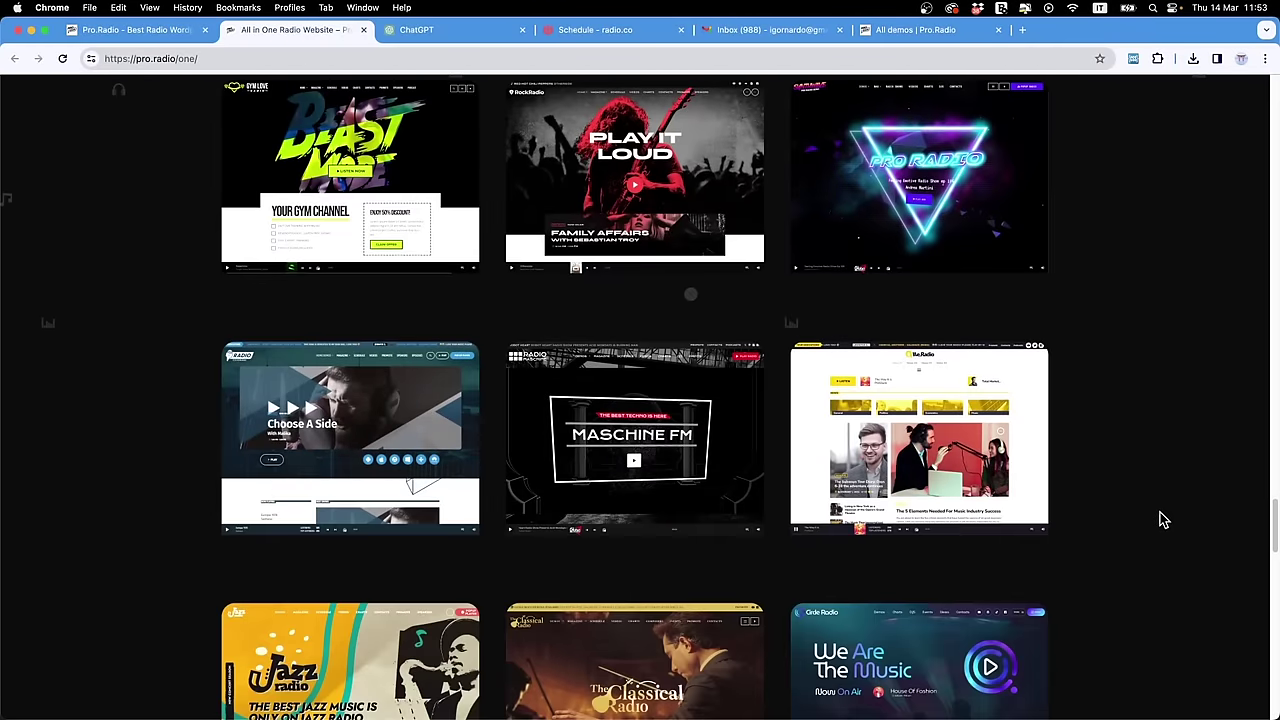
scroll(1163, 519, down, 4)
scroll(1163, 519, up, 6)
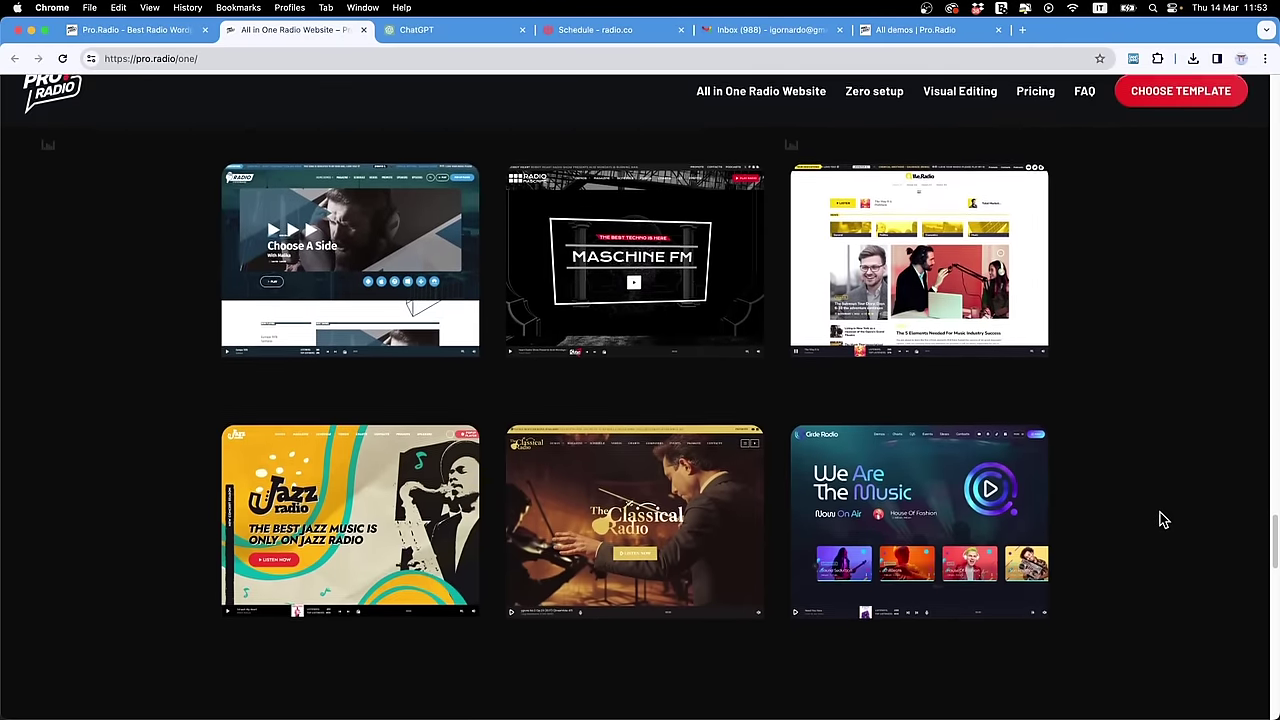
scroll(1163, 519, up, 5)
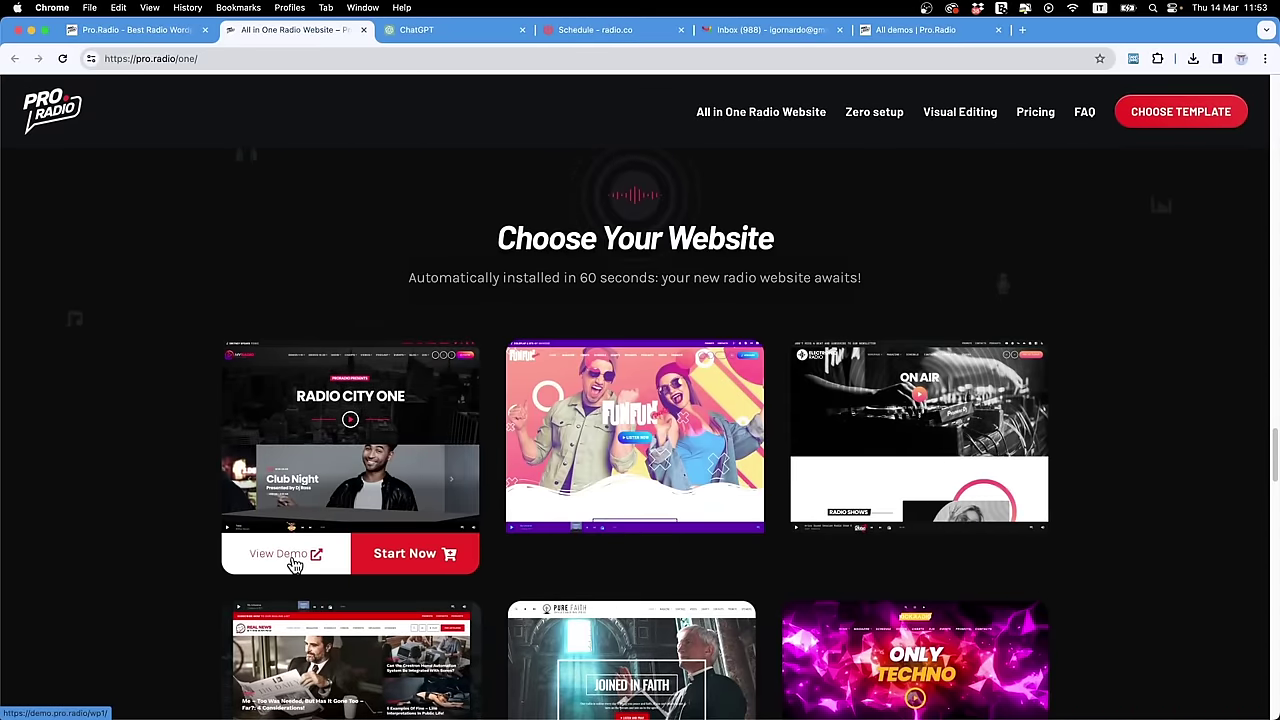
Step: Open the demos of the FunFun Radio and Circle Radio templates from the template gallery, each in its own browser tab
click(599, 563)
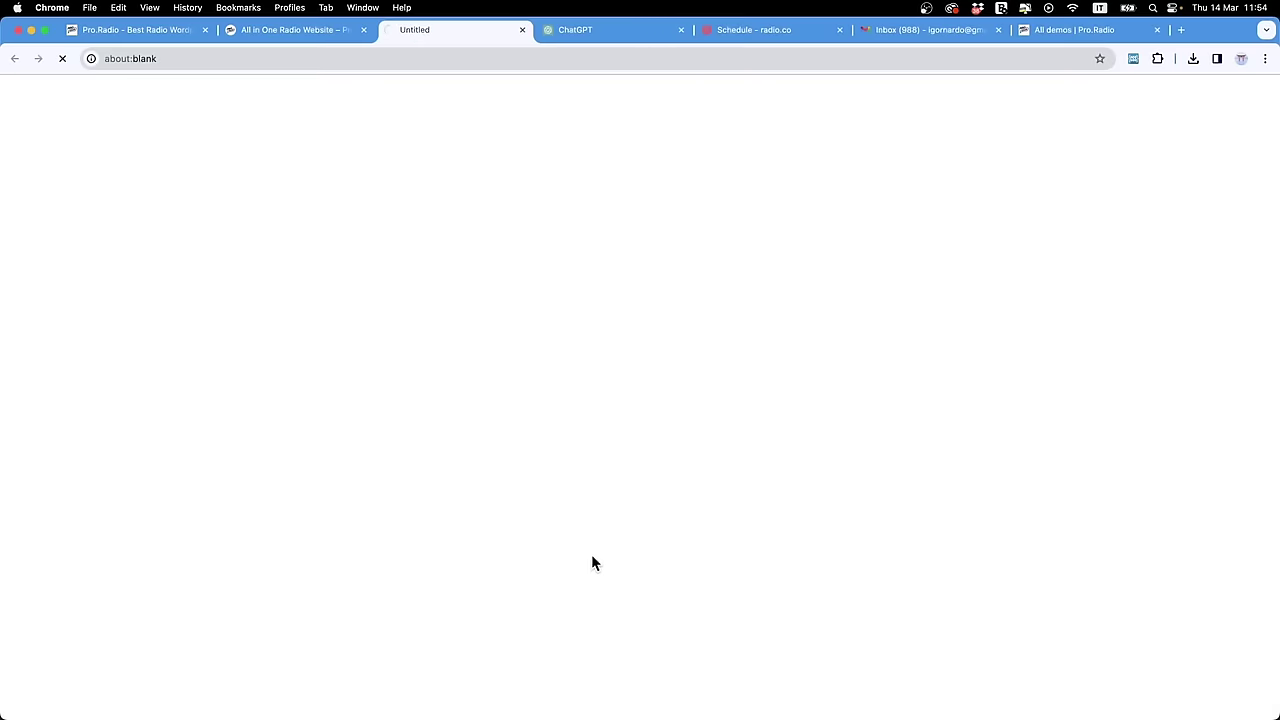
click(276, 29)
scroll(622, 422, down, 8)
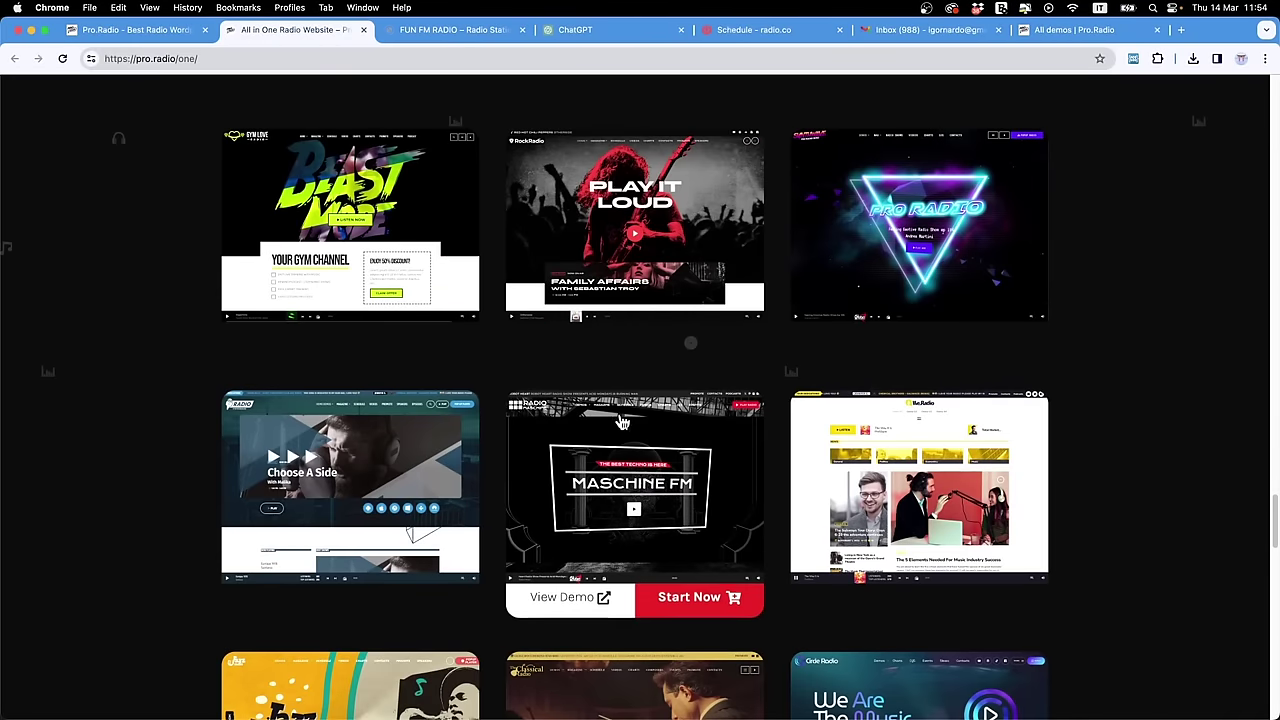
scroll(620, 500, down, 5)
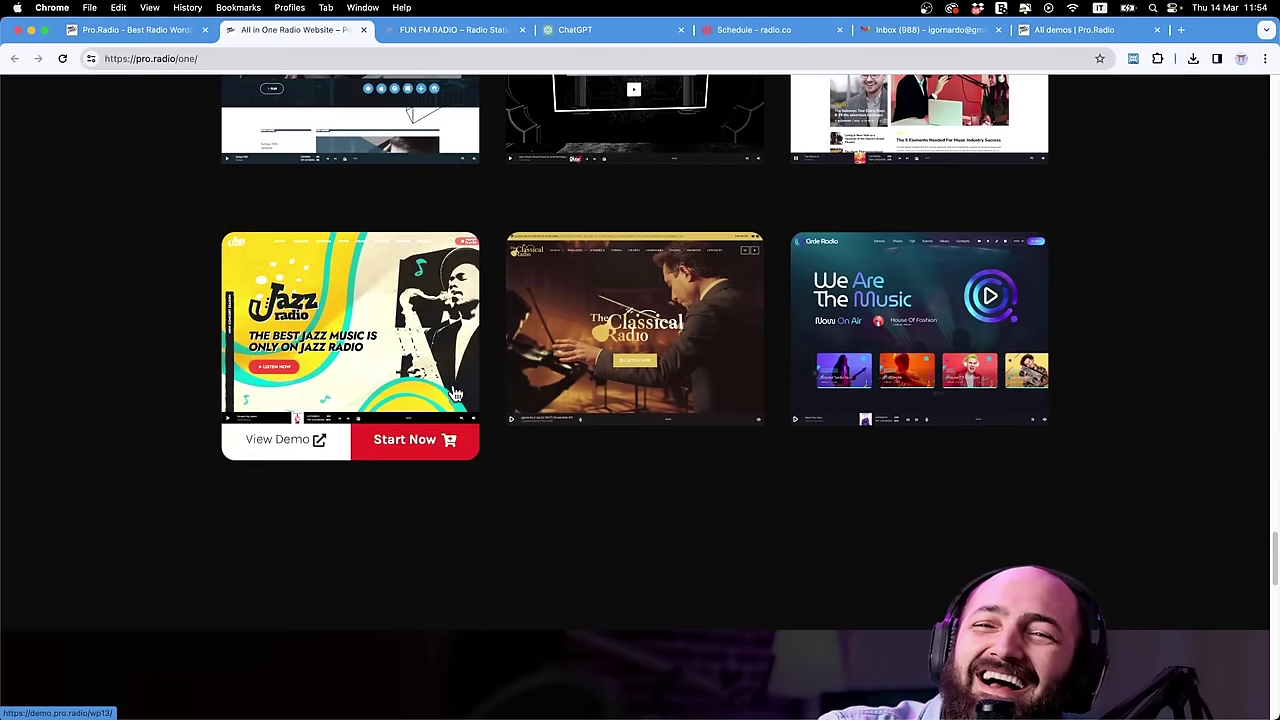
click(882, 450)
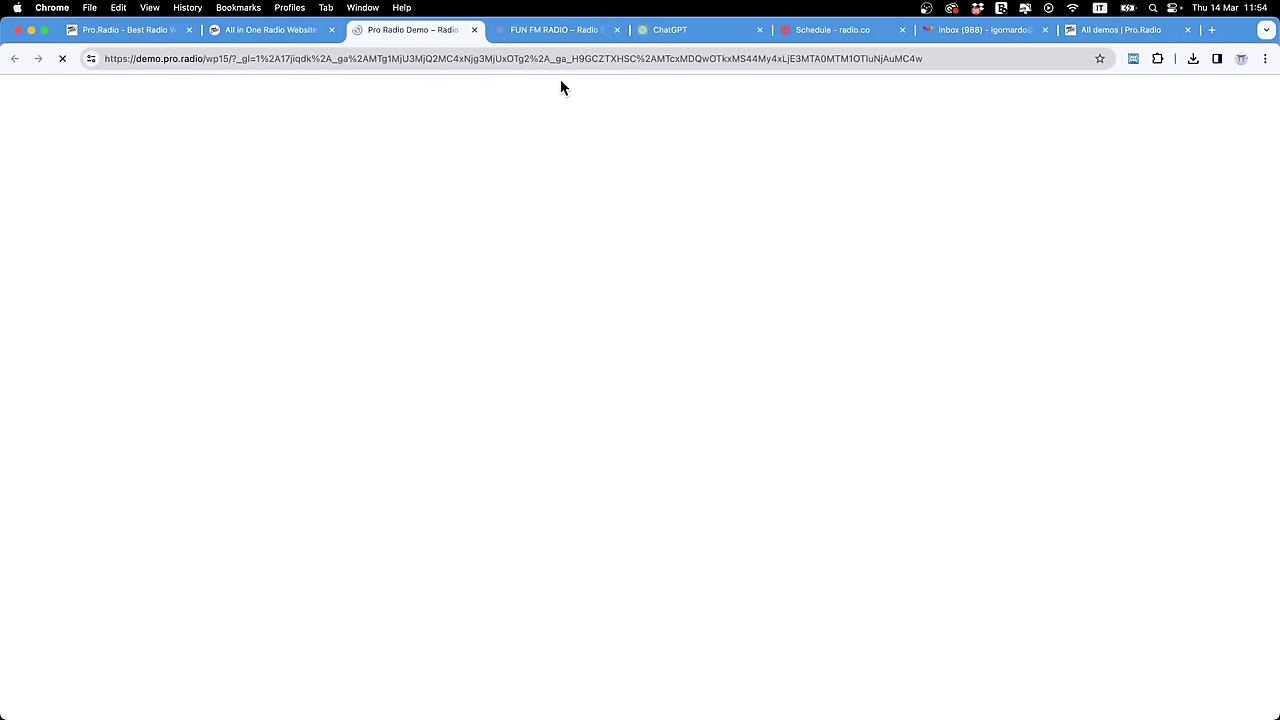
Step: View the FunFun Radio home page, and skim the Circle Radio demo's home page down to its sponsors section and back
click(548, 31)
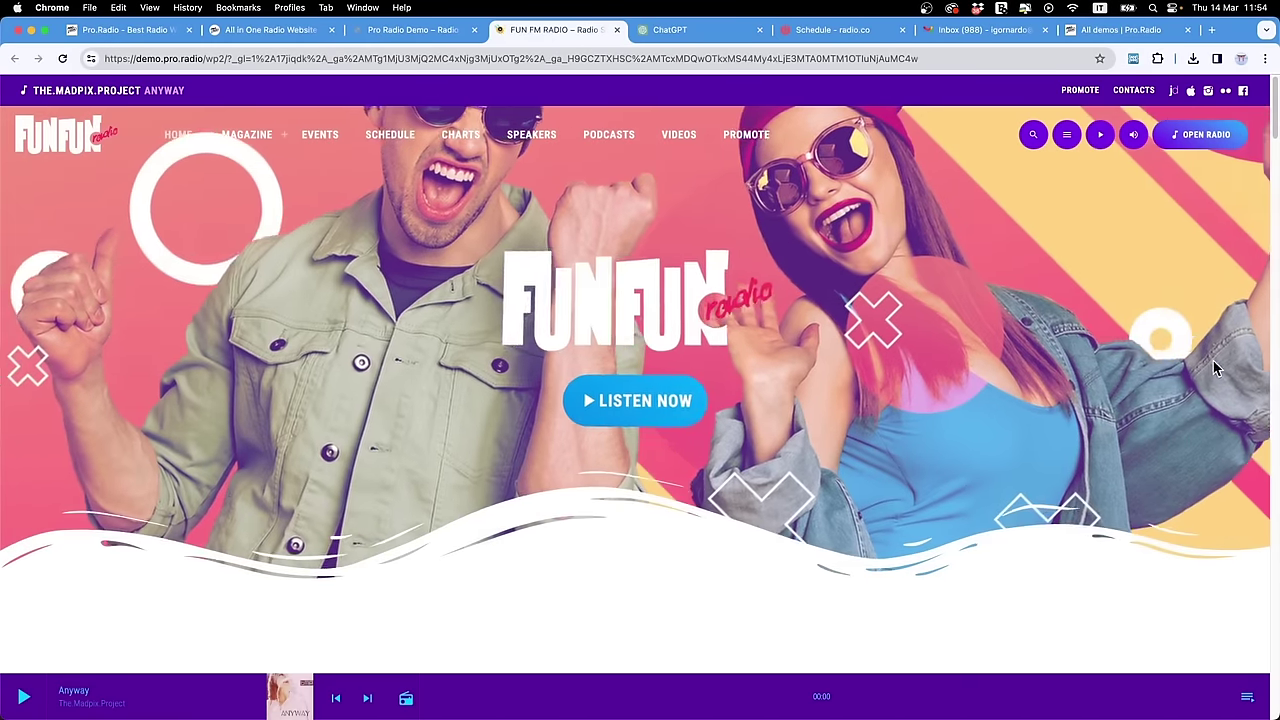
click(405, 30)
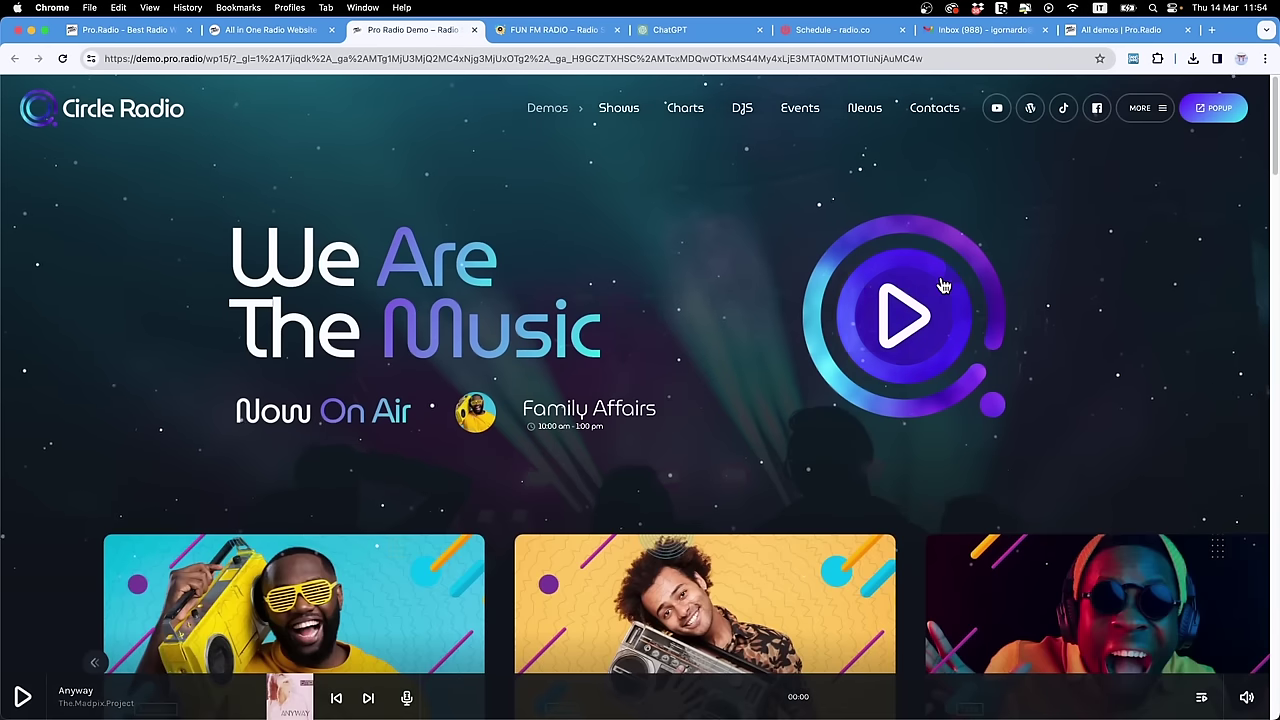
scroll(940, 284, down, 3)
scroll(940, 284, down, 20)
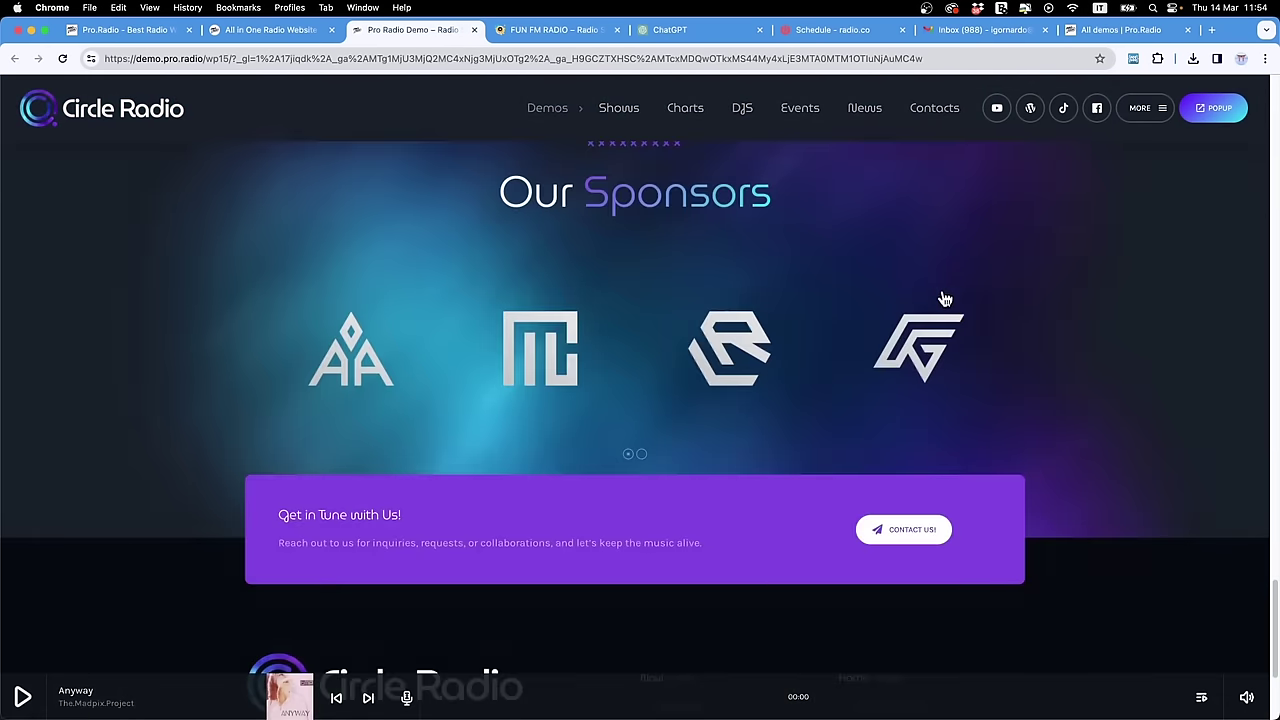
scroll(945, 293, up, 20)
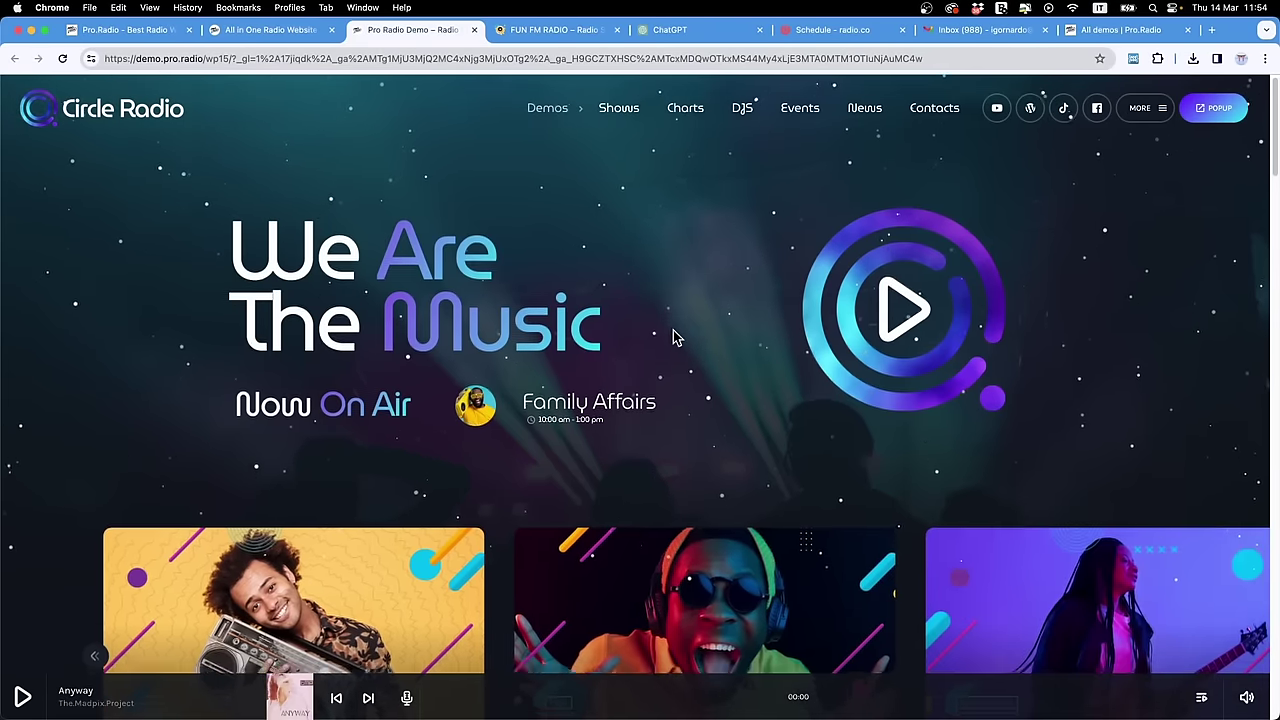
Step: Examine the Circle Radio home page's show carousel, Music Chart, Blog News and music article sections, and return to its header
scroll(674, 336, down, 3)
scroll(674, 336, down, 2)
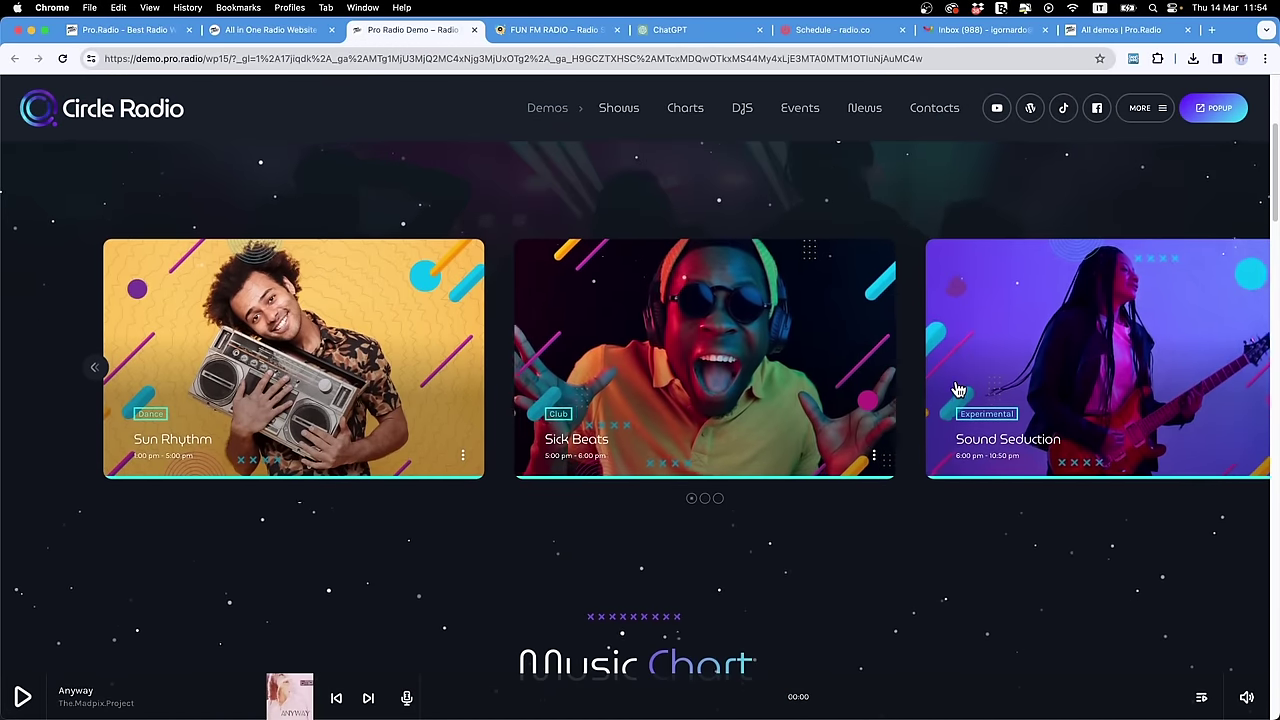
scroll(763, 366, down, 2)
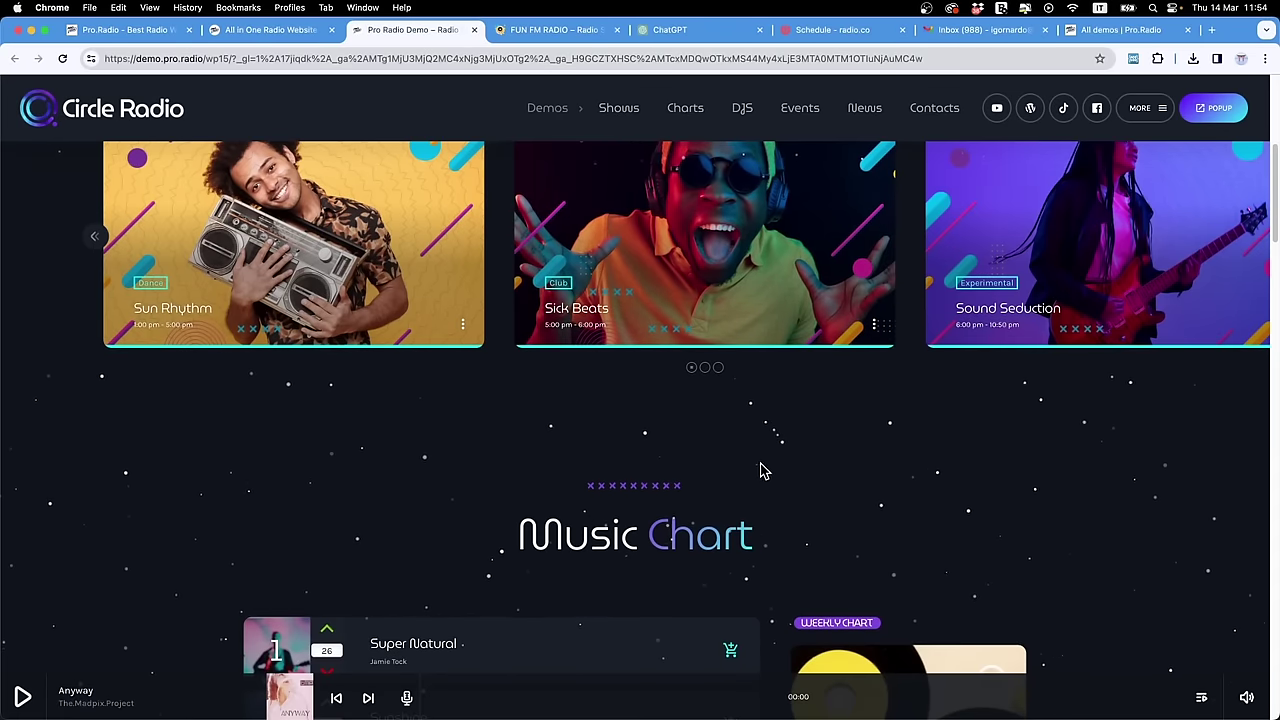
scroll(763, 475, down, 1)
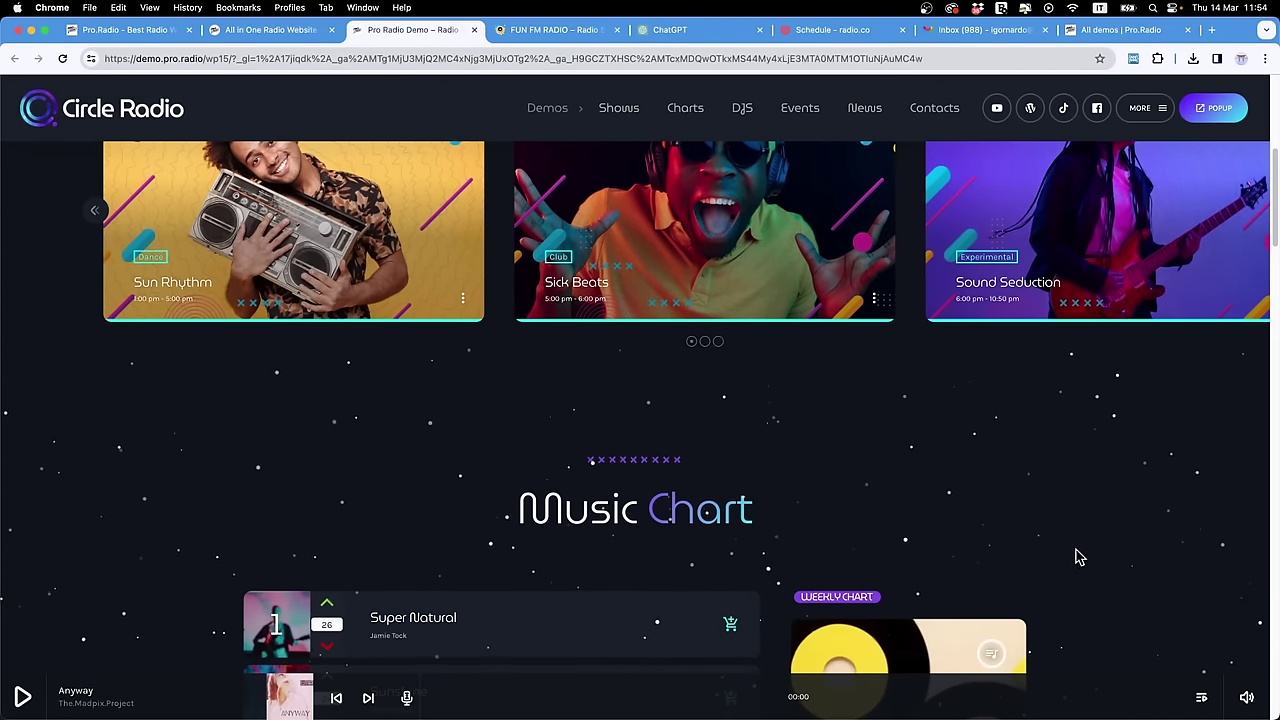
scroll(1080, 557, down, 3)
scroll(1066, 406, down, 6)
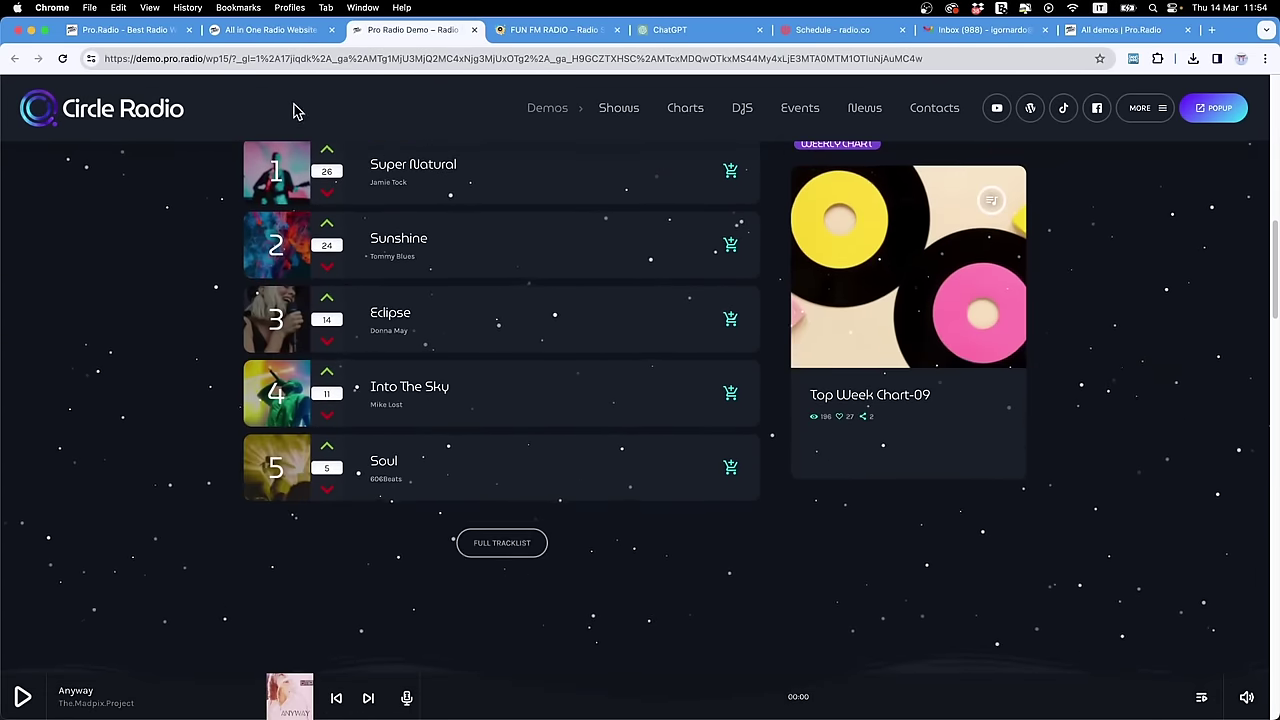
scroll(630, 543, down, 3)
scroll(600, 530, down, 5)
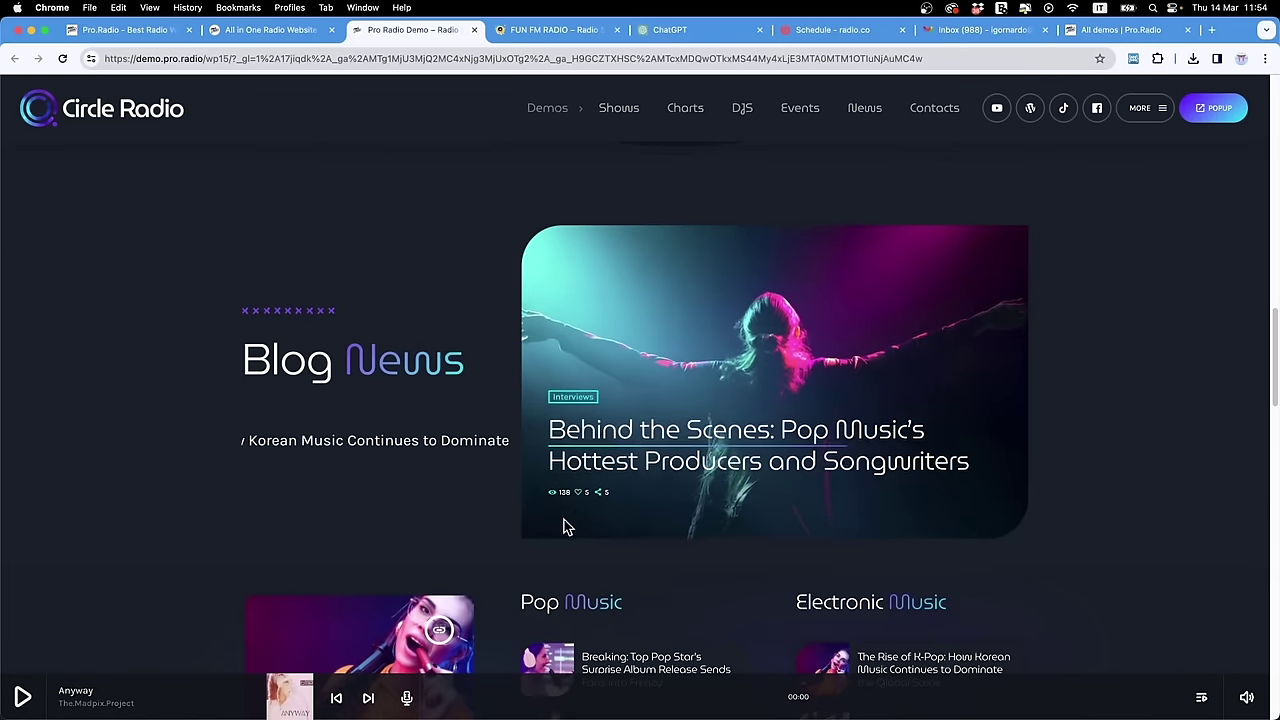
scroll(529, 437, down, 6)
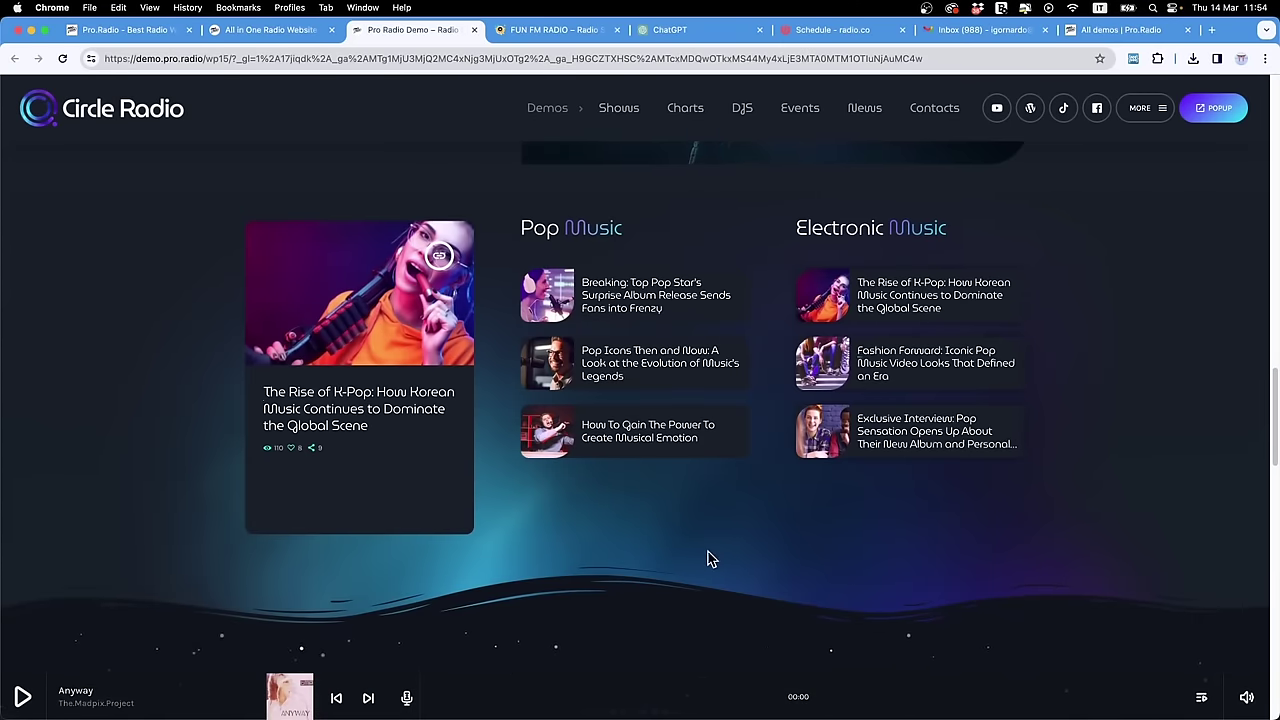
scroll(707, 559, up, 15)
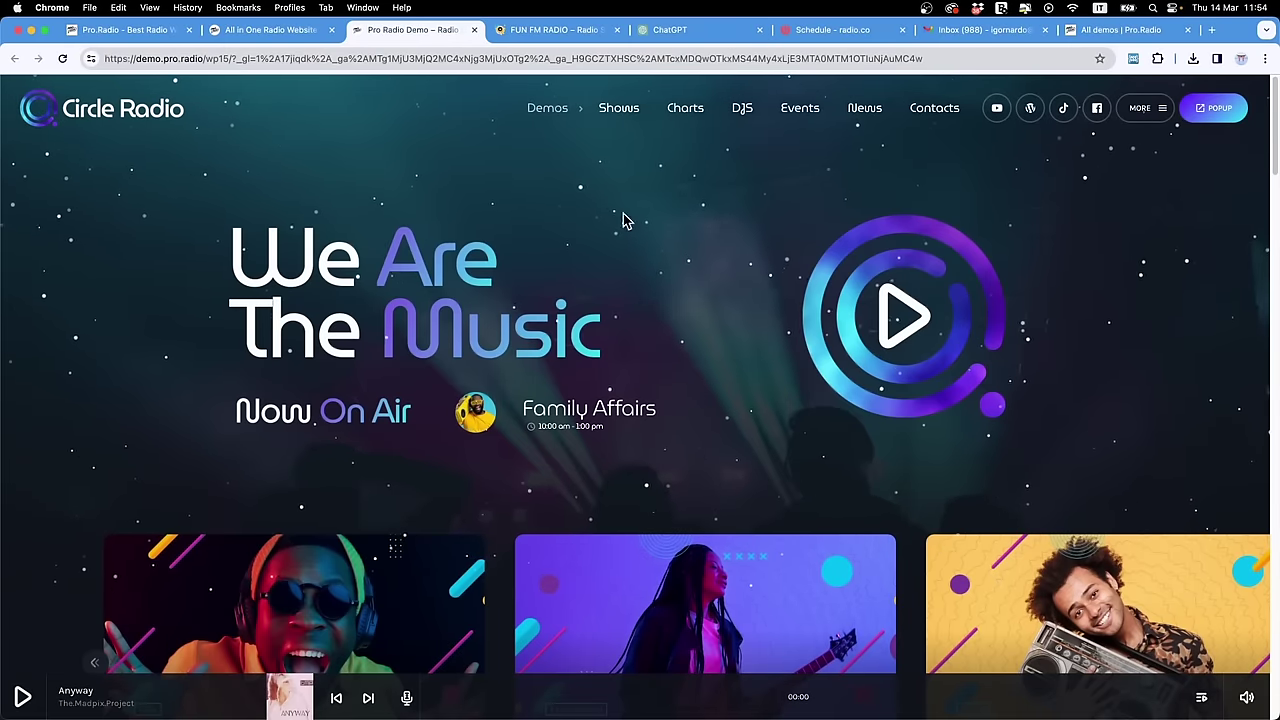
Step: Open the Home 02 version of the Circle Radio demo and review it down to the footer and back
mouse_move(557, 105)
click(552, 192)
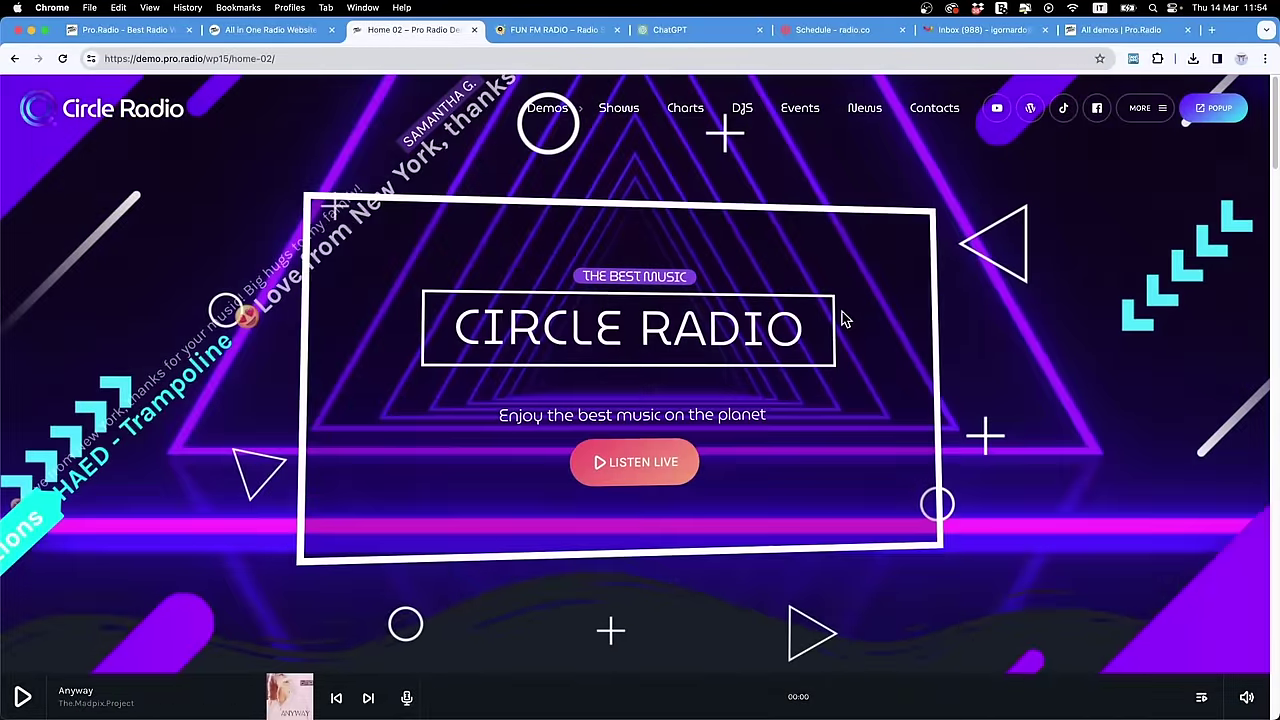
scroll(770, 488, down, 7)
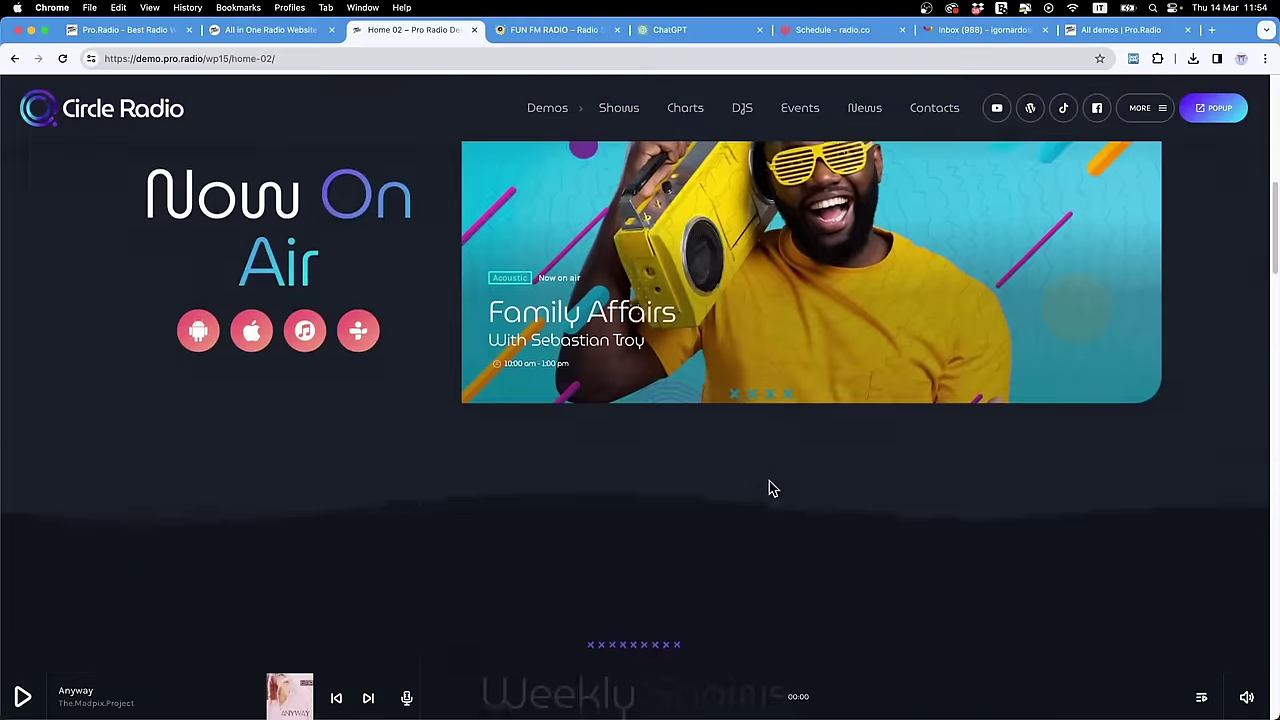
scroll(770, 488, down, 10)
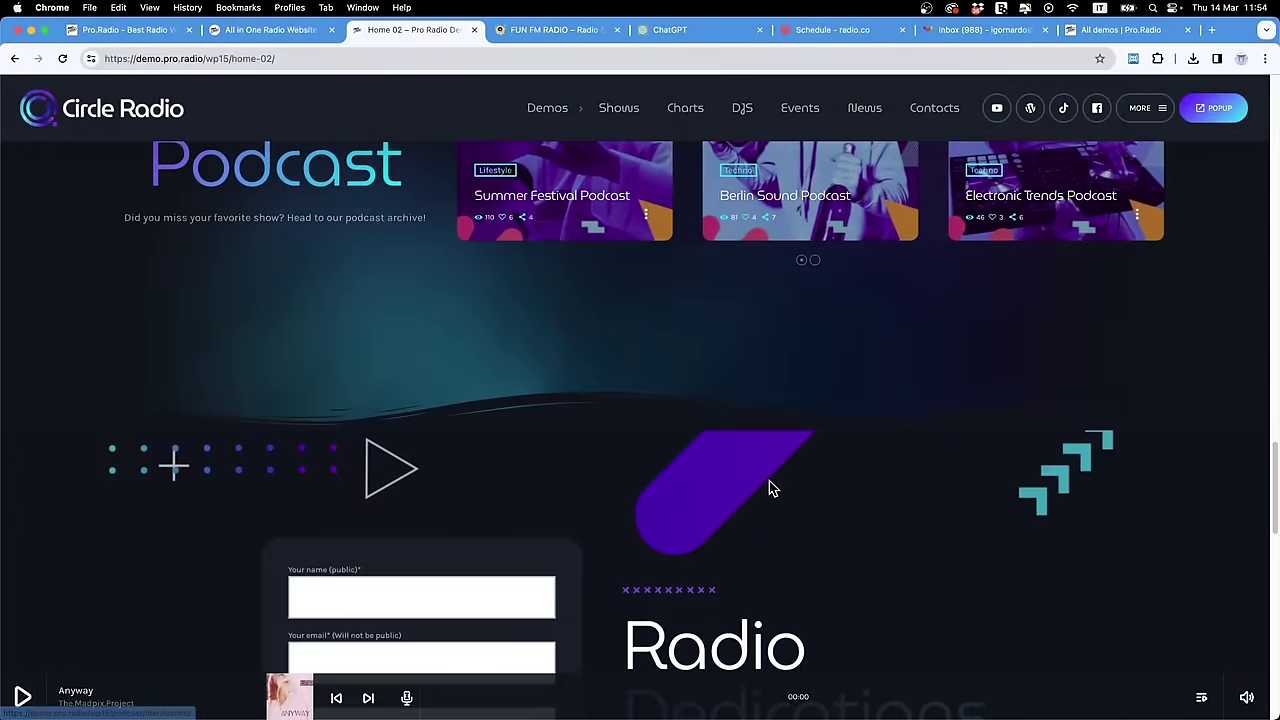
scroll(770, 488, down, 10)
scroll(770, 488, down, 3)
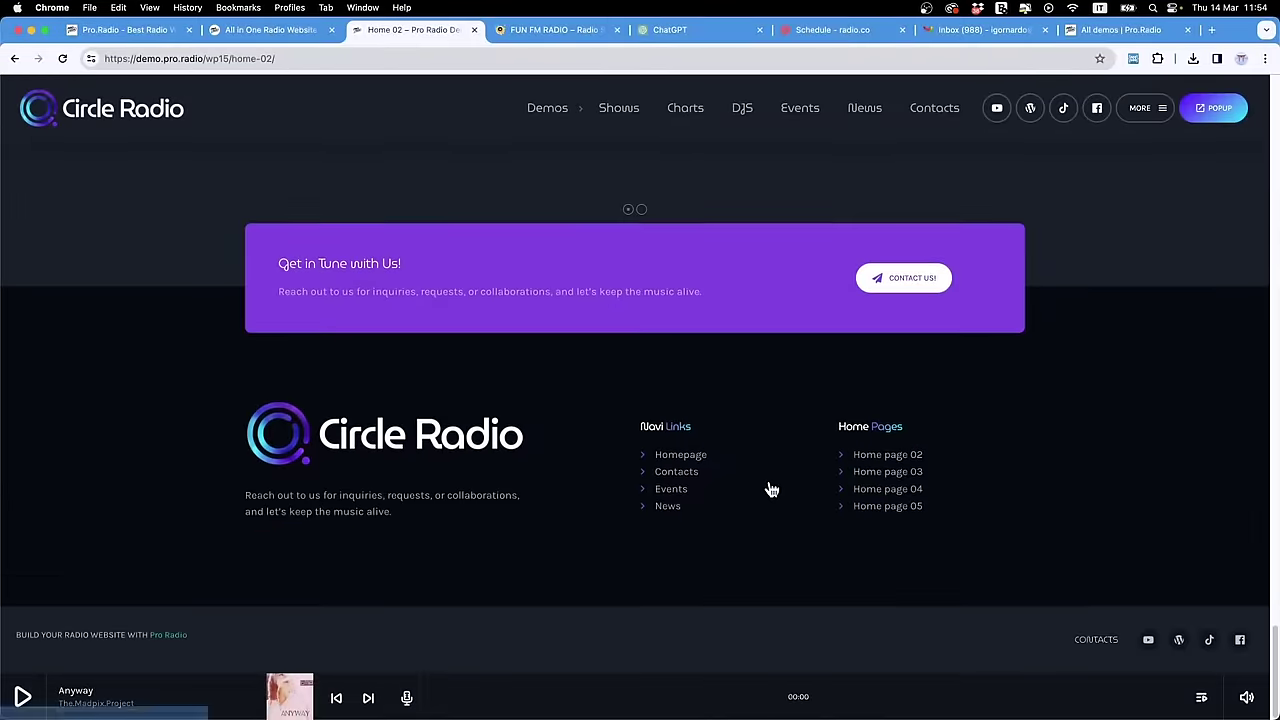
key(Home)
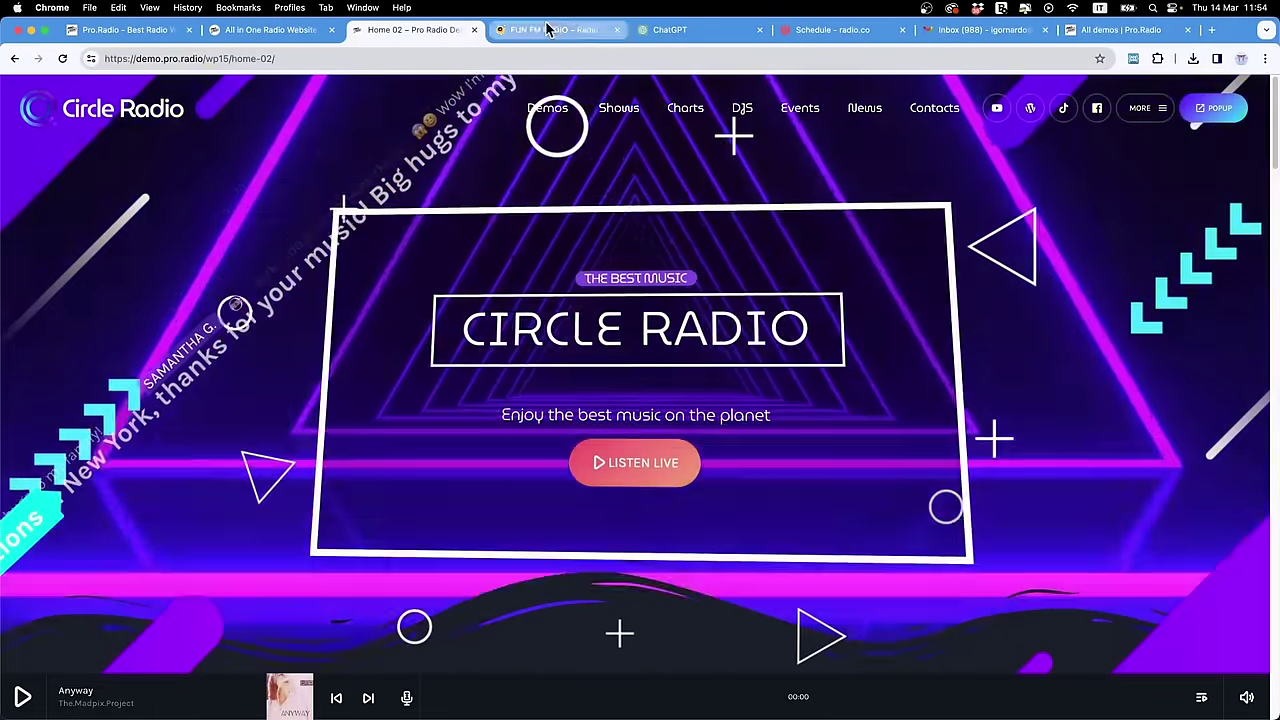
Step: Switch to the FunFun Radio demo and review its home page as far as the featured article slider
click(548, 30)
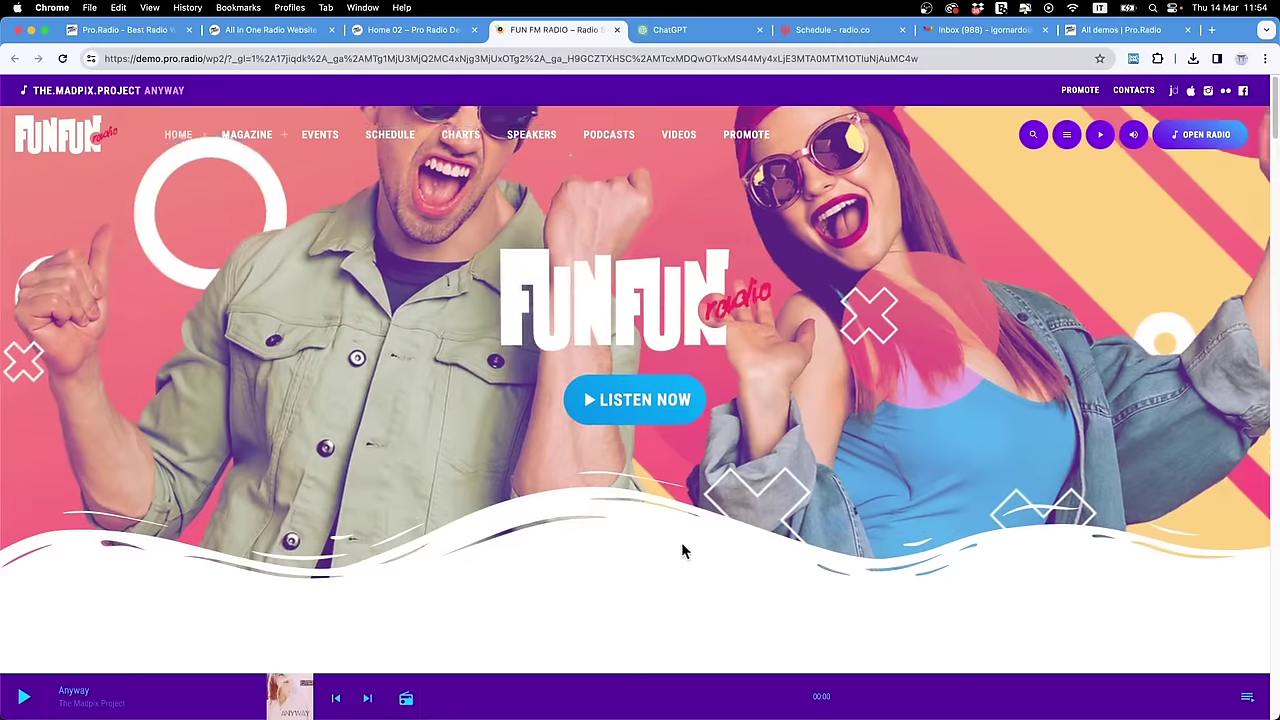
scroll(681, 542, down, 10)
scroll(652, 312, down, 10)
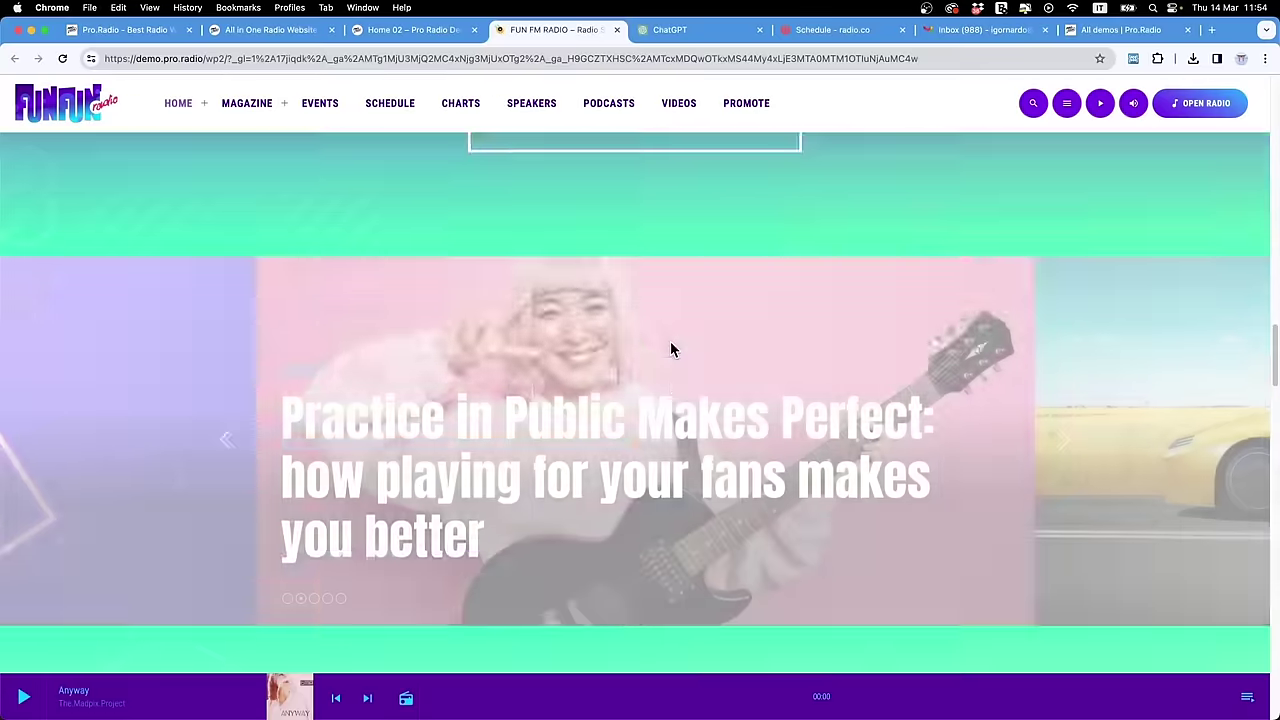
scroll(671, 345, up, 5)
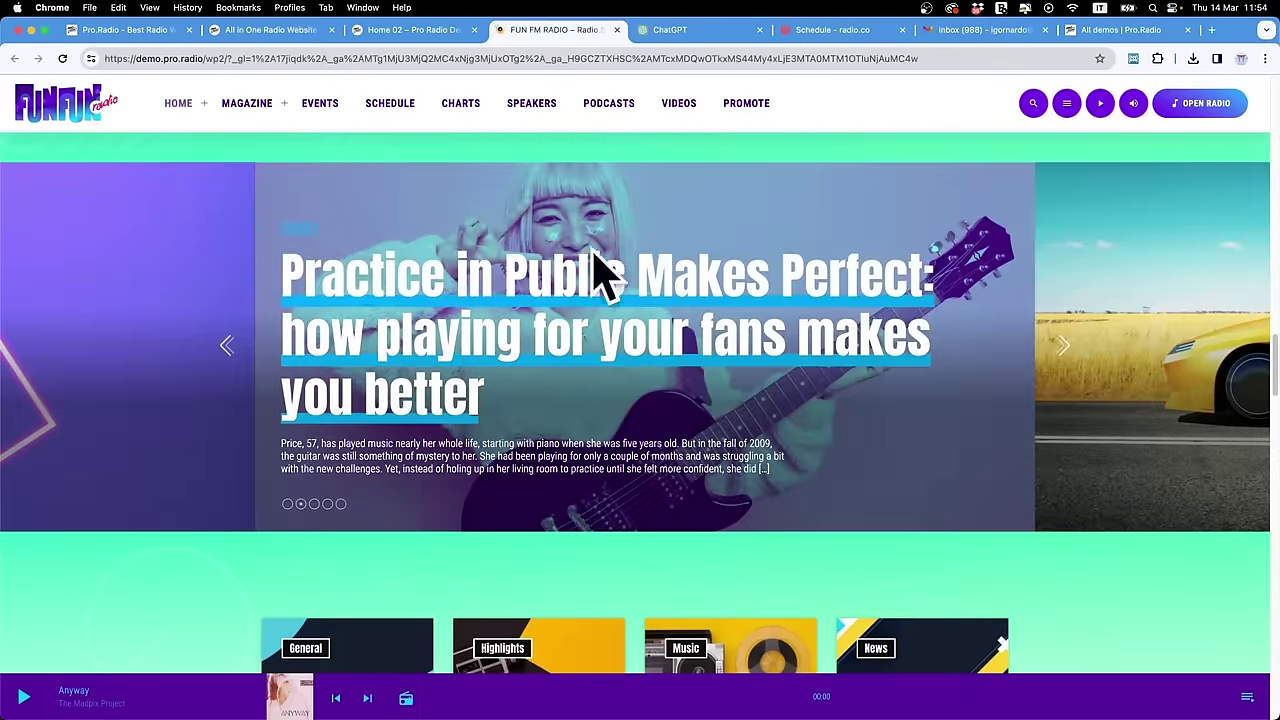
Step: Return to the Circle Radio Home 02 demo and examine its Weekly Shows schedule
click(410, 30)
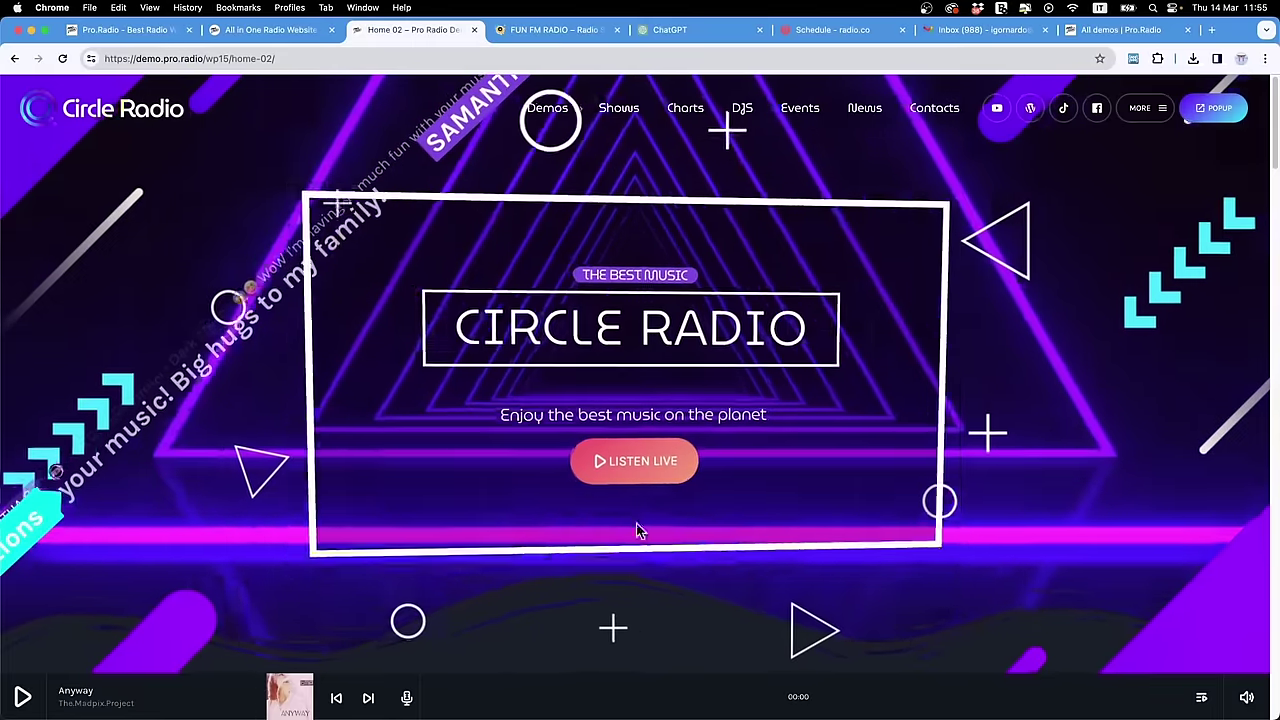
scroll(670, 398, down, 2)
scroll(672, 400, down, 5)
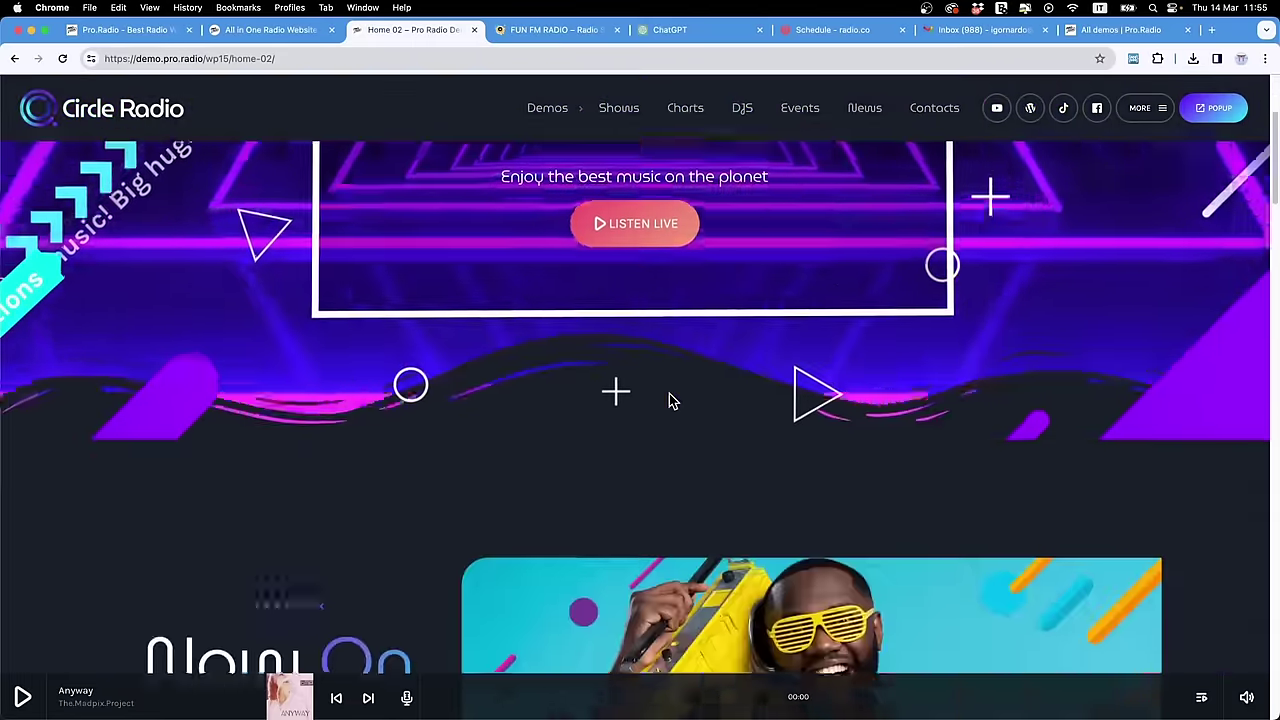
scroll(672, 400, down, 9)
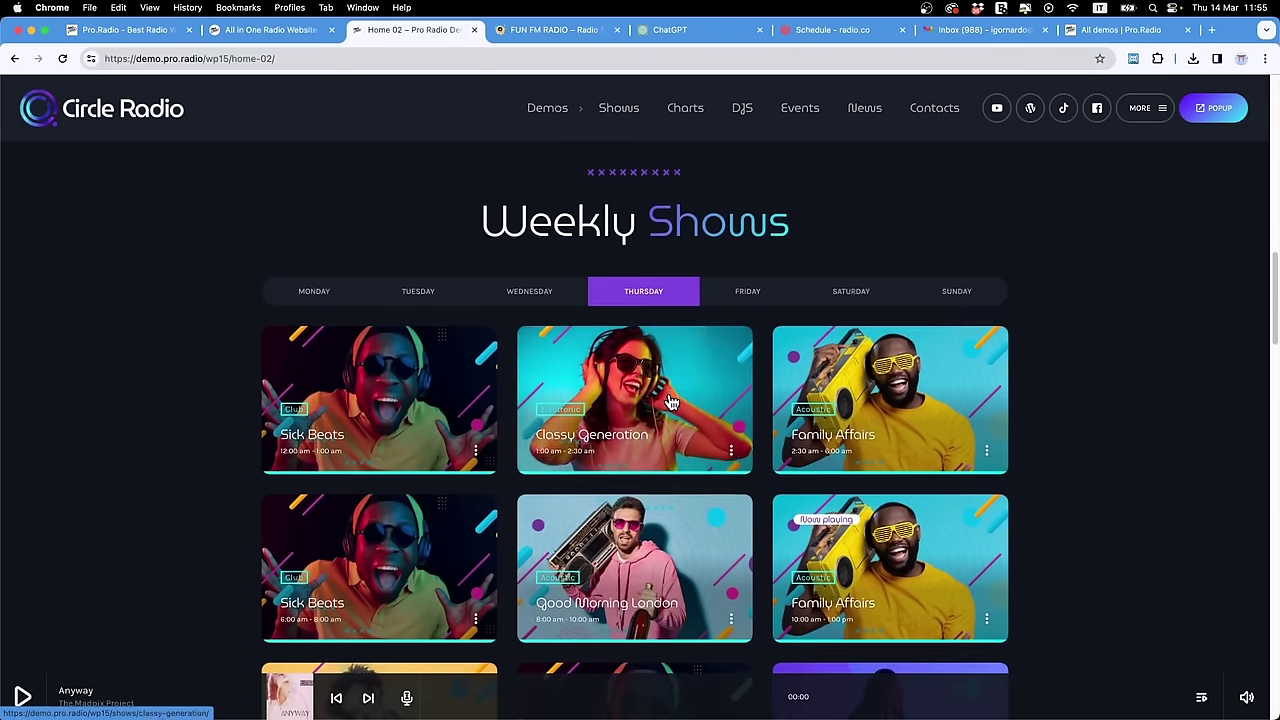
scroll(675, 400, up, 9)
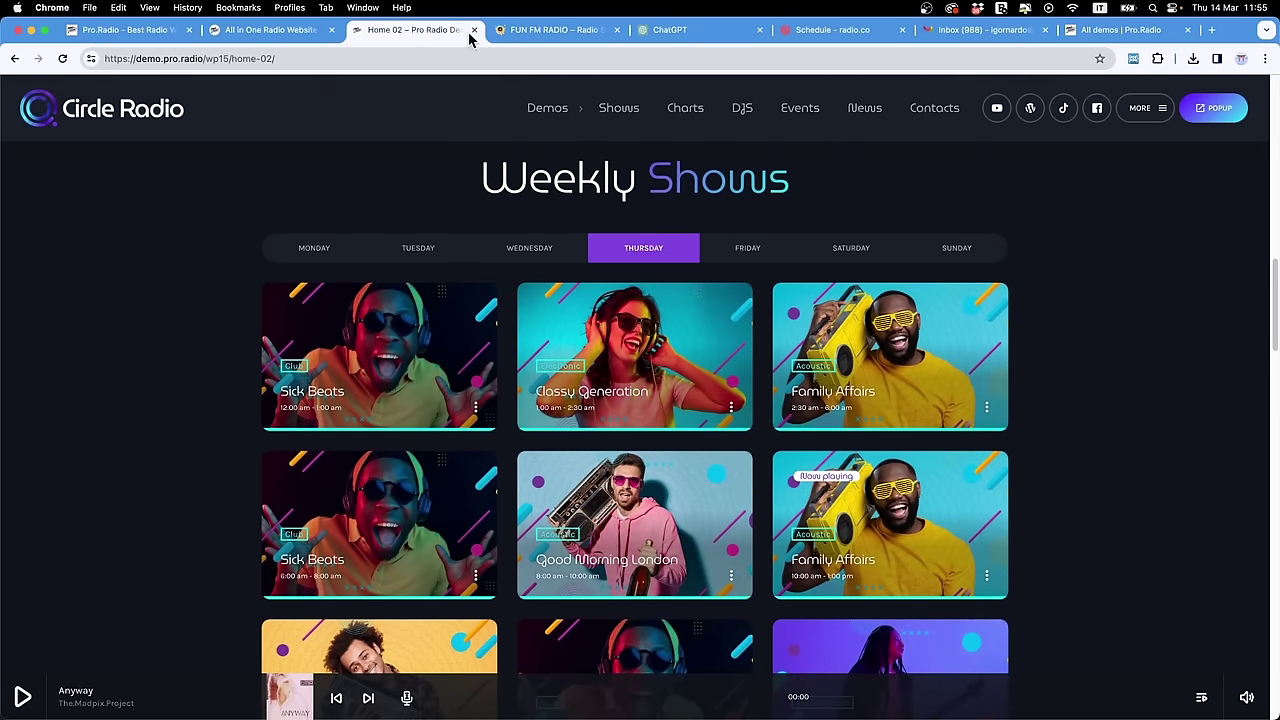
Step: Compare the FunFun Radio demo with Circle Radio Home 02 again, viewing the latter through to its footer
click(548, 30)
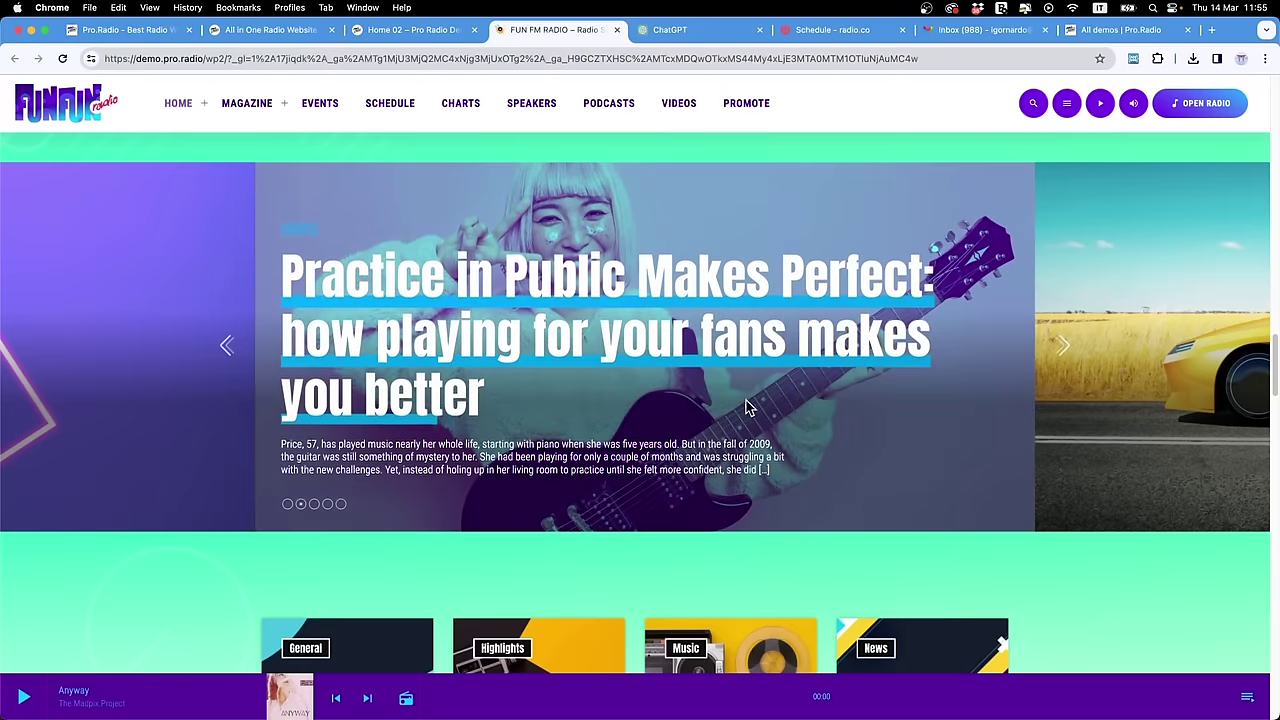
click(435, 30)
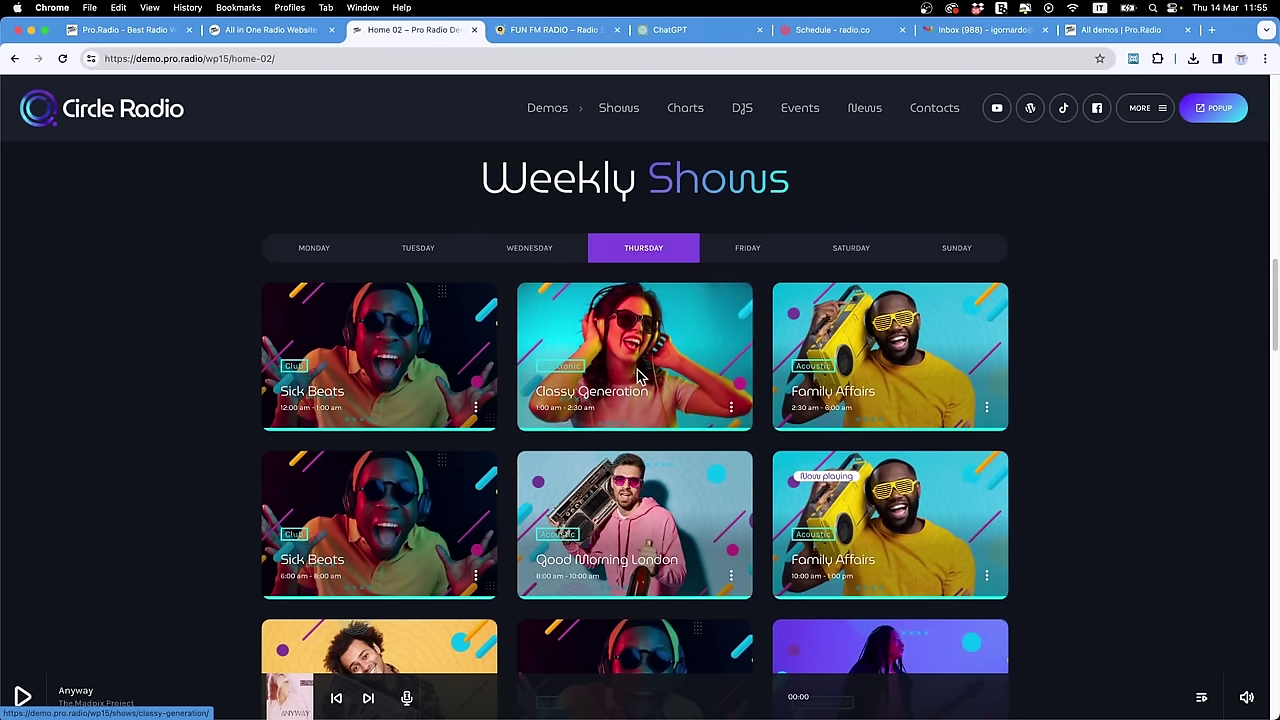
scroll(643, 374, down, 10)
scroll(605, 443, down, 15)
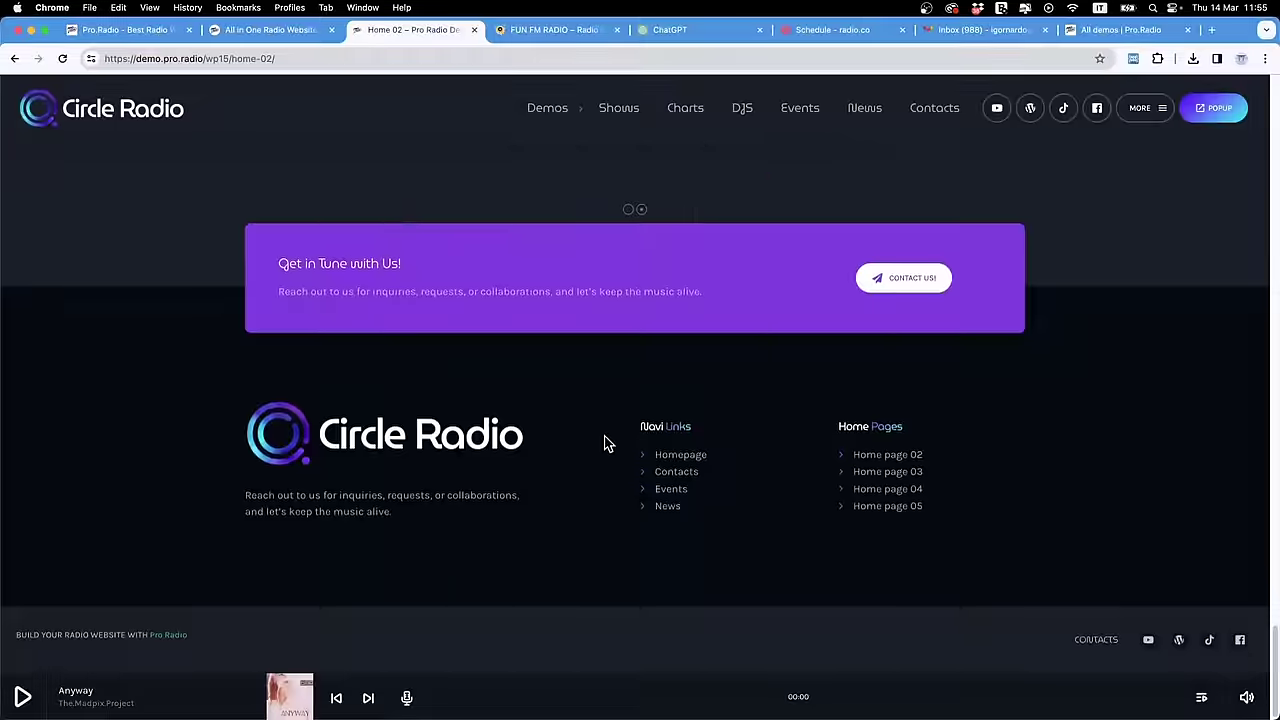
Step: Switch to Photoshop, examine the Grooveclub Radio logo at 400% zoom, and return to the Circle Radio demo in Chrome
scroll(605, 443, up, 20)
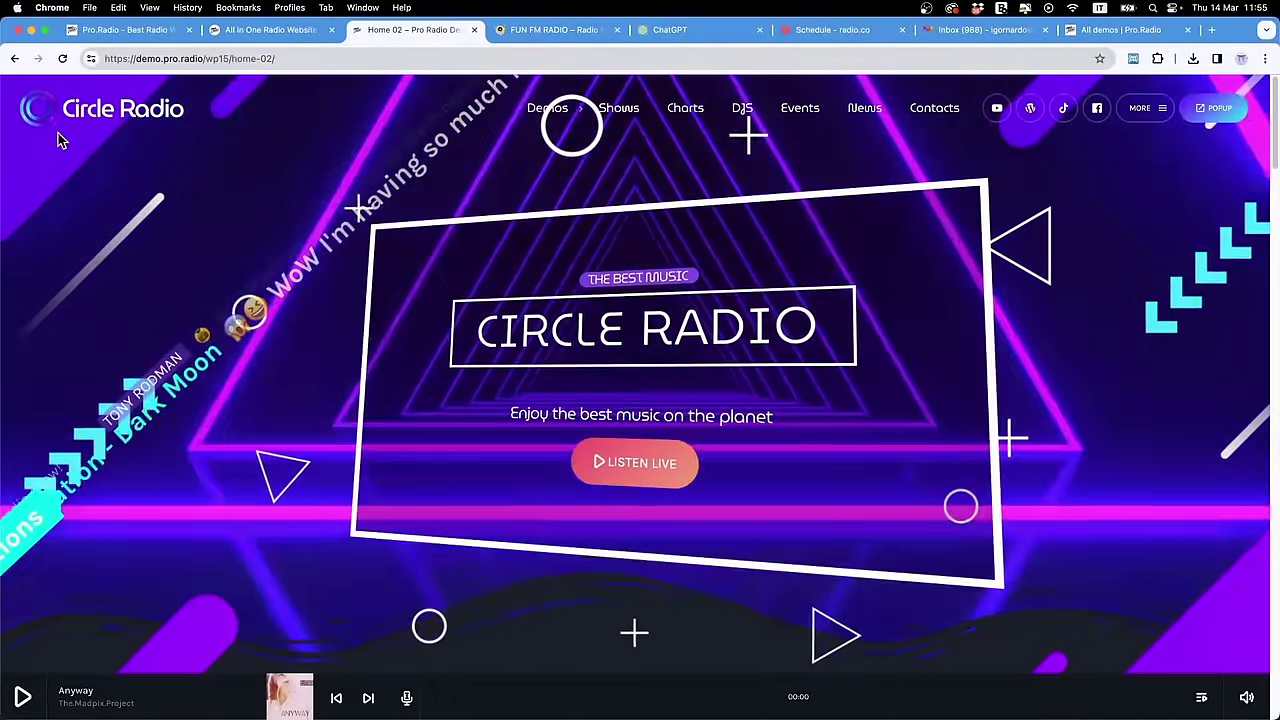
key(super+Tab)
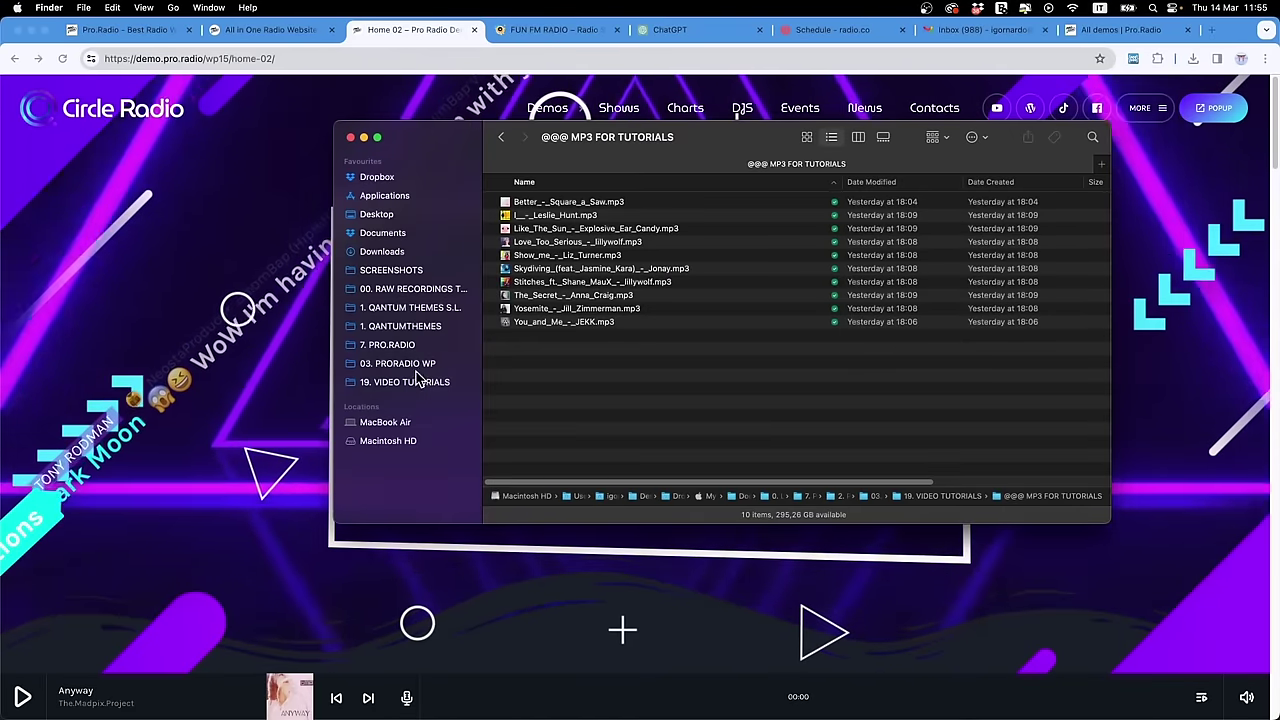
key(super+Tab)
click(613, 385)
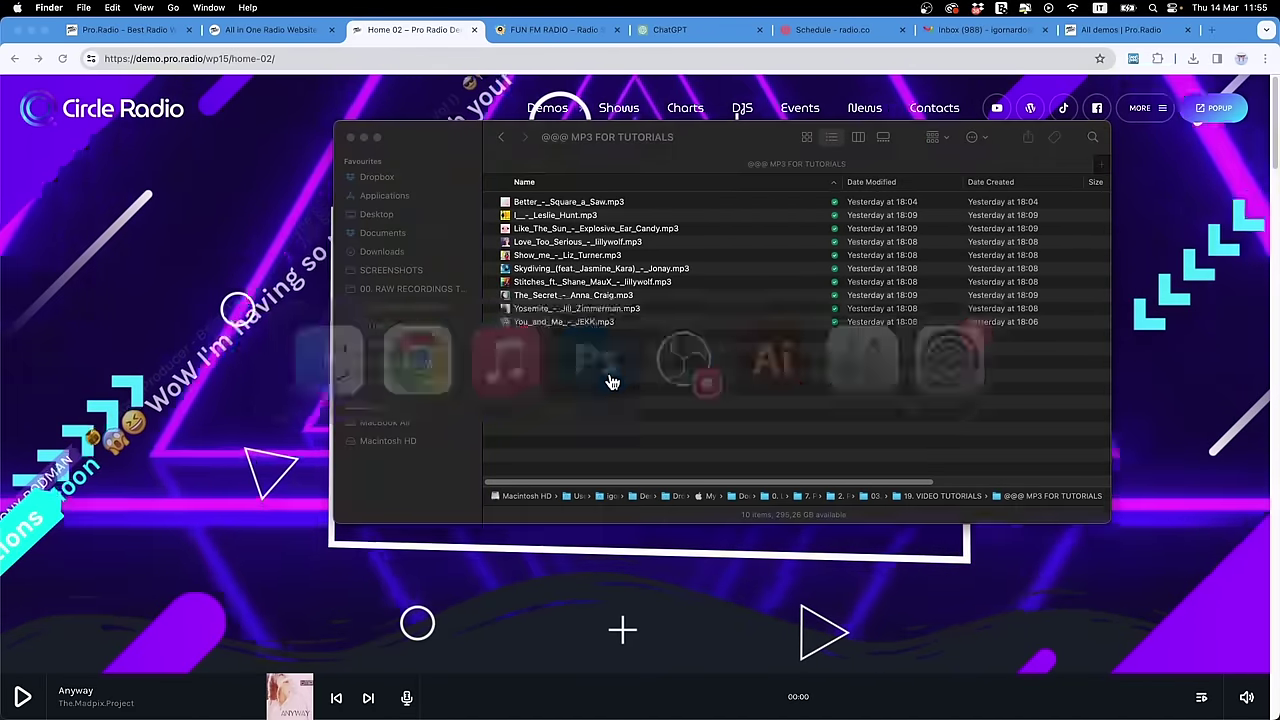
key(super+equal)
key(super+equal)
key(super+equal)
key(super+equal)
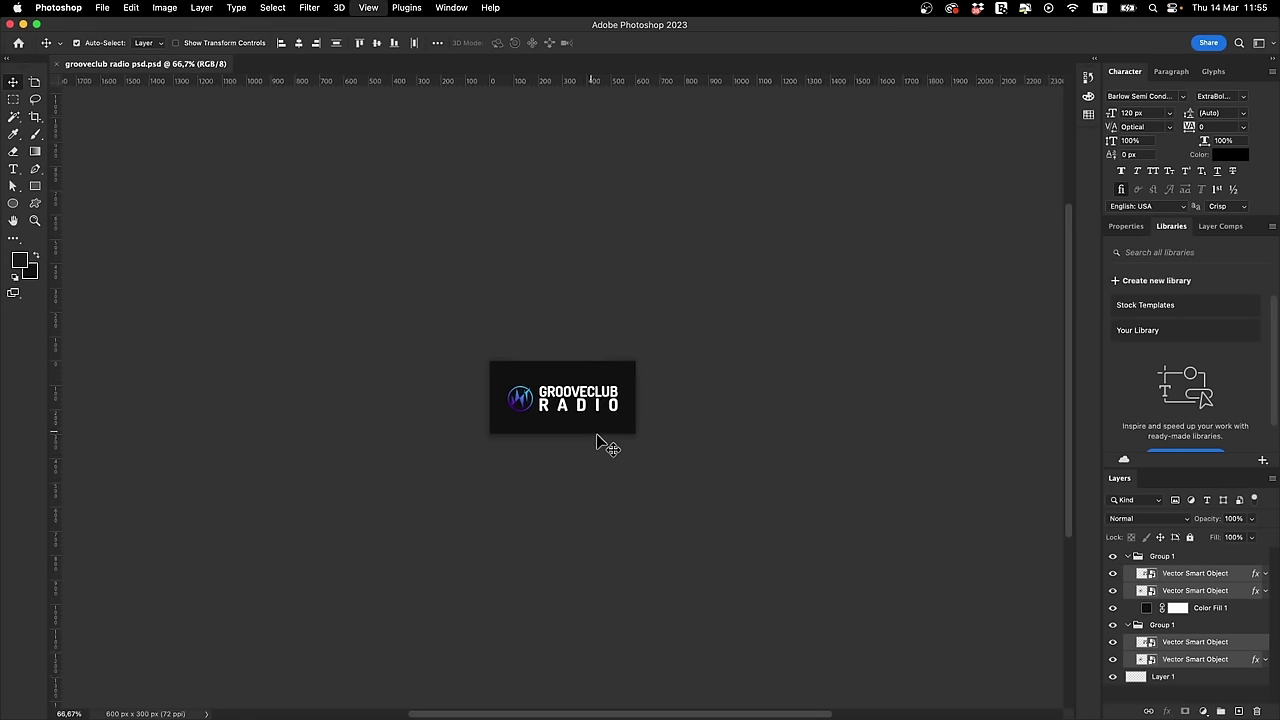
key(super+Tab)
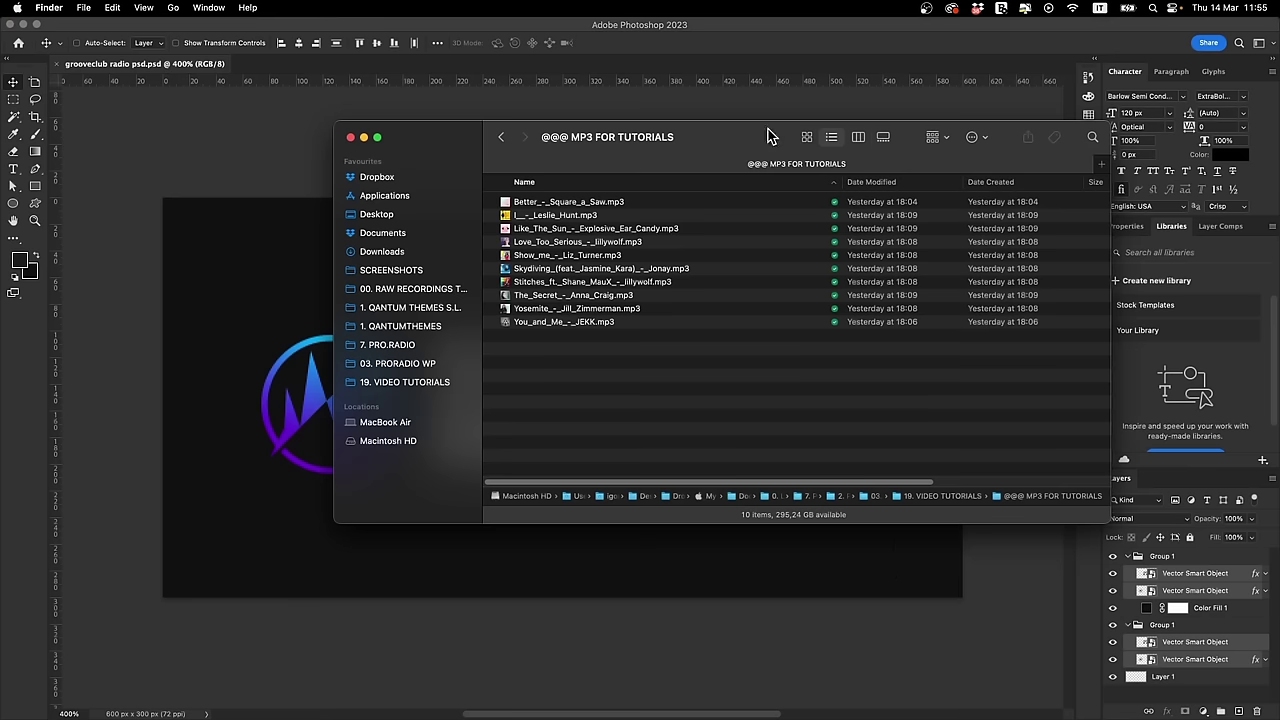
key(super+Tab)
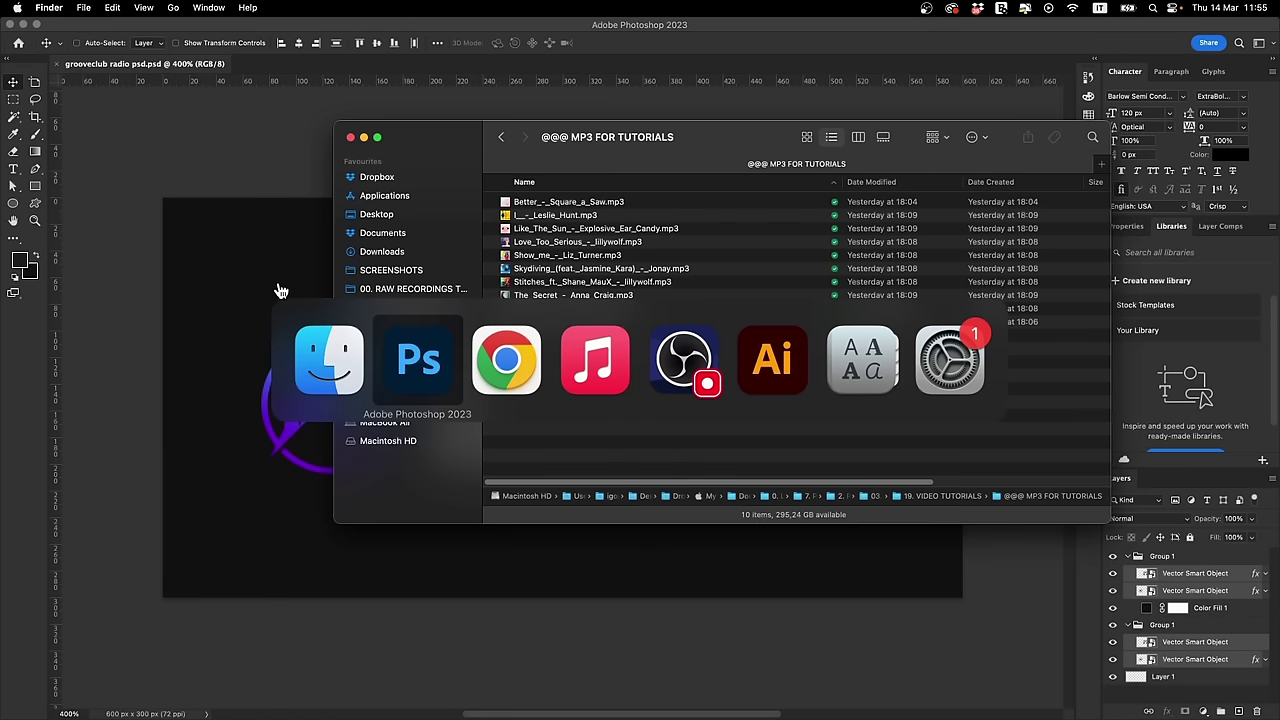
click(527, 373)
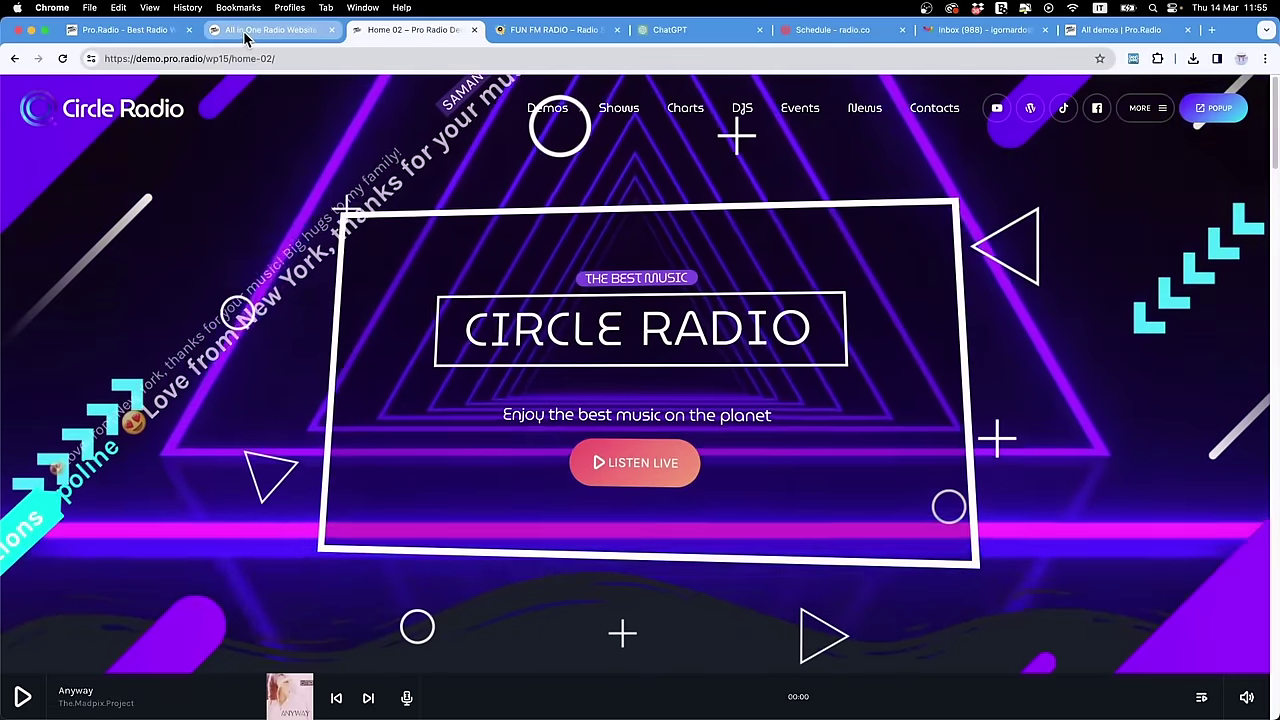
Step: Look over the template gallery on the All in One Radio Website page, around the Circle Radio and neighbouring demos
click(244, 32)
scroll(670, 537, up, 3)
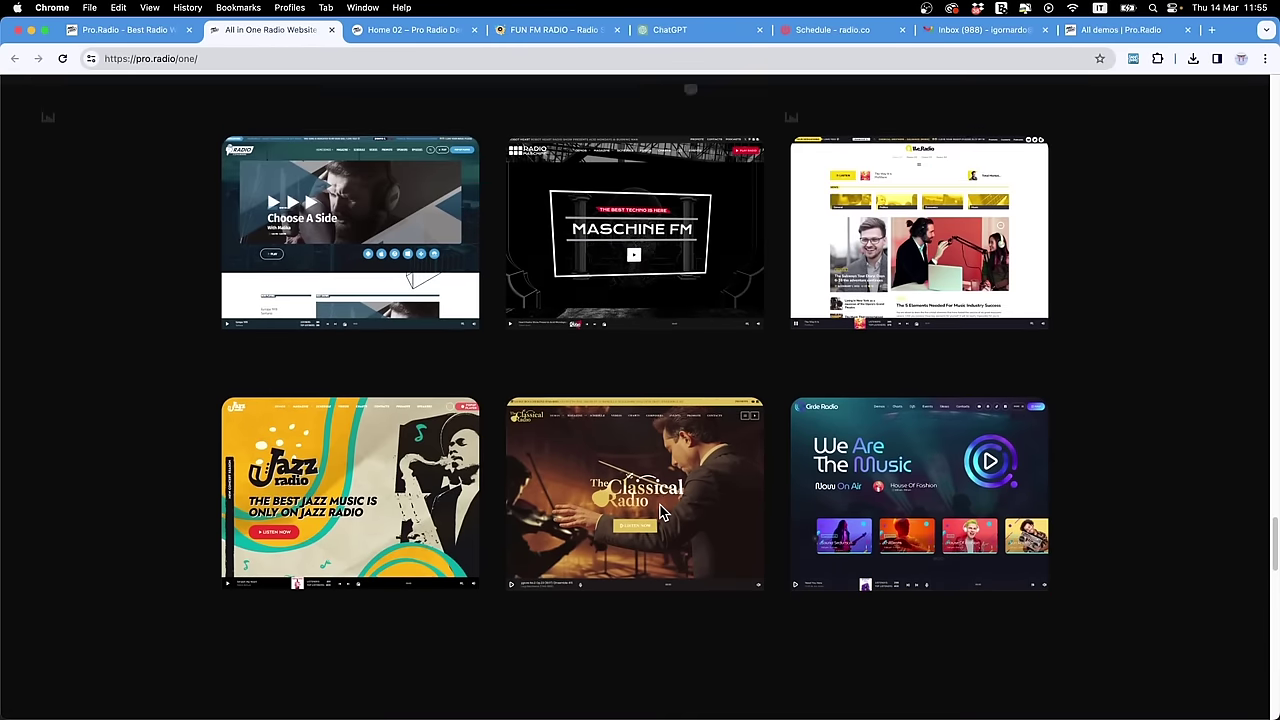
scroll(898, 525, up, 2)
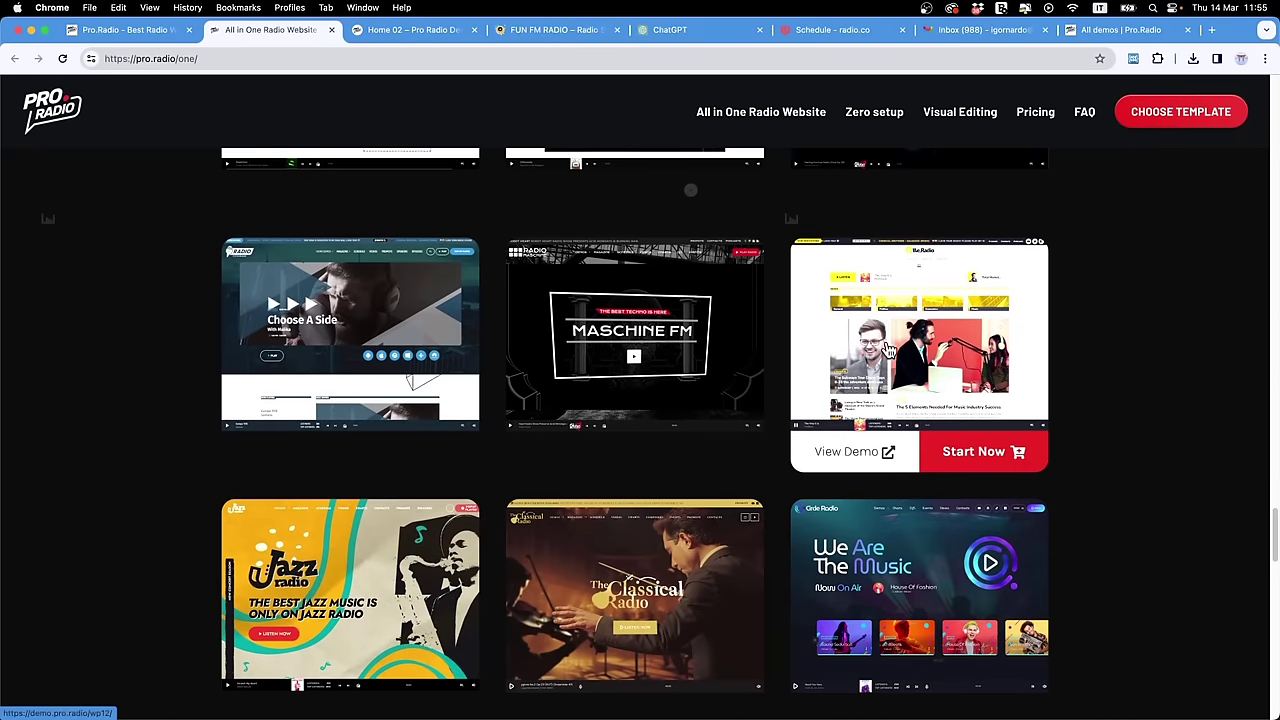
scroll(1000, 323, up, 1)
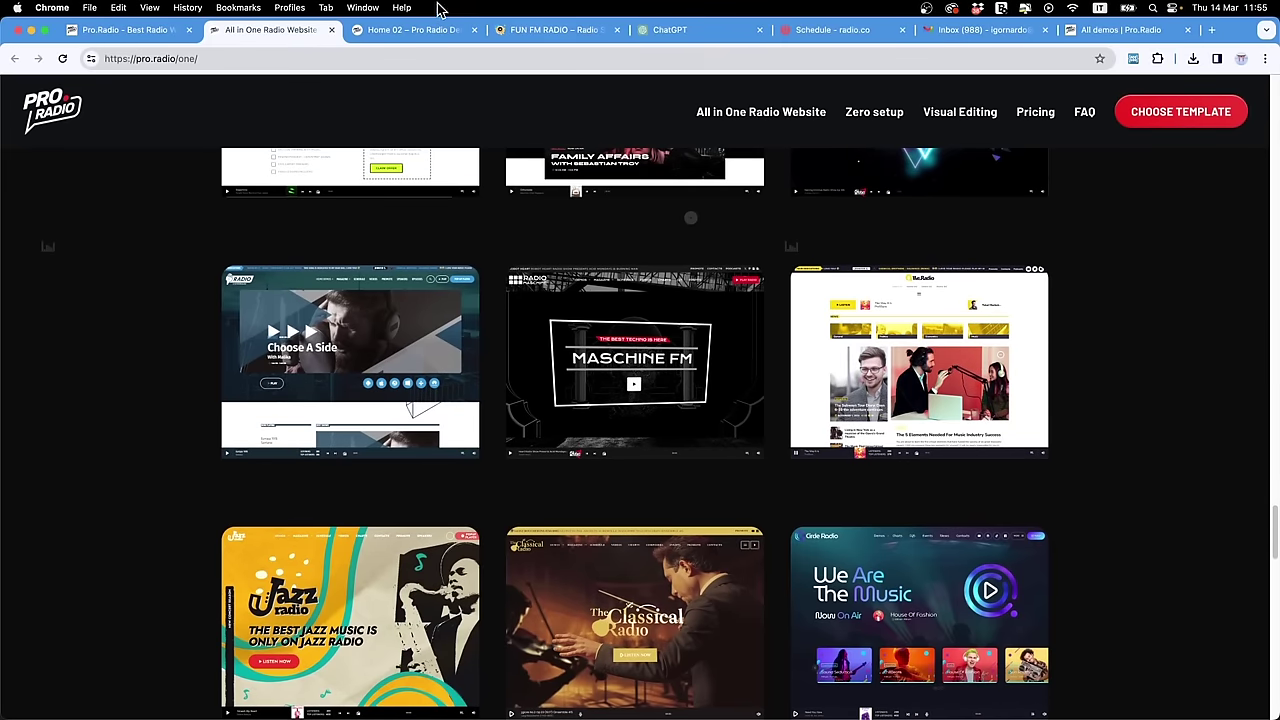
Step: Return to the Circle Radio Home 02 demo and review its footer, Weekly Shows schedule and header
click(428, 32)
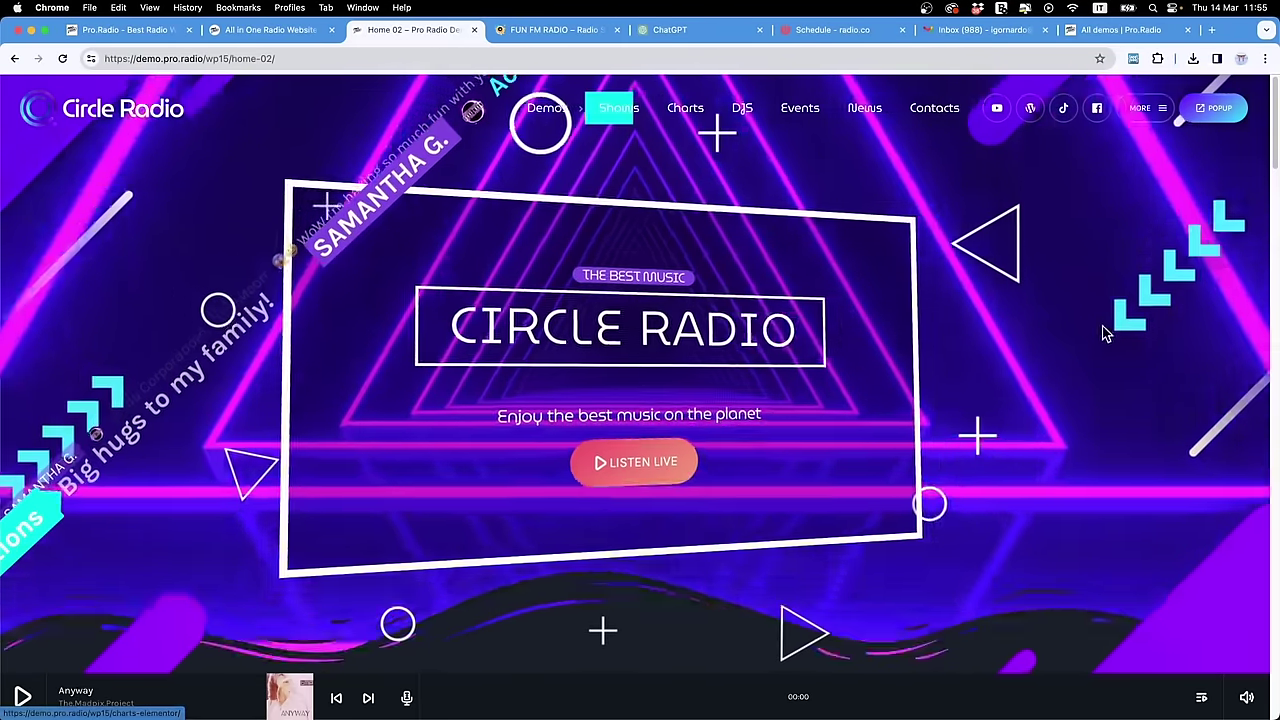
scroll(1100, 340, down, 20)
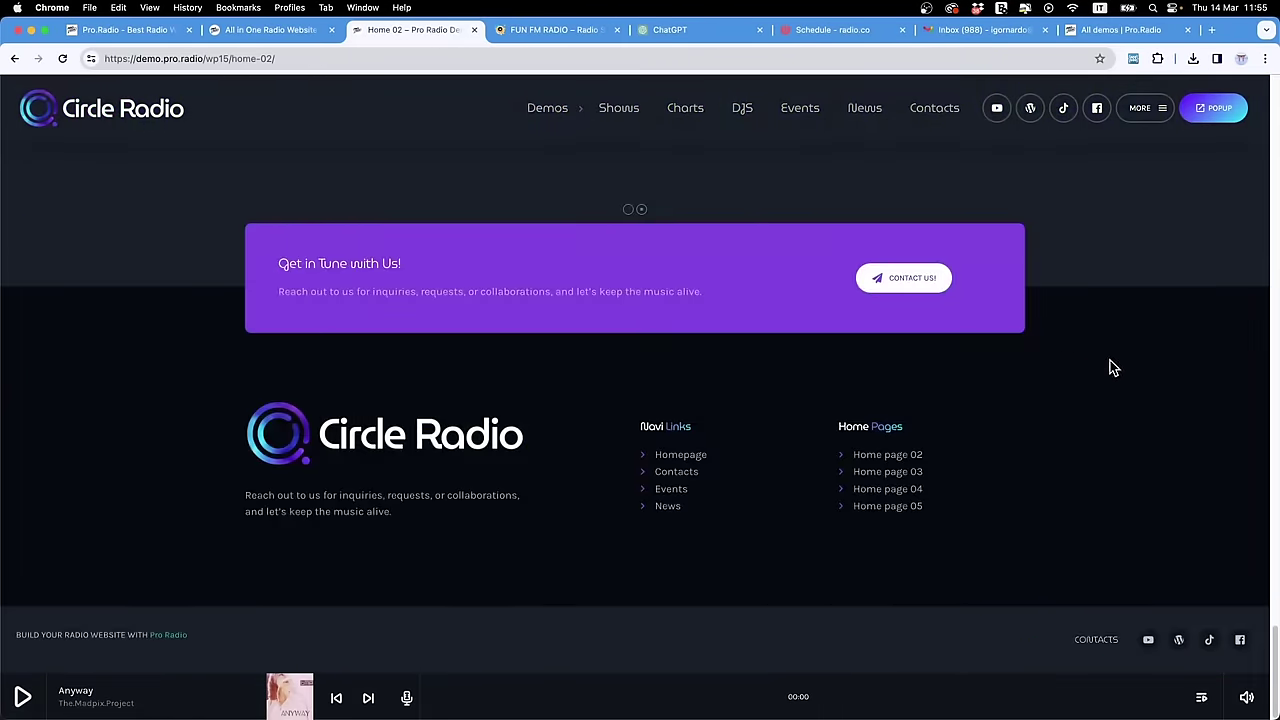
scroll(1110, 364, up, 20)
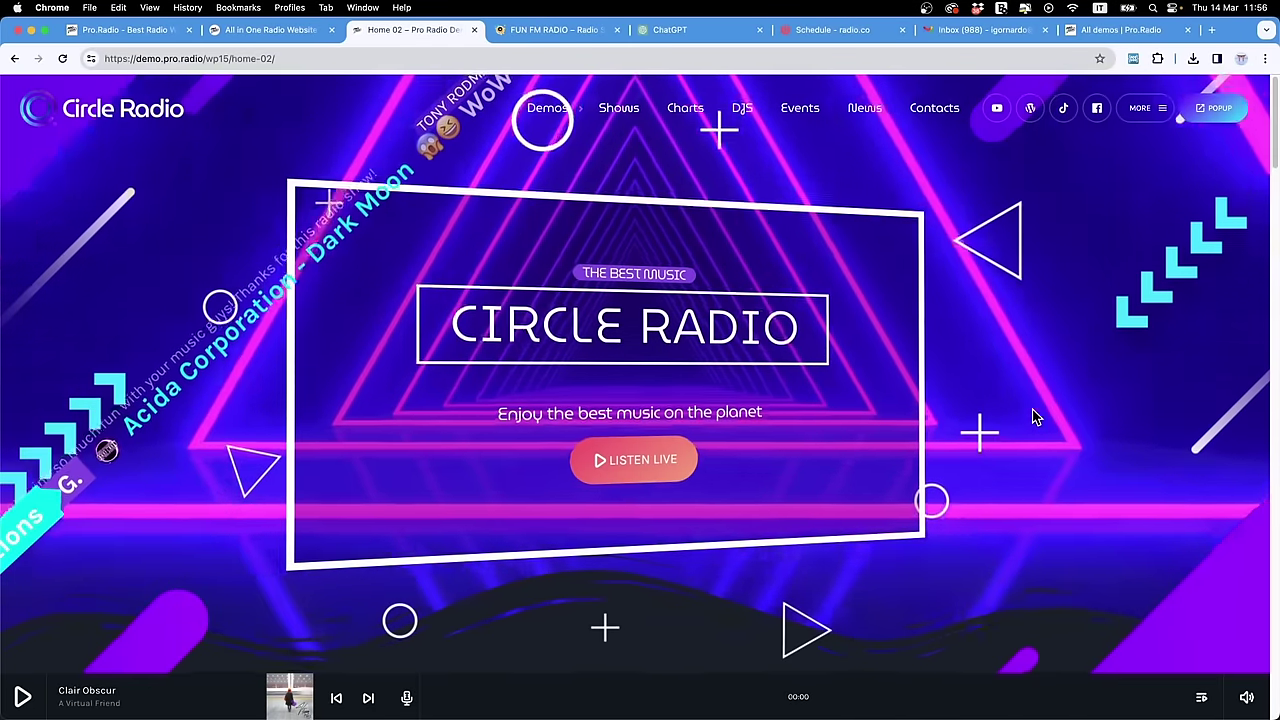
scroll(1035, 418, down, 3)
scroll(929, 377, down, 10)
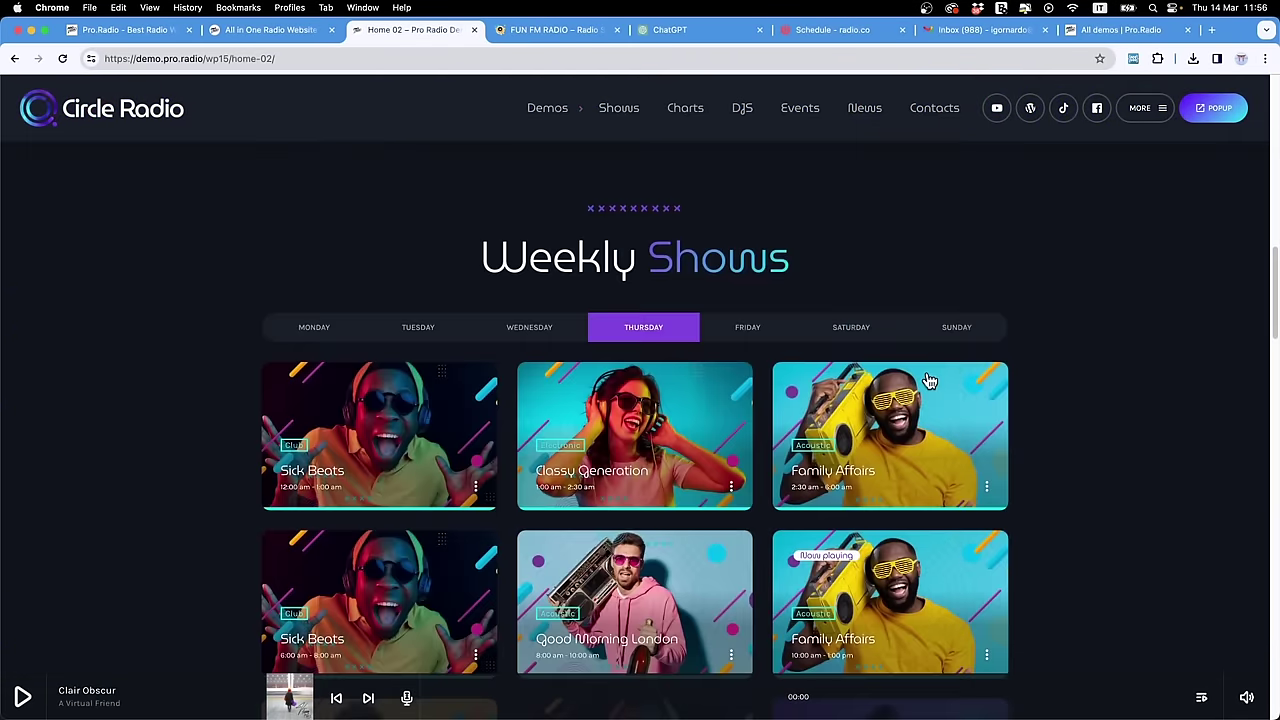
scroll(880, 375, up, 15)
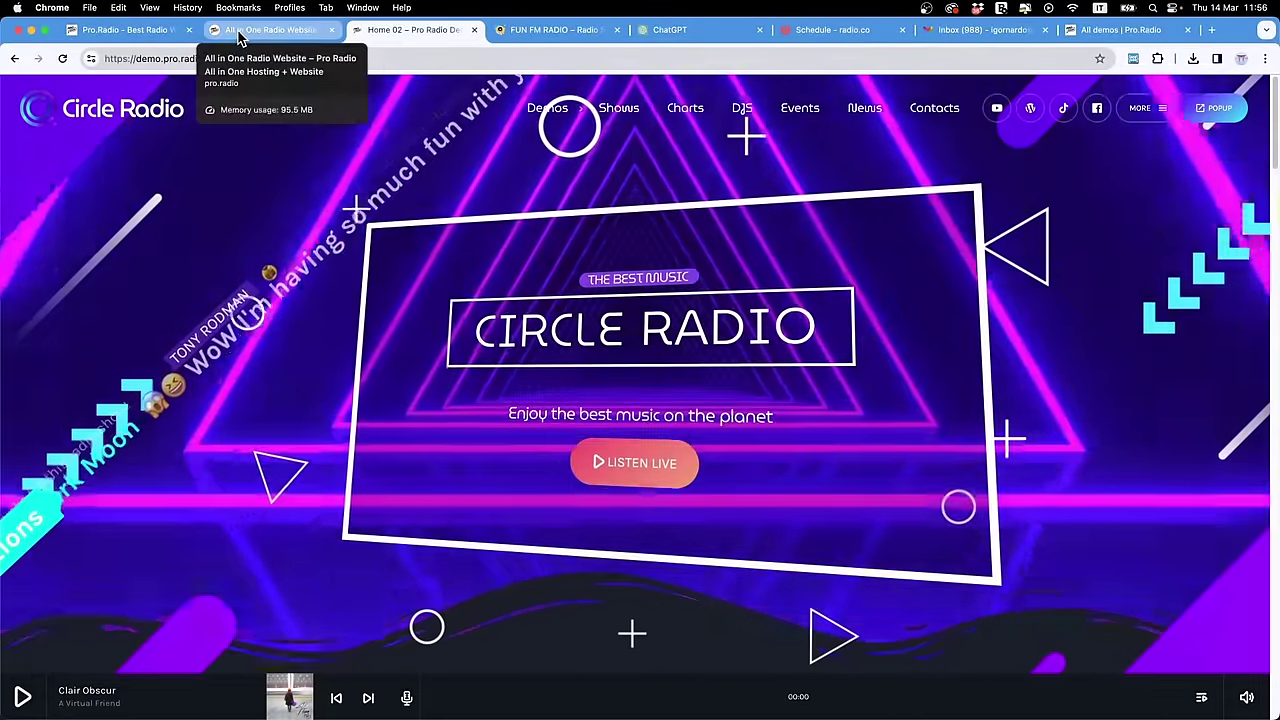
Step: Go back to the template gallery and close the Circle Radio, FUN FM RADIO and ChatGPT pages
click(239, 36)
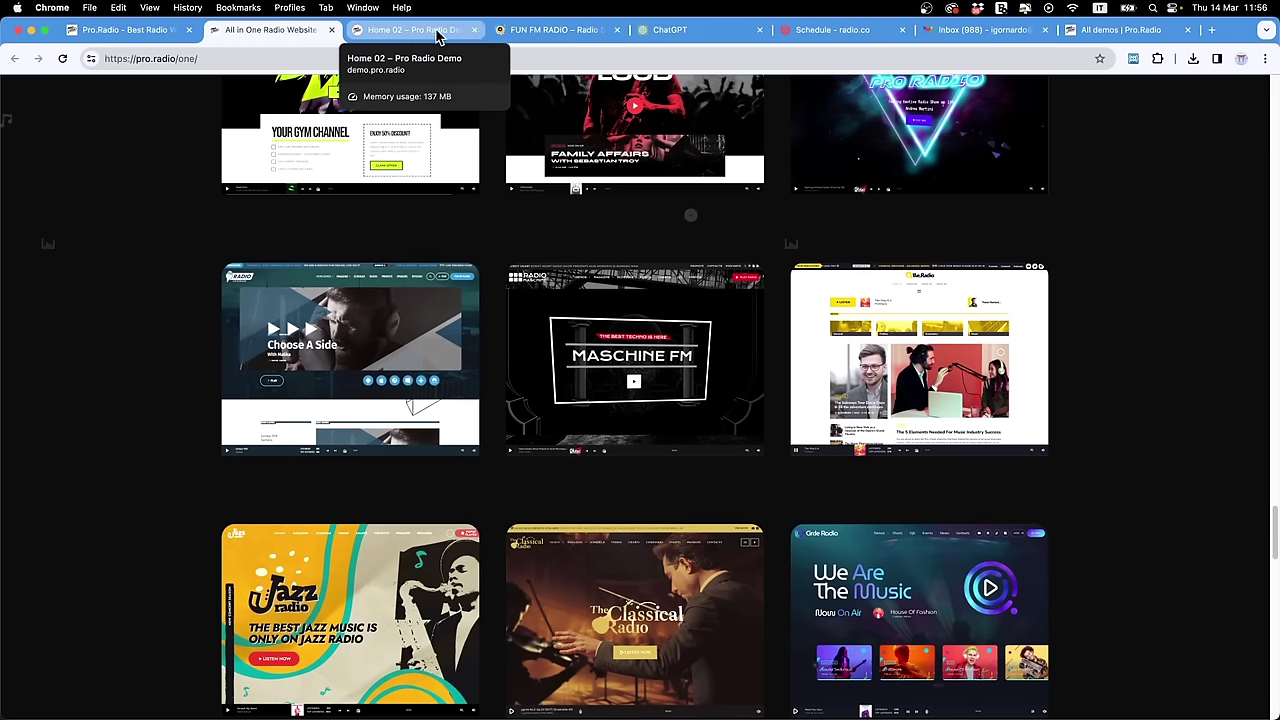
click(475, 31)
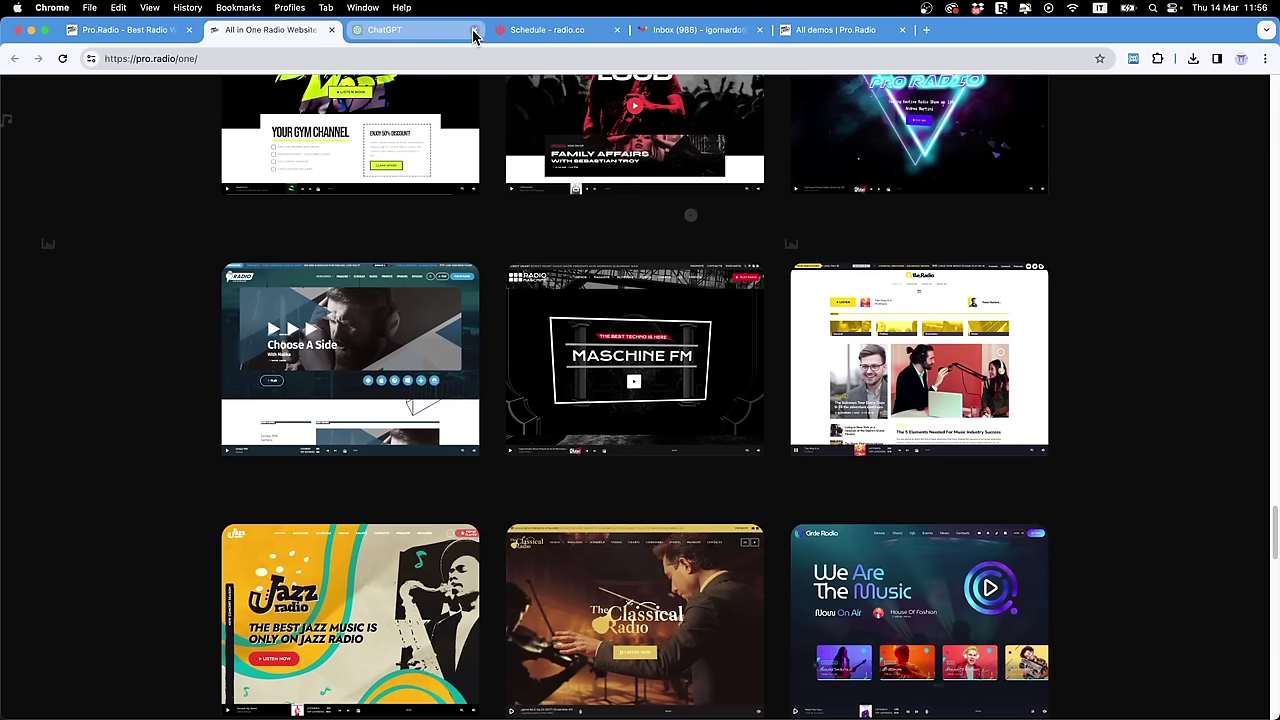
key(super+space)
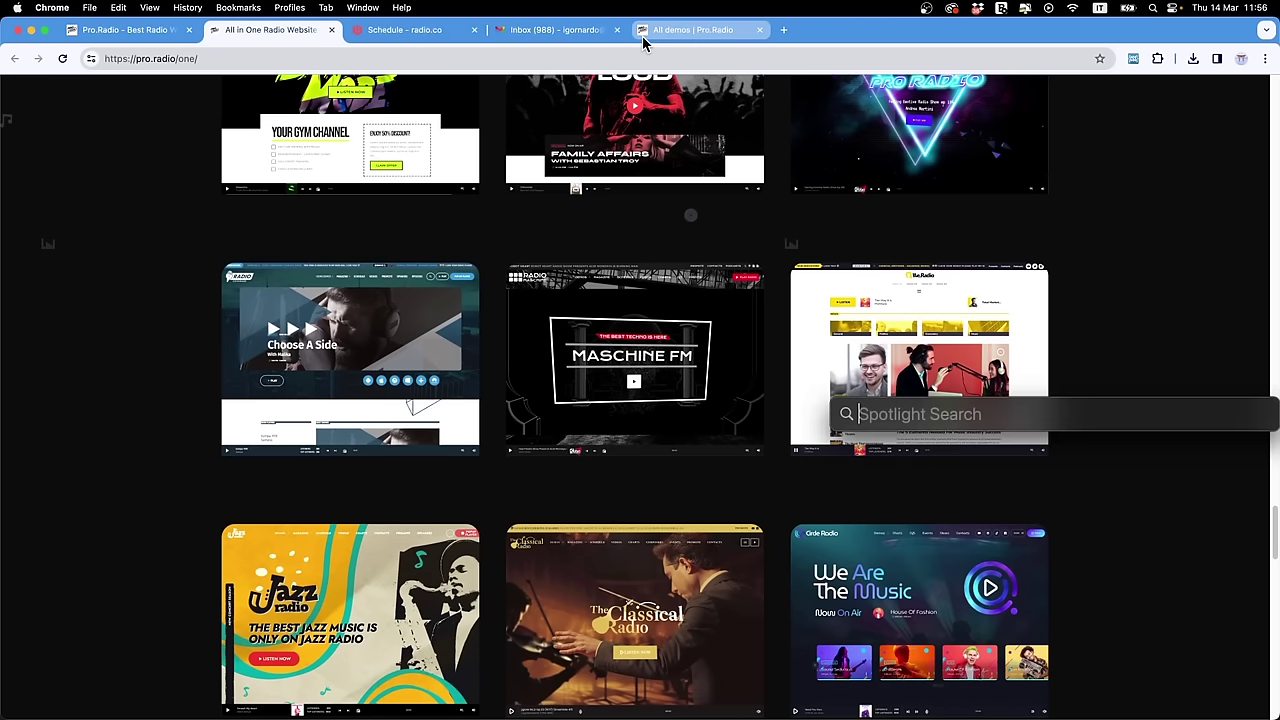
key(super+Tab)
key(super+Tab)
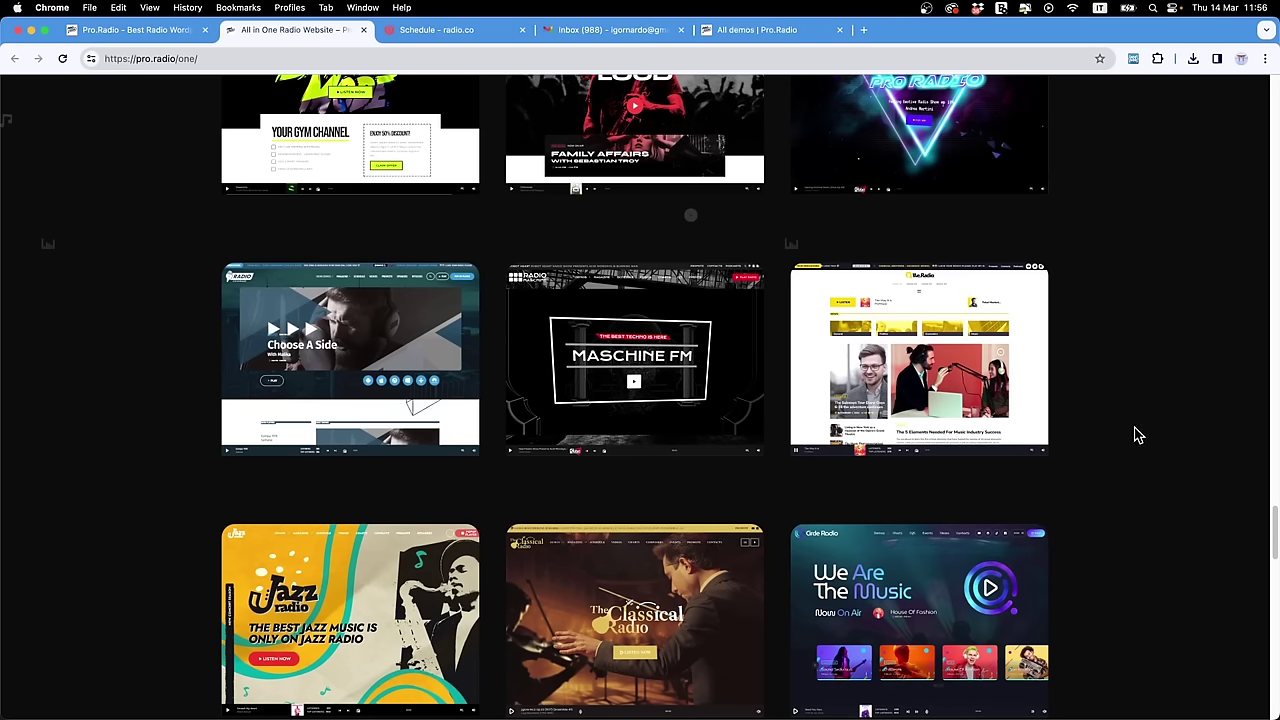
Step: Start an order for the Circle Radio website template and look through the domain extensions offered for a new registration
scroll(1136, 434, down, 3)
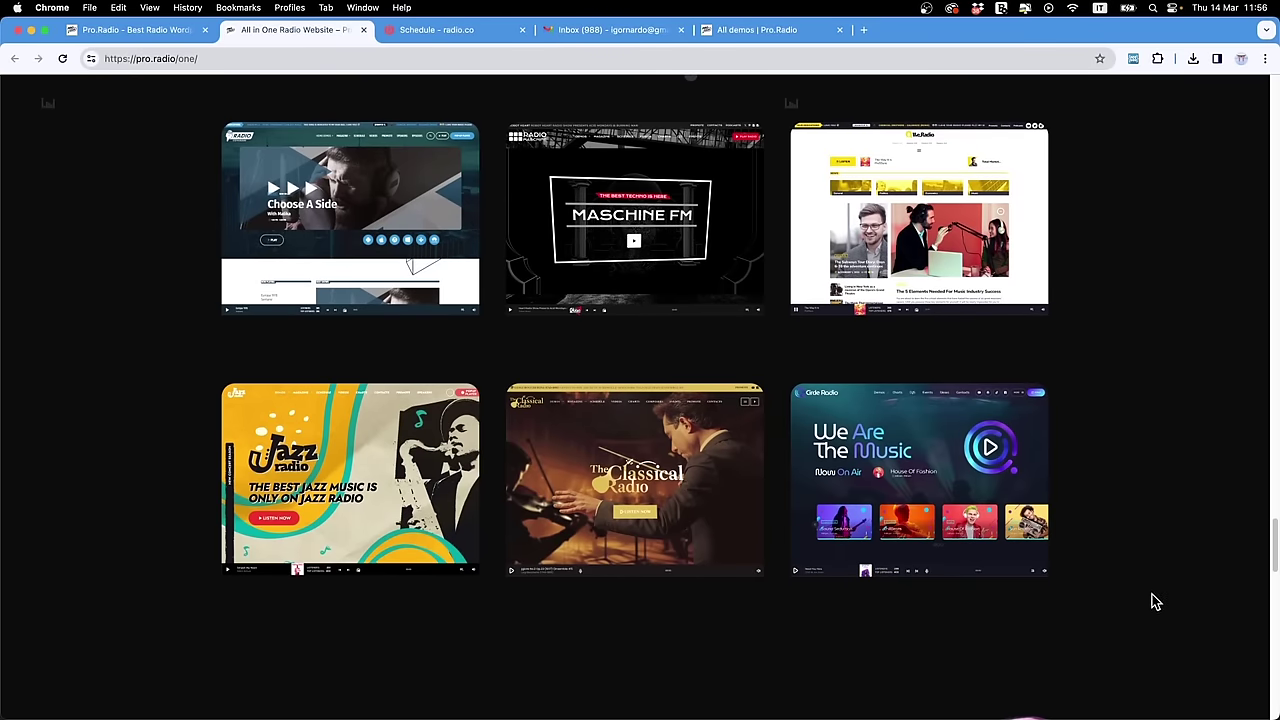
mouse_move(965, 494)
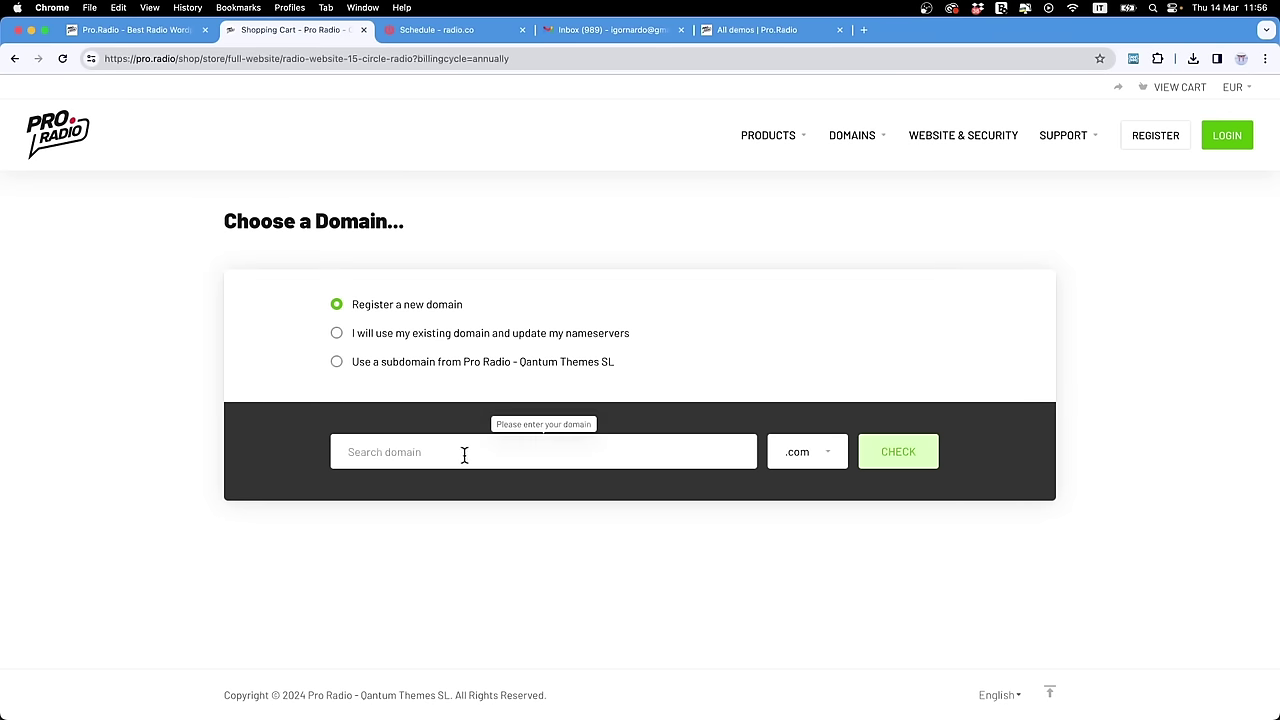
click(820, 458)
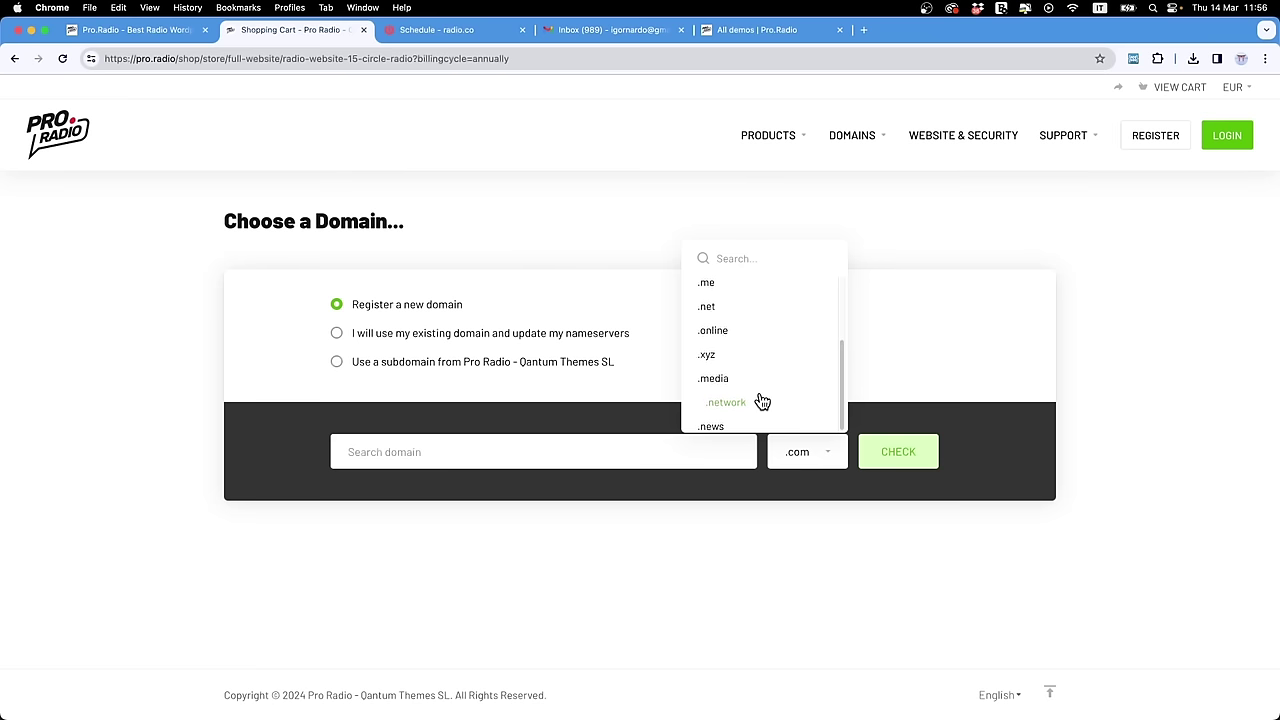
click(802, 546)
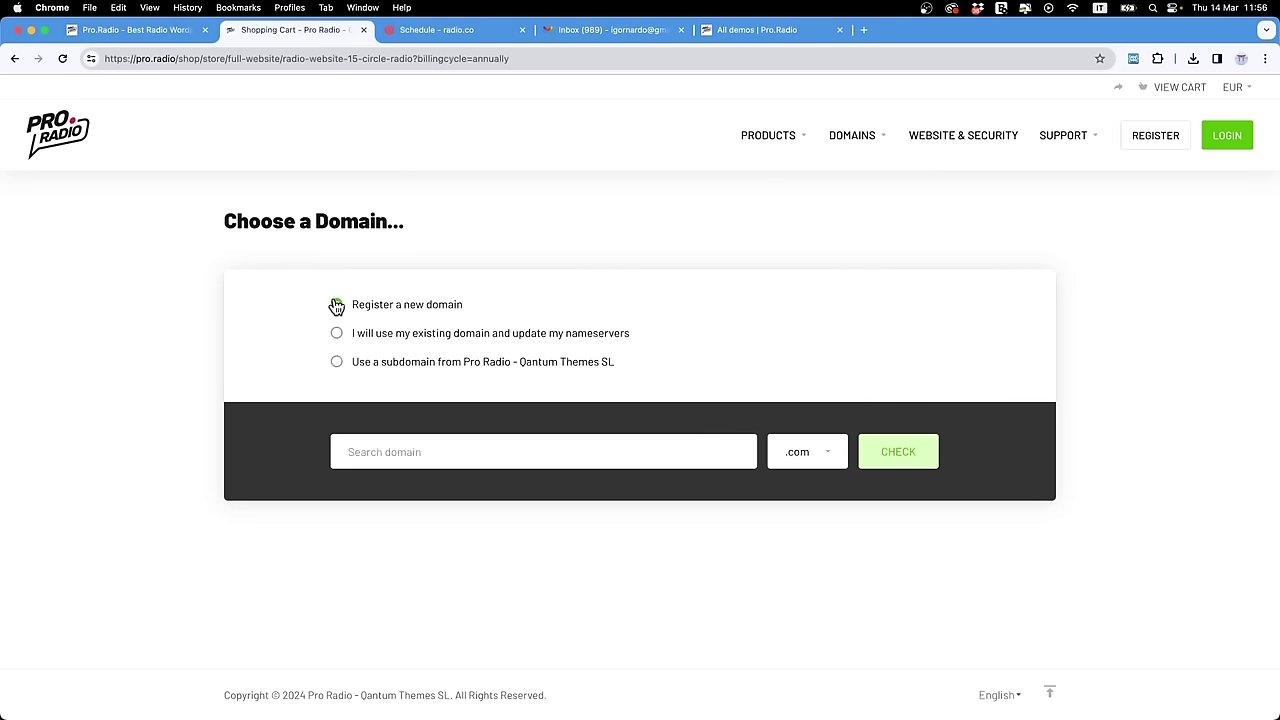
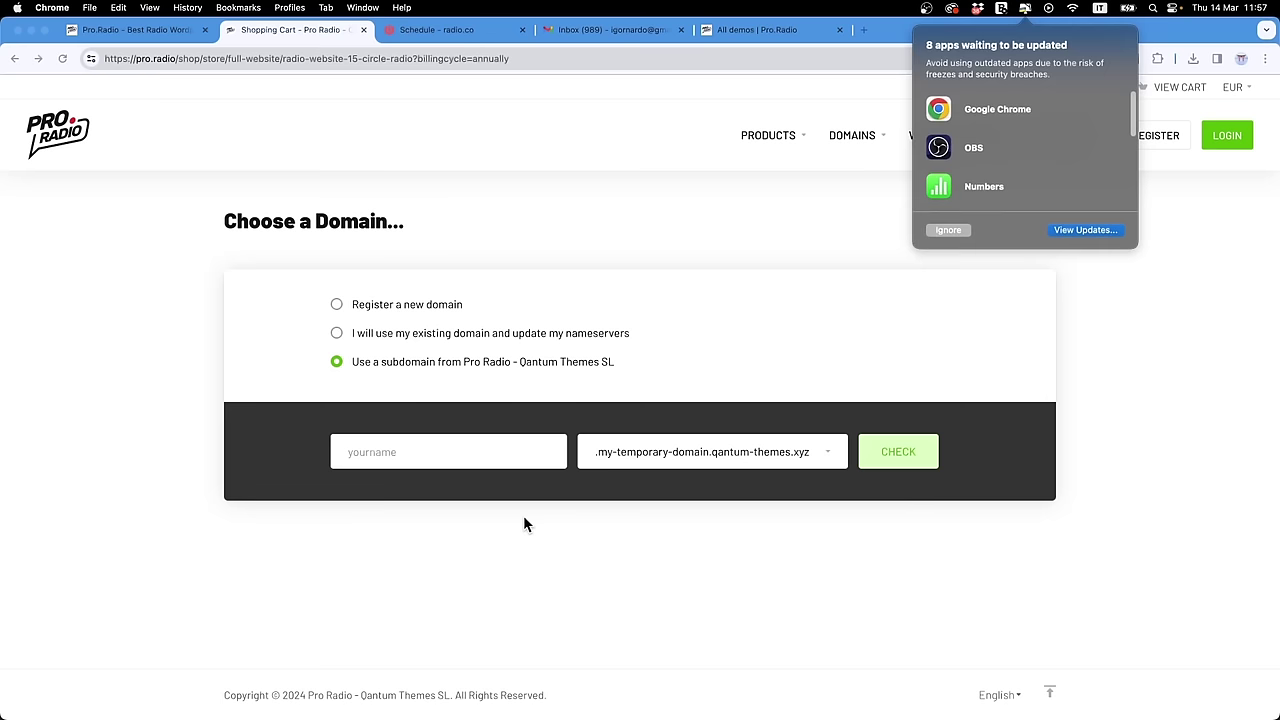
Step: Ignore the app update notification, check the station name on the Photoshop logo, and return to the domain form in Chrome
click(948, 231)
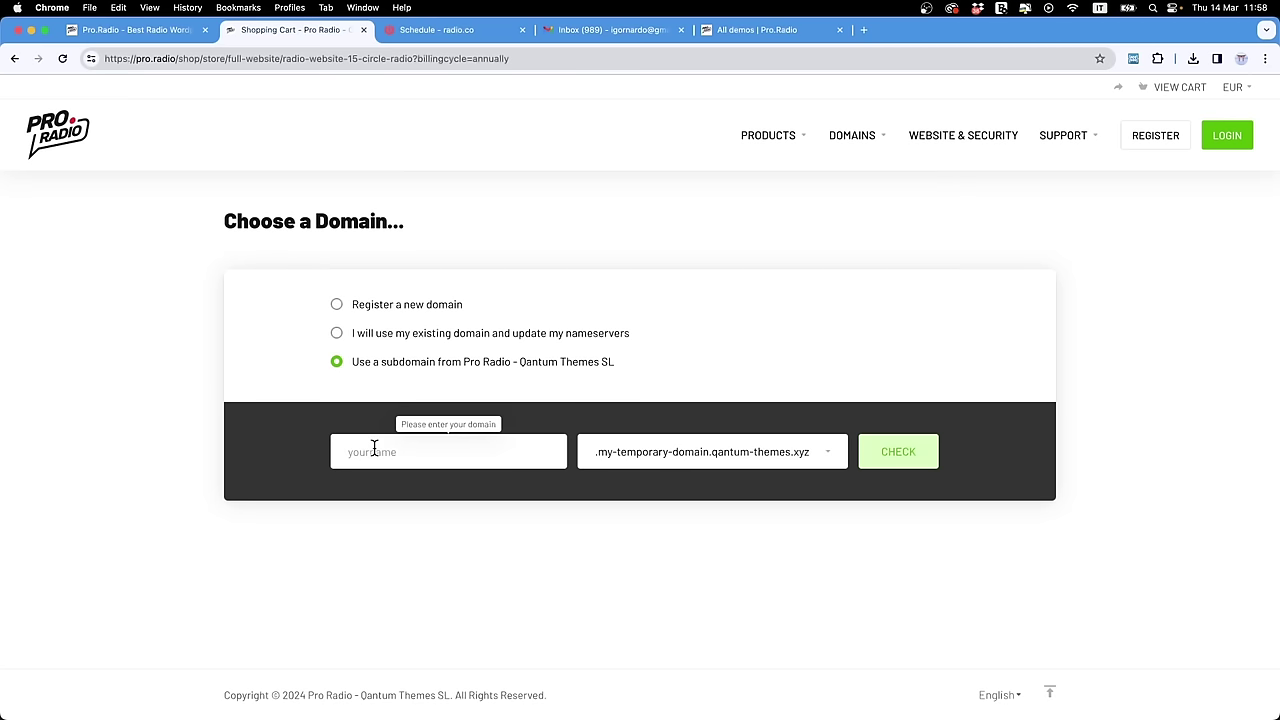
key(super+Tab)
key(super+Tab)
key(super+Tab)
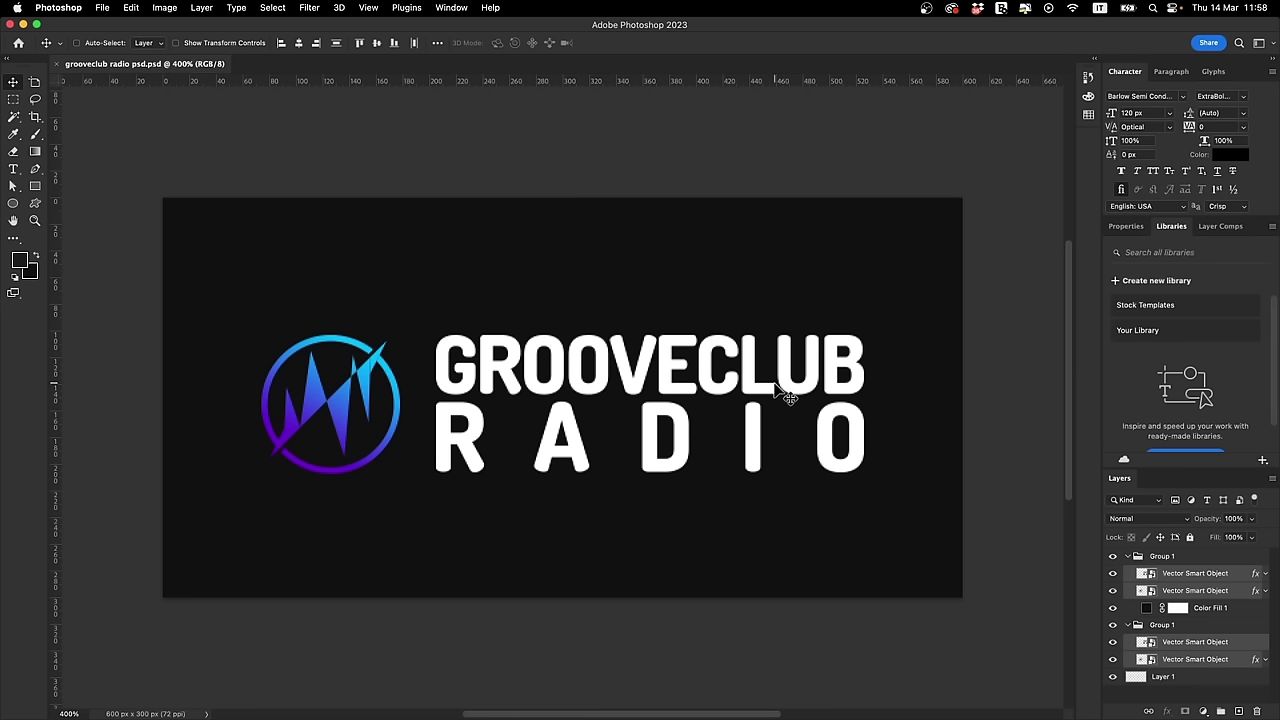
key(super+Tab)
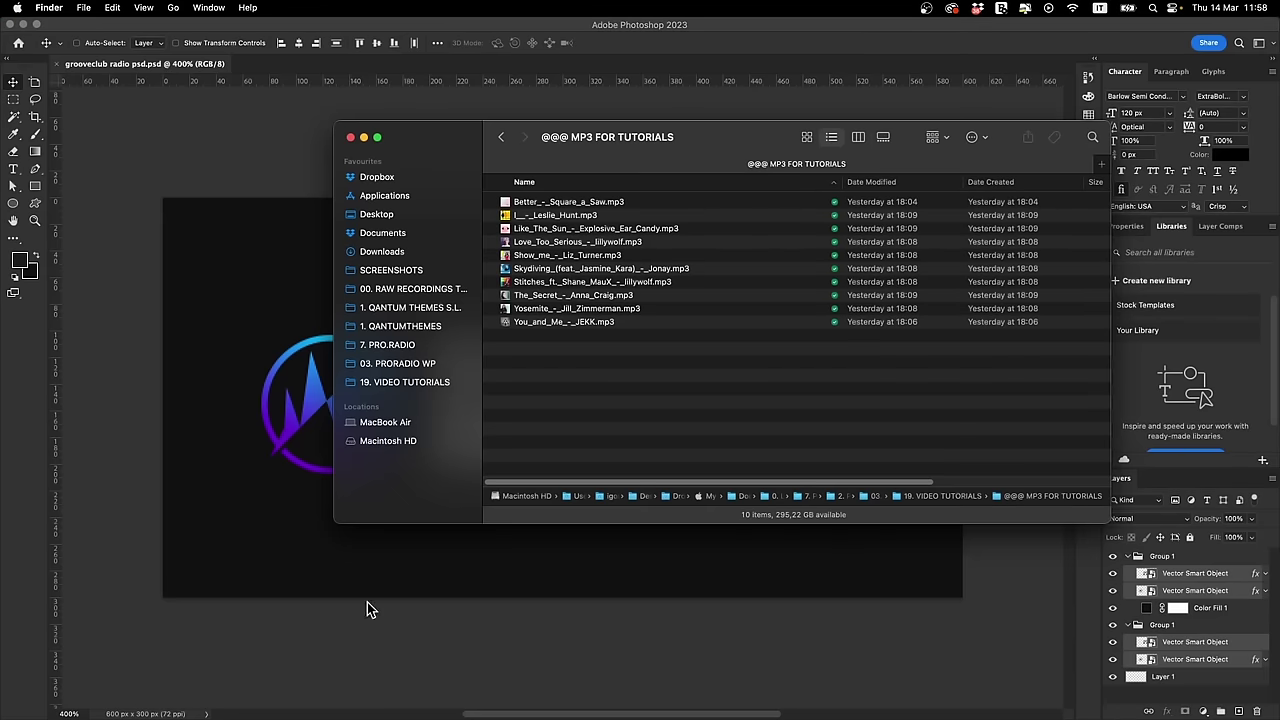
key(super+Tab)
key(super+Tab)
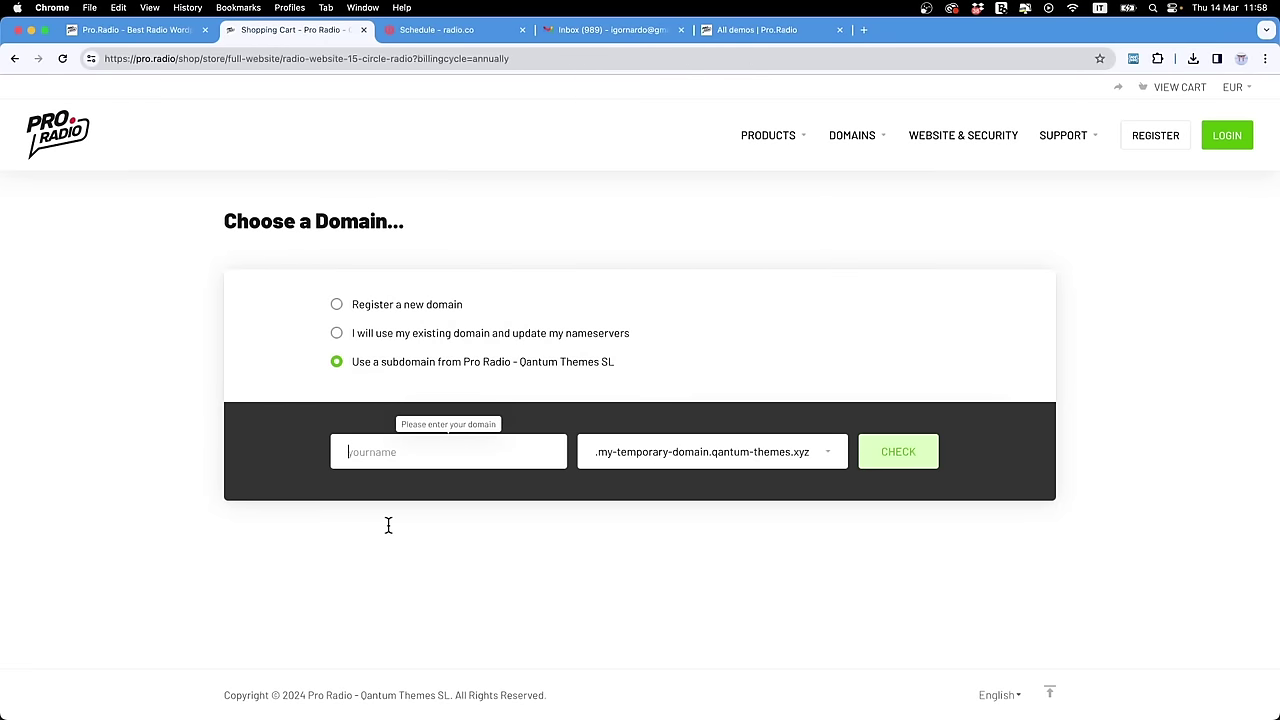
Step: Enter grooveclubradio as the name of the Pro Radio subdomain
text(grooveclub)
key(BackSpace)
key(BackSpace)
key(BackSpace)
text(lub radio)
key(BackSpace)
Step: View the existing-domain option, switch back to the Pro Radio subdomain option and inspect its list of domain suffixes
click(336, 334)
click(336, 335)
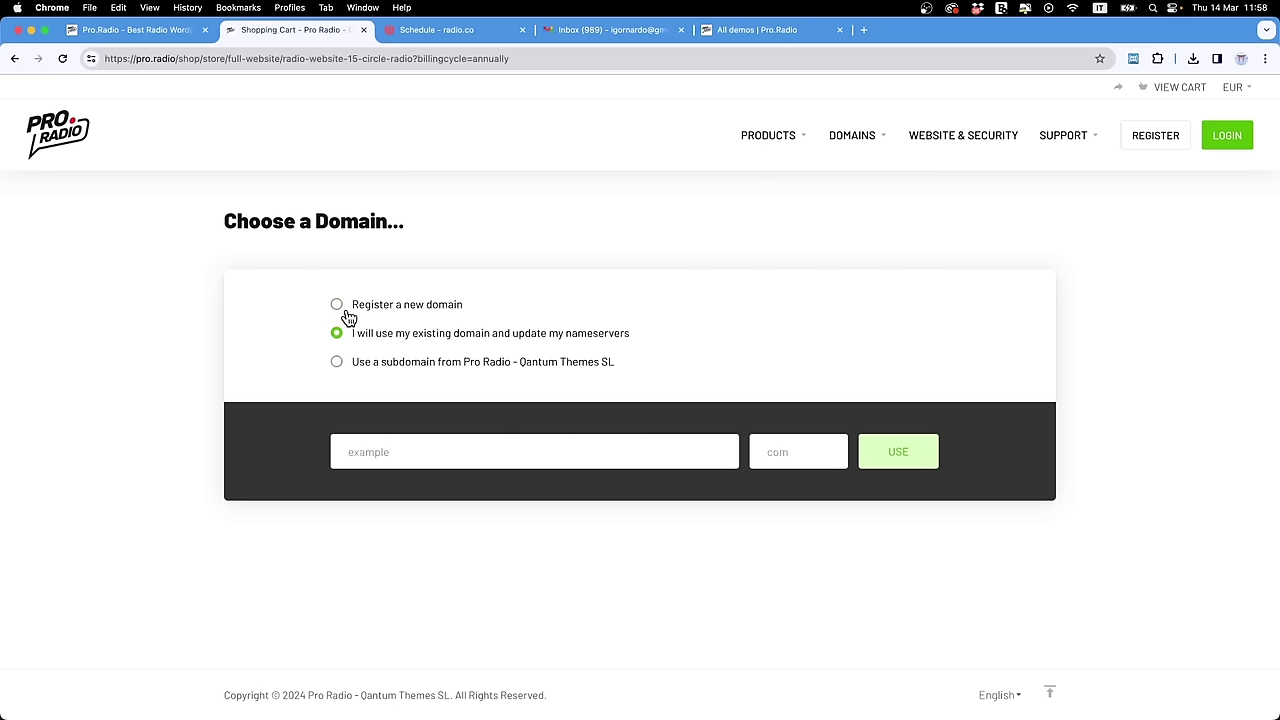
click(336, 362)
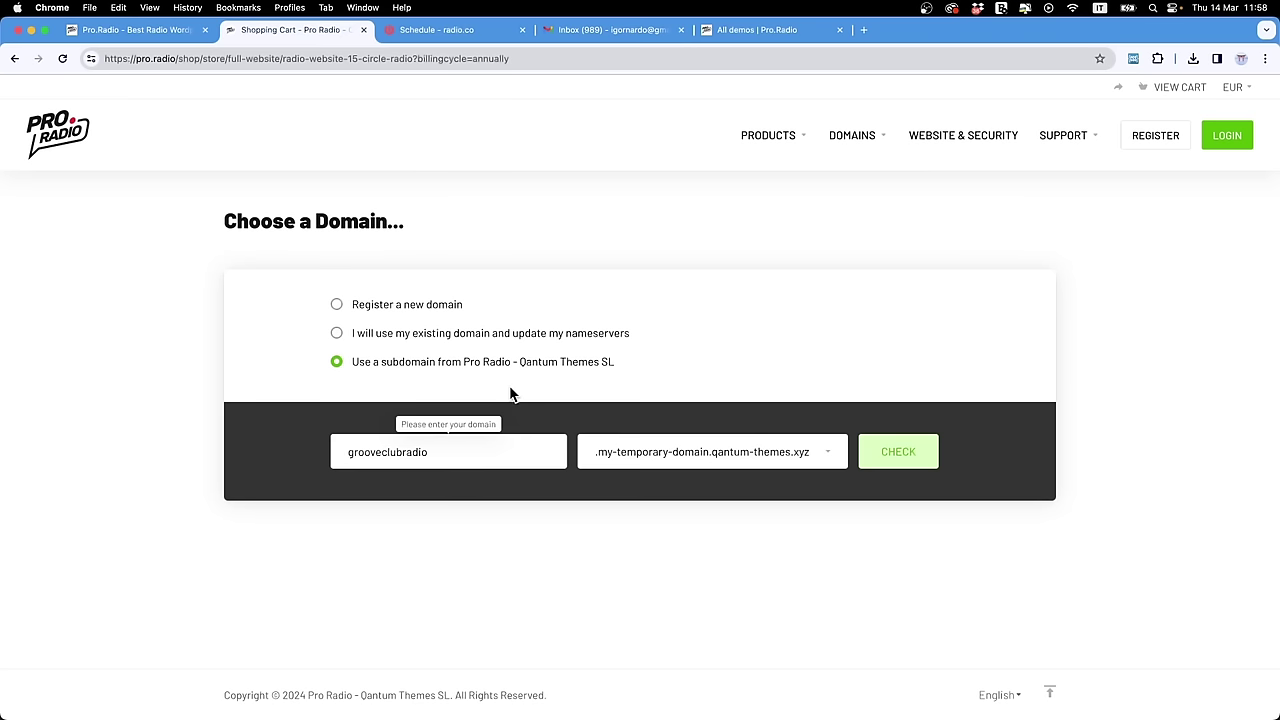
click(515, 455)
click(780, 461)
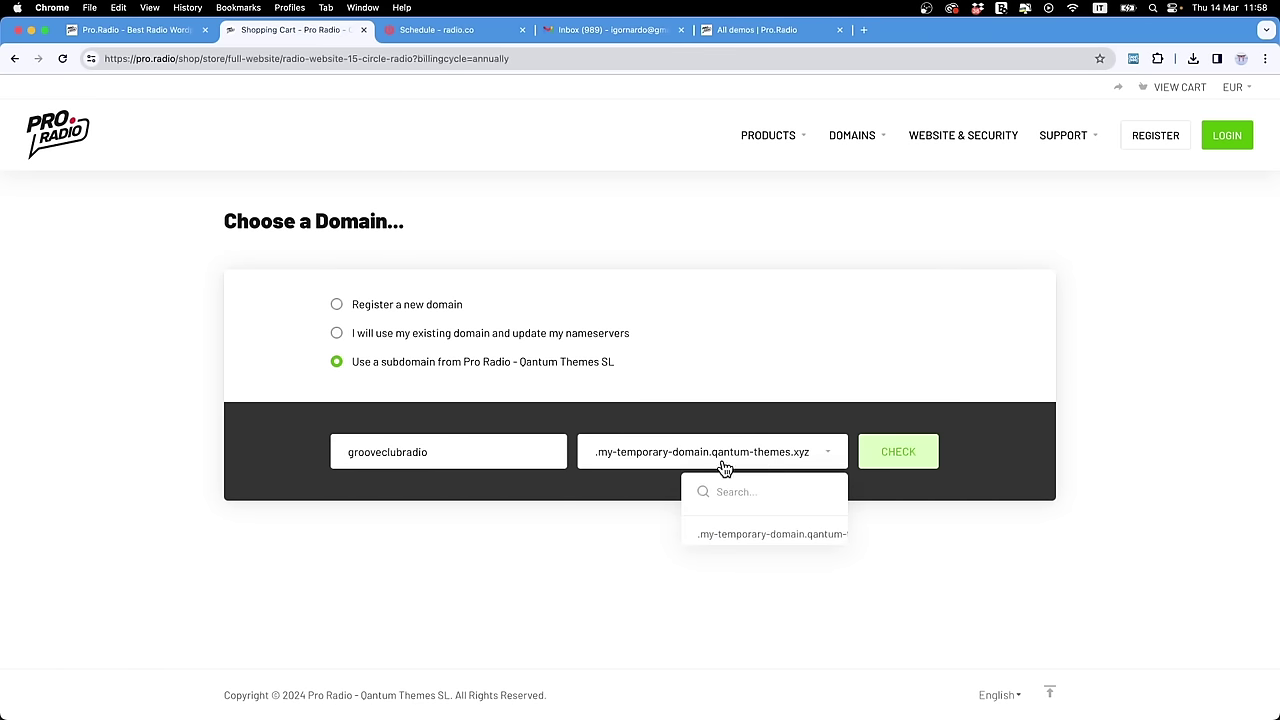
click(642, 558)
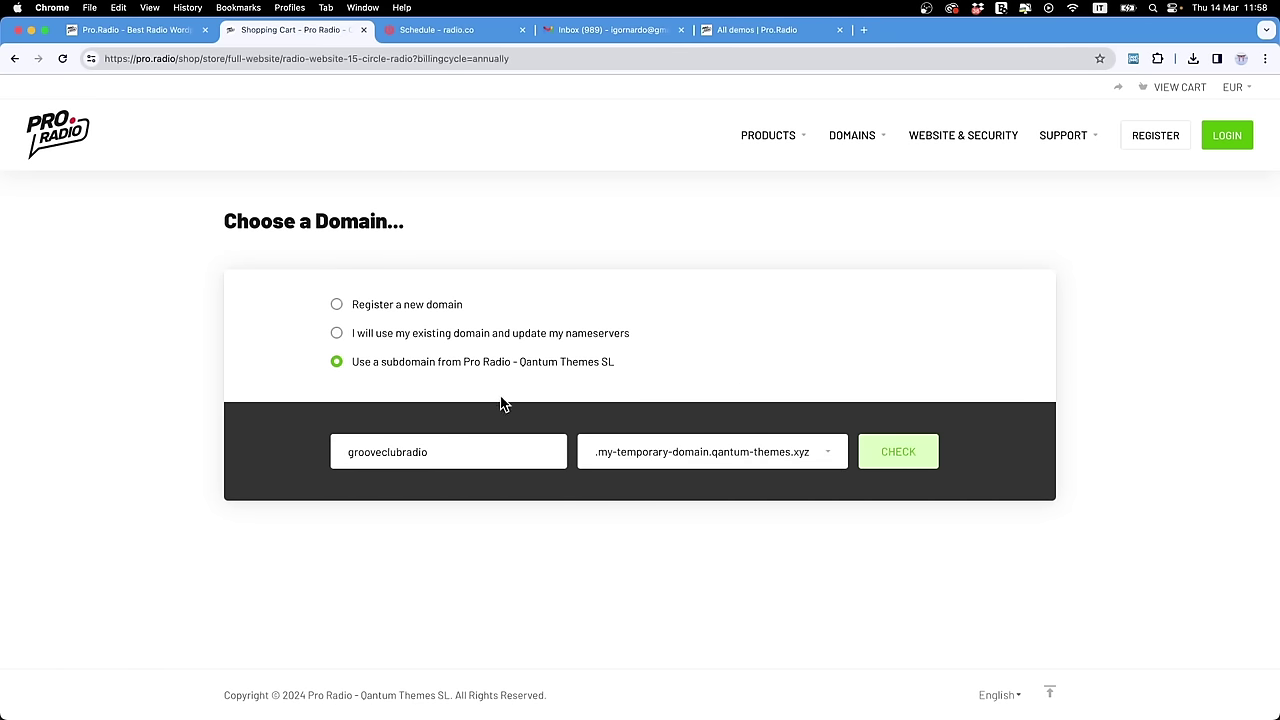
Step: Submit the grooveclubradio subdomain under .my-temporary-domain.qantum-themes.xyz and continue to the Circle Radio order configuration
drag(428, 456, 205, 455)
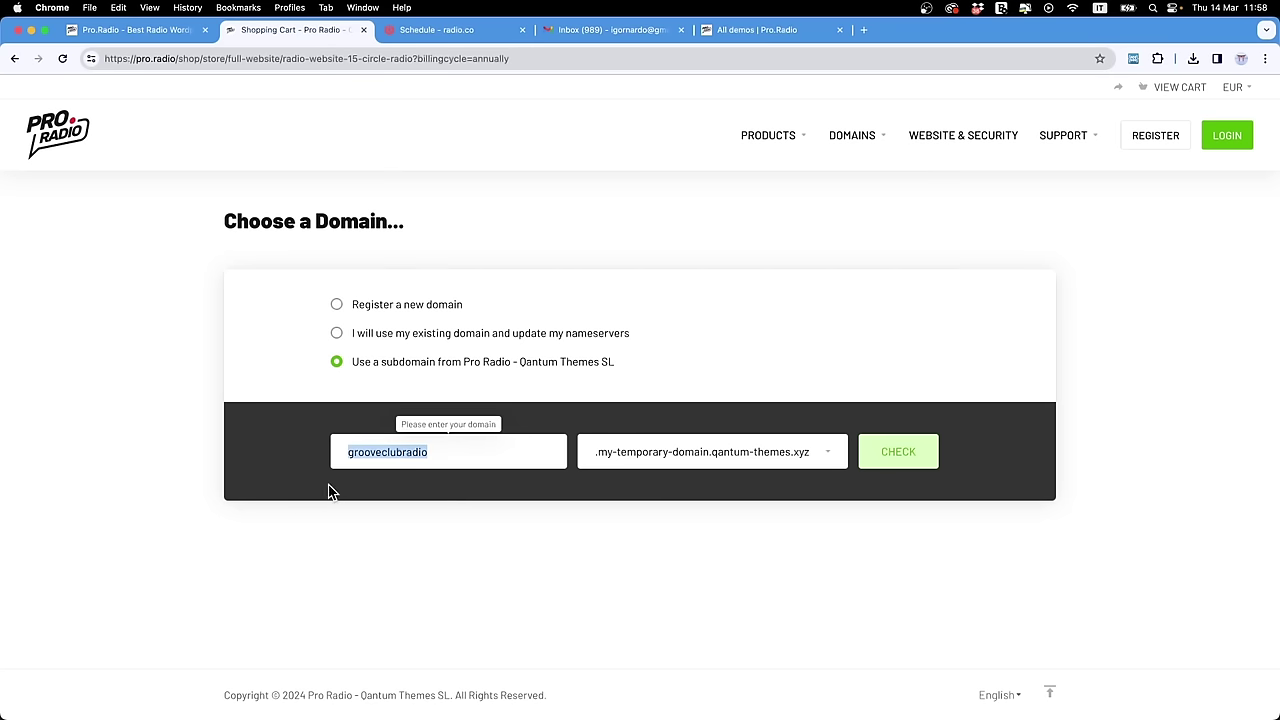
click(900, 462)
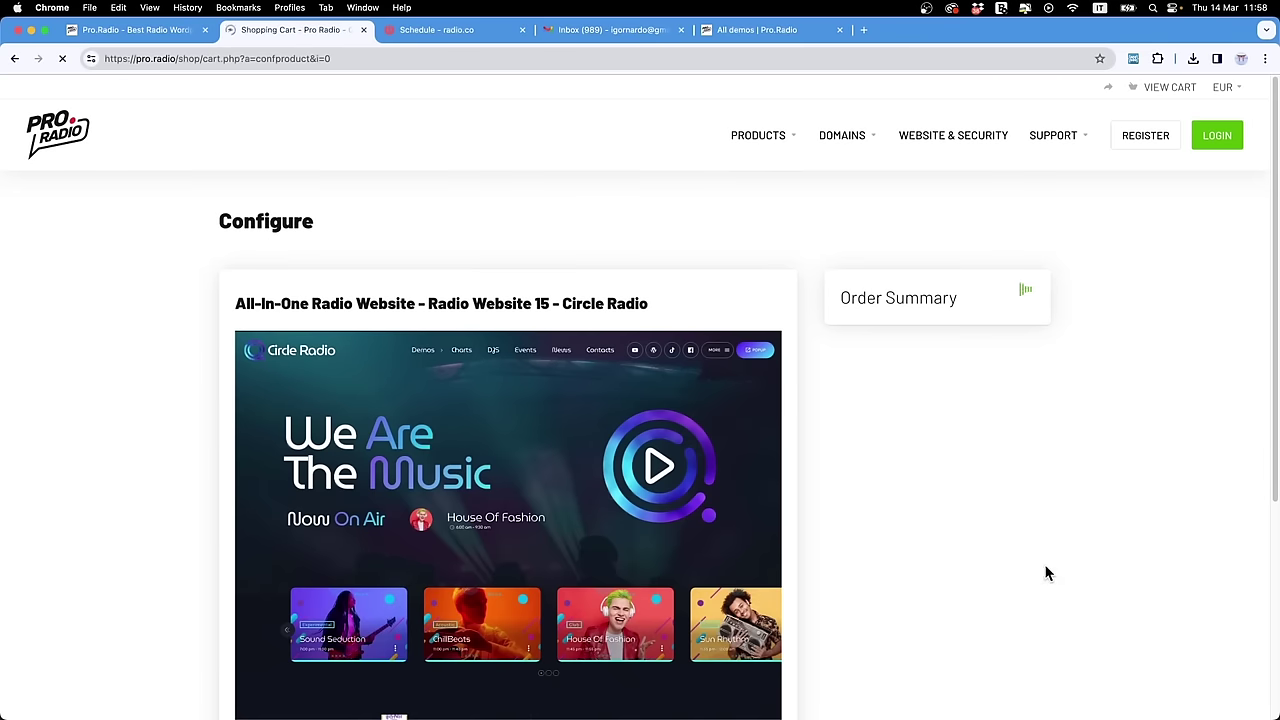
scroll(800, 445, down, 1)
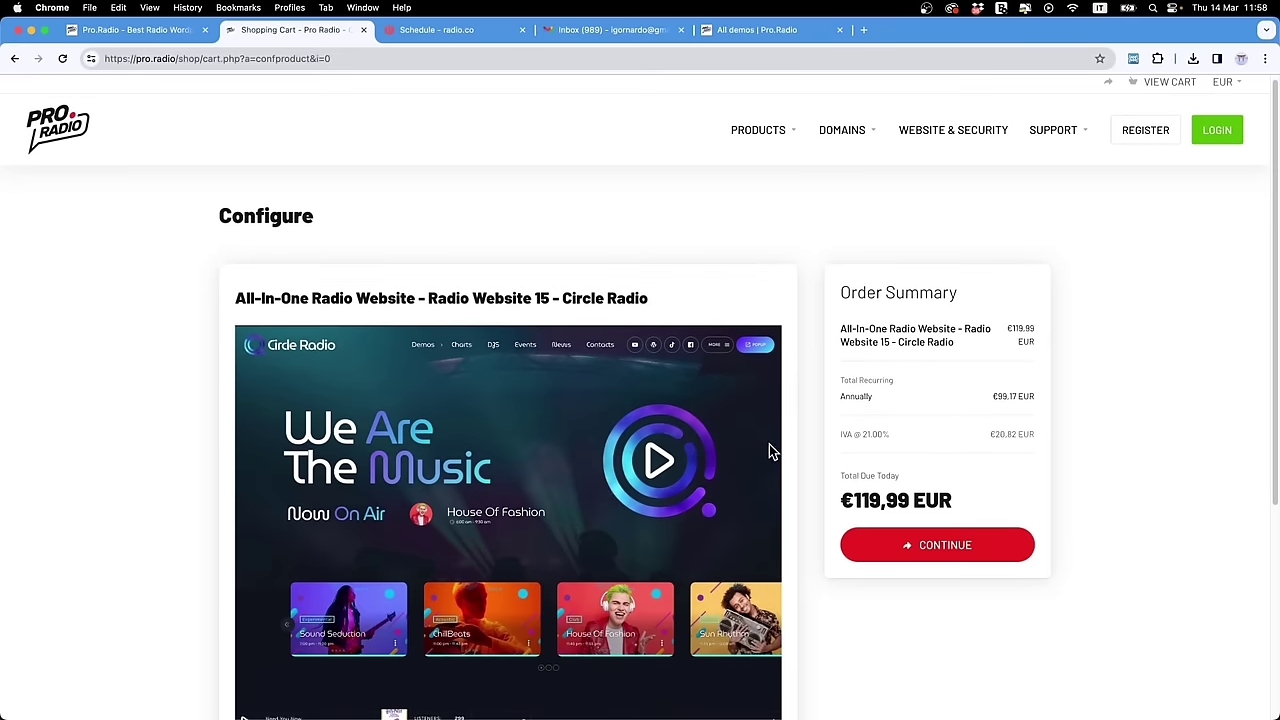
Step: Review the Circle Radio order configuration, including what the package includes, the billing cycle options and the total due today
scroll(570, 434, down, 3)
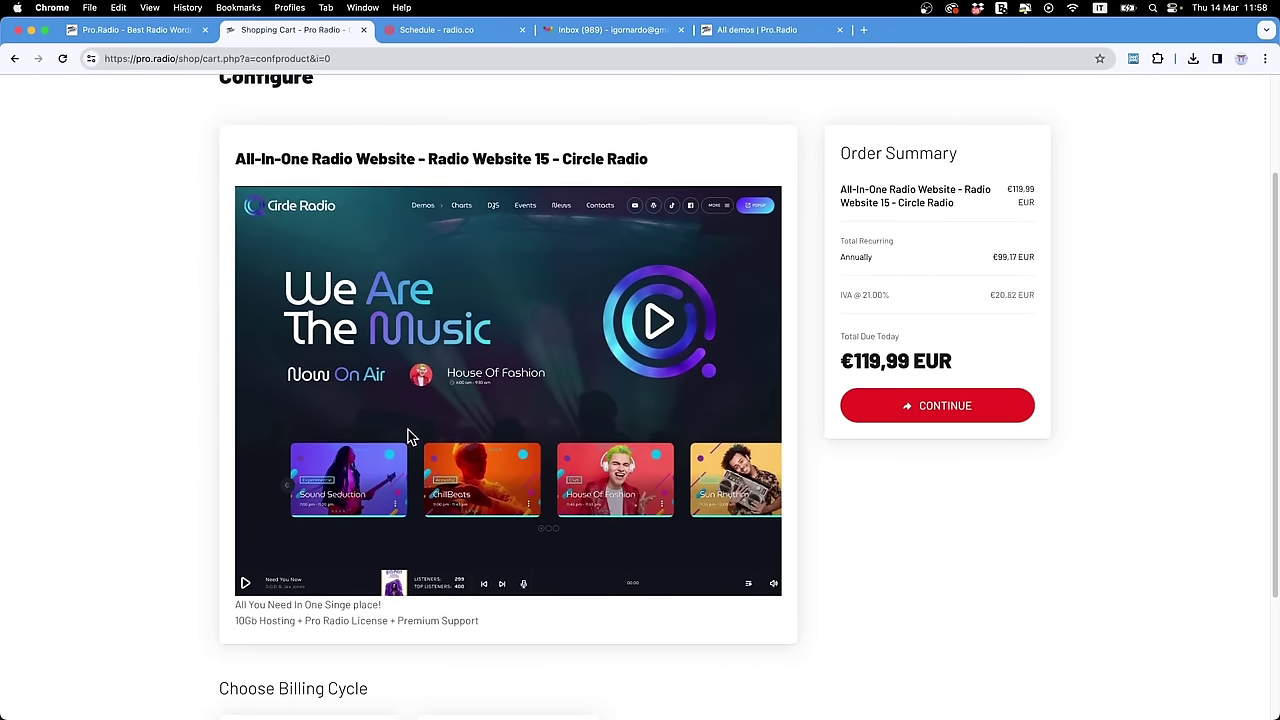
scroll(420, 425, down, 3)
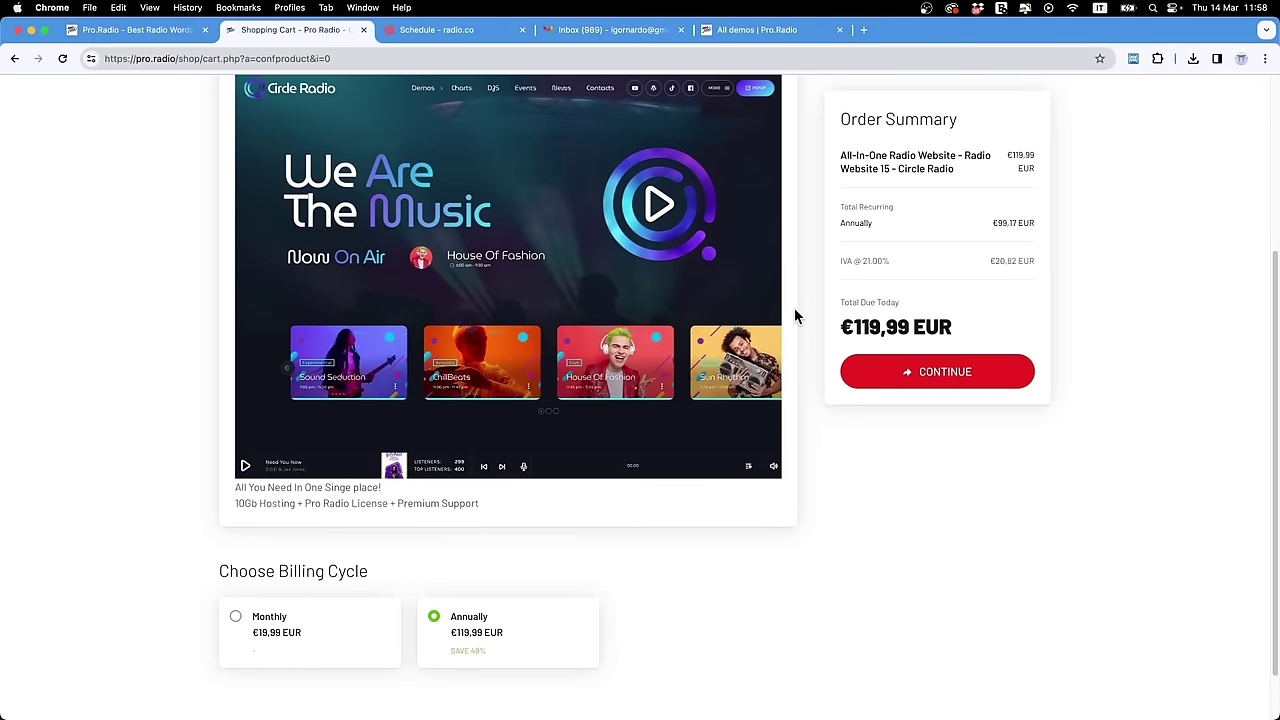
scroll(688, 317, down, 1)
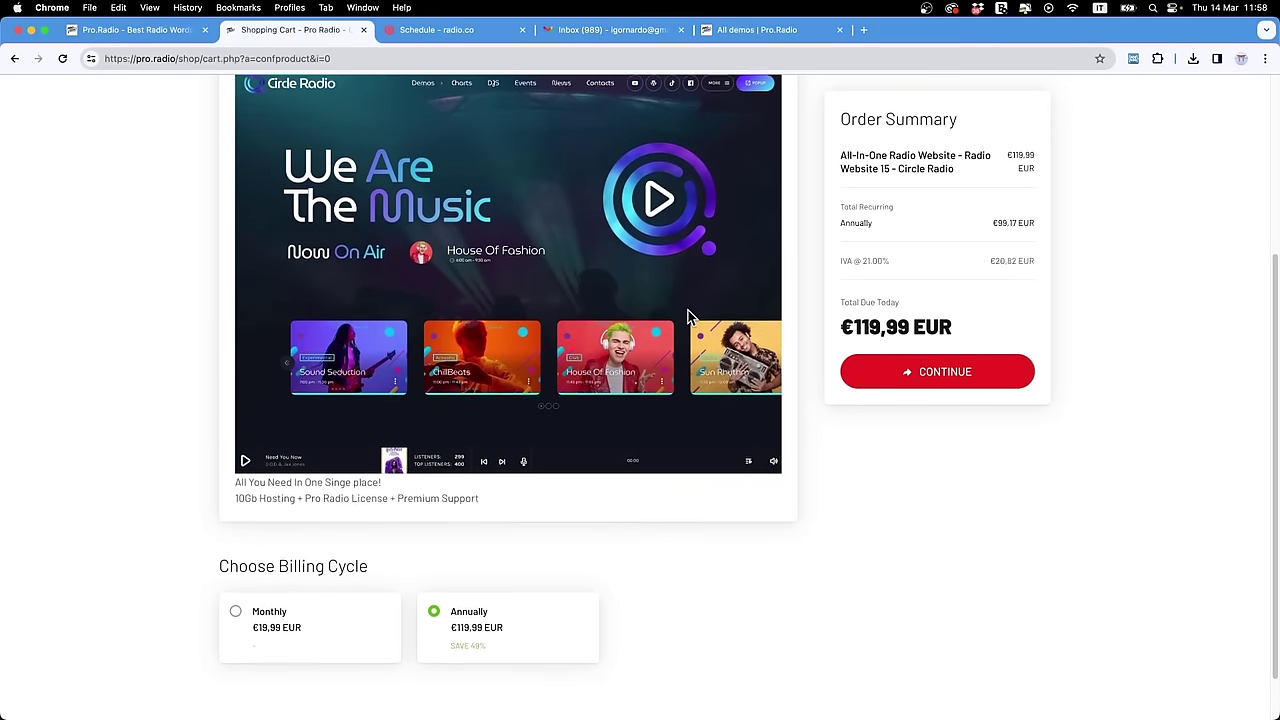
scroll(688, 317, down, 1)
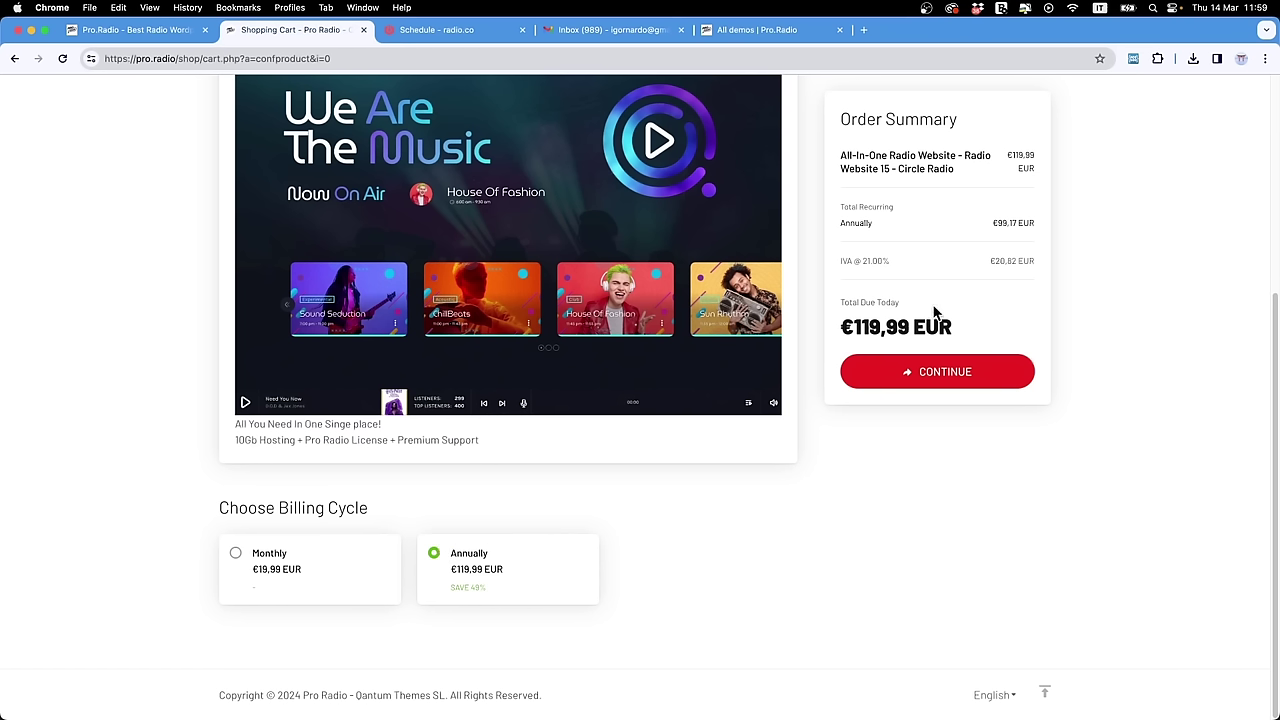
drag(852, 328, 978, 338)
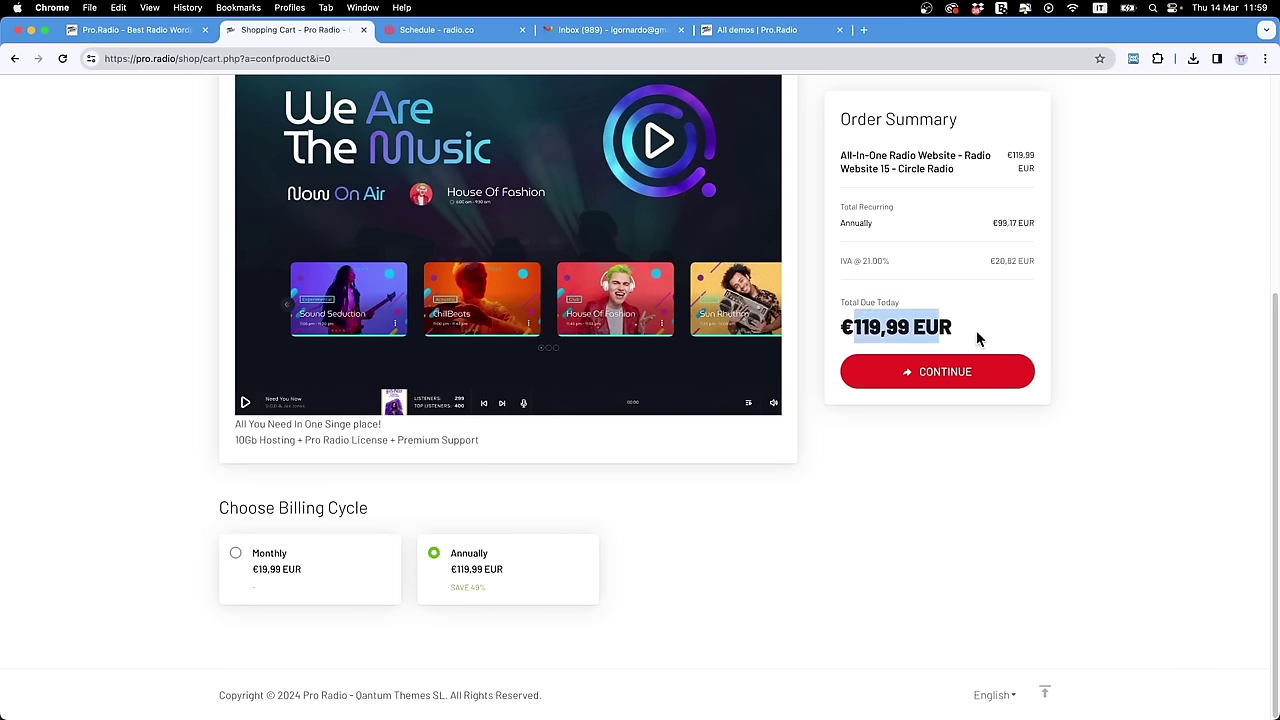
click(990, 360)
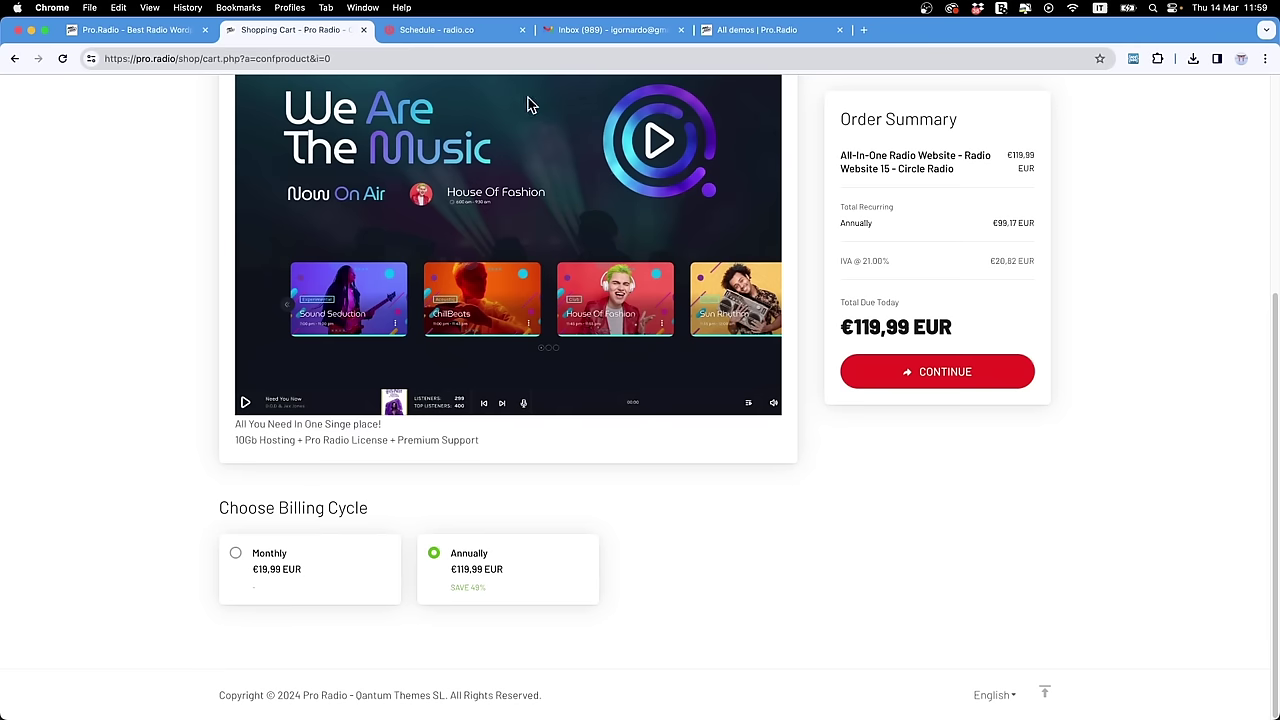
Step: Open the pro.radio/pricing page in a new browser tab, correcting the mistyped domain in the address
key(cmd+t)
text(pro-)
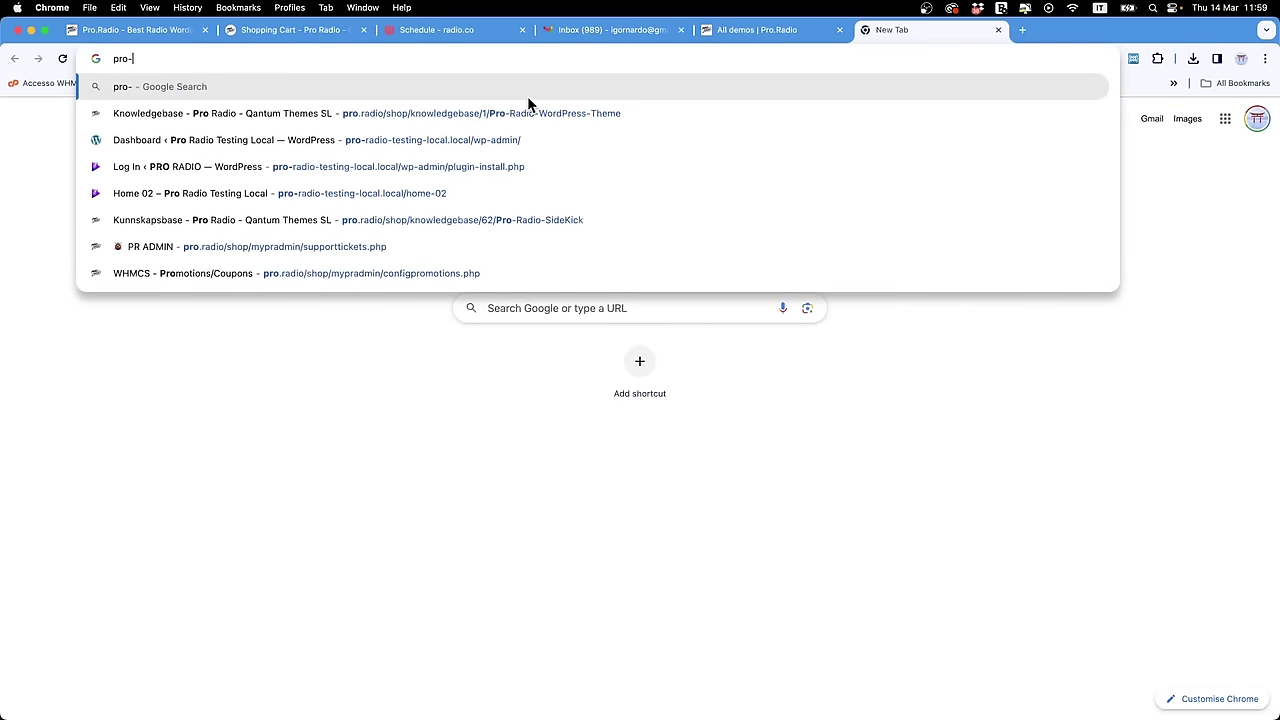
text(.radio/pricin)
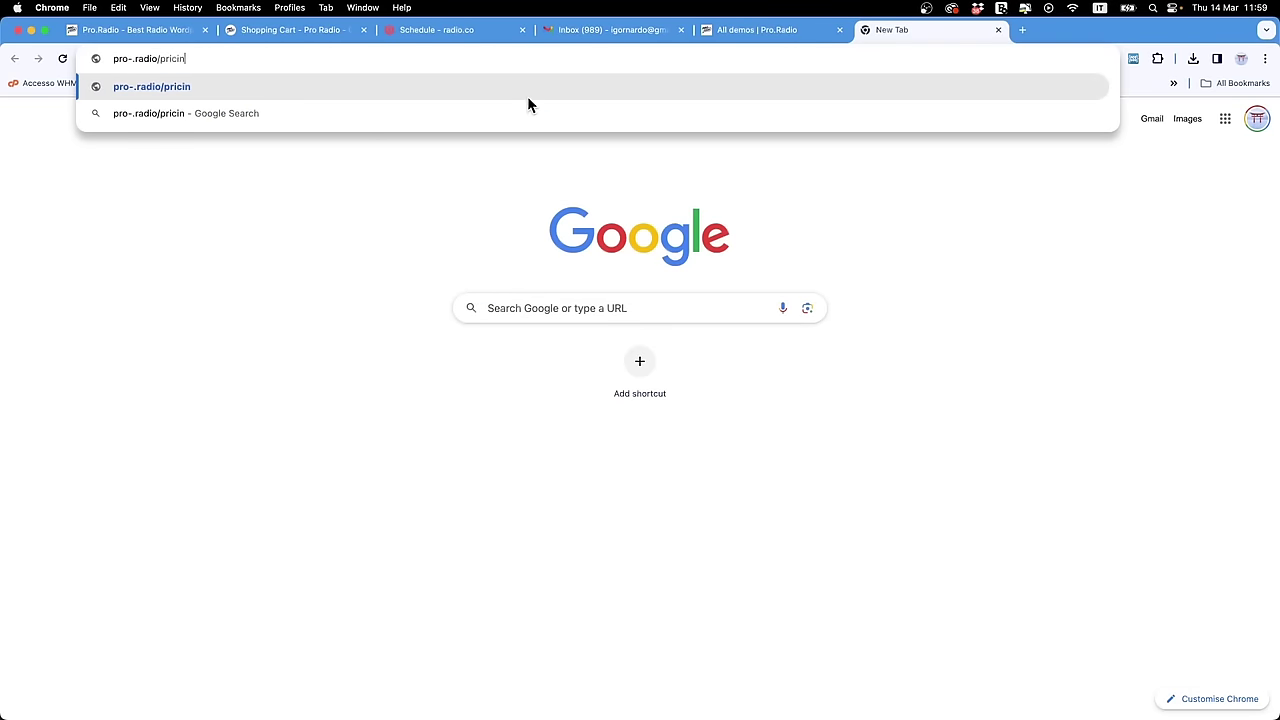
text(g)
key(Return)
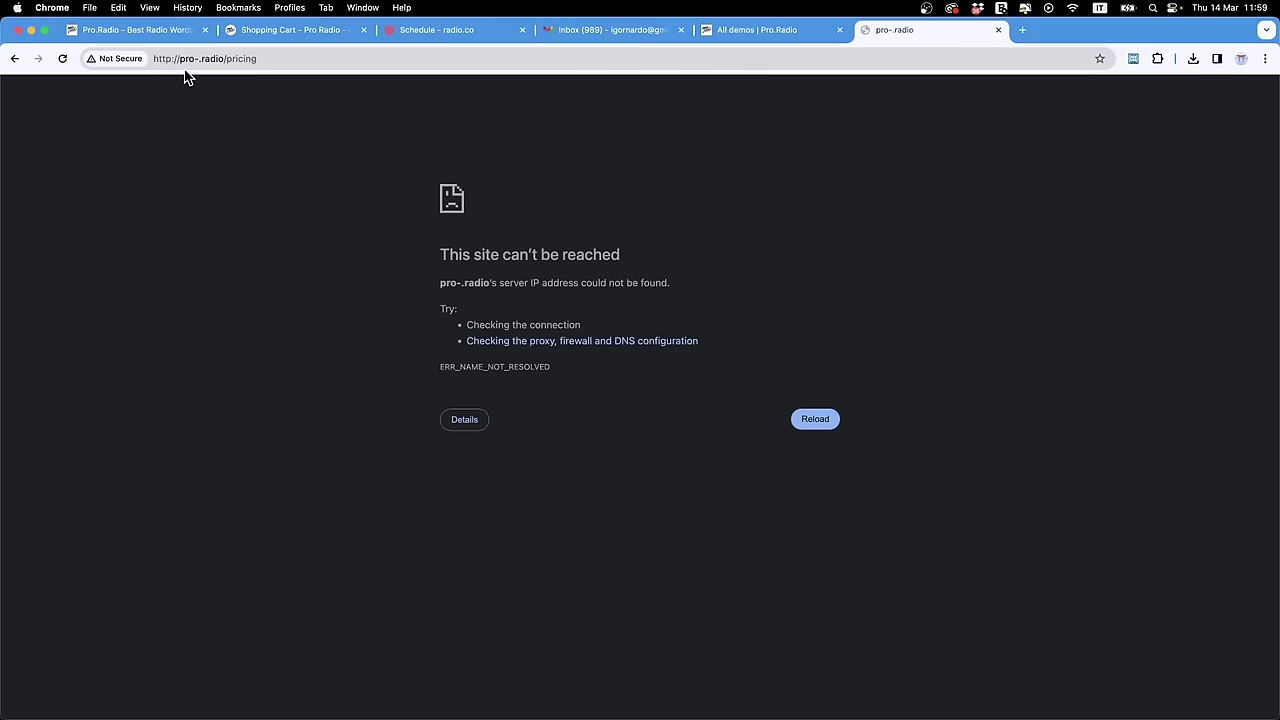
click(194, 58)
drag(202, 58, 150, 58)
key(Left)
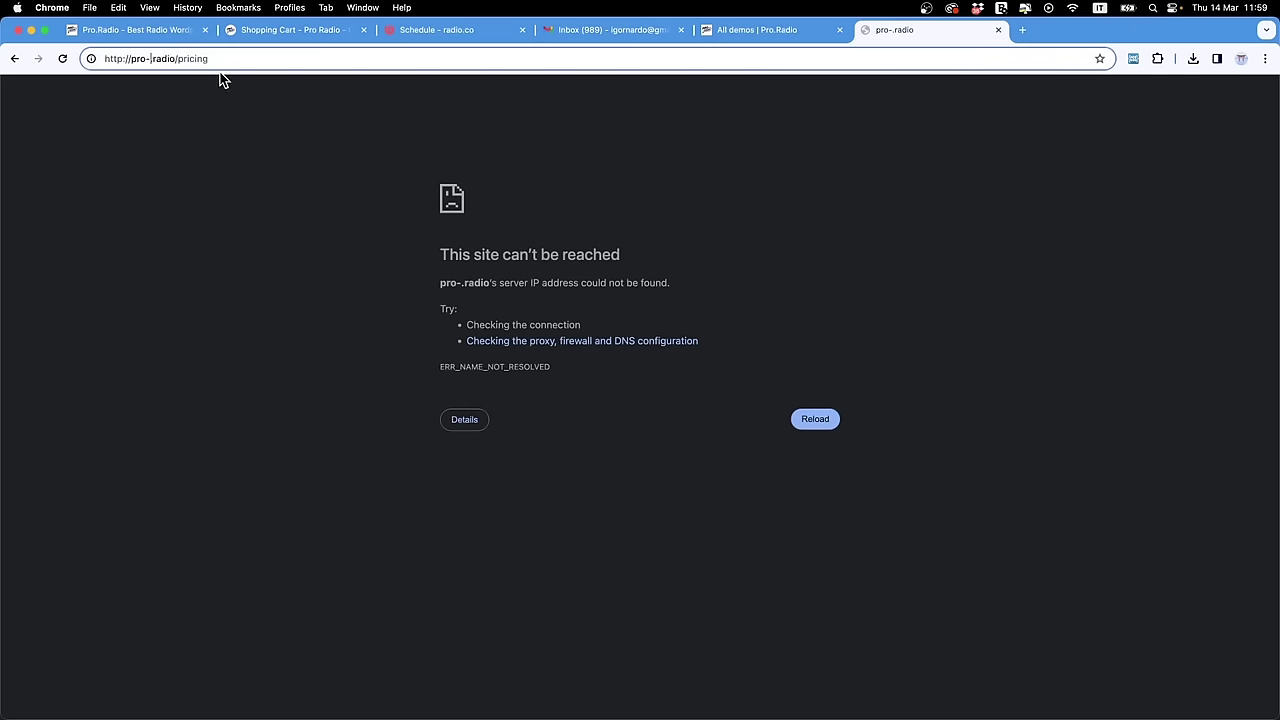
key(BackSpace)
key(Return)
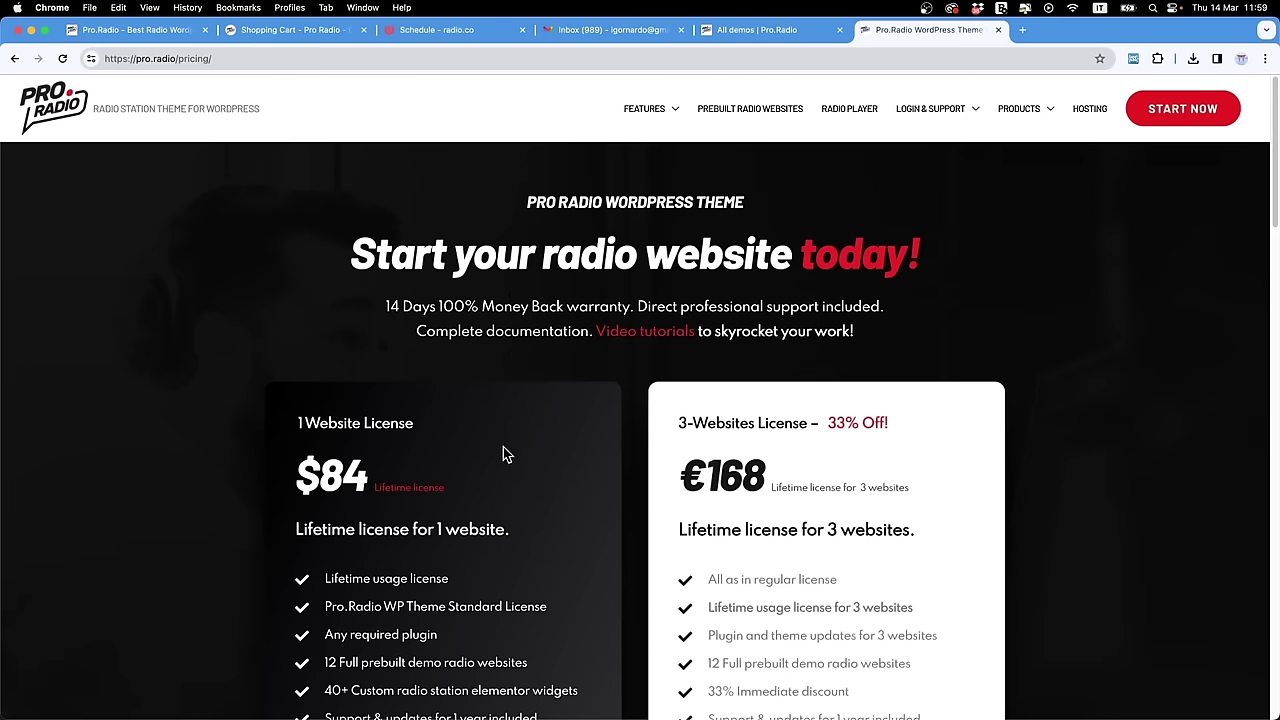
Step: Check the 1 Website License price and compare it with the total due today in the shopping cart
scroll(500, 452, down, 3)
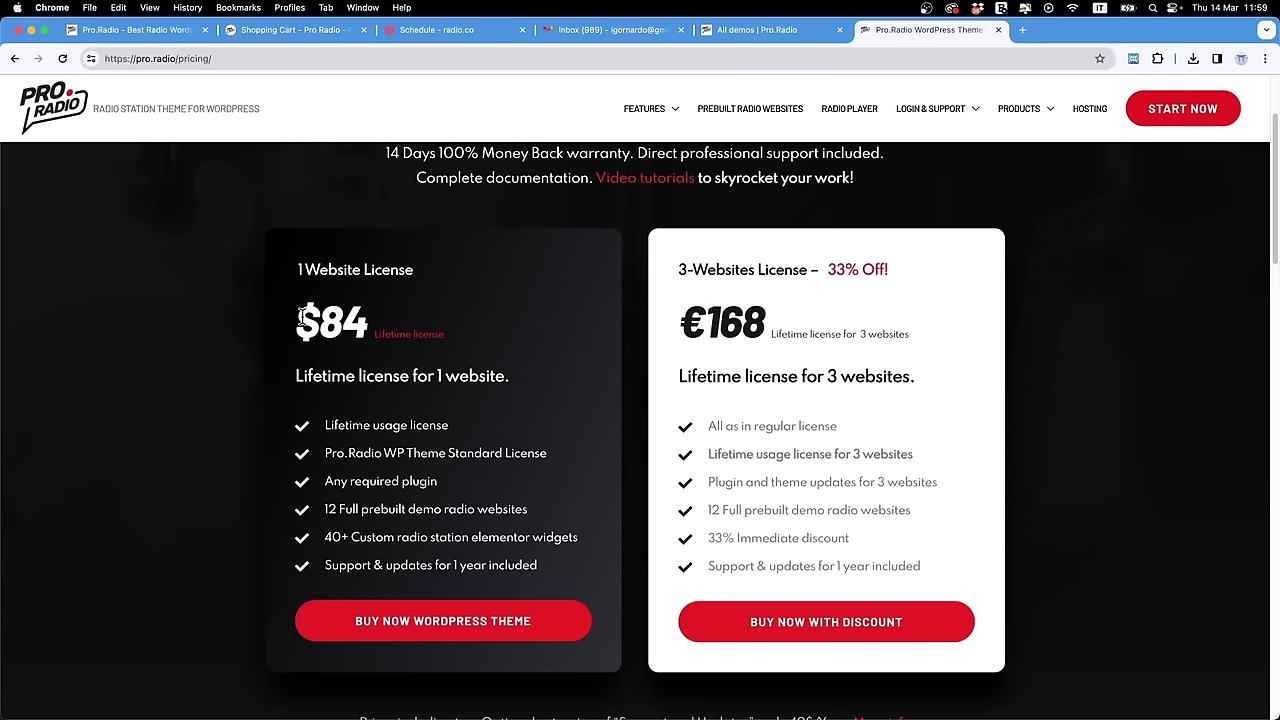
drag(298, 318, 372, 332)
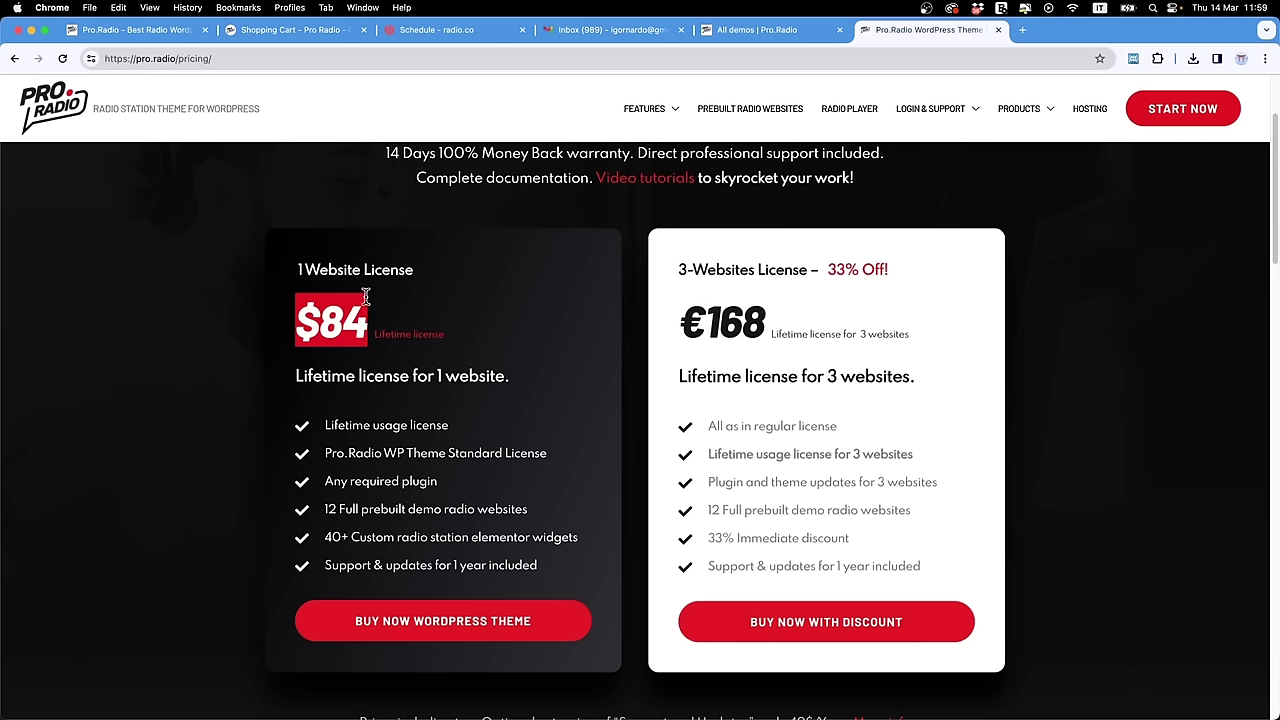
click(306, 30)
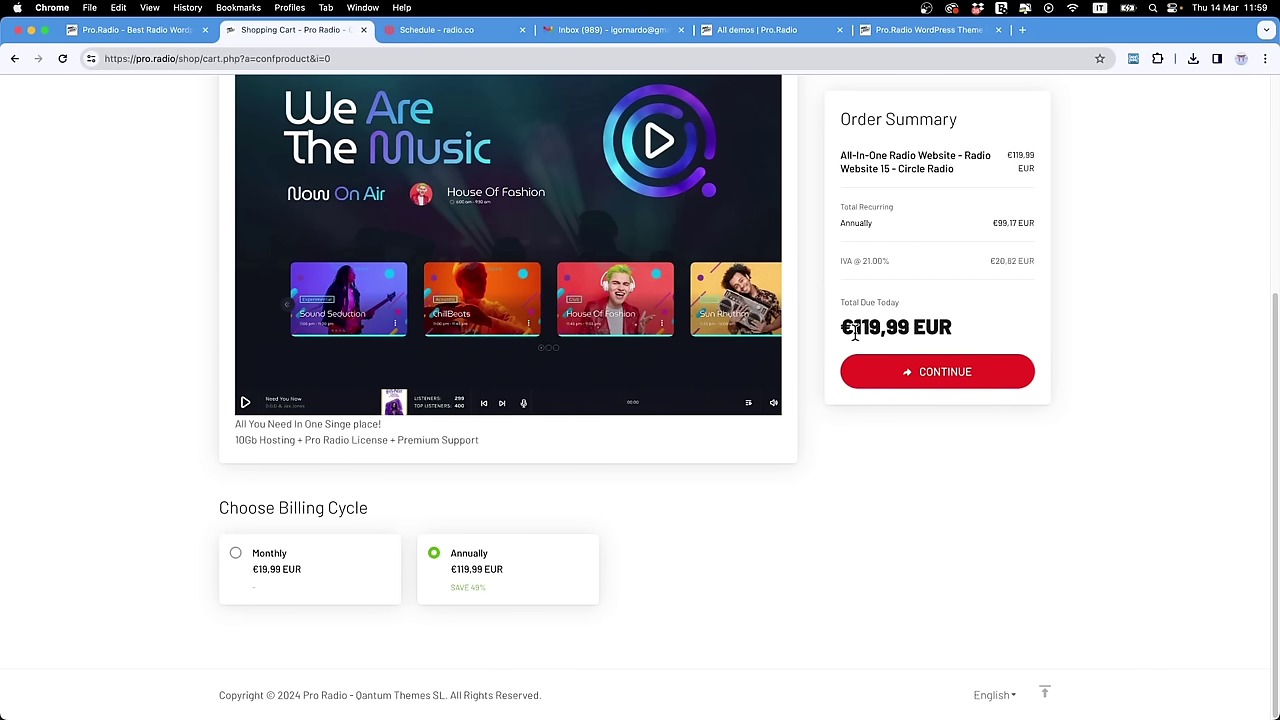
drag(852, 333, 910, 333)
click(936, 580)
Step: Look over the Circle Radio configuration page again, from the order summary's total due down to the billing cycle options
scroll(1124, 492, up, 2)
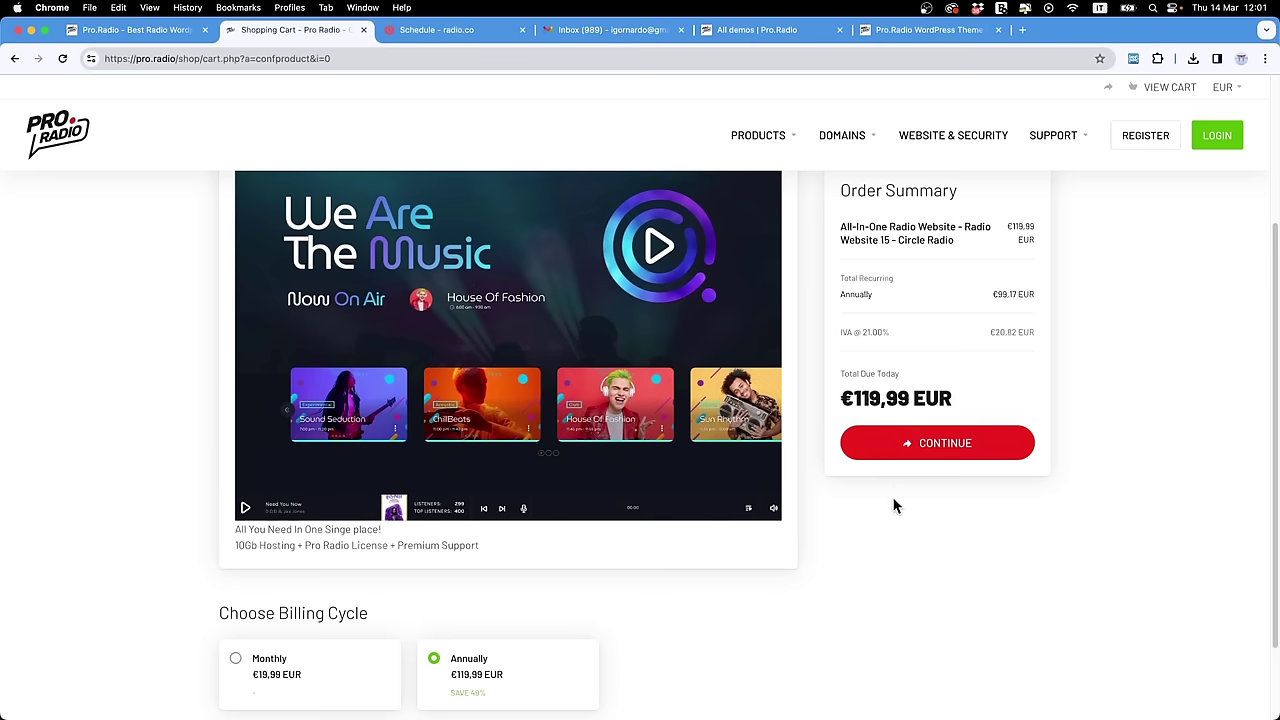
scroll(895, 506, down, 2)
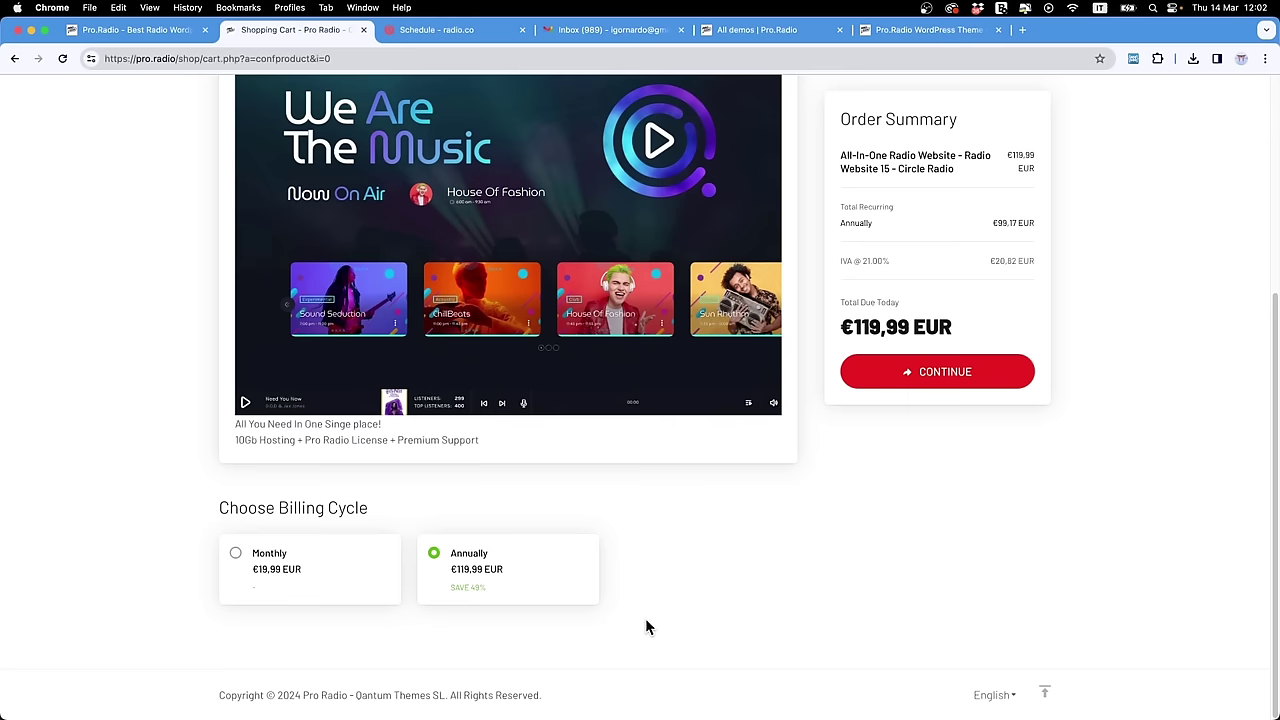
scroll(708, 565, up, 5)
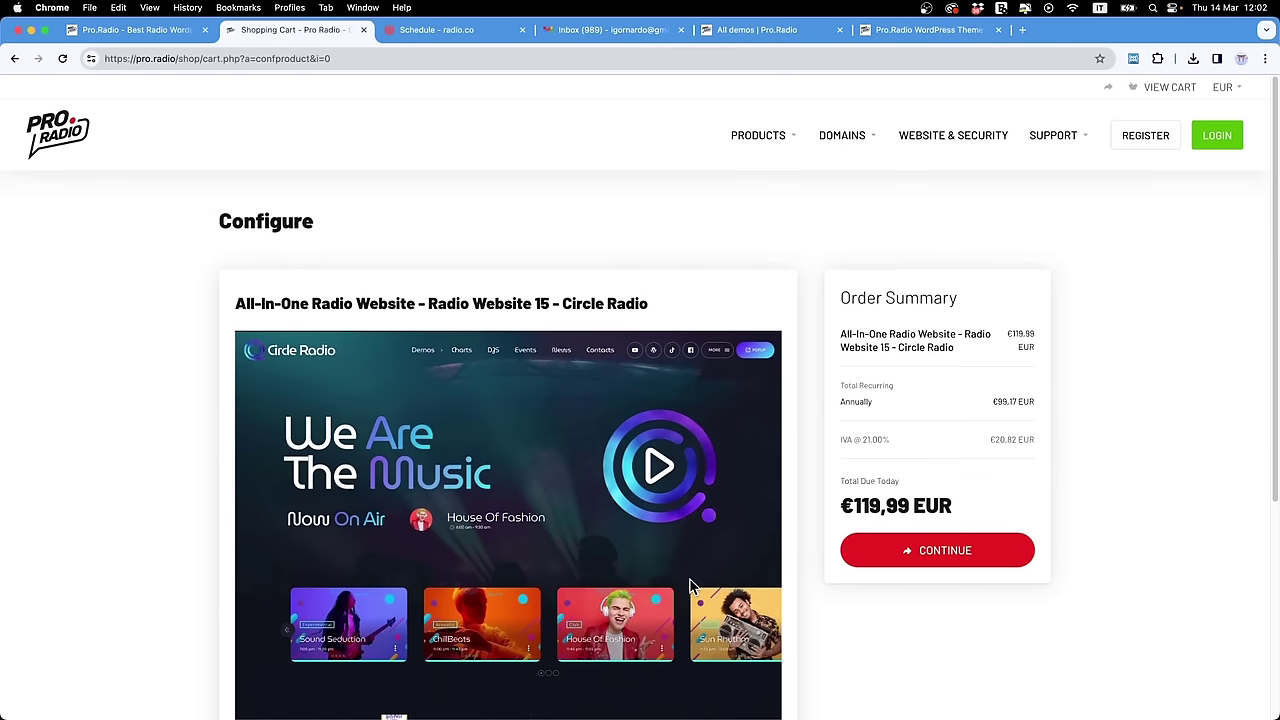
scroll(690, 585, down, 1)
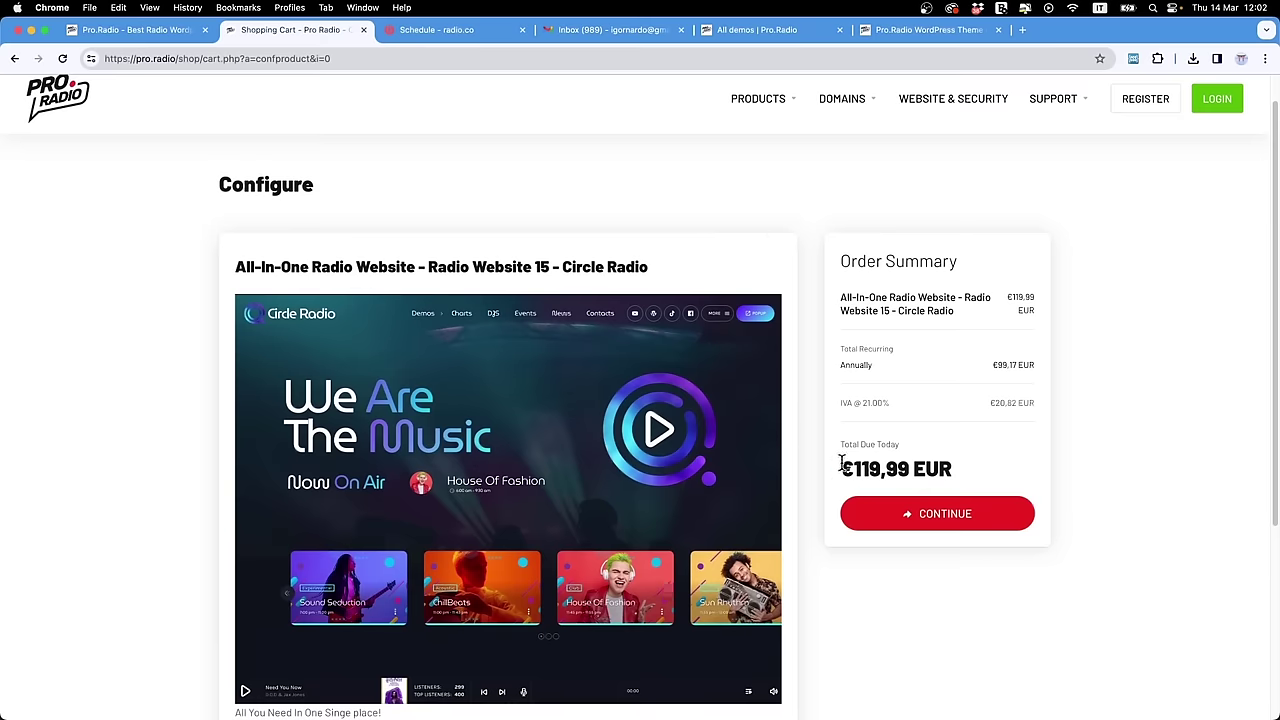
drag(840, 460, 968, 478)
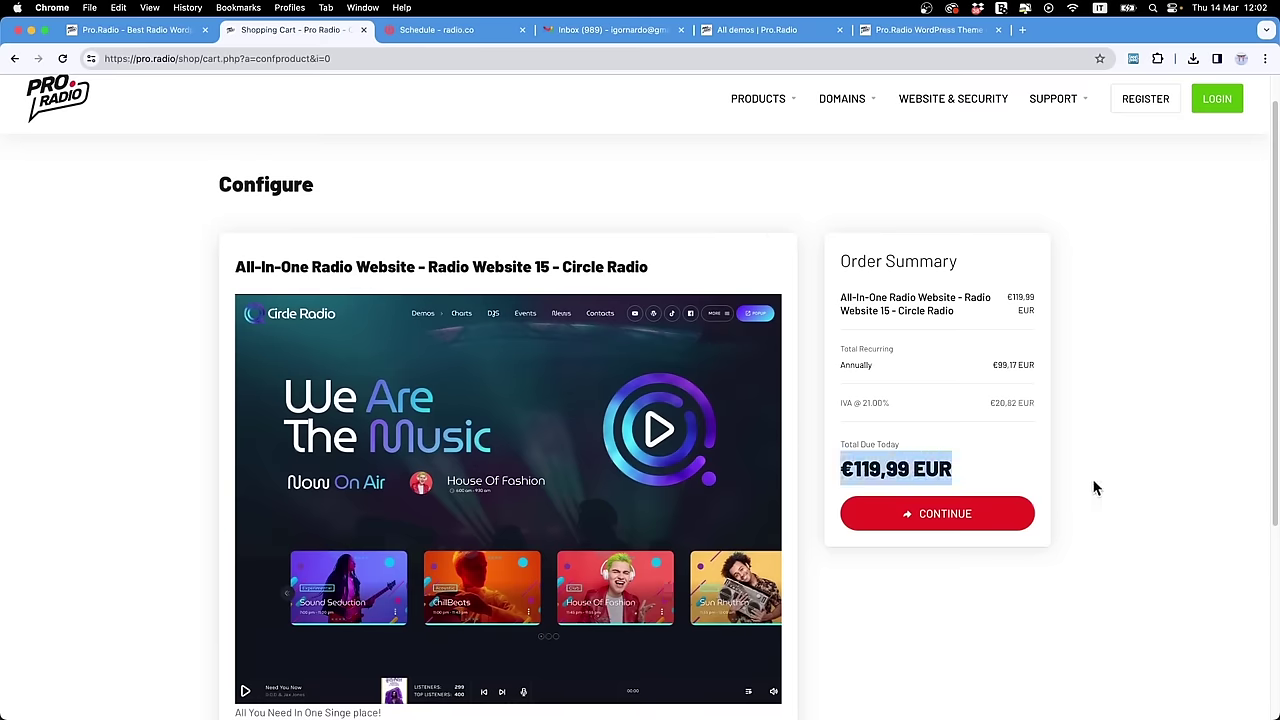
scroll(1095, 487, down, 4)
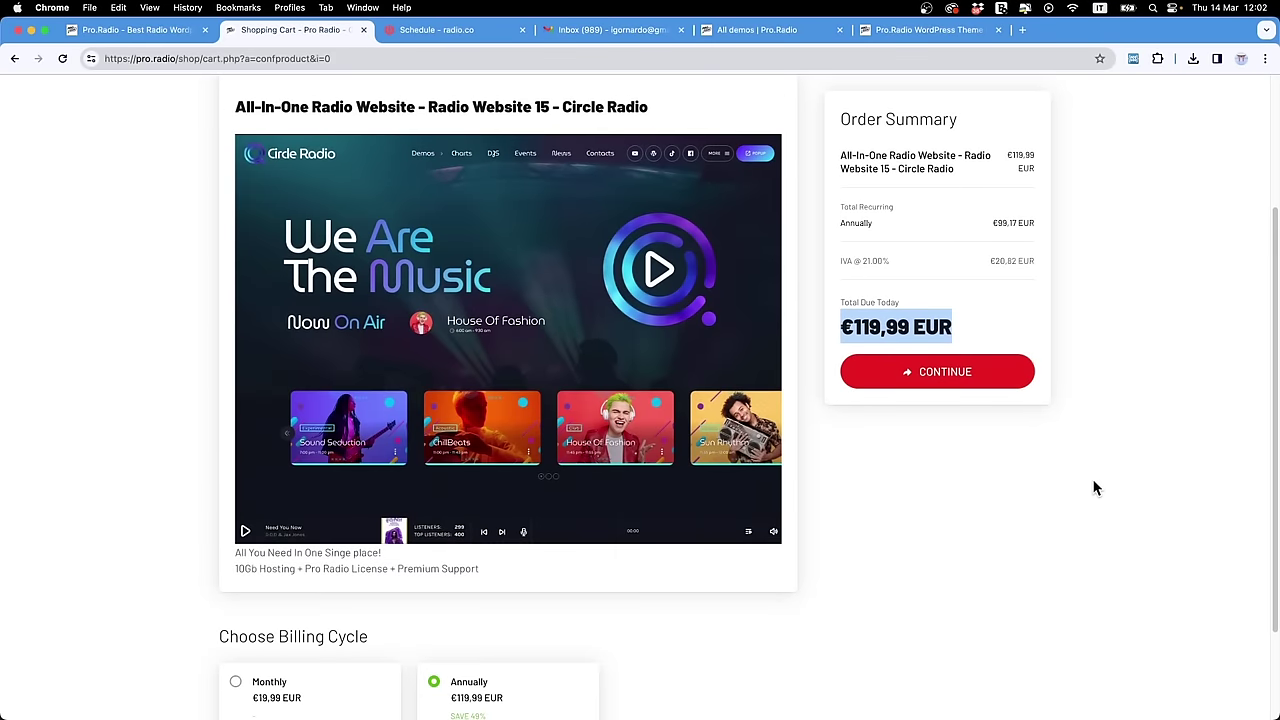
scroll(1095, 487, down, 3)
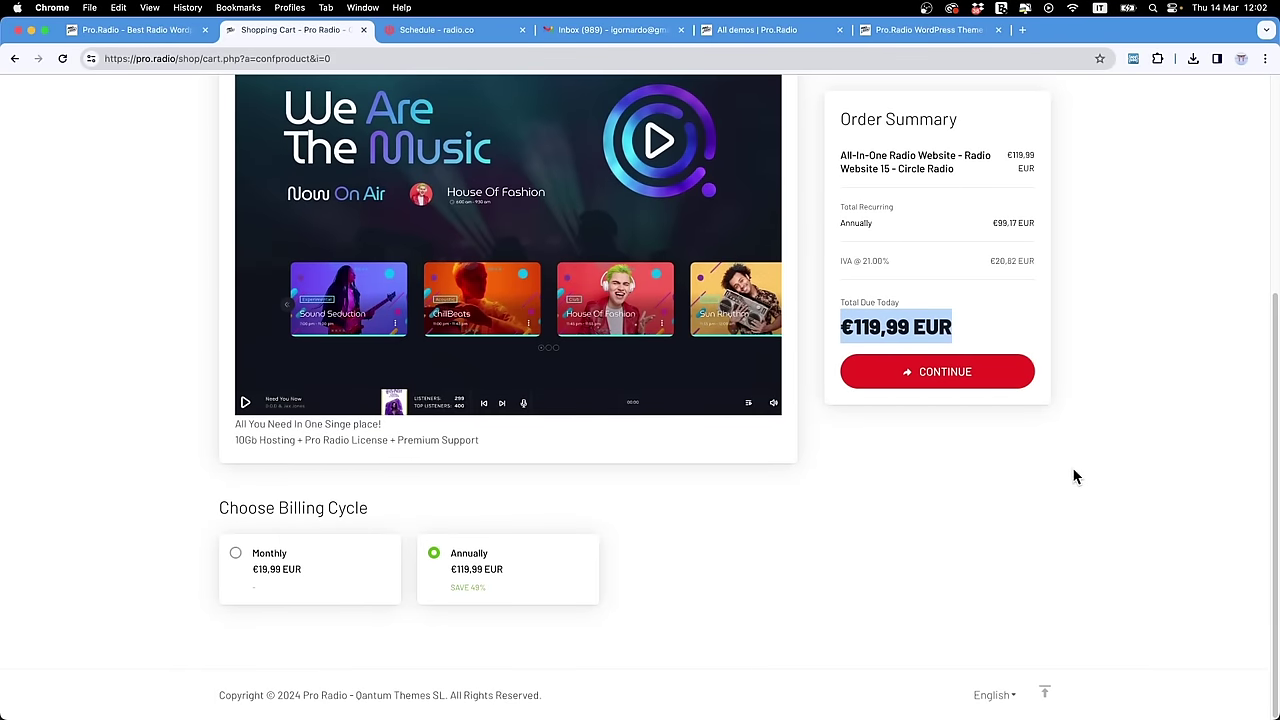
click(836, 494)
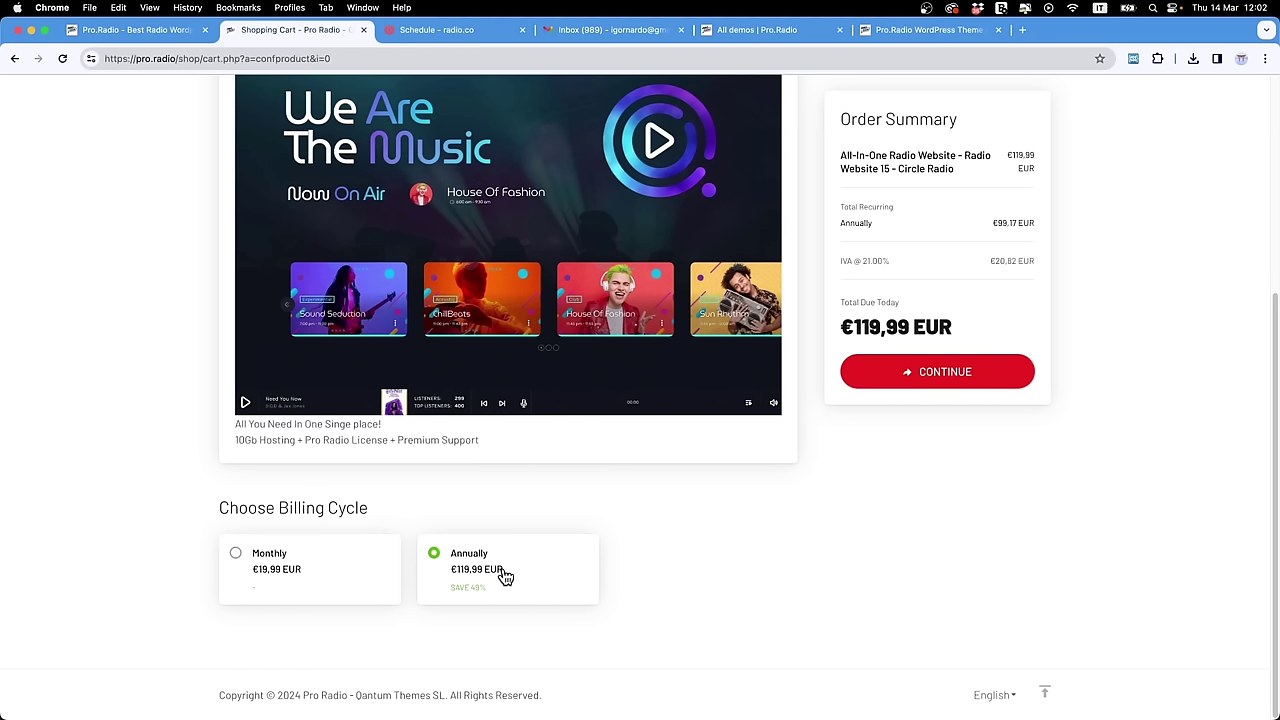
Step: Check the Choose Billing Cycle section, keep the annual plan and continue to the Review & Checkout page
drag(386, 509, 216, 510)
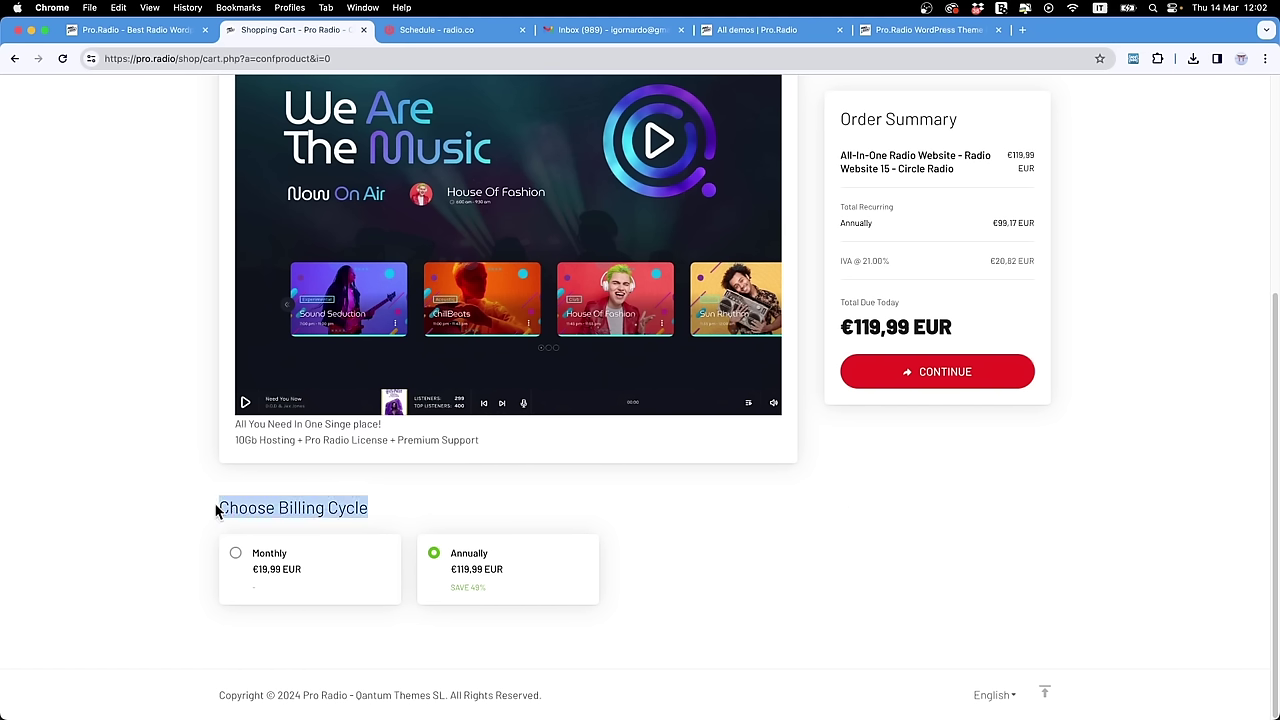
click(223, 511)
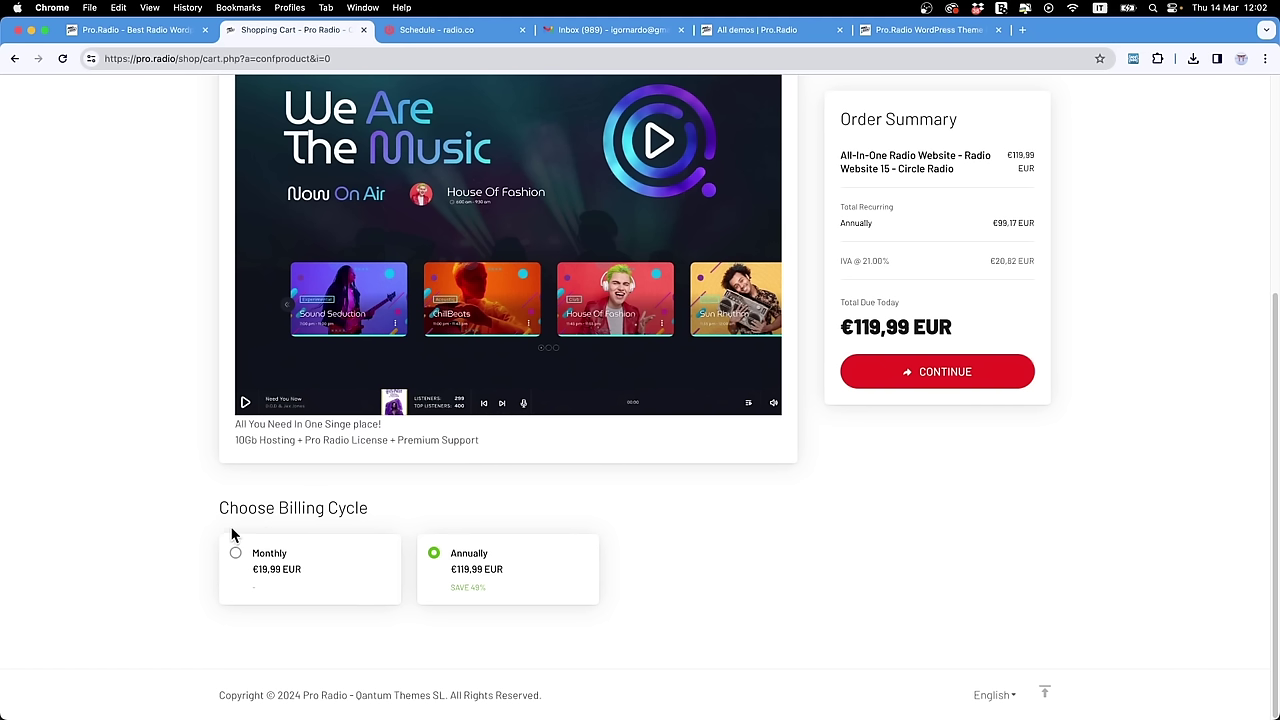
drag(218, 509, 425, 518)
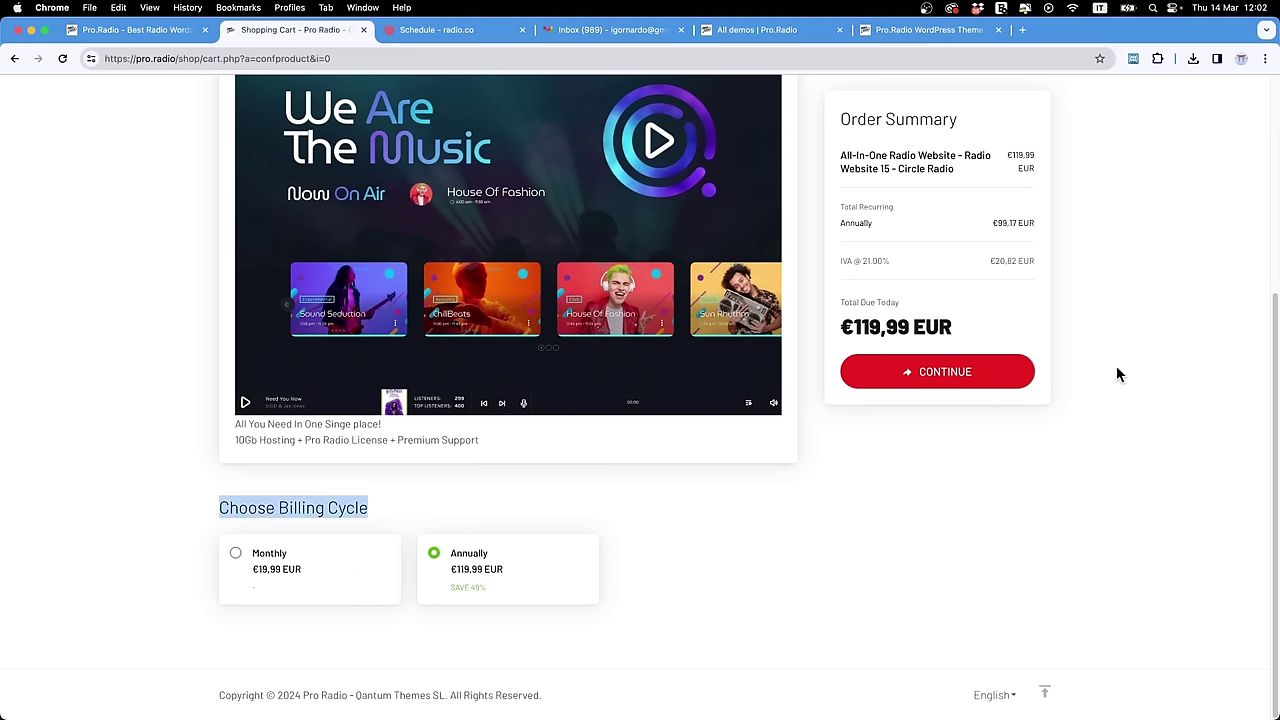
click(720, 517)
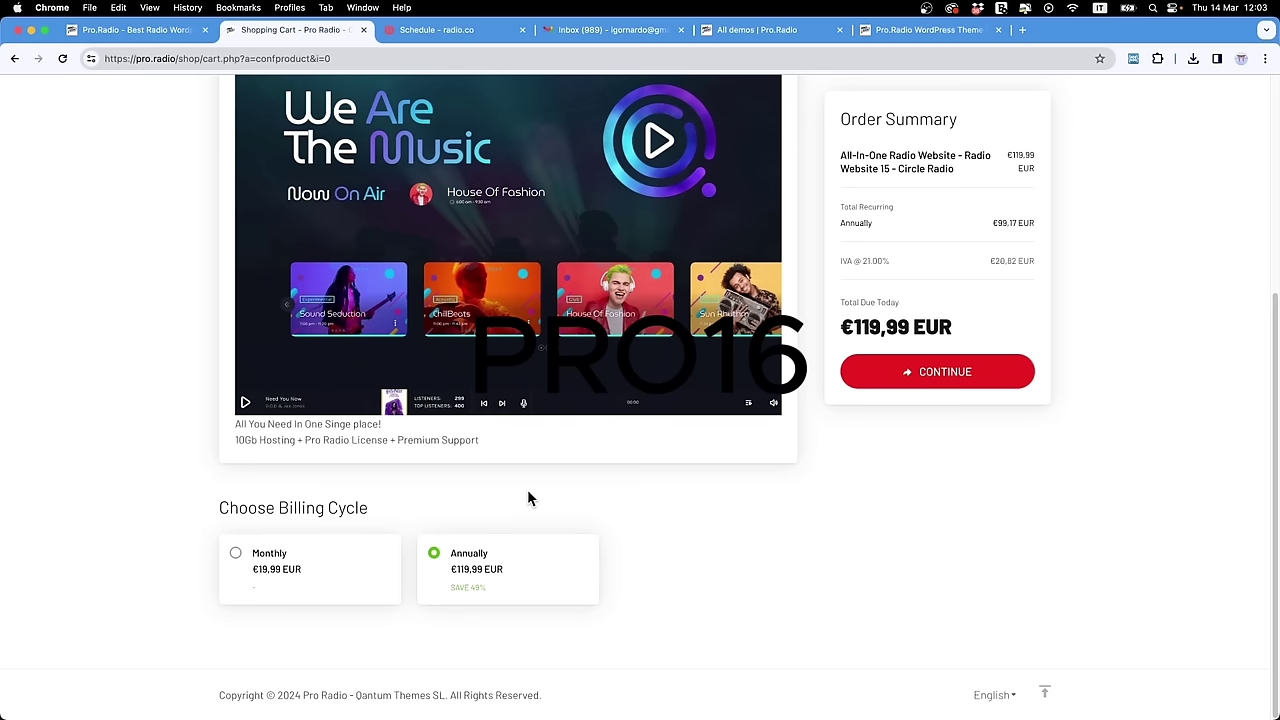
click(886, 374)
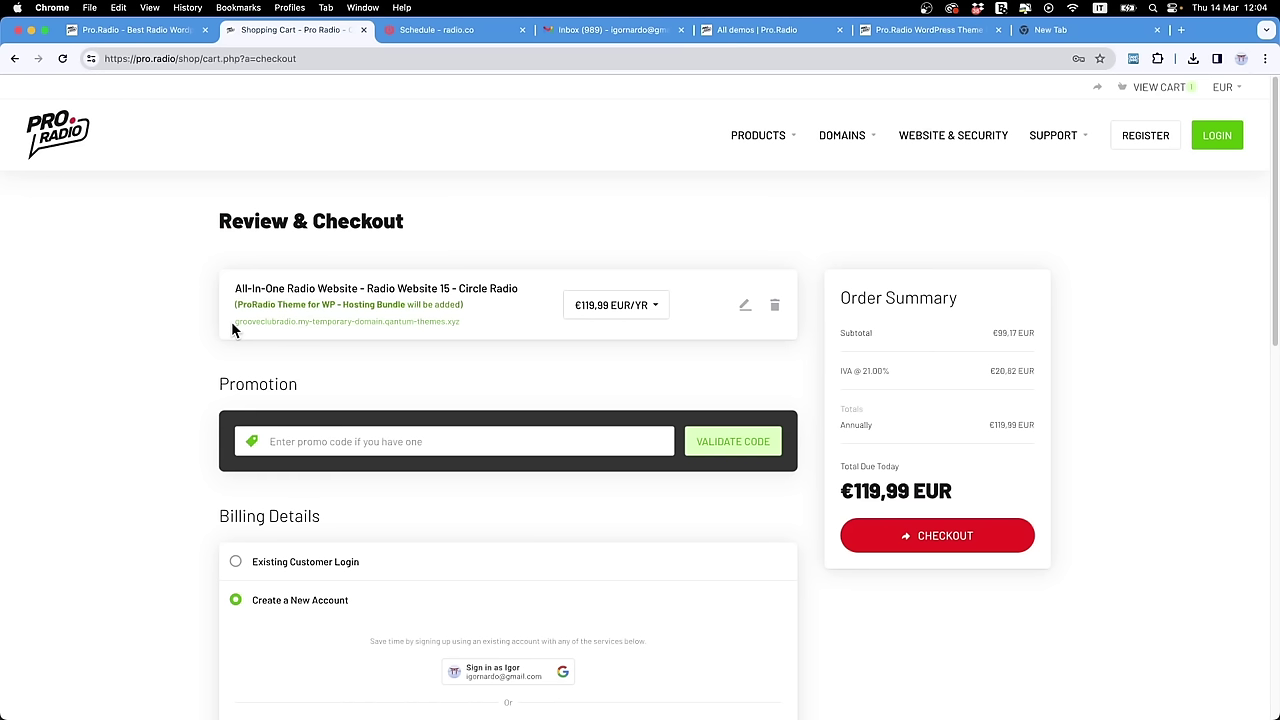
Step: Check the temporary domain listed under the cart item and locate the promo code field
drag(231, 321, 458, 323)
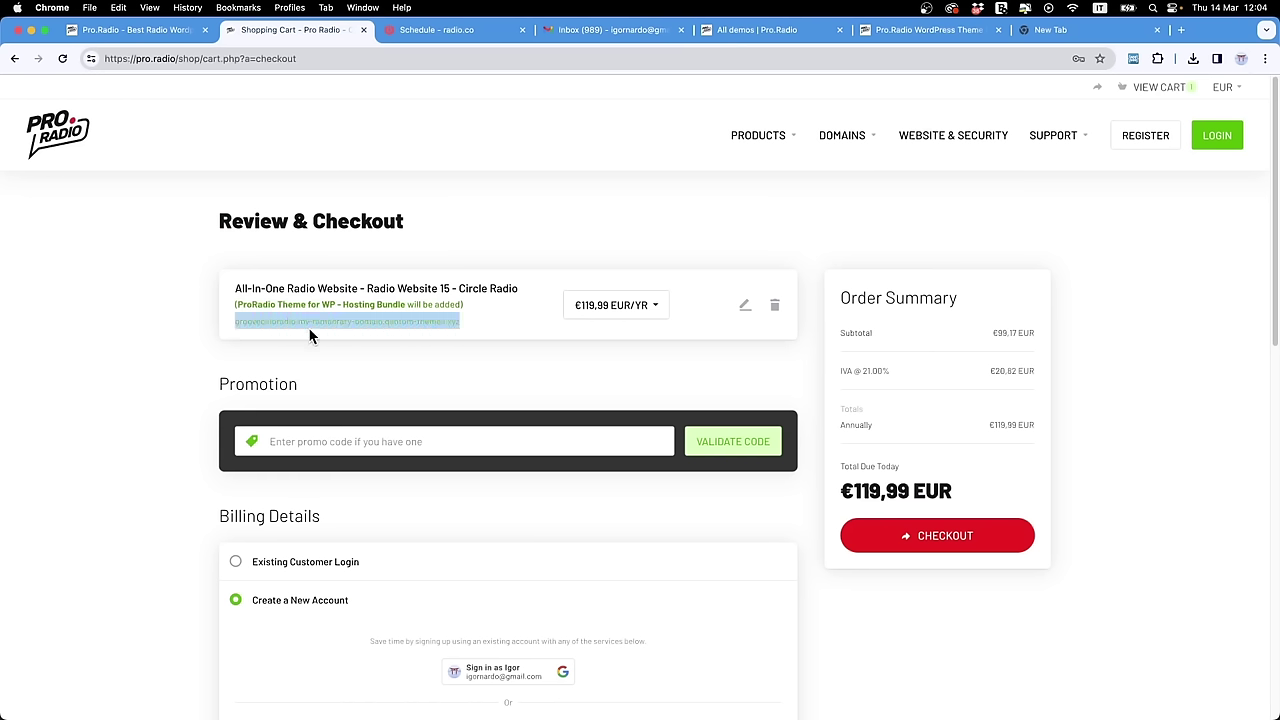
click(456, 346)
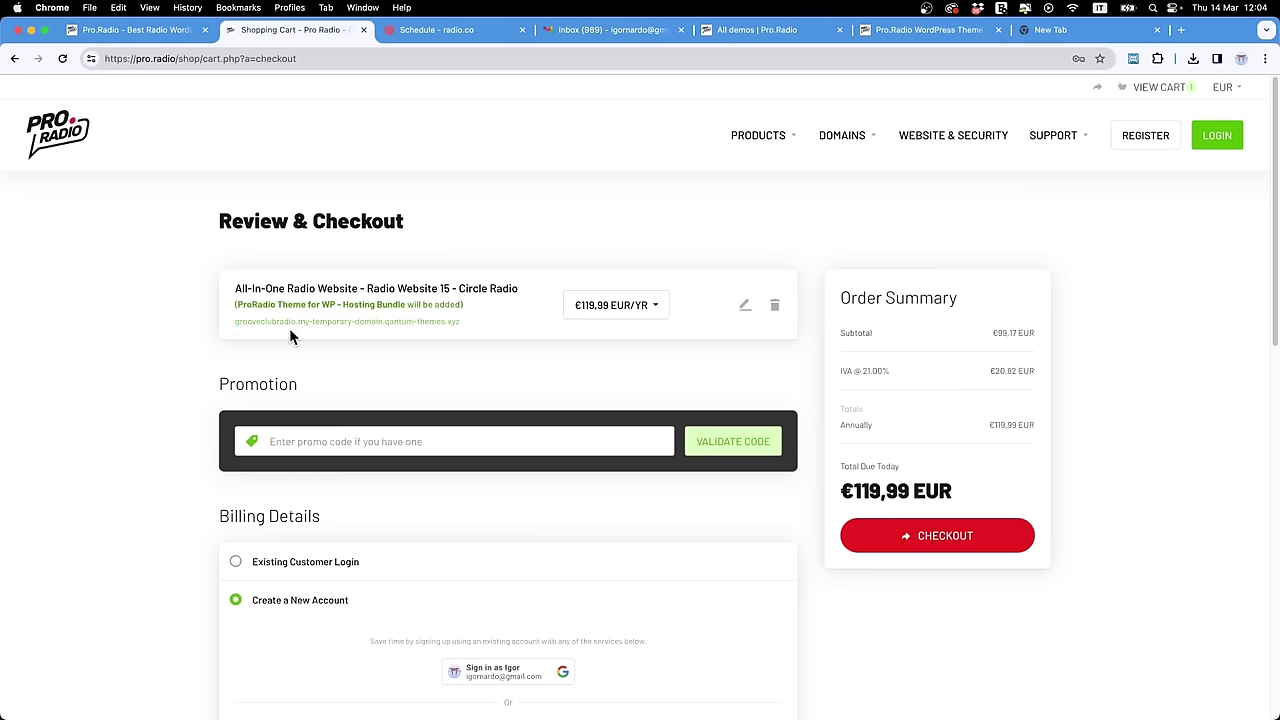
drag(235, 321, 369, 329)
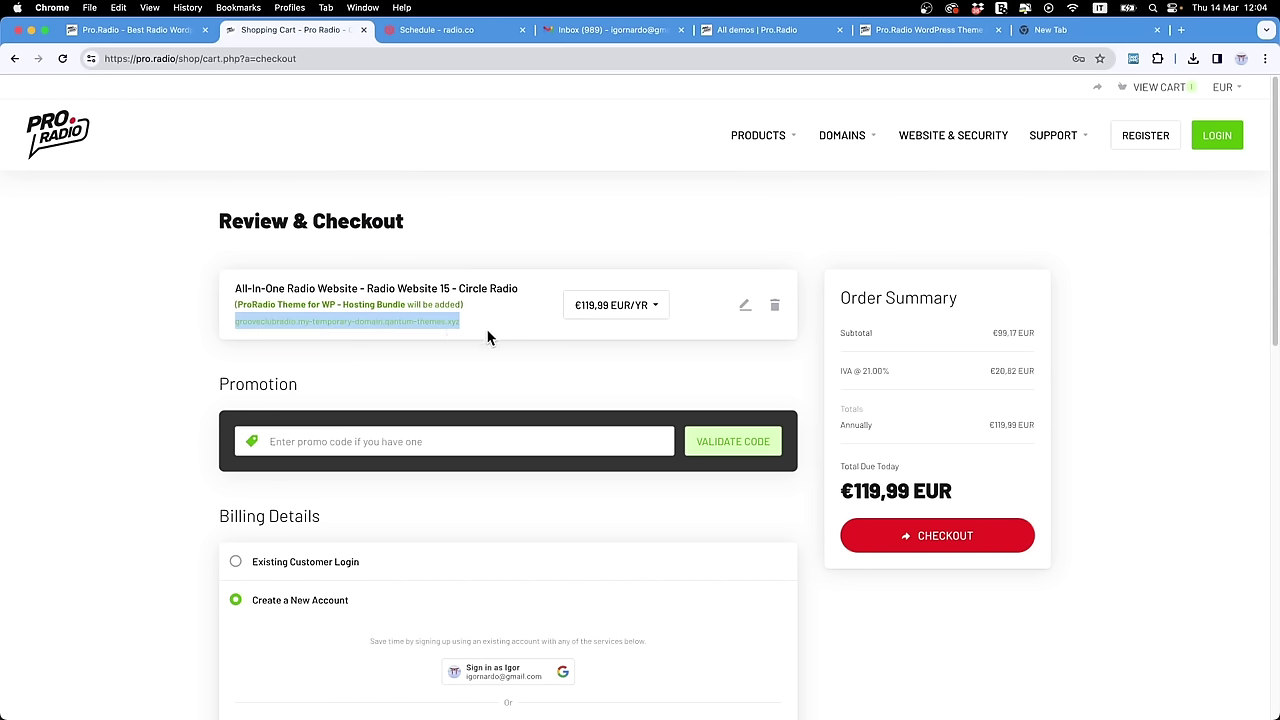
click(331, 441)
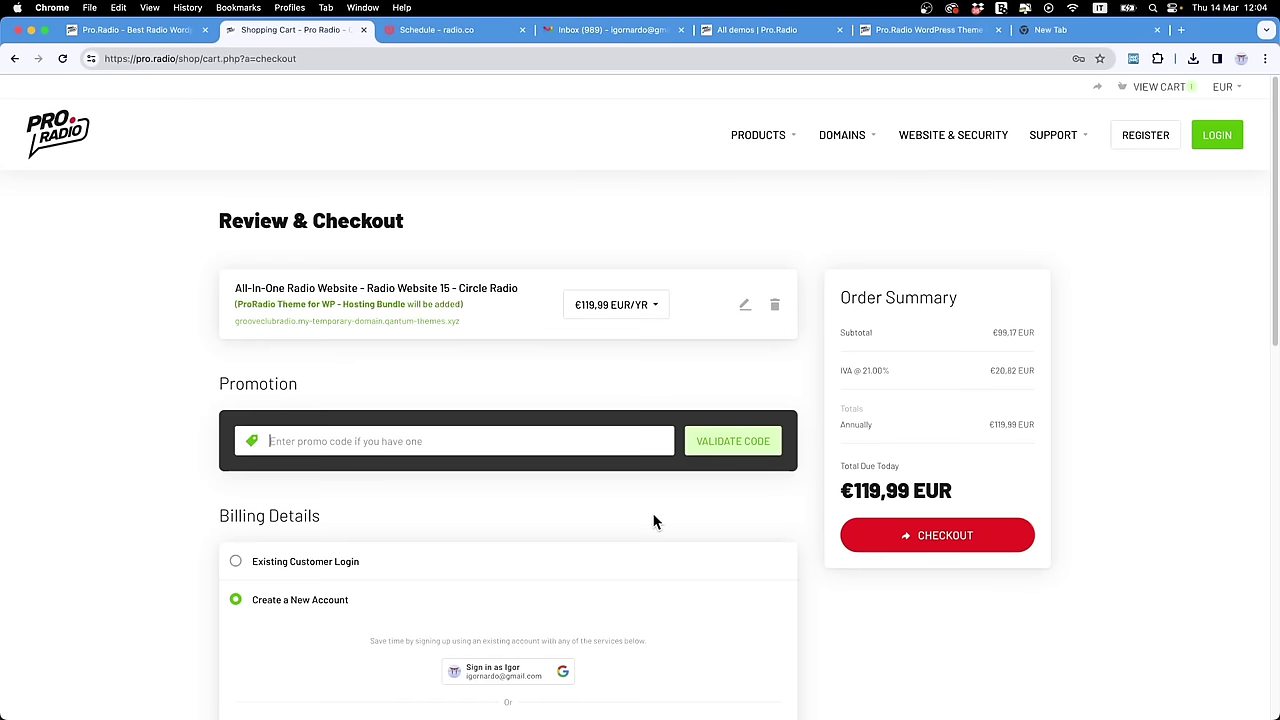
Step: View both account options in the billing details and select Existing Customer Login
scroll(655, 521, down, 4)
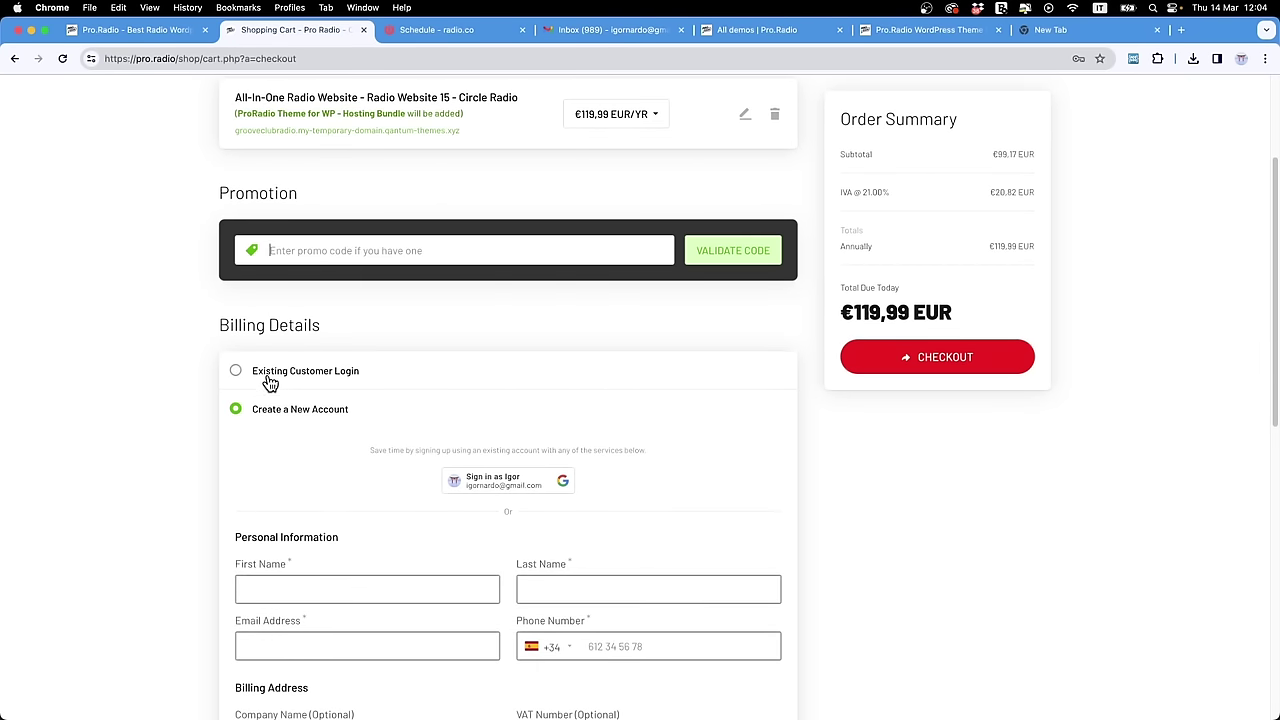
click(270, 378)
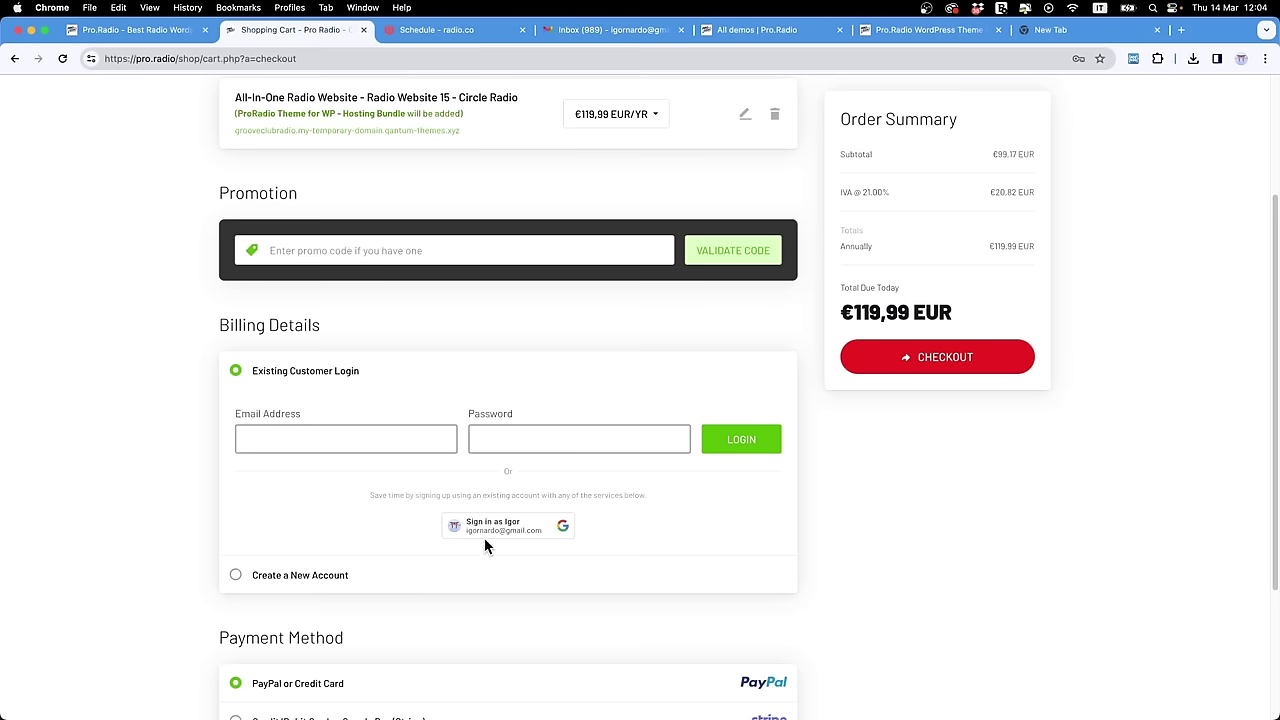
click(310, 577)
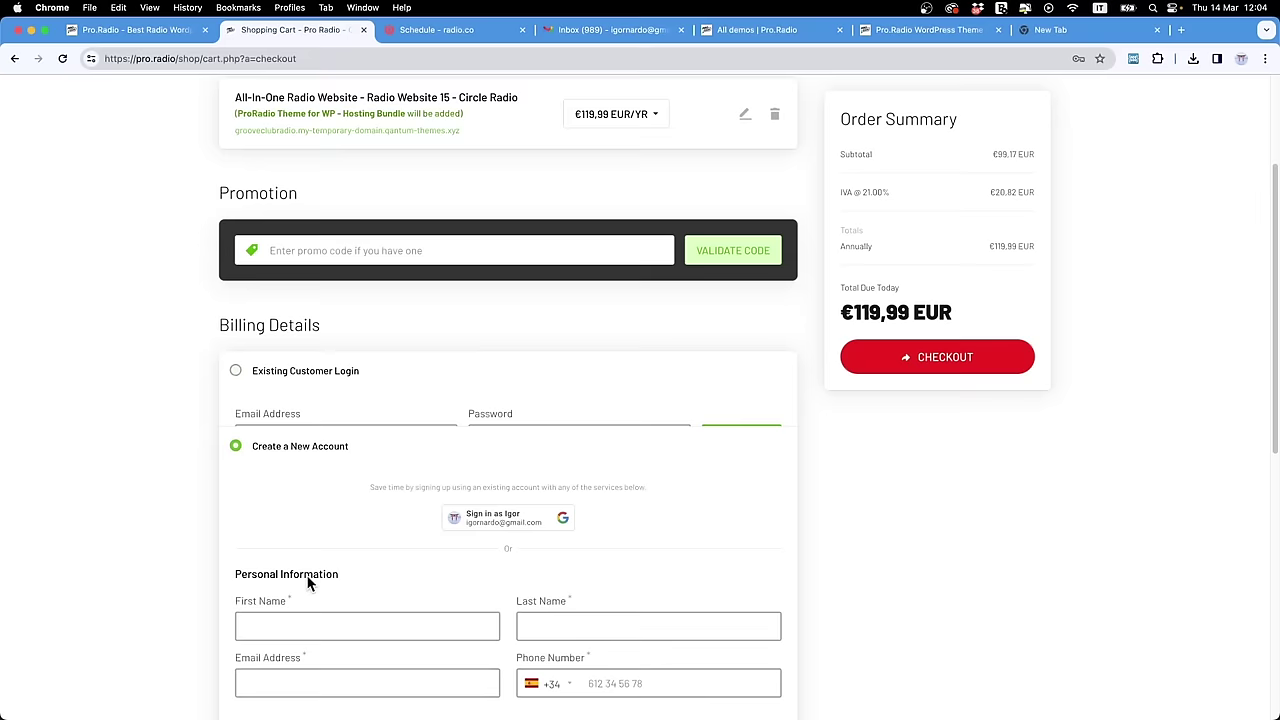
click(312, 373)
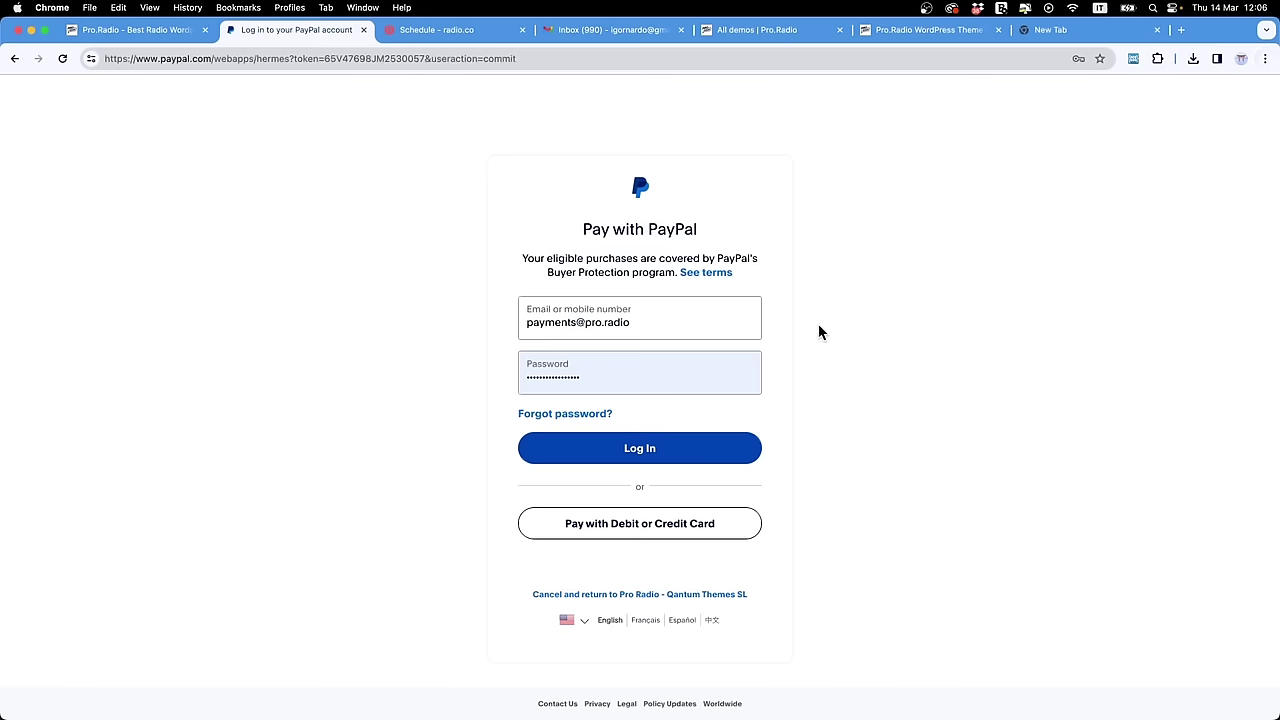
Step: Switch to the Gmail inbox, view the order confirmation, and open the "Pro Radio Hosting Service - New Account Information" message
key(super+Tab)
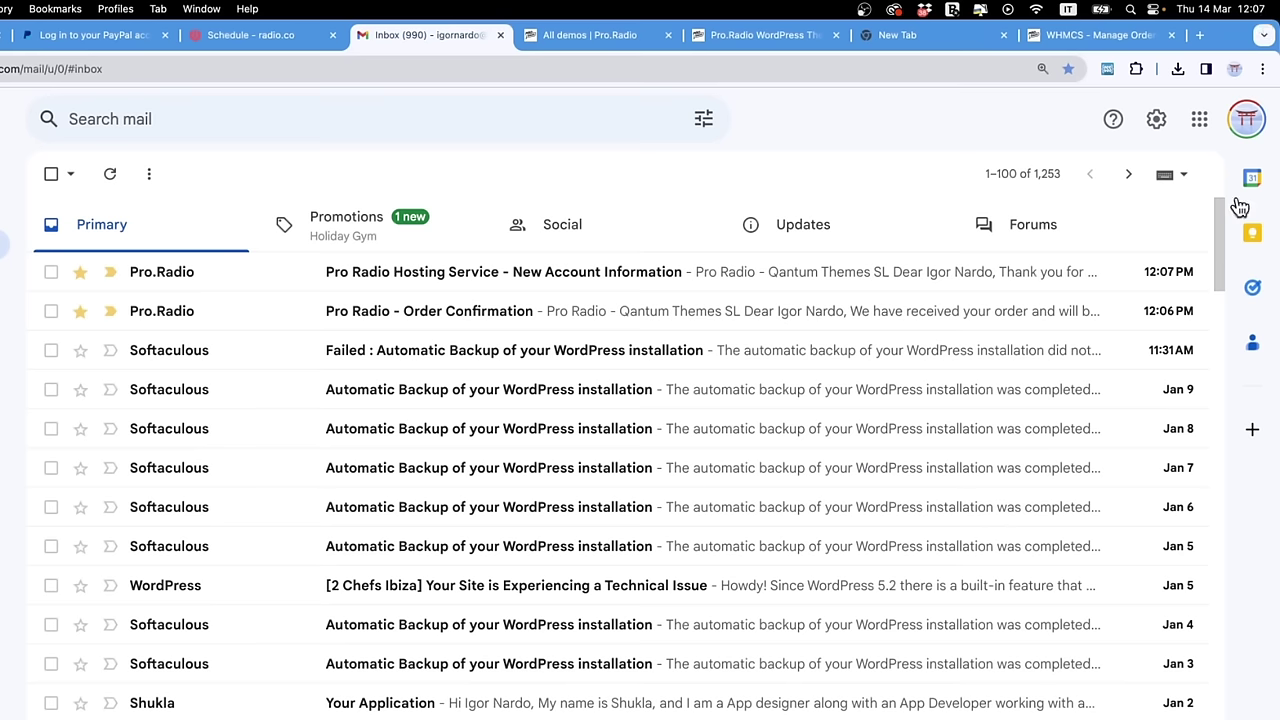
click(459, 316)
key(u)
click(510, 276)
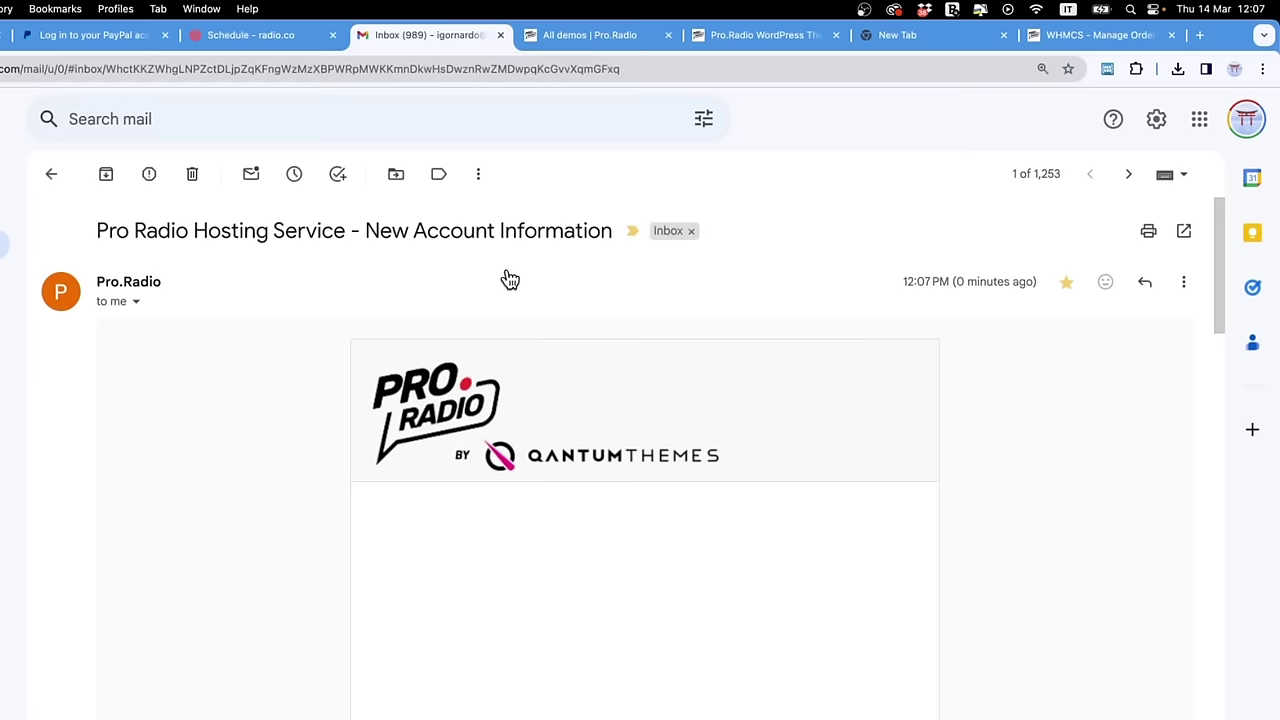
Step: Read the welcome message's 3-steps activation instructions for the All-In-One Radio Website and the note on subdomain installations
scroll(625, 375, down, 5)
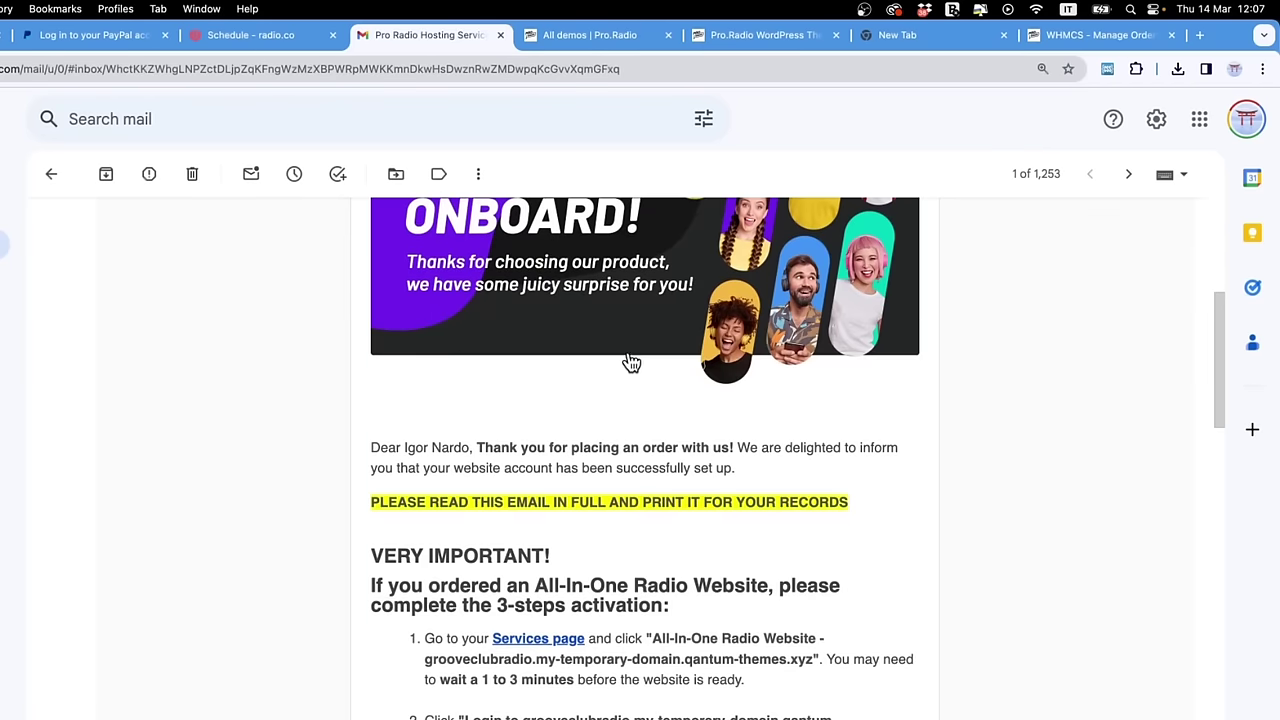
scroll(630, 362, down, 2)
scroll(568, 390, down, 2)
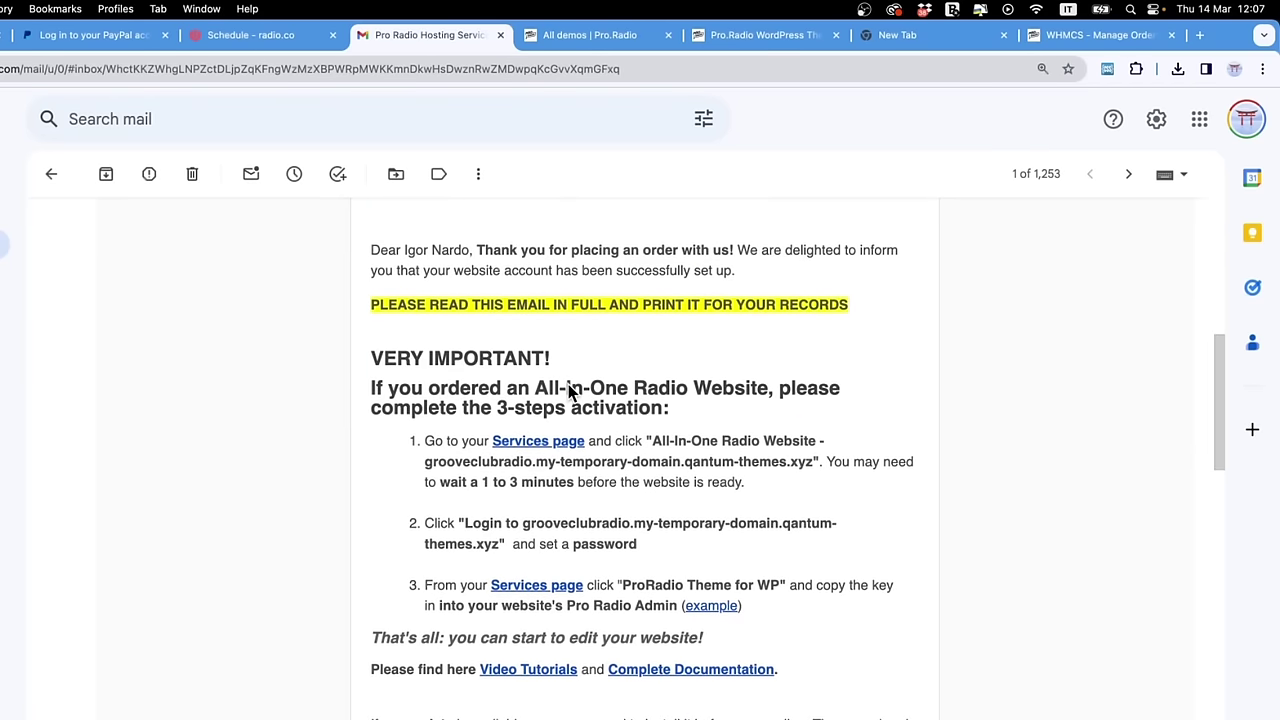
scroll(381, 306, down, 1)
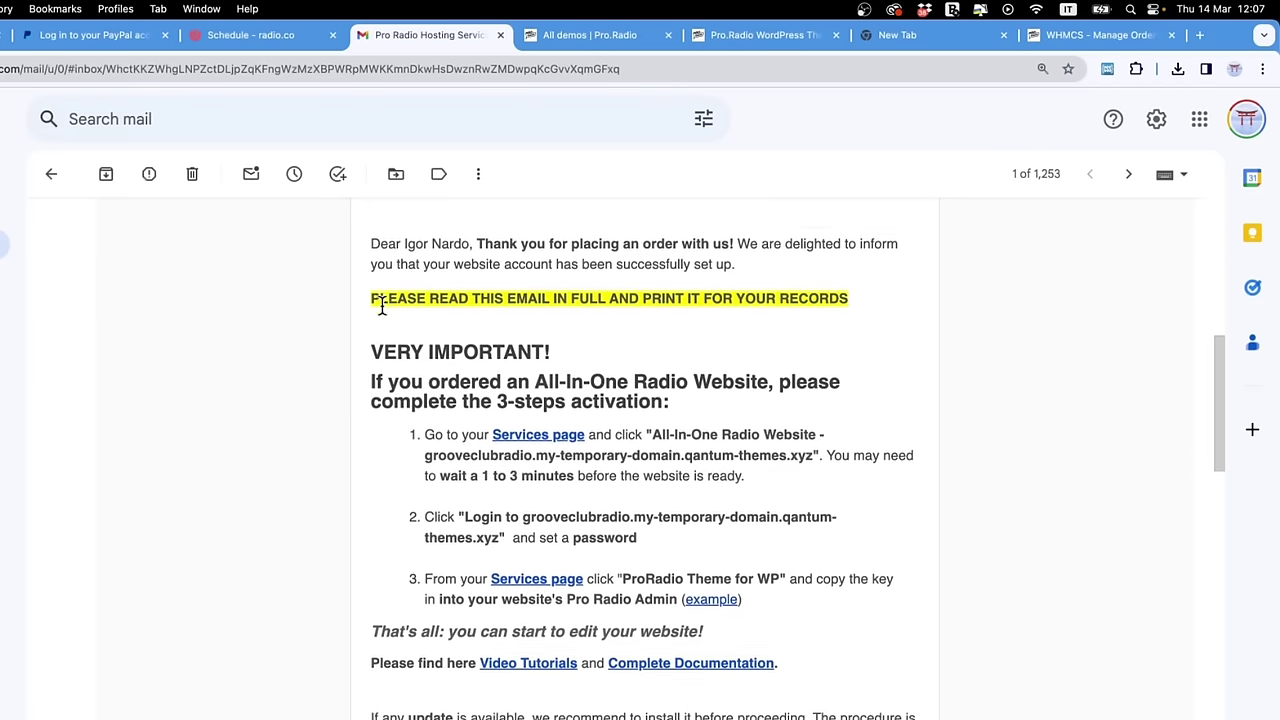
scroll(381, 306, down, 1)
drag(381, 270, 806, 598)
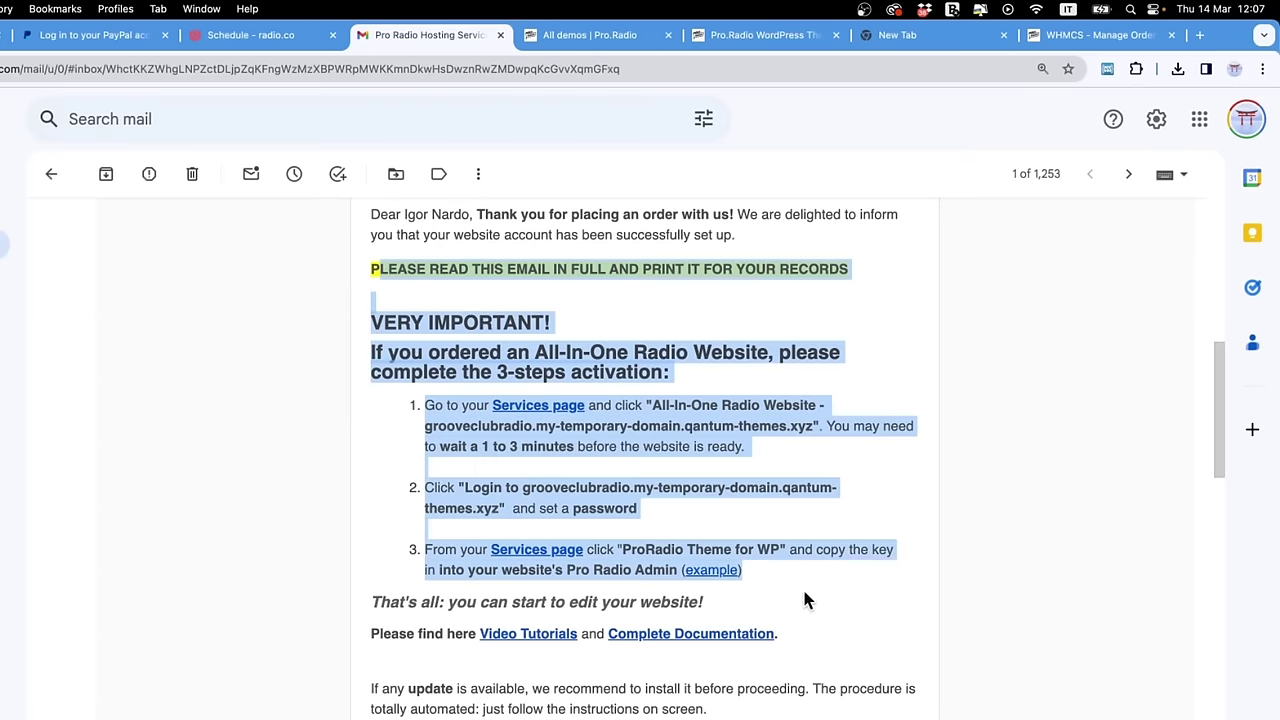
click(804, 588)
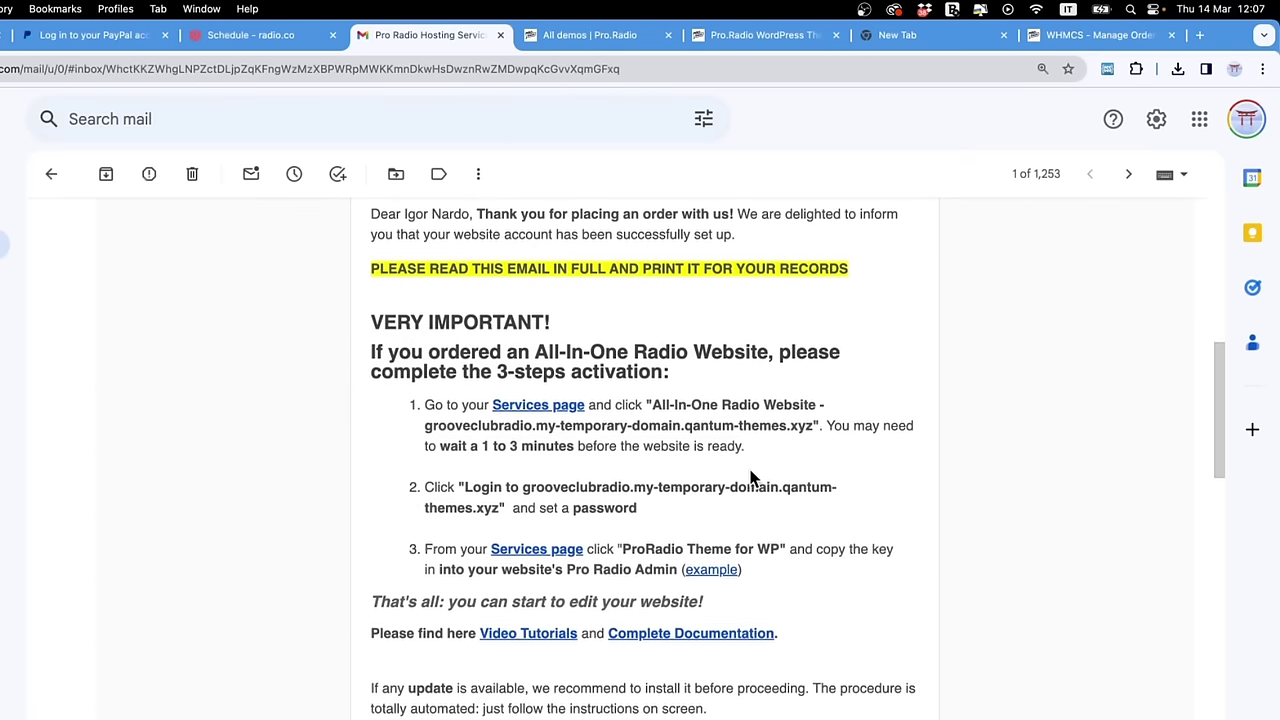
scroll(752, 478, down, 5)
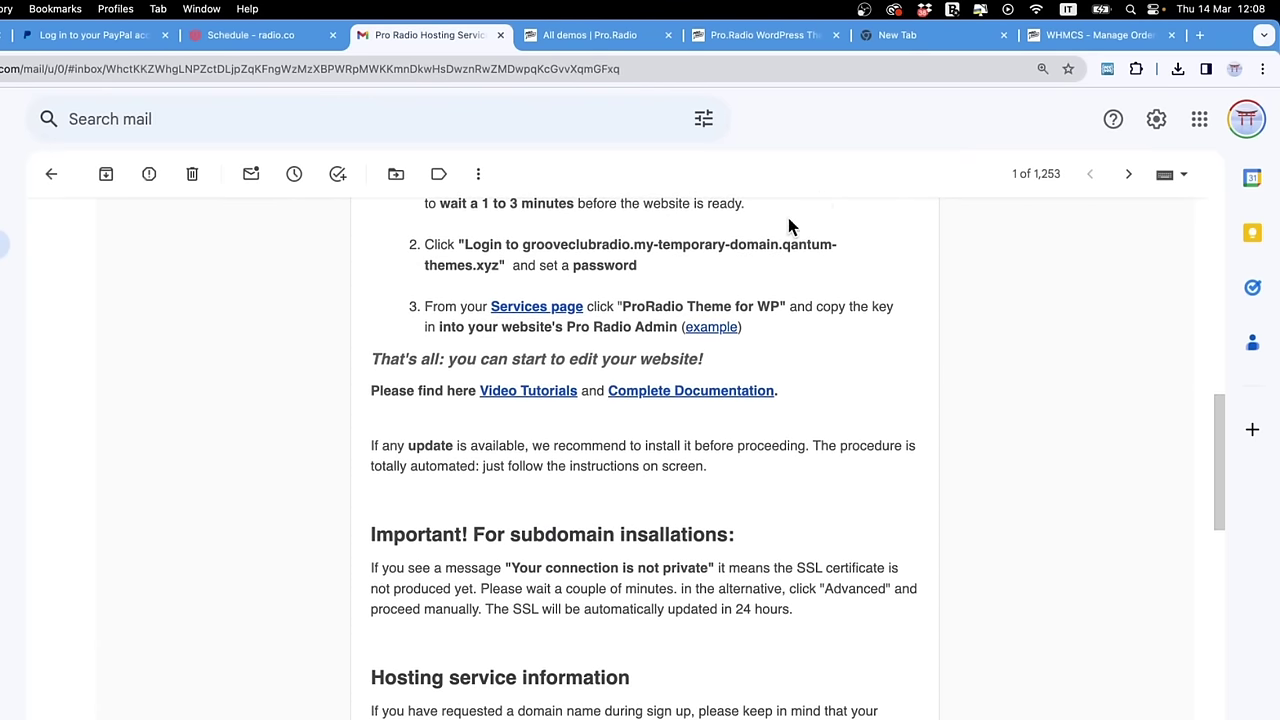
Step: Highlight activation steps 1 and 2, covering the Services page and the website login with password setup
scroll(789, 227, up, 1)
drag(815, 231, 397, 223)
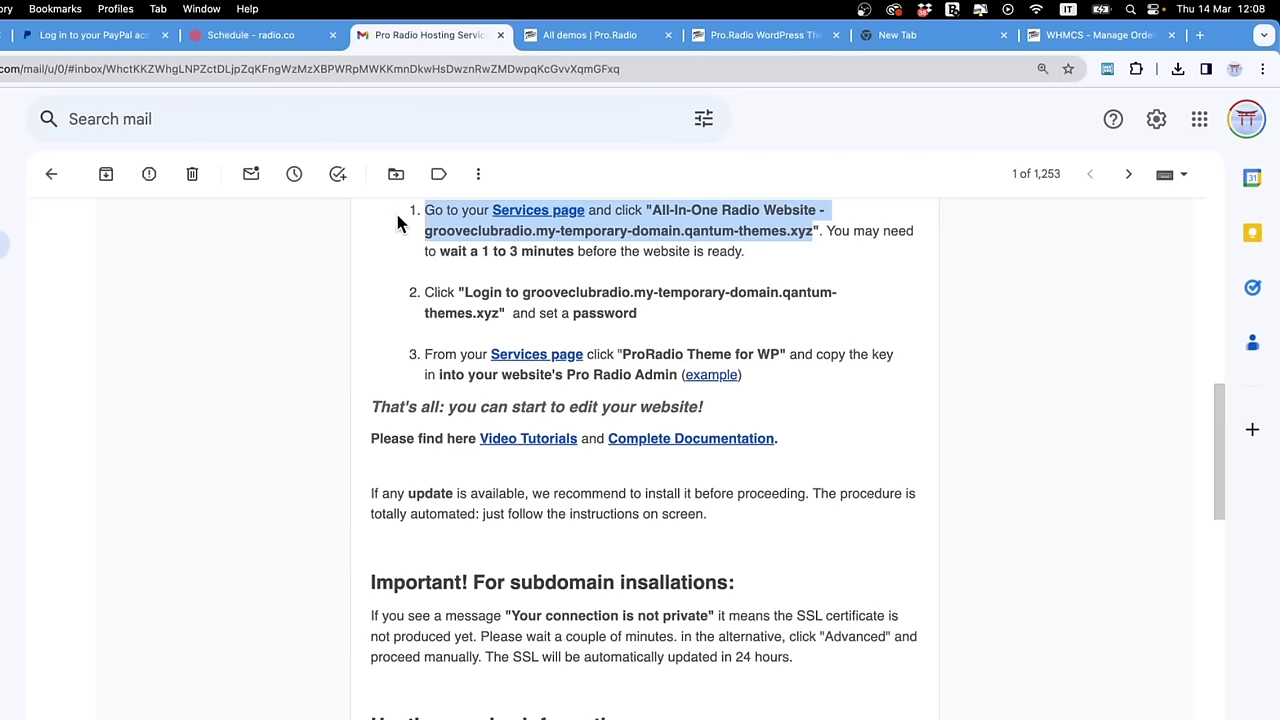
click(487, 299)
drag(437, 291, 690, 329)
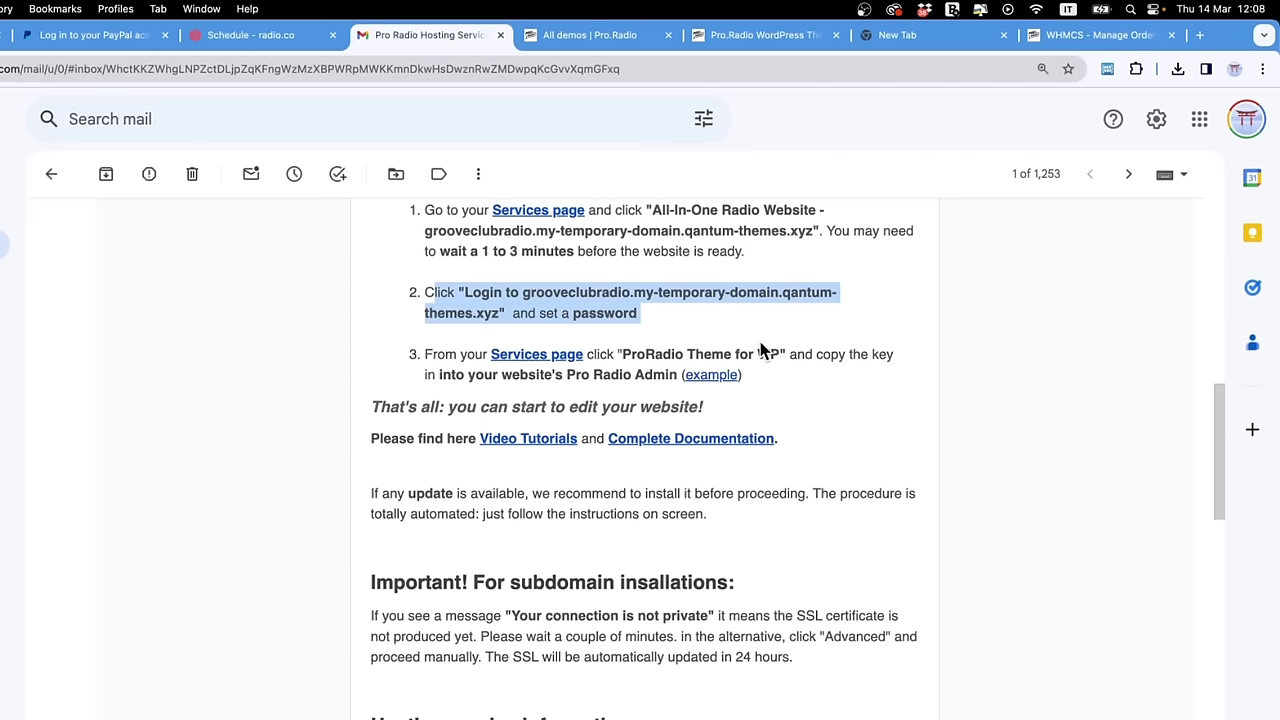
click(882, 445)
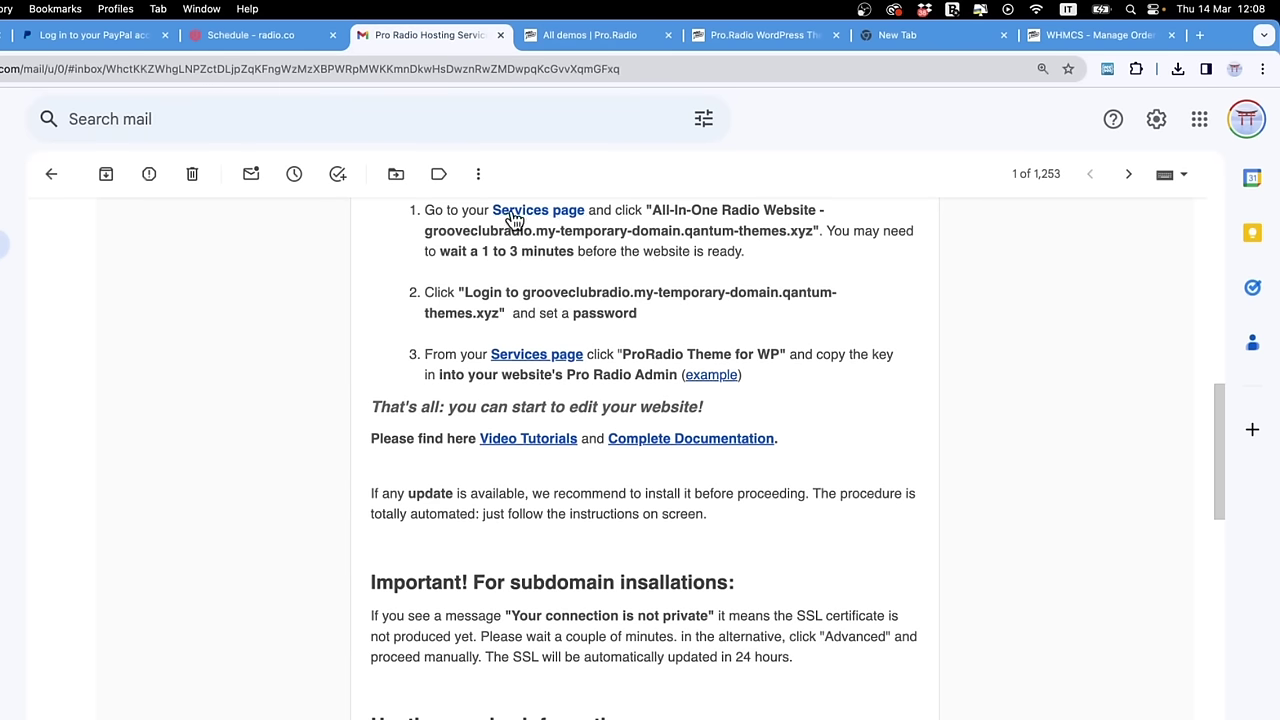
Step: Open the Services page in a background tab, and load grooveclubradio.my-temporary-domain.qantum-themes.xyz from the message in a new tab
scroll(508, 237, up, 1)
click(530, 283)
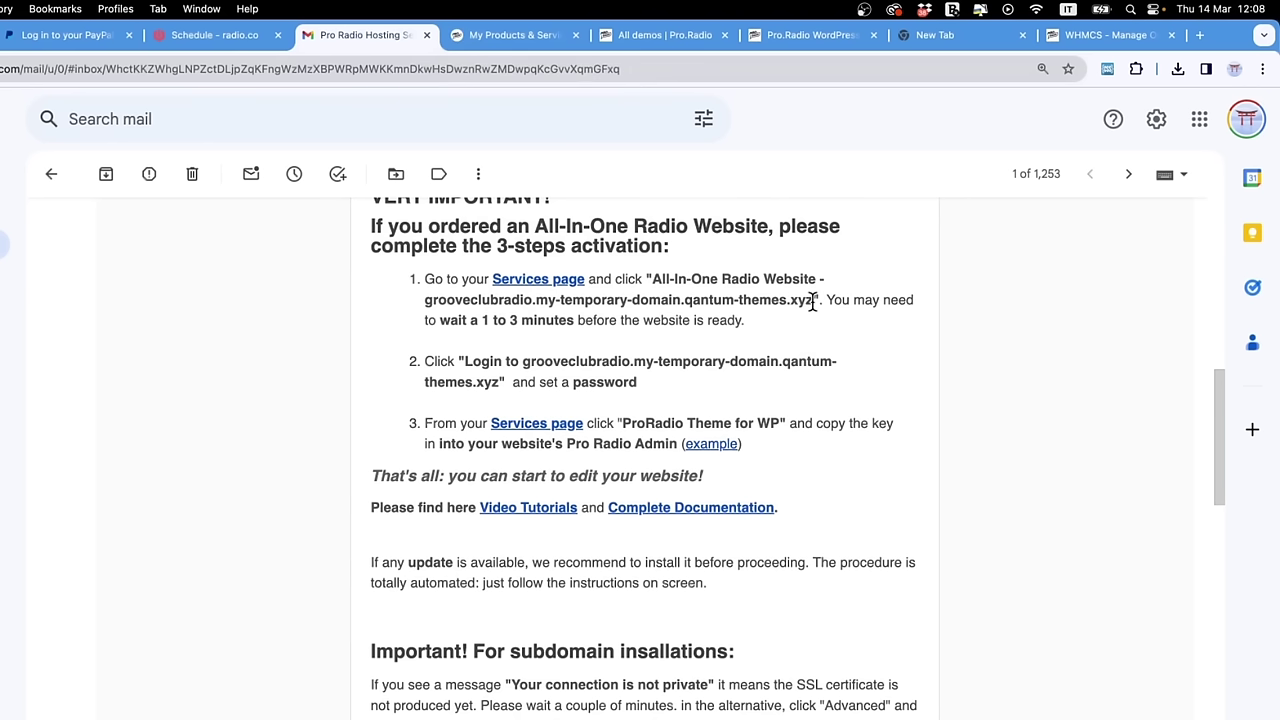
drag(813, 300, 423, 302)
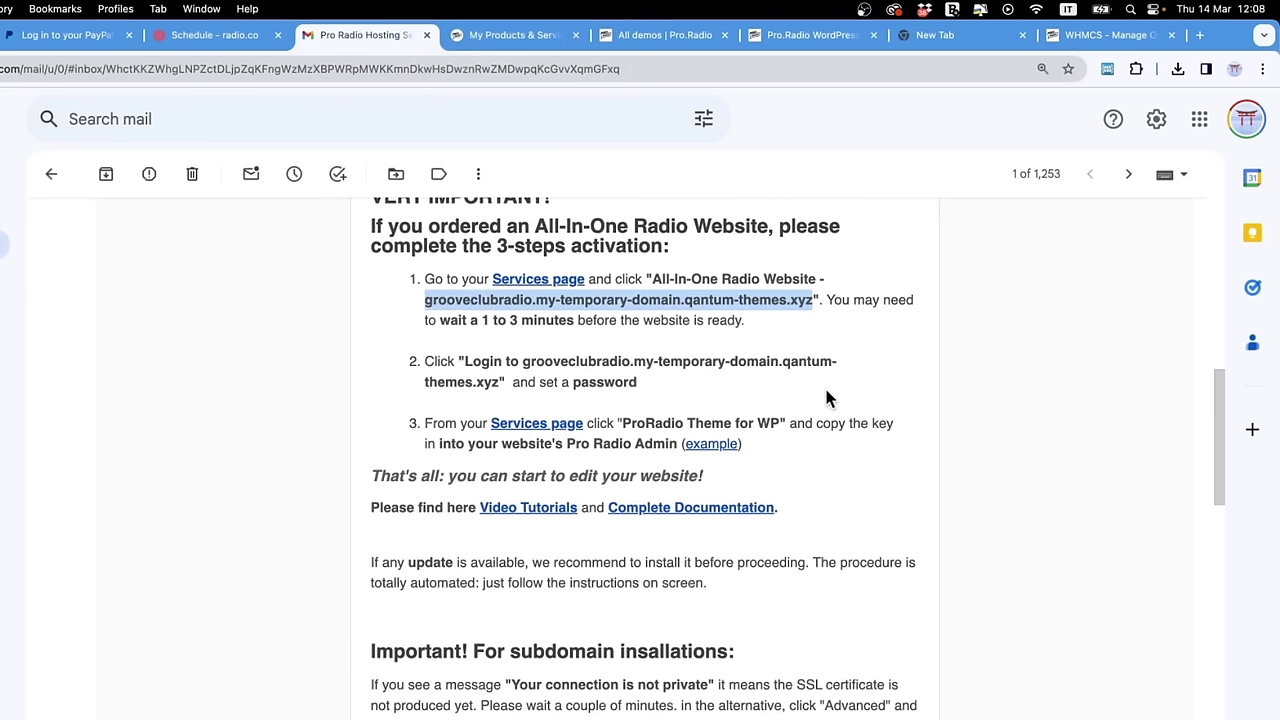
key(super+c)
key(super+t)
key(super+v)
key(Return)
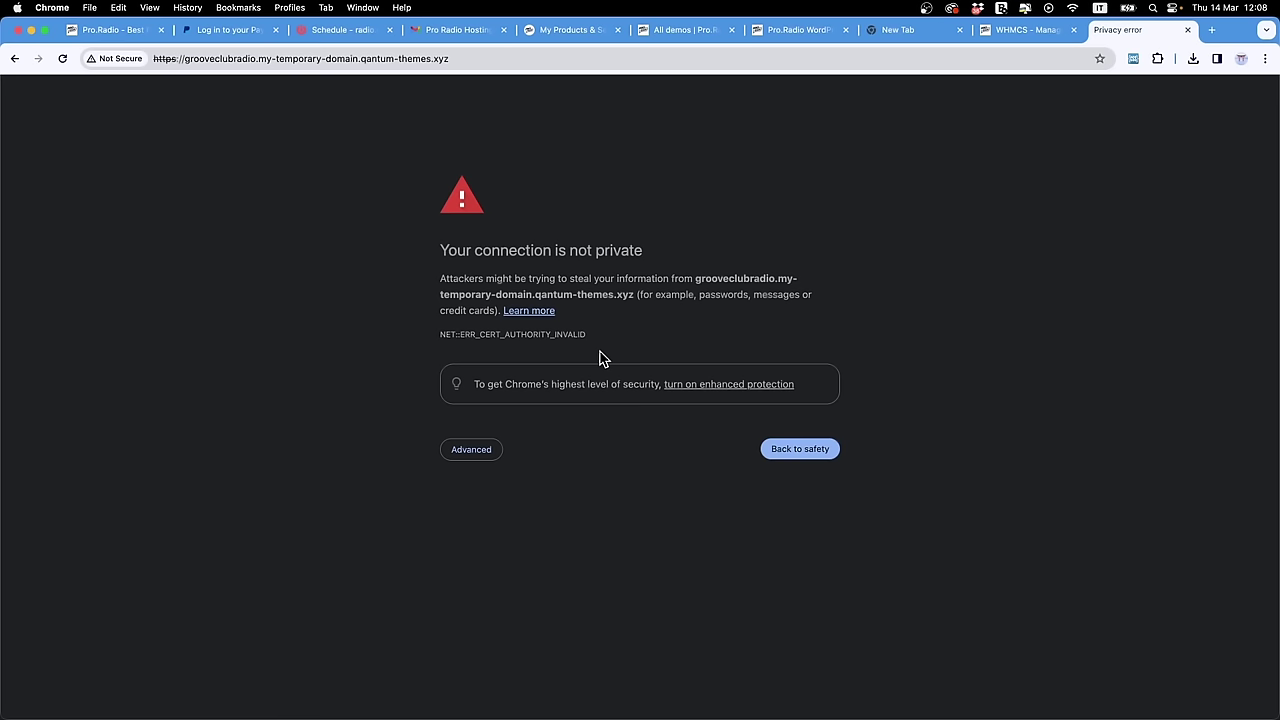
Step: Check the temporary domain's address, show the advanced details of the privacy warning and proceed to the site anyway
drag(180, 59, 450, 60)
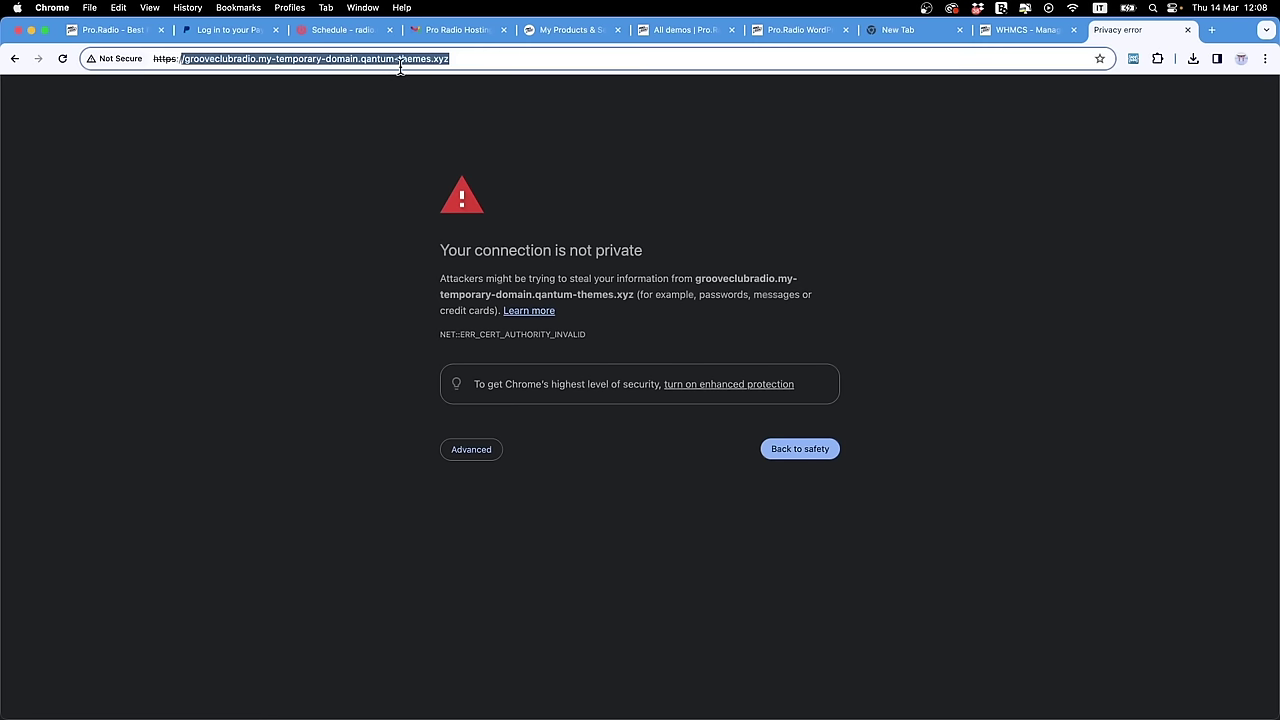
click(338, 232)
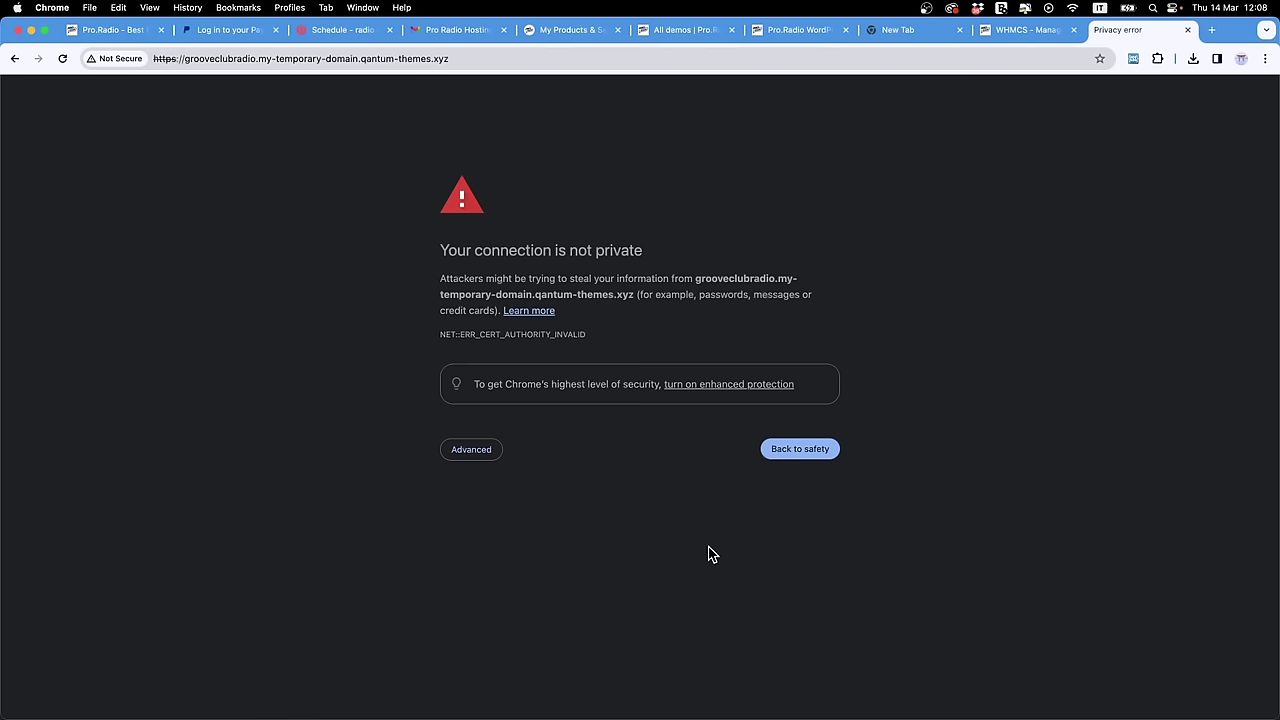
click(455, 451)
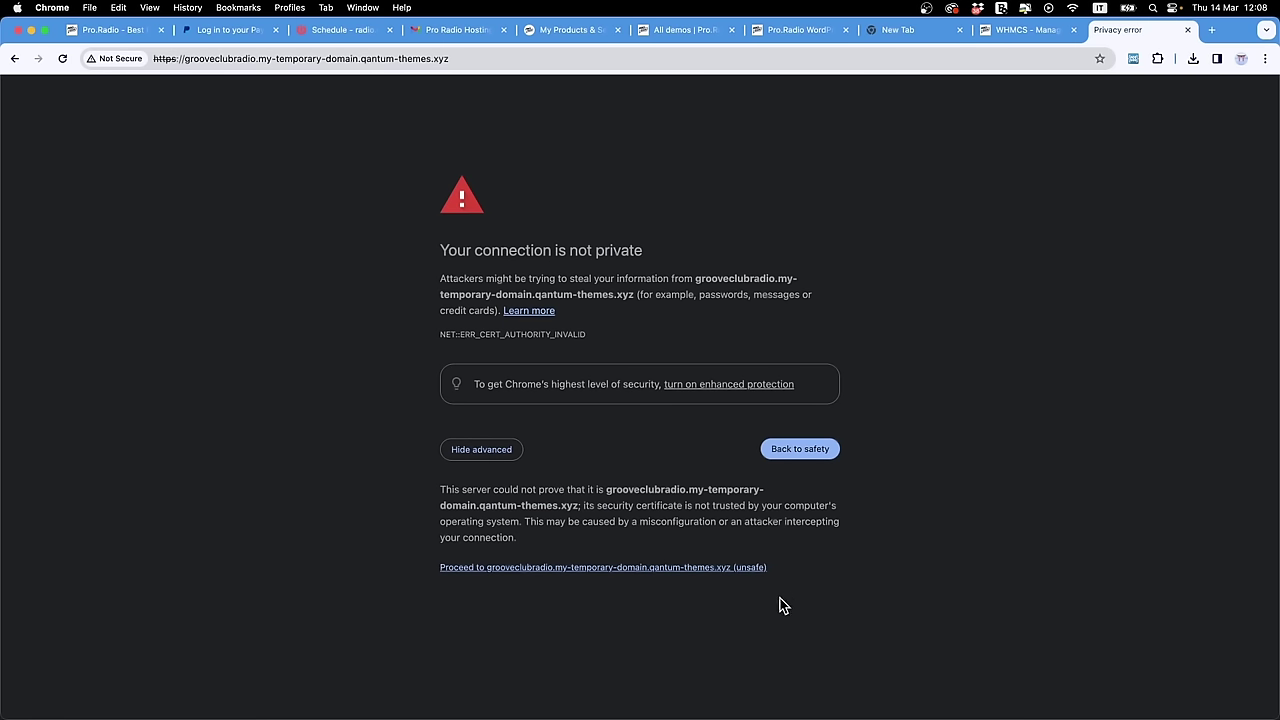
click(463, 568)
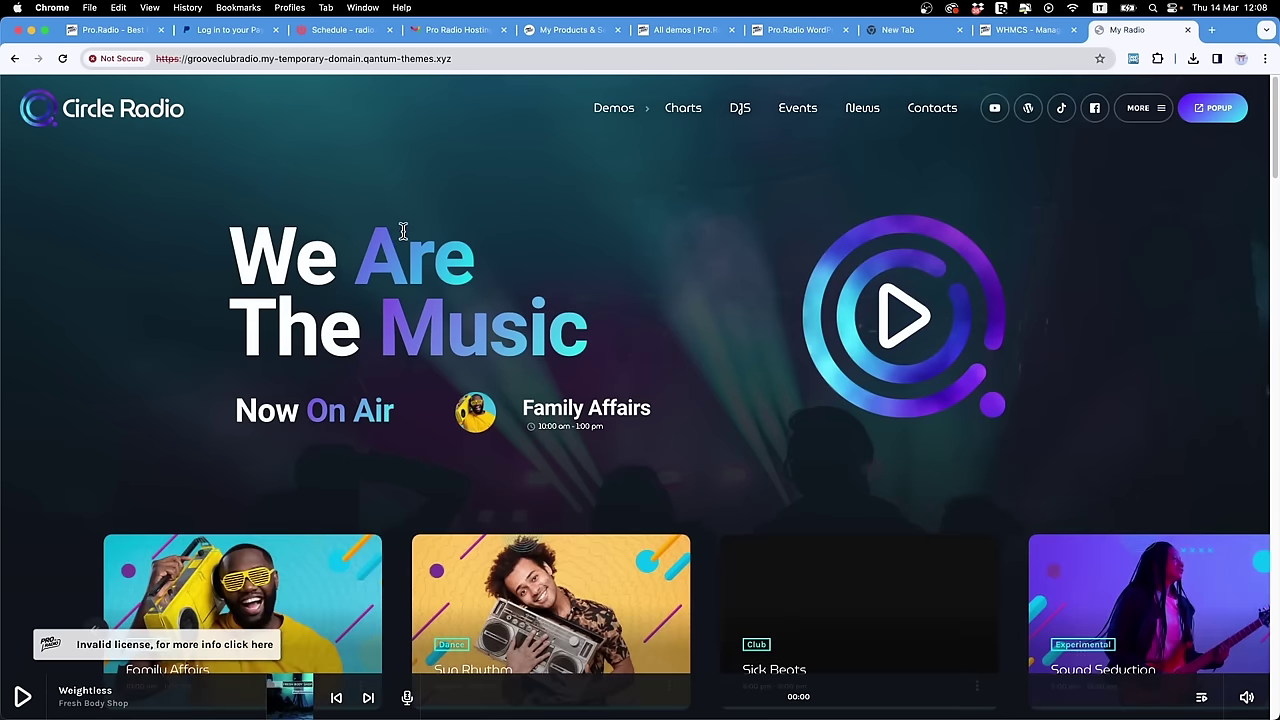
Step: Look over the new site's Circle Radio homepage down to the footer, and return to its hero section
scroll(545, 290, down, 10)
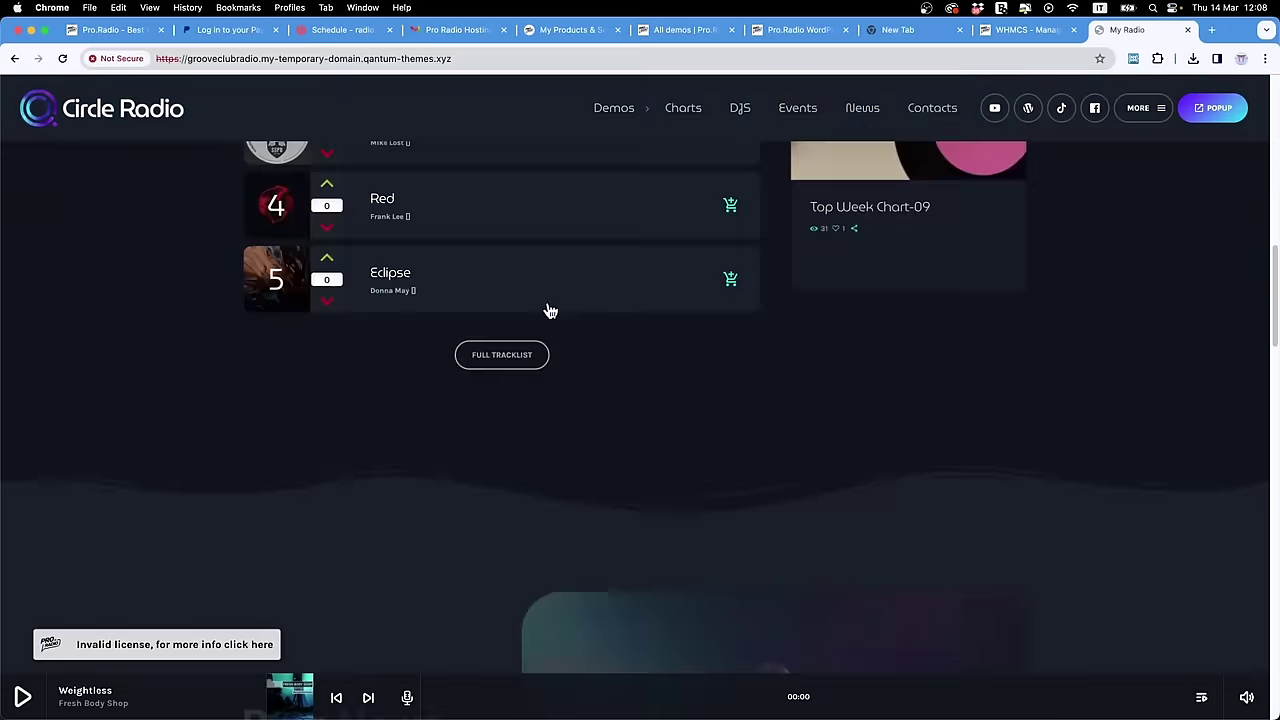
scroll(550, 311, down, 15)
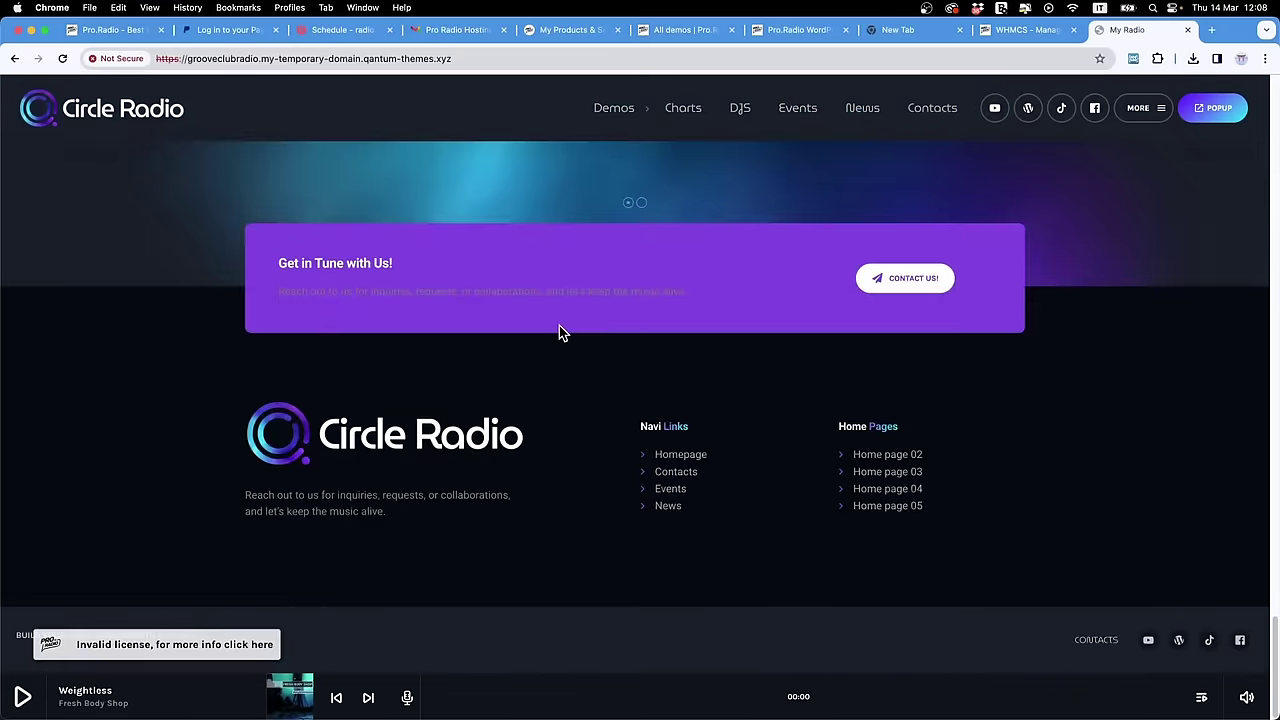
key(Home)
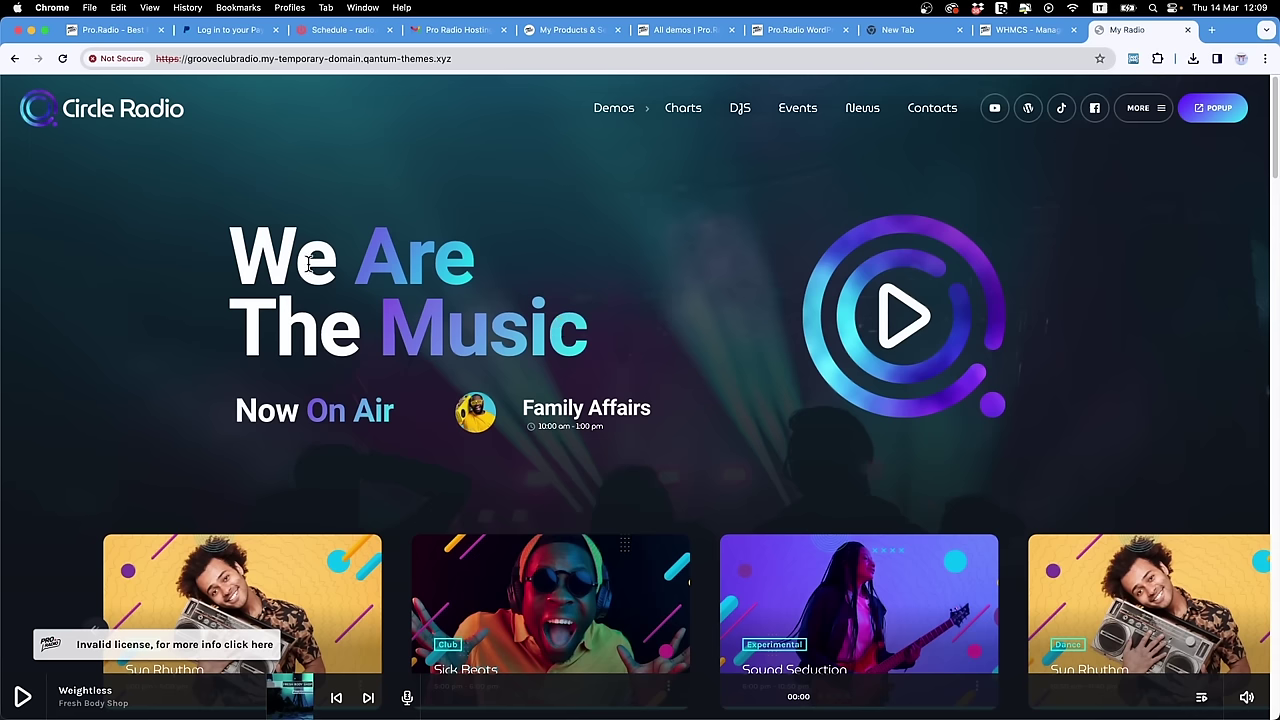
drag(250, 255, 646, 400)
click(668, 392)
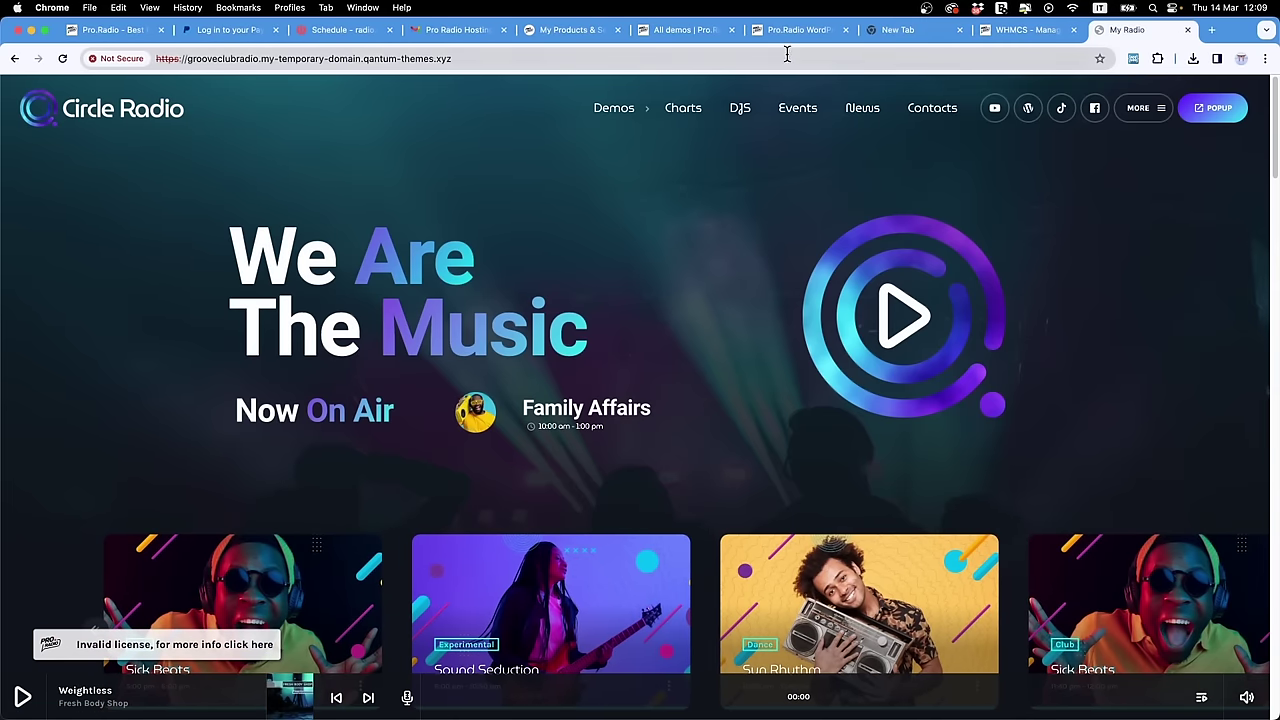
Step: Return to the account information message, open the Services page and log in to the Grooveclub Radio site from its product details
click(437, 36)
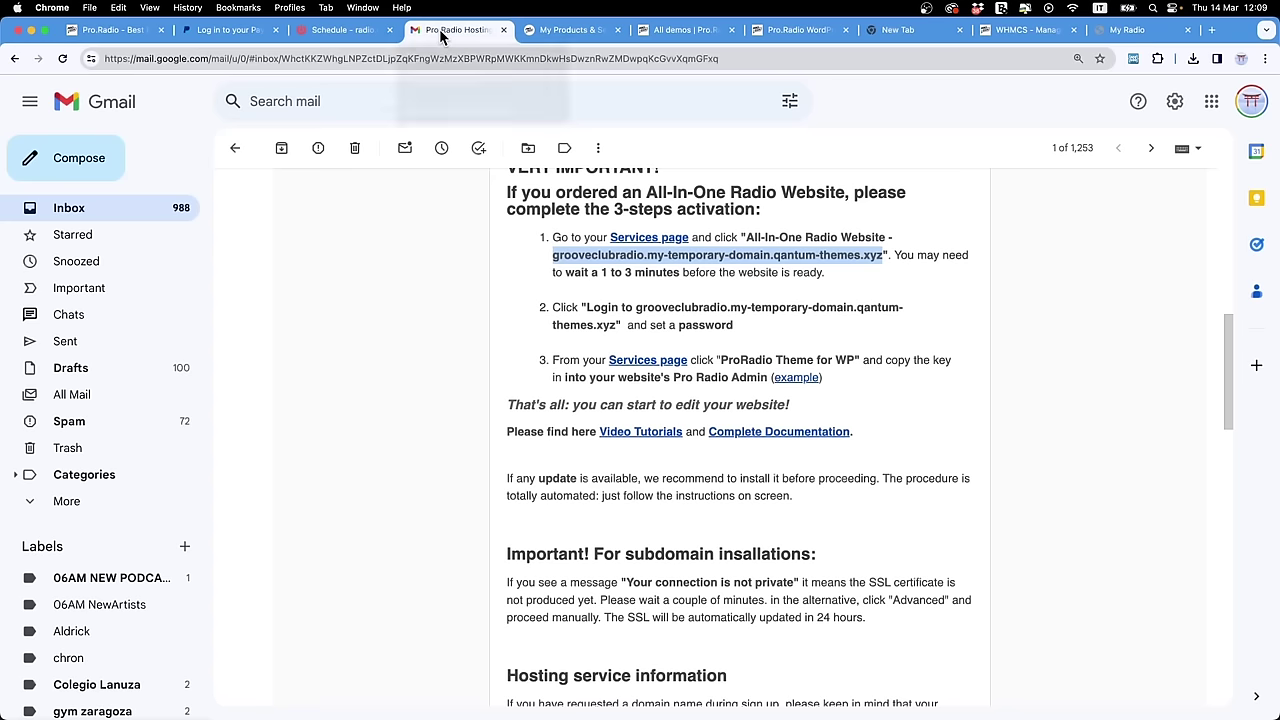
click(472, 379)
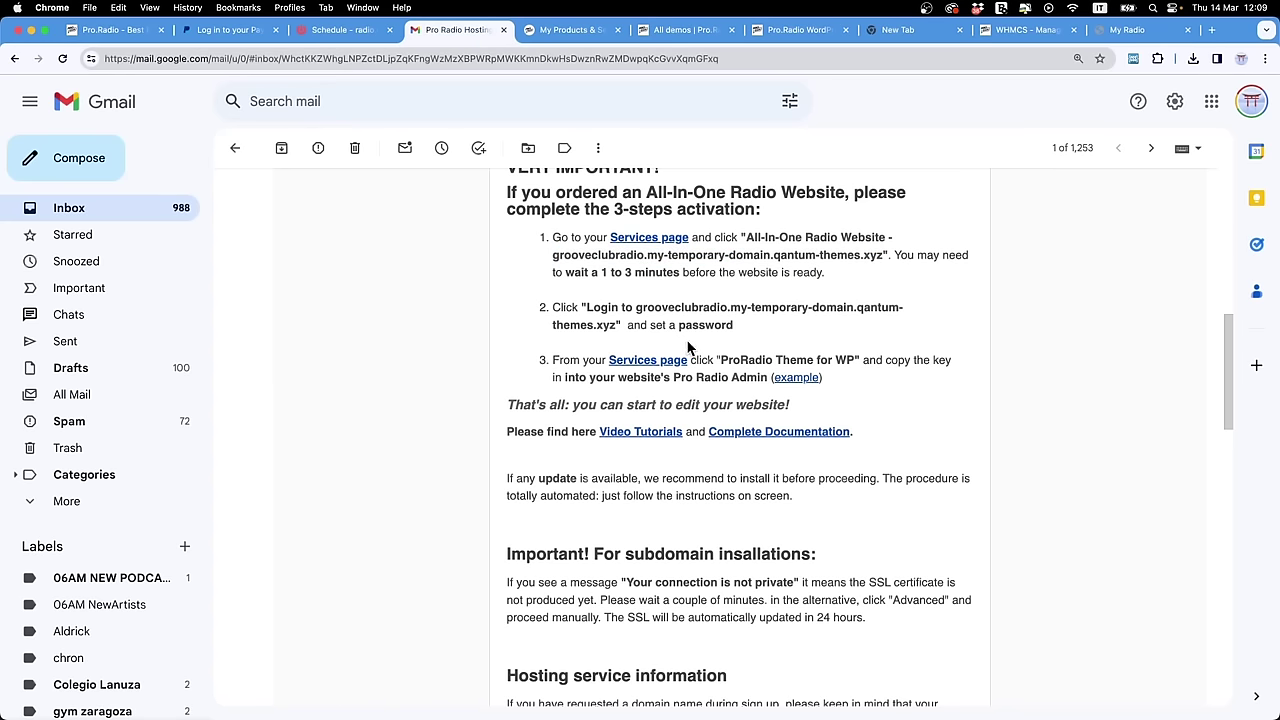
click(649, 237)
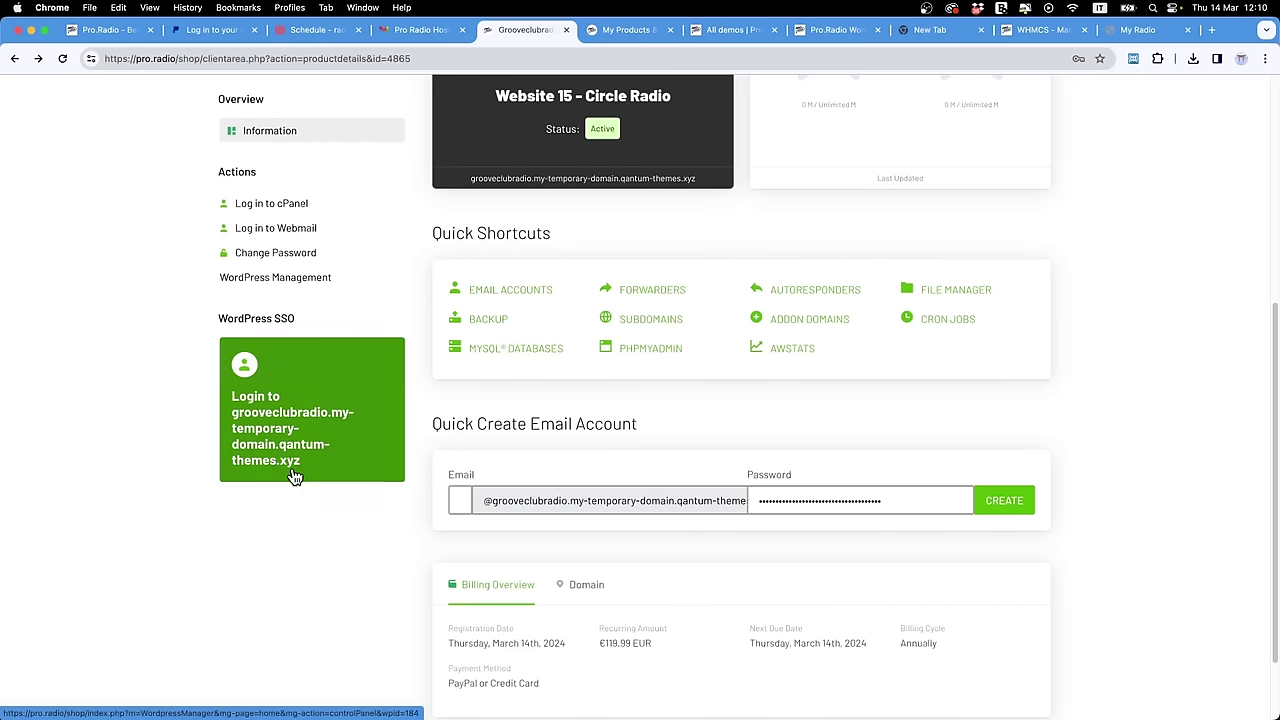
click(237, 372)
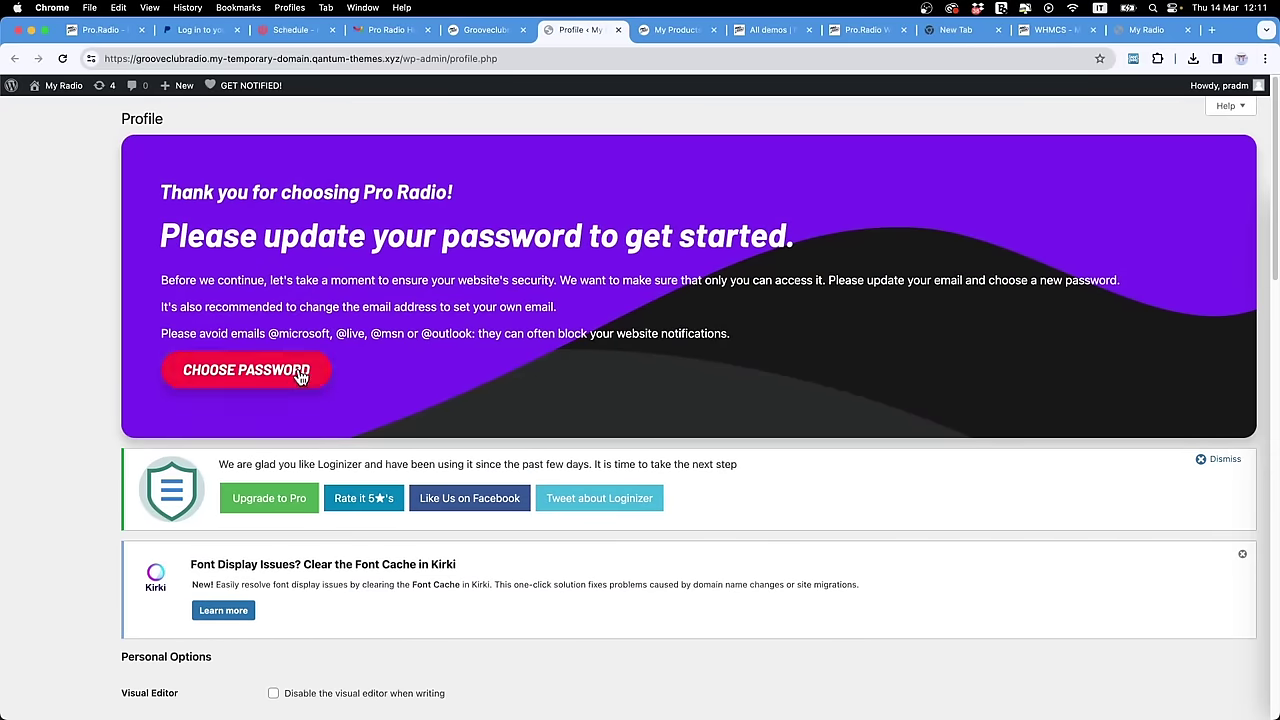
Step: Choose to update the WordPress password and generate a new one in the profile's Account Management section
click(247, 370)
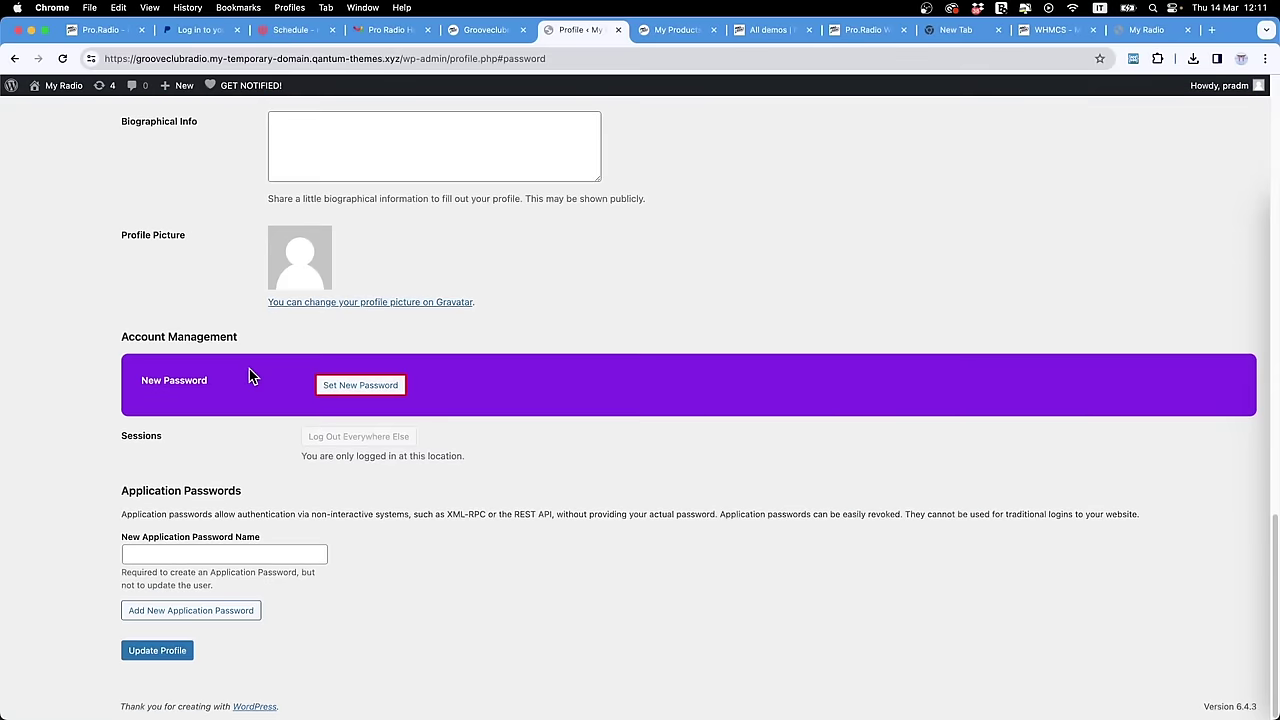
click(360, 387)
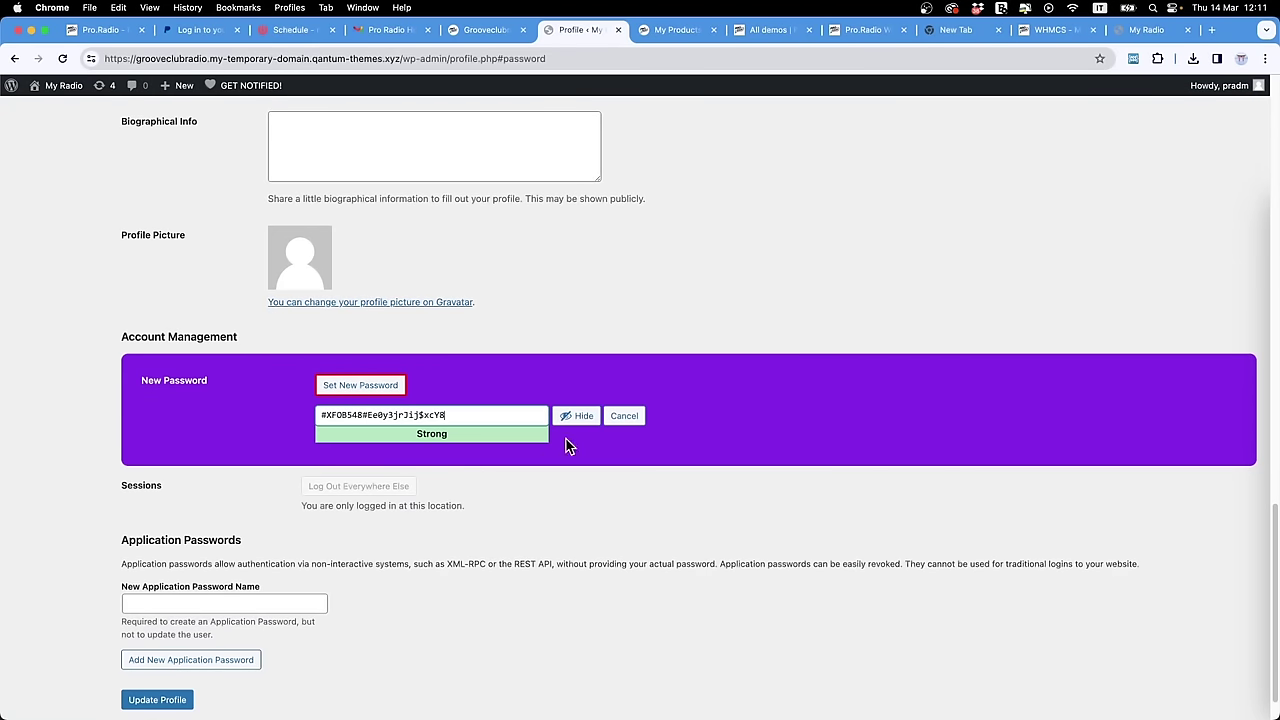
drag(500, 418, 12, 379)
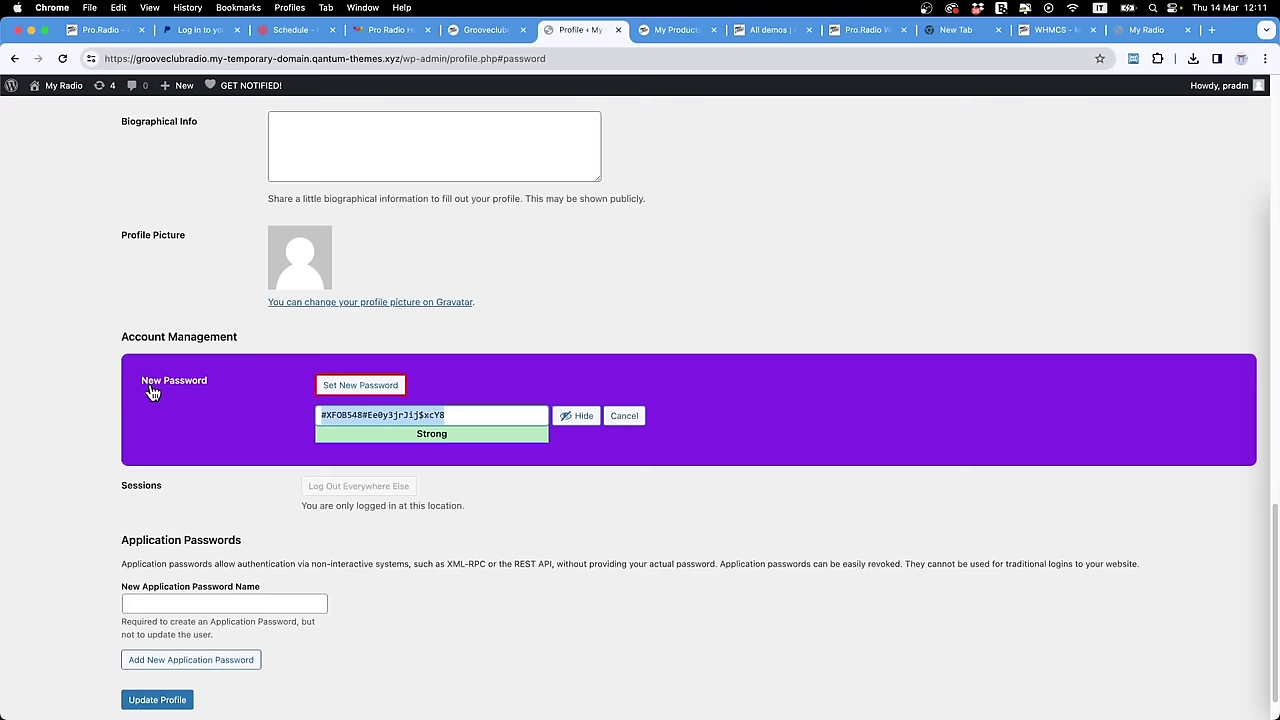
scroll(152, 392, down, 2)
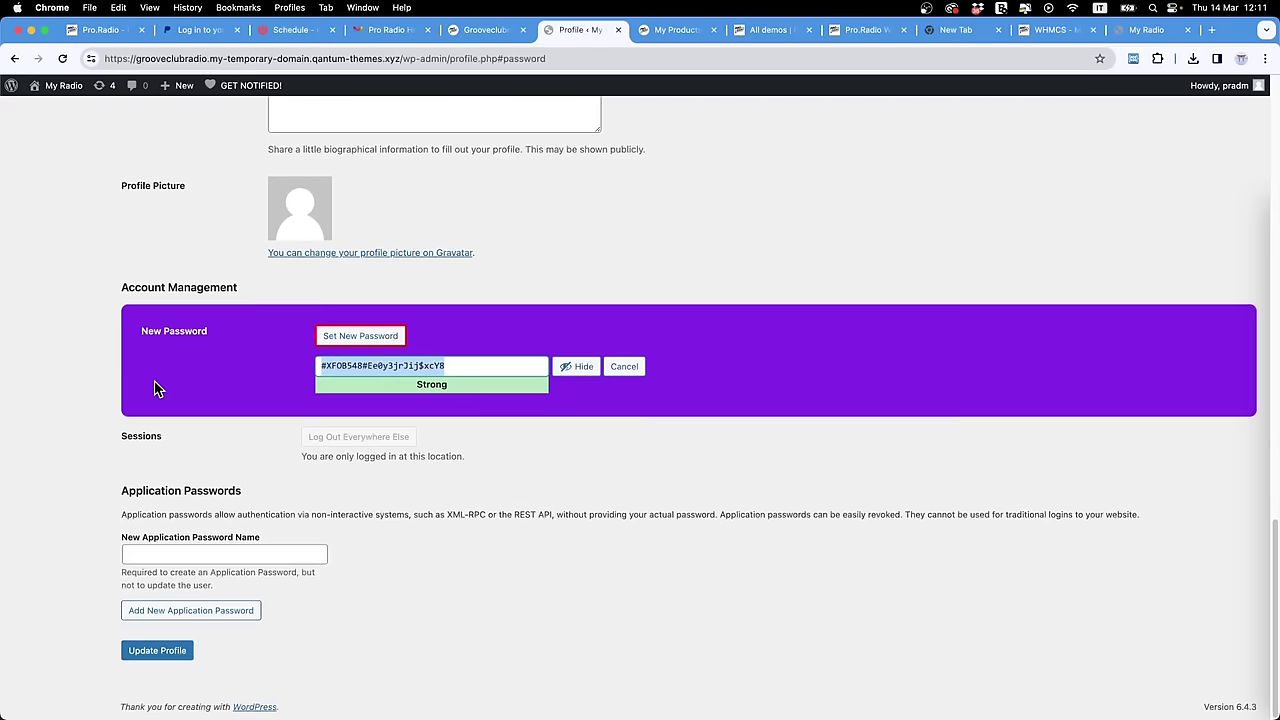
Step: Review the profile's required contact e-mail field and update the profile with the new password
scroll(155, 388, up, 5)
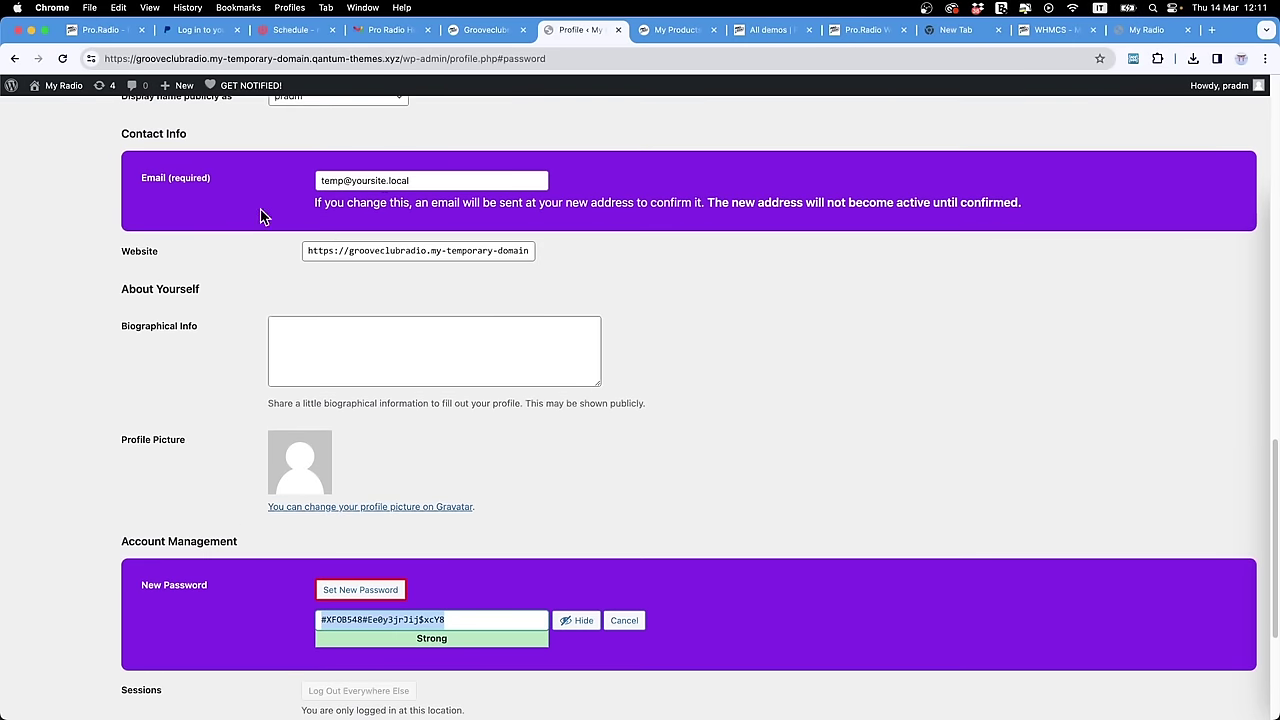
click(442, 181)
drag(442, 181, 249, 209)
scroll(398, 489, down, 5)
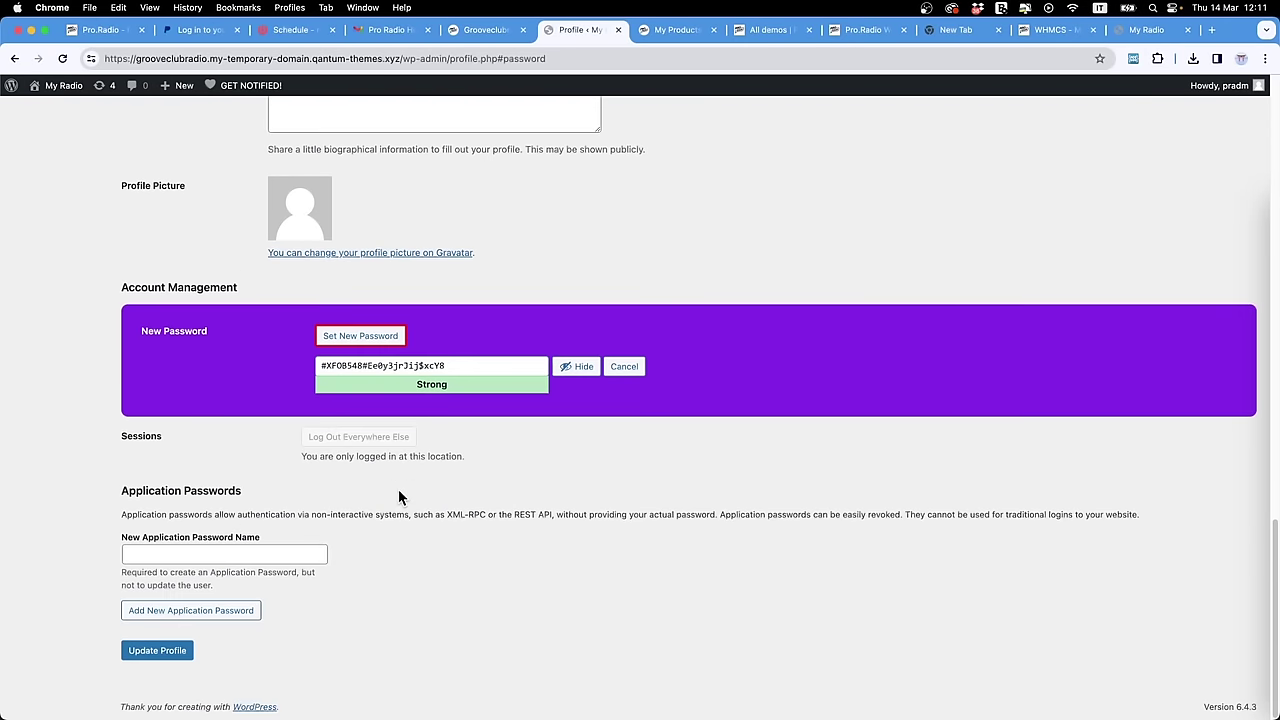
click(180, 652)
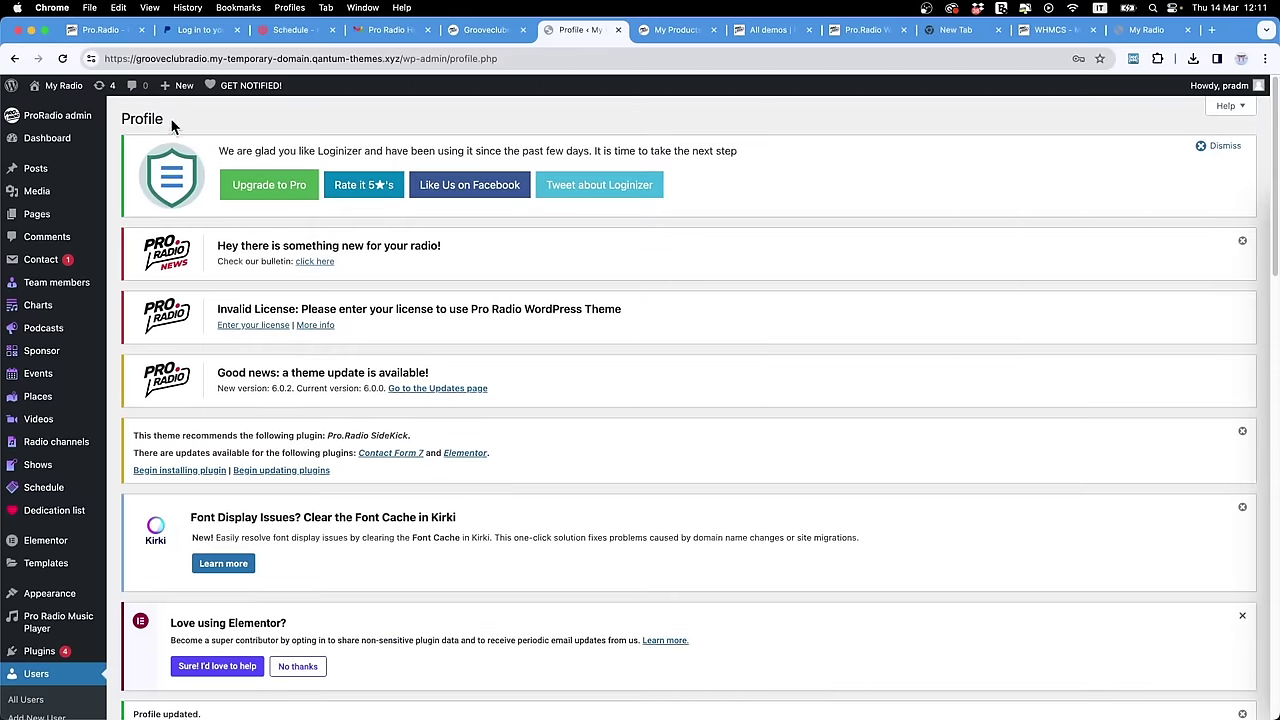
Step: Look over the dashboard notices, highlight the Pro Radio license notice and open its license entry page
scroll(223, 504, down, 15)
scroll(246, 537, up, 15)
drag(217, 308, 665, 316)
click(288, 340)
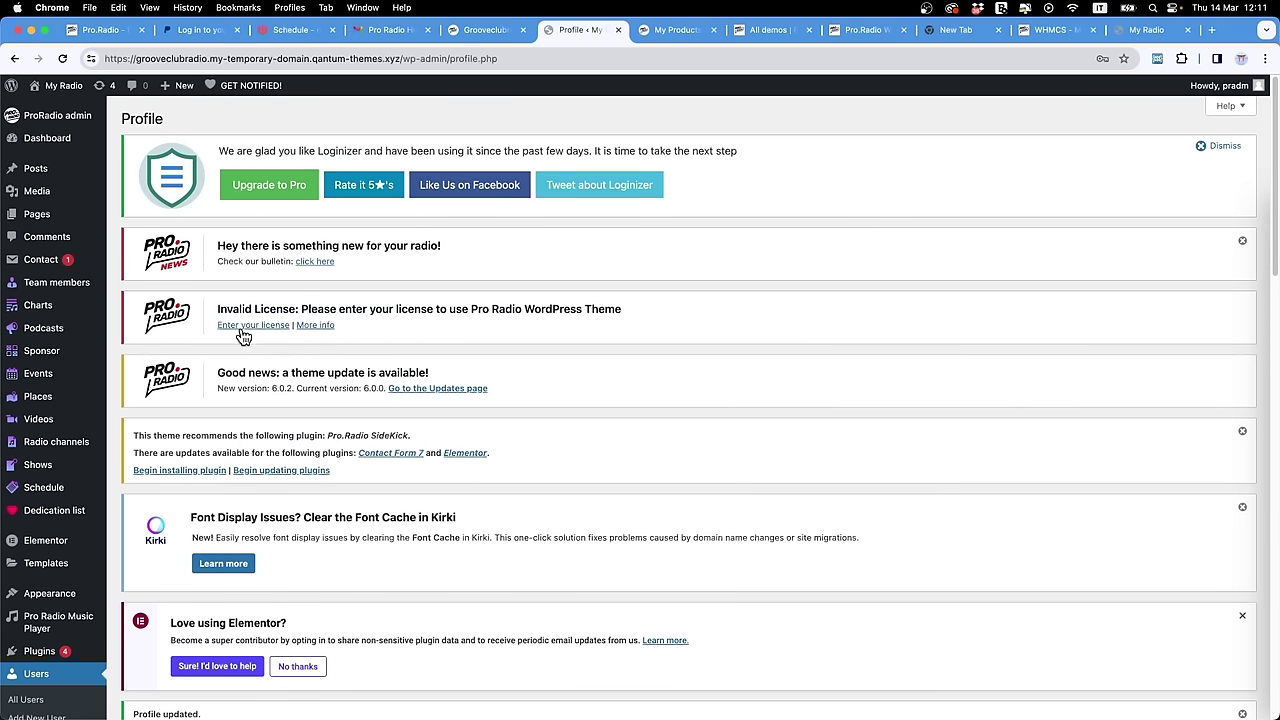
click(244, 326)
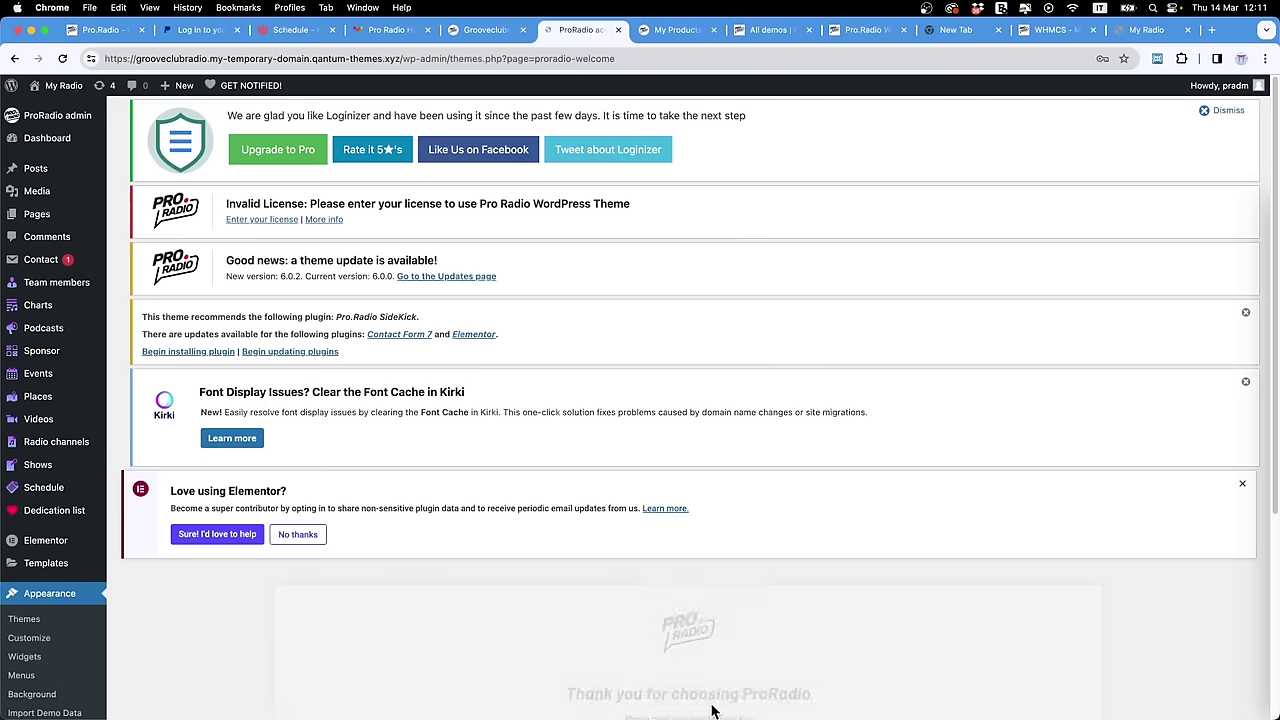
Step: Return from the ProRadio activation page to the client area and open the ProRadio theme license's product details
scroll(720, 330, down, 5)
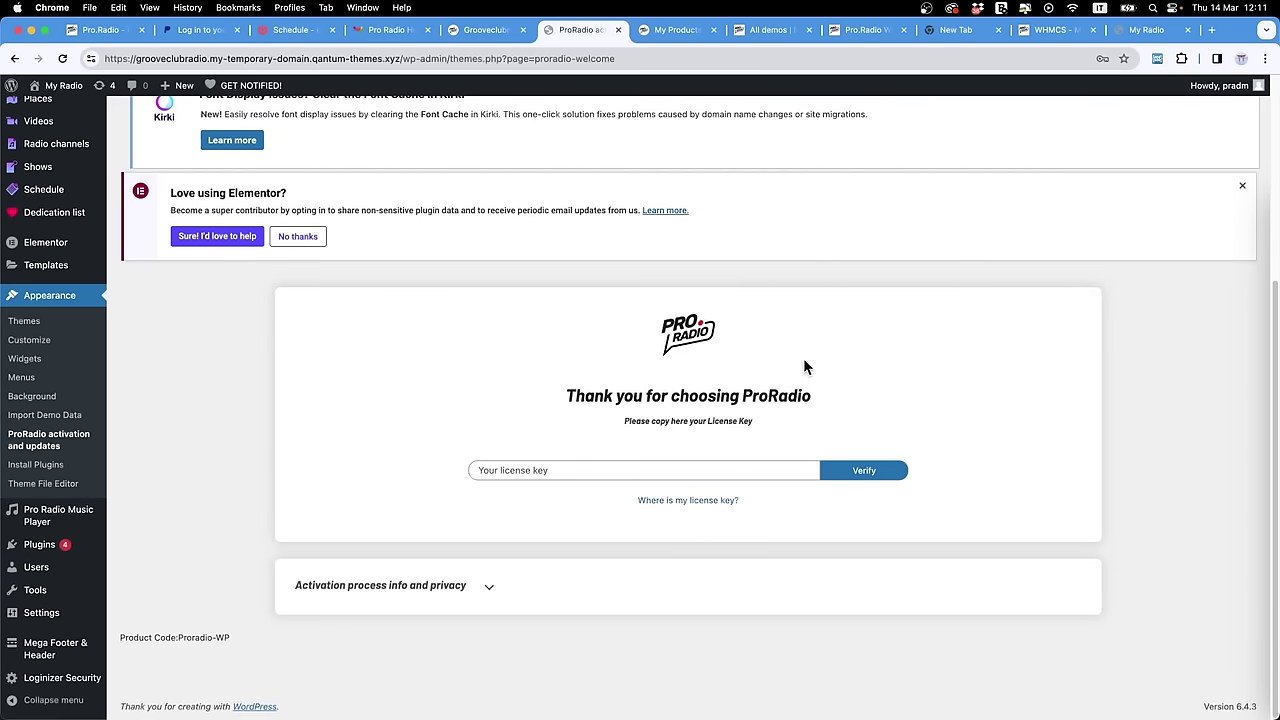
click(483, 30)
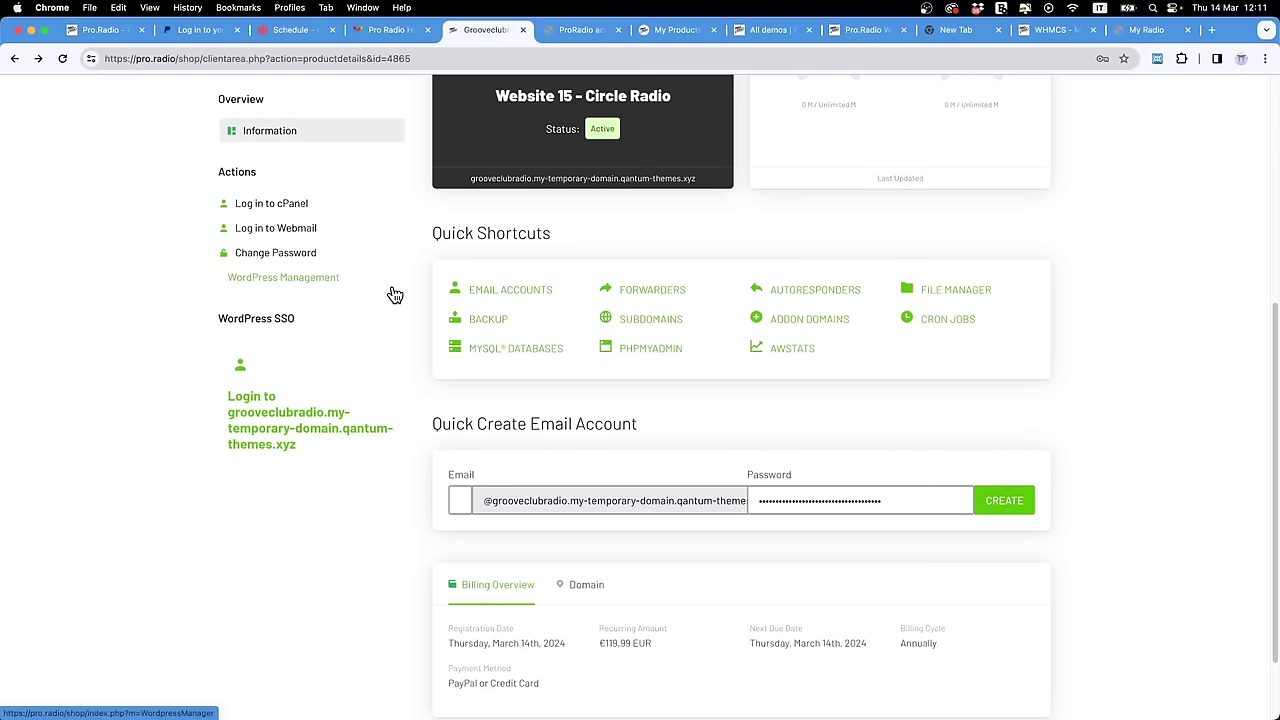
scroll(392, 288, up, 2)
scroll(392, 288, down, 2)
scroll(392, 285, down, 2)
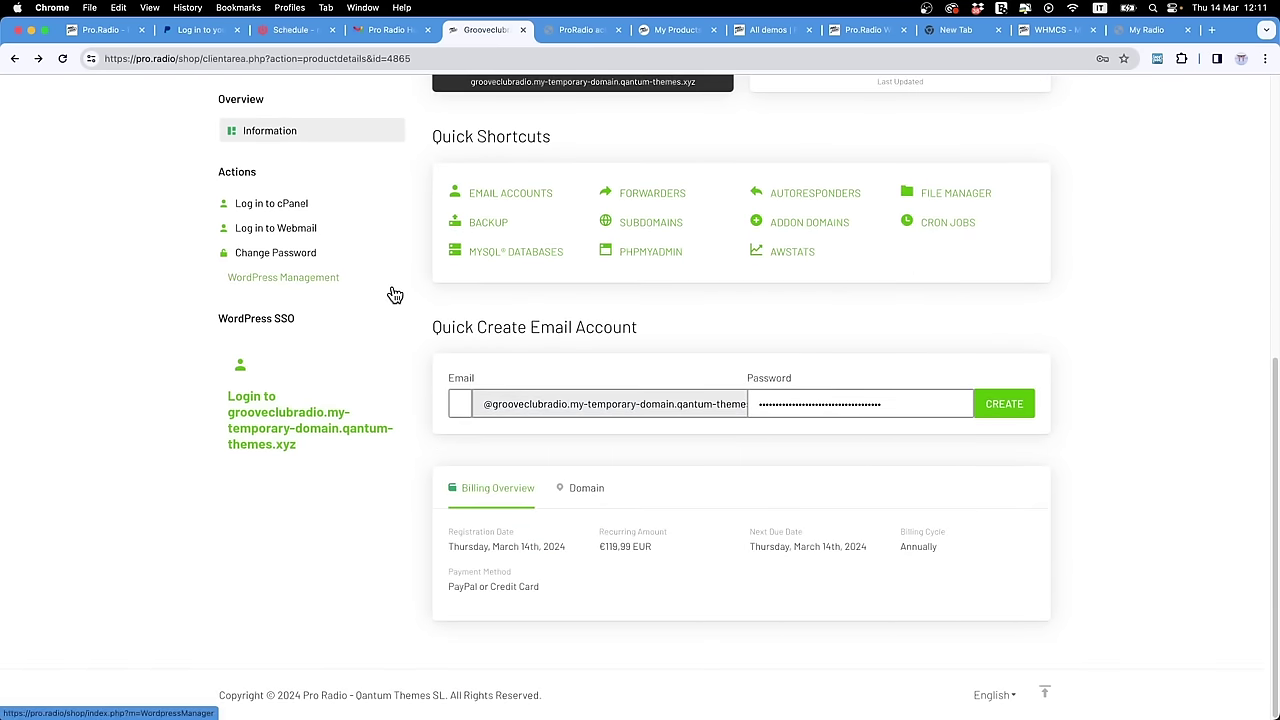
scroll(392, 285, up, 5)
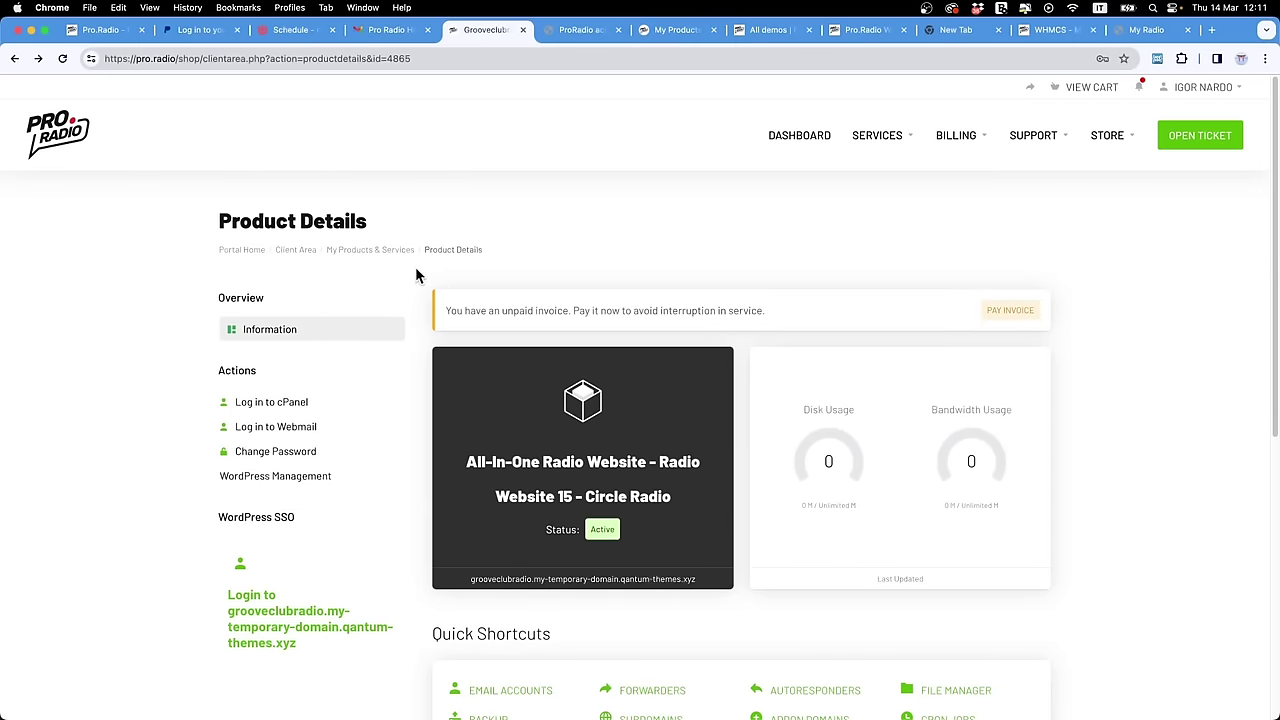
click(328, 253)
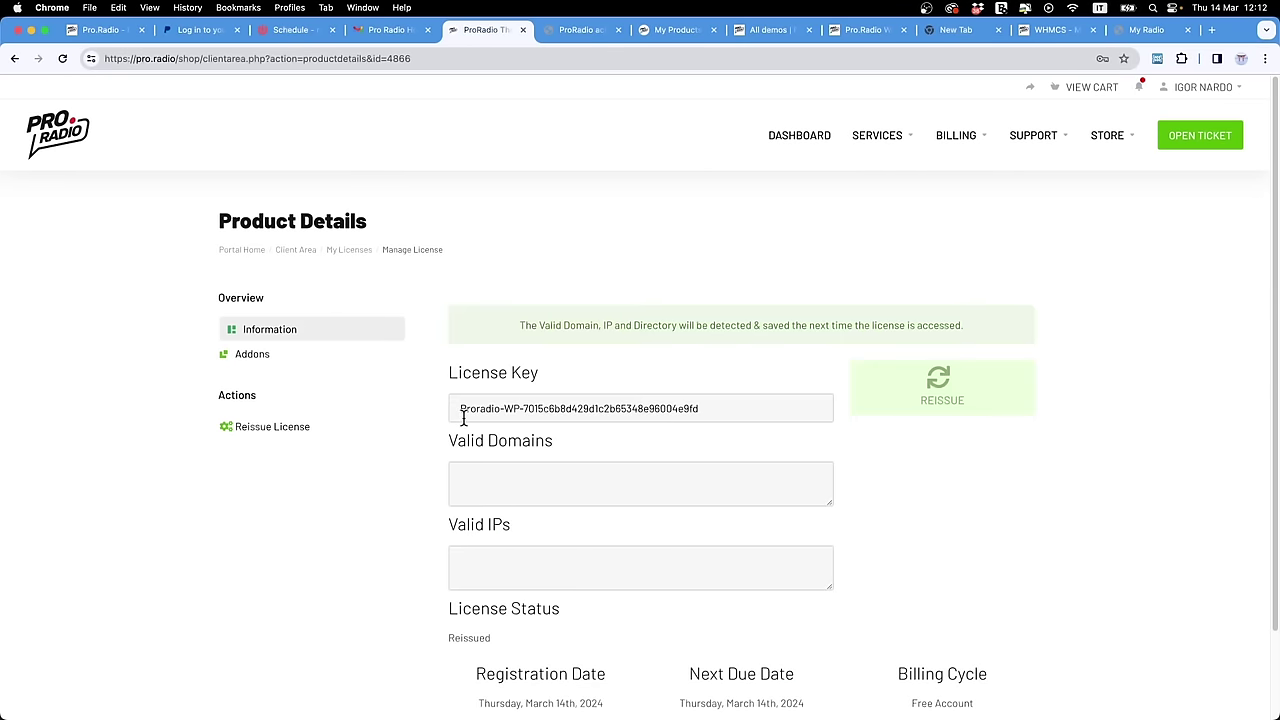
Step: Copy the license key from the license details, enter it in the ProRadio activation page's license field and verify it
drag(458, 408, 706, 421)
right_click(686, 412)
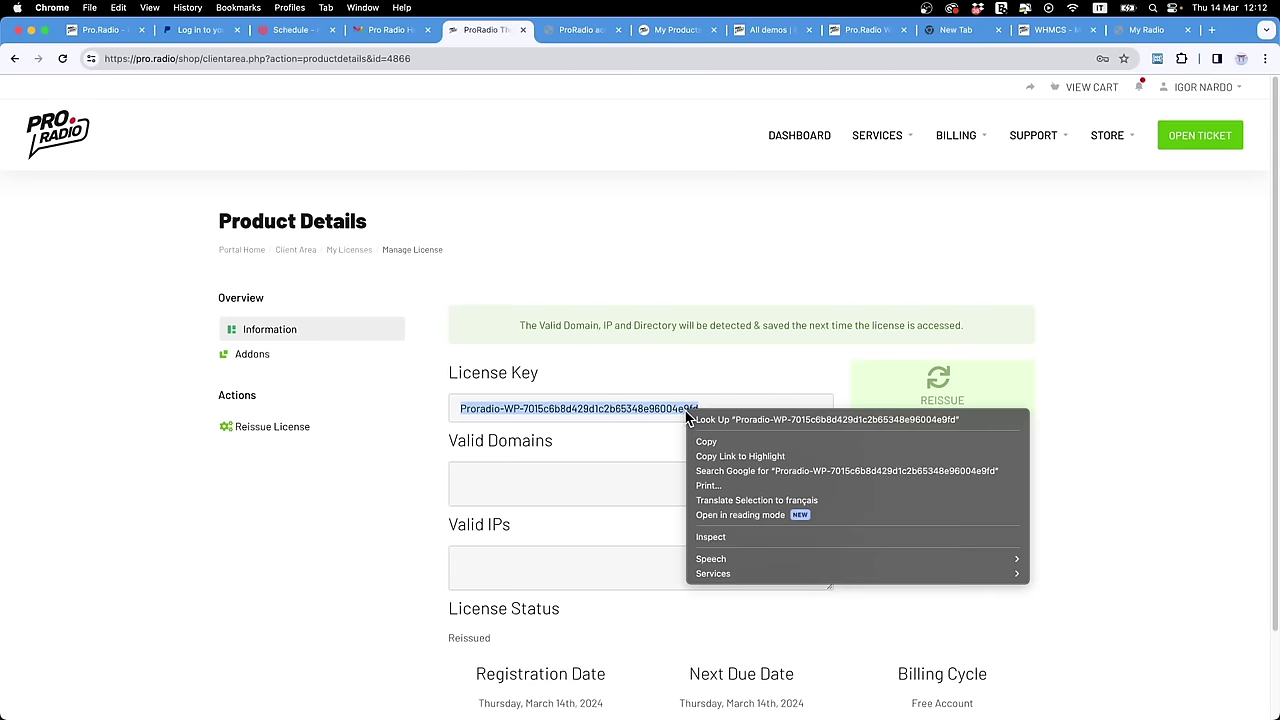
click(705, 443)
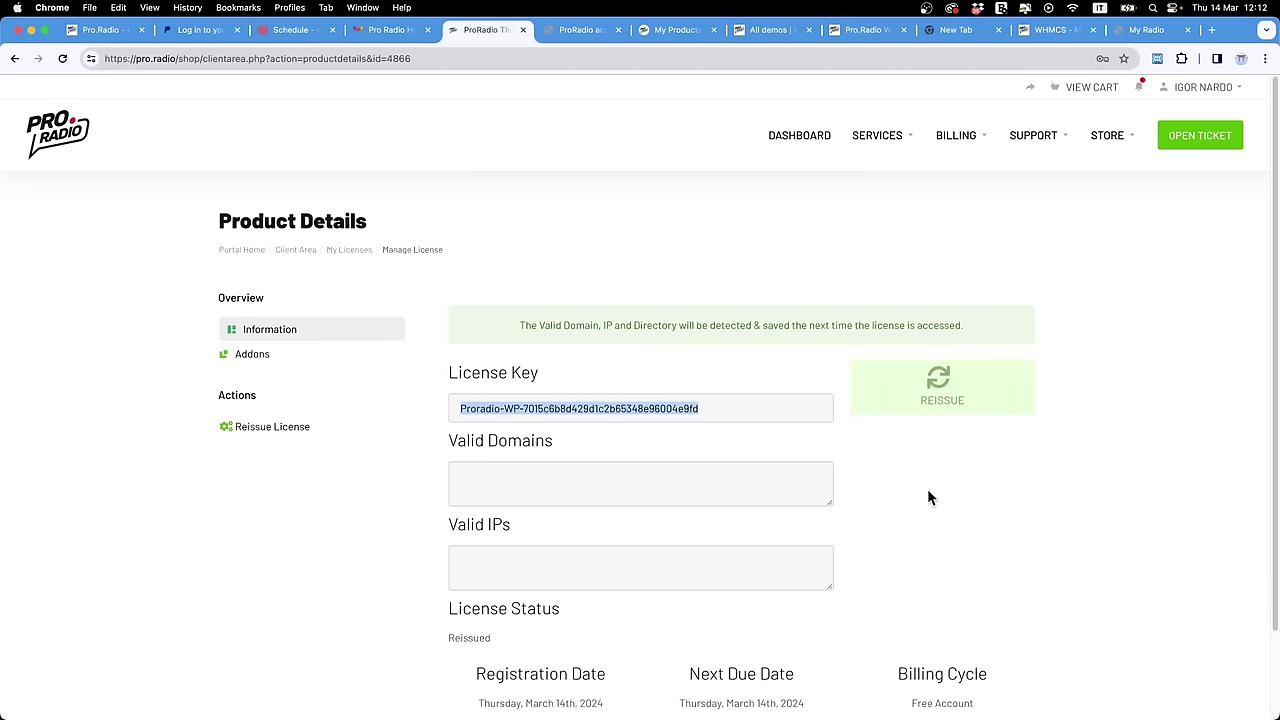
scroll(977, 408, down, 2)
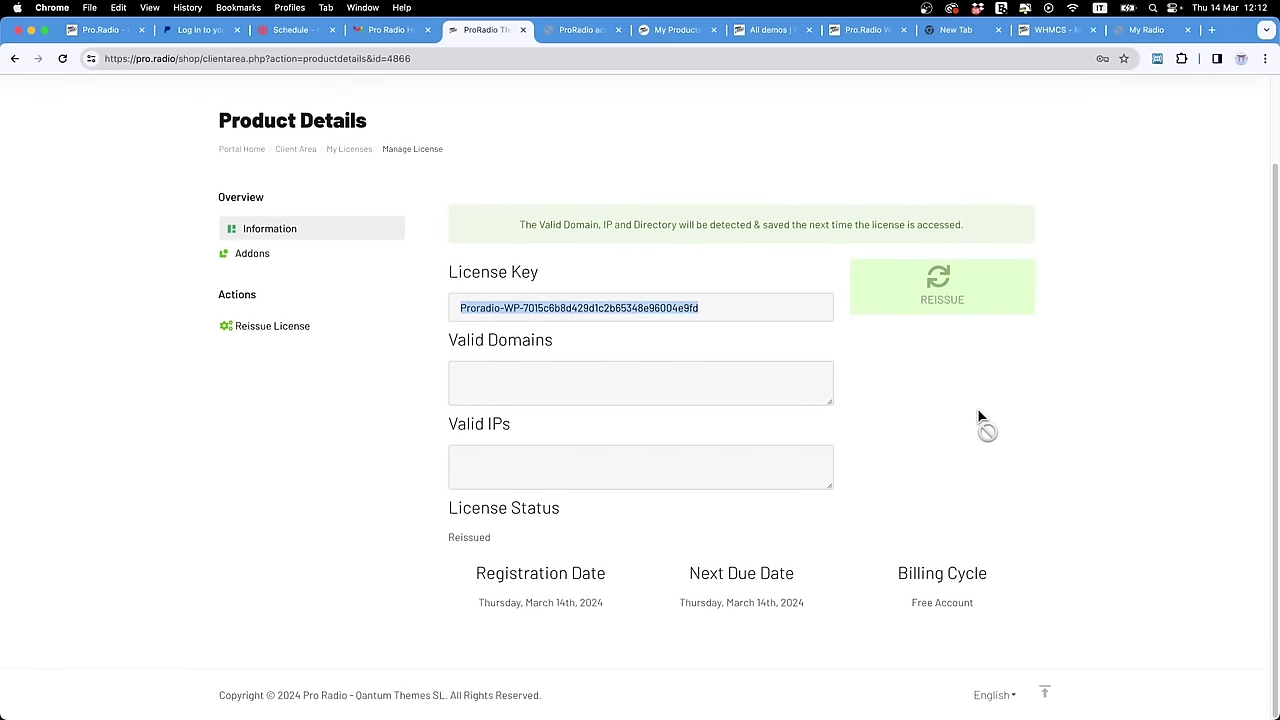
scroll(977, 408, up, 2)
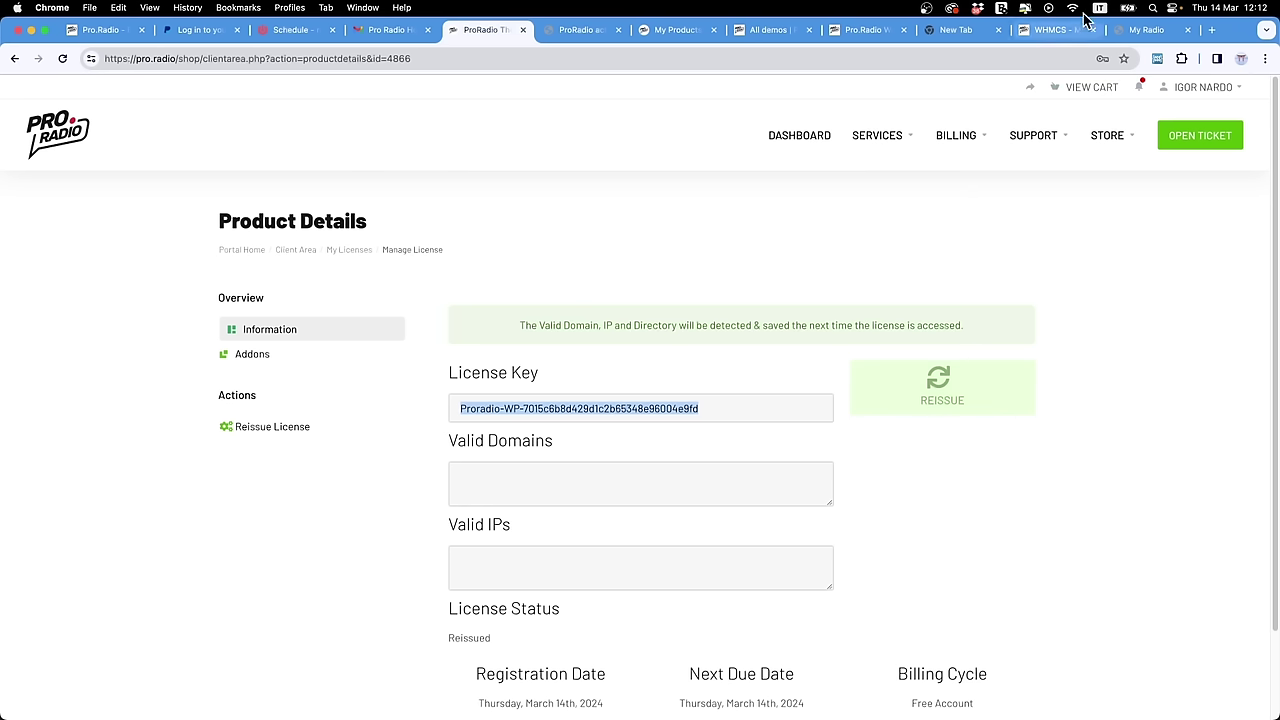
key(ctrl+Tab)
key(super+v)
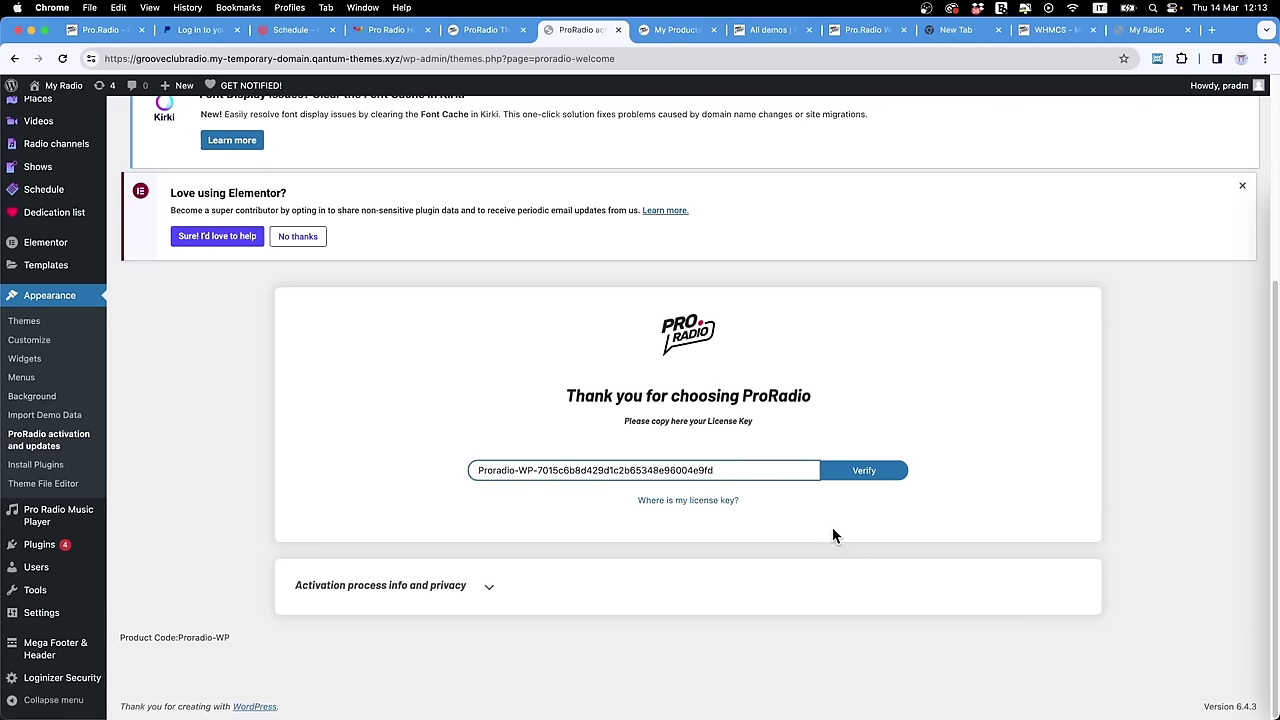
click(852, 471)
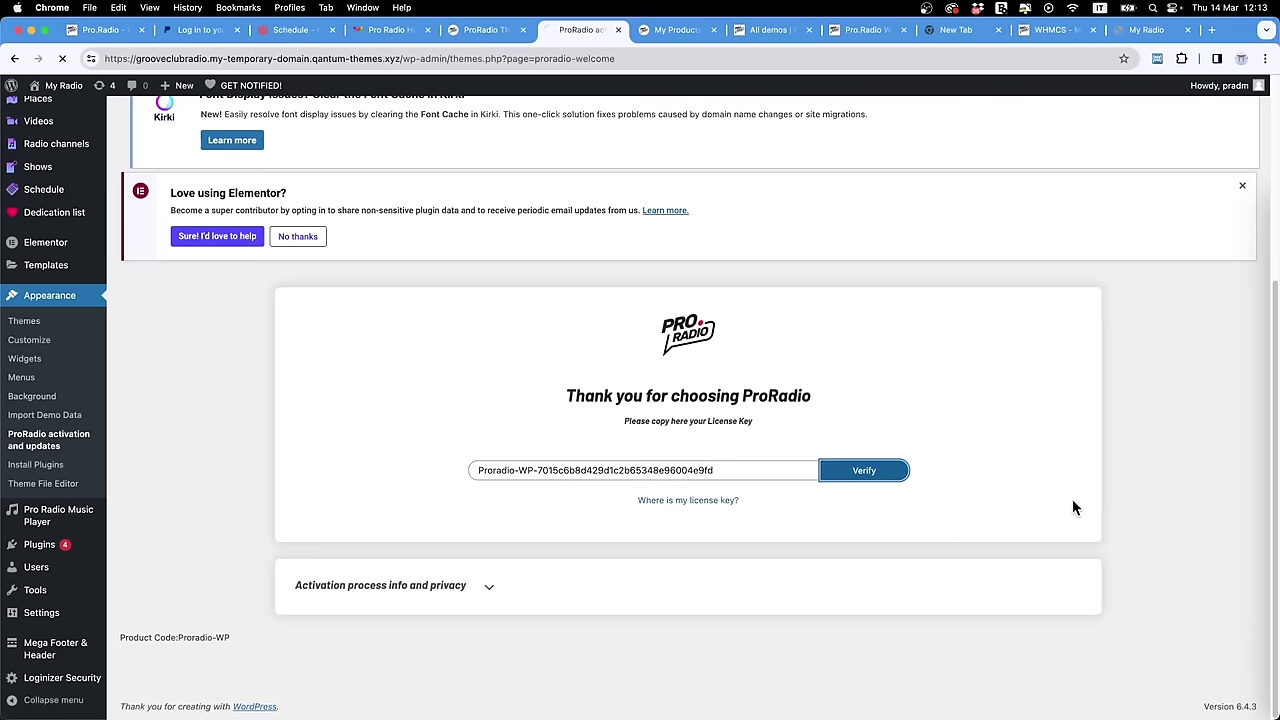
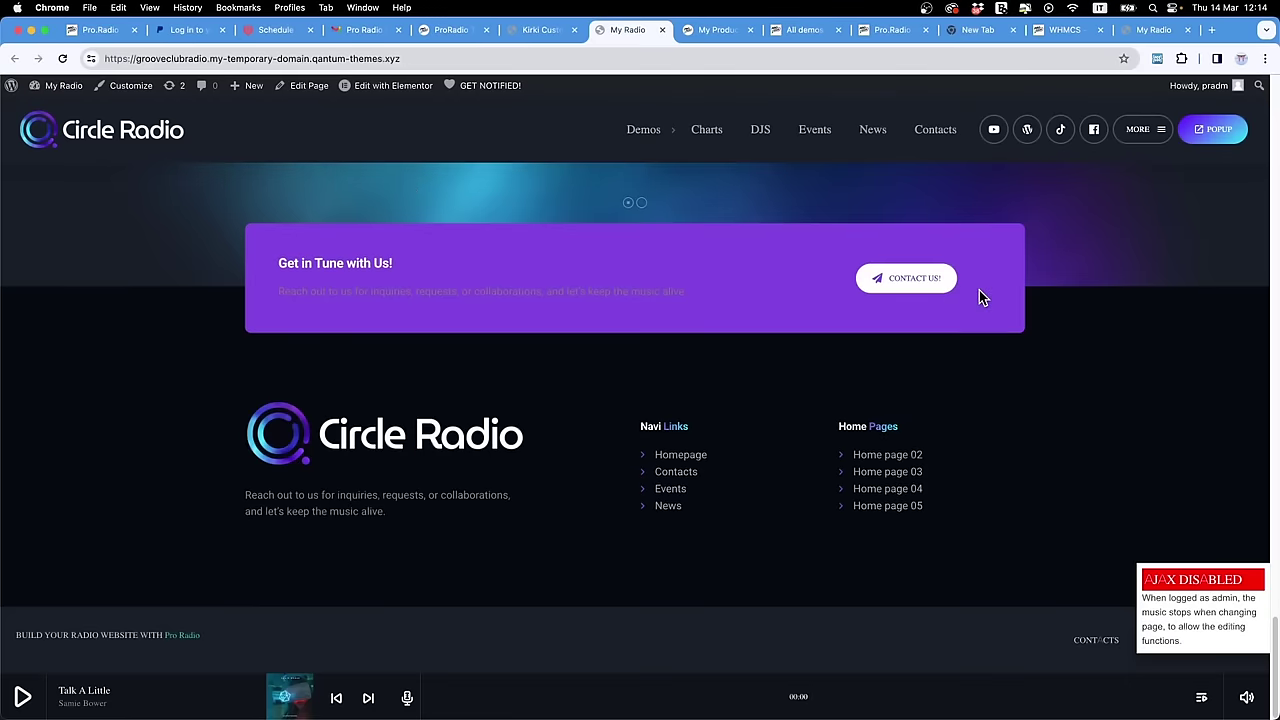
Step: Return to the start of the Circle Radio homepage and close the browser tabs that are no longer needed
scroll(979, 290, up, 20)
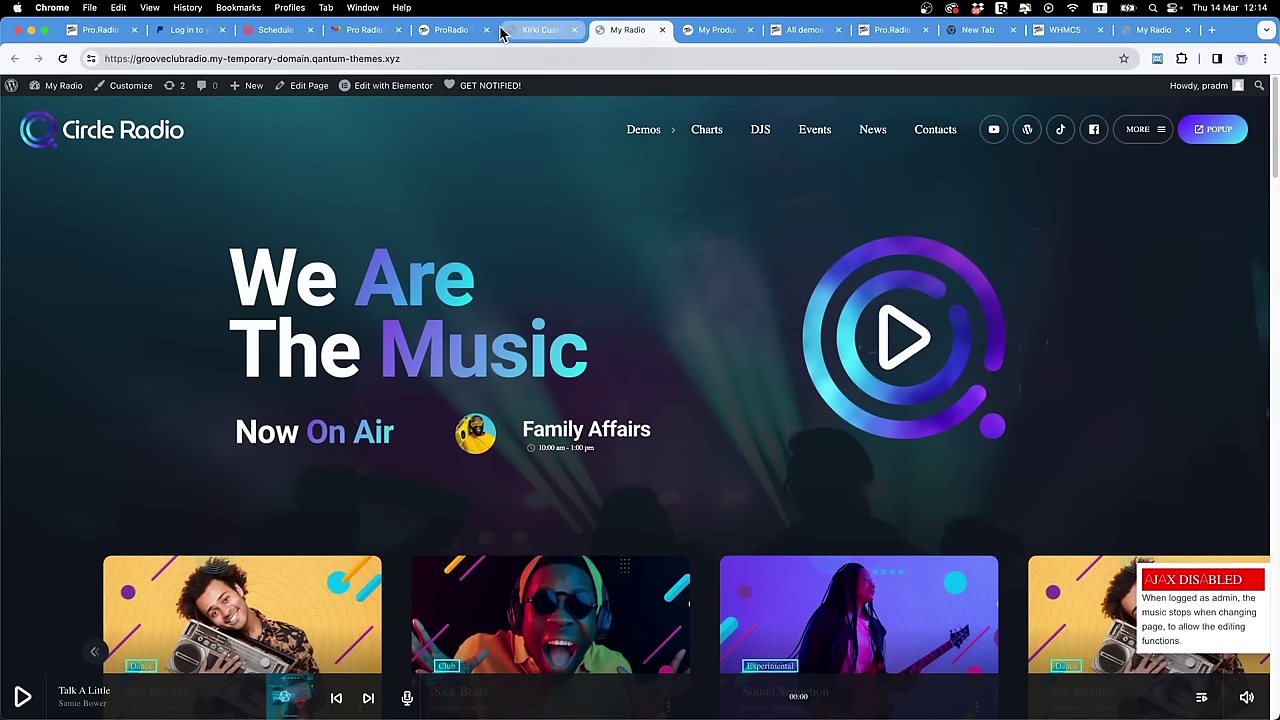
click(462, 32)
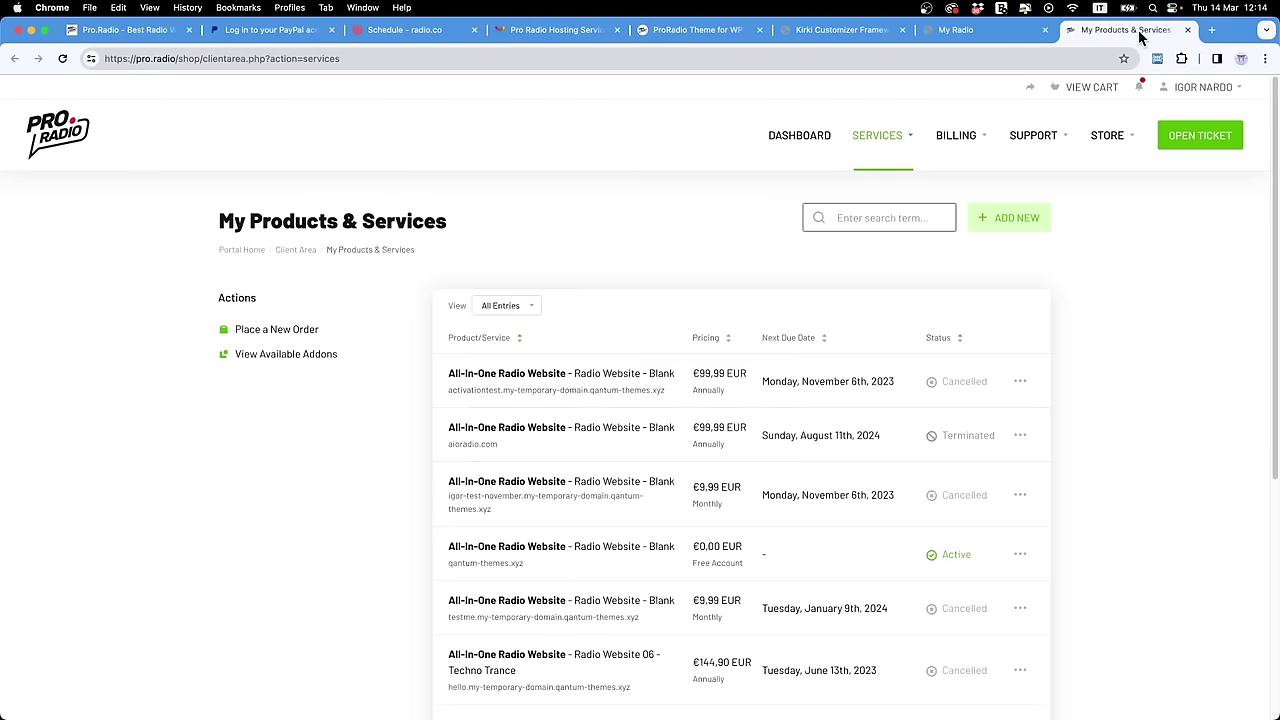
key(super+w)
key(super+w)
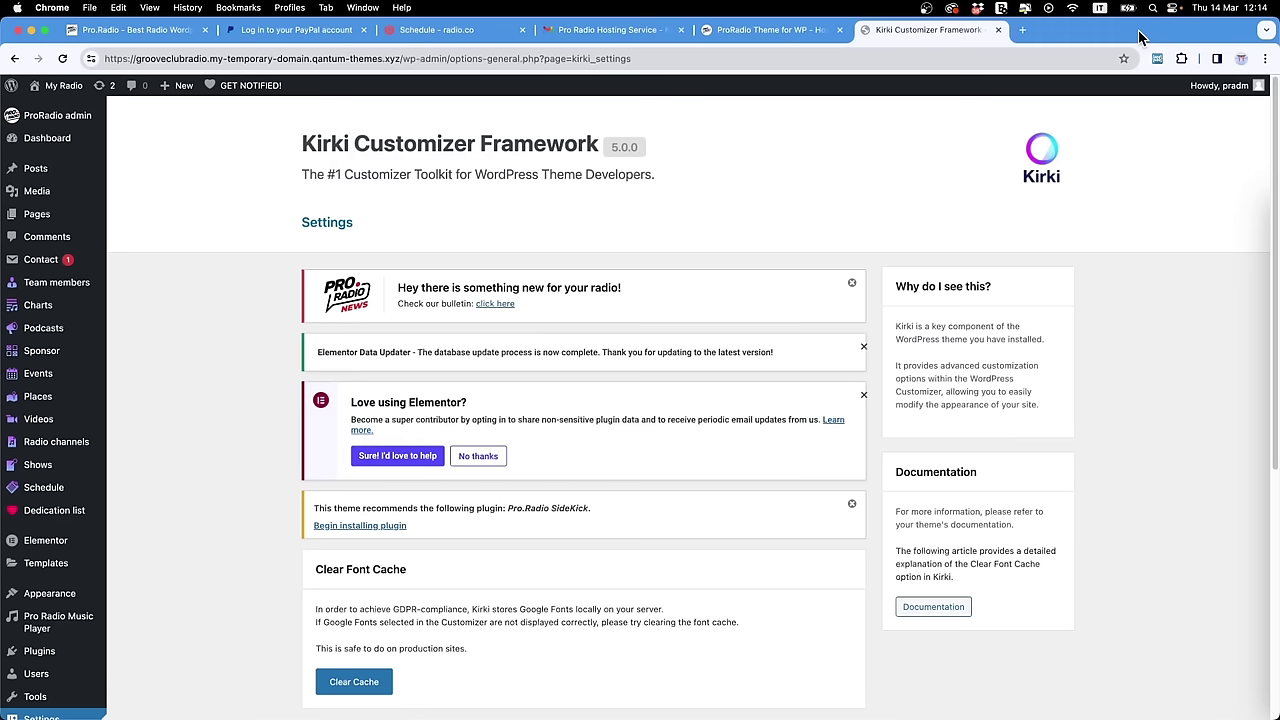
key(super+w)
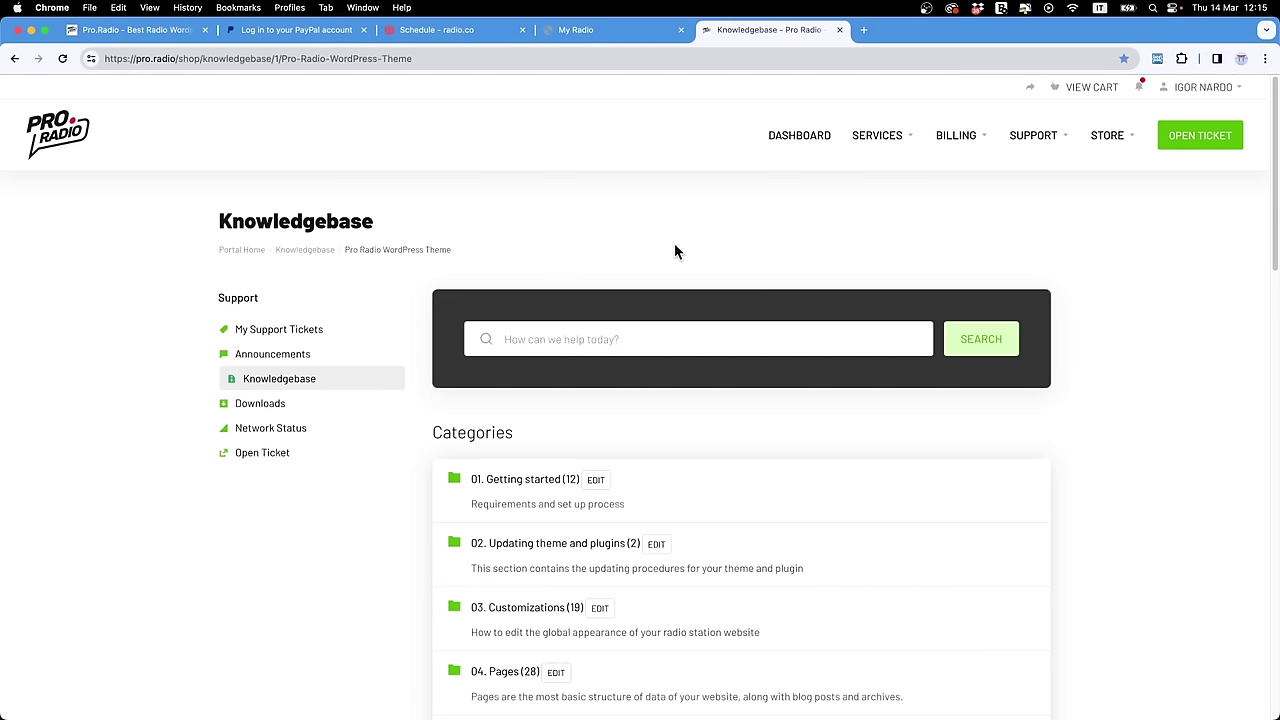
Step: Browse the Radio channels articles in the Knowledgebase and open the article "12.1 Creating a radio channel"
scroll(831, 443, down, 10)
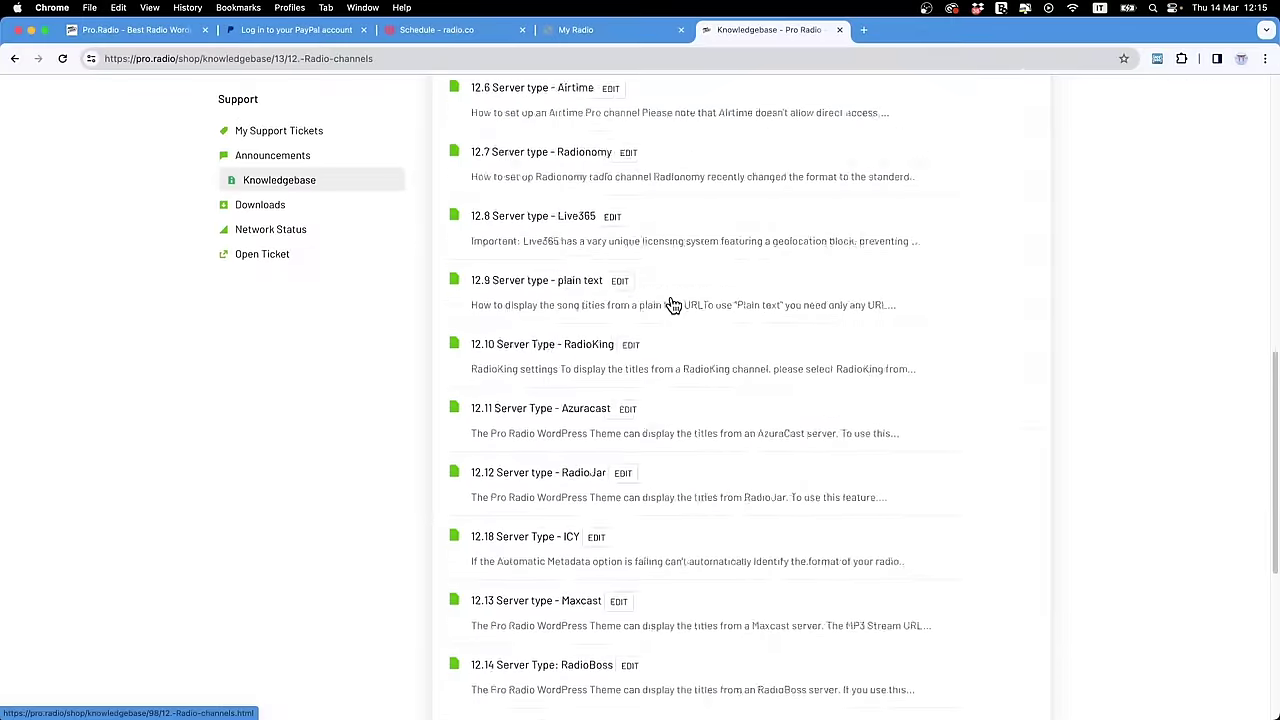
scroll(688, 313, down, 5)
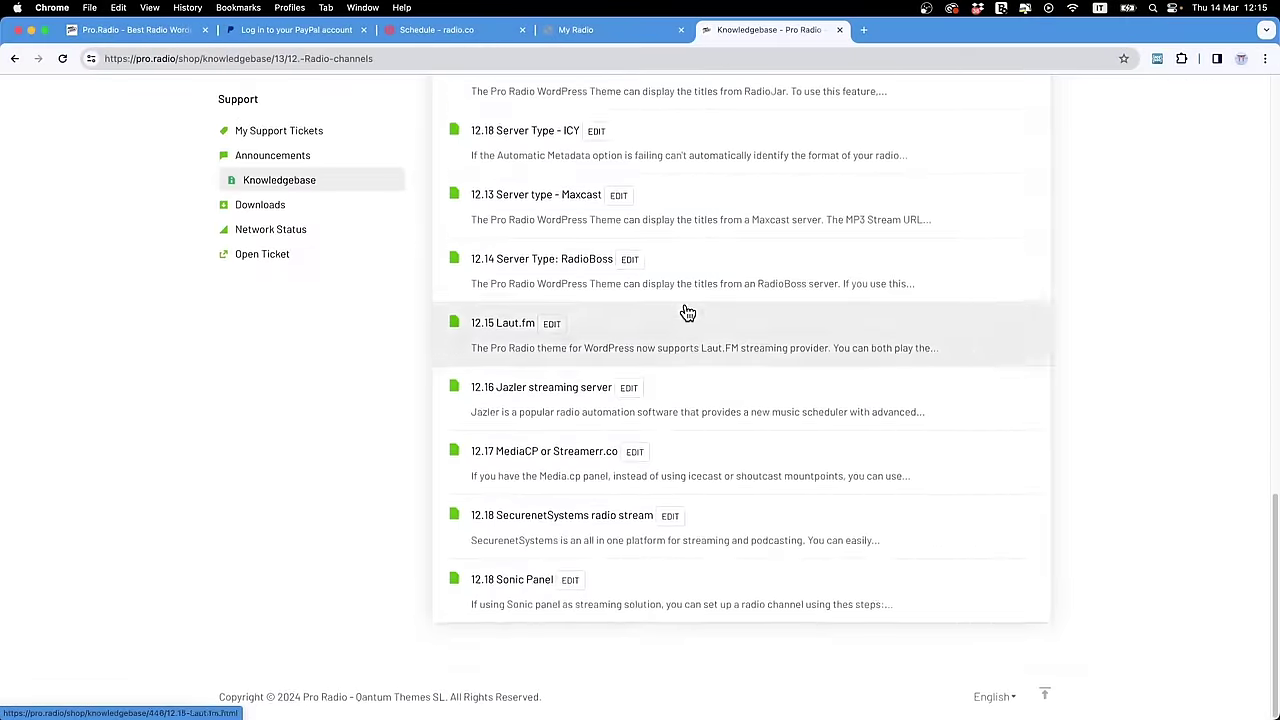
scroll(688, 313, up, 15)
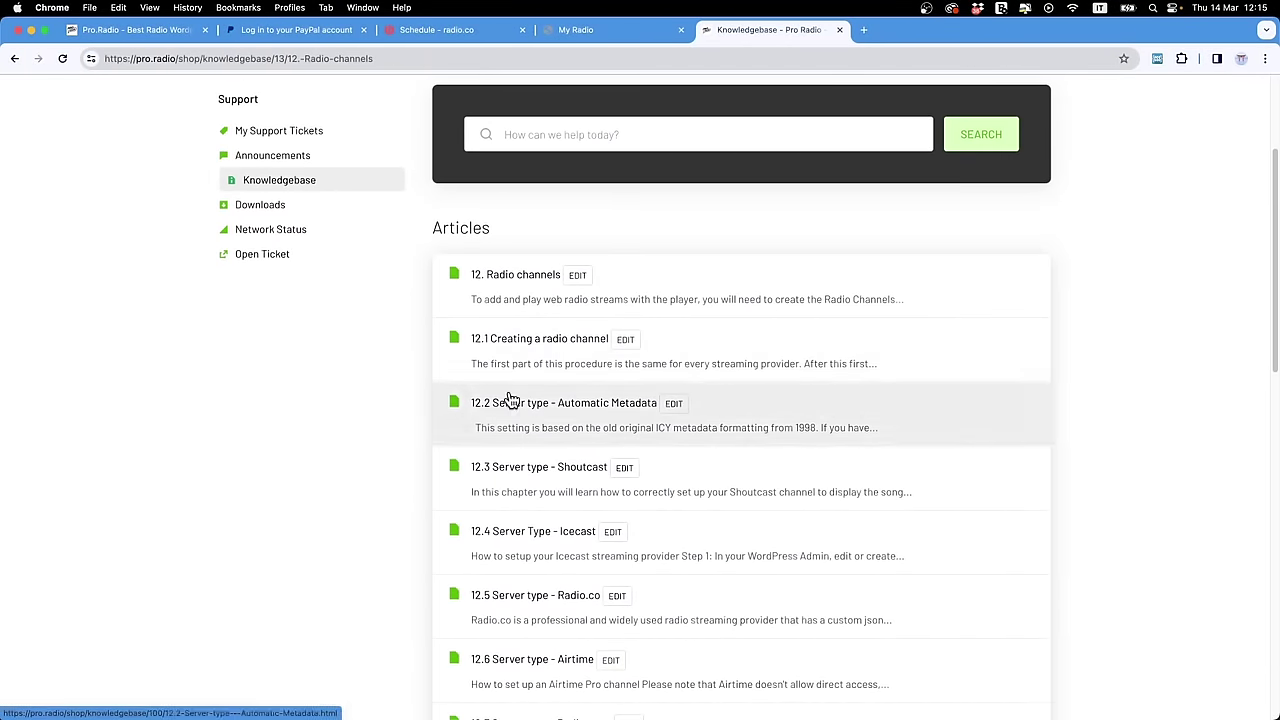
click(515, 340)
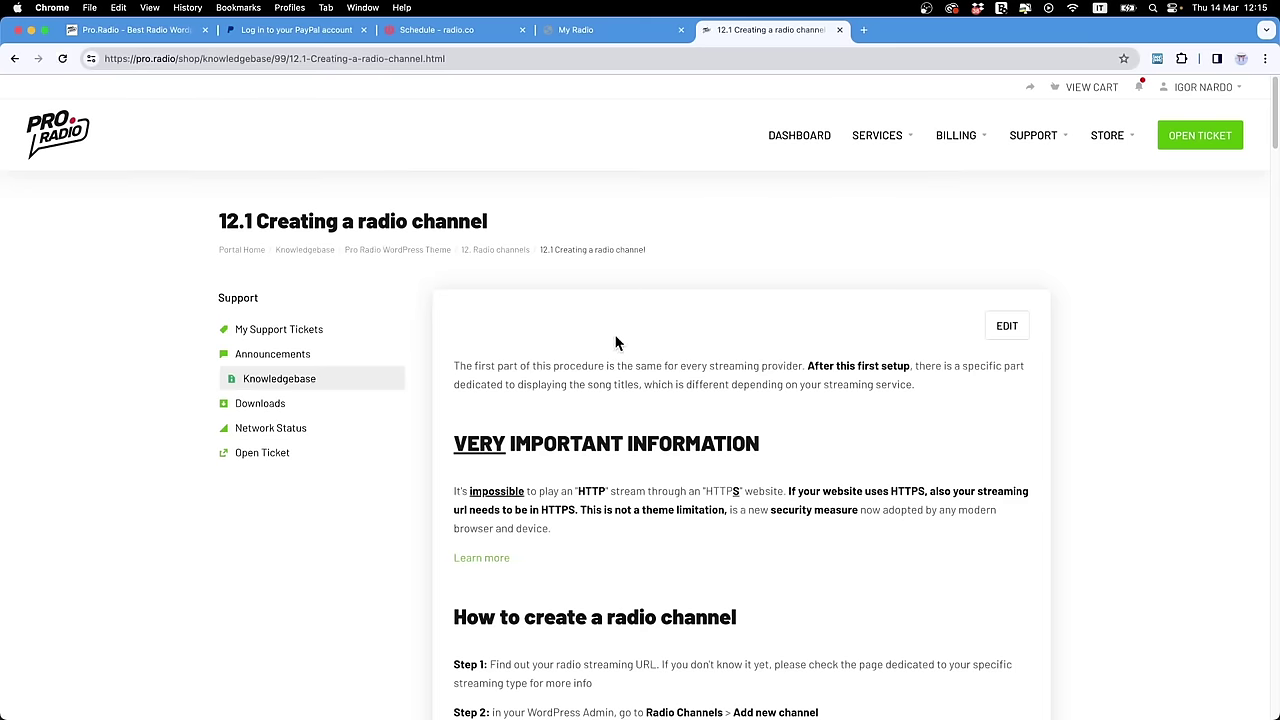
Step: Read the article's important information and highlight the sentence parts about HTTP streams and HTTPS websites
scroll(615, 343, down, 5)
scroll(500, 191, up, 5)
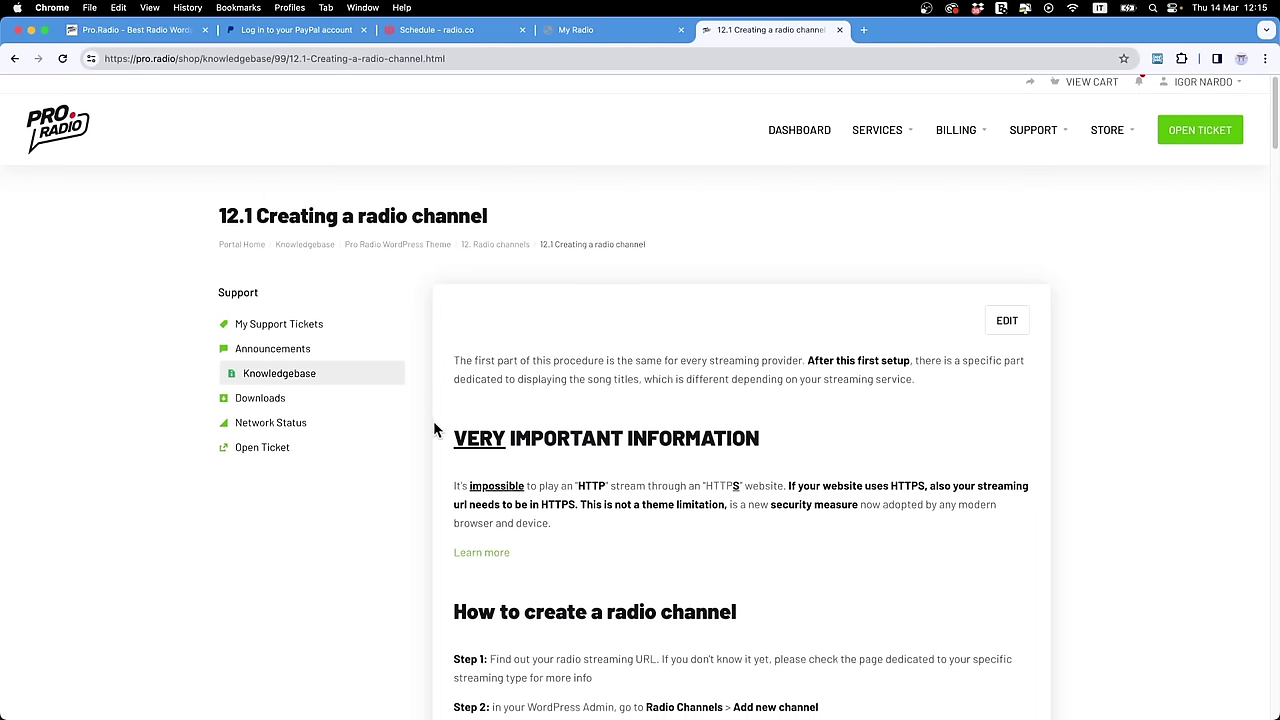
drag(434, 430, 584, 525)
click(604, 533)
drag(455, 486, 582, 485)
click(592, 490)
click(745, 485)
drag(745, 485, 701, 486)
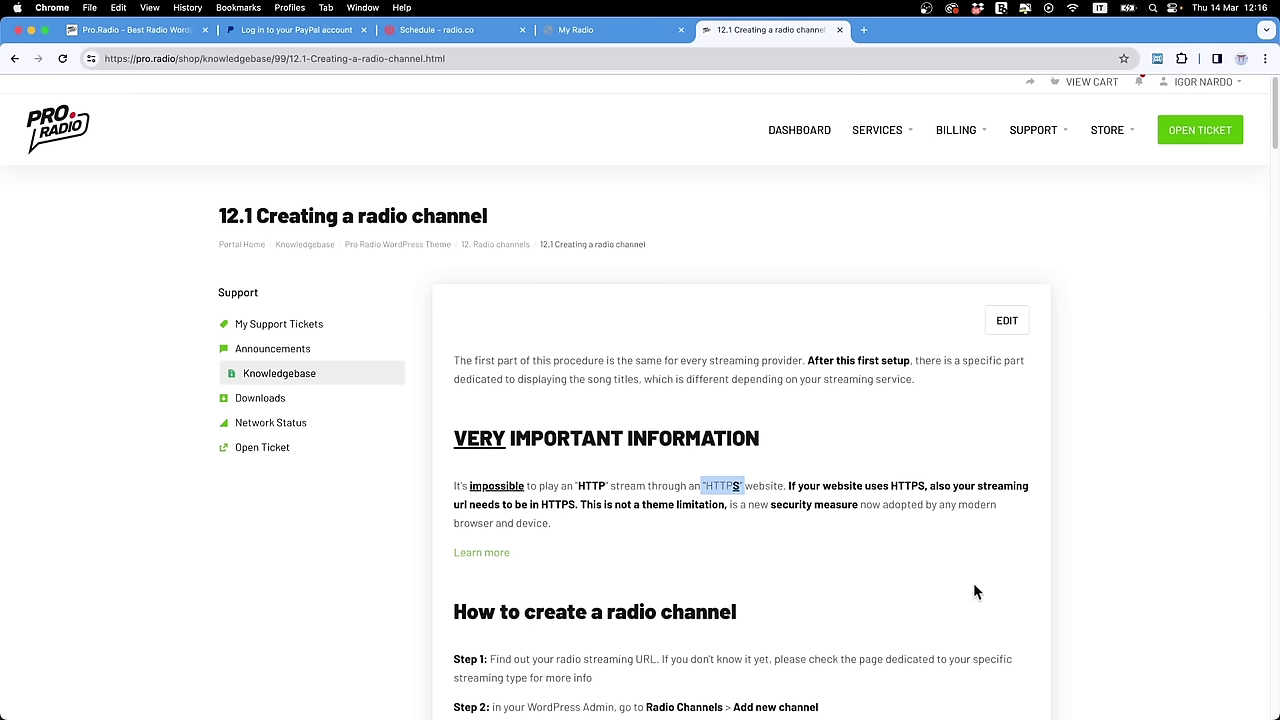
click(812, 535)
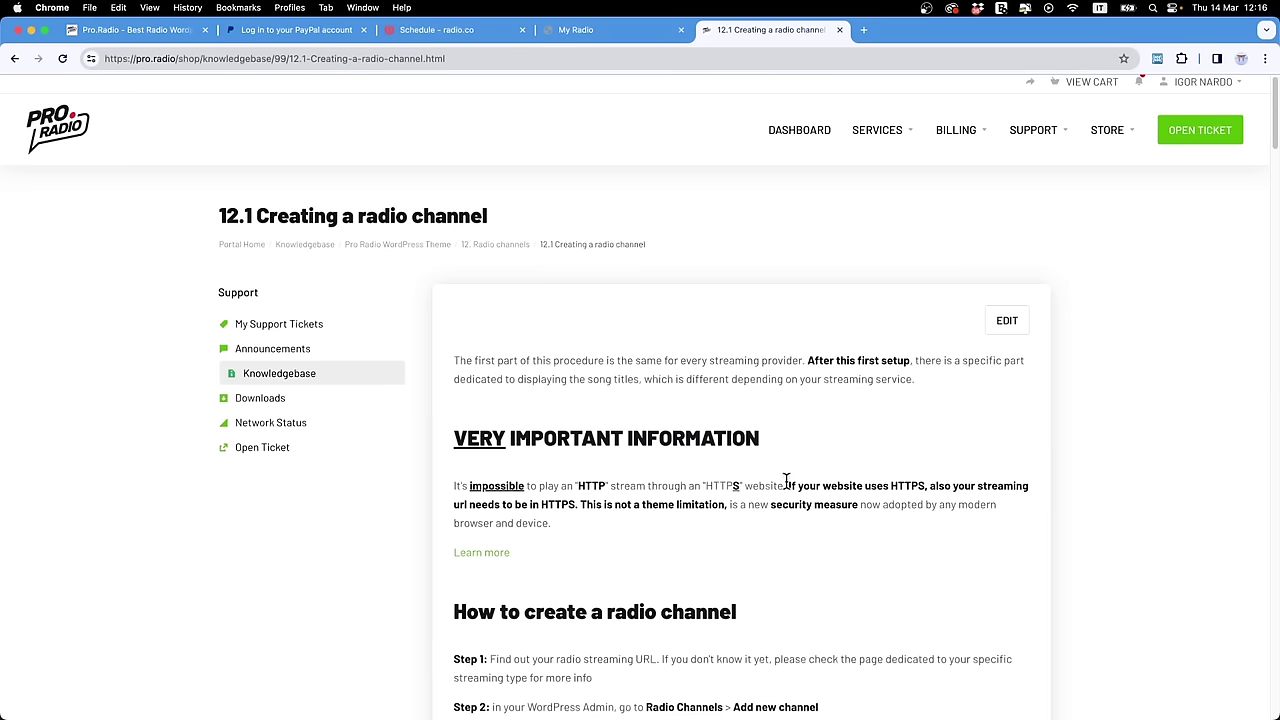
Step: Highlight the HTTPS streaming URL requirement and the Learn more link, and review the first steps for creating a radio channel
drag(788, 485, 805, 523)
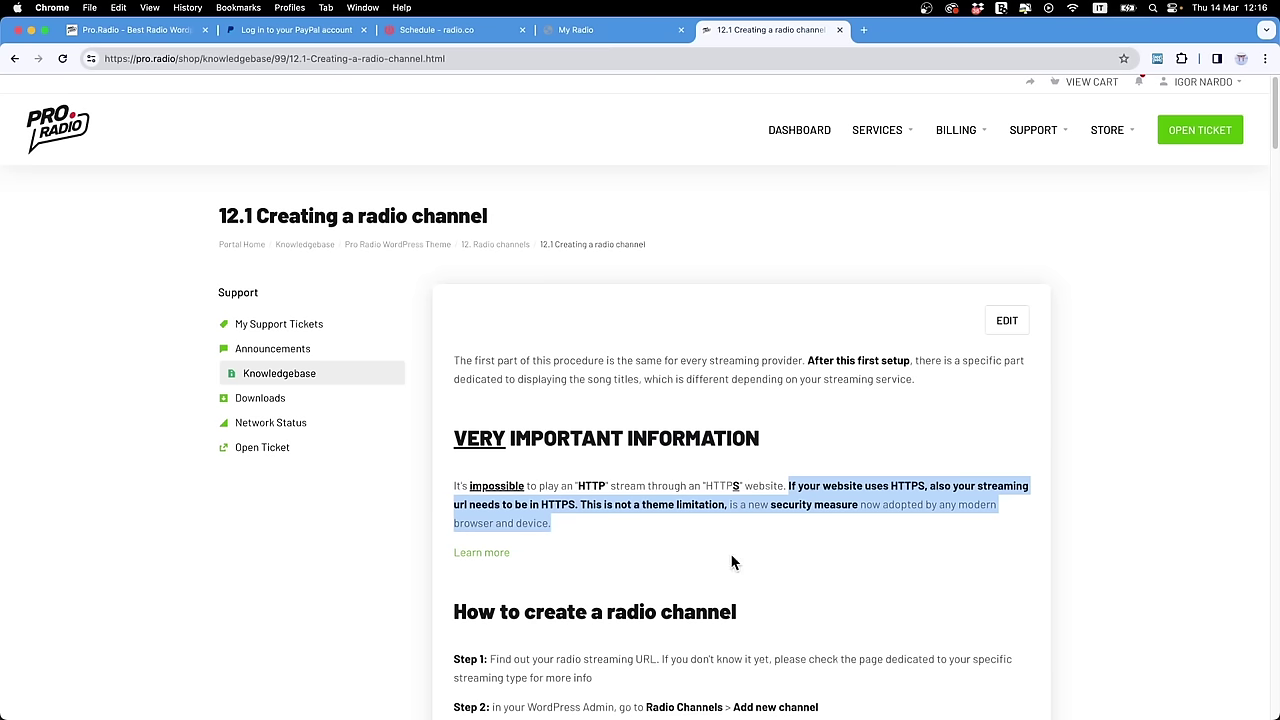
double_click(597, 487)
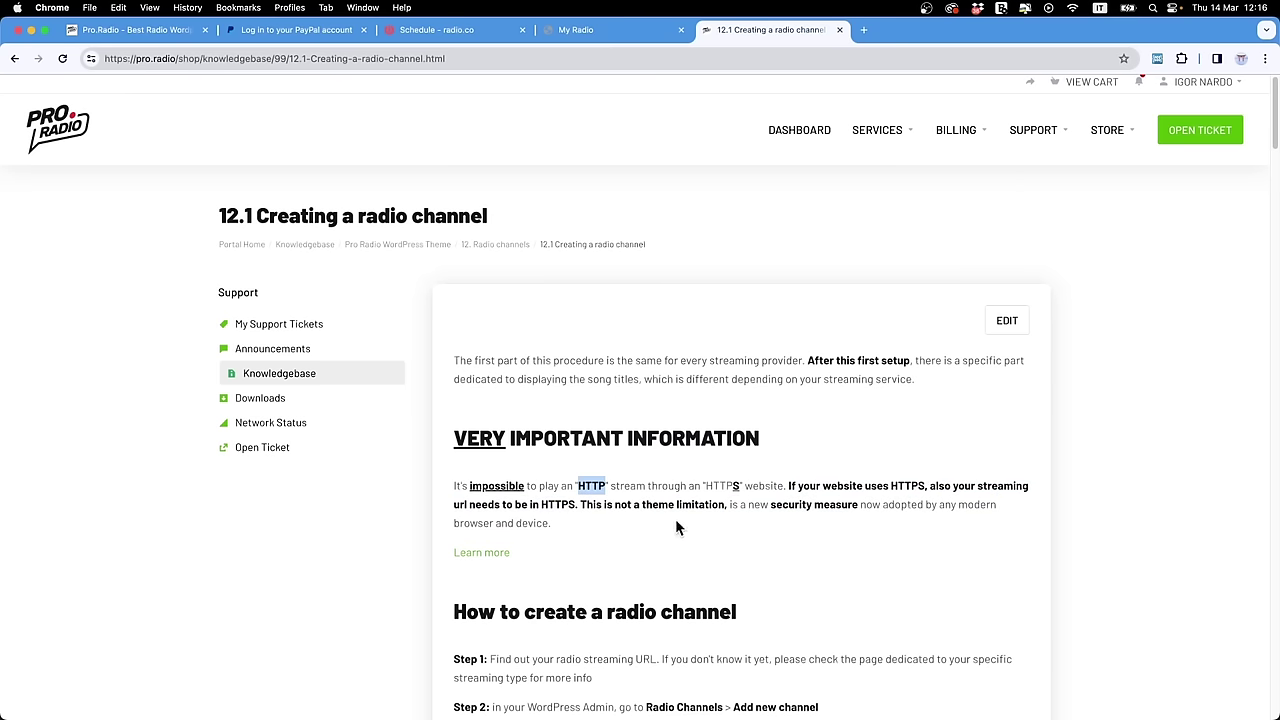
scroll(640, 450, down, 3)
drag(702, 333, 744, 335)
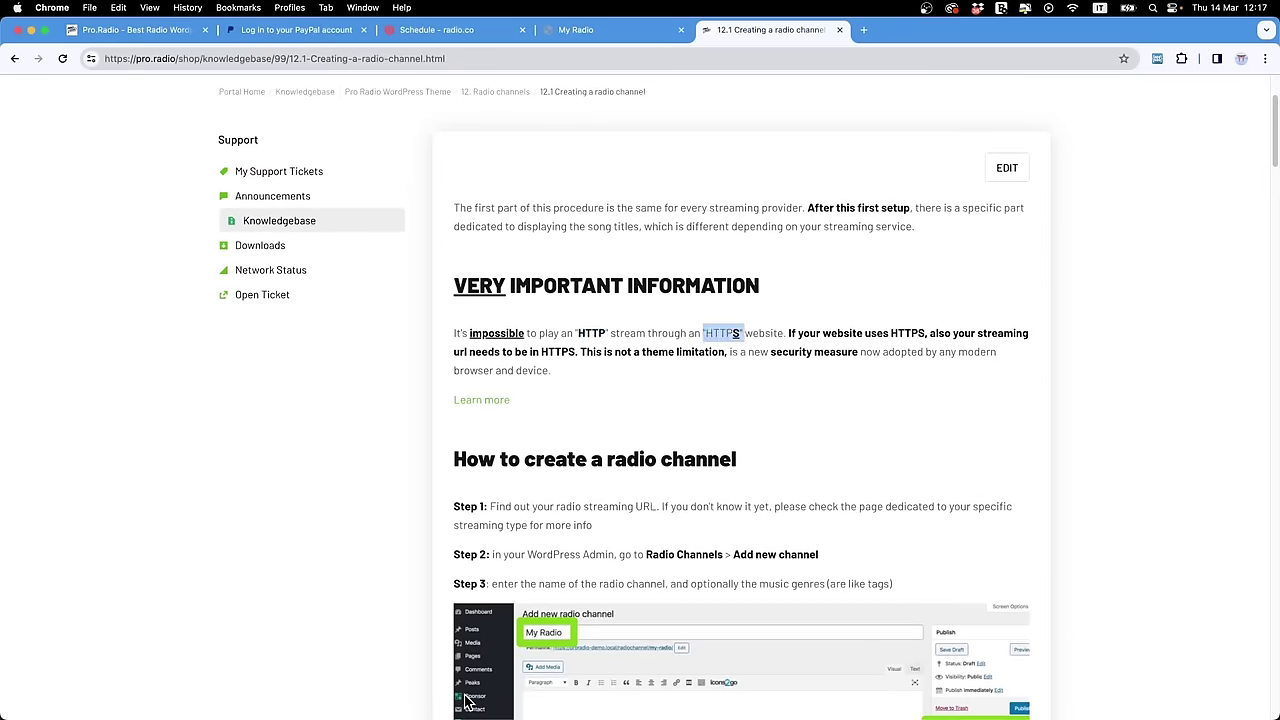
scroll(560, 600, down, 3)
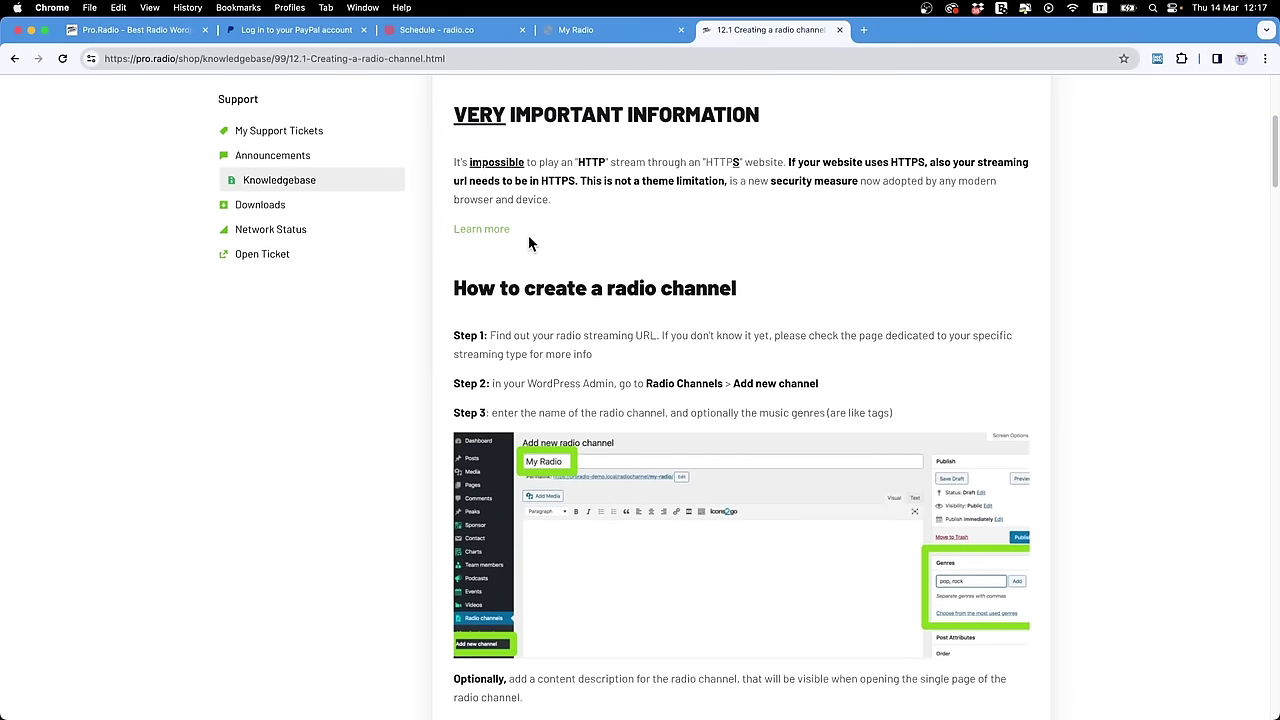
drag(528, 235, 450, 225)
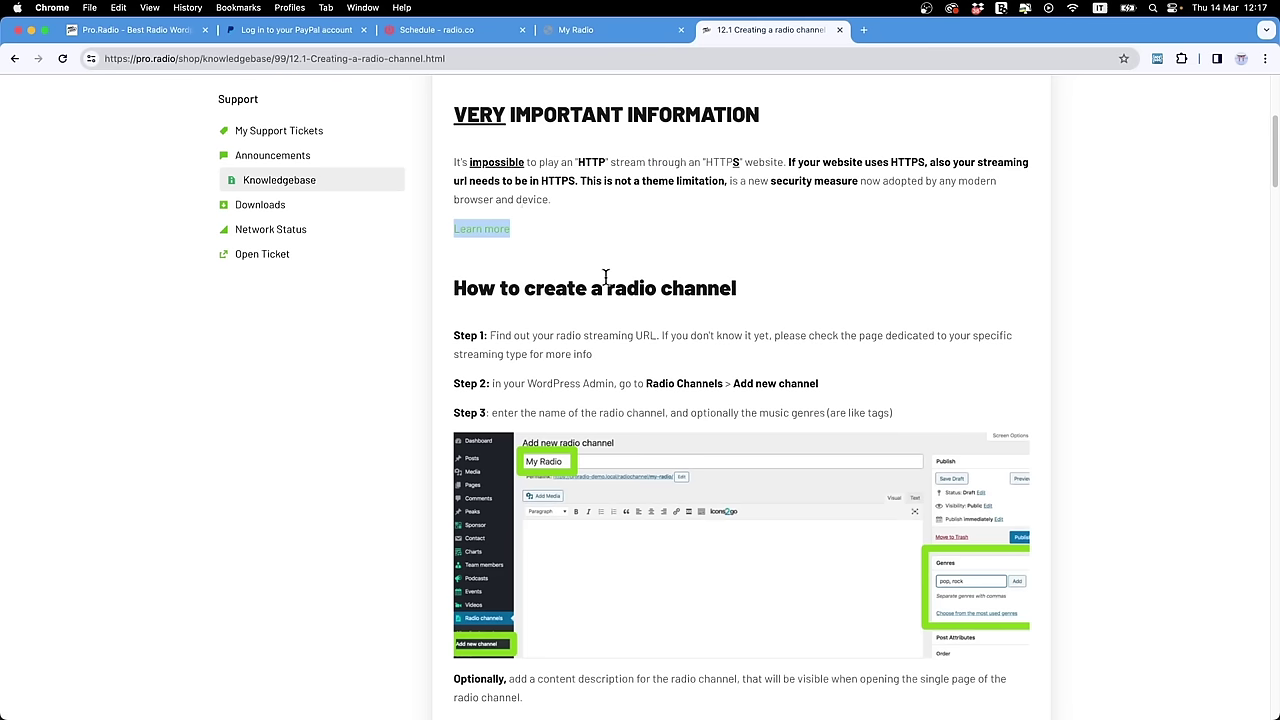
scroll(640, 296, down, 2)
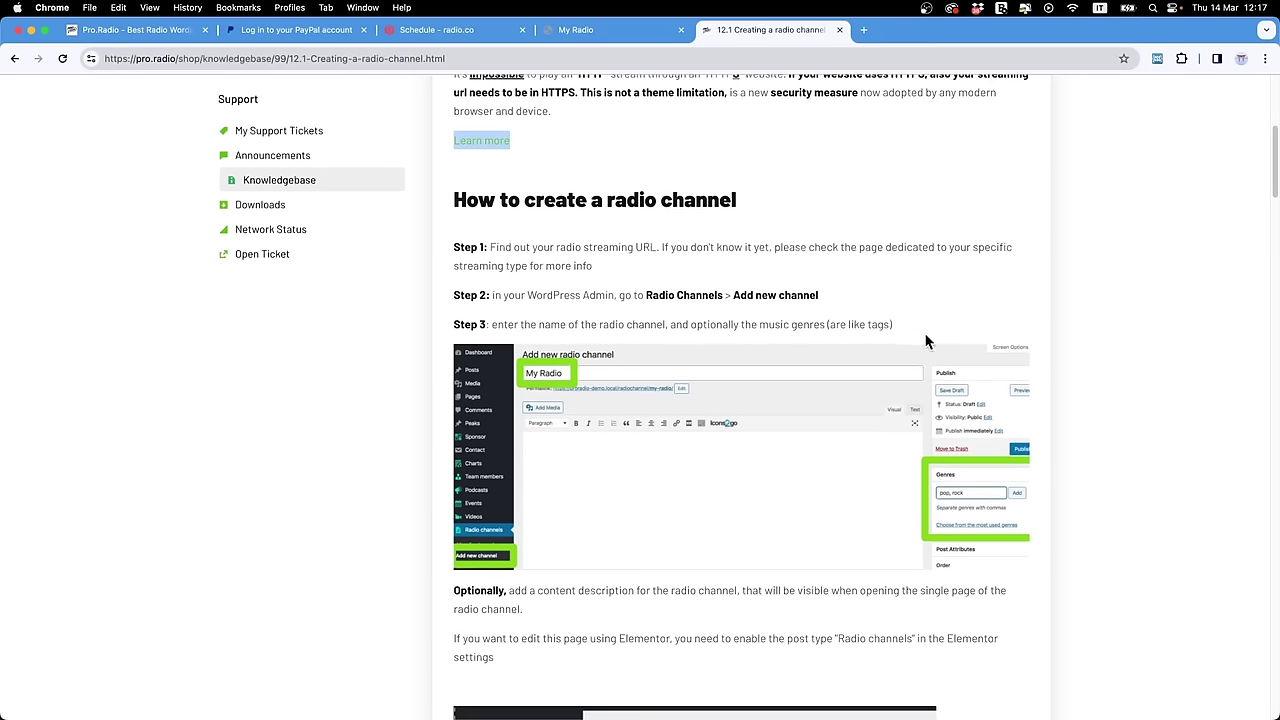
Step: Resume the paused radio.co session, close the PayPal login page and open the station's dashboard
click(445, 30)
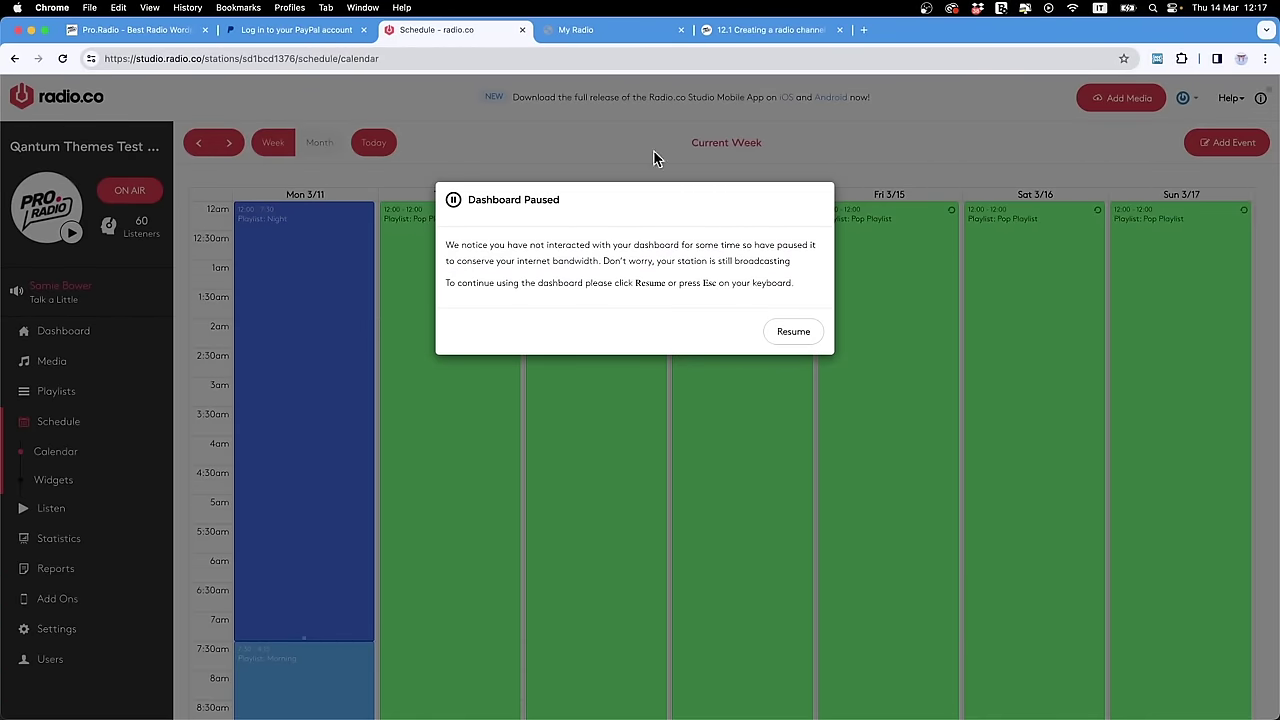
click(806, 335)
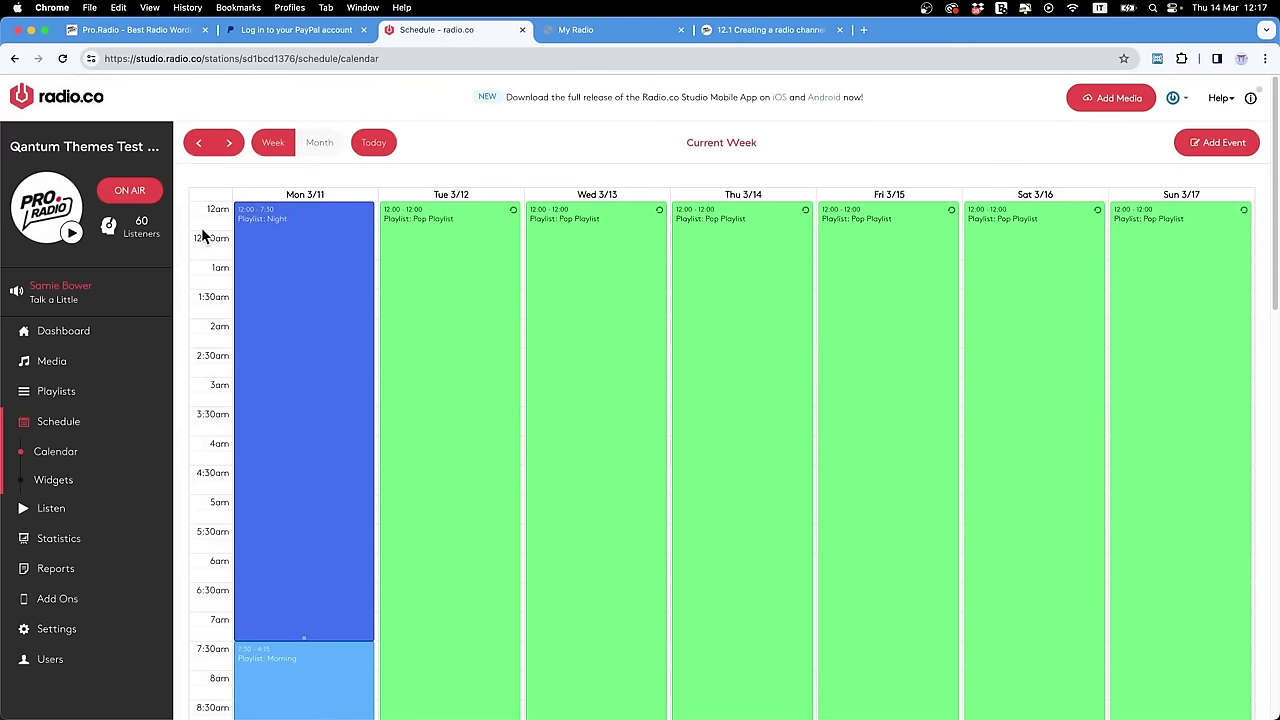
click(364, 30)
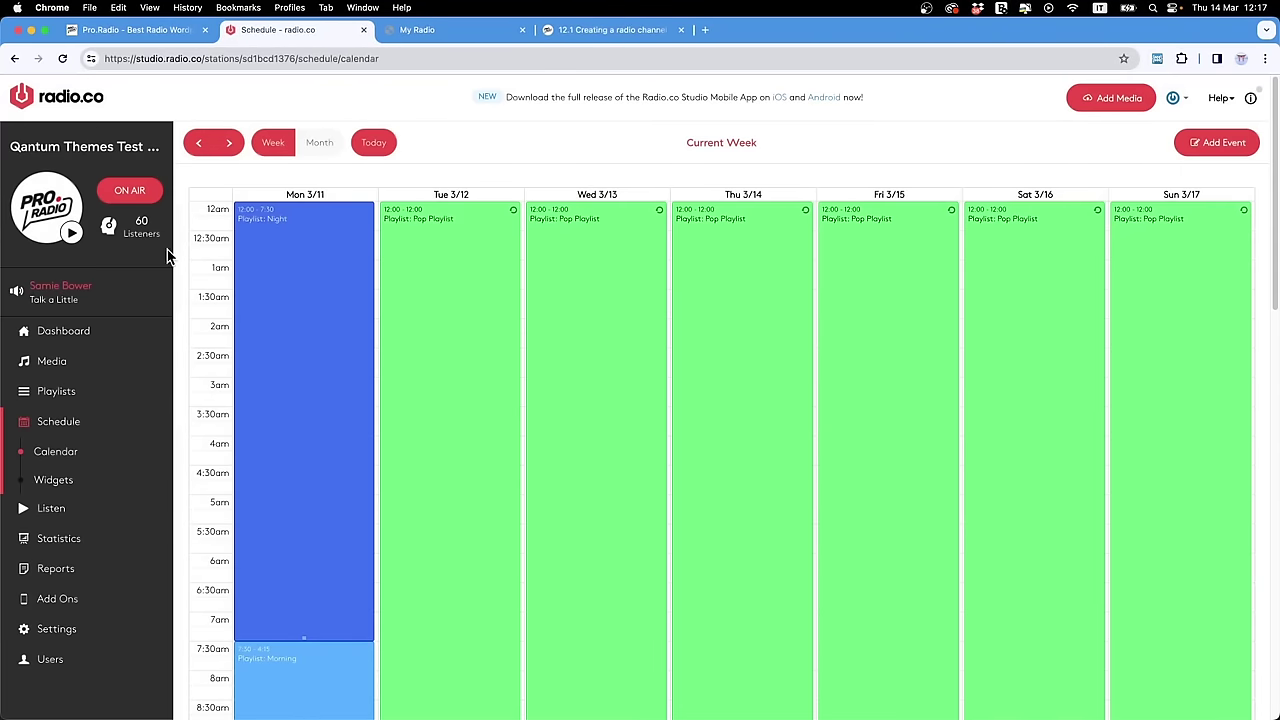
click(74, 341)
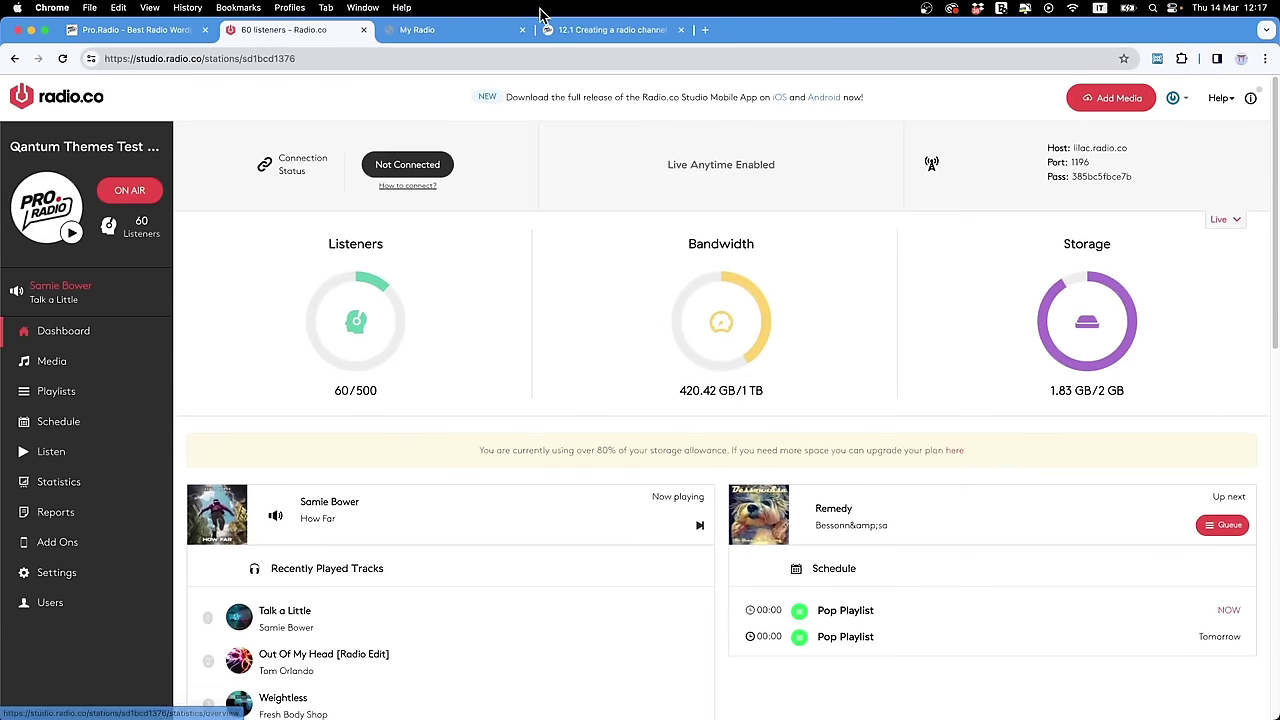
Step: Return to the Grooveclub Radio website to reach its WordPress administration
click(489, 29)
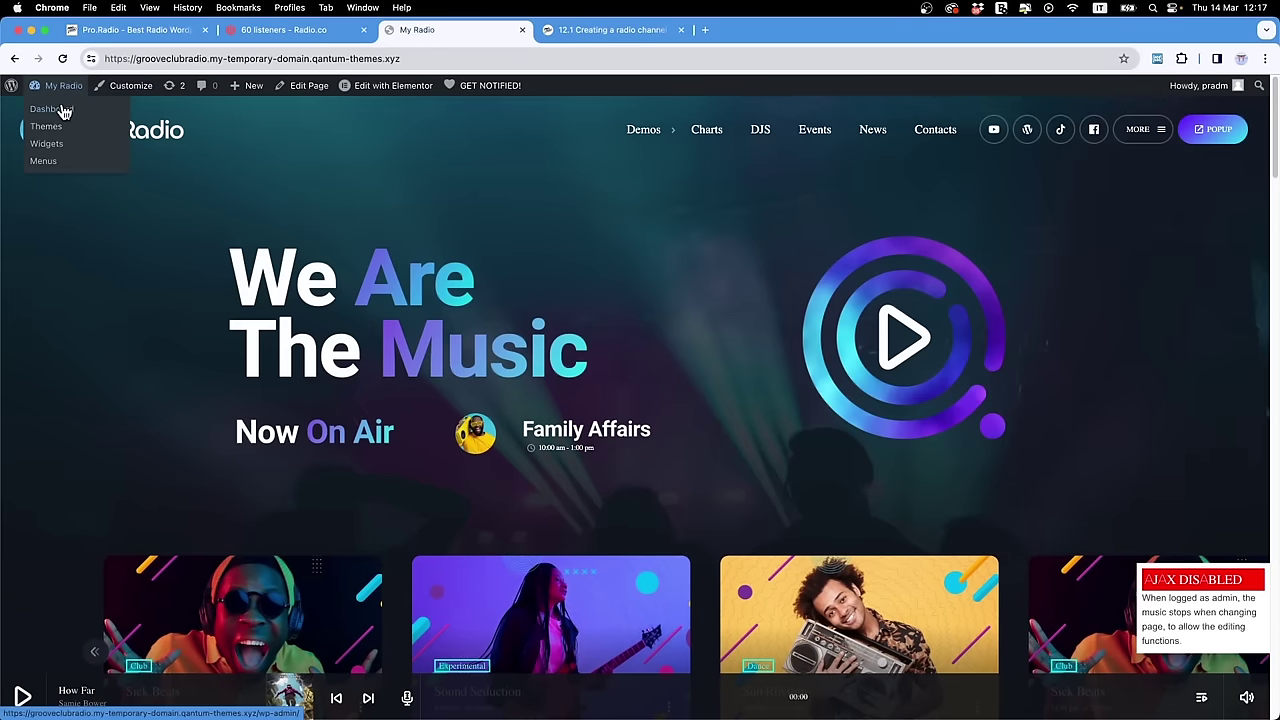
Step: Start a new radio channel in the WordPress dashboard and title it GrooveClub Radio
click(63, 107)
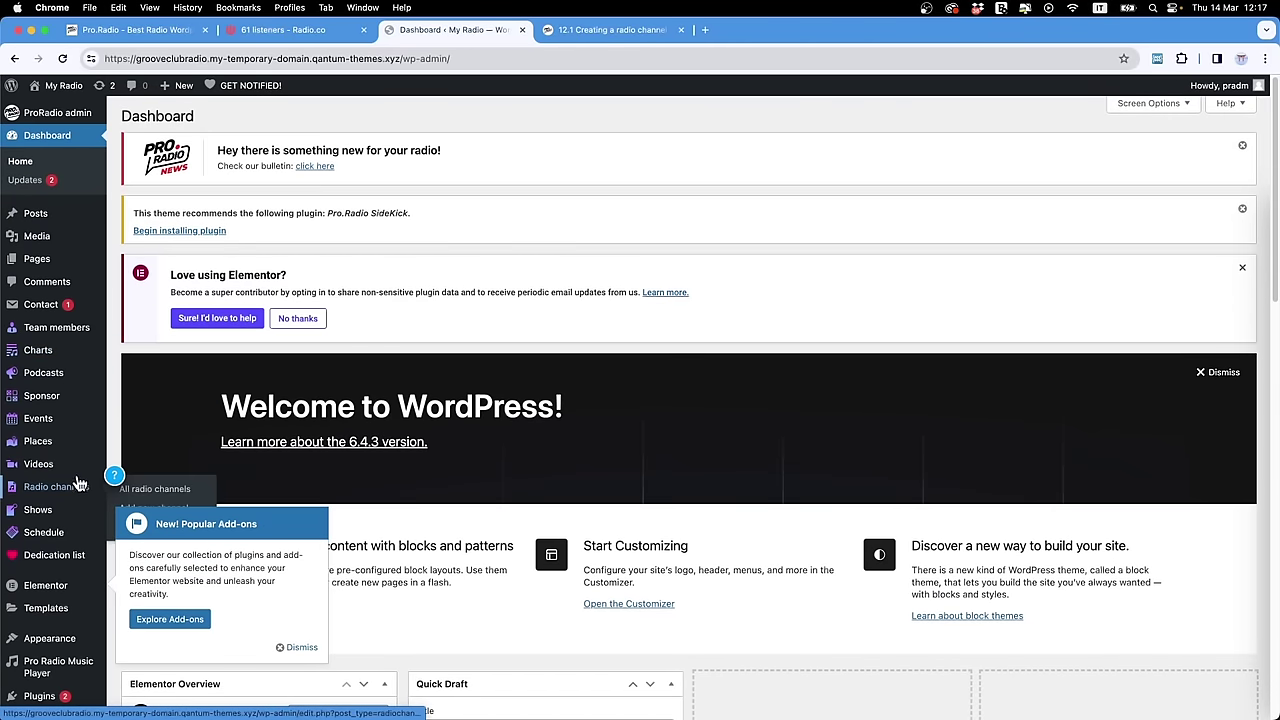
click(297, 647)
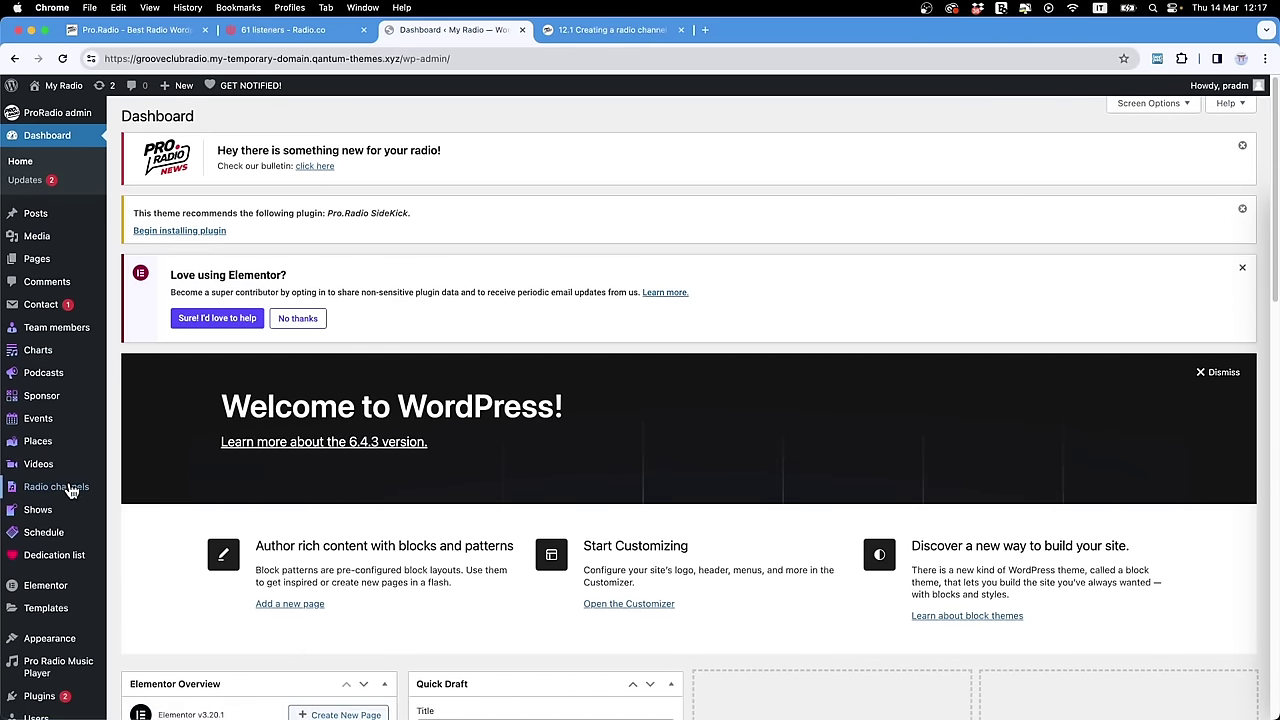
mouse_move(74, 487)
super+click(134, 514)
click(569, 29)
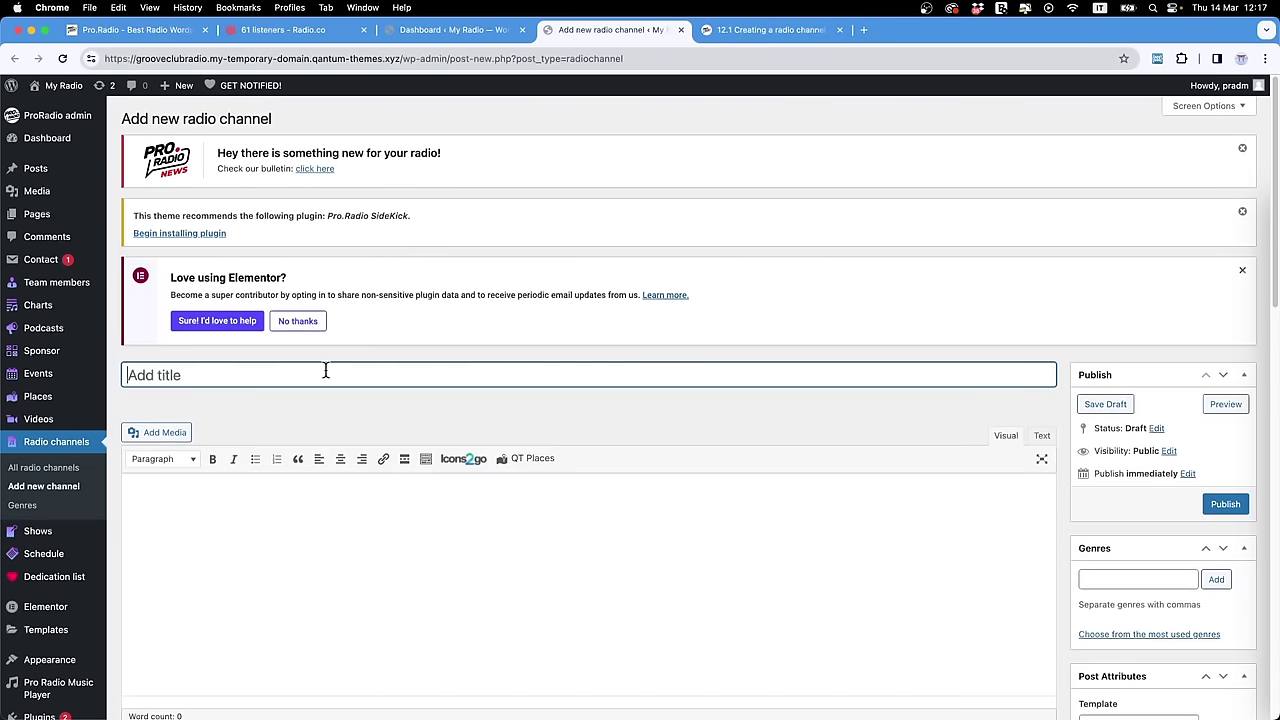
text(GrooveClub Radio)
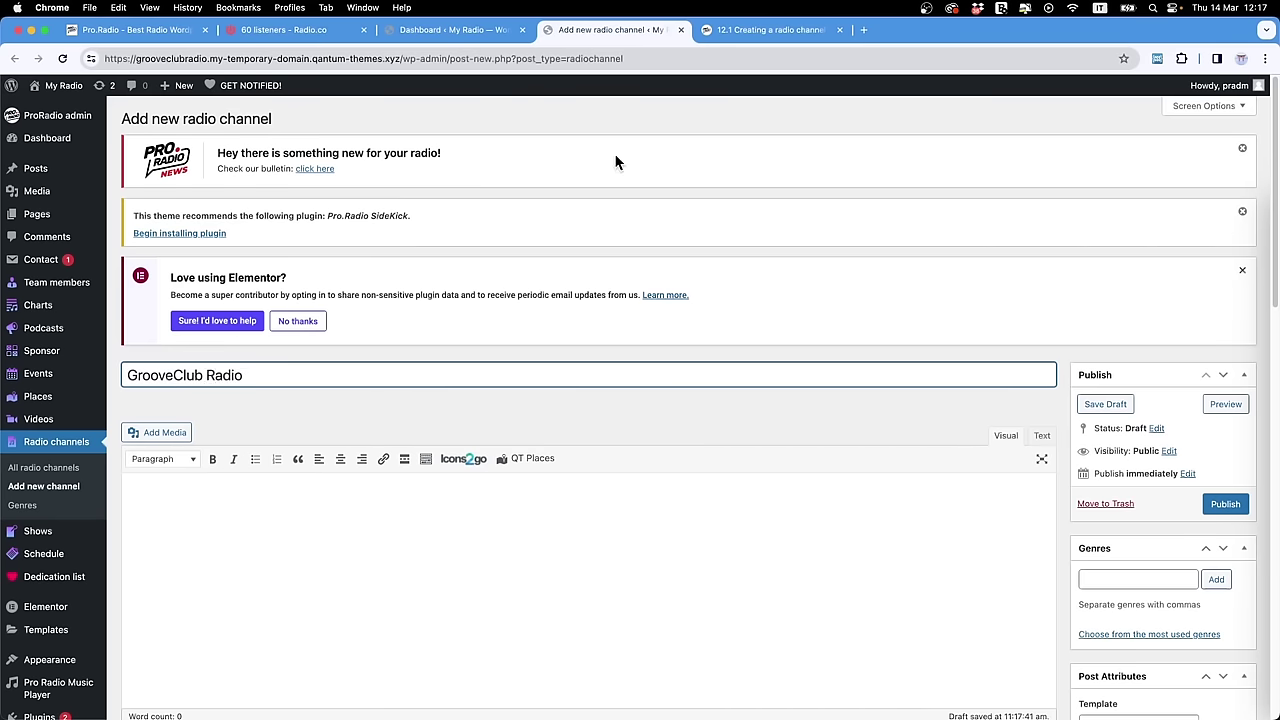
Step: Open the help for the MP3 Stream URL field in the radio channel details, then close it
scroll(1100, 243, down, 10)
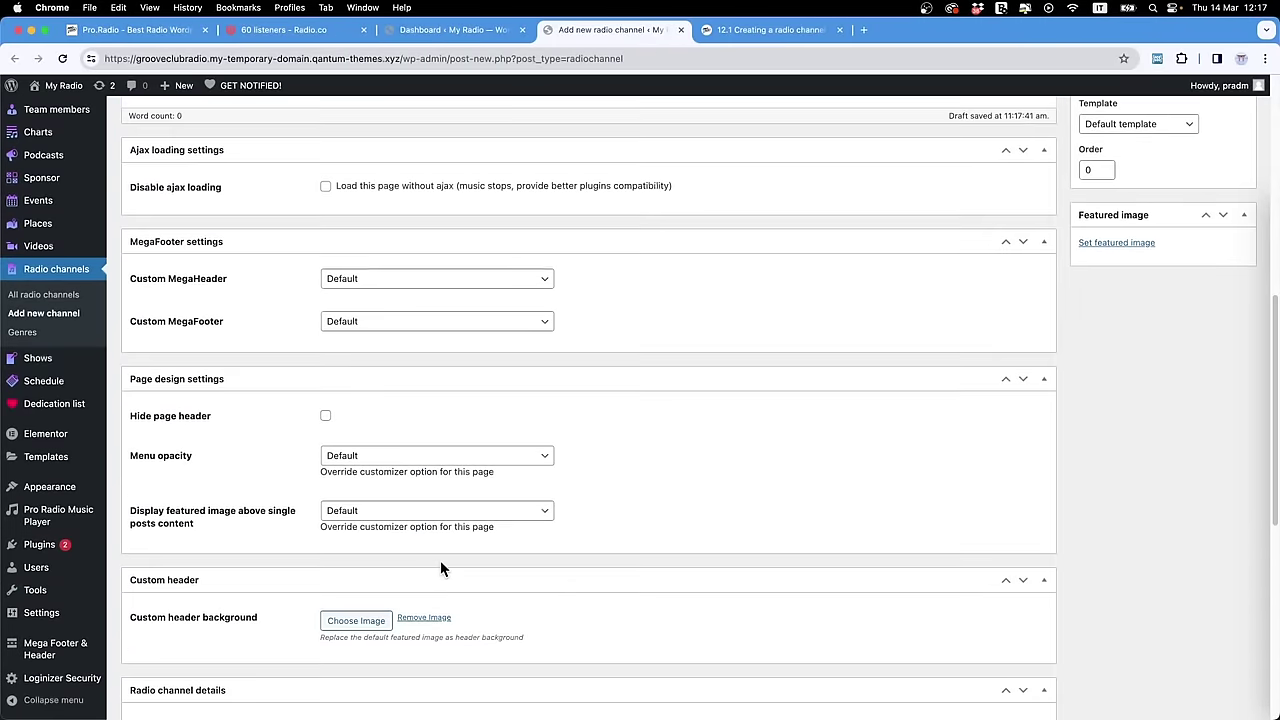
scroll(435, 545, down, 8)
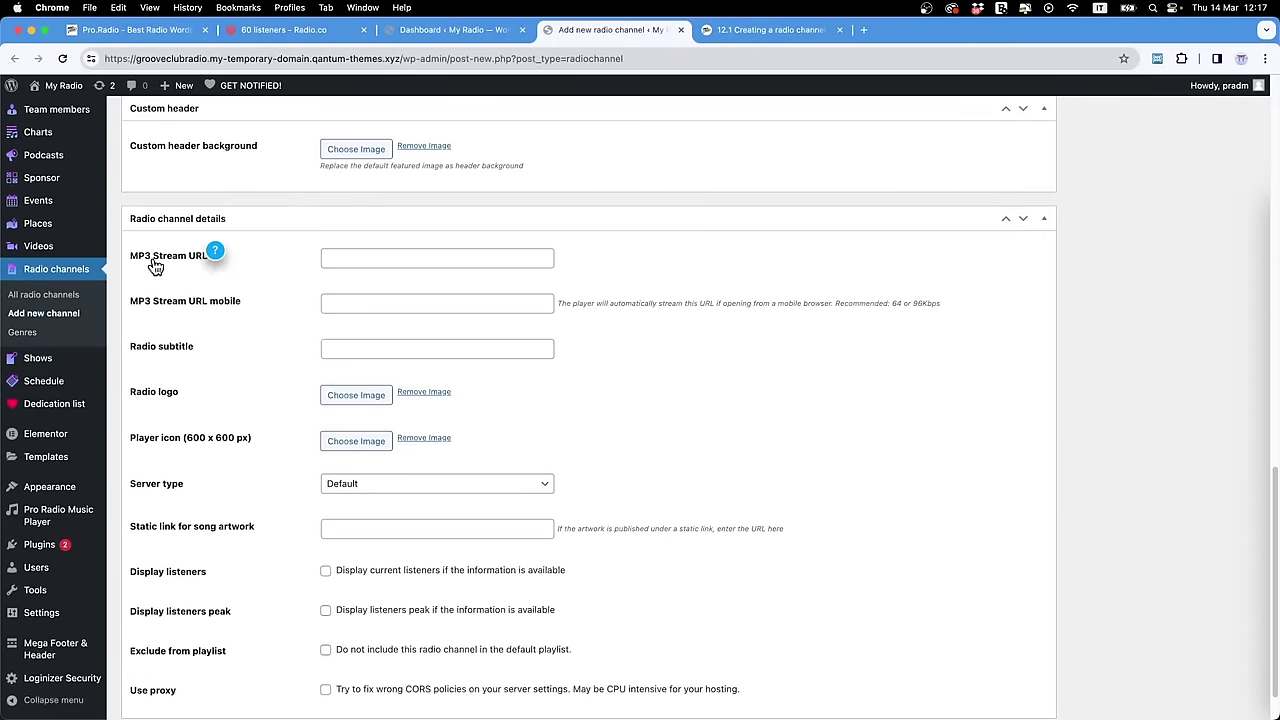
drag(130, 263, 210, 268)
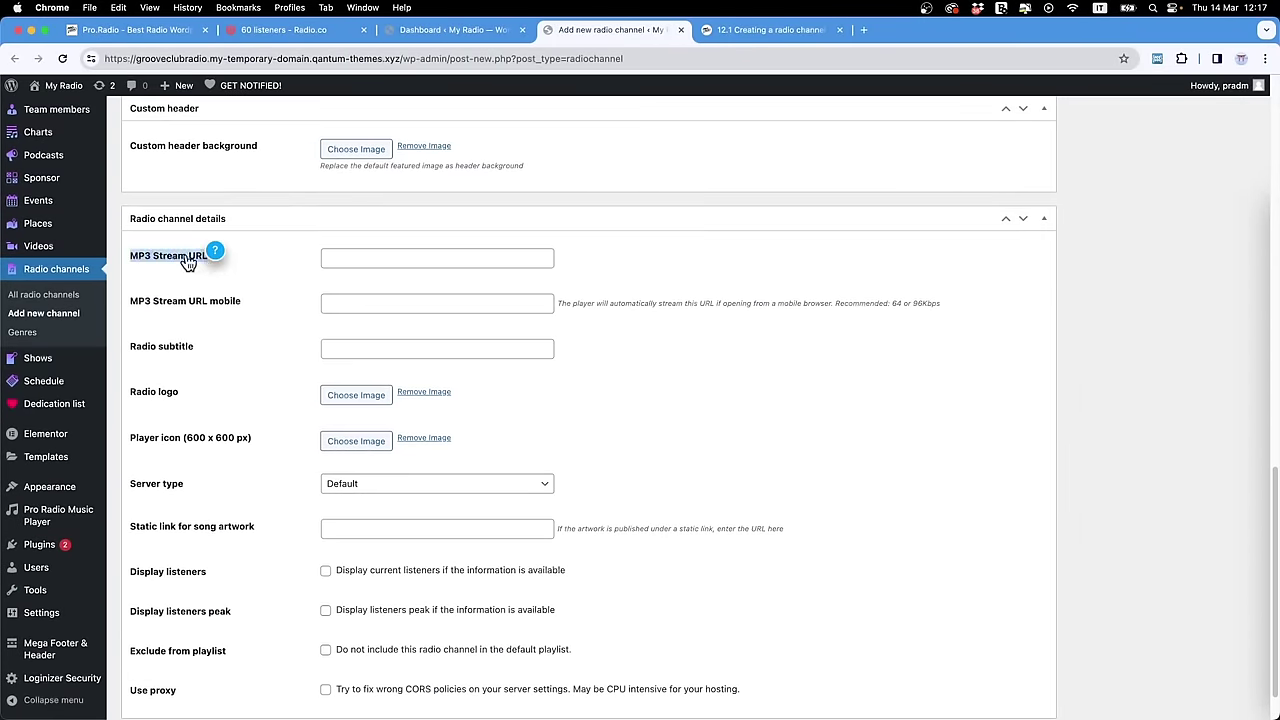
click(216, 253)
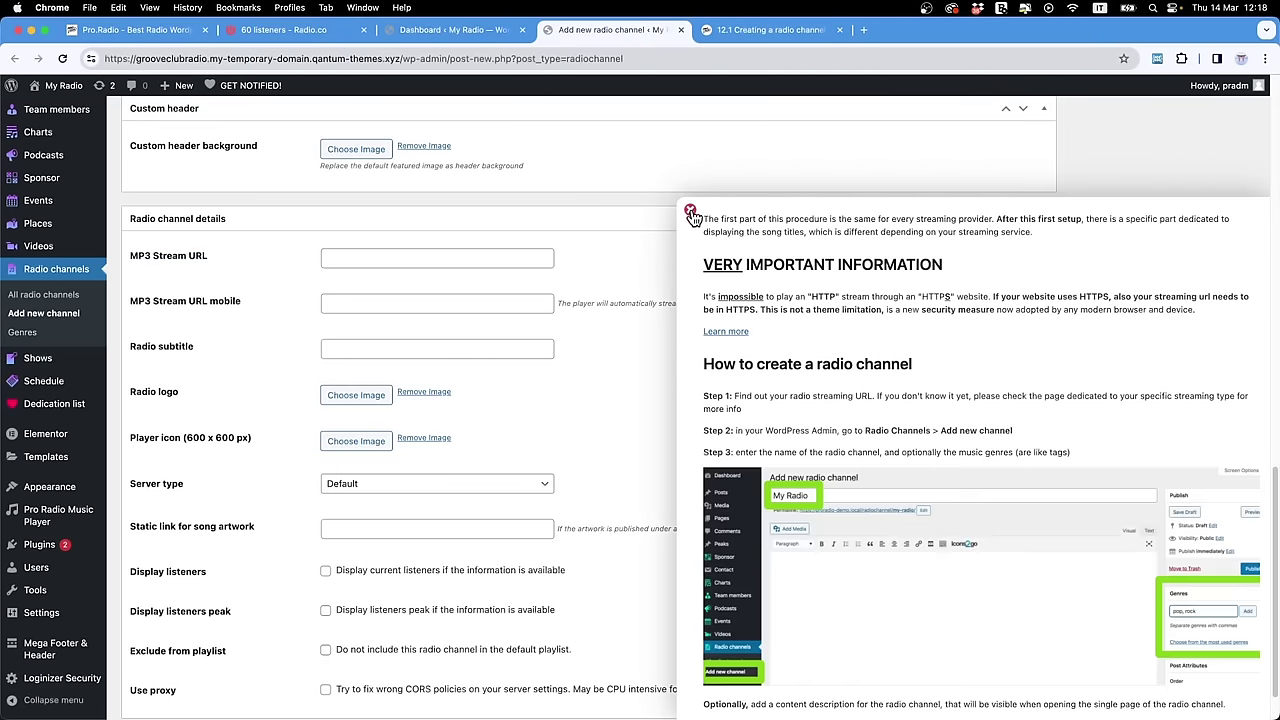
scroll(852, 418, down, 10)
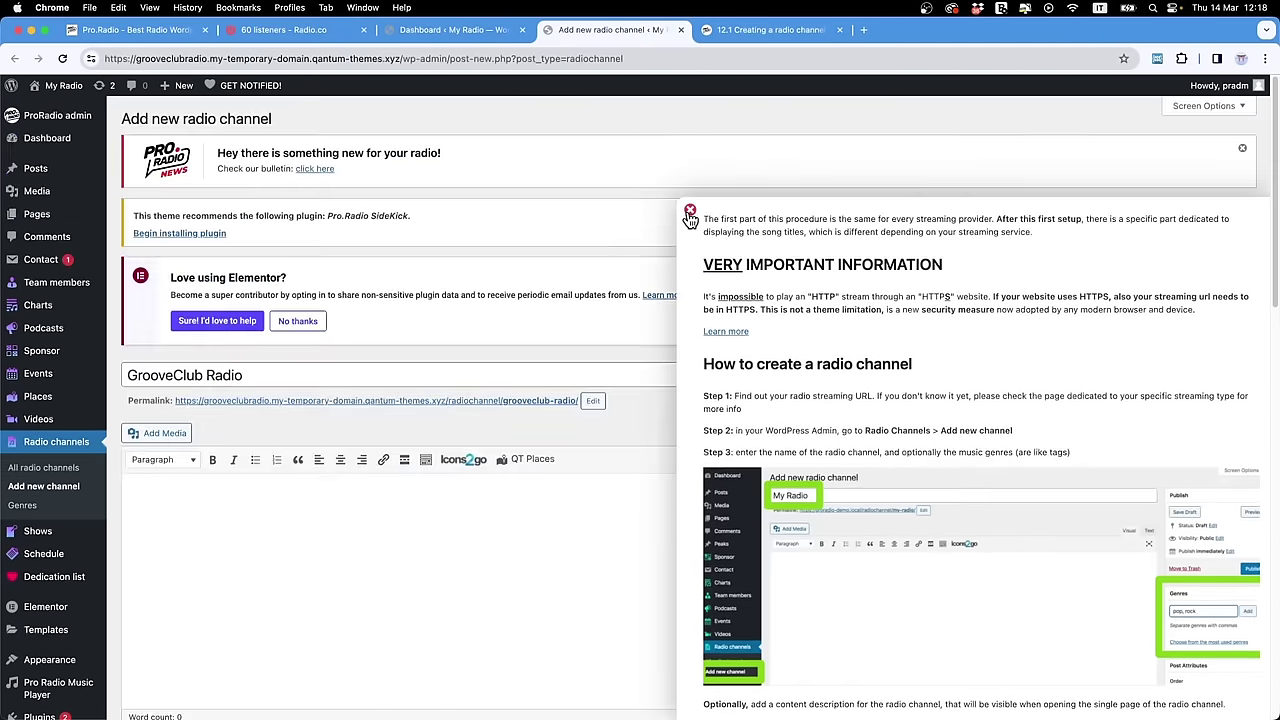
click(690, 209)
Step: Switch to the Radio.co station and open its Listen Links page to find the MP3 stream address
scroll(621, 268, down, 15)
click(375, 203)
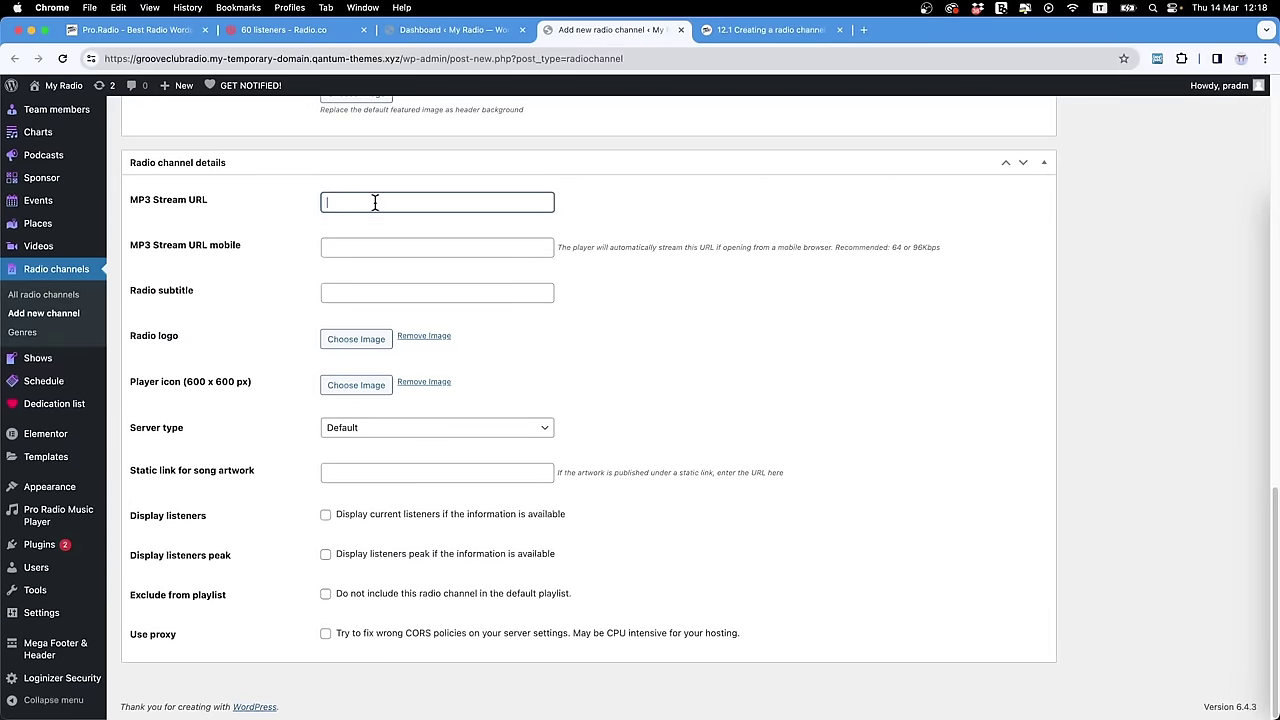
click(287, 30)
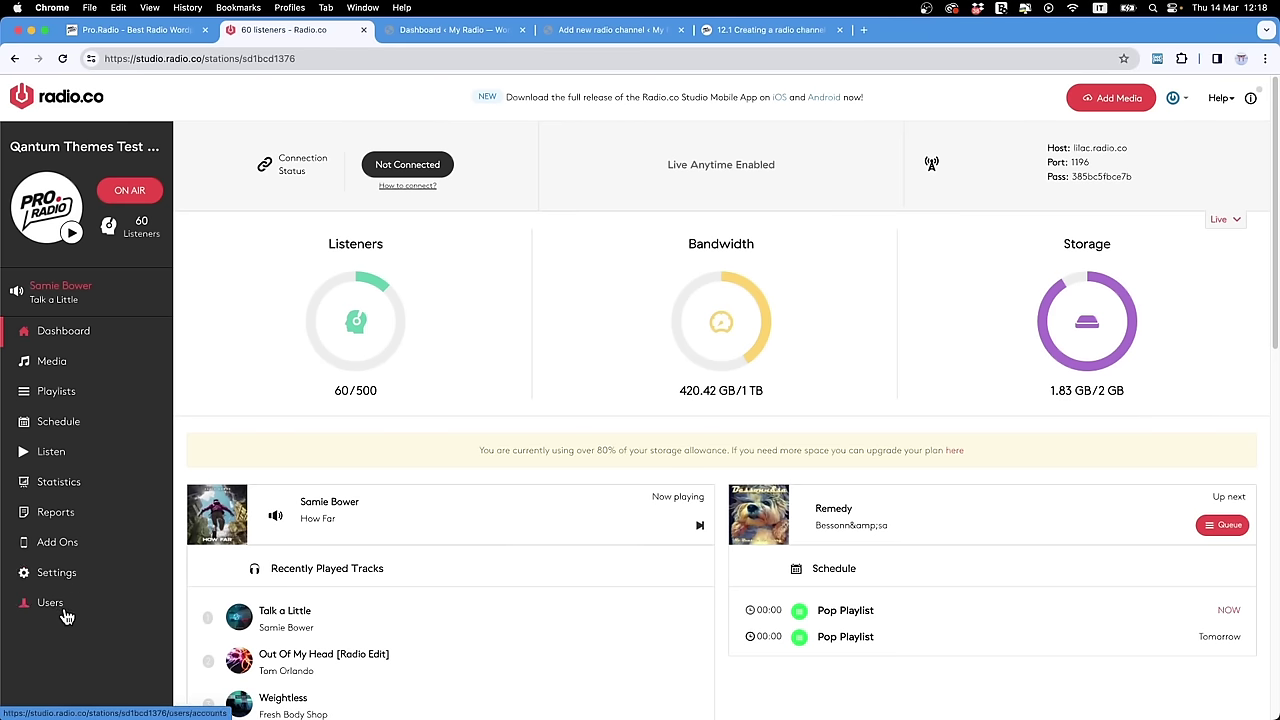
scroll(340, 495, down, 10)
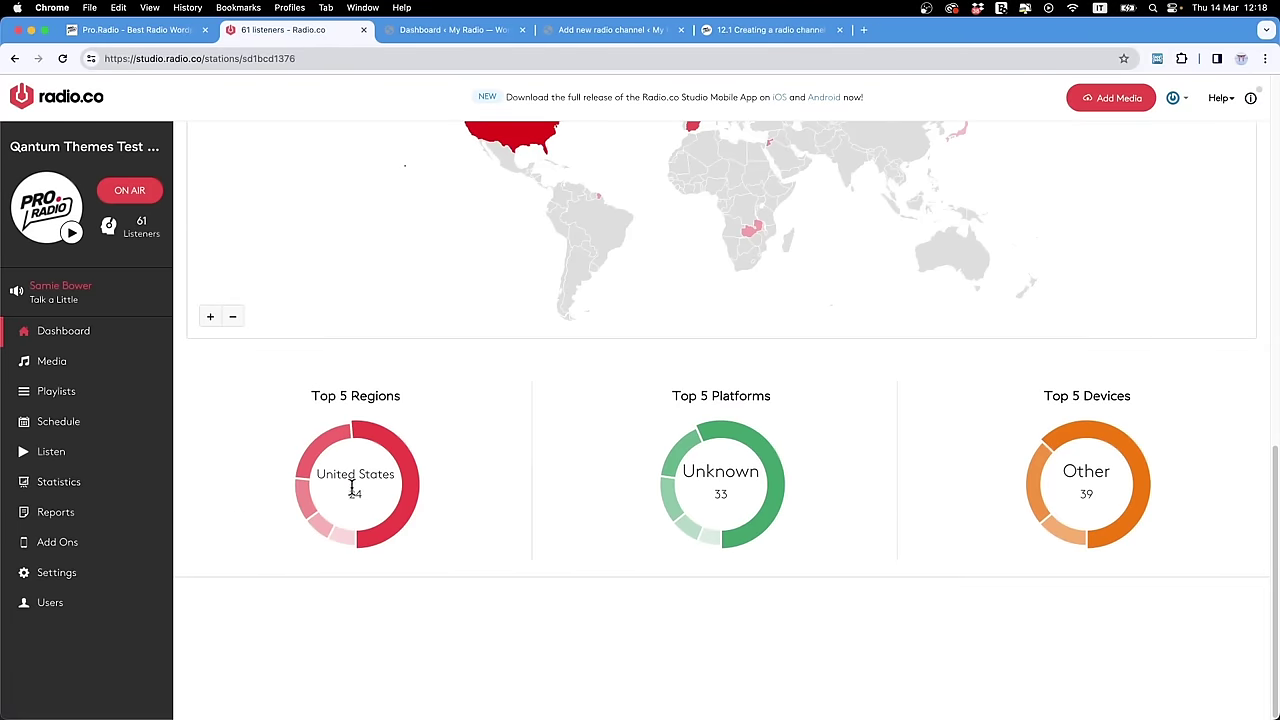
click(66, 578)
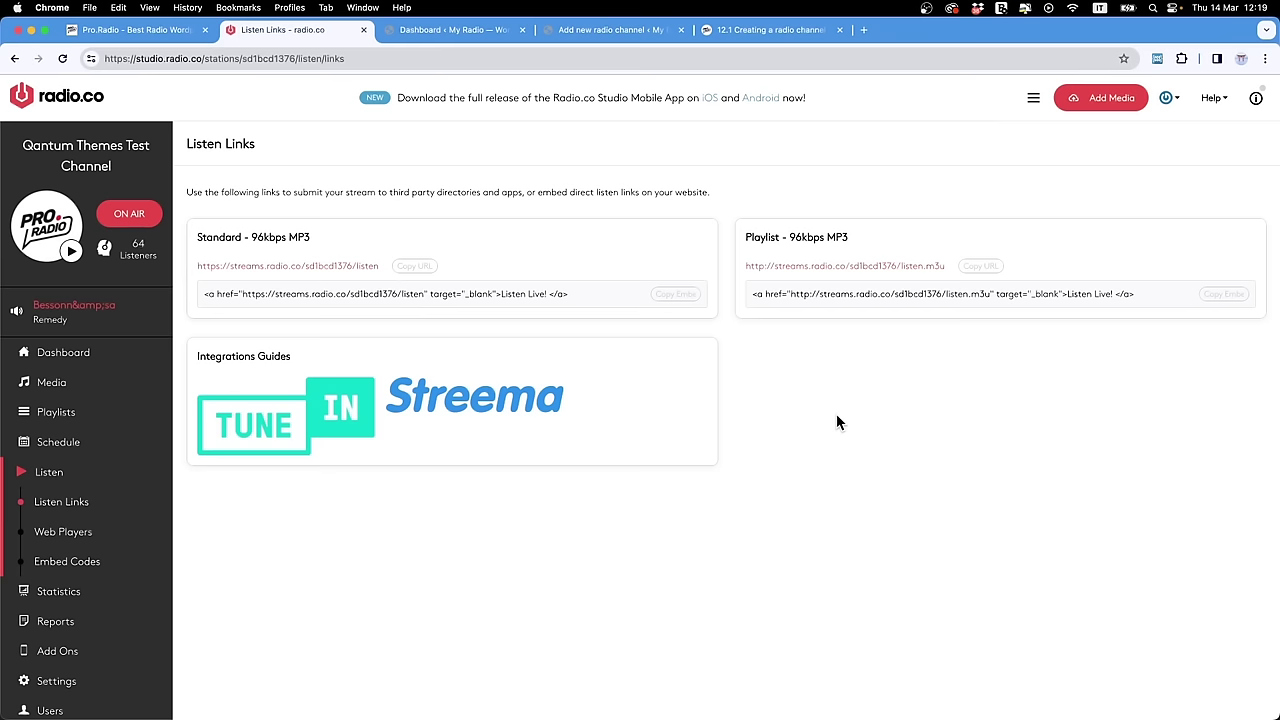
key(super+n)
text(https://streams.radio.co/sd1bcd1376/listen)
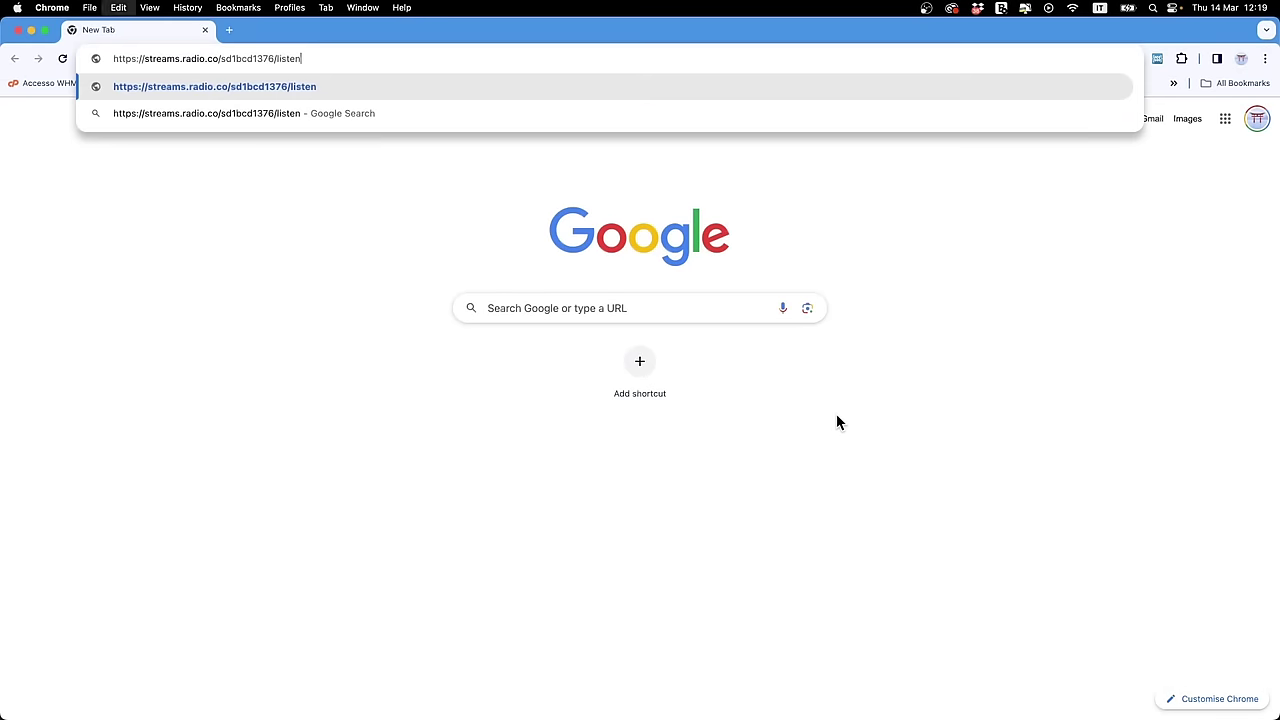
key(Return)
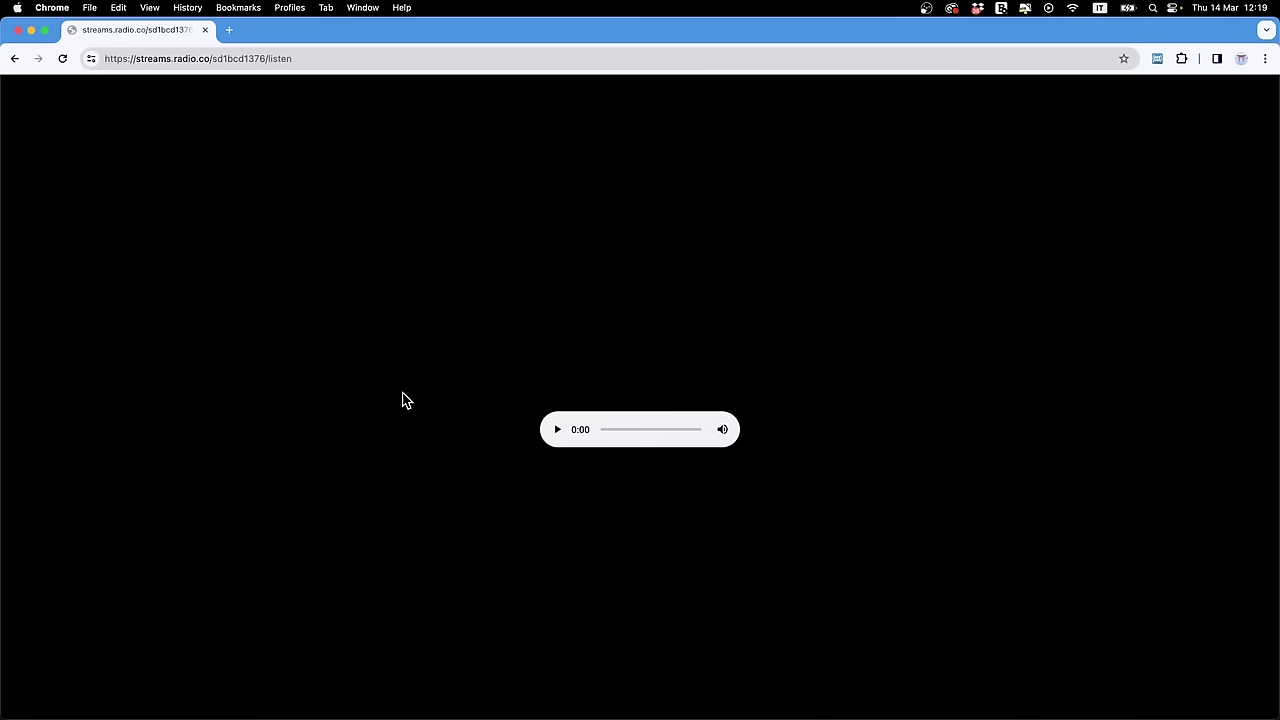
click(557, 430)
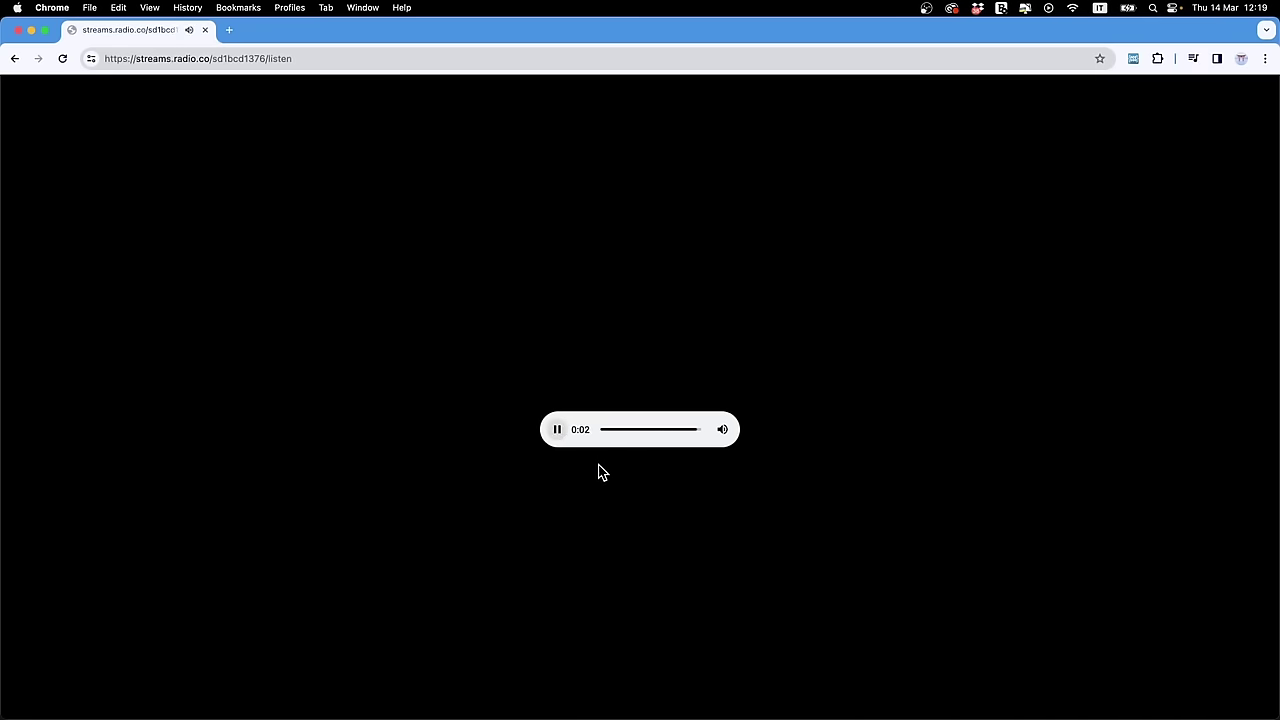
click(555, 430)
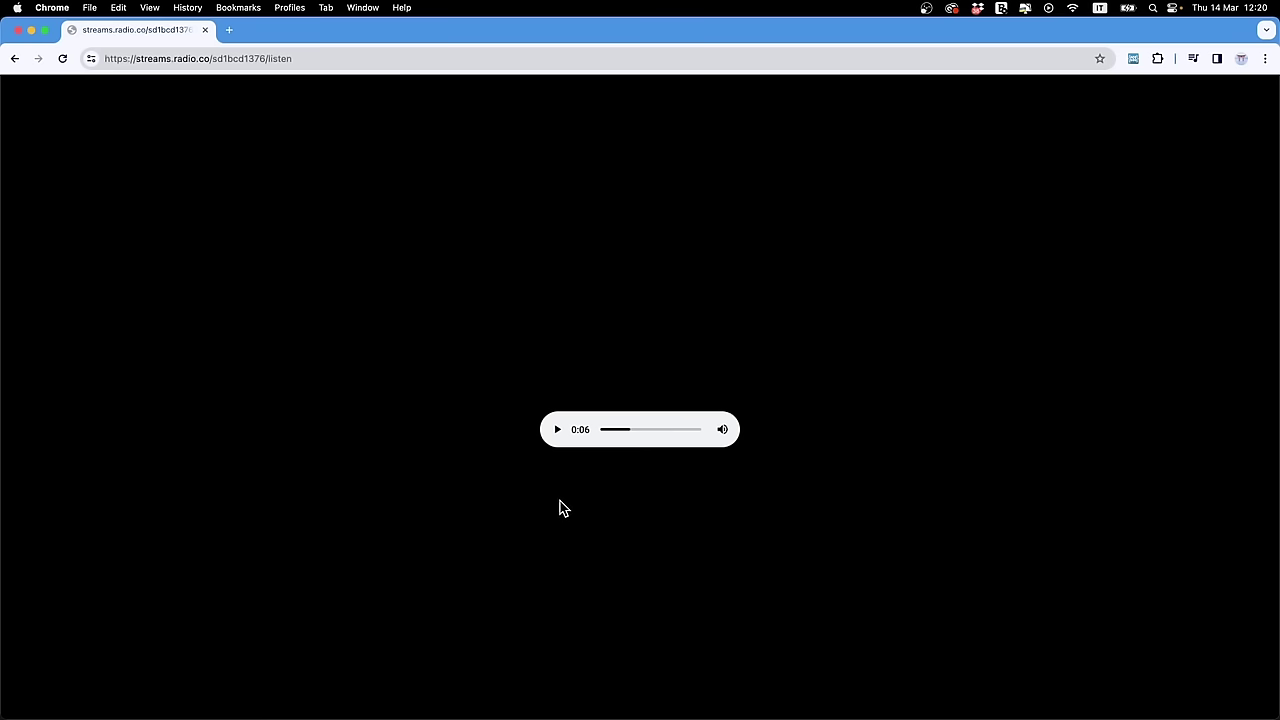
click(250, 60)
key(super+c)
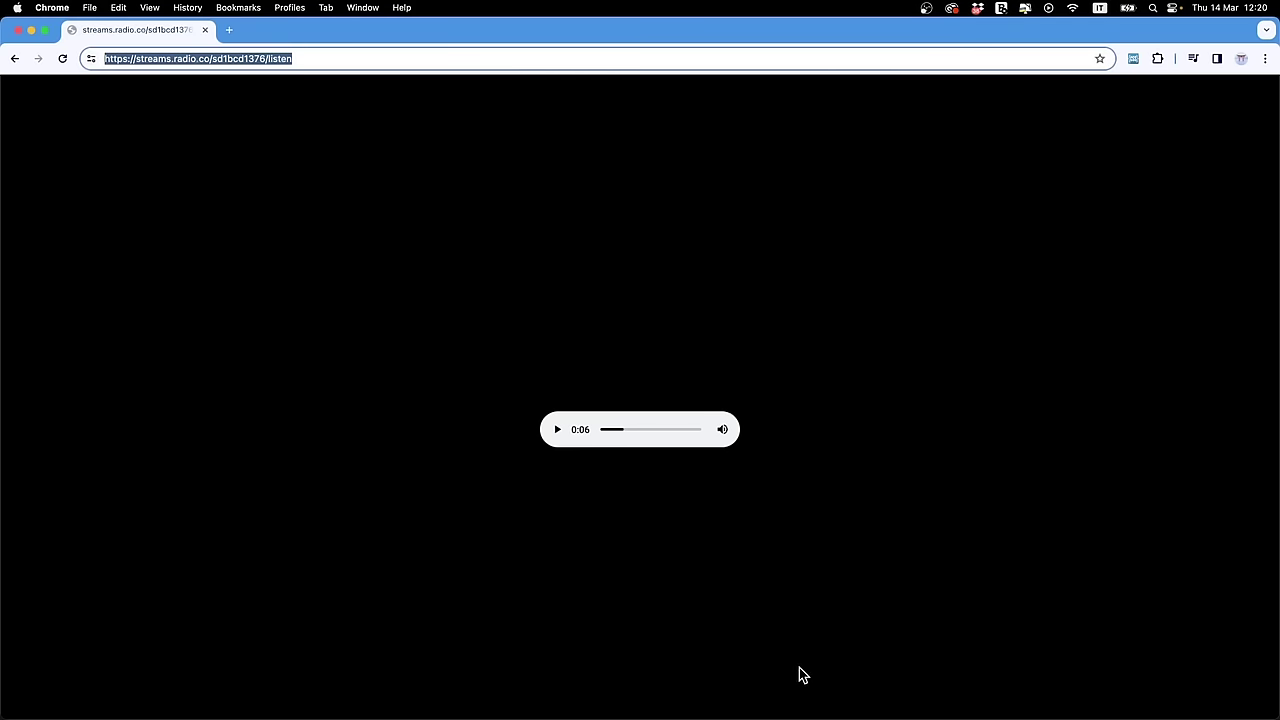
key(super+w)
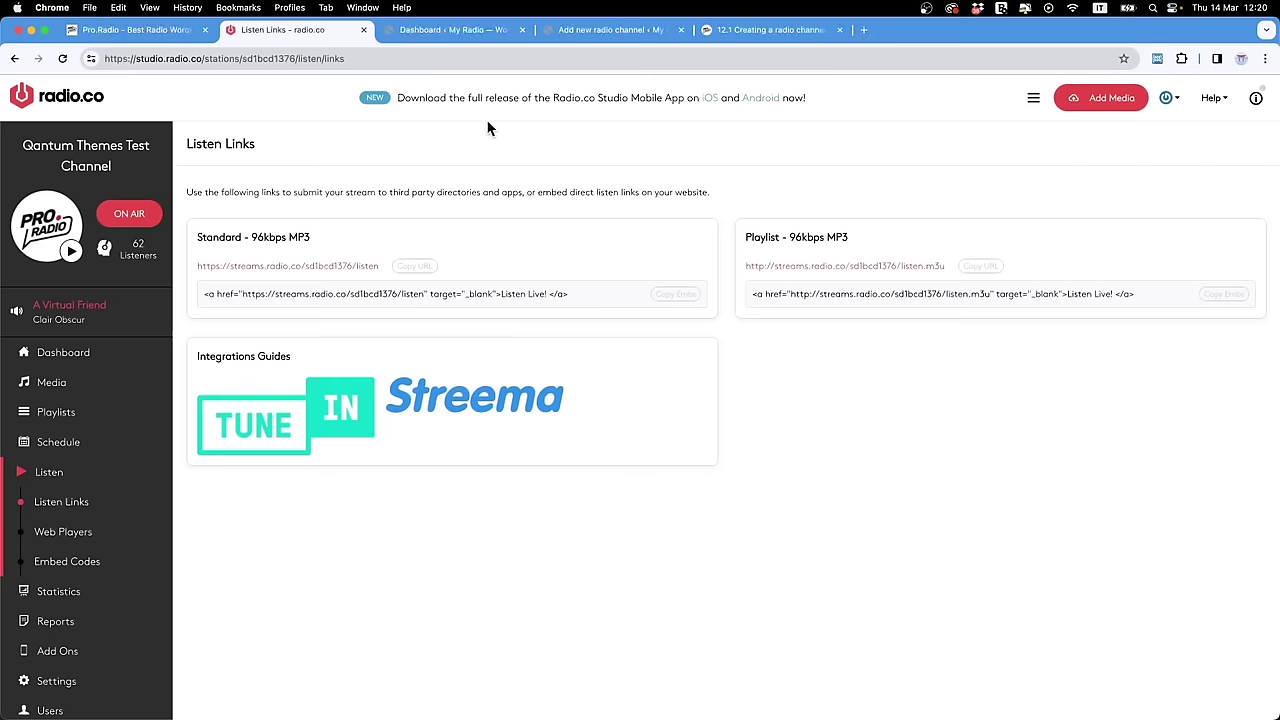
click(564, 35)
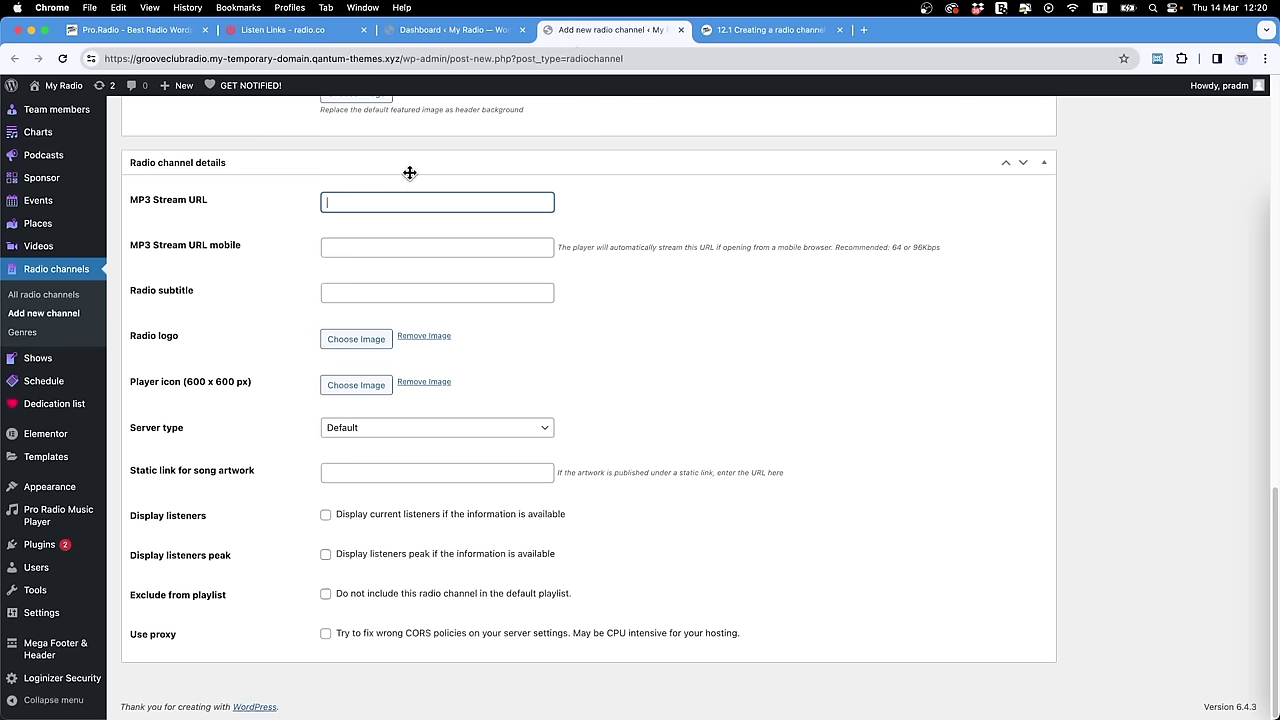
key(super+v)
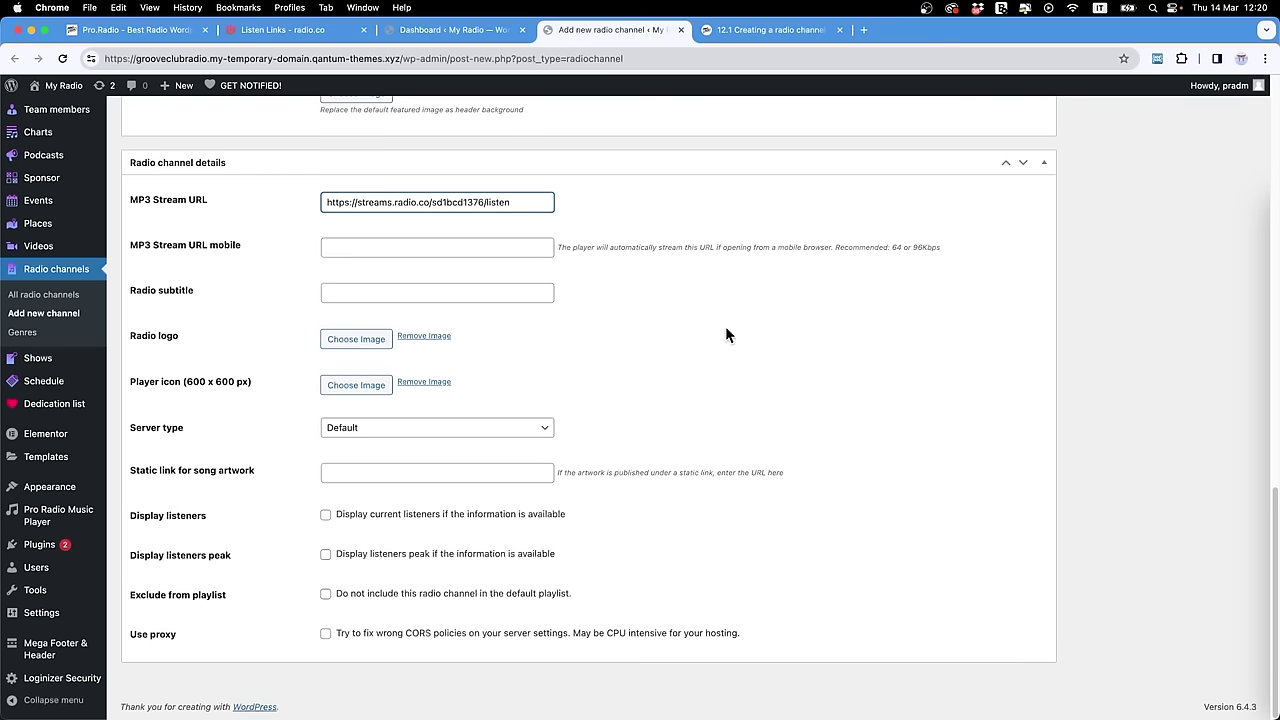
Step: Look through the Radio channels articles in the Pro Radio knowledgebase for the server type setup guides
click(752, 30)
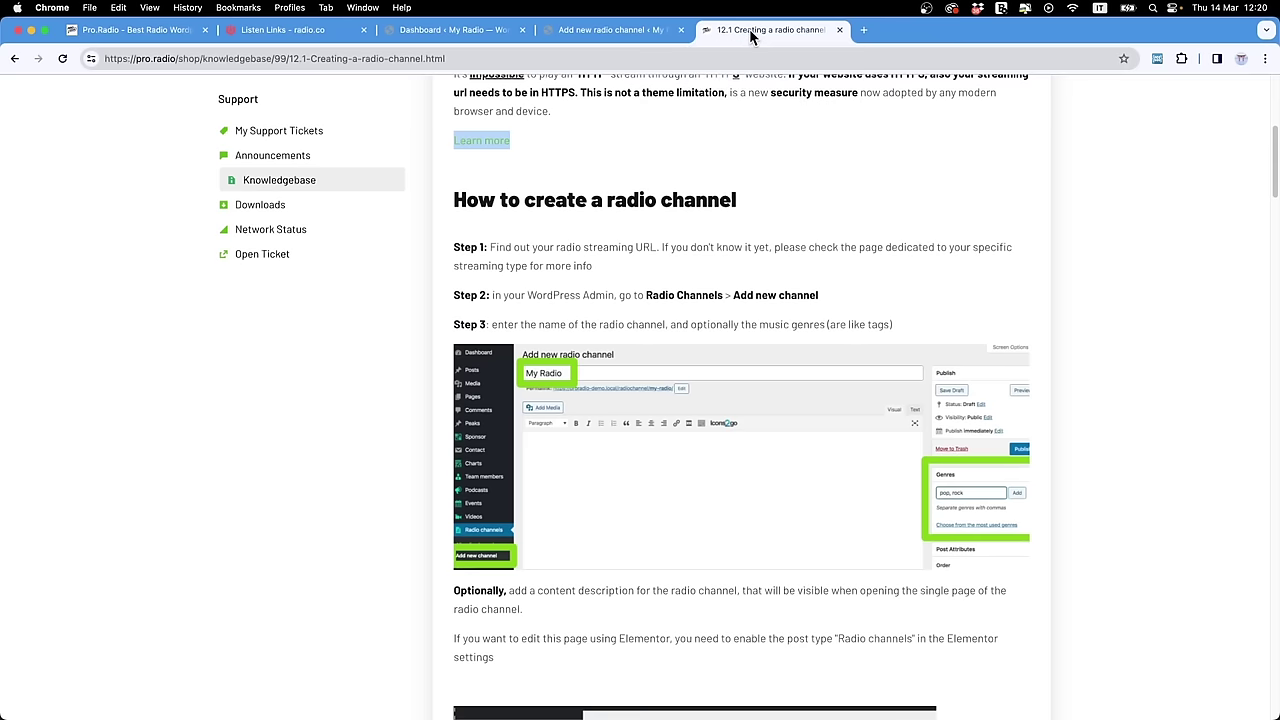
key(super+r)
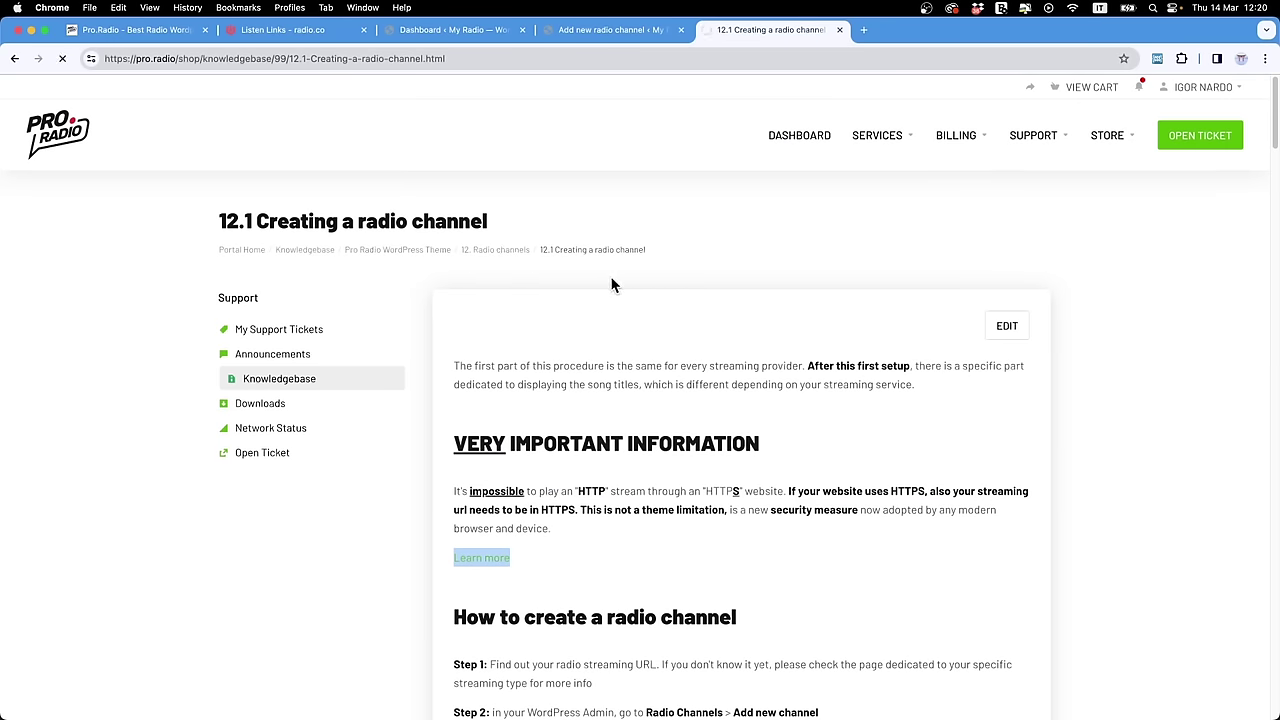
scroll(613, 285, down, 3)
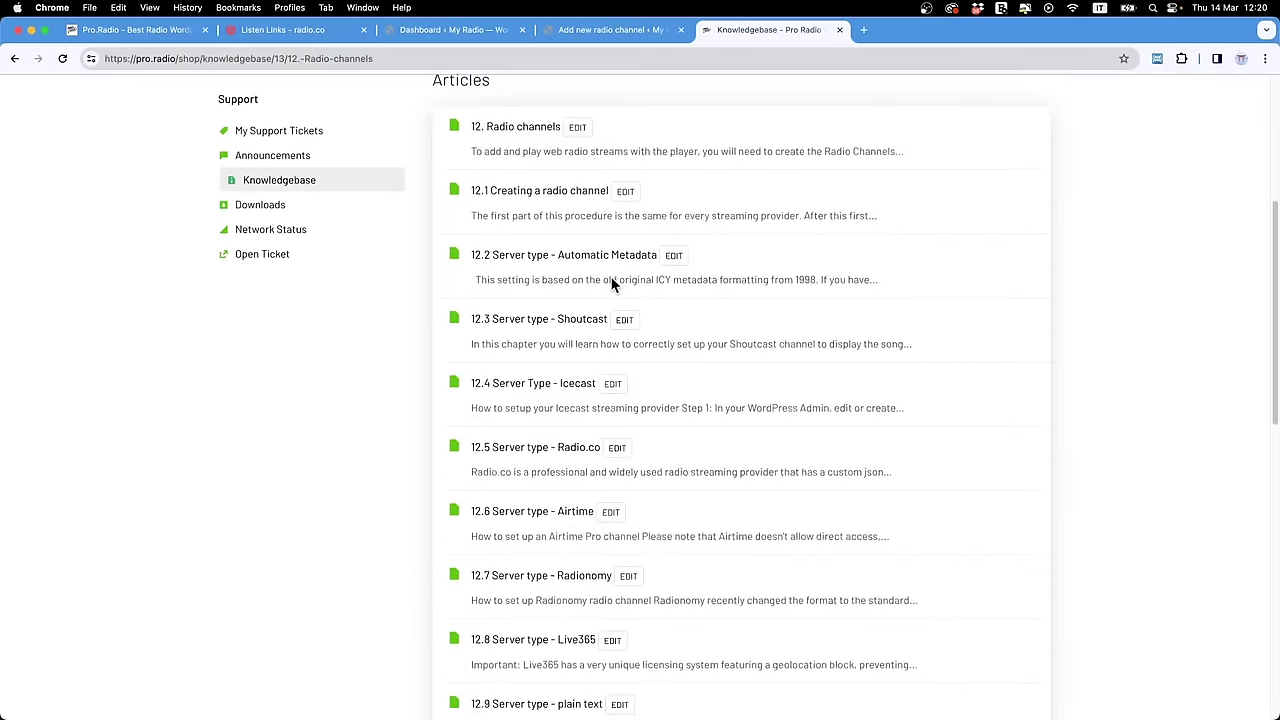
scroll(613, 285, down, 10)
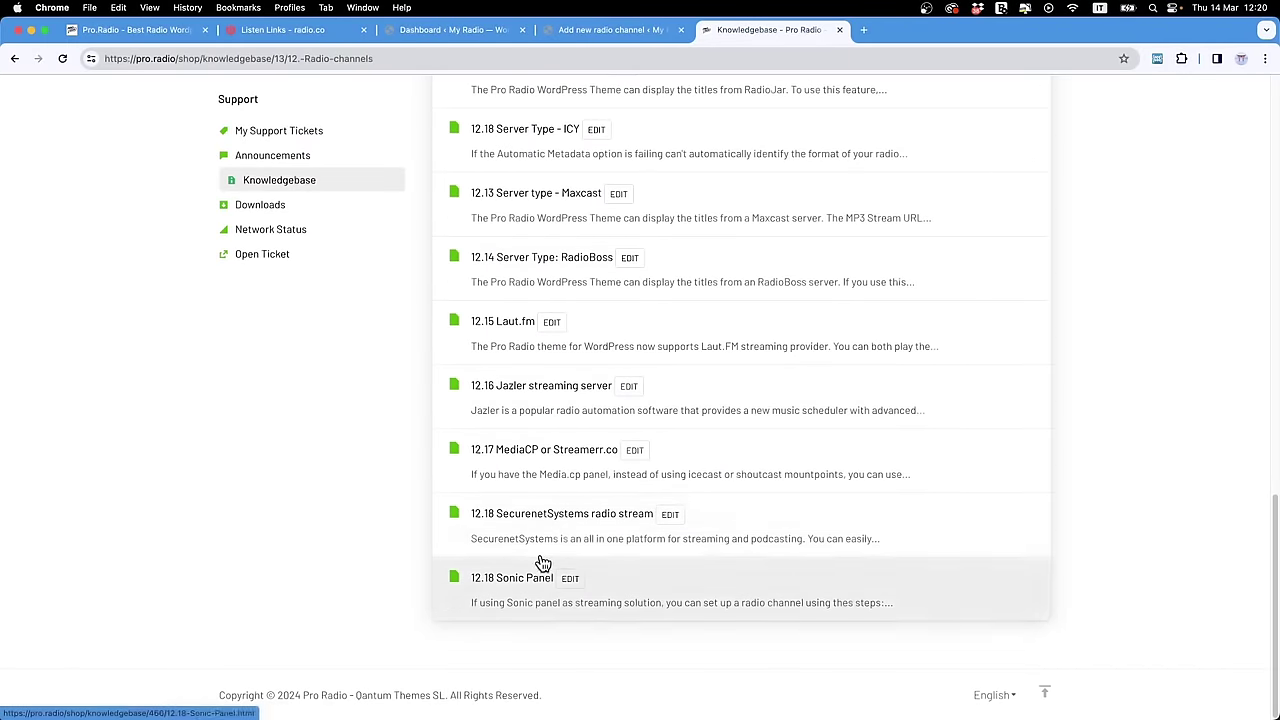
scroll(541, 515, up, 2)
scroll(541, 515, up, 1)
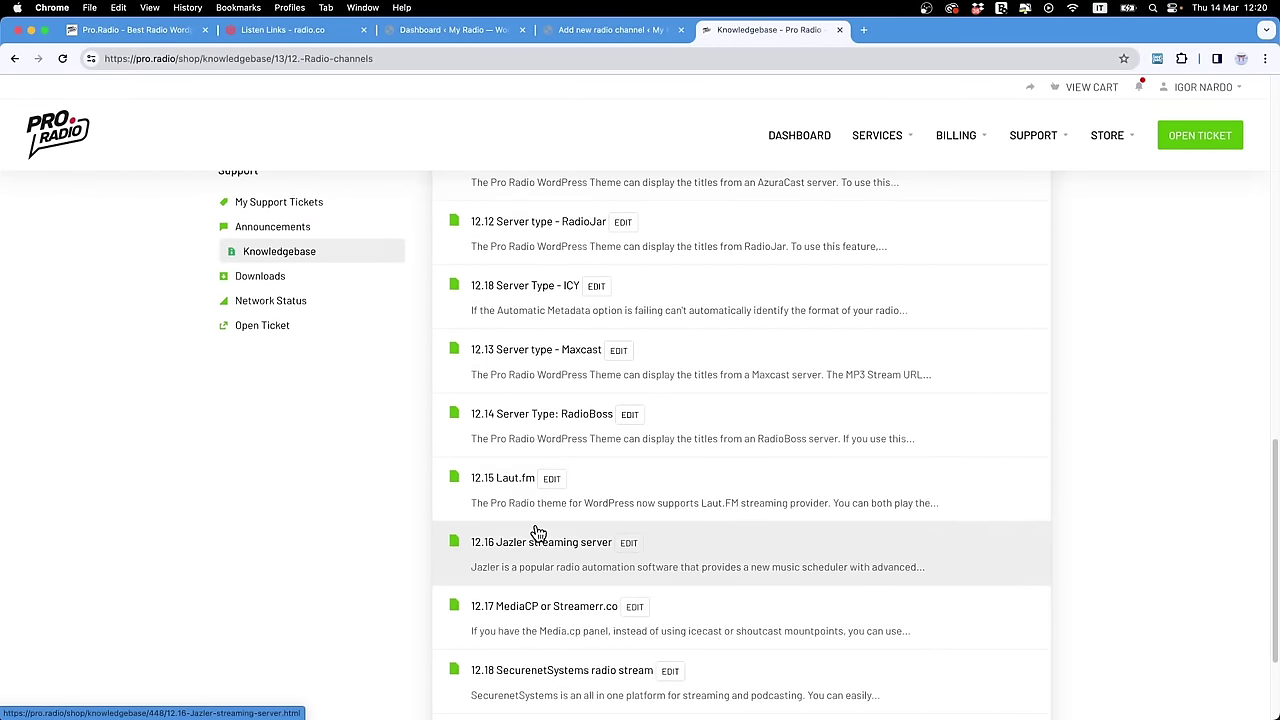
scroll(540, 508, up, 5)
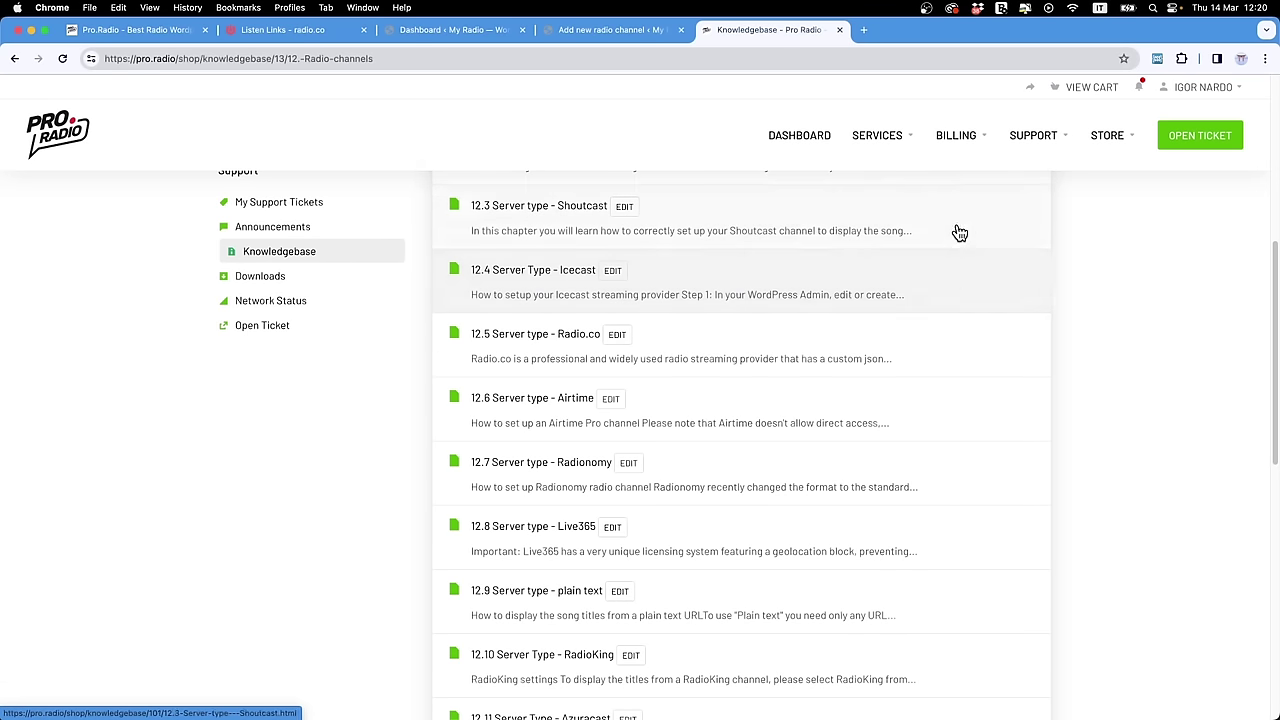
Step: Open academy.pro.radio in a new tab and look through the Advanced Lessons for the Shoutcast or Icecast radio lesson
key(super+t)
text(aca)
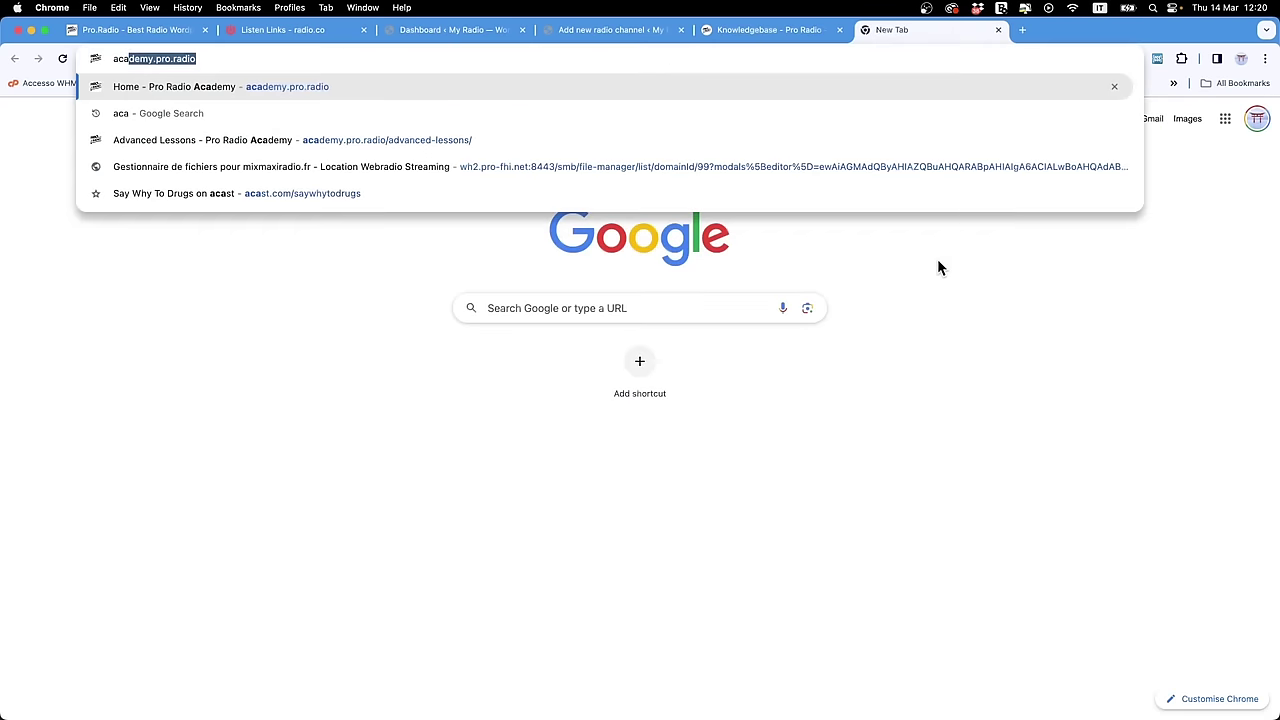
key(Return)
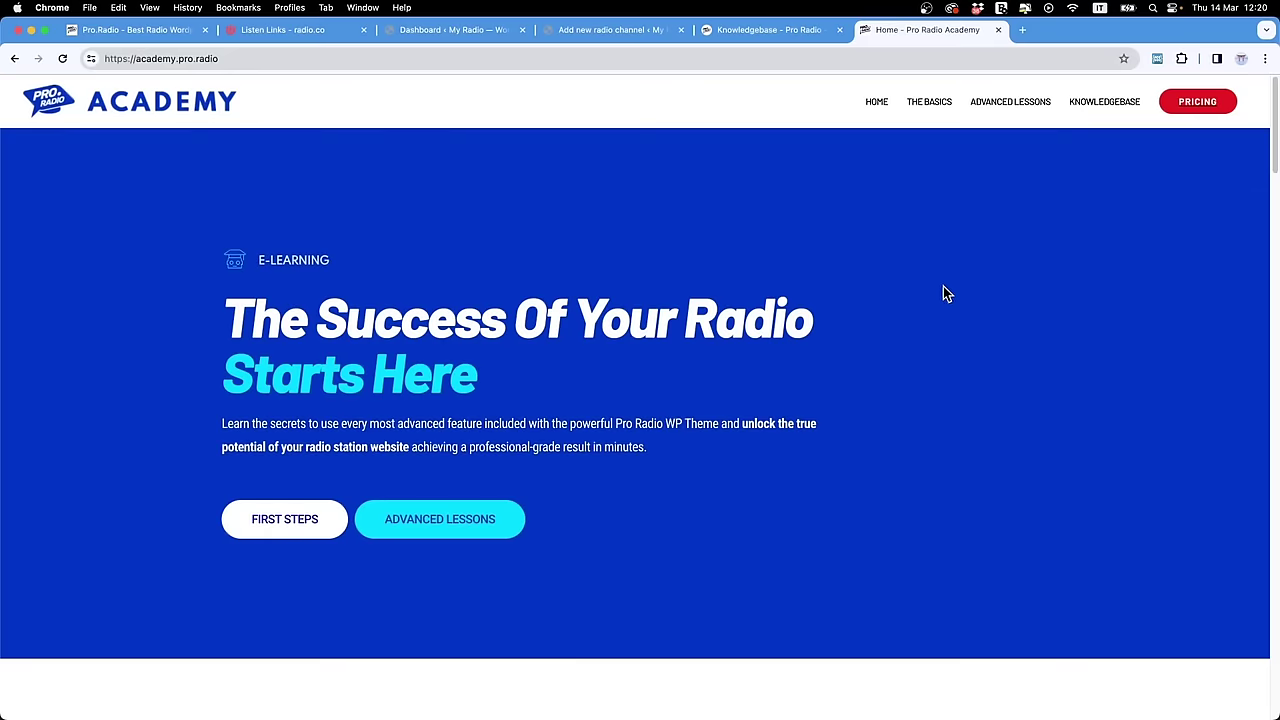
click(992, 108)
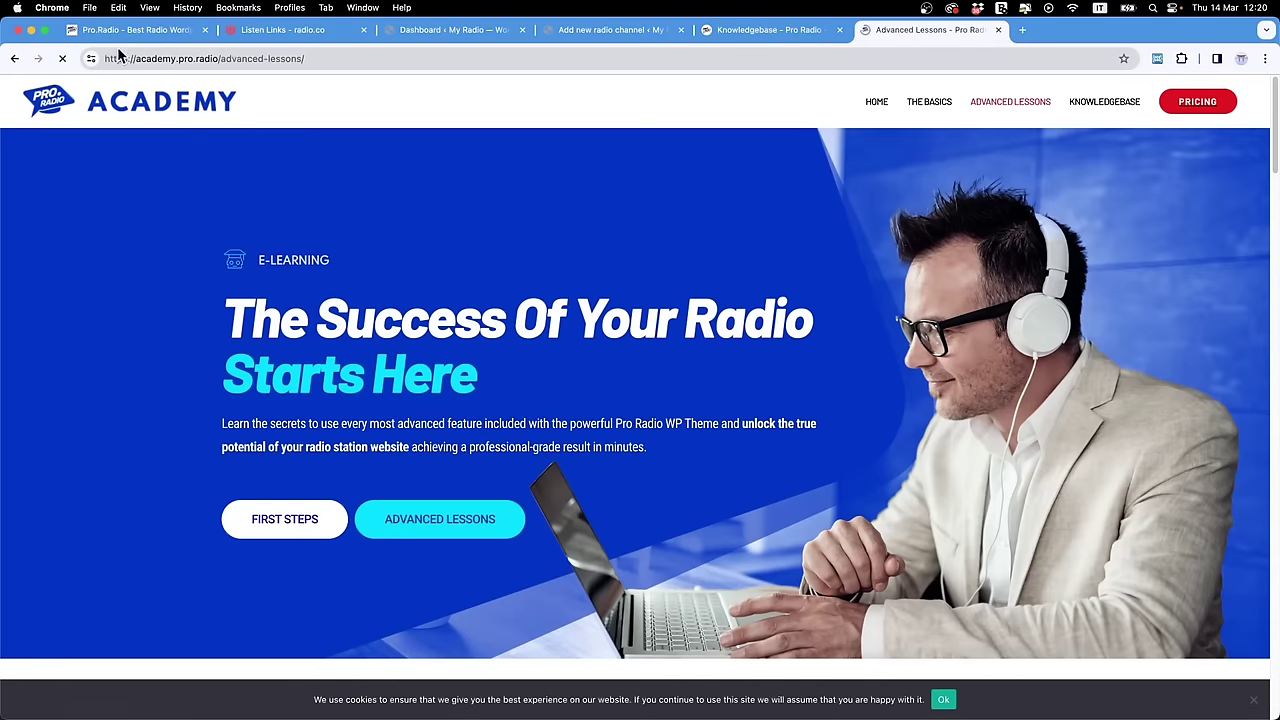
scroll(755, 325, down, 10)
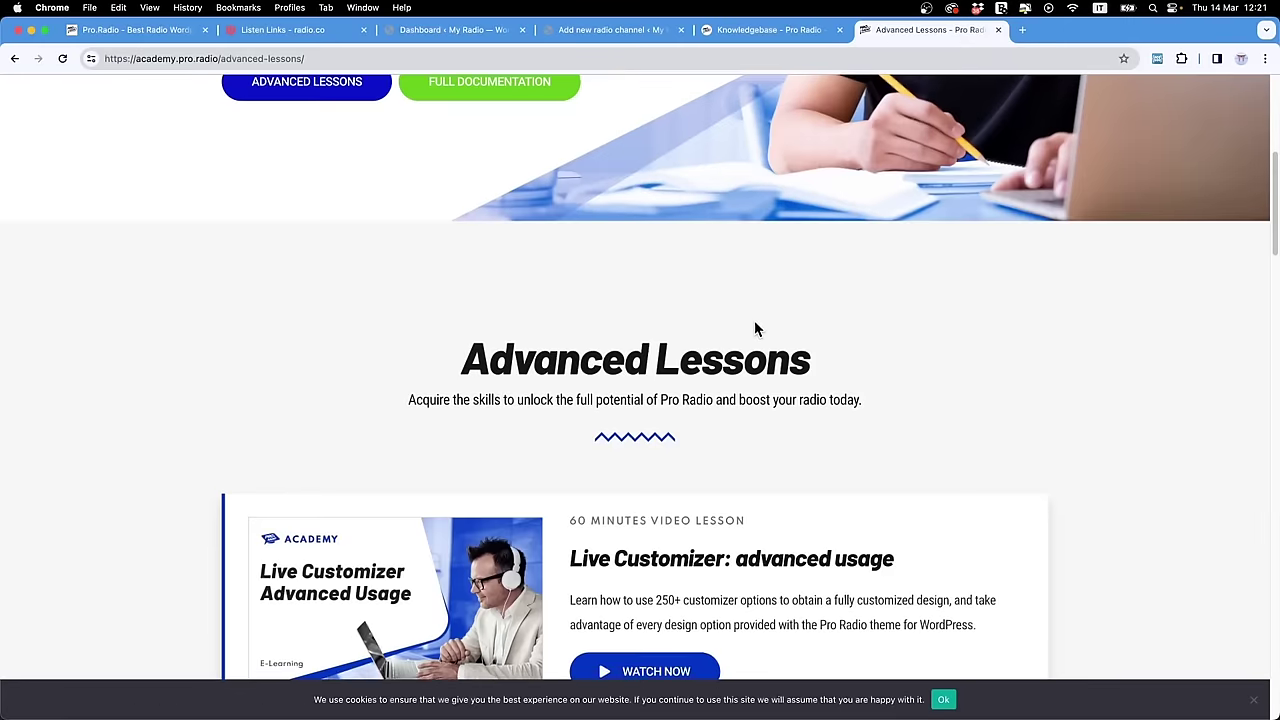
scroll(360, 258, down, 5)
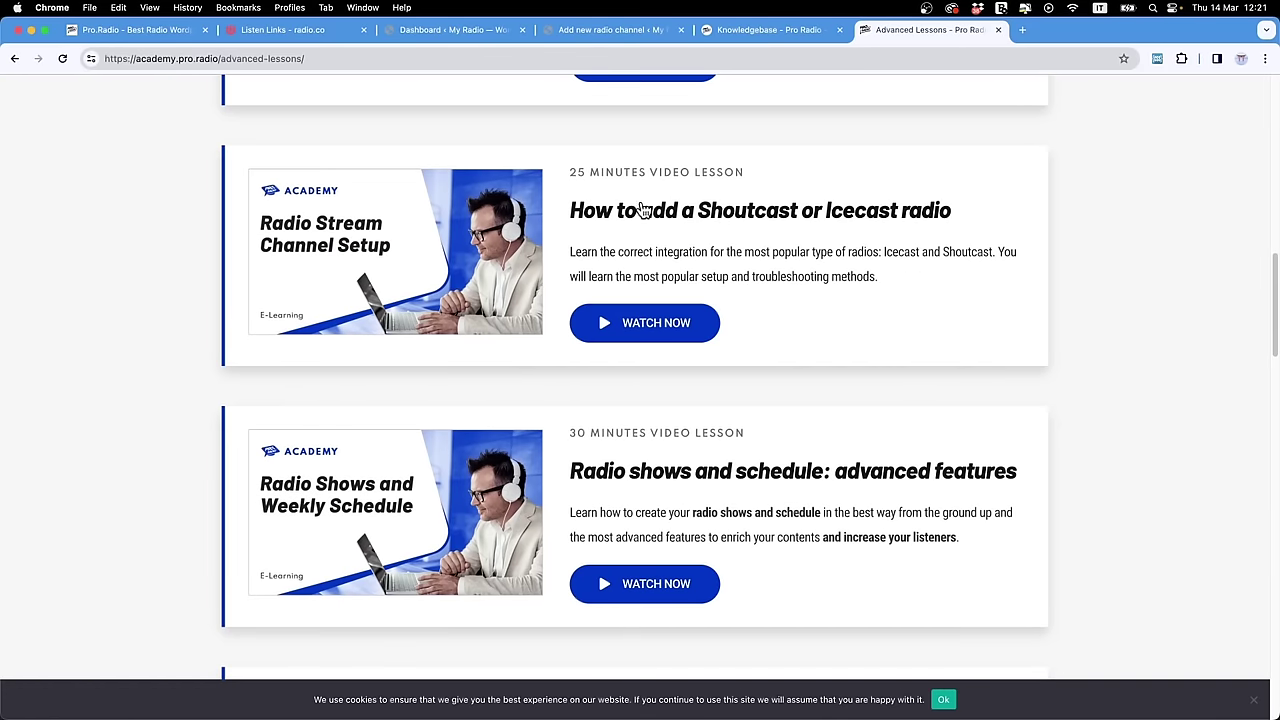
Step: Return to the knowledgebase's Radio channels section and browse the provider-specific server type articles
click(732, 32)
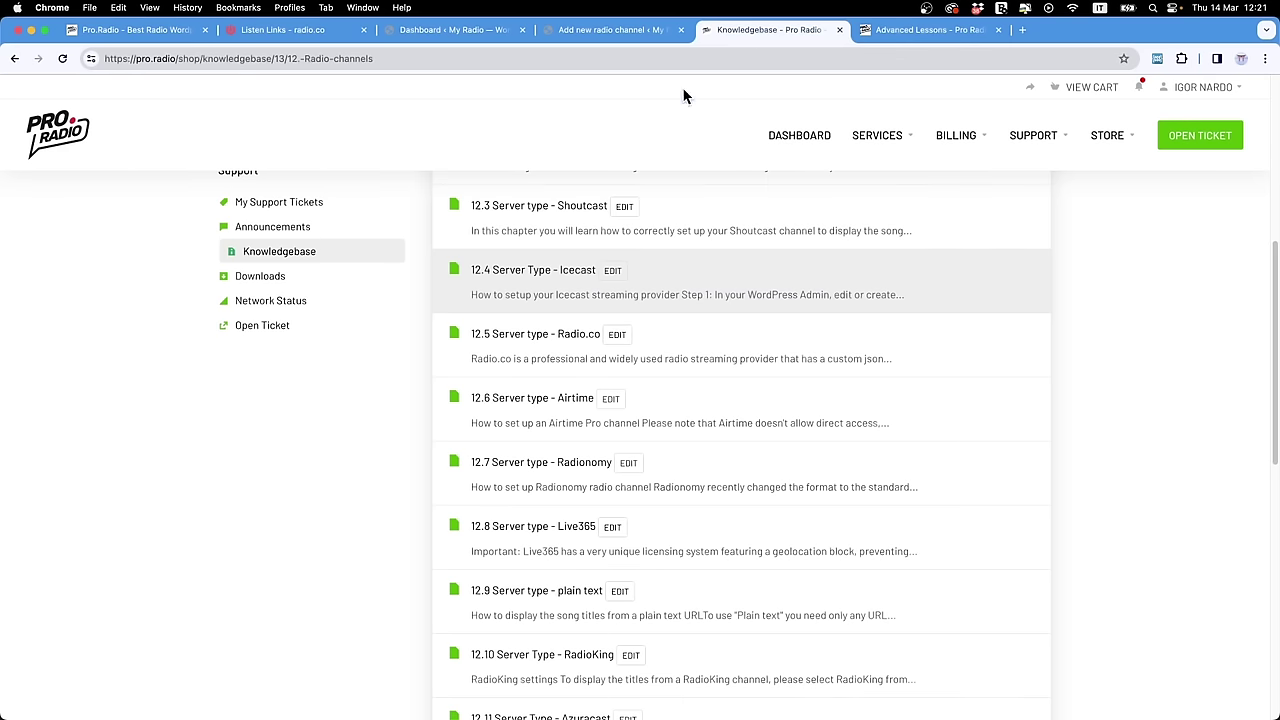
scroll(661, 484, down, 3)
scroll(661, 484, down, 3)
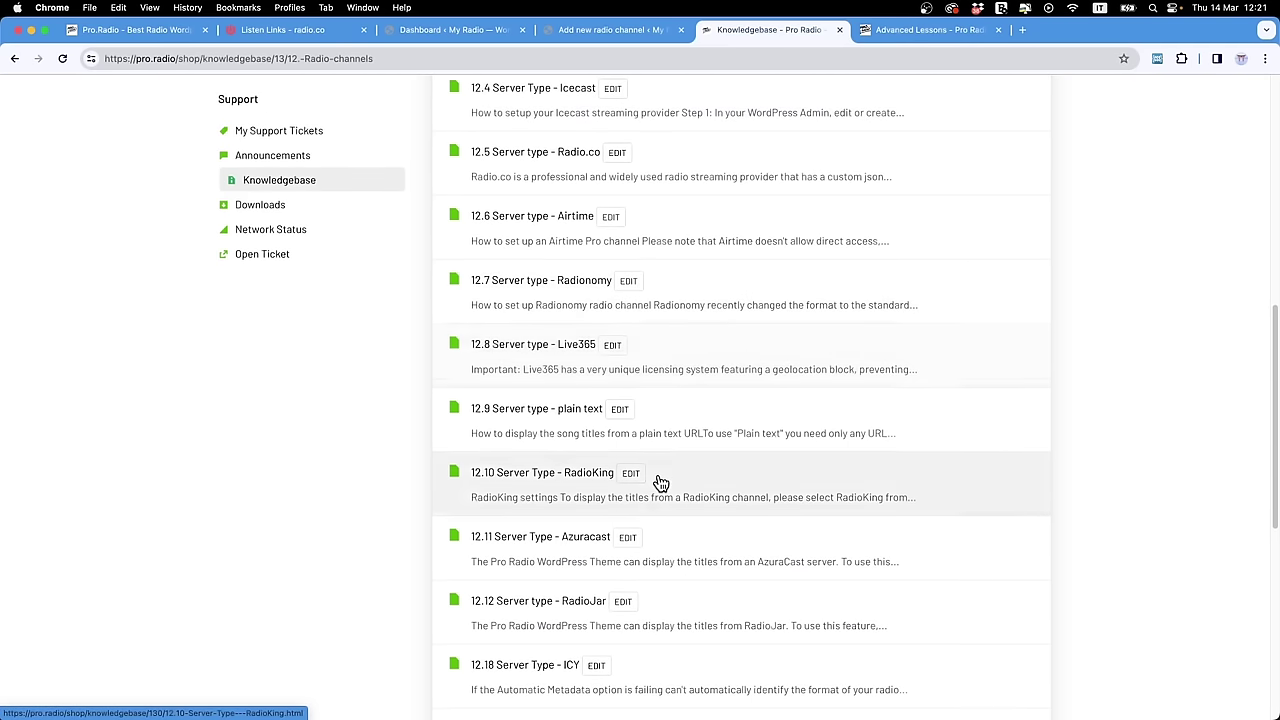
scroll(658, 477, down, 1)
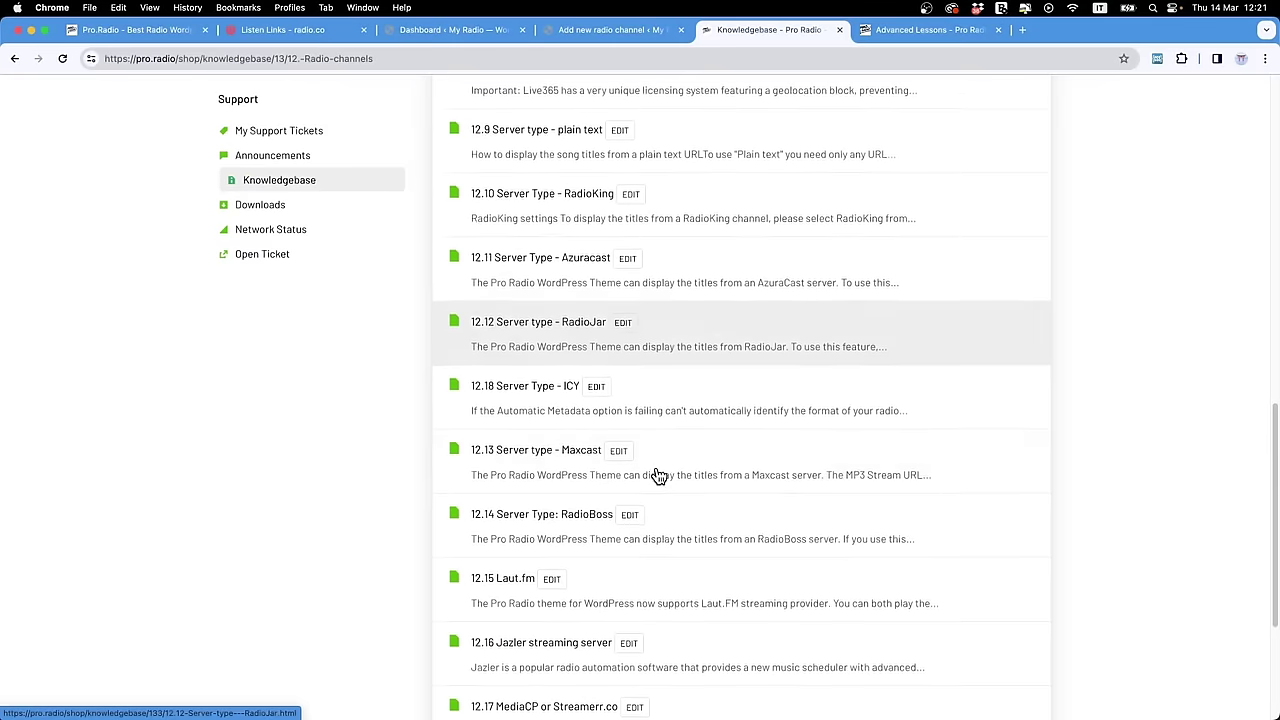
Step: Find the 12.5 Server type - Radio.co article in the knowledgebase and read its stream setup steps
scroll(537, 449, down, 6)
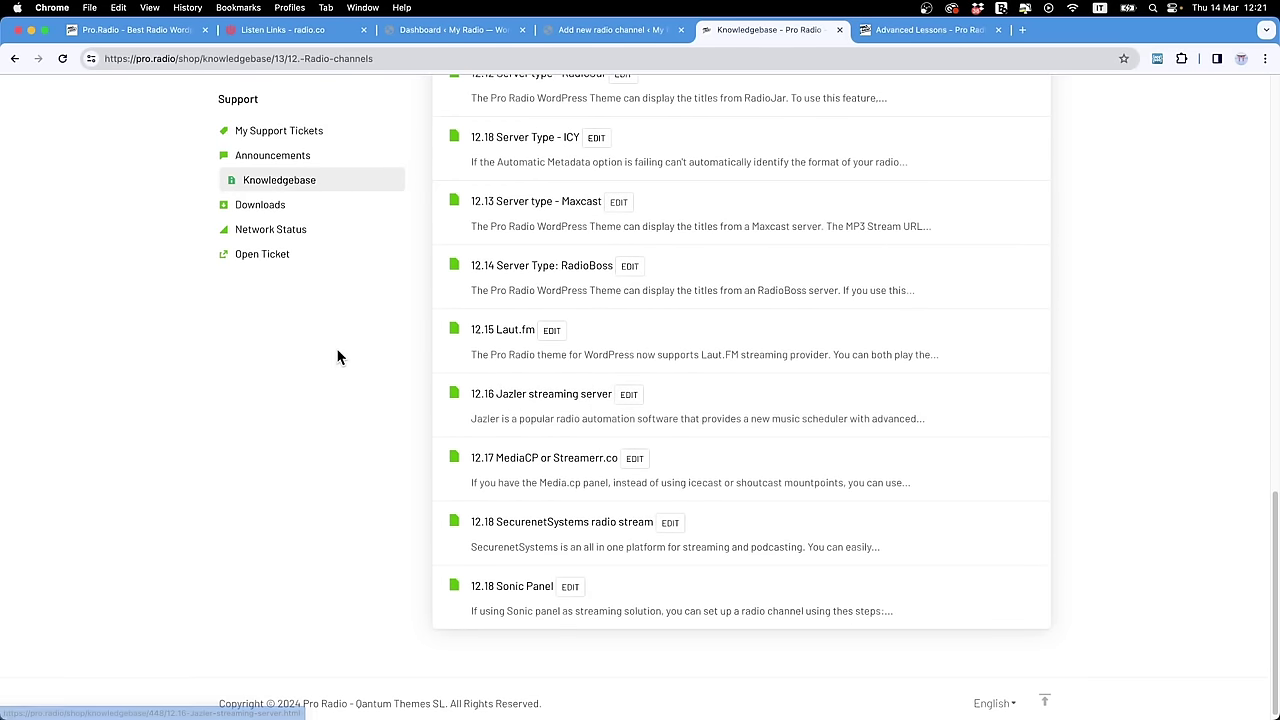
scroll(337, 357, up, 4)
scroll(337, 357, up, 3)
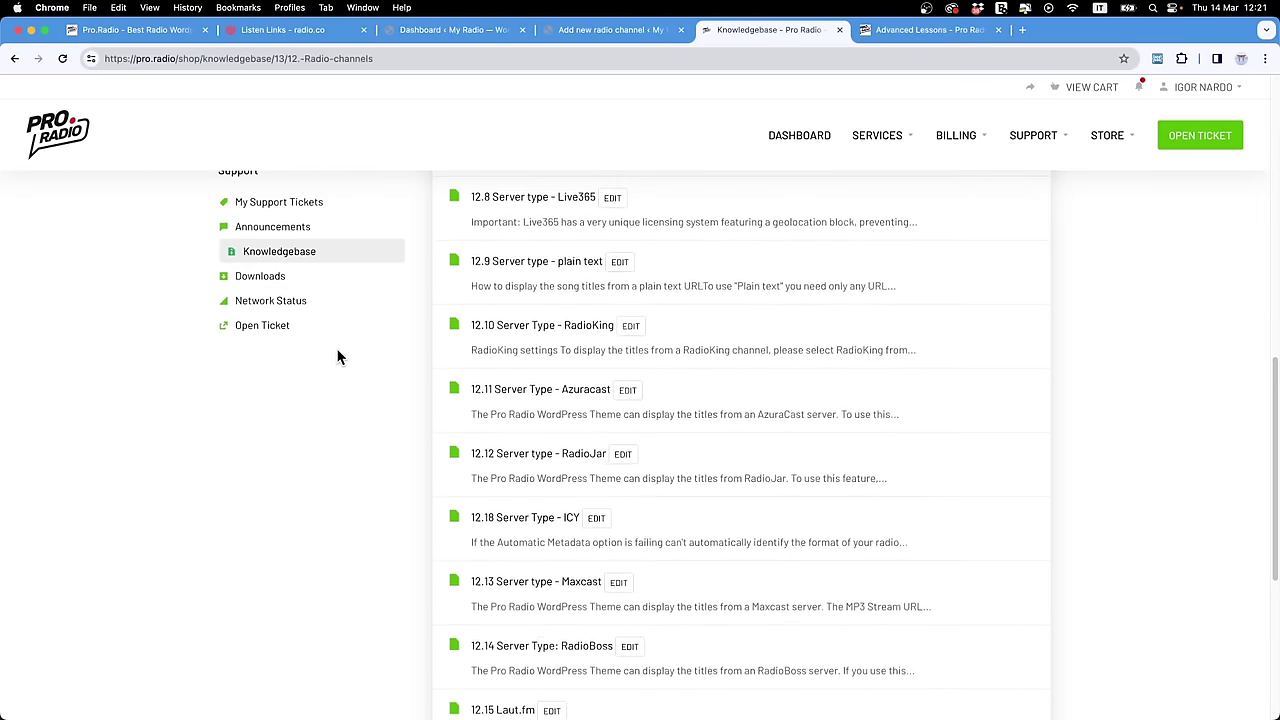
scroll(337, 357, up, 4)
scroll(337, 357, up, 1)
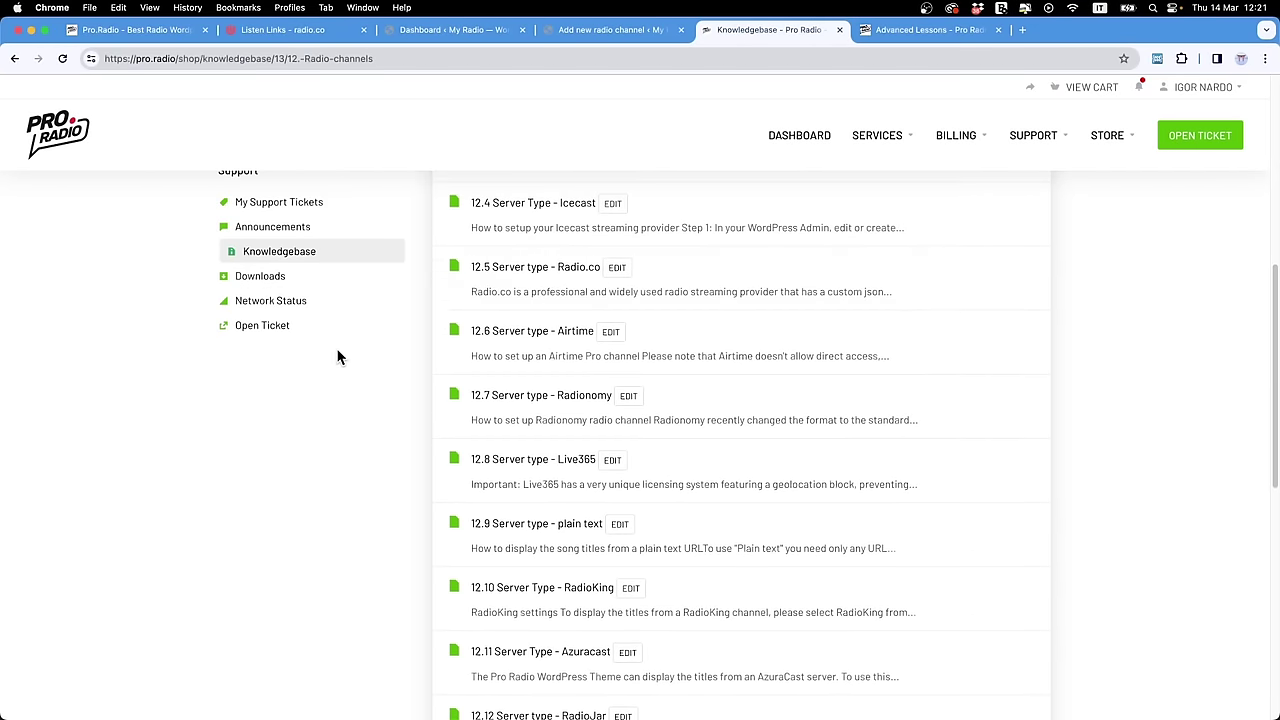
click(497, 306)
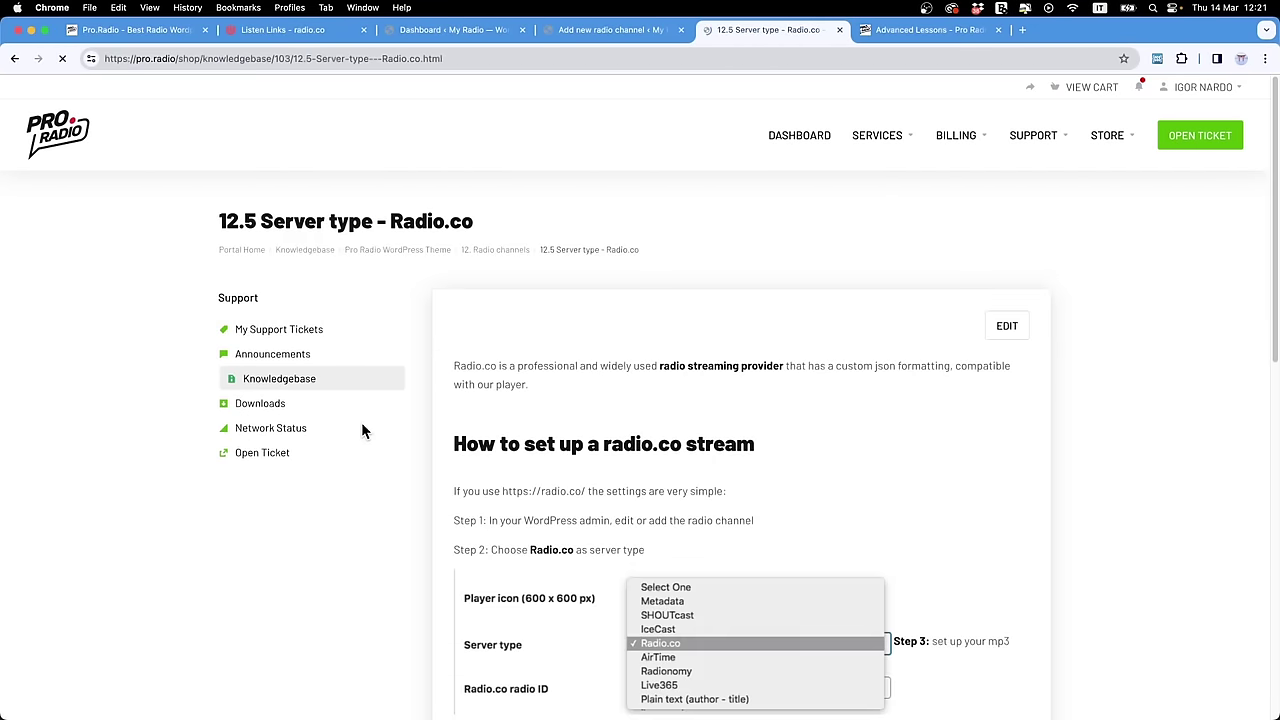
scroll(620, 368, down, 10)
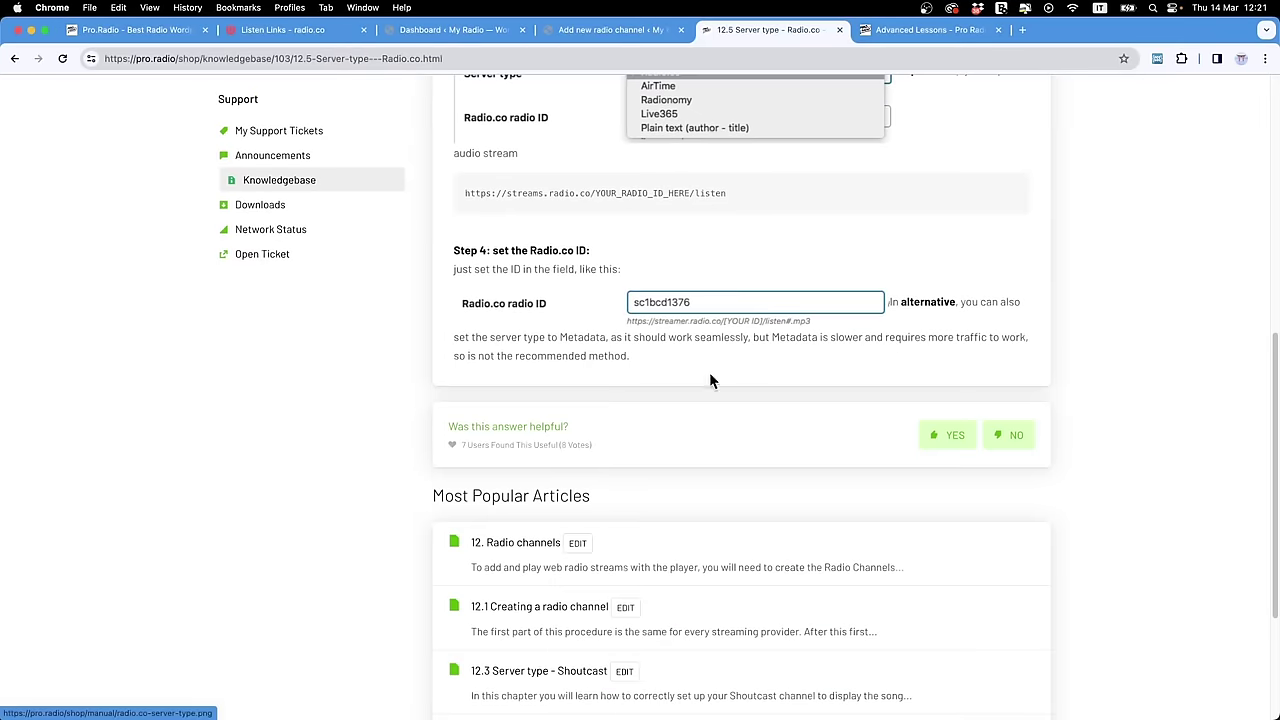
scroll(871, 380, up, 6)
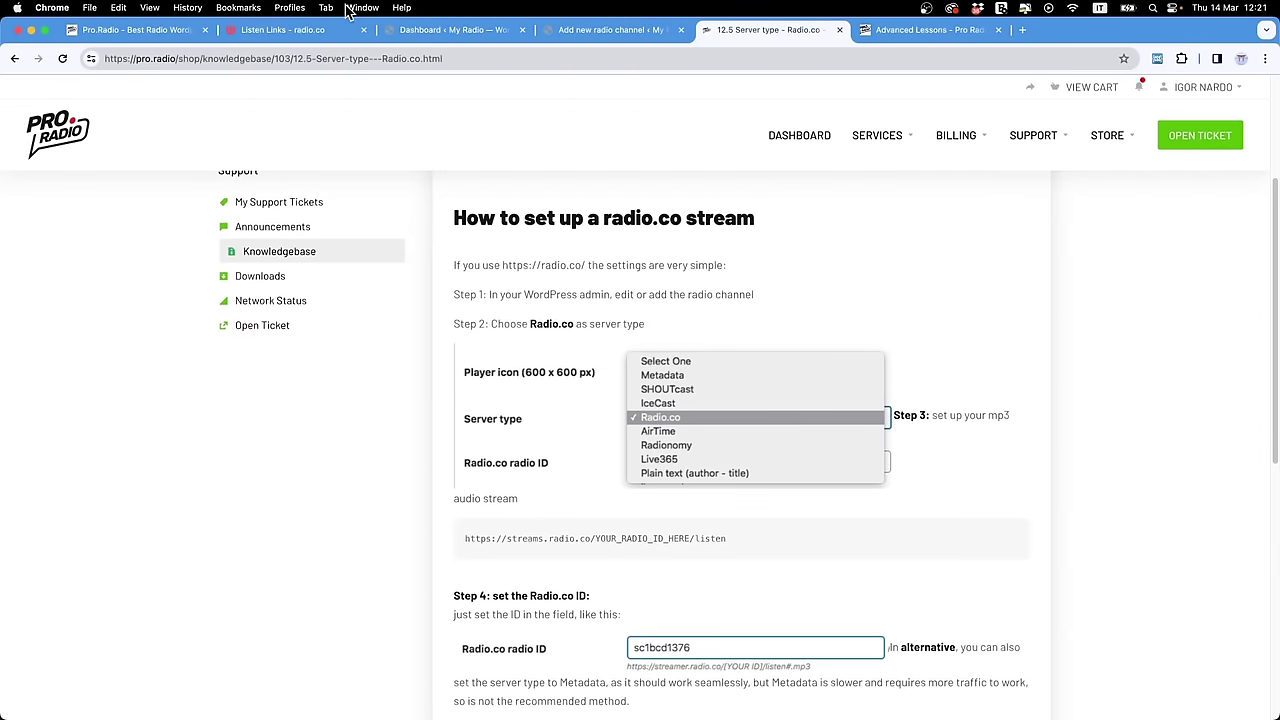
Step: Return to the new radio channel form and set its server type to Radio.co
click(428, 35)
click(577, 36)
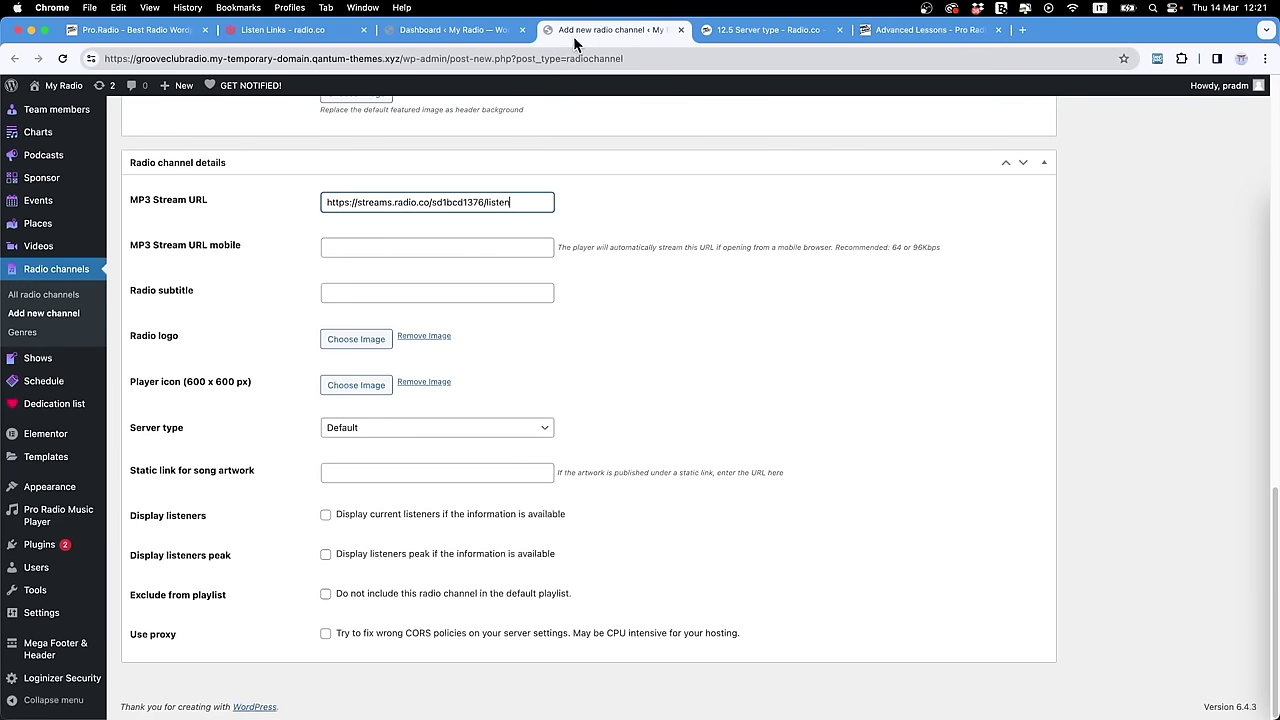
click(350, 430)
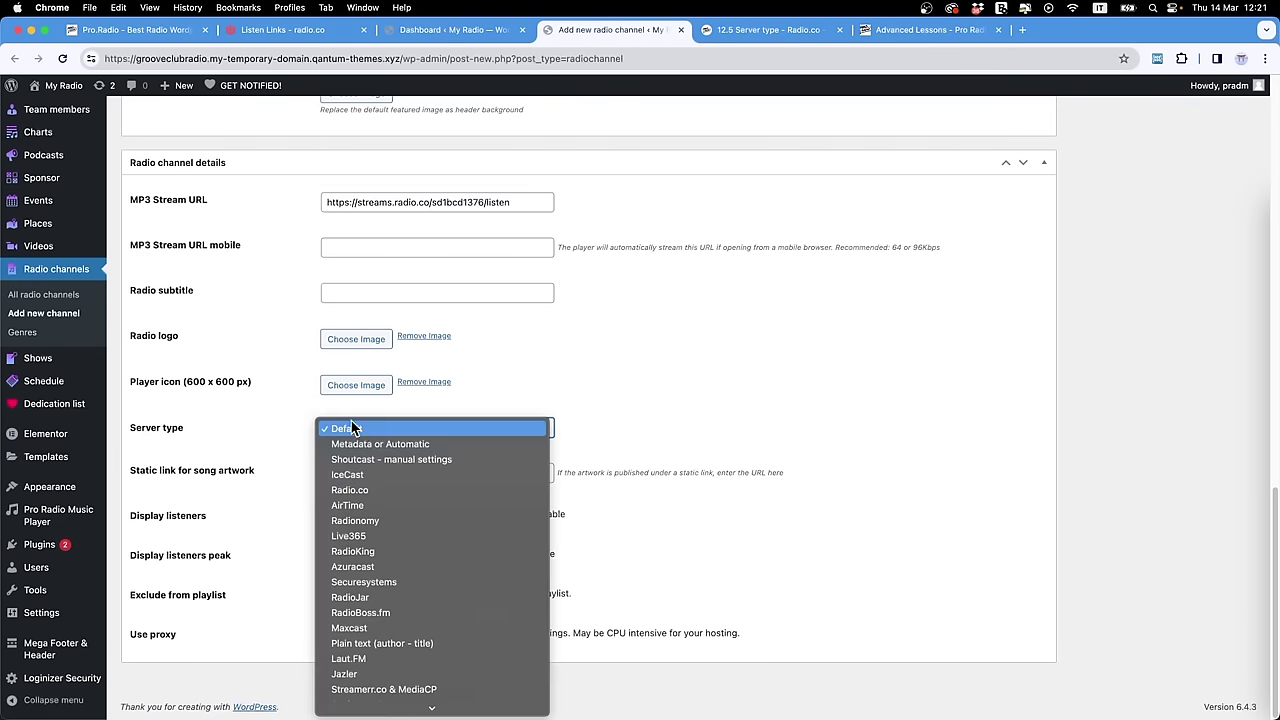
click(377, 487)
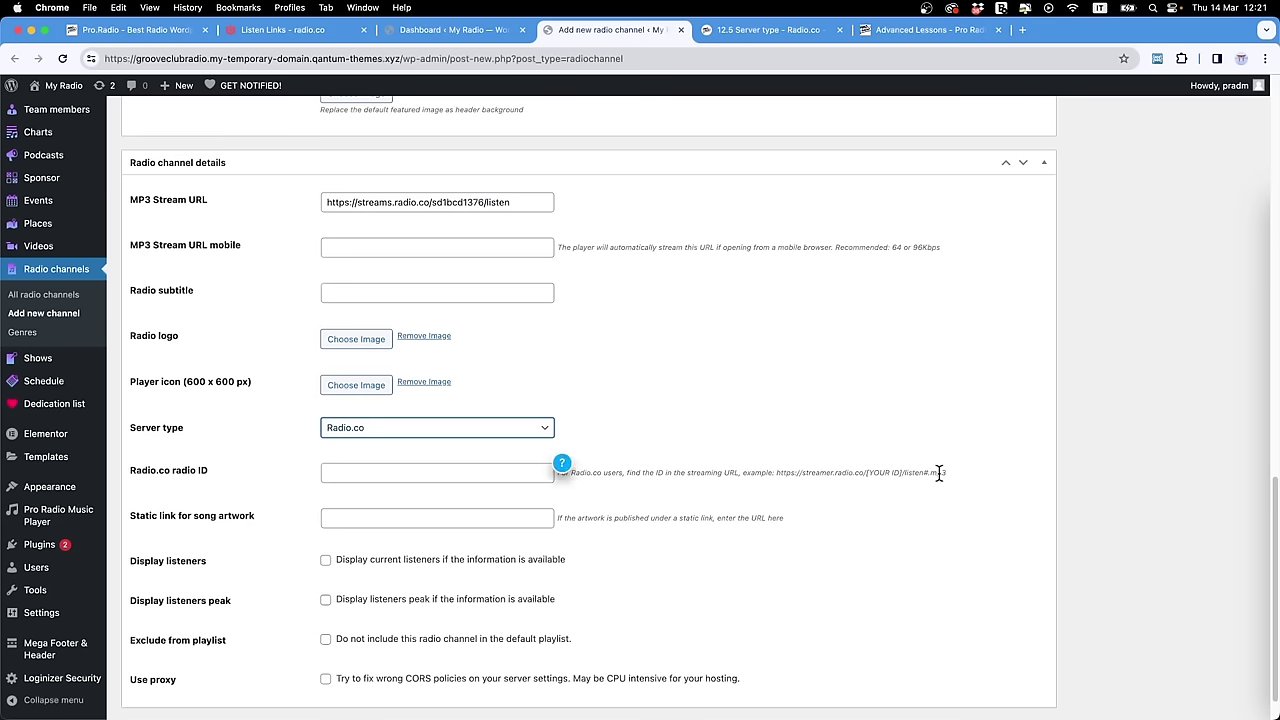
Step: Copy the ID sd1bcd1376 from the MP3 Stream URL and enter it as the Radio.co radio ID
click(764, 471)
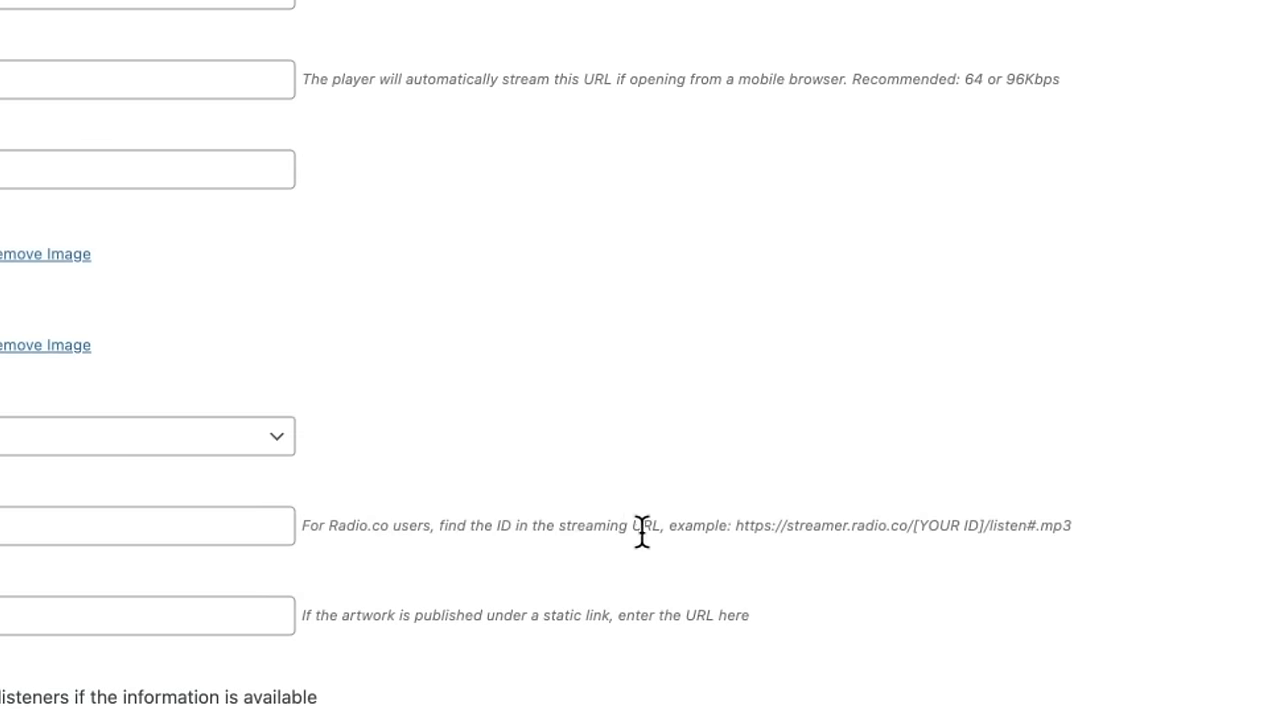
drag(909, 528, 990, 532)
click(990, 532)
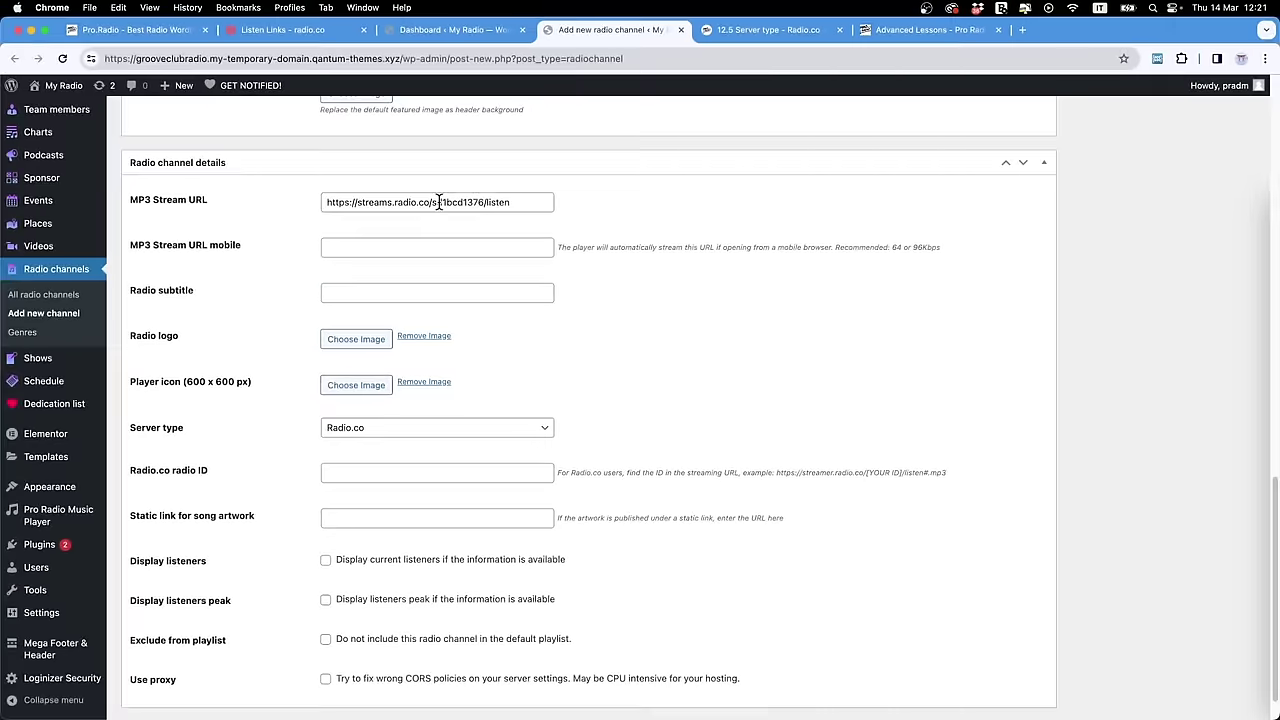
double_click(443, 202)
key(super+c)
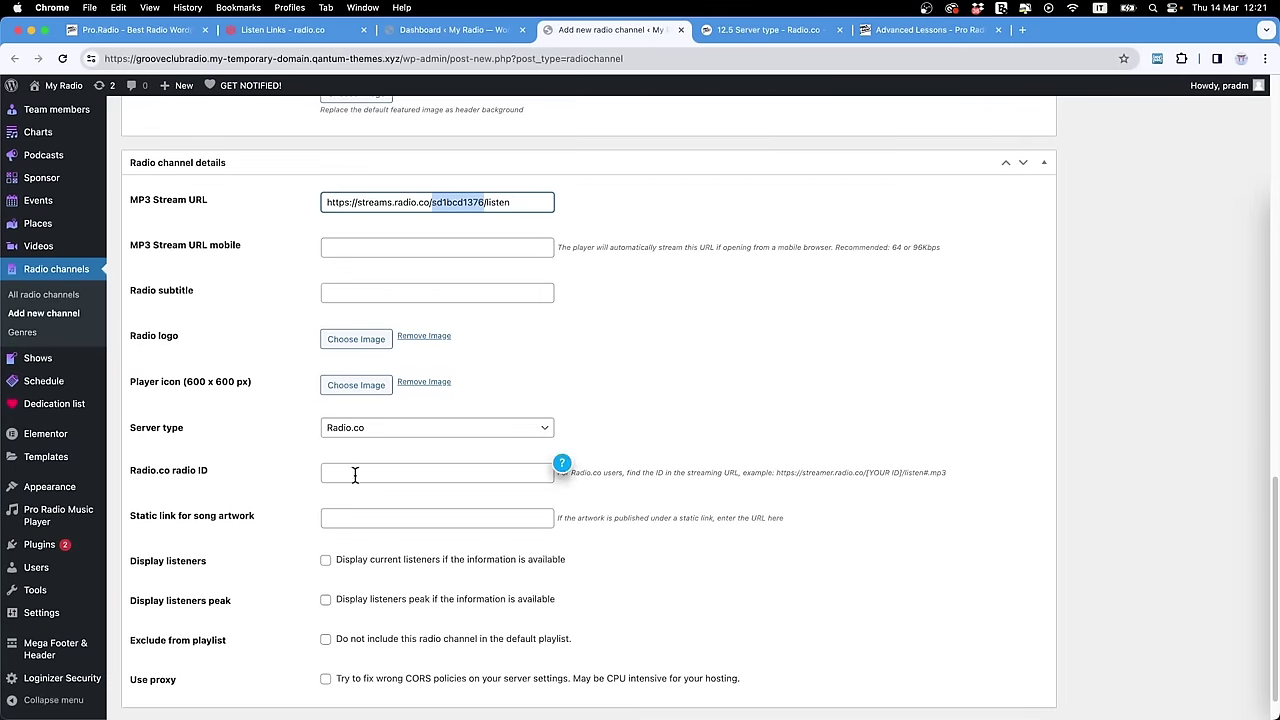
click(354, 471)
key(super+v)
click(1005, 449)
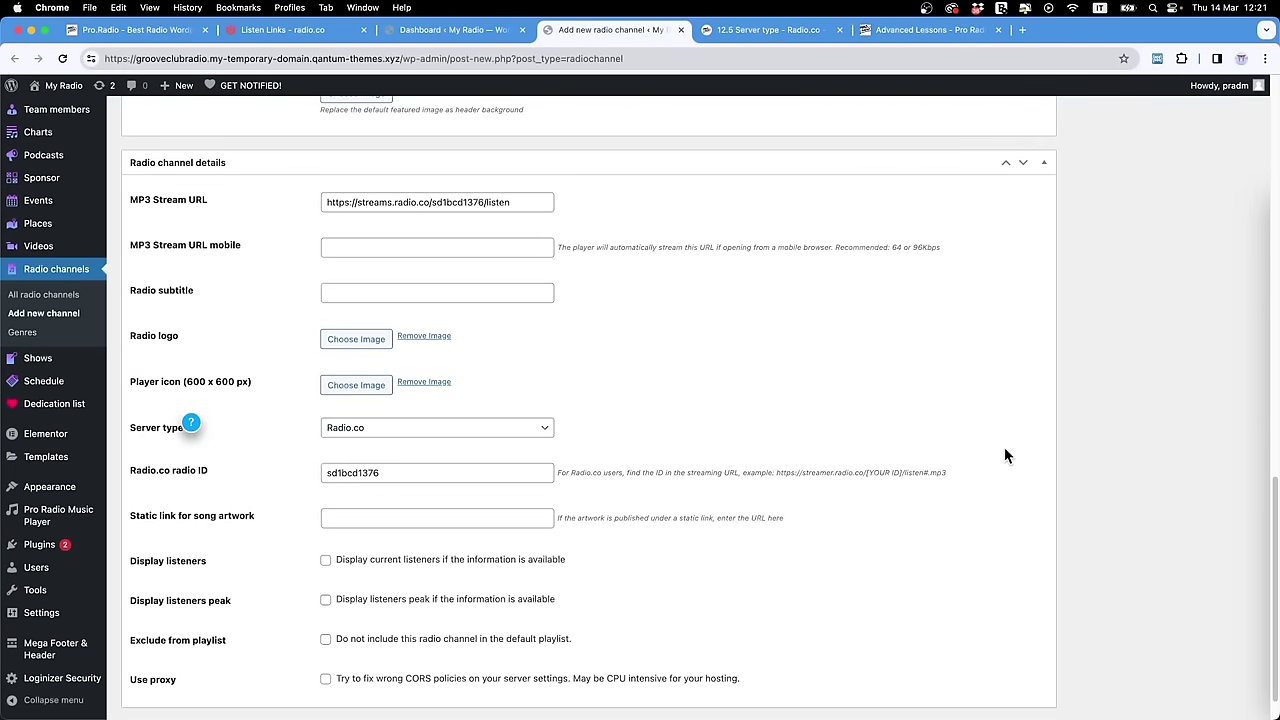
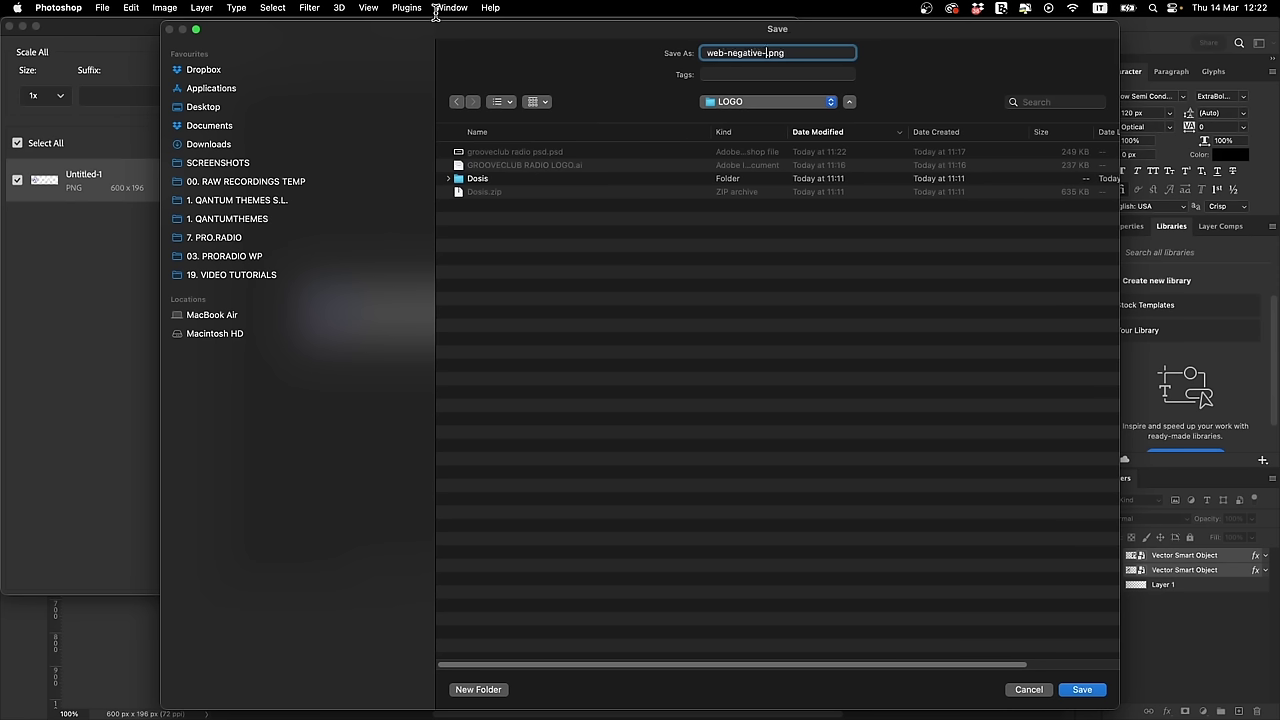
Step: Name the exported logo logo-groove-web-negative-600.png and save it in the LOGO folder
text(logo-)
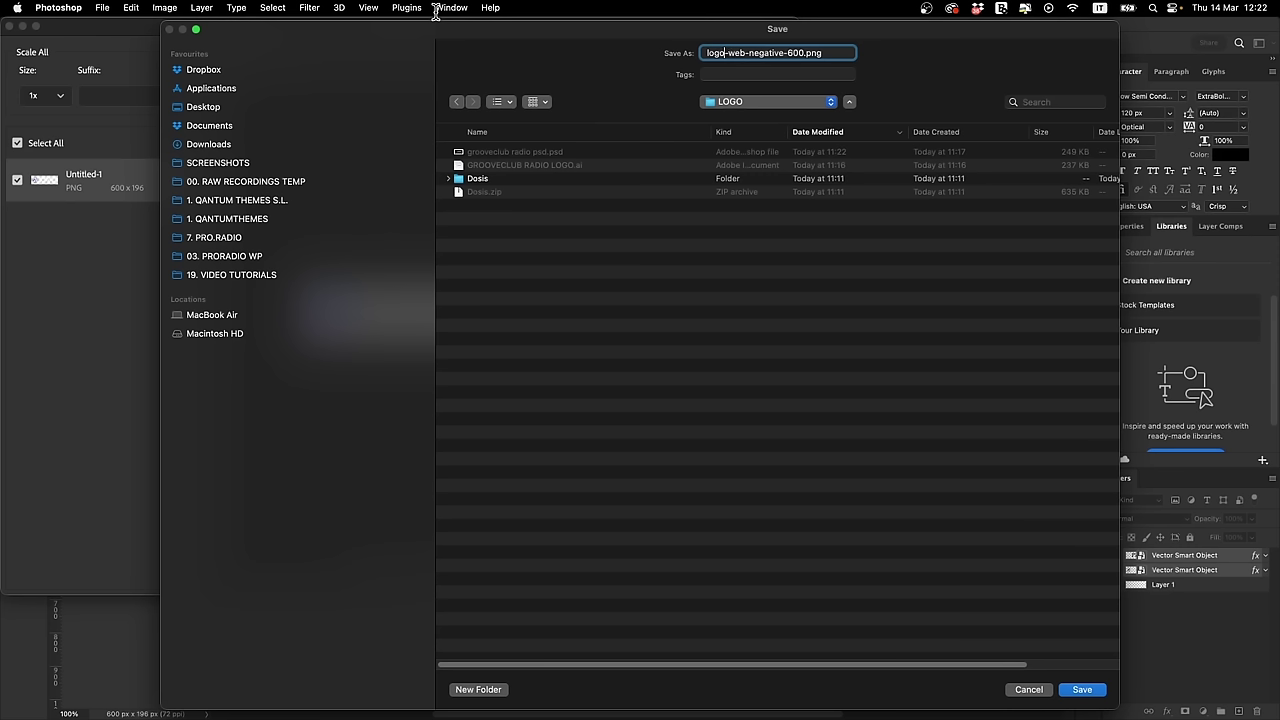
text(groove-)
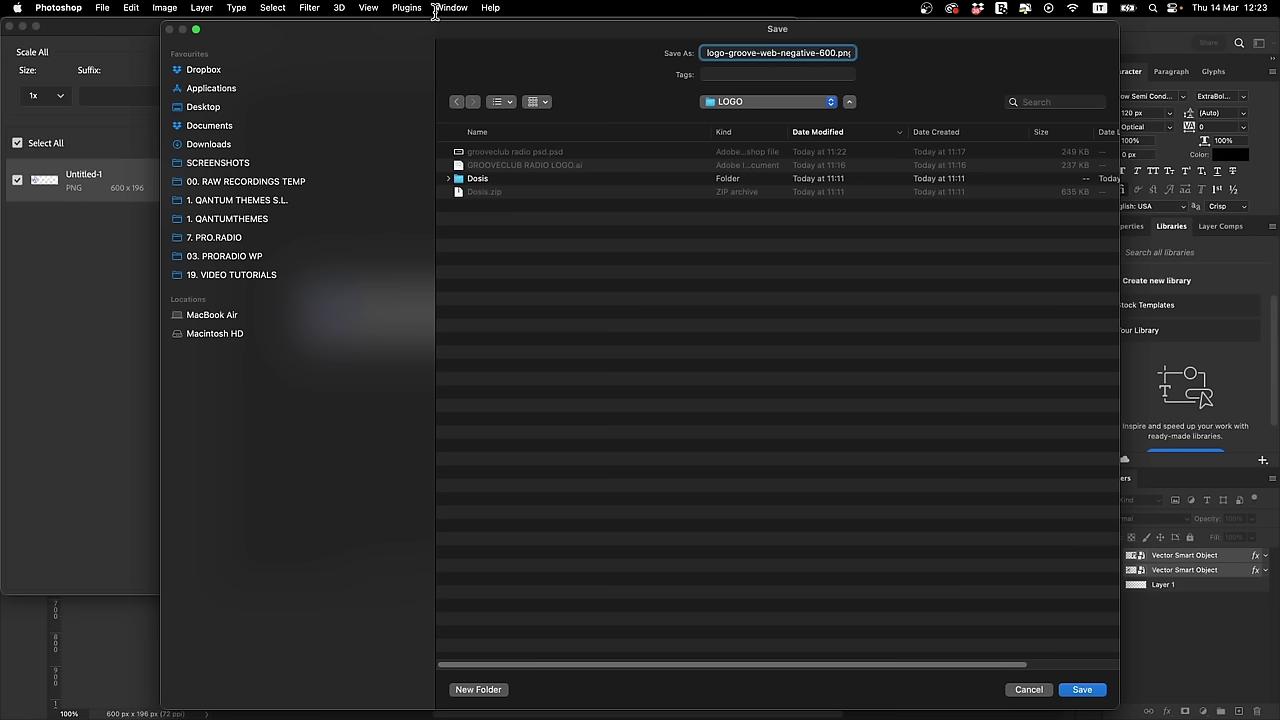
key(Return)
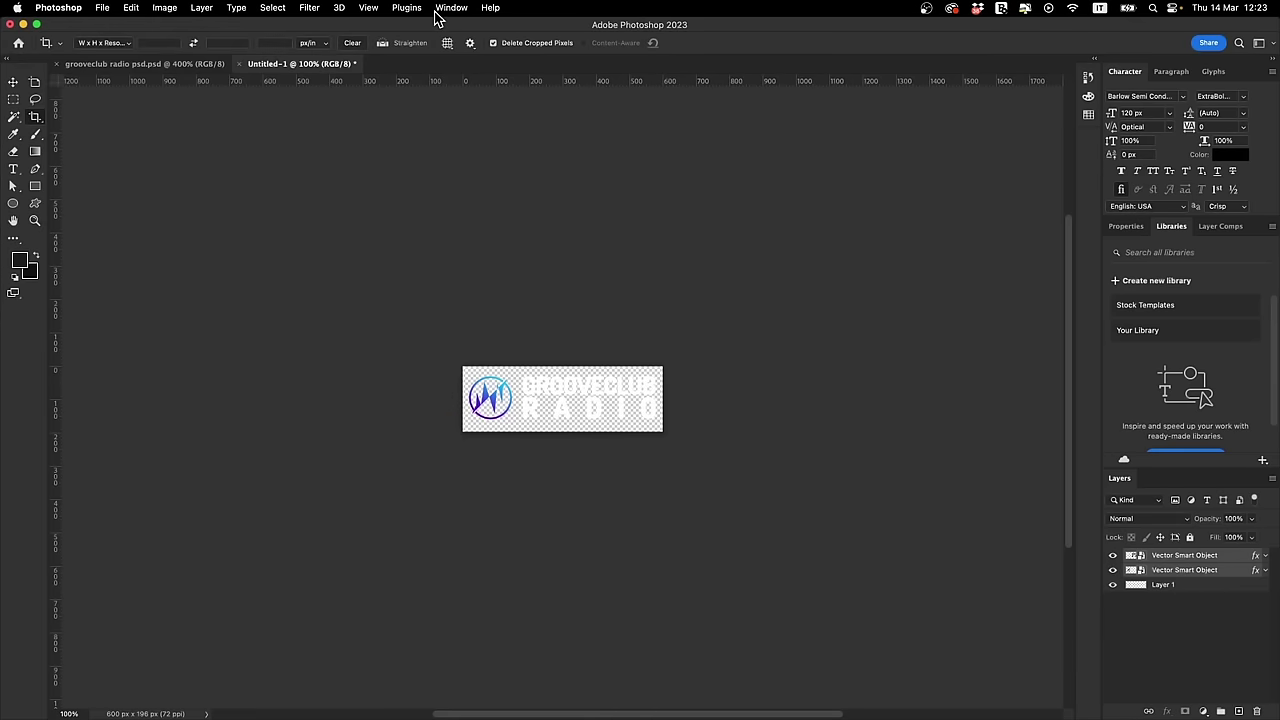
Step: Switch to Chrome and upload logo-groove-web-negative-600.png from the Radio/LOGO folder on the Desktop for the channel's Radio logo
key(super+Tab)
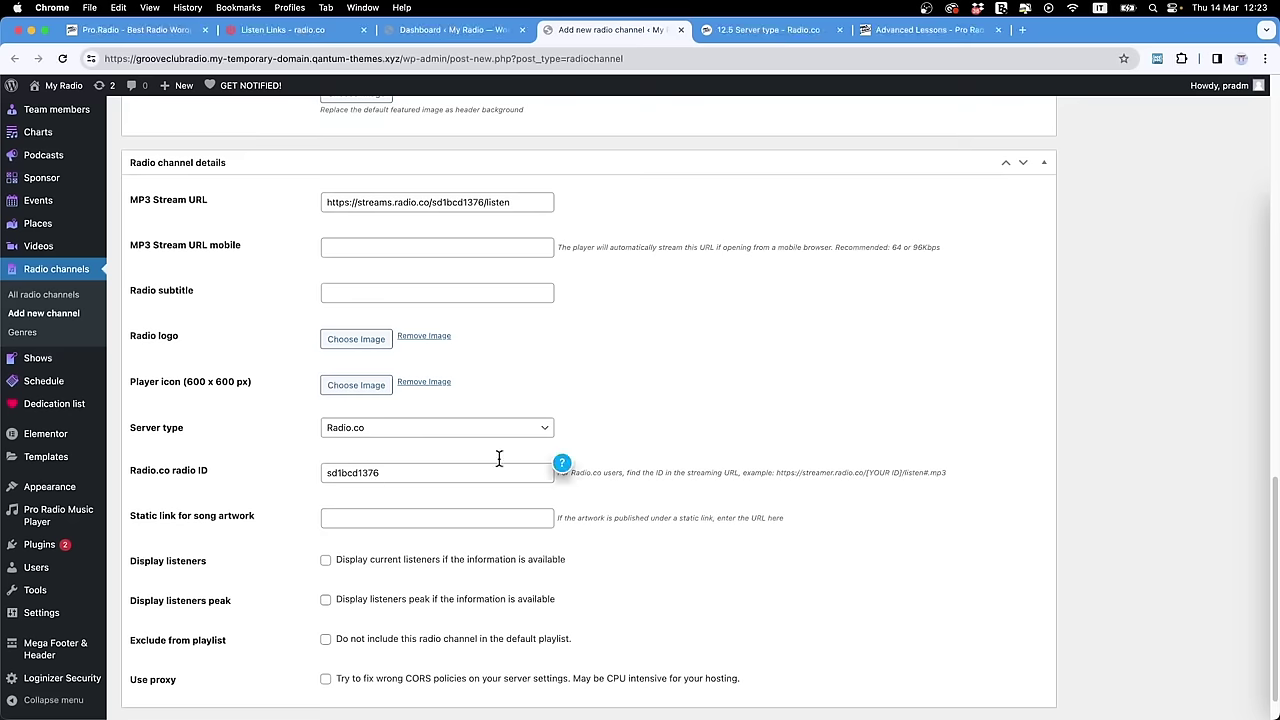
click(333, 344)
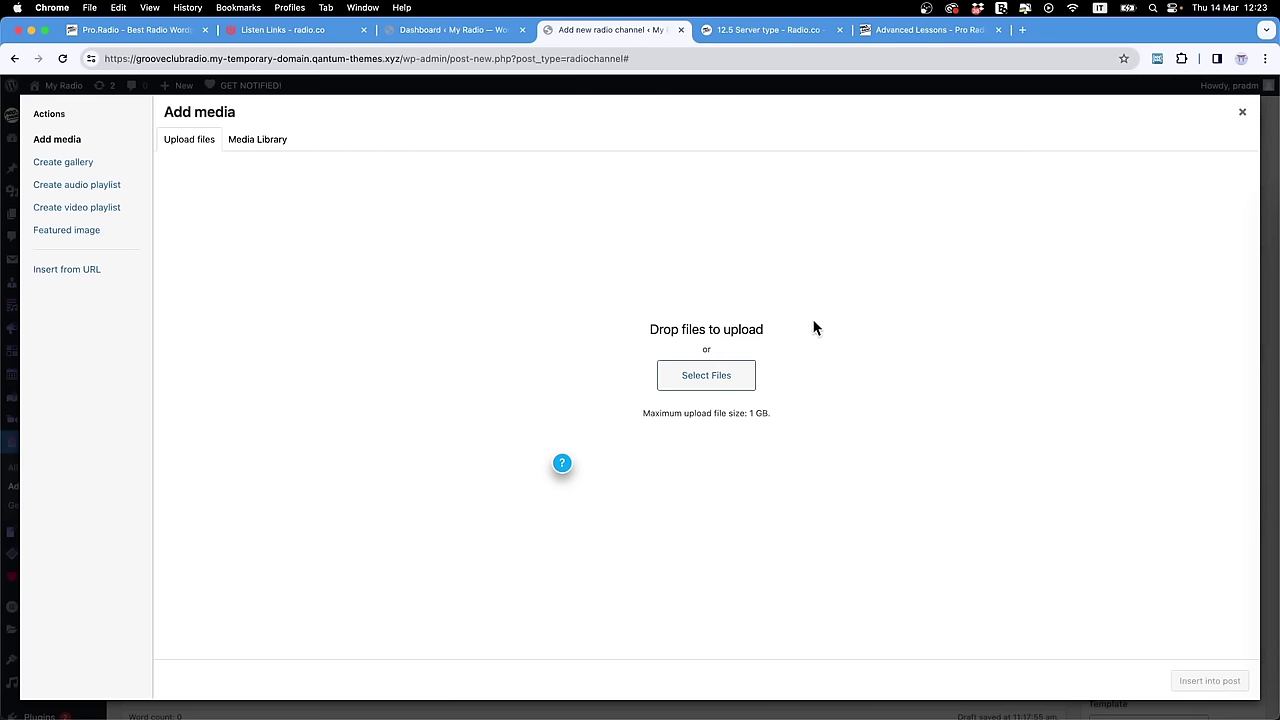
click(718, 374)
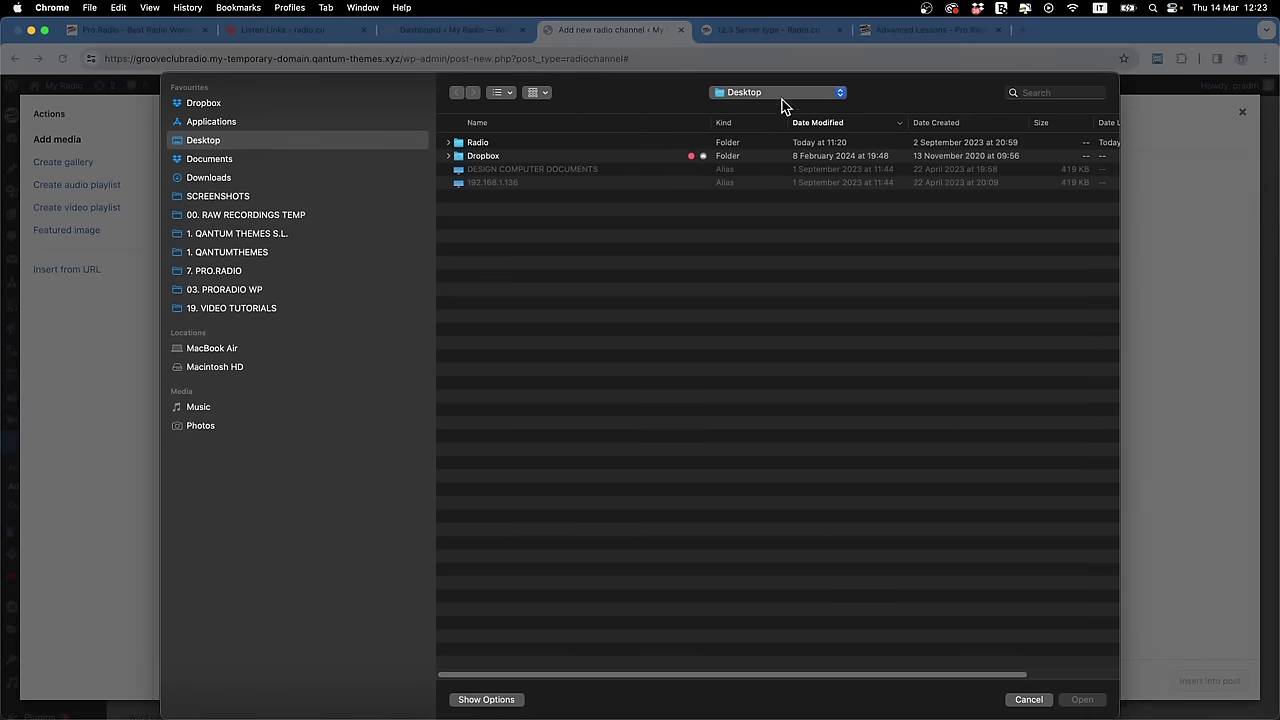
click(788, 96)
click(500, 142)
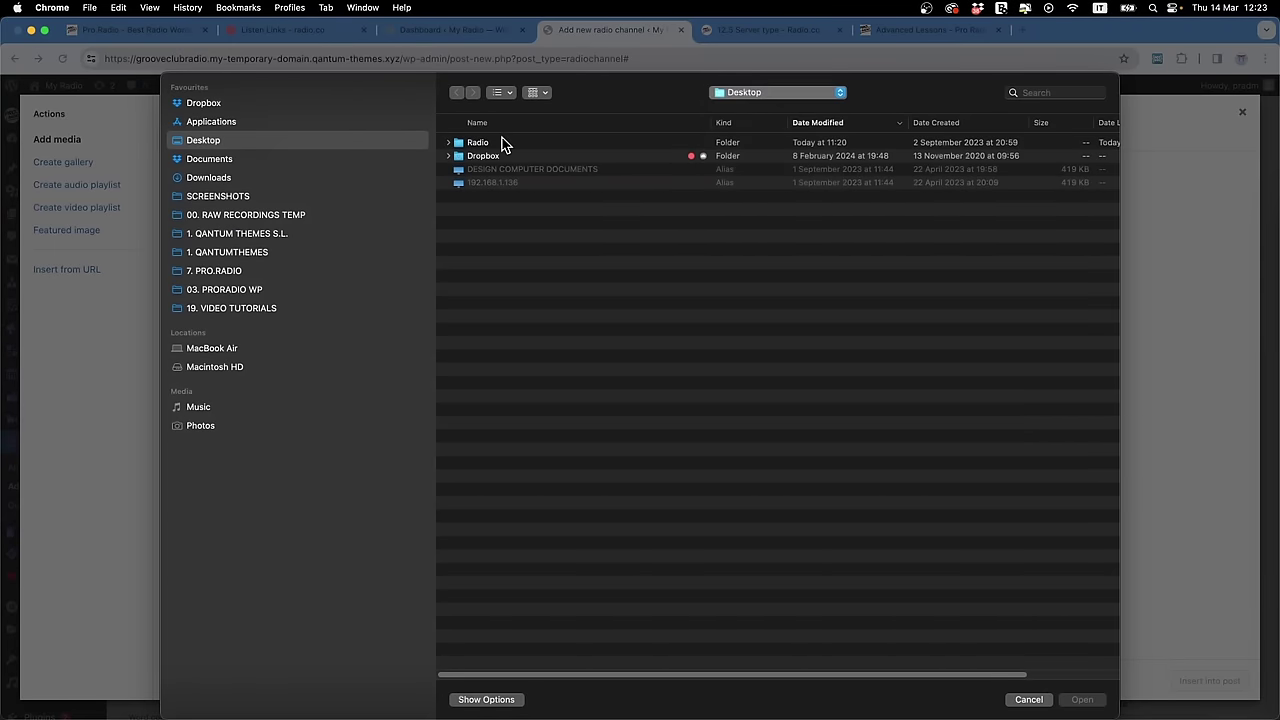
double_click(477, 143)
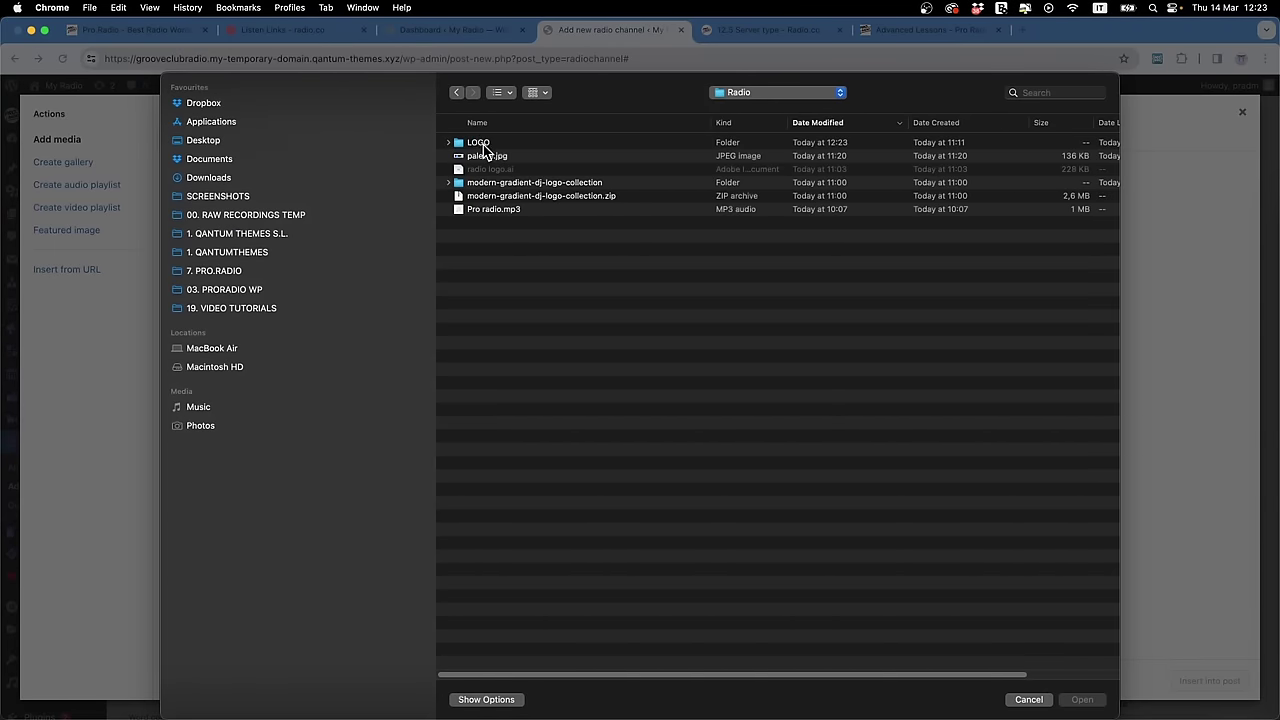
double_click(482, 143)
double_click(556, 145)
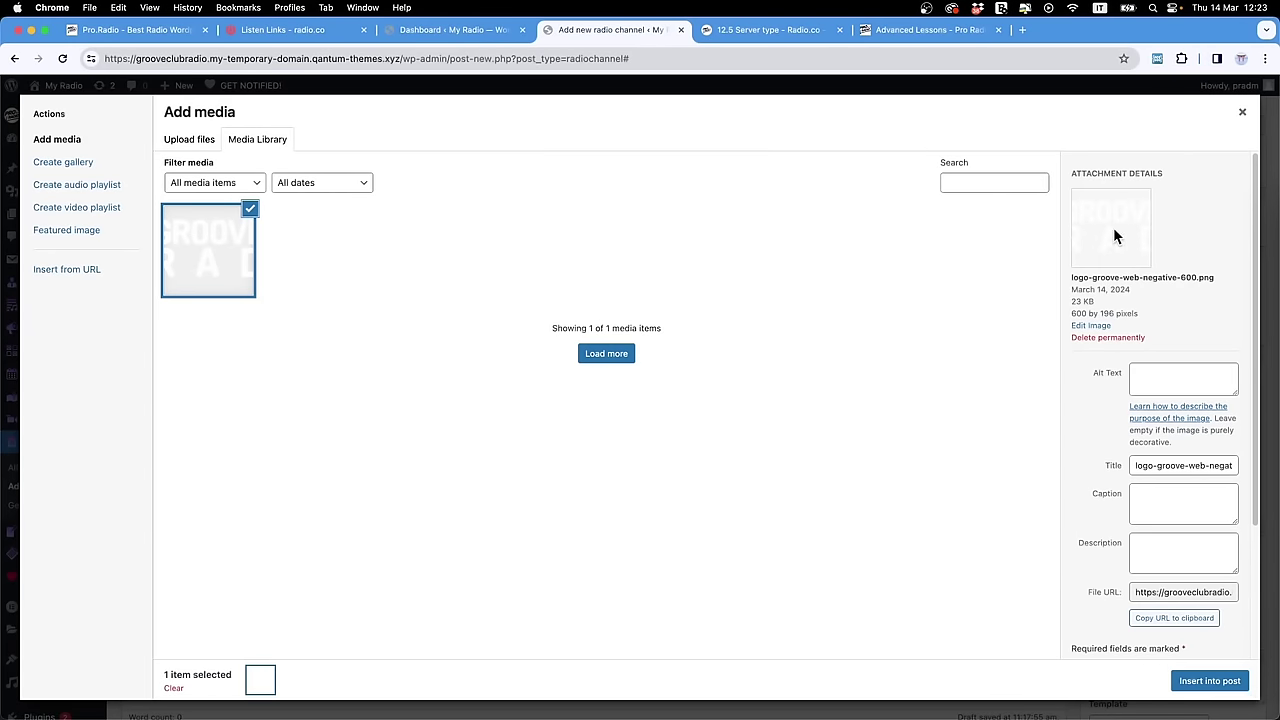
triple_click(1167, 467)
key(super+c)
key(super+t)
key(super+v)
key(Return)
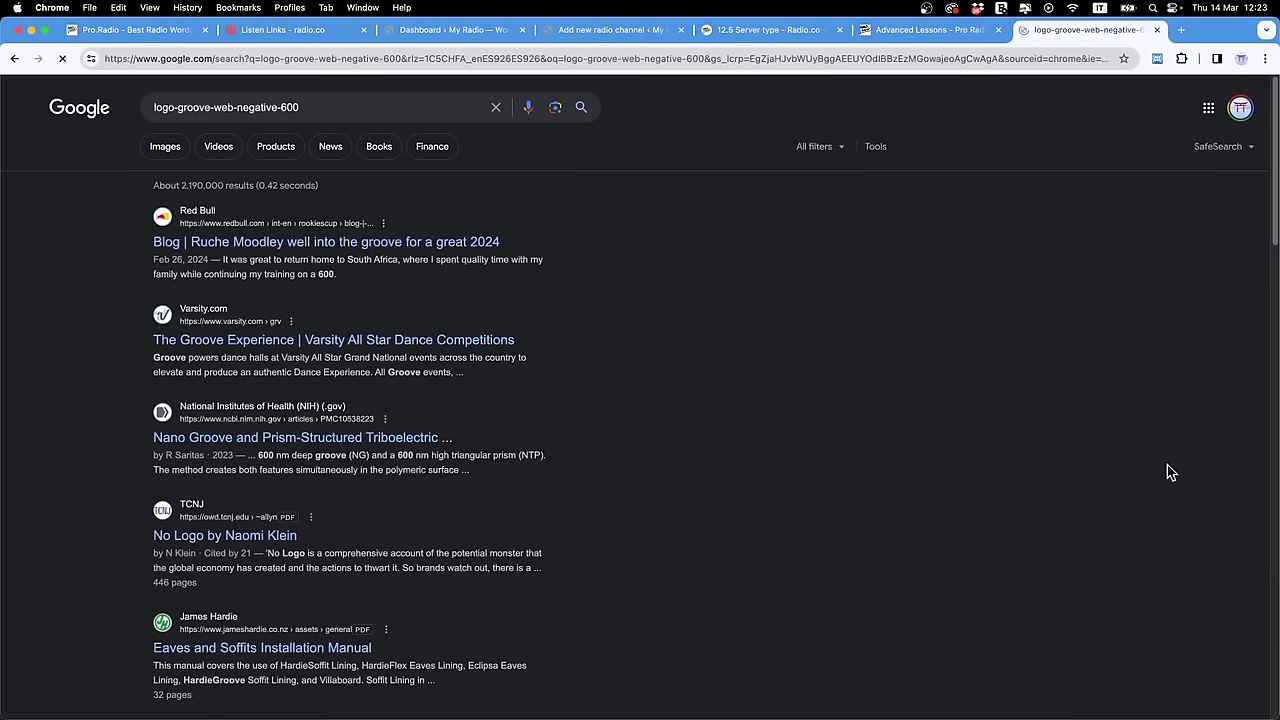
key(super+w)
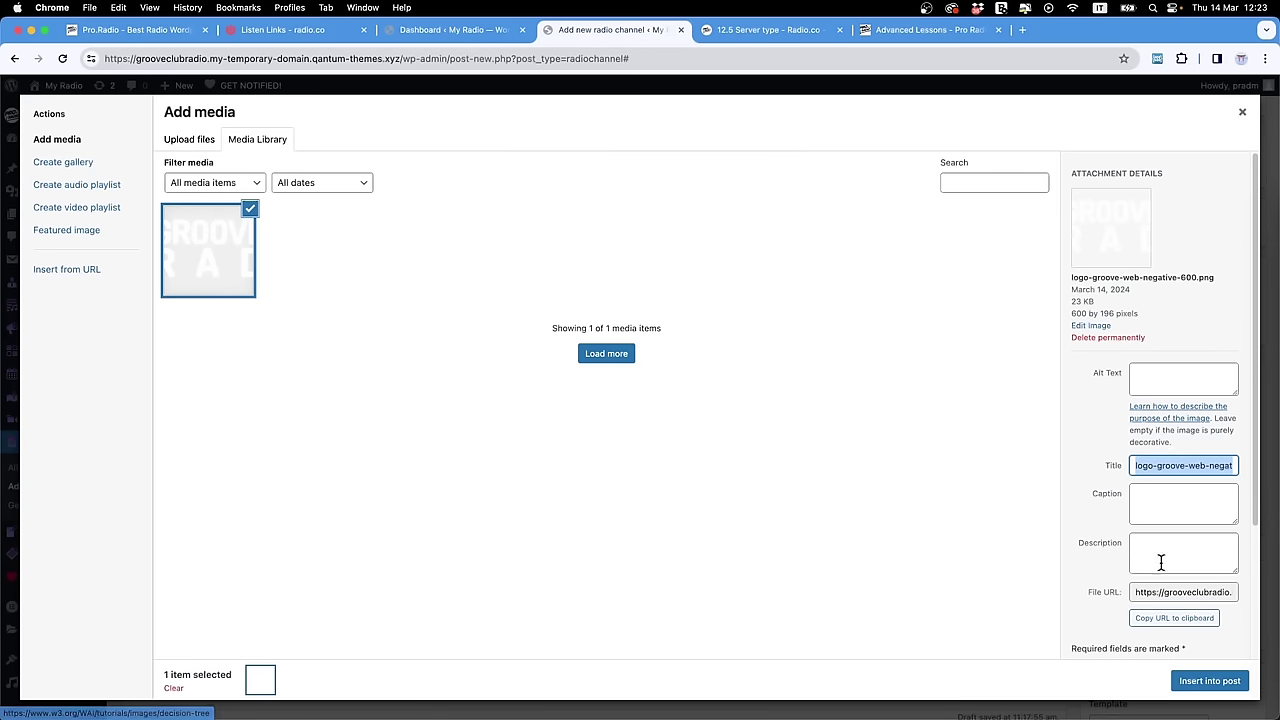
Step: Check the uploaded logo through its file URL in a new tab, close it, and insert the image as the Radio logo
click(1170, 617)
key(super+t)
key(super+v)
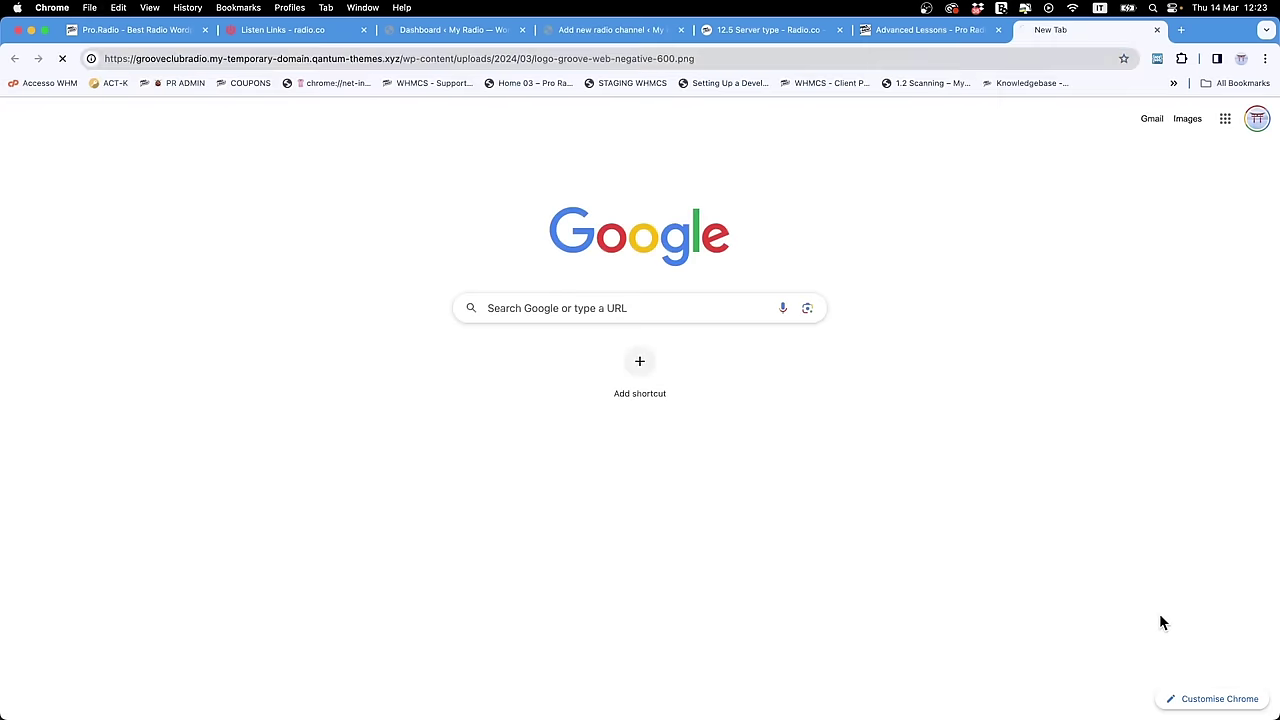
key(Return)
key(super+w)
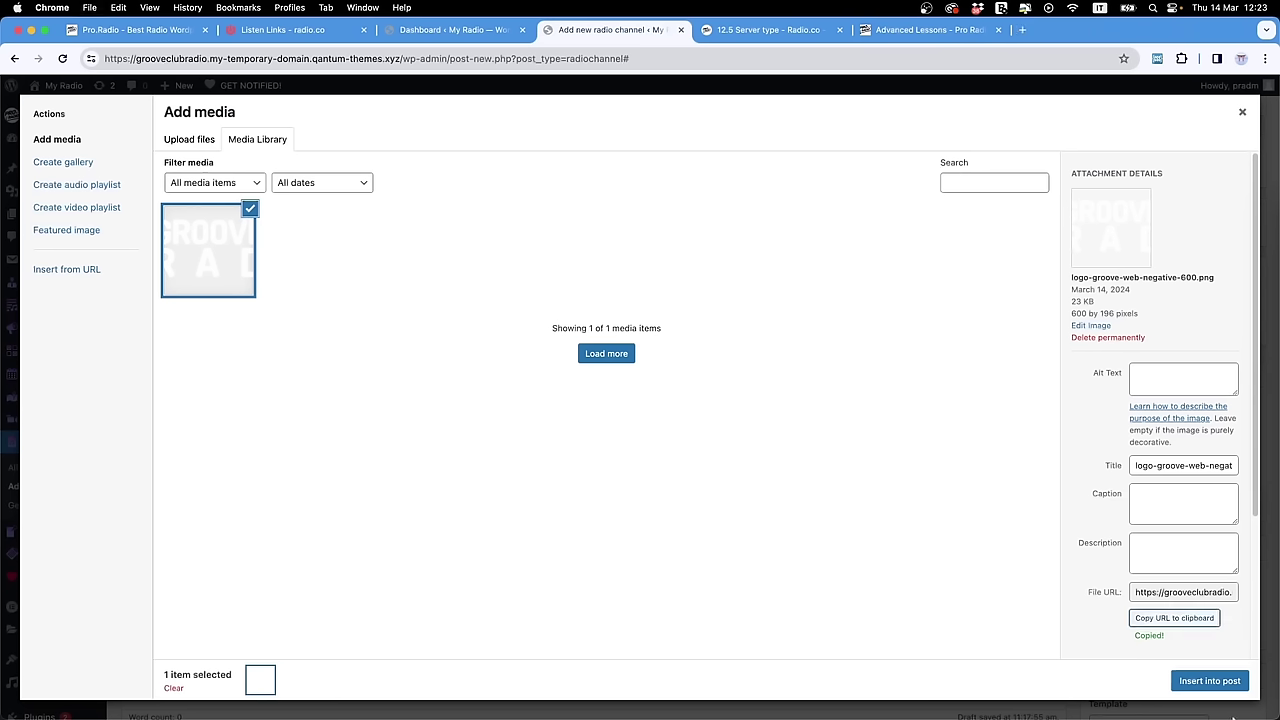
click(1209, 681)
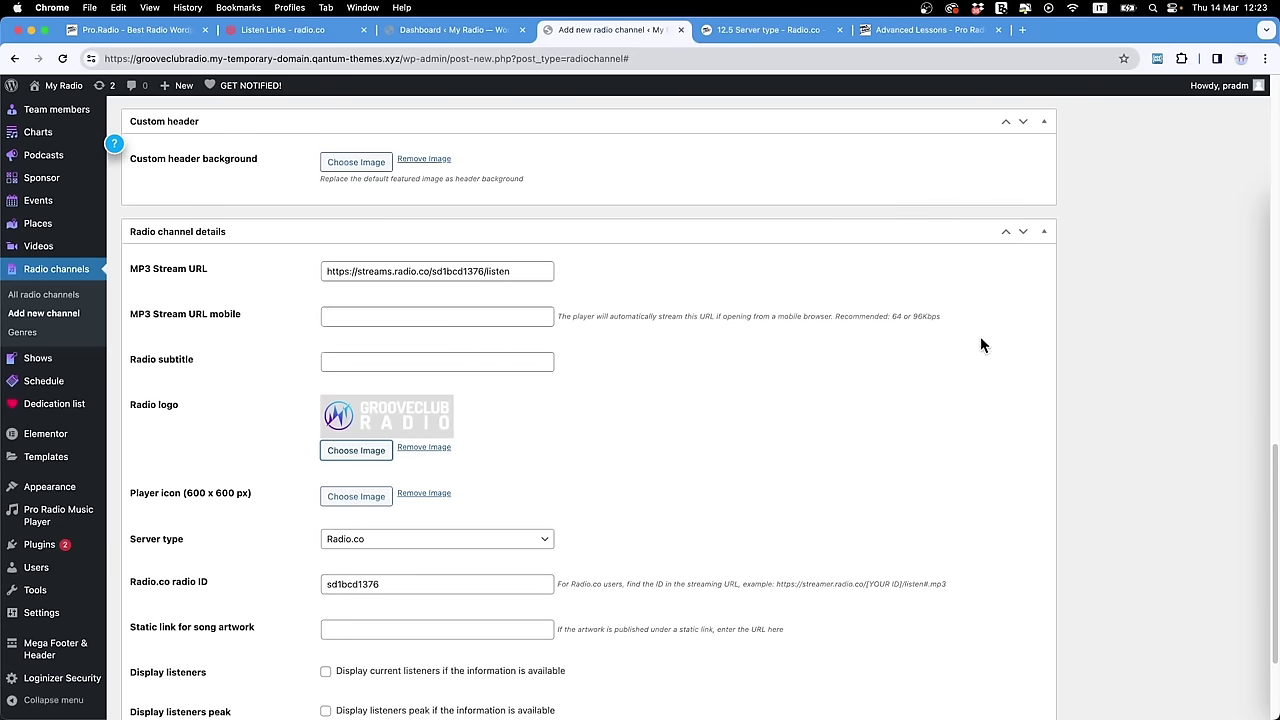
Step: Switch to Photoshop and create a new transparent document of 600 x 600 pixels
key(super+Tab)
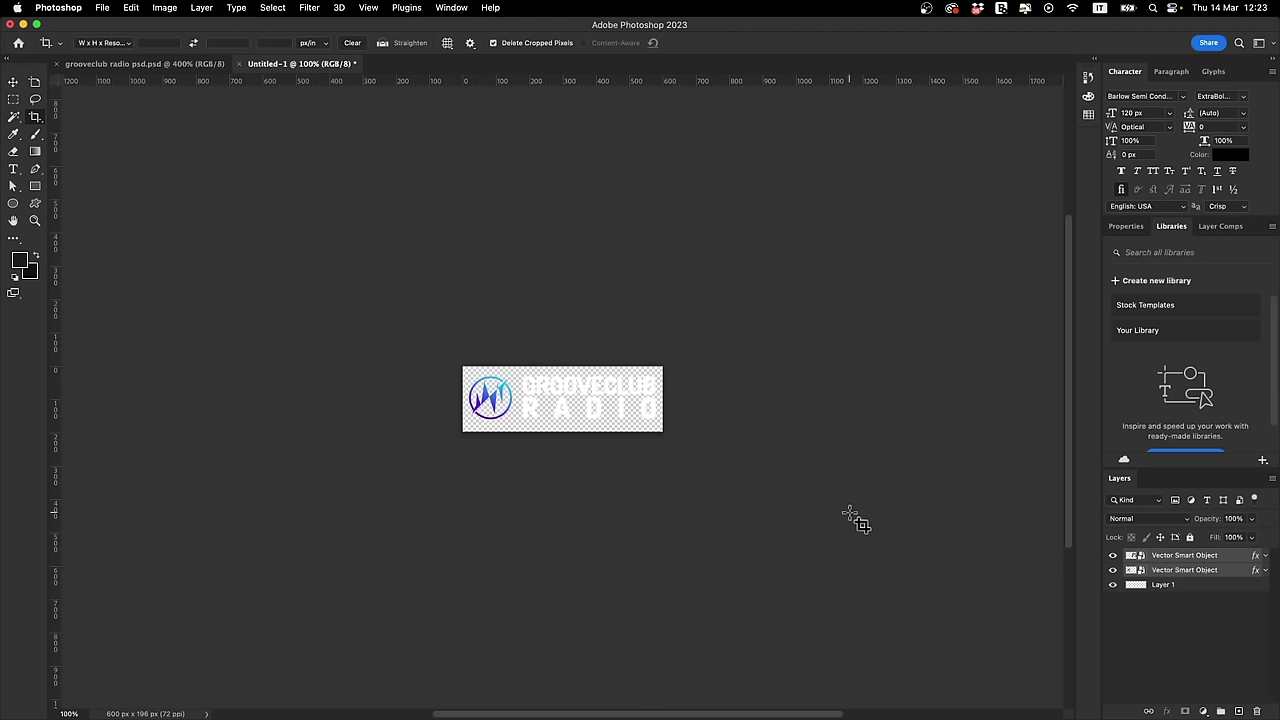
key(super+n)
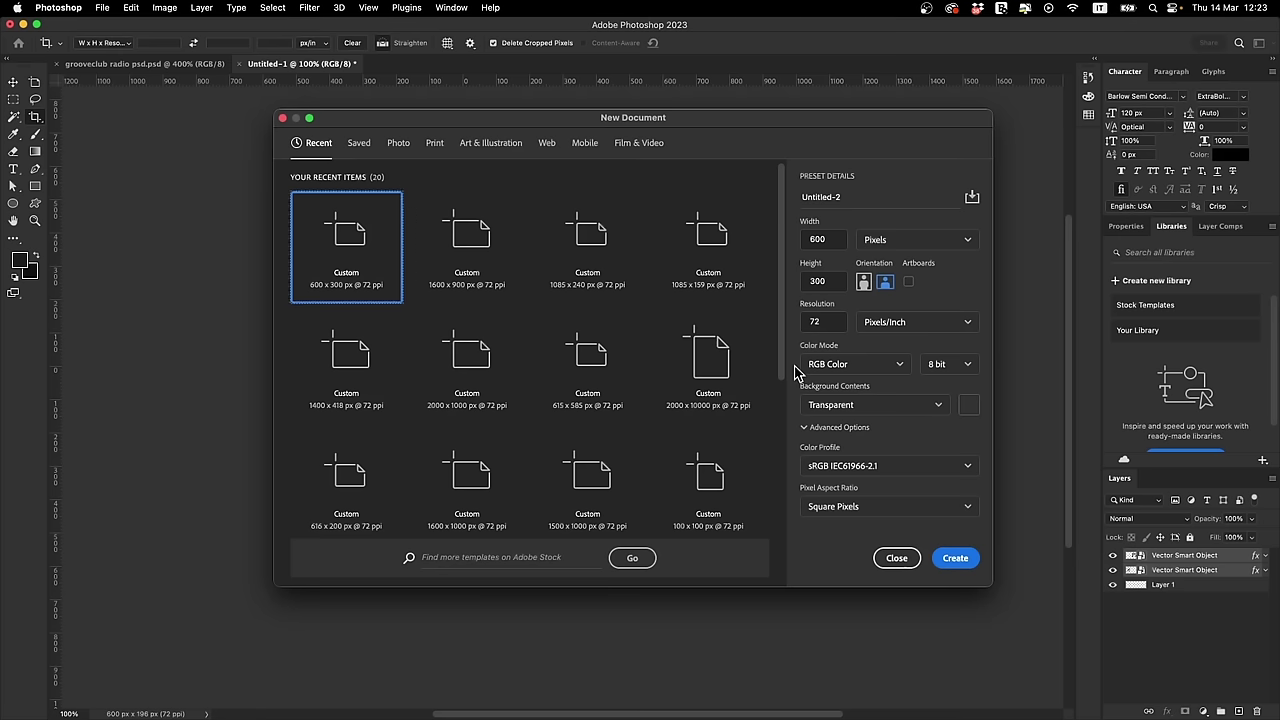
text(600)
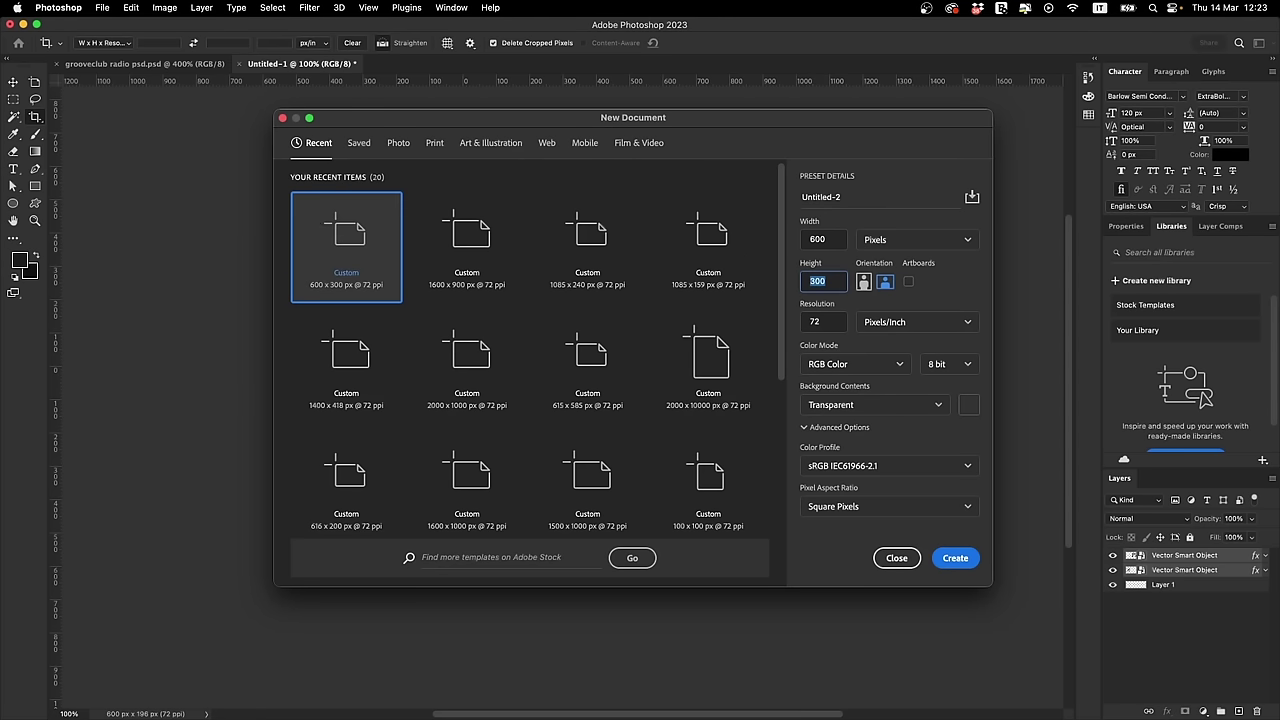
key(Return)
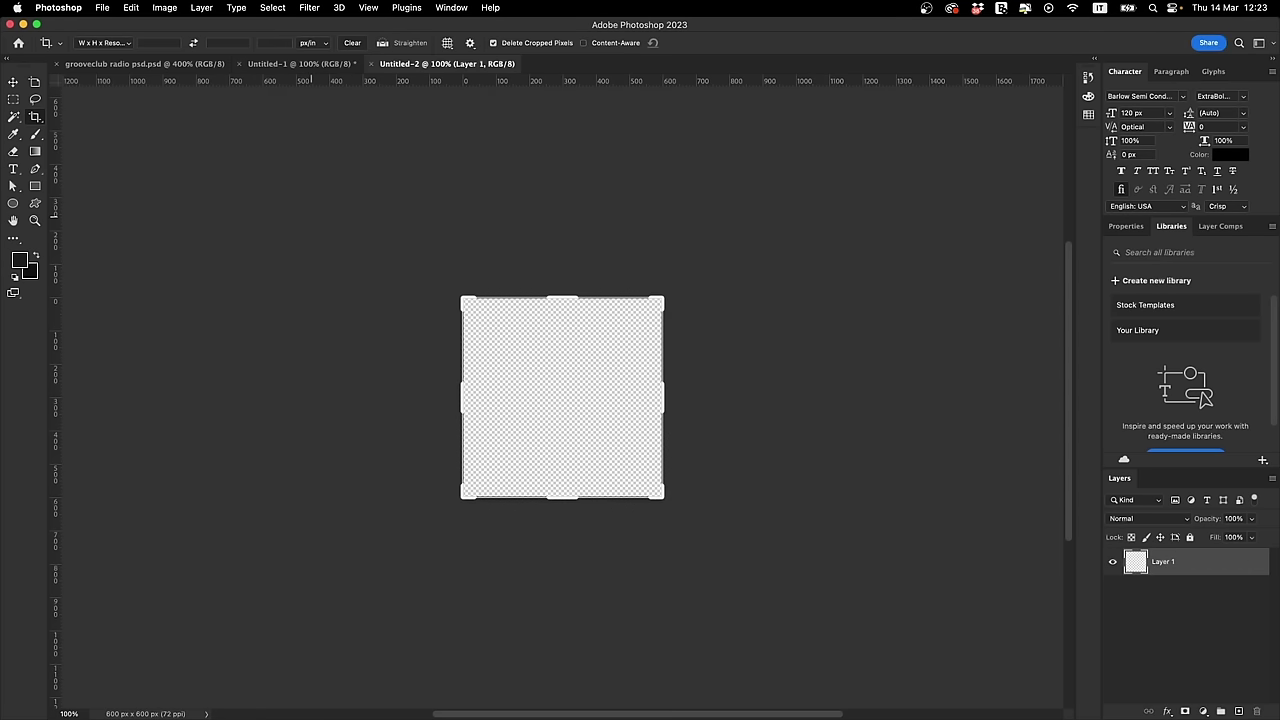
Step: Copy only the circular logo icon layer from grooveclub radio psd.psd into the middle of the new square document
click(297, 66)
key(v)
click(155, 66)
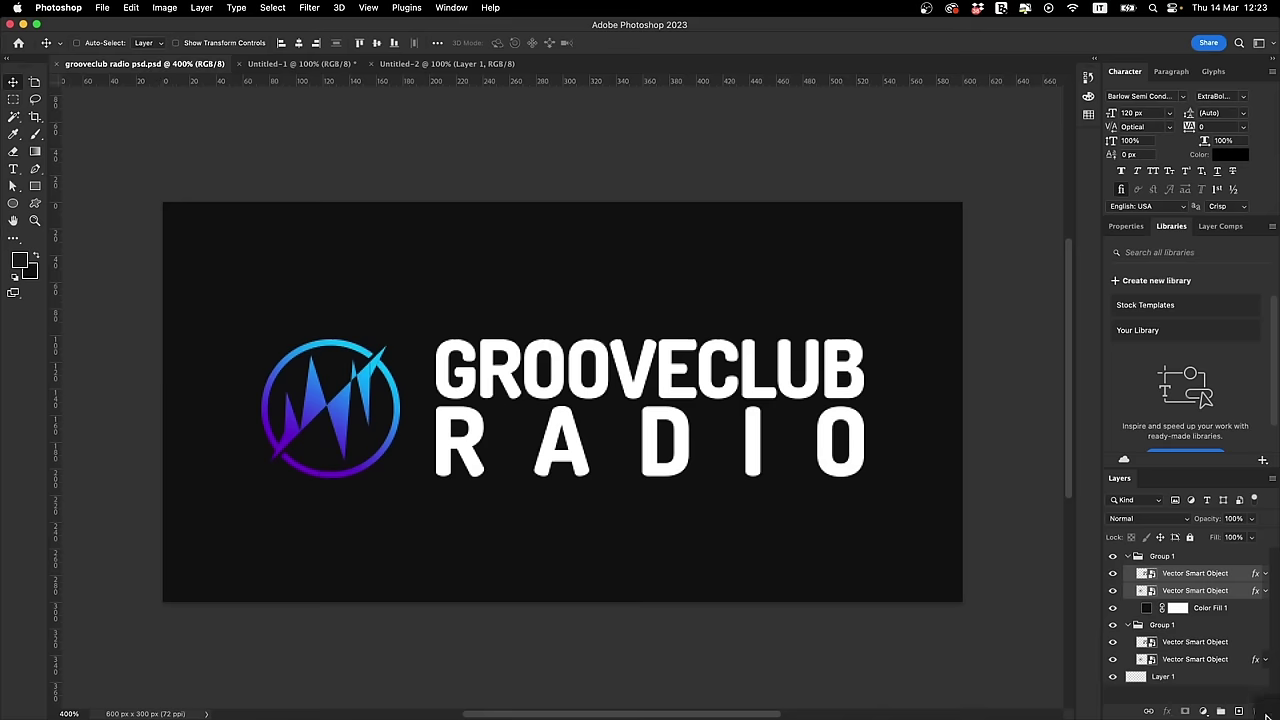
click(1216, 592)
drag(335, 420, 566, 408)
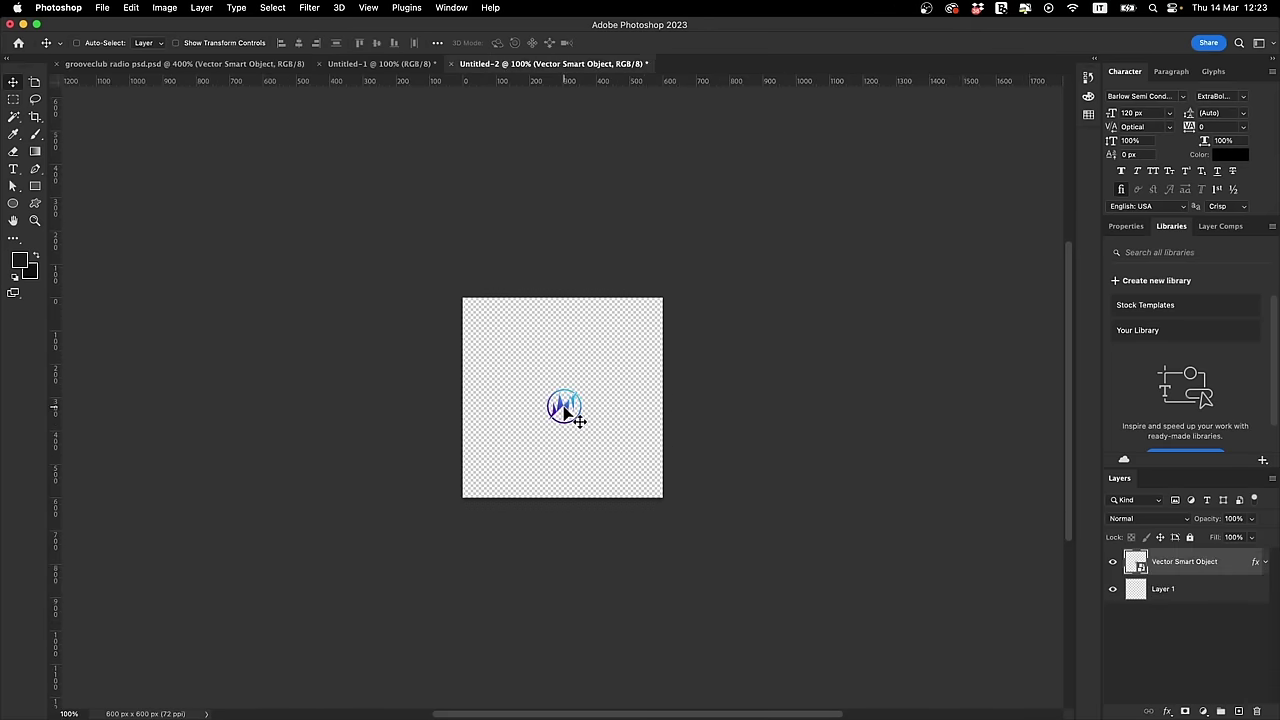
click(125, 67)
drag(780, 320, 577, 125)
click(1215, 608)
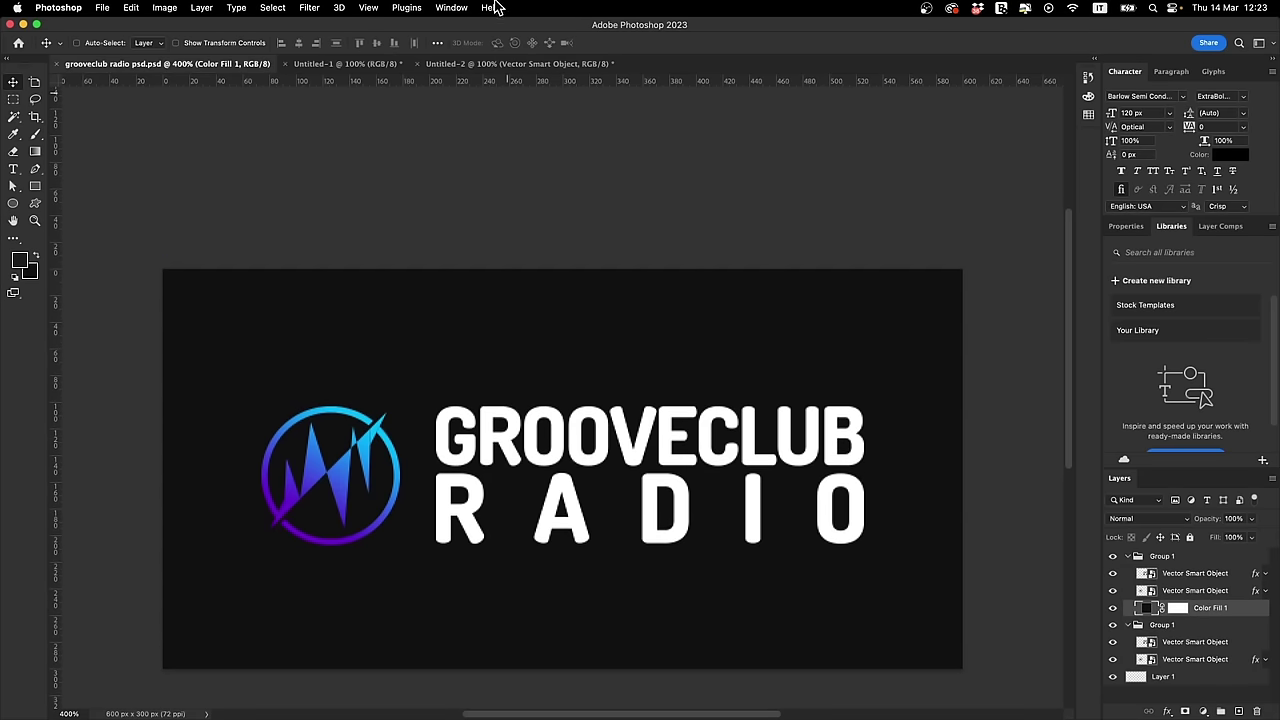
click(490, 63)
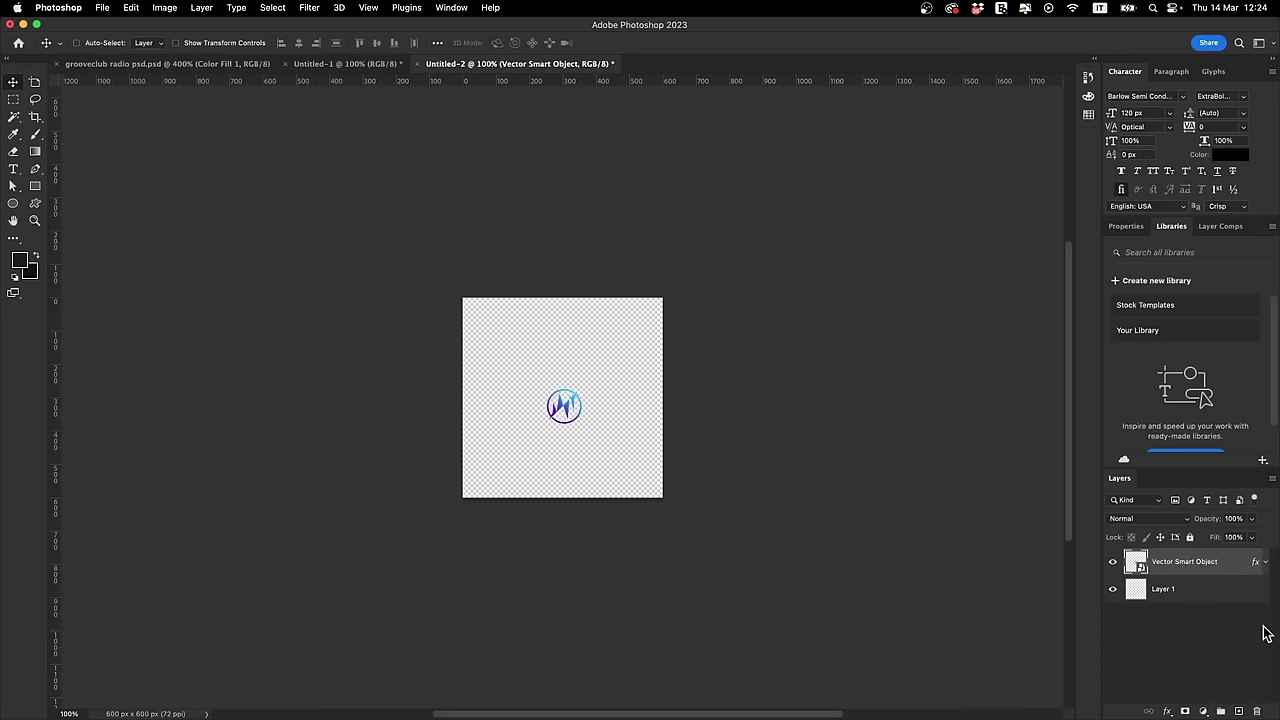
Step: Add a solid color fill layer beneath the logo icon in the square document and set its color to black
click(1204, 713)
click(1200, 410)
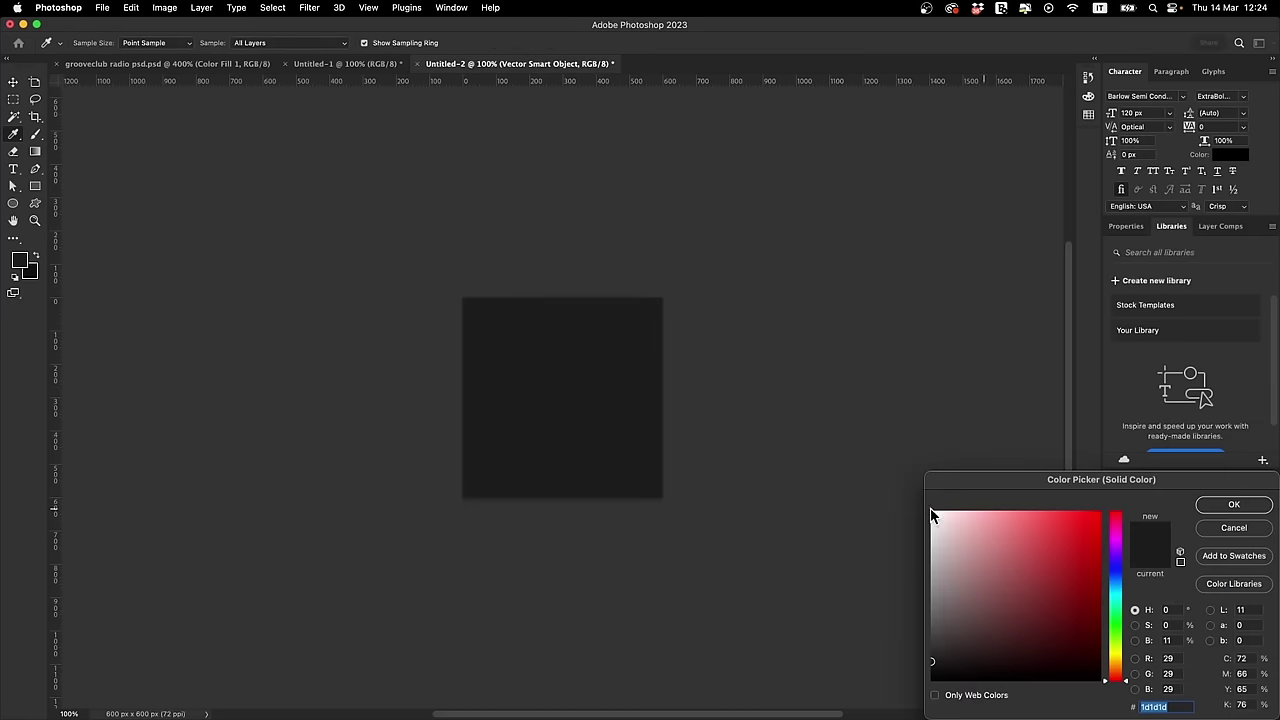
click(1234, 505)
drag(1226, 560, 1208, 612)
double_click(1135, 589)
click(980, 609)
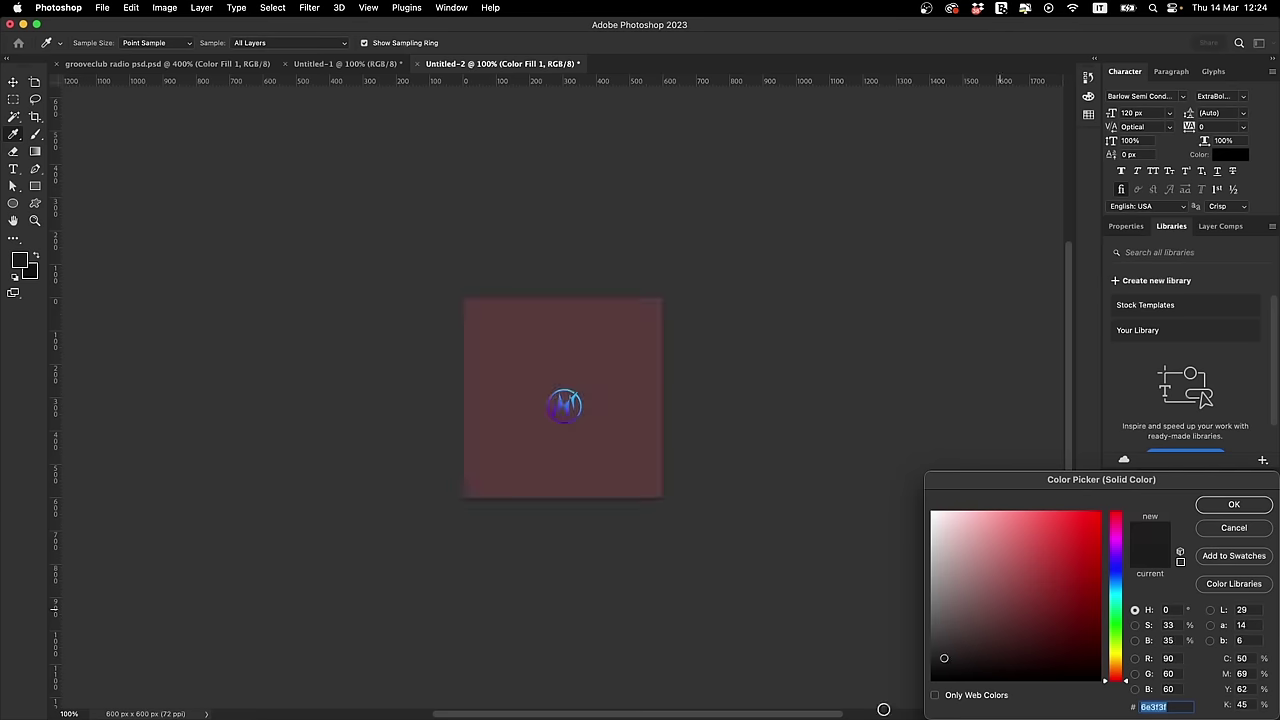
click(1152, 558)
click(1226, 506)
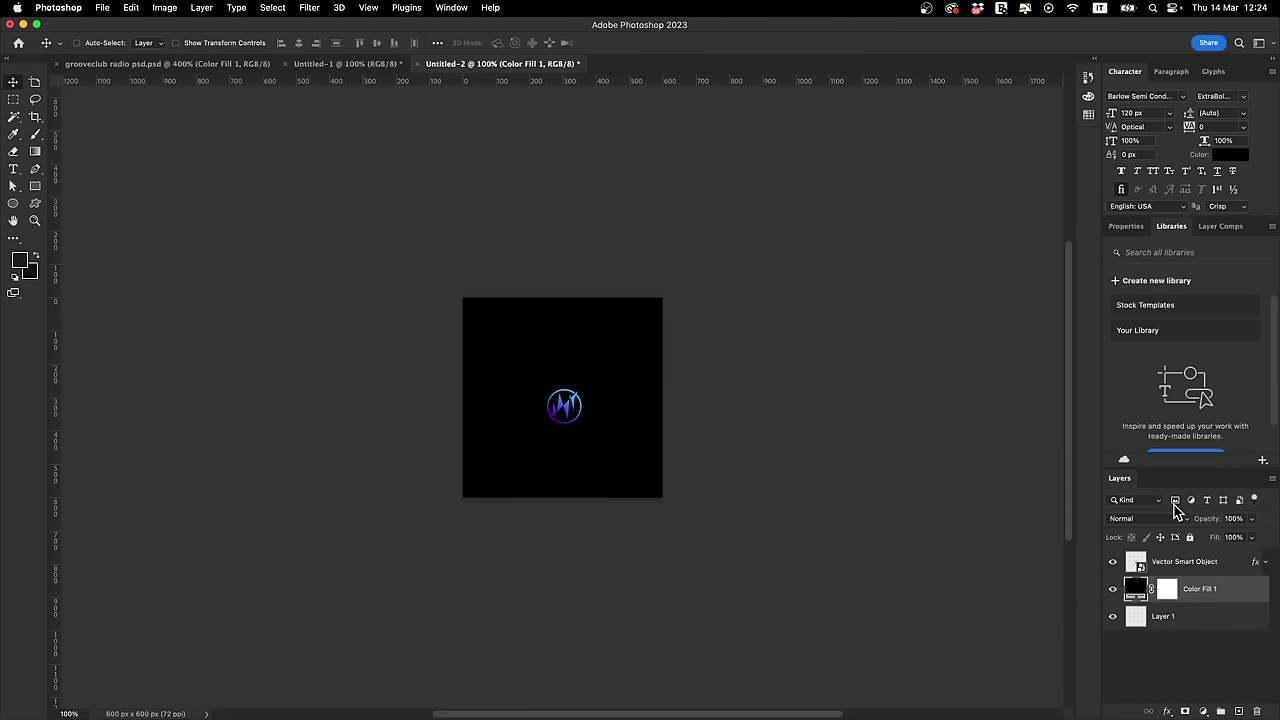
Step: Scale the logo icon up to about 211% and centre it vertically at Y 300 px on the black square
click(1220, 561)
key(super+t)
drag(584, 385, 655, 314)
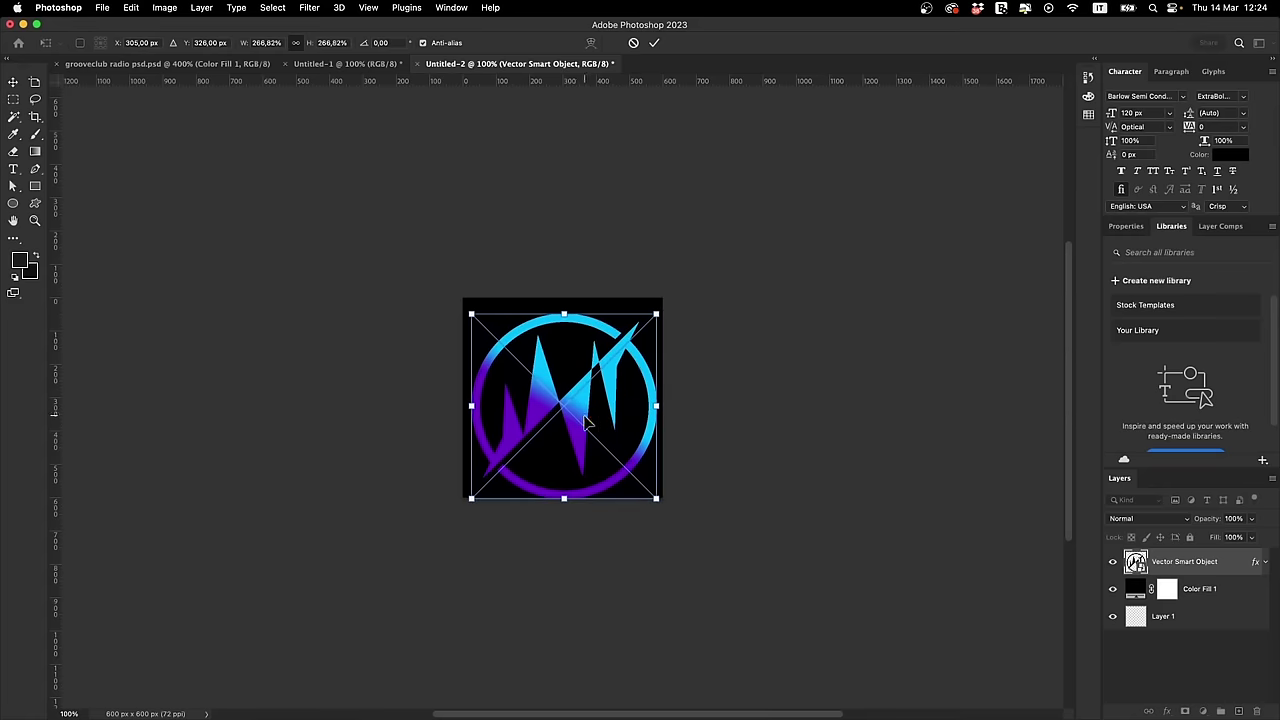
drag(584, 415, 586, 410)
drag(656, 306, 637, 325)
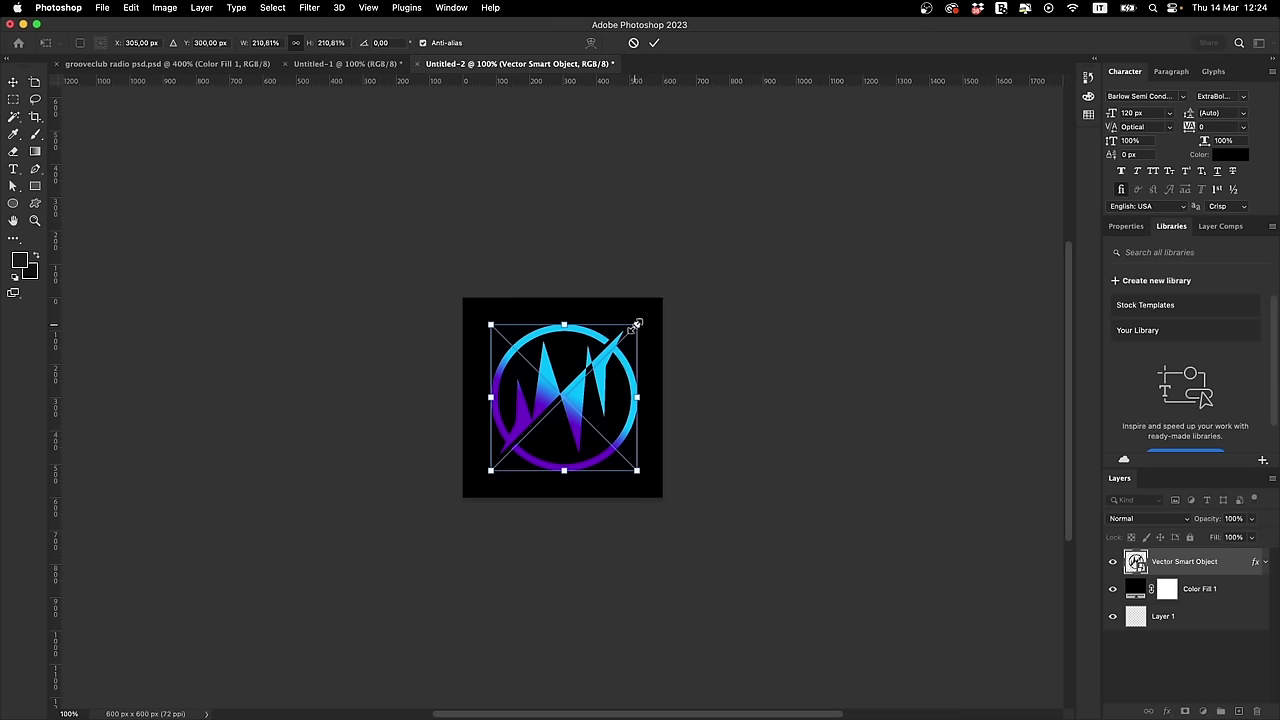
key(Return)
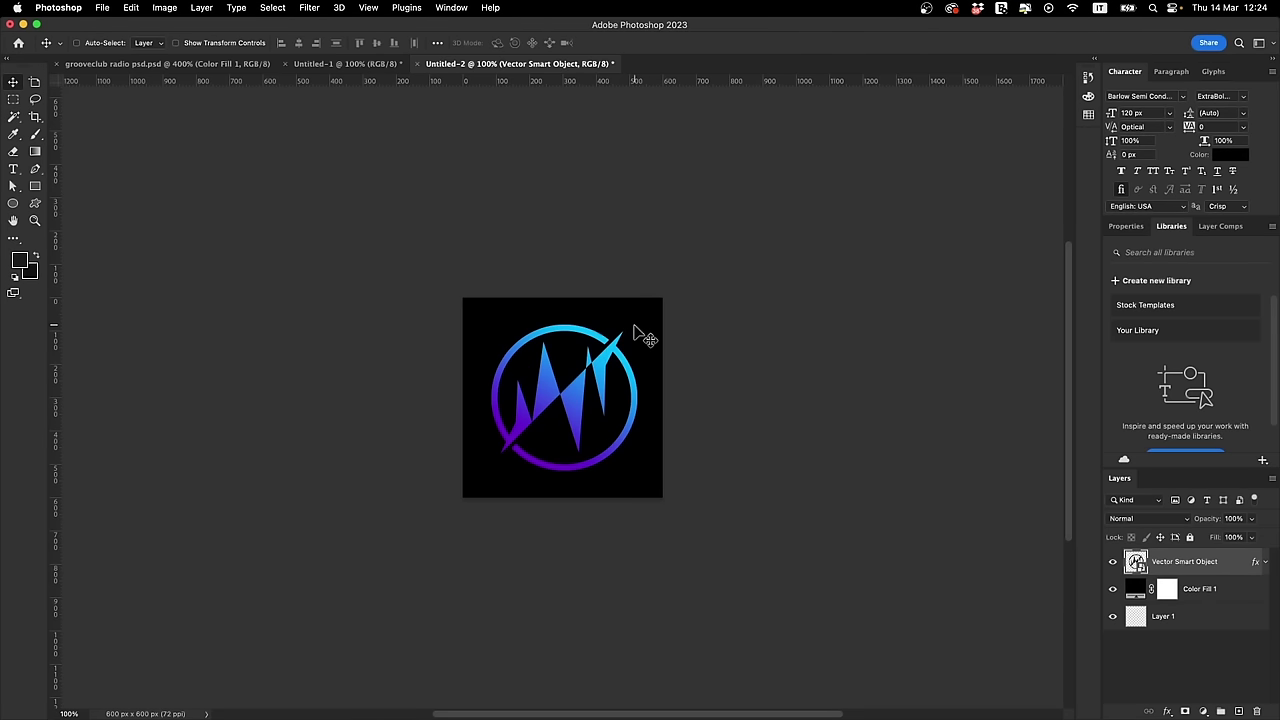
Step: Save the square document on the computer as player icon.psd in the LOGO folder
key(super+s)
click(497, 634)
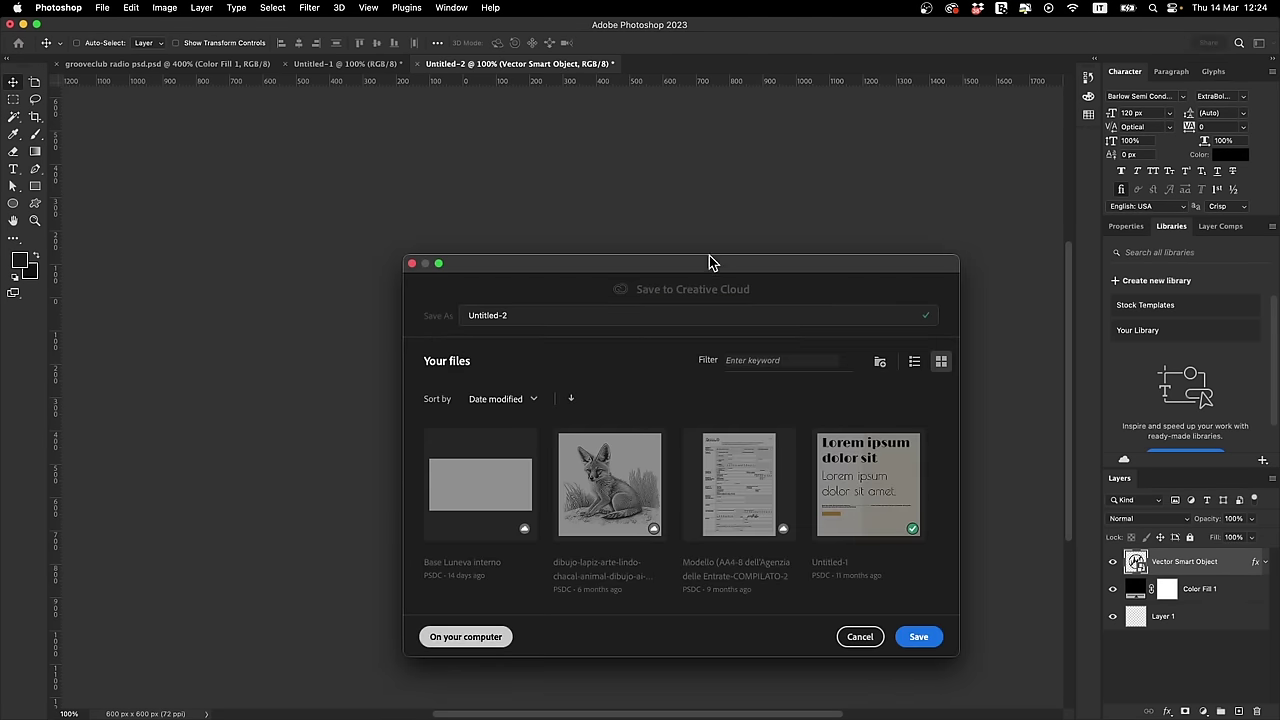
text(playe)
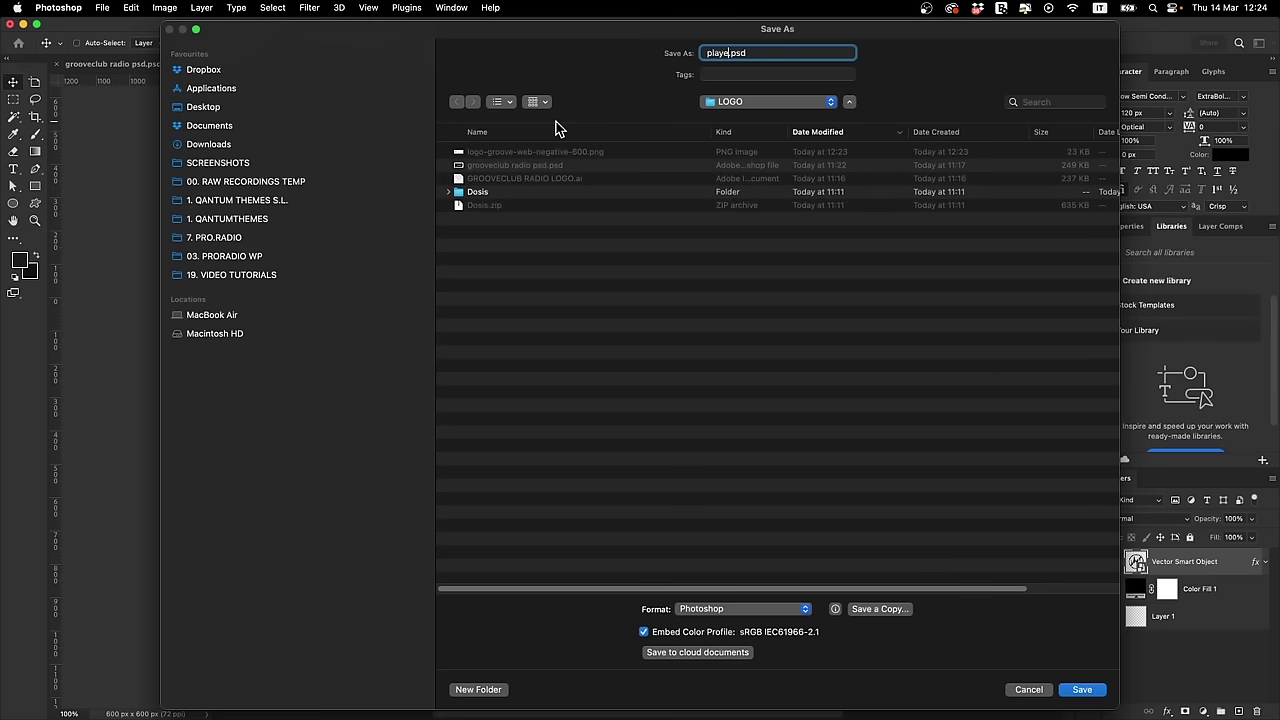
text(r icon)
key(Return)
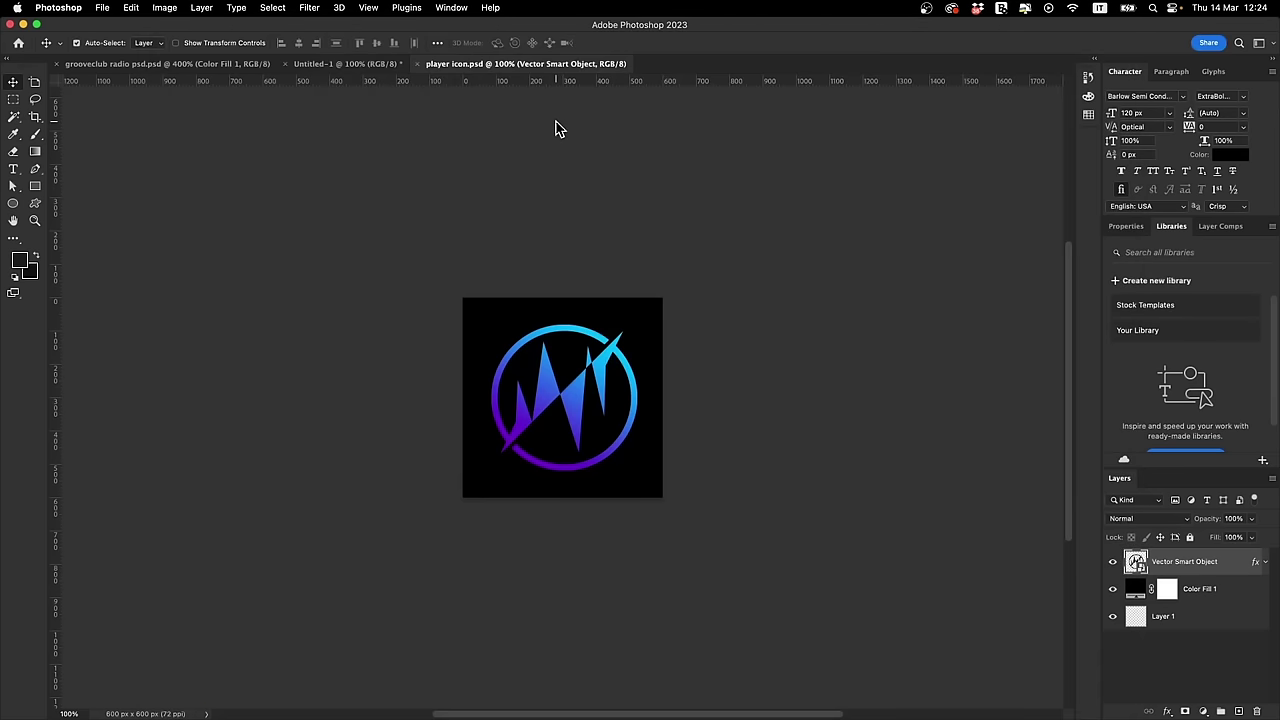
Step: Export the icon as a 600 x 600 JPG at quality 5, named logo player icon groove squared.jpg, in the LOGO folder
key(alt+shift+super+w)
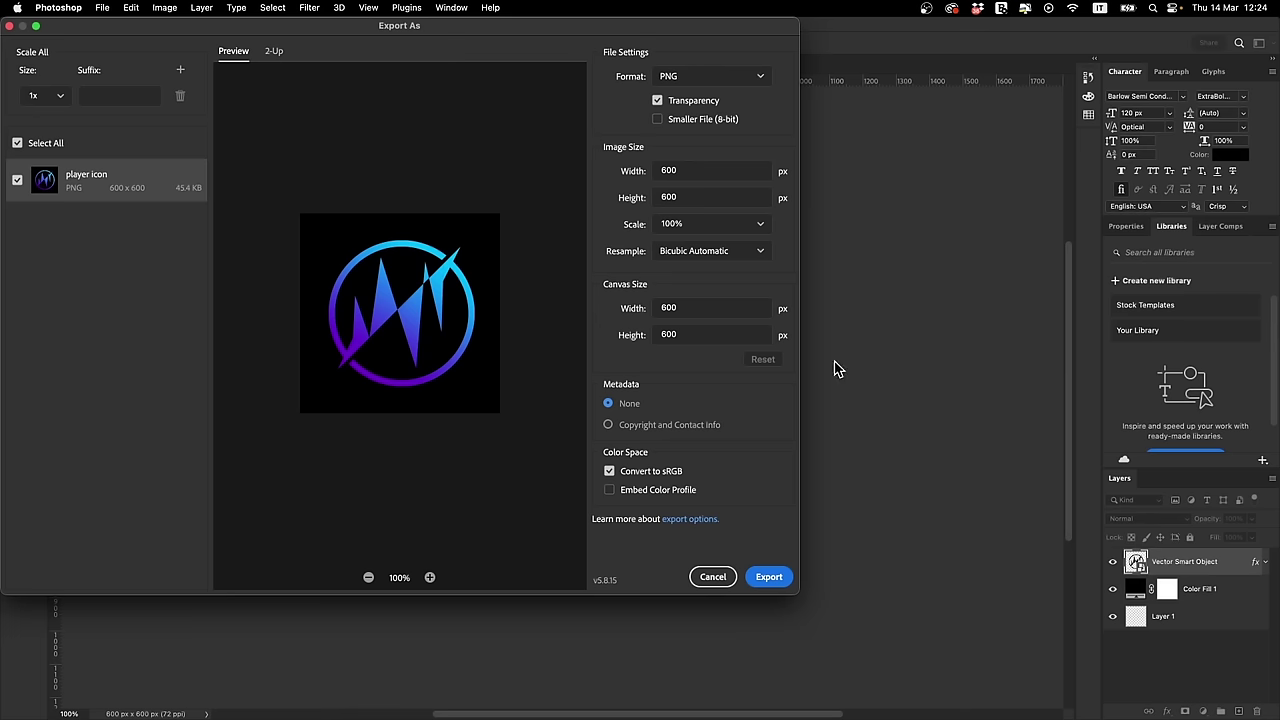
click(690, 80)
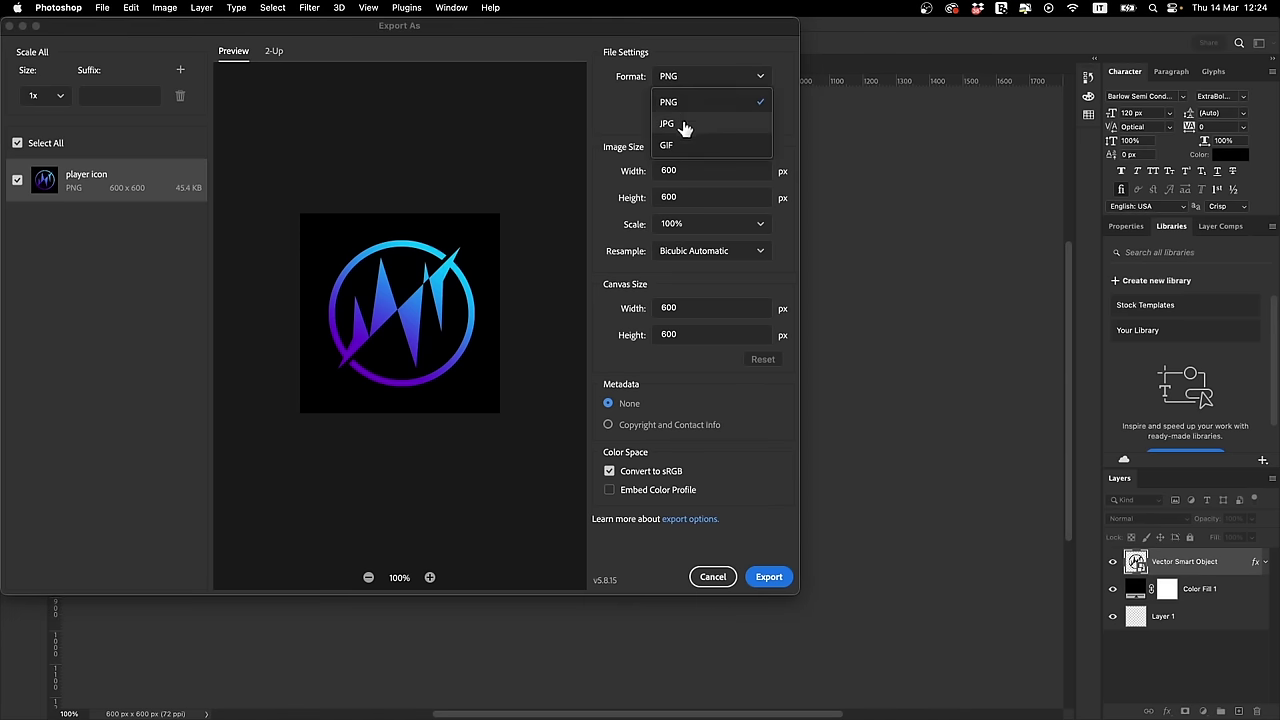
click(685, 113)
drag(748, 103, 730, 103)
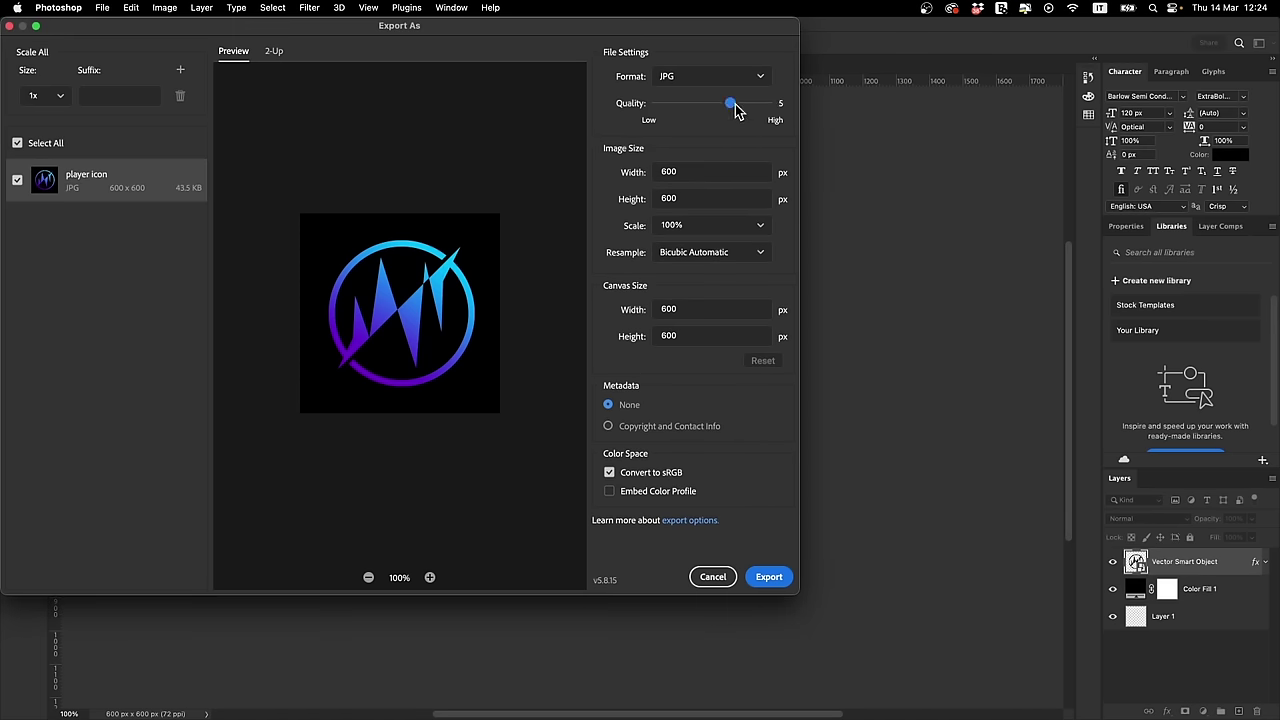
click(778, 579)
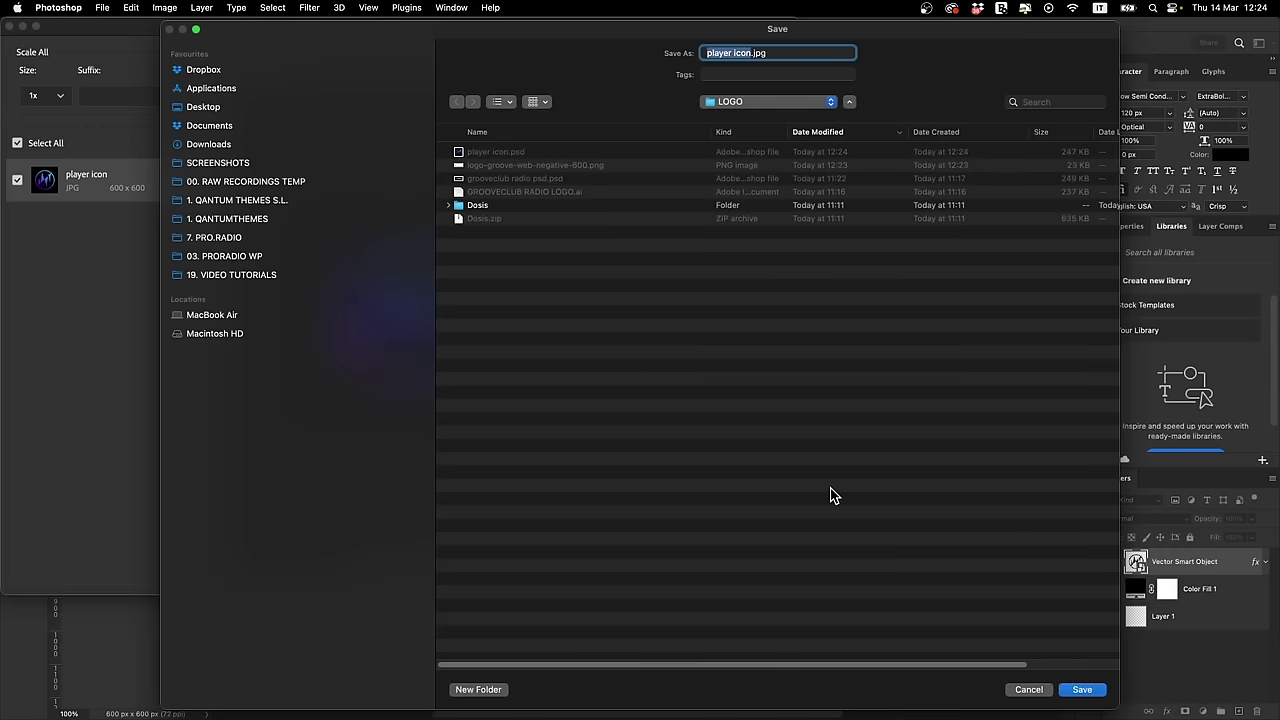
text(logo)
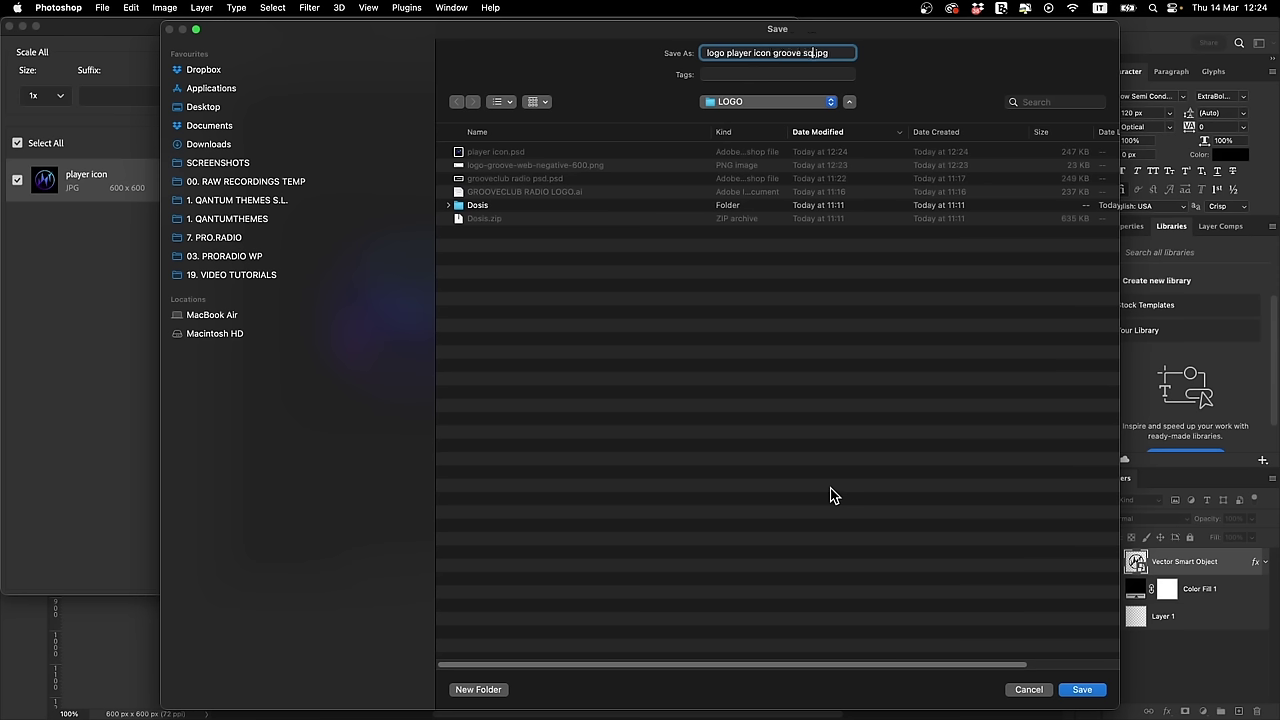
key(Return)
Step: Switch to Chrome, upload logo player icon groove squared.jpg and insert it as the channel's Player icon
key(super+Tab)
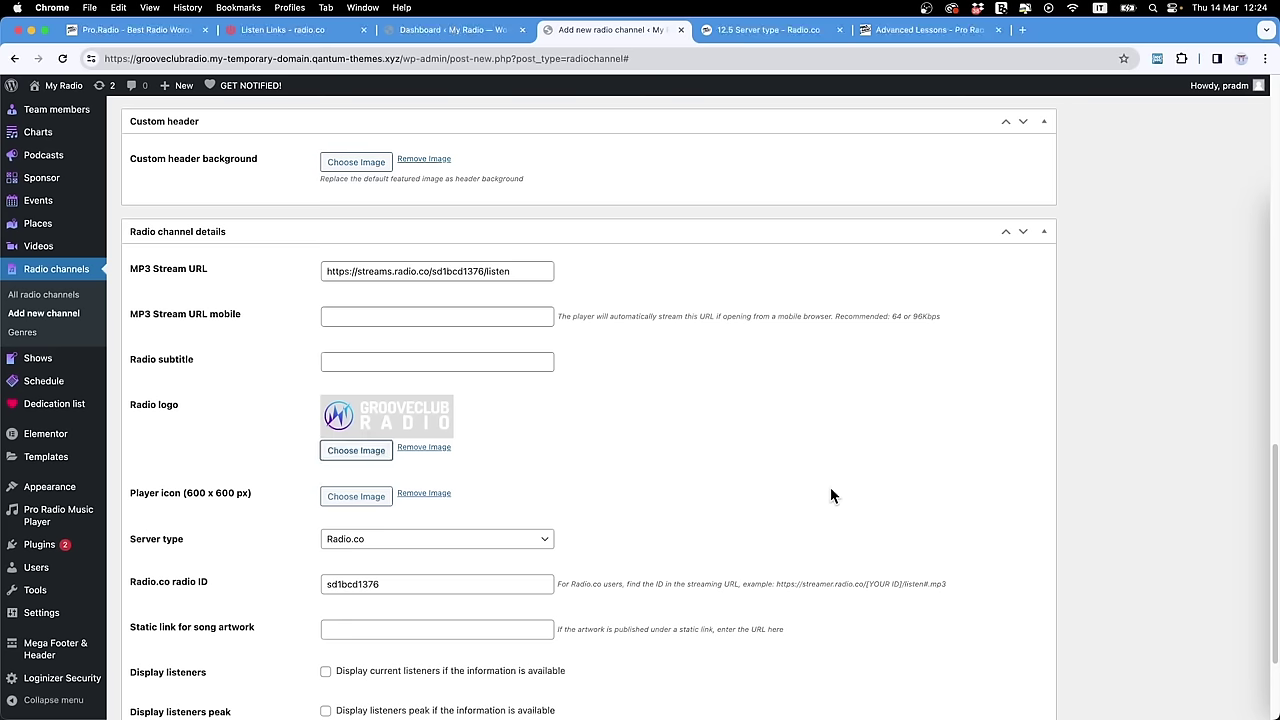
click(326, 496)
click(197, 146)
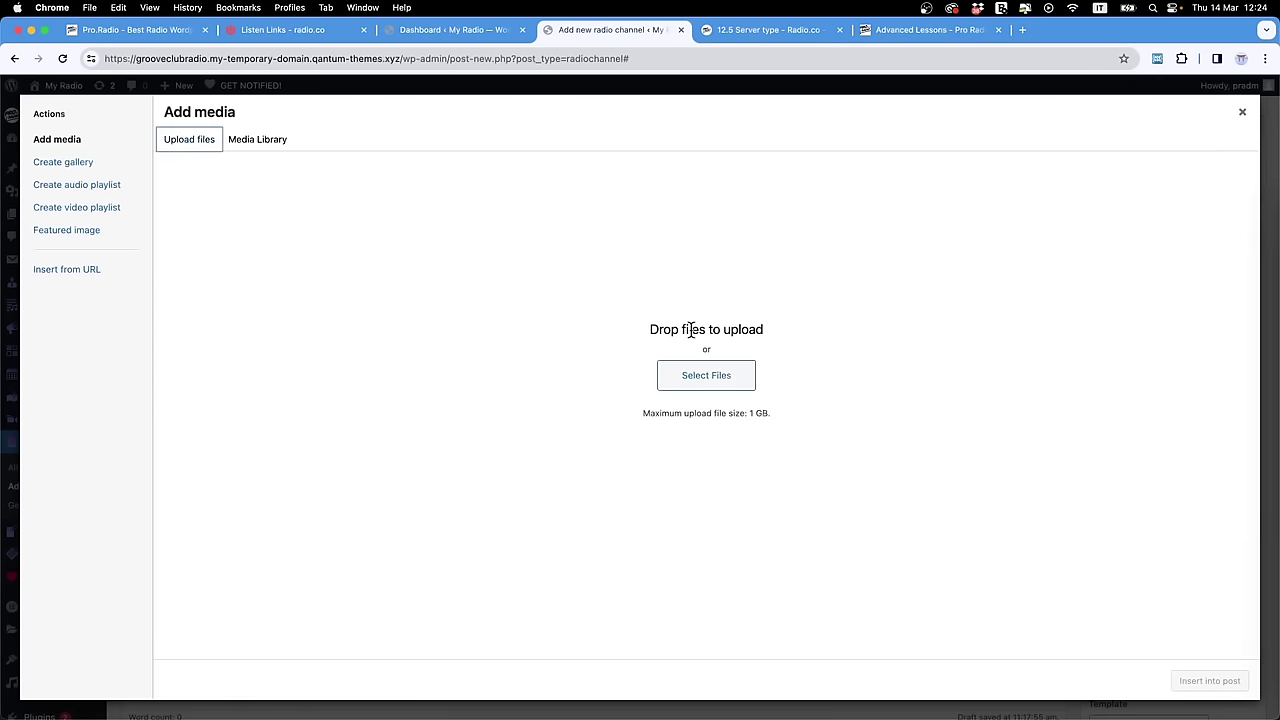
click(706, 374)
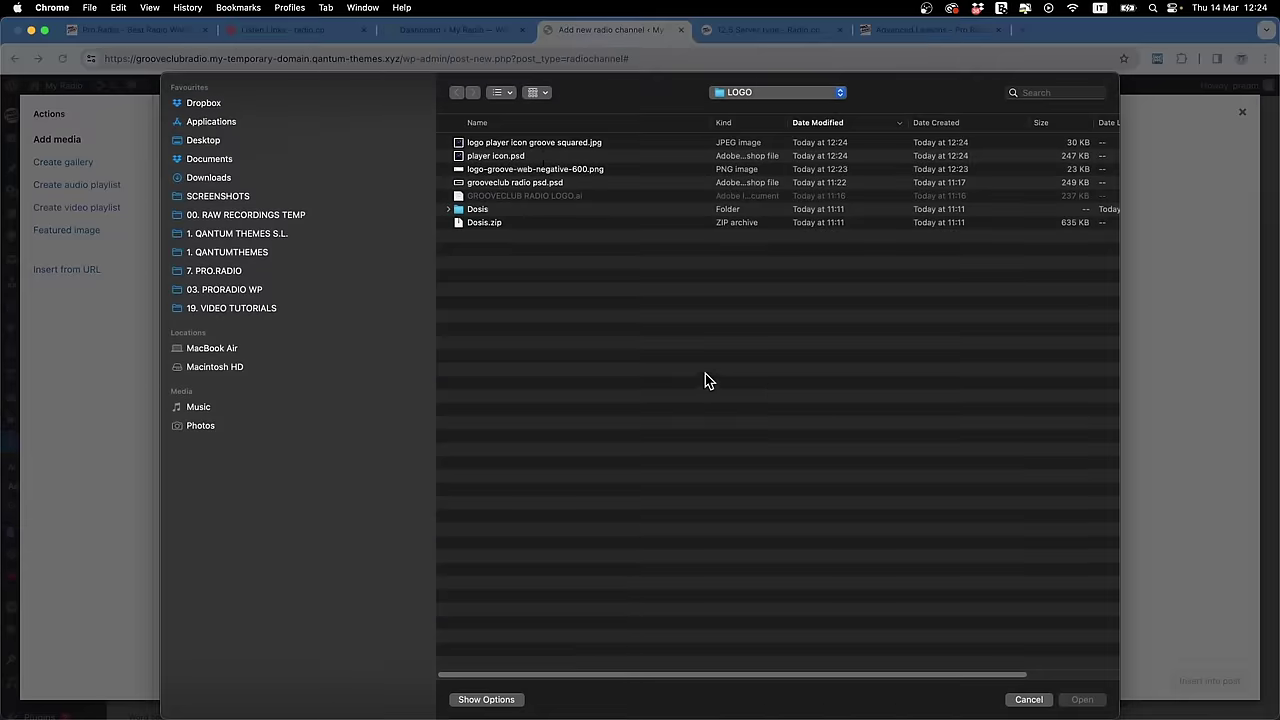
double_click(605, 148)
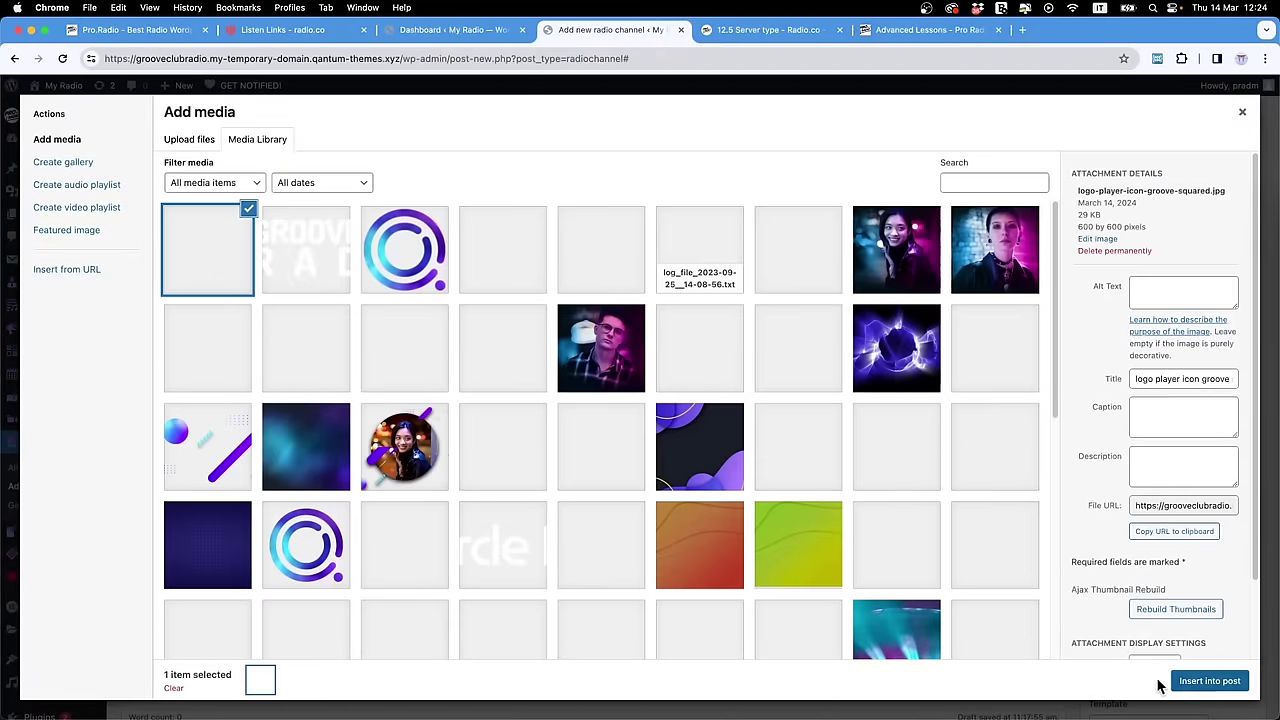
click(1194, 681)
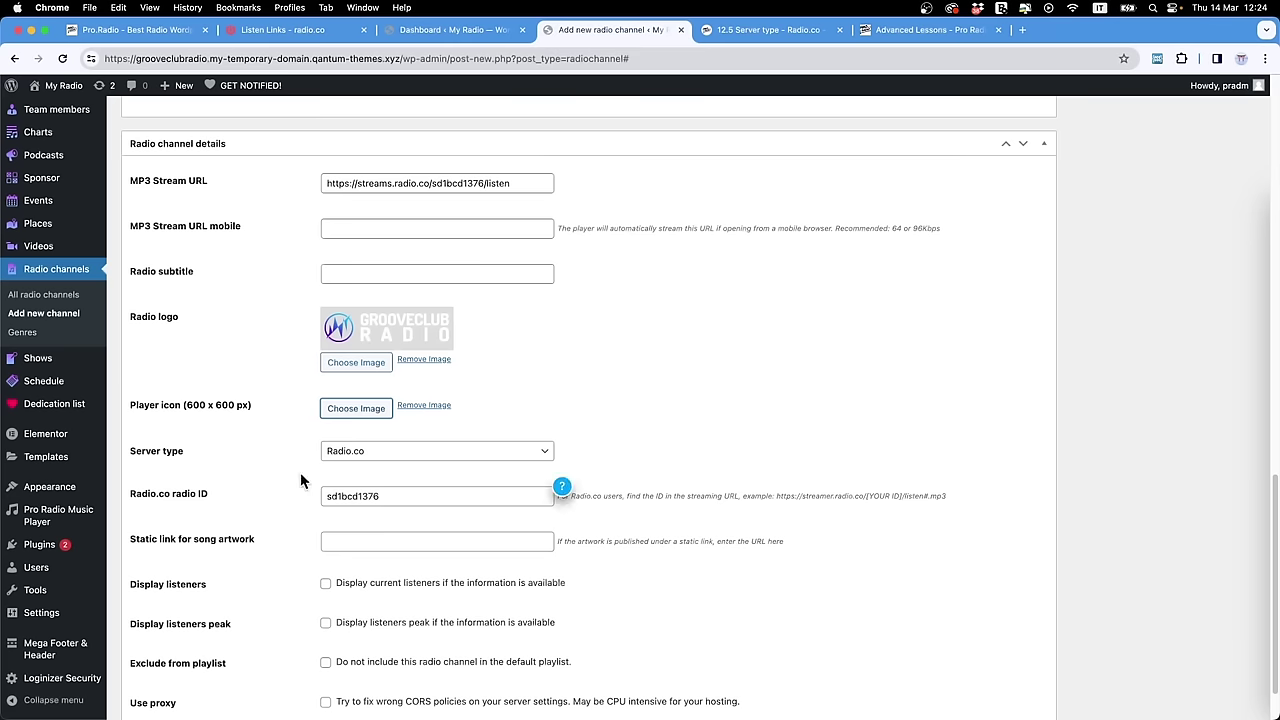
Step: Review the channel's settings and publish the GrooveClub Radio channel
scroll(932, 503, down, 3)
scroll(931, 500, up, 20)
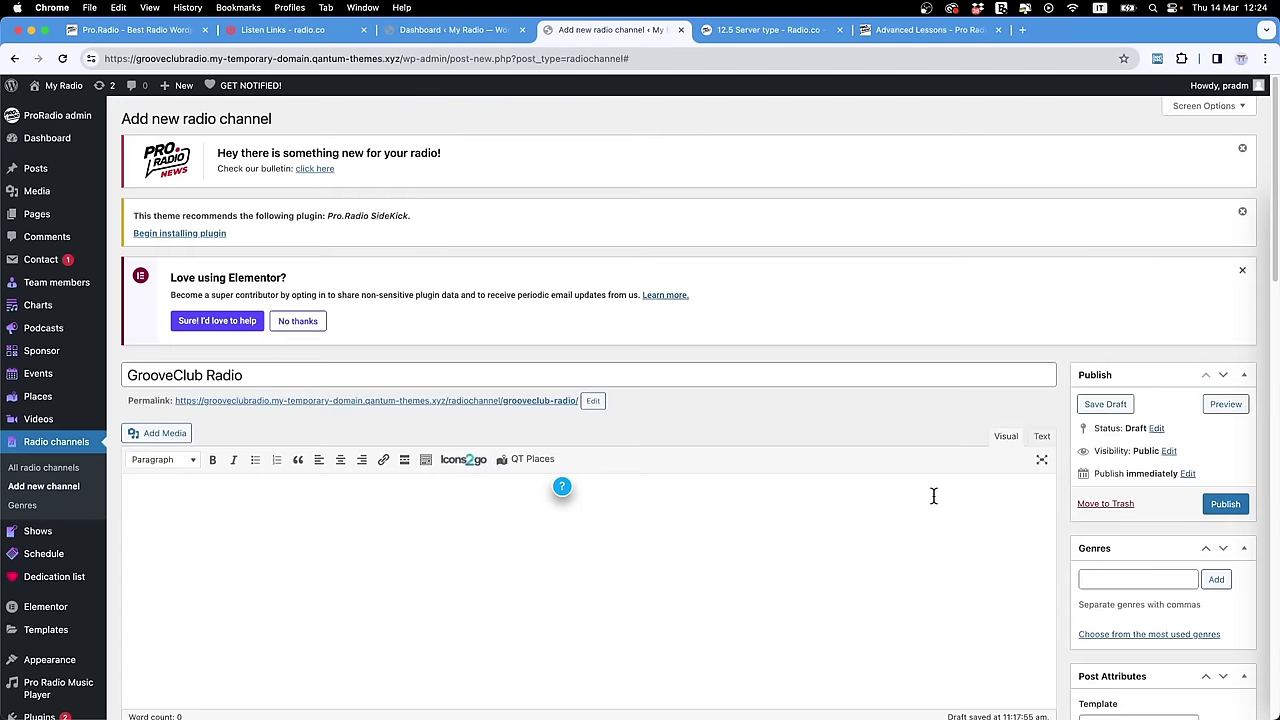
scroll(919, 331, down, 5)
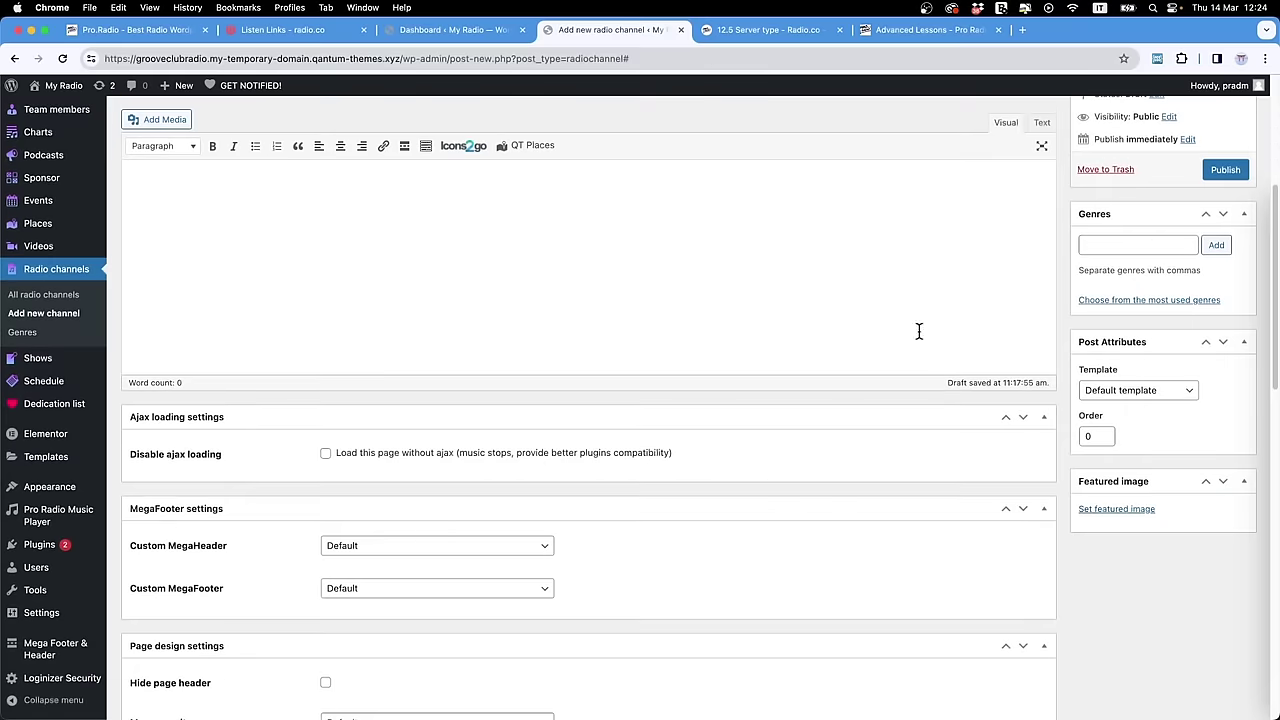
click(1225, 174)
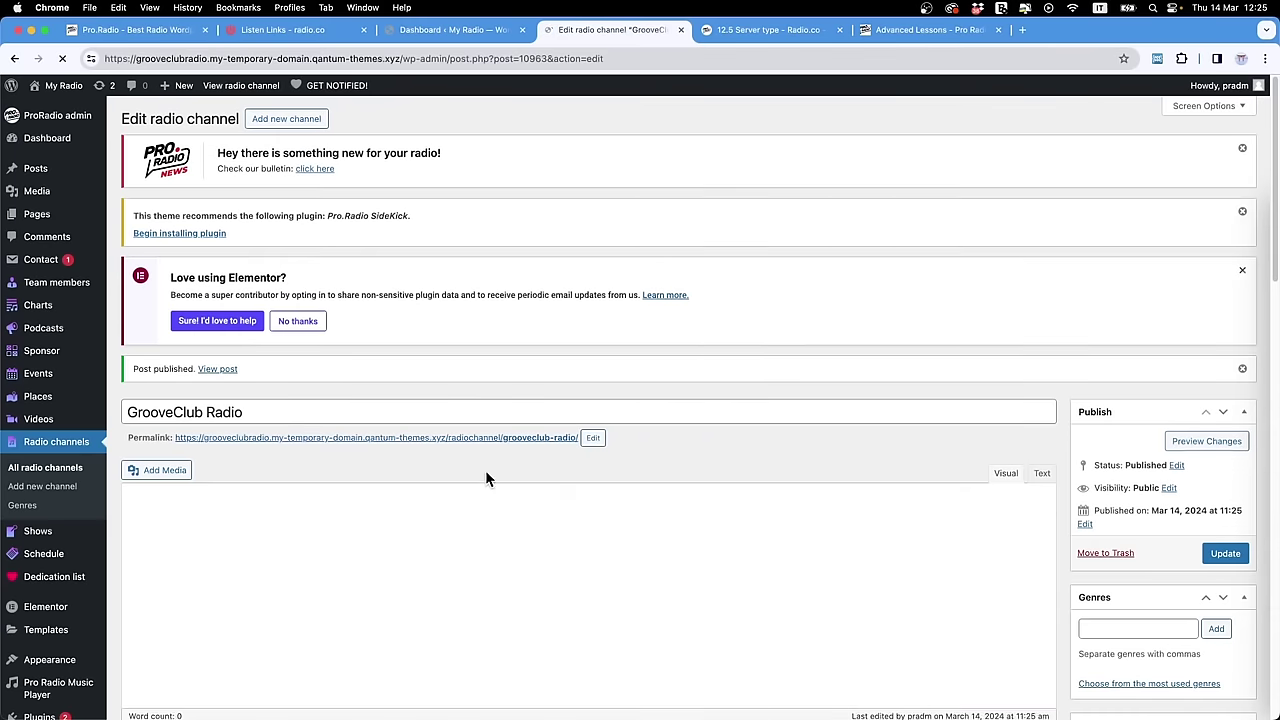
Step: Open the published channel page in a new tab and test starting and pausing the radio stream
super+click(503, 443)
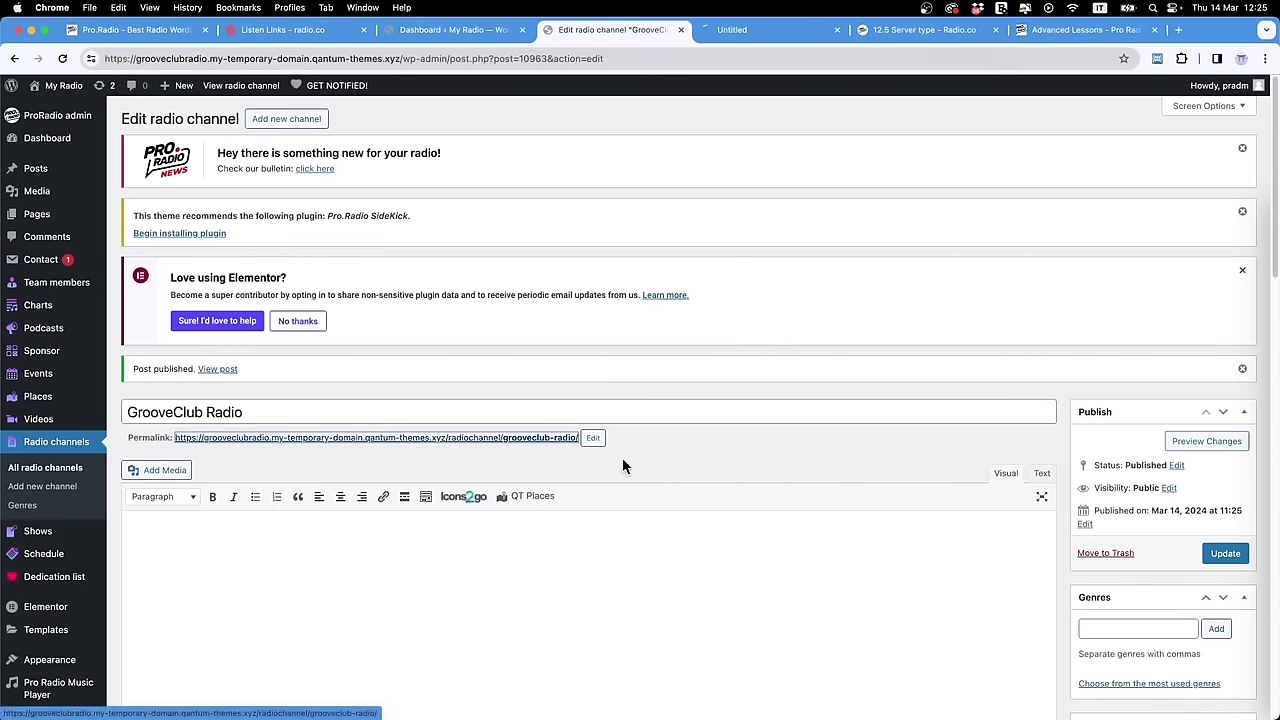
click(720, 29)
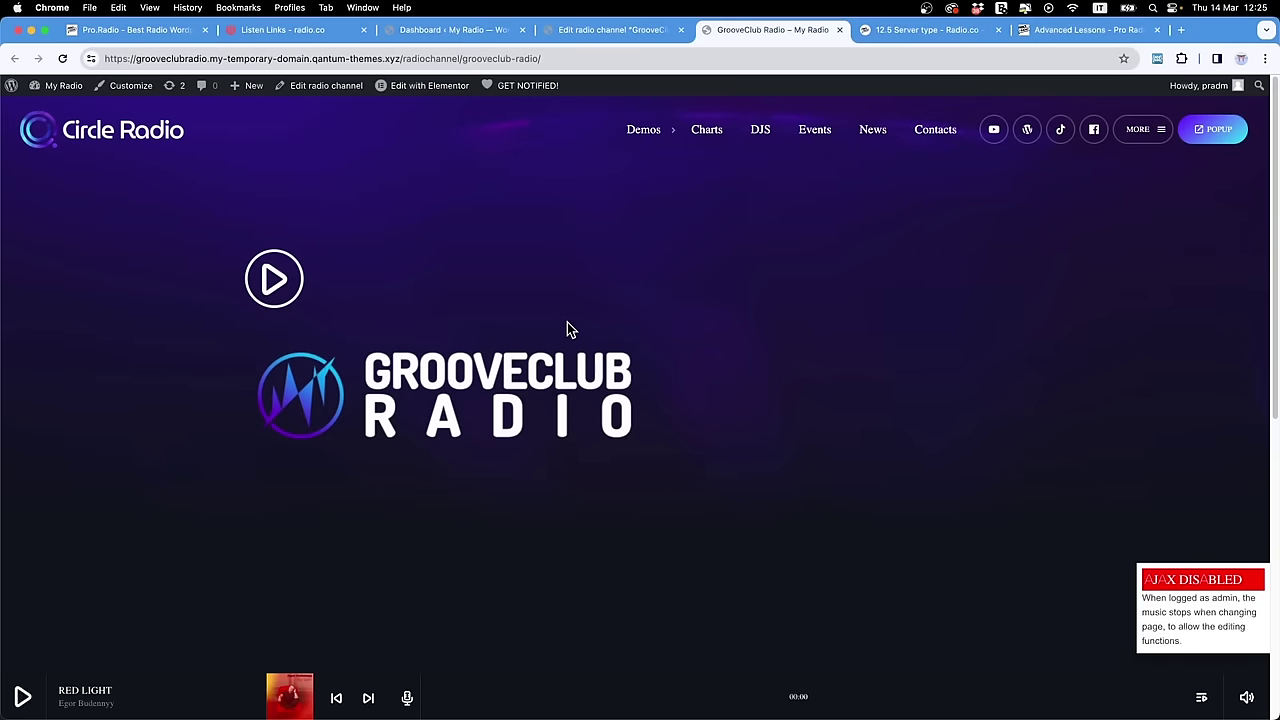
click(274, 280)
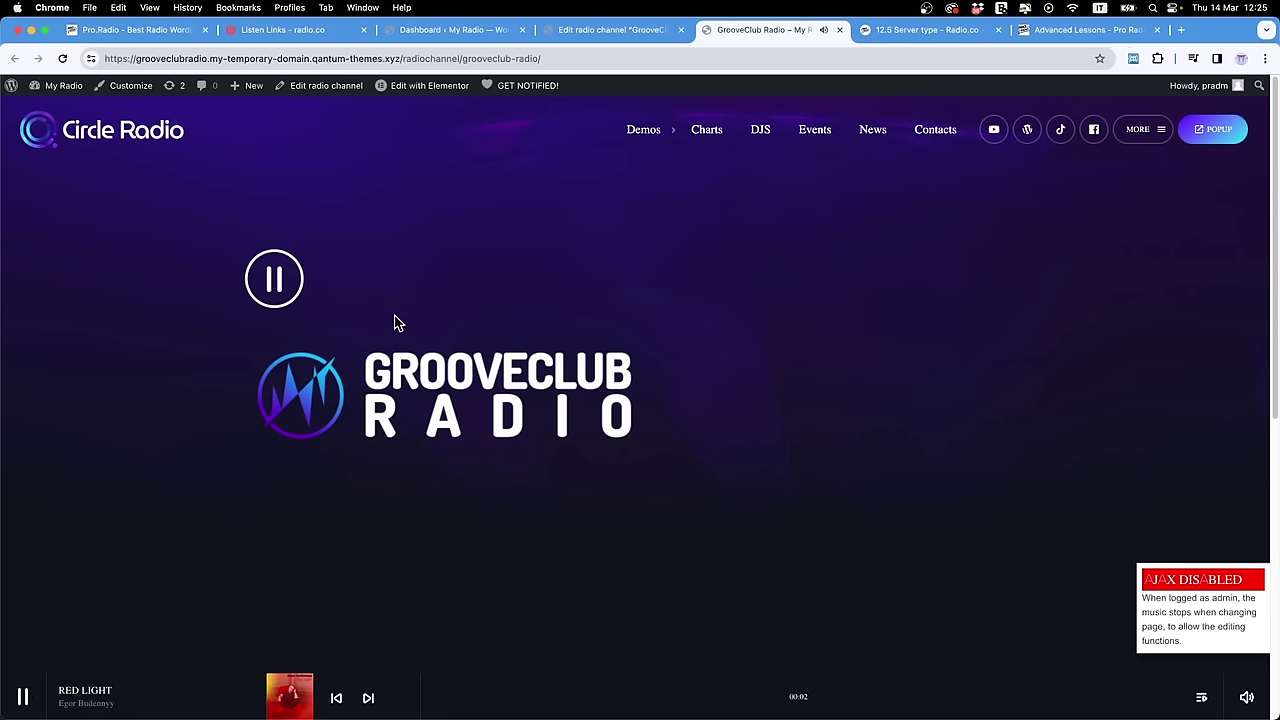
click(268, 283)
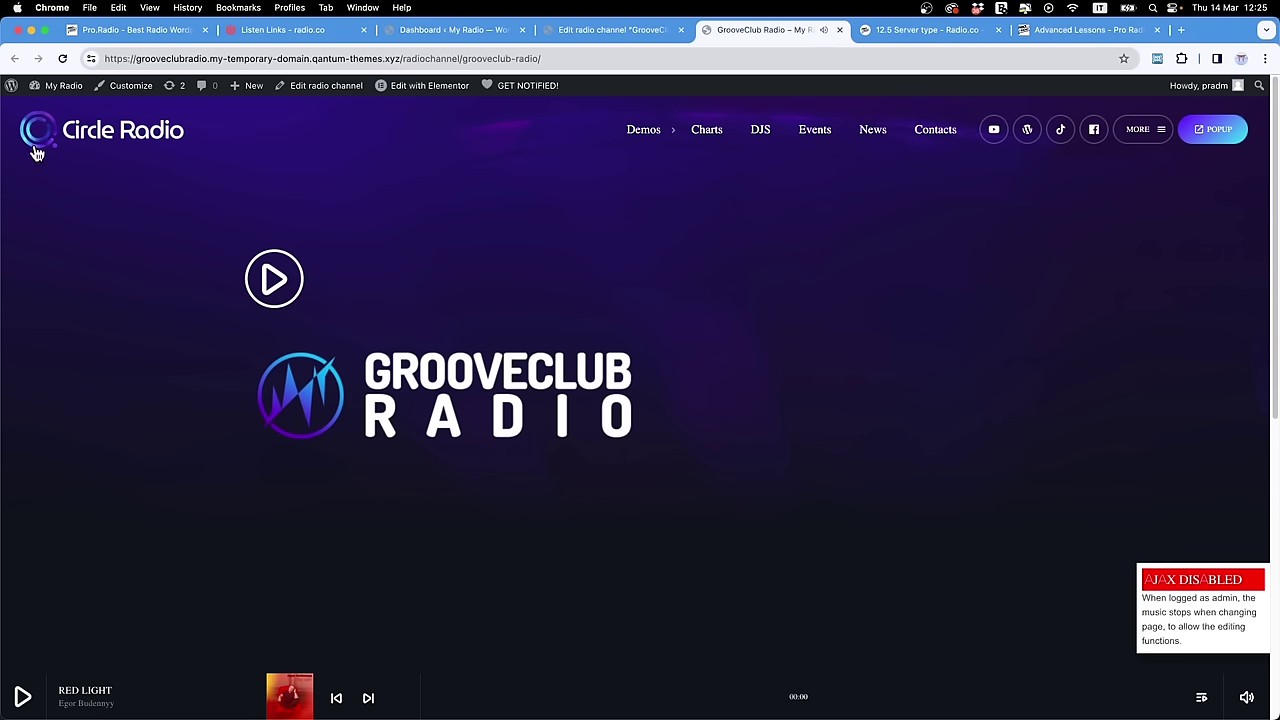
Step: In the site customizer's logo and menu bar design settings, set logo-groove-web-negative-600.png as the opaque header logo
click(144, 88)
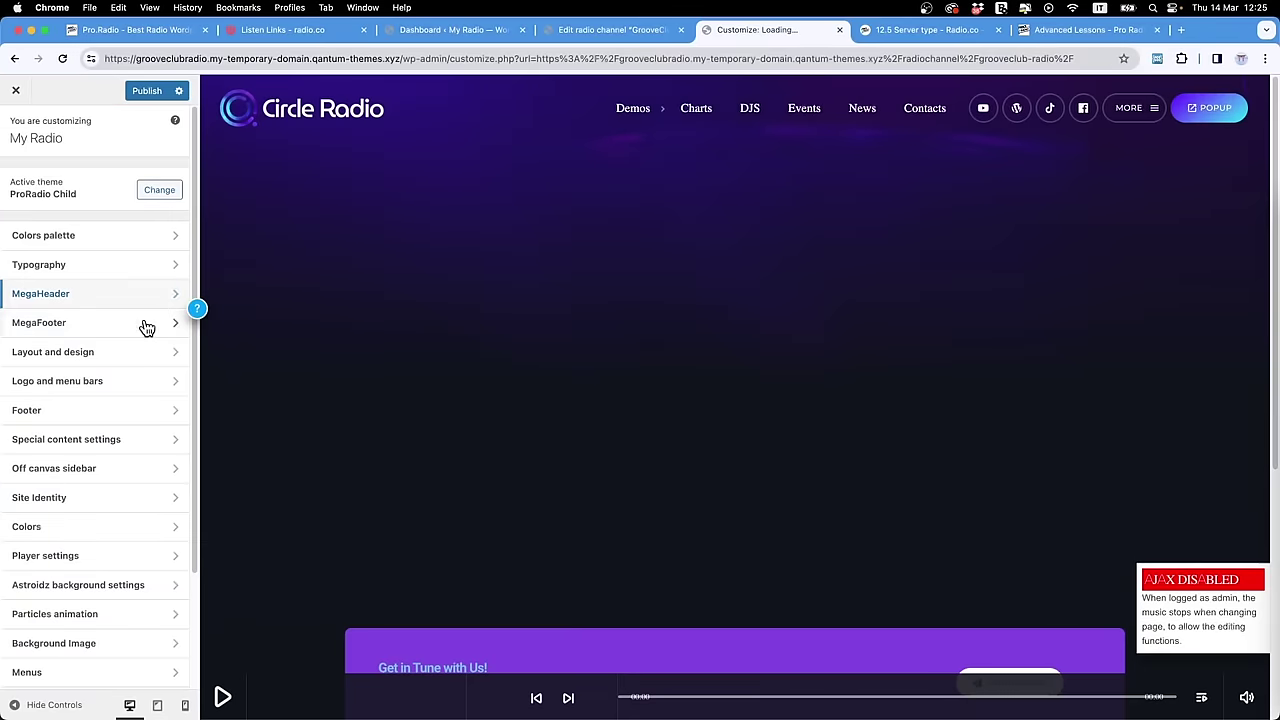
click(131, 351)
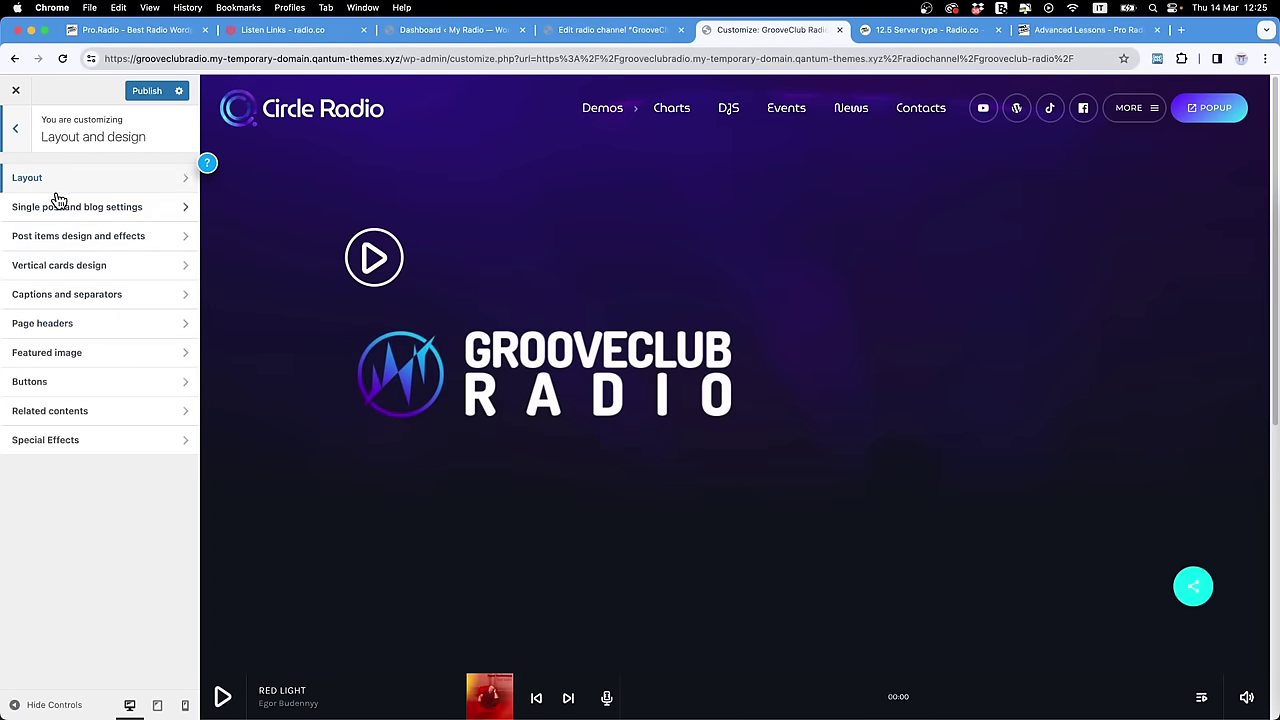
click(15, 128)
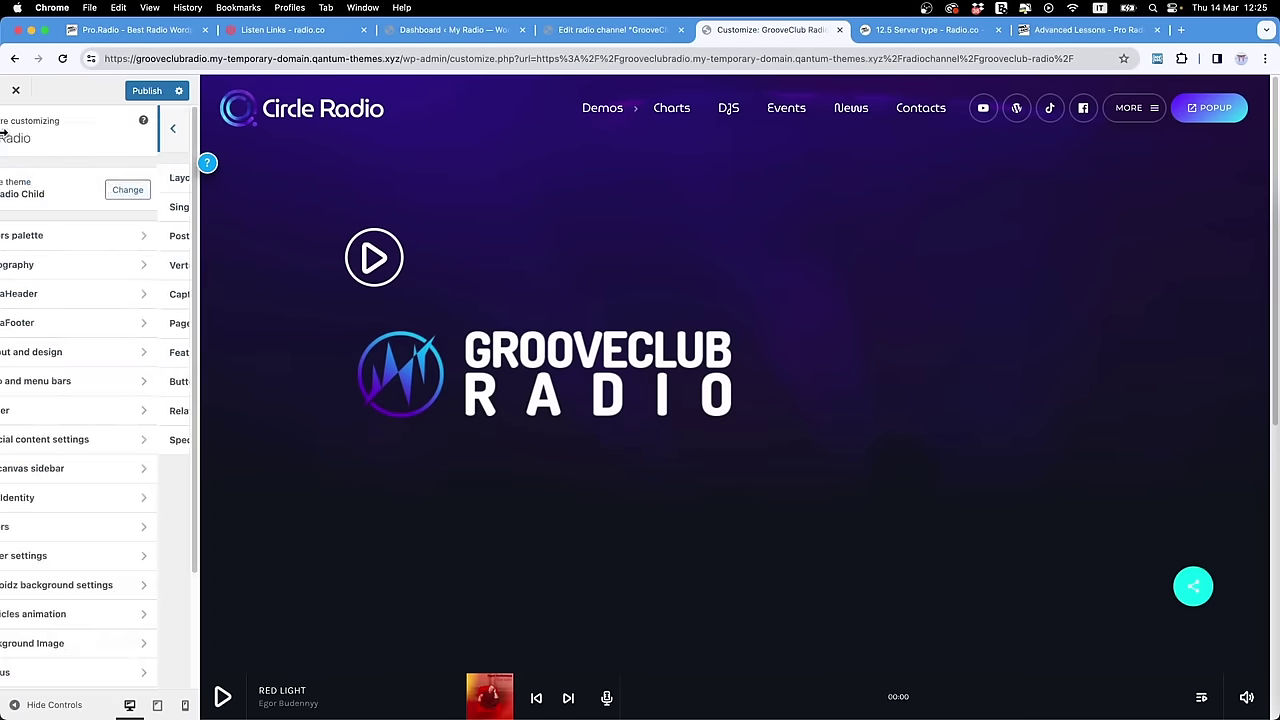
click(63, 385)
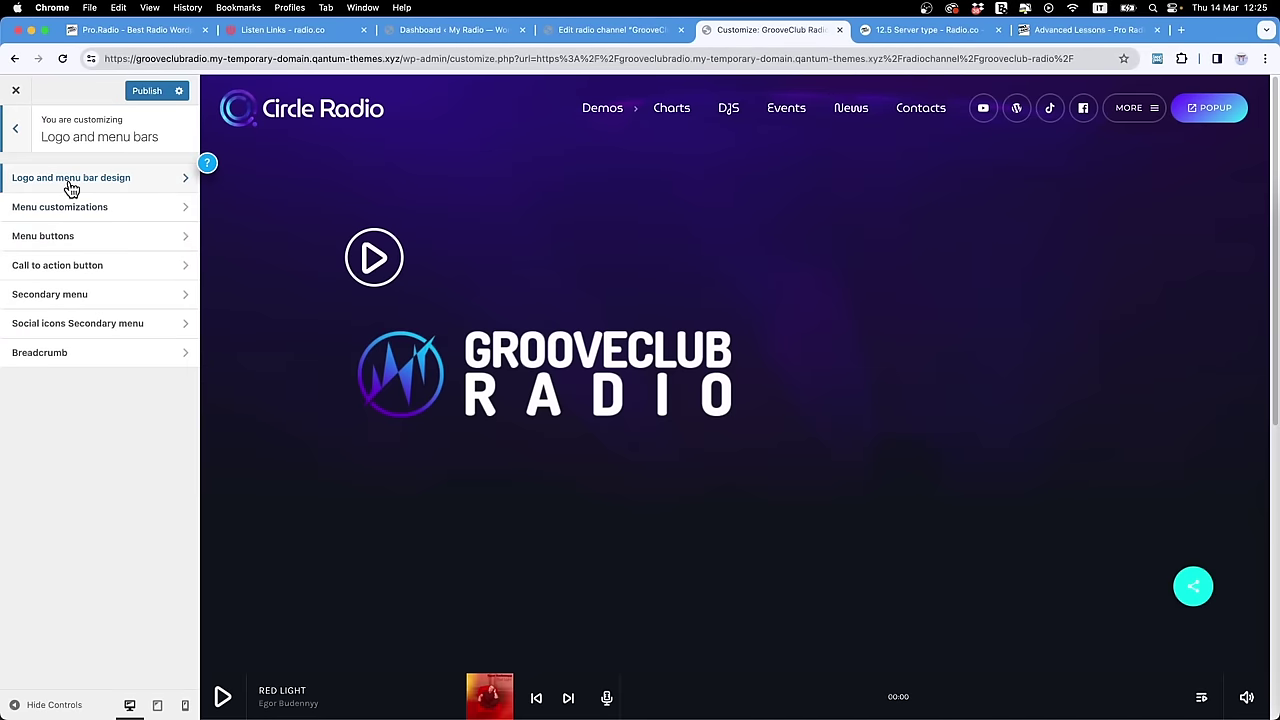
click(72, 188)
scroll(77, 345, down, 15)
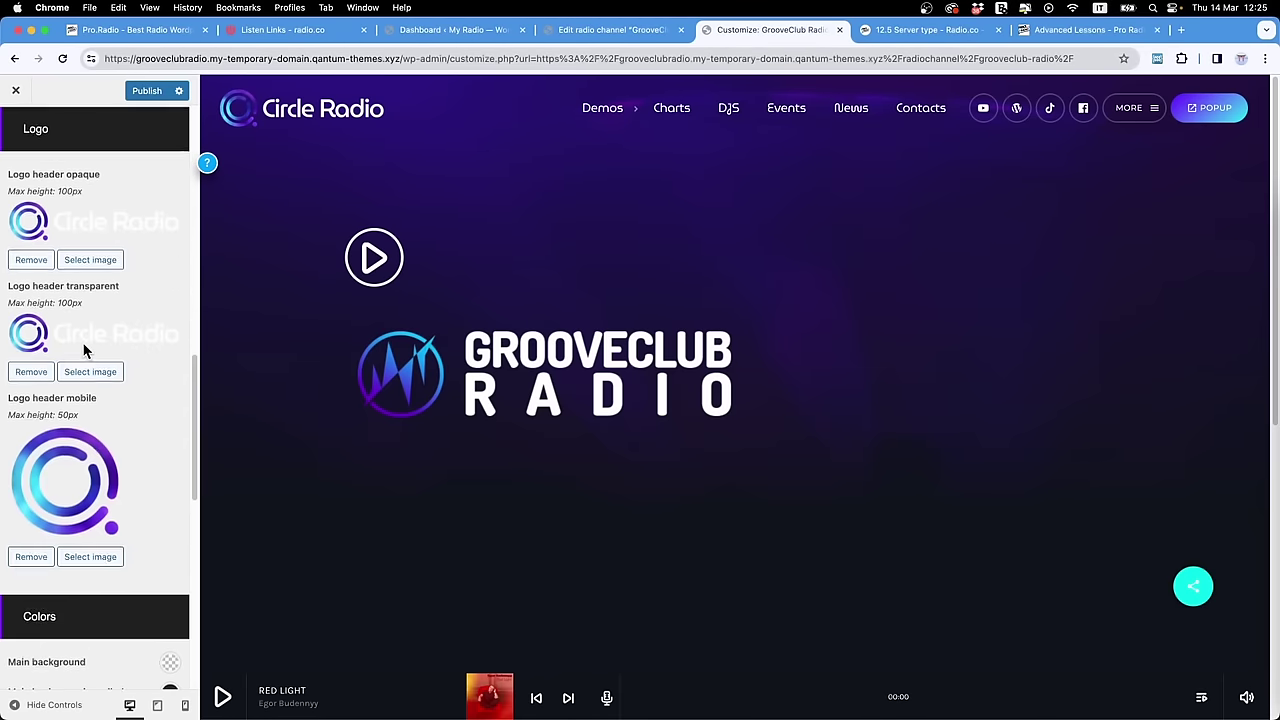
click(84, 261)
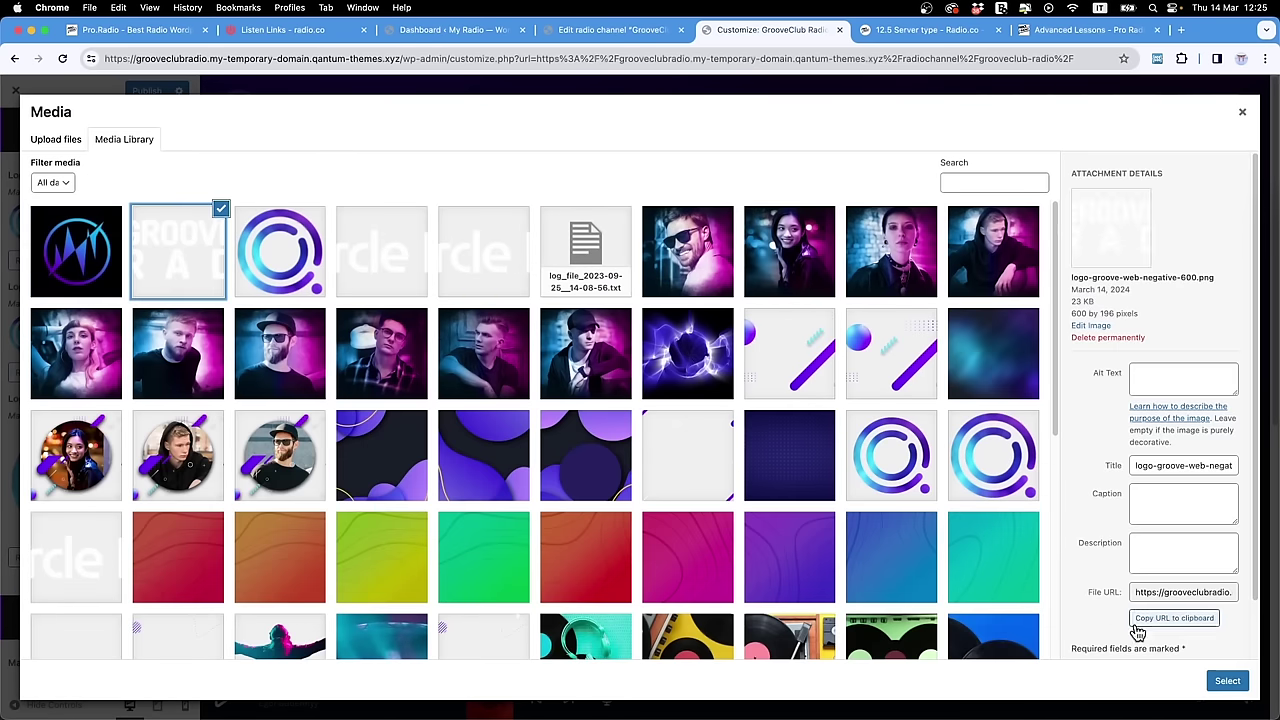
click(1227, 680)
Step: Set logo-groove-web-negative-600.png as the transparent header logo and show the site preview in mobile view
click(90, 433)
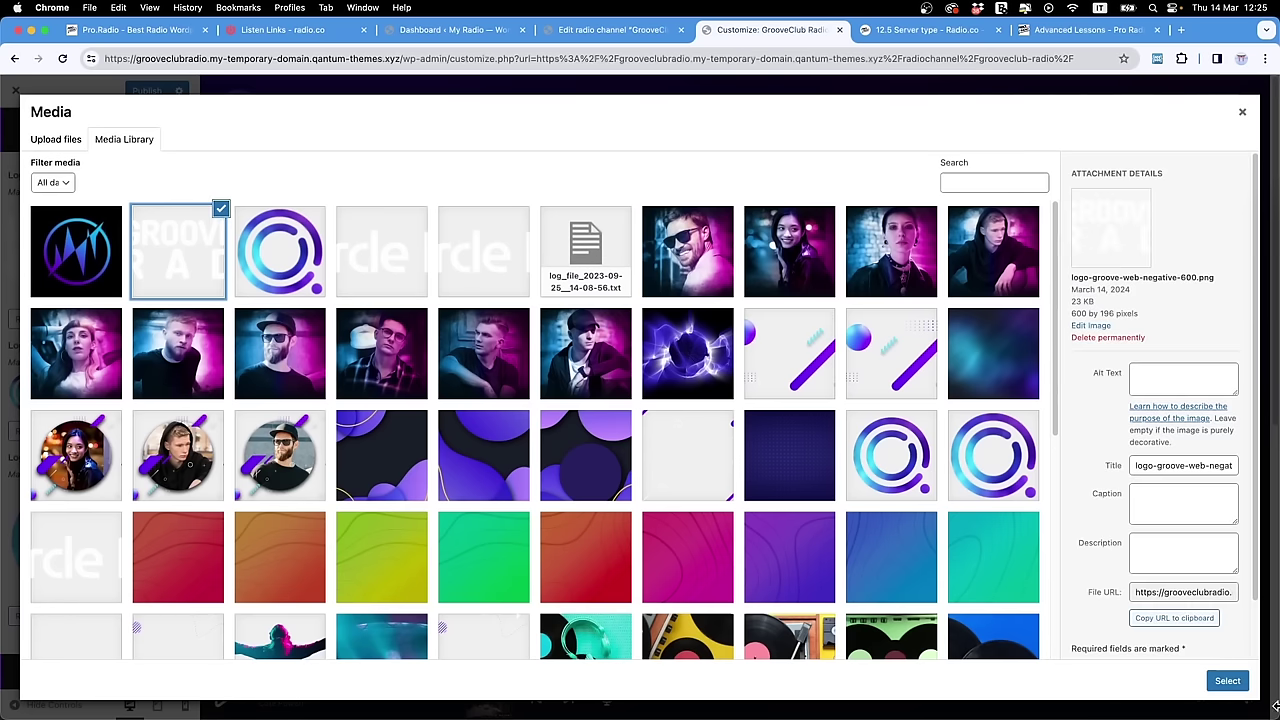
click(1227, 680)
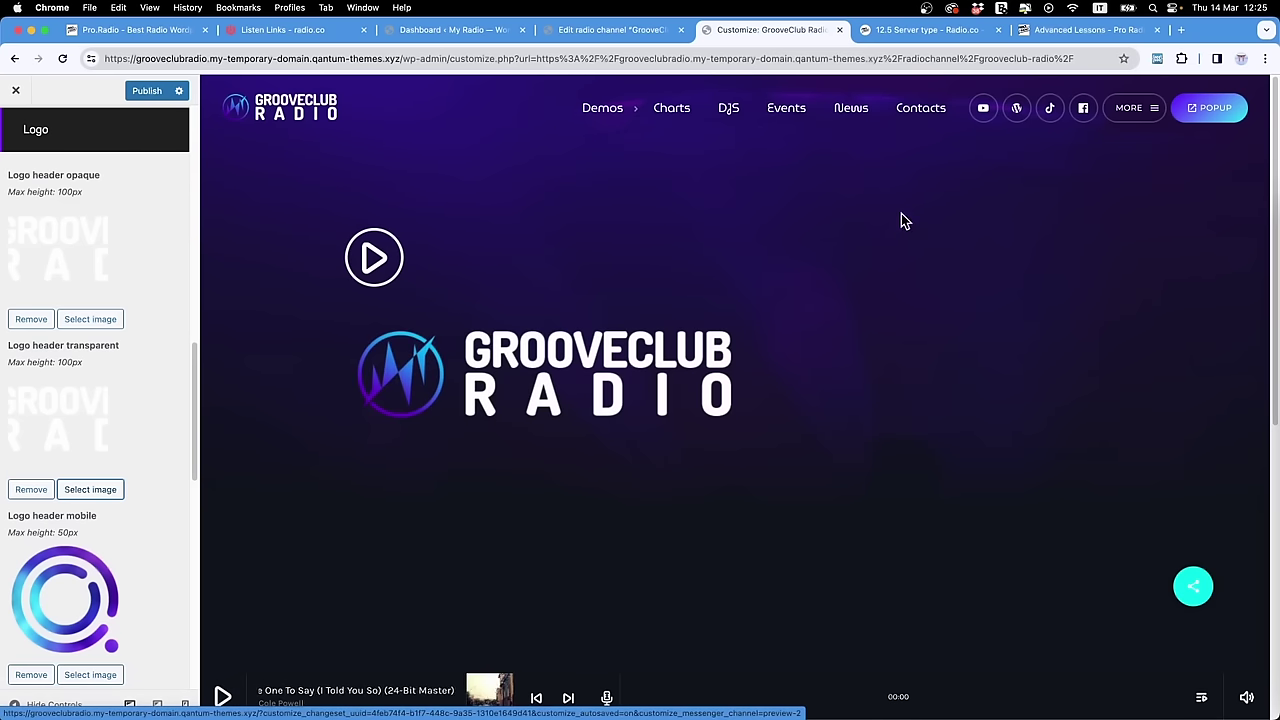
key(super+Tab)
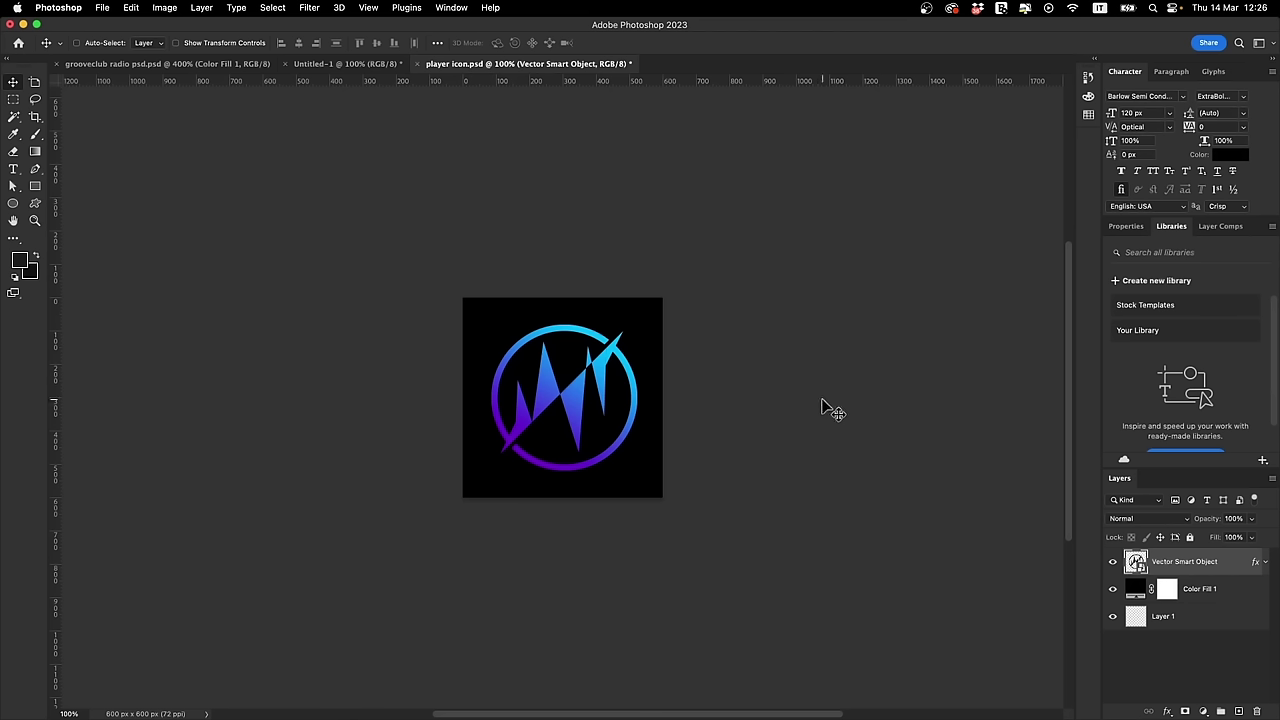
key(super+Tab)
click(185, 705)
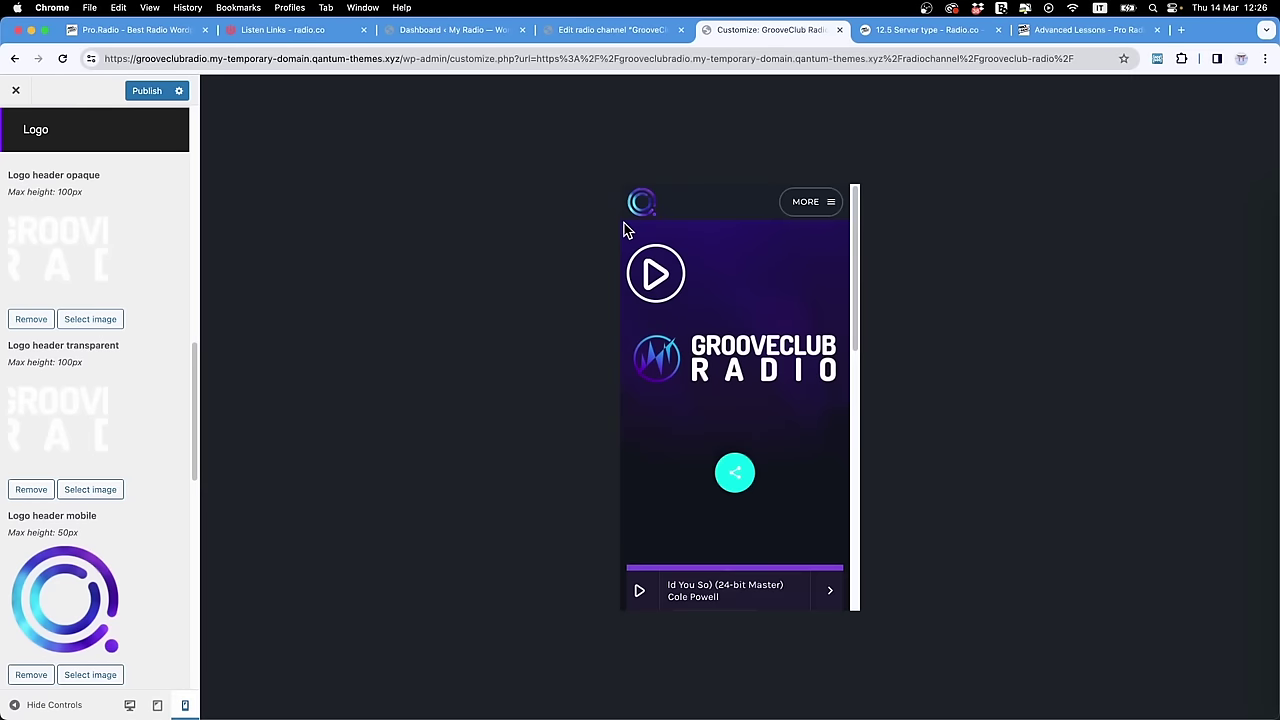
Step: In Photoshop, hide the black Color Fill 1 layer of player icon.psd and enlarge the logo to nearly fill the canvas
key(super+Tab)
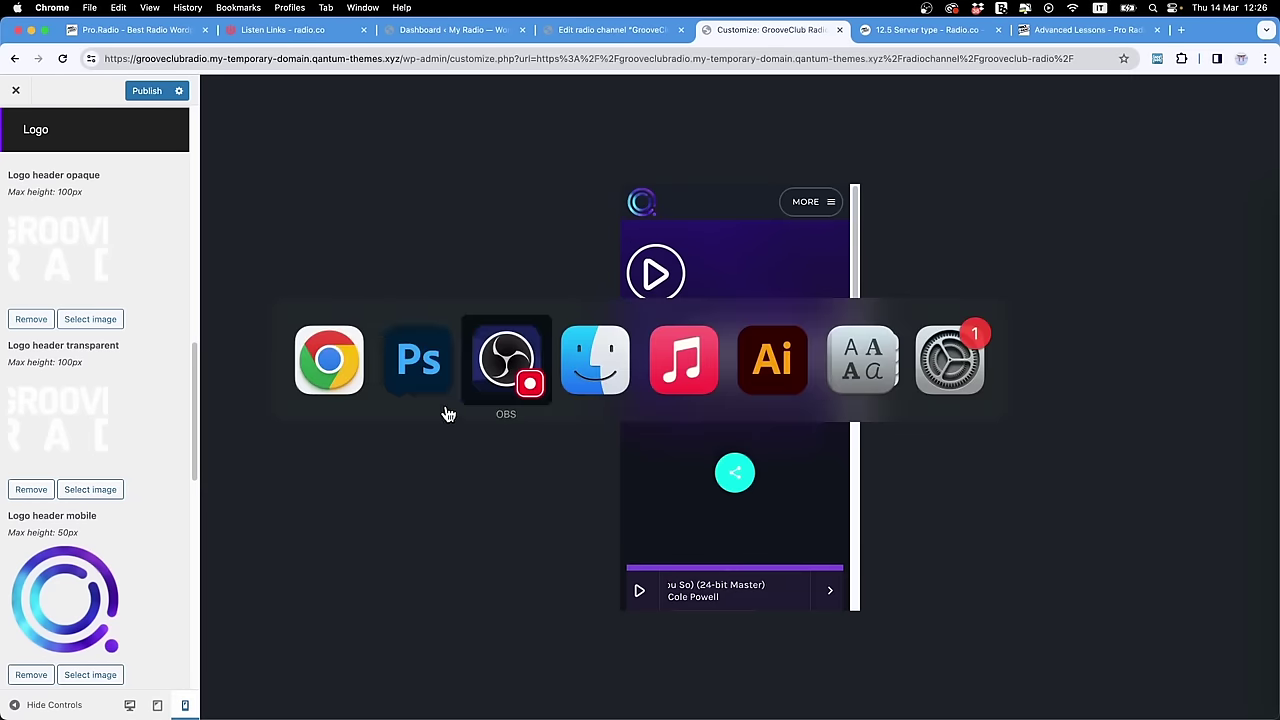
click(418, 360)
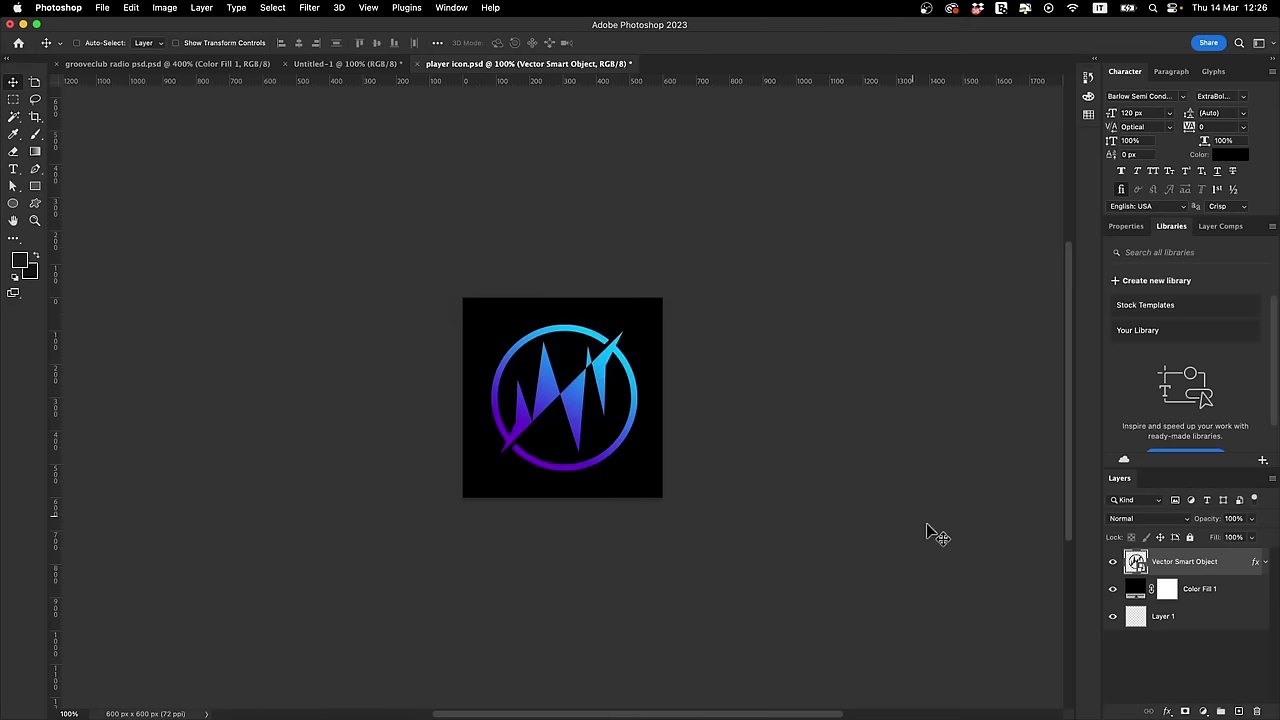
click(1113, 590)
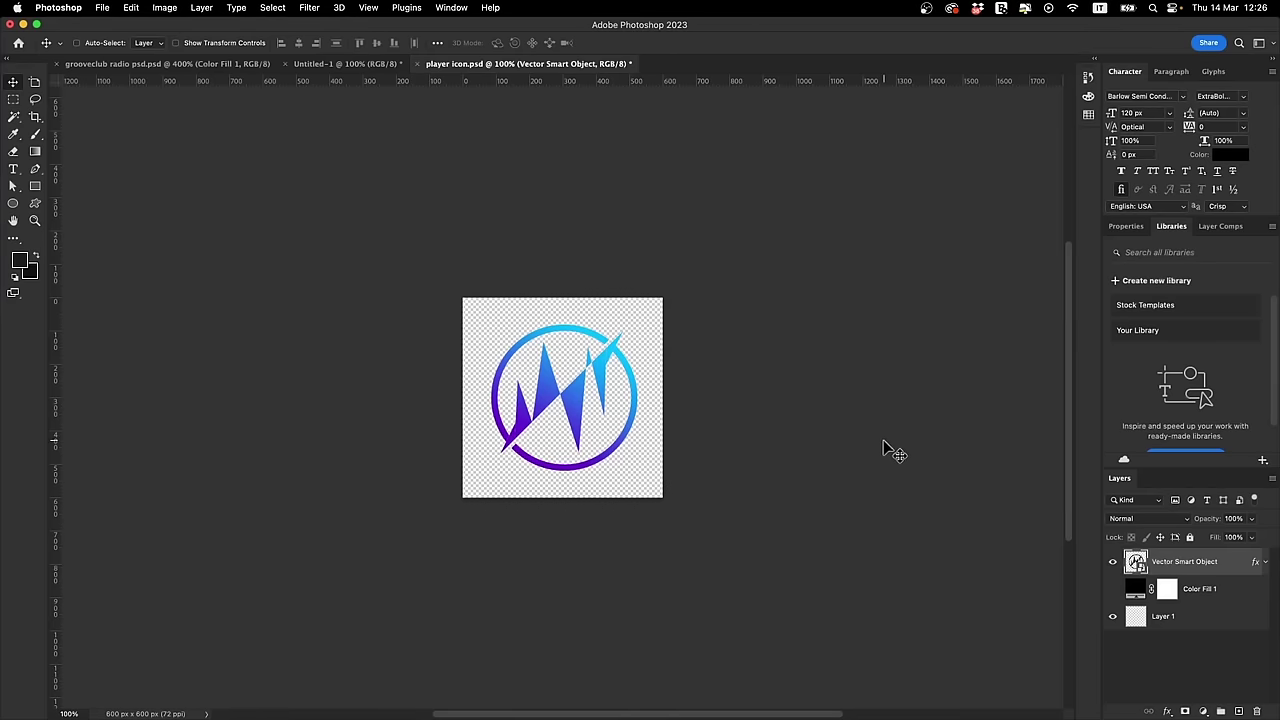
key(super+t)
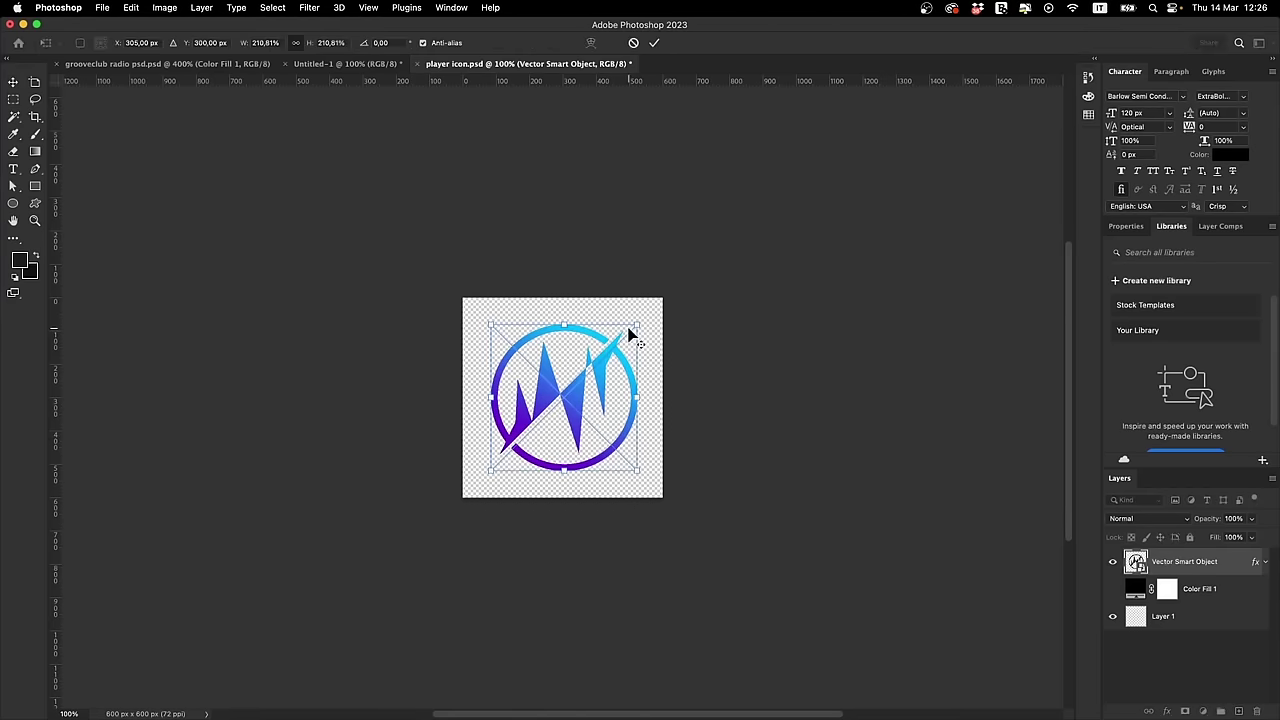
mouse_move(636, 325)
mouse_down()
mouse_move(651, 302)
mouse_move(650, 316)
mouse_up()
key(Return)
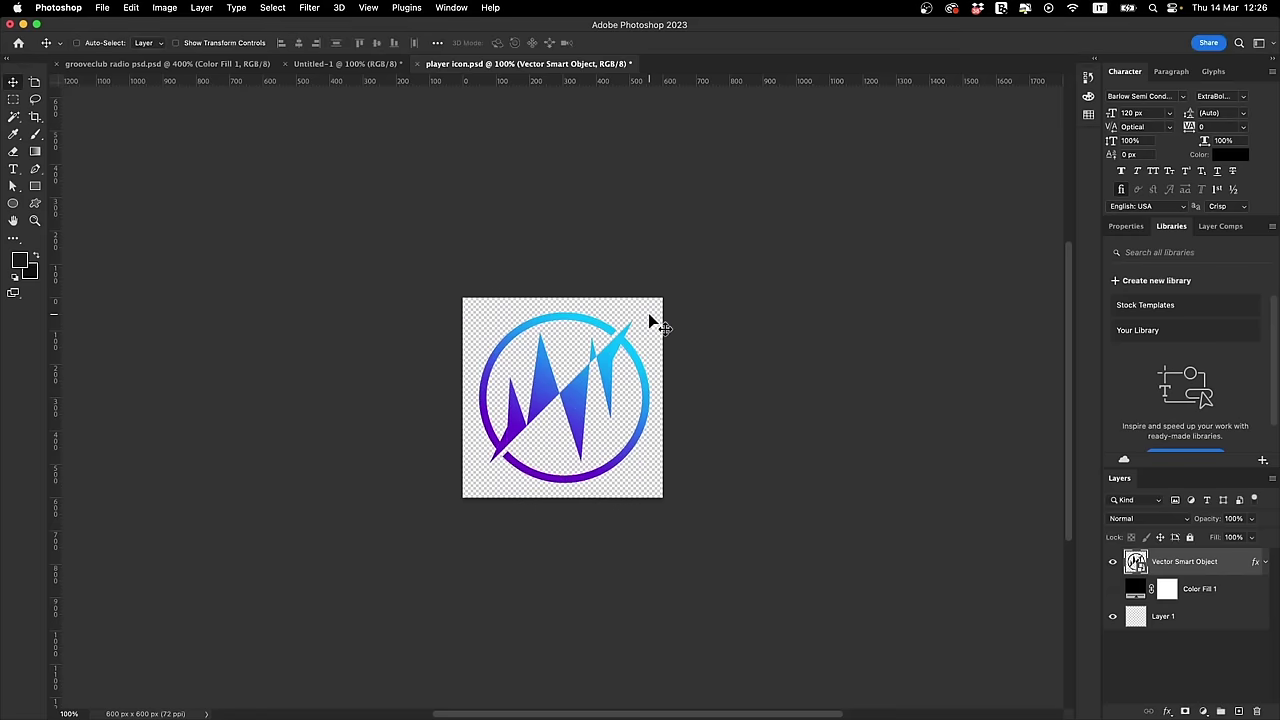
Step: Try to save the icon for web as a transparent PNG-24 at 100 px wide
key(super+s)
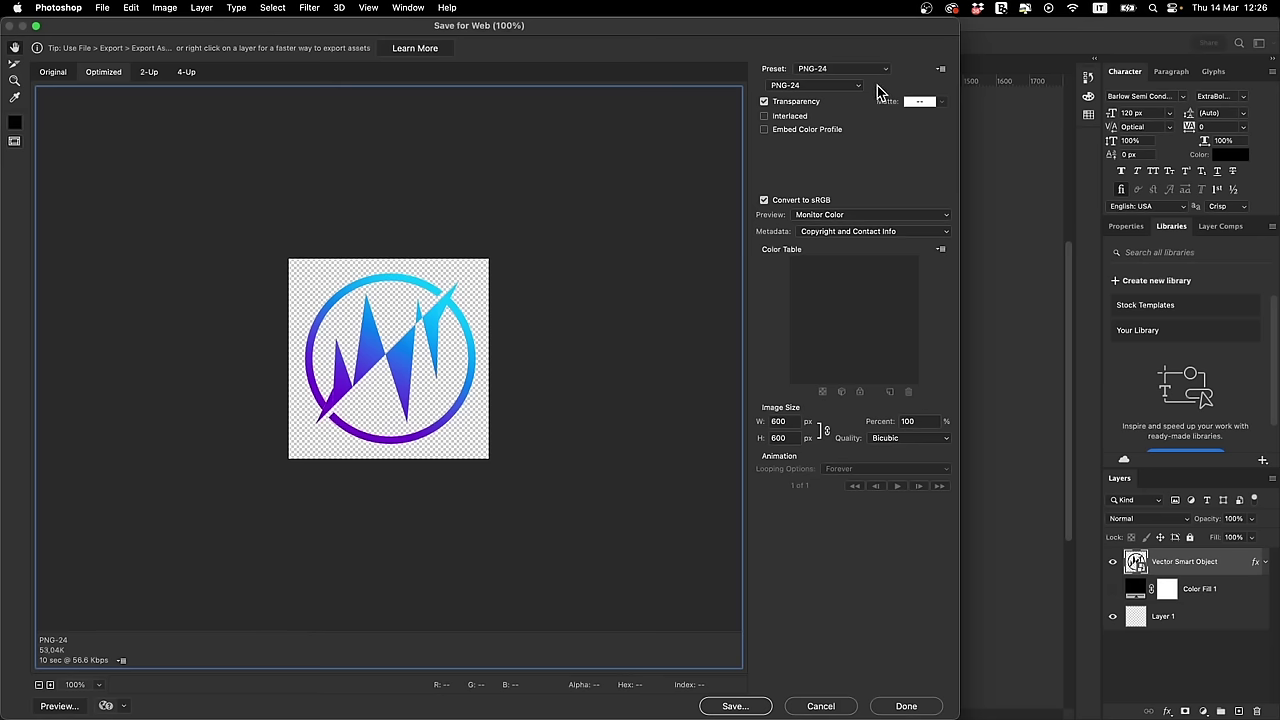
double_click(799, 420)
text(100)
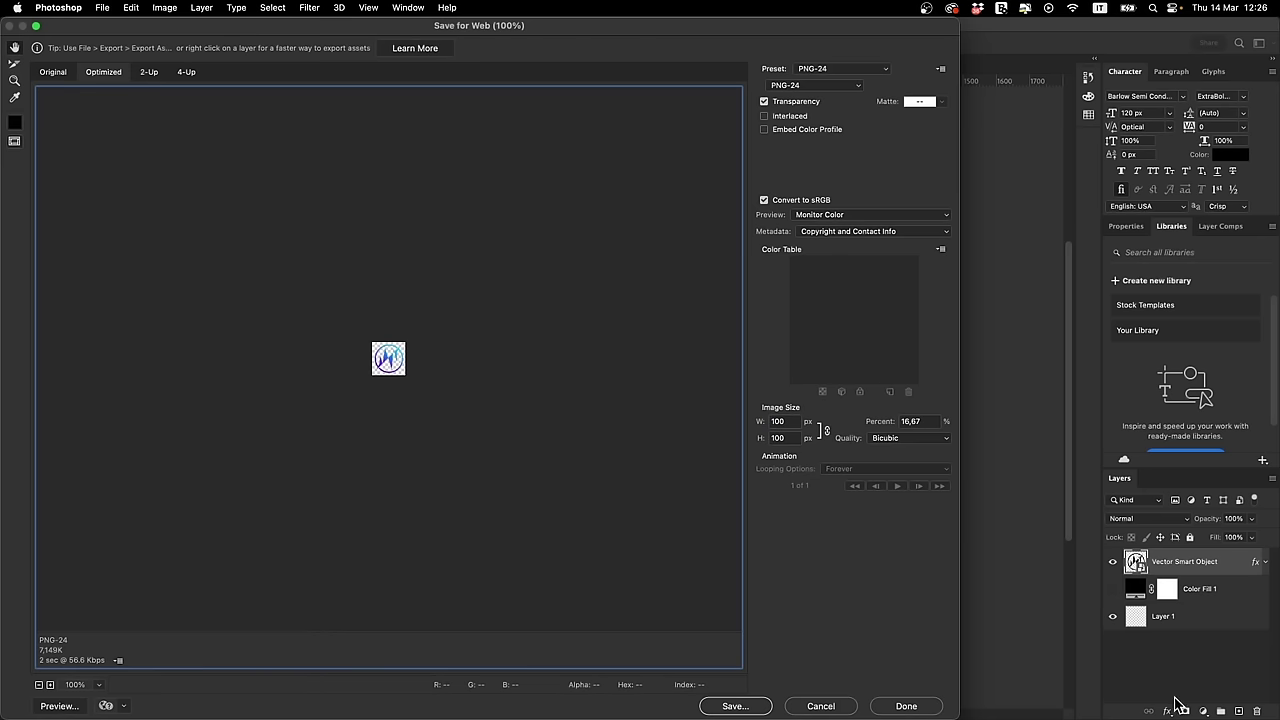
click(930, 707)
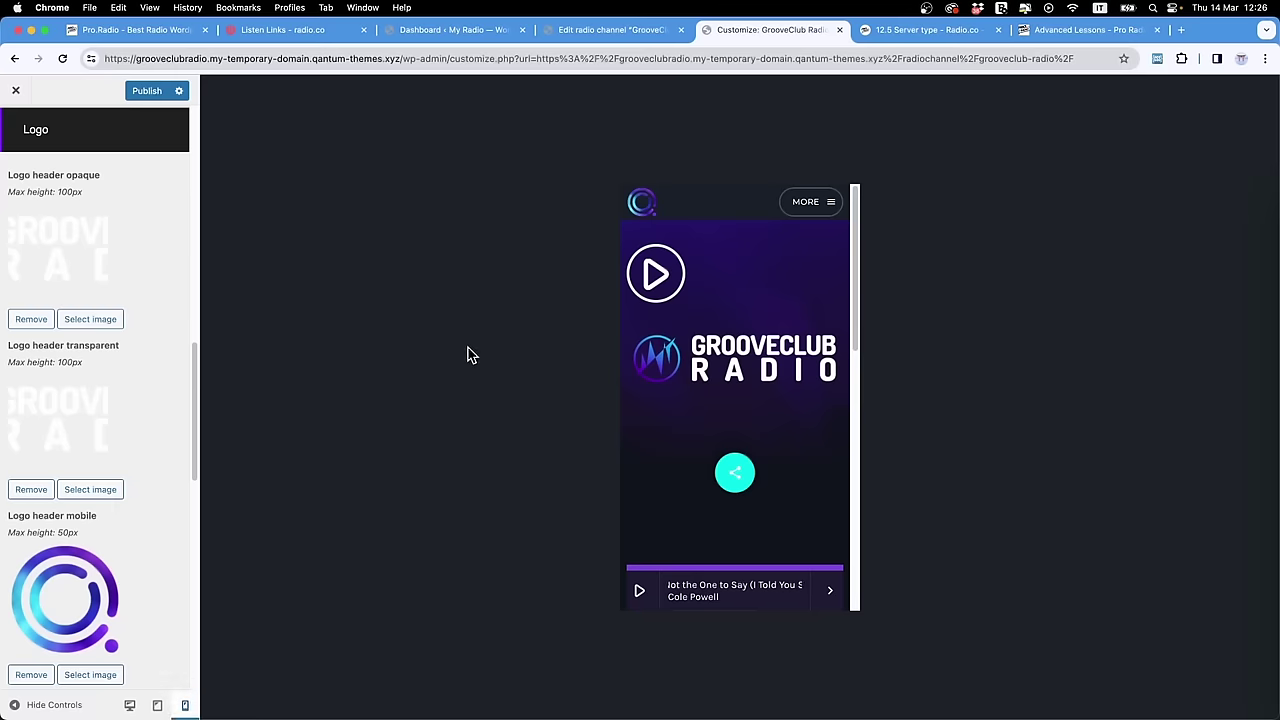
Step: Back in Chrome, open the file picker for uploading a new mobile header logo
key(super+Tab)
click(78, 679)
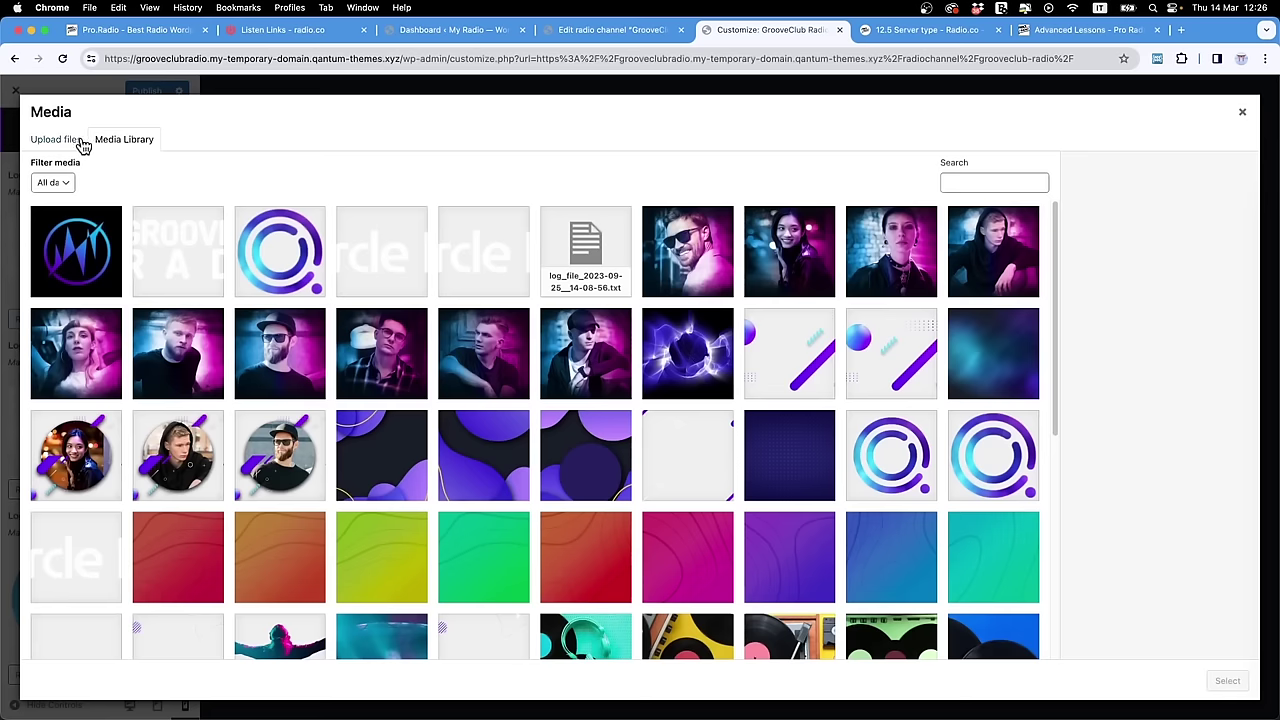
click(74, 142)
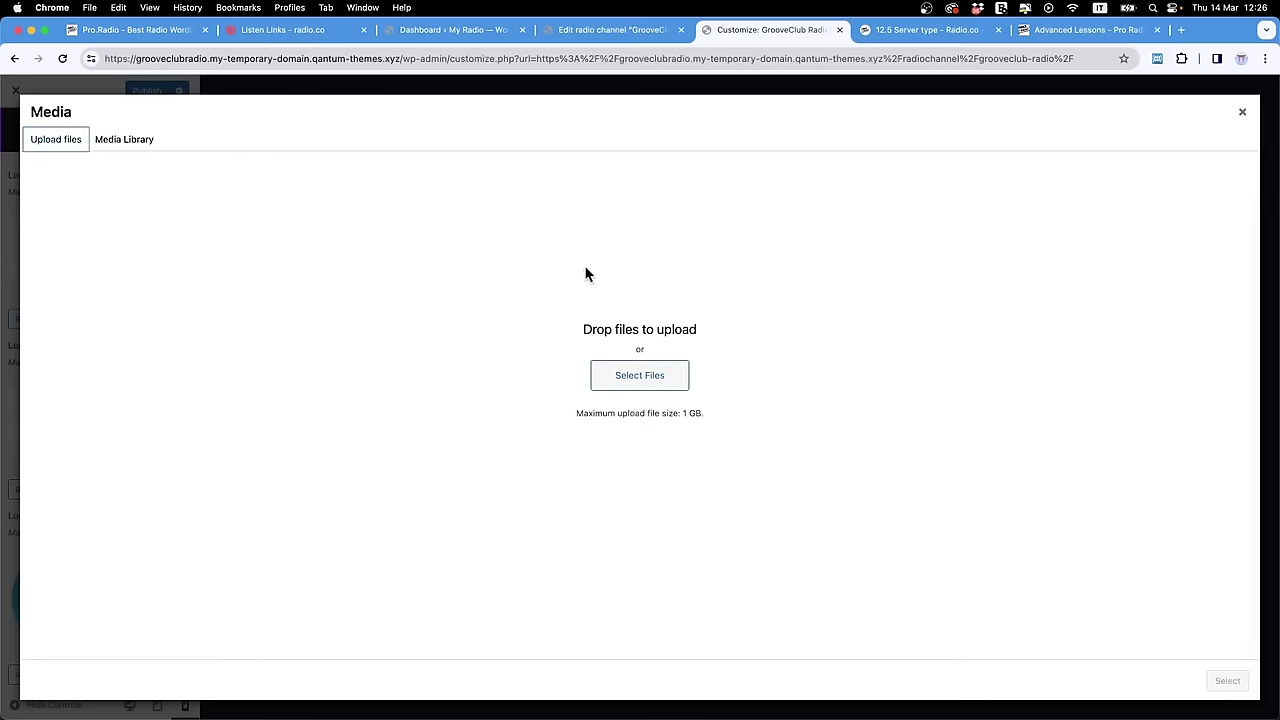
click(635, 385)
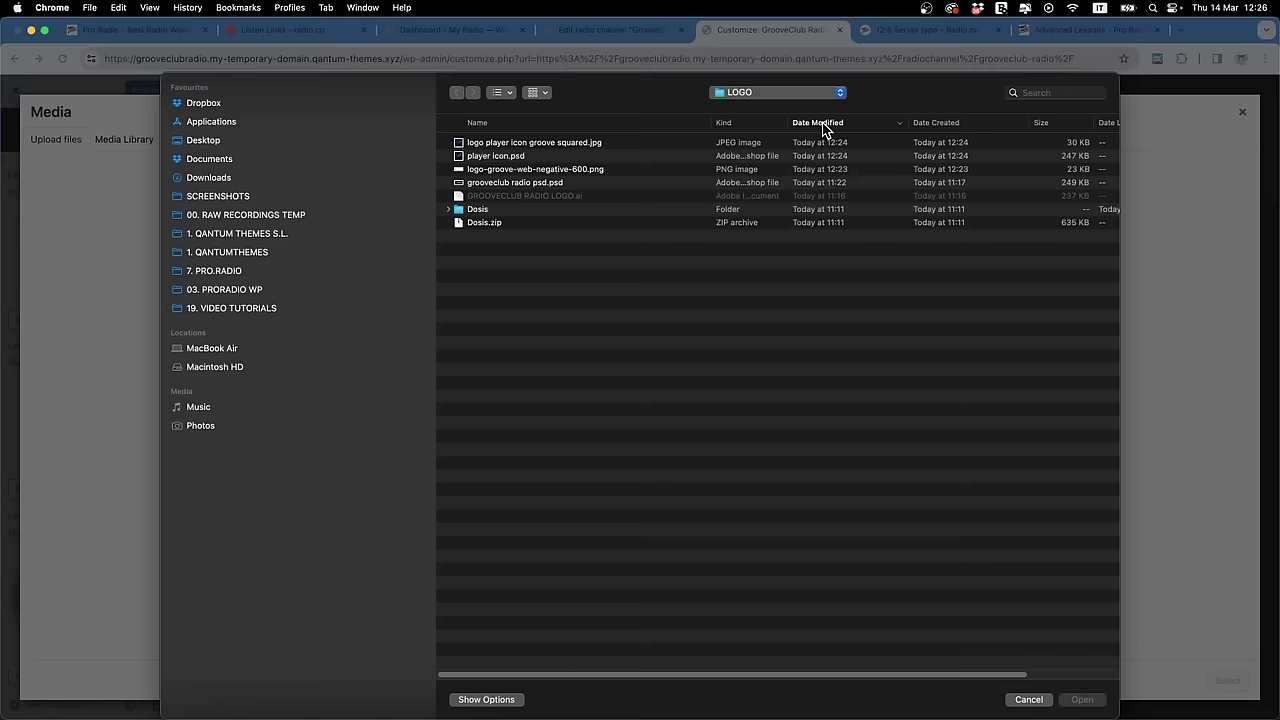
Step: In Photoshop, export the icon as a transparent 100 × 100 px PNG named logo mobile groove club.png in the LOGO folder
key(super+Tab)
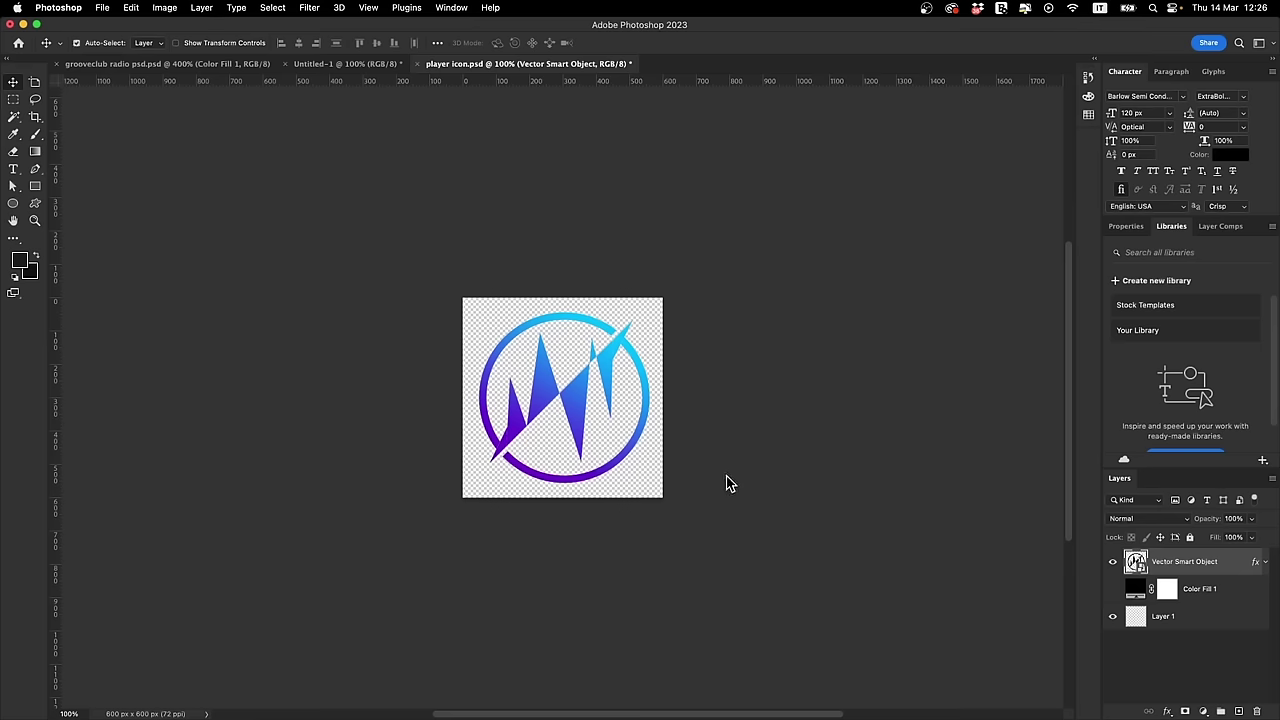
key(super+alt+shift+w)
click(714, 80)
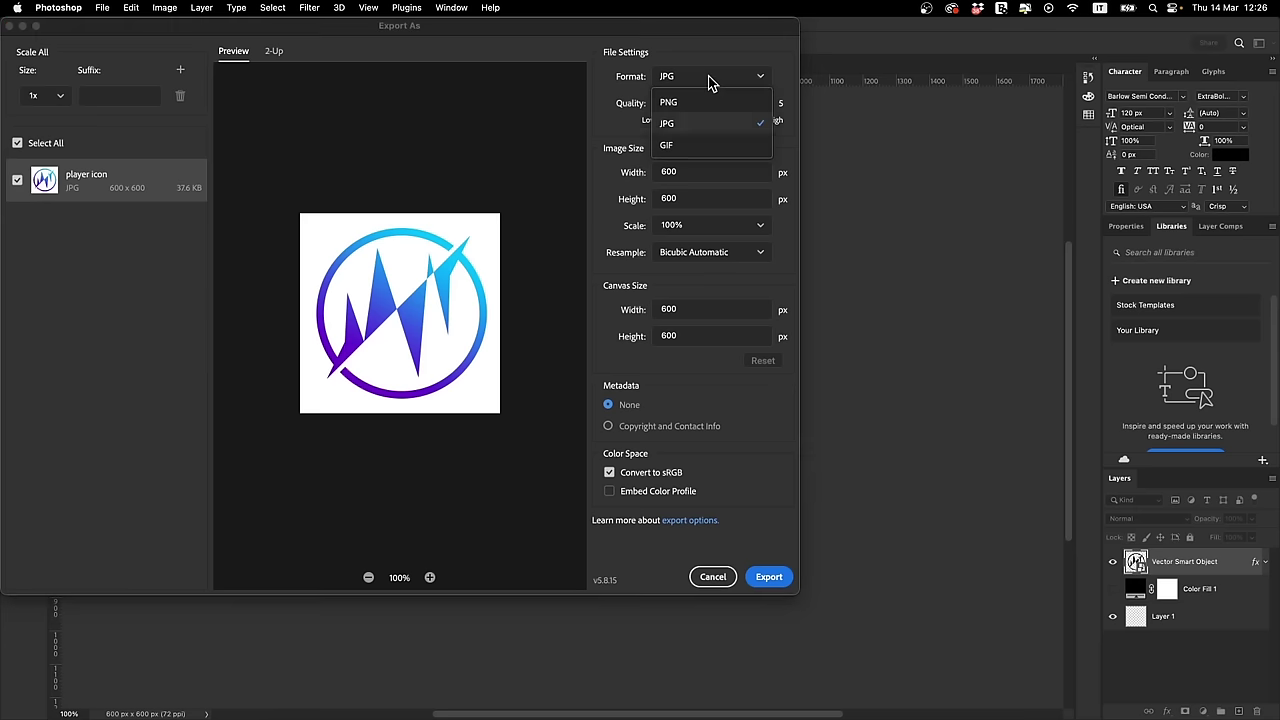
click(760, 101)
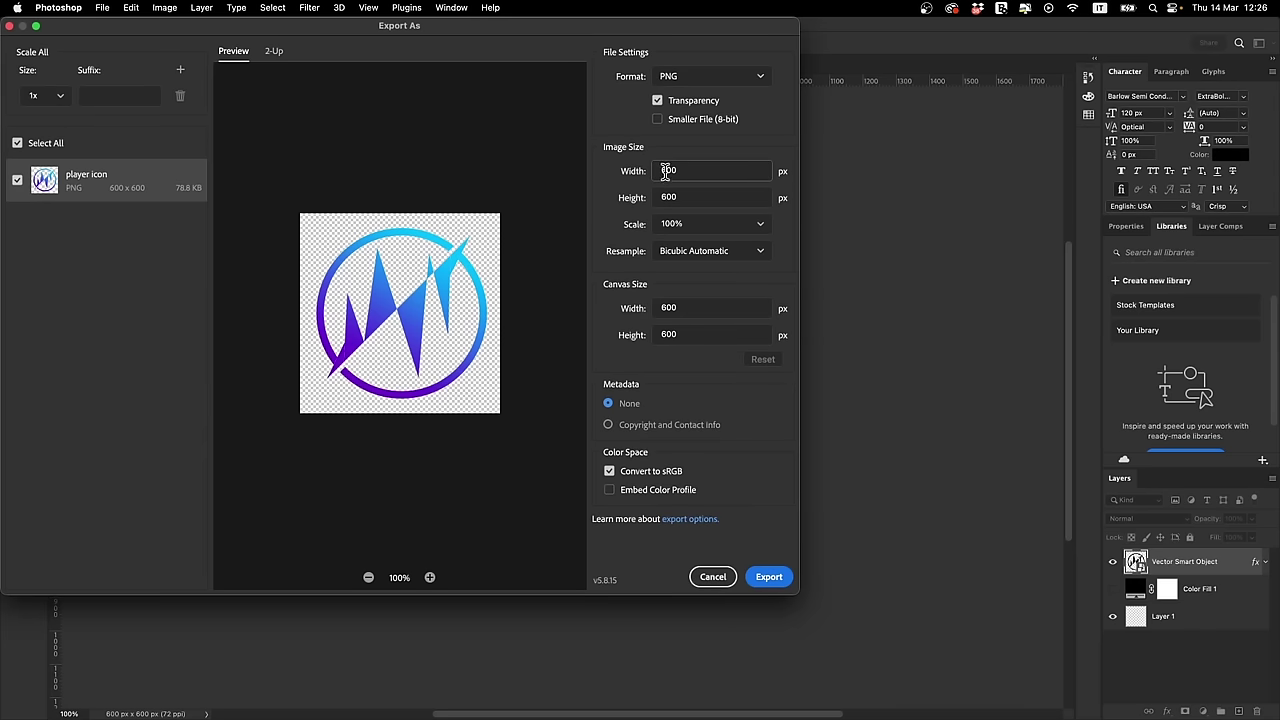
text(100)
key(Tab)
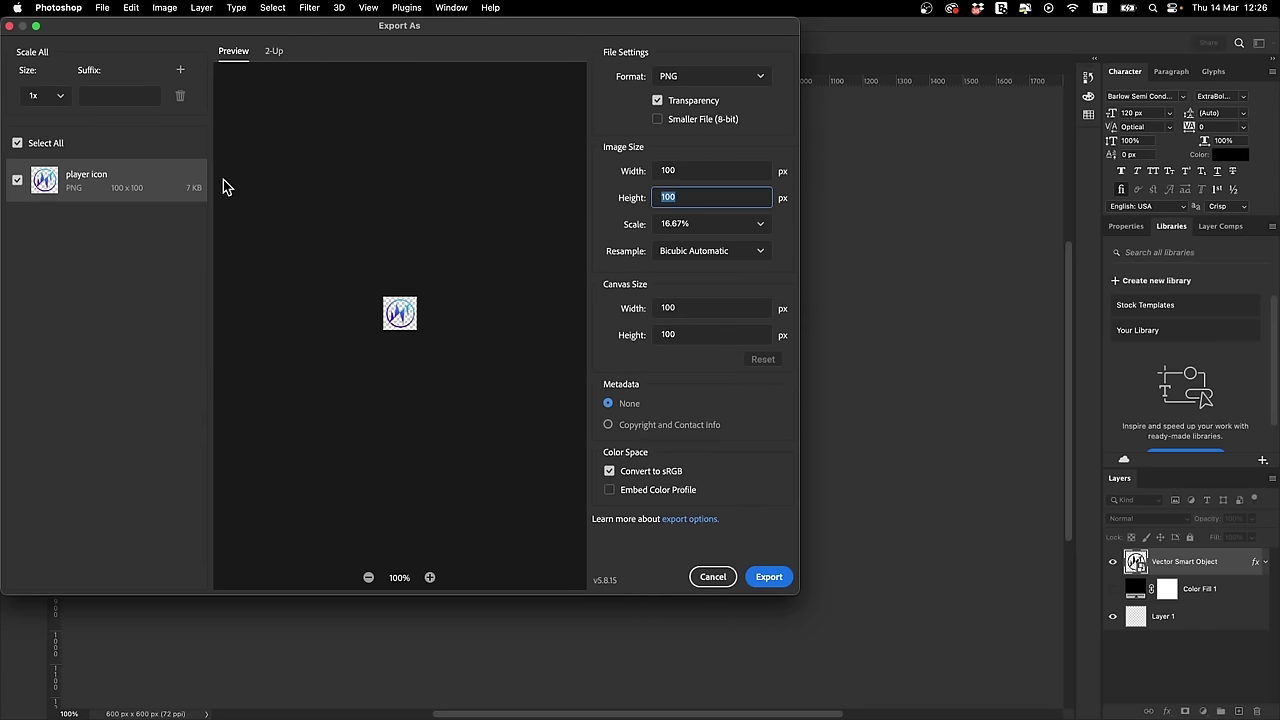
click(767, 577)
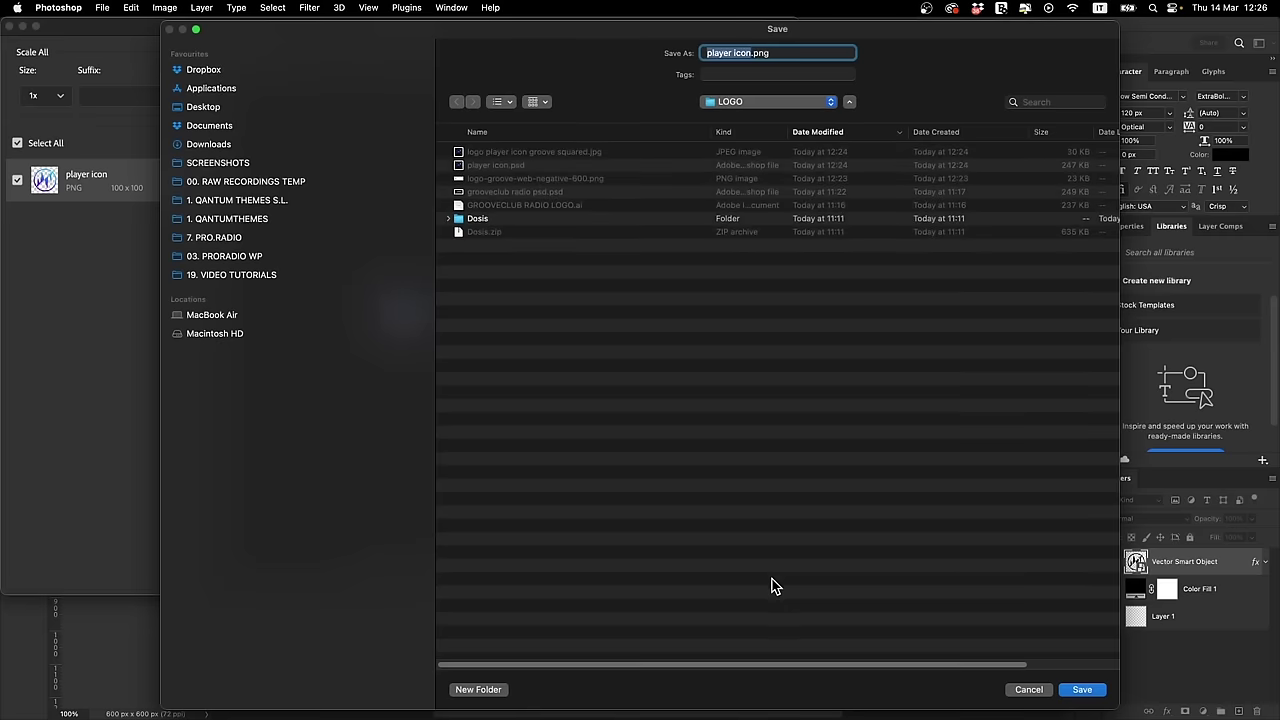
text(logo mobile )
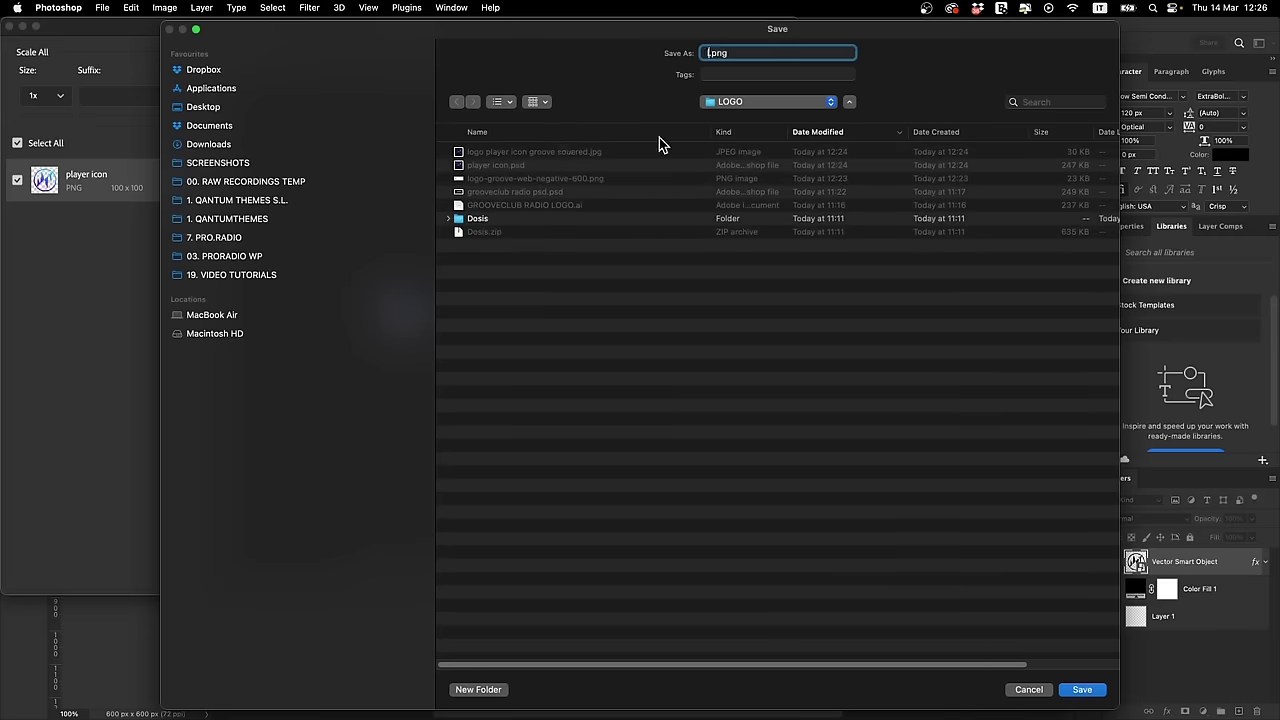
text(groove club)
key(Return)
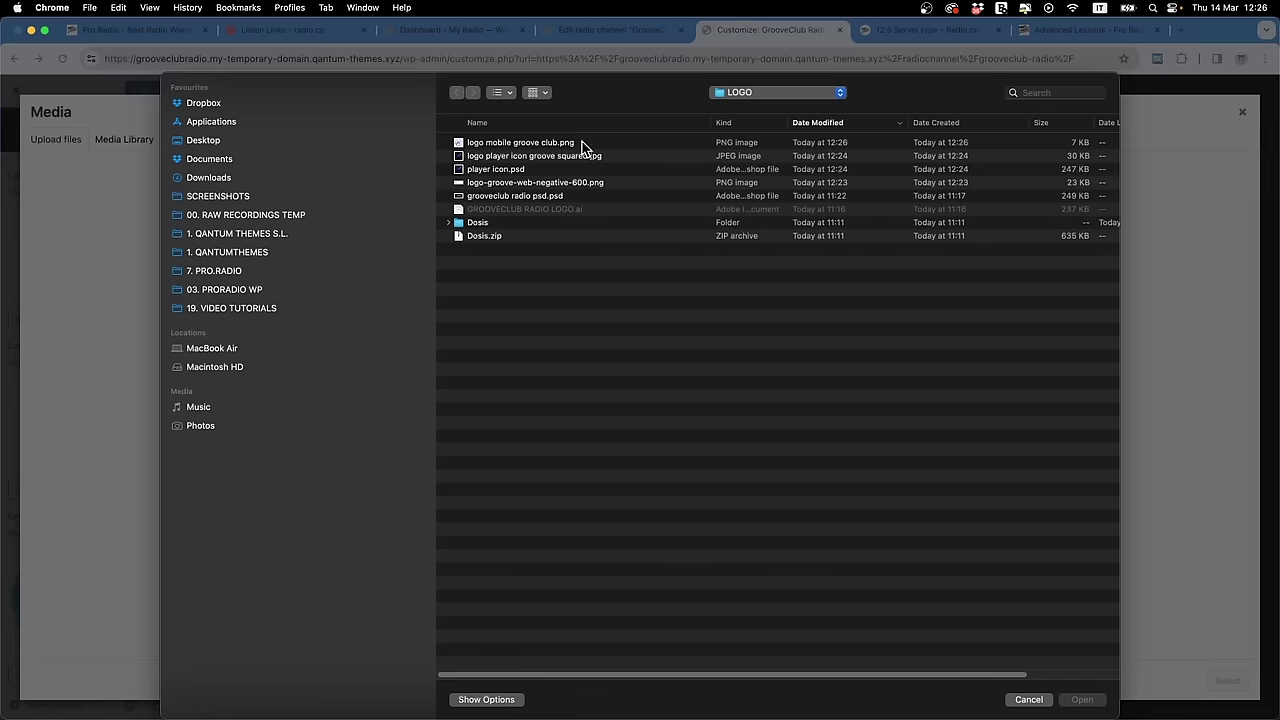
Step: In Chrome, upload logo mobile groove club.png and set it as the mobile header logo
click(578, 146)
double_click(578, 146)
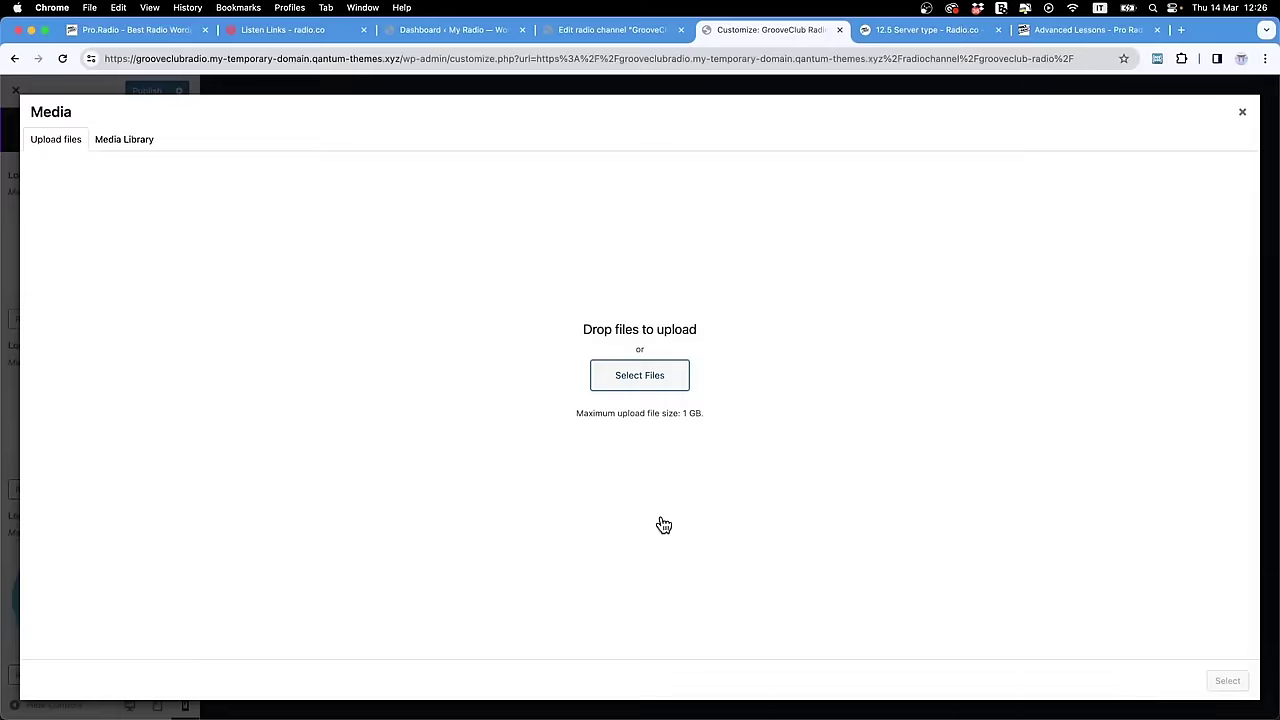
click(1228, 680)
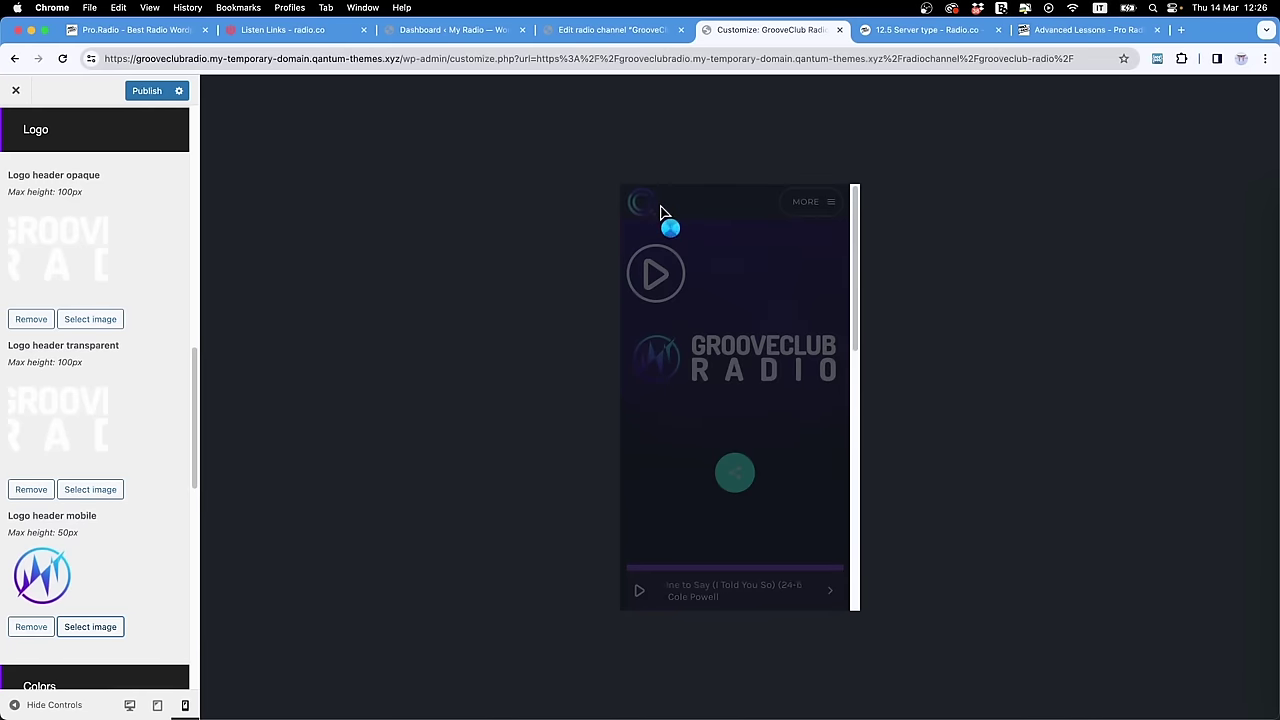
Step: Leave the logo settings and set the site title to GrooveClub Radio in the Site Identity settings
click(91, 131)
click(15, 132)
click(15, 136)
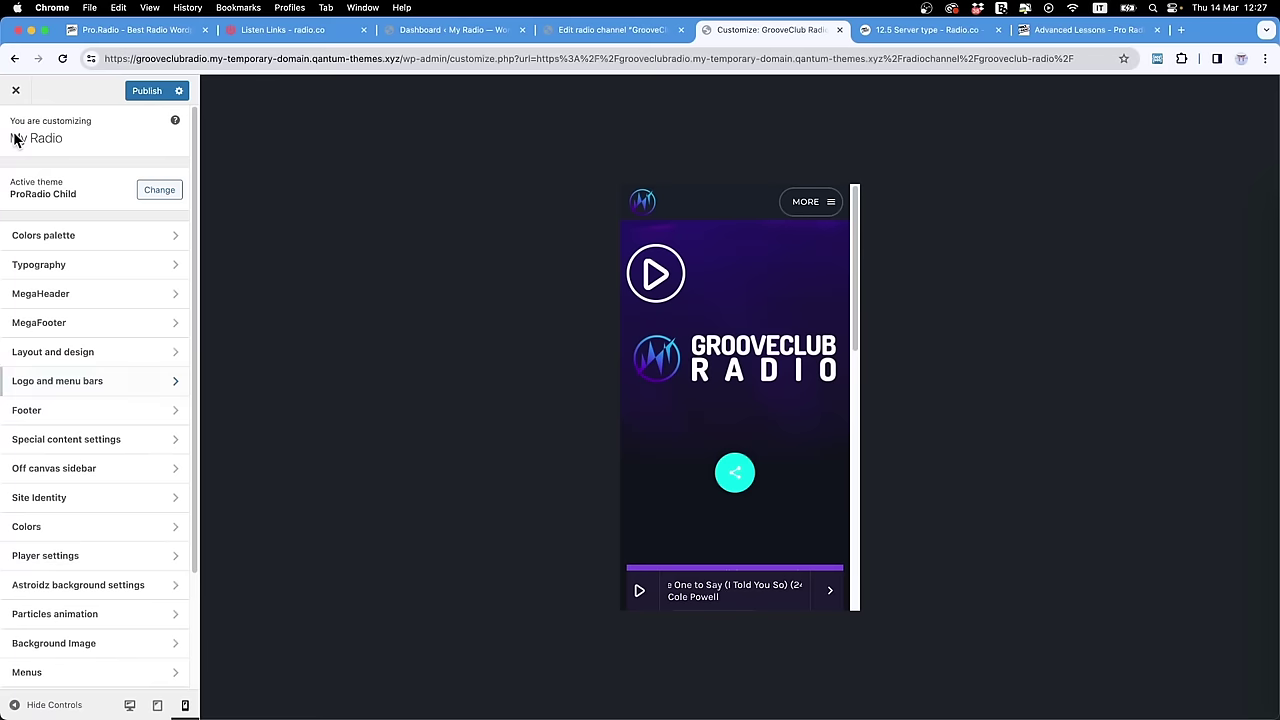
scroll(110, 640, down, 3)
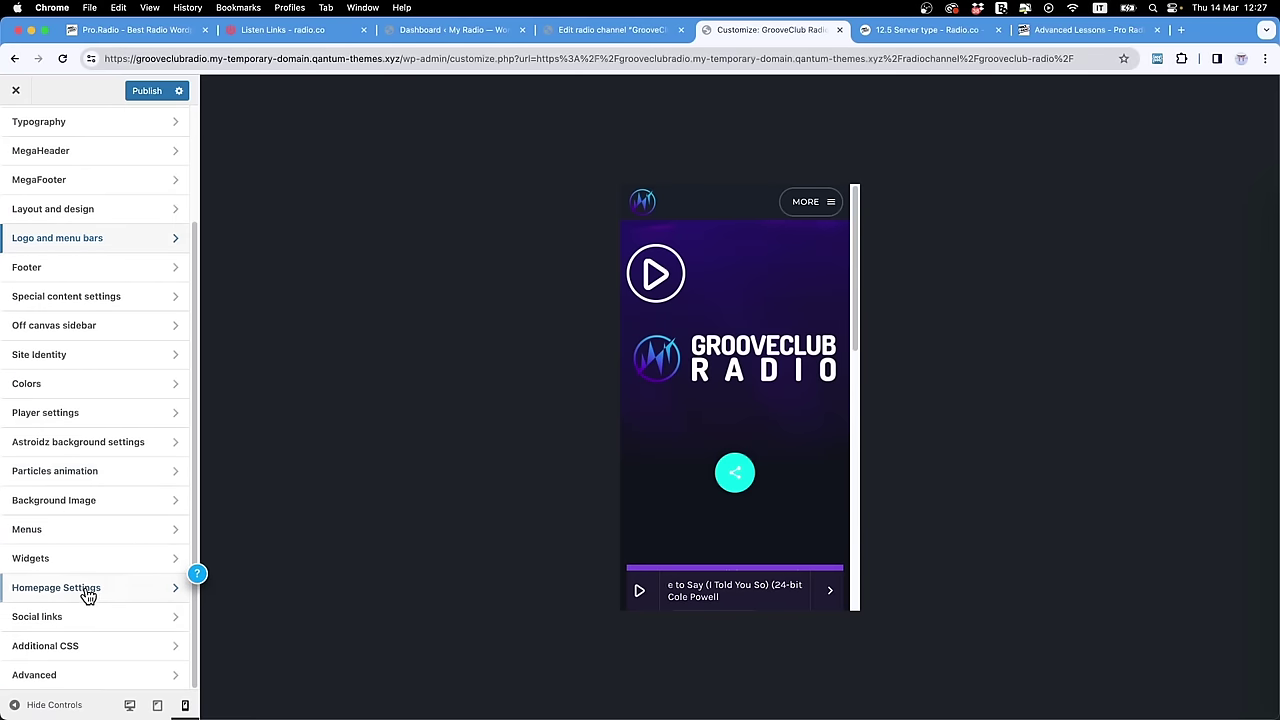
scroll(90, 490, up, 3)
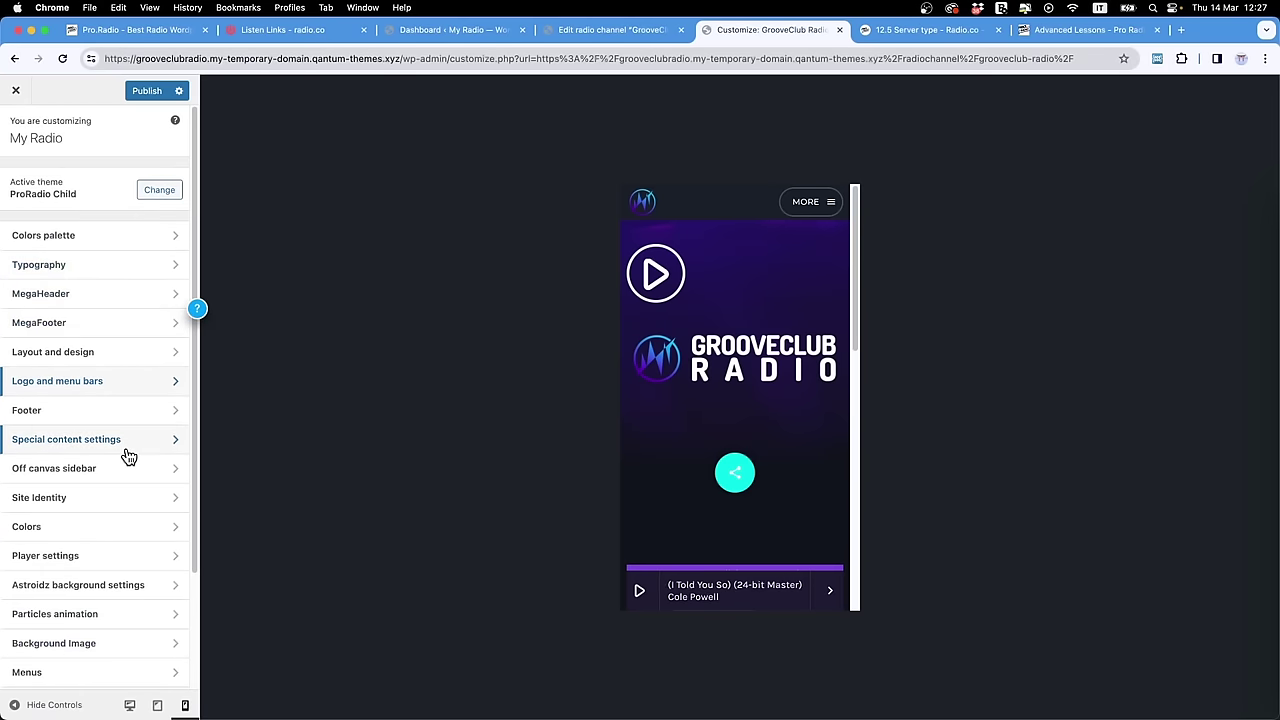
scroll(125, 461, down, 1)
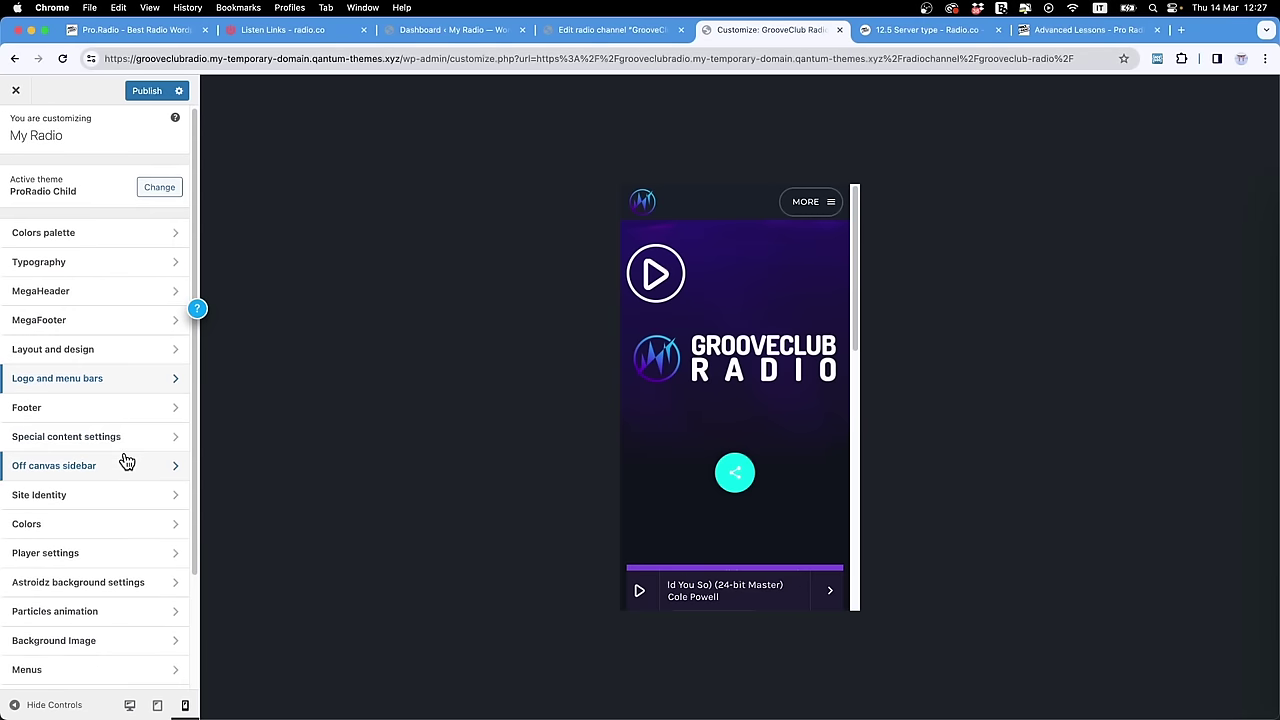
scroll(125, 461, down, 3)
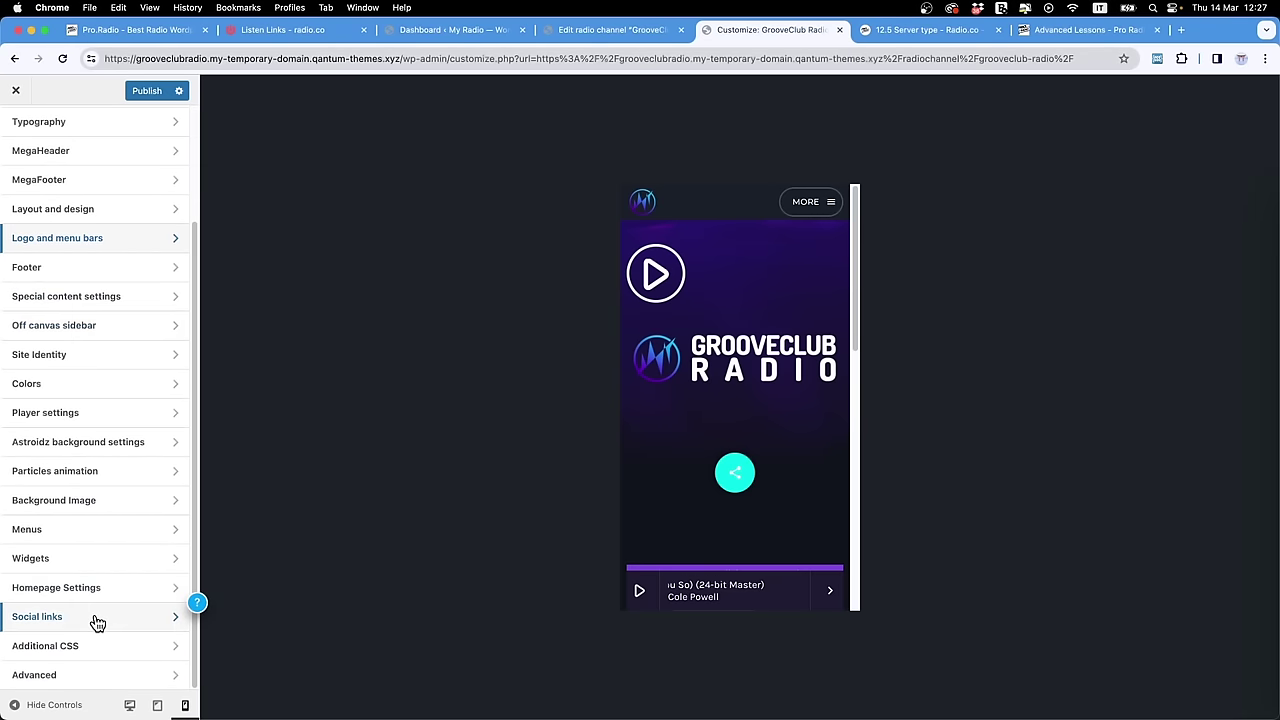
click(91, 355)
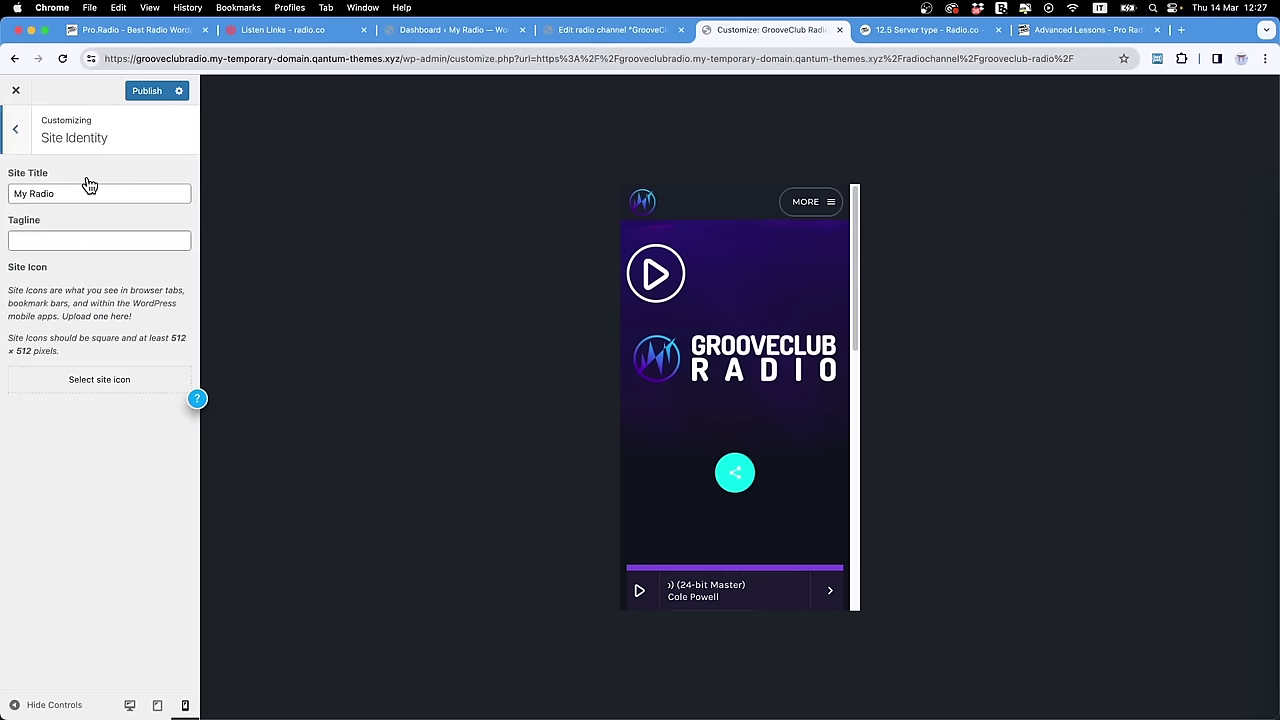
drag(64, 193, 3, 170)
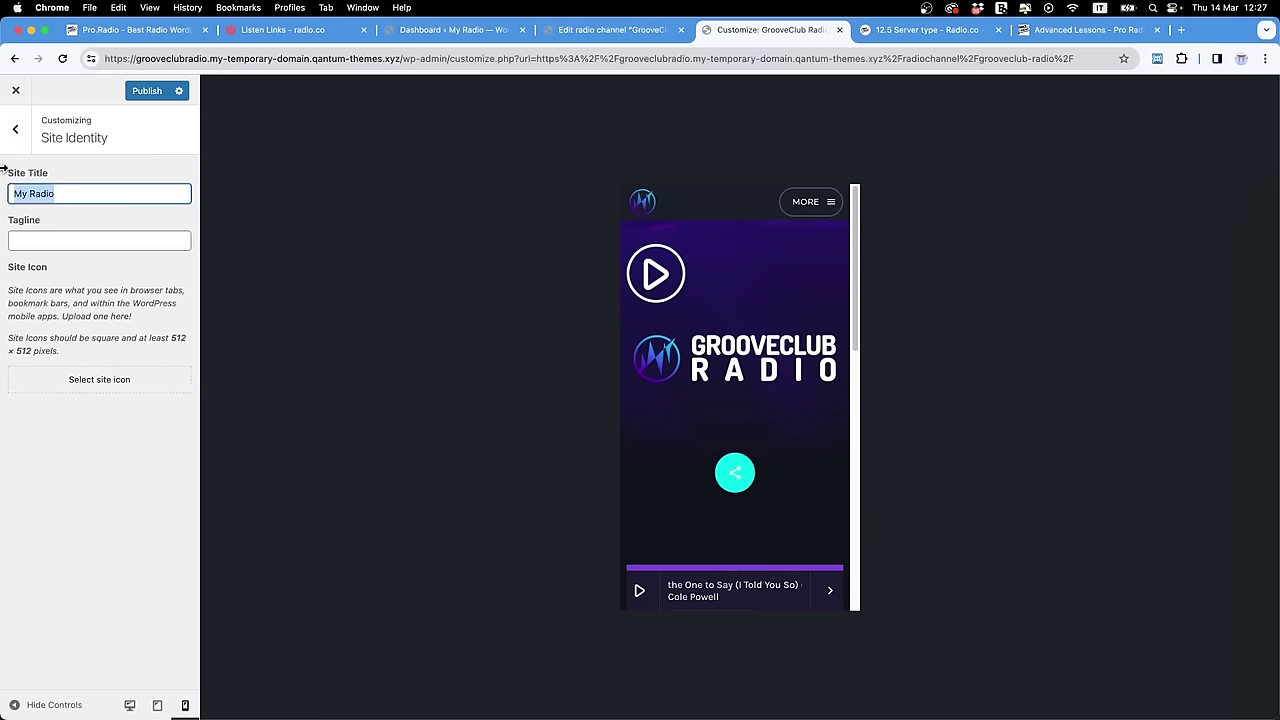
text(Groo)
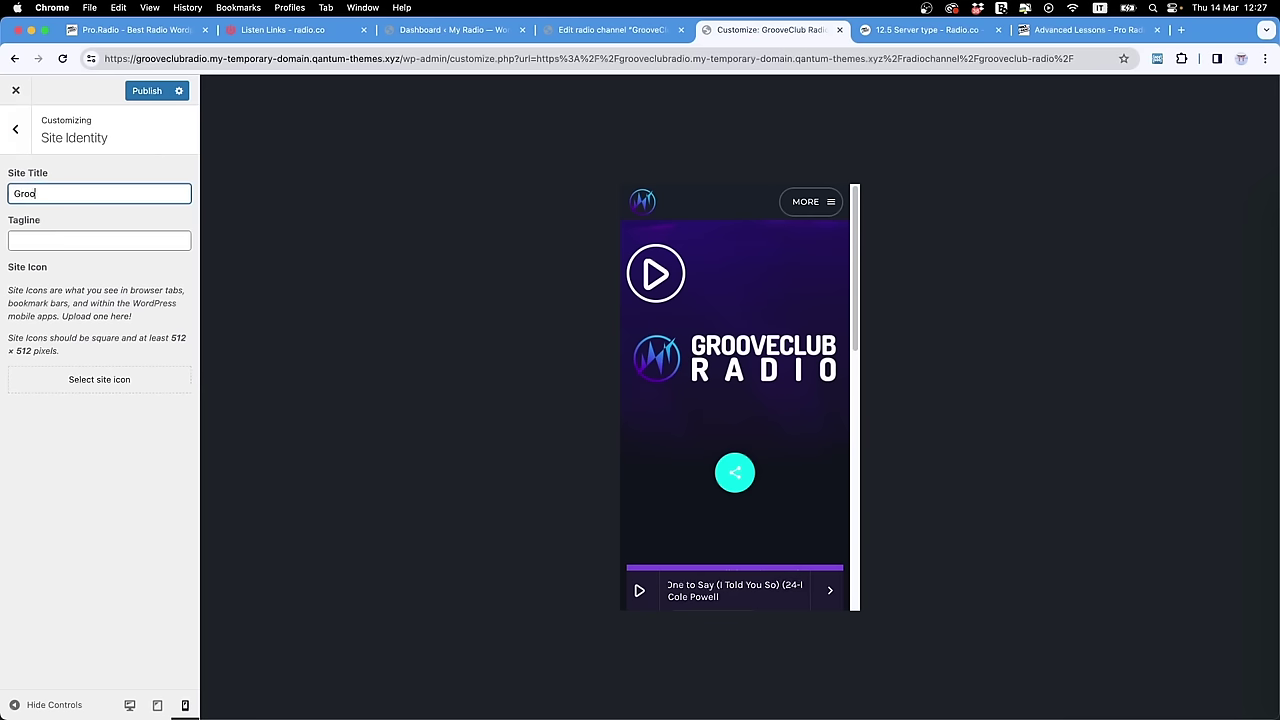
text(veClub Radio)
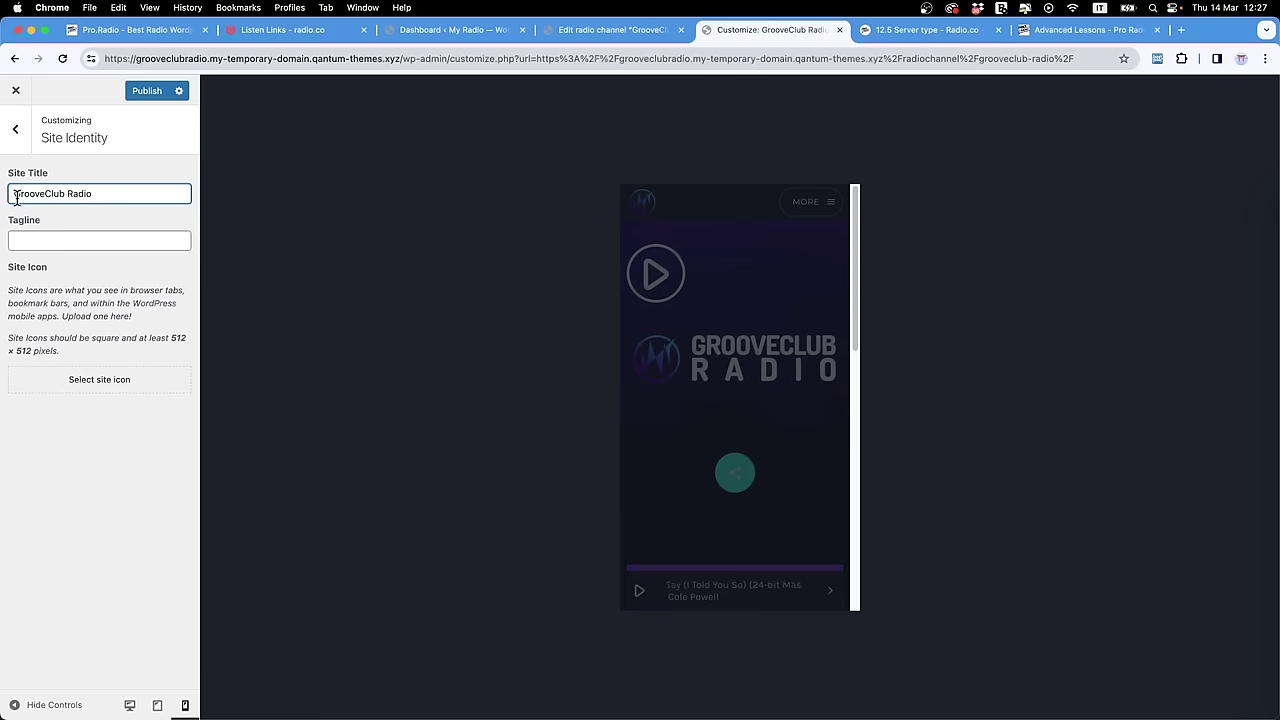
Step: Set the site tagline to "Only good music"
click(38, 236)
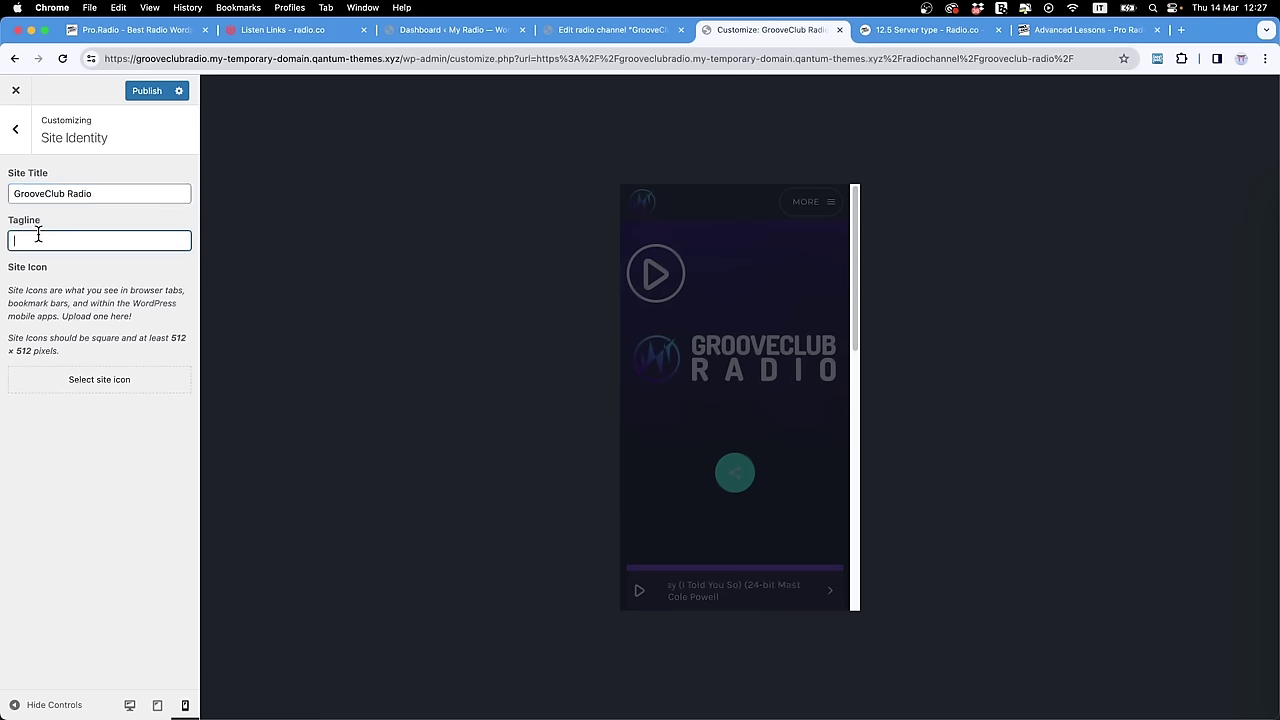
text(Only goo)
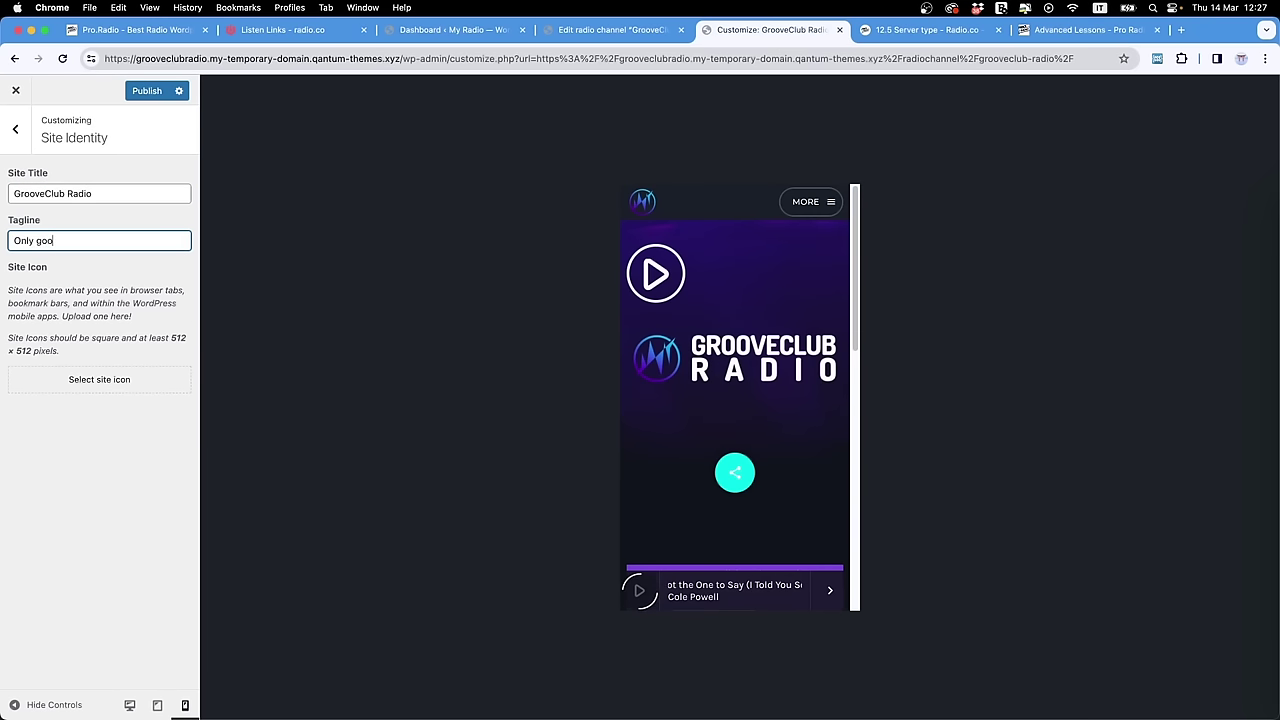
text(d music)
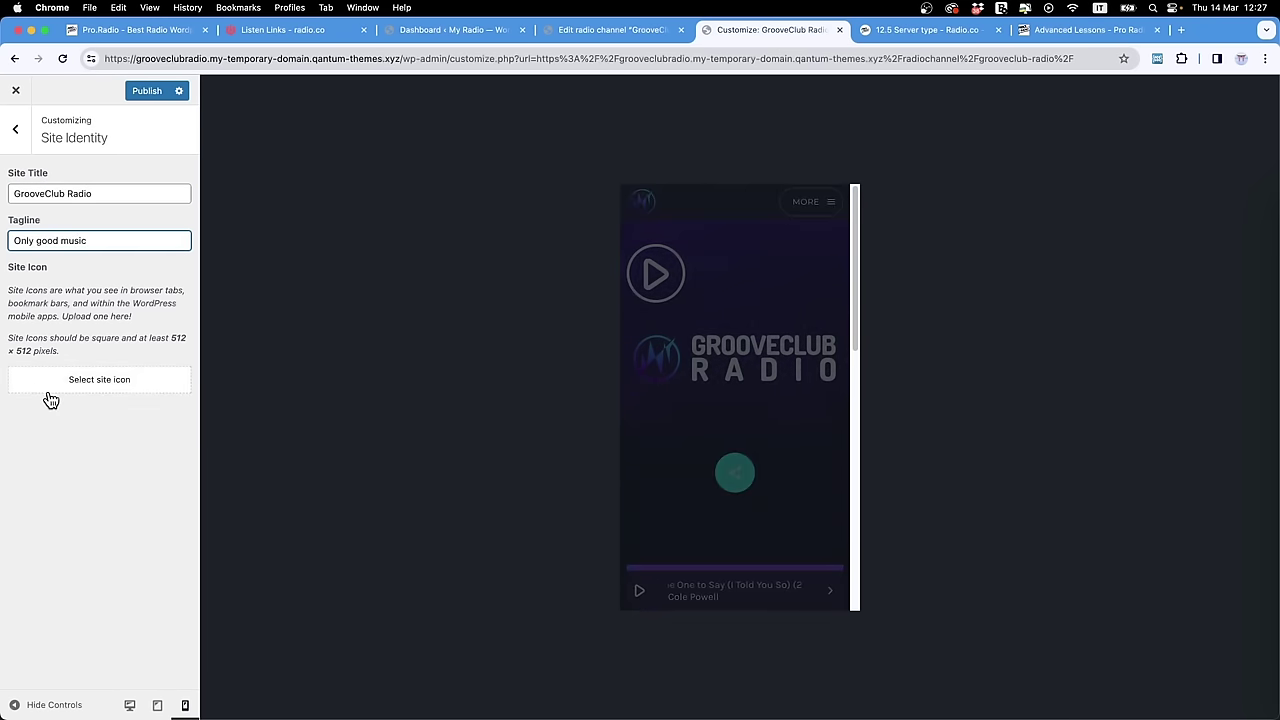
Step: Set logo-player-icon-groove-squared.jpg from the media library as the site icon, keeping the full square crop
click(64, 385)
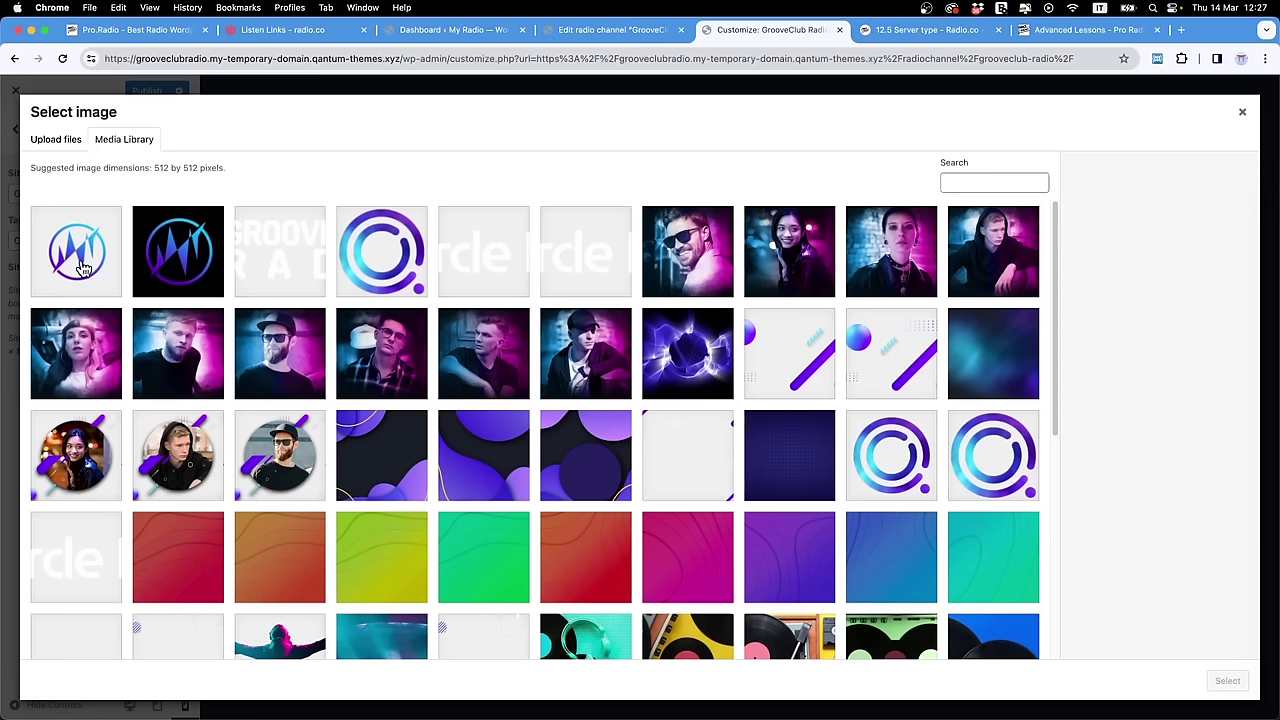
click(83, 268)
click(165, 262)
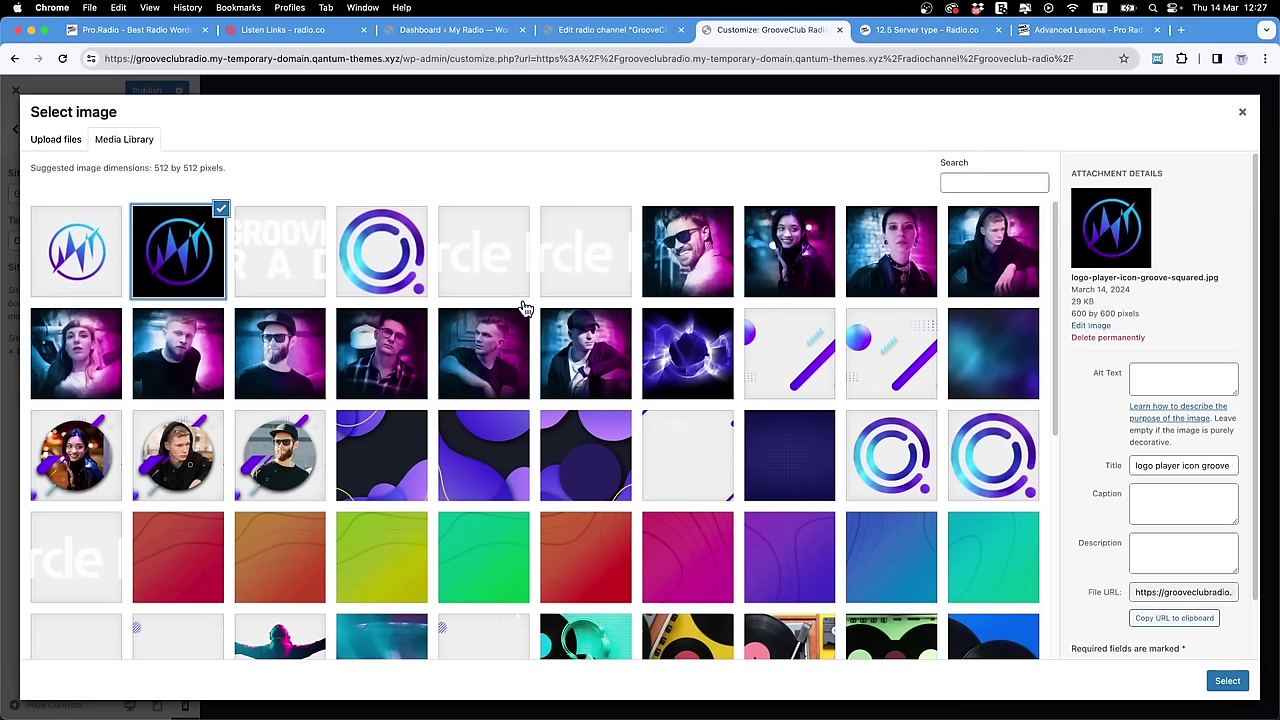
click(1227, 681)
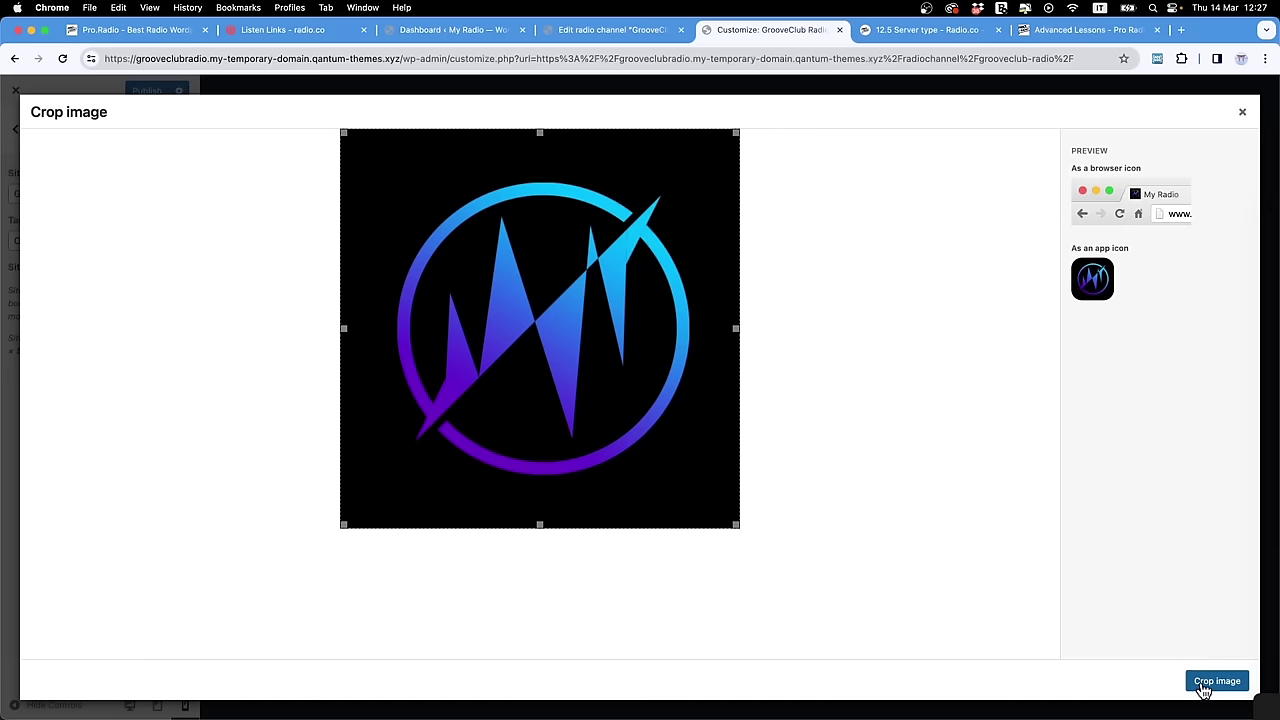
click(1222, 680)
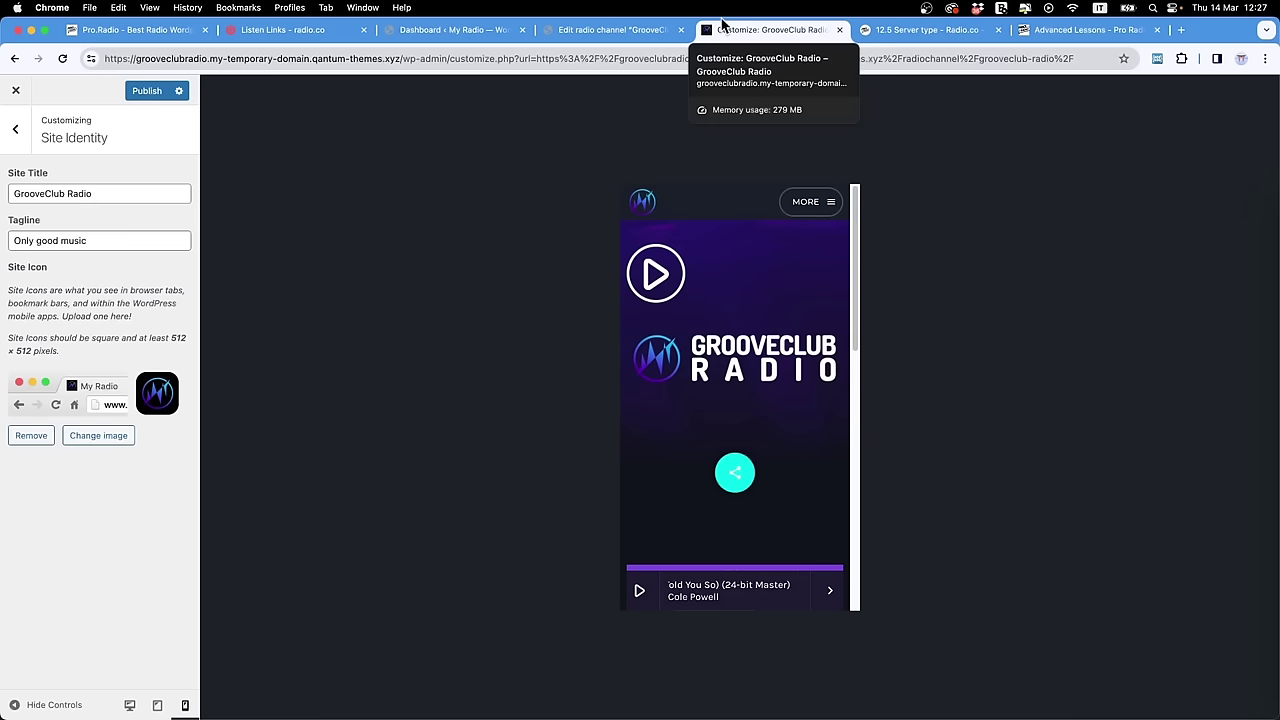
Step: Switch the preview to desktop size and set the page headers' content alignment to Center in the layout and design settings
click(15, 130)
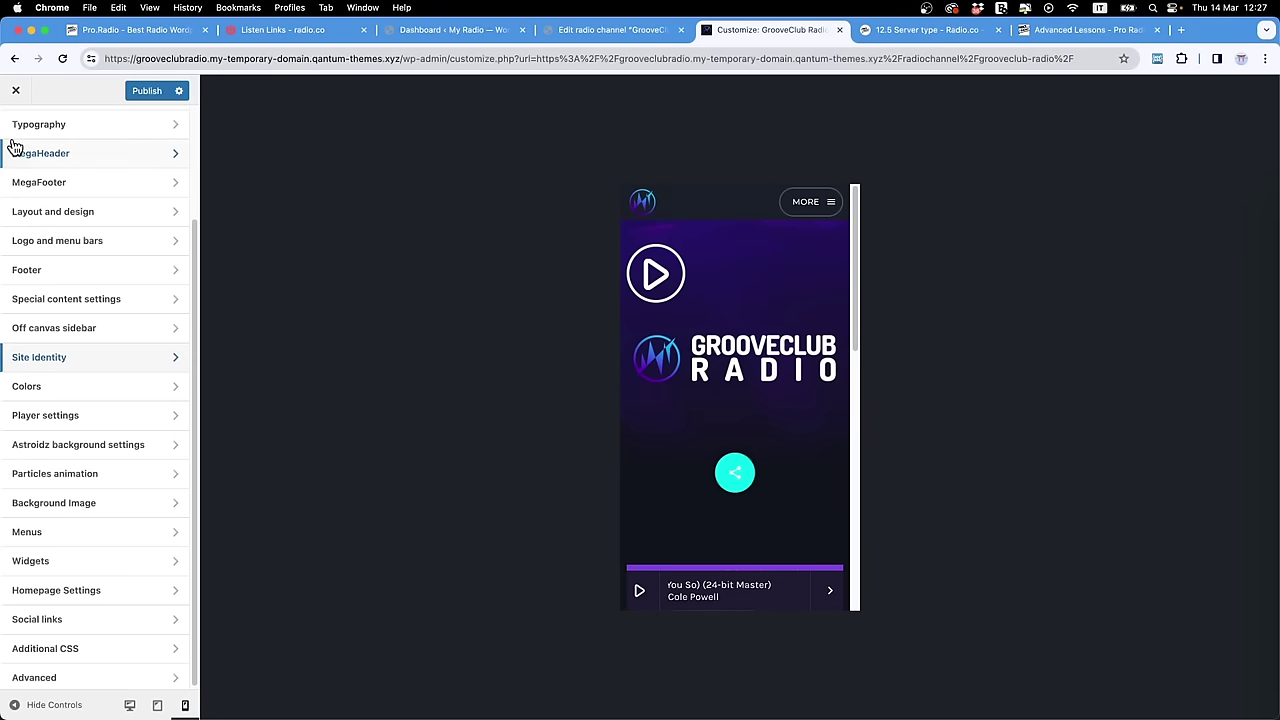
click(129, 705)
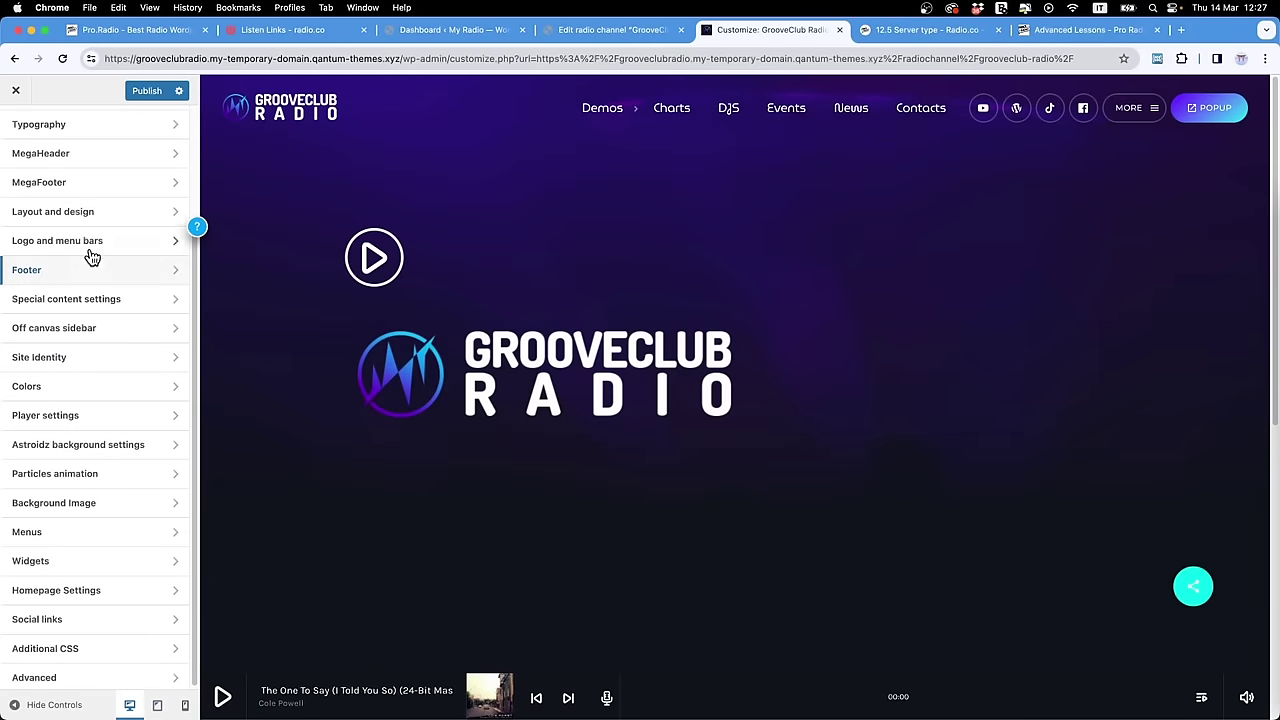
click(86, 212)
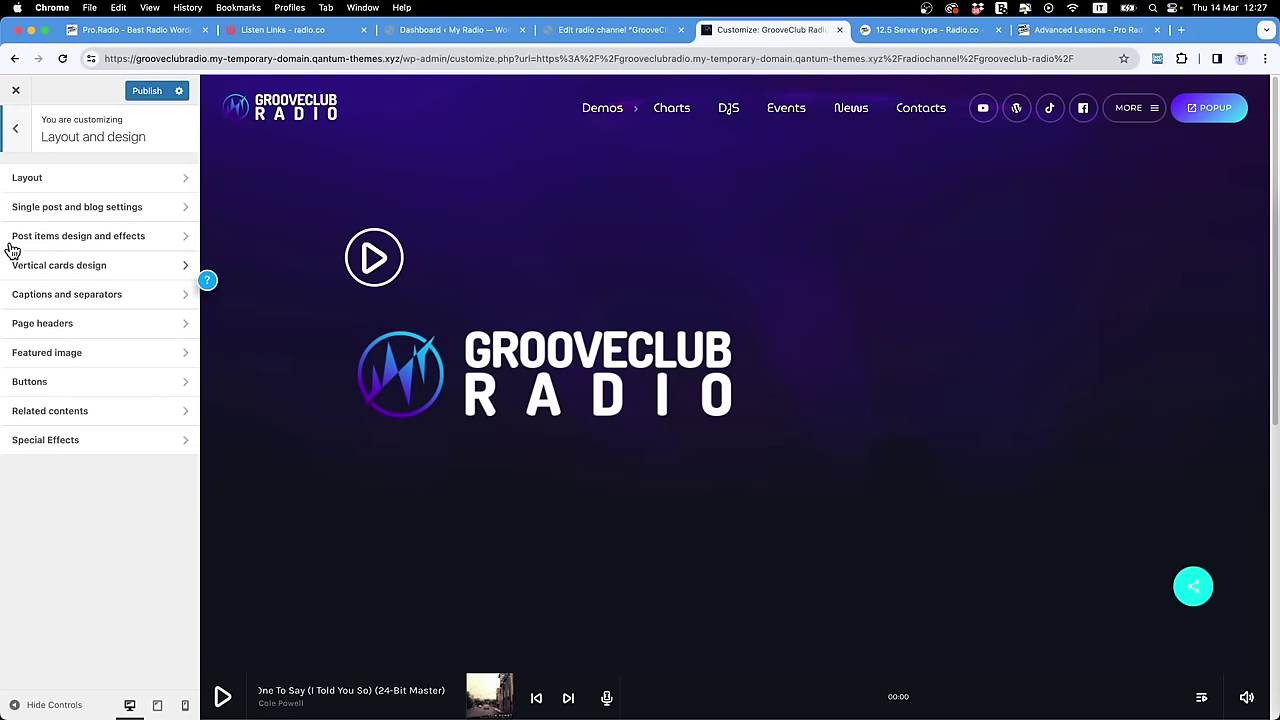
scroll(700, 335, down, 15)
scroll(700, 335, up, 15)
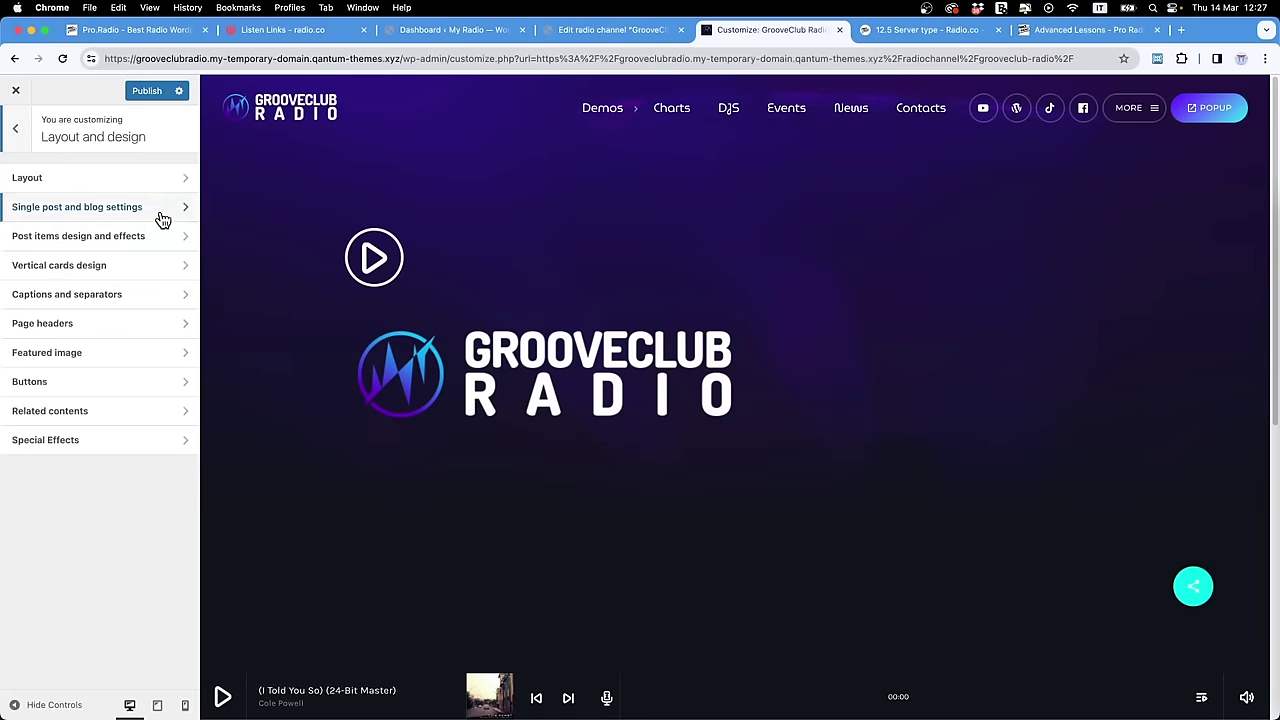
click(95, 321)
click(88, 243)
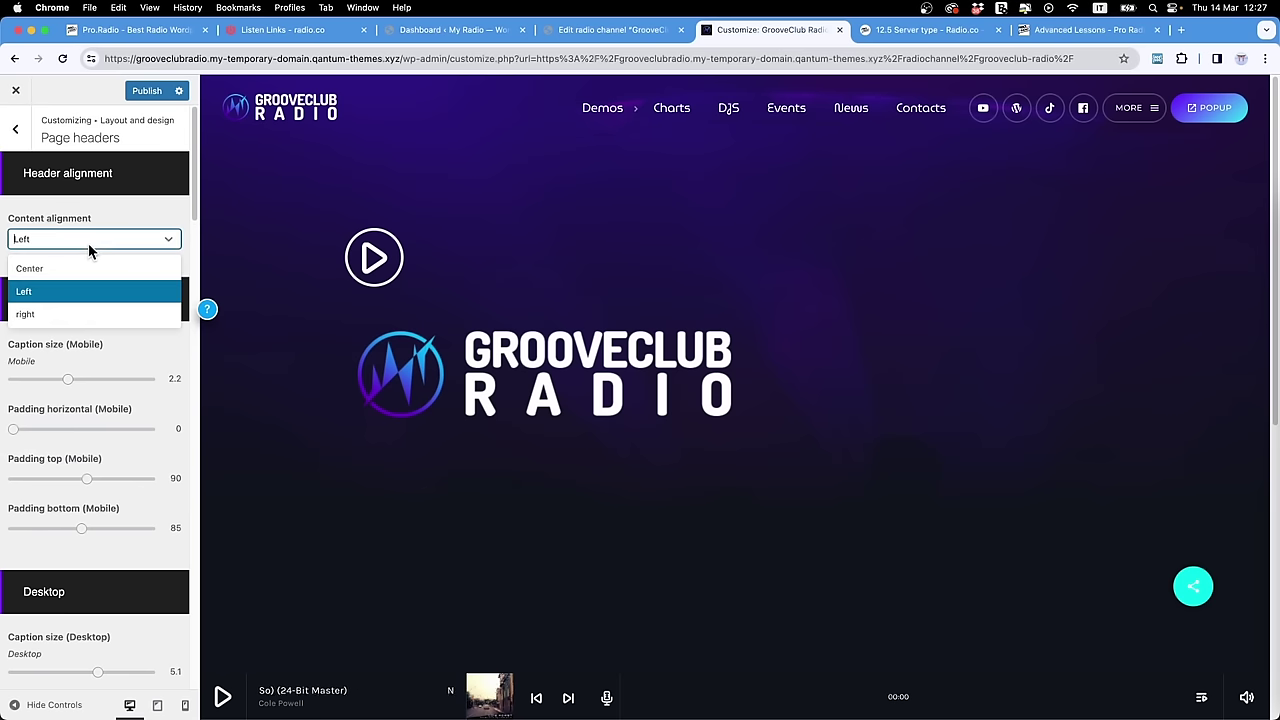
click(70, 267)
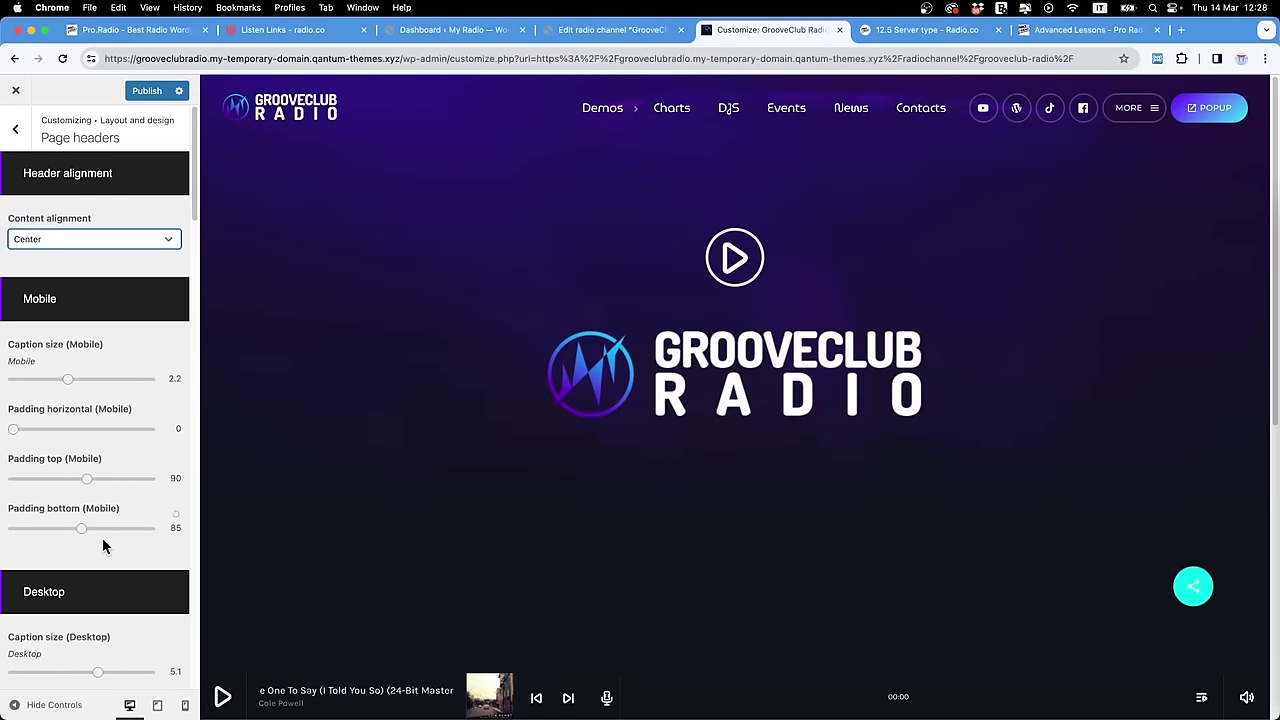
Step: Set the page headers' desktop top padding to 90 and the desktop caption size to 3.9
scroll(103, 545, down, 5)
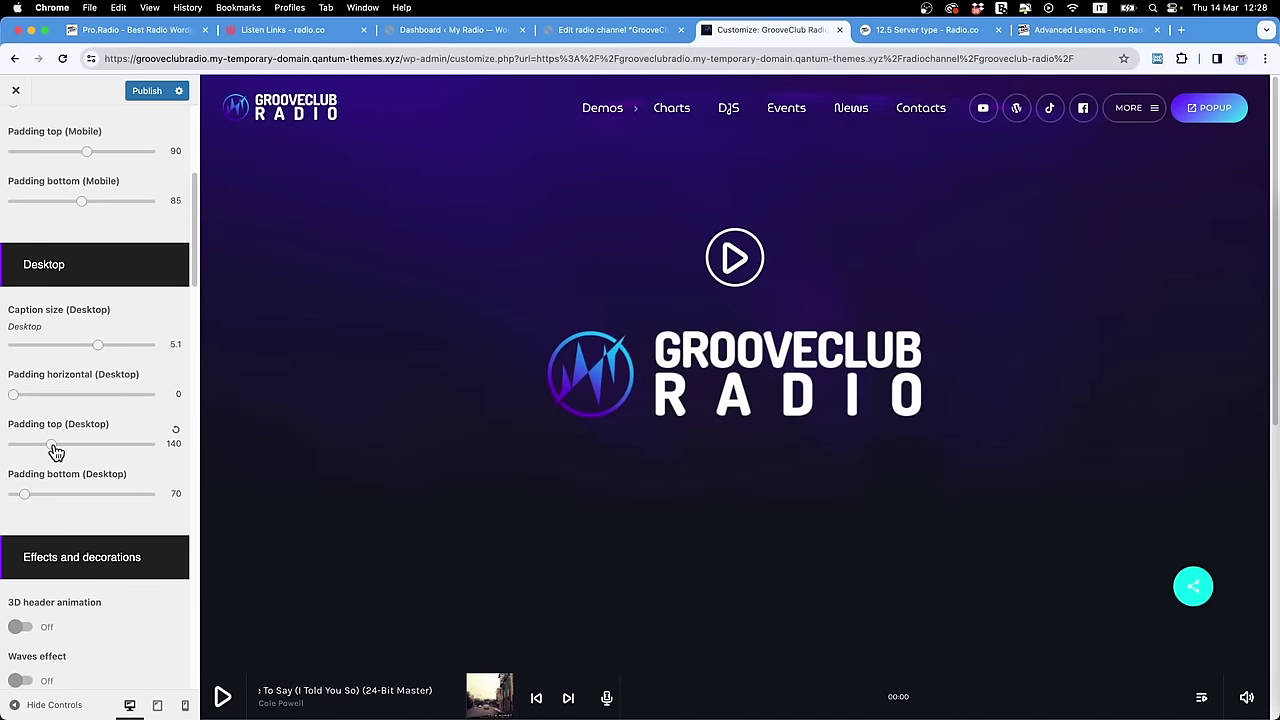
drag(56, 452, 34, 449)
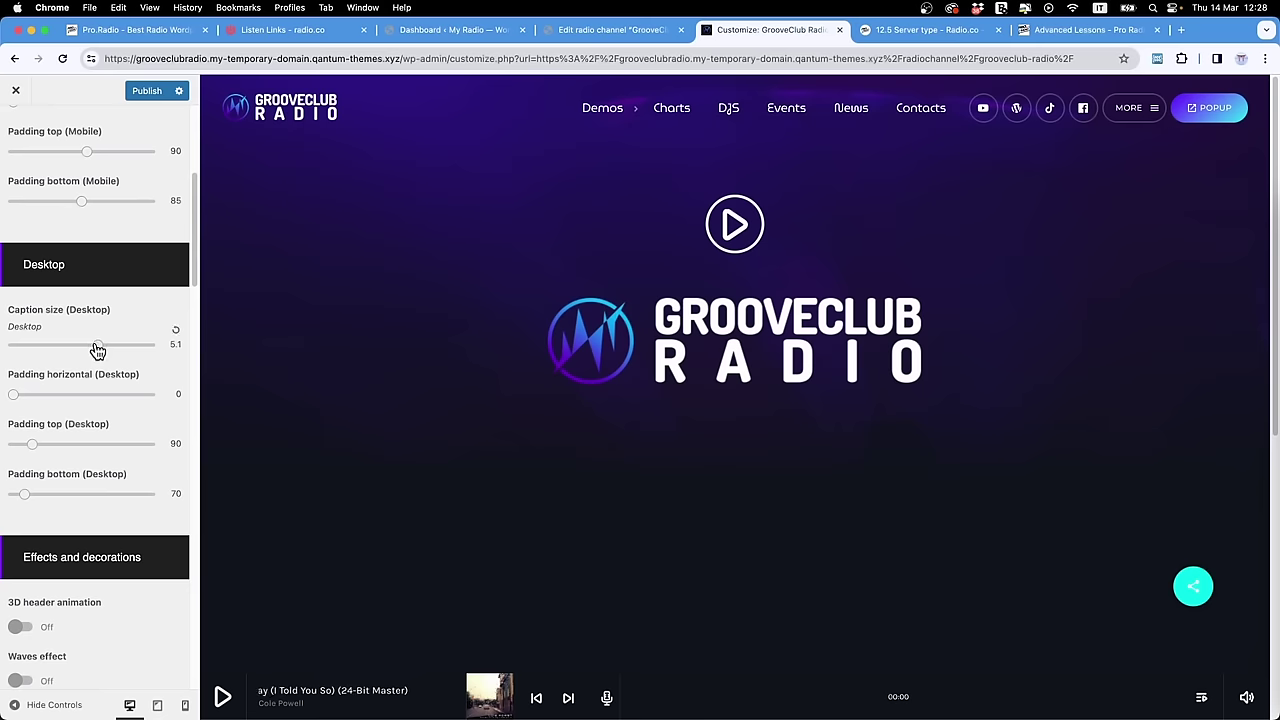
drag(97, 350, 65, 349)
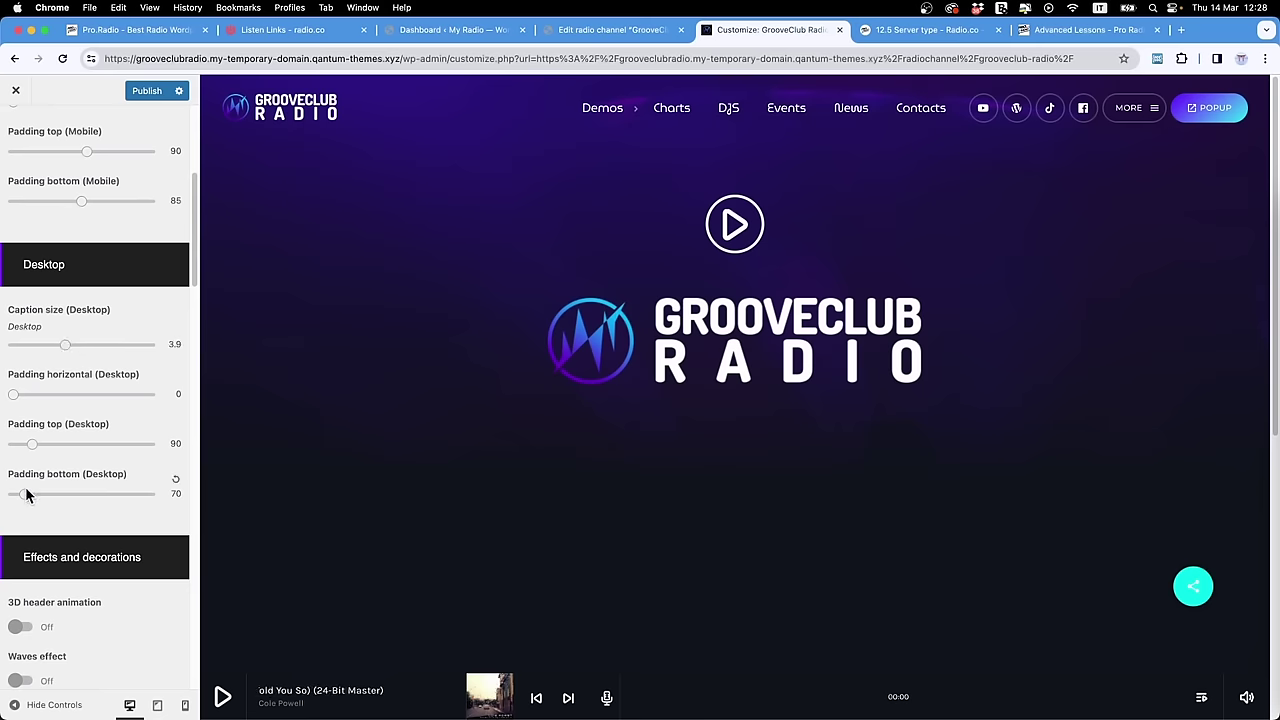
Step: Set the first gradient overlay colour of the page headers to blue #1e73be
scroll(100, 494, down, 15)
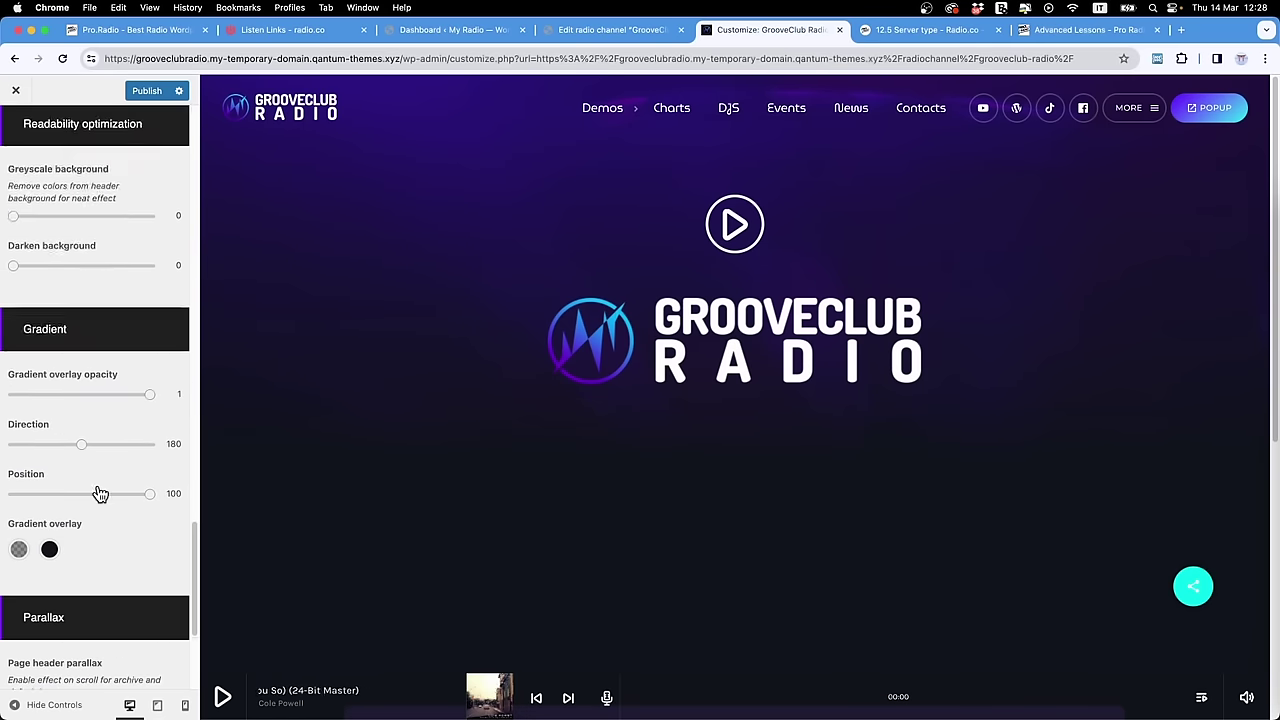
scroll(100, 494, down, 5)
scroll(118, 415, up, 6)
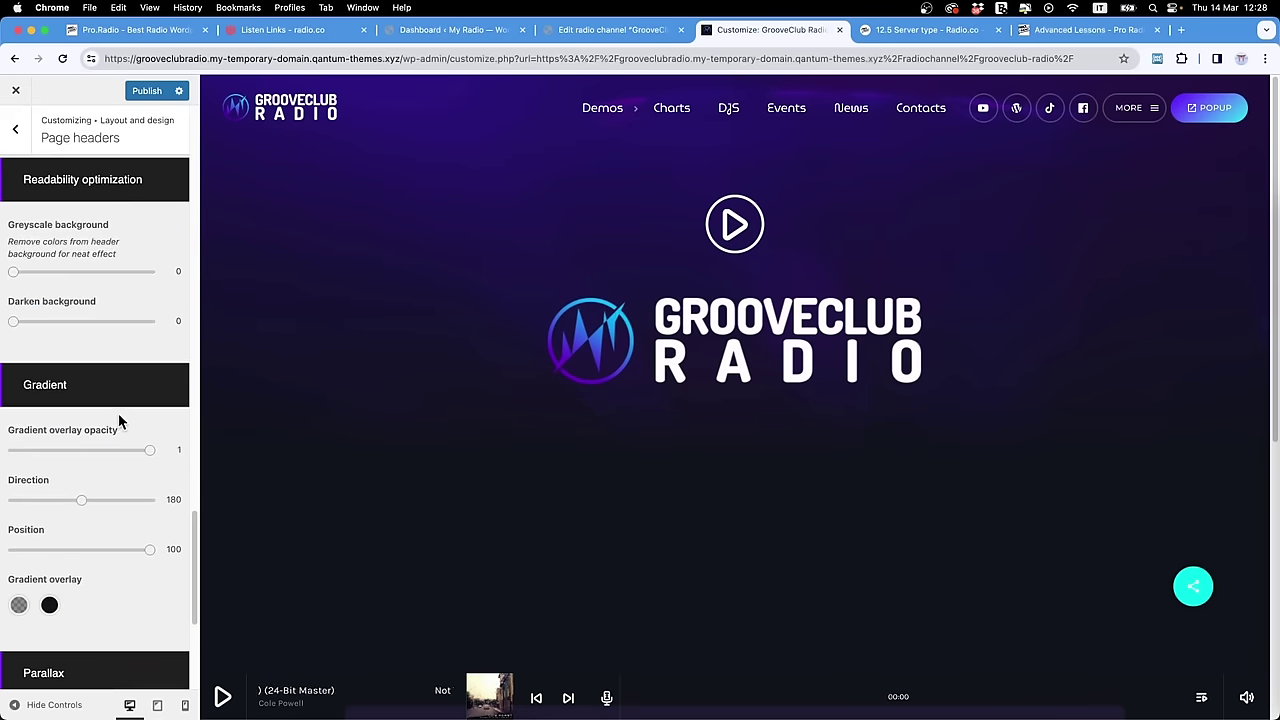
click(18, 602)
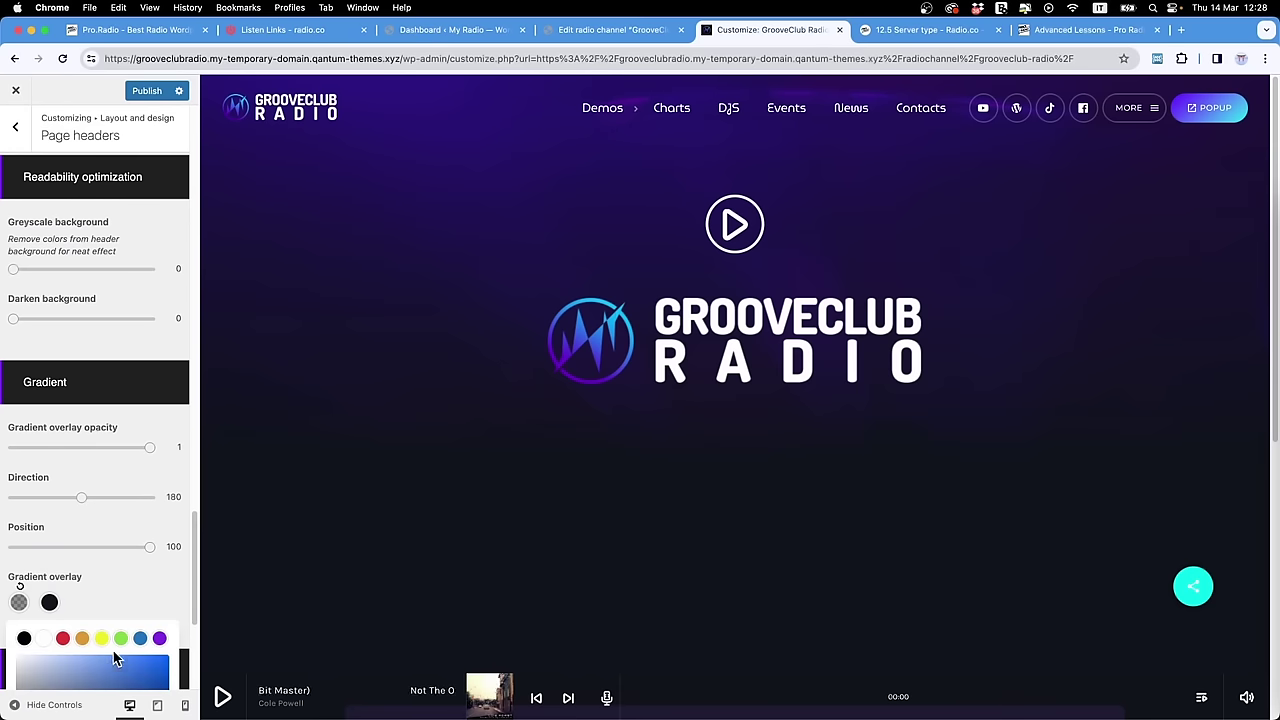
click(140, 638)
click(139, 597)
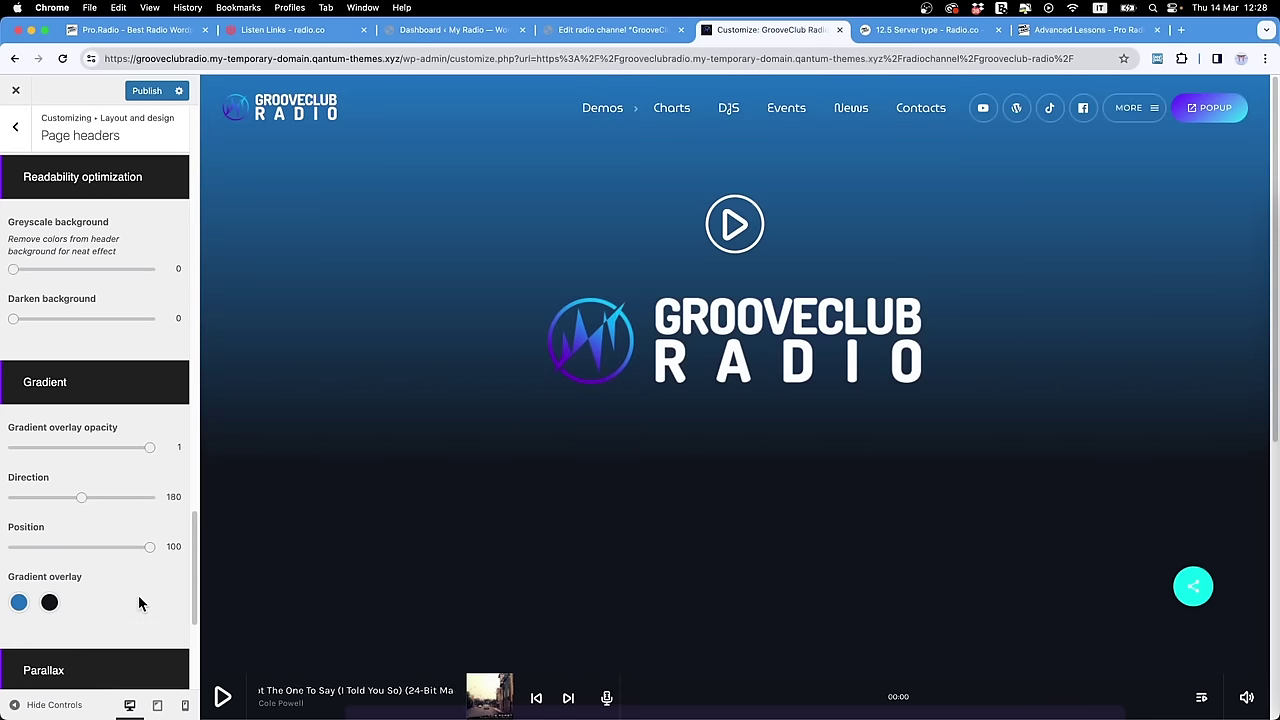
Step: Try purple with 0.52 alpha as the second gradient overlay colour, with the gradient overlay opacity at 0.7
click(49, 602)
scroll(178, 610, down, 2)
click(161, 526)
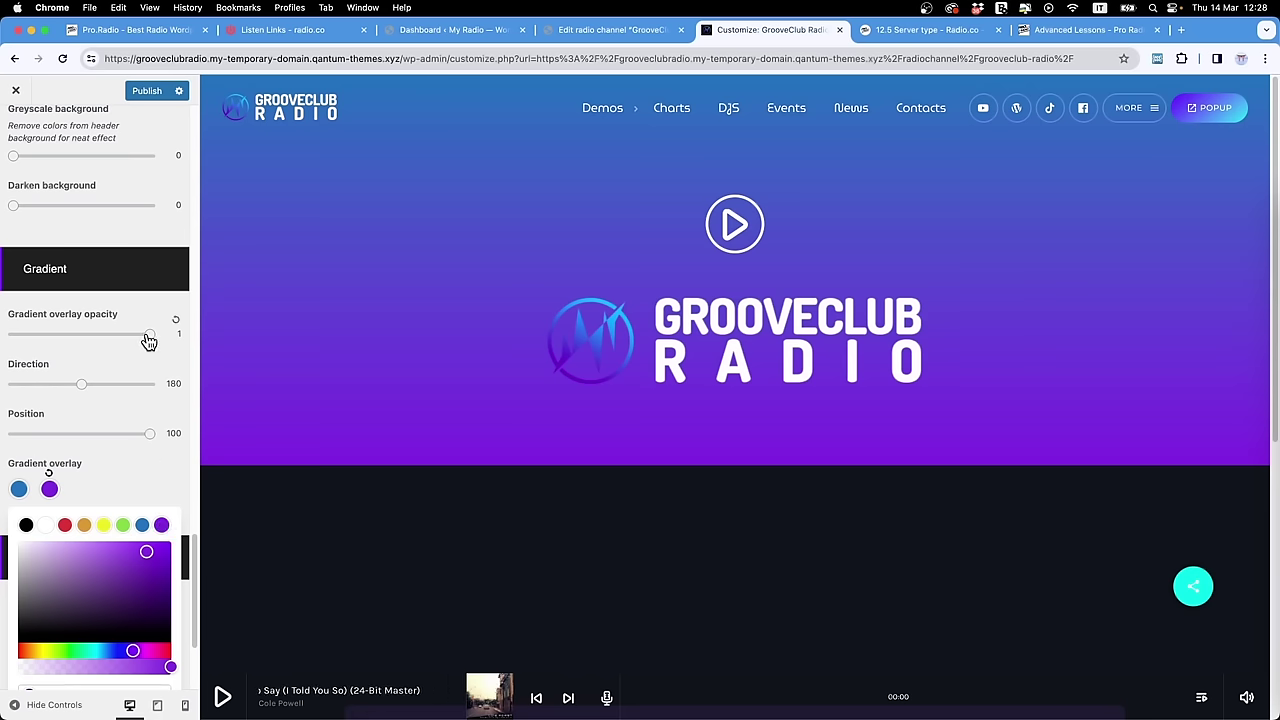
drag(148, 336, 109, 336)
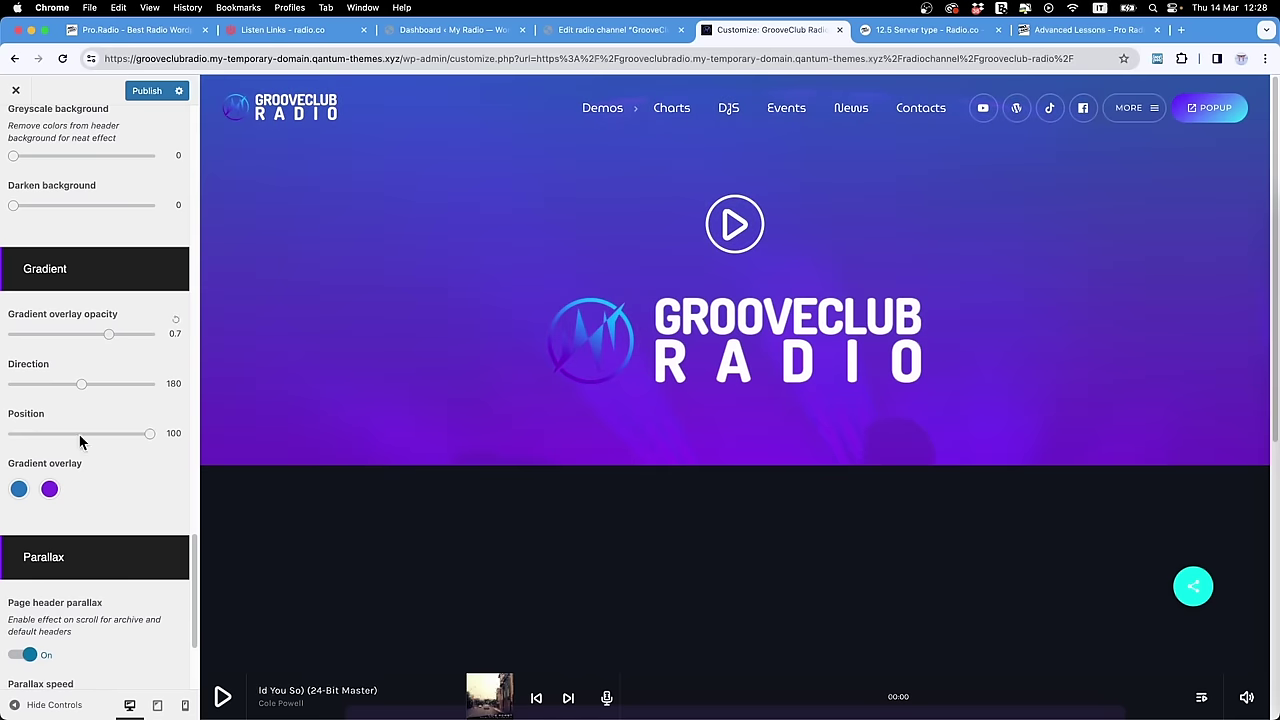
click(50, 490)
drag(167, 661, 18, 658)
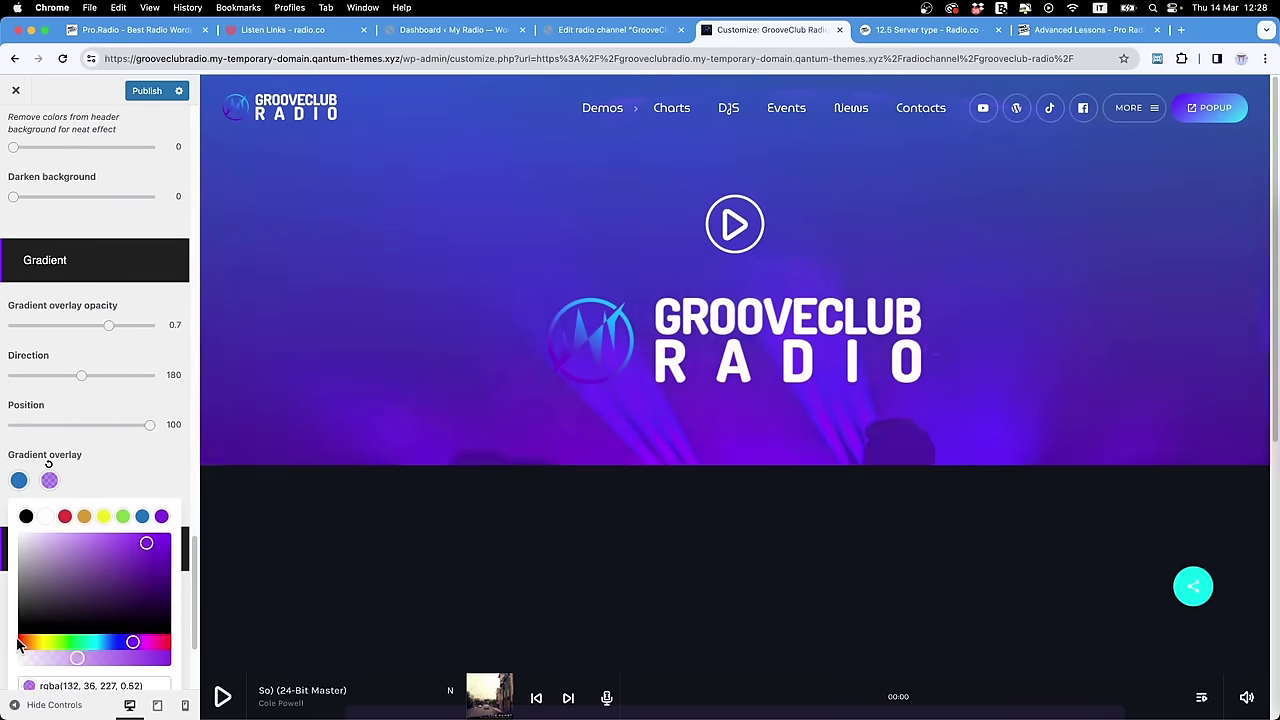
Step: Set the second gradient overlay colour to black #000000 and the gradient overlay opacity to 1
click(27, 516)
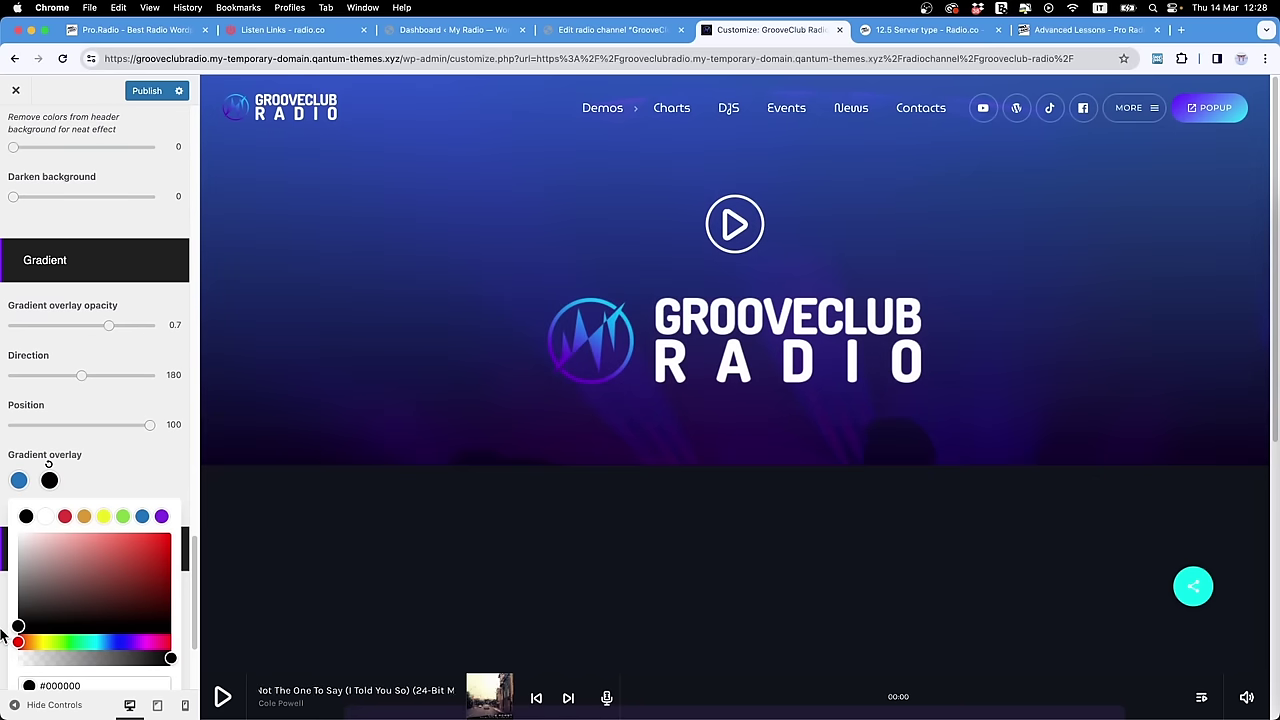
click(127, 477)
drag(109, 325, 175, 333)
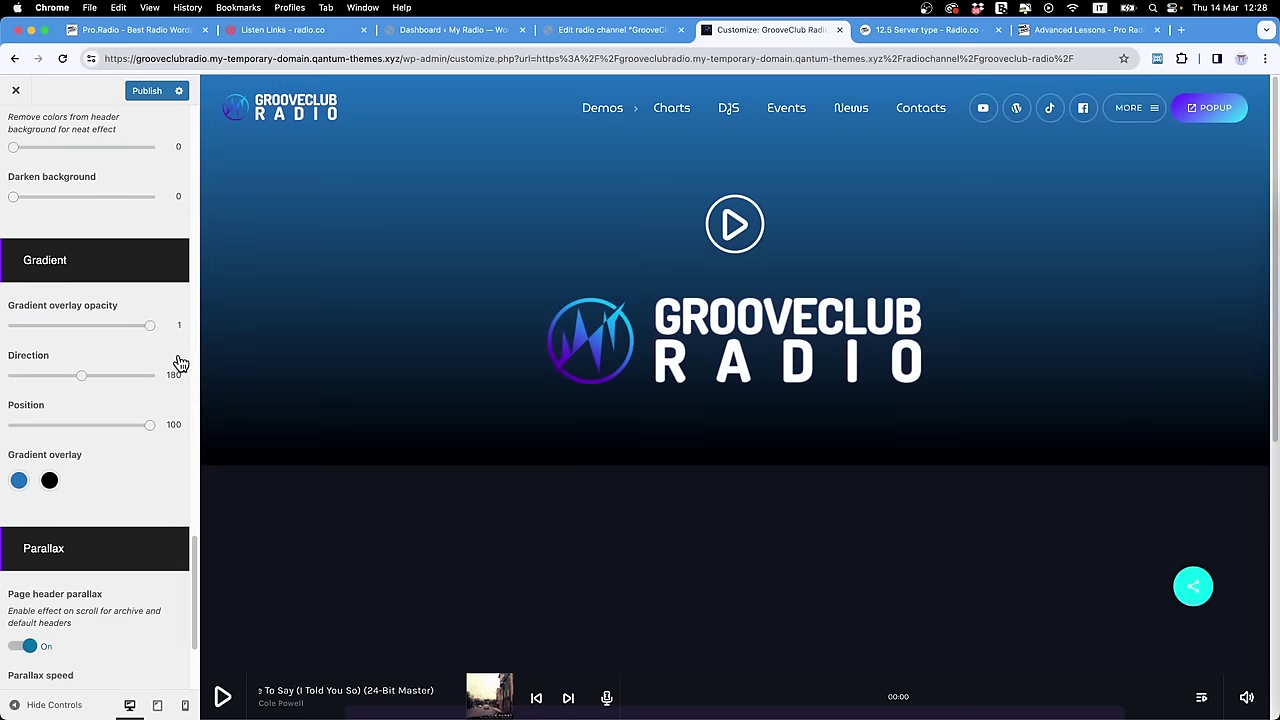
Step: Reduce the first gradient overlay colour's alpha to 0.31 and lighten the second colour to #131313
click(19, 480)
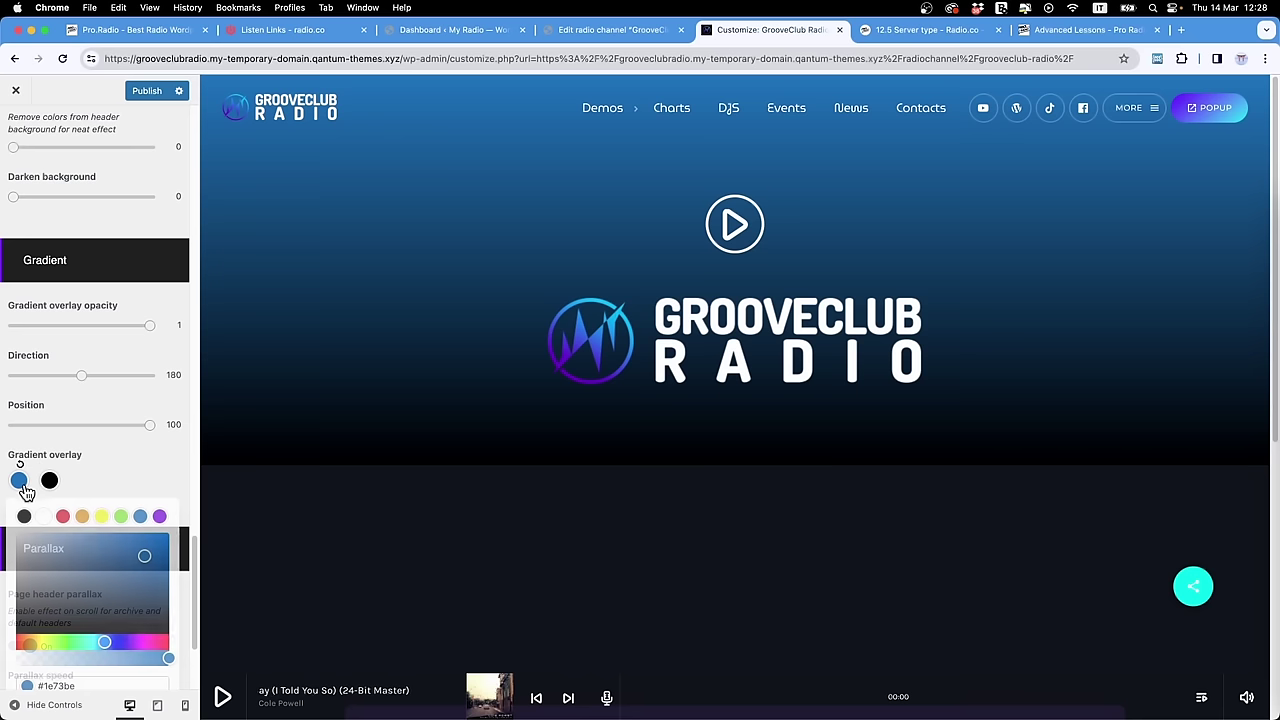
drag(170, 660, 58, 652)
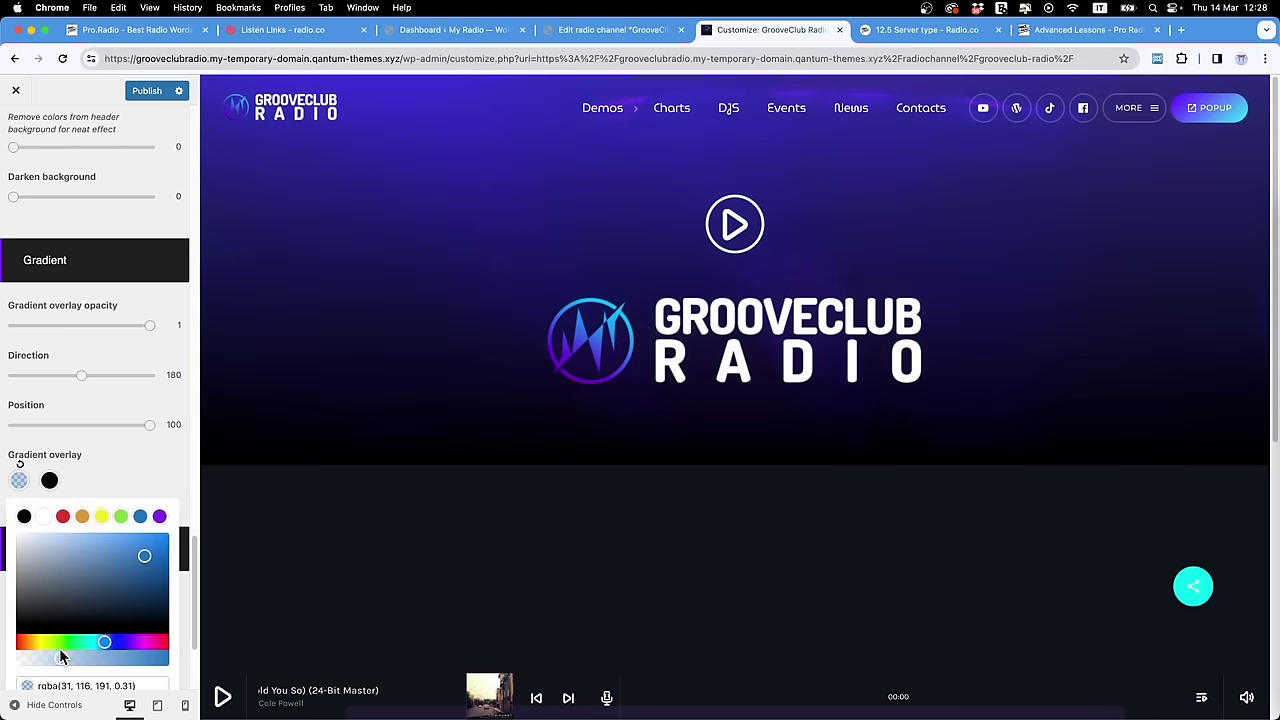
click(49, 480)
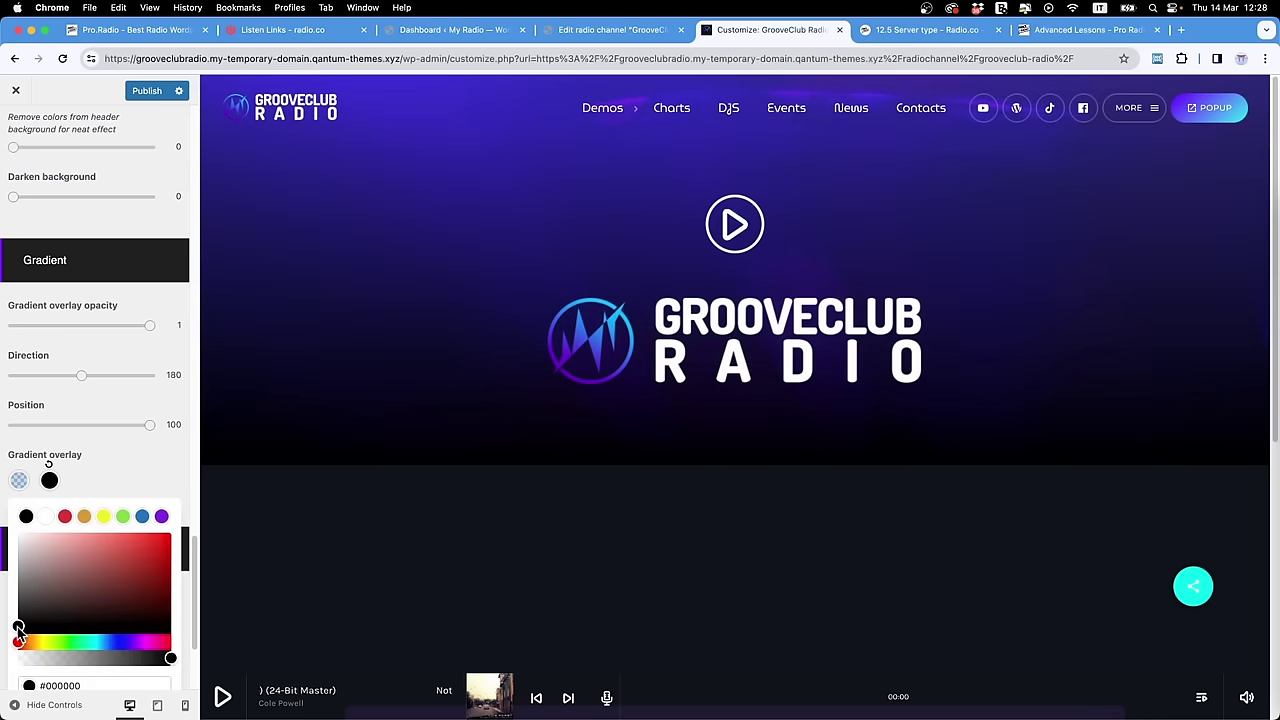
drag(18, 628, 17, 618)
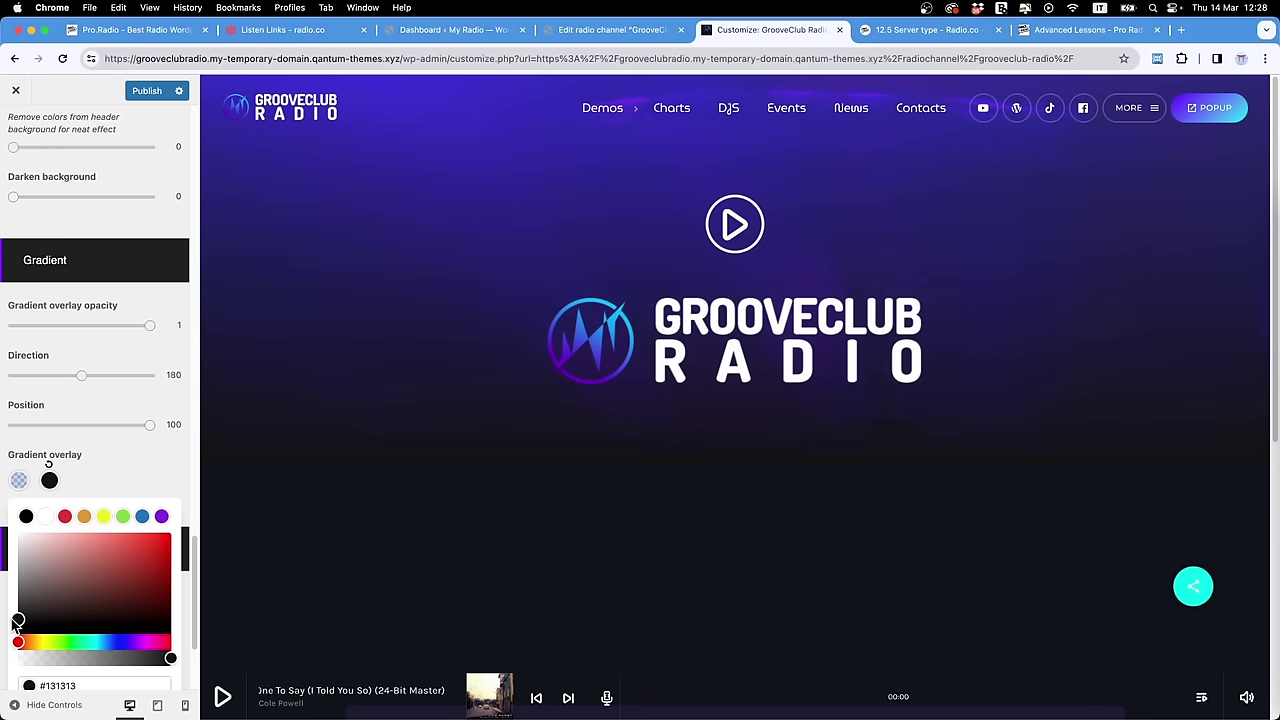
click(97, 475)
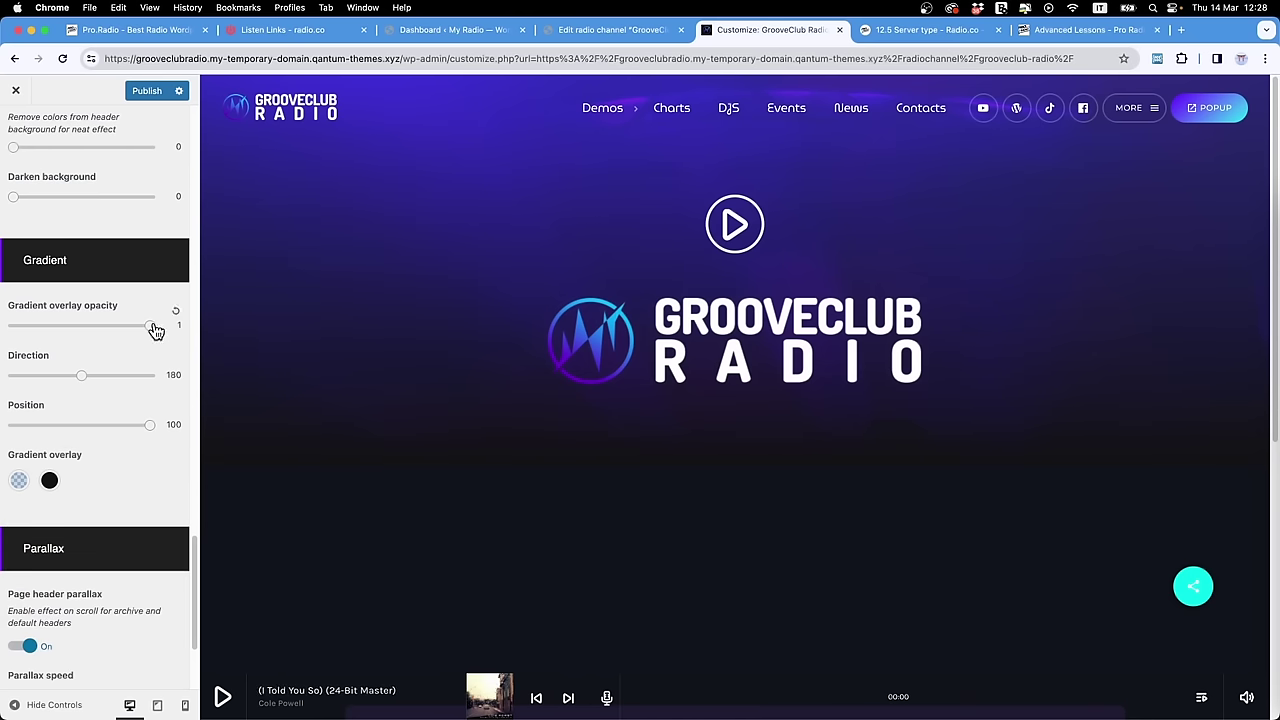
Step: Check the header while scrolling the preview, leave the layout and design settings, and publish the customization changes
scroll(537, 459, down, 5)
scroll(537, 459, up, 5)
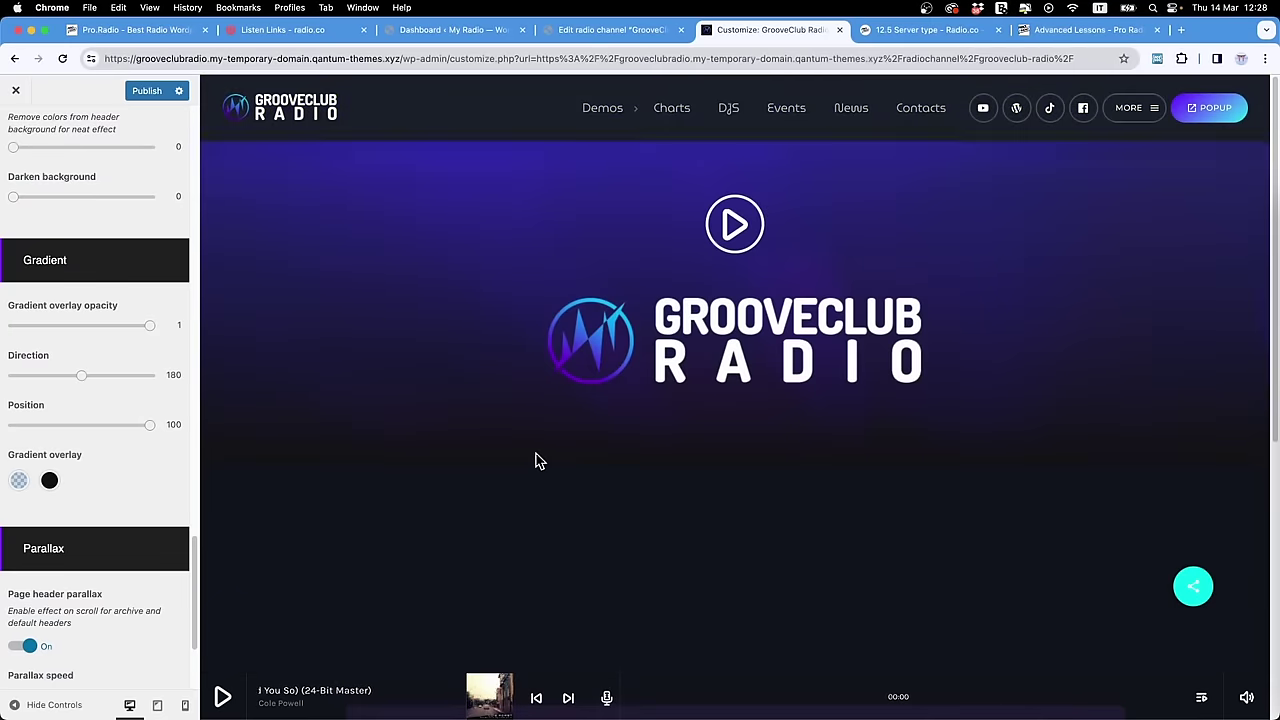
scroll(20, 180, up, 8)
click(17, 131)
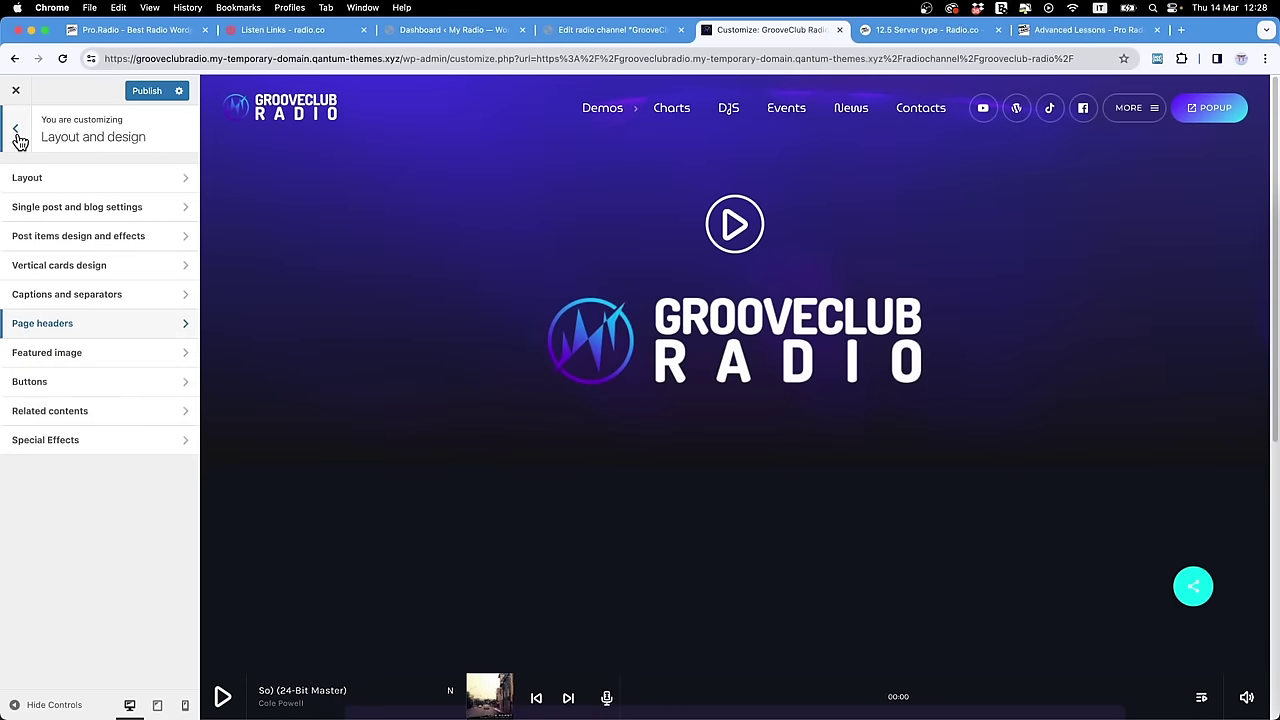
click(17, 133)
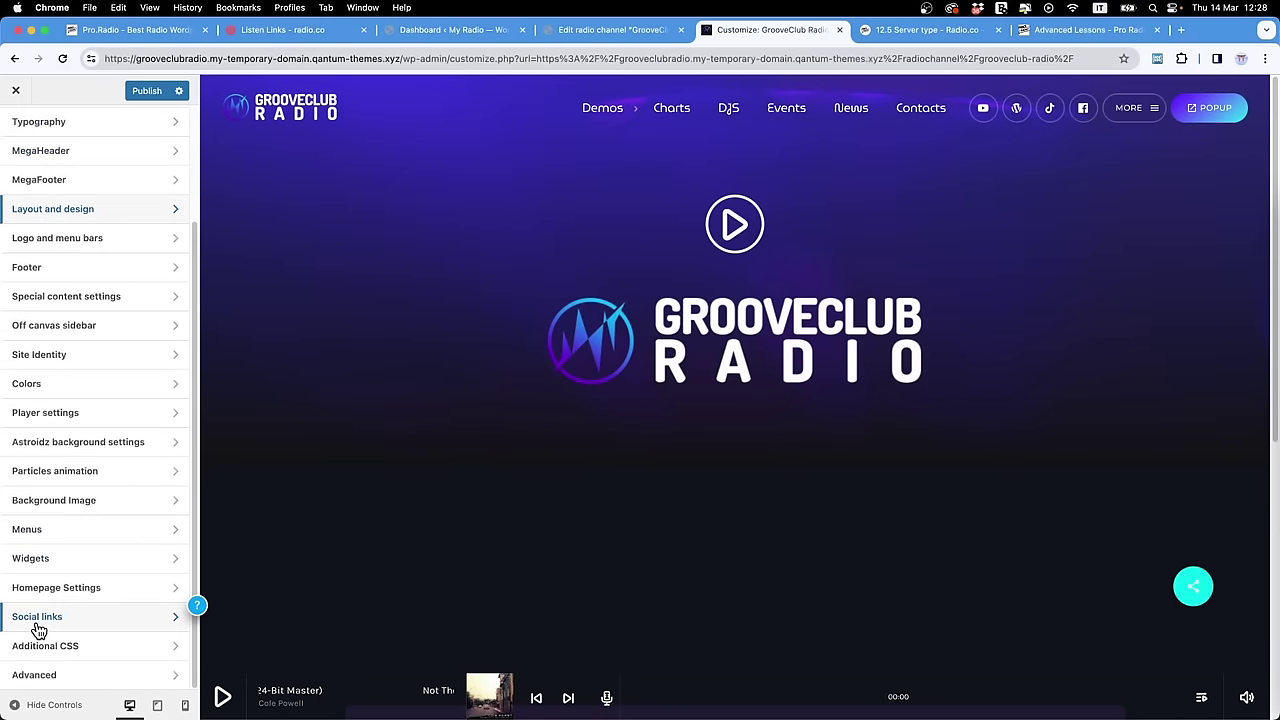
scroll(60, 580, up, 5)
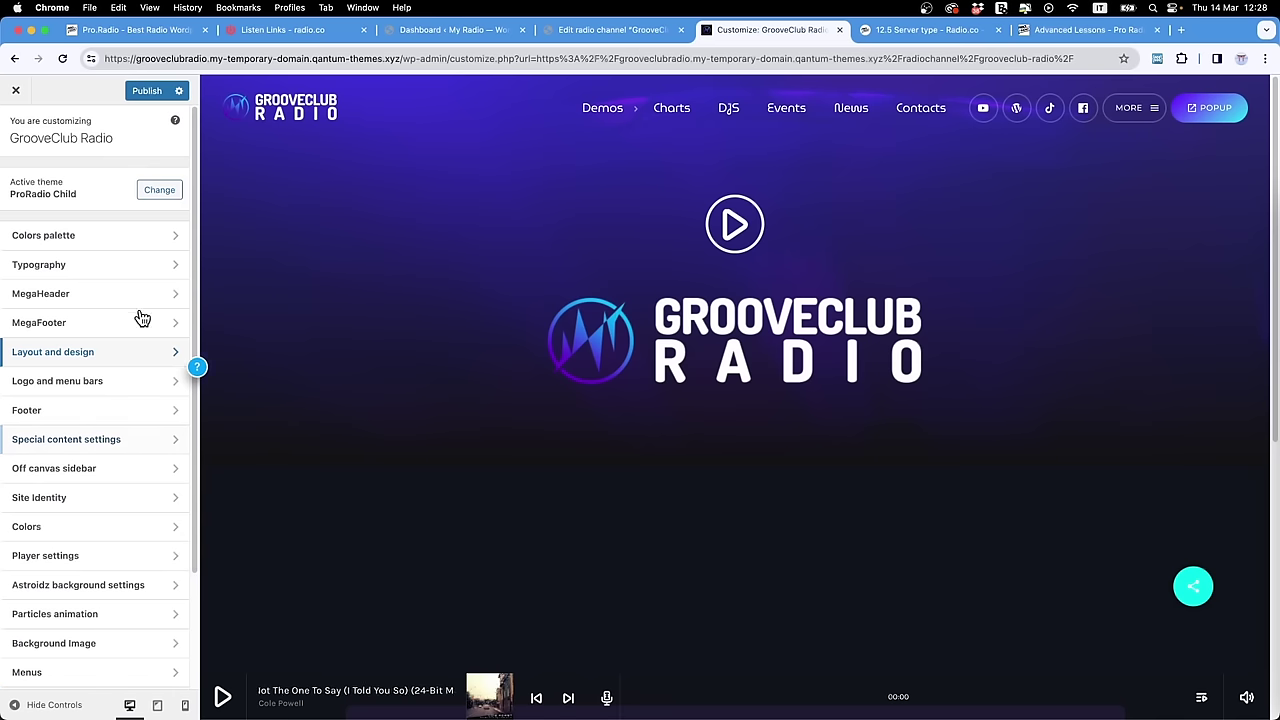
click(144, 89)
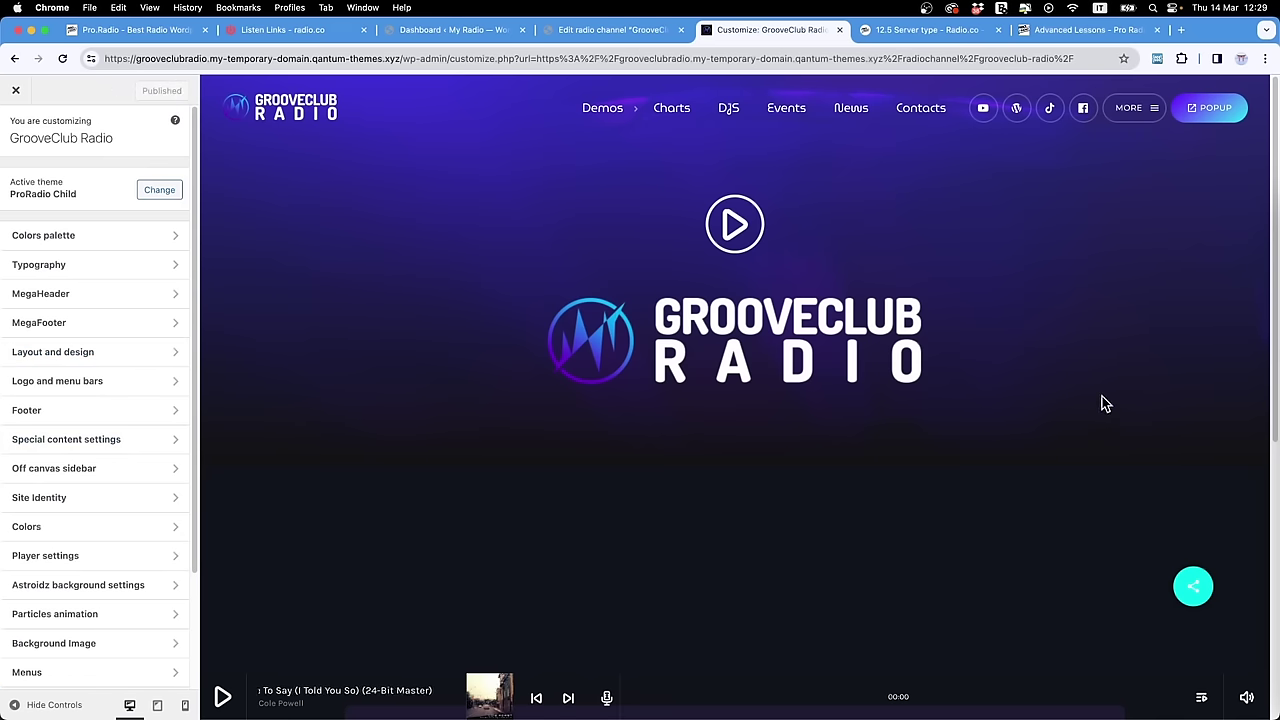
Step: Check the home page in the customizer preview, leave the customizer and open the live home page
click(285, 115)
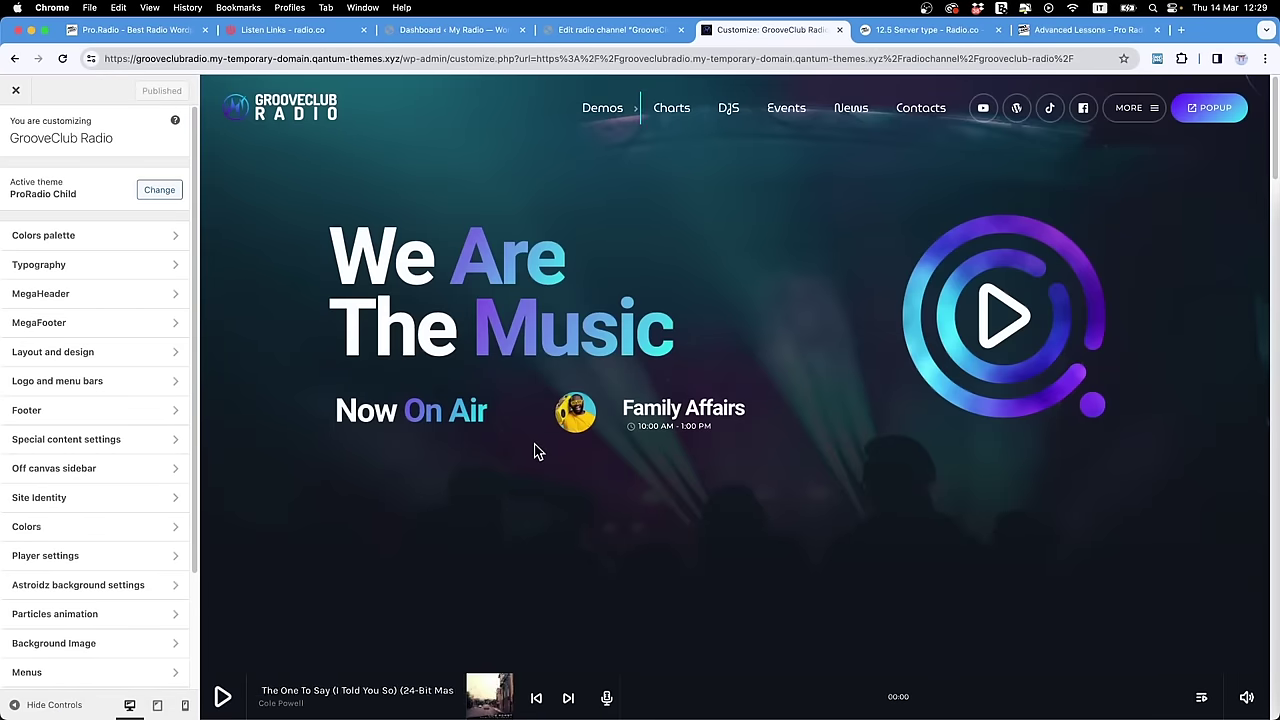
scroll(534, 452, down, 10)
scroll(534, 452, up, 15)
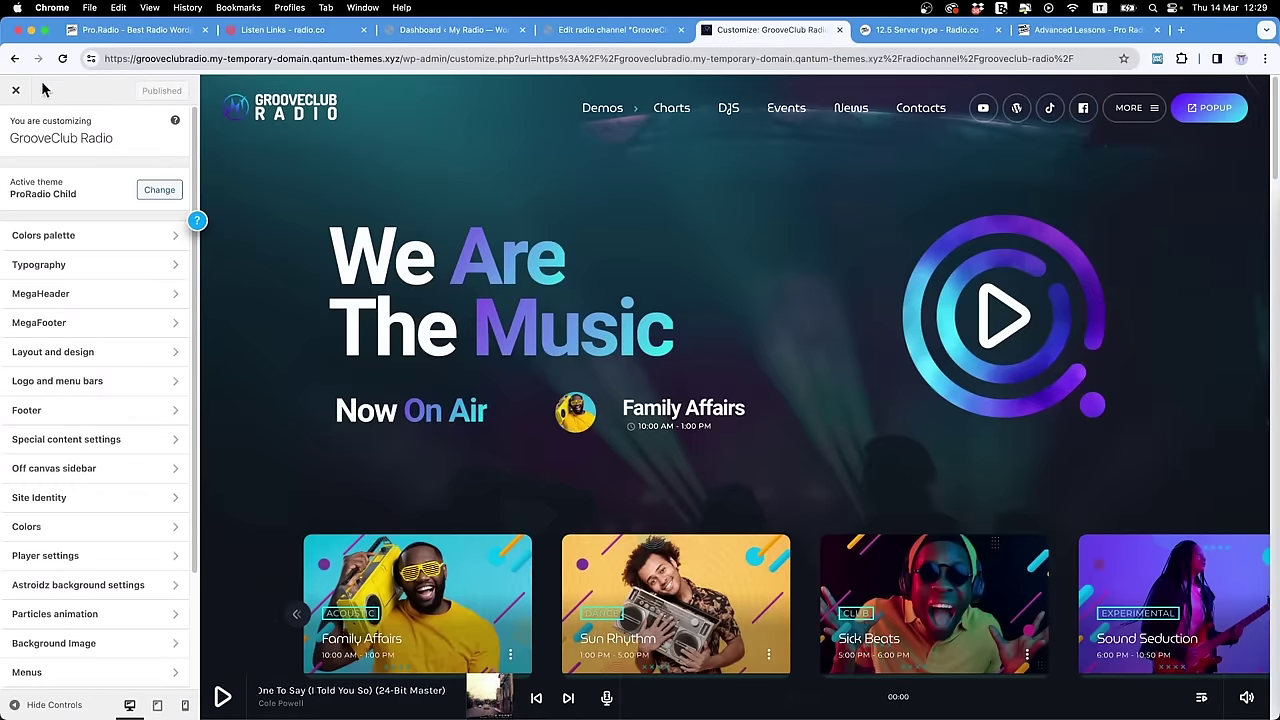
click(27, 91)
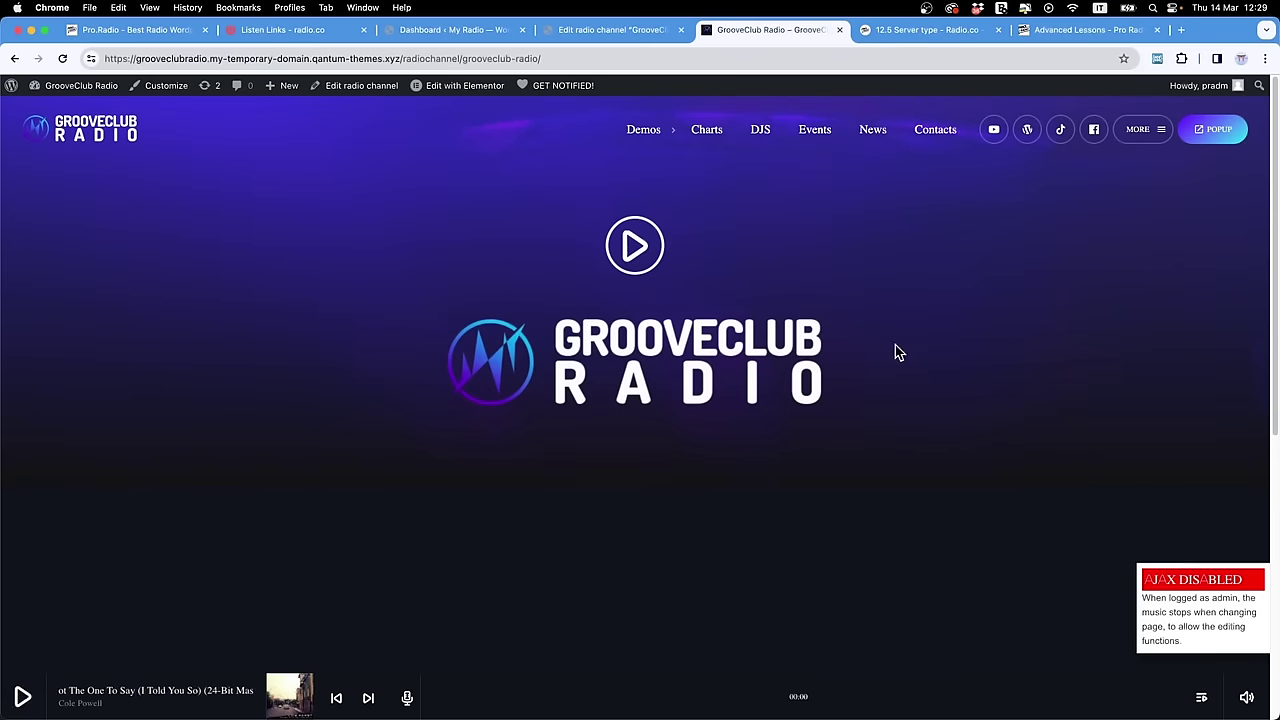
click(102, 140)
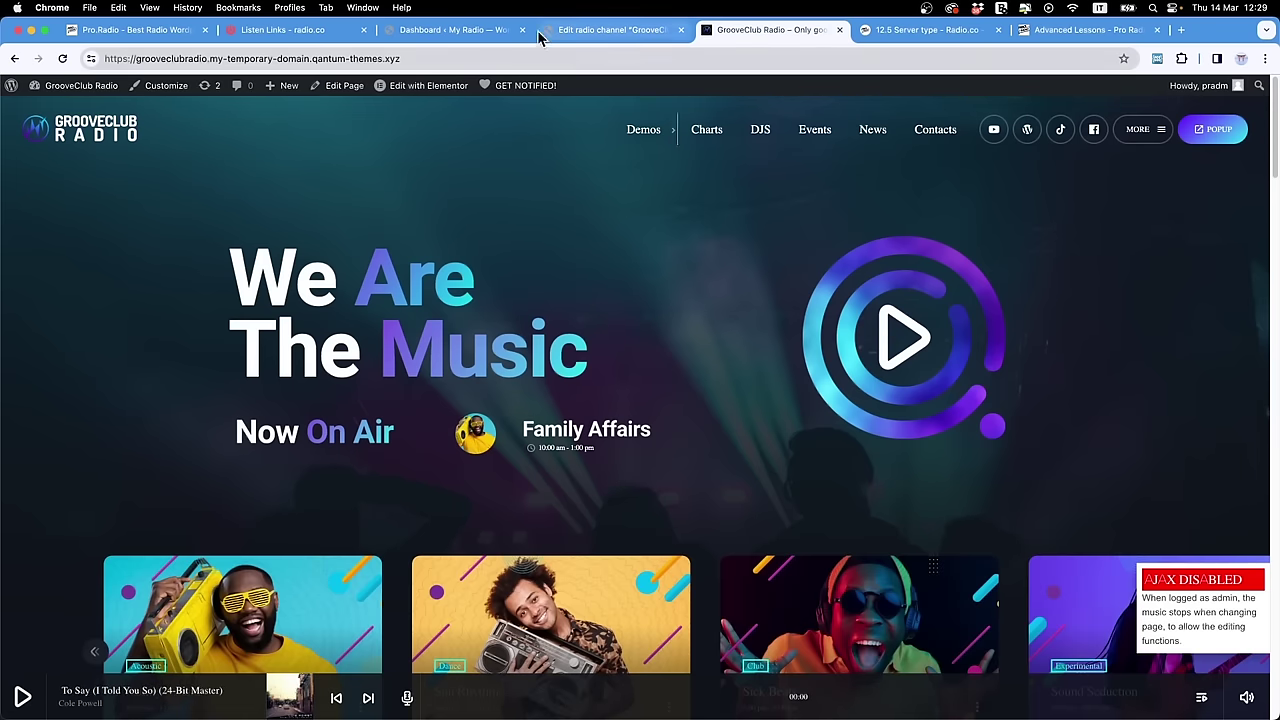
Step: Open the GrooveClub Radio channel for editing from the admin's radio channels list
click(445, 31)
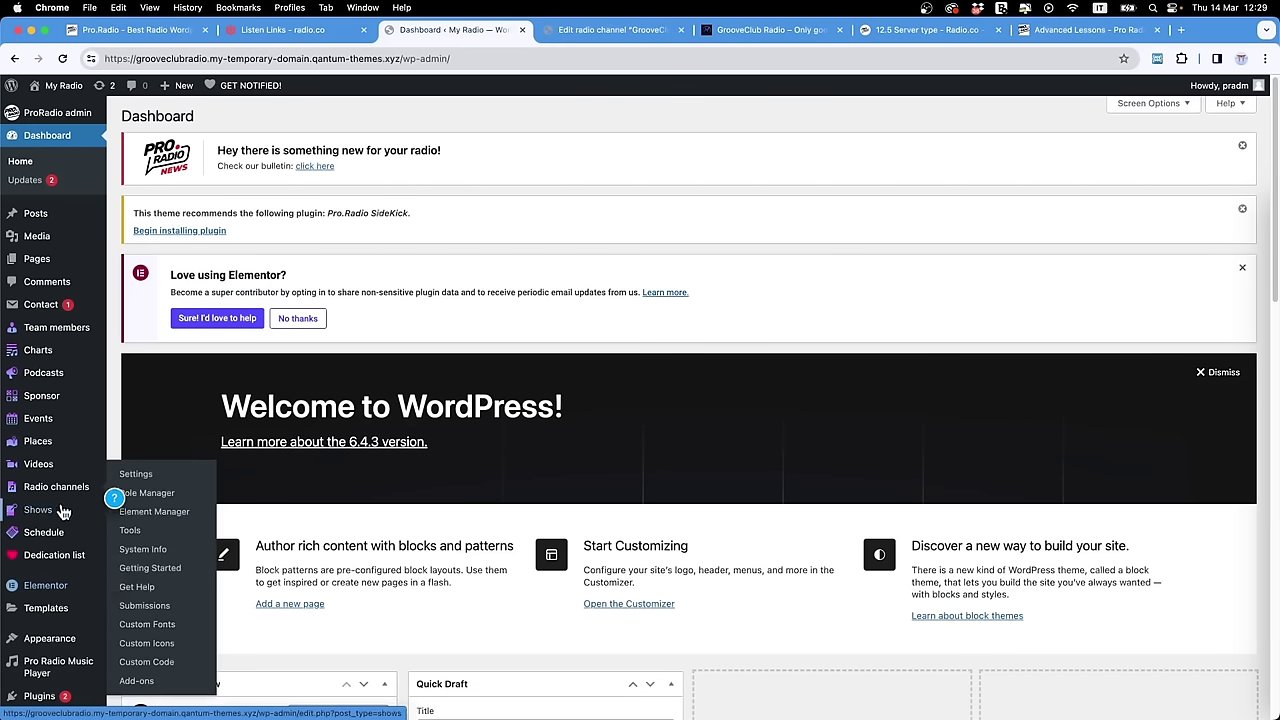
click(45, 490)
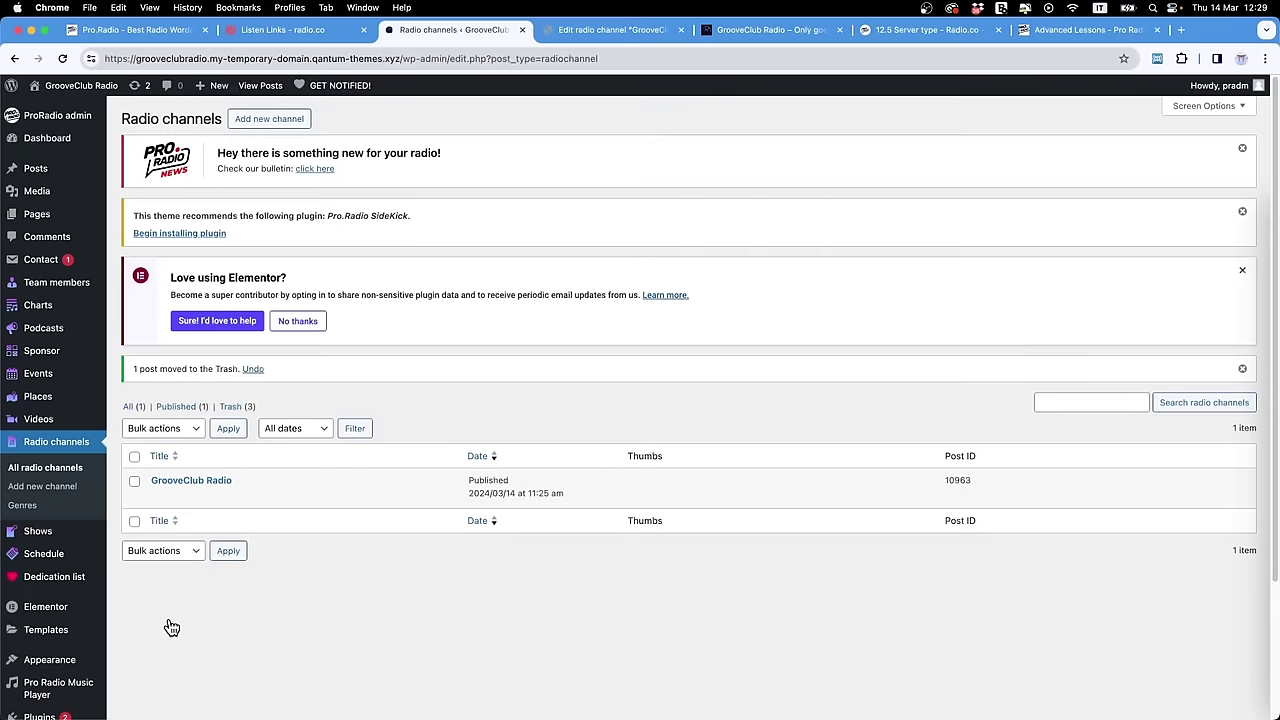
click(158, 497)
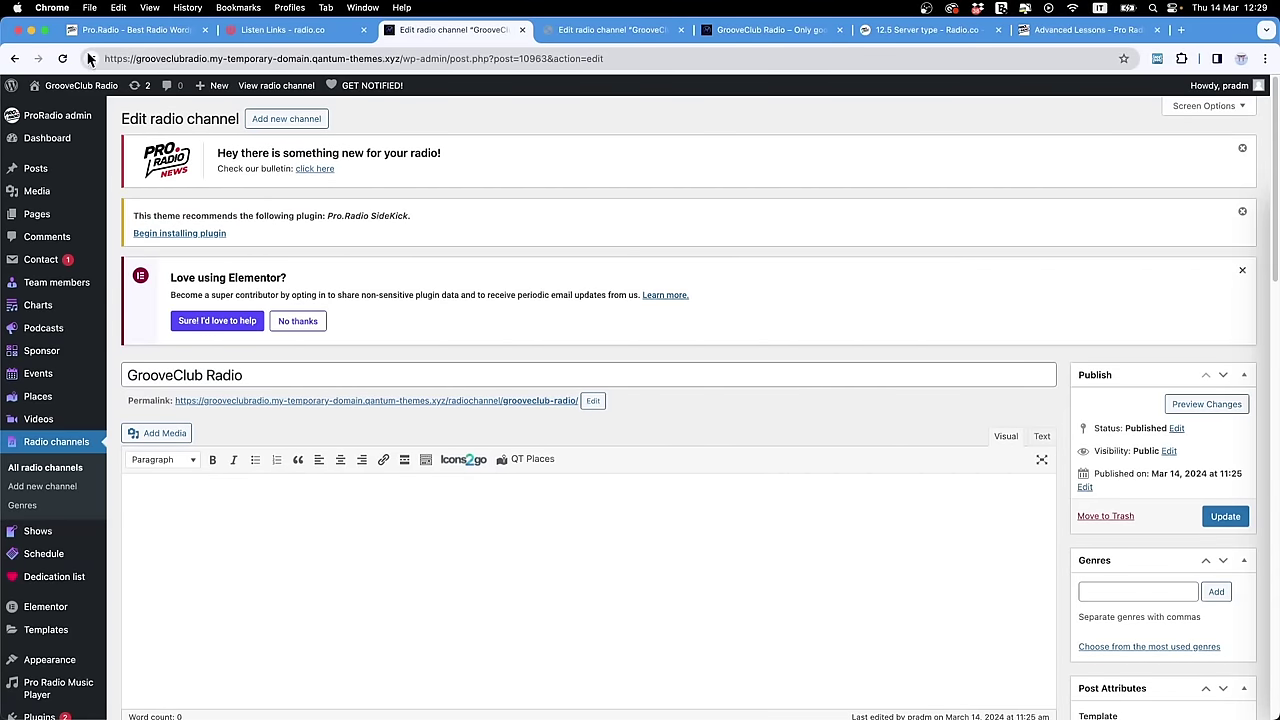
Step: Open the site's home page in a new tab and edit it with Elementor, dismissing the notification
super+click(110, 107)
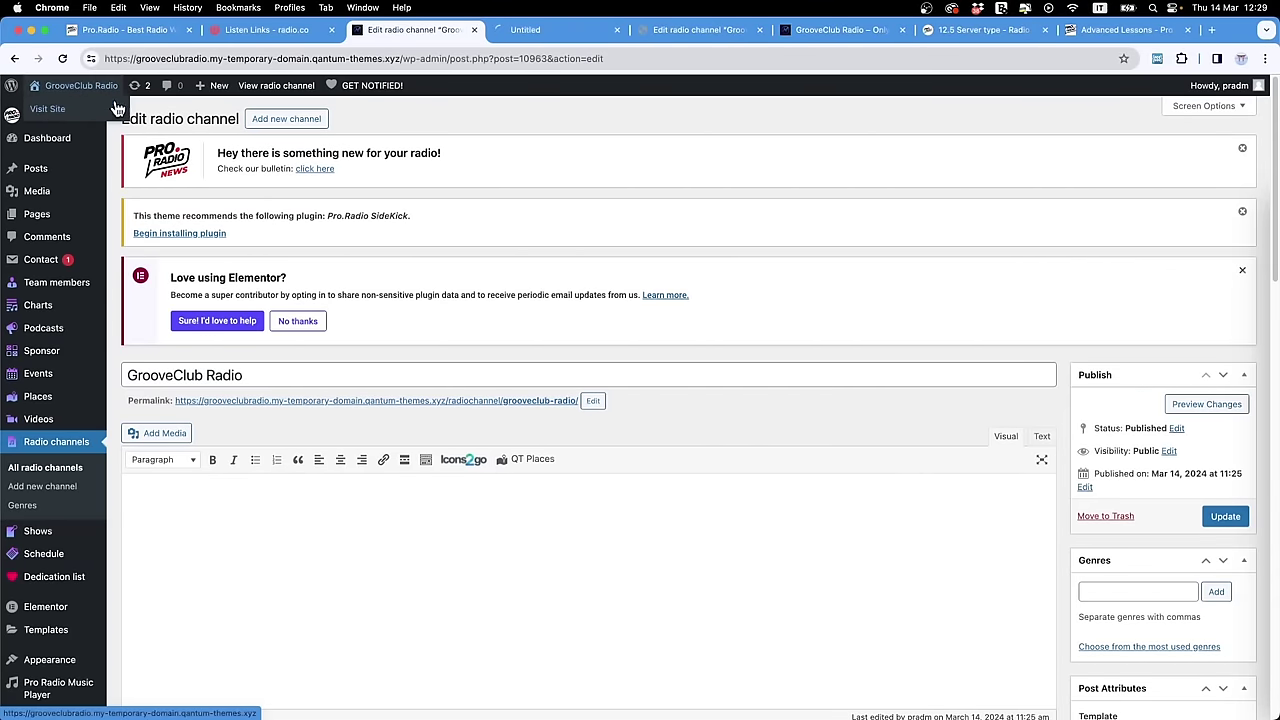
click(519, 37)
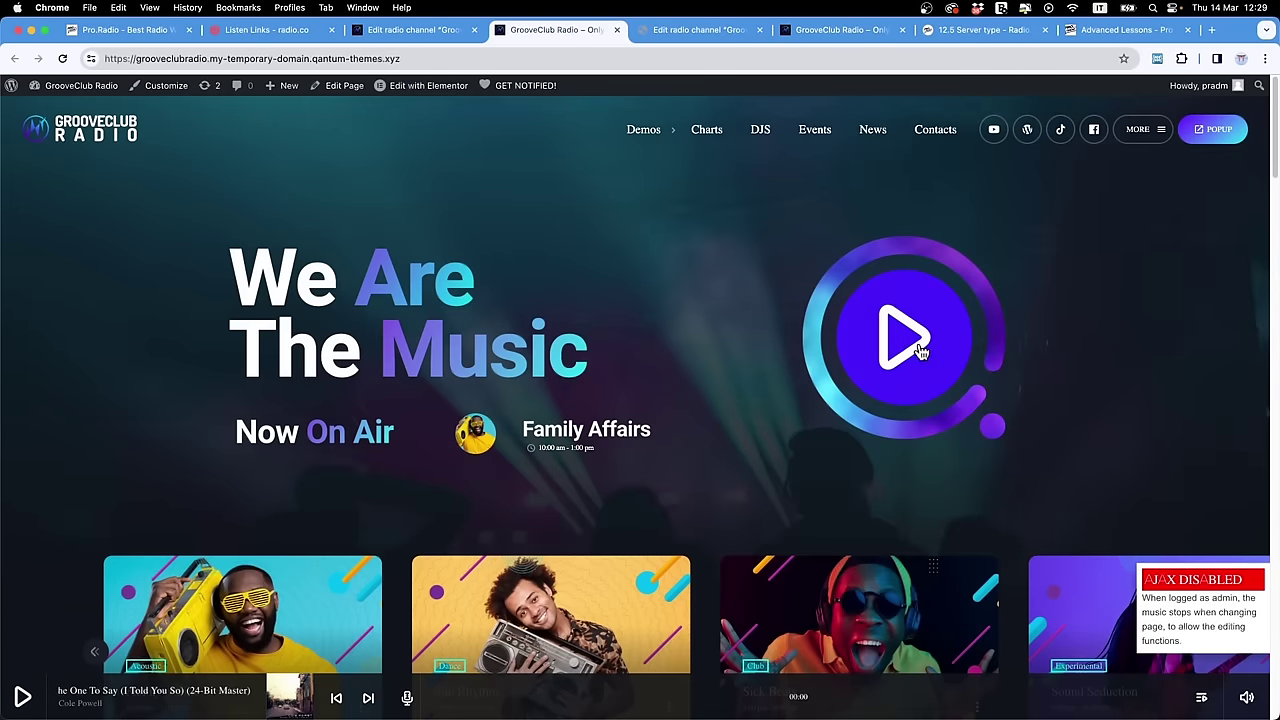
click(388, 87)
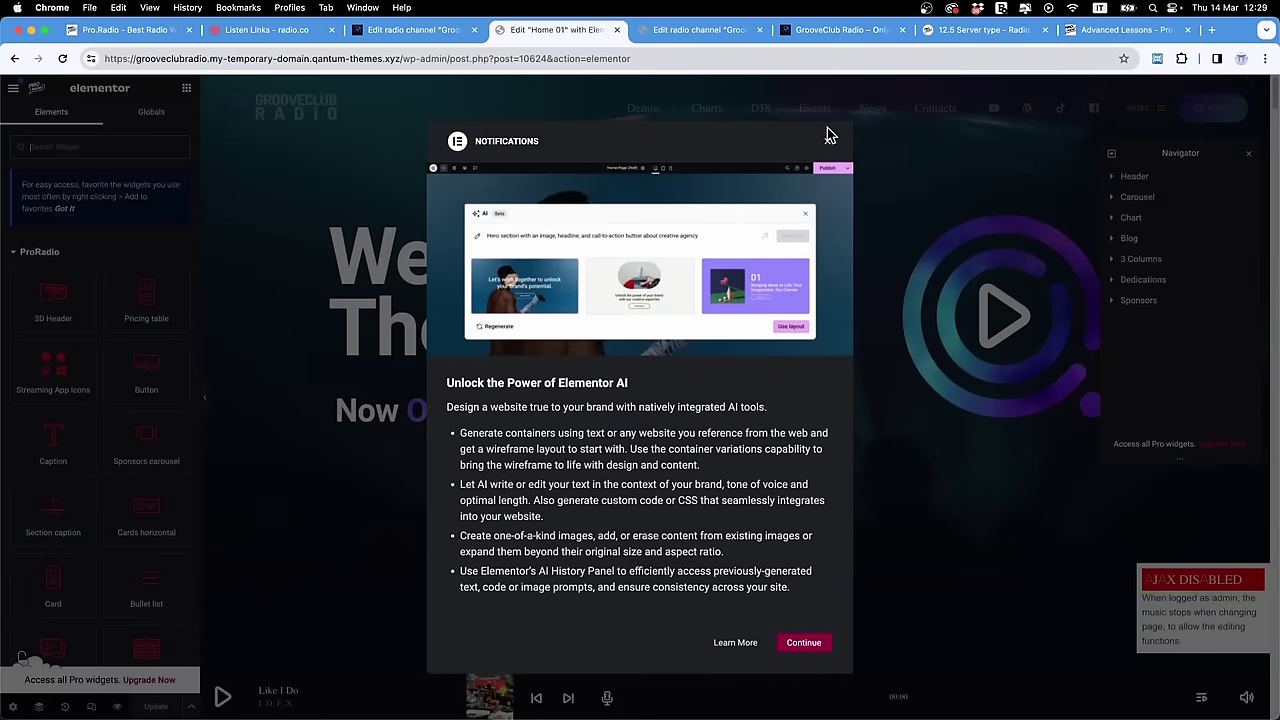
click(827, 143)
Step: Set the header play button to play the GrooveClub Radio channel and update the home page
right_click(1040, 317)
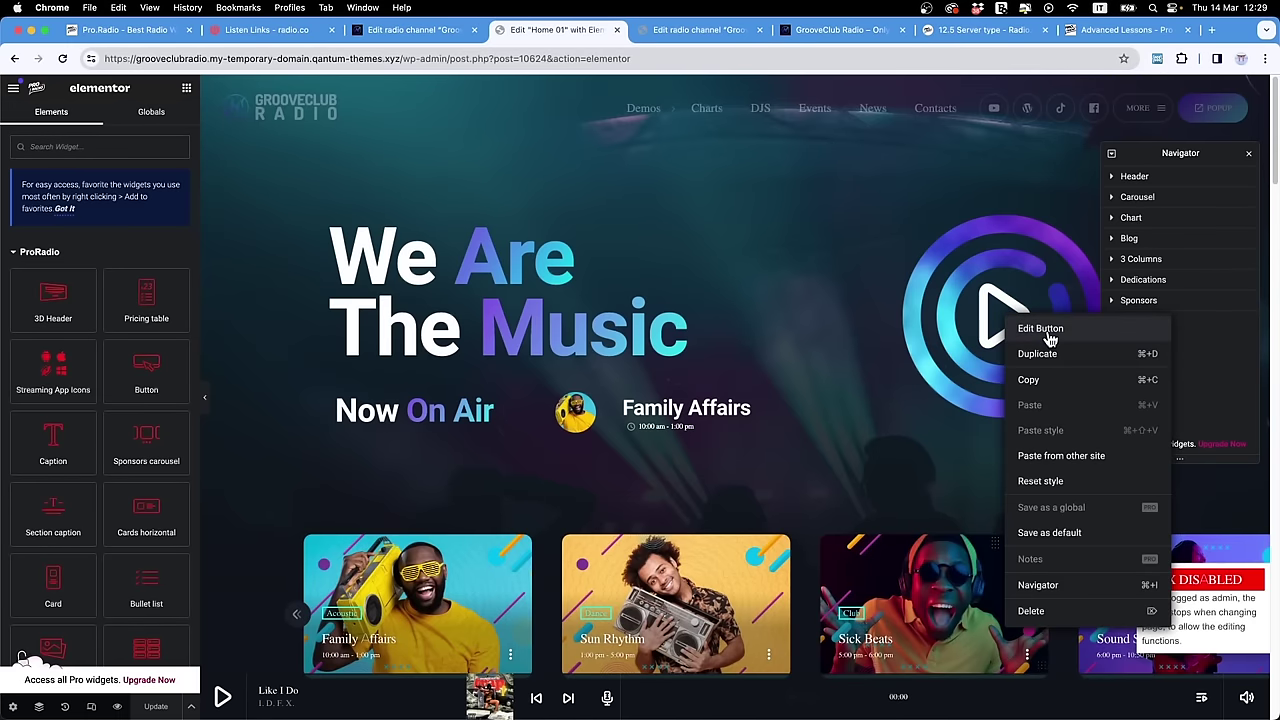
click(1048, 332)
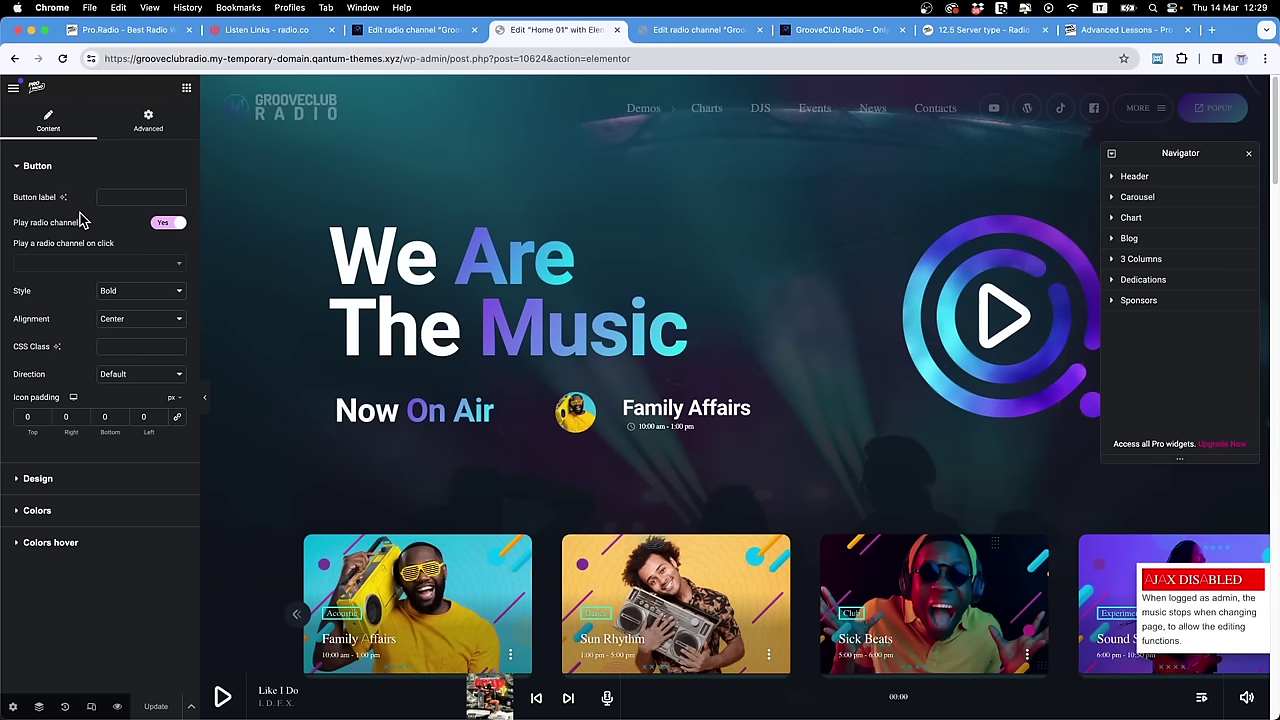
click(55, 264)
click(40, 302)
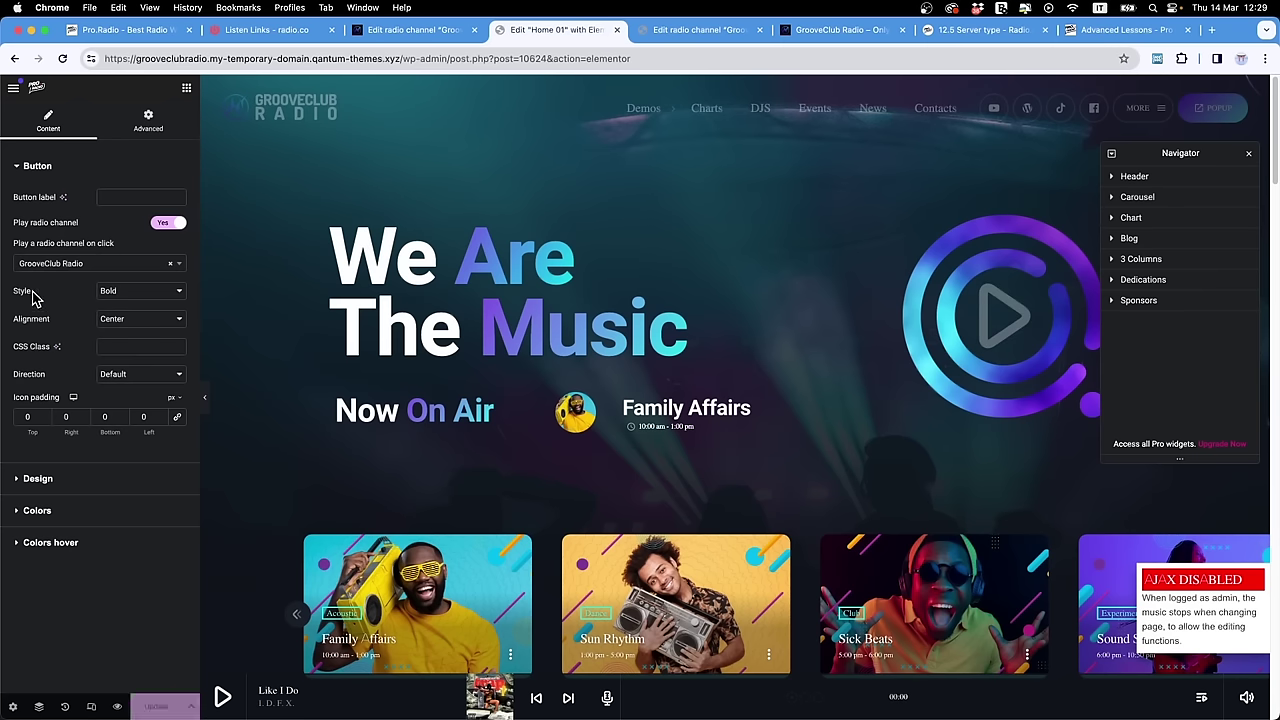
scroll(590, 375, down, 15)
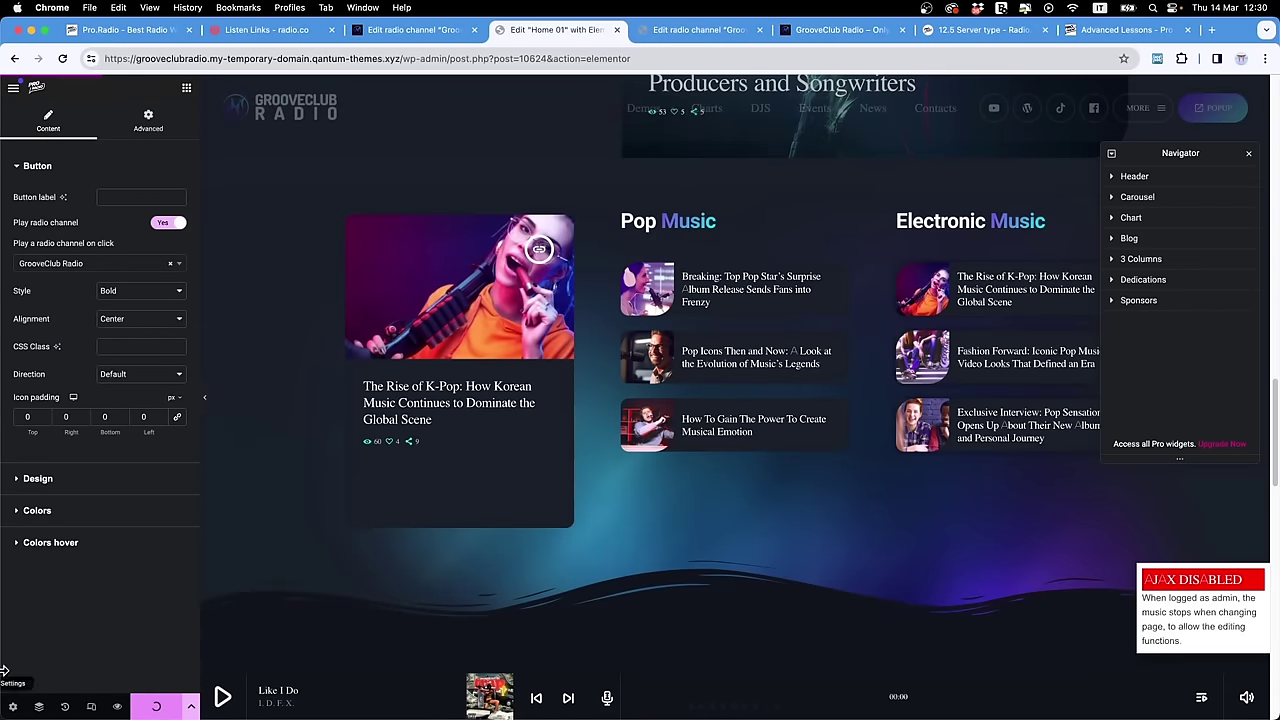
Step: Close the Elementor tab and the duplicate channel editor, reopen the home page in a new tab and look through it
click(443, 34)
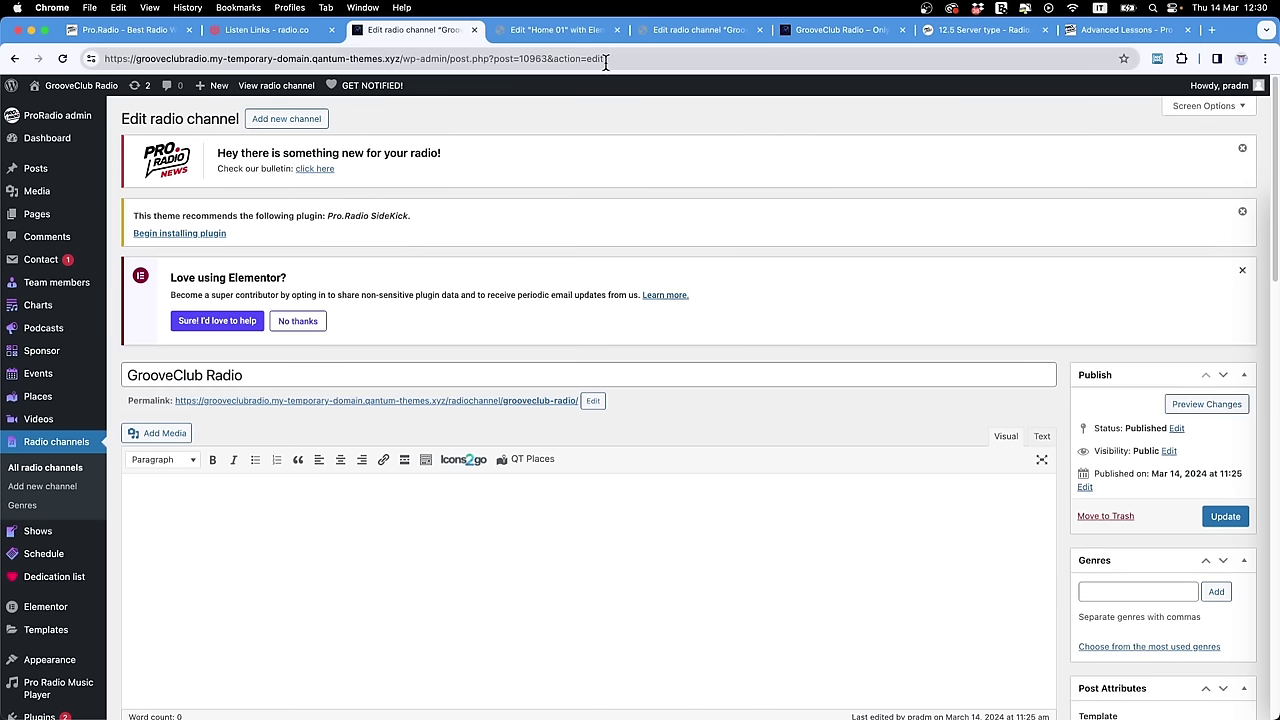
click(562, 37)
key(super+w)
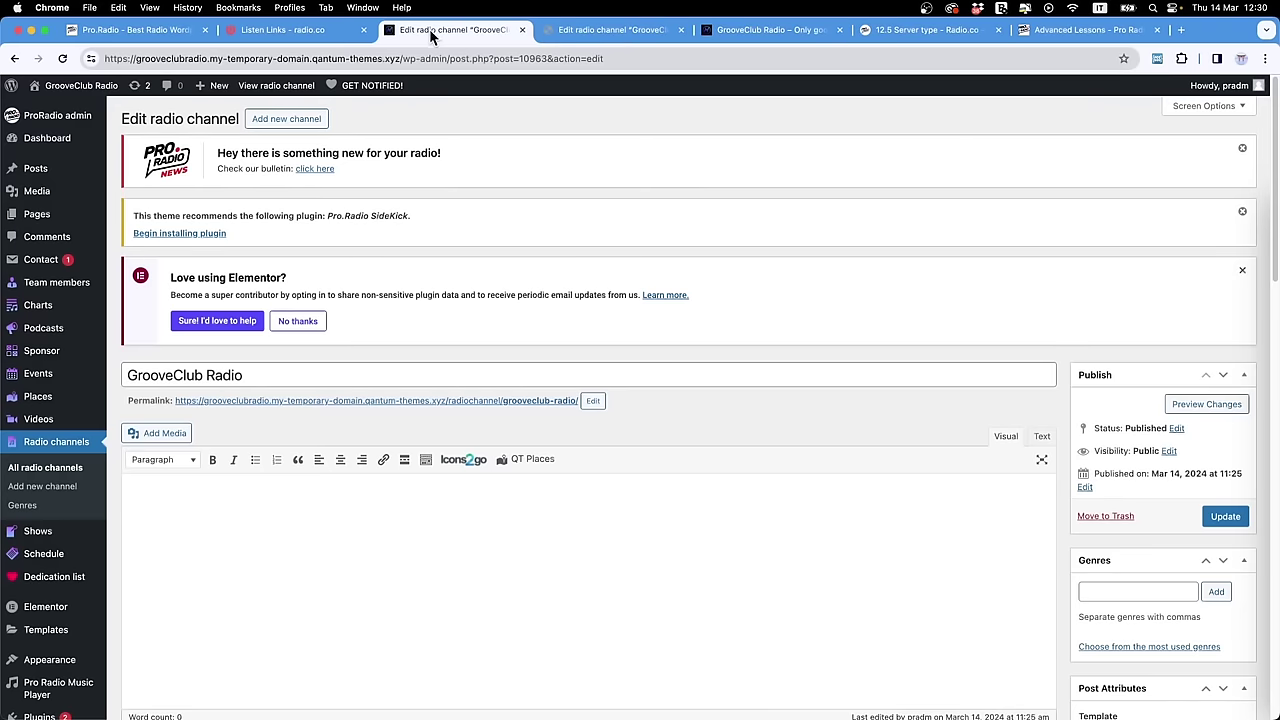
mouse_move(66, 118)
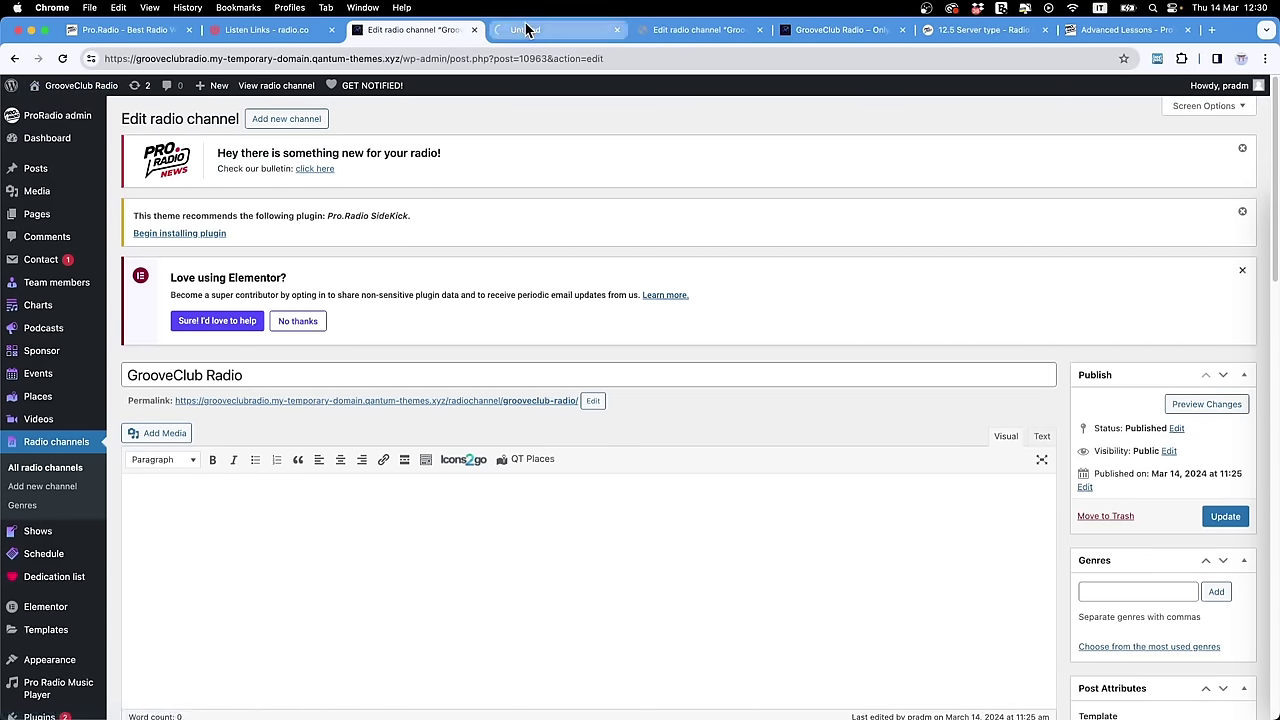
click(527, 30)
click(760, 30)
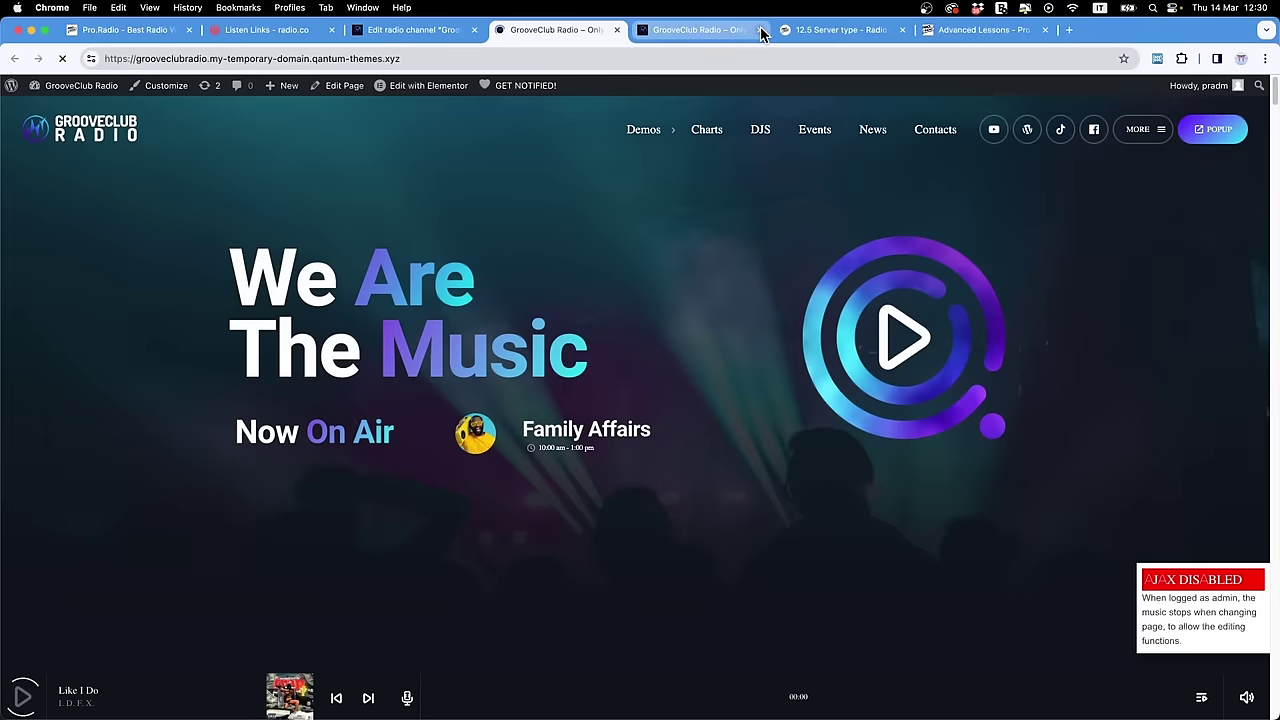
scroll(620, 318, down, 5)
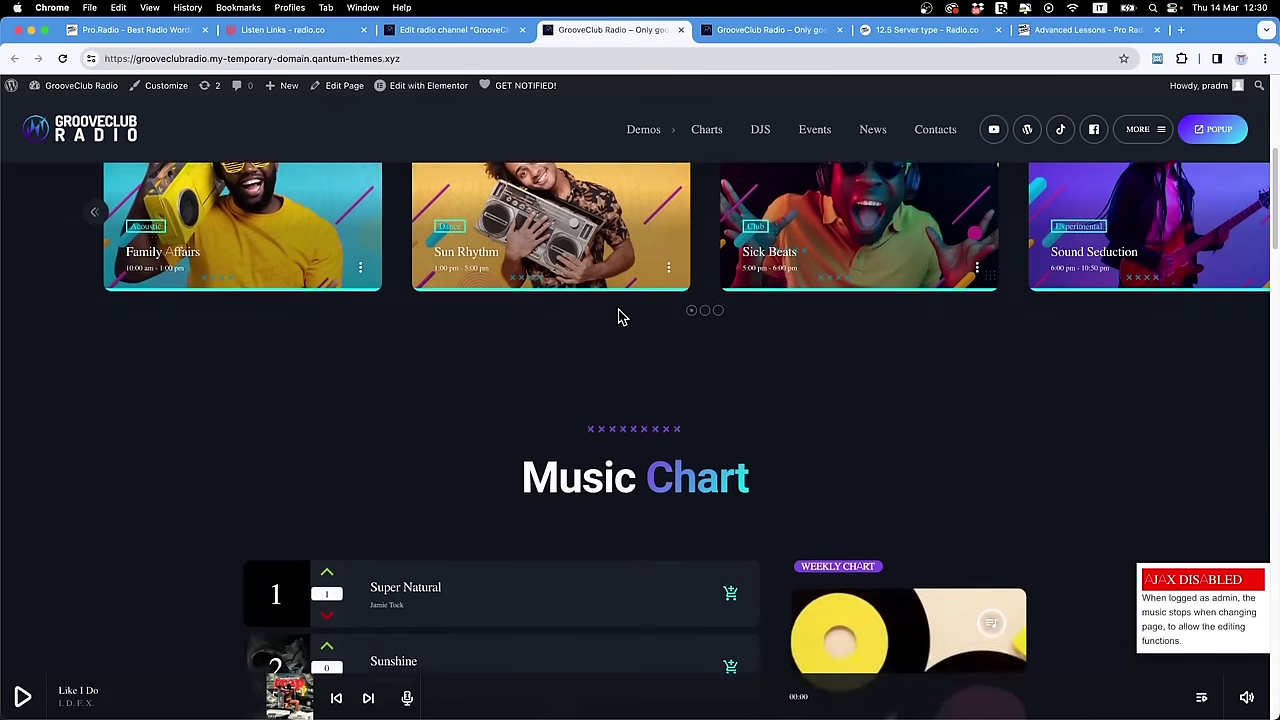
scroll(620, 318, up, 5)
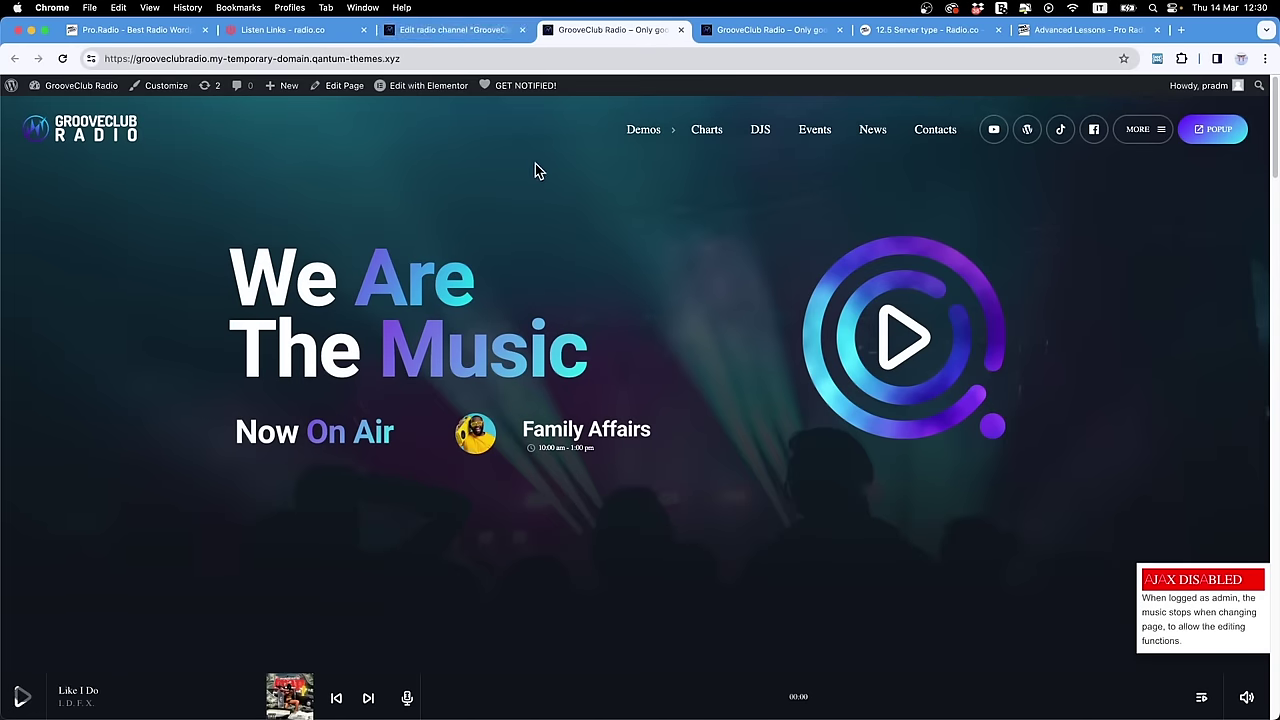
Step: Check the home page's console messages in the browser developer tools, then close the tools
key(super+alt+i)
click(65, 405)
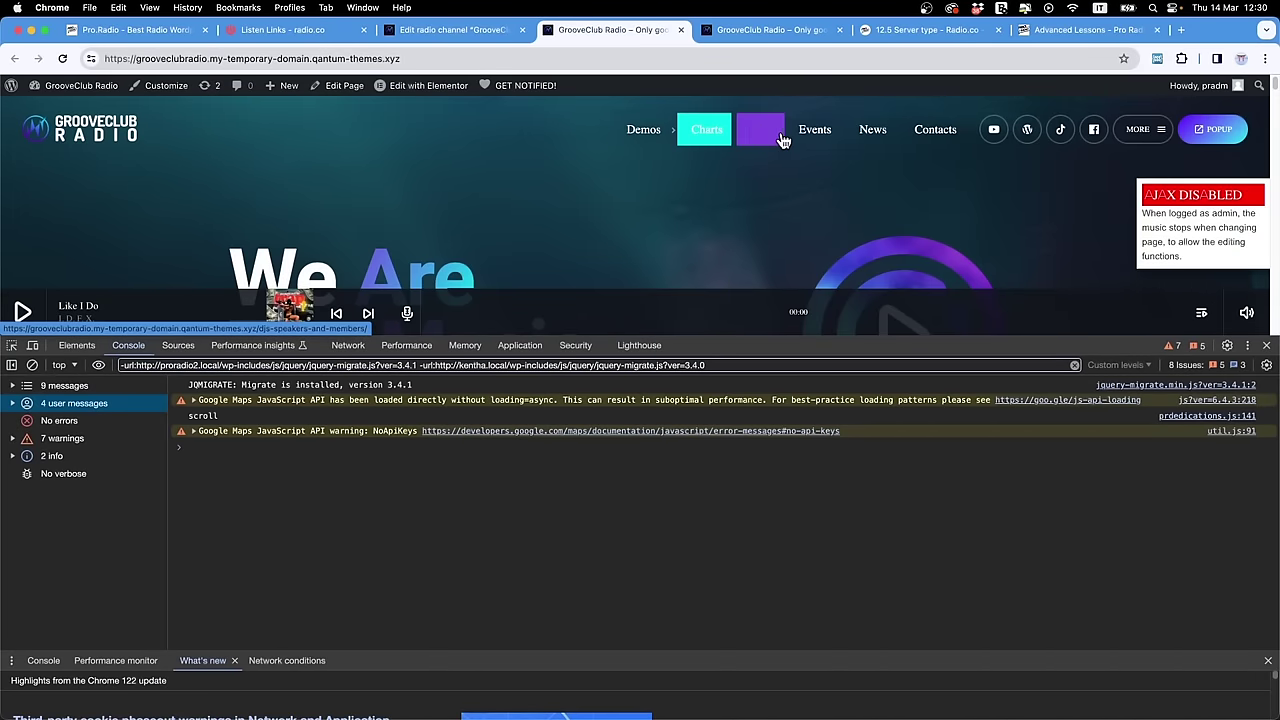
drag(1072, 338, 1072, 567)
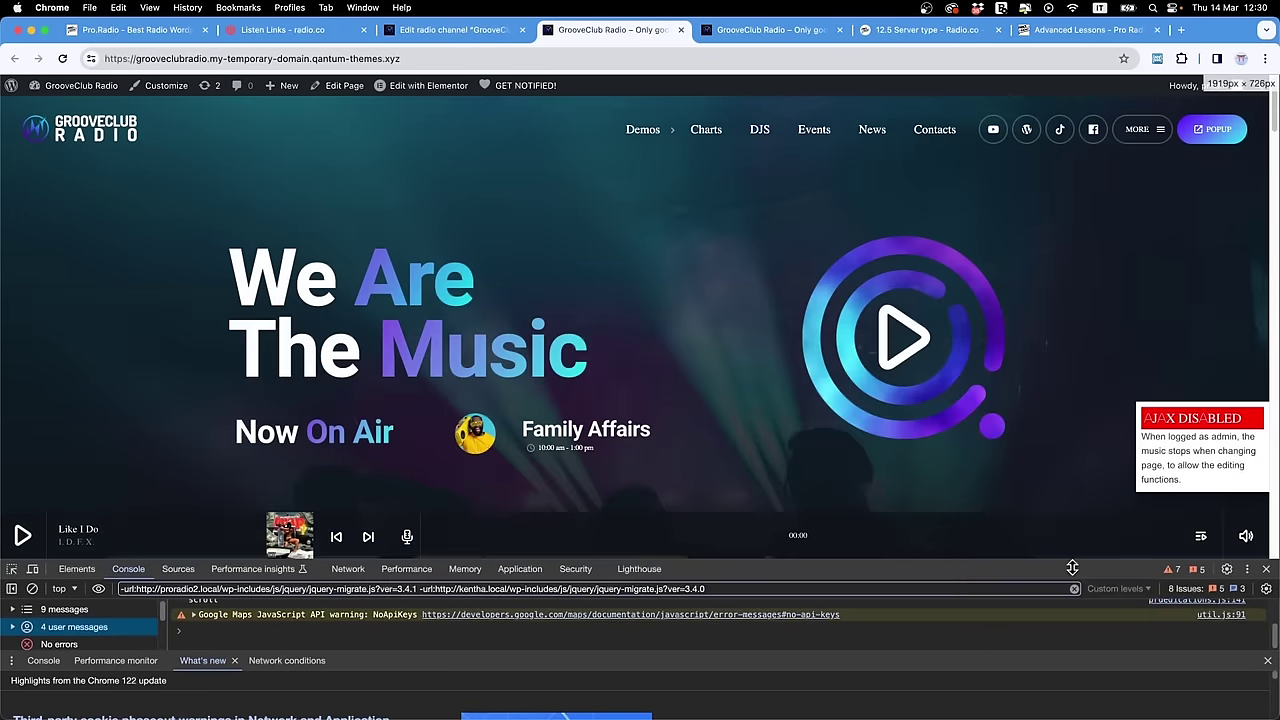
click(1265, 568)
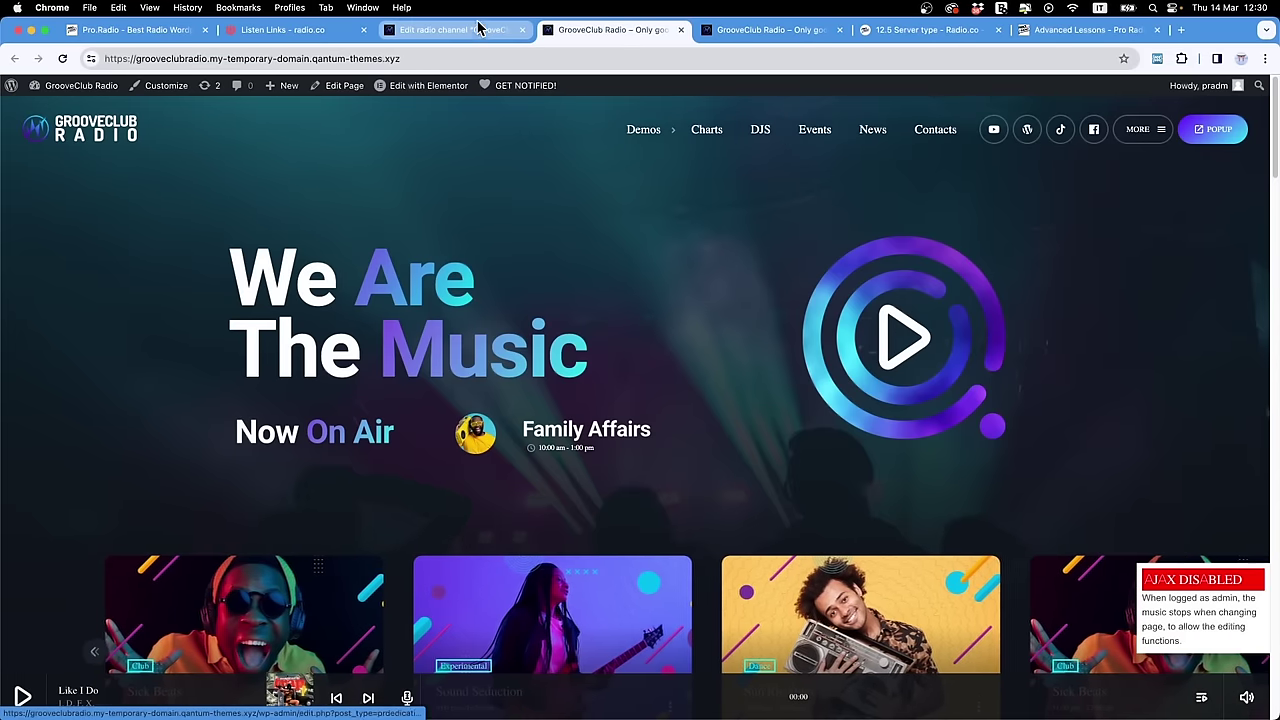
Step: Open the theme customizer from the home page and close the duplicate site tab
click(170, 90)
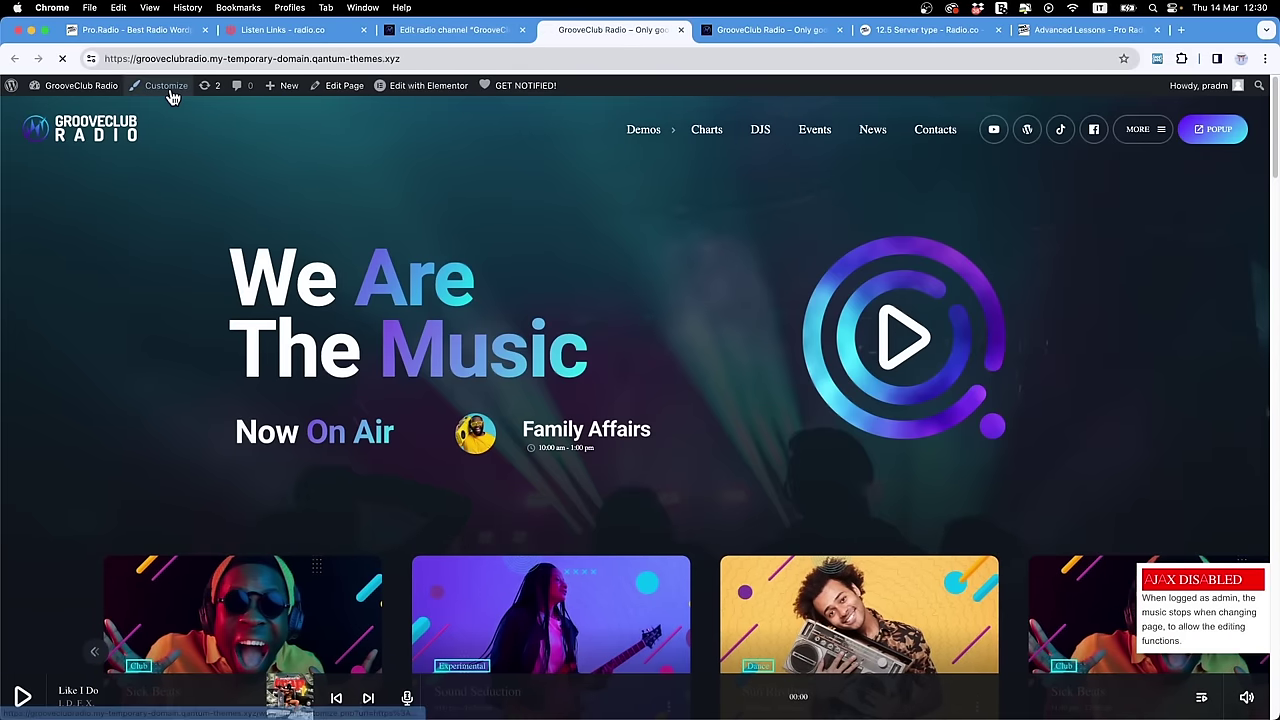
click(770, 30)
click(839, 30)
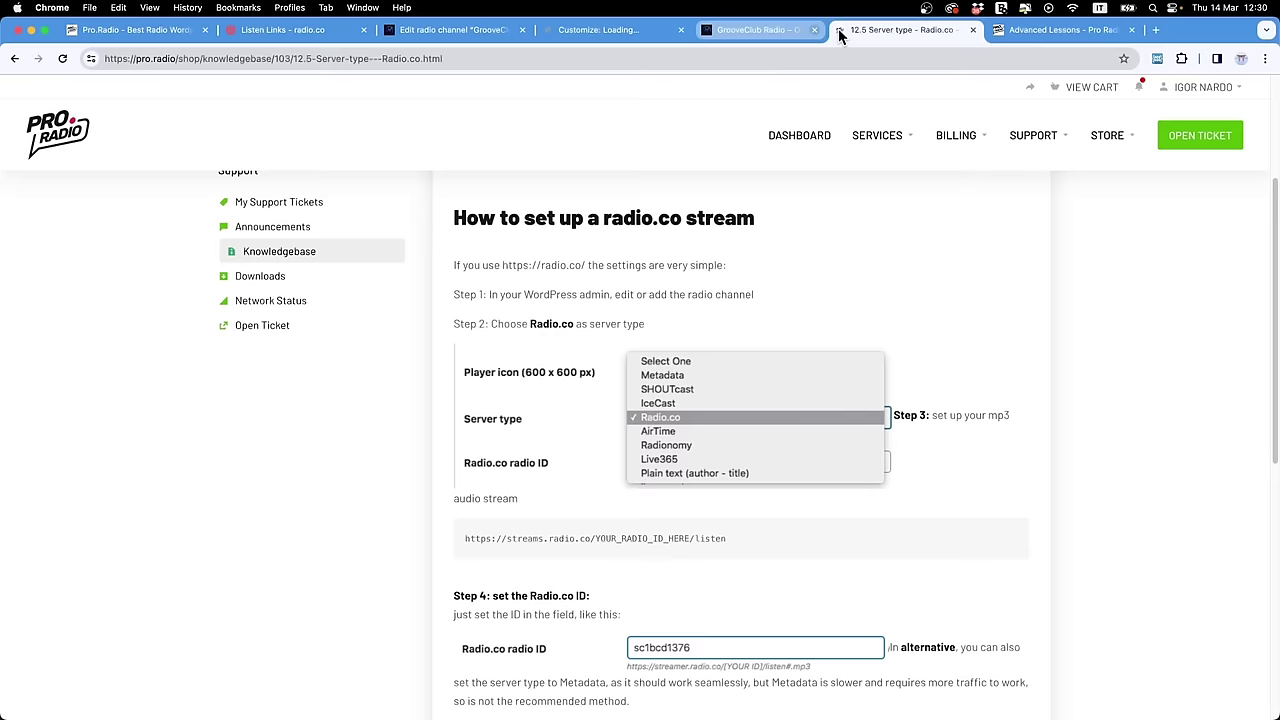
click(603, 30)
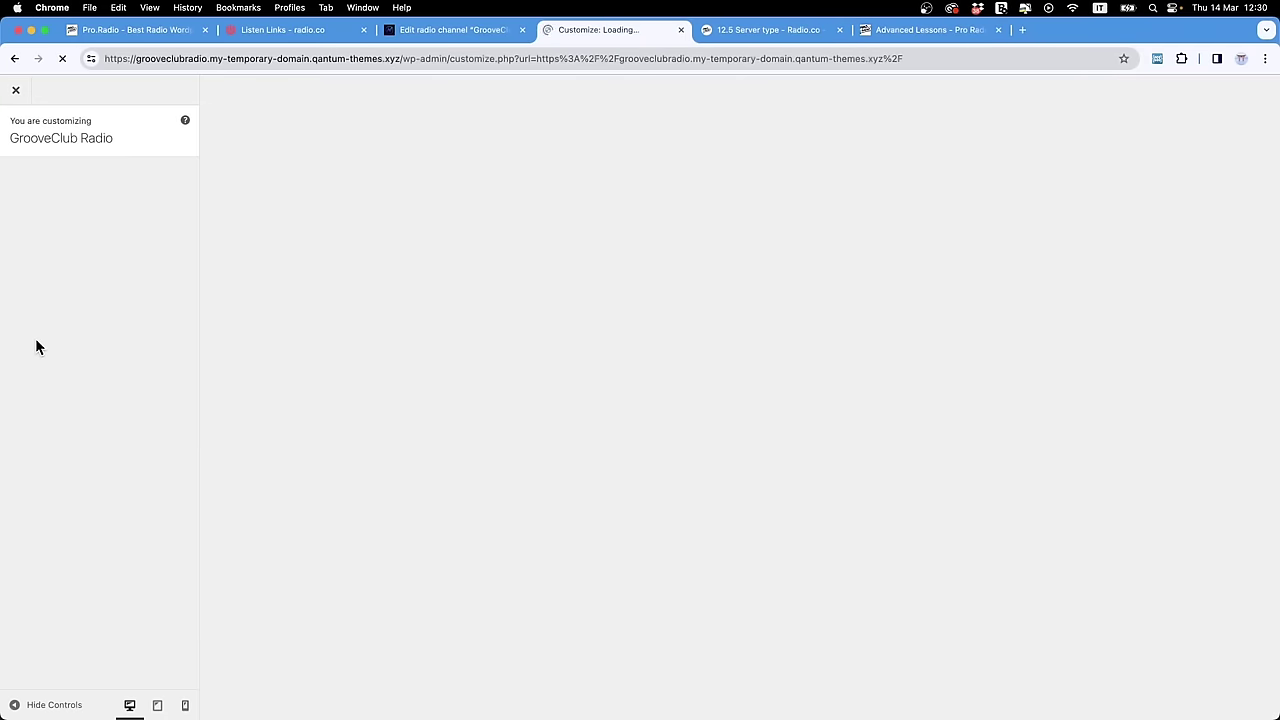
Step: Open the typography settings and set the page header font variant to 200
click(50, 274)
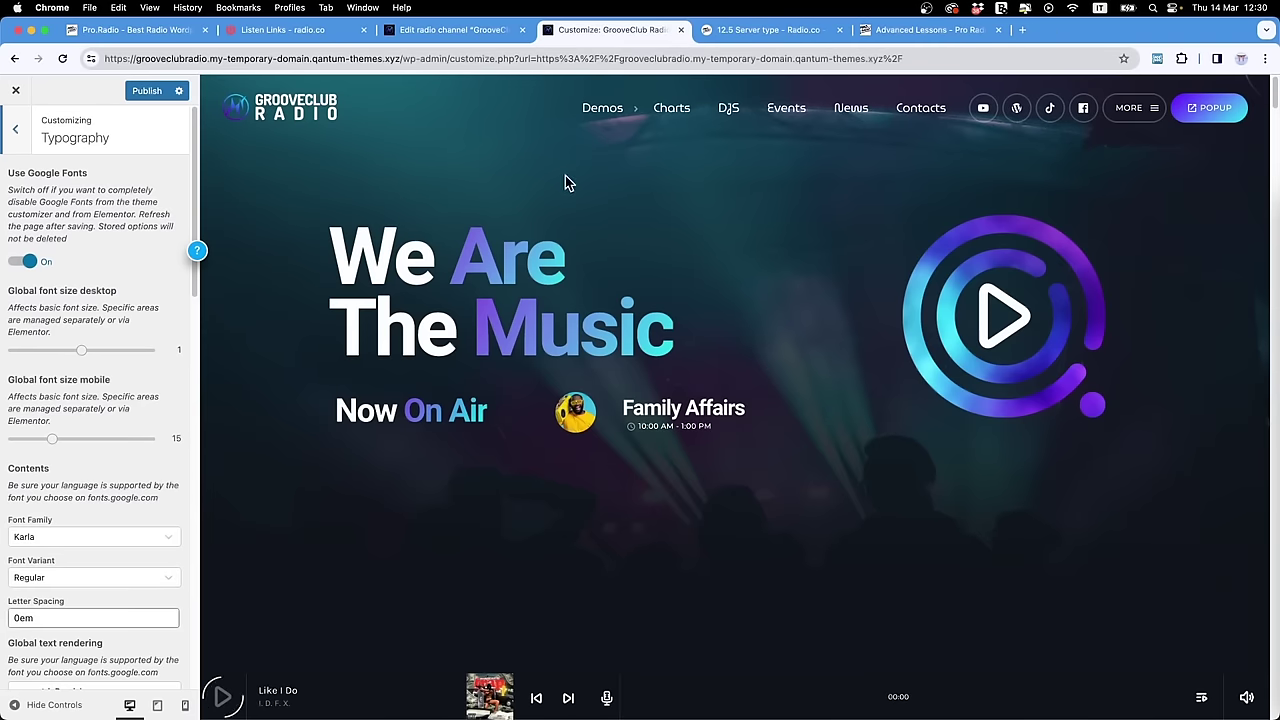
scroll(94, 610, down, 10)
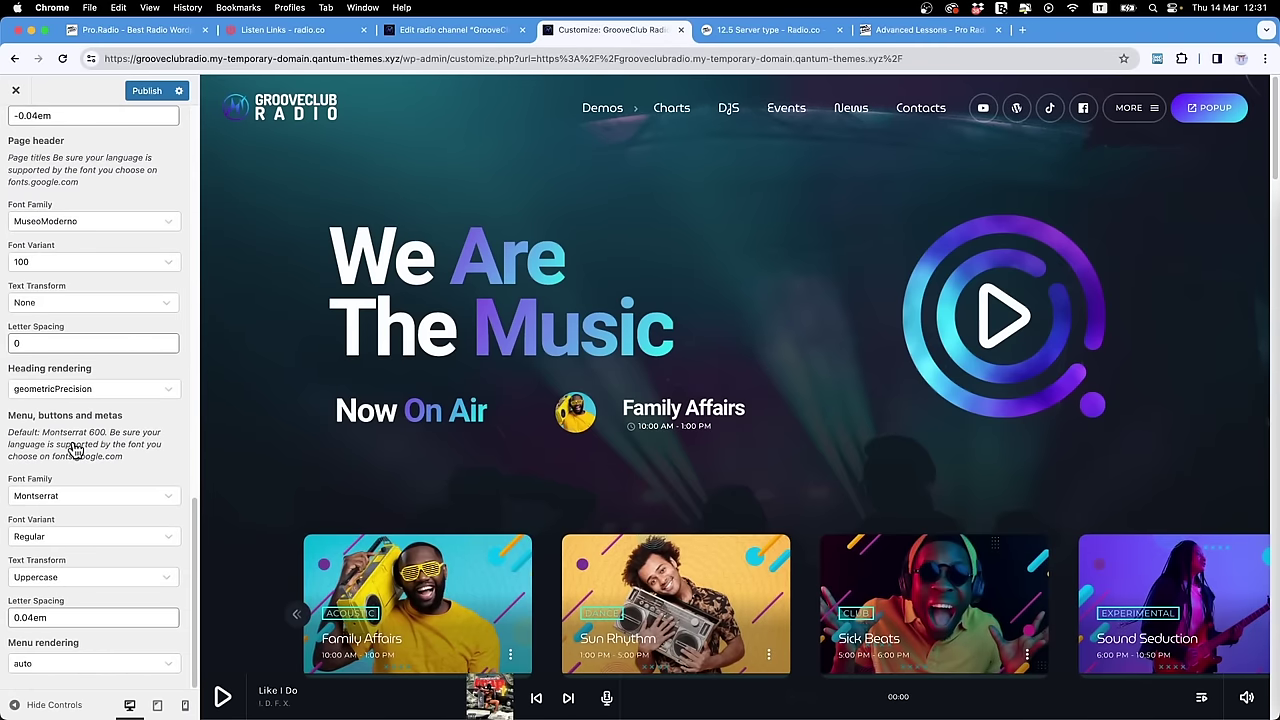
scroll(80, 460, up, 5)
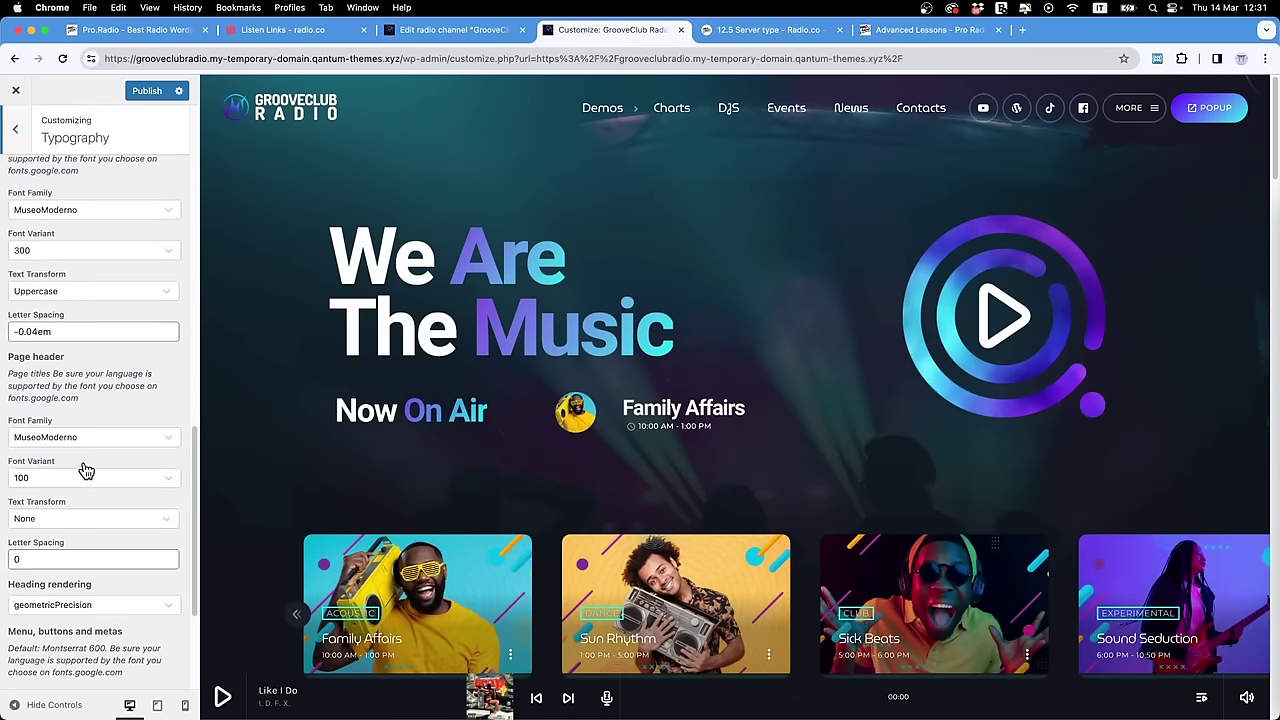
scroll(86, 472, up, 5)
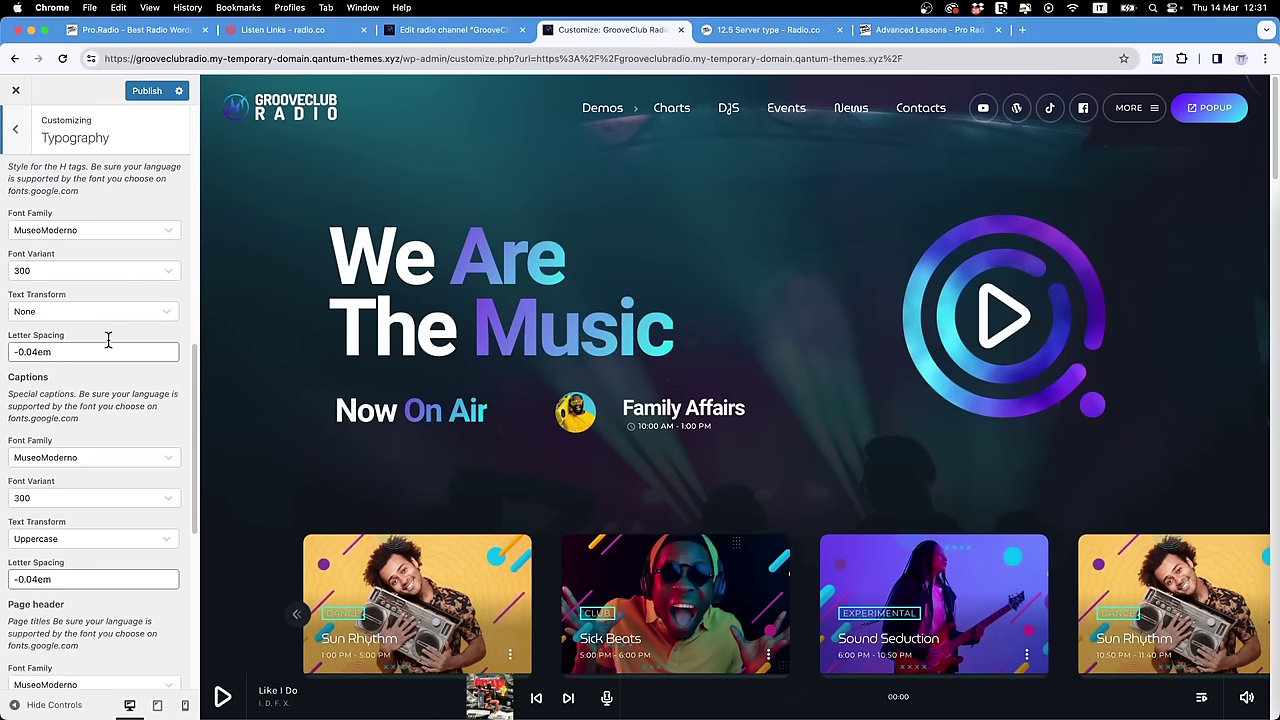
scroll(103, 423, down, 8)
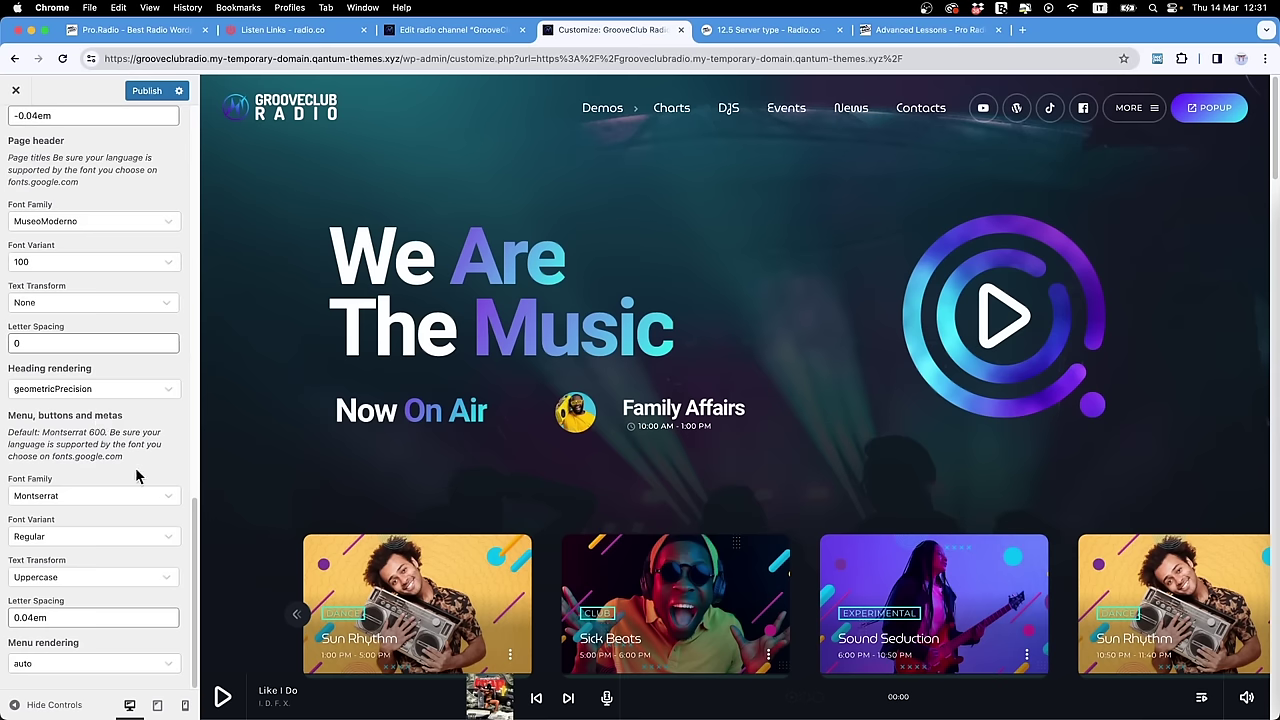
scroll(88, 466, up, 1)
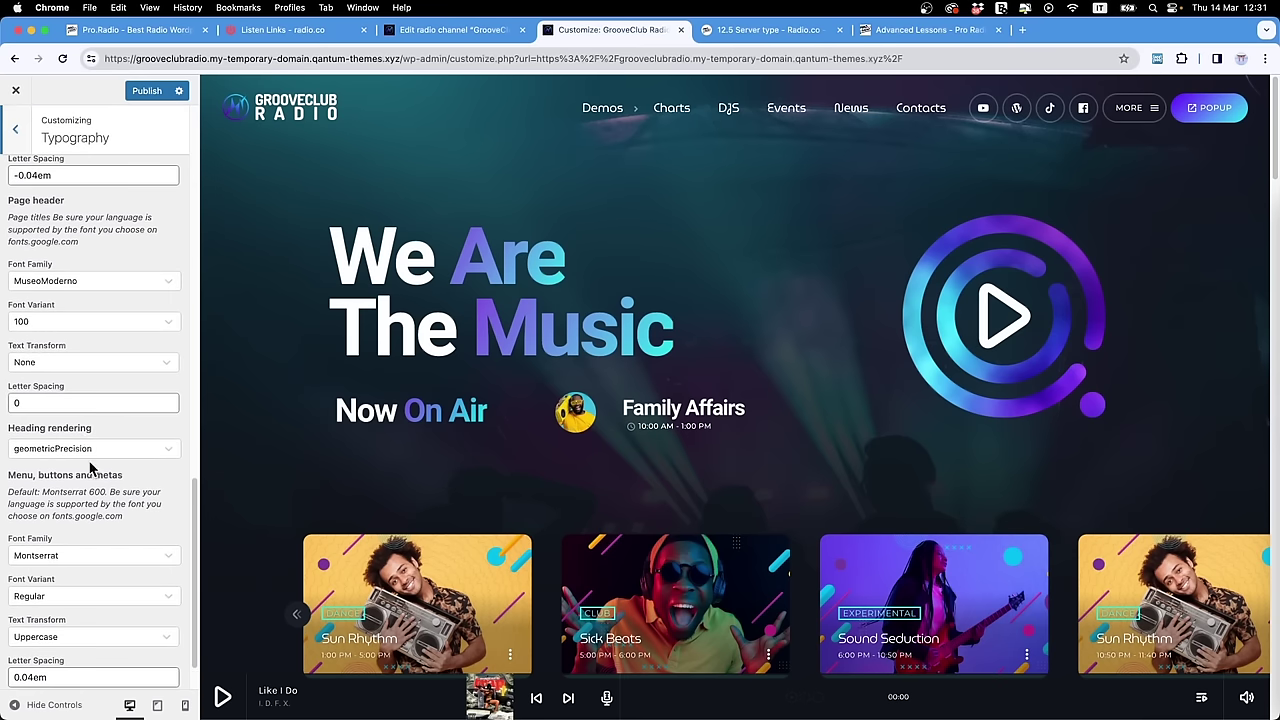
click(60, 318)
click(112, 391)
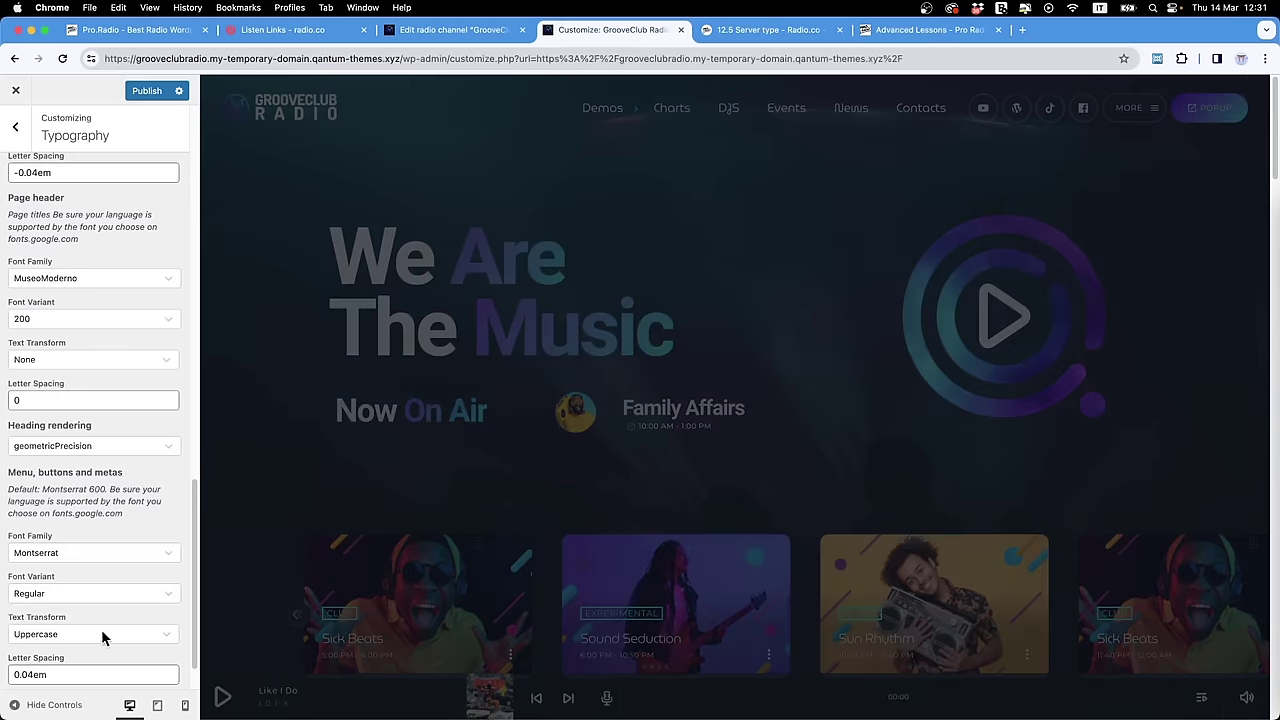
Step: Browse the font families for menu, buttons and metas without changing the selection, and return to the captions settings
click(77, 554)
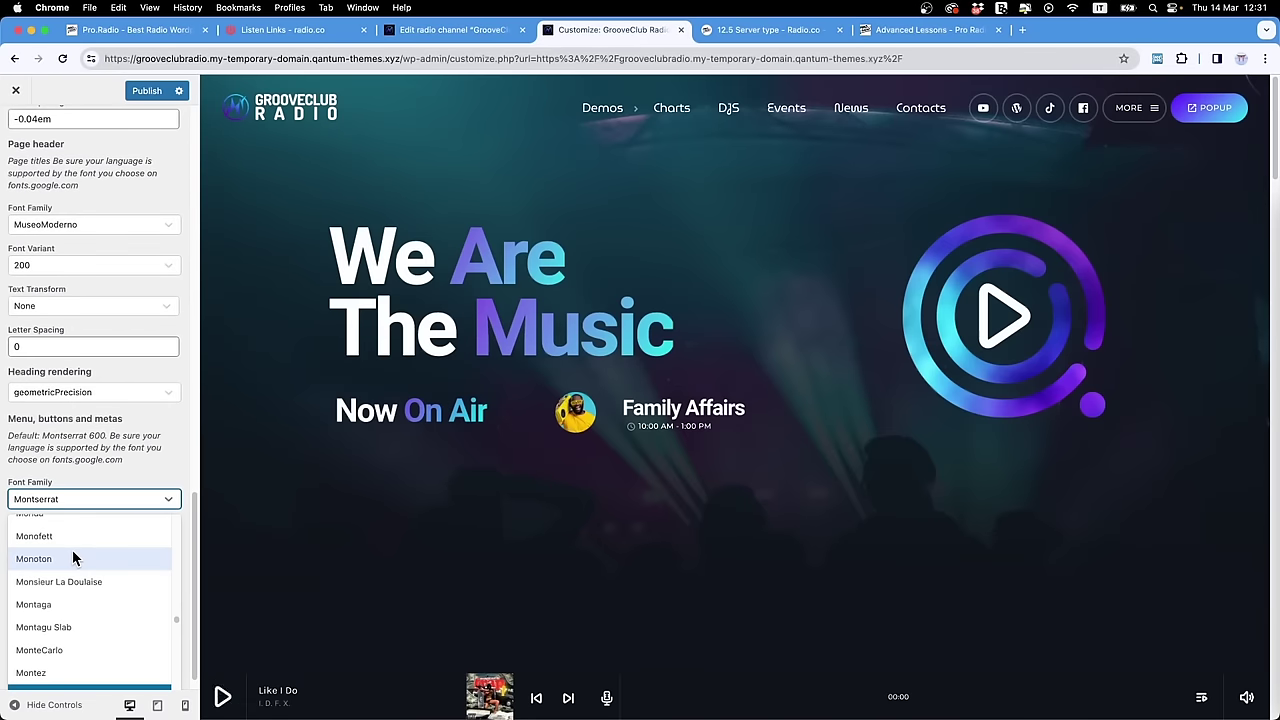
scroll(74, 557, down, 10)
scroll(114, 290, up, 5)
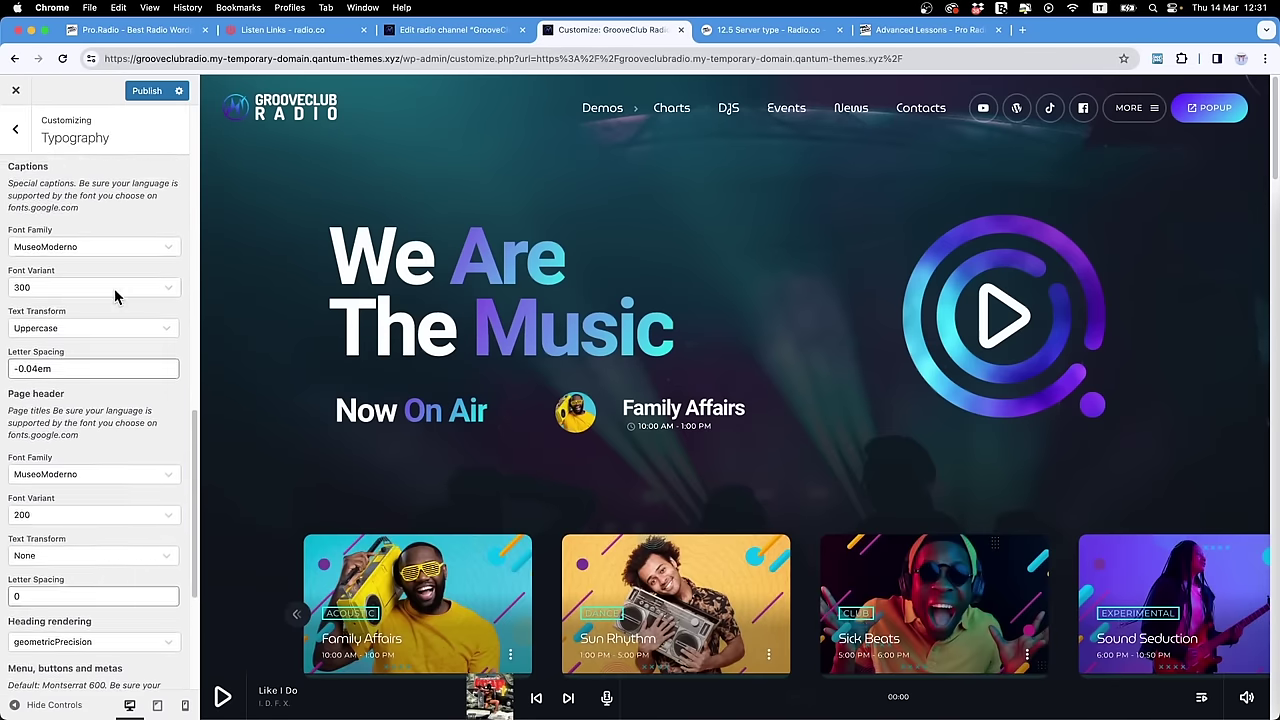
Step: Set the captions font variant to 500, leaving the MuseoModerno family selected
scroll(105, 299, up, 1)
click(95, 298)
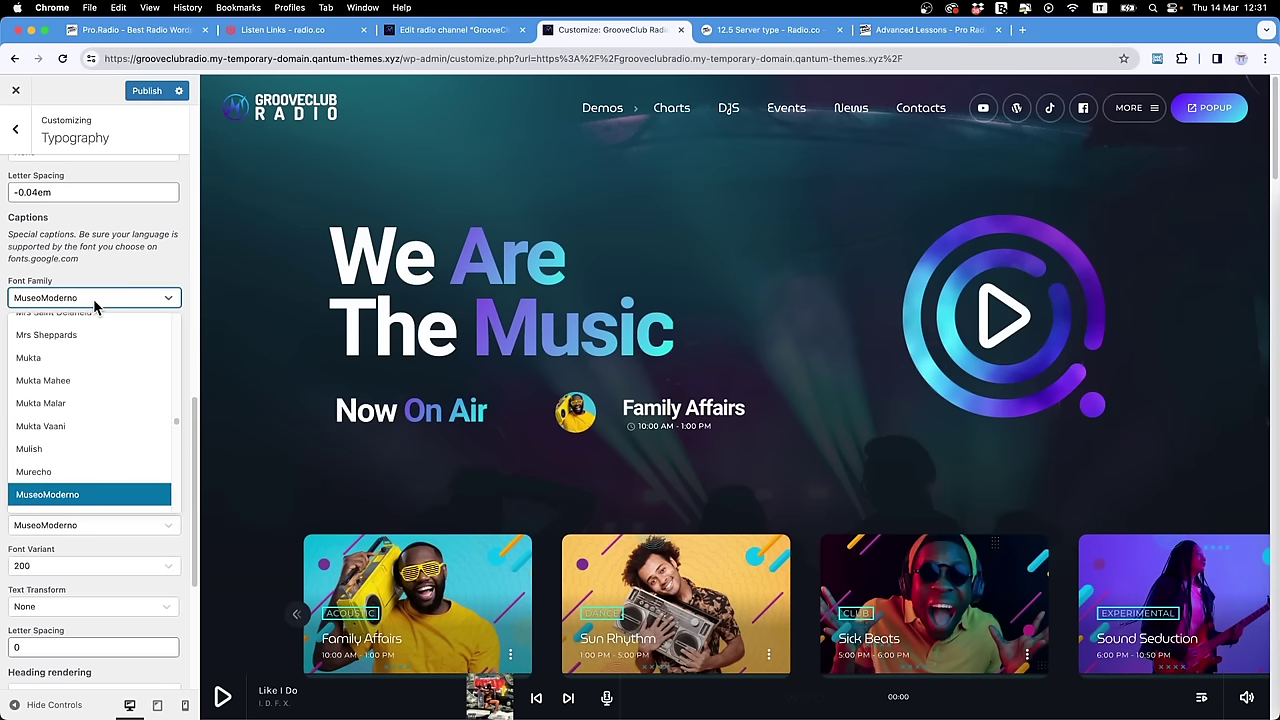
click(120, 291)
click(70, 340)
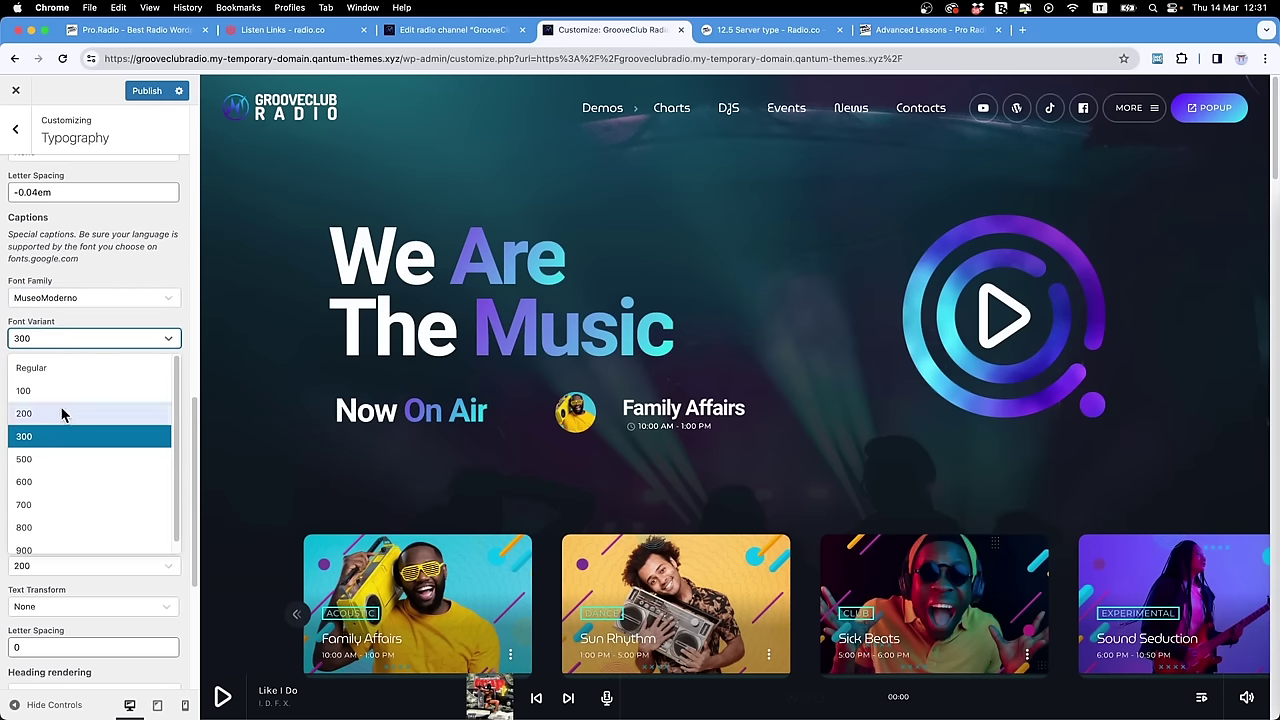
click(55, 459)
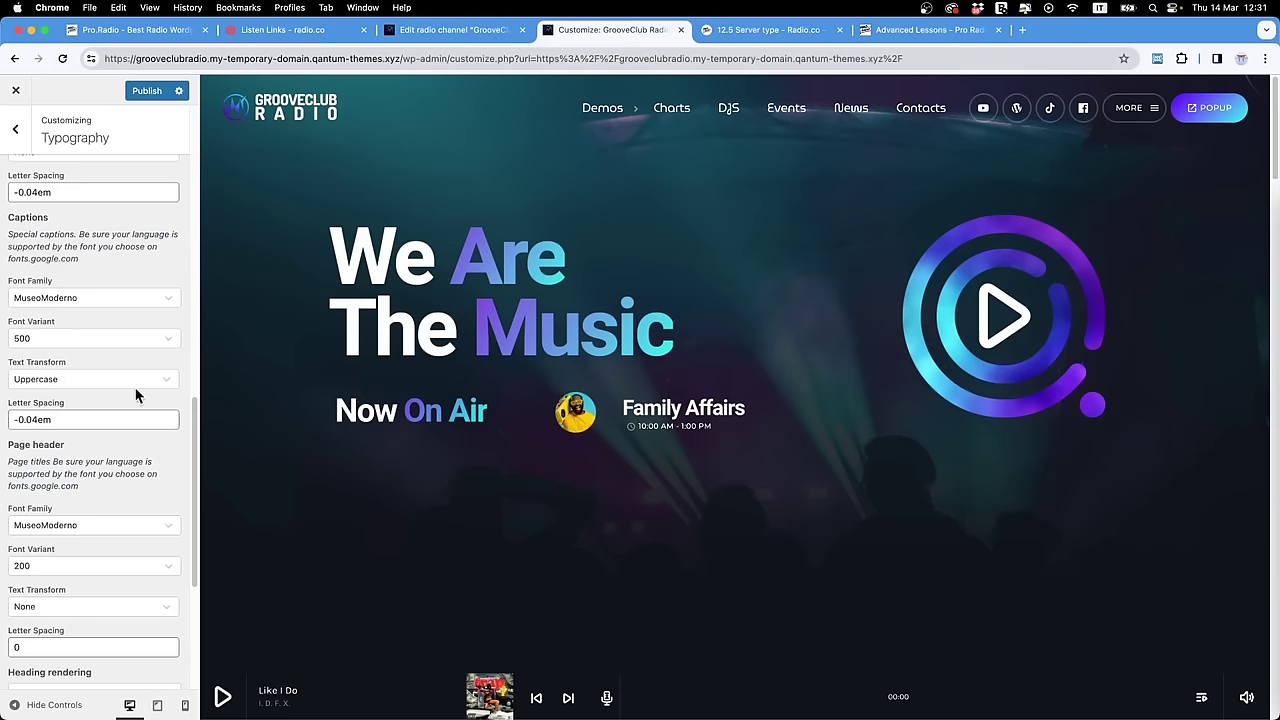
Step: Open the menu customizations under the logo and menu bar settings, set the menu font variant to 200, and publish the changes
scroll(80, 320, up, 10)
click(18, 135)
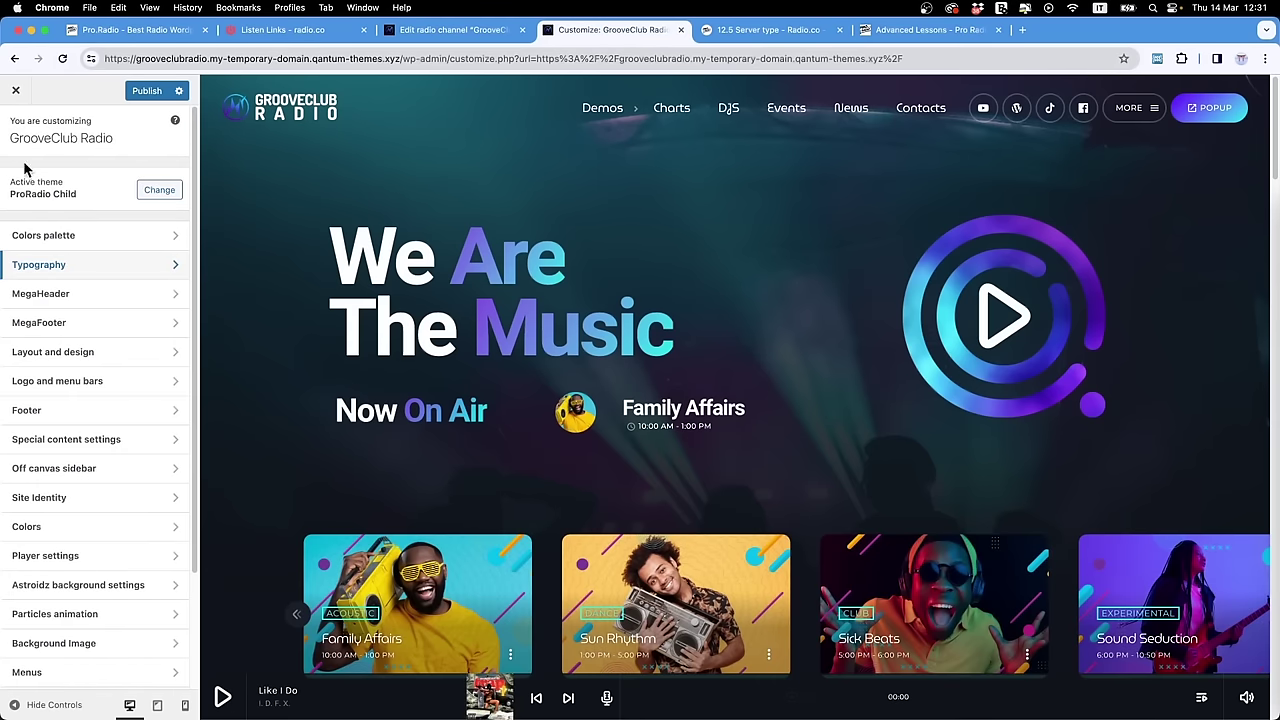
click(115, 384)
click(86, 207)
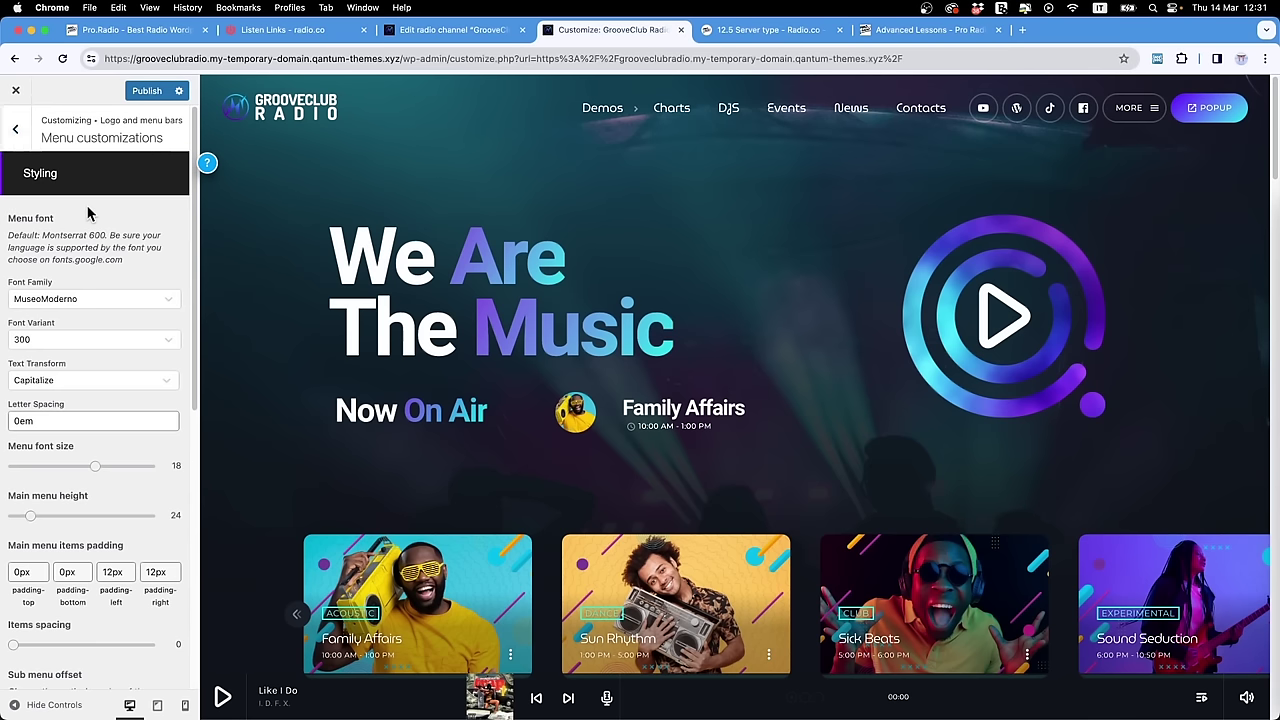
click(63, 338)
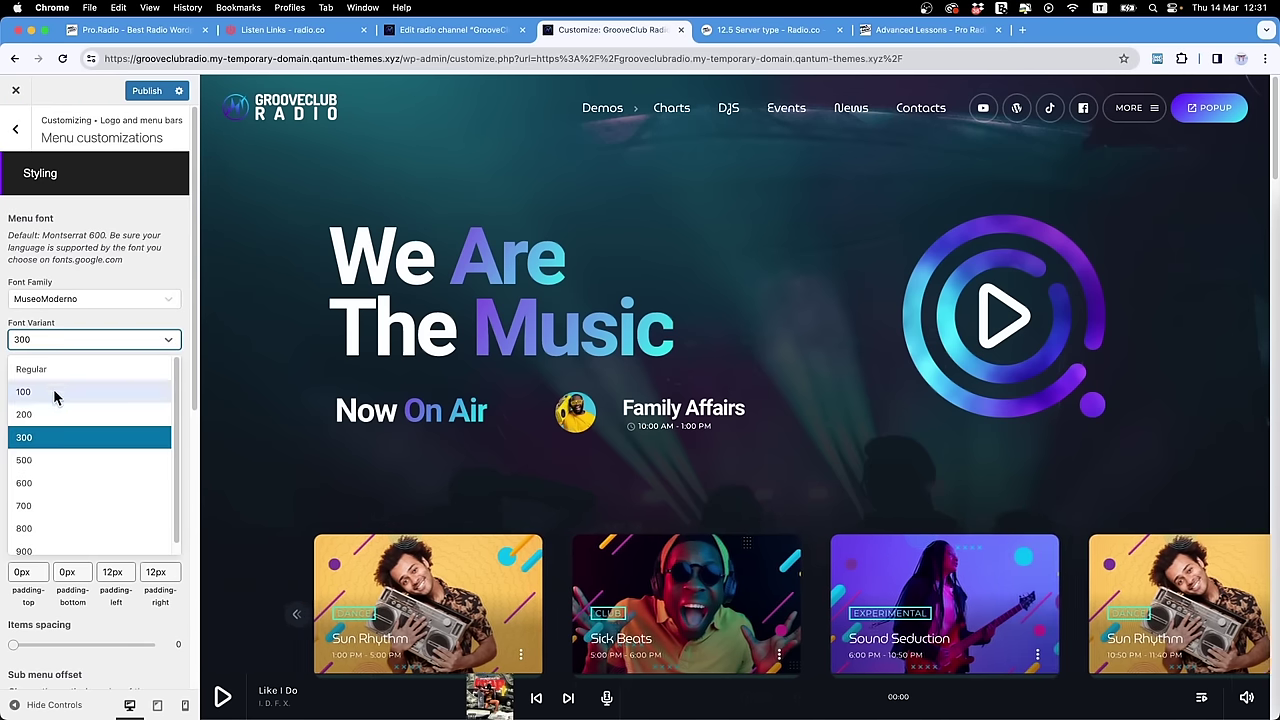
click(50, 416)
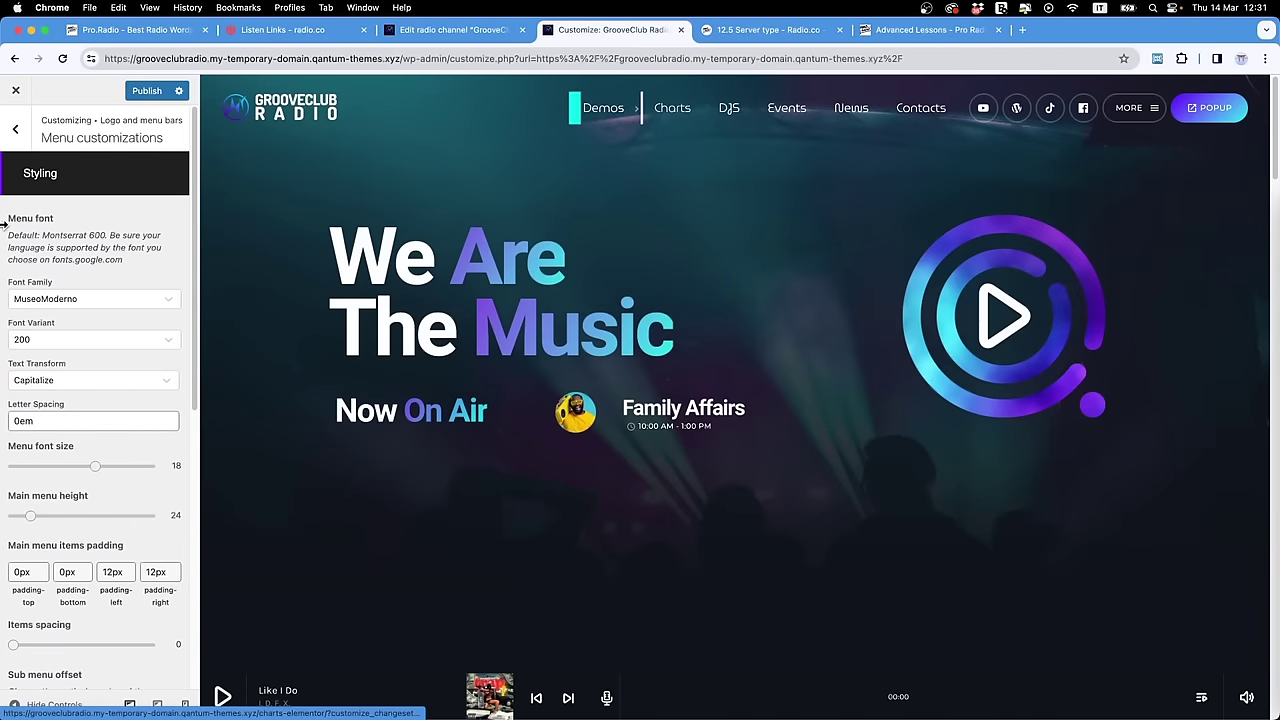
click(146, 90)
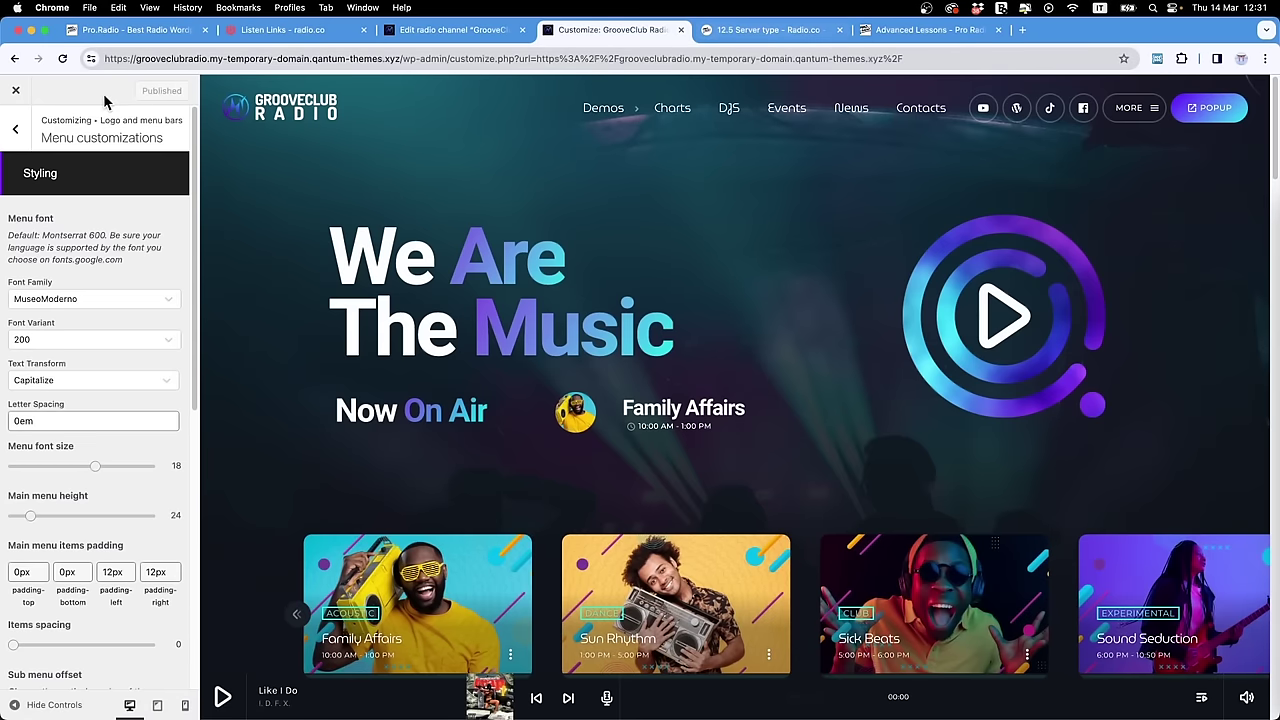
Step: Open the live home page in a new browser tab and review the typography of its menu, hero and Music Chart section
click(450, 29)
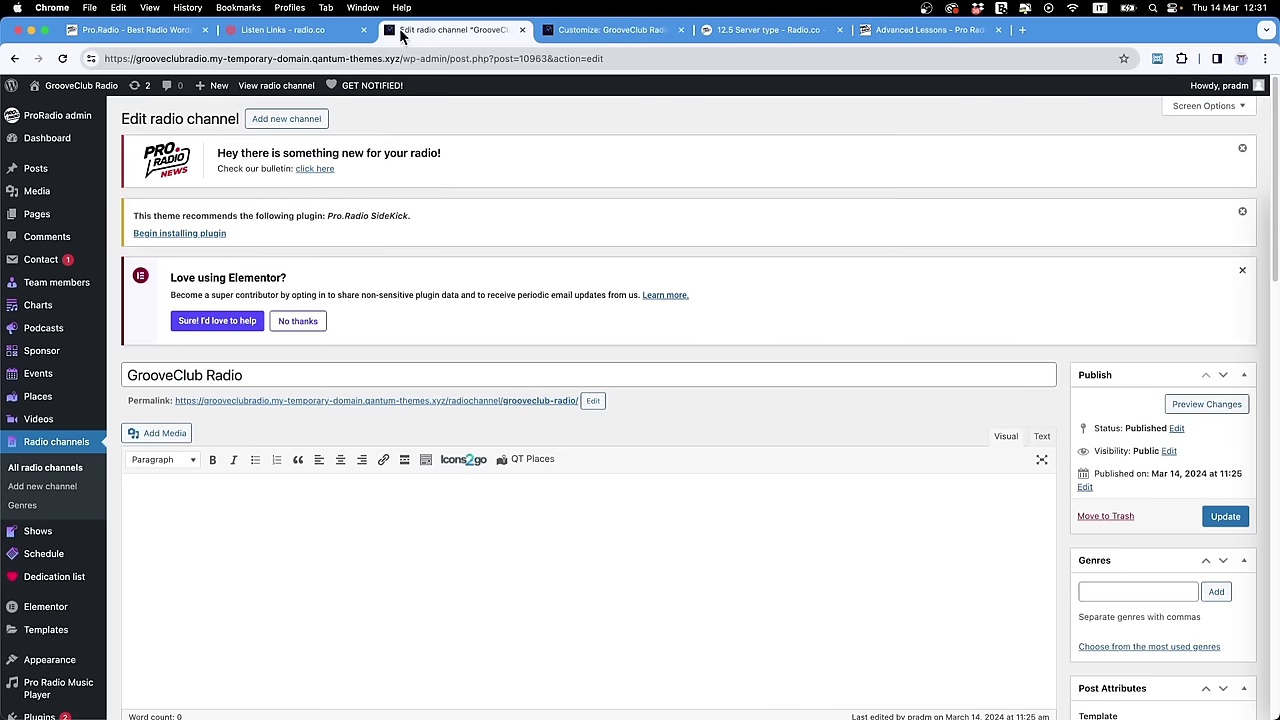
click(53, 114)
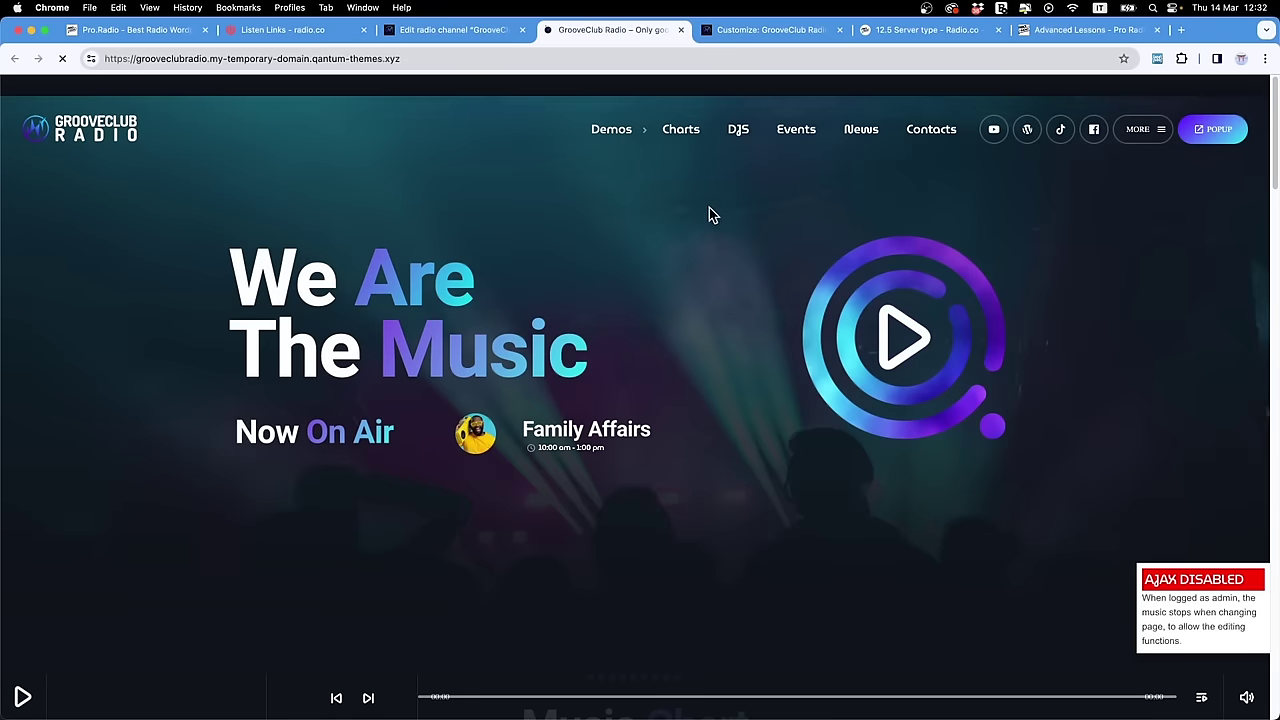
mouse_move(593, 129)
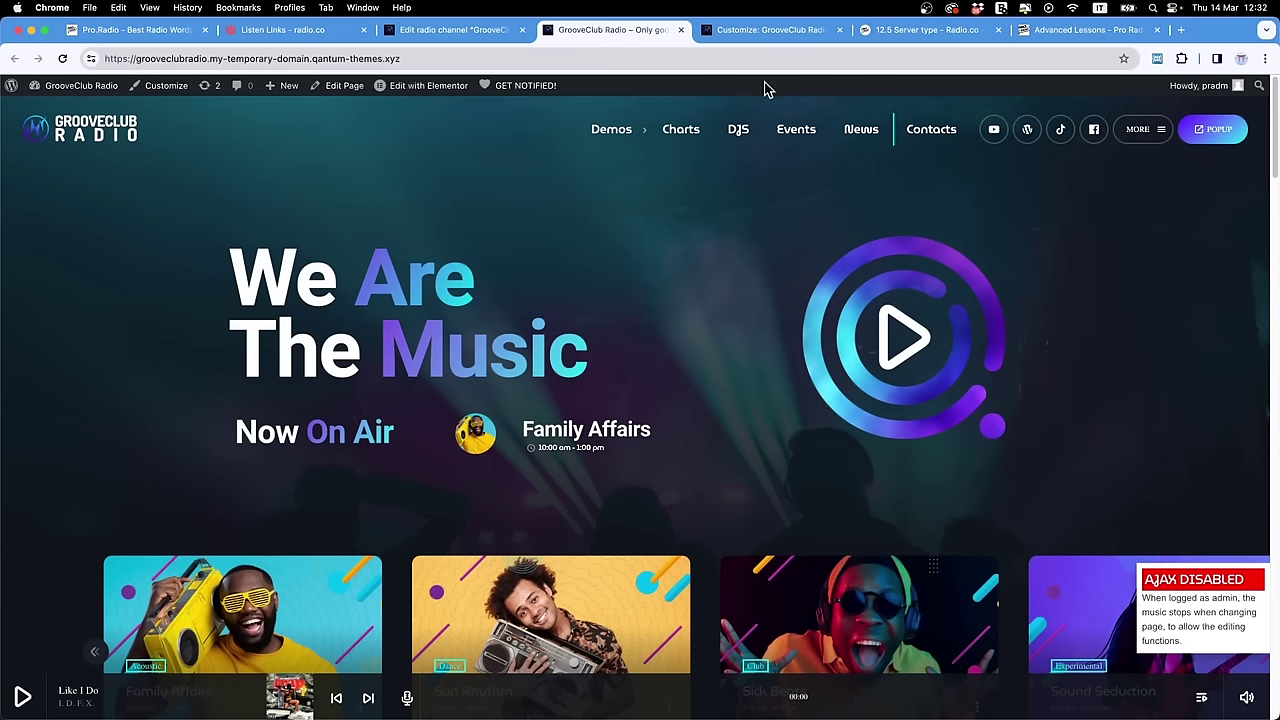
scroll(437, 500, down, 1)
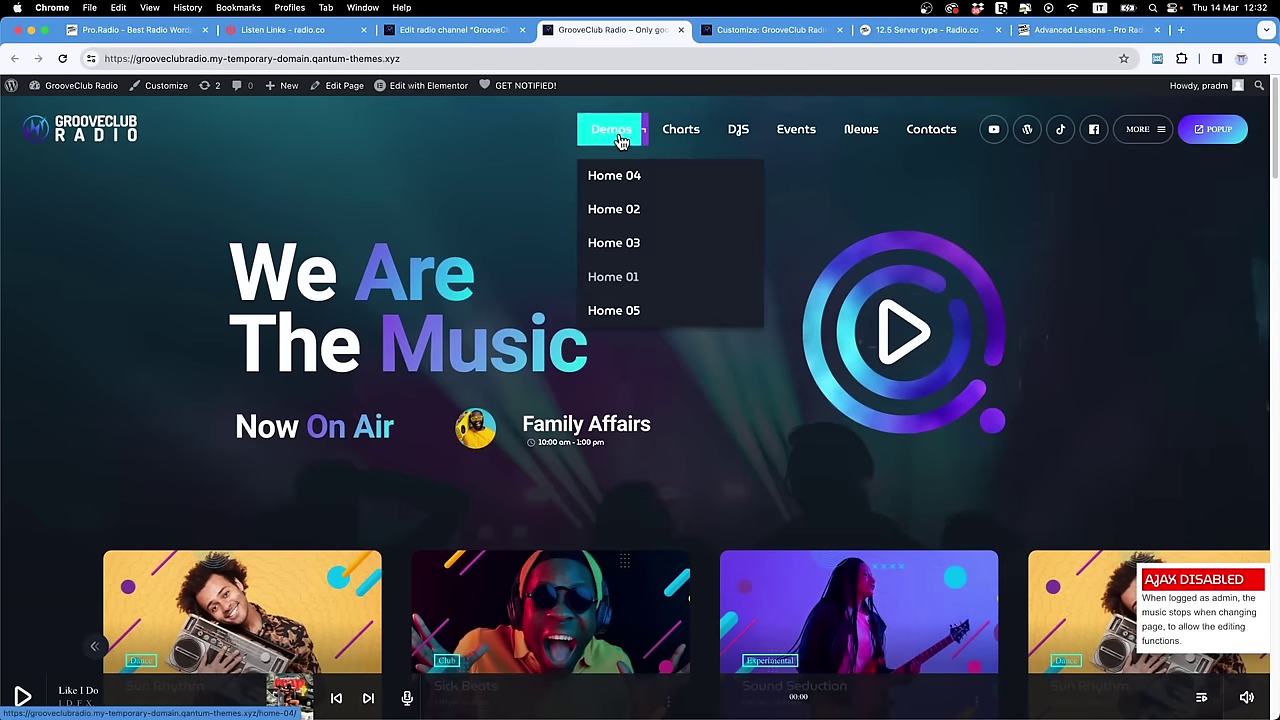
scroll(443, 398, down, 3)
scroll(443, 398, down, 3)
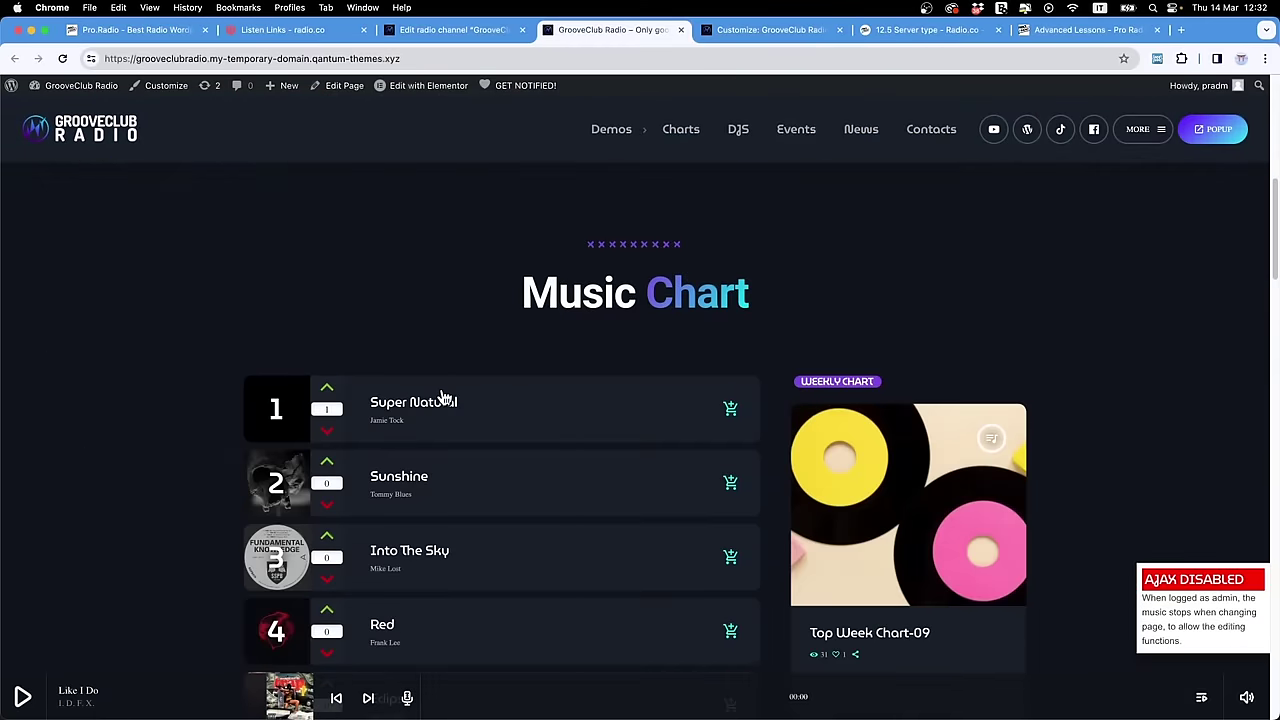
scroll(443, 394, up, 6)
scroll(443, 392, down, 10)
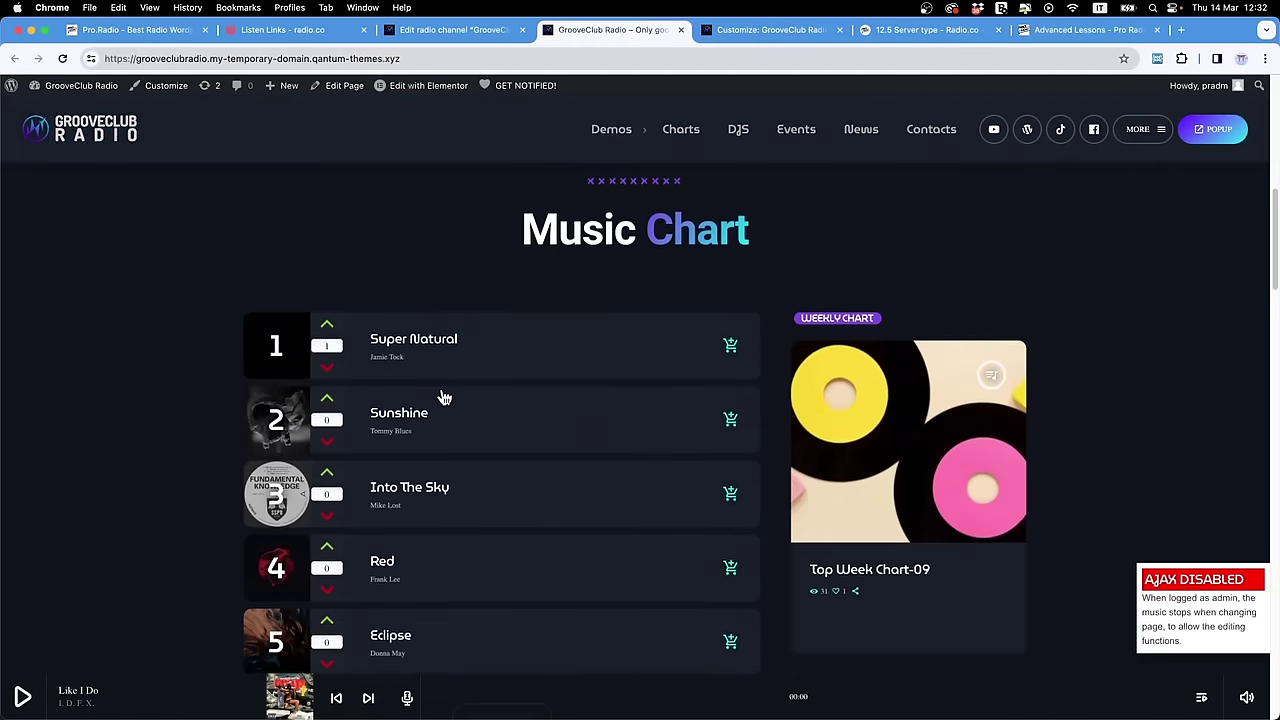
scroll(445, 397, down, 15)
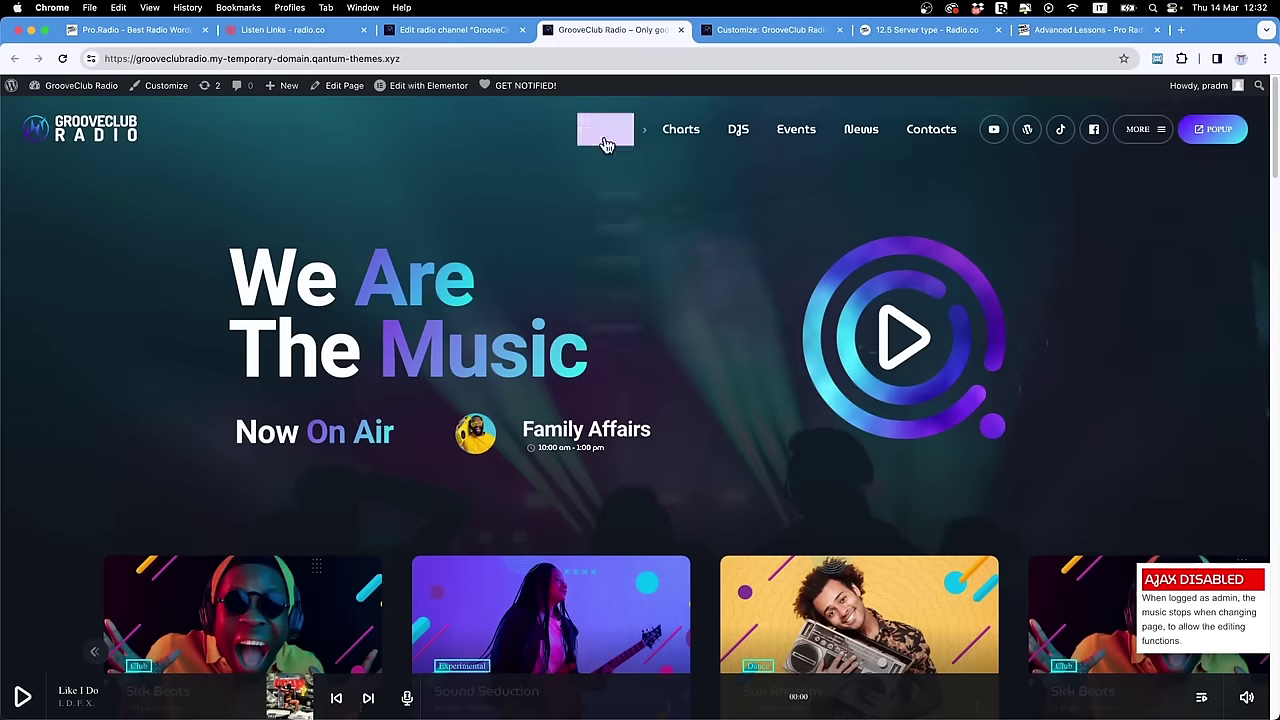
Step: Open the Home 02, Home 03, Home 01 and Home 05 demo pages in new tabs and switch to Home 02
mouse_move(605, 132)
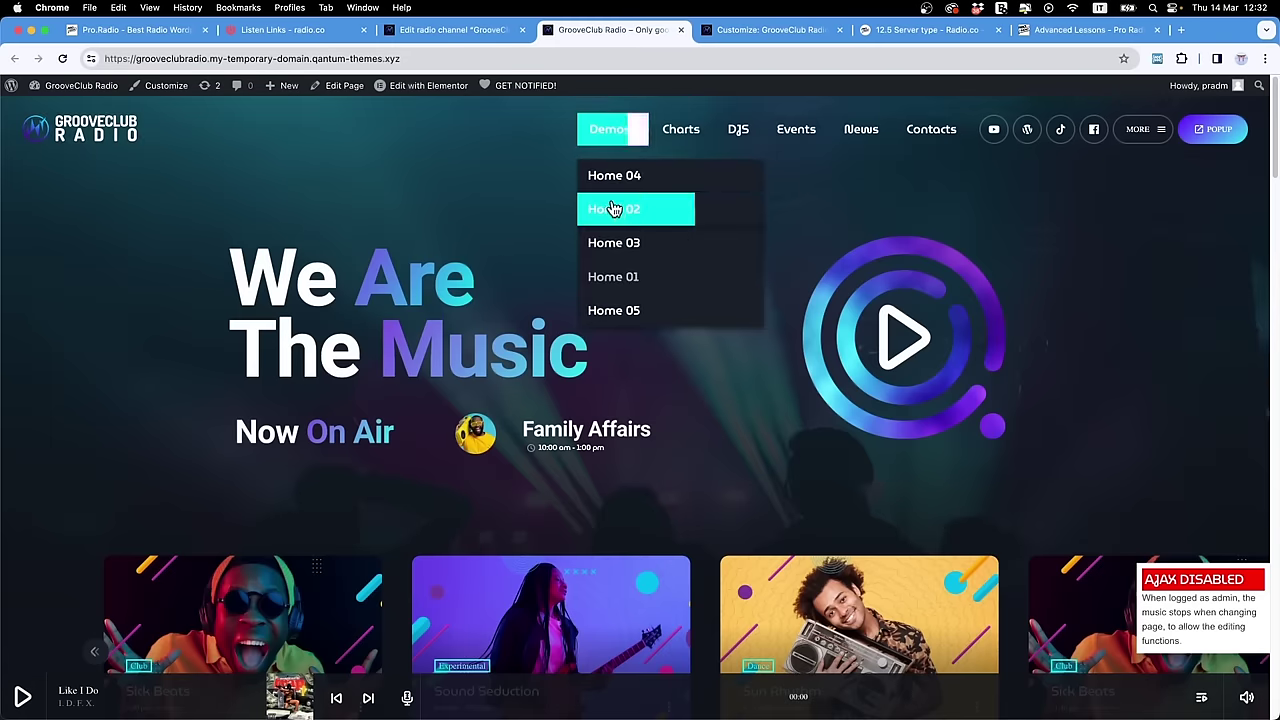
super+click(614, 213)
super+click(611, 245)
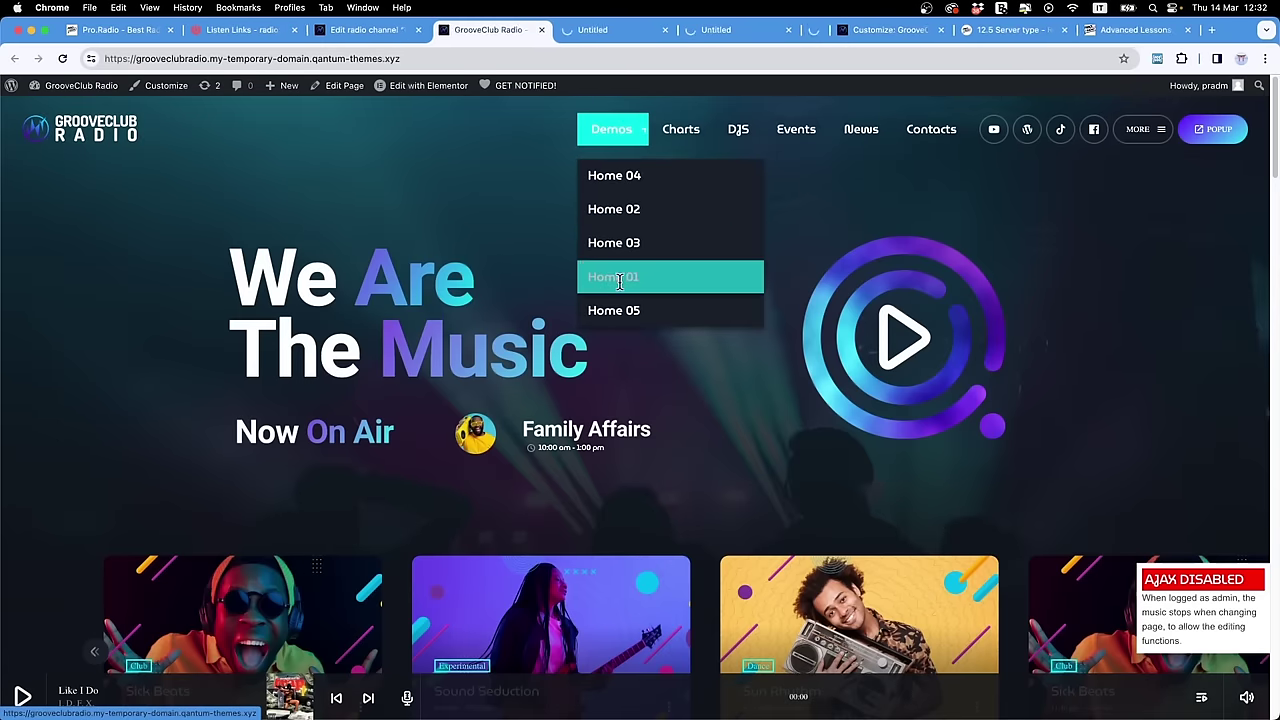
super+click(615, 277)
super+click(620, 310)
click(510, 31)
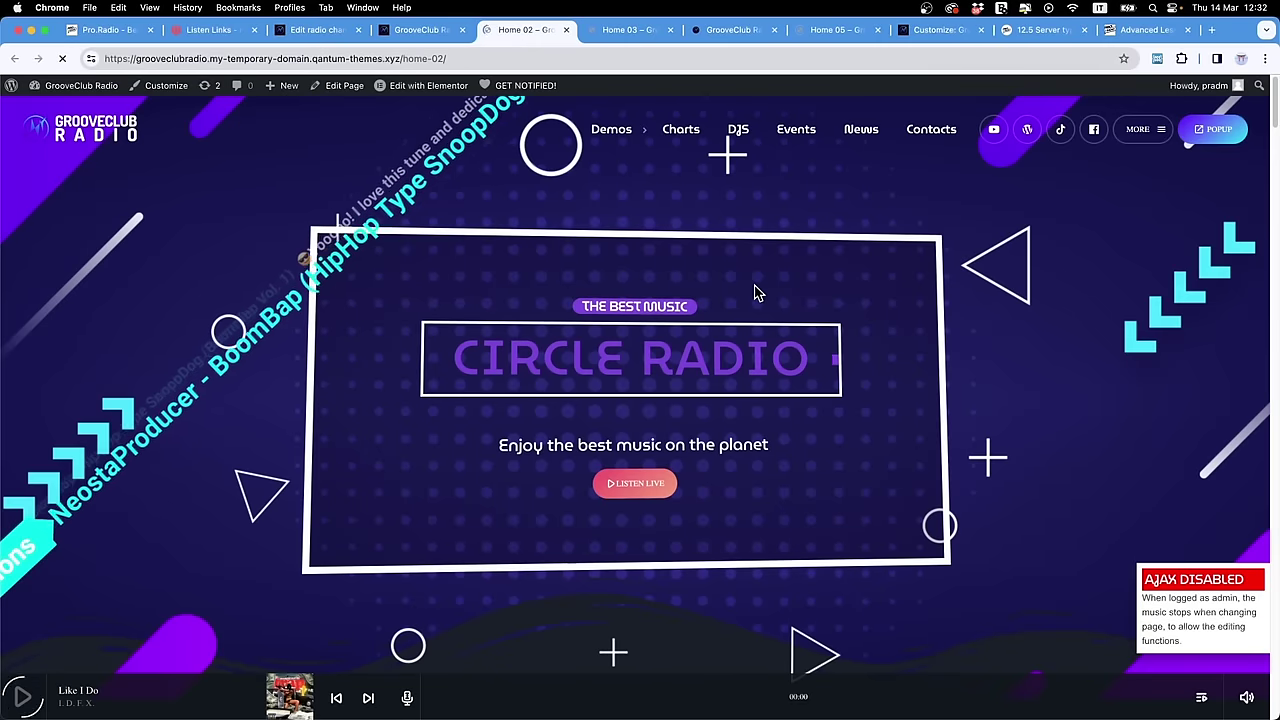
Step: Look through the Home 02 page down to the show cards in the Weekly Shows section
scroll(727, 296, down, 10)
scroll(727, 303, down, 5)
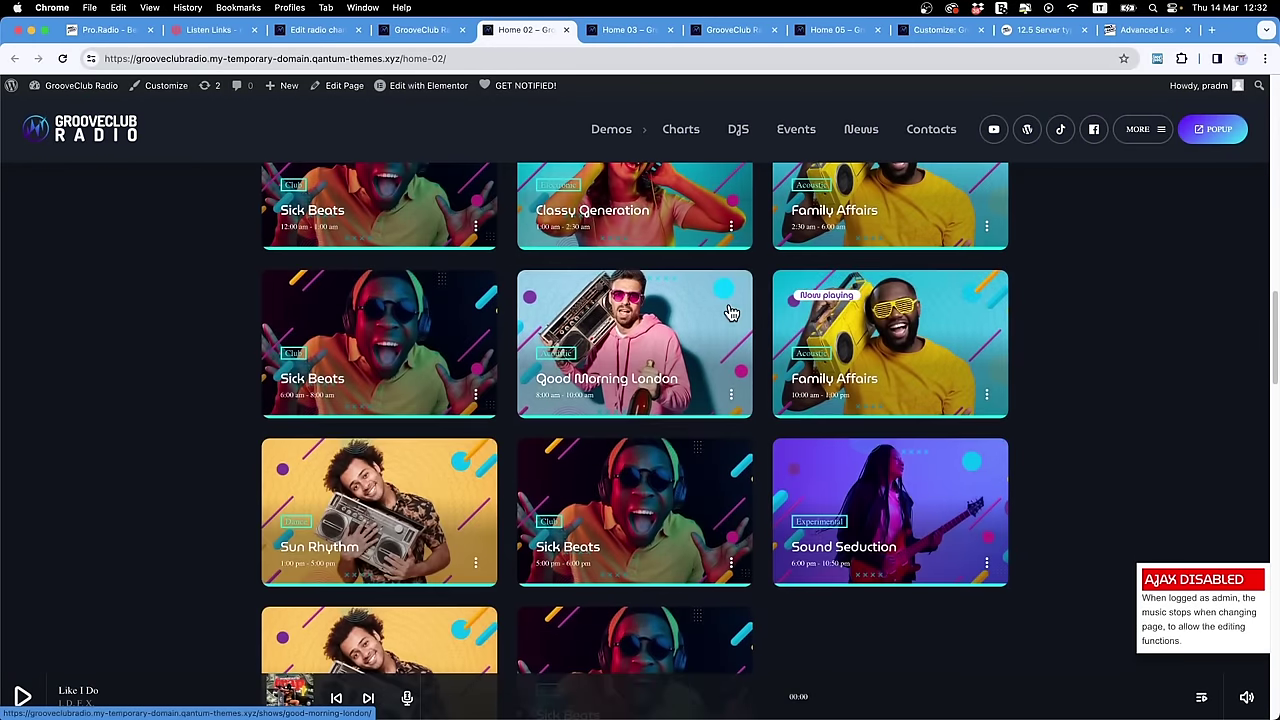
scroll(731, 318, down, 1)
scroll(731, 320, down, 3)
scroll(731, 320, up, 8)
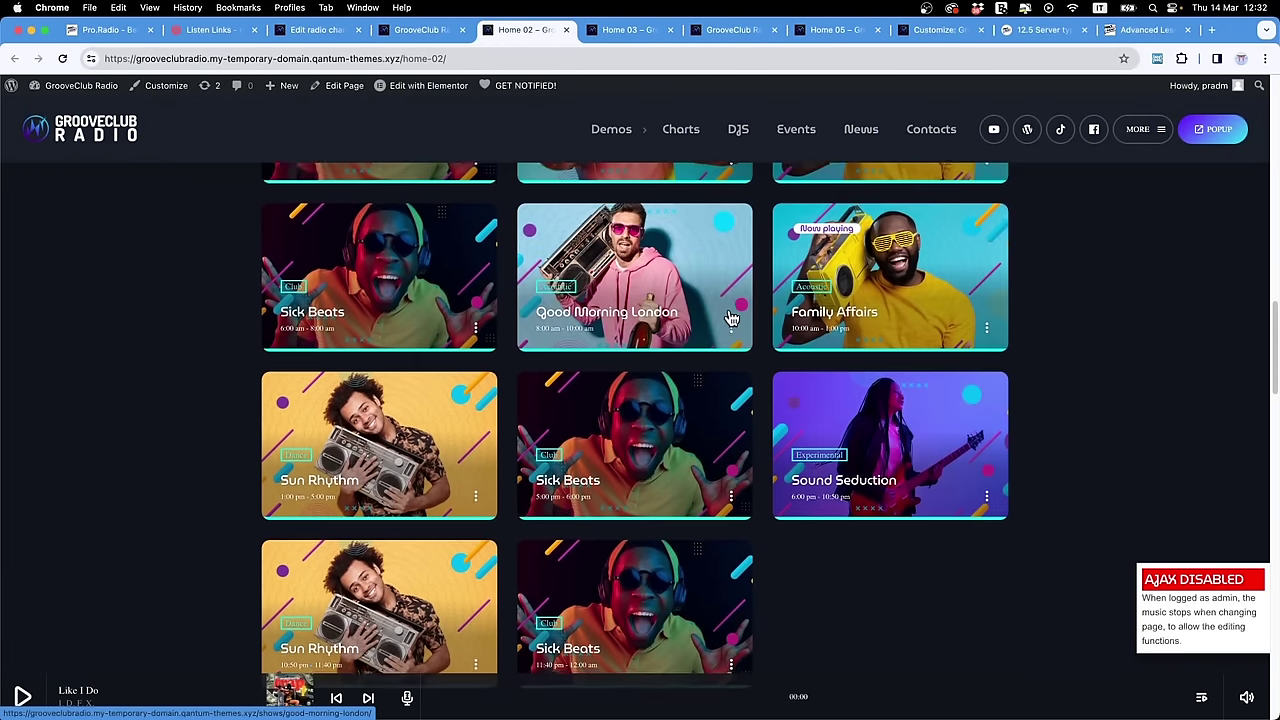
scroll(571, 486, down, 3)
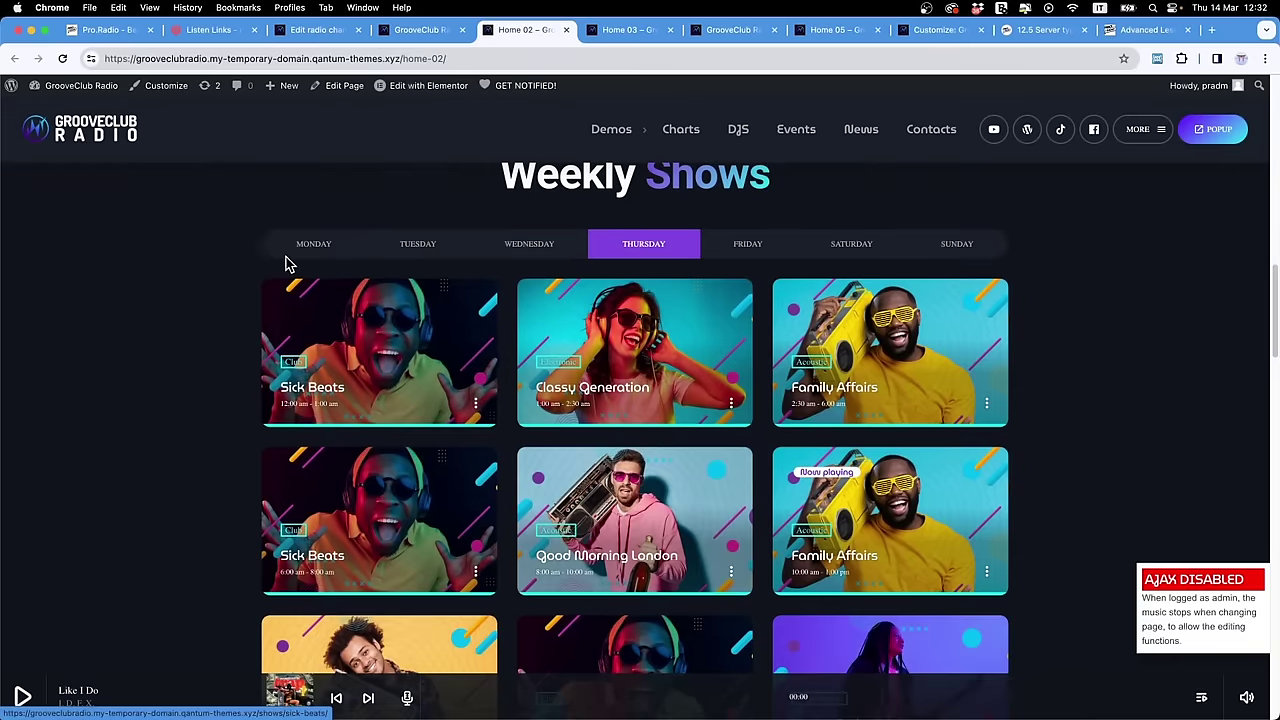
Step: Browse the Weekly Shows schedule from Tuesday to Sunday, return to Friday, and examine that day's show cards
click(418, 245)
click(529, 248)
click(643, 248)
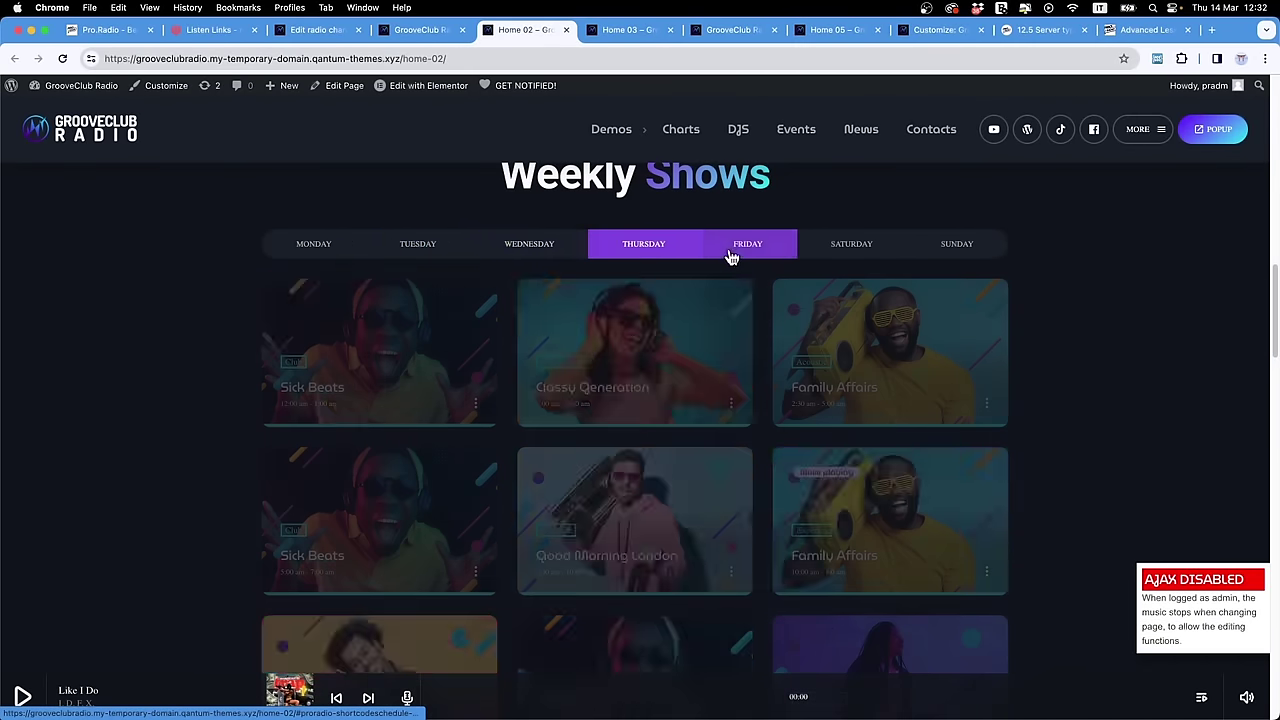
click(748, 248)
click(851, 248)
click(940, 248)
click(752, 247)
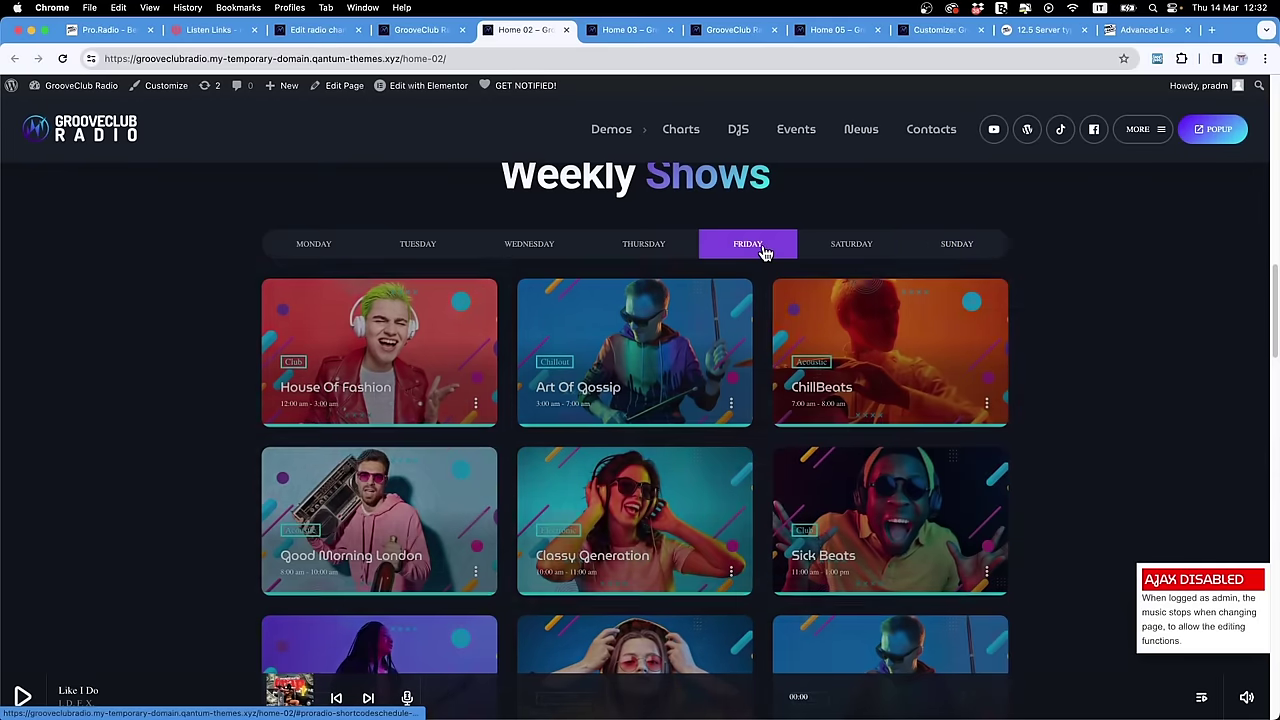
scroll(749, 514, down, 3)
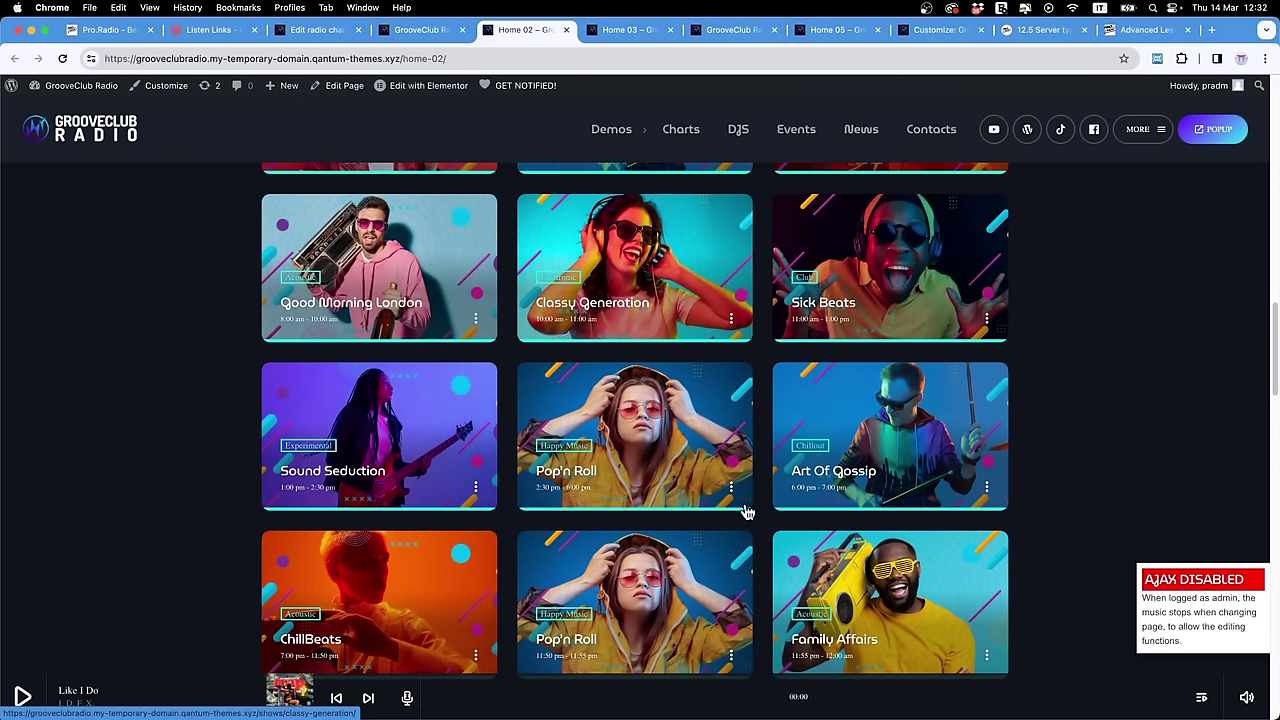
scroll(749, 514, up, 8)
scroll(700, 420, down, 6)
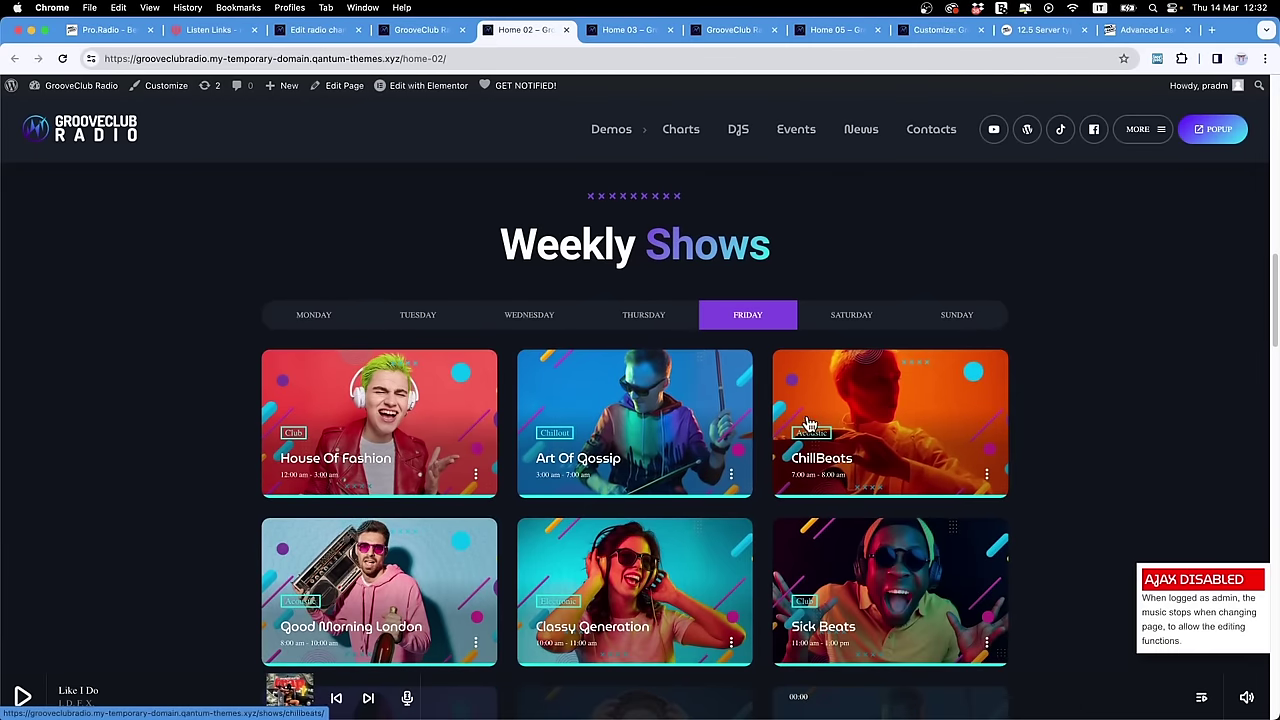
Step: Switch to Finder, go back to the 19. VIDEO TUTORIALS folder, and return to the Weekly Shows cards in the browser
click(377, 701)
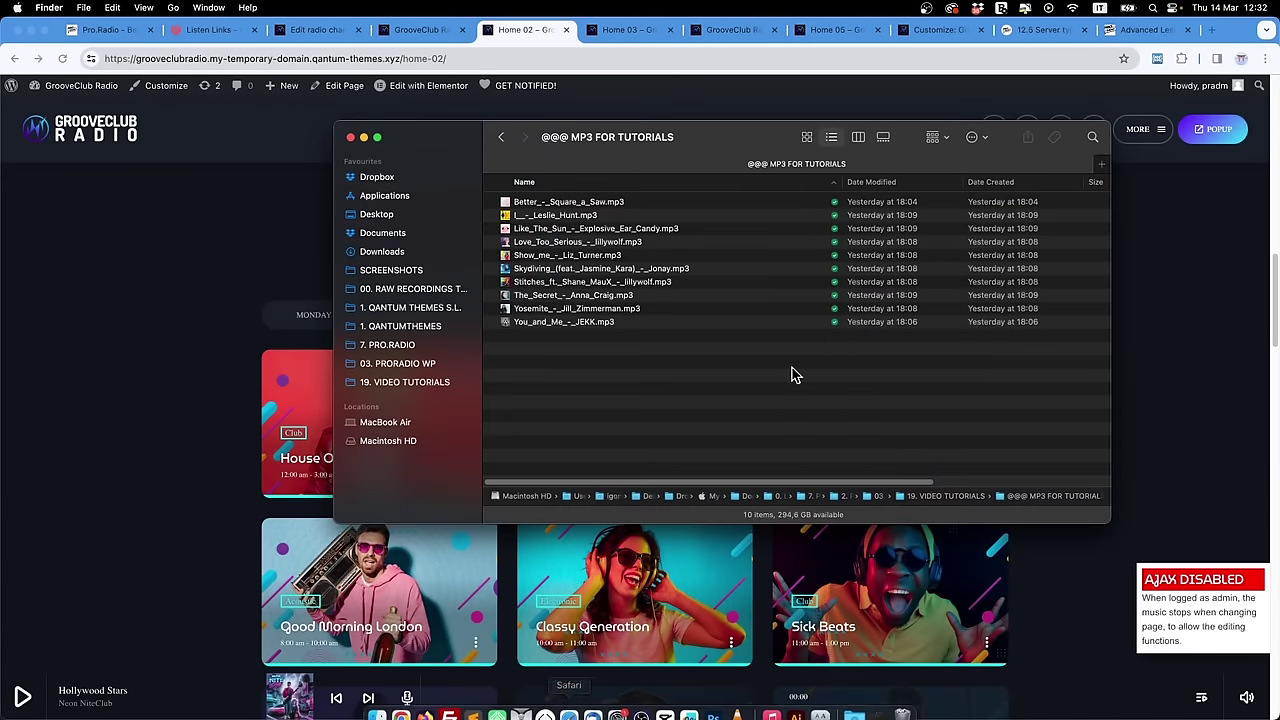
click(502, 138)
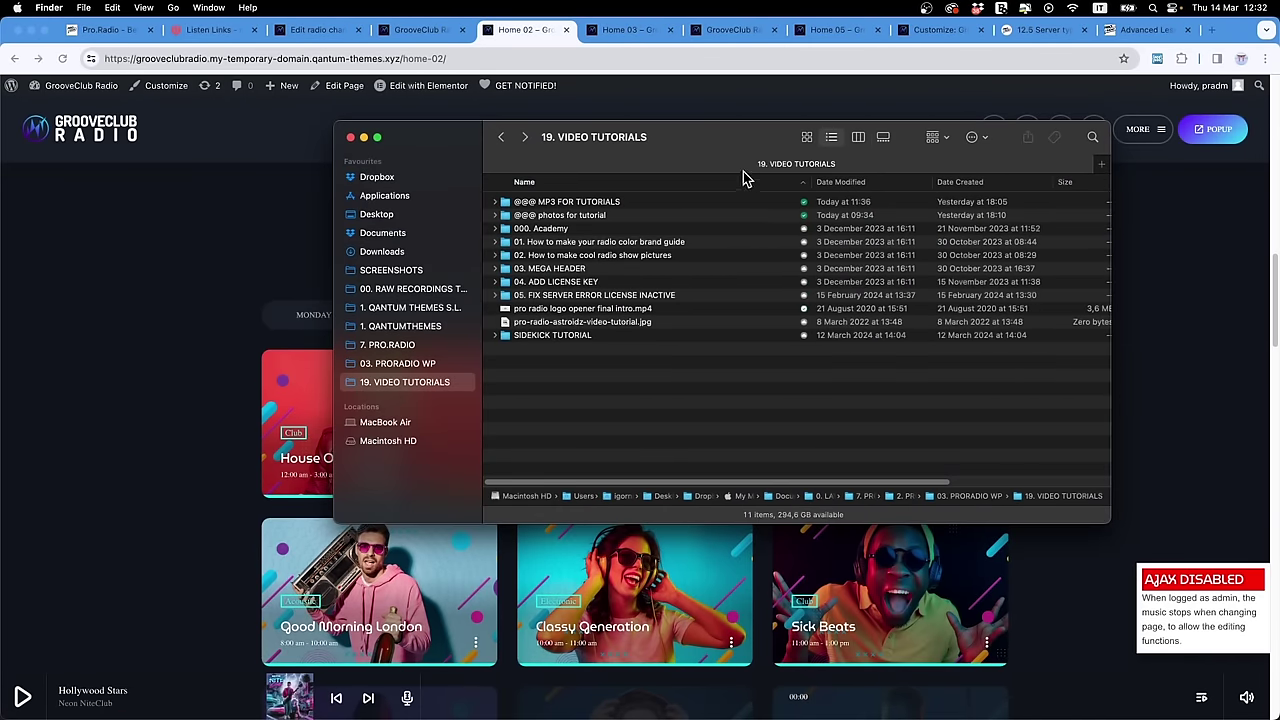
drag(720, 143, 724, 98)
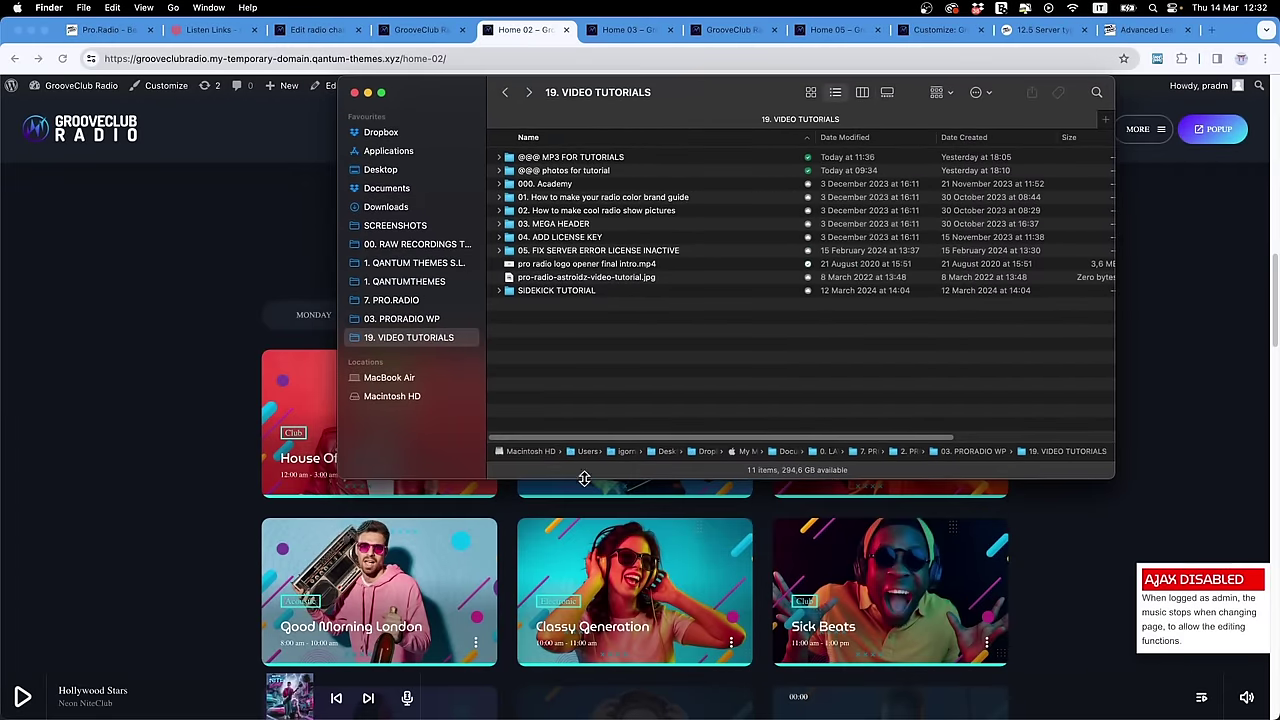
click(110, 562)
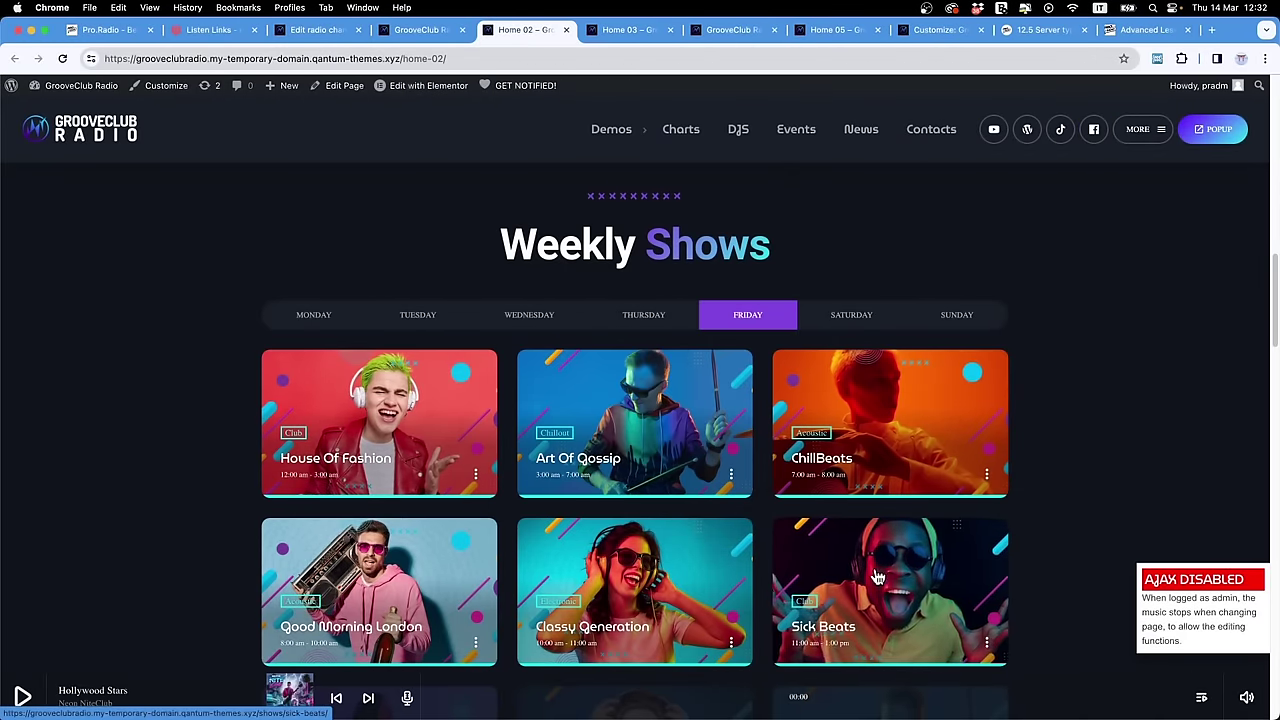
scroll(877, 577, down, 3)
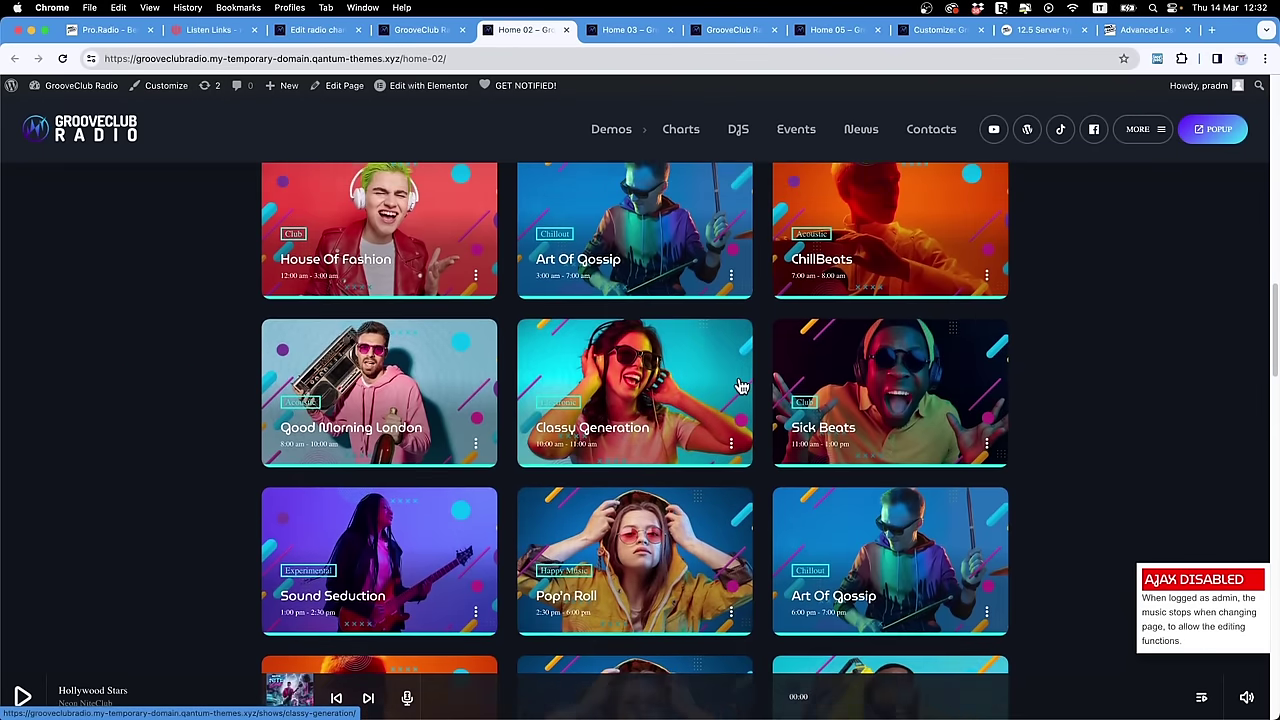
scroll(741, 386, up, 2)
Step: Switch to Finder and open the "@@@ photos for tutorial" folder
key(super+Tab)
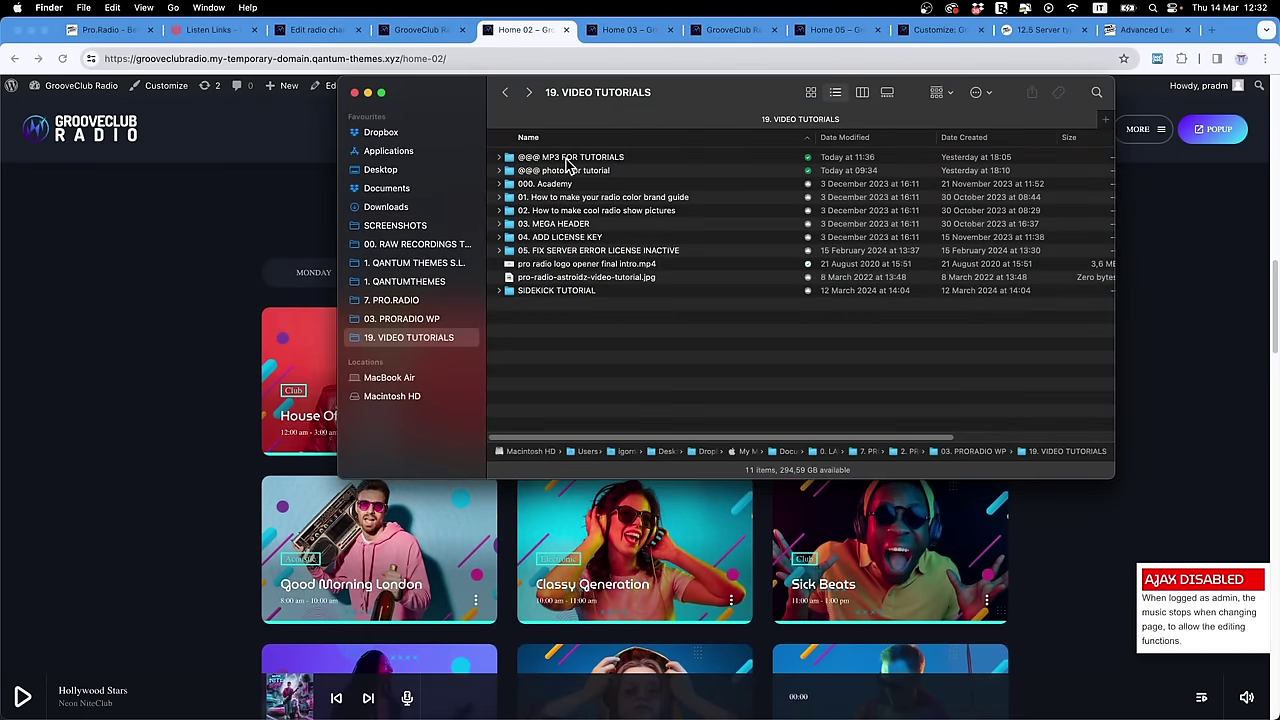
double_click(606, 172)
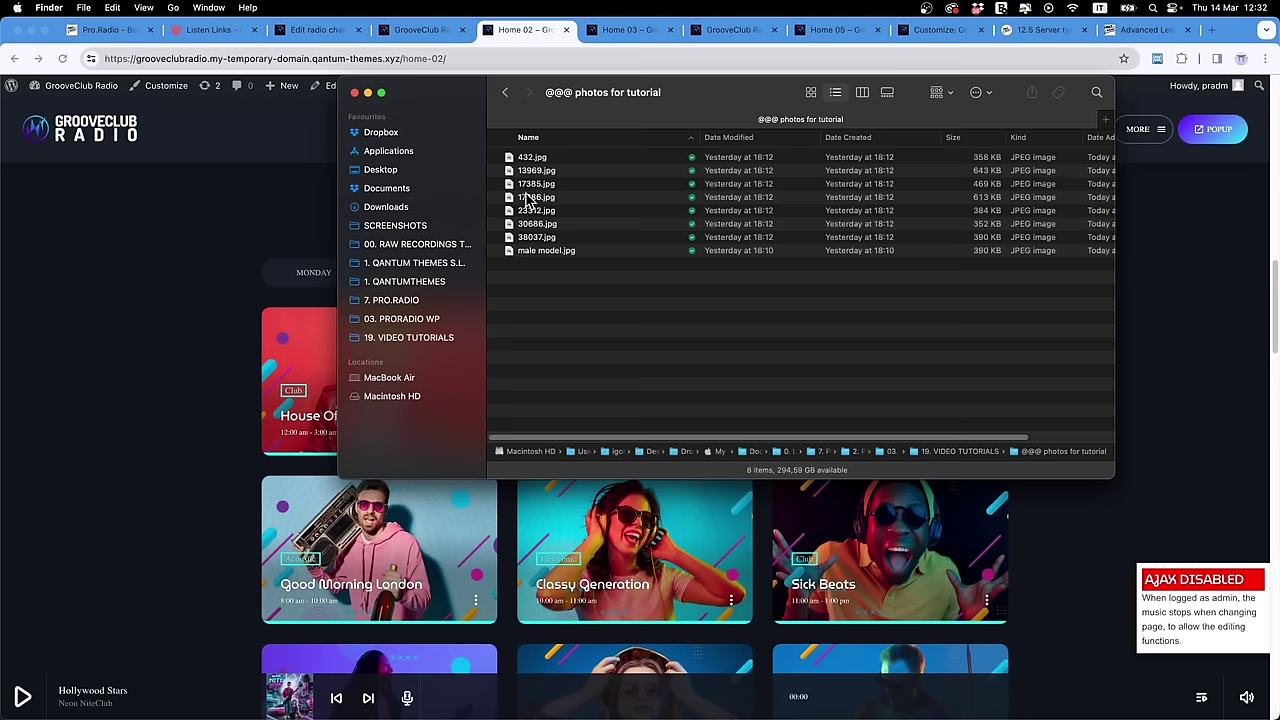
click(530, 158)
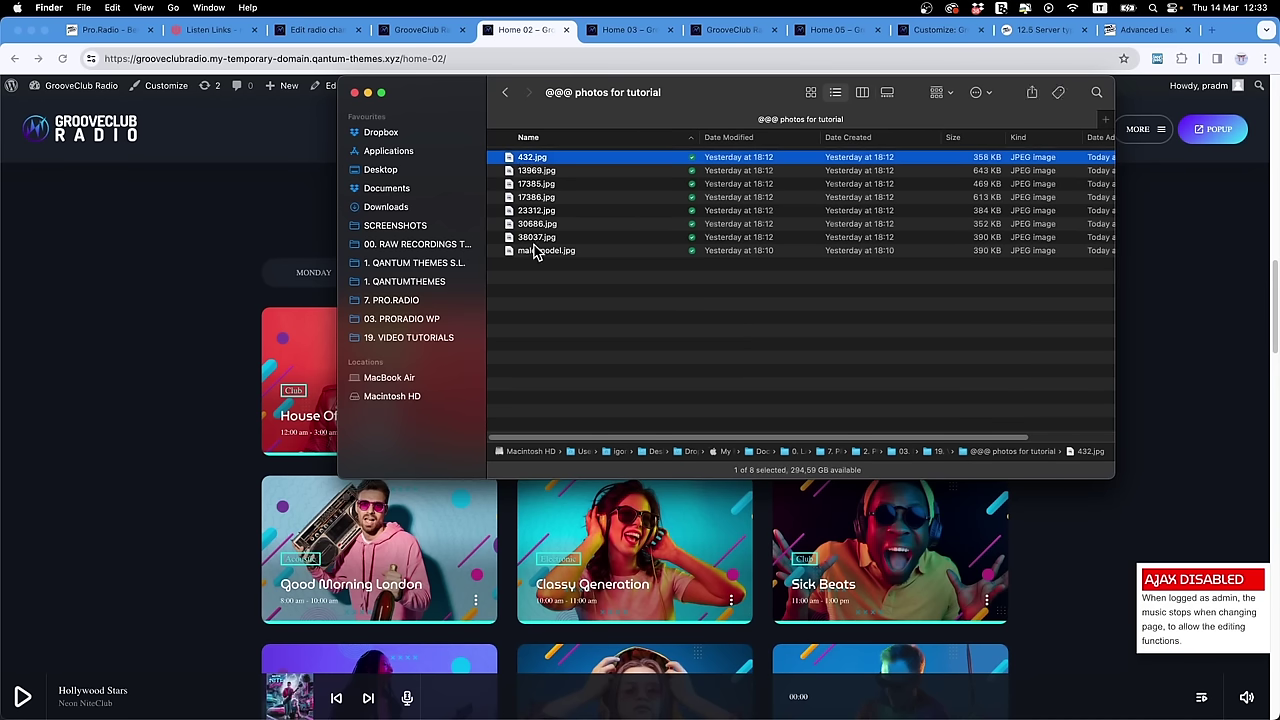
click(723, 340)
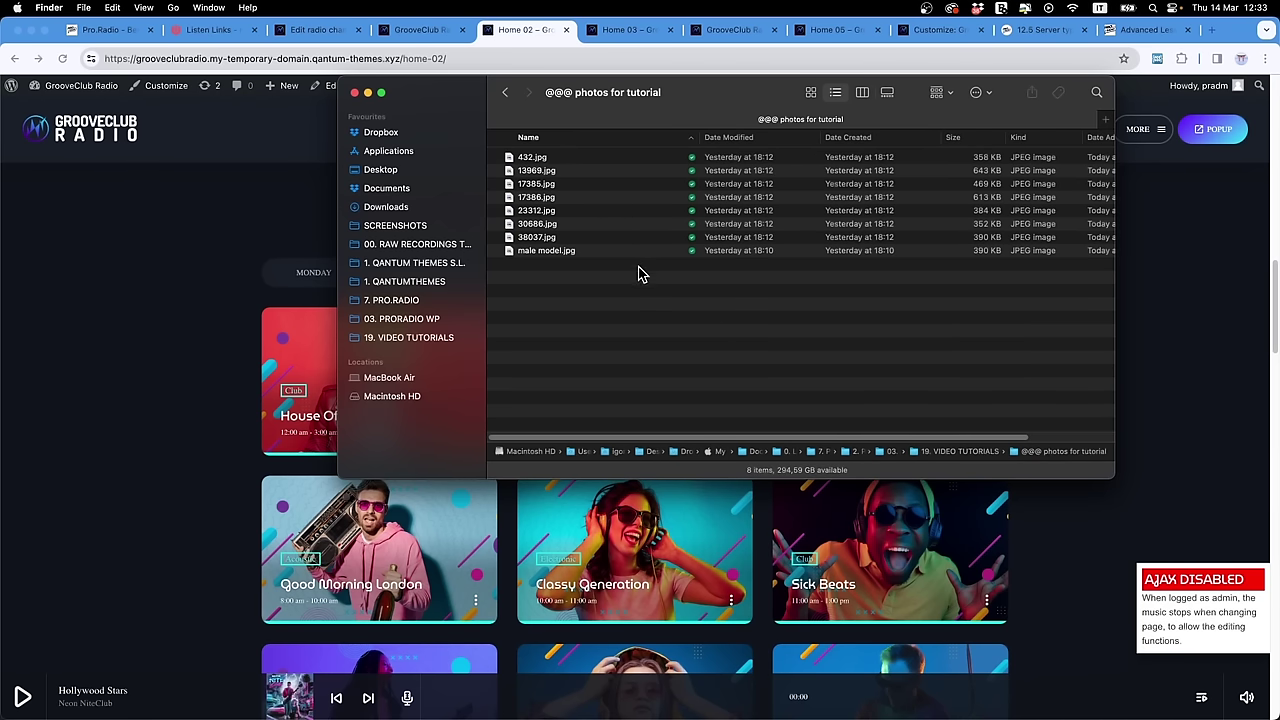
Step: Preview the tutorial photos one after another from 13969.jpg to 30686.jpg, then close the preview
click(548, 170)
key(space)
key(Down)
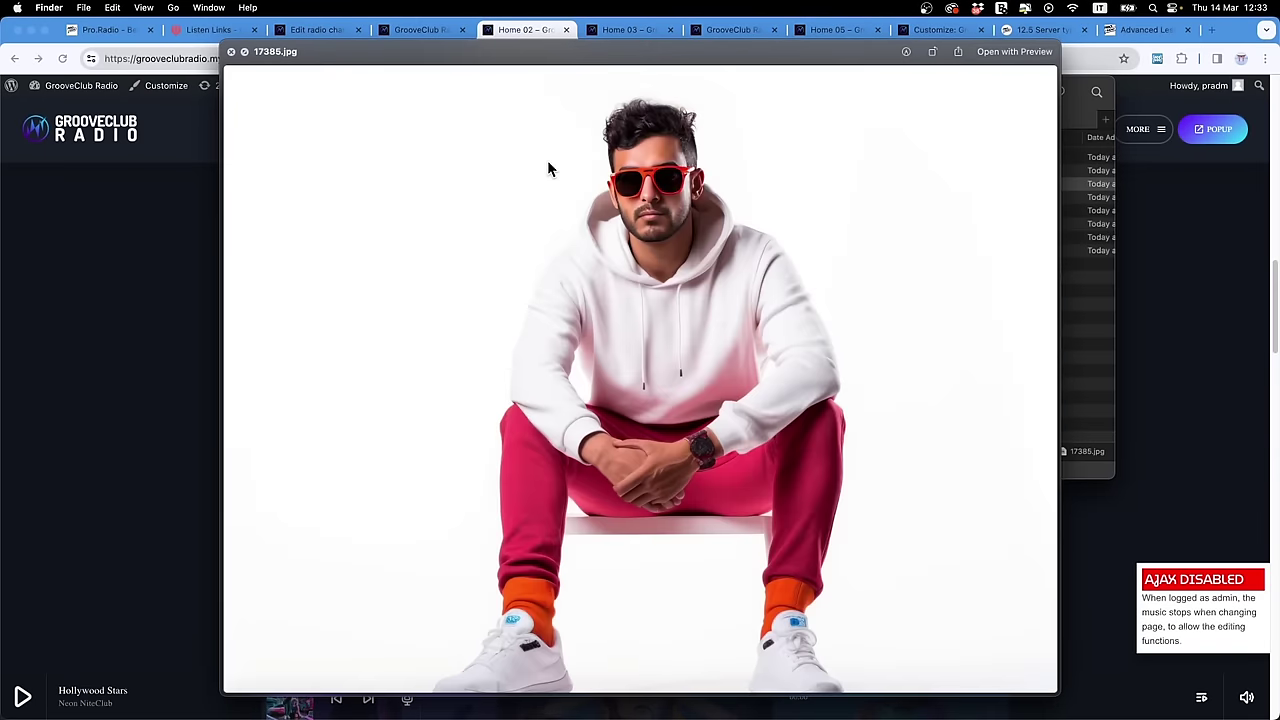
key(Down)
key(Down)
key(Down)
key(space)
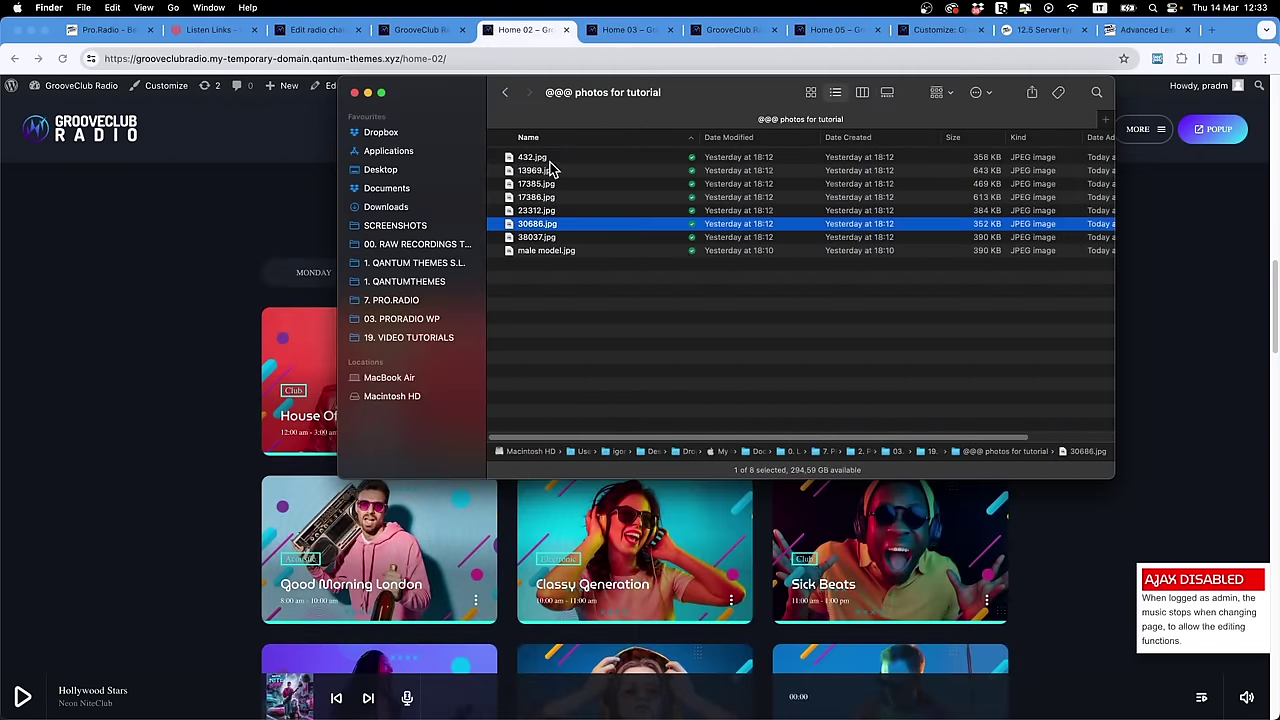
click(712, 314)
Step: Return to the browser, open pro.radio/shop in a new tab, and go to the support Downloads page
click(94, 294)
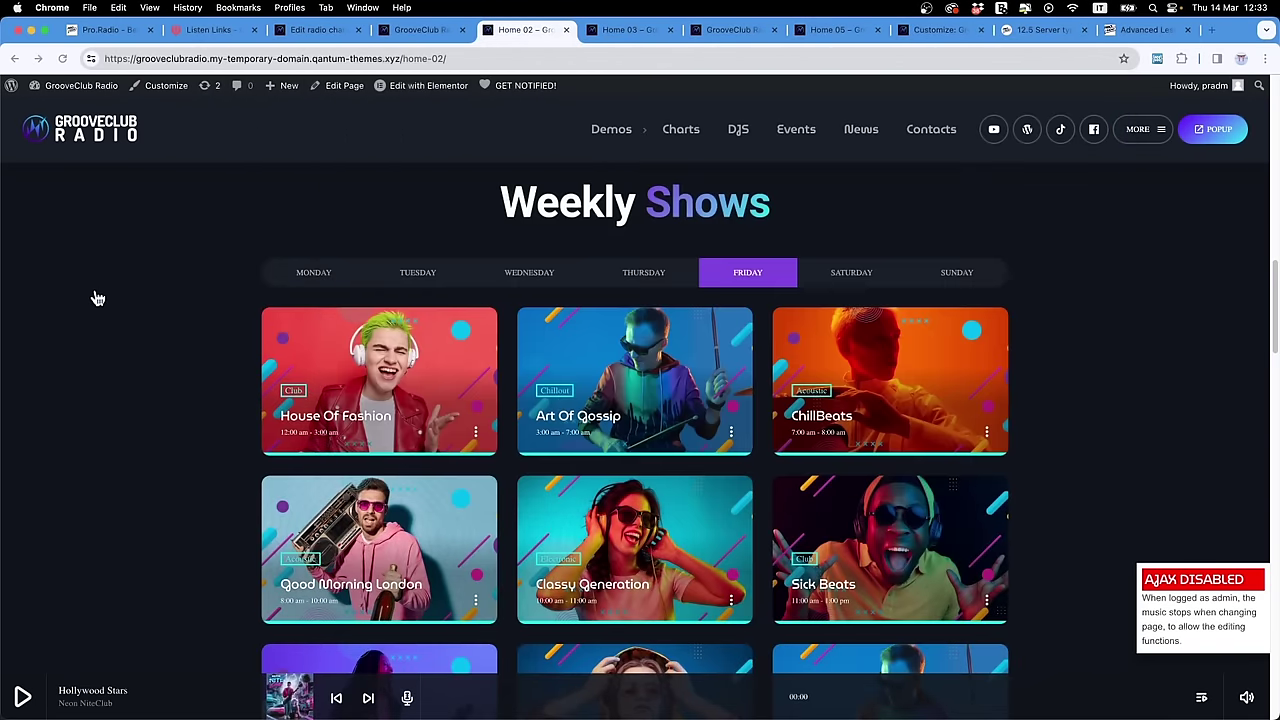
key(super+t)
text(pro.radio/)
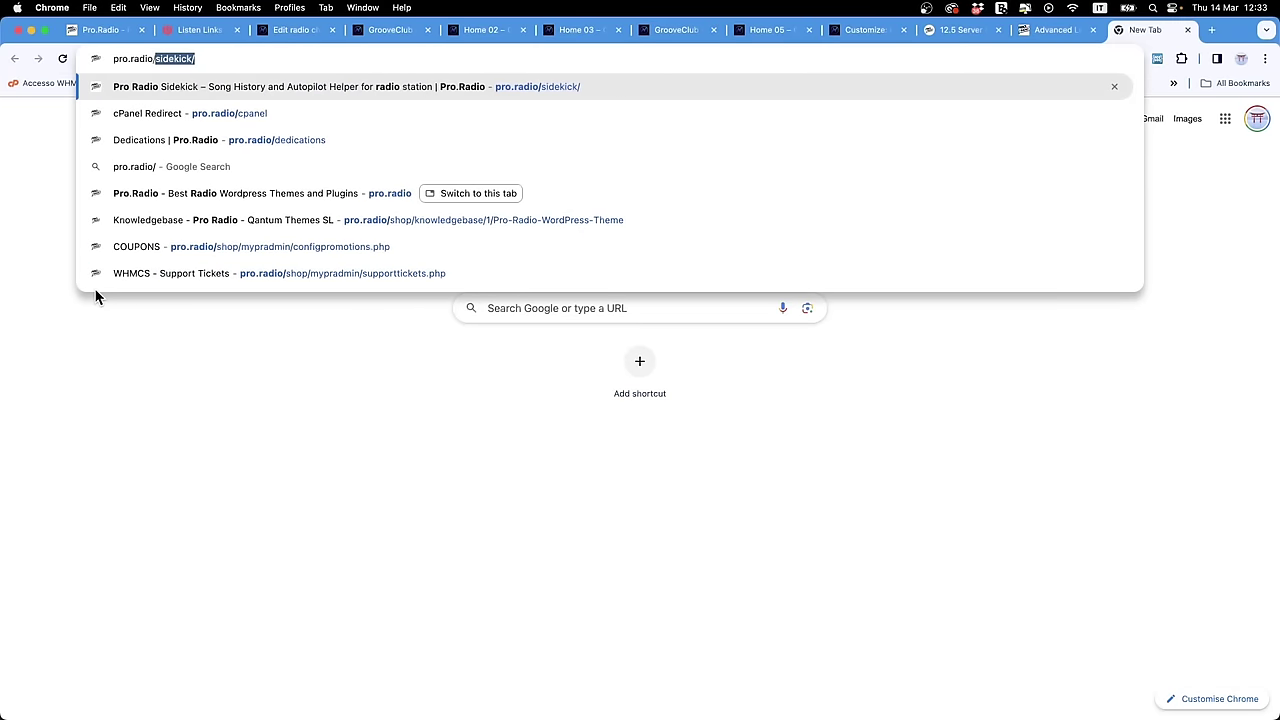
text(shop)
key(Return)
mouse_move(1123, 143)
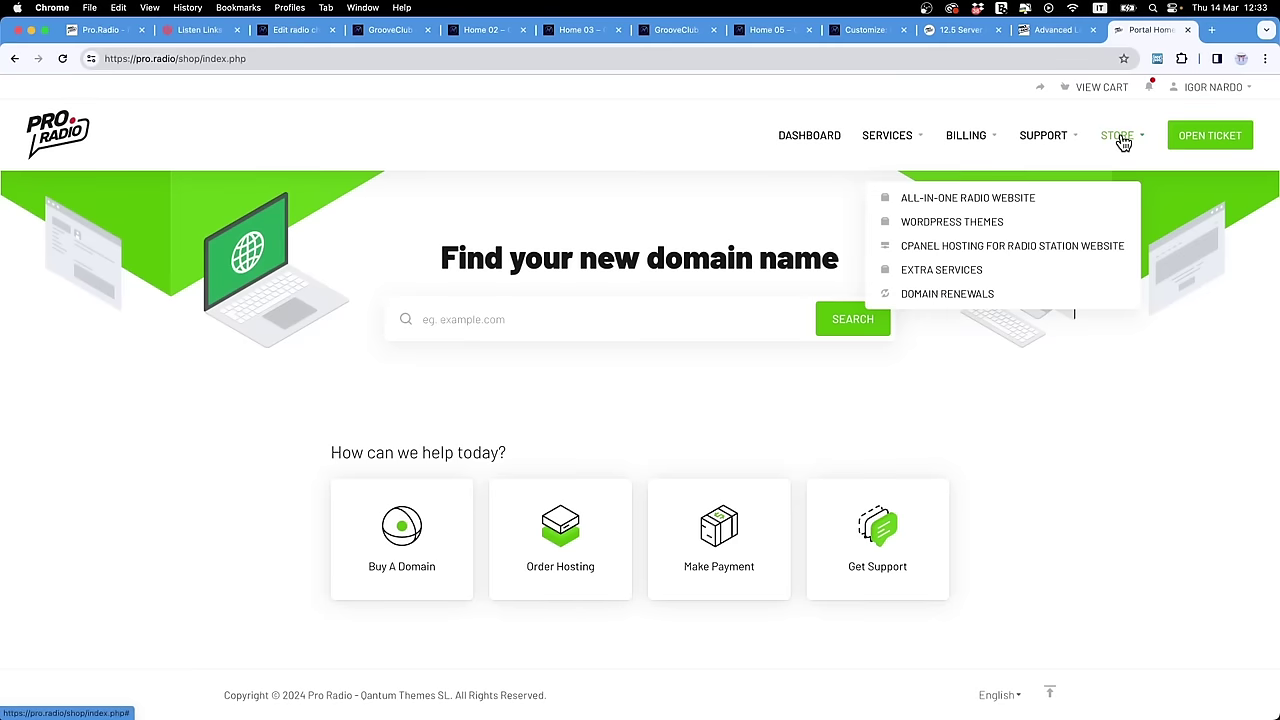
click(1050, 140)
click(1108, 276)
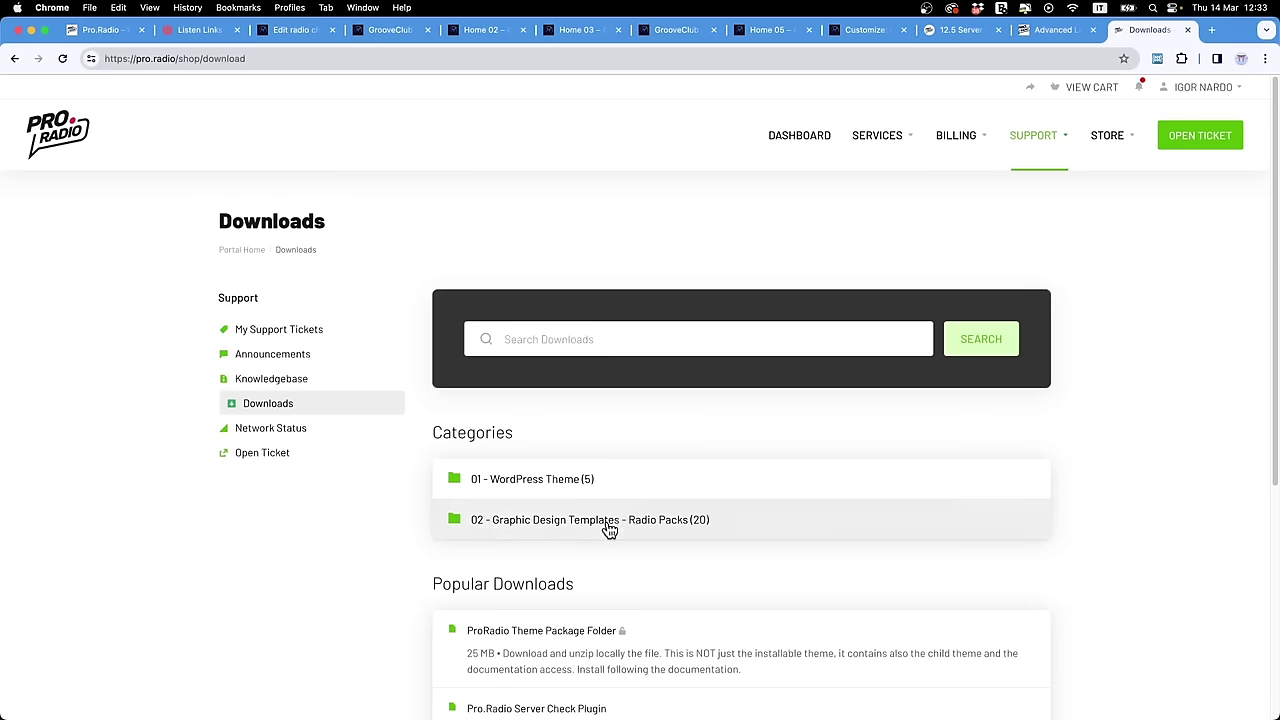
Step: Open the "02 - Graphic Design Templates - Radio Packs" category and look through its list of packs
click(500, 535)
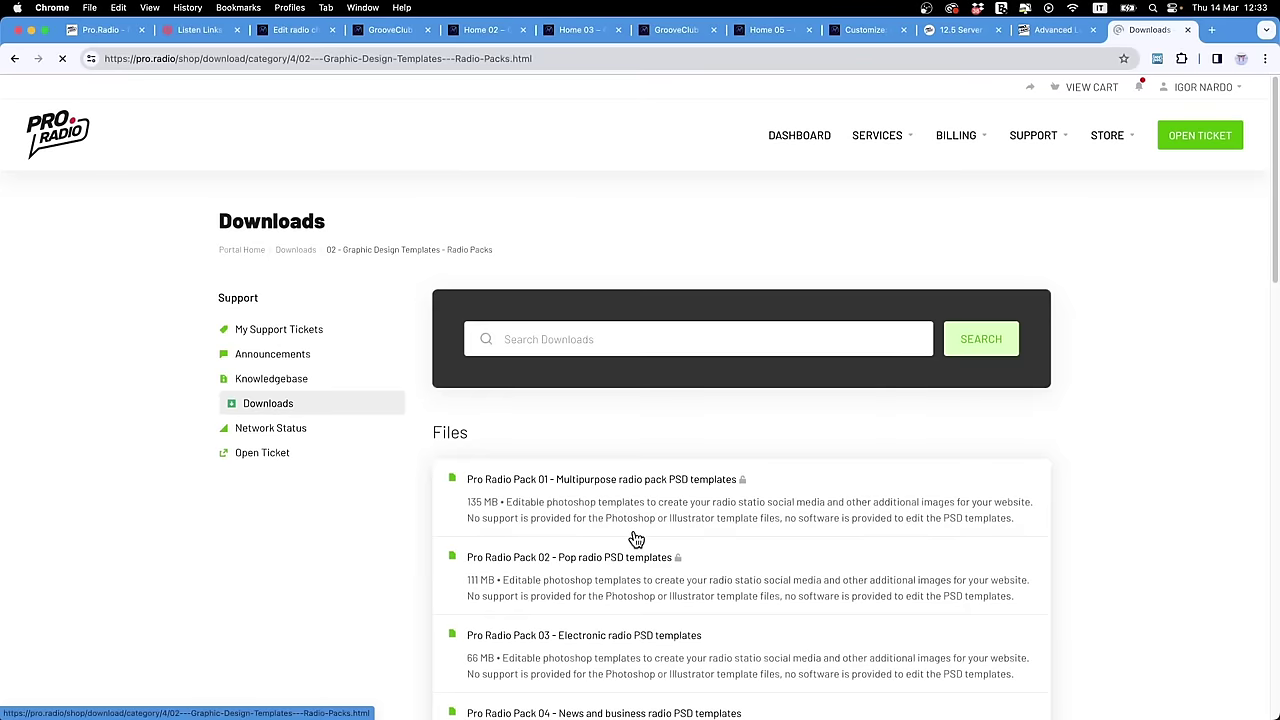
scroll(312, 457, down, 5)
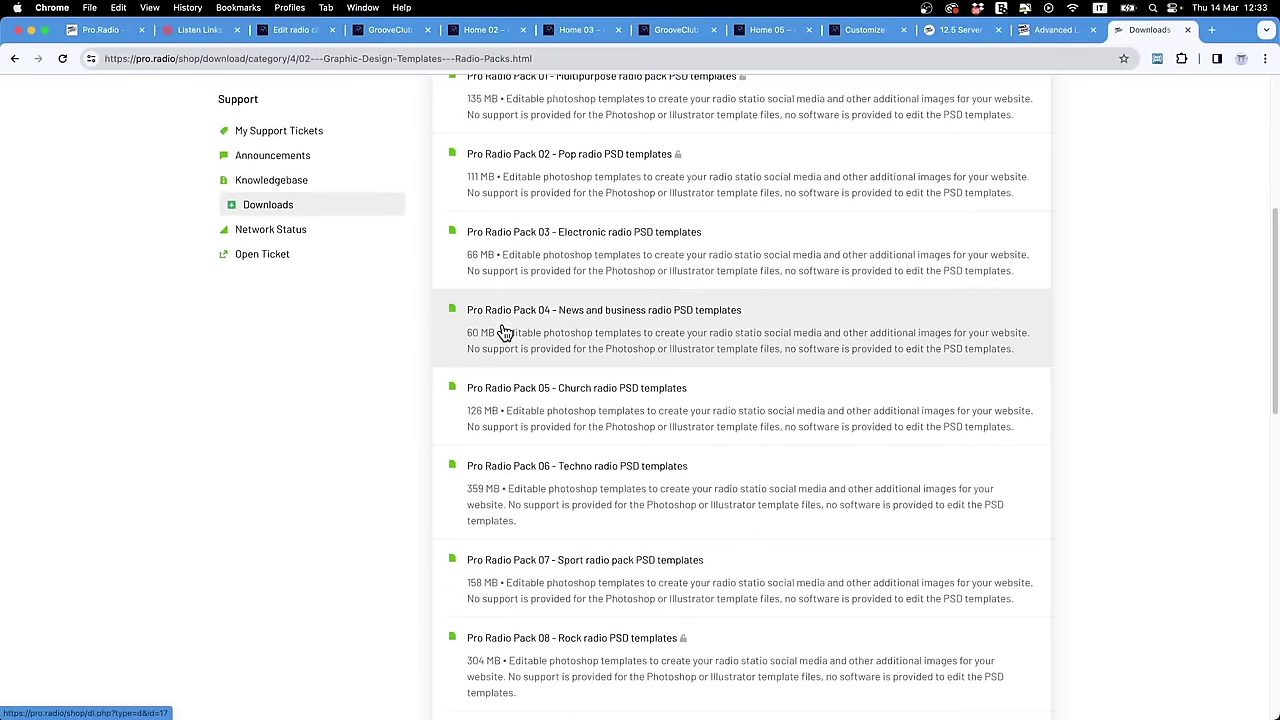
scroll(537, 408, down, 3)
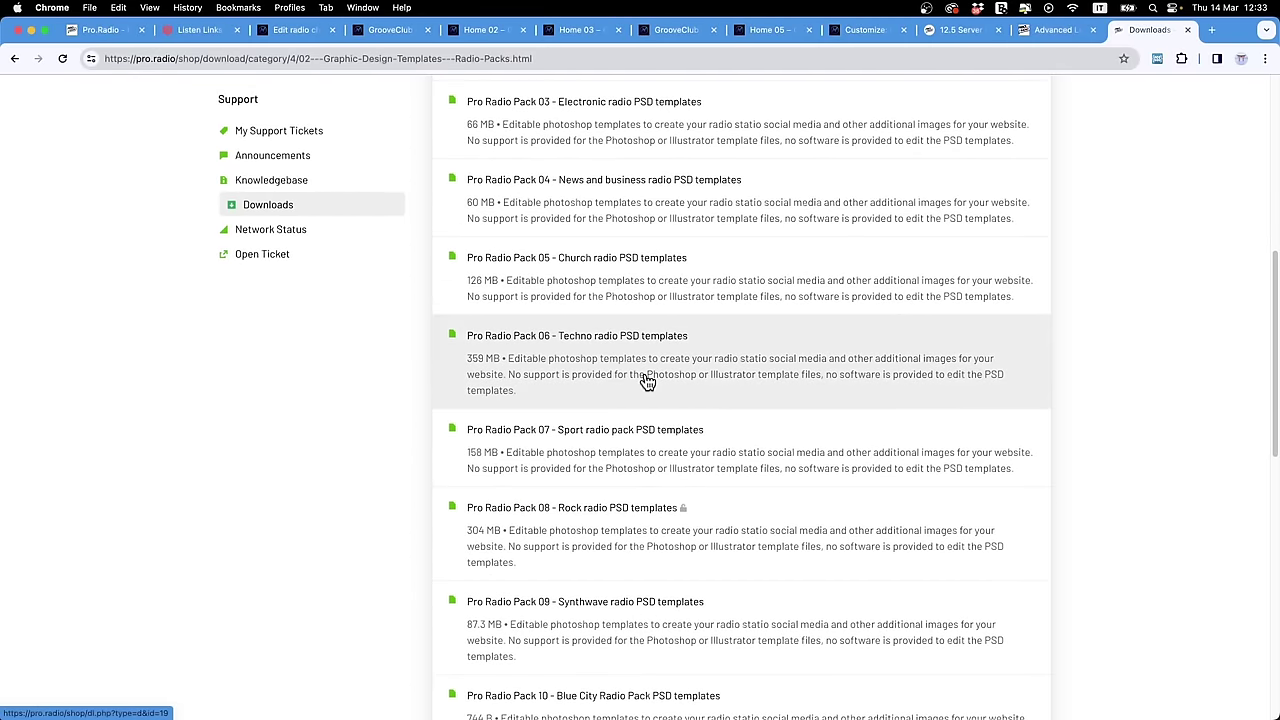
scroll(618, 420, down, 5)
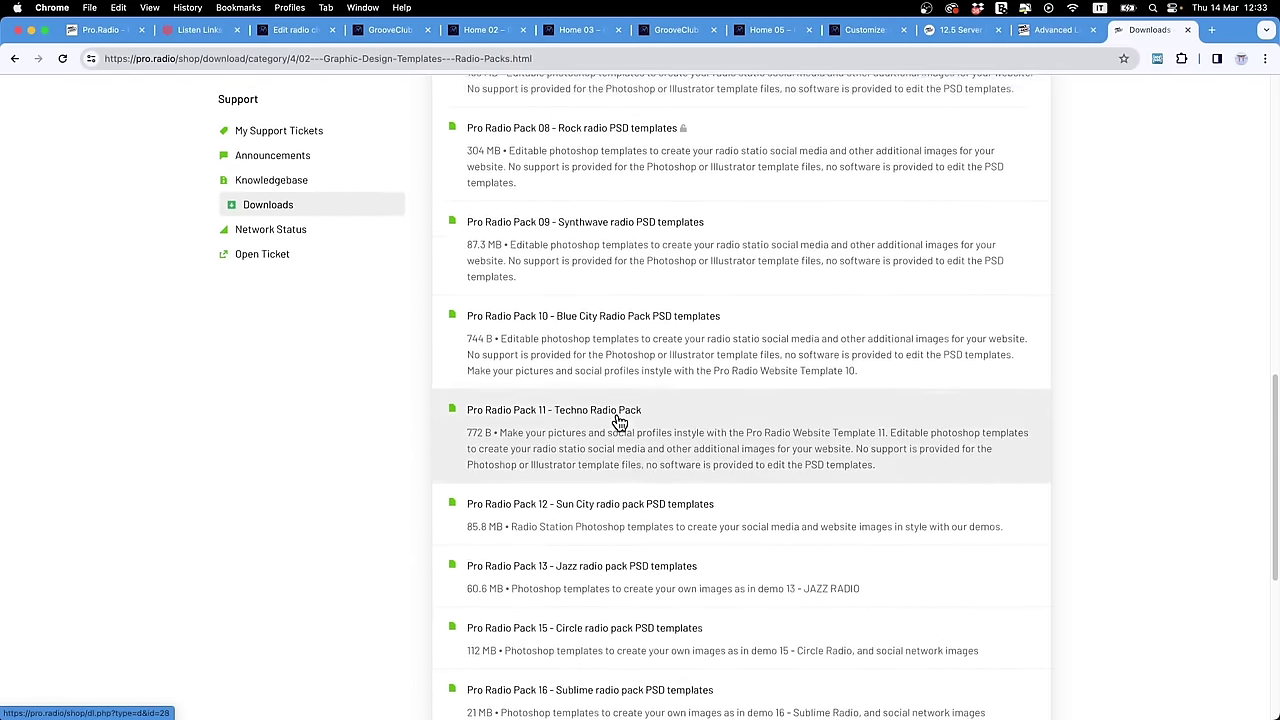
scroll(618, 420, down, 5)
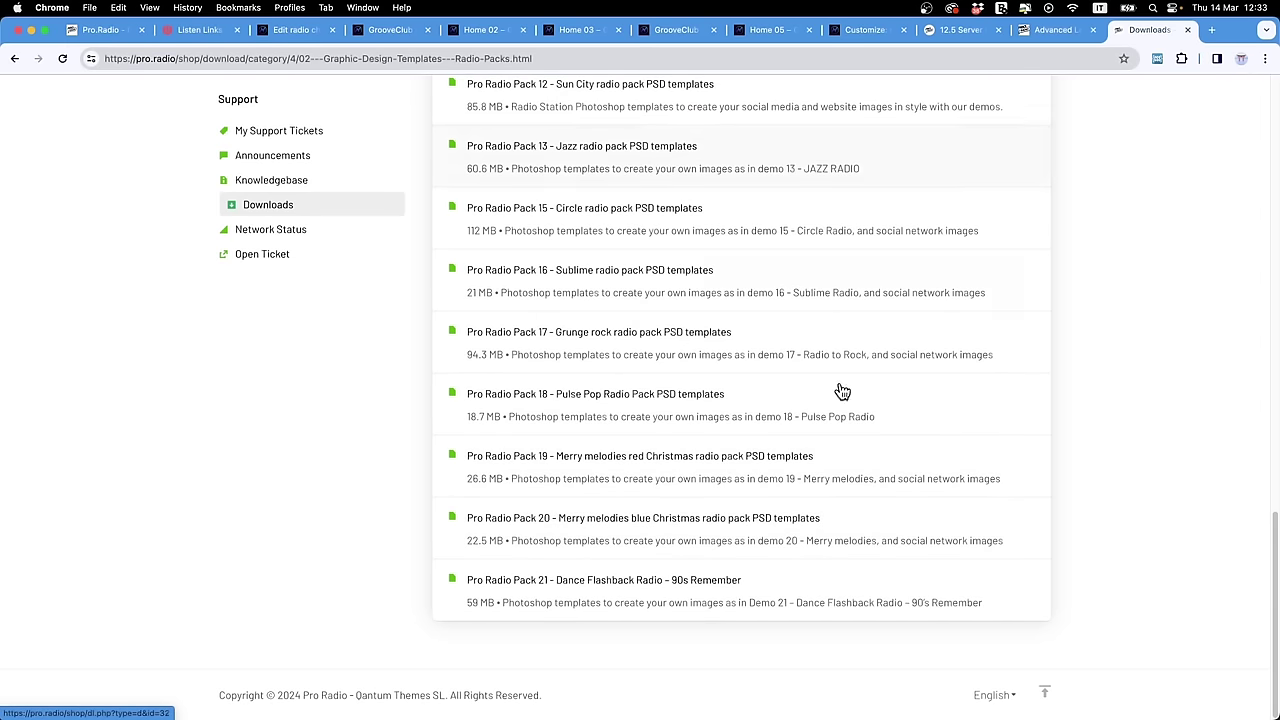
Step: Download the Pro Radio Pack 15 - Circle radio pack PSD templates into the Radio folder
scroll(212, 474, up, 1)
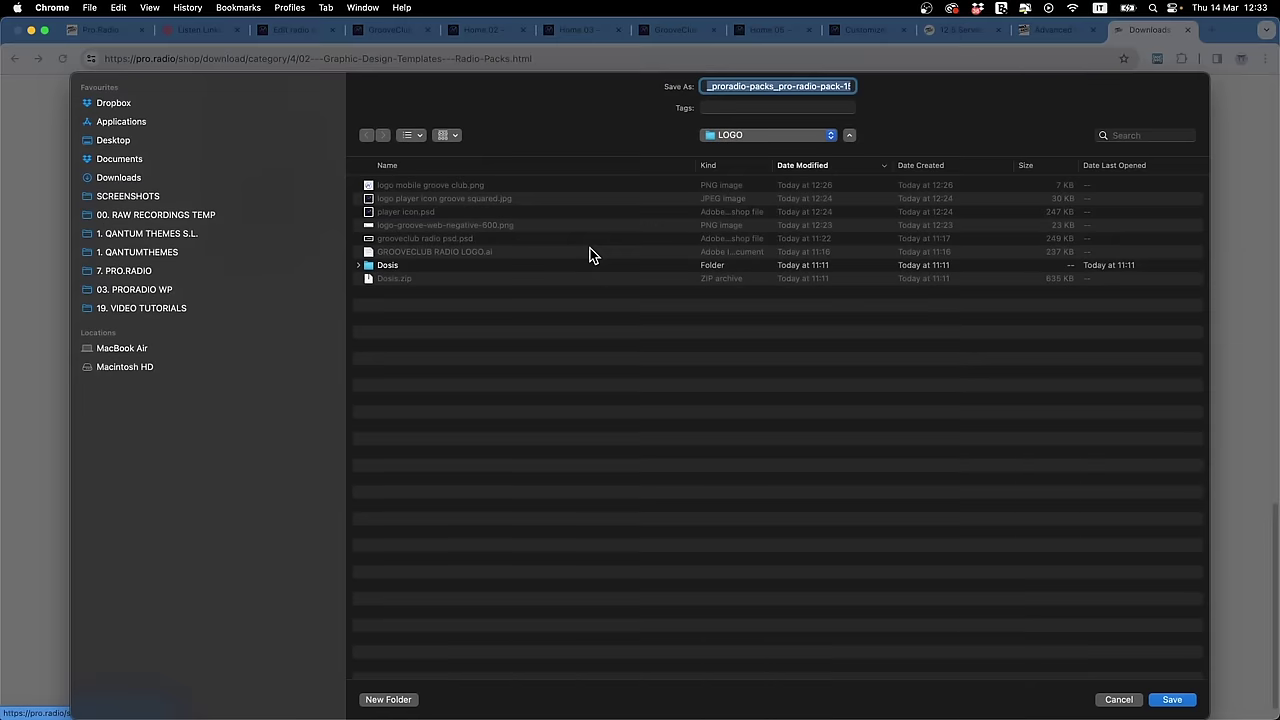
click(762, 138)
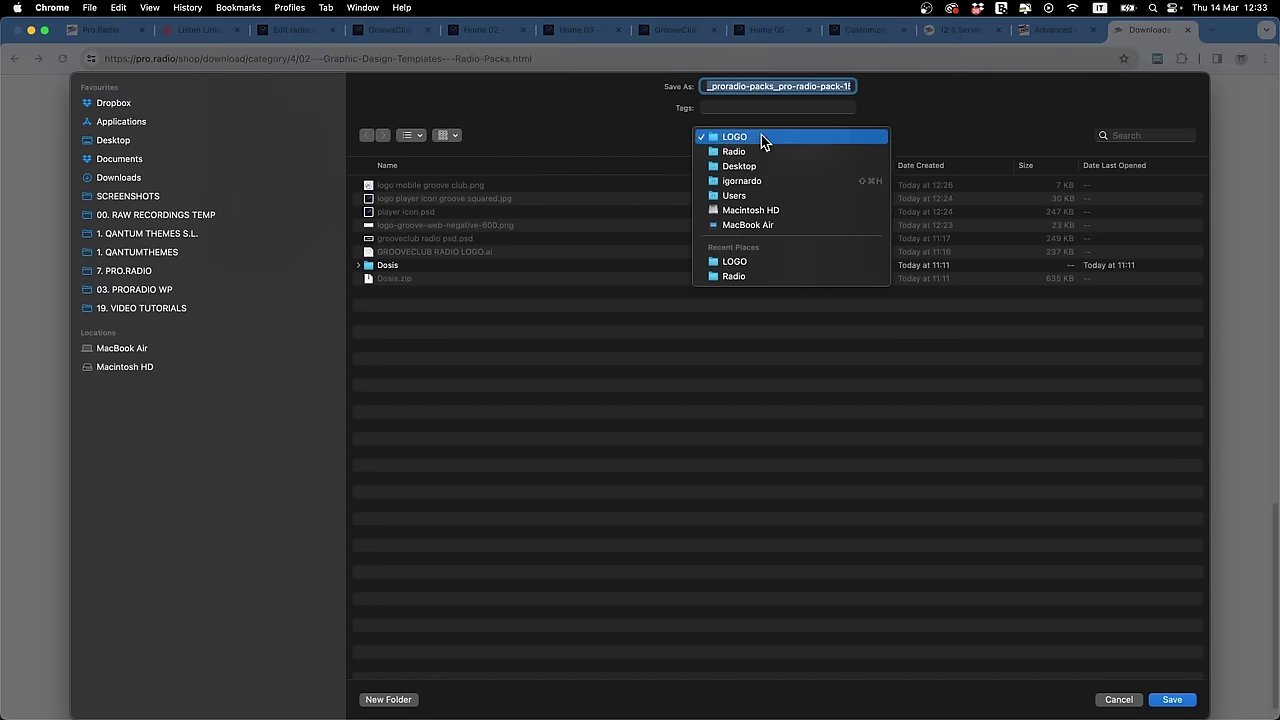
click(764, 156)
click(1194, 704)
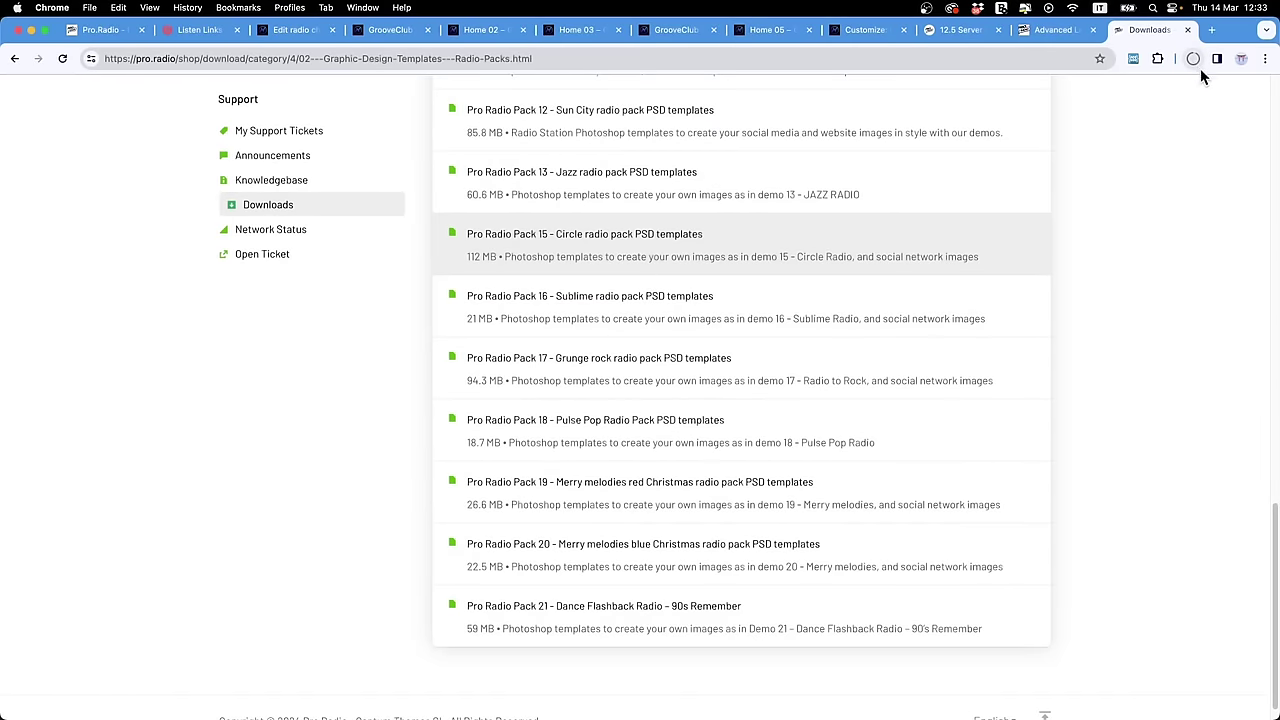
Step: Show the downloaded Circle radio pack archive in Finder and extract it in the Radio folder
click(1165, 130)
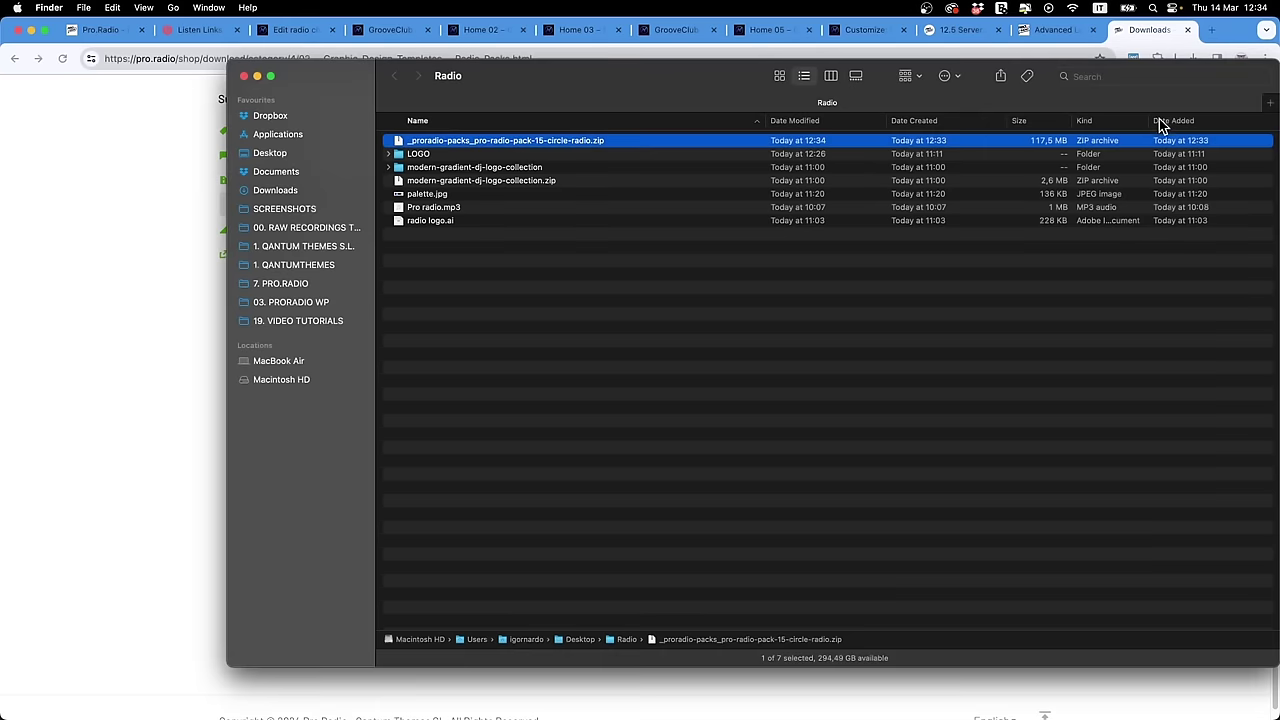
click(514, 297)
click(400, 143)
double_click(400, 143)
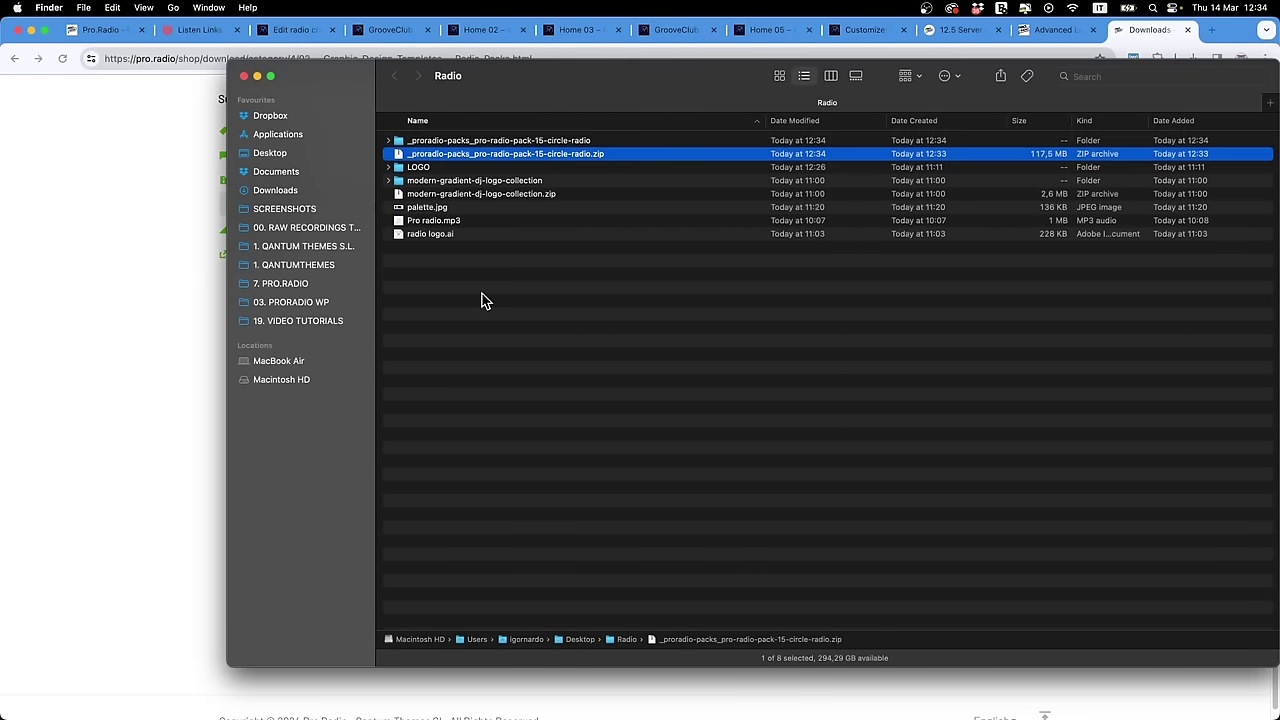
Step: Open the extracted pack folder and expand its PACK-15 - THEMEDEMO ASSETS and PACK-15 - SOCIAL MEDIA TEMPLATES subfolders
double_click(401, 147)
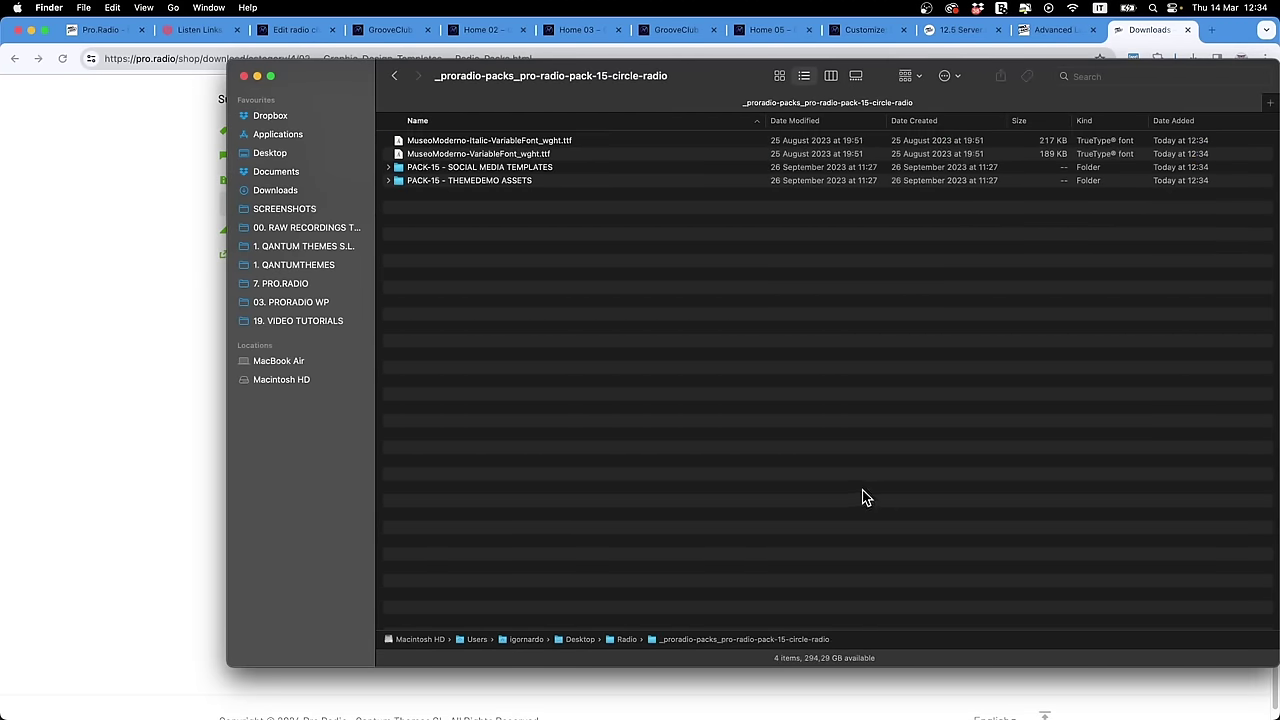
click(388, 180)
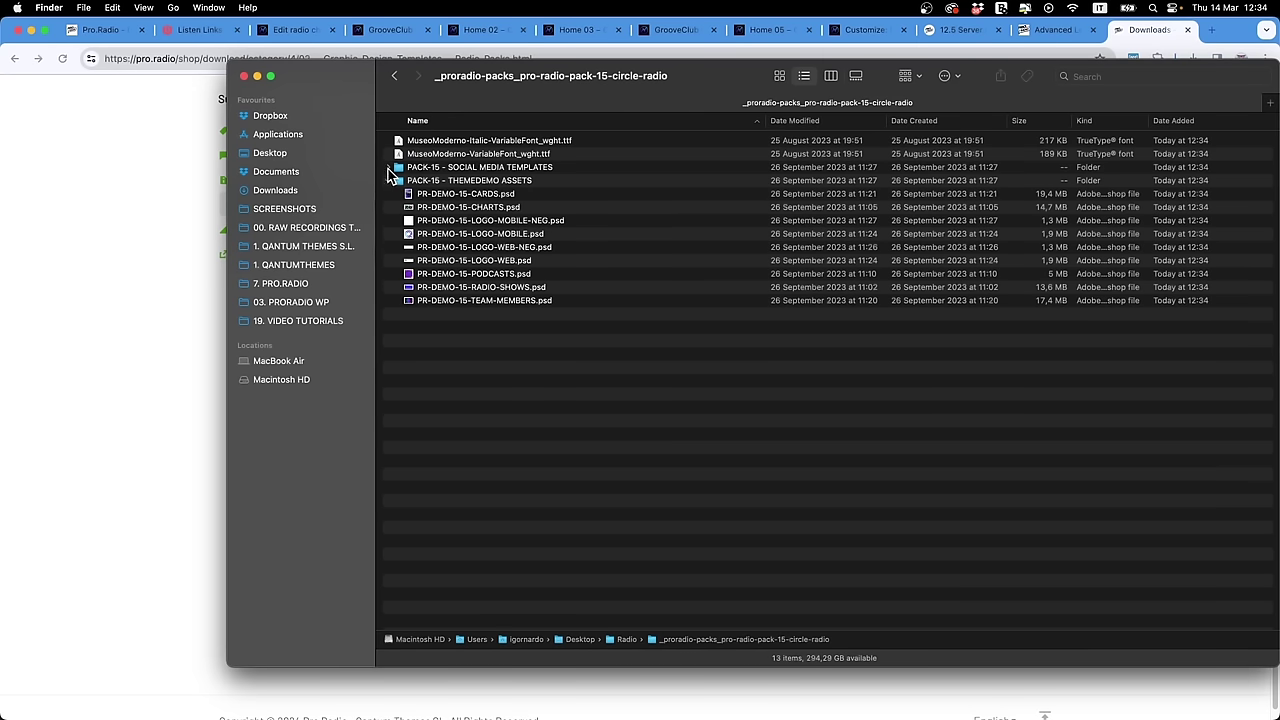
click(388, 167)
Step: Open the MuseoModerno-Italic variable font file in Font Book, close its preview, and return to Finder
click(586, 146)
click(565, 154)
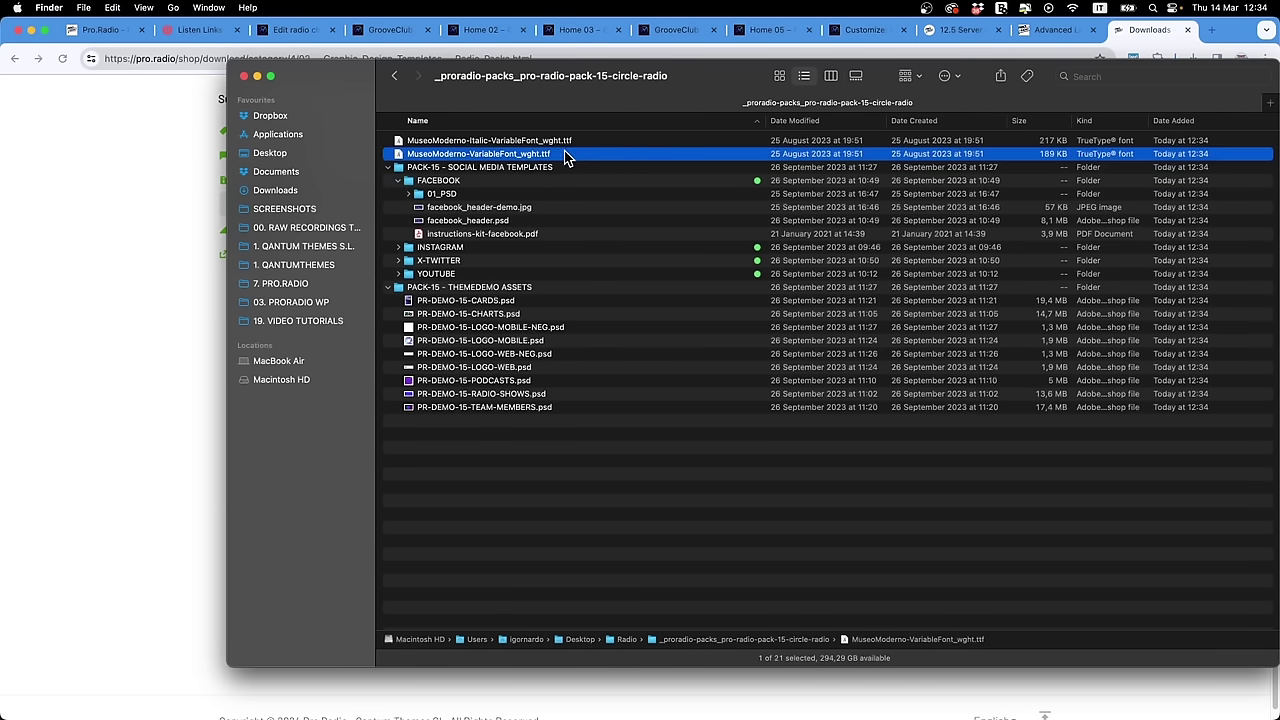
double_click(595, 141)
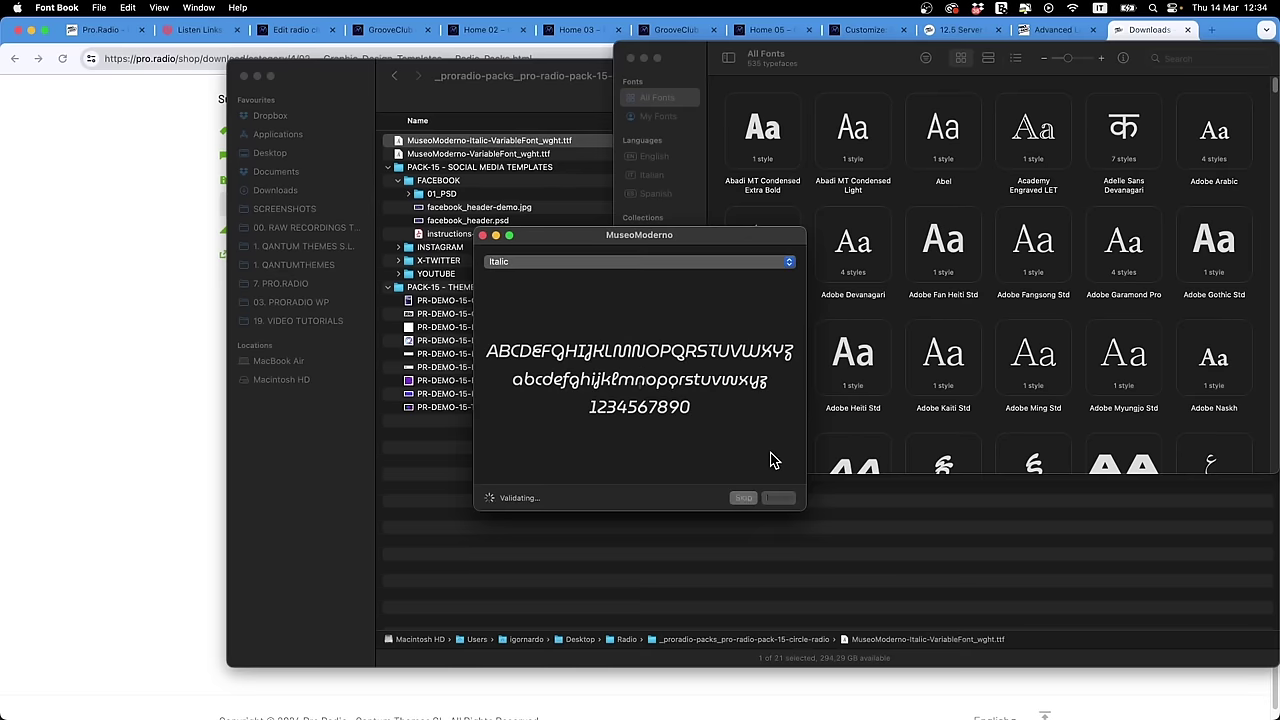
click(482, 235)
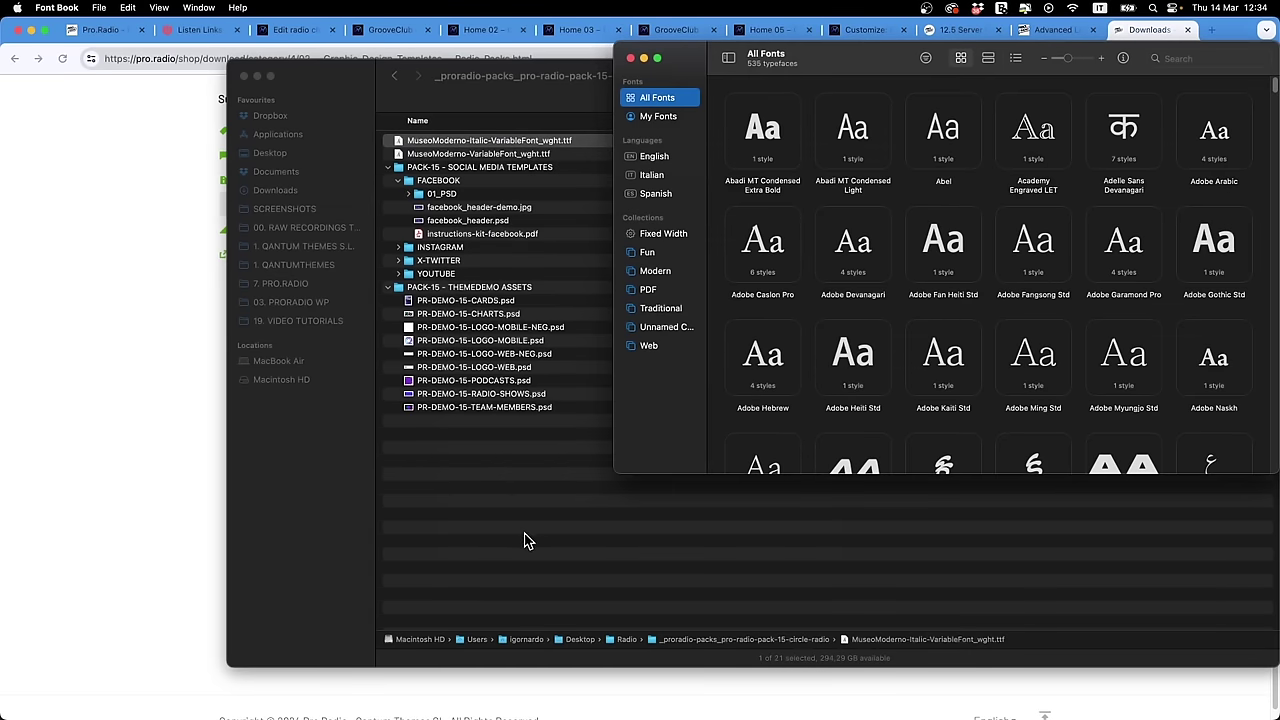
click(400, 114)
Step: Examine the social media and theme demo asset folders and expand the Facebook 01_PSD folder
click(425, 170)
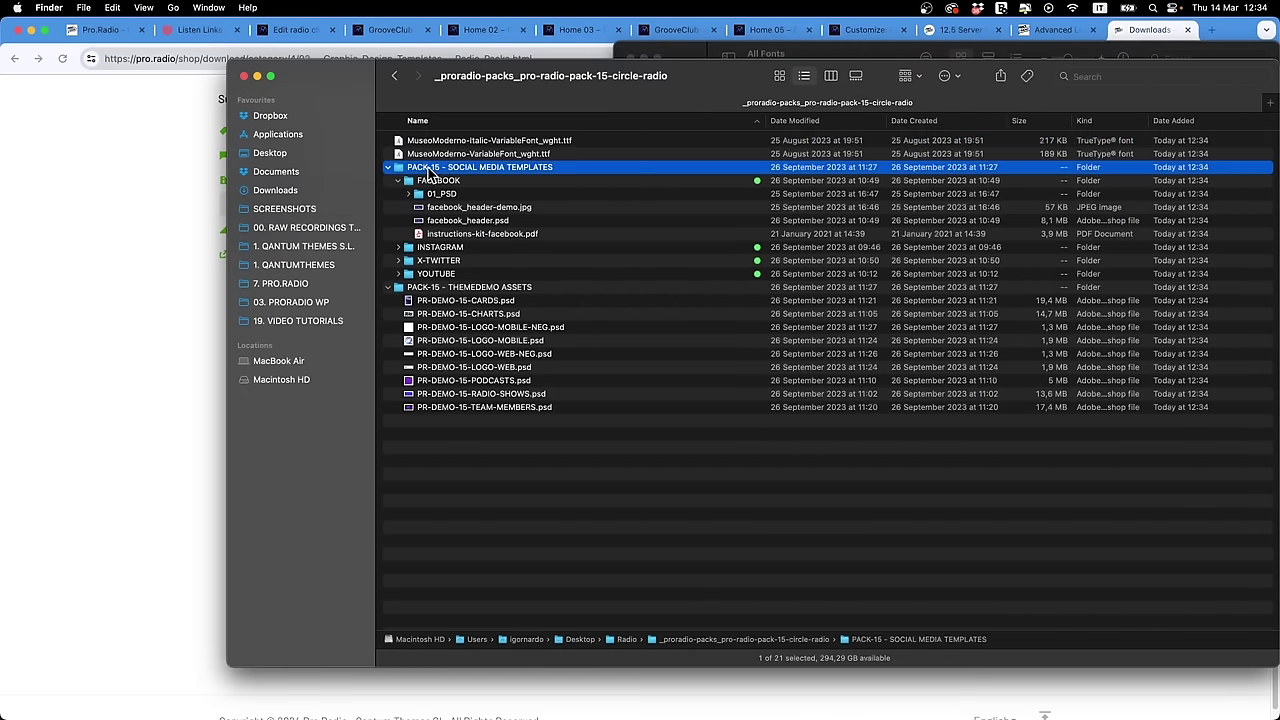
click(423, 288)
click(406, 174)
click(408, 194)
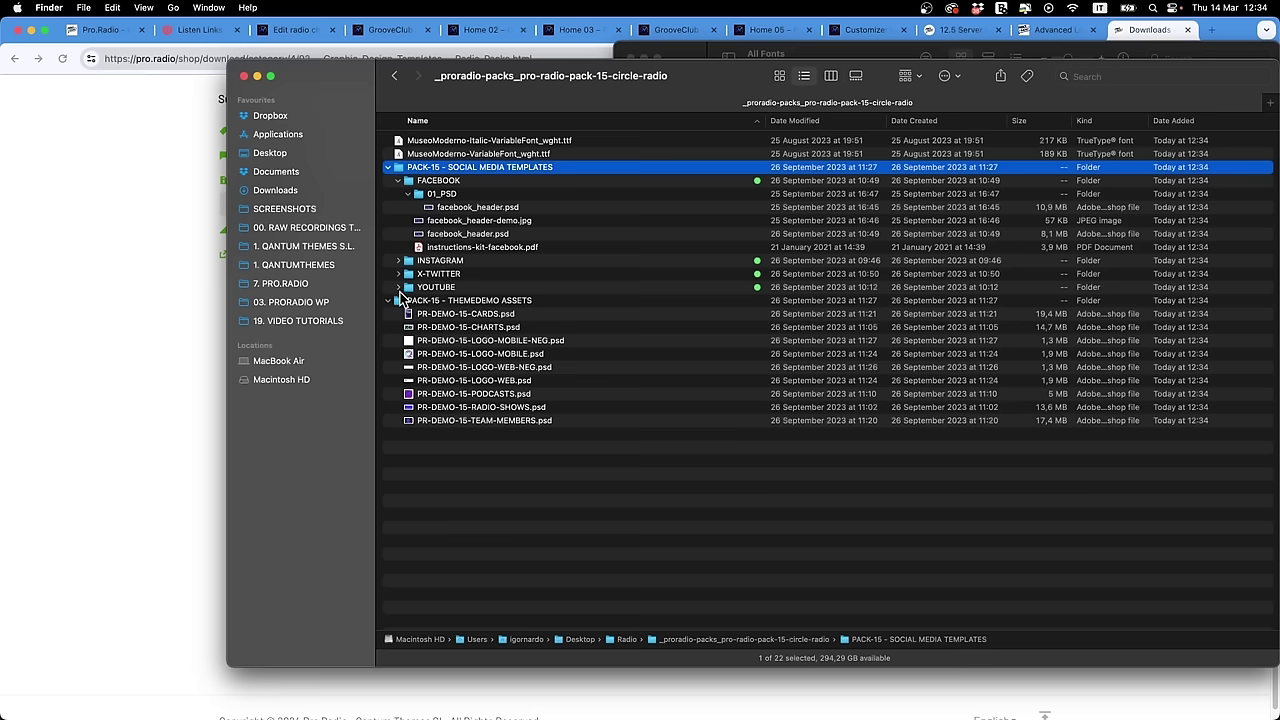
Step: Preview the Facebook header demo image and the facebook_header.psd templates
click(530, 221)
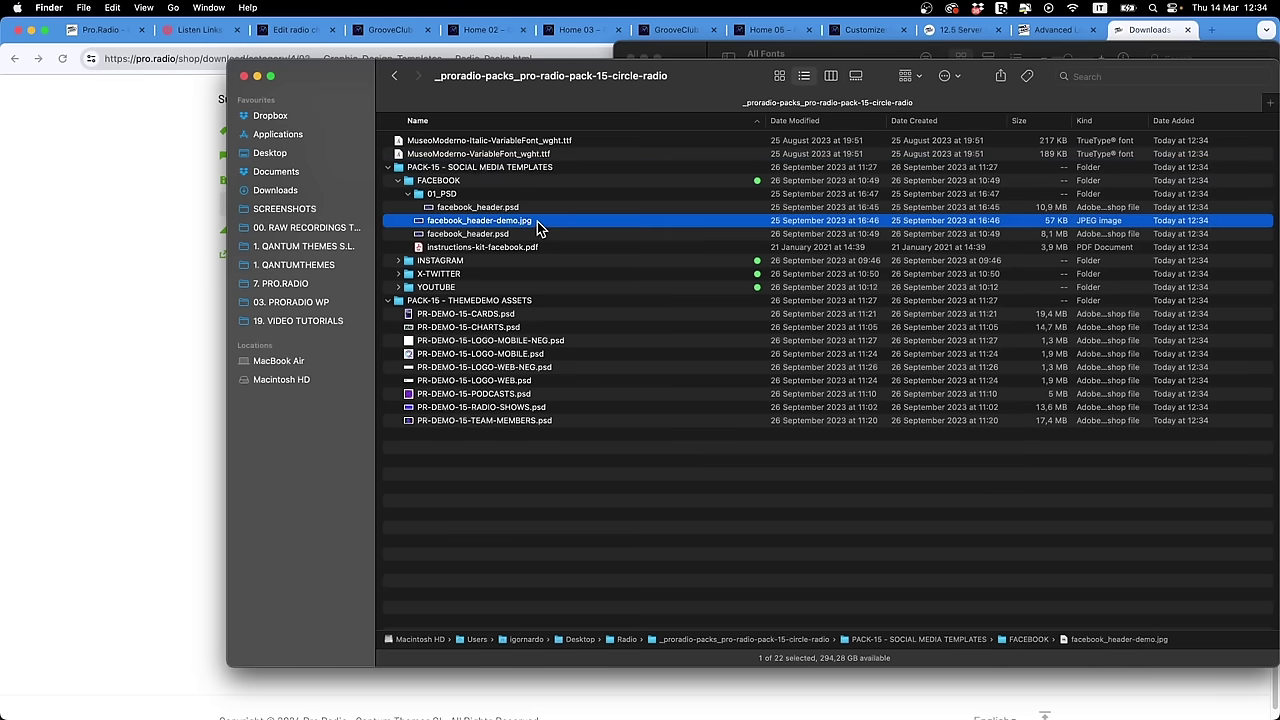
key(space)
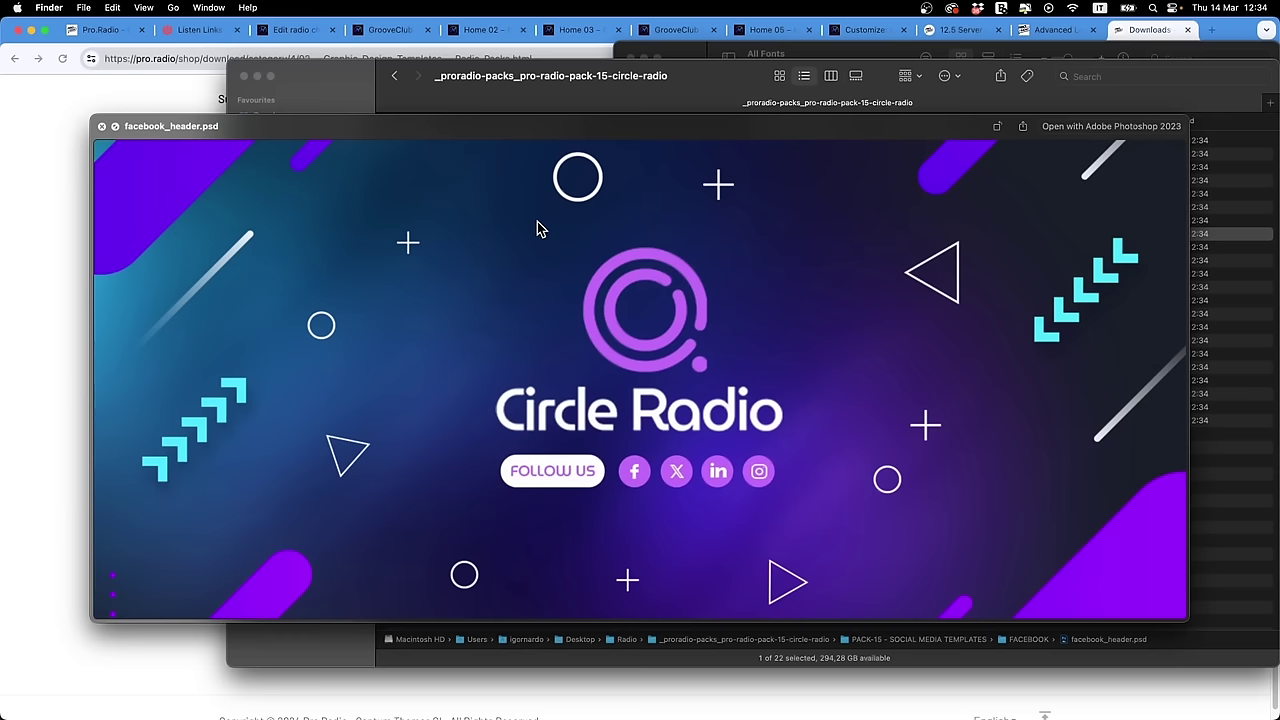
key(space)
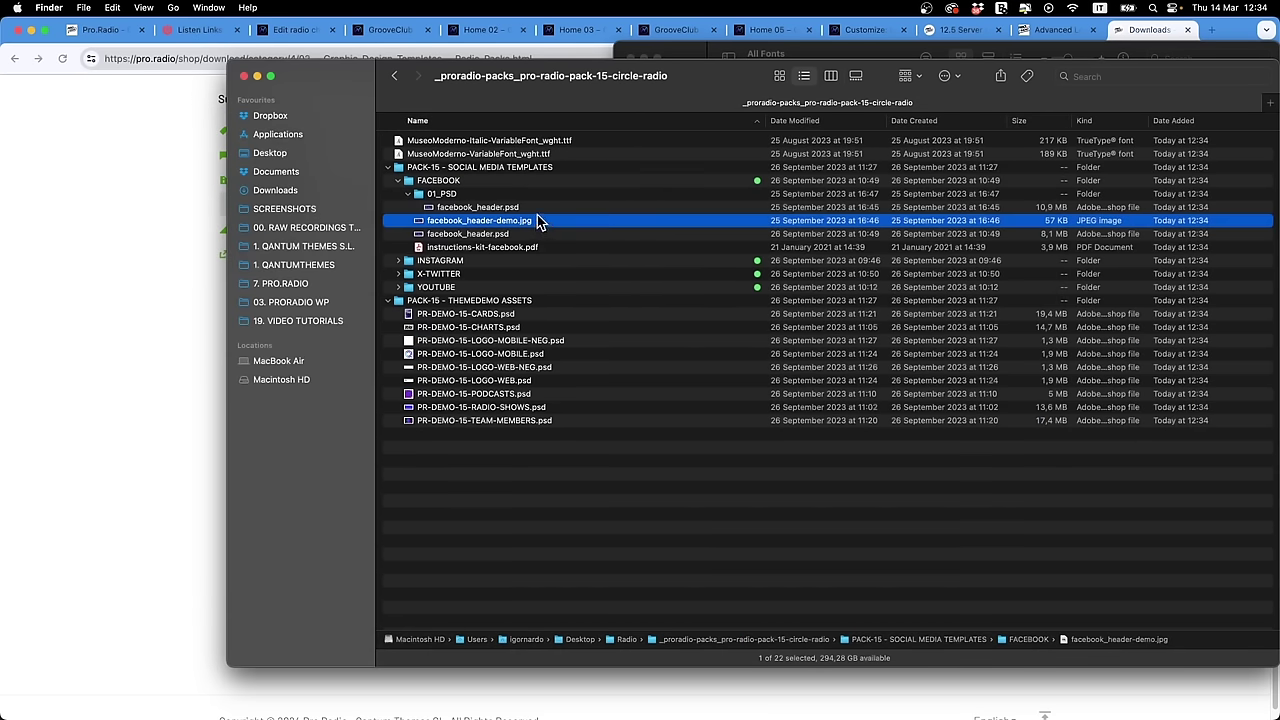
click(536, 211)
key(space)
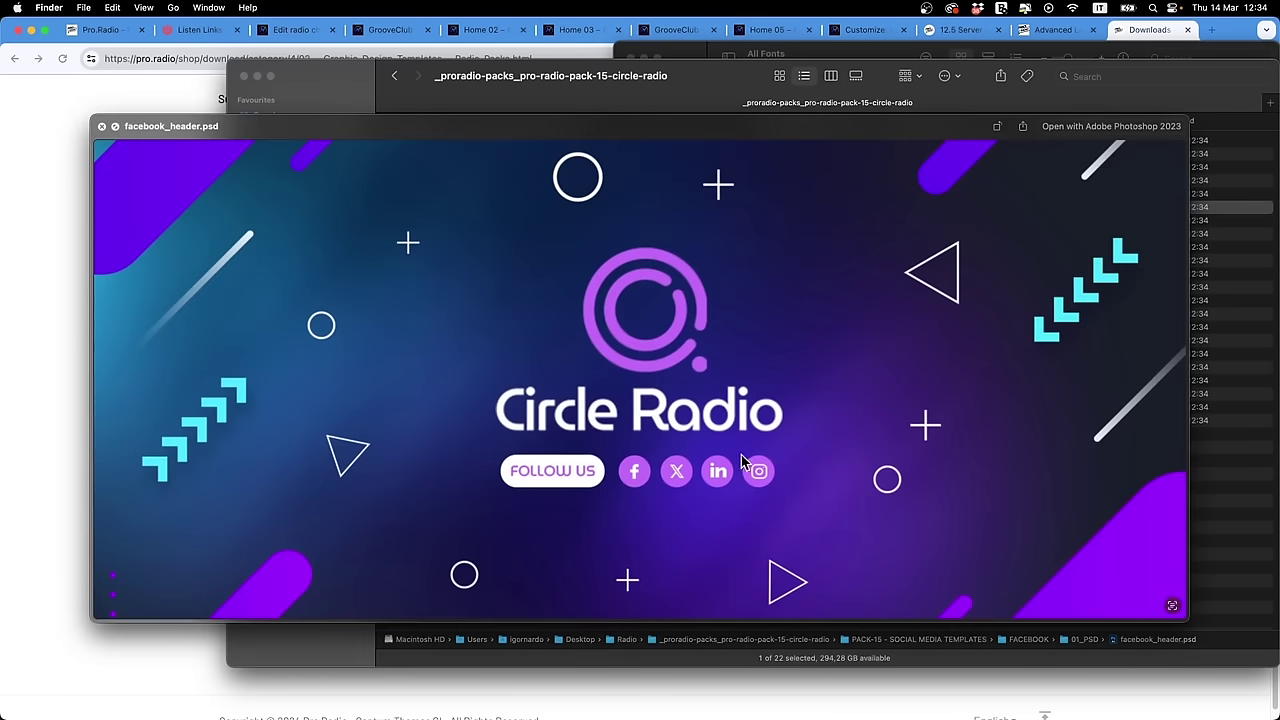
key(space)
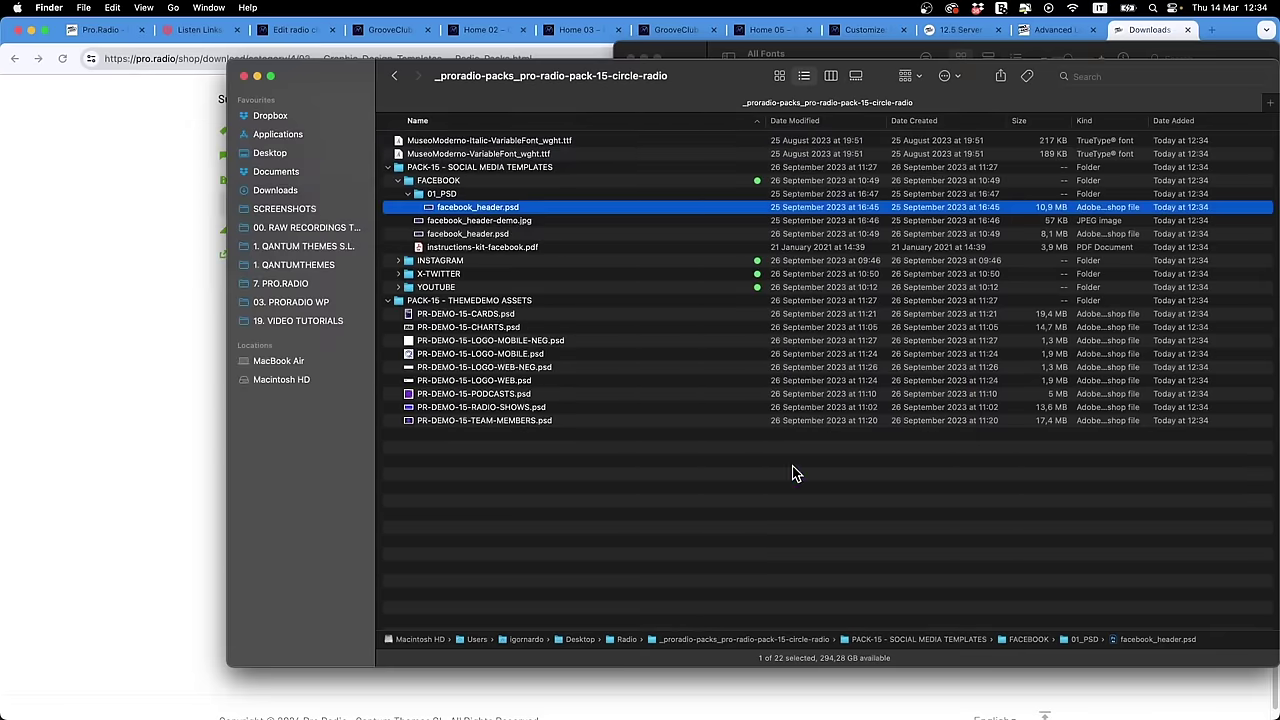
Step: Expand the INSTAGRAM folder and preview its portrait post, square post and story PSD templates
click(399, 261)
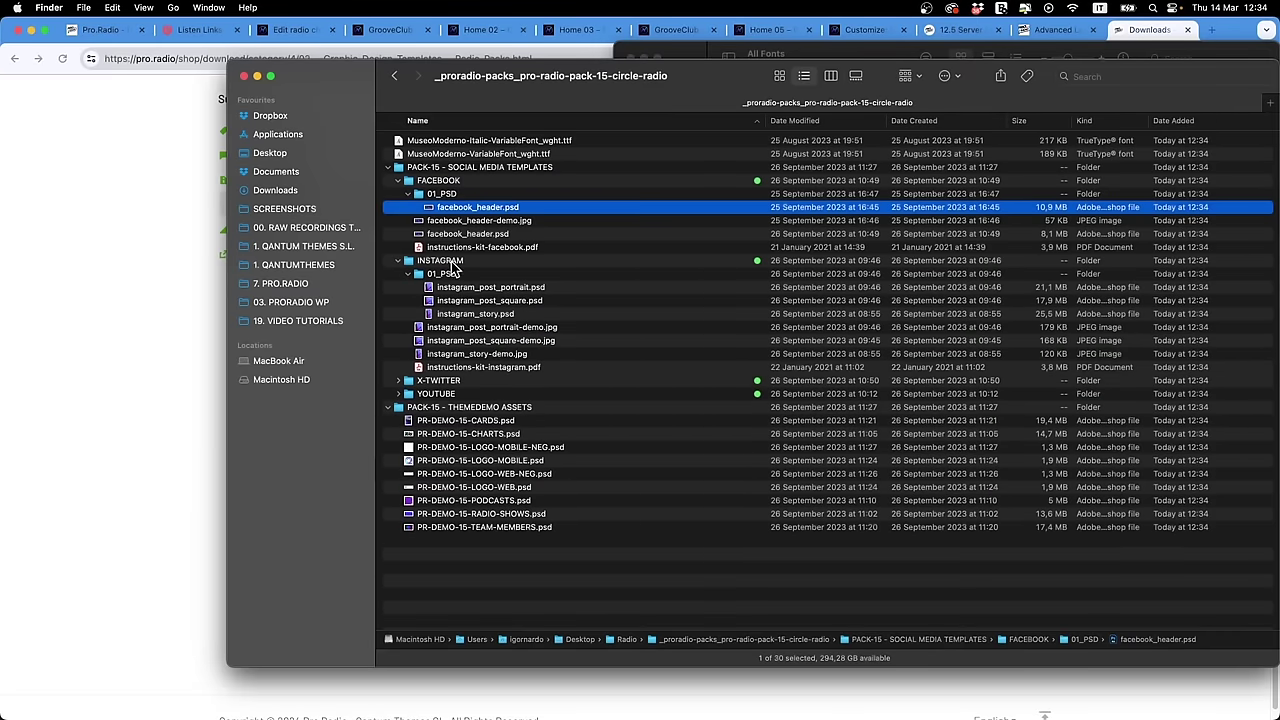
click(539, 300)
key(space)
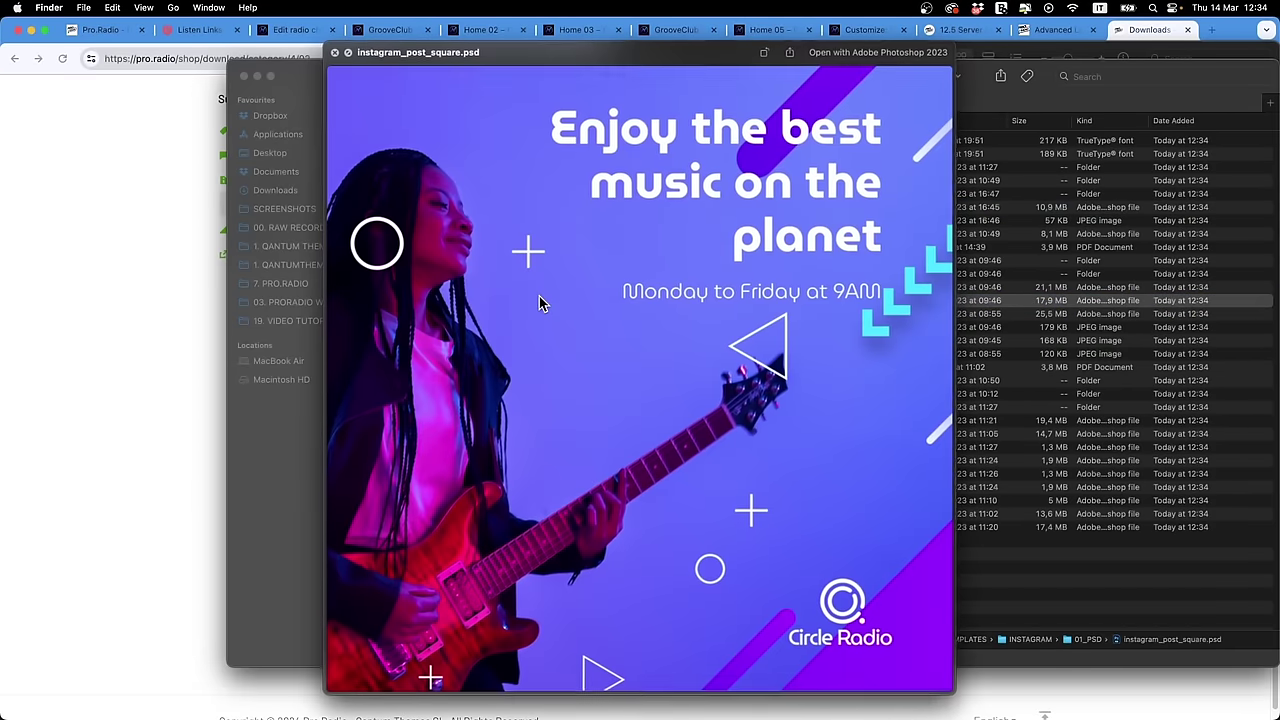
key(Up)
key(Down)
key(Down)
key(space)
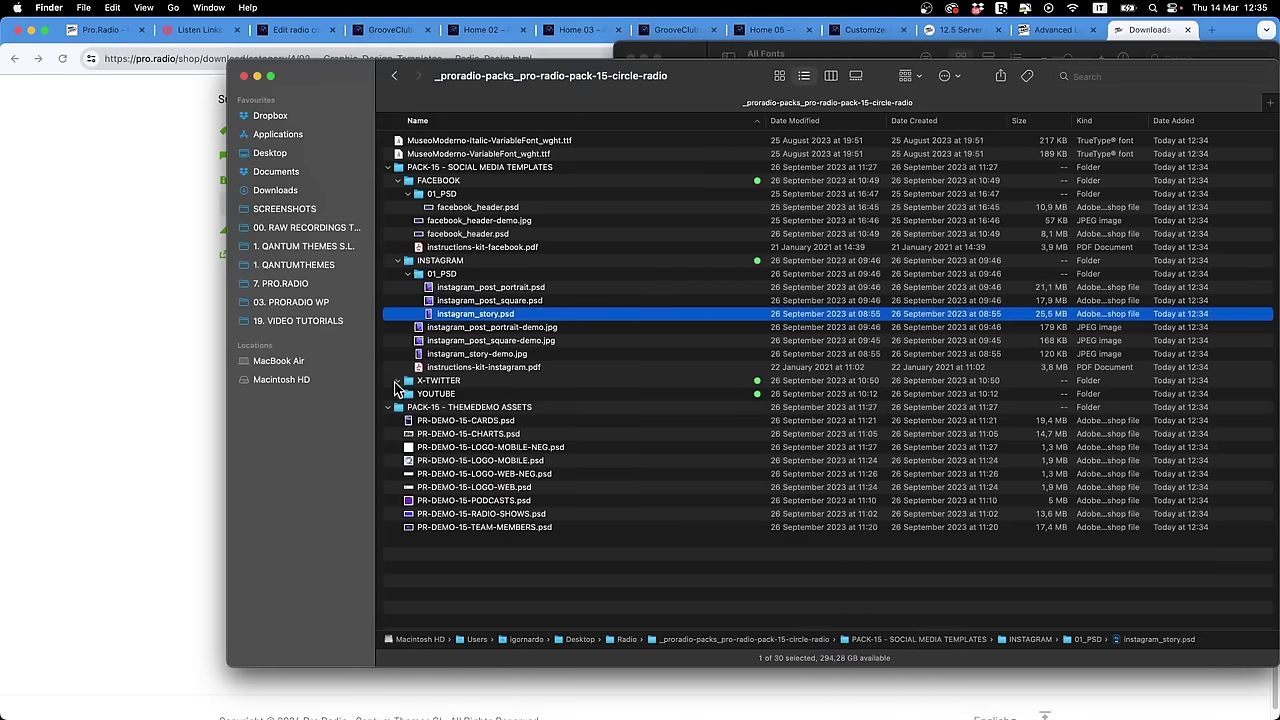
Step: Expand the X-TWITTER folder and preview twitter_header-demo.jpg
click(398, 381)
click(521, 422)
key(space)
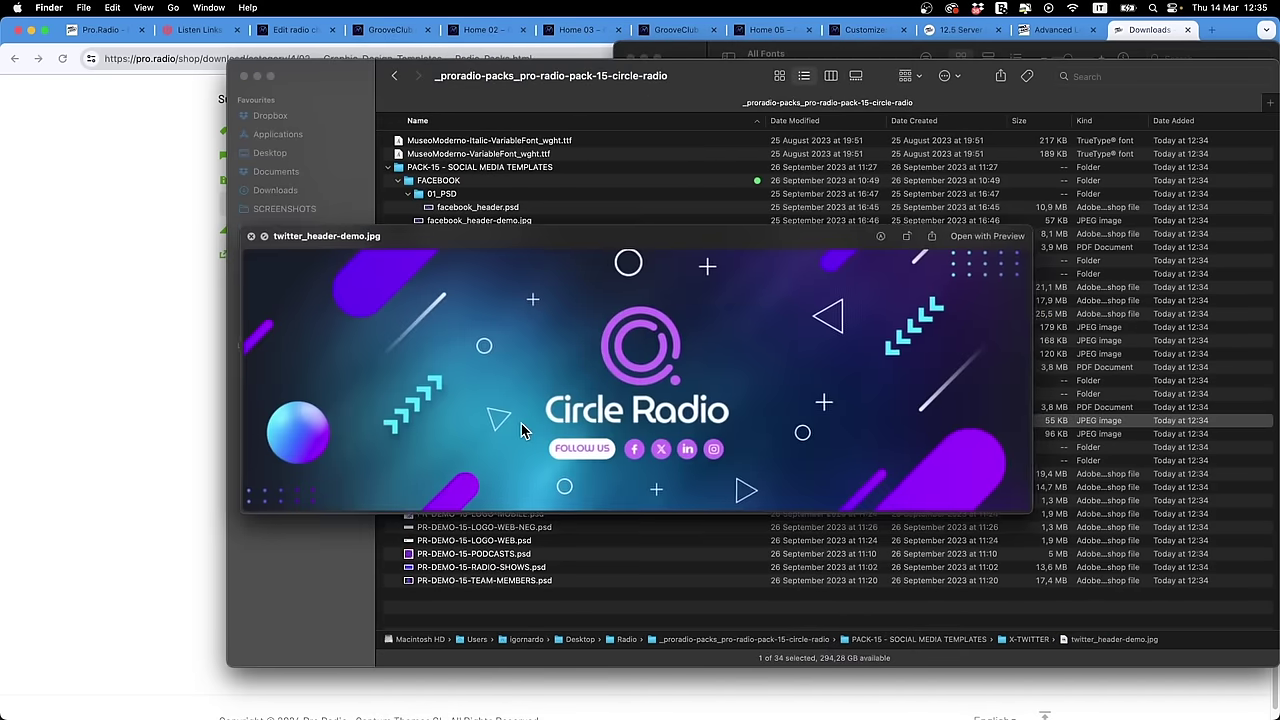
key(Down)
key(Up)
key(space)
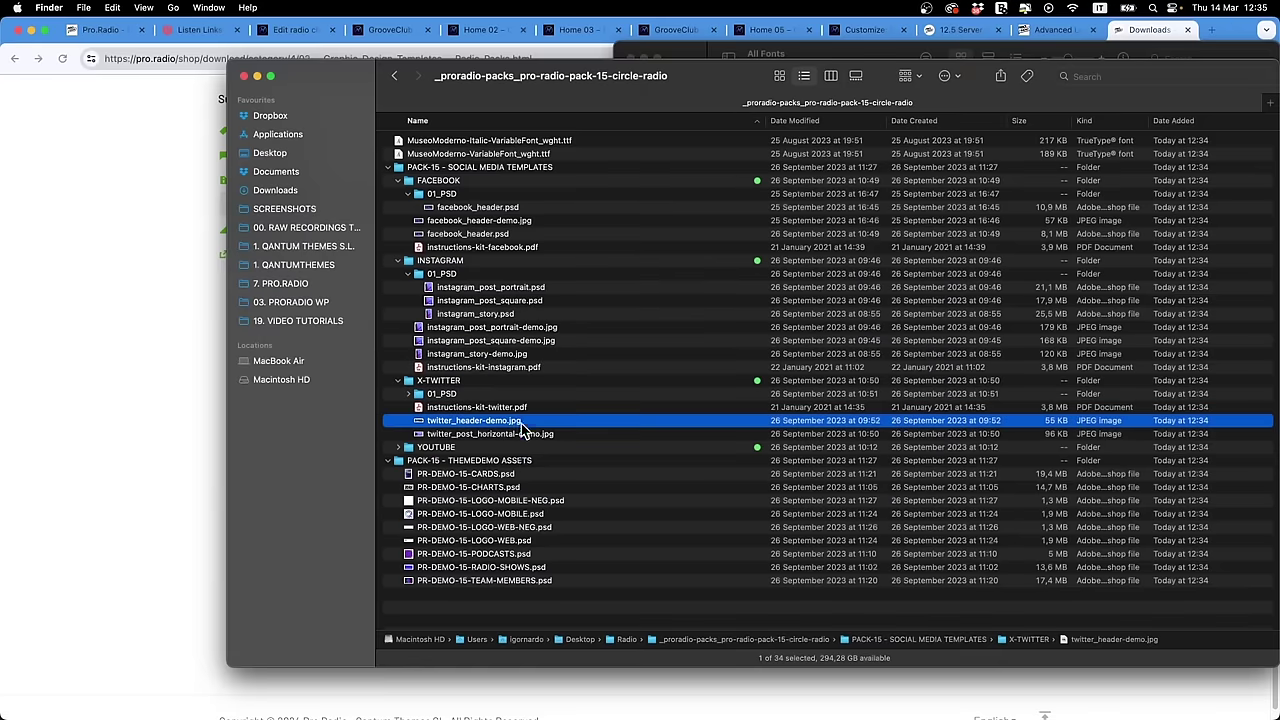
Step: Preview the theme demo PSD templates from PR-DEMO-15-CARDS.psd through to PR-DEMO-15-RADIO-SHOWS.psd
click(503, 474)
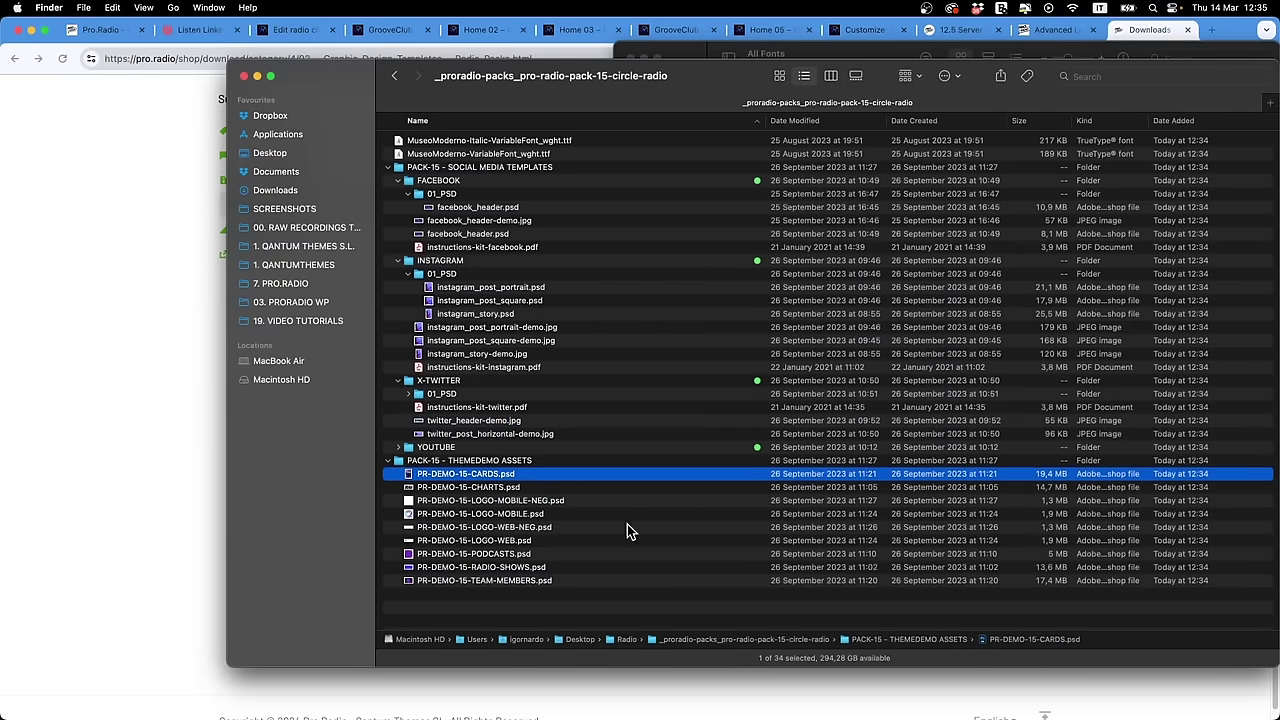
key(space)
key(Down)
key(Down)
key(Down)
key(Down)
key(Down)
key(Down)
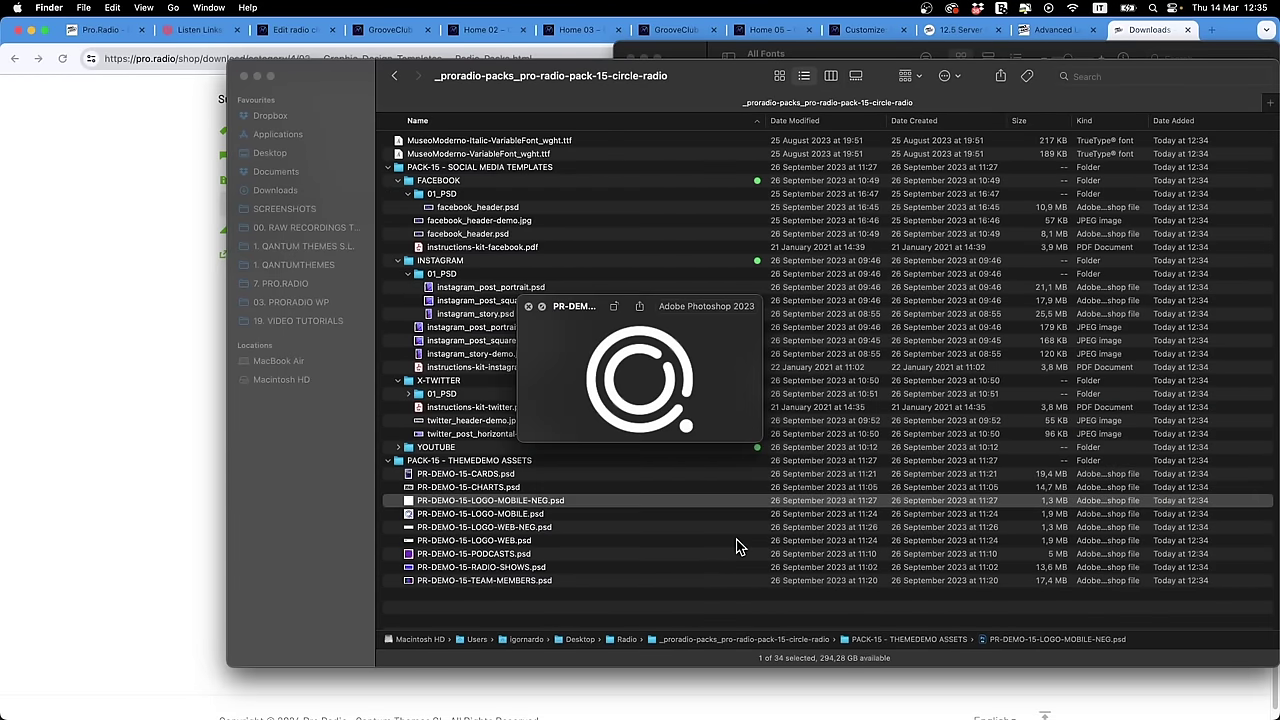
key(Down)
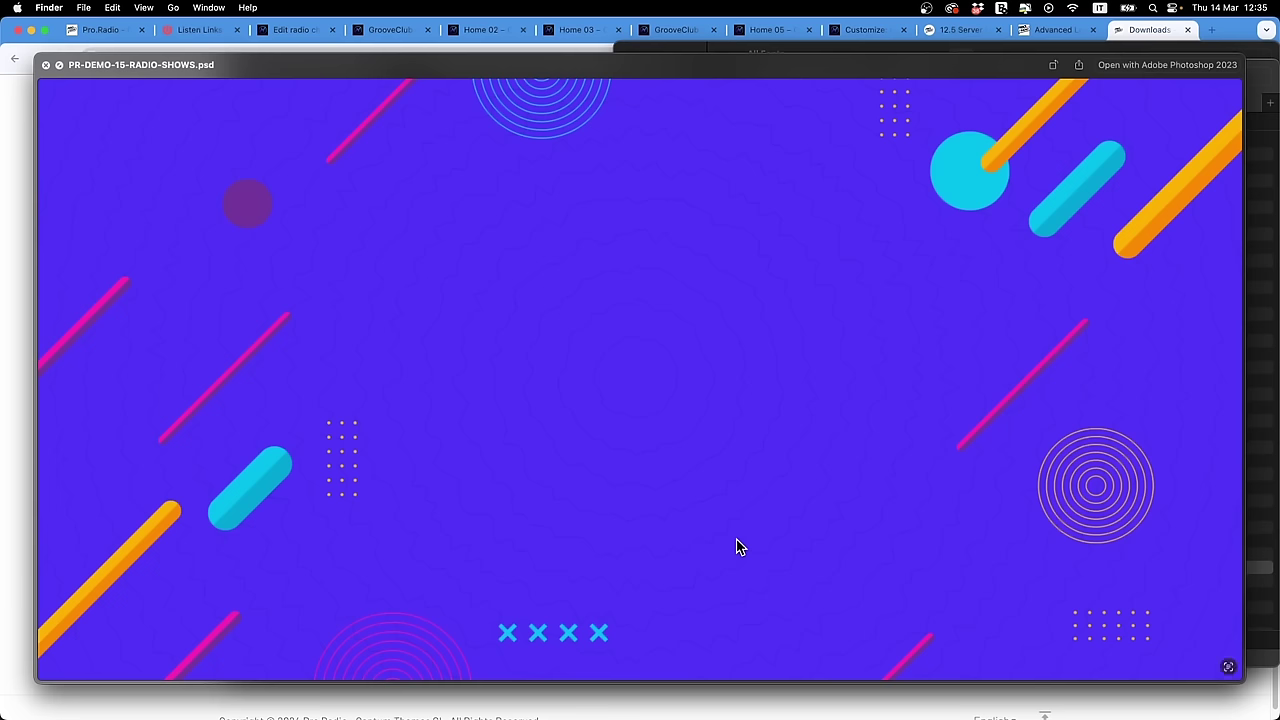
key(space)
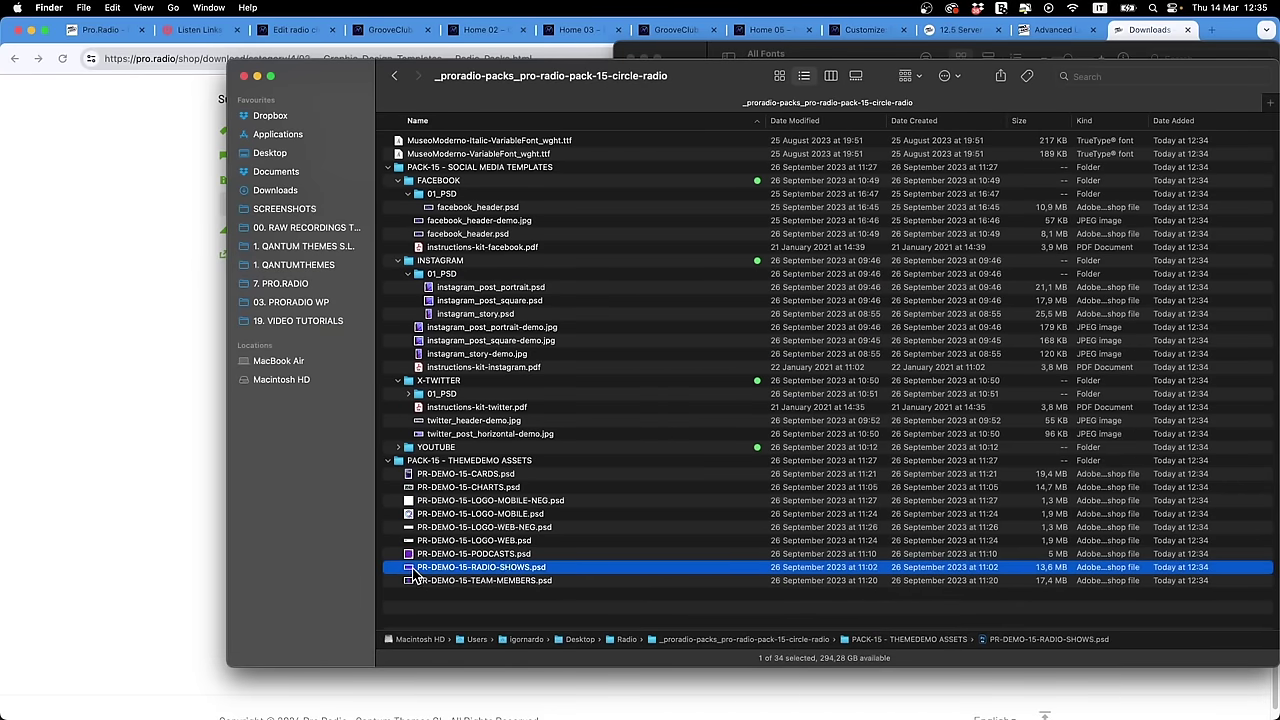
Step: Open PR-DEMO-15-RADIO-SHOWS.psd in Photoshop and edit the contents of its YOUR IMAGE HERE smart object
key(super+Tab)
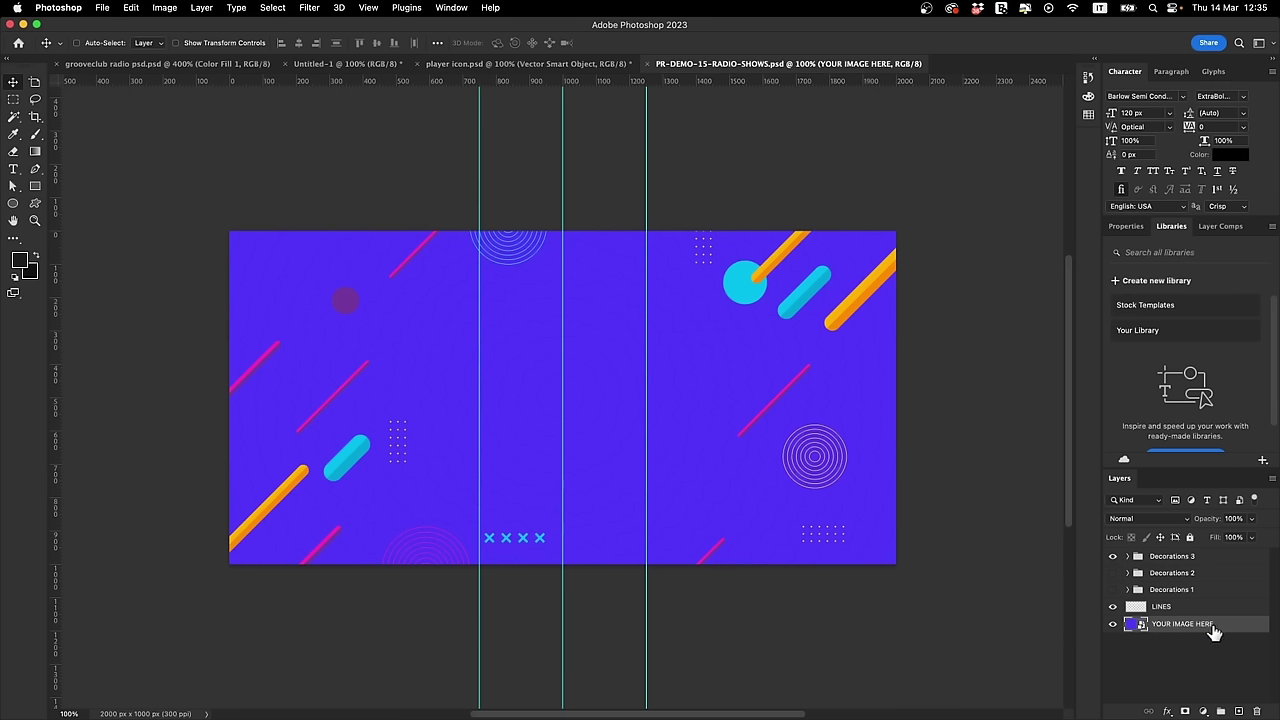
double_click(1133, 626)
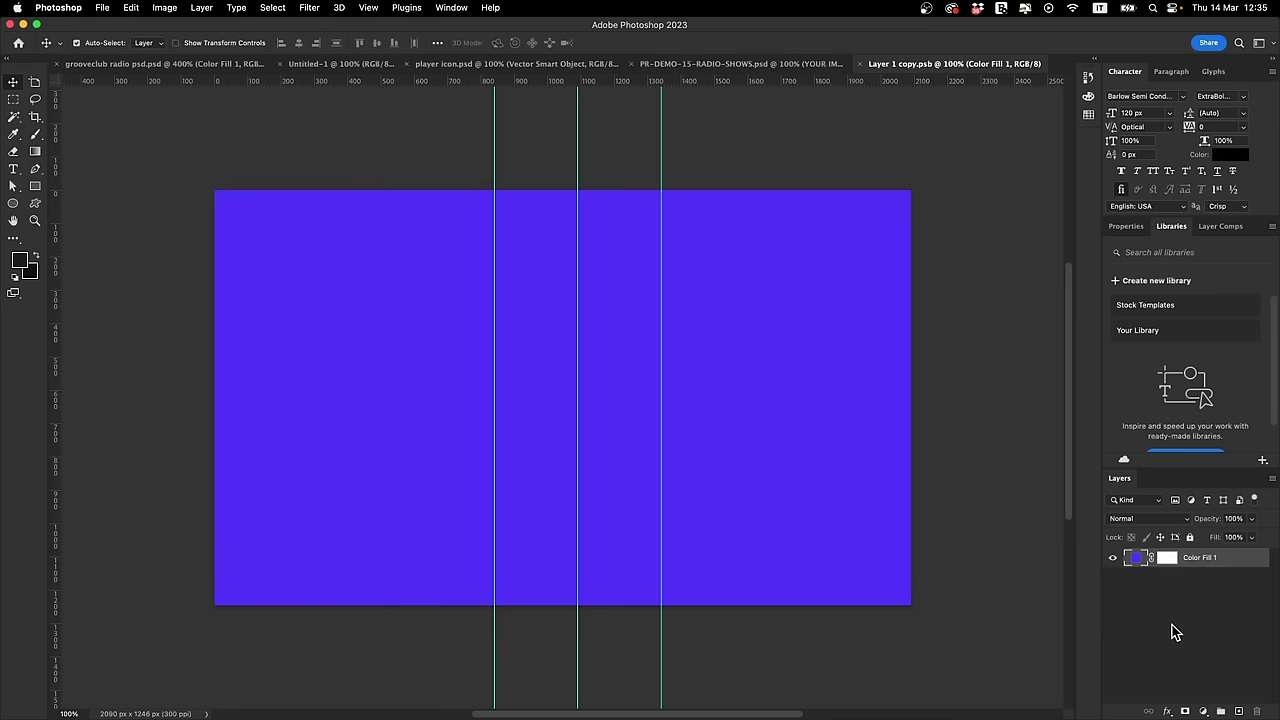
Step: Switch to Finder, uncover the "@@@ photos for tutorial" folder window, and preview its photos up to 23312.jpg
key(super+Tab)
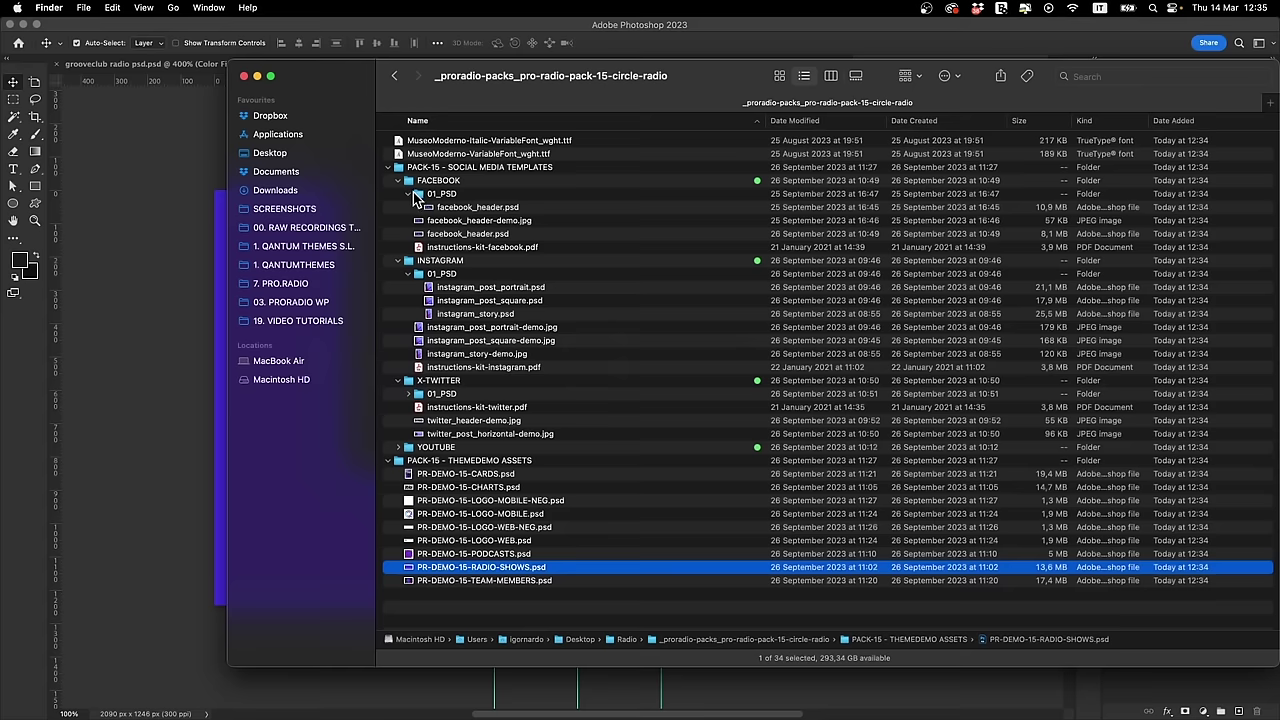
drag(352, 76, 300, 230)
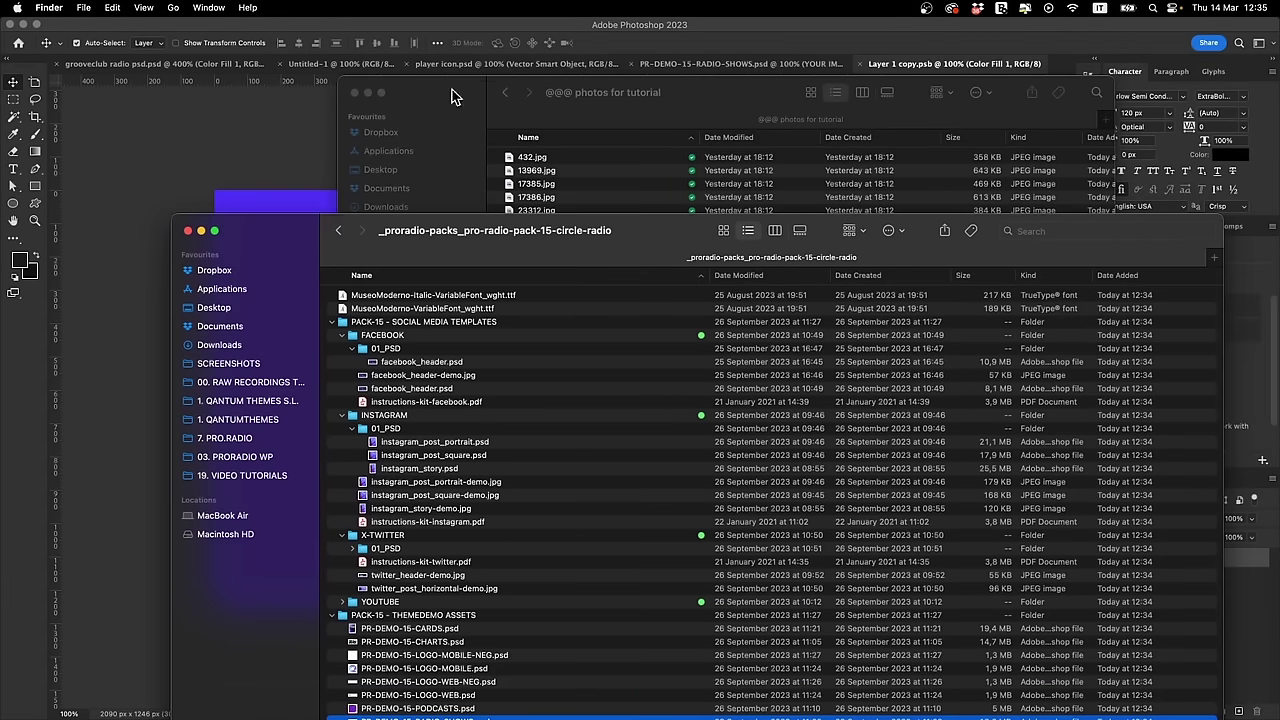
click(457, 97)
click(573, 173)
key(space)
key(Down)
key(Down)
key(Down)
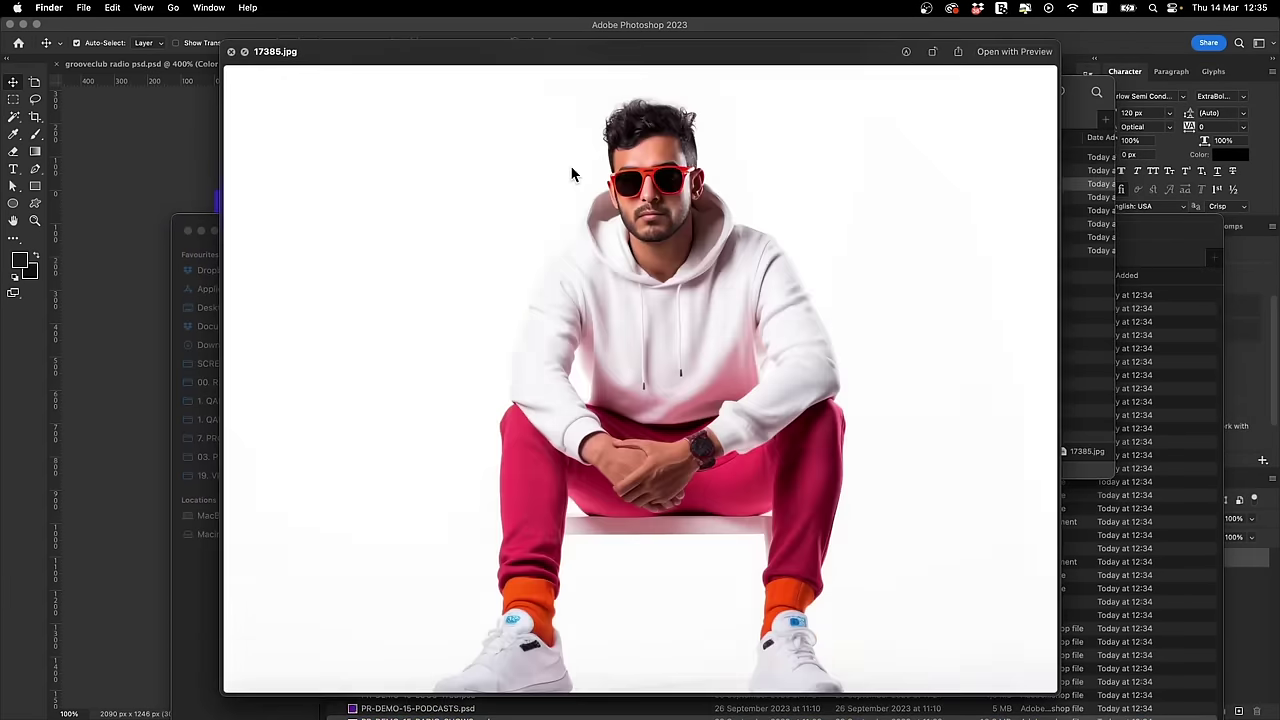
key(space)
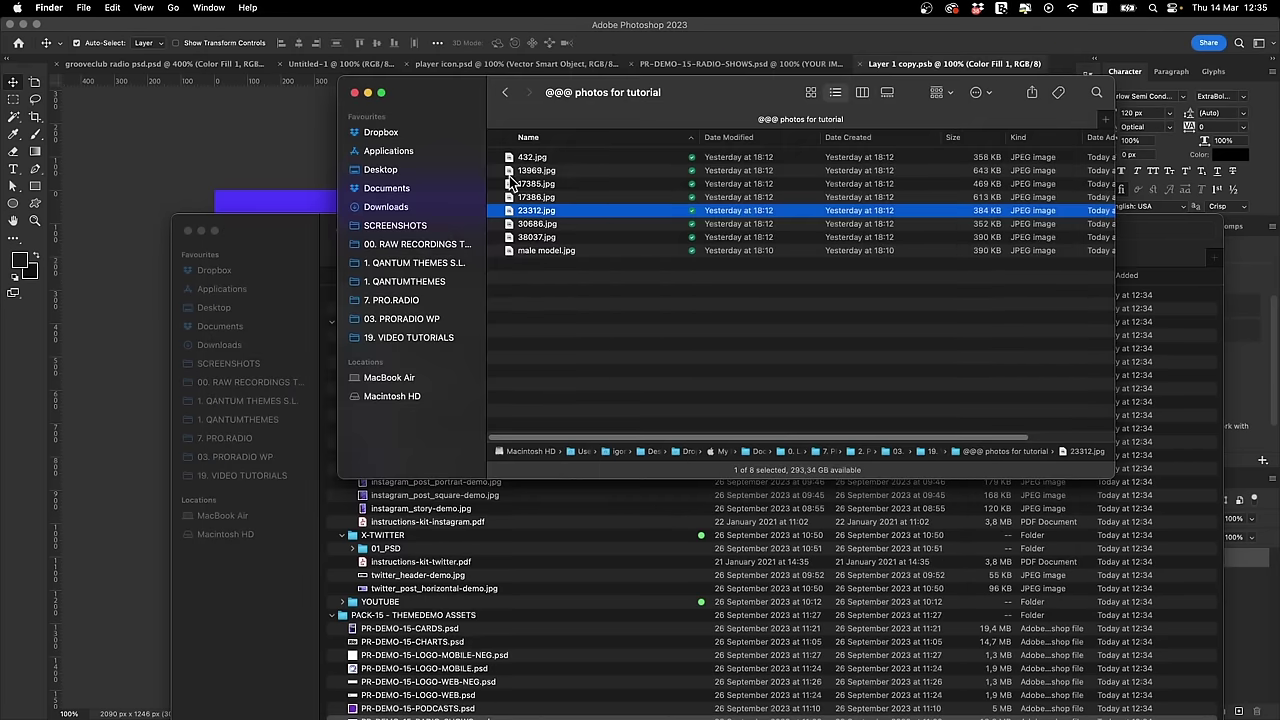
Step: Place 23312.jpg into the smart object document above the purple fill and scale it up to about 35%
click(277, 150)
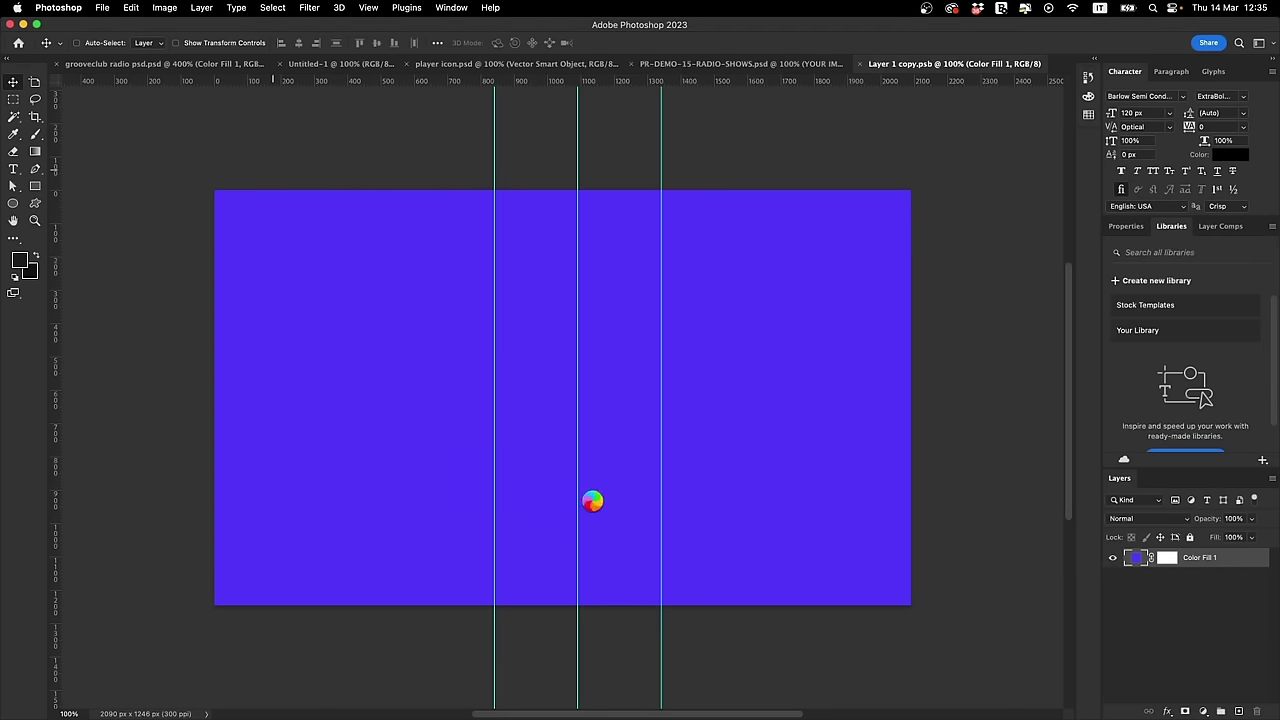
drag(708, 456, 708, 456)
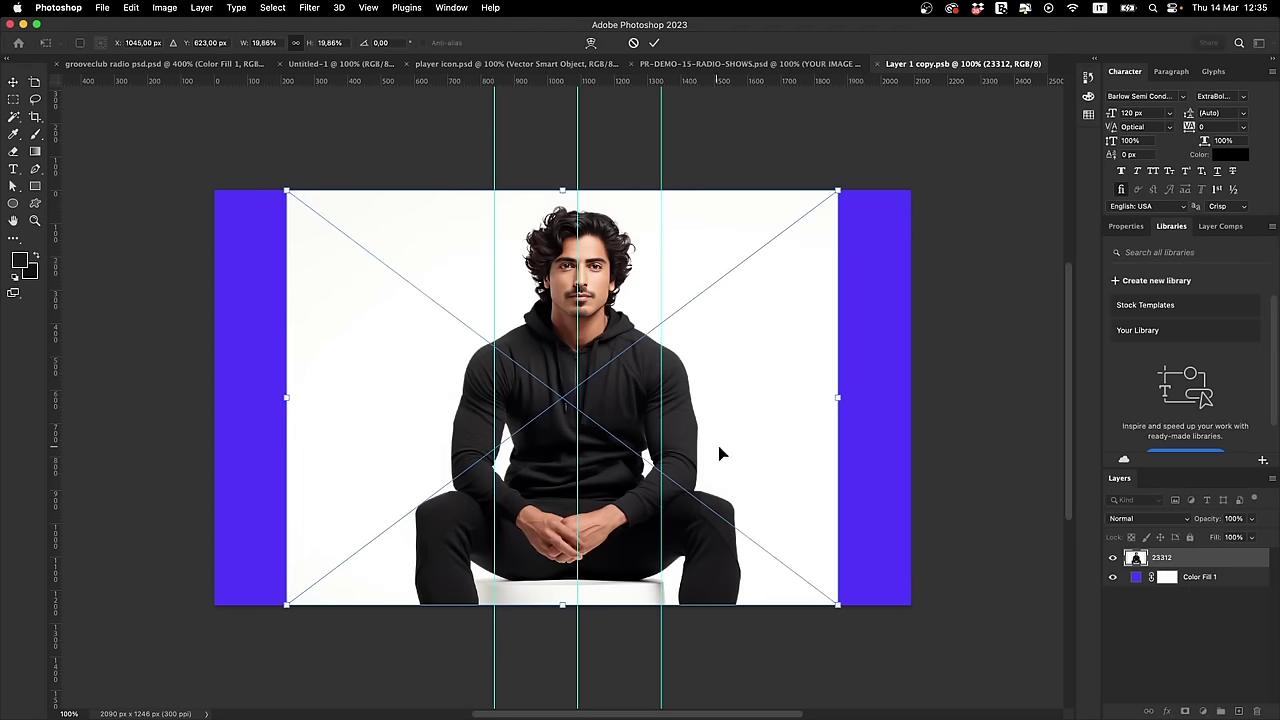
drag(839, 605, 950, 673)
drag(754, 330, 745, 410)
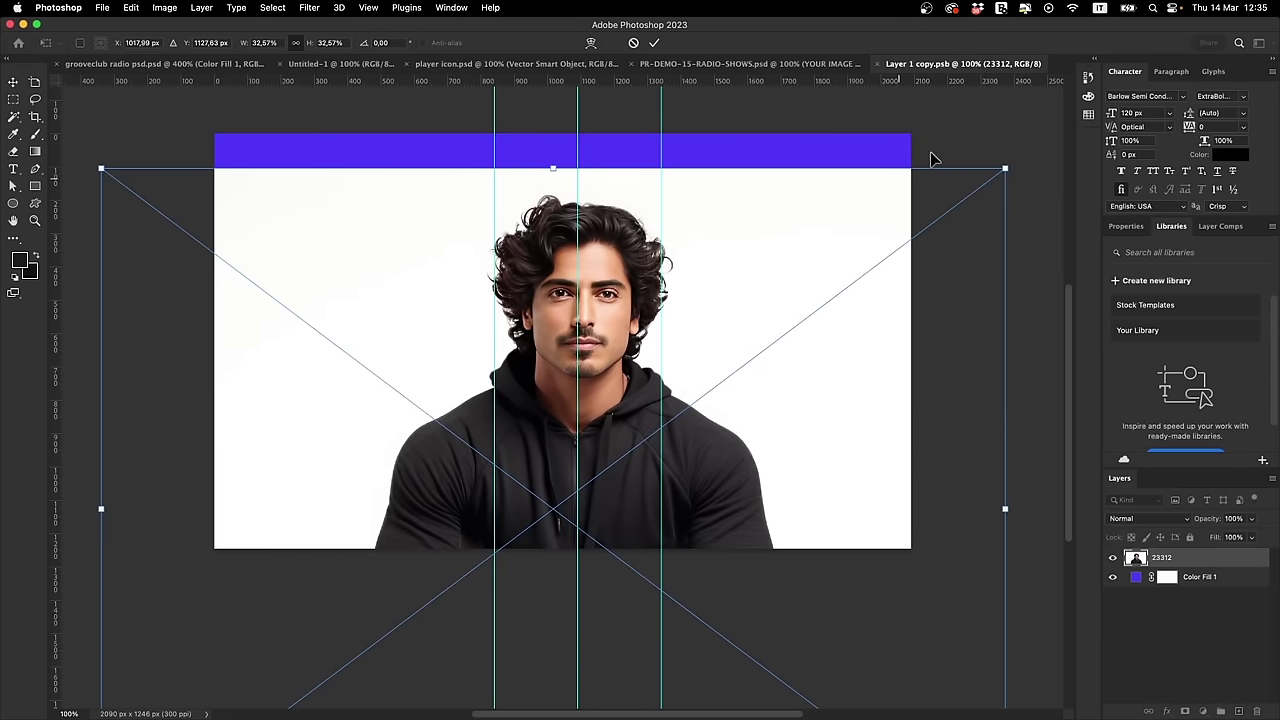
drag(1005, 168, 1080, 140)
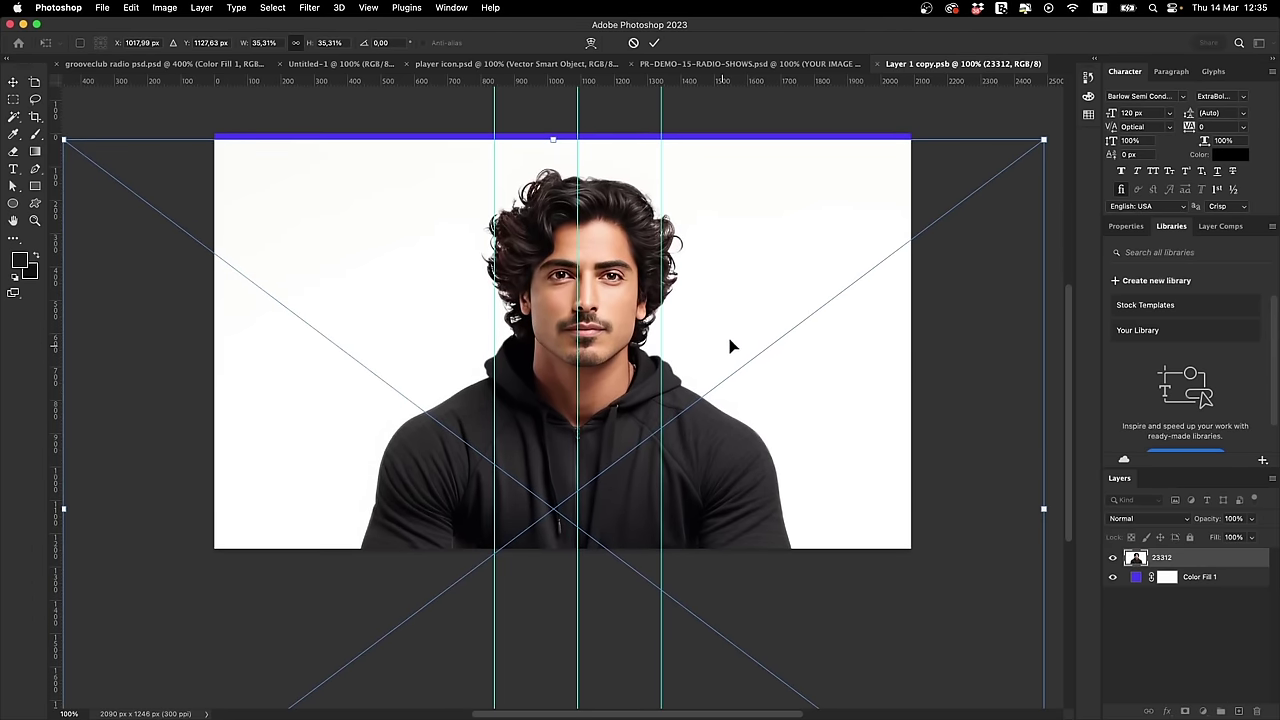
Step: Try enlarging the placed photo to about 67% as a close-up of the man's face
drag(731, 346, 765, 470)
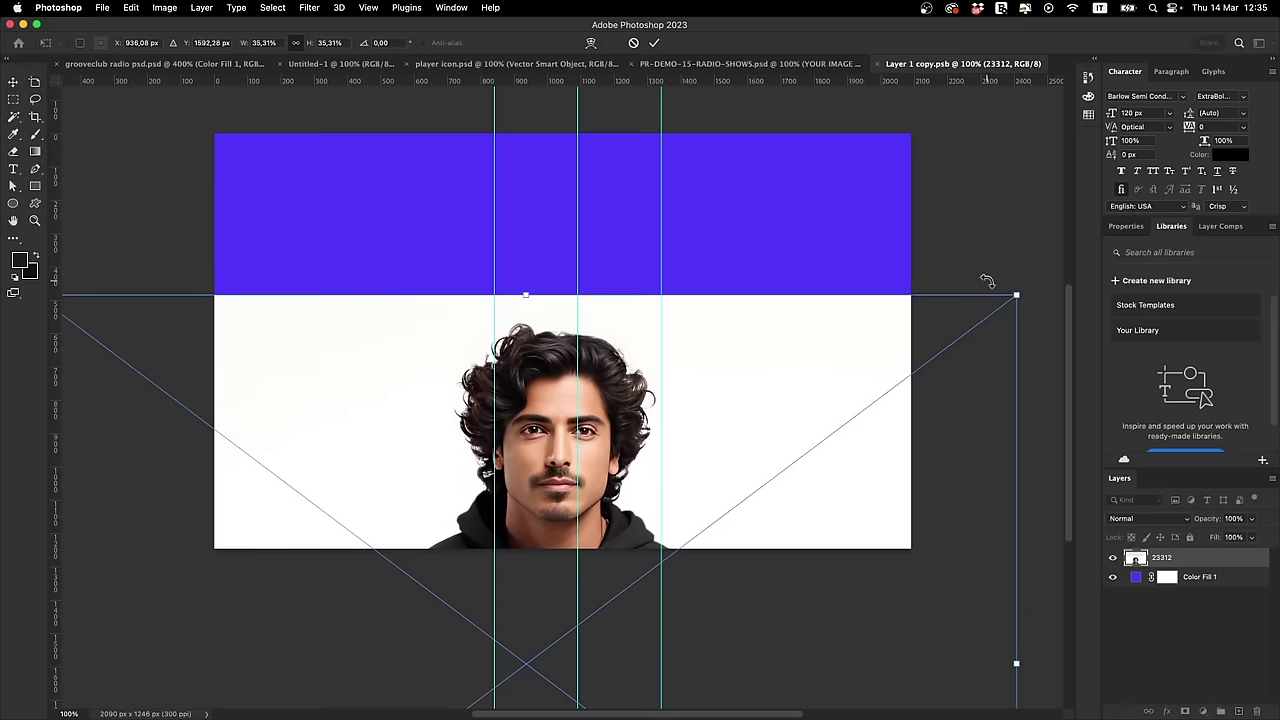
drag(1015, 290, 1074, 159)
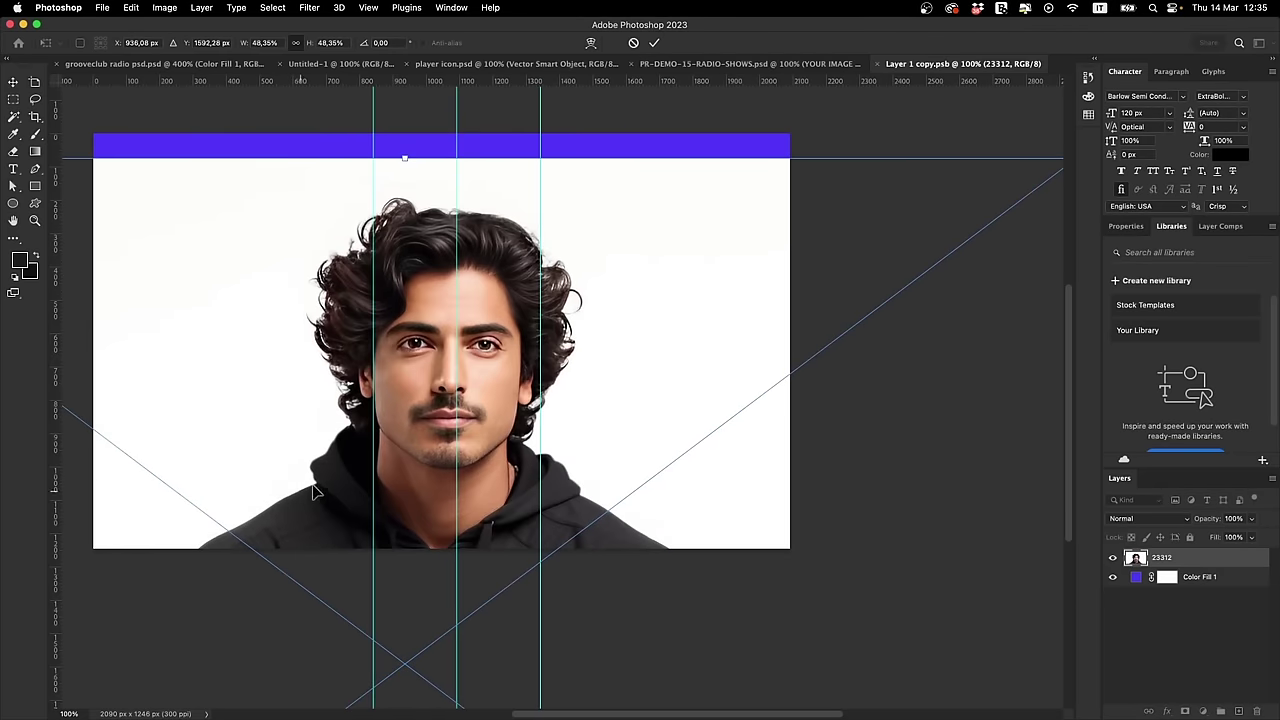
drag(313, 490, 309, 462)
key(super+minus)
key(super+minus)
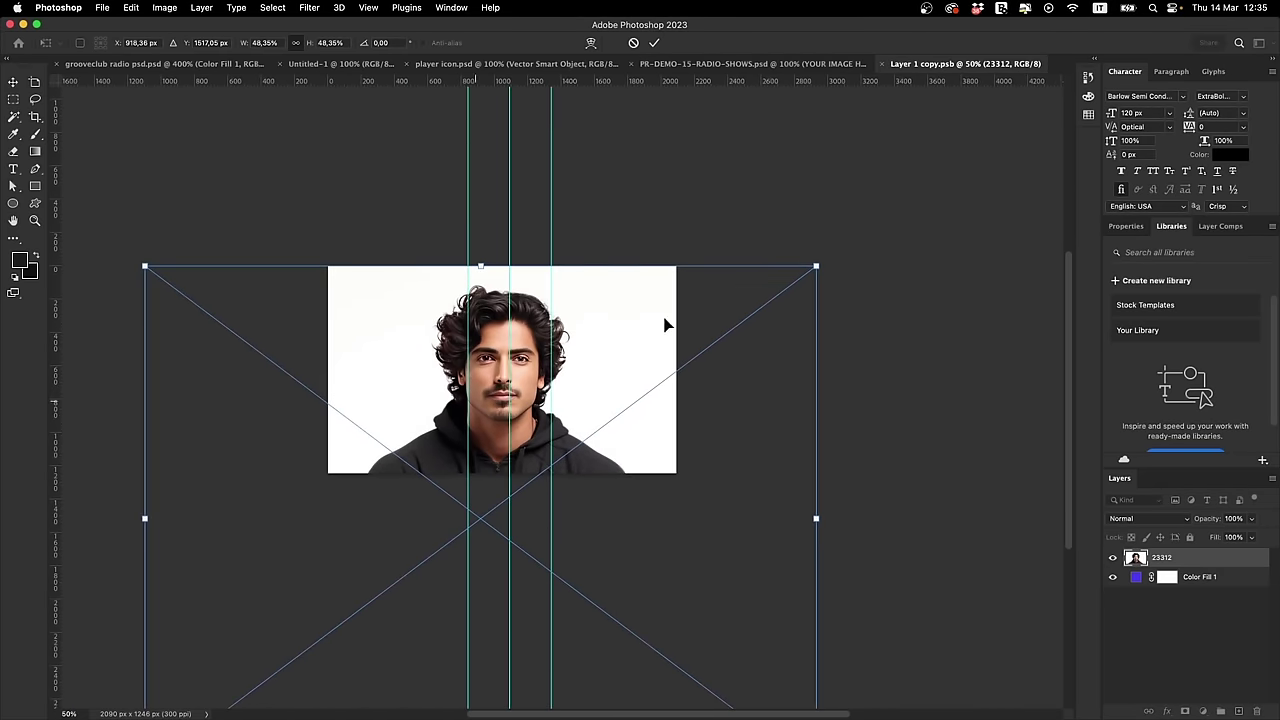
drag(816, 267, 946, 166)
drag(546, 379, 541, 444)
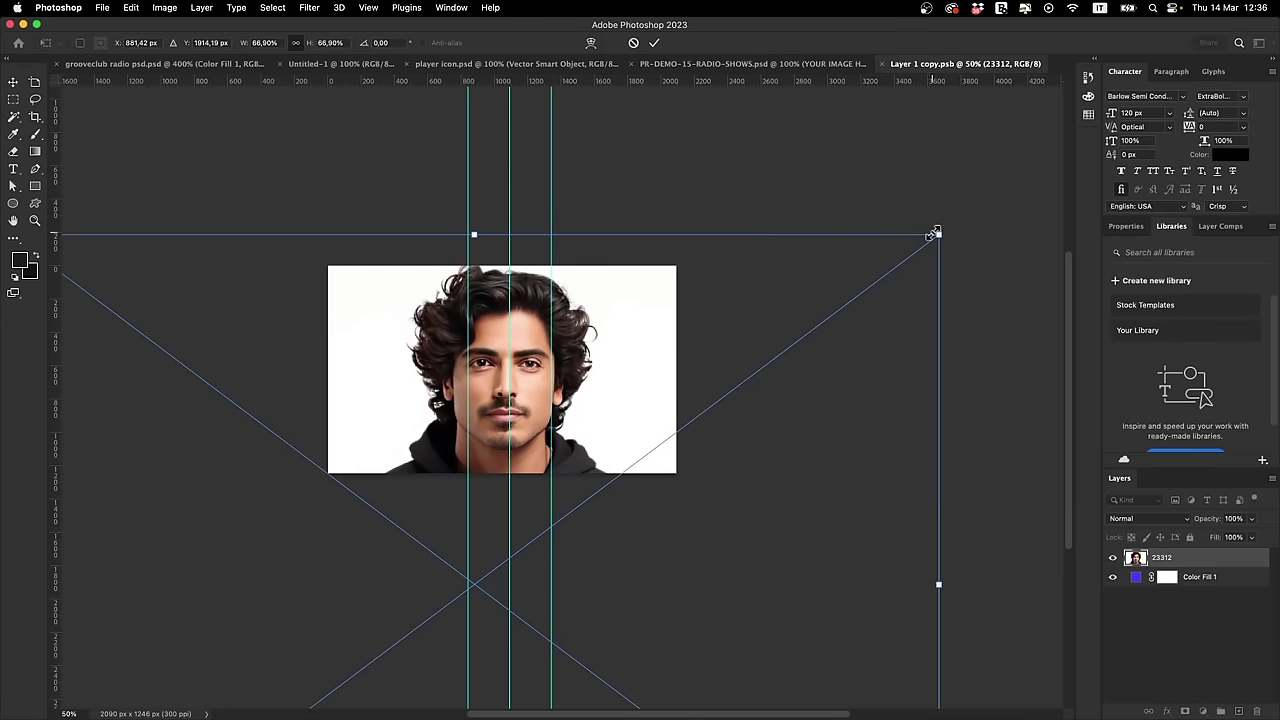
Step: Resize the placed photo so the man's head and shoulders fill the canvas height slightly right of centre, and commit the placement
drag(938, 235, 618, 352)
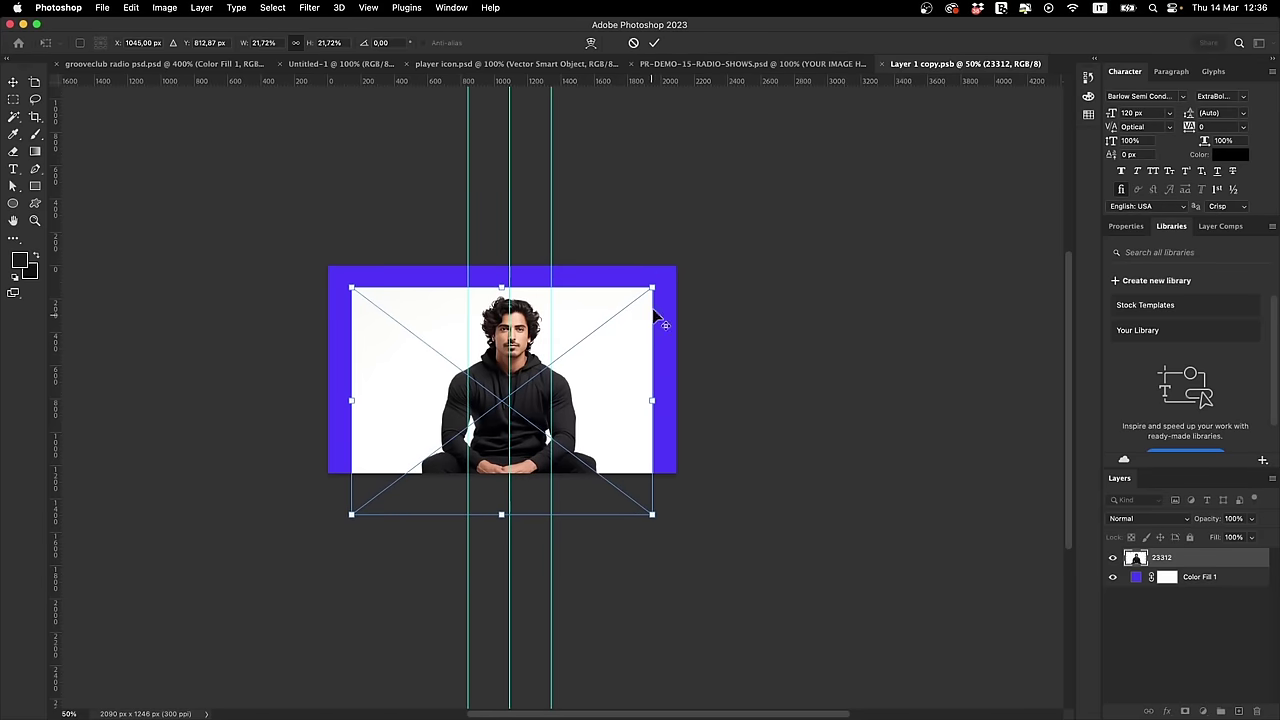
drag(656, 288, 806, 169)
drag(609, 334, 618, 420)
drag(822, 258, 778, 289)
drag(591, 427, 596, 405)
key(Return)
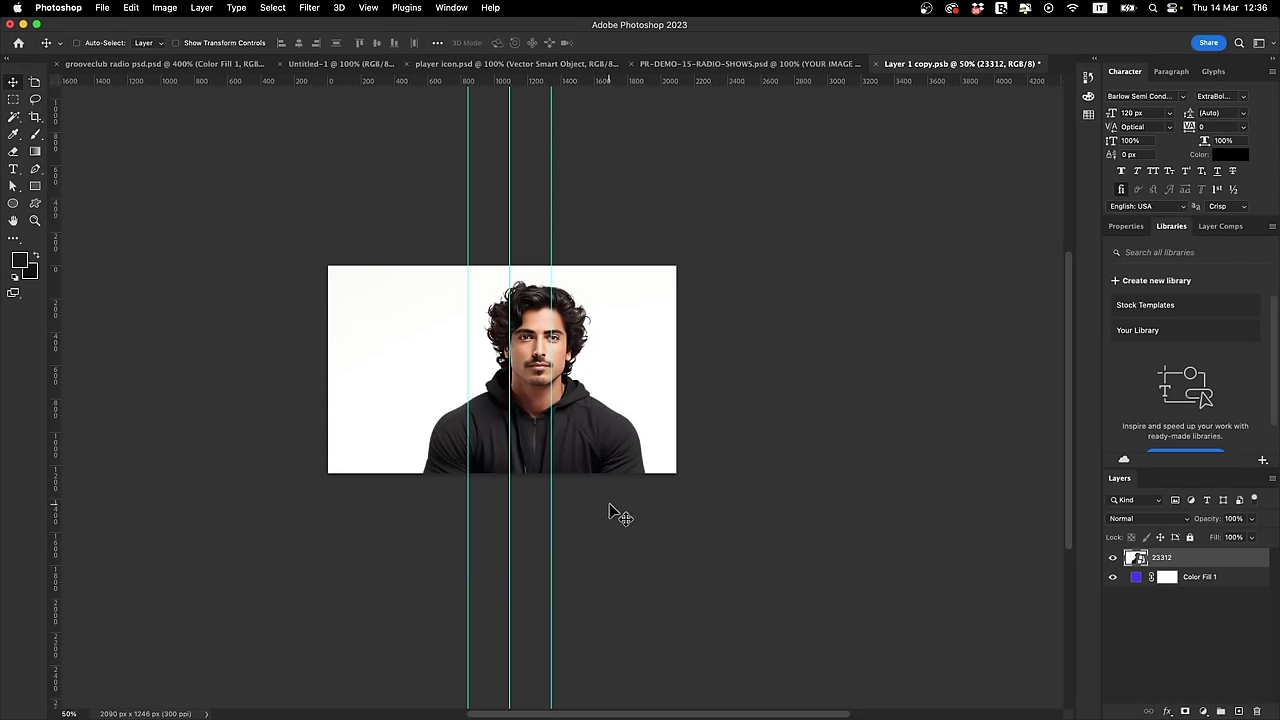
Step: Rasterize the 23312 layer and select the man with Select Subject set to Cloud (Detailed results)
right_click(1209, 561)
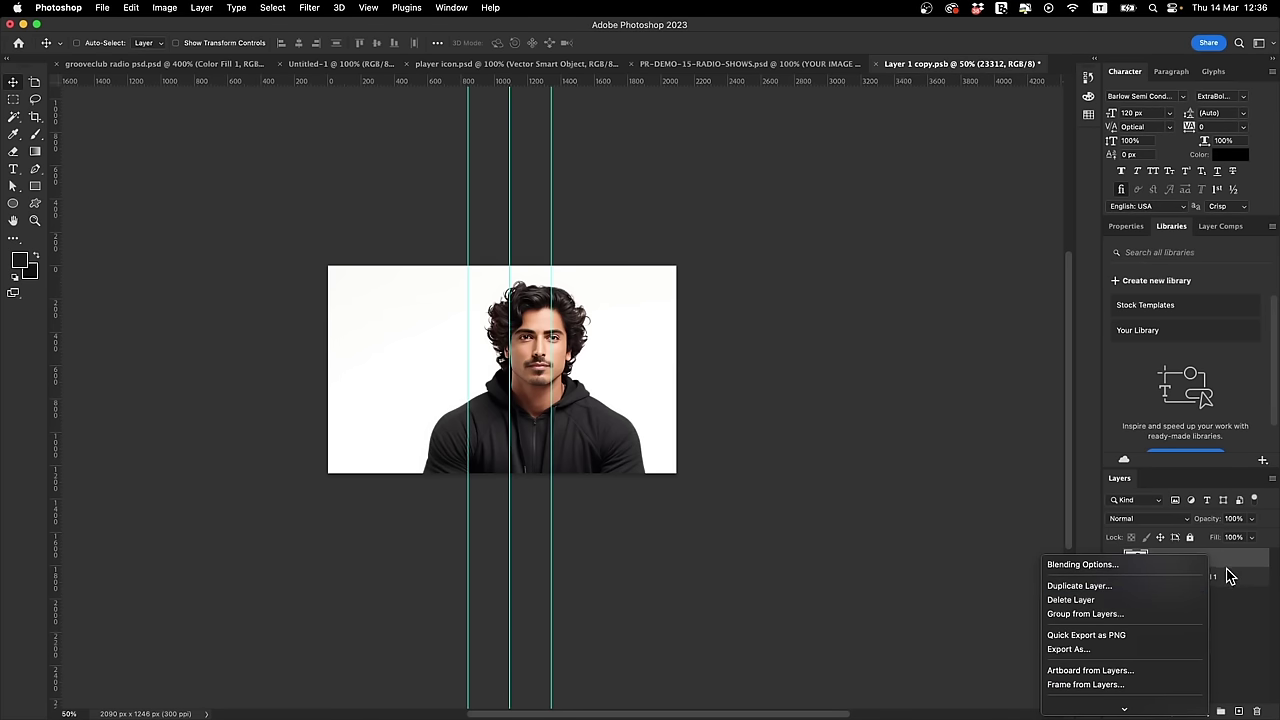
scroll(1122, 632, down, 5)
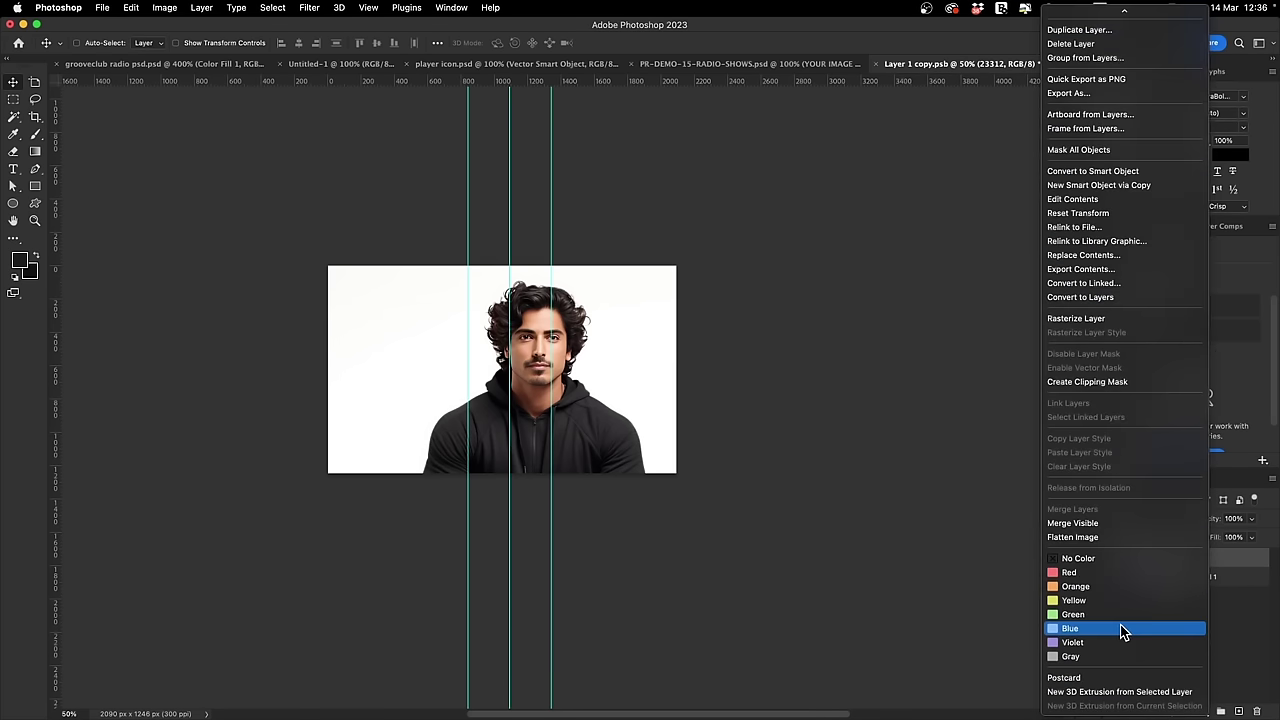
click(1086, 318)
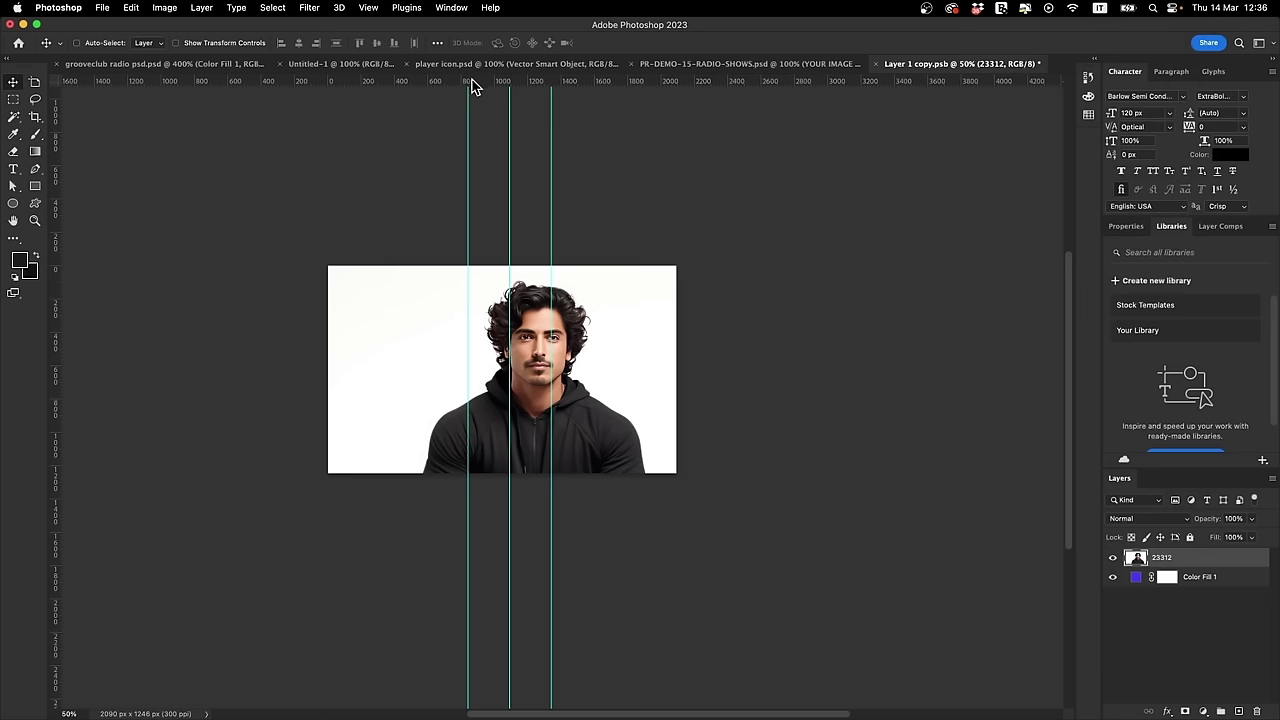
key(w)
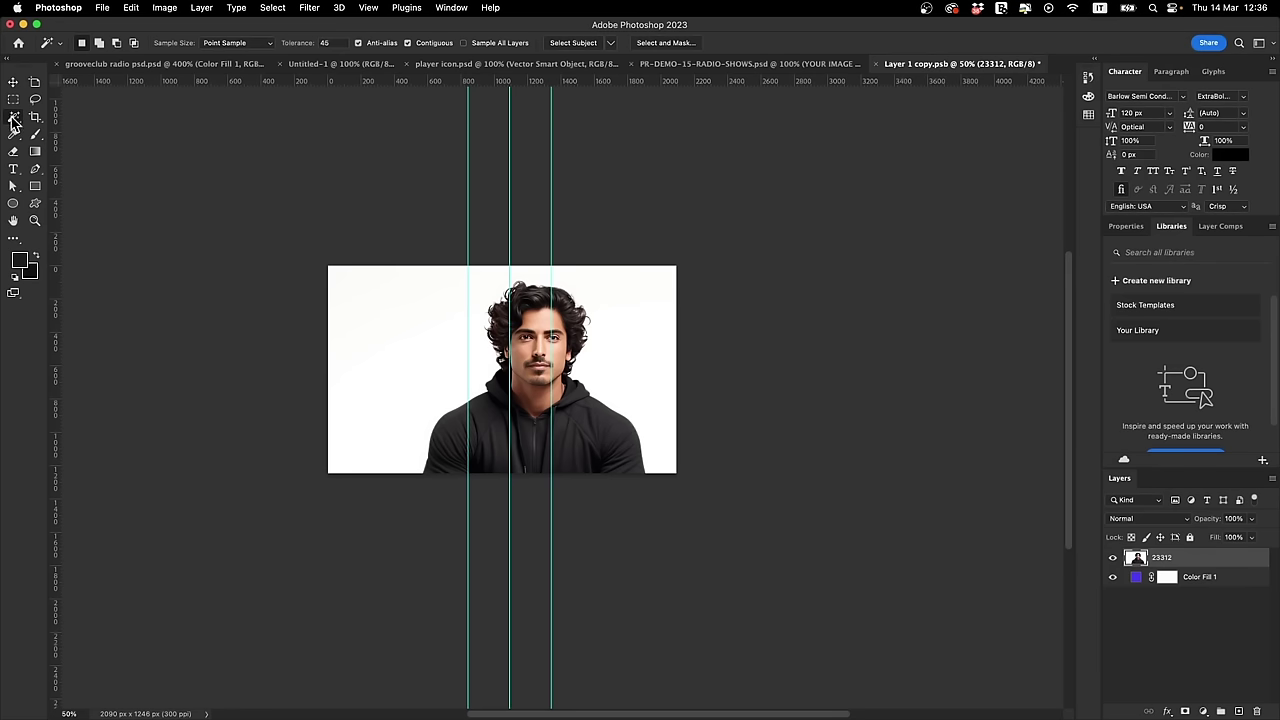
click(610, 43)
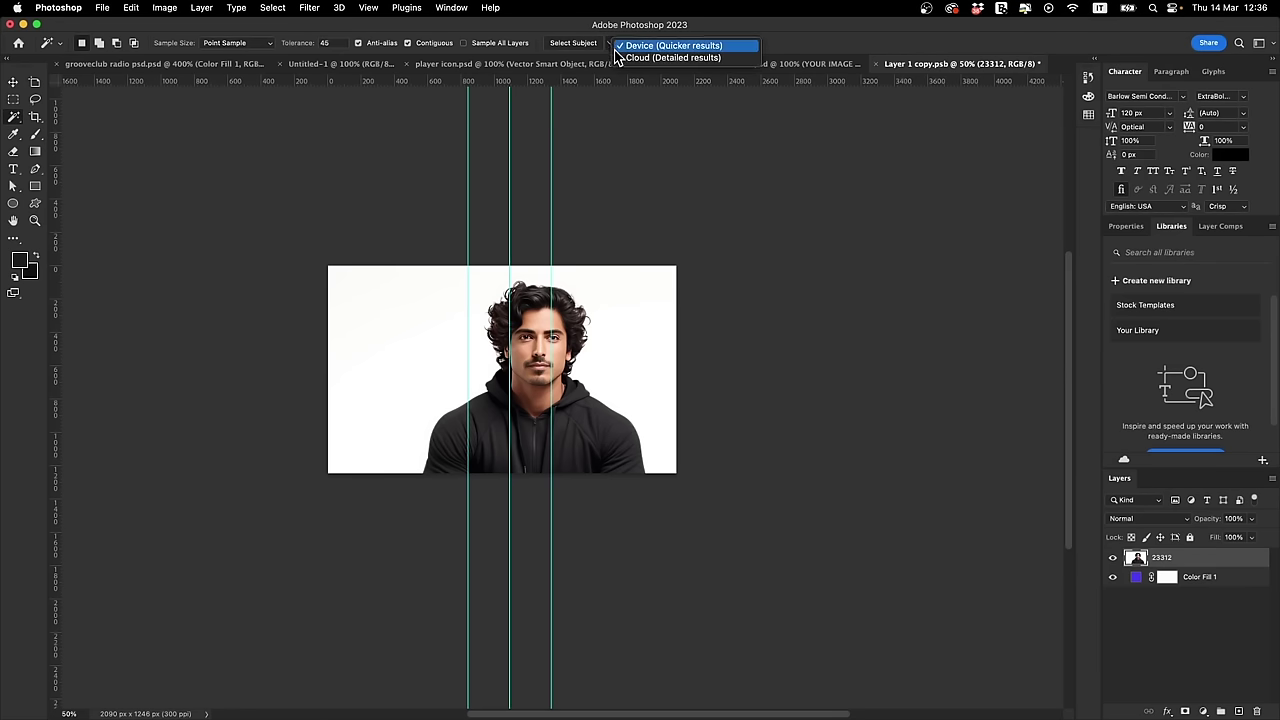
click(643, 57)
click(577, 44)
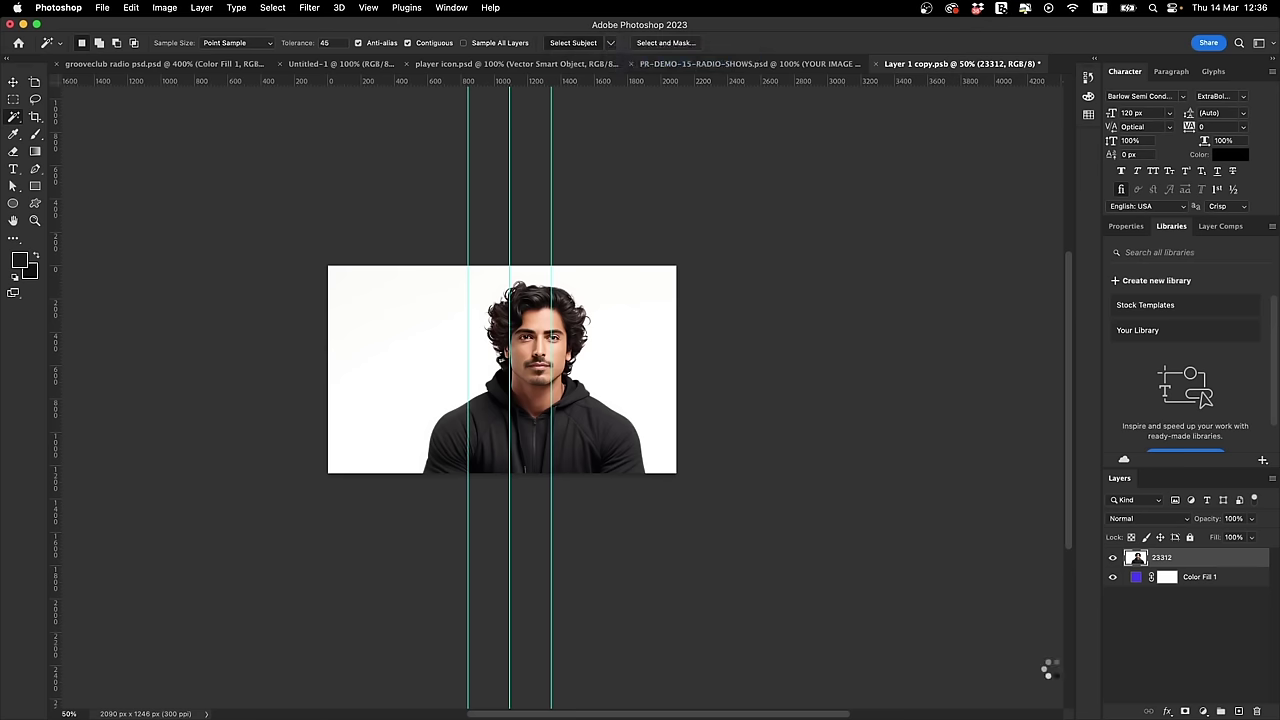
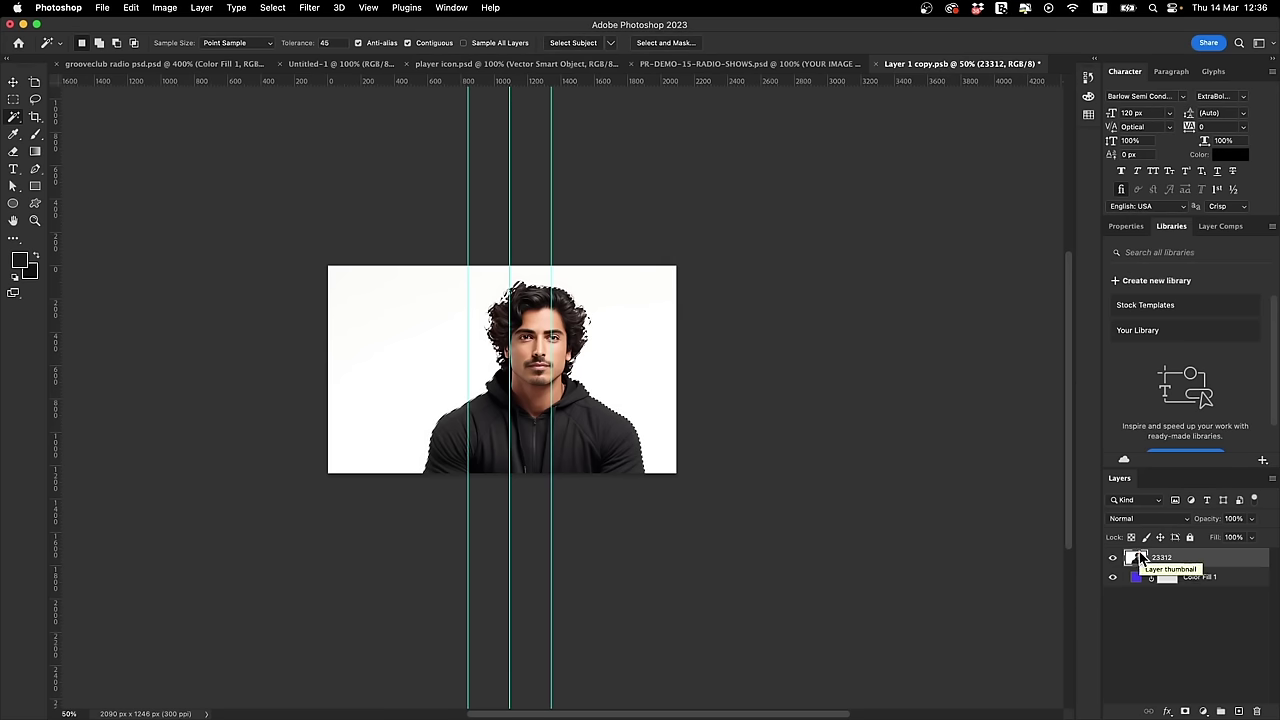
Step: Copy the selected man onto a new layer and delete the original 23312 layer
key(super+j)
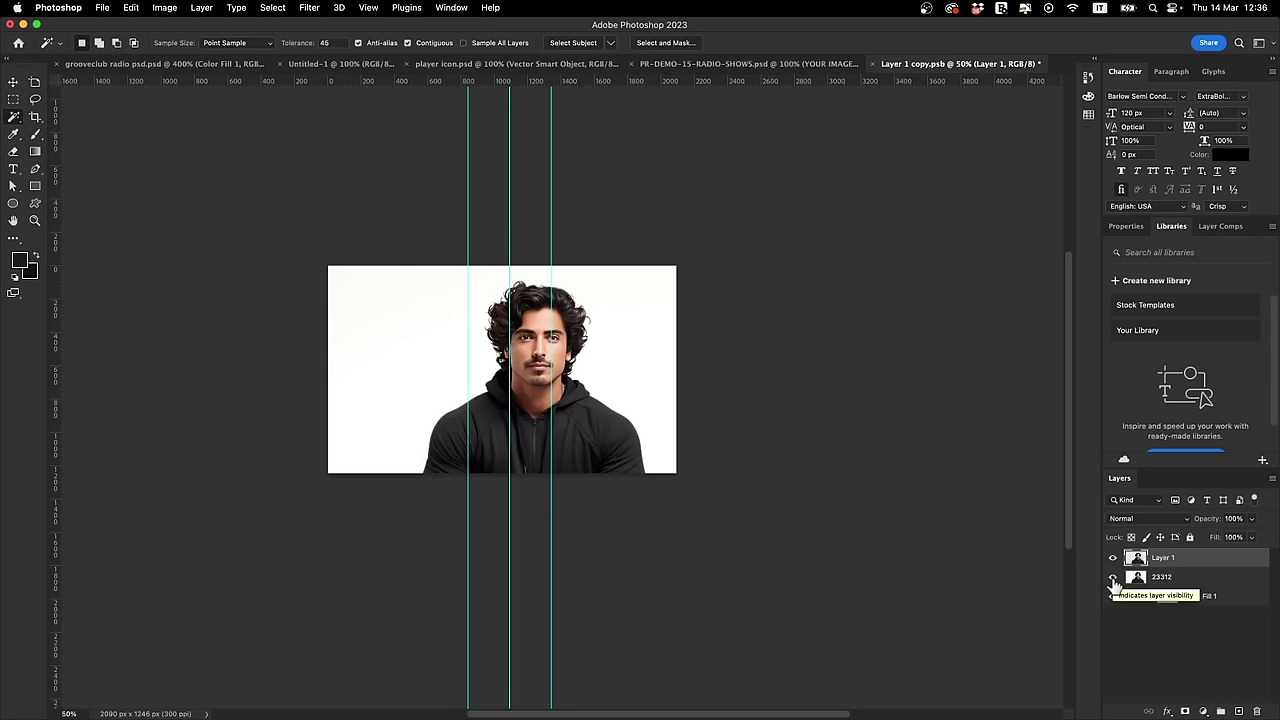
click(1208, 579)
key(Delete)
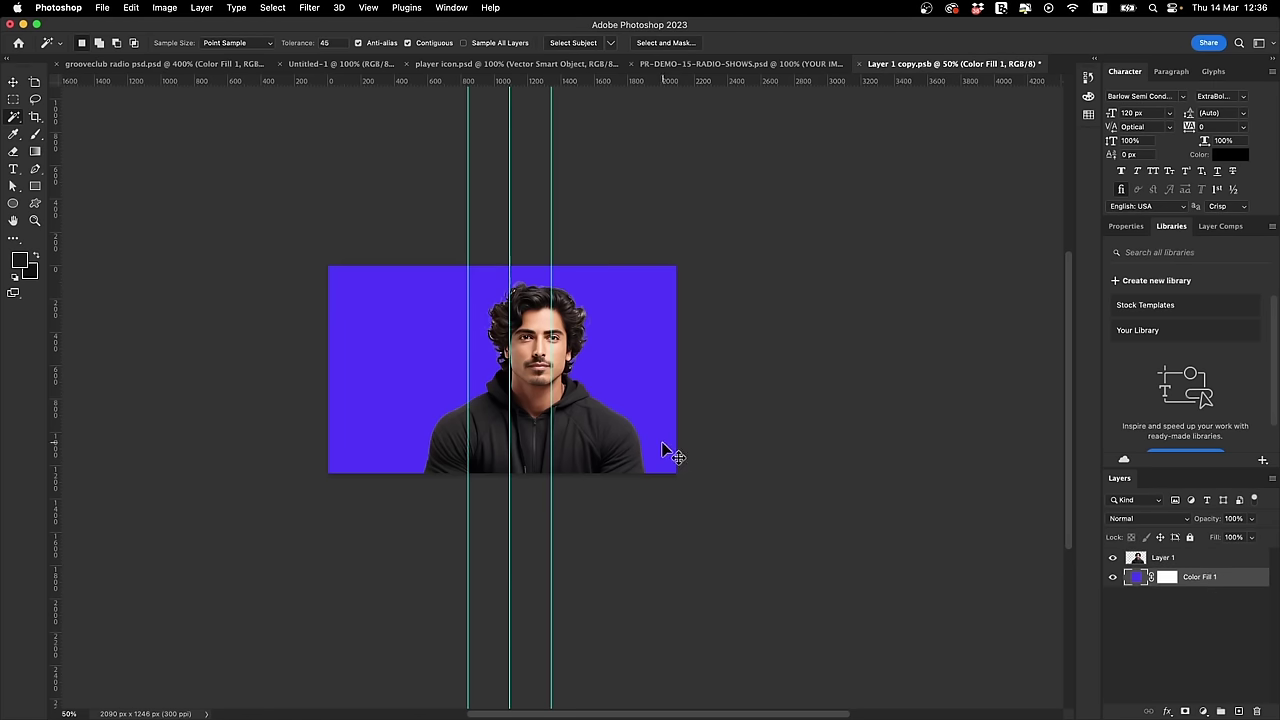
Step: Save and close the smart object document to update the radio shows template
key(super+s)
key(super+w)
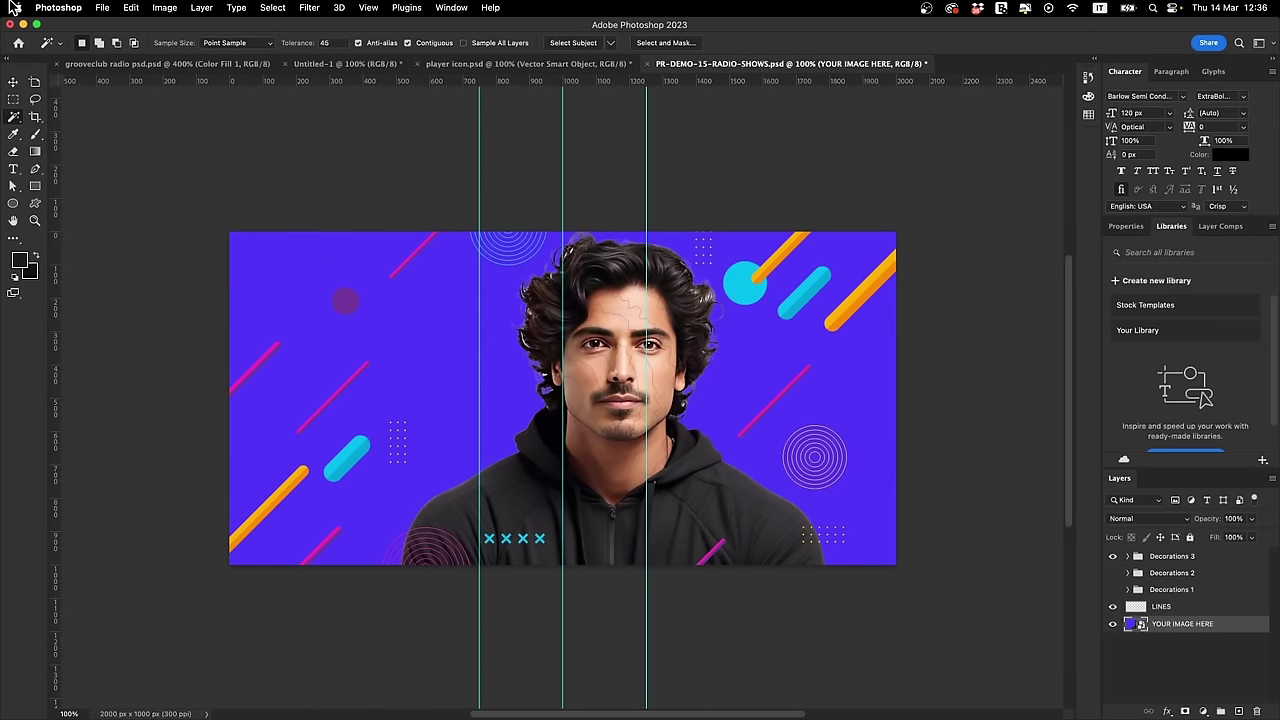
Step: Open the Export As settings for the radio shows template and enlarge the dialog and its preview to 100%
click(100, 9)
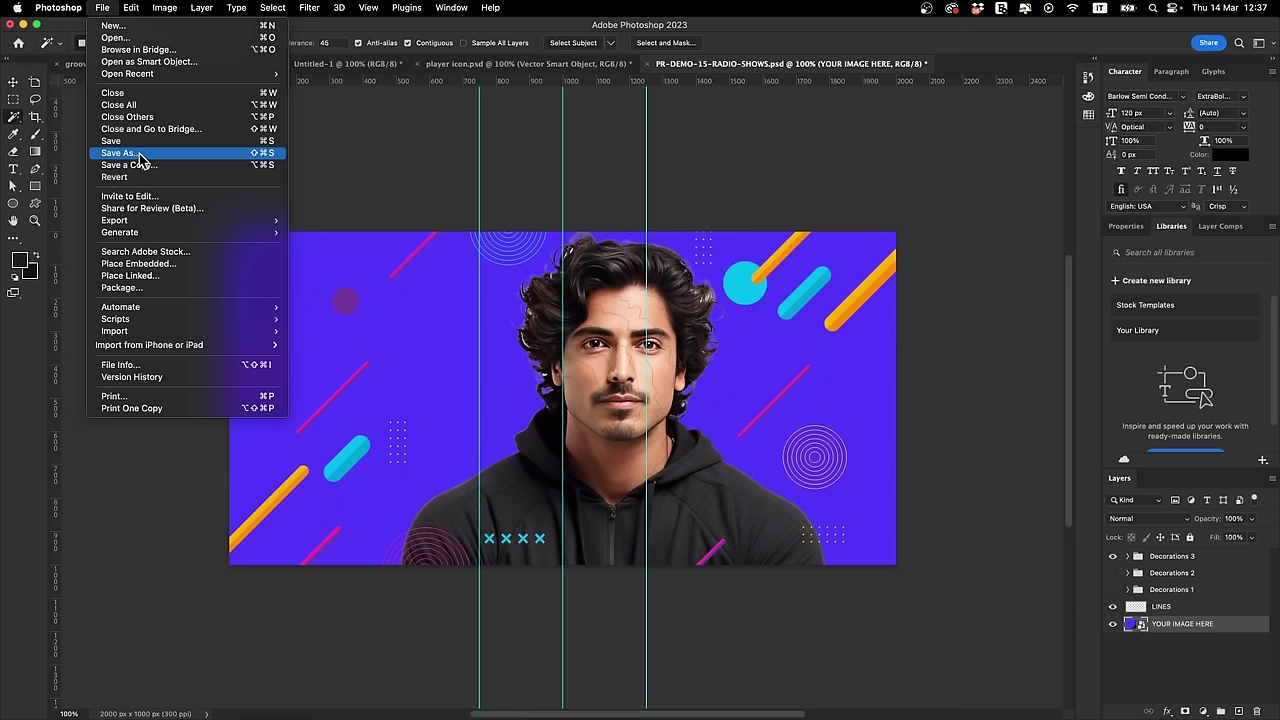
mouse_move(210, 222)
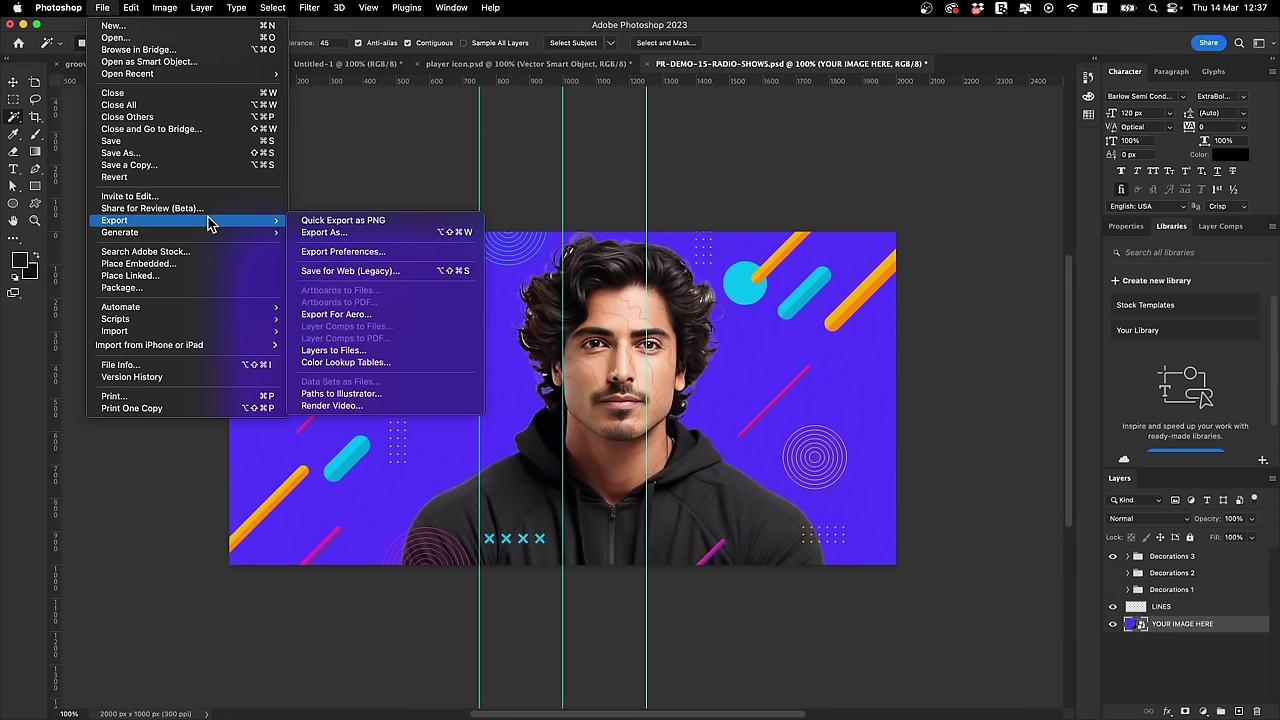
click(390, 234)
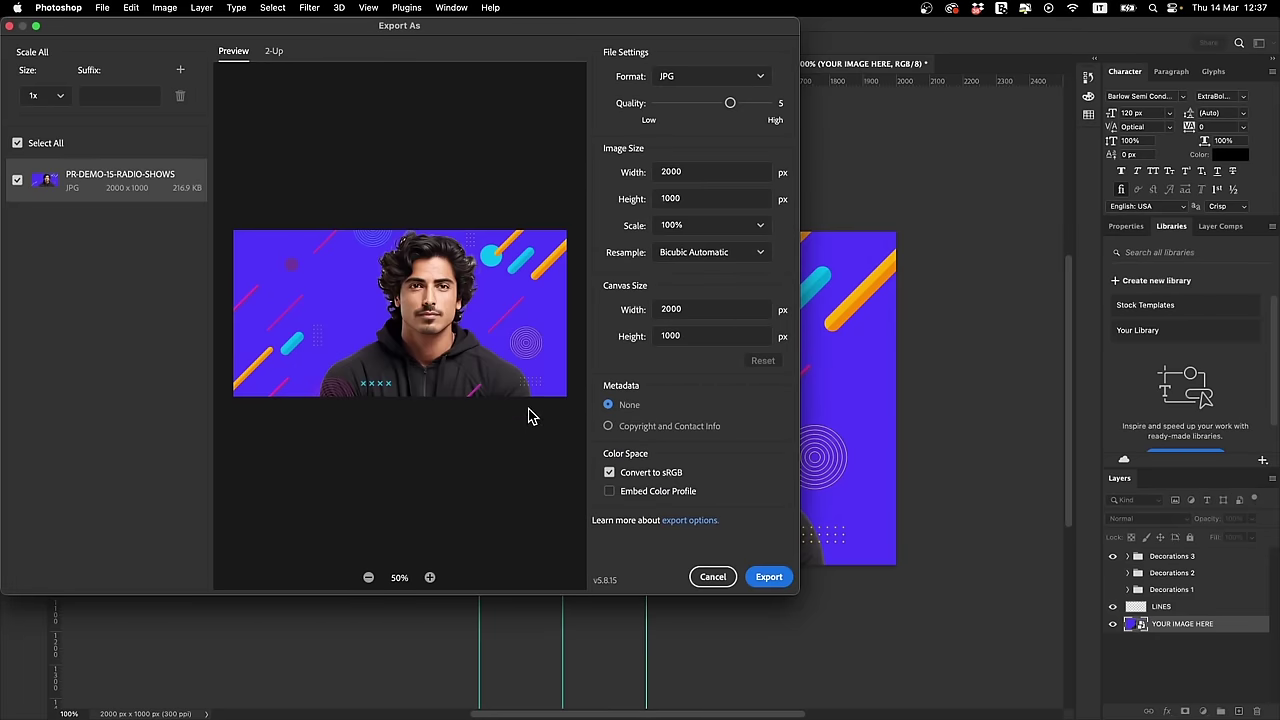
drag(480, 26, 580, 71)
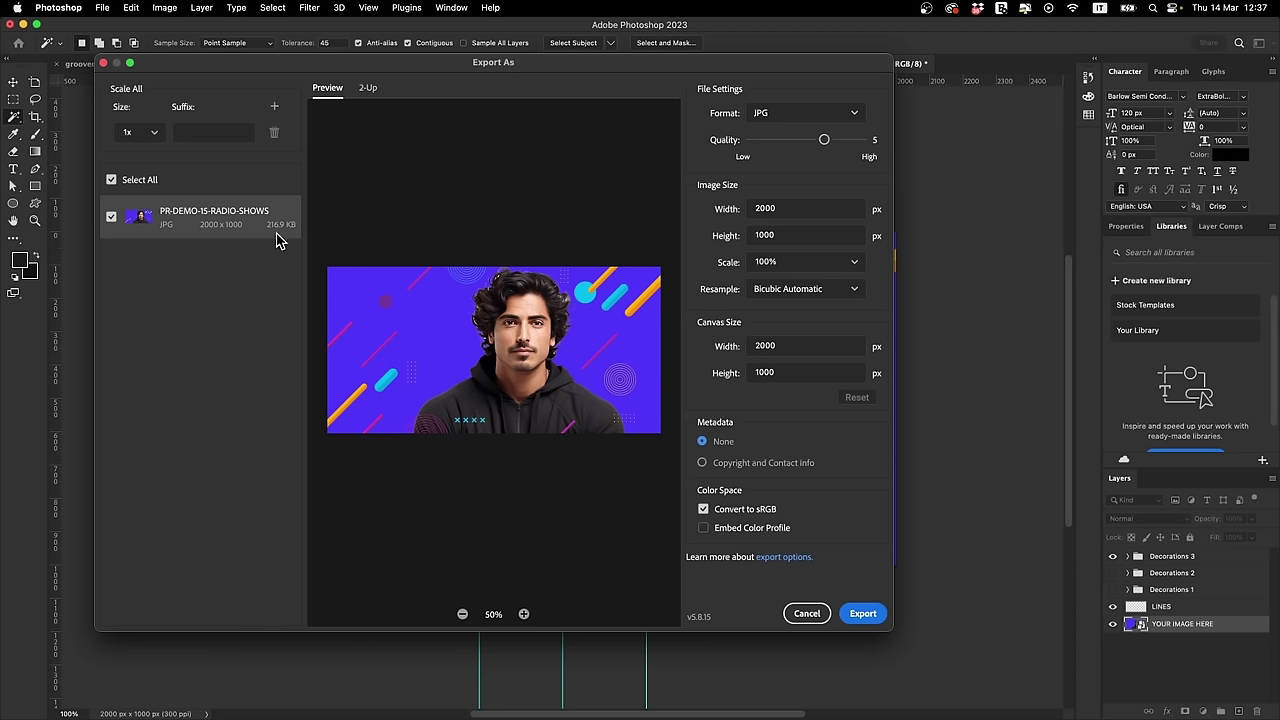
click(523, 614)
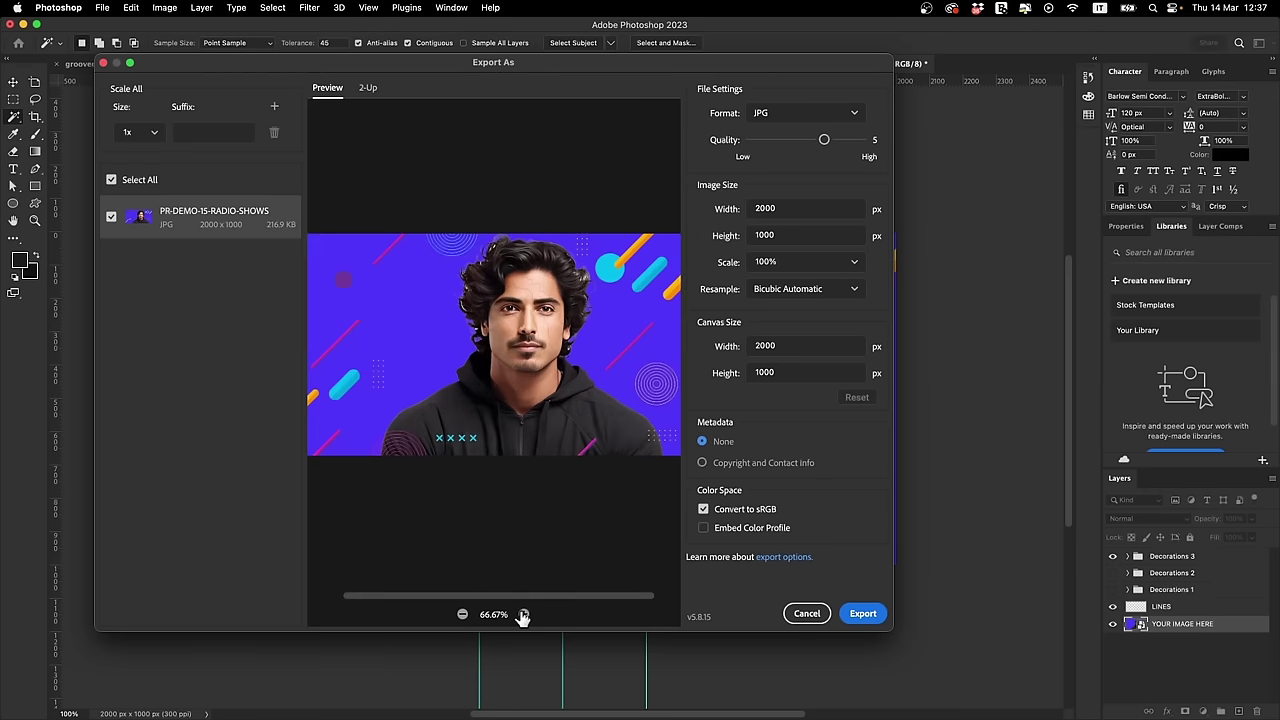
click(523, 614)
drag(893, 628, 1162, 716)
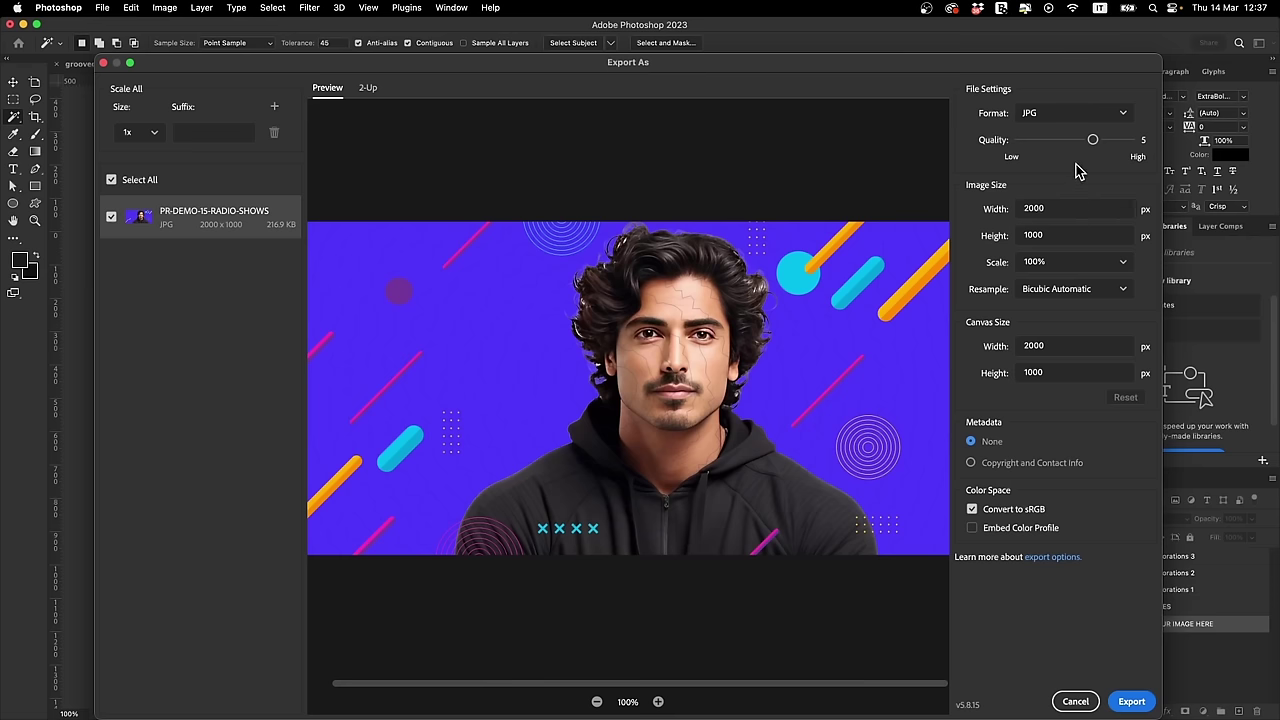
Step: Try lower and higher JPG quality, settle slightly above the middle of the range, and export the picture
drag(1090, 140, 1019, 138)
drag(1019, 139, 1130, 140)
click(1076, 140)
drag(1076, 140, 1093, 141)
mouse_move(1160, 717)
click(1131, 701)
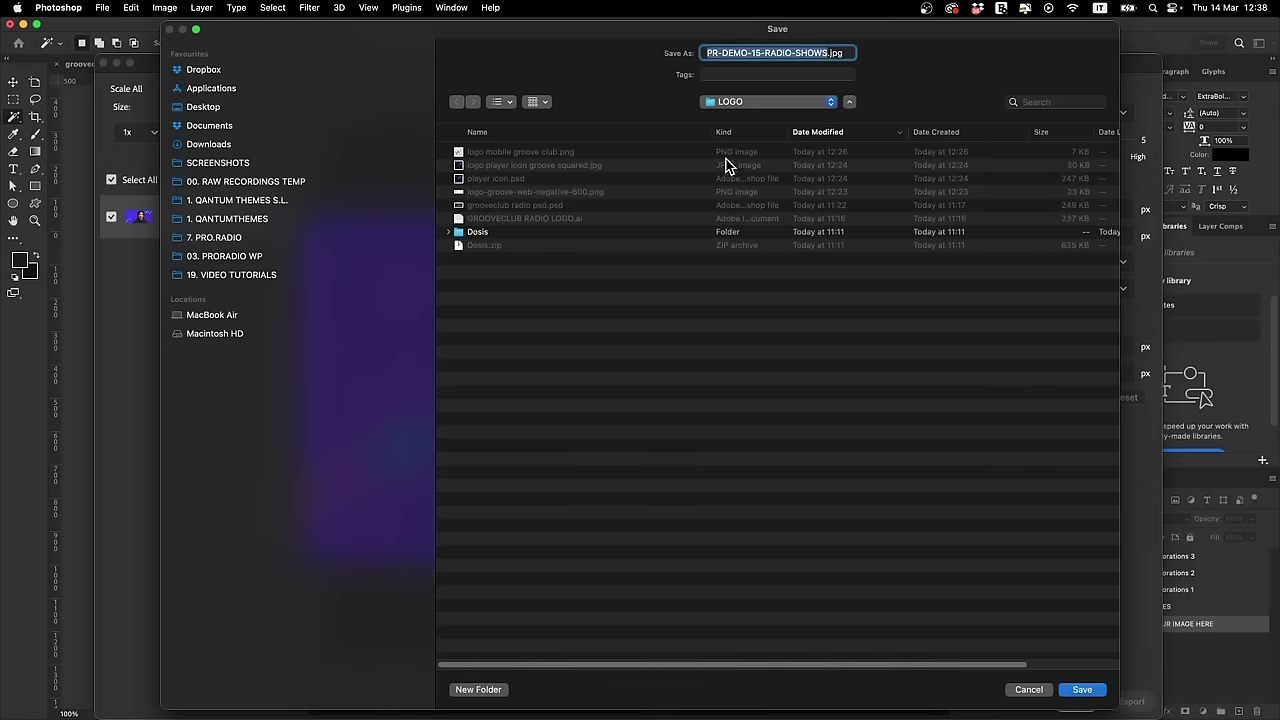
Step: Create a RADIO SHOW folder inside the Radio folder and save PR-DEMO-15-RADIO-SHOWS.jpg in it
click(762, 103)
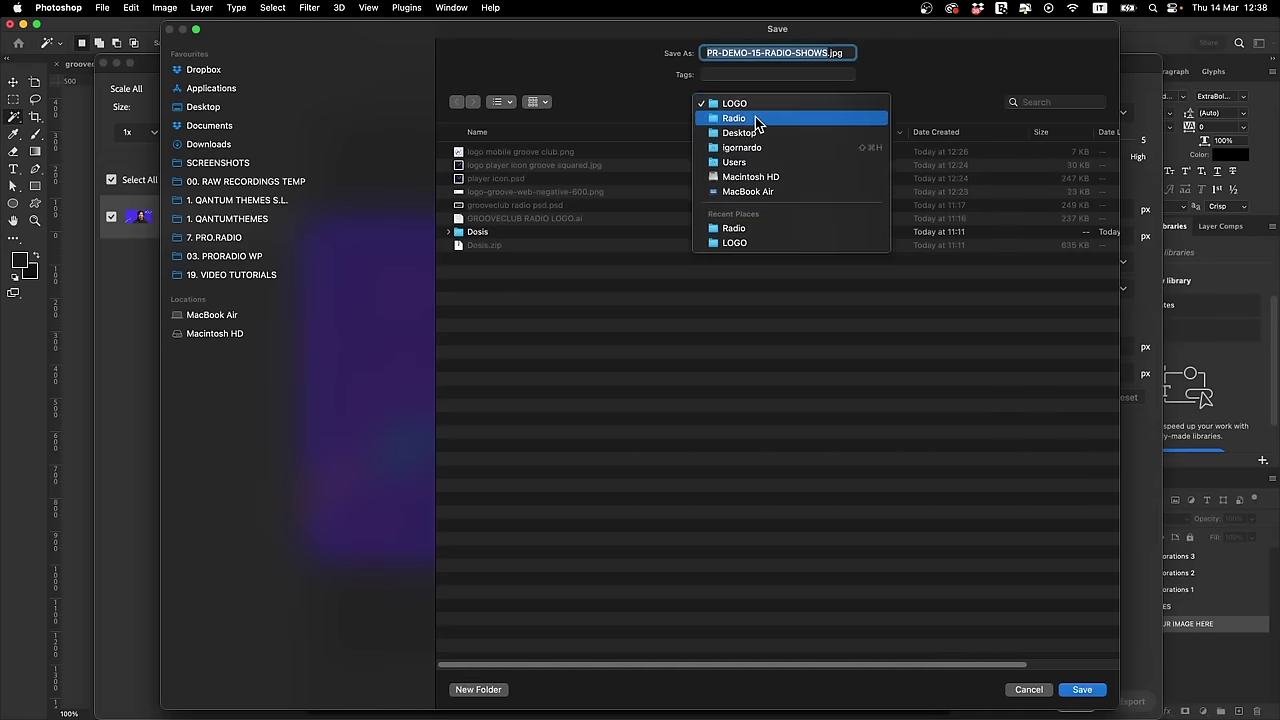
click(757, 119)
click(479, 689)
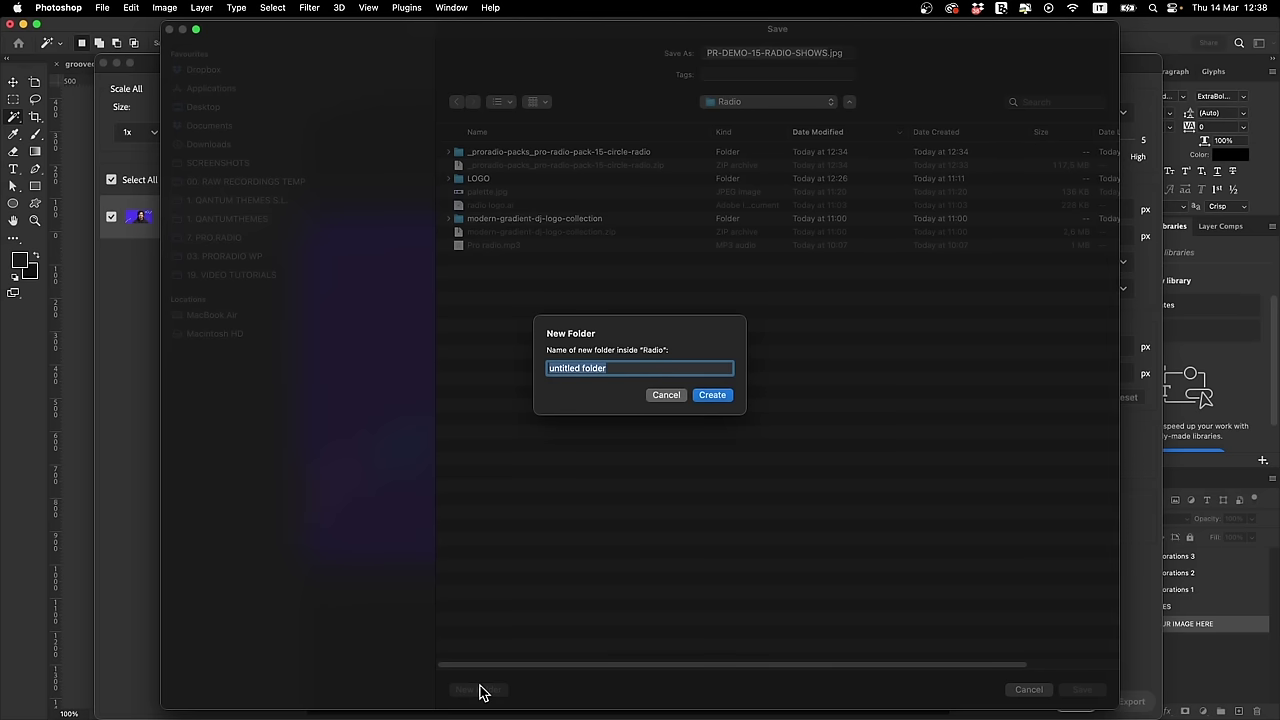
text(RADIO SHOW)
key(Return)
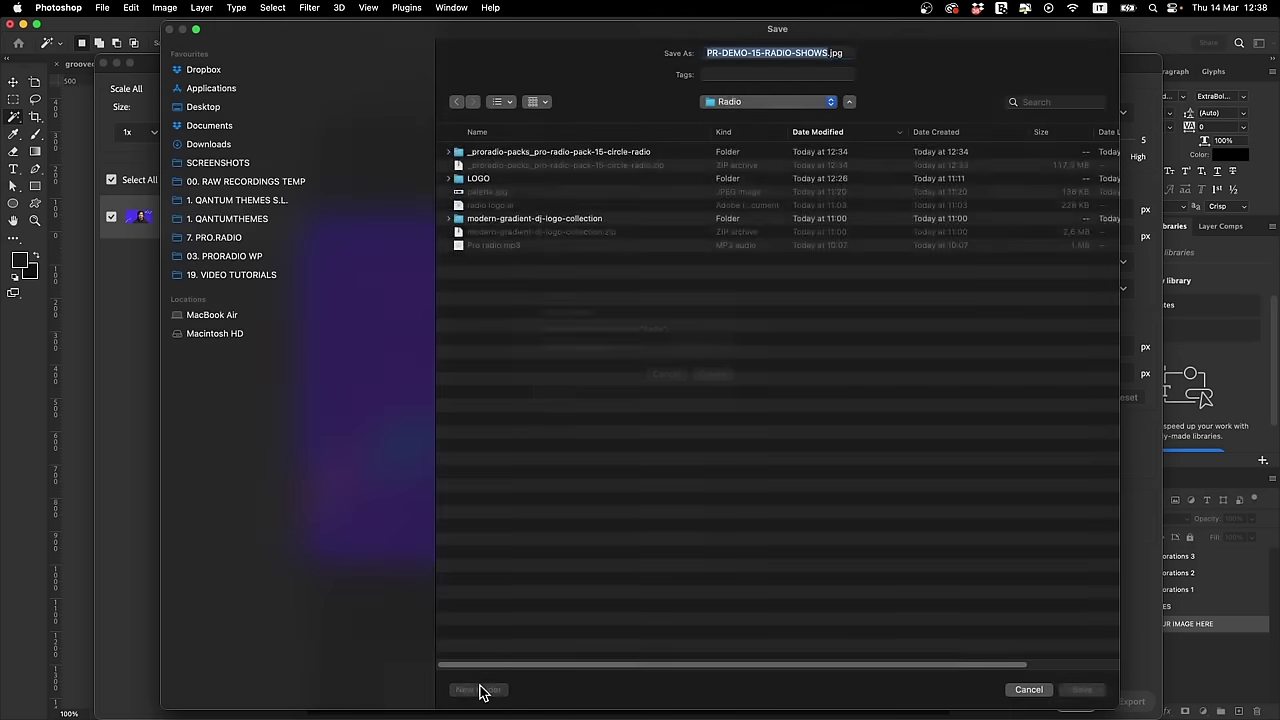
key(Return)
Step: Switch to Finder and open the RADIO SHOW folder inside the Radio folder on the Desktop
key(super+Tab)
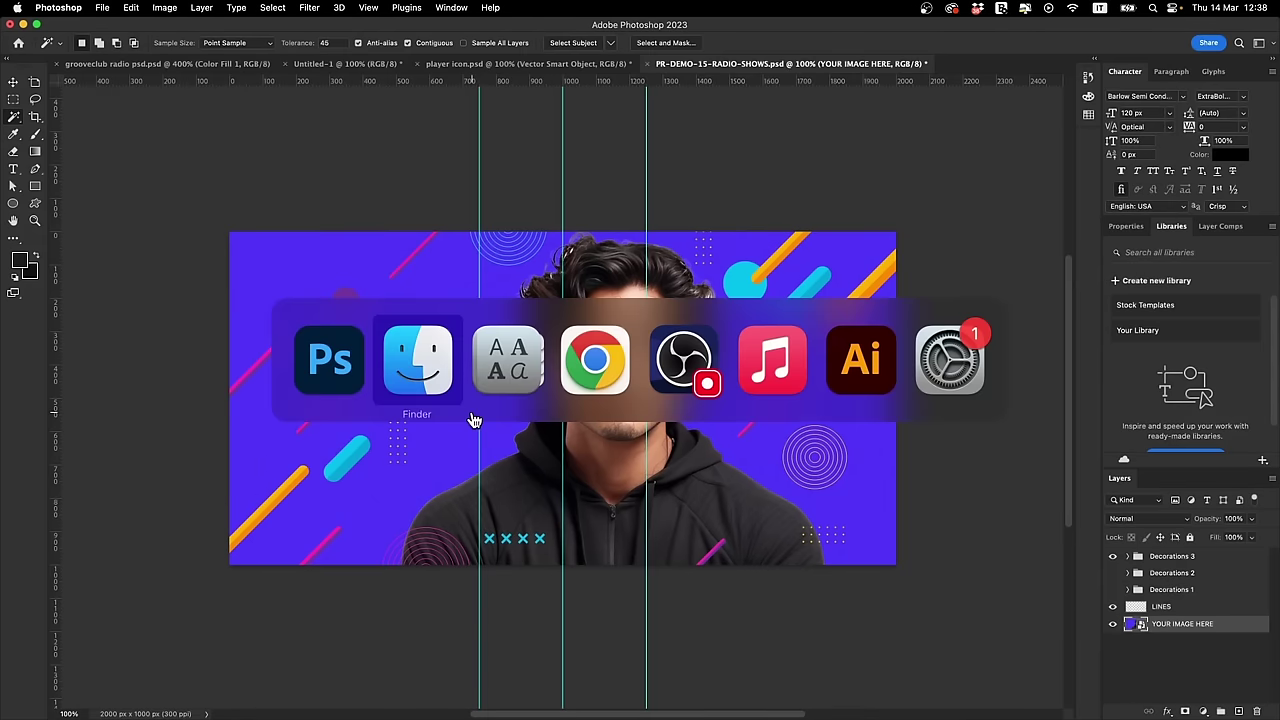
key(super+Tab)
click(433, 380)
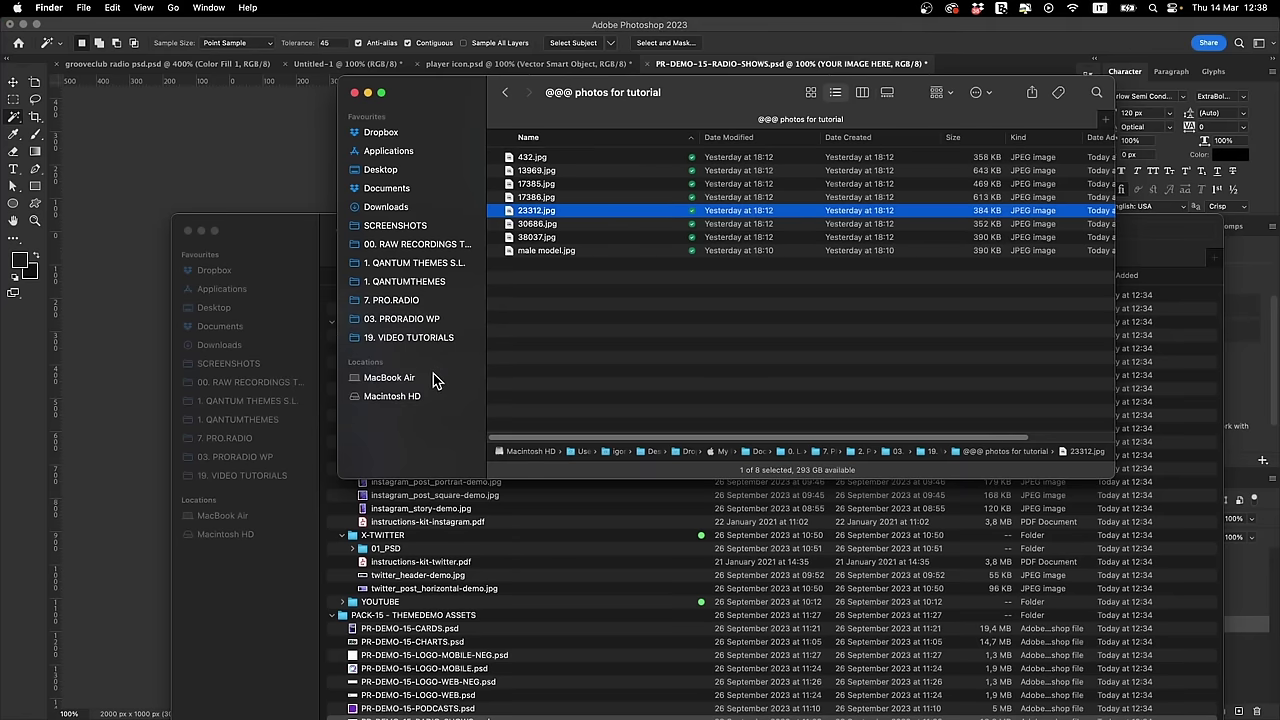
click(261, 245)
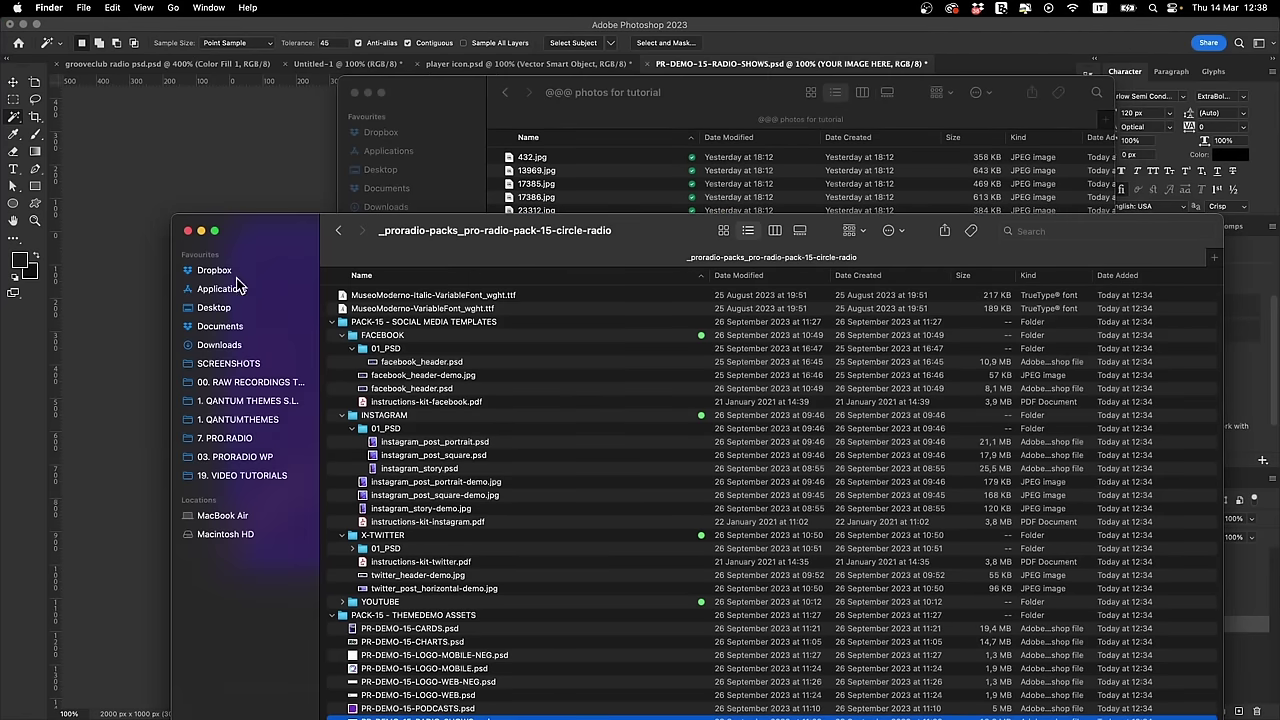
click(223, 326)
click(214, 307)
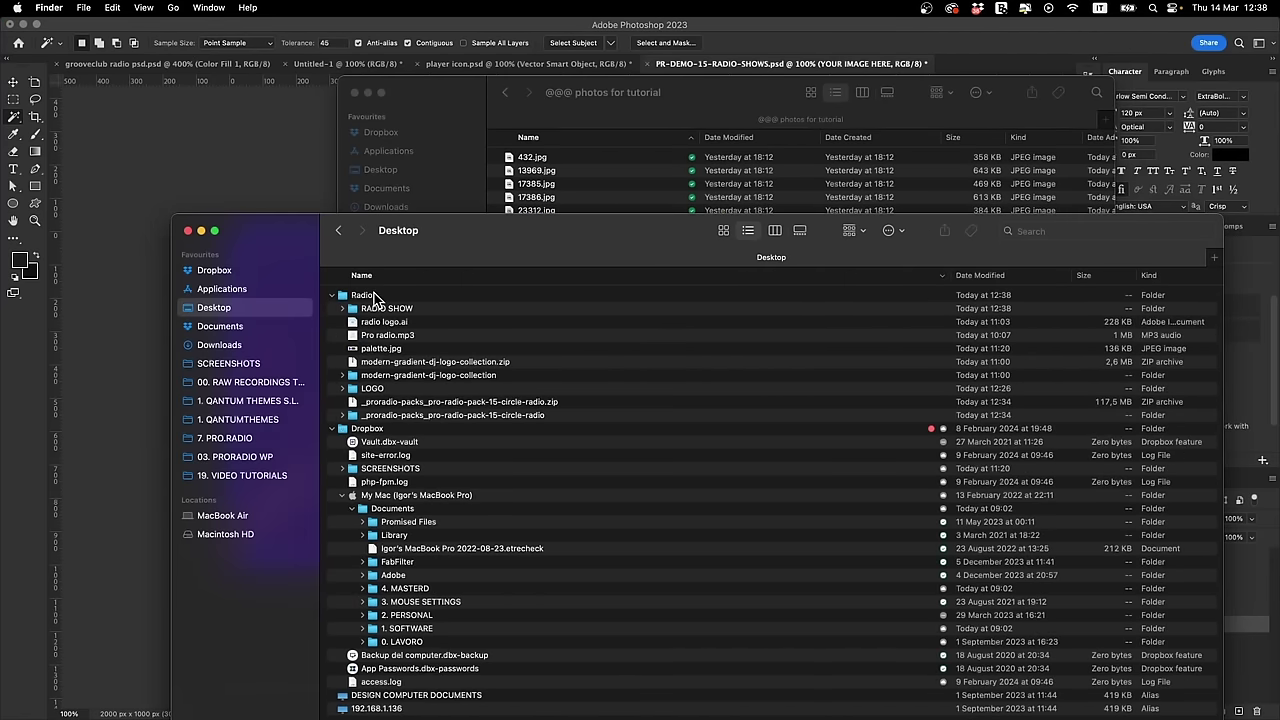
double_click(368, 297)
double_click(376, 401)
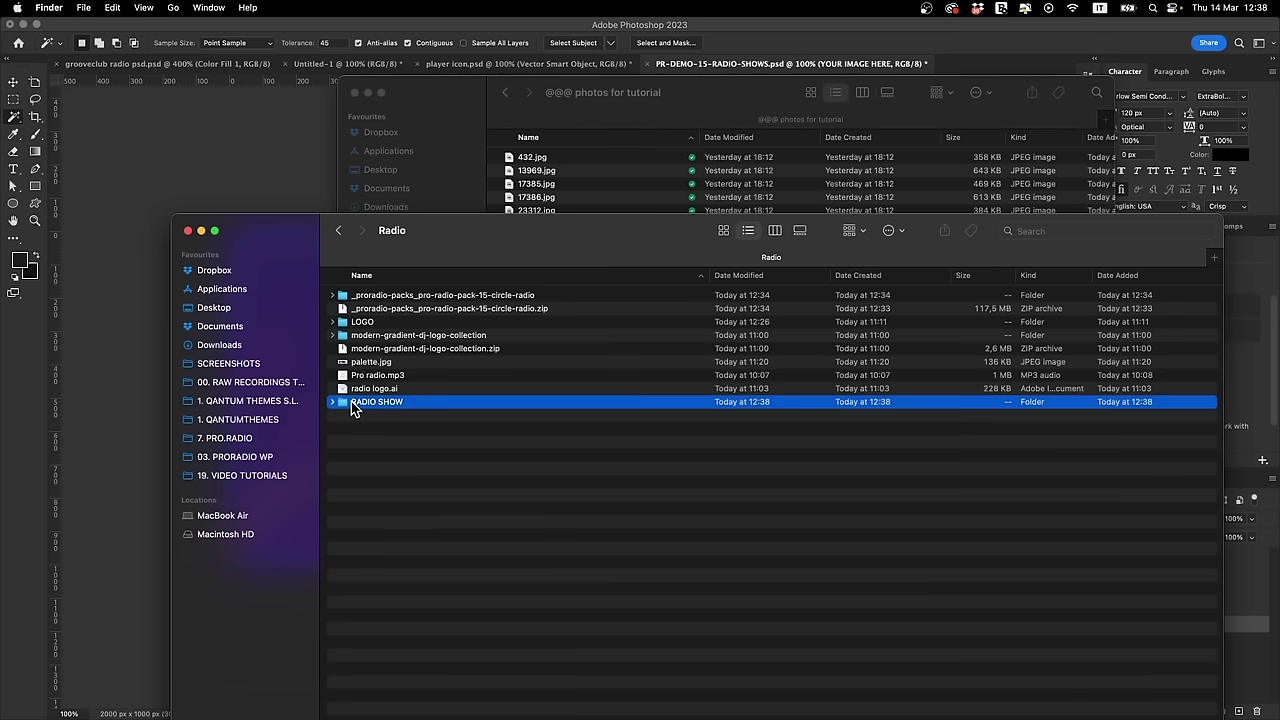
Step: Rename the exported PR-DEMO-15-RADIO-SHOWS.jpg as "grooveclub show featured 01.jpg"
click(497, 296)
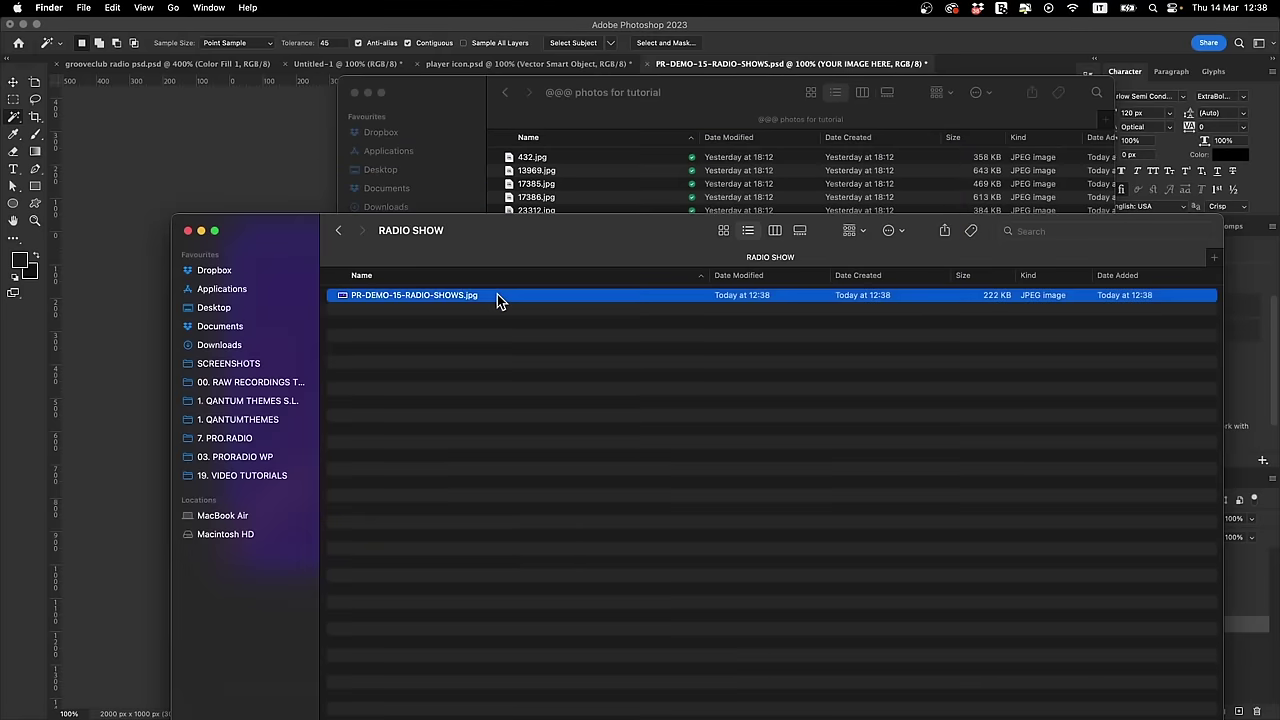
right_click(497, 296)
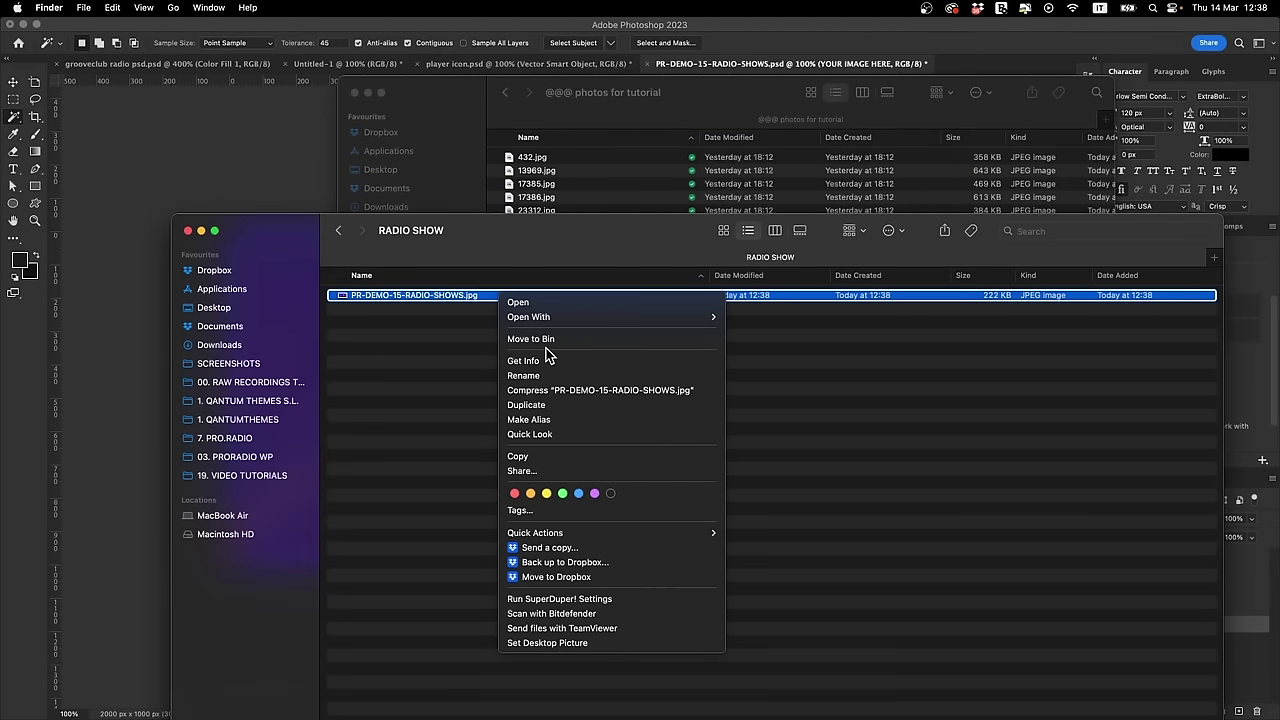
click(556, 376)
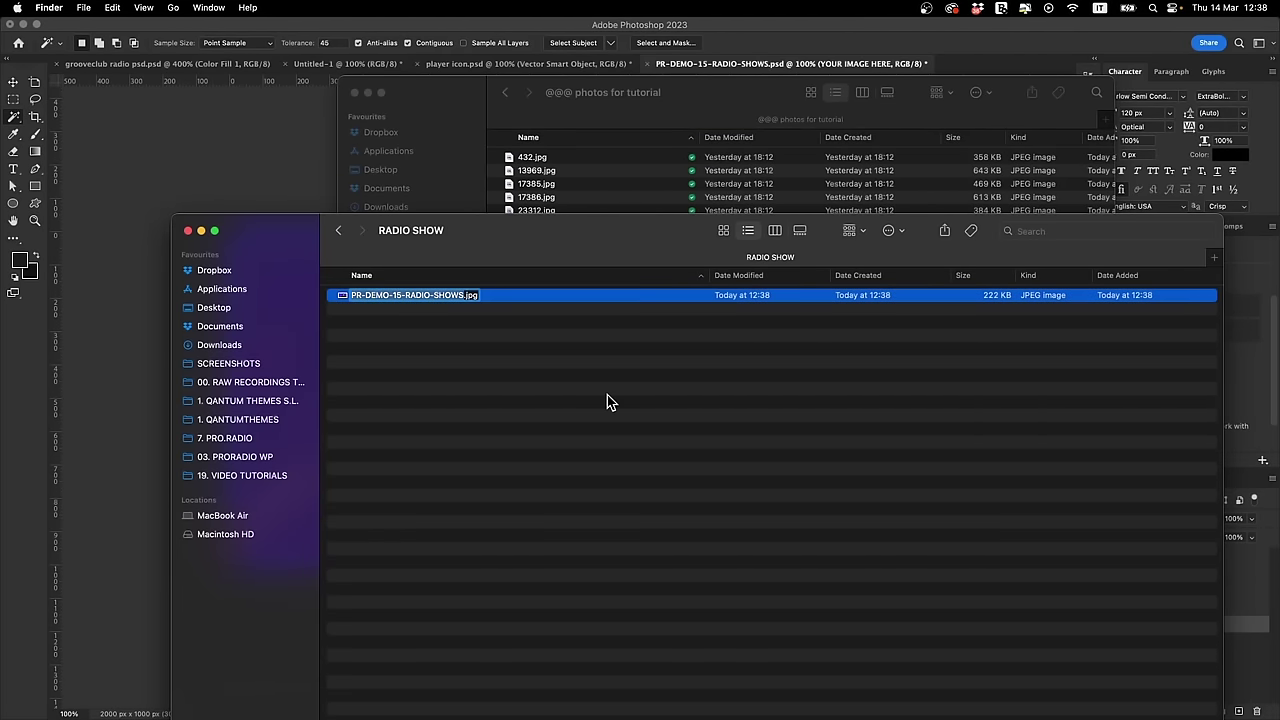
text(g)
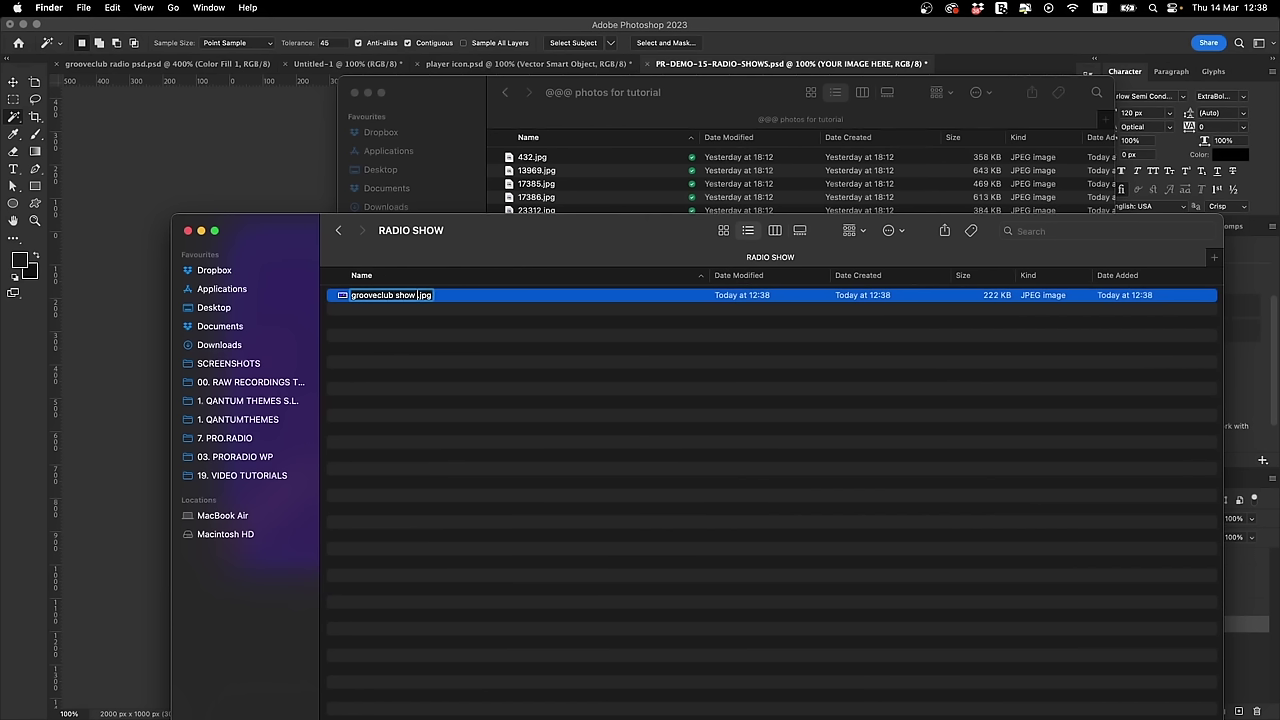
text(rooveclub show featured 01)
key(Return)
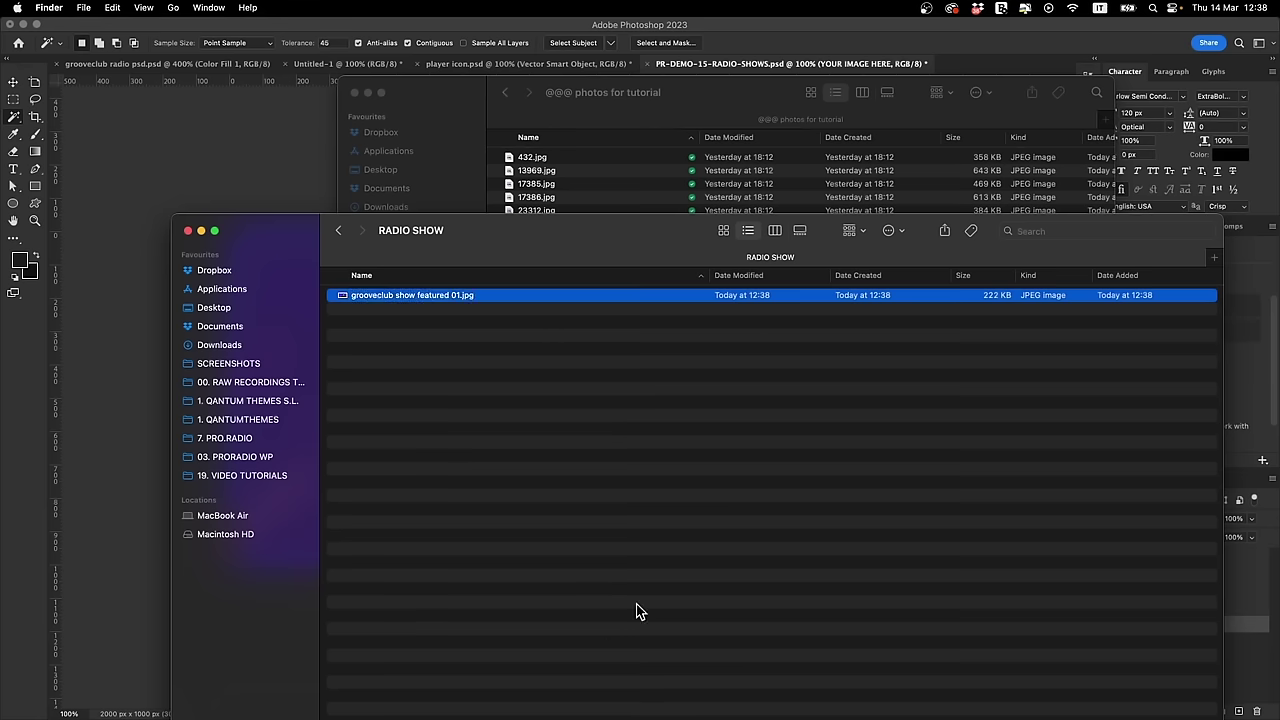
Step: Switch to Chrome and add a new show titled "Mario And Luigi Show" in the GrooveClub Radio WordPress admin
key(super+Tab)
click(572, 370)
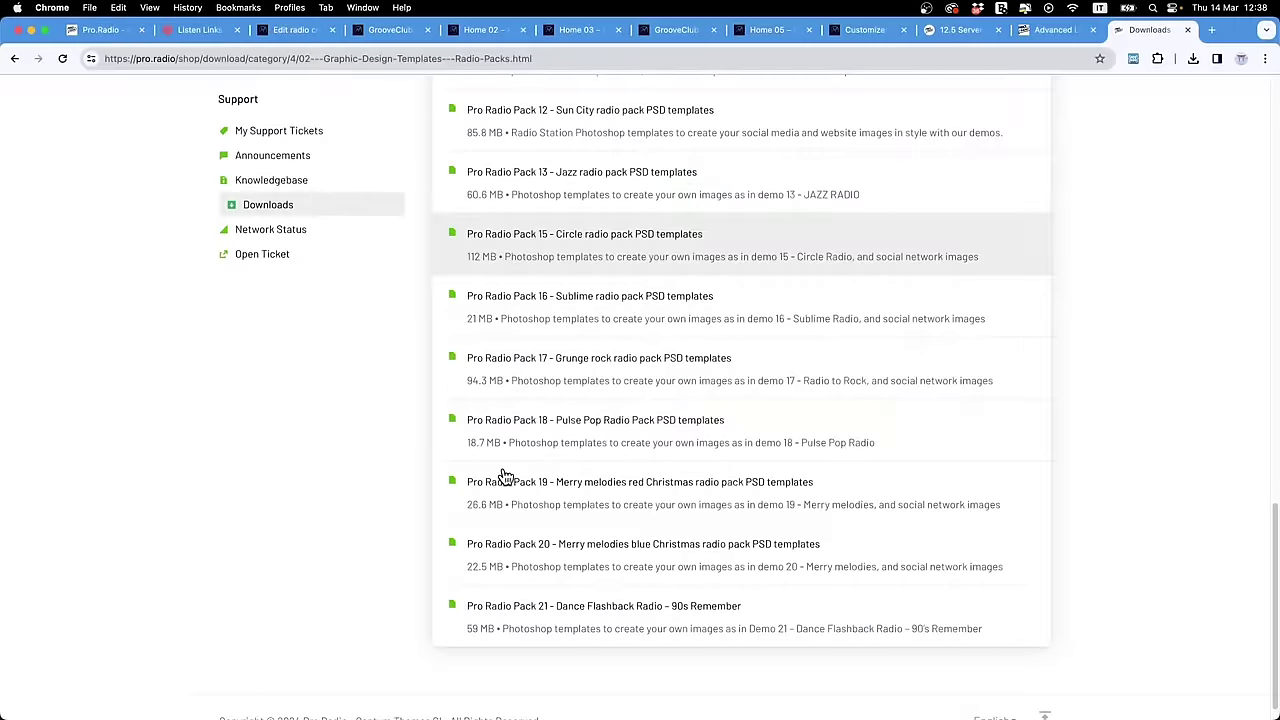
click(285, 30)
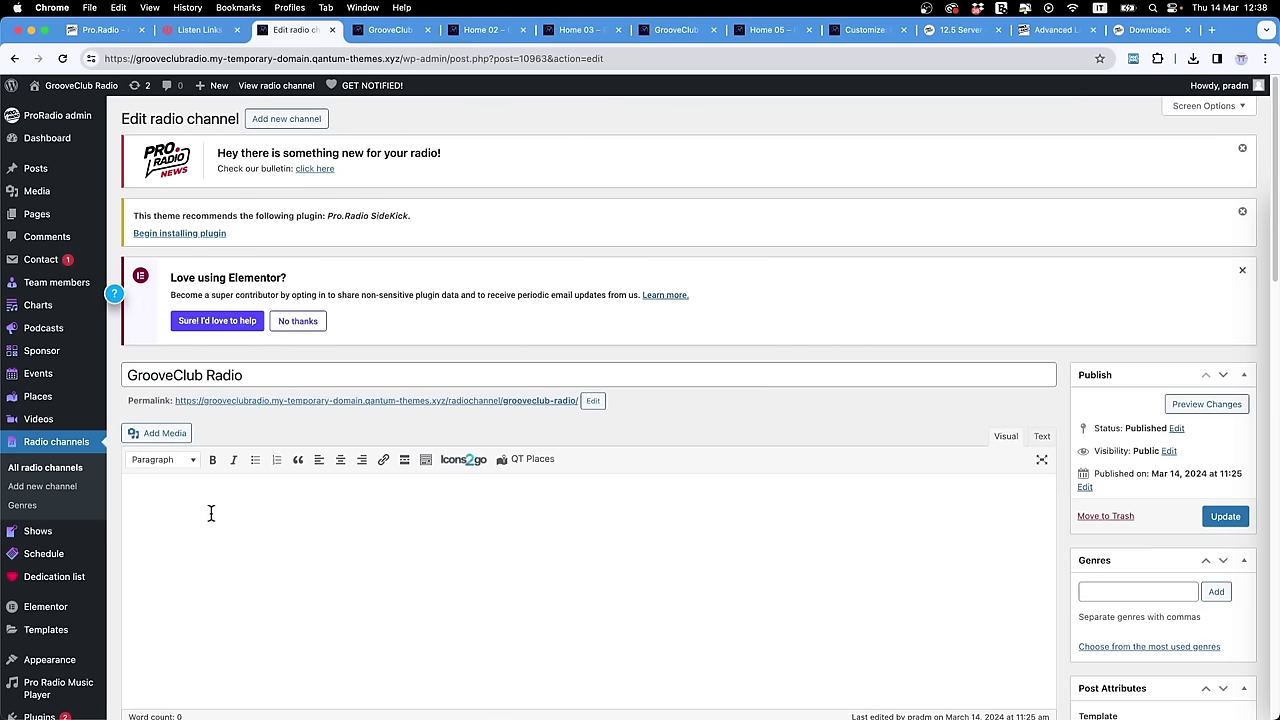
mouse_move(40, 532)
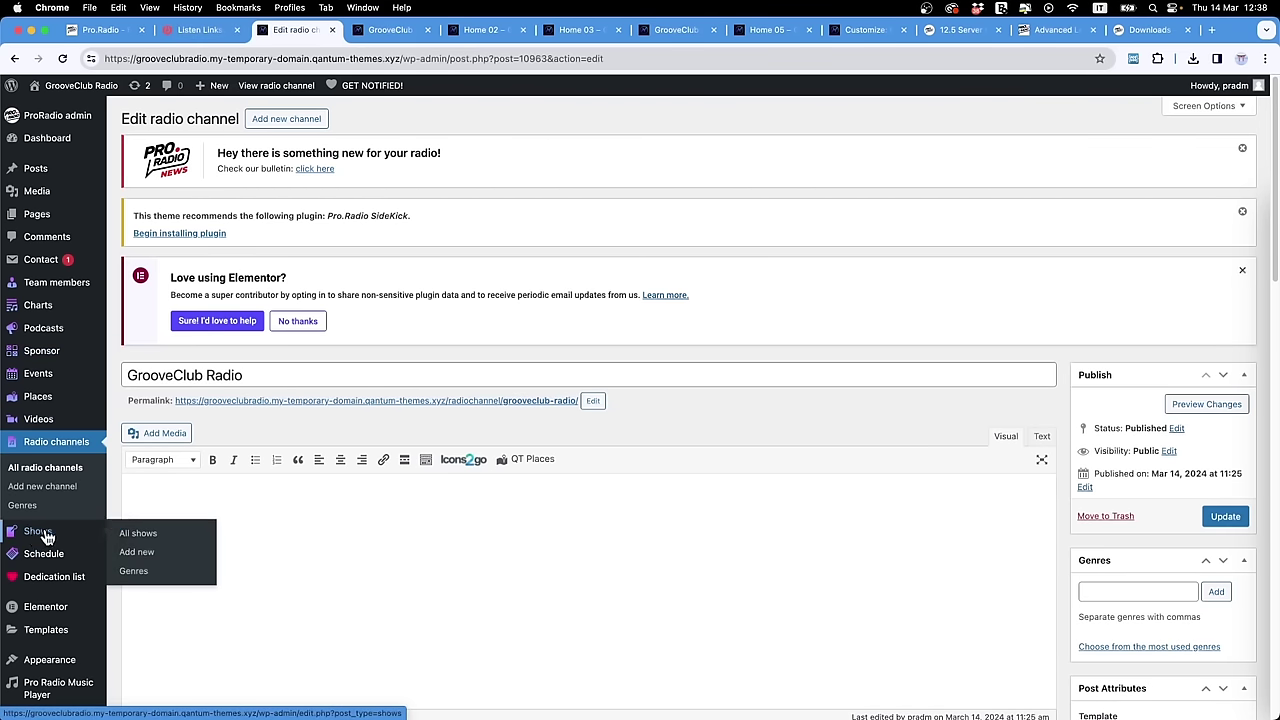
click(160, 558)
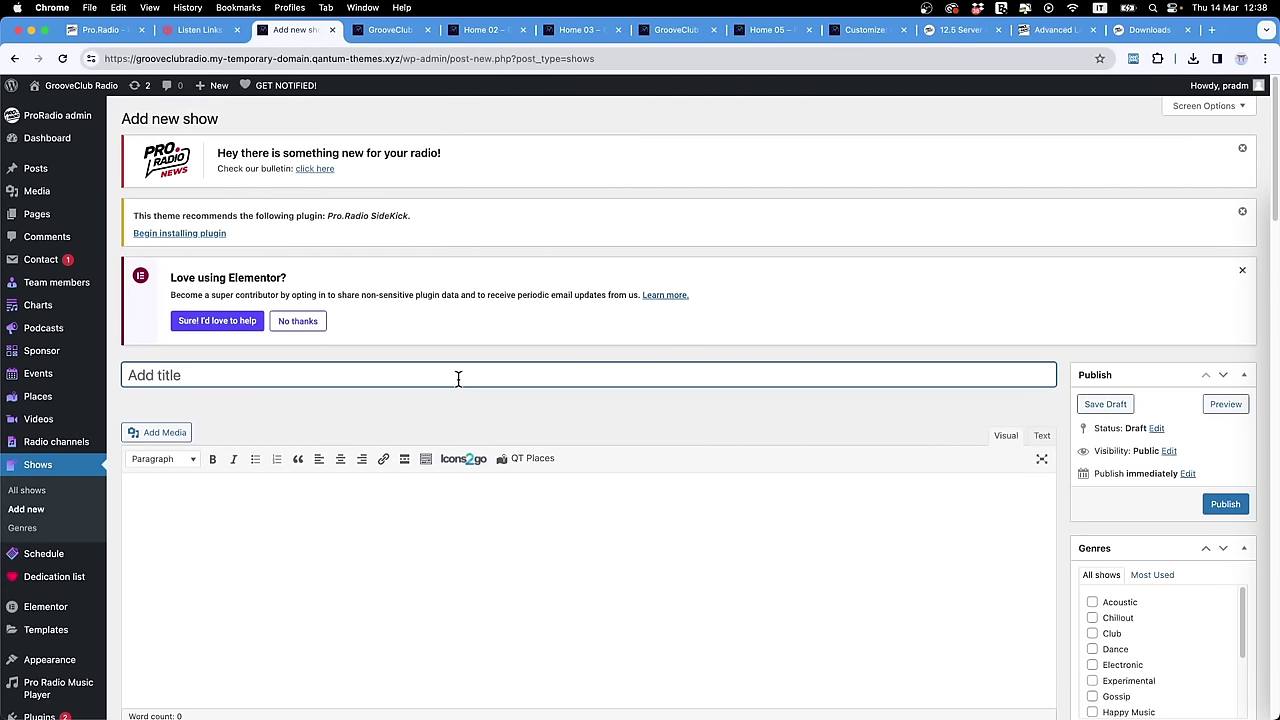
text(Mario And Luigi Show)
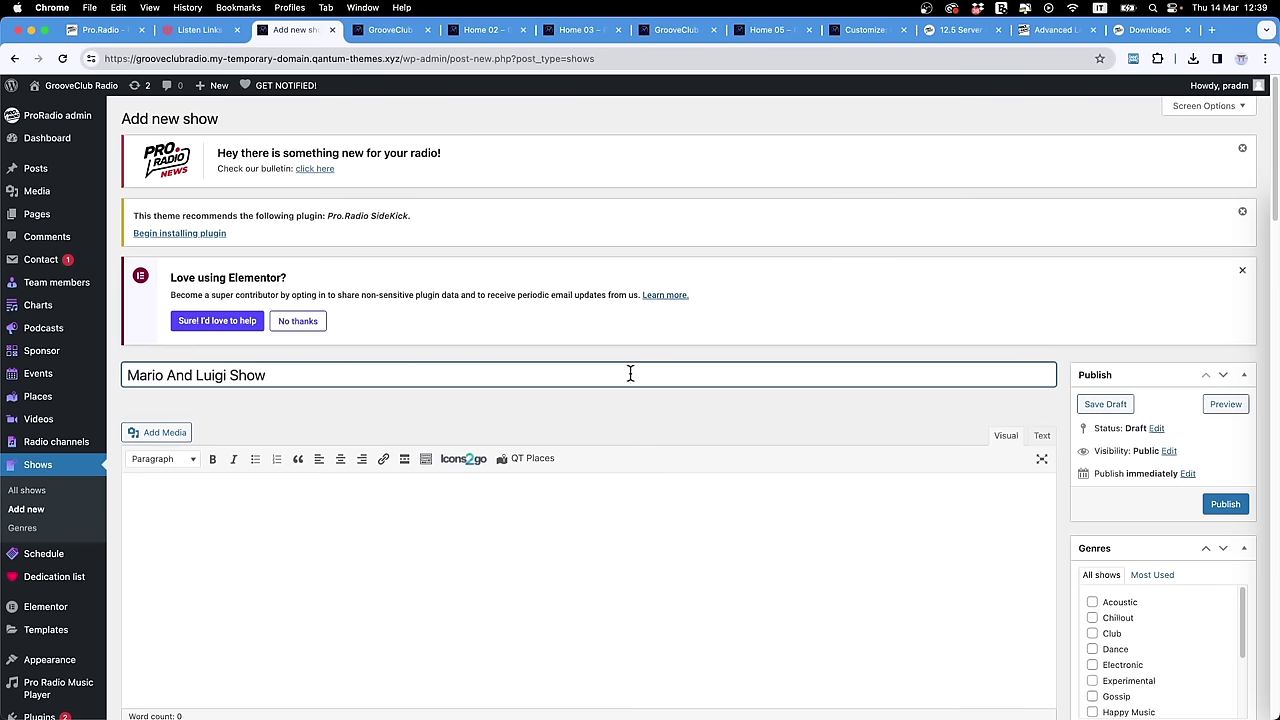
Step: Upload "grooveclub show featured 01.jpg" from the RADIO SHOW folder and set it as the show's featured image
scroll(630, 373, down, 4)
scroll(1143, 521, down, 3)
scroll(1160, 450, down, 5)
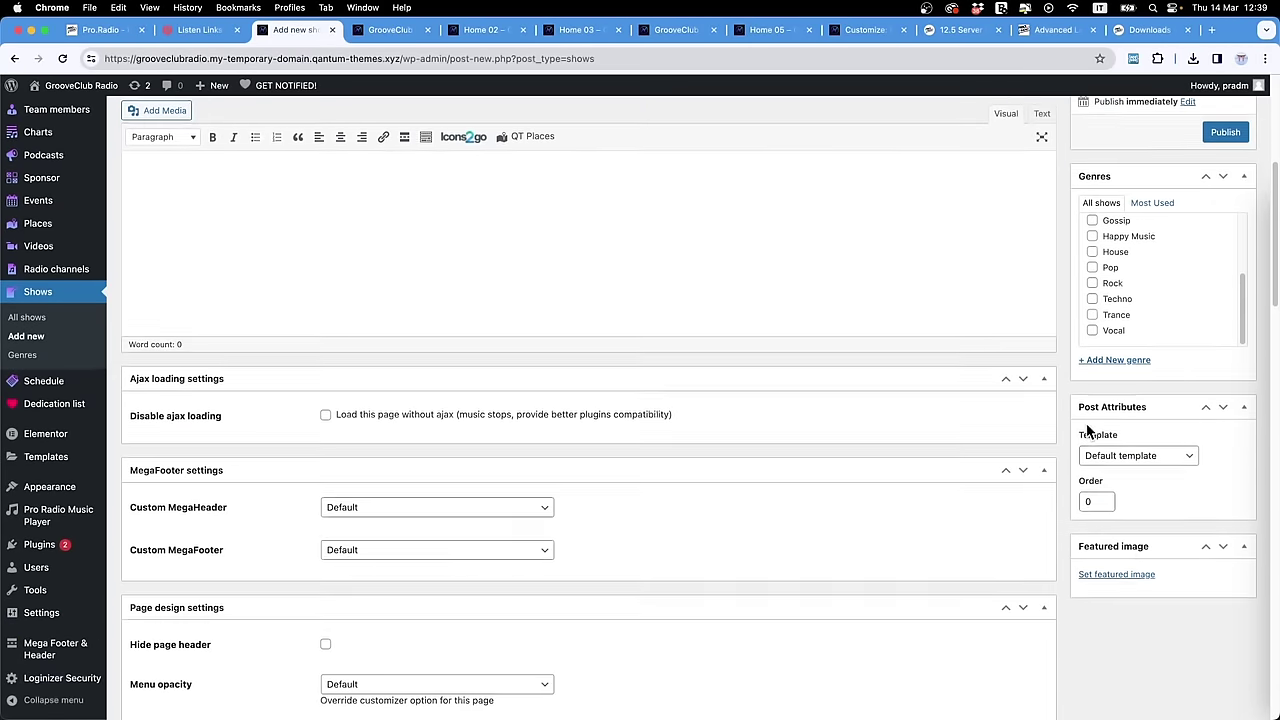
click(1136, 561)
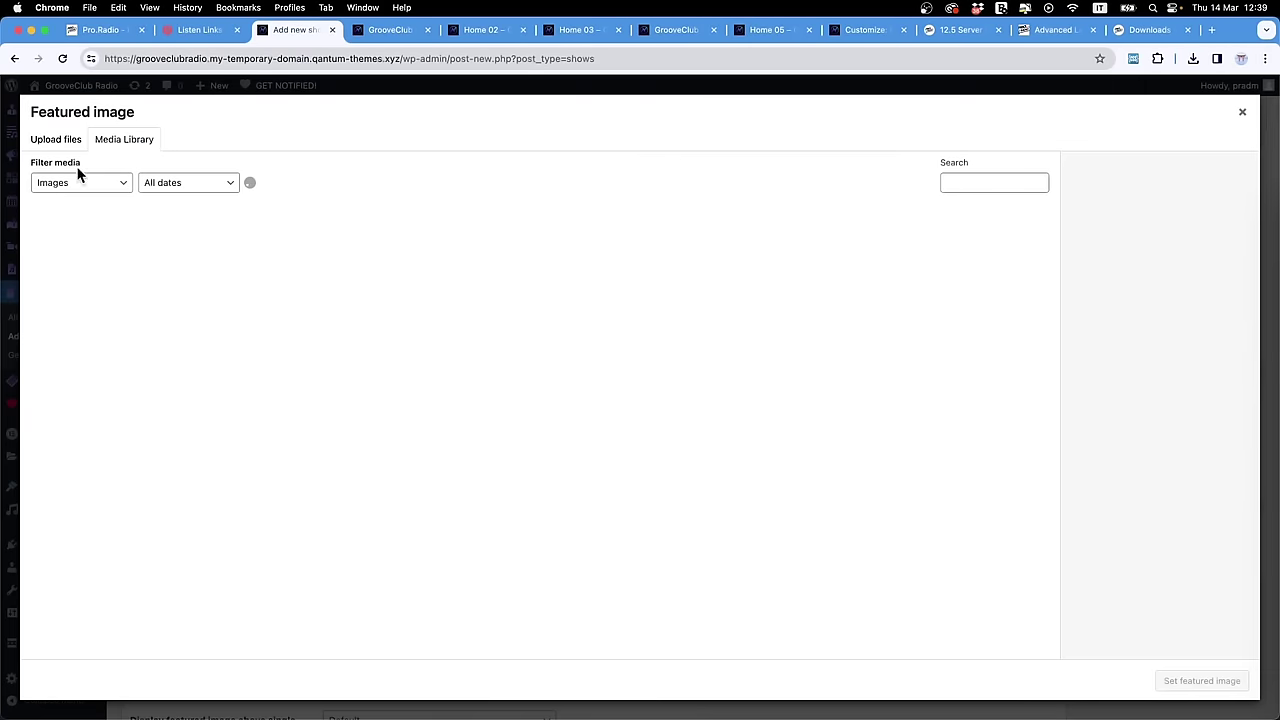
click(58, 140)
click(624, 383)
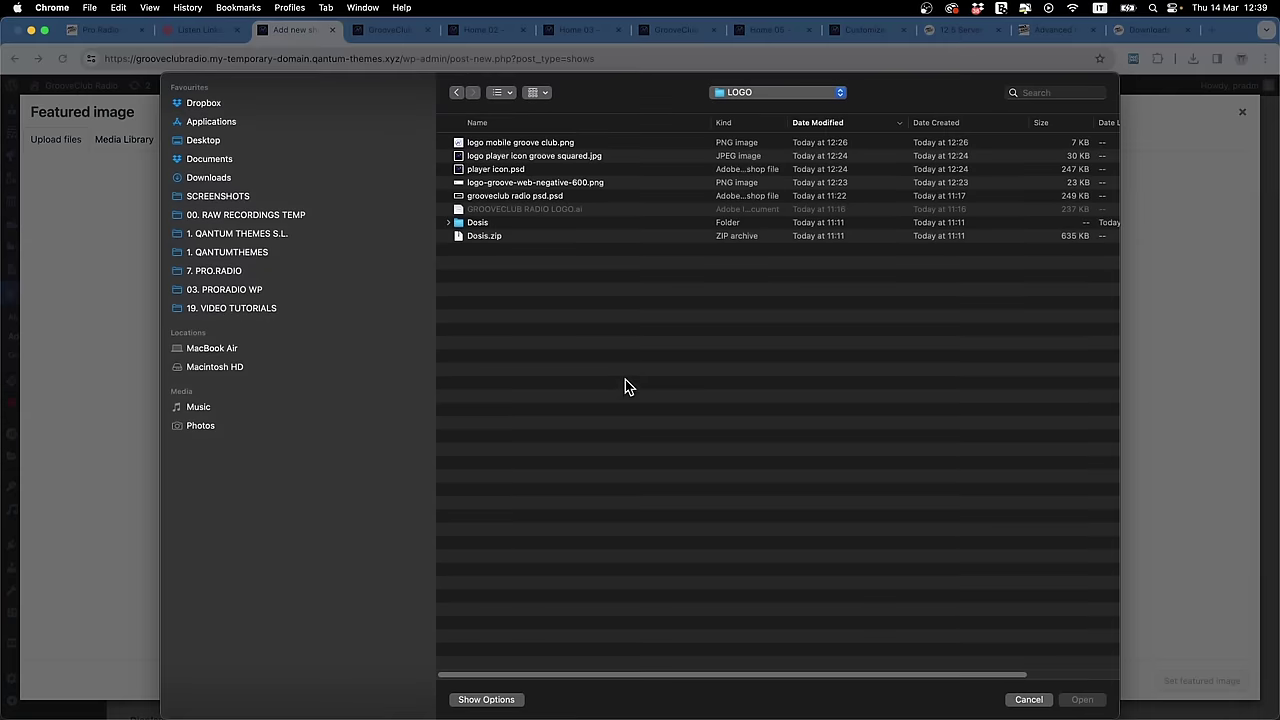
click(765, 95)
click(766, 110)
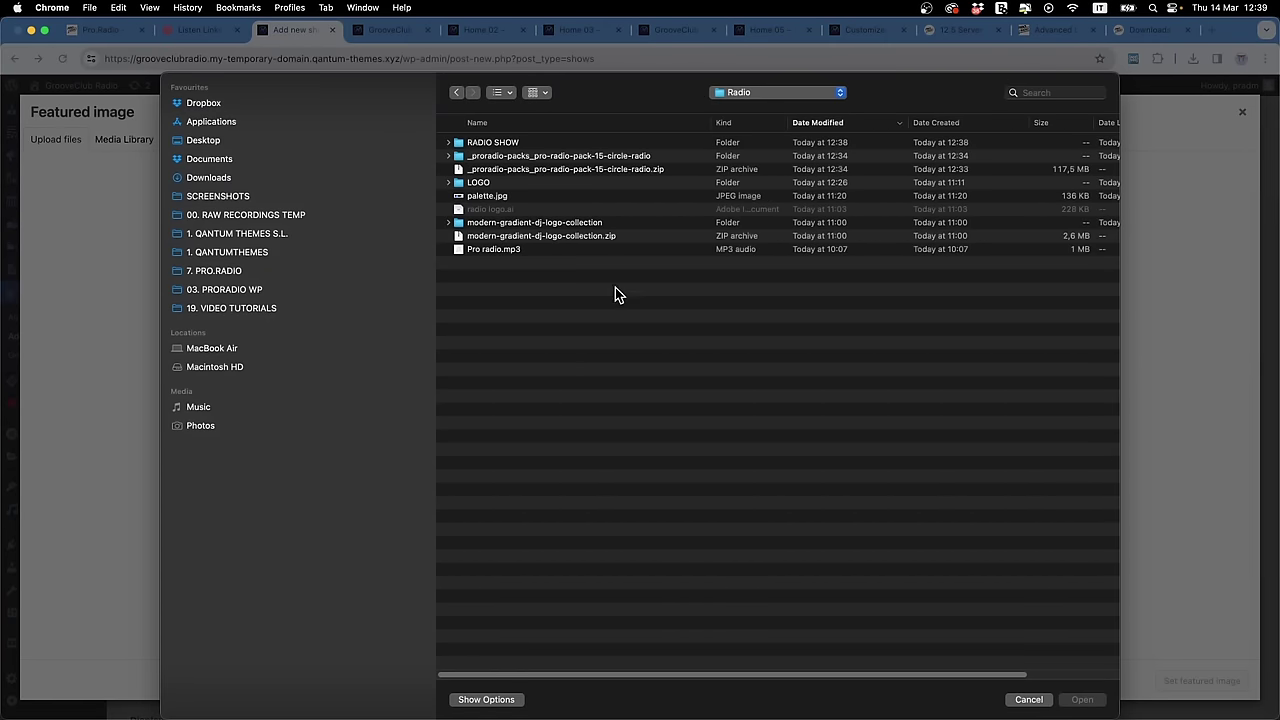
double_click(476, 148)
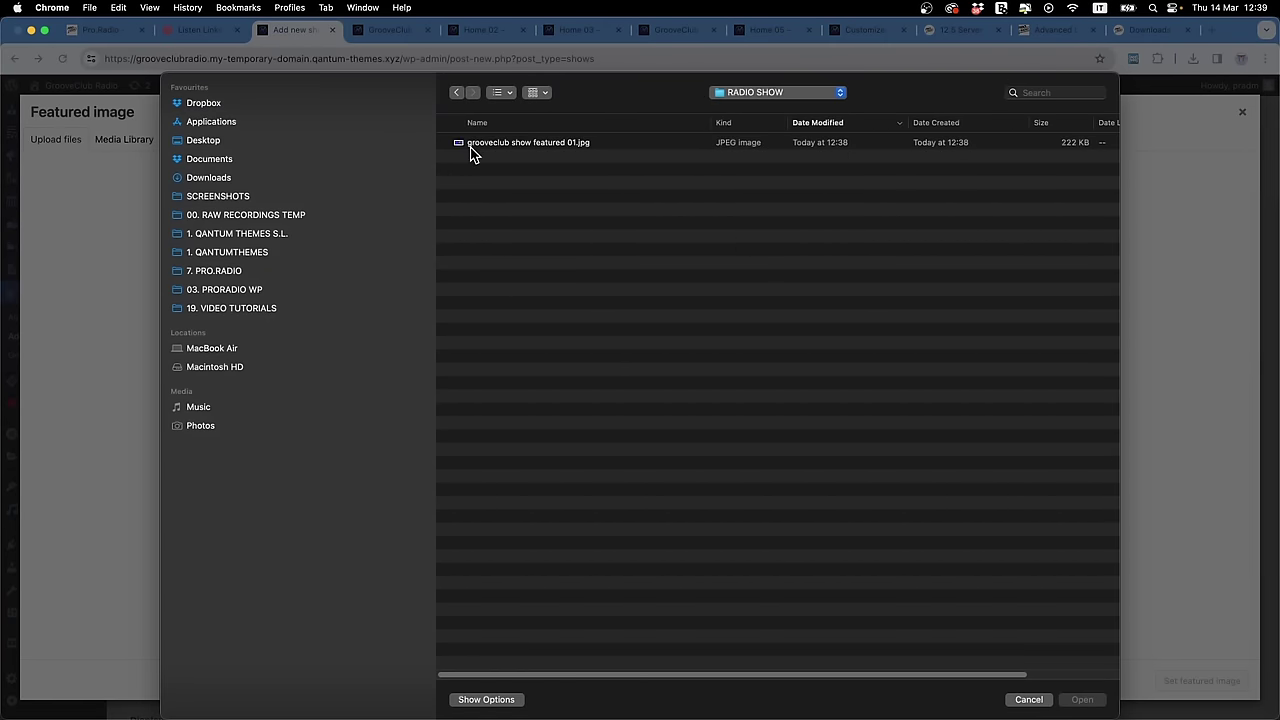
double_click(466, 150)
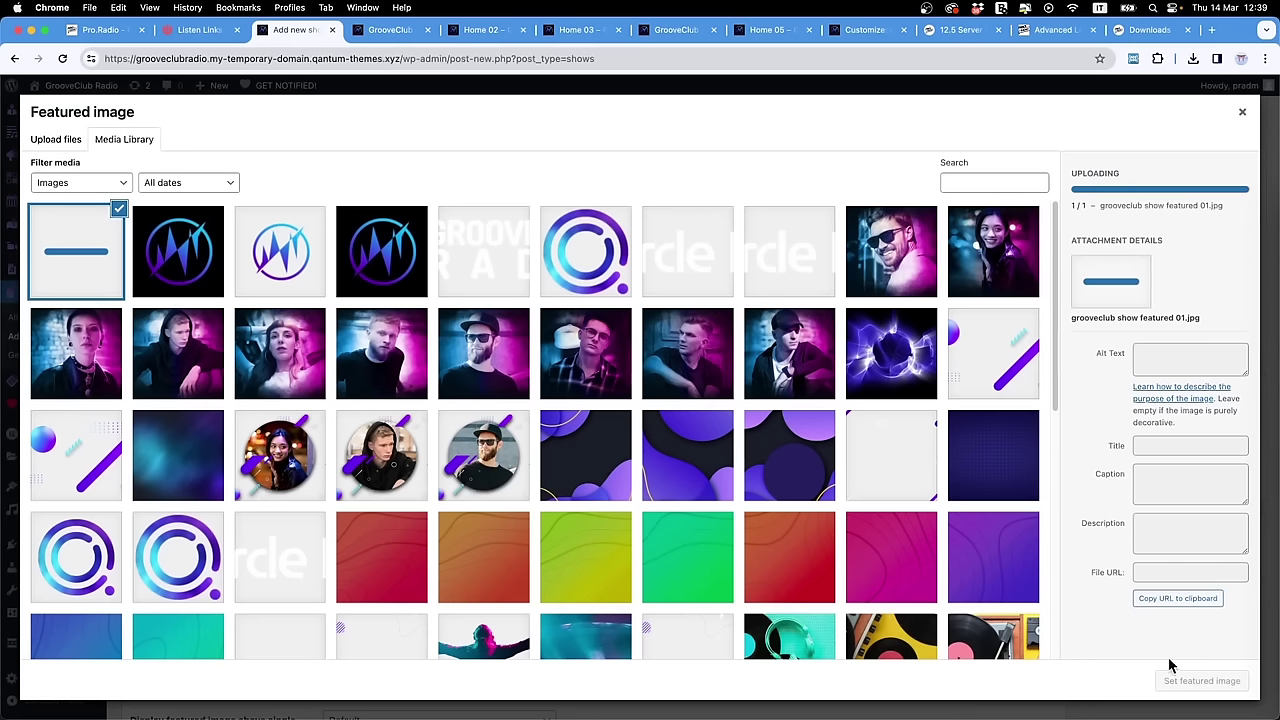
click(1162, 684)
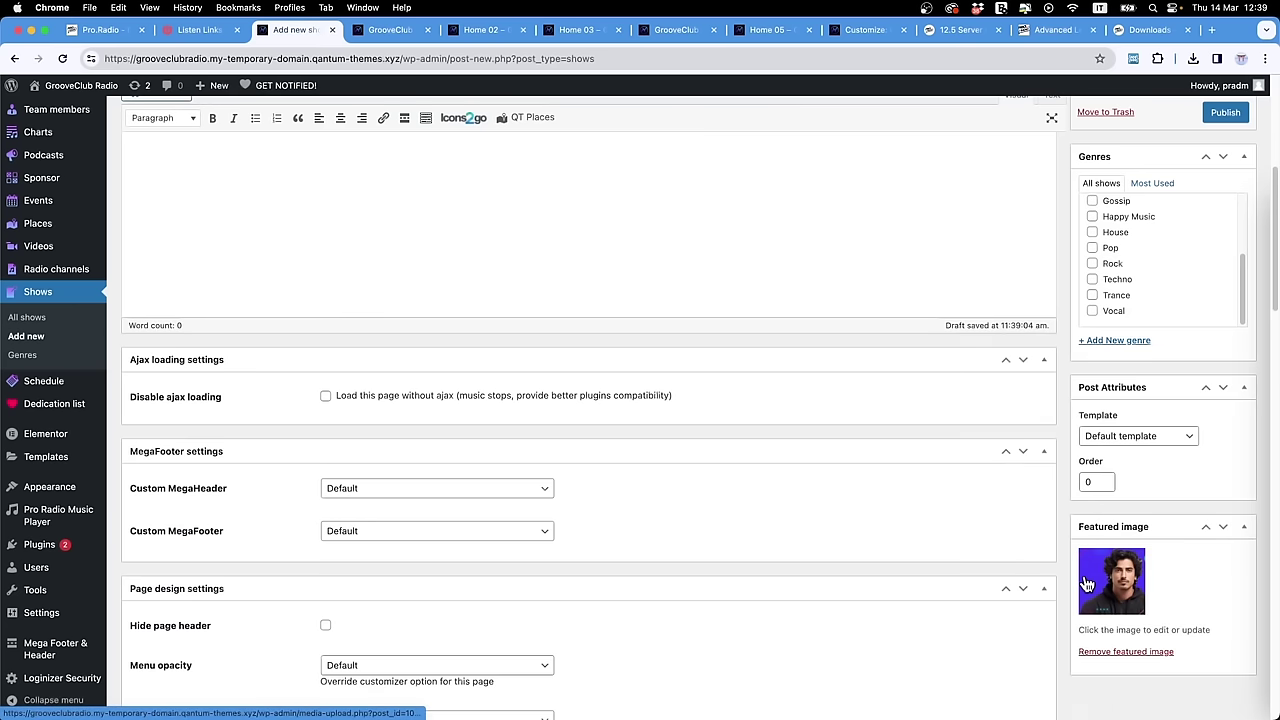
Step: Open ChatGPT in a new browser tab and submit the prompt "invent a 150words bio for a dj"
scroll(1087, 585, up, 5)
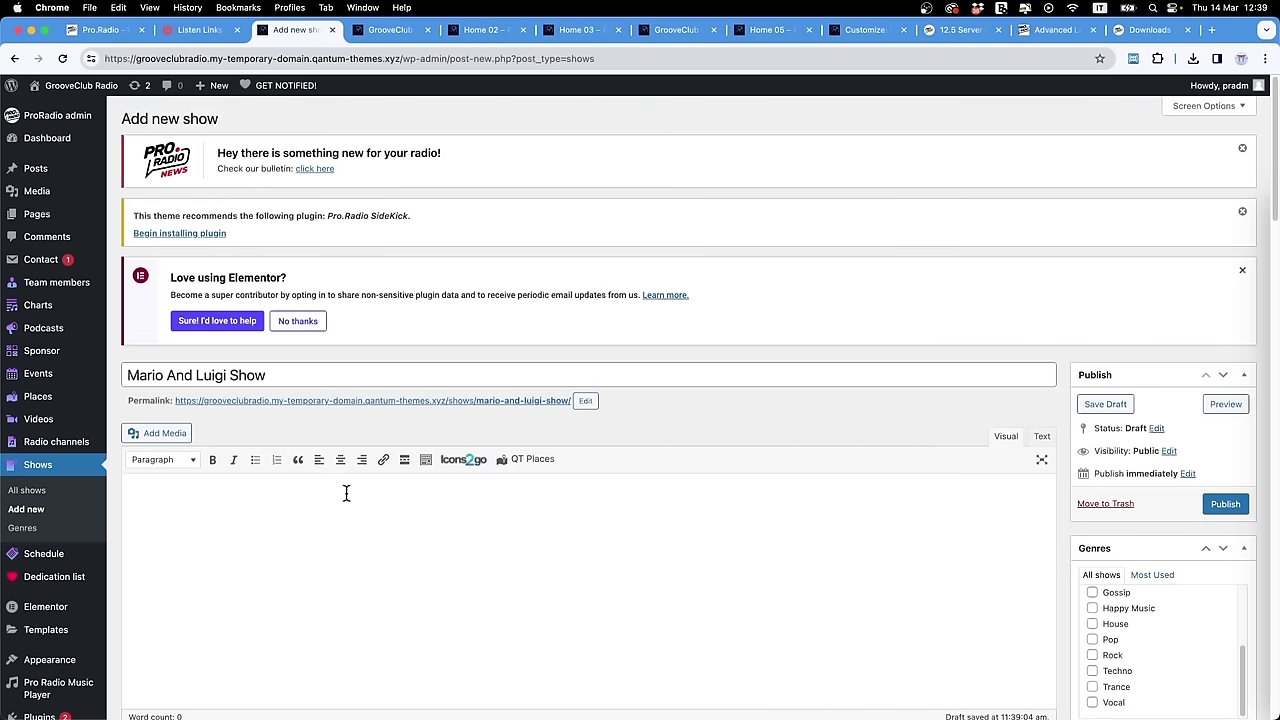
key(super+t)
text(cha)
key(Return)
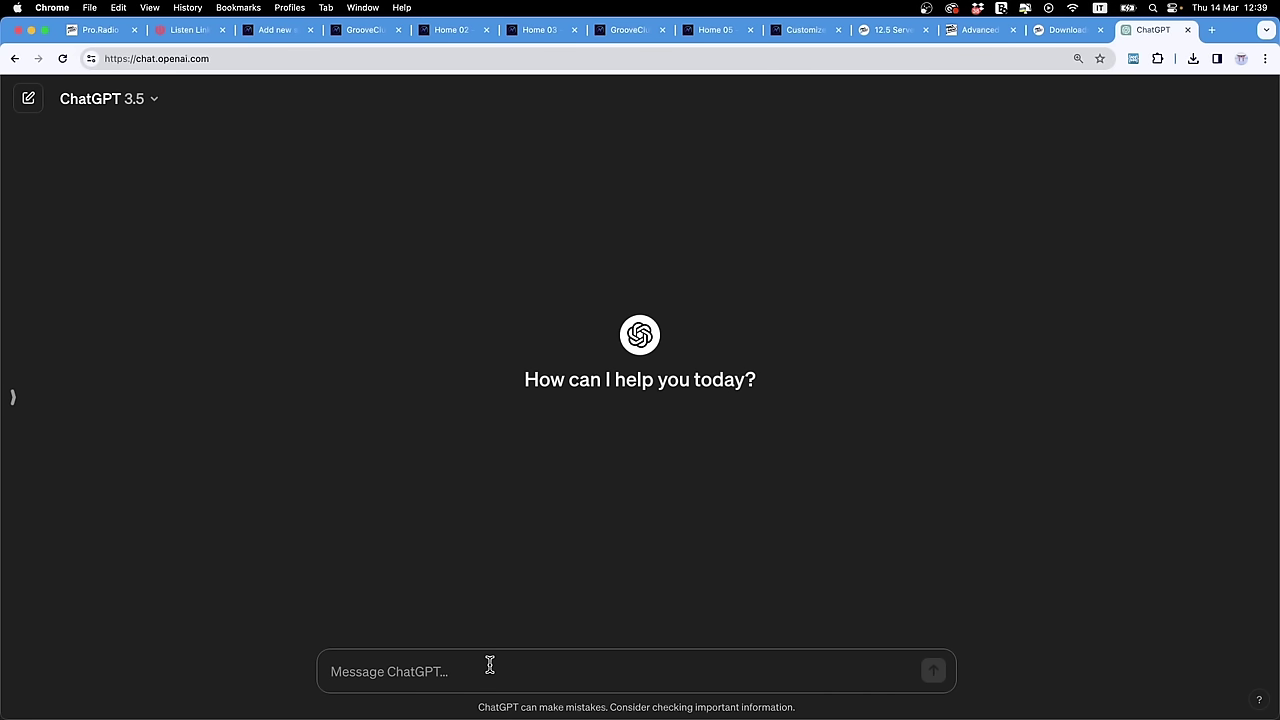
text(invent a 150words)
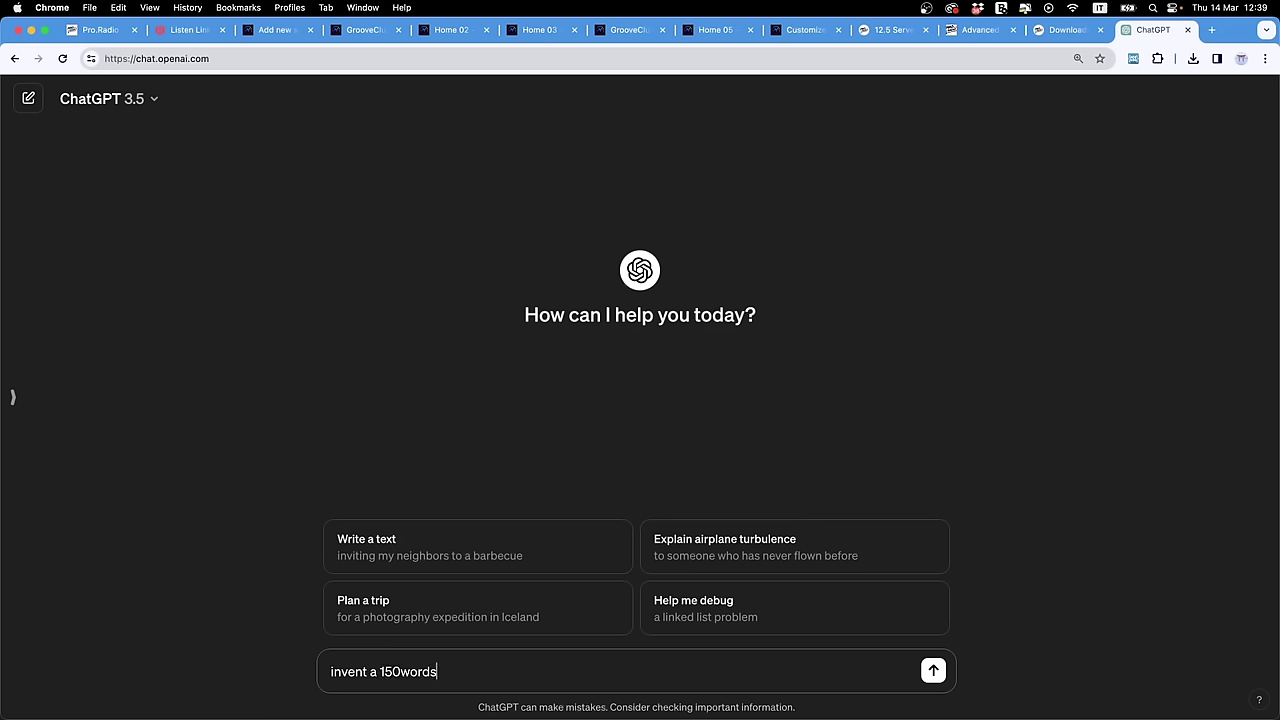
text( bio for a dj)
key(Return)
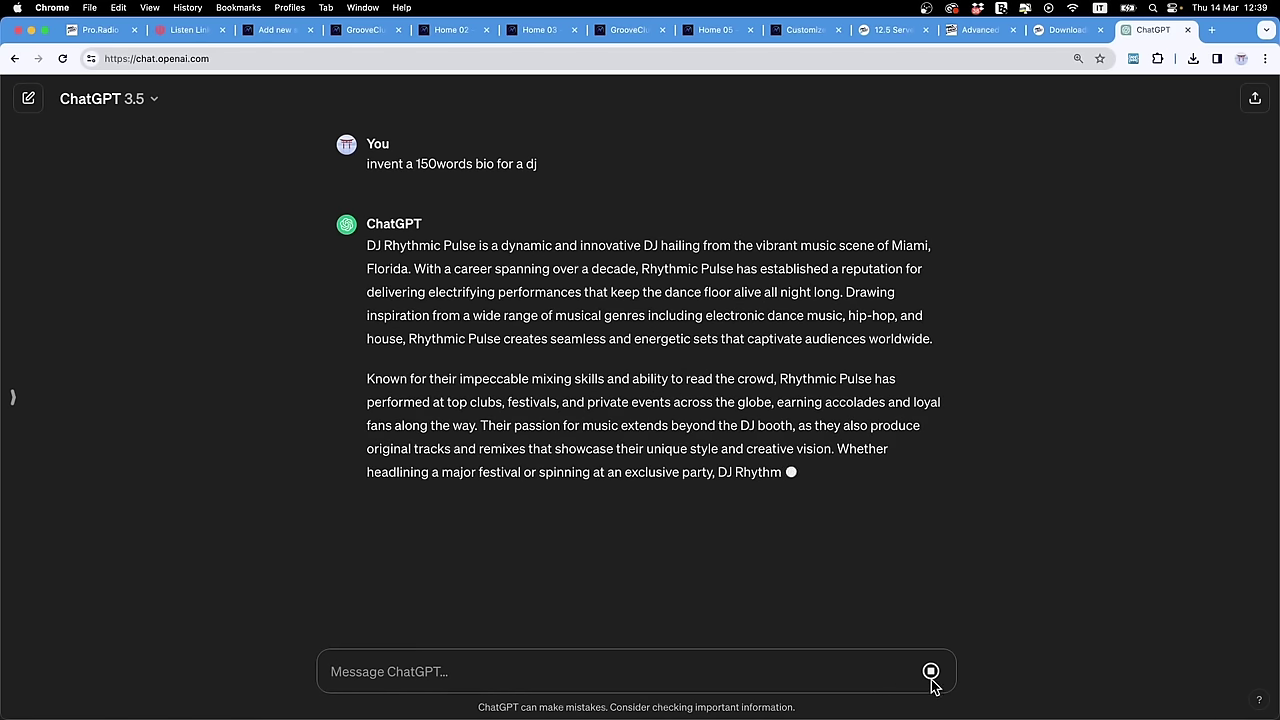
Step: Return to the WordPress new show page and insert the ChatGPT-written DJ Rhythmic Pulse bio as the show's main content
click(100, 31)
click(290, 31)
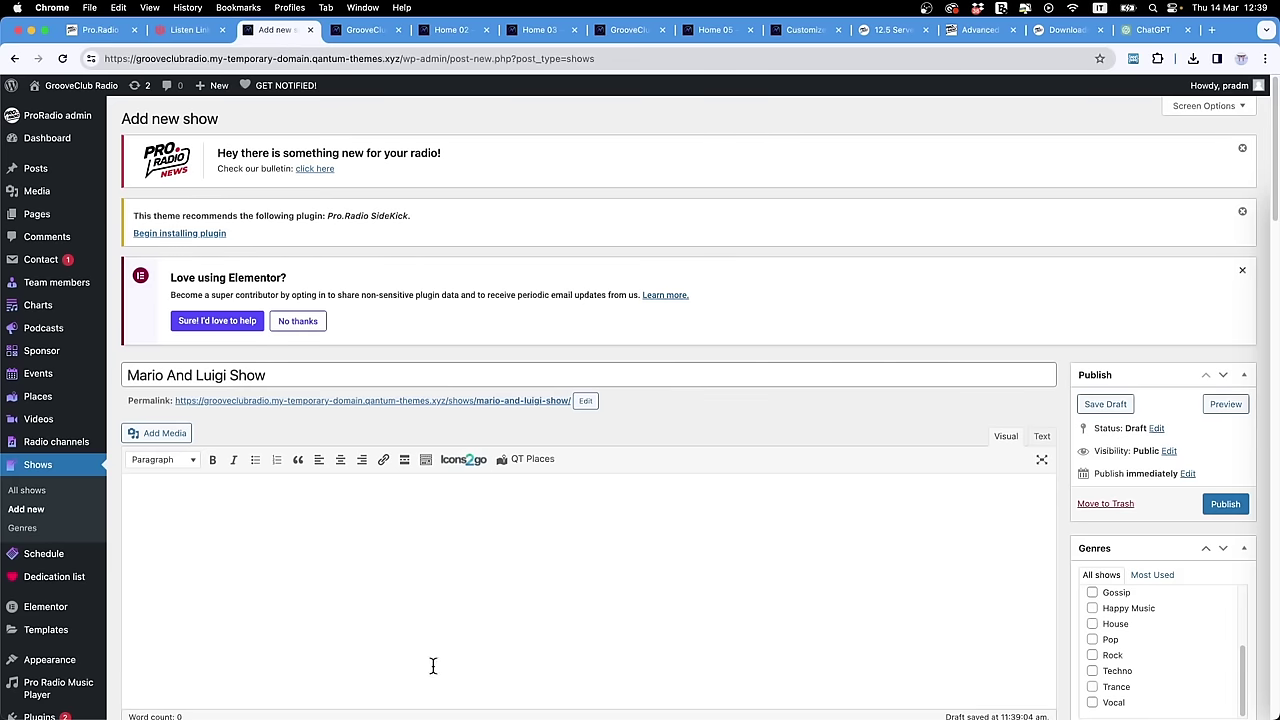
text(DJ Rhythmic Pulse is a dynamic and innovative DJ hailing from the vibrant music scene of Miami, Florida. With a career spanning over a decade, Rhythmic Pulse has established a reputation for delivering electrifying performances that keep the dance floor alive all night long. Drawing inspiration from a wide range of musical genres including electronic dance music, hip-hop, and house, Rhythmic Pulse creates seamless and energetic sets that captivate audiences worldwide. Known for their impeccable mixing skills and ability to read the crowd, Rhythmic Pulse has performed at top clubs, festivals, and private events across the globe, earning accolades and loyal fans along the way. Their passion for music extends beyond the DJ booth, as they also produce original tracks and remixes that showcase their unique style and creative vision. Whether headlining a major festival or spinning at an exclusive party, DJ Rhythmic Pulse continues to push boundaries and elevate the art of DJing to new heights.)
Step: Set the show's subtitle to "Top Dj of Ibiza" in its Details settings
scroll(1060, 384, down, 15)
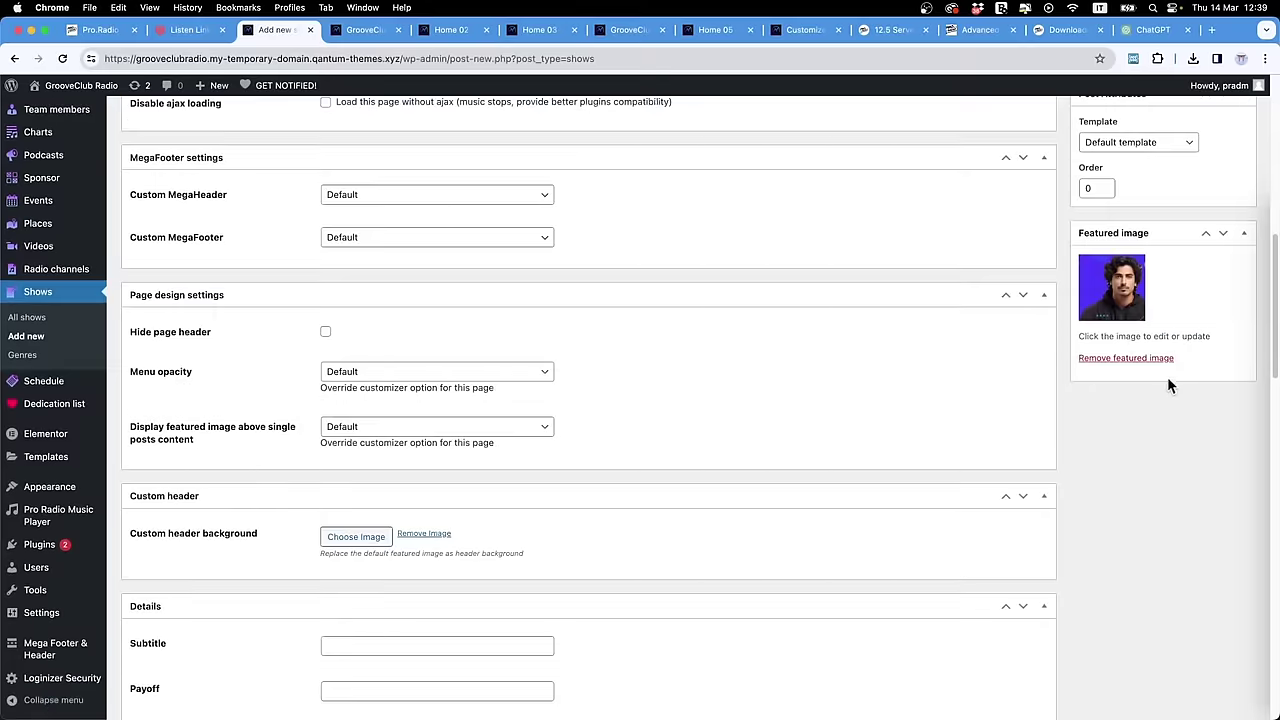
scroll(374, 329, up, 3)
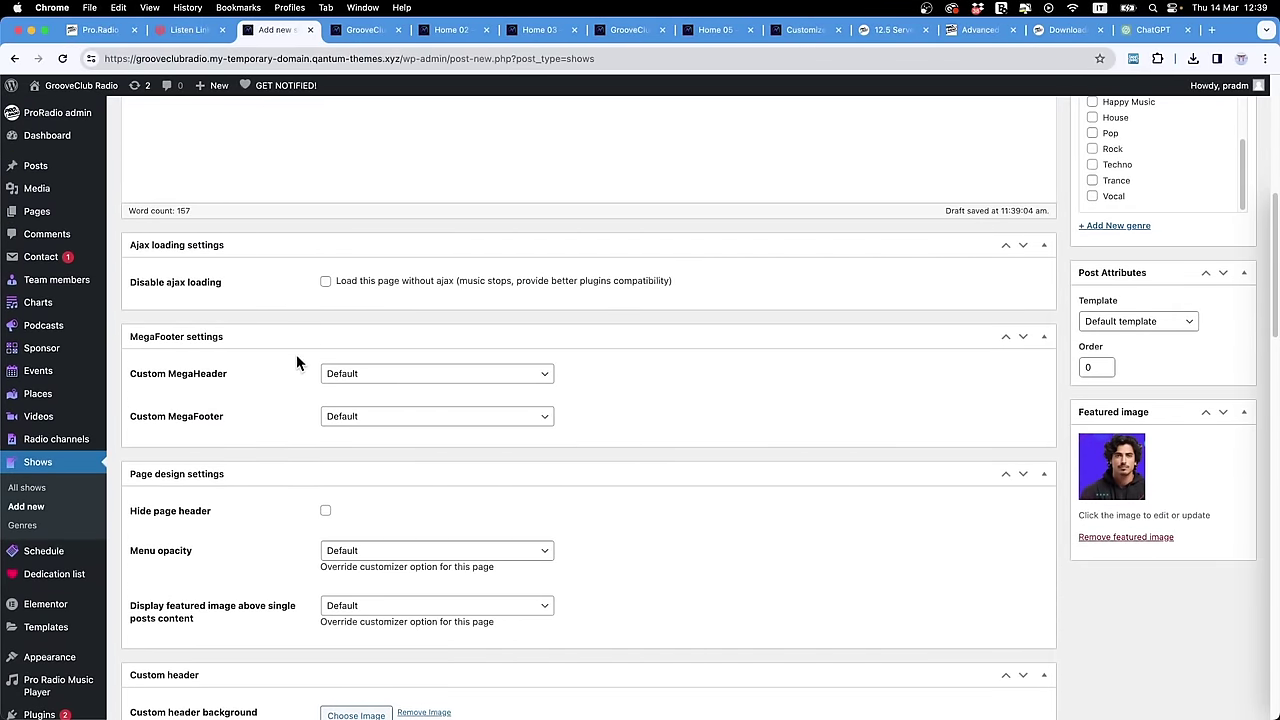
scroll(260, 443, down, 1)
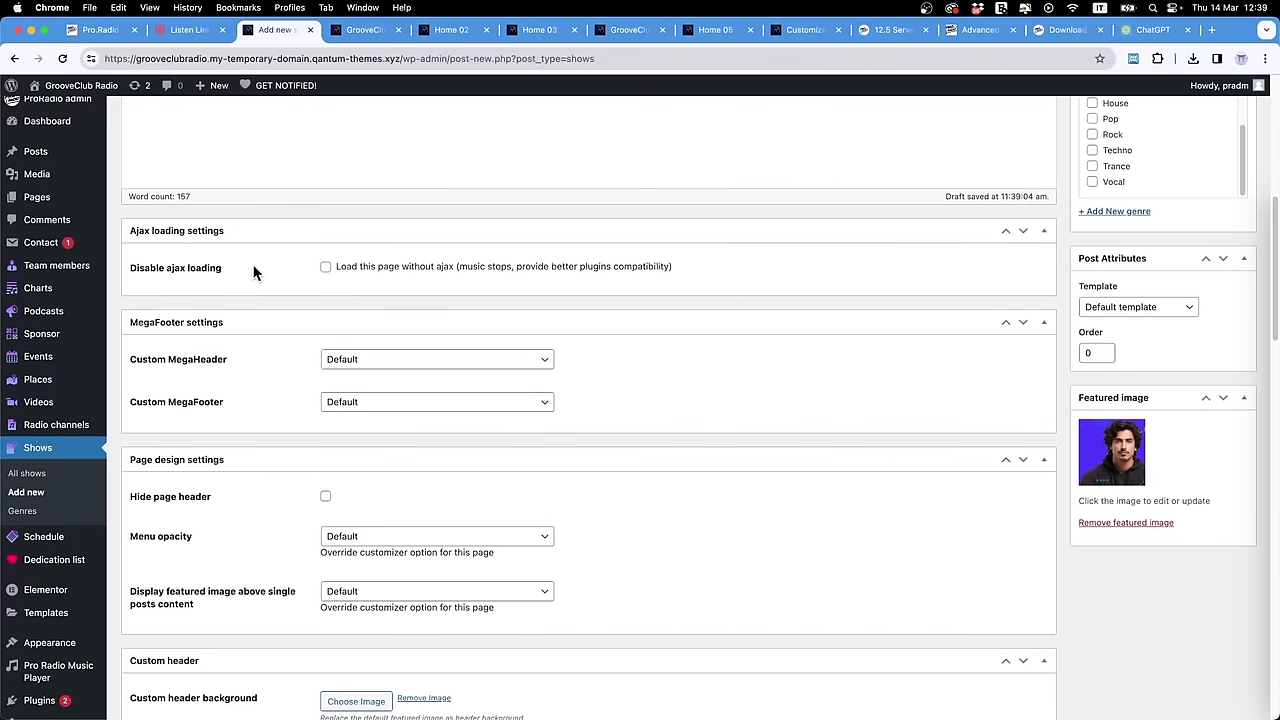
scroll(258, 266, down, 2)
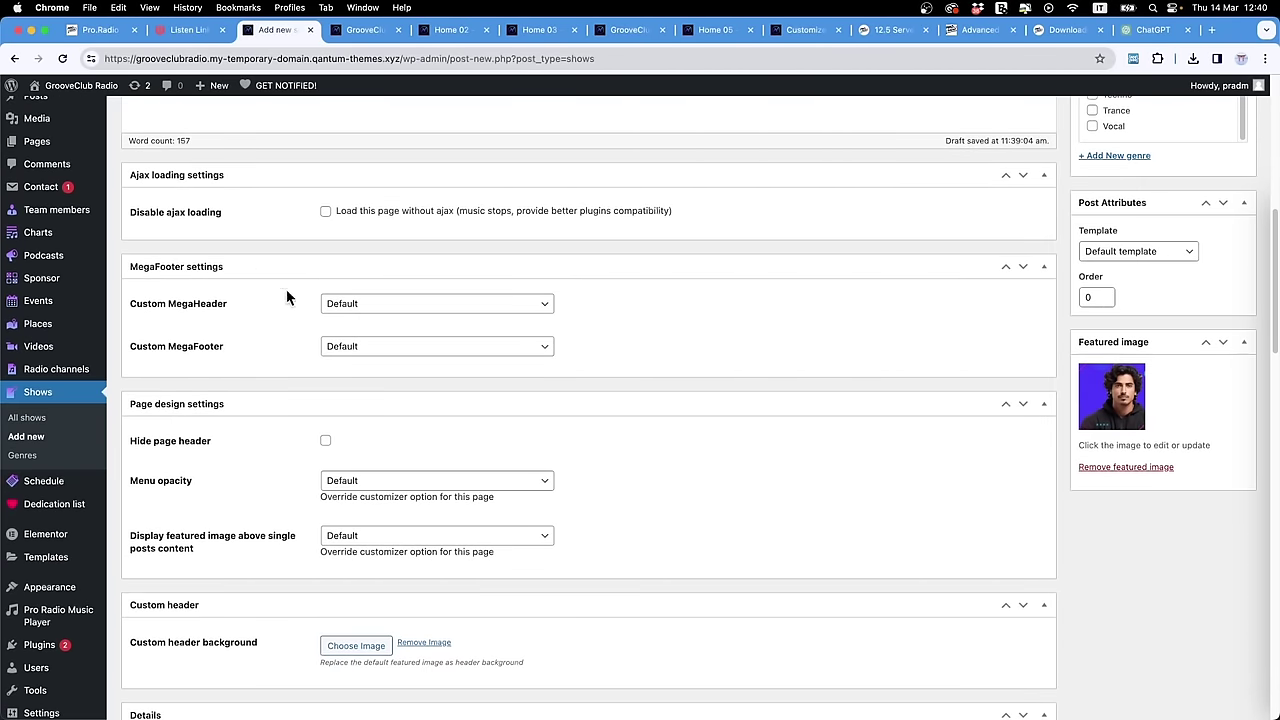
scroll(314, 340, down, 2)
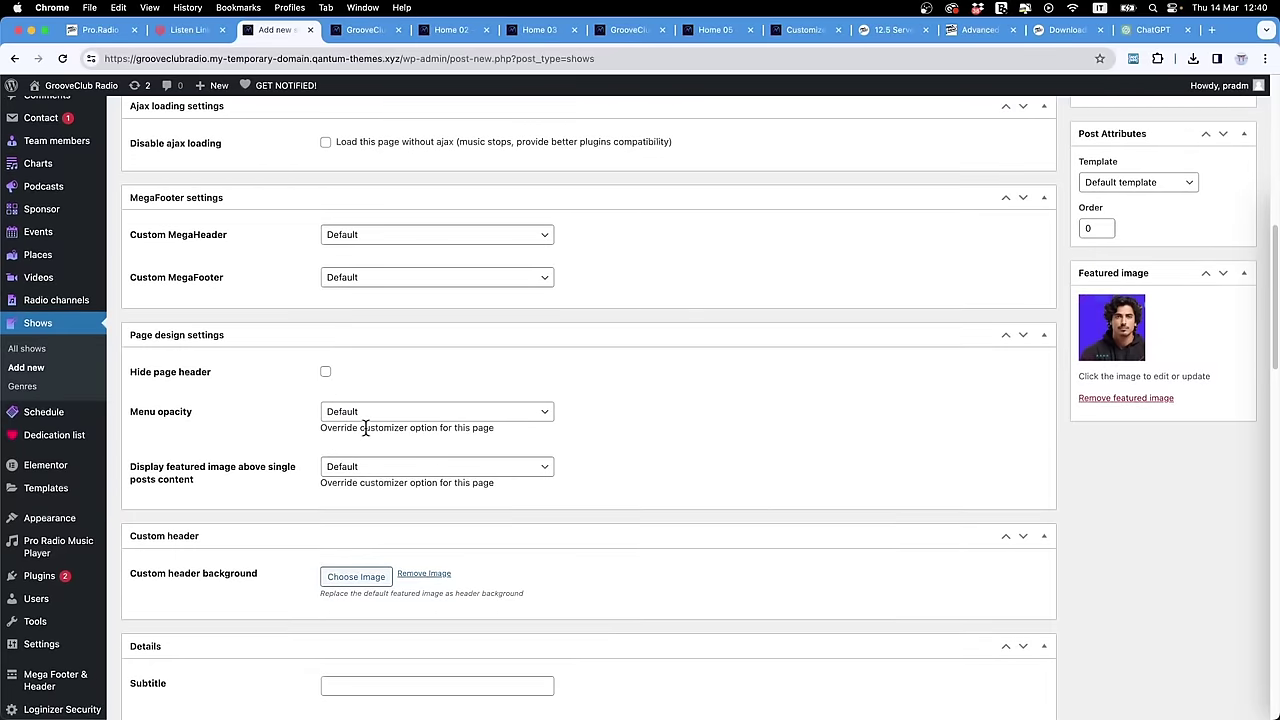
scroll(249, 431, down, 10)
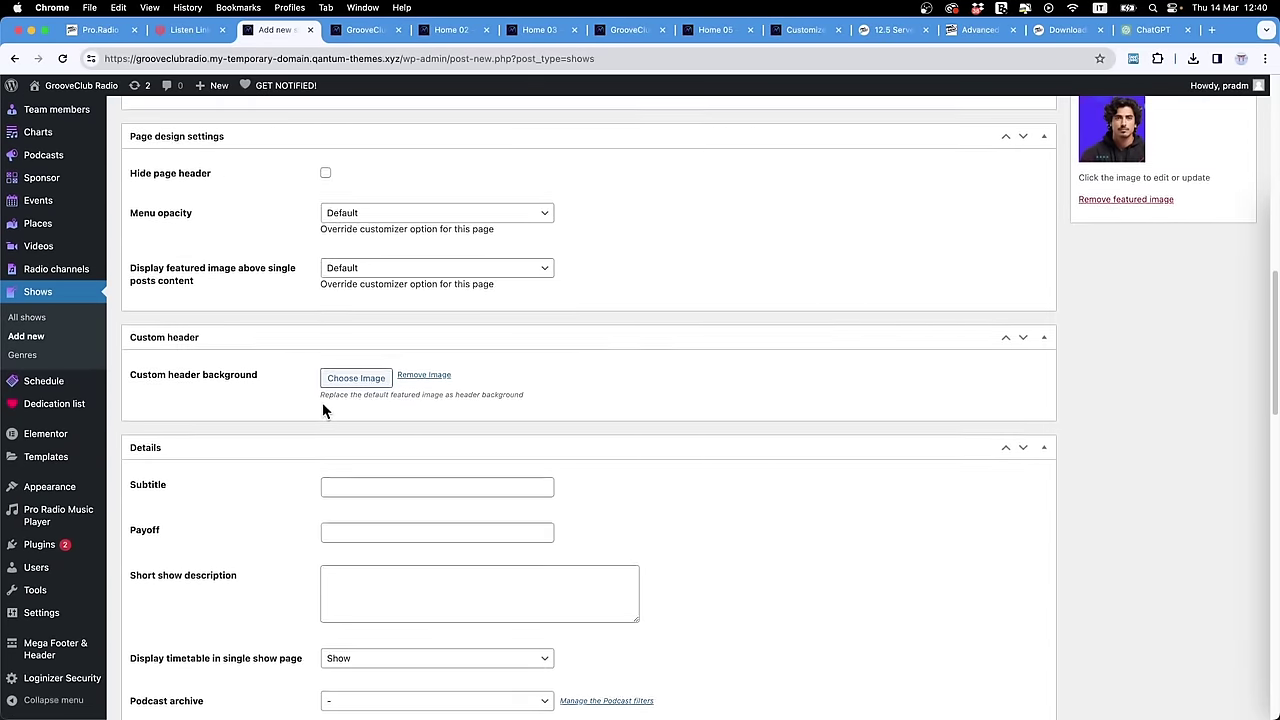
click(383, 339)
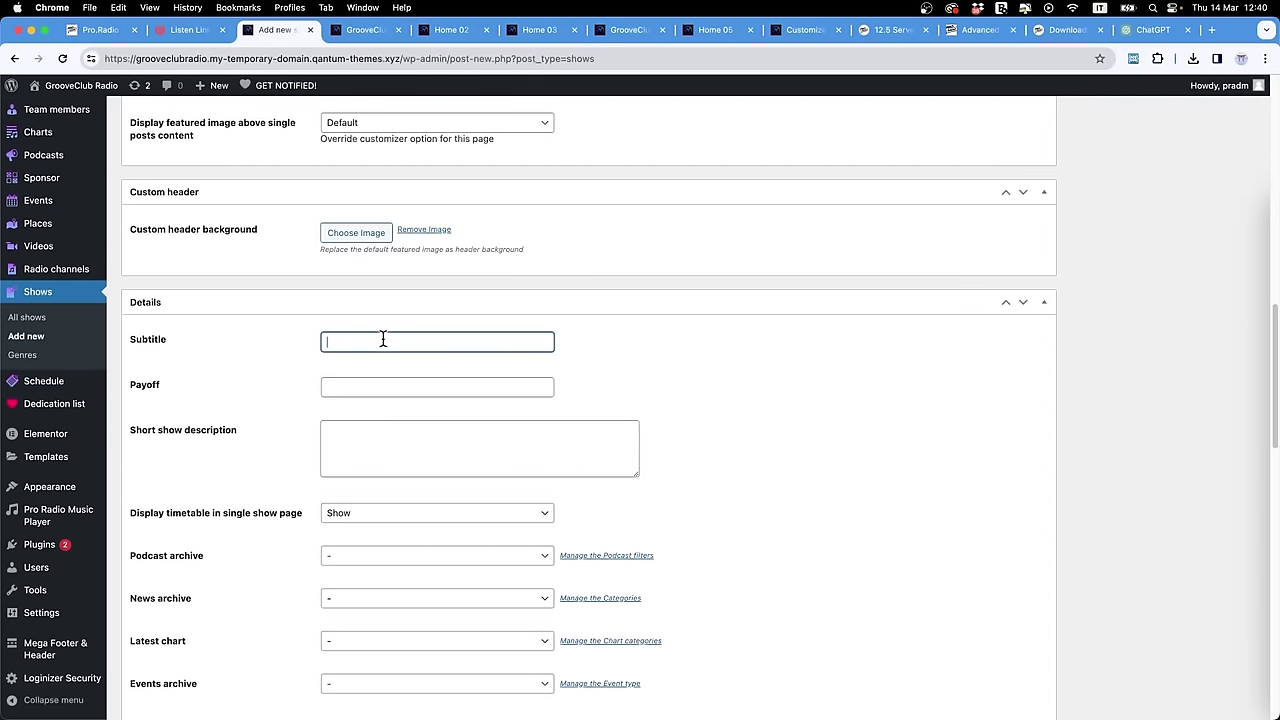
scroll(542, 383, down, 10)
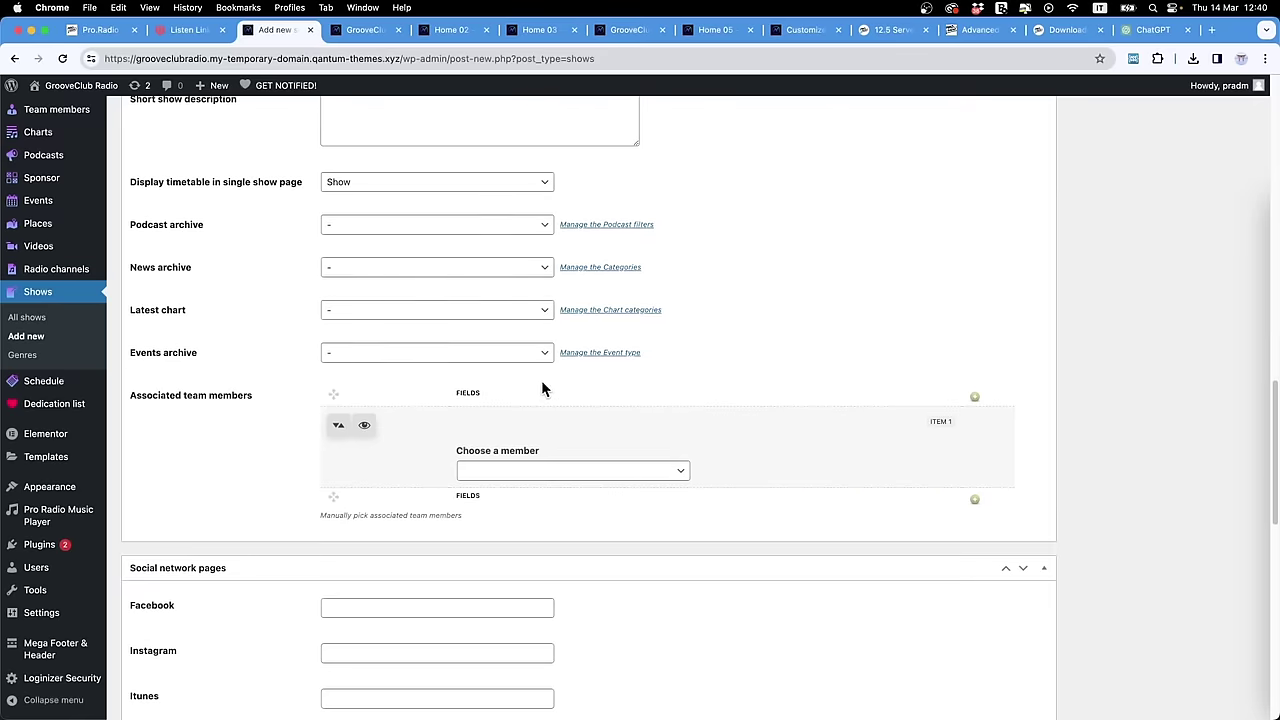
scroll(540, 390, up, 5)
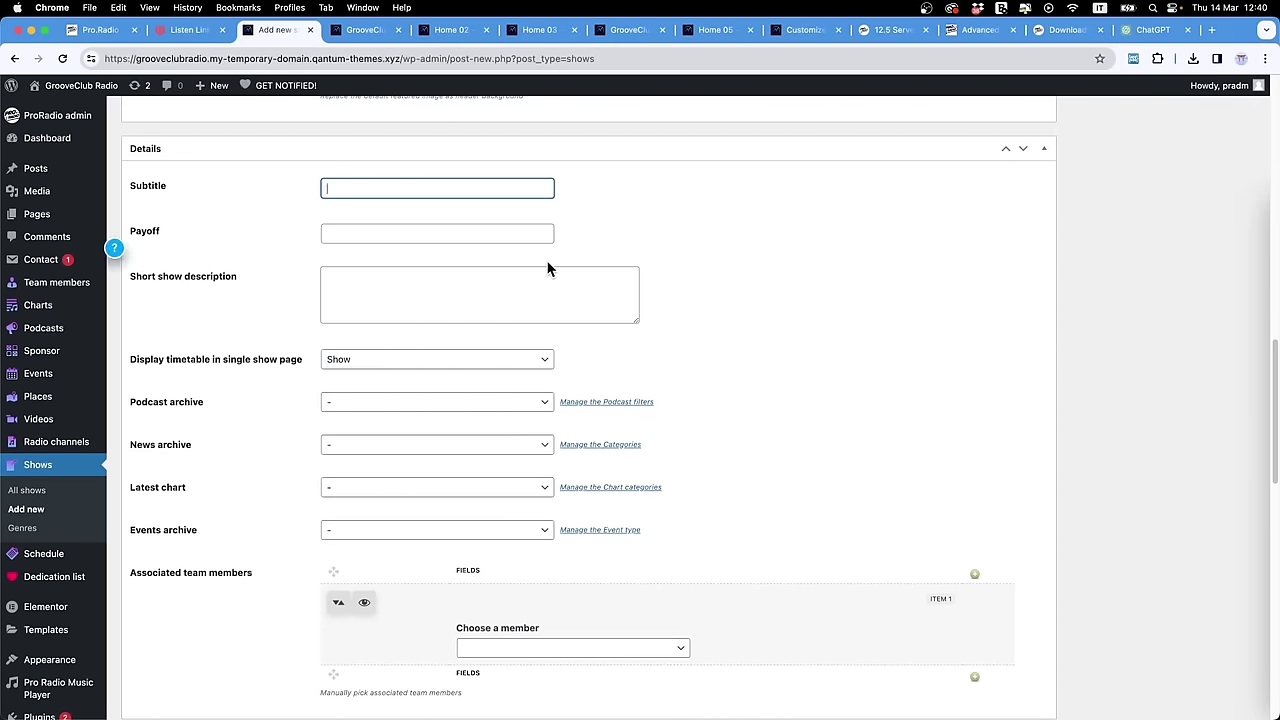
text(Top Dj of Ibiza)
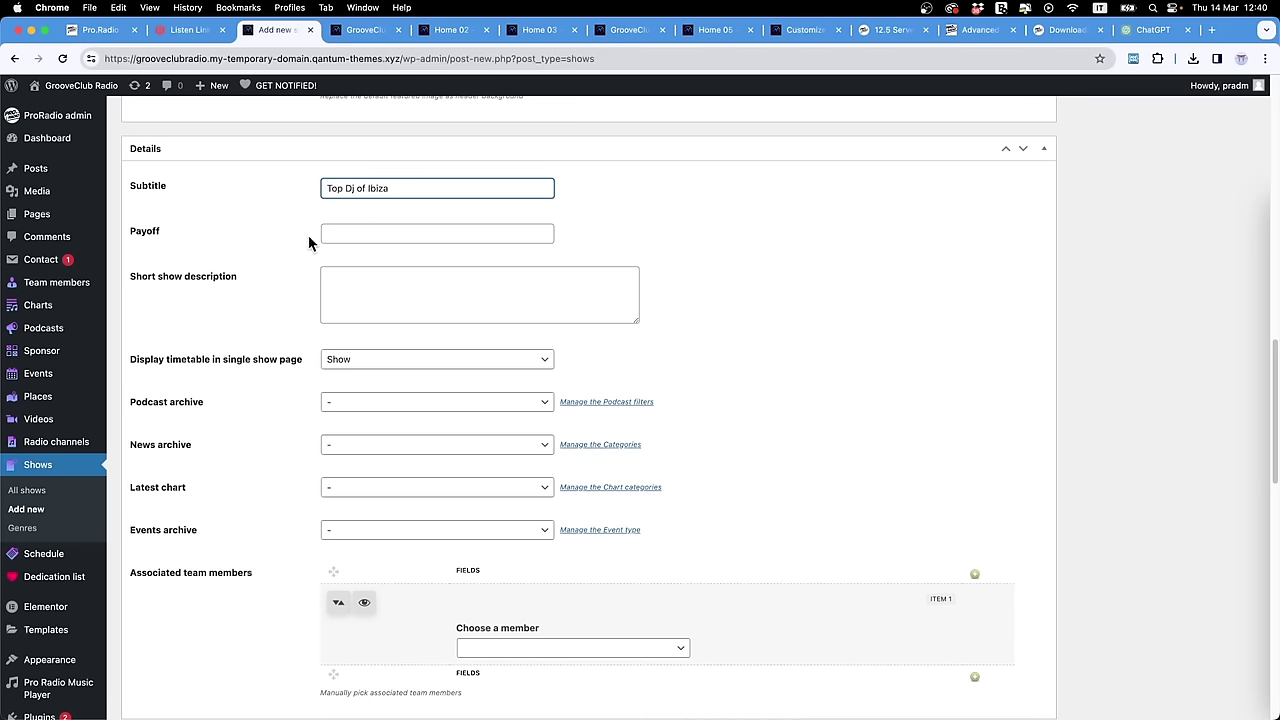
Step: Fill in the show's payoff as "Learnt mixing with real dishes" and its short description as "I am not a real dj"
click(433, 226)
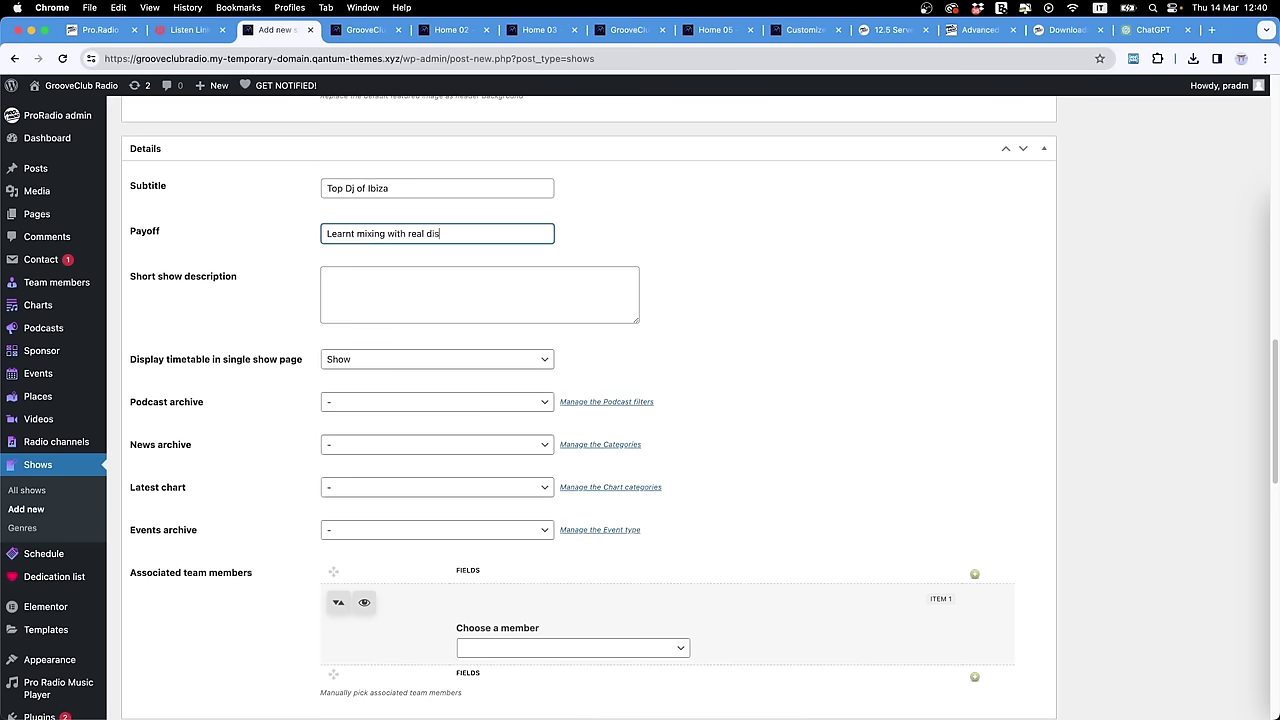
click(393, 274)
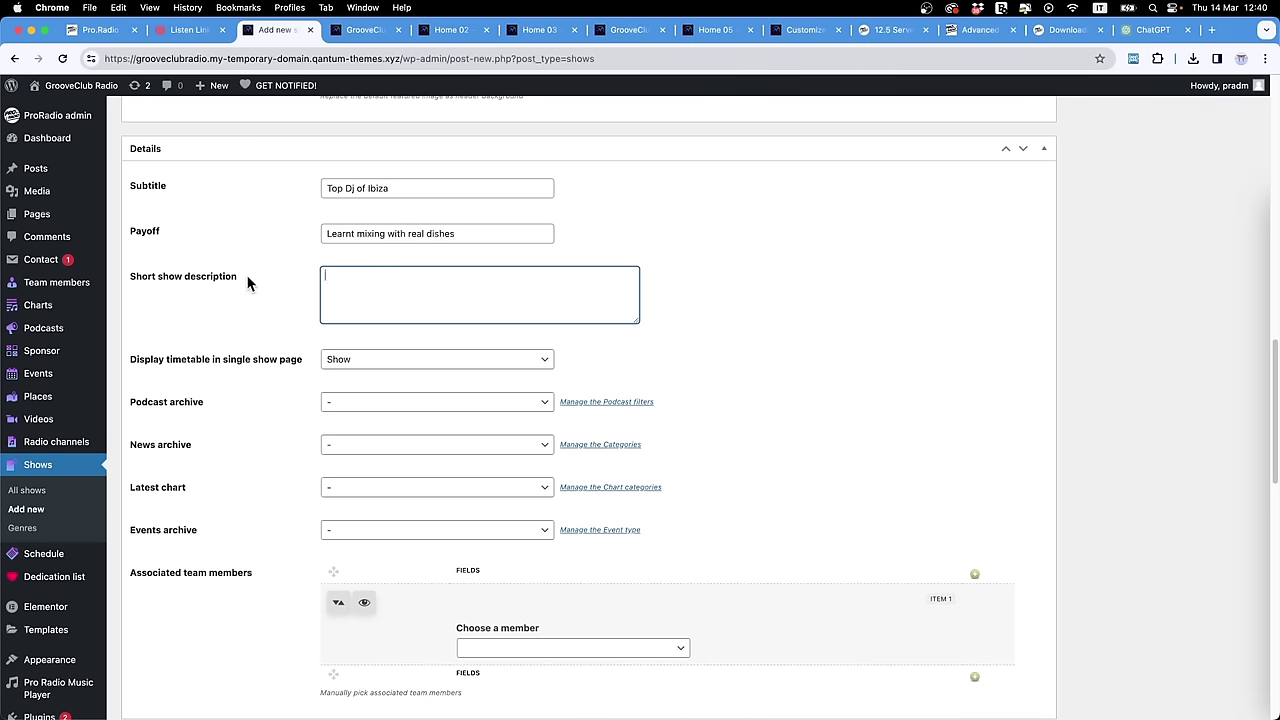
scroll(248, 283, down, 1)
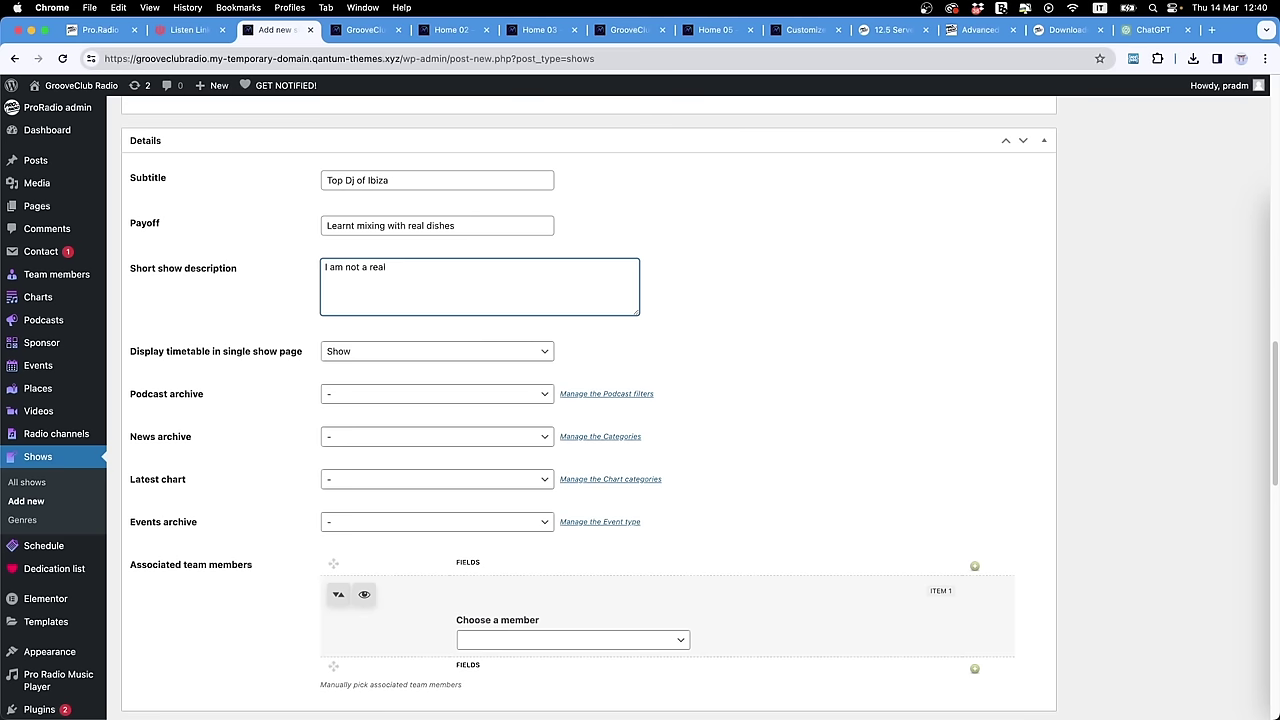
Step: Set the single show page timetable to Show and choose House as the podcast archive
click(352, 358)
click(400, 350)
scroll(245, 356, down, 2)
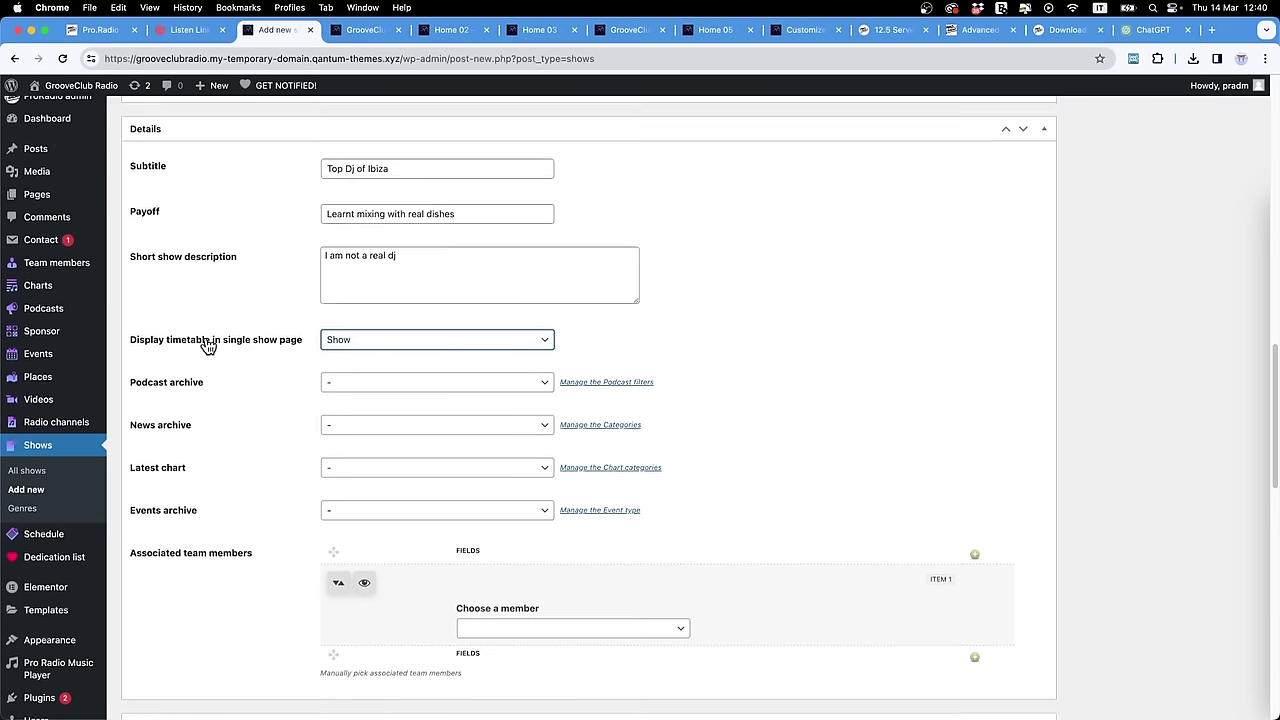
click(352, 322)
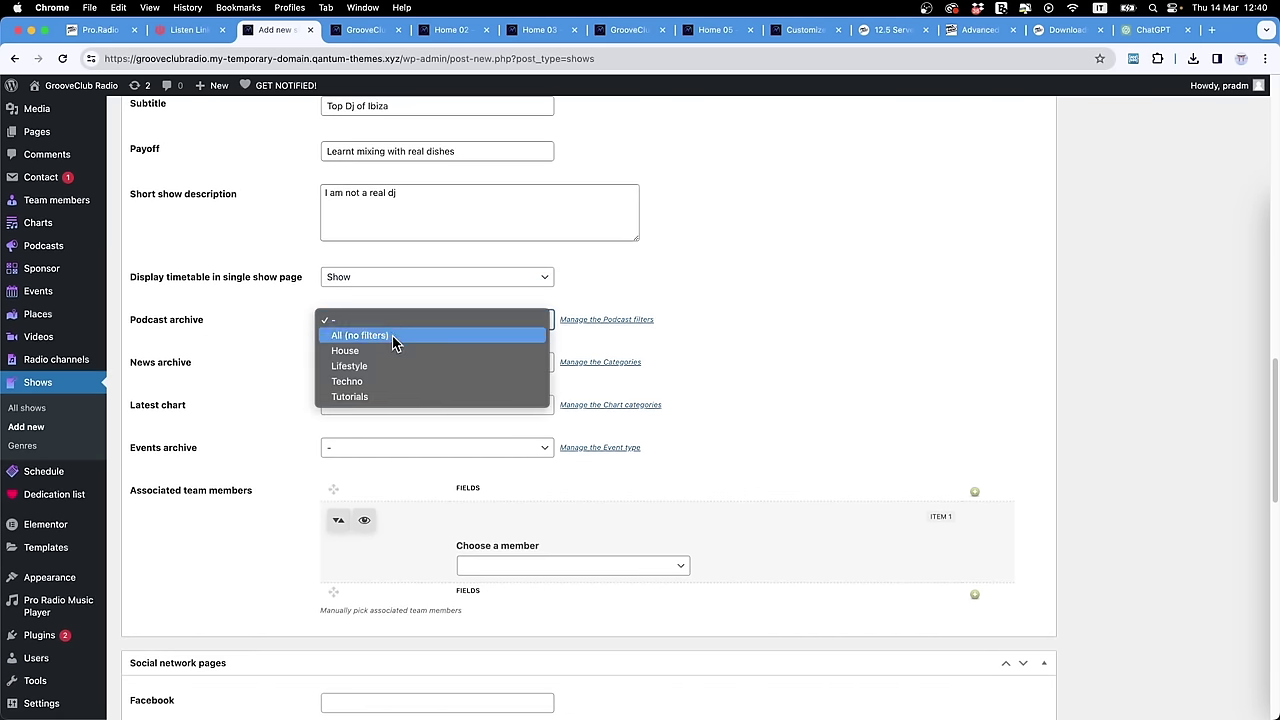
click(383, 352)
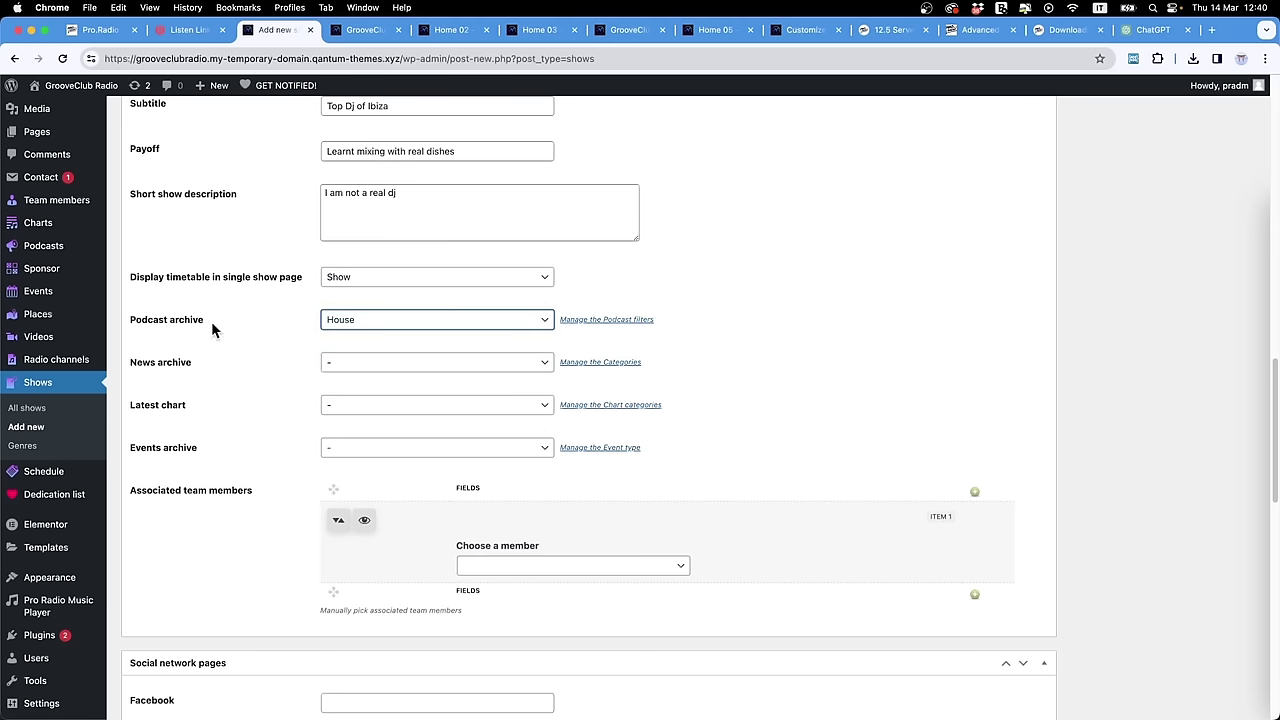
Step: Choose a member for the first associated team member item of the show
scroll(161, 323, down, 1)
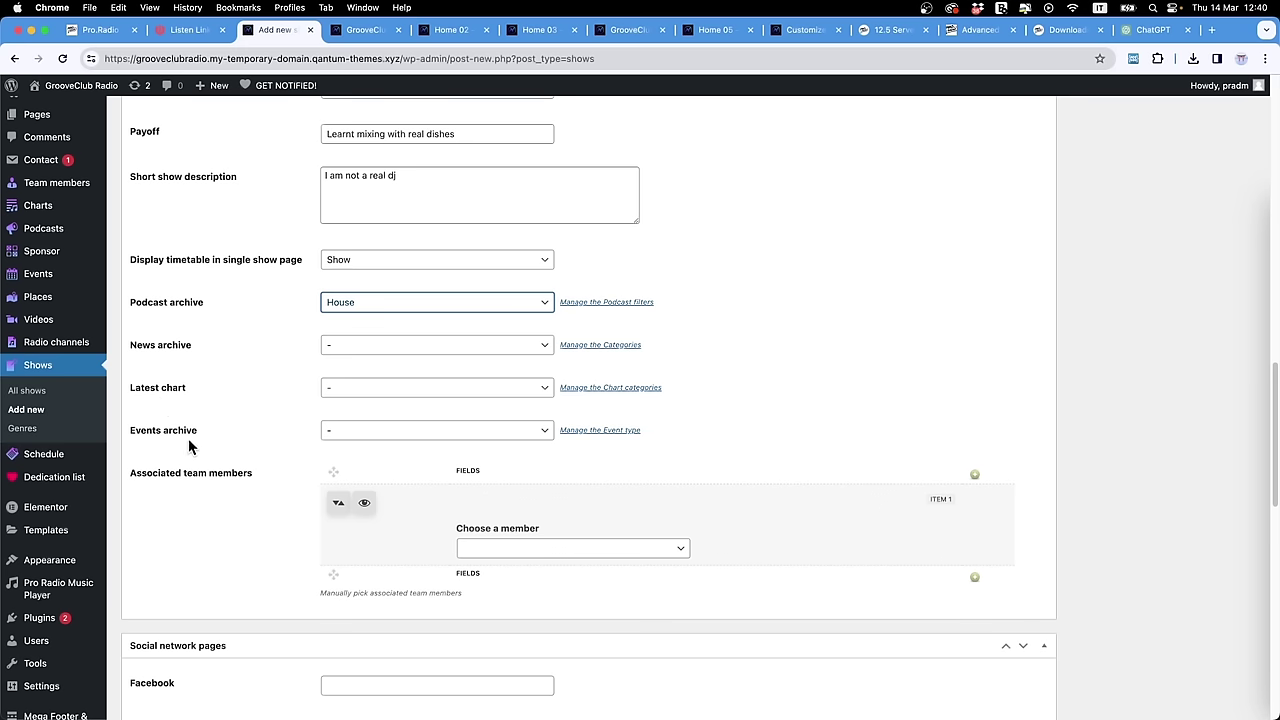
click(503, 558)
click(523, 595)
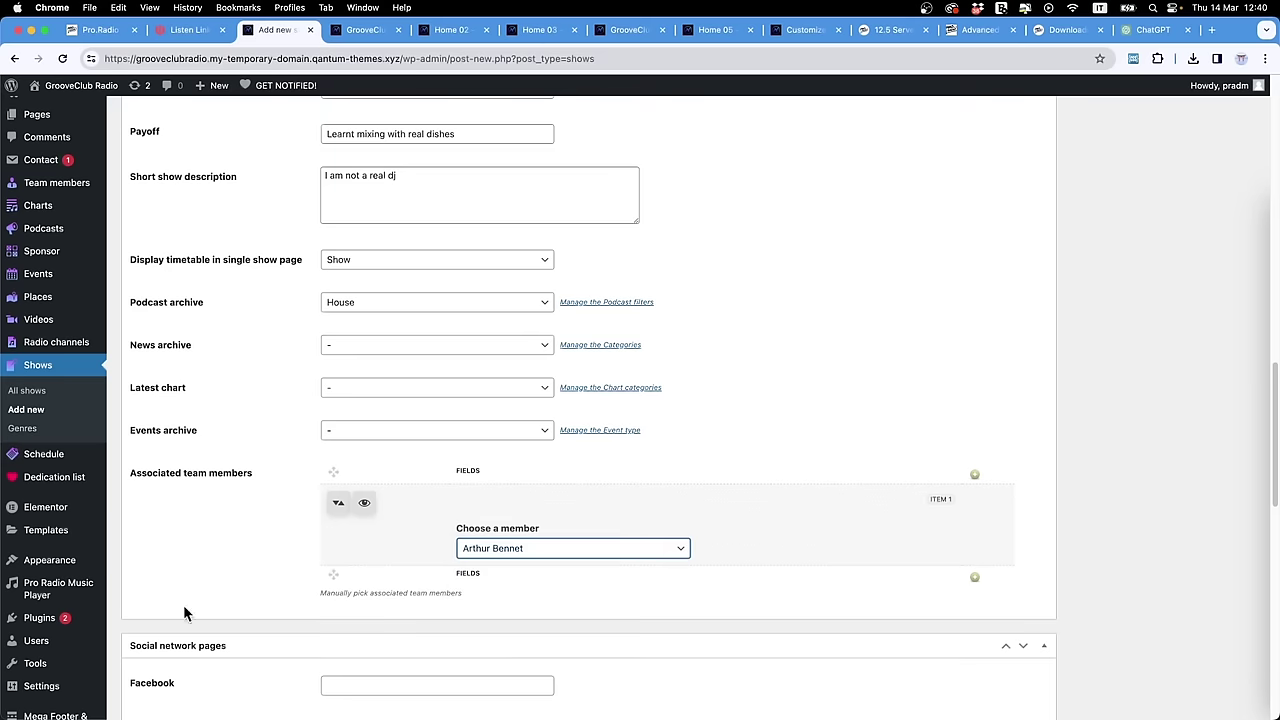
Step: Set the news archive to Hip Hop, the latest chart to Techno and the events archive to Club Party
click(349, 350)
click(409, 403)
click(357, 390)
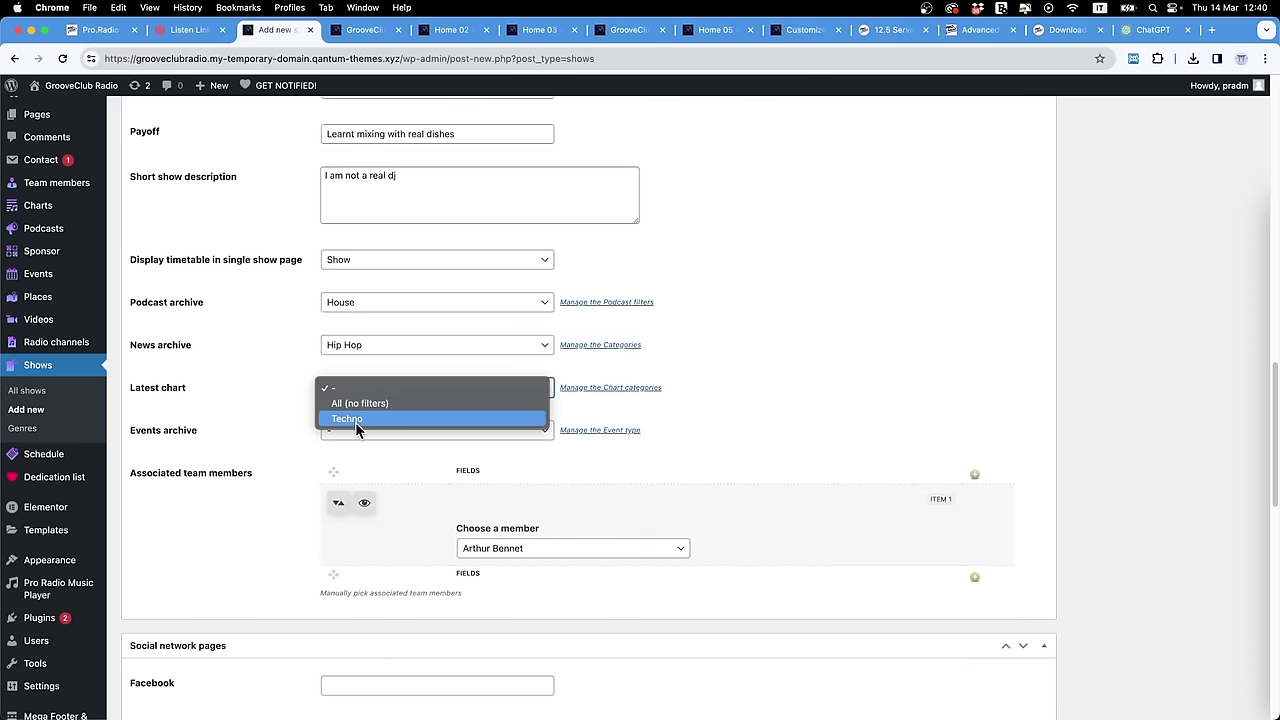
click(355, 420)
click(360, 432)
click(379, 468)
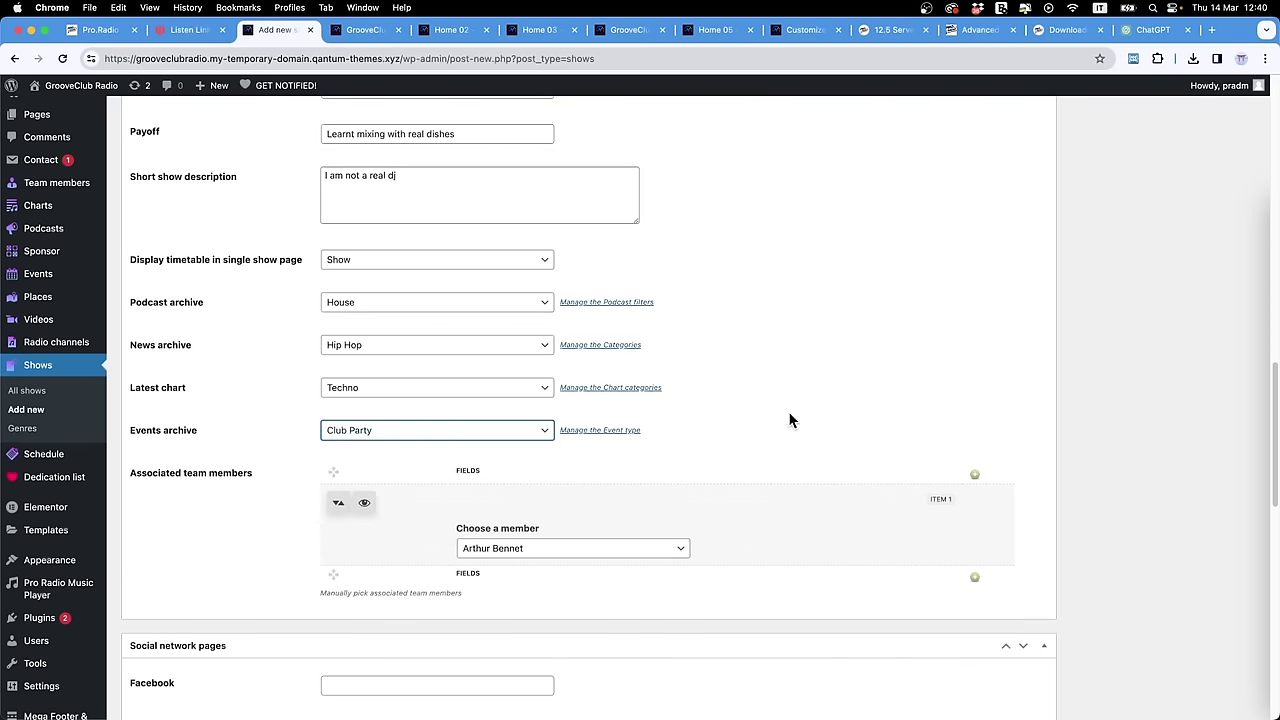
Step: Assign the Happy Music and Pop genres to the show and publish it
scroll(790, 420, down, 10)
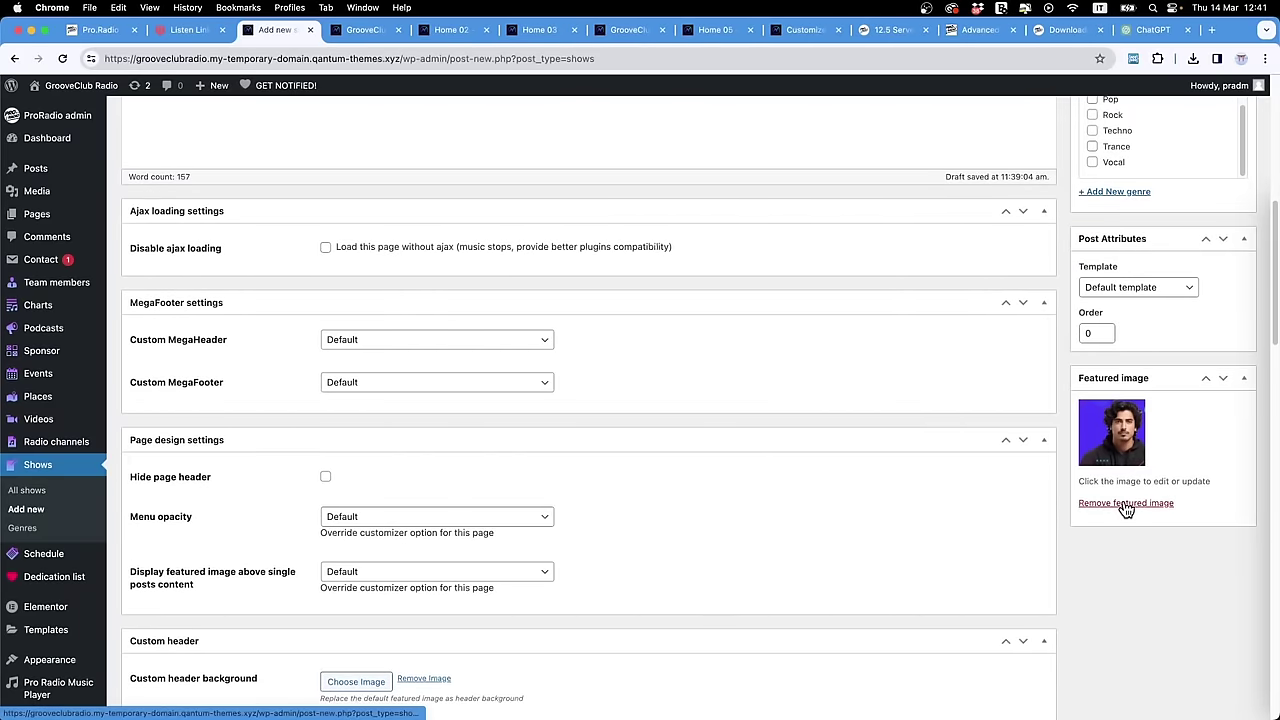
scroll(1243, 451, up, 4)
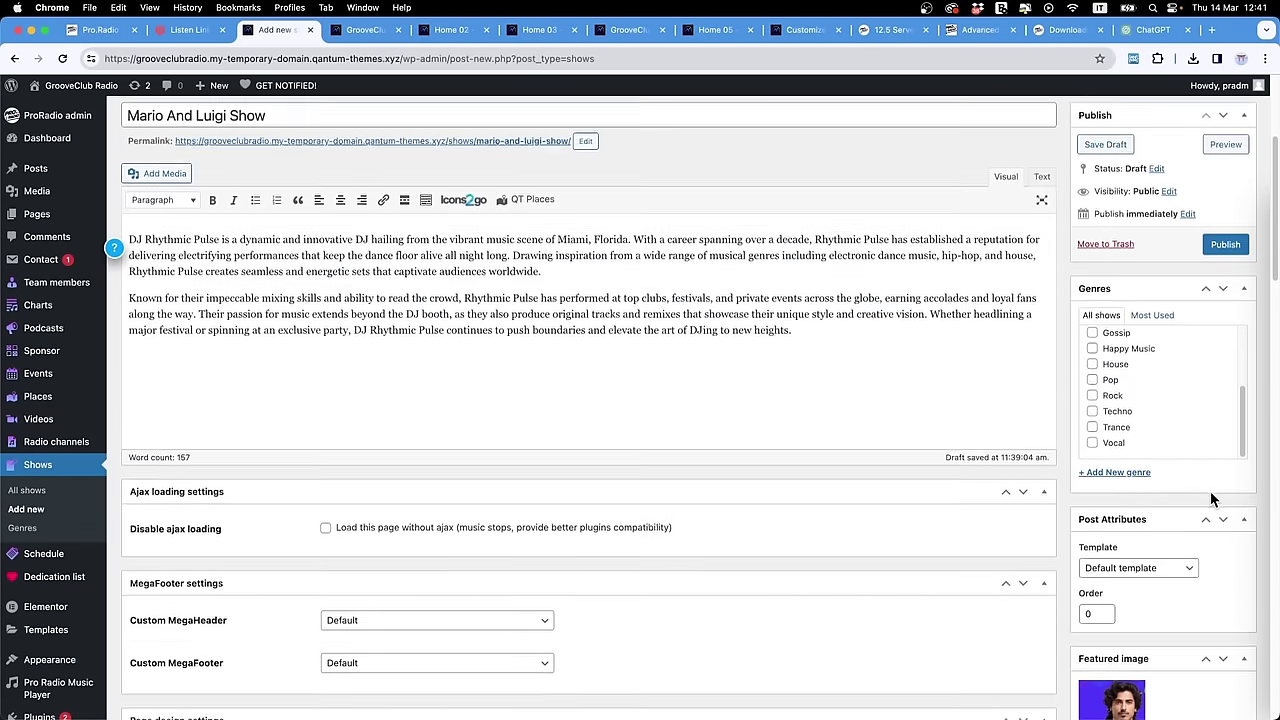
click(1092, 349)
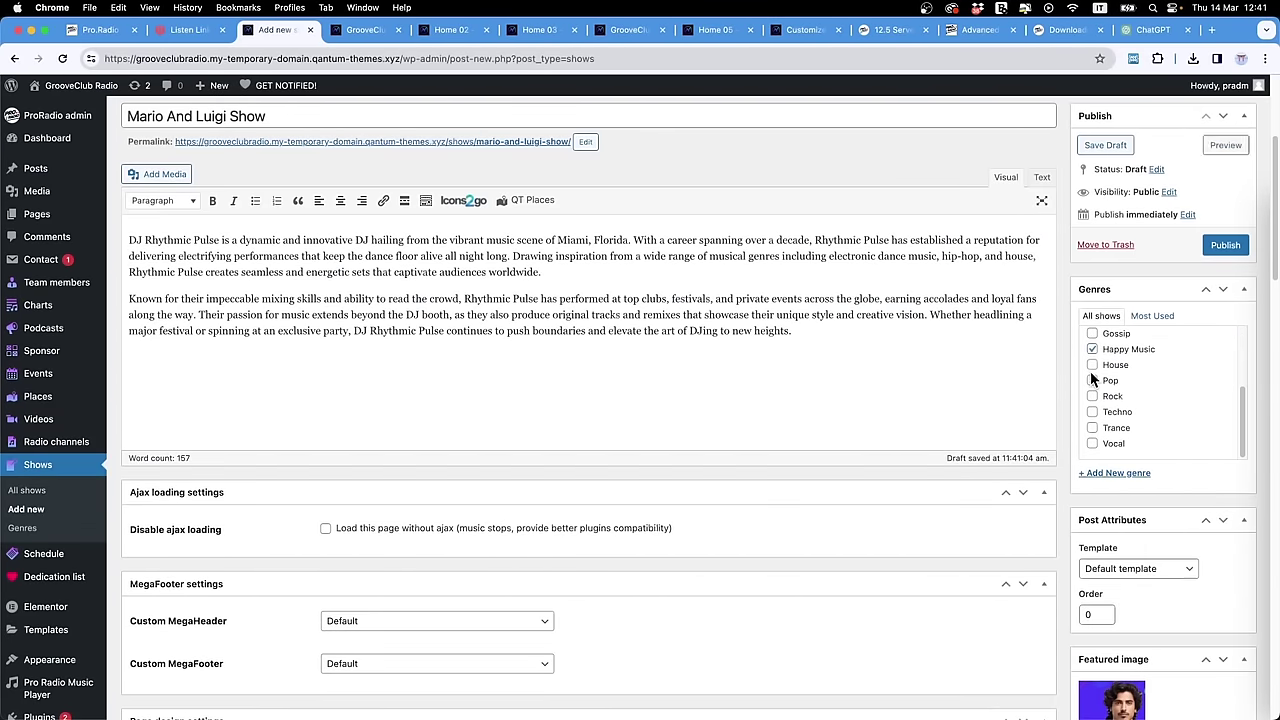
click(1092, 381)
click(1227, 246)
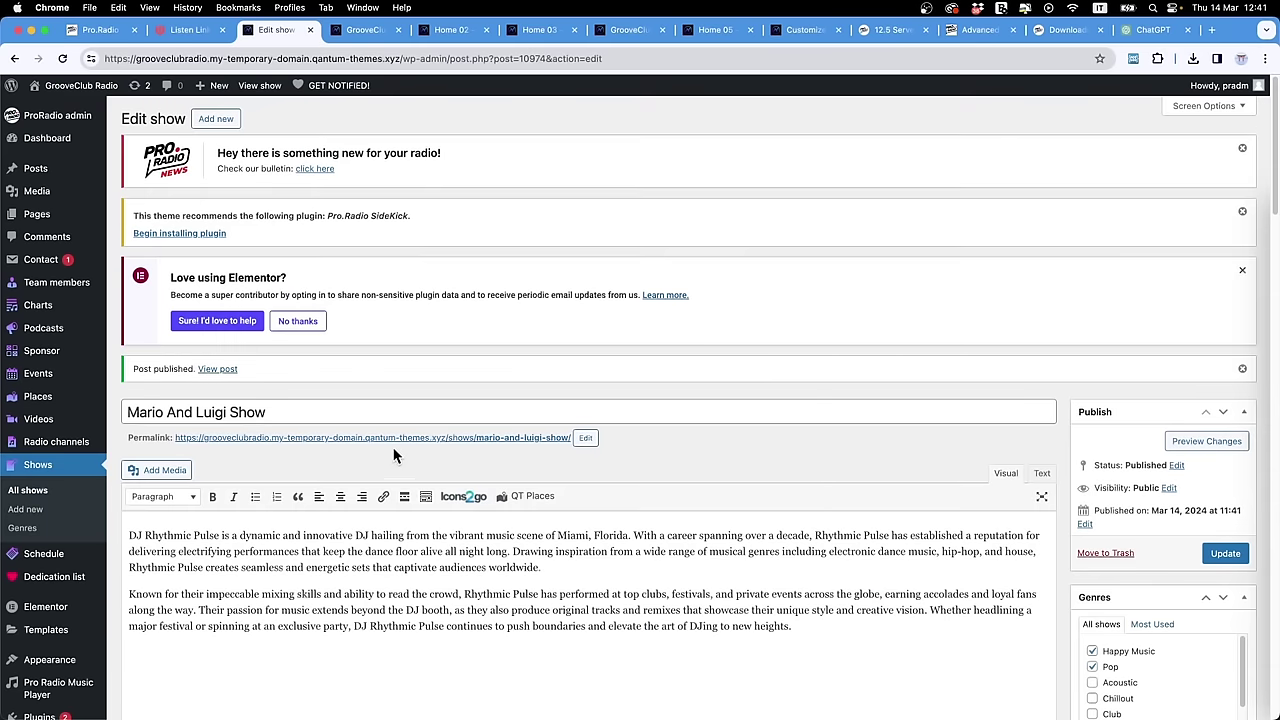
Step: Open the published Mario And Luigi Show page and review its header, description, crew, episodes and remaining sections
click(386, 443)
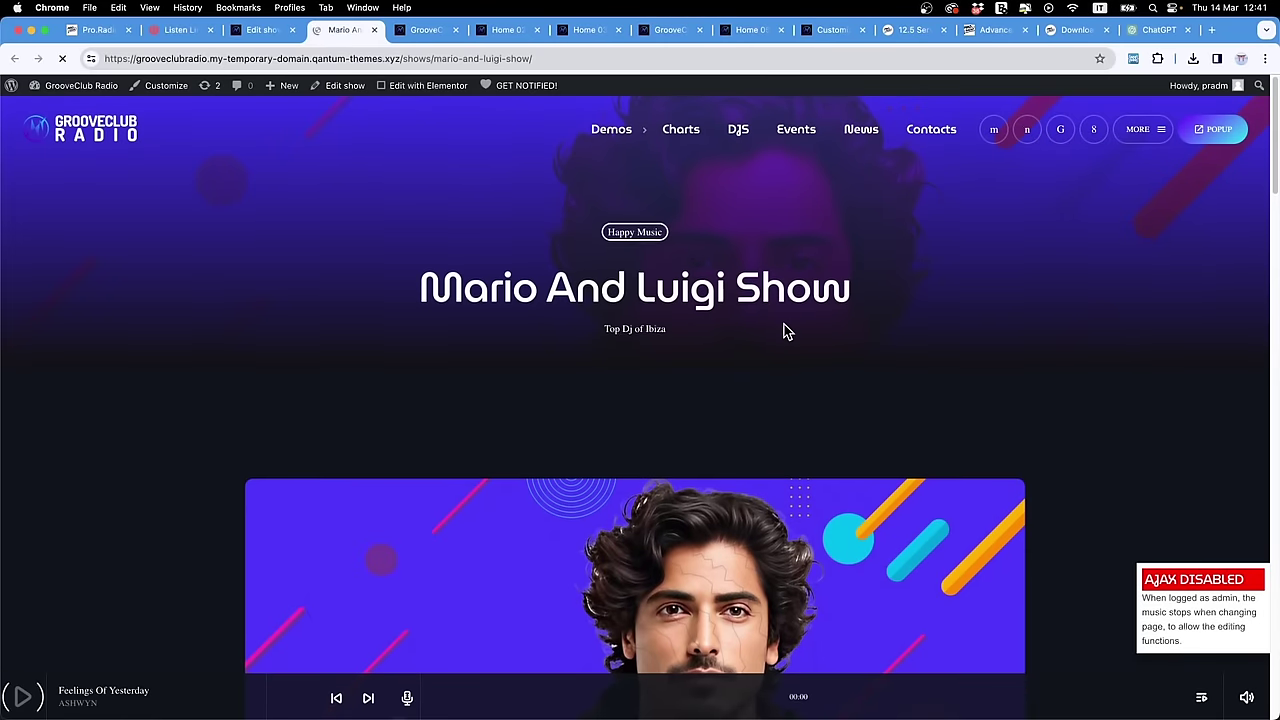
scroll(785, 332, down, 15)
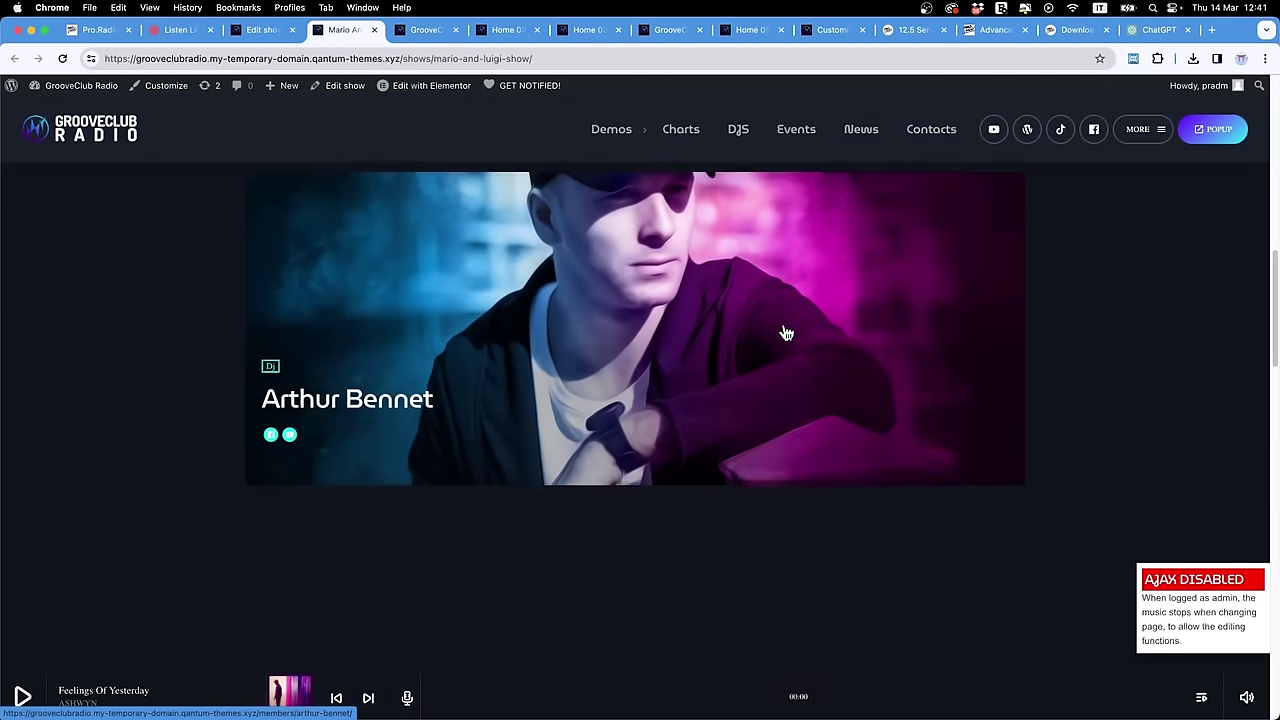
scroll(785, 332, down, 20)
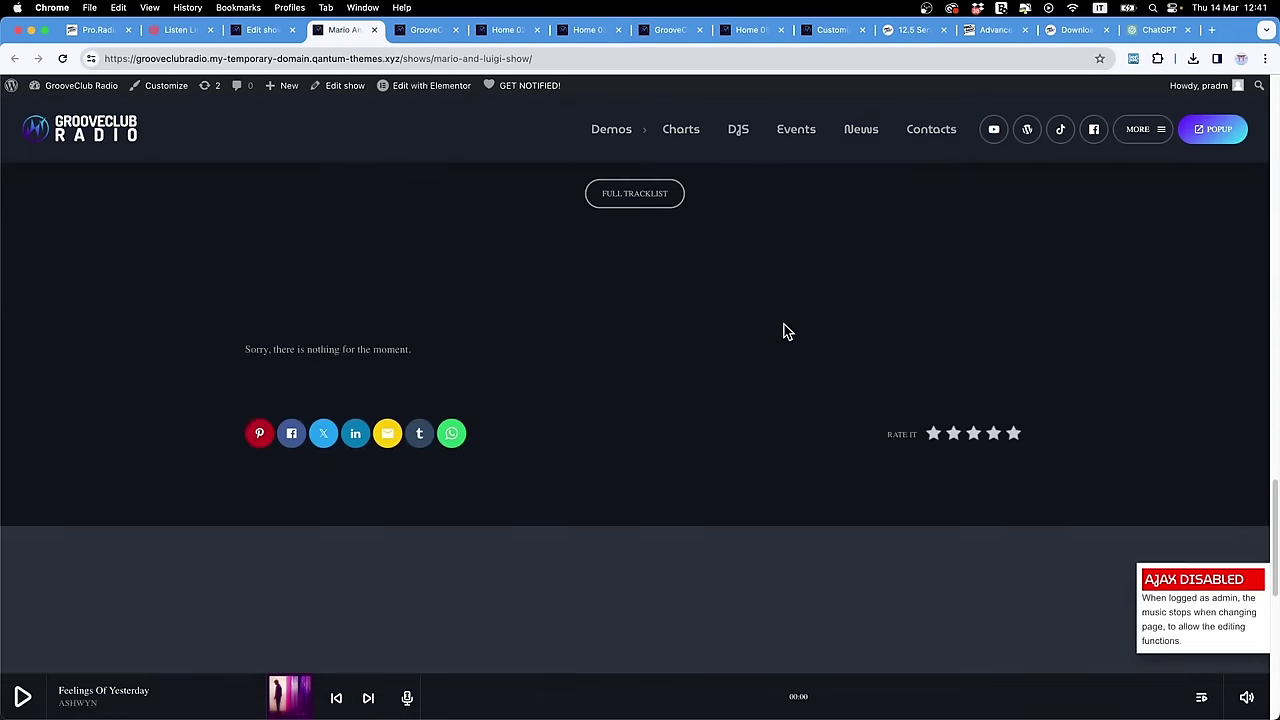
scroll(785, 332, up, 20)
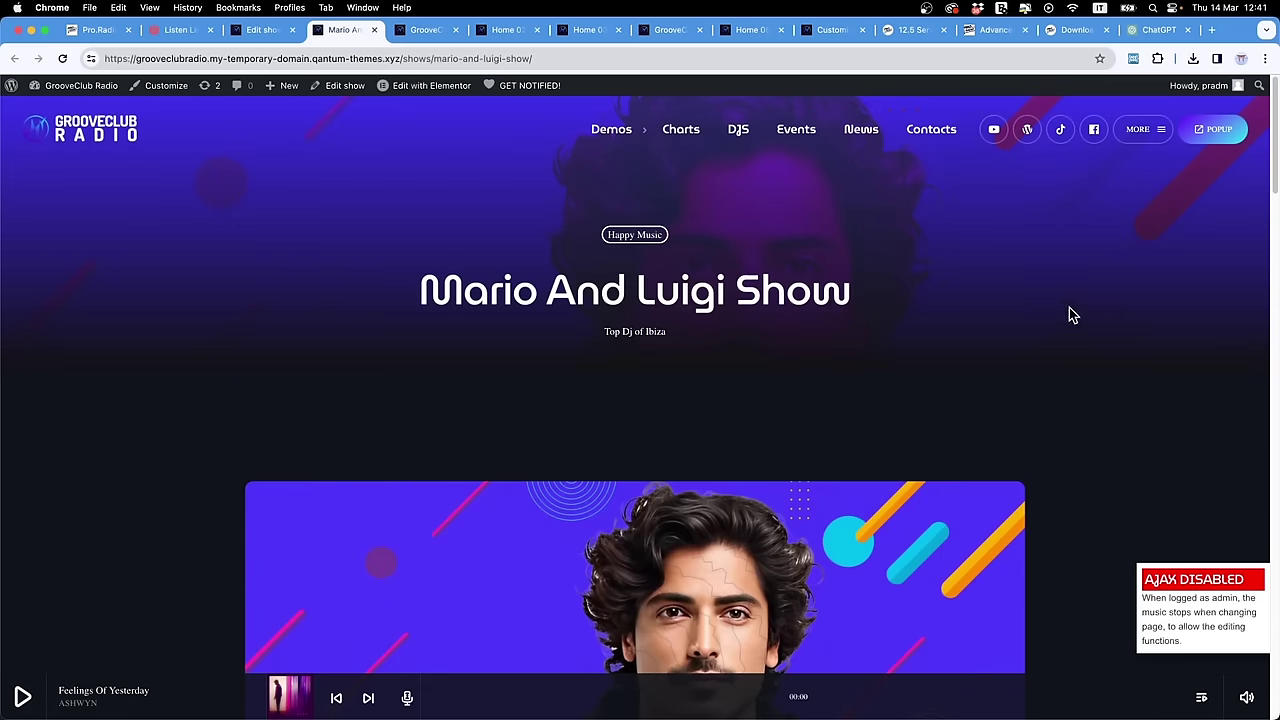
scroll(1069, 314, down, 6)
scroll(1071, 314, down, 1)
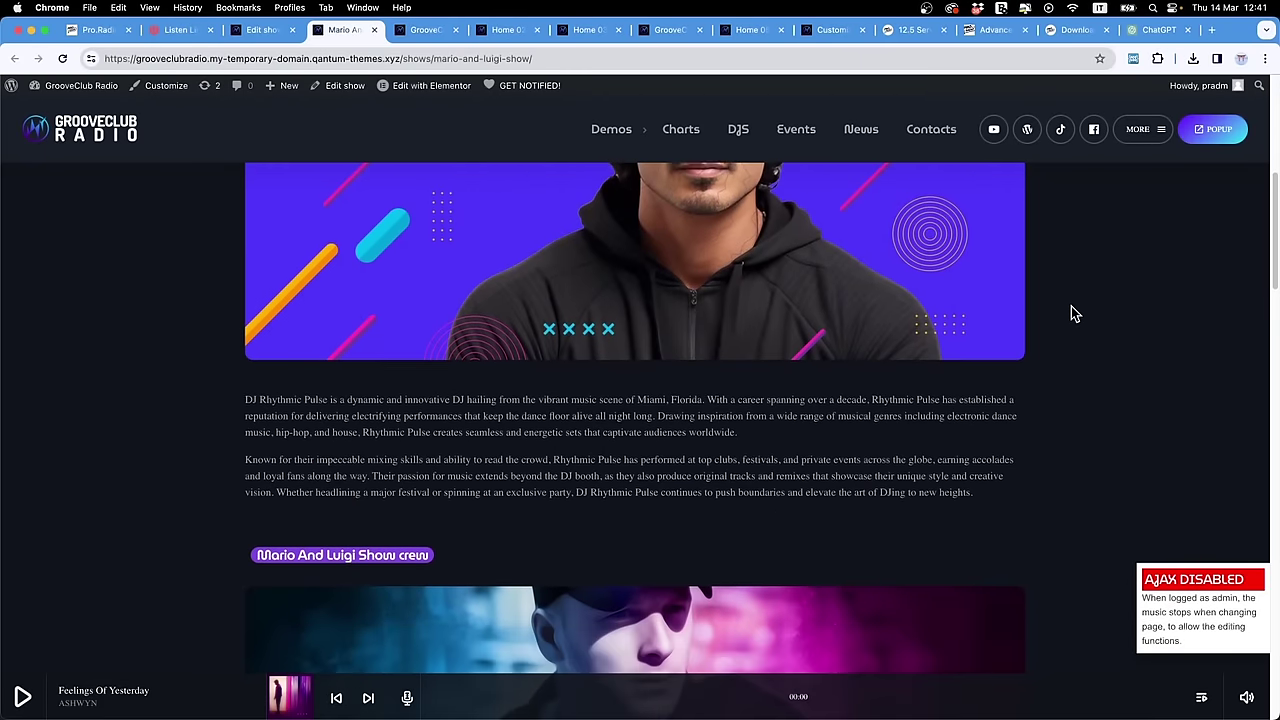
scroll(1071, 314, down, 5)
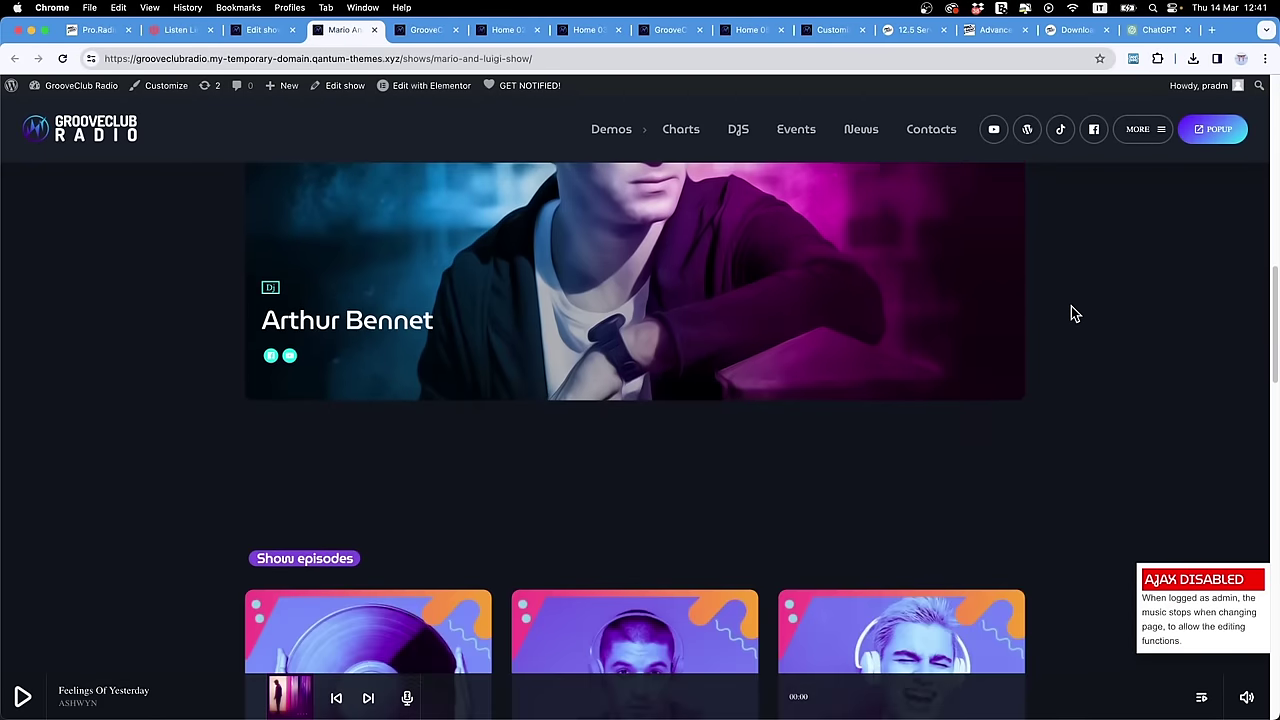
scroll(1071, 314, down, 2)
scroll(1071, 311, up, 14)
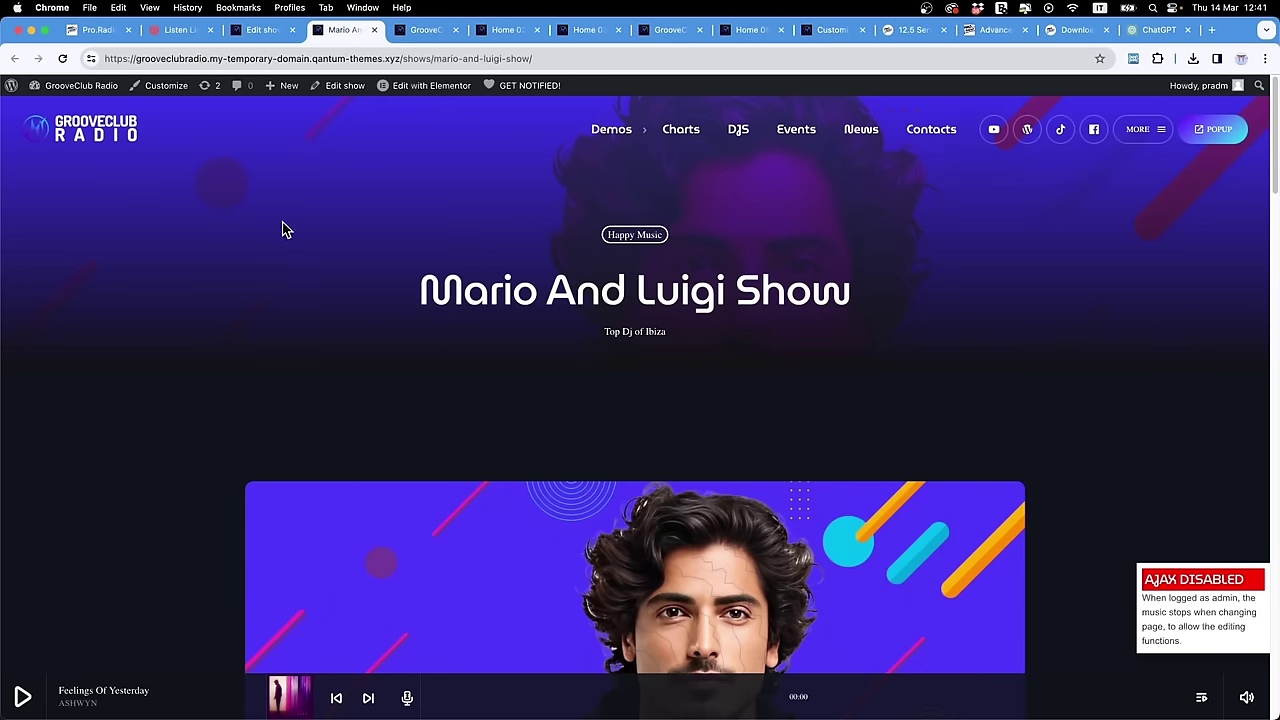
Step: Open the theme customizer for the show page and go to the page headers settings under Layout and design
click(164, 92)
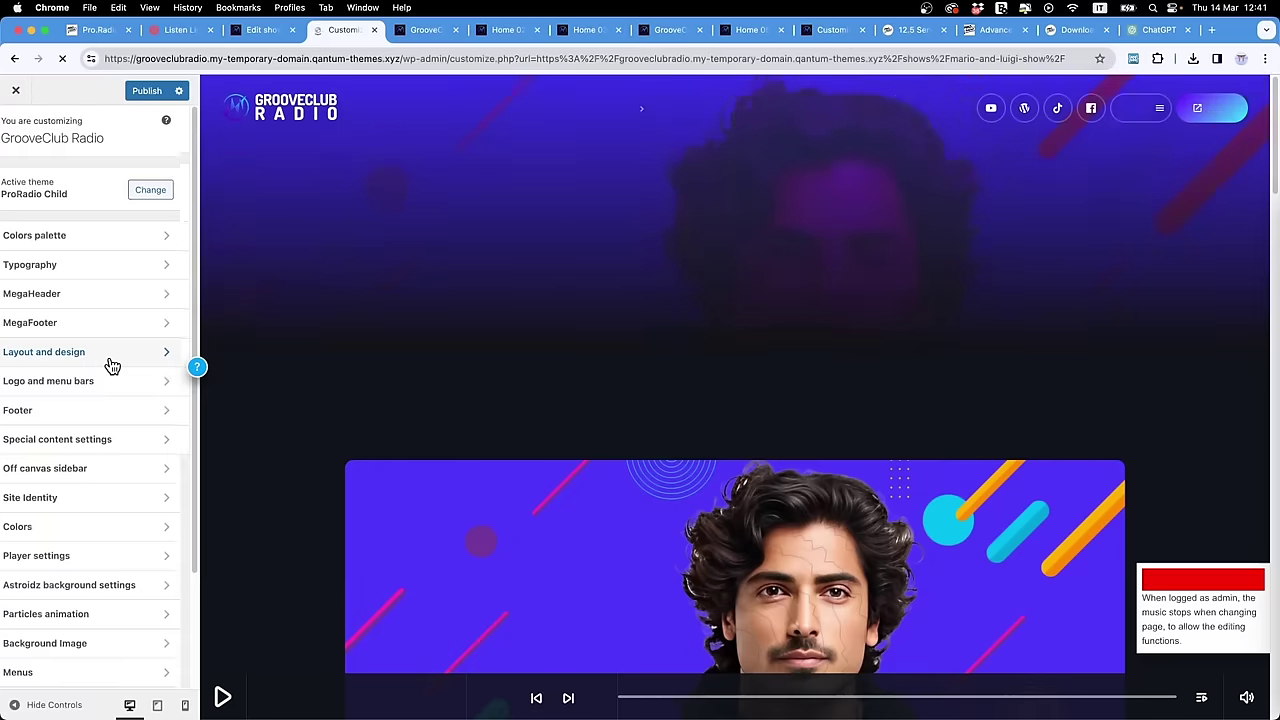
click(100, 352)
click(90, 326)
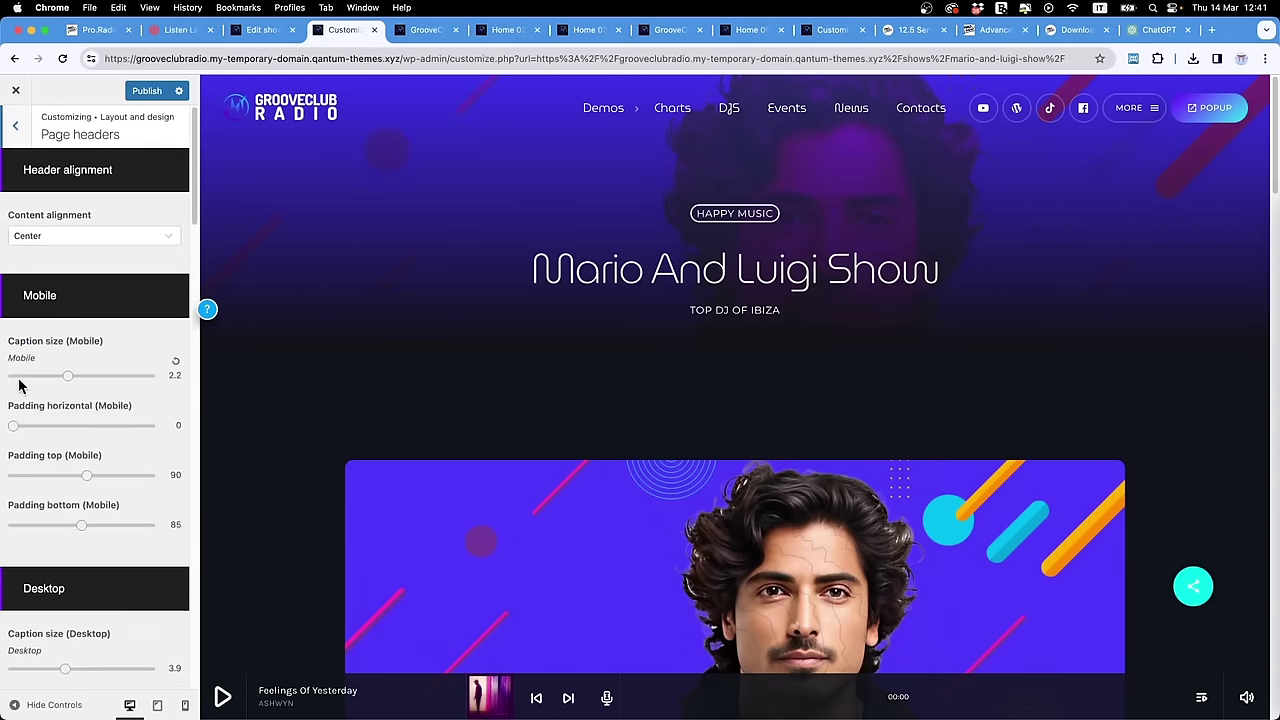
Step: Turn off the page header parallax effect and check how the show header scrolls in the preview
scroll(60, 378, down, 10)
click(25, 457)
scroll(91, 457, up, 10)
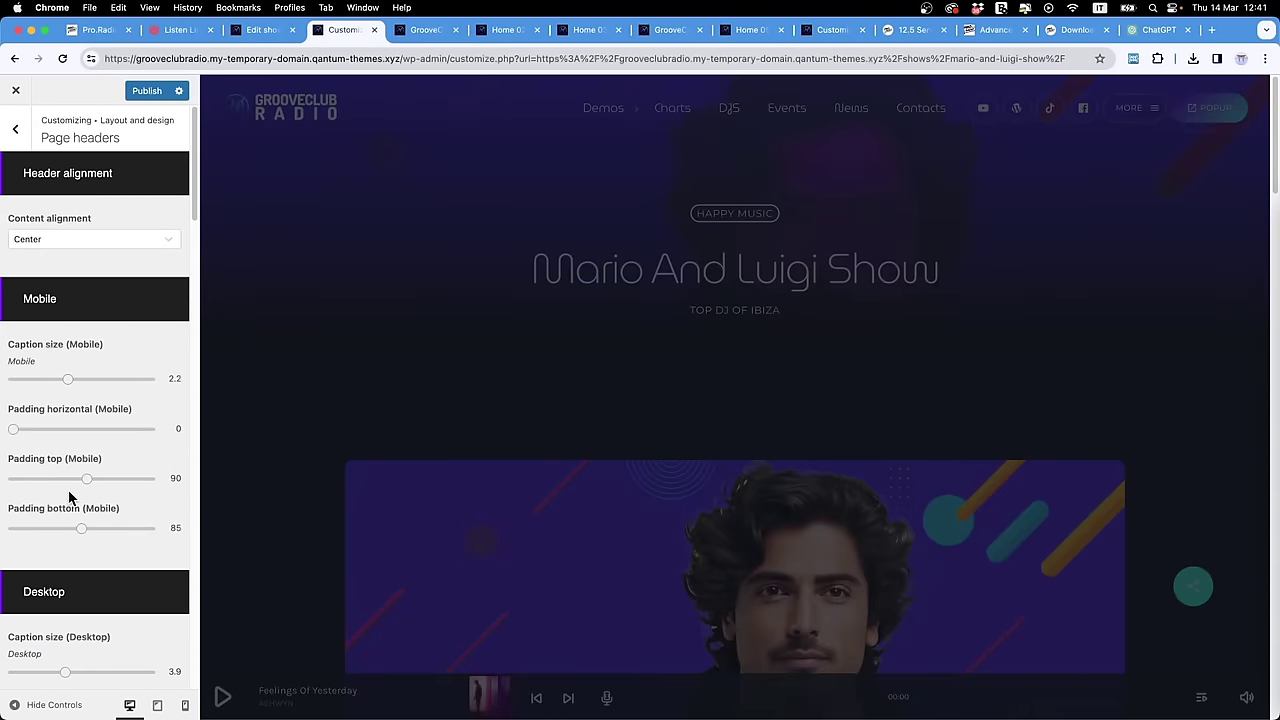
scroll(838, 230, down, 1)
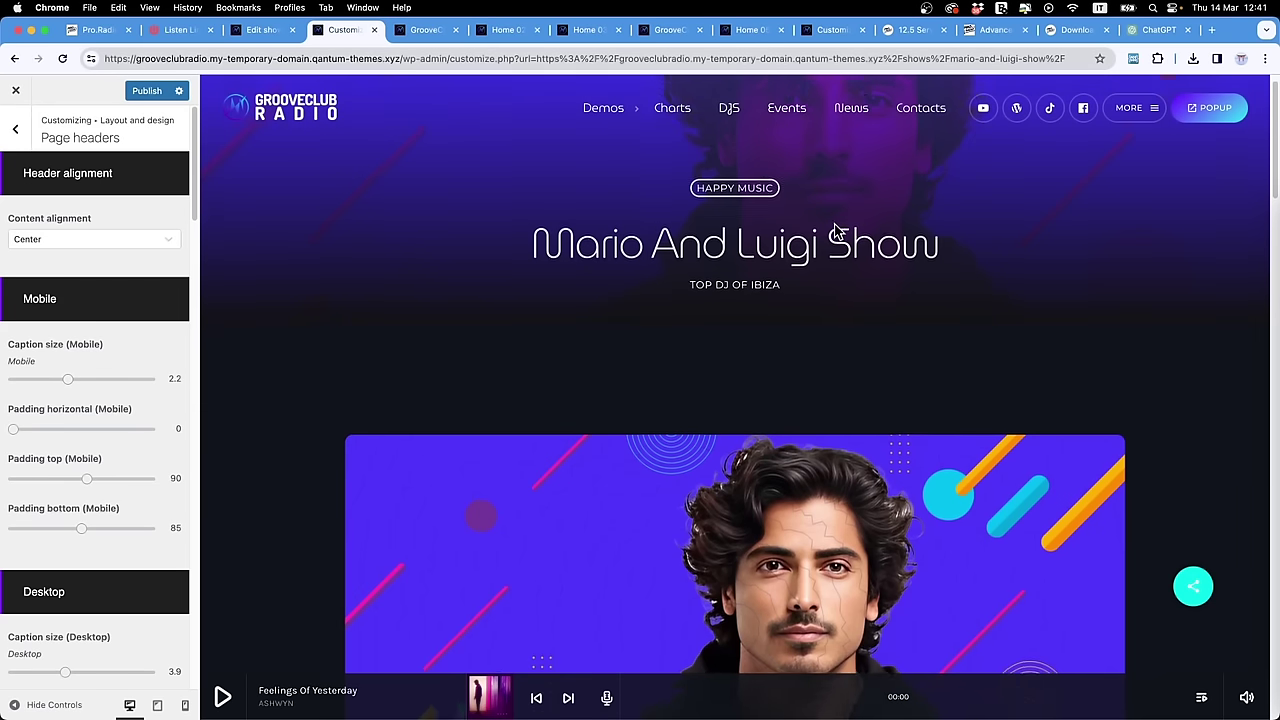
scroll(838, 230, down, 3)
scroll(838, 230, up, 5)
scroll(80, 460, down, 10)
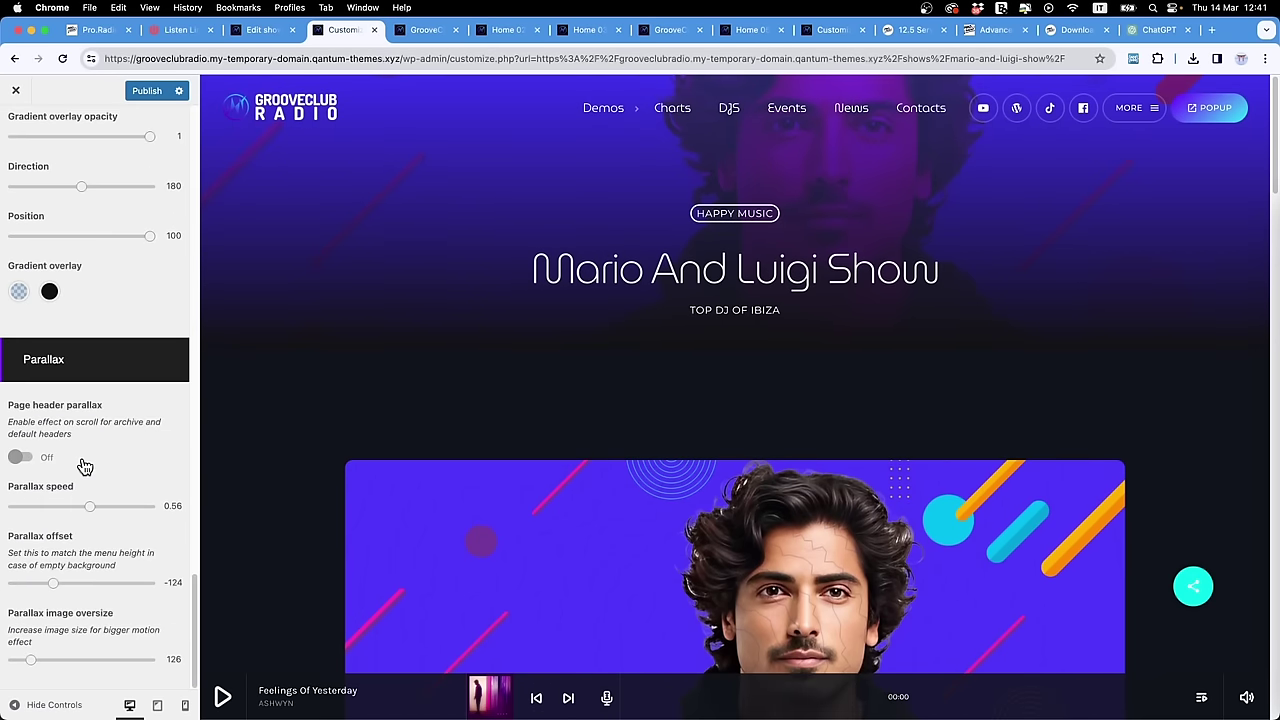
Step: Try the header's gradient overlay opacity and background darkening, and set the greyscale background to 100
scroll(83, 465, up, 8)
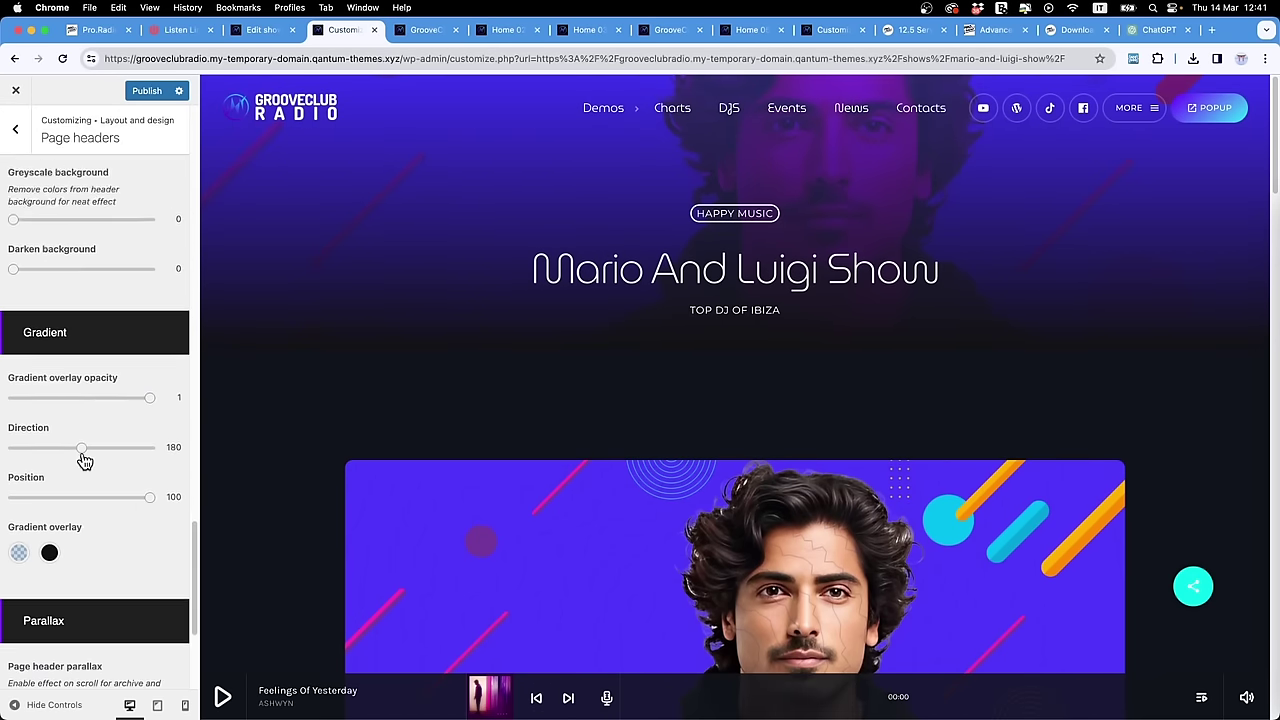
mouse_move(149, 530)
mouse_down()
mouse_move(109, 526)
mouse_move(150, 530)
mouse_up()
mouse_move(14, 401)
mouse_down()
mouse_move(112, 400)
mouse_move(13, 401)
mouse_up()
click(47, 357)
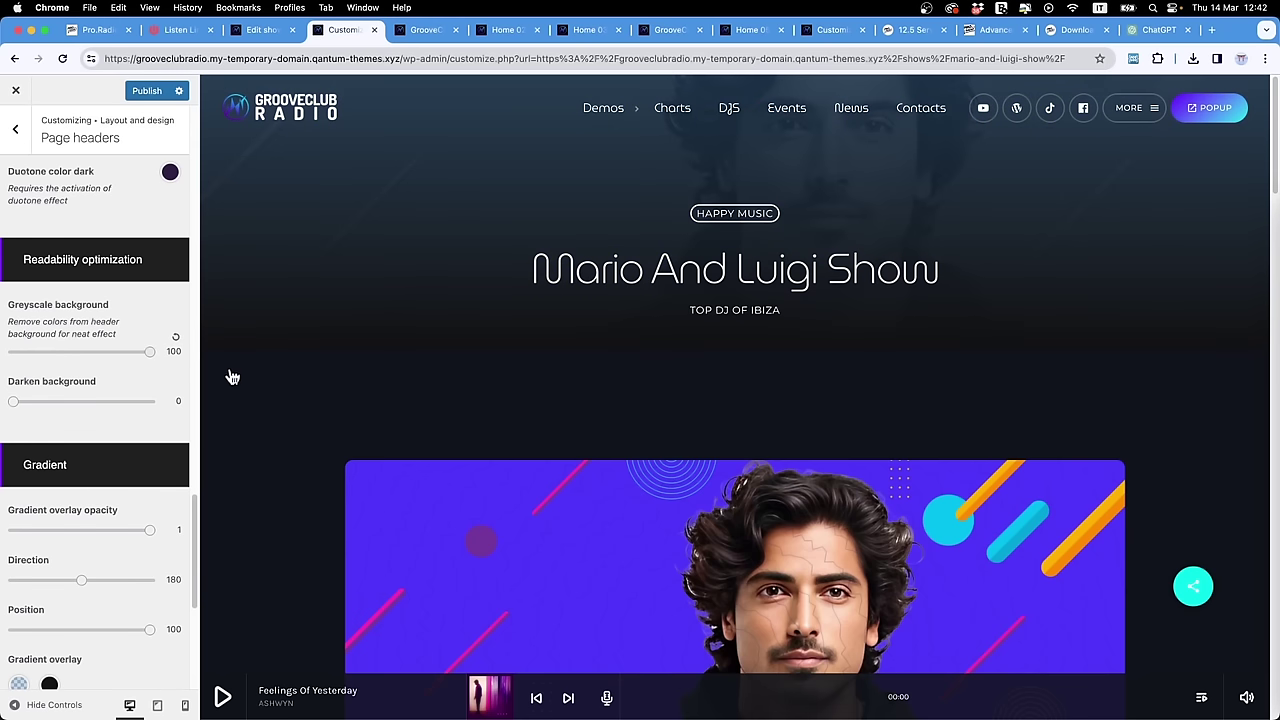
Step: Look over the content alignment options available for the page headers
scroll(50, 330, up, 10)
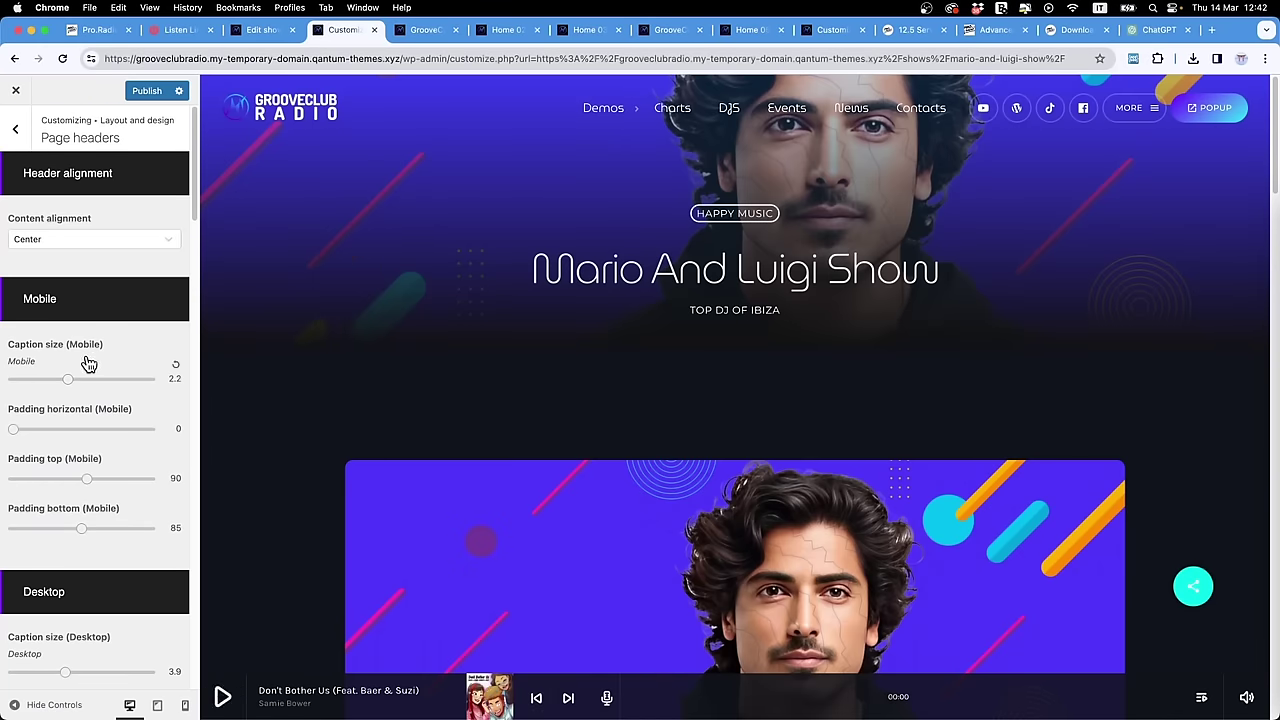
click(57, 242)
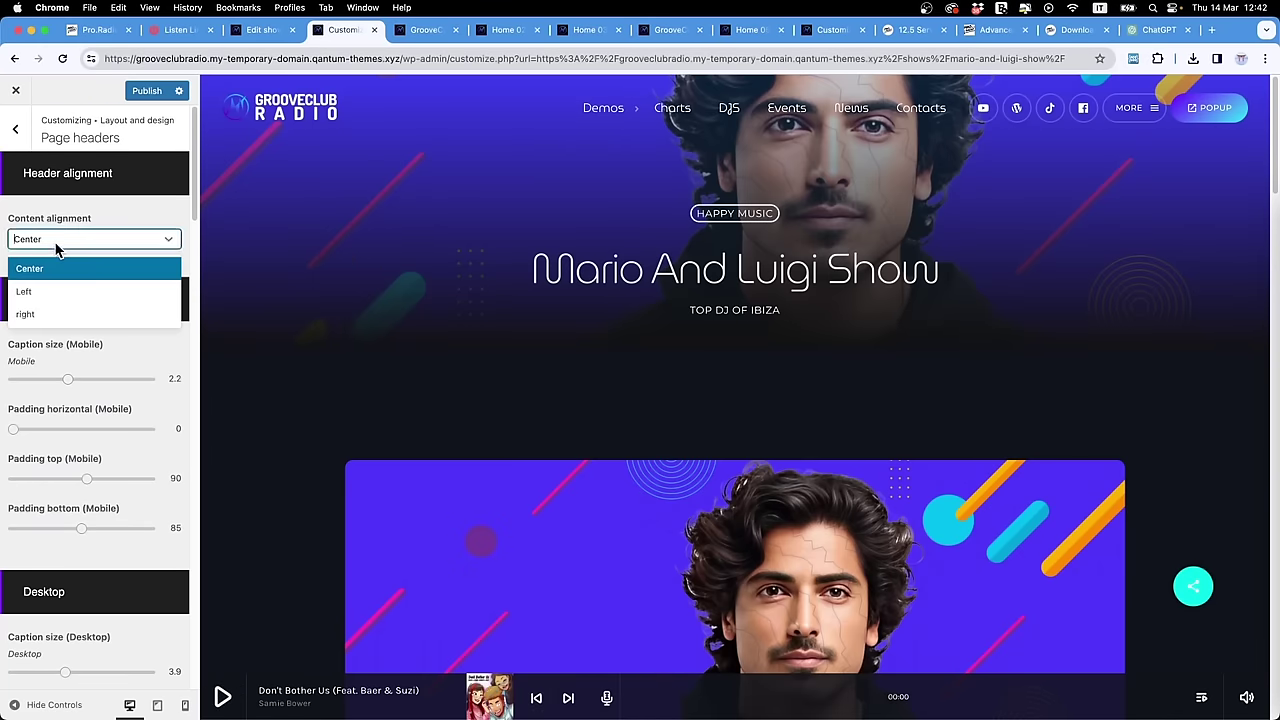
click(108, 222)
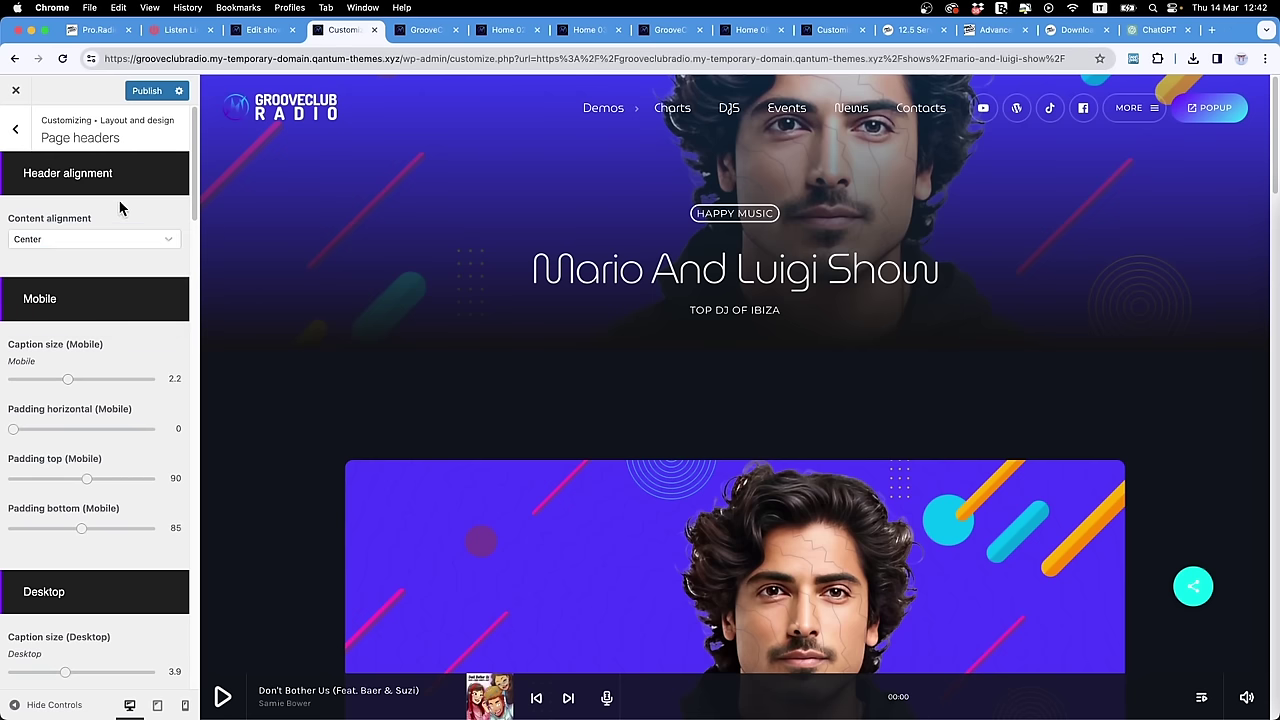
Step: Set the page header's desktop caption size to 3.5 and its desktop bottom padding to 230
scroll(117, 423, down, 2)
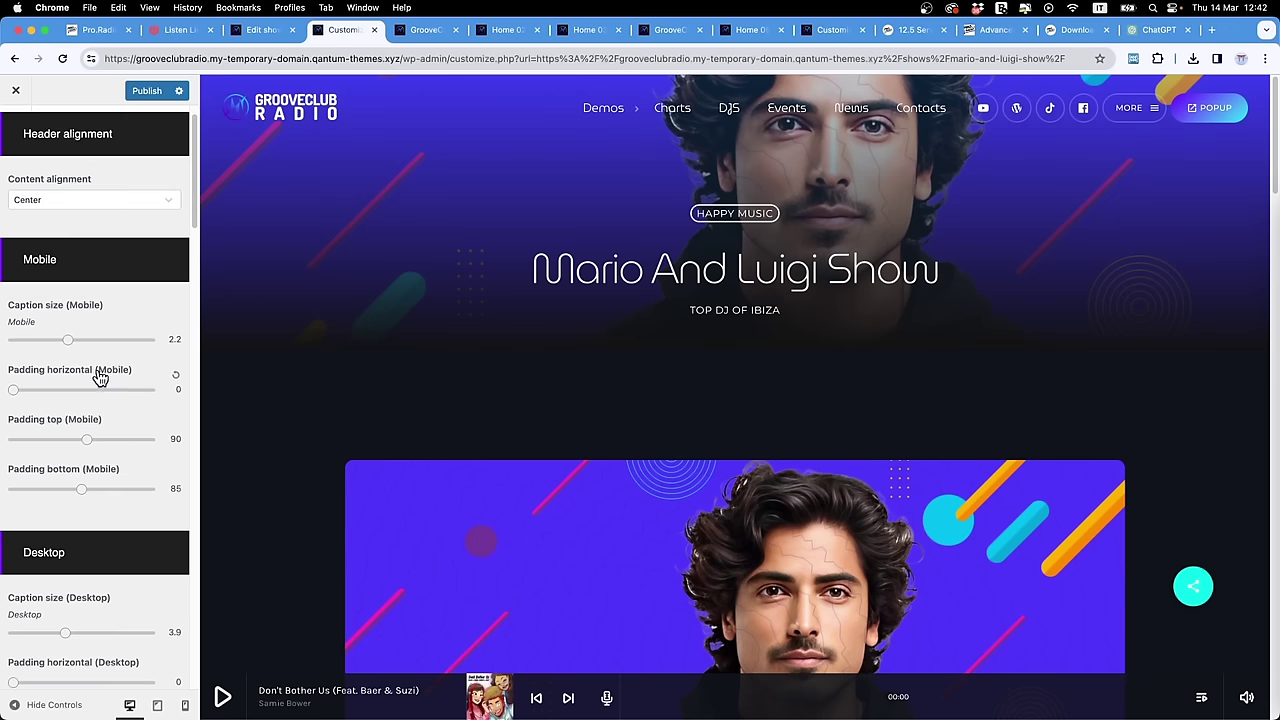
scroll(86, 520, down, 2)
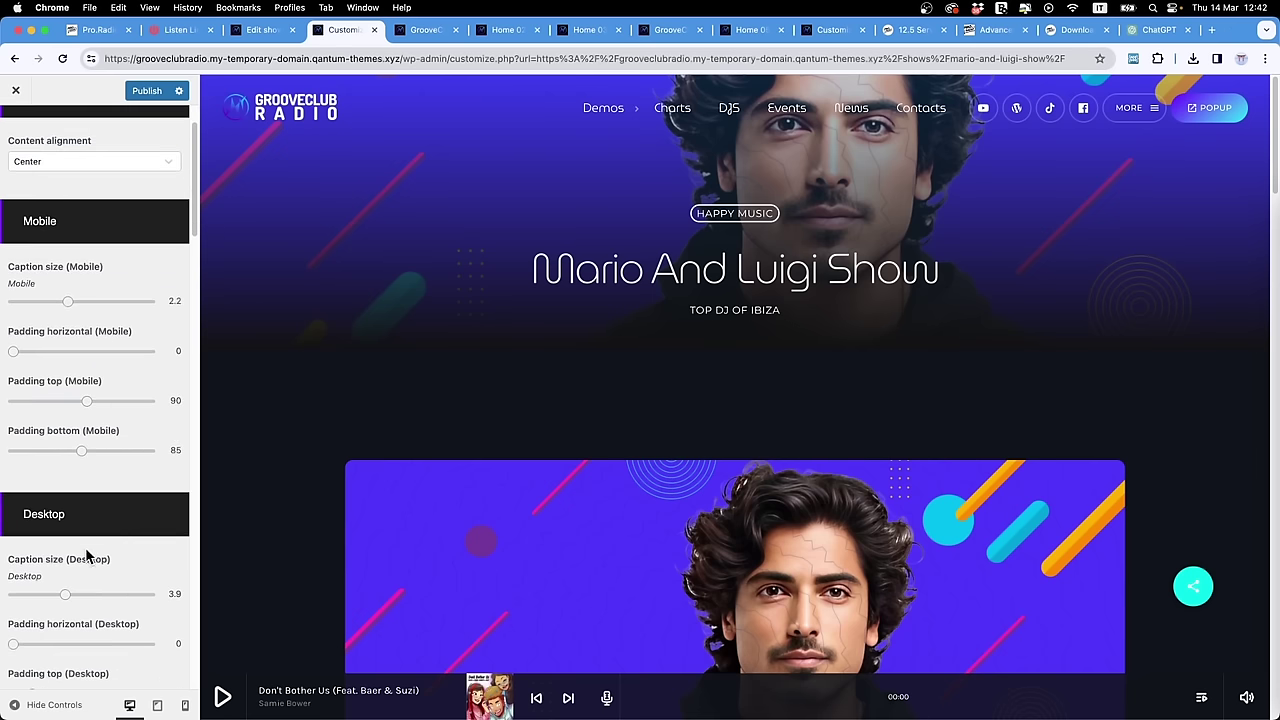
mouse_move(66, 594)
mouse_down()
mouse_move(37, 598)
mouse_move(52, 600)
mouse_up()
scroll(103, 489, down, 15)
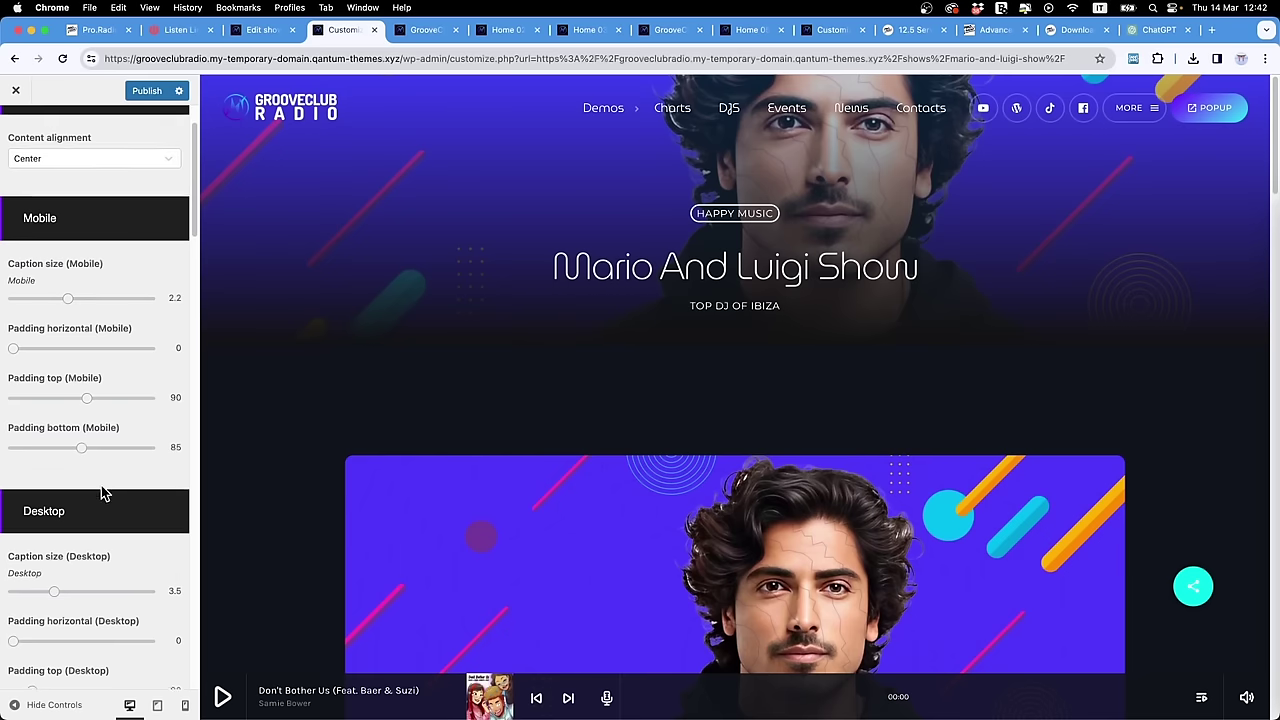
drag(13, 391, 86, 403)
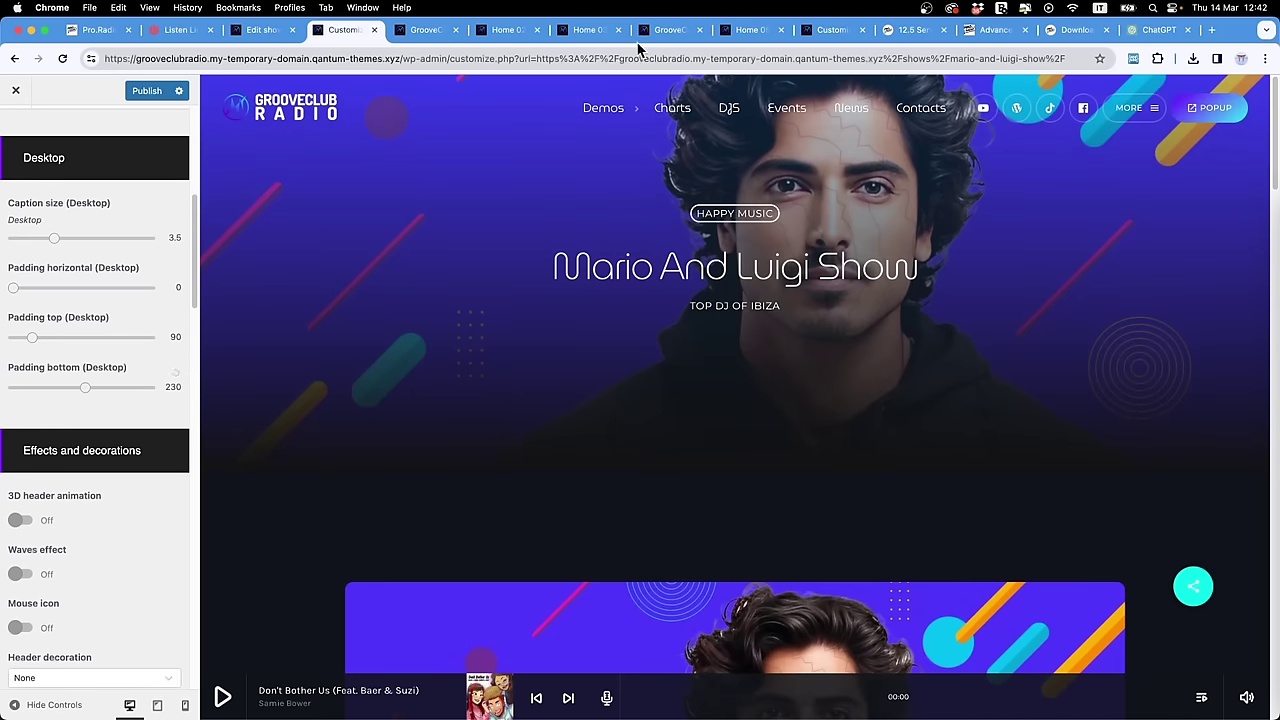
Step: Set the page header's background darkening to 0.4
scroll(123, 560, down, 10)
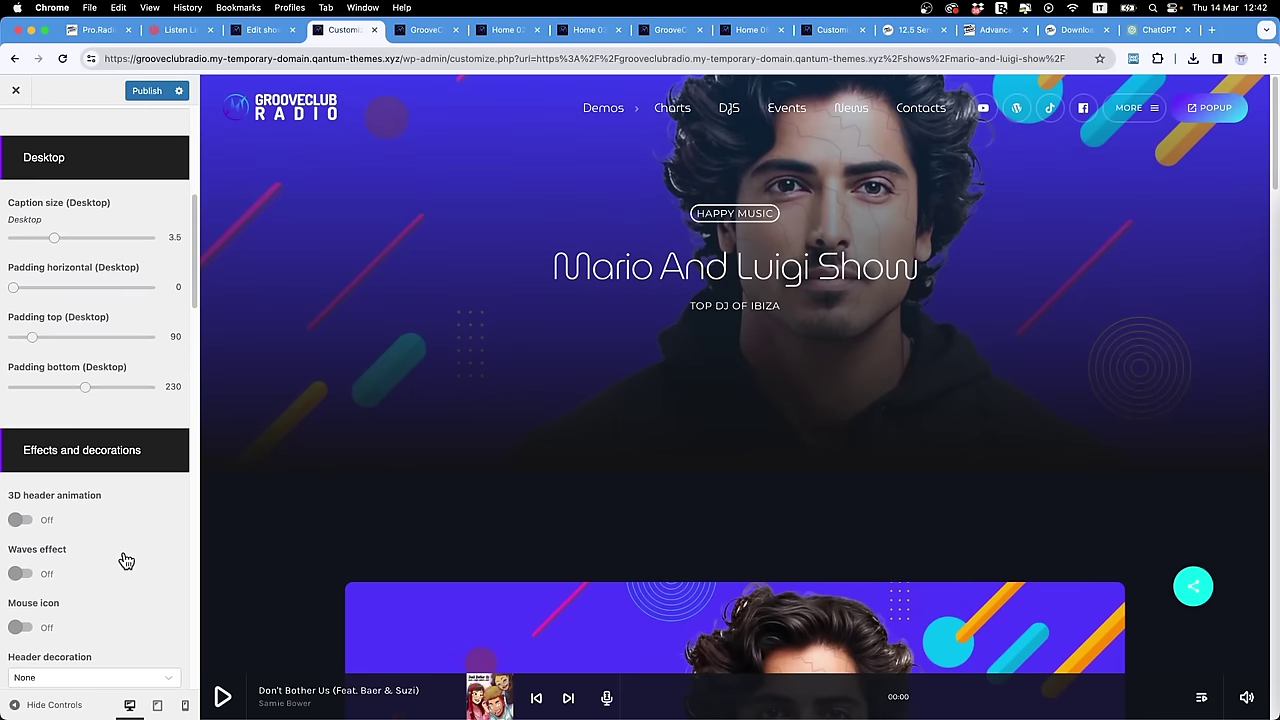
scroll(125, 560, up, 5)
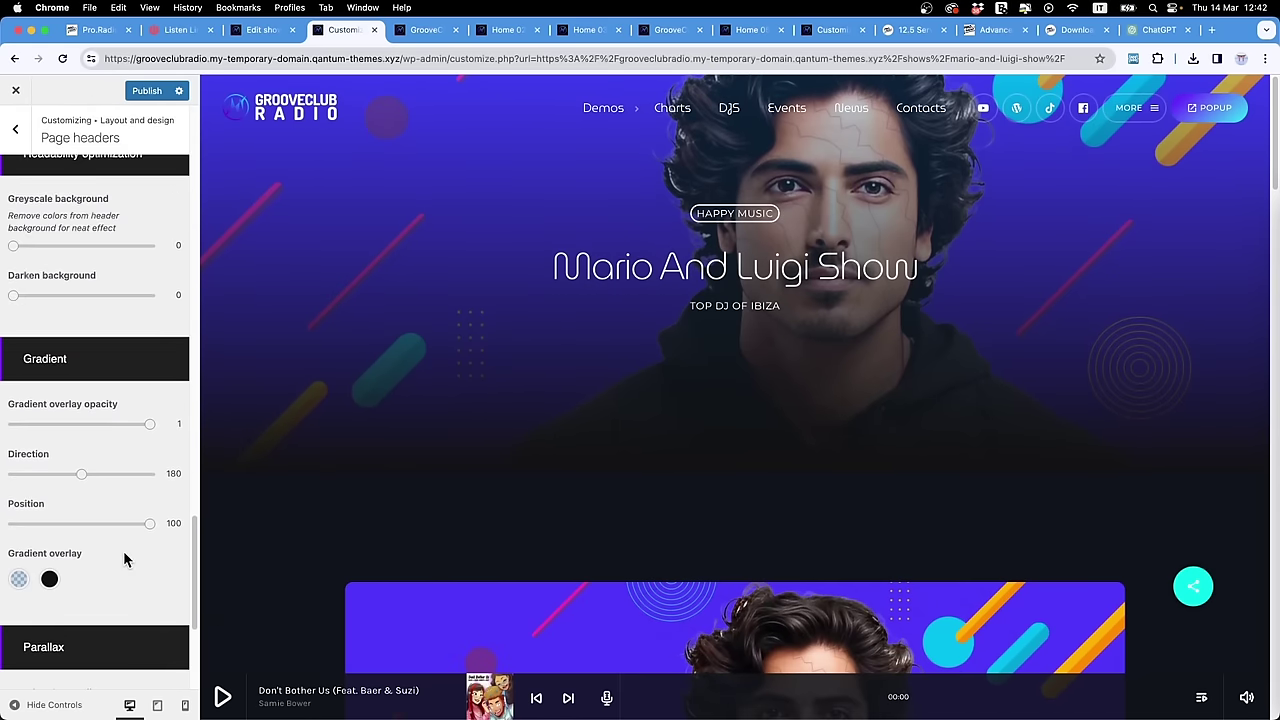
scroll(125, 560, up, 4)
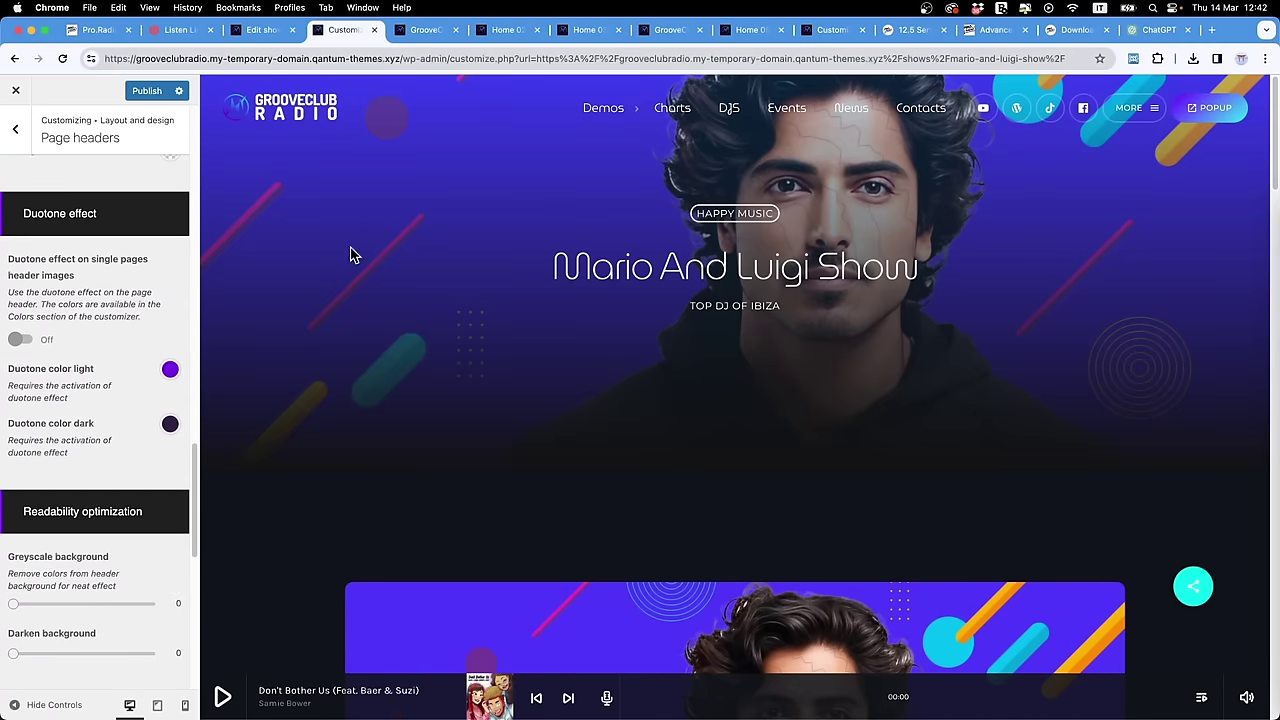
scroll(125, 432, up, 4)
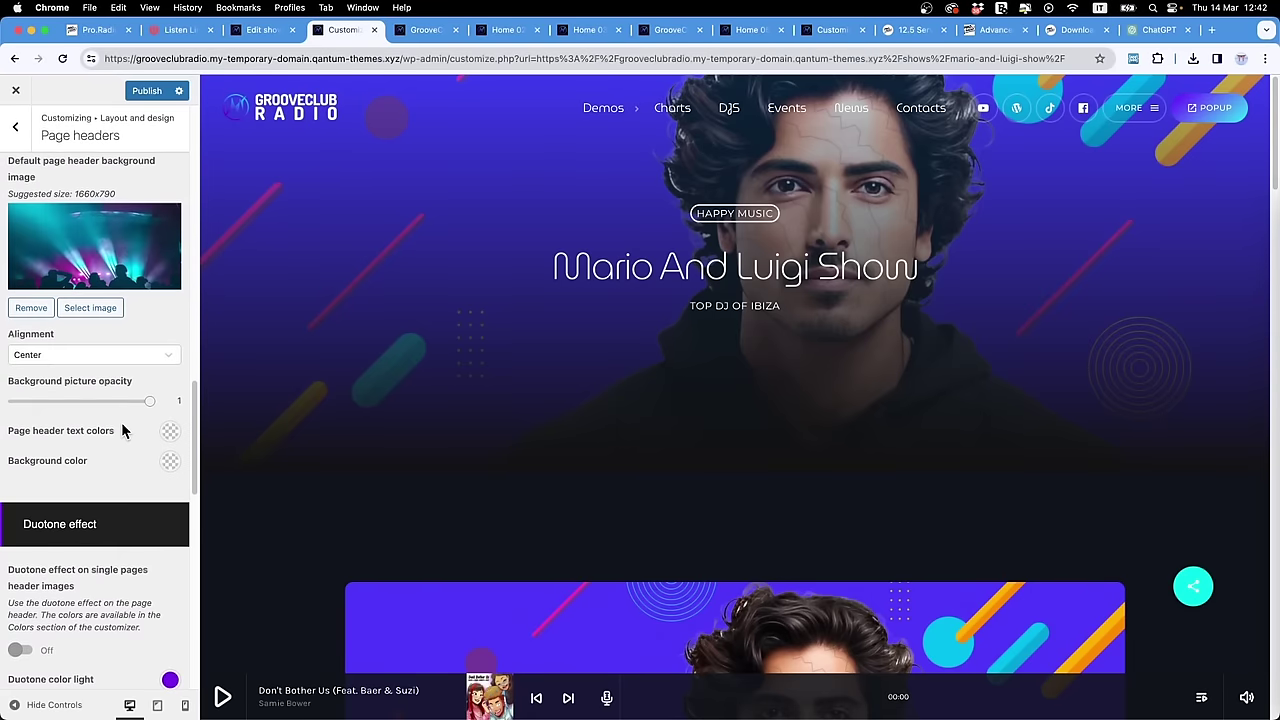
scroll(120, 445, up, 2)
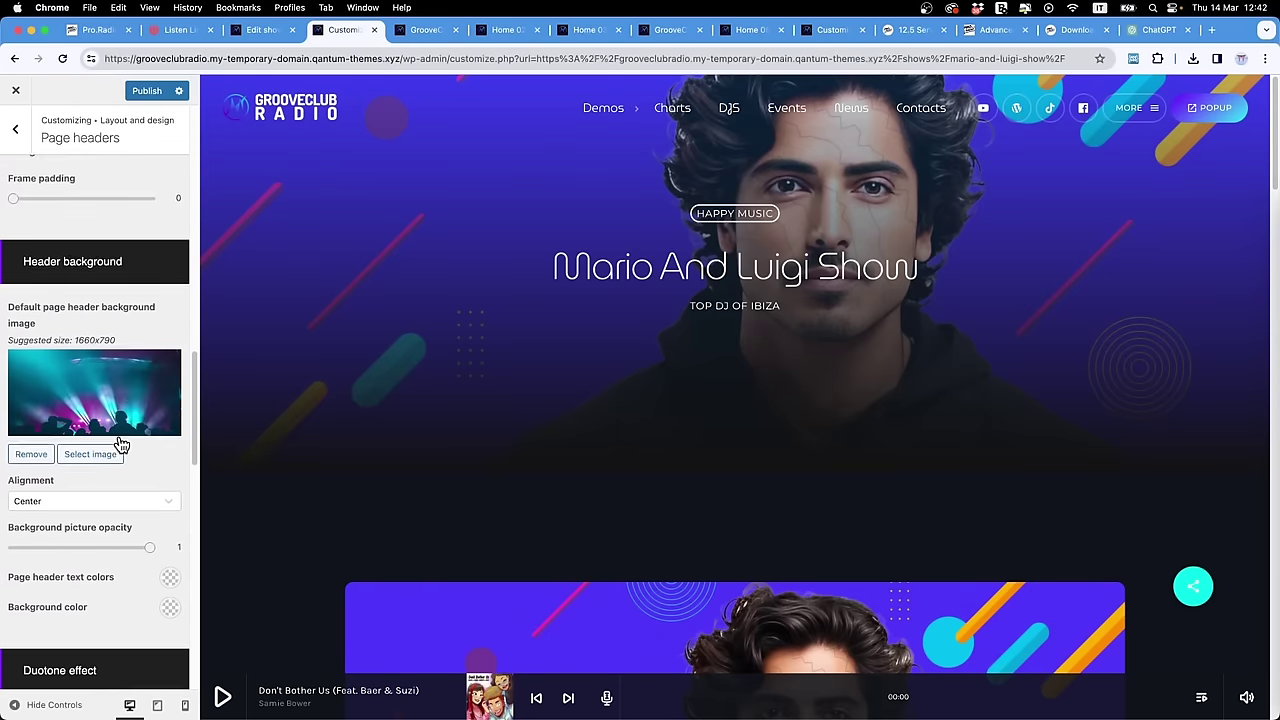
scroll(120, 443, down, 5)
scroll(55, 400, down, 4)
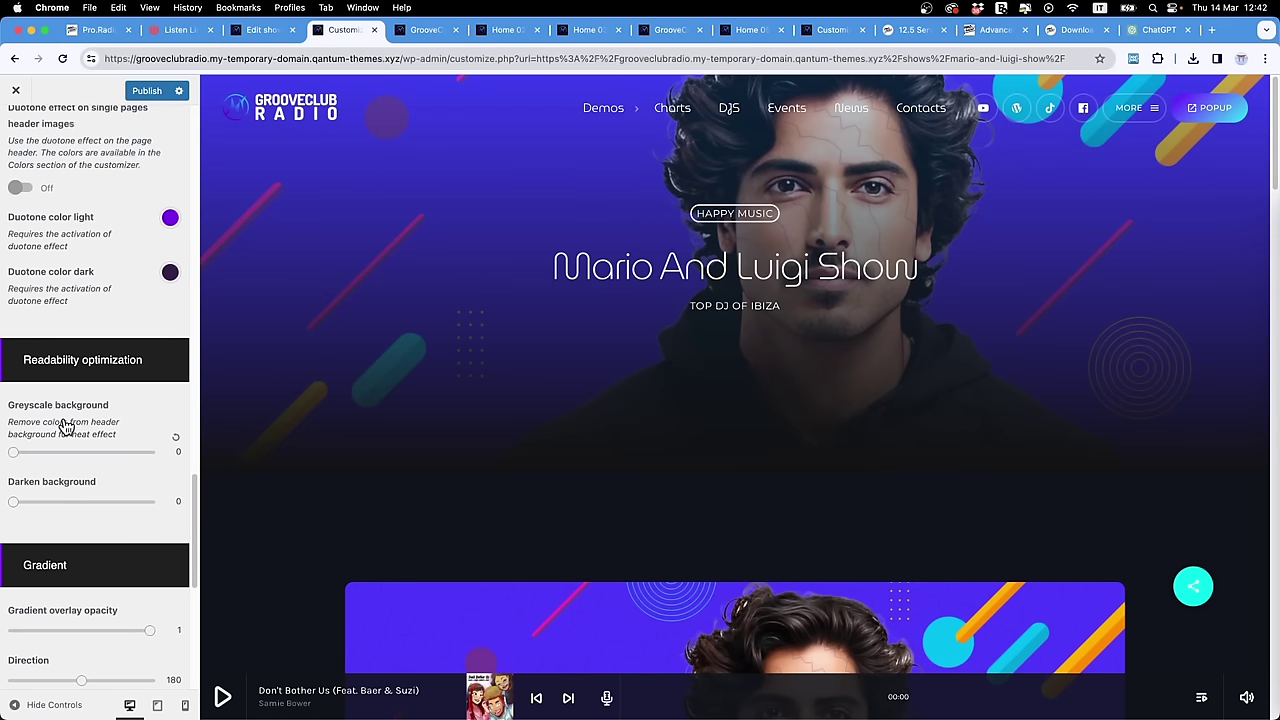
drag(15, 318, 68, 312)
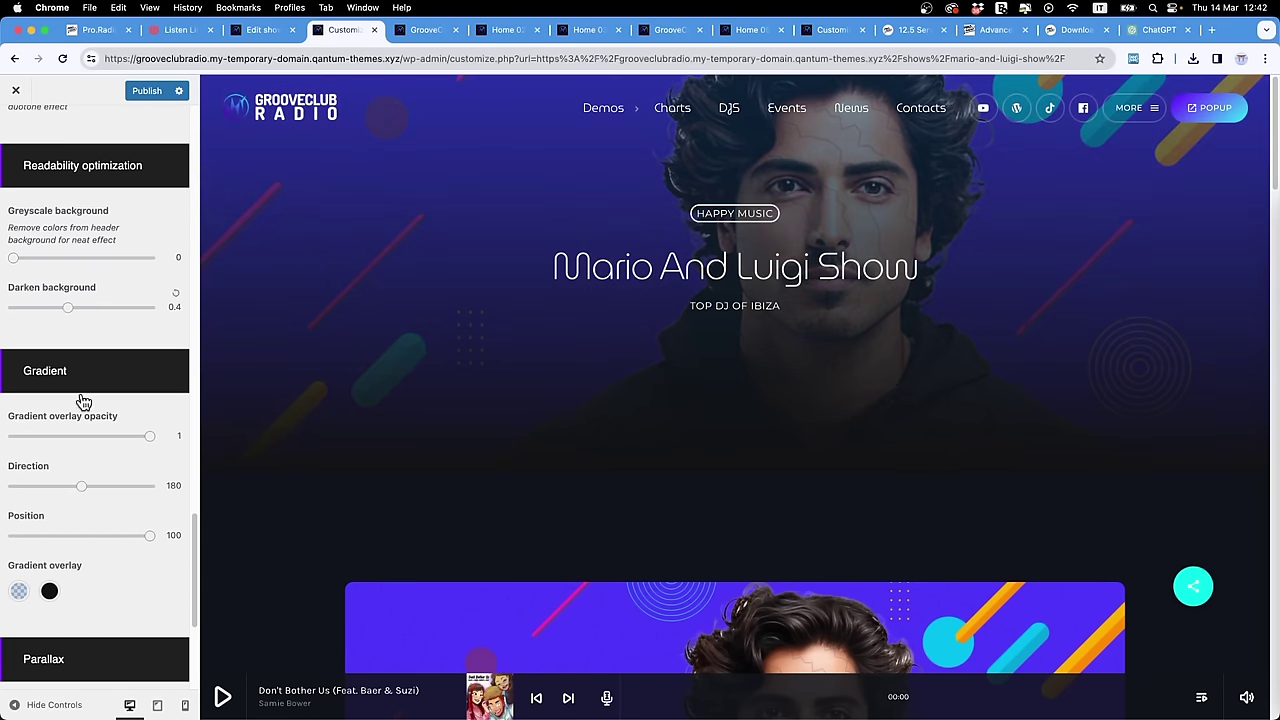
Step: Make the gradient overlay's blue colour more opaque and turn on the duotone effect for single page header images
scroll(72, 612, down, 2)
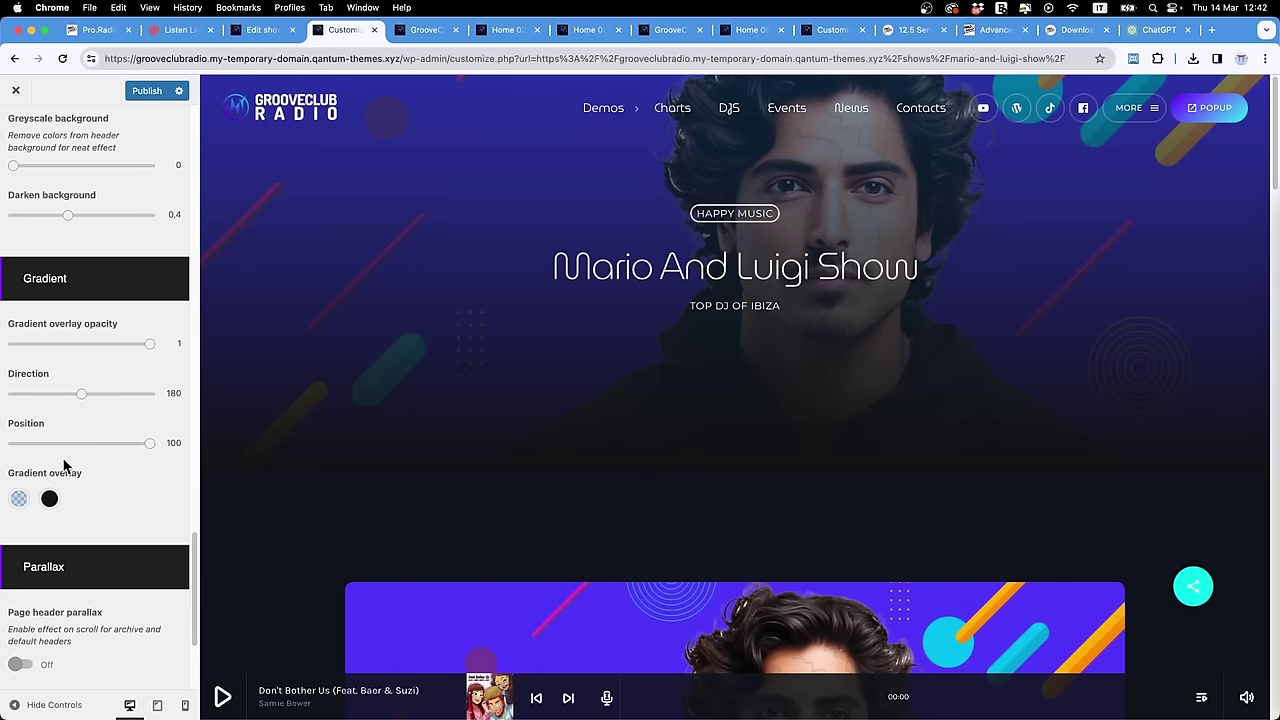
click(19, 499)
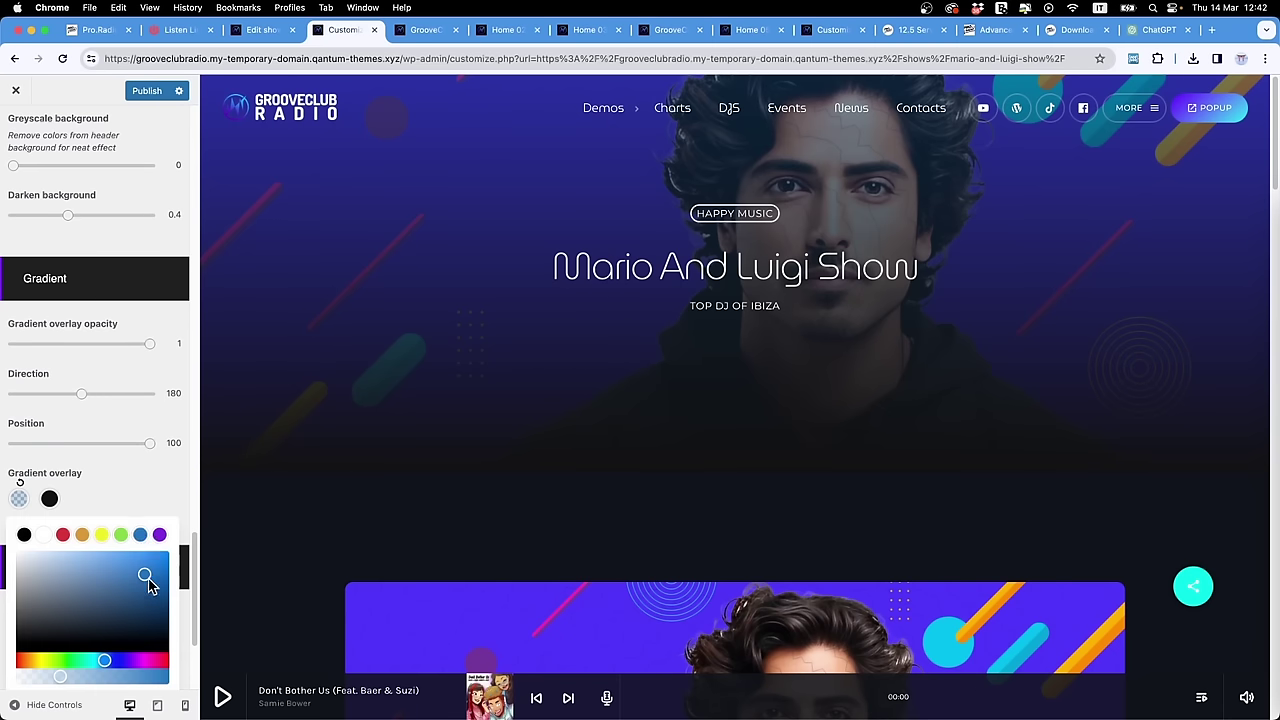
drag(61, 681, 100, 681)
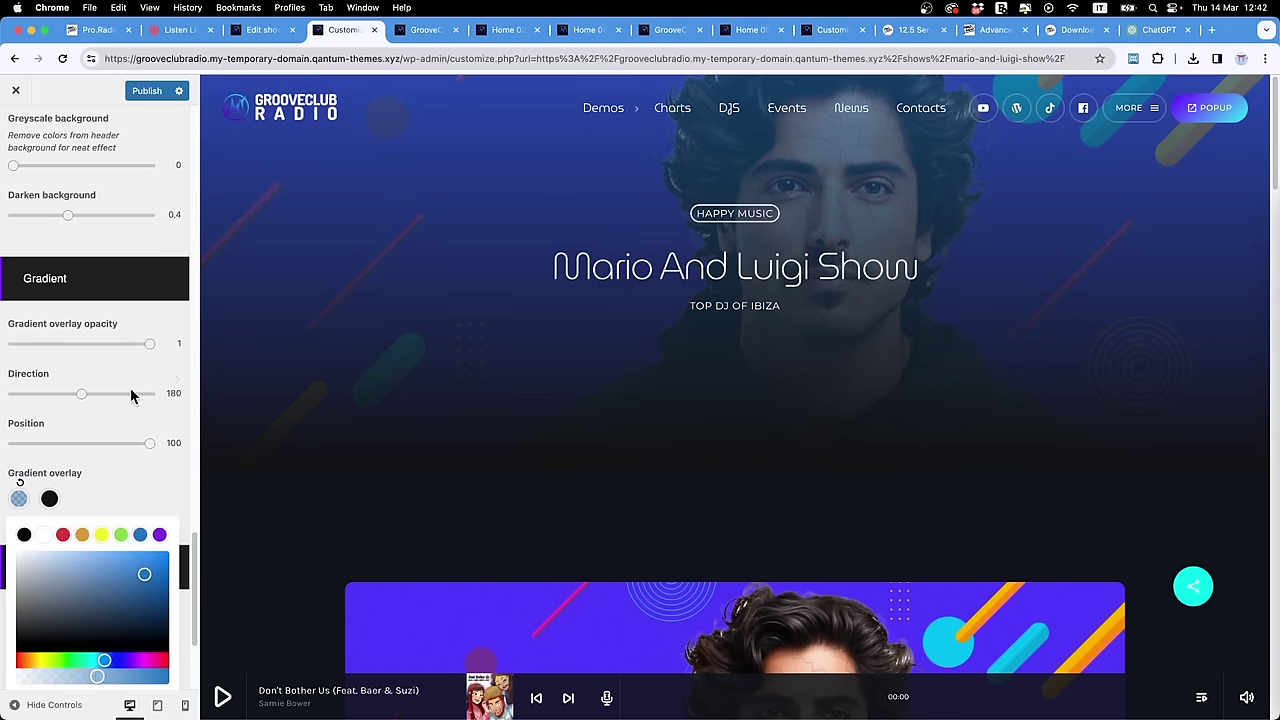
scroll(131, 277, up, 5)
click(24, 224)
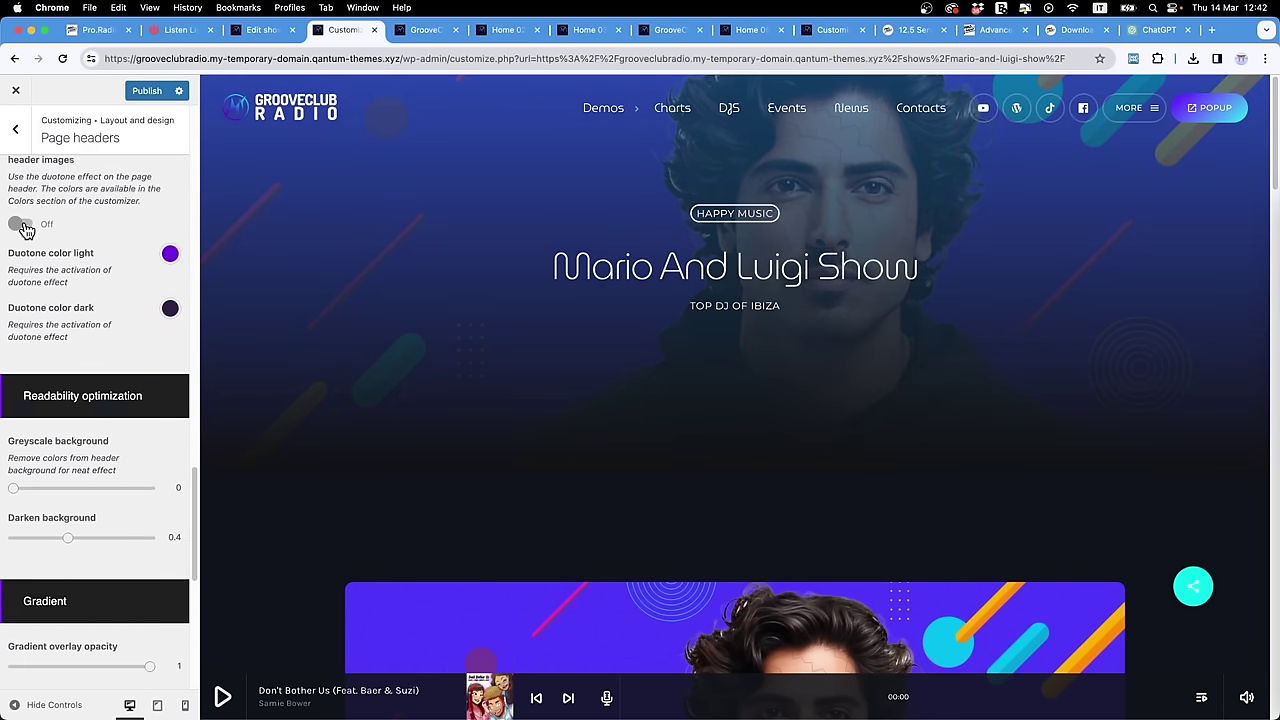
Step: Turn on the 3D header animation for the page headers
scroll(49, 223, up, 10)
scroll(118, 470, down, 10)
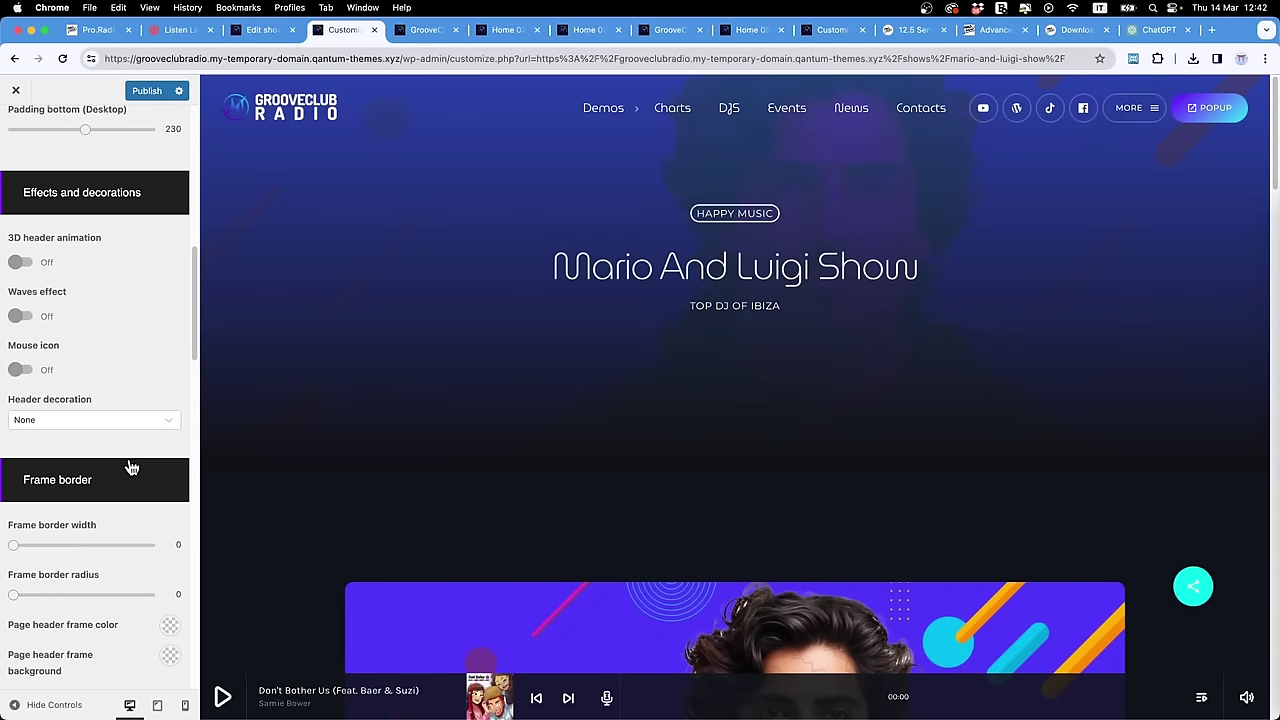
click(30, 262)
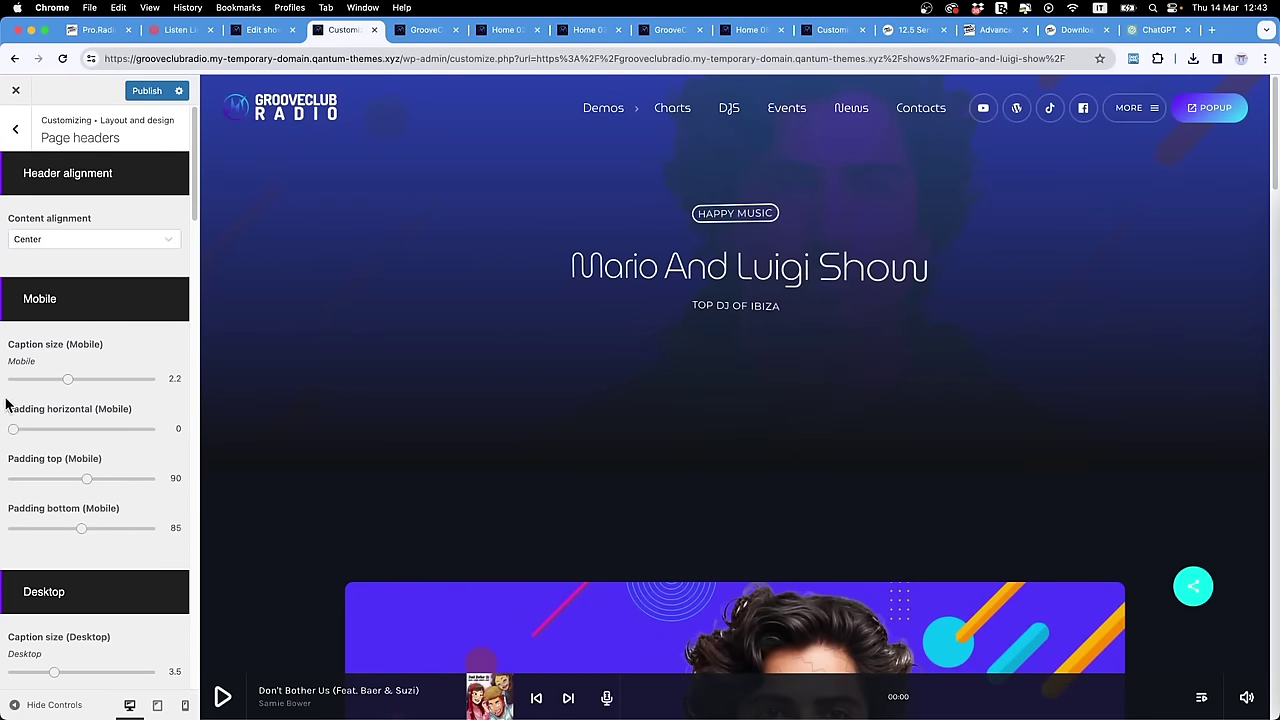
Step: Turn on the page header's waves effect and set the front wave colour to black
scroll(100, 400, down, 5)
scroll(113, 490, down, 2)
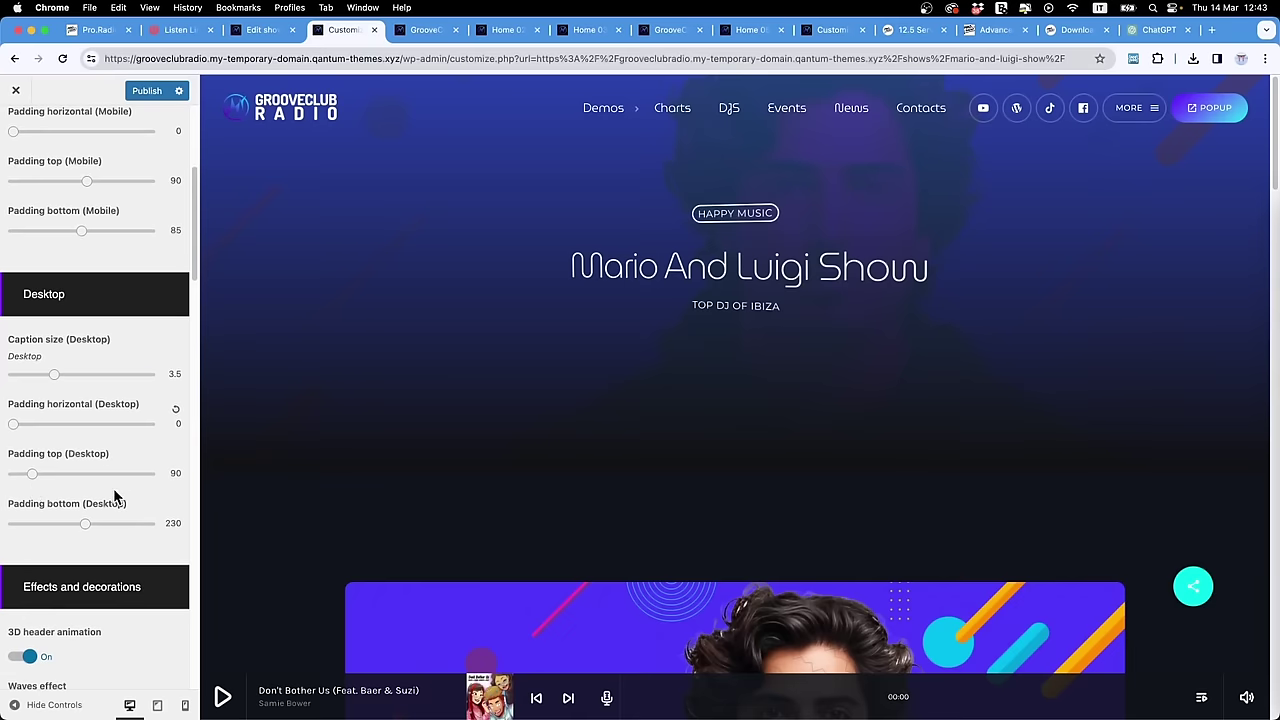
scroll(35, 487, down, 5)
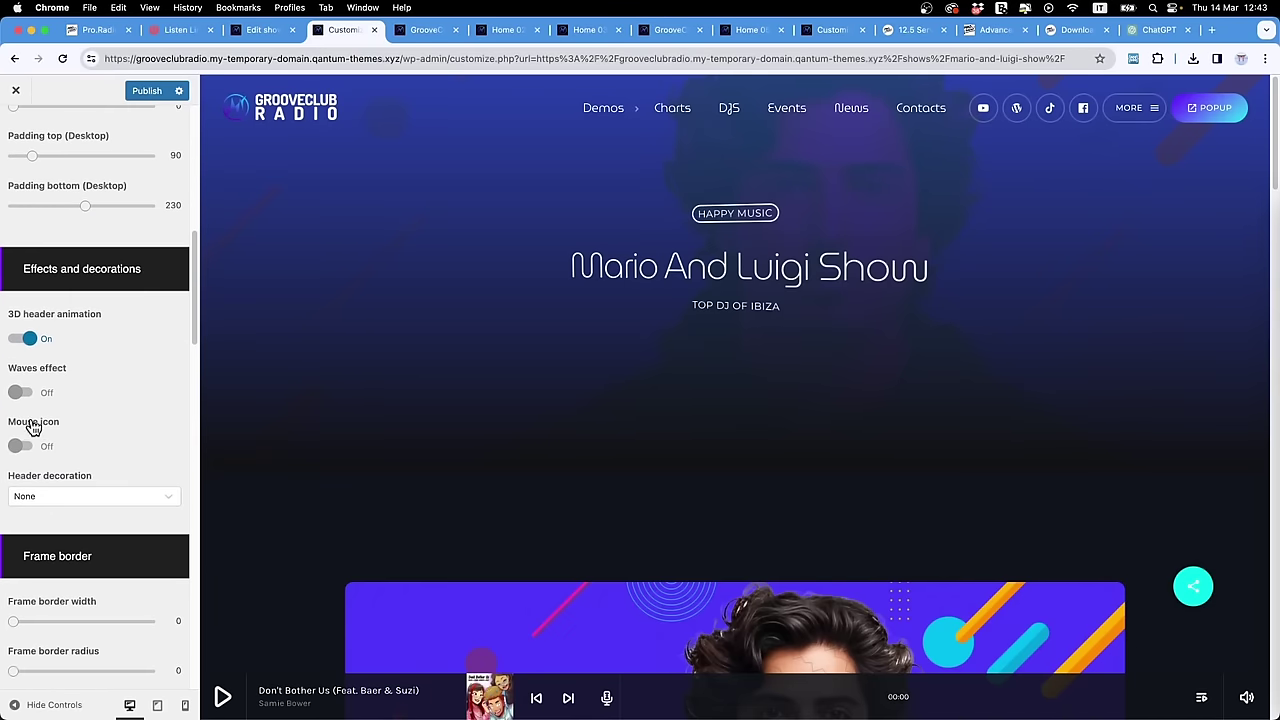
scroll(25, 399, up, 10)
scroll(116, 423, down, 3)
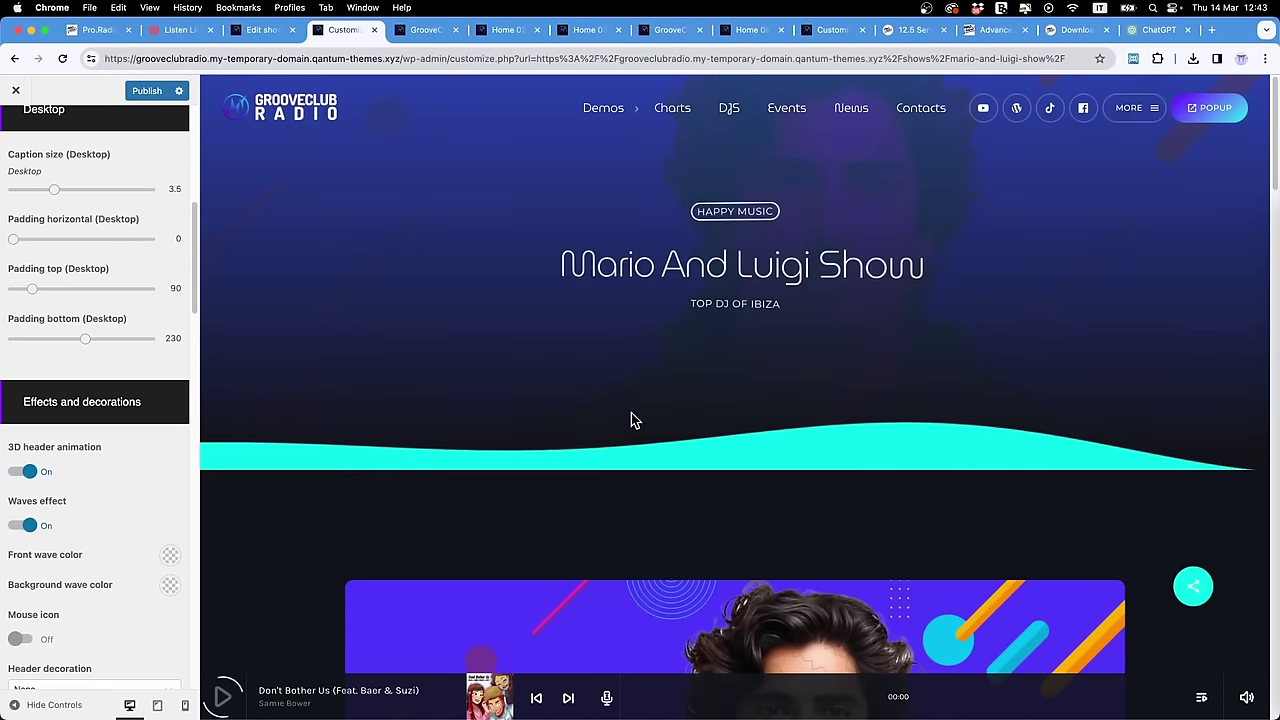
click(170, 557)
click(30, 594)
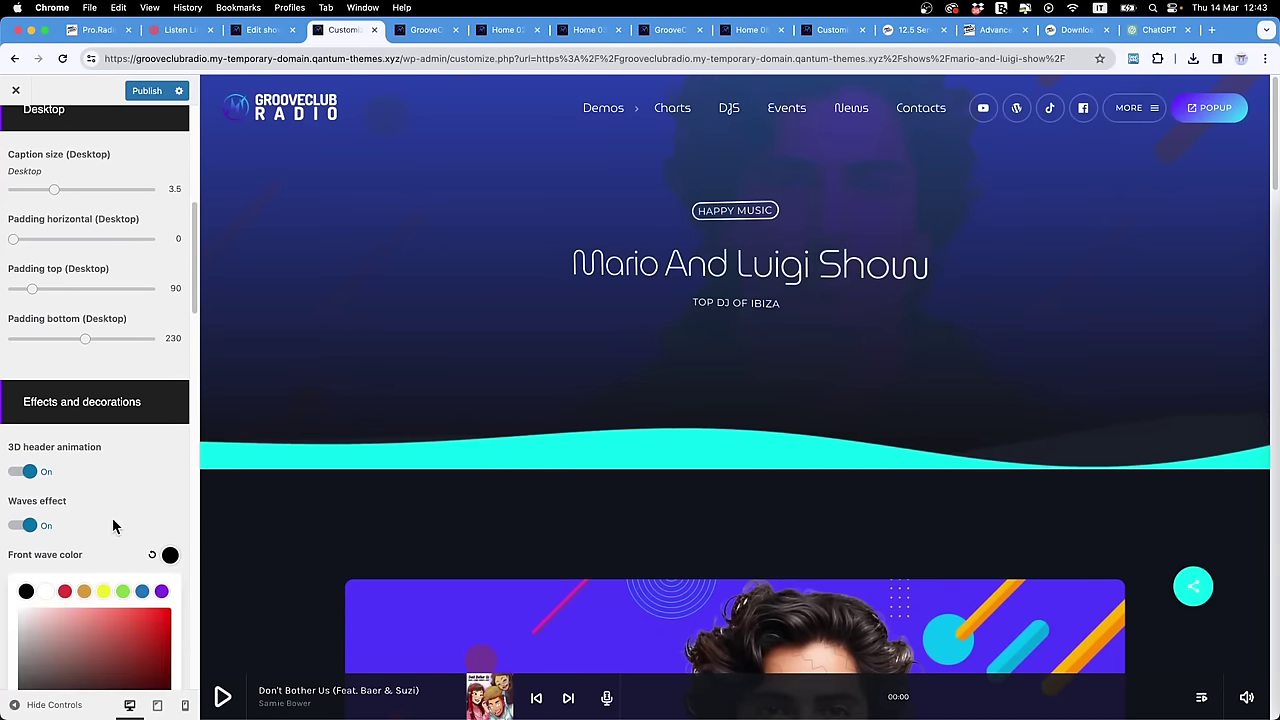
Step: Set the background wave colour to the preset blue
scroll(149, 509, down, 1)
click(170, 524)
click(170, 556)
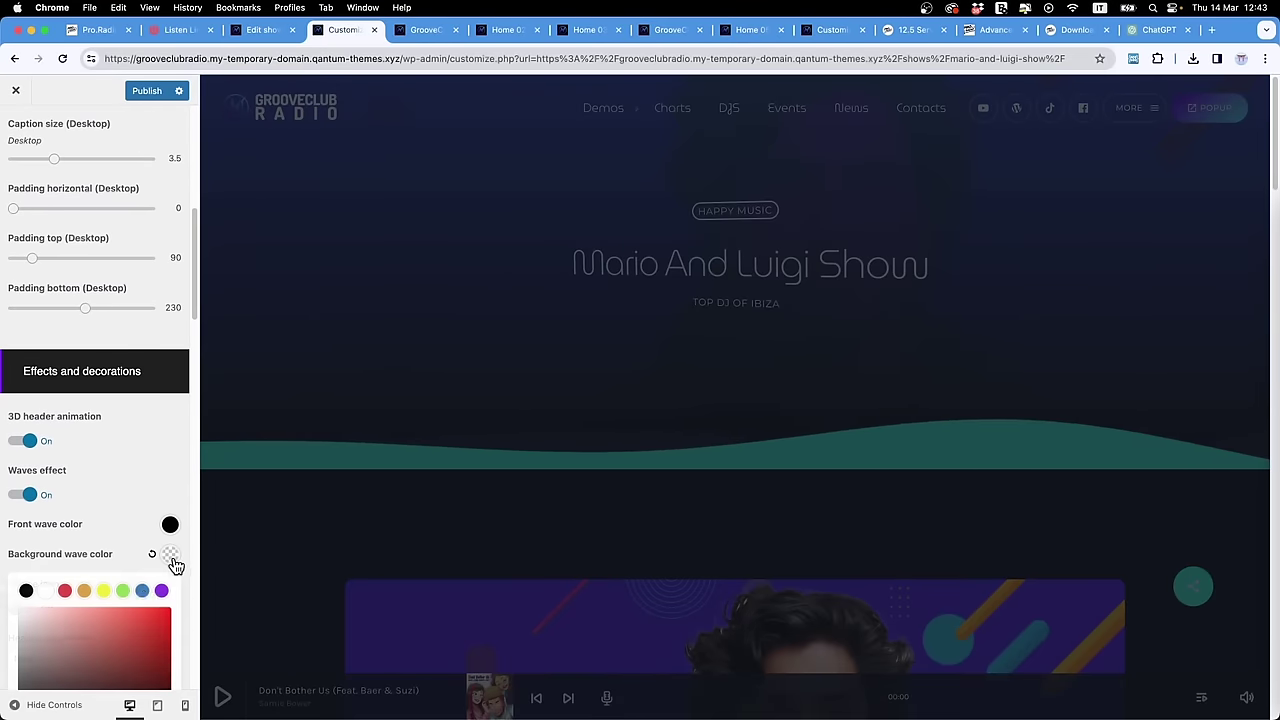
click(149, 590)
click(170, 554)
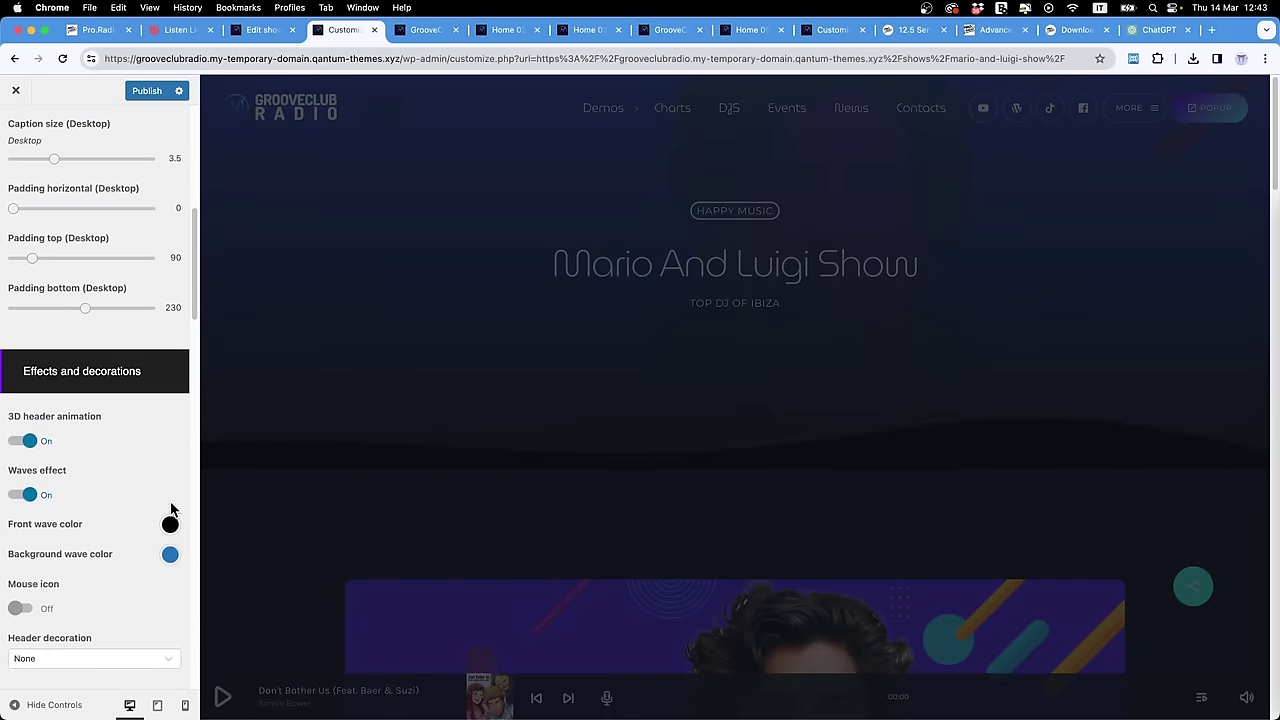
Step: Lighten the front wave colour to dark grey #1c1c1c
click(170, 524)
scroll(105, 468, down, 5)
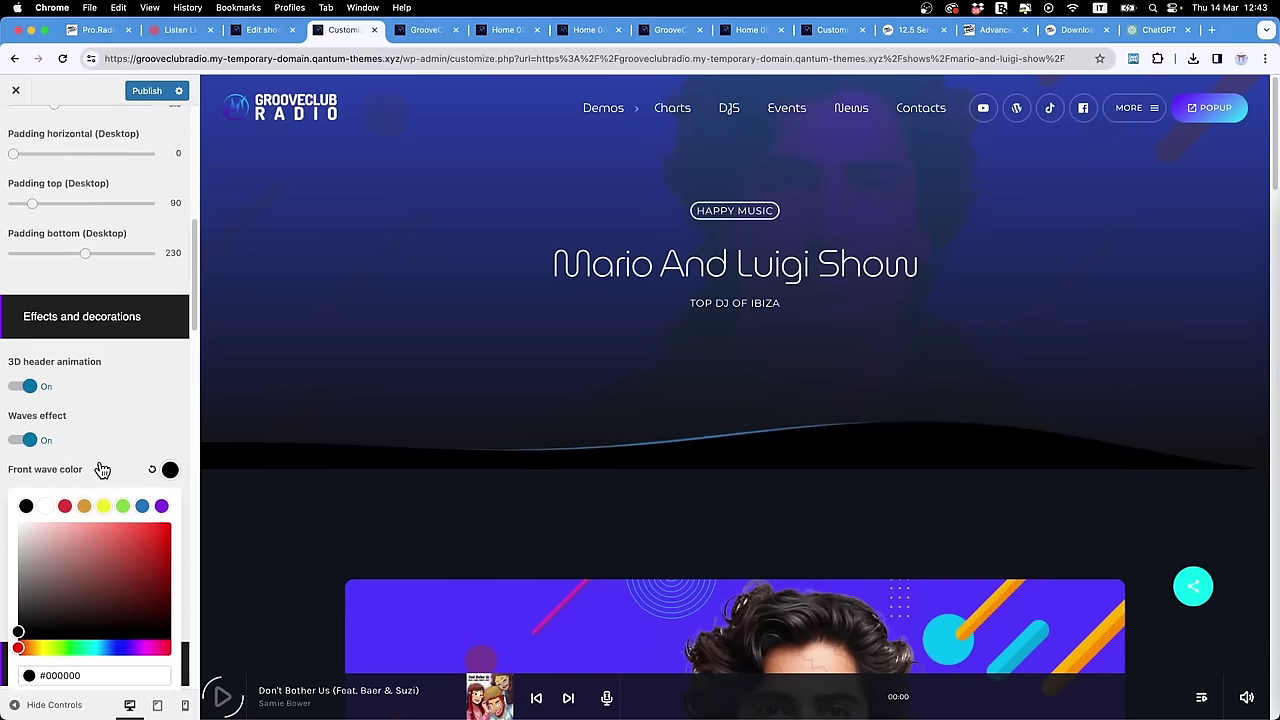
drag(18, 494, 18, 482)
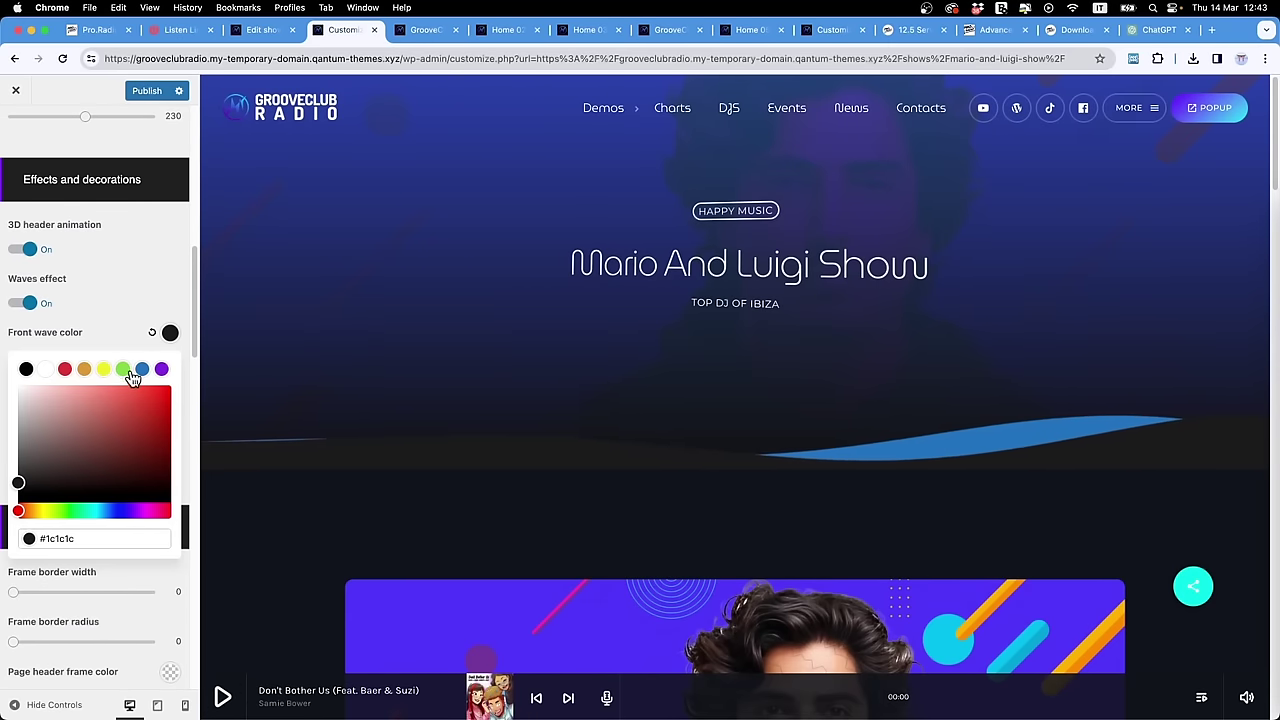
Step: Turn off the page header's waves effect
click(24, 302)
click(24, 302)
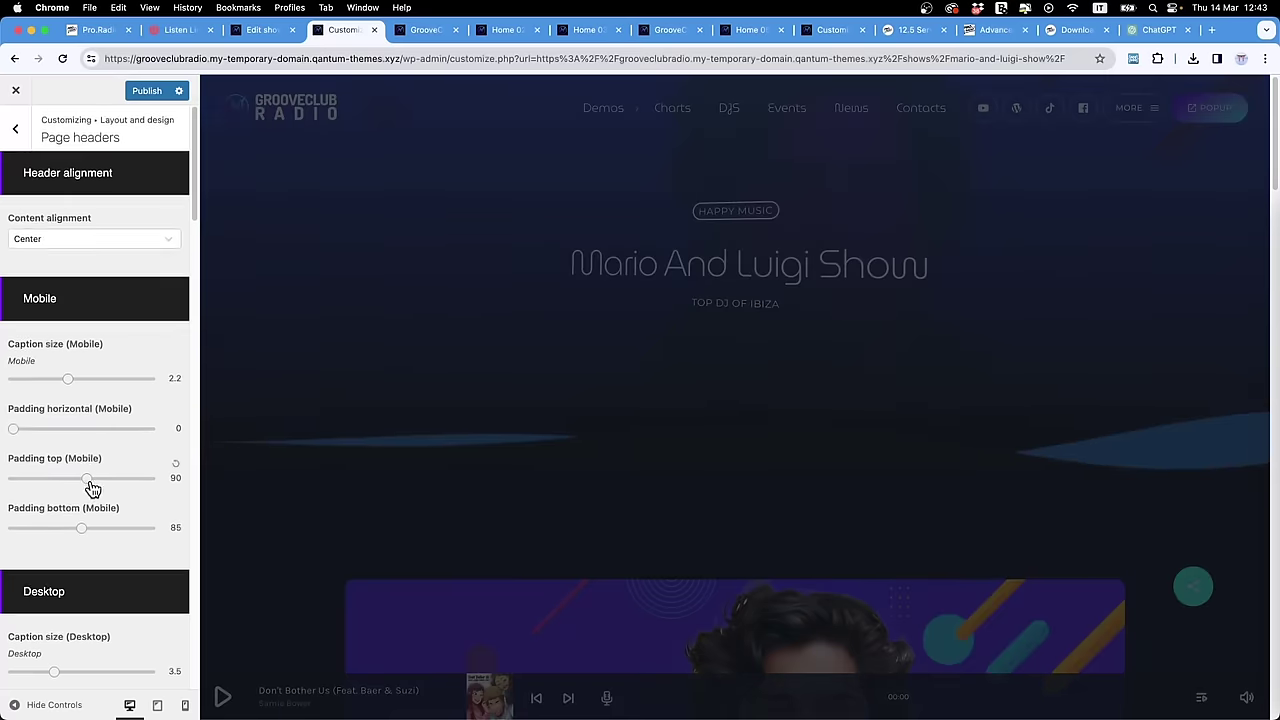
scroll(92, 486, down, 5)
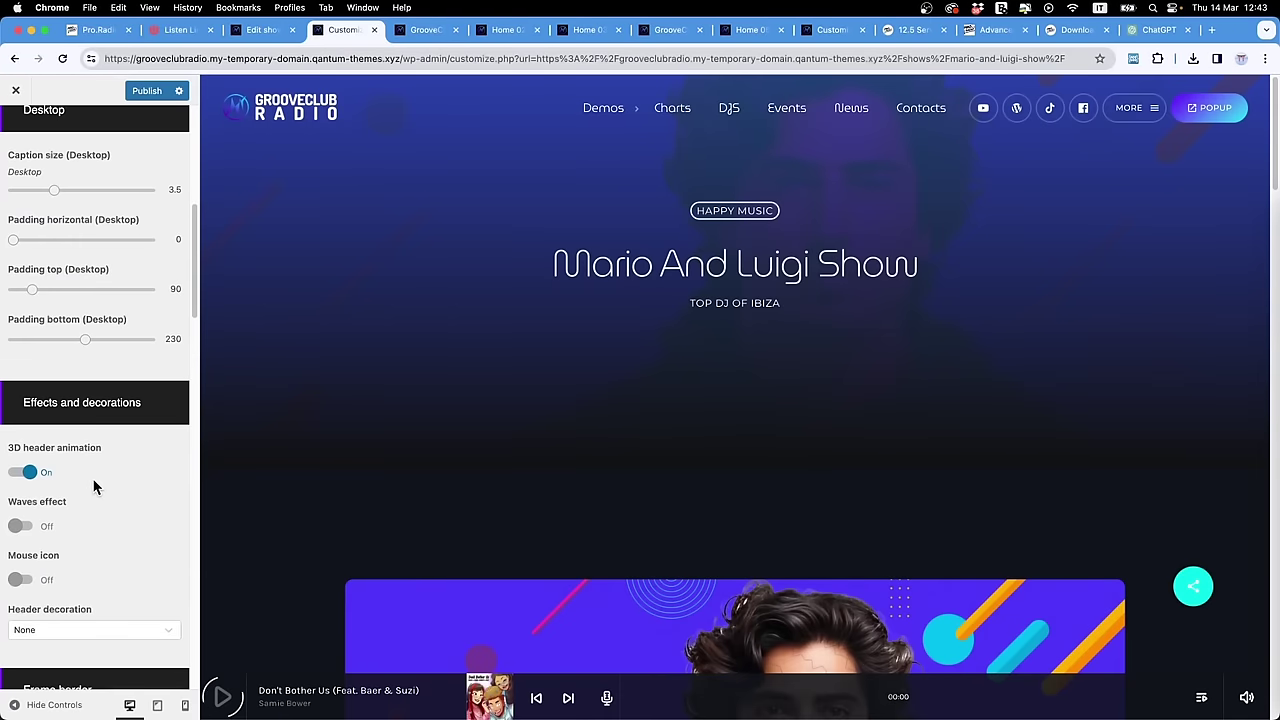
Step: Look through the Colors palette, Typography and MegaHeader settings and the other customizer sections, and review the show page in the preview
scroll(94, 487, up, 8)
click(25, 146)
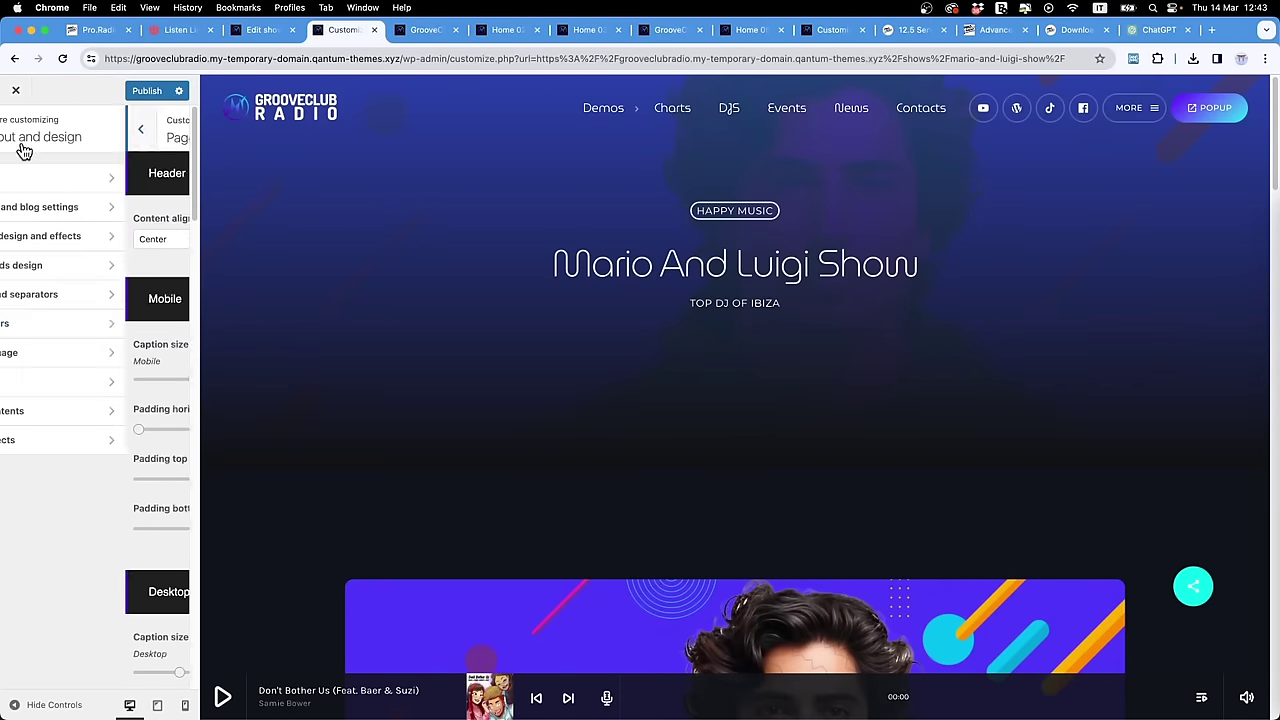
click(20, 140)
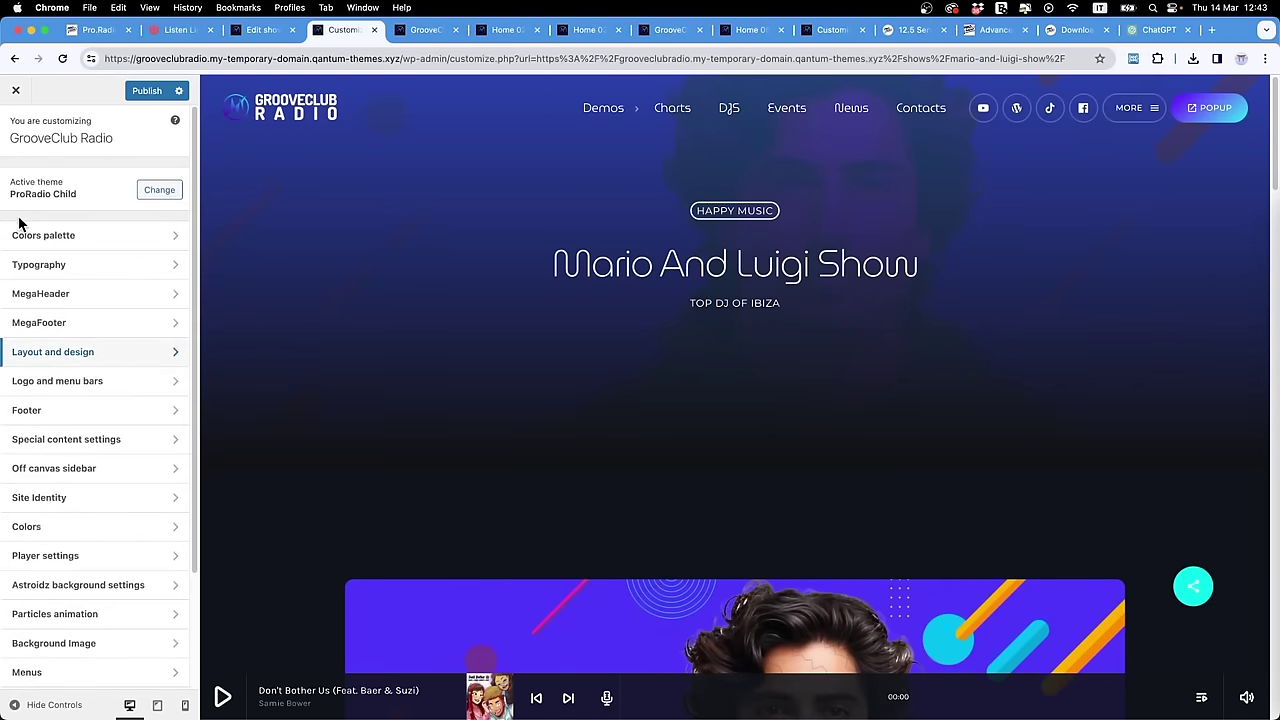
click(72, 238)
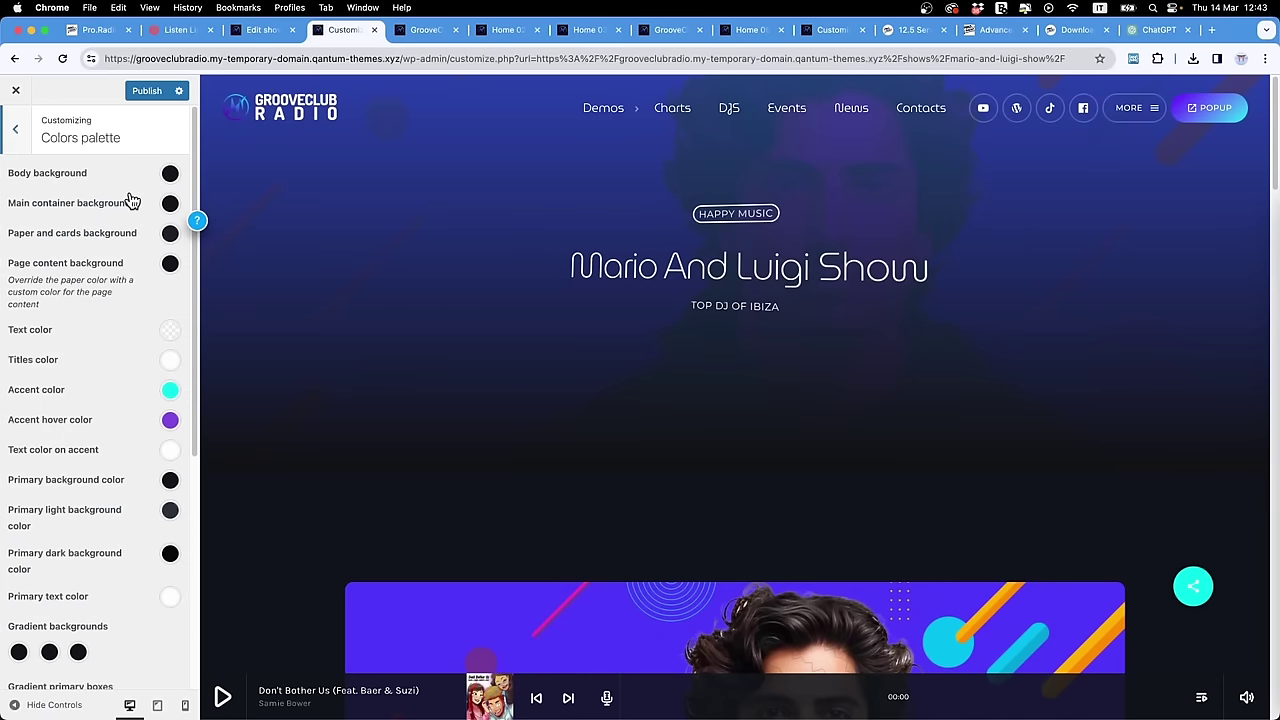
click(6, 145)
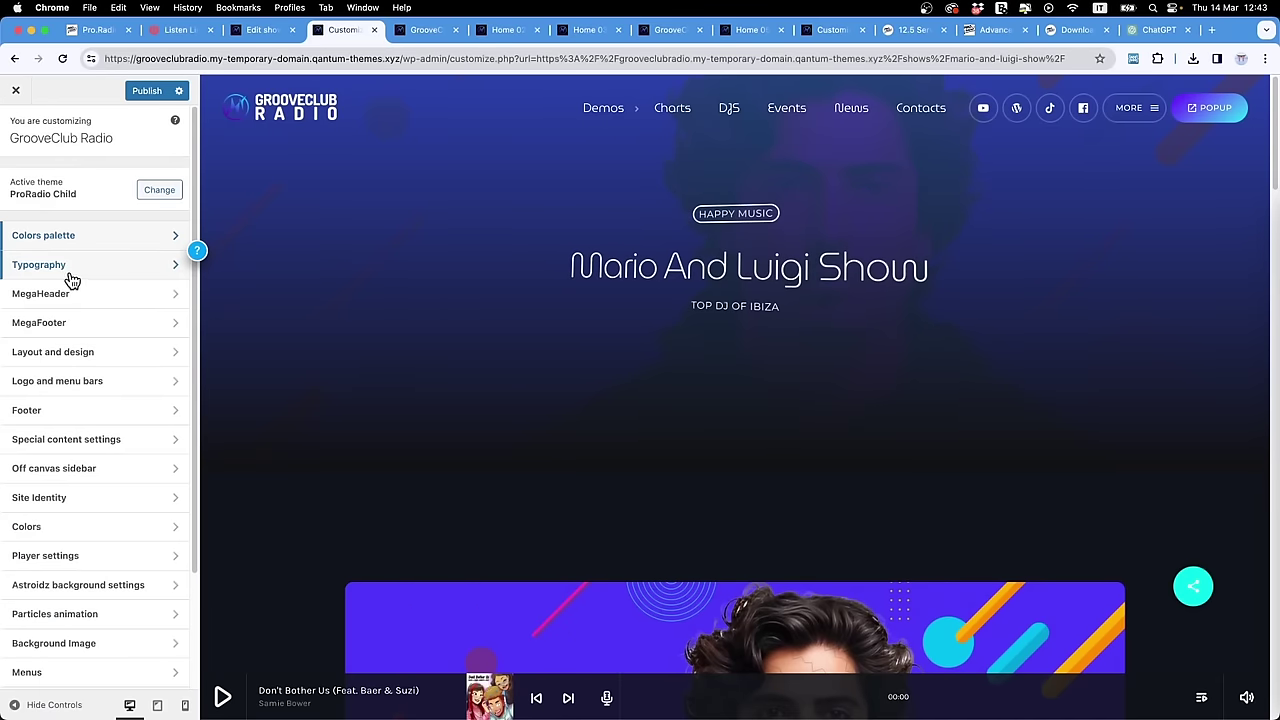
click(72, 280)
click(12, 138)
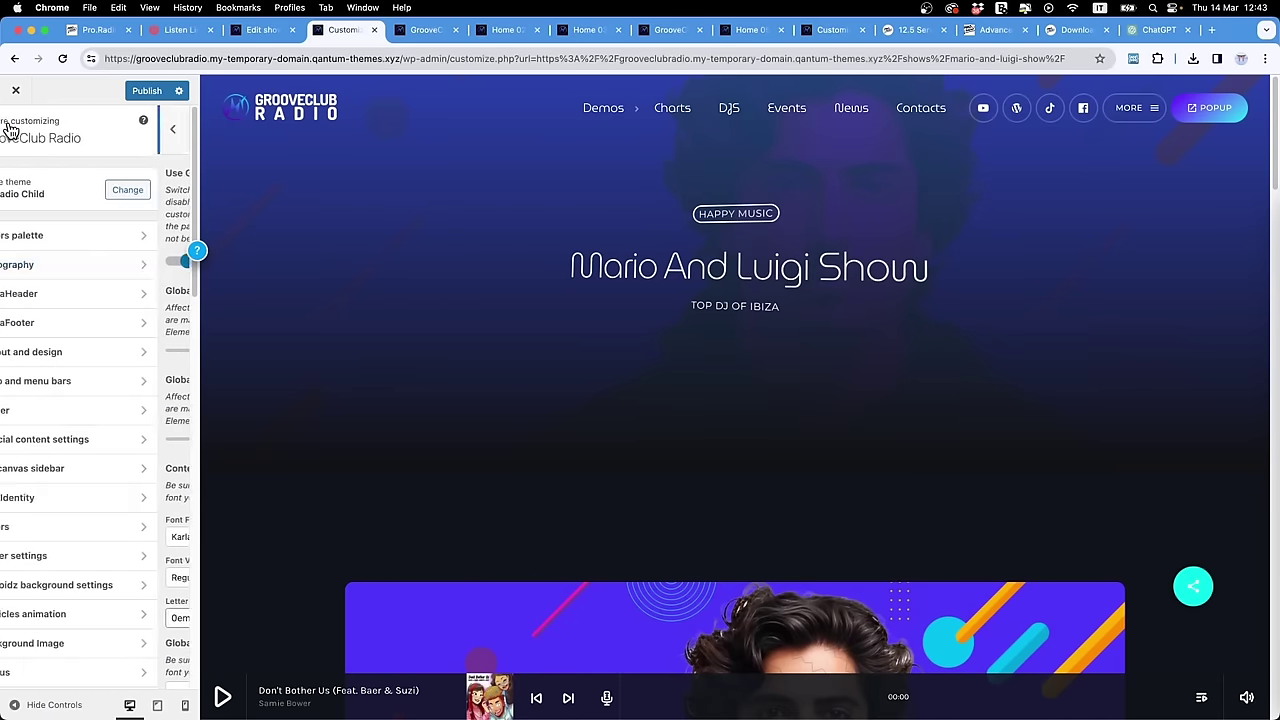
click(63, 297)
click(28, 148)
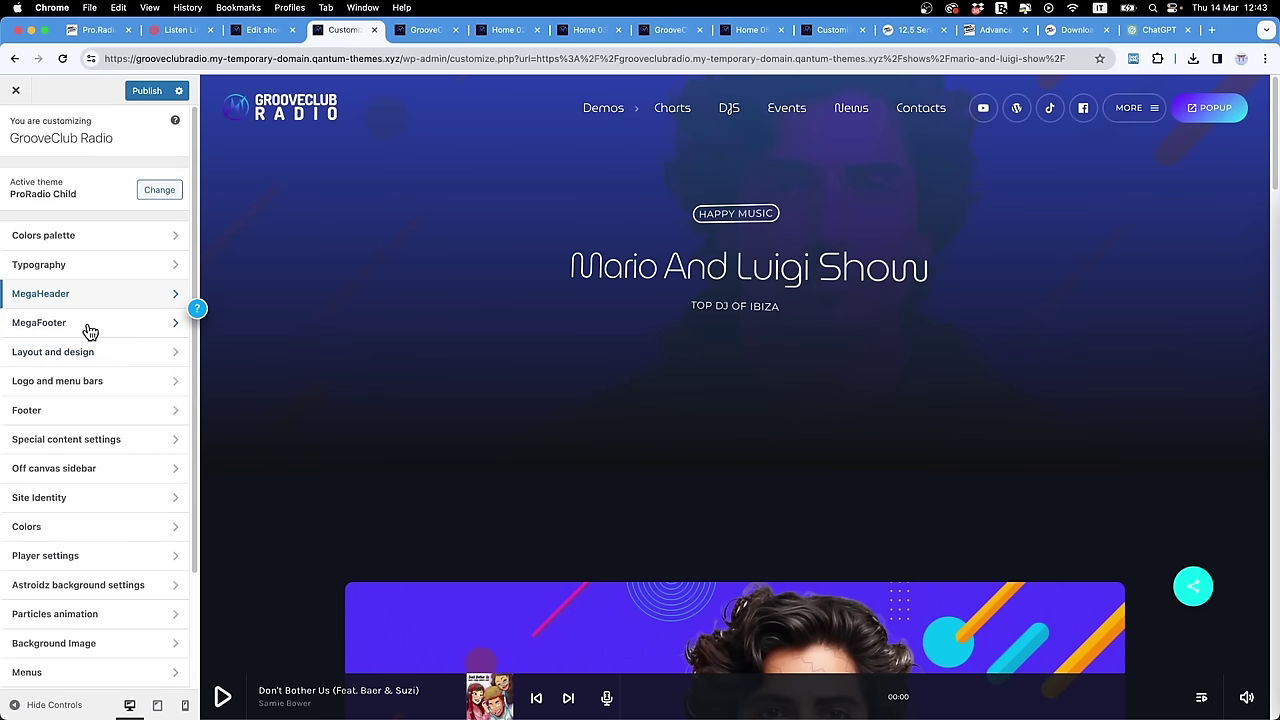
scroll(104, 392, down, 3)
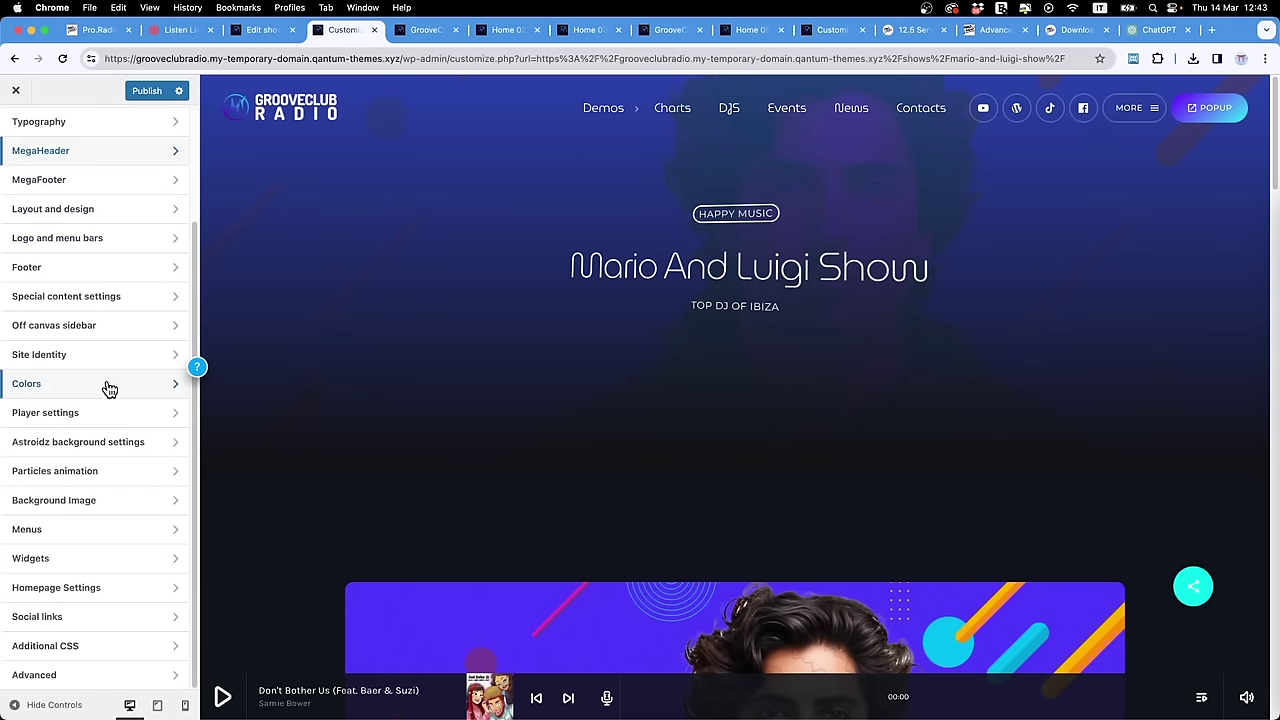
scroll(926, 389, down, 5)
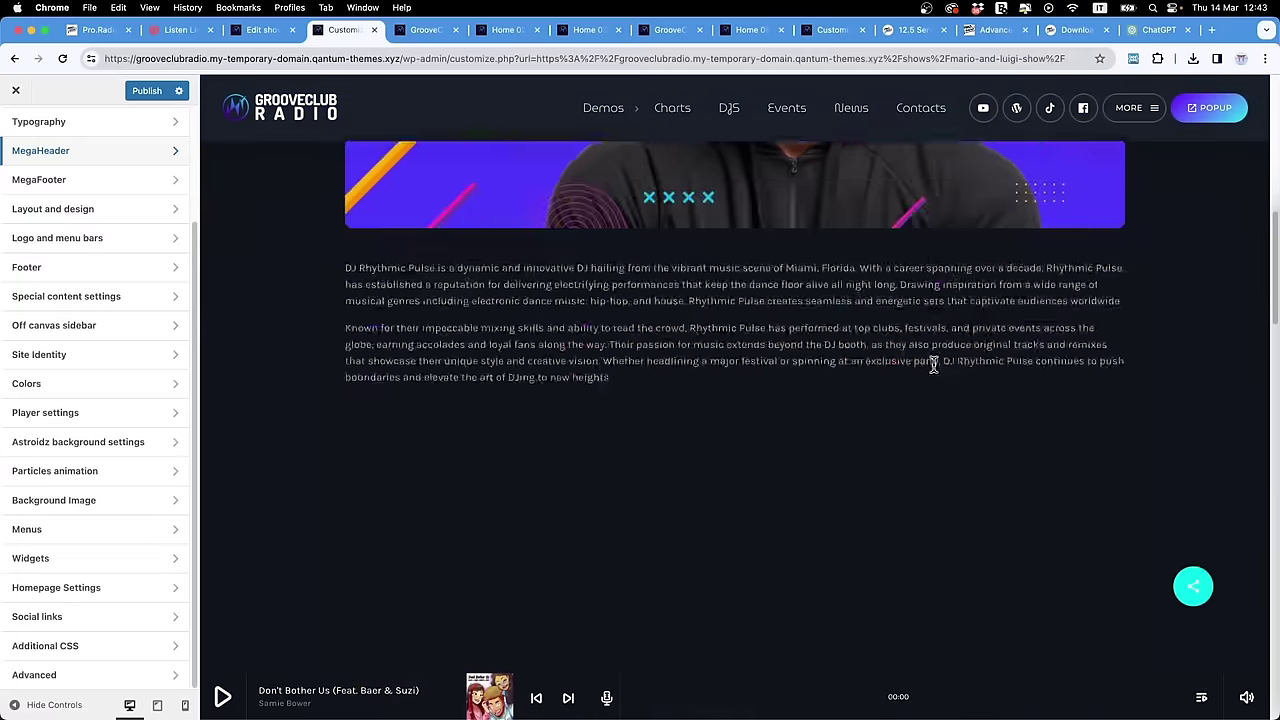
scroll(933, 365, down, 3)
scroll(933, 365, up, 10)
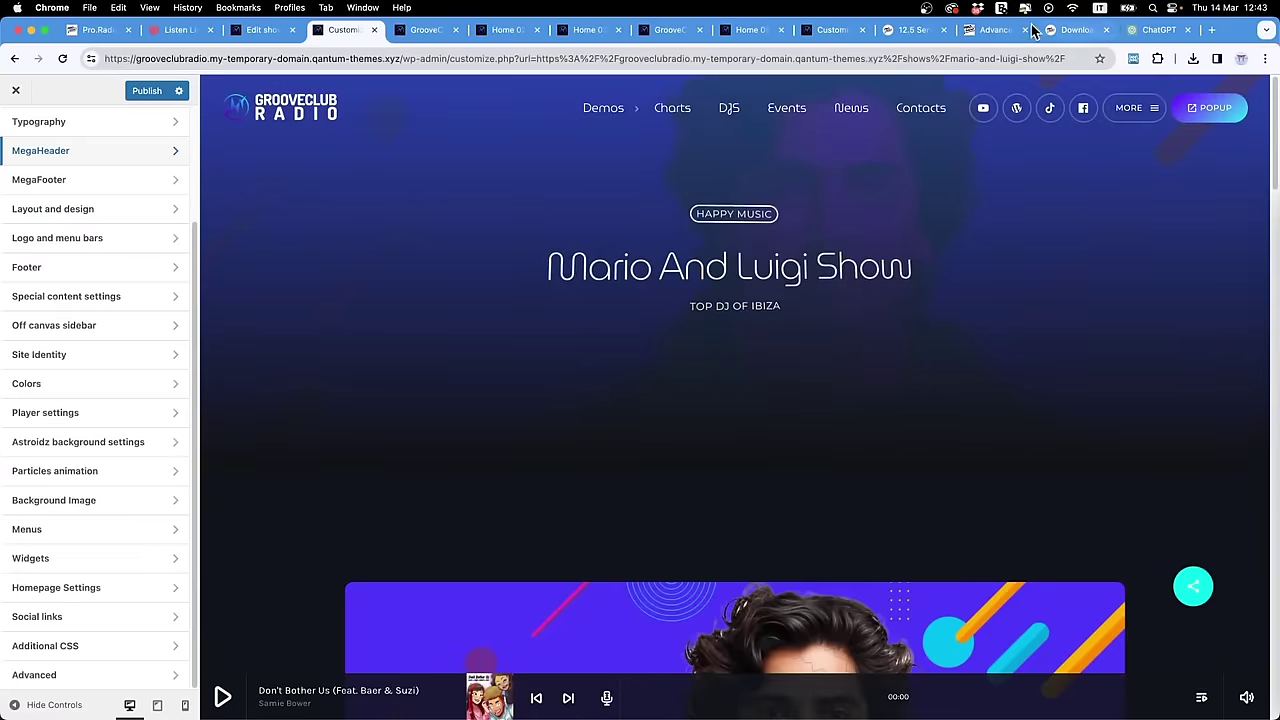
Step: Switch to the Pro Radio online knowledgebase and browse the topics of its Pro Radio WordPress Theme category
click(912, 30)
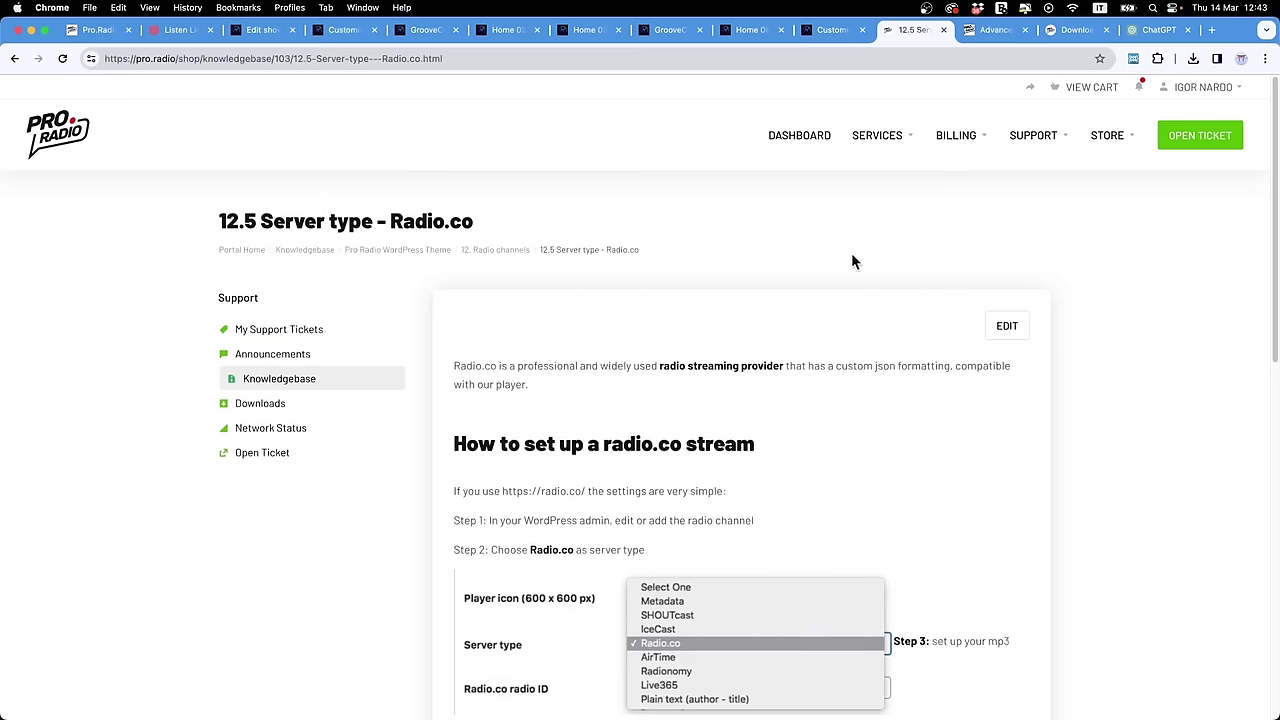
click(425, 260)
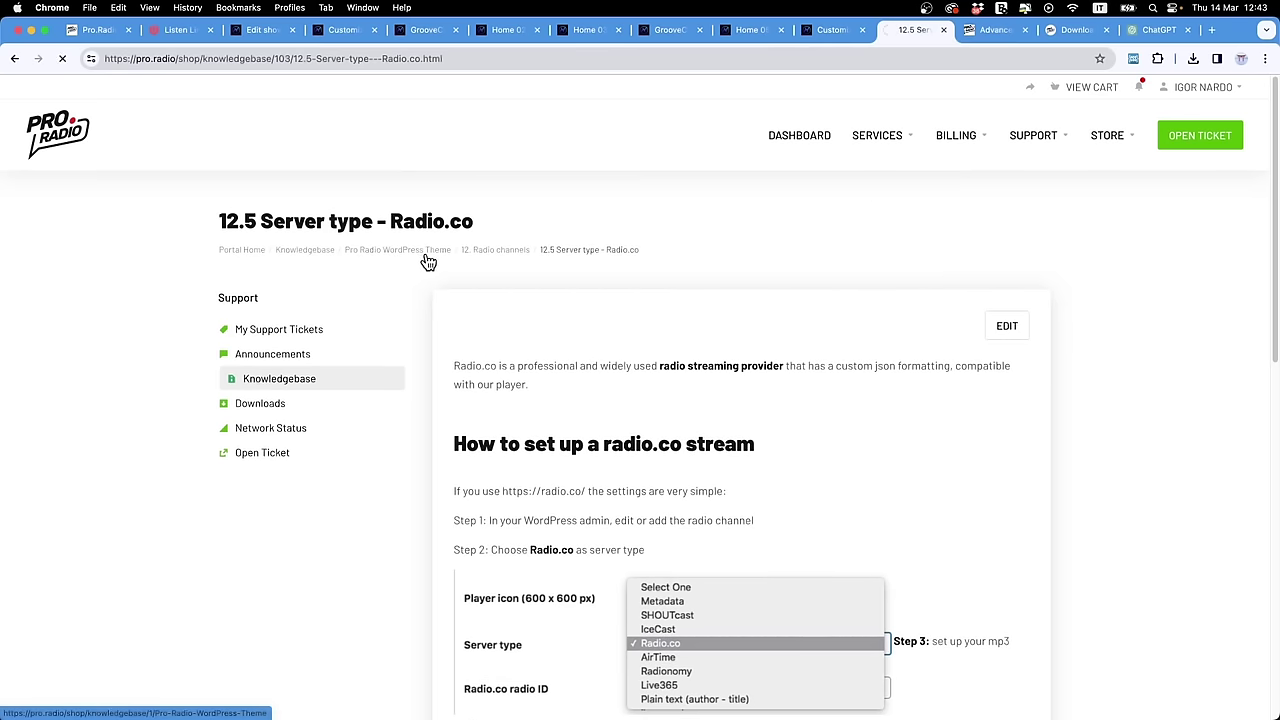
scroll(786, 300, down, 10)
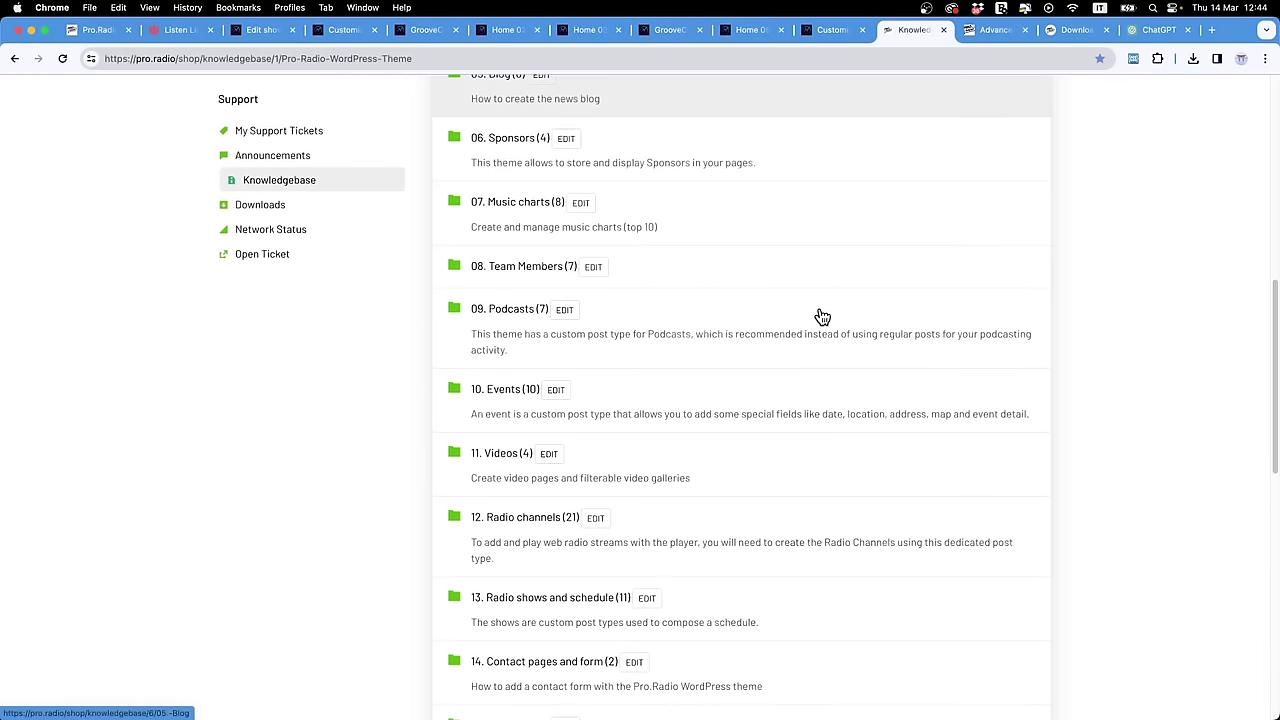
Step: Open the 03. Customizations category of the knowledgebase and browse its list of articles
scroll(822, 316, up, 10)
scroll(531, 597, down, 1)
click(521, 567)
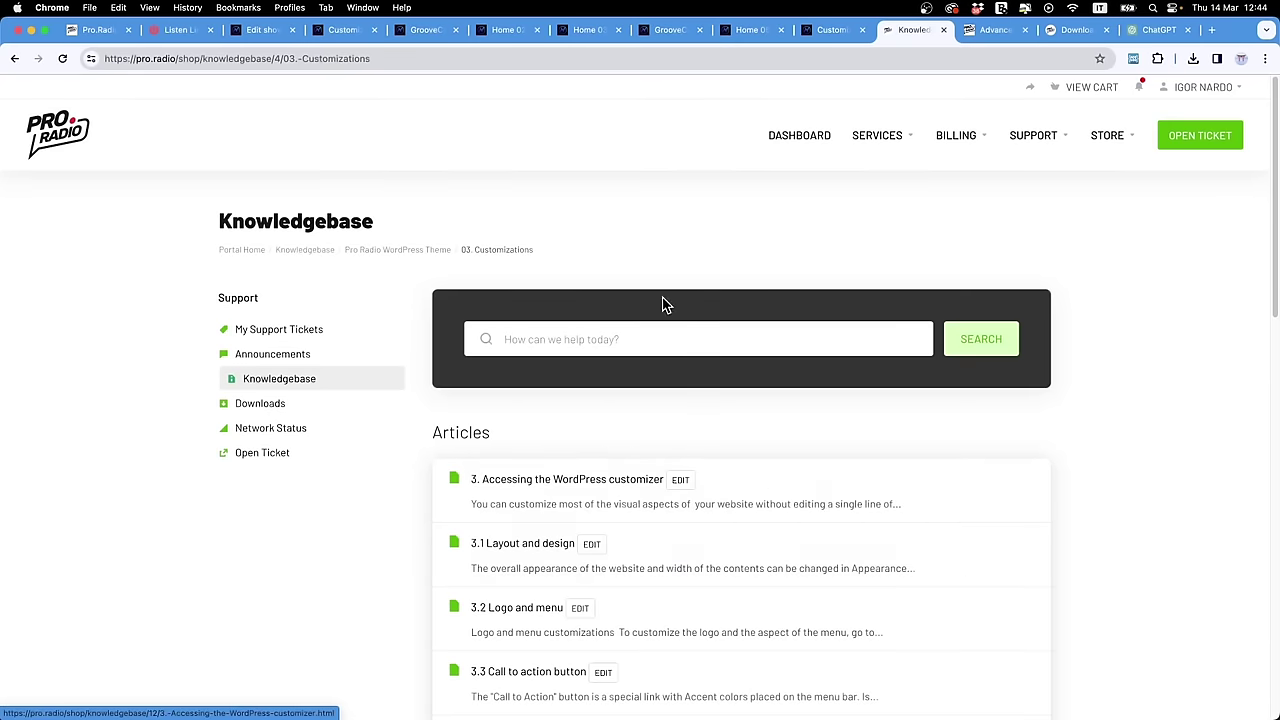
scroll(640, 262, down, 2)
scroll(603, 250, down, 10)
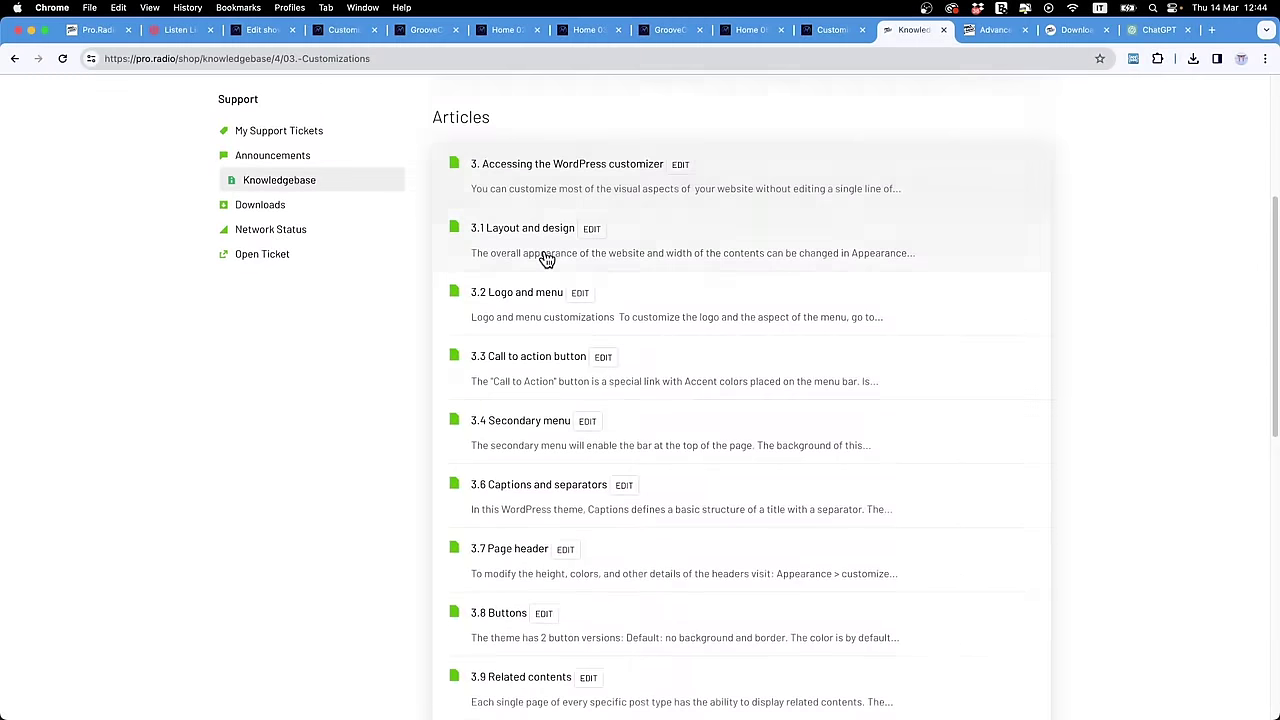
scroll(528, 400, down, 6)
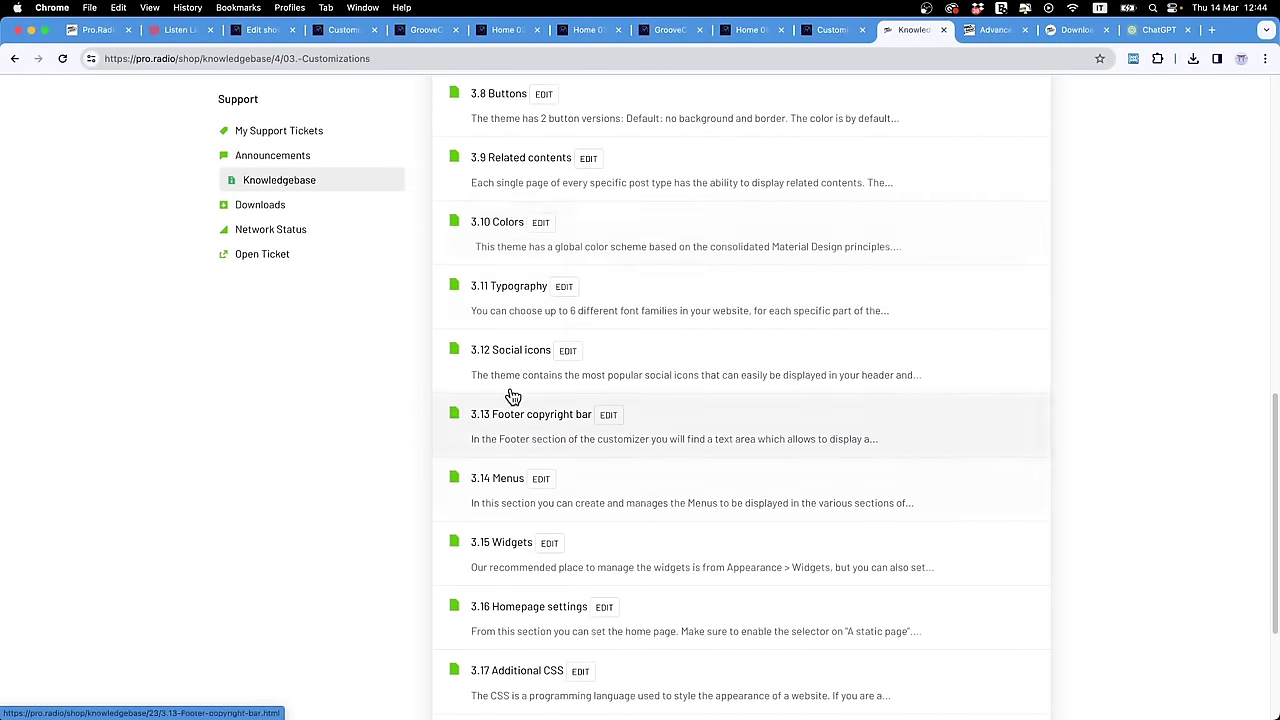
scroll(505, 250, down, 2)
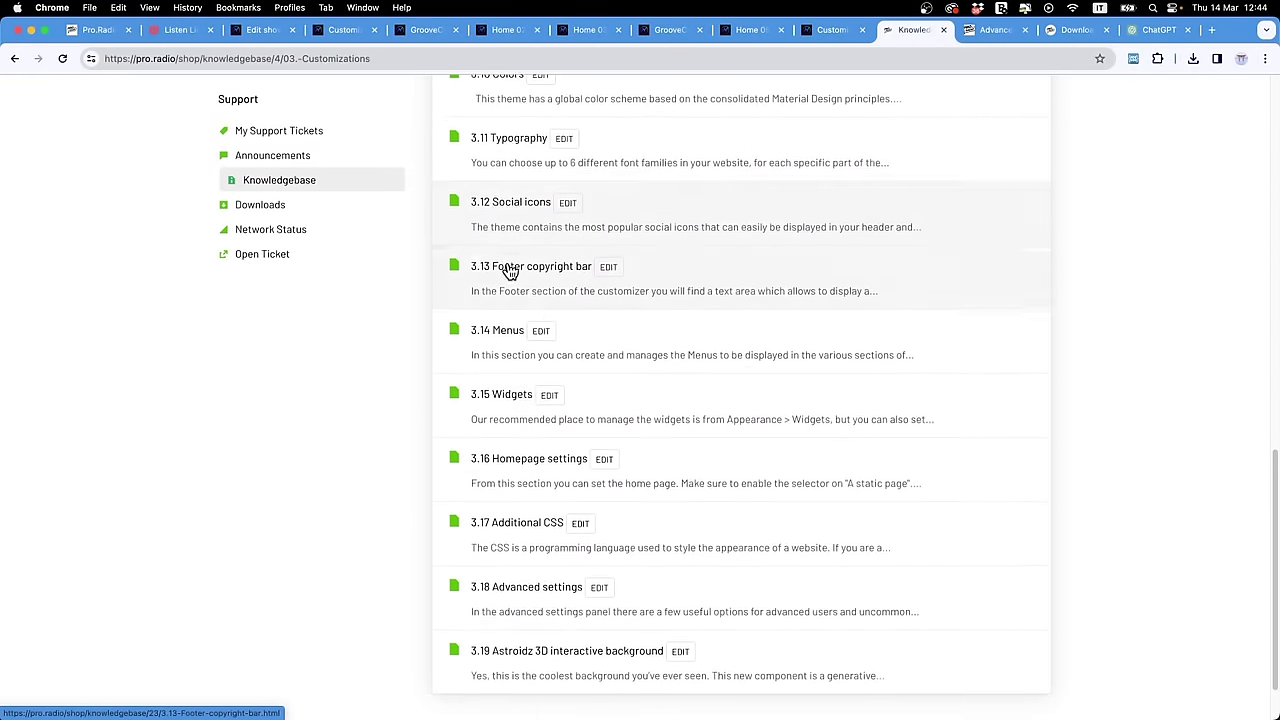
scroll(517, 434, down, 1)
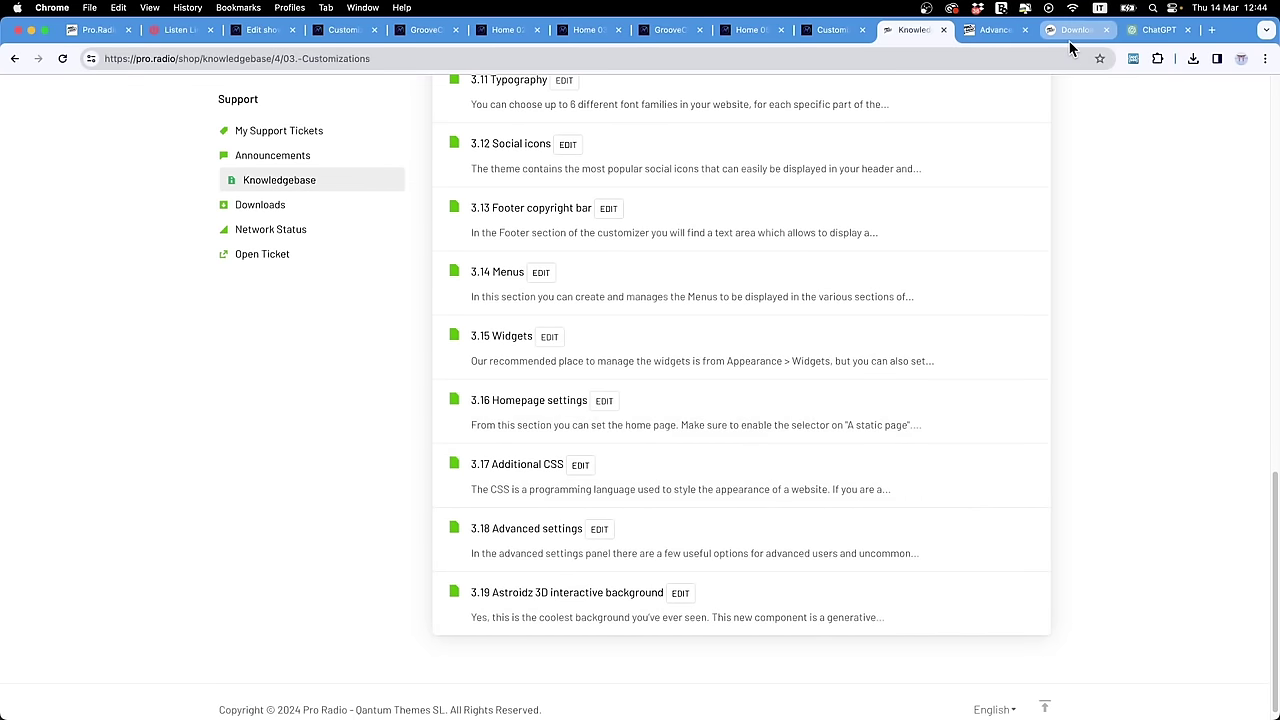
Step: Return to the WordPress customizer, read the inline help for Logo and menu bars, and check the help beside Colors before closing it
click(340, 29)
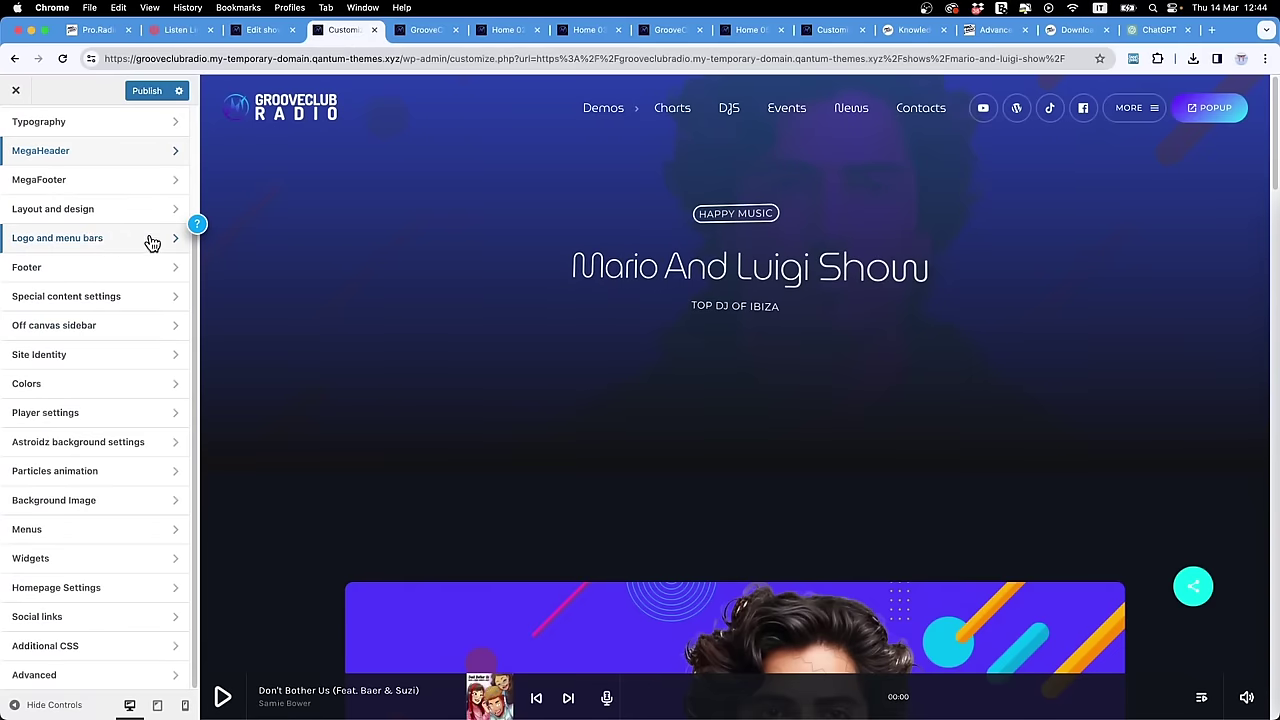
click(198, 225)
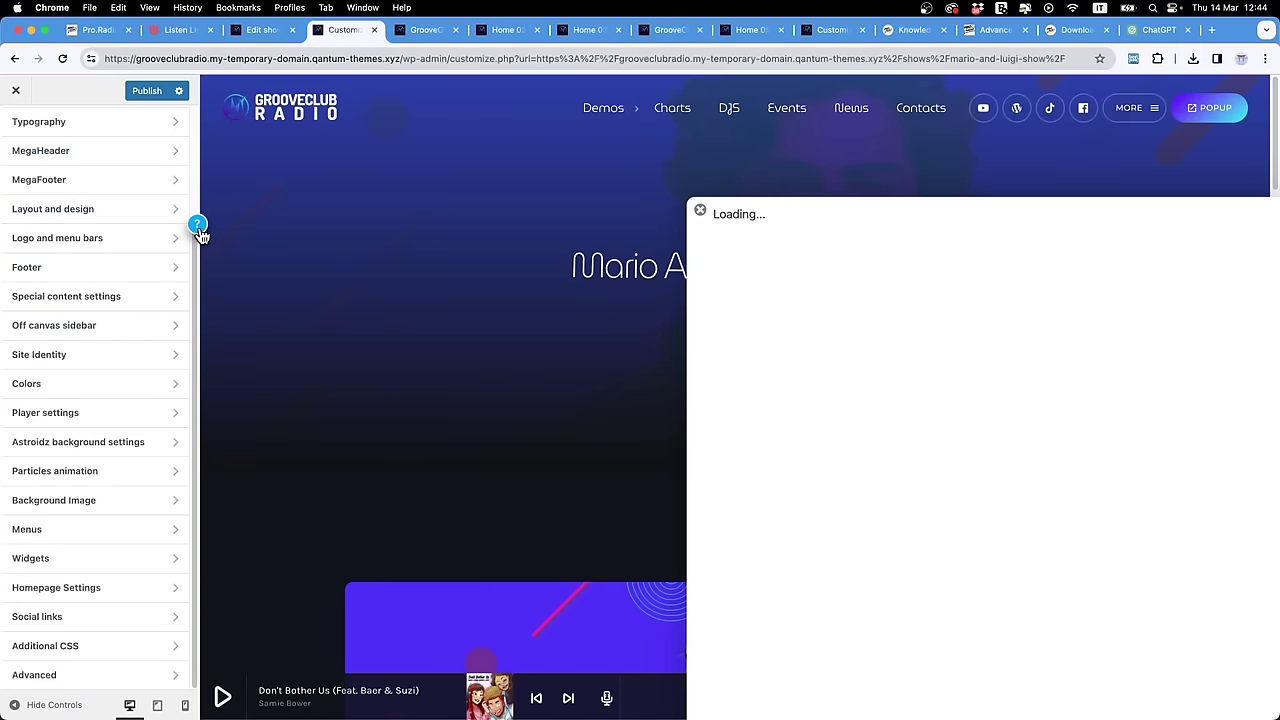
scroll(906, 380, down, 10)
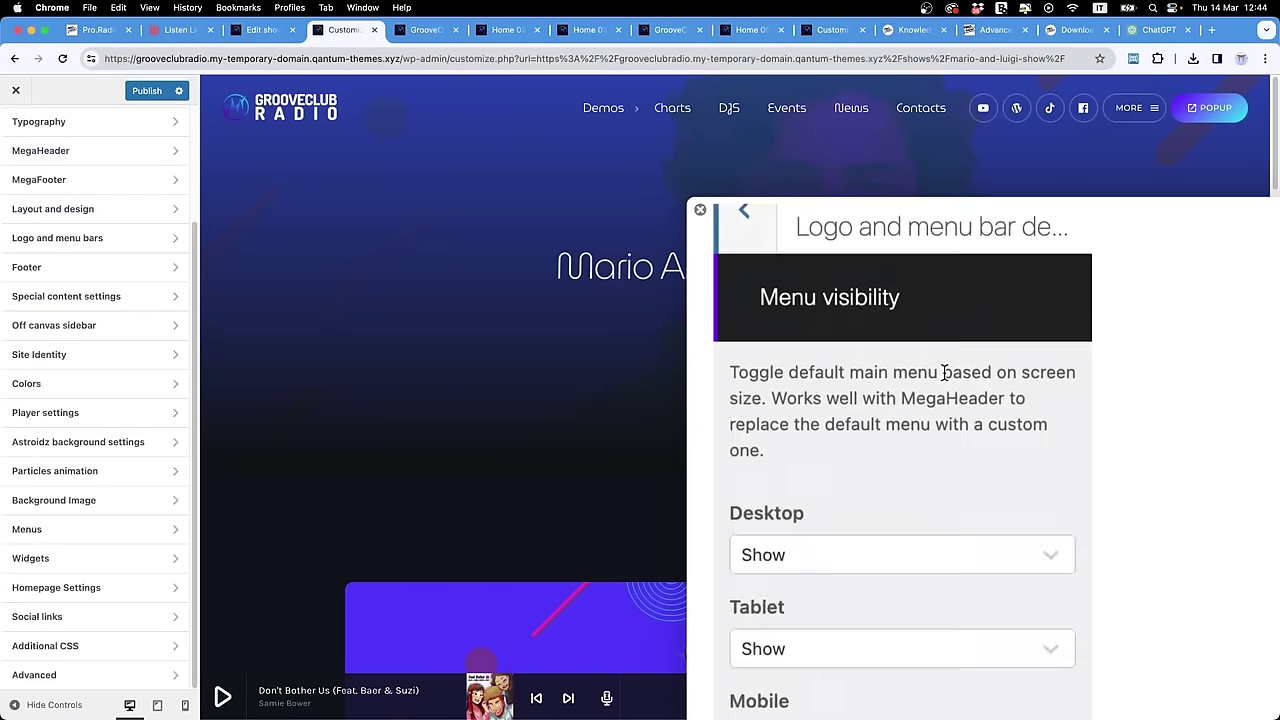
scroll(944, 380, up, 10)
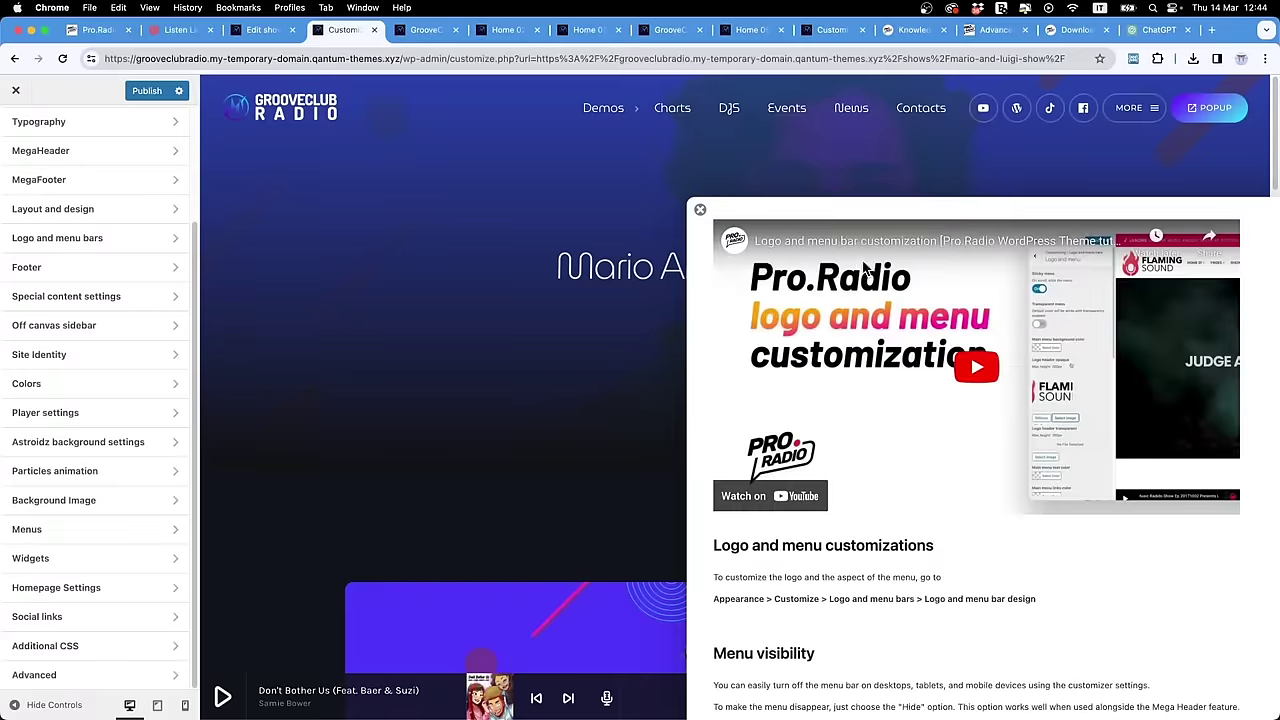
click(700, 209)
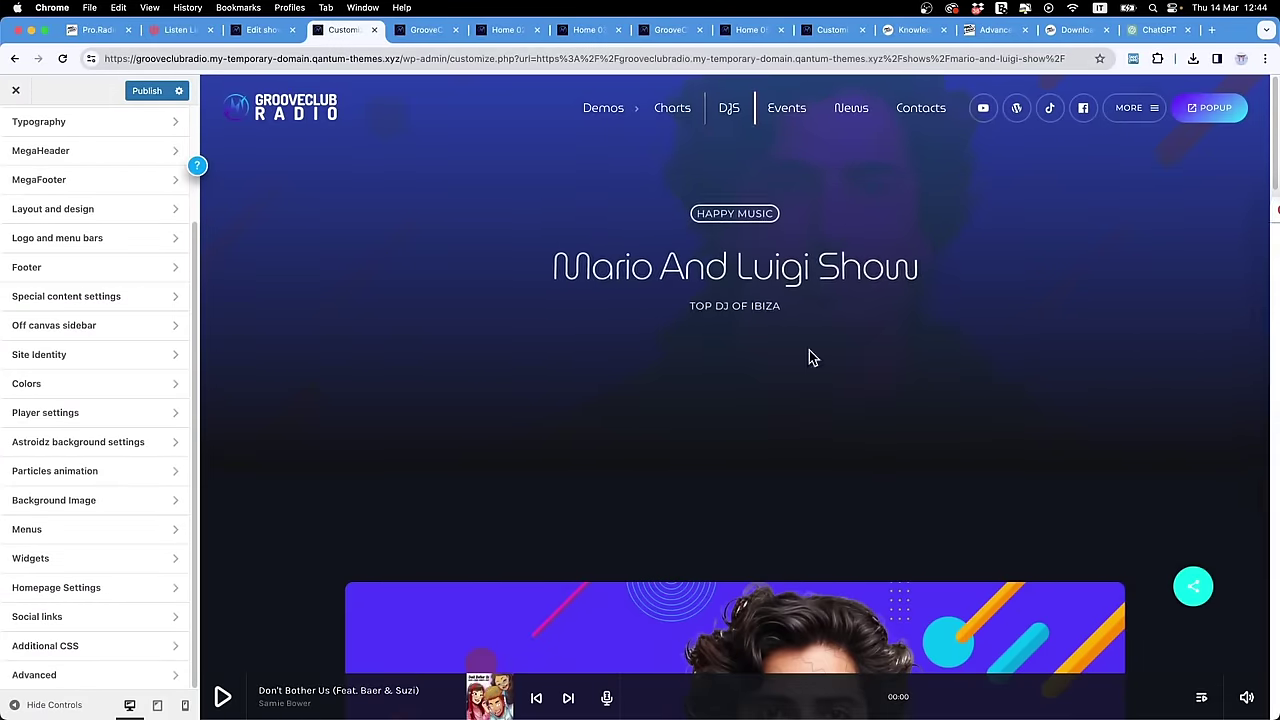
click(197, 398)
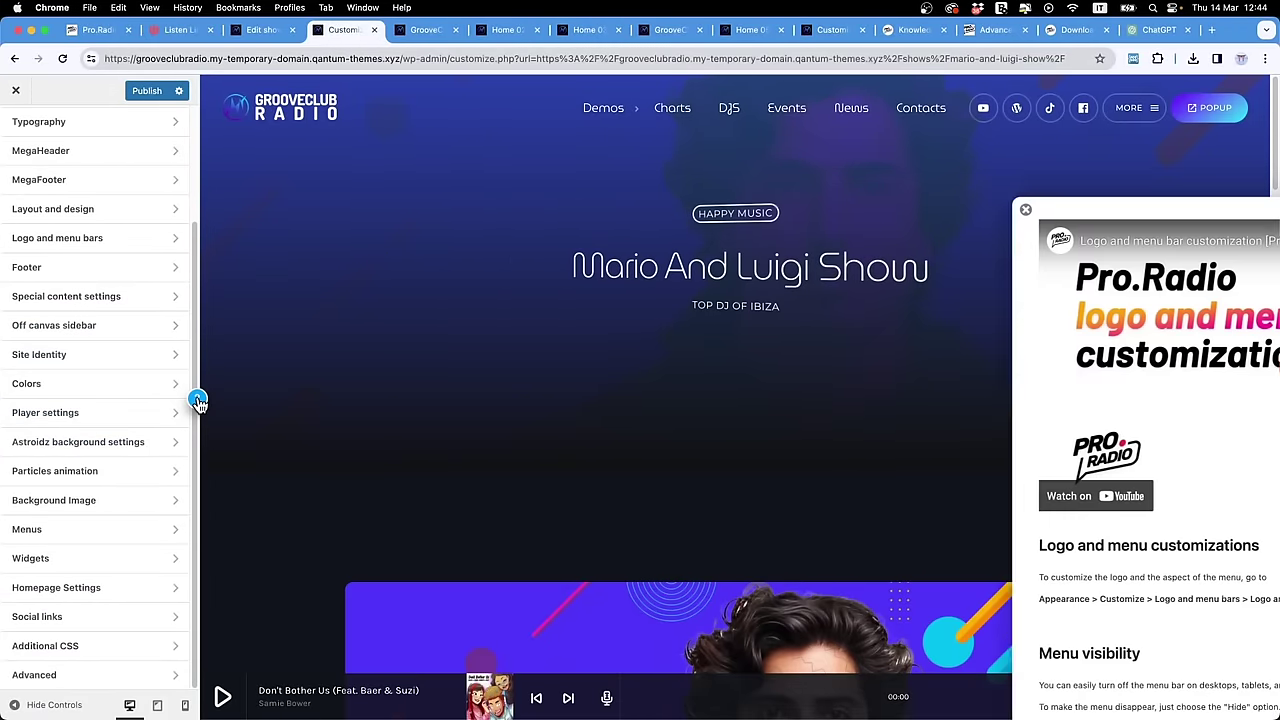
click(927, 193)
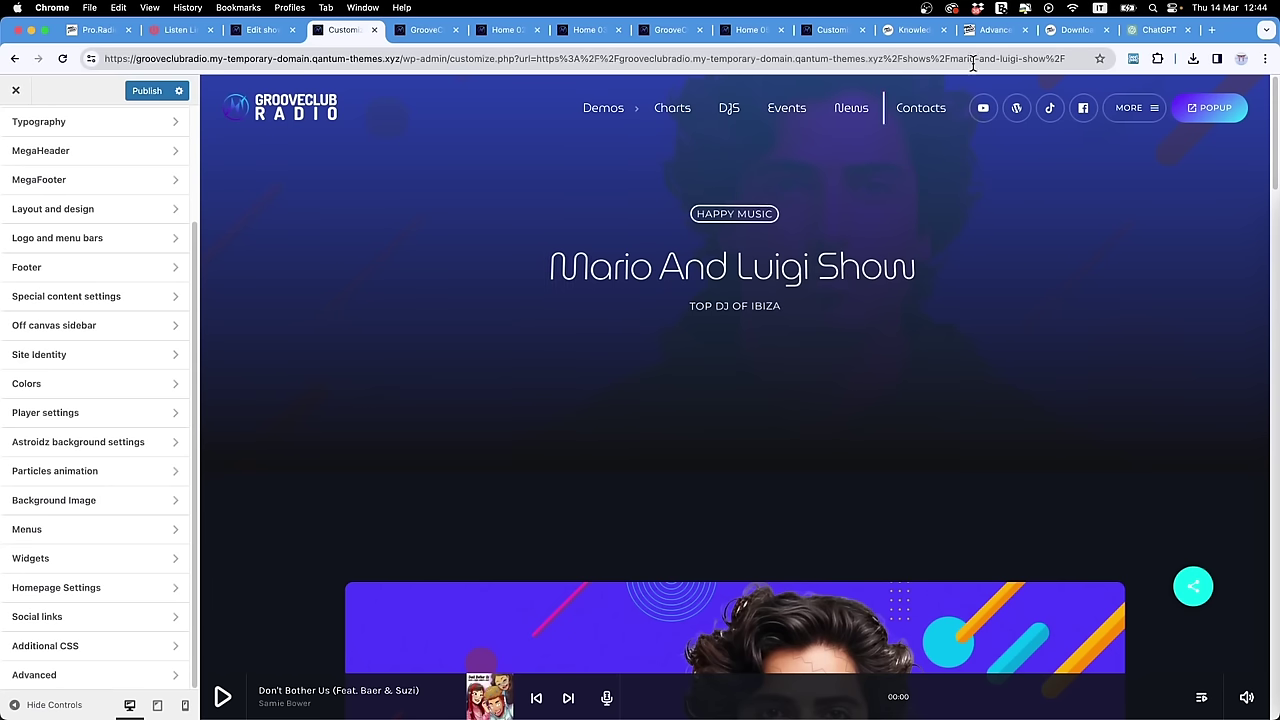
Step: Switch to the Pro Radio client area and open the product details of the All-In-One Radio Website service
click(926, 32)
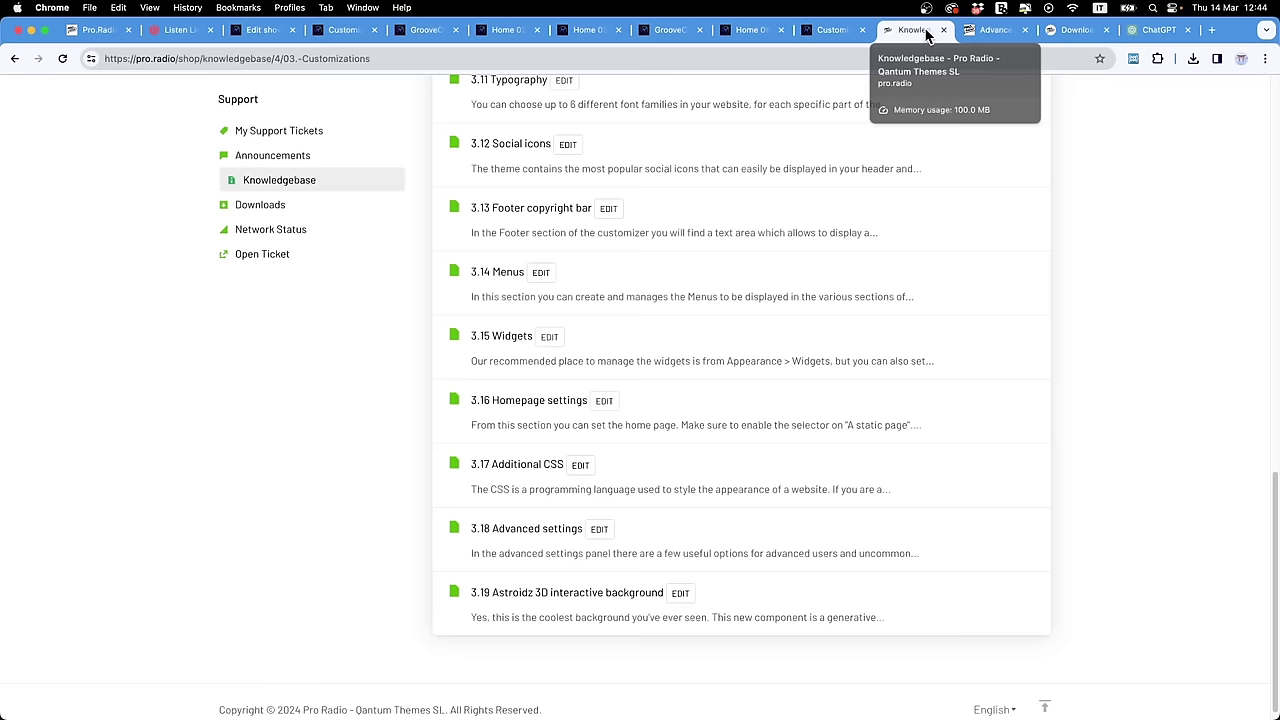
click(1000, 32)
click(1075, 32)
scroll(1045, 148, up, 10)
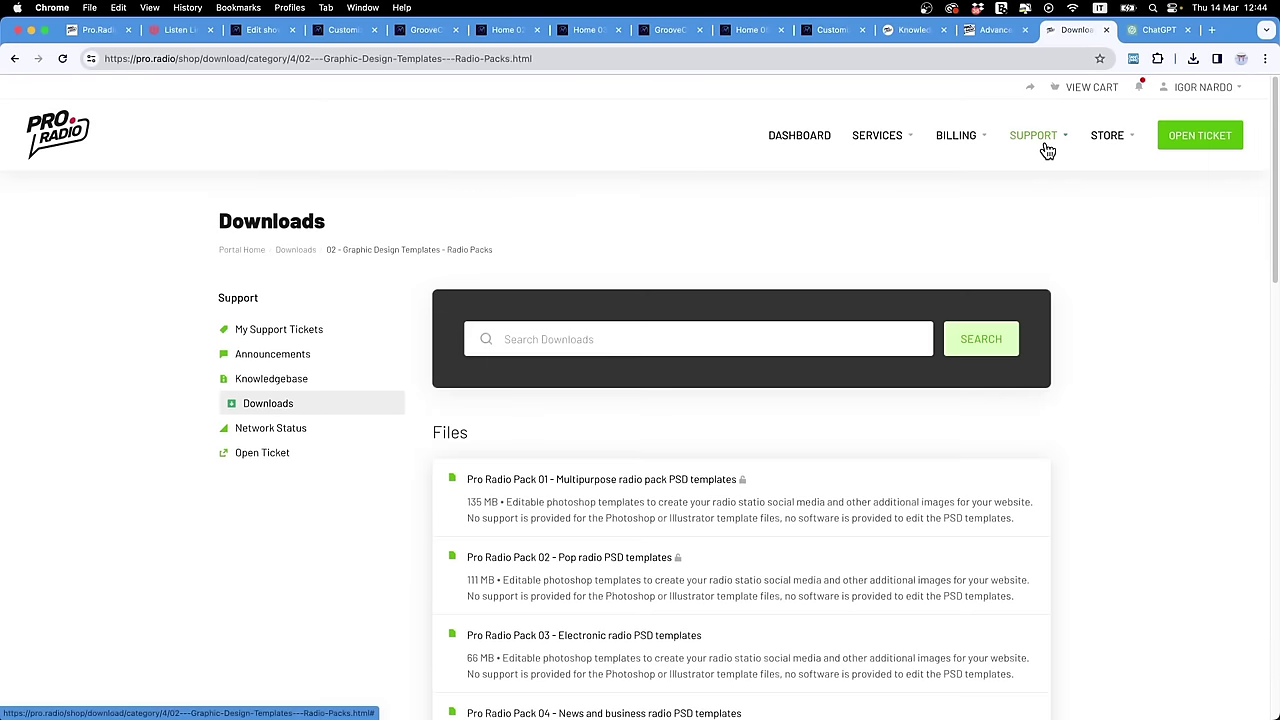
click(892, 138)
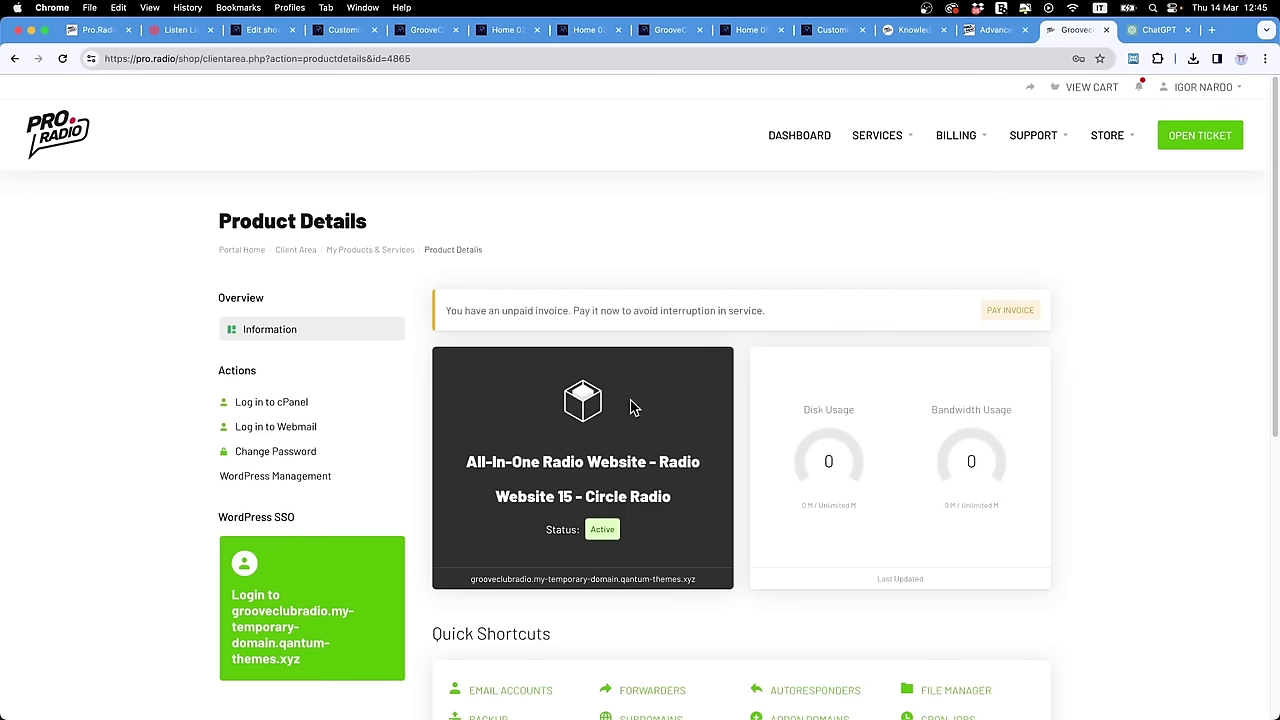
Step: Log in to cPanel, expand the GrooveClub Radio installation in WordPress Manager by Softaculous, and select the domain in its website URL
click(274, 404)
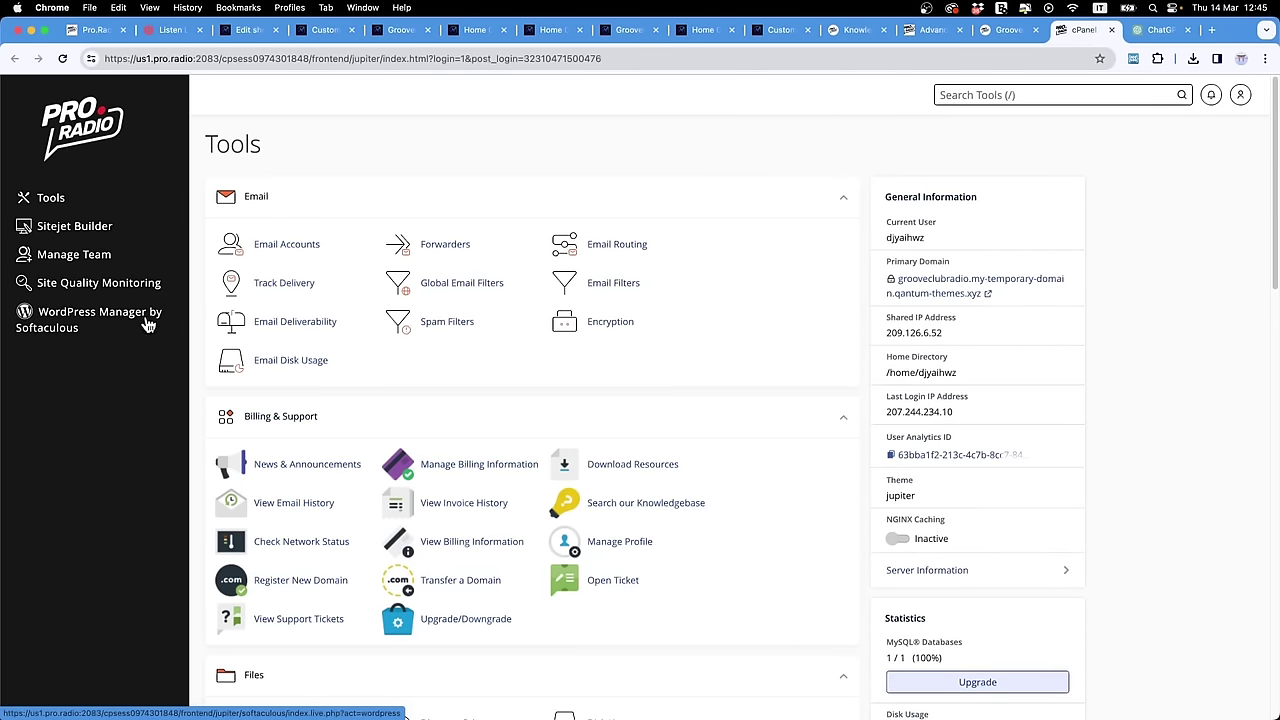
click(113, 330)
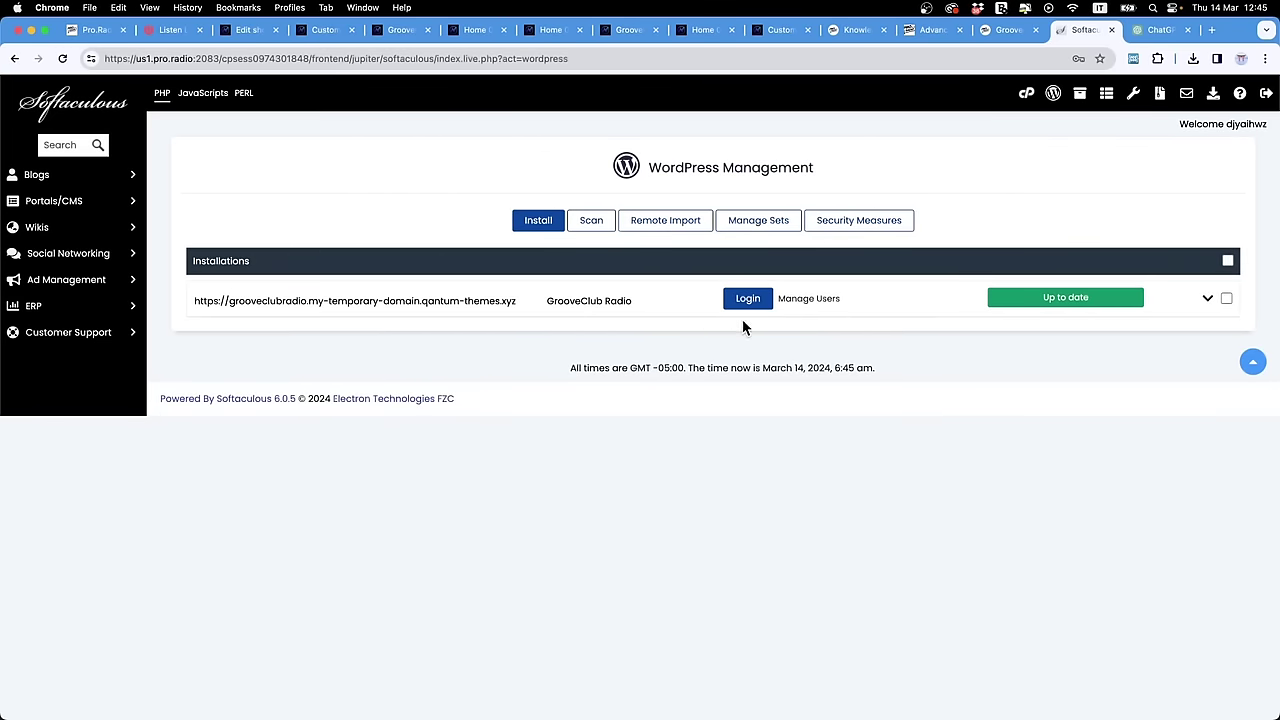
click(1208, 301)
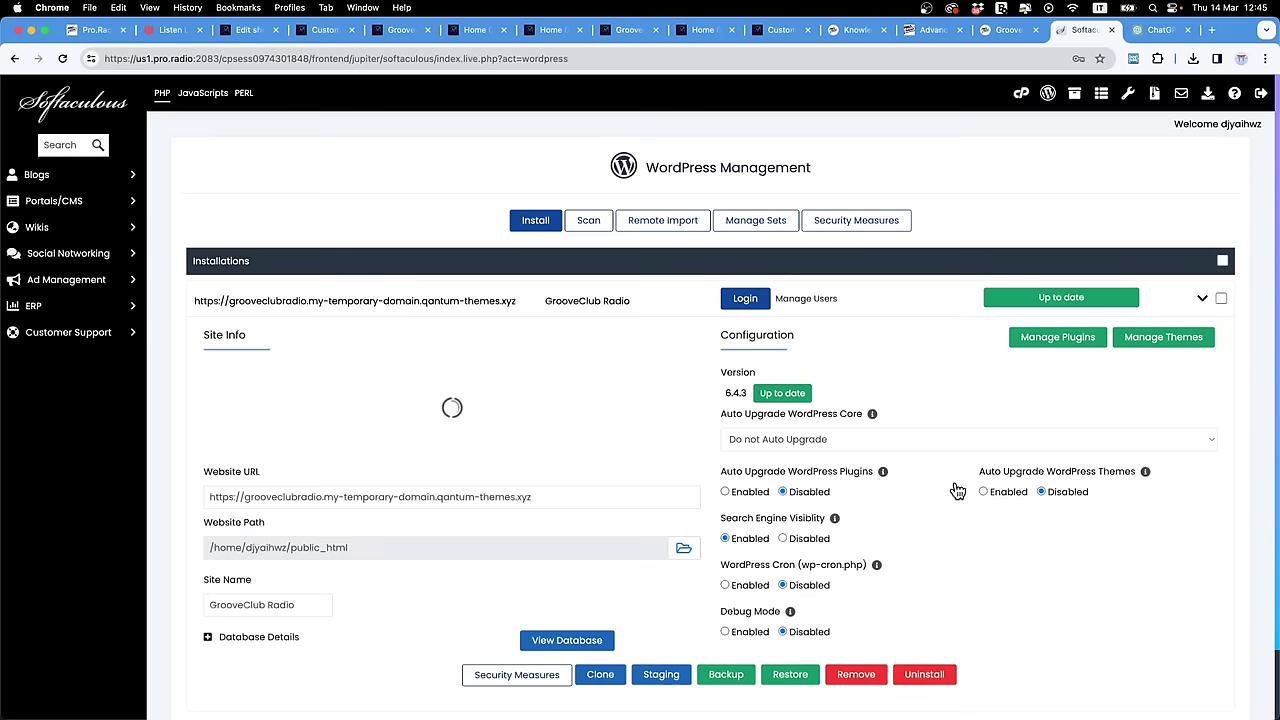
click(244, 497)
key(shift+super+Right)
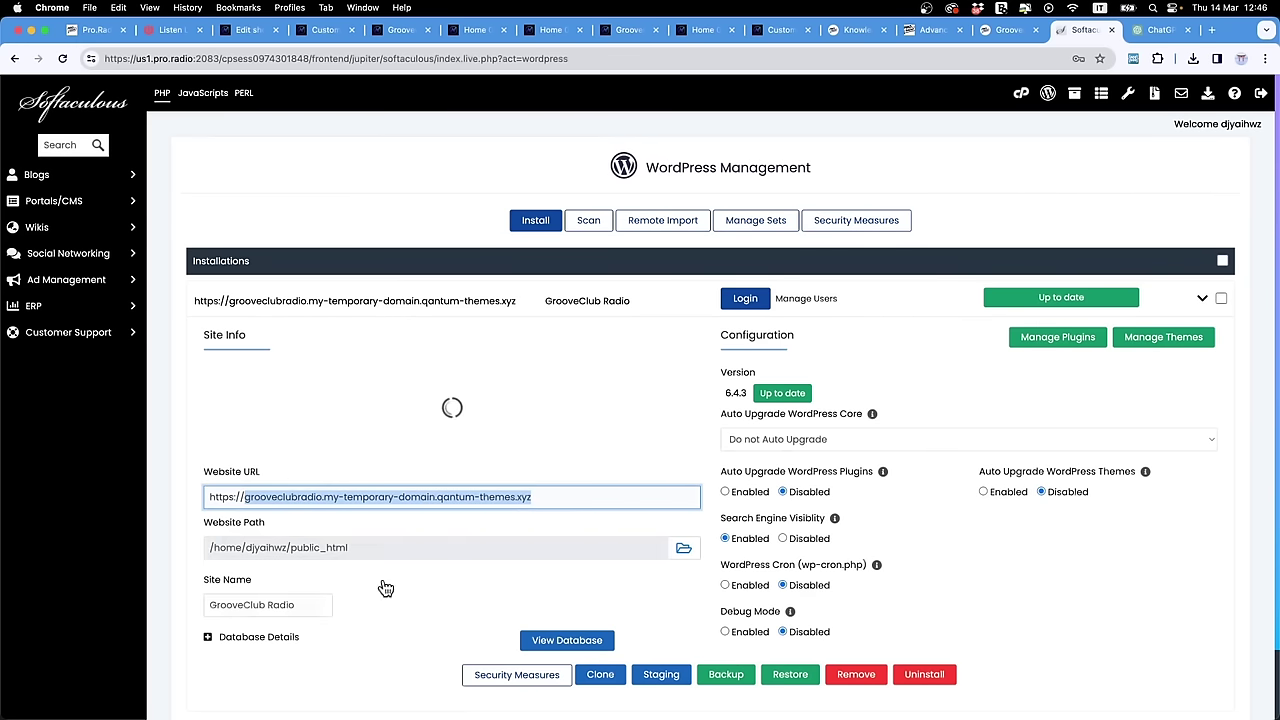
Step: Back up the GrooveClub Radio installation's directory and database to the default location with the note "Website just created"
scroll(533, 451, down, 4)
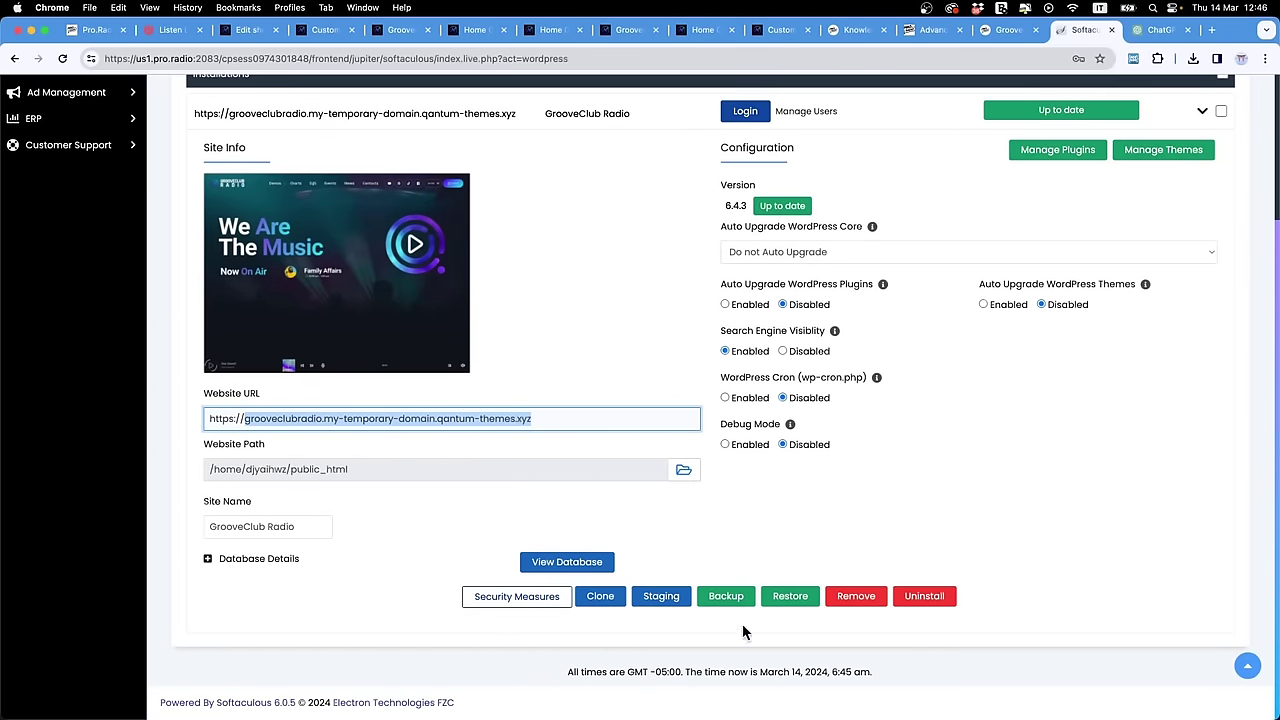
click(726, 596)
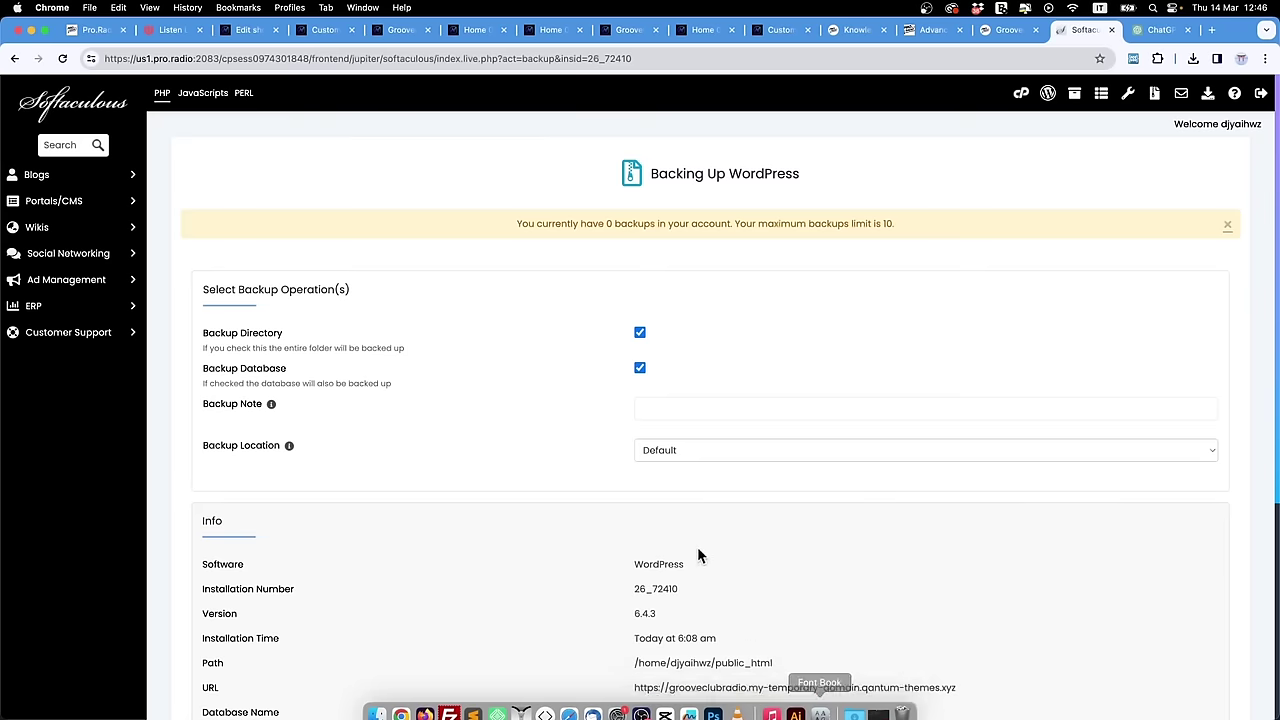
click(683, 404)
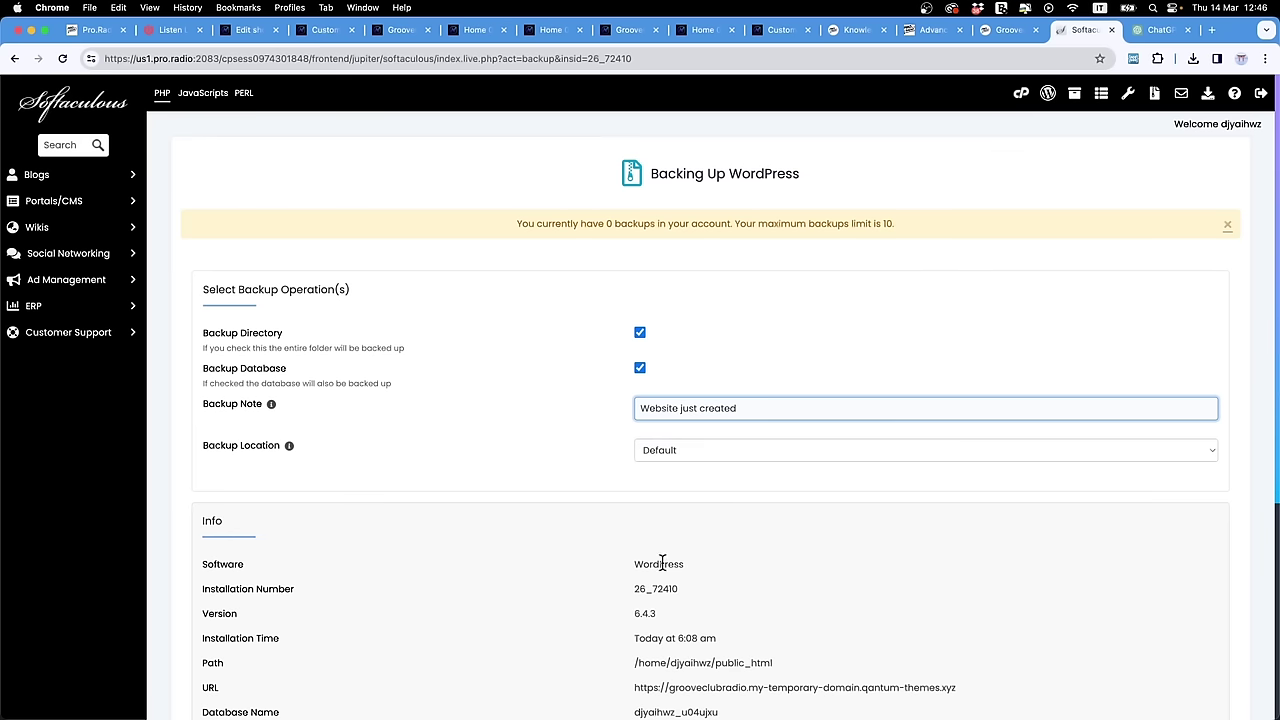
scroll(778, 488, down, 5)
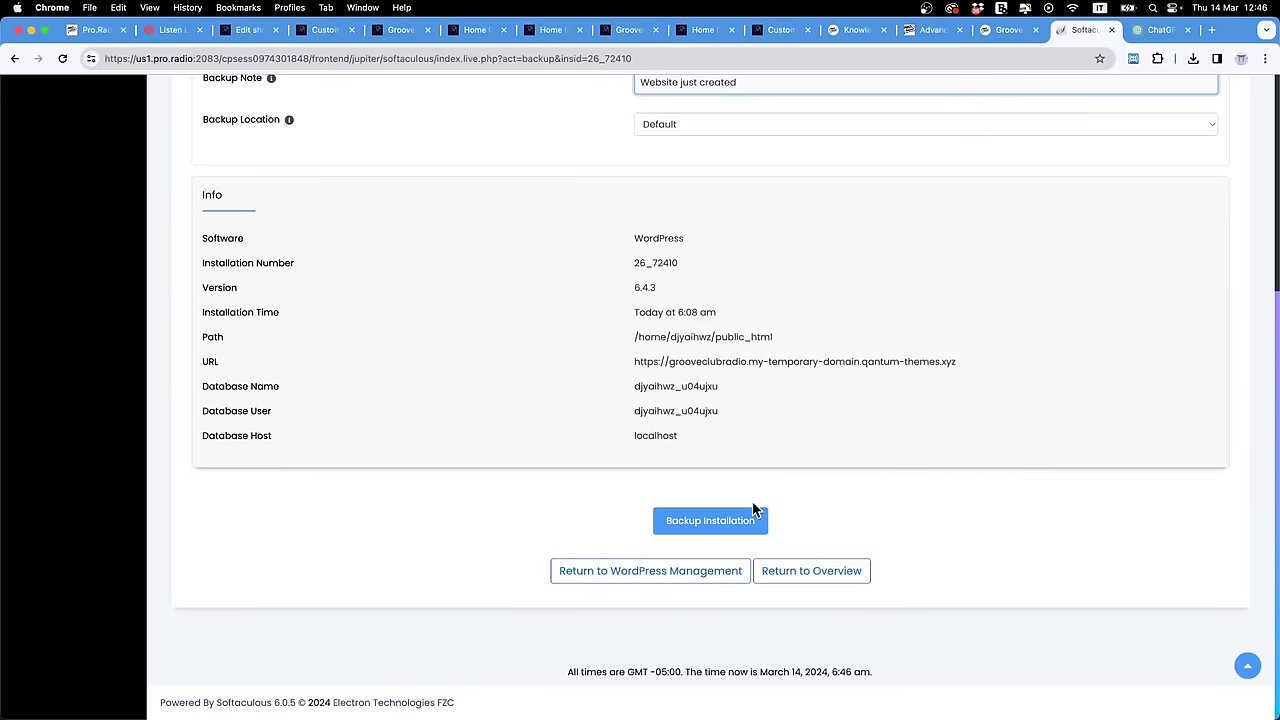
click(732, 520)
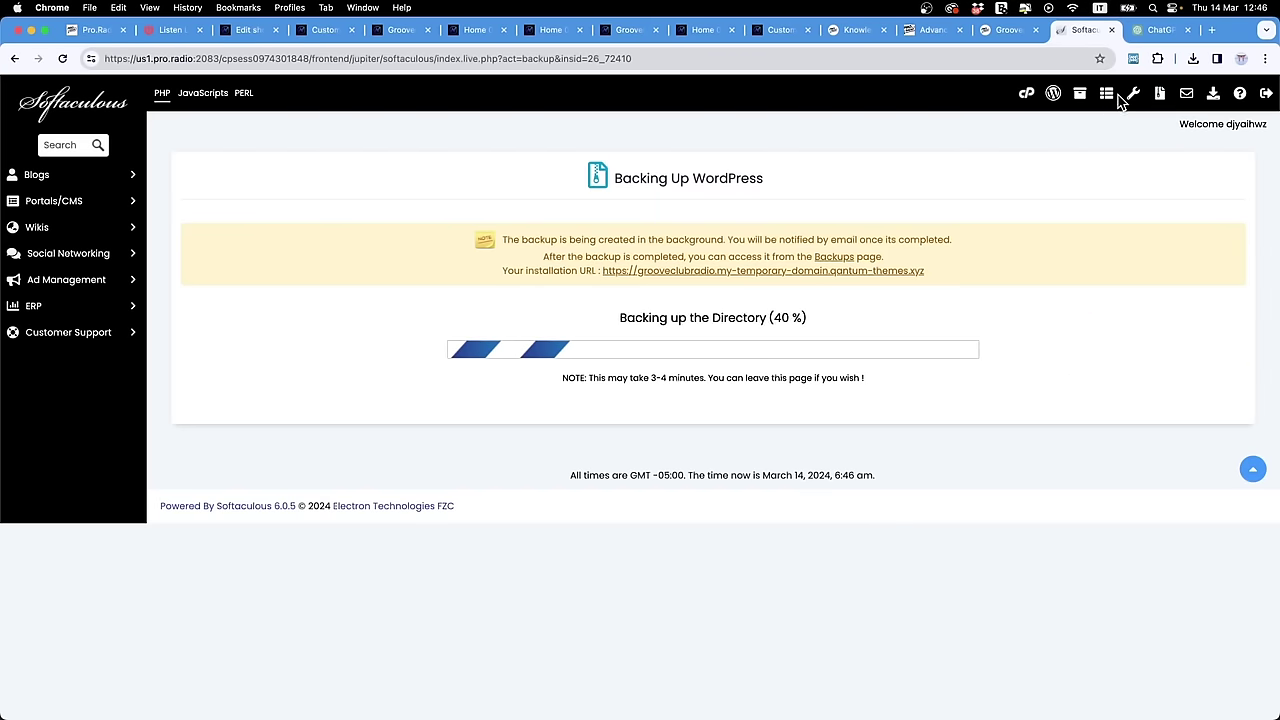
Step: View the Backups and Restore page and refresh it to check for the new backup
click(1163, 103)
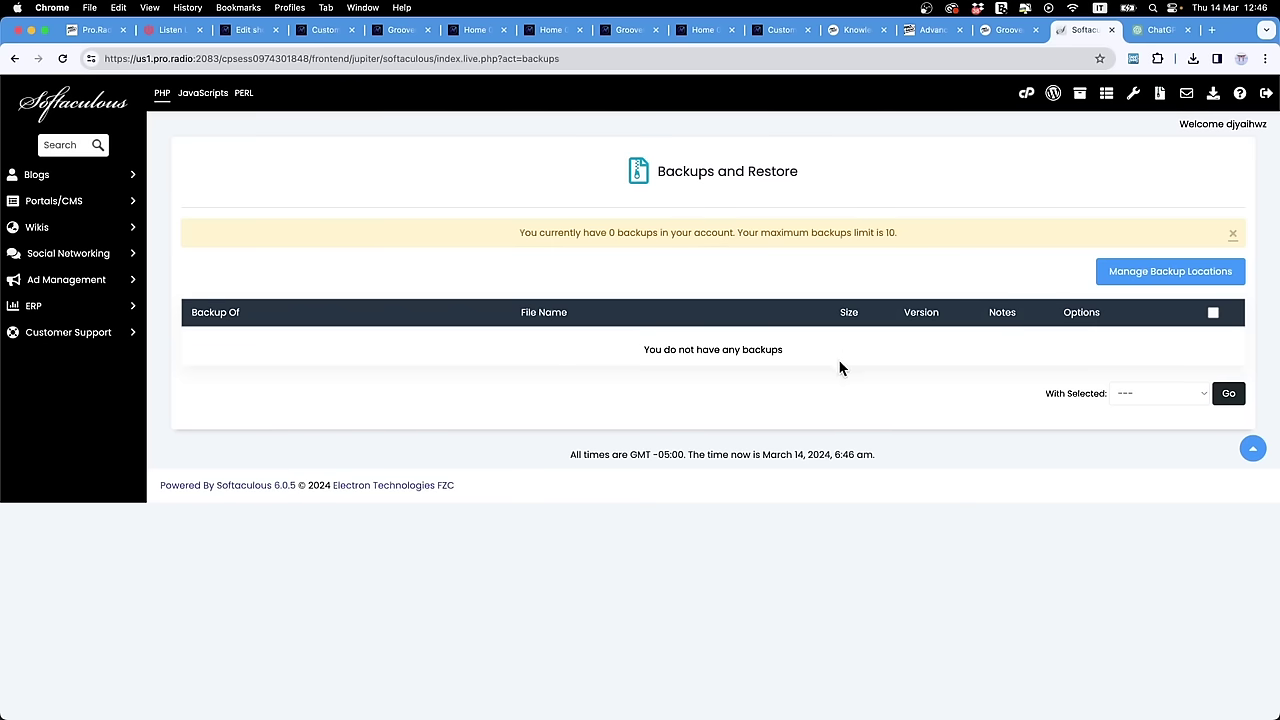
click(62, 59)
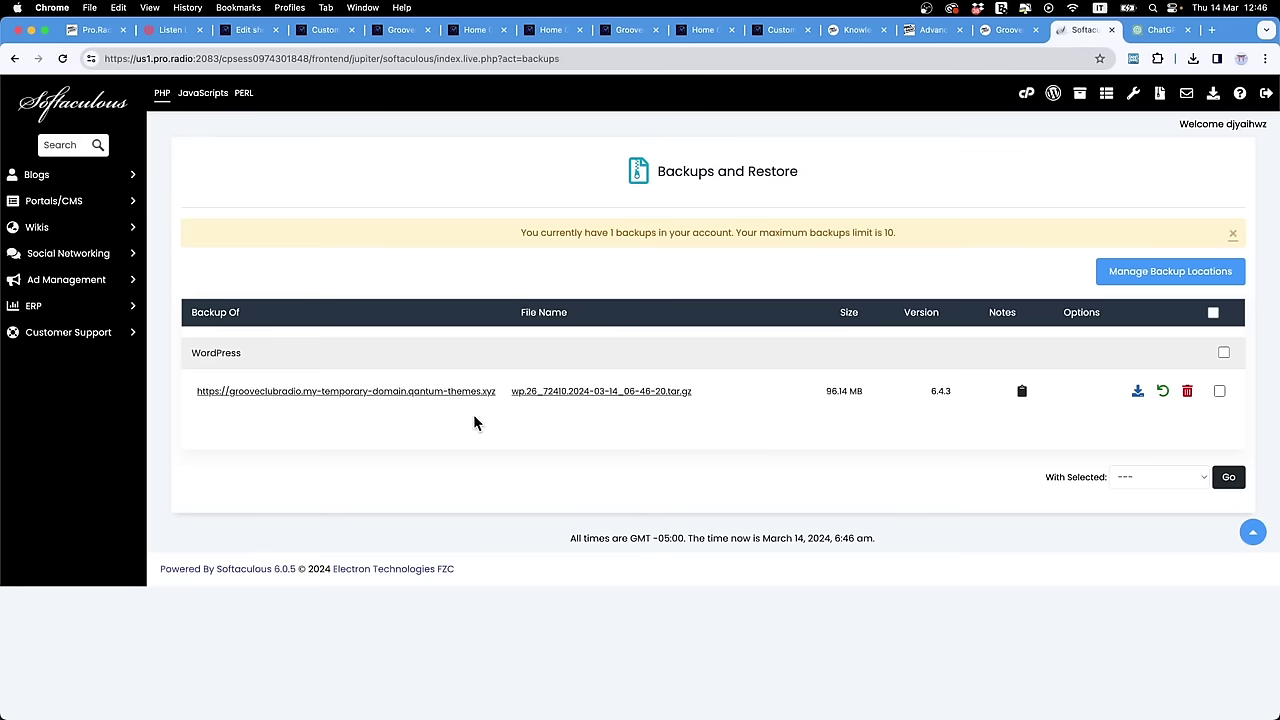
mouse_move(1026, 397)
Step: Review the GrooveClub Radio home page, the Home 05 demo page and the customizer's menu settings in the other open tabs
click(330, 30)
click(551, 30)
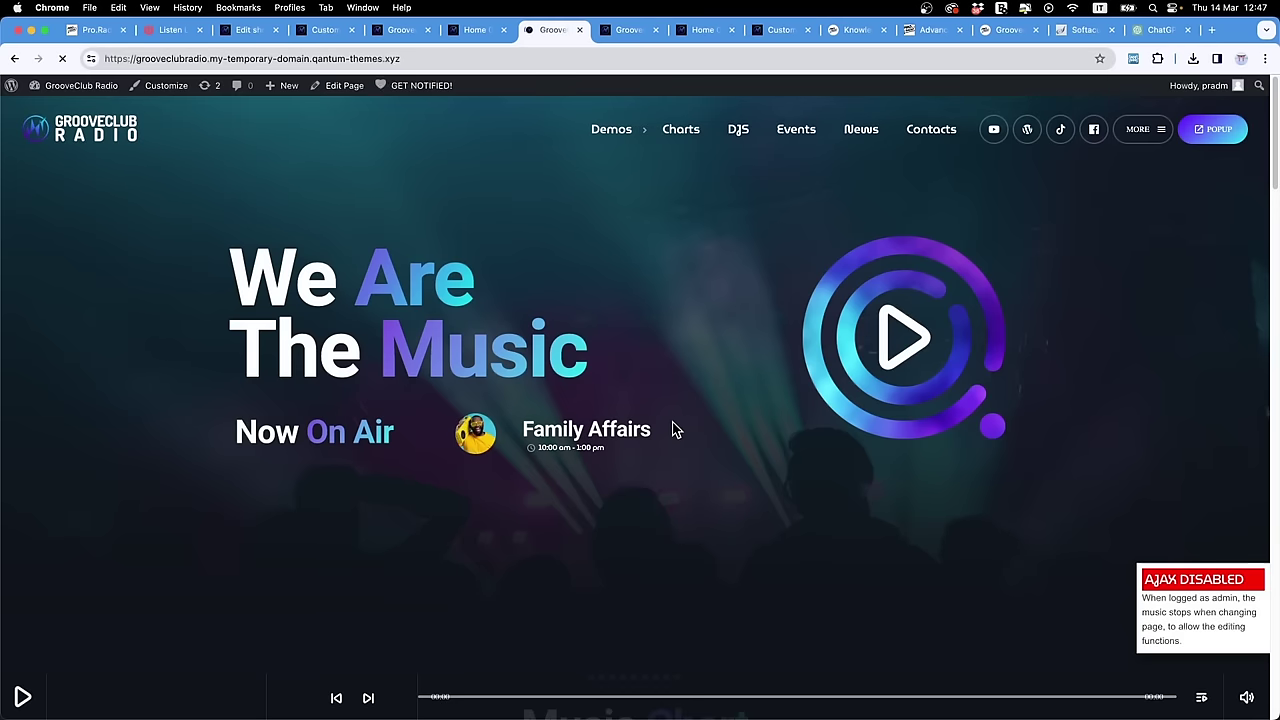
scroll(472, 487, down, 15)
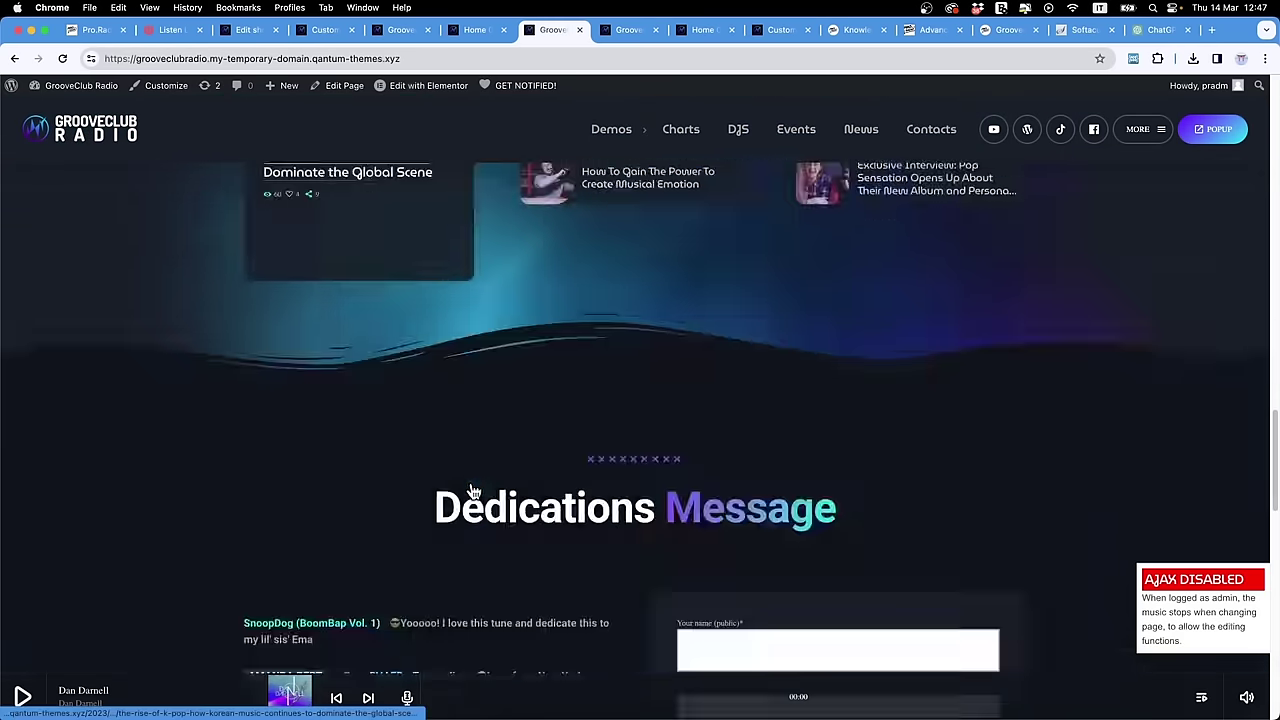
key(Home)
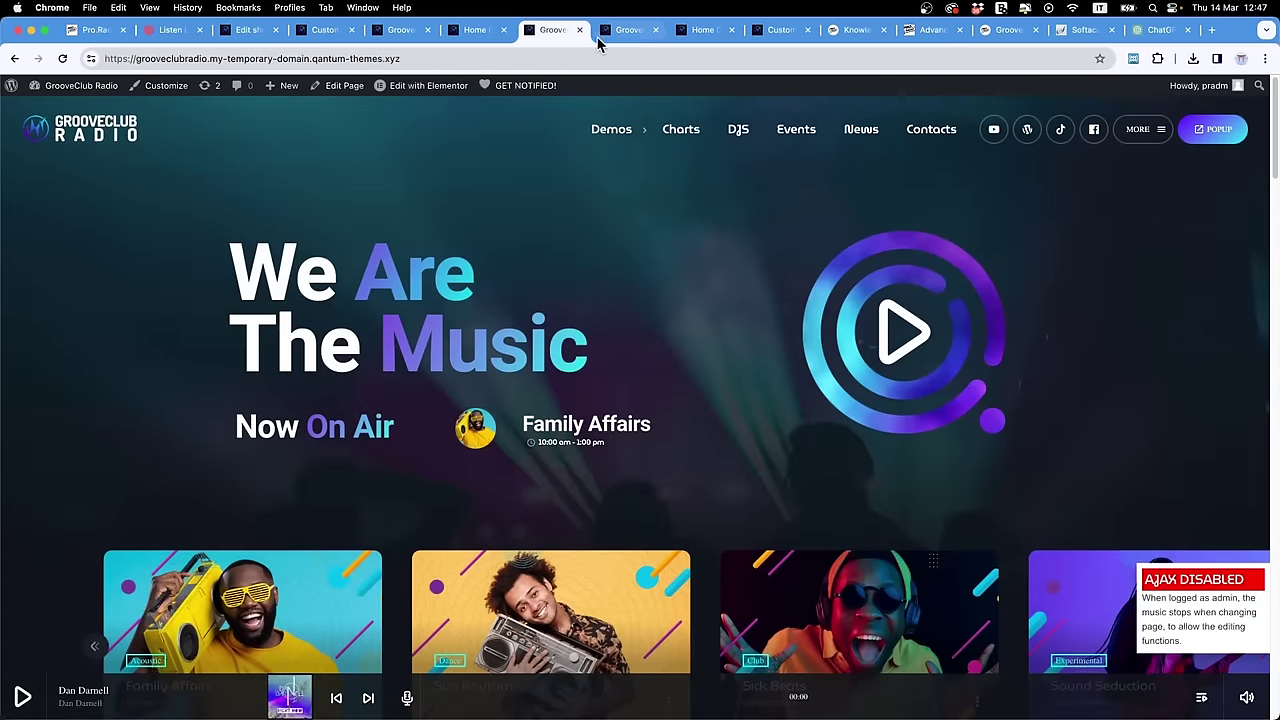
click(636, 32)
click(705, 30)
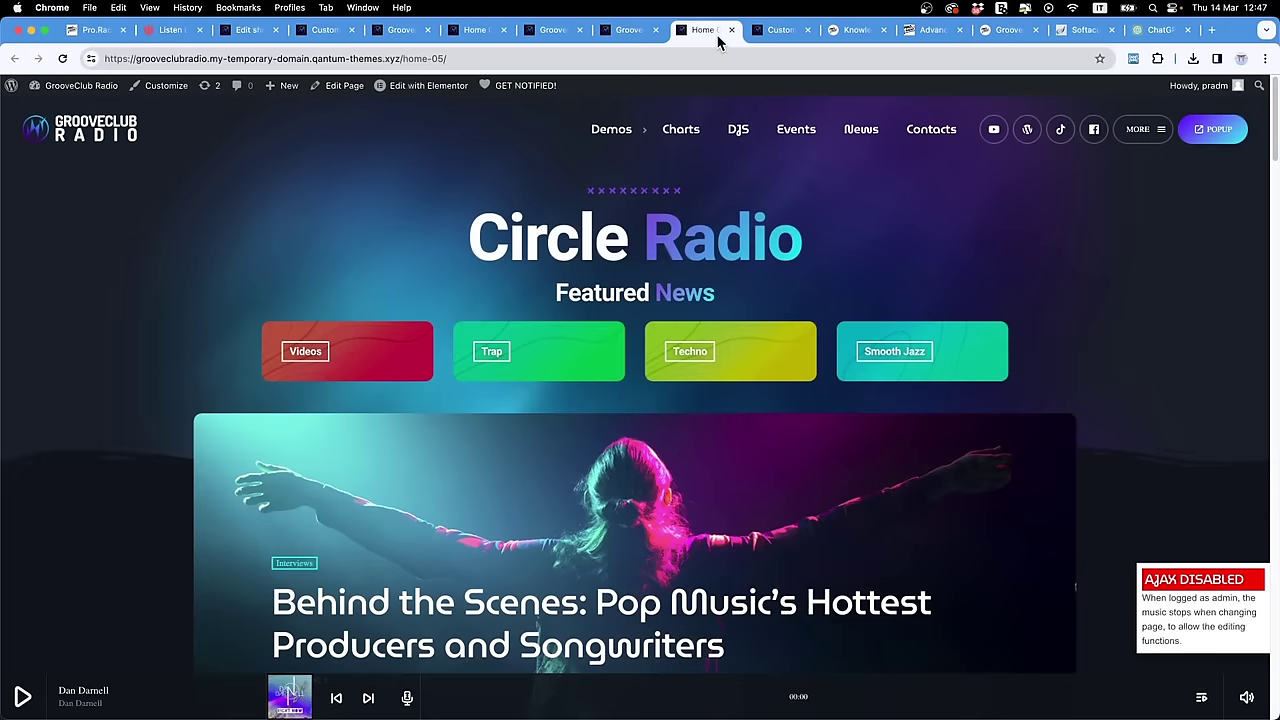
click(762, 36)
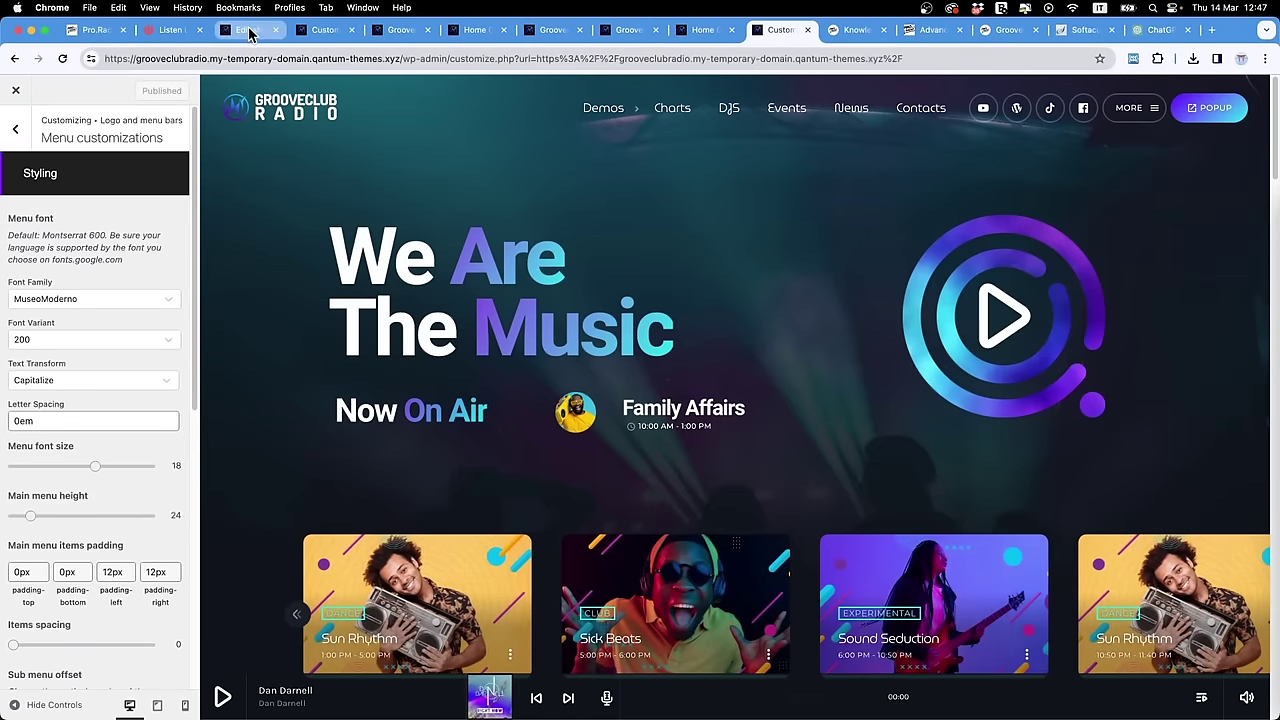
Step: Return to the WordPress admin and open the Thursday schedule for editing
click(262, 33)
click(775, 213)
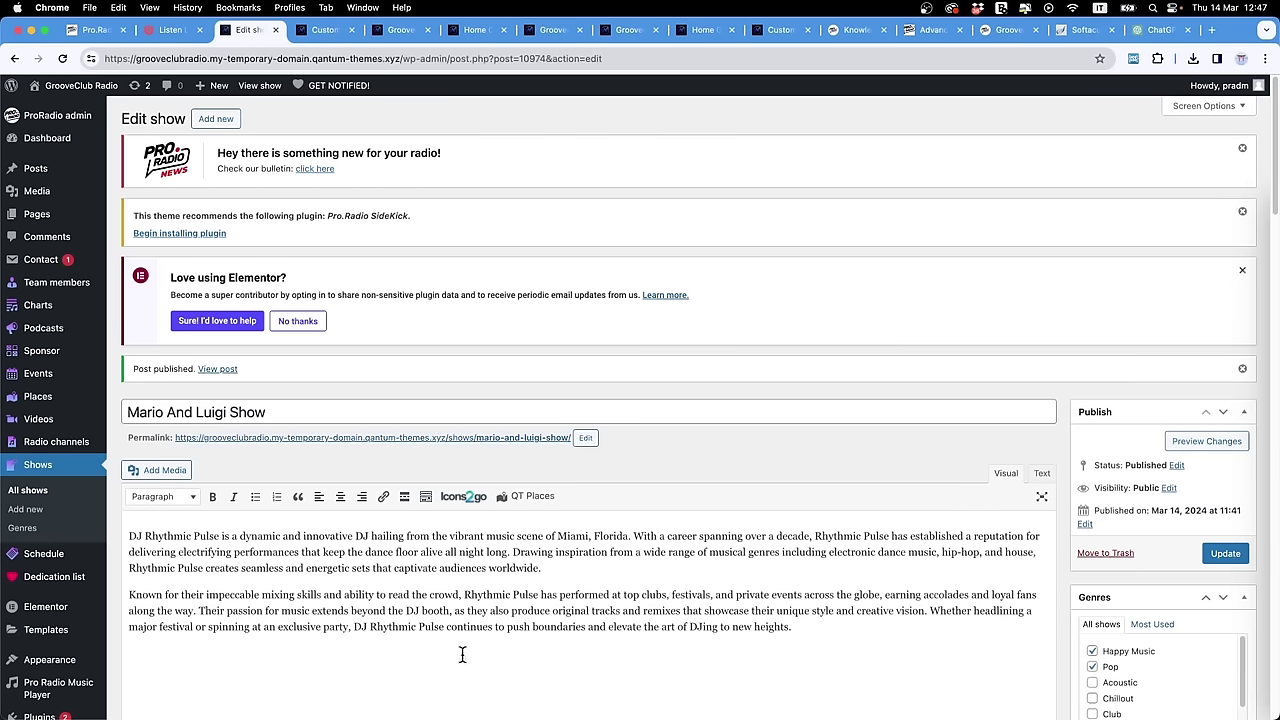
click(44, 557)
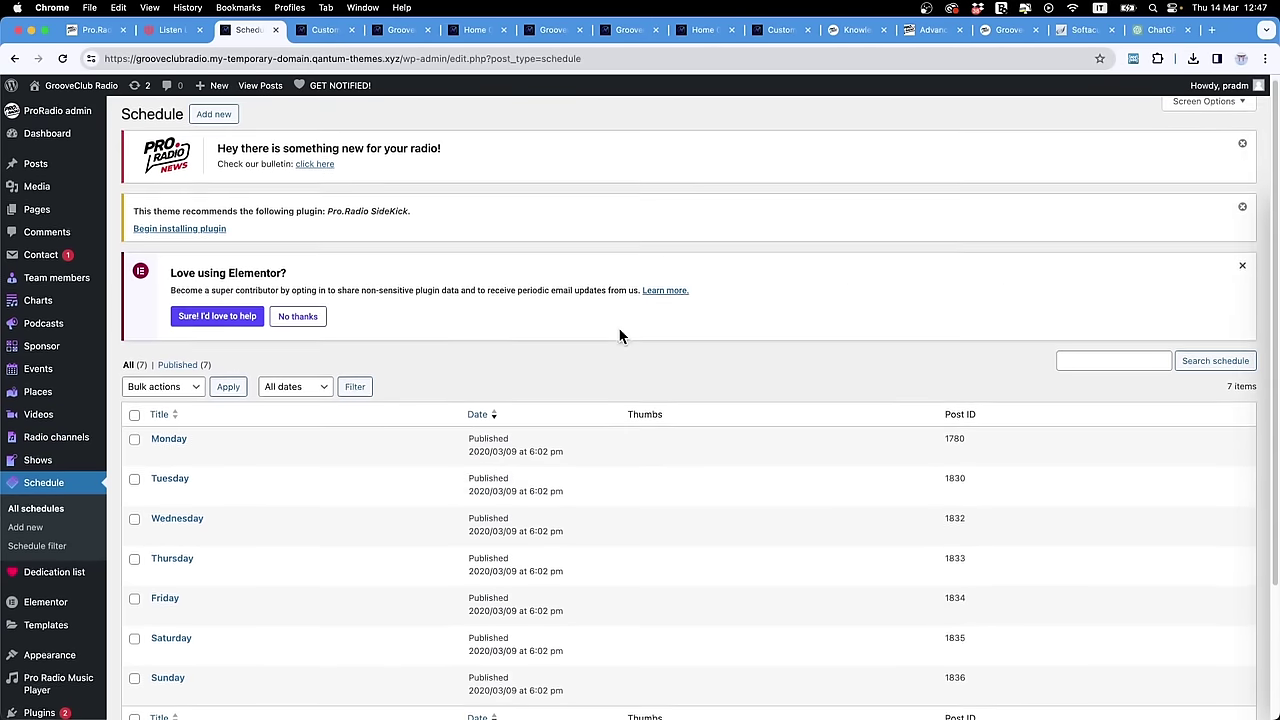
scroll(350, 400, down, 3)
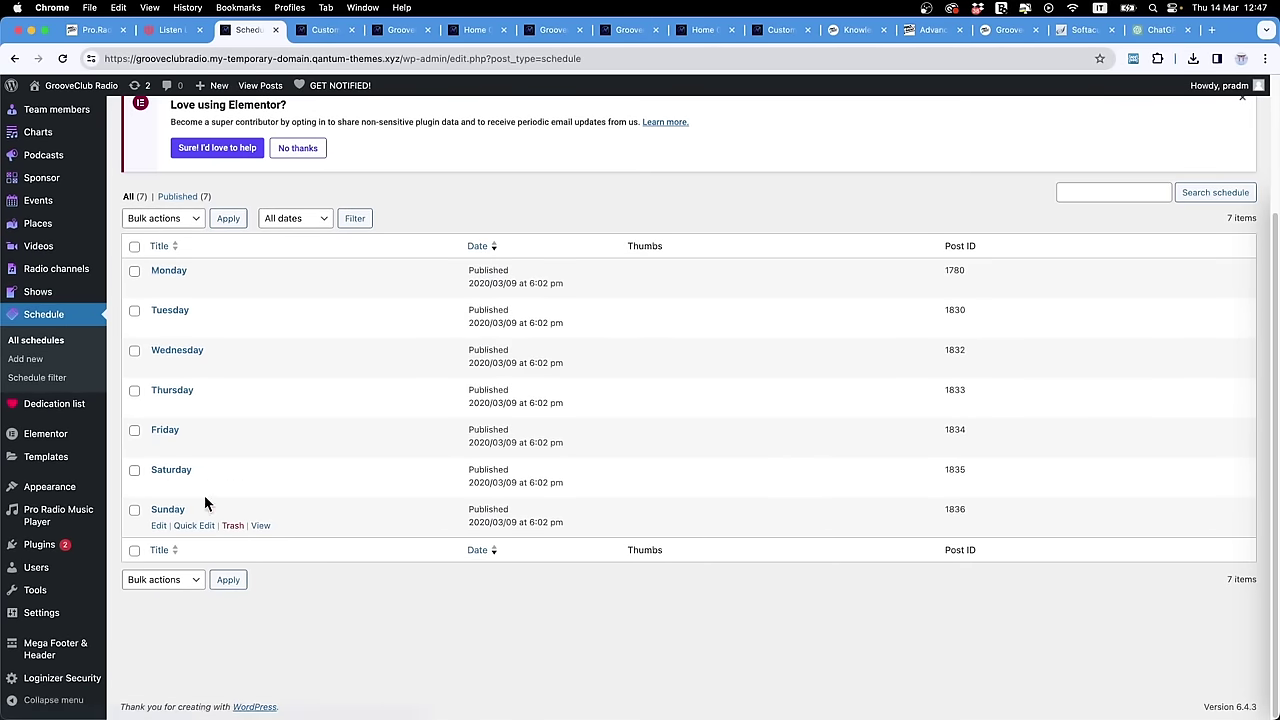
click(159, 405)
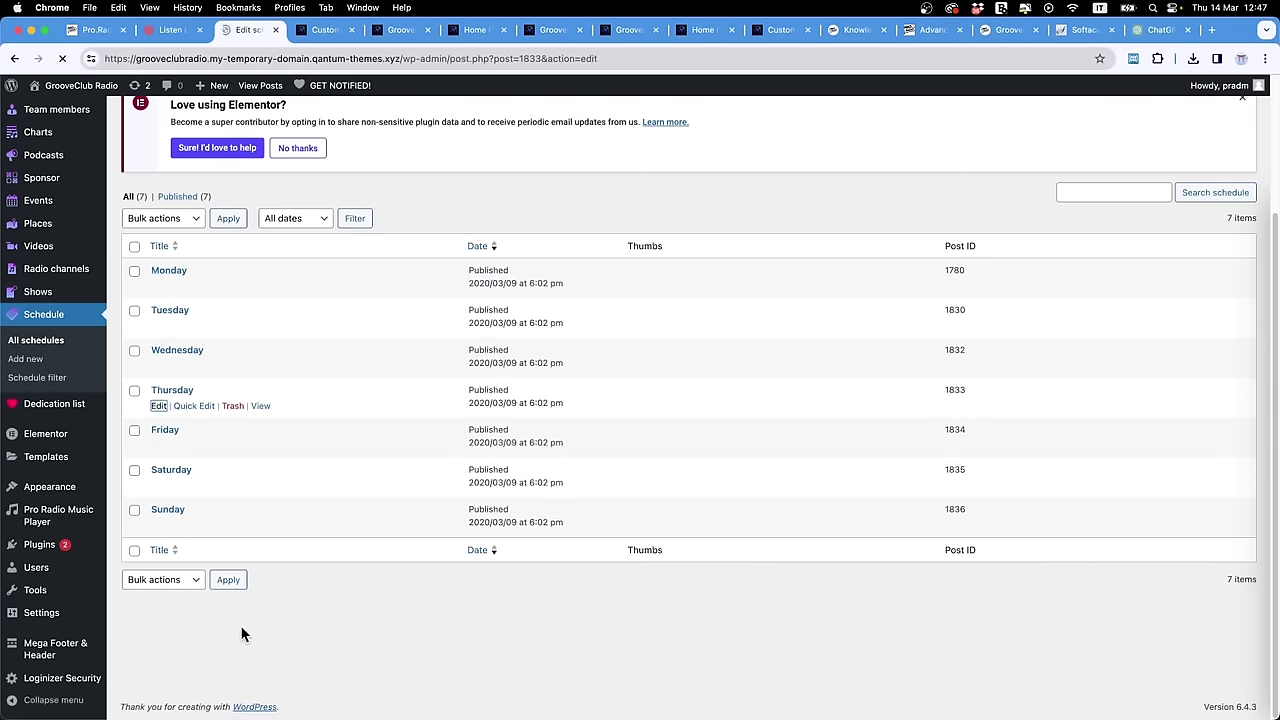
Step: Remove every Thursday show scheduled from 08:00 onward except the Sick Beats entry running 17:00 to 18:00
scroll(241, 632, down, 3)
scroll(241, 632, down, 10)
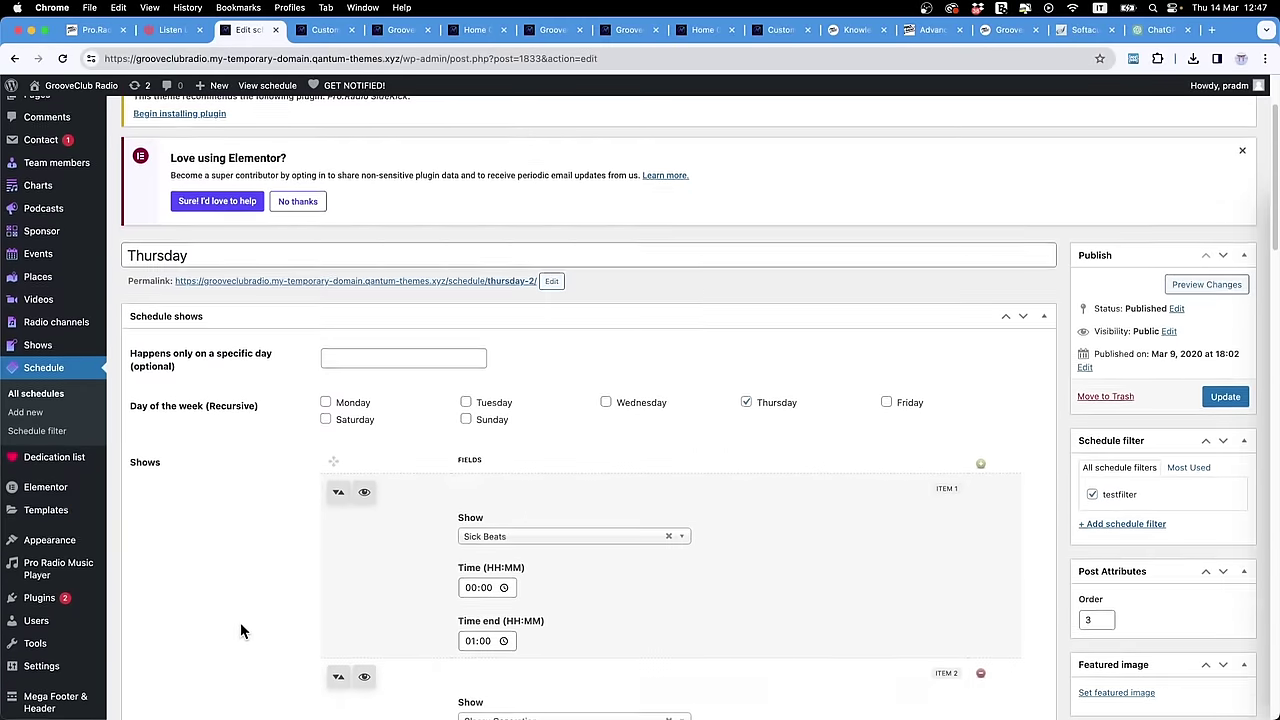
scroll(242, 610, down, 10)
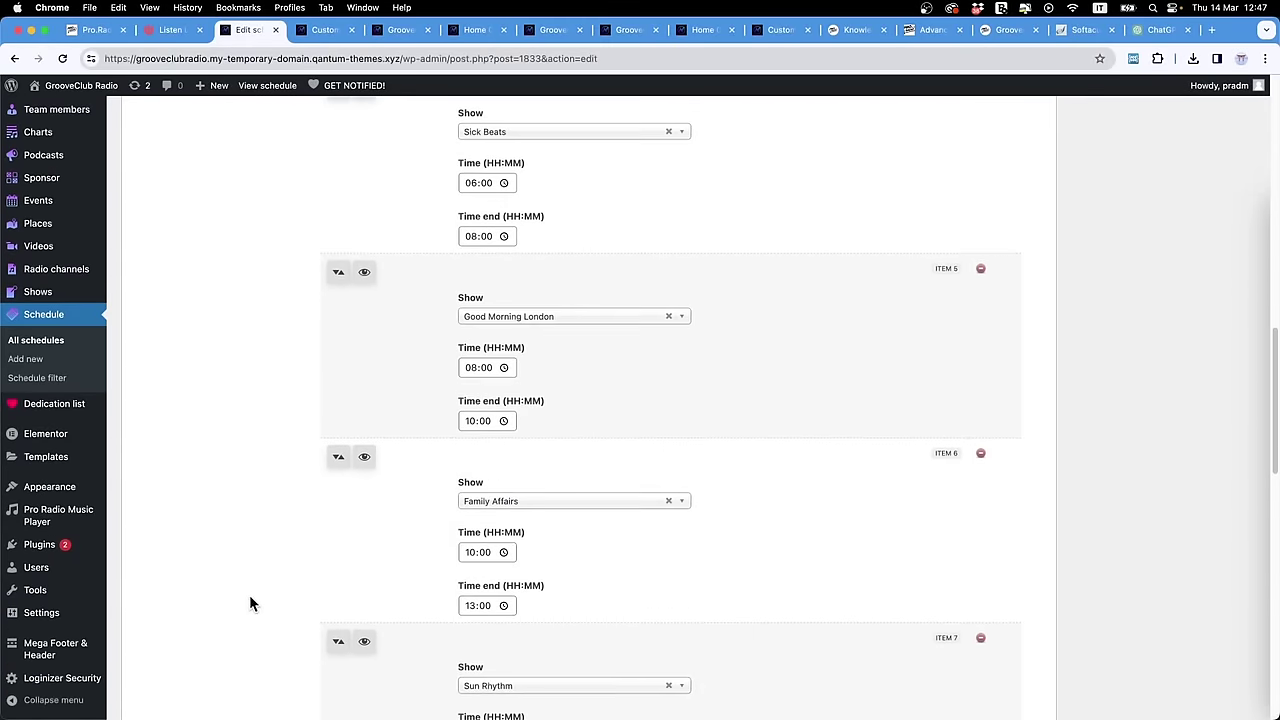
scroll(894, 597, down, 10)
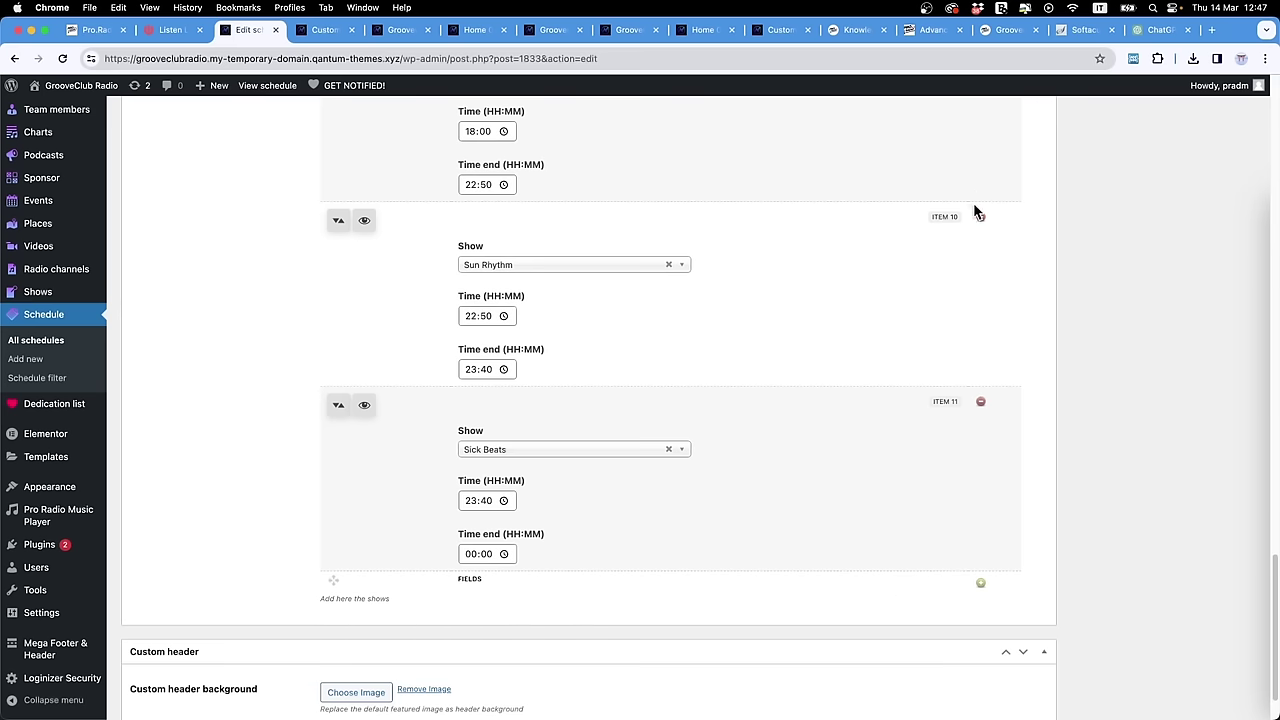
click(981, 219)
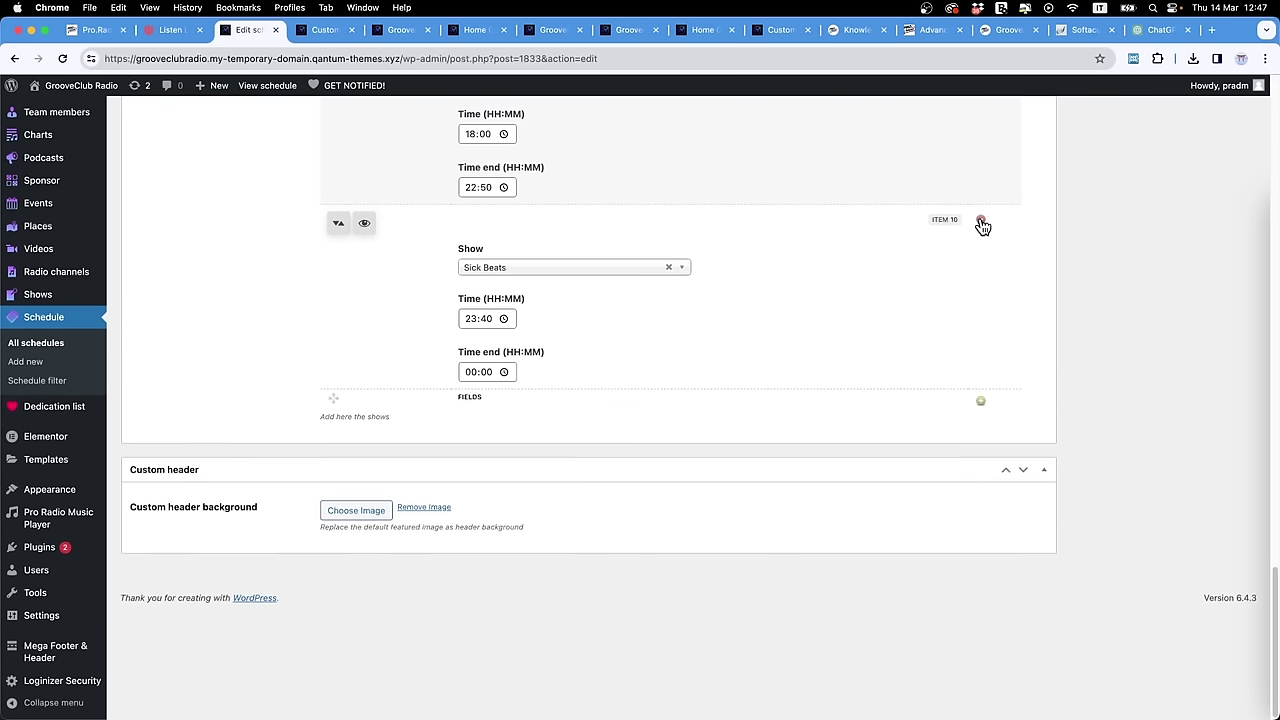
click(982, 220)
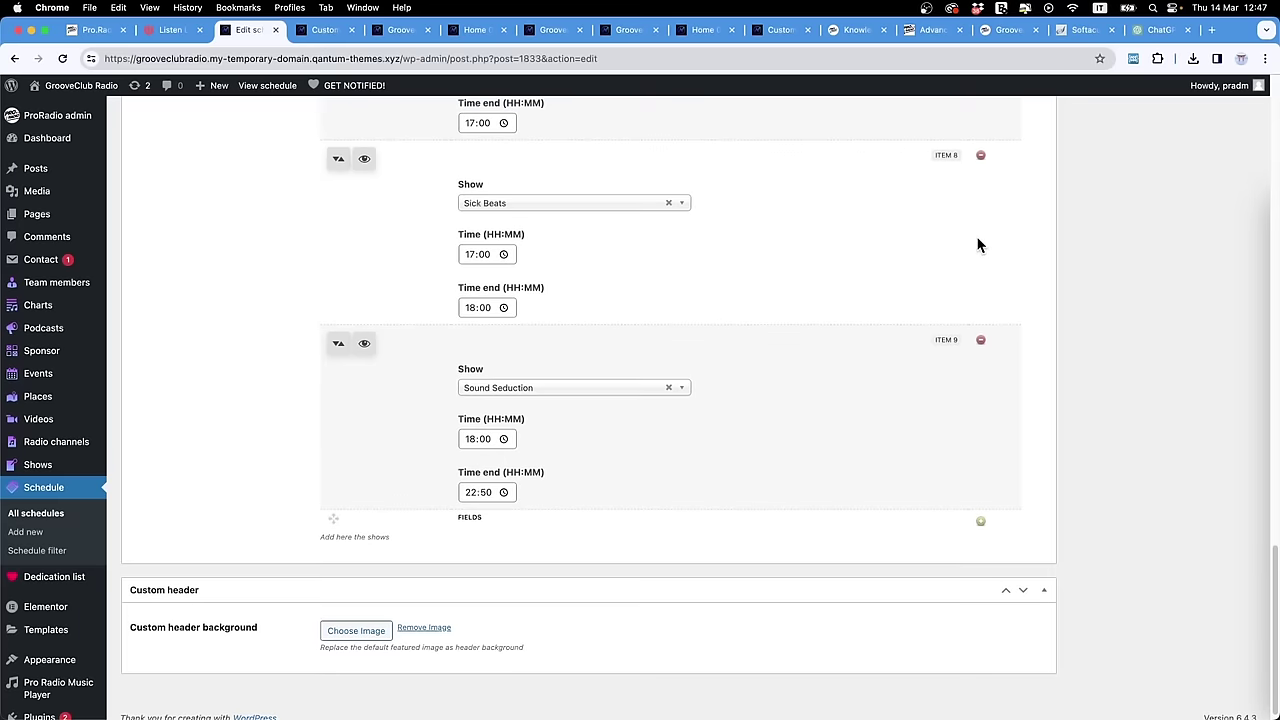
click(980, 335)
click(981, 145)
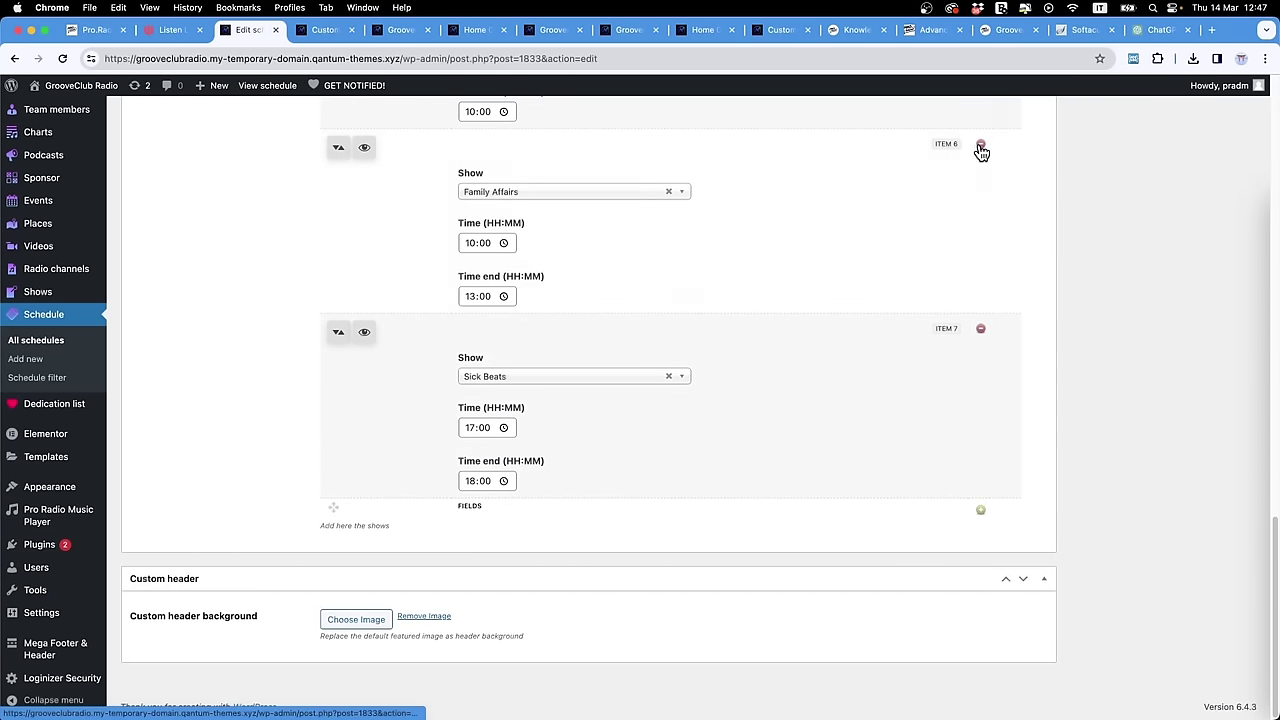
click(981, 145)
click(981, 145)
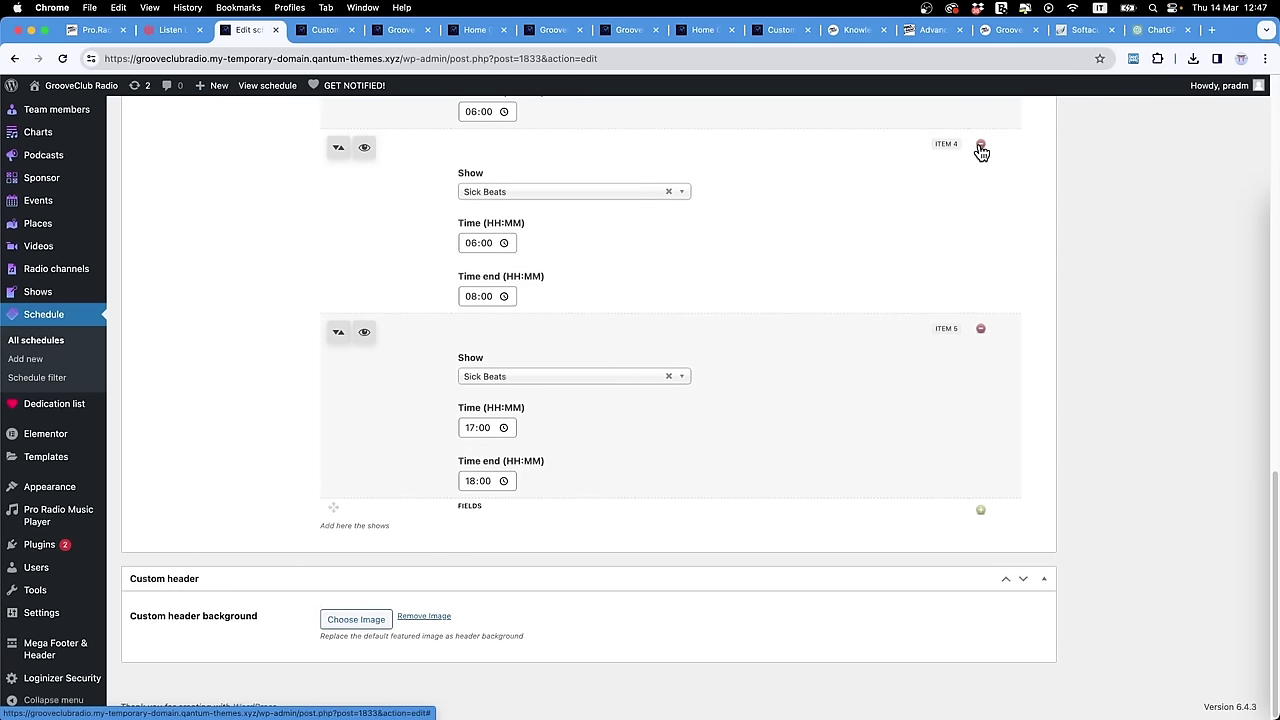
Step: Change the last Thursday entry to the Mario And Luigi Show, starting at 08:00 and ending at 00:00
click(469, 430)
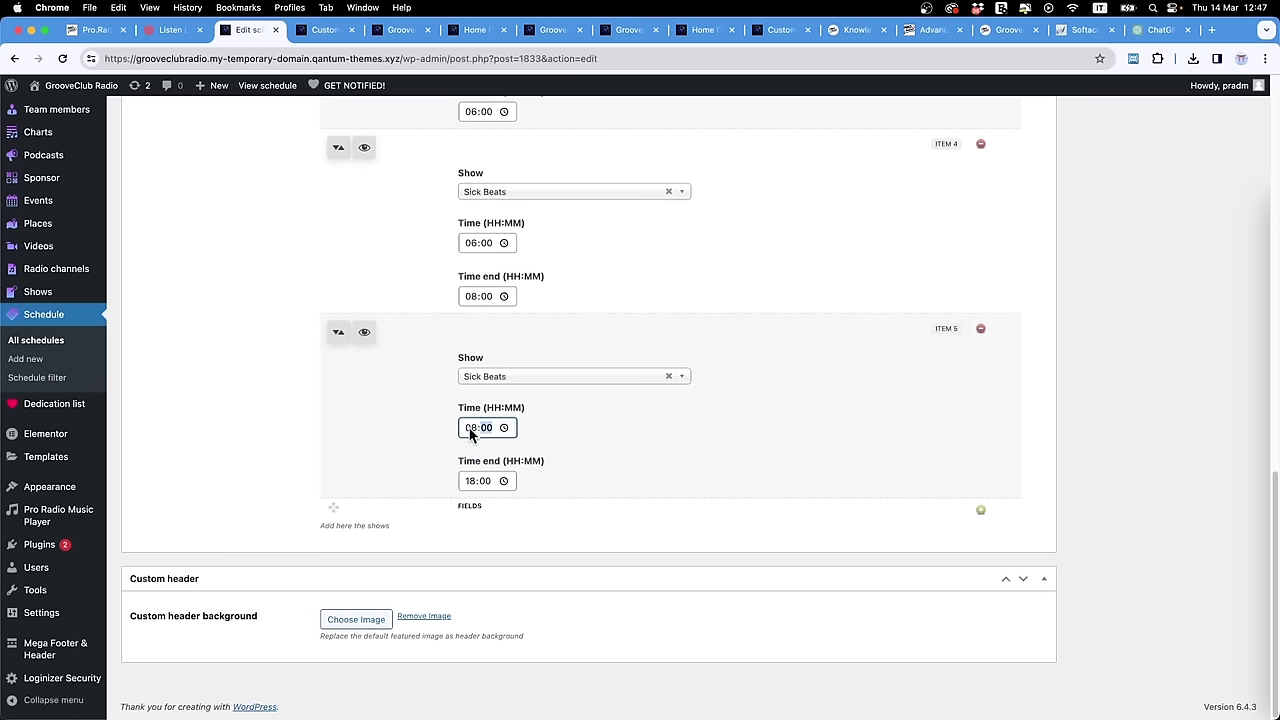
click(472, 482)
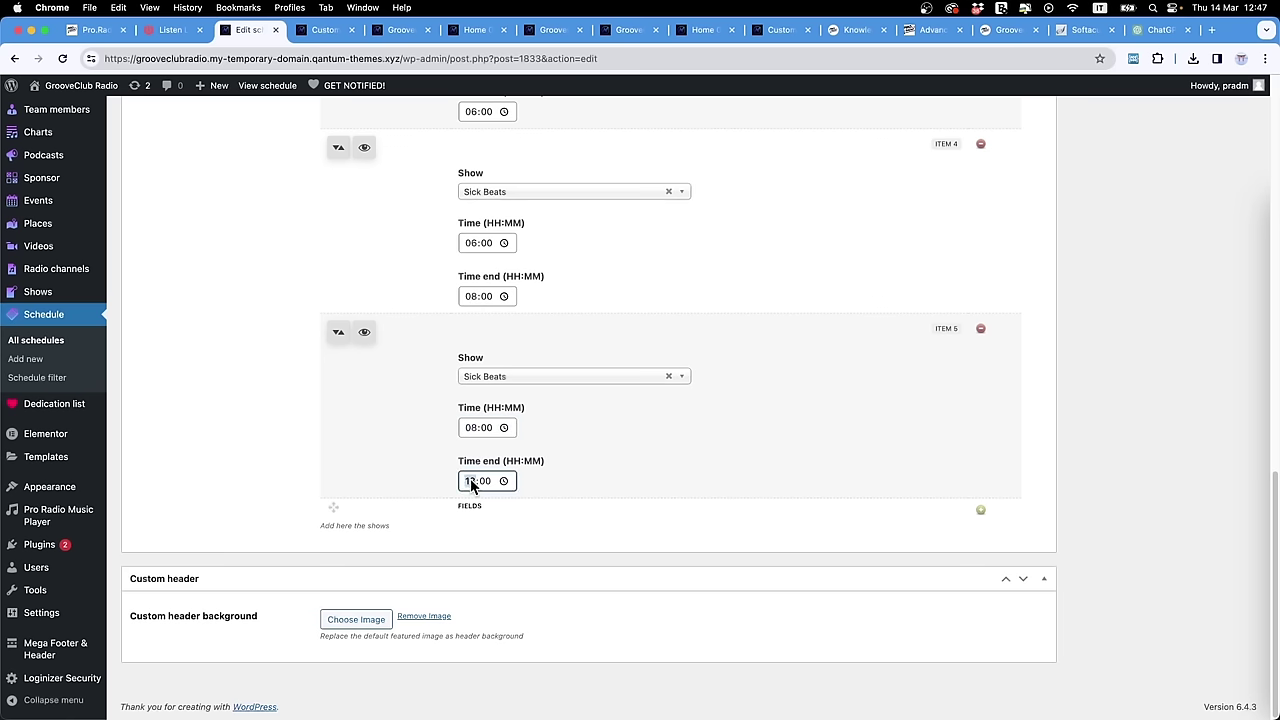
click(501, 380)
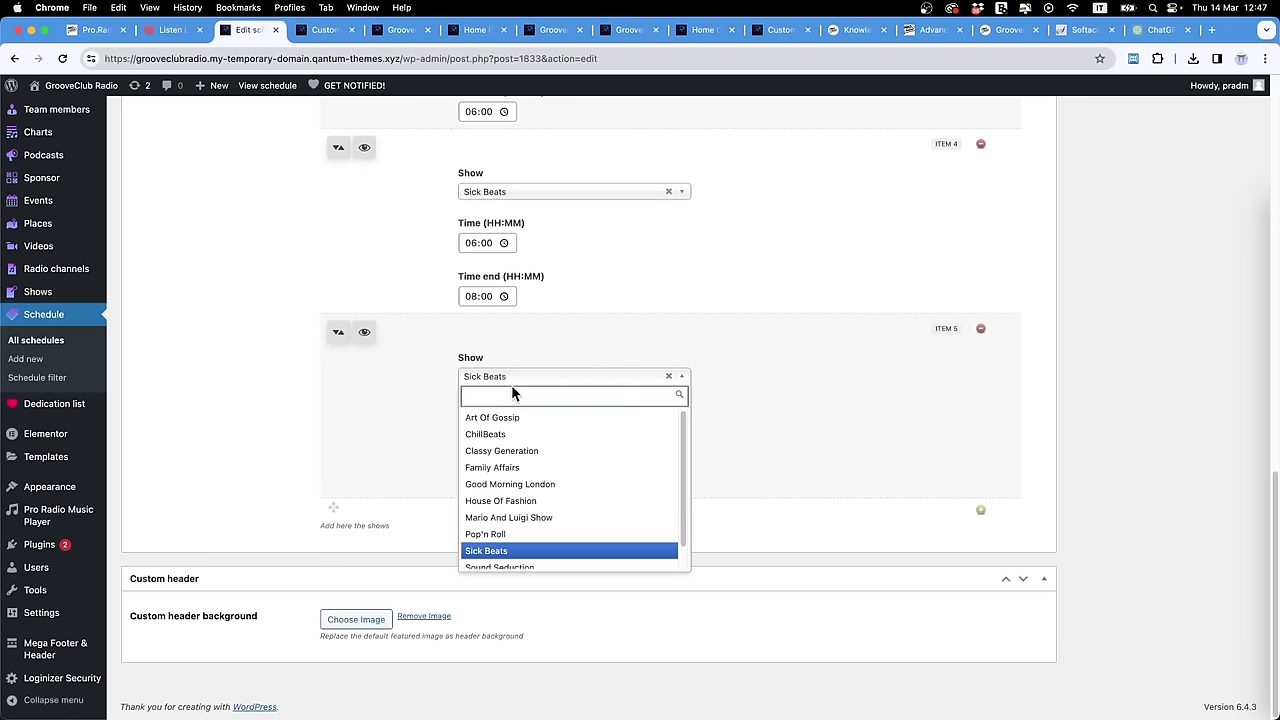
click(501, 518)
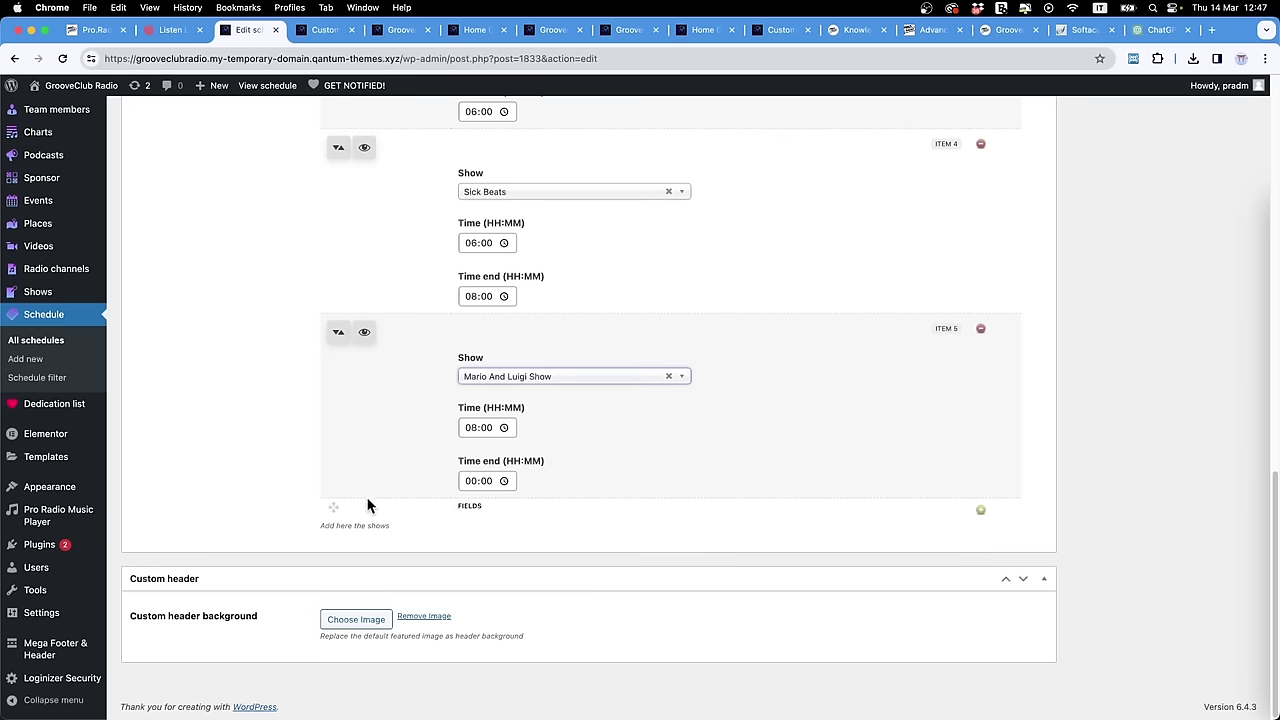
click(237, 484)
Step: Update the Thursday schedule and look over the saved entry
scroll(1101, 343, up, 15)
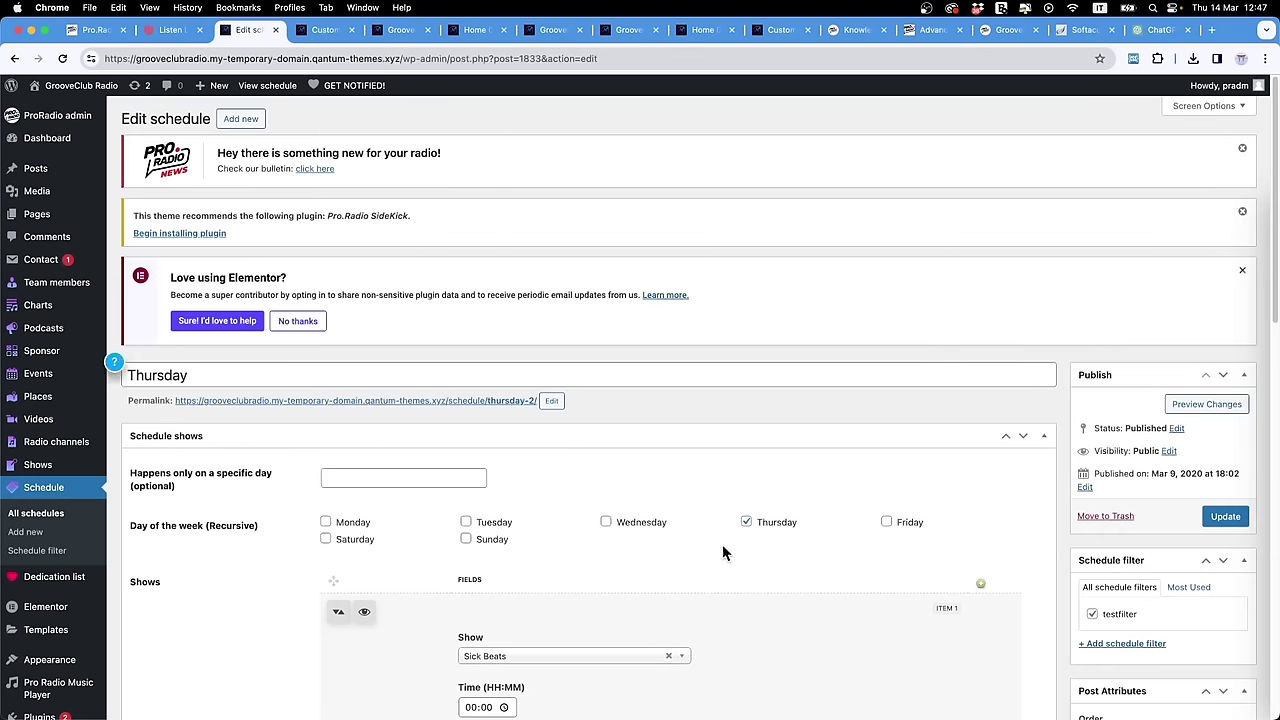
drag(193, 380, 138, 386)
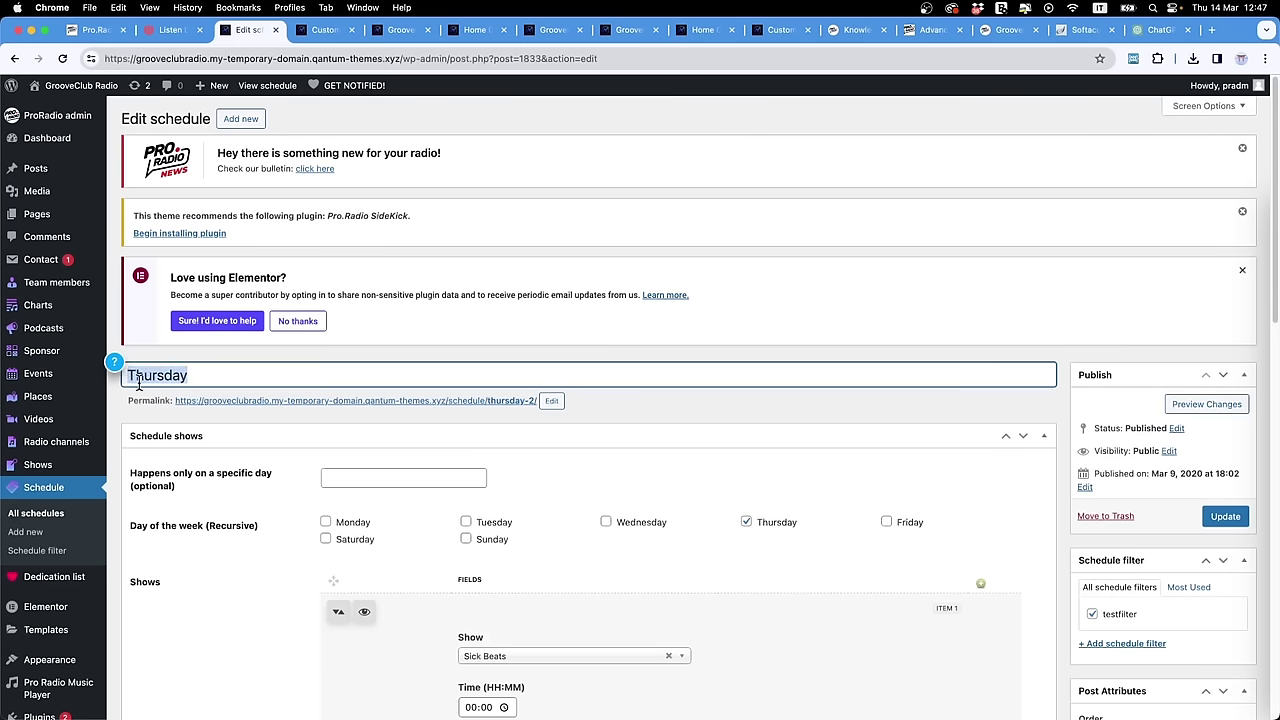
click(1226, 518)
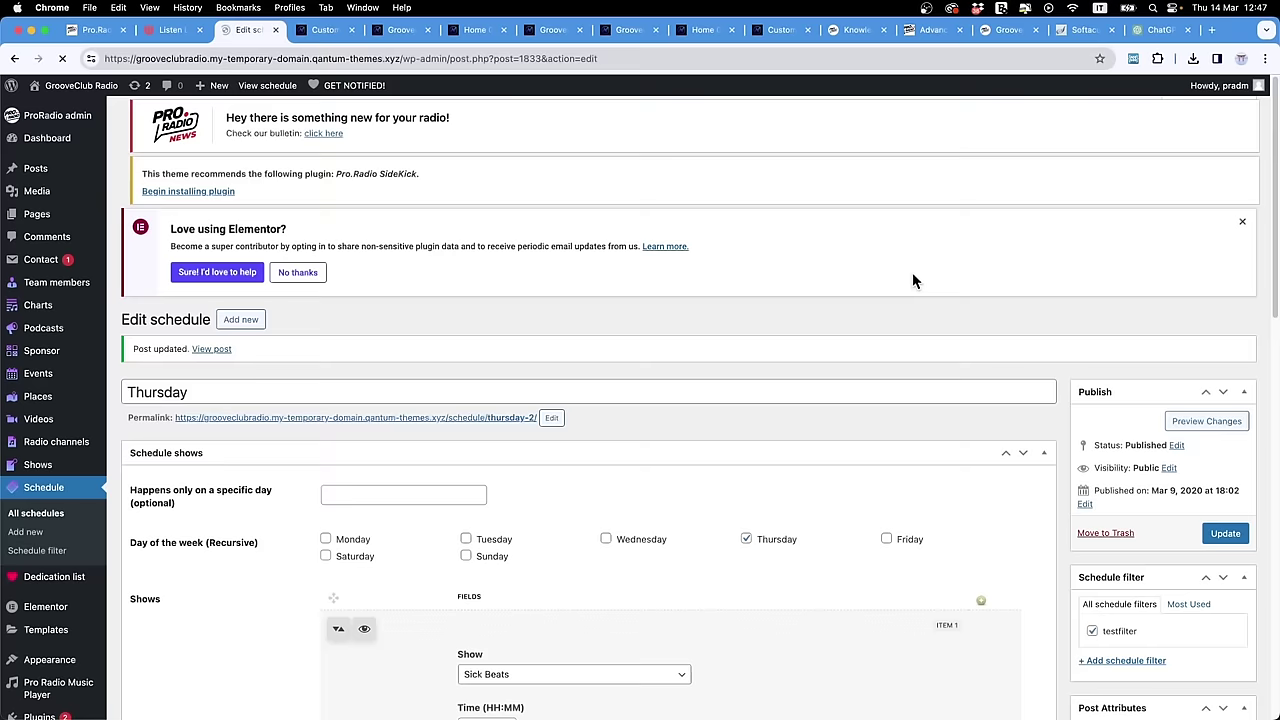
scroll(920, 320, down, 15)
scroll(560, 392, up, 15)
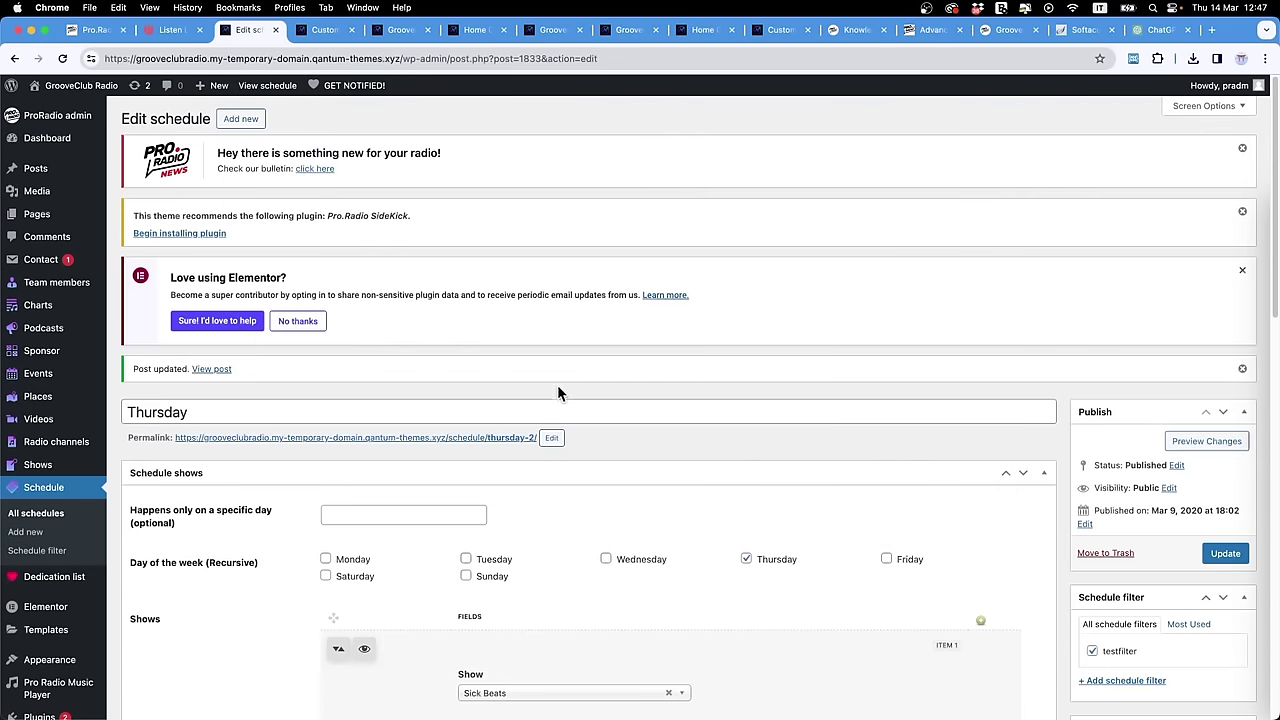
Step: Open the site's home page in a new tab and check the Now On Air show and the show carousel
super+click(50, 106)
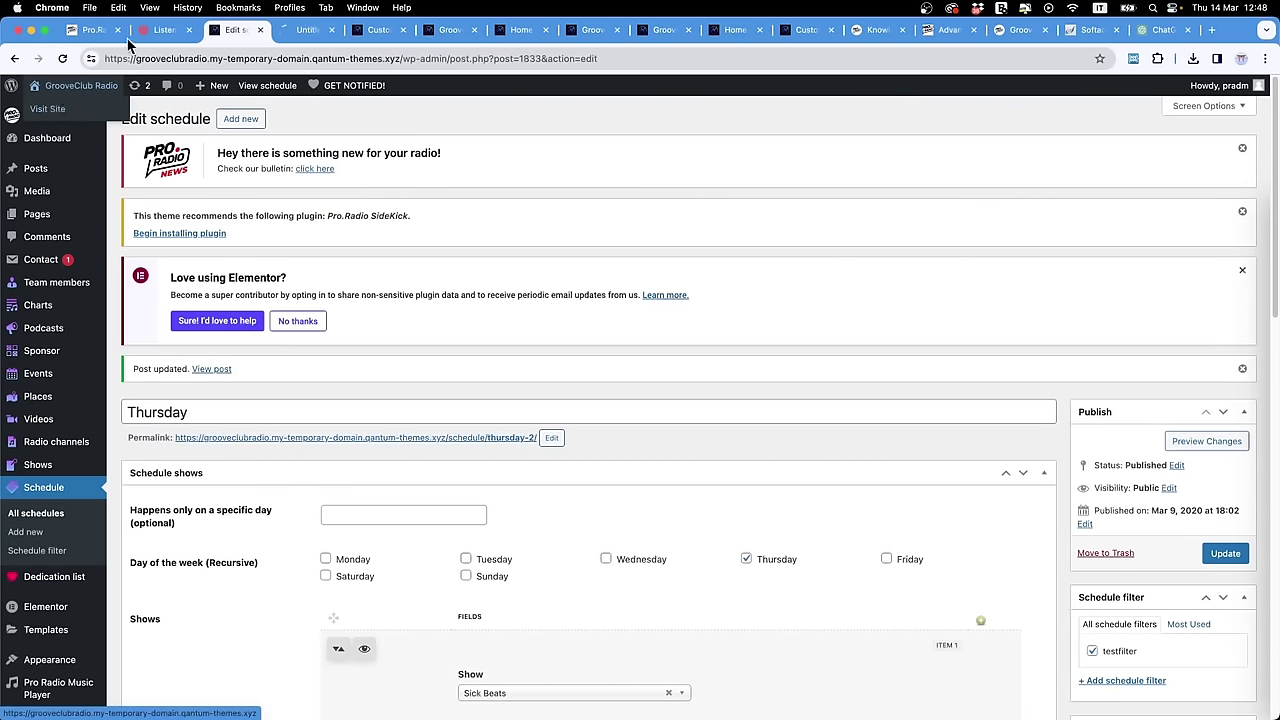
click(310, 30)
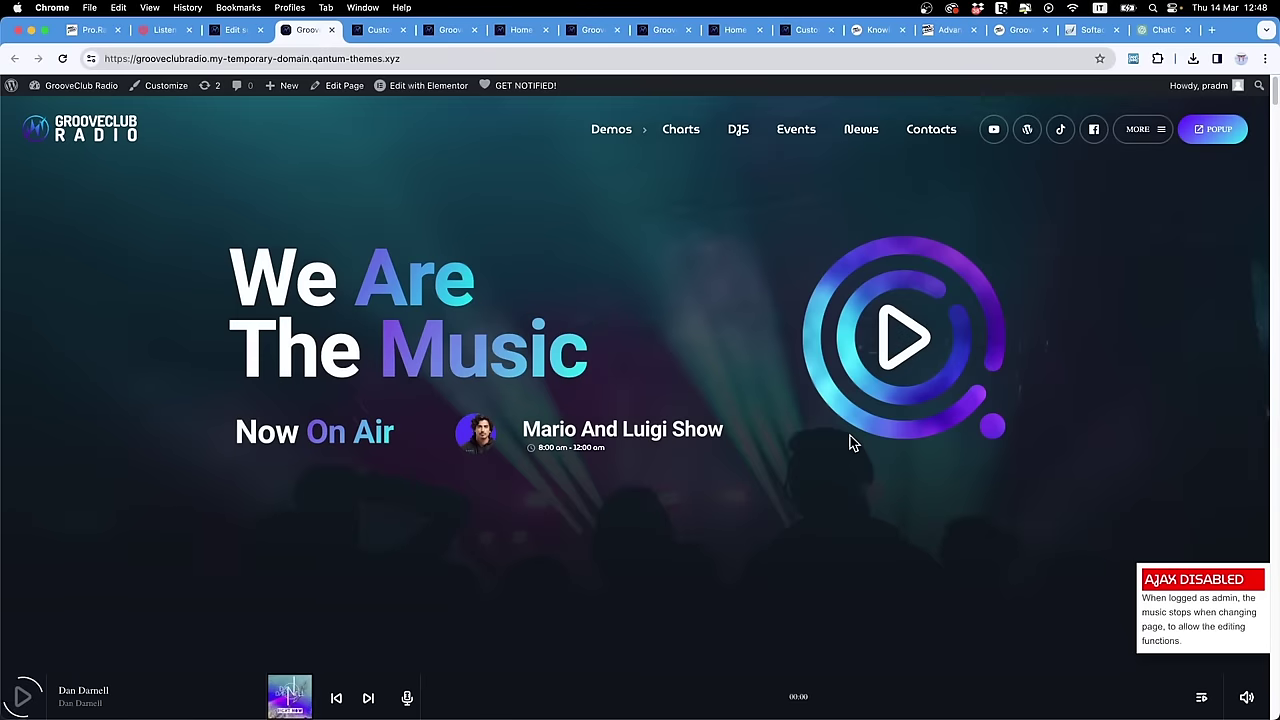
drag(525, 430, 709, 442)
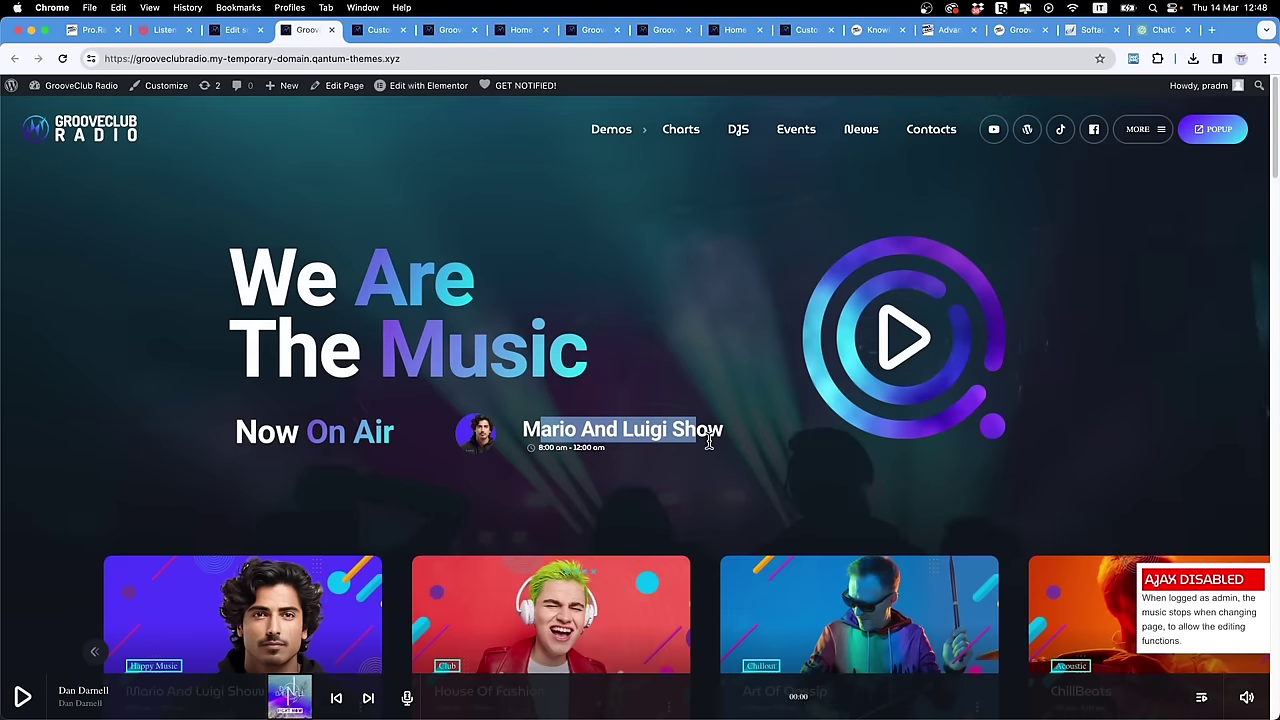
scroll(718, 450, down, 3)
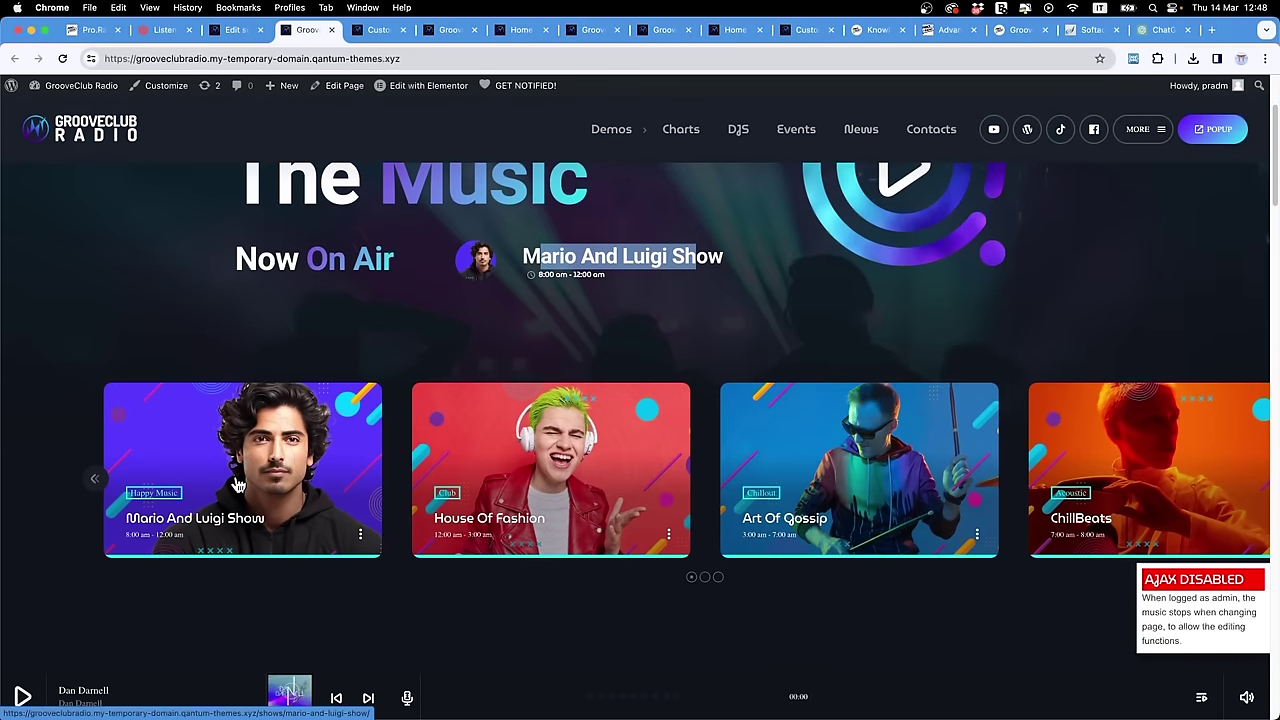
scroll(1009, 320, up, 3)
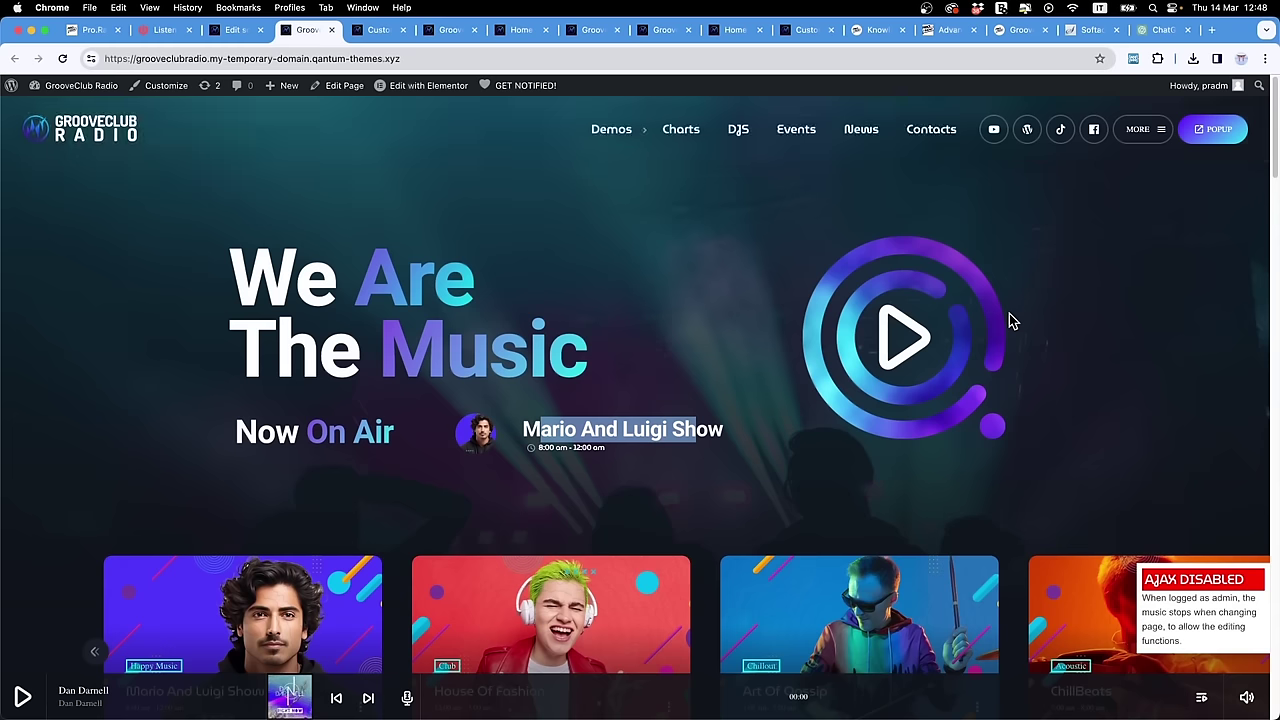
click(1090, 322)
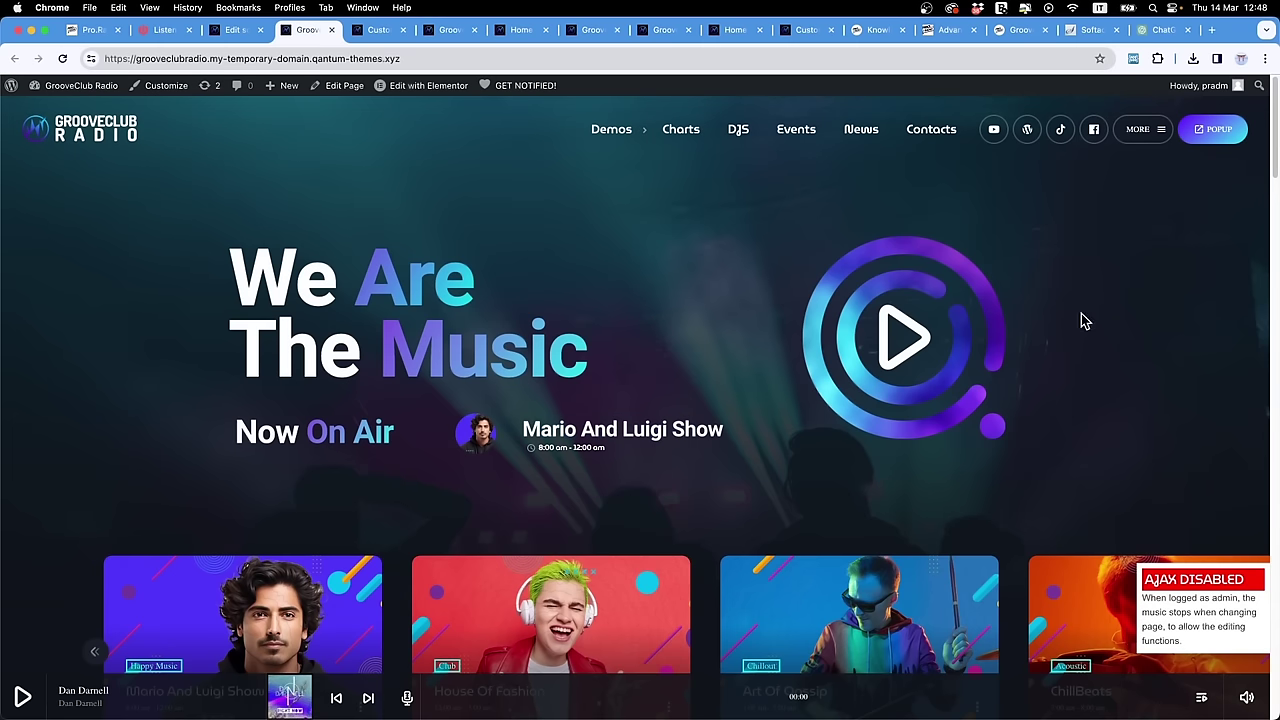
Step: Open the home page for editing in Elementor and dock the Navigator beside the canvas
click(421, 92)
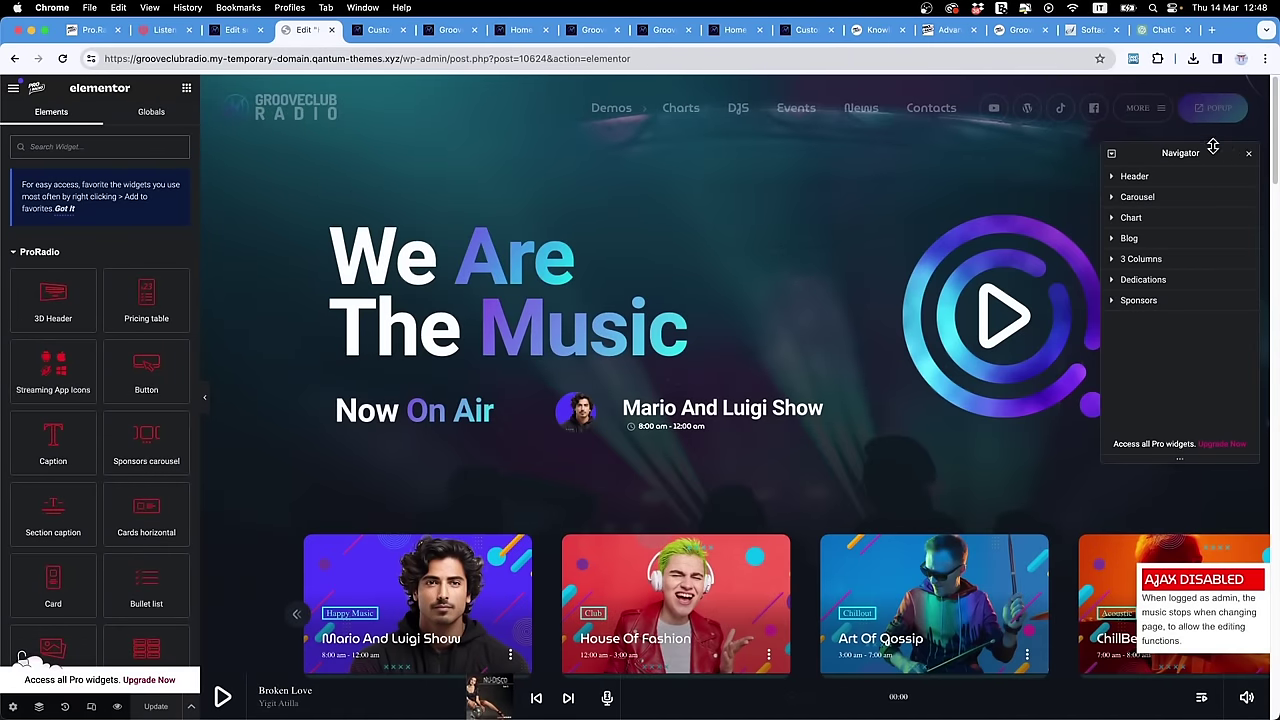
drag(1209, 148, 1270, 150)
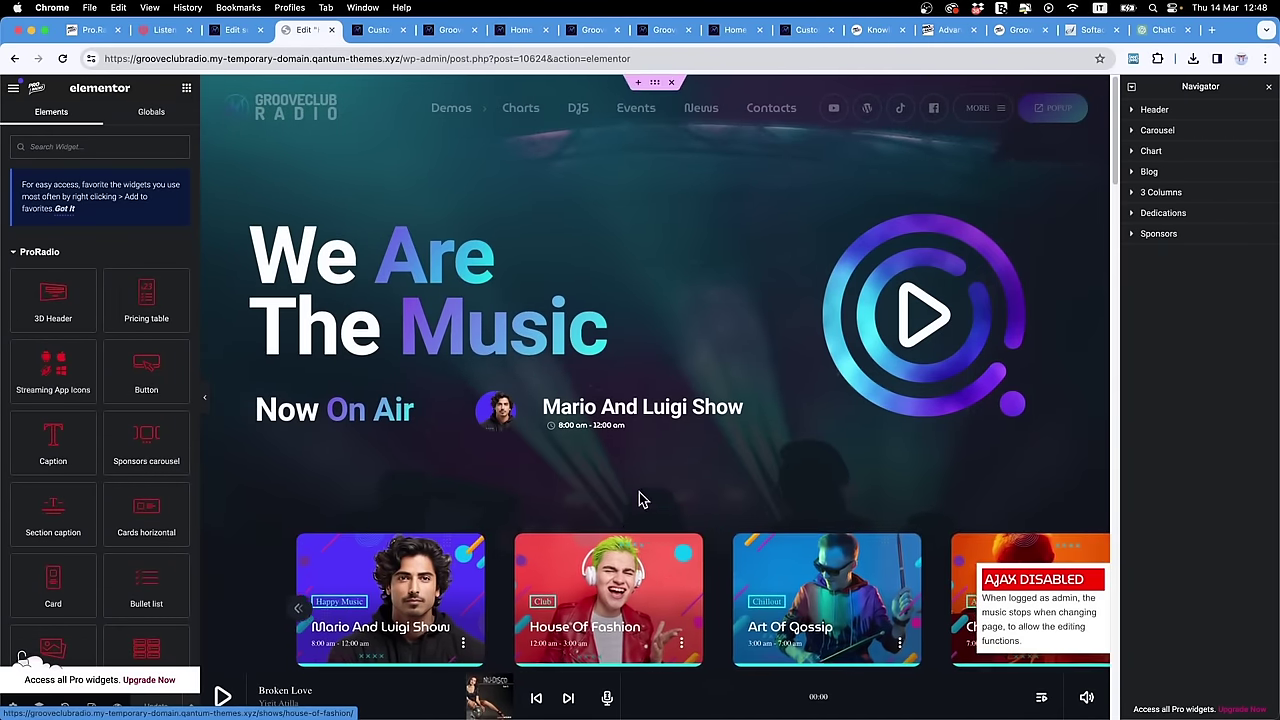
scroll(721, 272, down, 4)
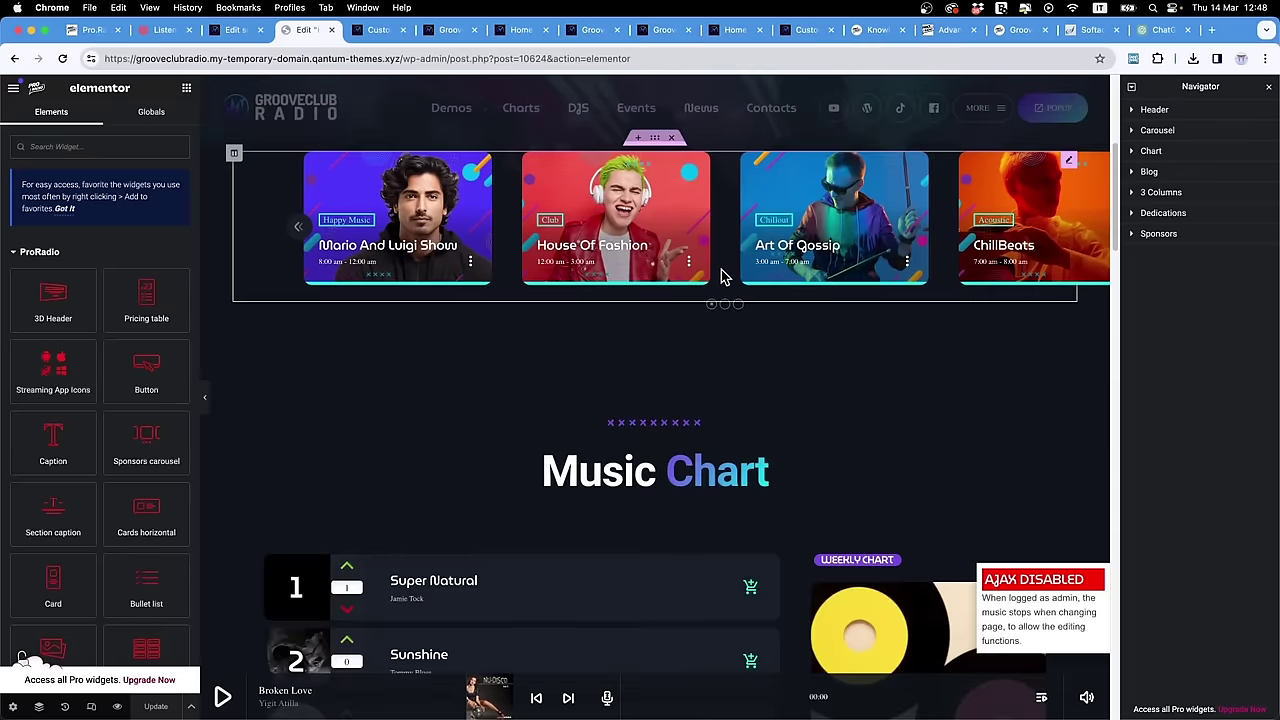
scroll(720, 277, down, 2)
Step: Open the Music Chart caption gradient for editing and try a different second gradient colour
right_click(641, 493)
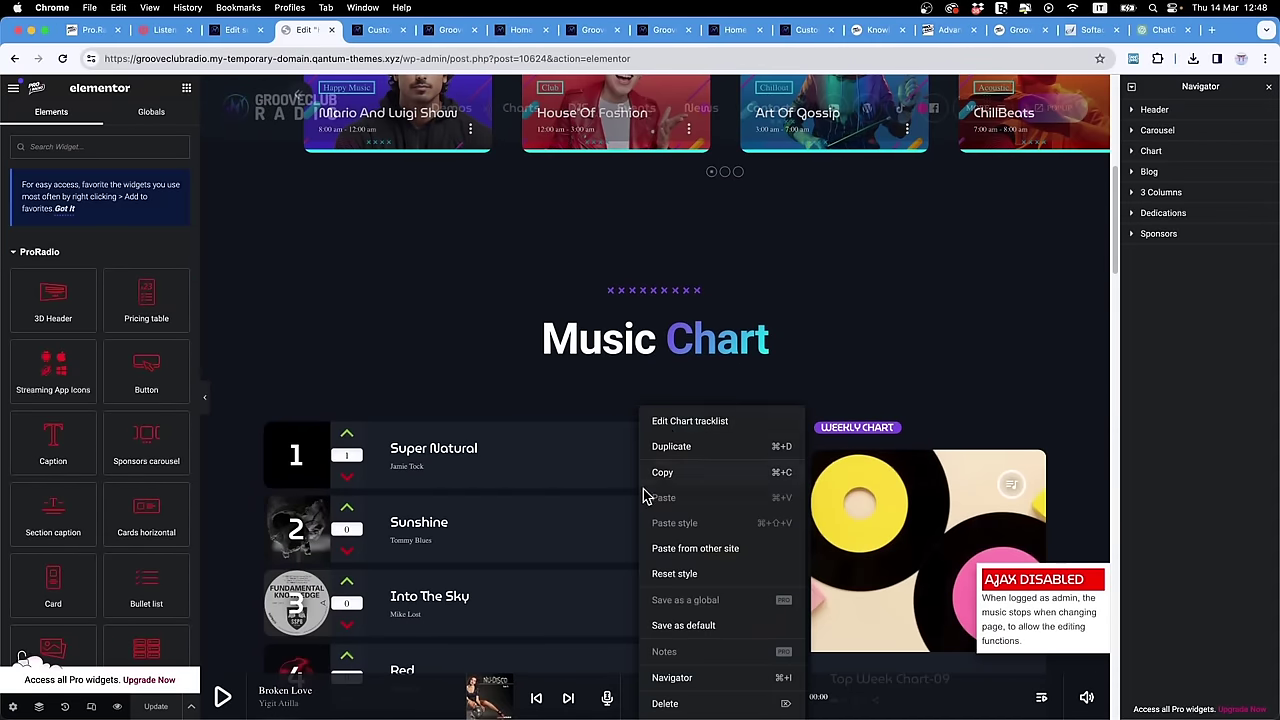
click(646, 423)
right_click(589, 350)
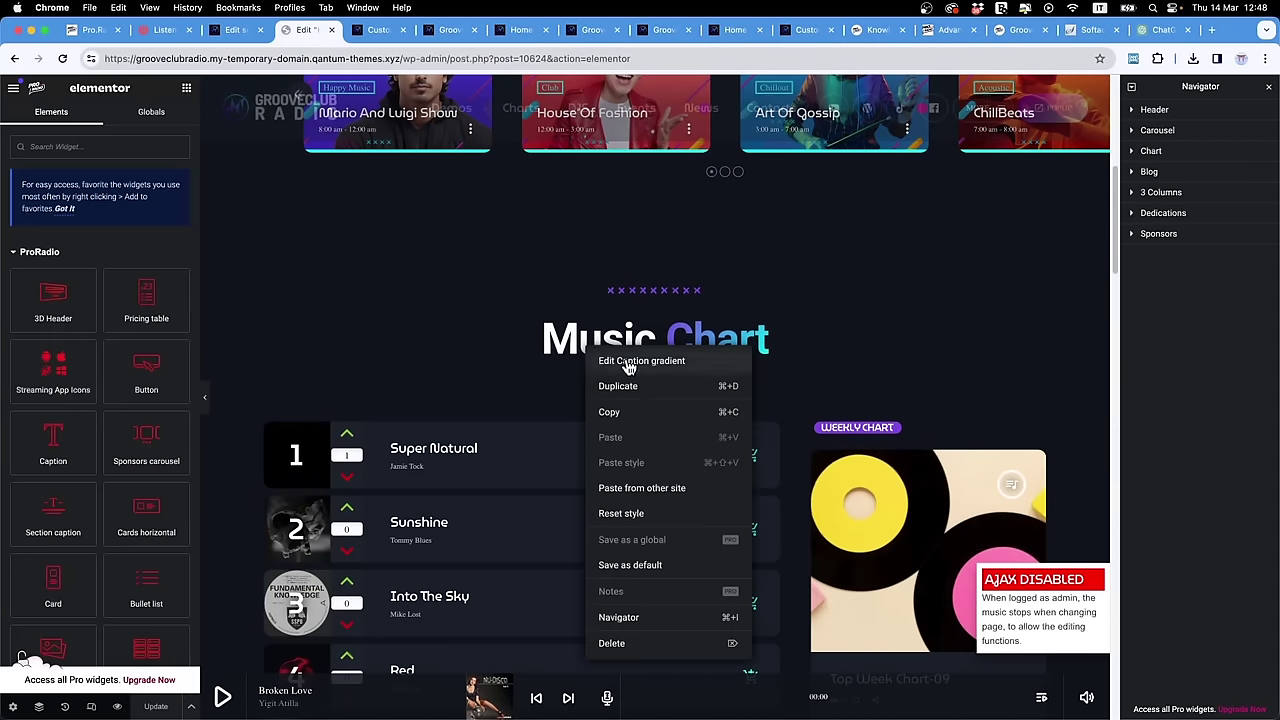
click(610, 361)
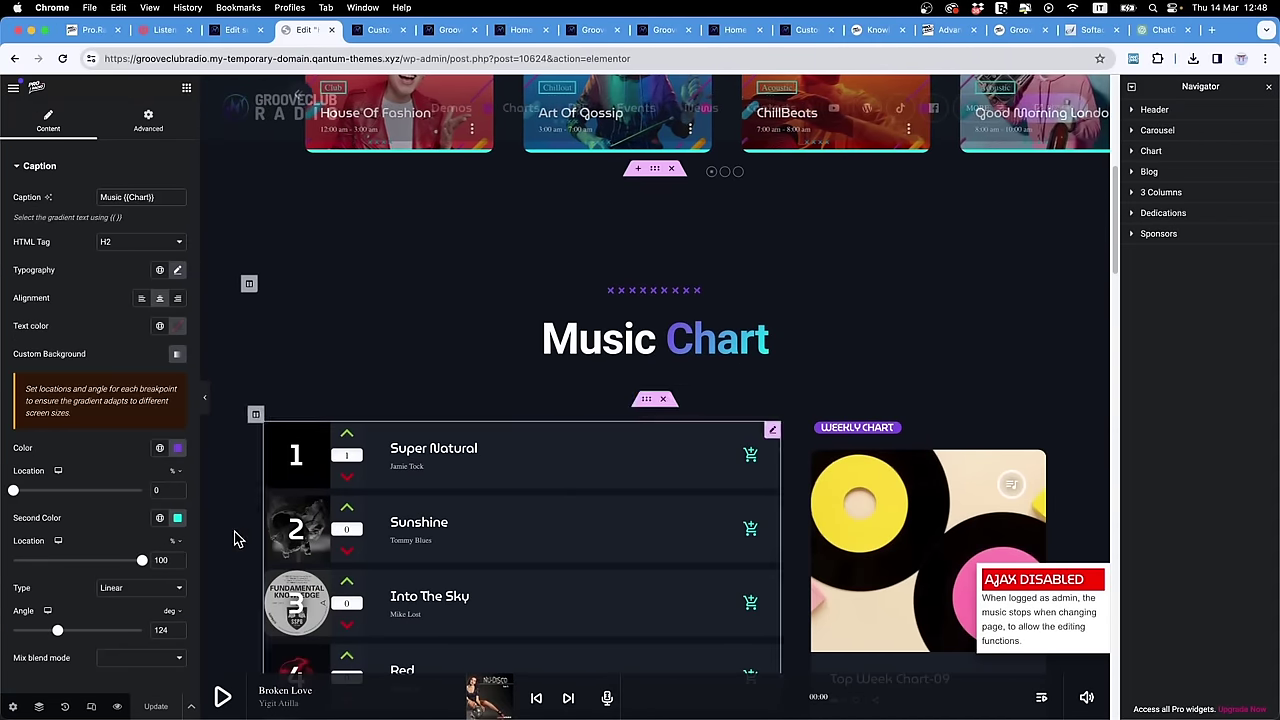
click(177, 518)
mouse_move(201, 374)
mouse_down()
mouse_move(251, 380)
mouse_move(234, 391)
mouse_move(209, 351)
mouse_up()
click(383, 297)
click(380, 340)
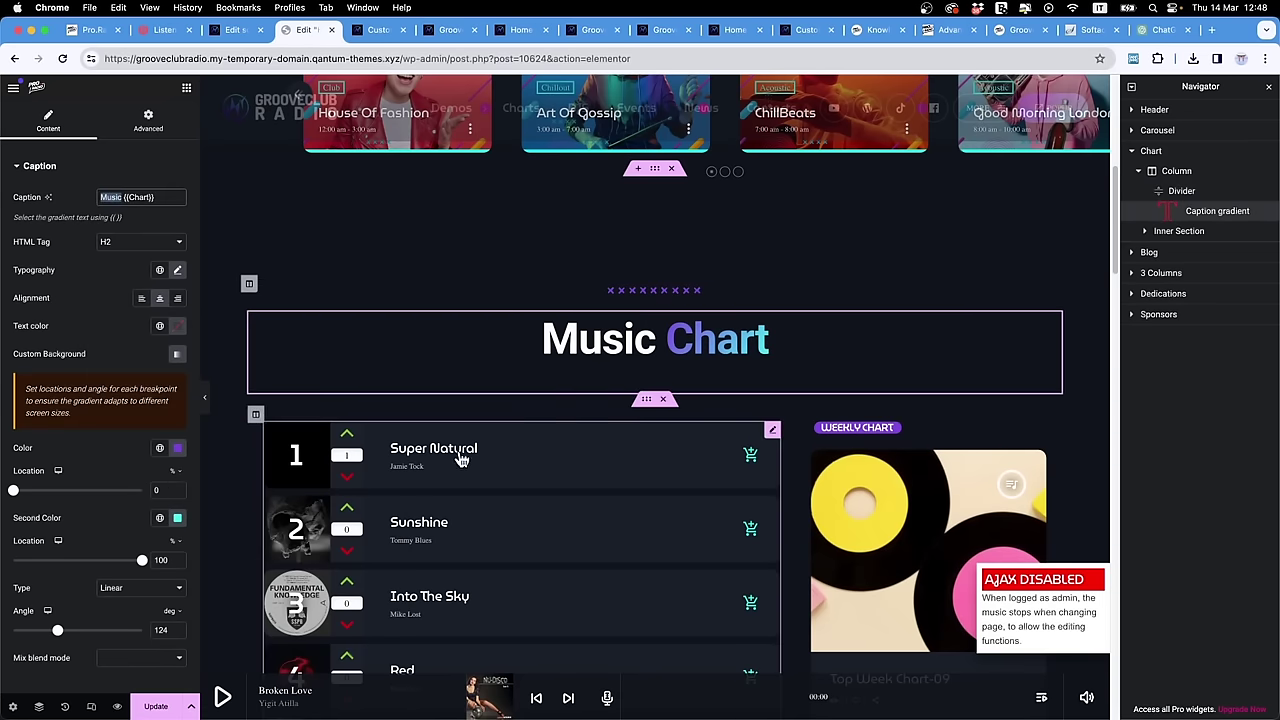
Step: Save the home page as a template named "New radio website homepage before messing it" and close the library
scroll(463, 457, down, 10)
scroll(463, 459, down, 5)
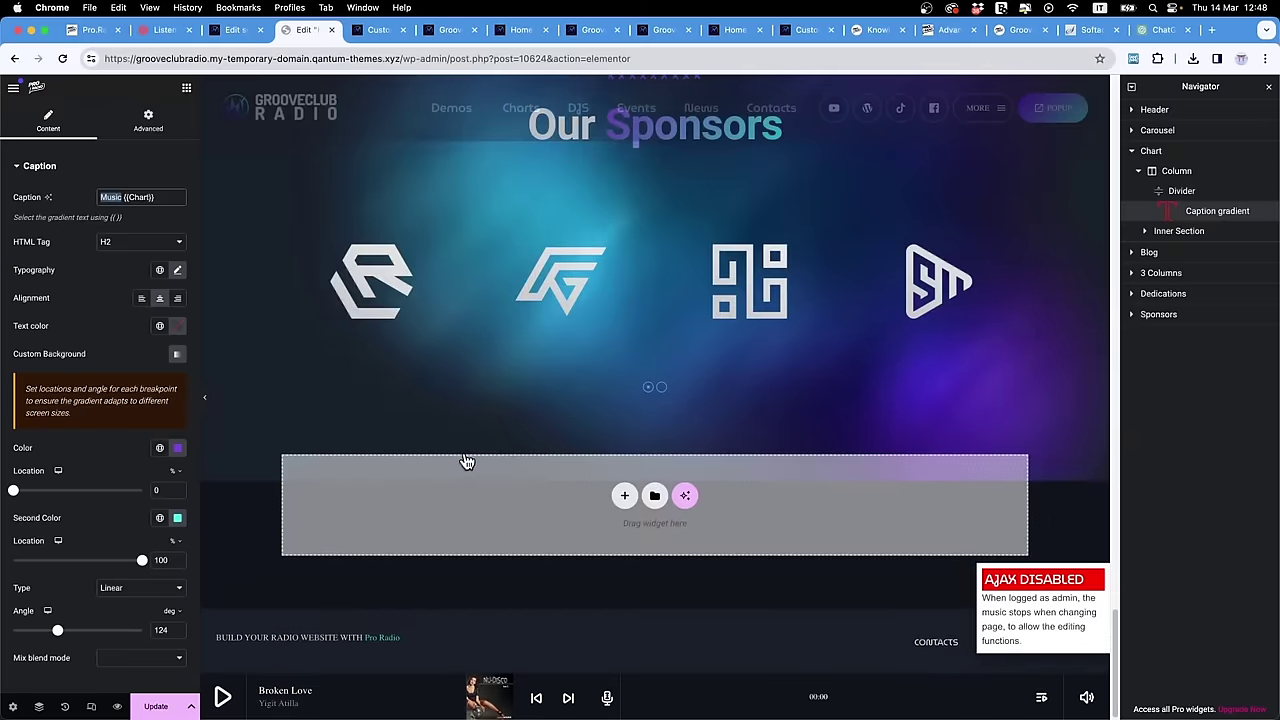
click(191, 705)
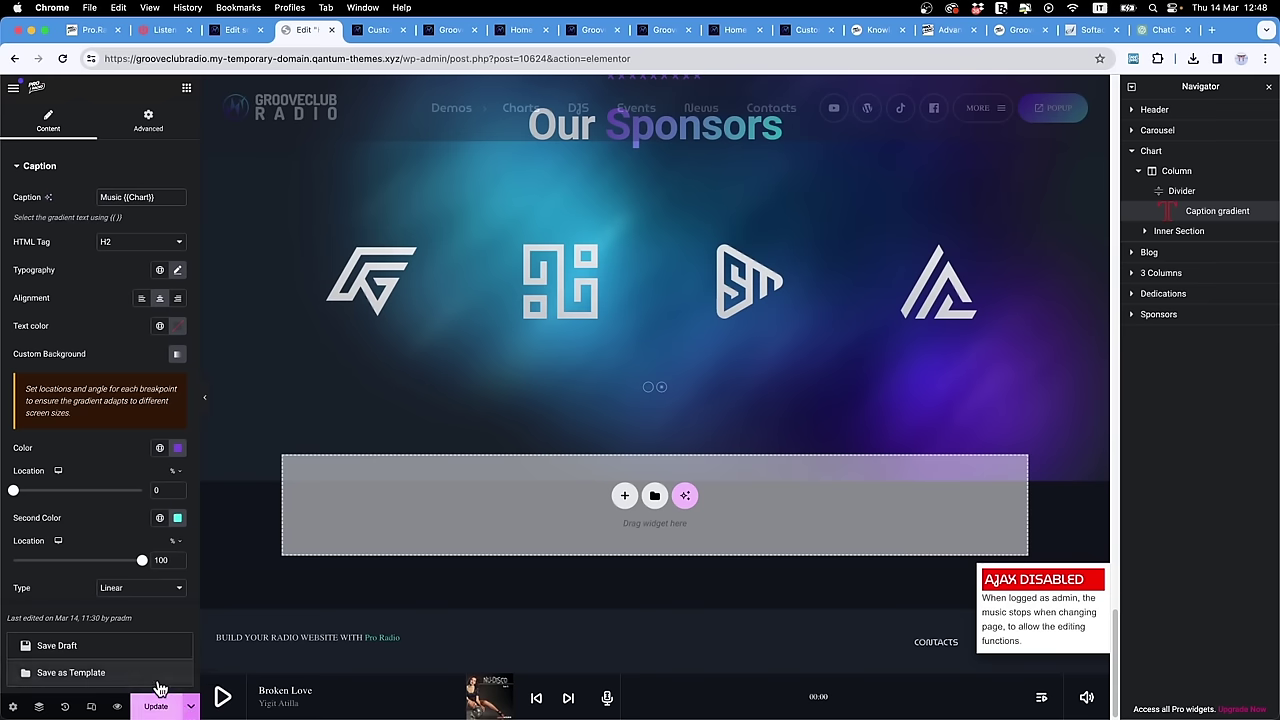
click(108, 676)
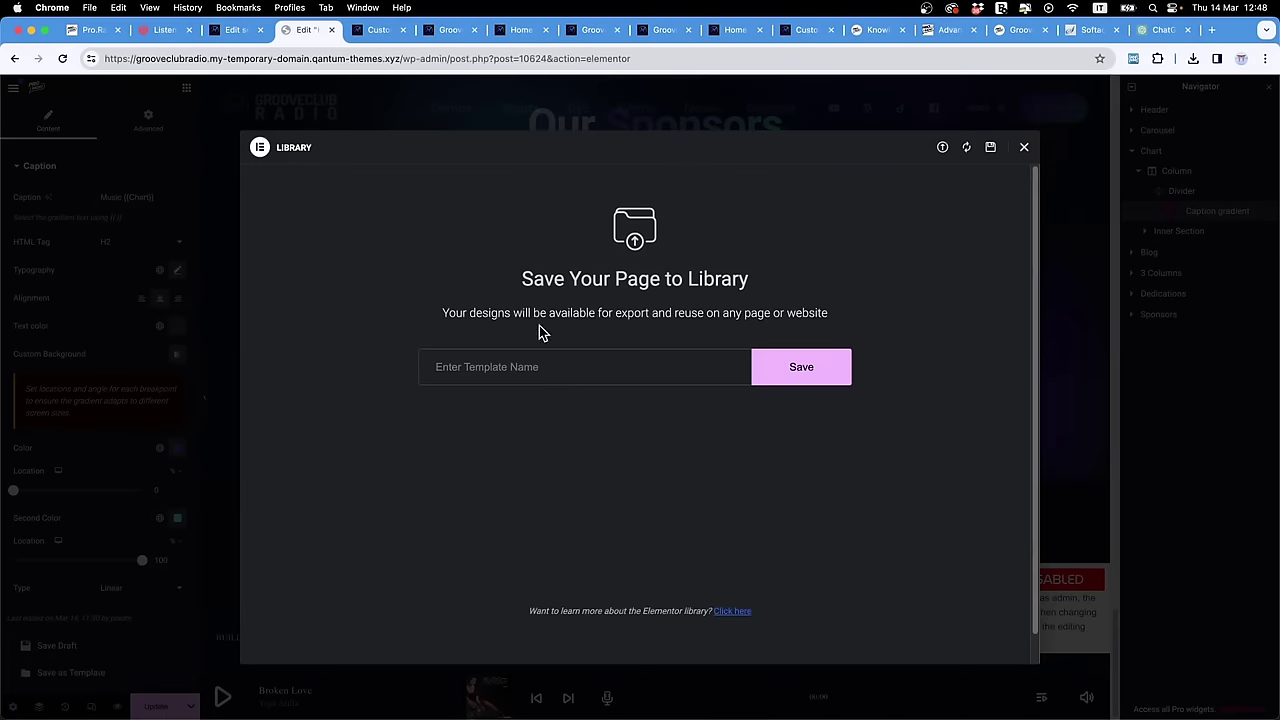
click(561, 372)
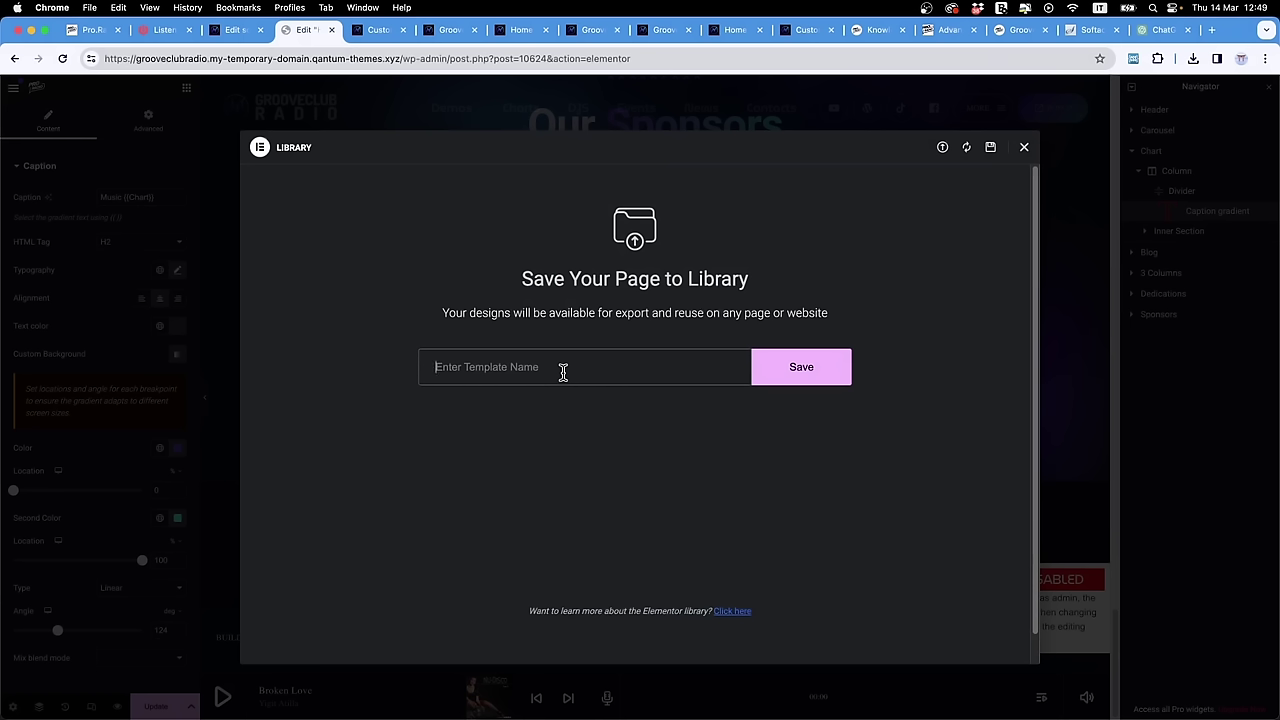
text(New)
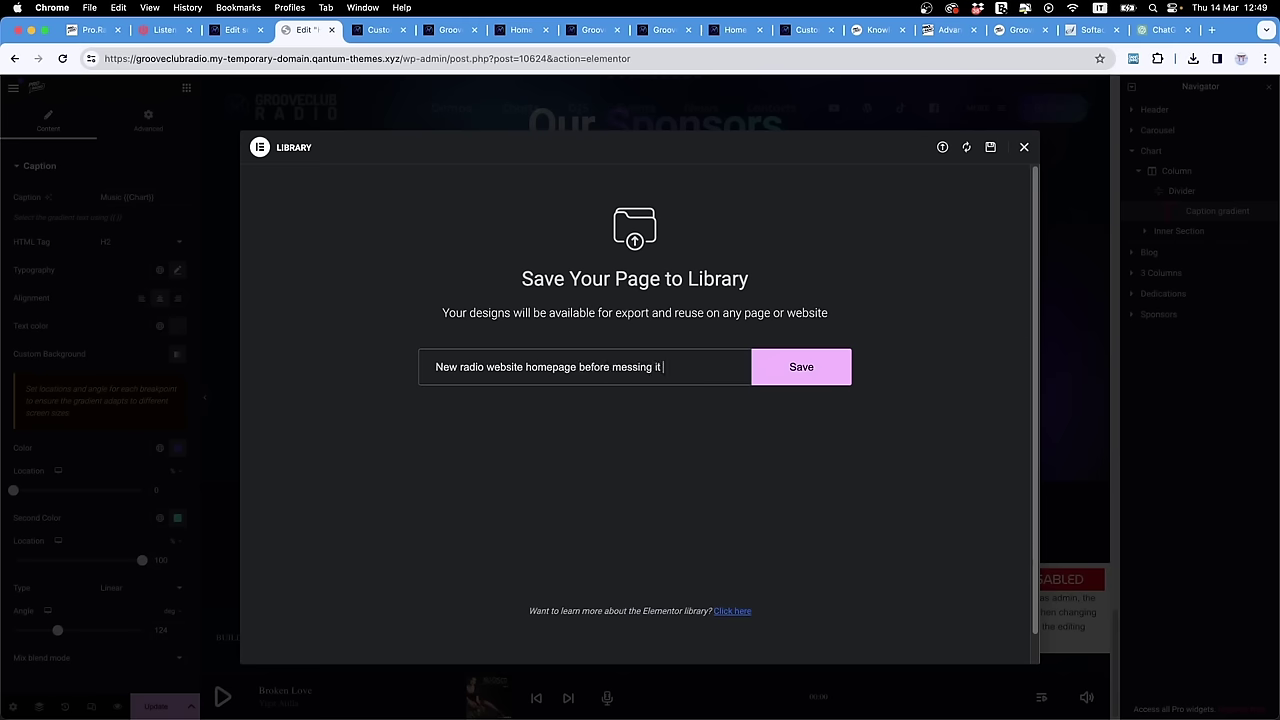
click(838, 375)
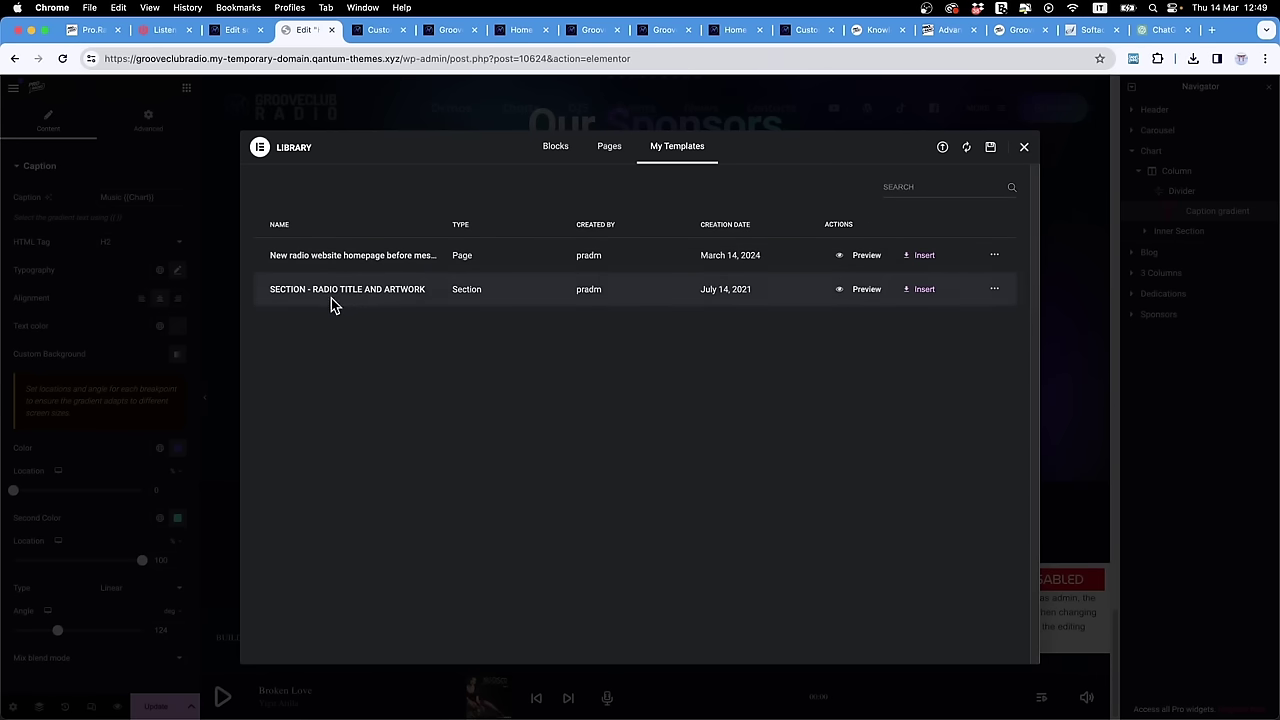
click(1024, 148)
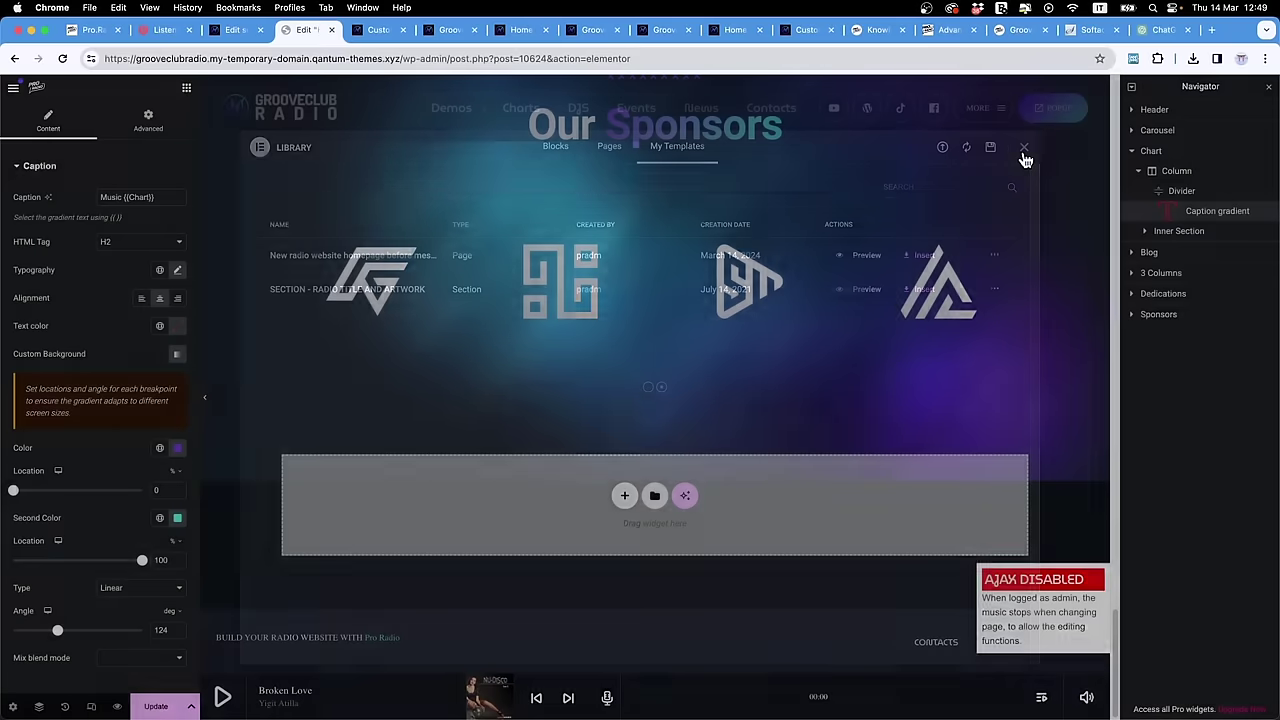
Step: Reveal the header caption in the Navigator, close the Navigator and reopen it on the header column
scroll(906, 280, up, 20)
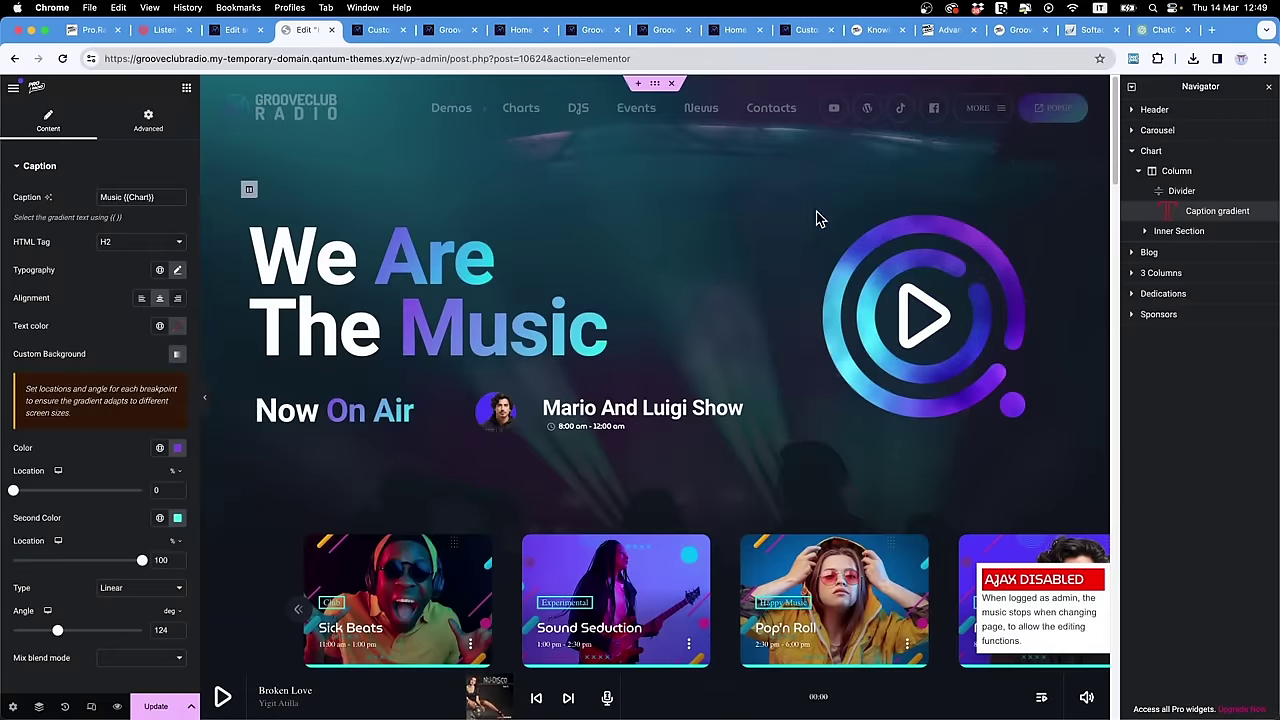
click(1136, 158)
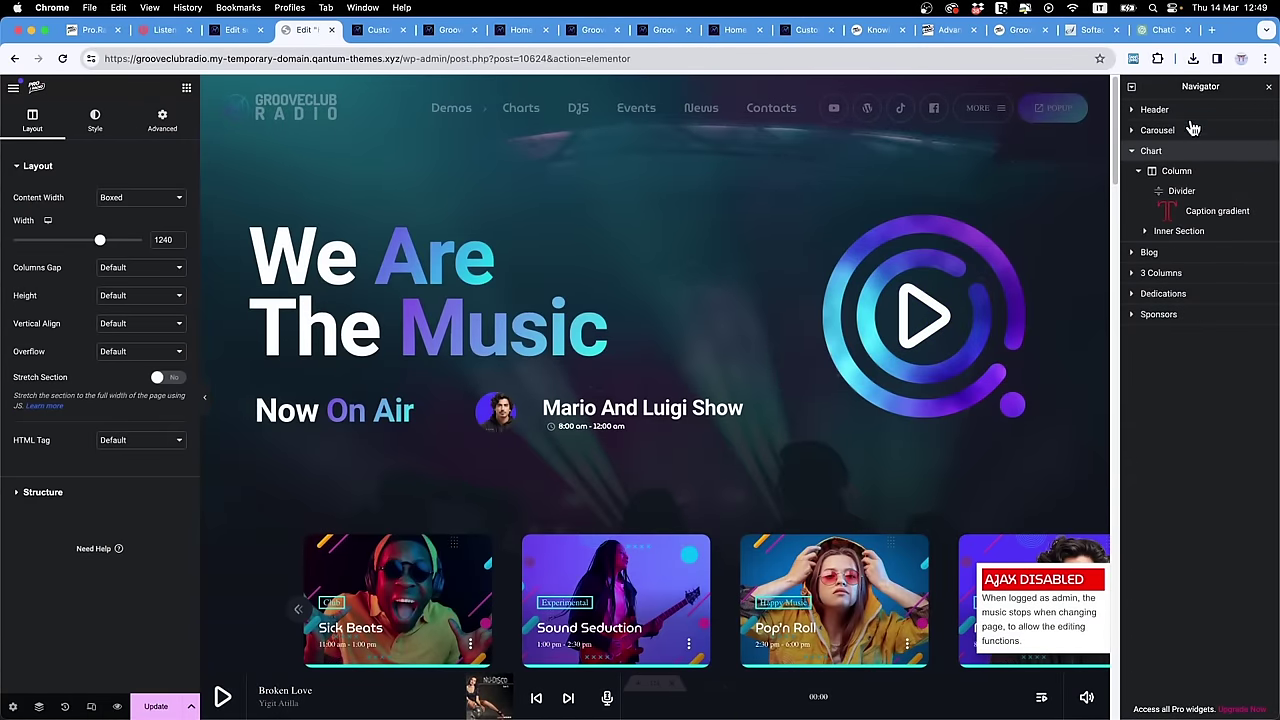
right_click(671, 271)
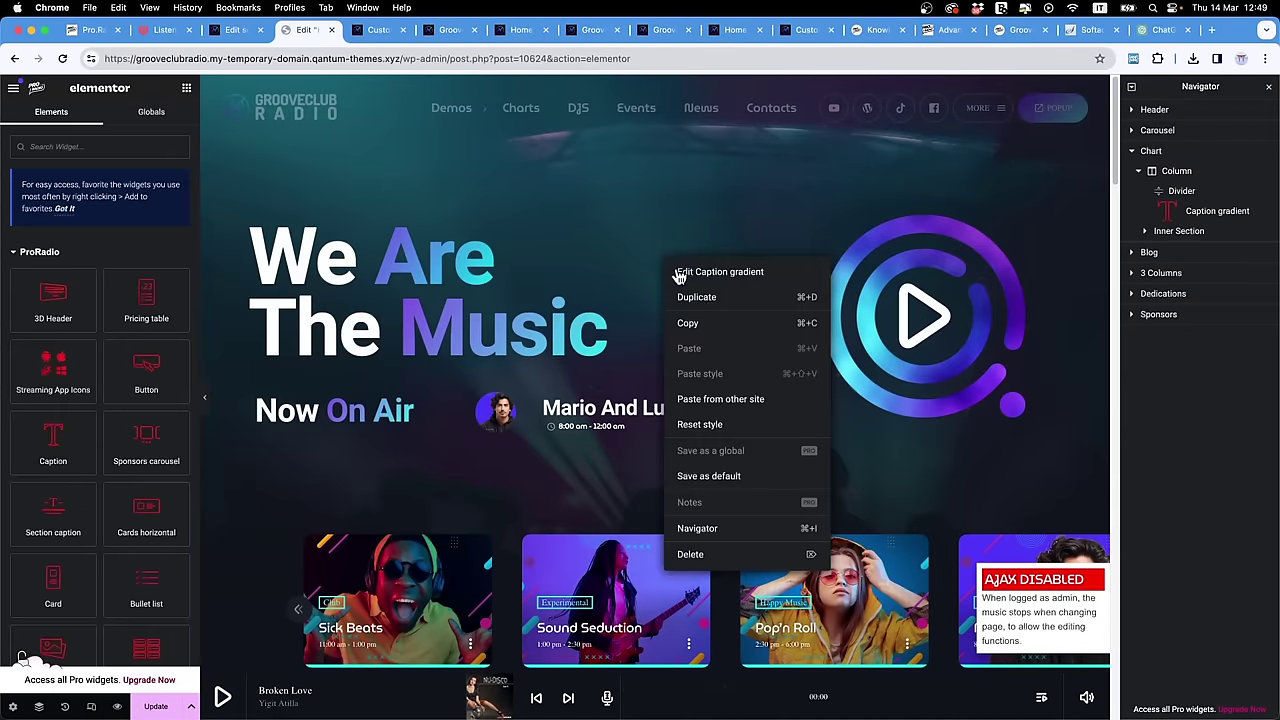
click(800, 530)
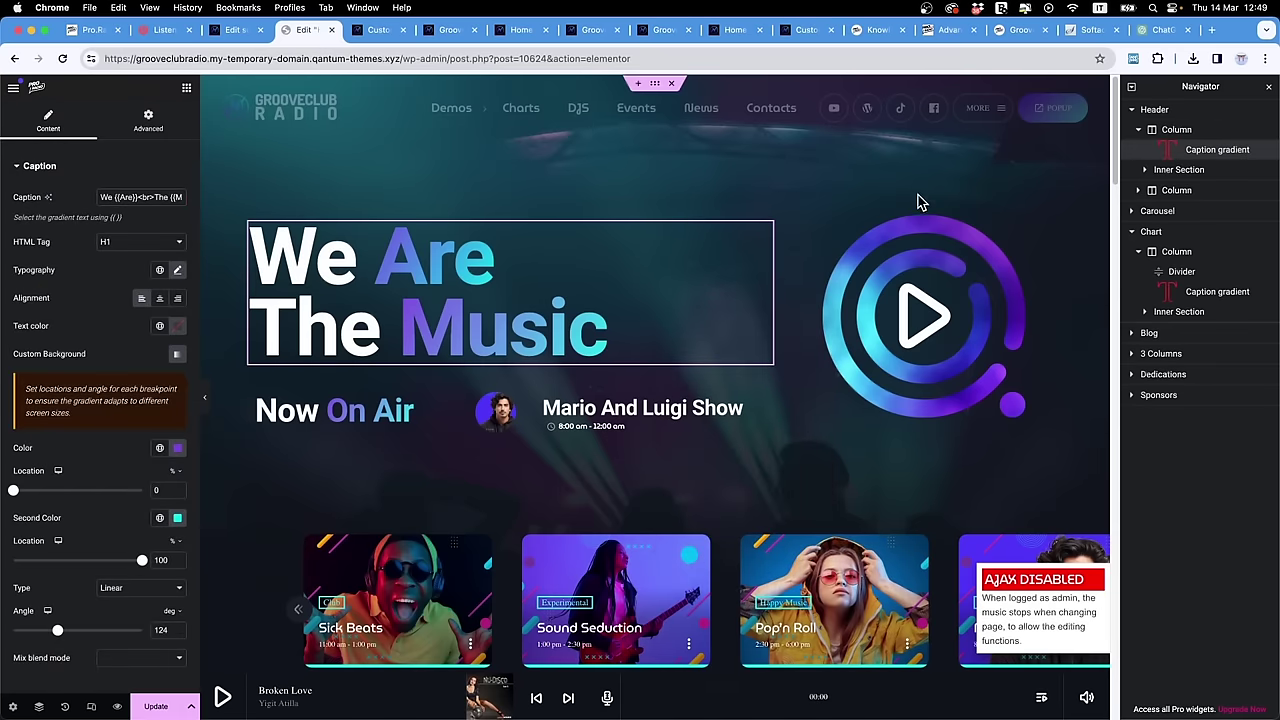
click(1268, 87)
right_click(868, 192)
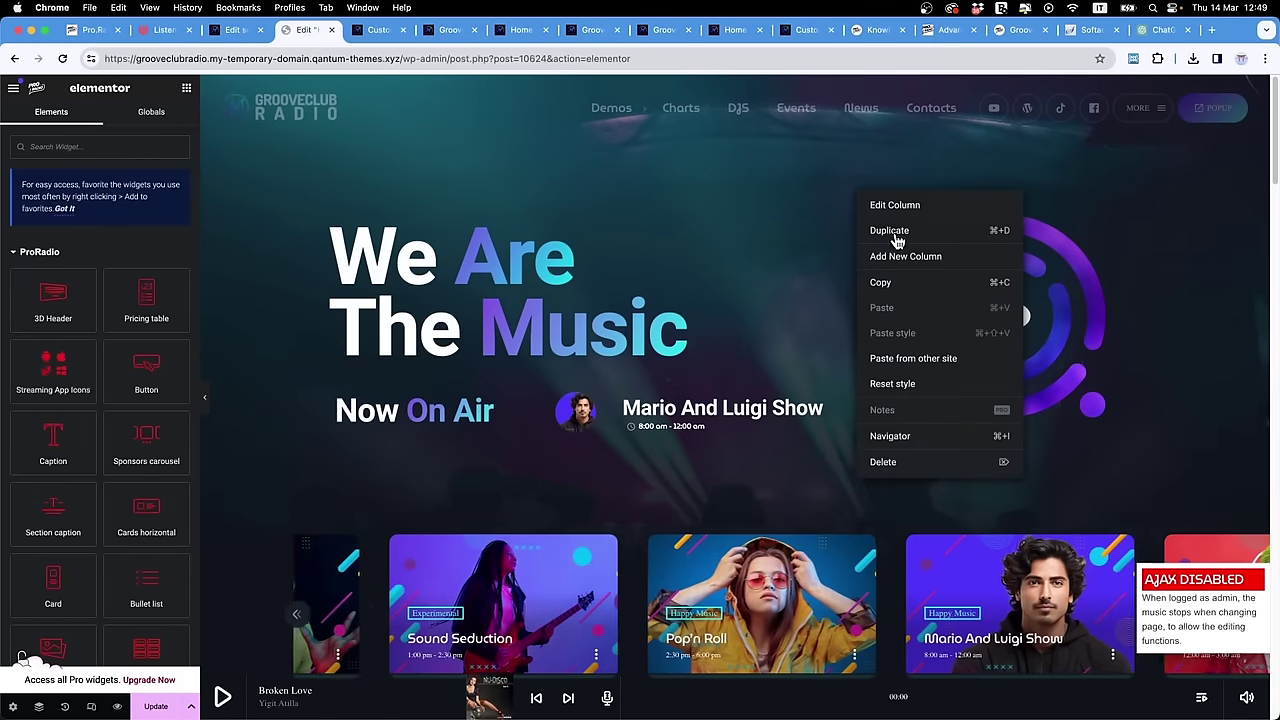
click(889, 443)
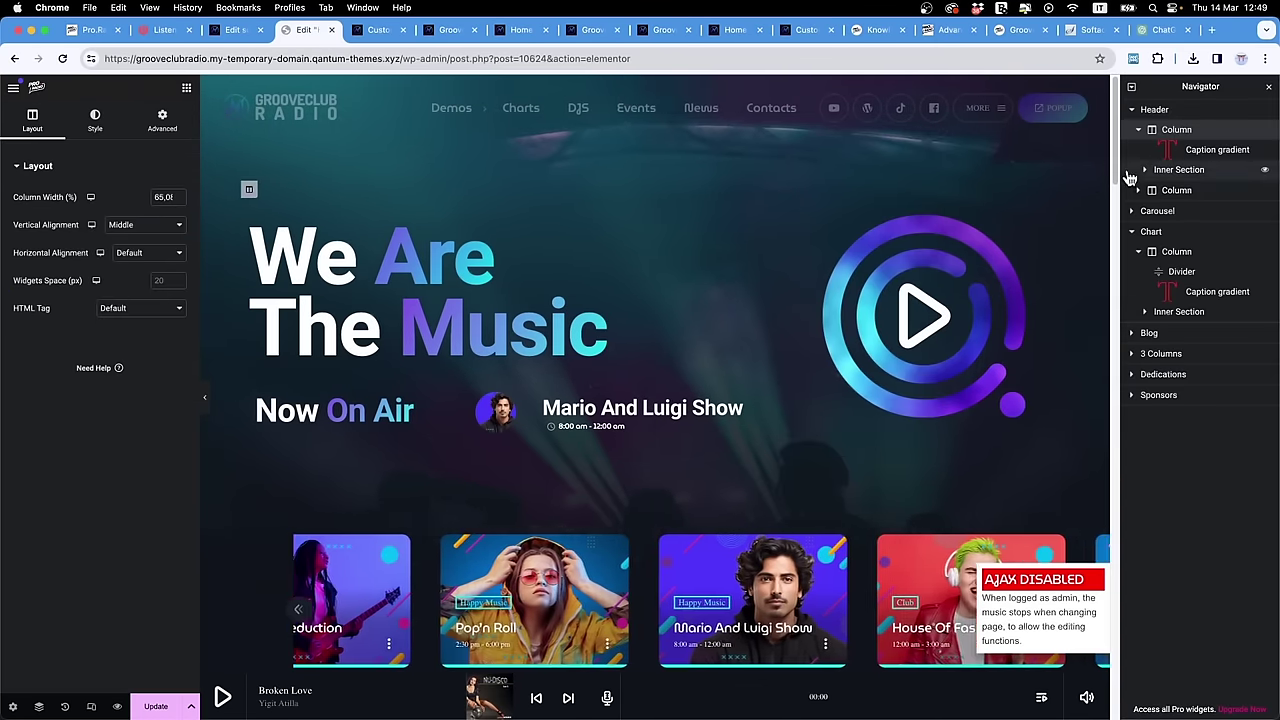
right_click(820, 188)
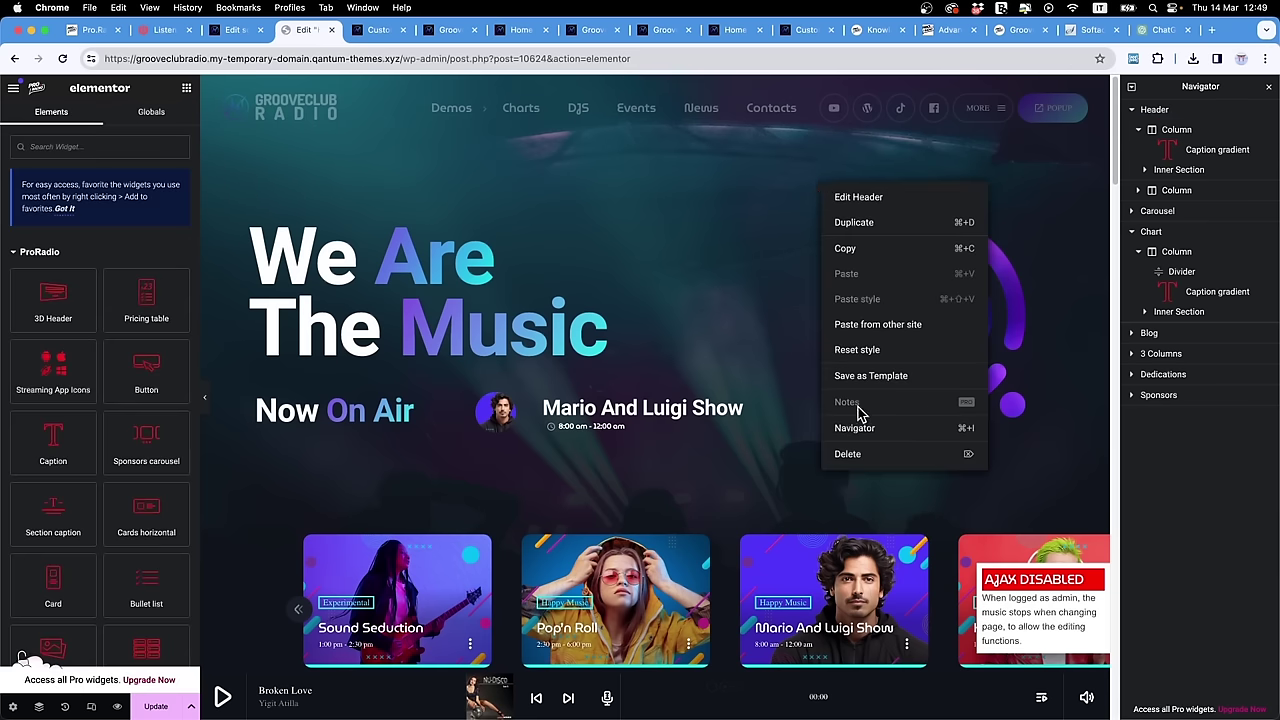
Step: Collapse the Header and Chart sections in the Navigator, expand Sponsors down to its widgets and check the page
click(1133, 110)
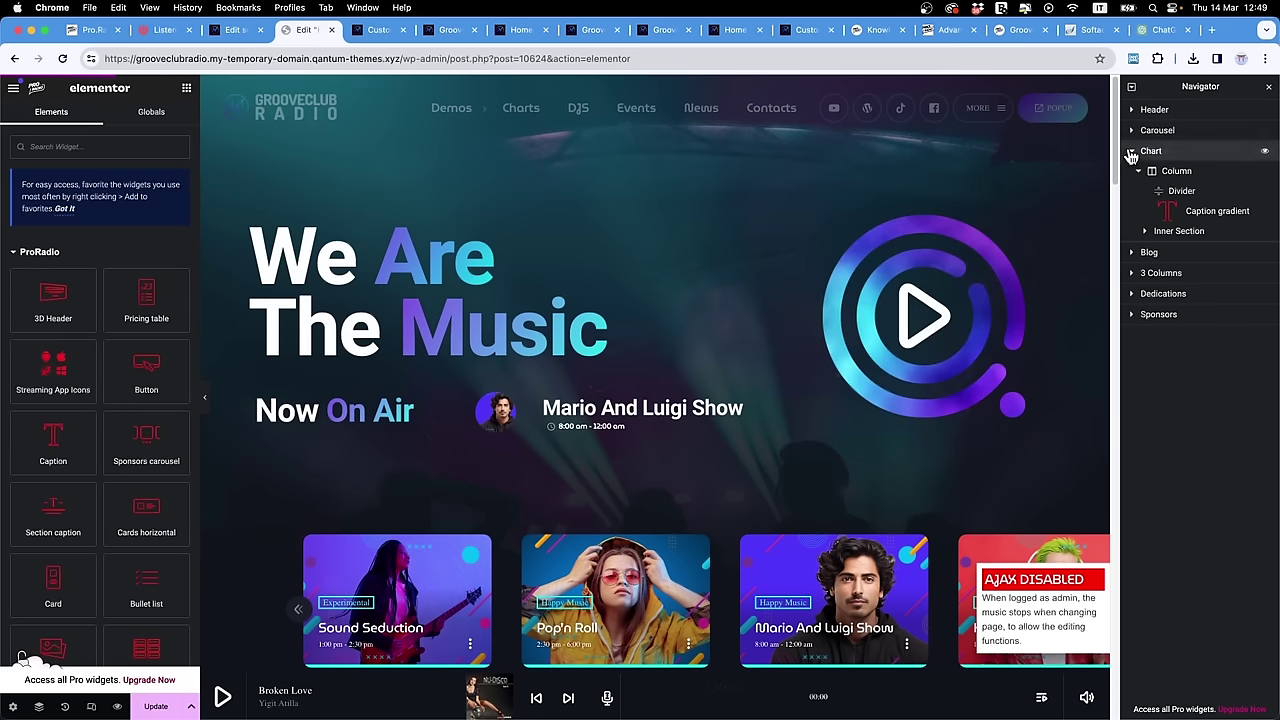
click(1131, 150)
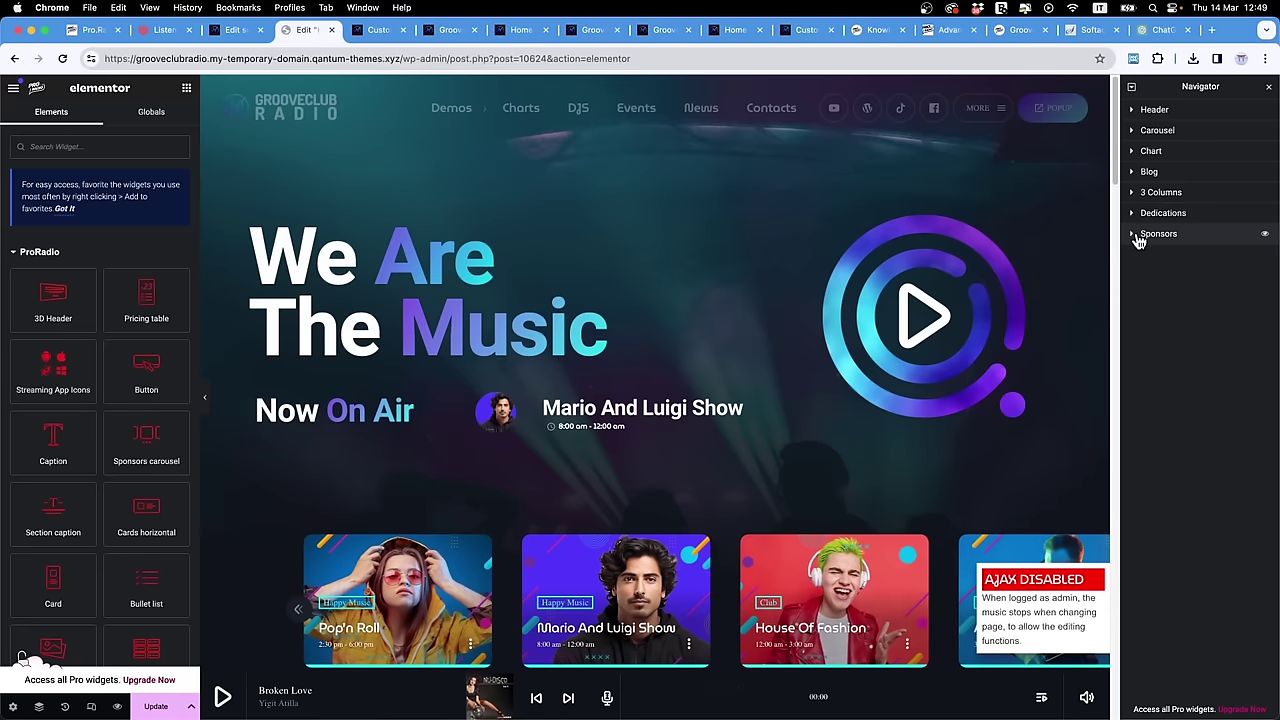
click(1132, 234)
click(1138, 253)
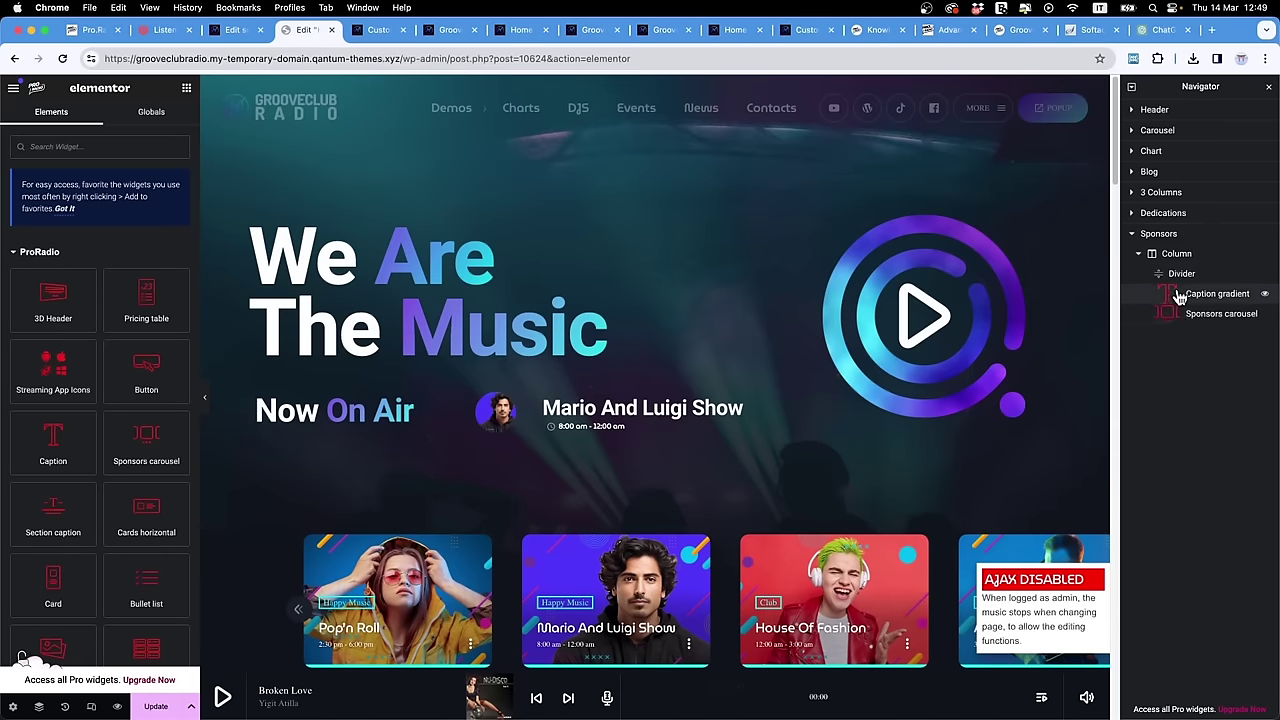
scroll(600, 340, down, 20)
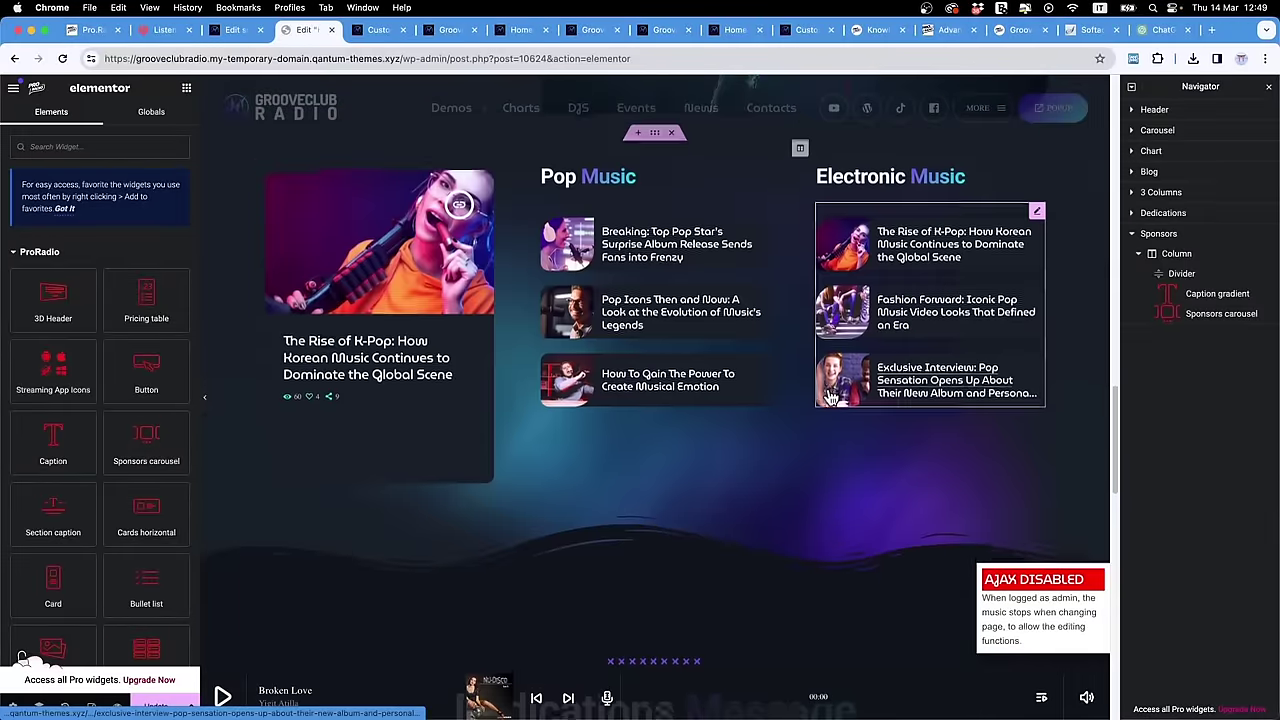
scroll(797, 466, up, 20)
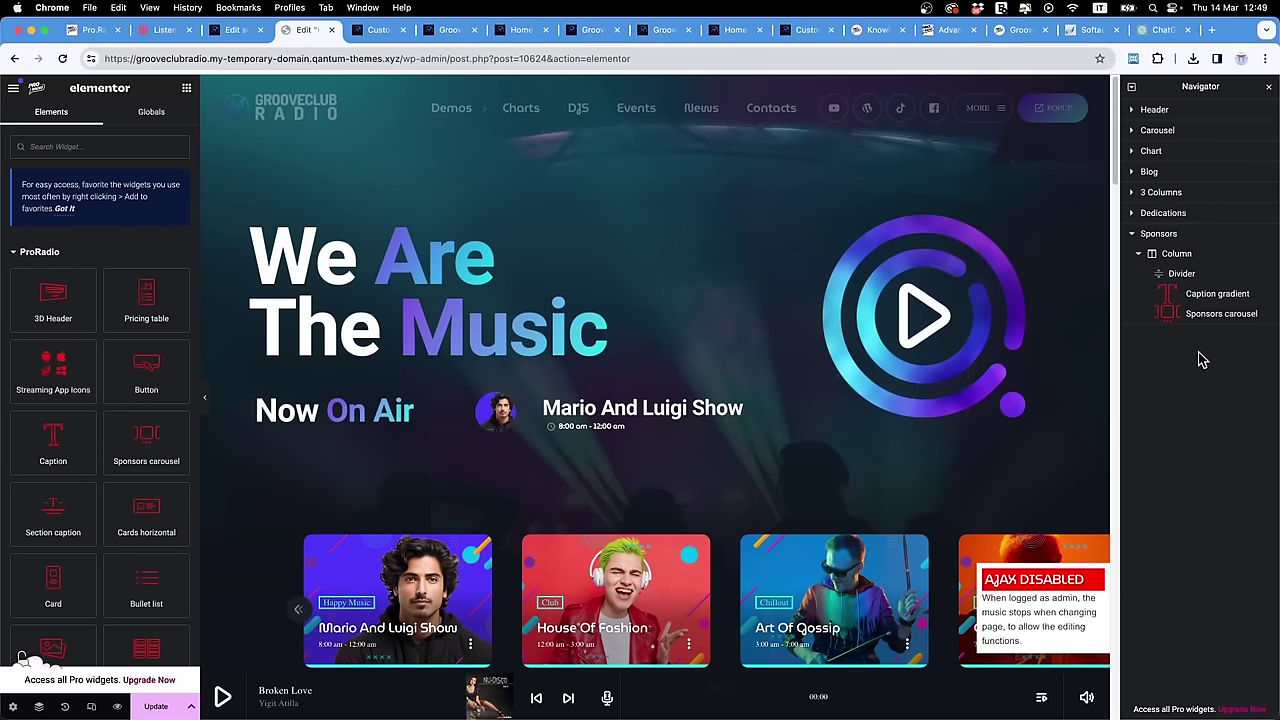
Step: Expand both parts of the Header section in the Navigator and open its play button's settings
key(super+minus)
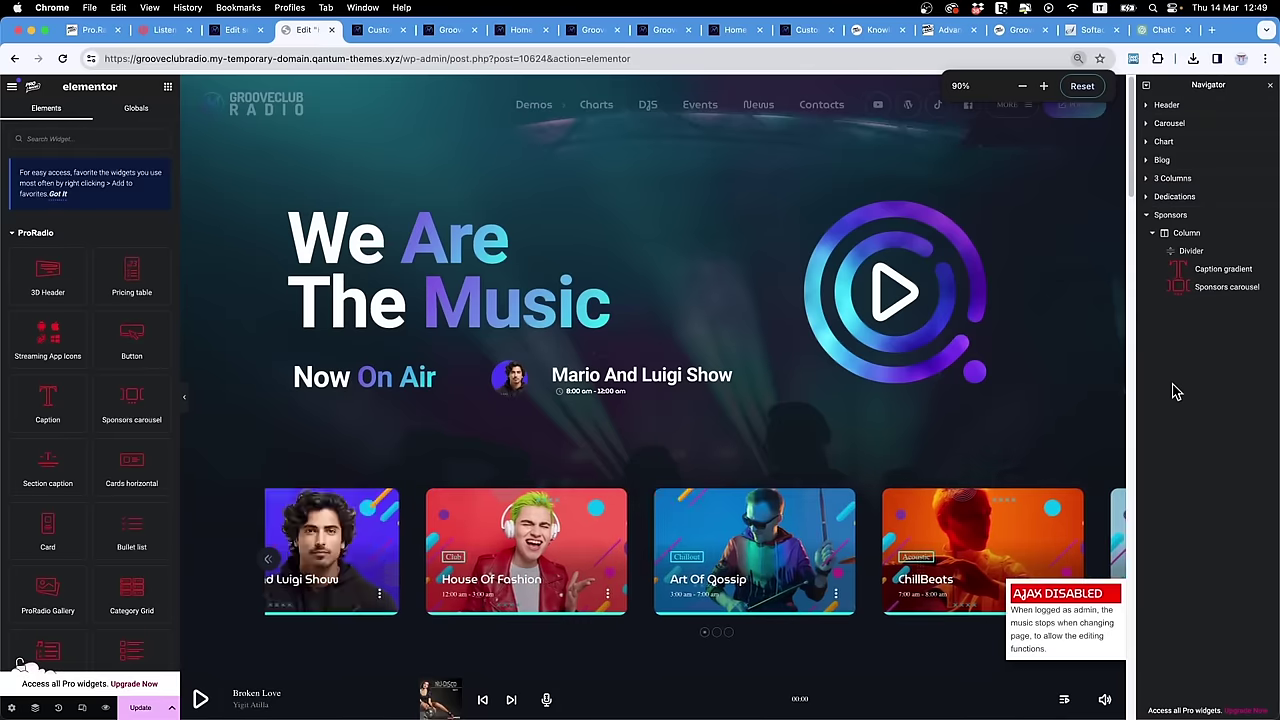
click(1148, 105)
click(1152, 177)
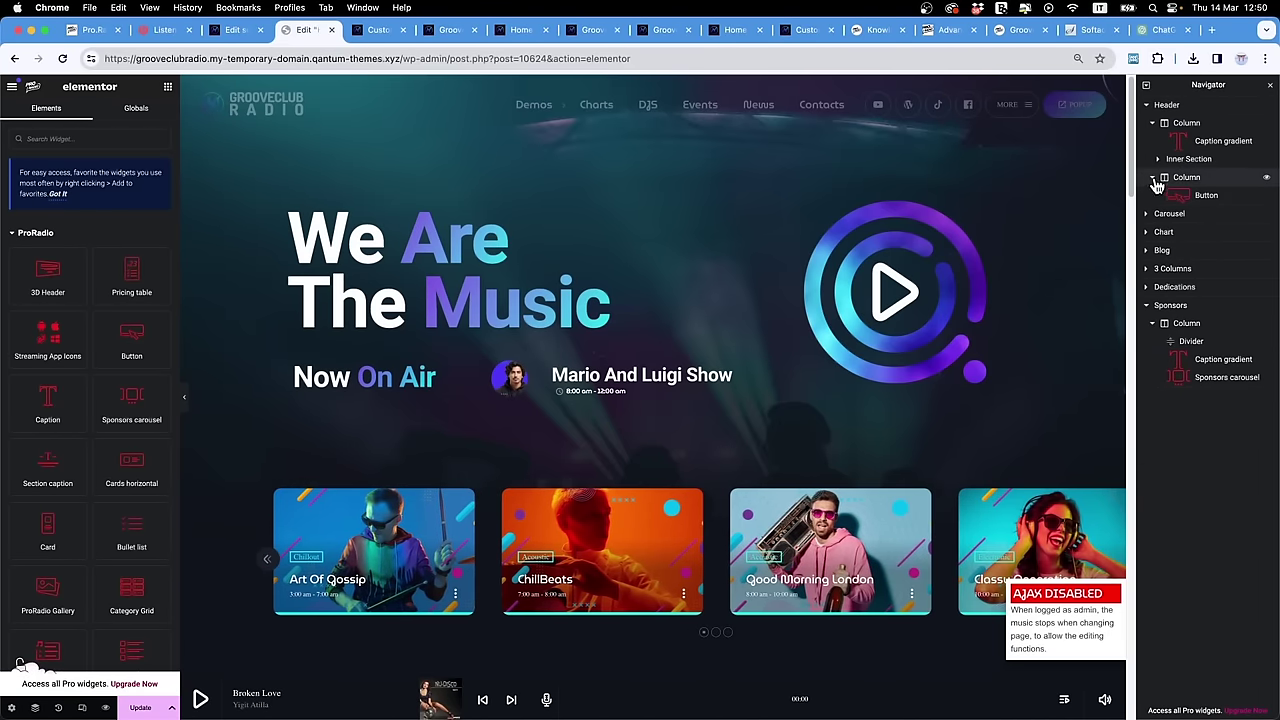
click(1210, 197)
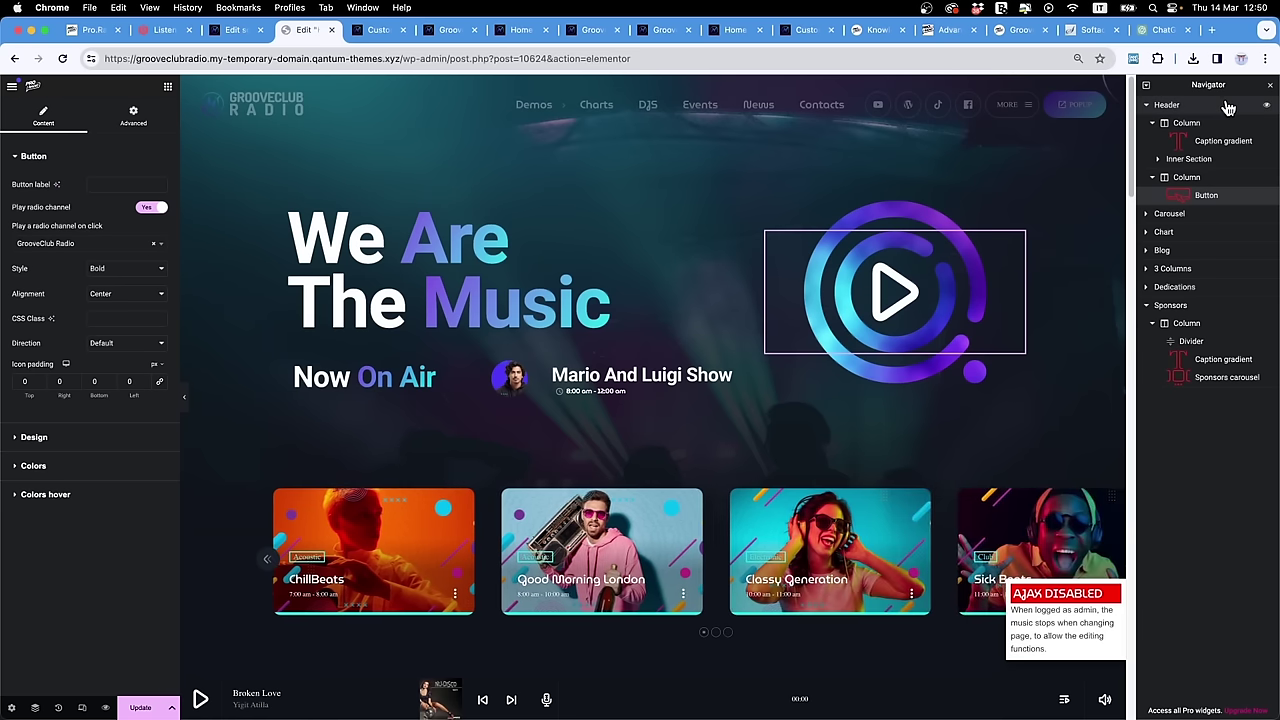
Step: Delete the Header, Carousel, Dedications, 3 Columns, Blog and Chart sections from the home page, keeping only Sponsors
right_click(1207, 117)
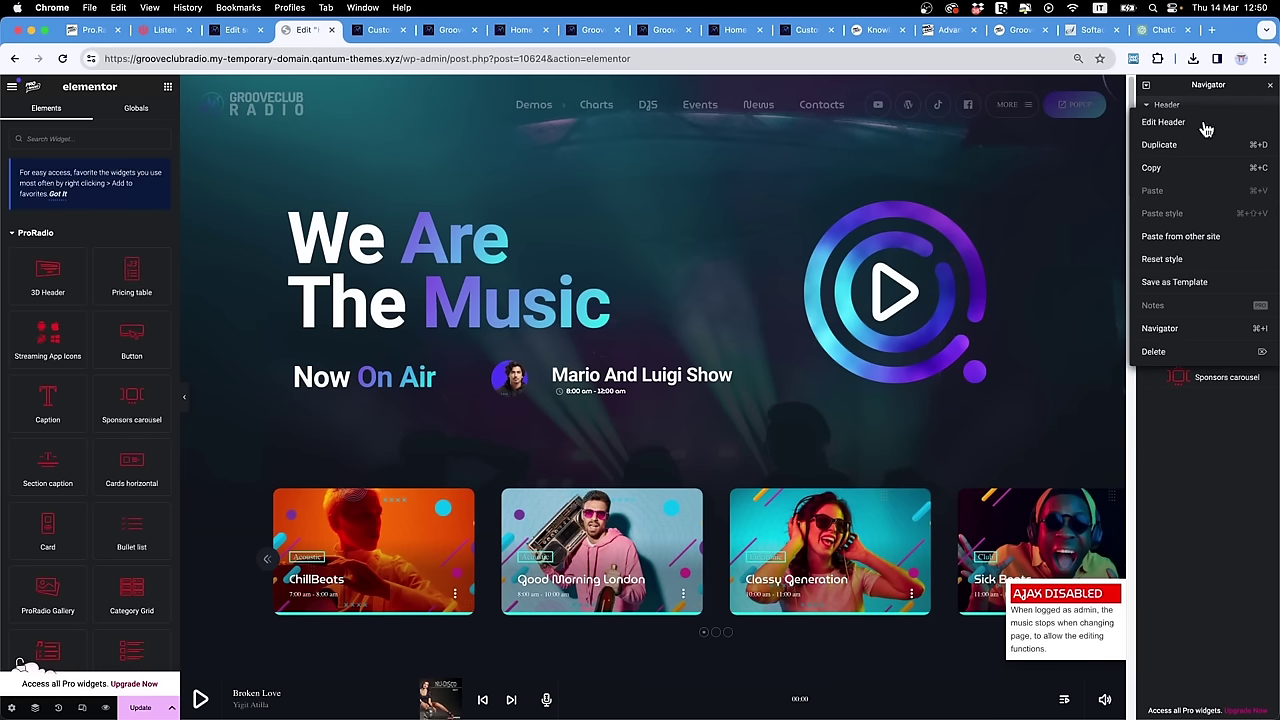
click(1200, 347)
right_click(1192, 110)
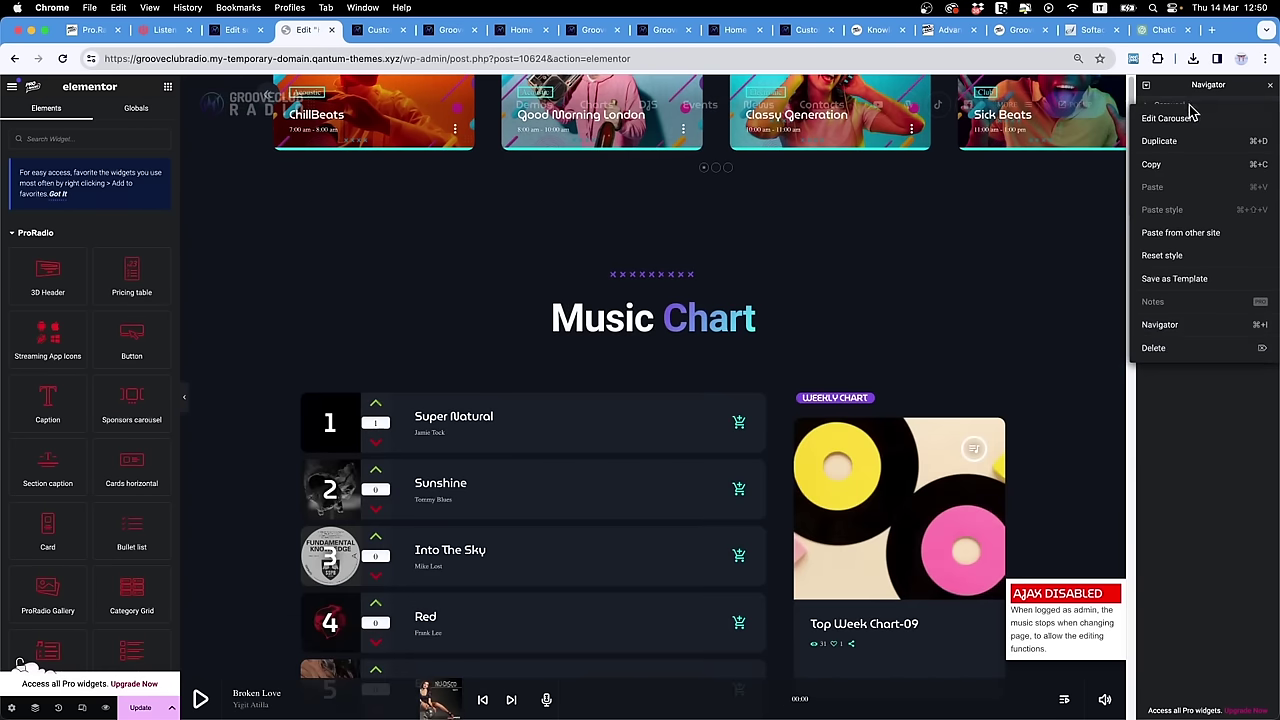
click(1198, 350)
right_click(1188, 166)
click(1179, 417)
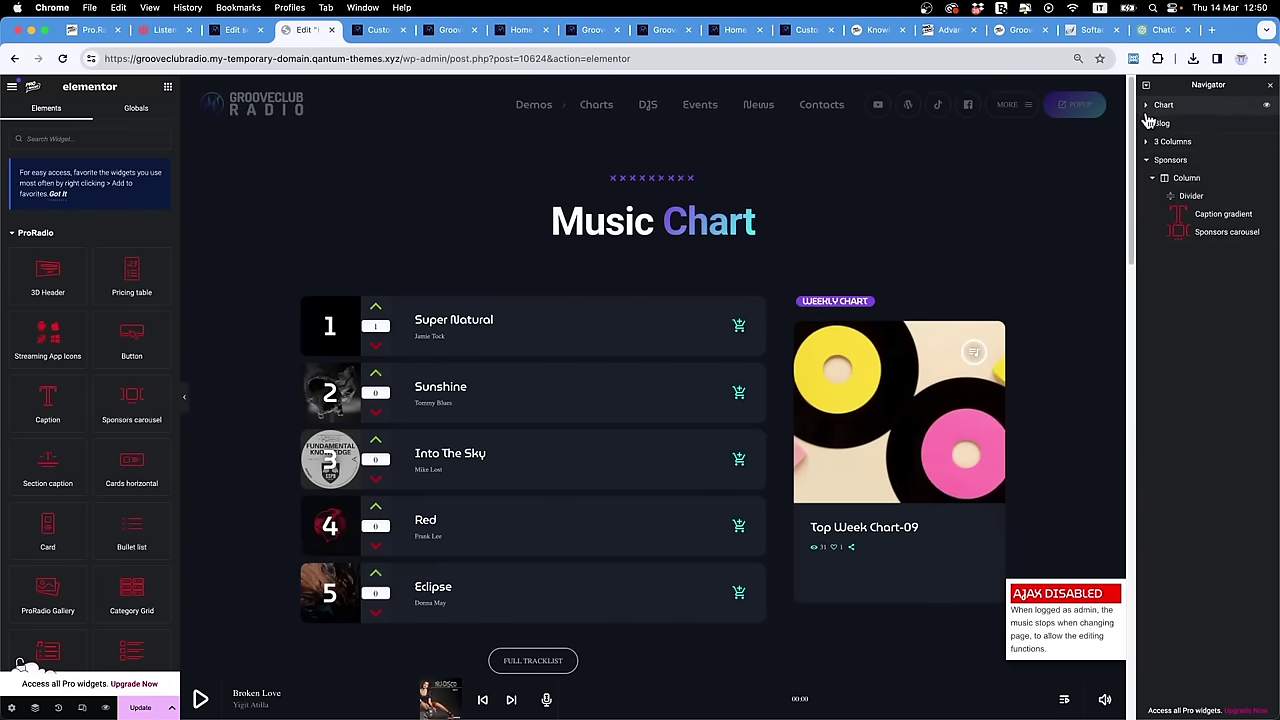
right_click(1178, 141)
click(1185, 383)
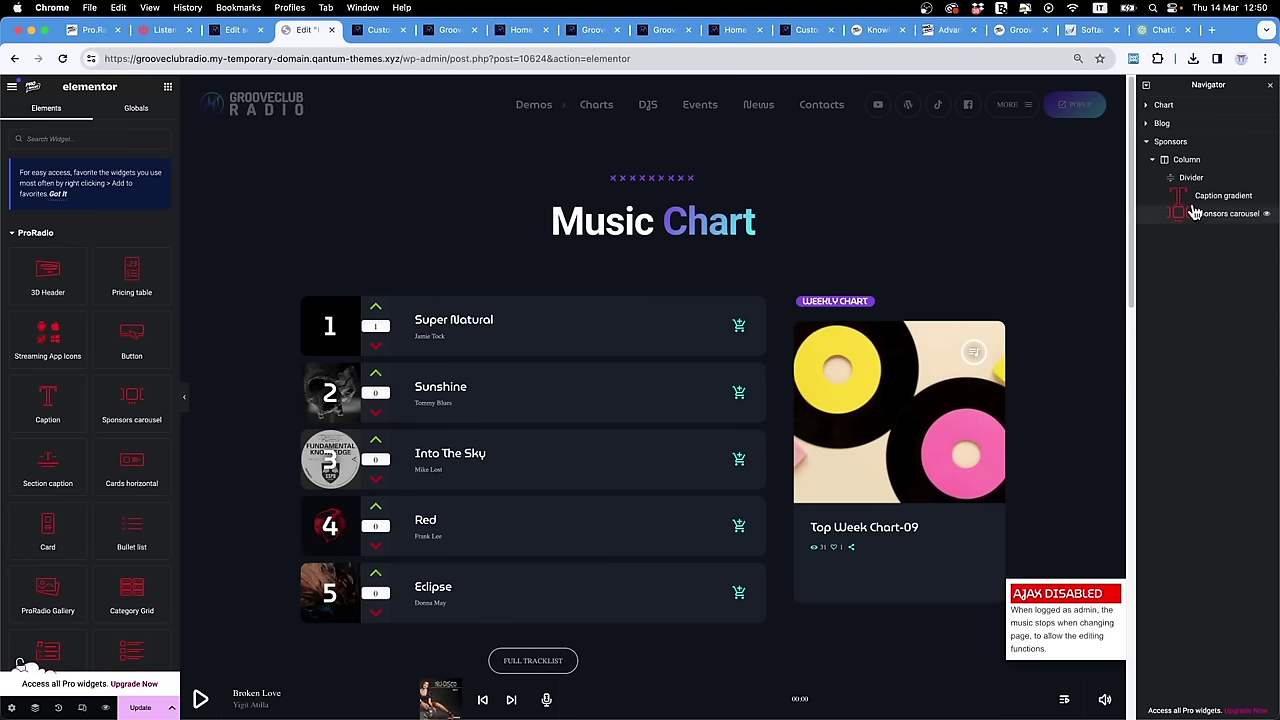
right_click(1186, 123)
click(1208, 365)
right_click(1198, 106)
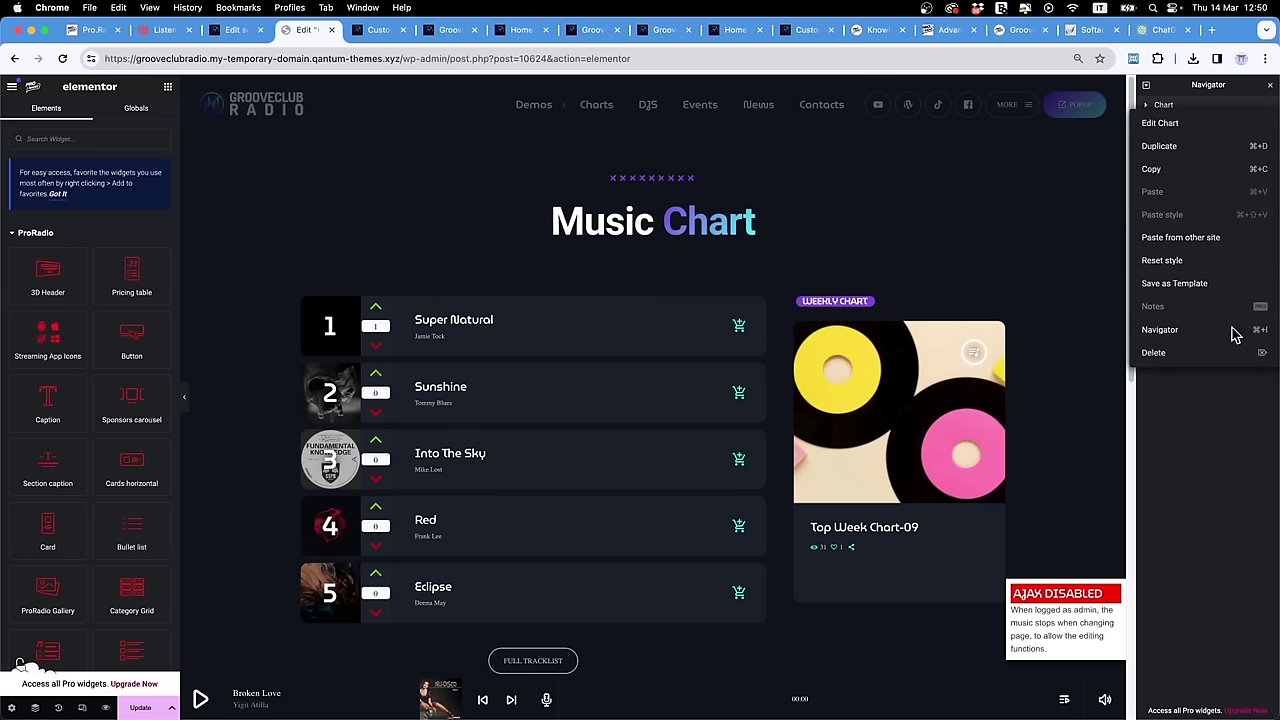
click(1174, 365)
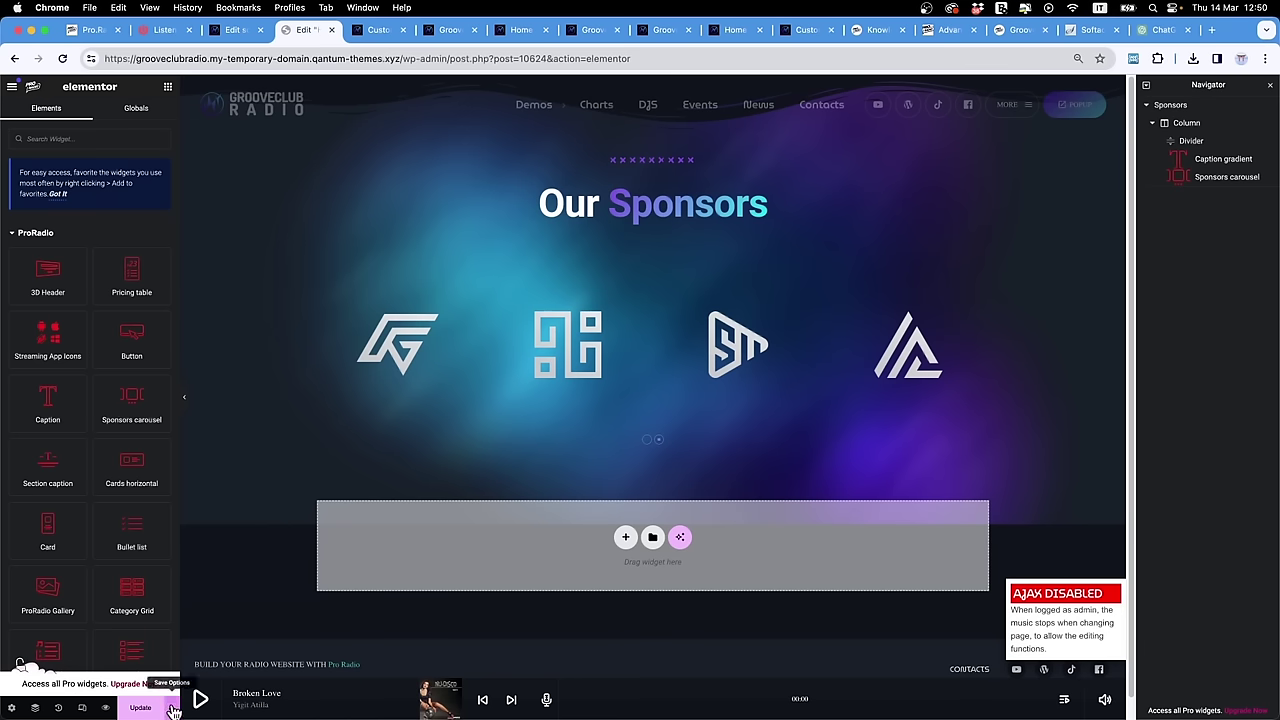
Step: Open the home page's edit history and examine its actions and saved revisions
click(59, 708)
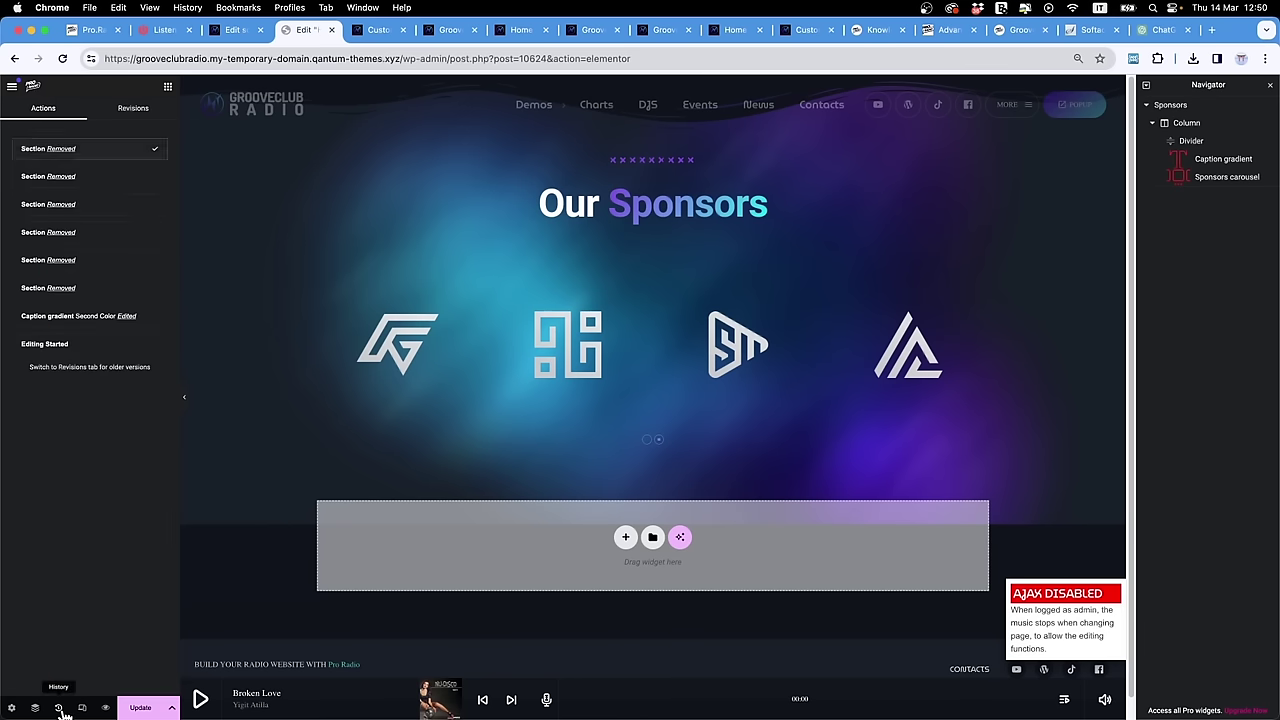
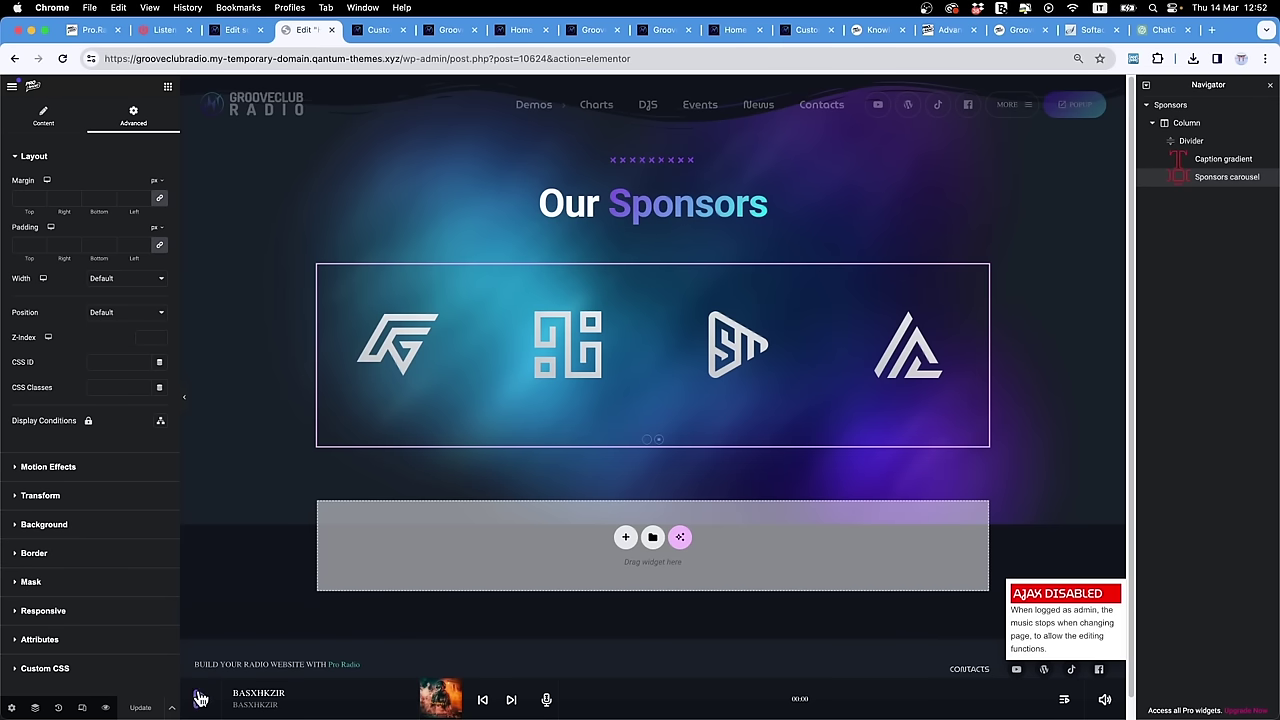
click(58, 707)
click(143, 108)
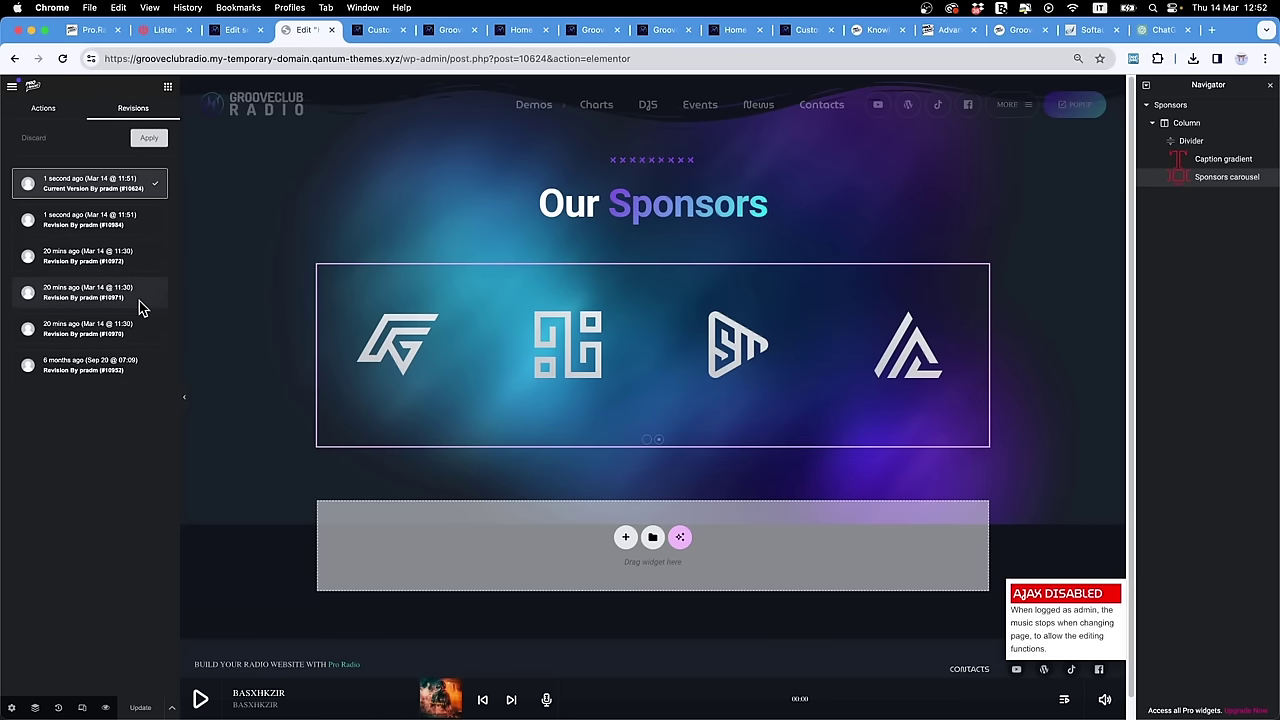
right_click(139, 302)
click(121, 303)
Step: In the WordPress admin, search the plugin directory for "wp sweep", install WP-Sweep and activate it
click(236, 30)
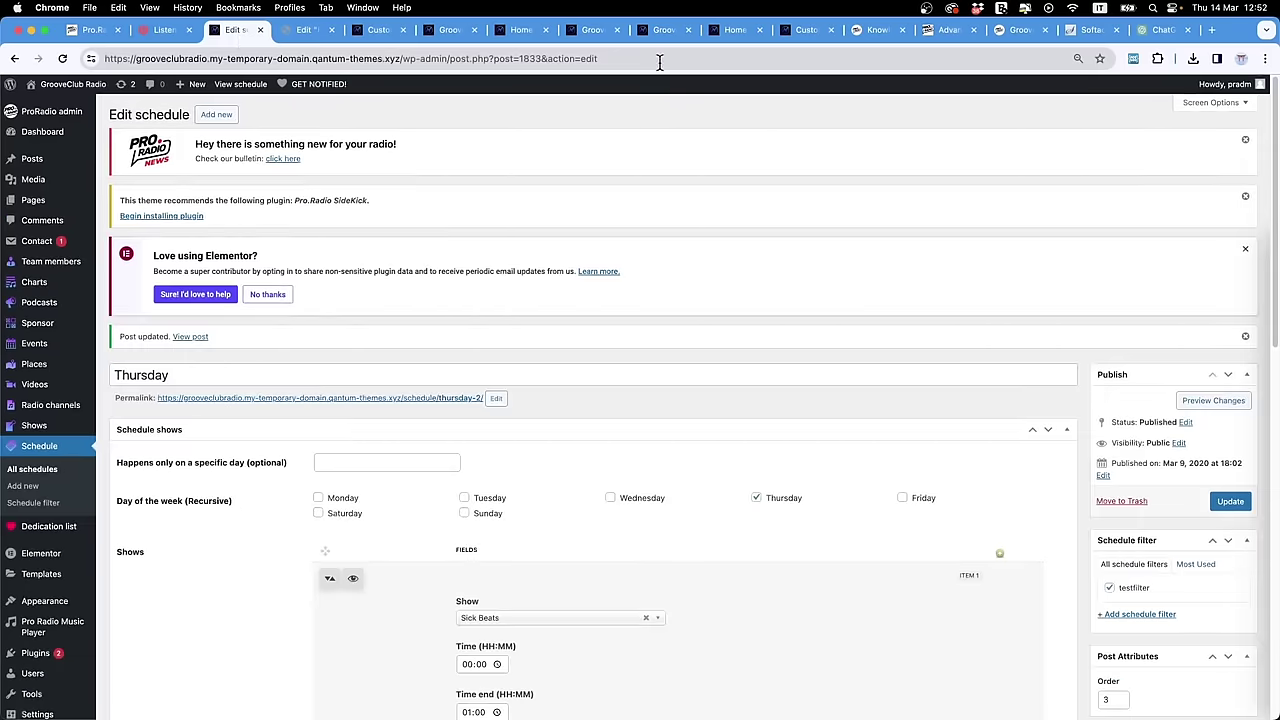
click(130, 667)
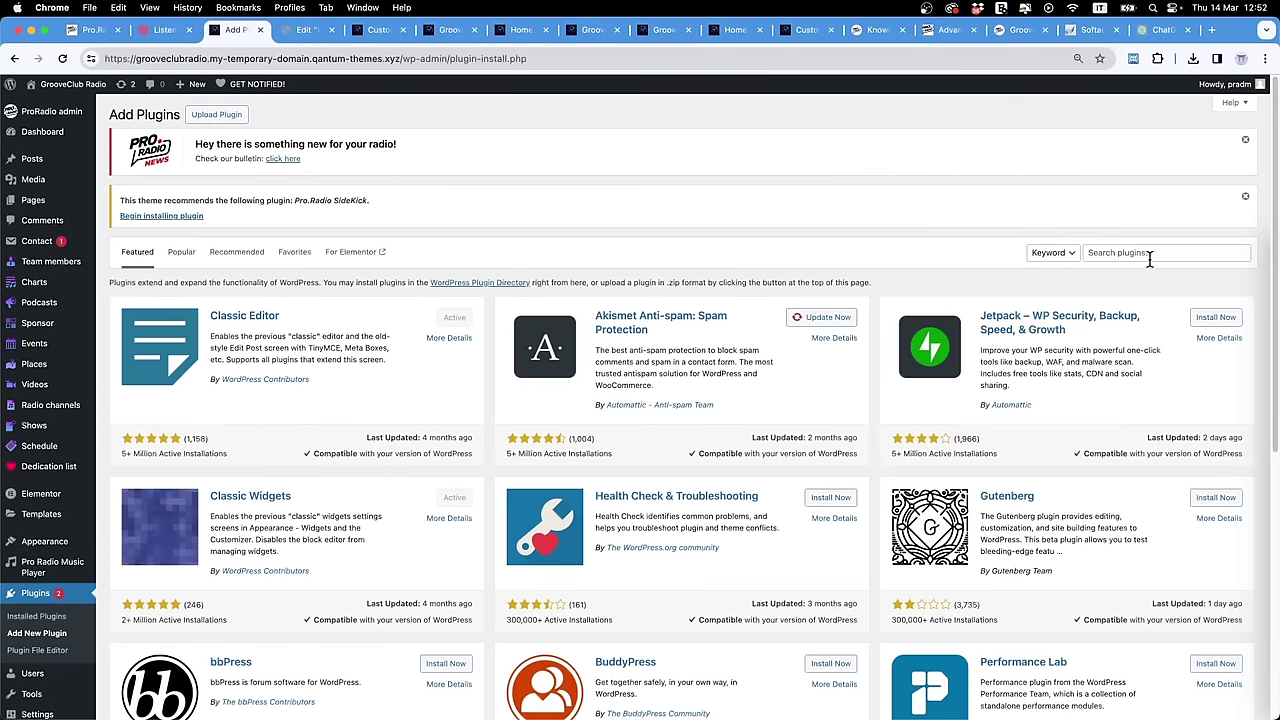
click(1150, 254)
text(wp sweep)
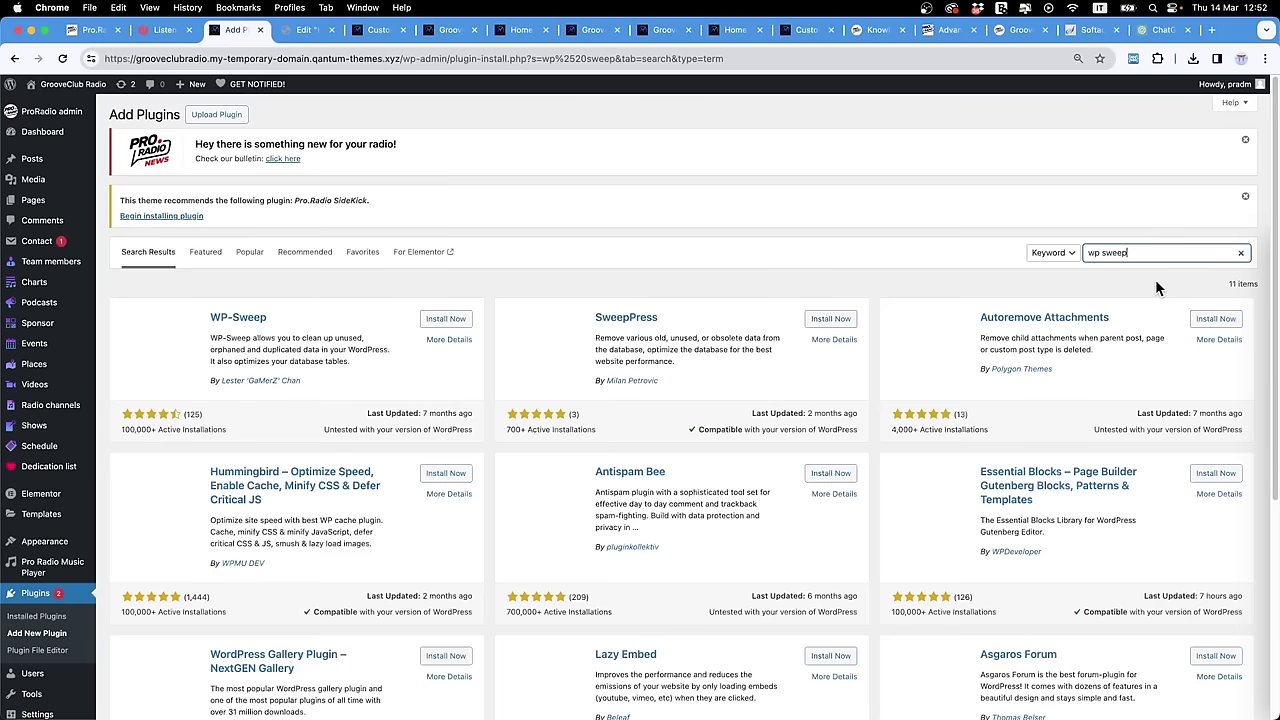
click(448, 320)
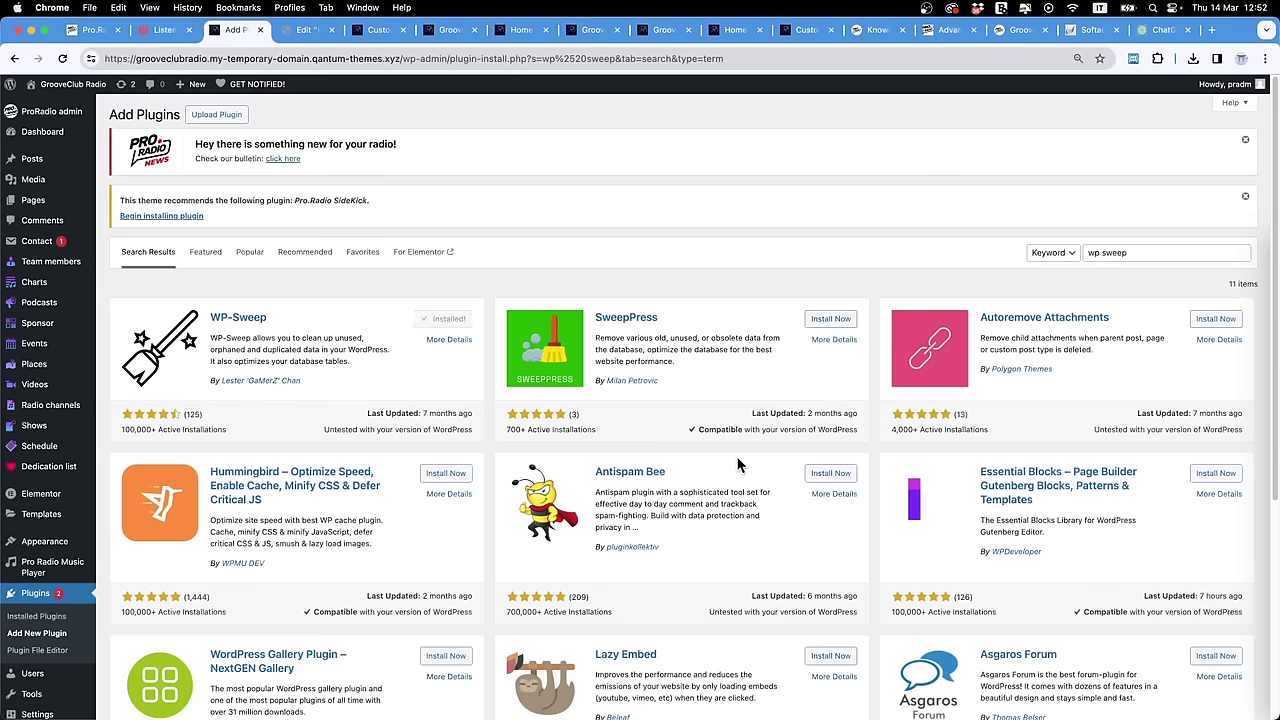
click(446, 322)
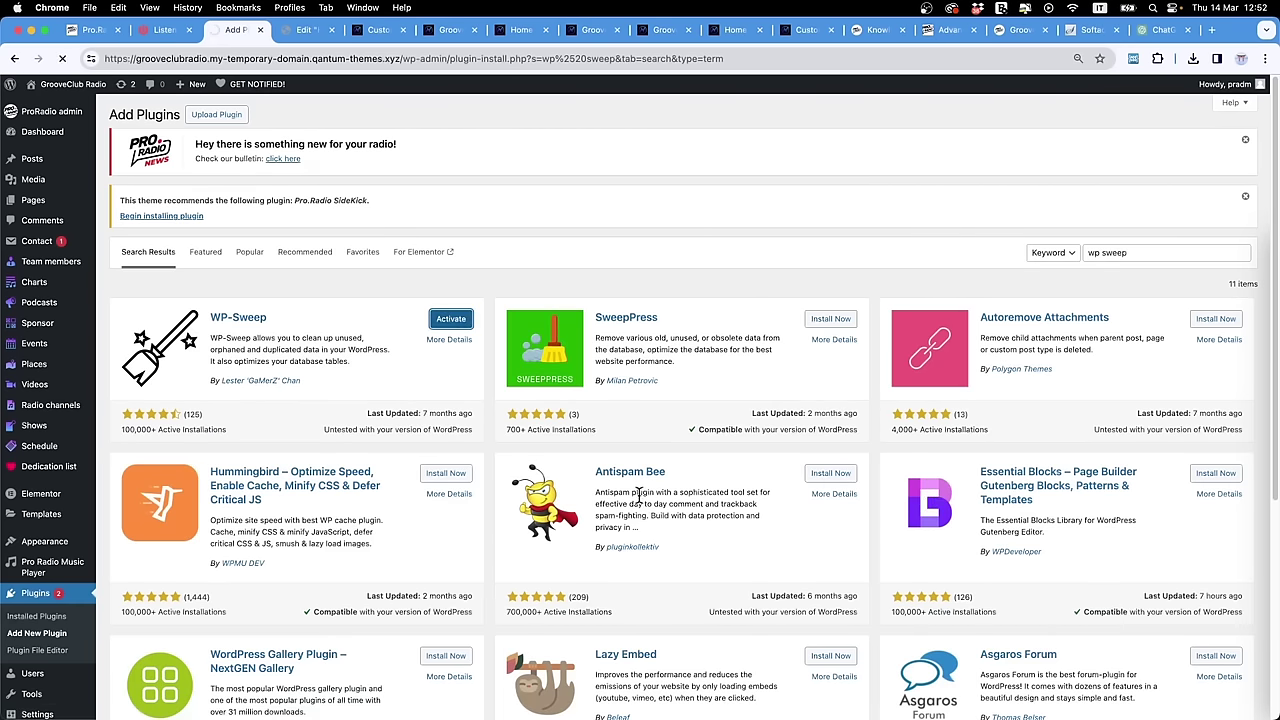
Step: Open the WP-Sweep tool, sweep all post revisions and return to the home page's revision list in Elementor
scroll(357, 642, down, 15)
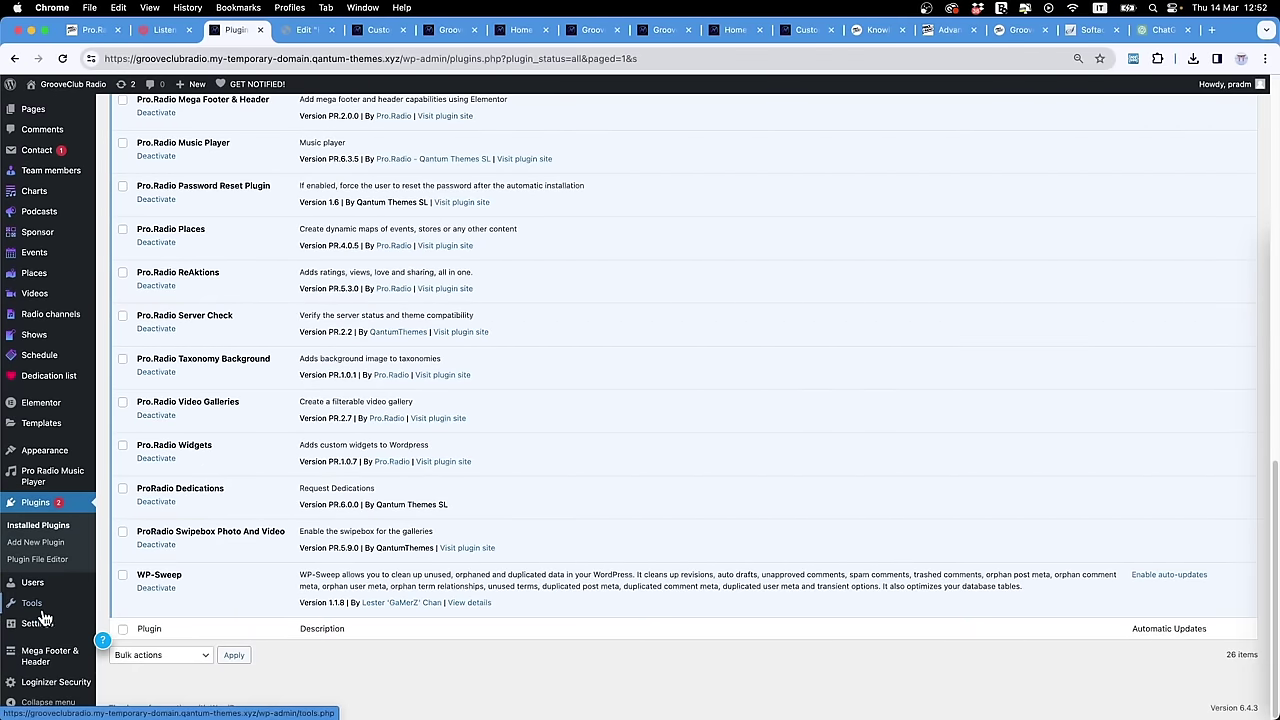
mouse_move(32, 603)
click(128, 660)
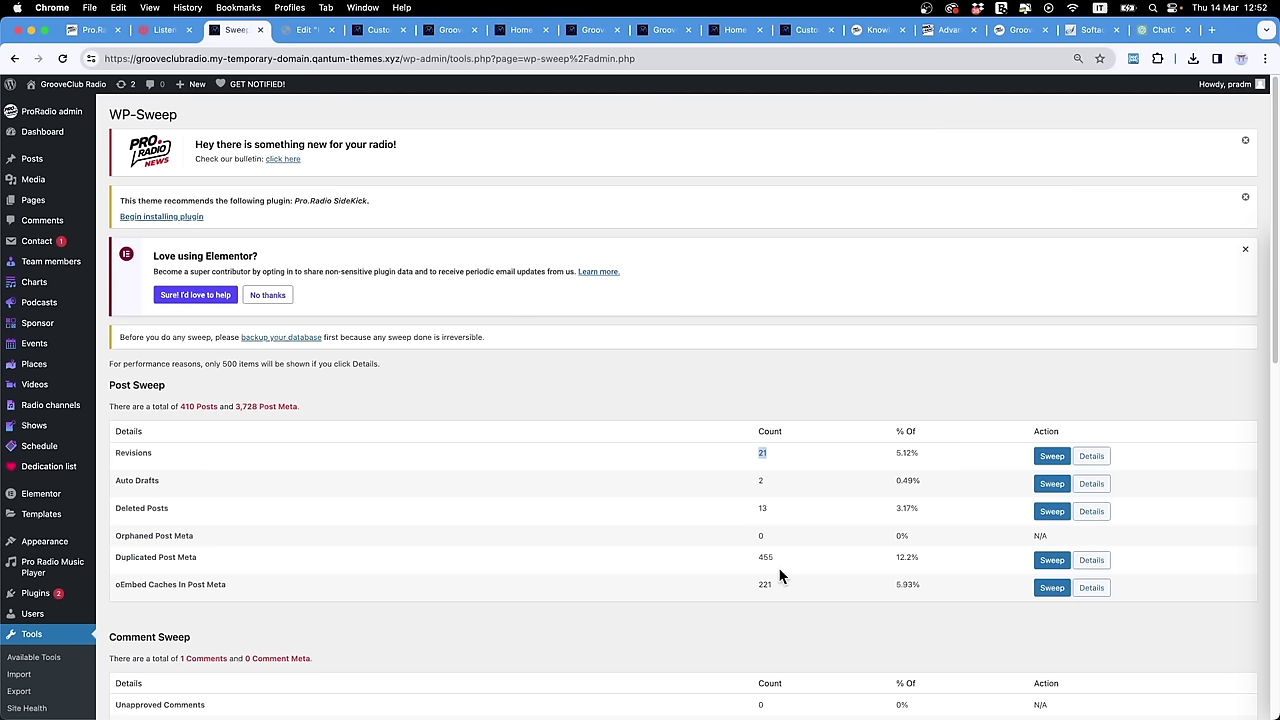
click(305, 30)
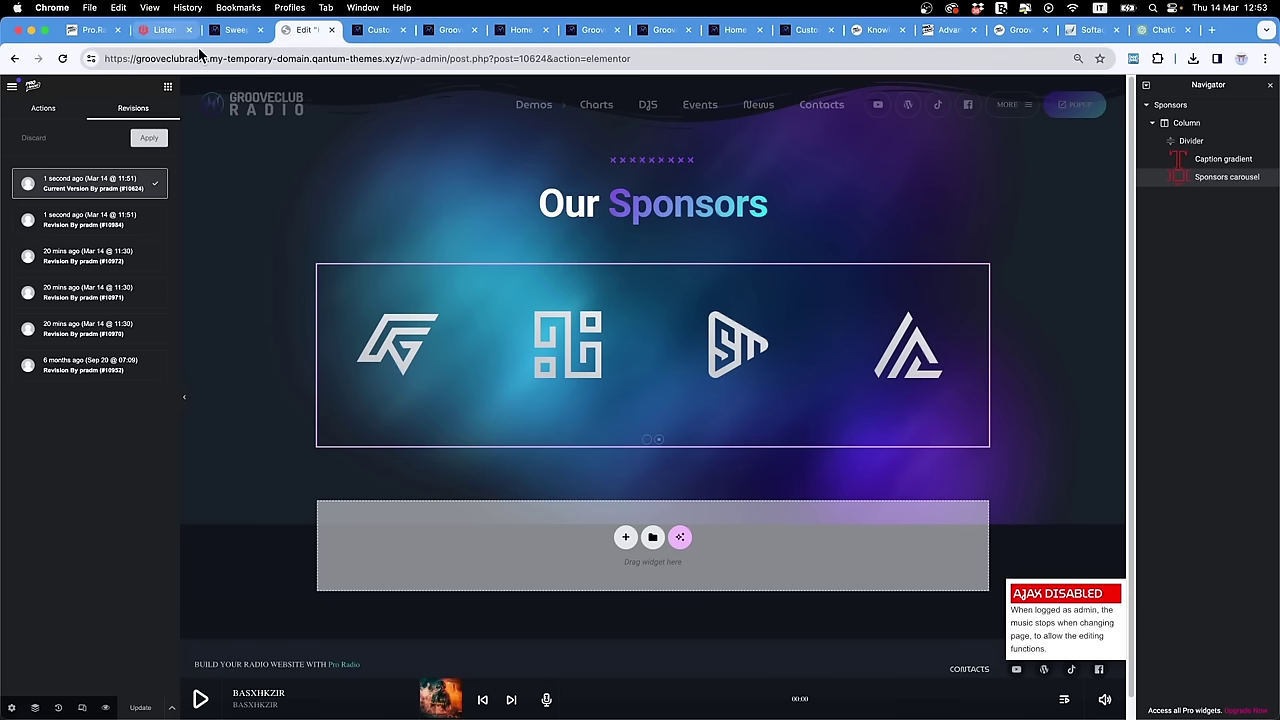
click(232, 33)
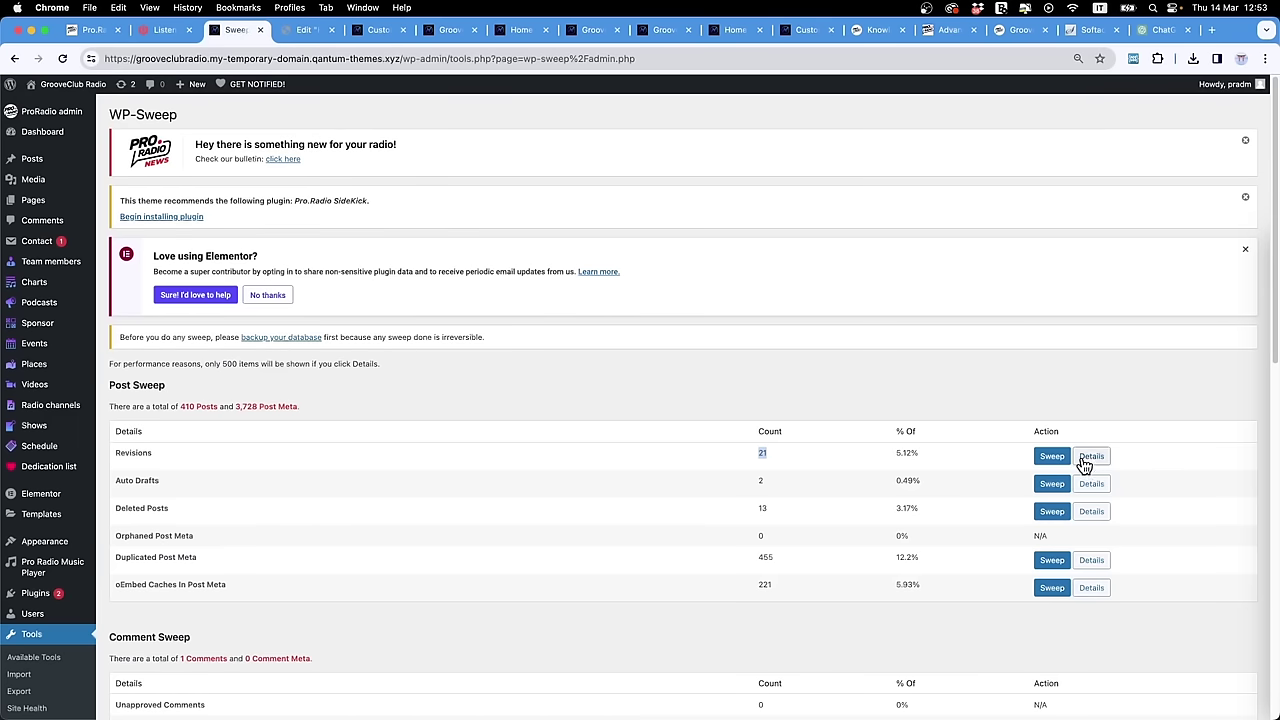
click(1052, 456)
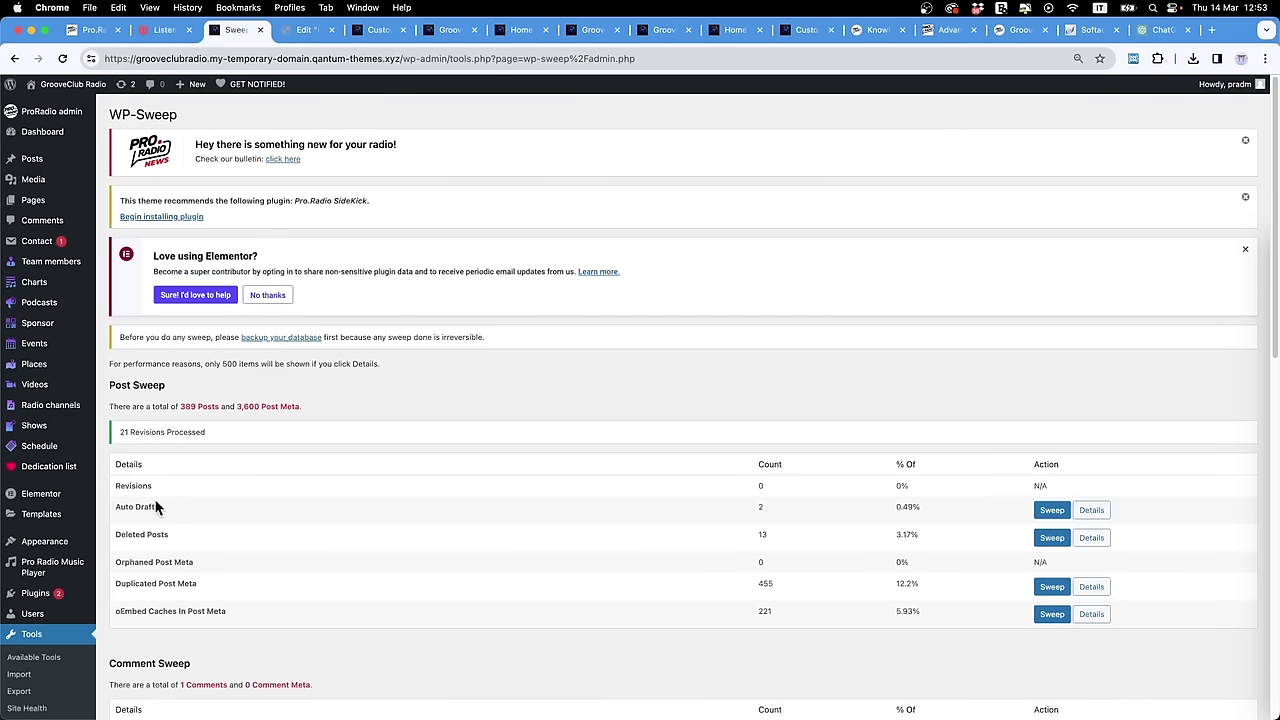
click(305, 30)
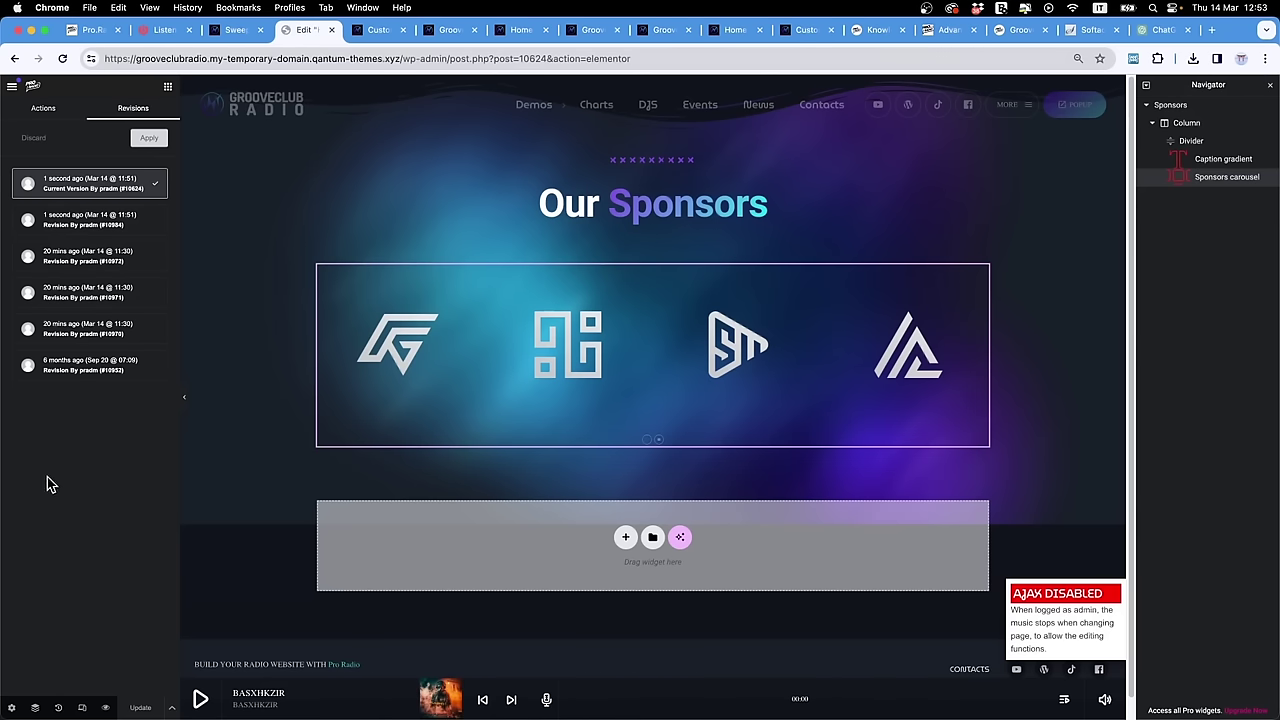
Step: Reload the home page's Elementor editor and check its action history and saved revisions
click(48, 111)
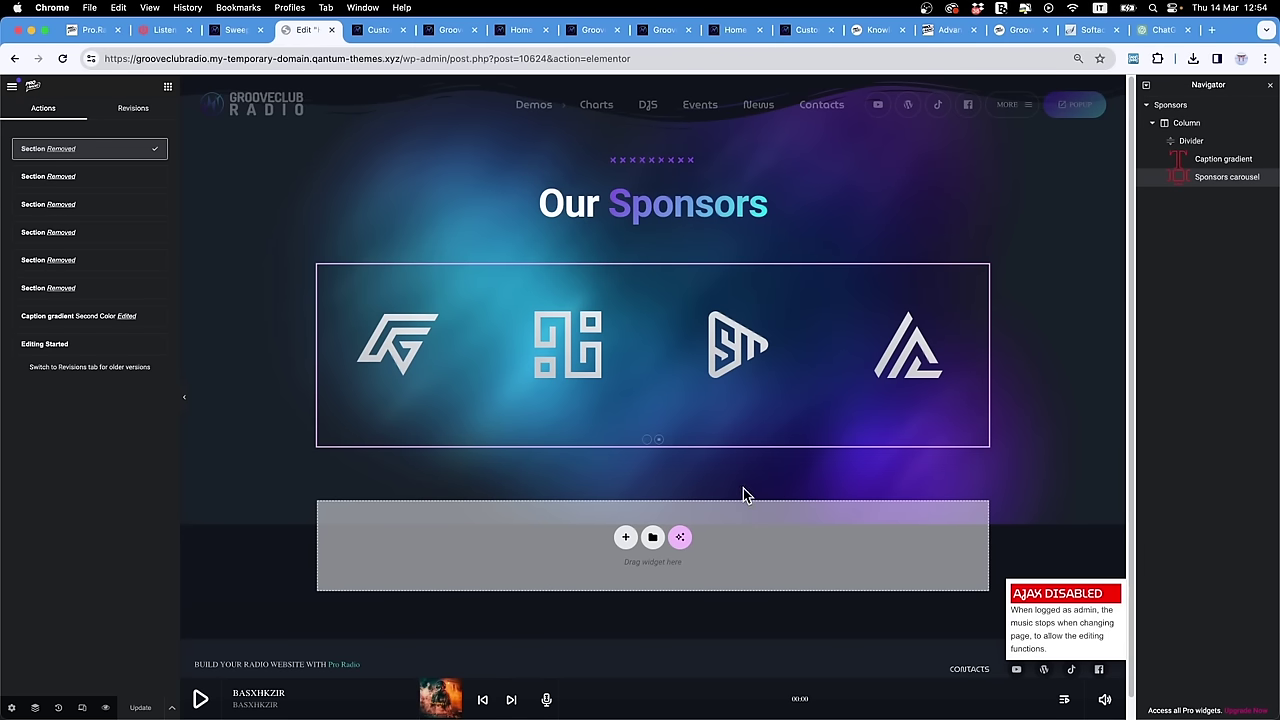
click(62, 58)
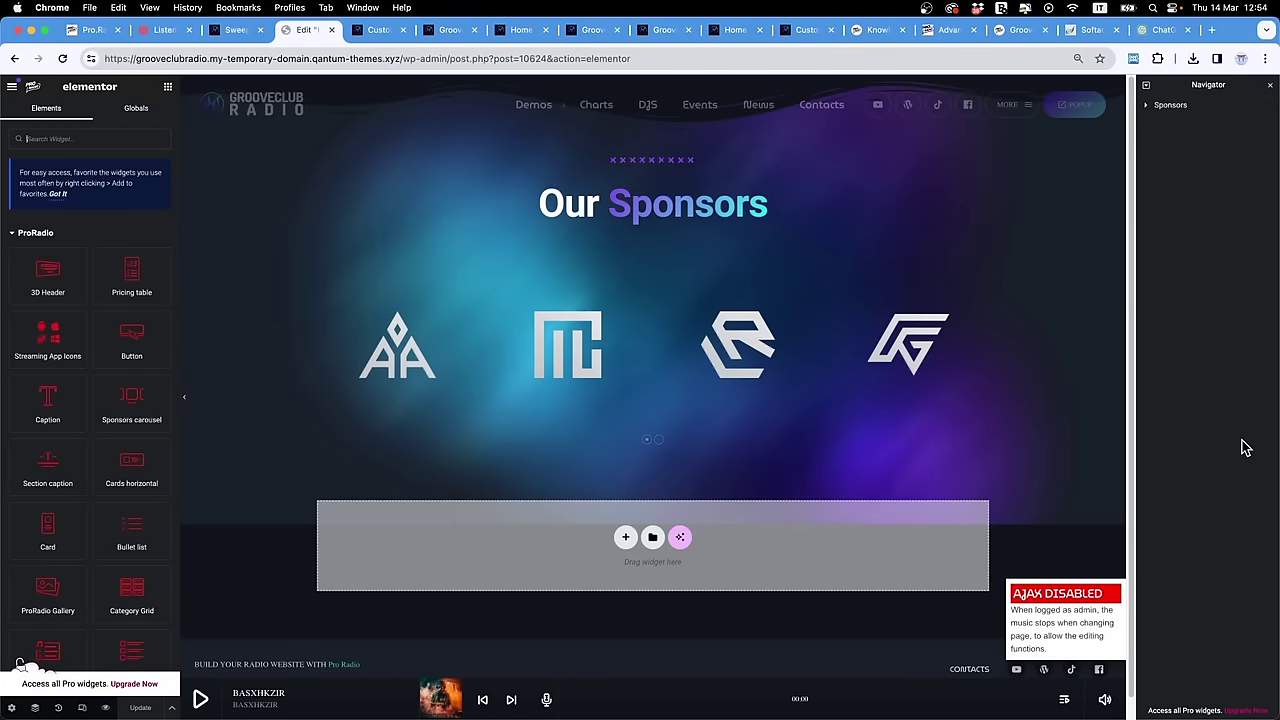
click(60, 709)
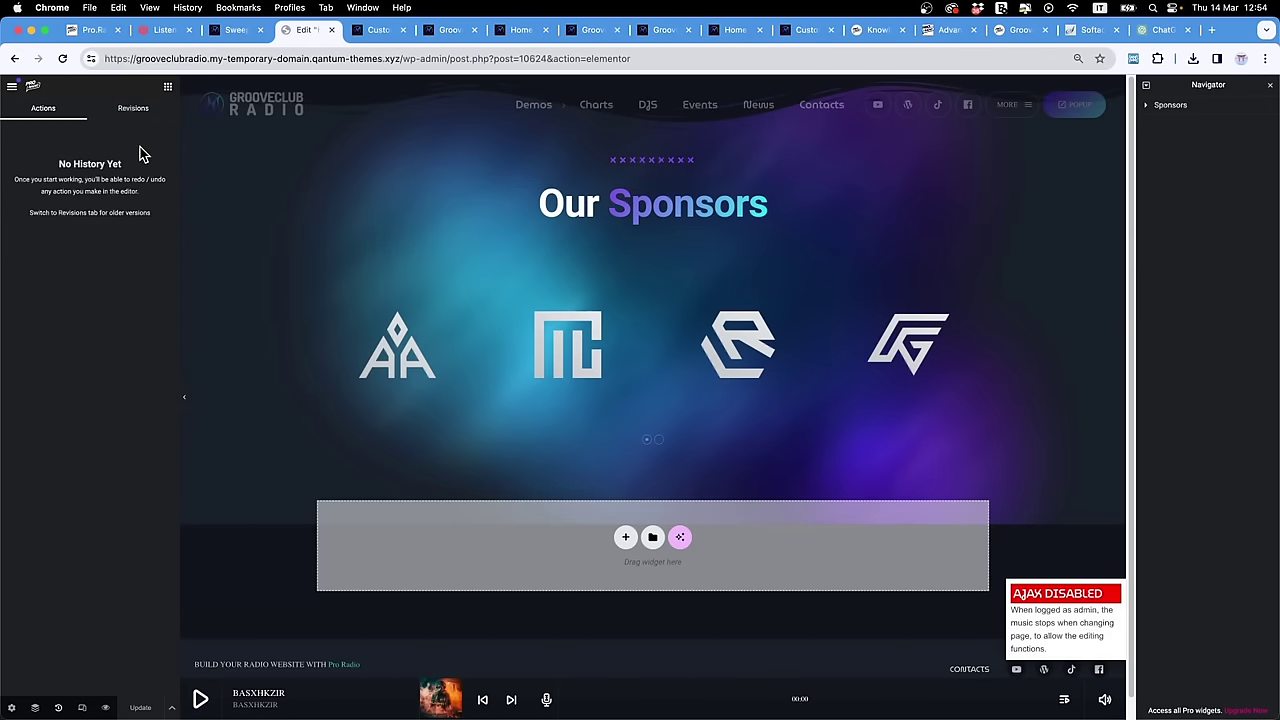
click(141, 114)
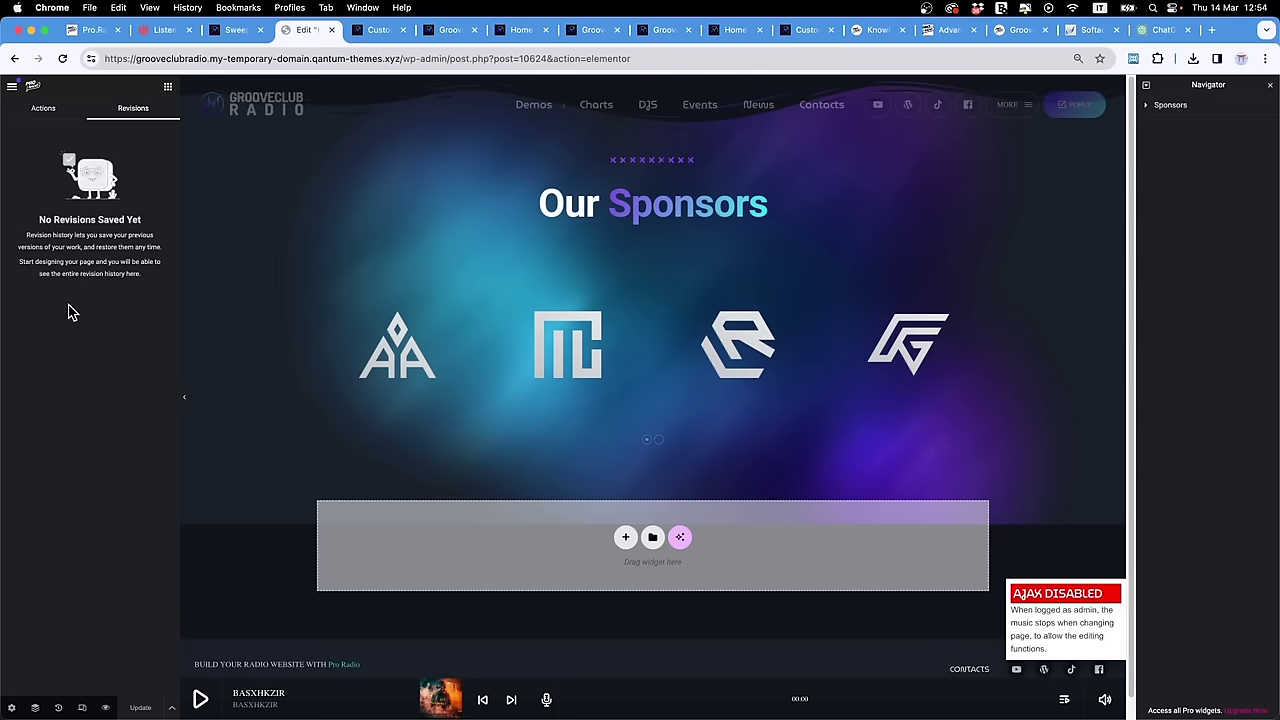
Step: Review the WP-Sweep post sweep table and the Softaculous backups list, and return to the home page editor
click(236, 30)
click(298, 33)
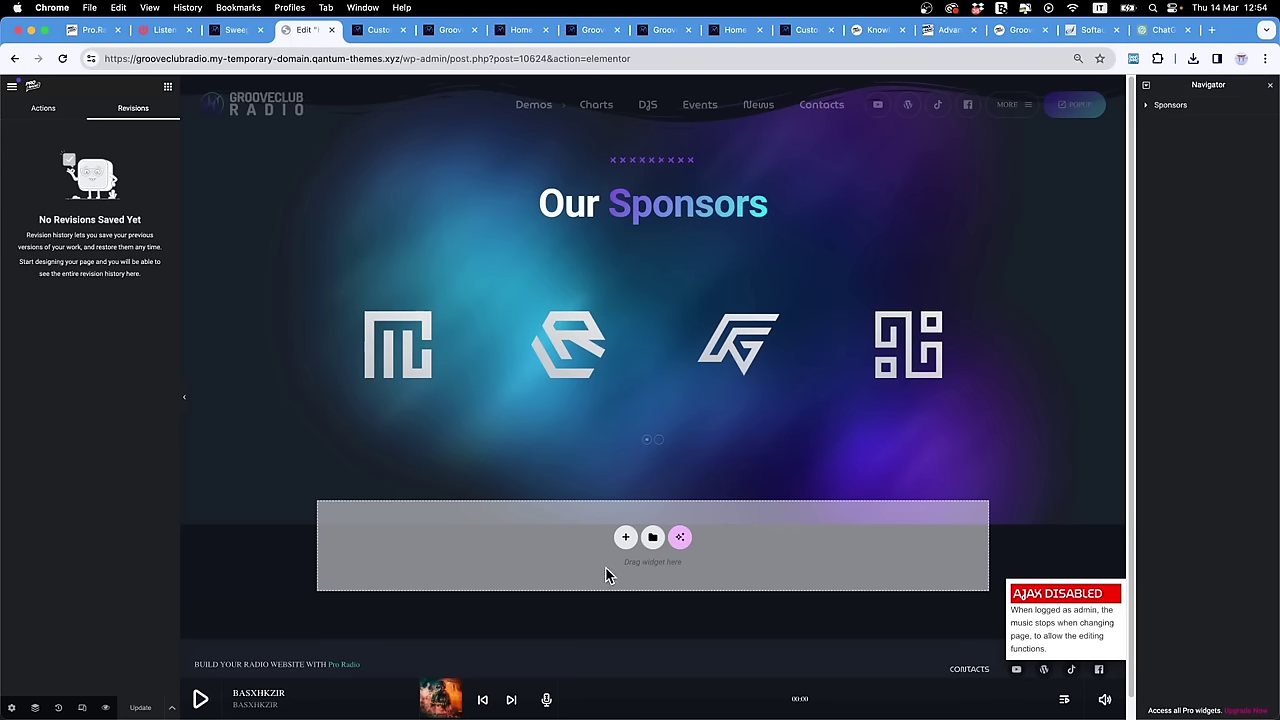
click(240, 32)
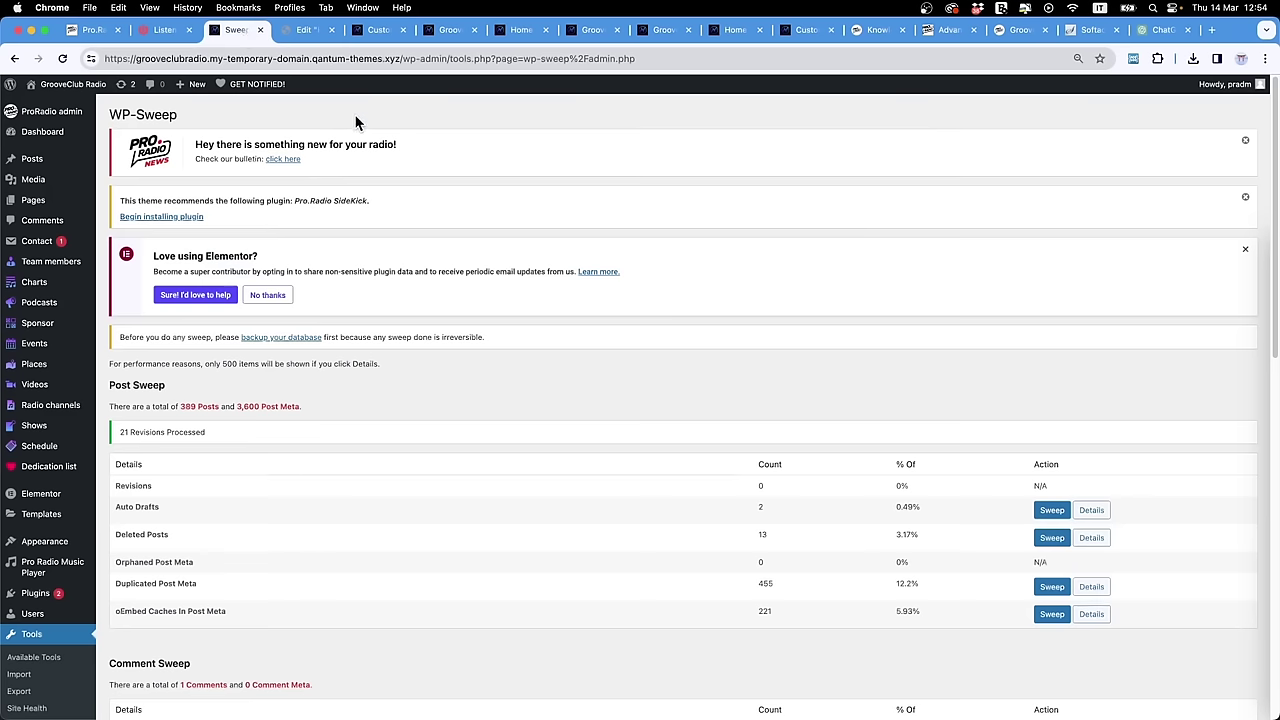
click(305, 31)
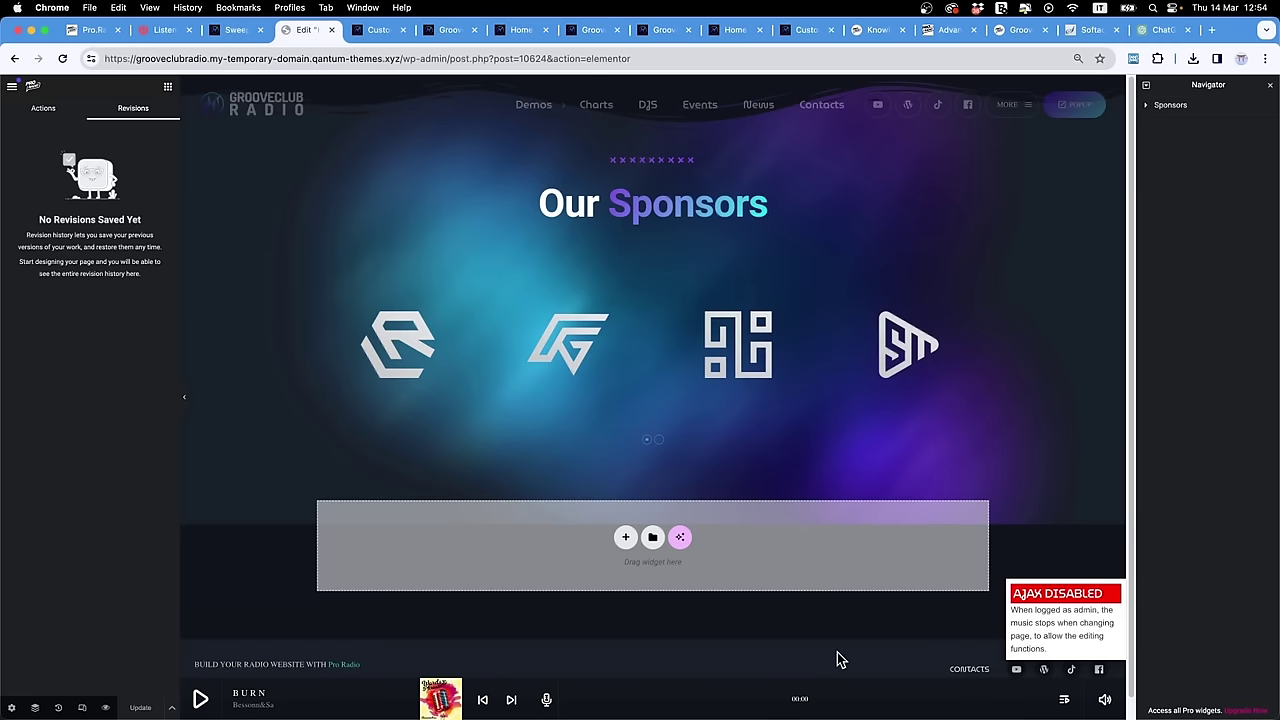
click(1092, 31)
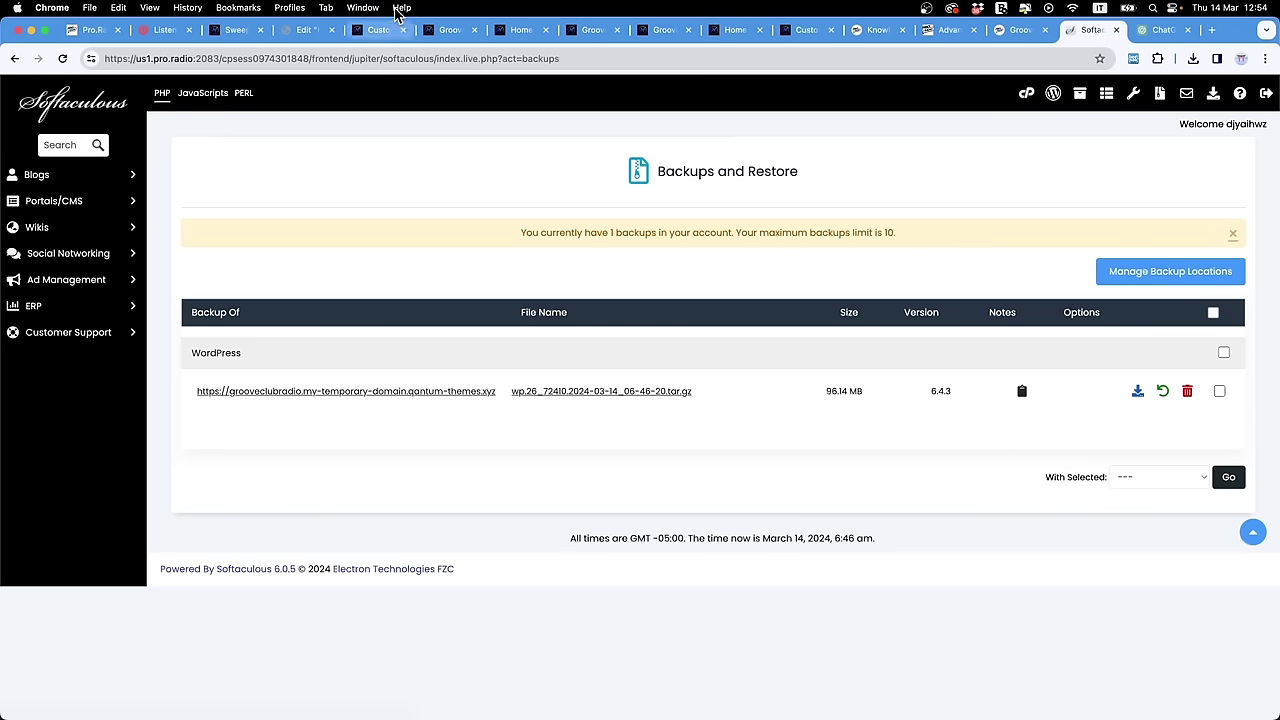
click(237, 31)
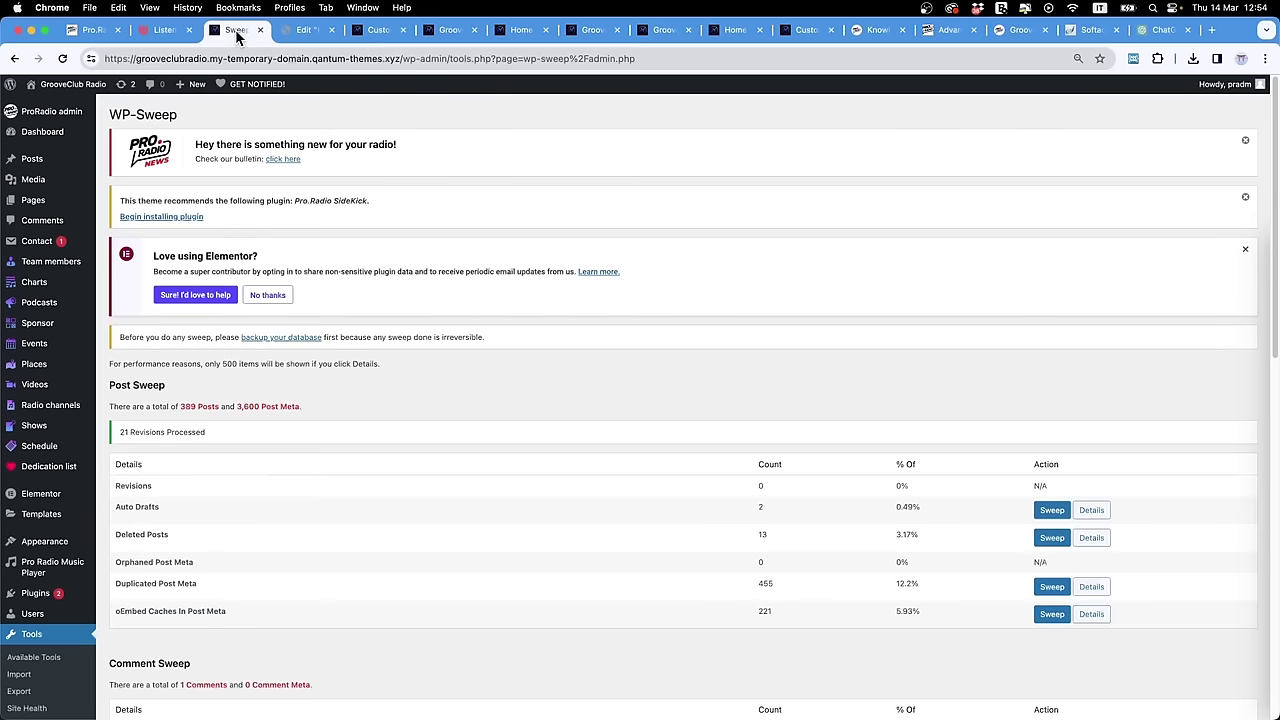
click(321, 34)
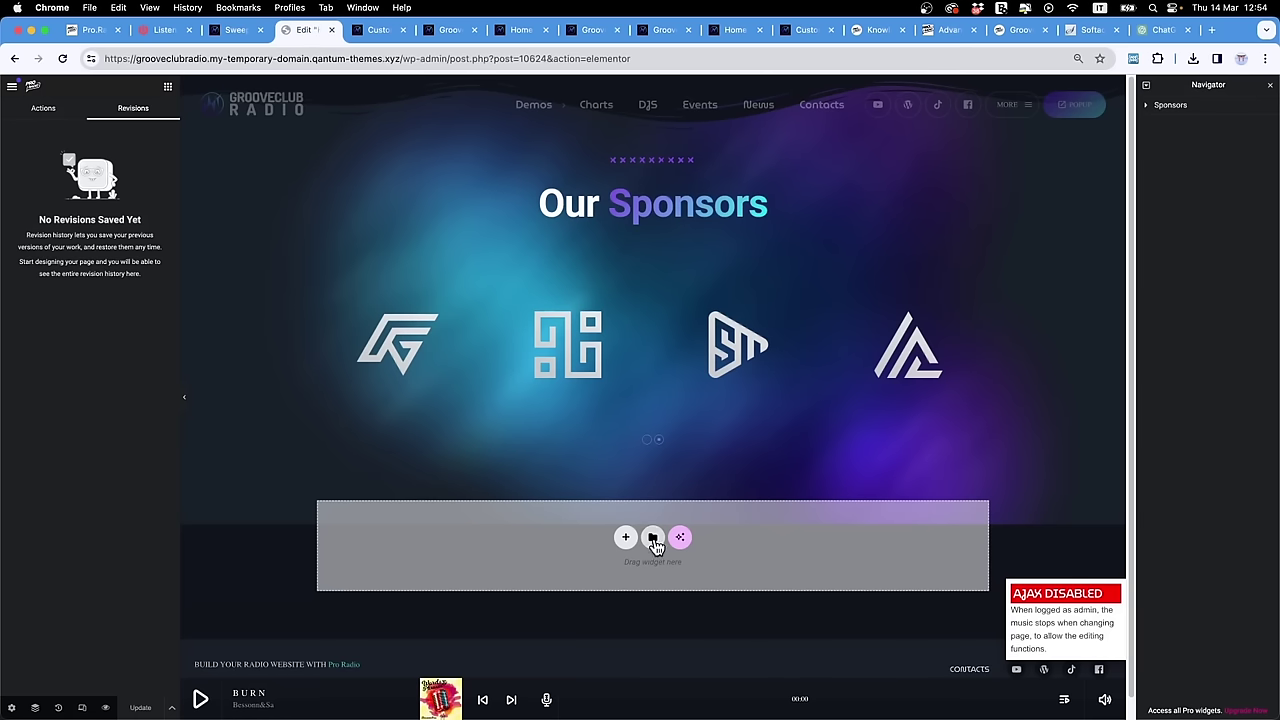
Step: Delete the Sponsors section and insert the saved "New radio website homepage before mes..." page template with its page settings applied
right_click(1178, 106)
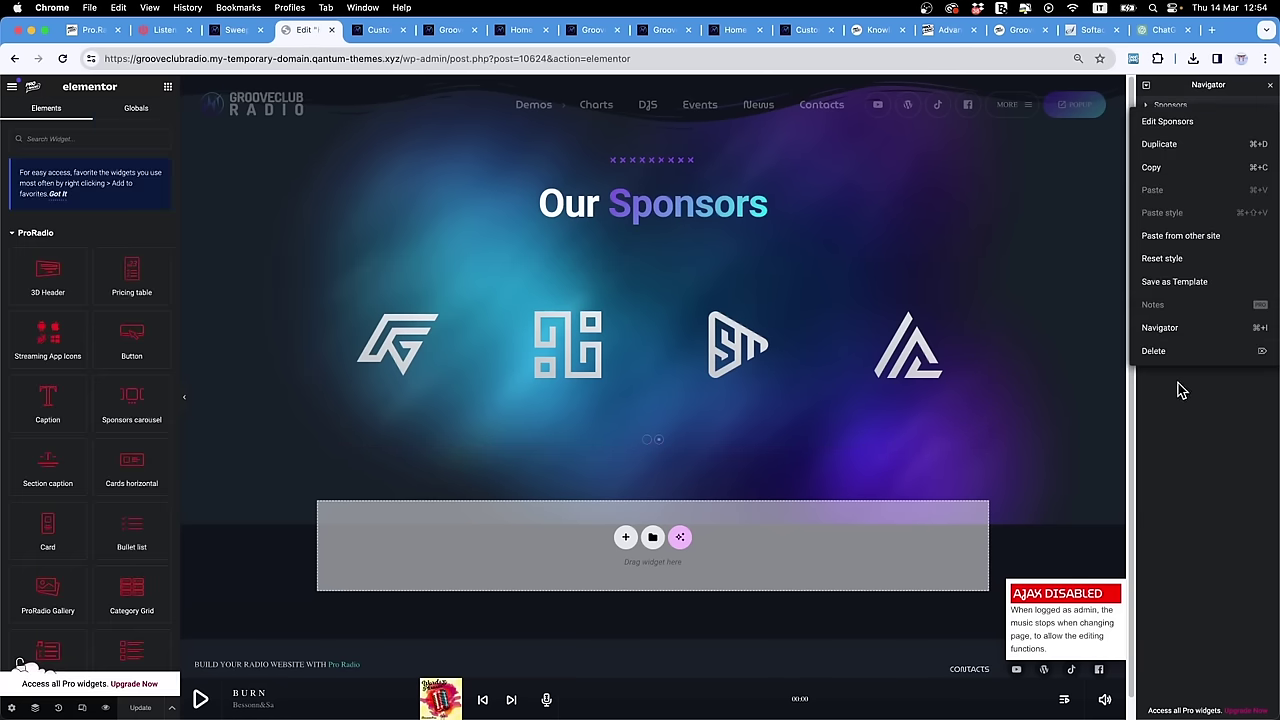
click(1157, 358)
click(657, 175)
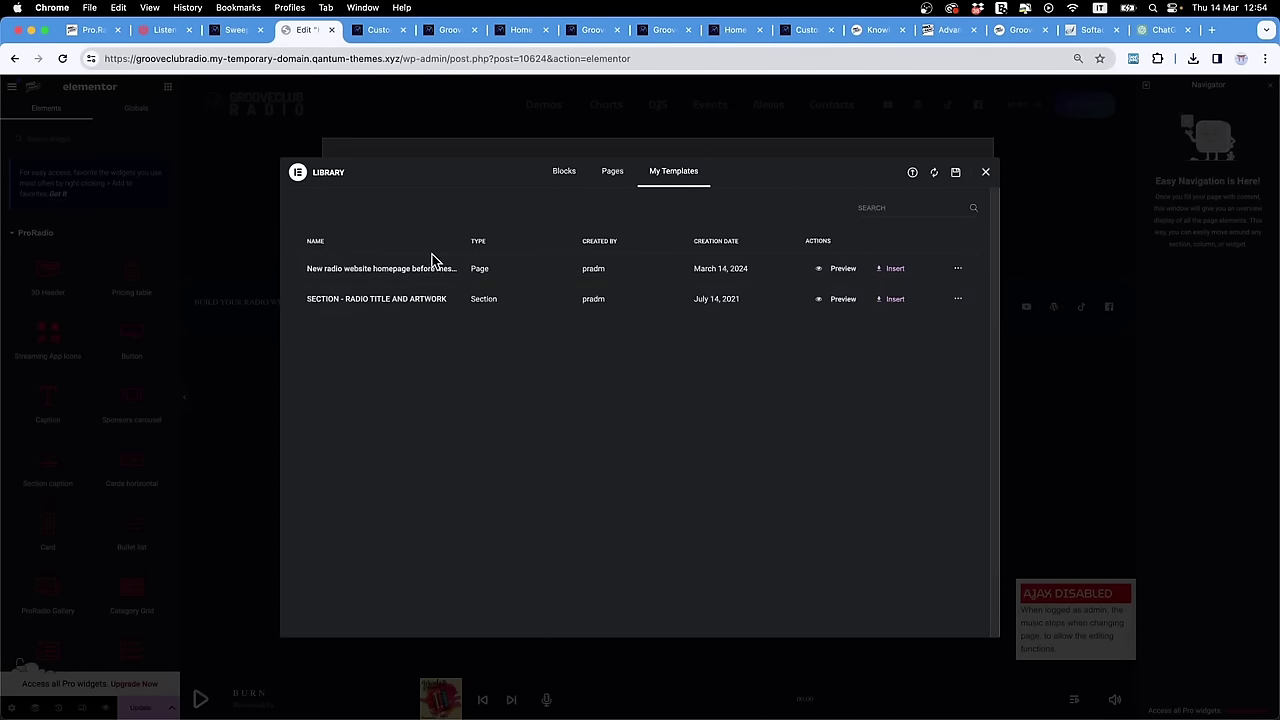
click(611, 176)
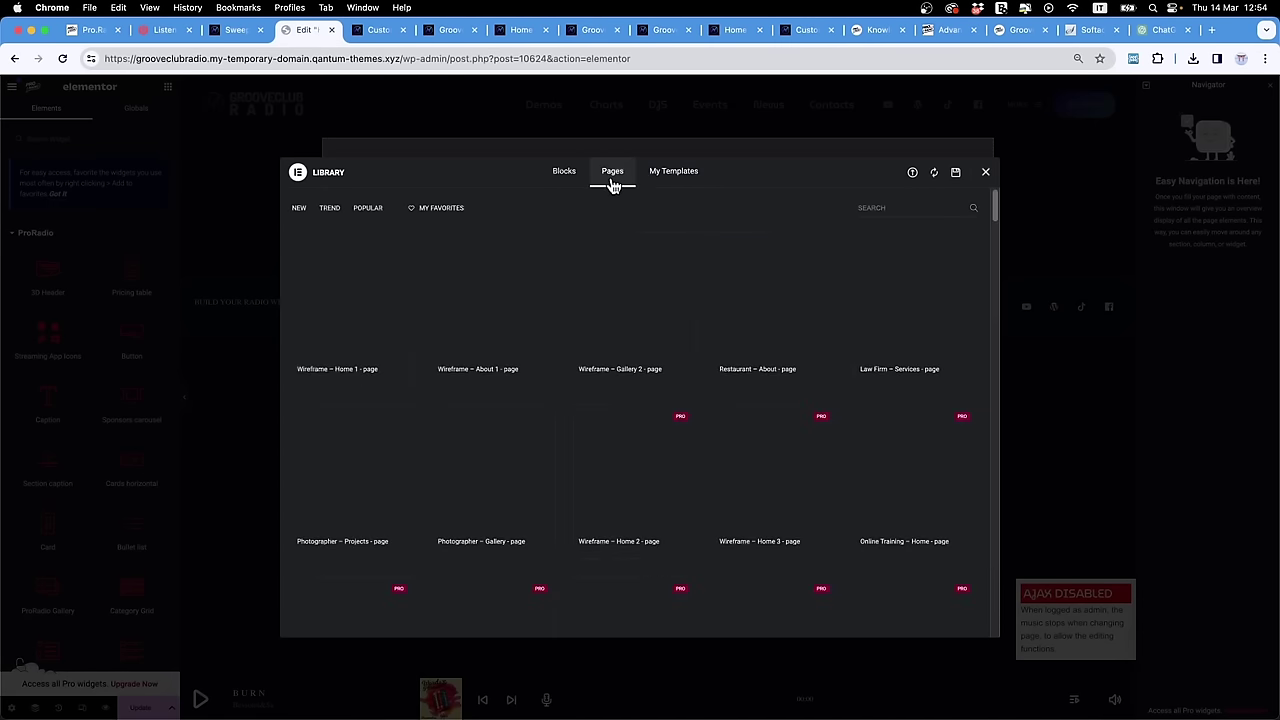
click(662, 182)
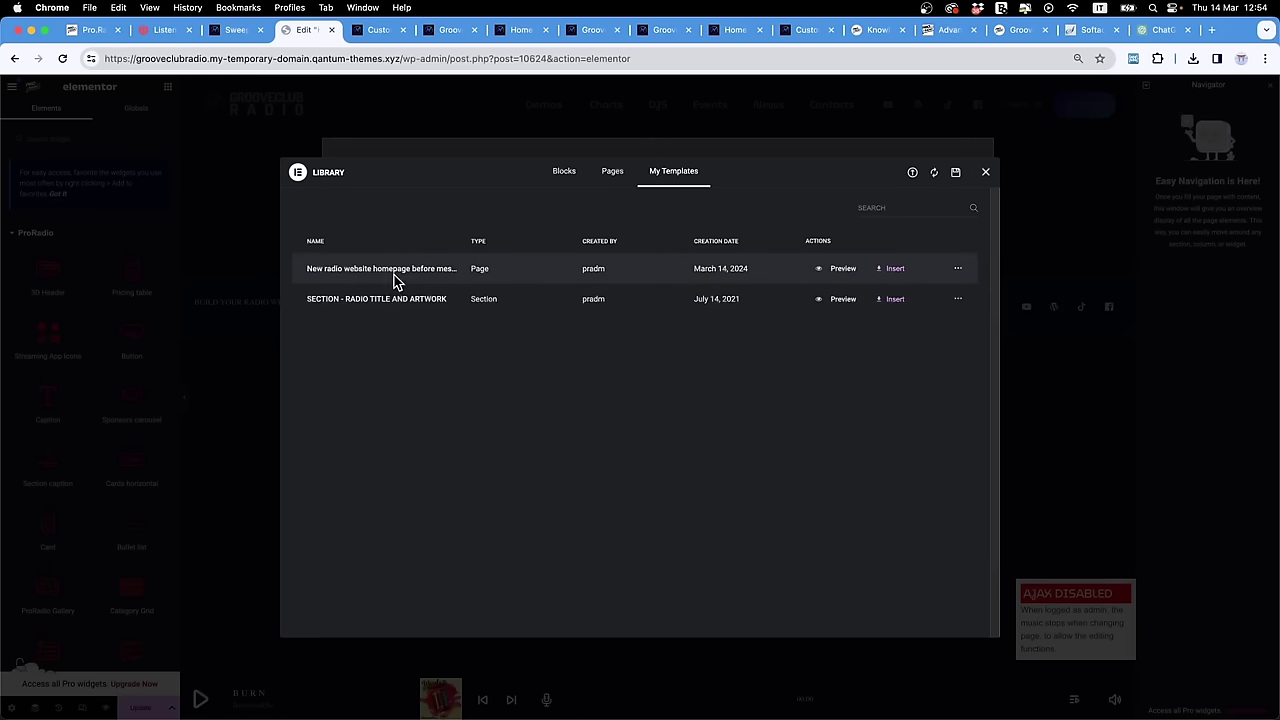
click(897, 269)
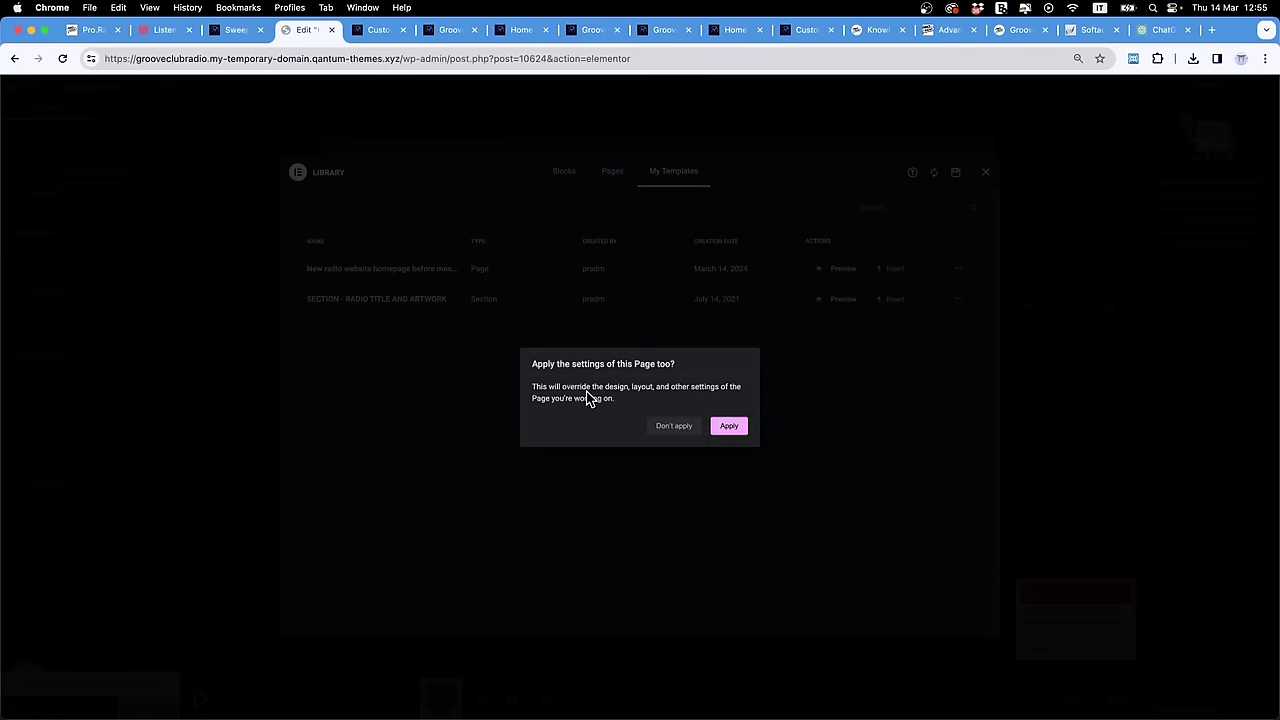
click(728, 428)
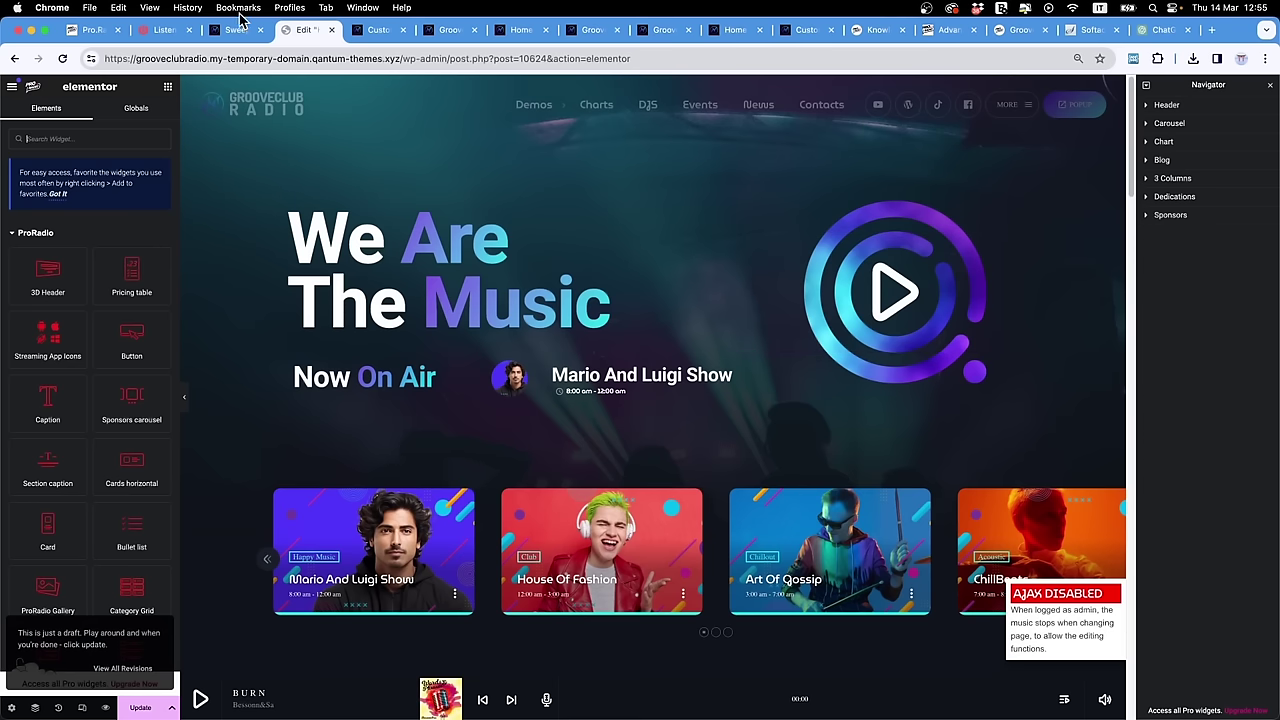
Step: Close the theme customizer without saving and open the Home 03 demo page on the site
click(387, 33)
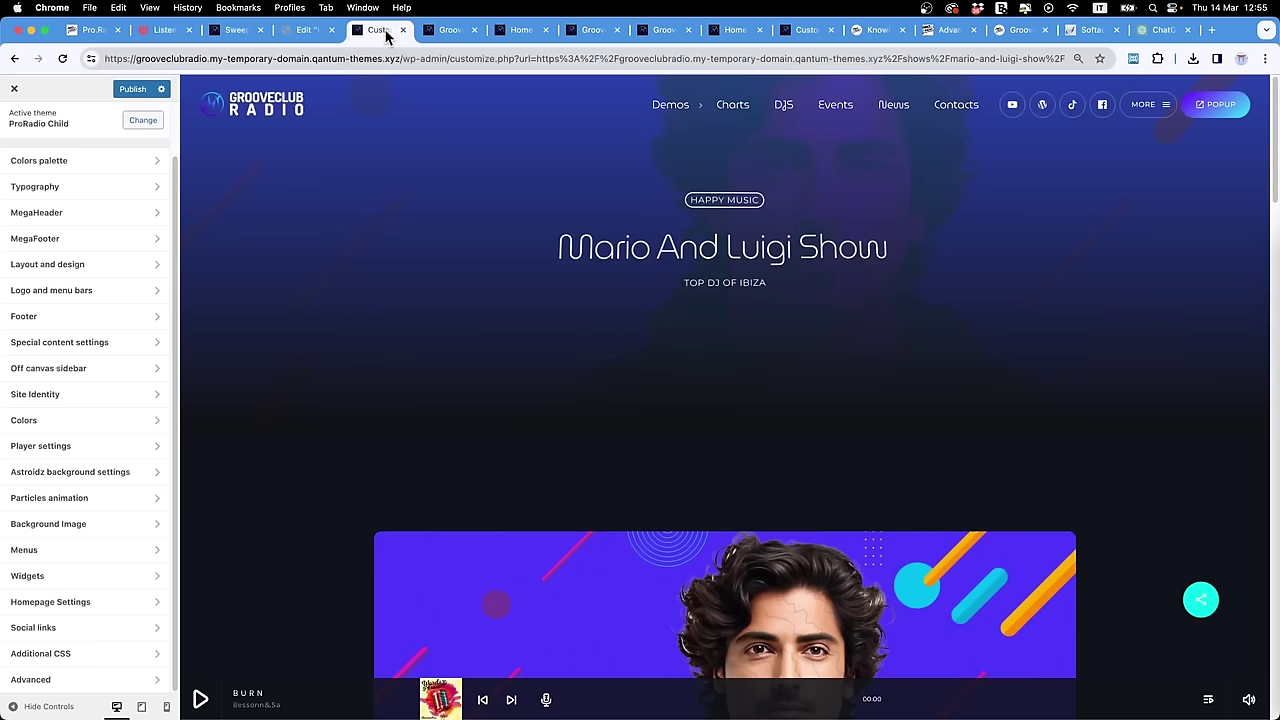
click(404, 32)
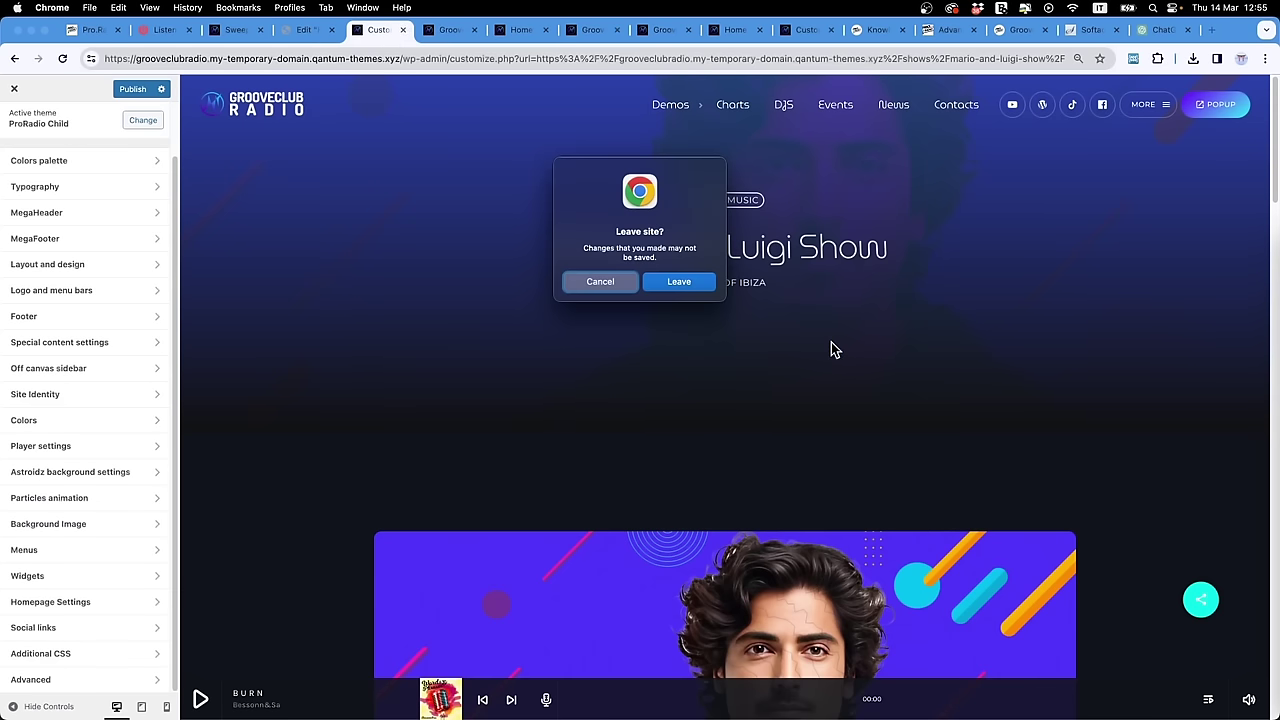
click(700, 290)
mouse_move(677, 134)
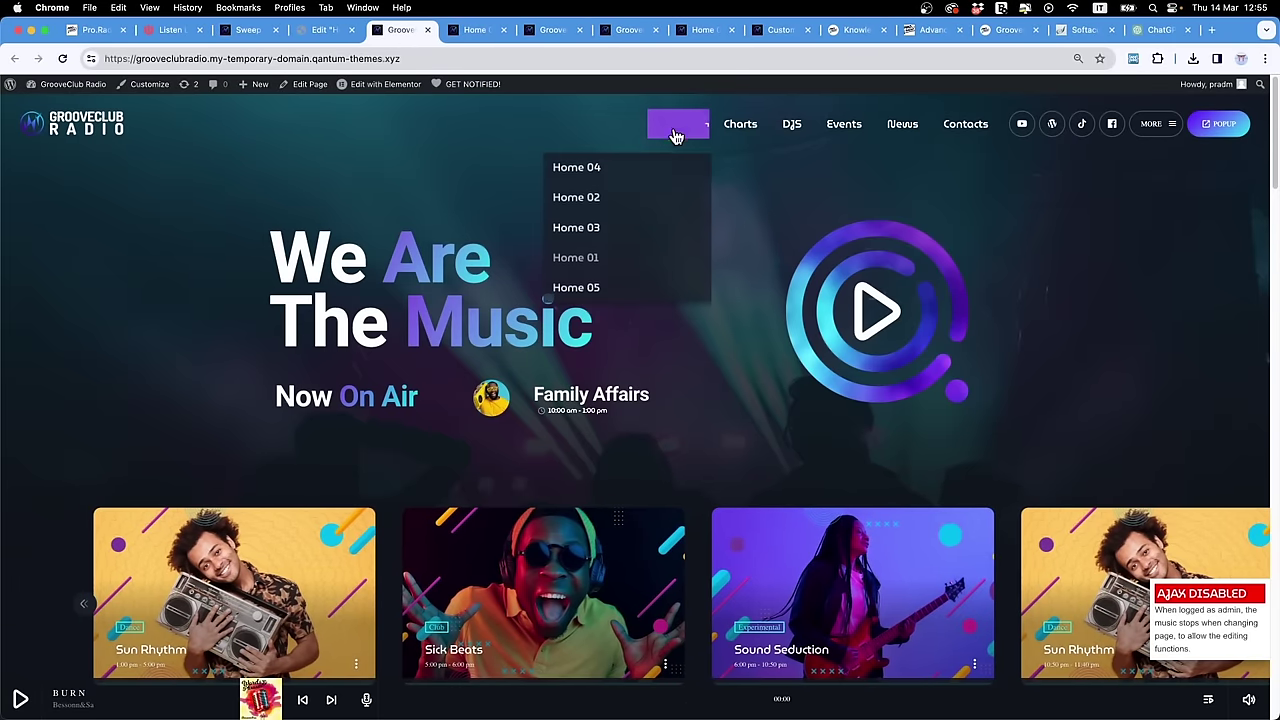
click(623, 231)
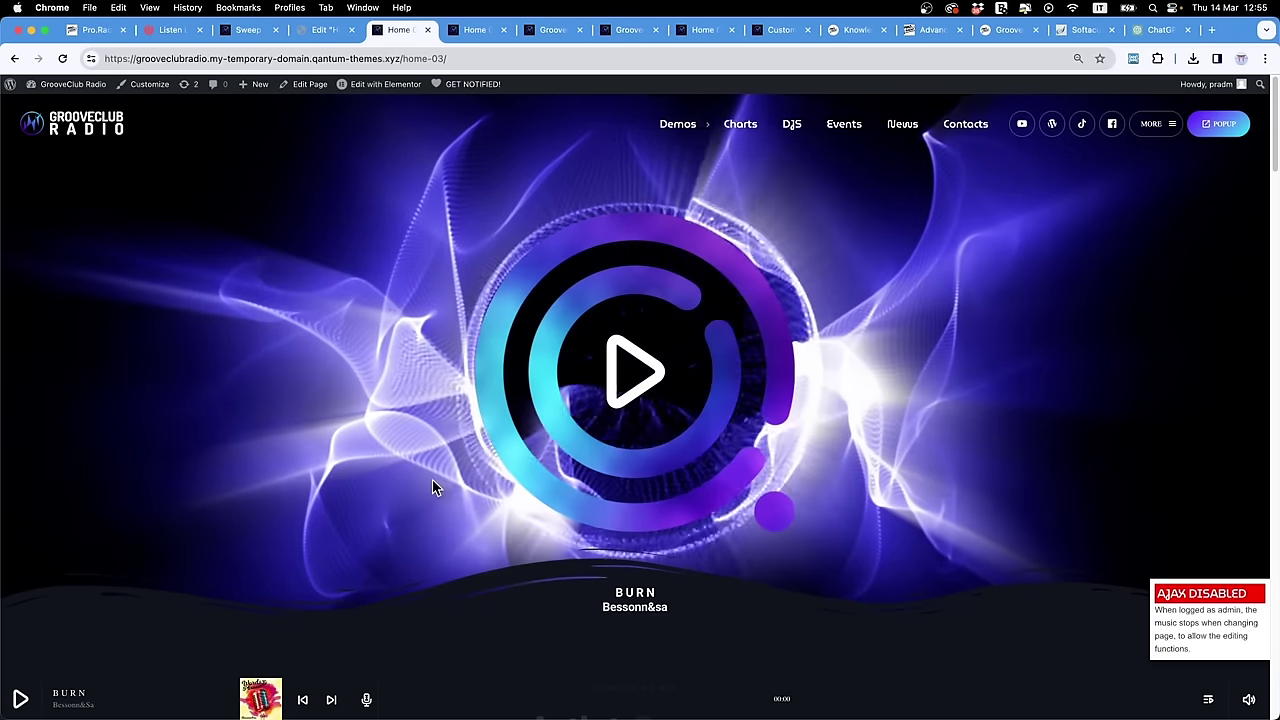
Step: Compare the Home 03 page with the restored home page, and open Home 03 for editing in Elementor
scroll(428, 476, down, 3)
key(ctrl+shift+Tab)
key(ctrl+shift+Tab)
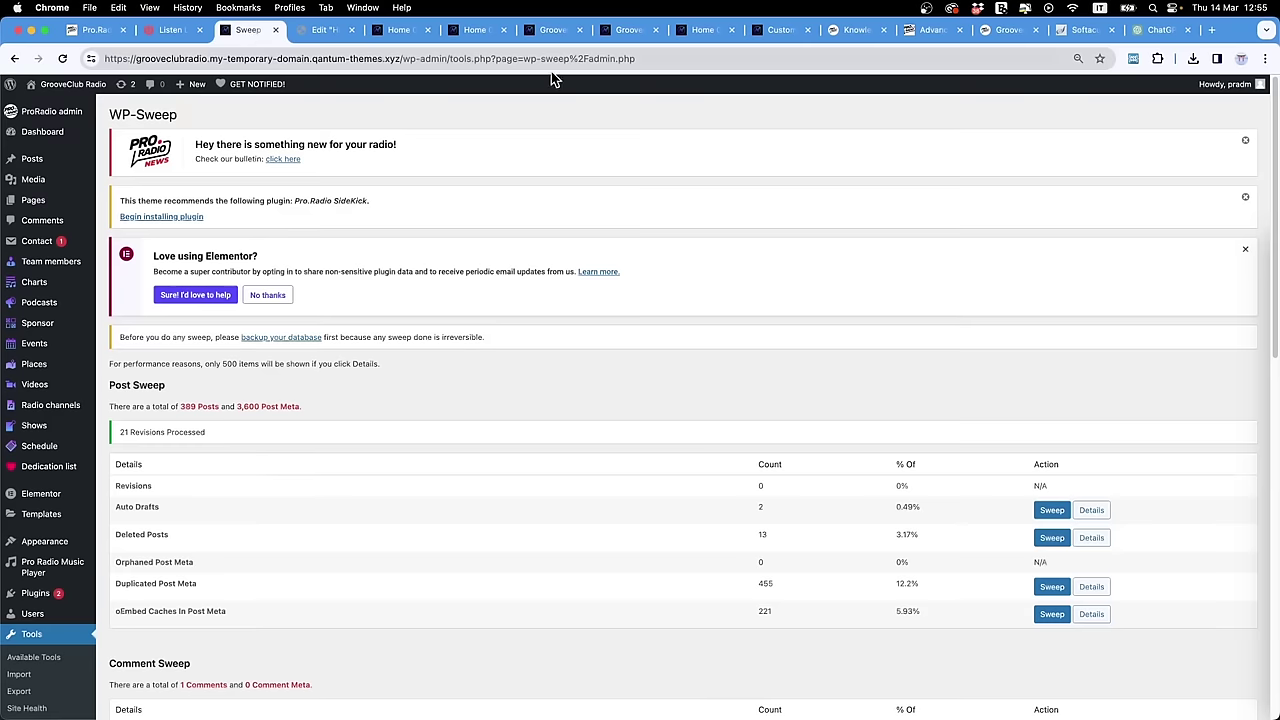
click(335, 31)
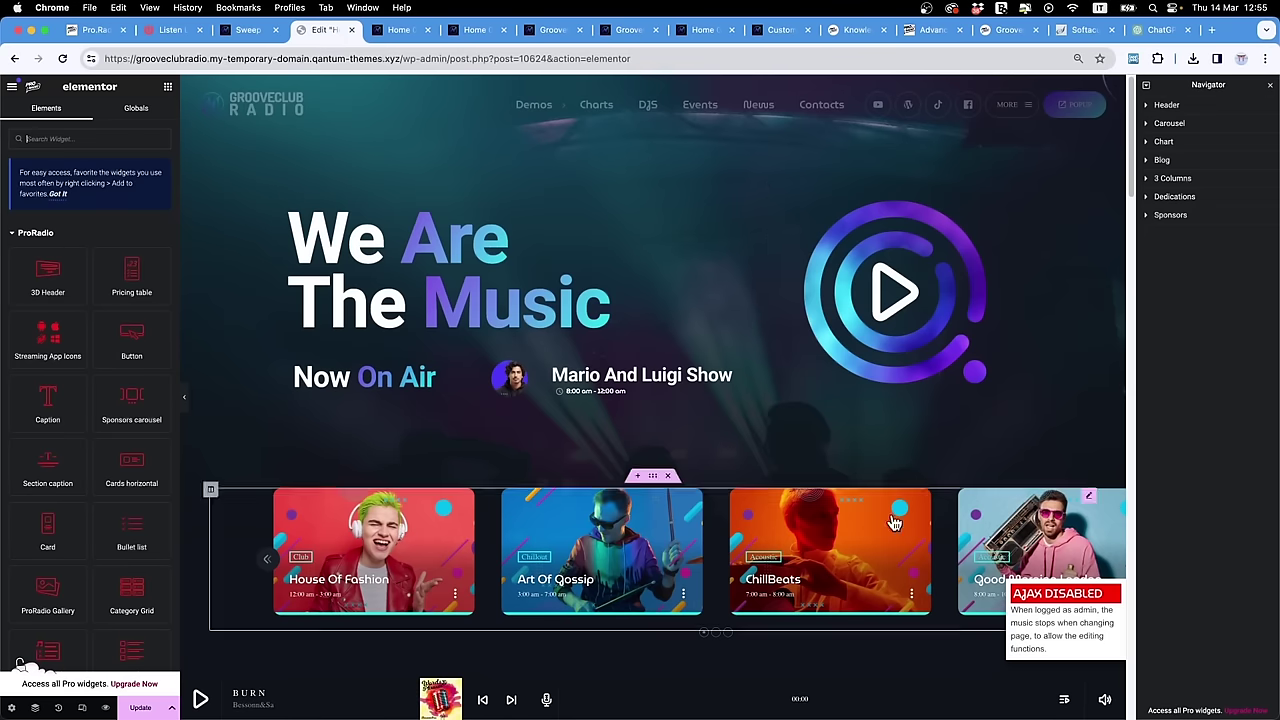
scroll(826, 403, down, 3)
scroll(828, 401, down, 15)
scroll(835, 410, up, 20)
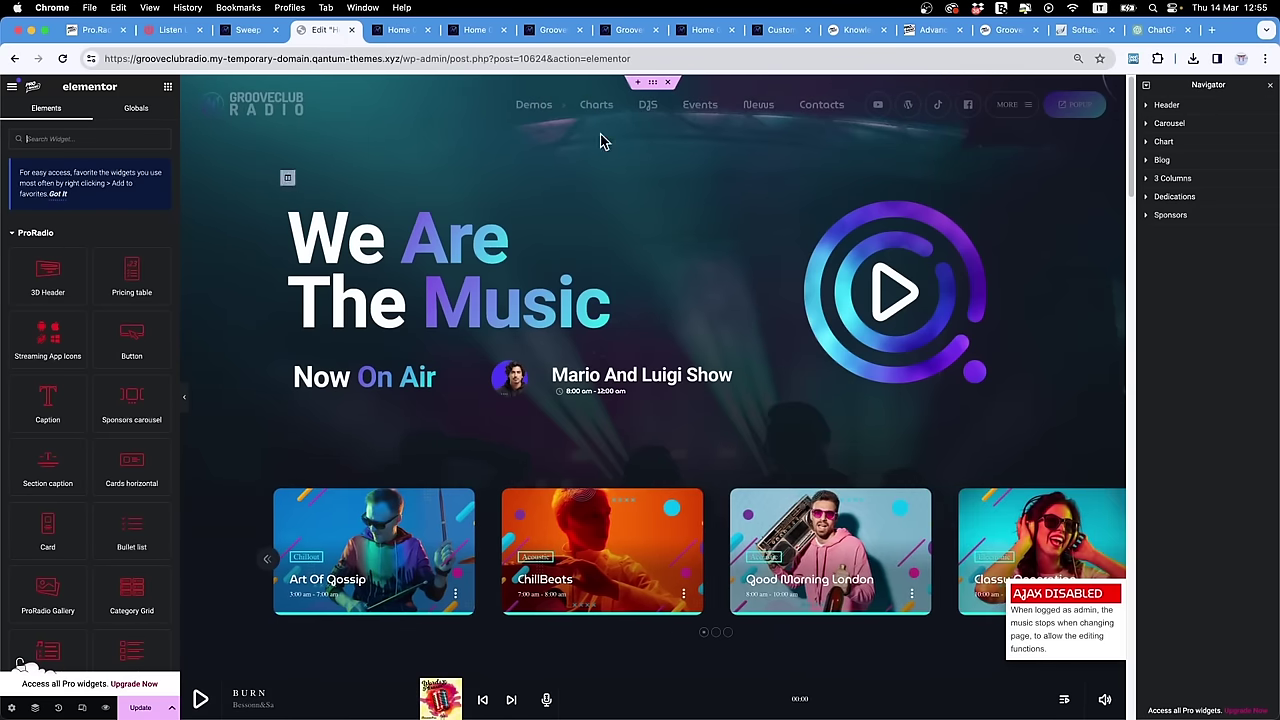
click(400, 30)
scroll(509, 266, up, 3)
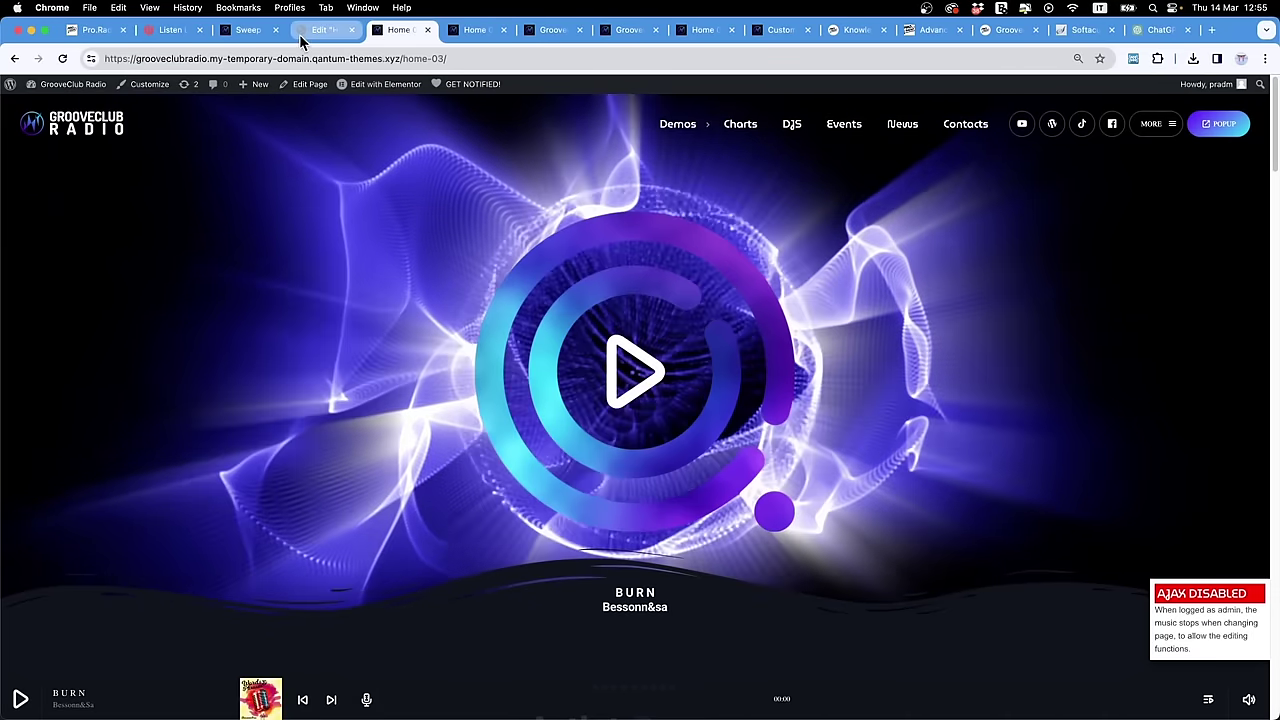
click(300, 31)
click(414, 30)
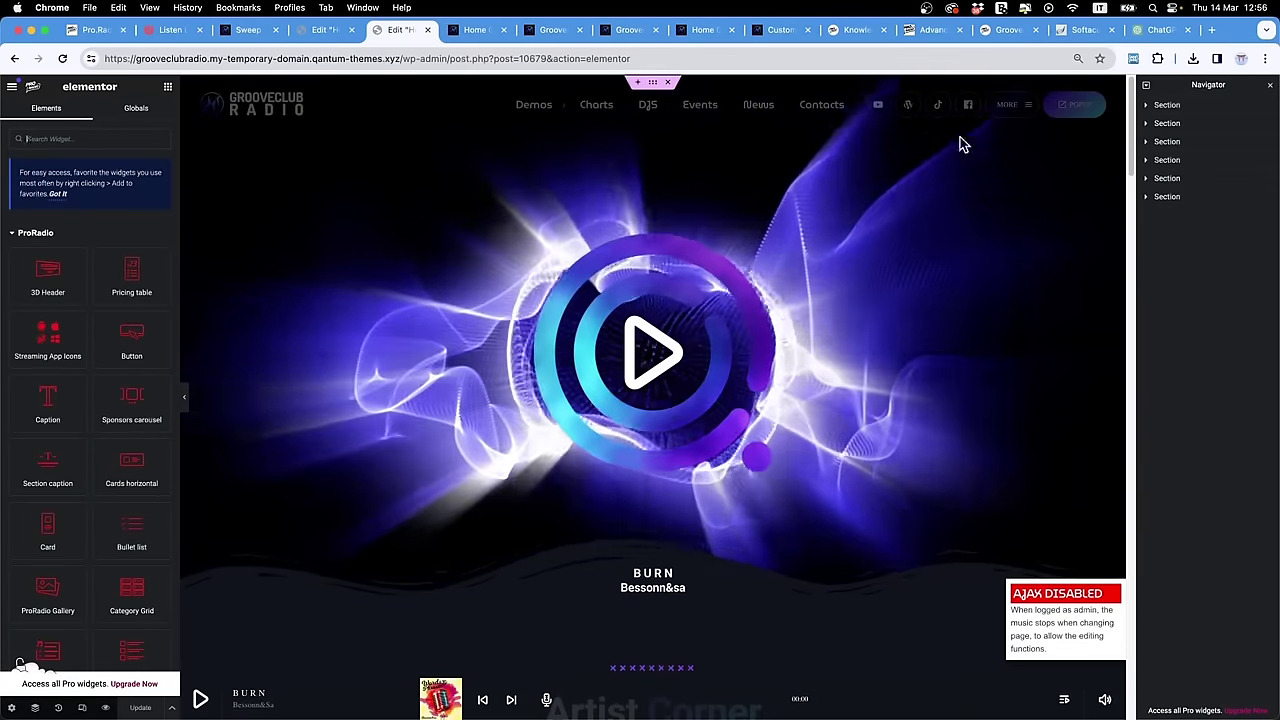
Step: Rename the first section of Home 03 to "Video header" and save it as a section template named "Video header"
click(1168, 106)
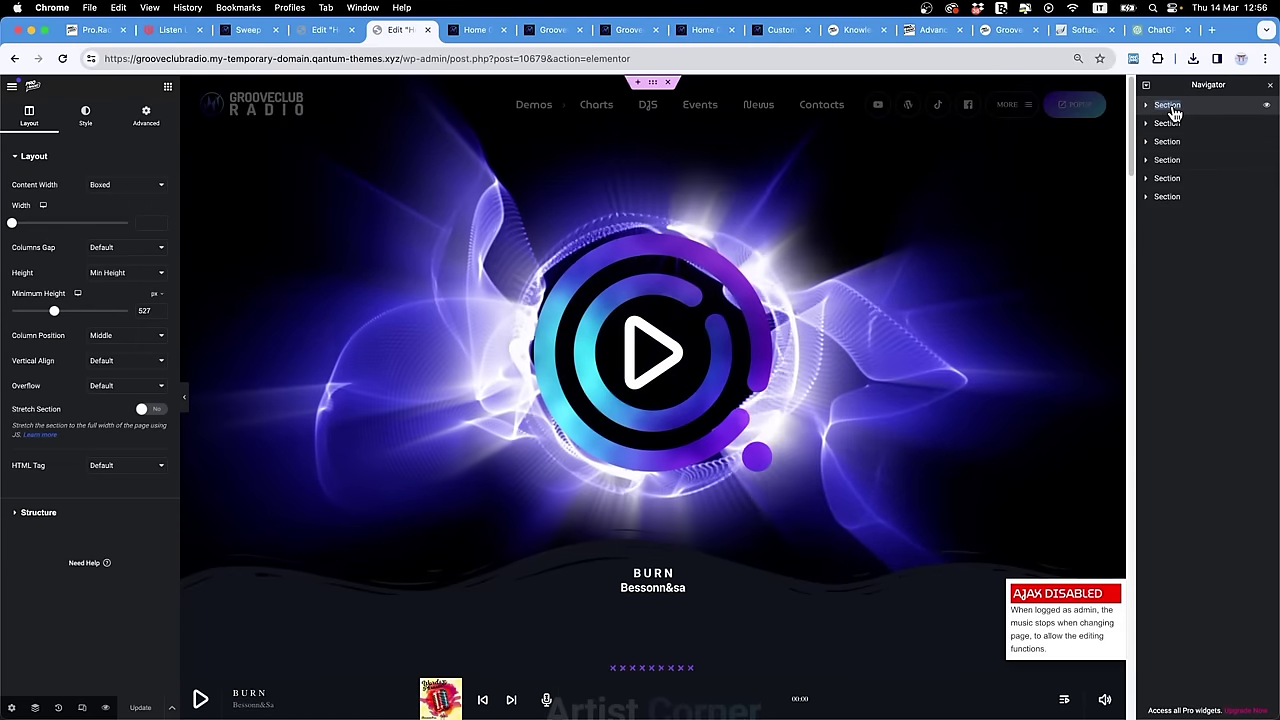
double_click(1167, 105)
text(Video)
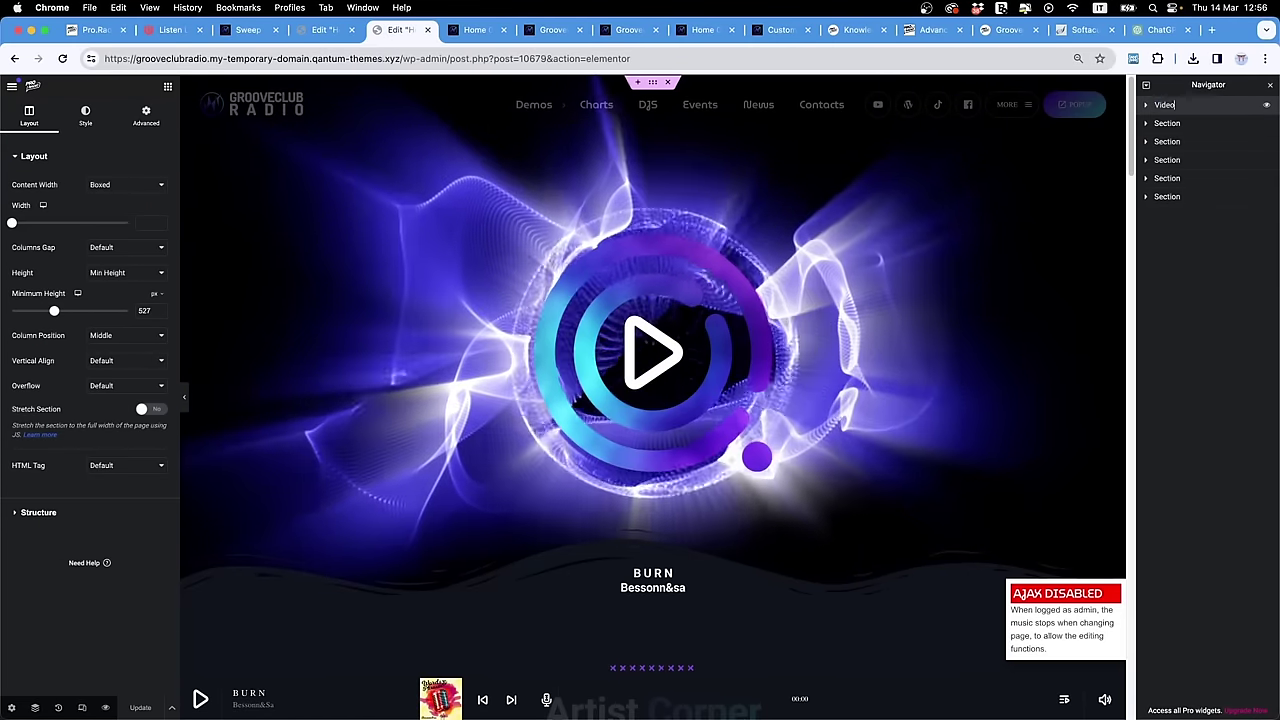
text( header)
key(Return)
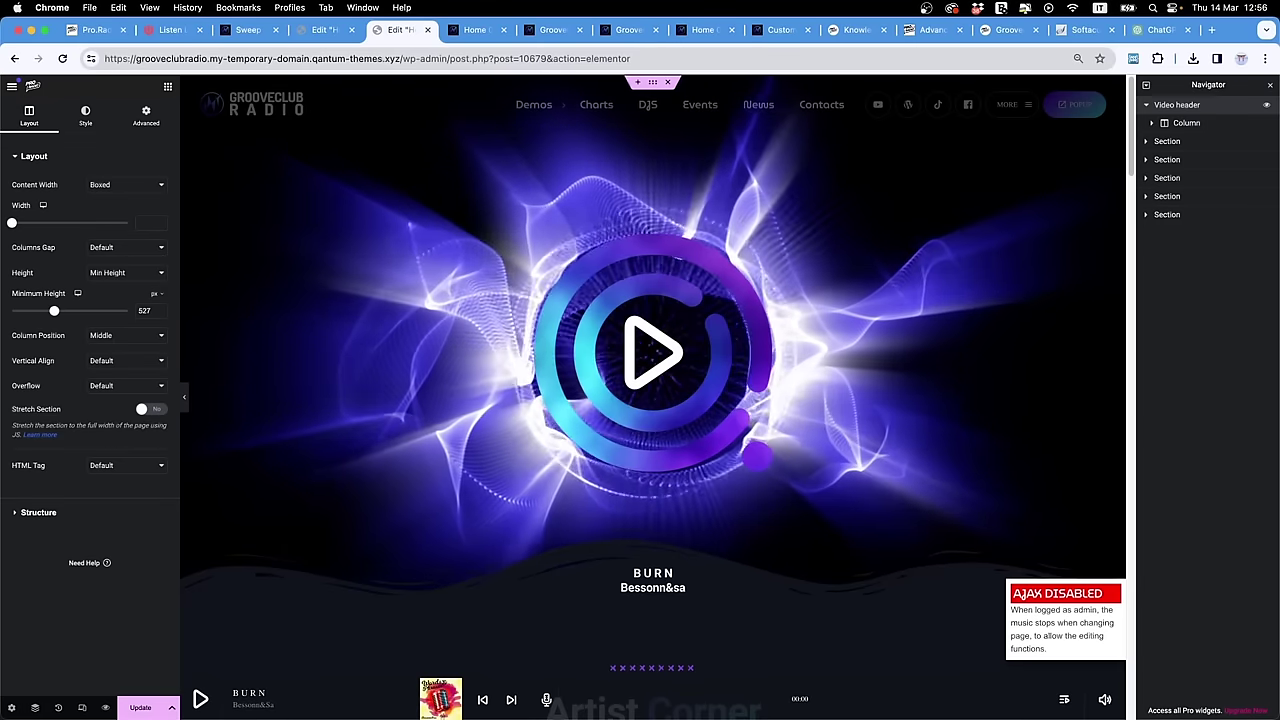
right_click(1182, 110)
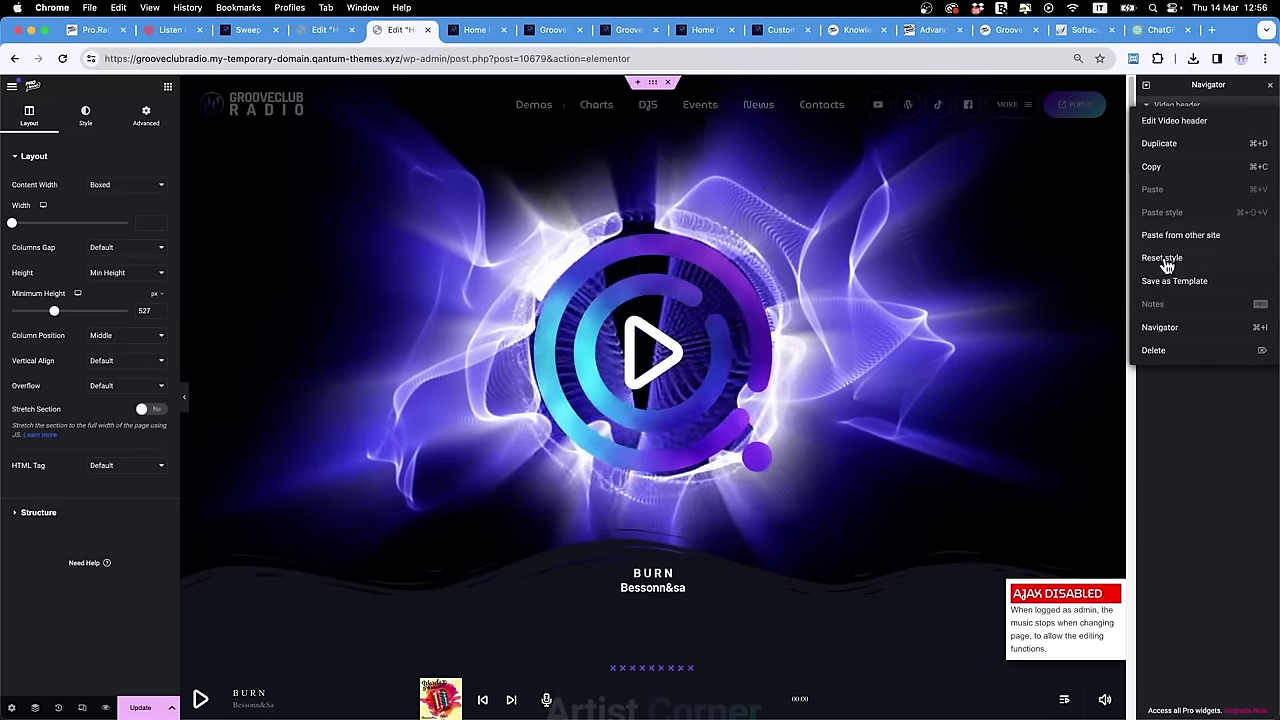
click(1162, 286)
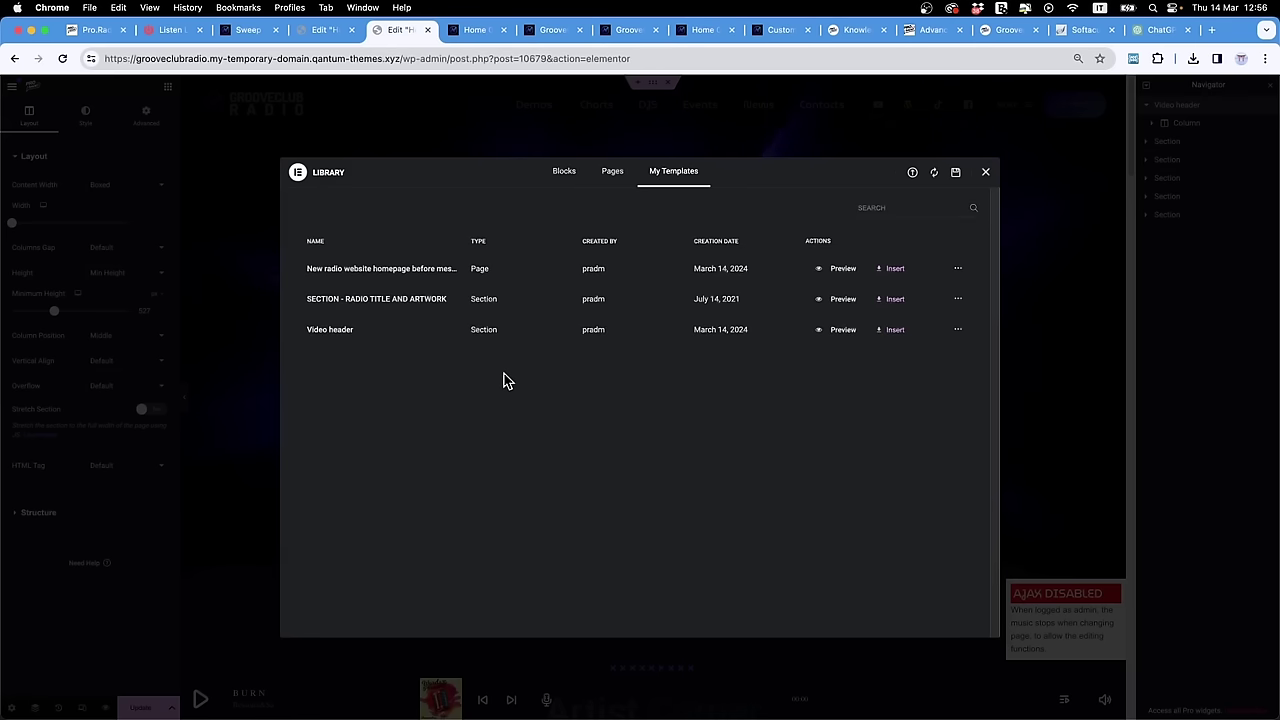
Step: Insert the saved "Video header" section template at the beginning of the home page without applying its settings
click(308, 32)
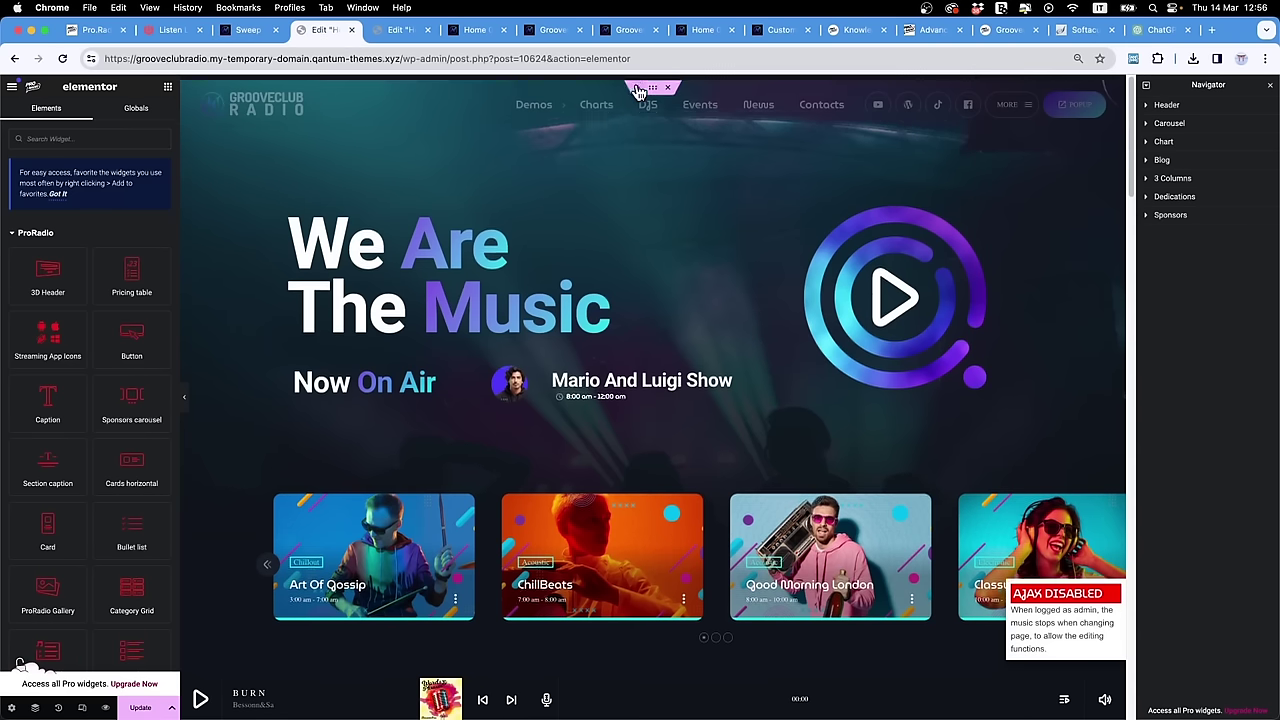
click(637, 83)
click(652, 131)
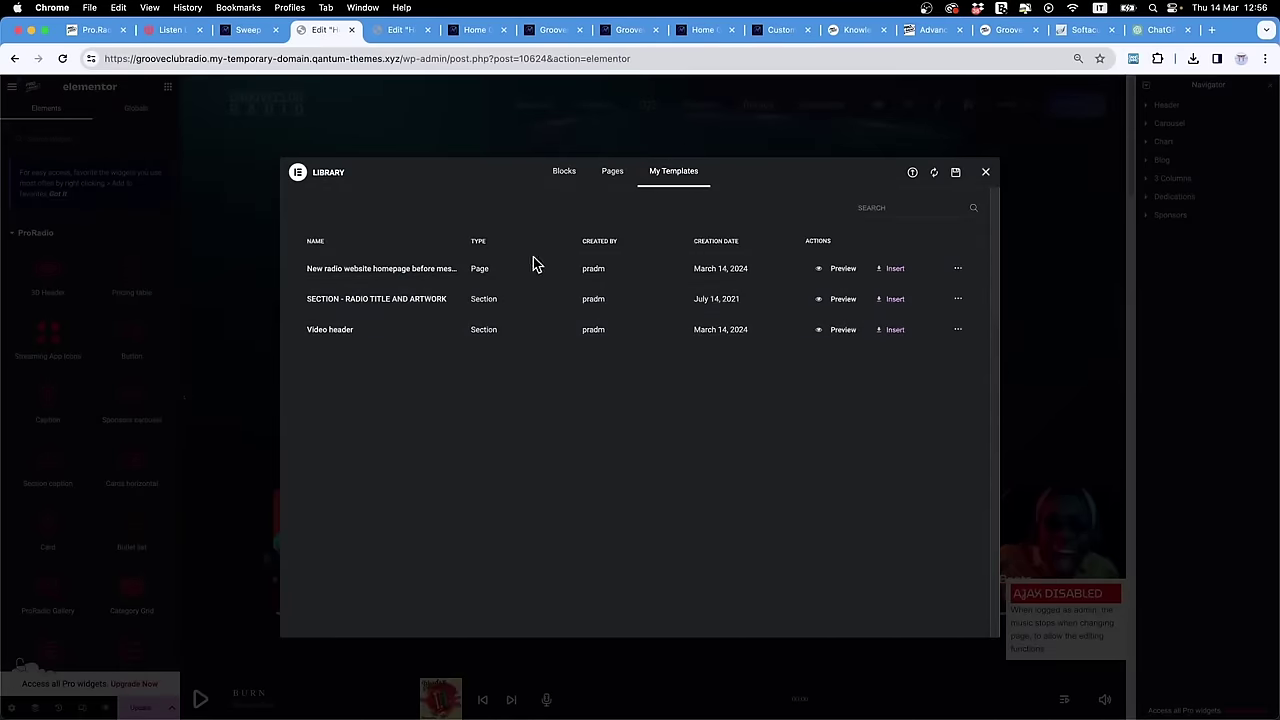
click(902, 330)
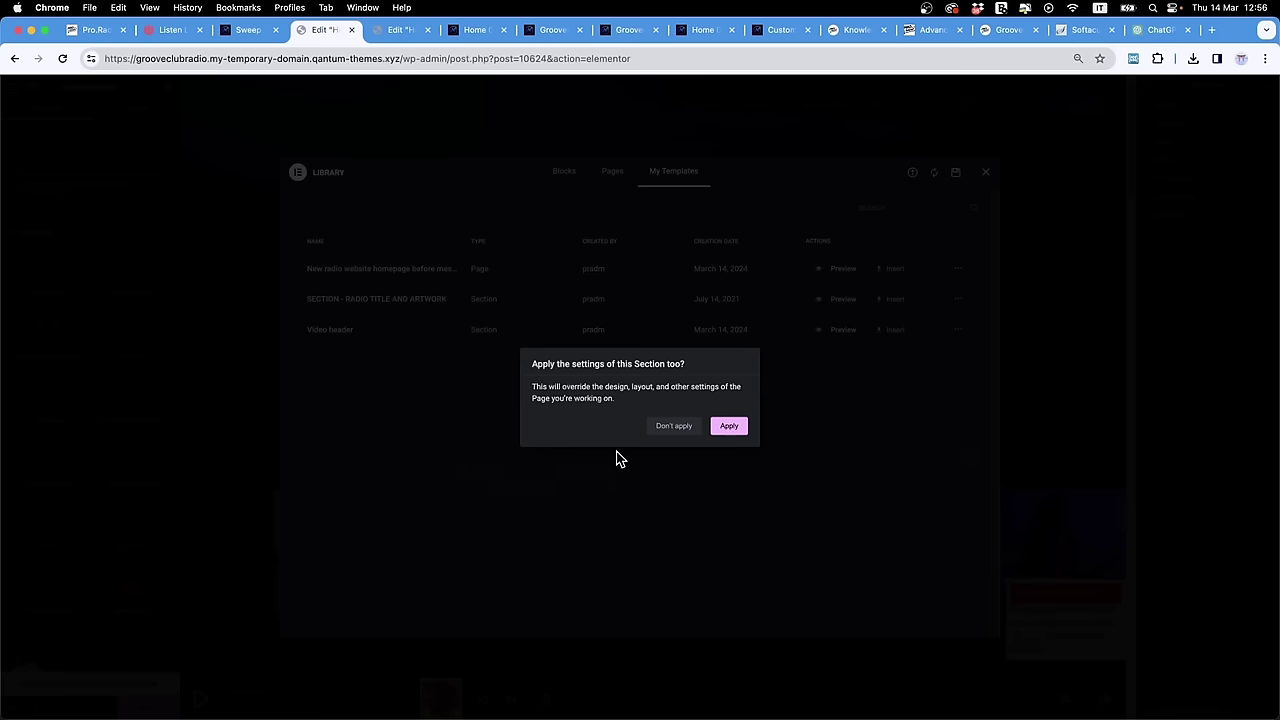
click(394, 31)
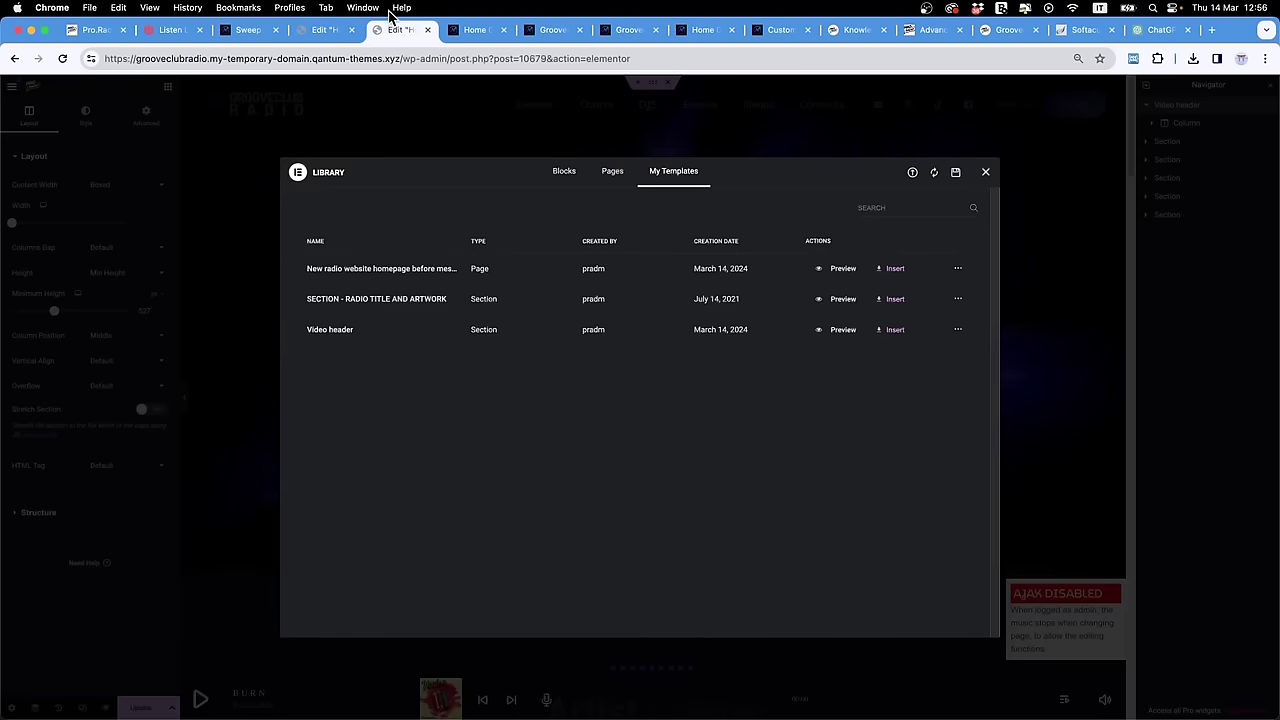
click(331, 32)
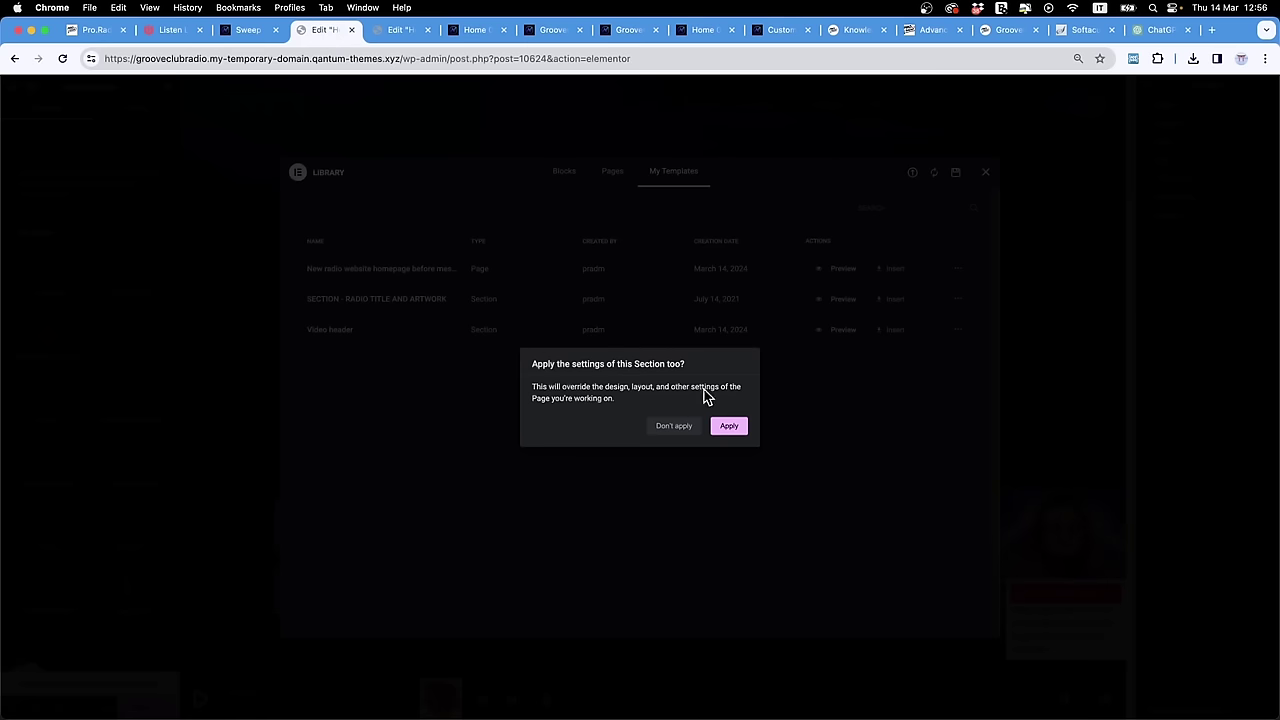
click(688, 432)
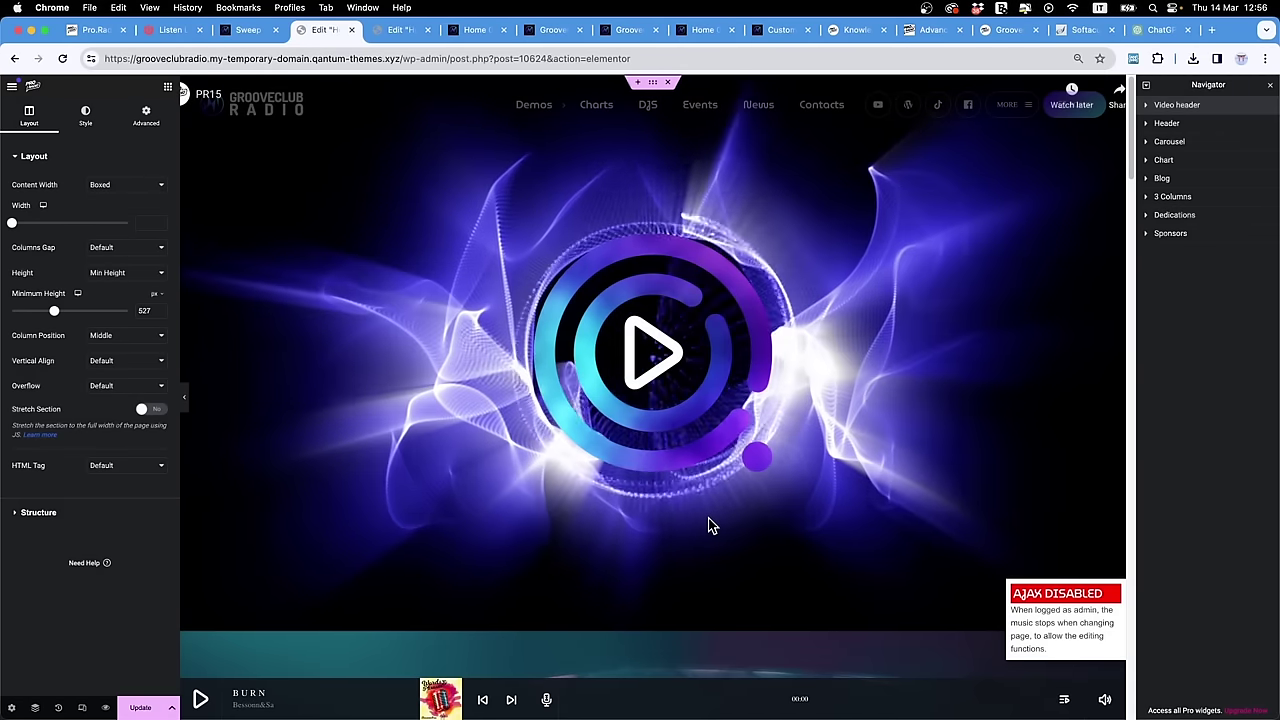
Step: Delete the old "Header" section with the "We Are The Music" title below the inserted video header
scroll(711, 523, down, 5)
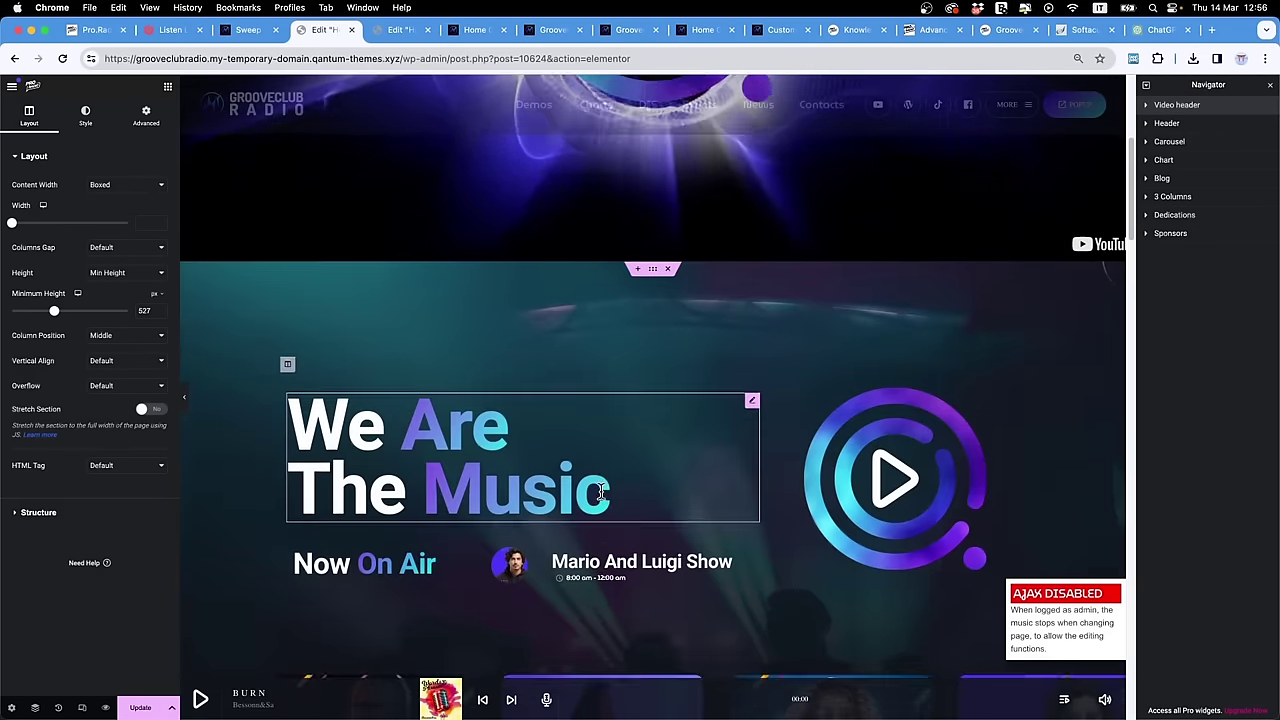
scroll(600, 492, down, 3)
scroll(606, 423, up, 5)
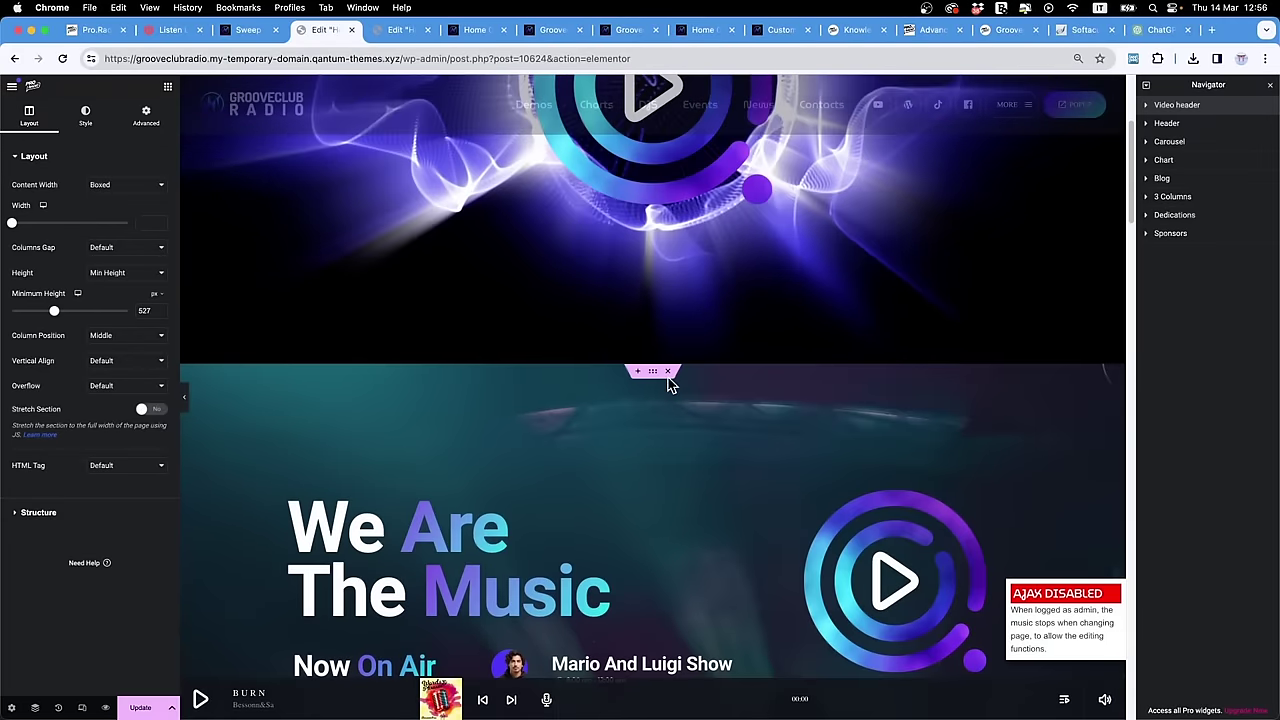
click(667, 371)
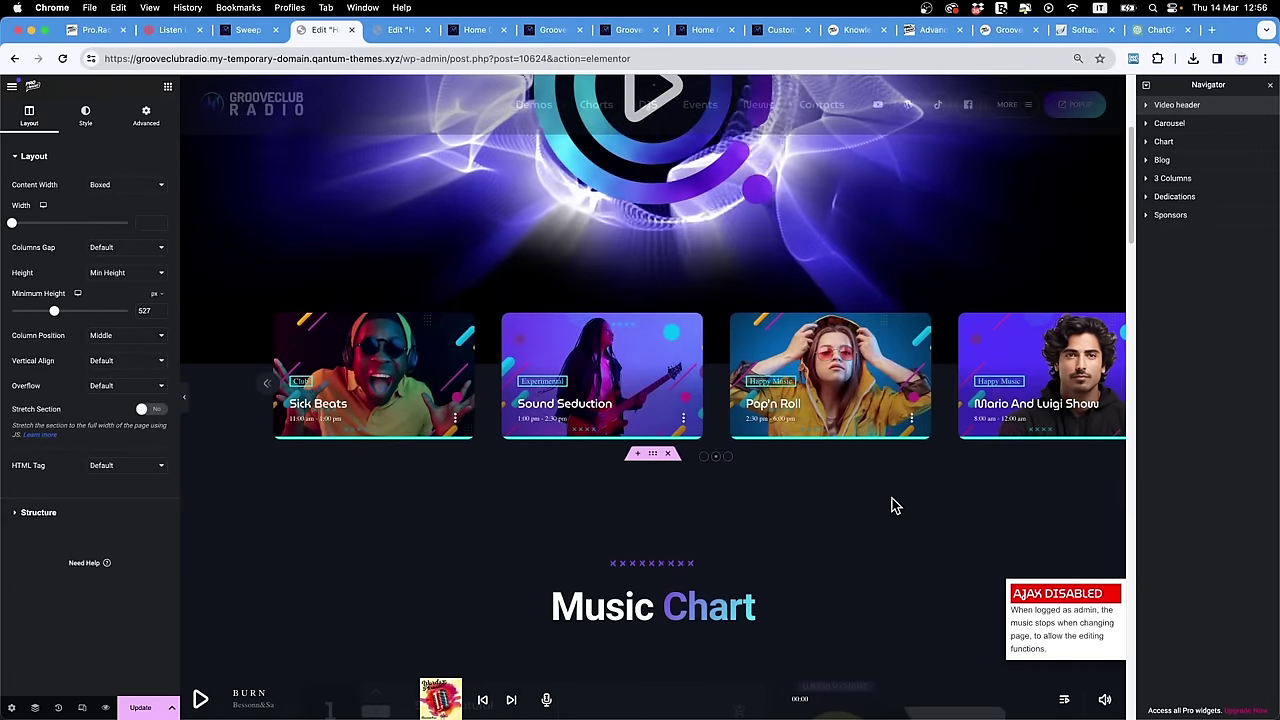
scroll(893, 508, up, 3)
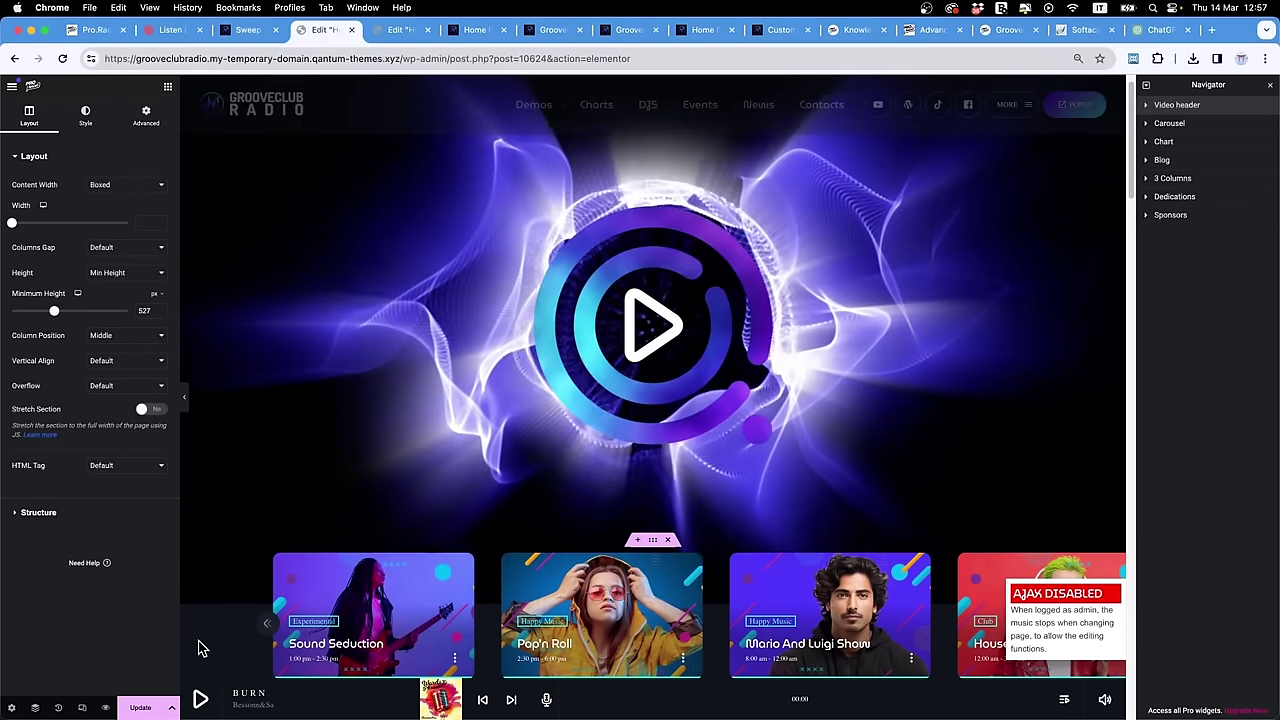
Step: Inspect the background style settings around the show carousel and check how the video header meets it
scroll(203, 649, down, 3)
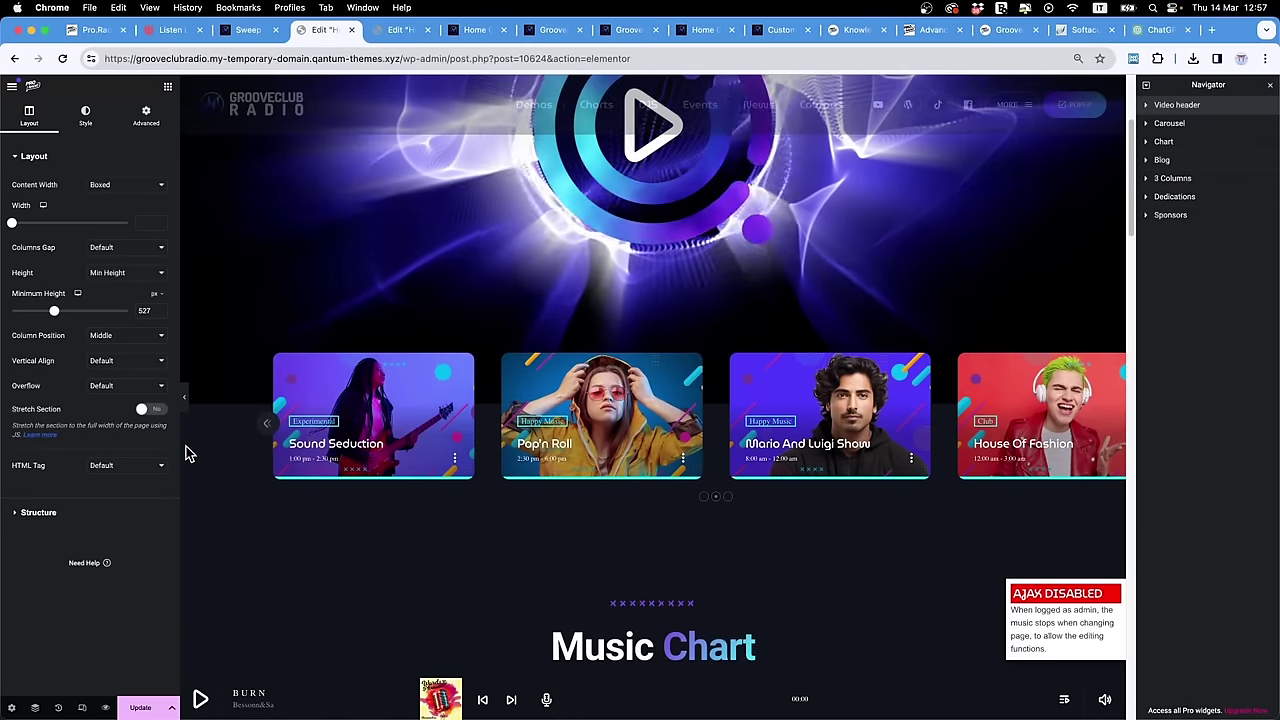
right_click(197, 456)
click(217, 465)
click(100, 122)
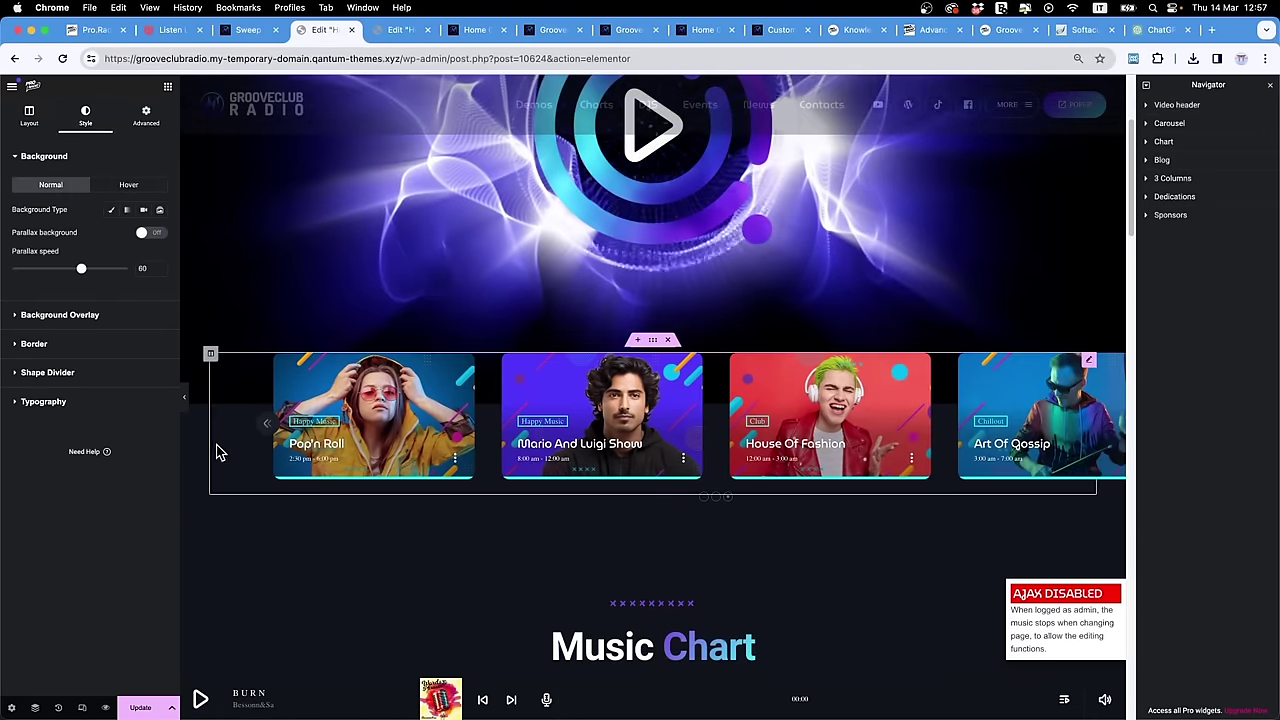
scroll(1022, 180, up, 1)
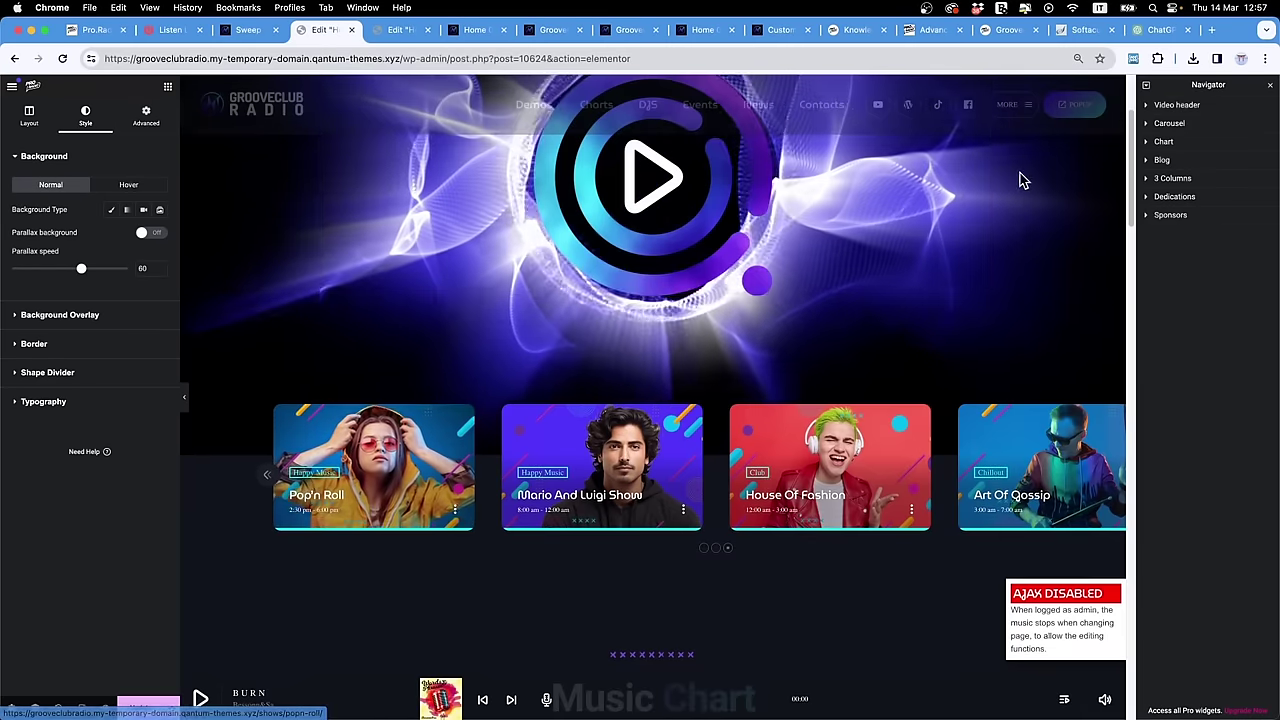
scroll(1022, 180, up, 3)
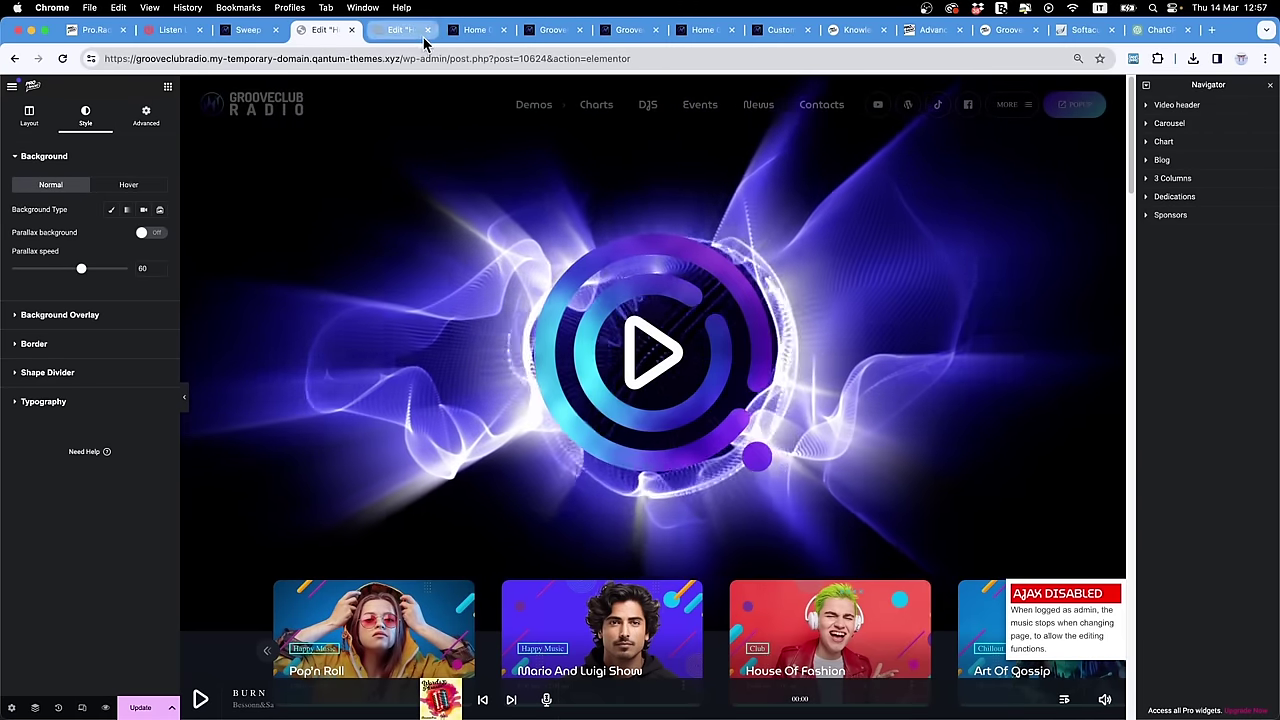
Step: Open the theme customizer's colors palette, copy the body background color #11151b, and return to the home page editor
click(466, 32)
click(170, 92)
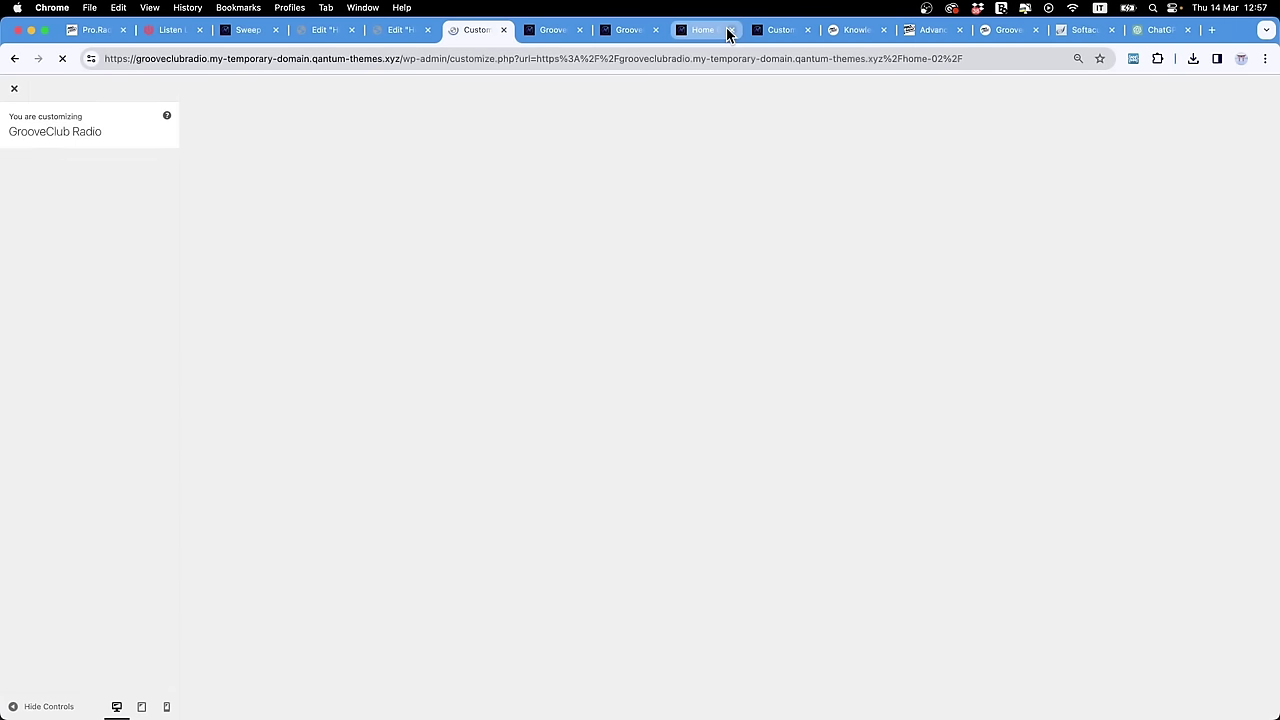
click(44, 258)
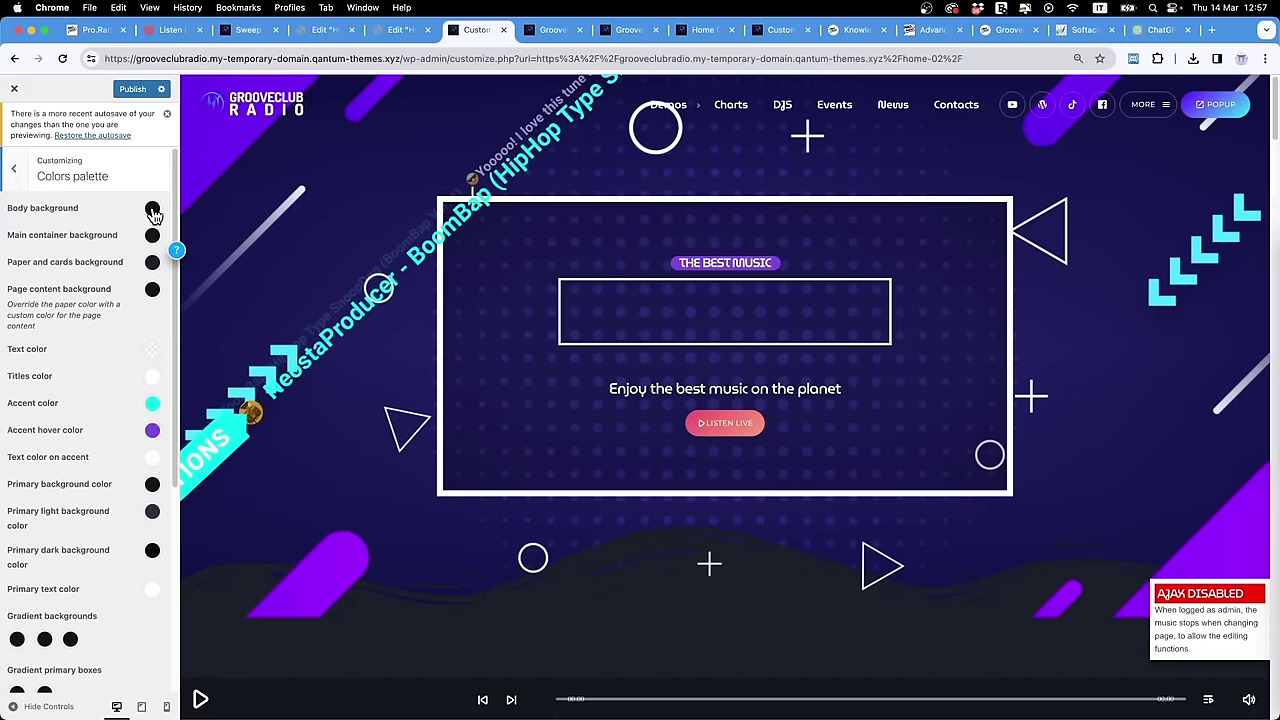
click(152, 208)
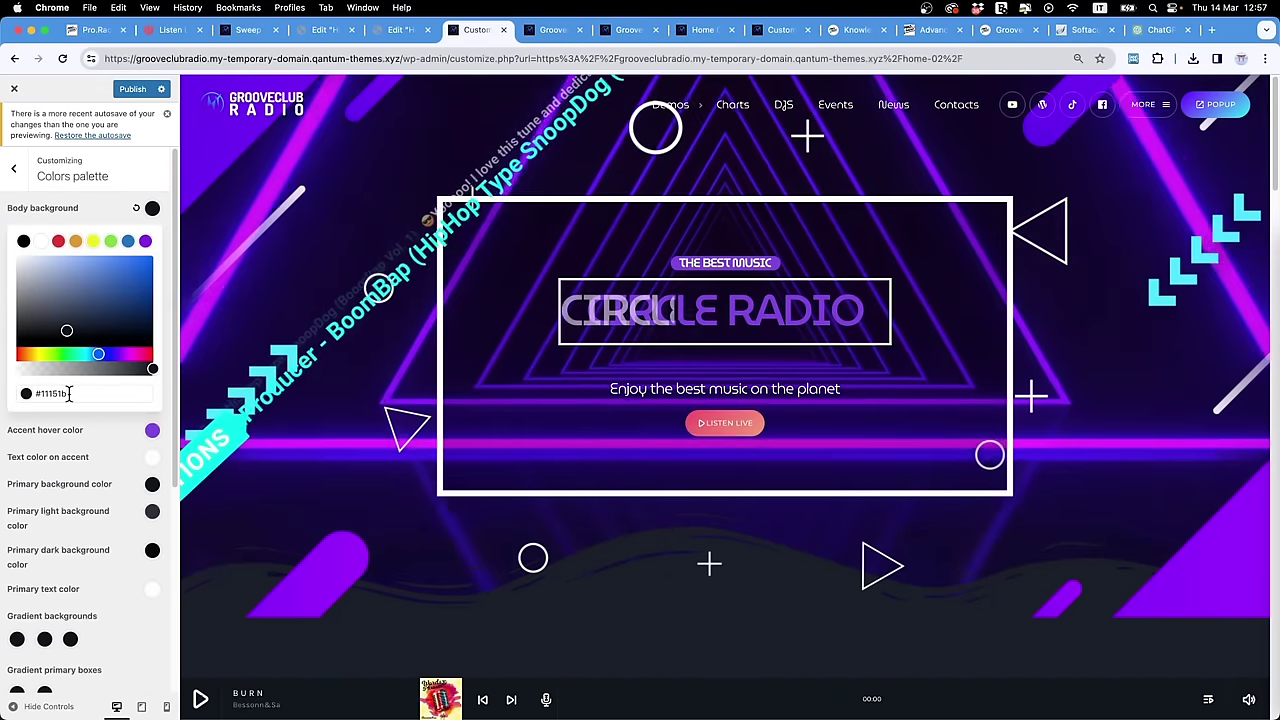
click(326, 31)
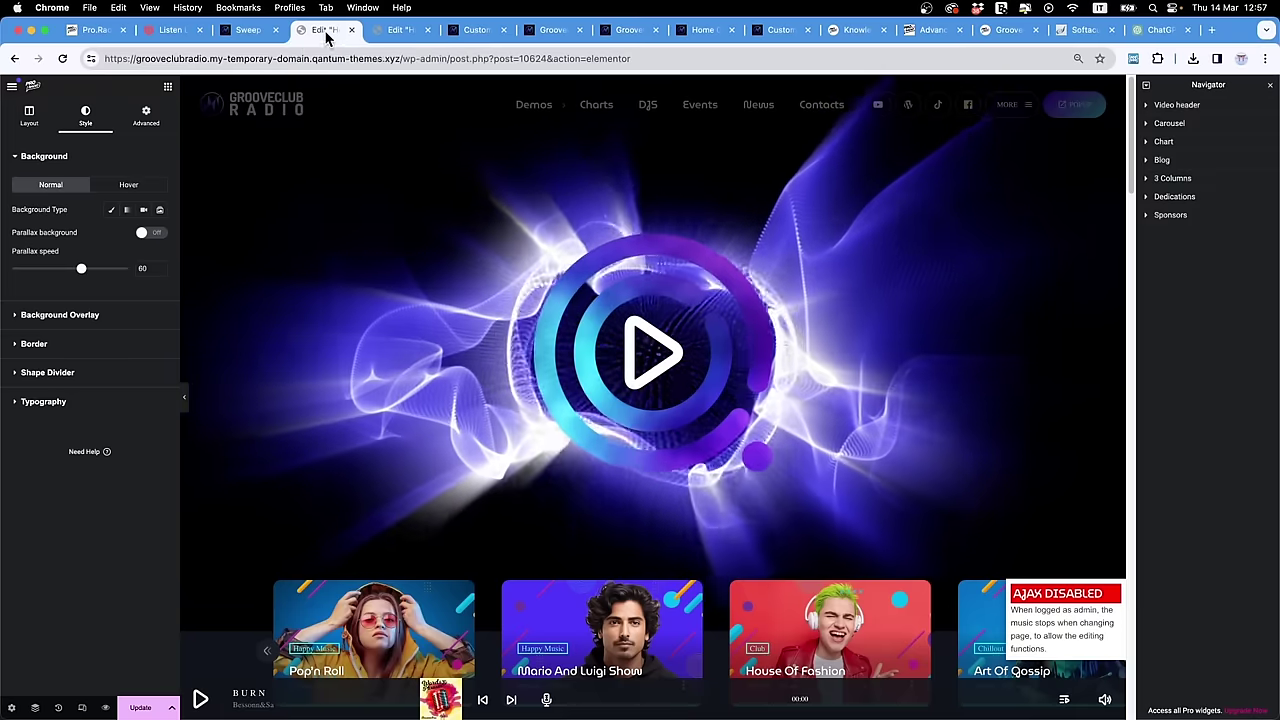
Step: Examine the background, border and overlay styles of the Video header section and the background styles of its column
click(1176, 108)
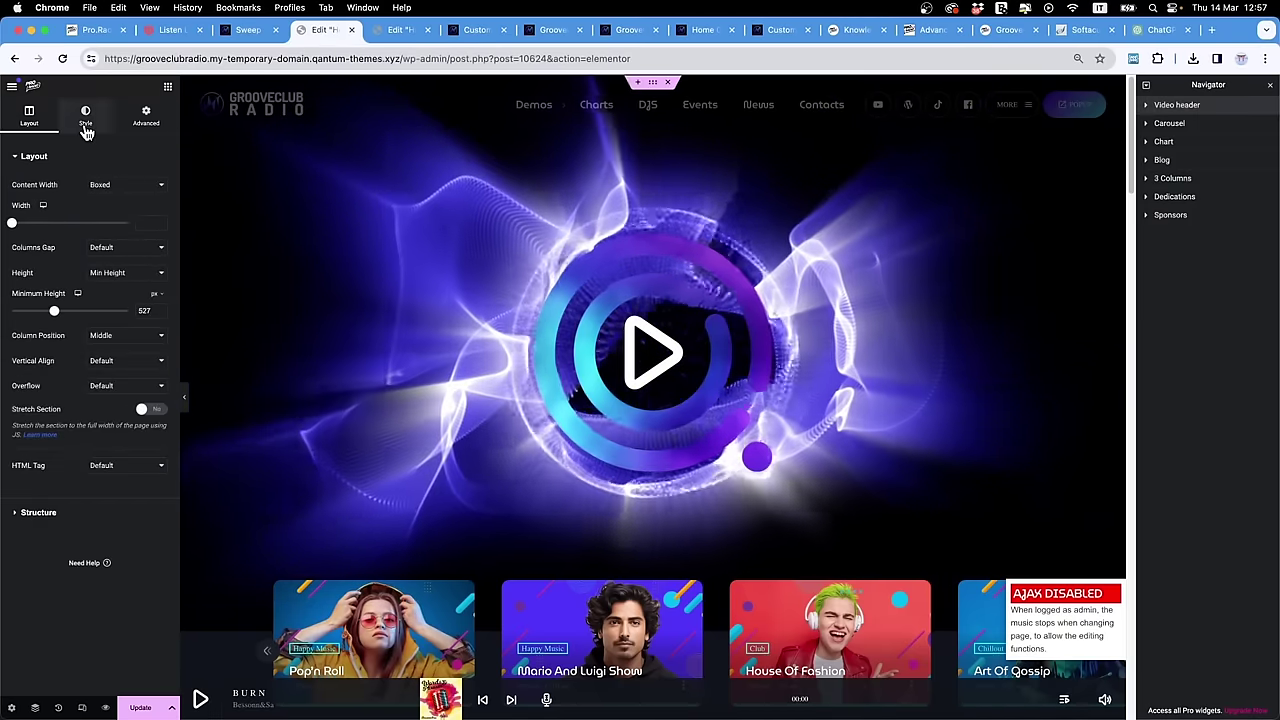
click(86, 128)
scroll(108, 508, down, 5)
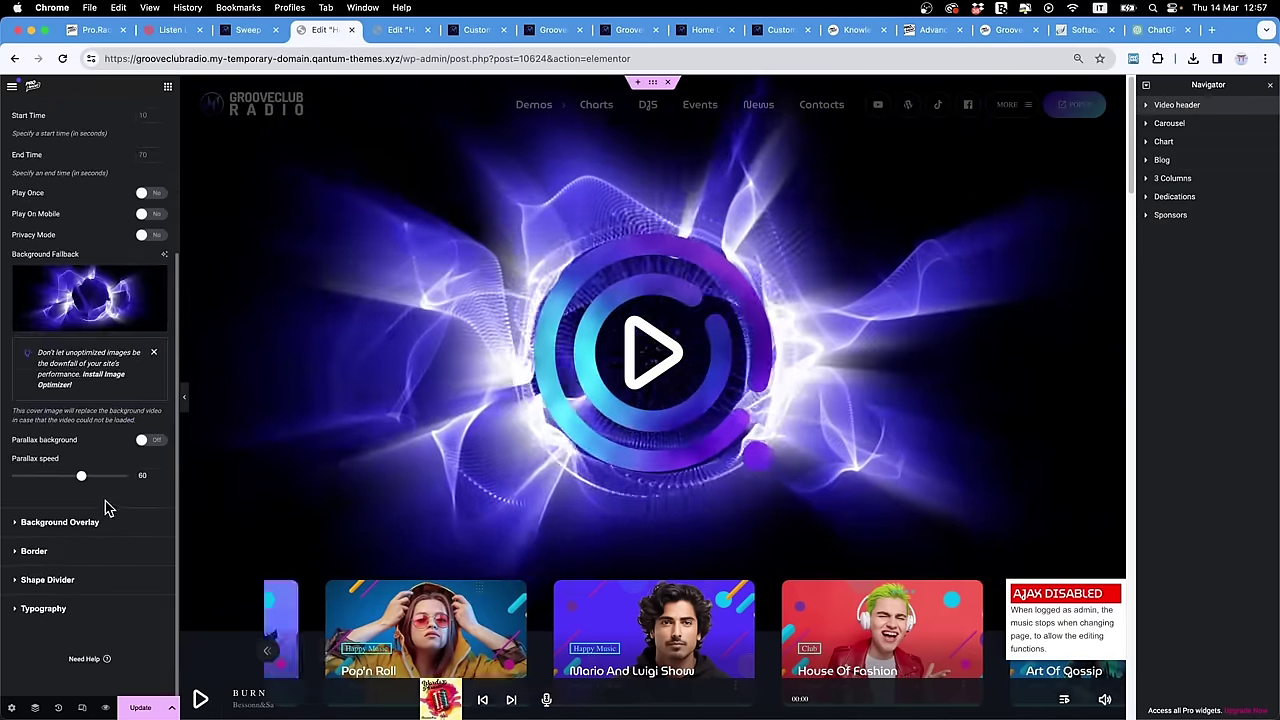
click(45, 550)
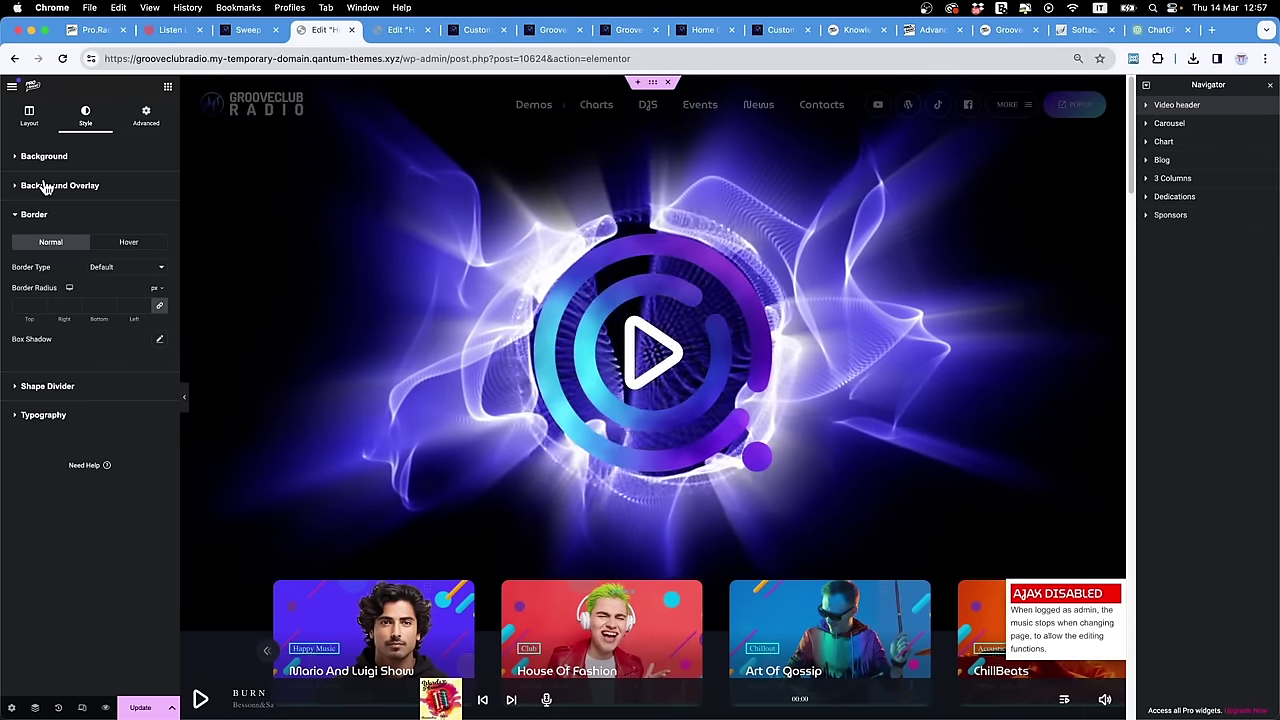
click(45, 186)
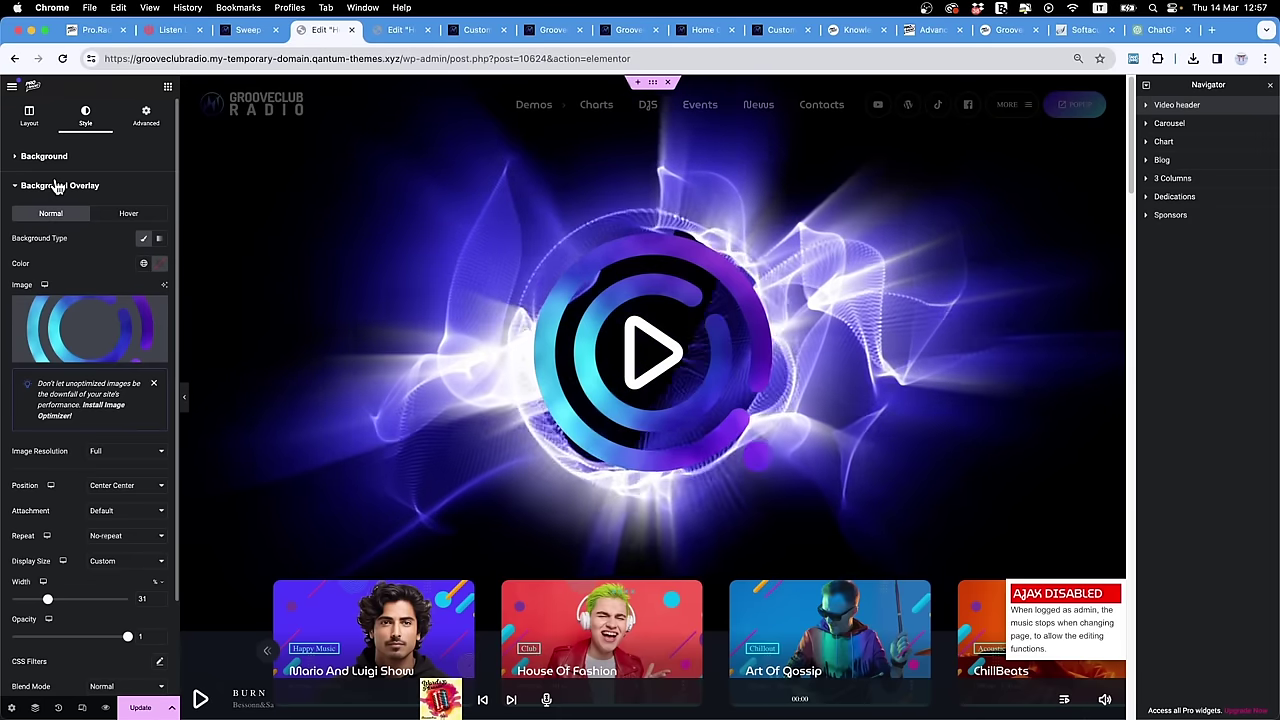
click(1146, 106)
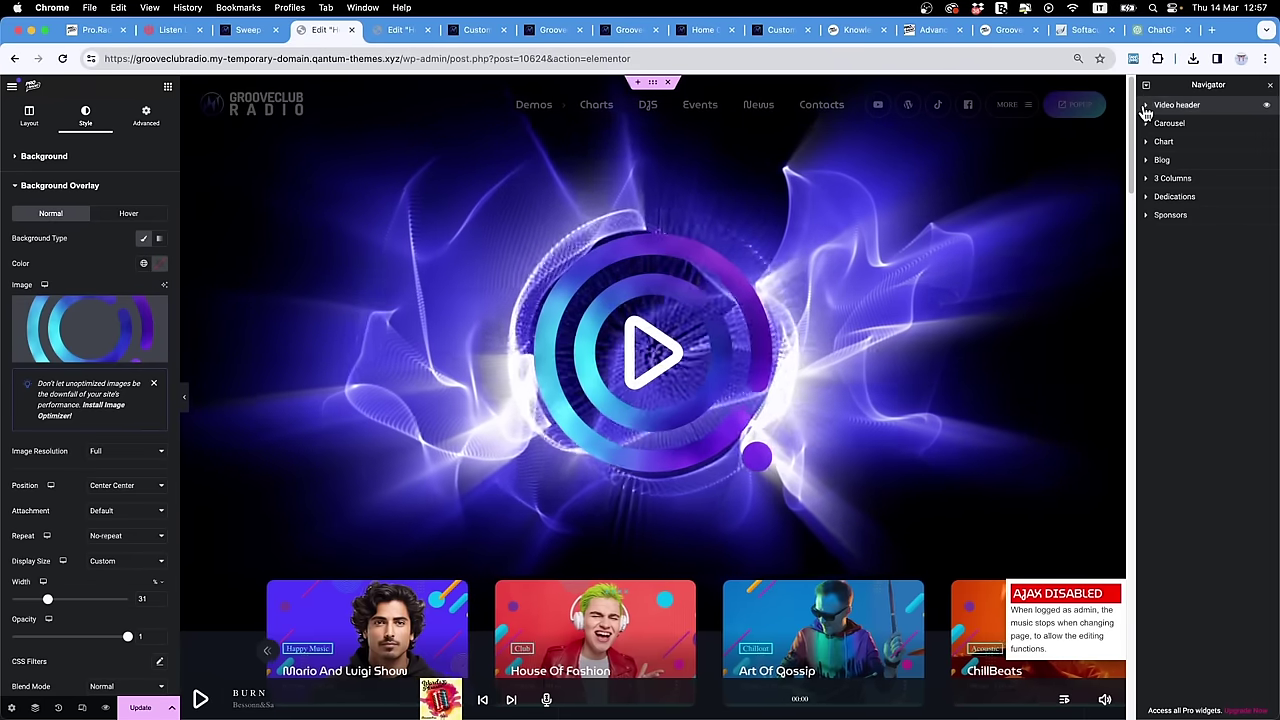
click(1152, 123)
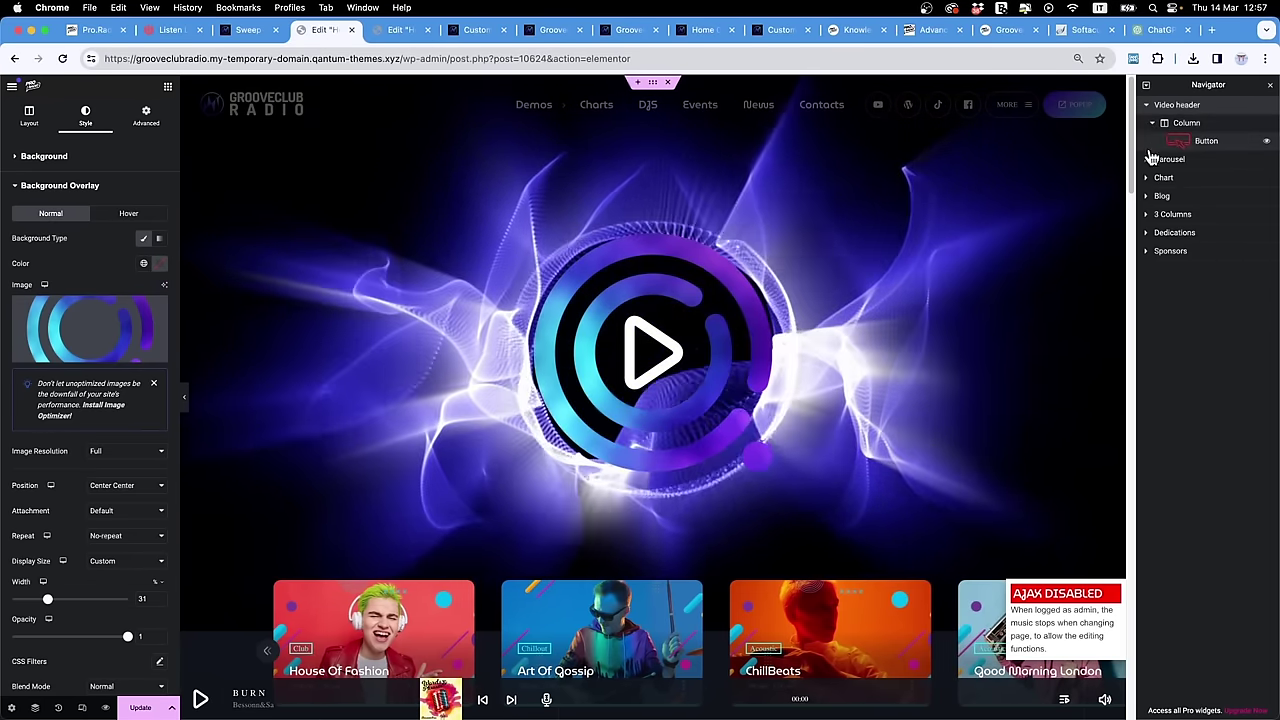
click(1182, 125)
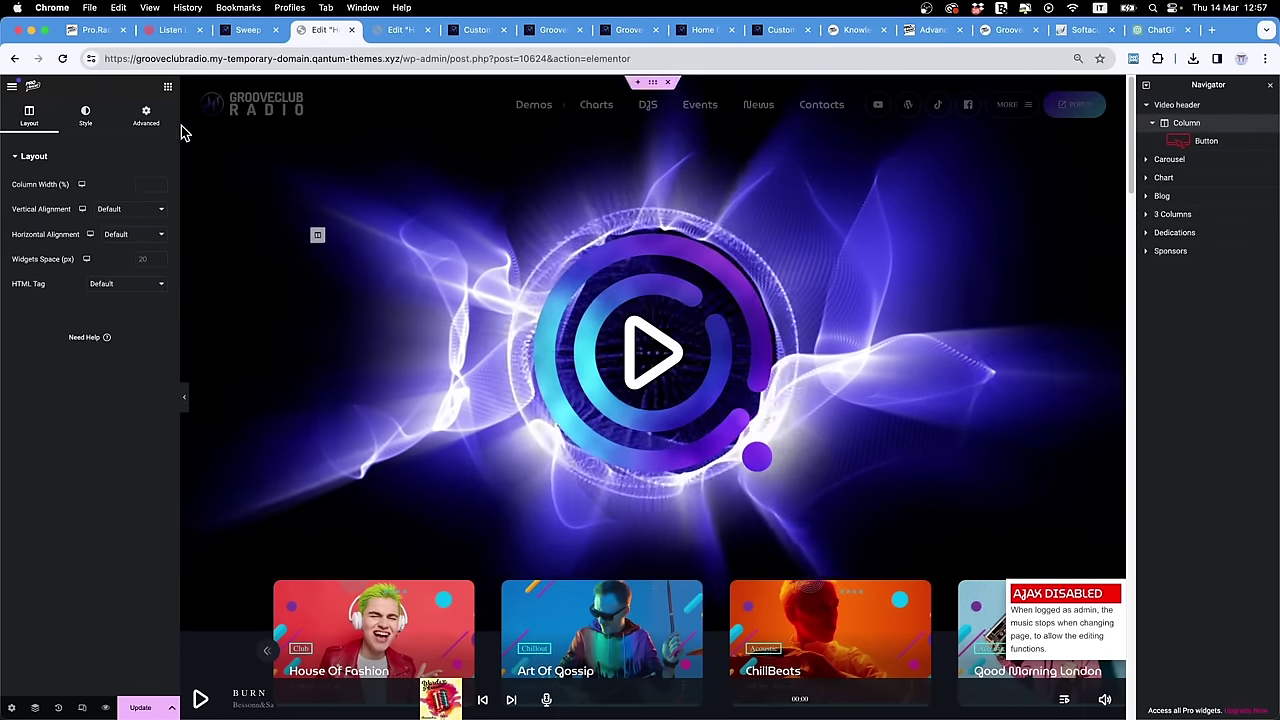
click(85, 116)
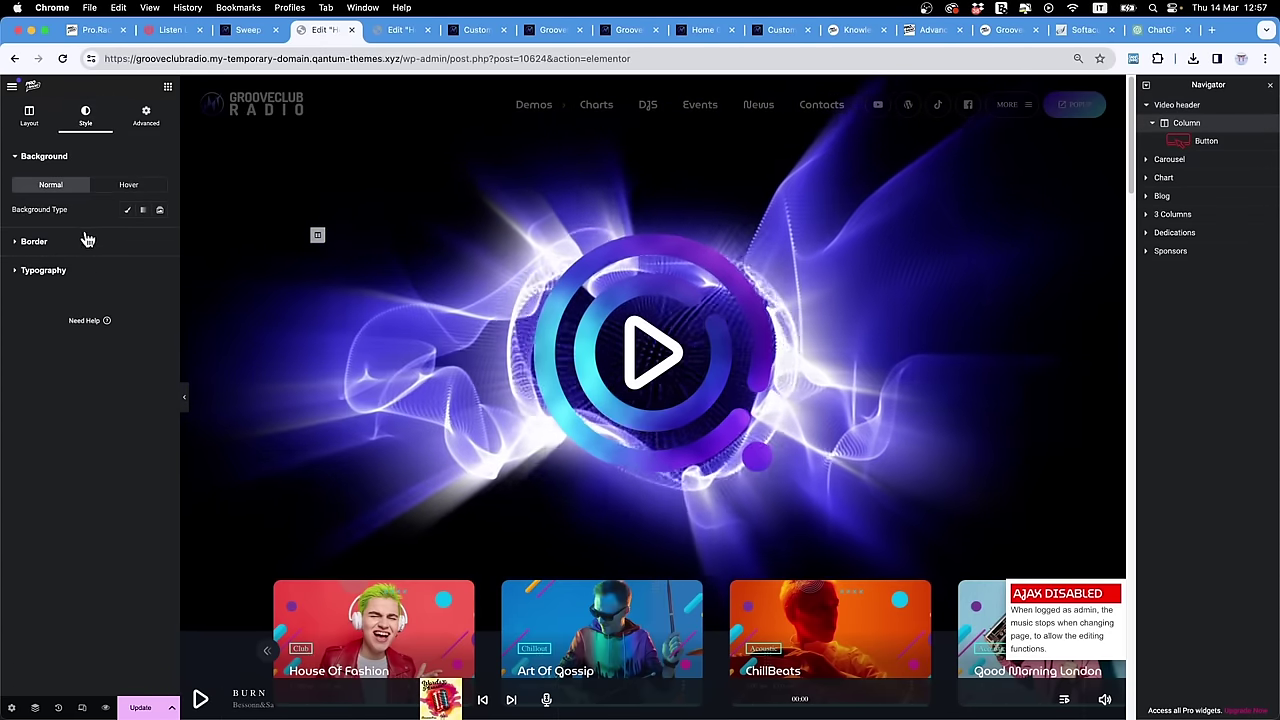
Step: Change the Video header section's background overlay to a linear gradient with a near-black first color and #11151b as the second color
click(1176, 105)
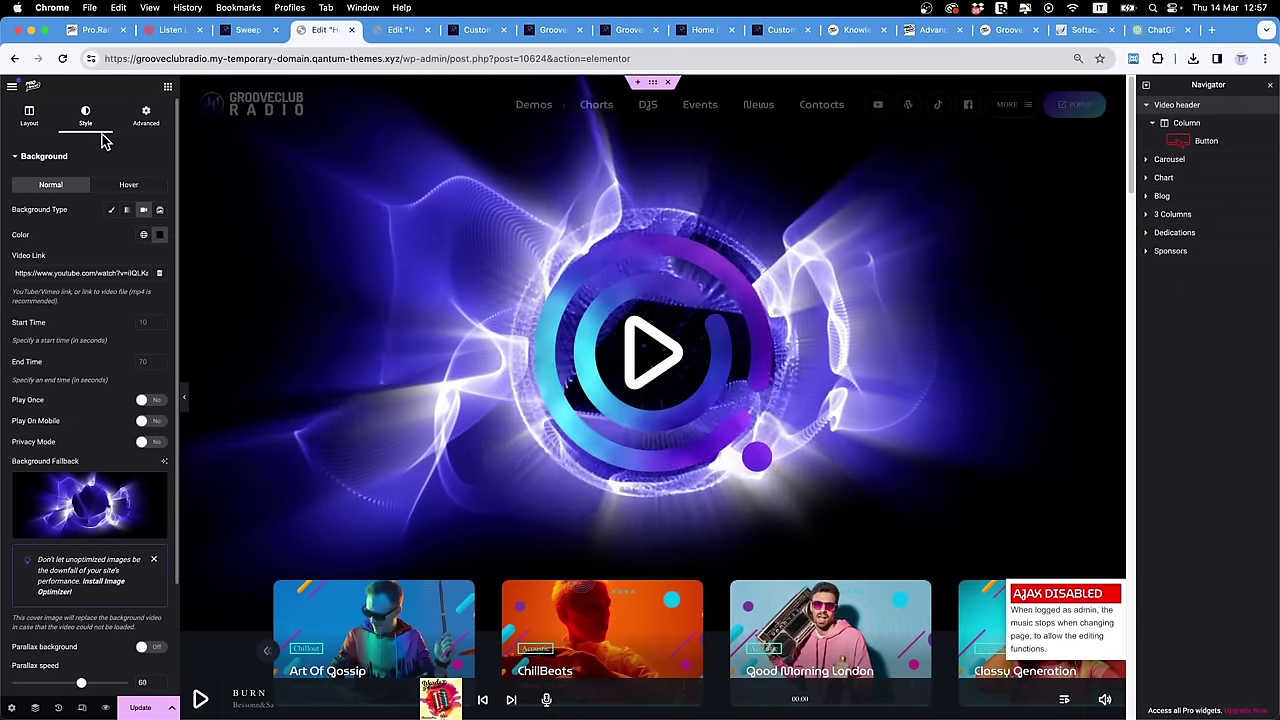
scroll(87, 483, down, 4)
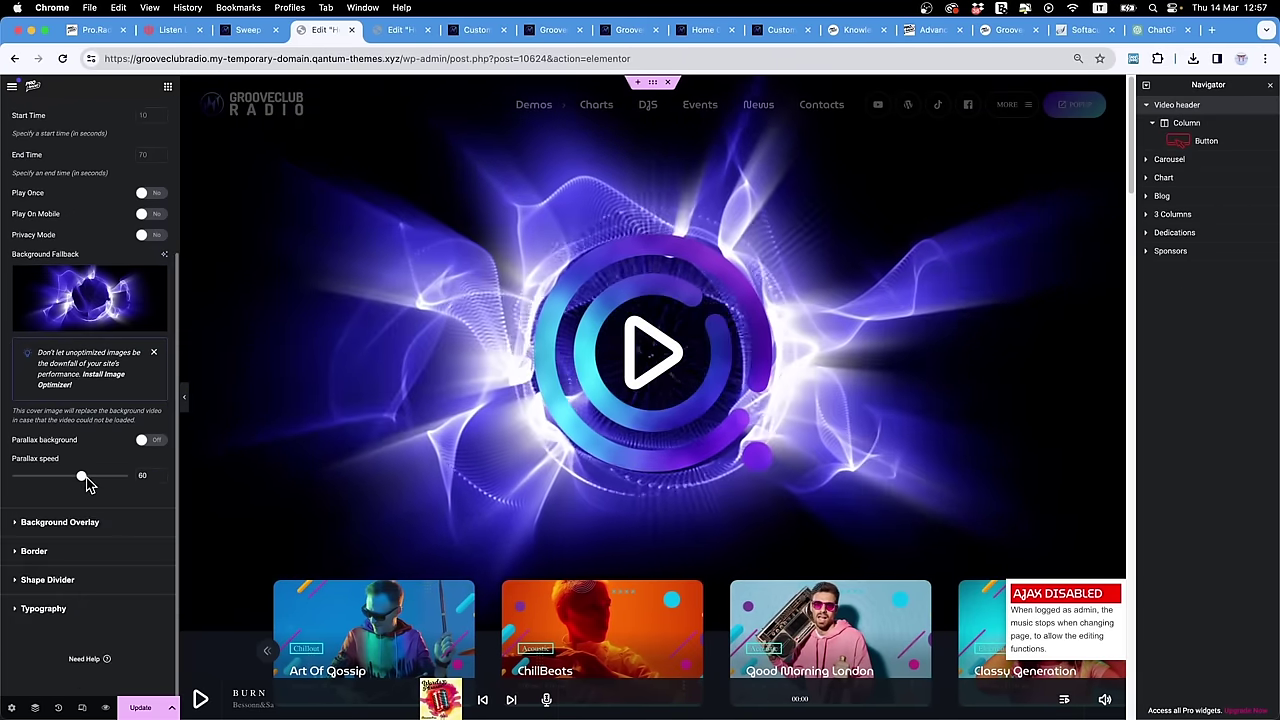
click(71, 524)
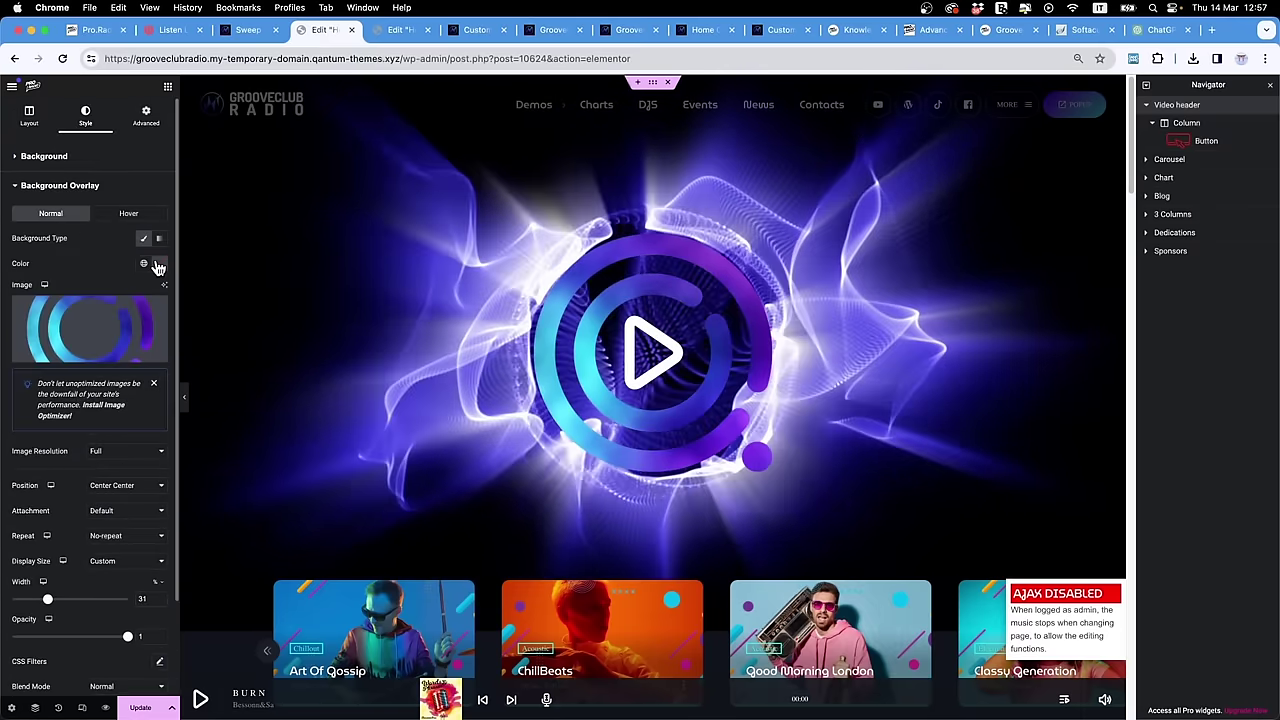
click(159, 239)
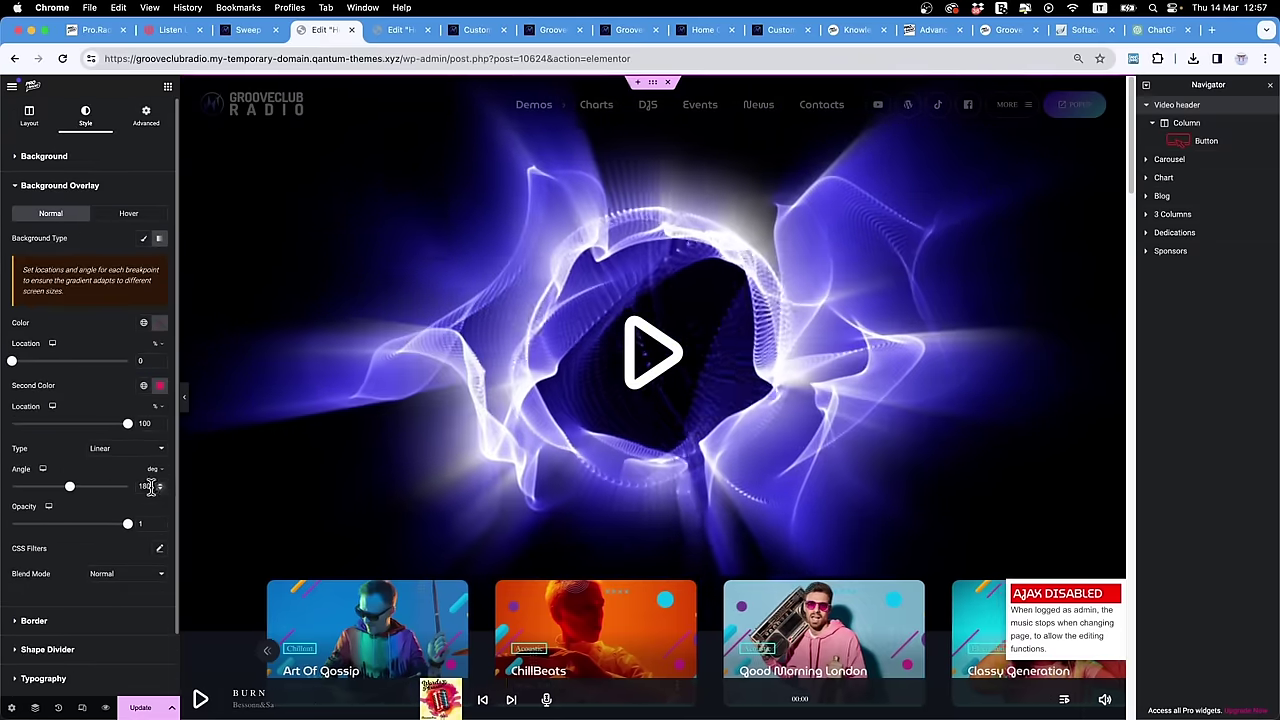
click(160, 386)
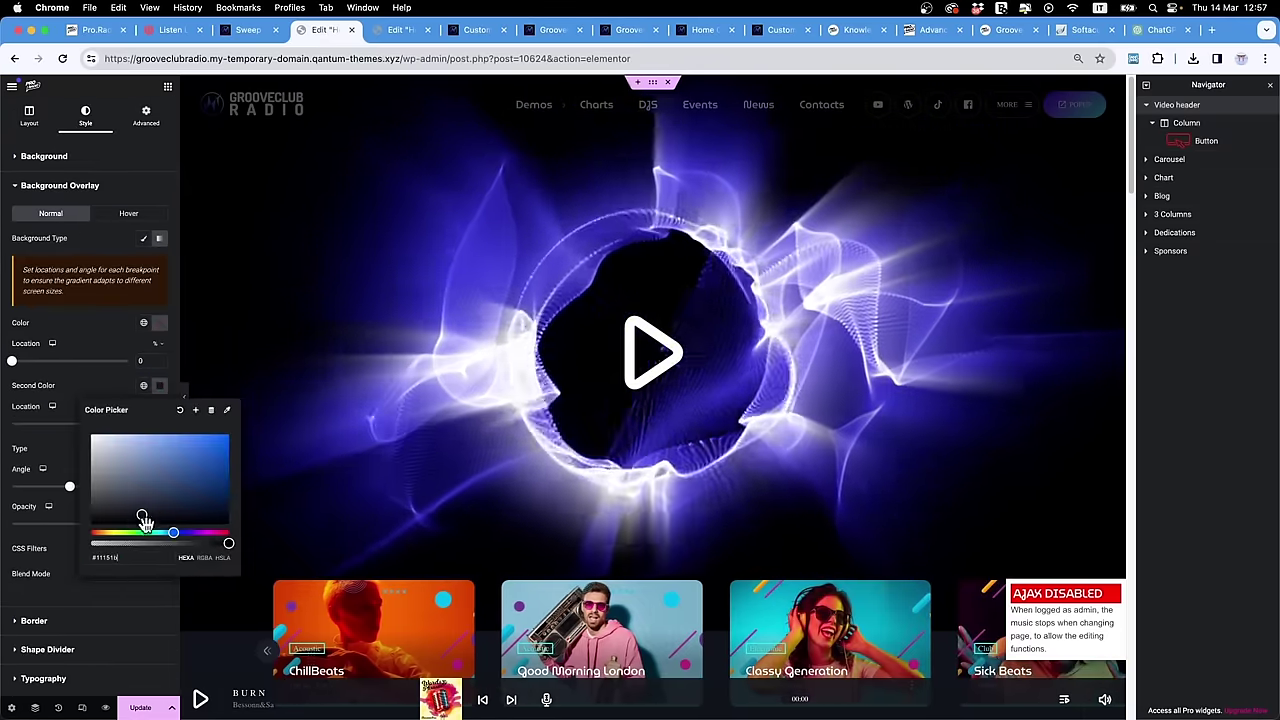
click(95, 390)
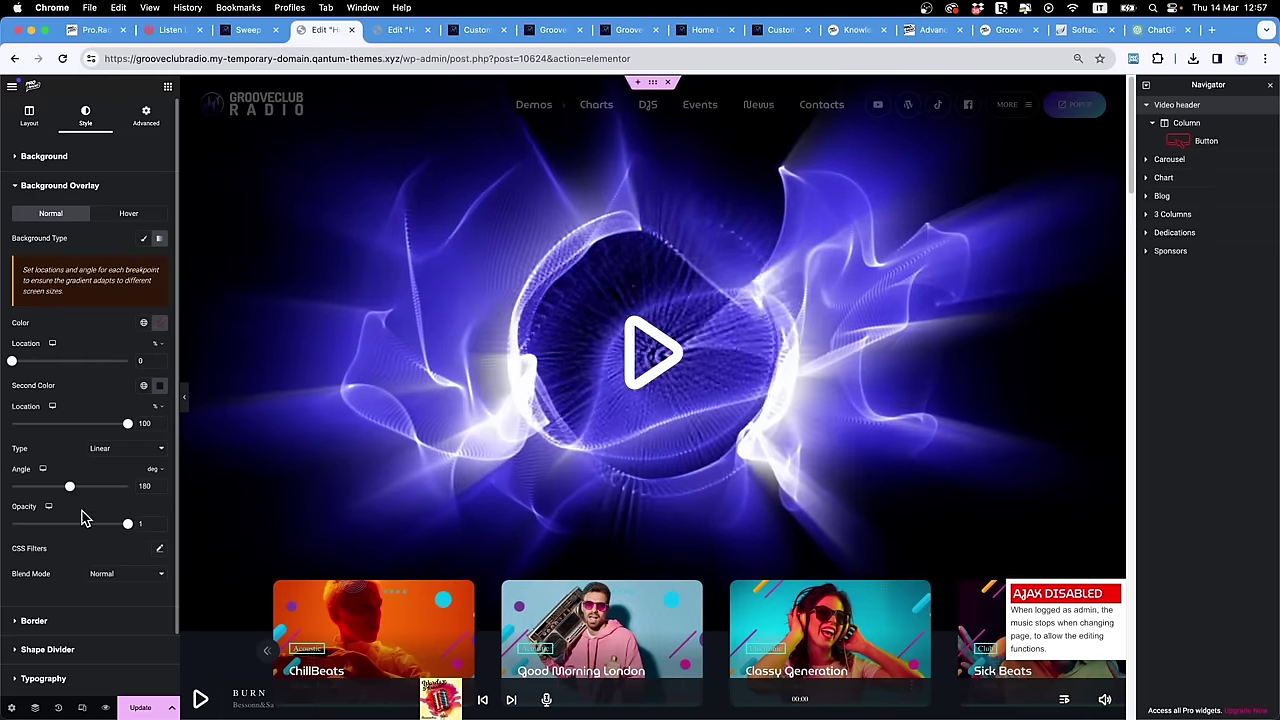
drag(69, 524, 128, 524)
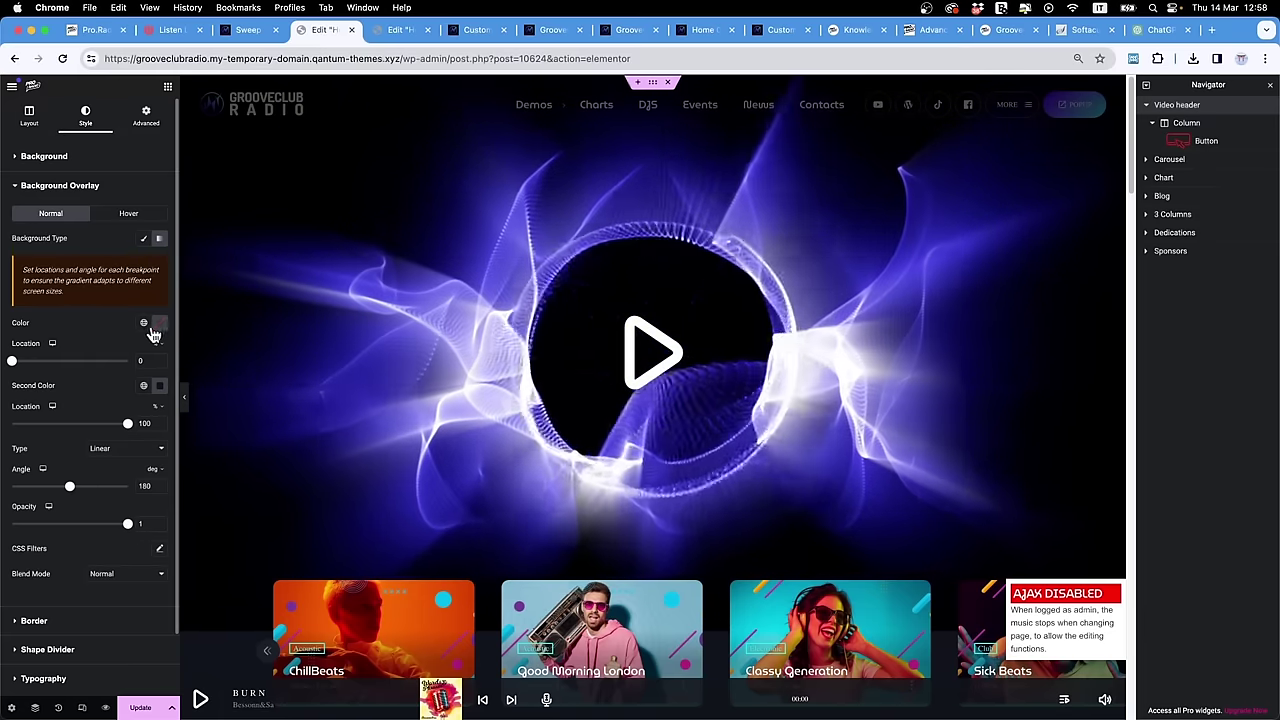
click(158, 324)
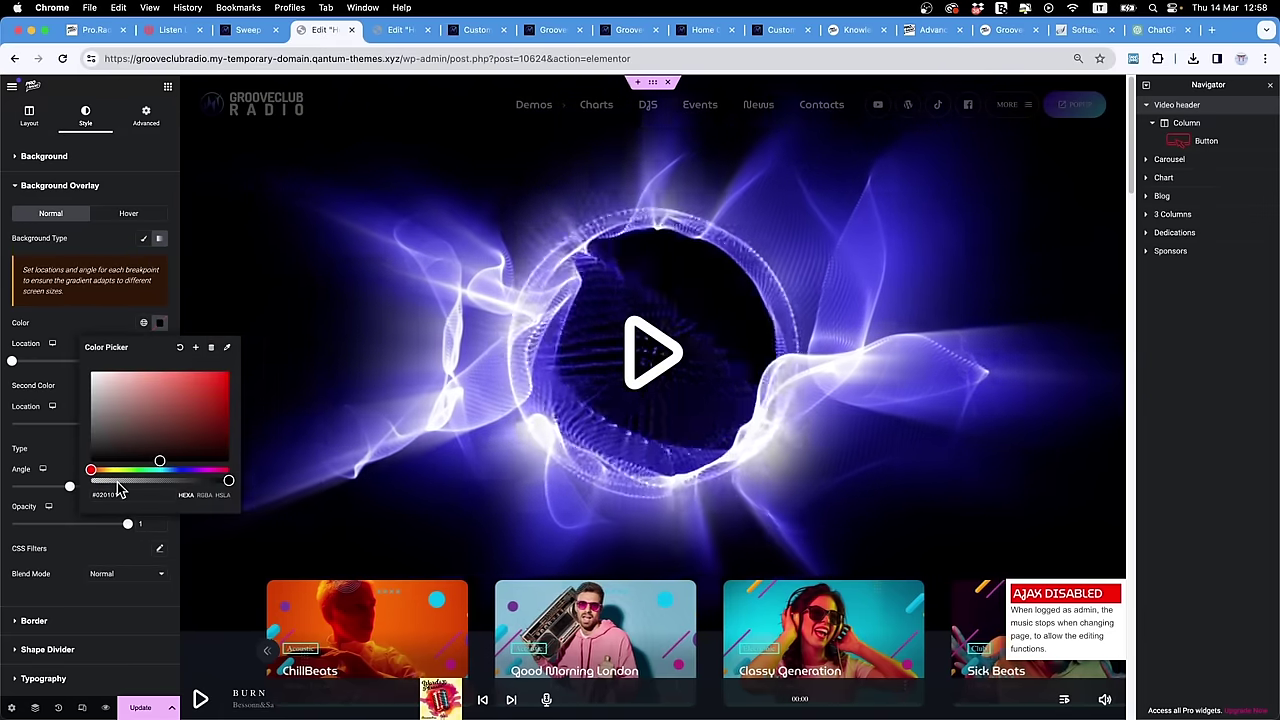
click(78, 352)
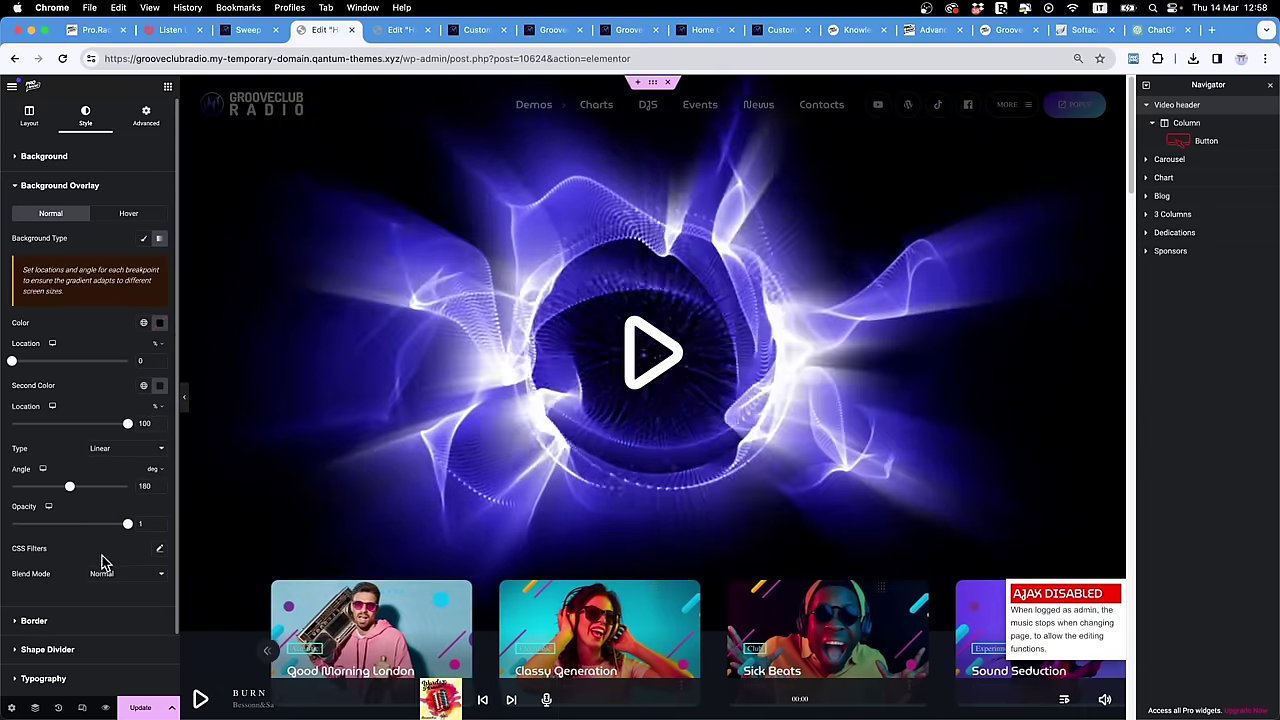
Step: Clear the YouTube video link in the Video header section's background to preview the section without its video
click(46, 160)
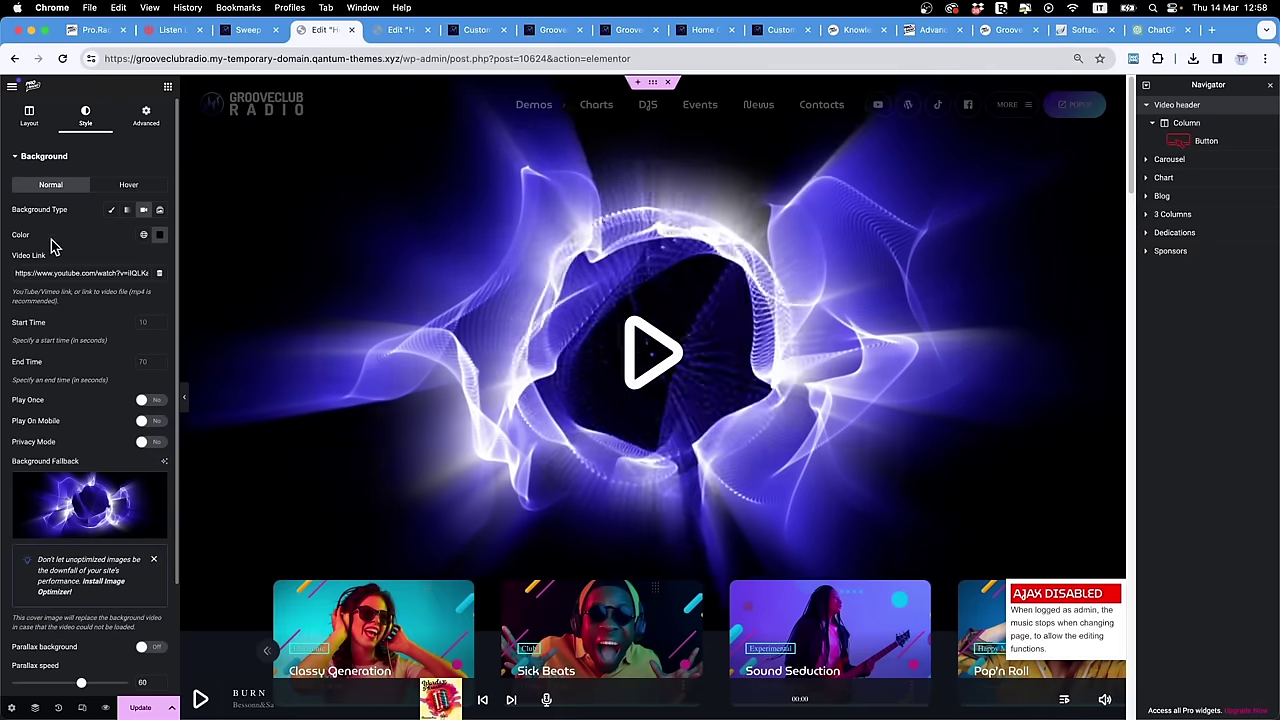
triple_click(75, 272)
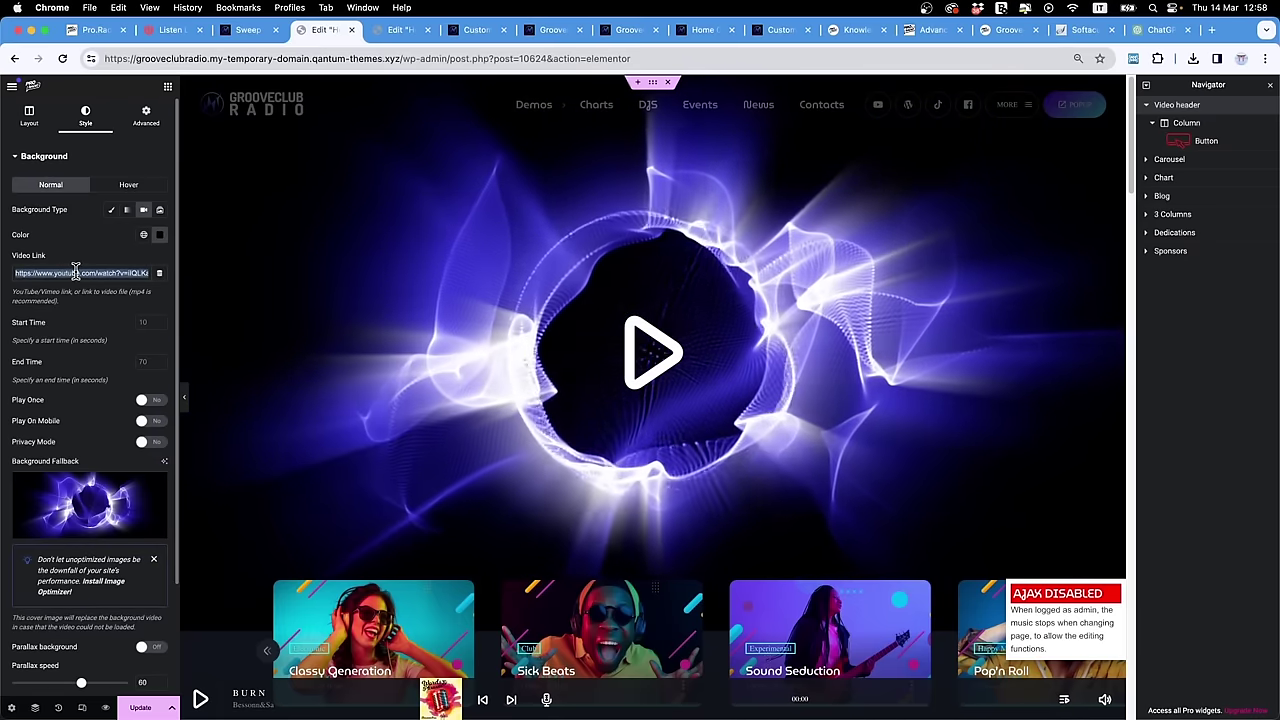
key(BackSpace)
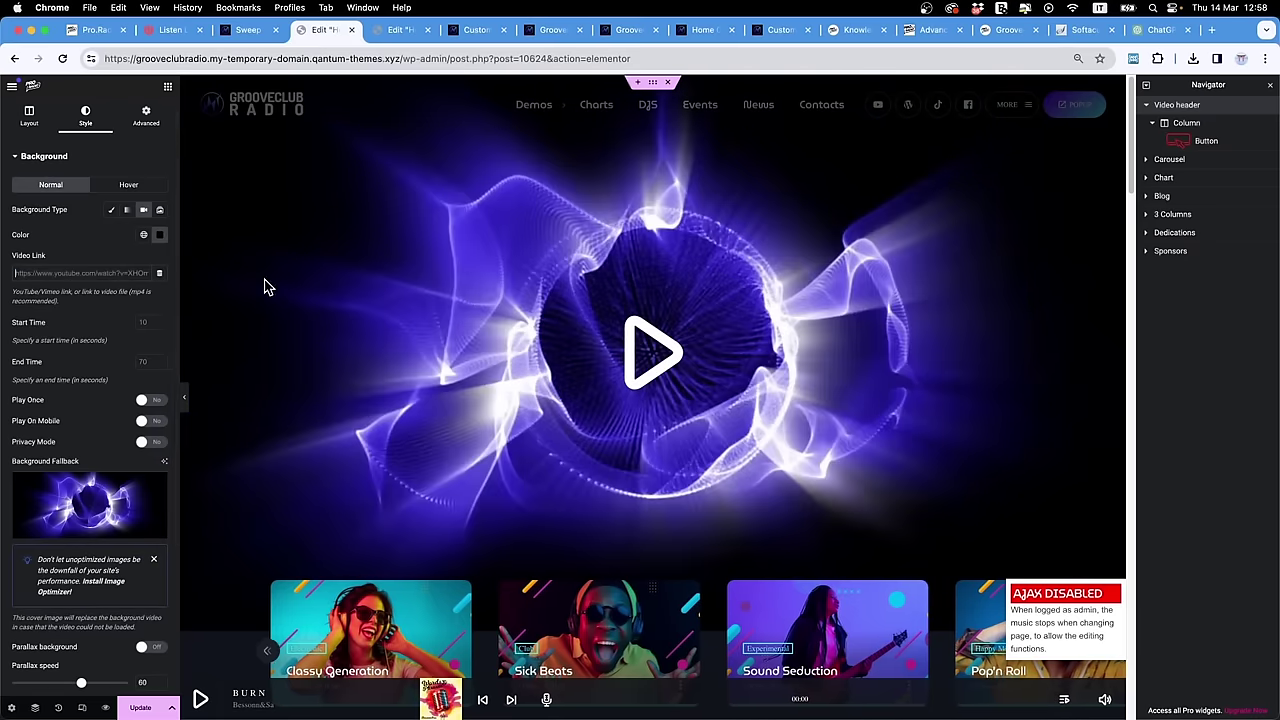
scroll(90, 497, down, 3)
click(73, 522)
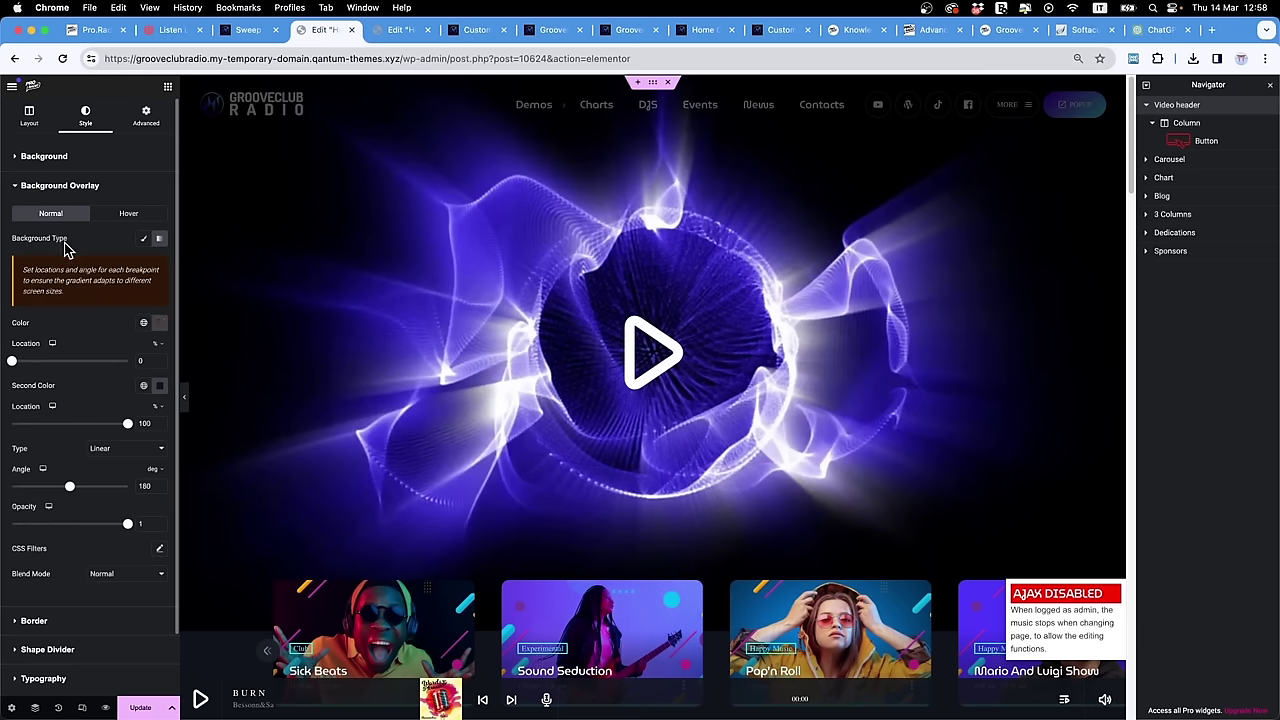
click(57, 167)
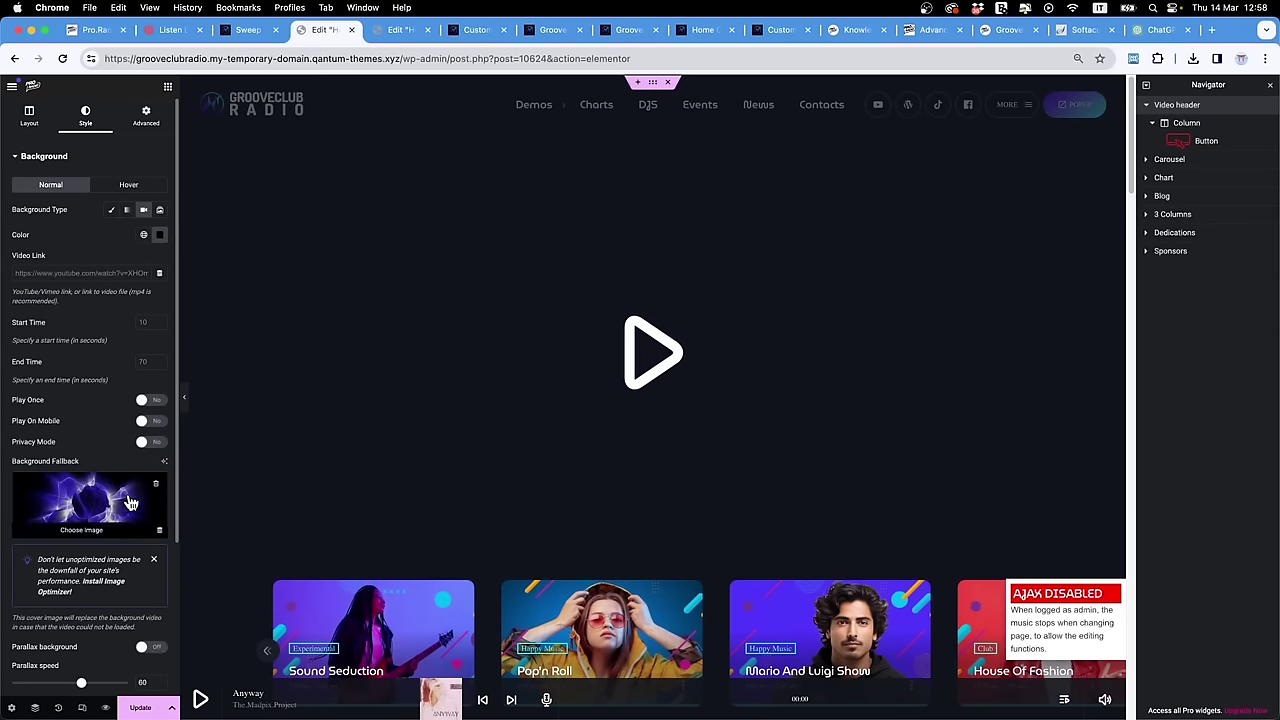
scroll(113, 470, down, 4)
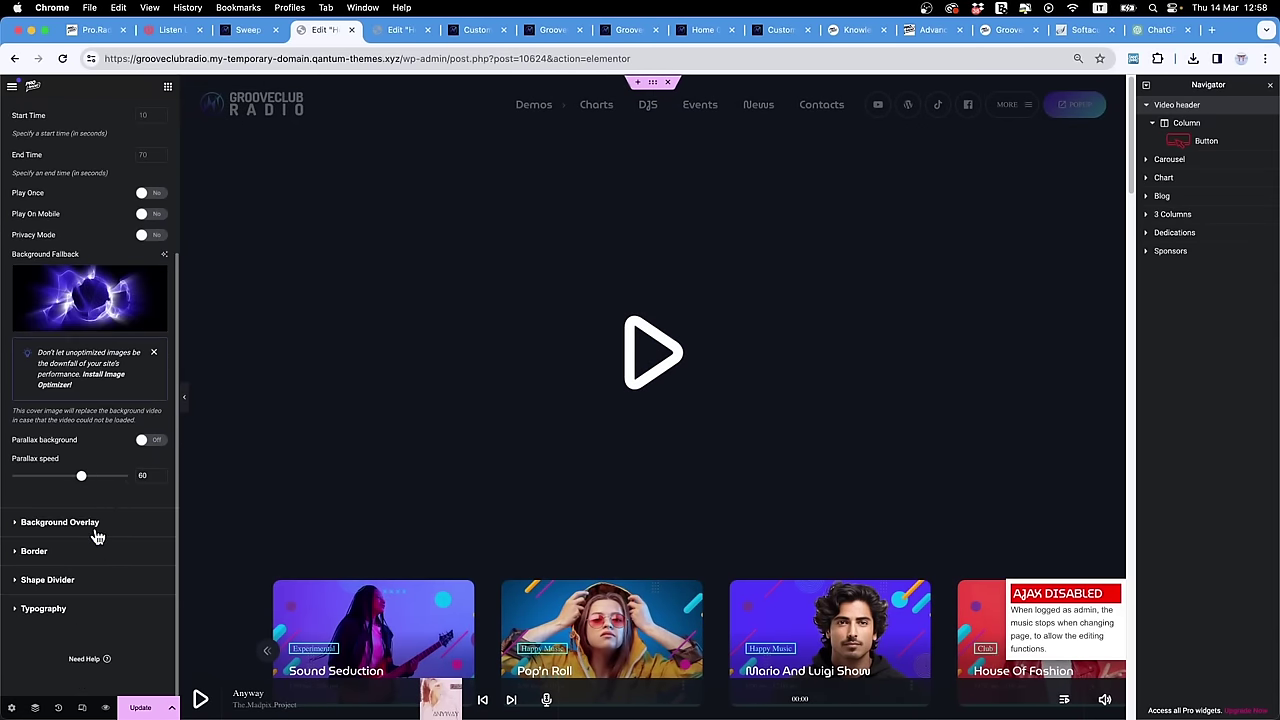
Step: Make the first gradient color of the Video header section's background overlay semi-transparent, using #02010157
click(60, 522)
click(162, 324)
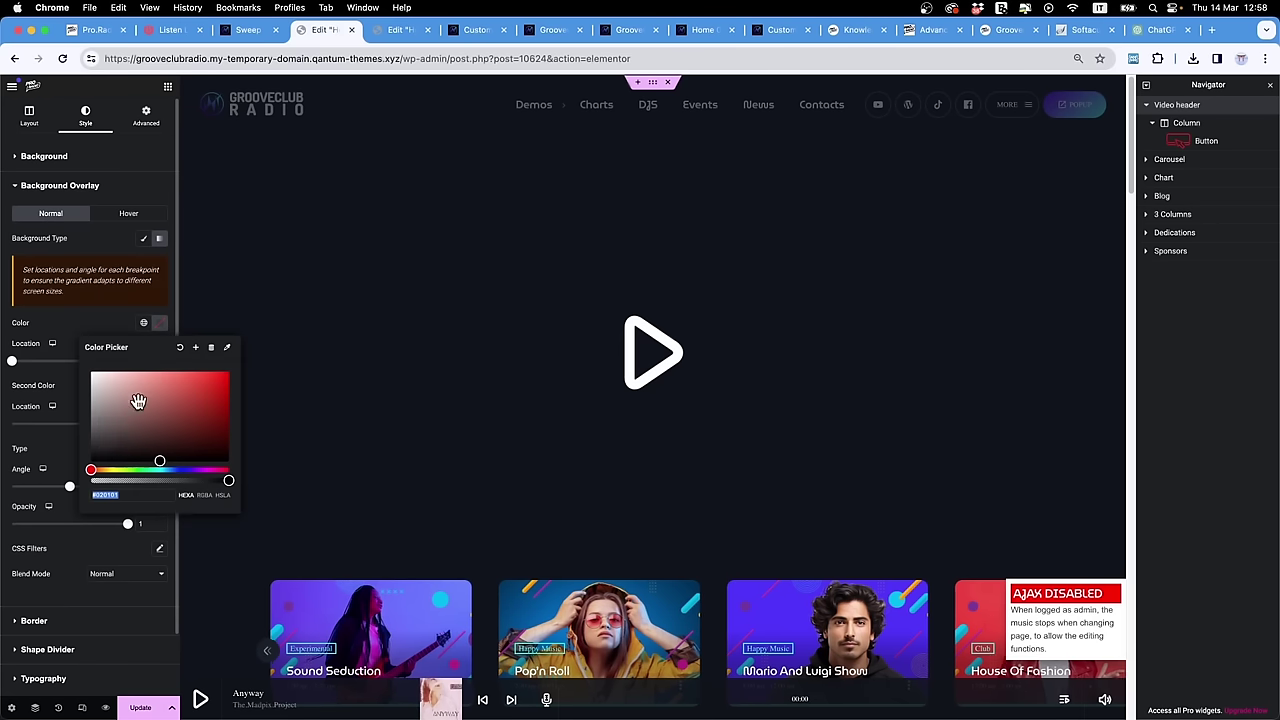
drag(129, 481, 139, 481)
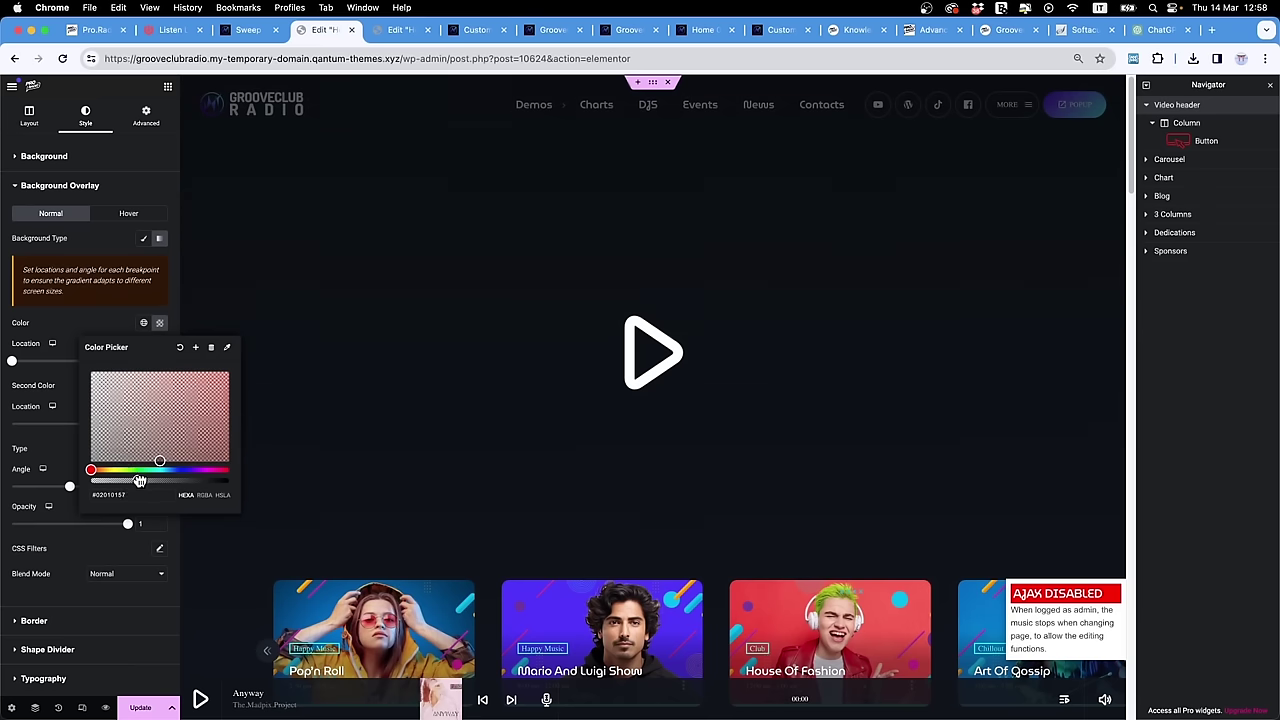
click(70, 258)
Step: Restore the YouTube video link in the Video header section's background and review its remaining background and overlay settings
click(40, 155)
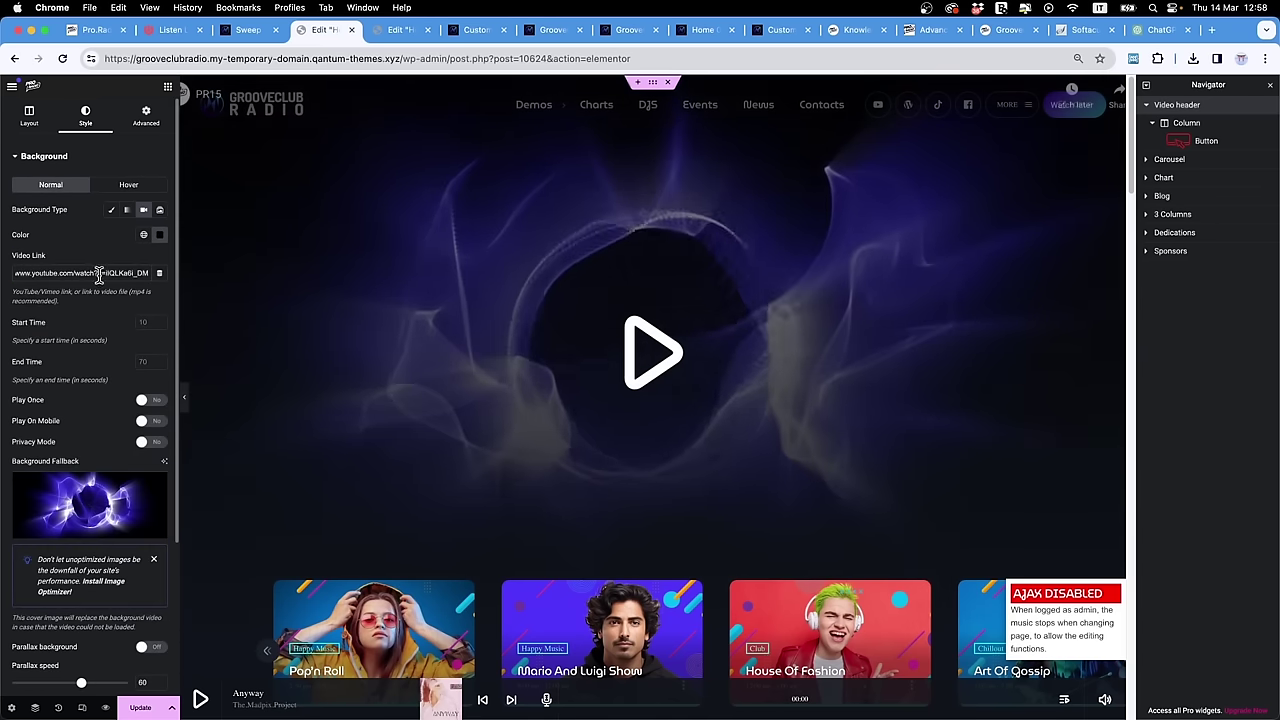
scroll(70, 420, down, 3)
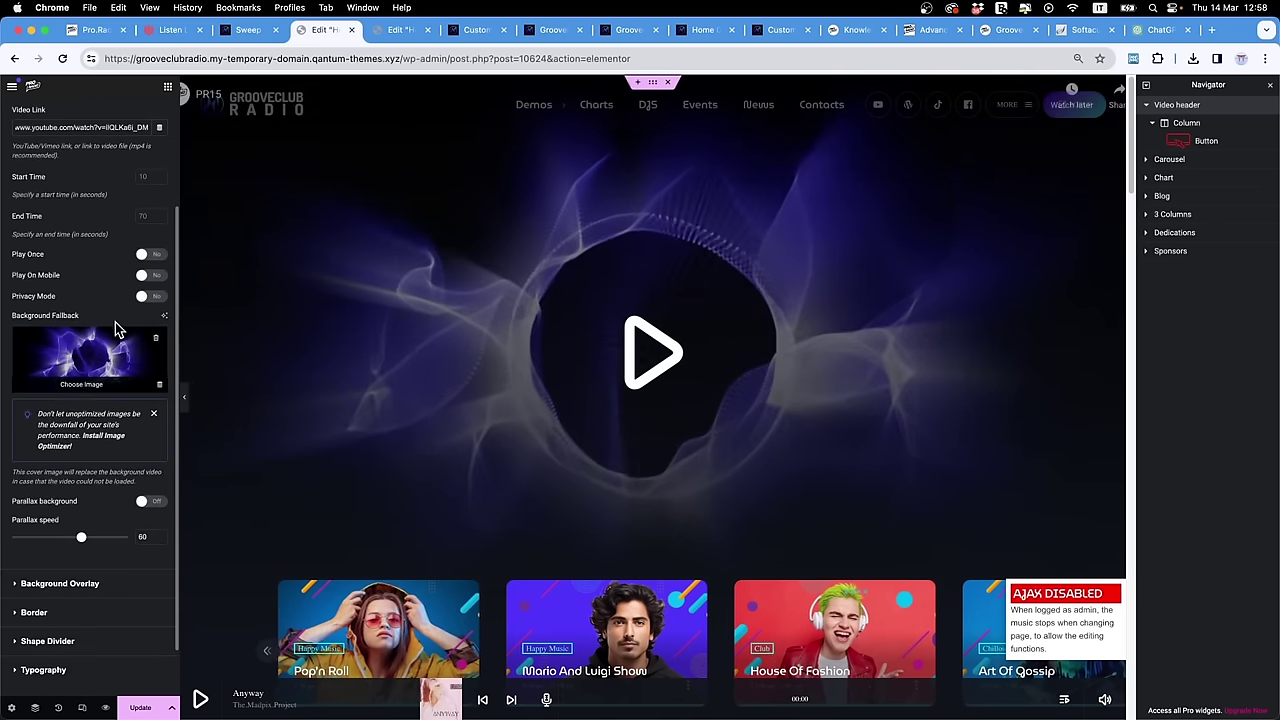
scroll(75, 485, down, 1)
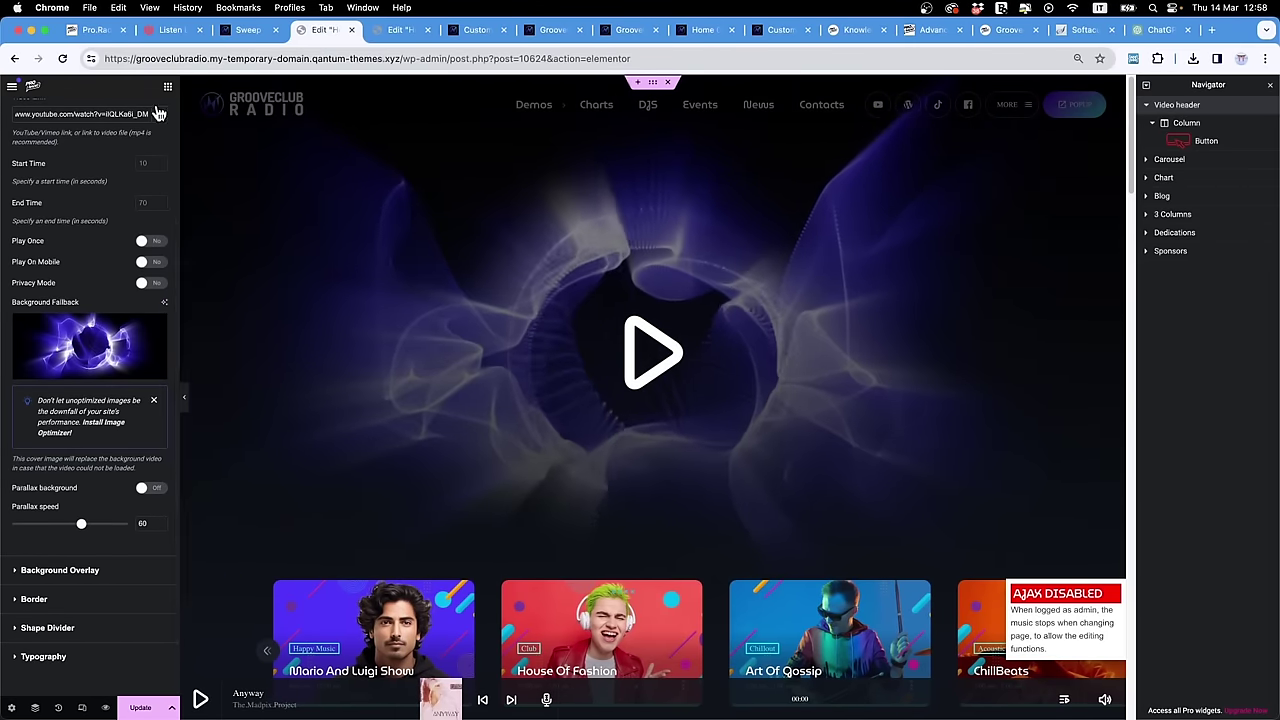
click(60, 570)
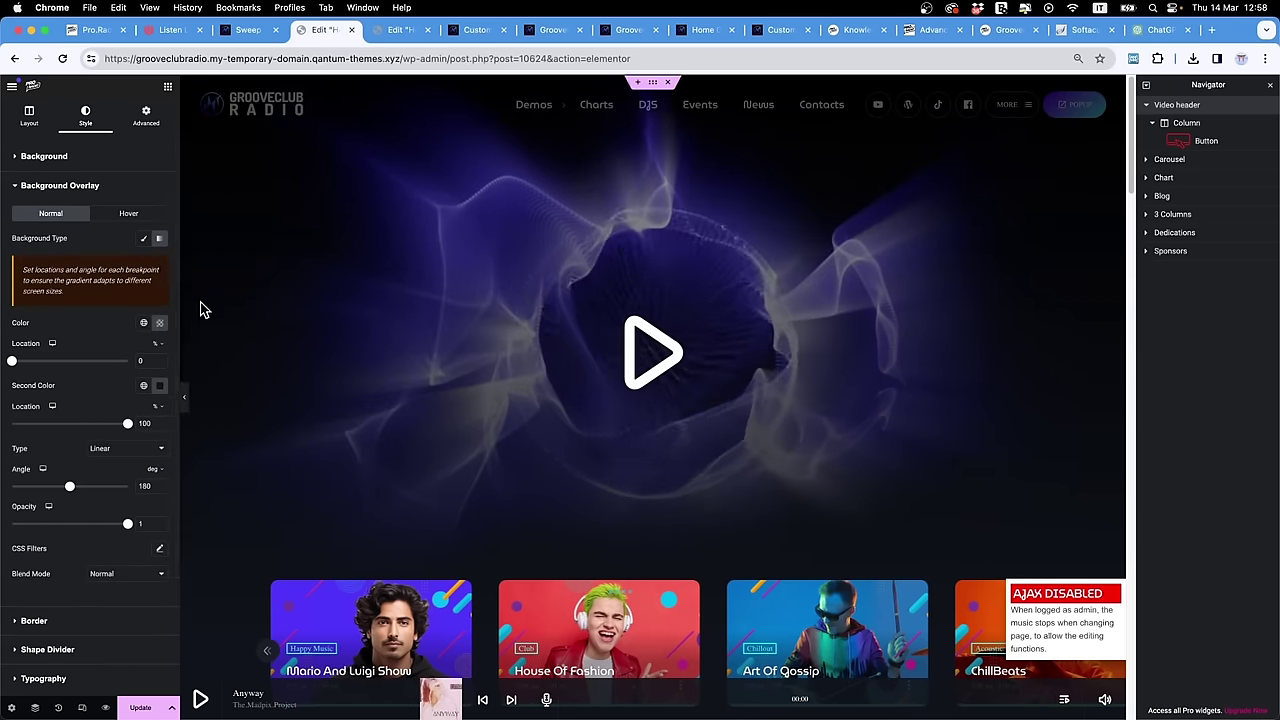
click(60, 158)
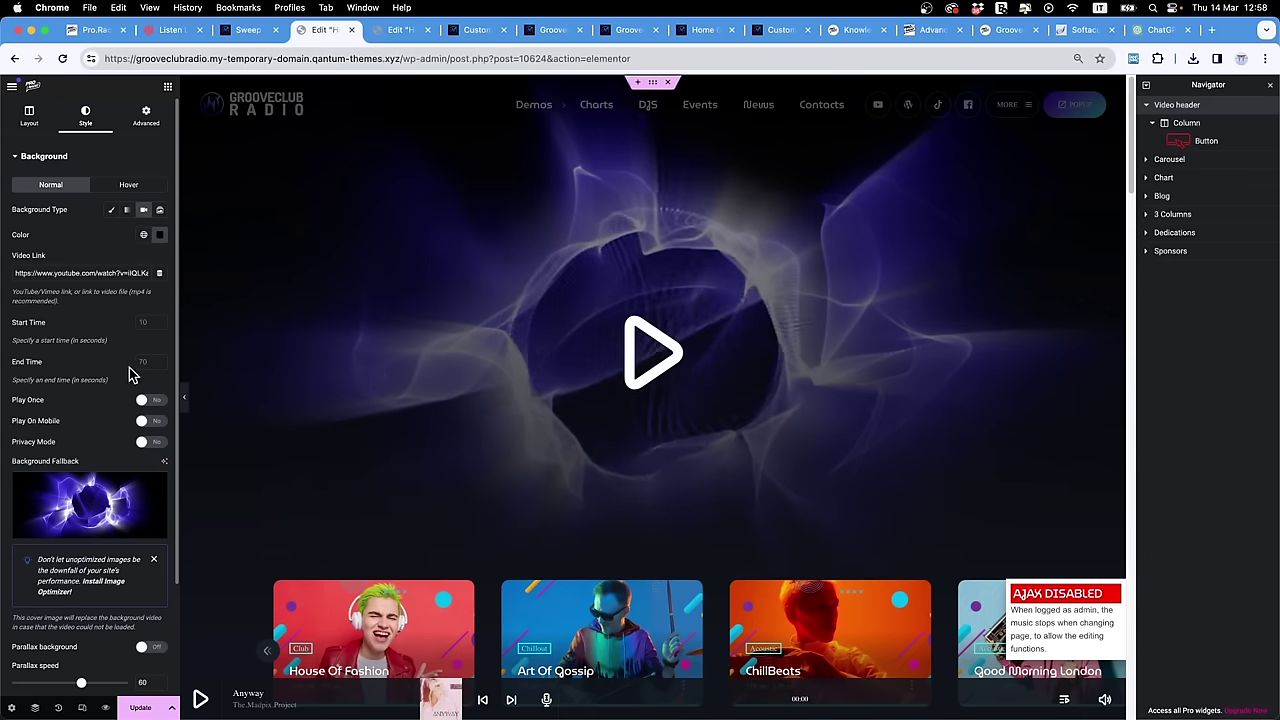
scroll(140, 460, down, 2)
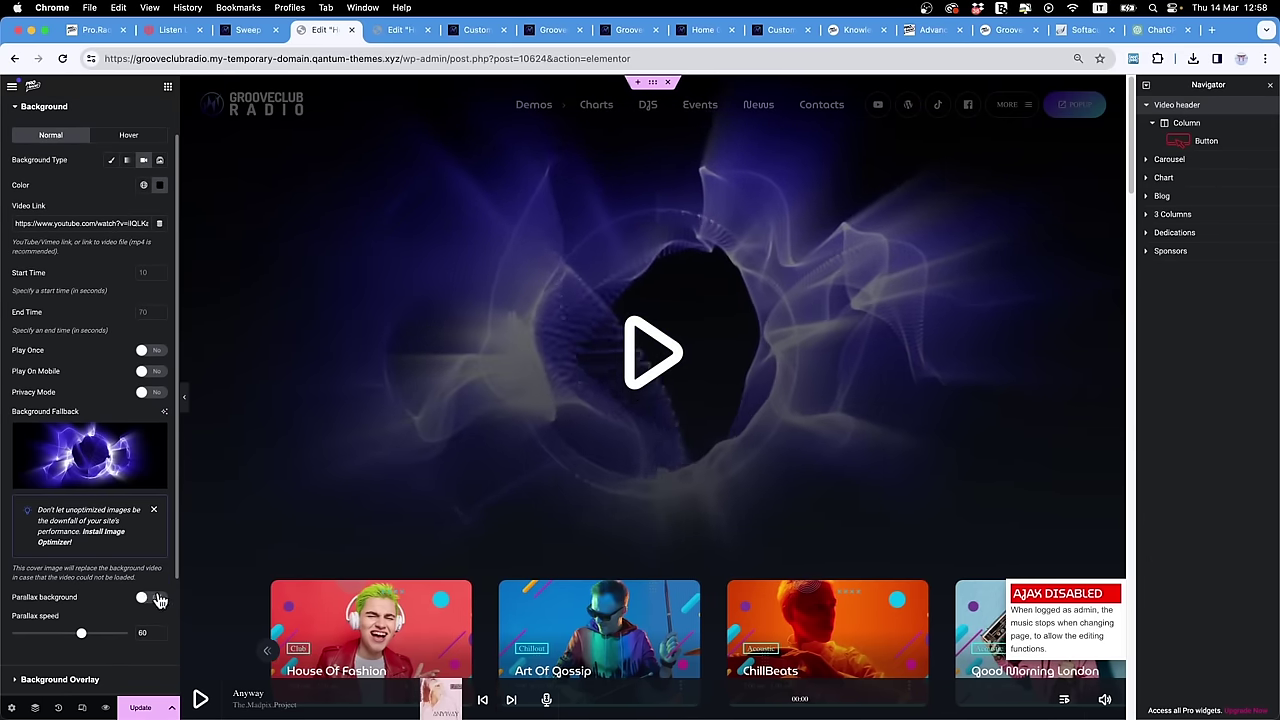
scroll(118, 594, down, 1)
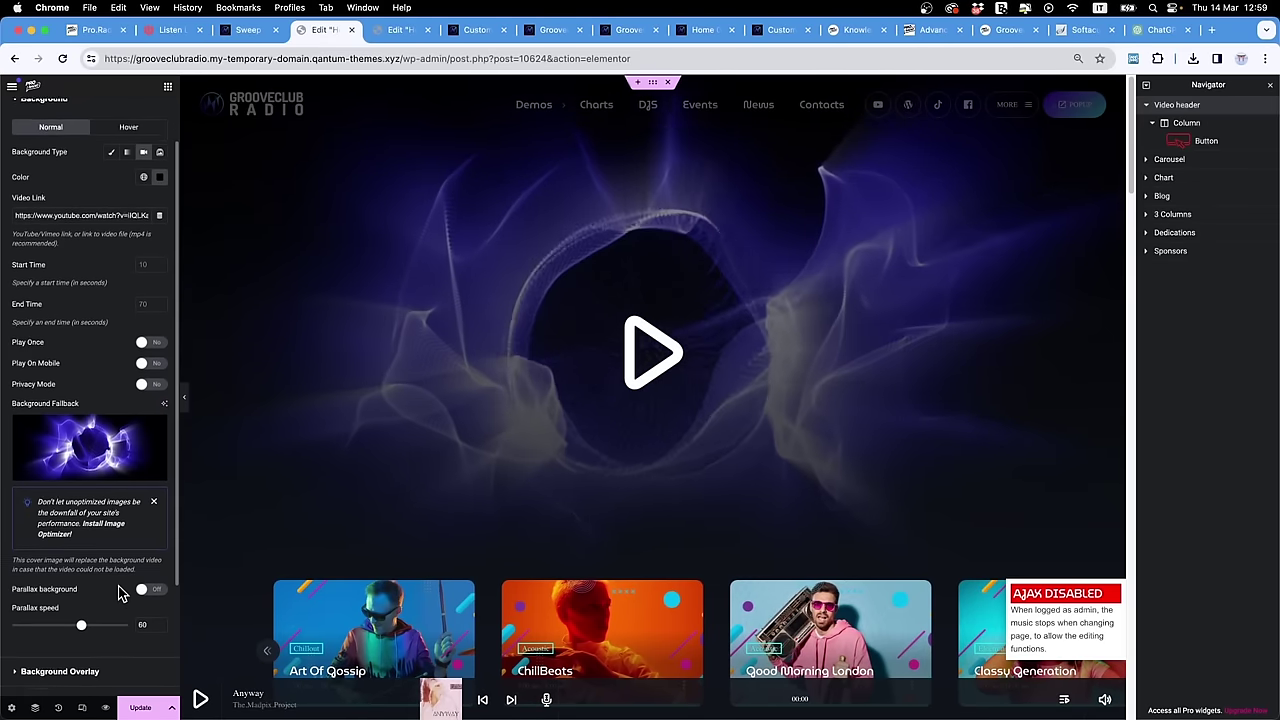
scroll(117, 592, down, 2)
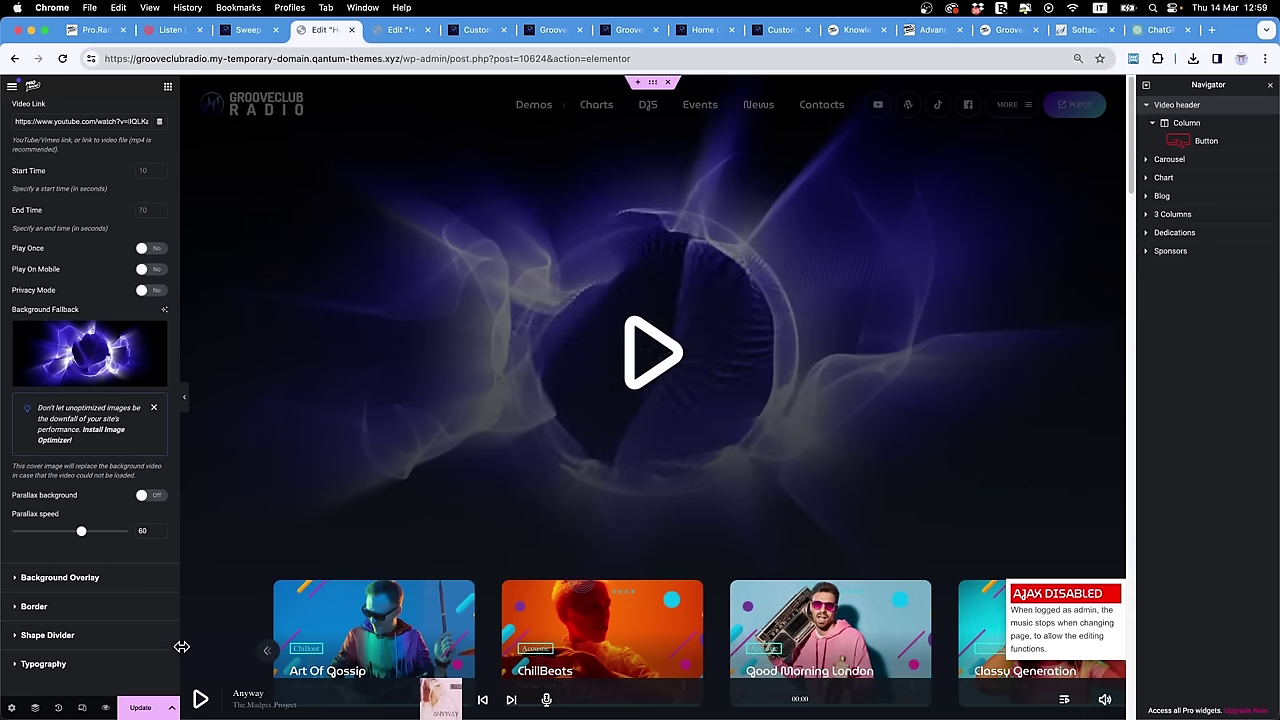
Step: Set the location of the first color in the Video header section's overlay gradient to 65%
click(60, 578)
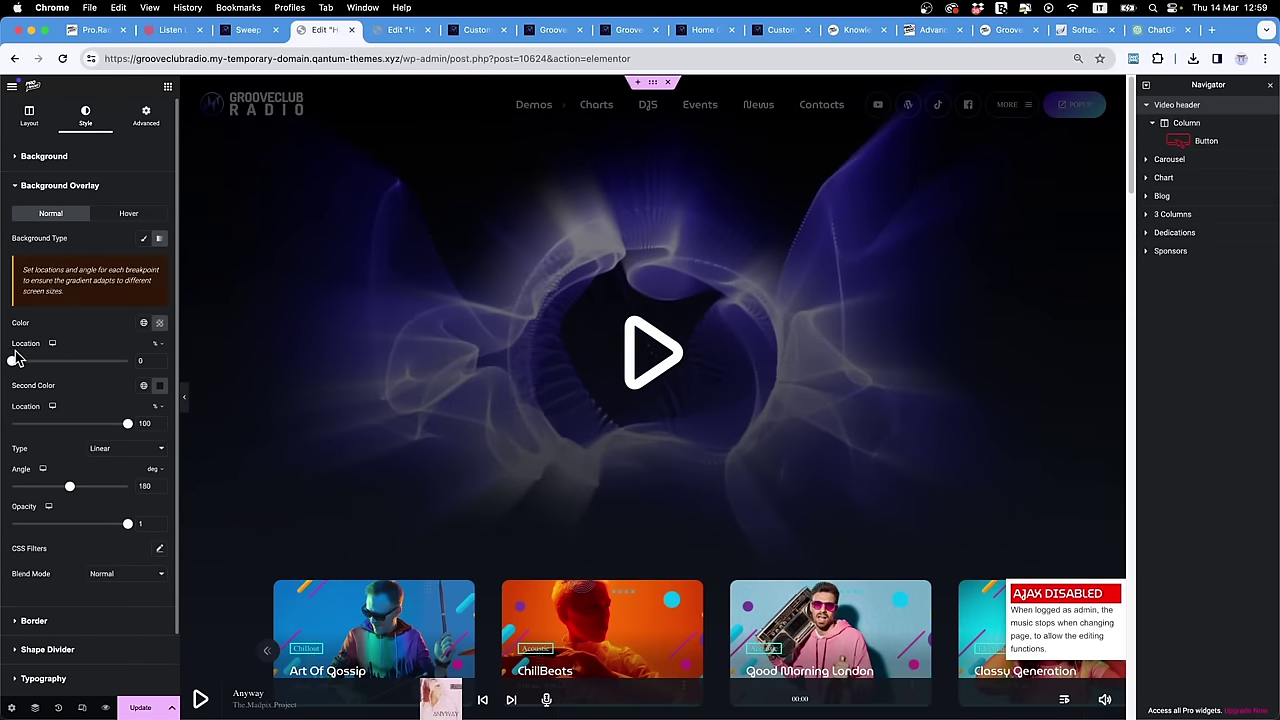
drag(15, 360, 101, 372)
scroll(233, 495, down, 2)
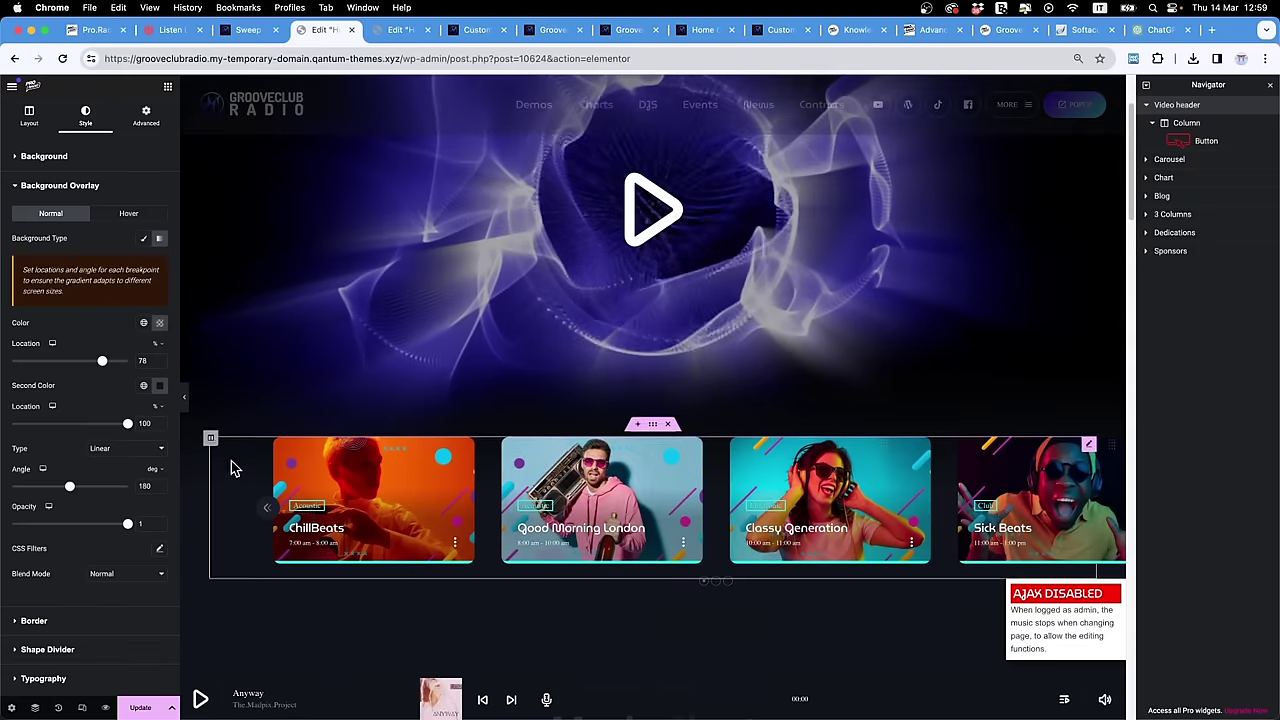
mouse_move(101, 361)
mouse_down()
mouse_move(74, 365)
mouse_move(114, 363)
mouse_move(5, 368)
mouse_move(125, 365)
mouse_move(87, 361)
mouse_up()
scroll(858, 286, up, 2)
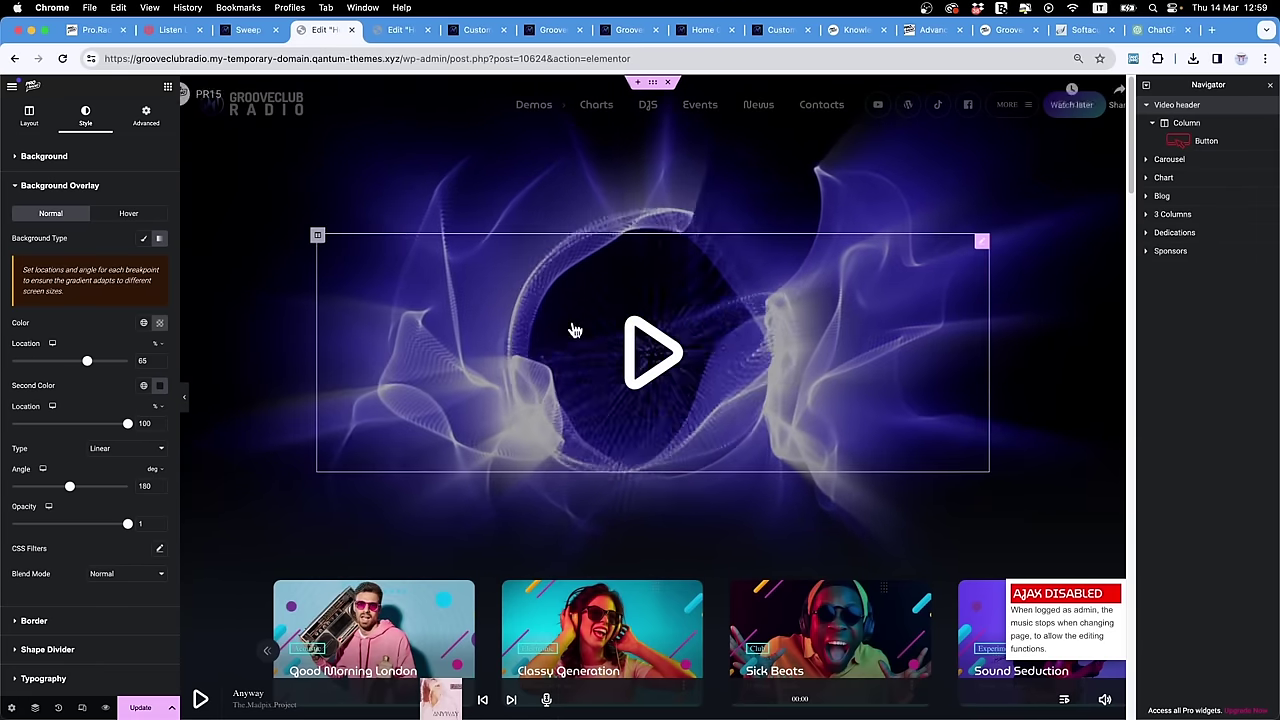
Step: Set the Video header's play button to play the GrooveClub Radio channel and check the size in its design settings
right_click(678, 376)
click(678, 376)
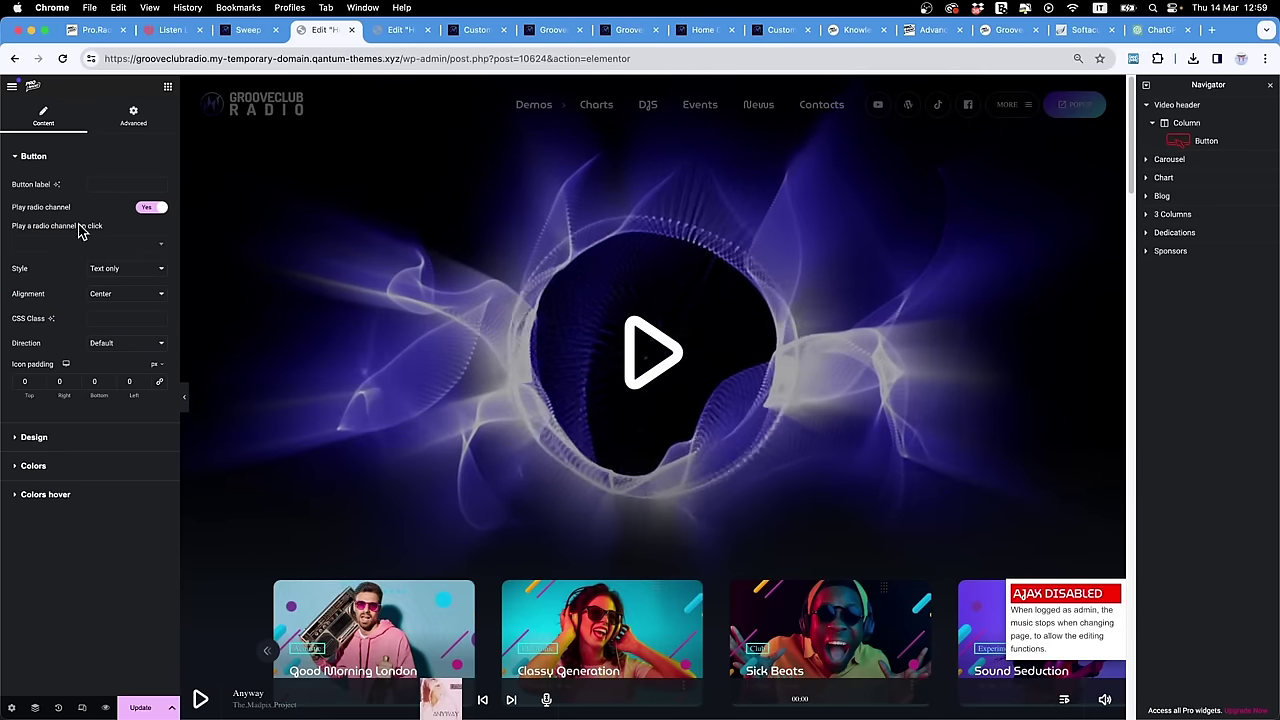
click(80, 244)
click(67, 280)
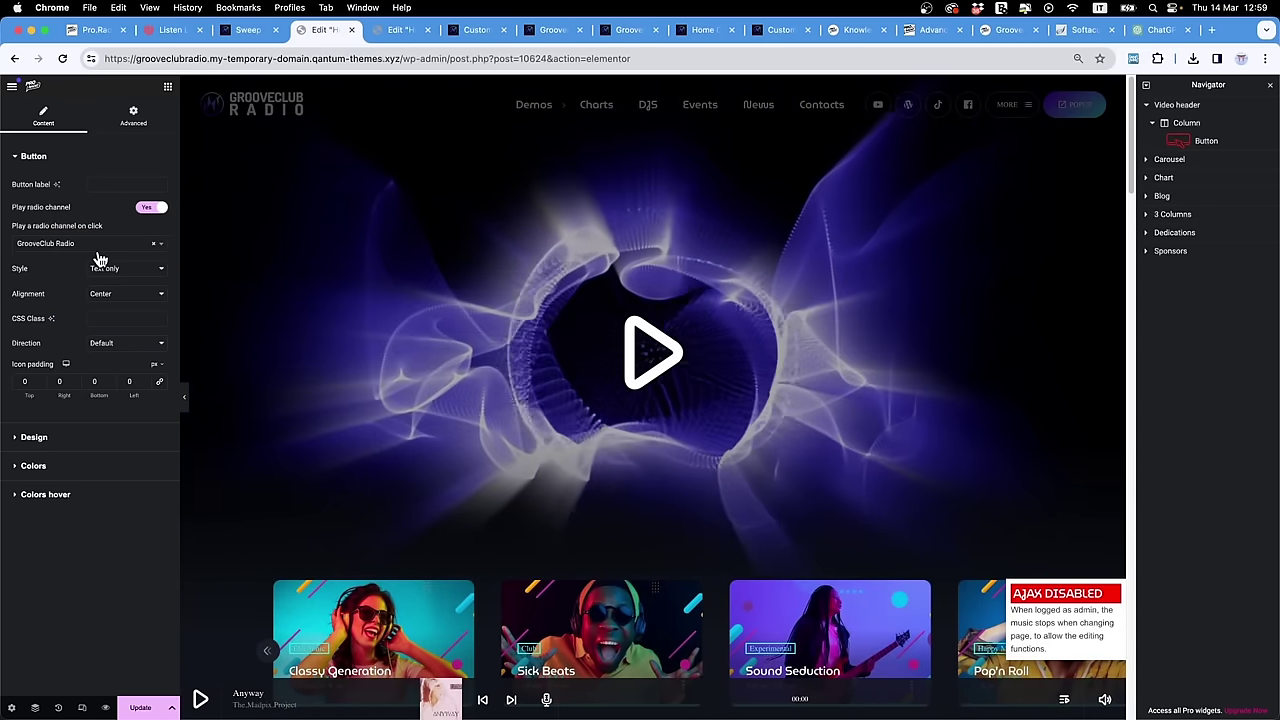
click(36, 437)
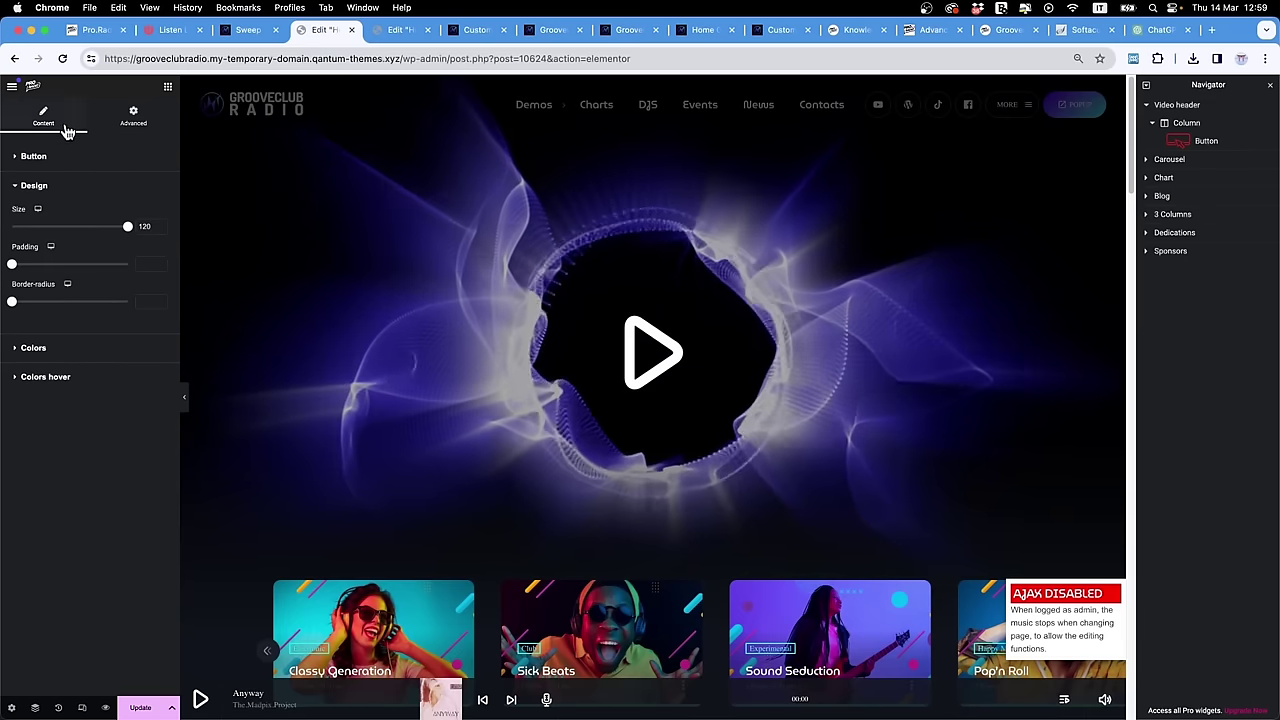
mouse_move(134, 232)
mouse_down()
mouse_move(63, 229)
mouse_move(136, 238)
mouse_up()
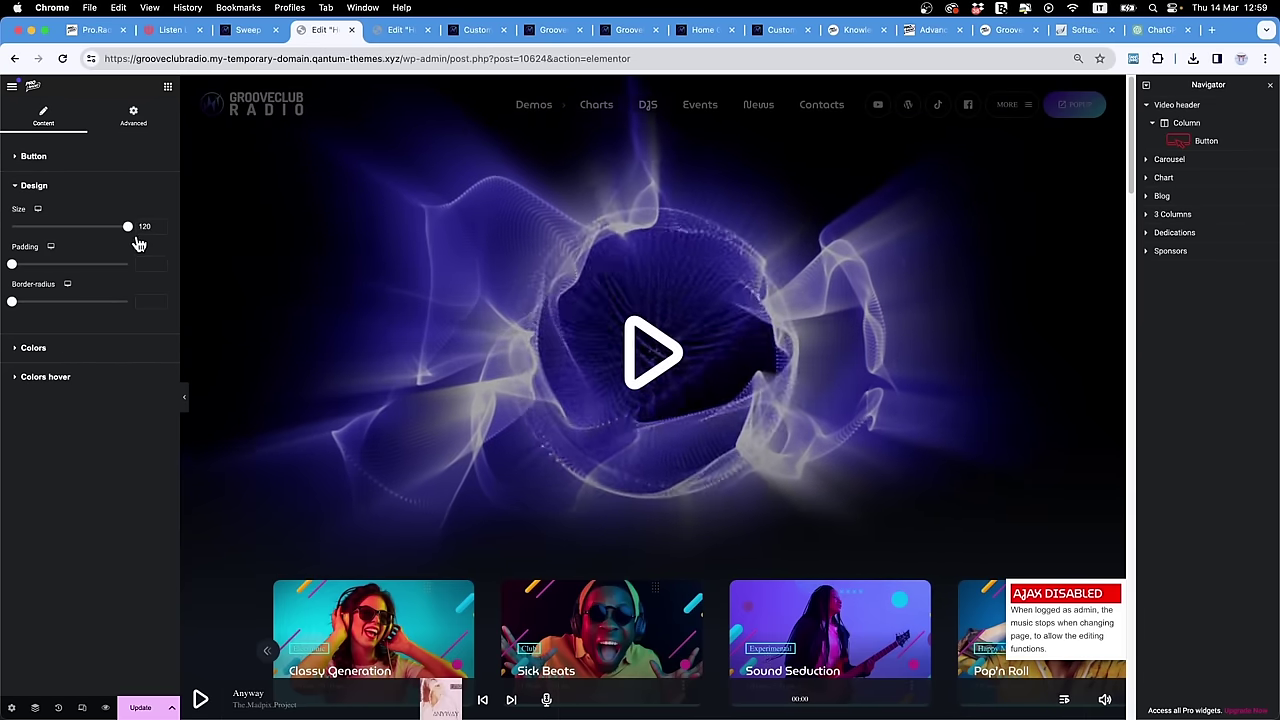
Step: Look over the remaining home page sections and browse the advanced video lessons on the Pro Radio Academy page
scroll(626, 466, down, 5)
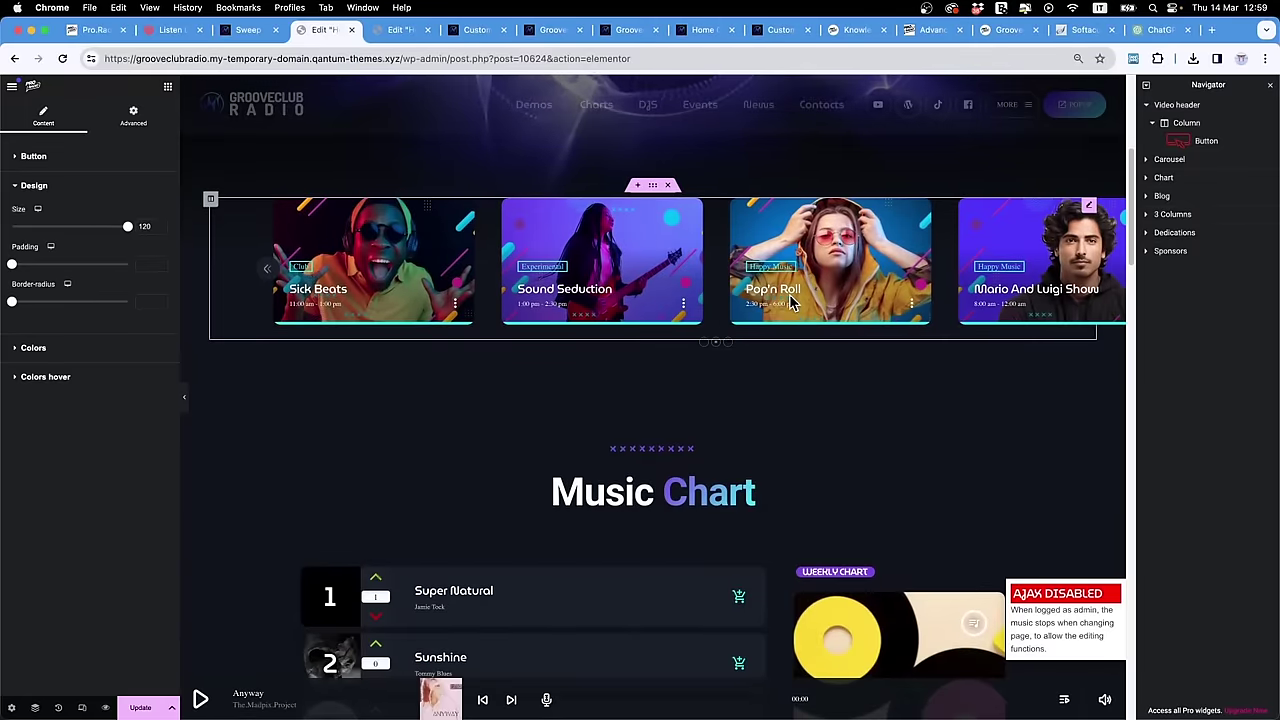
right_click(795, 305)
scroll(586, 400, down, 20)
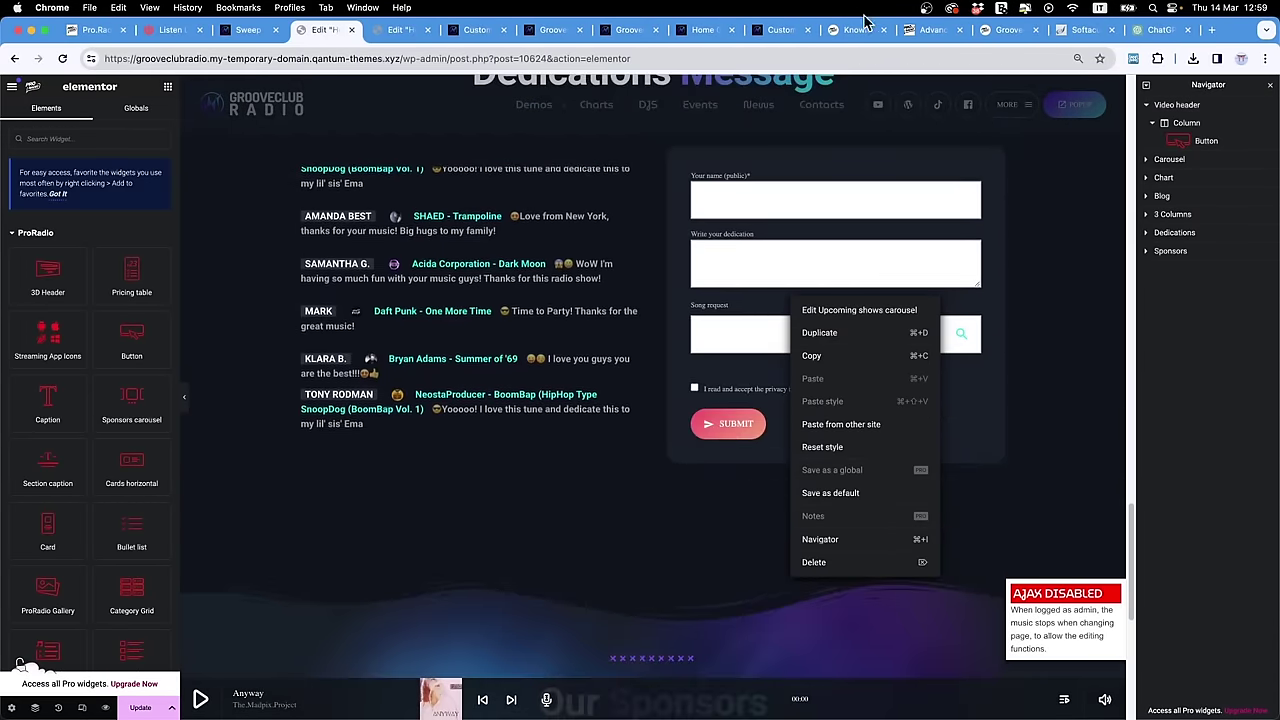
click(928, 30)
scroll(940, 441, down, 12)
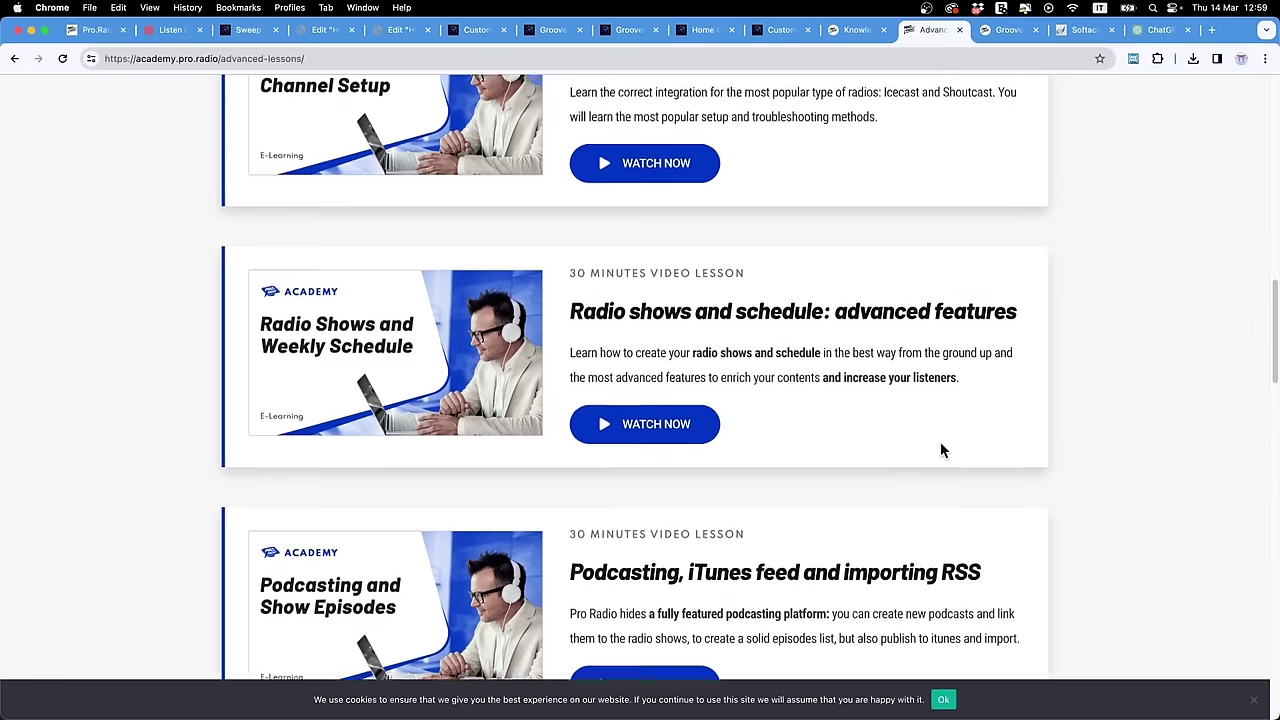
scroll(940, 447, down, 3)
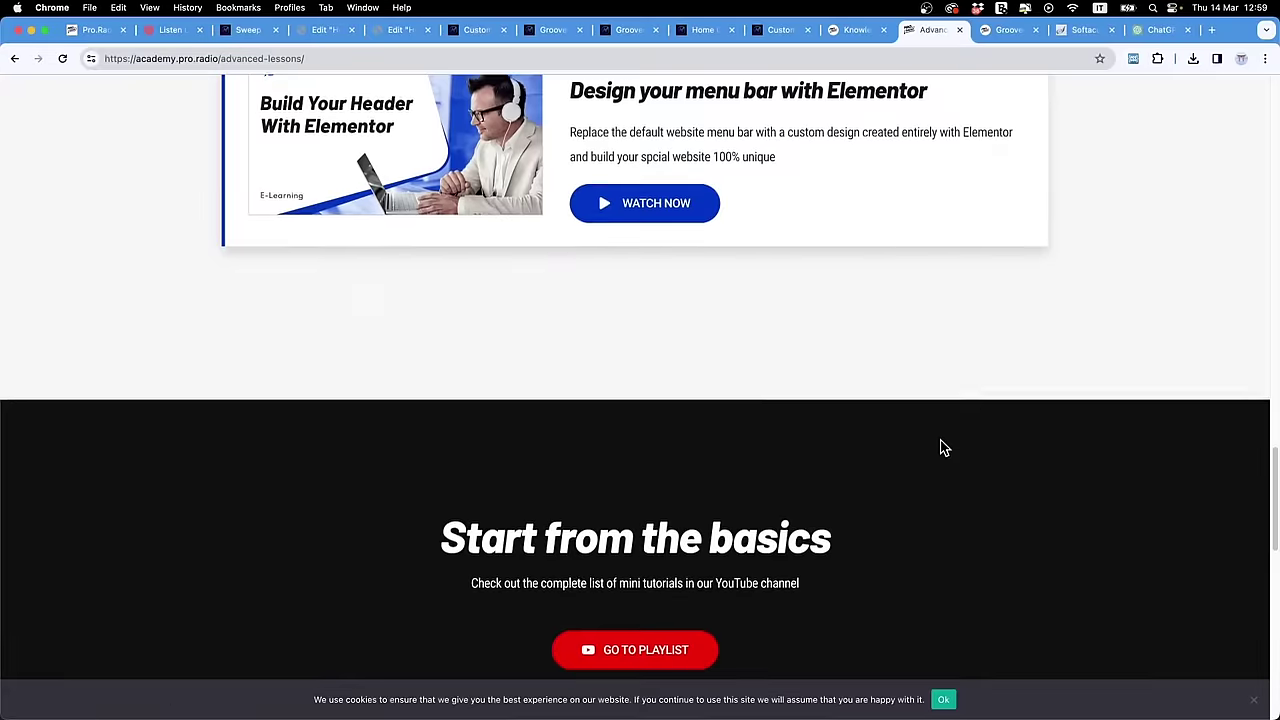
scroll(940, 447, up, 5)
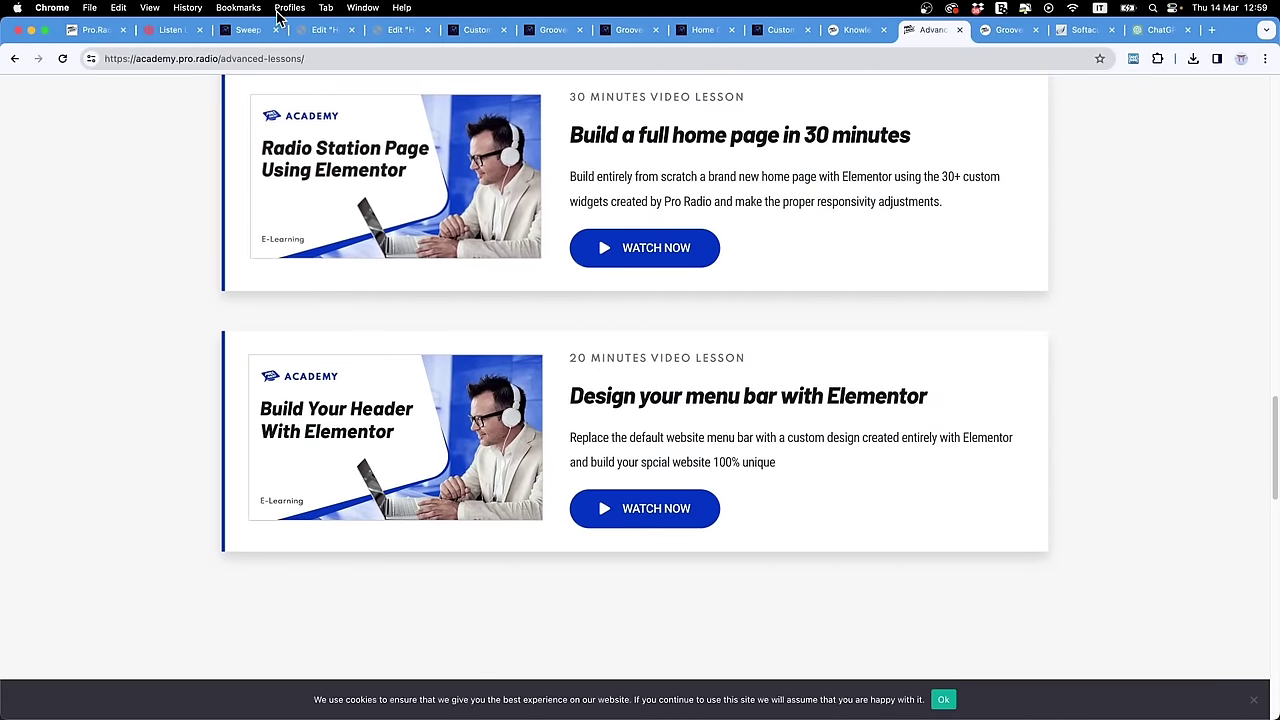
Step: Return to the home page editor, save the page update, and inspect the published page
click(245, 30)
click(320, 34)
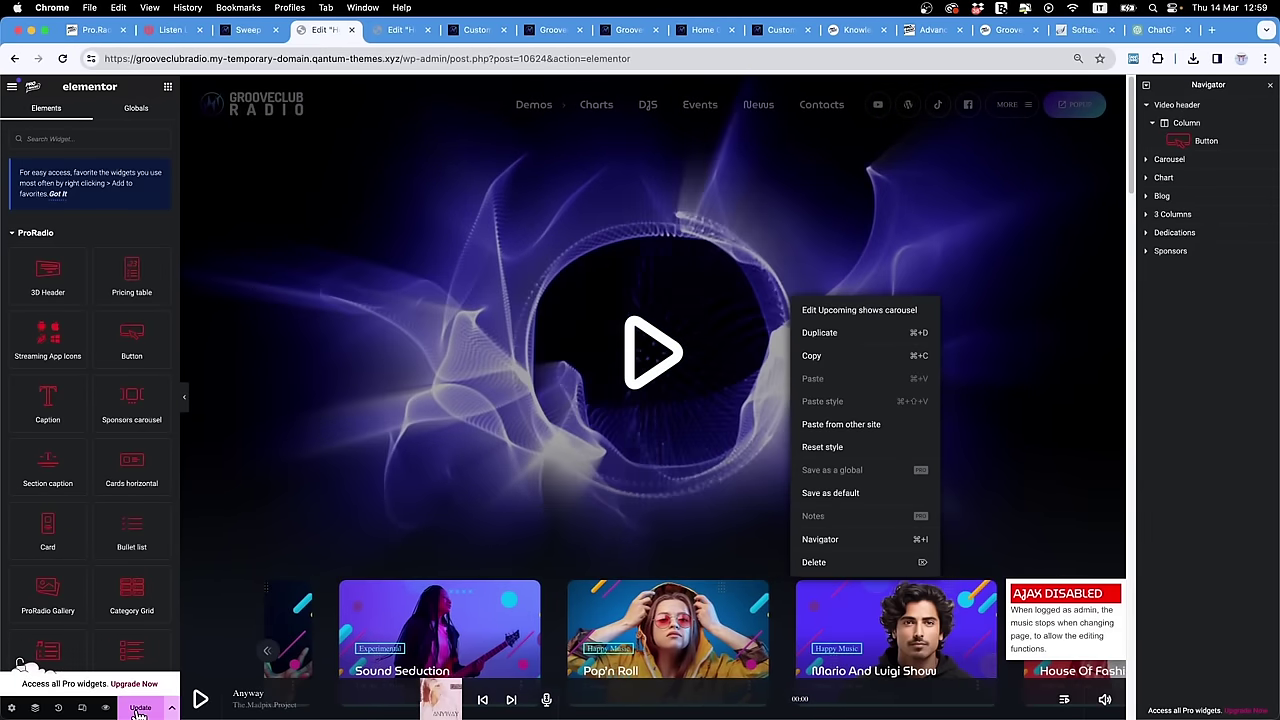
key(Escape)
click(13, 90)
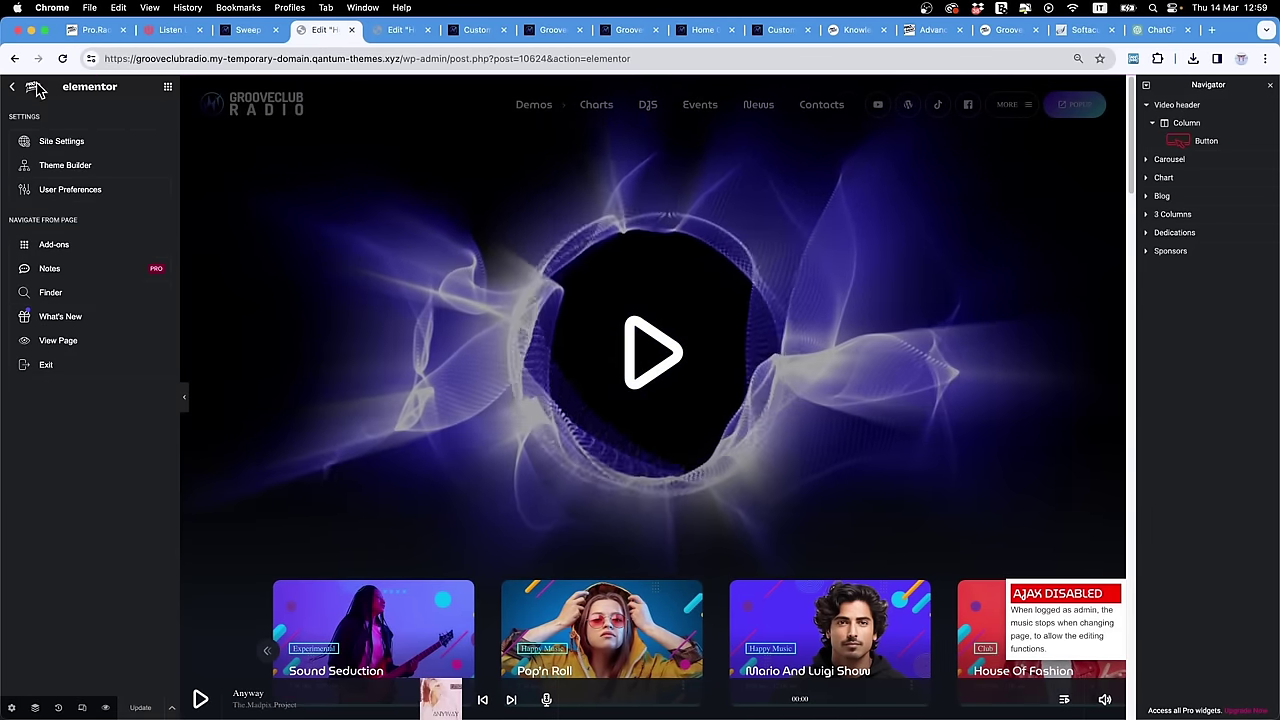
click(62, 345)
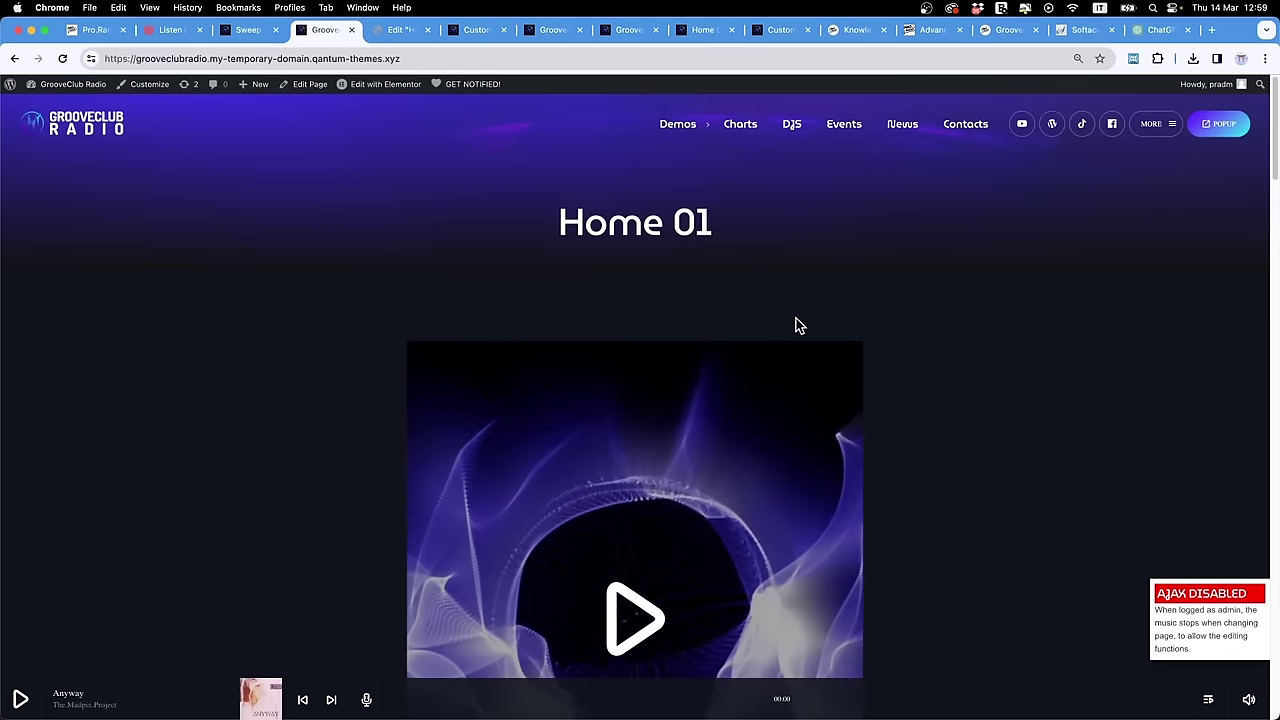
scroll(797, 325, down, 5)
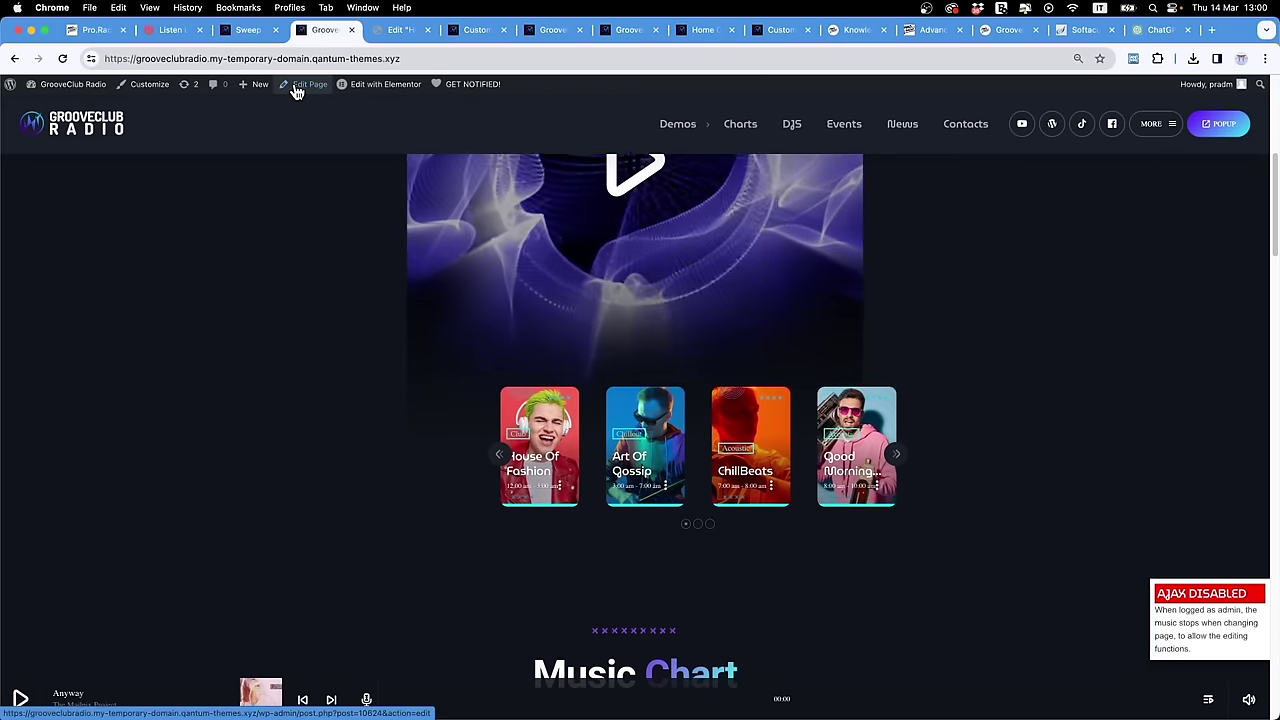
Step: Open the Home 01 page's WordPress settings, set its template to Page Visual Composer, and update the page
click(296, 89)
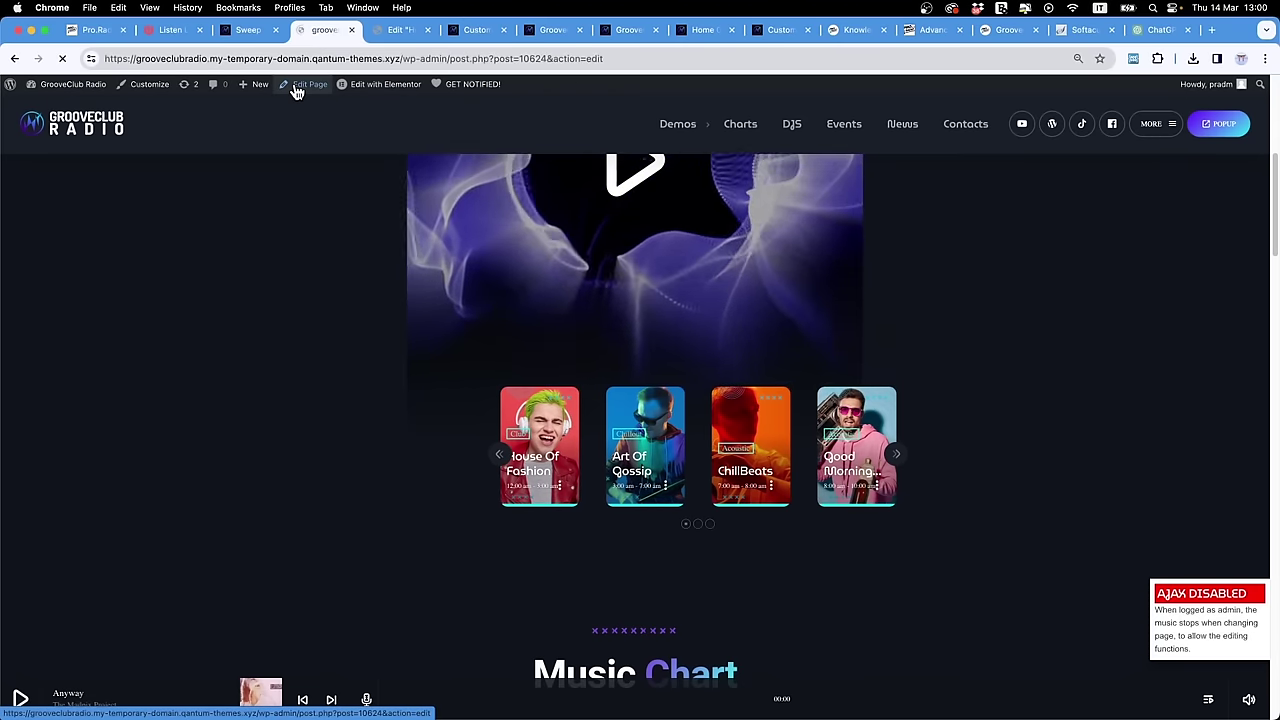
scroll(1000, 185, down, 1)
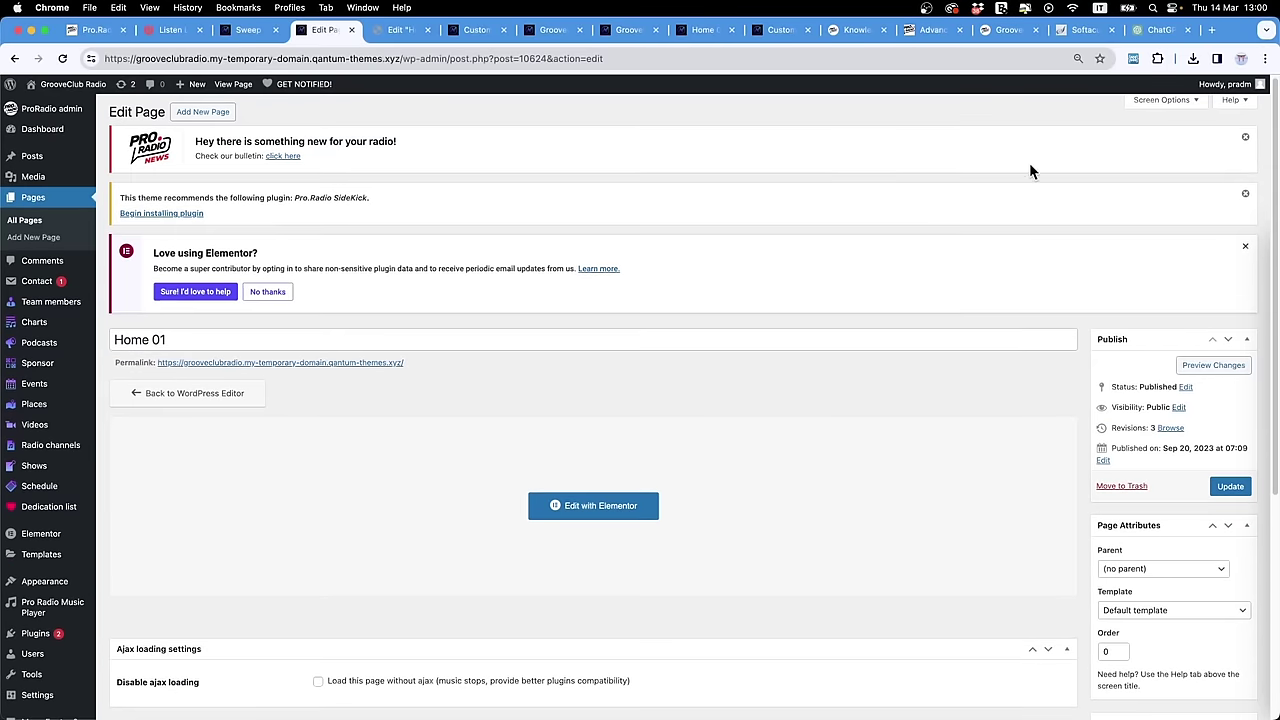
scroll(1163, 218, down, 1)
scroll(1163, 222, down, 5)
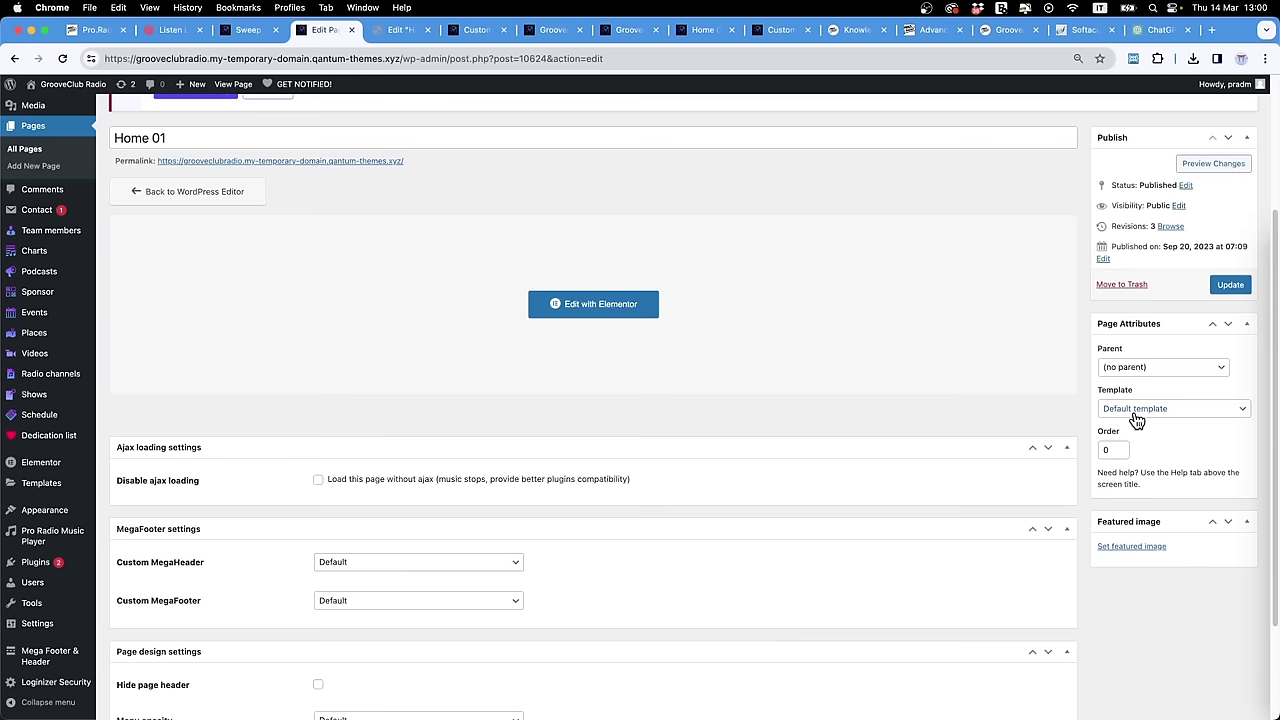
click(1136, 410)
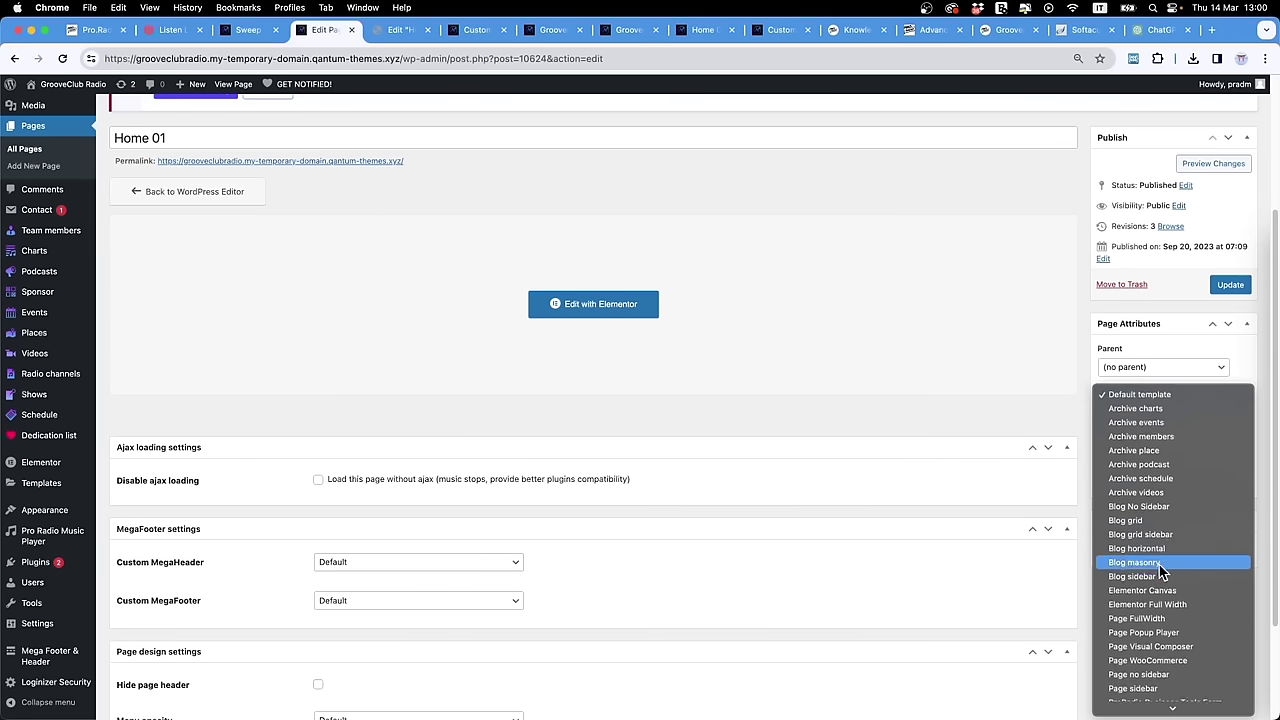
click(1162, 631)
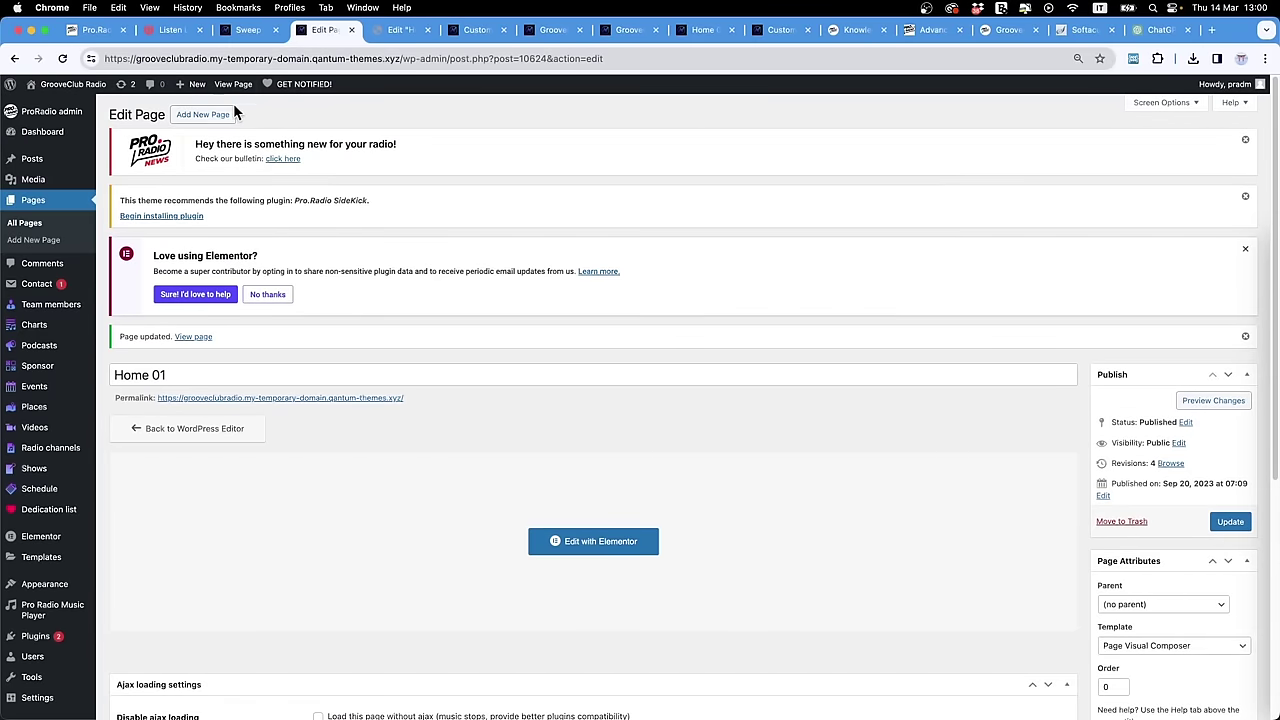
Step: View the published home page and check its layout from the video header down to the lower sections
click(233, 84)
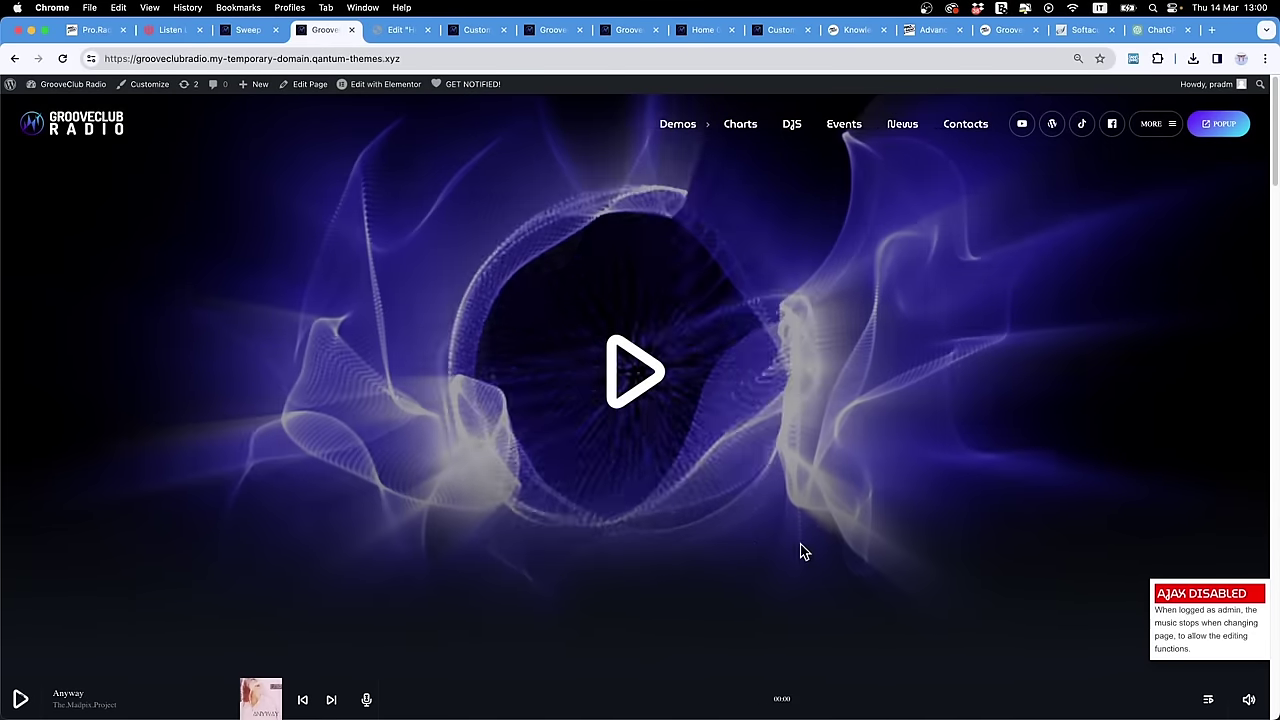
scroll(771, 337, down, 15)
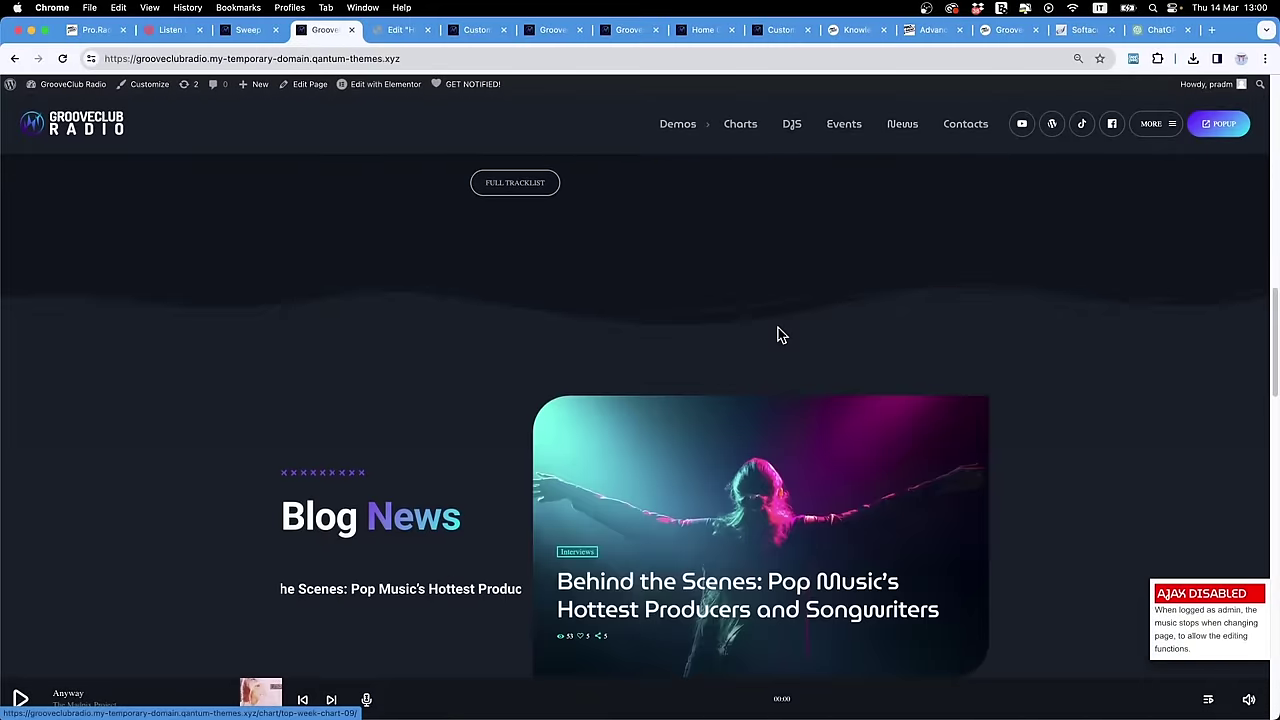
scroll(780, 337, down, 10)
scroll(780, 340, up, 20)
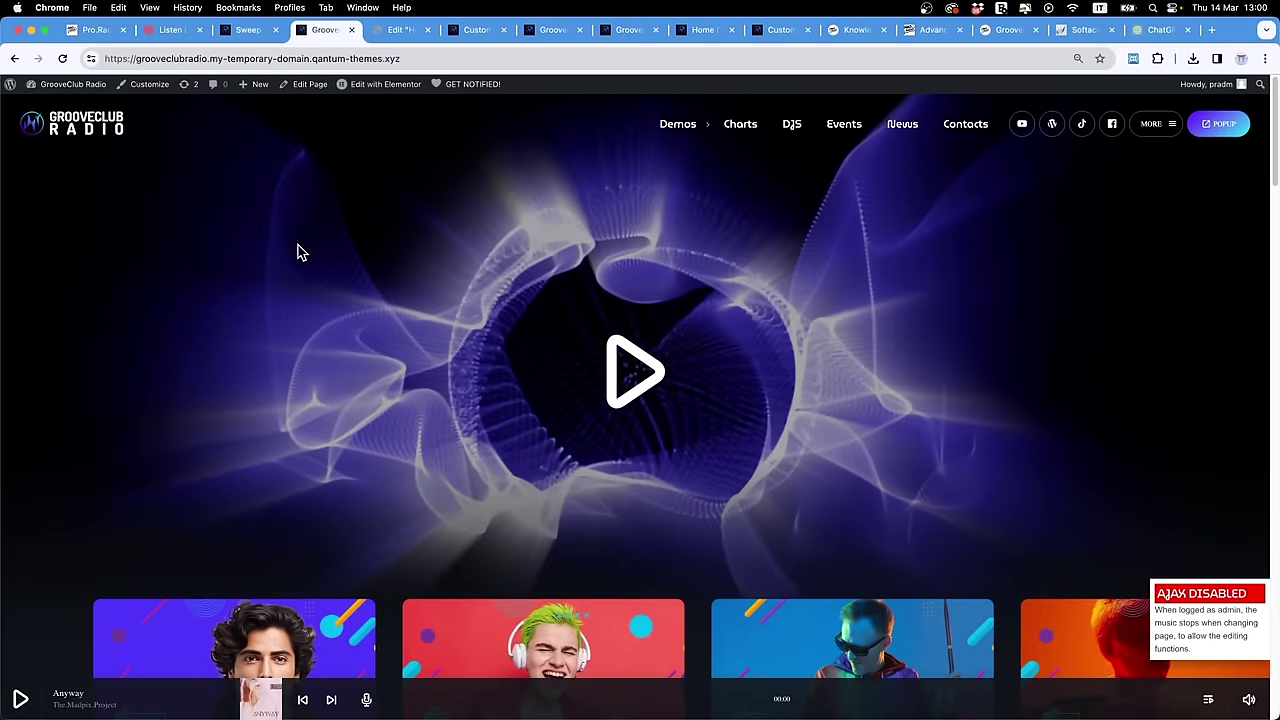
Step: Close the home page and Elementor editor tabs, leaving the editor without saving, and return to the WP-Sweep admin page
click(351, 30)
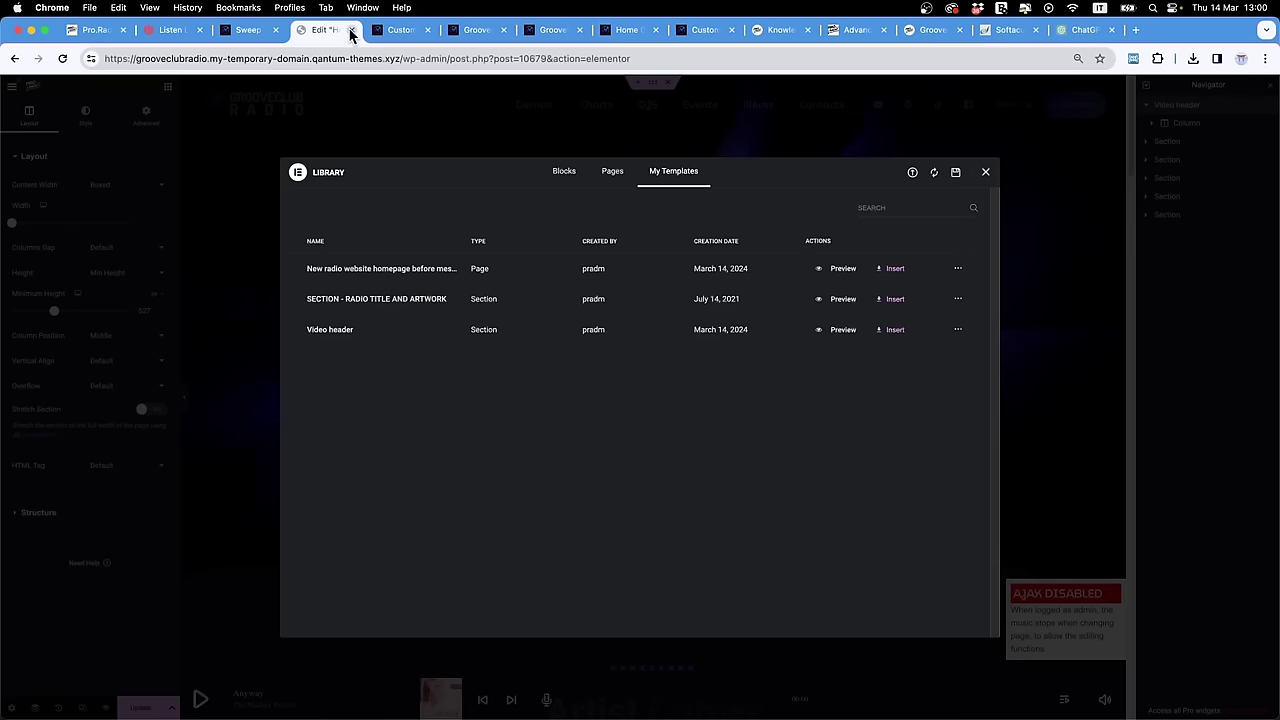
click(351, 30)
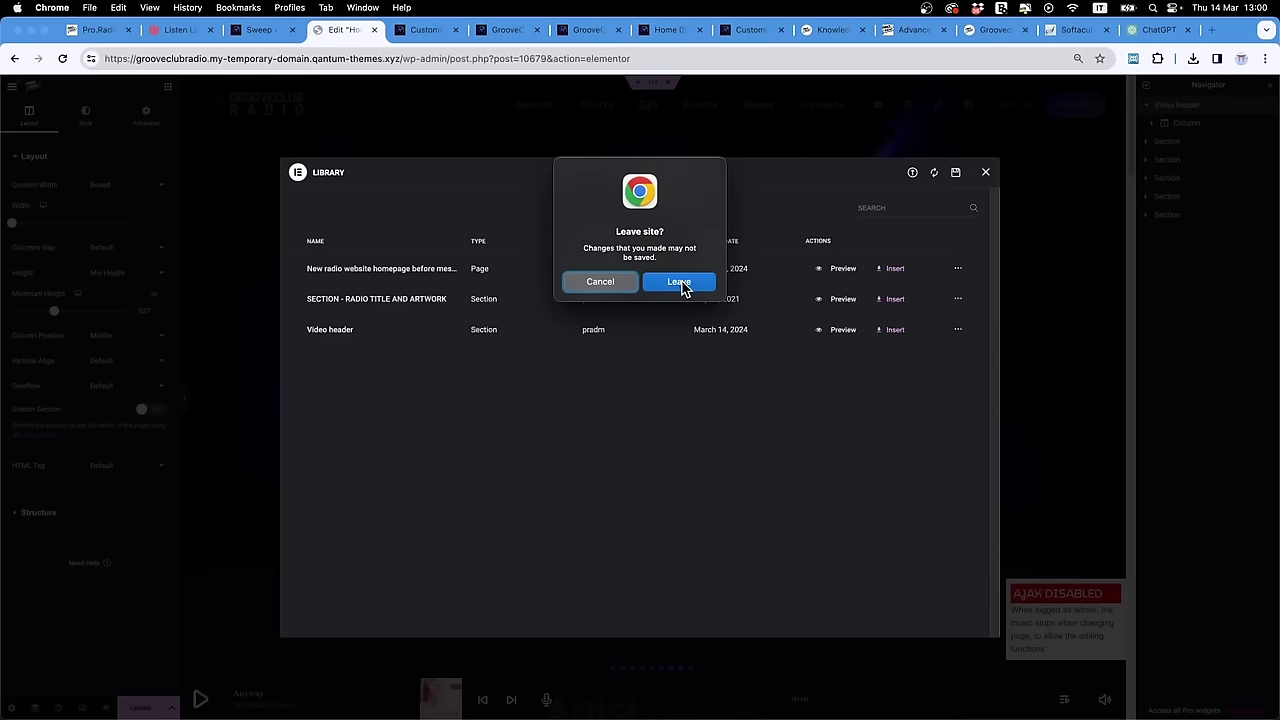
click(680, 283)
click(293, 31)
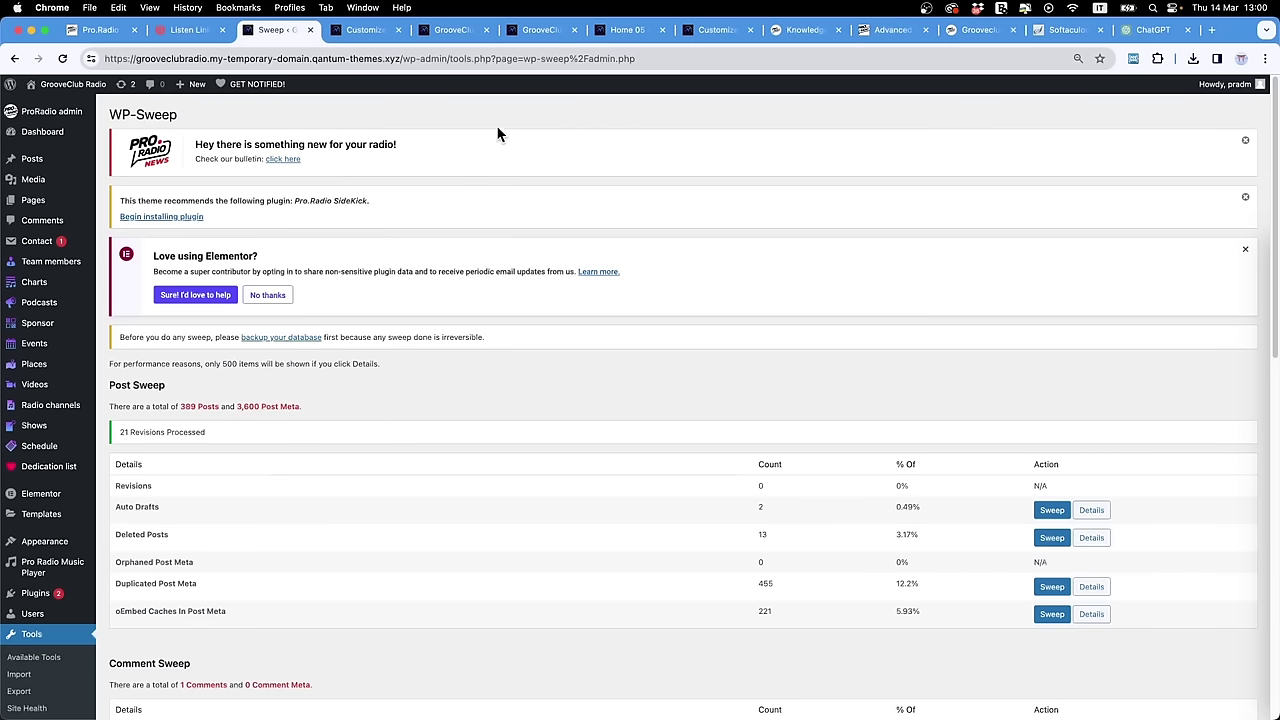
Step: Search the new plugins for wordfence, install and activate Wordfence Security, and dismiss its license registration prompt
mouse_move(38, 596)
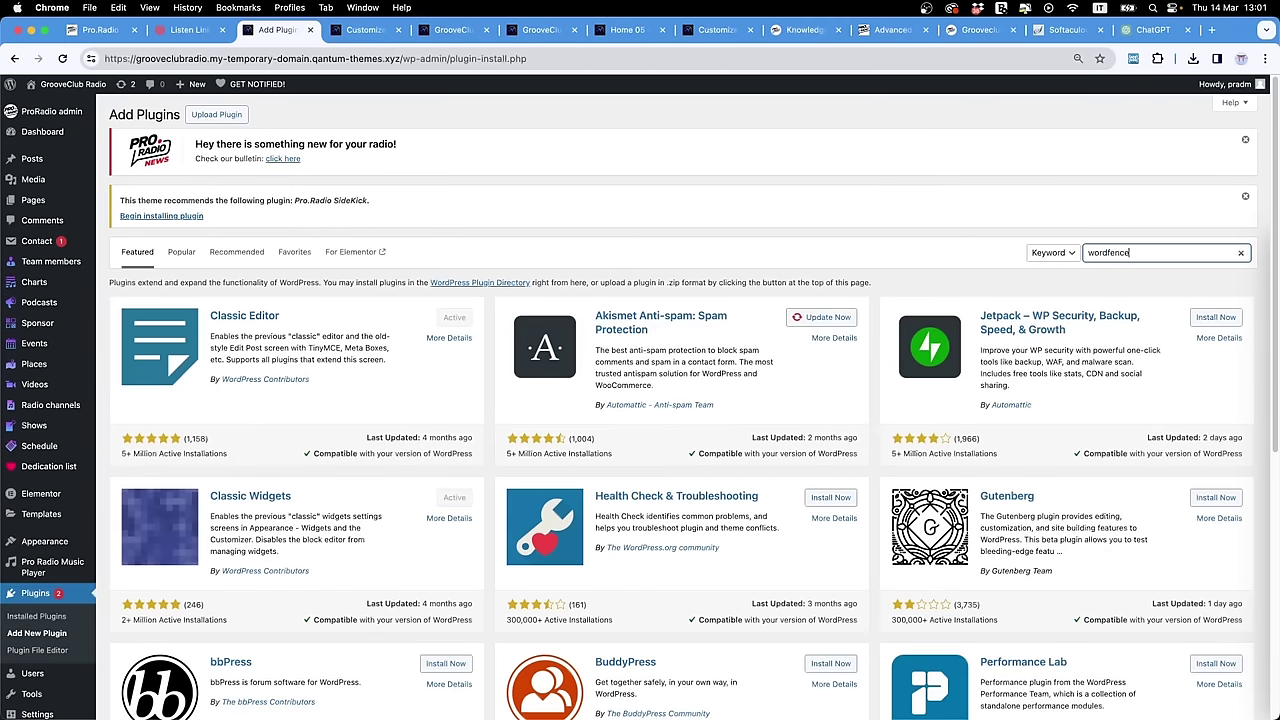
key(Return)
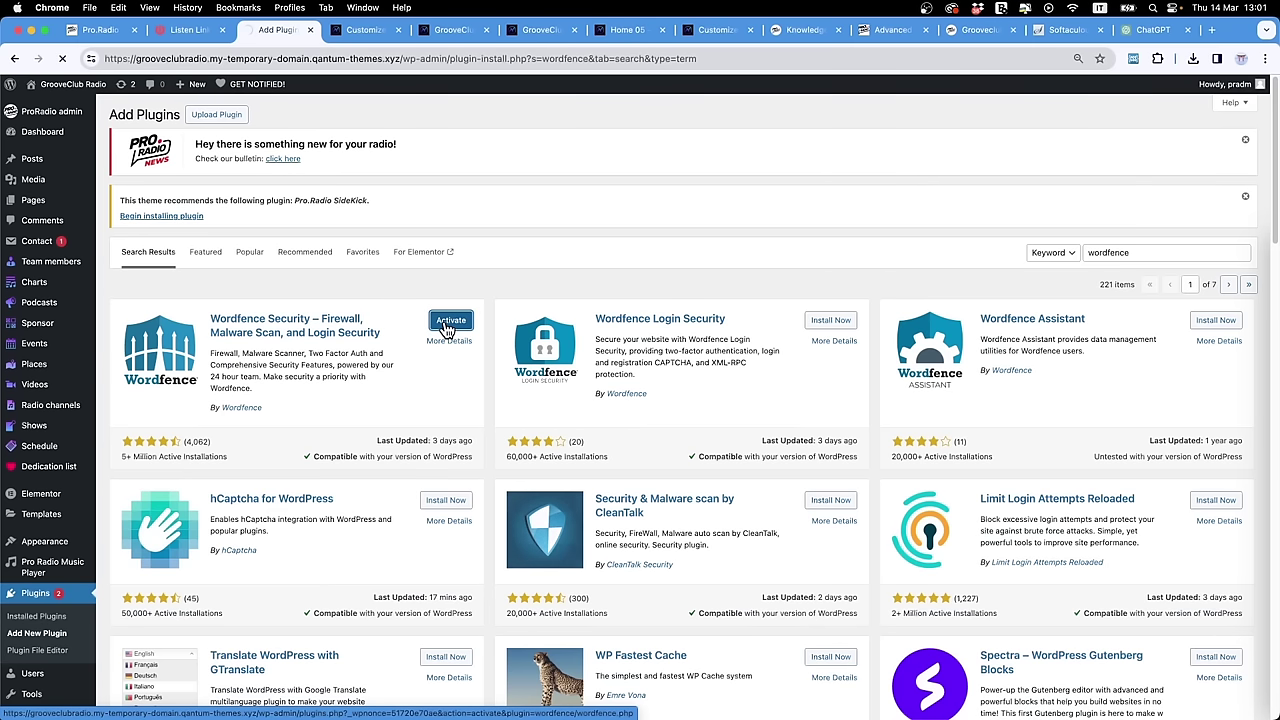
click(449, 322)
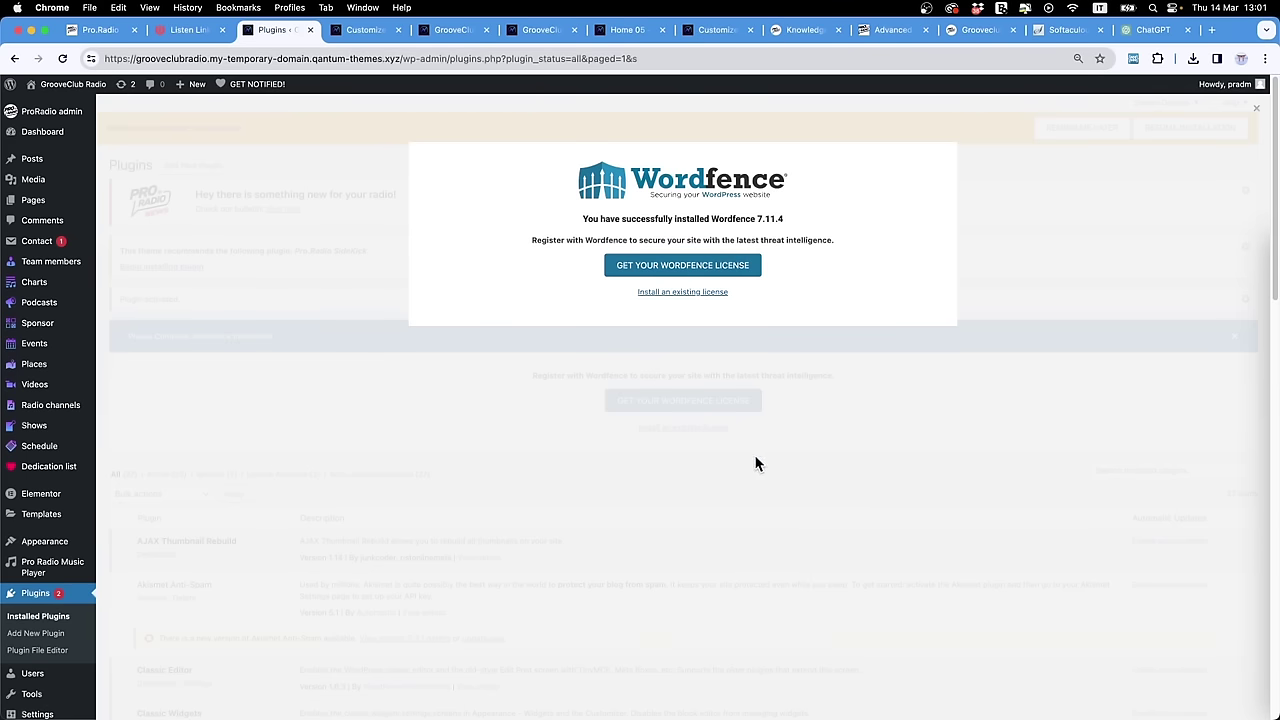
click(517, 625)
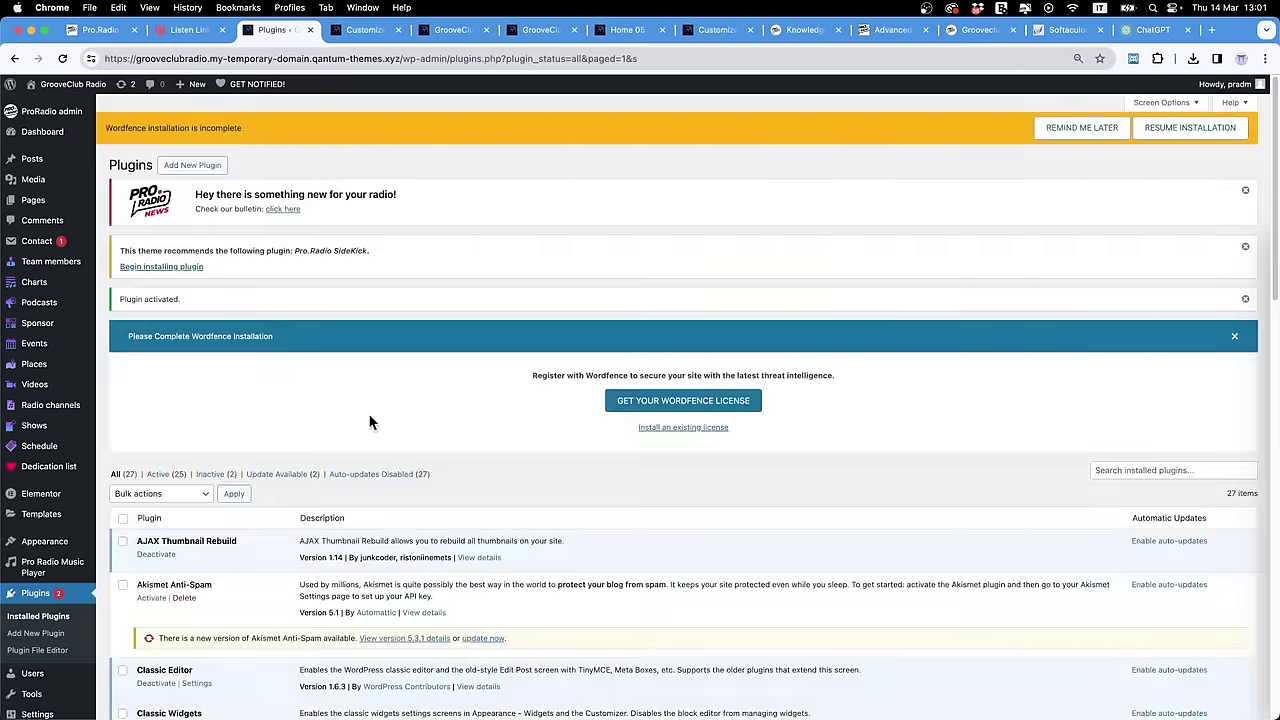
Step: Look through the installed plugins and the Wordfence dashboard, and examine its two-factor authentication setup under Login Security
scroll(369, 422, down, 10)
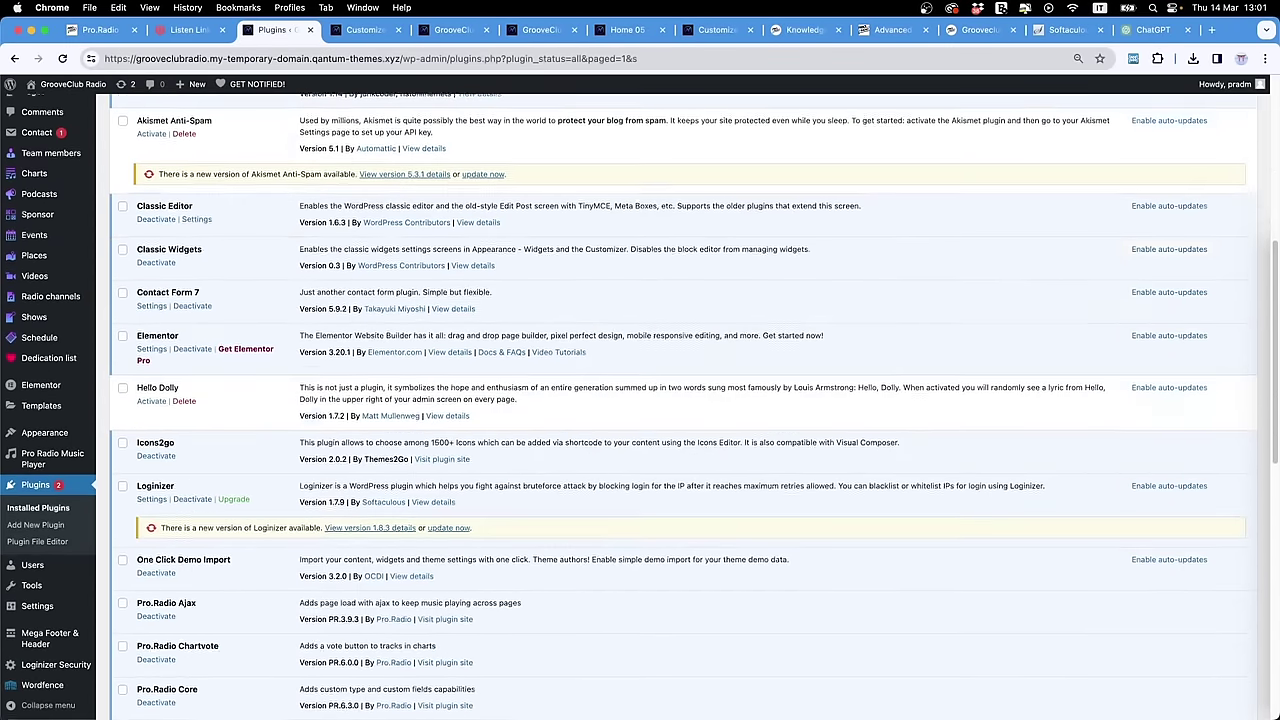
scroll(35, 697, up, 3)
scroll(35, 697, down, 15)
mouse_move(40, 692)
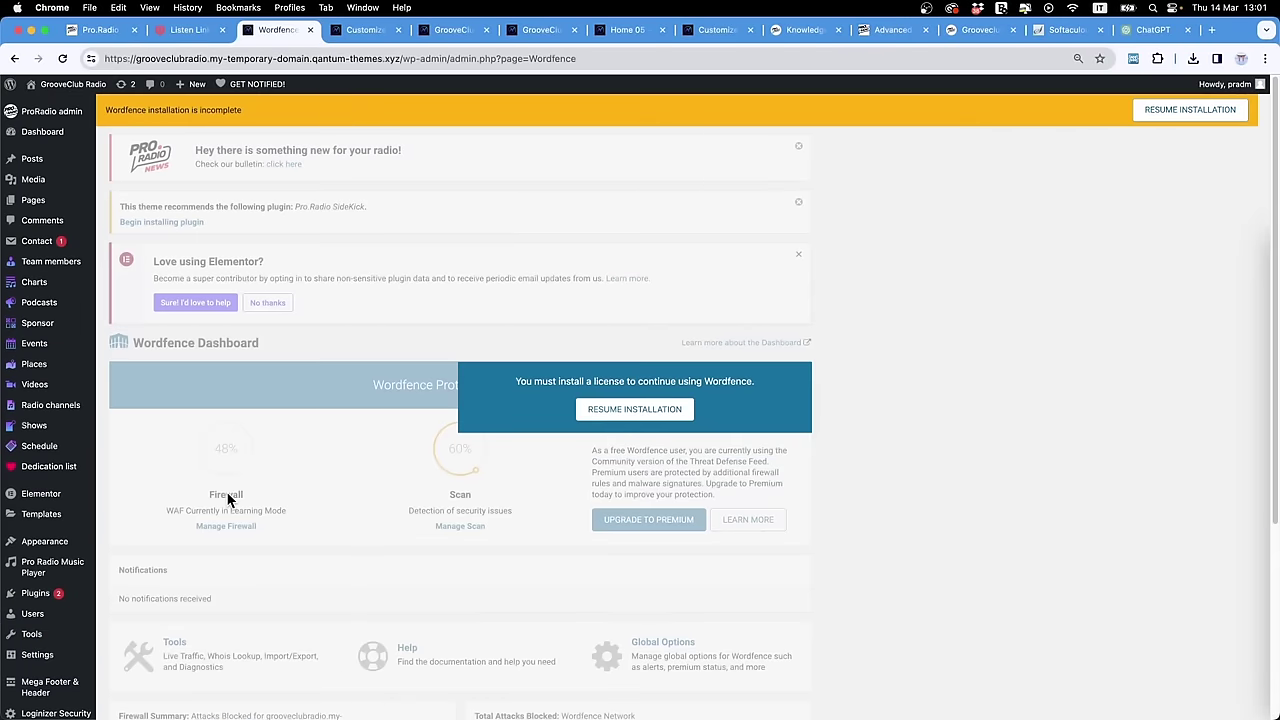
scroll(361, 441, down, 5)
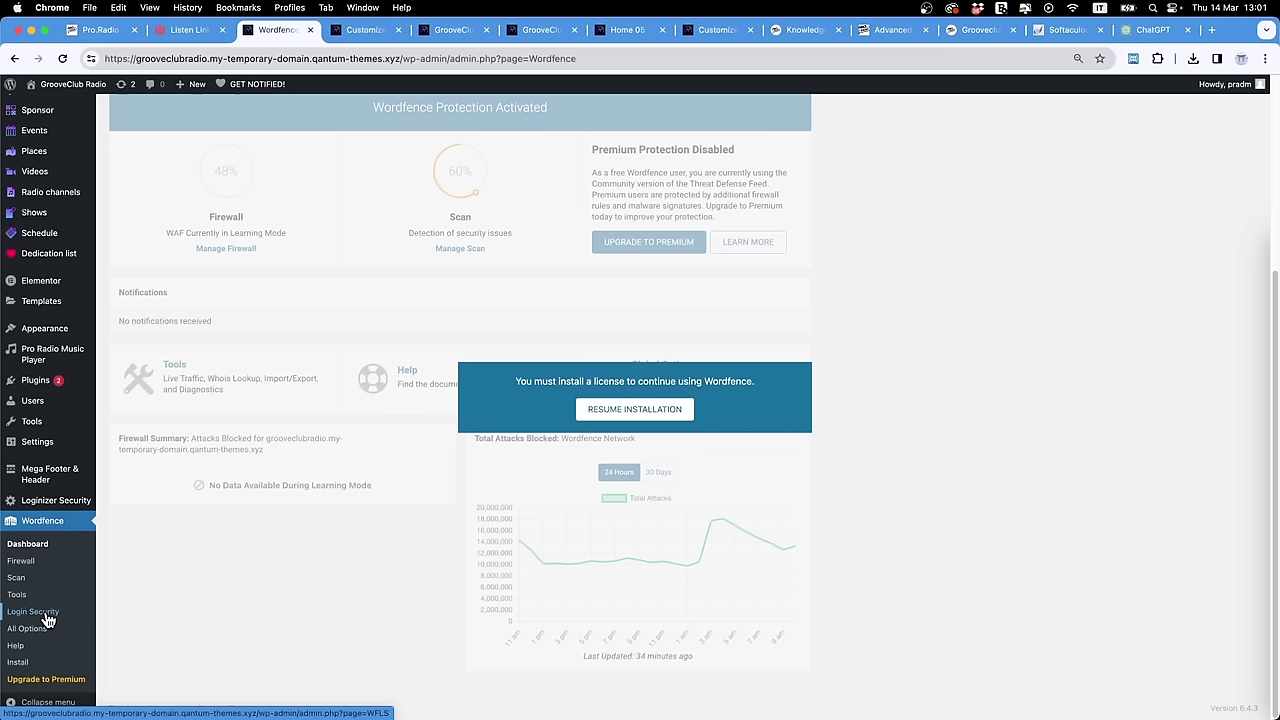
click(45, 615)
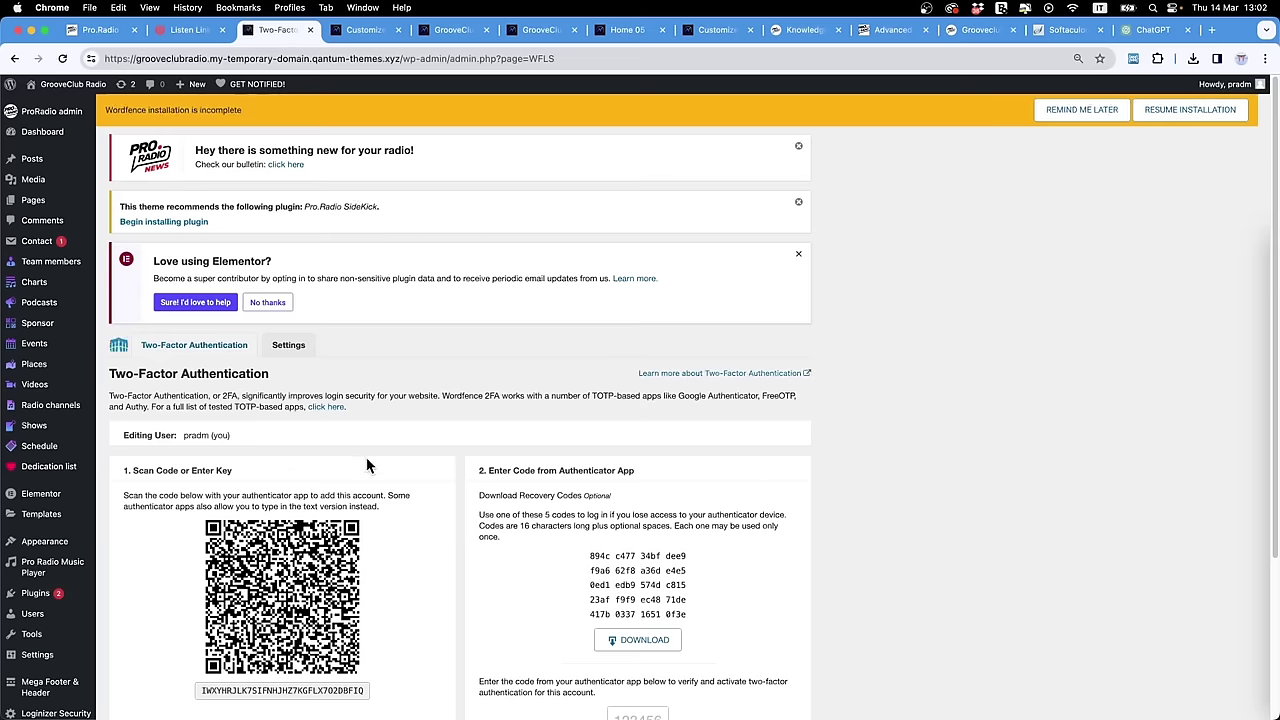
scroll(429, 530, down, 3)
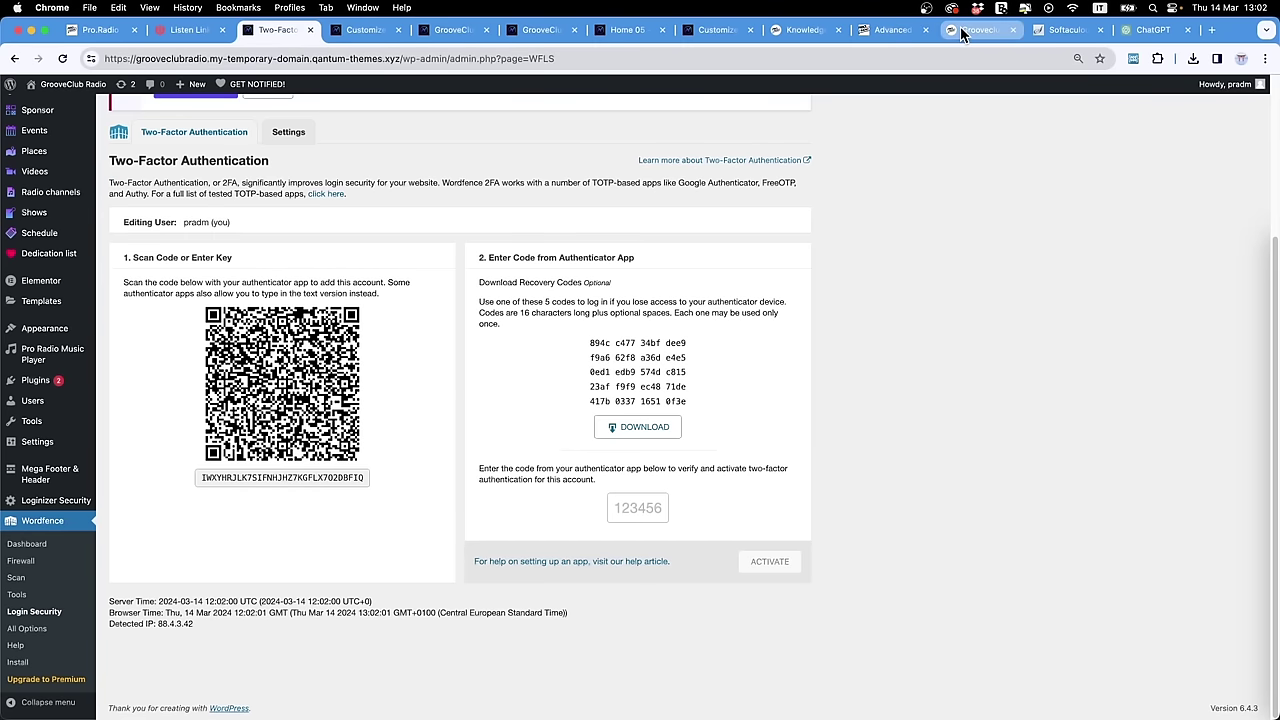
Step: Check the site's admin login option in cPanel's WordPress Manager by Softaculous, and return to the Wordfence page
click(1065, 30)
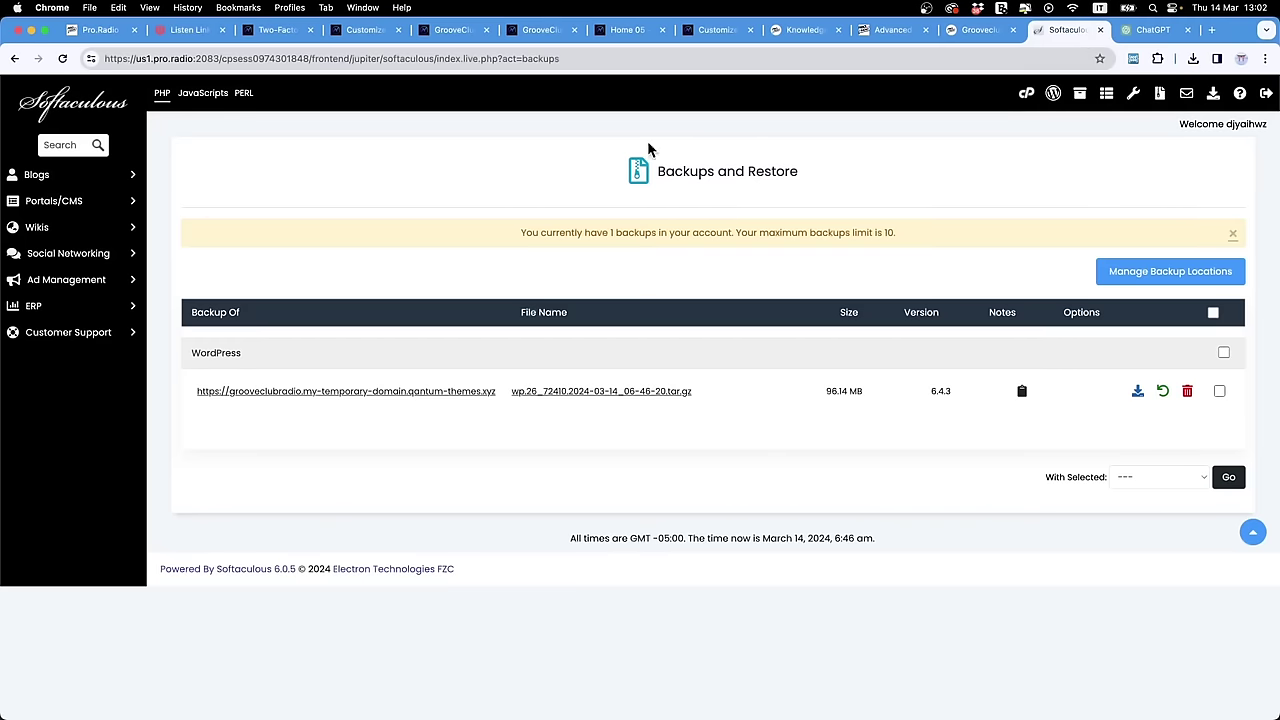
click(1027, 95)
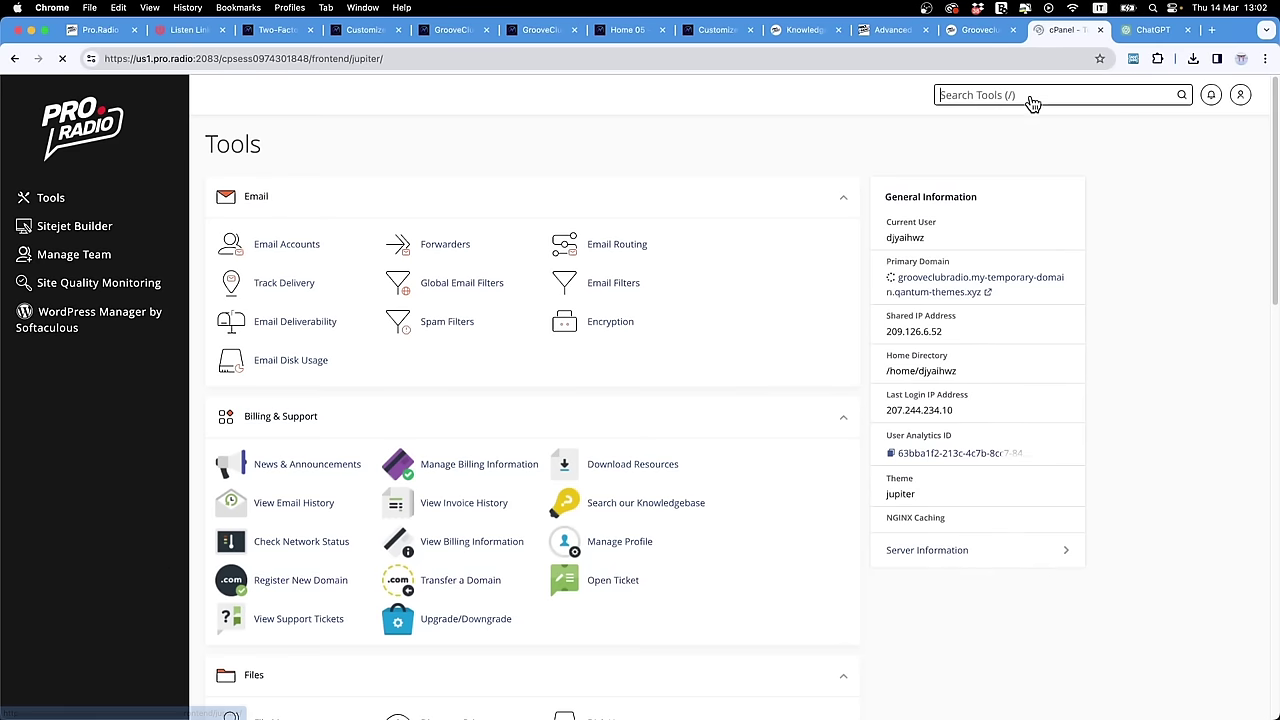
click(55, 330)
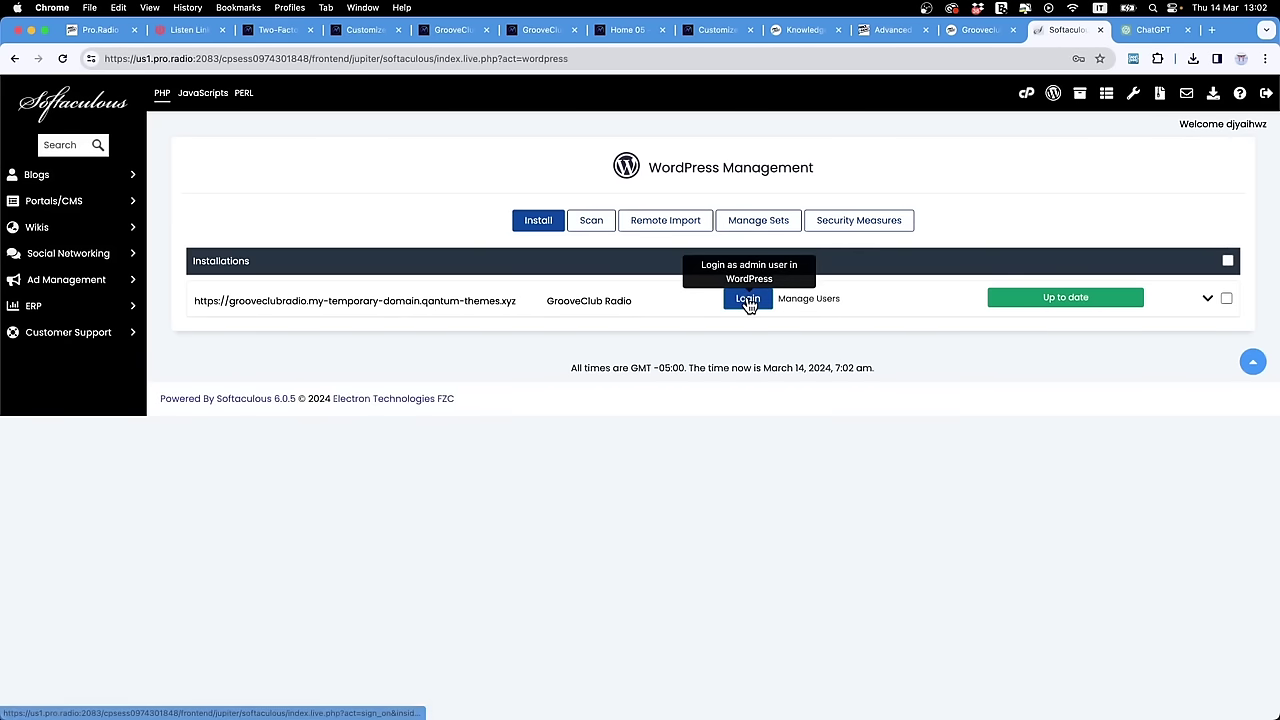
click(270, 30)
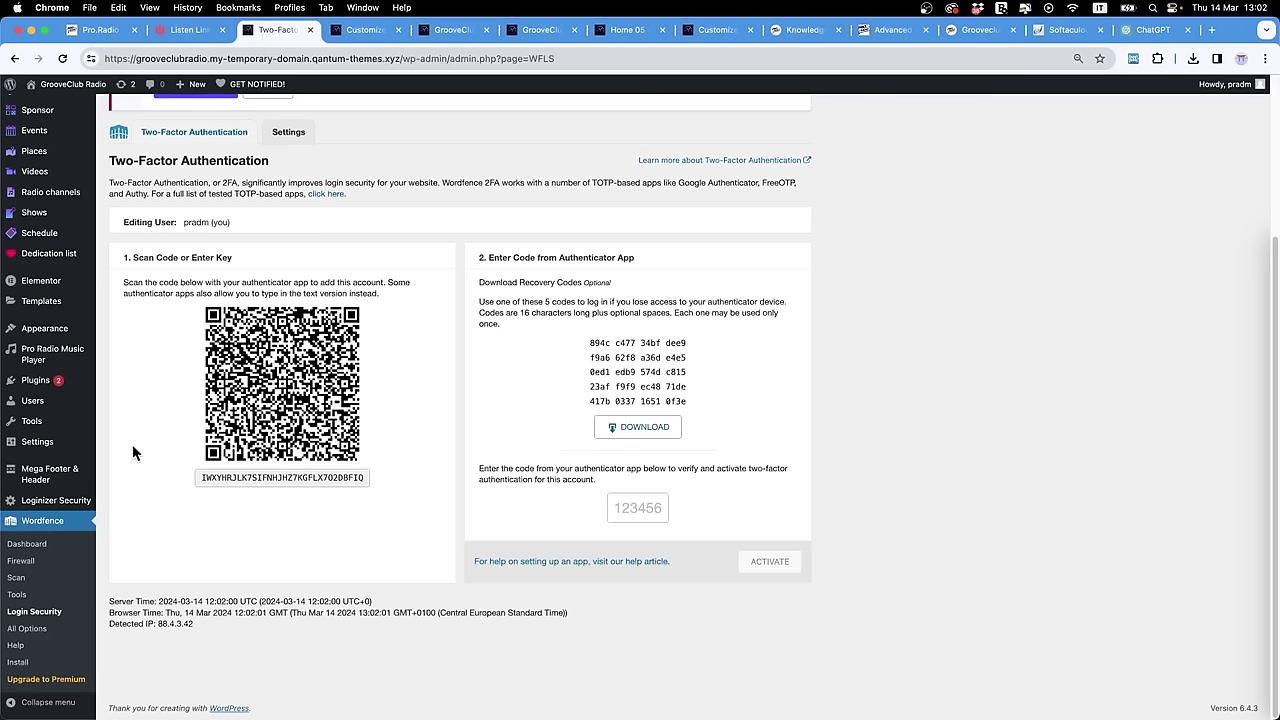
Step: Open the Add Plugins page, dismiss the radio bulletin and recommended plugin notices, and highlight the site's domain in the address
mouse_move(53, 386)
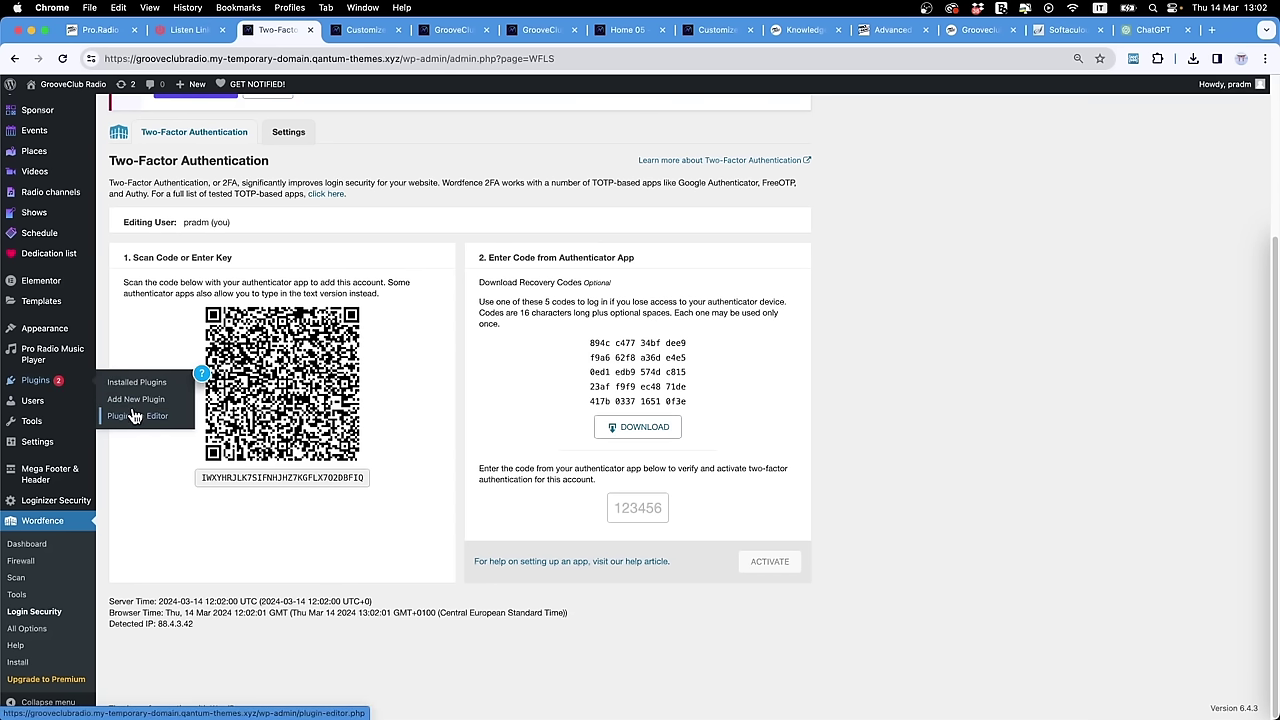
click(135, 403)
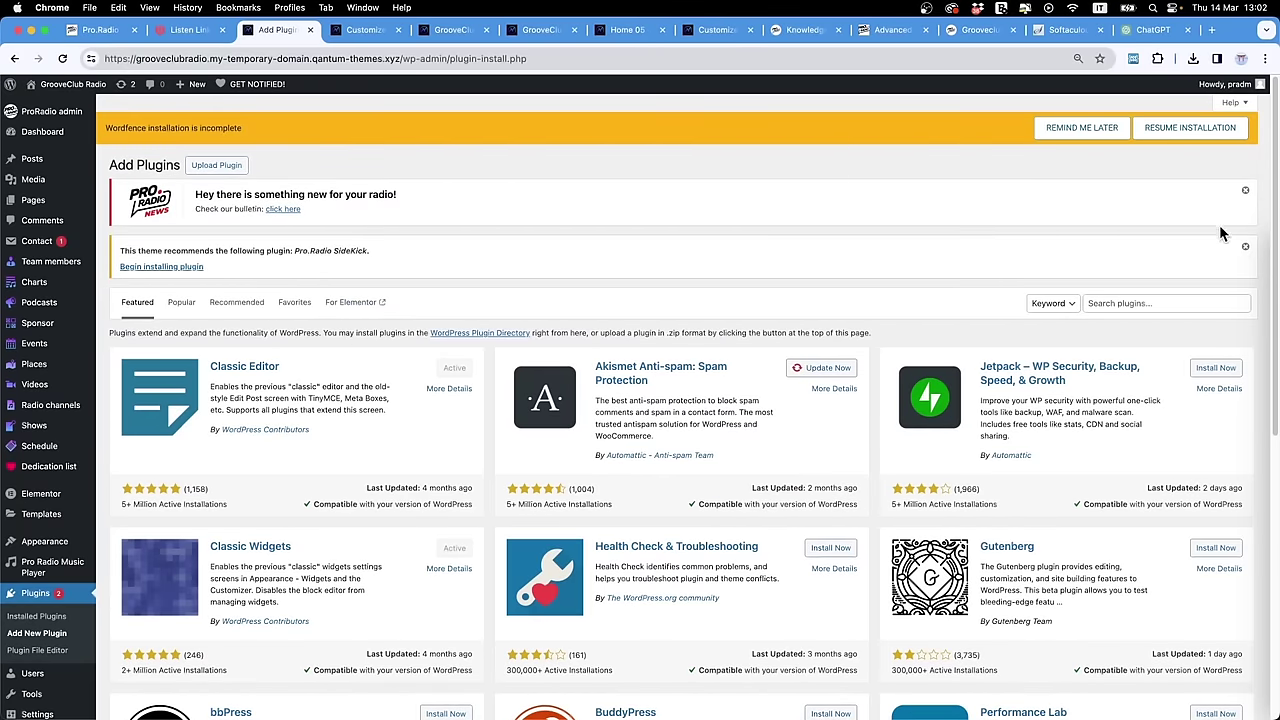
click(1245, 246)
click(1245, 191)
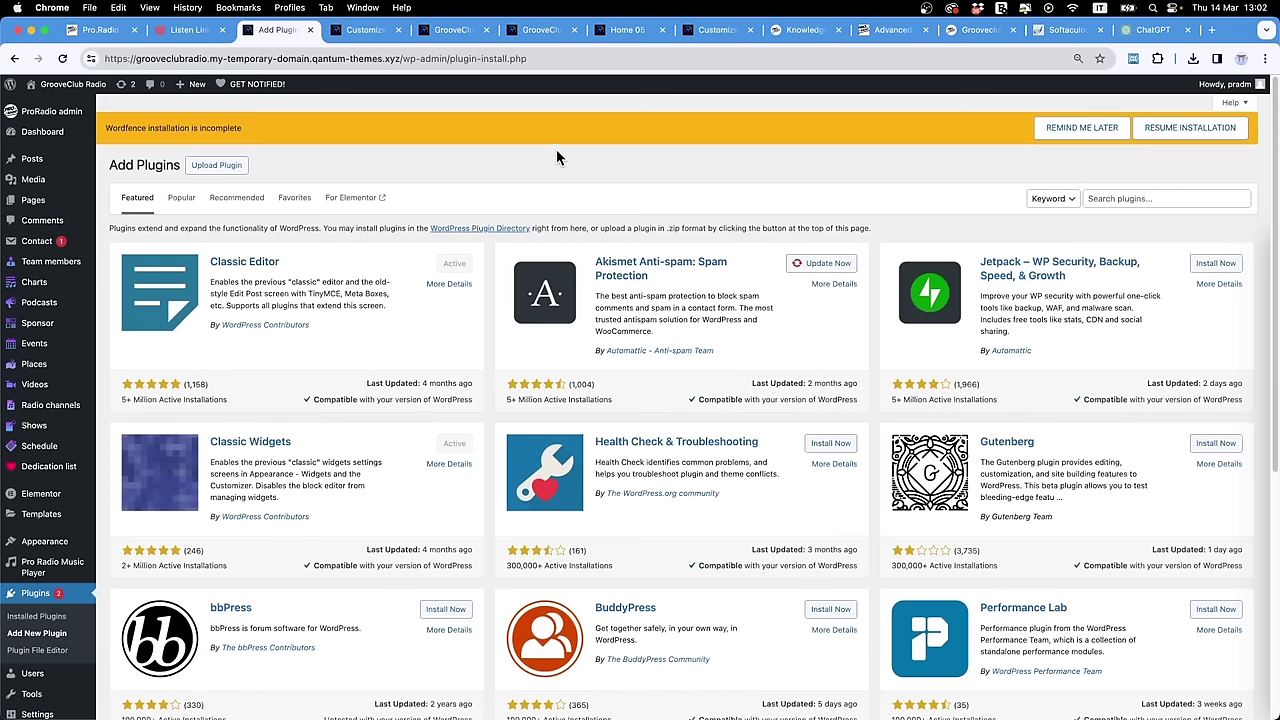
click(134, 58)
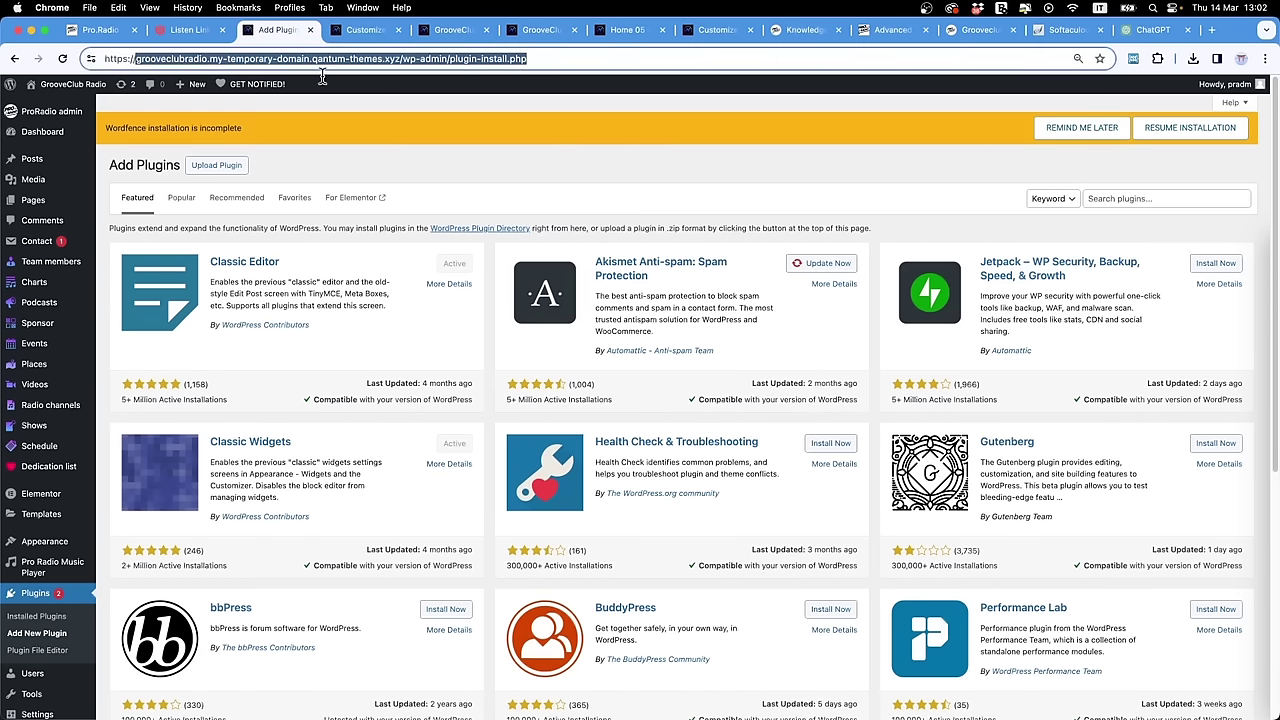
drag(134, 58, 400, 58)
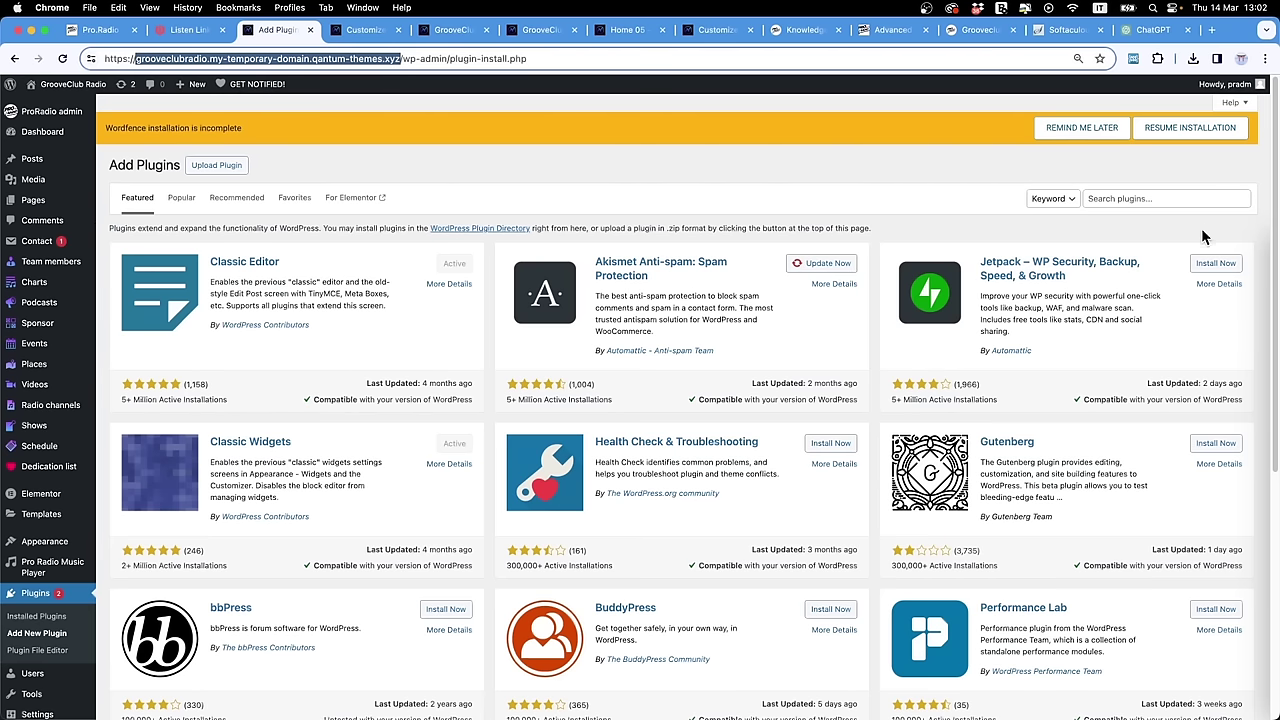
Step: Find, install and activate the All in One SEO plugin, skipping its setup wizard and declining usage tracking
click(1150, 198)
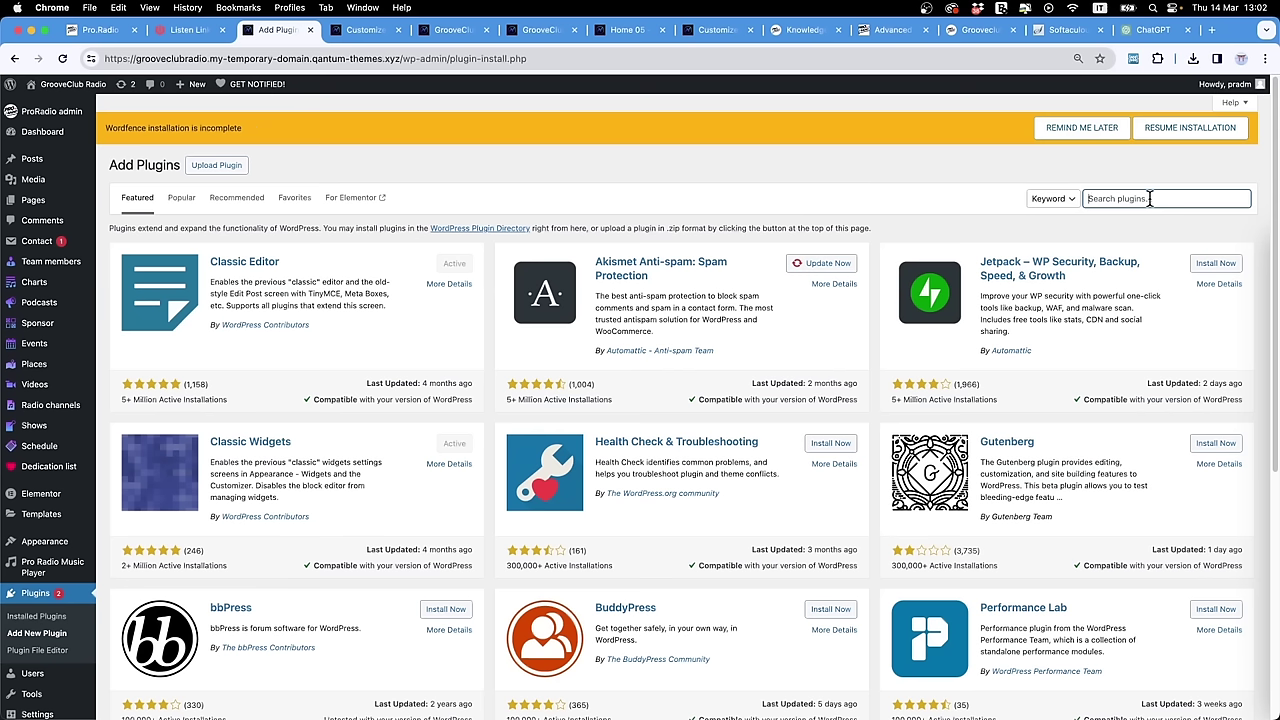
text(all in one seo)
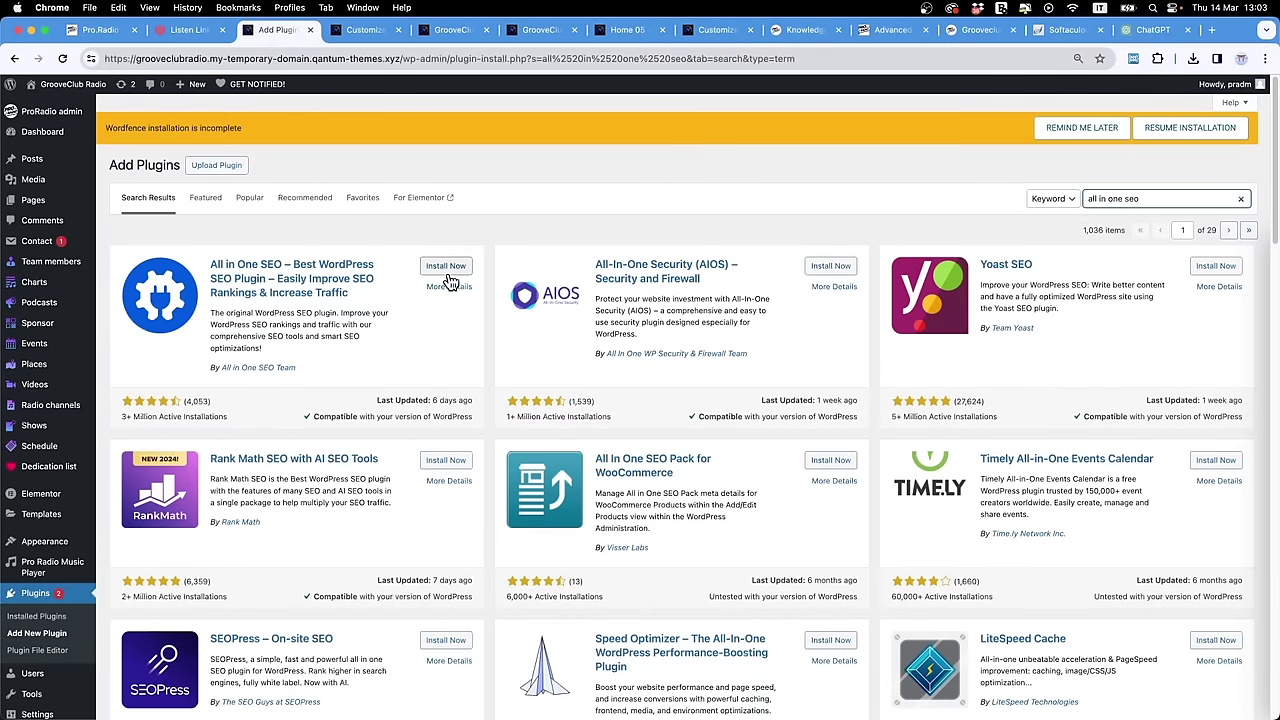
click(446, 269)
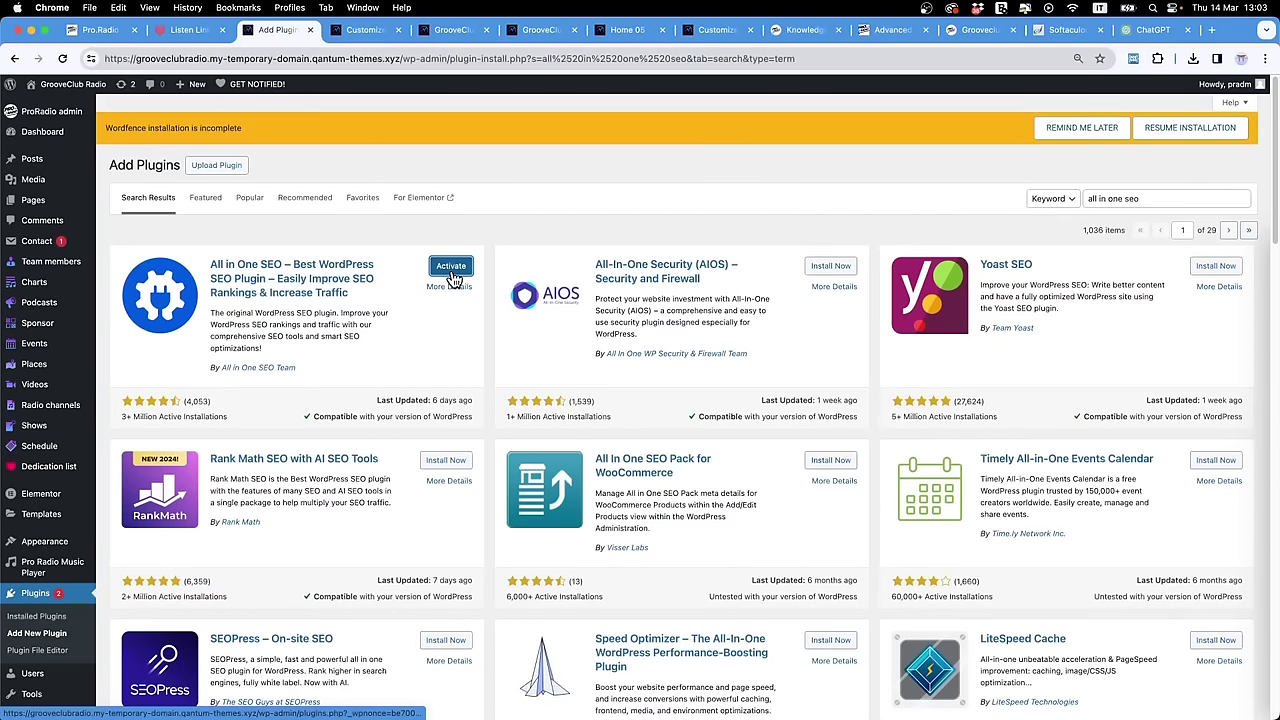
click(451, 270)
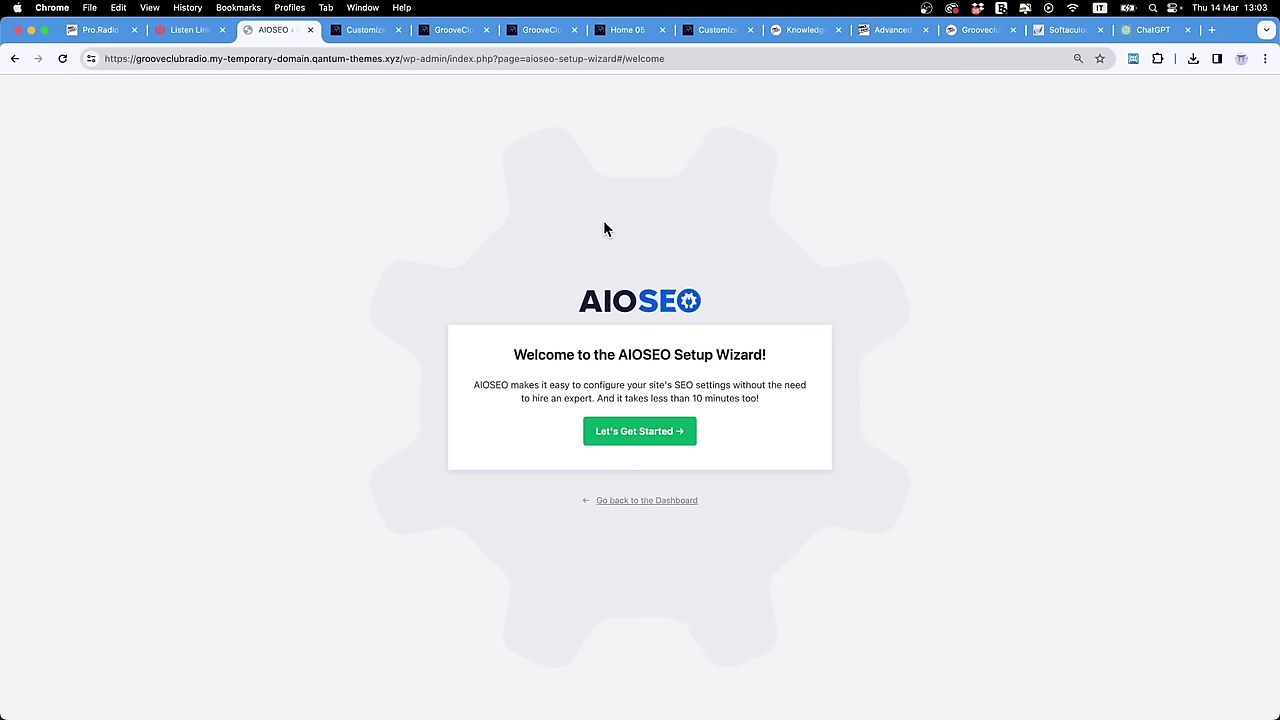
click(675, 502)
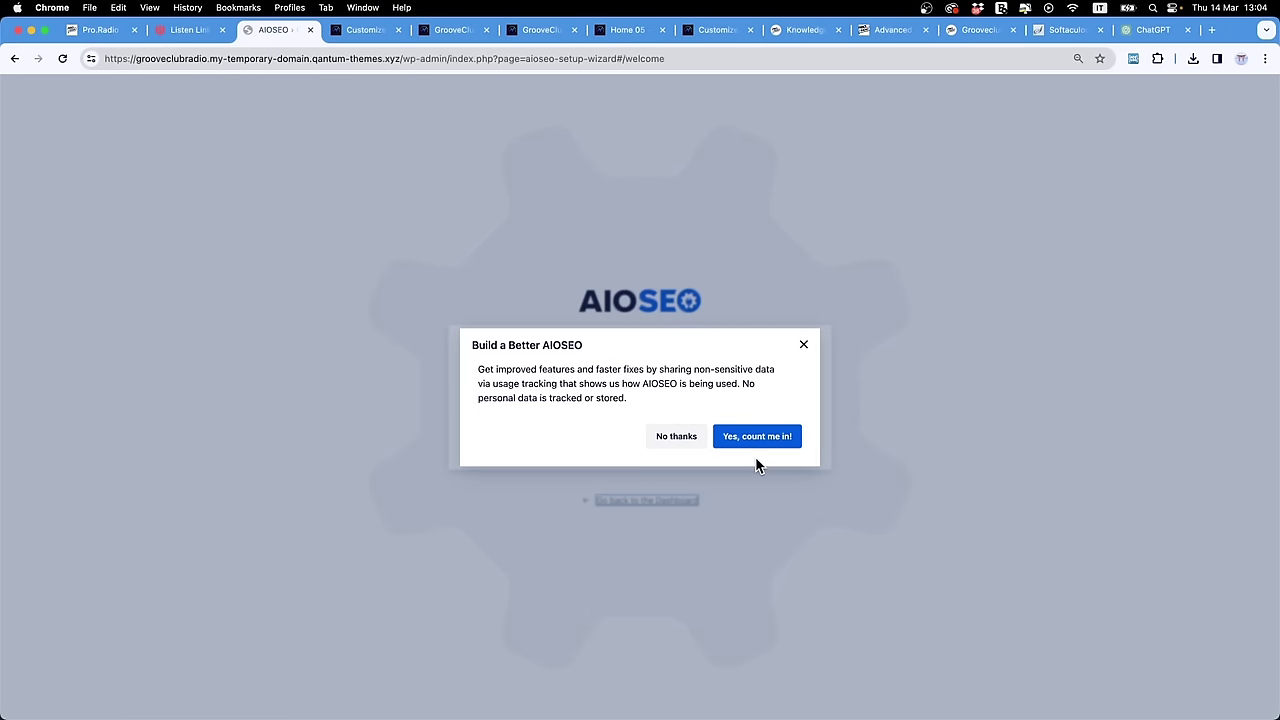
click(689, 441)
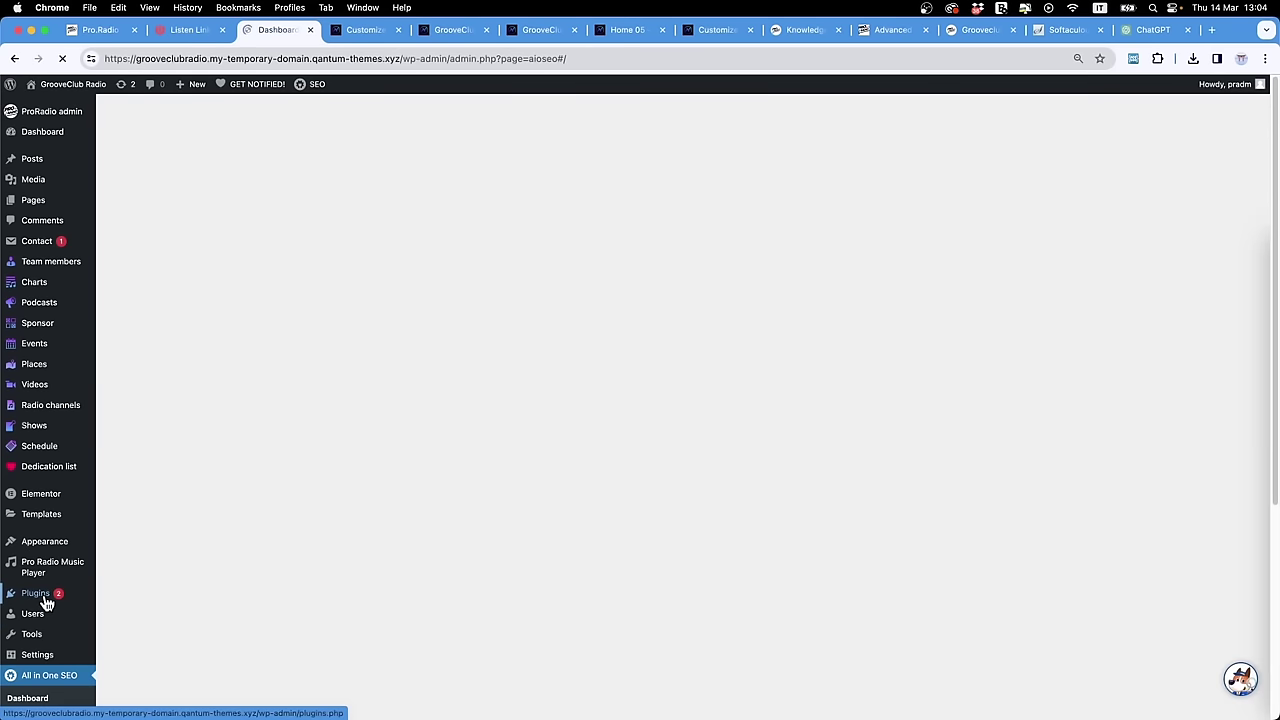
Step: Open the Add Plugins page and search for the Google Site Kit plugin, refining the query to "google site kit"
click(46, 603)
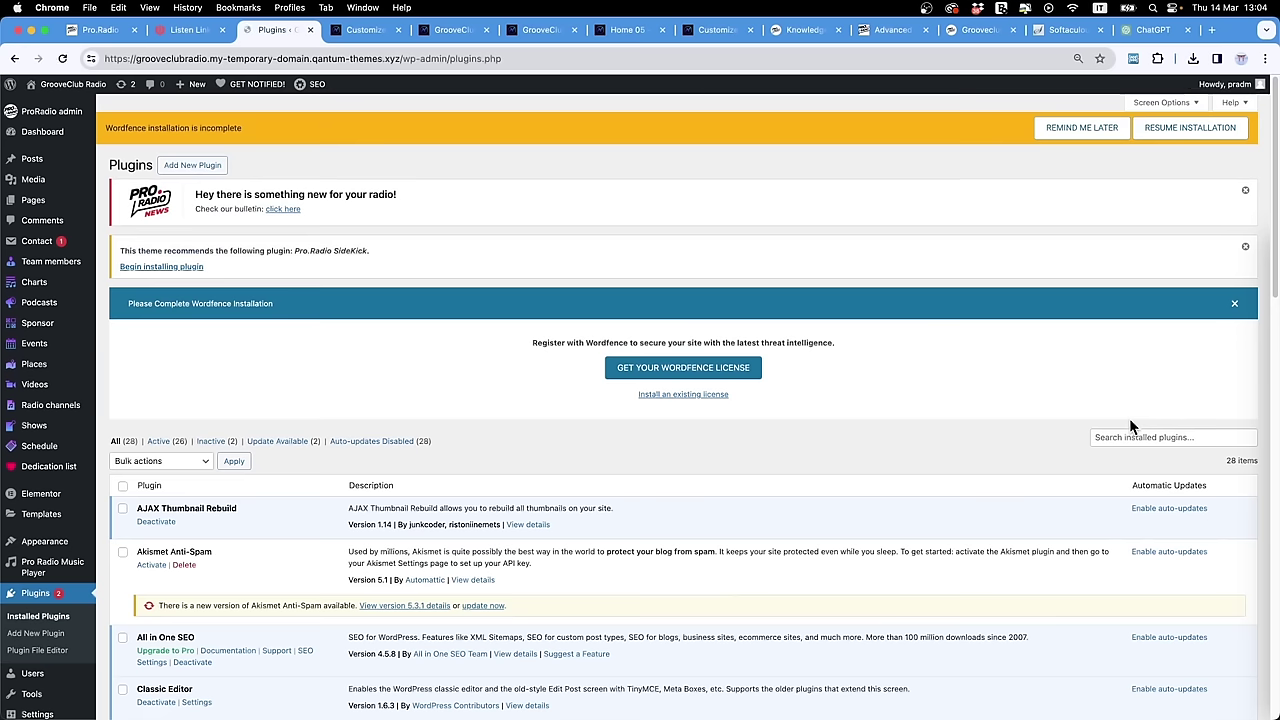
click(50, 635)
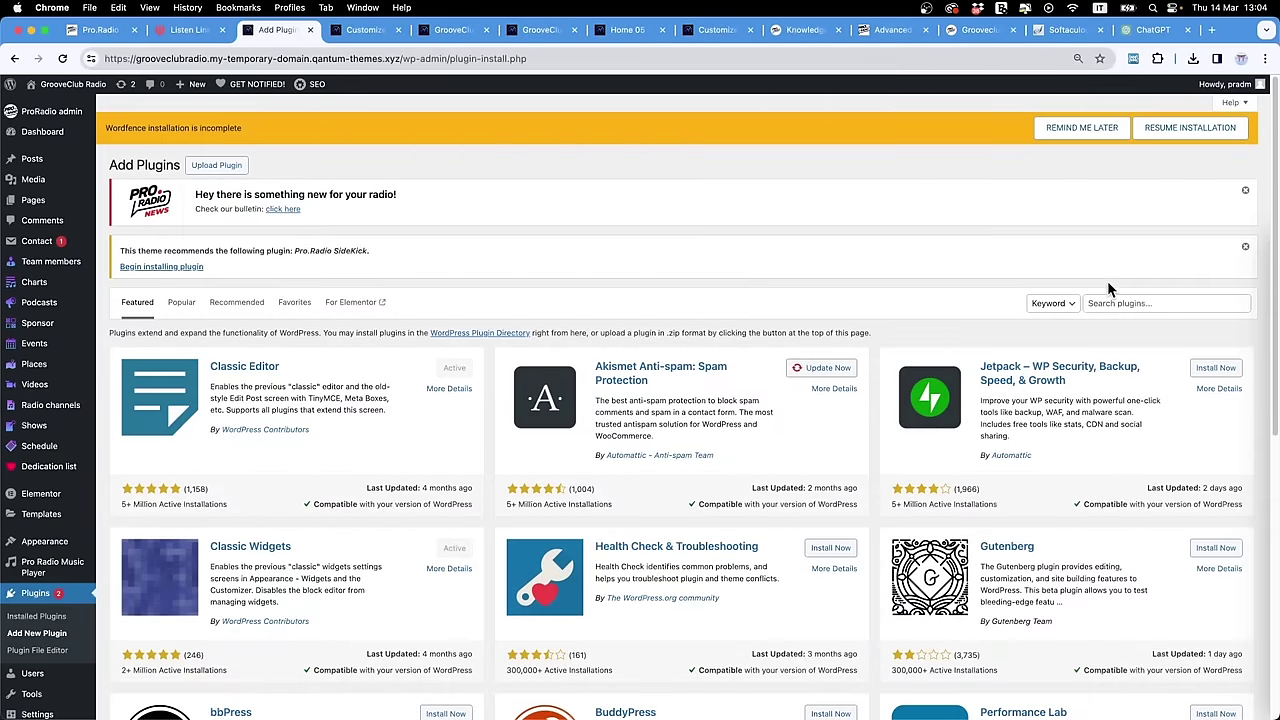
click(1110, 297)
text(google sitekit)
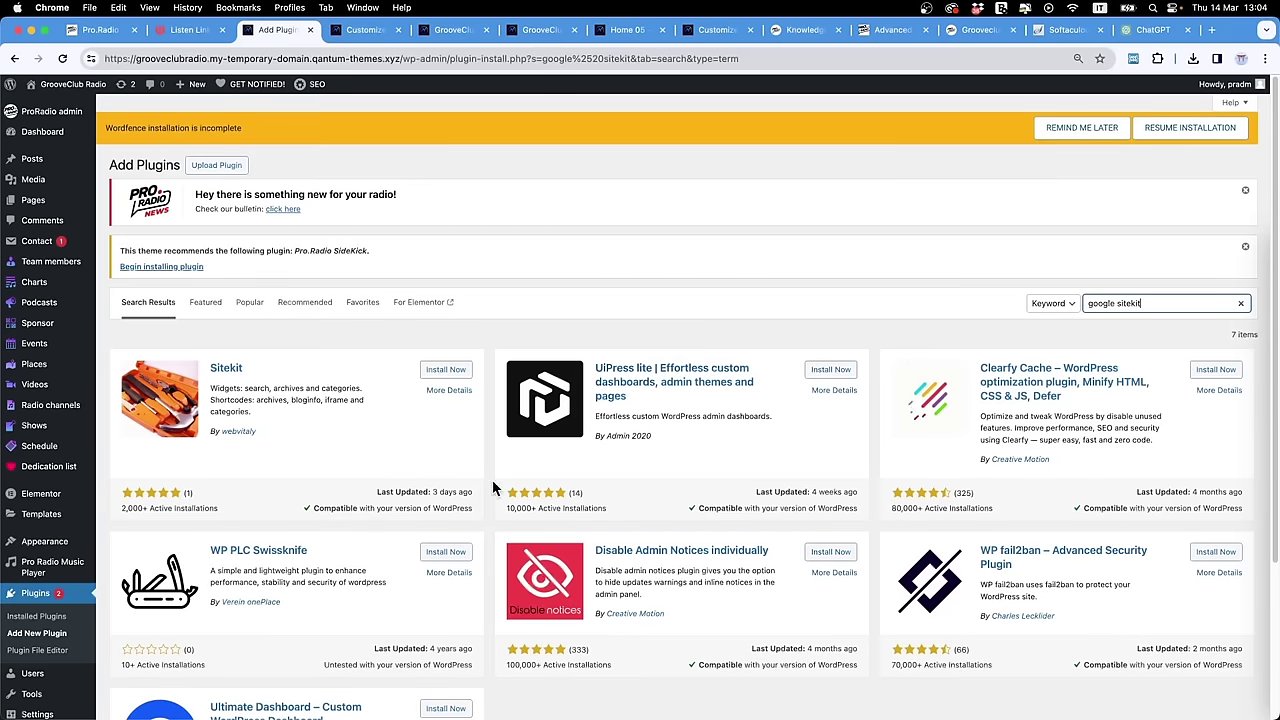
click(1131, 305)
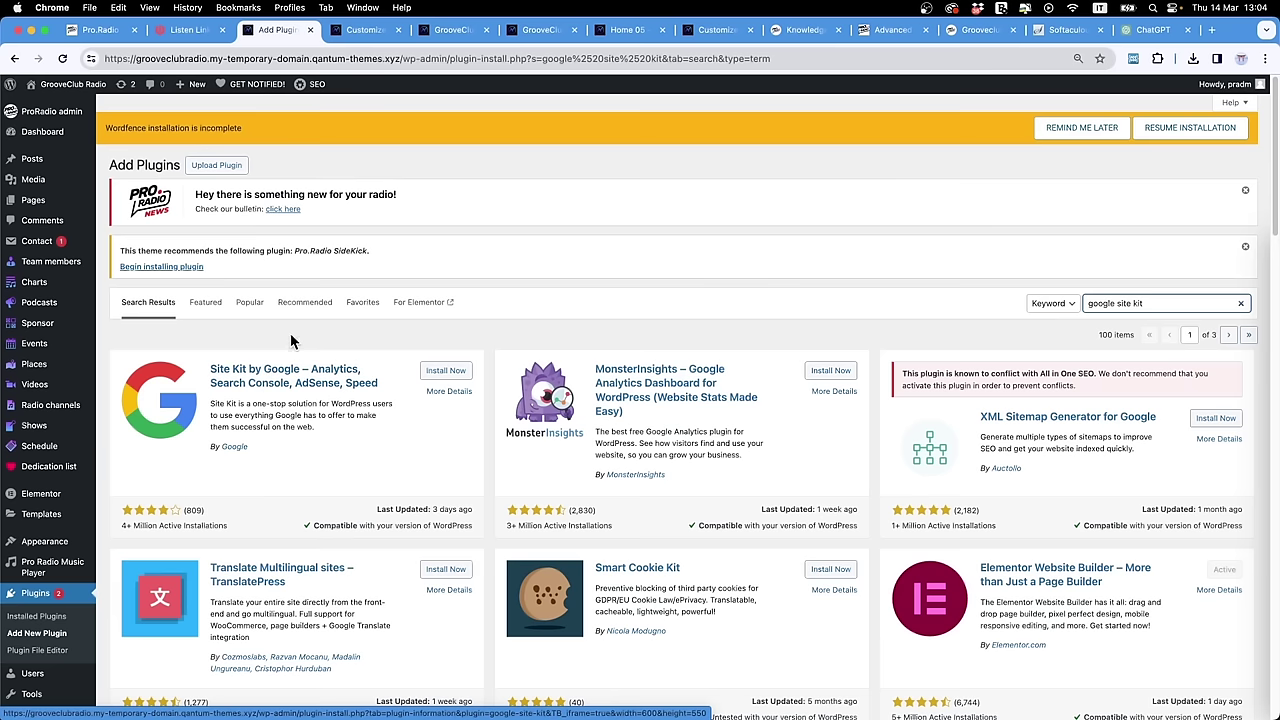
scroll(336, 510, down, 1)
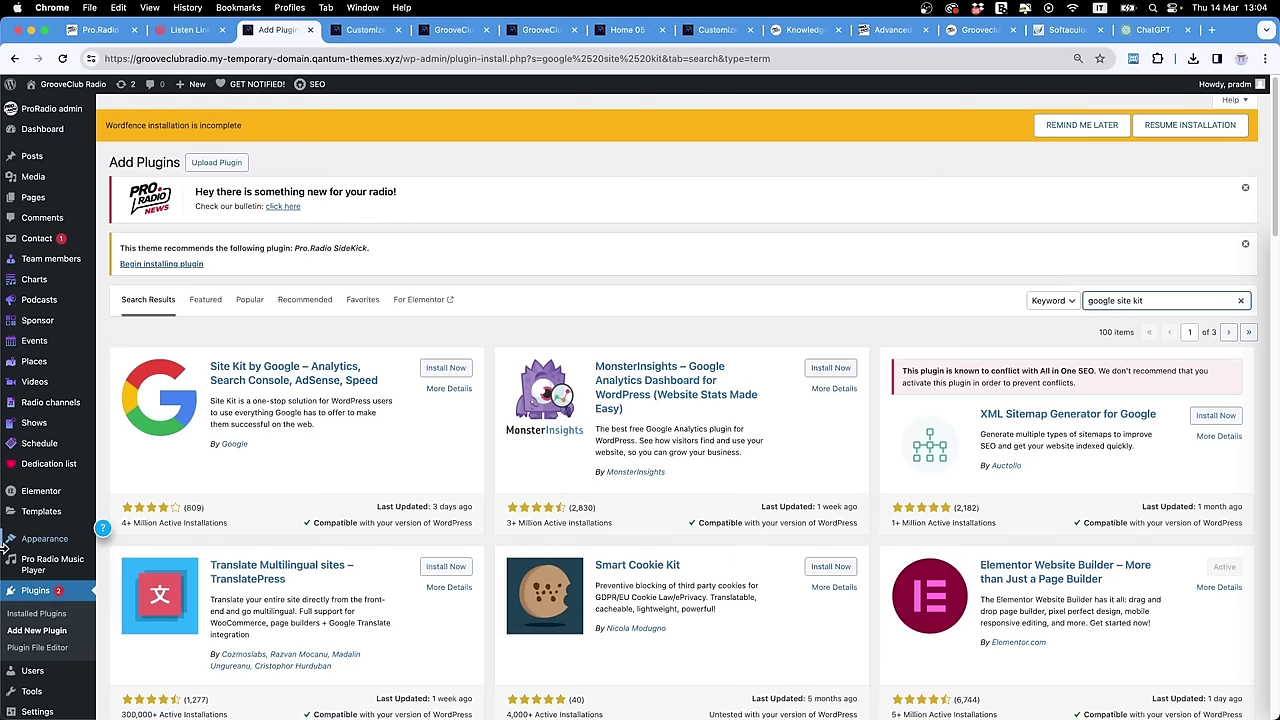
Step: Open the site's General settings and look through the options, from the site title to the date and time formats
mouse_move(32, 691)
scroll(40, 598, down, 2)
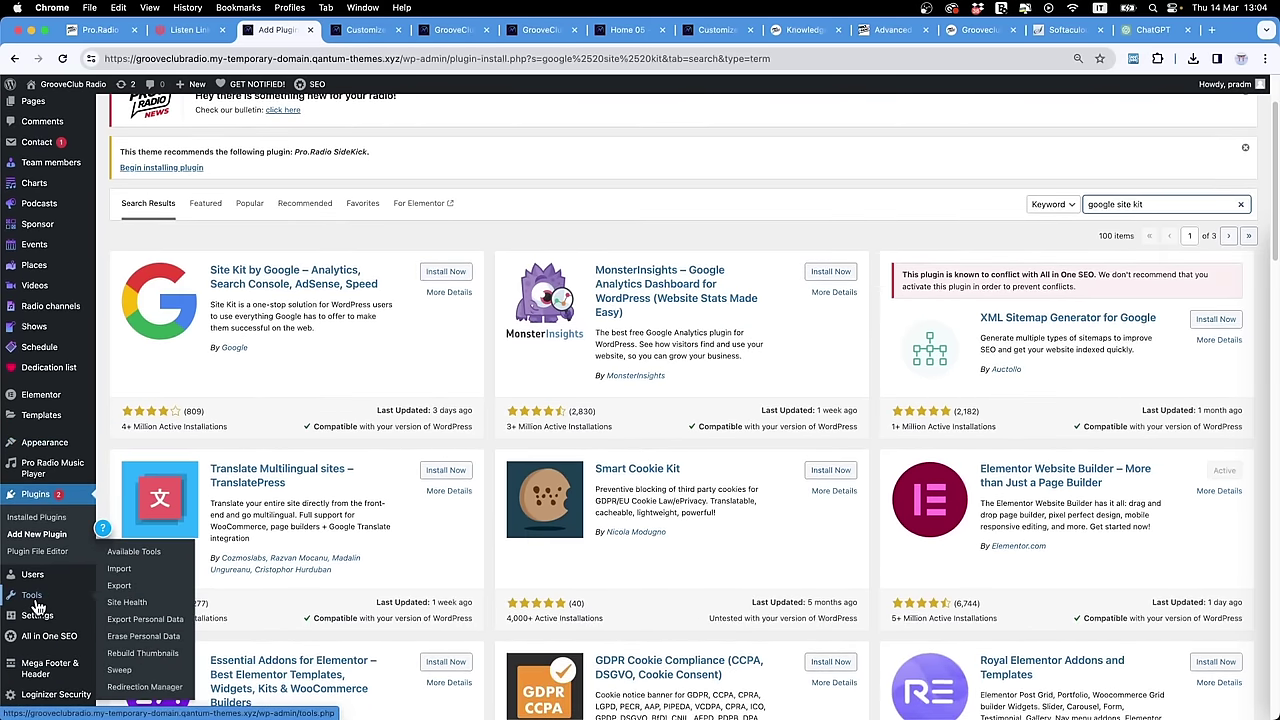
mouse_move(33, 614)
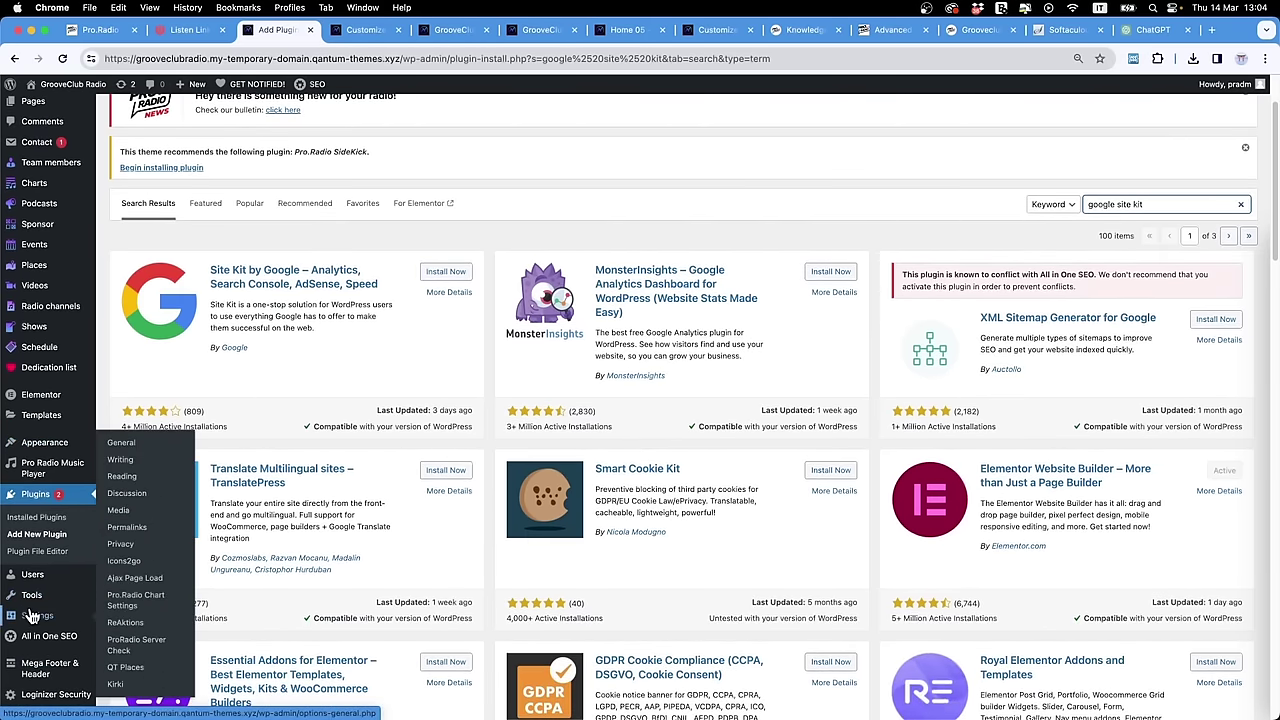
click(122, 443)
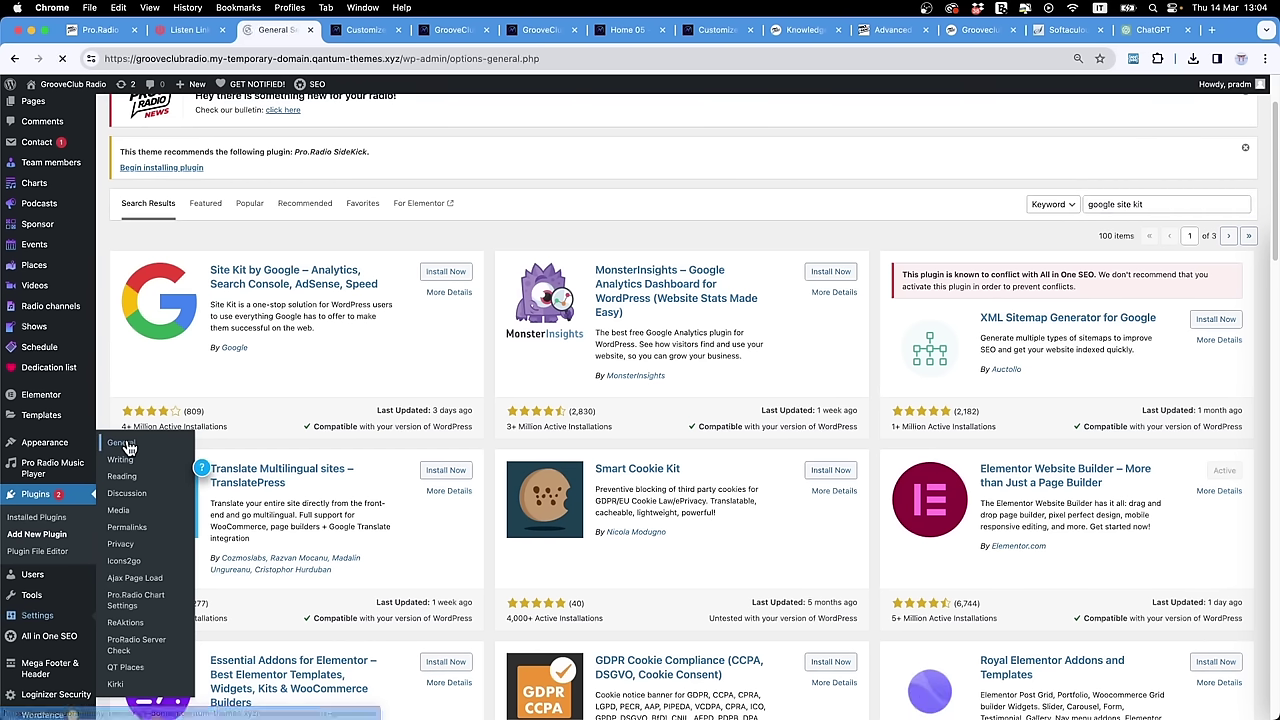
scroll(130, 448, down, 5)
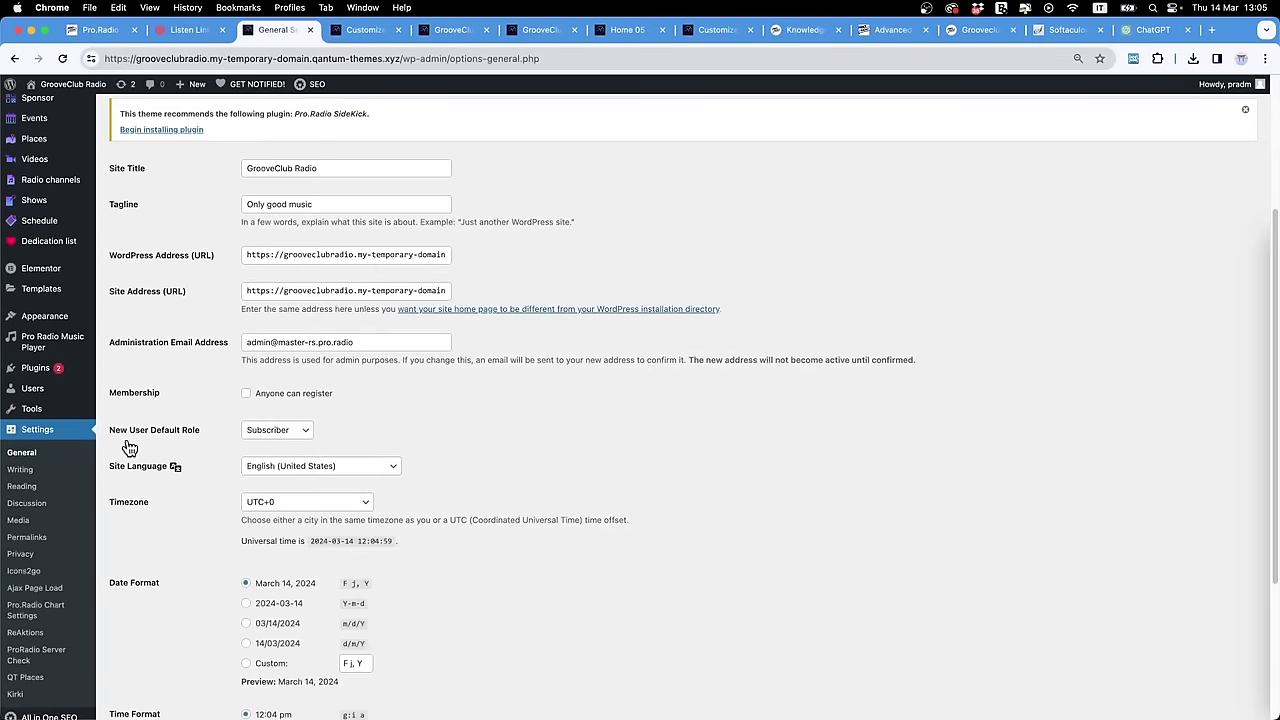
scroll(130, 440, down, 5)
scroll(133, 440, down, 1)
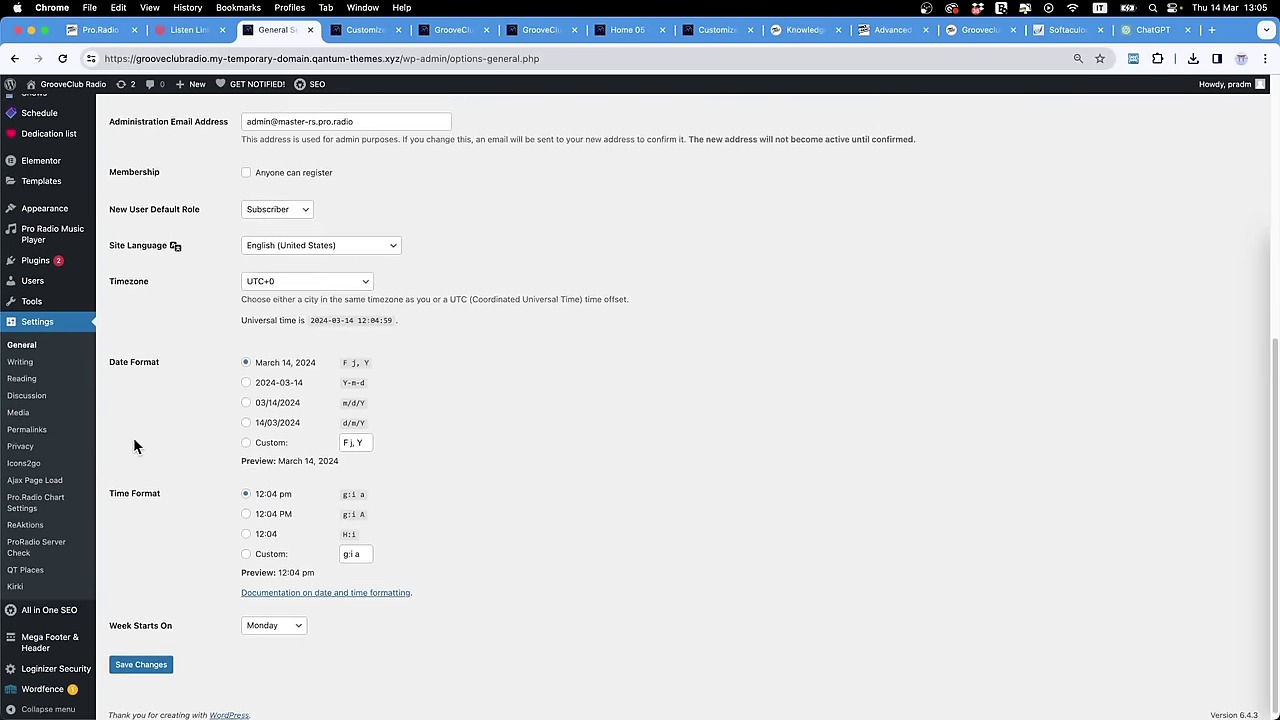
scroll(133, 440, up, 10)
scroll(133, 440, down, 10)
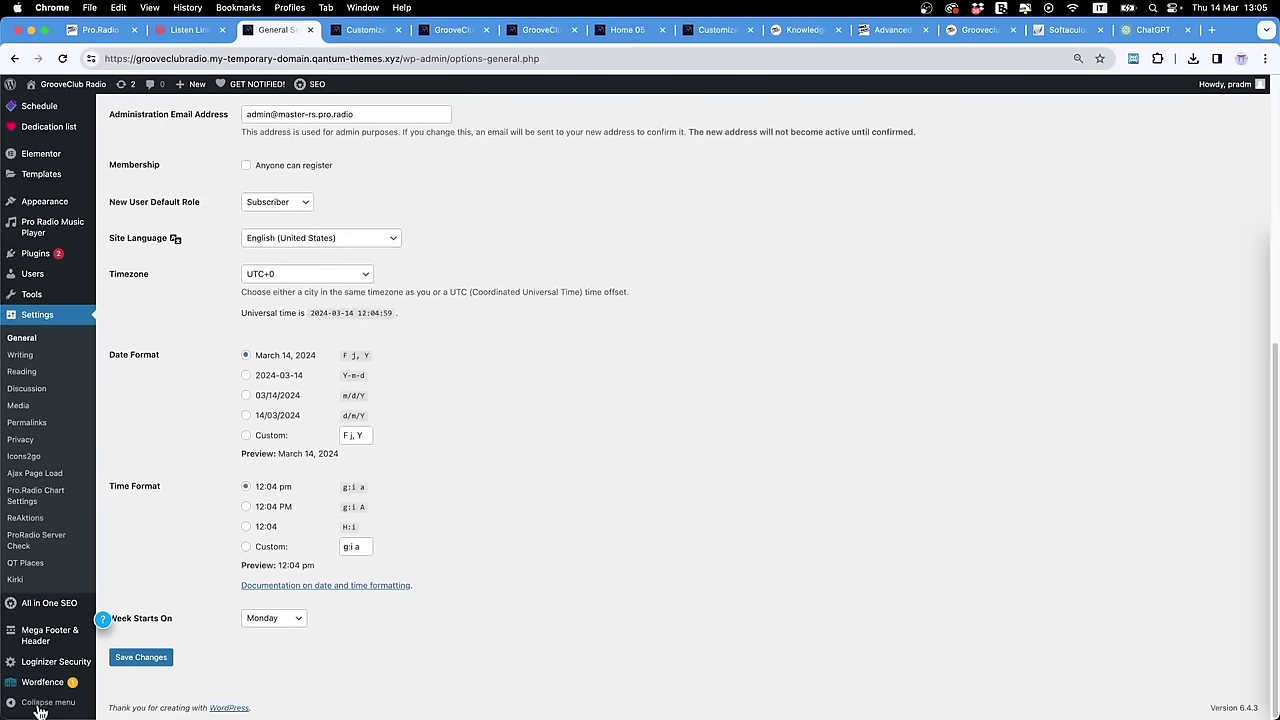
Step: Open the Reading settings, highlight Search engine visibility, and try switching the option to discourage indexing on and off
click(24, 373)
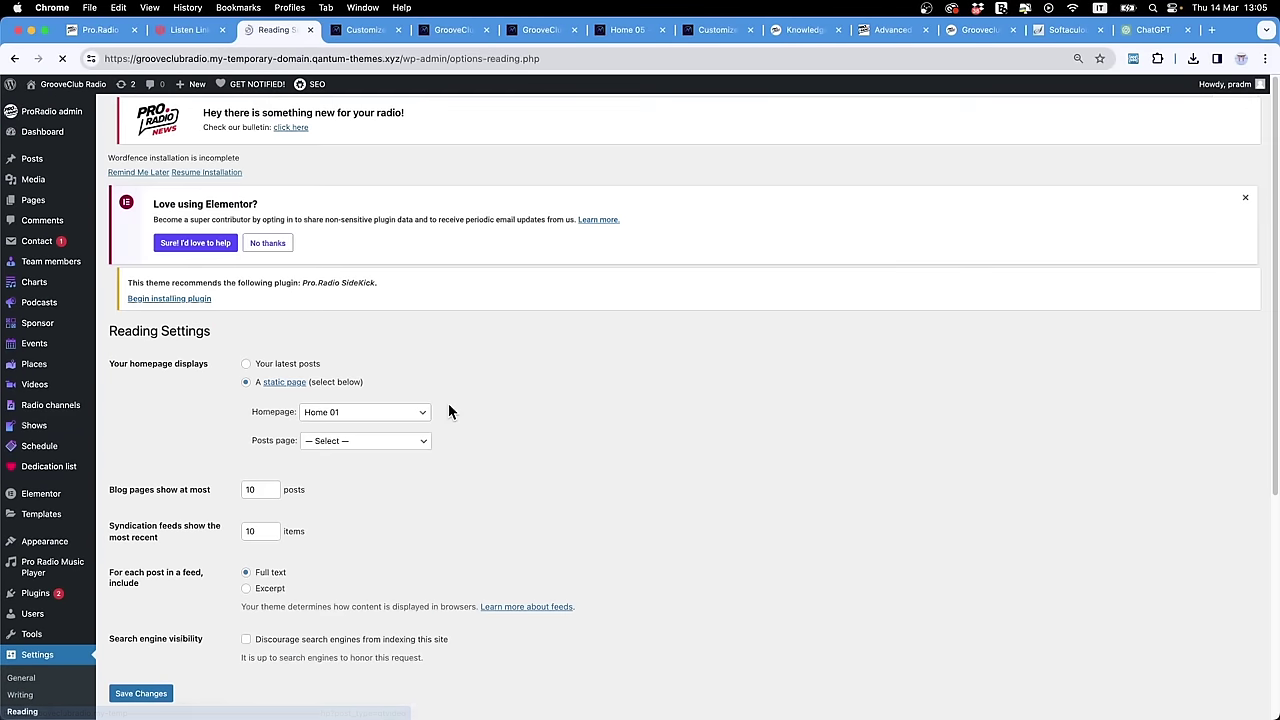
scroll(448, 410, down, 5)
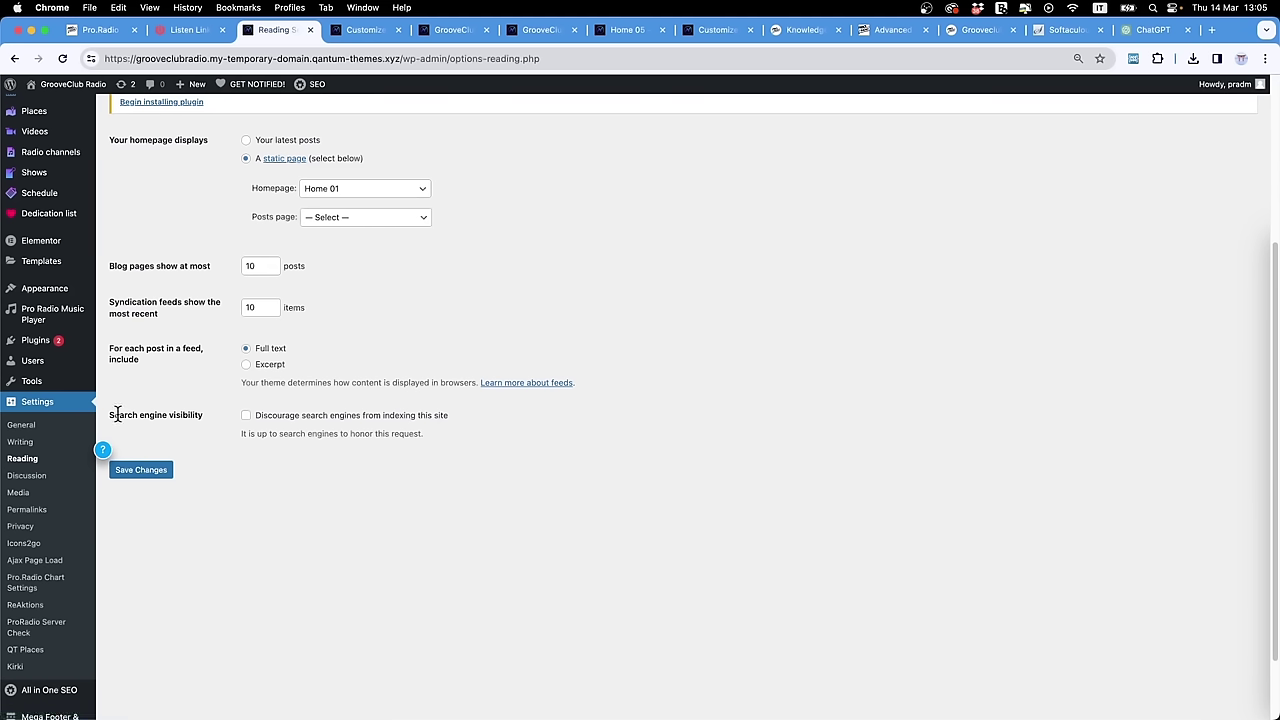
drag(108, 415, 188, 427)
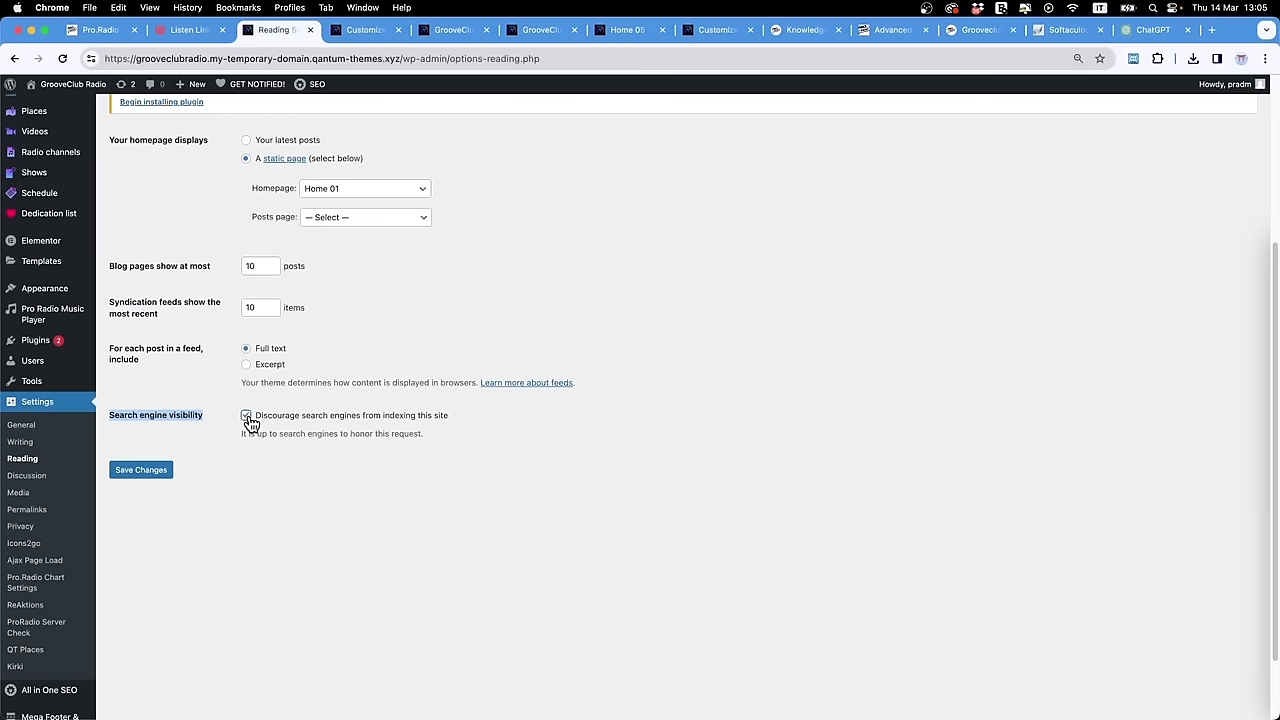
click(247, 416)
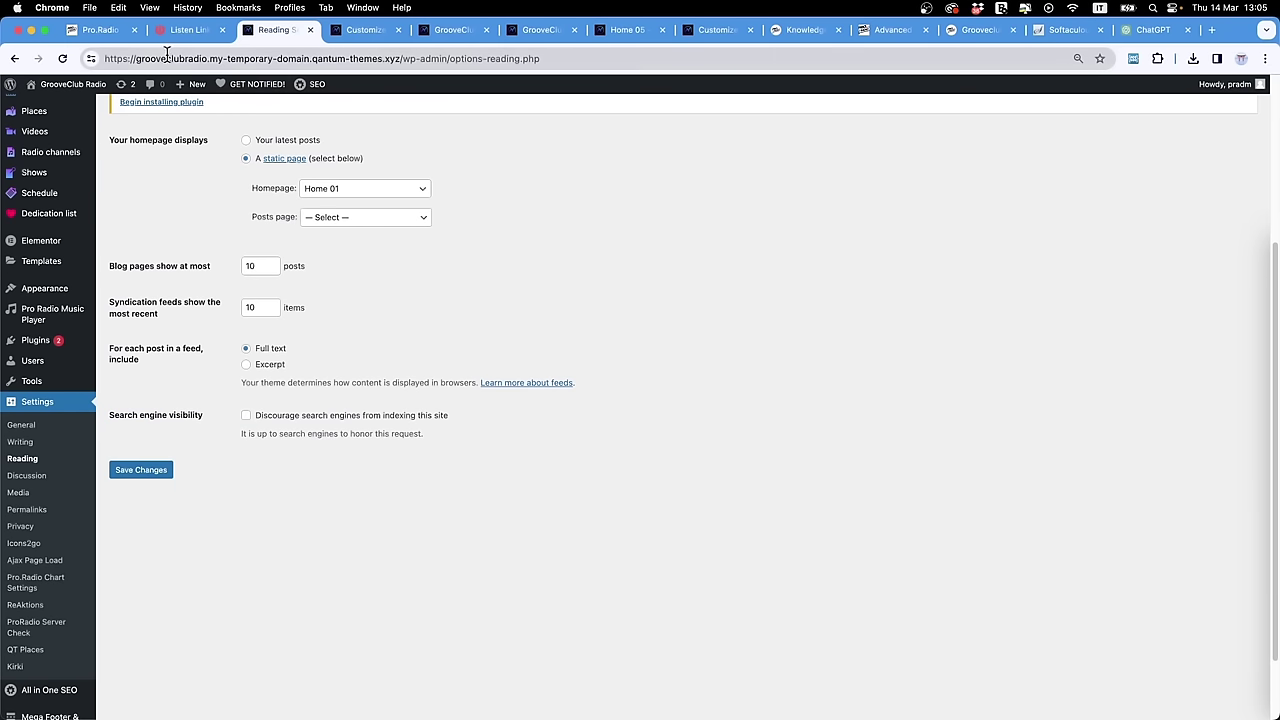
Step: Highlight the temporary domain in the address, enable "Discourage search engines from indexing this site", and save the Reading settings
drag(134, 58, 403, 58)
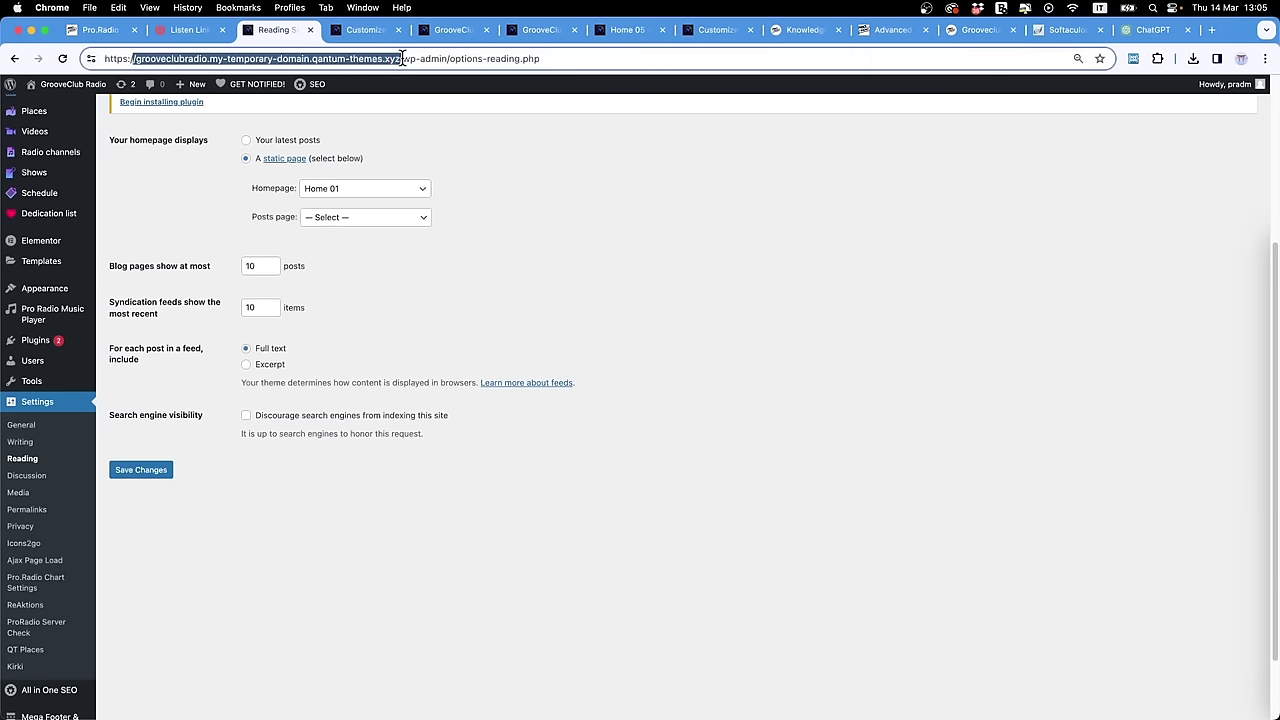
click(217, 58)
drag(137, 58, 221, 58)
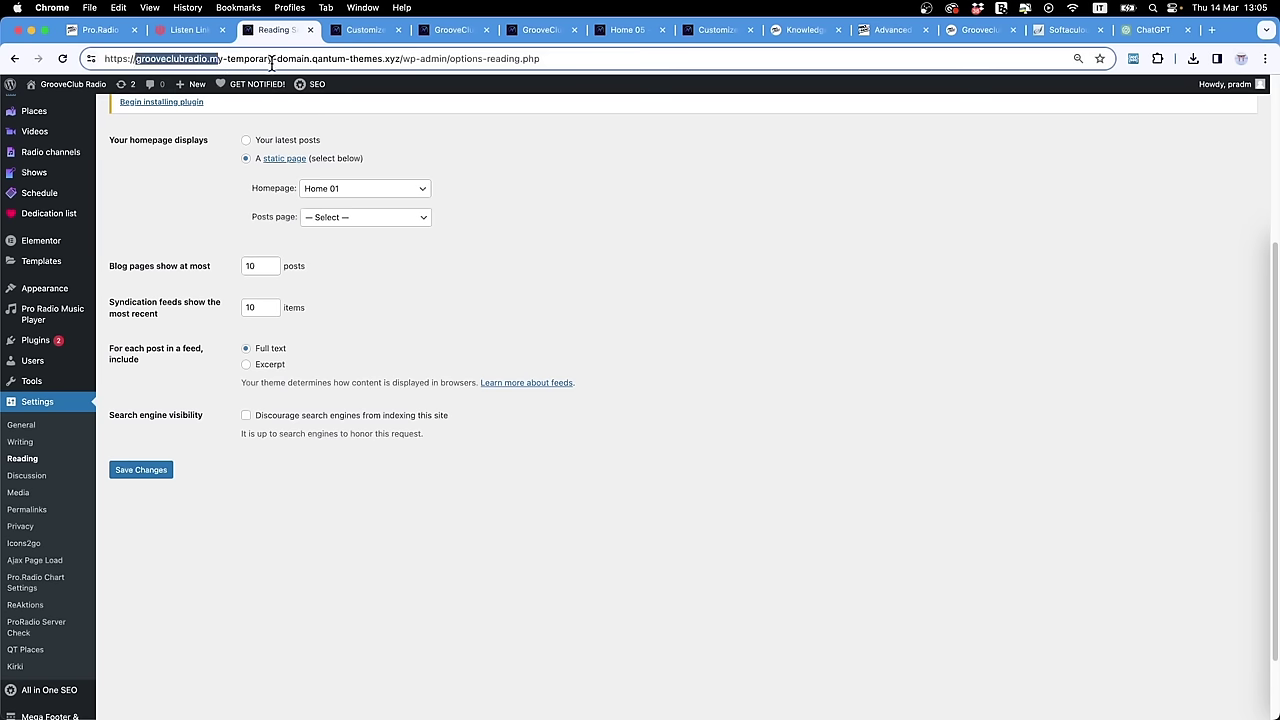
click(246, 416)
click(168, 472)
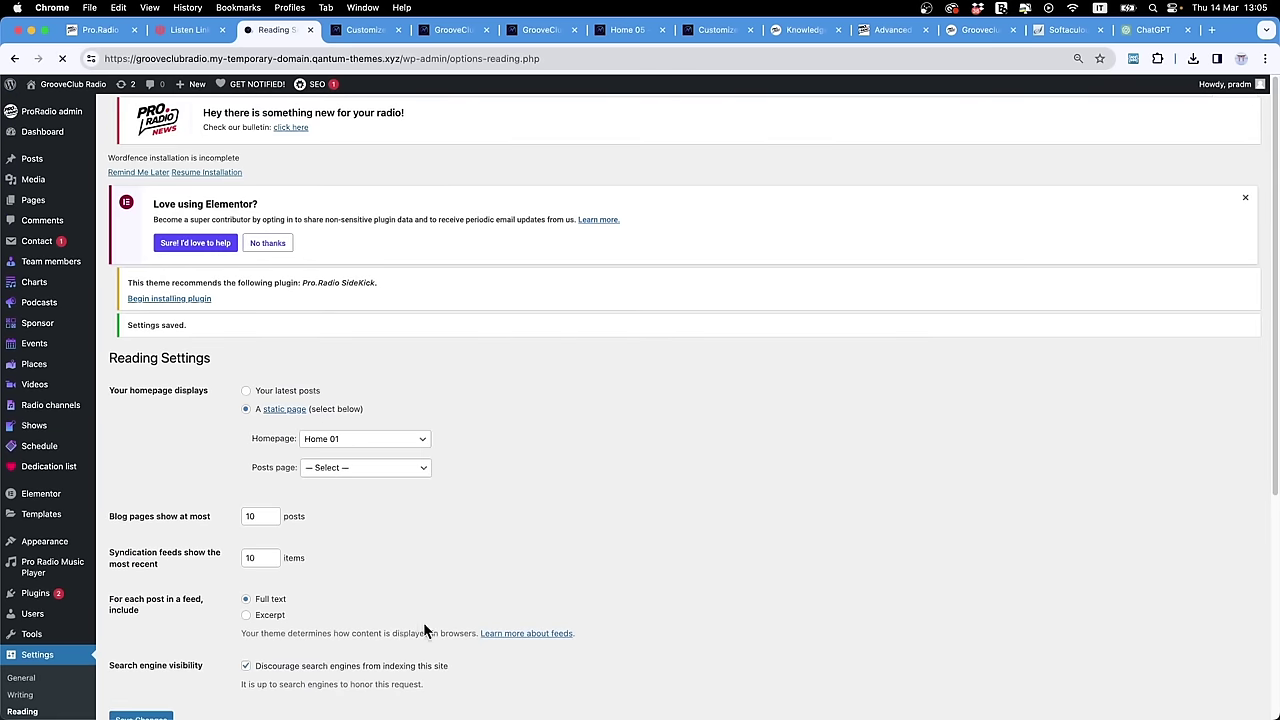
Step: Disable "Discourage search engines from indexing this site" and save the Reading settings
scroll(423, 624, down, 5)
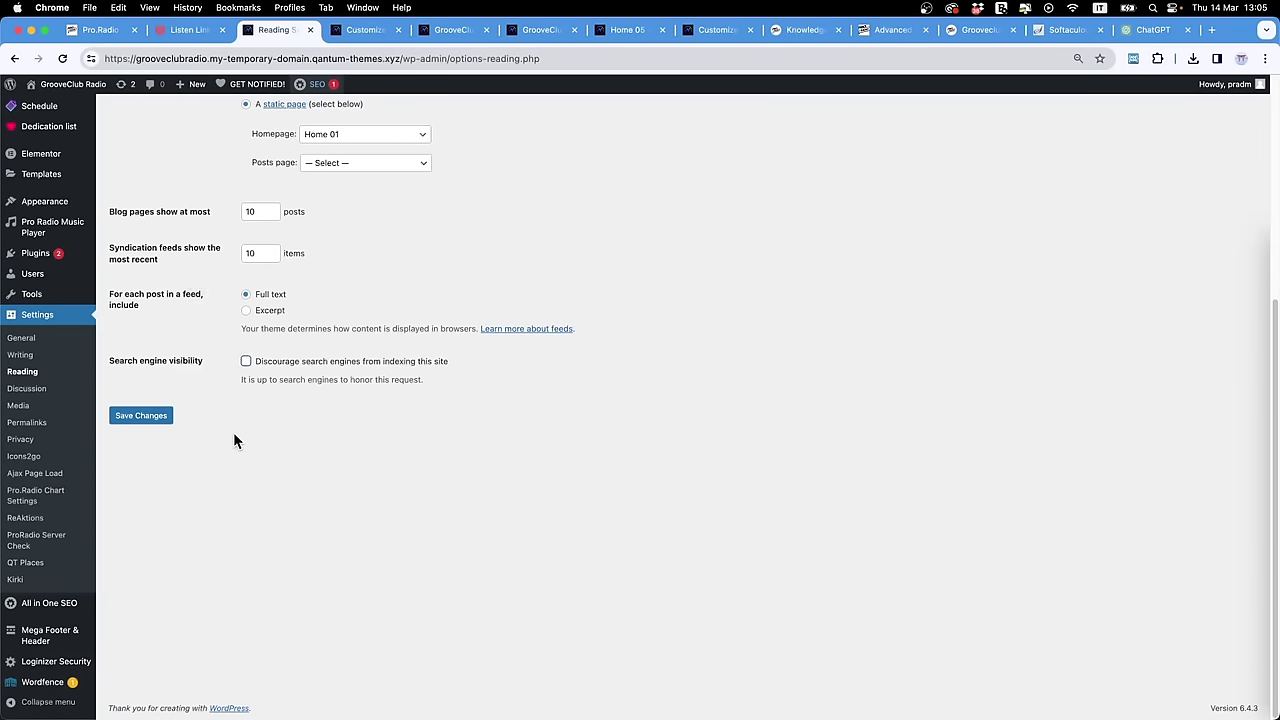
click(147, 418)
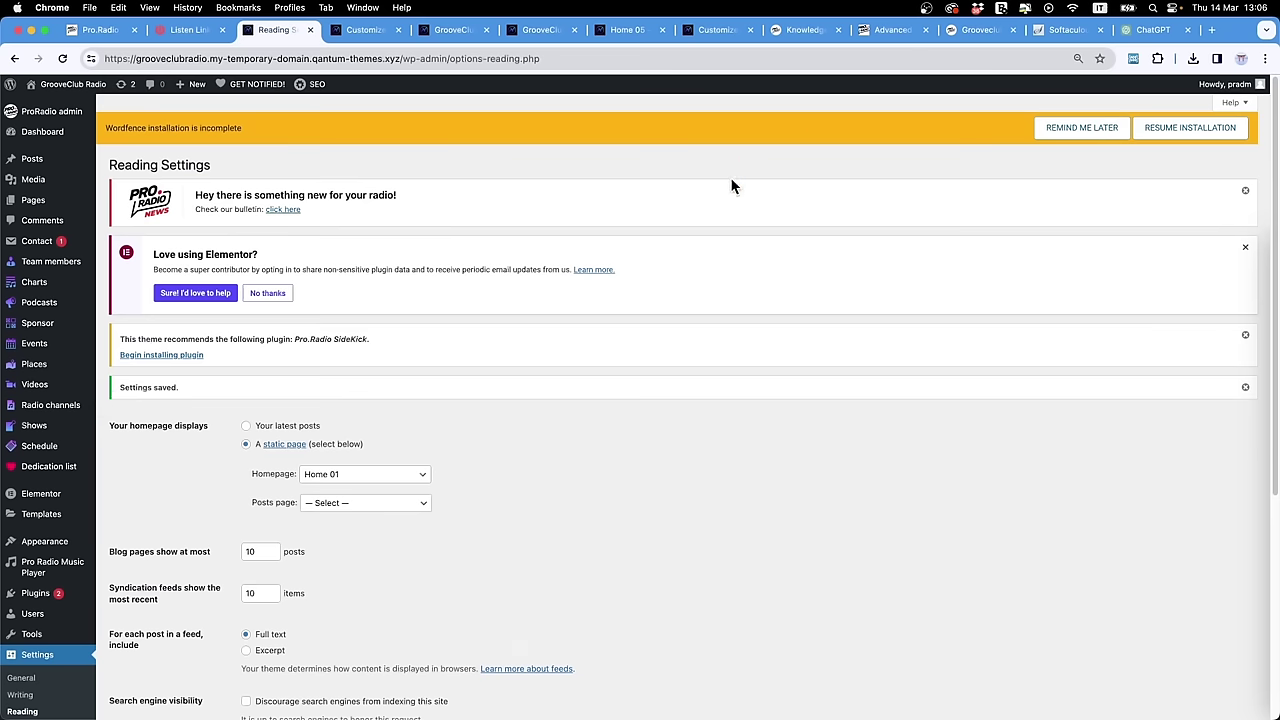
Step: Switch to the Pro Radio client area and open its support Knowledgebase
click(893, 30)
click(273, 31)
click(975, 30)
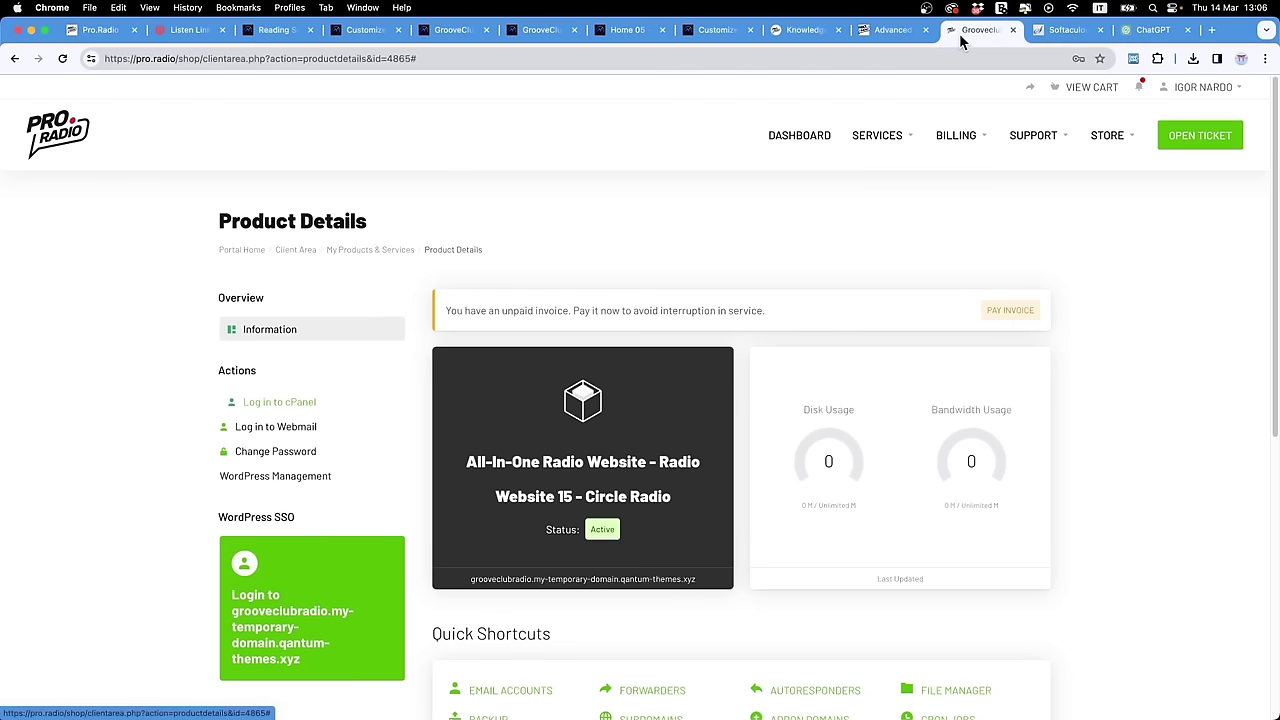
click(1051, 147)
click(1072, 258)
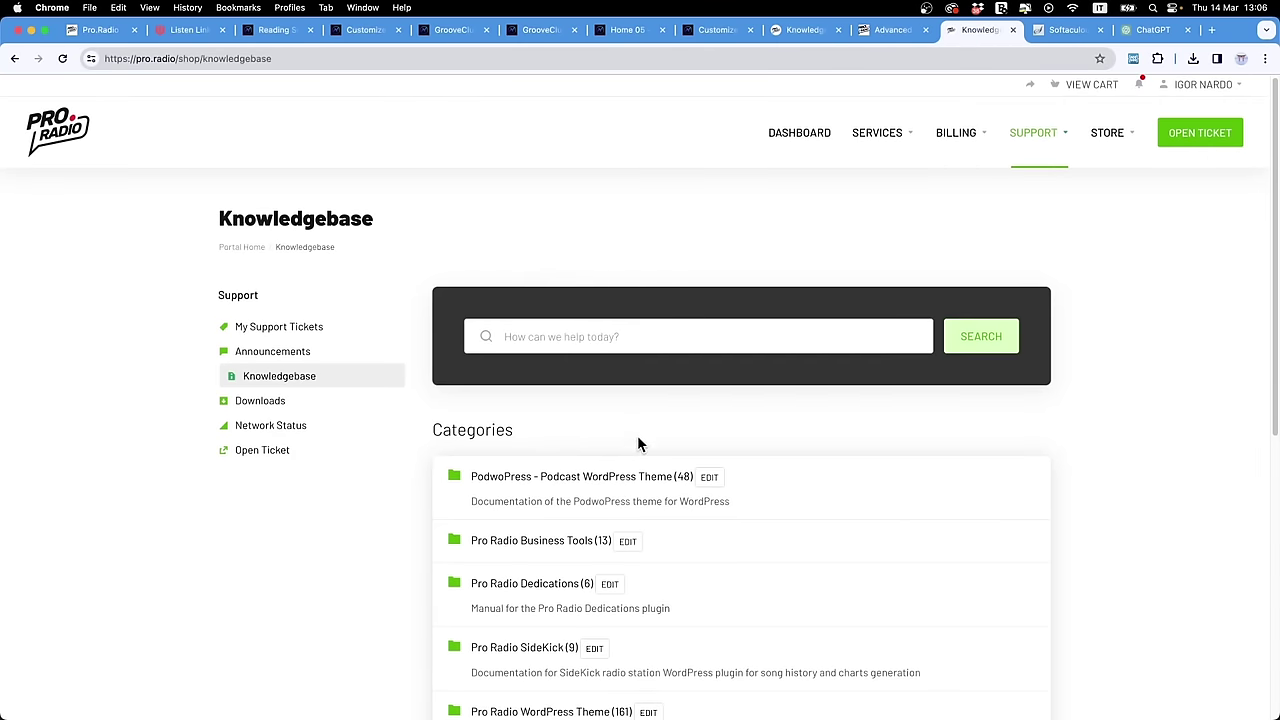
Step: Open the article "1.9 Moving a site from staging to production or changing domain" from the Pro Radio WordPress Theme's Getting started category
scroll(634, 425, down, 5)
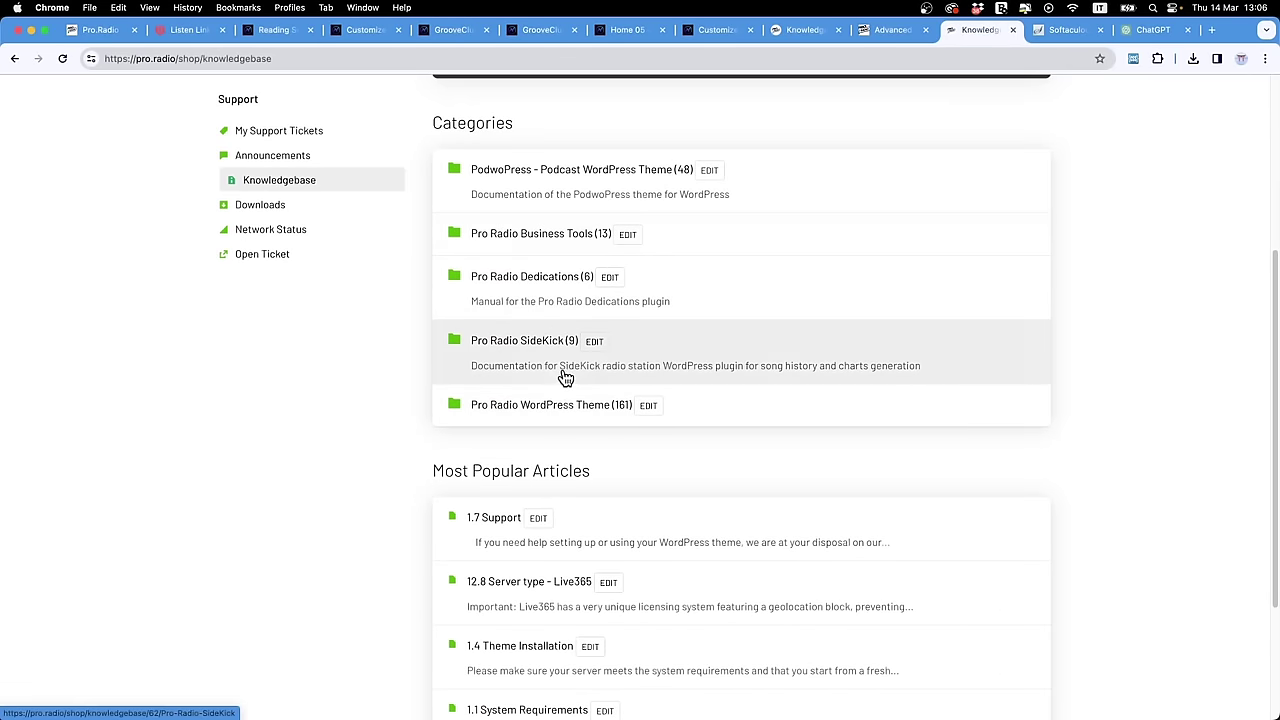
click(556, 404)
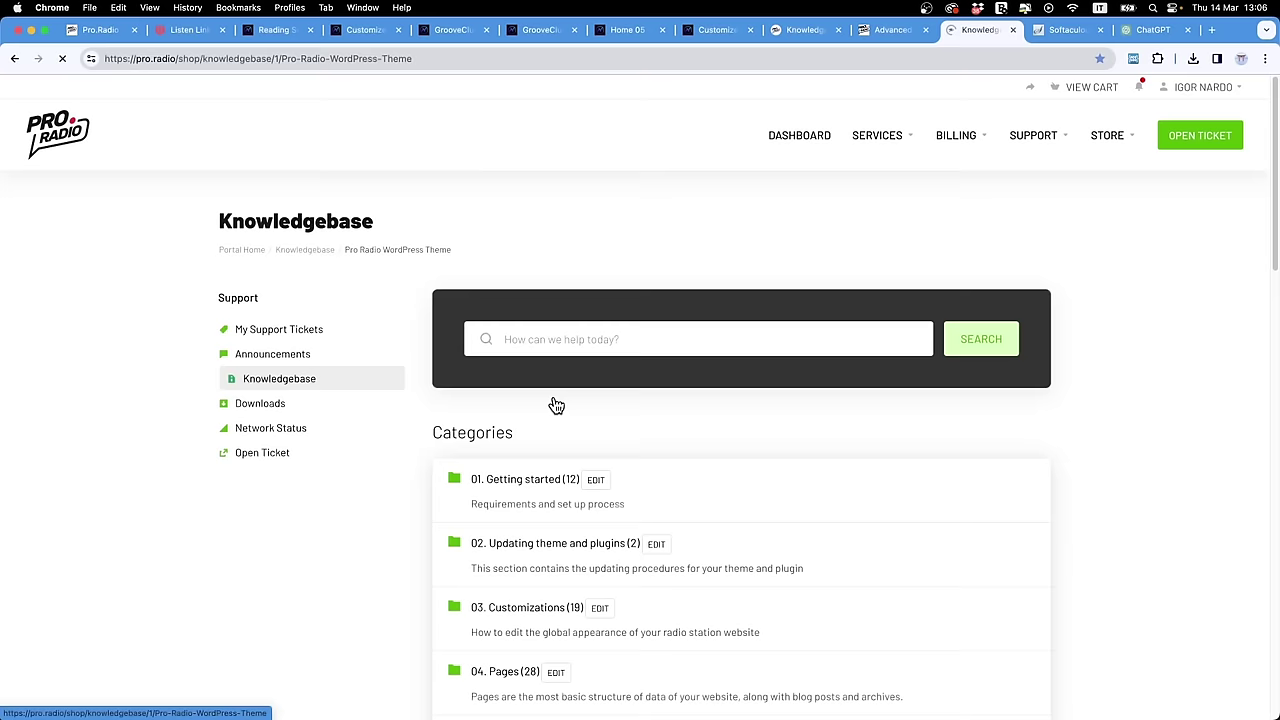
scroll(609, 363, down, 2)
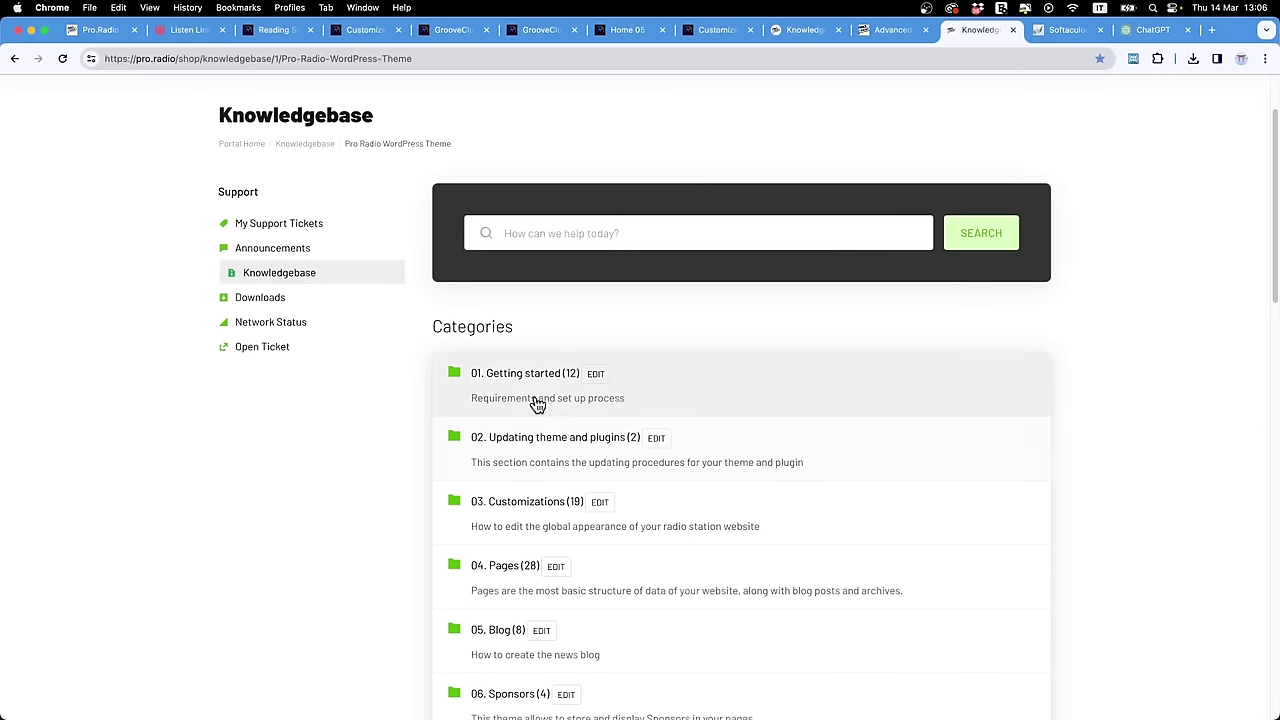
click(546, 404)
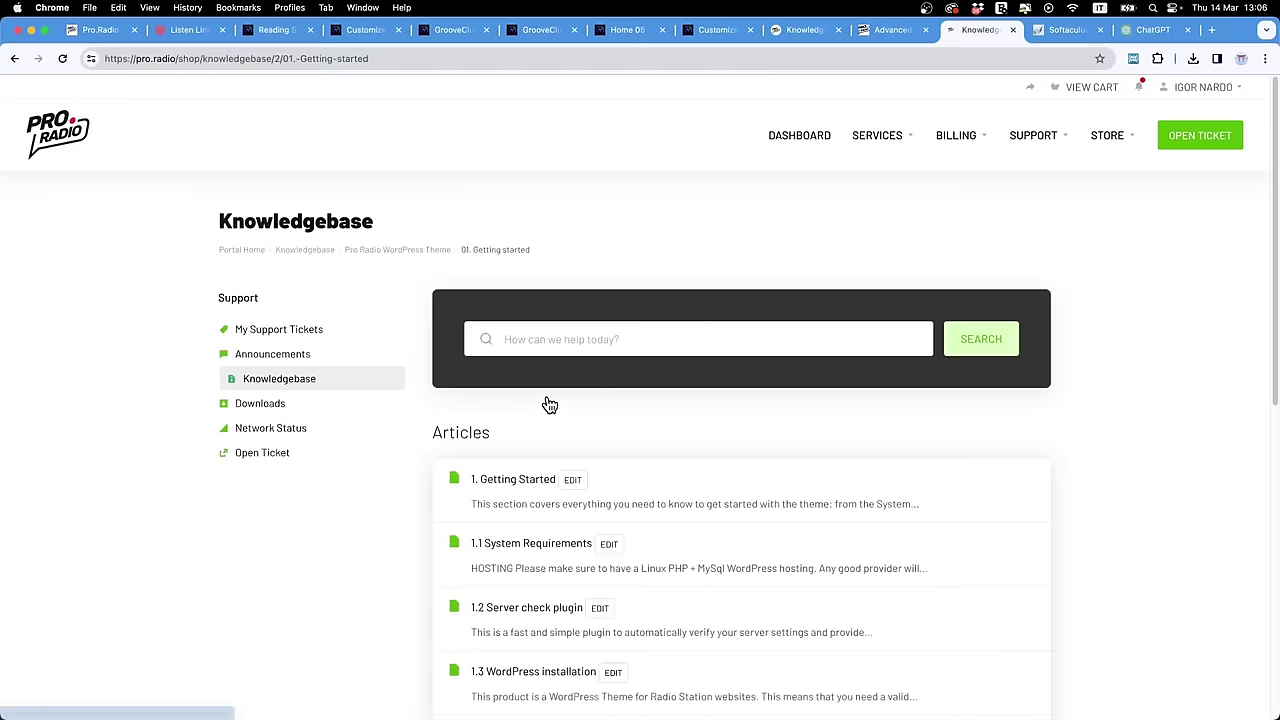
scroll(543, 403, down, 6)
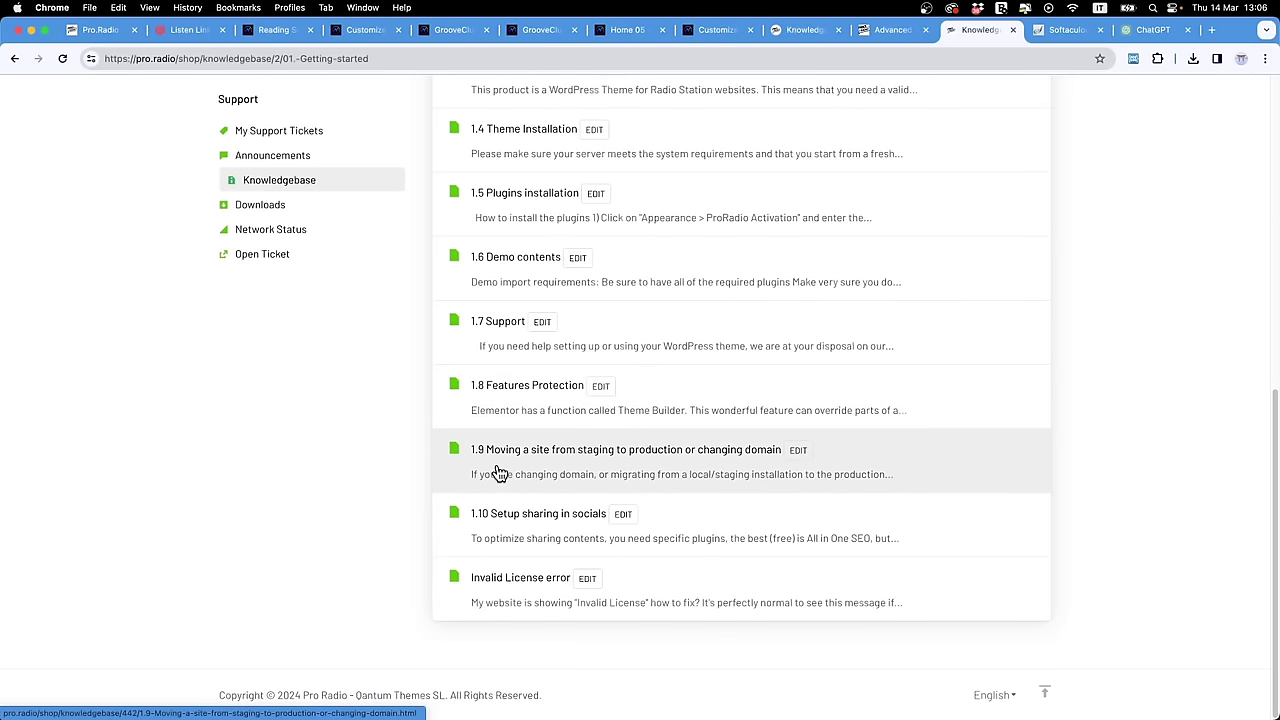
click(705, 470)
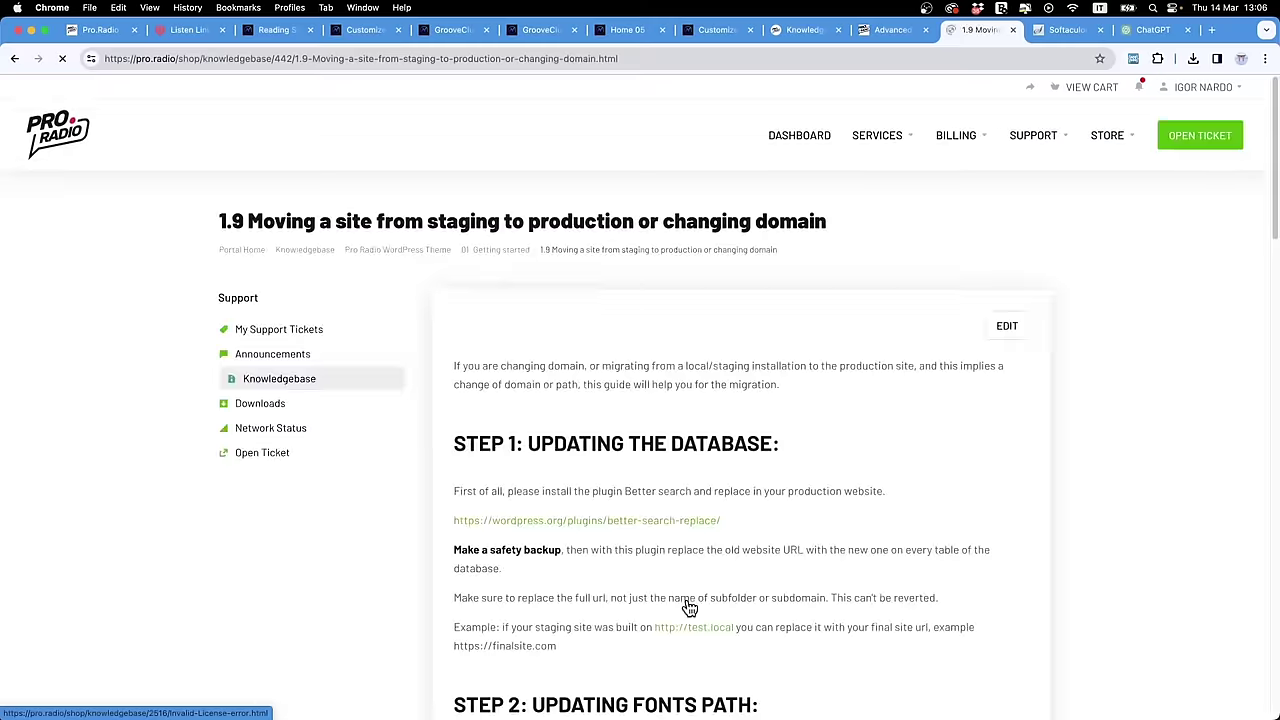
Step: Read through the migration guide's database, fonts path and cached CSS steps, and highlight its introductory paragraph
scroll(597, 384, down, 5)
scroll(597, 384, down, 20)
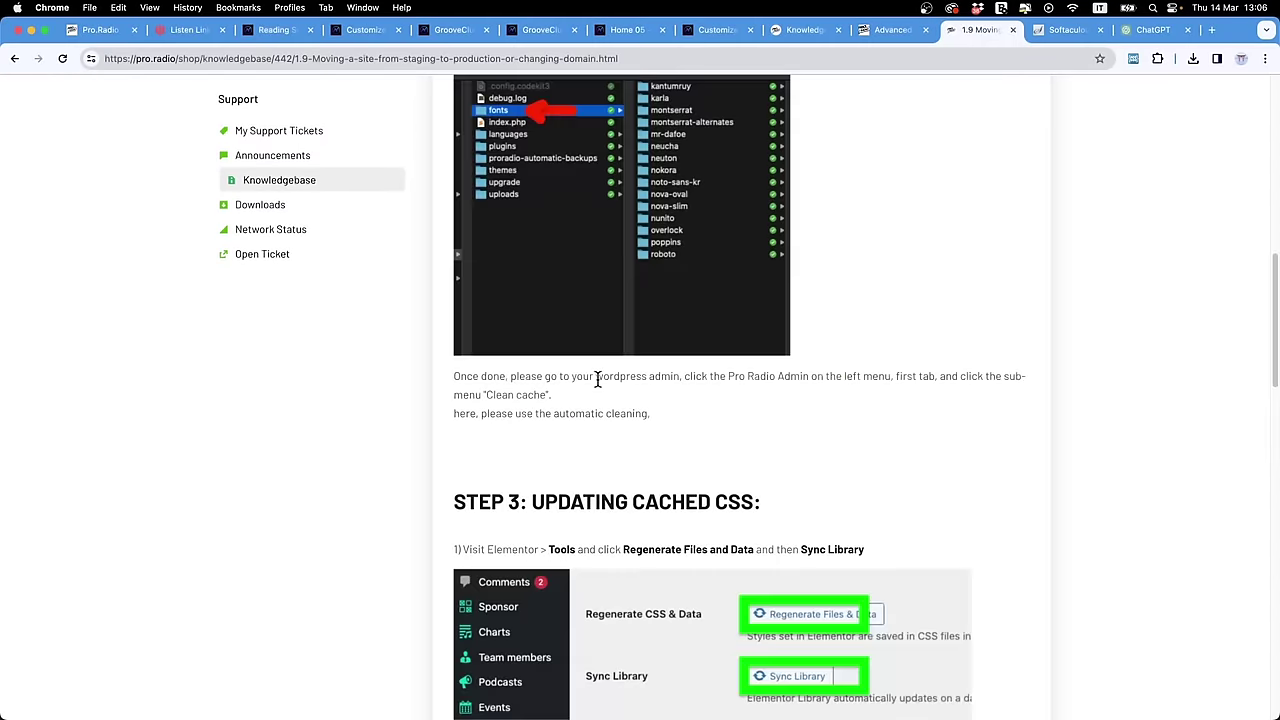
scroll(597, 390, up, 15)
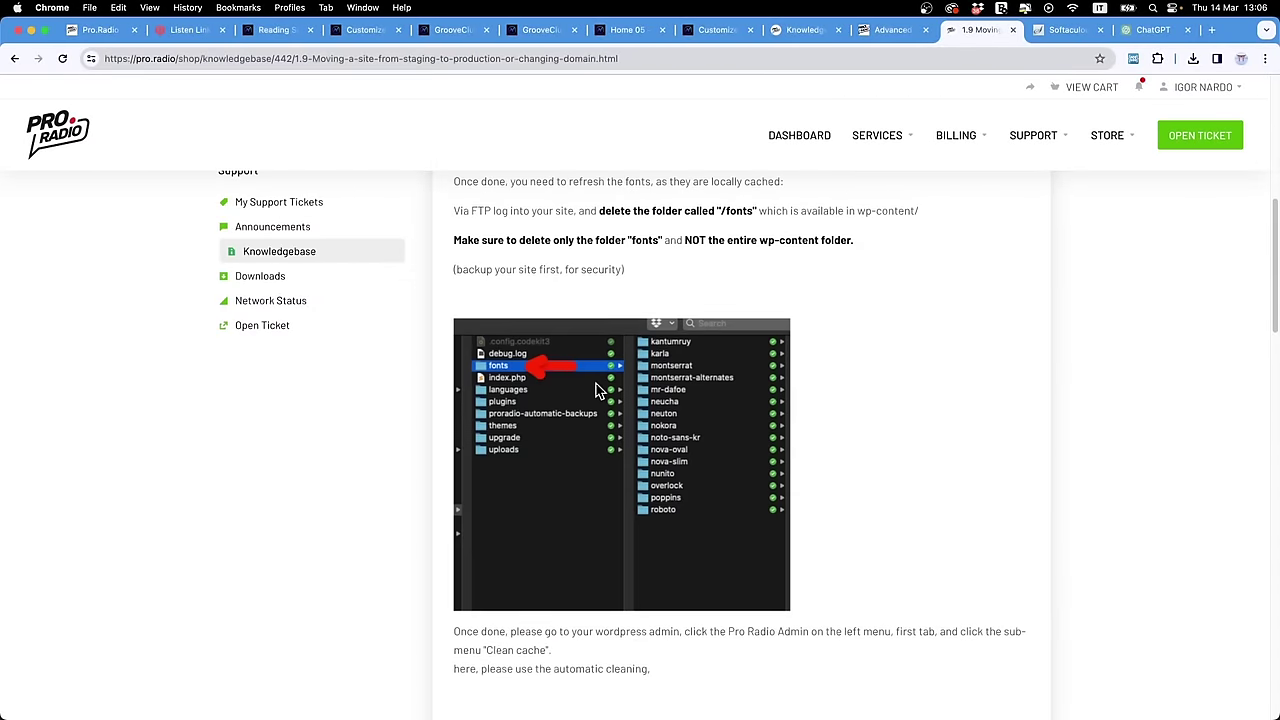
scroll(580, 385, up, 3)
scroll(530, 373, down, 2)
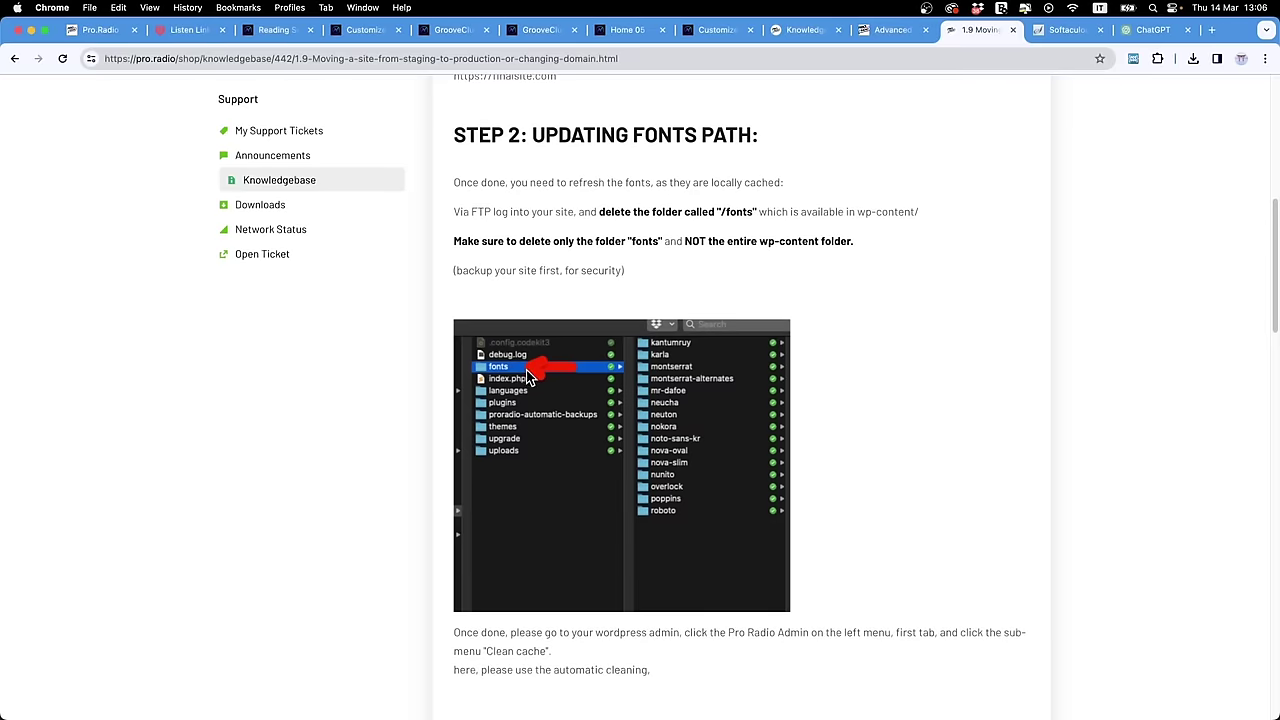
scroll(559, 374, up, 6)
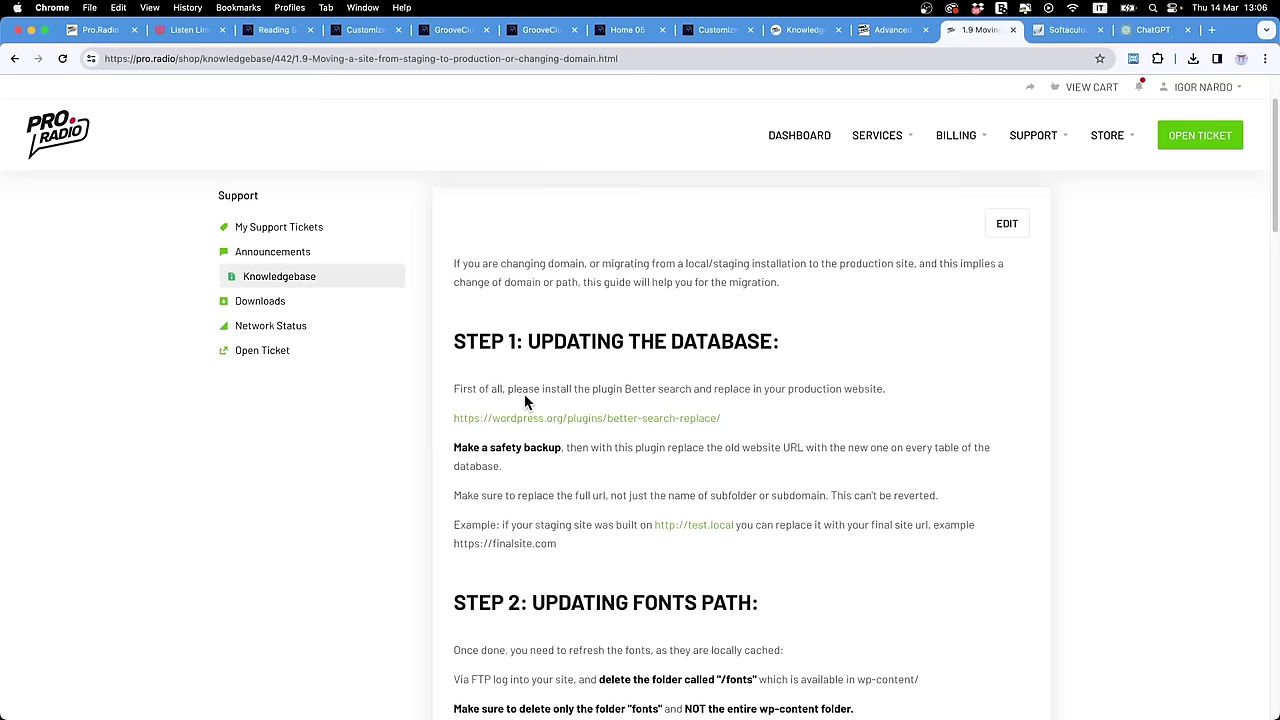
scroll(535, 392, down, 5)
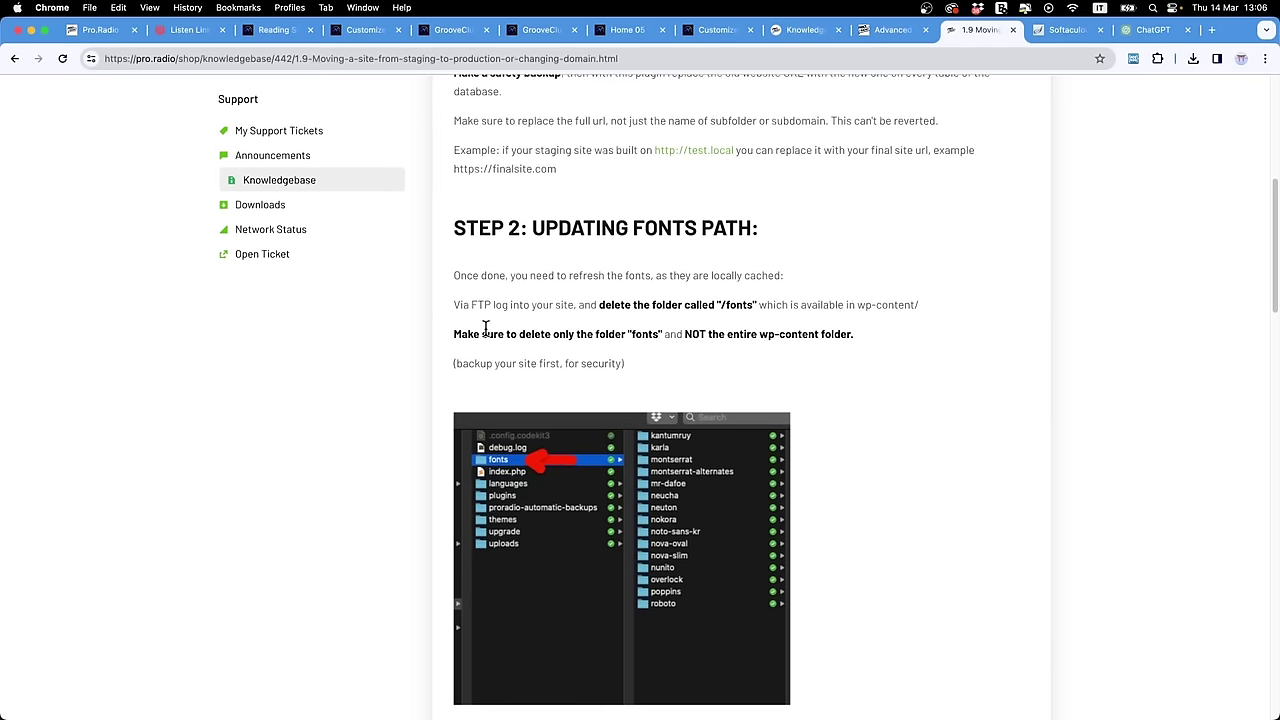
scroll(1108, 400, up, 3)
scroll(1108, 400, up, 3)
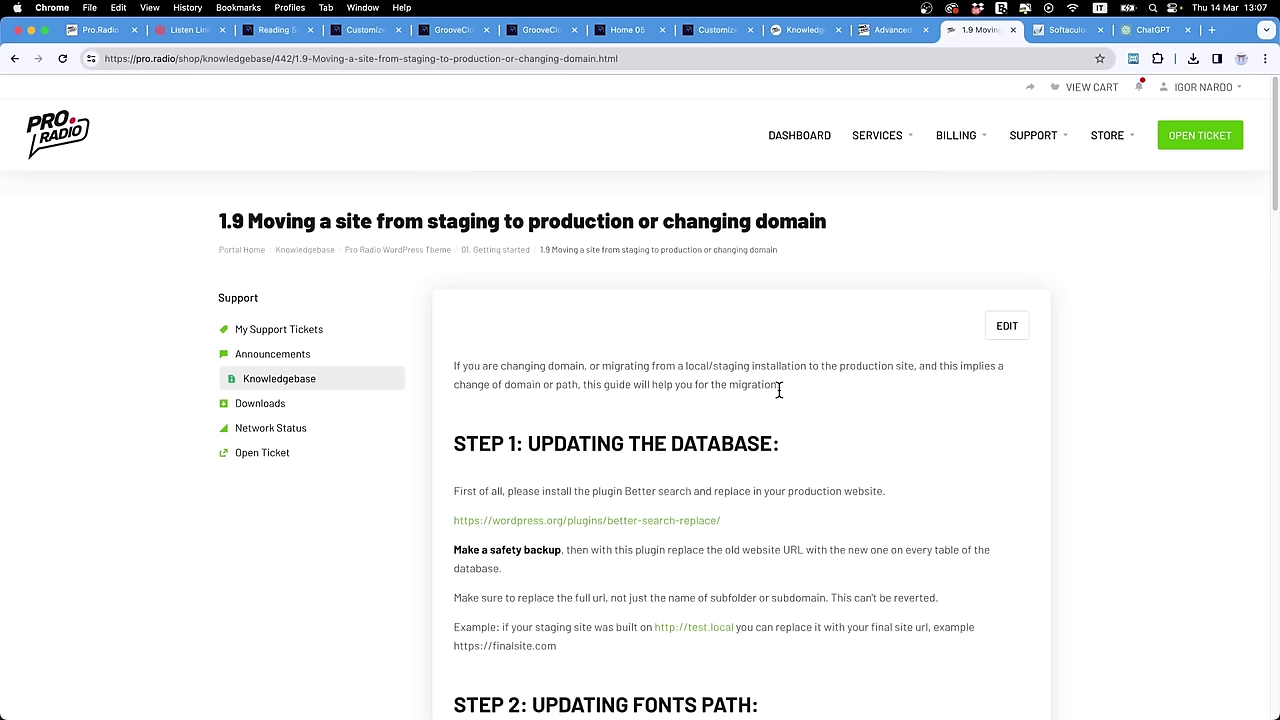
drag(780, 388, 446, 368)
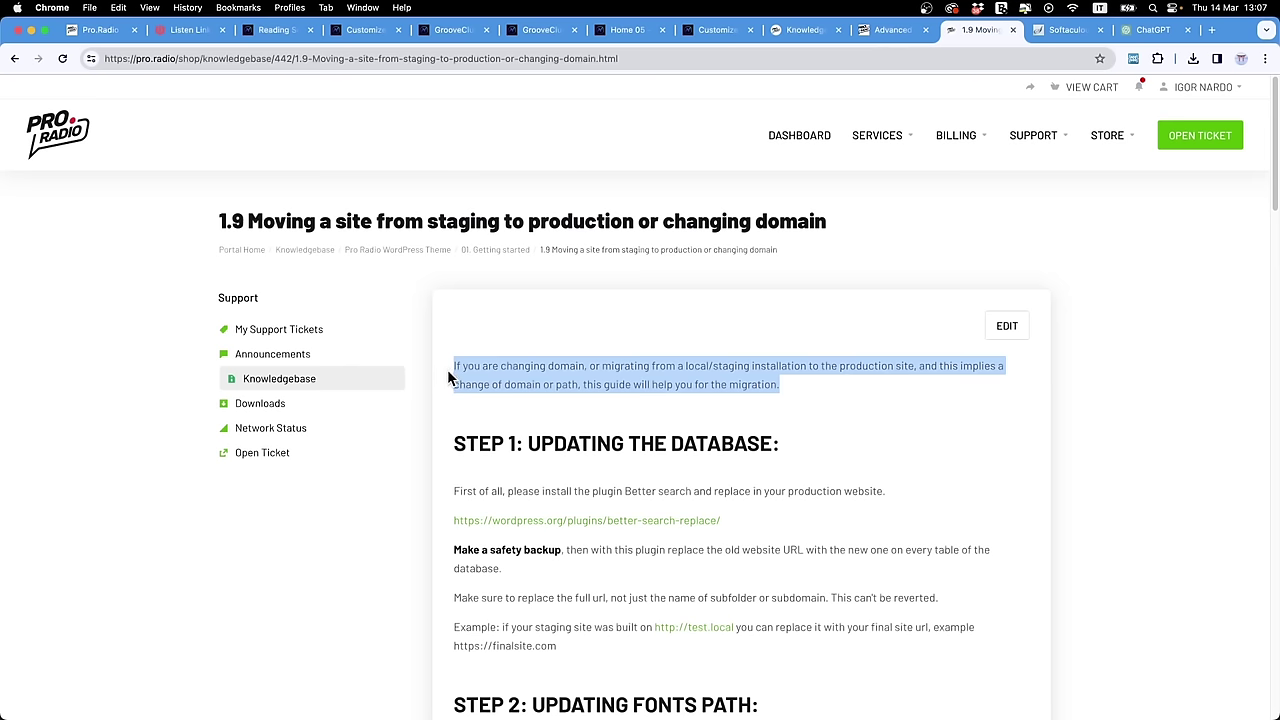
click(447, 369)
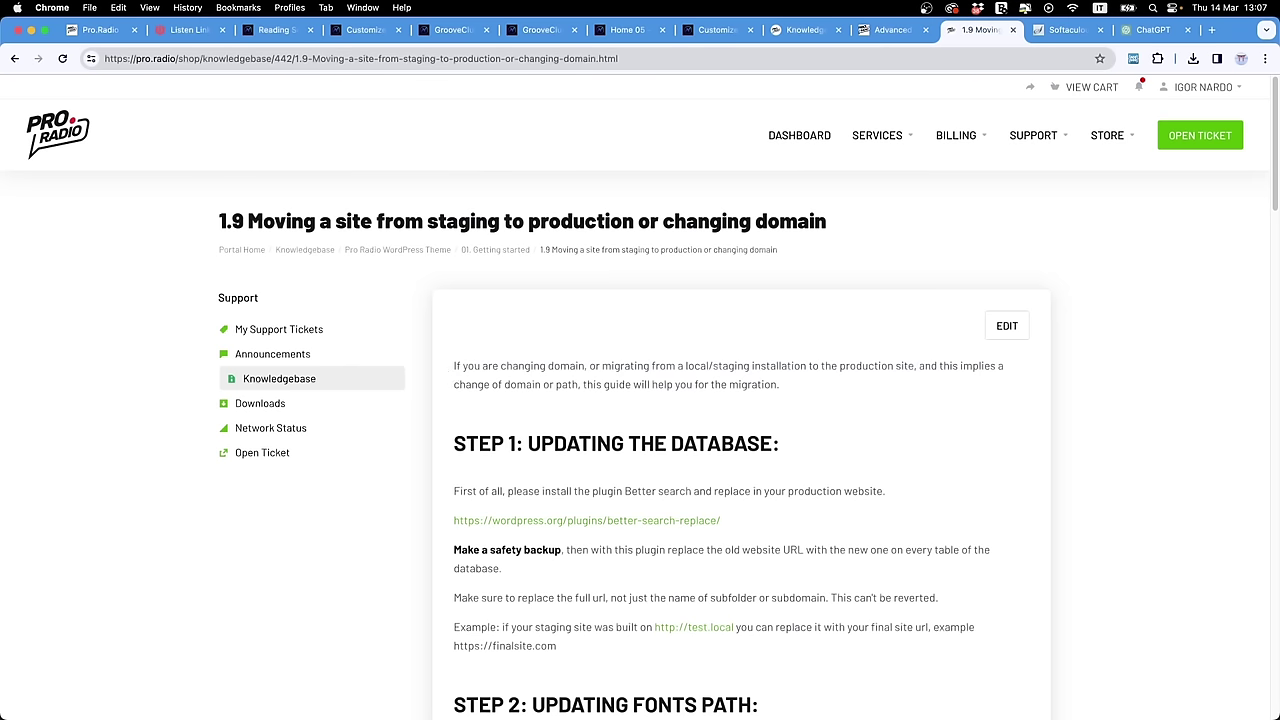
click(648, 703)
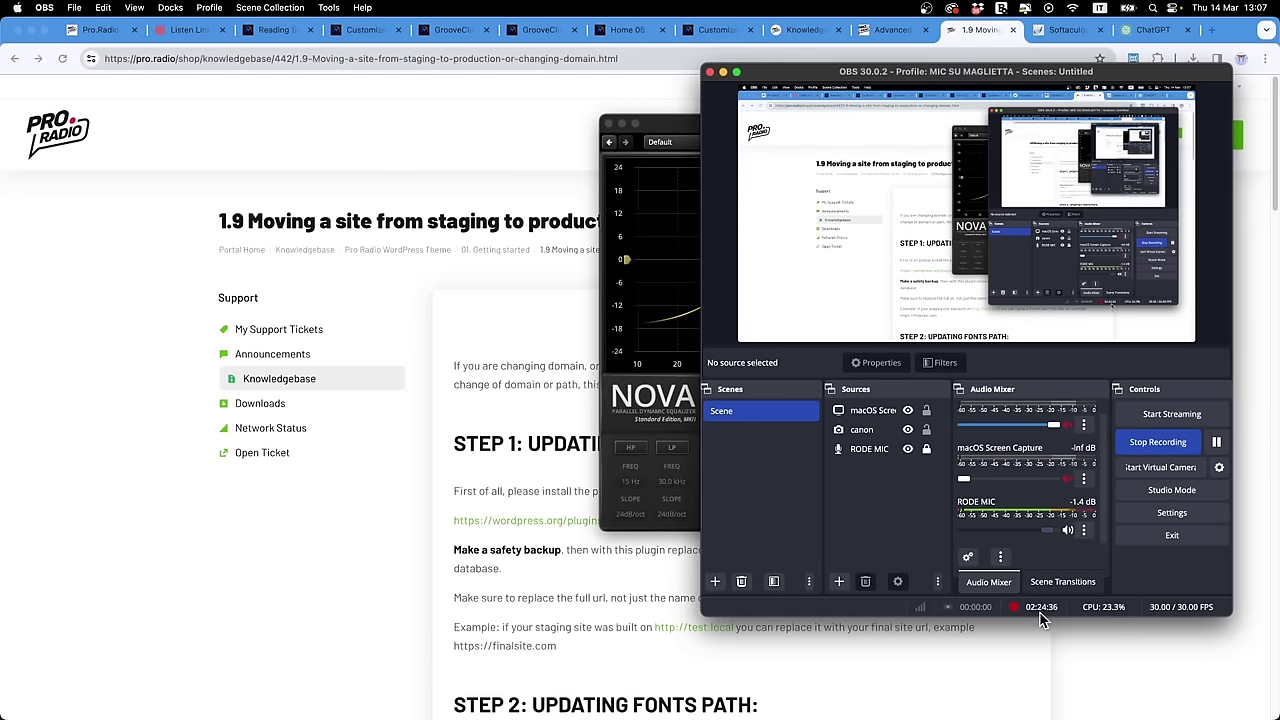
click(948, 655)
Step: Return to the finished GrooveClub Radio home page and review its hero section and show carousel
click(360, 34)
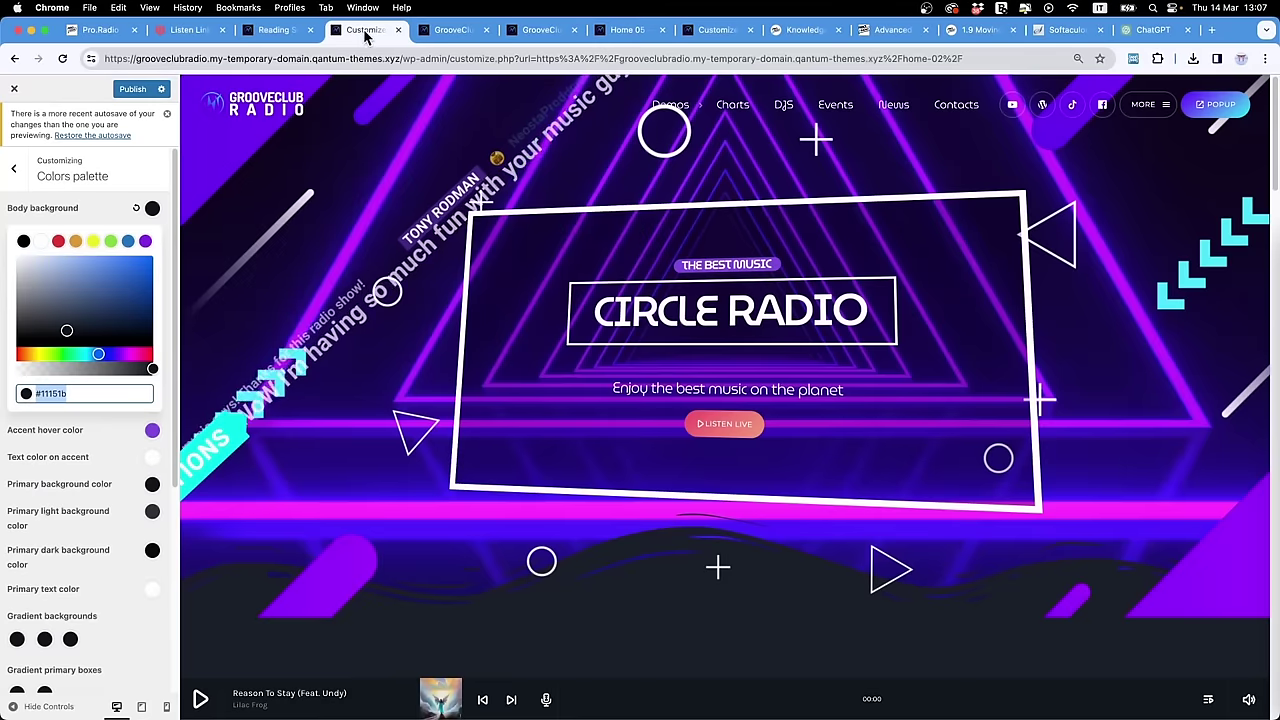
click(452, 30)
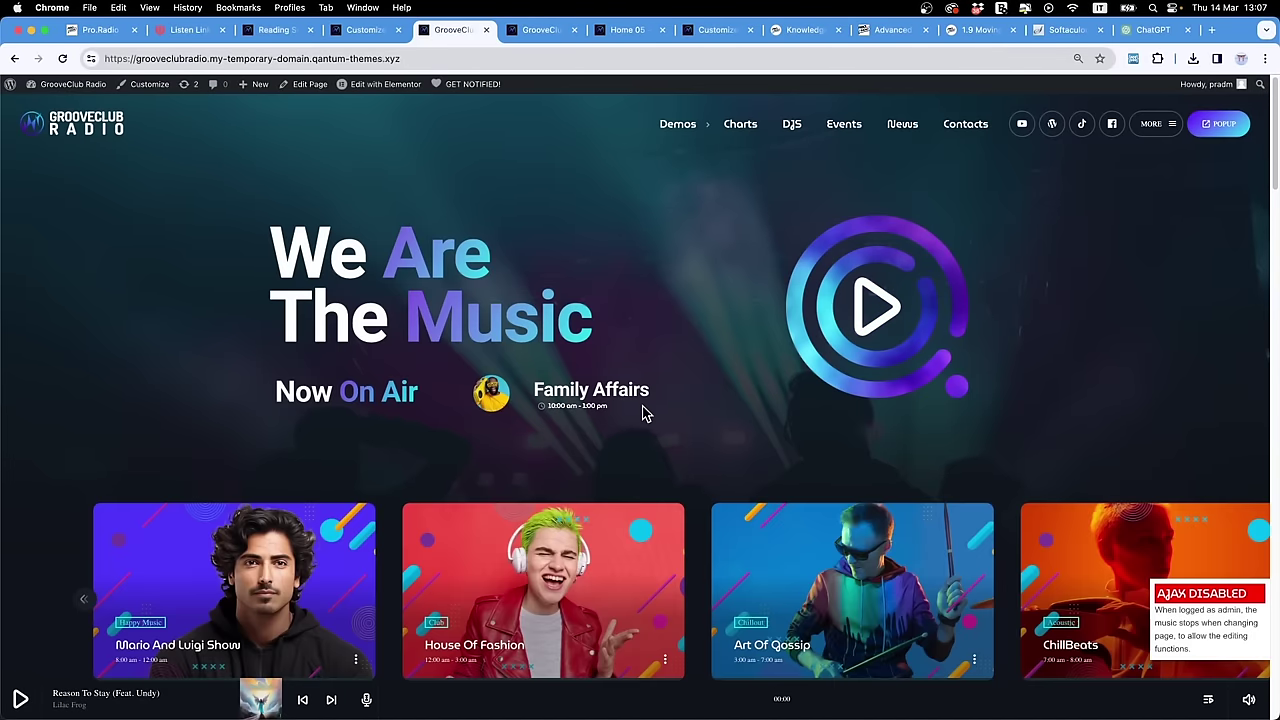
scroll(648, 400, down, 3)
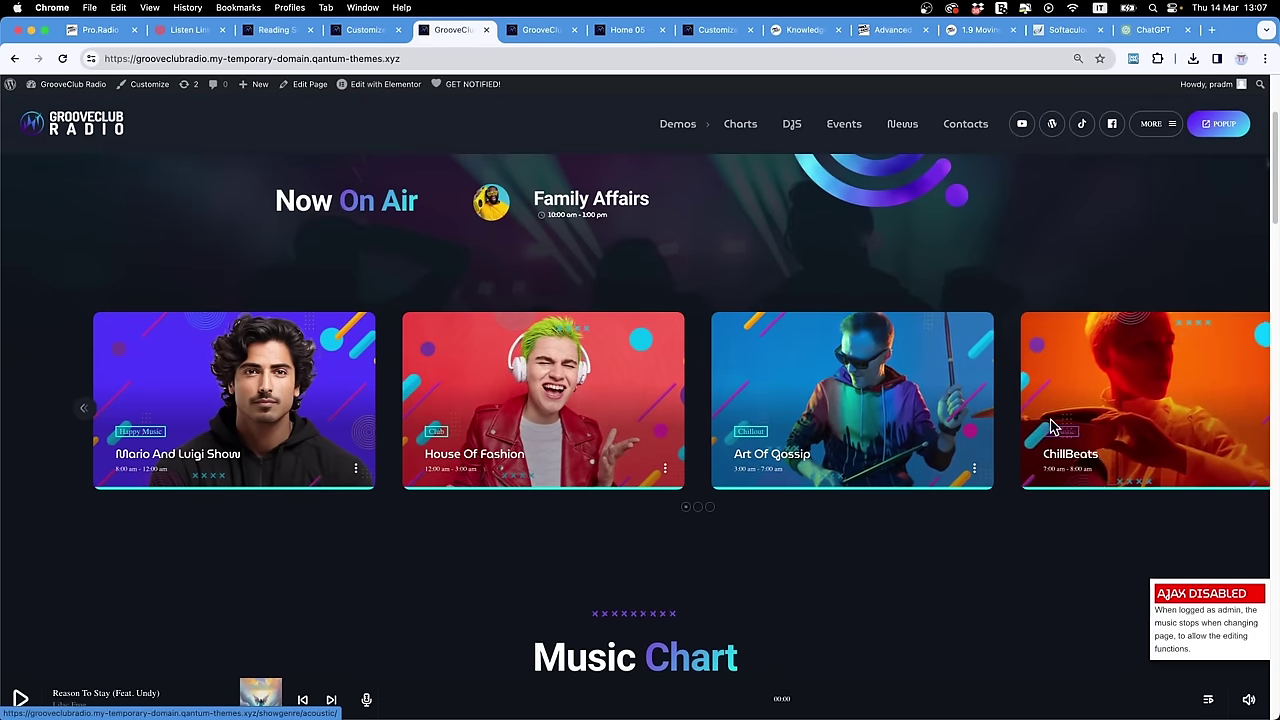
scroll(638, 397, up, 3)
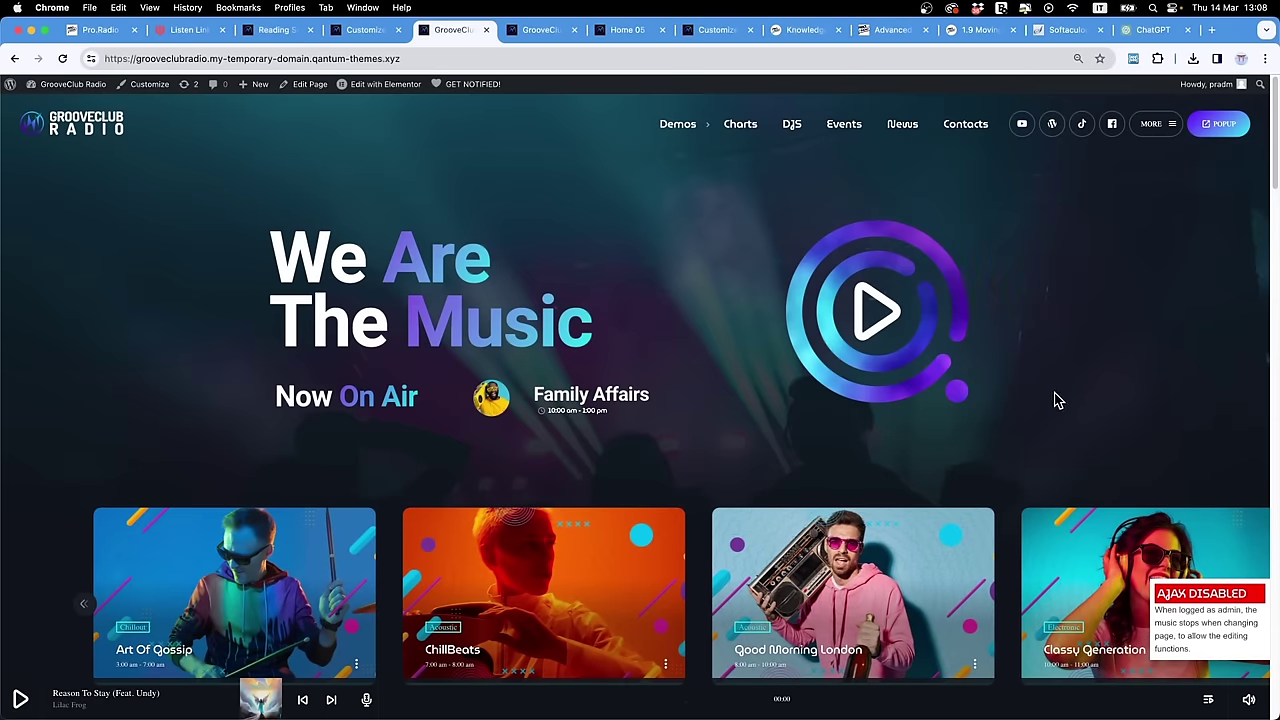
scroll(1057, 400, down, 3)
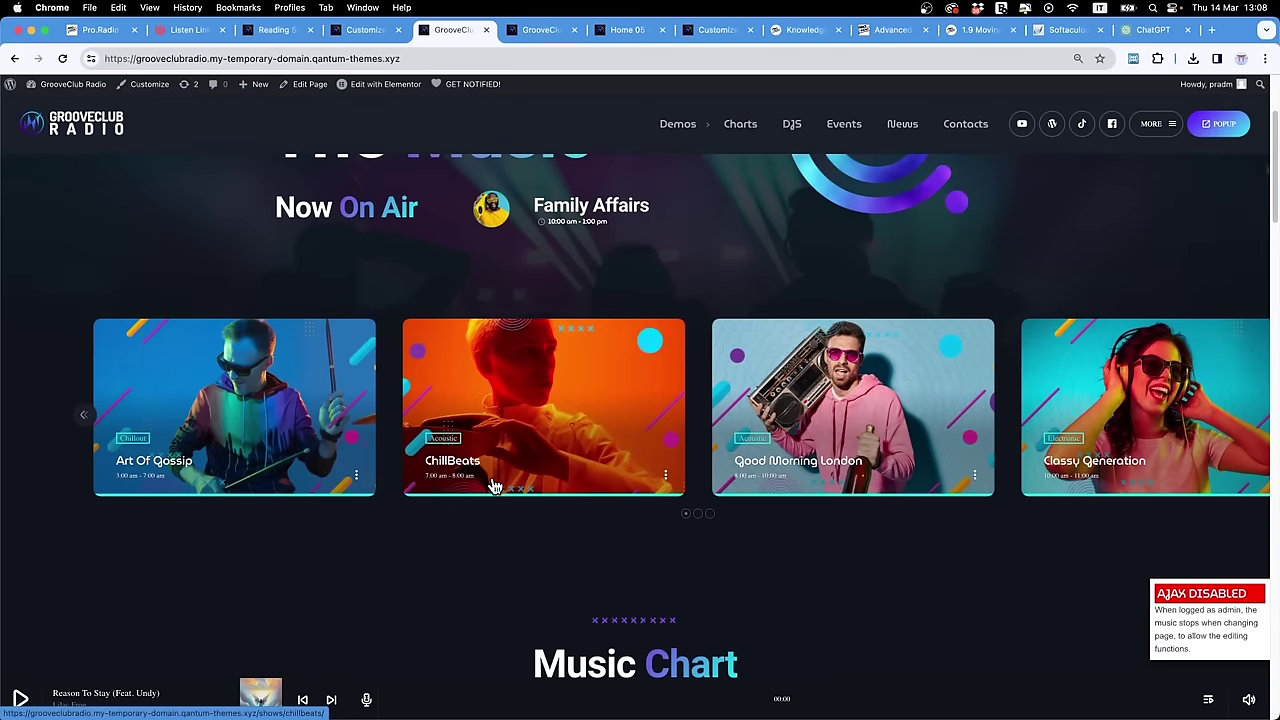